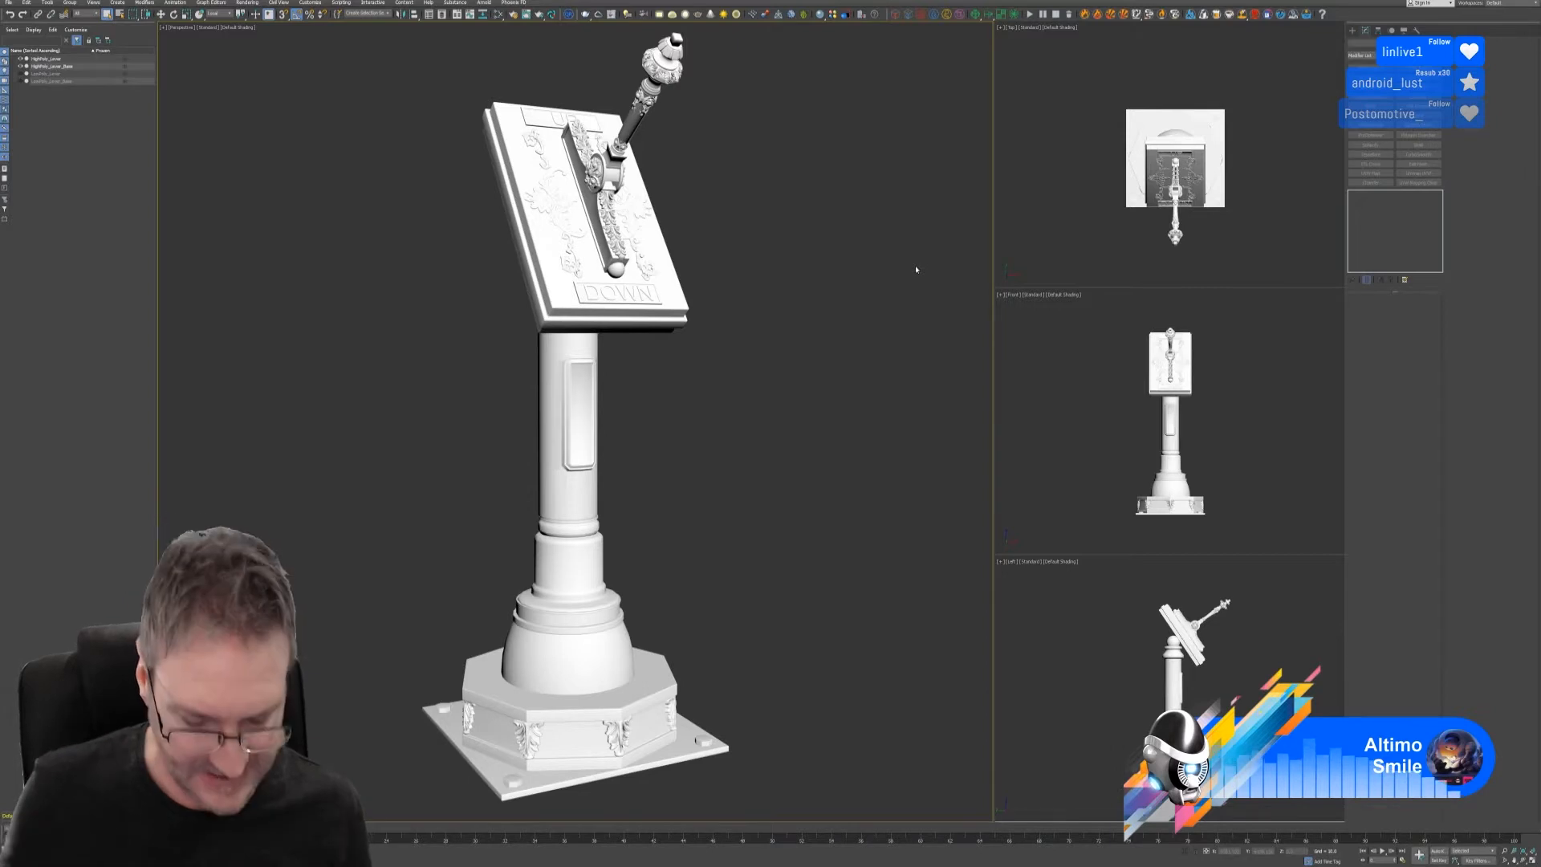
- Examine the high-poly lever pedestal from several angles, including its base and lever handle as separate objects
click(553, 442)
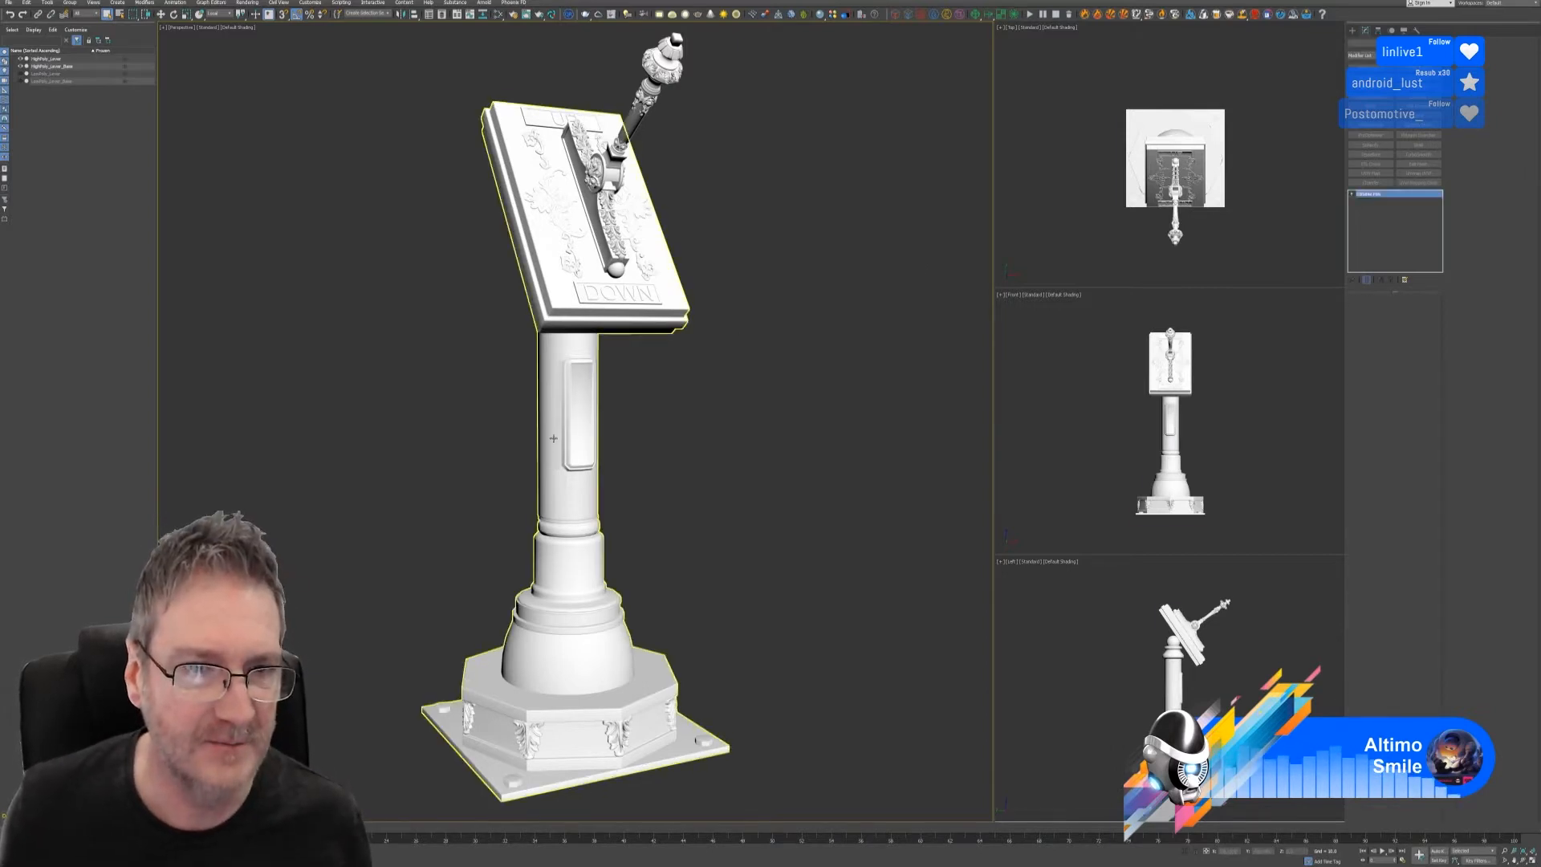
alt+middle_drag(704, 408, 780, 390)
scroll(543, 200, up, 5)
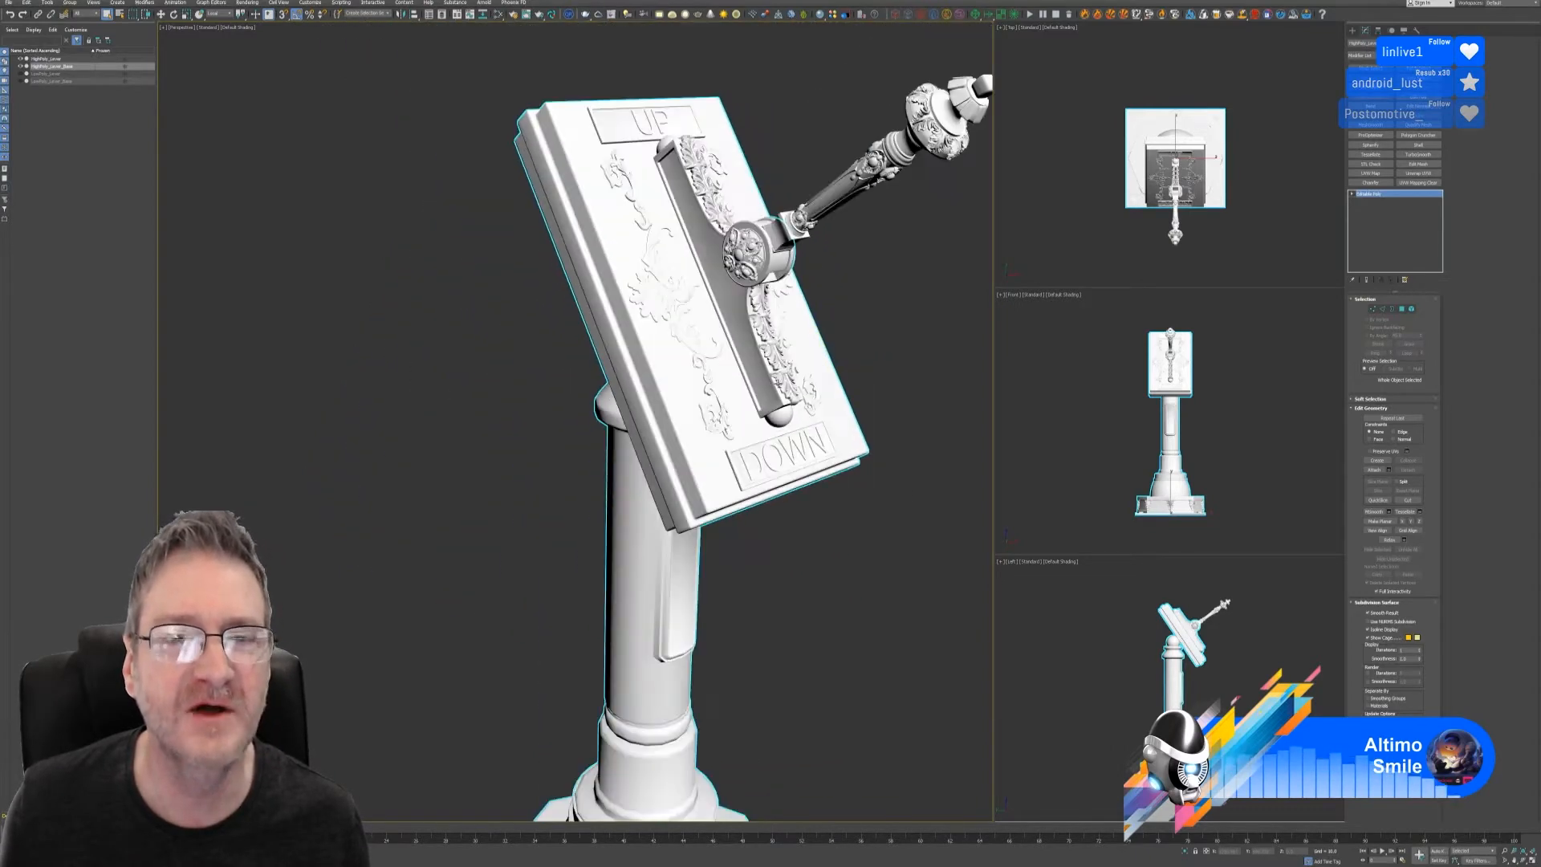
middle_drag(883, 281, 840, 261)
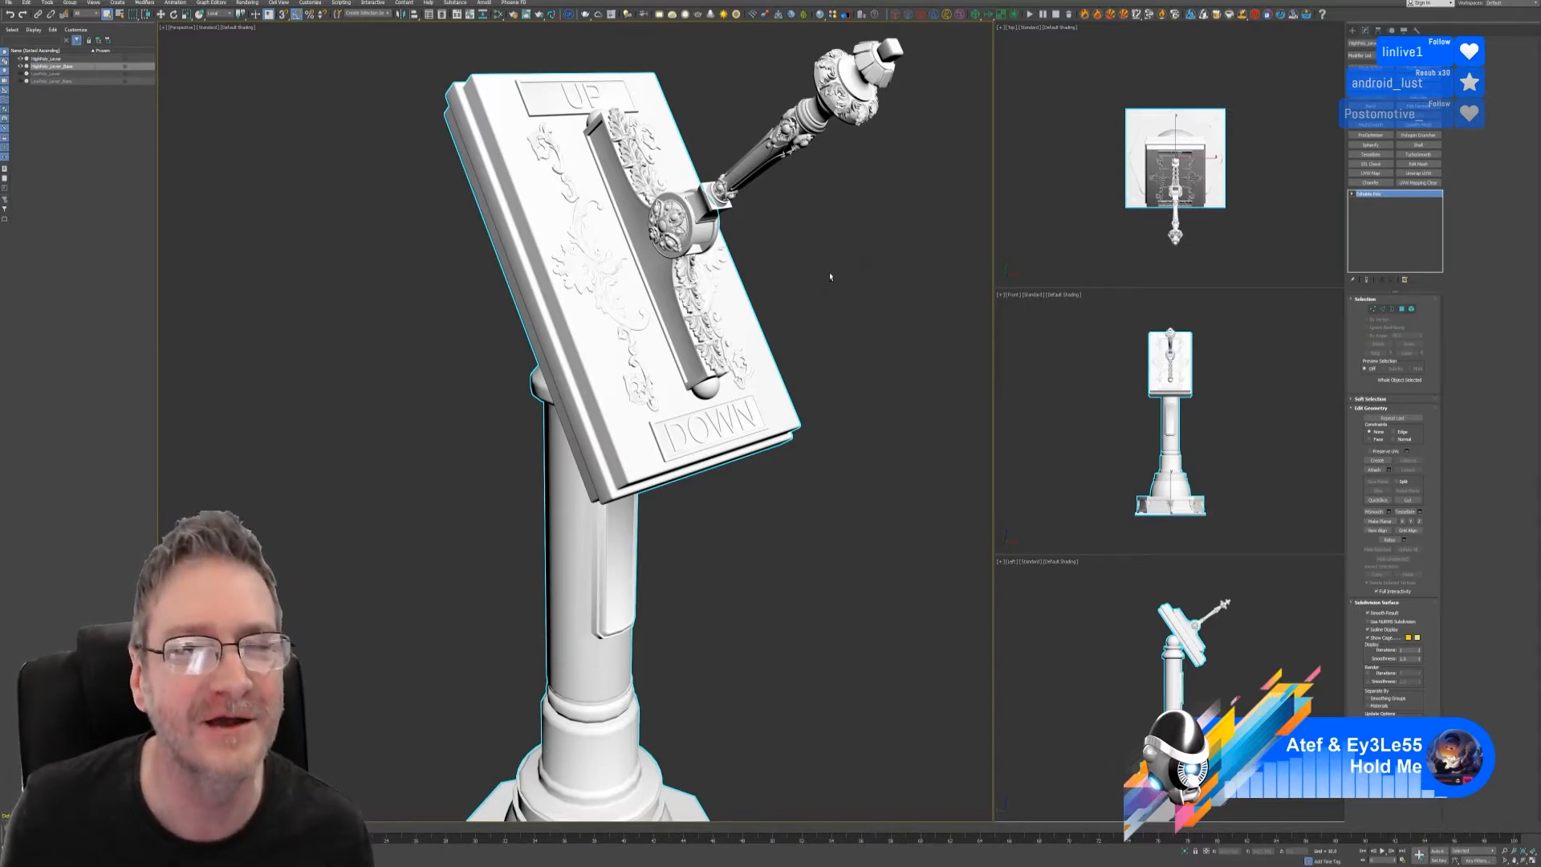
mouse_move(830, 277)
alt+middle_down()
mouse_move(870, 275)
mouse_move(840, 274)
alt+middle_up()
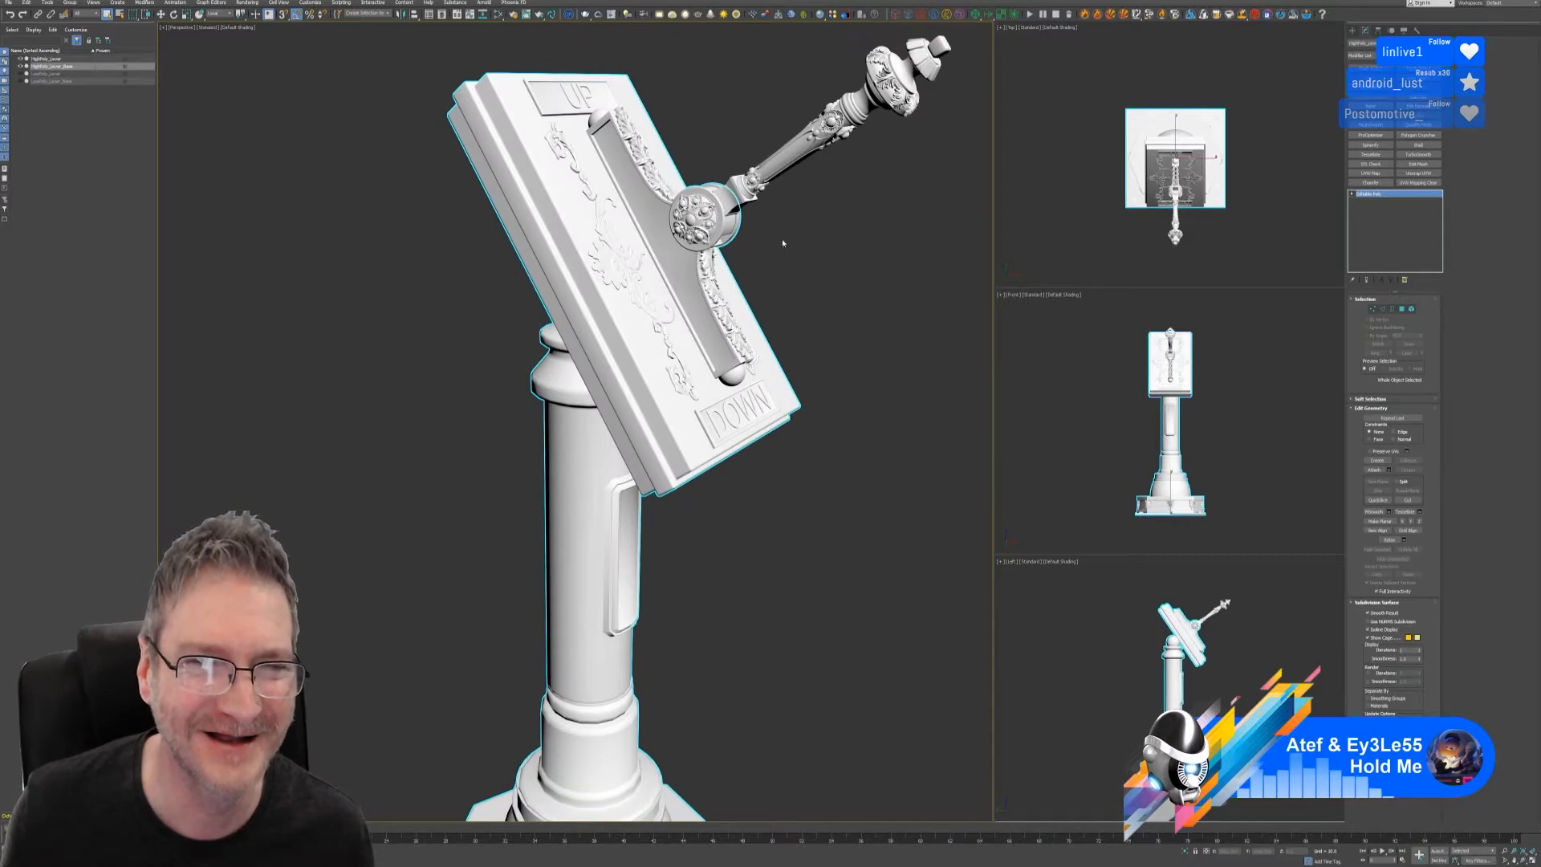
alt+middle_drag(783, 243, 831, 283)
scroll(850, 288, up, 3)
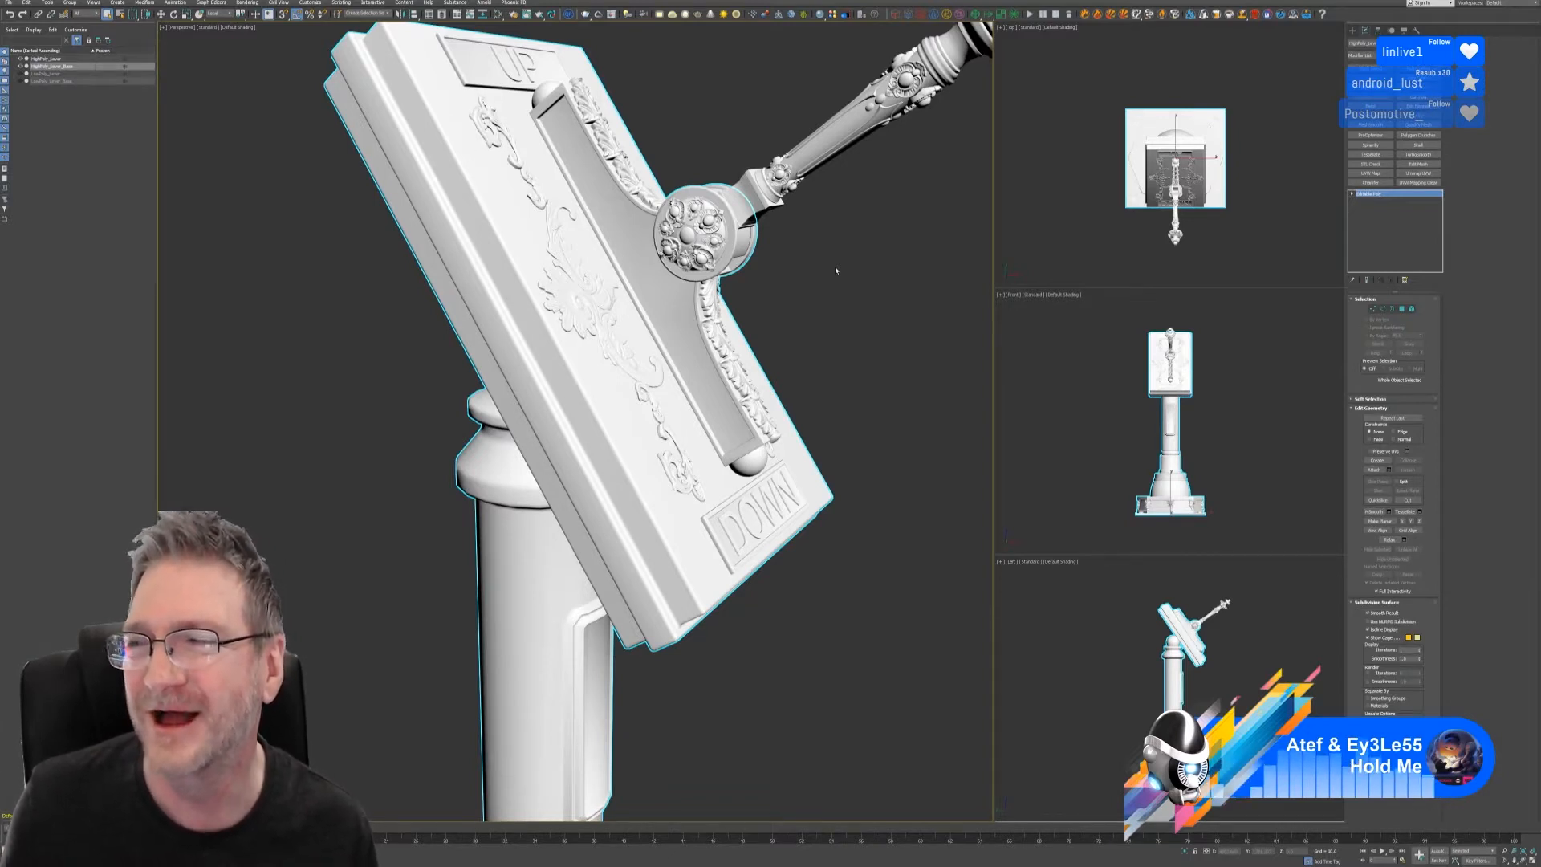
scroll(836, 269, down, 3)
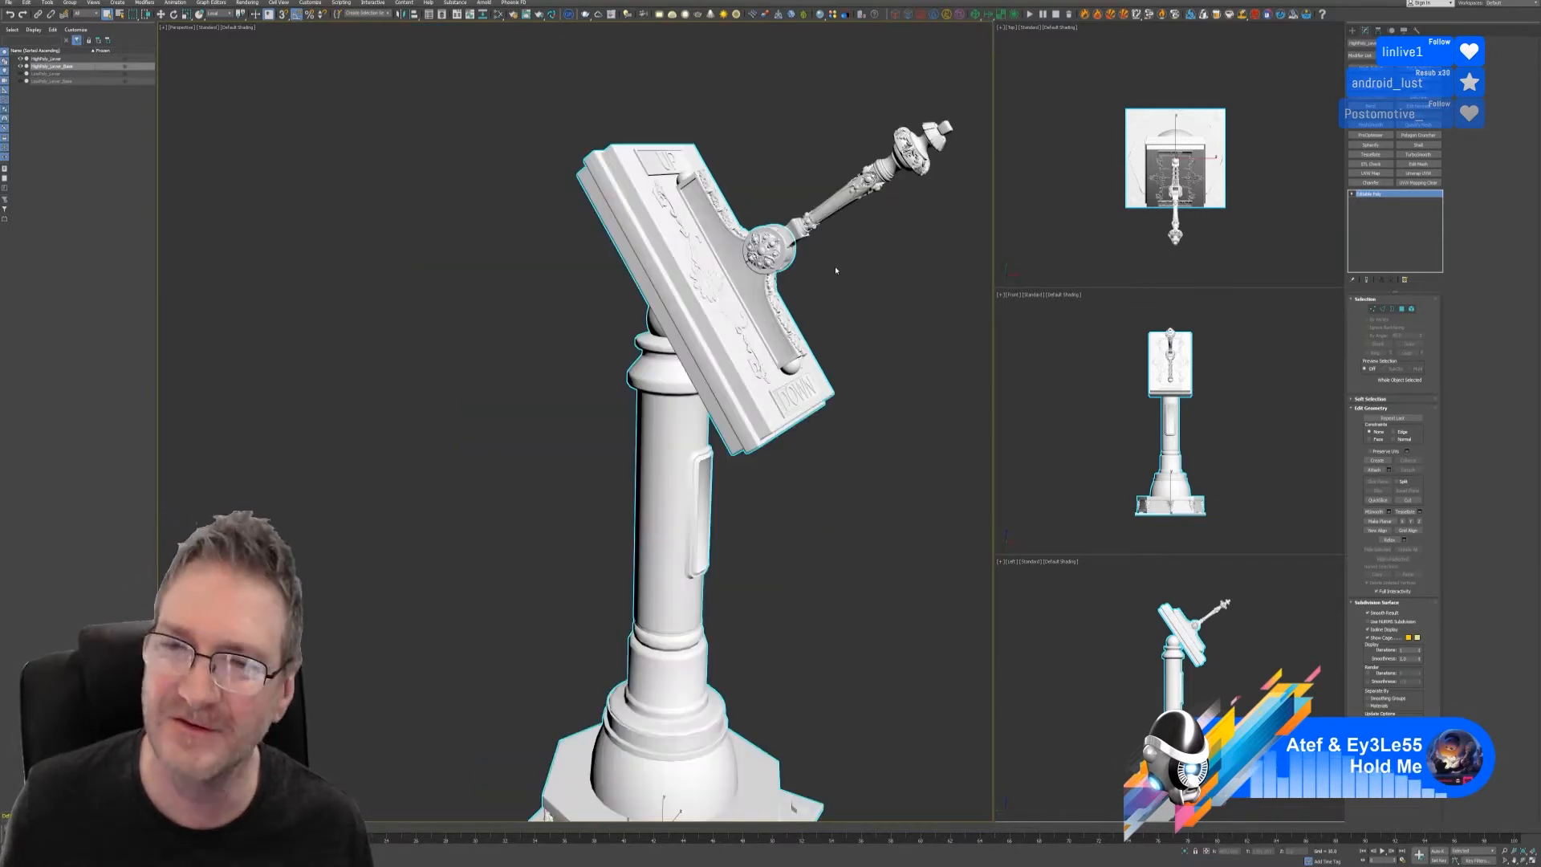
middle_drag(854, 289, 803, 254)
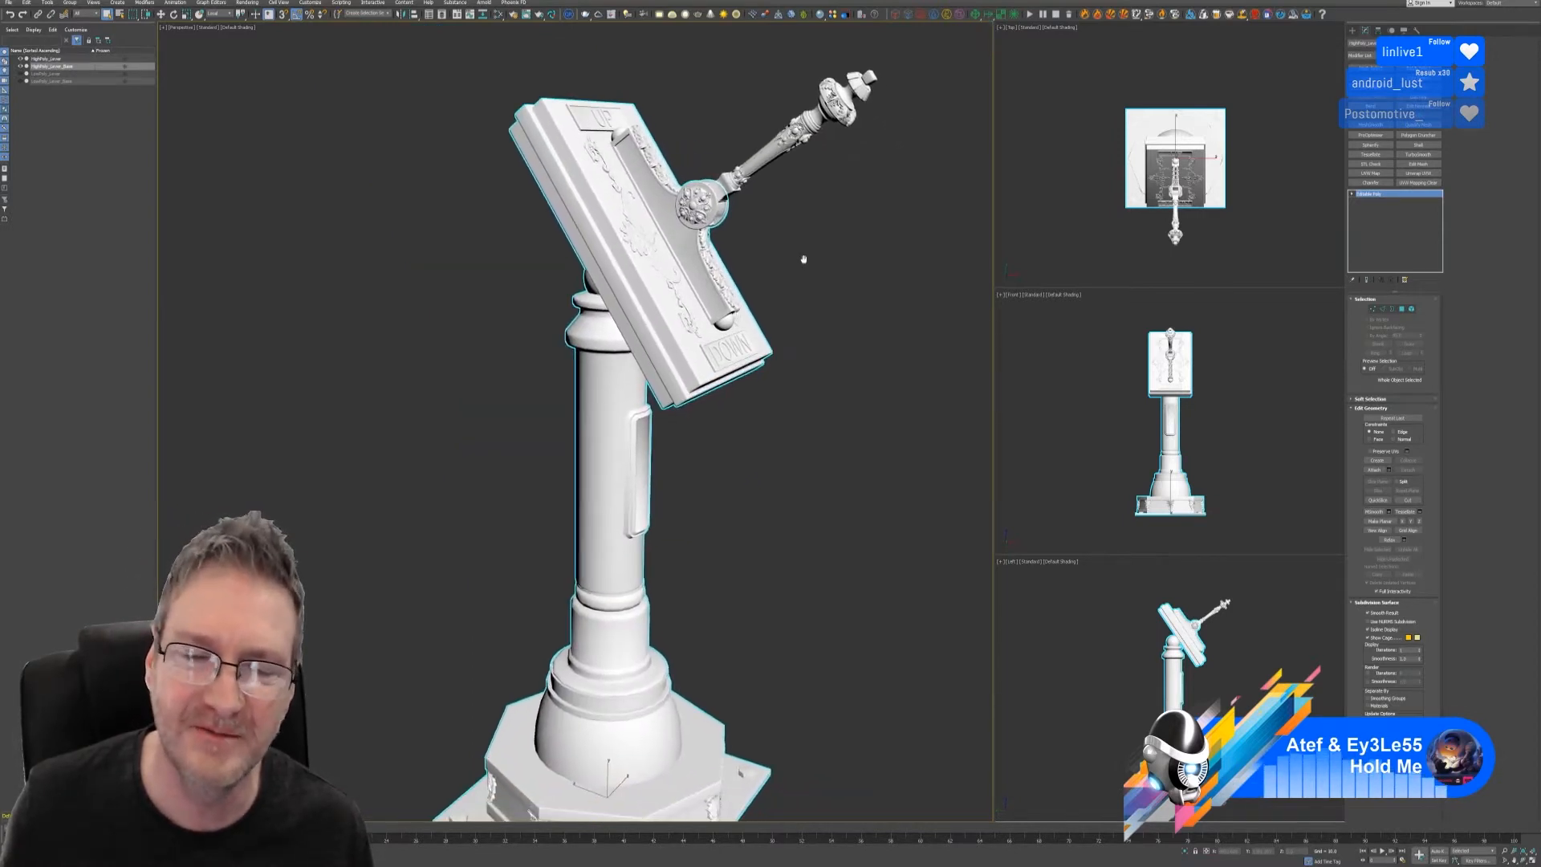
mouse_move(791, 310)
alt+middle_down()
mouse_move(802, 302)
mouse_move(779, 302)
alt+middle_up()
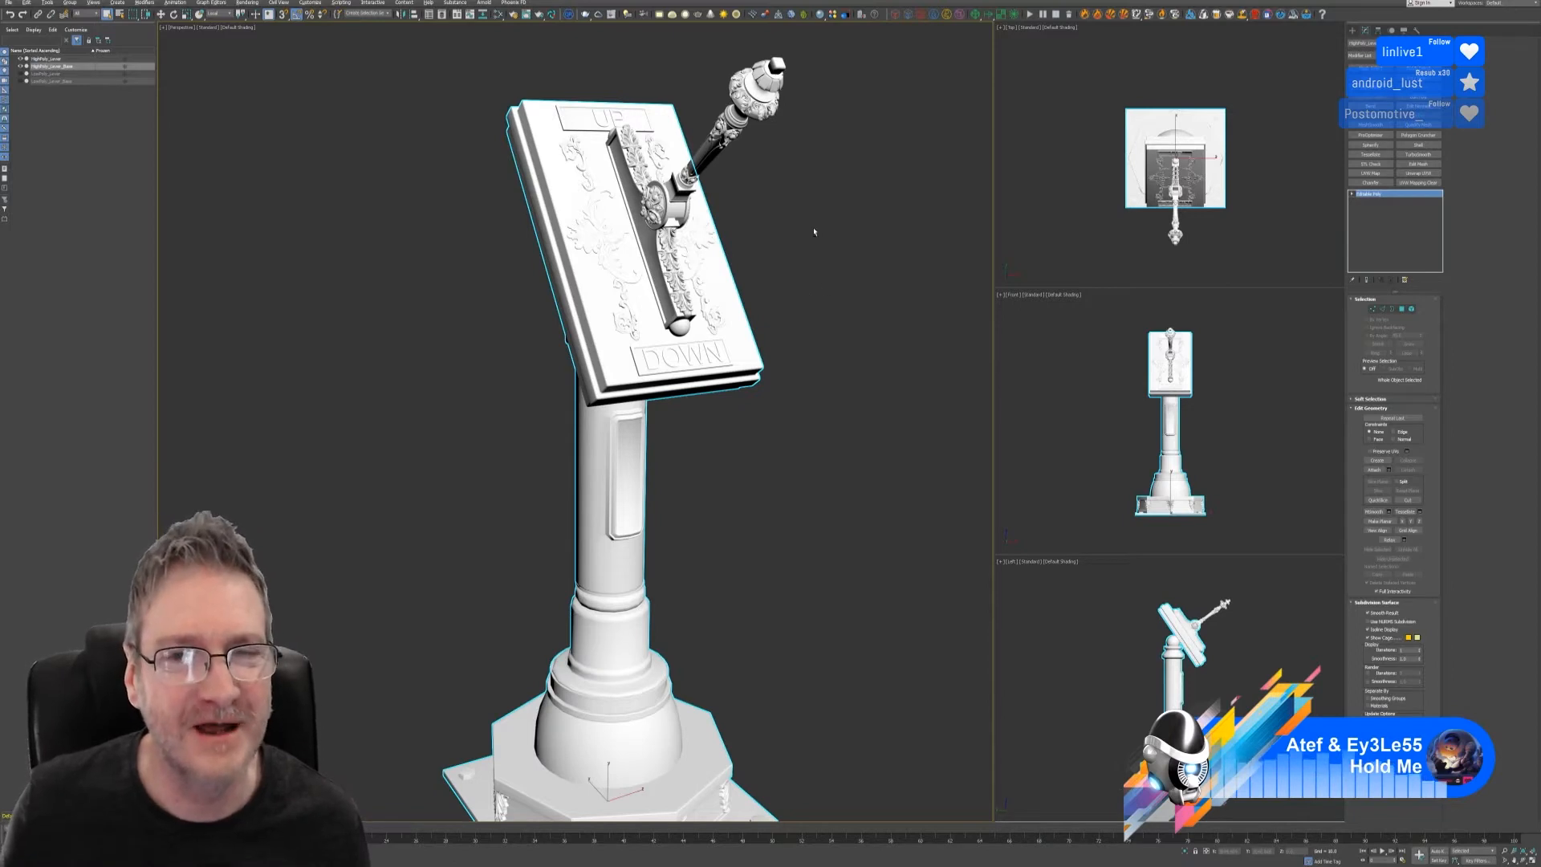
mouse_move(812, 234)
alt+middle_down()
mouse_move(836, 233)
mouse_move(805, 207)
alt+middle_up()
scroll(819, 248, down, 3)
alt+middle_drag(830, 289, 802, 317)
scroll(802, 317, up, 2)
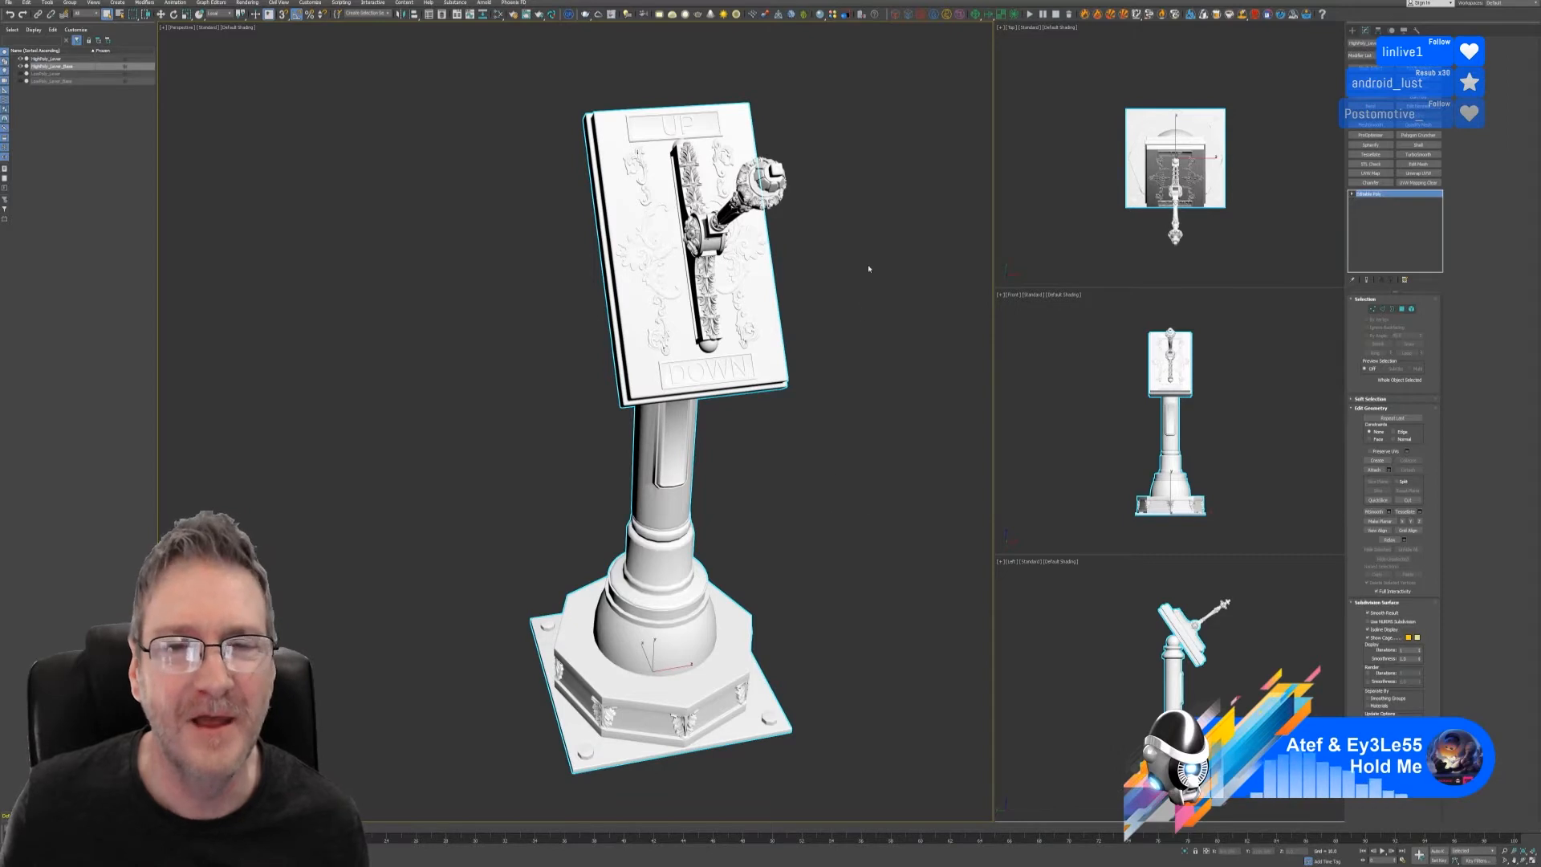
scroll(840, 248, down, 3)
alt+middle_drag(831, 245, 769, 279)
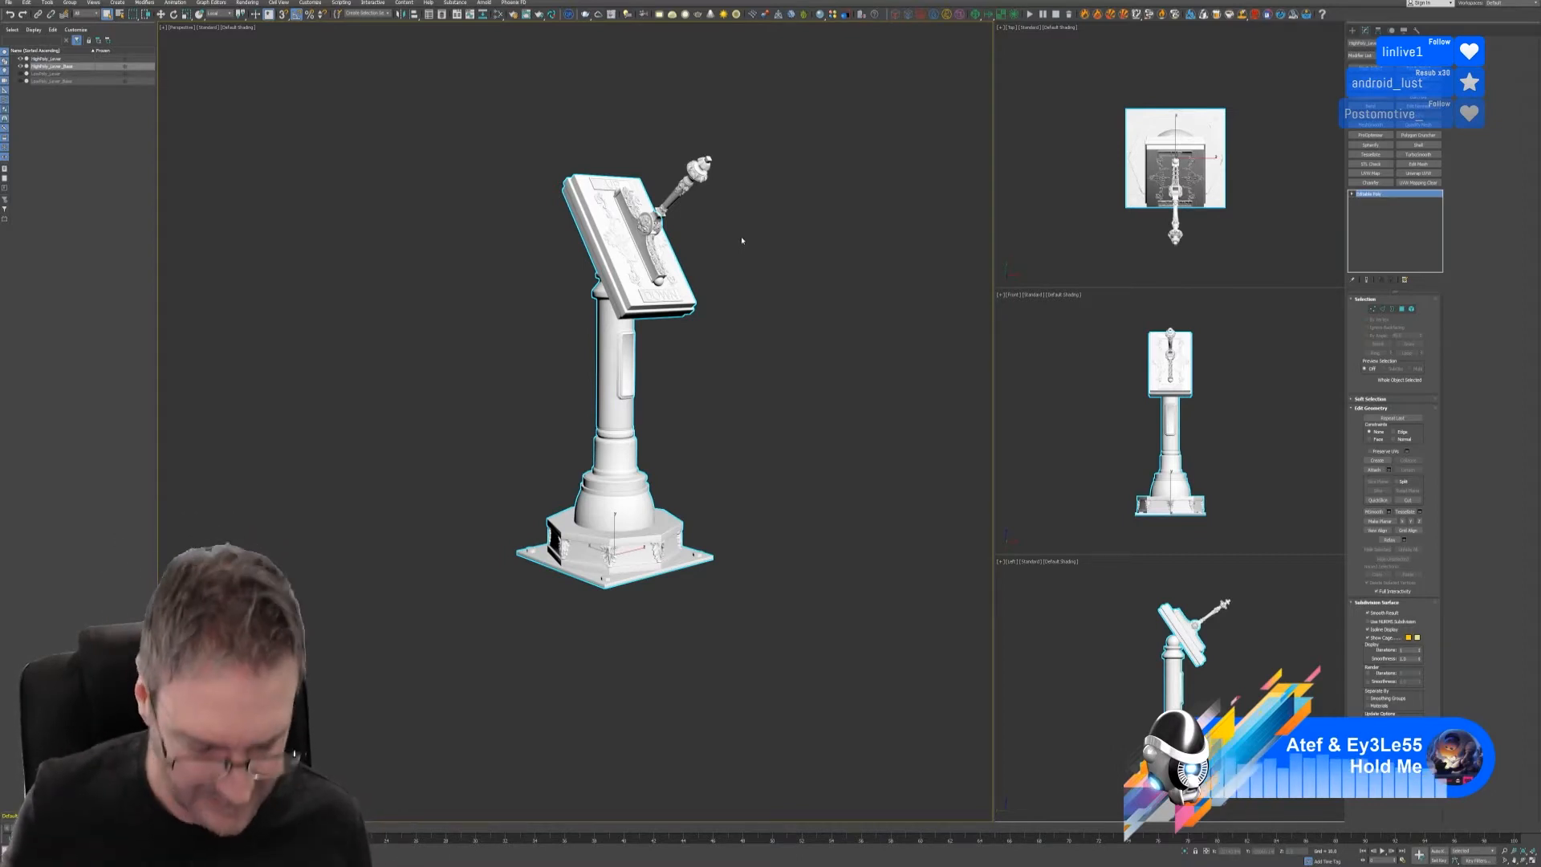
middle_drag(746, 251, 756, 308)
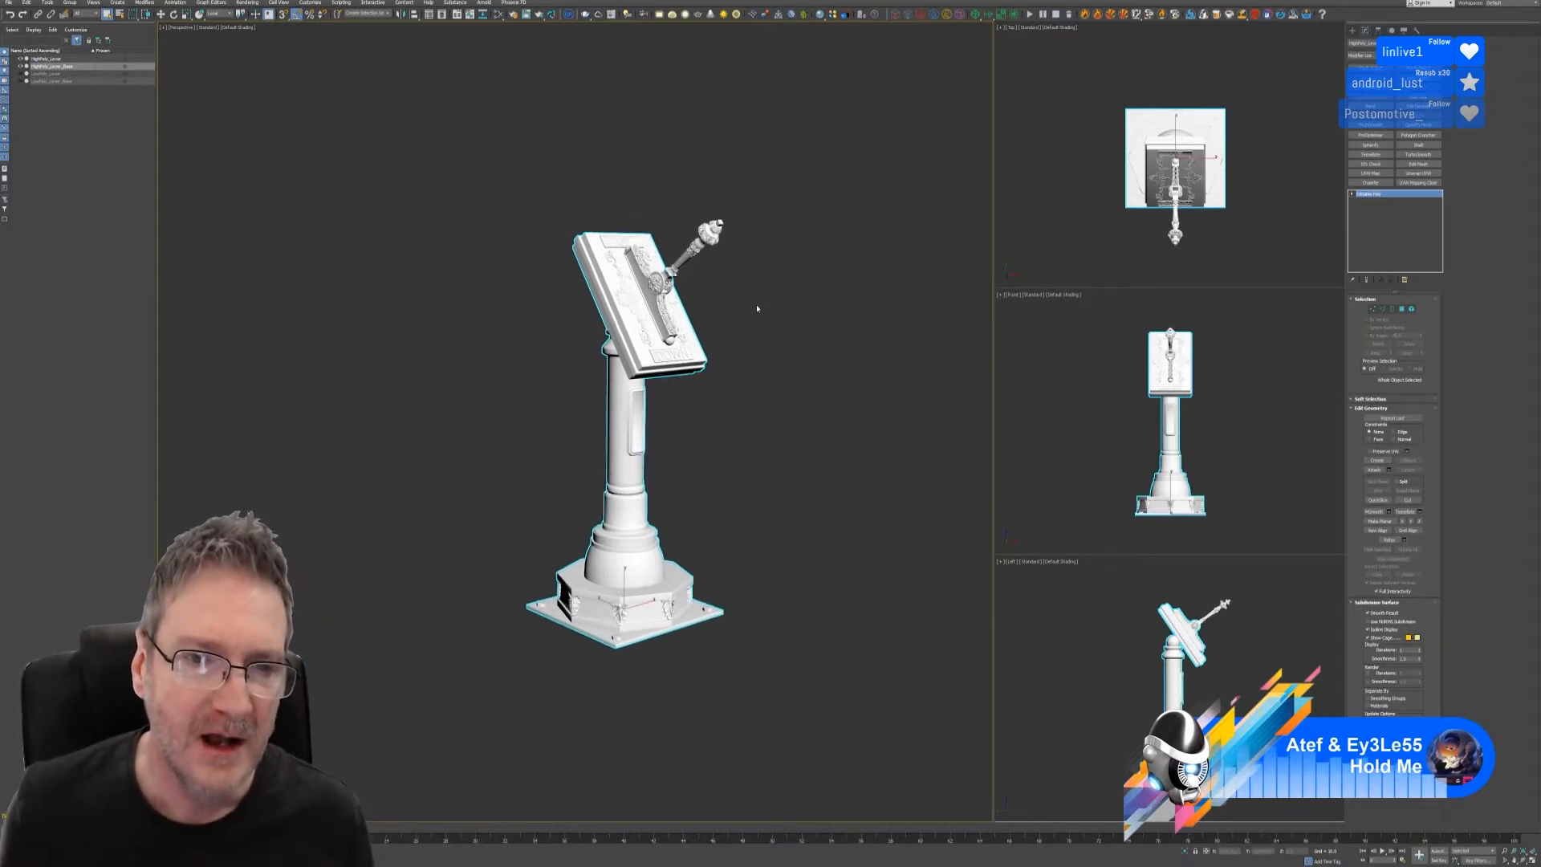
click(756, 309)
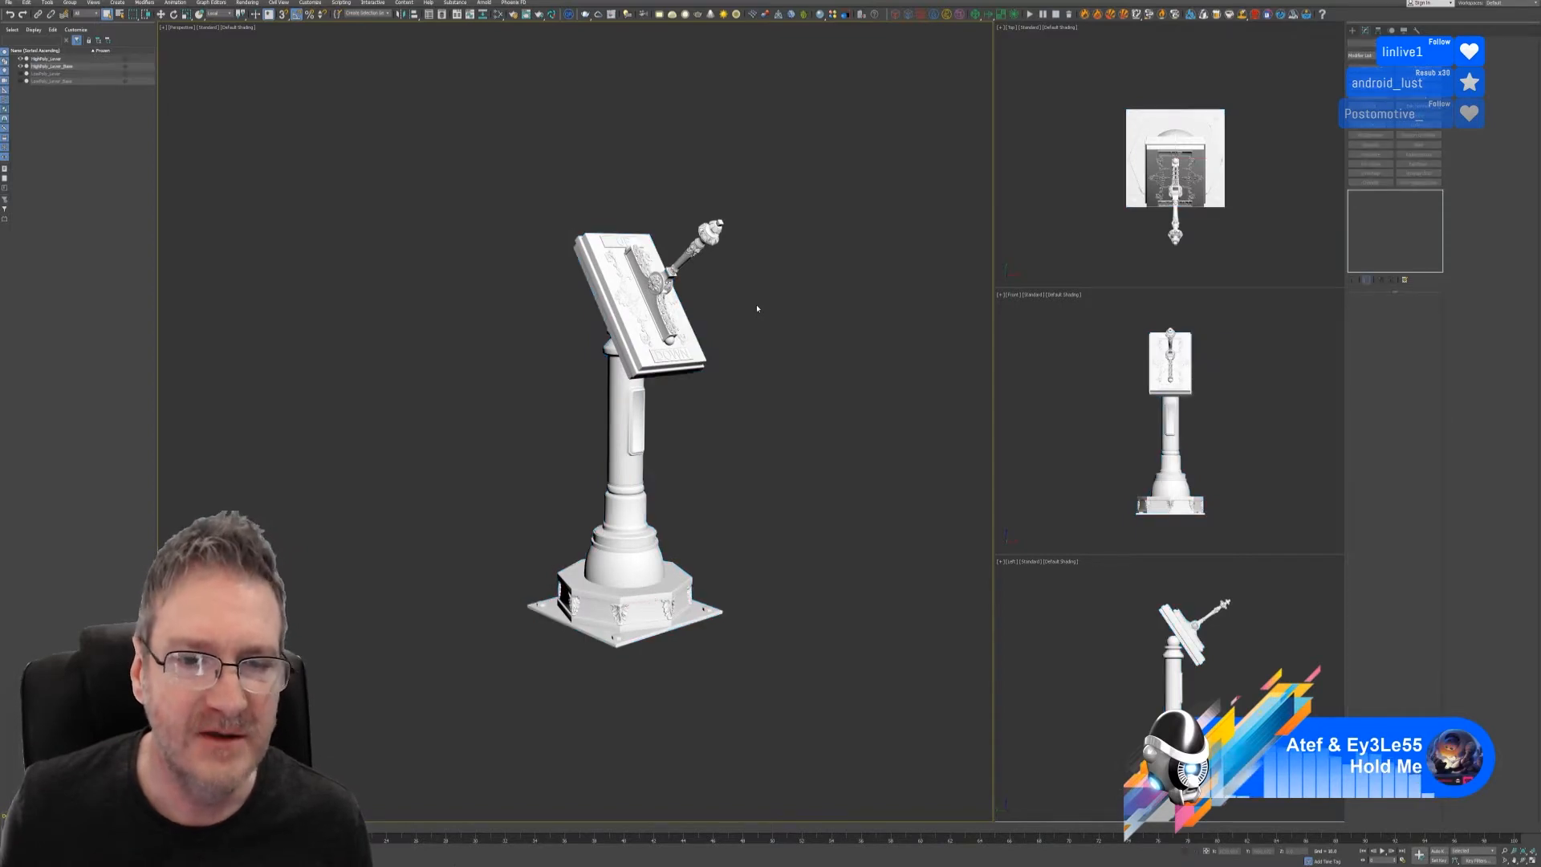
scroll(734, 329, up, 4)
middle_drag(735, 330, 758, 272)
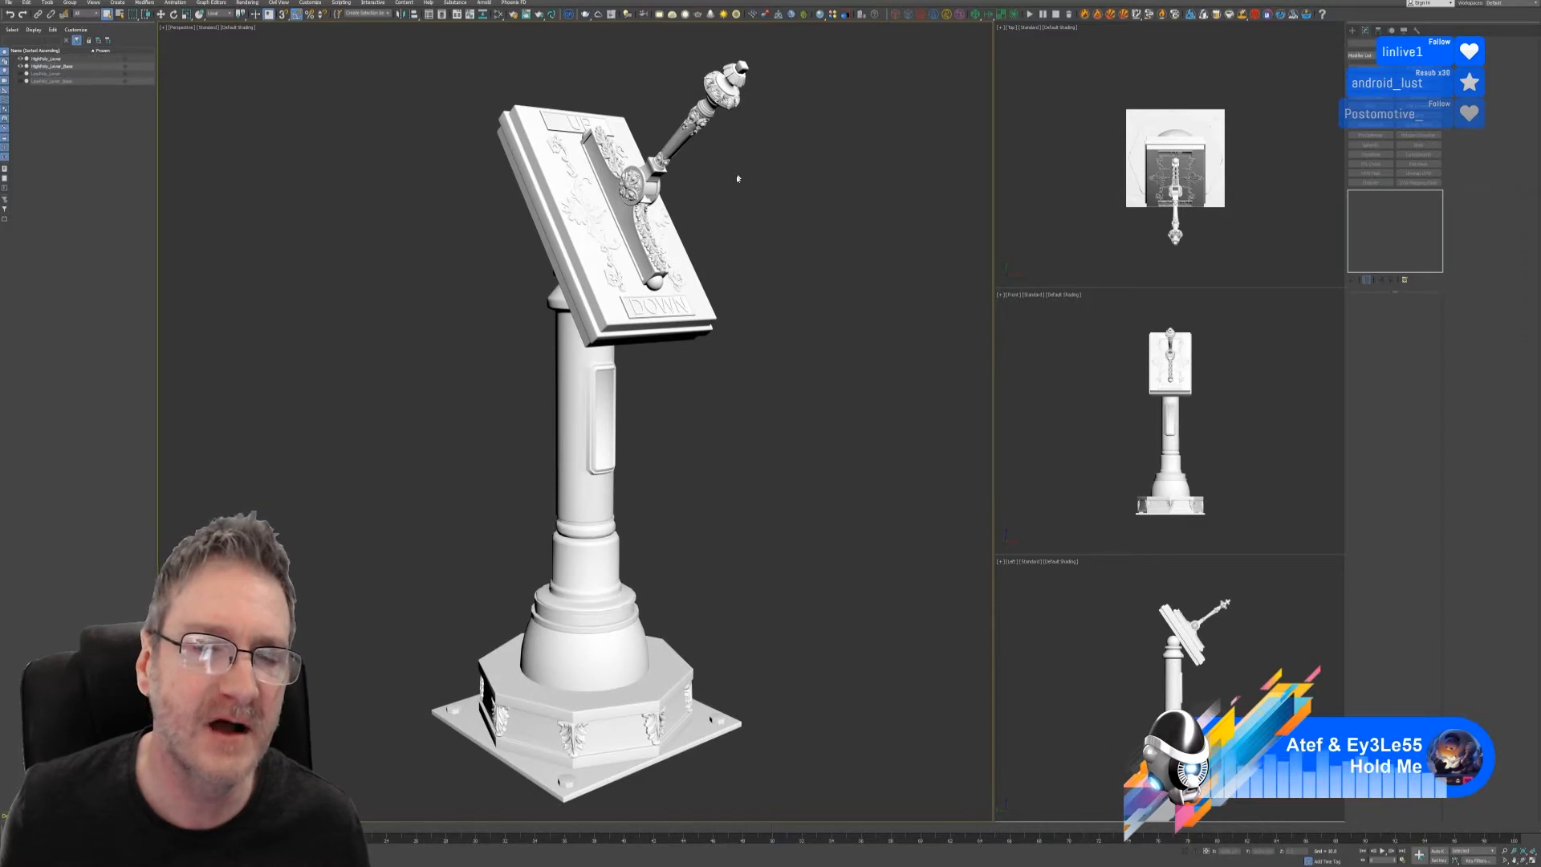
click(709, 298)
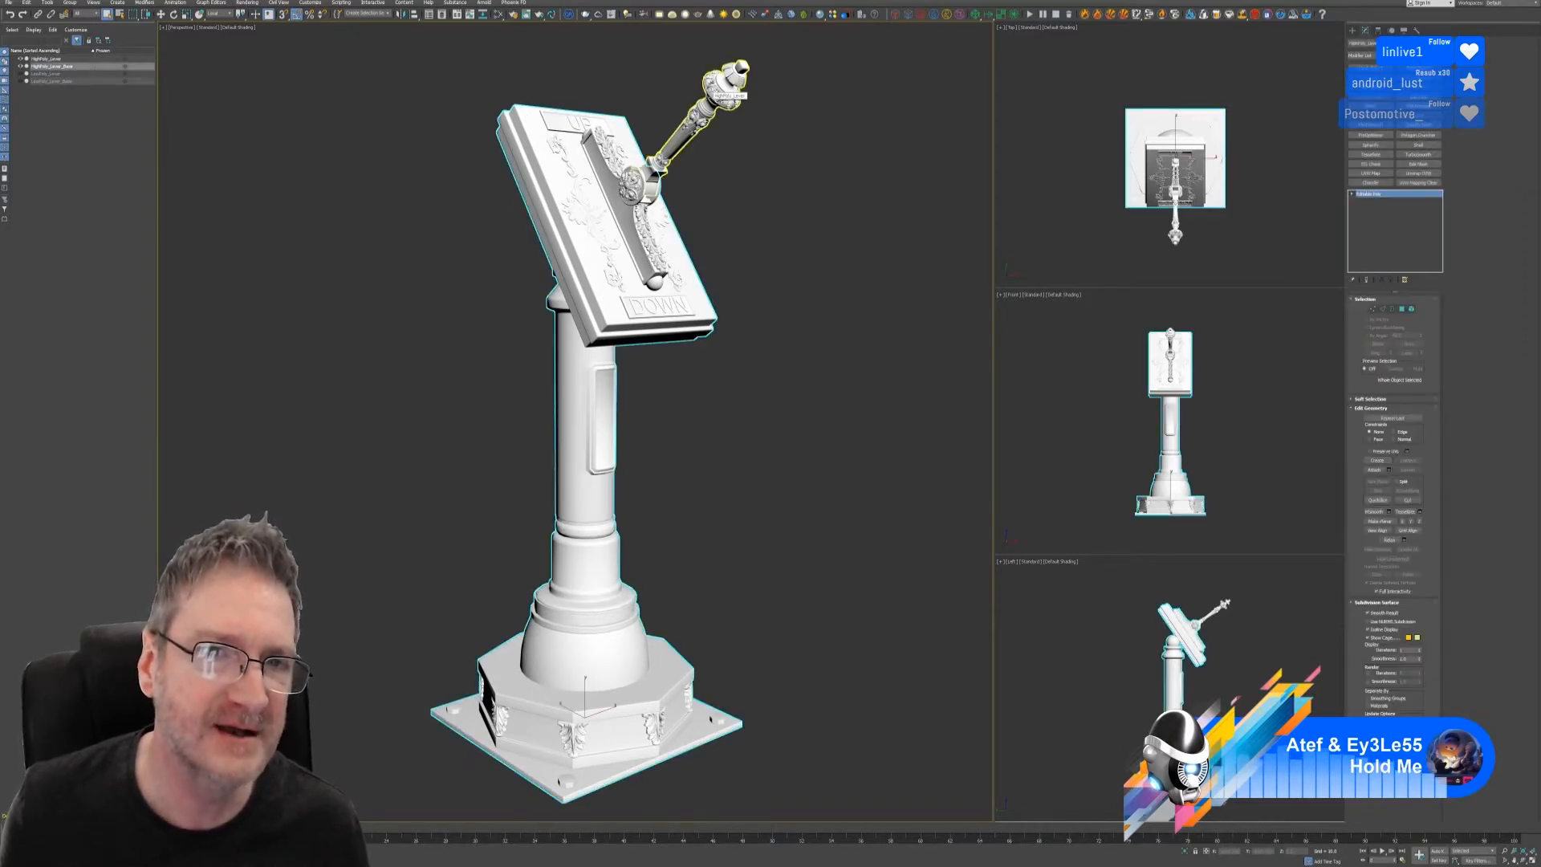
click(675, 178)
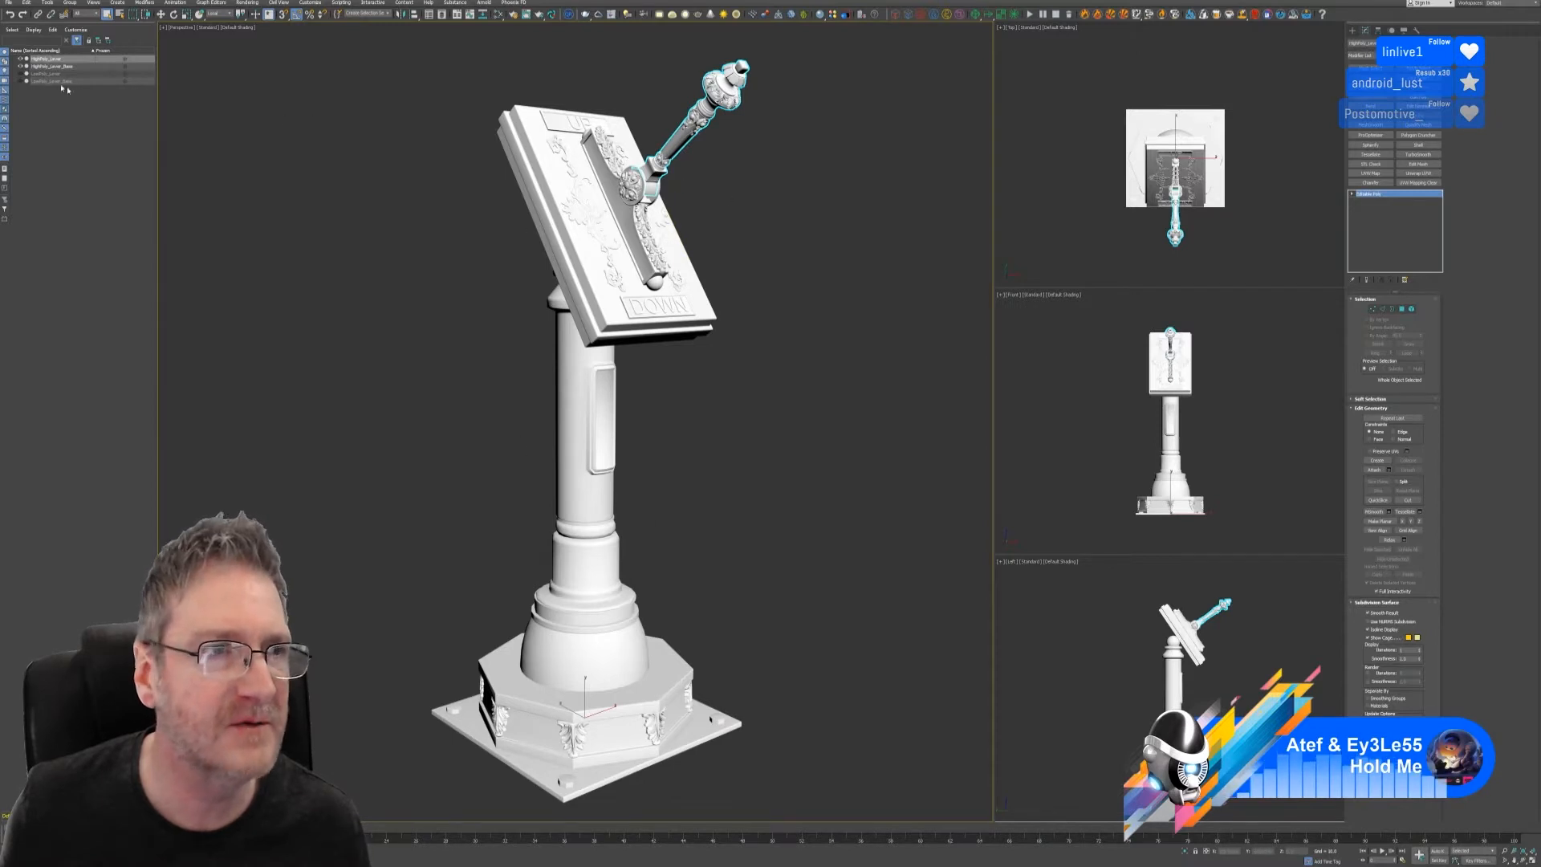
- Unhide LowPoly_Lever and LowPoly_Lever_Base, and hide HighPoly_Lever and HighPoly_Lever_Base
click(21, 74)
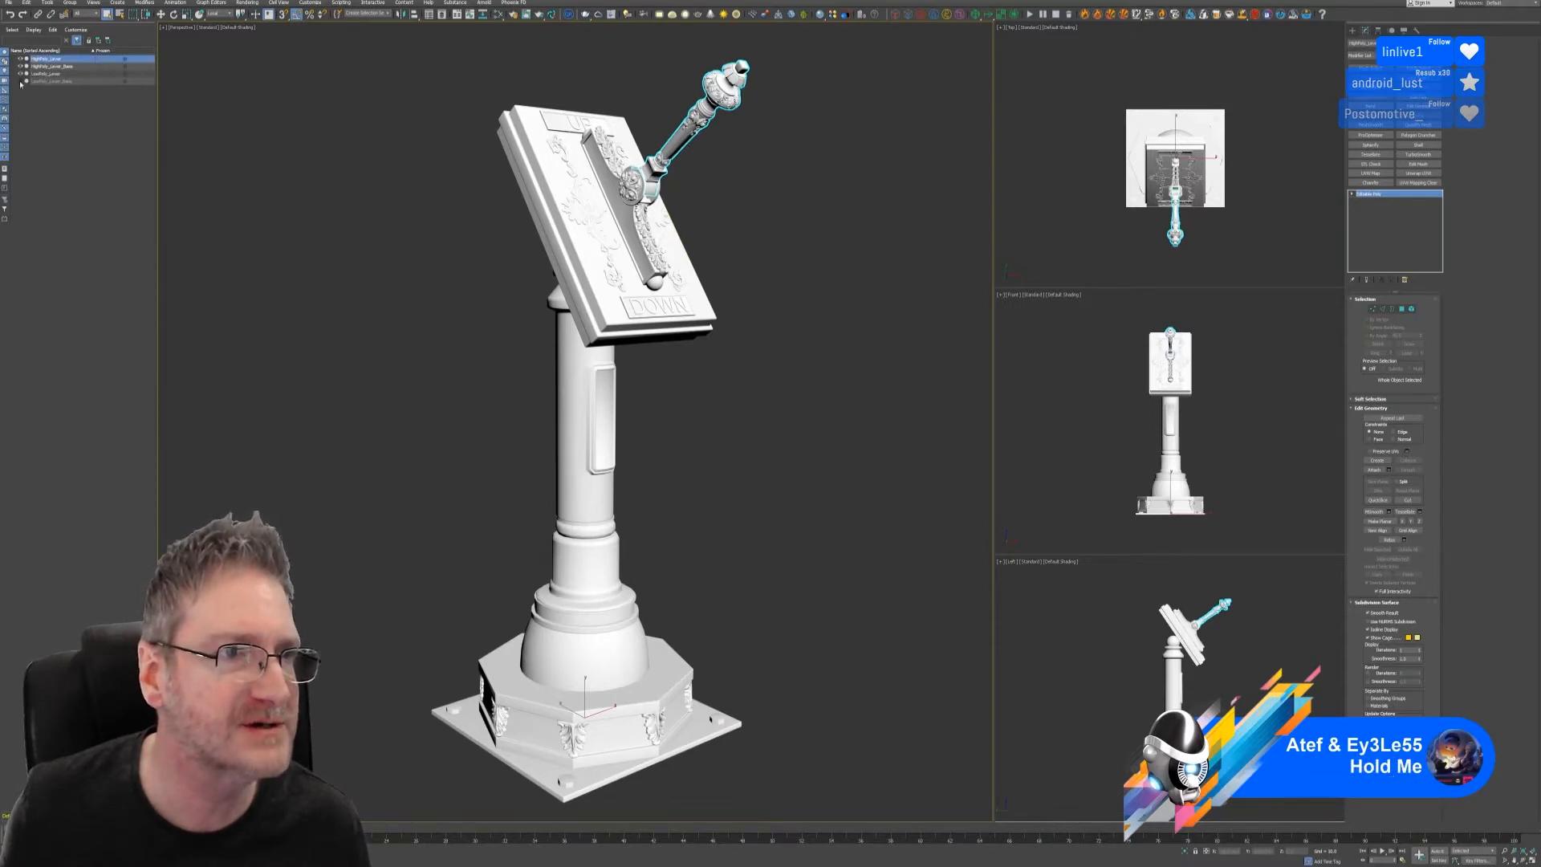
click(21, 81)
click(20, 60)
click(20, 67)
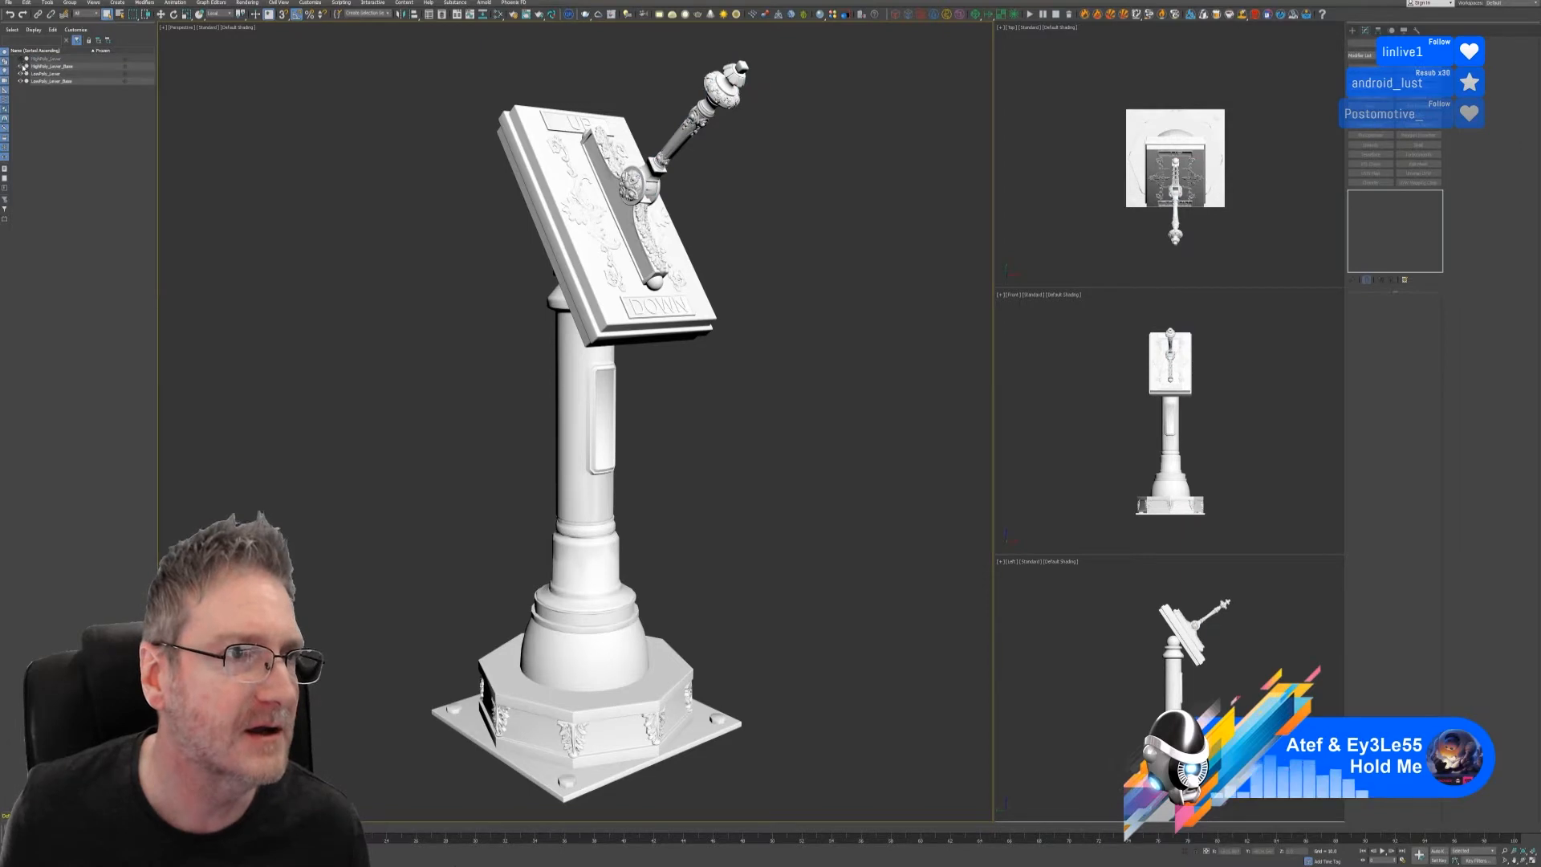
- Convert the low-poly lever handle to Editable Poly and send it to RizomUV through the bridge in New mode
scroll(616, 273, down, 3)
alt+middle_drag(743, 275, 729, 355)
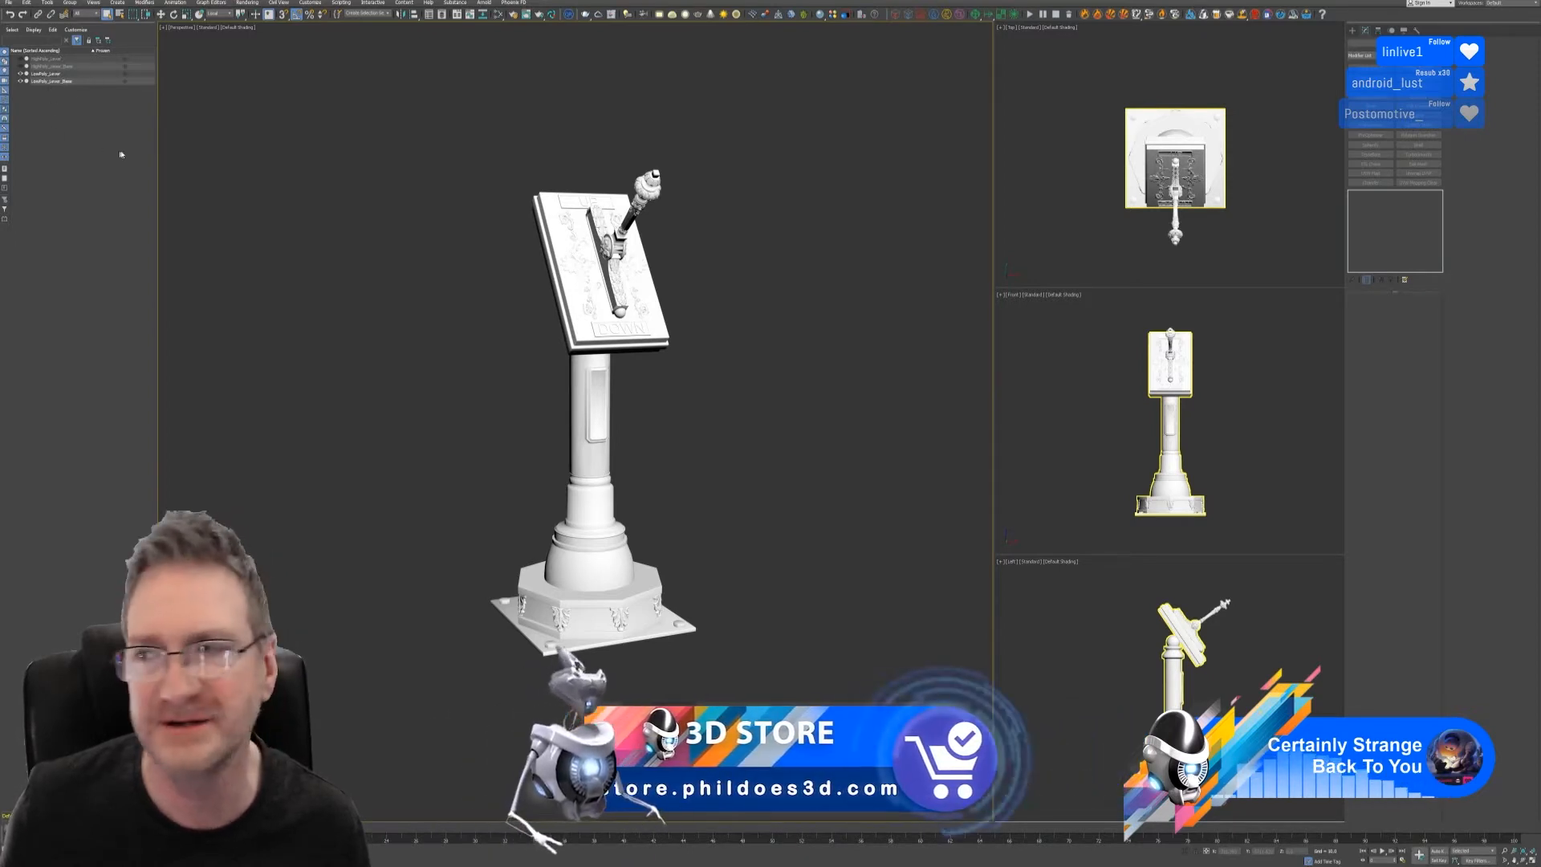
middle_drag(666, 229, 774, 247)
click(687, 195)
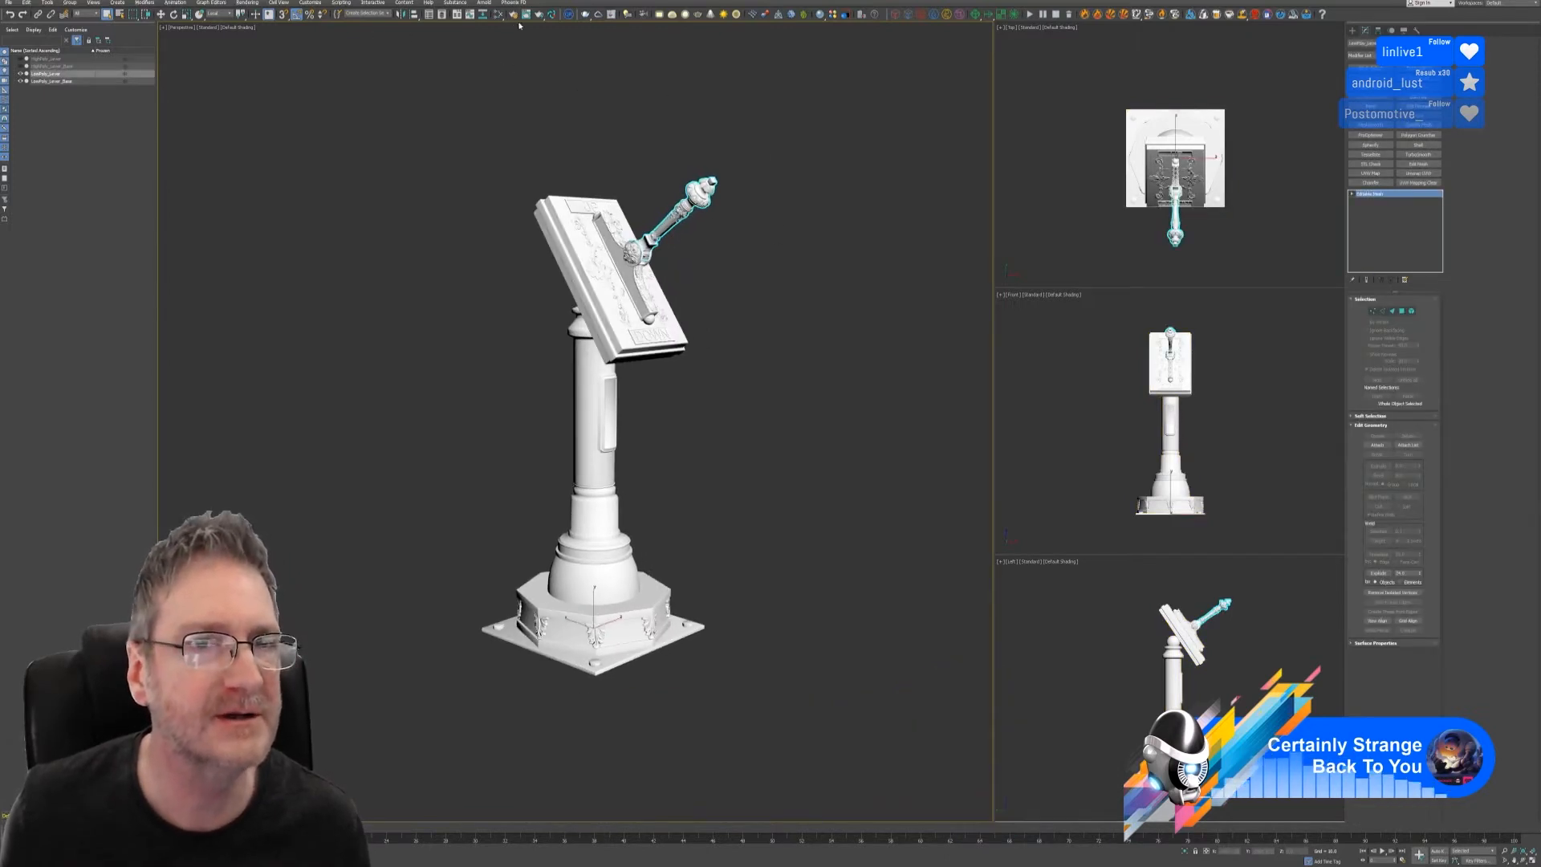
click(552, 16)
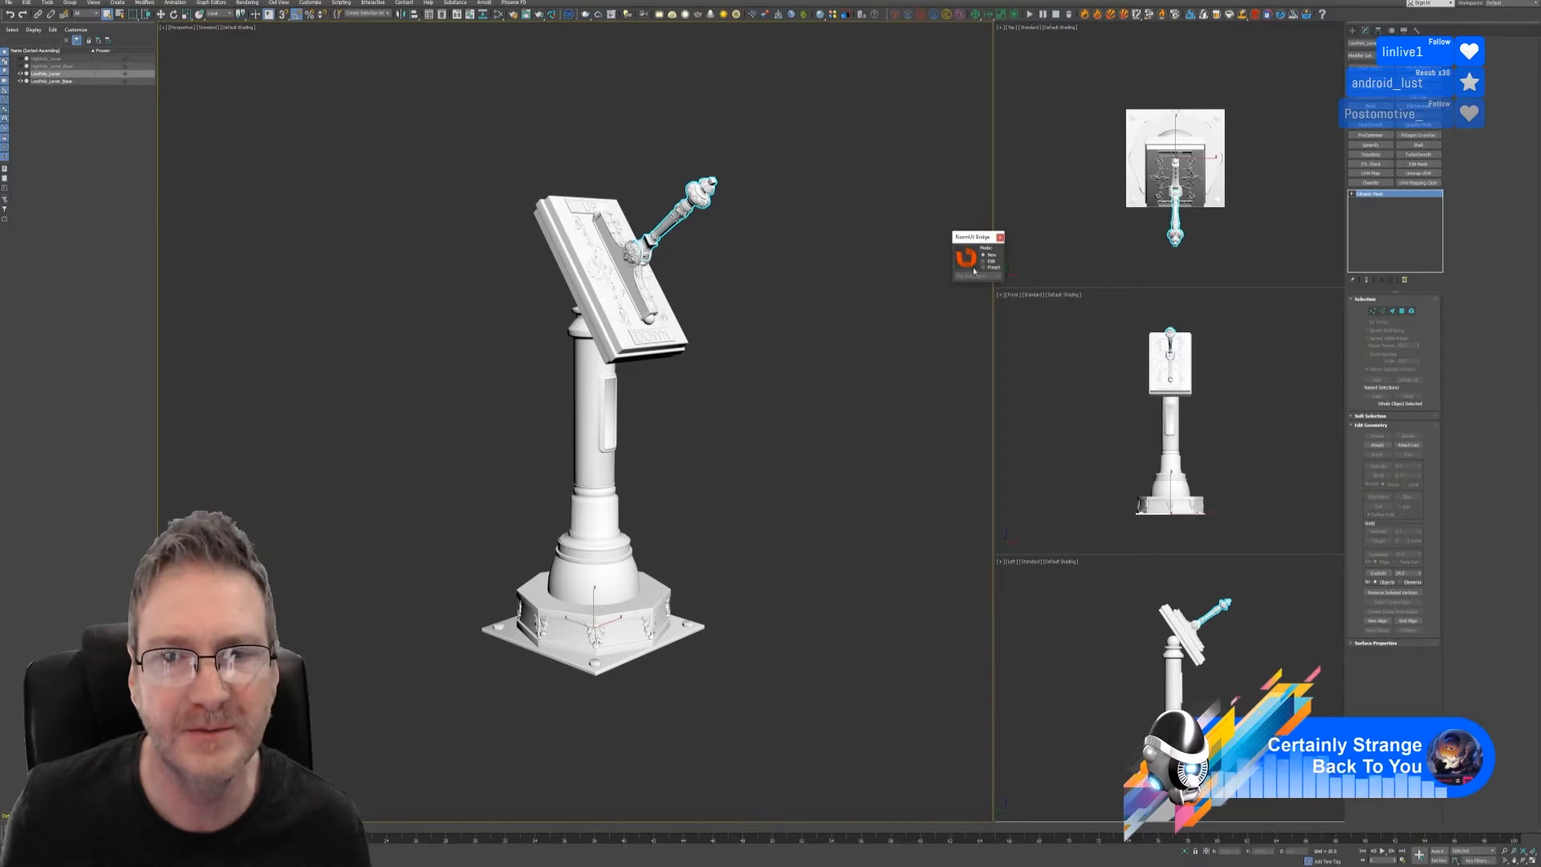
right_click(1375, 194)
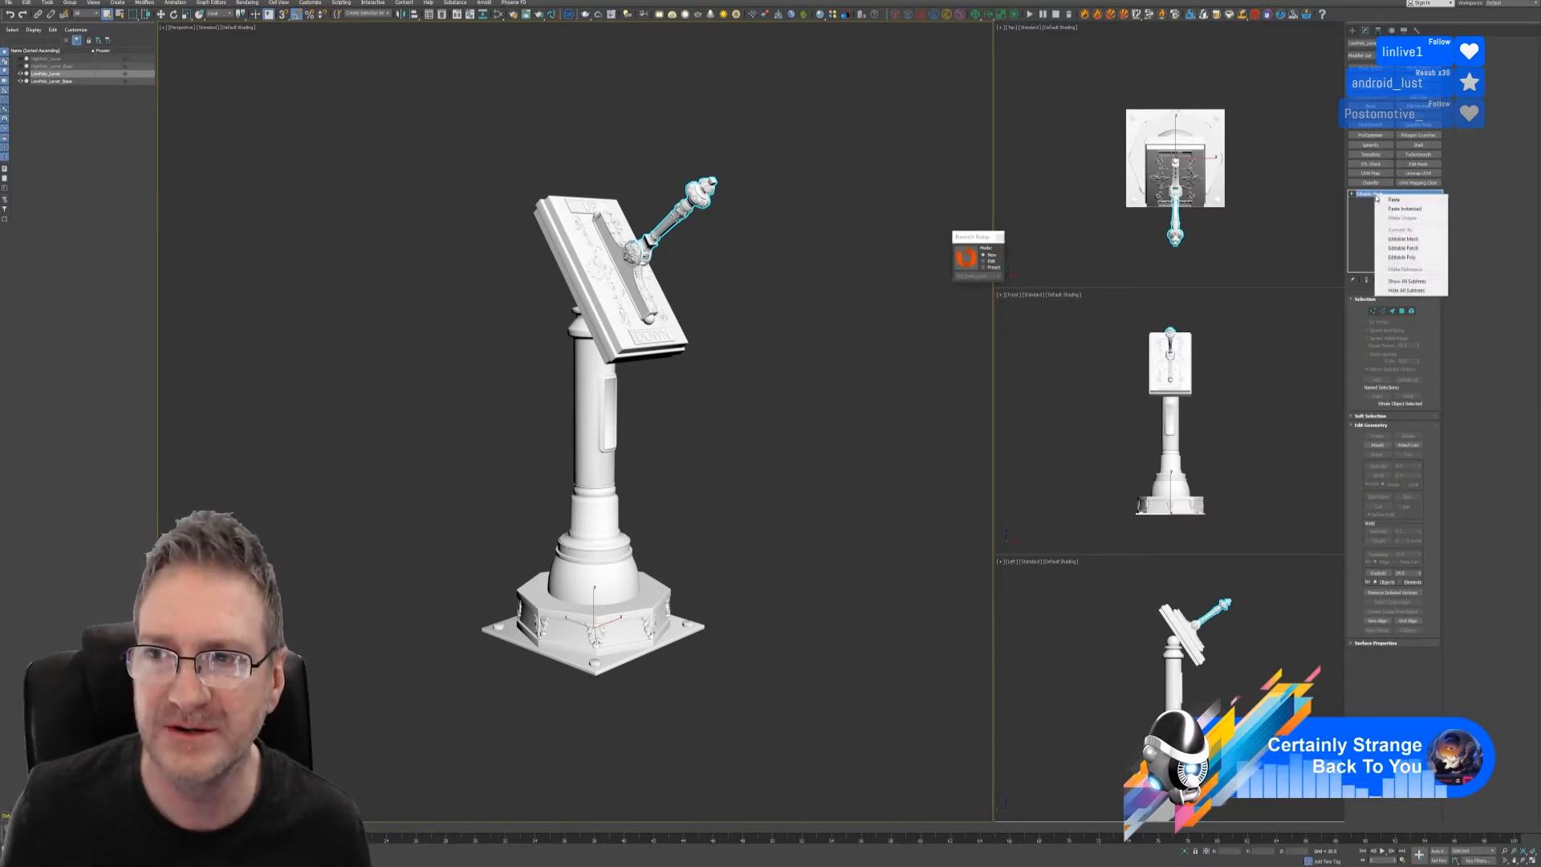
click(1405, 256)
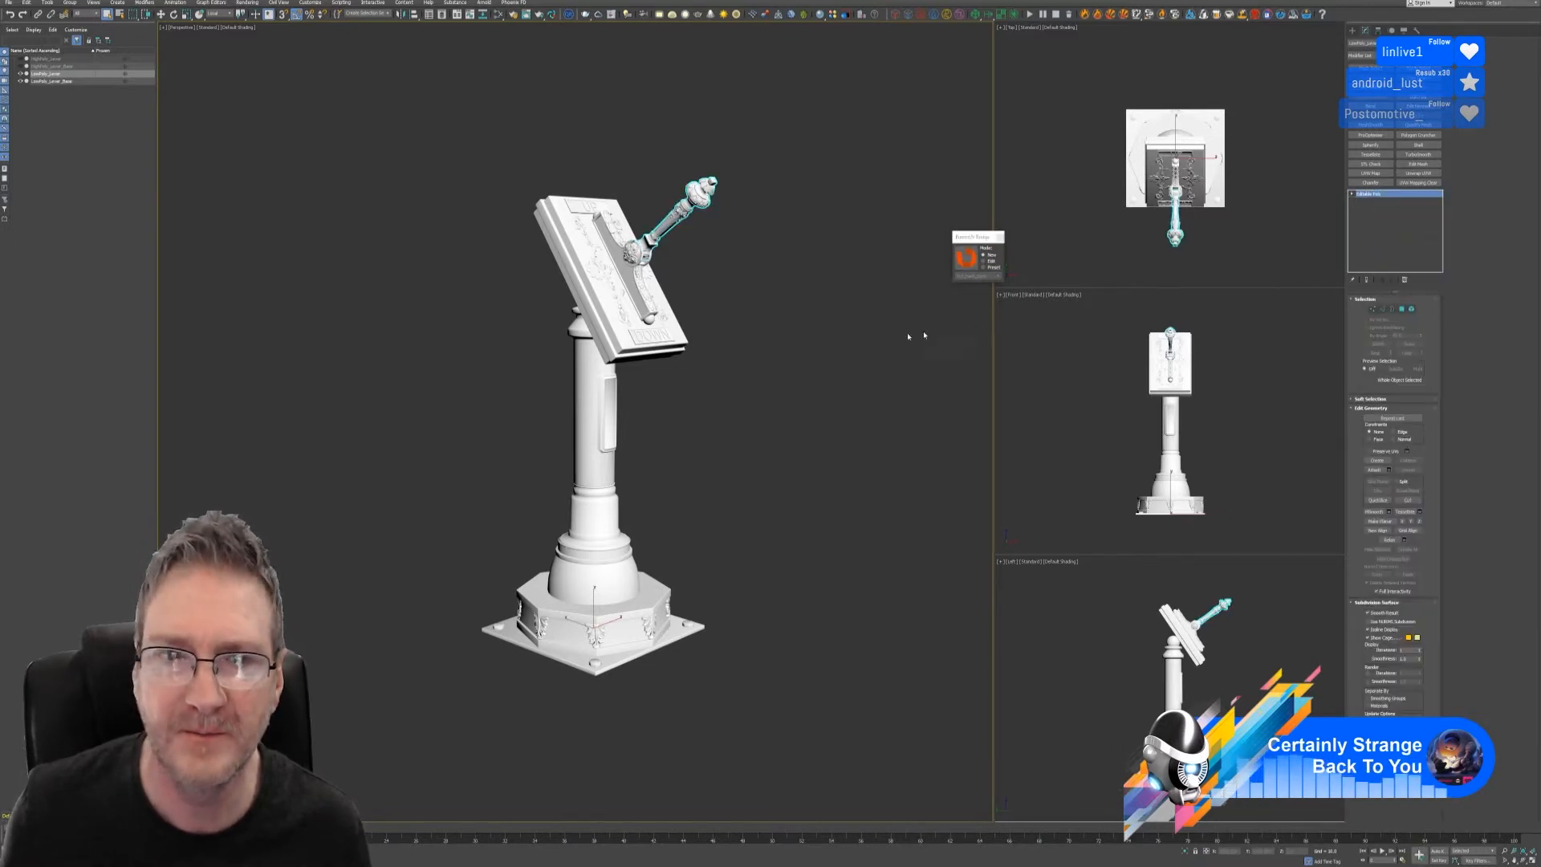
click(964, 258)
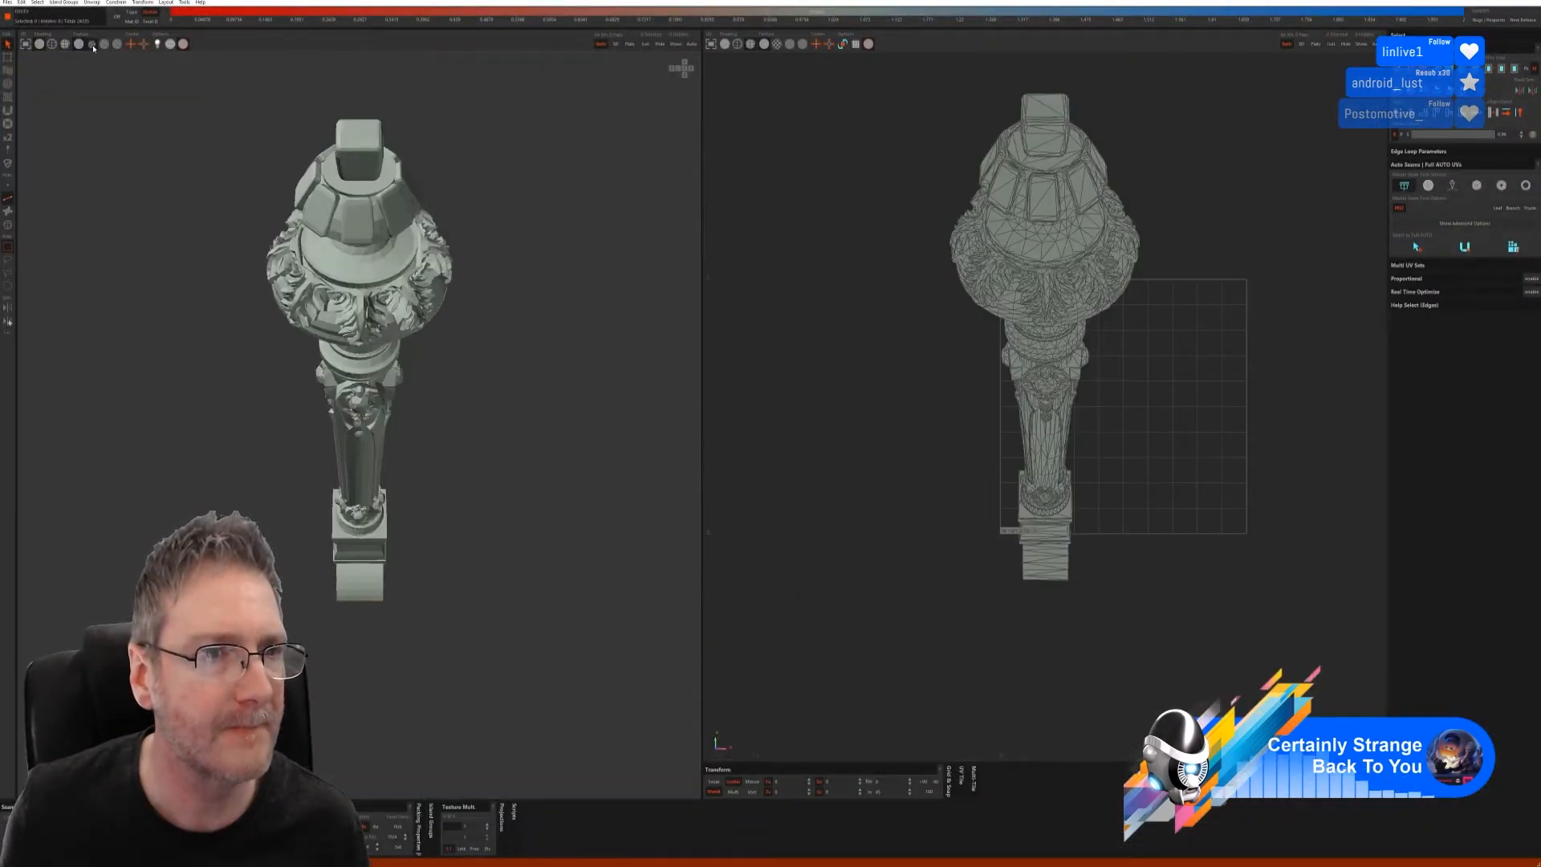
- Select the curved strip island at the lever's lower end and isolate it in RizomUV
scroll(501, 391, down, 4)
alt+drag(426, 411, 494, 399)
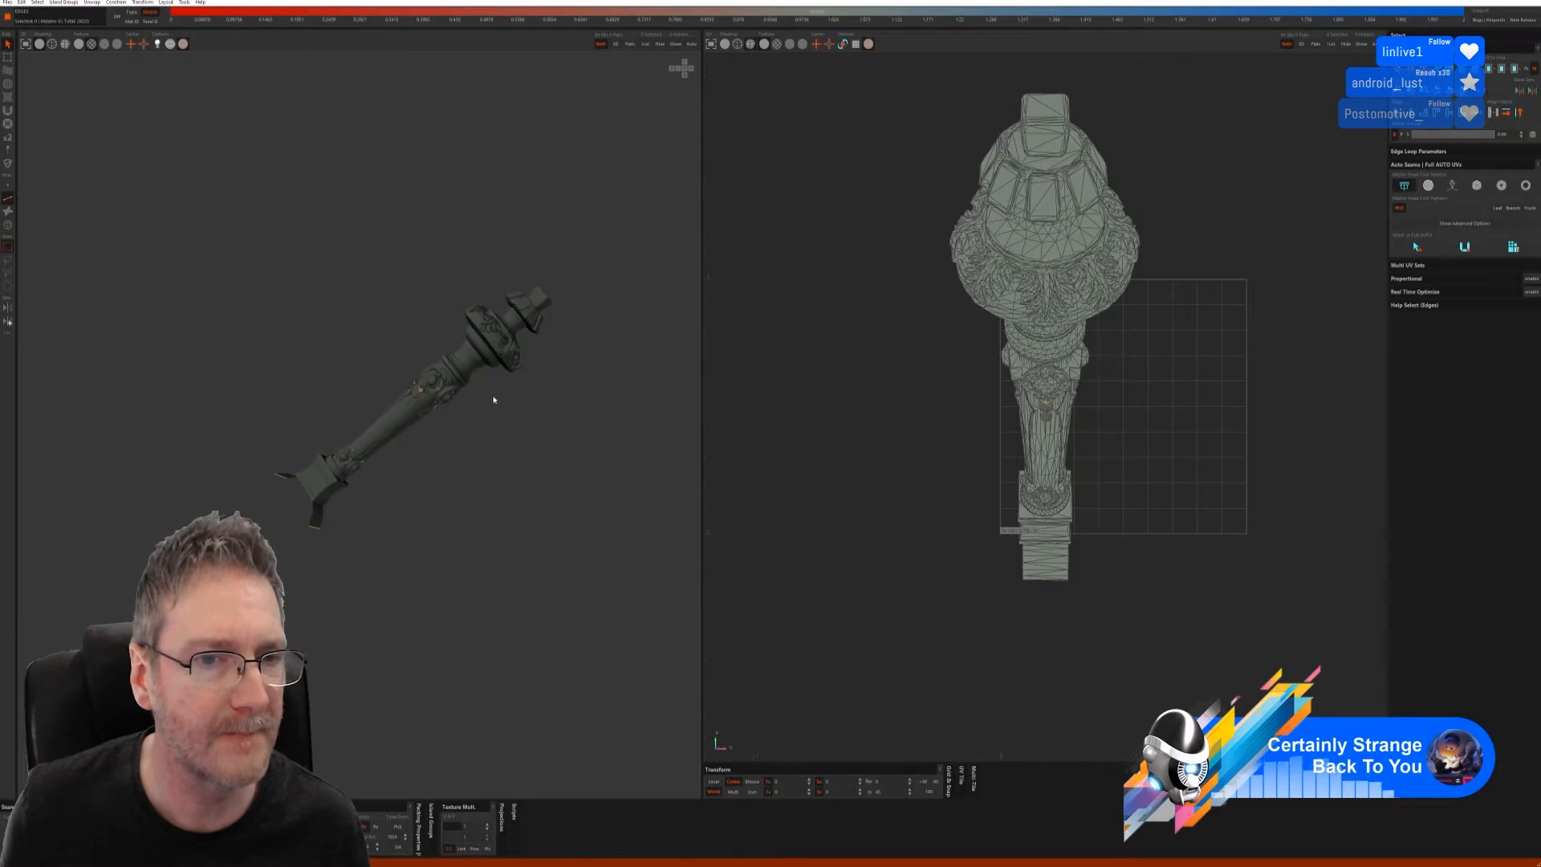
scroll(482, 401, up, 3)
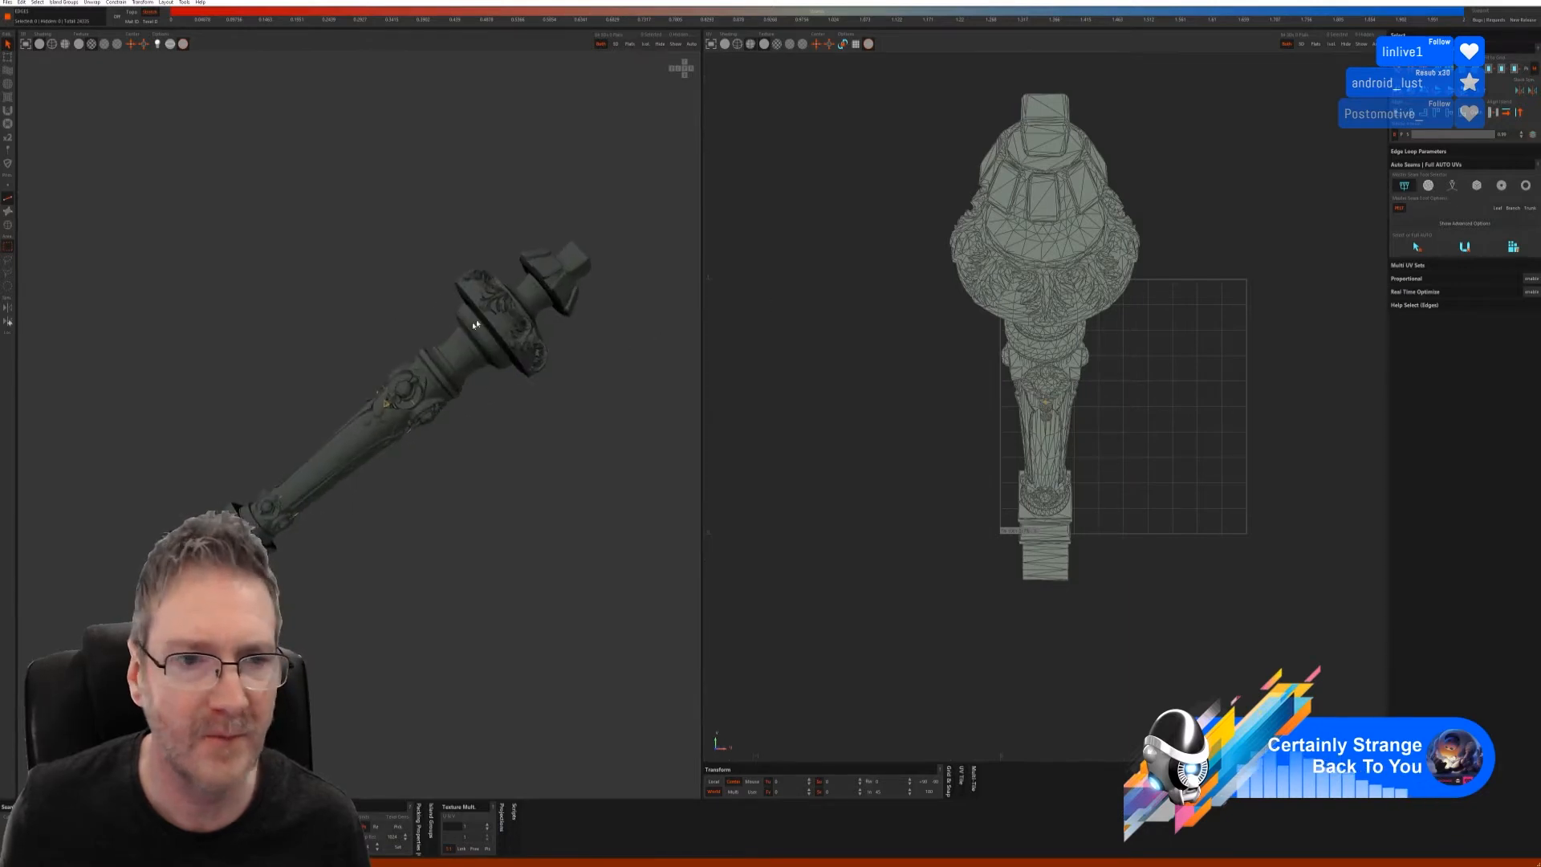
alt+drag(484, 425, 463, 443)
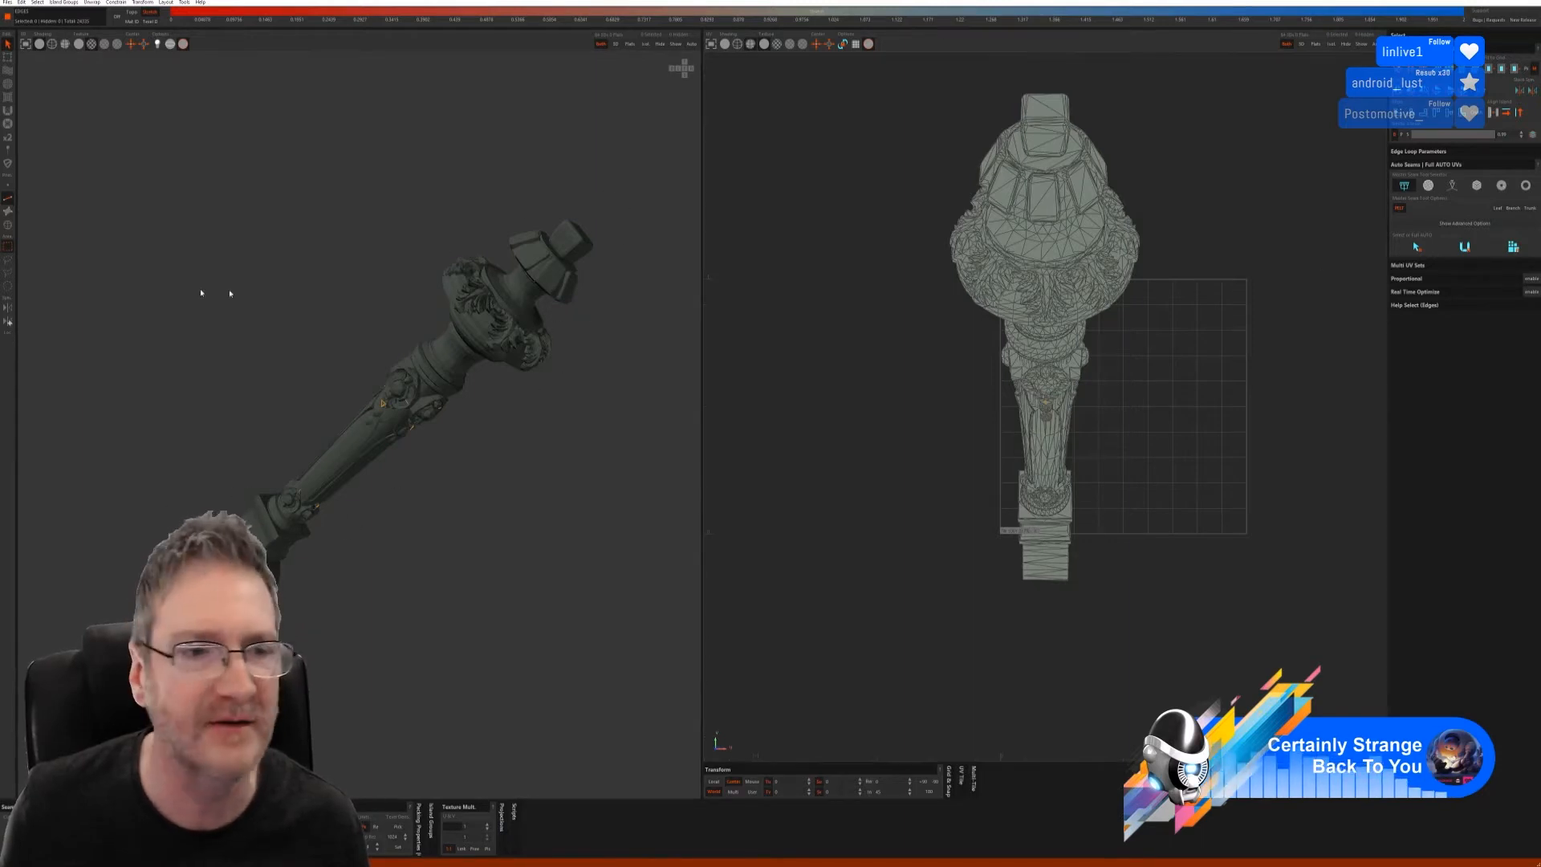
click(8, 224)
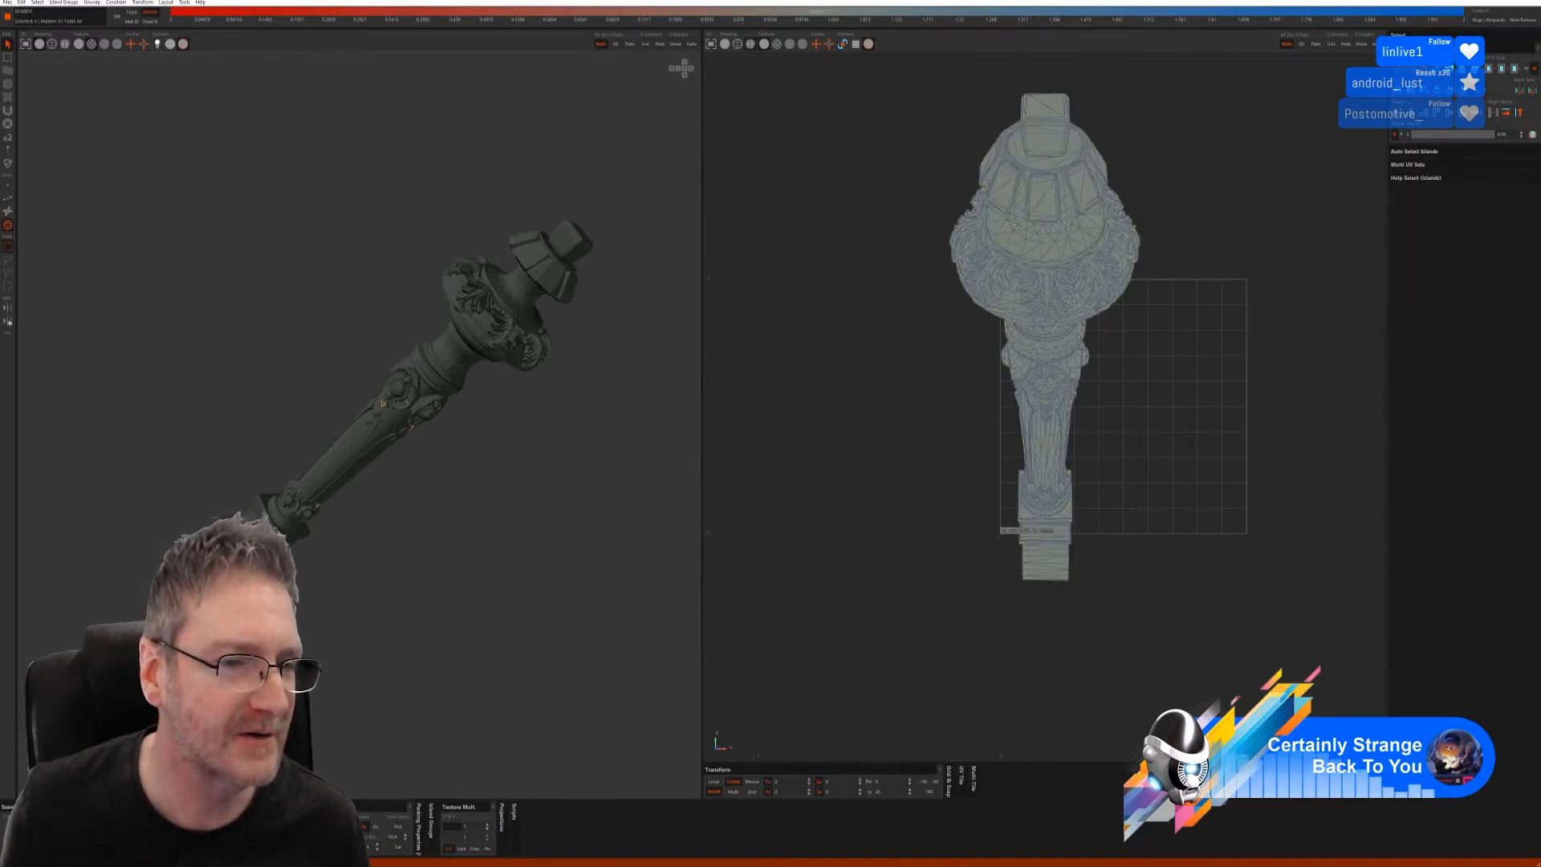
click(312, 602)
middle_drag(440, 566, 349, 542)
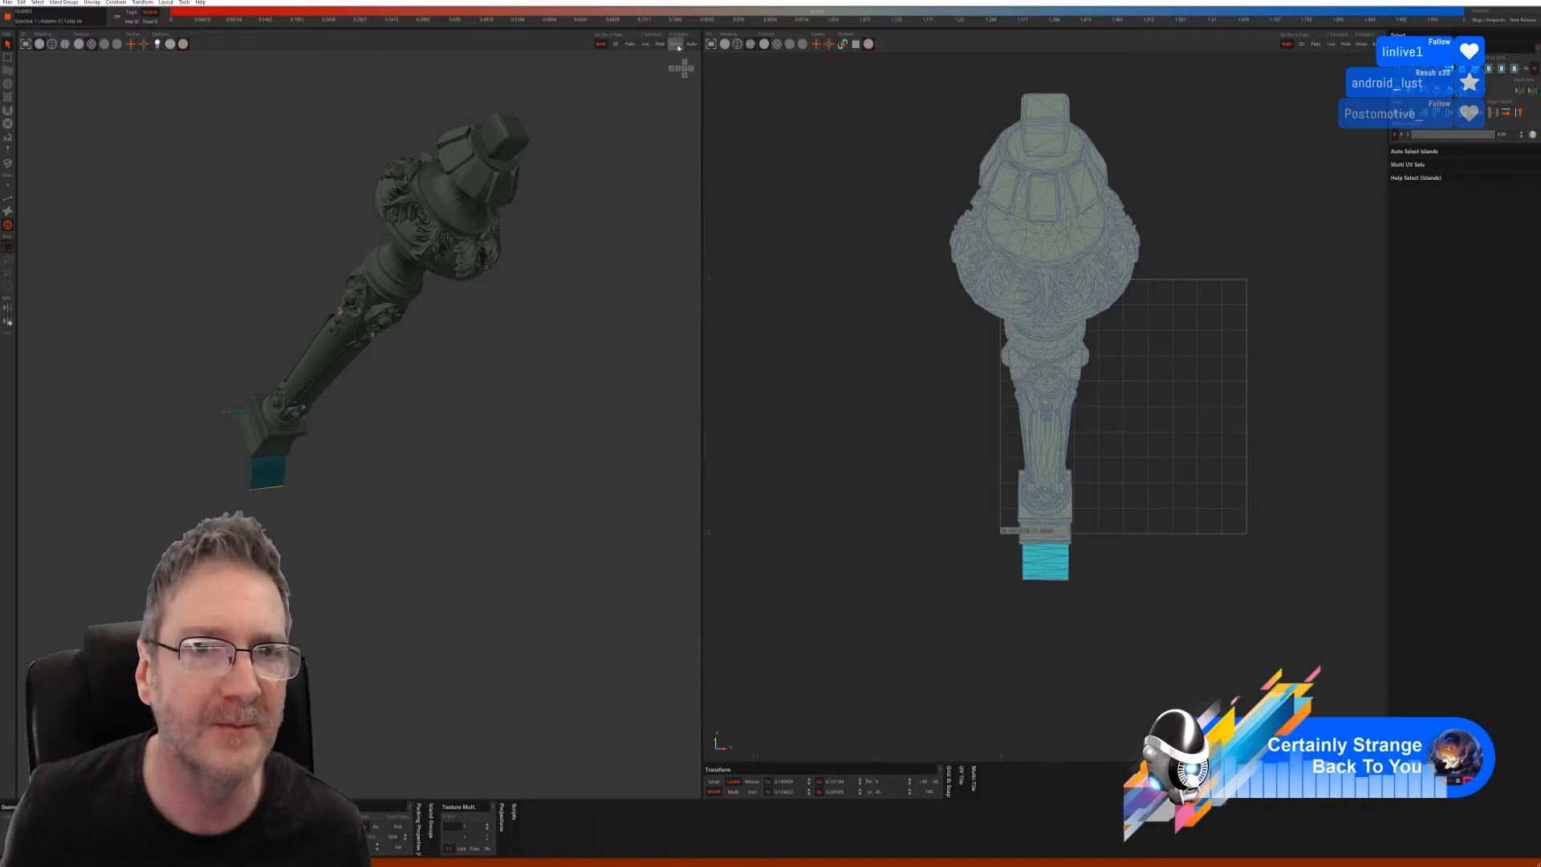
click(647, 44)
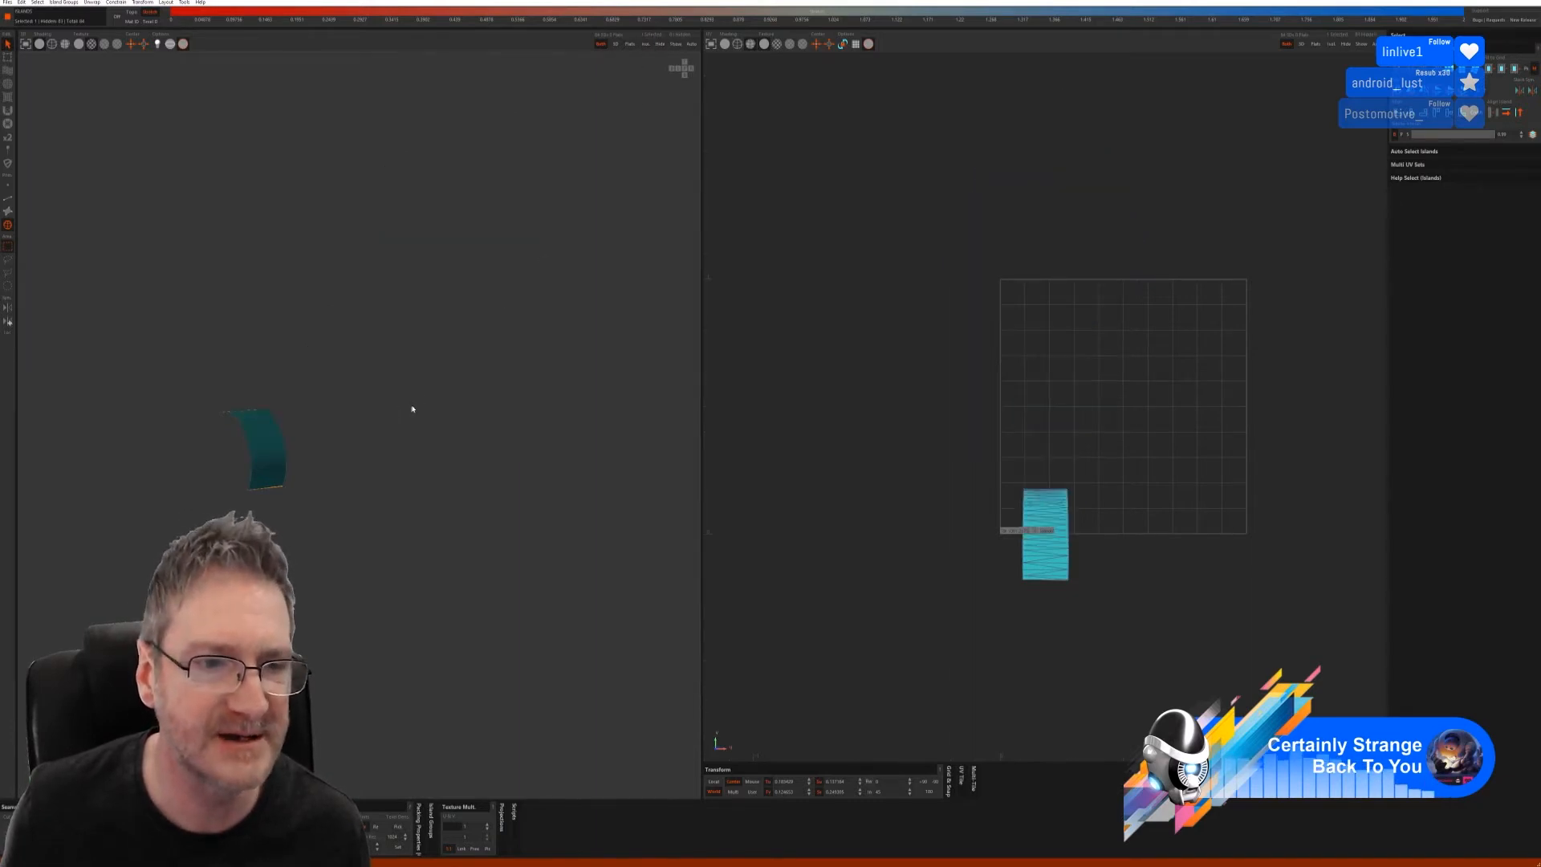
- Try to cut the isolated strip along edges auto-selected with the Box seam algorithm, and show the whole lever again
click(9, 198)
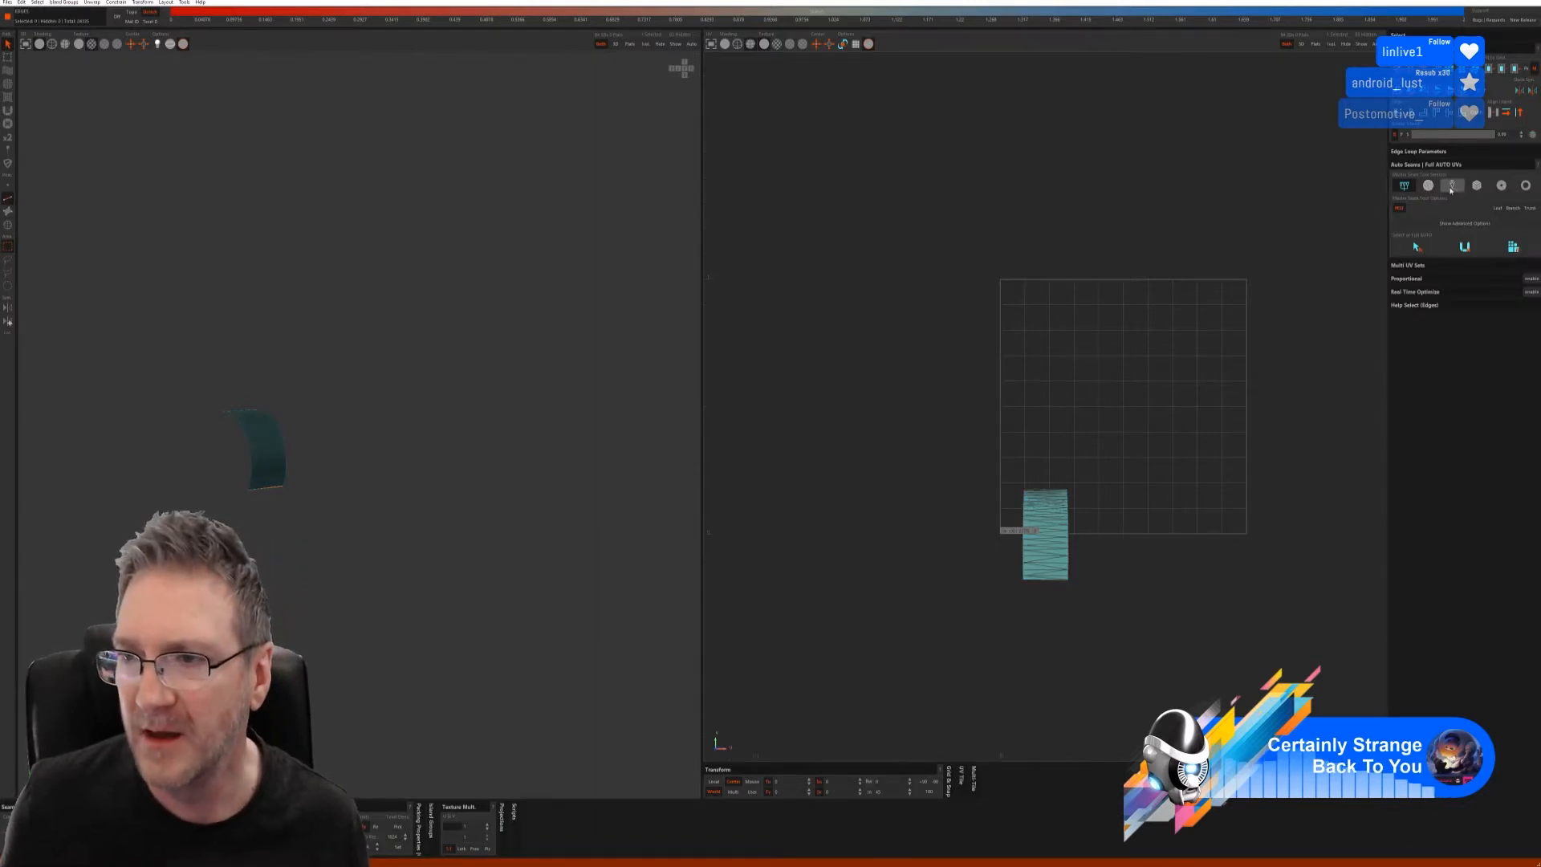
click(1477, 184)
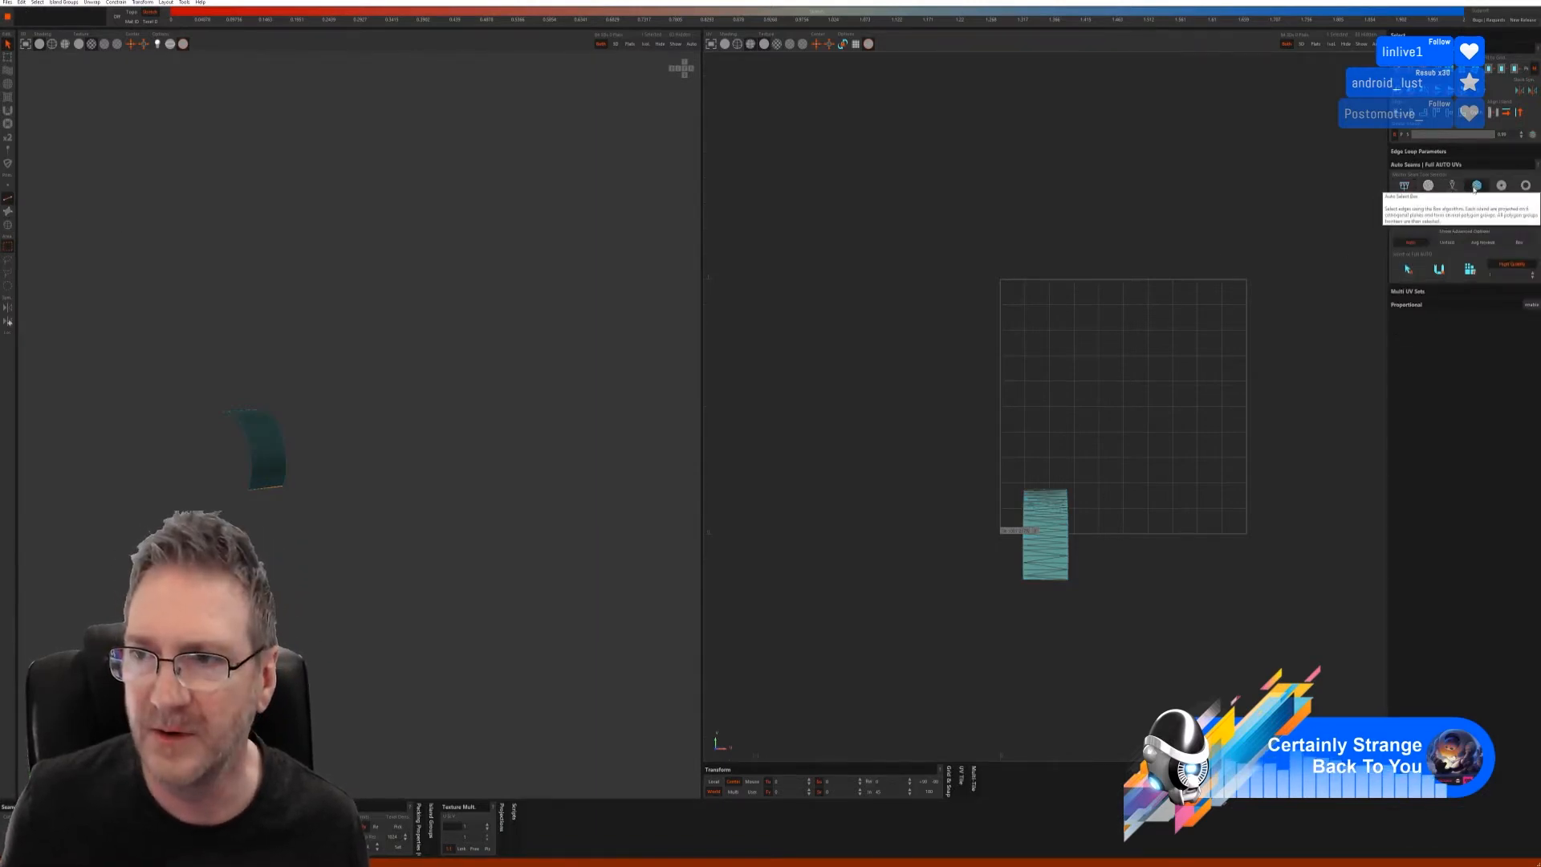
click(1408, 271)
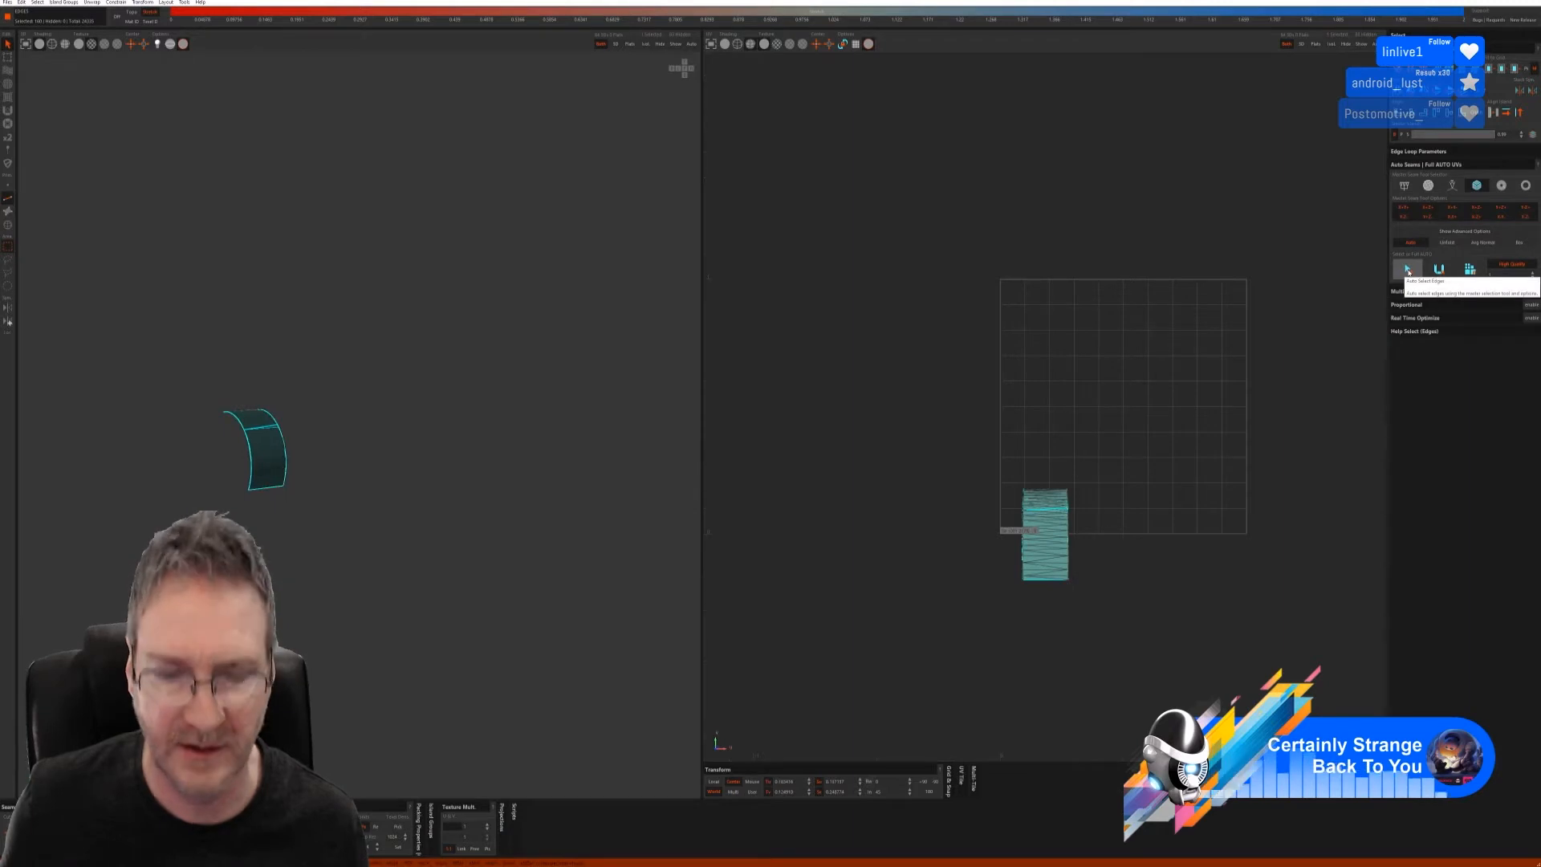
key(c)
key(y)
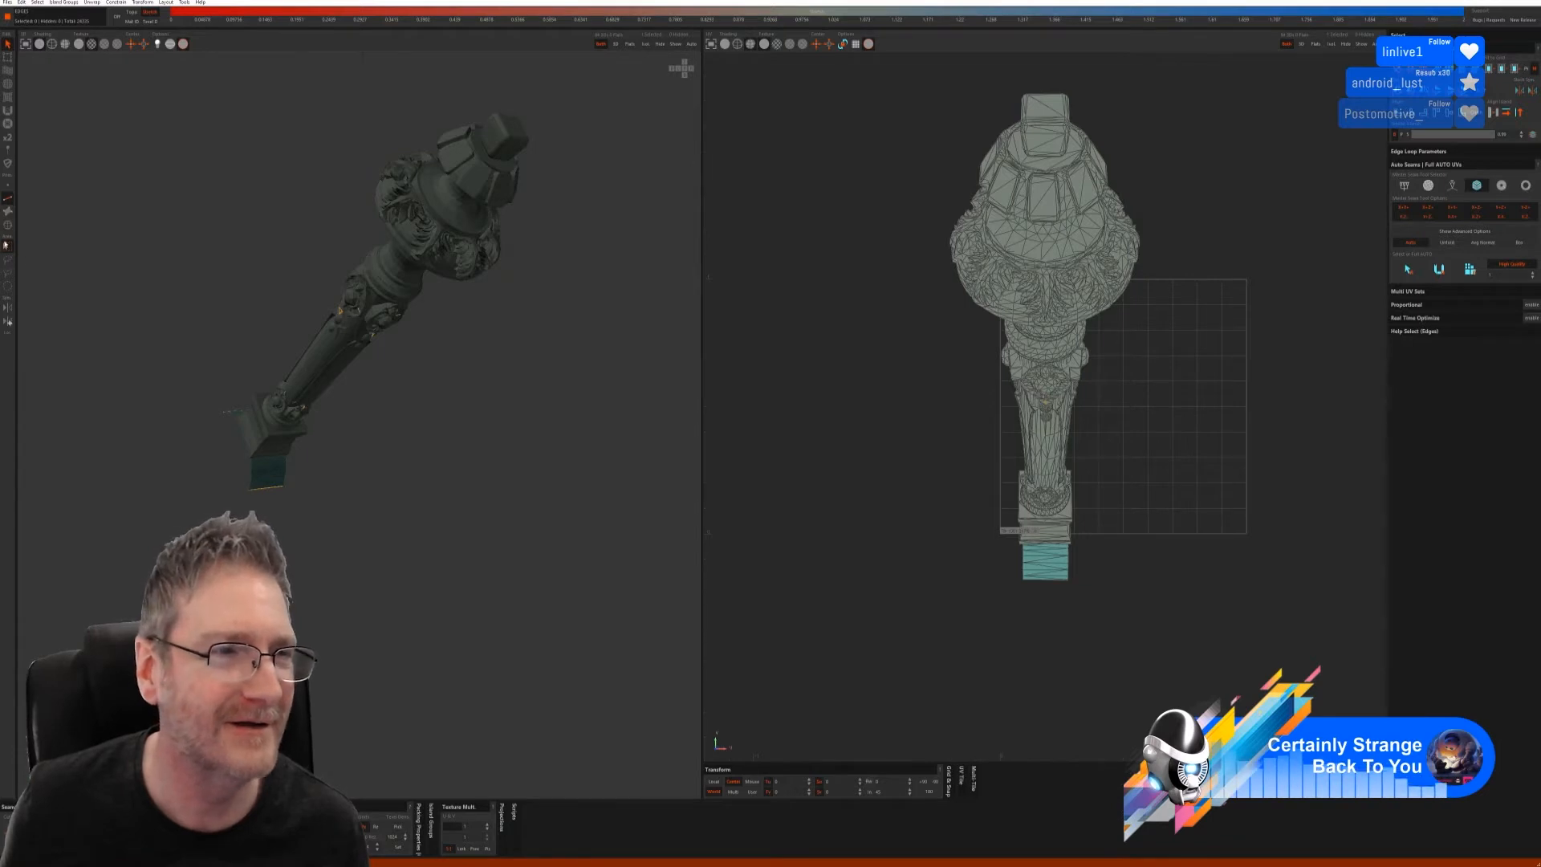
- Isolate the curved strip island at the lever's lower end and switch to edge selection
click(7, 225)
click(646, 44)
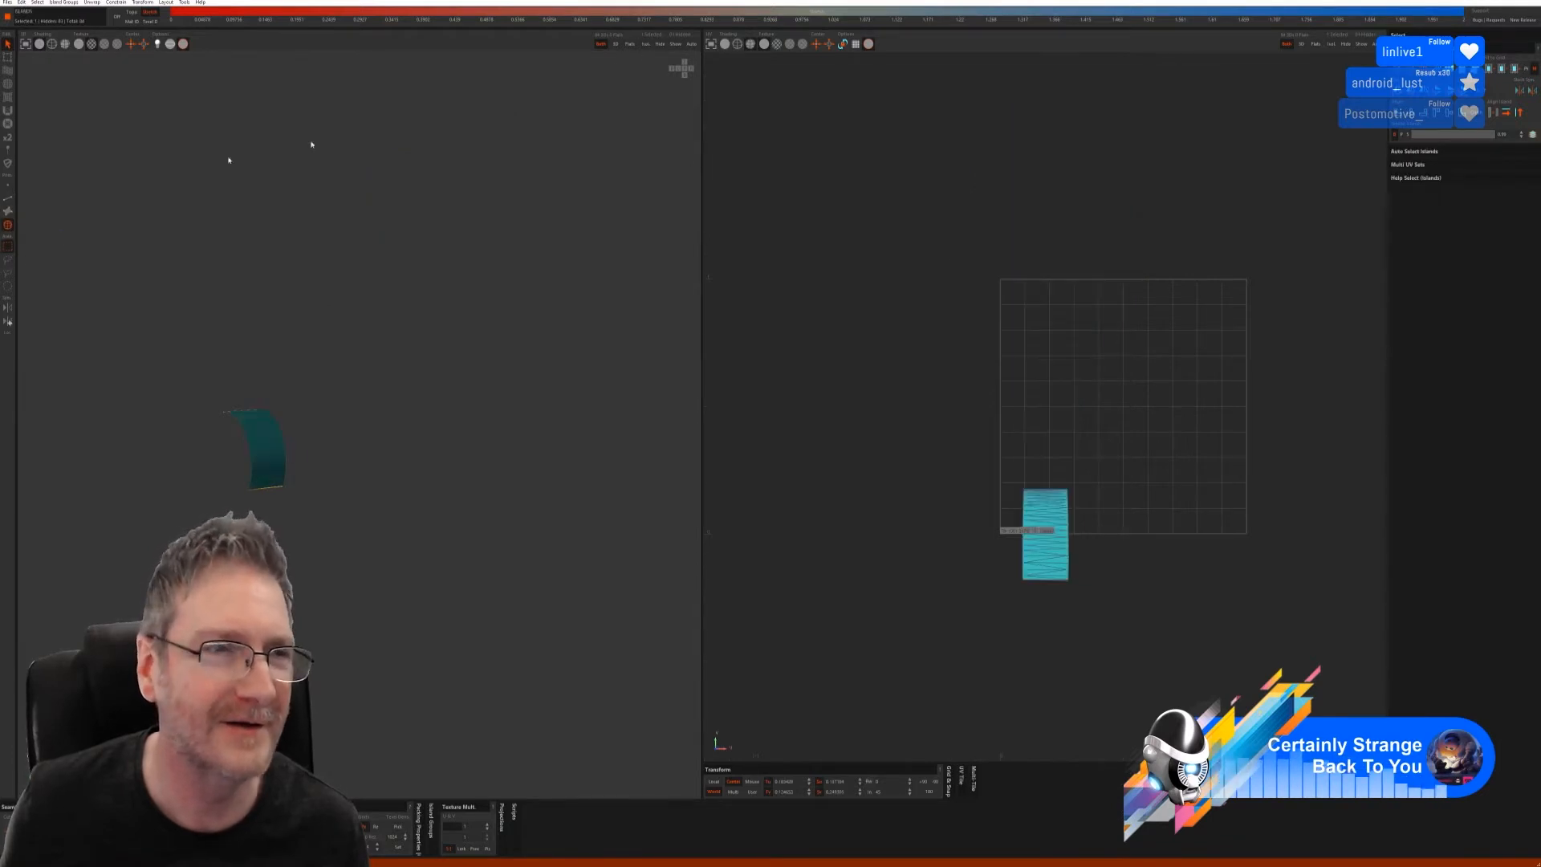
click(8, 198)
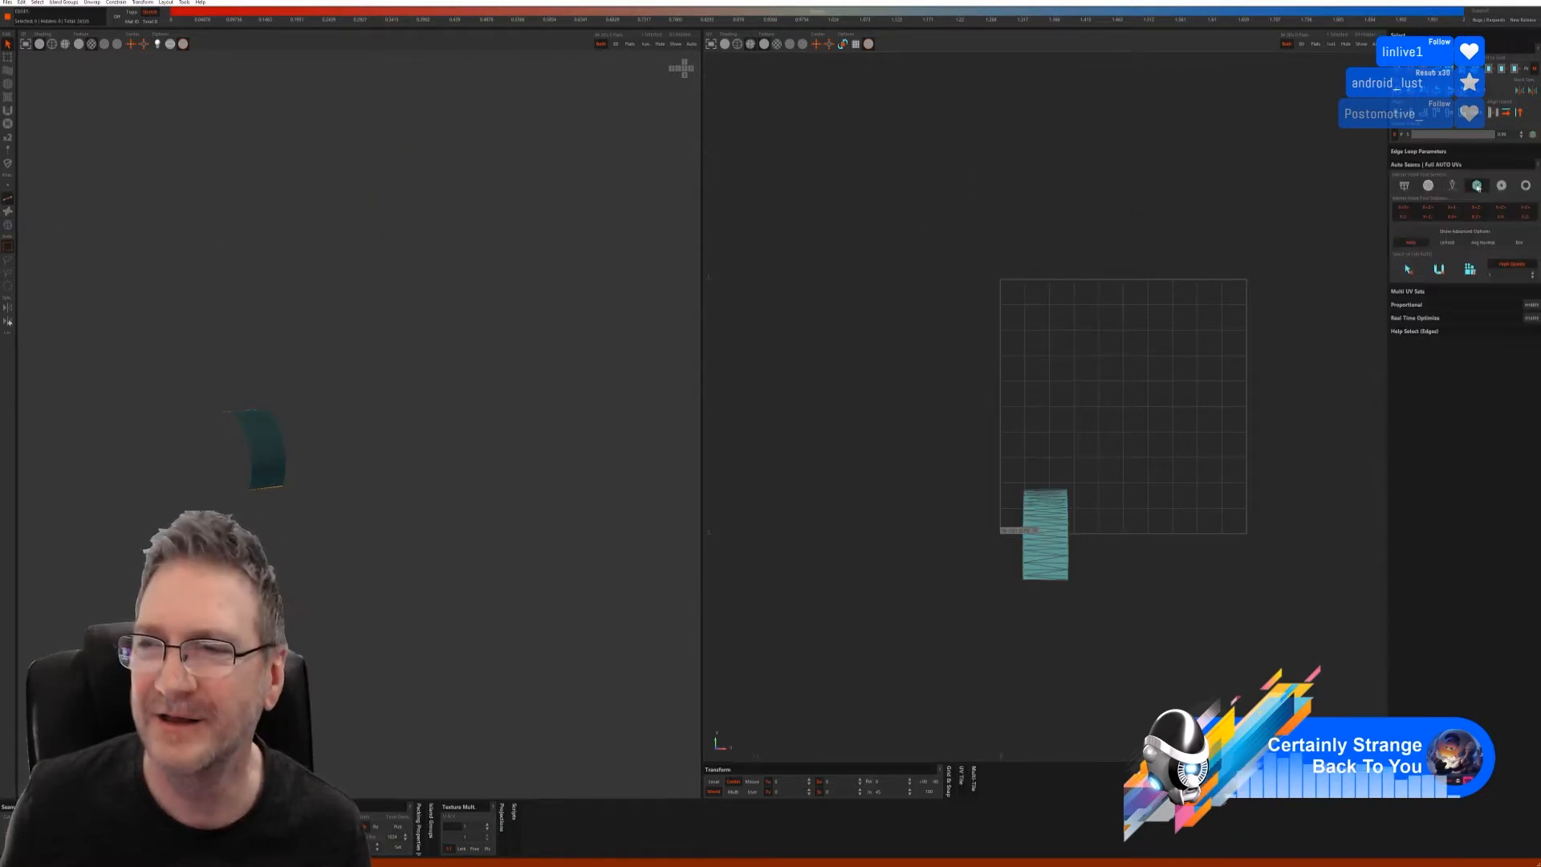
- Try to cut, unfold and pack the isolated strip with the Pelt seam algorithm, and undo the result
click(1452, 186)
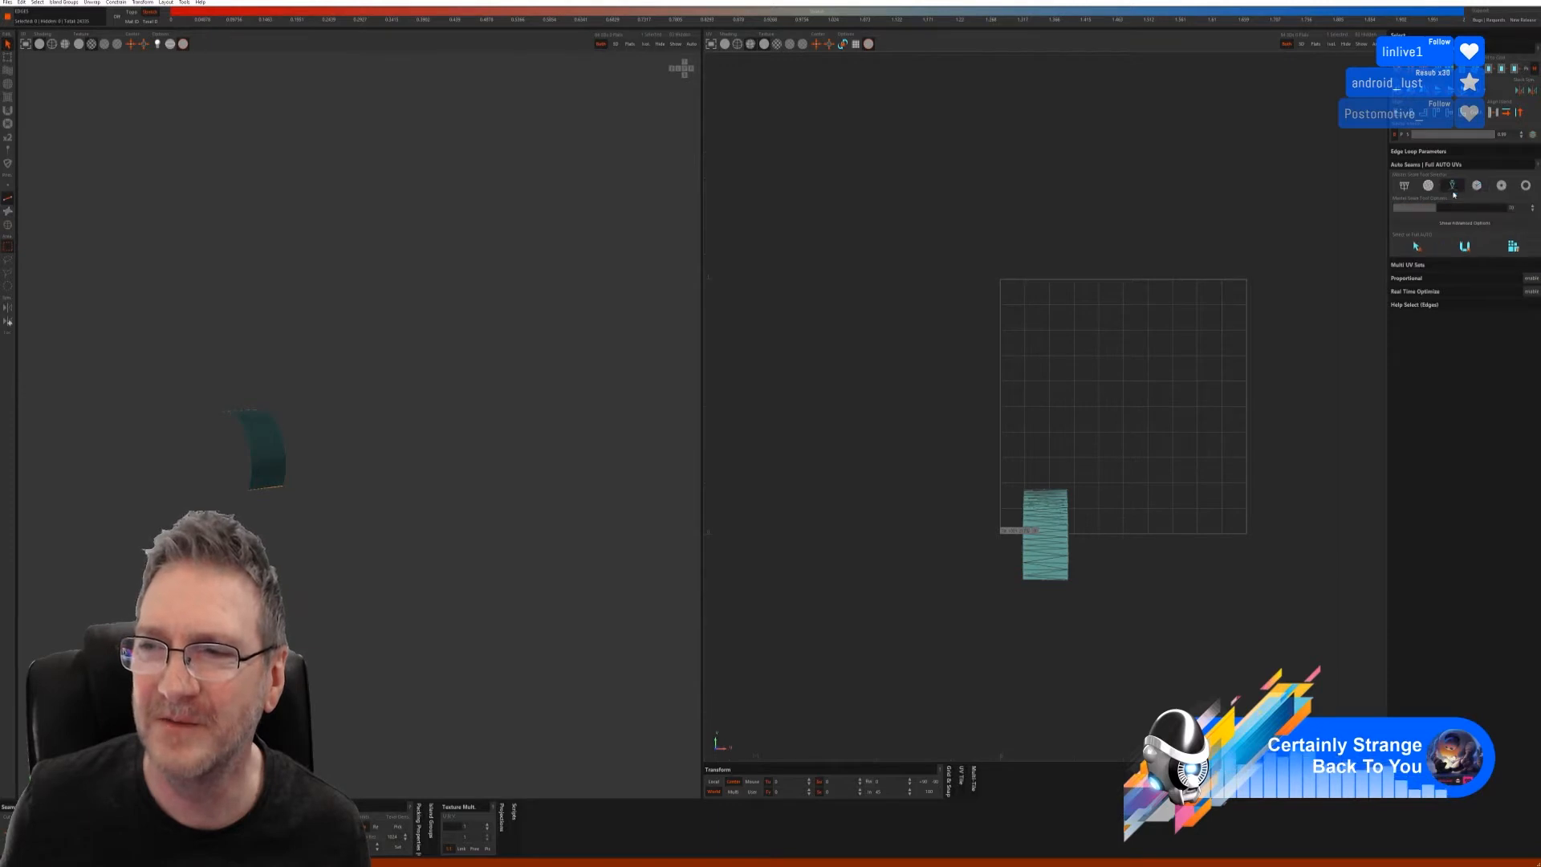
click(1465, 246)
click(1513, 246)
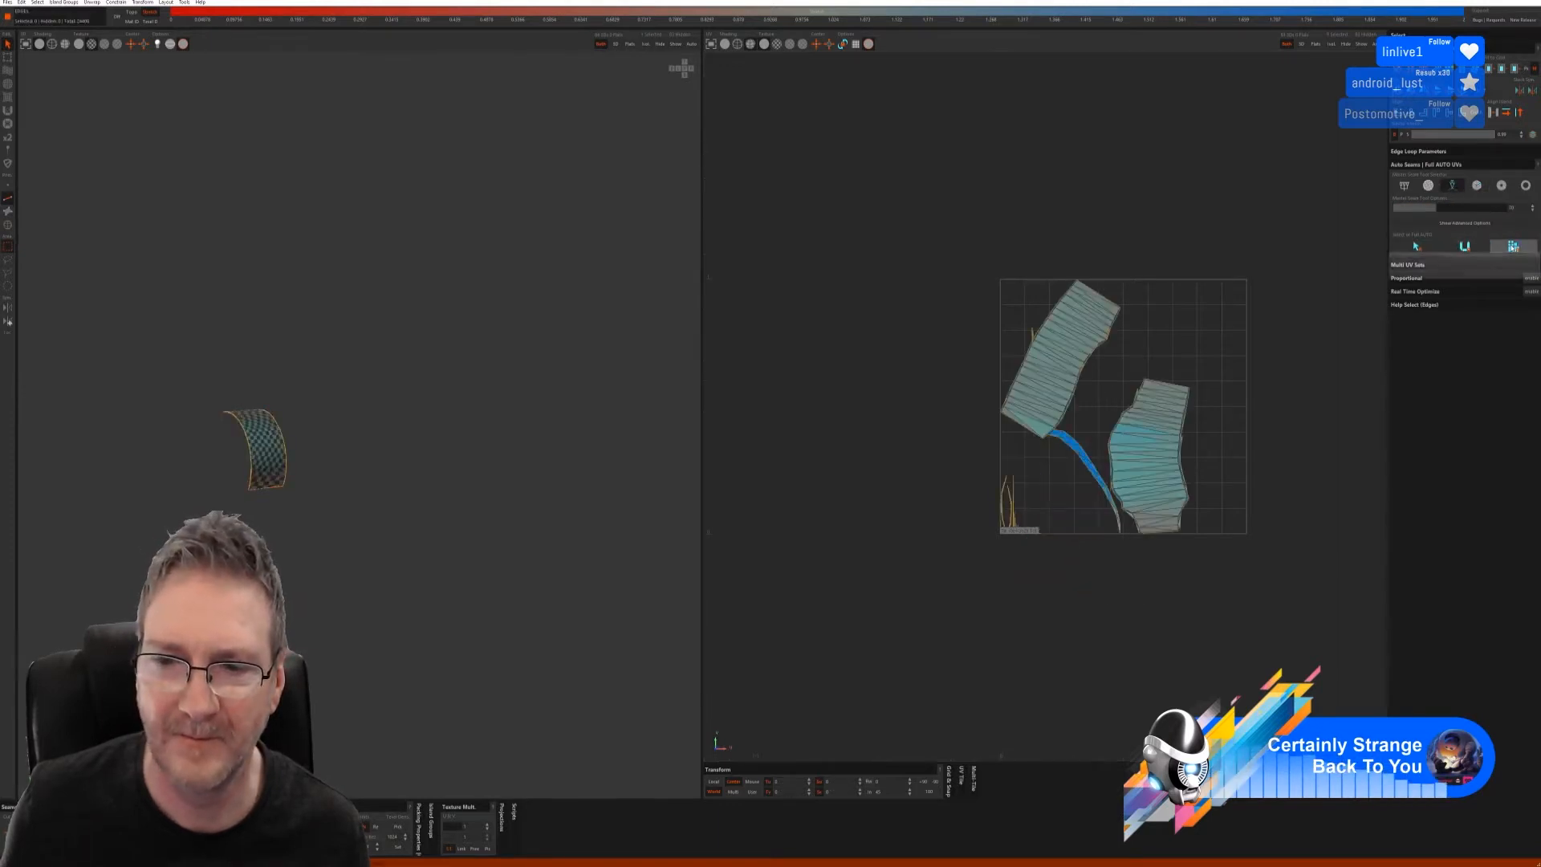
key(ctrl+z)
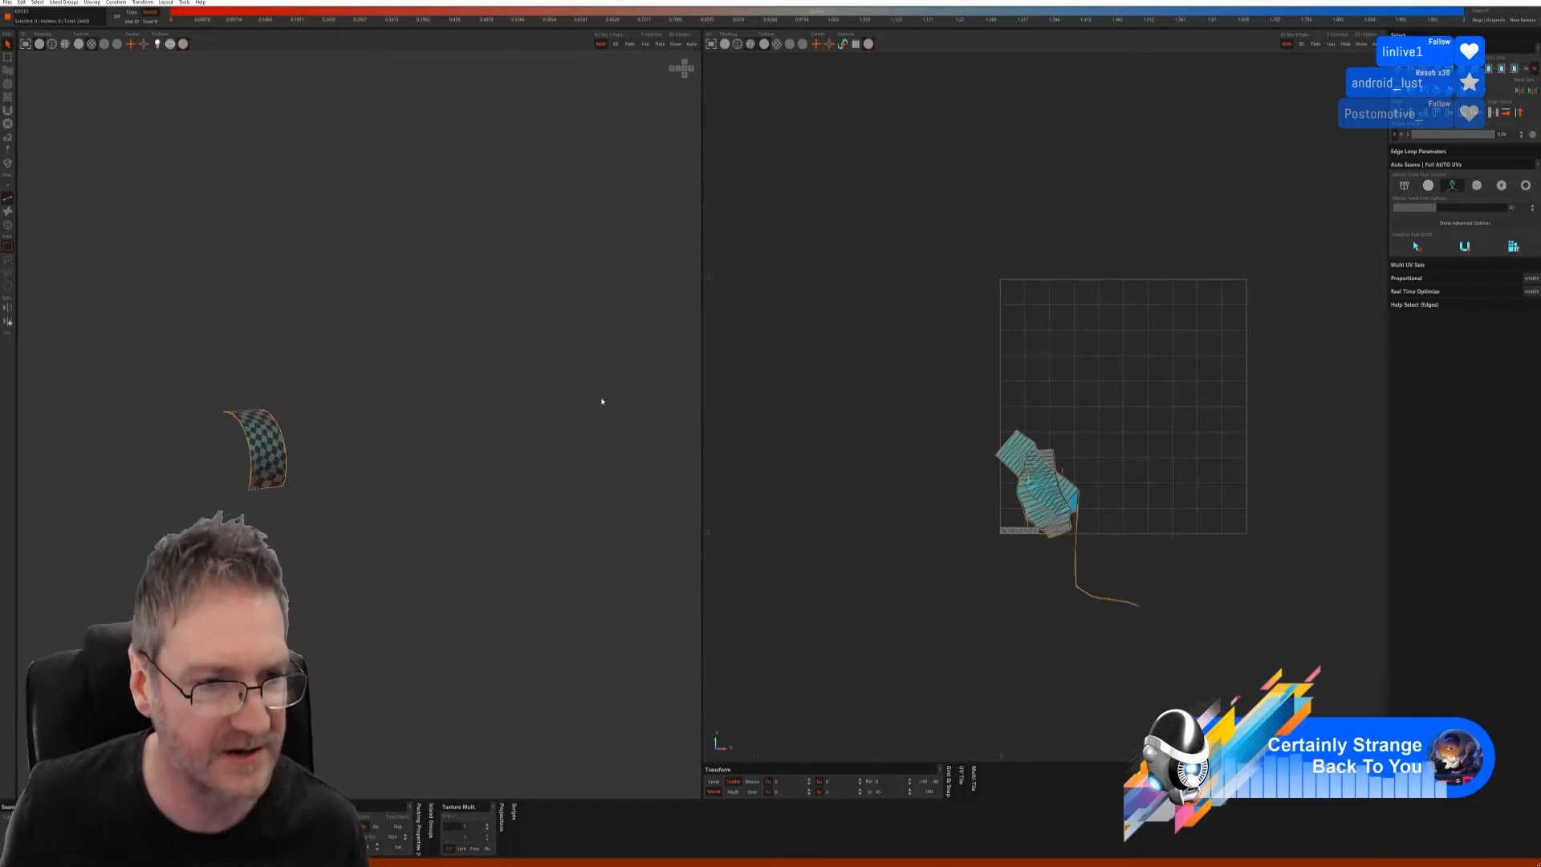
key(ctrl+z)
key(ctrl+z)
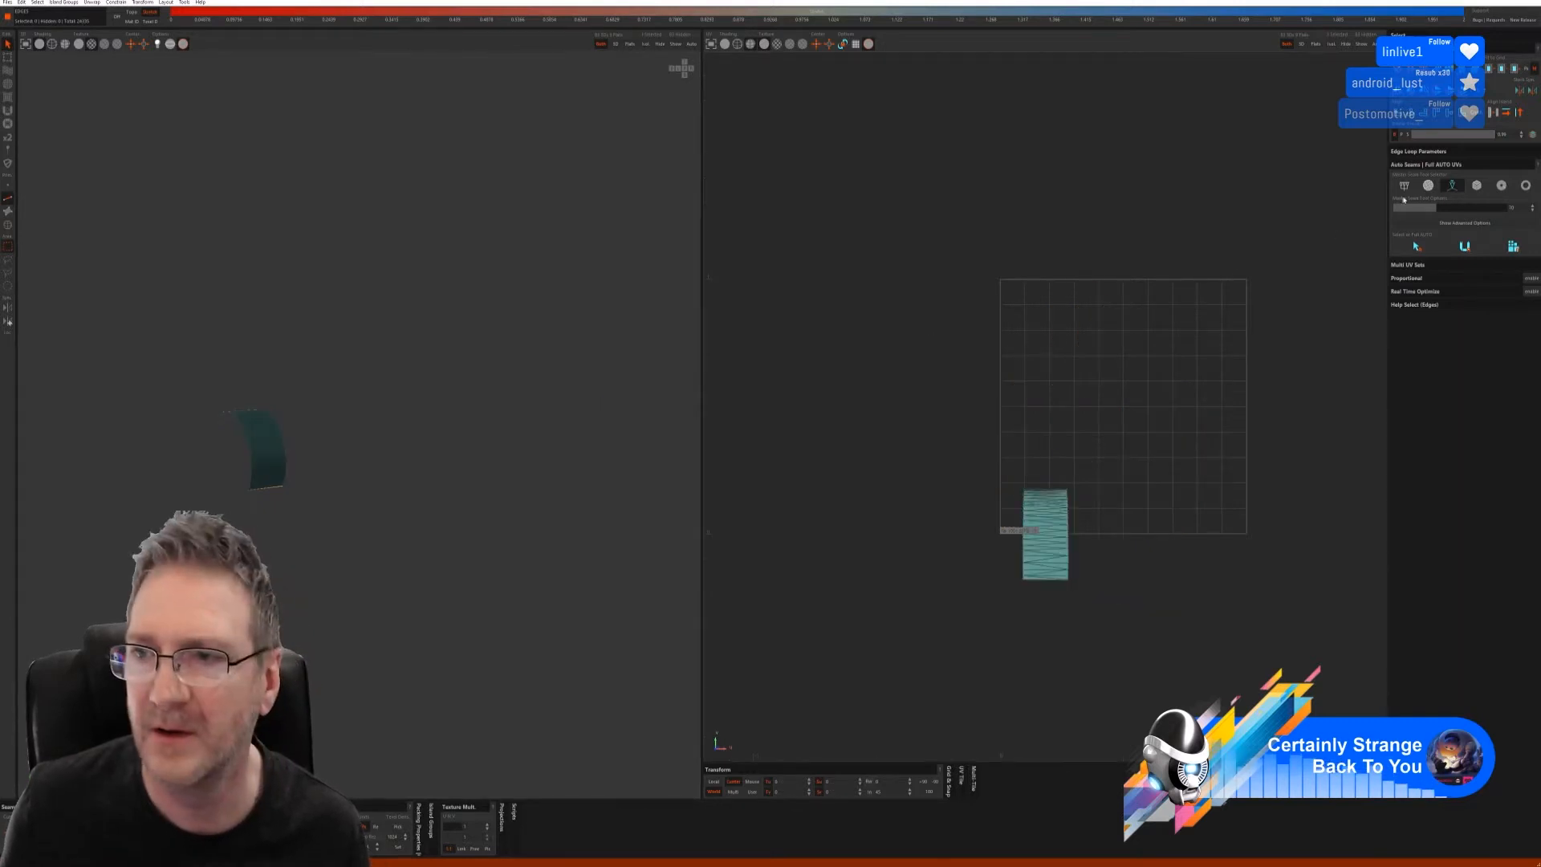
- Cut, unfold and pack the isolated strip with the Mosaic seam algorithm, and show the whole lever again
click(1428, 185)
click(1416, 257)
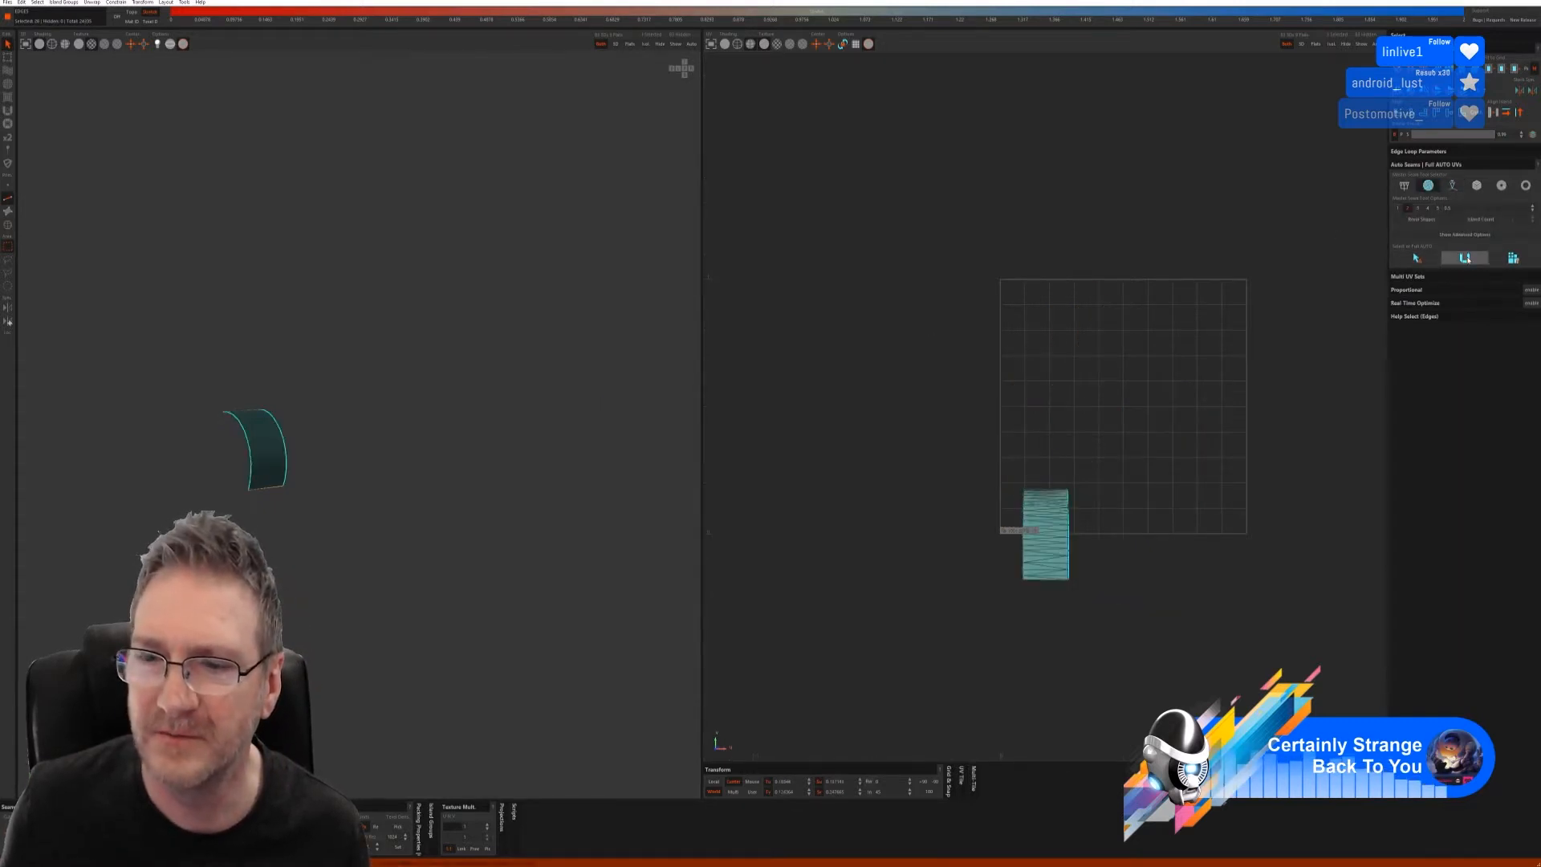
click(1465, 257)
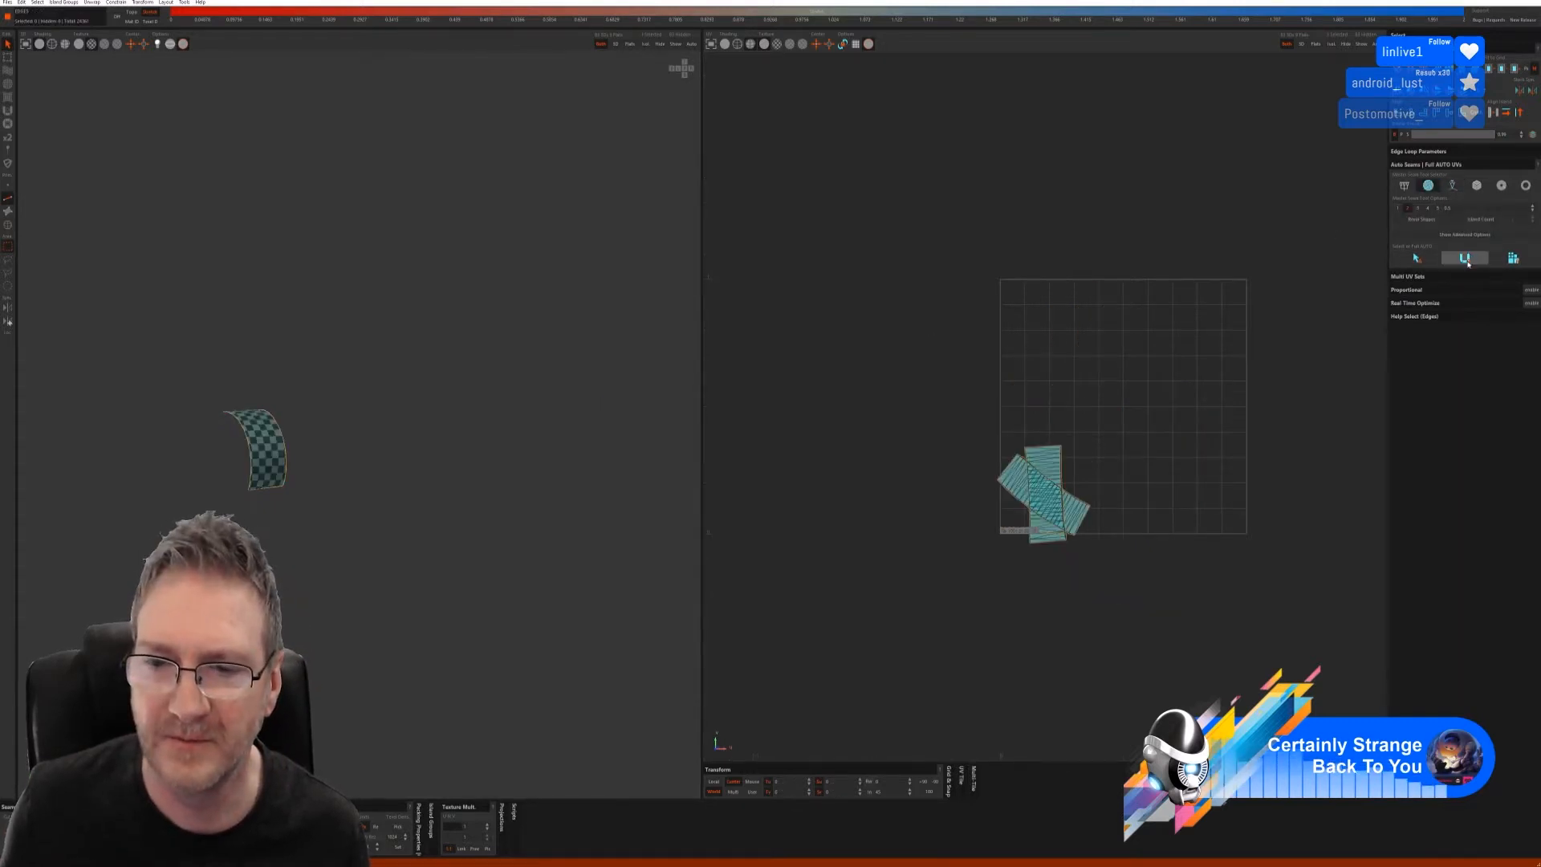
click(1512, 258)
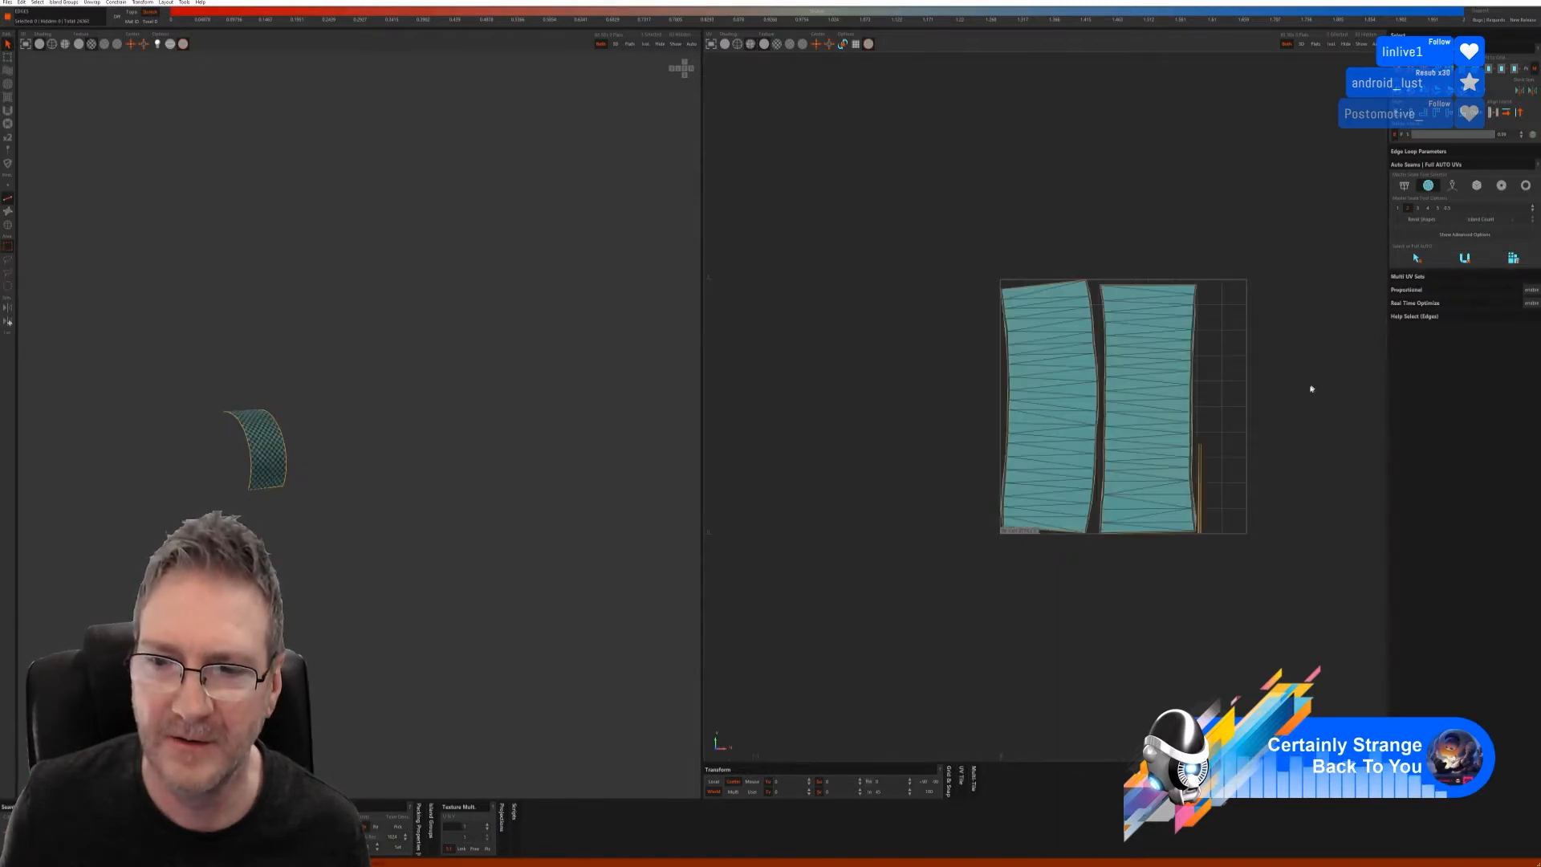
mouse_move(342, 427)
alt+mouse_down()
mouse_move(455, 430)
mouse_move(479, 400)
mouse_move(379, 458)
mouse_move(351, 447)
alt+mouse_up()
click(675, 44)
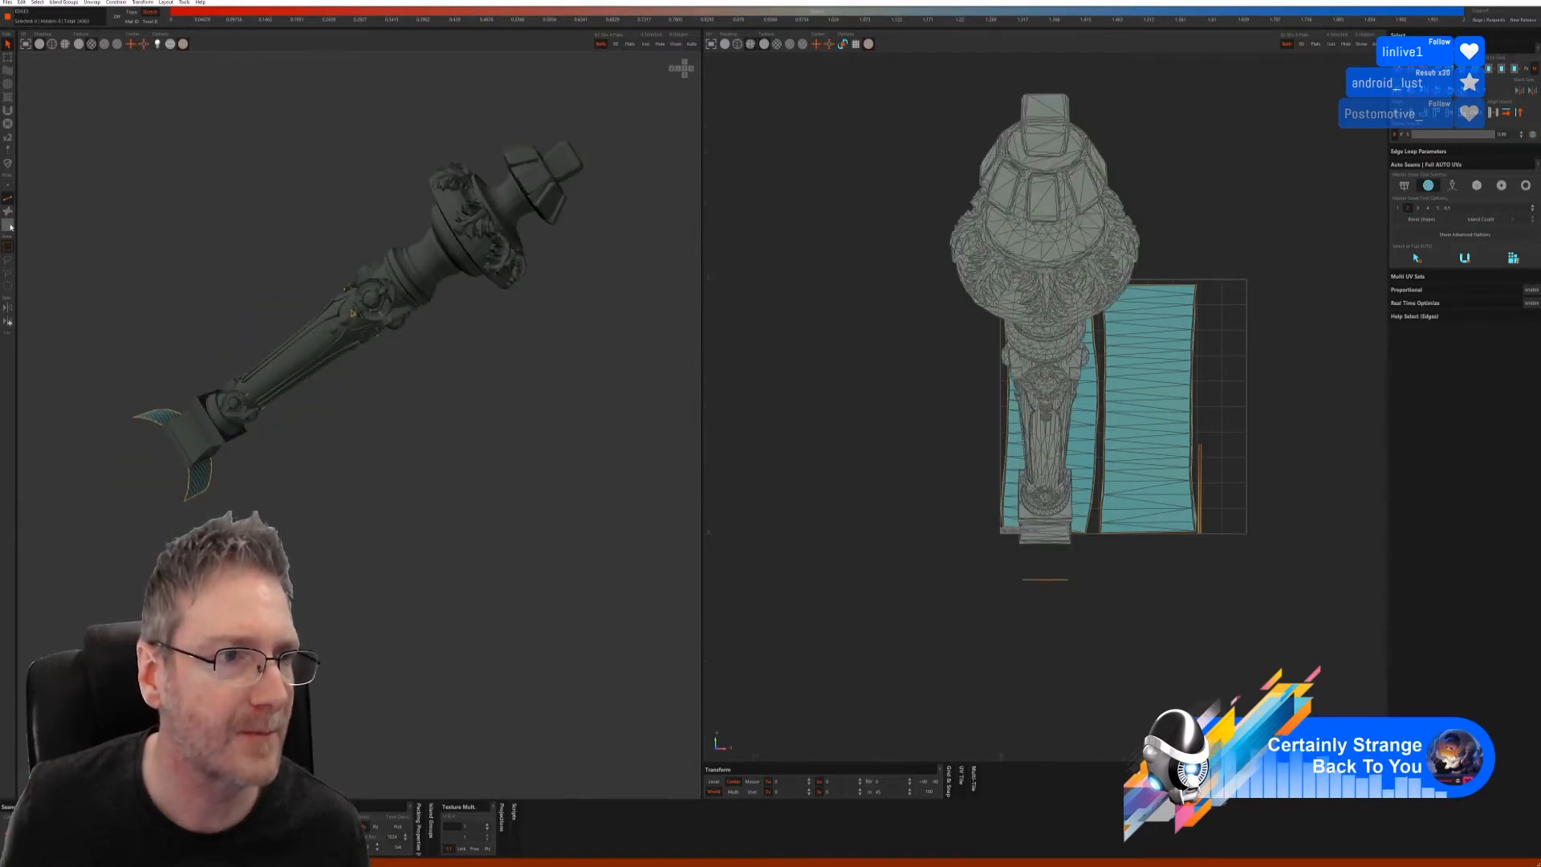
- Select the square block island at the foot of the lever and isolate it
key(F4)
click(198, 440)
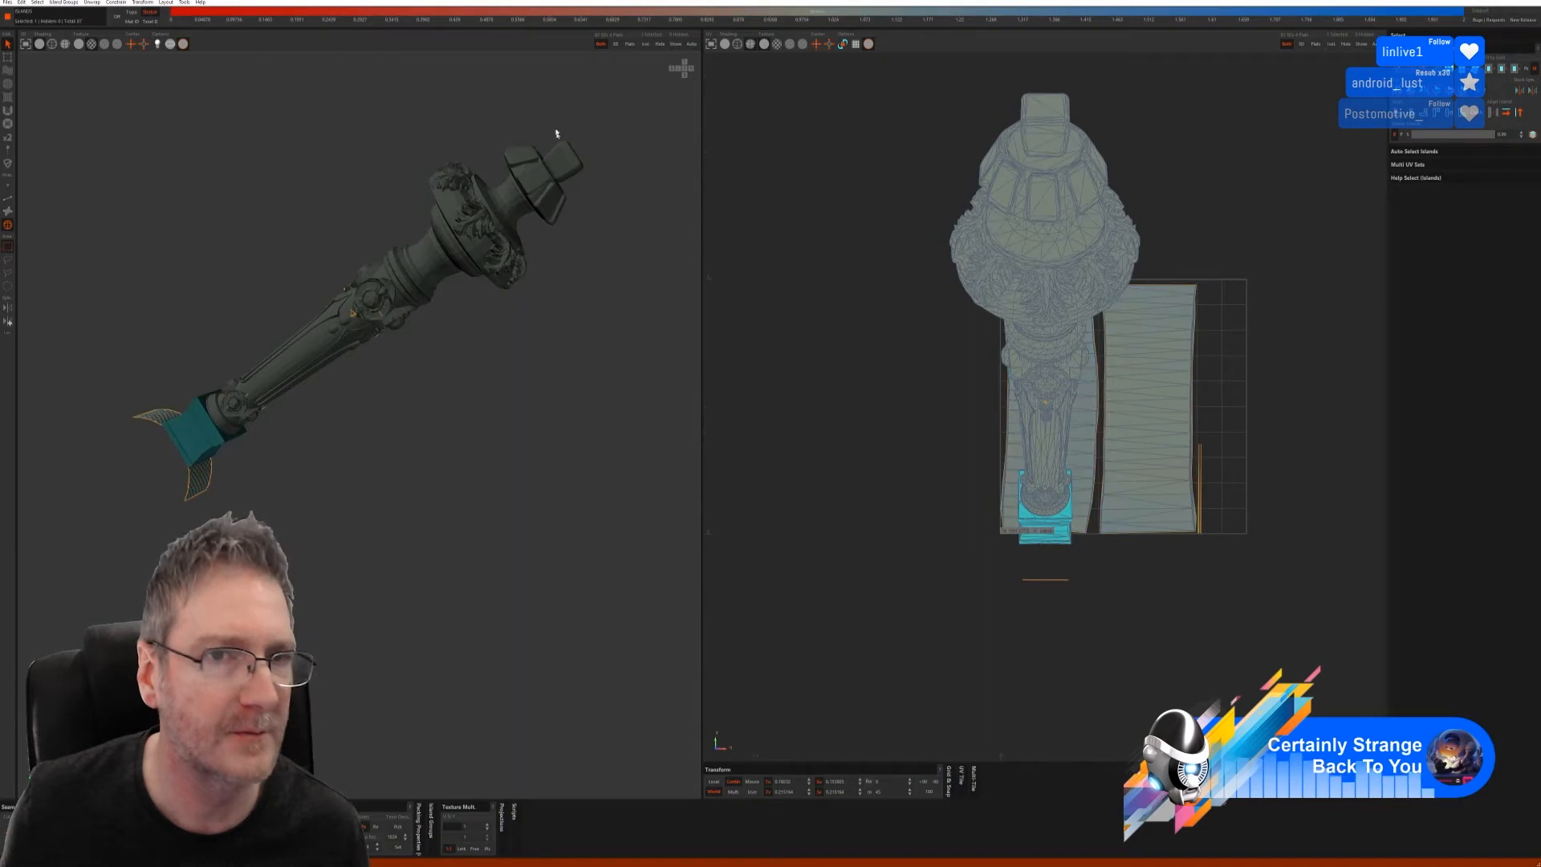
click(647, 45)
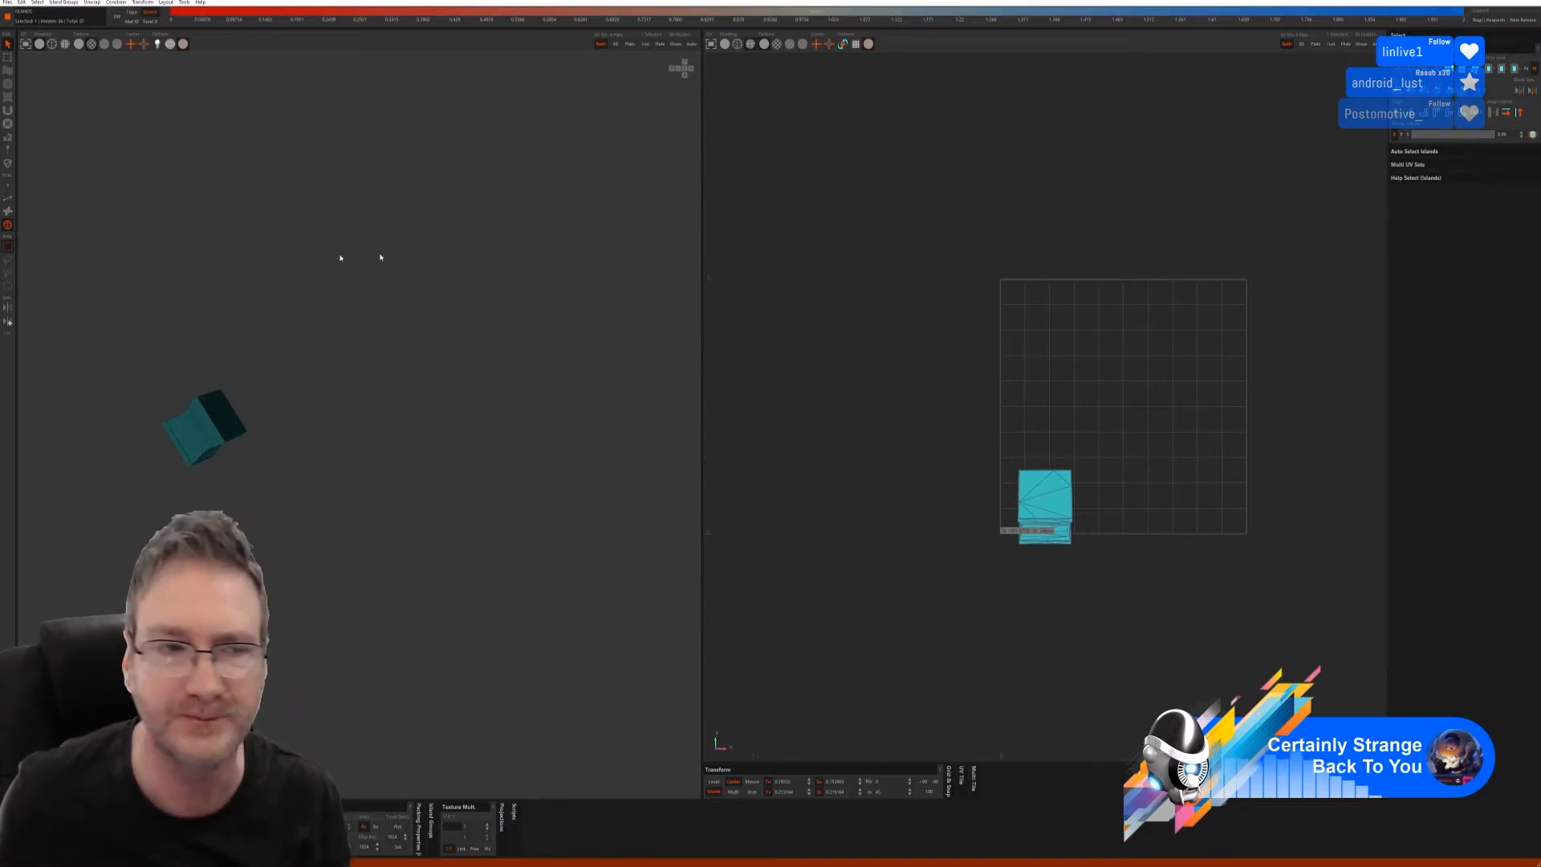
- Try the Pelt and Sharpest Angles seam algorithms on the edges of the isolated square block
click(8, 203)
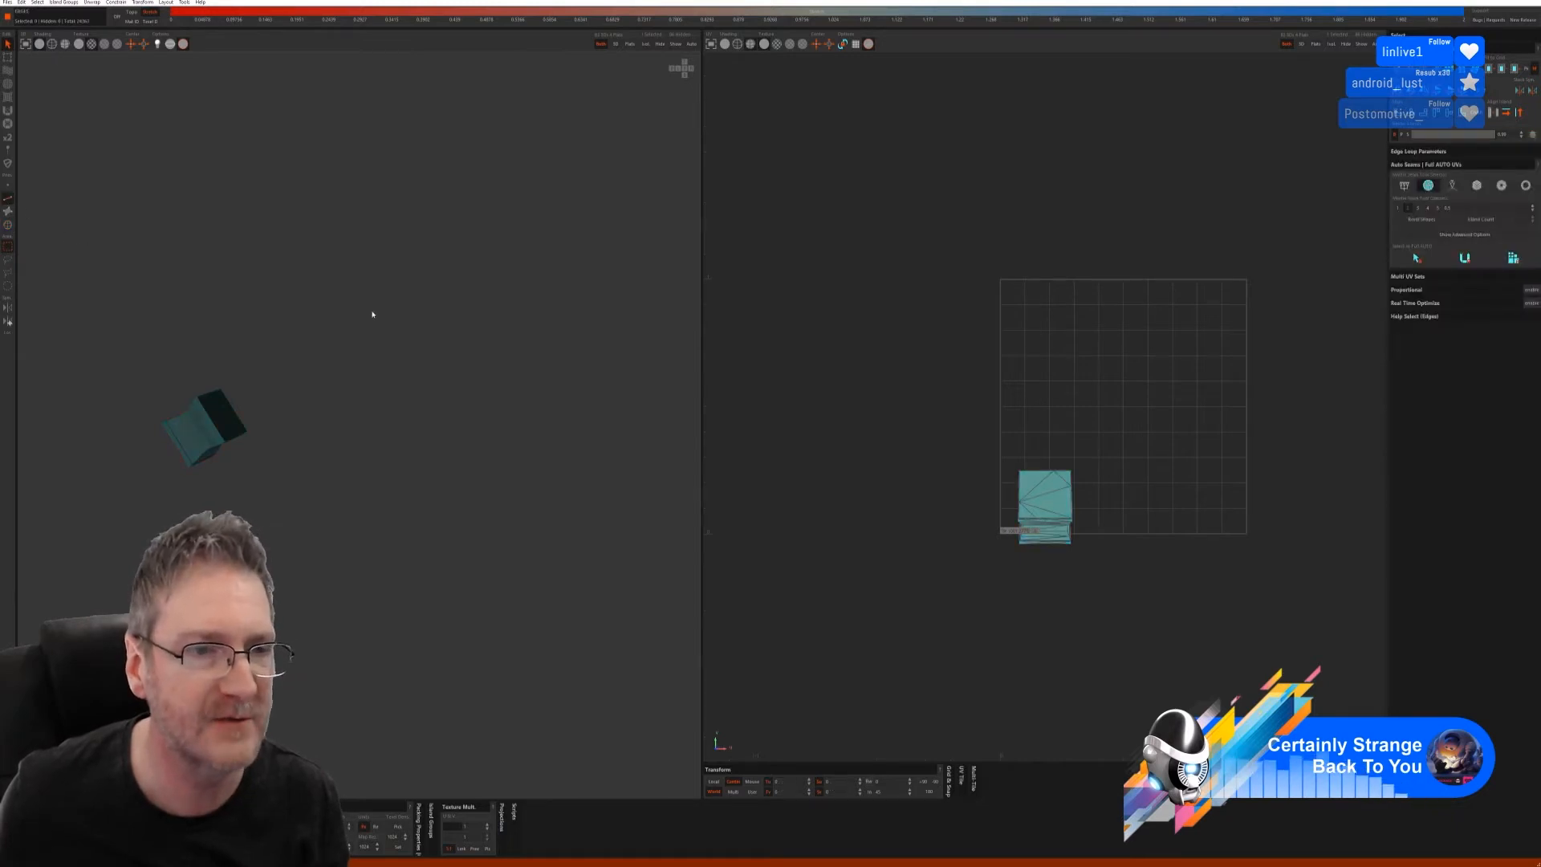
click(1452, 186)
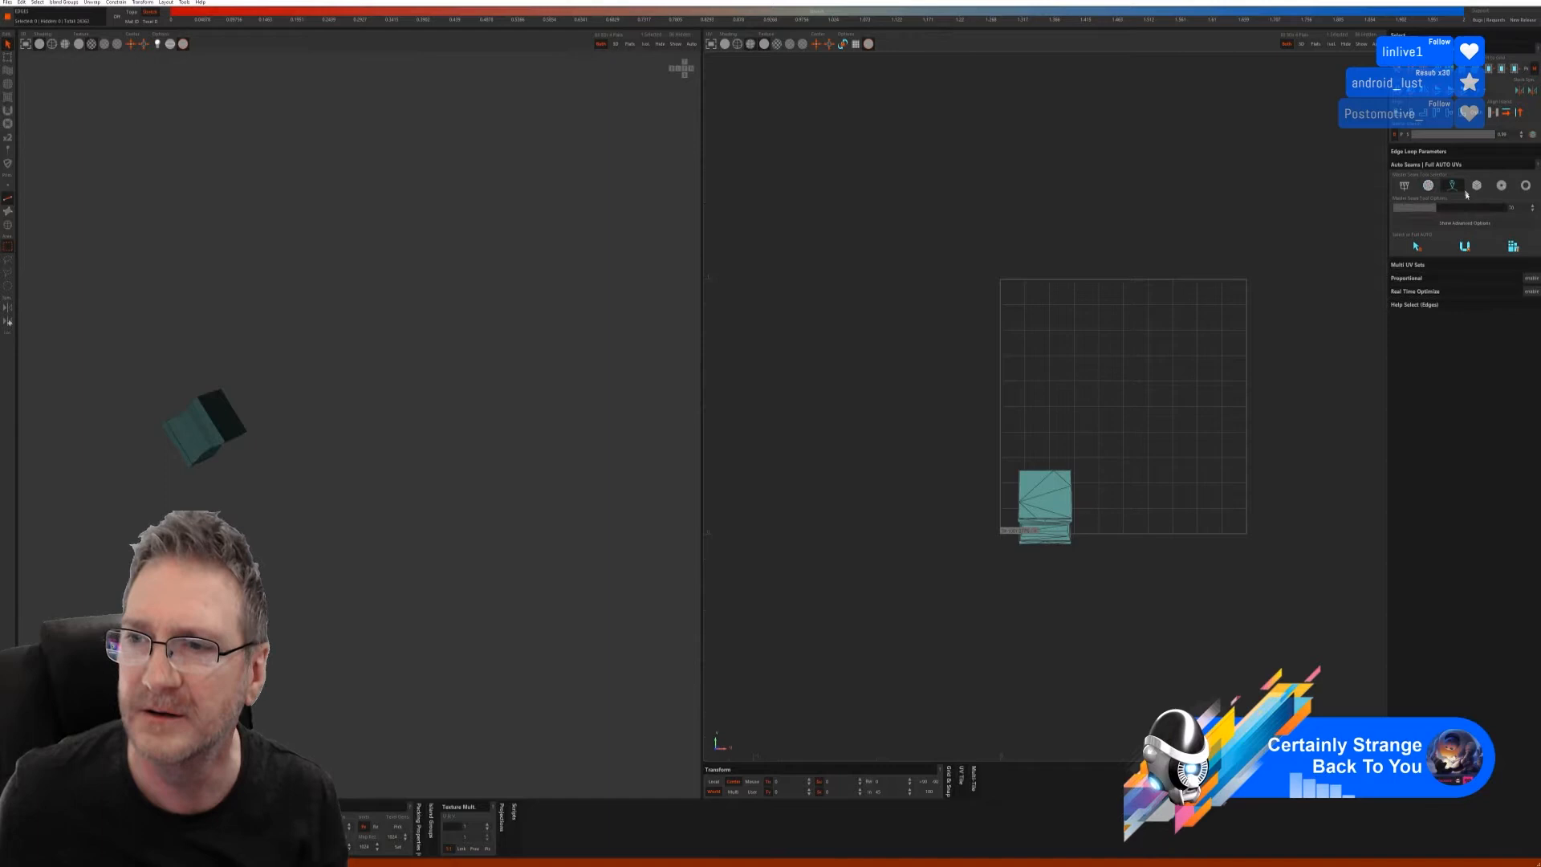
click(1417, 248)
click(1514, 247)
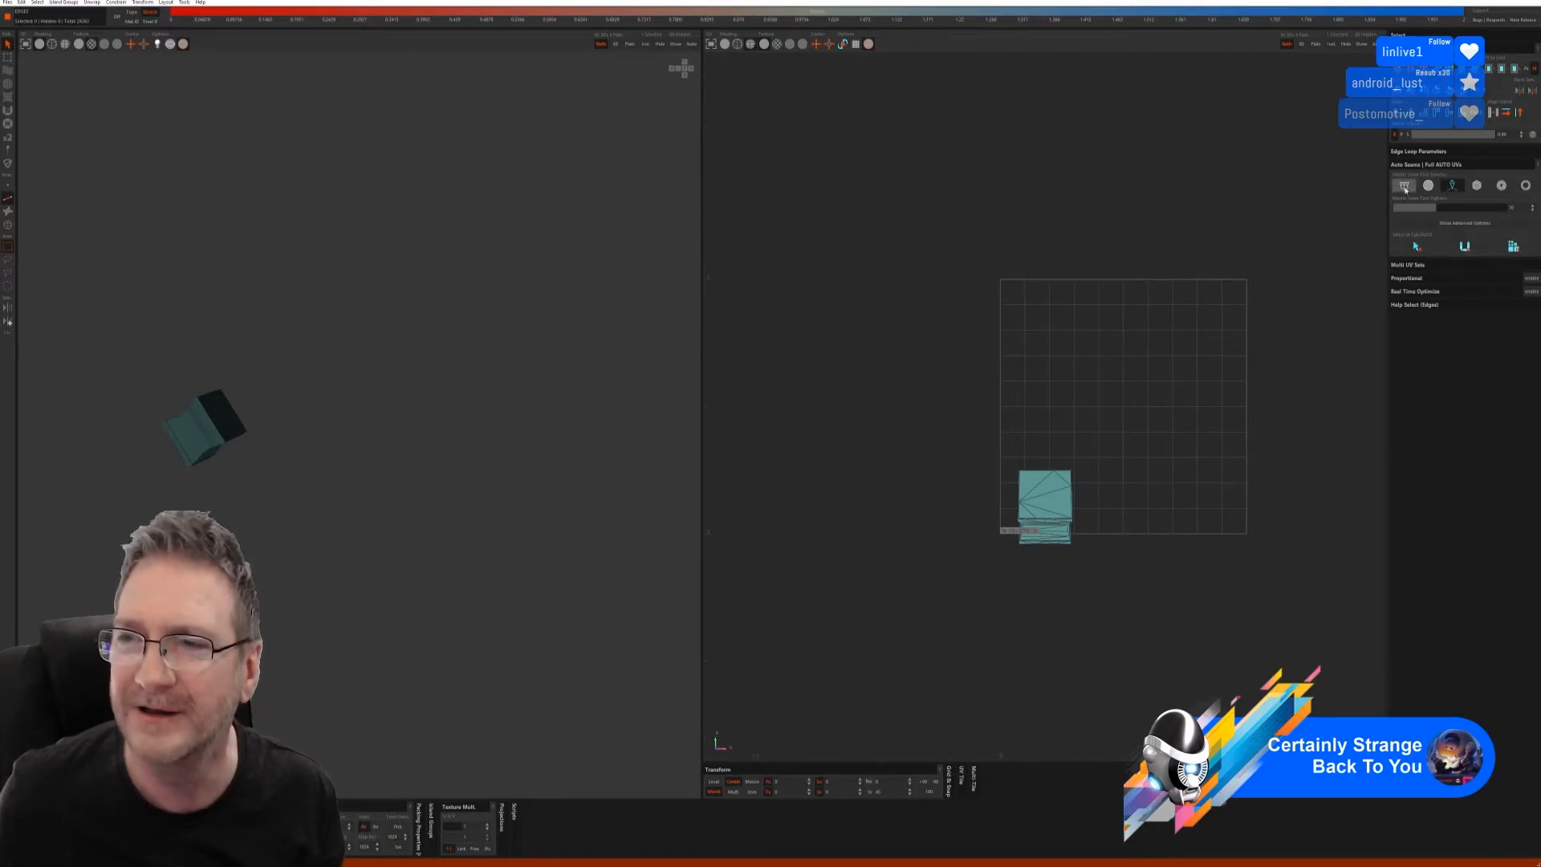
click(1405, 186)
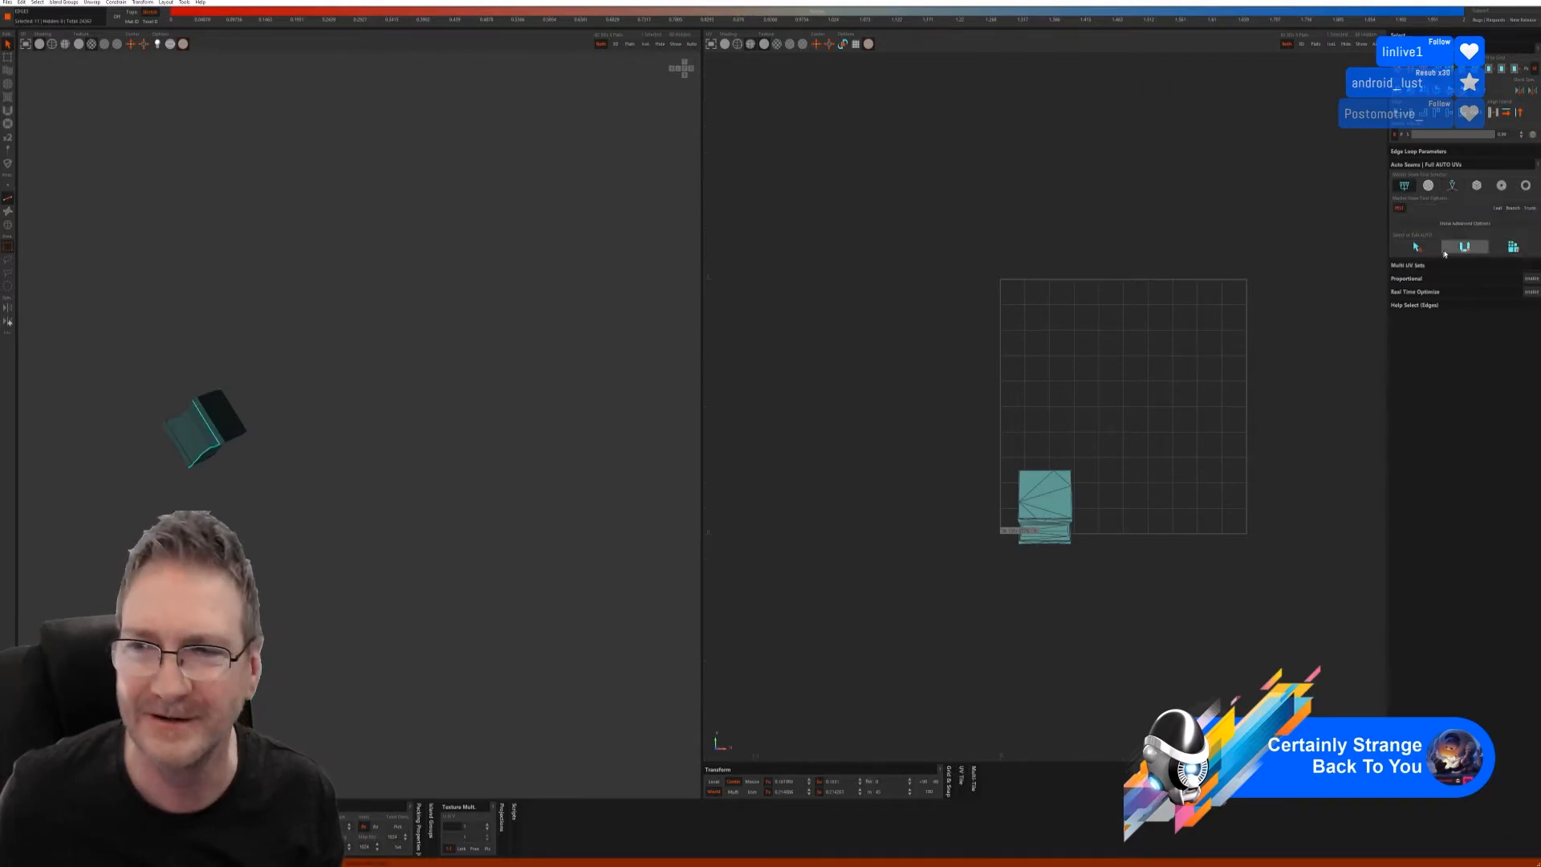
click(1463, 247)
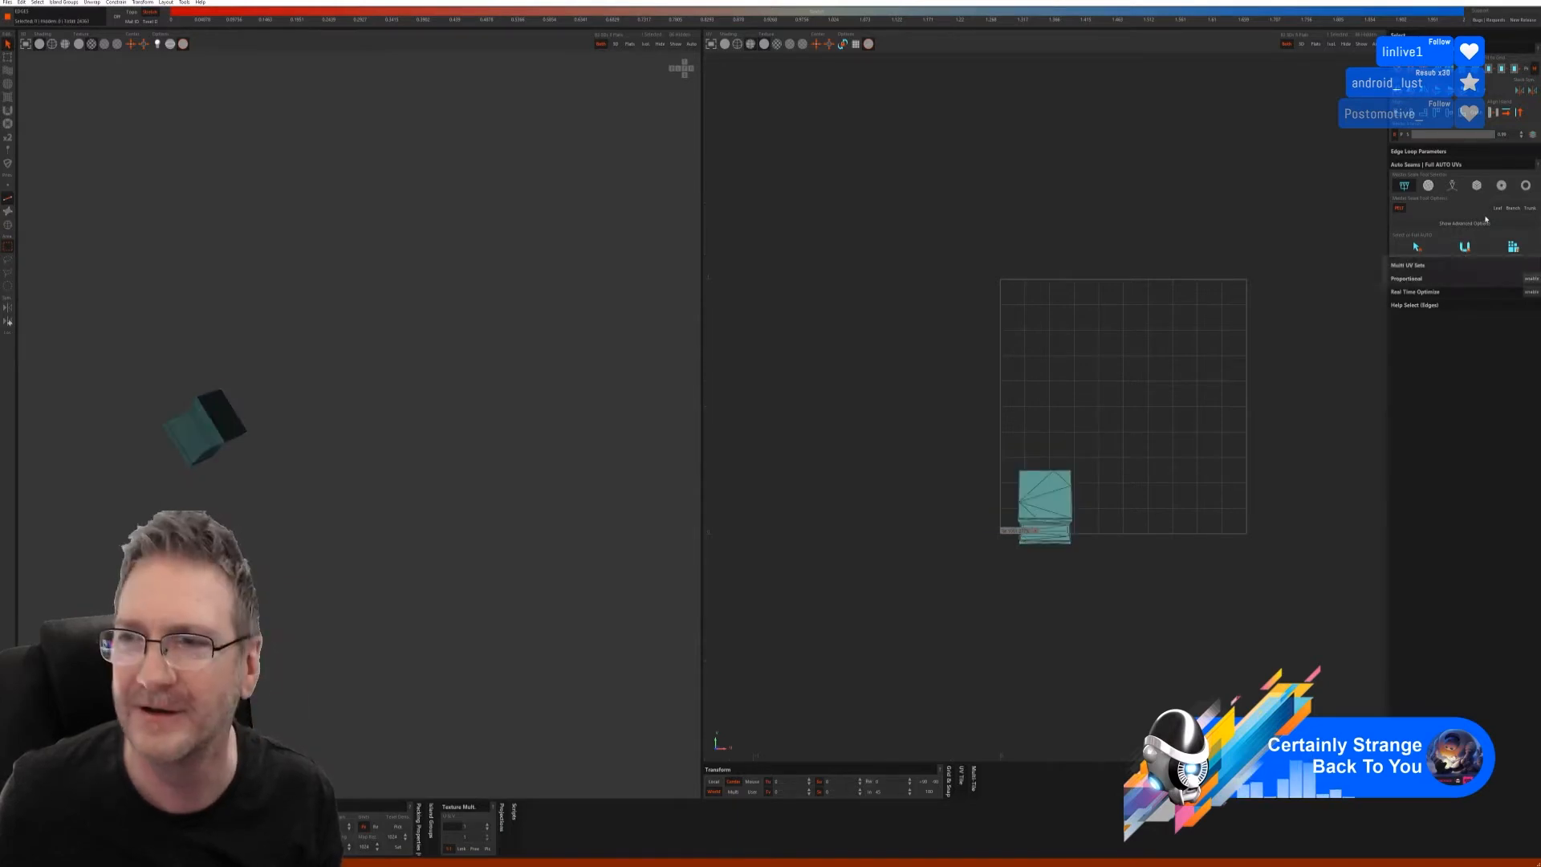
- Cut, unfold and pack the square block with the Box seam algorithm, check its checker pattern and show the whole lever again
click(1478, 186)
click(1418, 273)
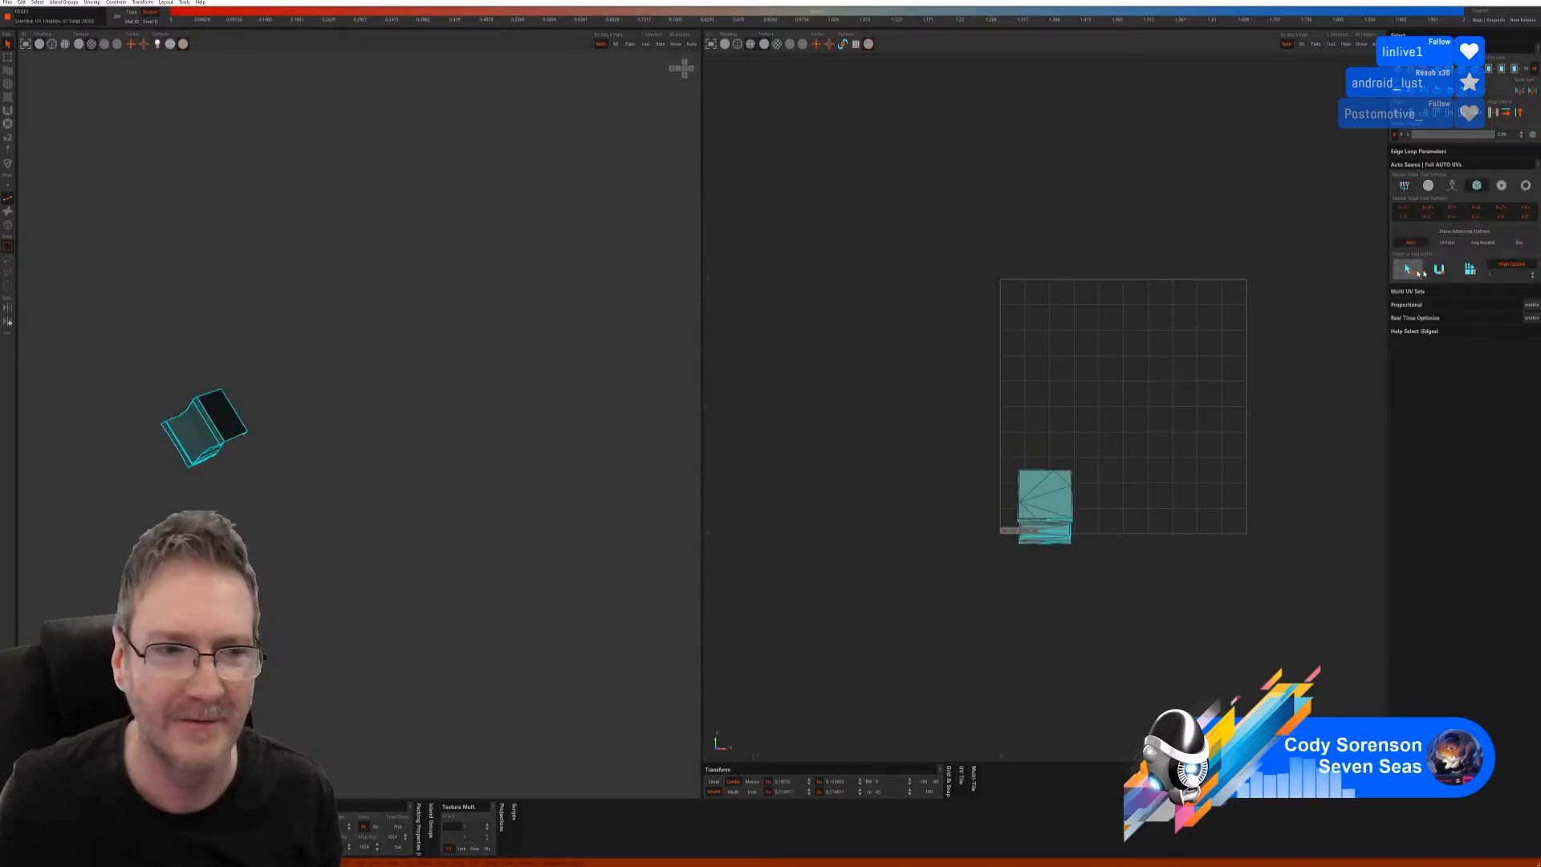
click(1466, 269)
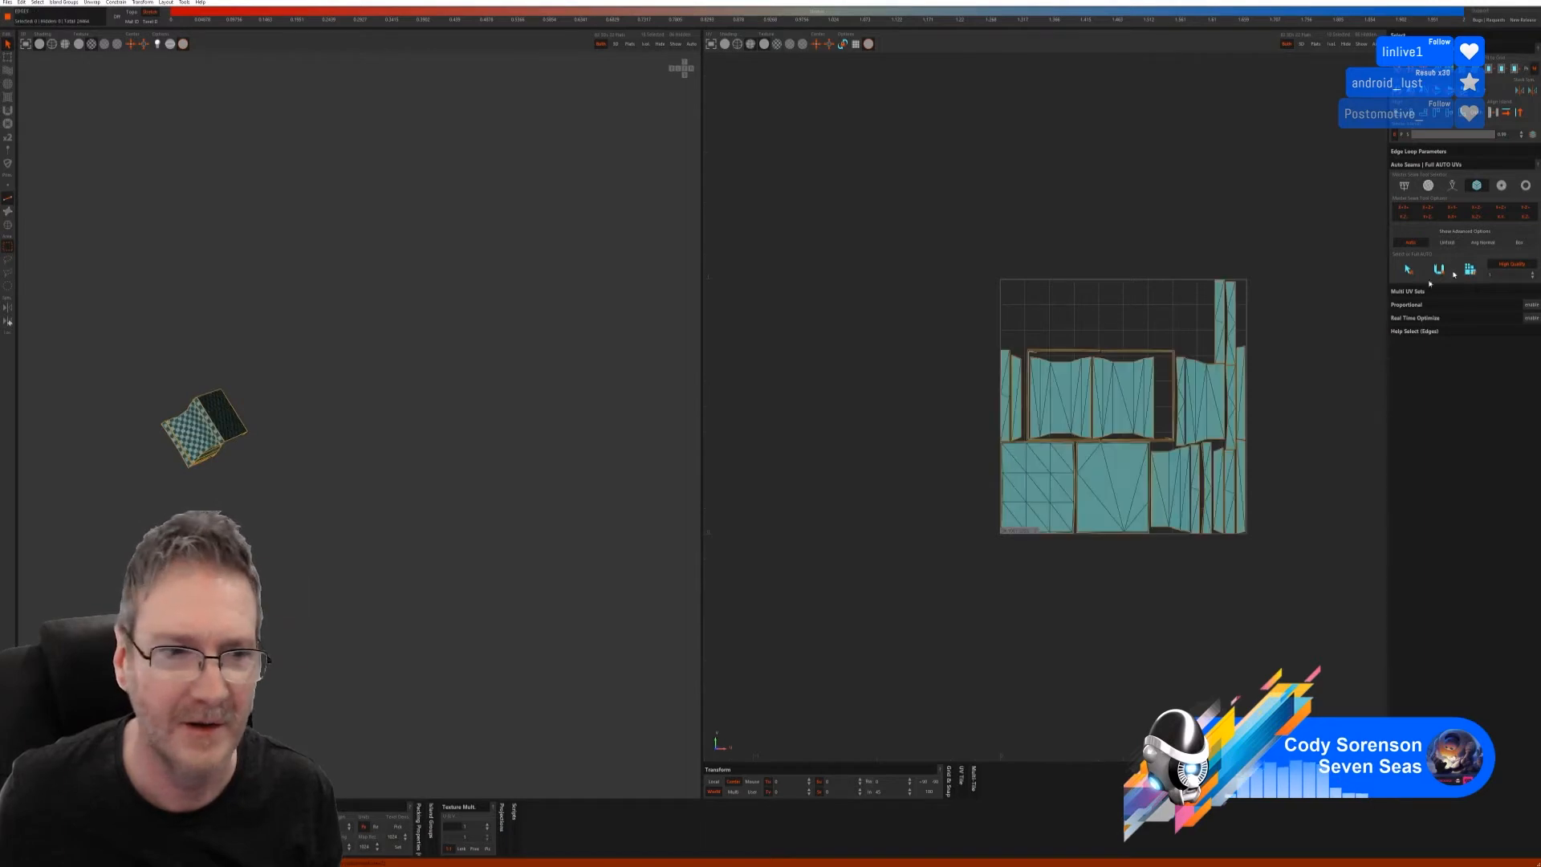
scroll(521, 436, up, 5)
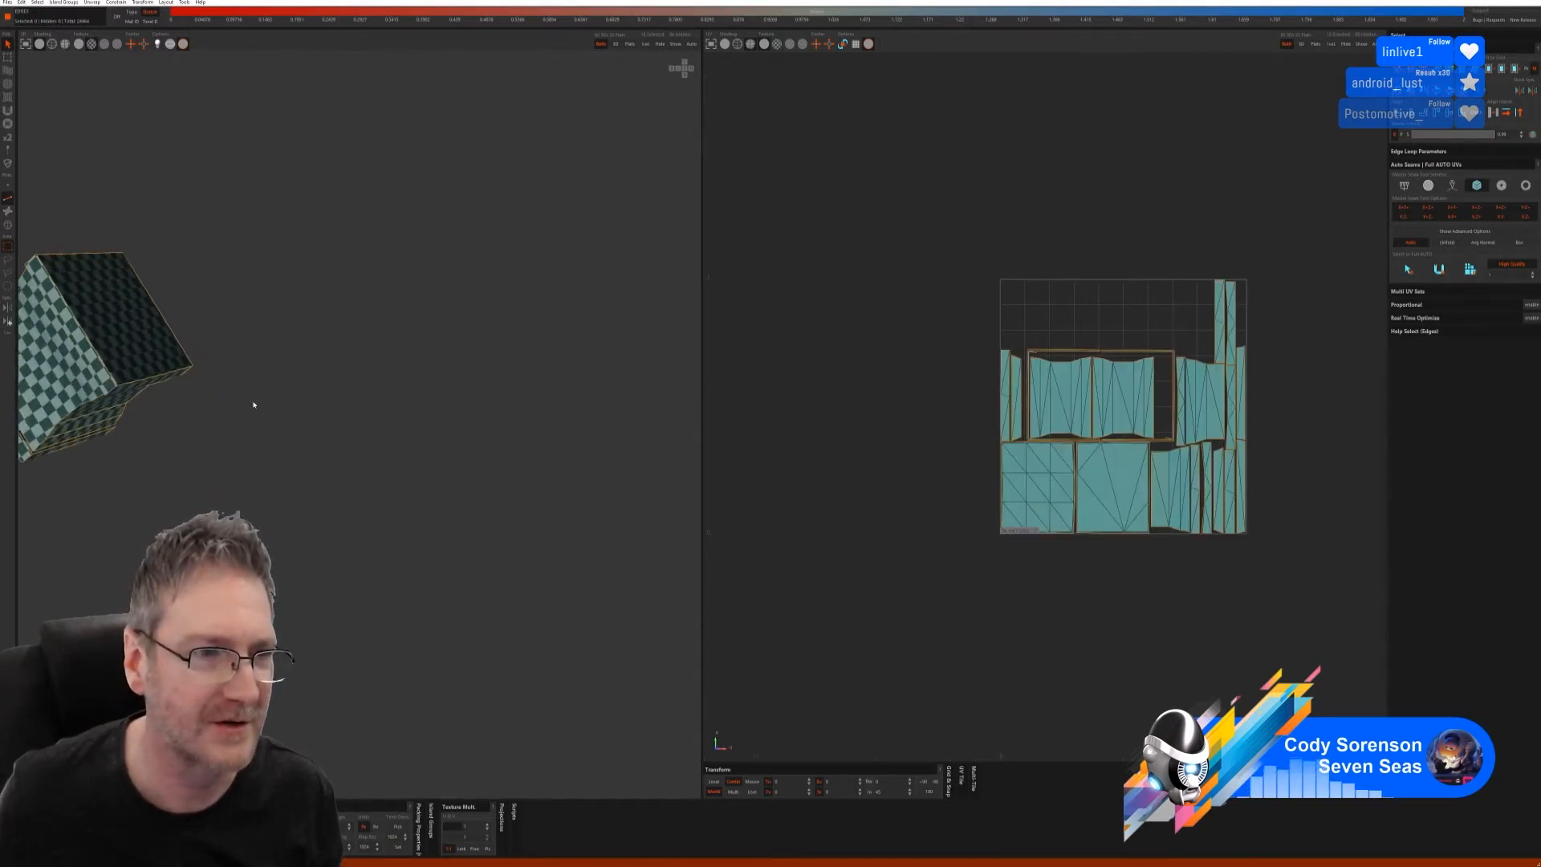
alt+middle_drag(164, 395, 362, 420)
alt+drag(362, 420, 474, 297)
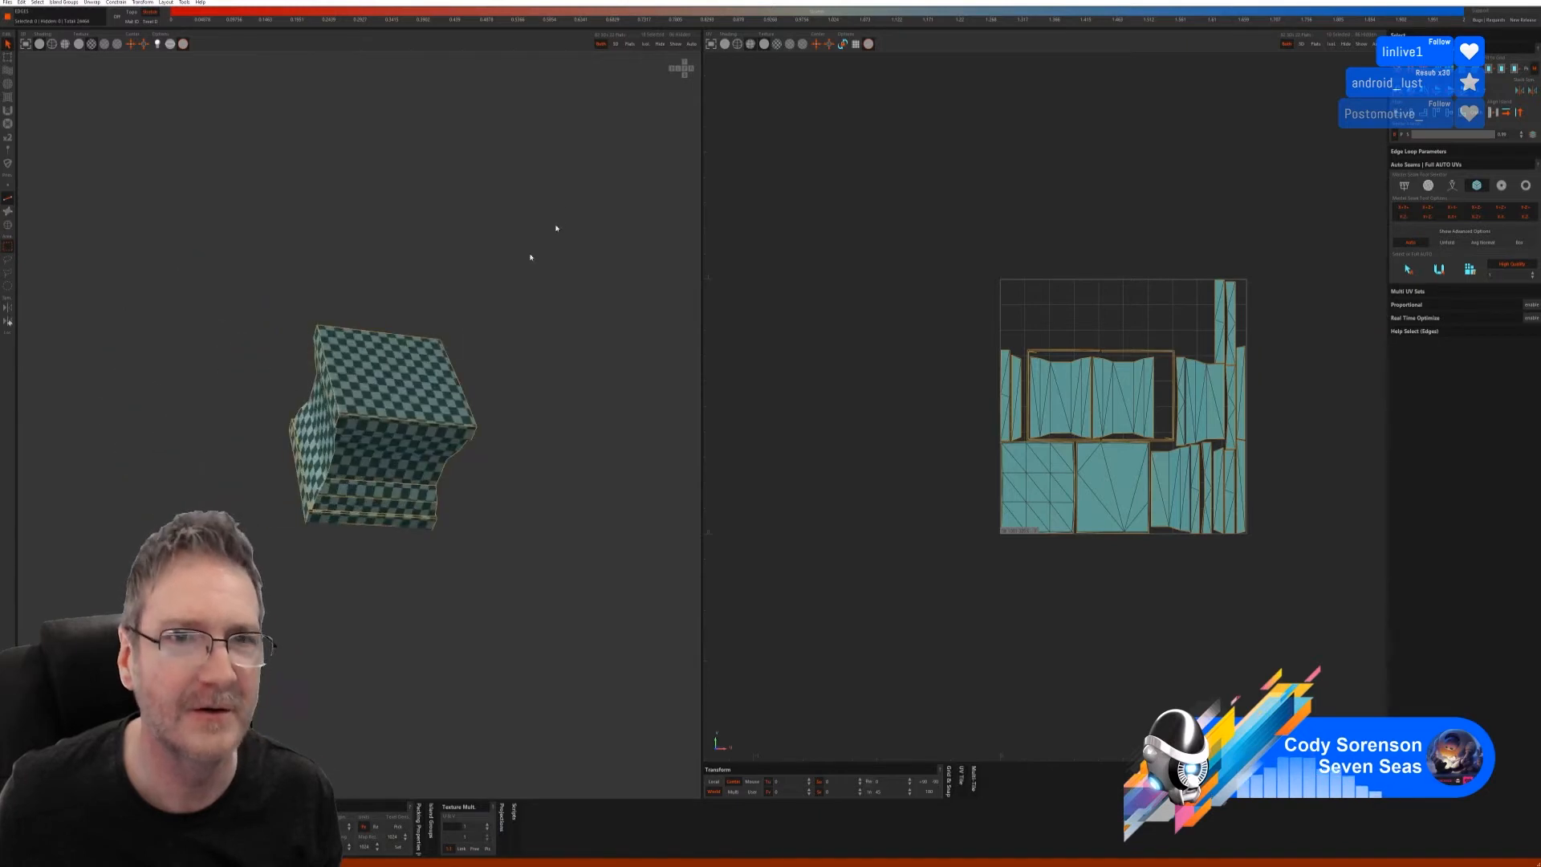
click(675, 44)
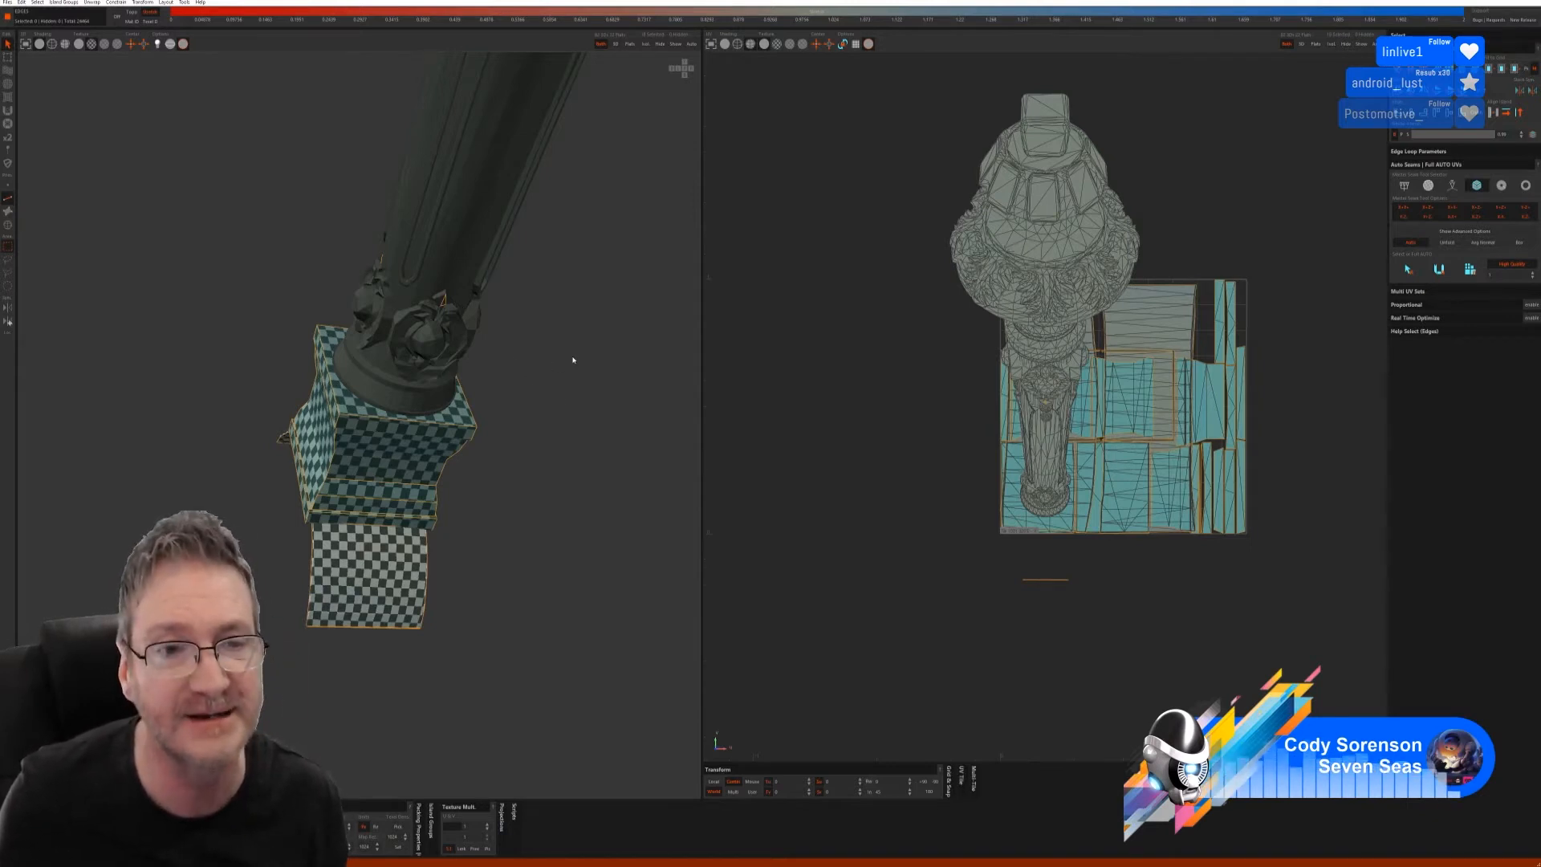
- Select the round collar island directly above the square block and isolate it
scroll(573, 360, down, 5)
alt+drag(571, 364, 538, 385)
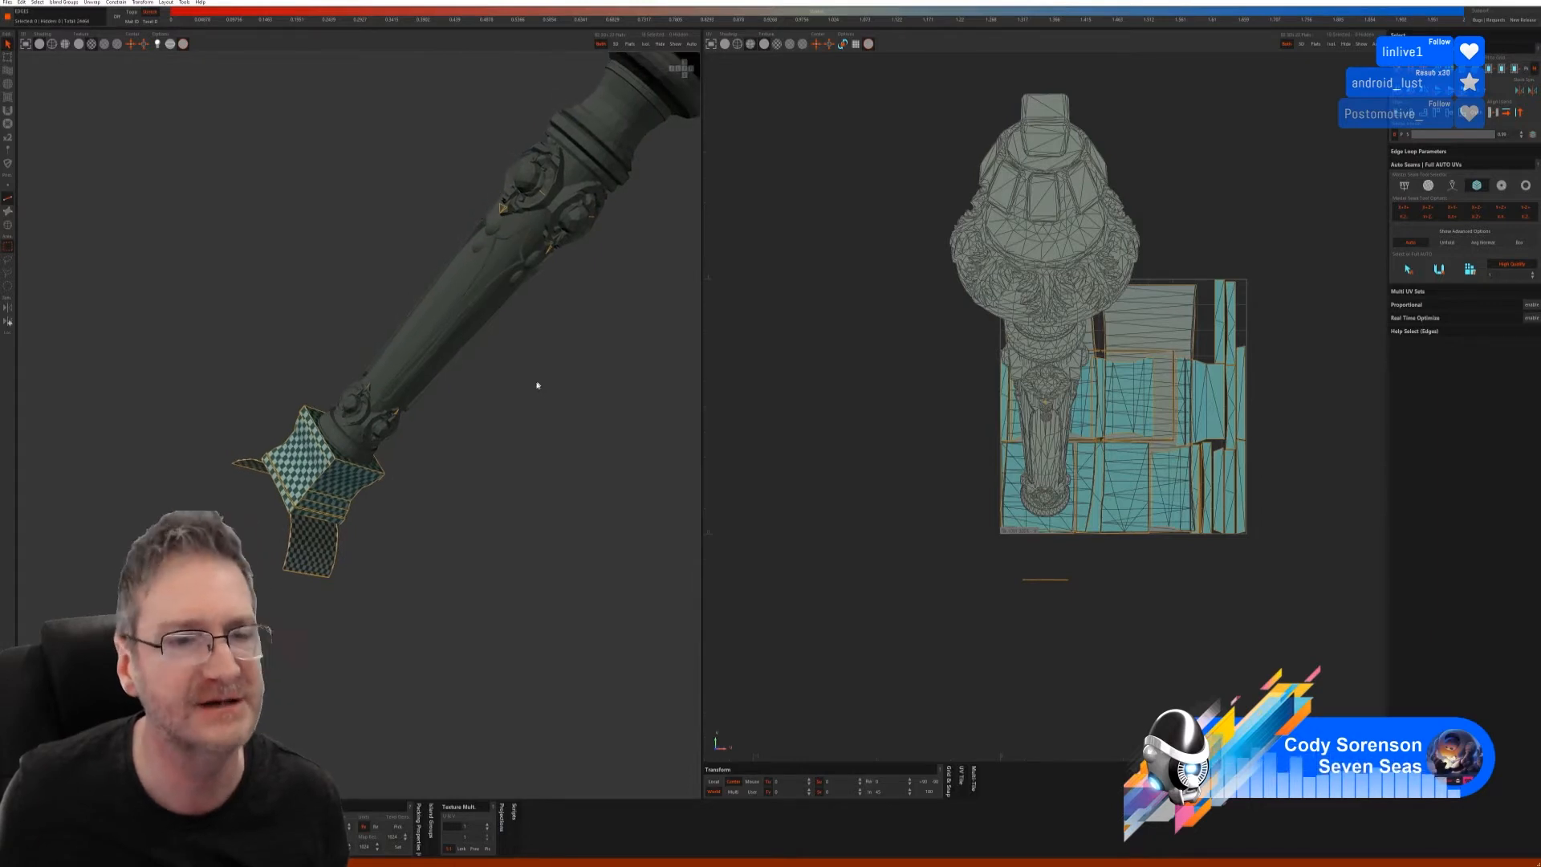
click(9, 226)
click(347, 455)
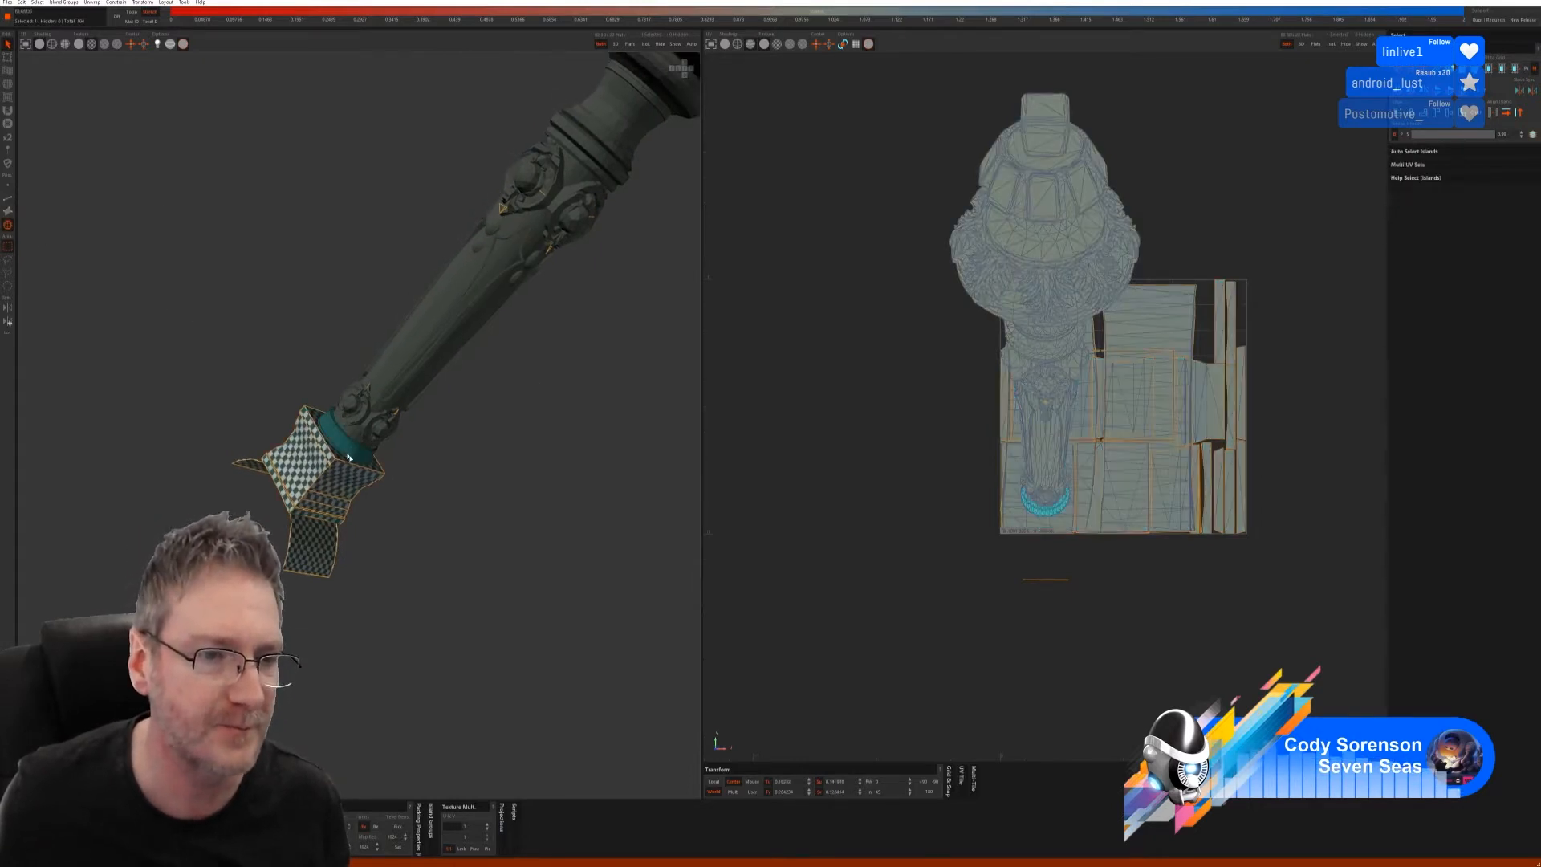
click(646, 44)
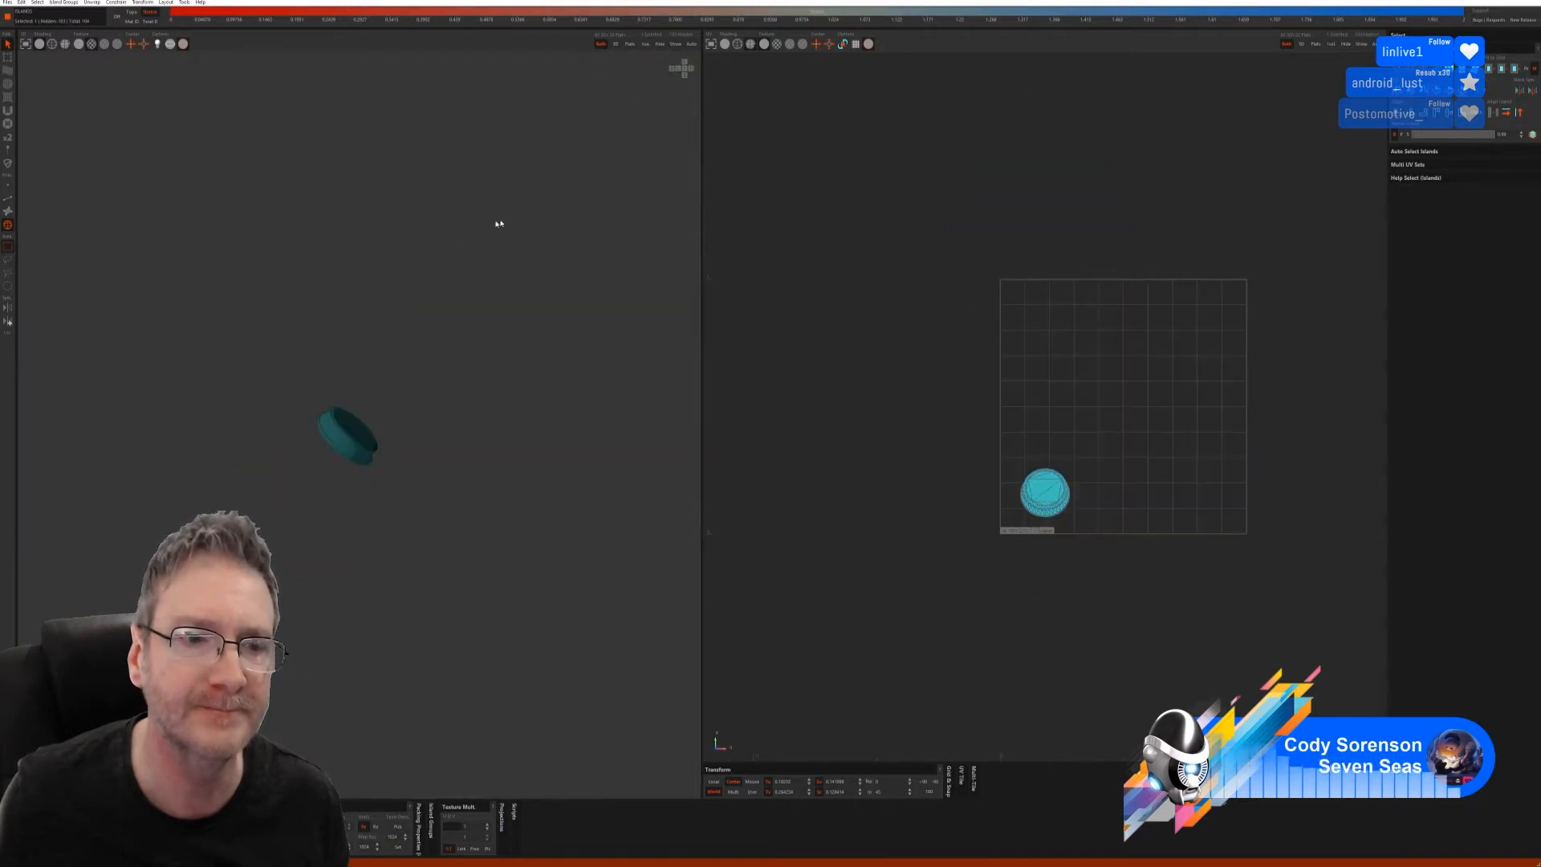
- Try auto-selecting seam edges on the isolated round collar with the Box seam algorithm
click(8, 198)
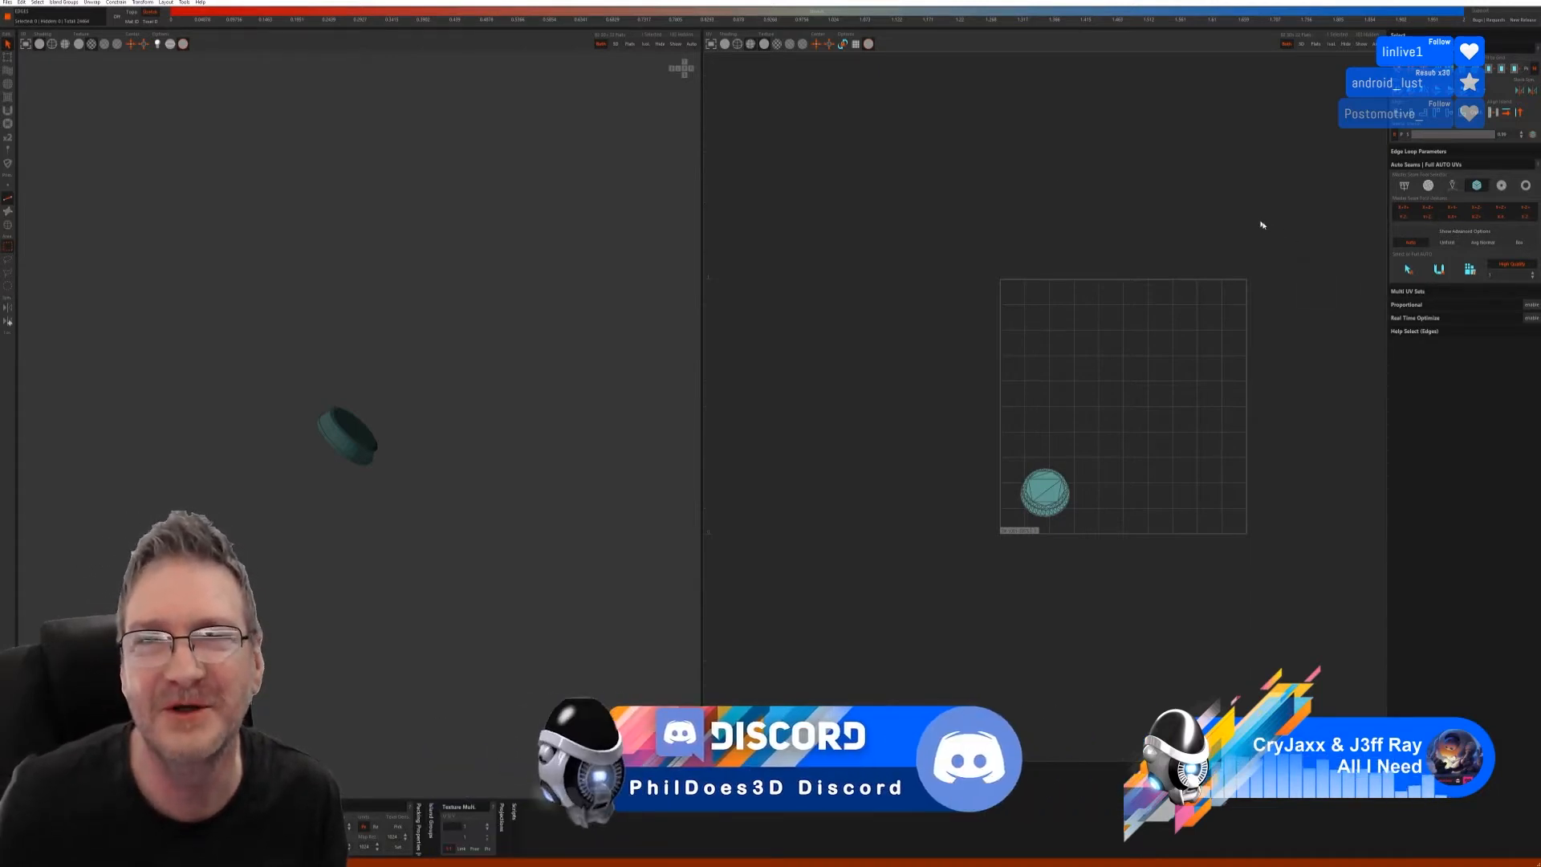
click(1406, 270)
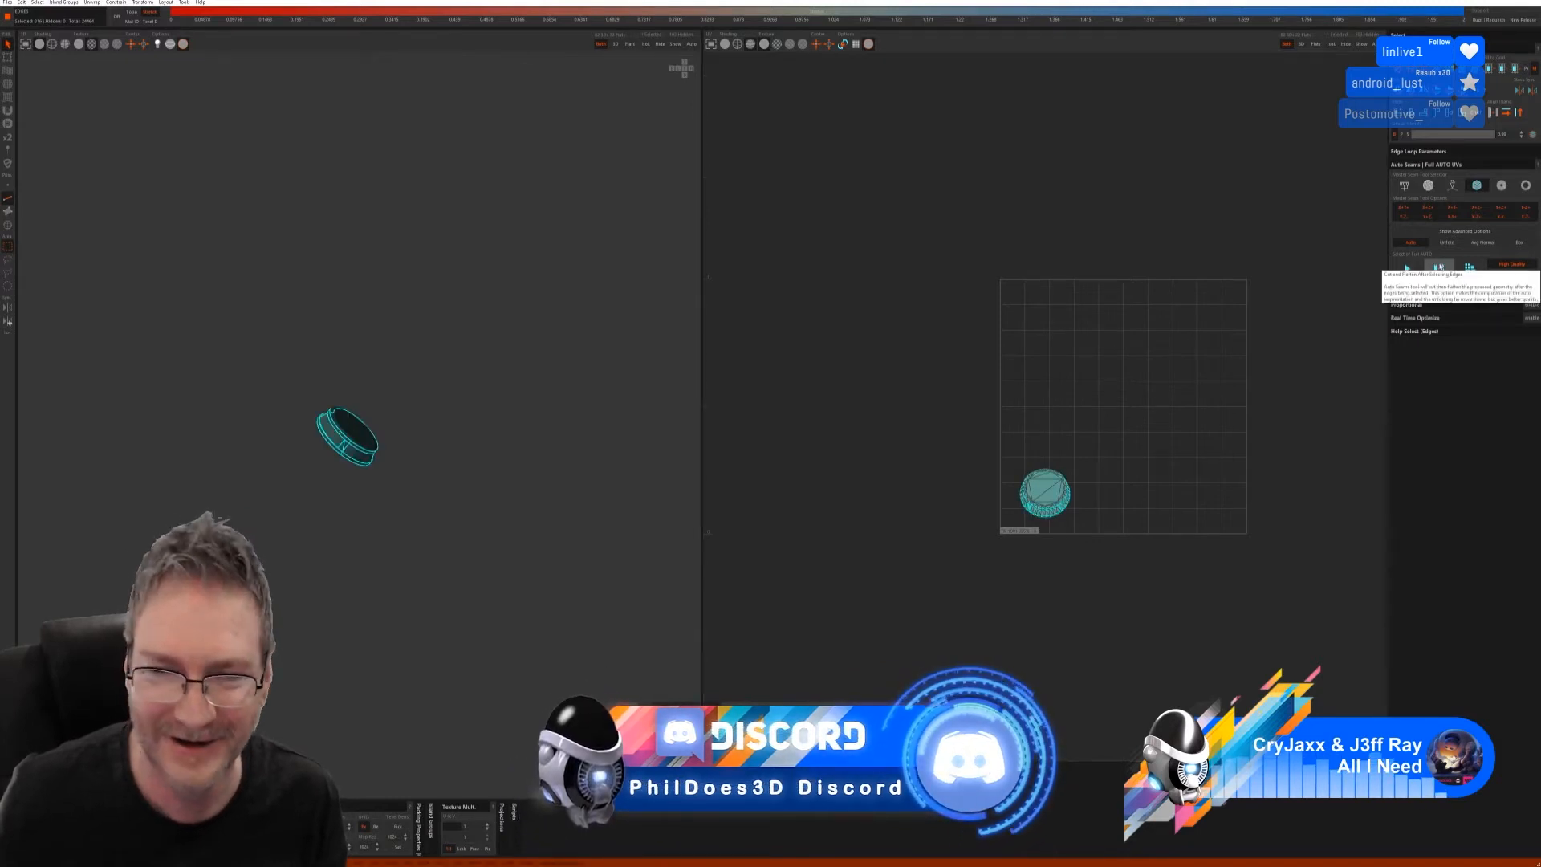
click(1440, 268)
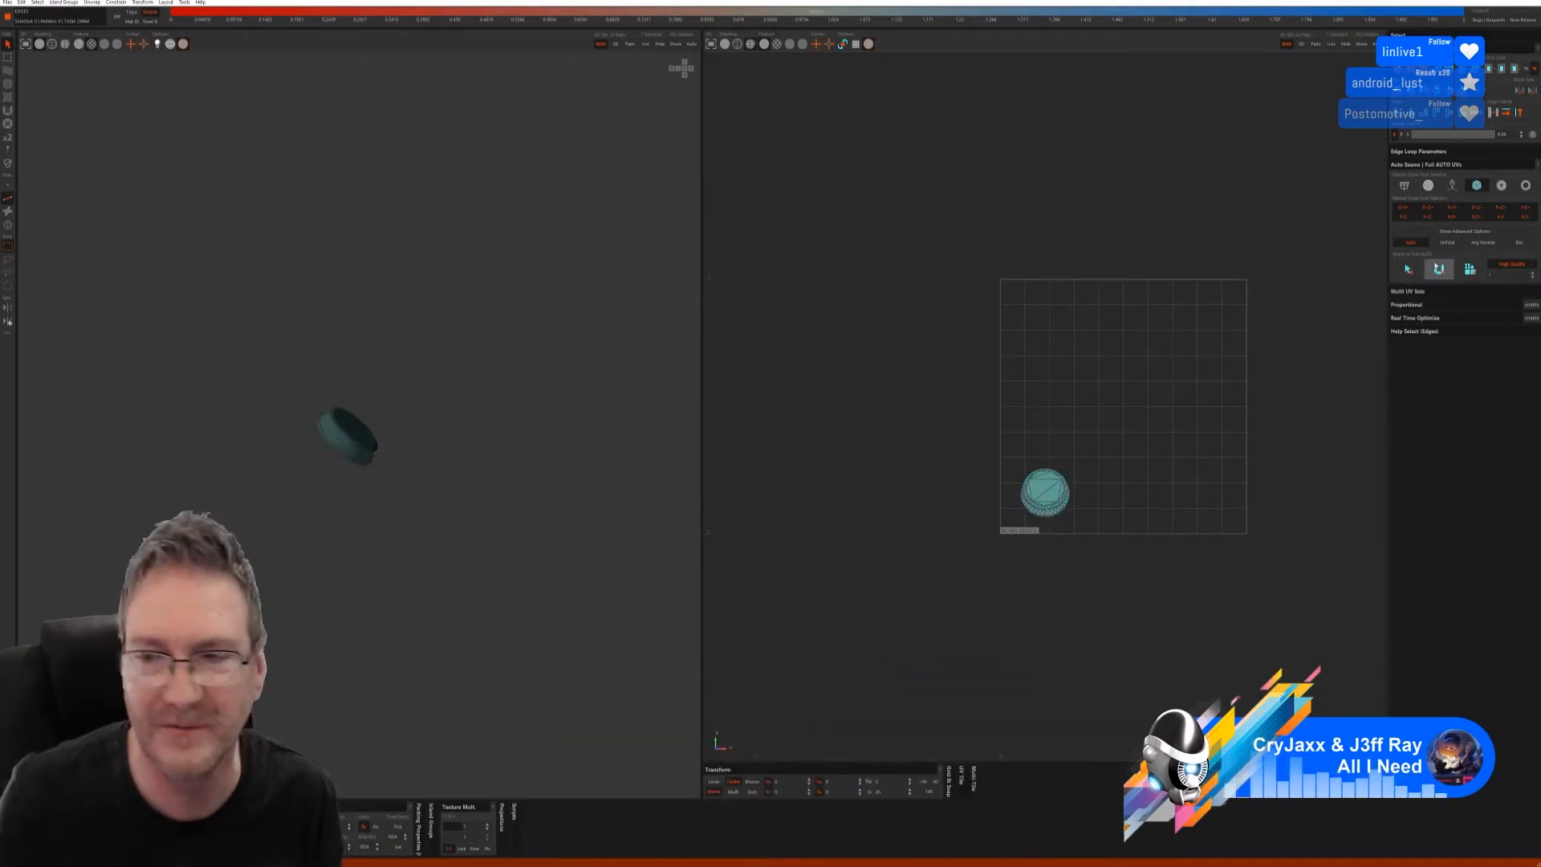
- Cut, unfold and pack the round collar with the Mosaic seam algorithm, inspect it and show the whole lever again
click(1428, 185)
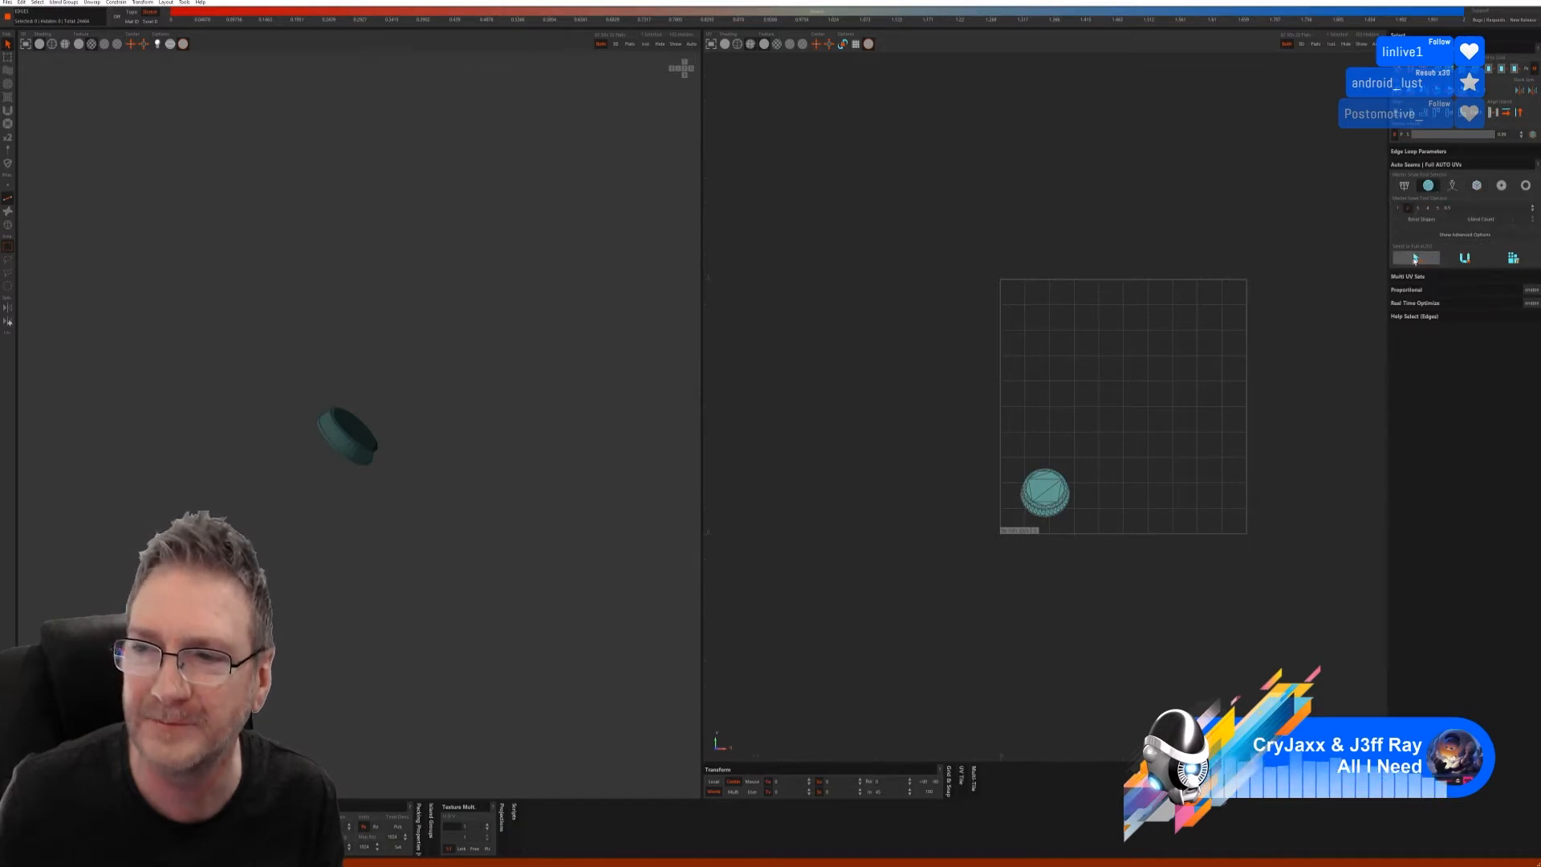
click(1416, 259)
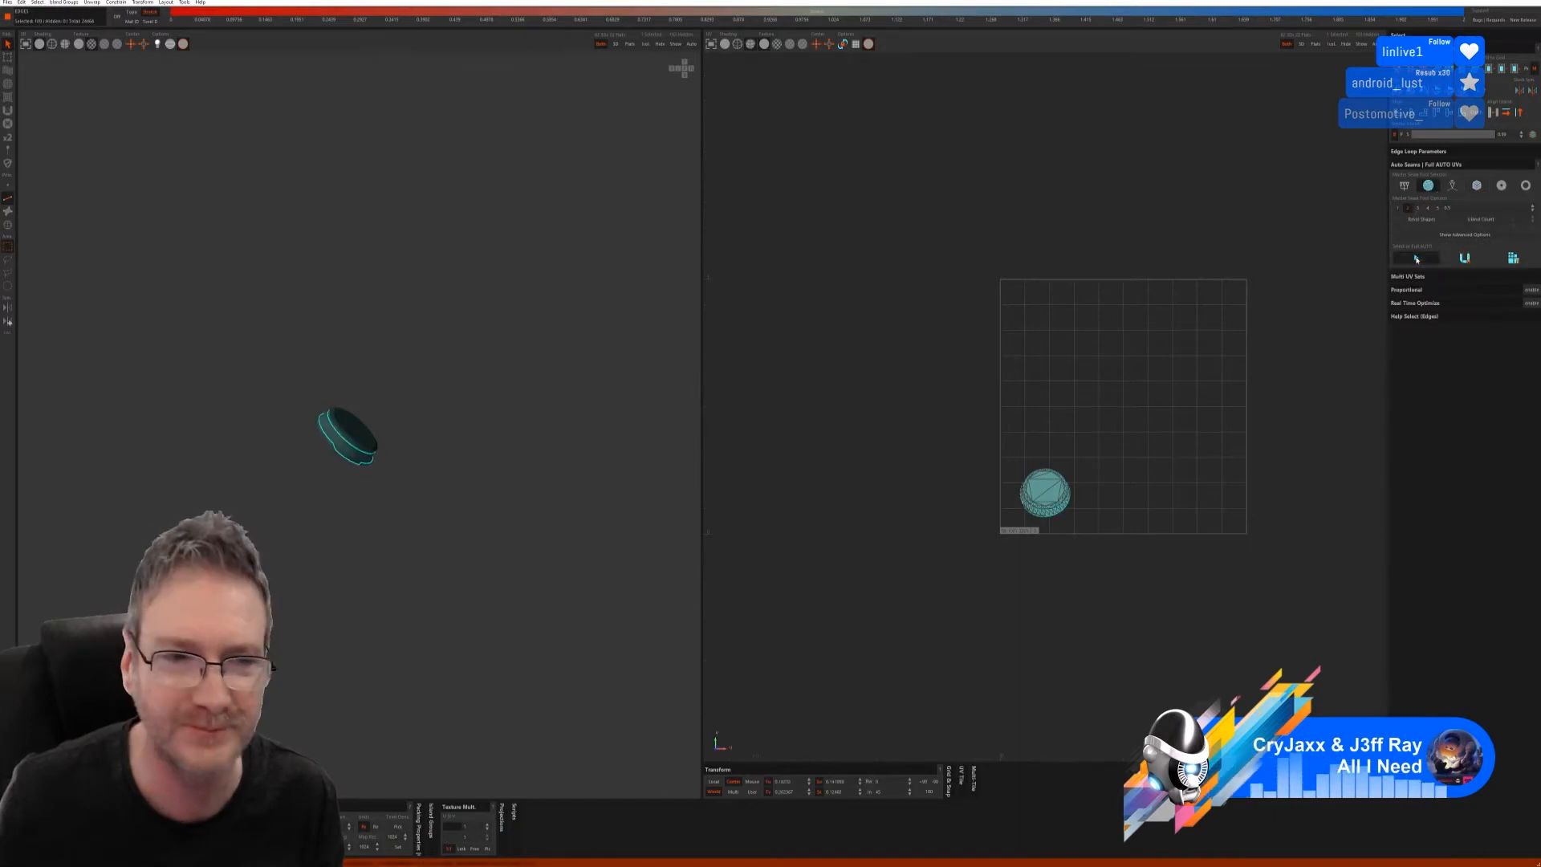
click(1463, 259)
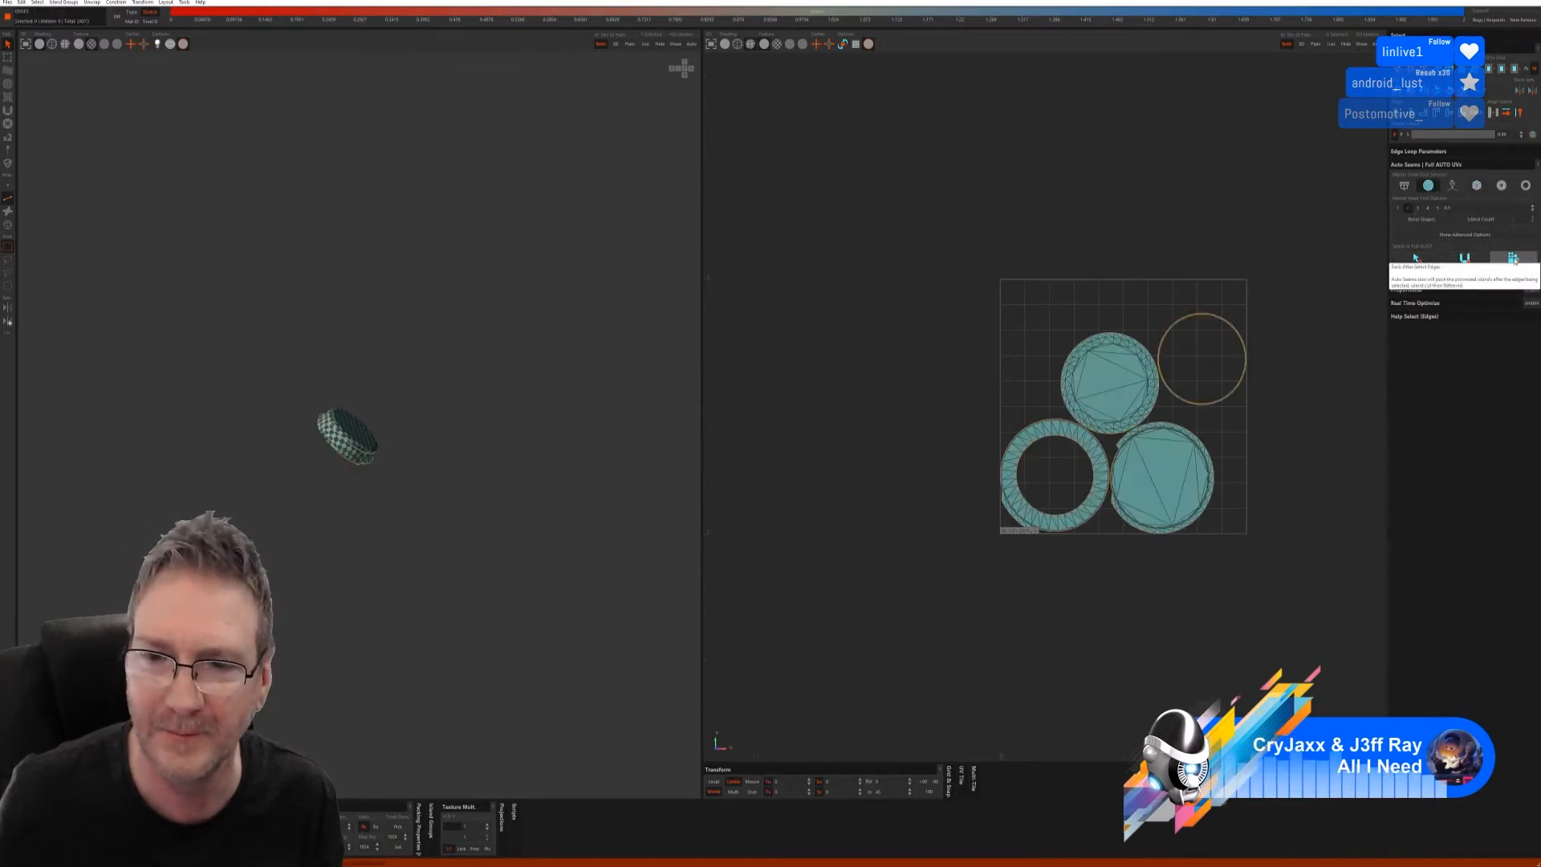
alt+drag(409, 520, 374, 528)
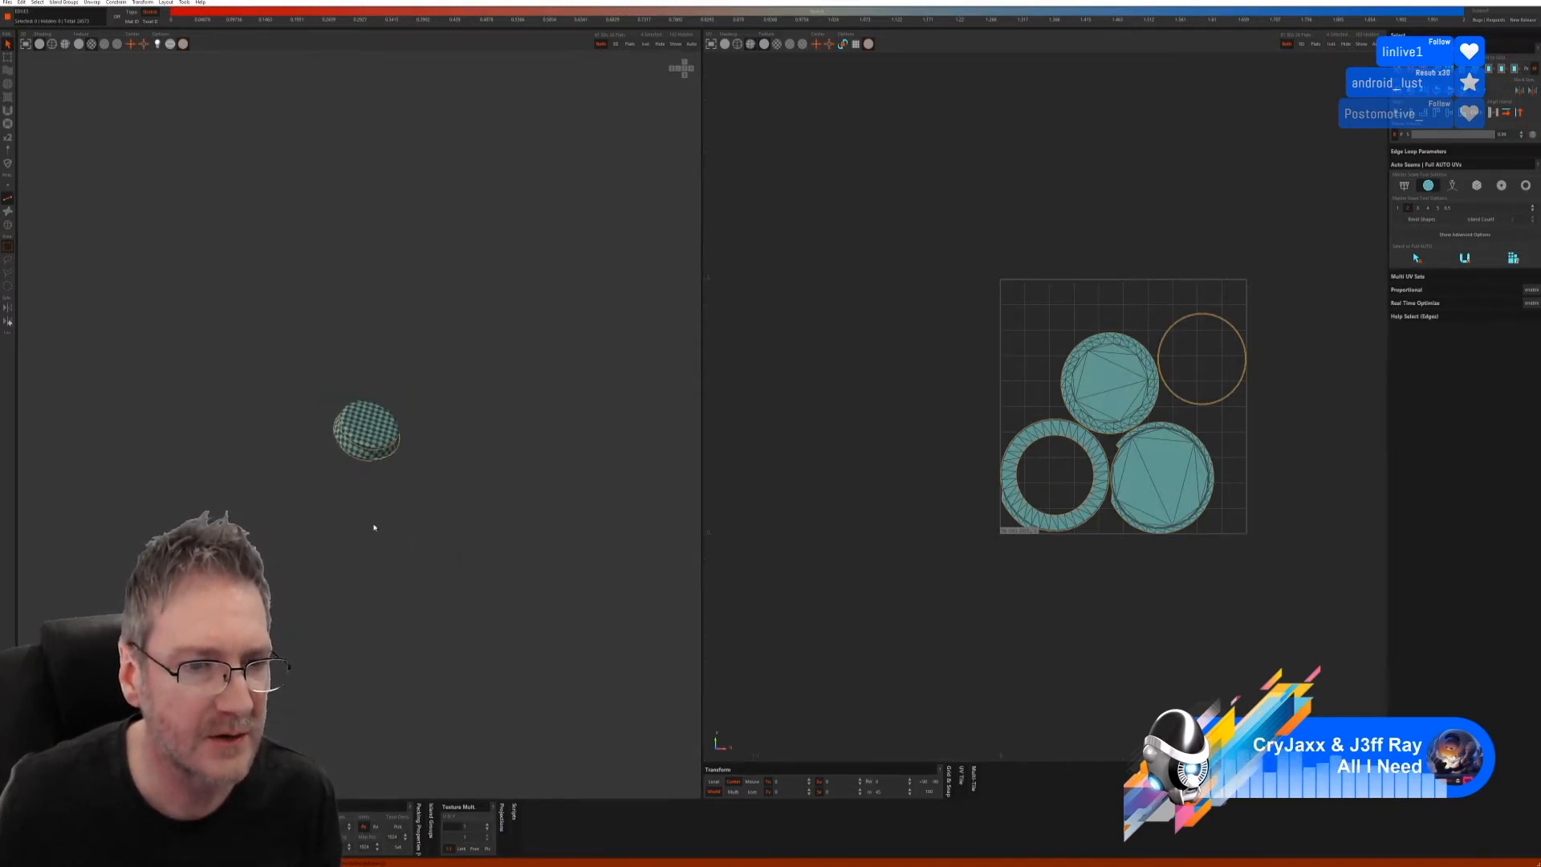
click(676, 44)
alt+drag(437, 406, 472, 455)
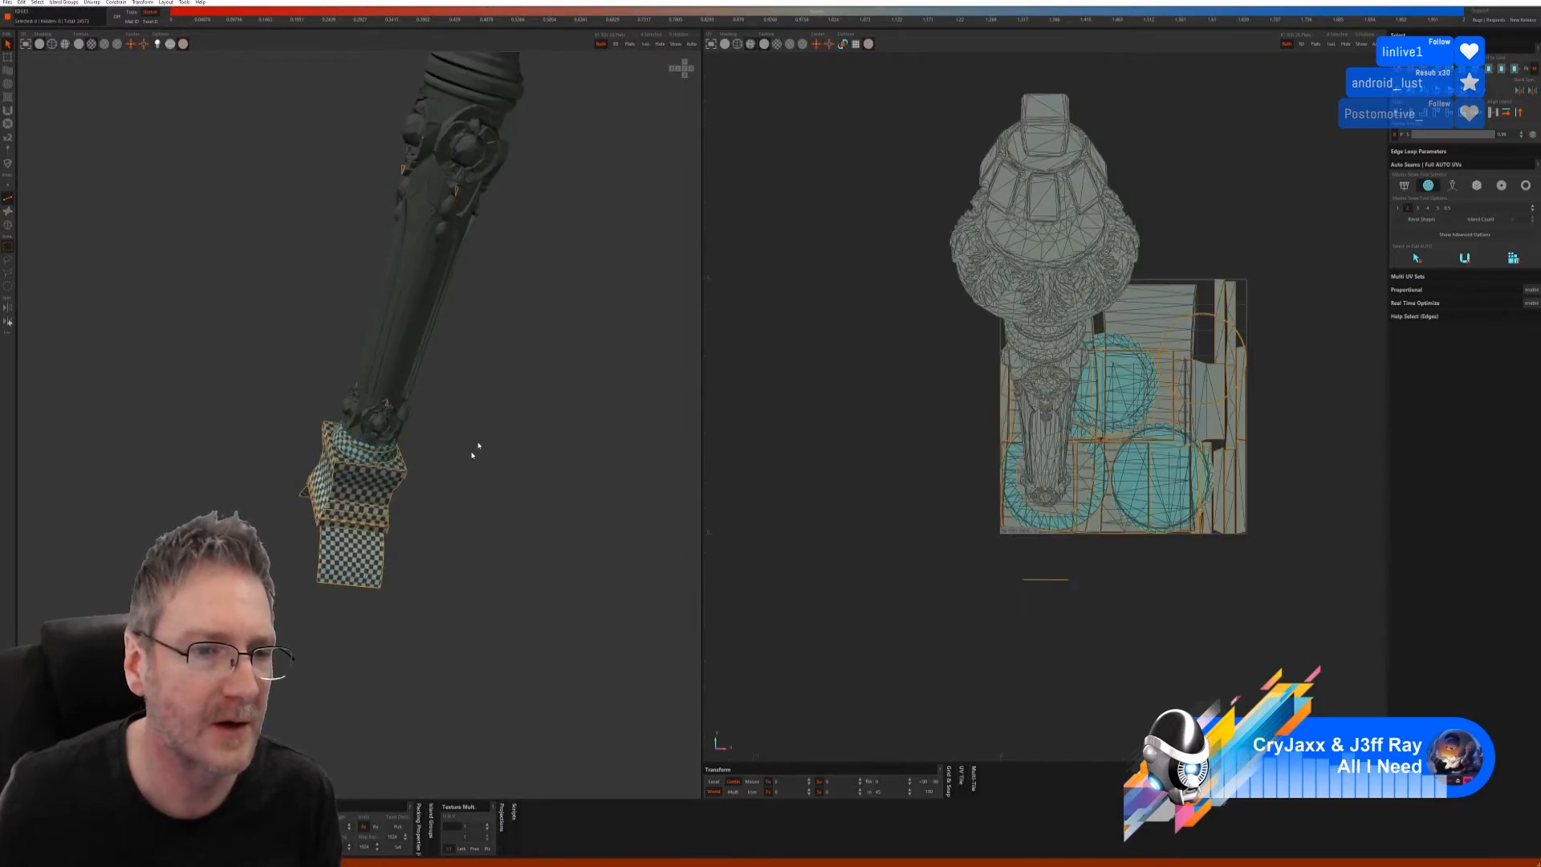
- Select the long tapered shaft island of the lever above the round collar and isolate it
click(8, 225)
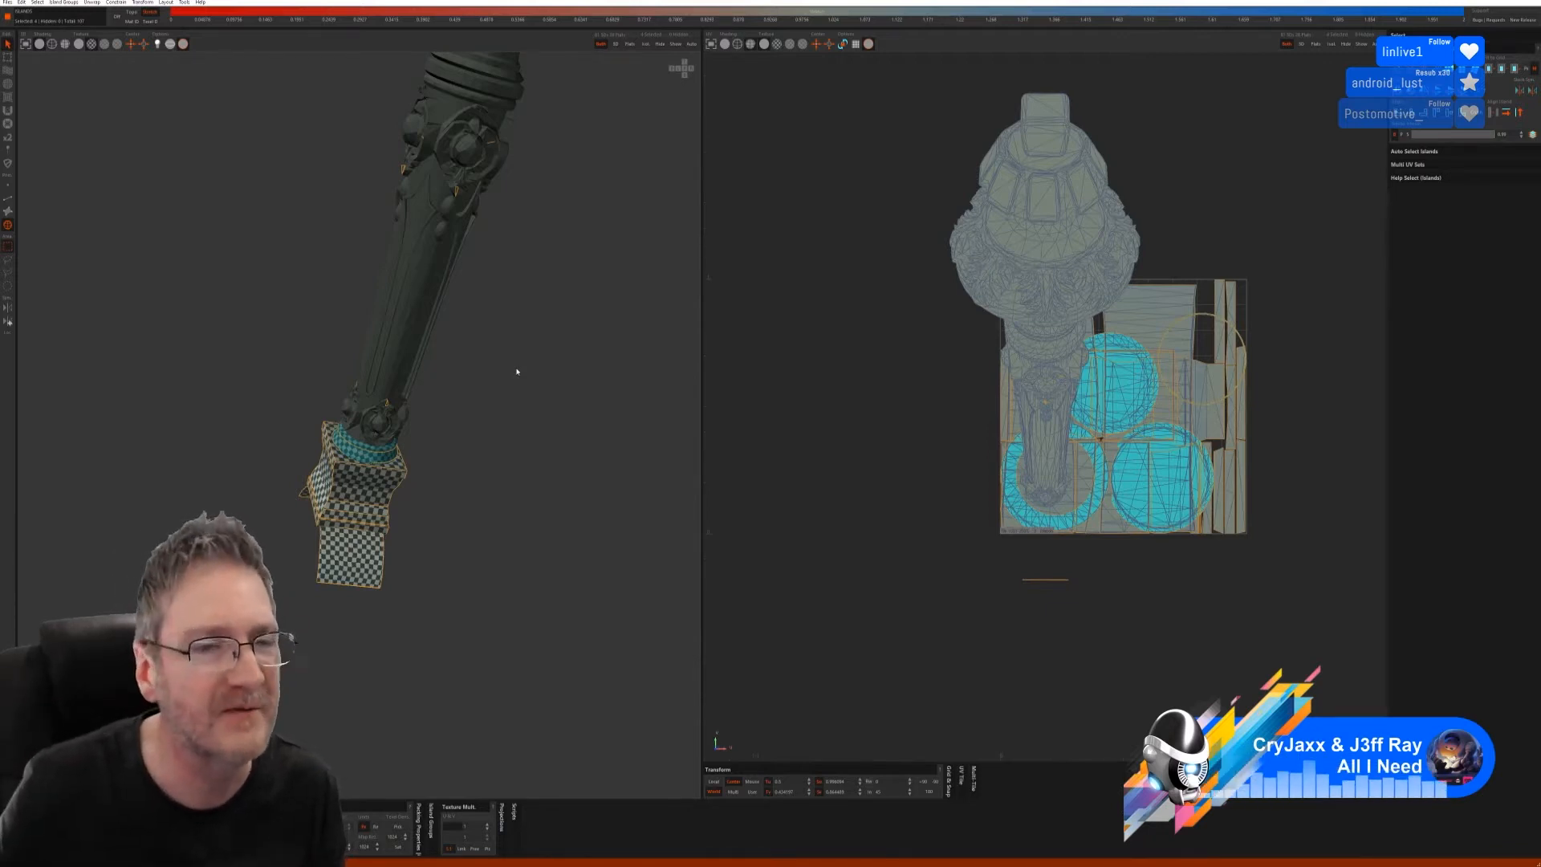
alt+right_drag(517, 371, 494, 410)
alt+drag(495, 410, 305, 346)
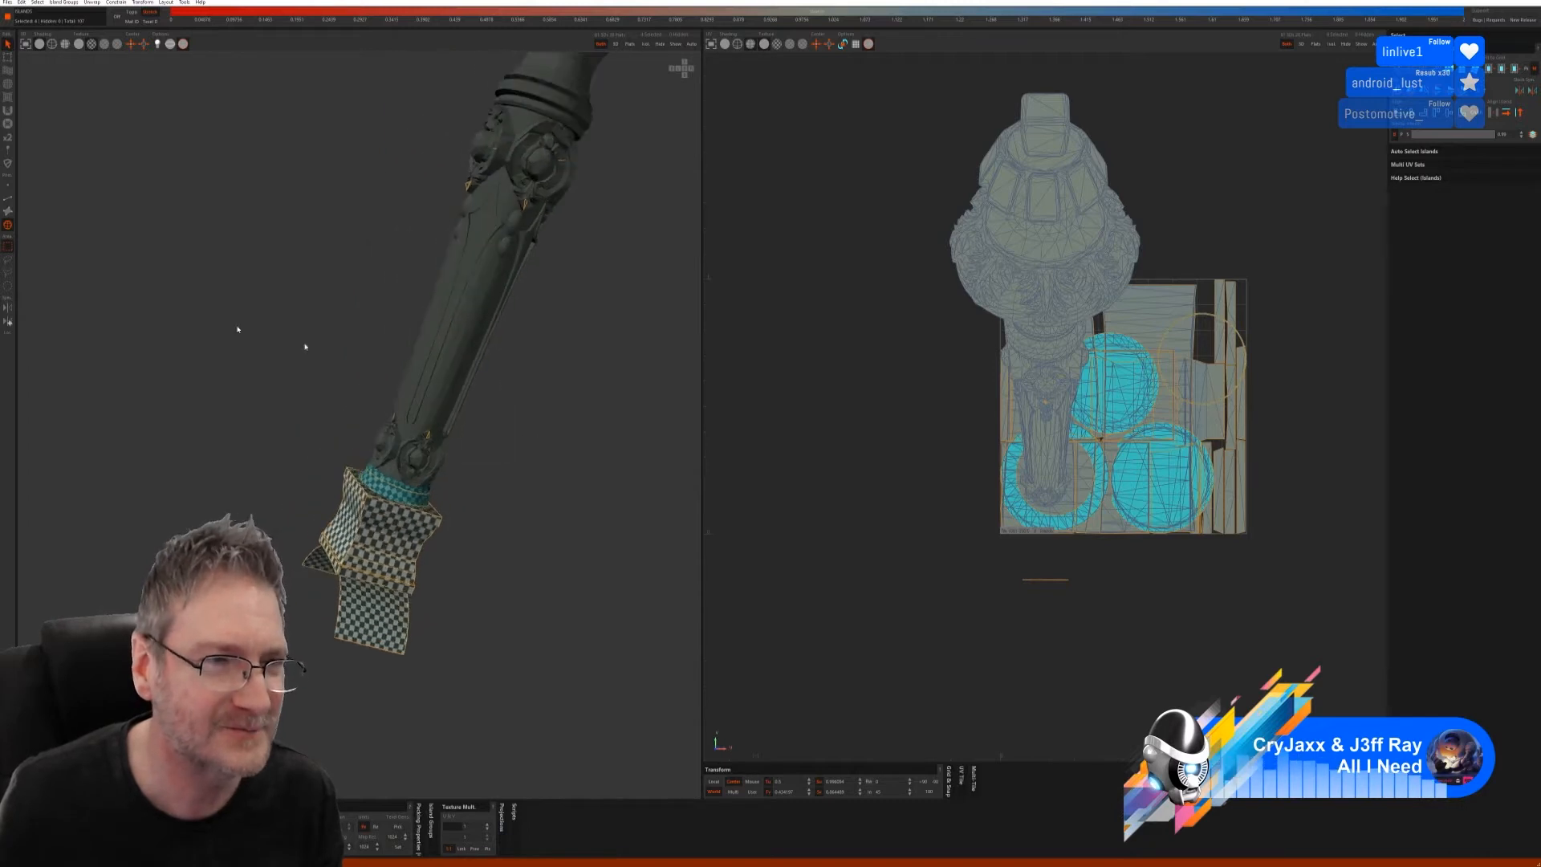
click(391, 476)
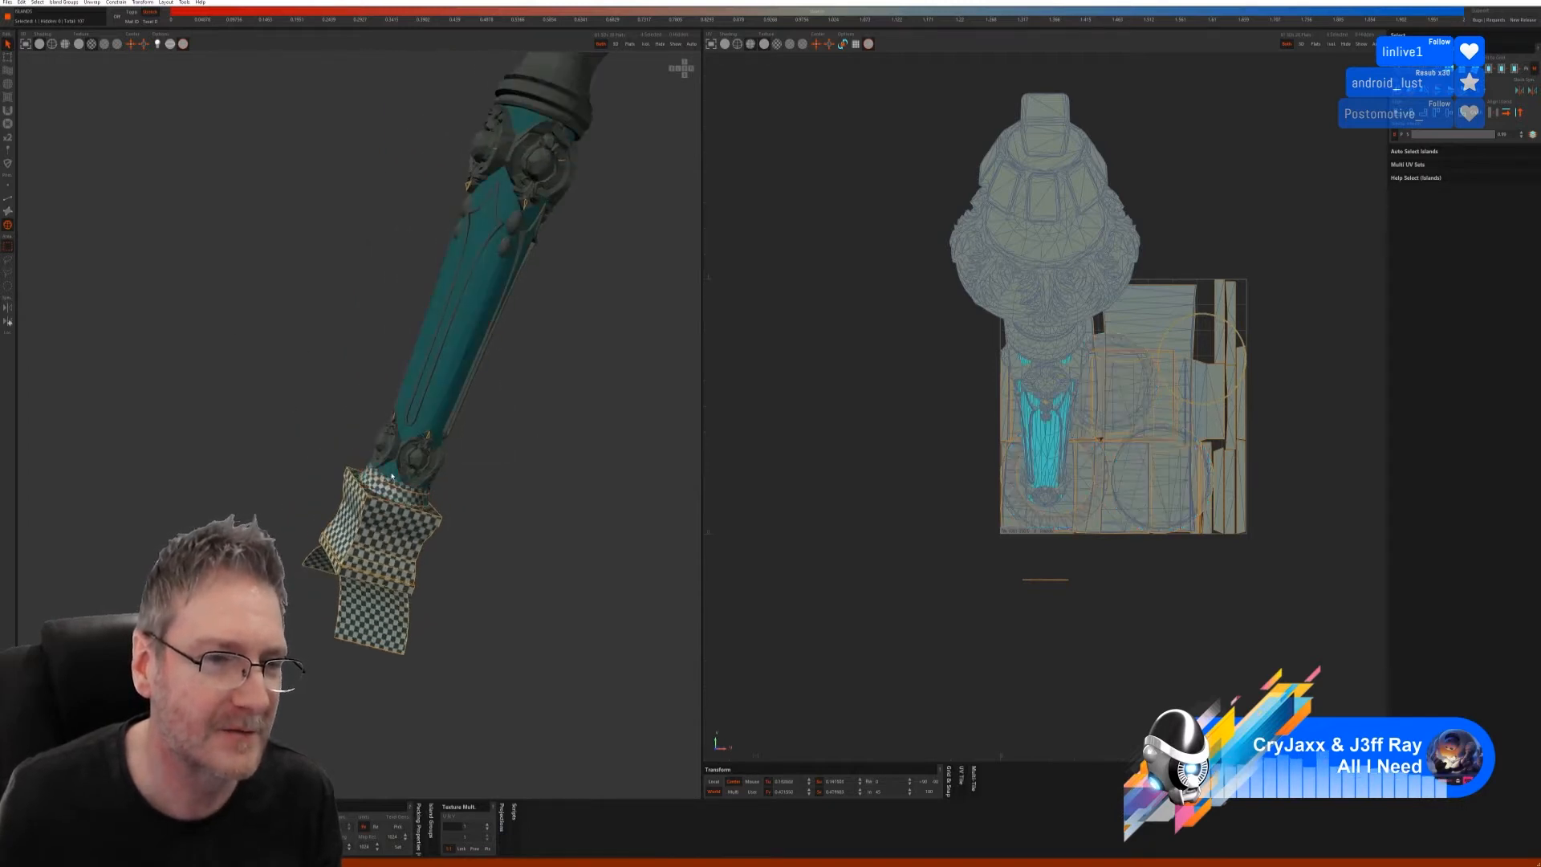
click(647, 44)
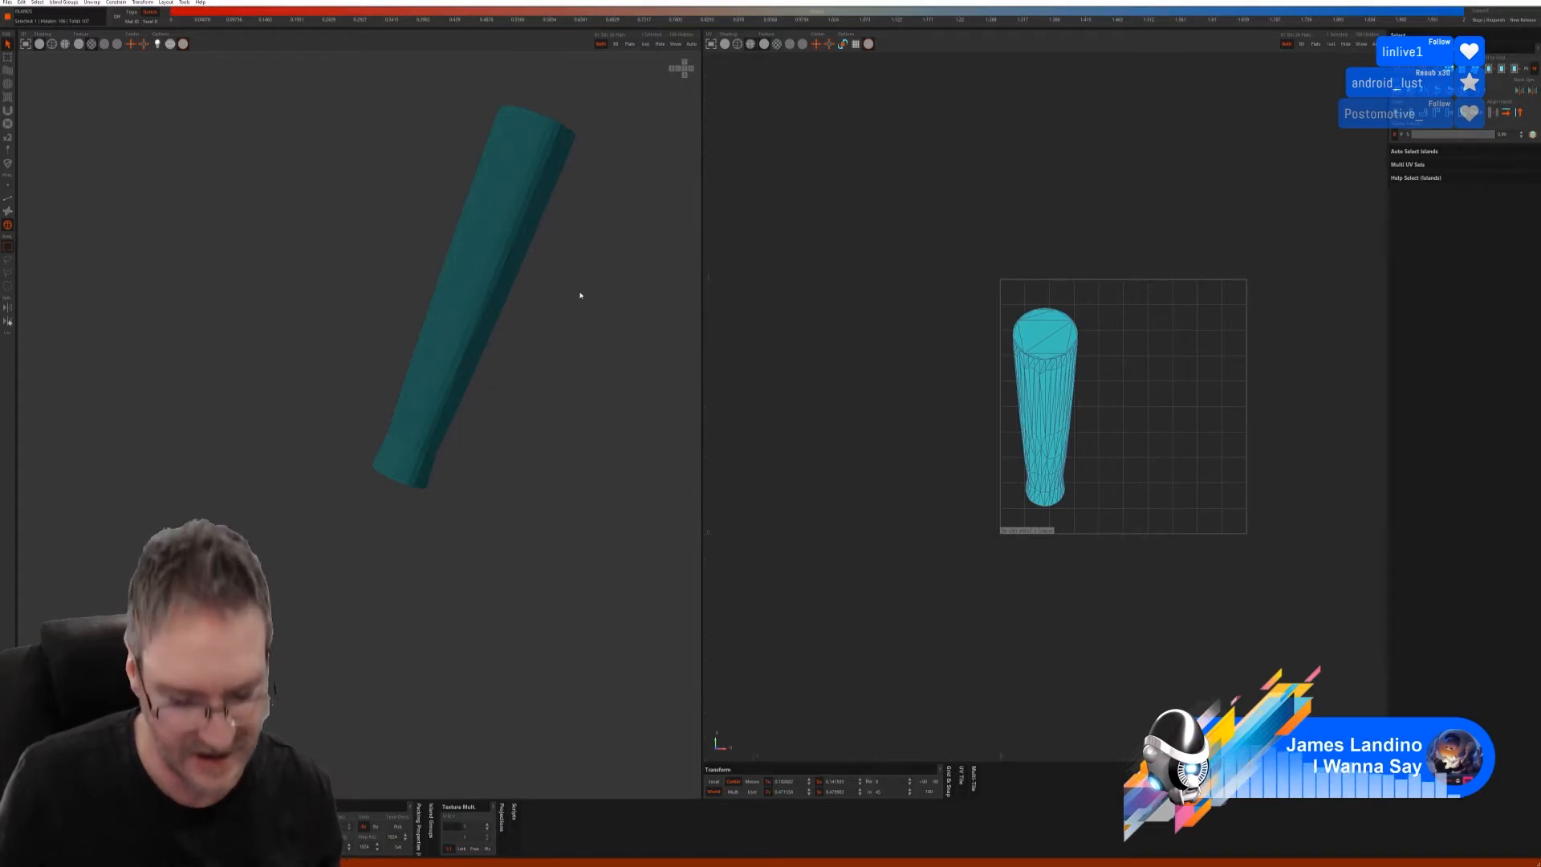
middle_drag(581, 307, 566, 335)
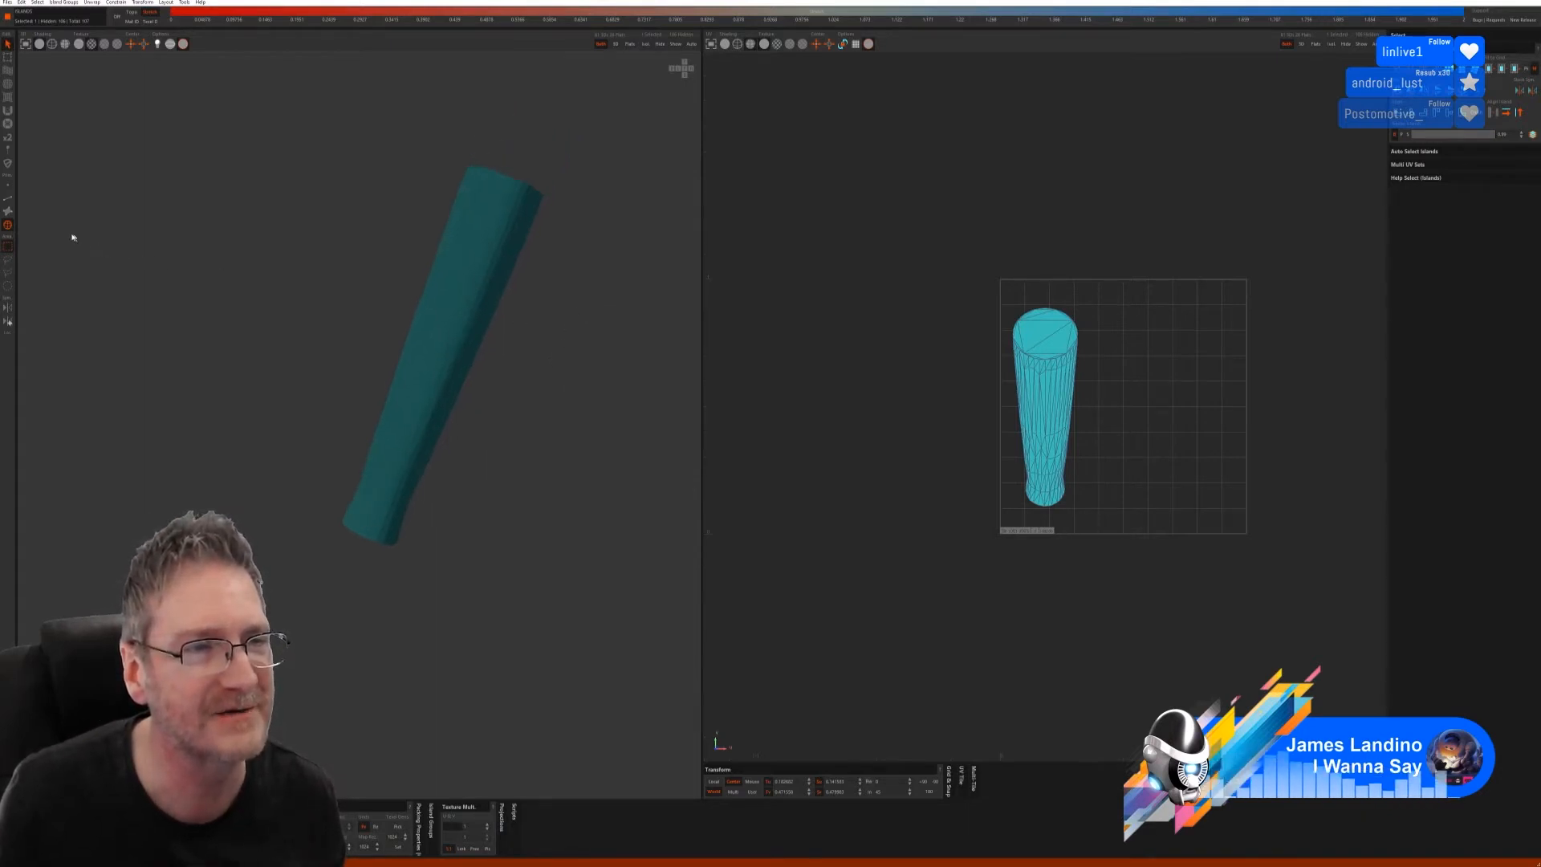
- Try cutting and unfolding the isolated shaft with the Mosaic seam algorithm, and undo the attempt including its edge selection
click(9, 200)
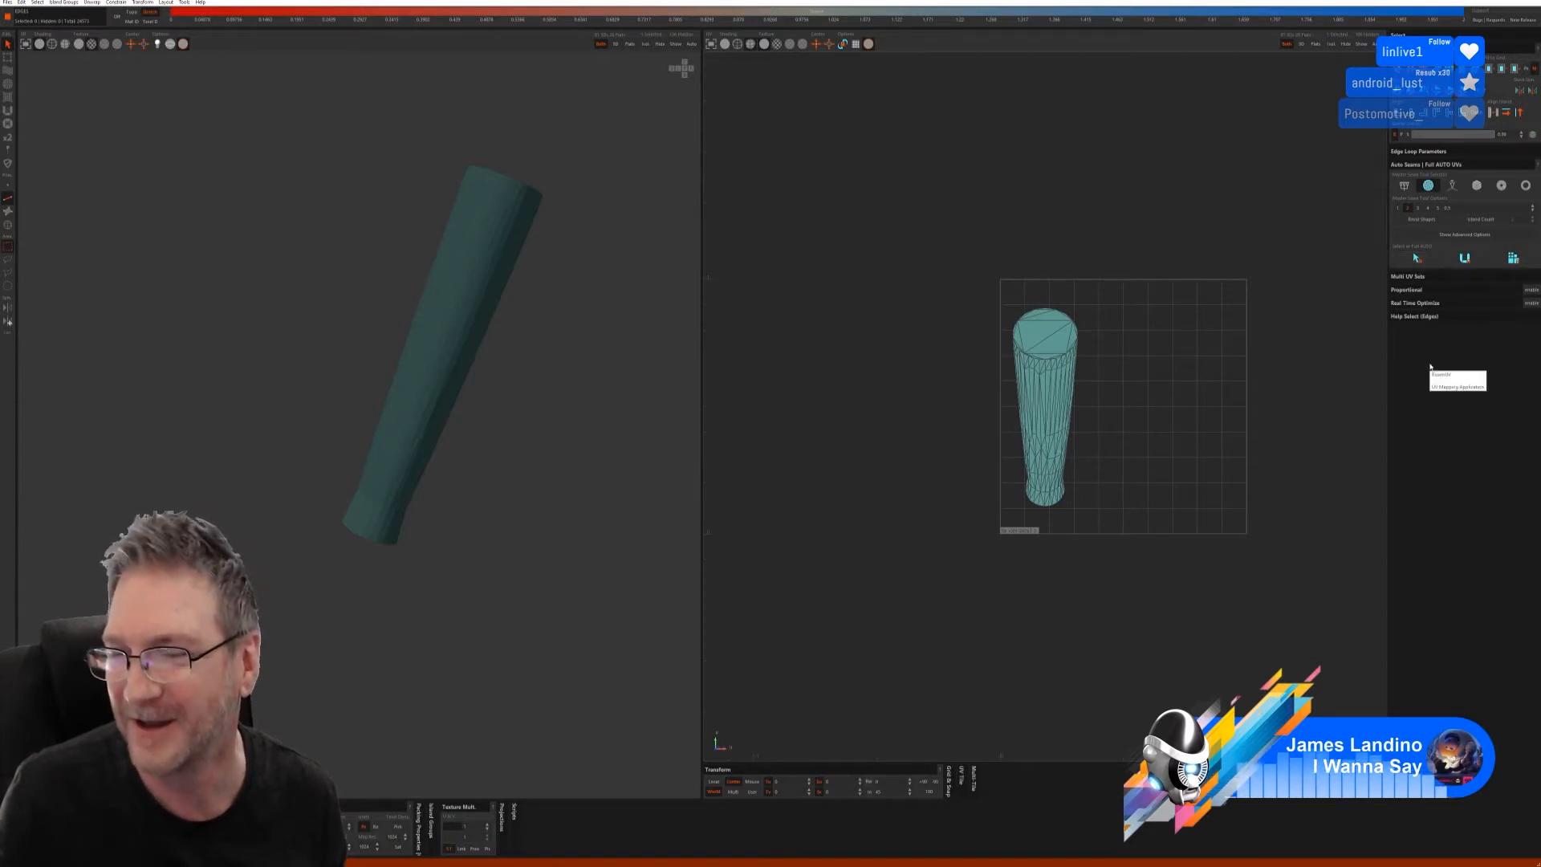
click(1416, 258)
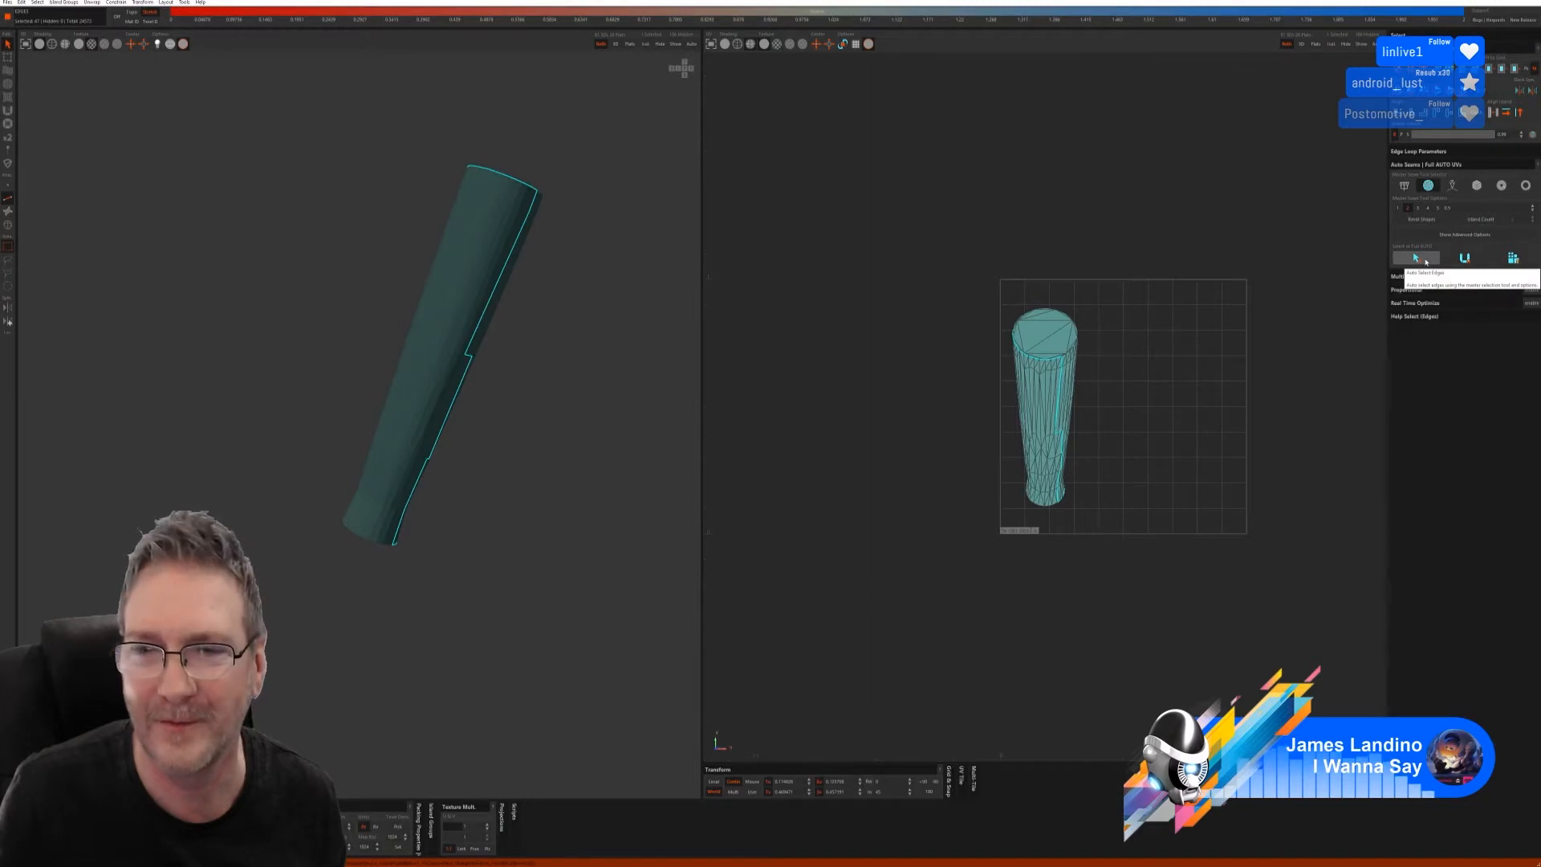
click(1517, 258)
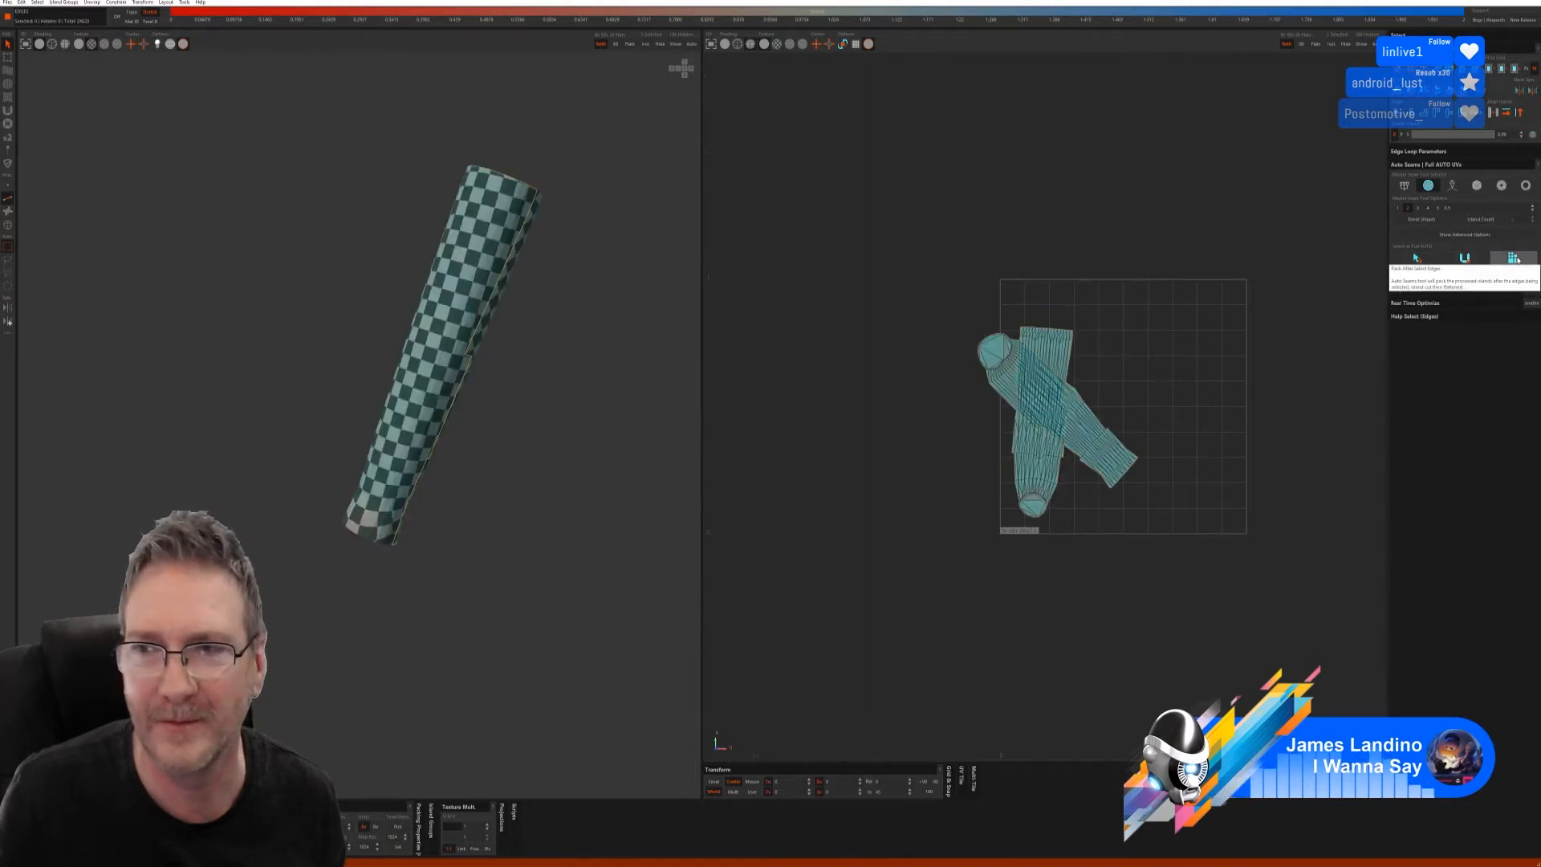
mouse_move(478, 426)
middle_down()
mouse_move(527, 447)
mouse_move(554, 503)
mouse_move(509, 436)
mouse_move(457, 472)
mouse_move(451, 348)
mouse_move(489, 403)
mouse_move(471, 451)
middle_up()
key(ctrl+z)
key(ctrl+z)
key(ctrl+z)
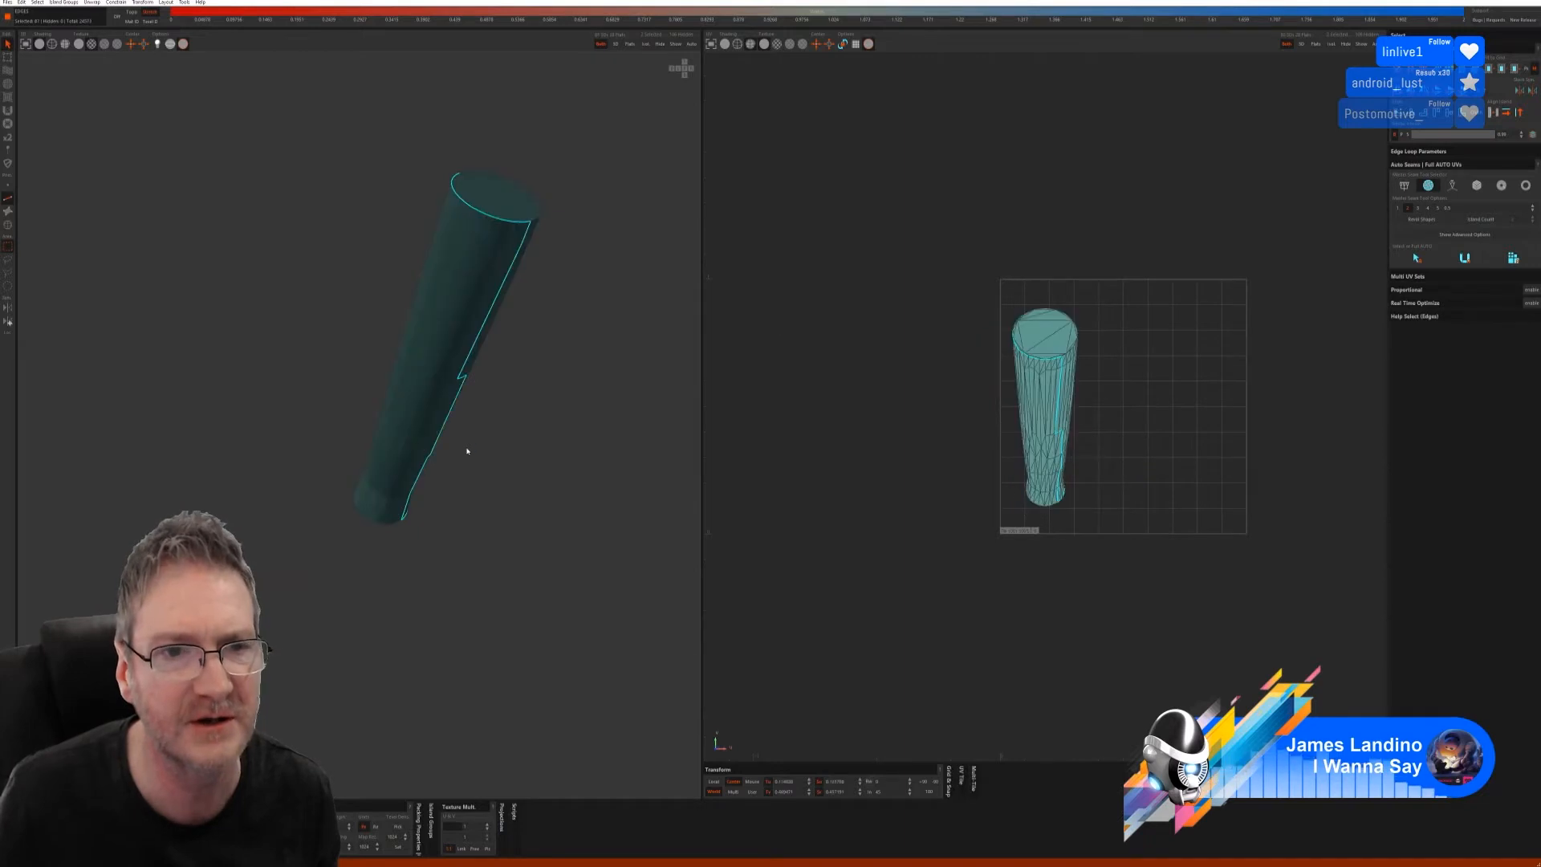
key(ctrl+z)
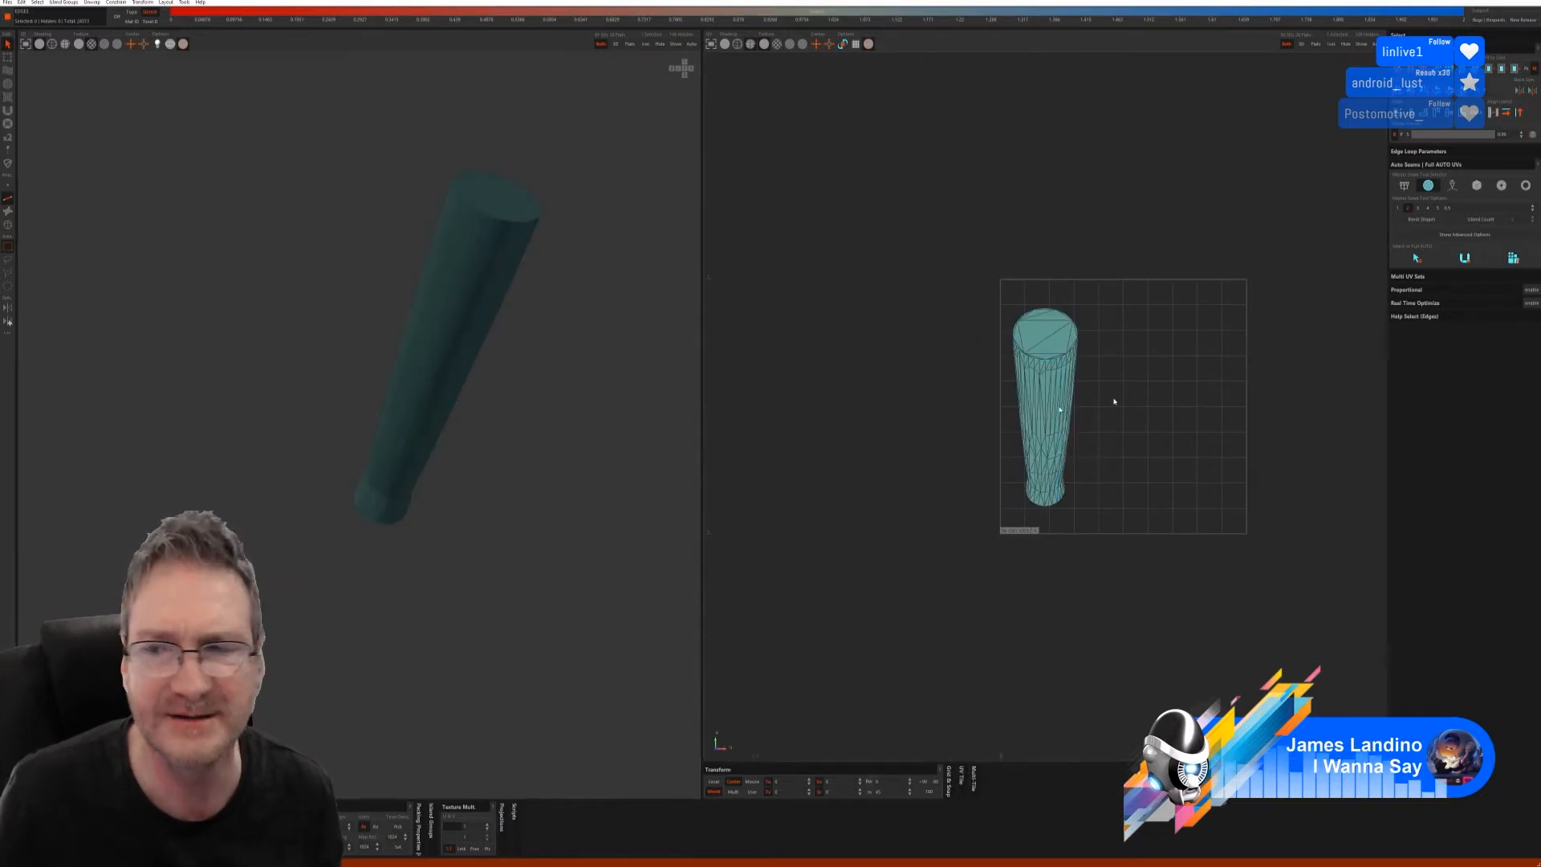
- Cut, unfold and pack the shaft with the Pelt seam algorithm
click(1452, 186)
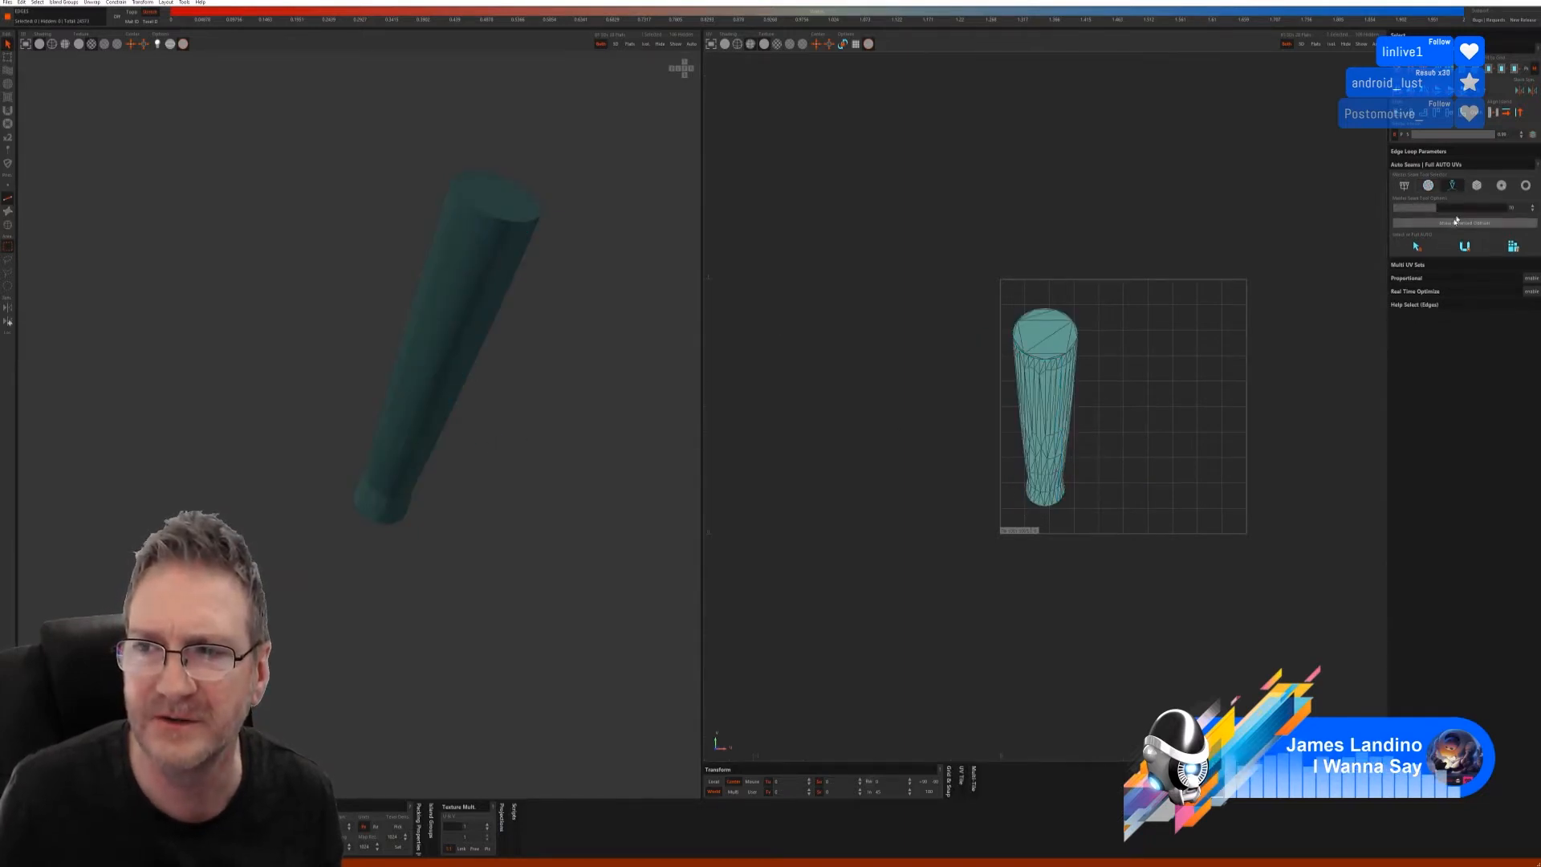
click(1416, 247)
click(1465, 247)
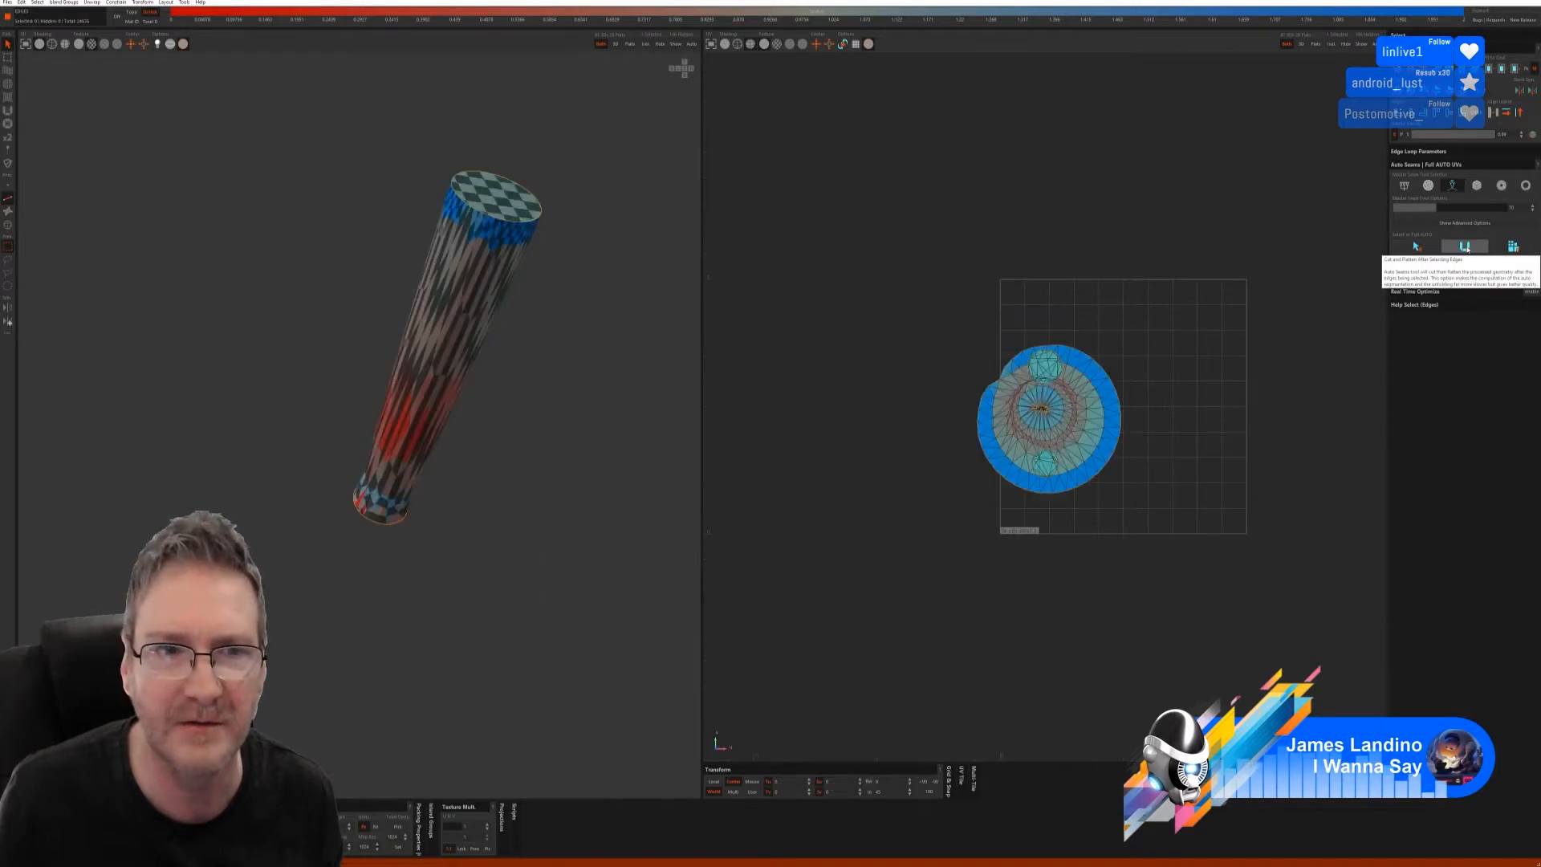
click(1513, 247)
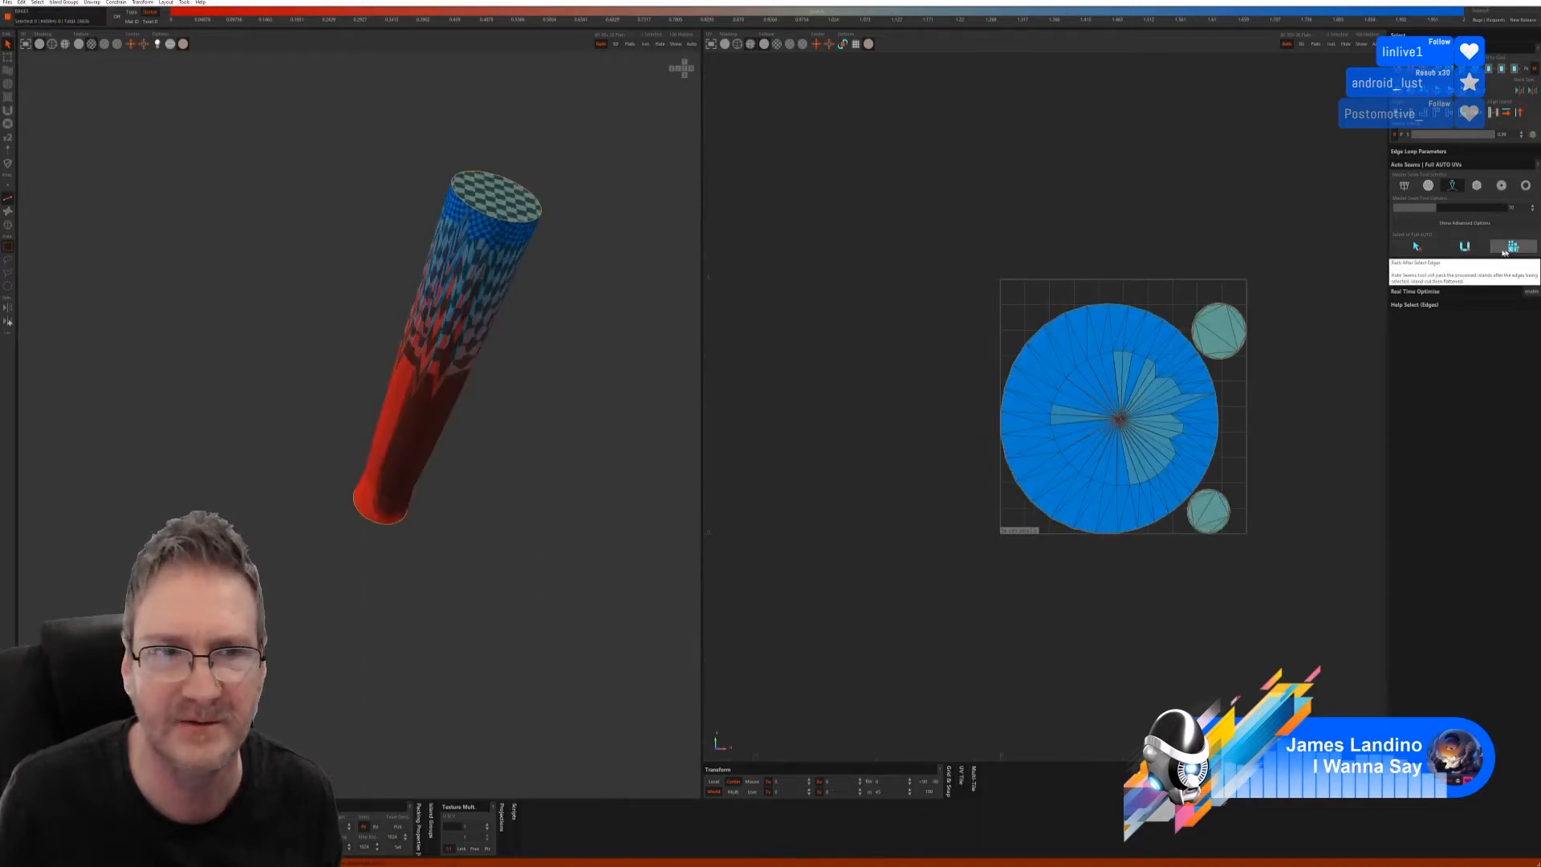
- Select a continuous lengthwise edge path from the shaft's wide rim to its narrow end and cut it as a seam
middle_drag(543, 421, 562, 316)
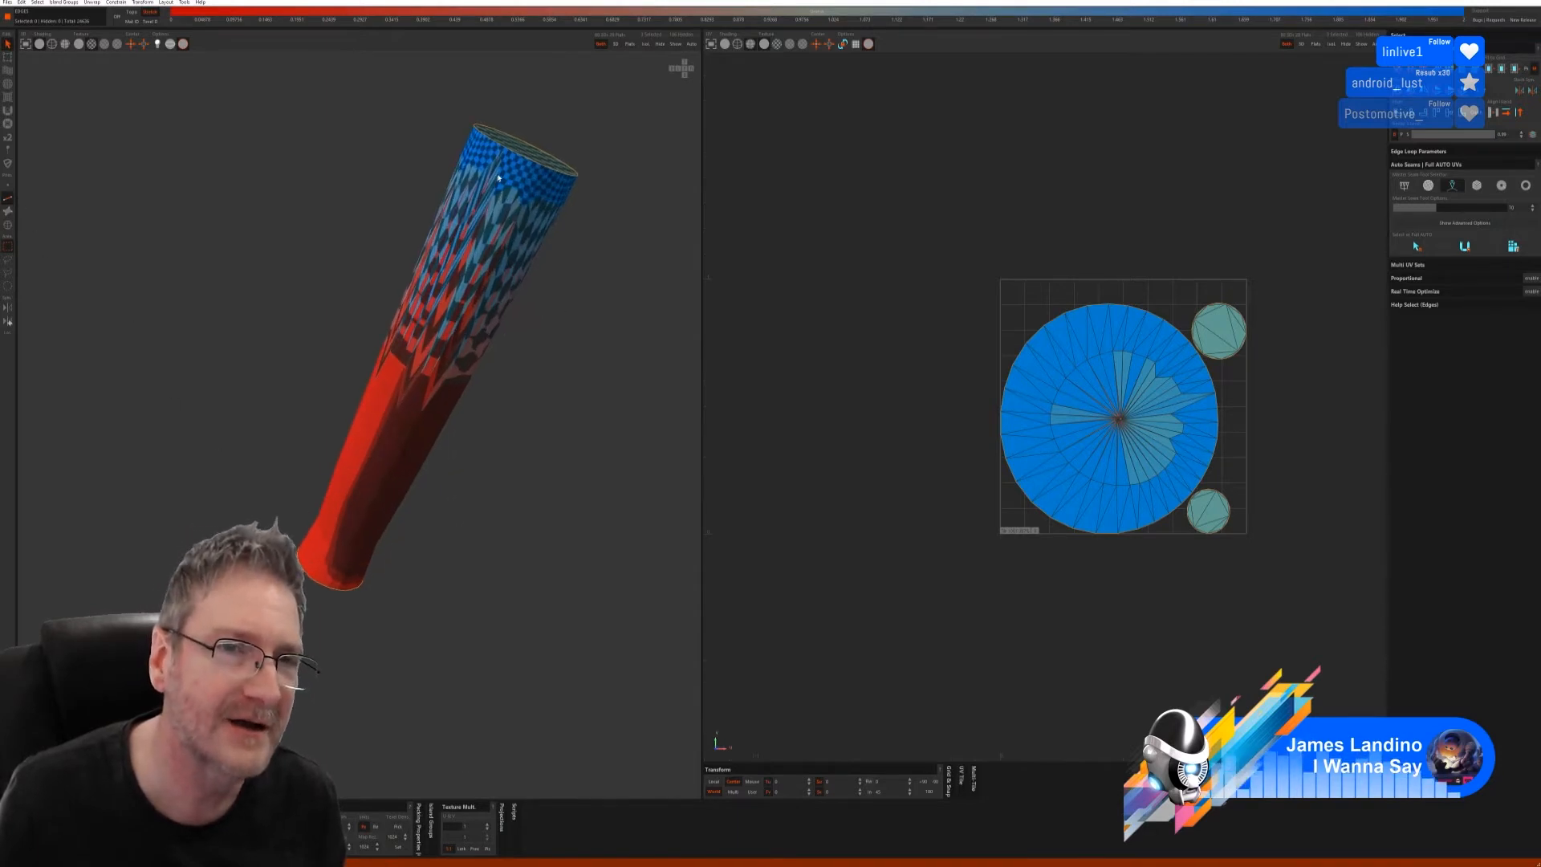
middle_drag(512, 169, 448, 177)
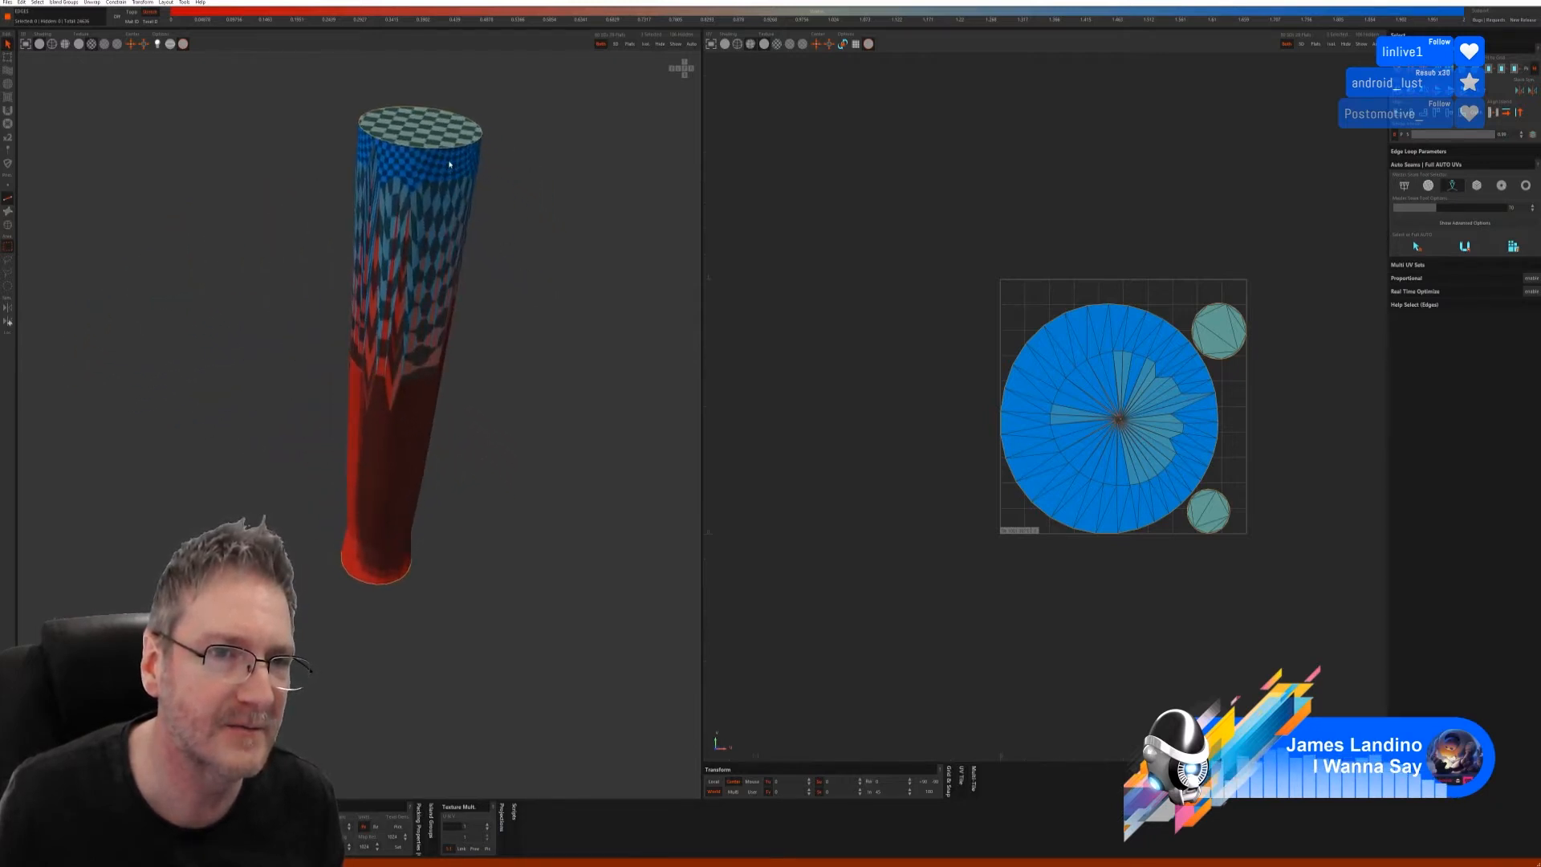
click(452, 161)
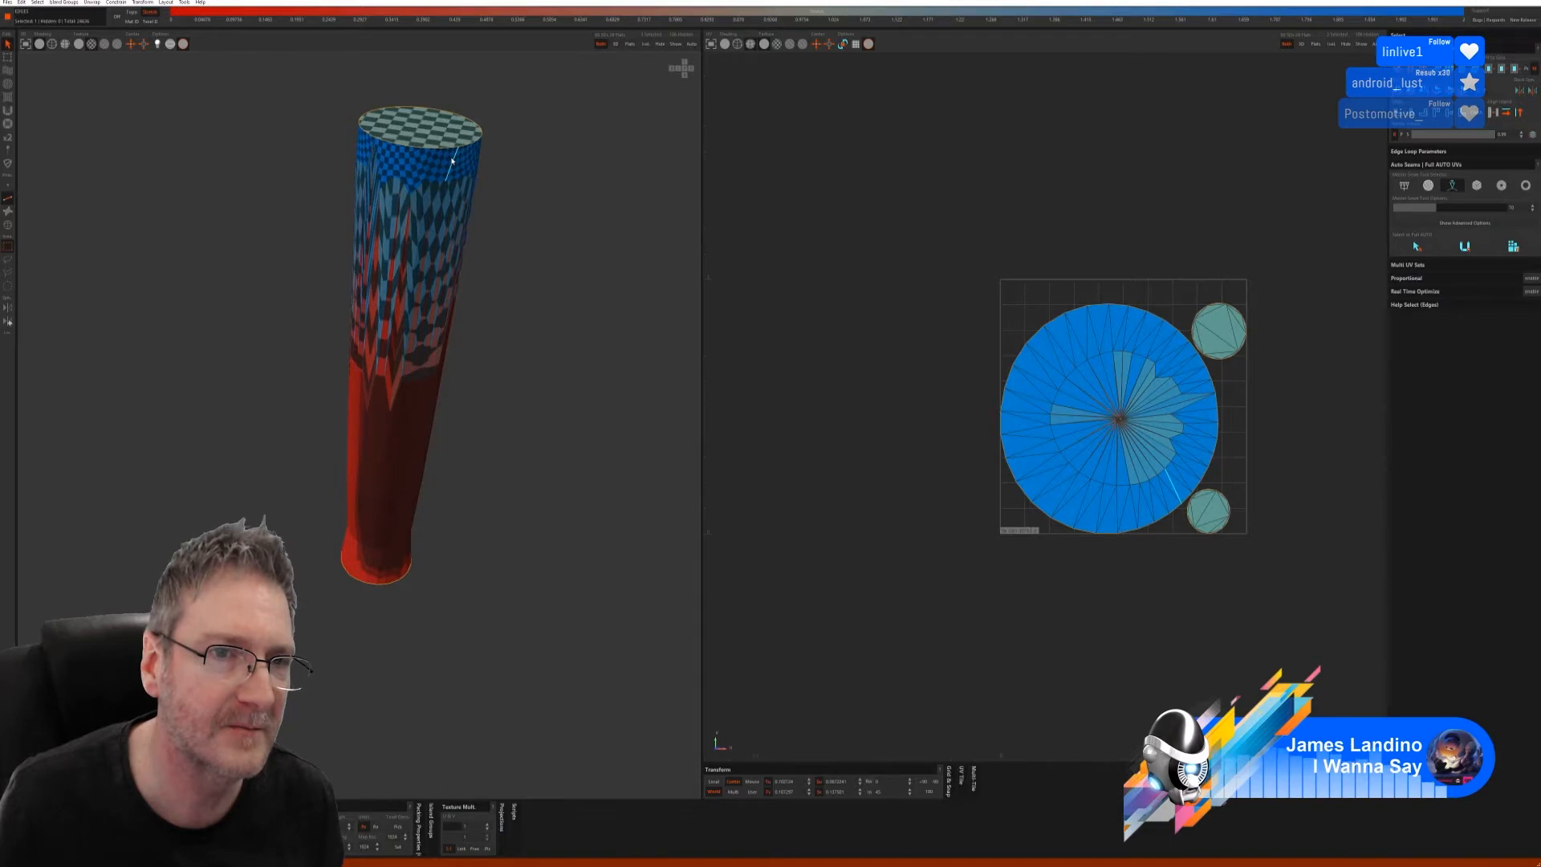
click(386, 584)
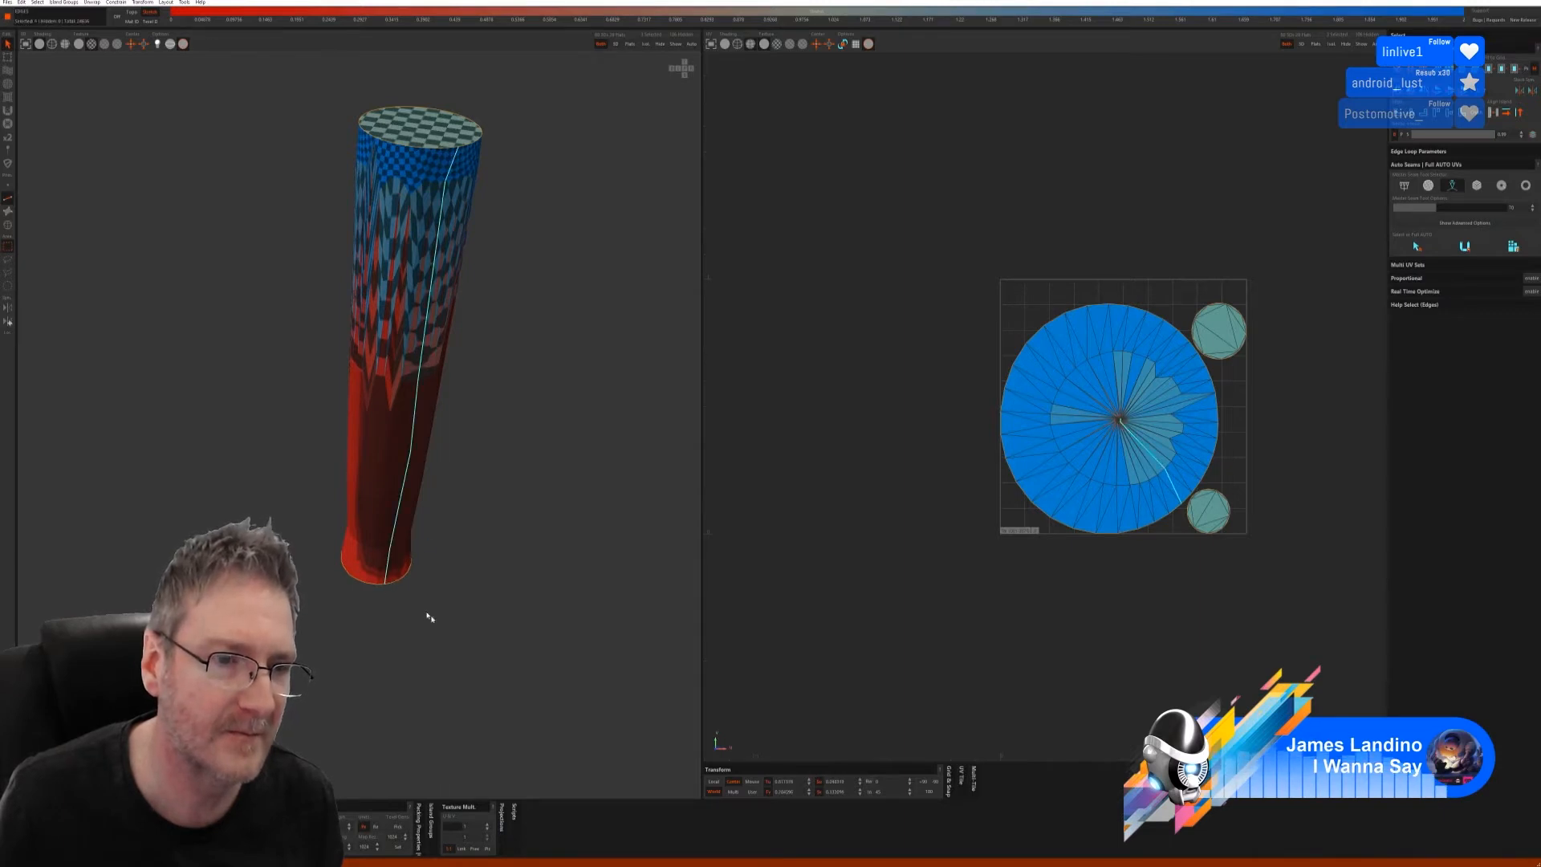
key(c)
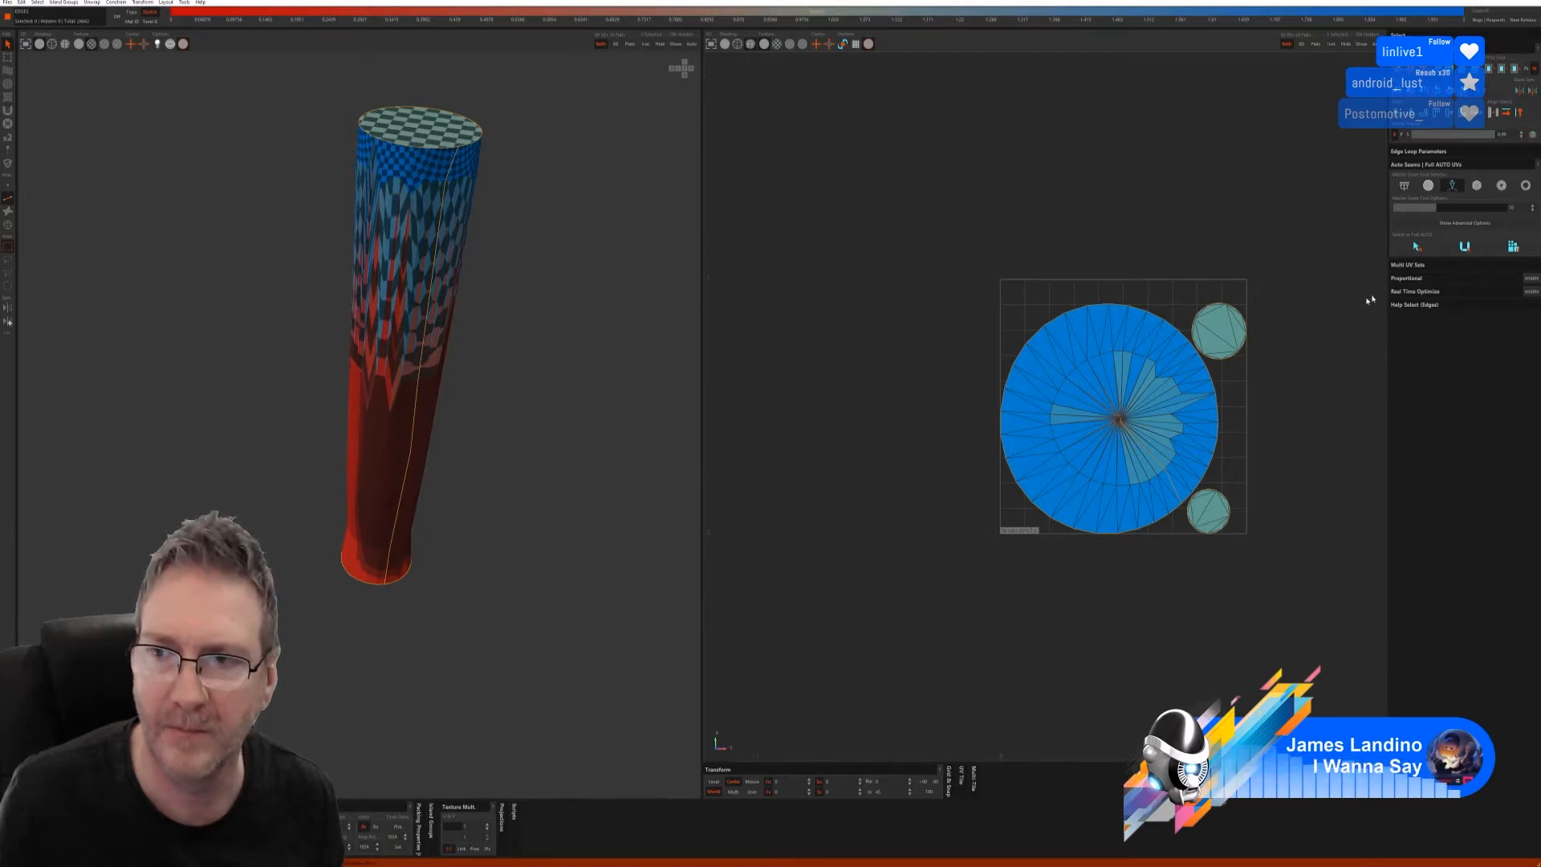
- Unfold the cut shaft wall and pack it together with its two round caps
click(1465, 248)
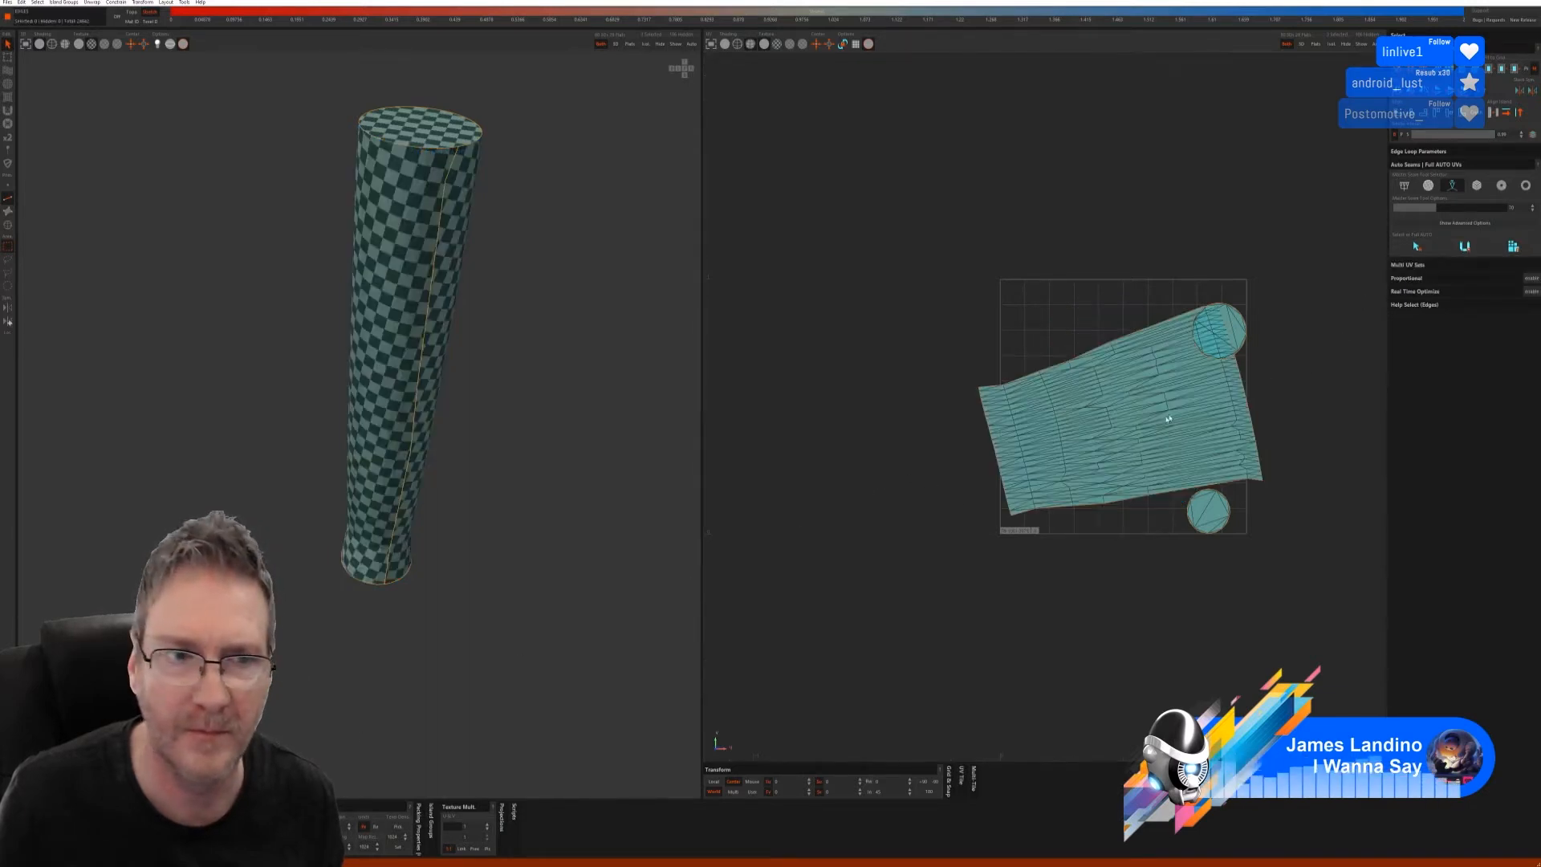
key(p)
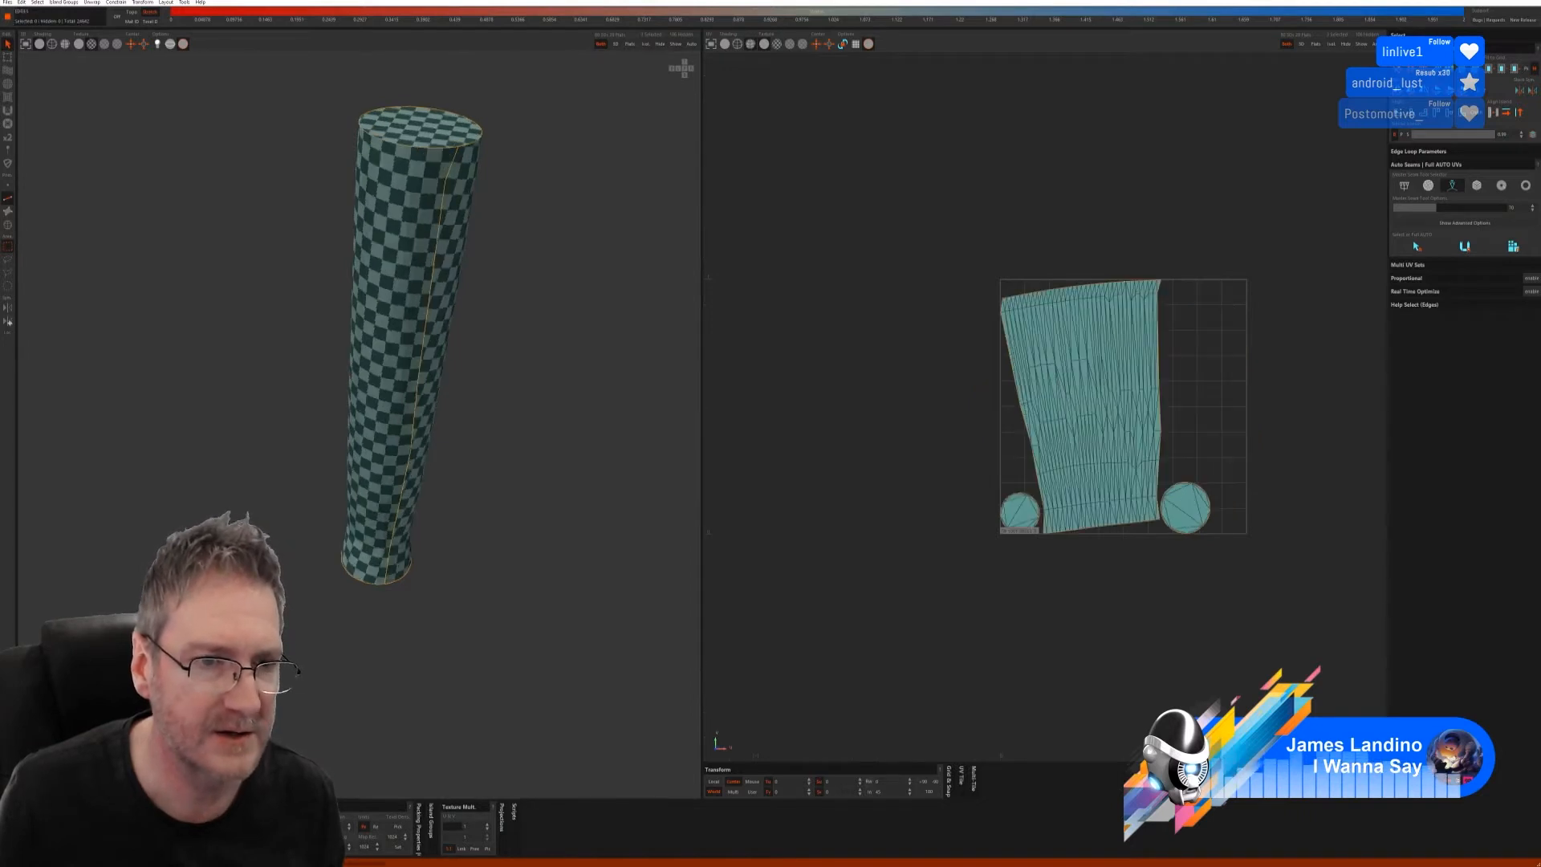
click(1097, 381)
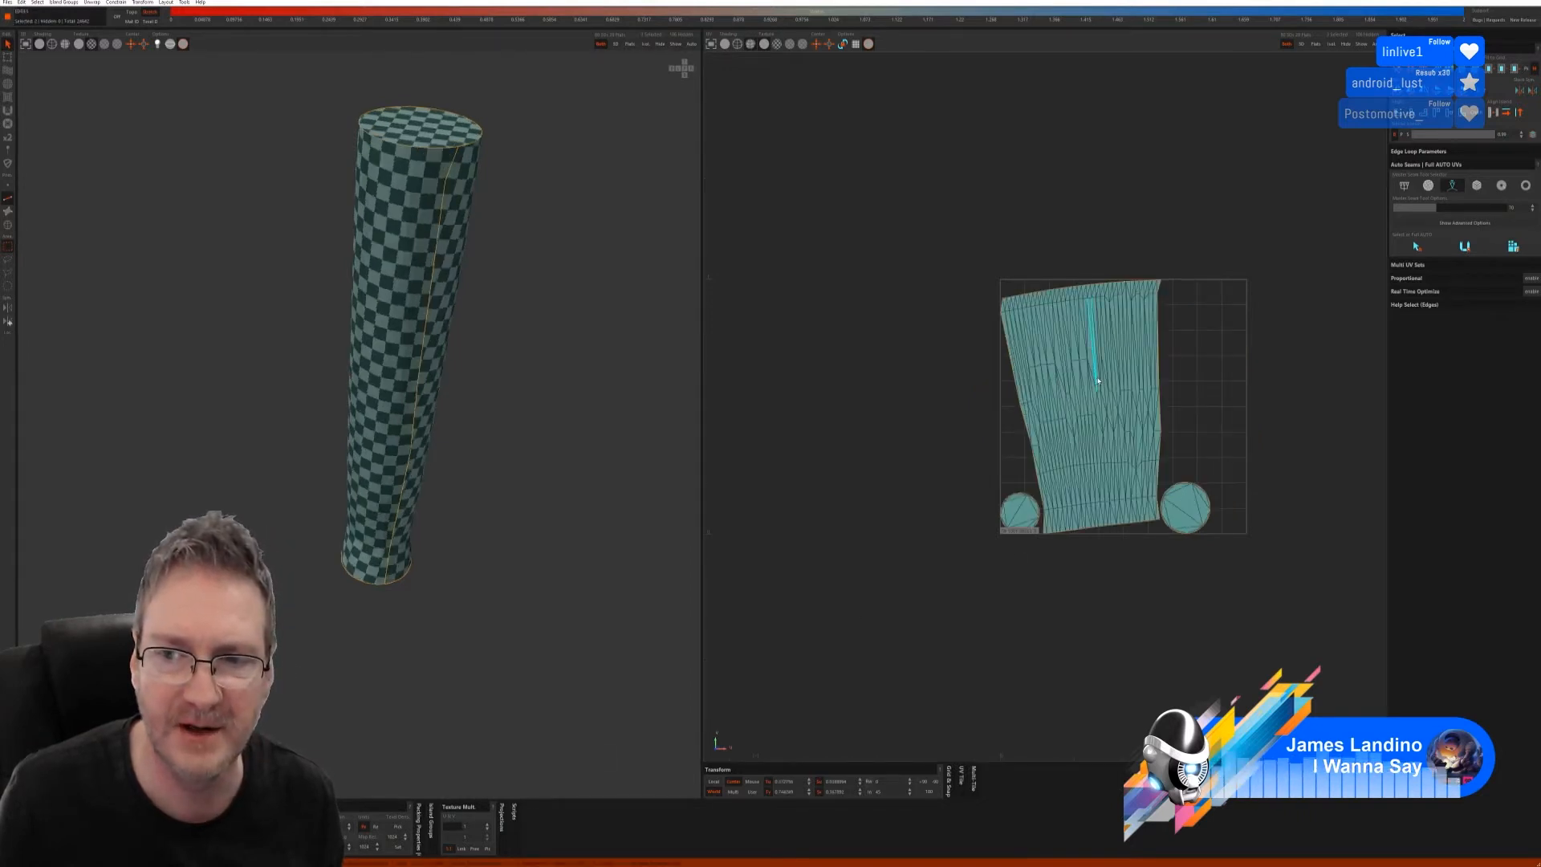
- Select the shaft wall island, optimize it three times, and repack it with both round caps
click(7, 225)
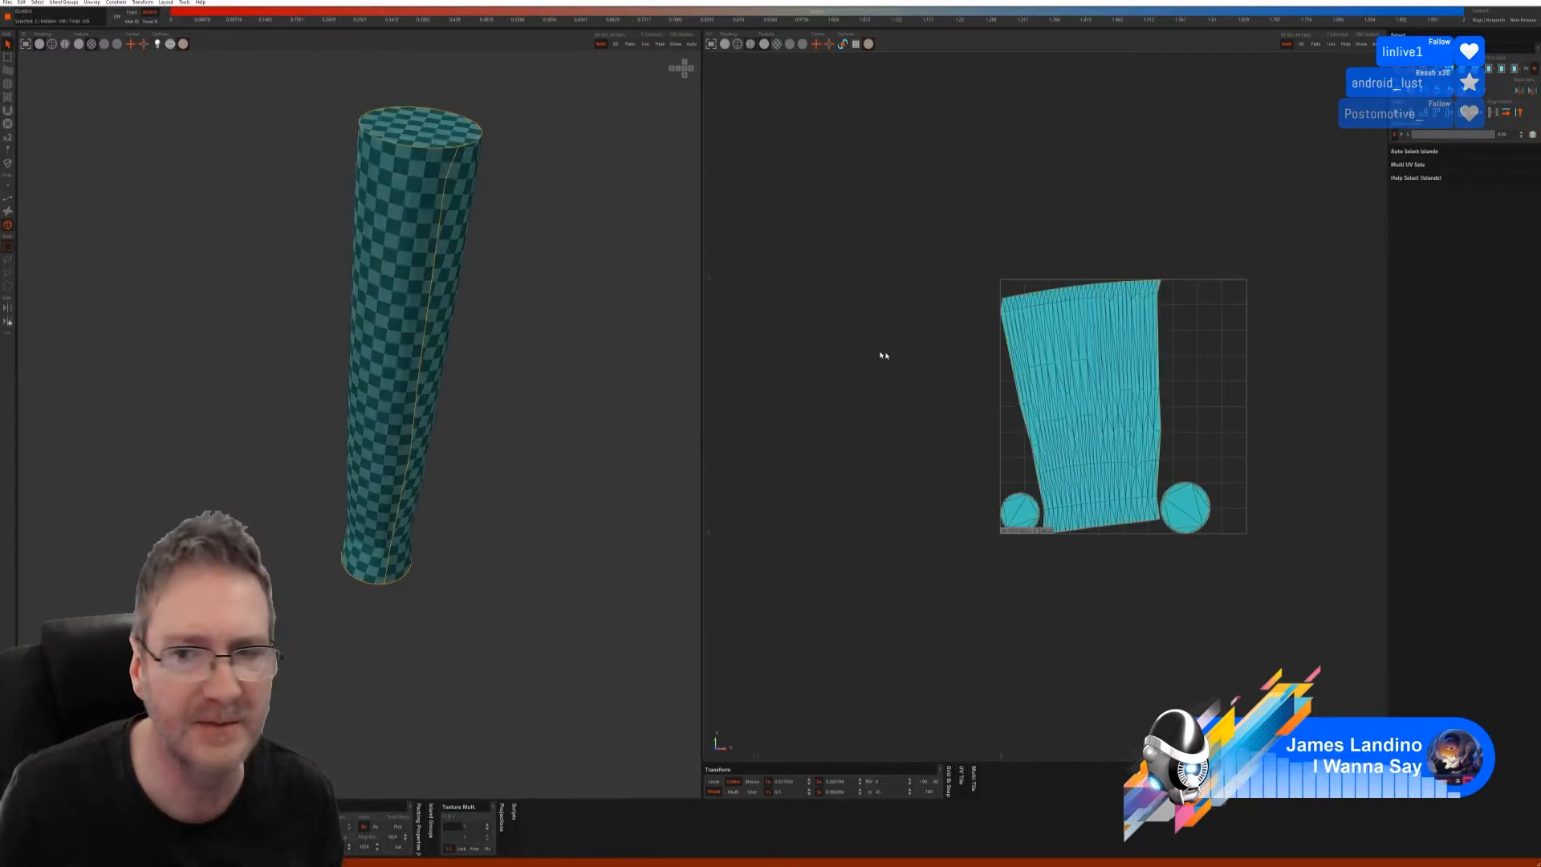
click(1084, 372)
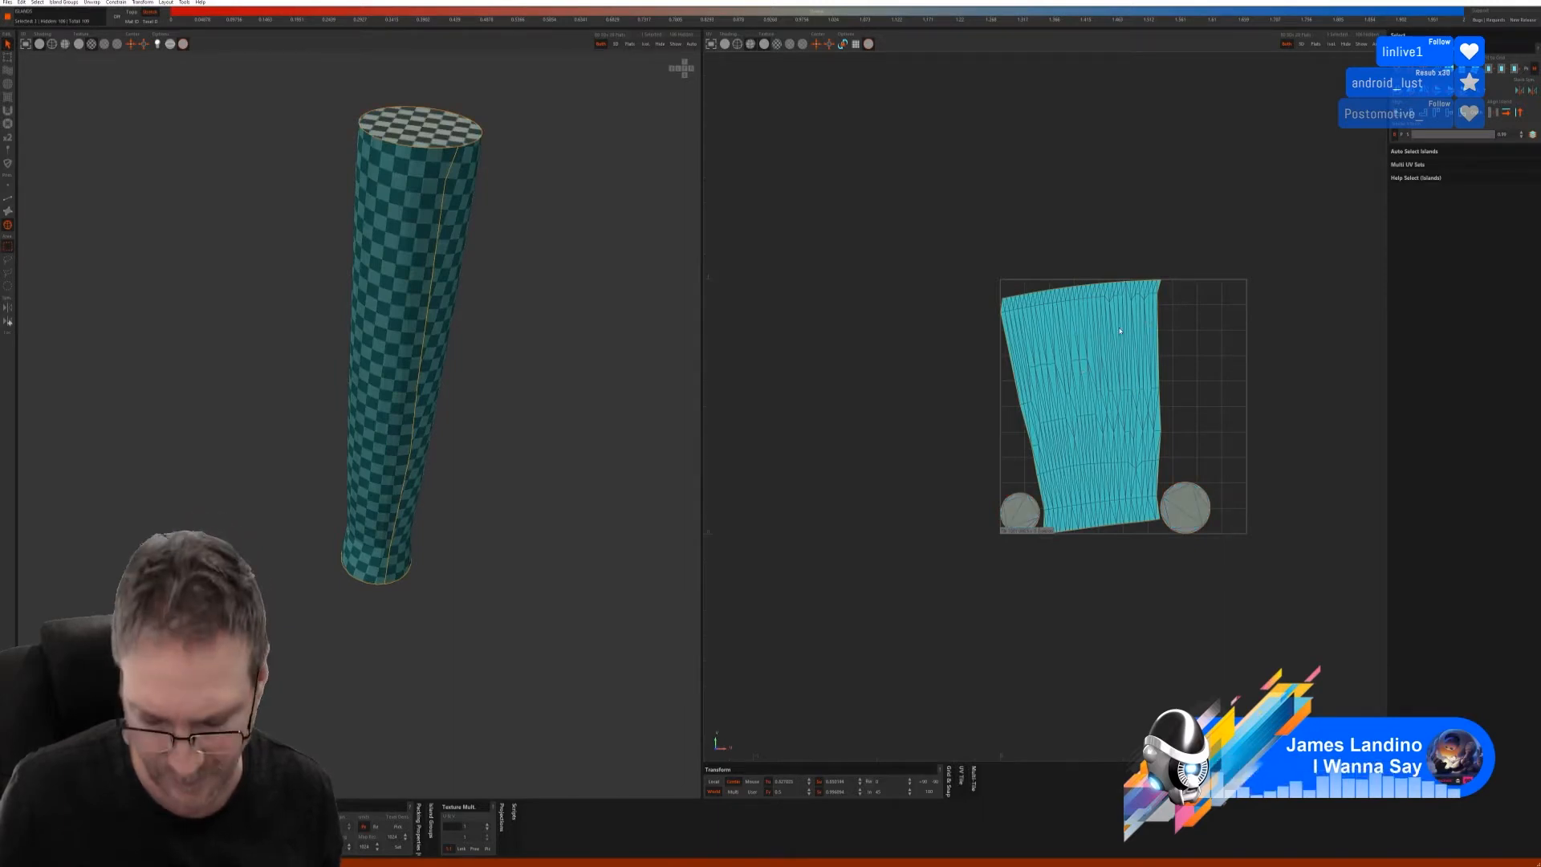
key(o)
key(o)
key(o)
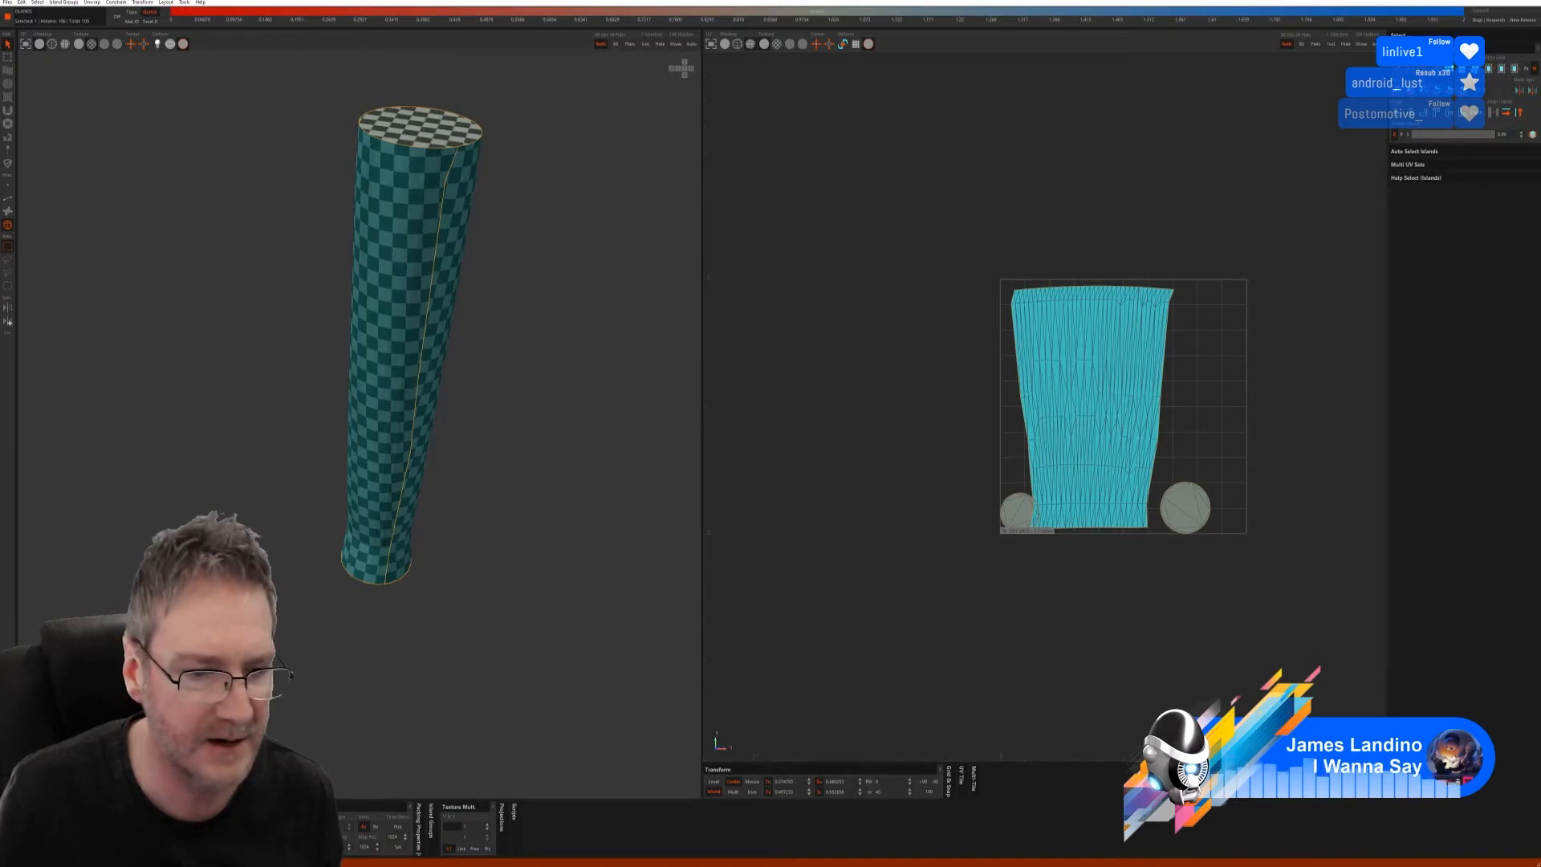
drag(879, 215, 1353, 655)
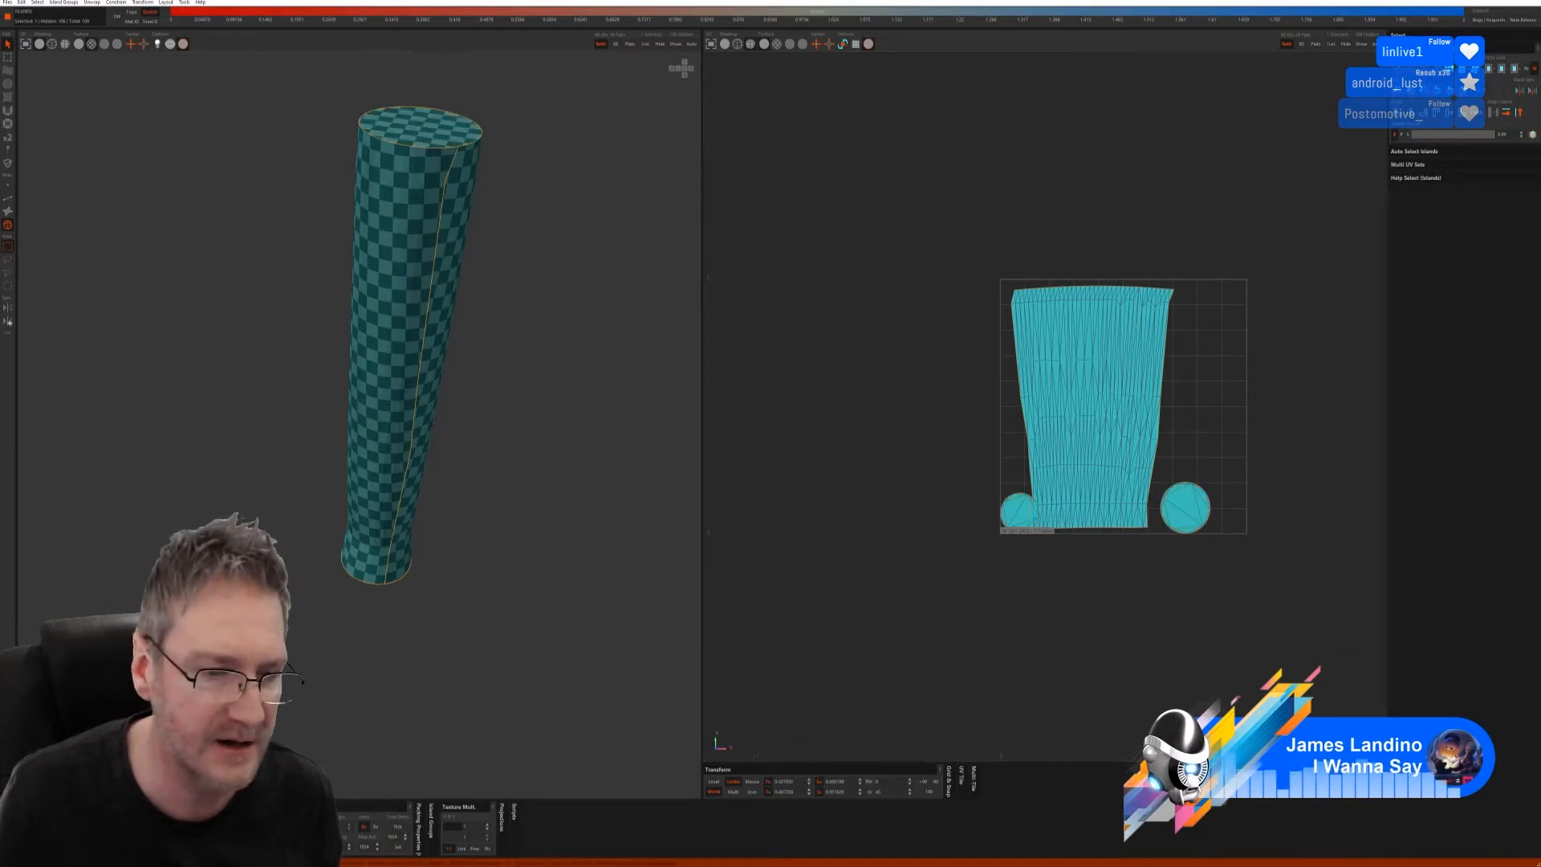
key(p)
click(802, 502)
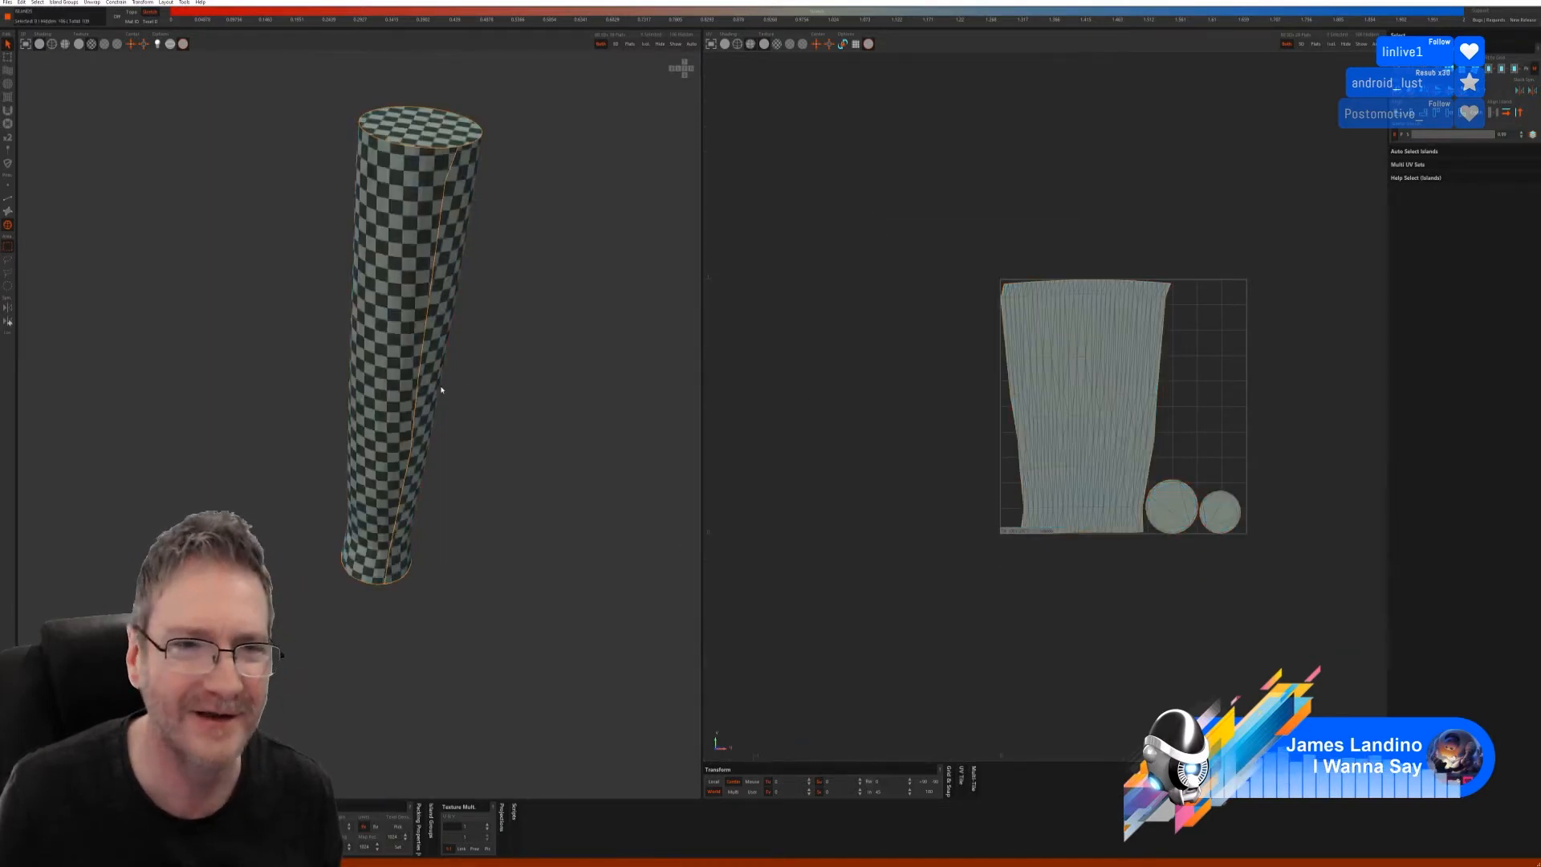
- Inspect the checker pattern around the shaft and show the whole lever again
middle_drag(441, 390, 523, 432)
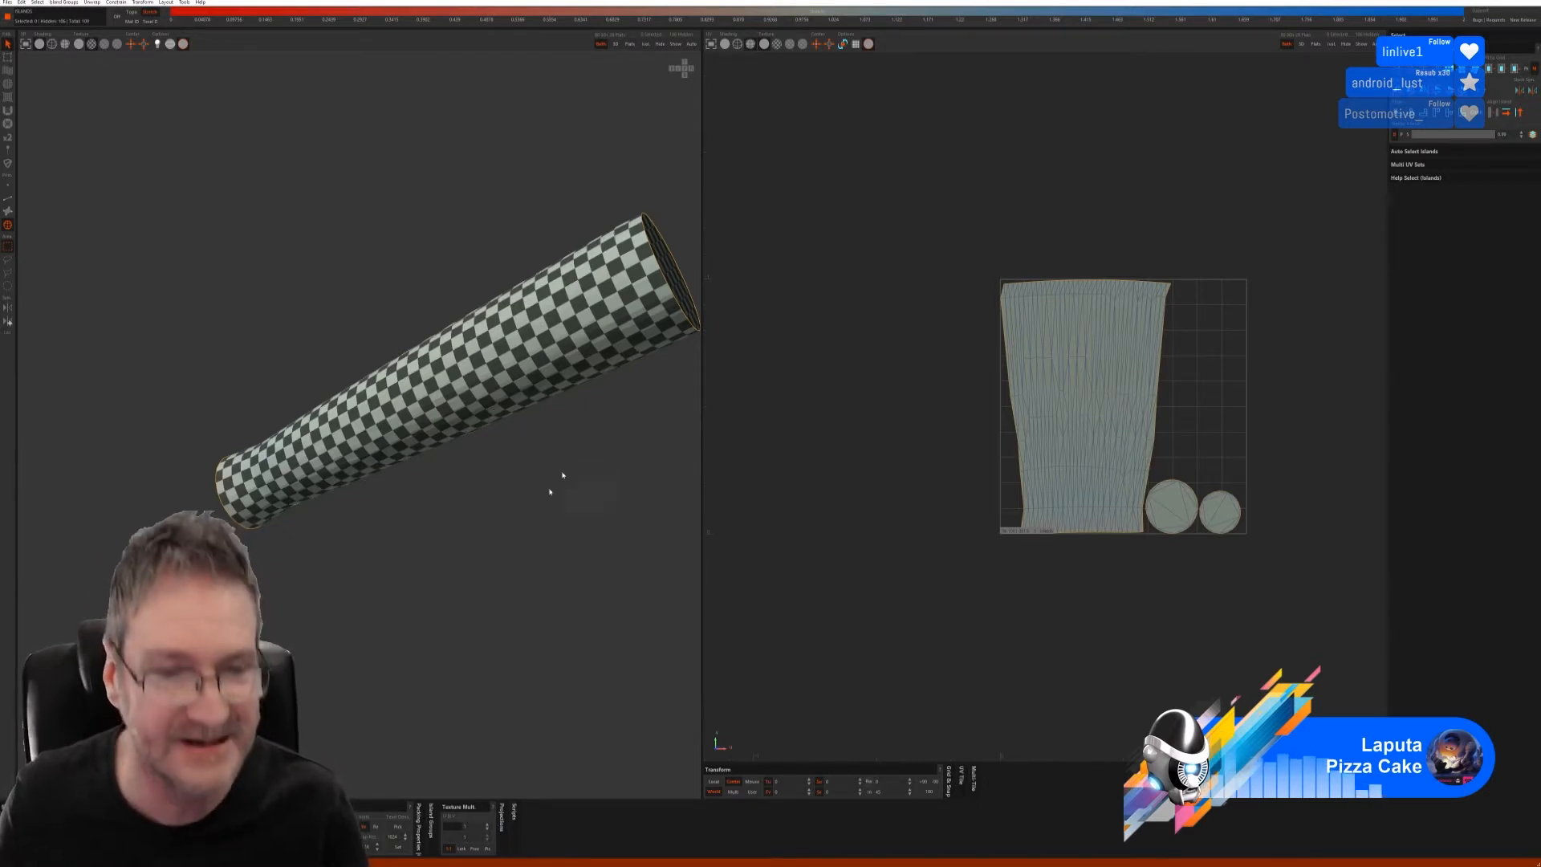
mouse_move(554, 481)
middle_down()
mouse_move(475, 498)
mouse_move(474, 454)
mouse_move(543, 478)
middle_up()
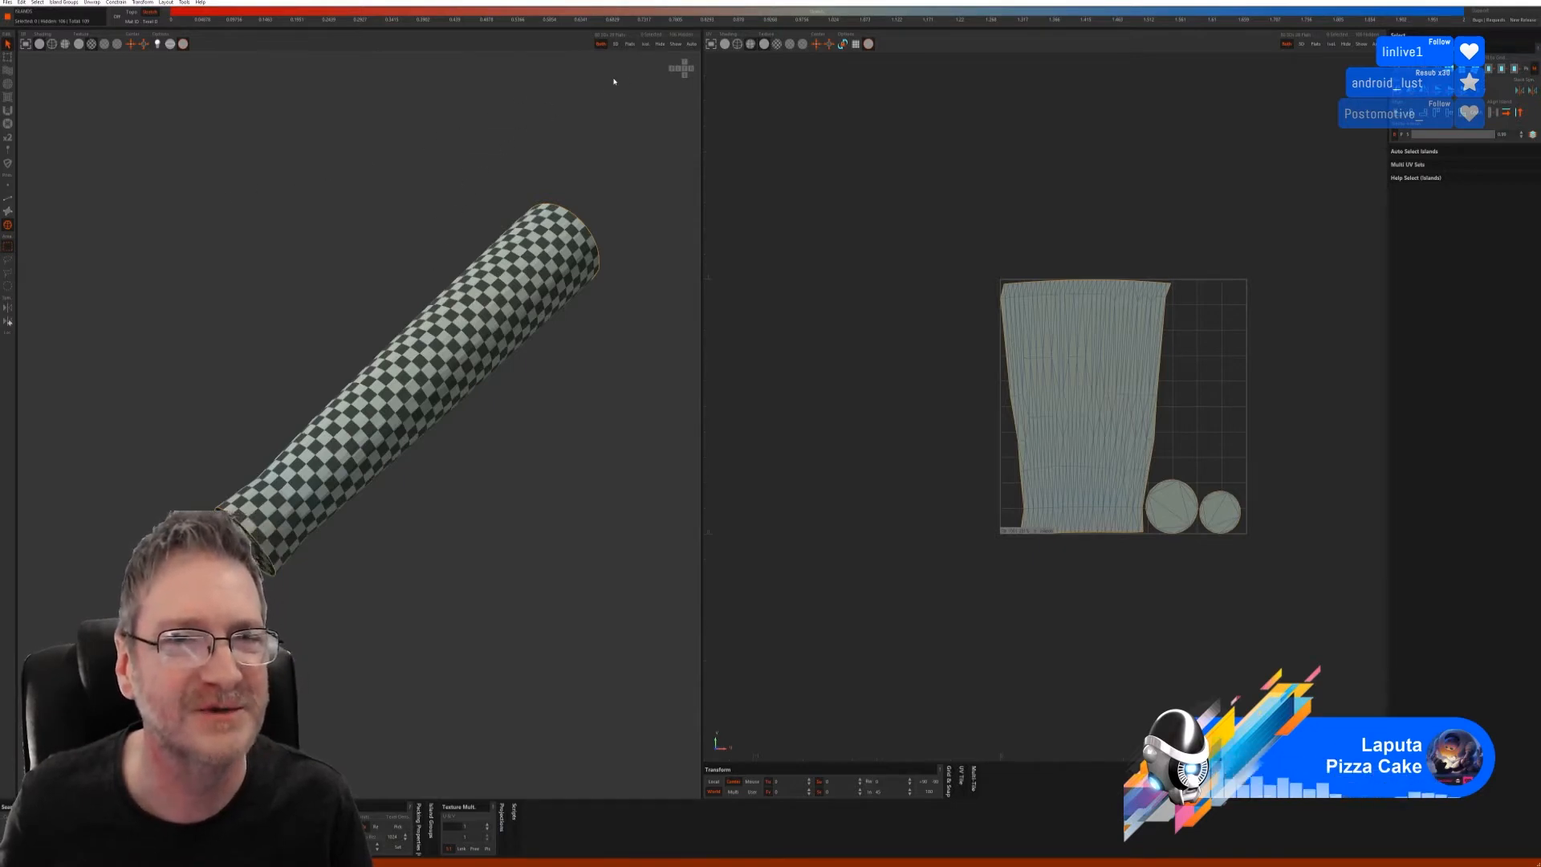
click(676, 43)
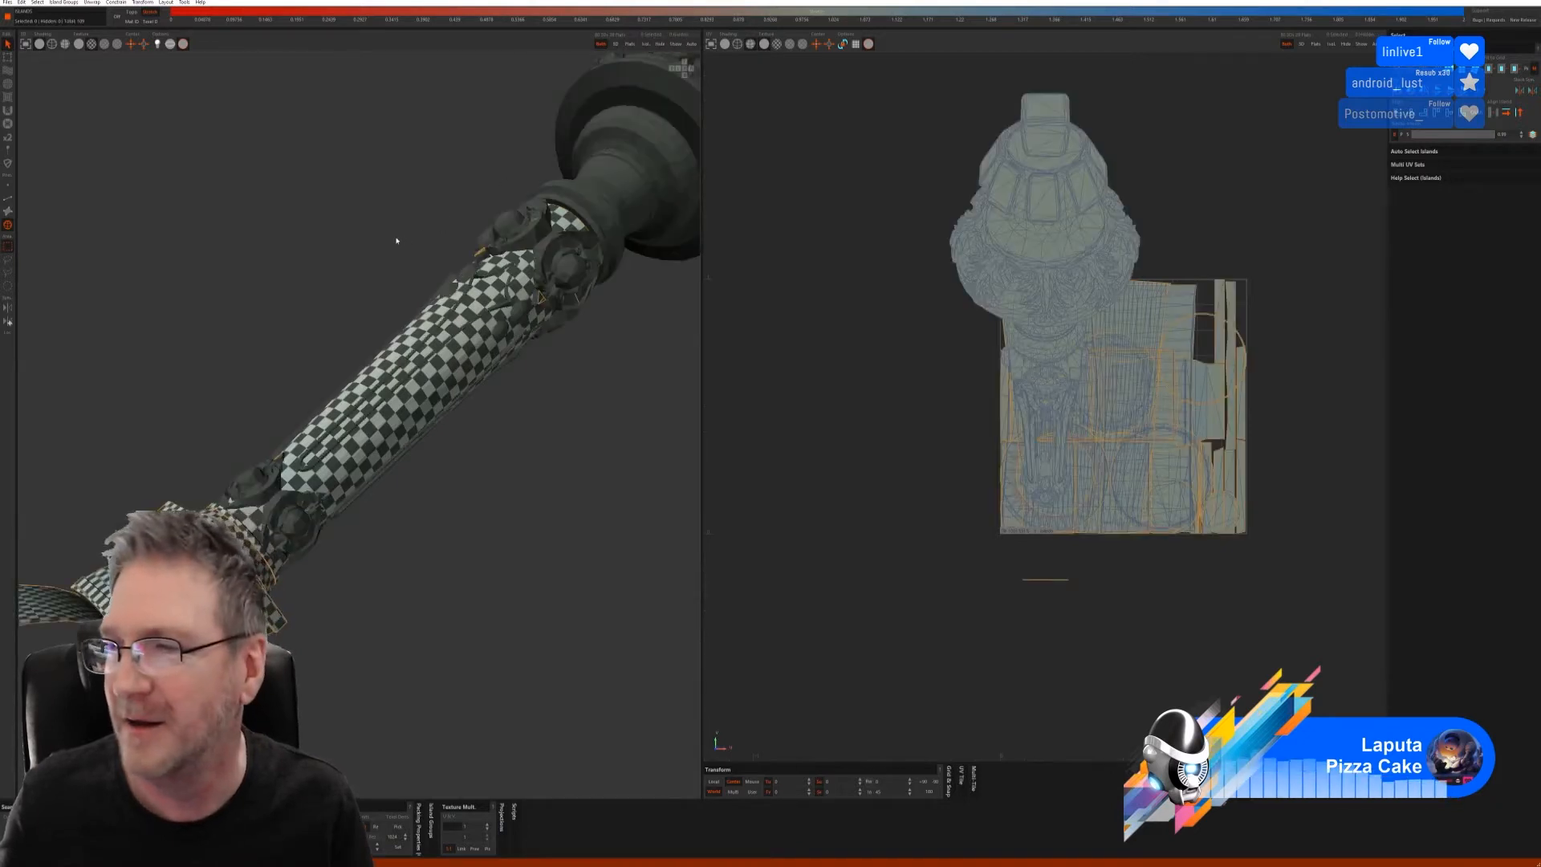
- Select the ridged ring island at the wide end of the shaft and isolate it
alt+right_drag(397, 240, 268, 301)
alt+drag(268, 301, 277, 348)
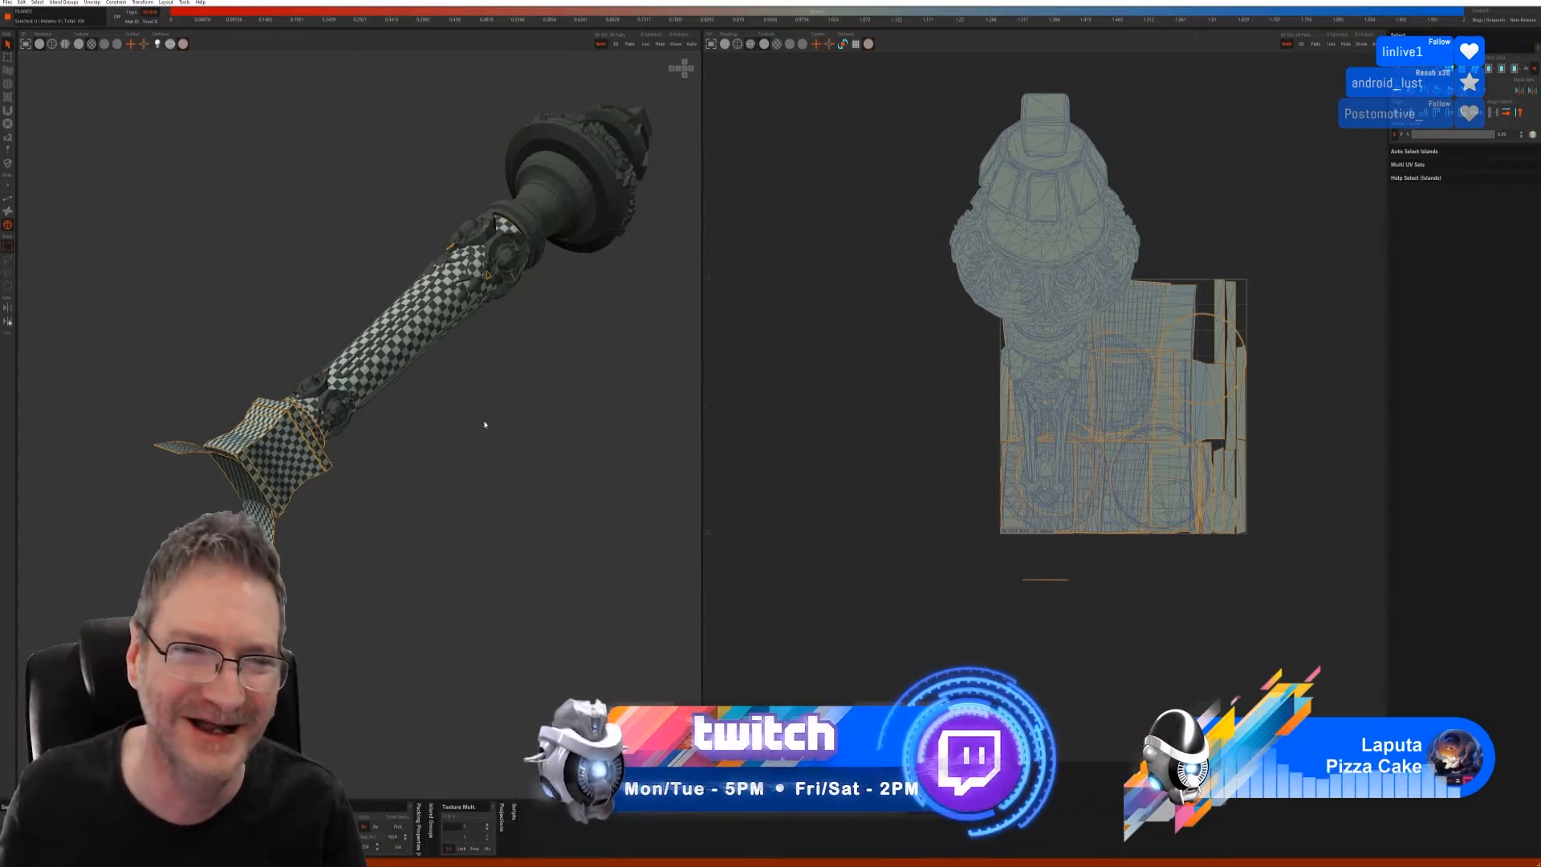
alt+drag(485, 425, 522, 419)
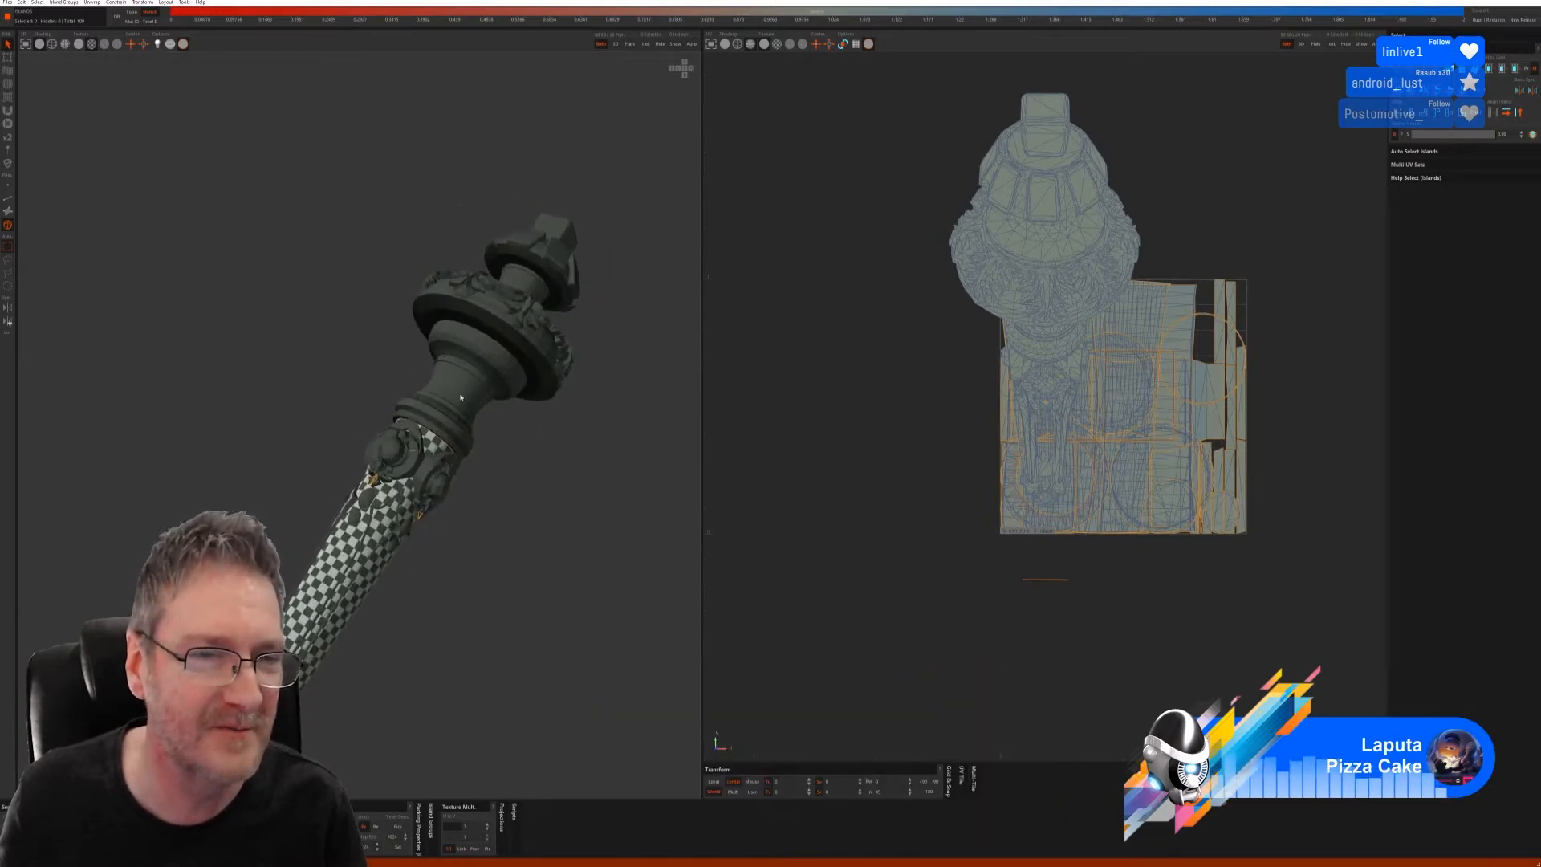
click(442, 426)
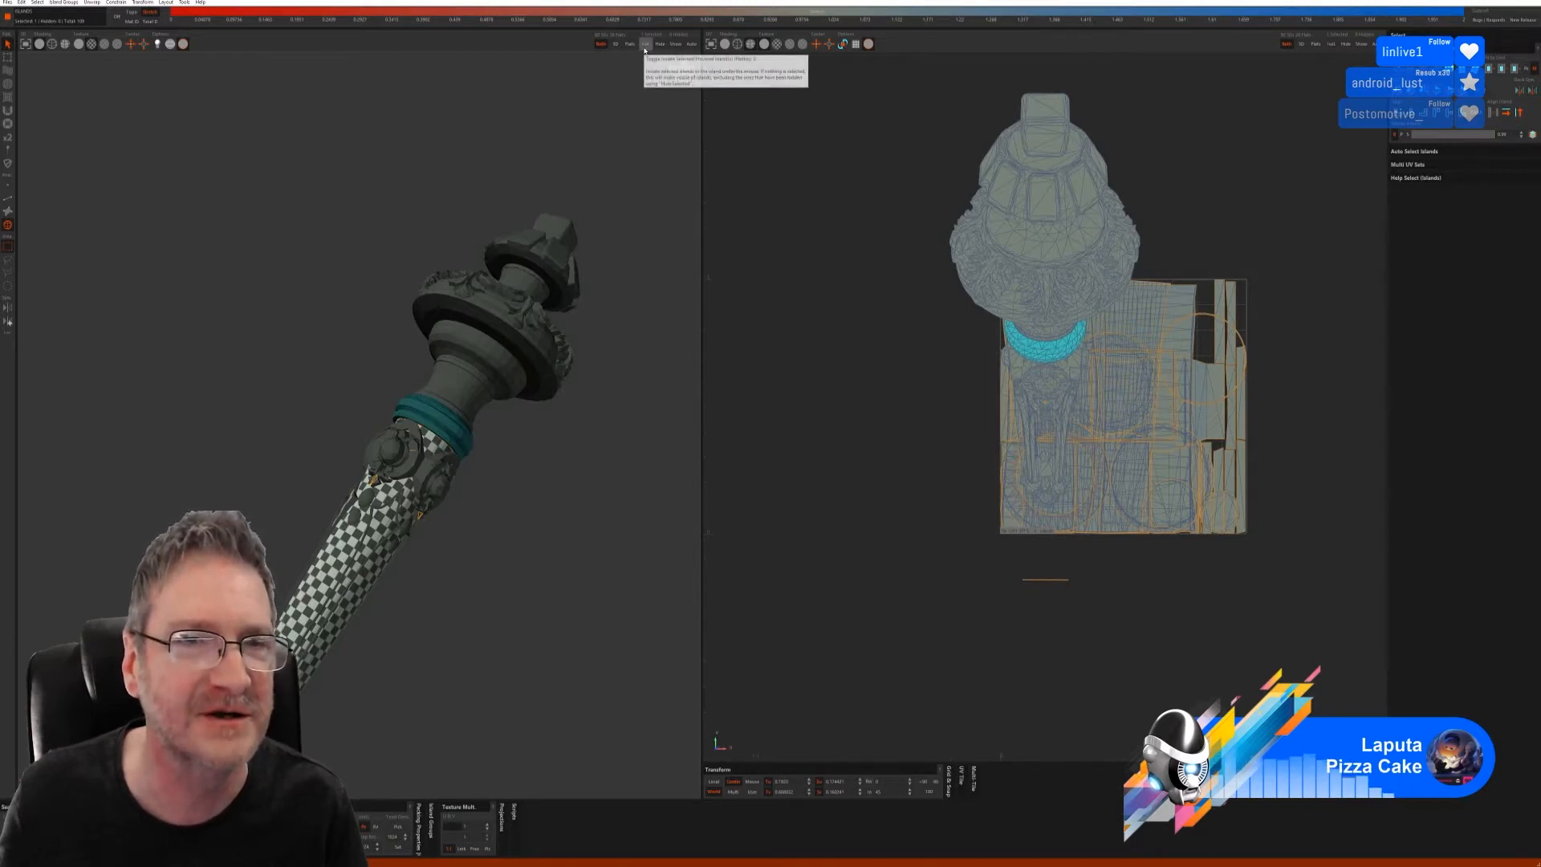
click(645, 45)
- Cut, unfold and pack the isolated ridged ring with the Pelt seam algorithm
click(9, 199)
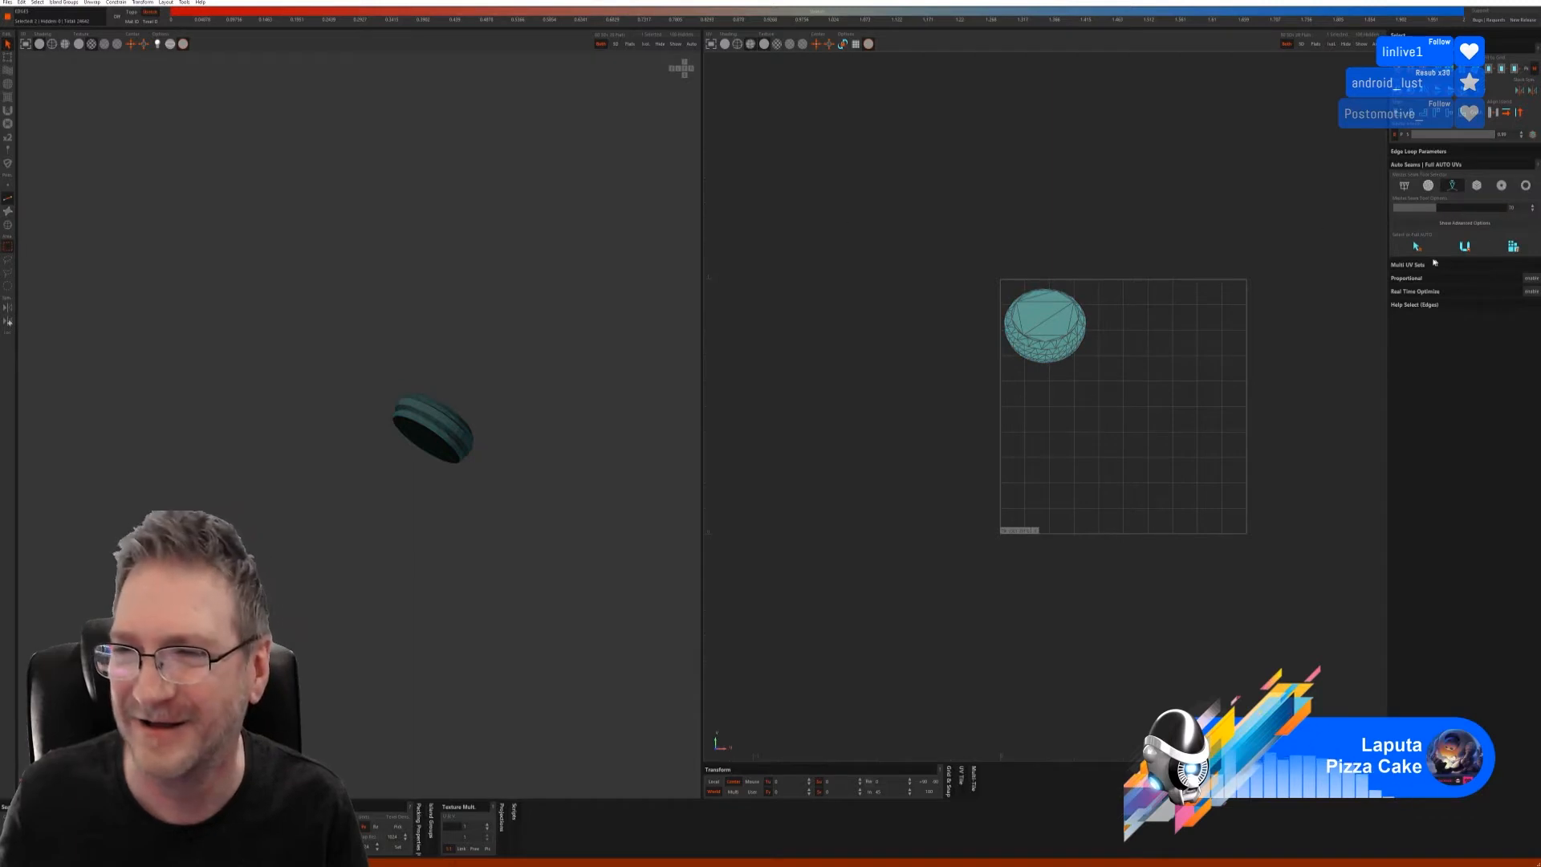
click(1421, 250)
click(1474, 248)
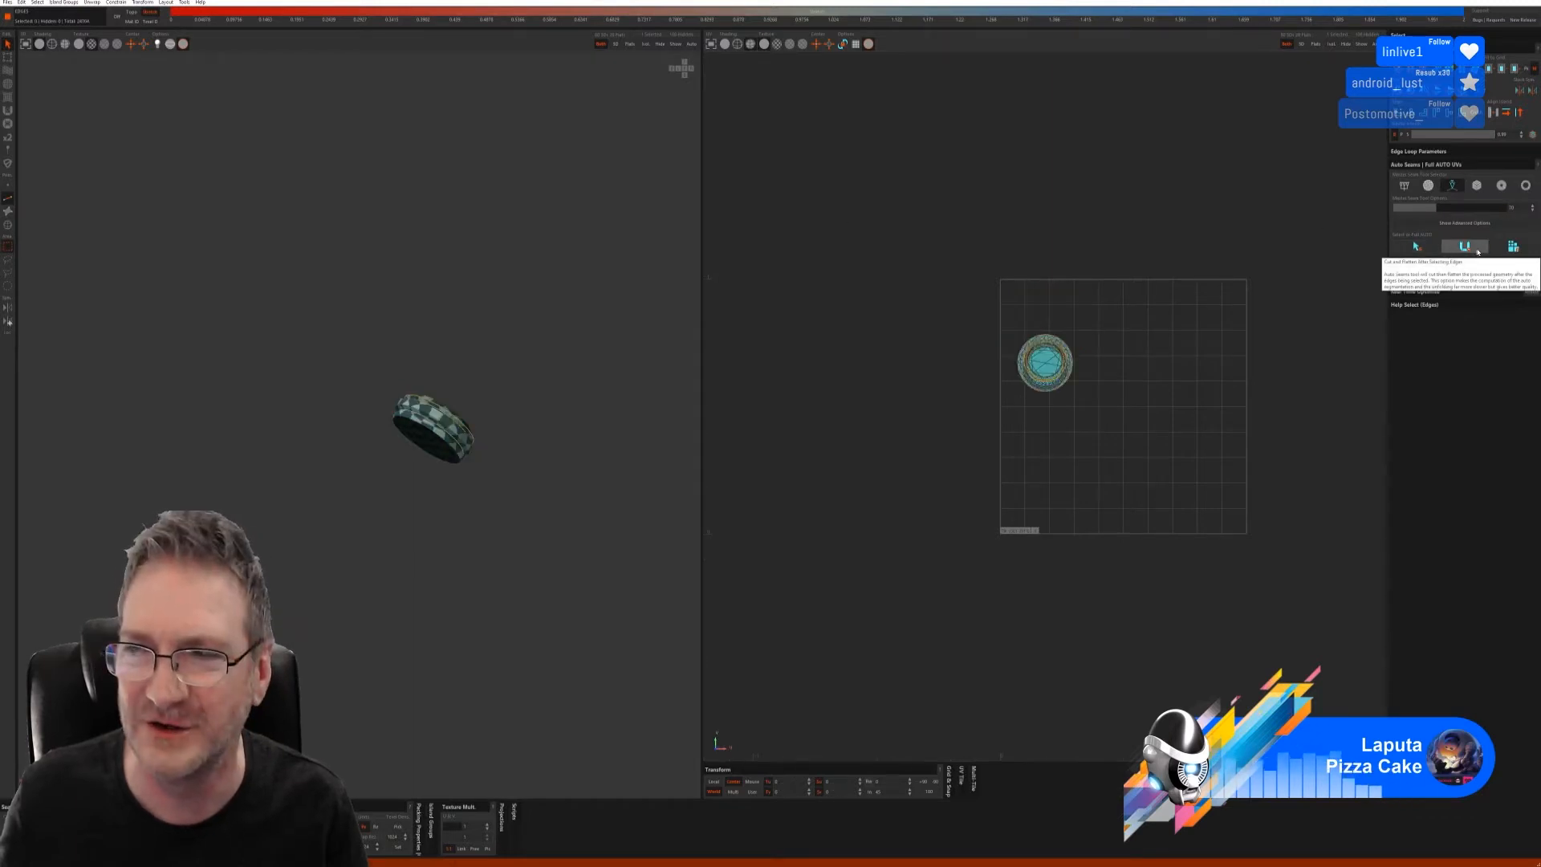
click(1521, 244)
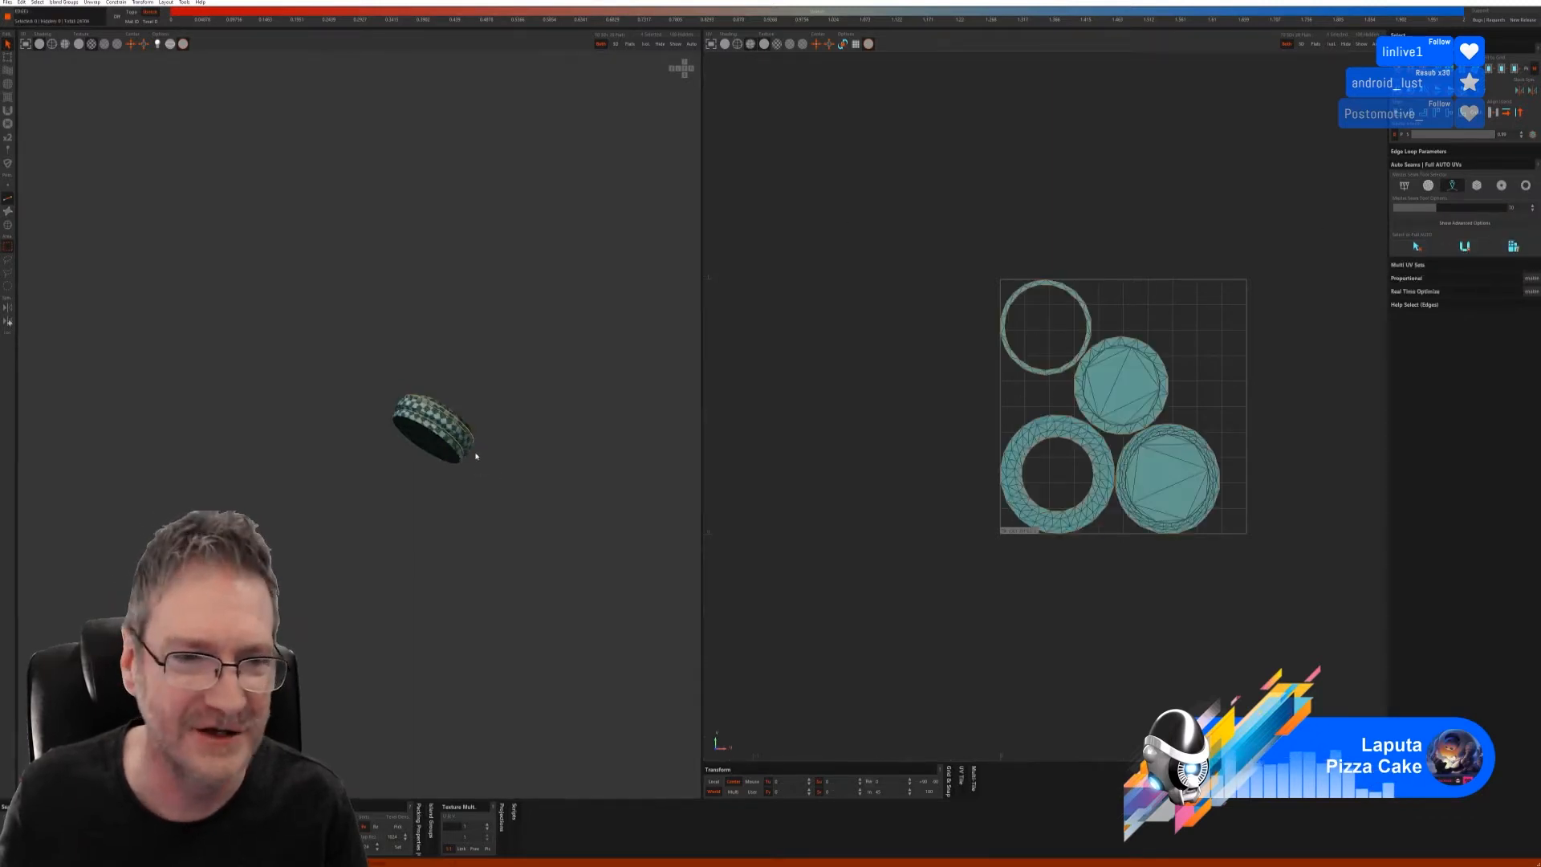
- Show the whole lever again, select the smooth concave neck island beside the ridged ring, and isolate it
alt+drag(478, 455, 446, 408)
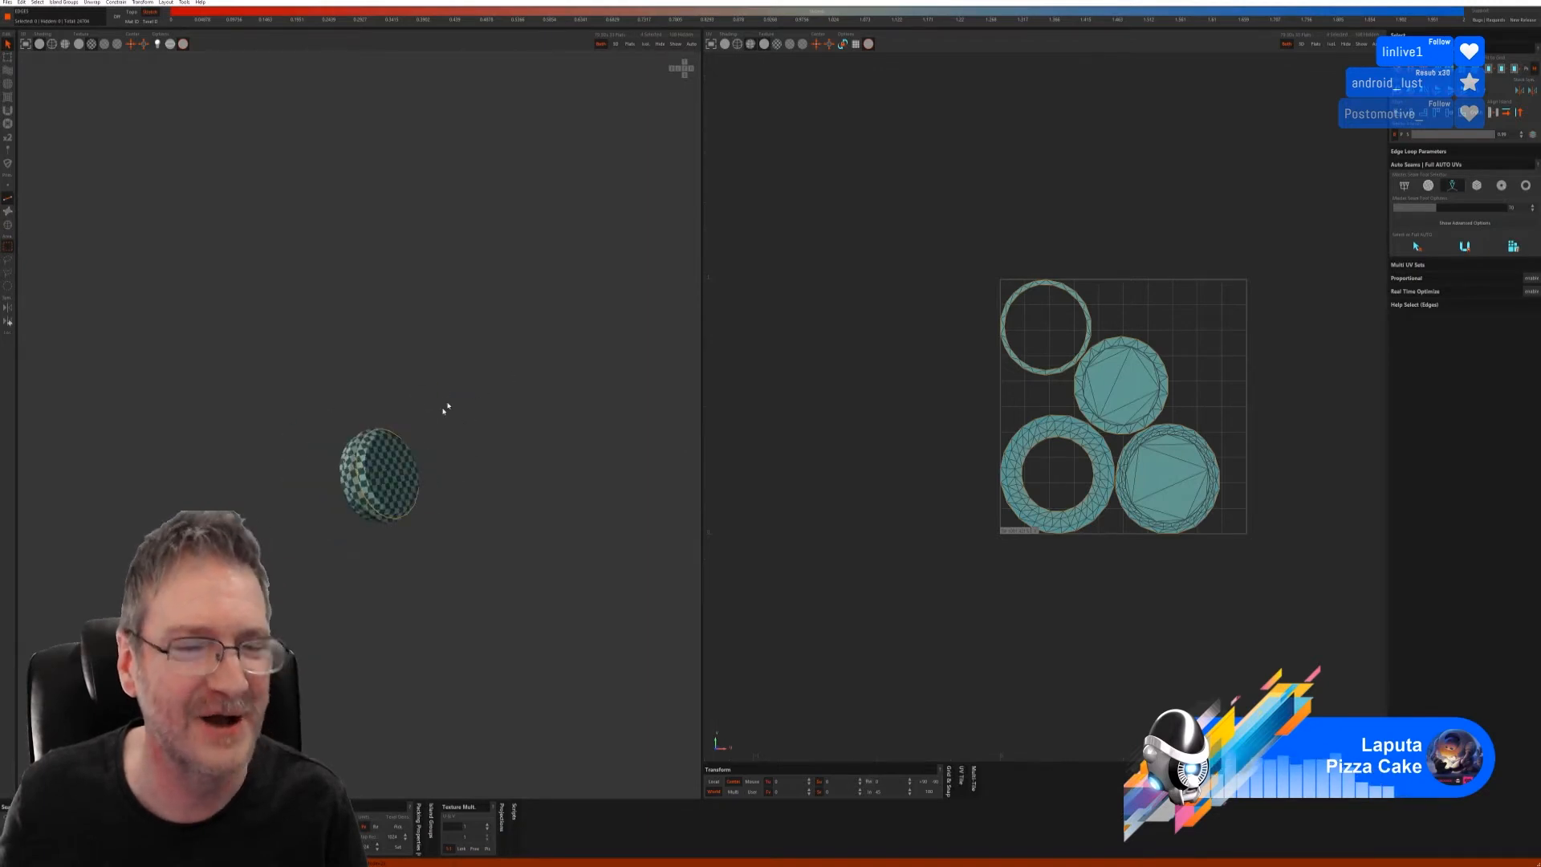
click(675, 43)
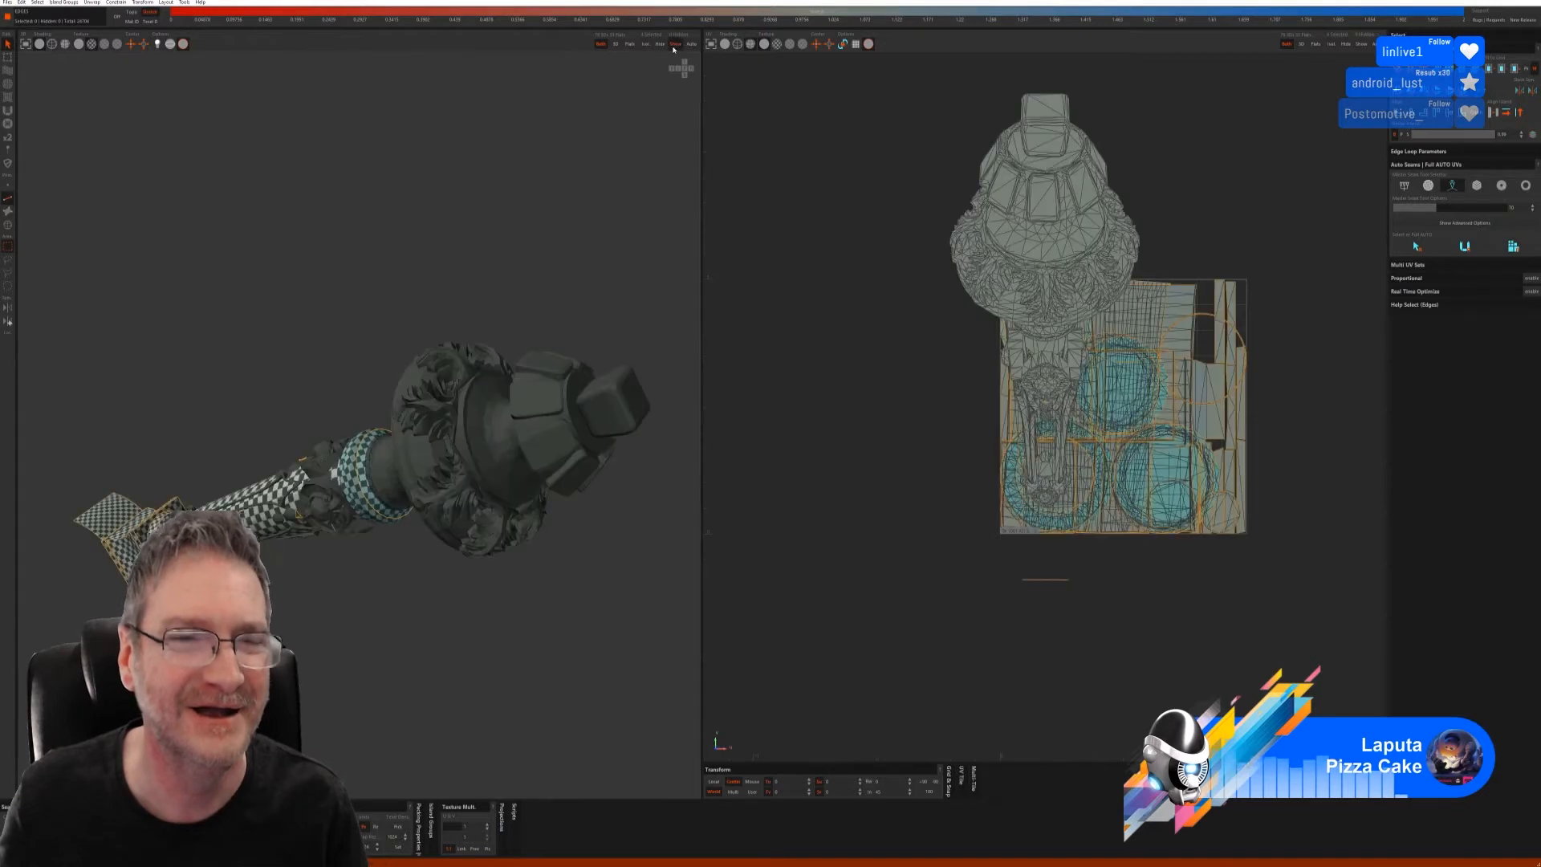
alt+drag(440, 563, 465, 514)
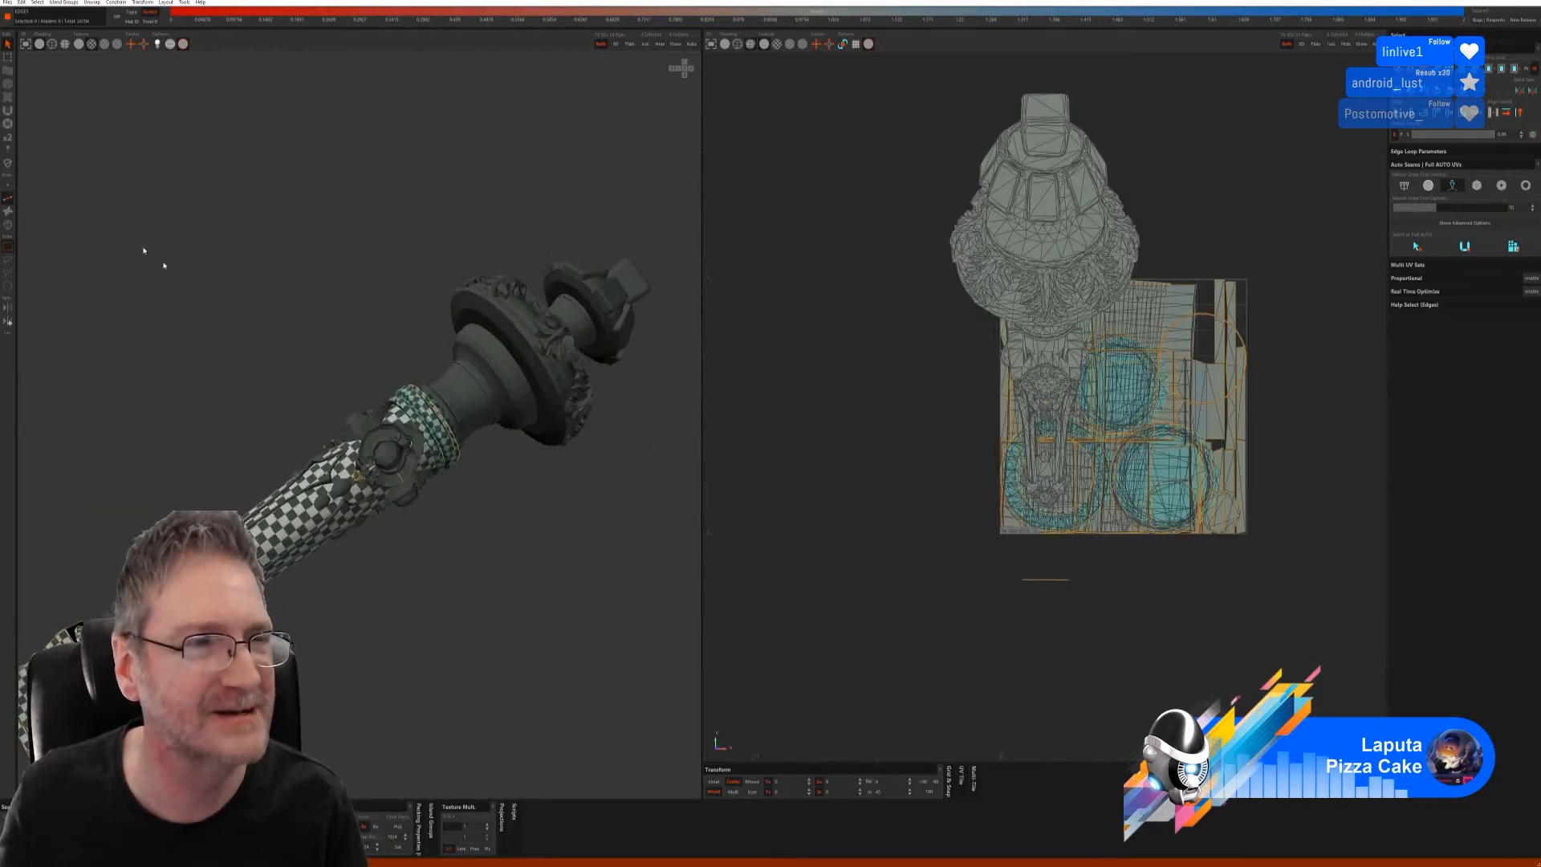
click(8, 225)
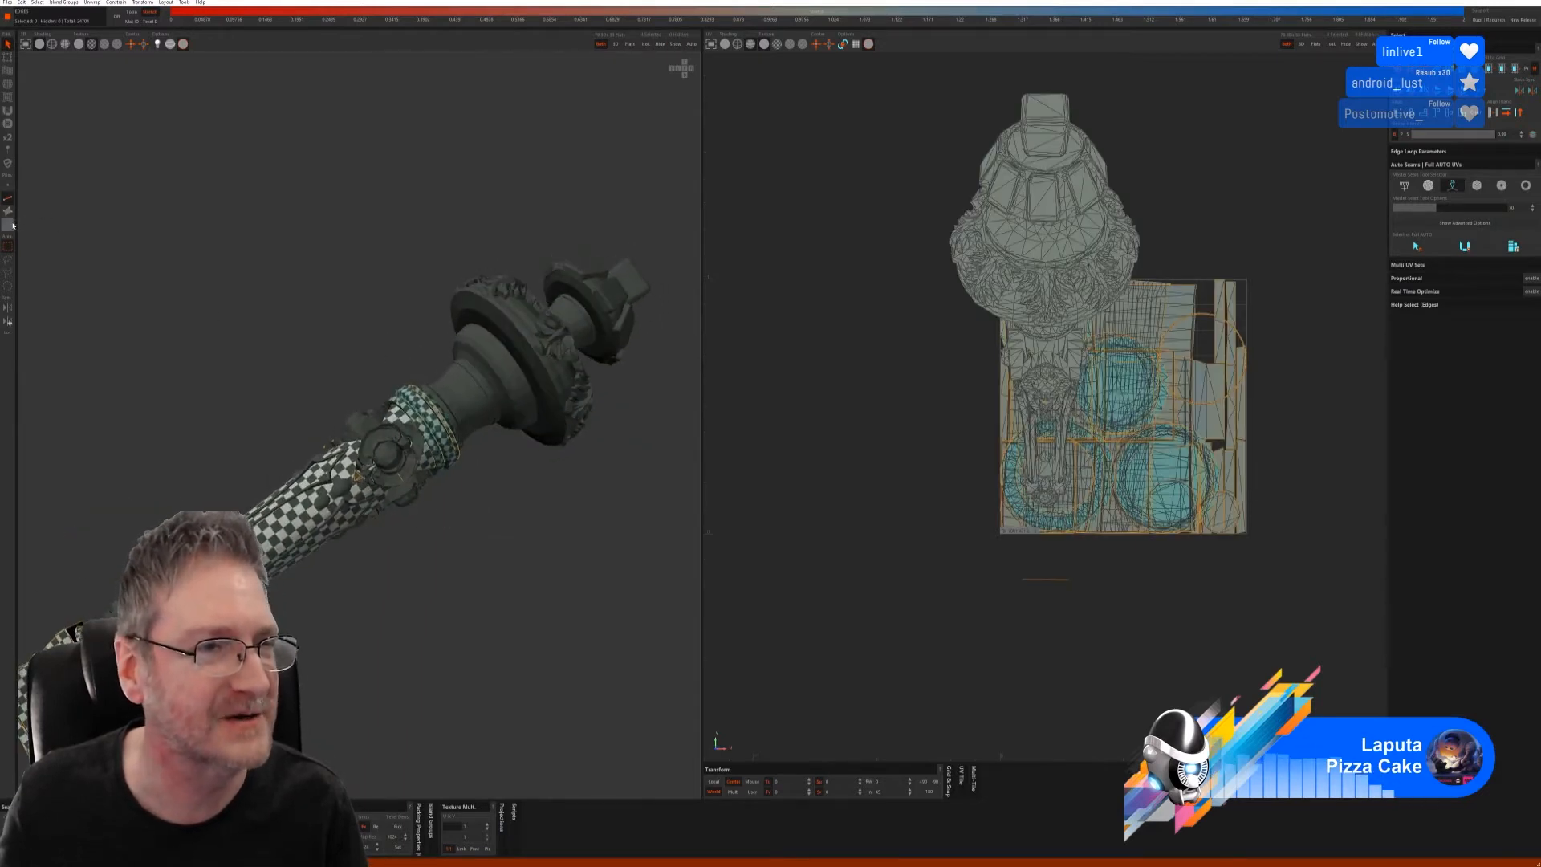
click(460, 406)
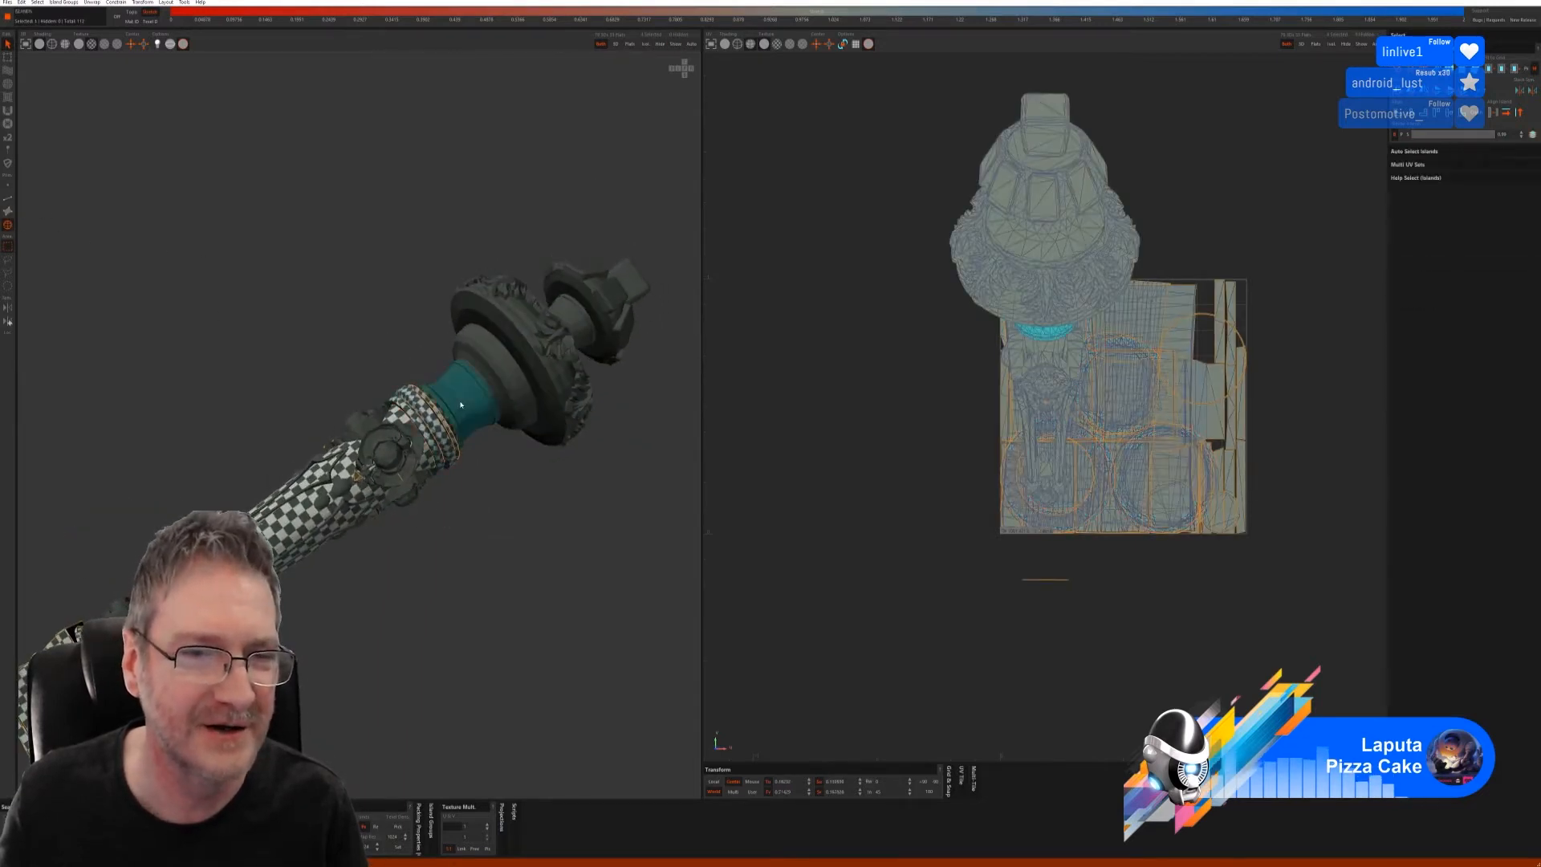
click(646, 45)
middle_drag(466, 345, 440, 368)
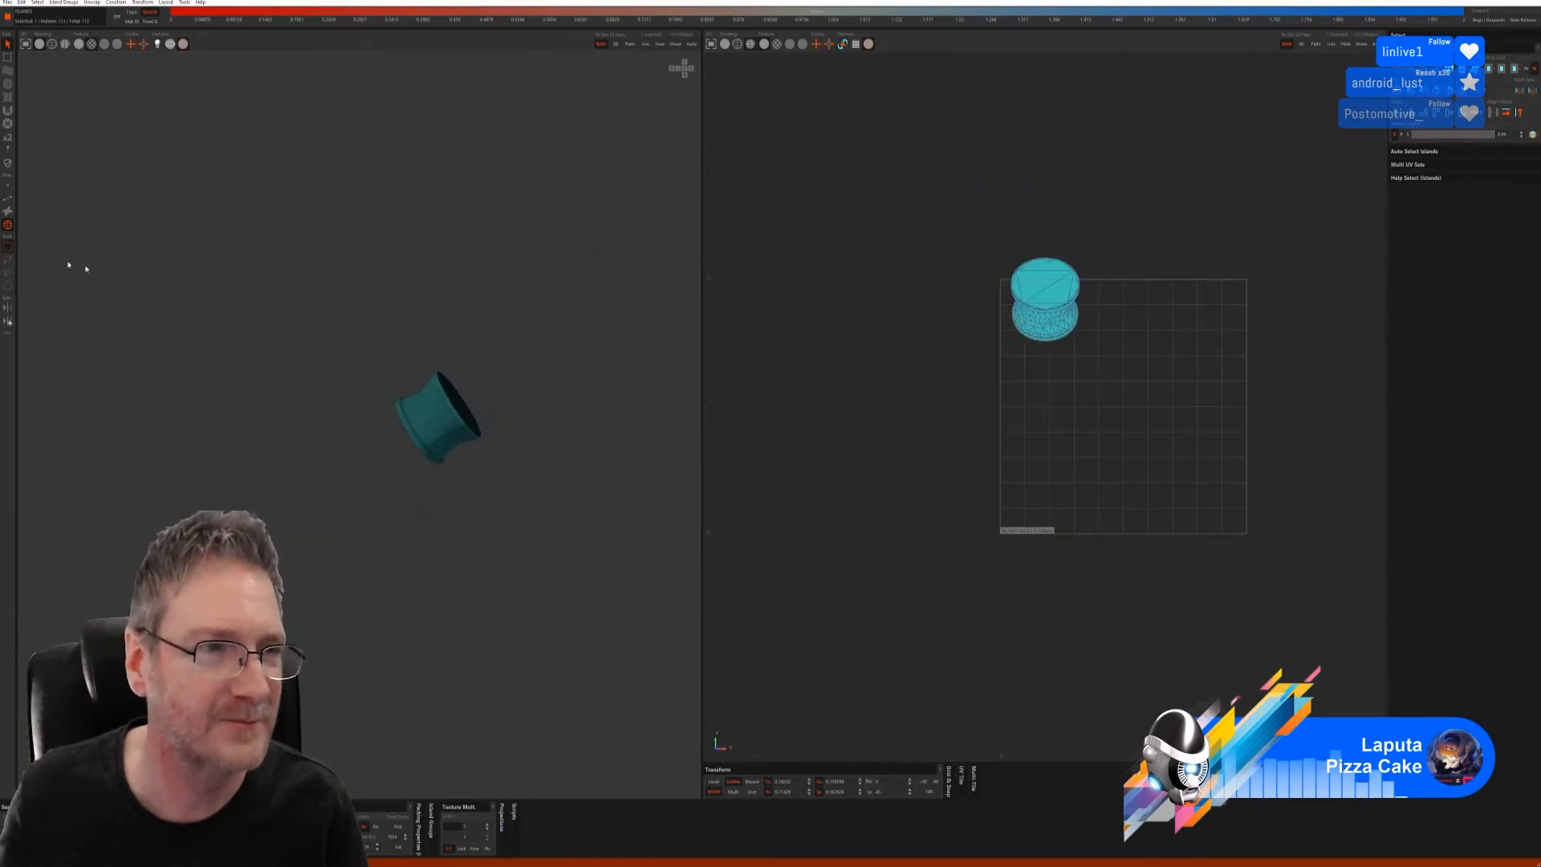
- Cut, unfold and pack the isolated neck with the Pelt seam algorithm
click(8, 199)
click(1415, 247)
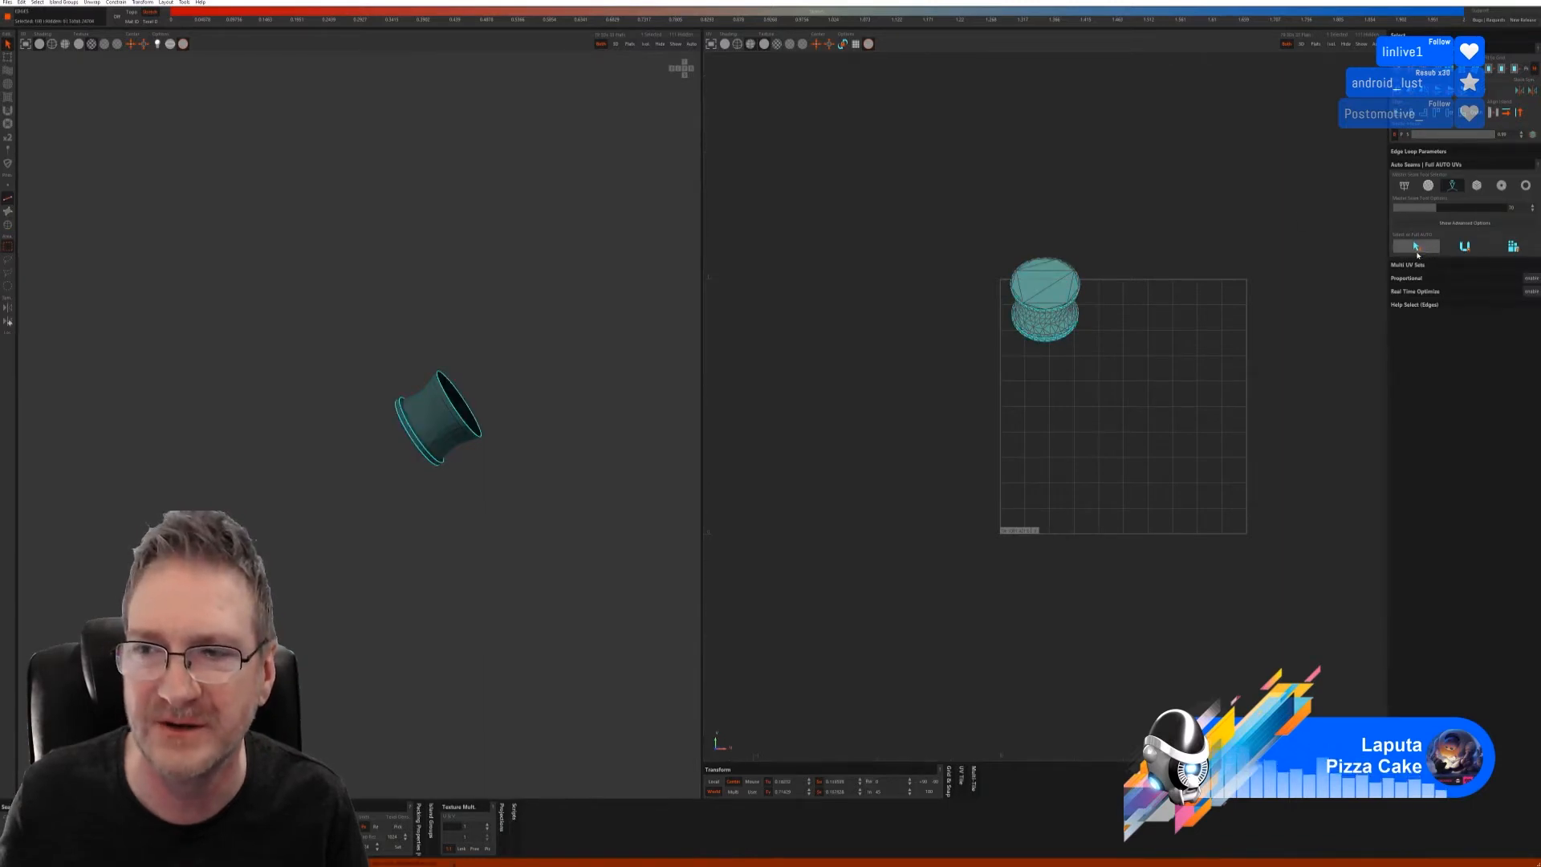
click(1513, 246)
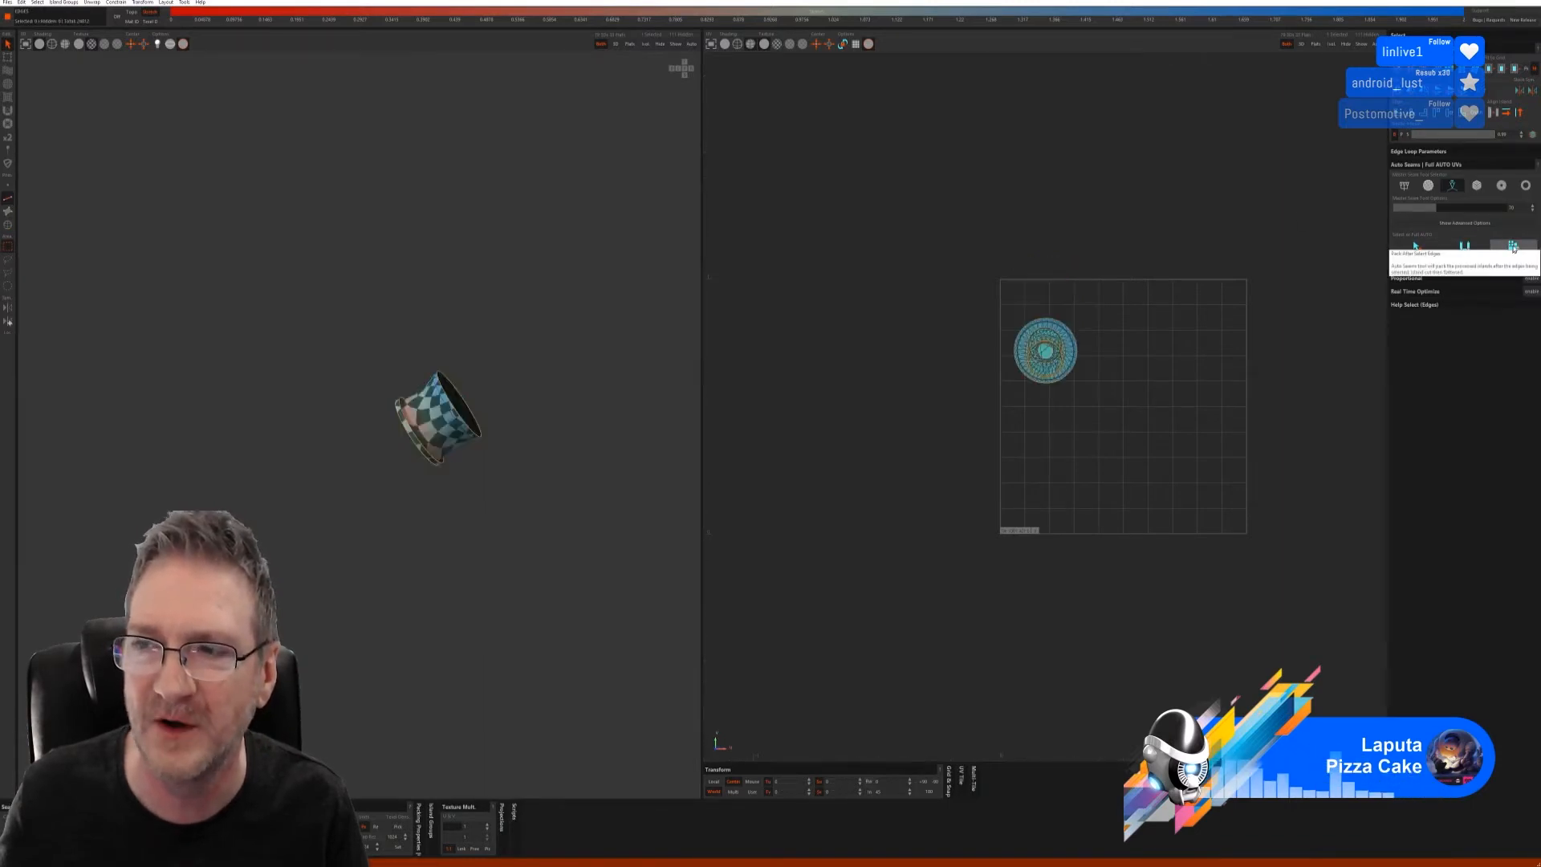
click(1514, 248)
- Cut a seam across the neck's curved wall from the wide rim to the opposite rim and unfold it
middle_drag(451, 463, 462, 451)
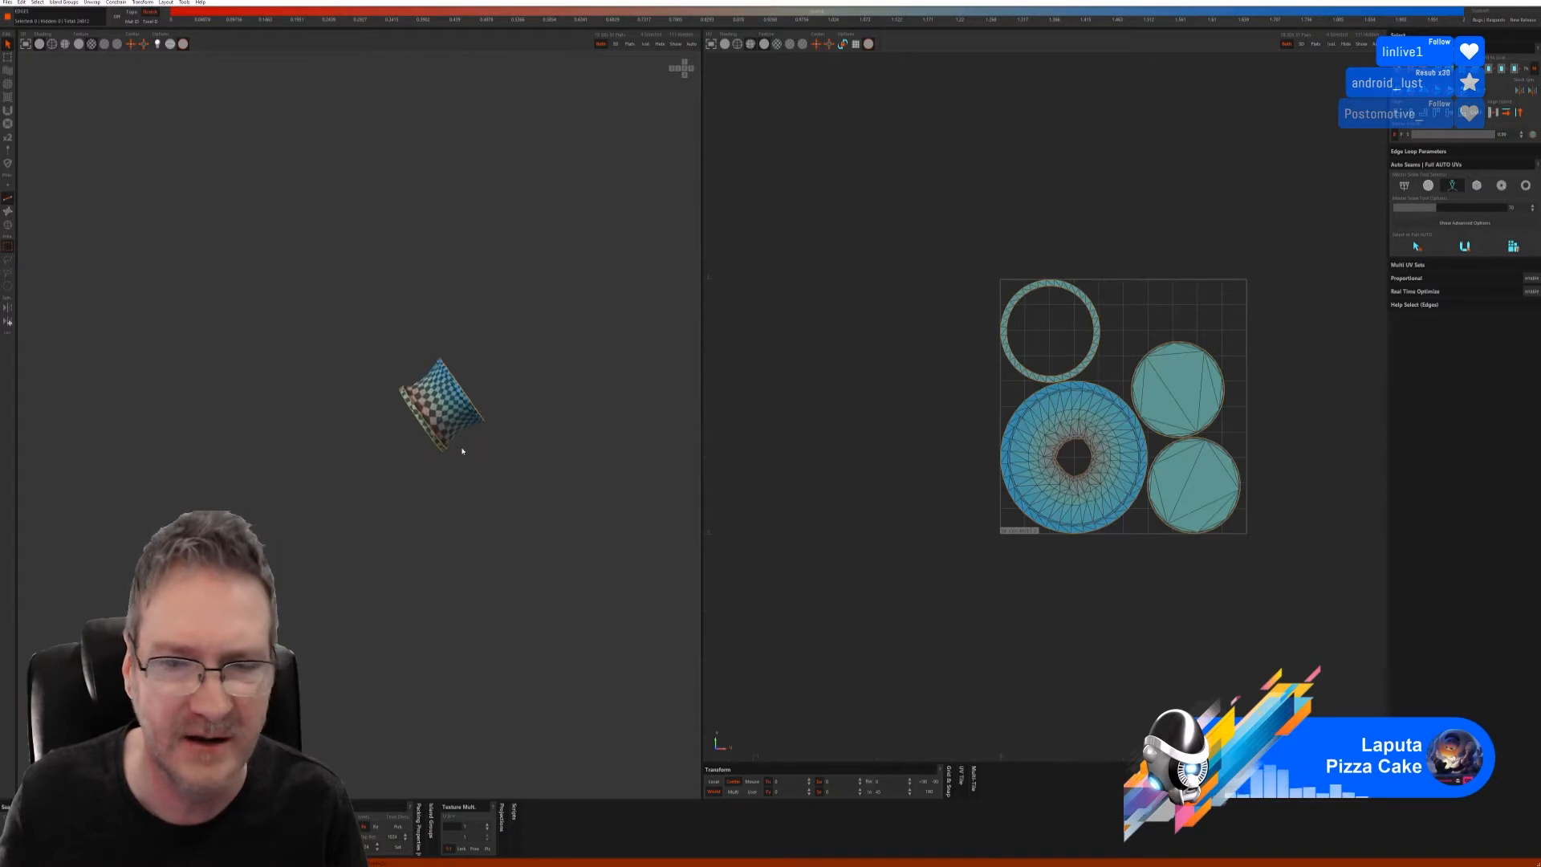
alt+right_drag(463, 451, 612, 407)
alt+drag(613, 407, 236, 381)
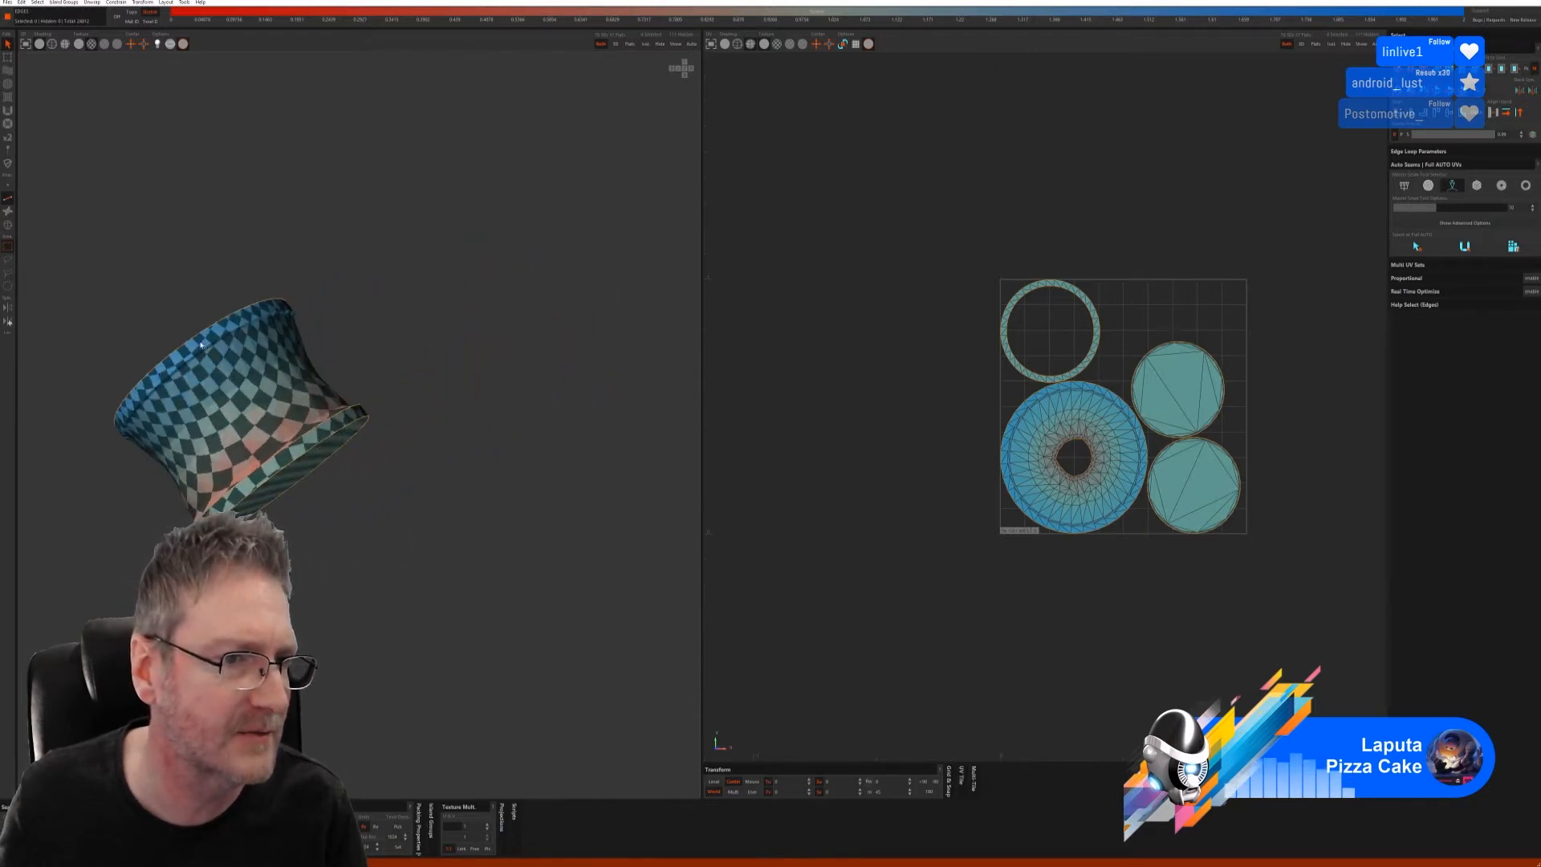
click(198, 345)
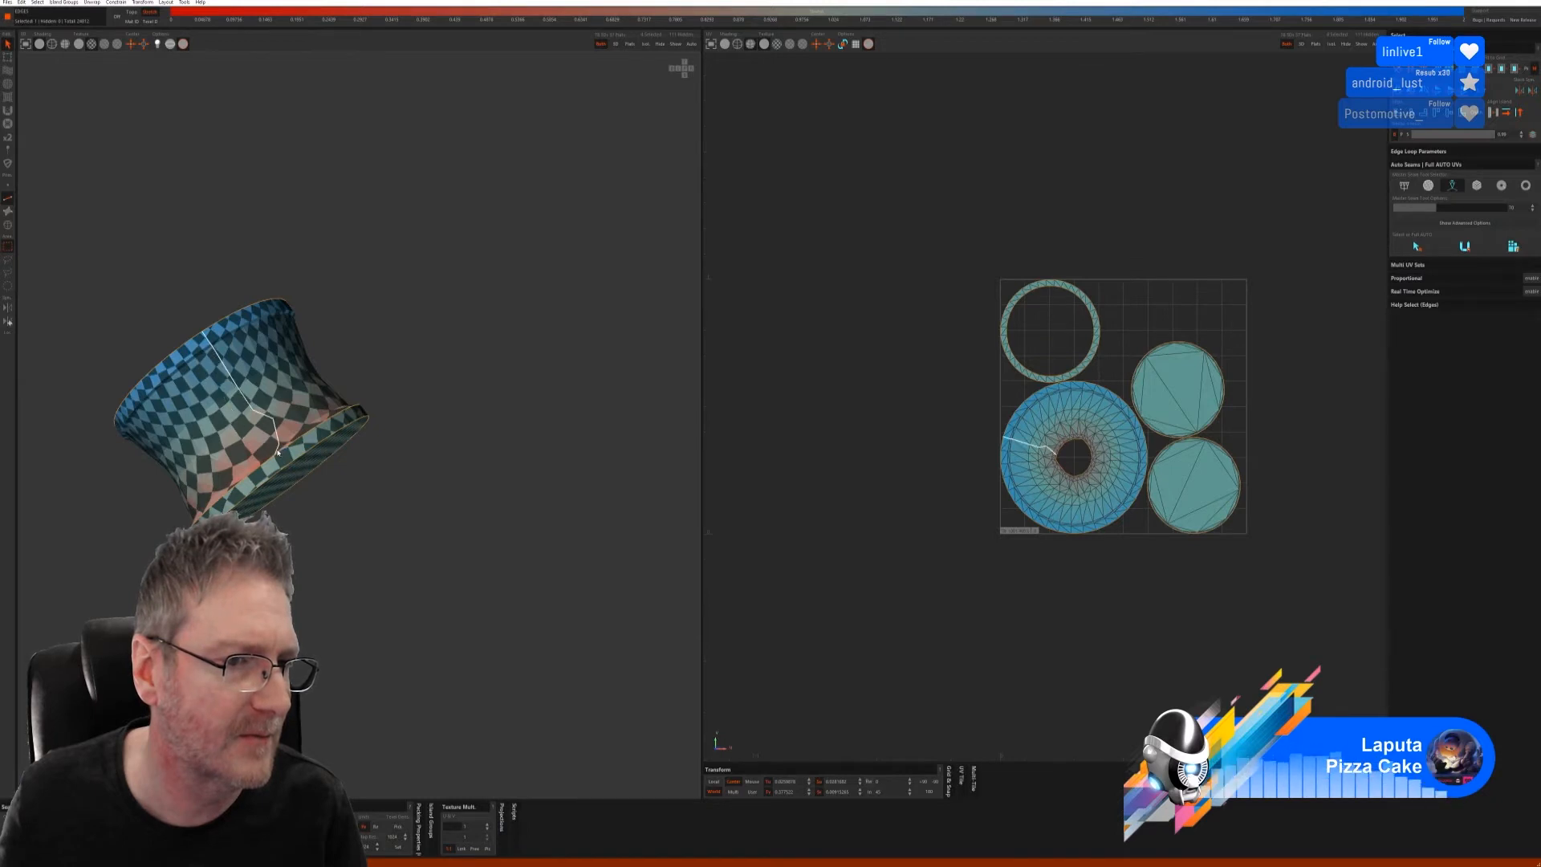
click(279, 463)
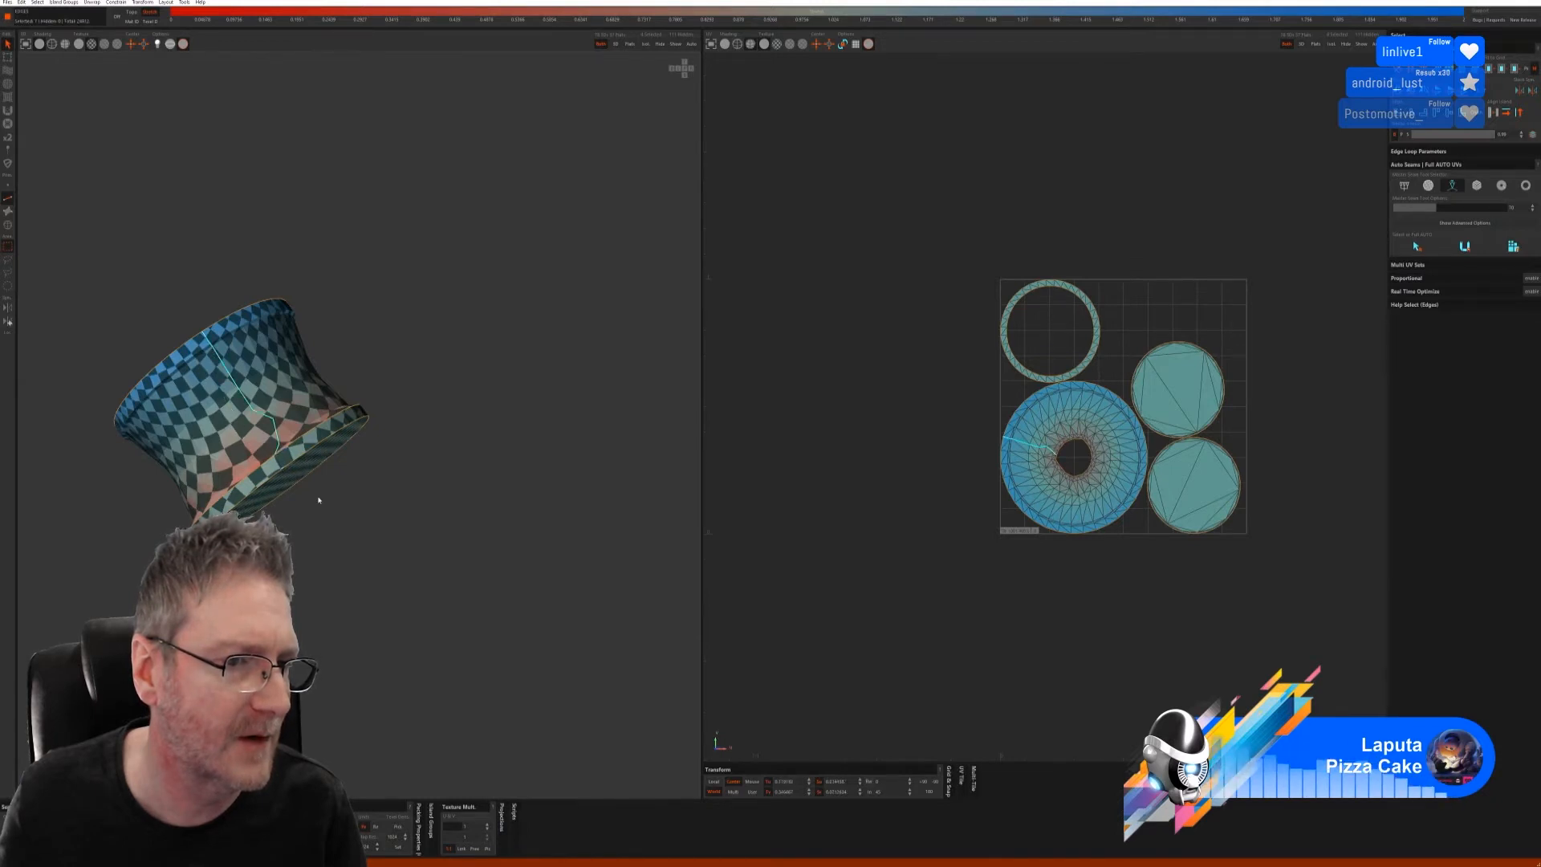
middle_drag(318, 500, 341, 532)
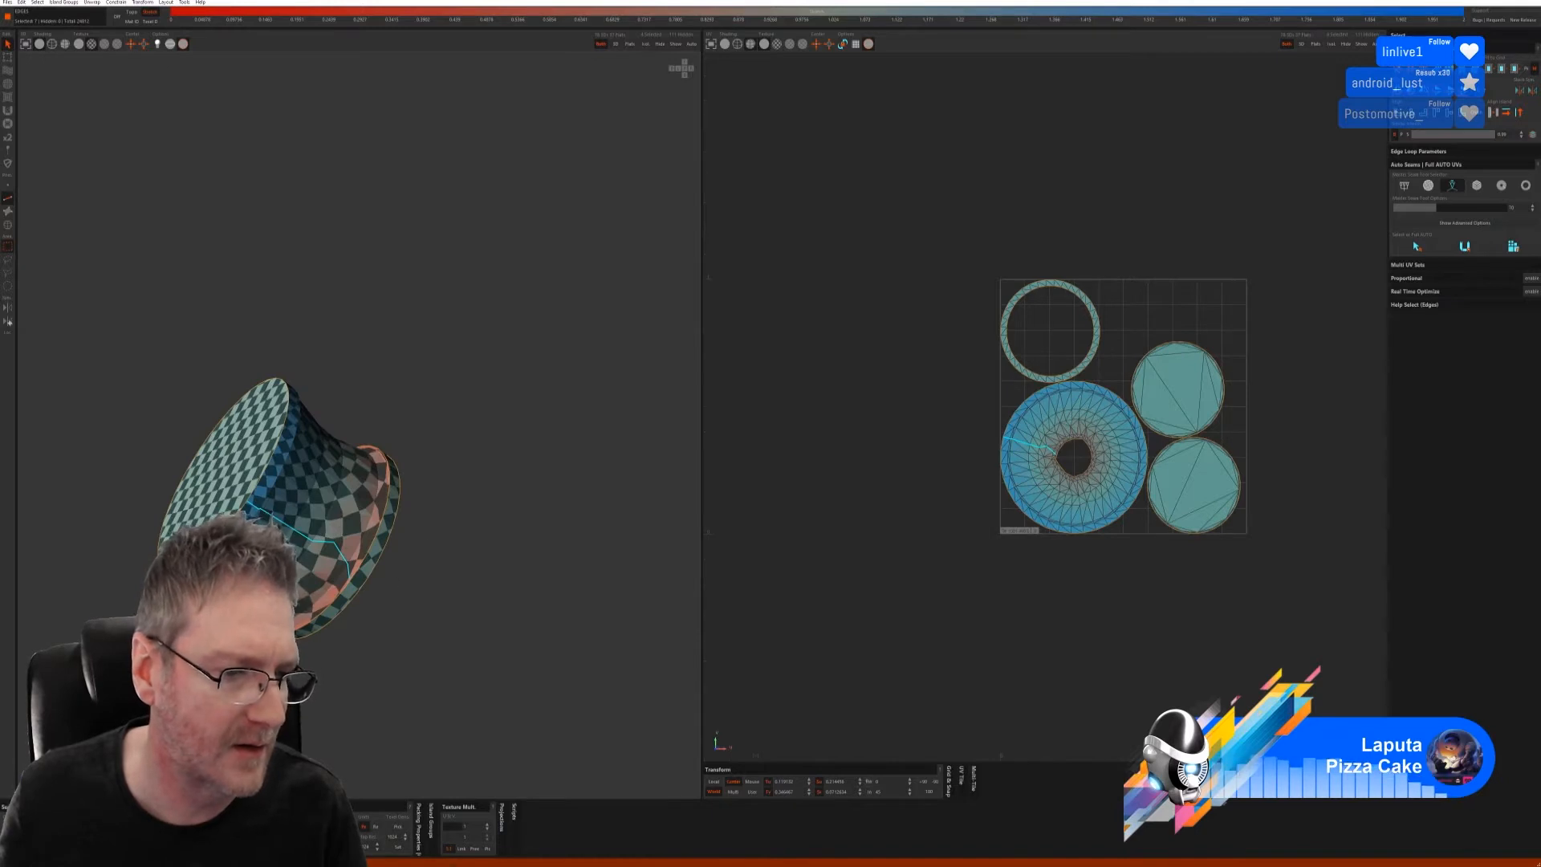
key(c)
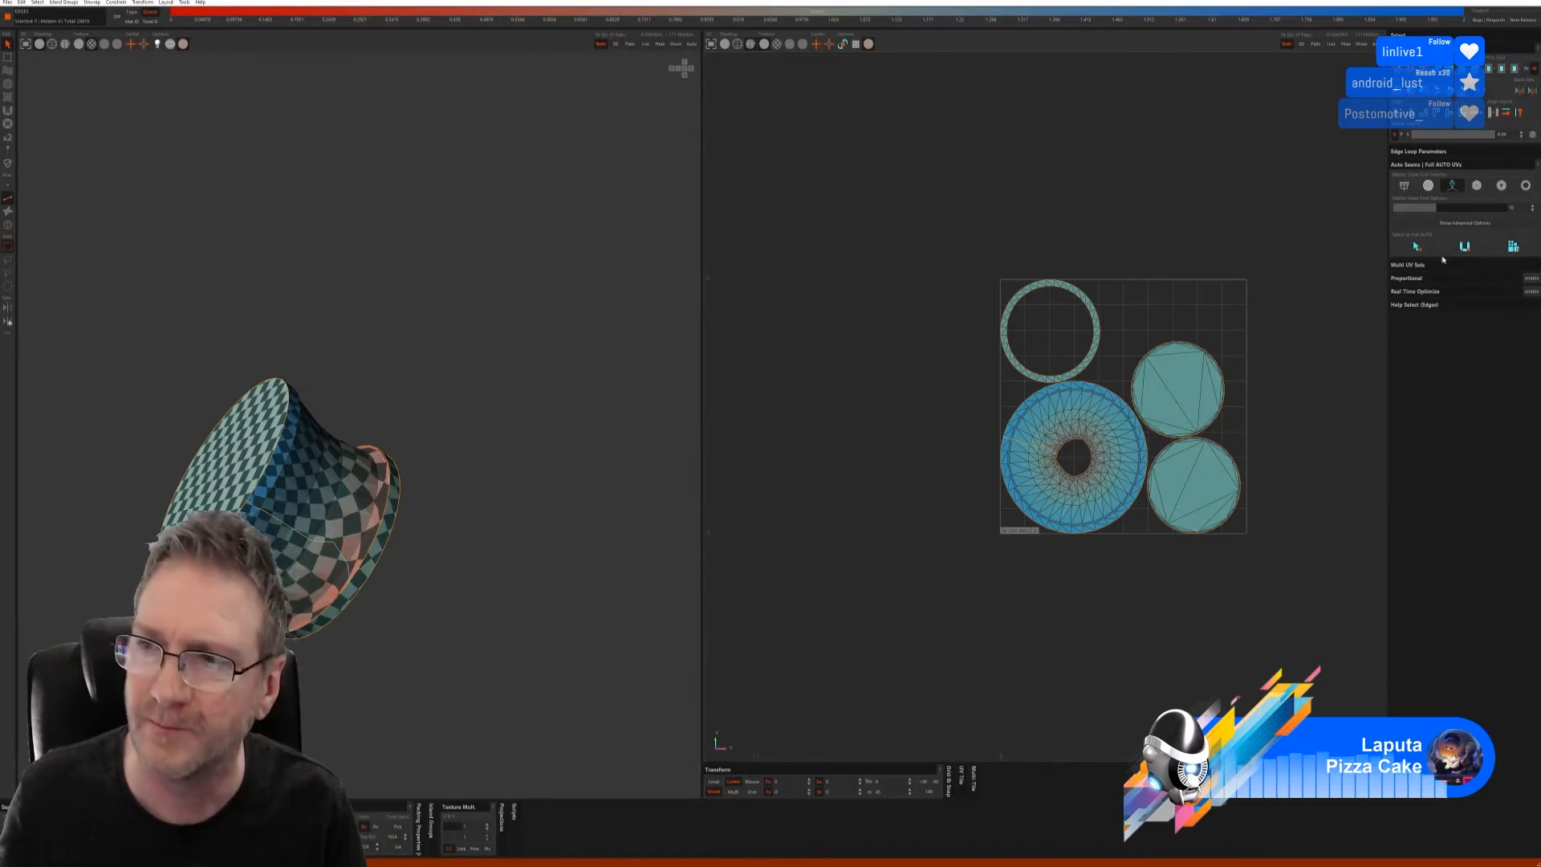
click(1465, 246)
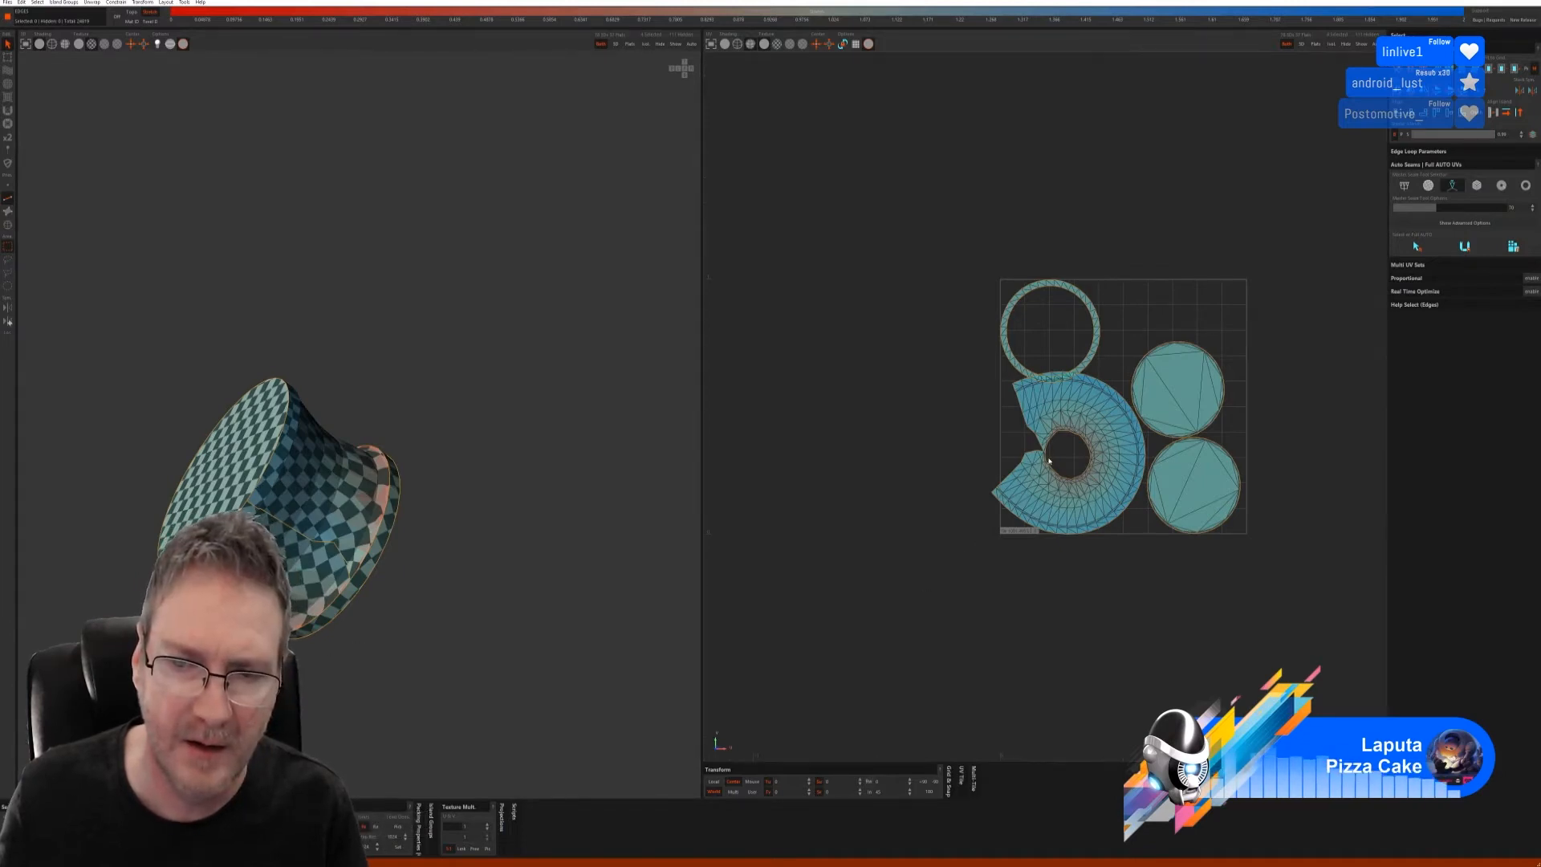
- Cut the remaining edge that joins the wall island at its inner ring and unfold the wall again
scroll(1049, 461, up, 6)
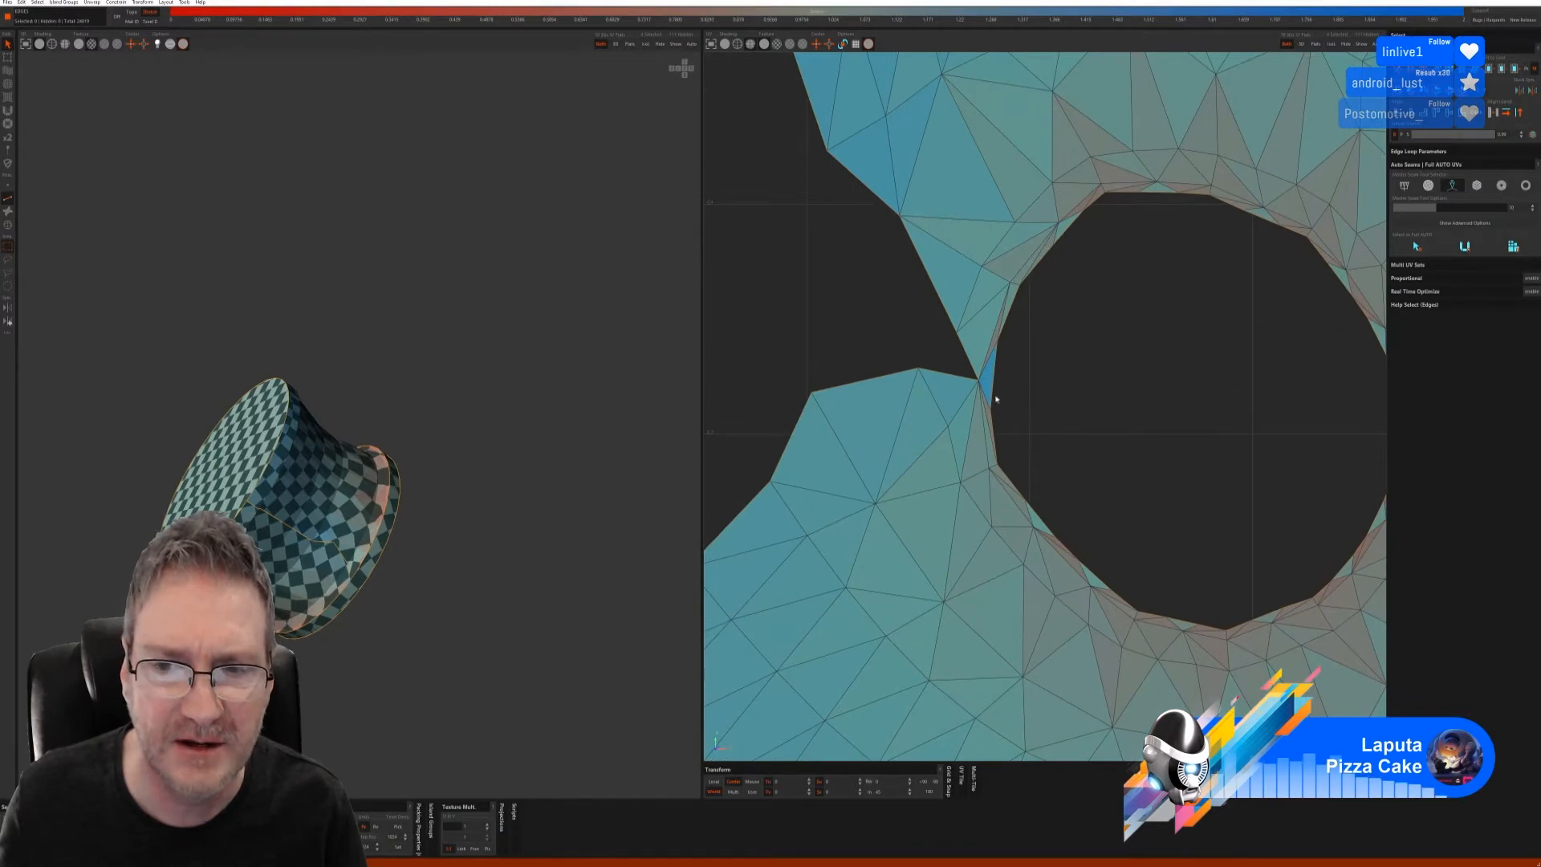
click(984, 392)
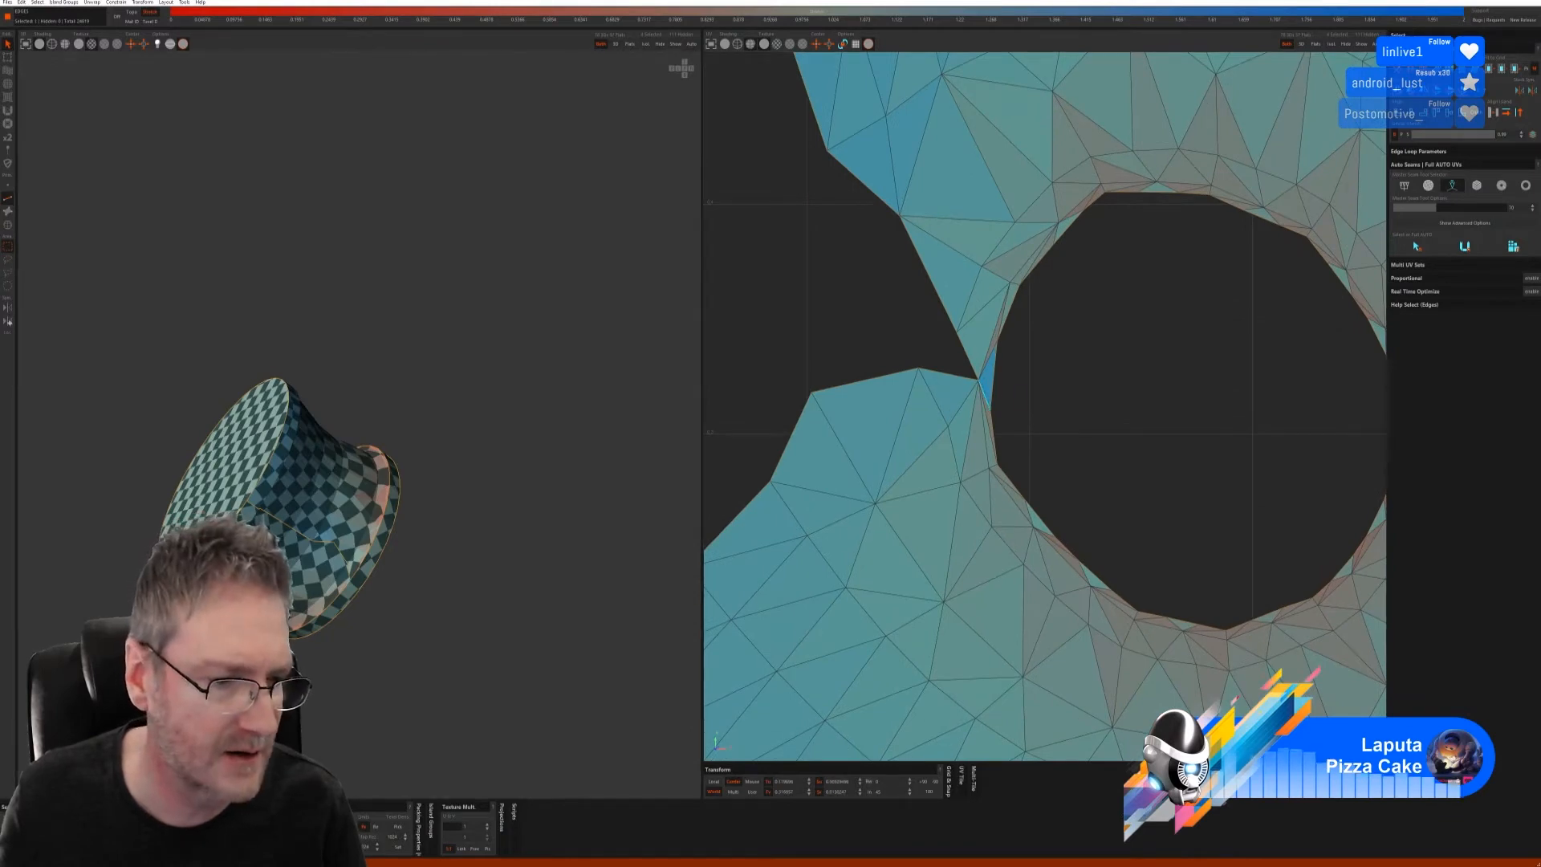
key(c)
click(1465, 246)
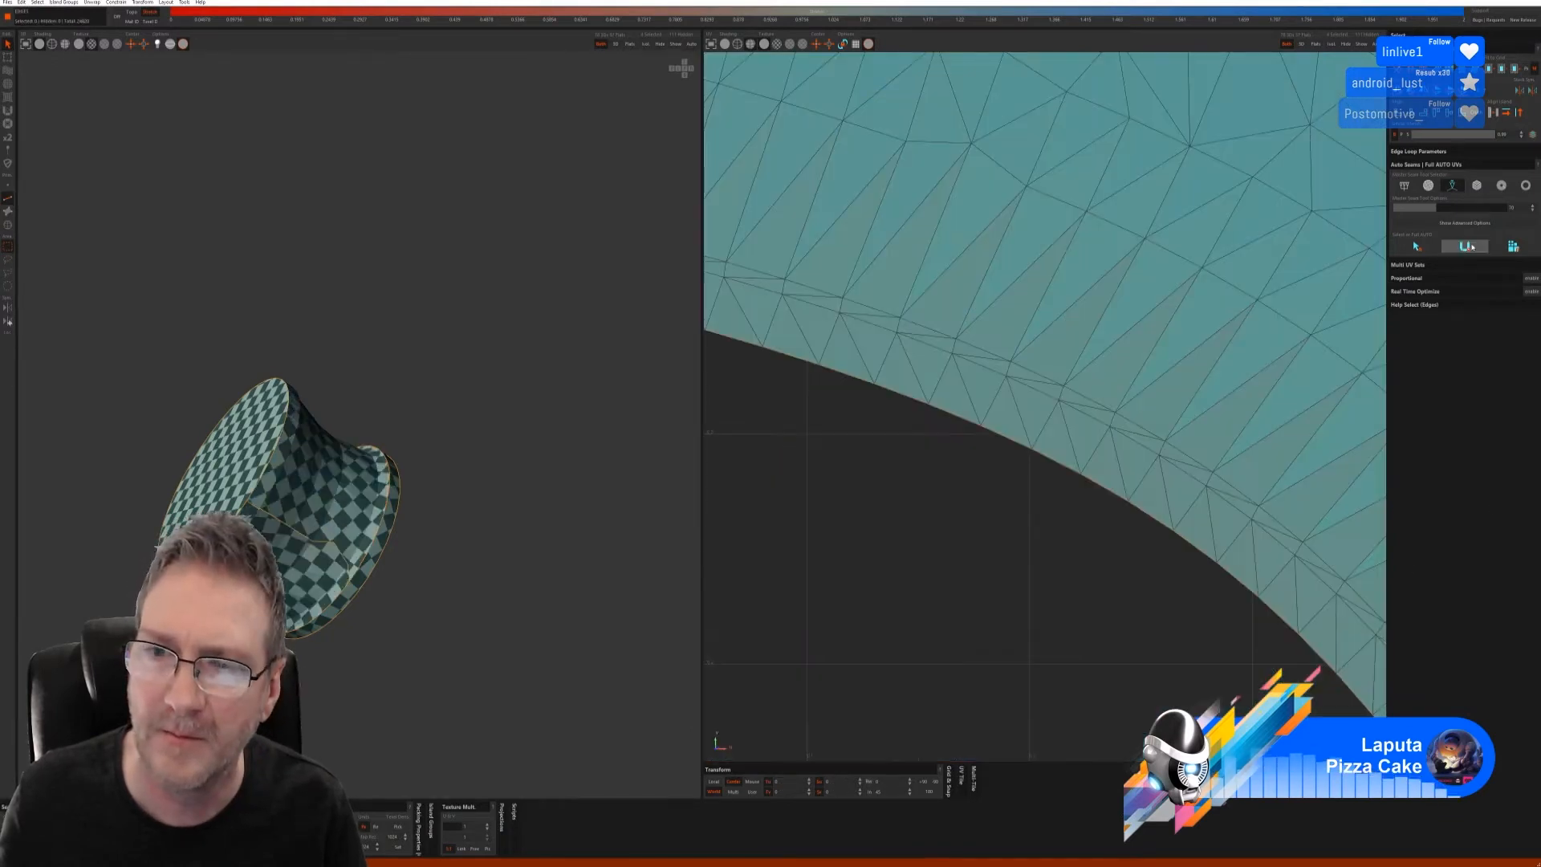
- Select the neck's unfolded wall island and optimize it into a straighter strip
scroll(1032, 388, down, 5)
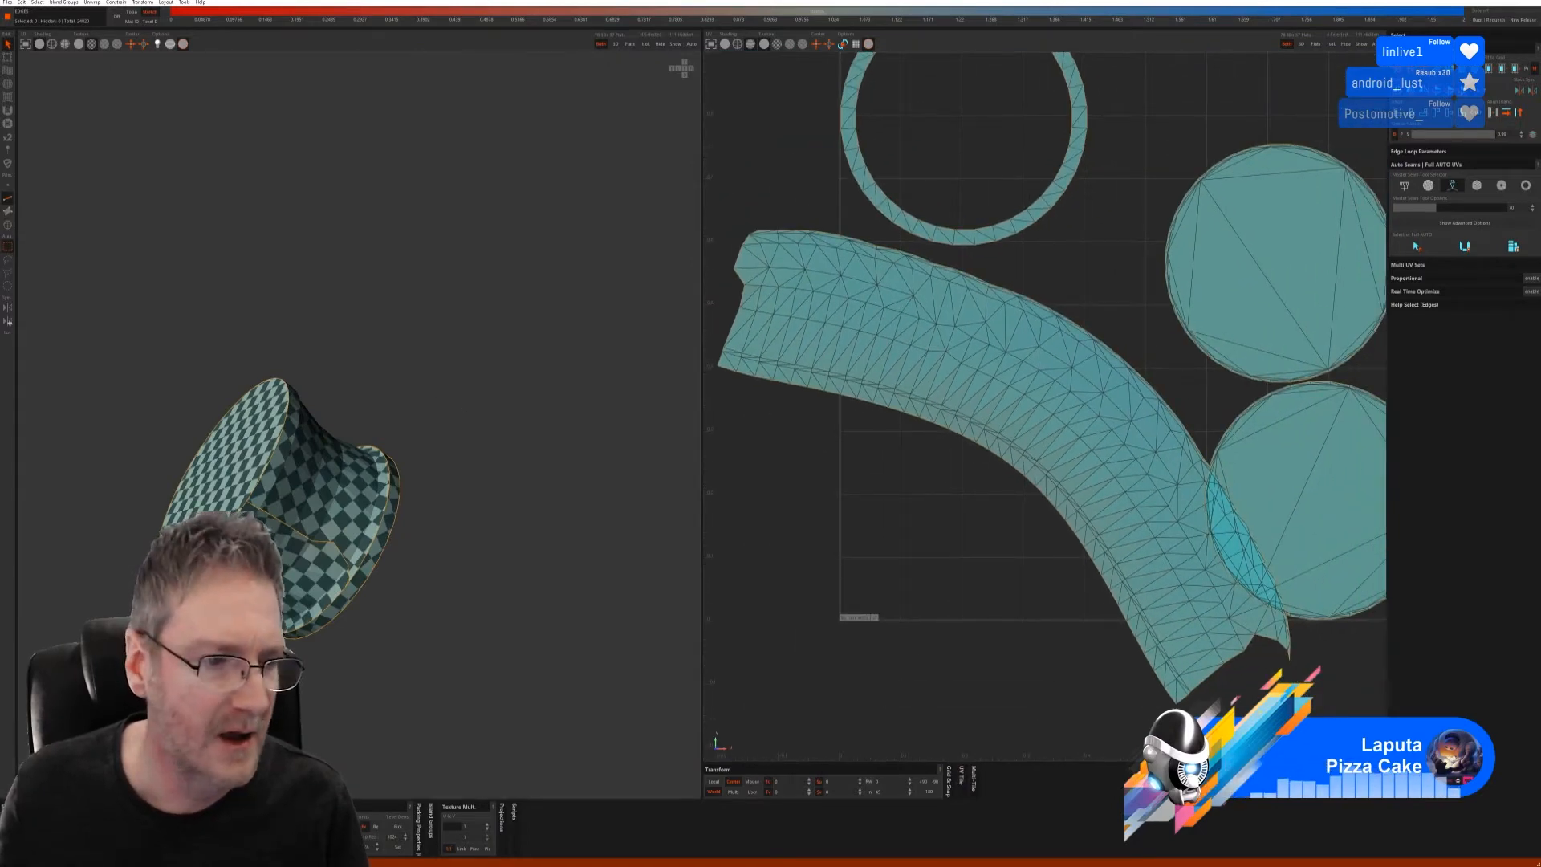
click(7, 225)
click(931, 392)
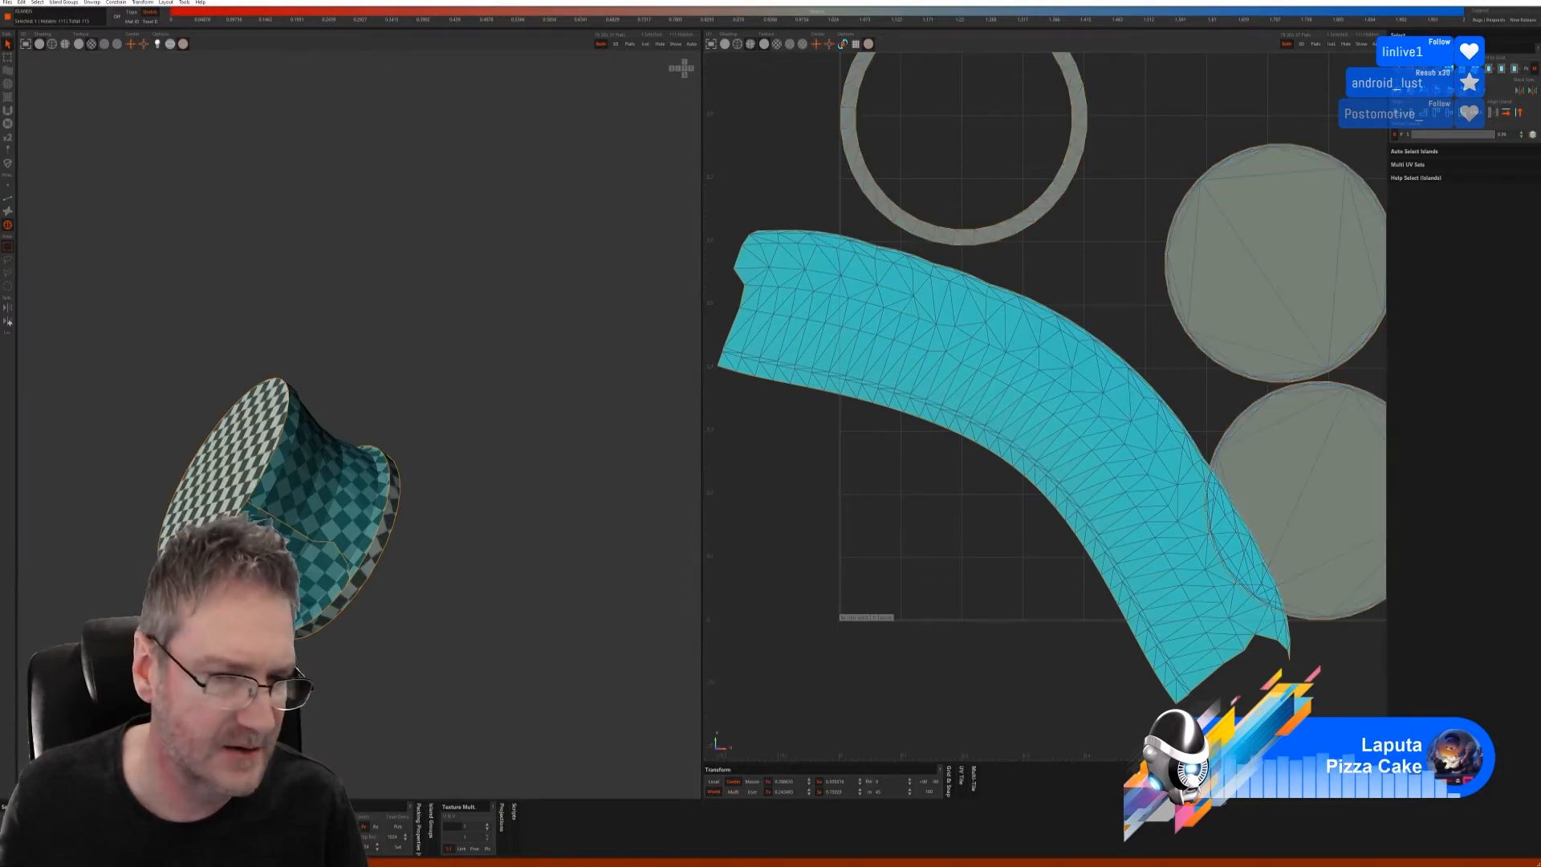
key(o)
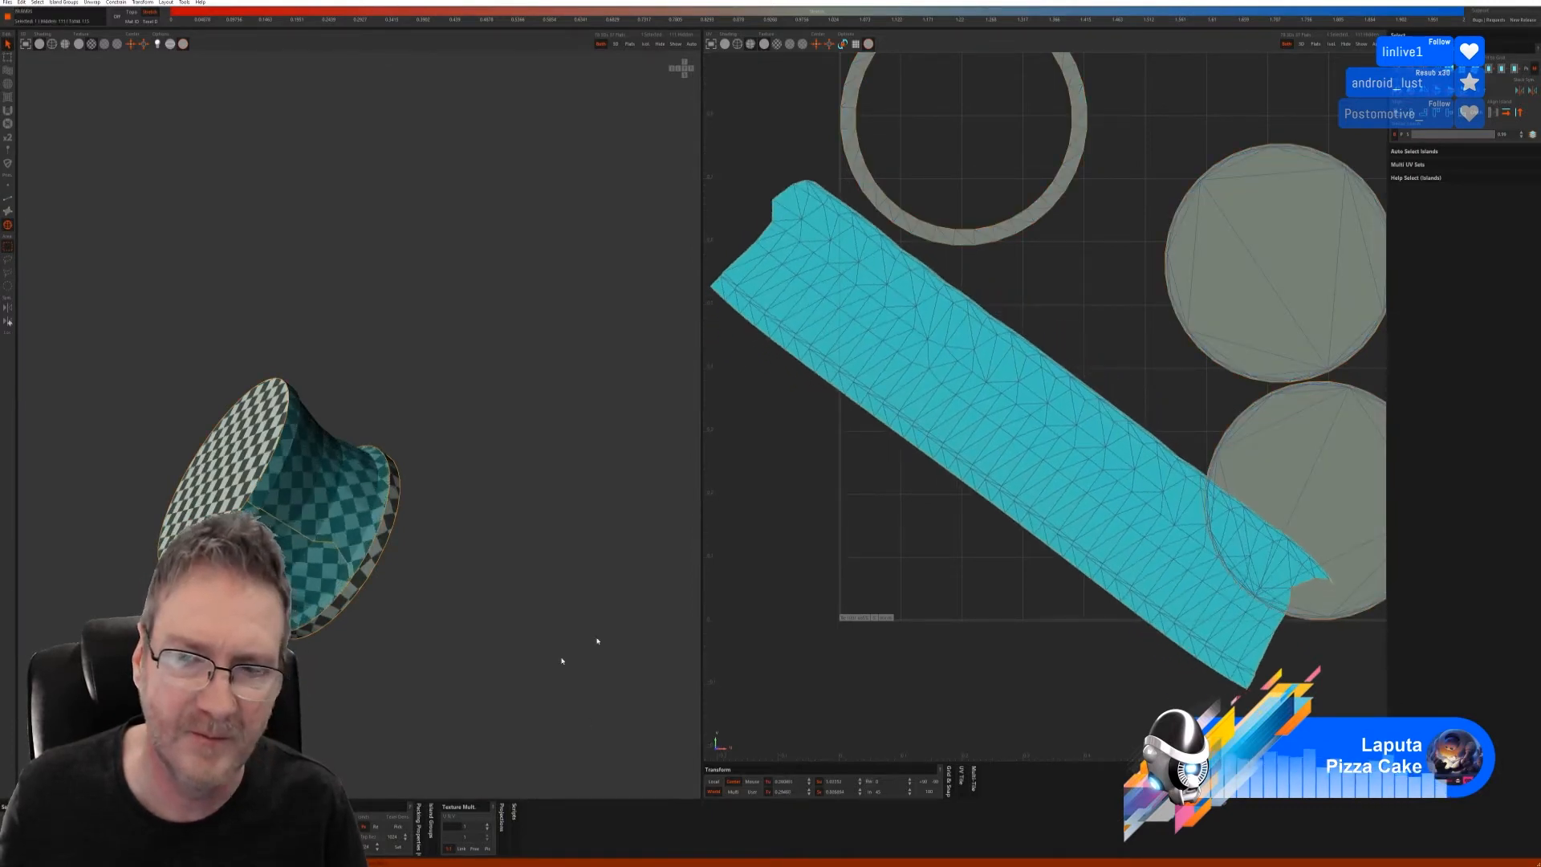
scroll(1105, 381, down, 2)
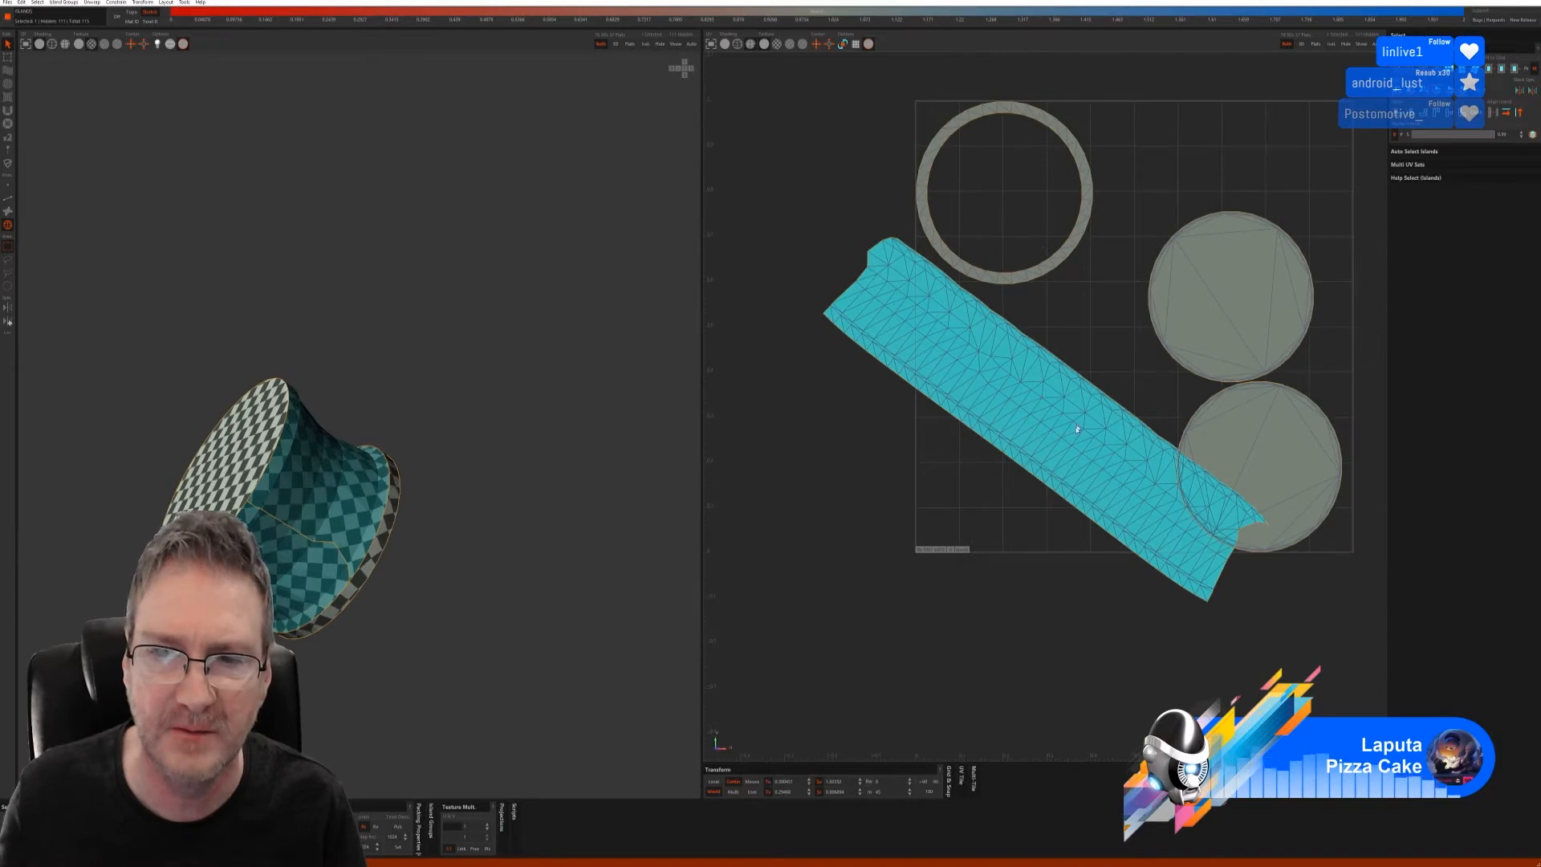
scroll(1102, 476, down, 1)
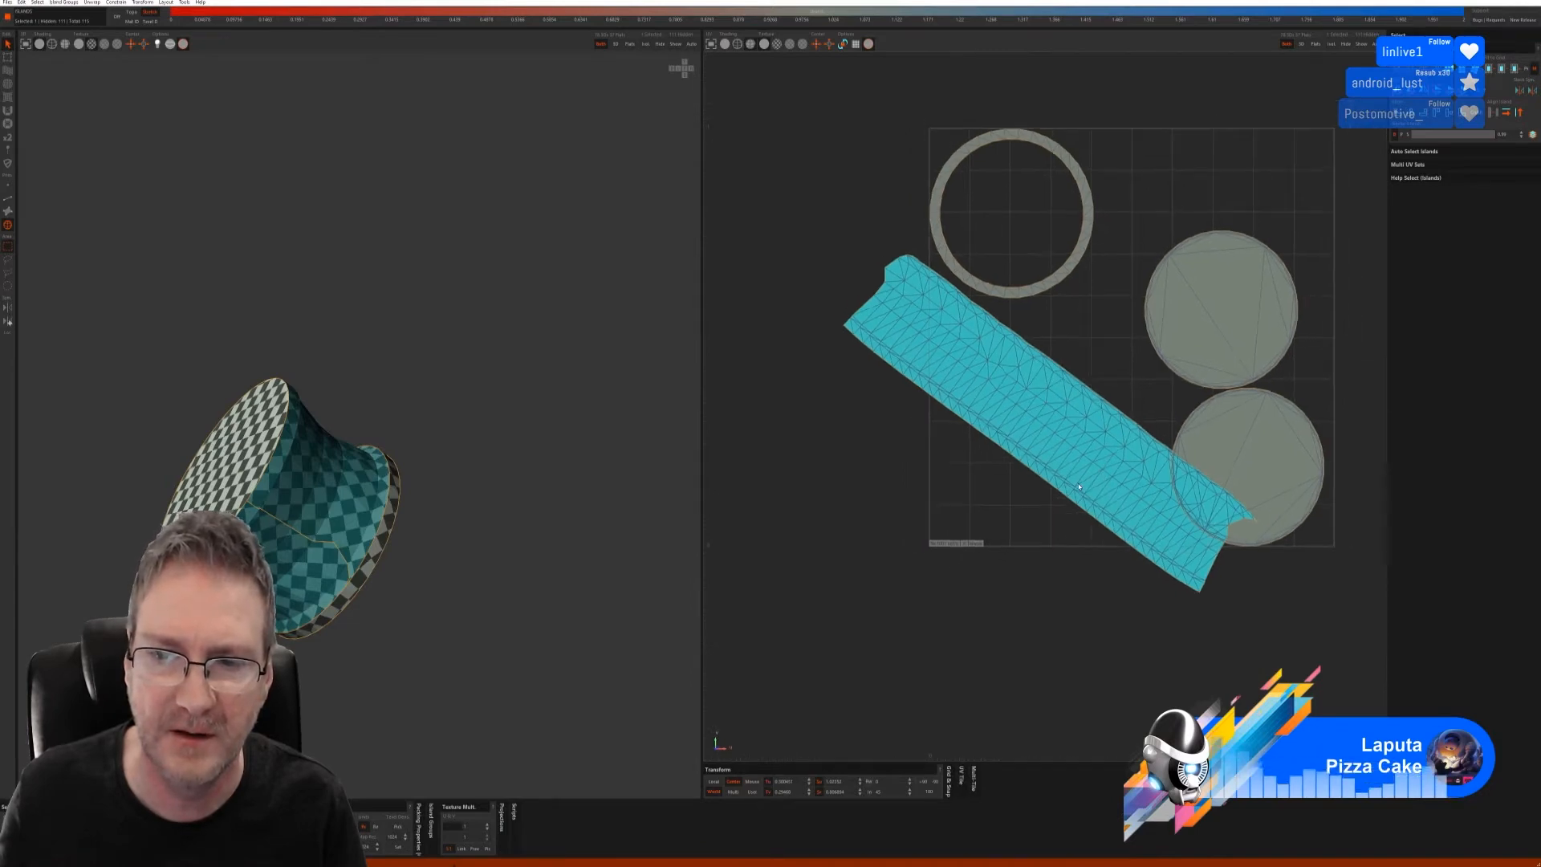
scroll(1106, 464, up, 1)
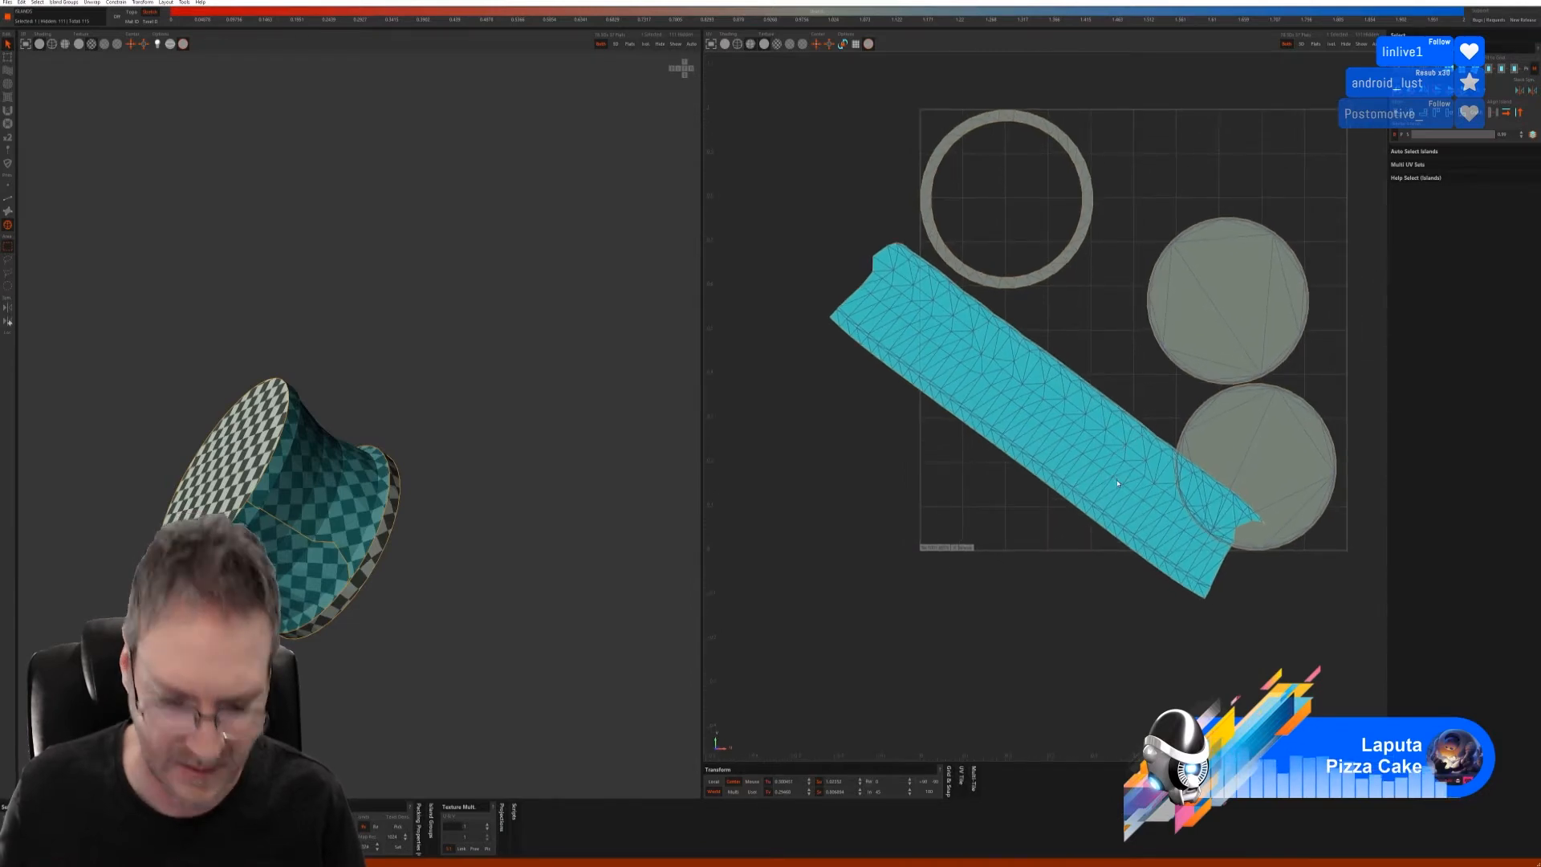
- Scale the wall strip down slightly and rotate it upright, and repack it with the two round caps and the thin ring
right_drag(1123, 478, 1111, 478)
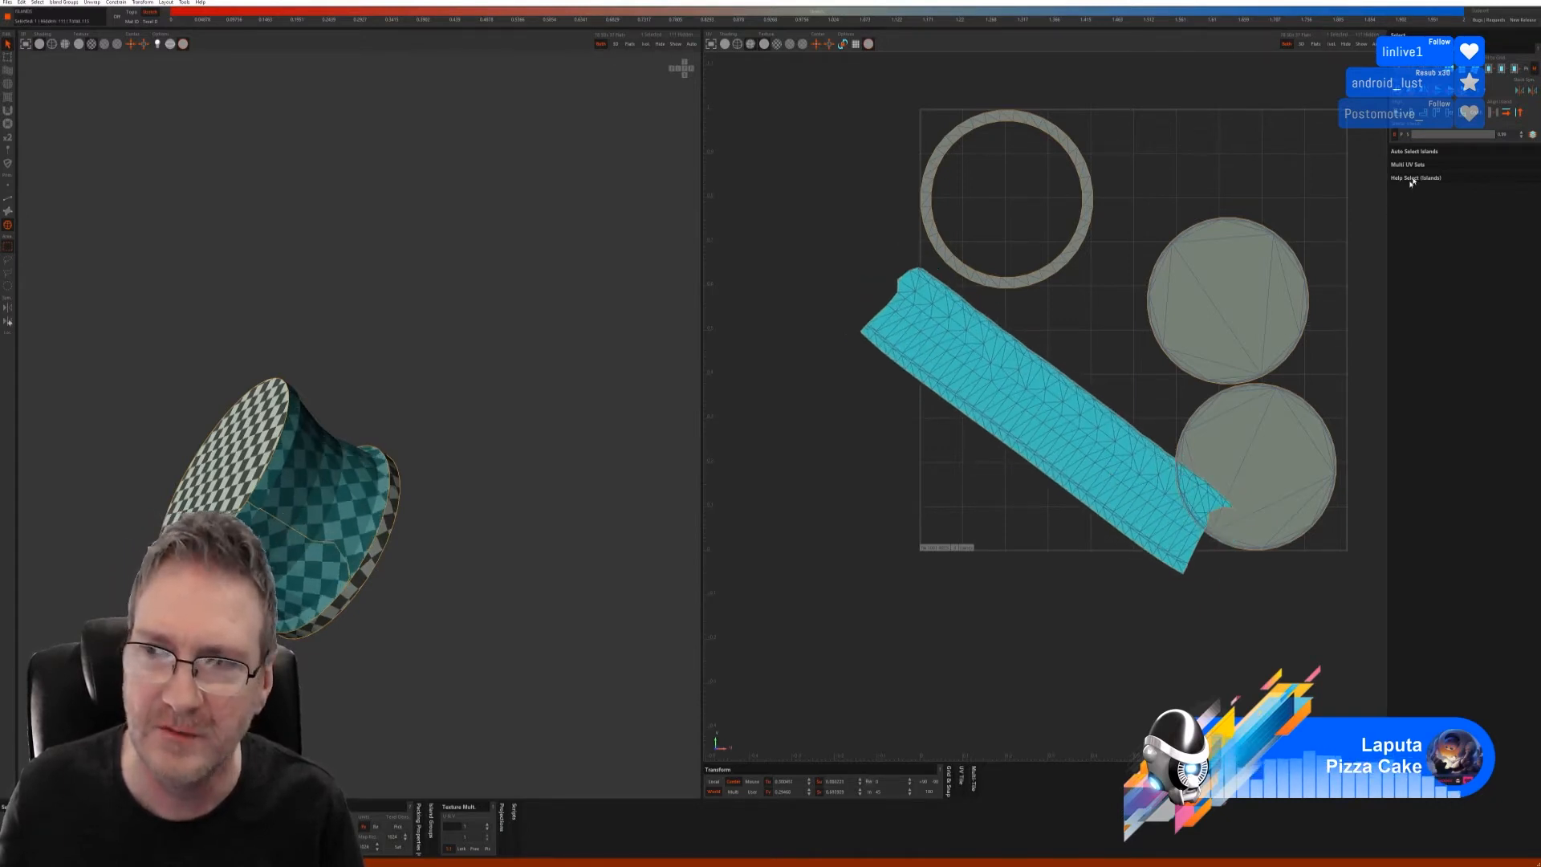
drag(1137, 458, 1231, 531)
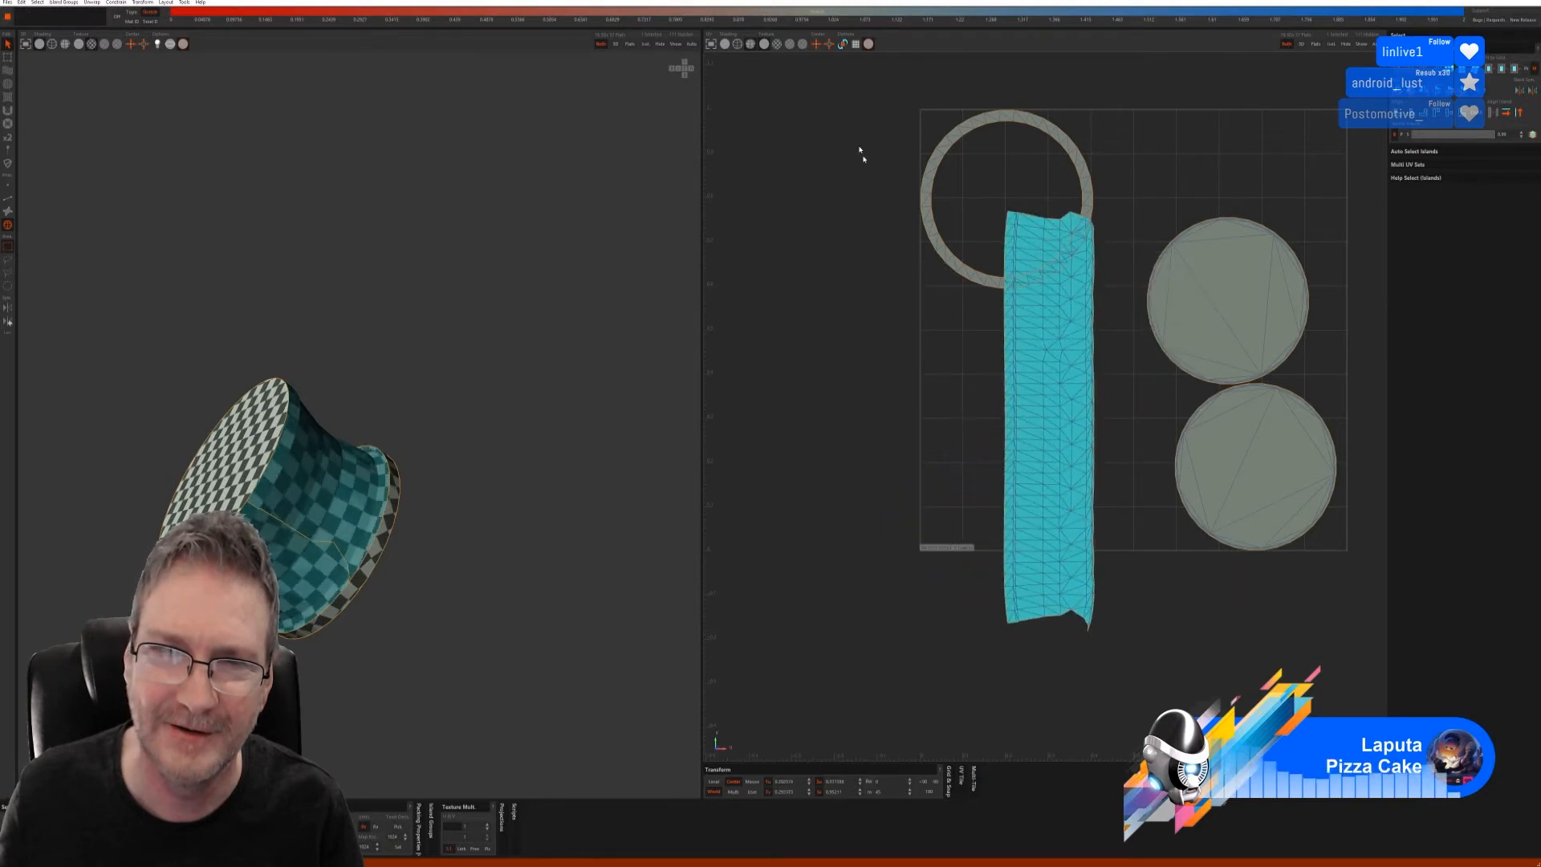
drag(850, 77, 1344, 723)
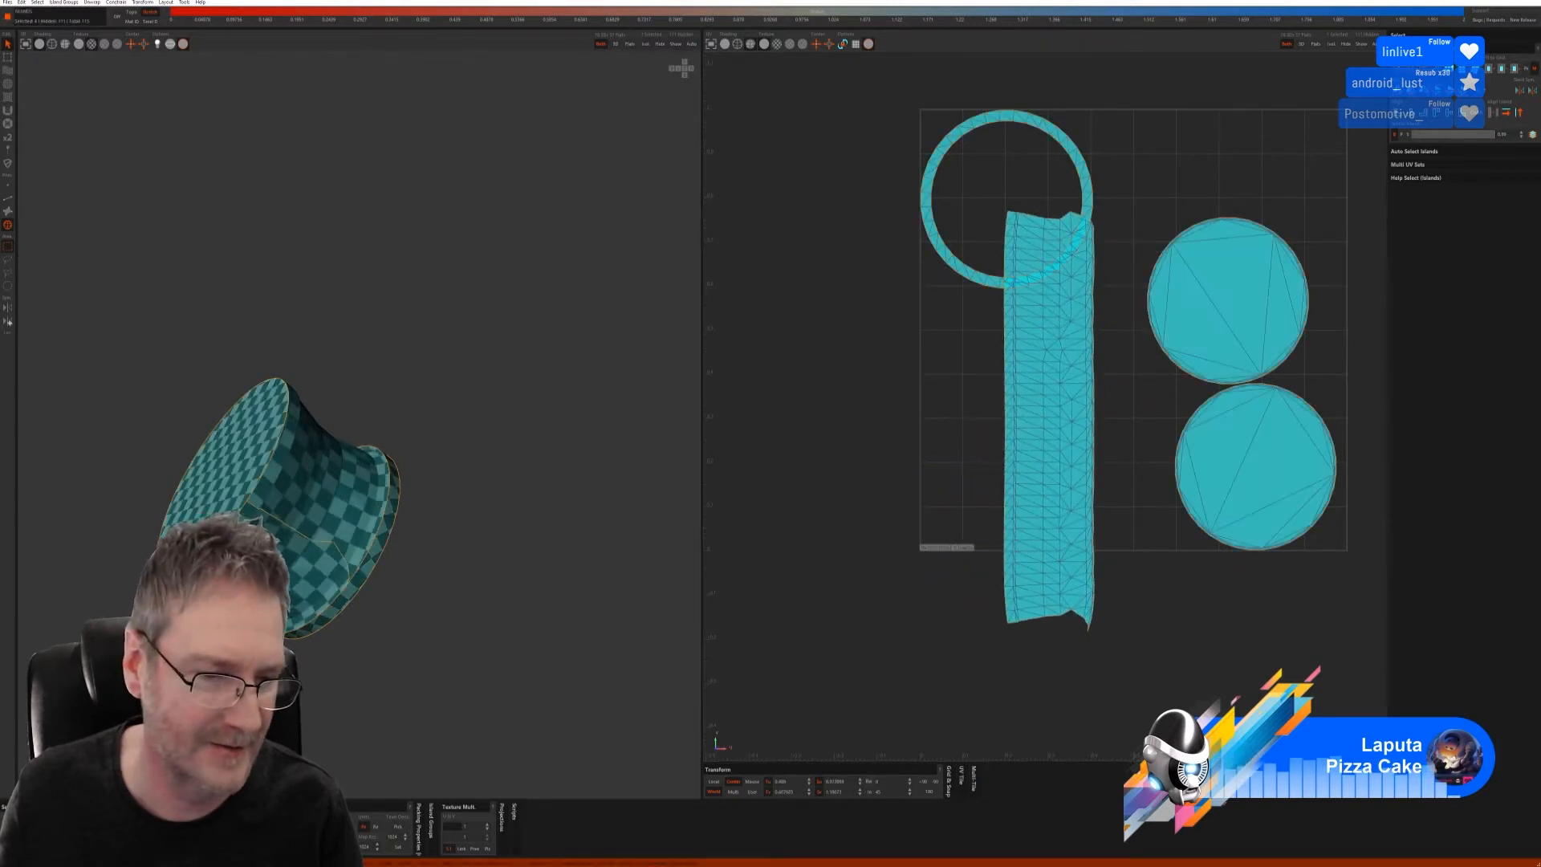
key(p)
click(776, 451)
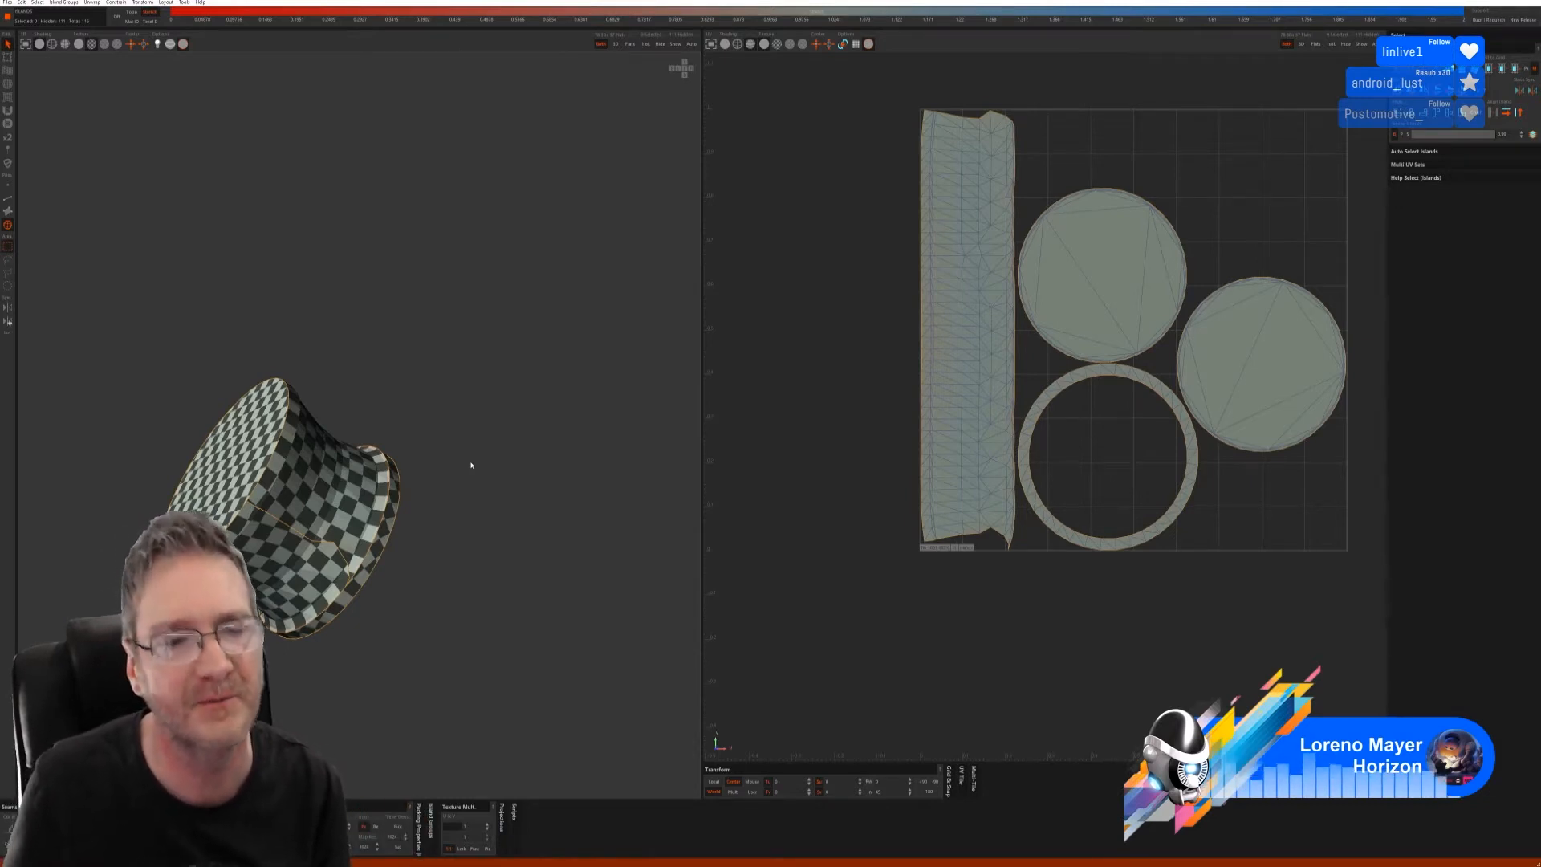
- Inspect the checker pattern on the neck and show the whole lever again
alt+drag(433, 630, 522, 492)
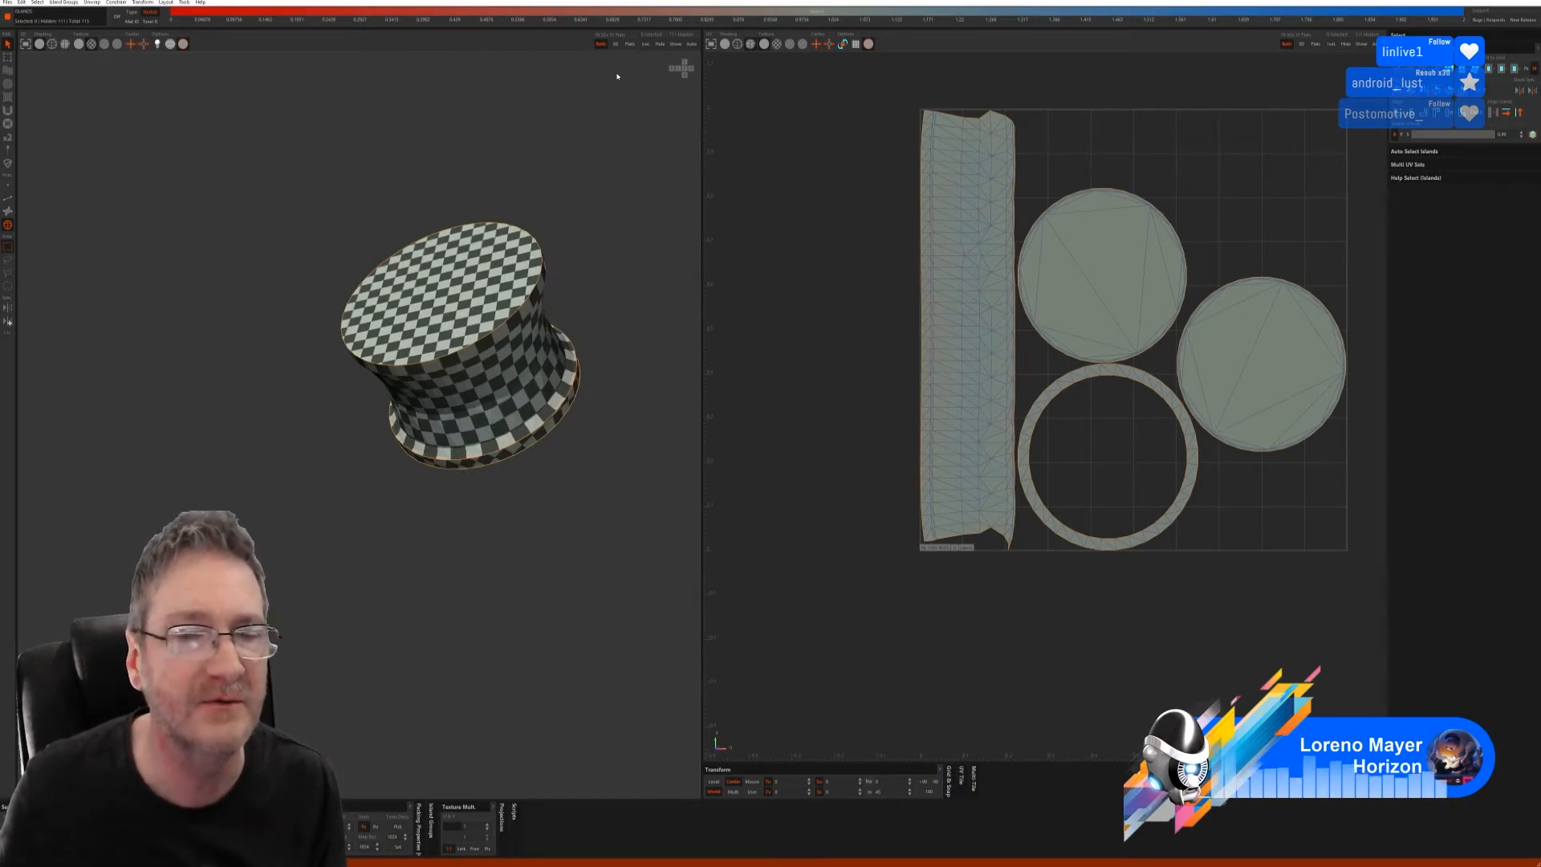
click(676, 44)
scroll(377, 526, down, 5)
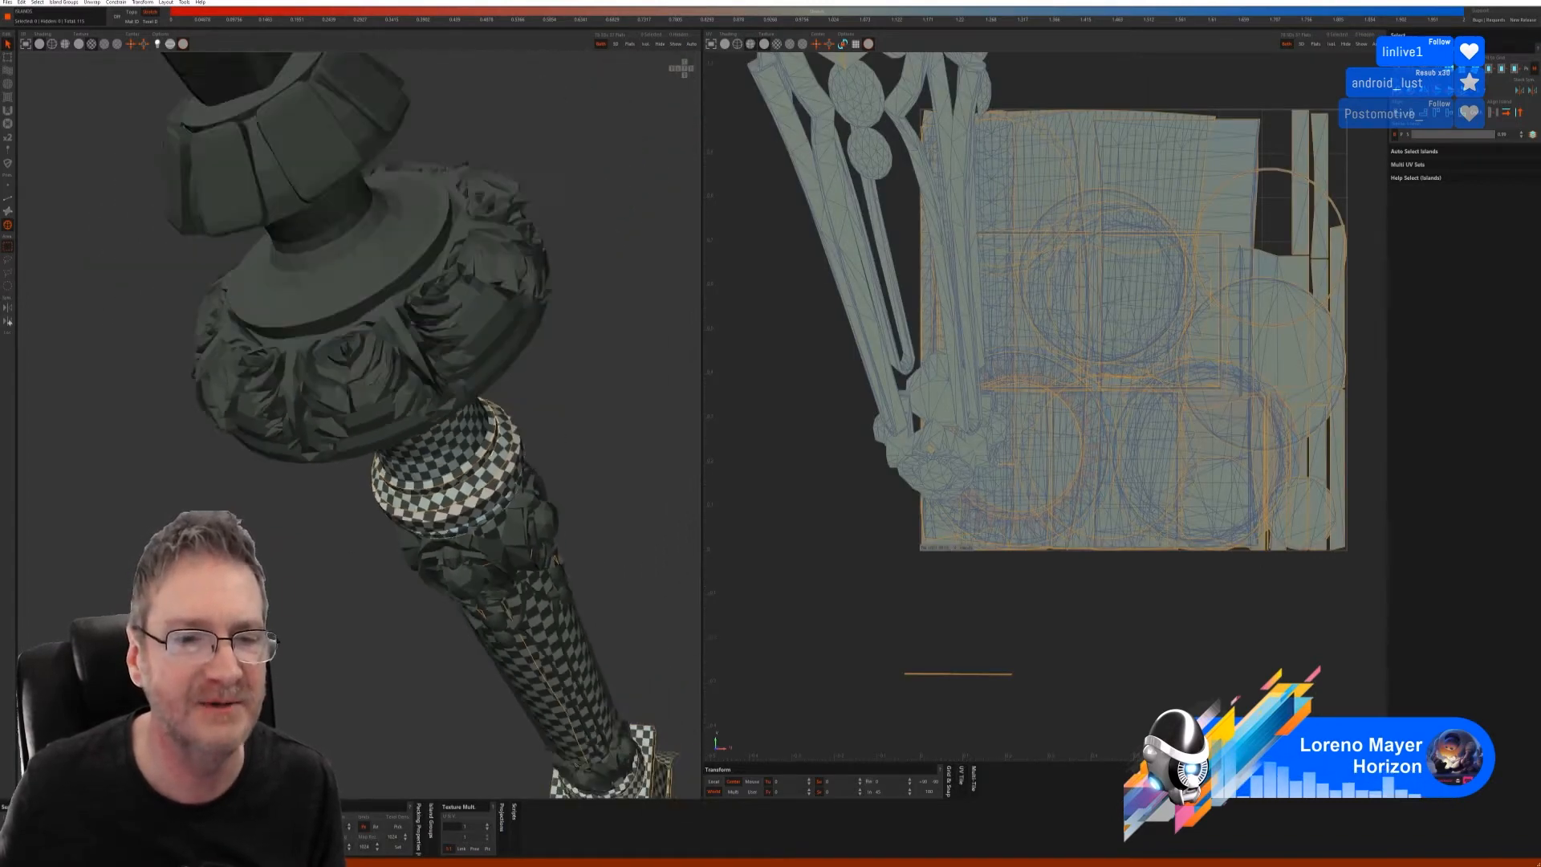
alt+middle_drag(492, 509, 485, 384)
alt+drag(485, 383, 448, 390)
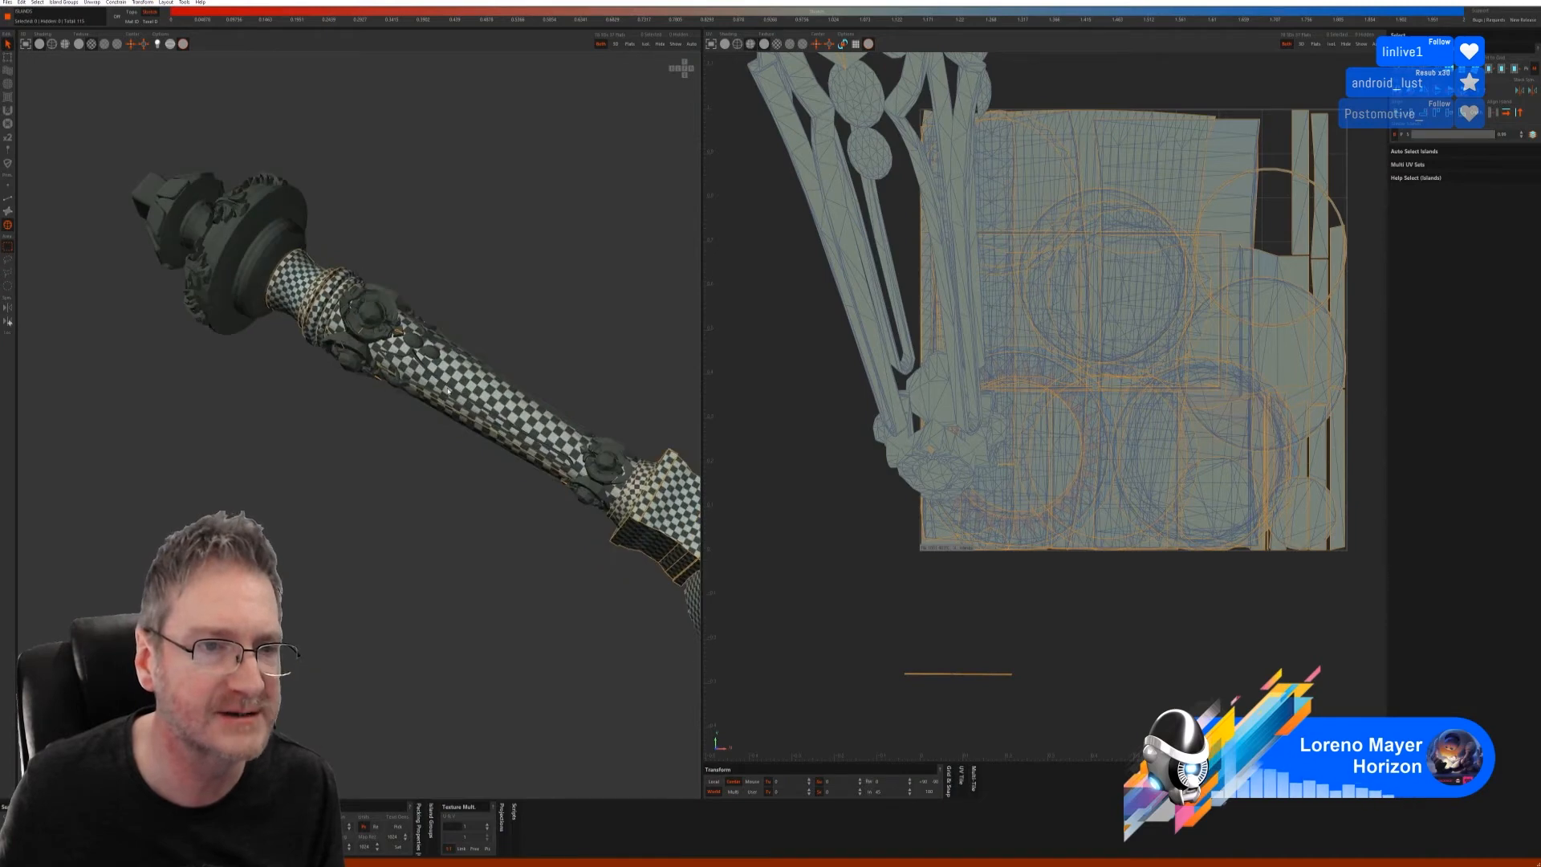
- Isolate the stepped collar island between the neck and the ornate head, and switch to edge selection
alt+middle_drag(441, 291, 468, 378)
scroll(420, 426, up, 5)
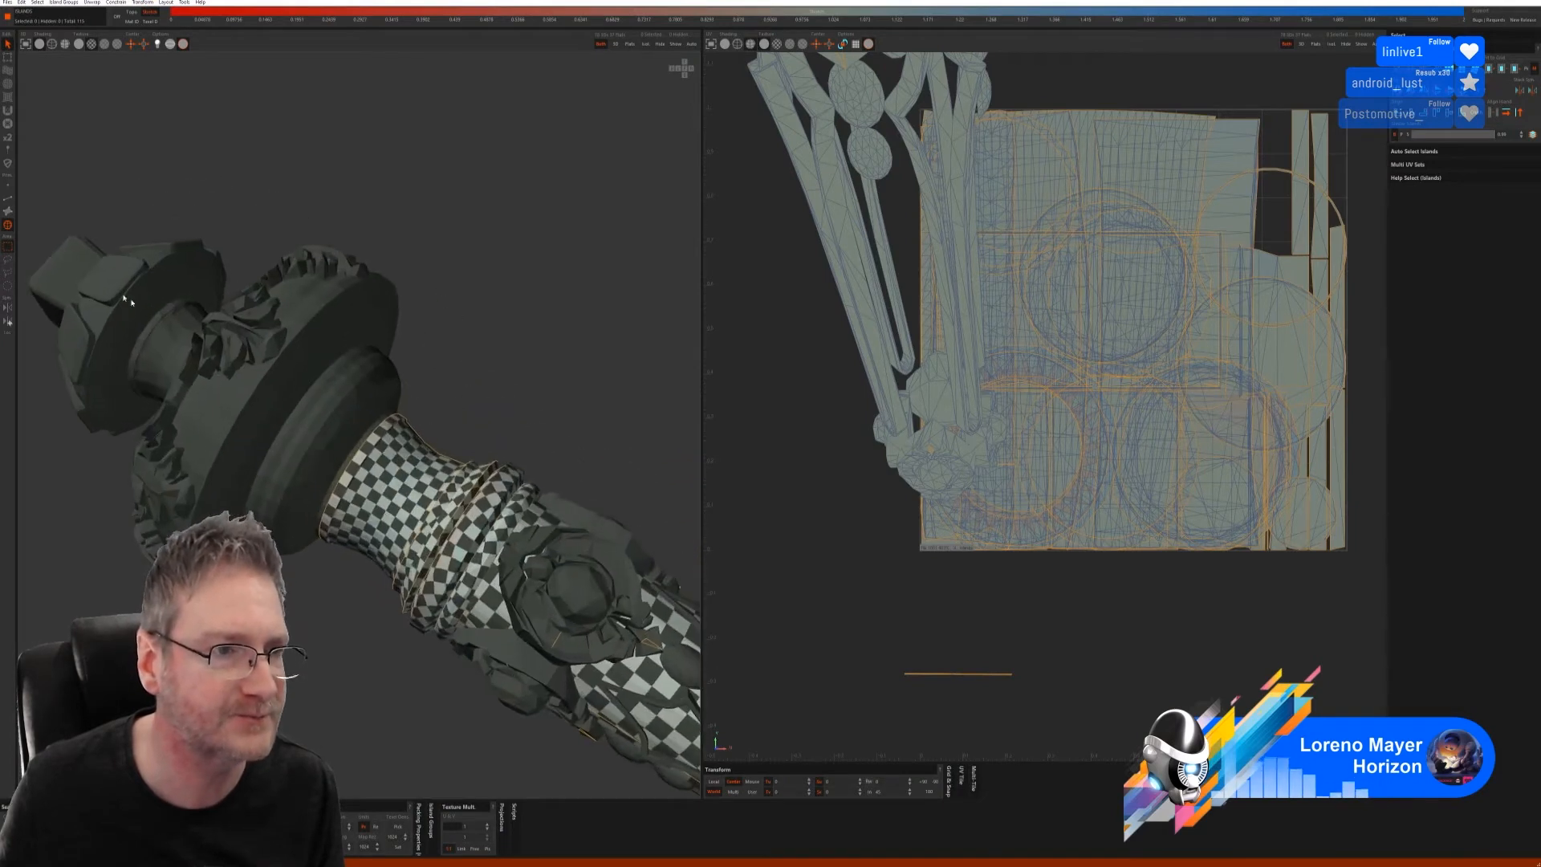
click(333, 425)
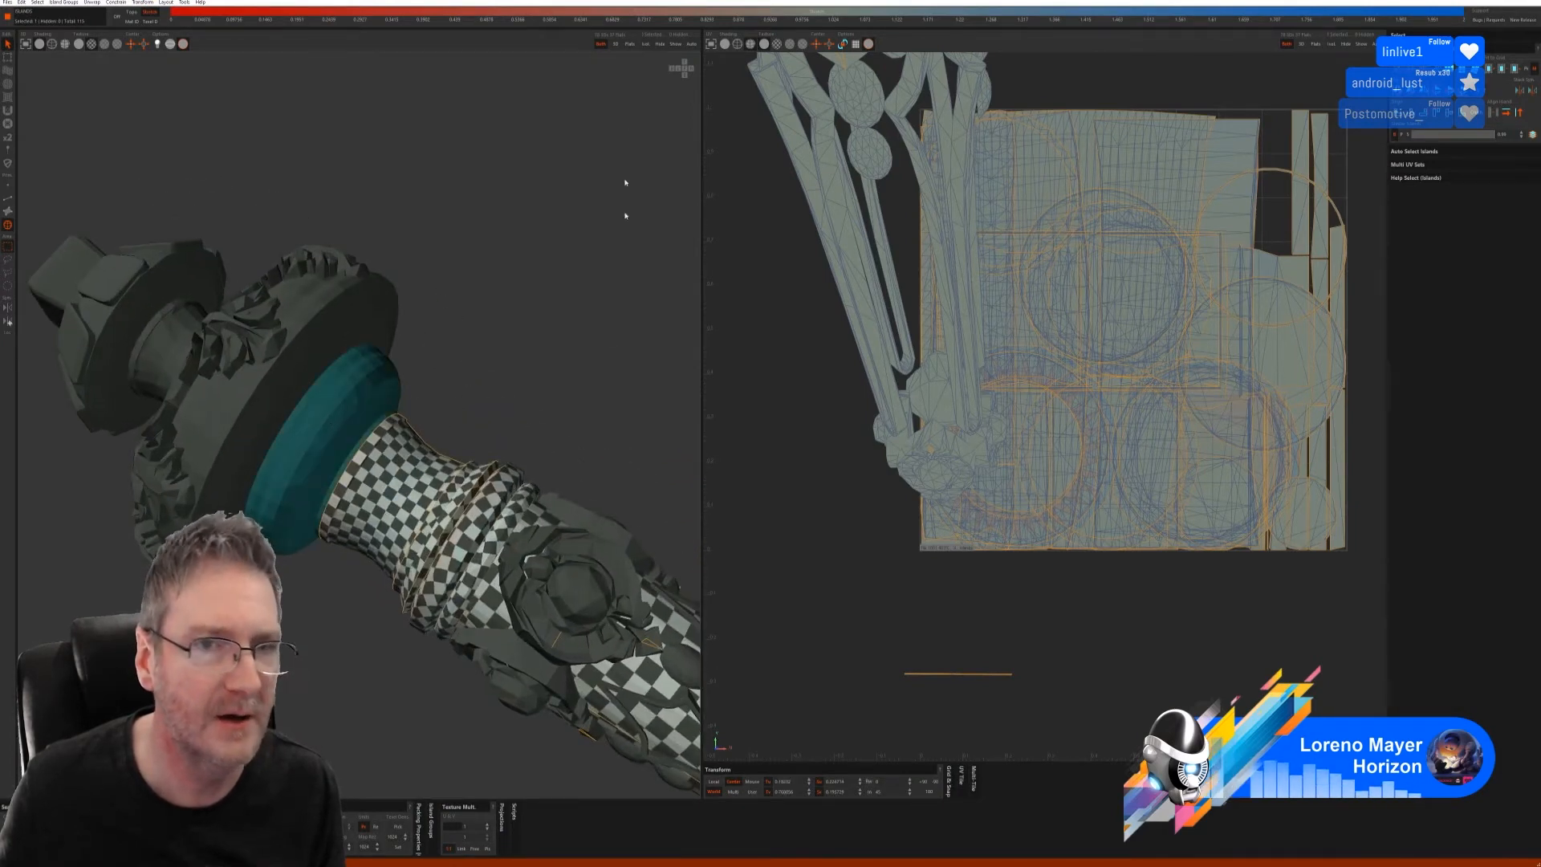
click(646, 44)
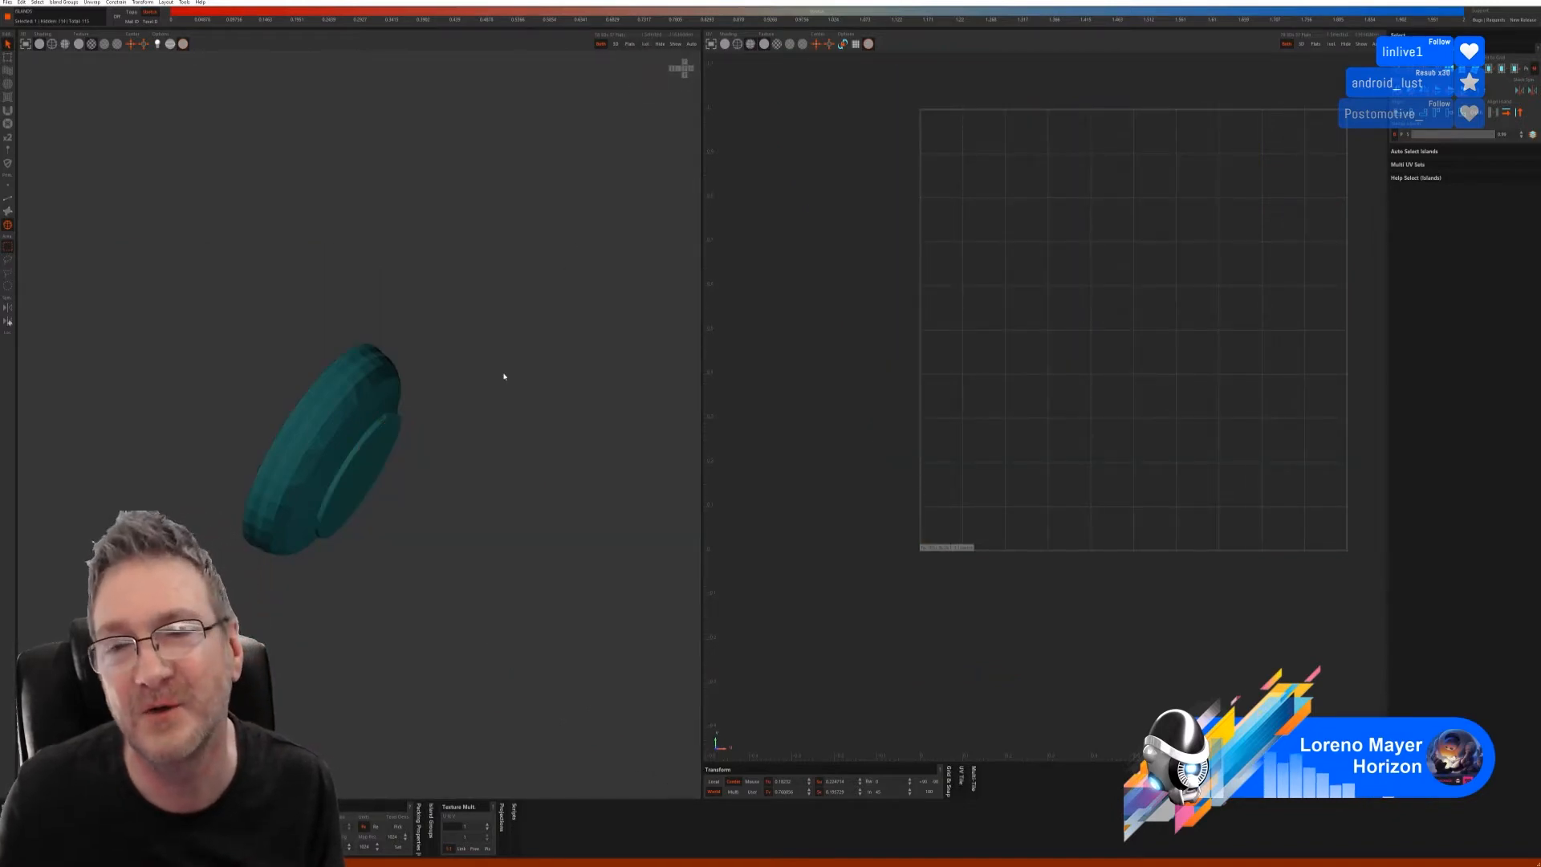
click(8, 198)
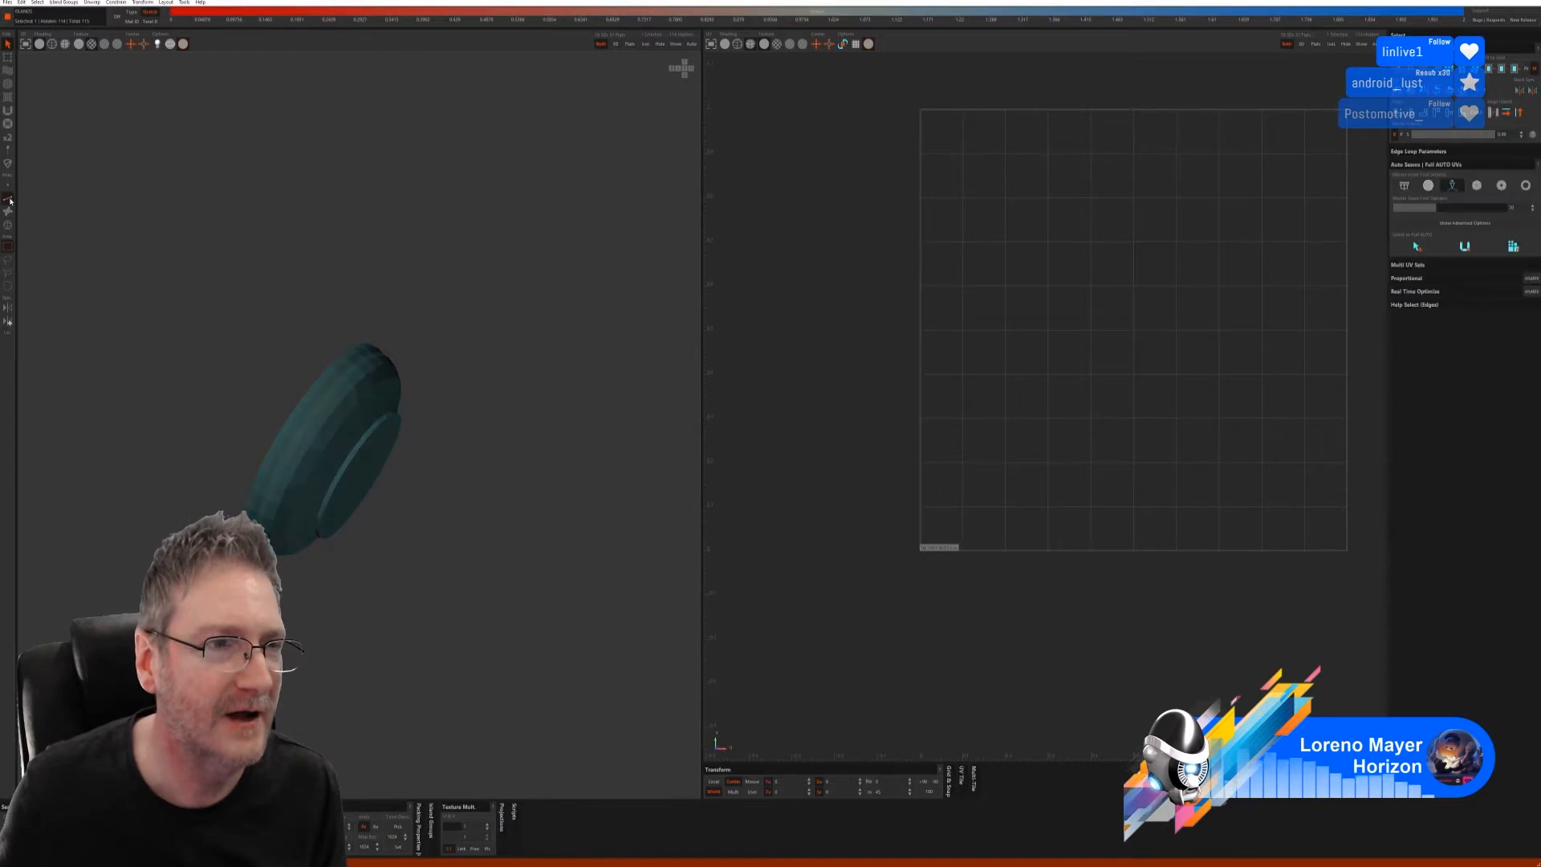
- Auto-seam, unfold and pack the isolated stepped collar, and show the whole lever again
click(1416, 246)
click(1465, 246)
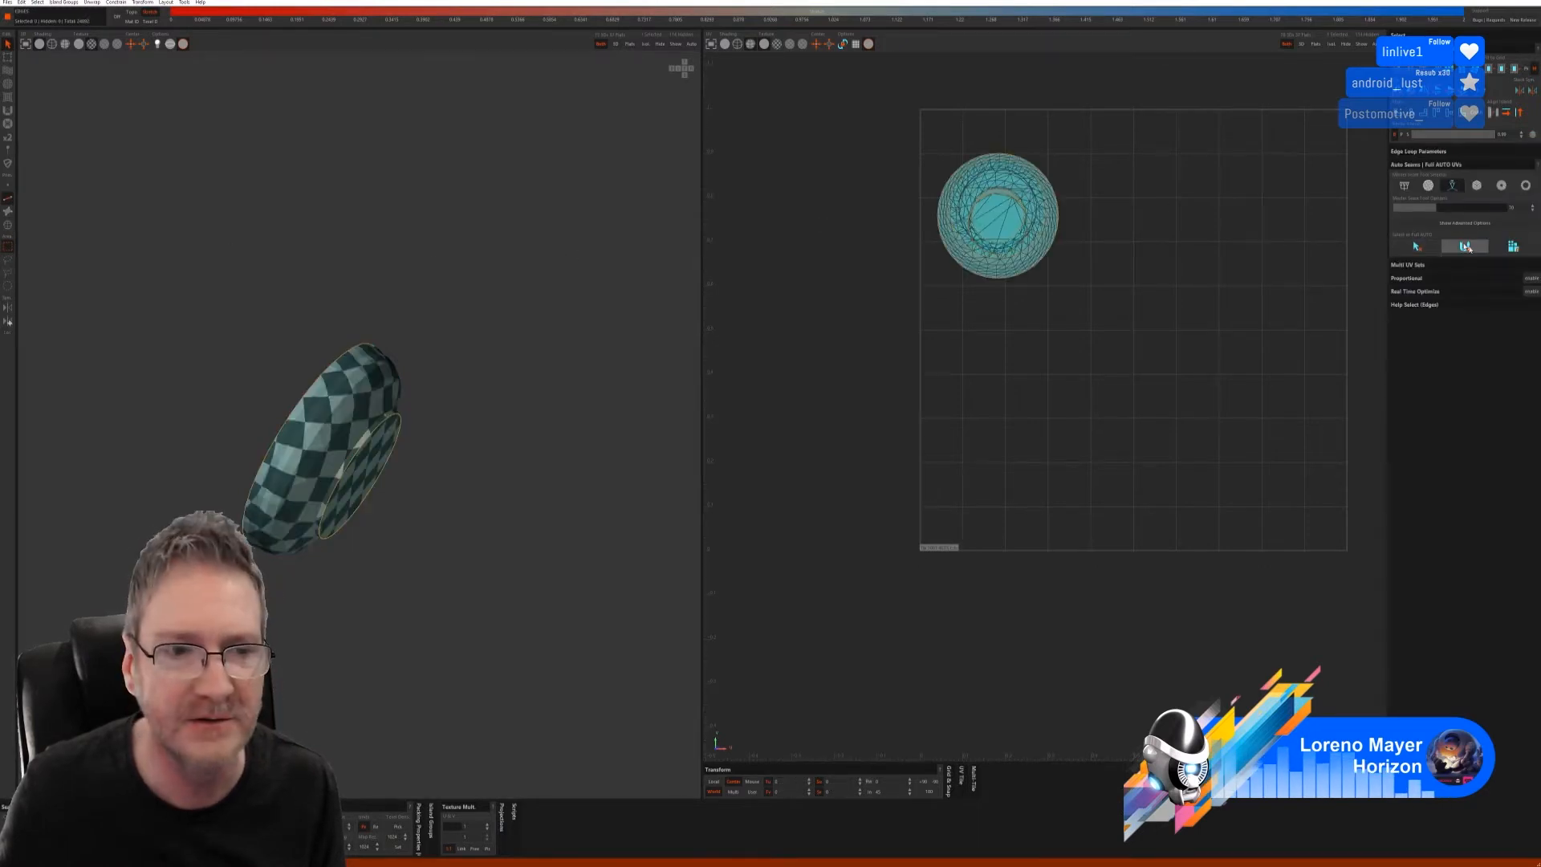
alt+drag(400, 470, 378, 433)
click(675, 44)
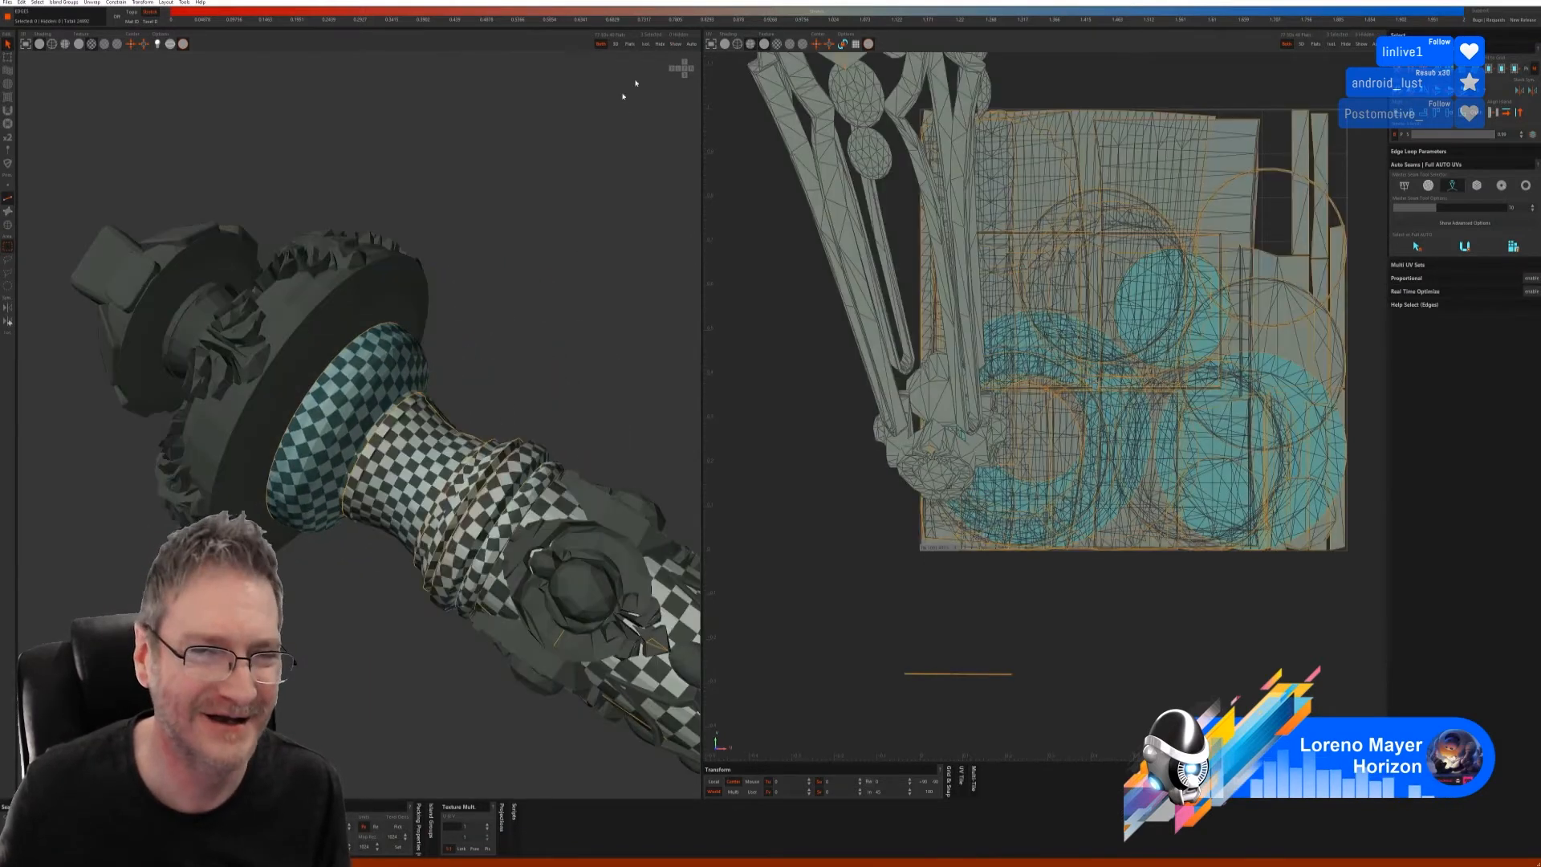
scroll(505, 353, down, 4)
alt+drag(377, 426, 313, 456)
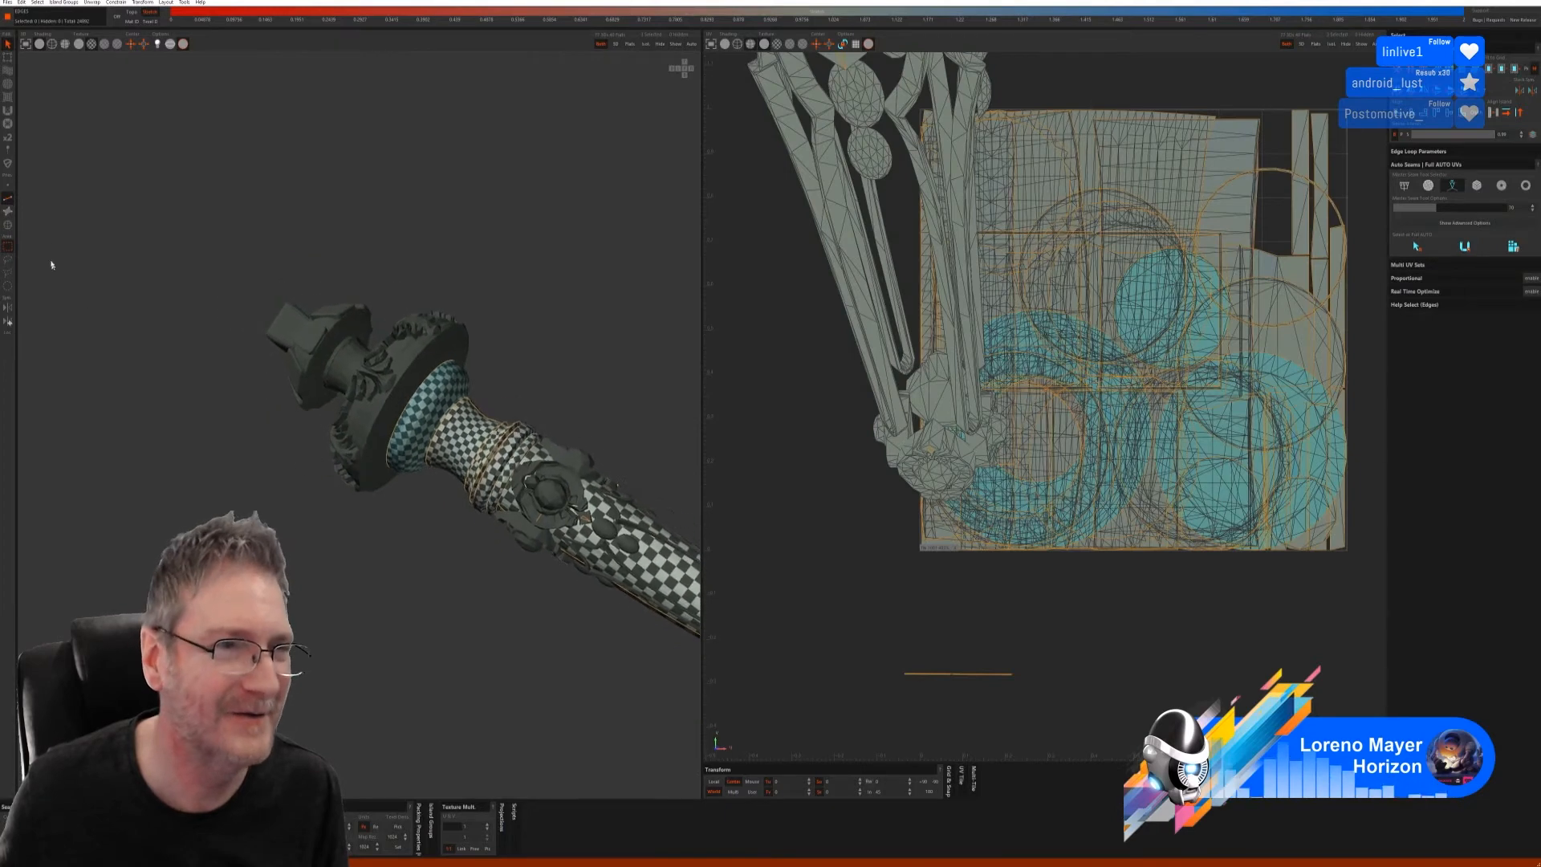
- Isolate the domed disc between the stepped collar and the ornate head, and switch to edge selection
click(8, 227)
click(429, 361)
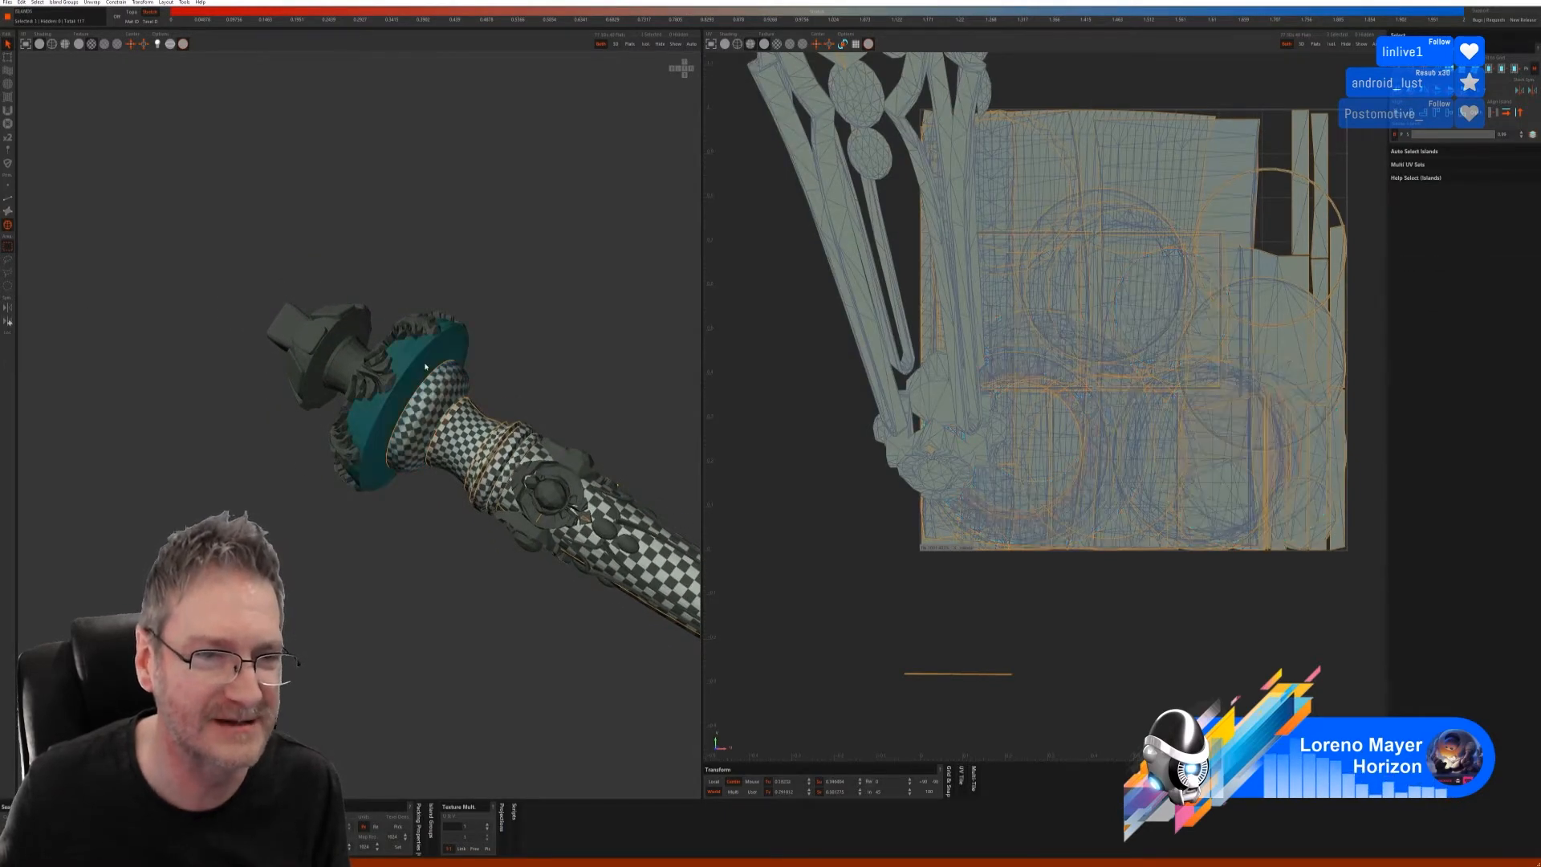
click(645, 43)
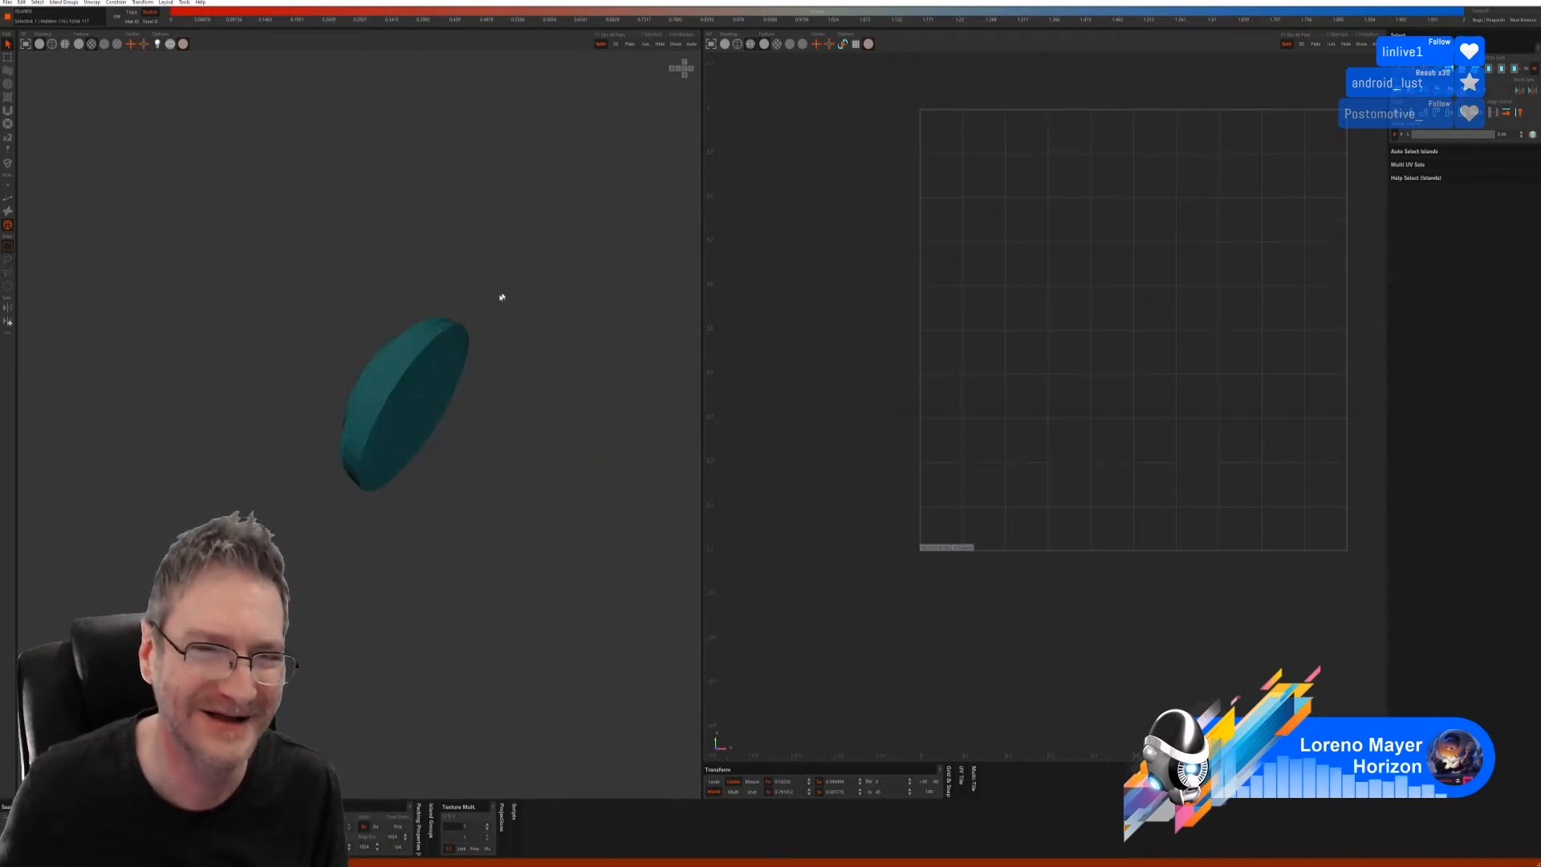
click(8, 197)
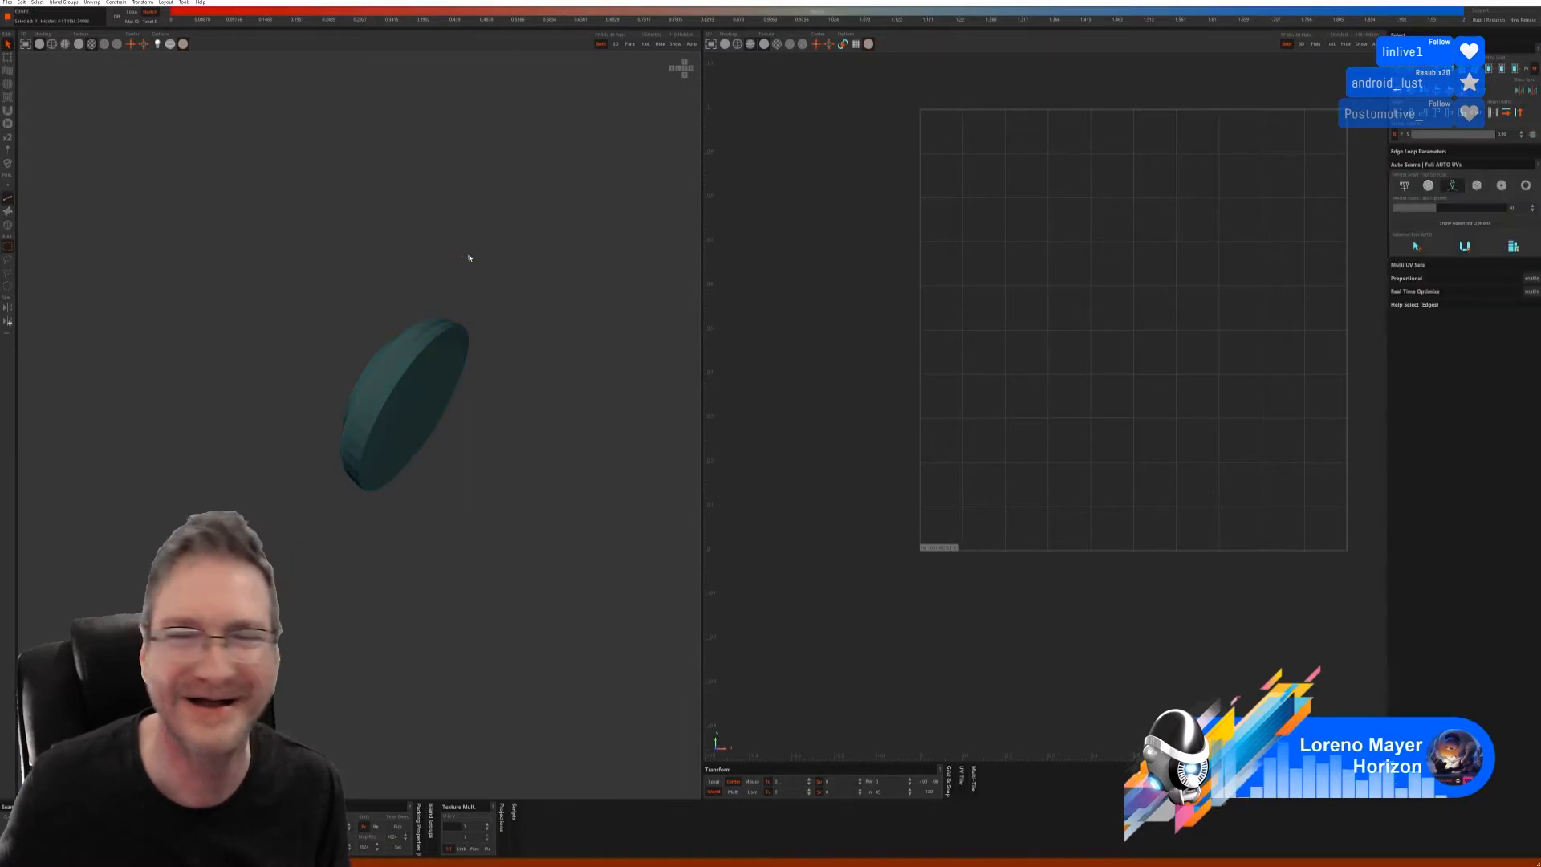
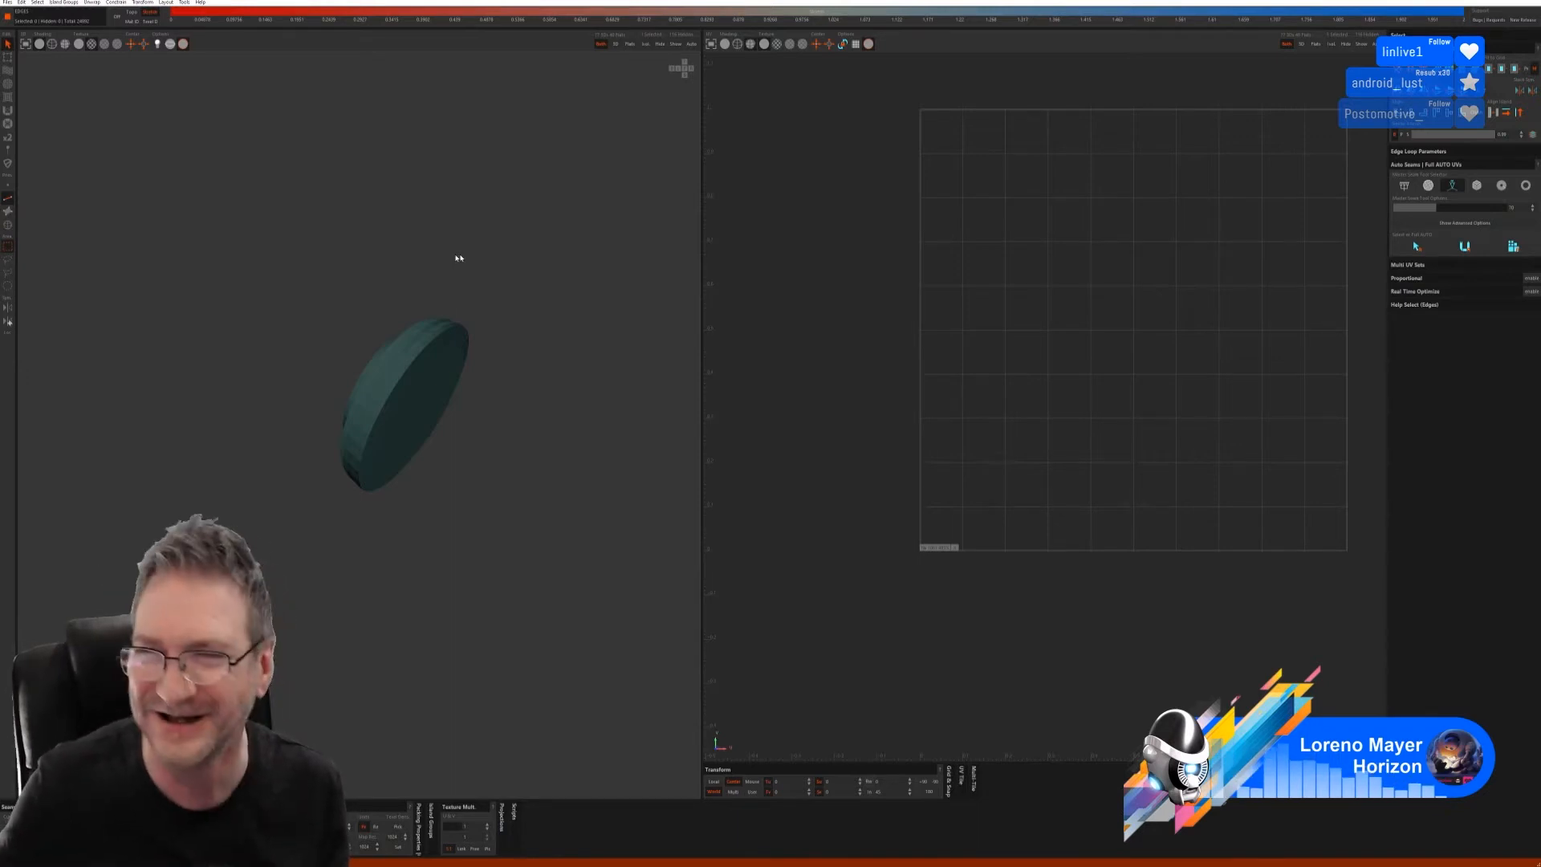
- Auto-seam, unfold and pack the domed disc, check its checker pattern and show the whole lever again
click(1465, 246)
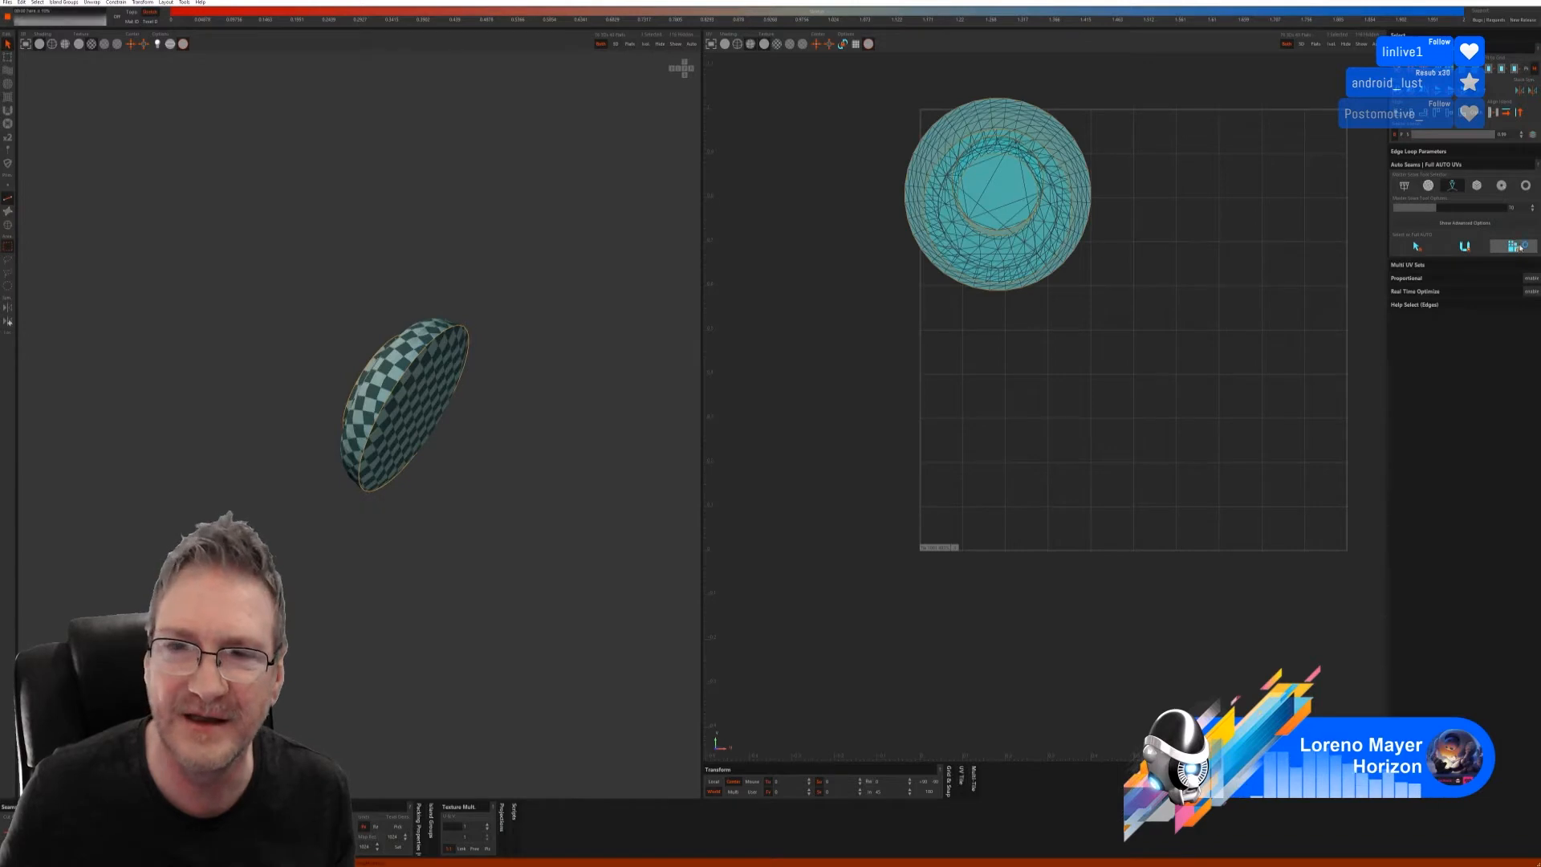
middle_drag(419, 469, 521, 387)
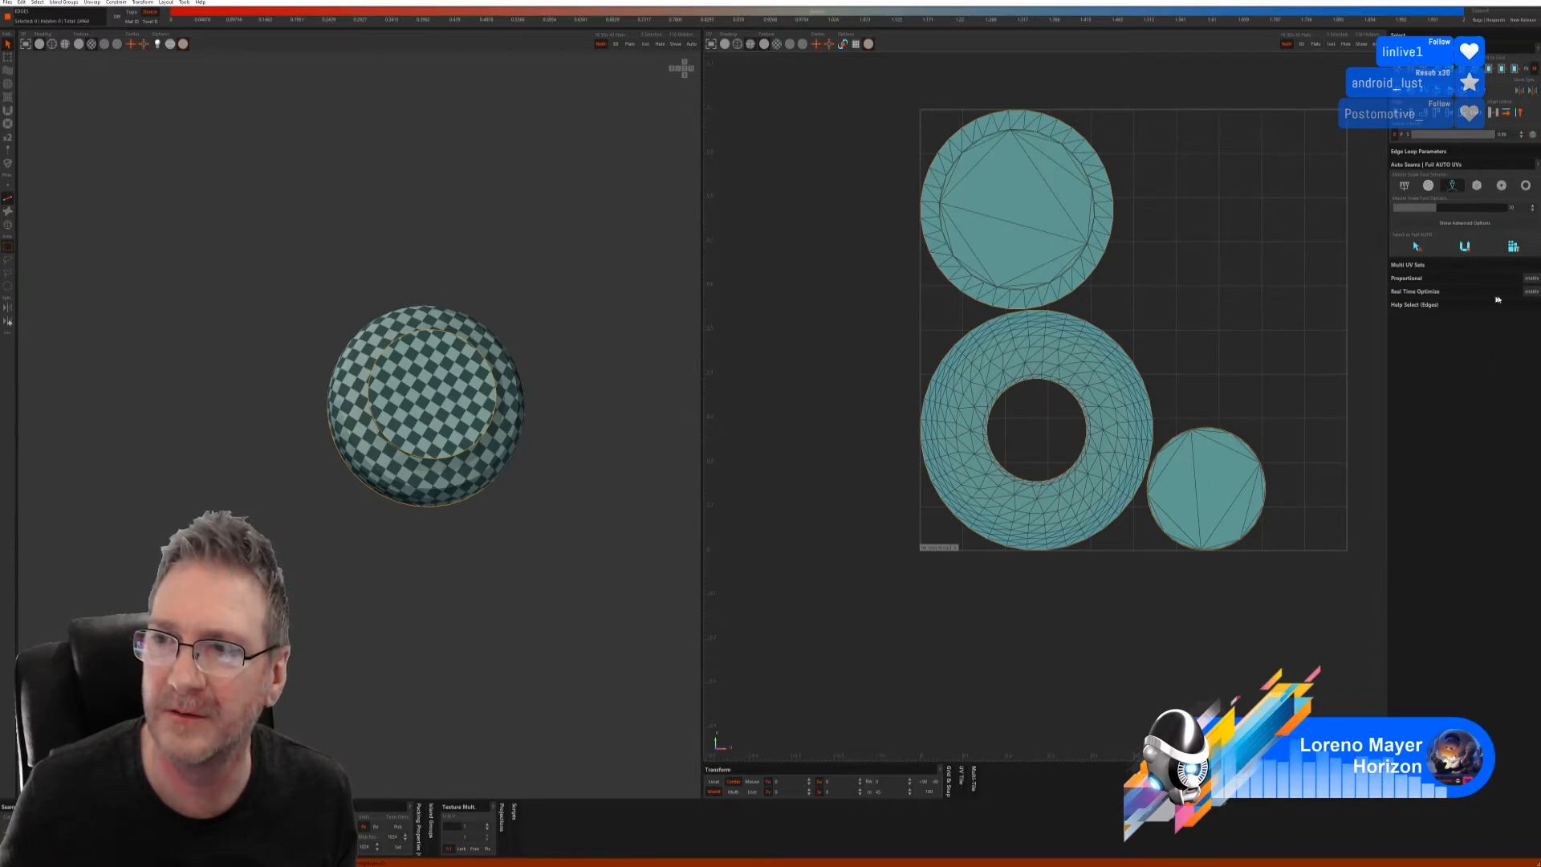
click(675, 45)
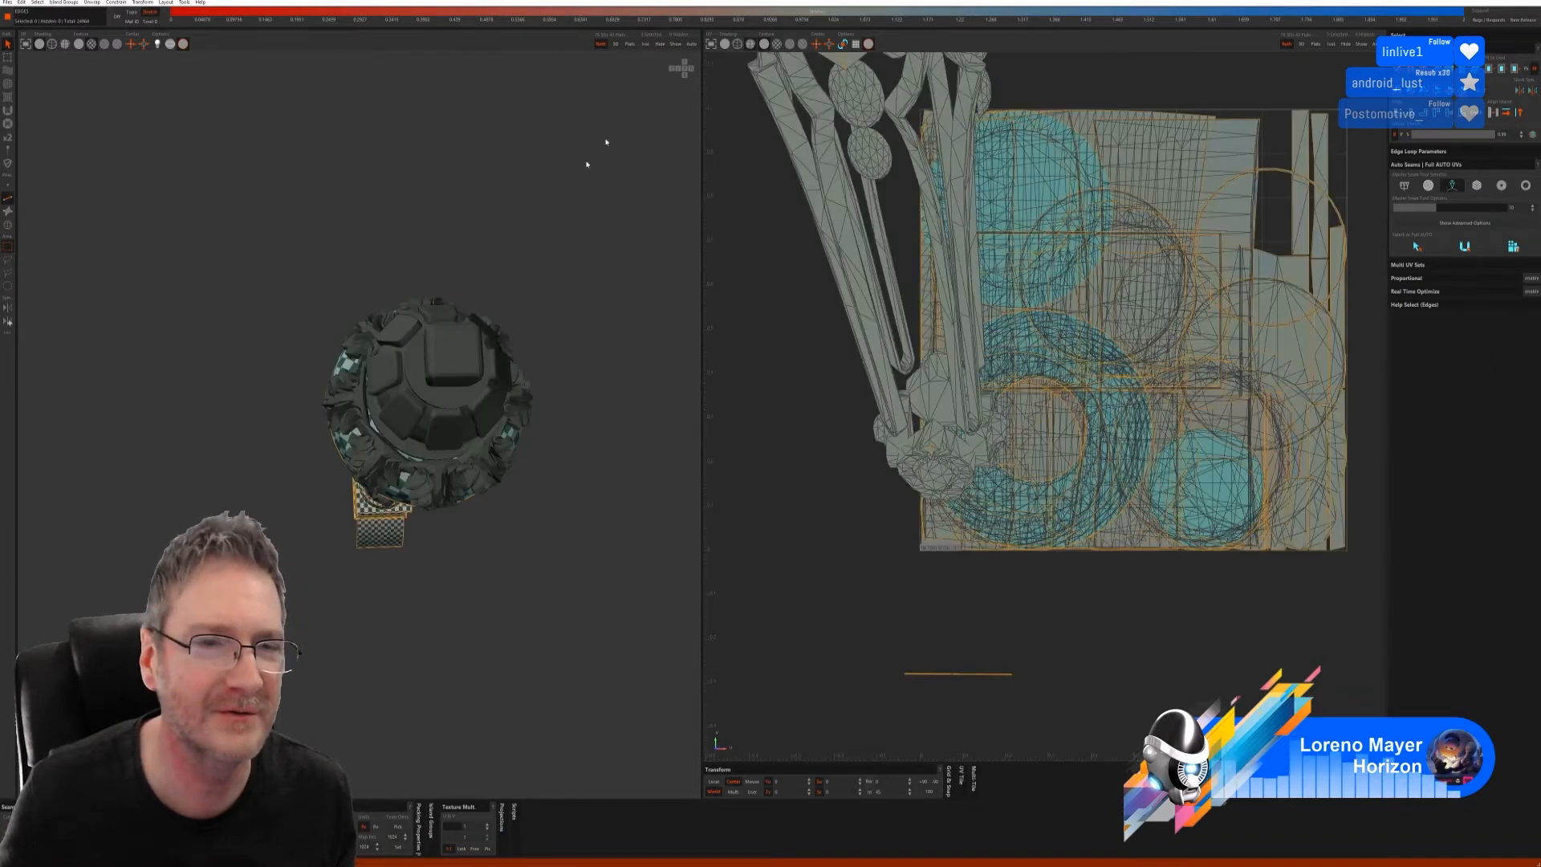
alt+drag(562, 590, 523, 470)
alt+right_drag(523, 469, 415, 489)
alt+middle_drag(416, 488, 351, 541)
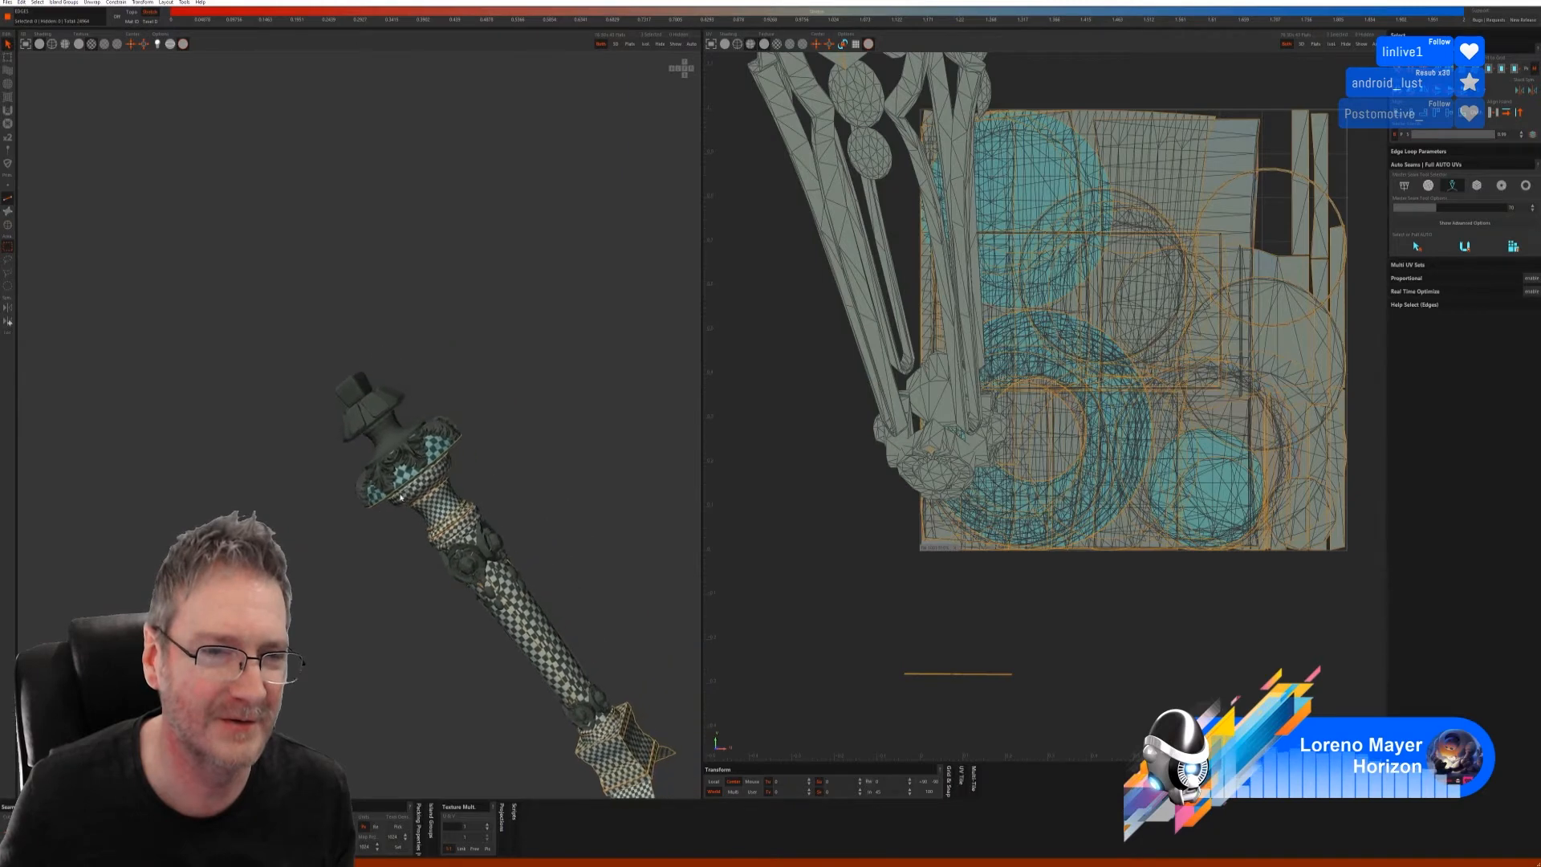
alt+right_drag(351, 540, 371, 536)
- Isolate the flared neck piece between the domed disc and the faceted tip, and switch to edge selection
click(8, 225)
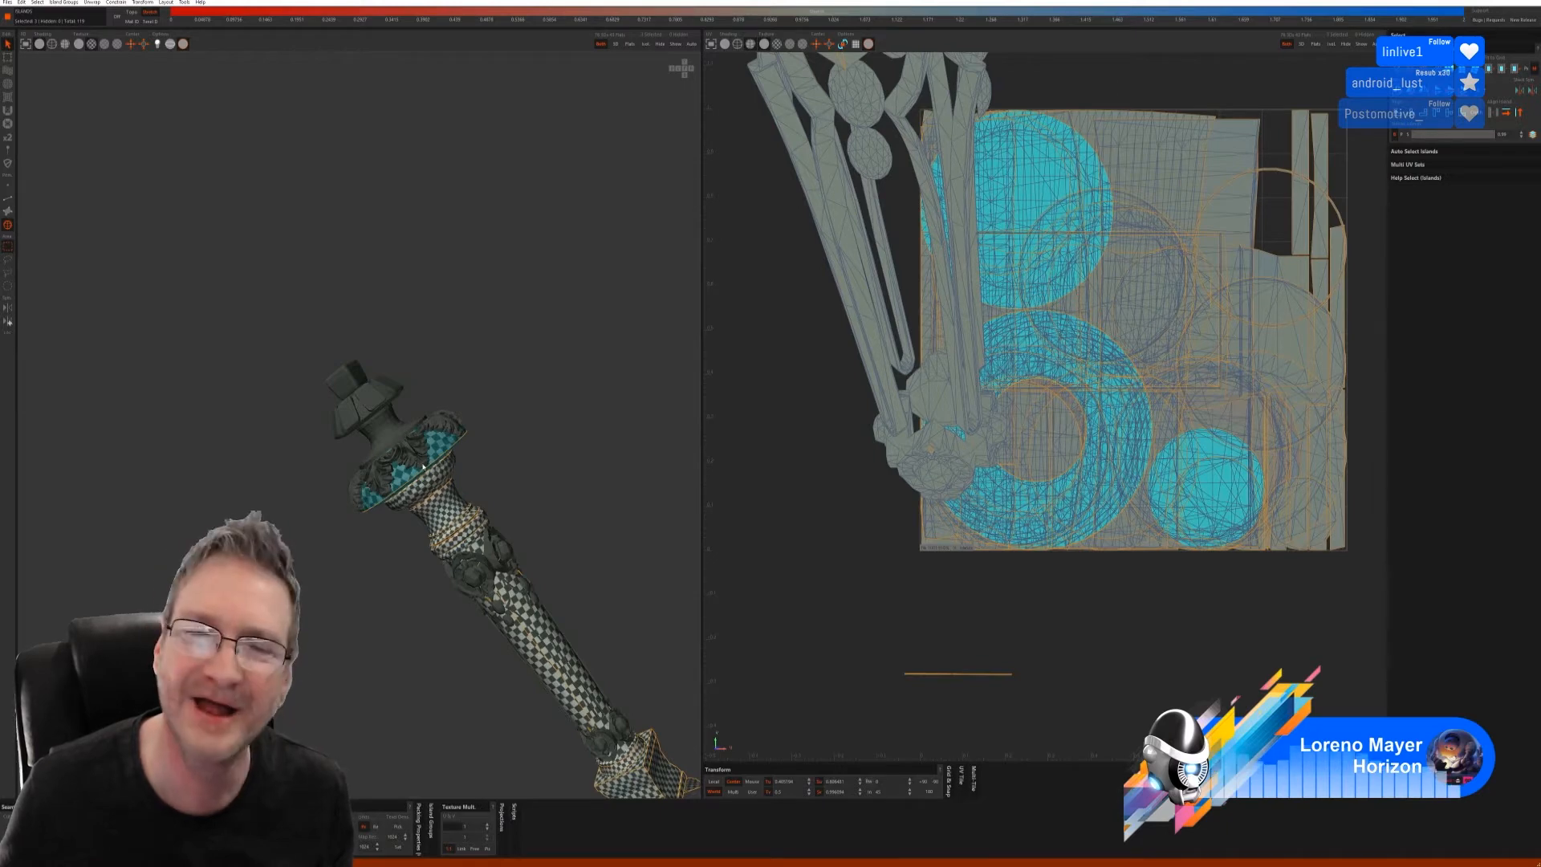
click(387, 436)
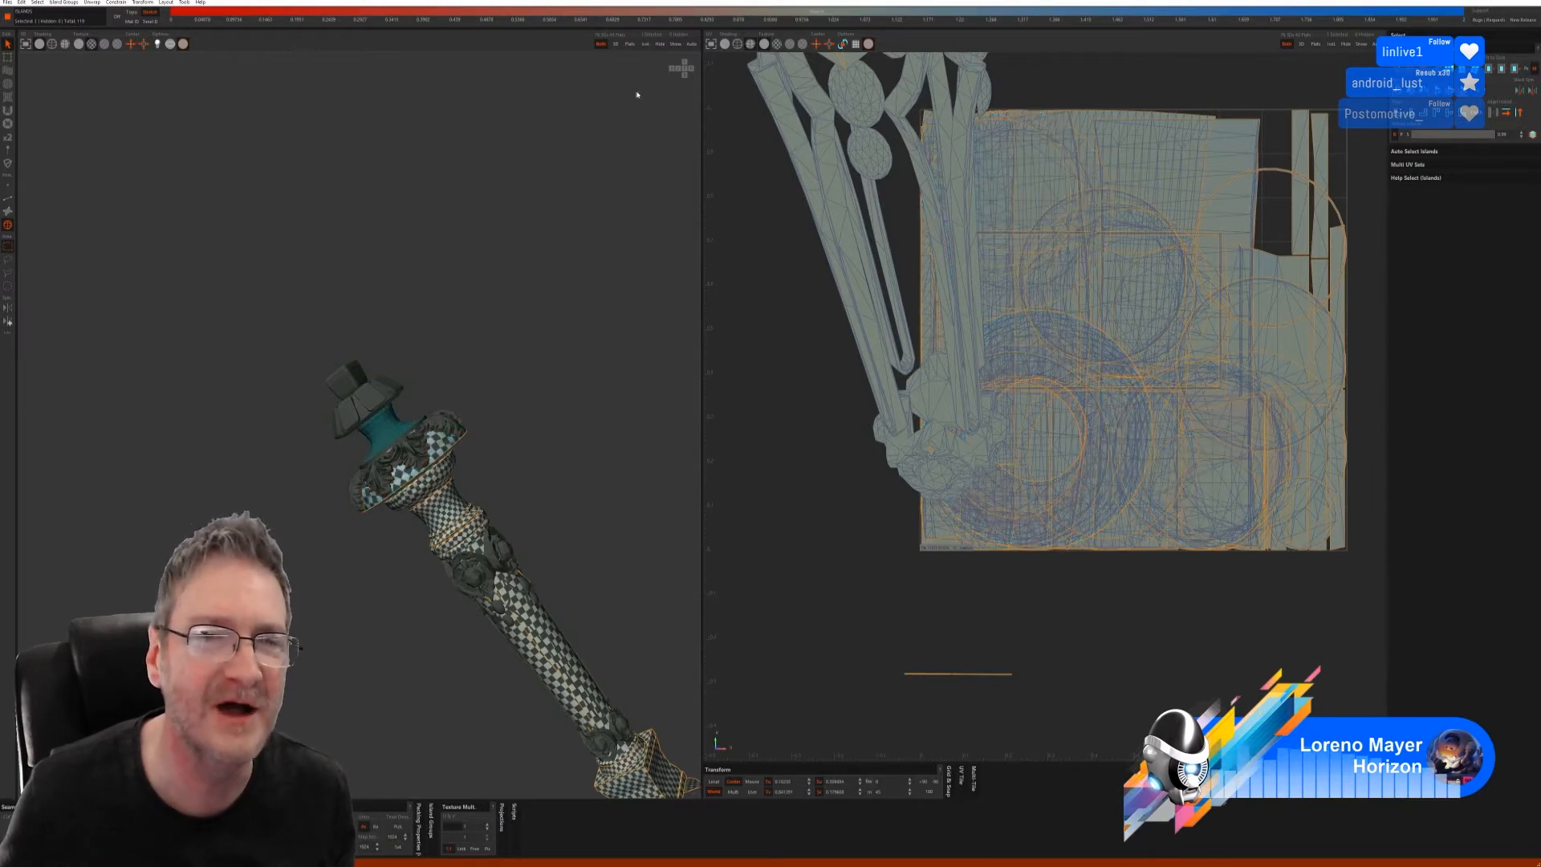
click(646, 43)
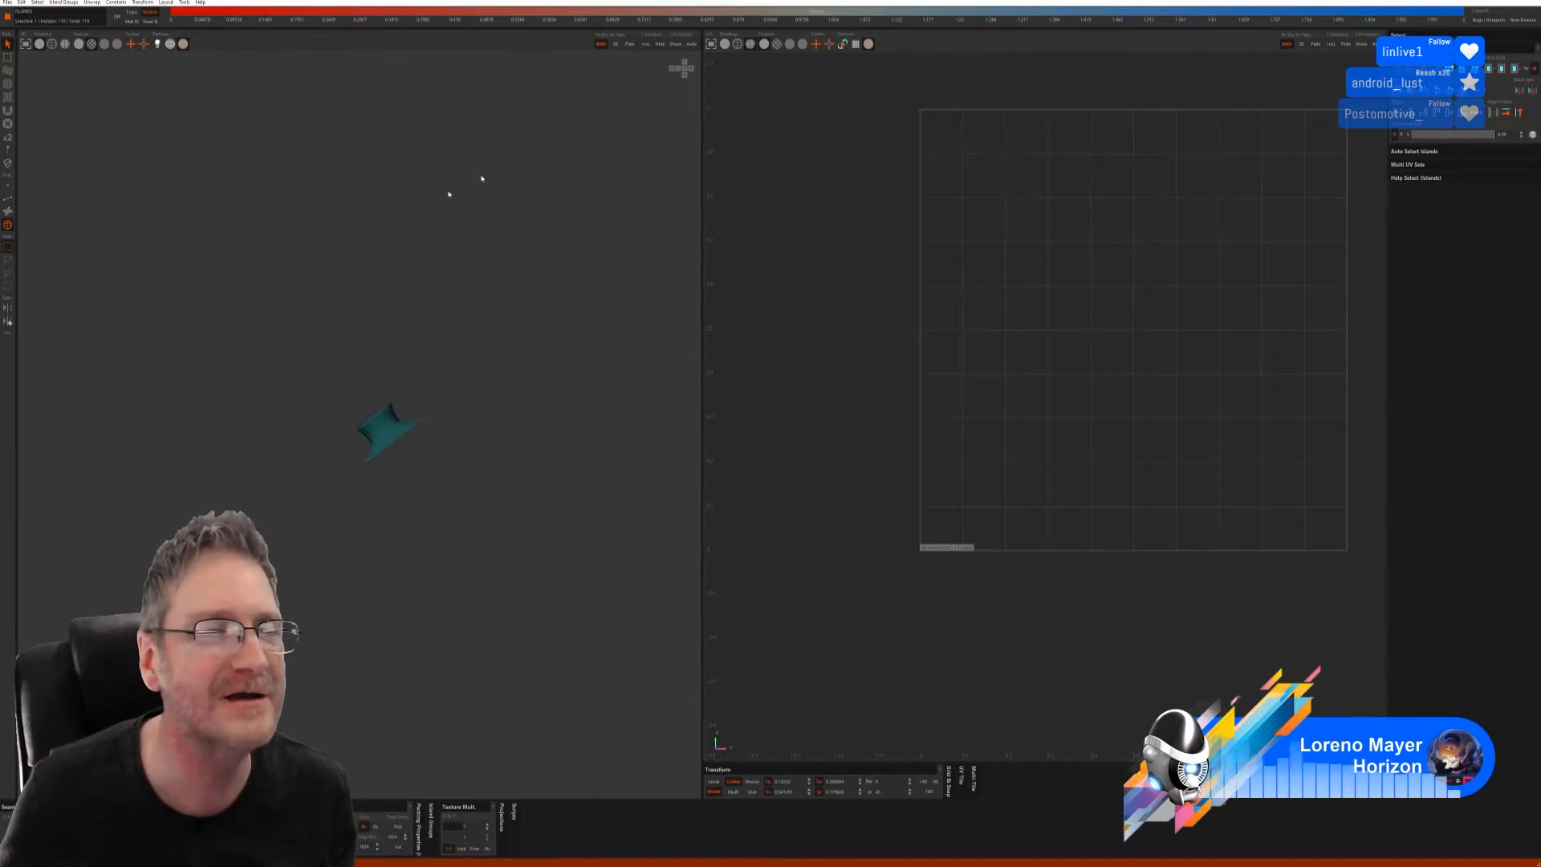
click(8, 199)
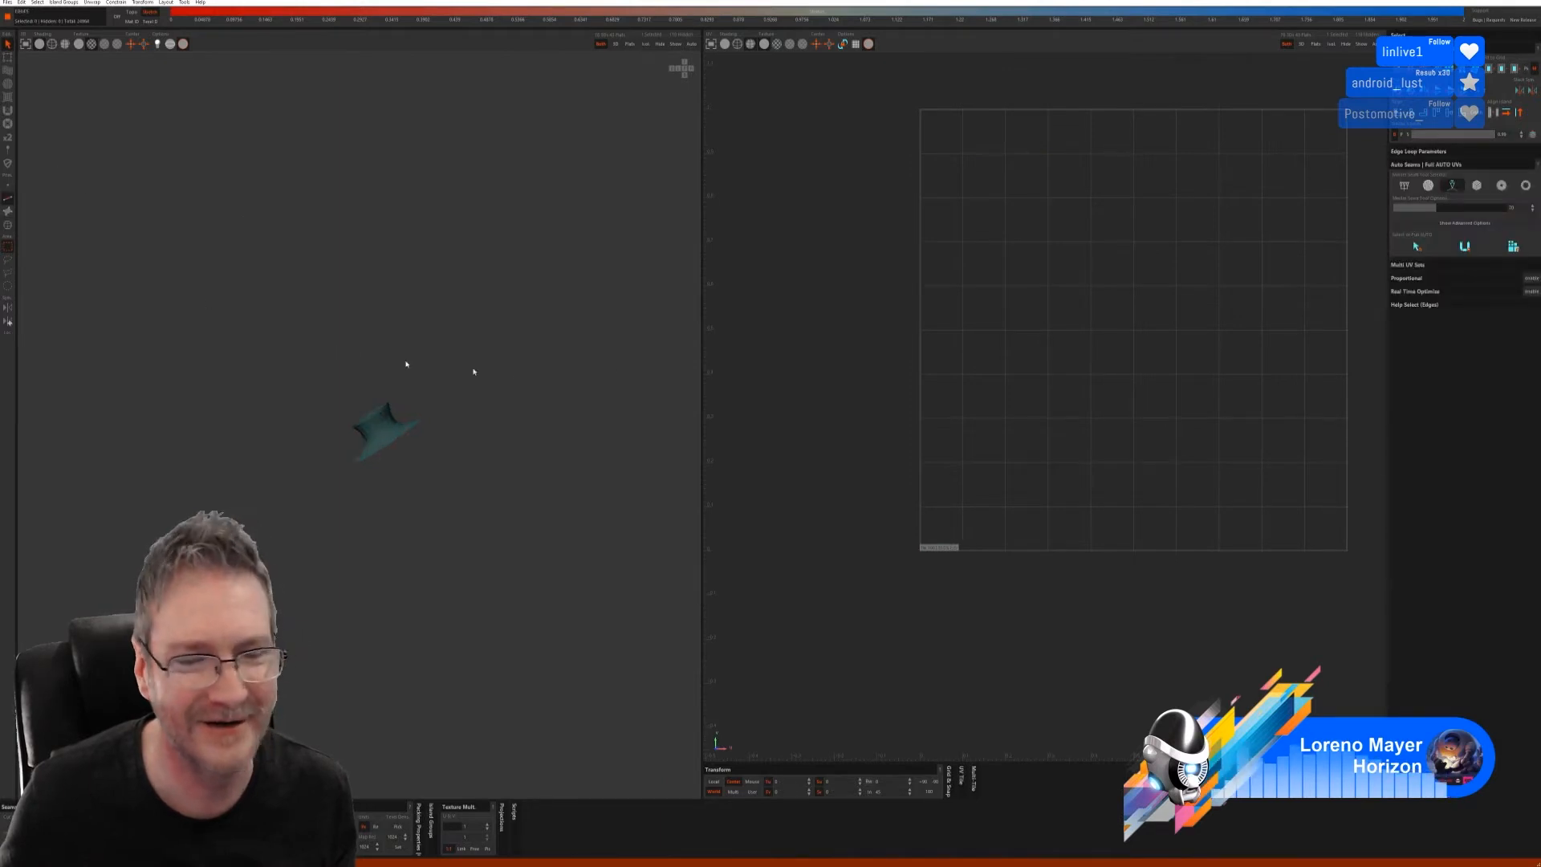
- Auto-seam, unfold and pack the flared neck piece, and inspect the checker distortion on its curved wall
click(1513, 246)
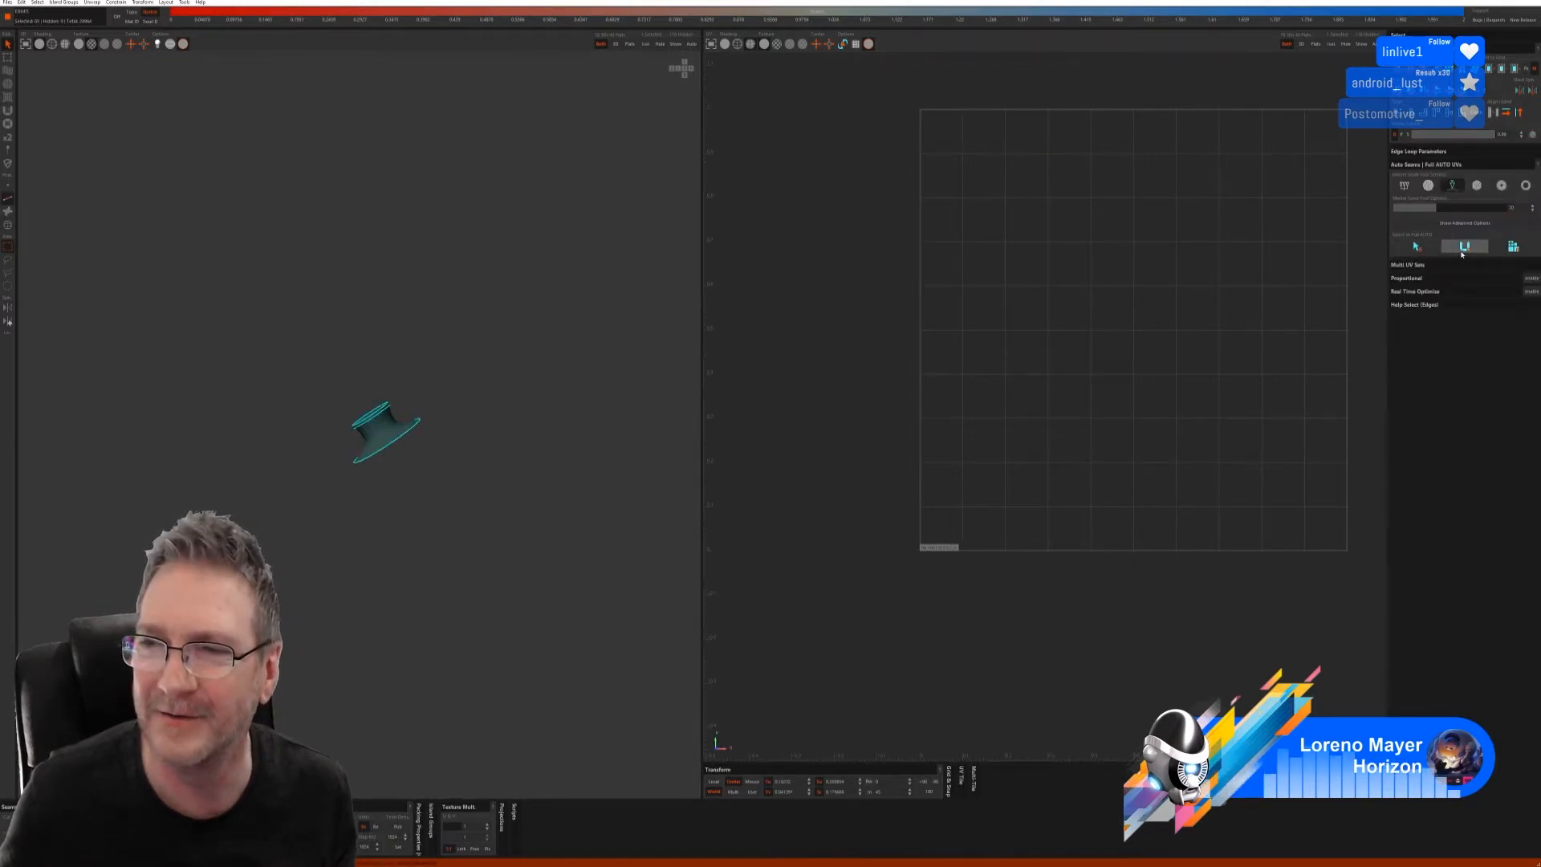
scroll(518, 453, up, 3)
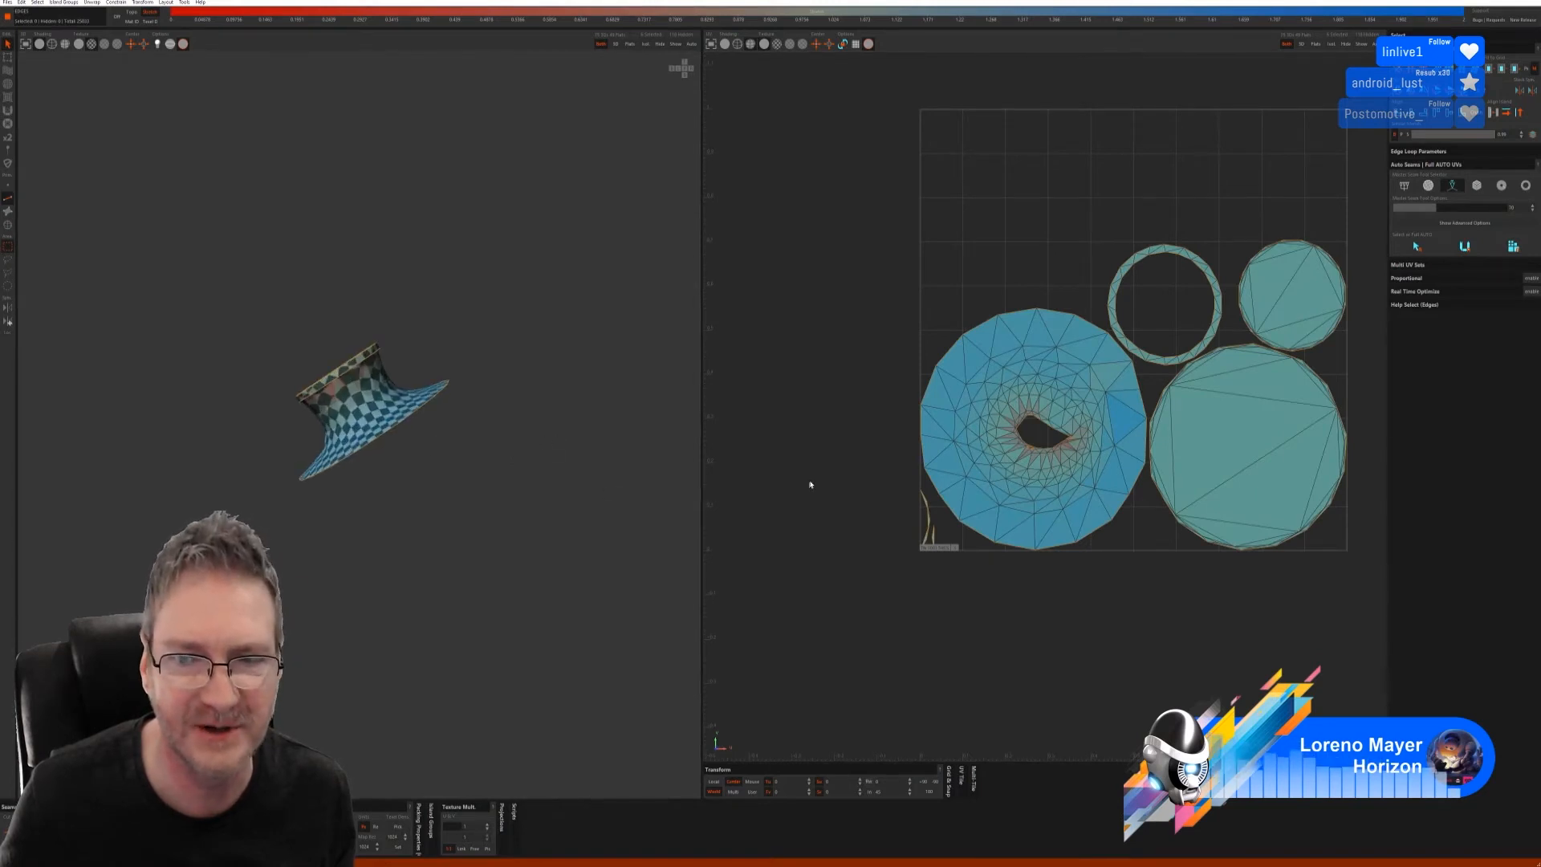
alt+drag(327, 439, 267, 560)
alt+right_drag(329, 522, 498, 489)
alt+drag(498, 489, 415, 432)
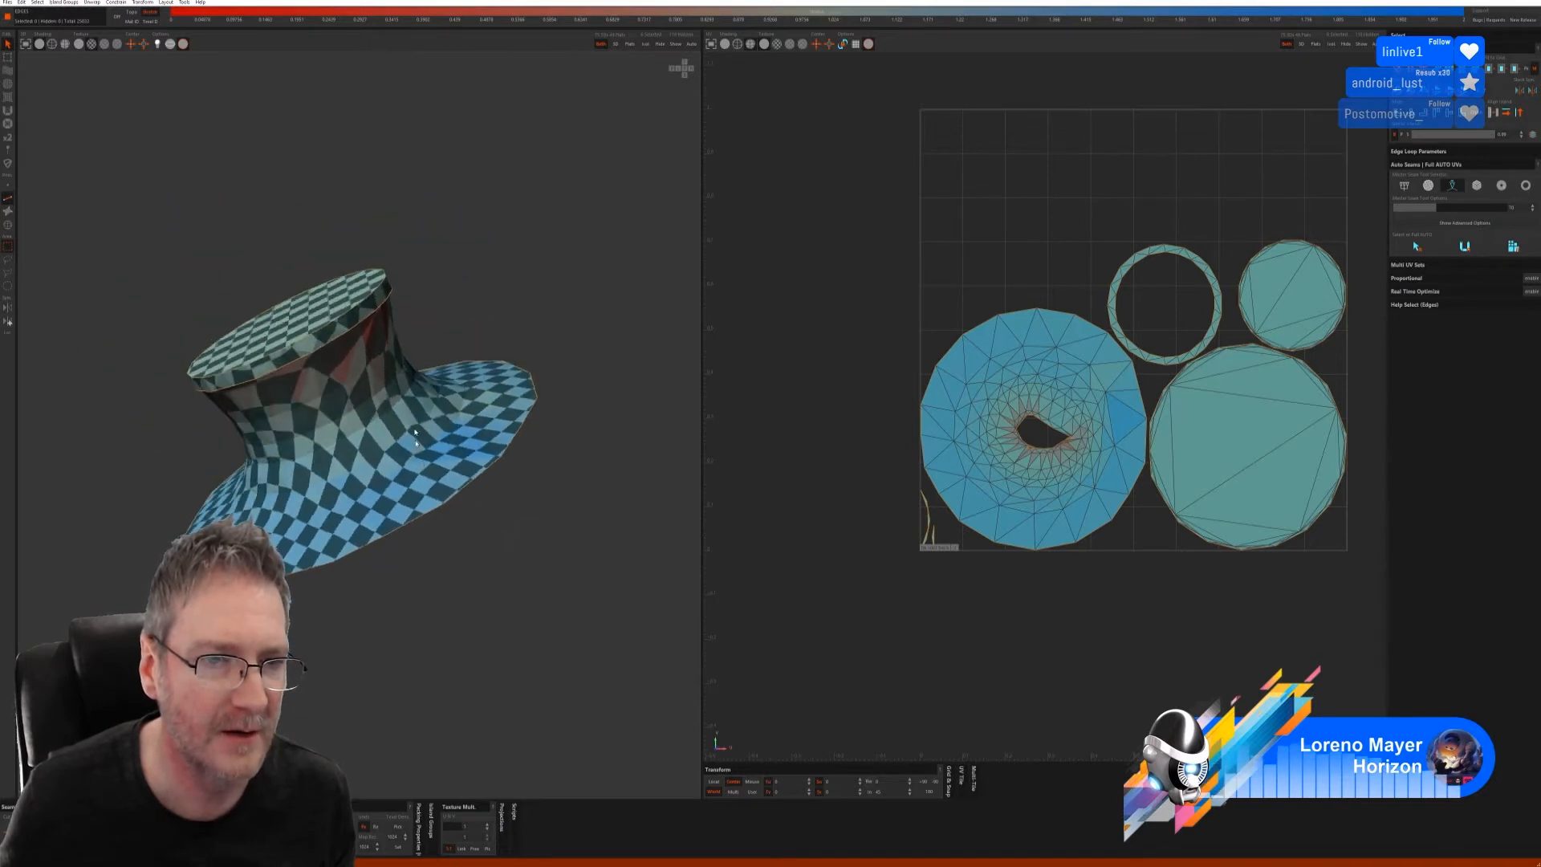
- Cut a seam down the flared wall from beneath the upper rim to the outer edge and unfold it
click(340, 346)
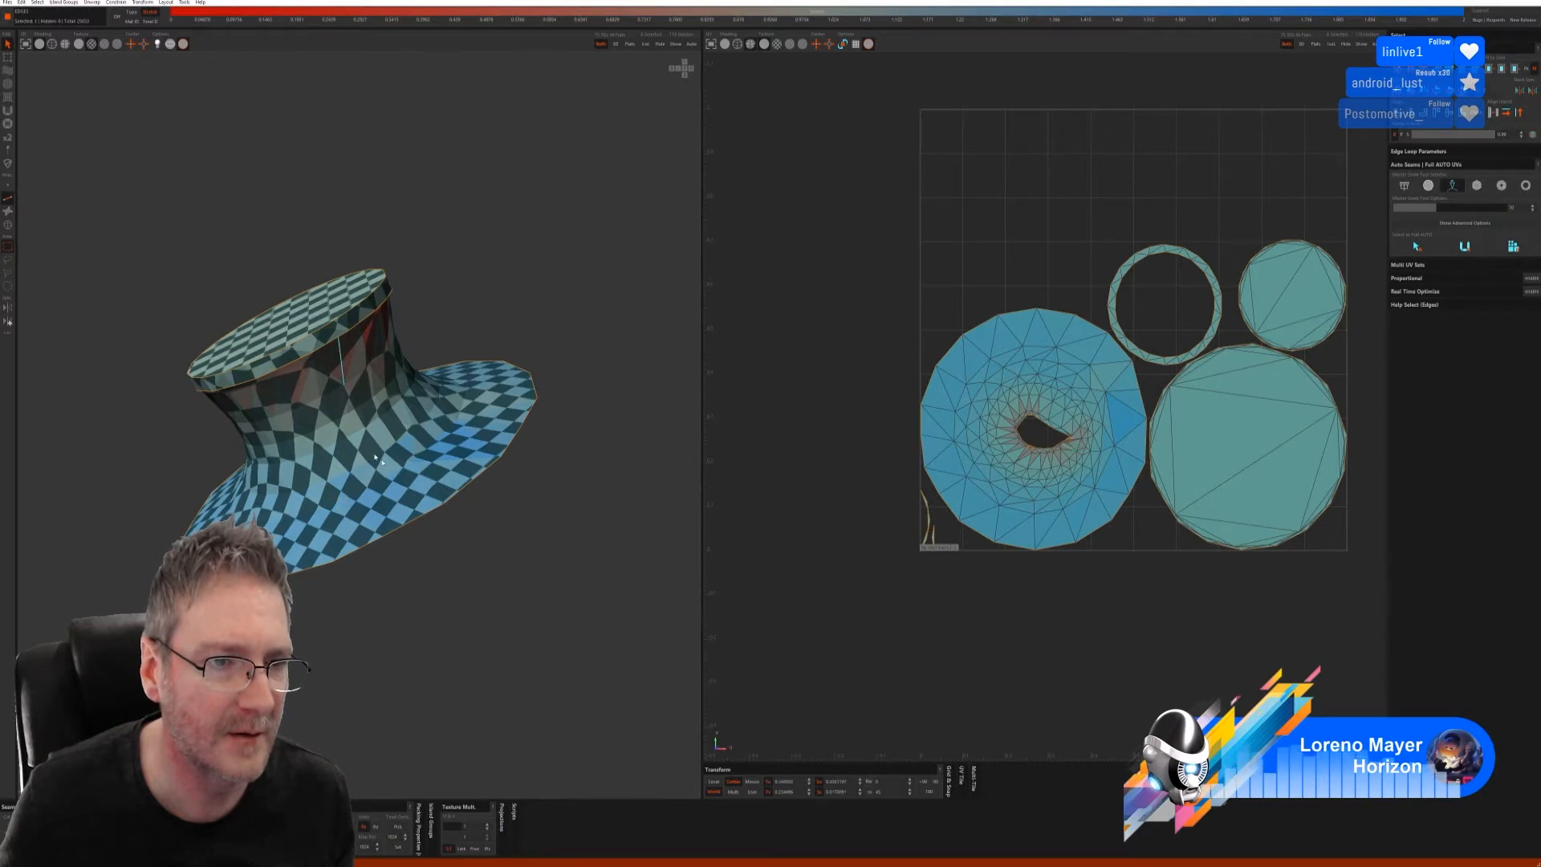
shift+click(440, 503)
key(c)
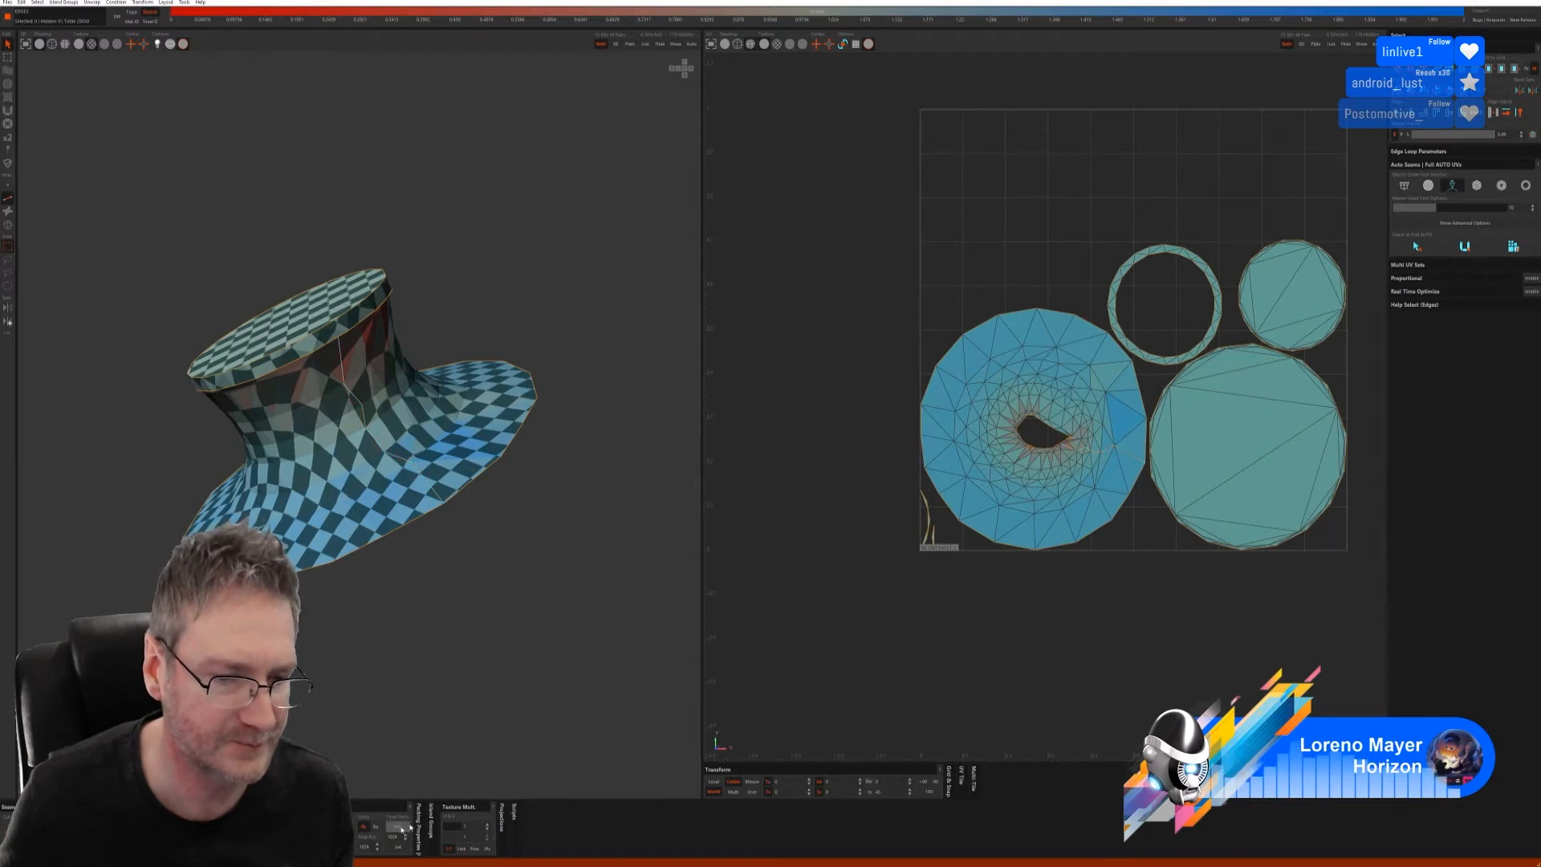
click(1464, 248)
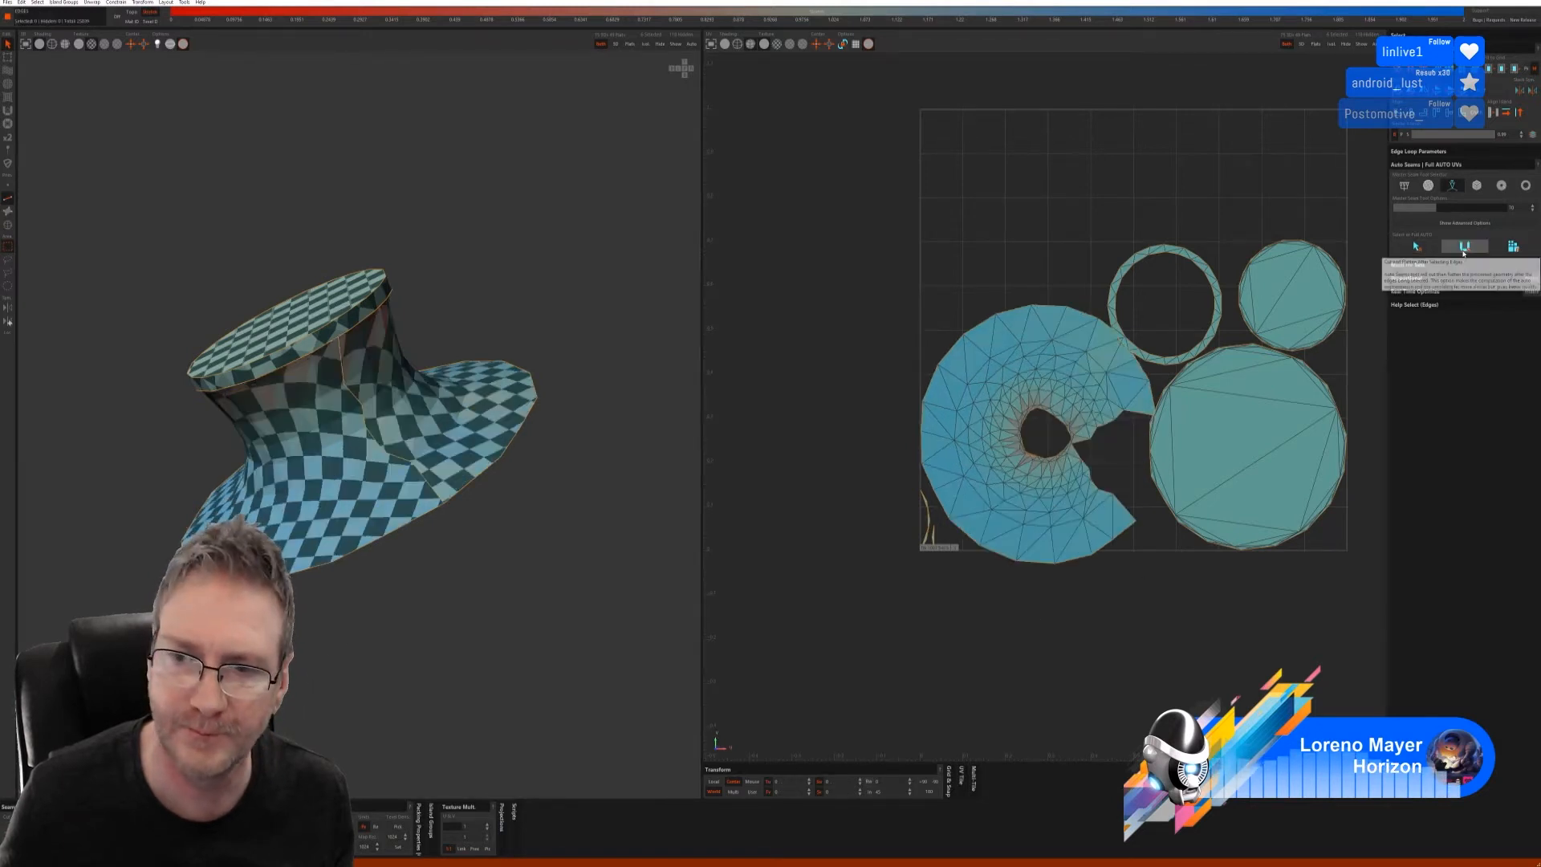
- Cut the remaining edges joining the seam to the wall island's inner hole and unfold it into an open strip
scroll(1107, 406, up, 5)
scroll(1106, 405, up, 3)
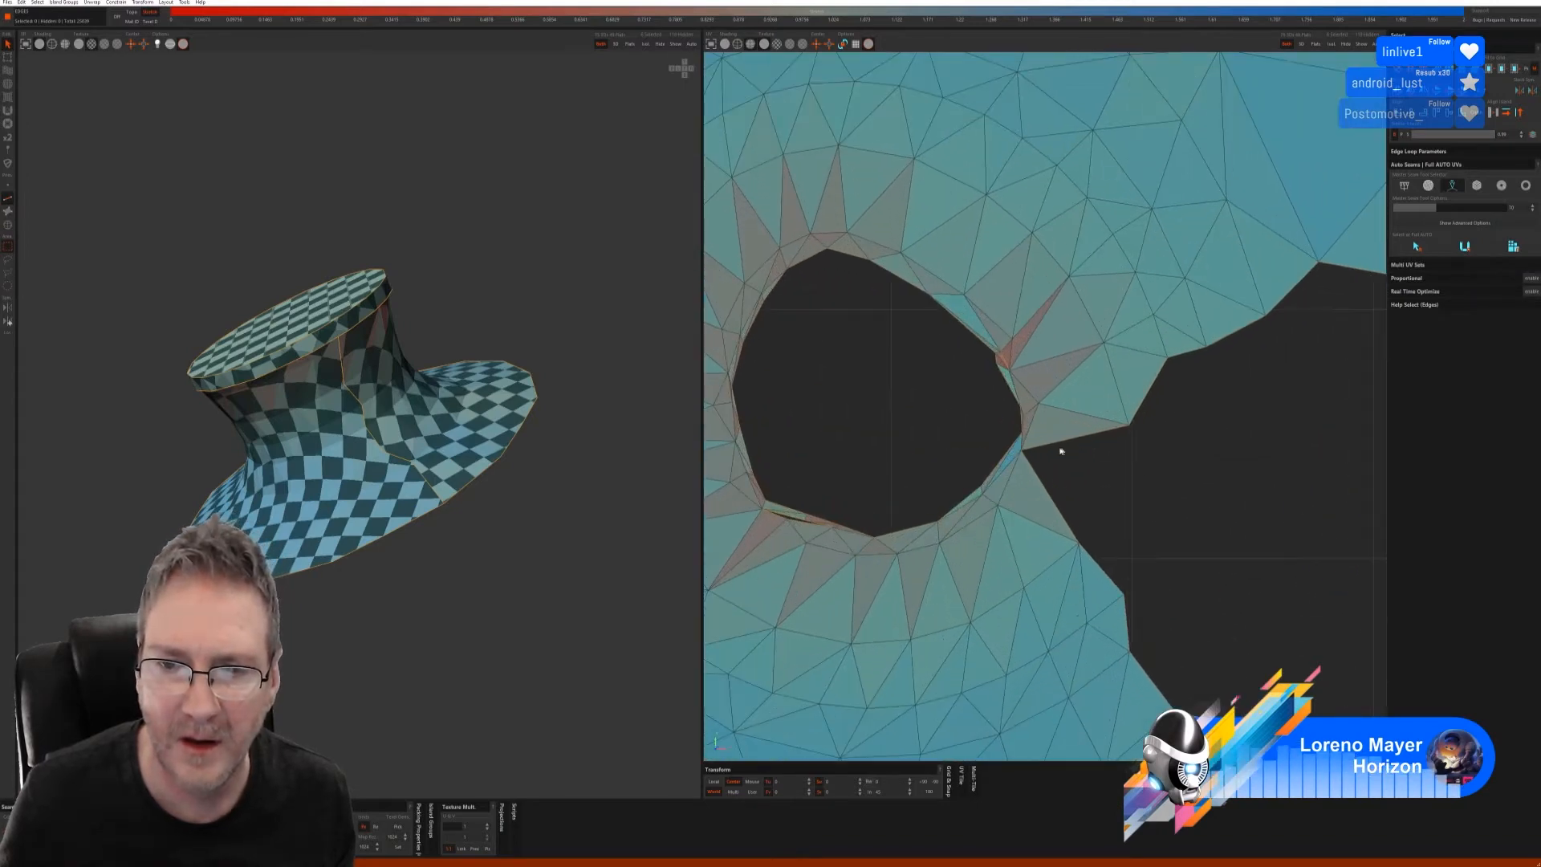
click(1024, 444)
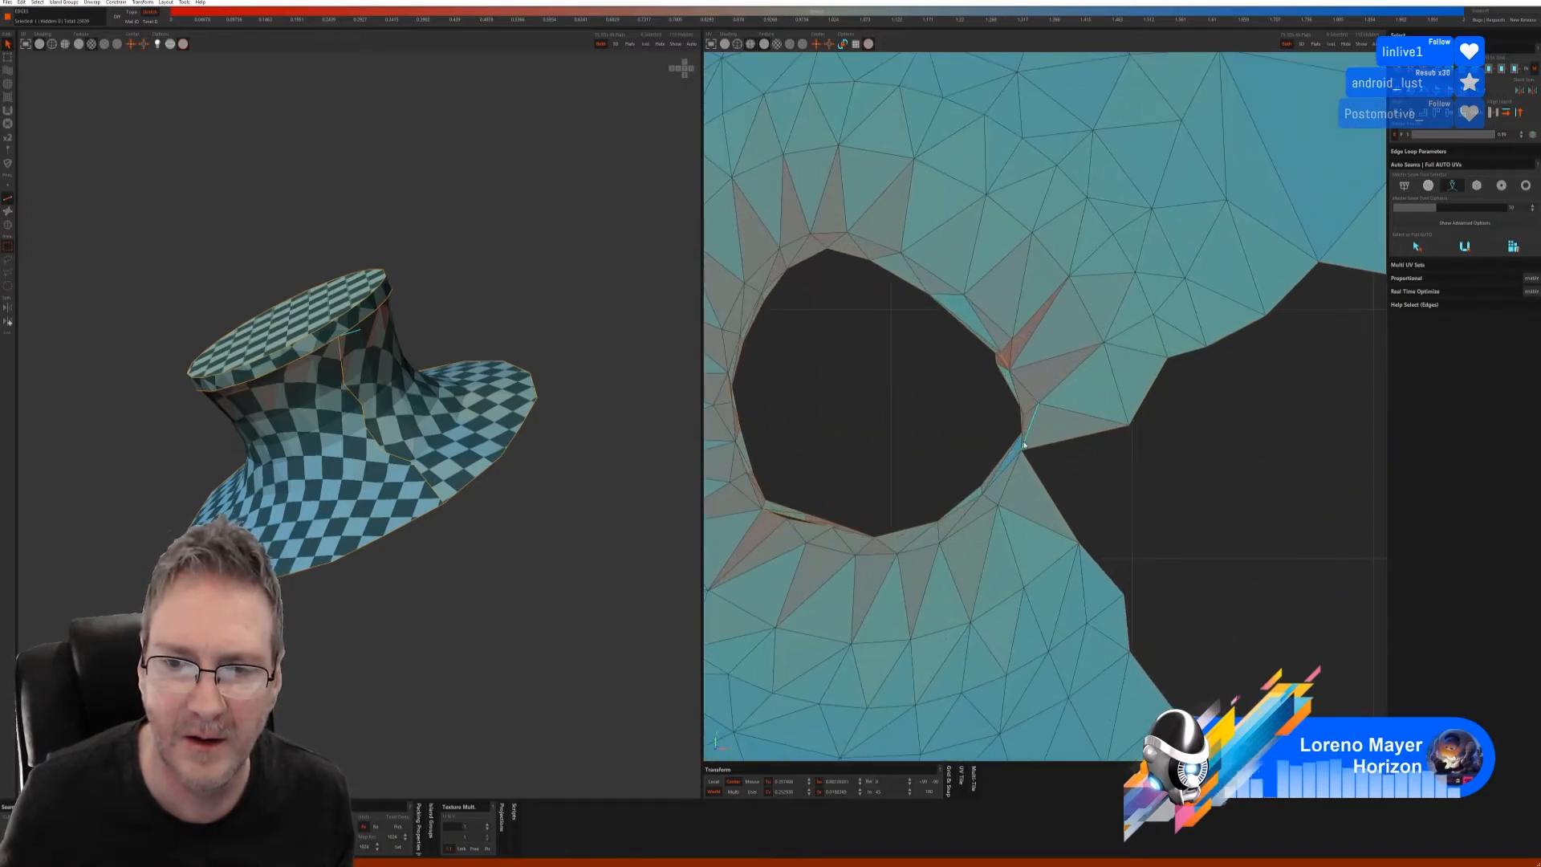
click(1022, 443)
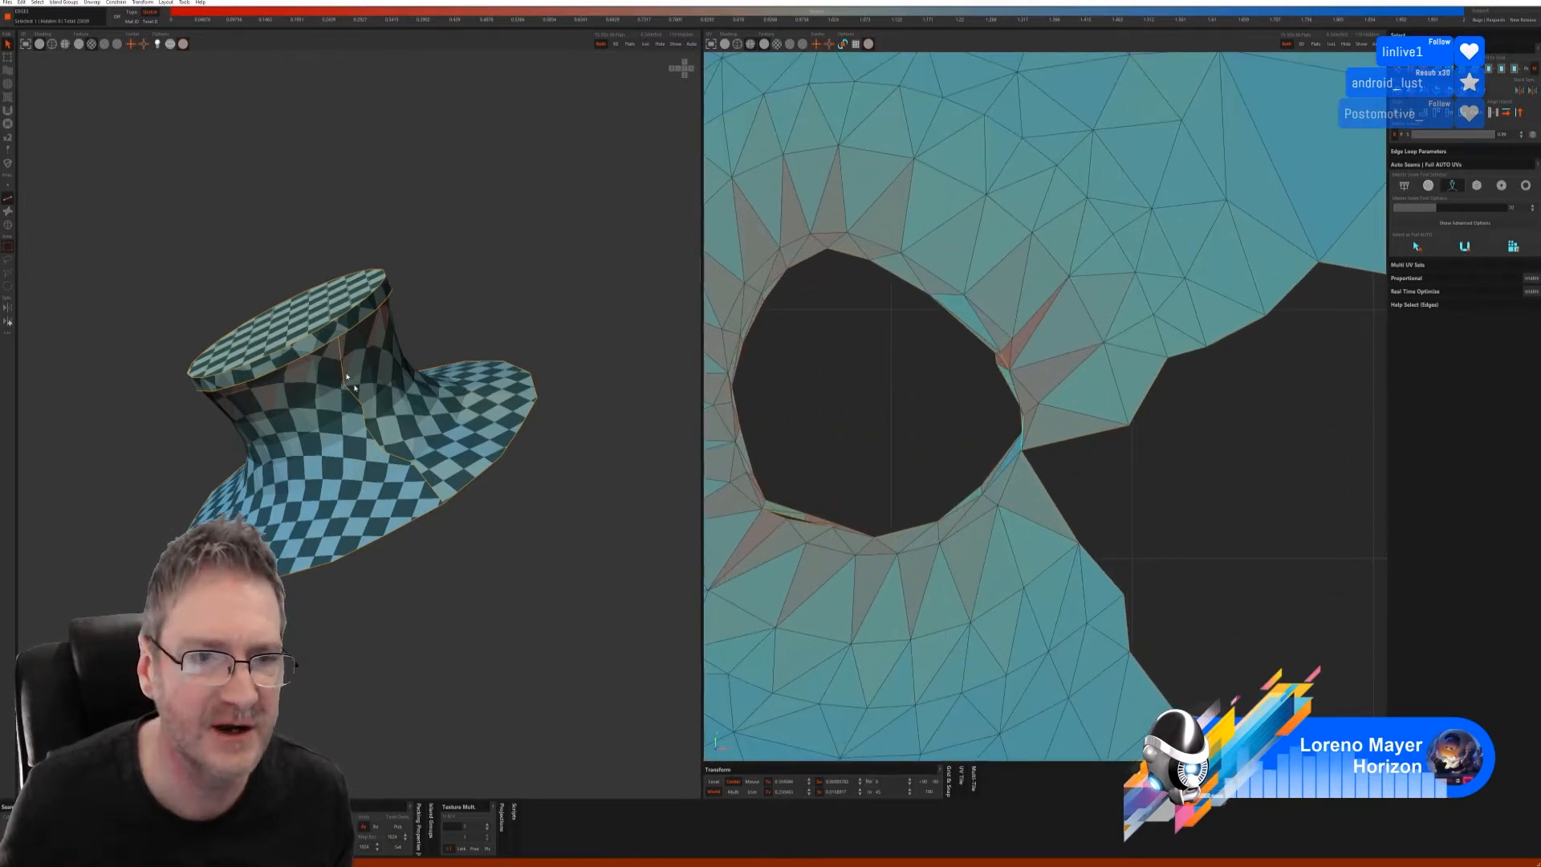
key(f)
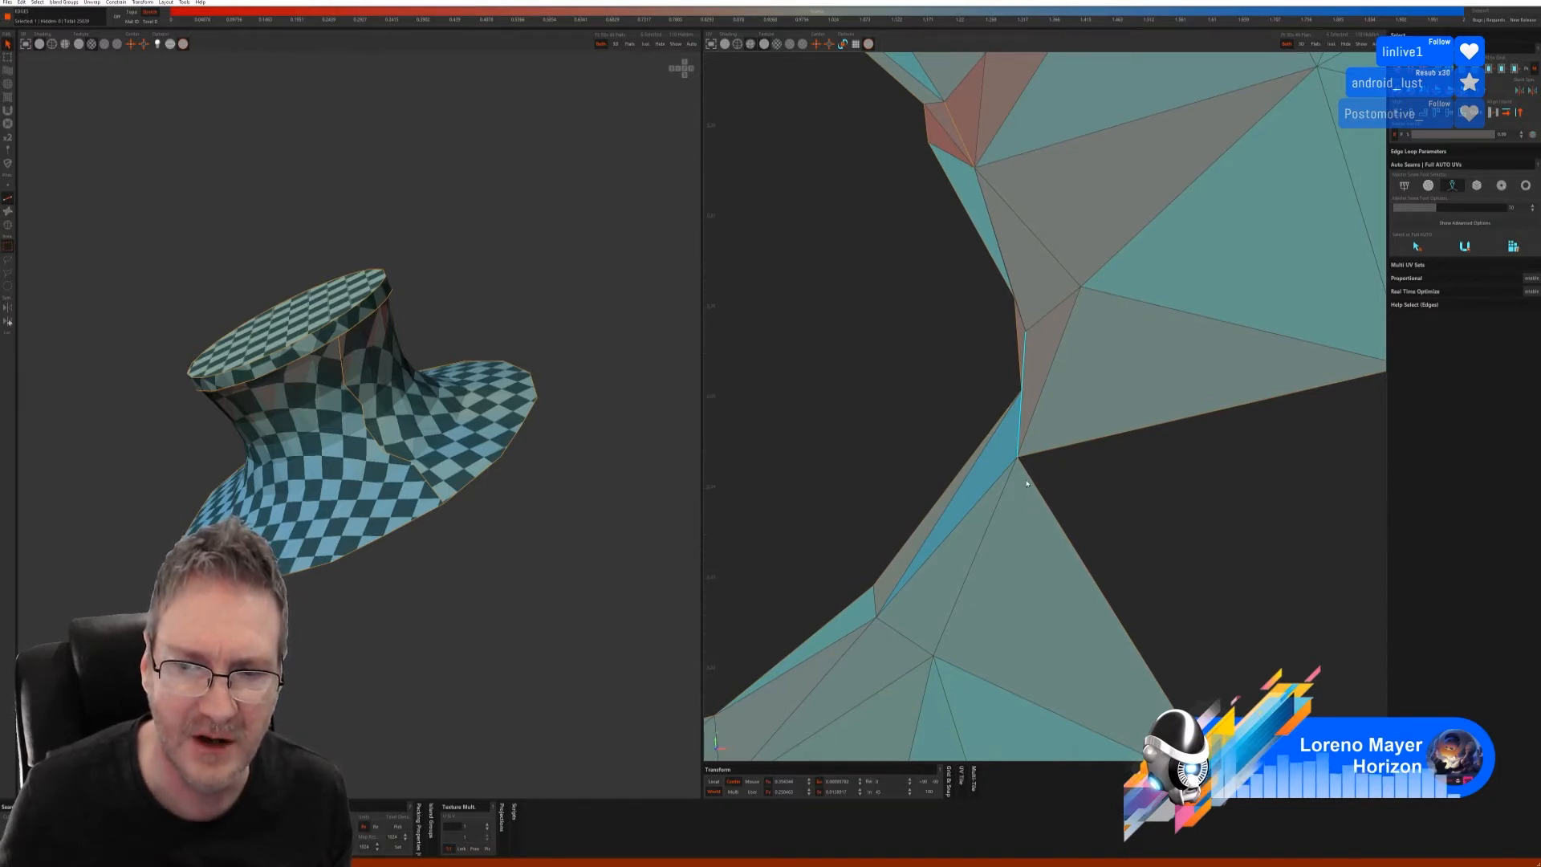
click(998, 485)
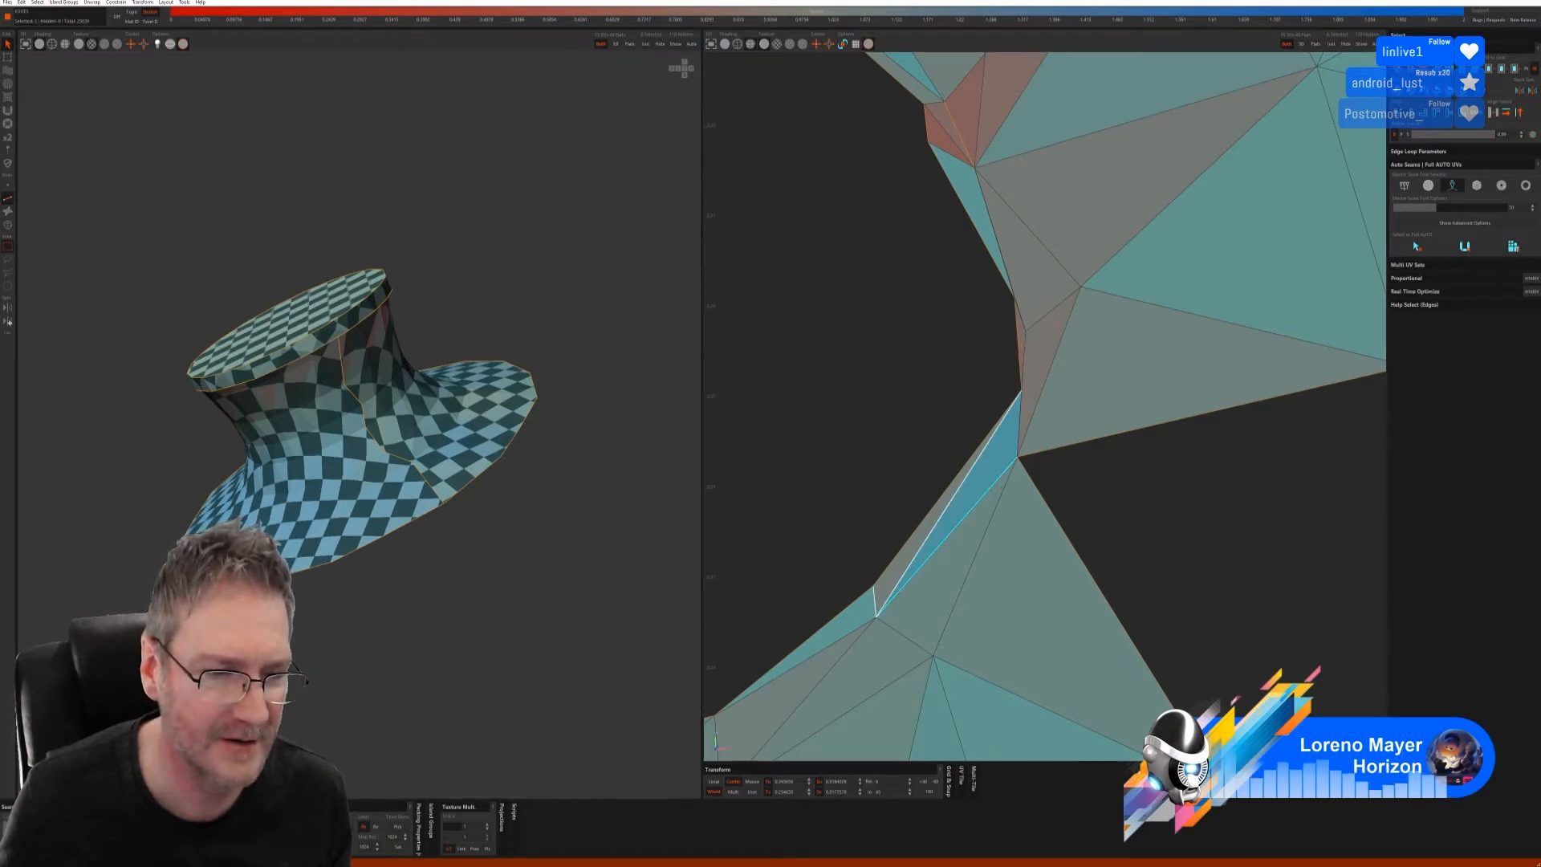
key(c)
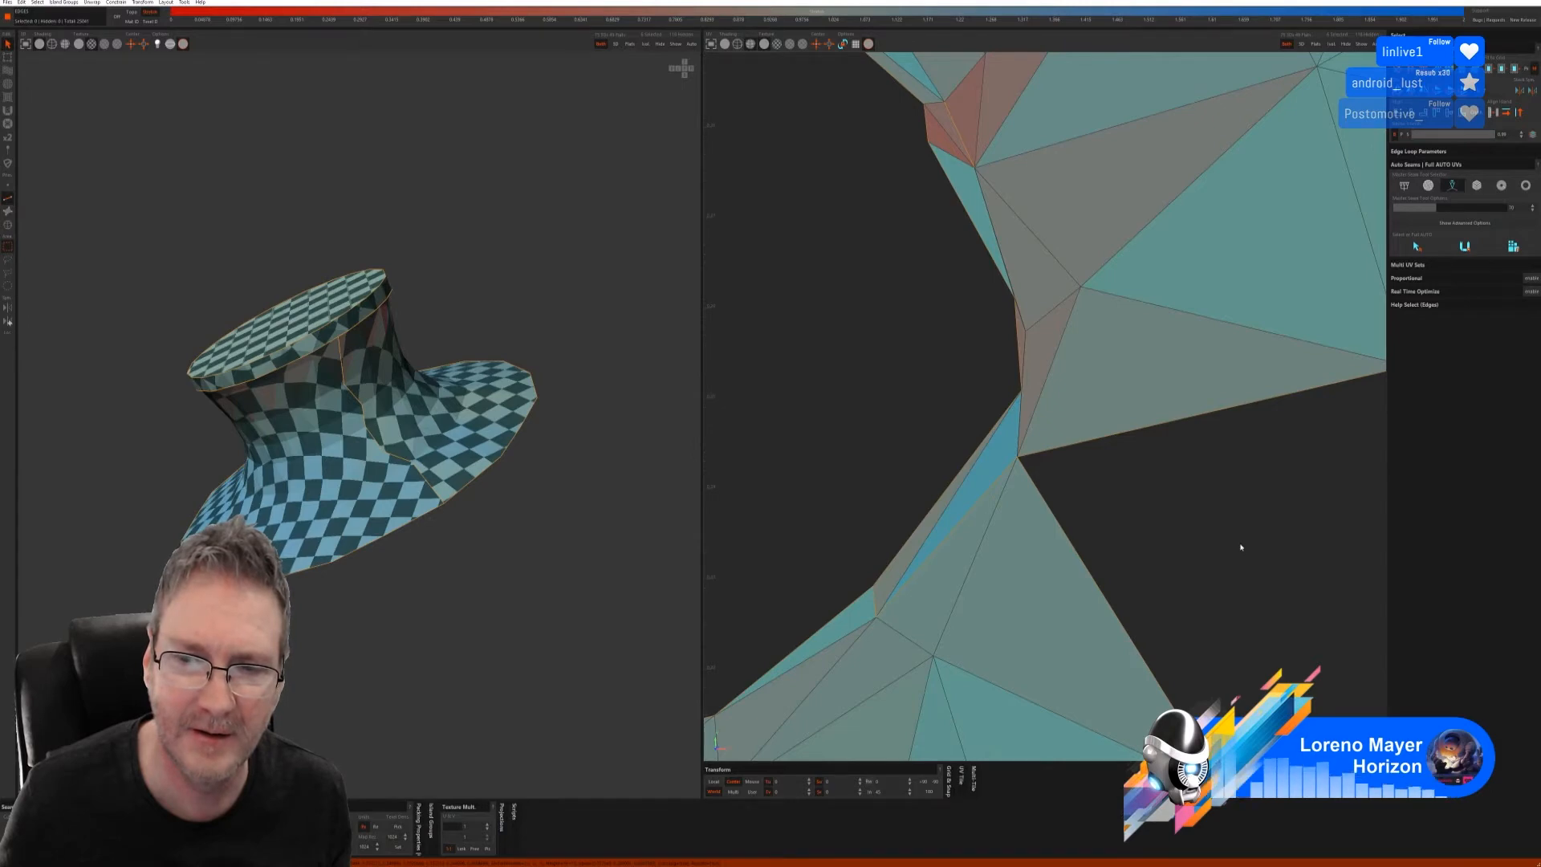
click(1465, 247)
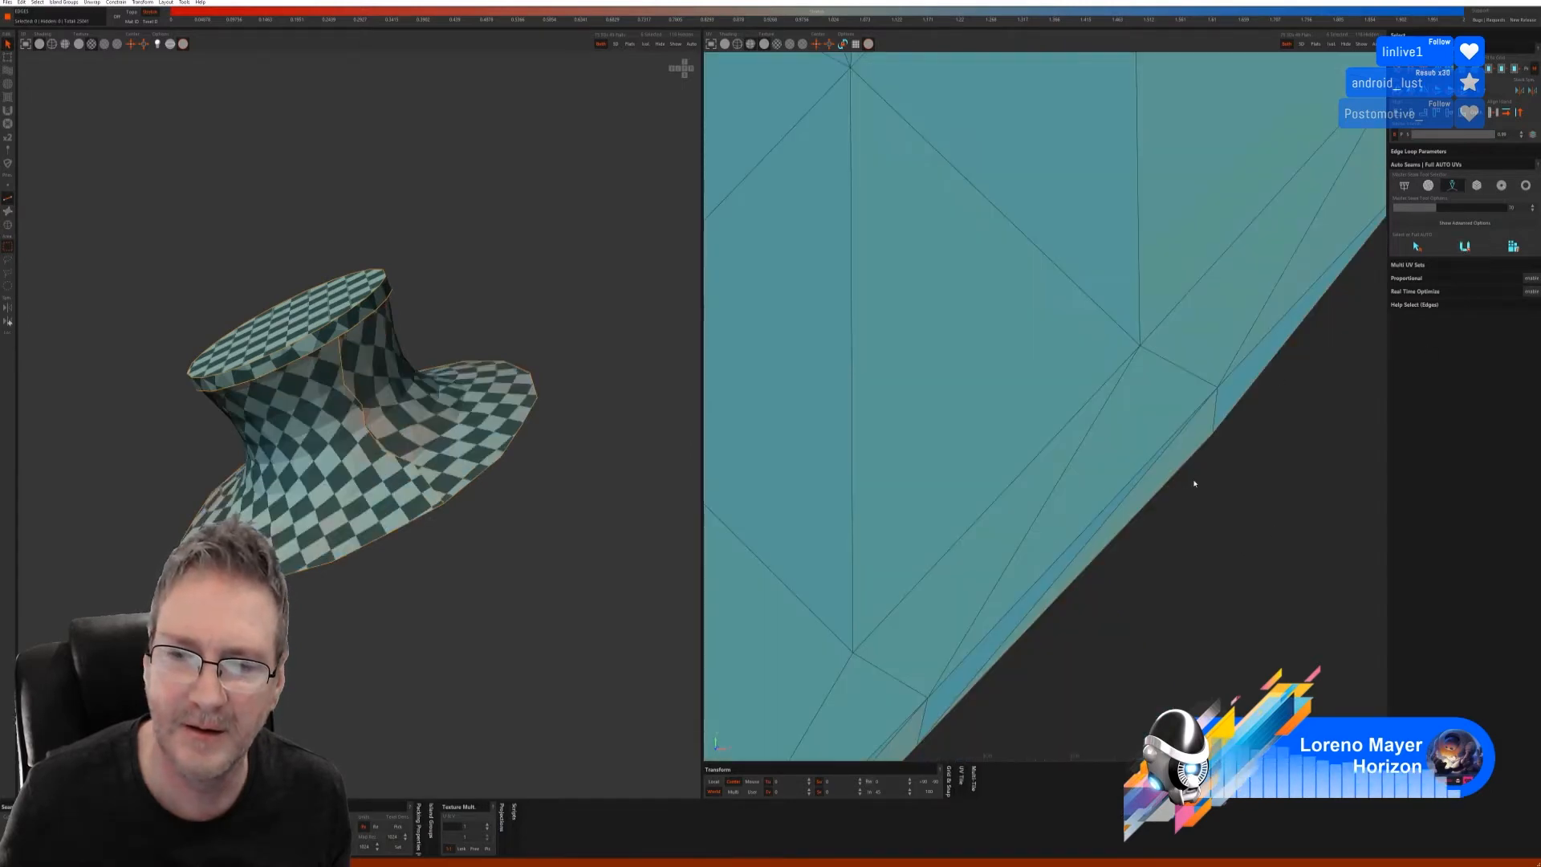
- Select only the flared wall's strip island in the UV layout and optimize it
alt+right_drag(1194, 484, 719, 610)
alt+middle_drag(720, 639, 598, 579)
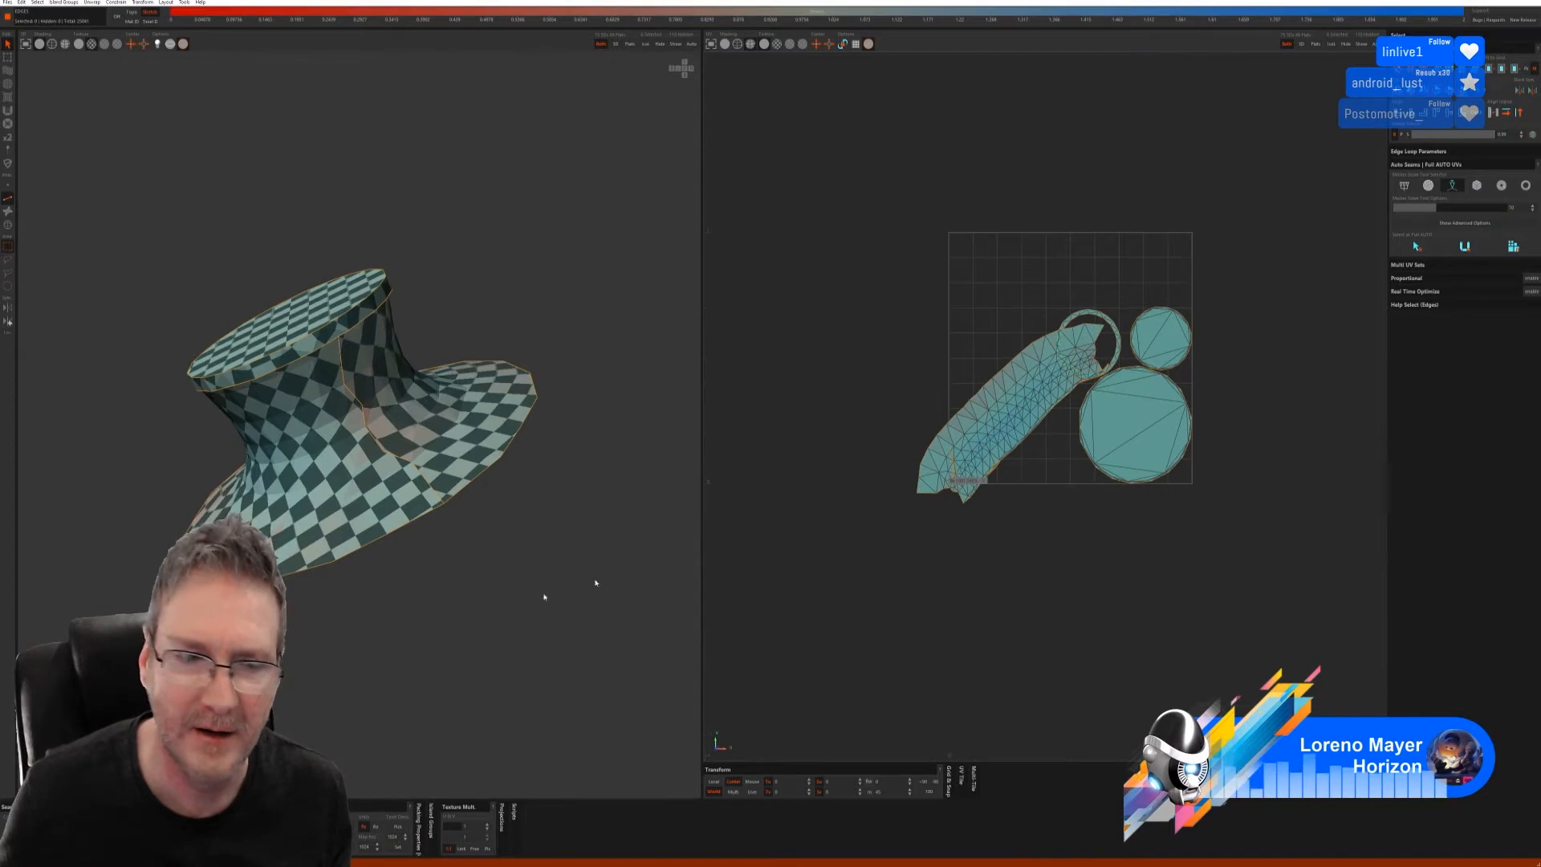
click(11, 226)
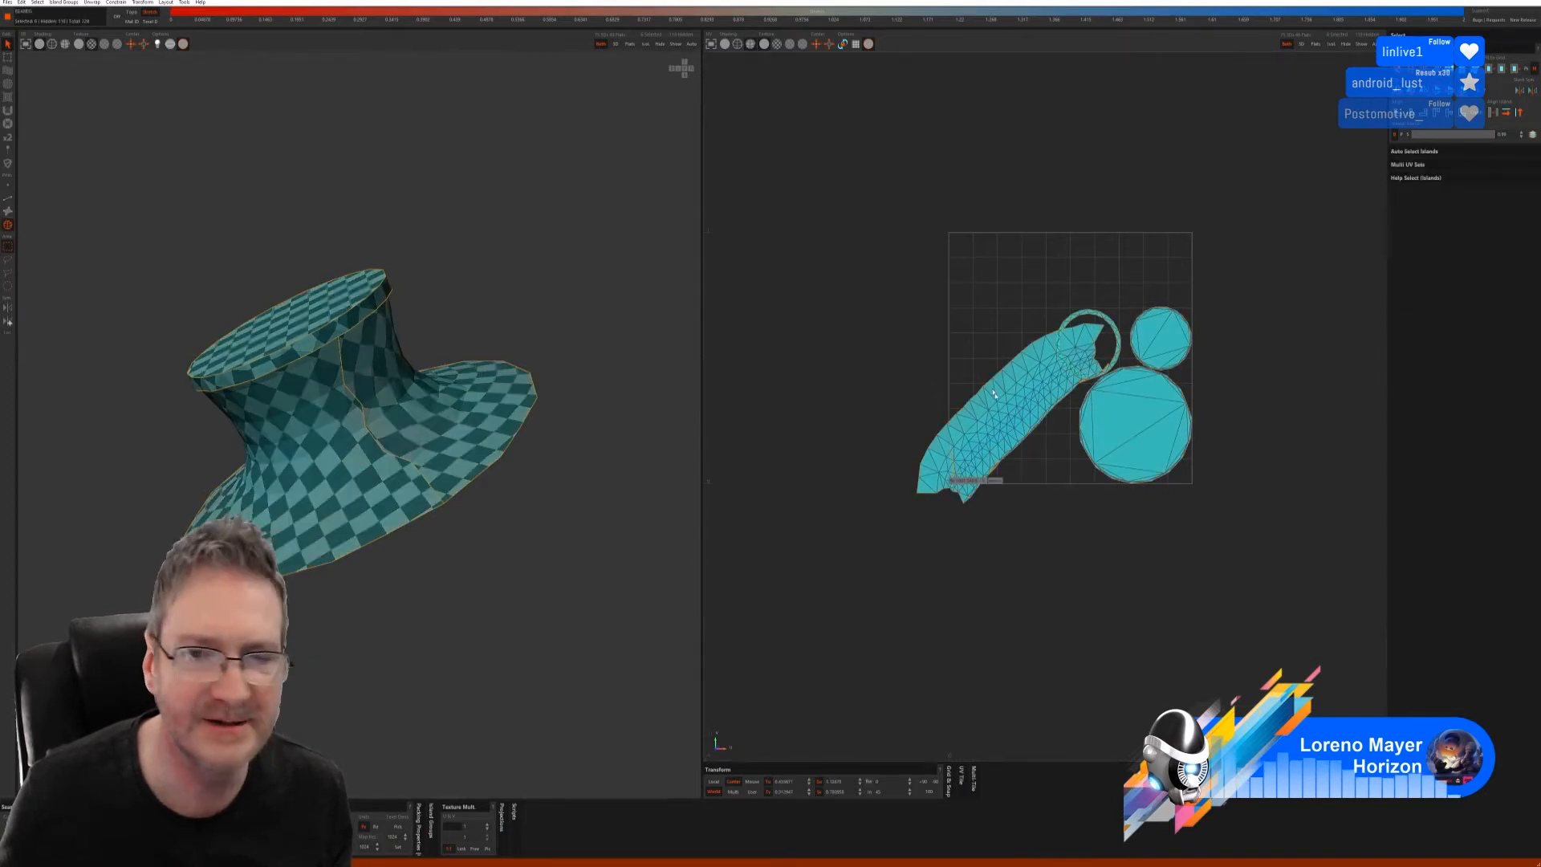
click(1002, 410)
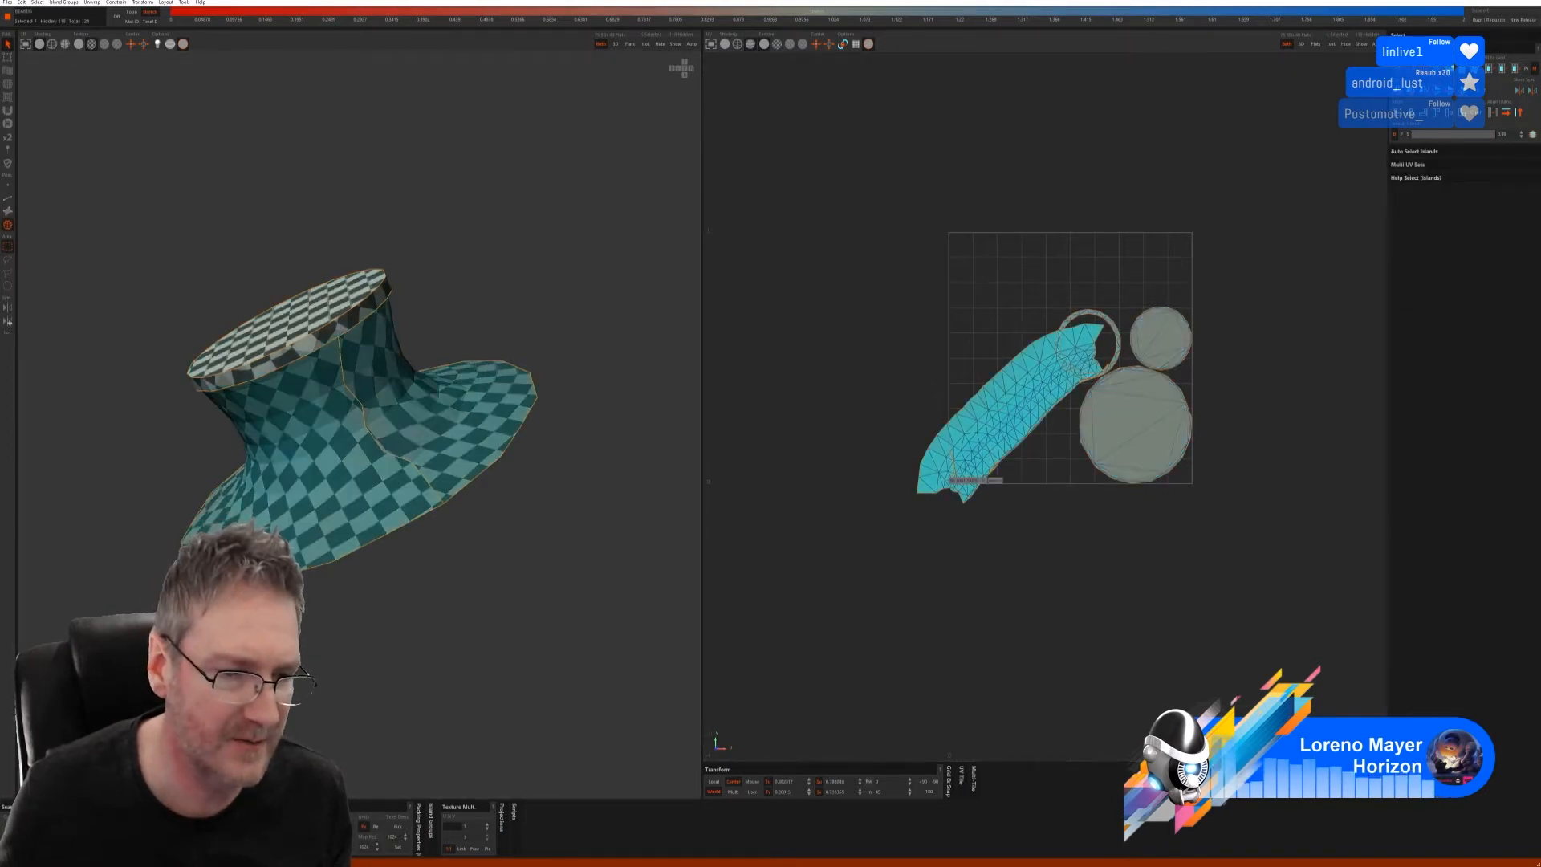
key(o)
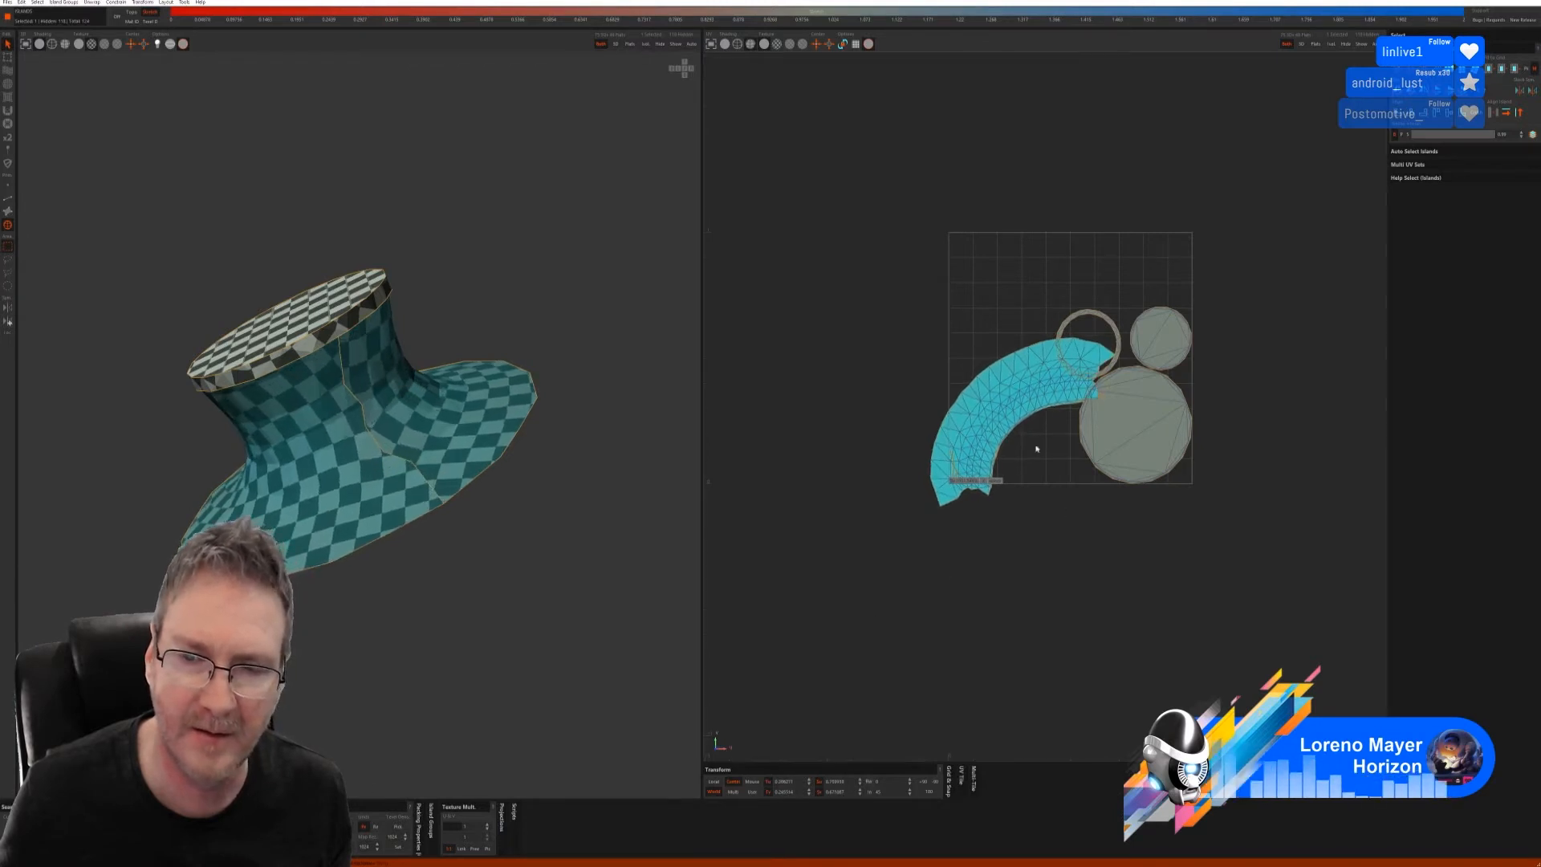
- Rotate the wall strip into a horizontal arch, pack all of the piece's islands together and clear the selection
drag(968, 401, 1027, 447)
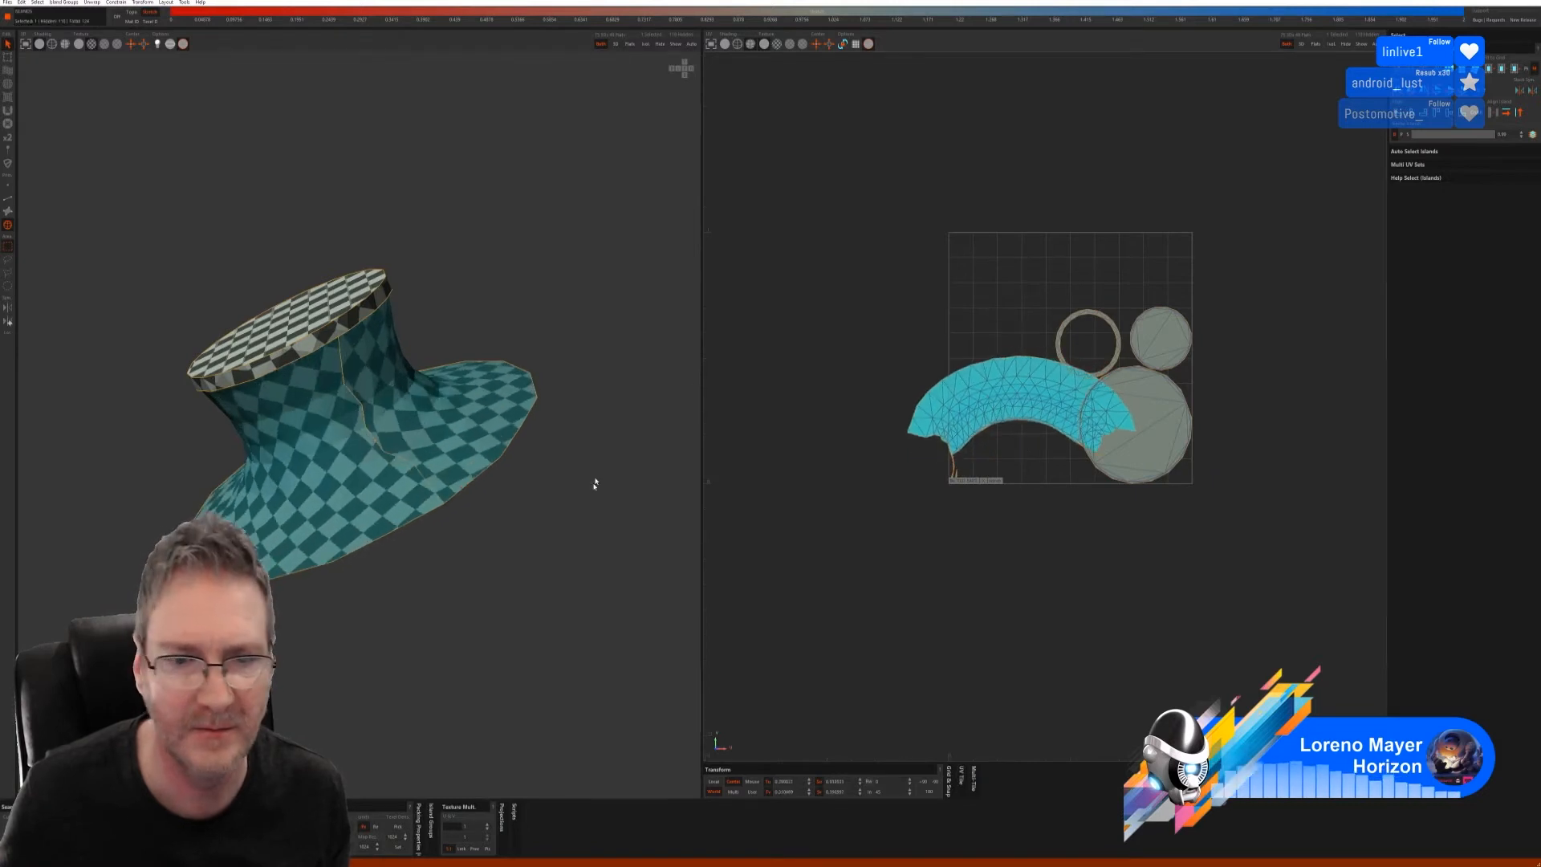
drag(881, 166, 1346, 603)
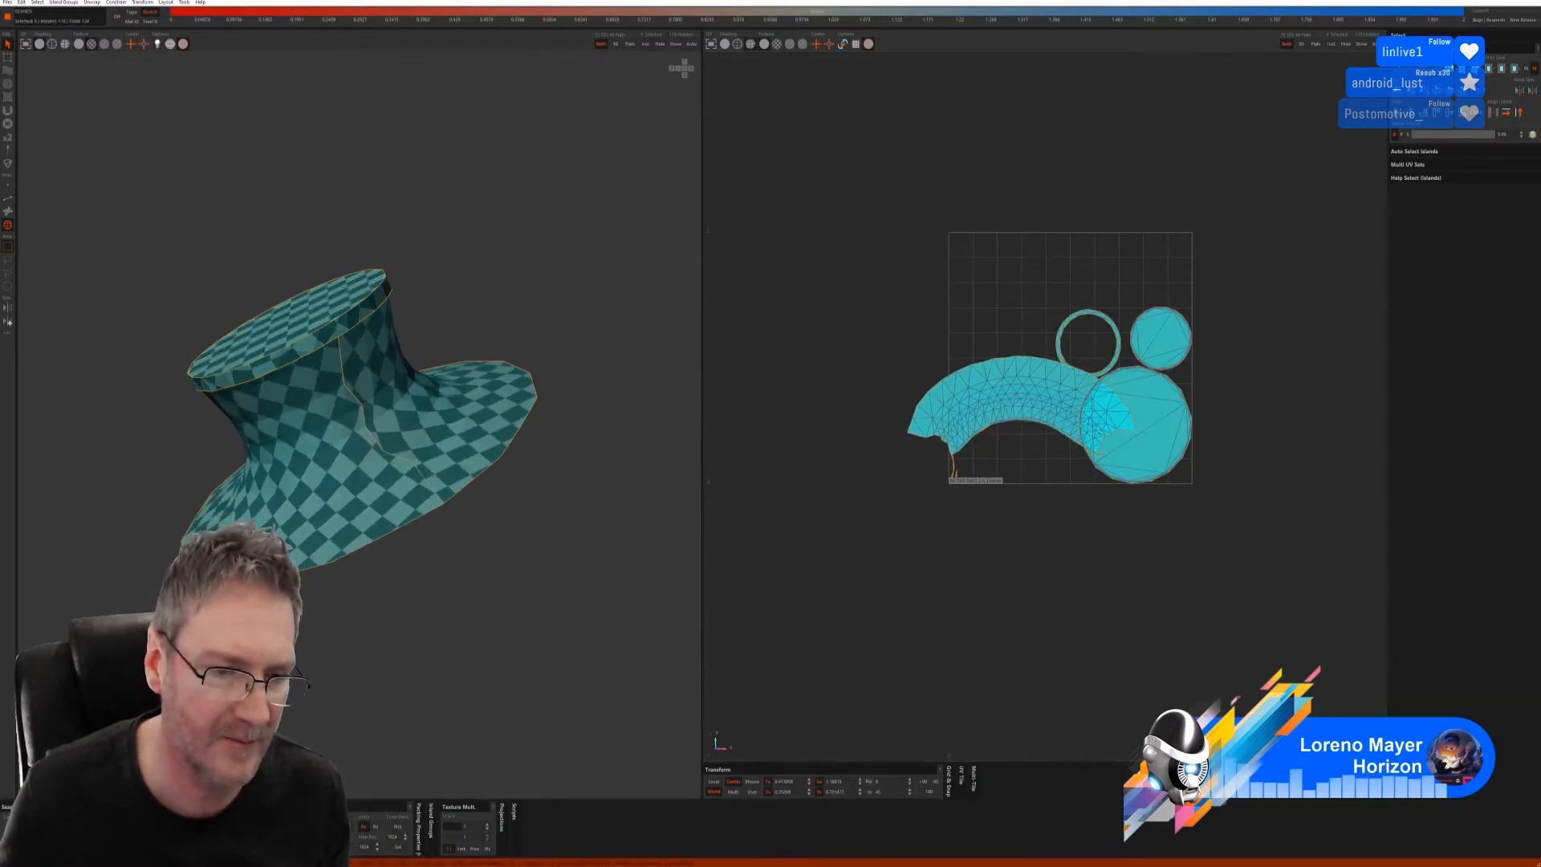
key(p)
click(969, 643)
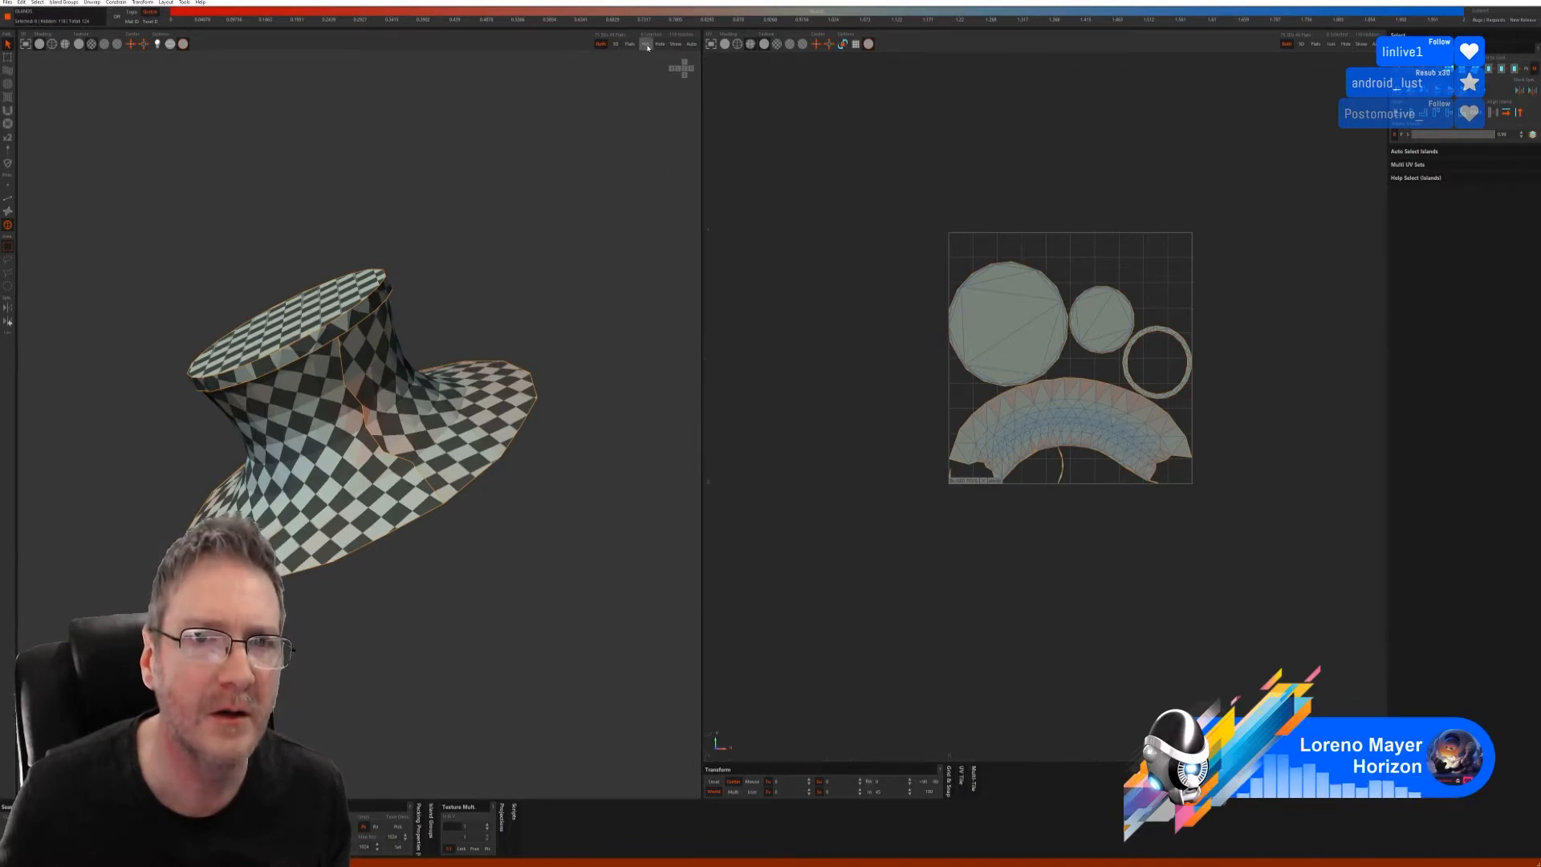
- Show all parts of the model again, select the bowl-shaped piece below the top cube and isolate it
click(676, 47)
alt+right_drag(556, 324, 203, 471)
alt+drag(204, 471, 361, 419)
alt+right_drag(361, 419, 498, 431)
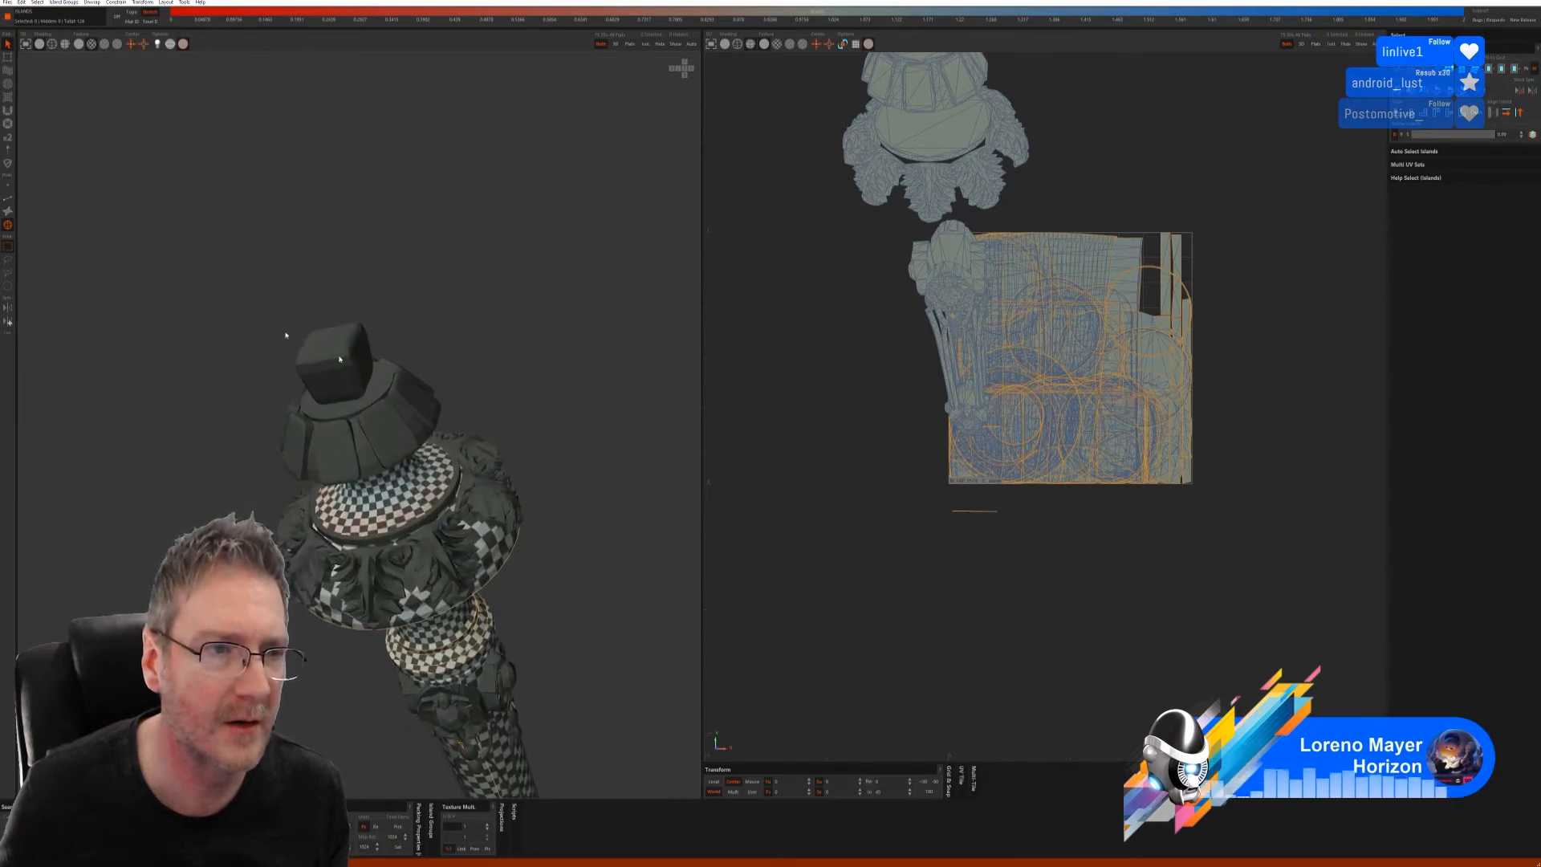
click(391, 406)
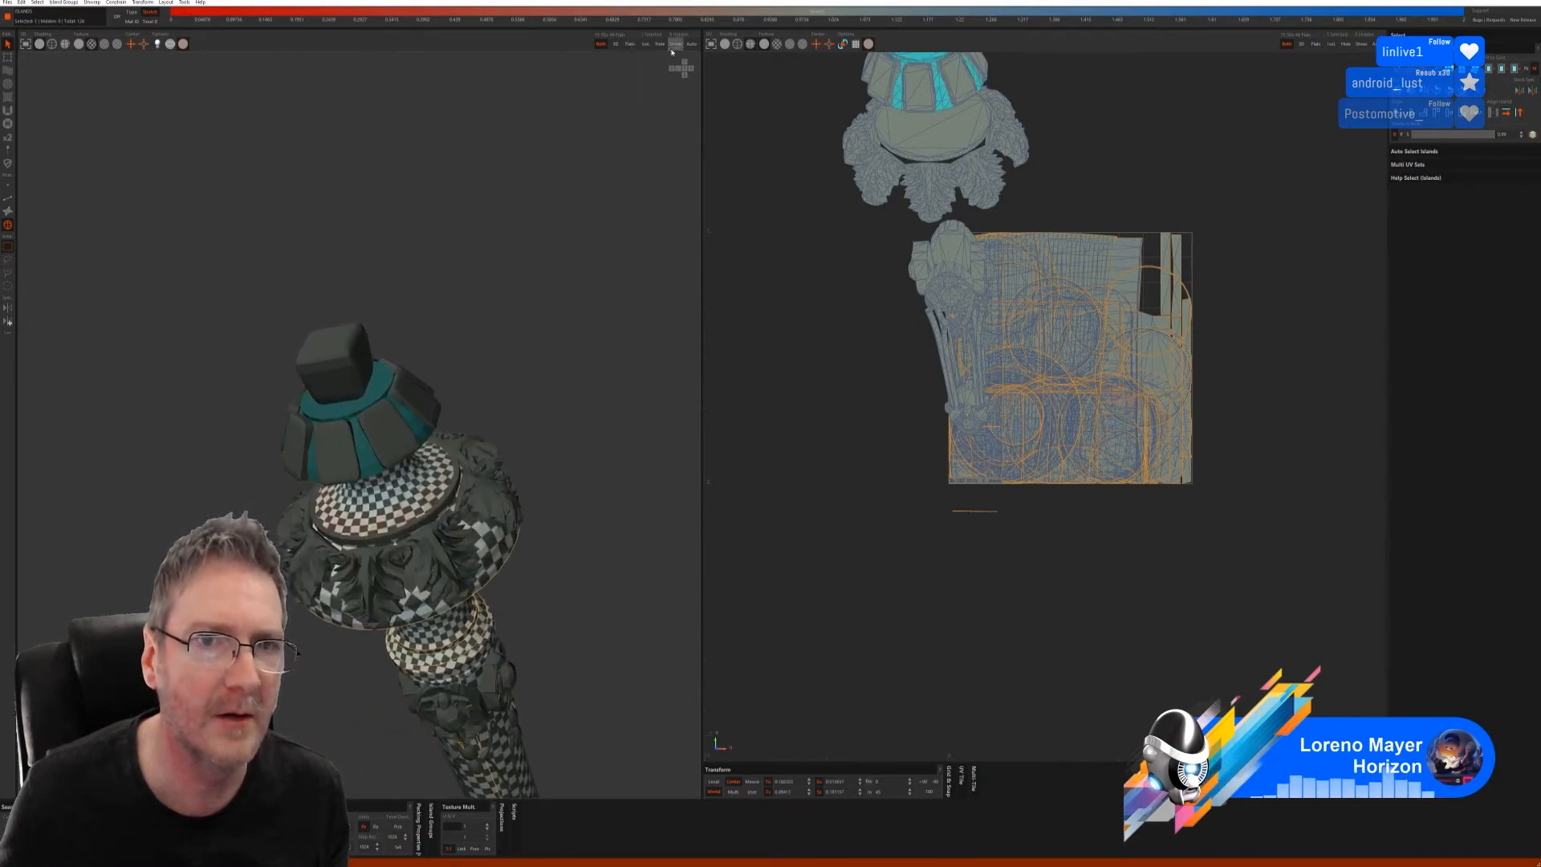
click(644, 44)
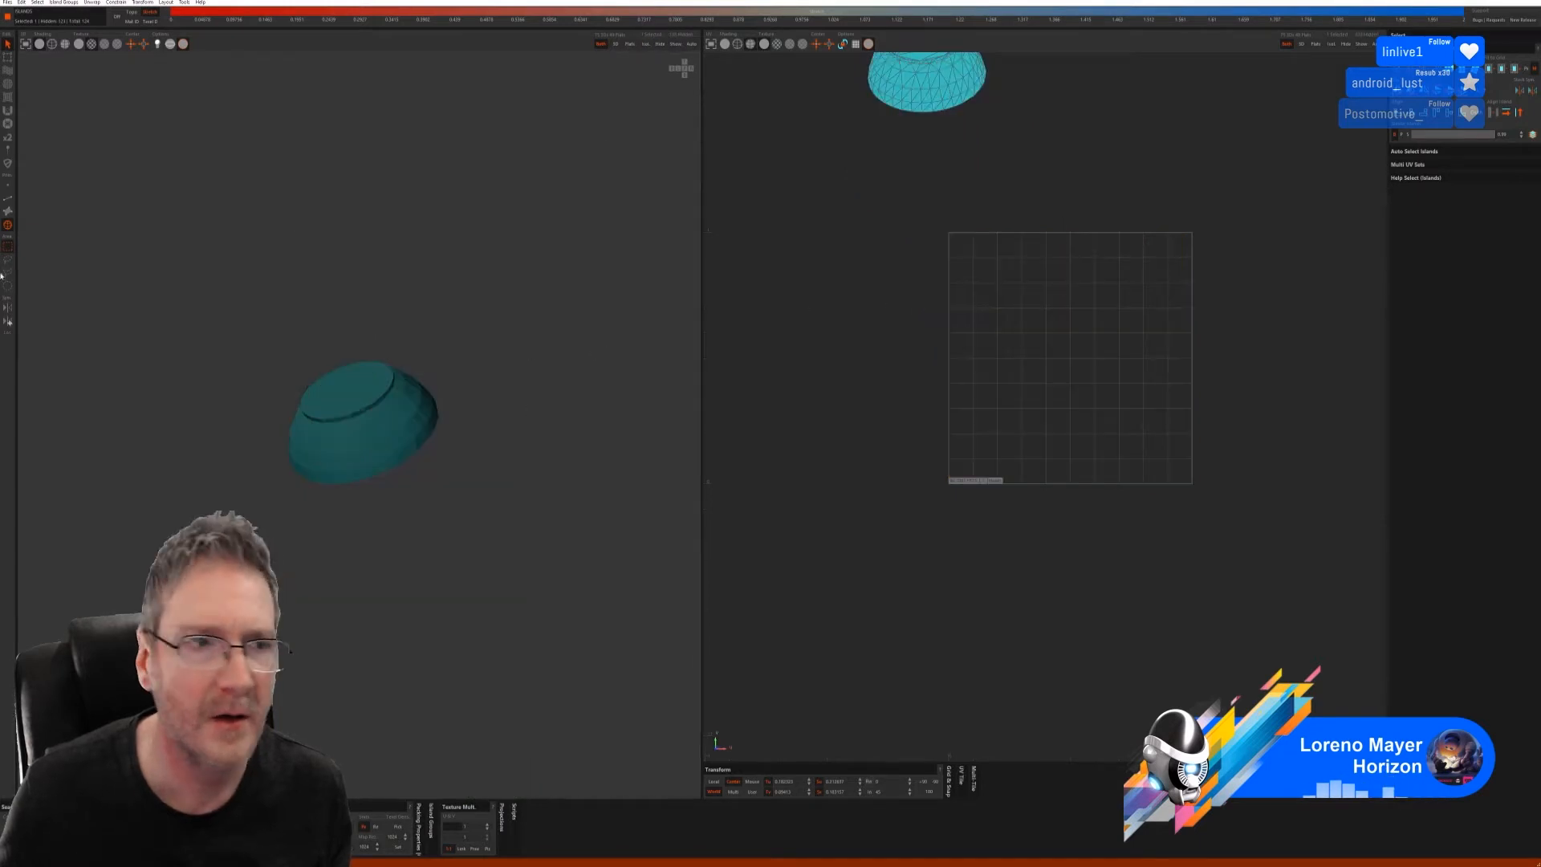
- Auto-select seam edges on the isolated bowl-shaped piece, then unfold and pack its islands
click(9, 200)
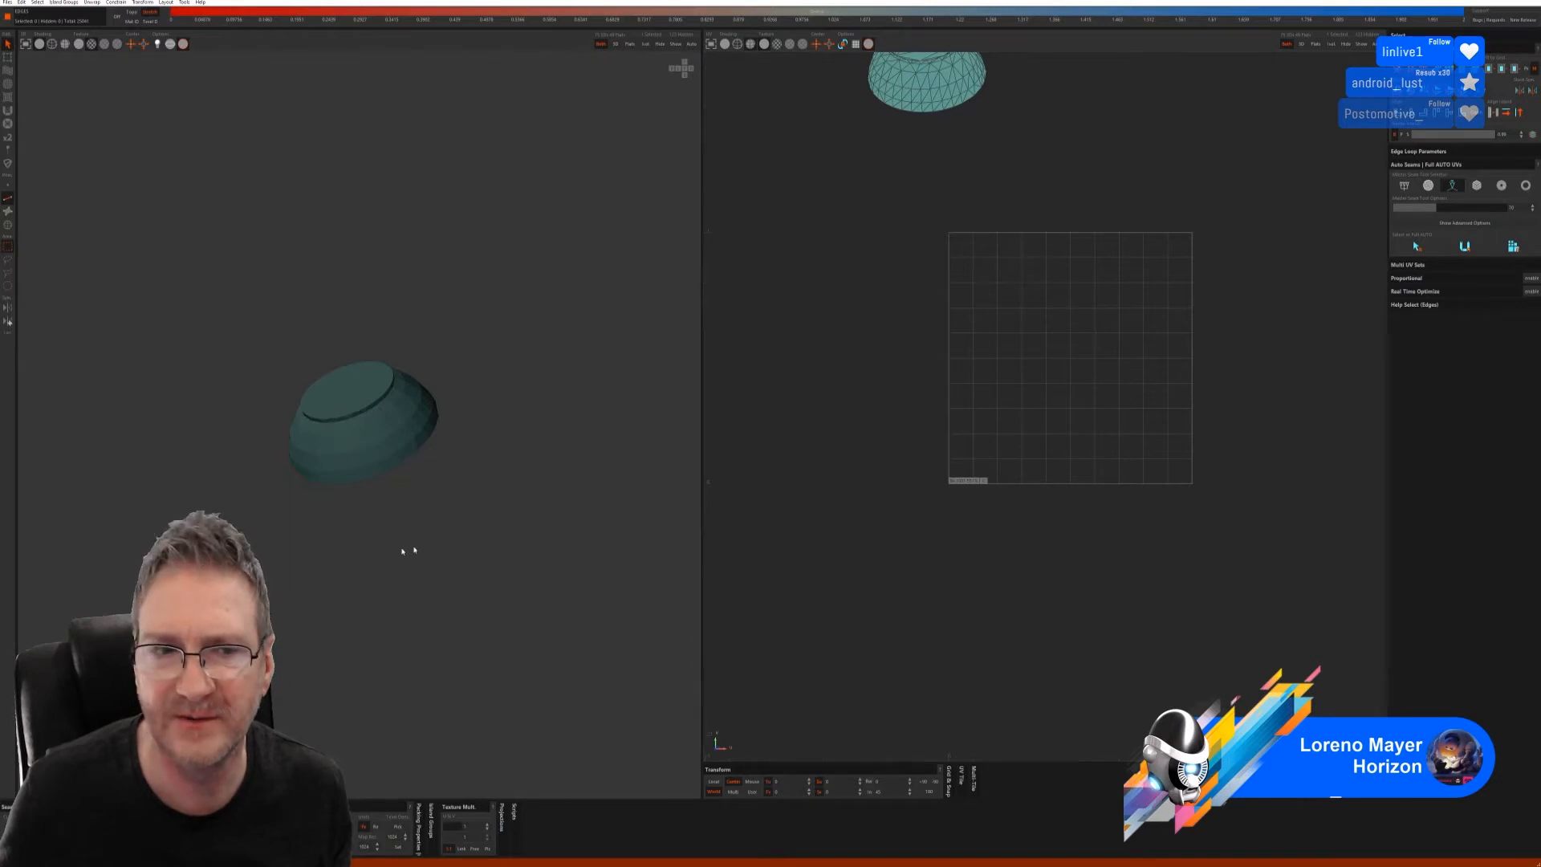
click(1416, 249)
click(1513, 246)
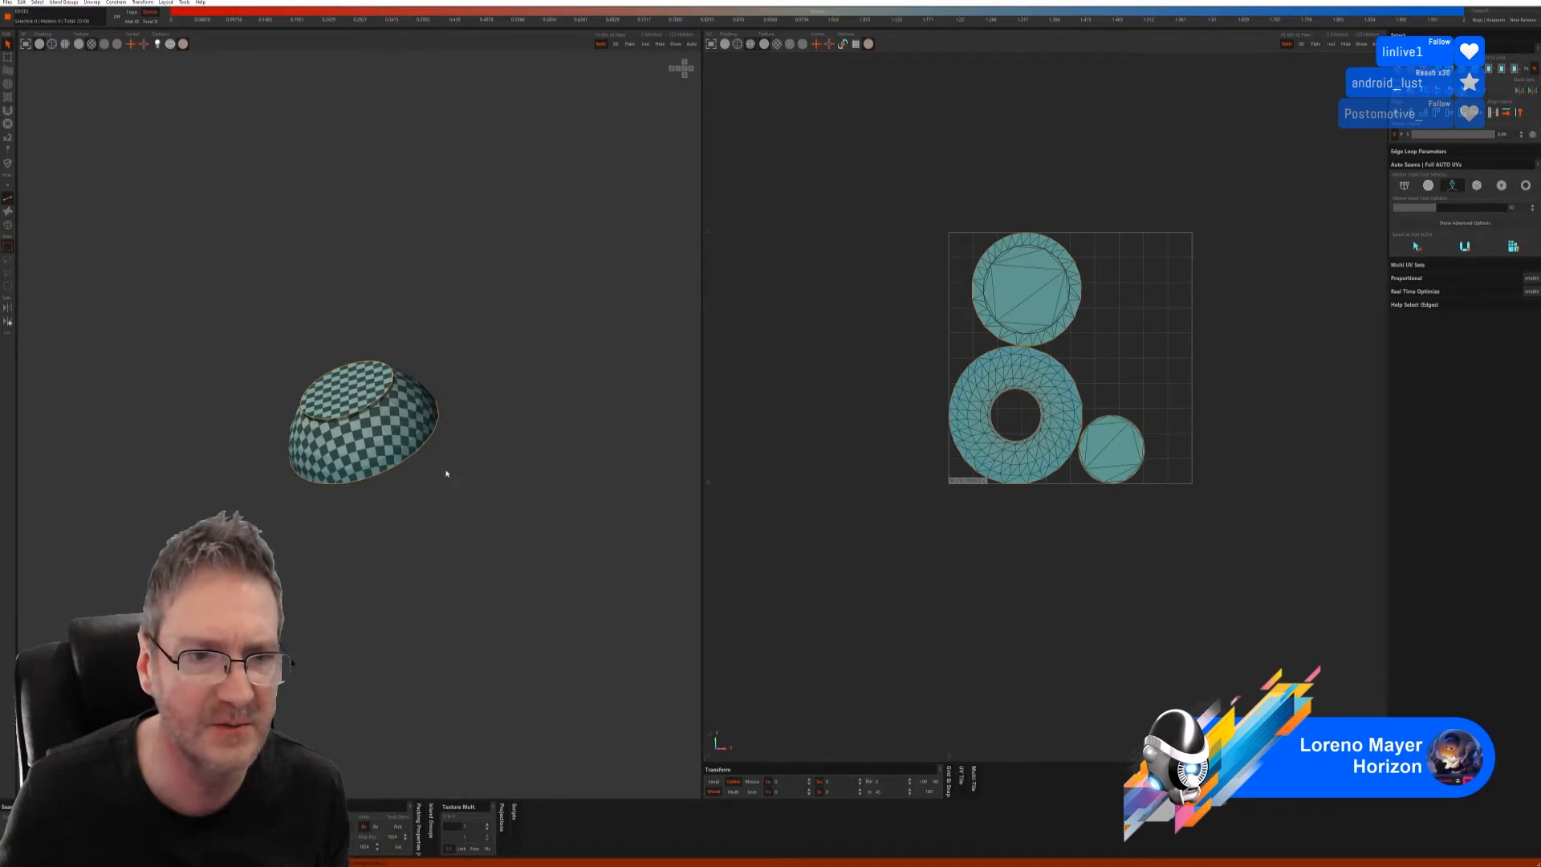
middle_drag(446, 473, 409, 513)
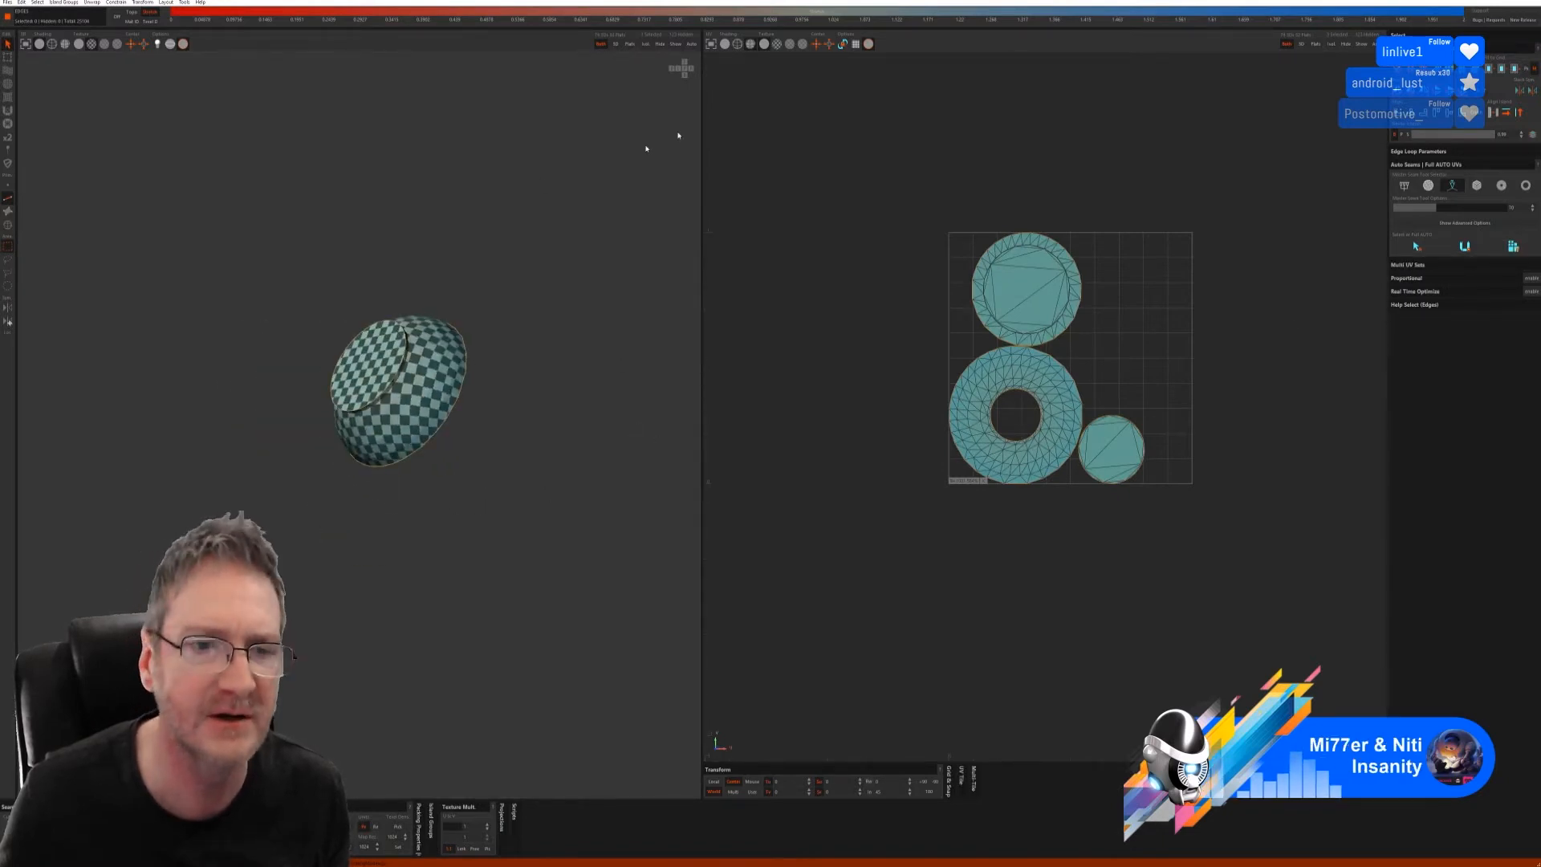
- Show the whole model again, select the cube at the tip of the lever and isolate it
click(674, 45)
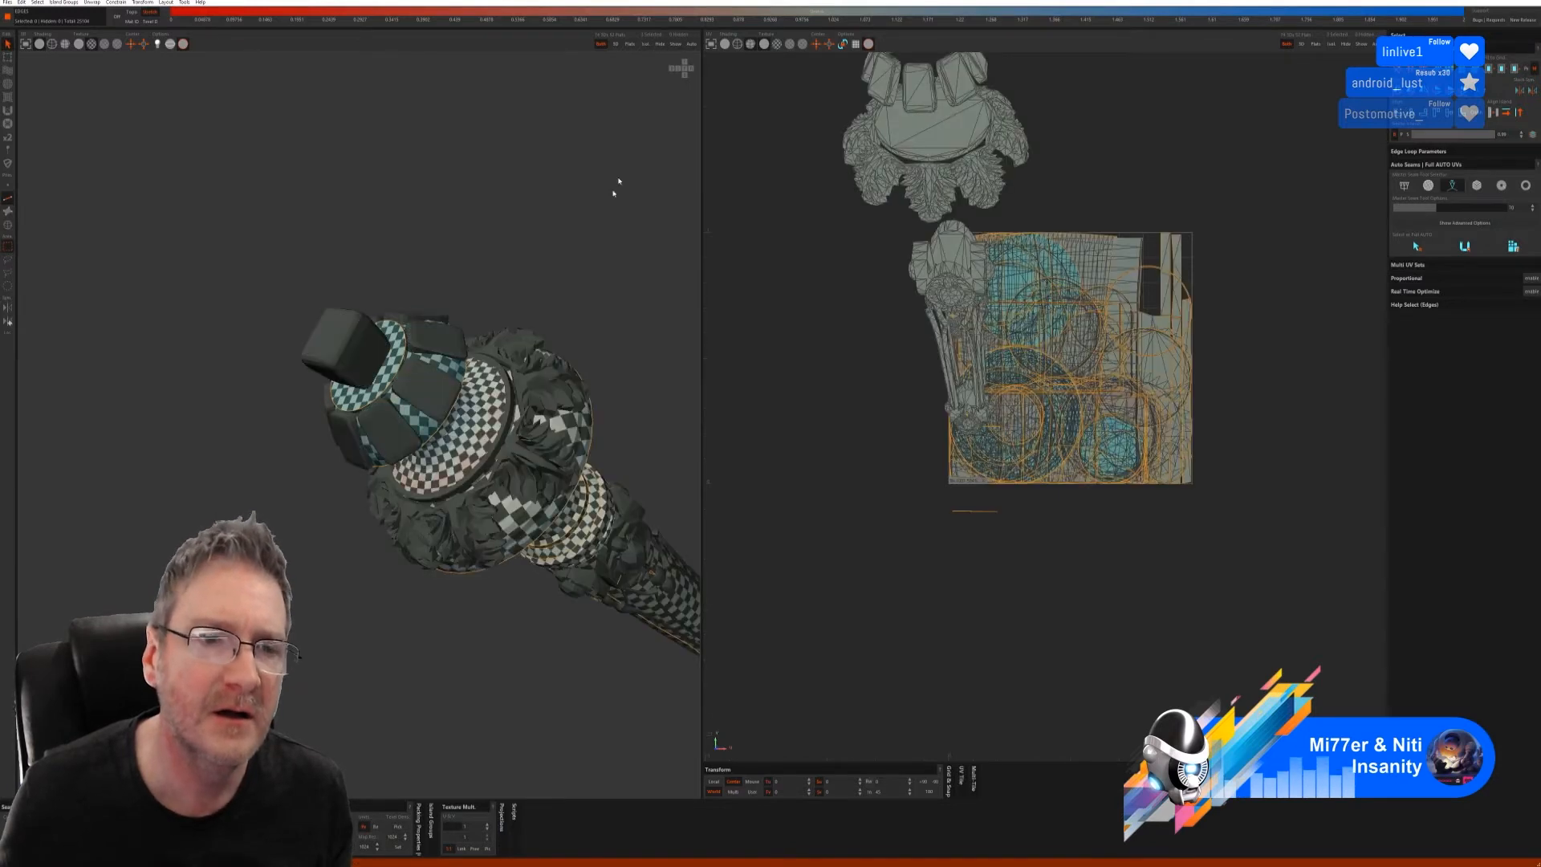
middle_drag(530, 309, 401, 327)
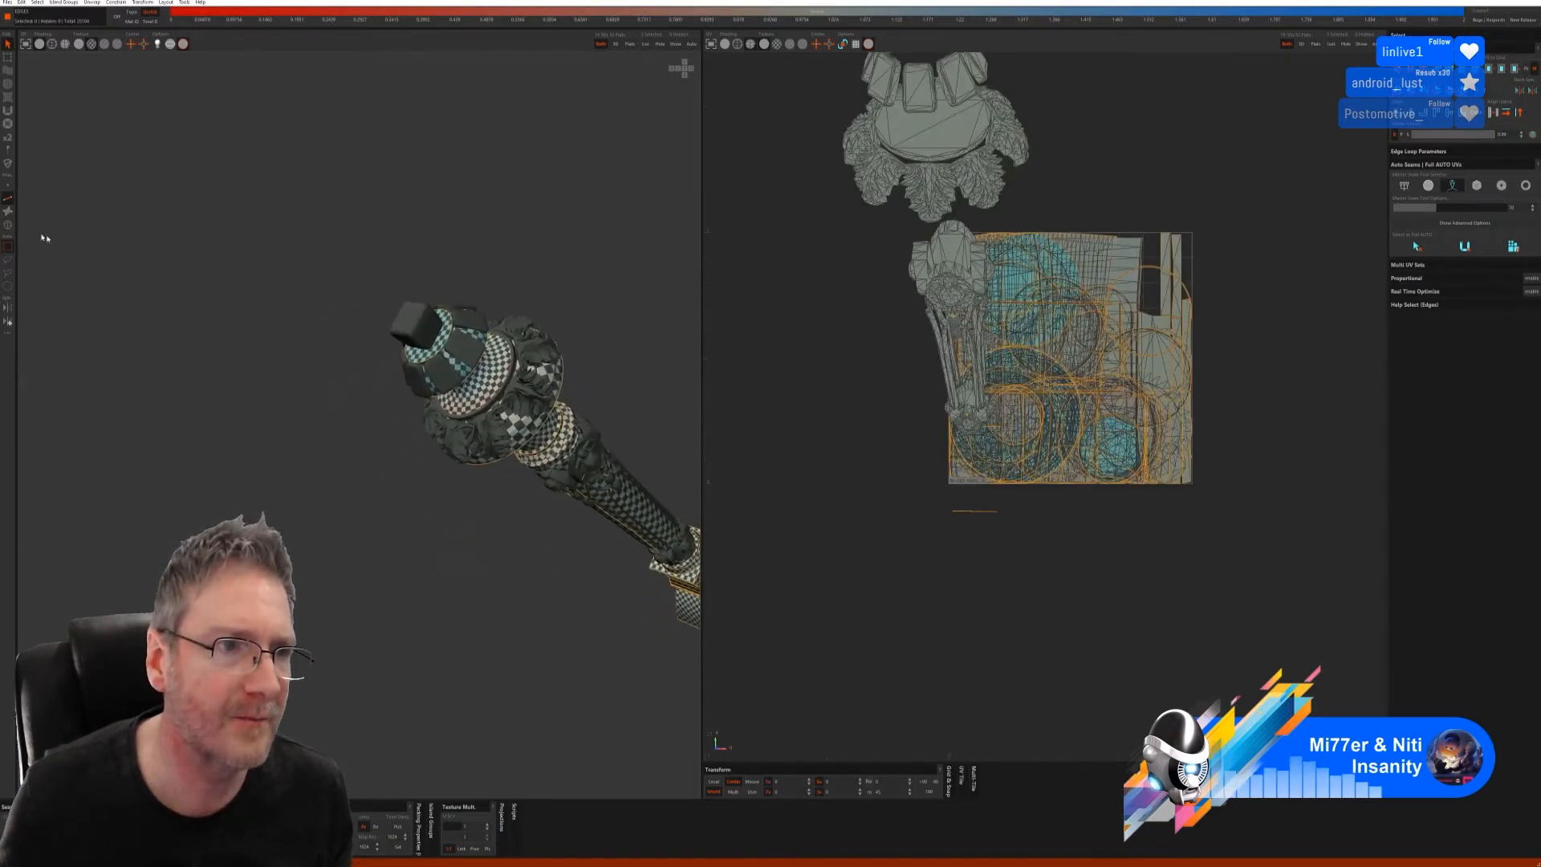
click(8, 225)
click(410, 326)
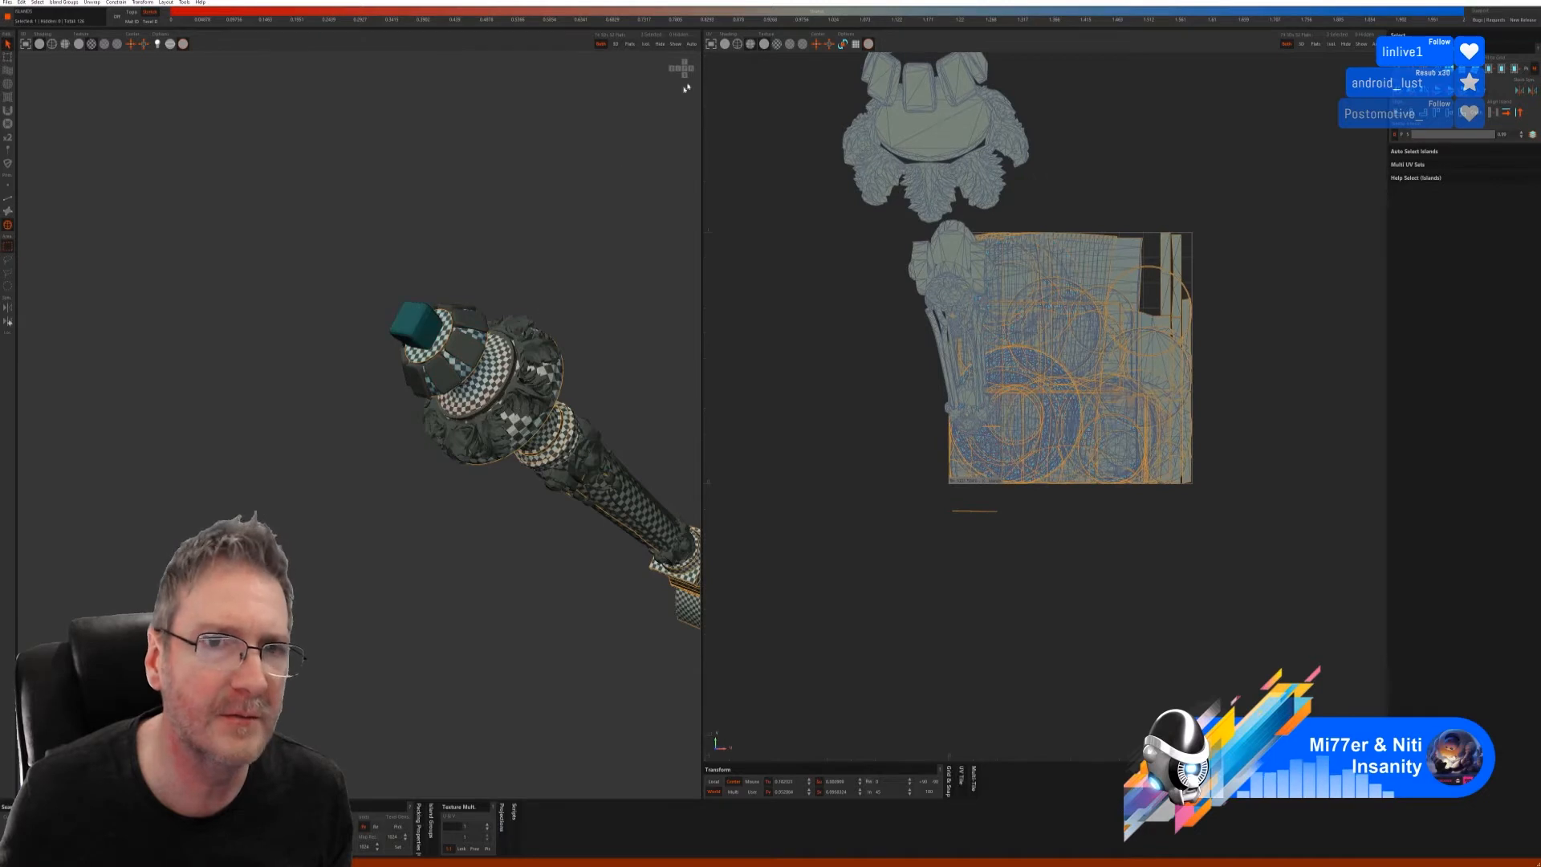
click(656, 46)
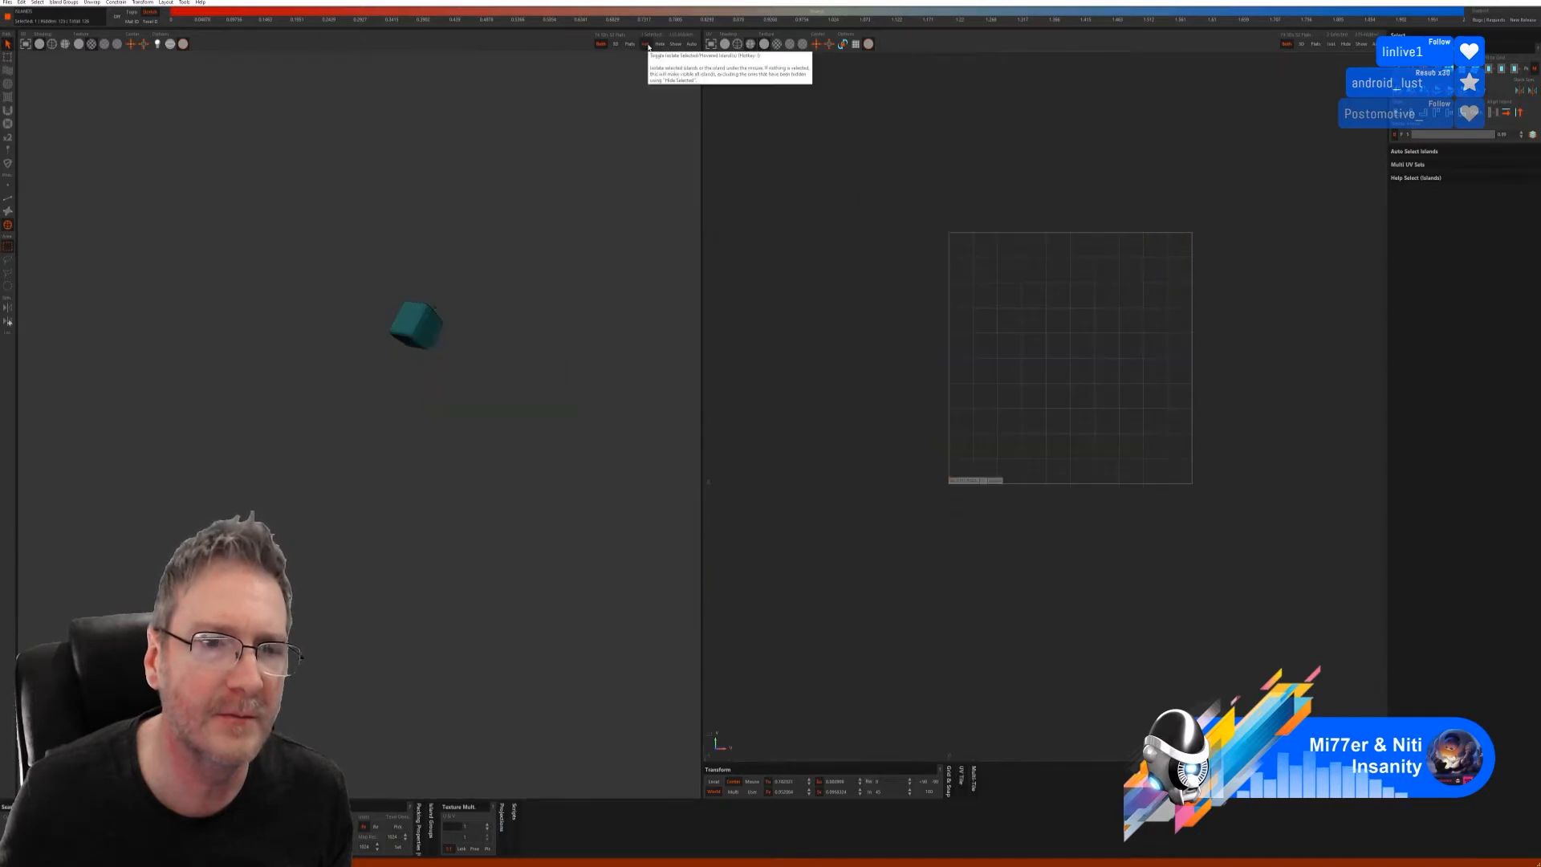
- Switch auto-seams to the box method, select the cube's seam edges, then unfold and pack its six faces
click(8, 197)
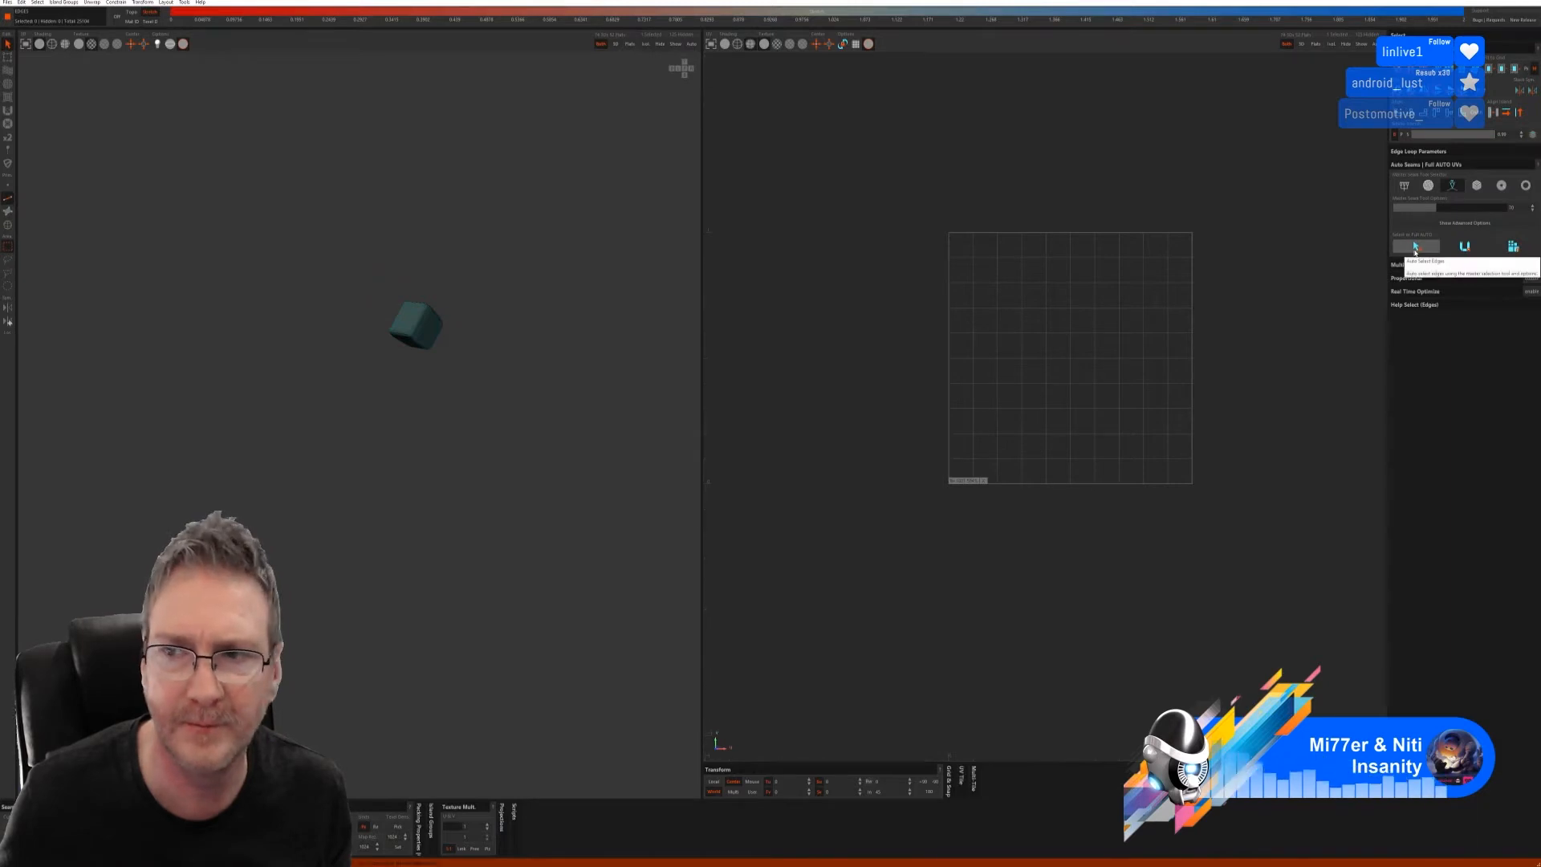
click(1477, 185)
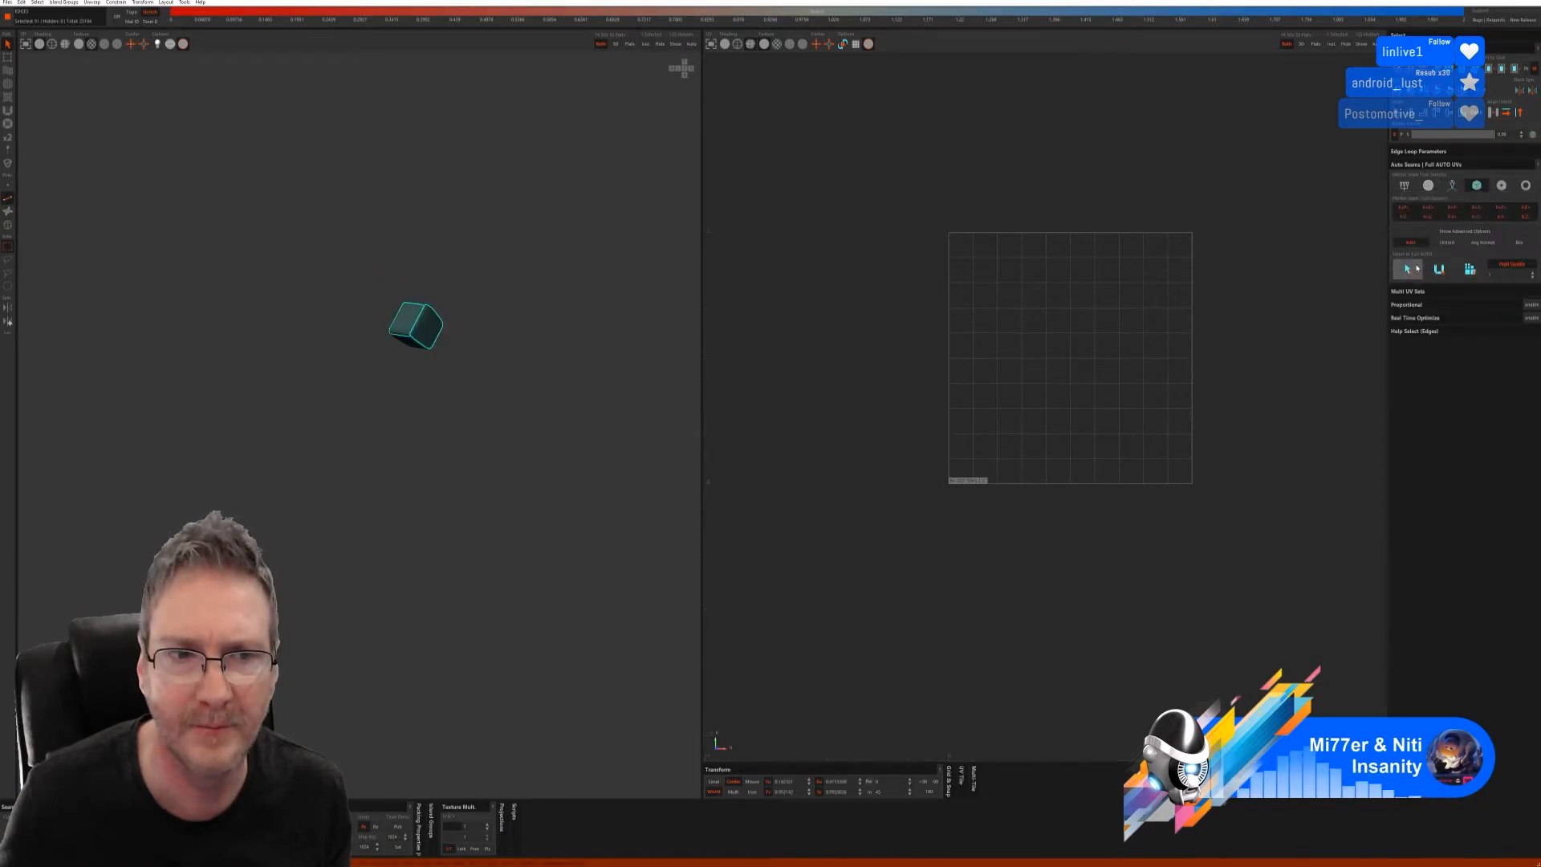
click(1465, 273)
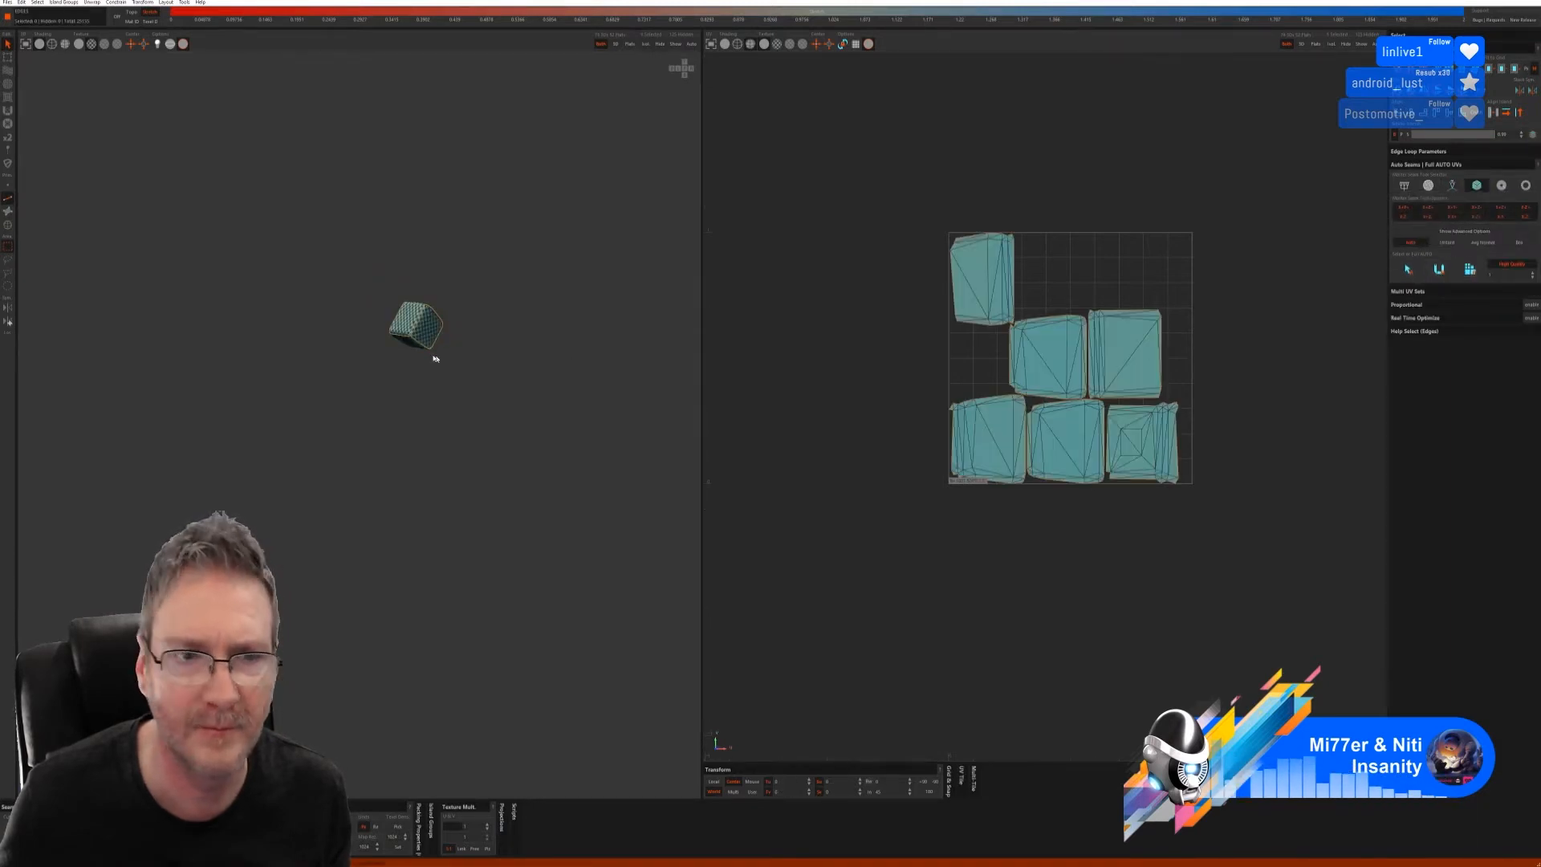
scroll(482, 345, up, 5)
alt+drag(637, 327, 580, 337)
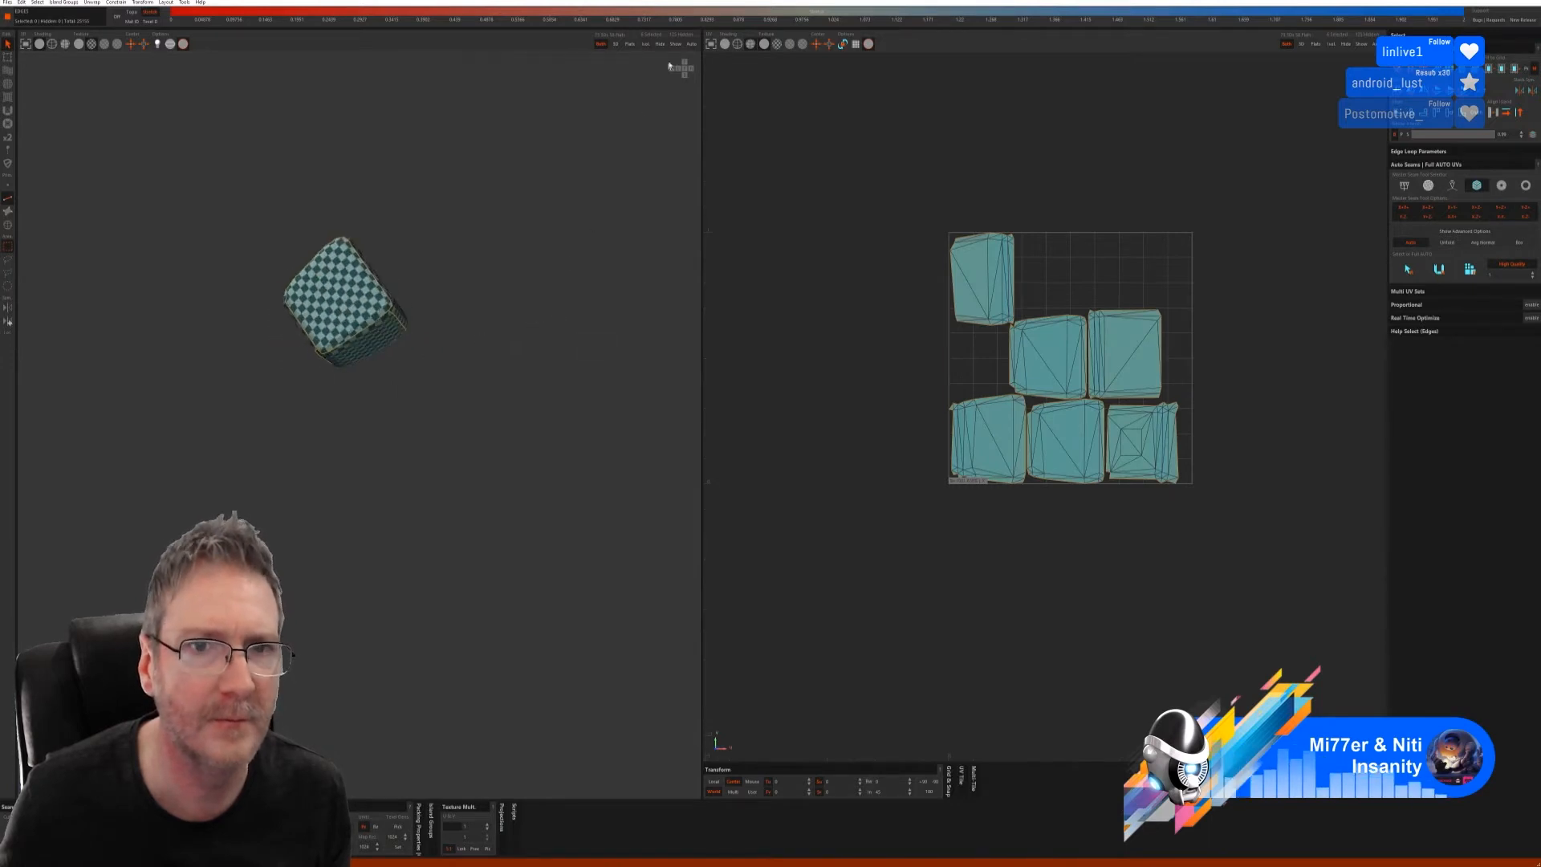
- Show the whole model again and select one of the raised panels around the bowl-shaped piece instead of the cube
click(678, 48)
scroll(444, 337, down, 3)
alt+drag(444, 337, 359, 367)
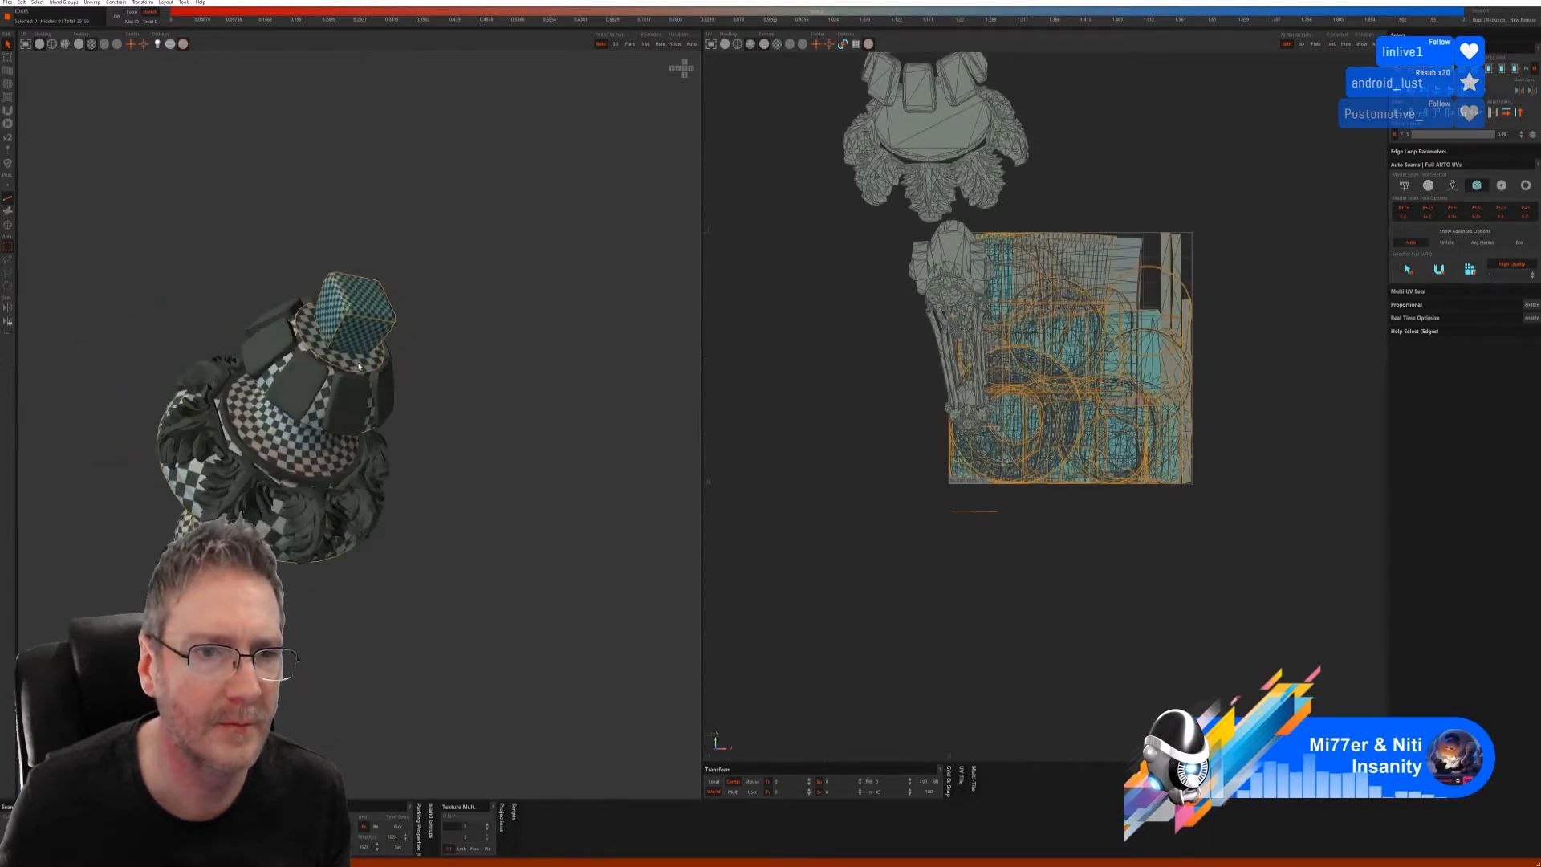
click(8, 228)
click(299, 400)
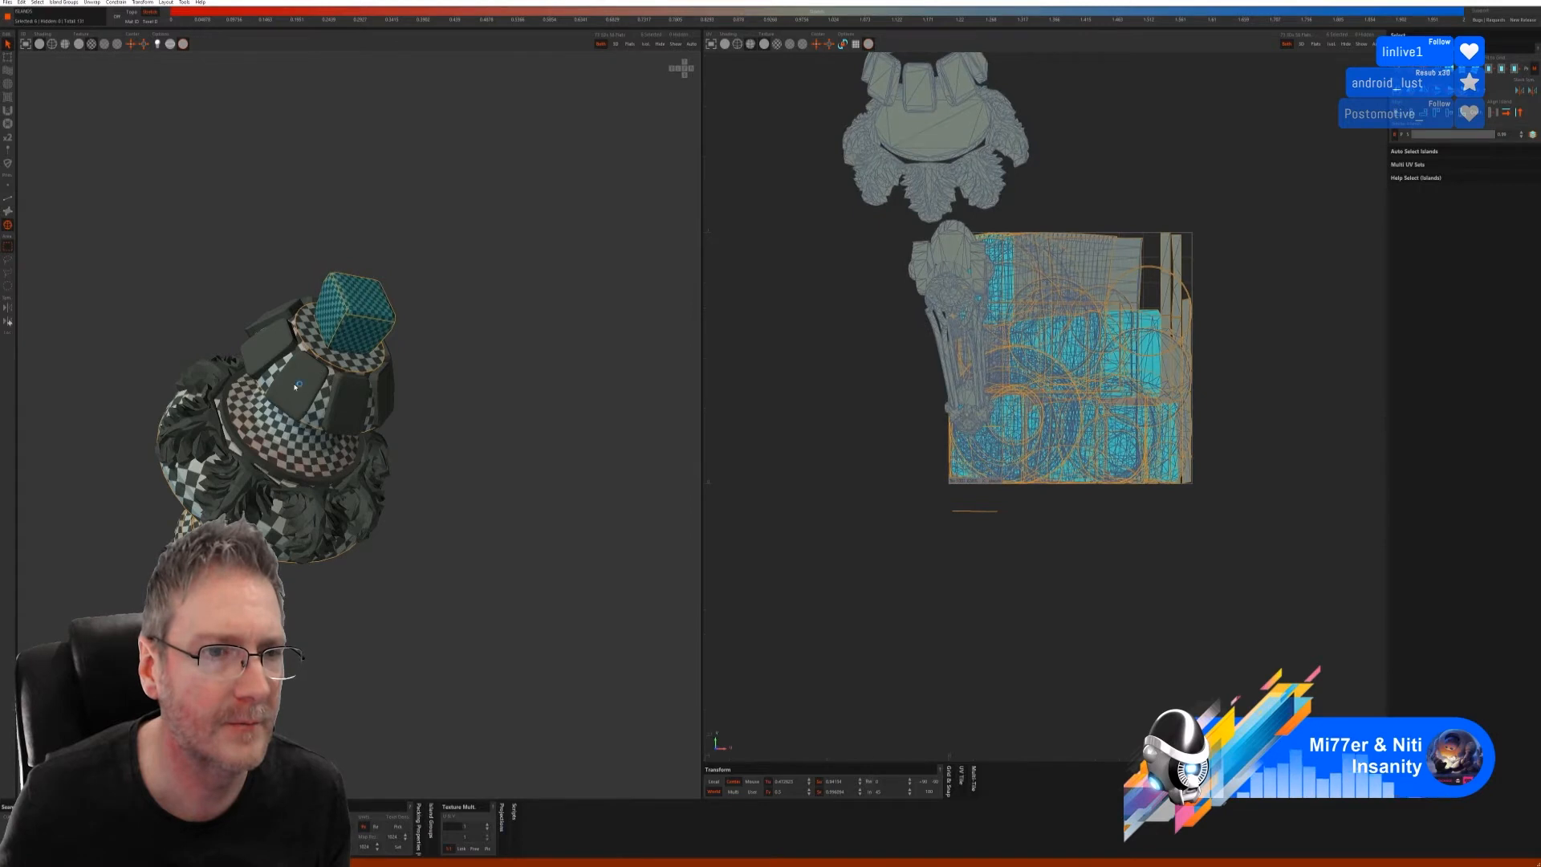
click(295, 387)
- Add all remaining raised panels around the bowl-shaped piece to the island selection and isolate the full ring of panels
alt+drag(450, 419, 361, 401)
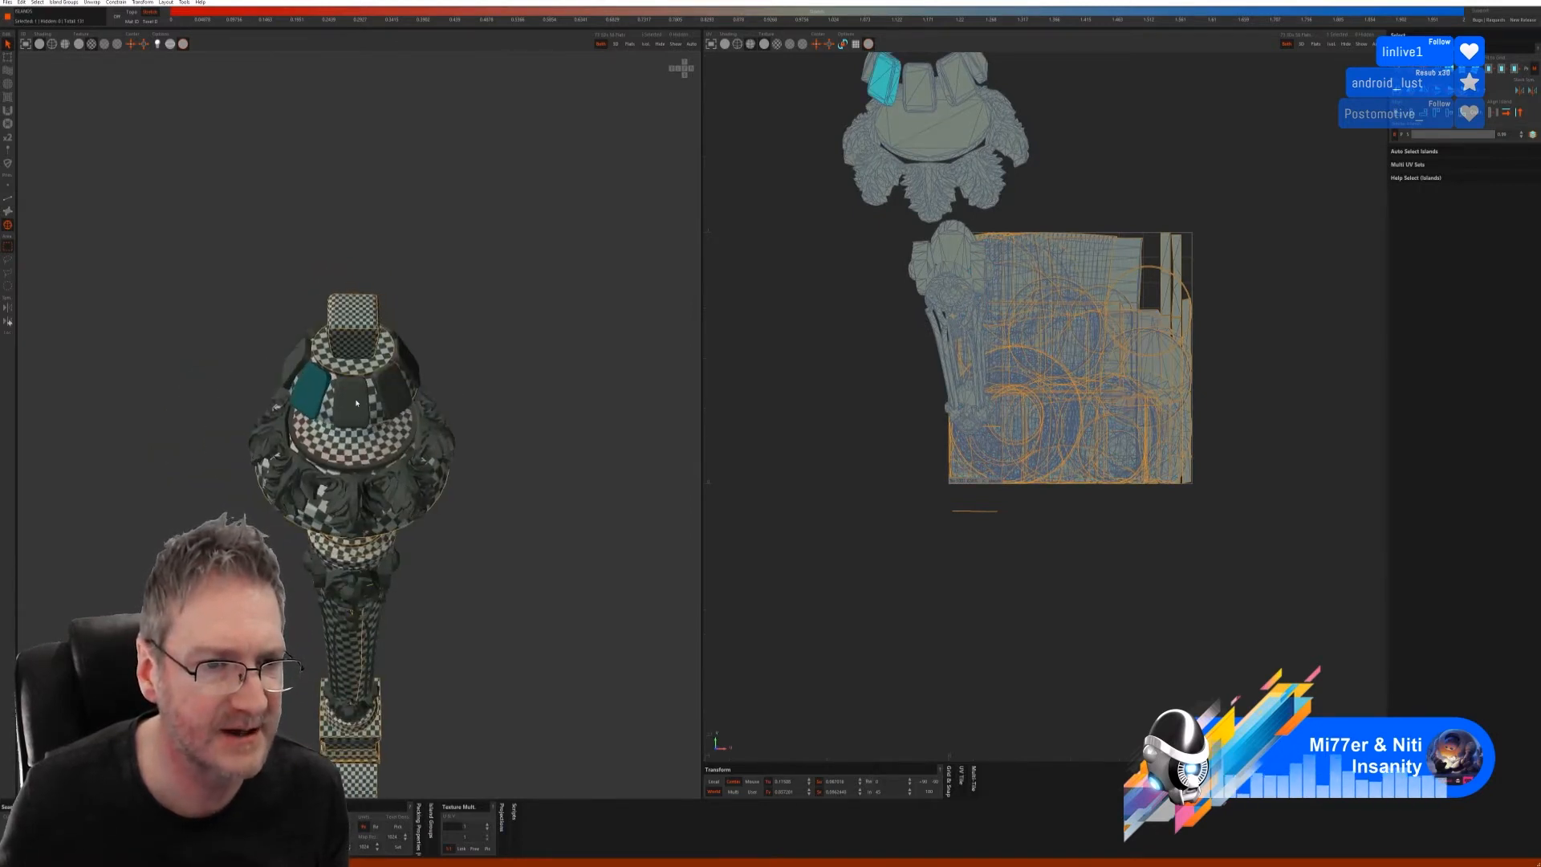
shift+click(354, 402)
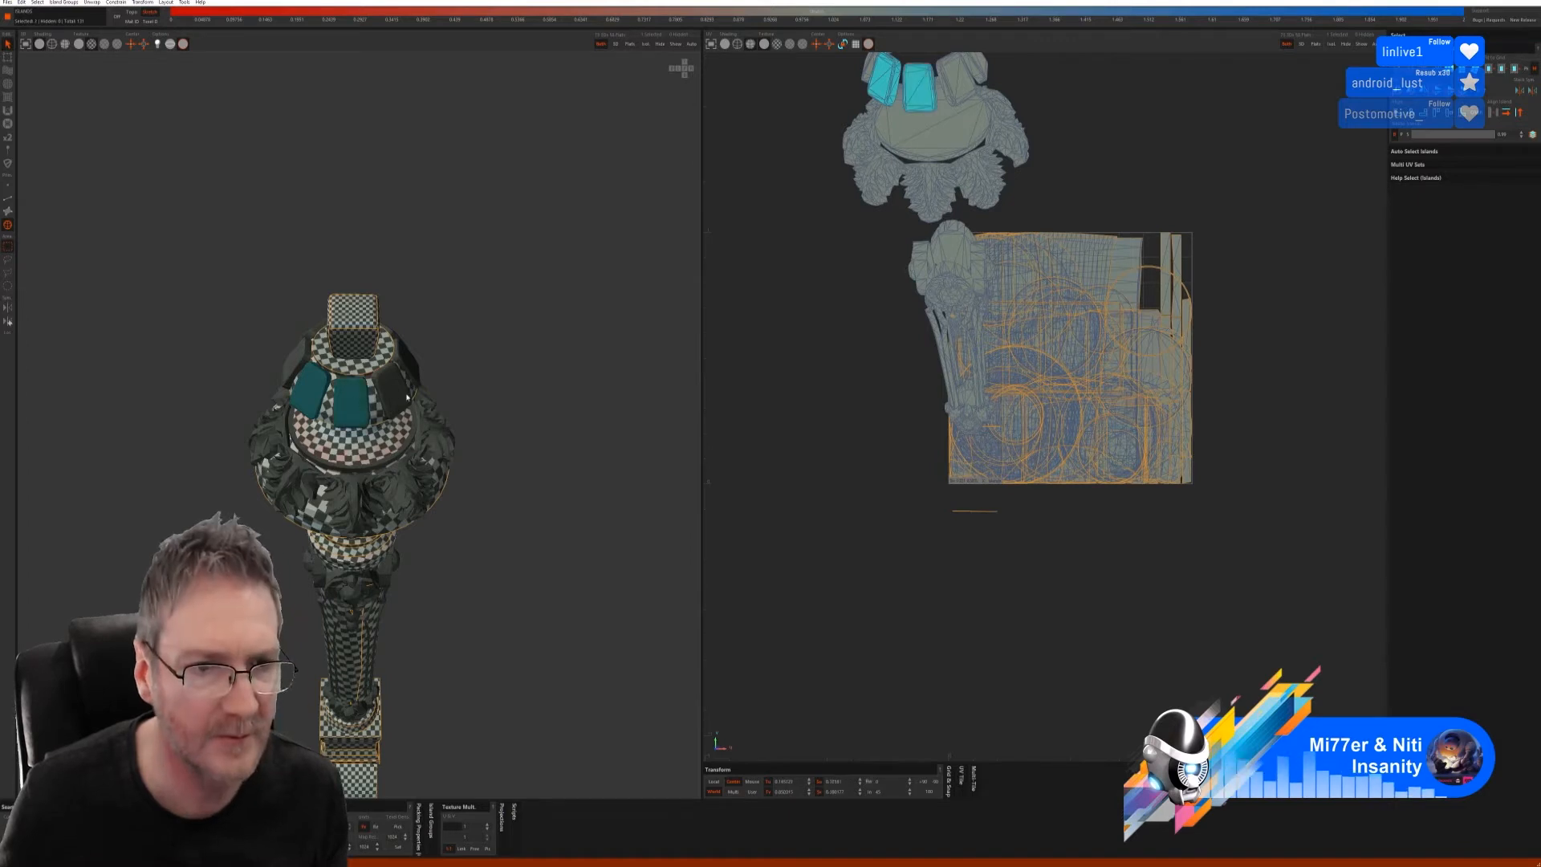
shift+click(402, 396)
alt+drag(448, 400, 380, 391)
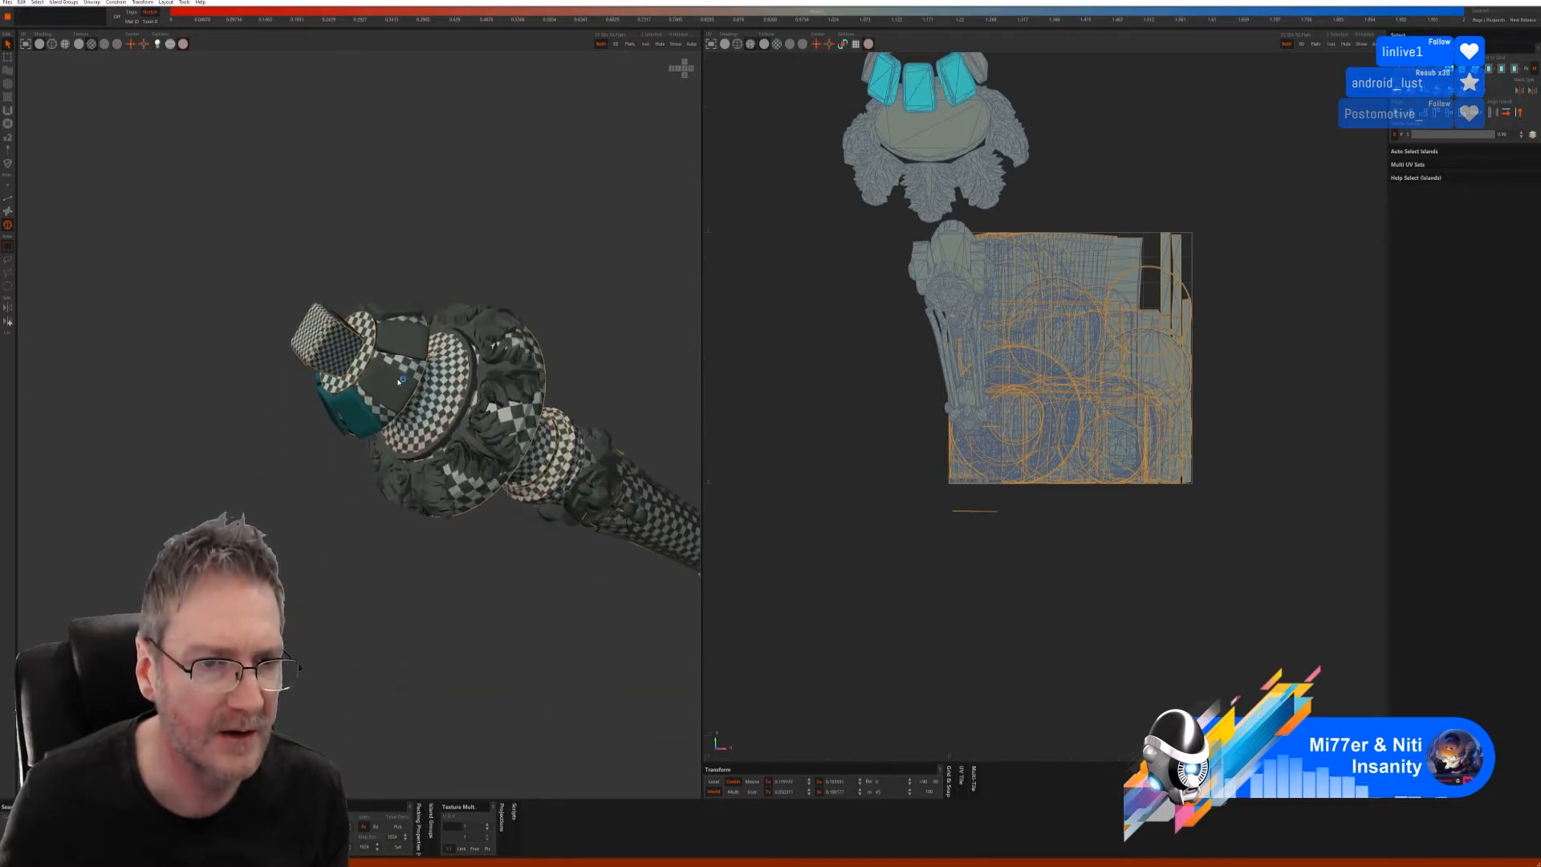
shift+click(399, 381)
alt+drag(477, 260, 460, 376)
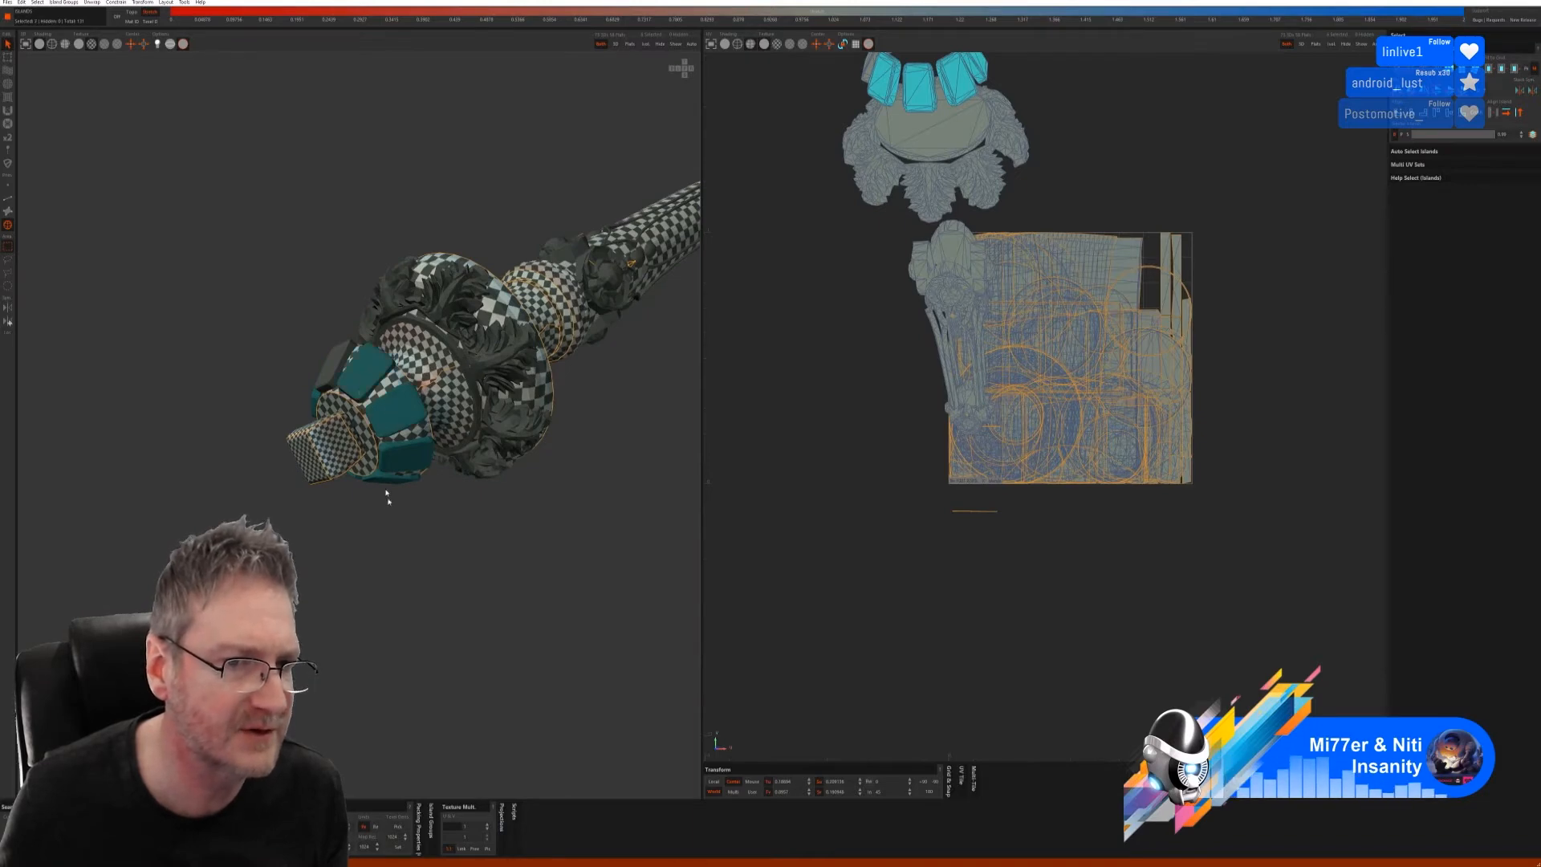
alt+drag(387, 497, 437, 419)
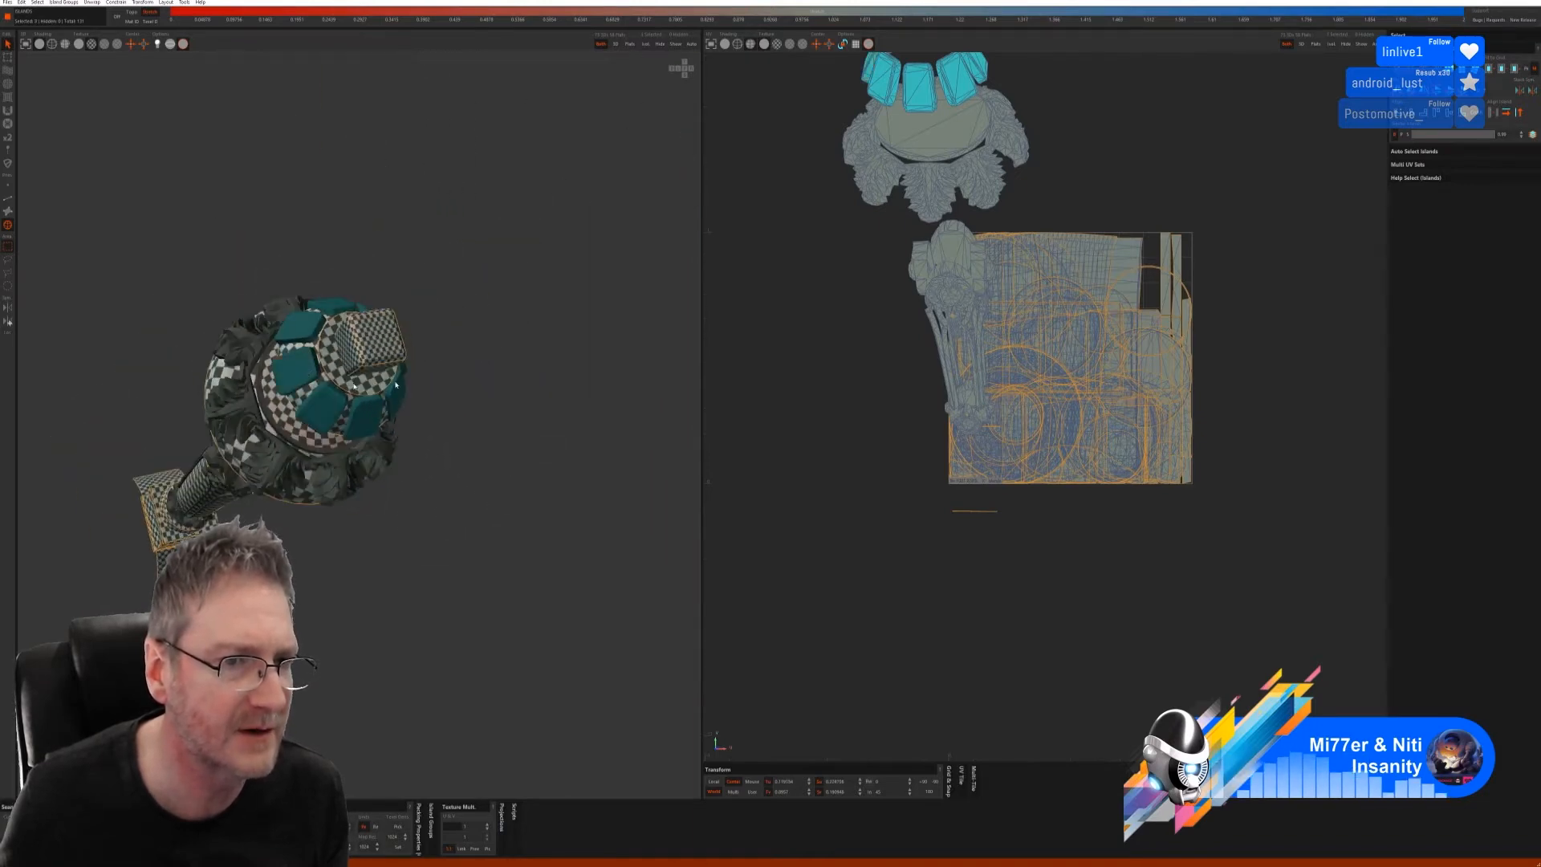
click(647, 44)
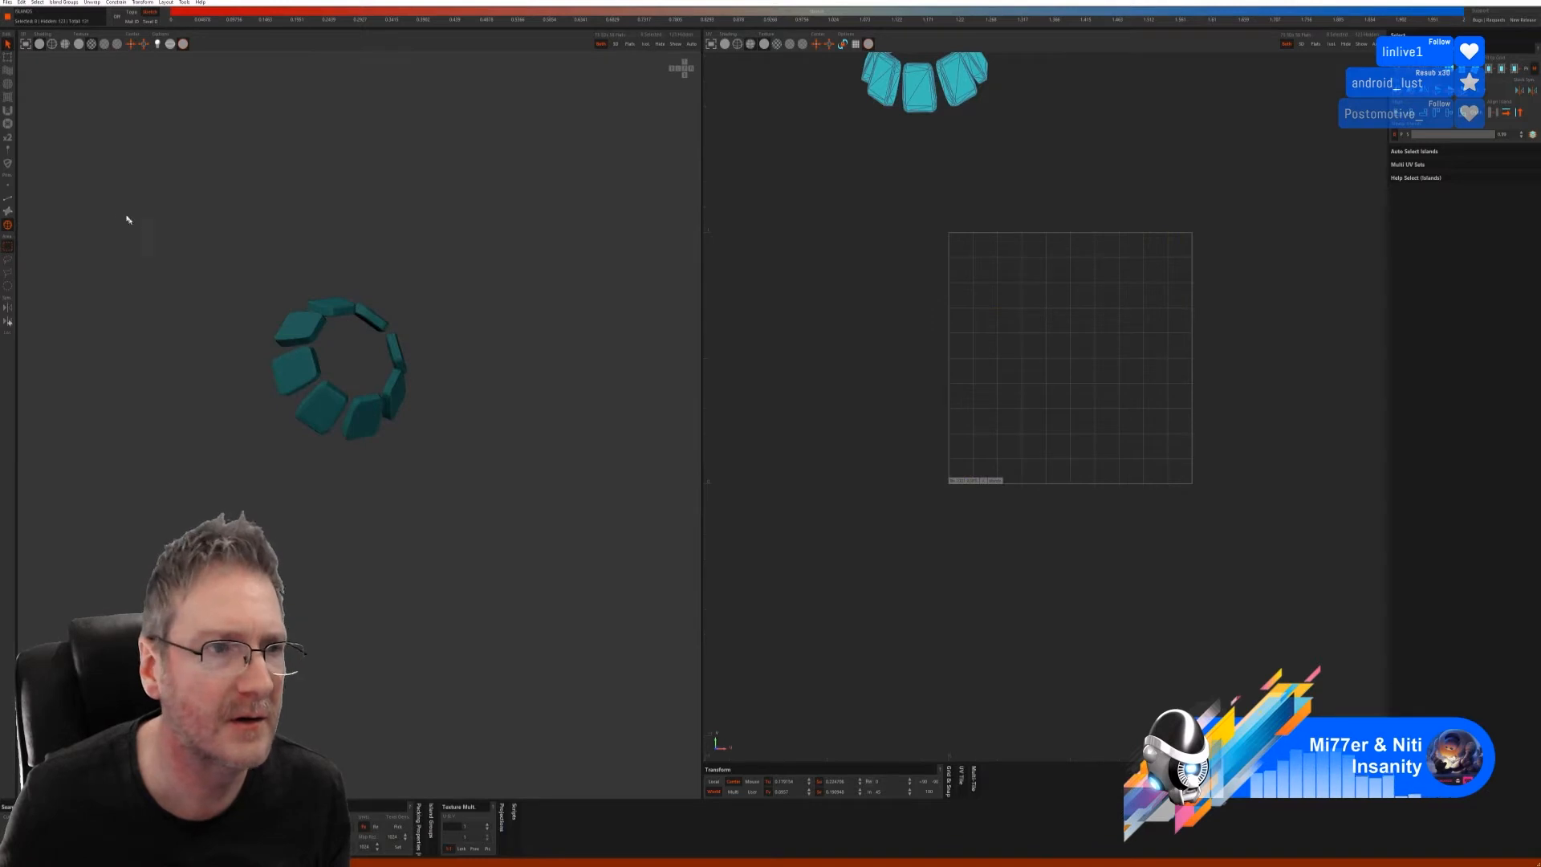
- Auto-select box-method seams on the ring of raised panels, cut and unfold them, and pack the resulting islands
click(10, 197)
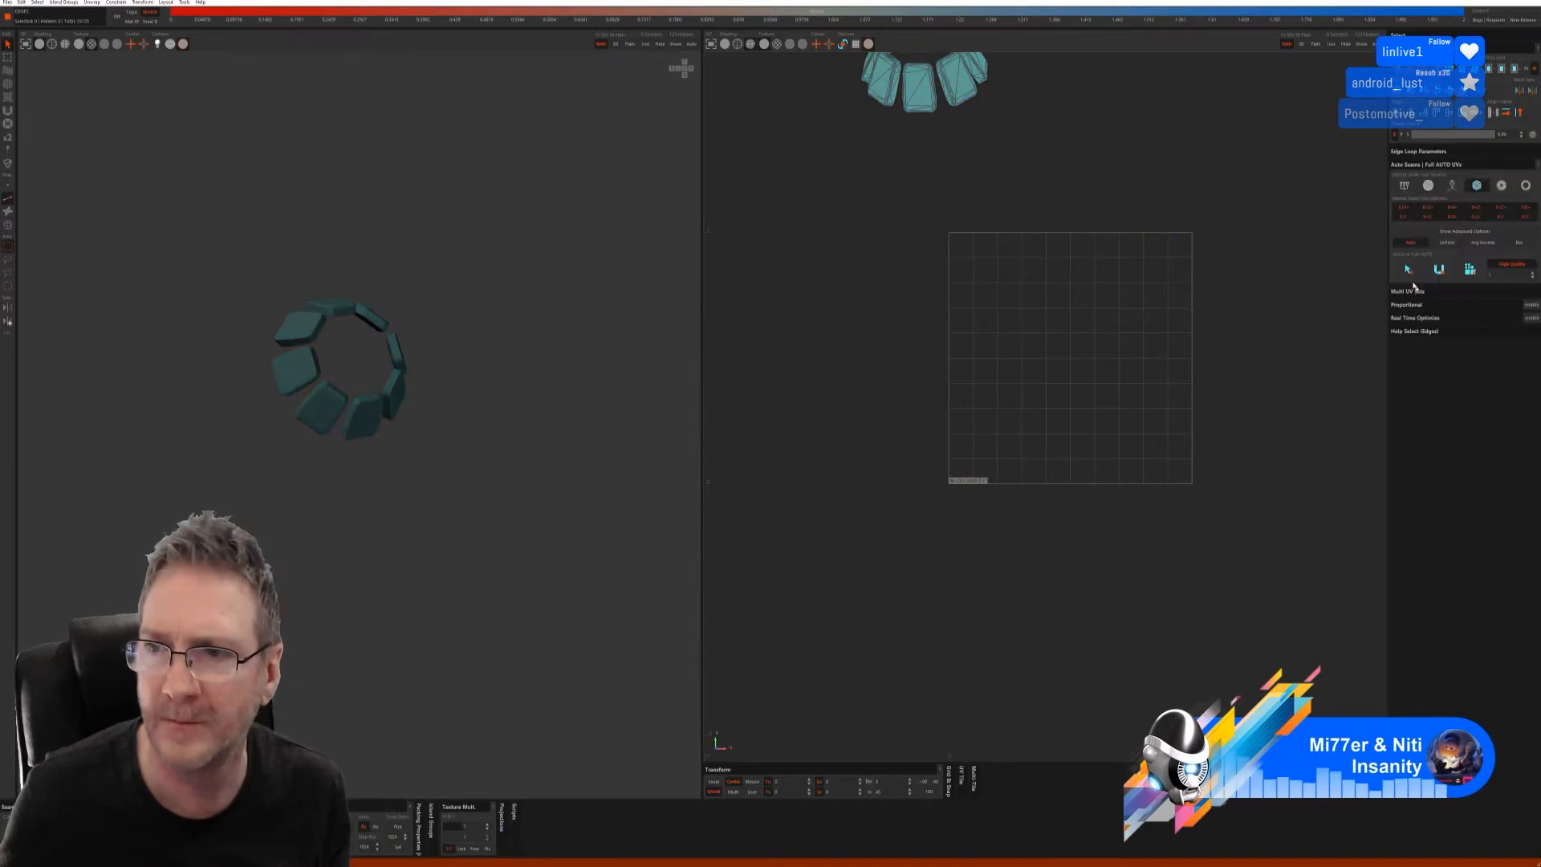
click(1407, 269)
click(1439, 269)
click(1470, 269)
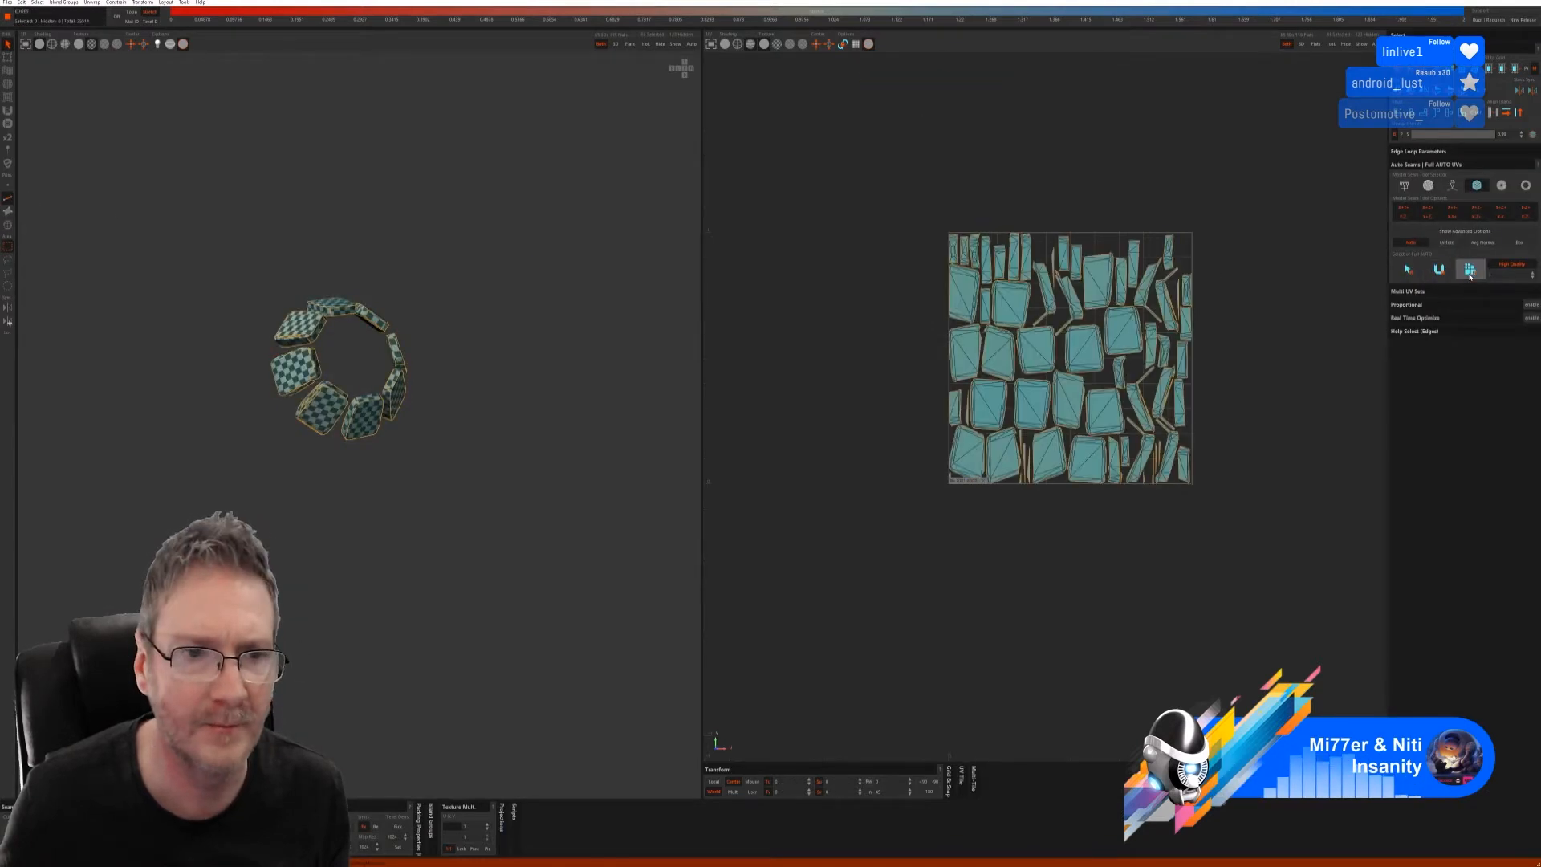
middle_drag(441, 379, 438, 344)
- Show the whole model again, select the thin disc between the flared neck and the leaf collar, and isolate it
click(675, 45)
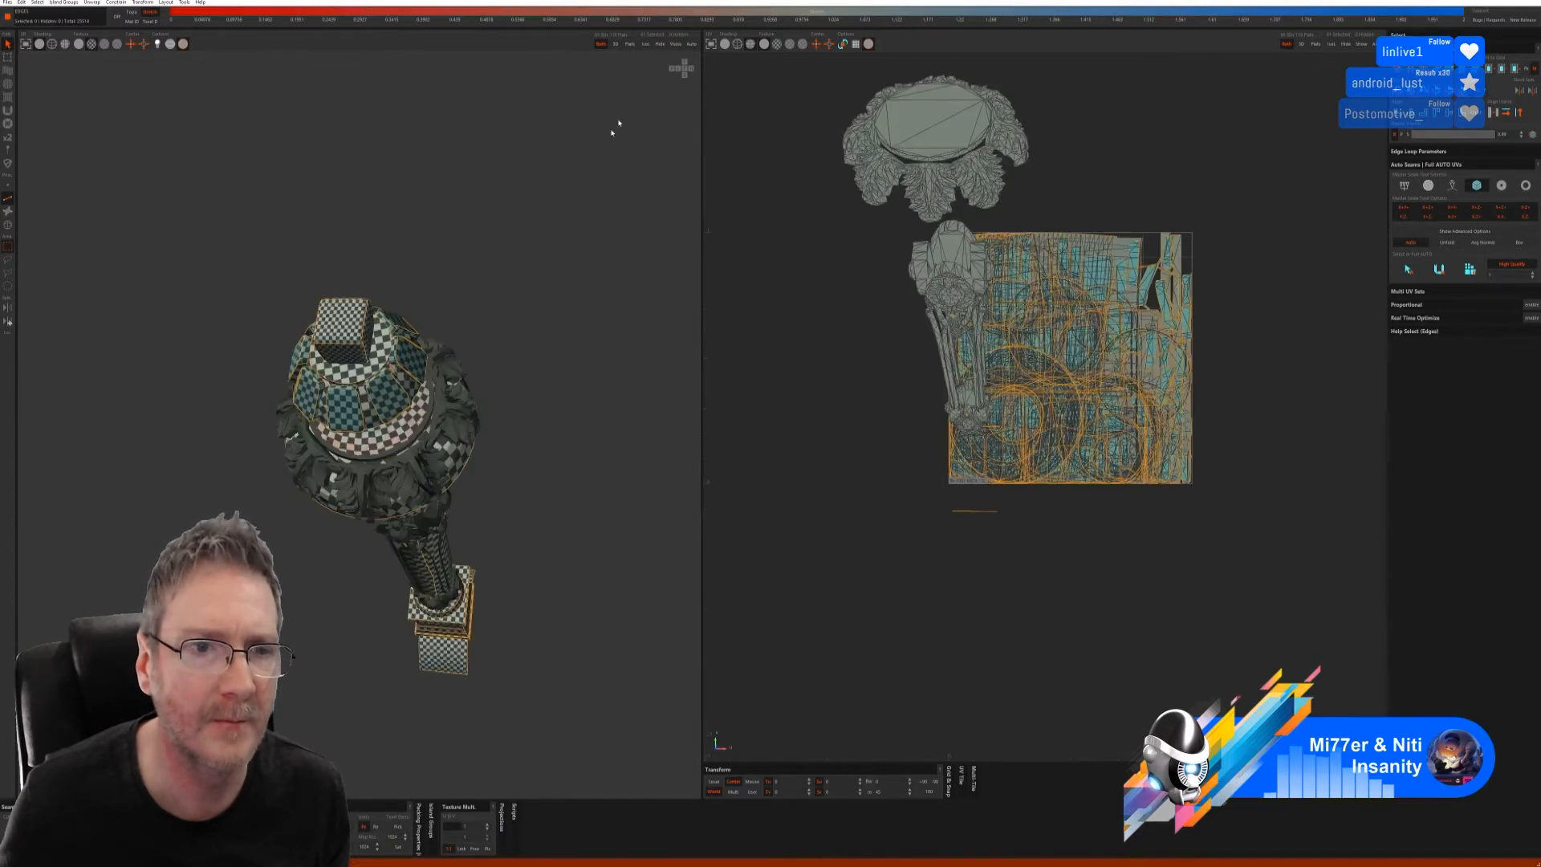
middle_drag(616, 127, 540, 310)
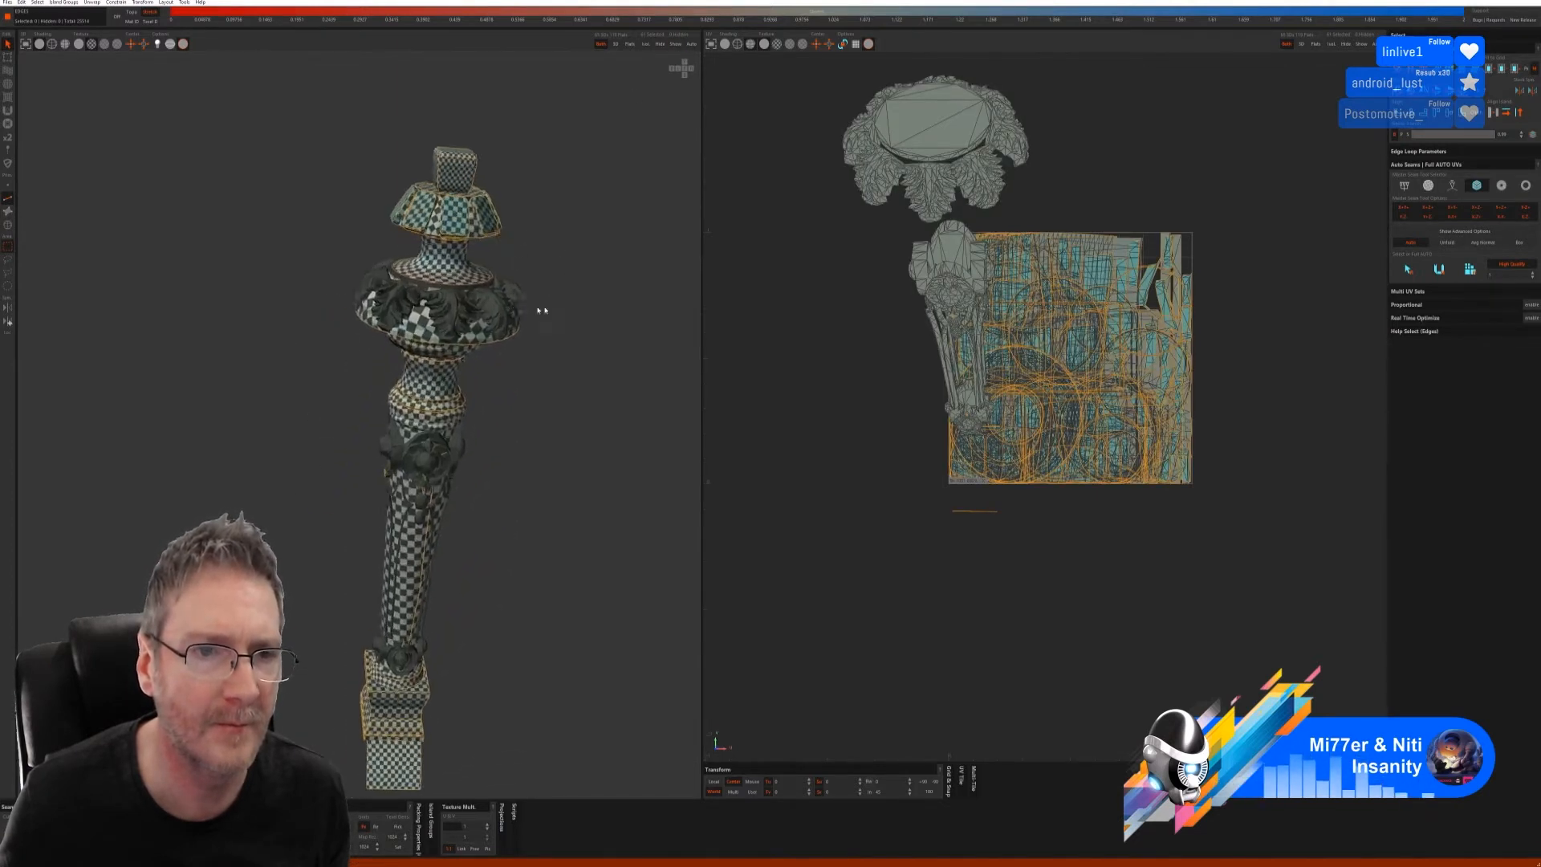
scroll(562, 312, up, 5)
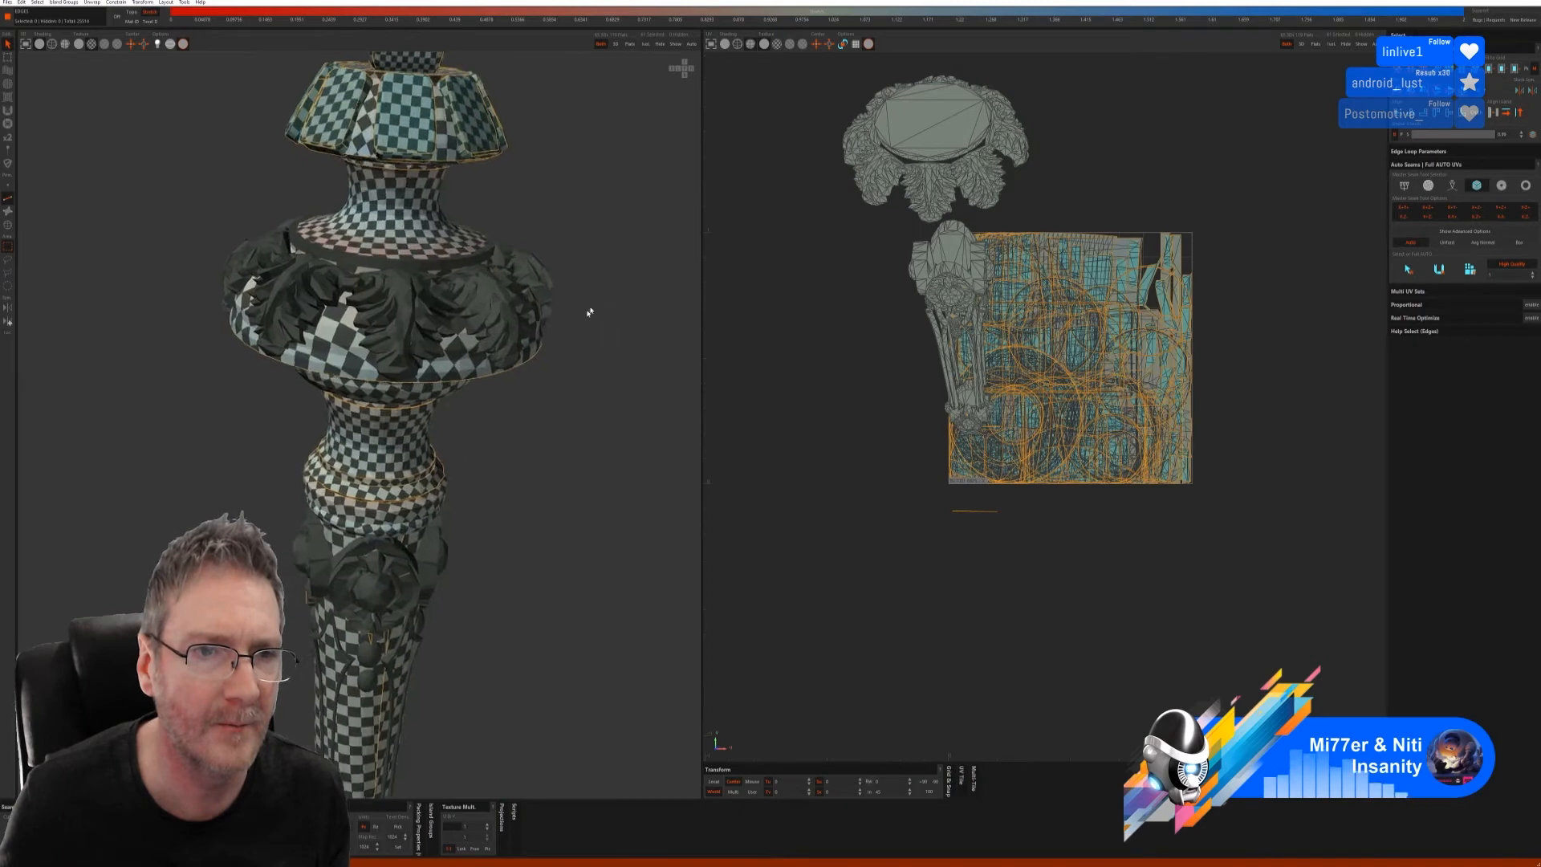
click(7, 225)
click(439, 256)
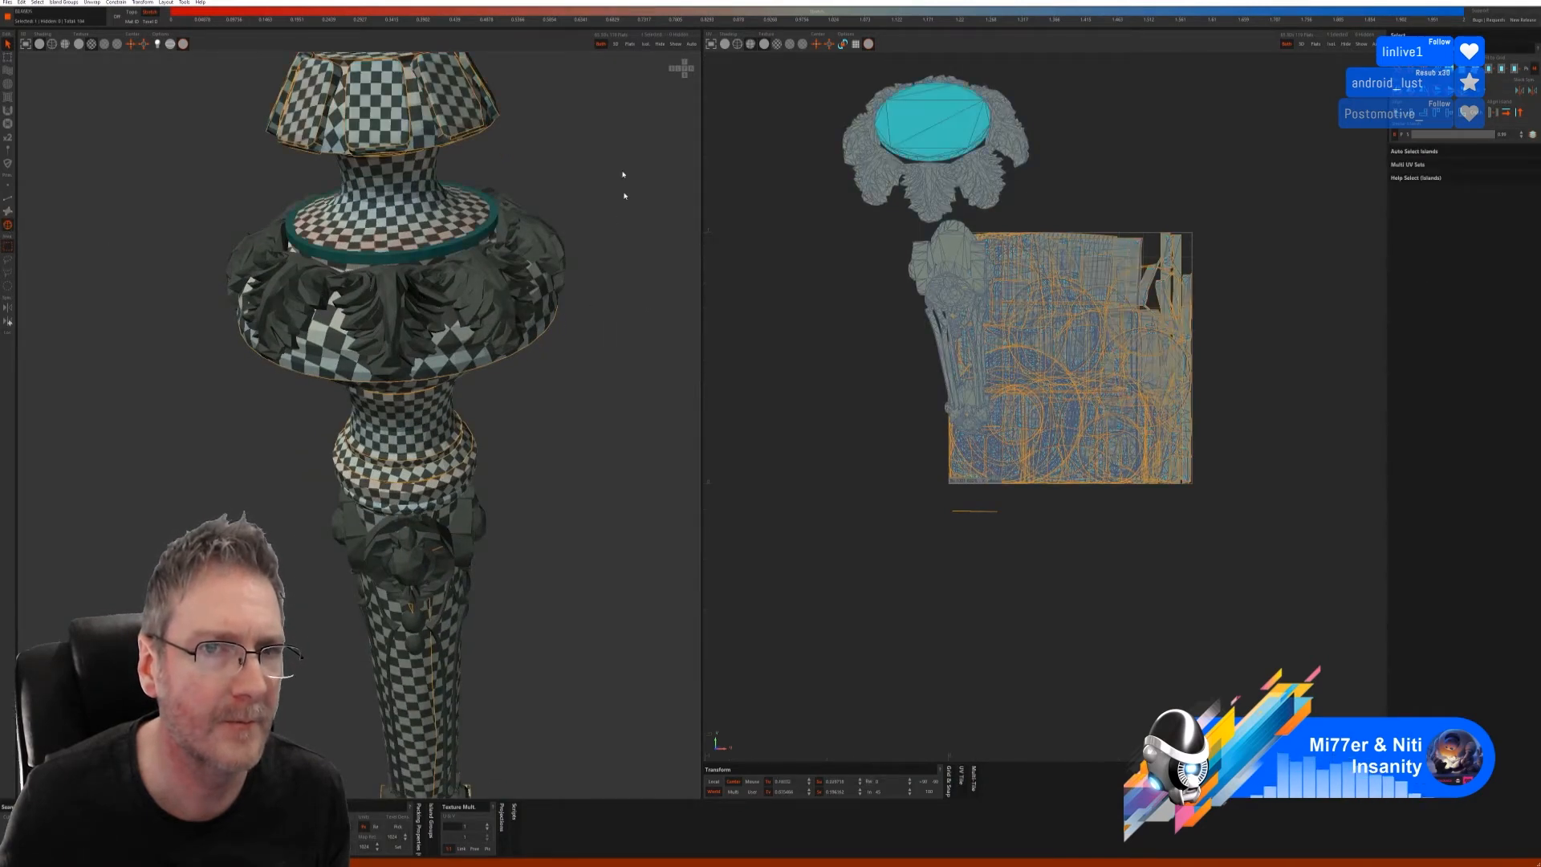
click(645, 45)
- Switch auto-seams back to the method used for the bowl-shaped piece, unfold and pack the thin disc, and show the whole model
click(7, 198)
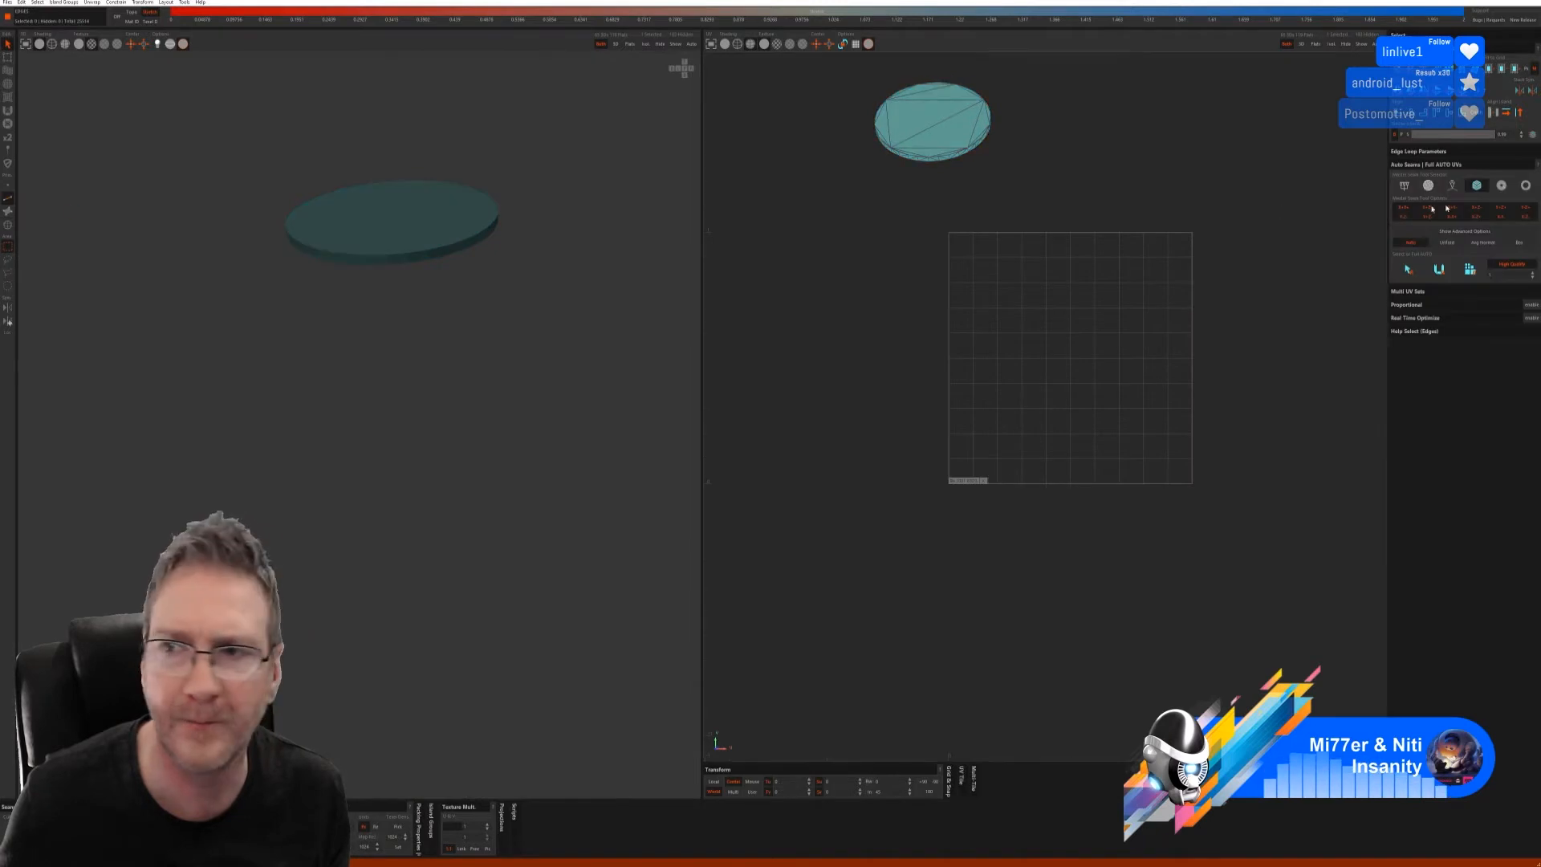
click(1452, 187)
click(1417, 246)
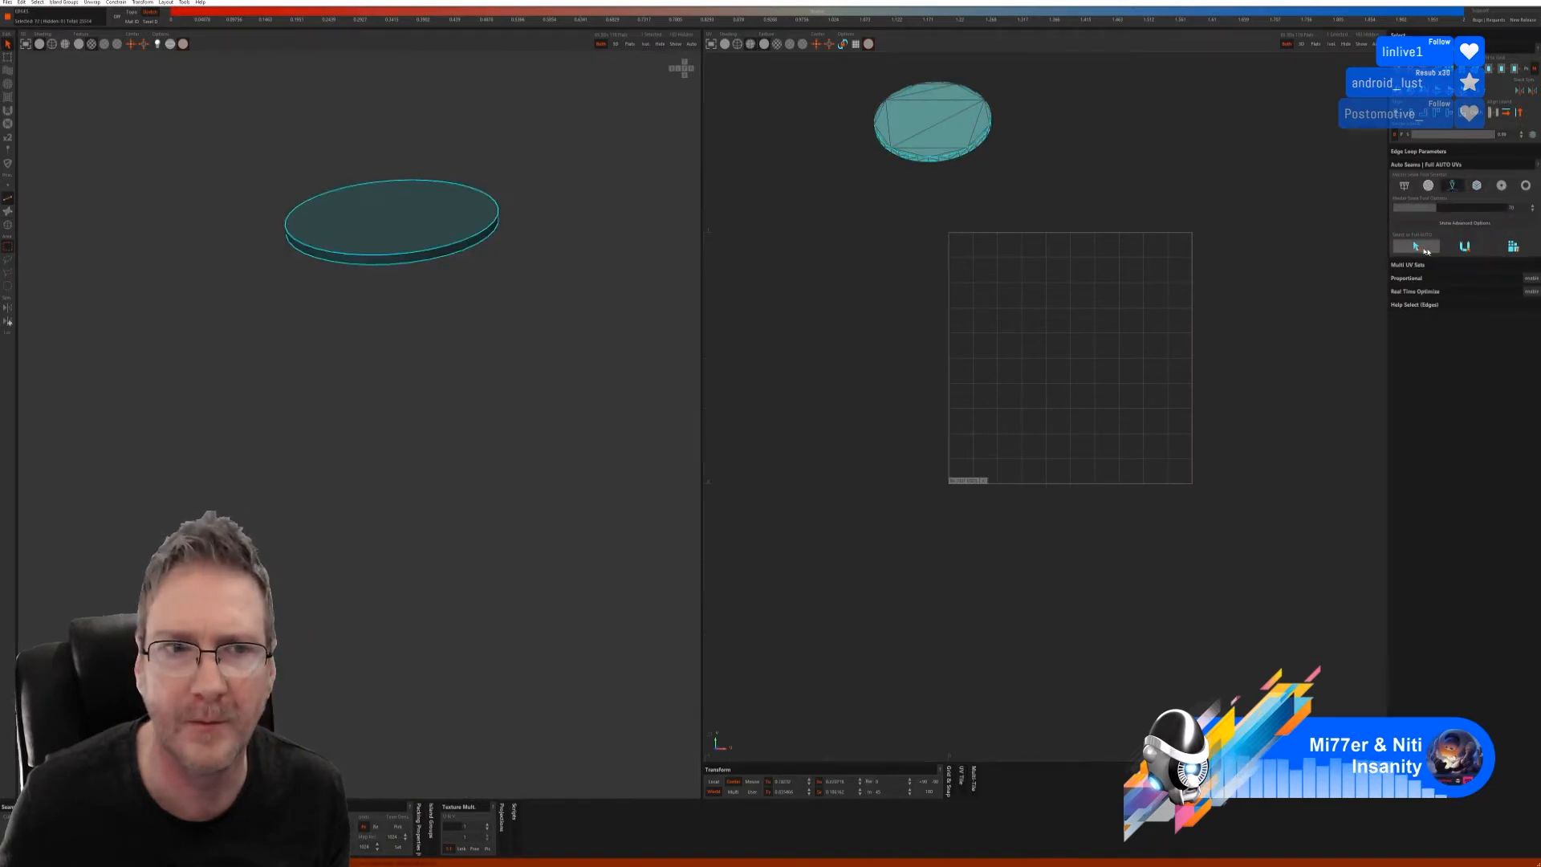
click(1465, 246)
click(1513, 246)
alt+drag(377, 307, 447, 328)
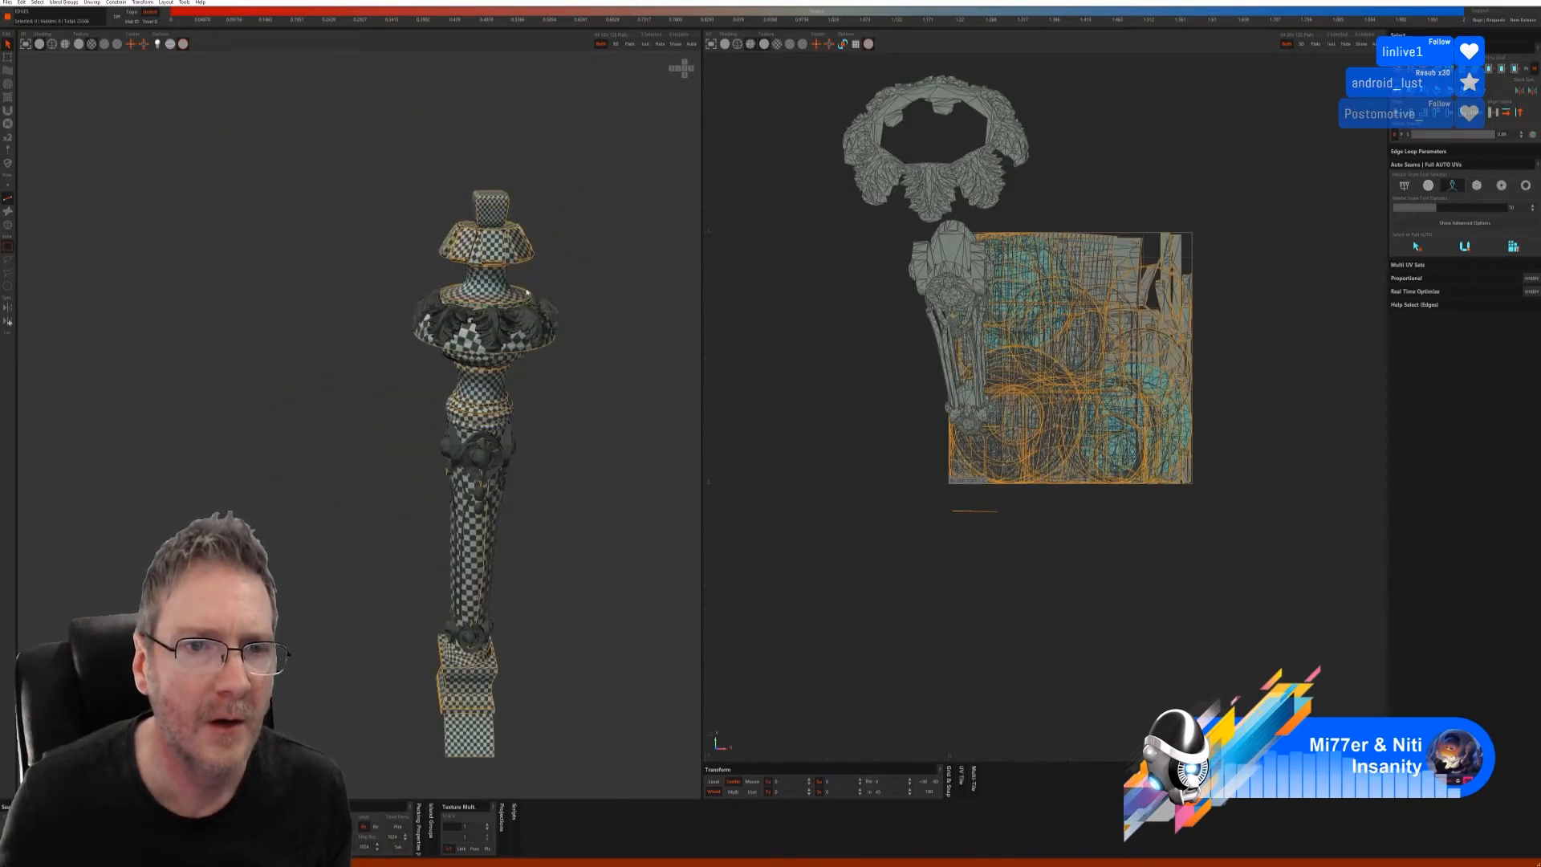
- Select and isolate a single front leaf of the leaf collar, and switch to edge selection for seam work
alt+middle_drag(527, 293, 460, 307)
scroll(459, 323, up, 2)
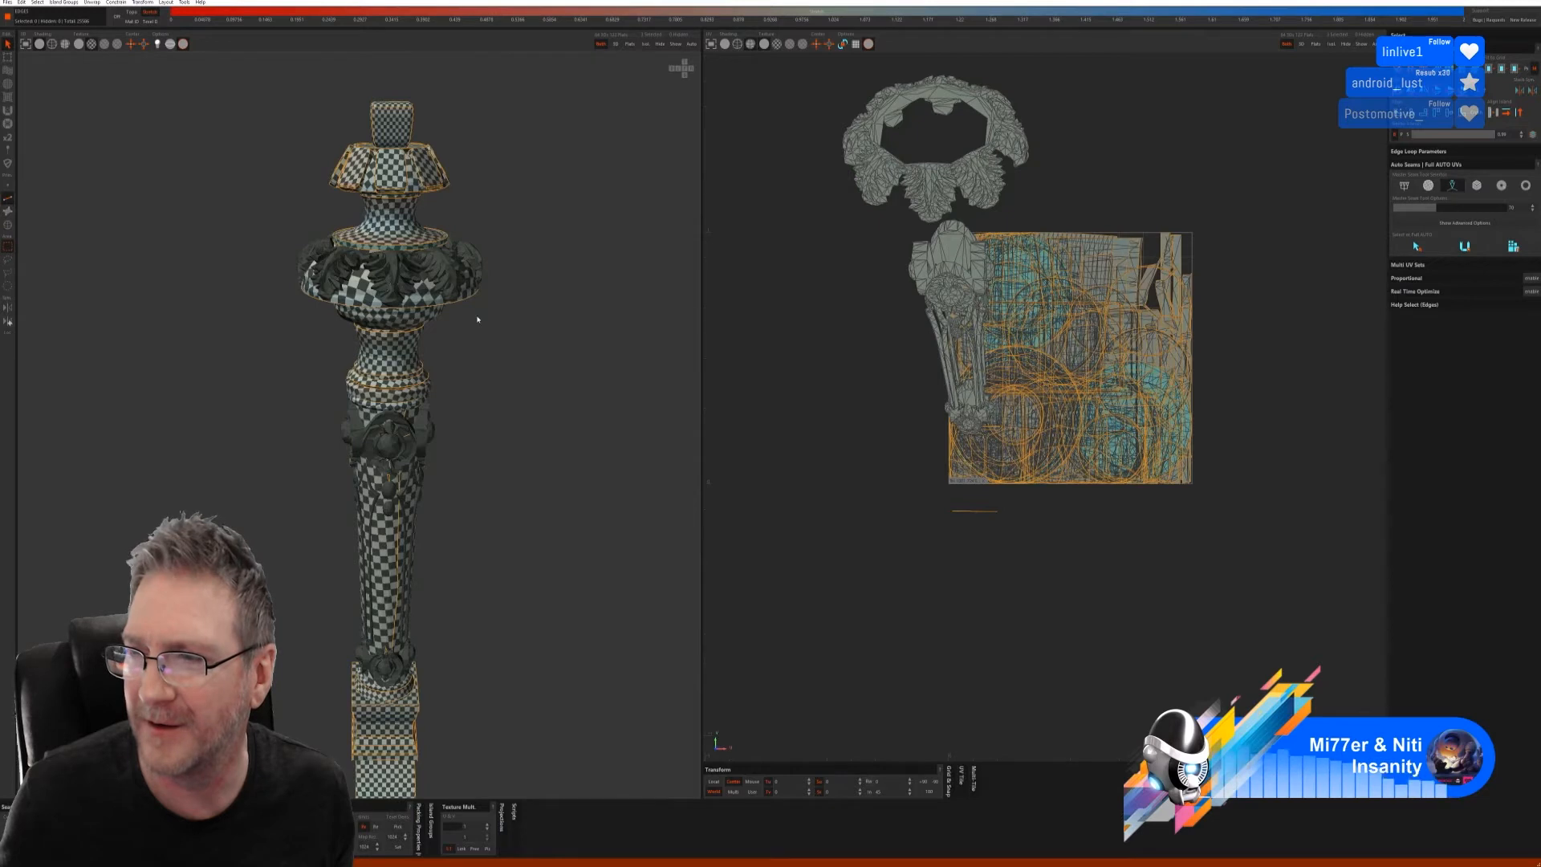
mouse_move(477, 319)
alt+mouse_down()
mouse_move(482, 385)
mouse_move(532, 392)
mouse_move(550, 354)
mouse_move(540, 369)
mouse_move(523, 347)
mouse_move(500, 378)
mouse_move(503, 334)
alt+mouse_up()
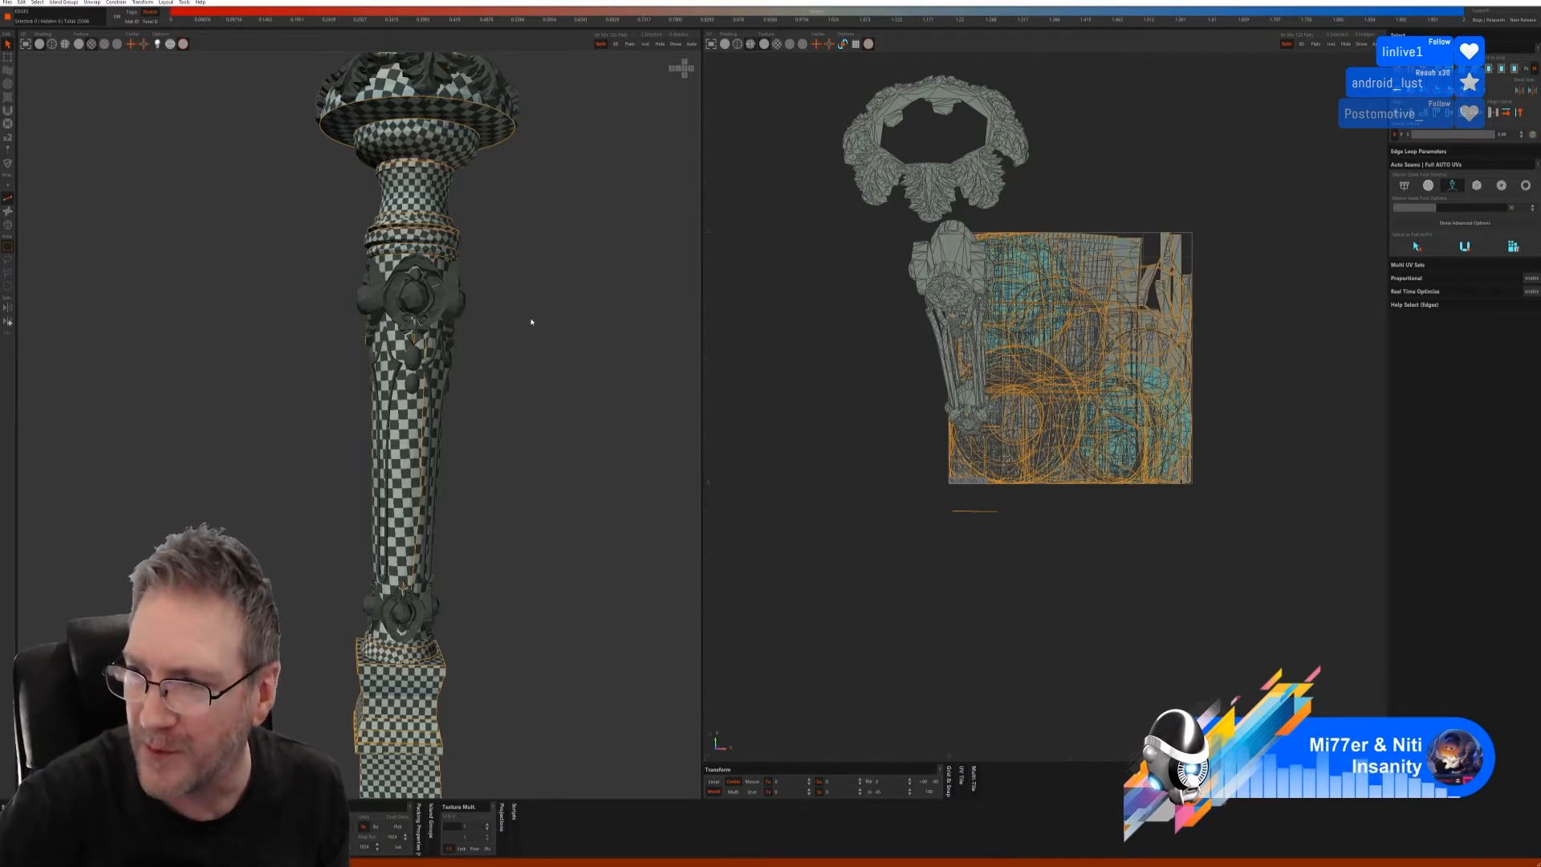
alt+drag(531, 322, 491, 452)
alt+right_drag(492, 446, 612, 388)
alt+drag(612, 389, 557, 404)
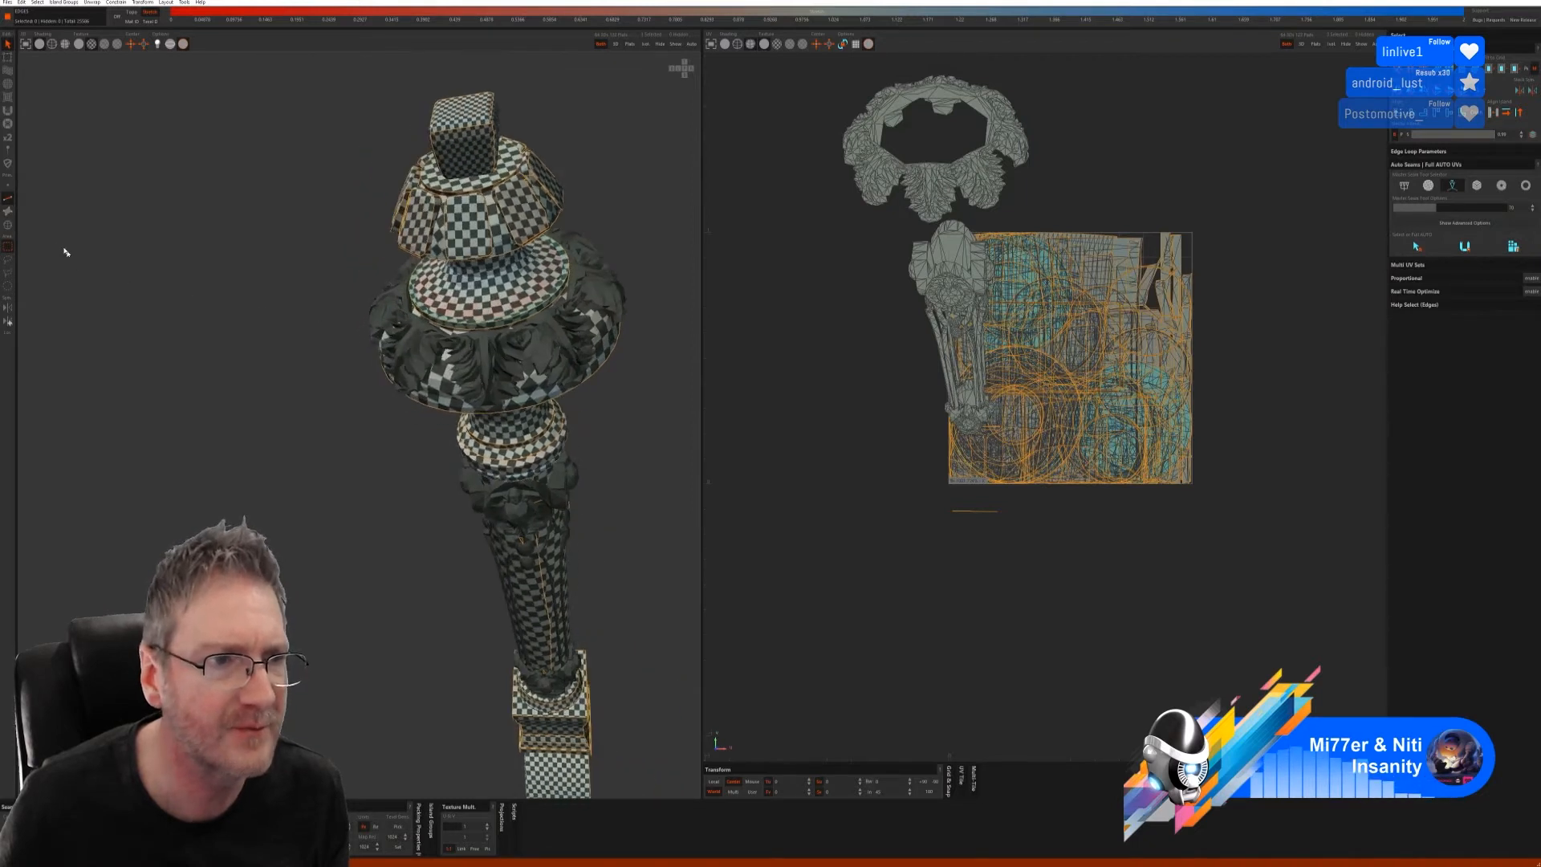
click(8, 225)
click(487, 355)
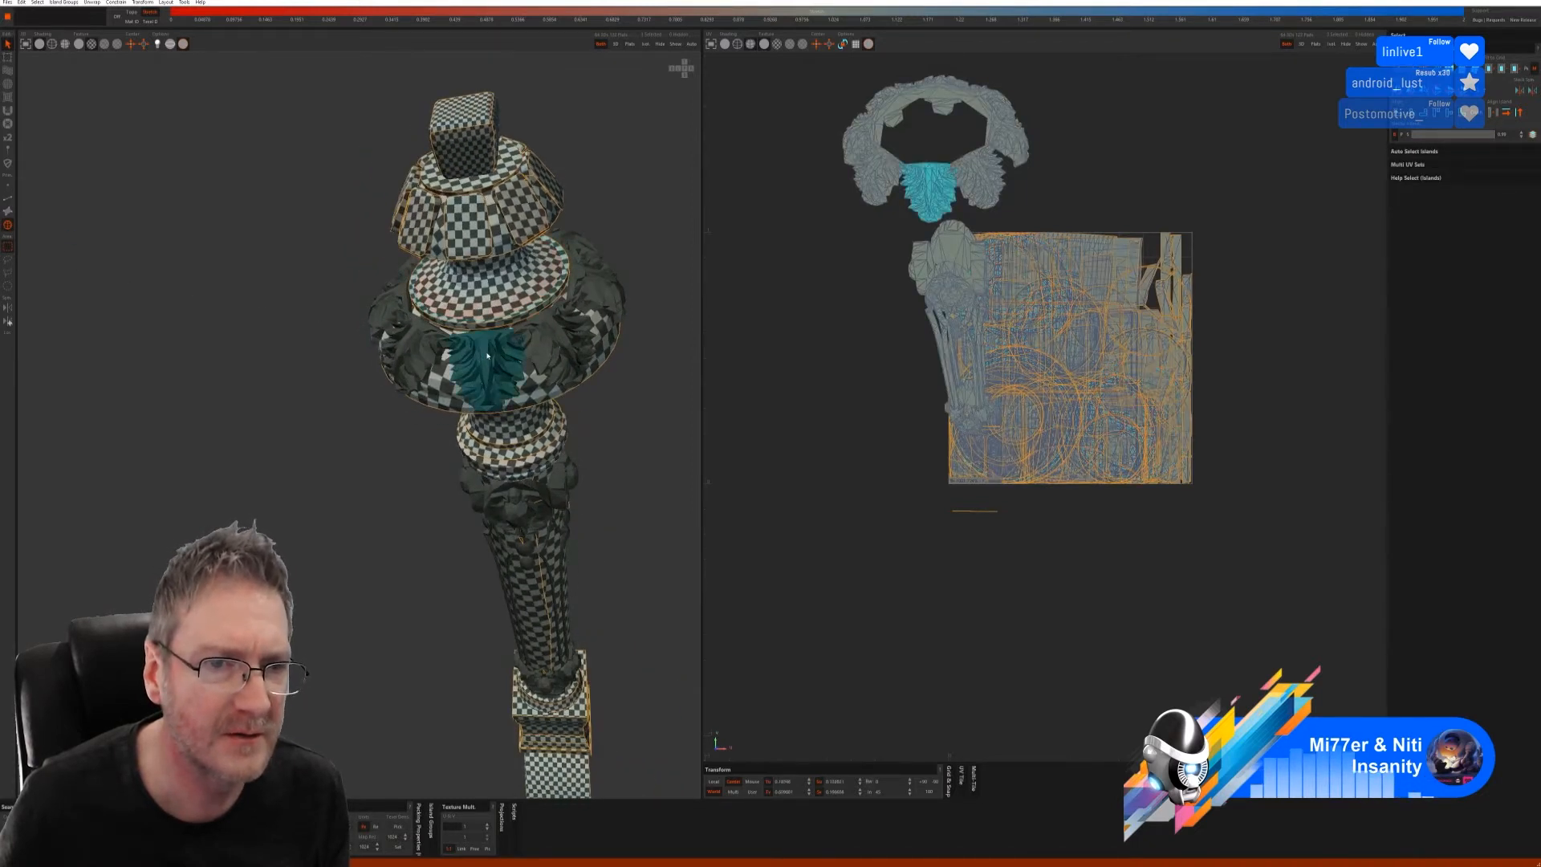
click(647, 42)
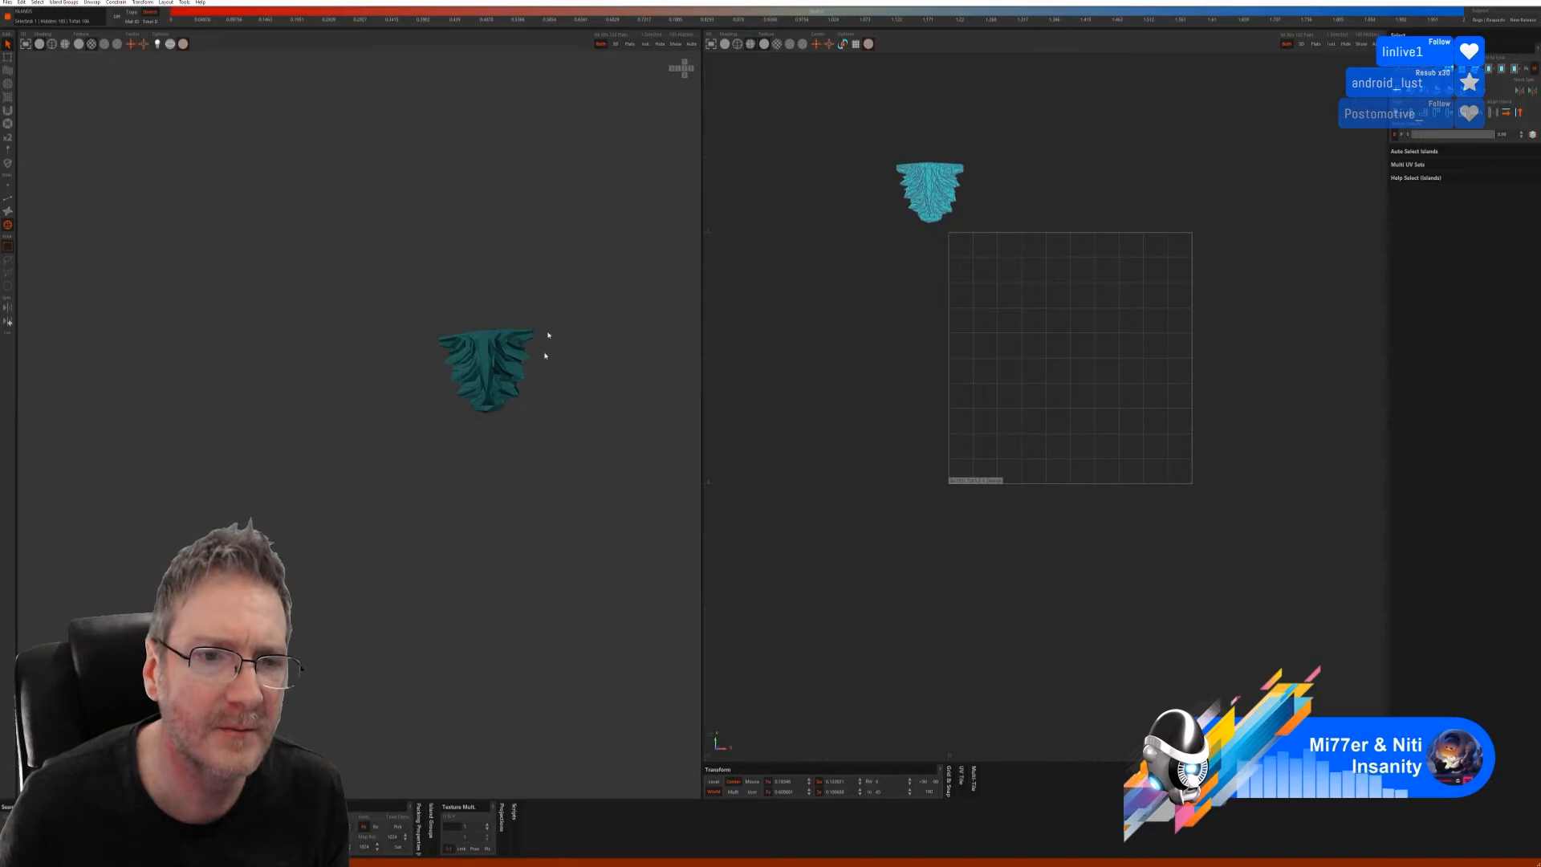
click(8, 200)
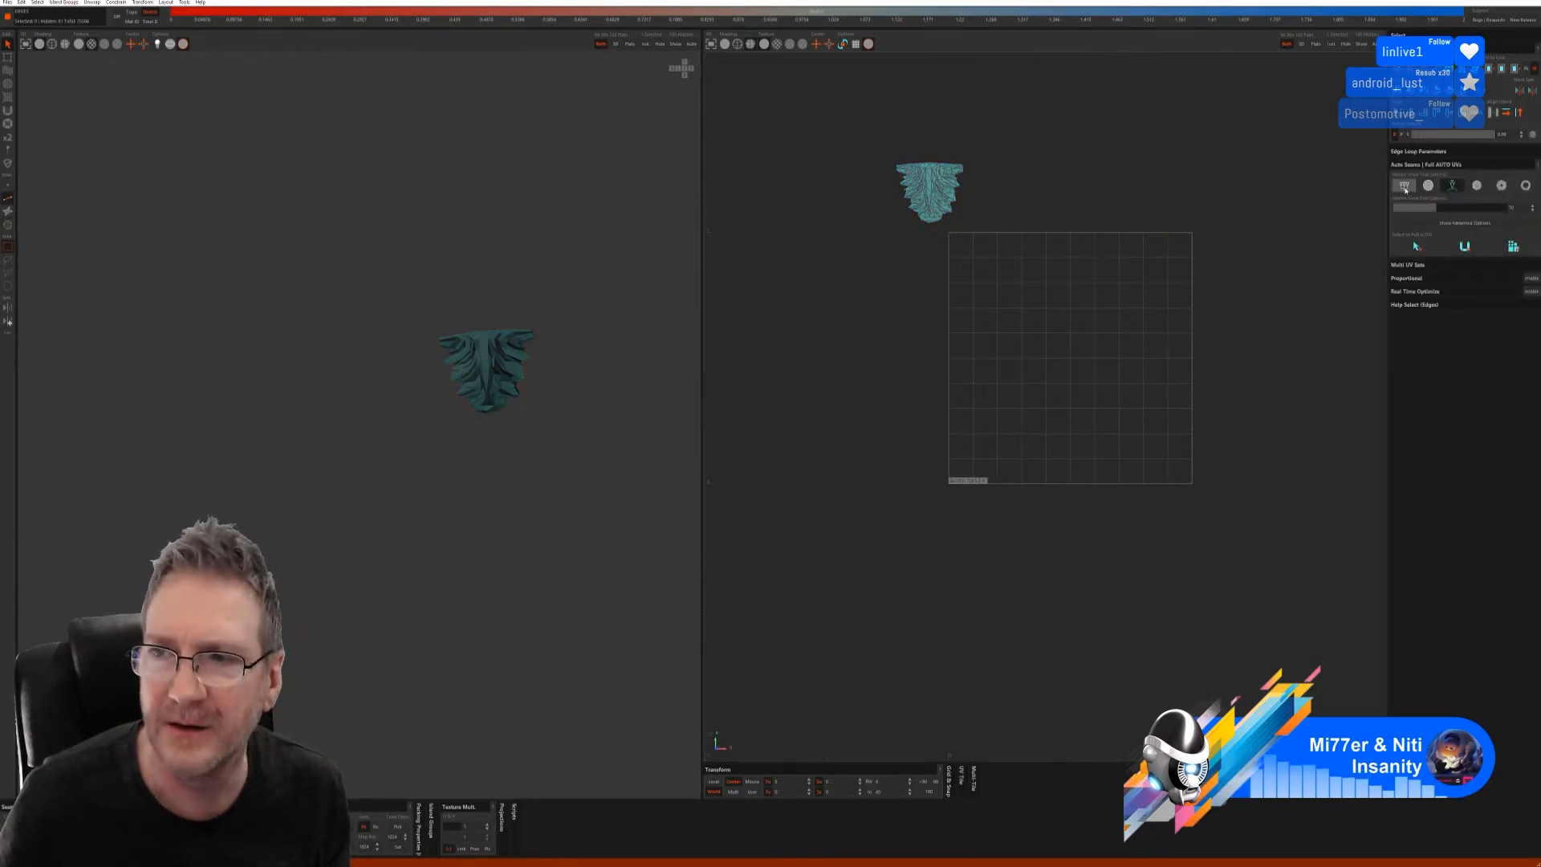
- Try pelt auto-seams with the Leaf, Branch and Trunk options on the isolated leaf and unfold it
click(1405, 190)
click(1416, 247)
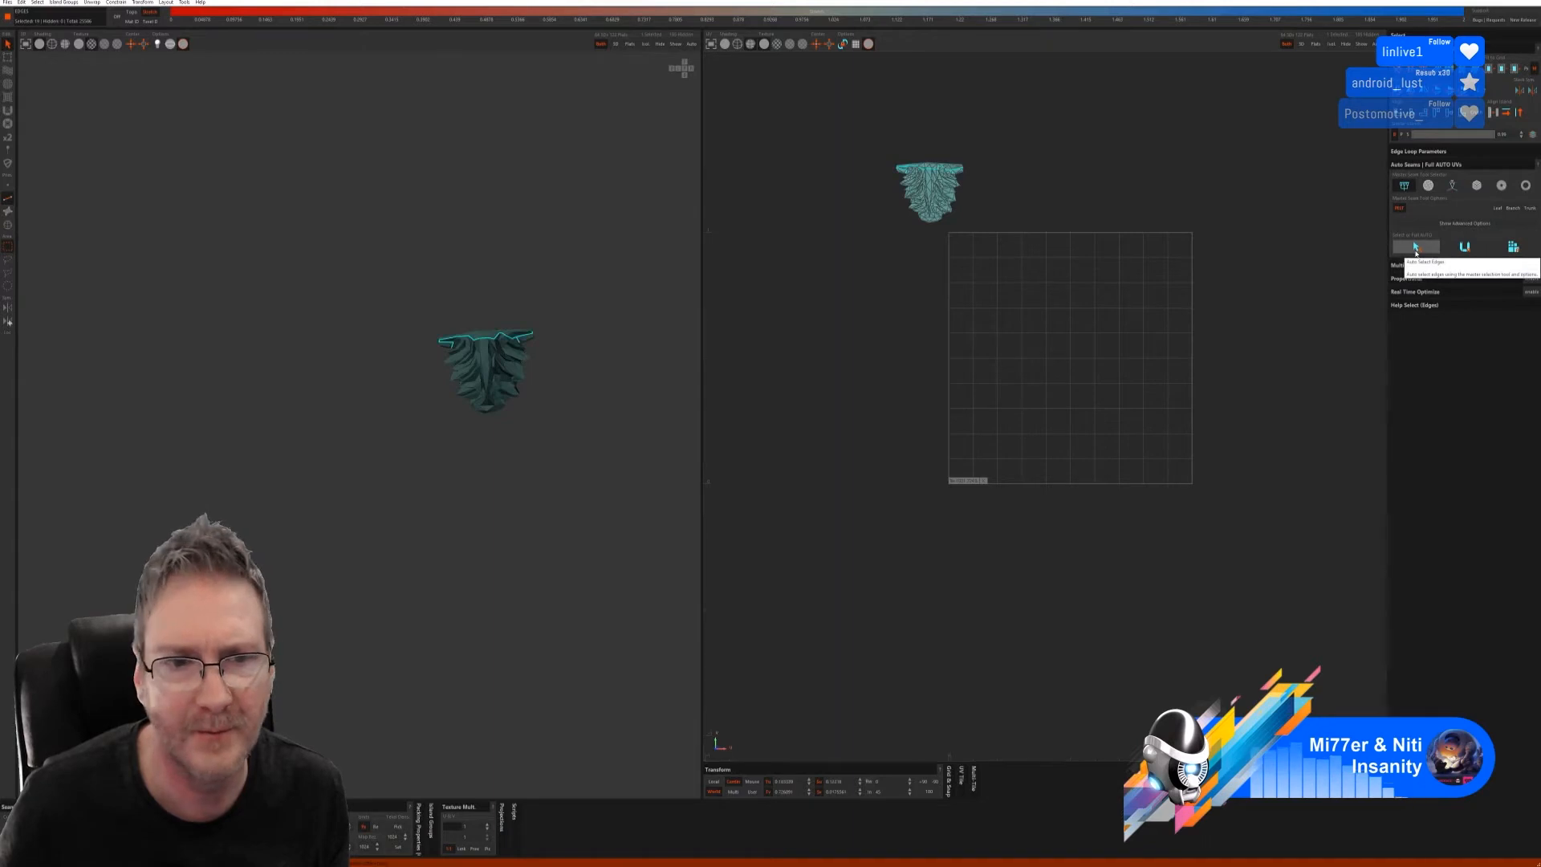
click(1469, 249)
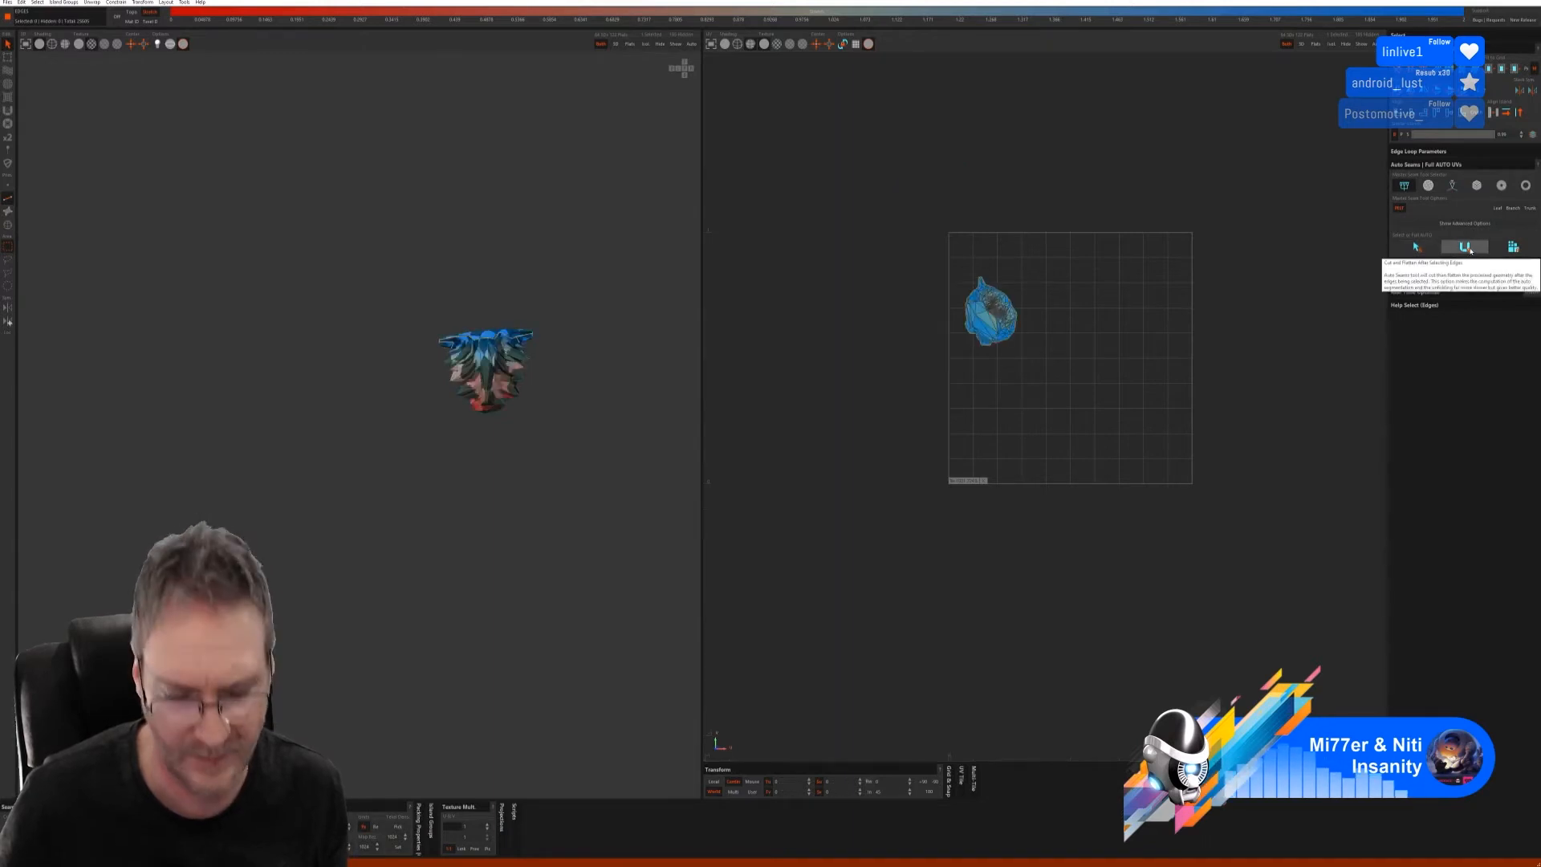
- Try mosaic auto-seams on the isolated leaf, cut and unfold it, inspect the checker texture, and undo the unwrap
click(1429, 186)
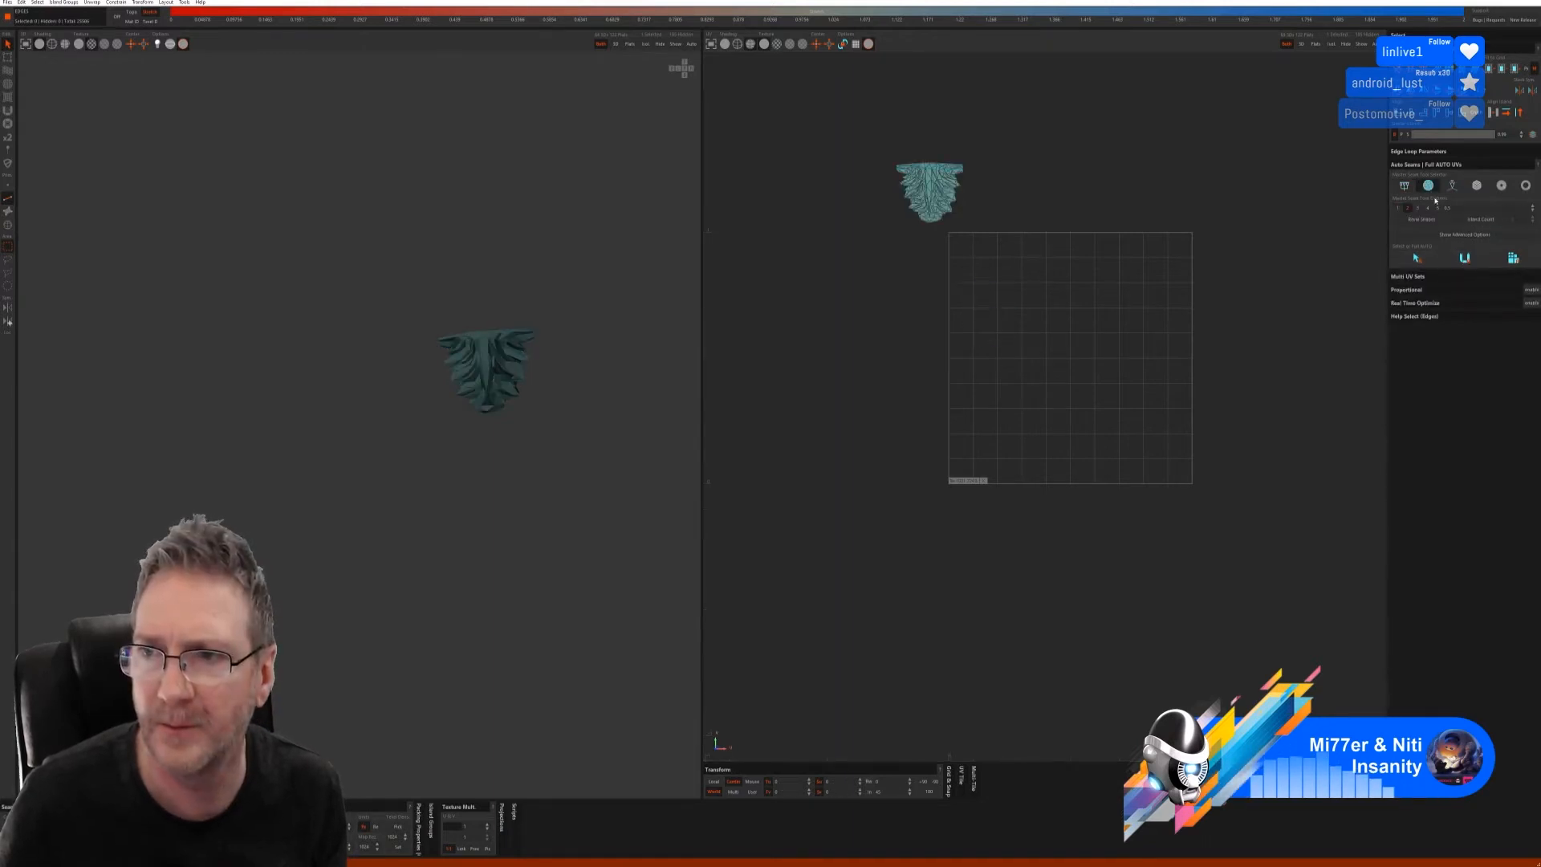
click(1416, 257)
click(1465, 258)
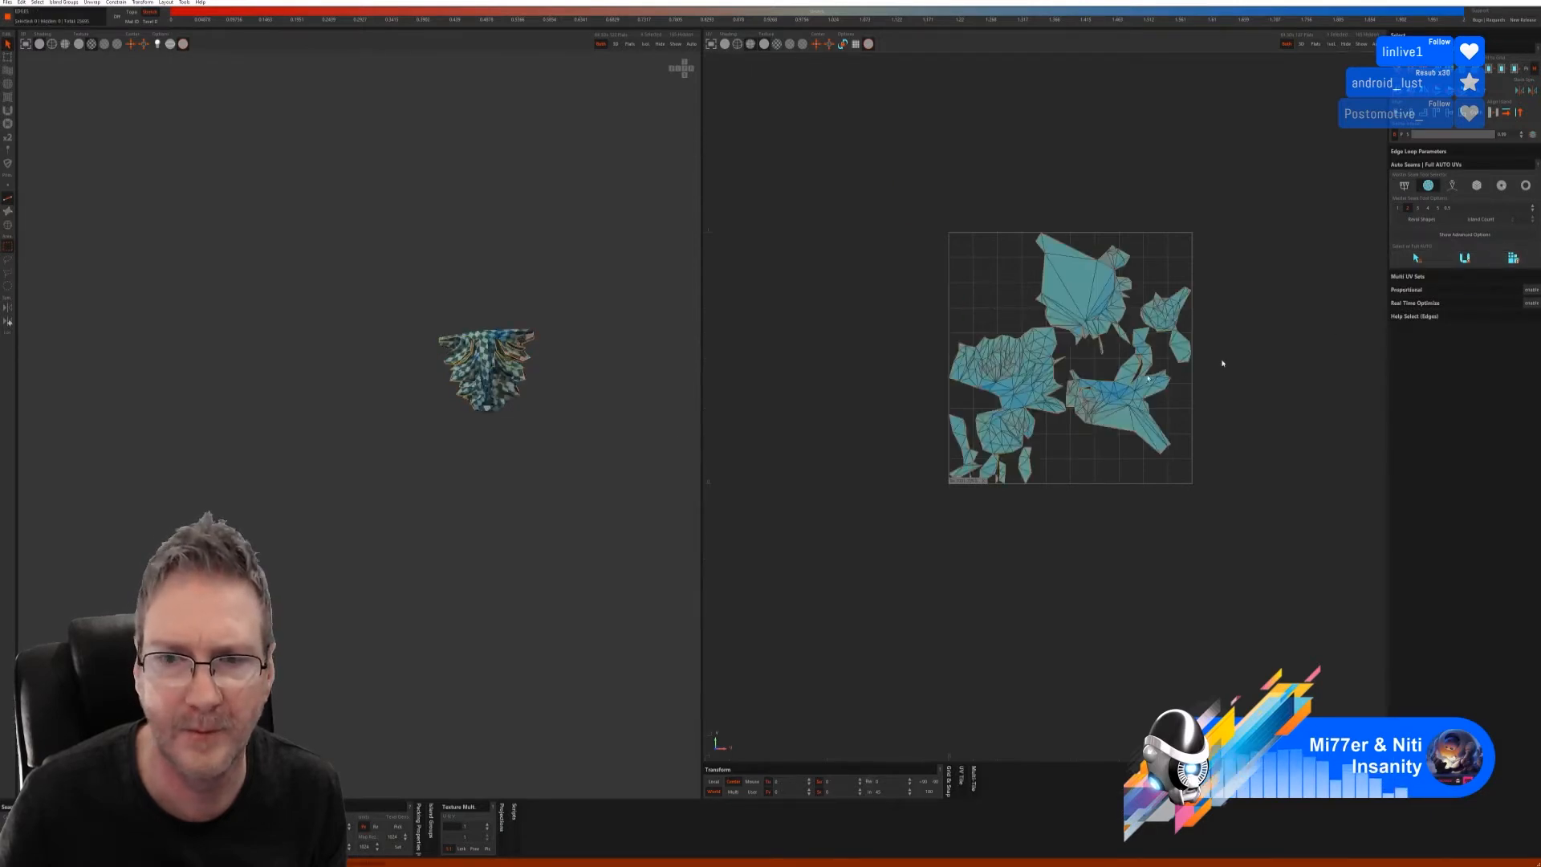
scroll(623, 442, up, 5)
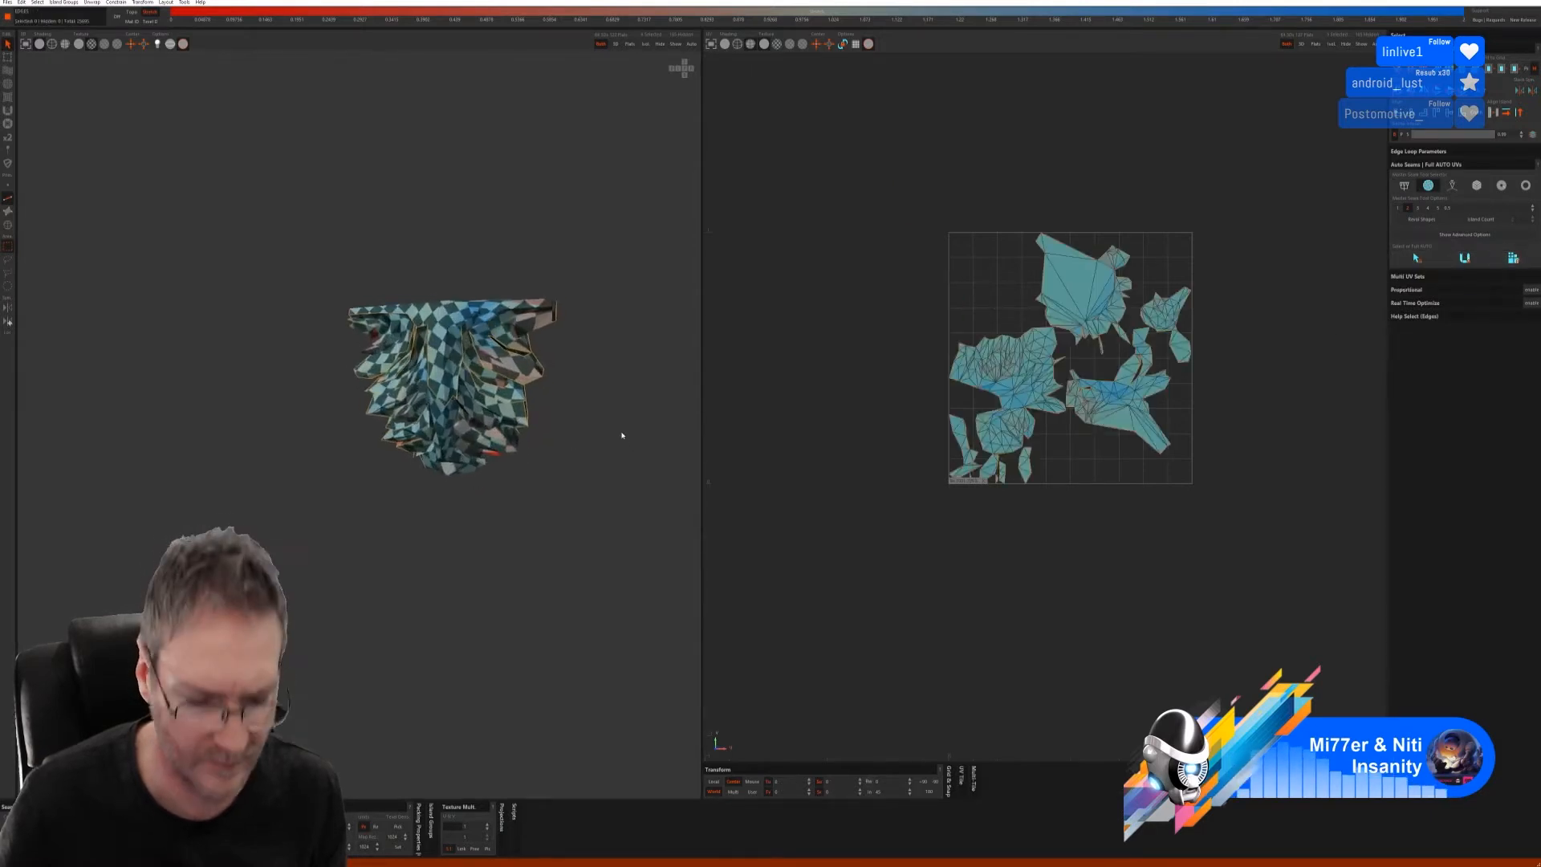
key(ctrl+z)
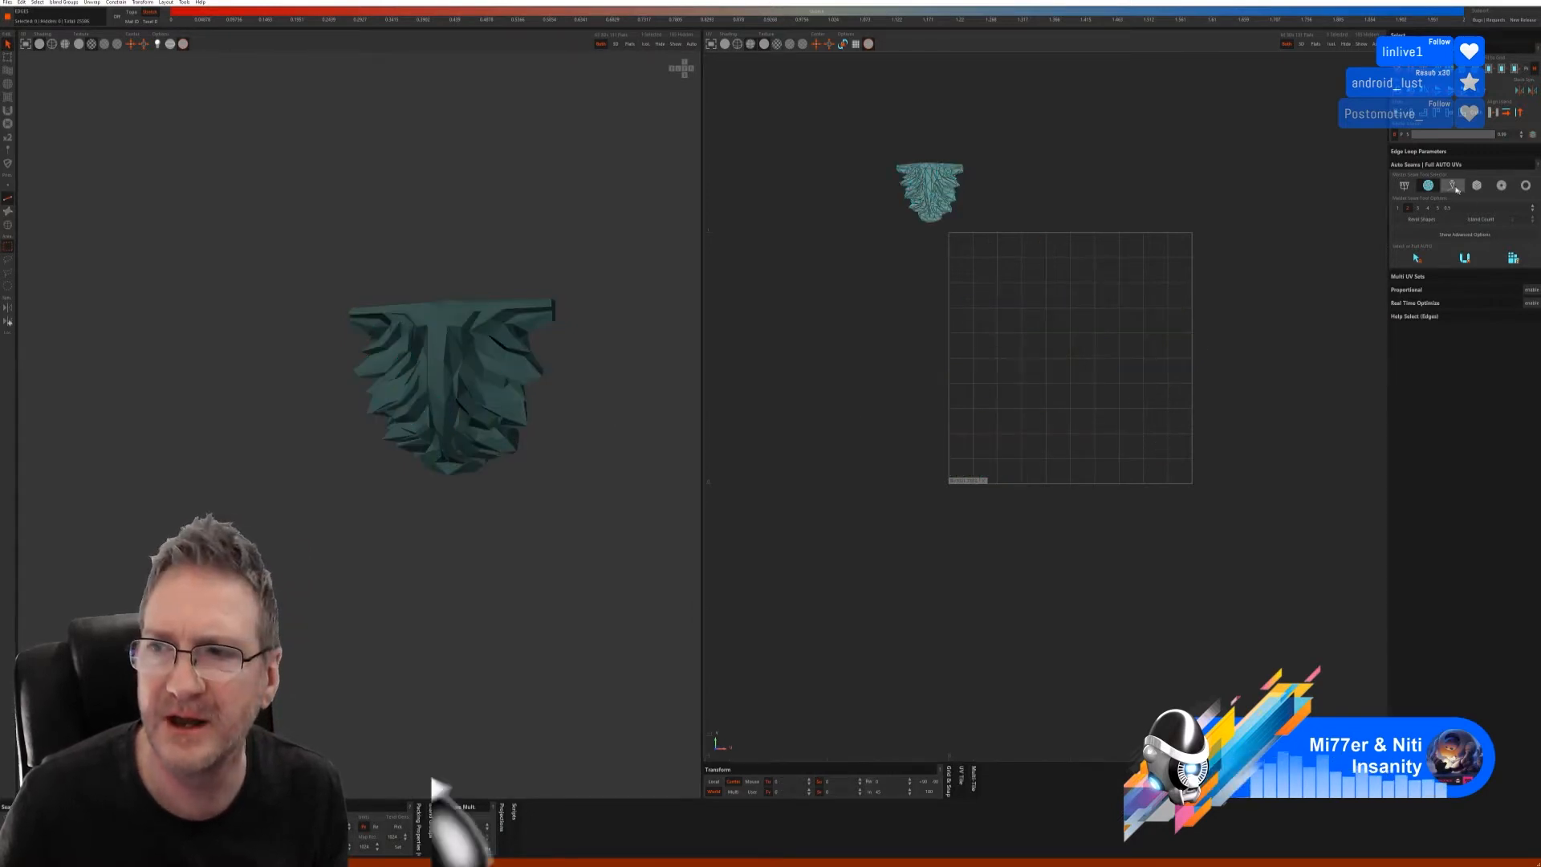
- Try the sharp-edges auto-seams on the isolated leaf, unfold and pack the pieces, and undo the unwrap
click(1453, 246)
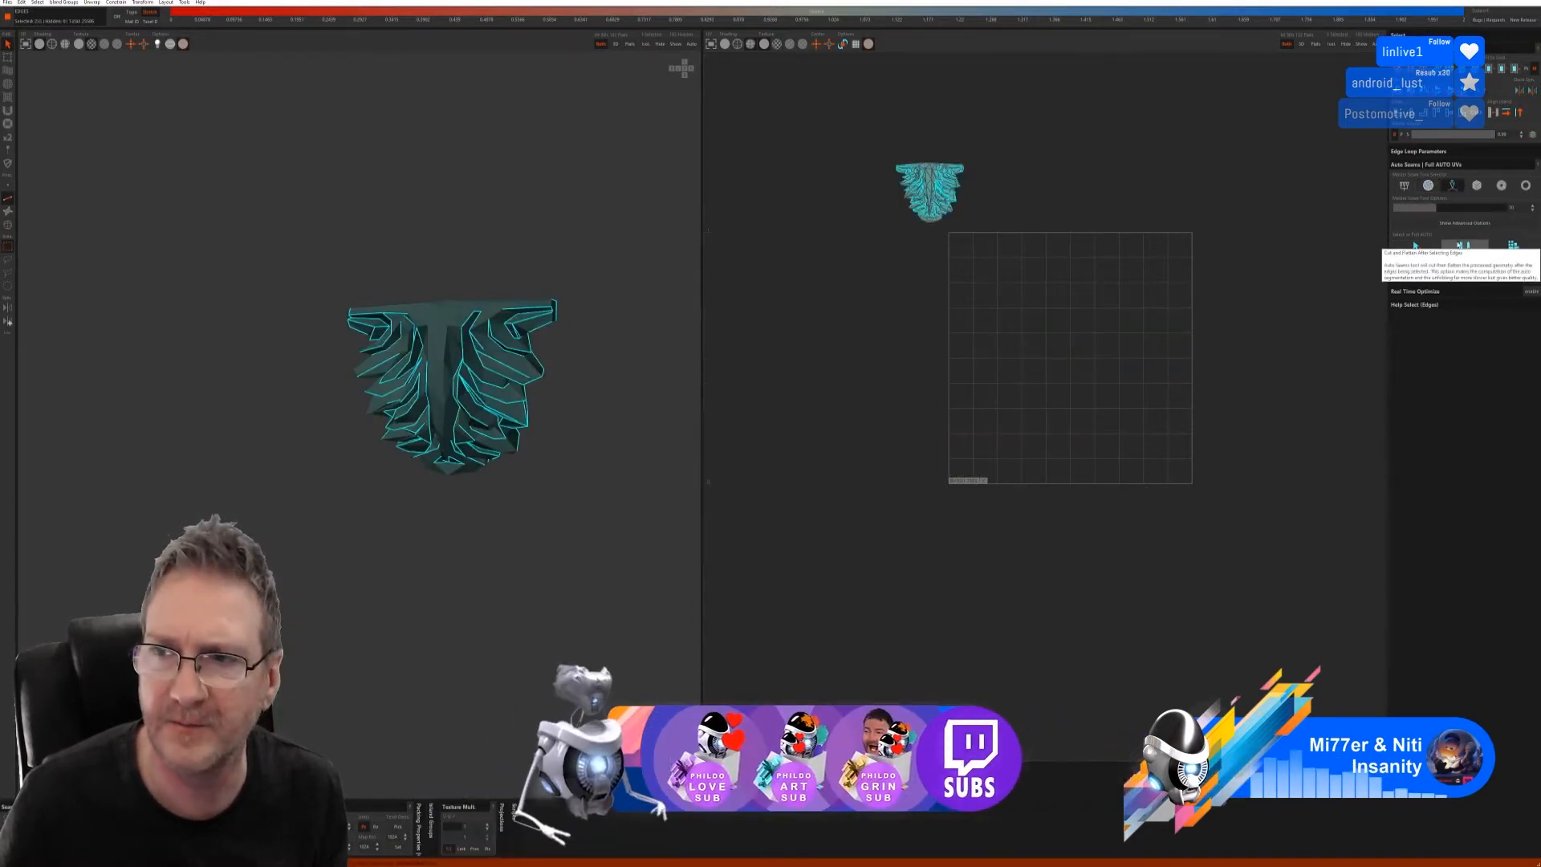
click(1513, 245)
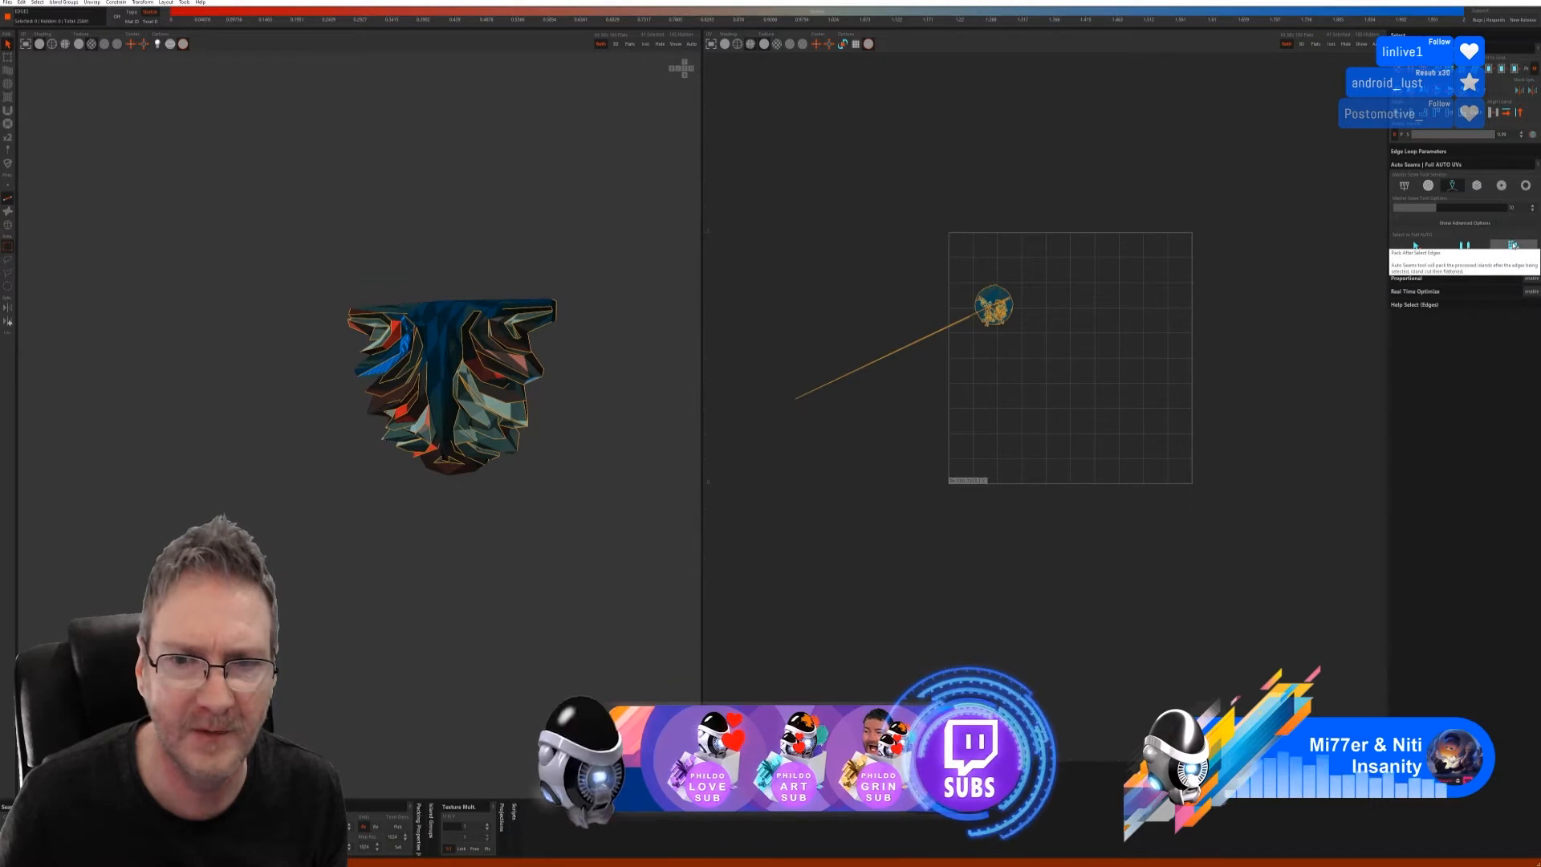
key(ctrl+z)
key(ctrl+z)
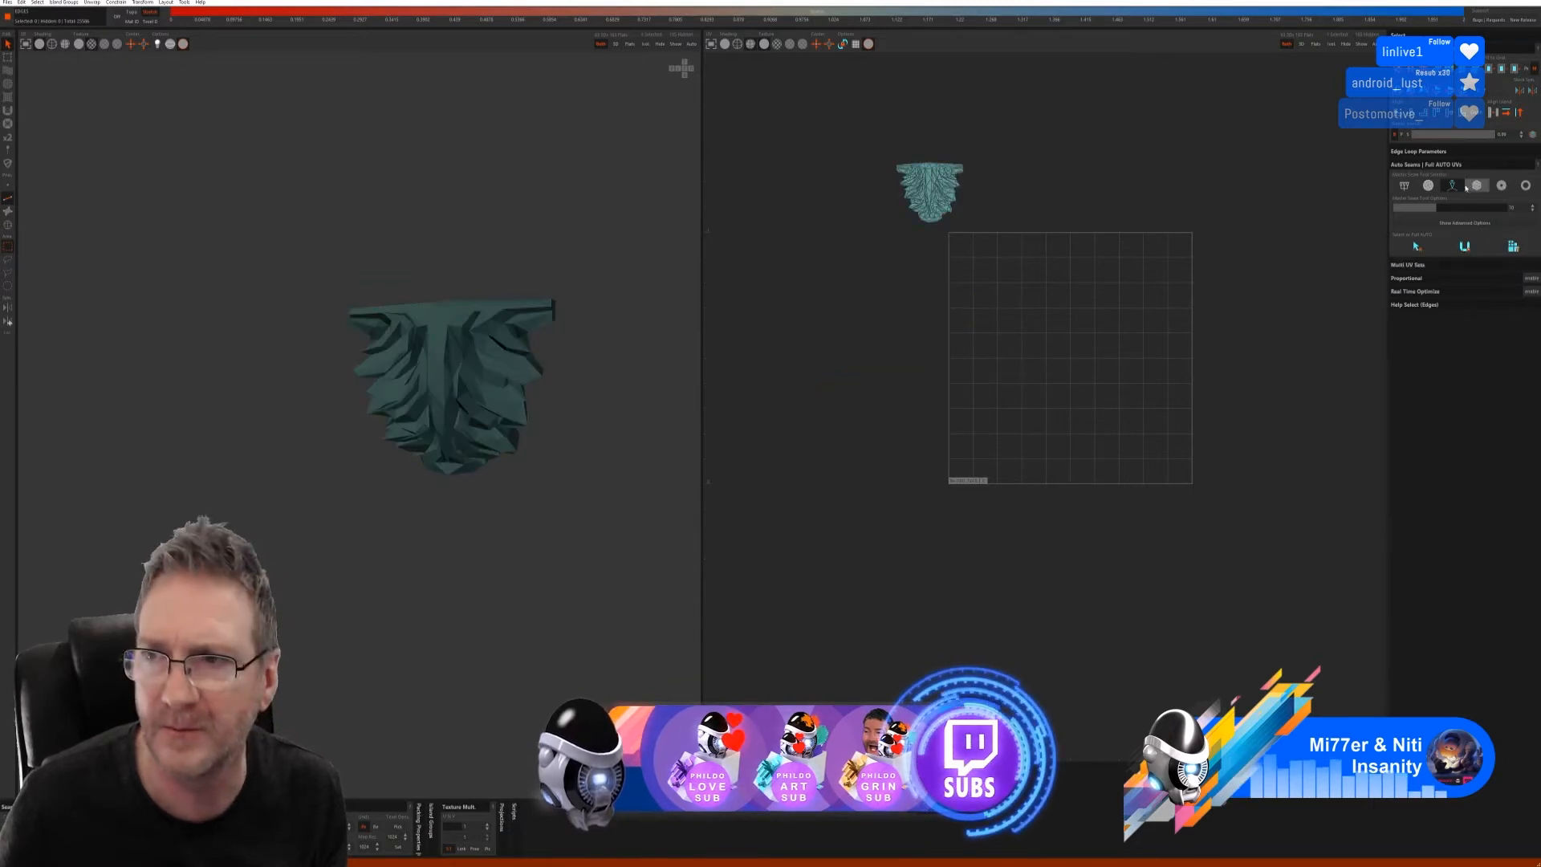
- Try box-method auto-seams on the isolated leaf, check the unfolded islands, and undo the unwrap and seam selection
click(1481, 189)
click(1441, 270)
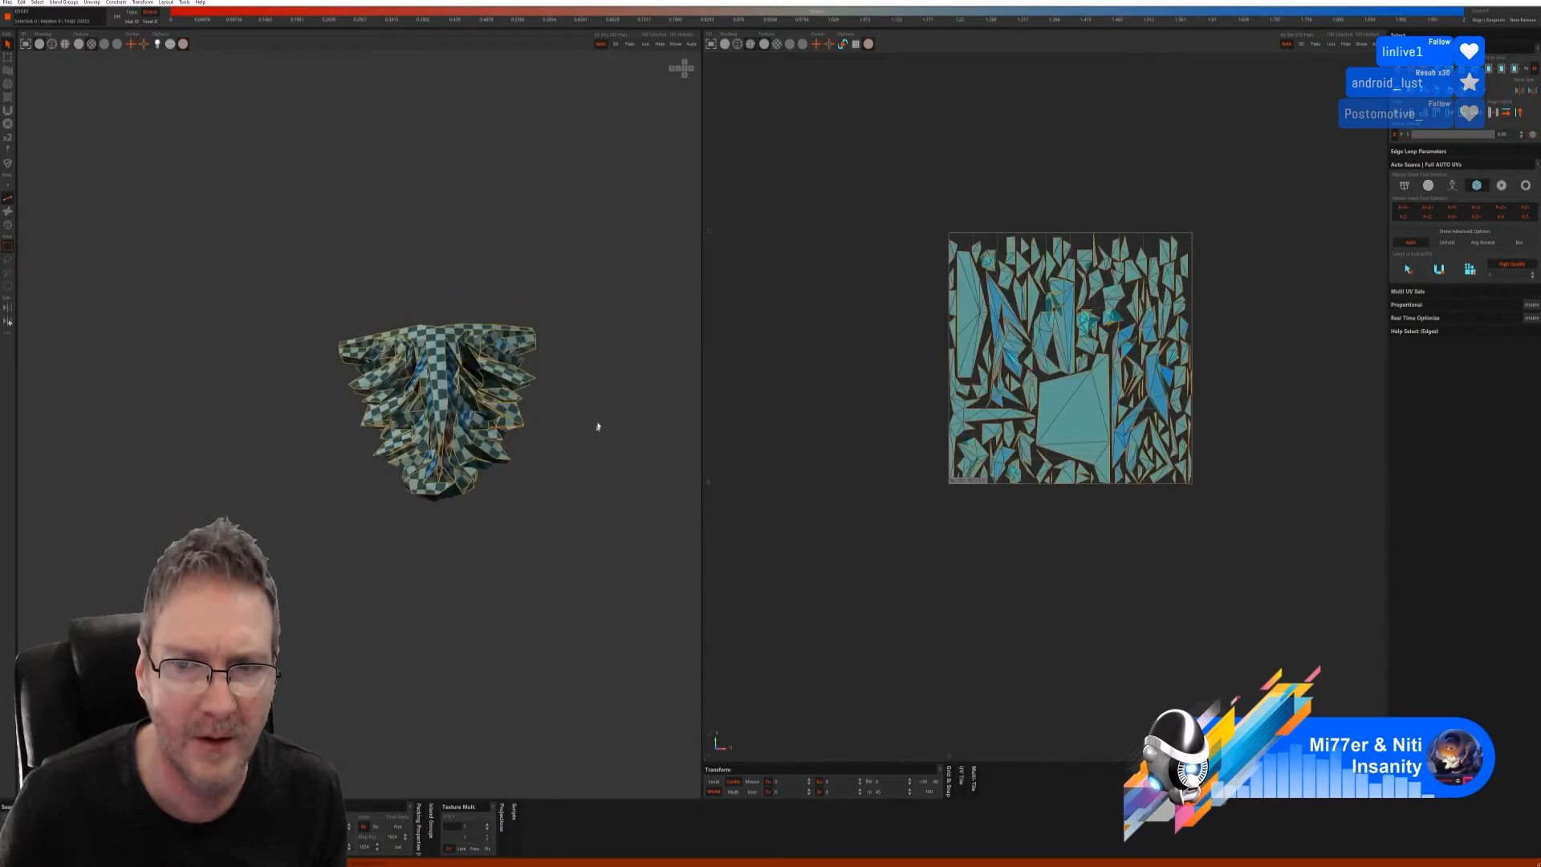
alt+drag(598, 425, 595, 429)
key(ctrl+z)
key(ctrl+z)
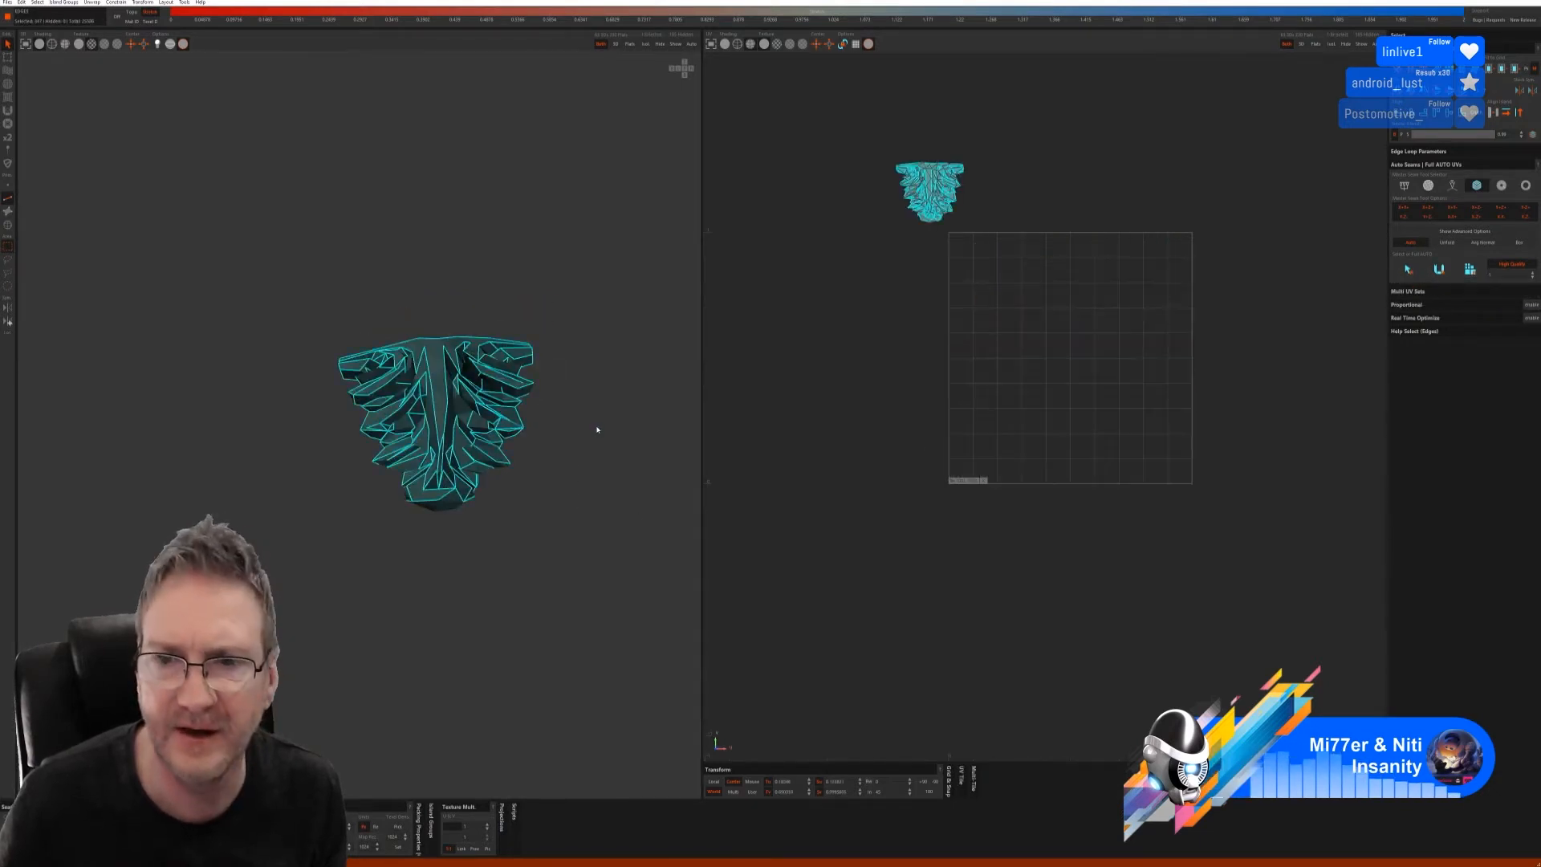
key(ctrl+z)
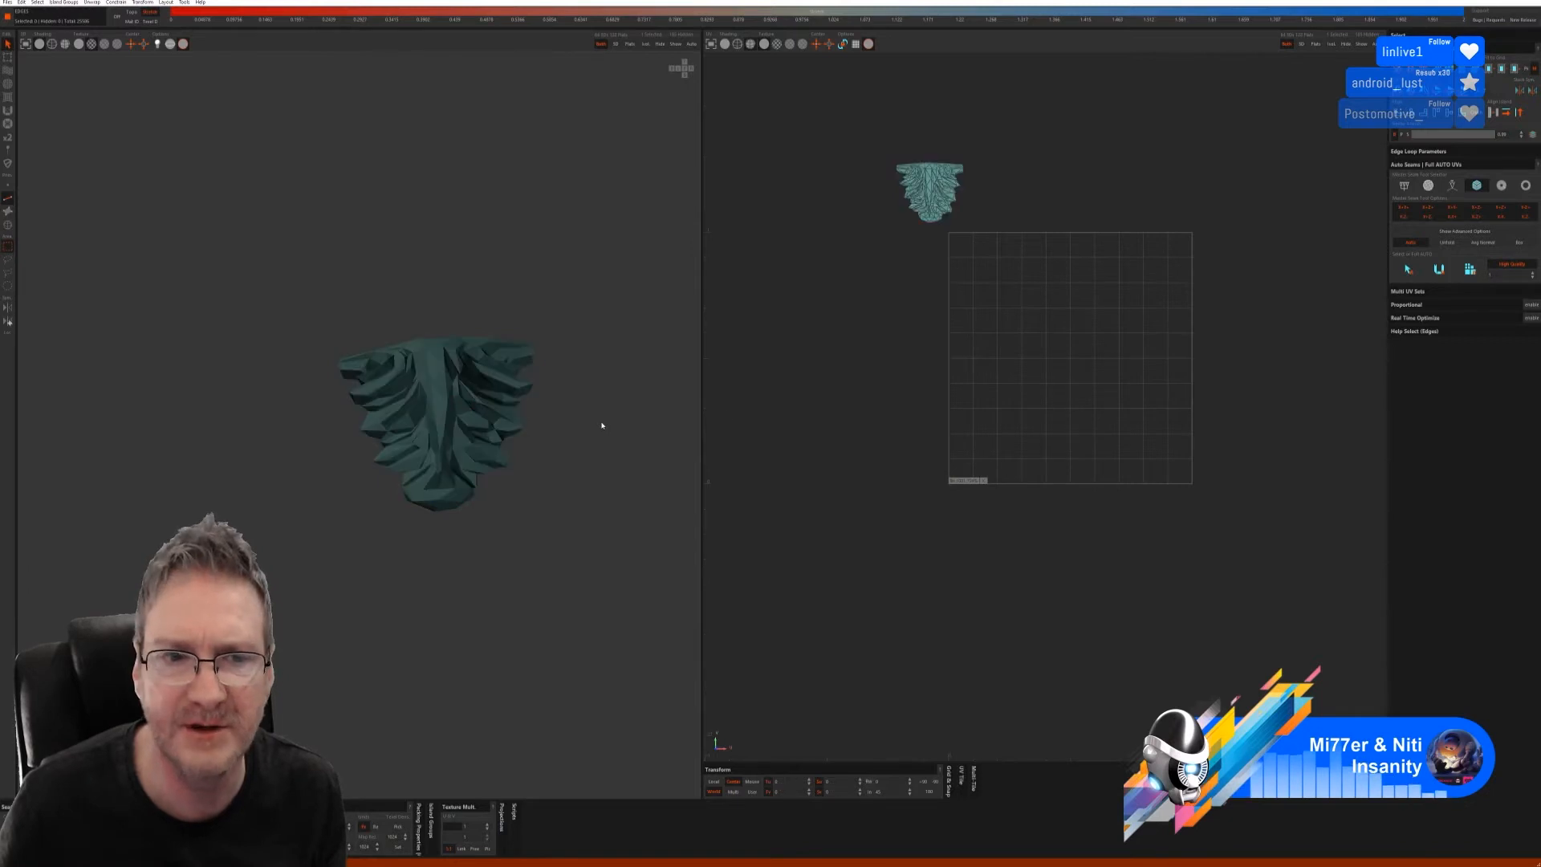
- Look through the other auto-seams methods and retry the sharp-edges seams with an unfold on the leaf
click(1502, 186)
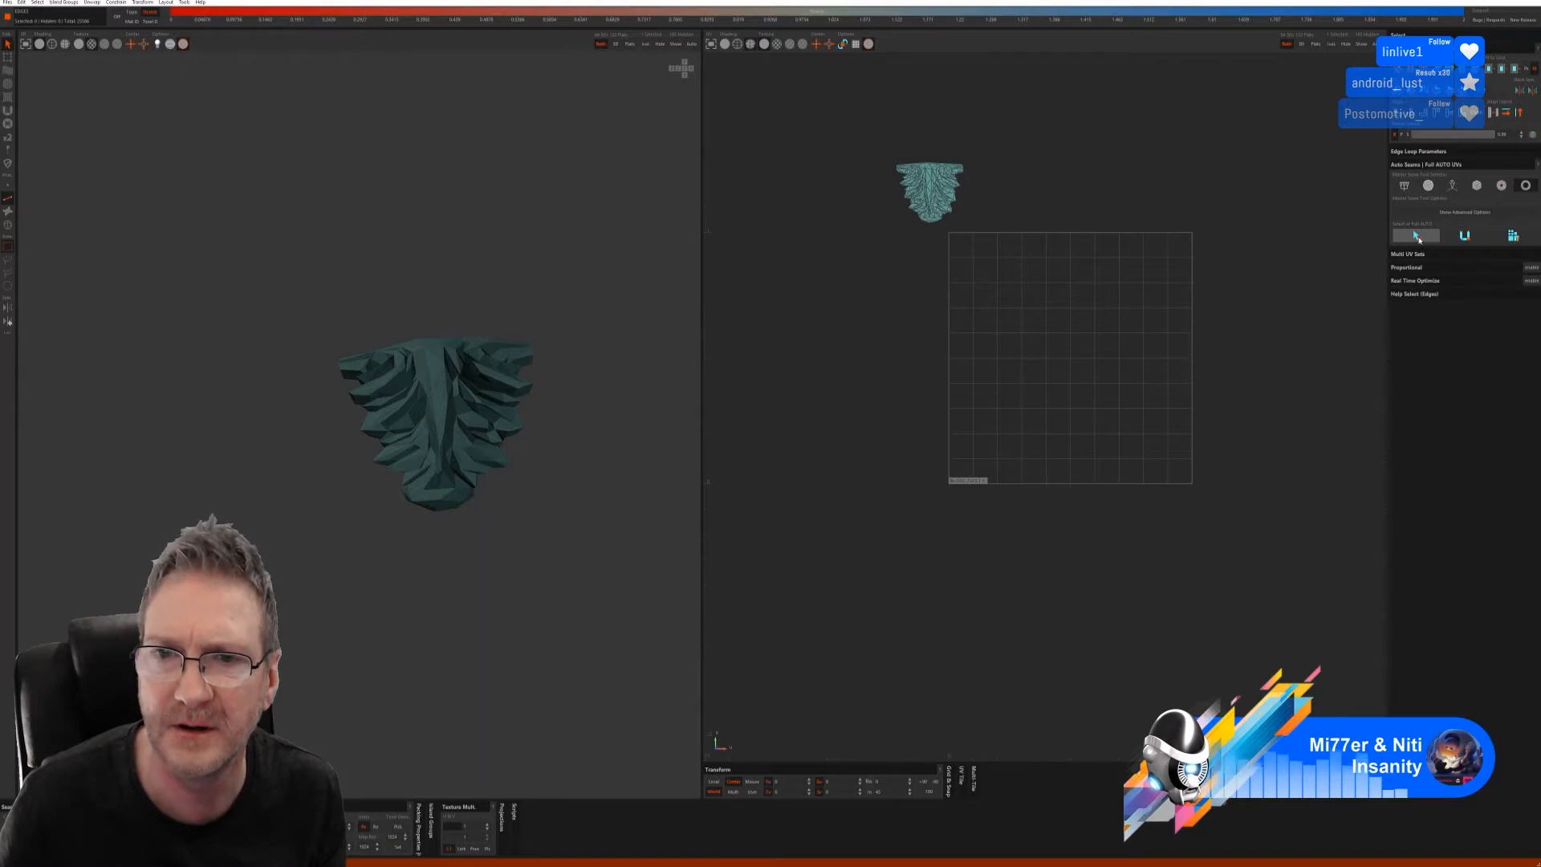
click(1428, 186)
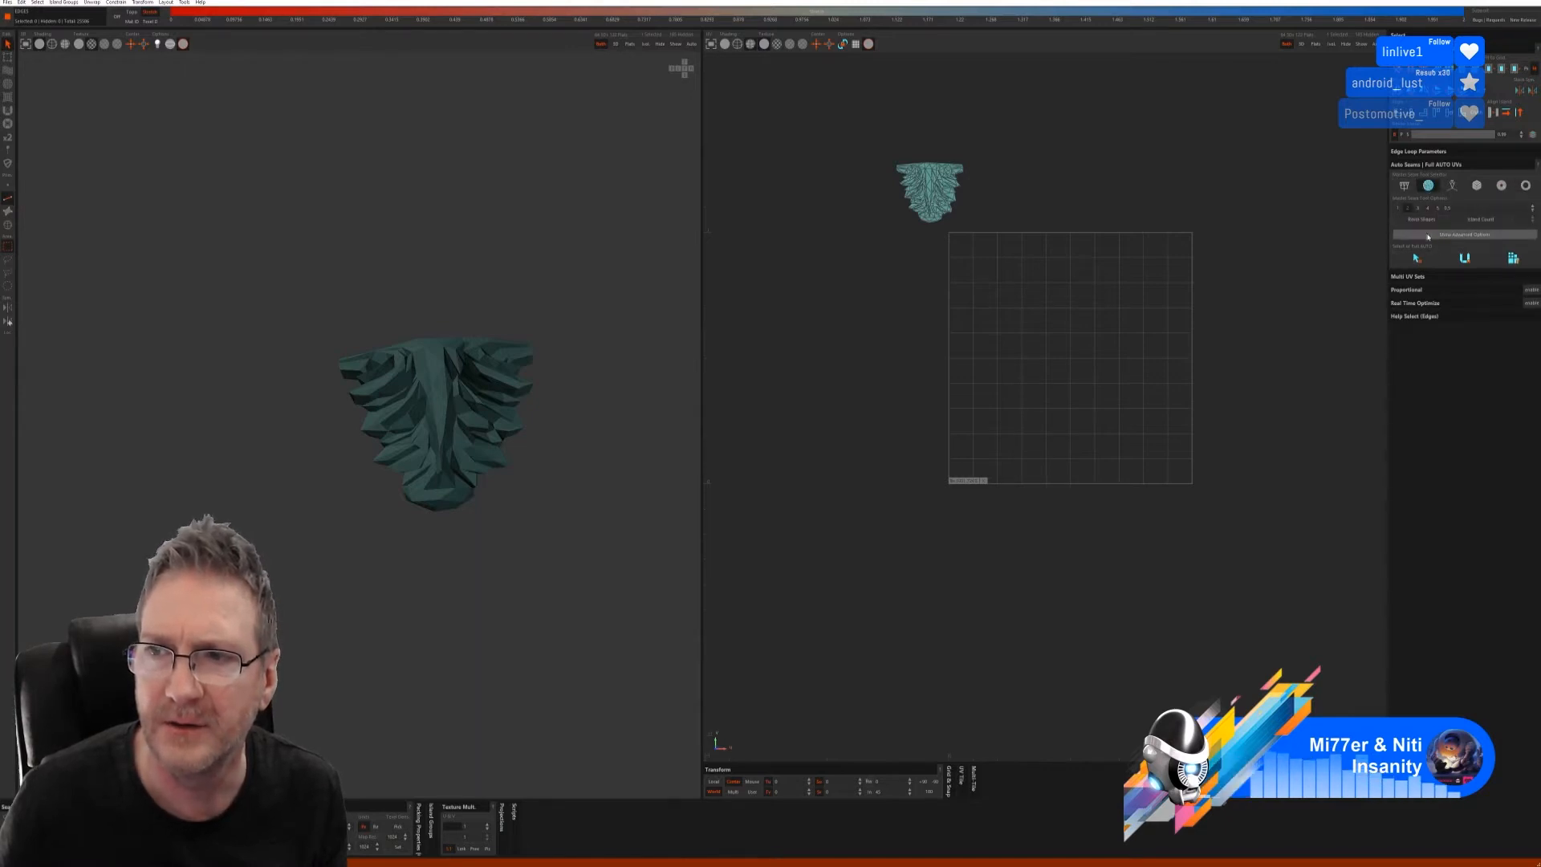
click(1453, 185)
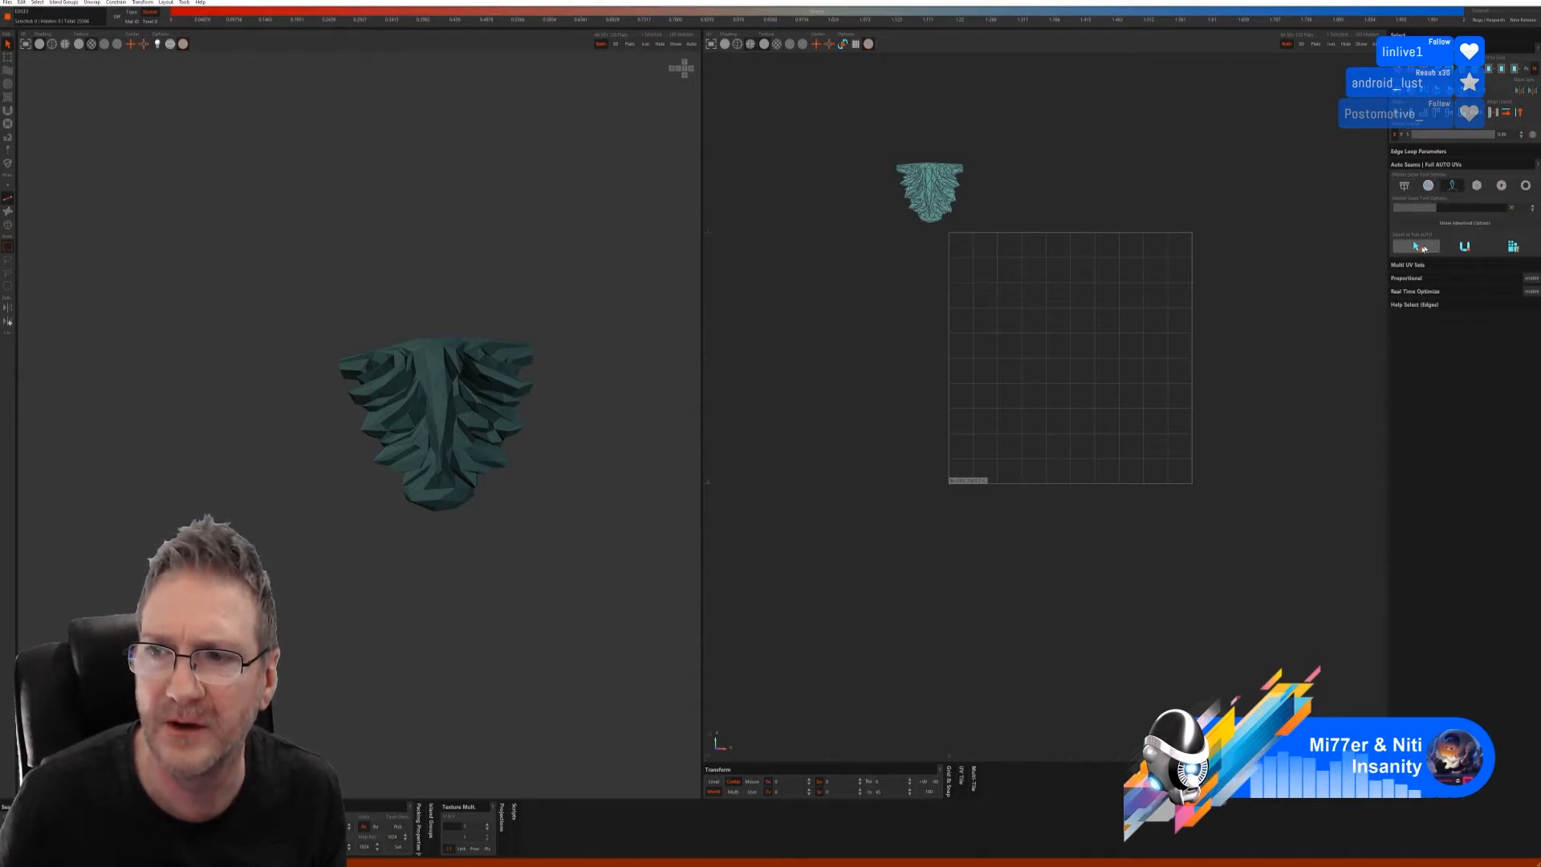
click(1417, 246)
click(1467, 247)
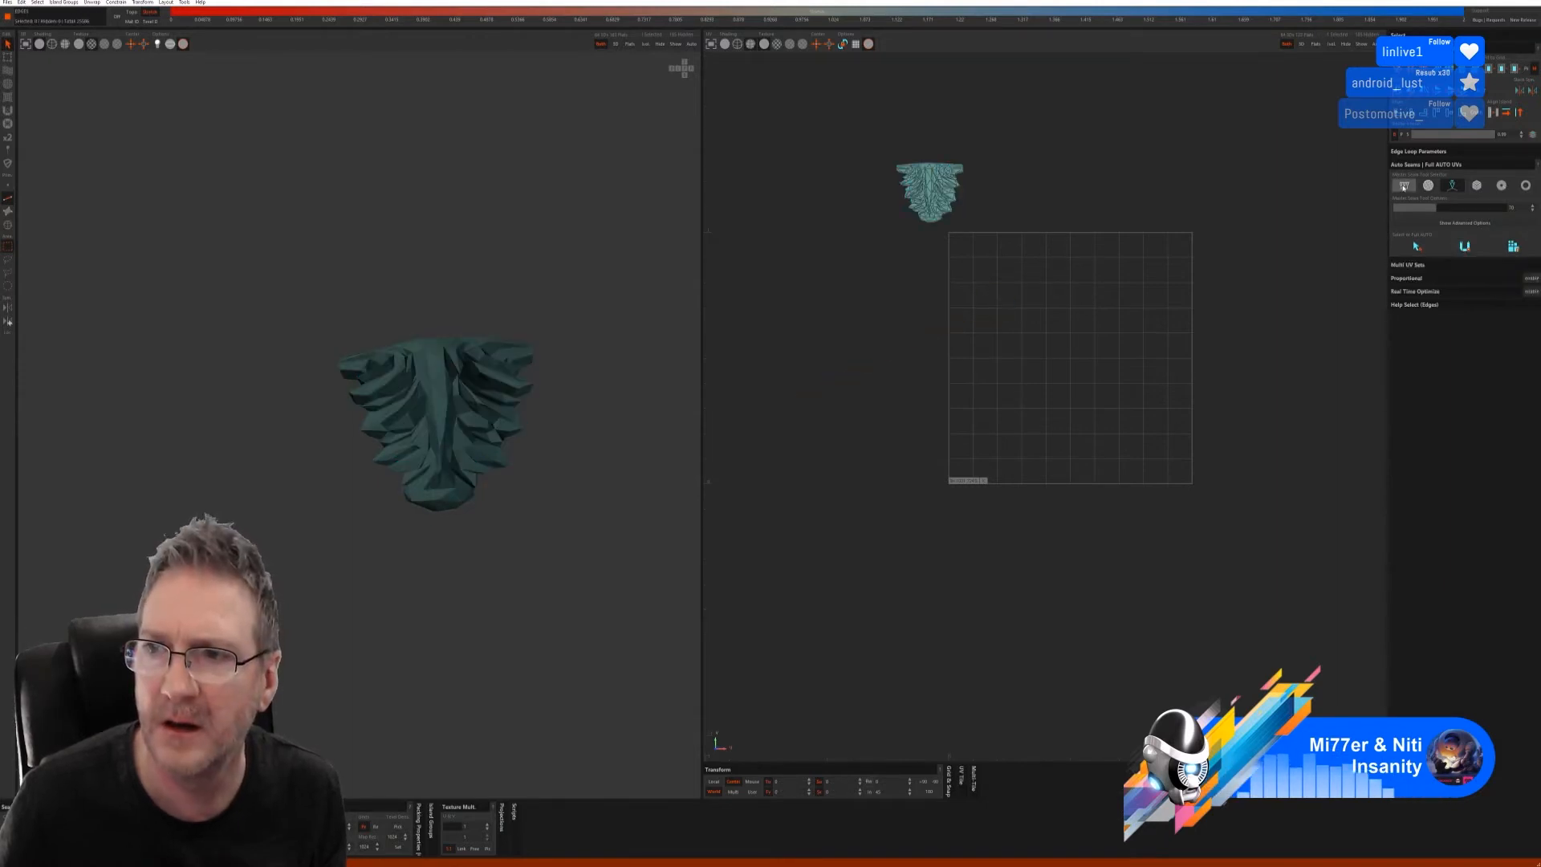
- Auto-select mosaic seams on the isolated leaf, cut and unfold it, and pack the resulting islands
click(1428, 185)
click(1417, 257)
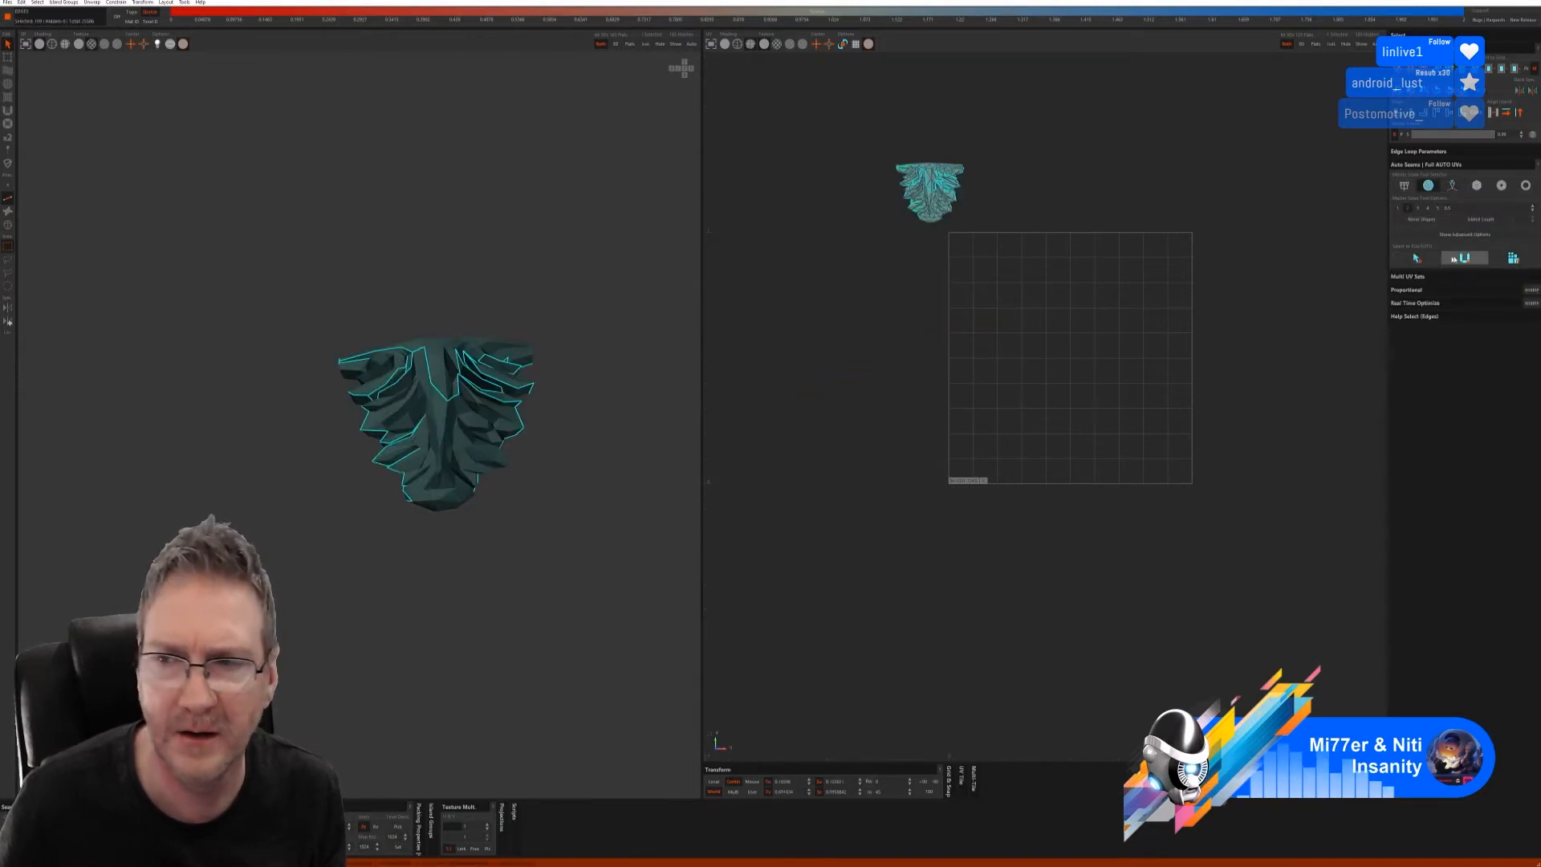
click(1455, 259)
click(1513, 258)
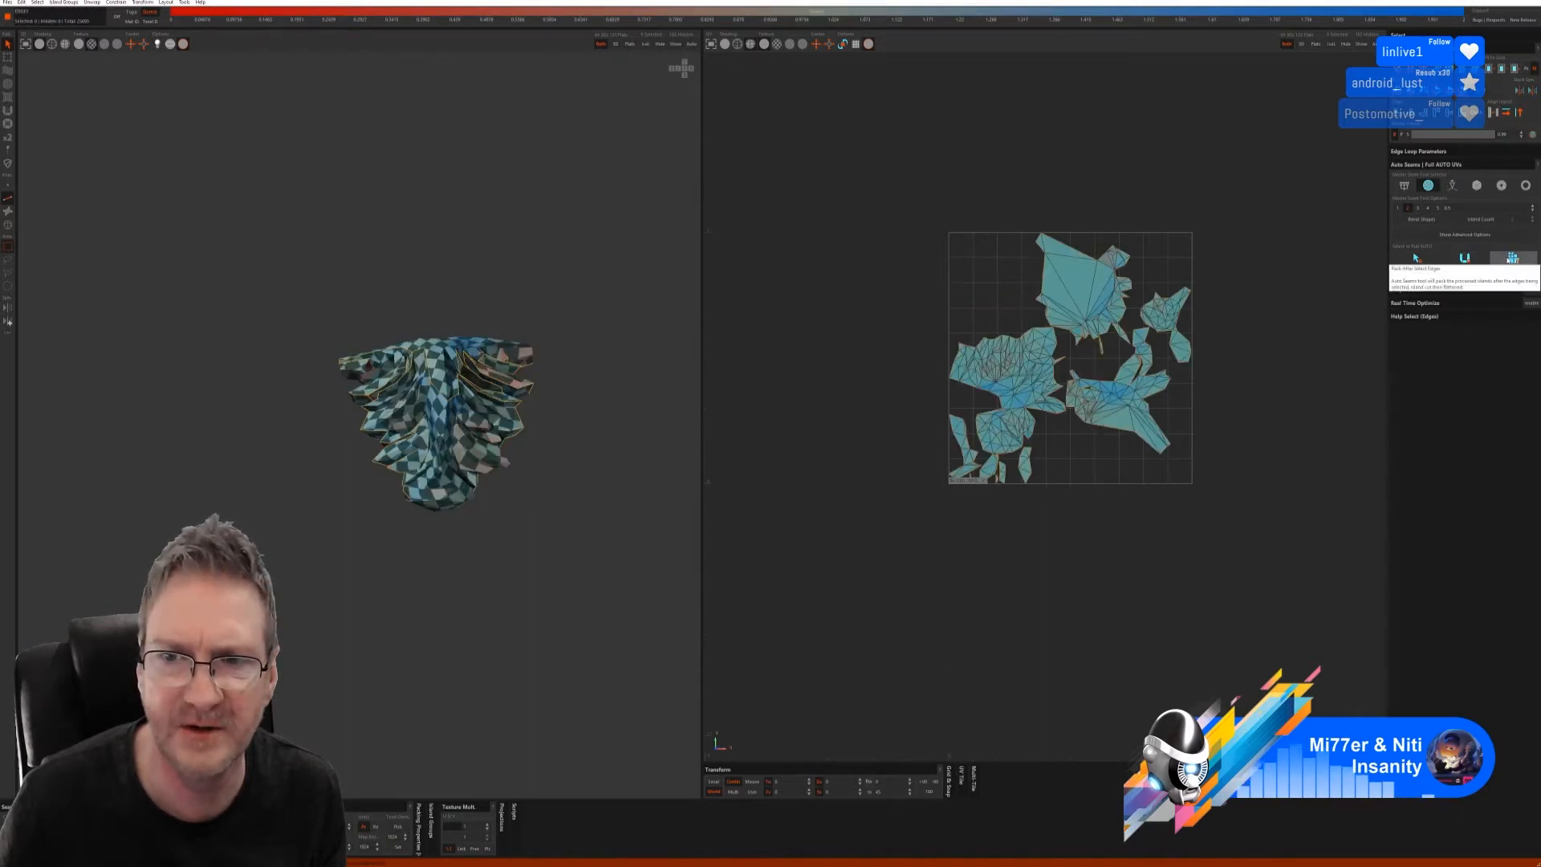
- Examine the checker texture on the leaf from several angles and the distortion colours of its packed UV islands
scroll(501, 427, up, 5)
alt+drag(609, 419, 568, 433)
alt+drag(523, 450, 465, 509)
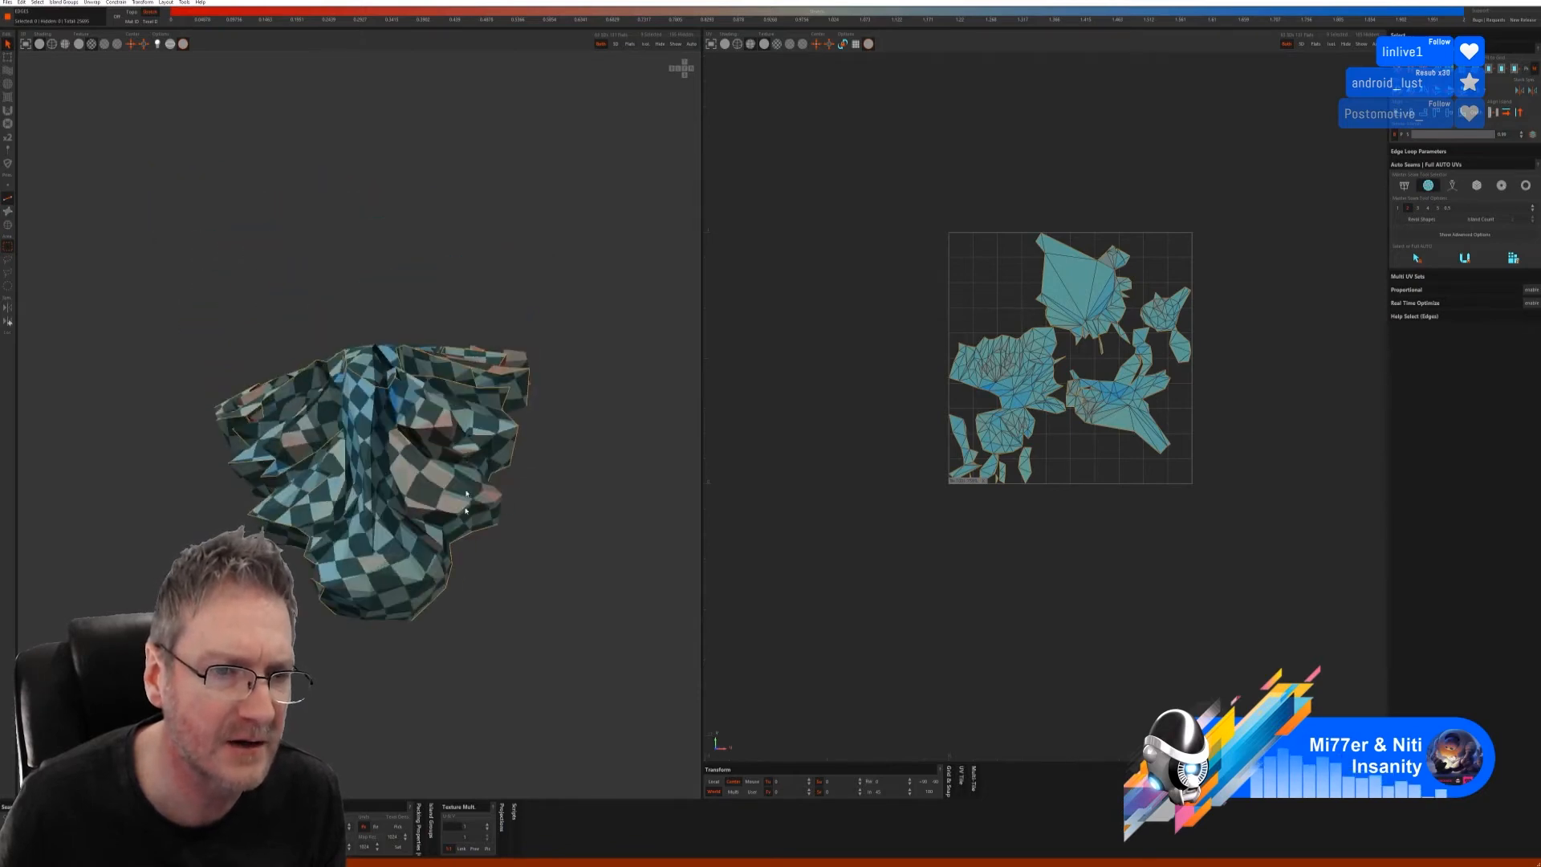
mouse_move(415, 439)
alt+mouse_down()
mouse_move(418, 481)
mouse_move(382, 535)
mouse_move(317, 552)
mouse_move(400, 527)
mouse_move(407, 464)
alt+mouse_up()
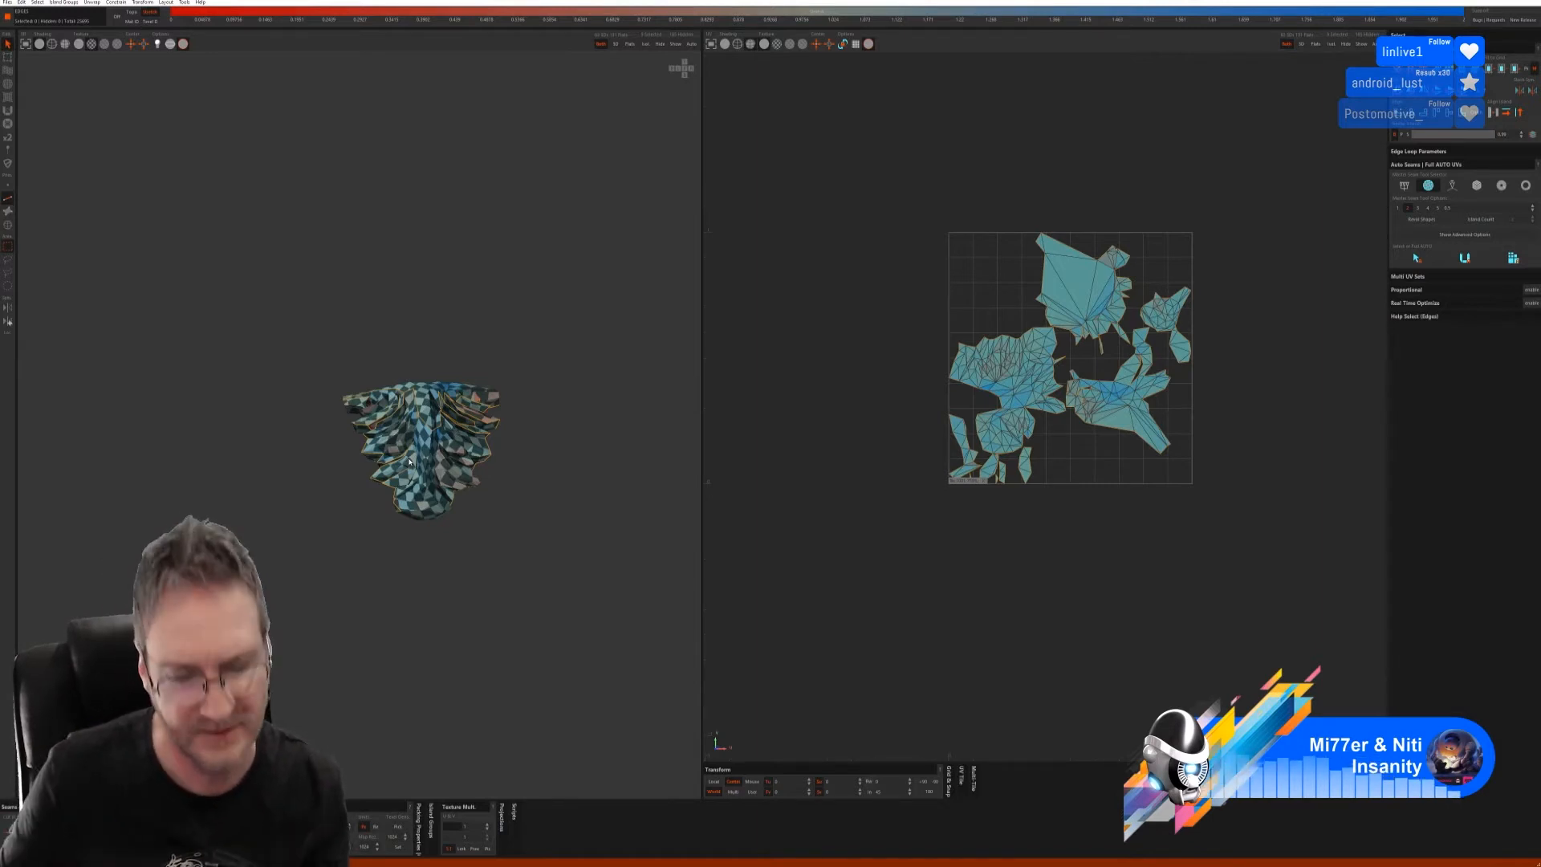
middle_drag(468, 506, 420, 524)
scroll(430, 408, up, 2)
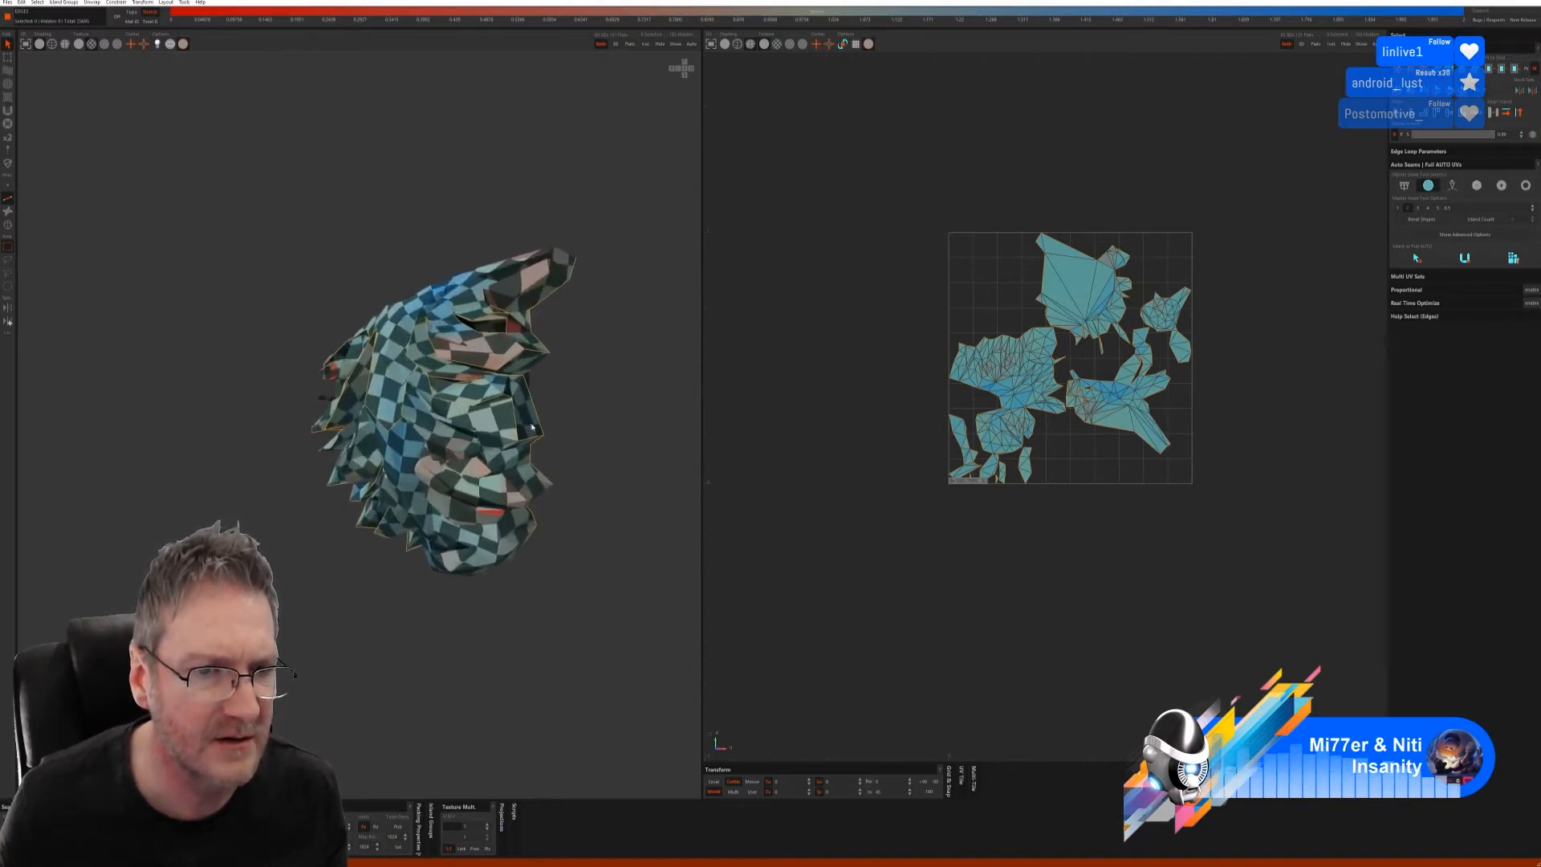
scroll(479, 443, up, 3)
mouse_move(480, 514)
middle_down()
mouse_move(457, 518)
mouse_move(490, 509)
middle_up()
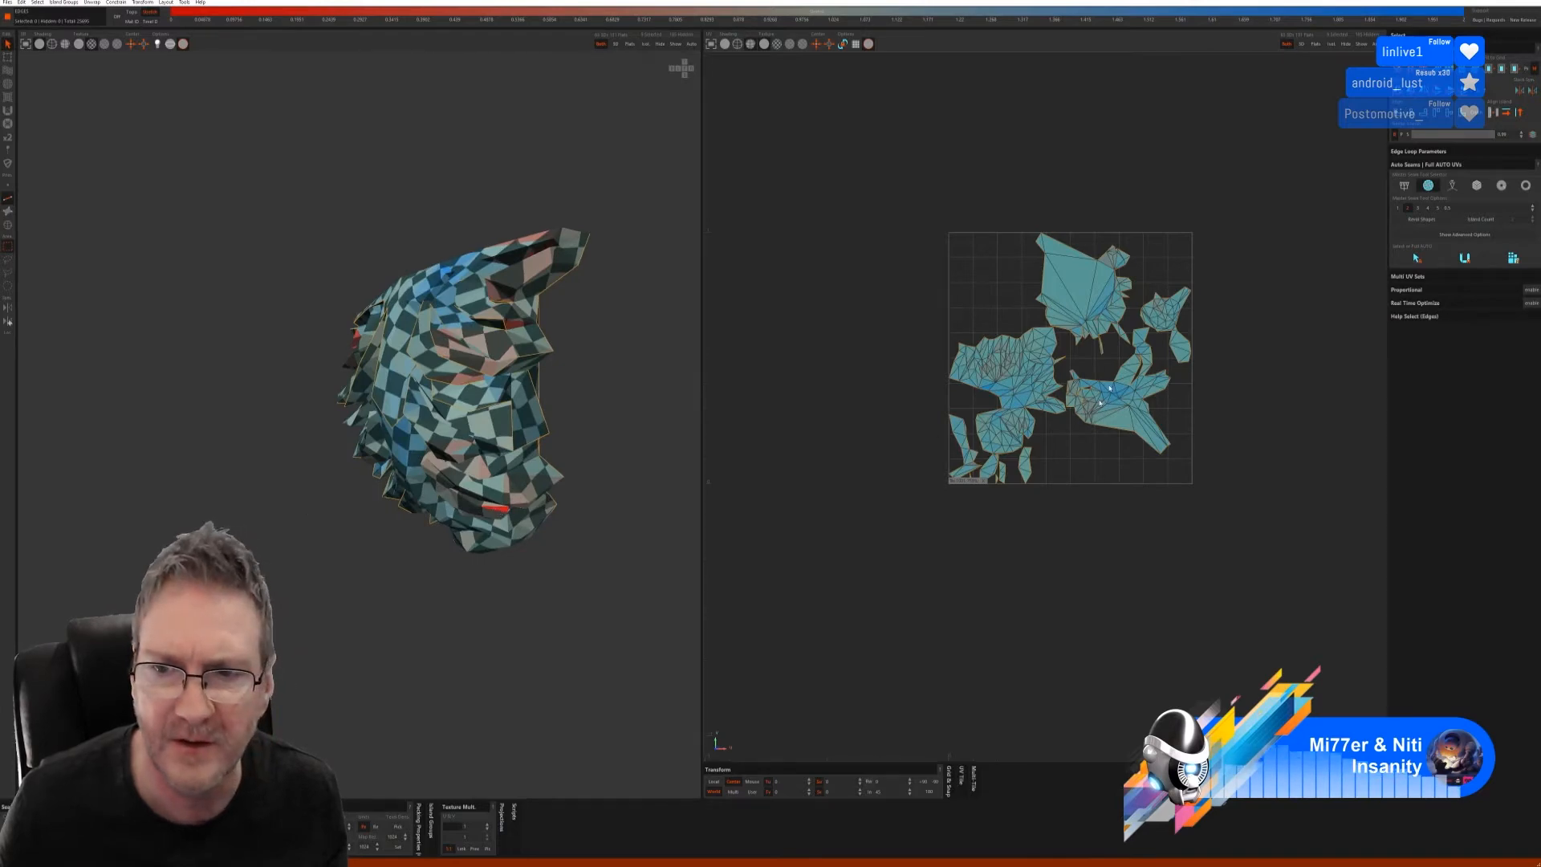
scroll(1101, 403, up, 6)
scroll(1124, 413, down, 4)
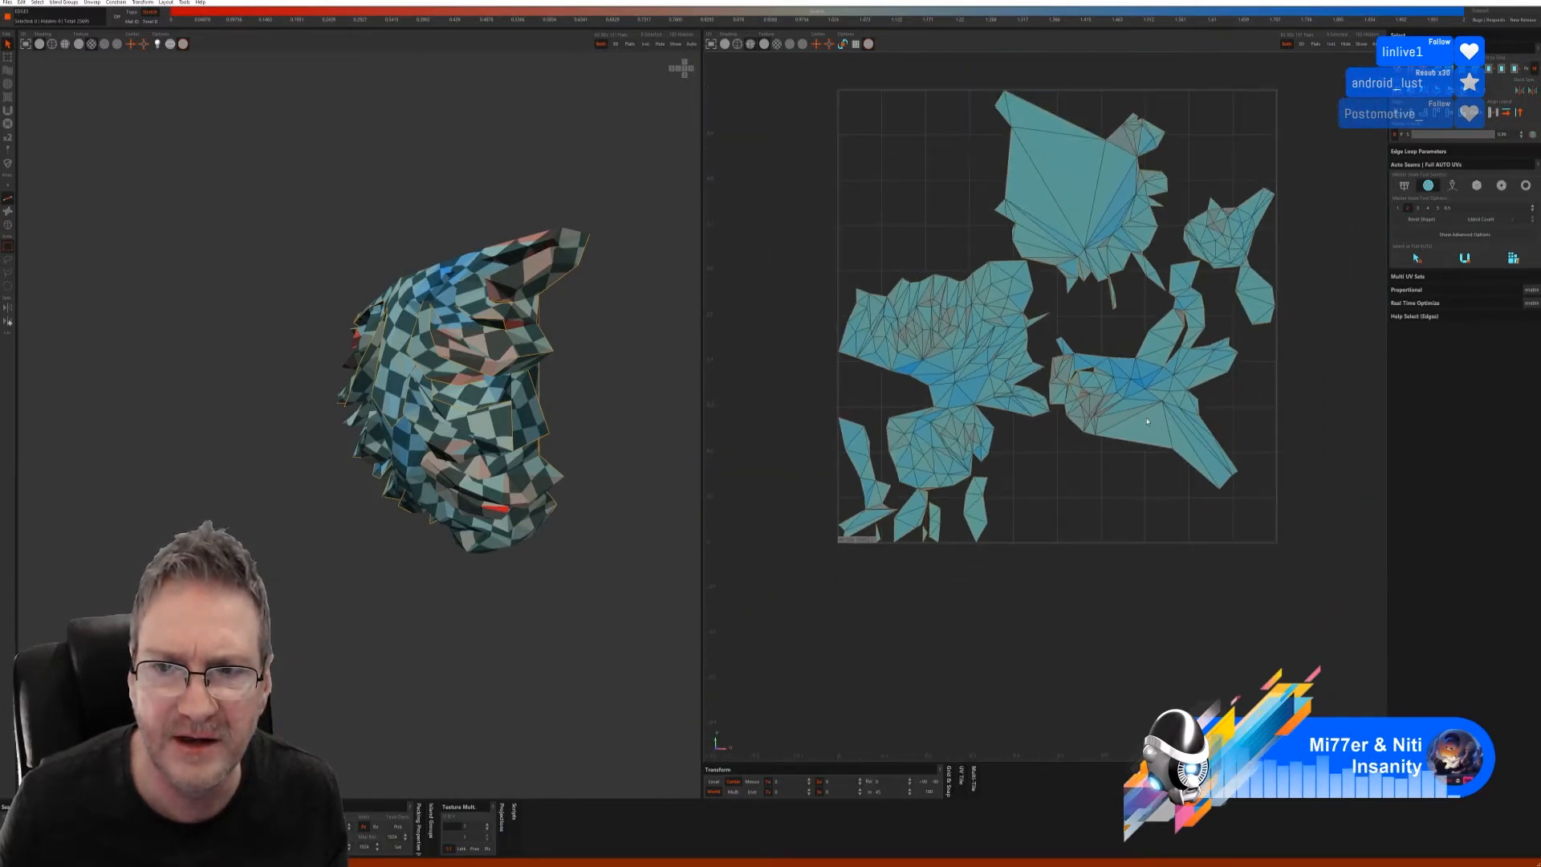
middle_drag(554, 469, 571, 515)
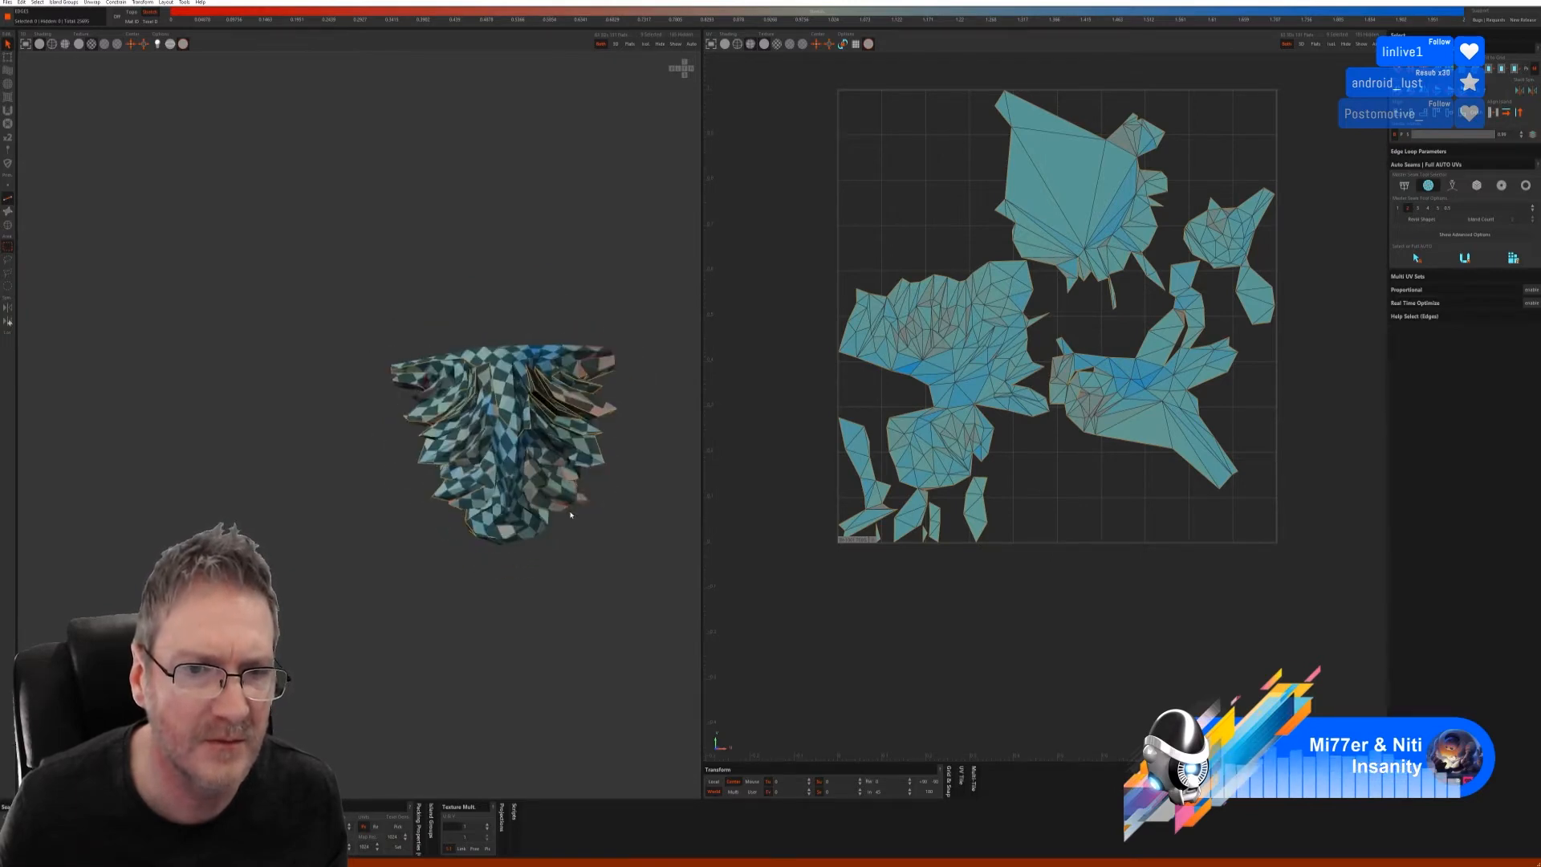
- Show the whole model again, select the leaf next to the unwrapped one on the collar, and isolate it
click(676, 45)
scroll(567, 536, down, 3)
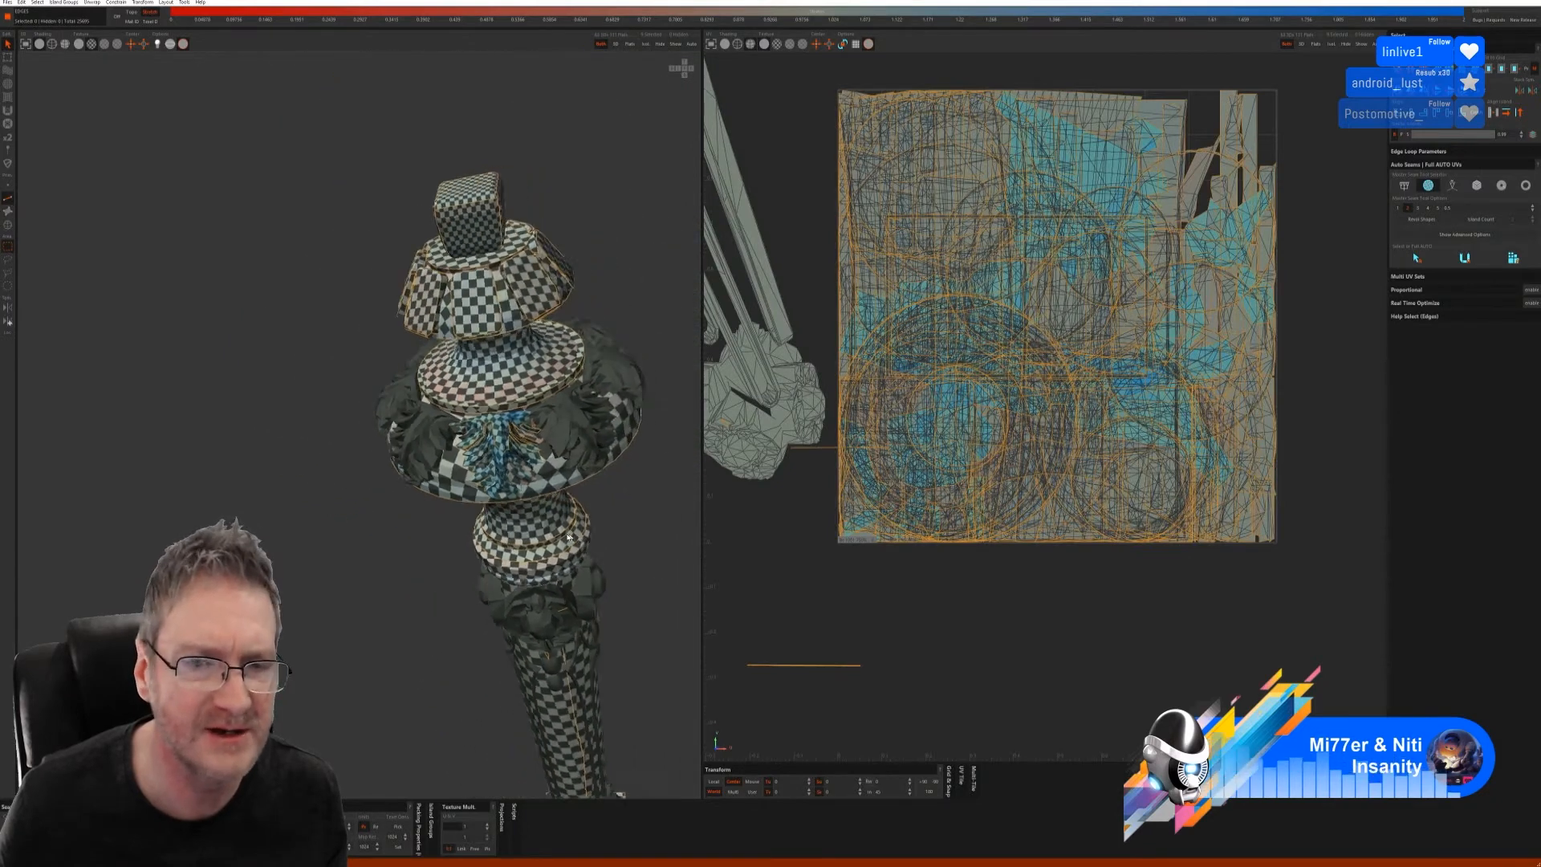
middle_drag(567, 536, 549, 542)
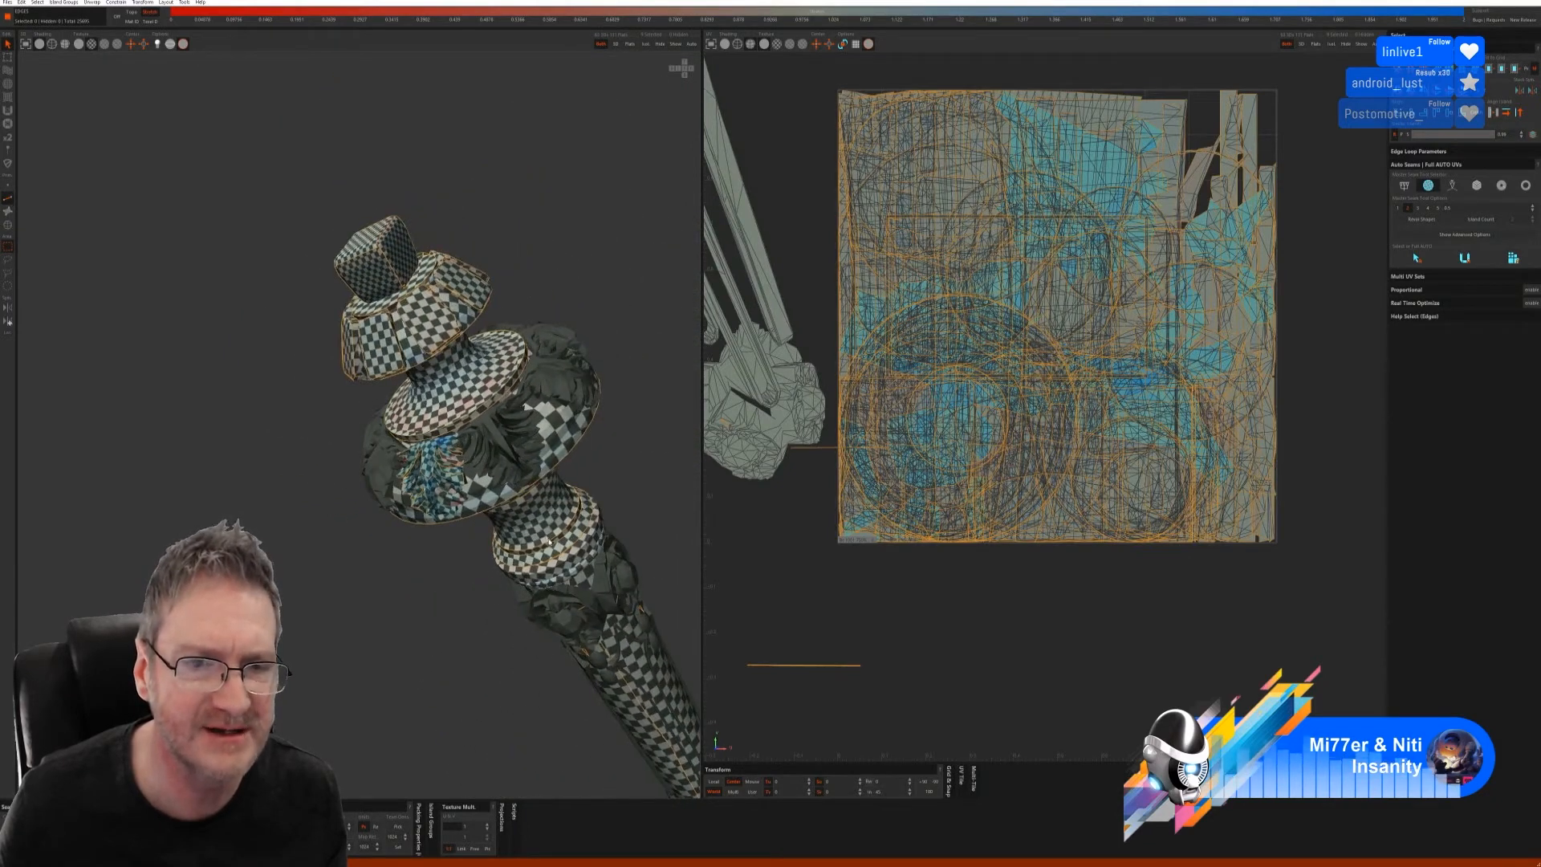
click(9, 225)
click(498, 446)
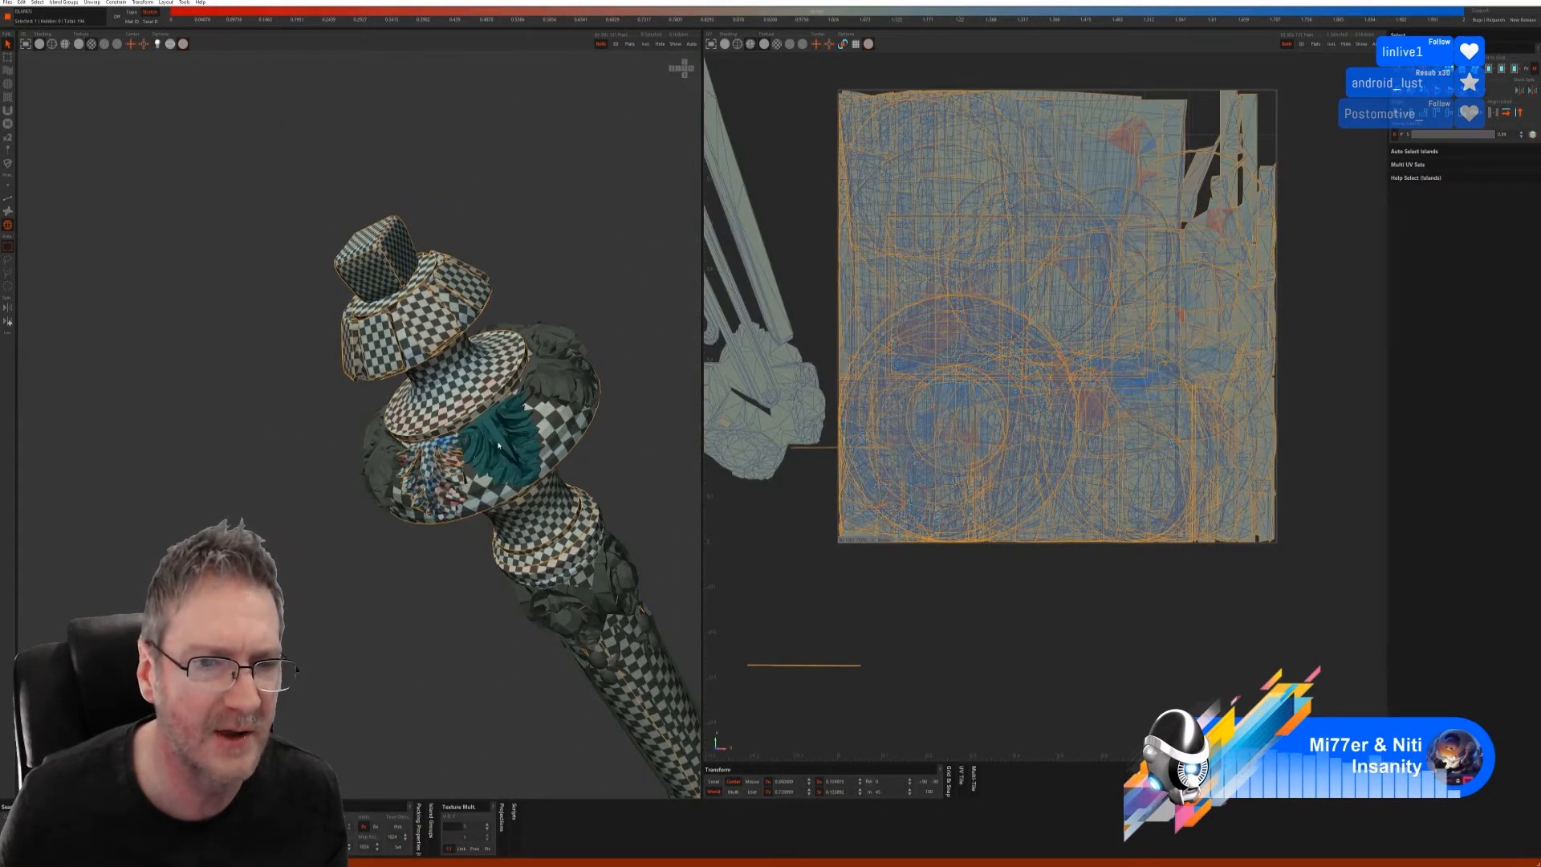
click(8, 200)
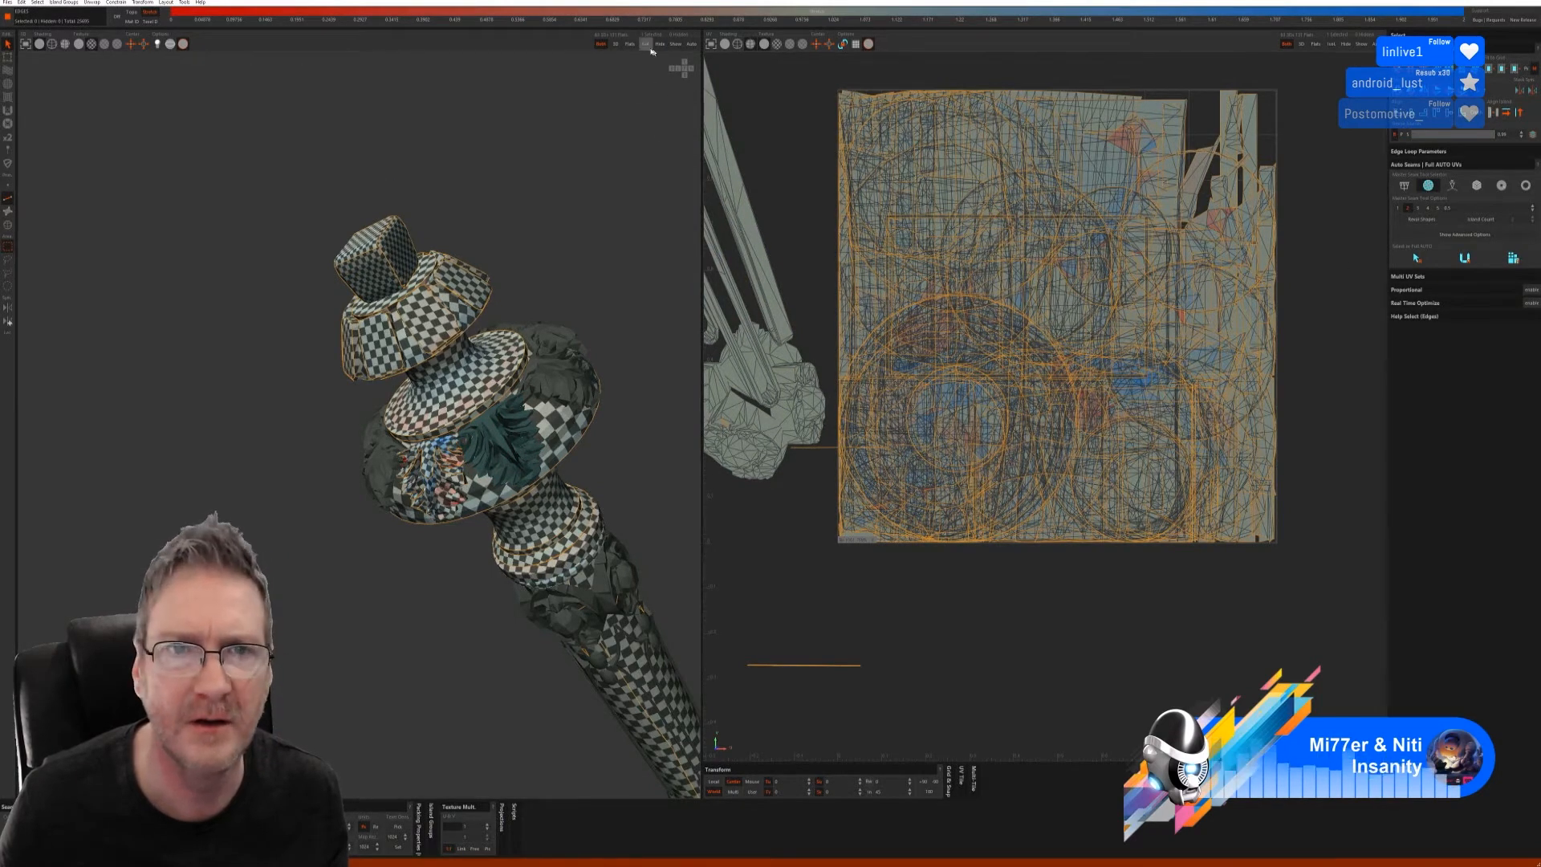
click(8, 225)
click(645, 45)
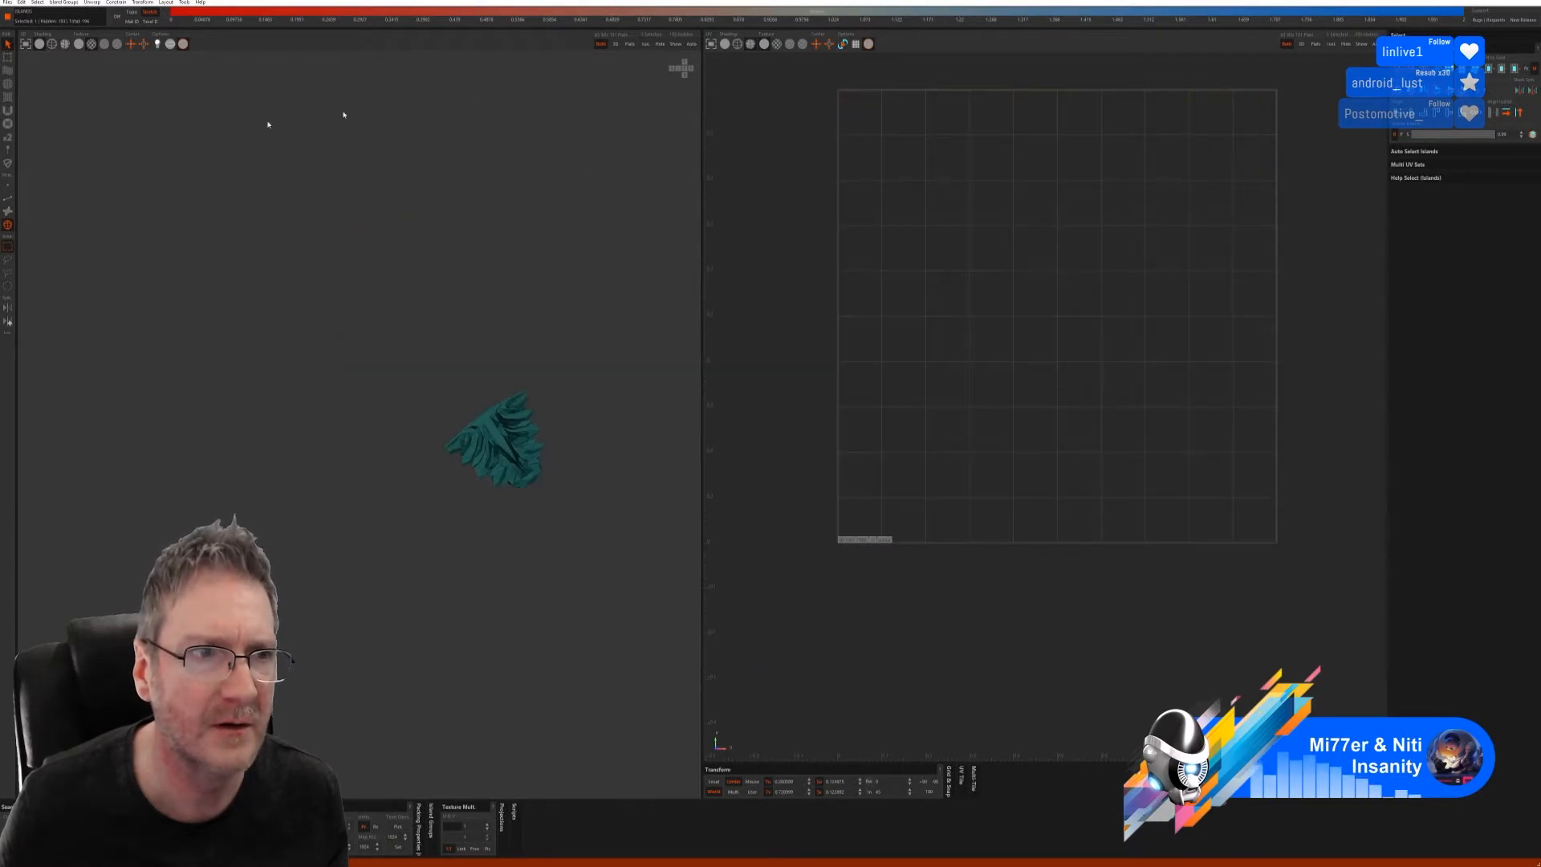
- Auto-select mosaic seams on the isolated collar leaf, cut, unfold and pack it, and show the whole model again
click(8, 201)
click(1437, 262)
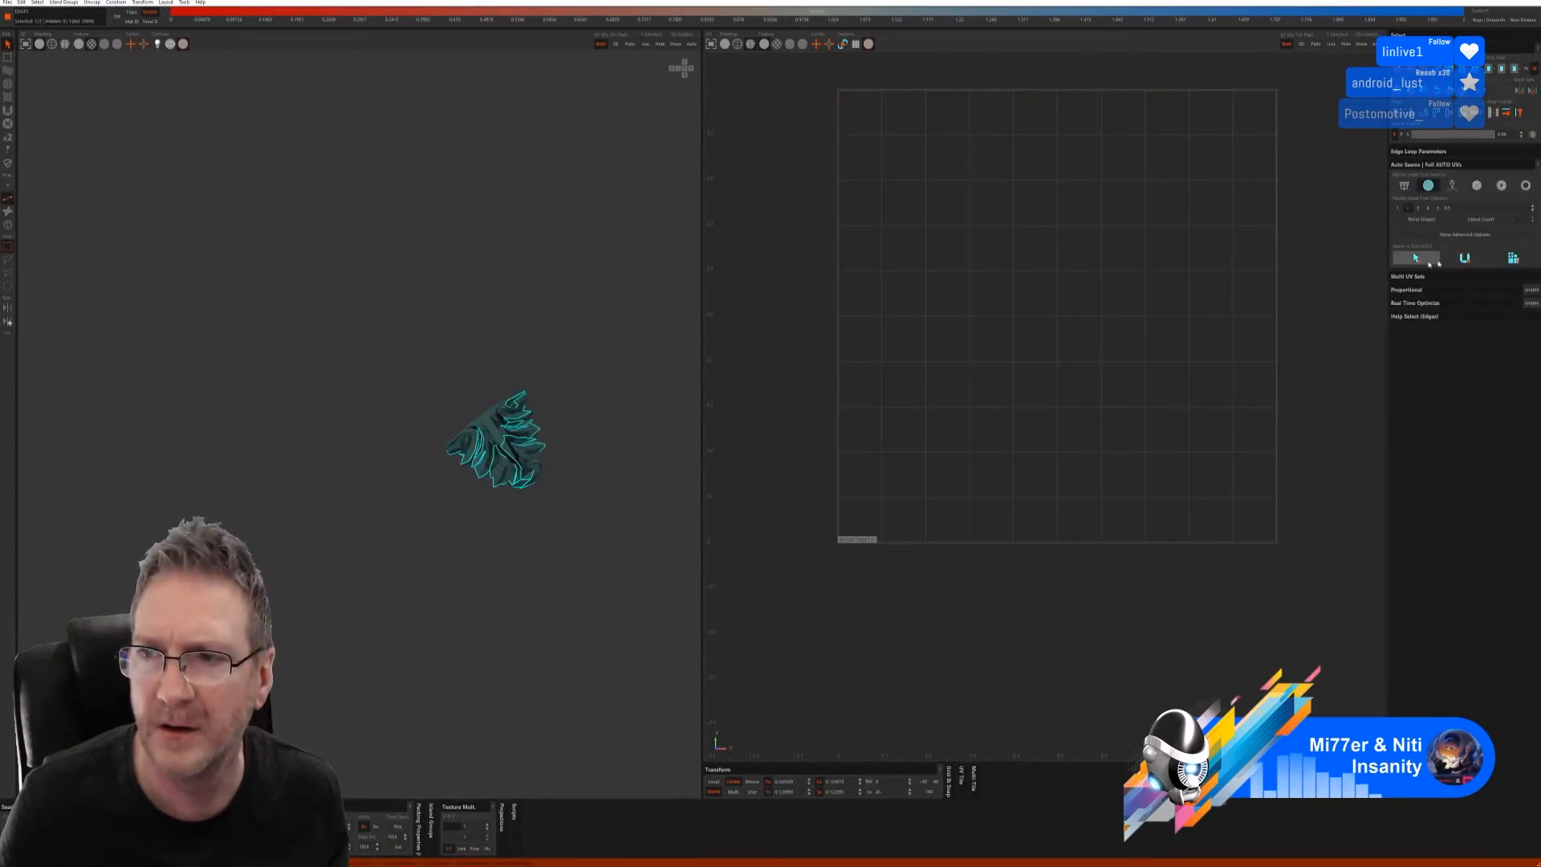
click(1468, 260)
click(1514, 259)
alt+drag(389, 488, 385, 503)
mouse_move(385, 503)
alt+right_down()
mouse_move(489, 489)
mouse_move(411, 488)
alt+right_up()
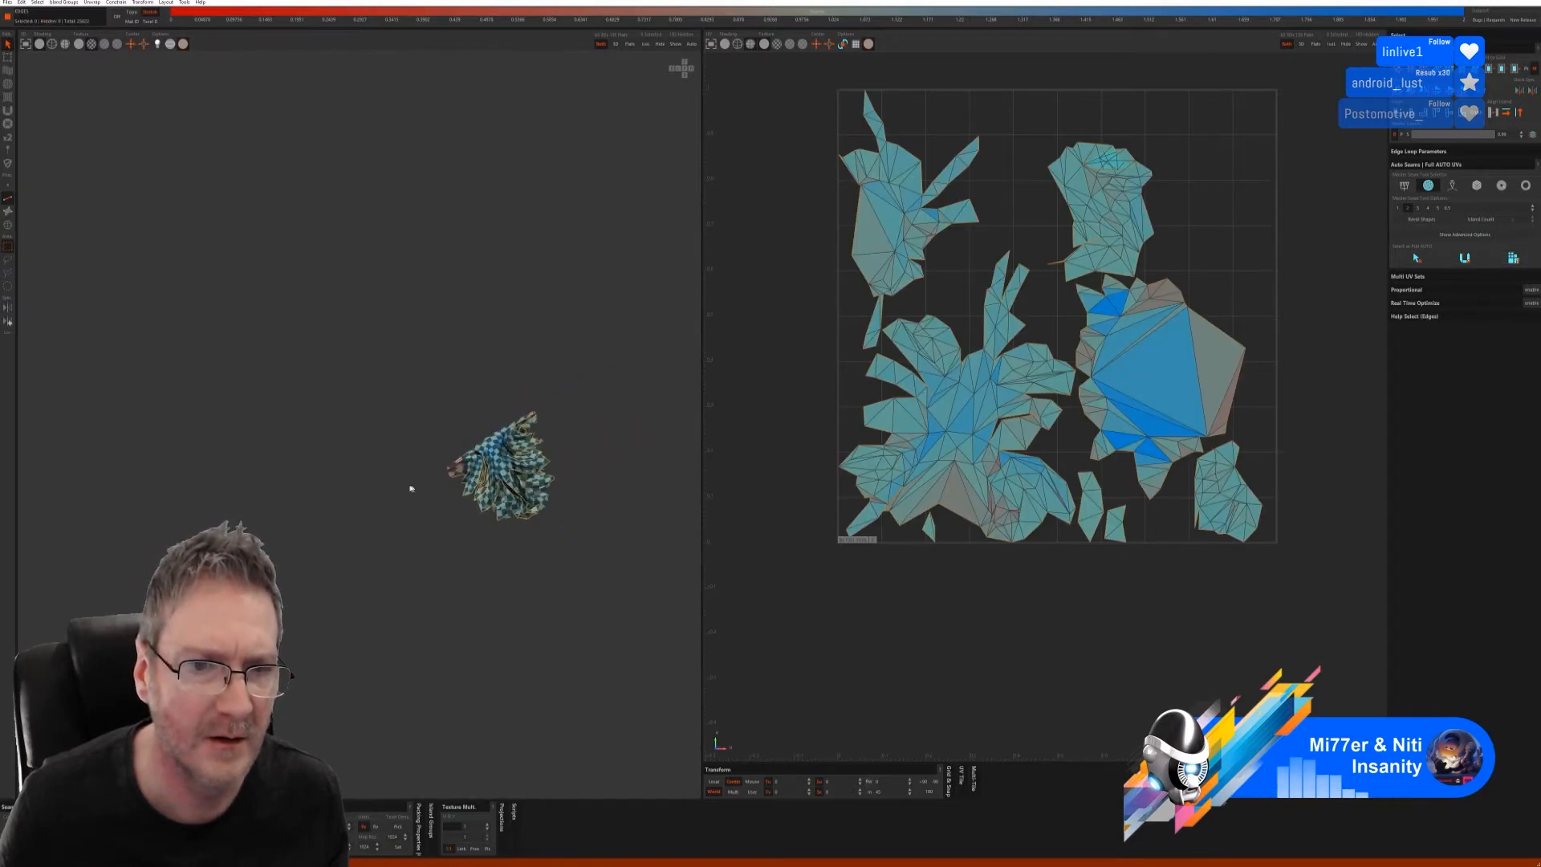
click(674, 49)
- Select the dark leaf beside the freshly unwrapped one on the collar as an island and isolate it
alt+drag(514, 449, 2, 275)
click(9, 227)
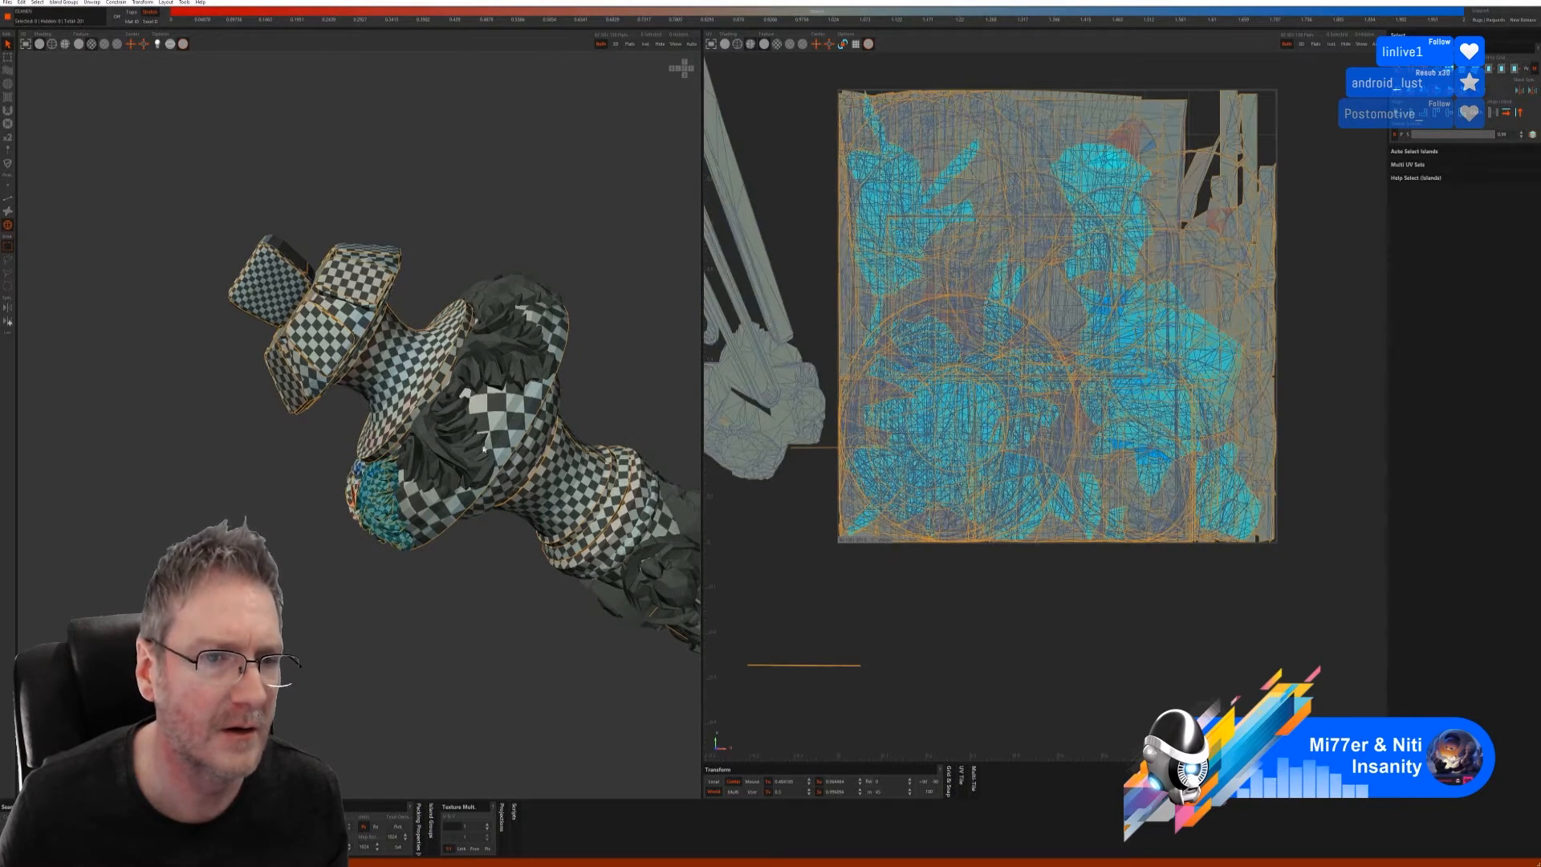
click(443, 447)
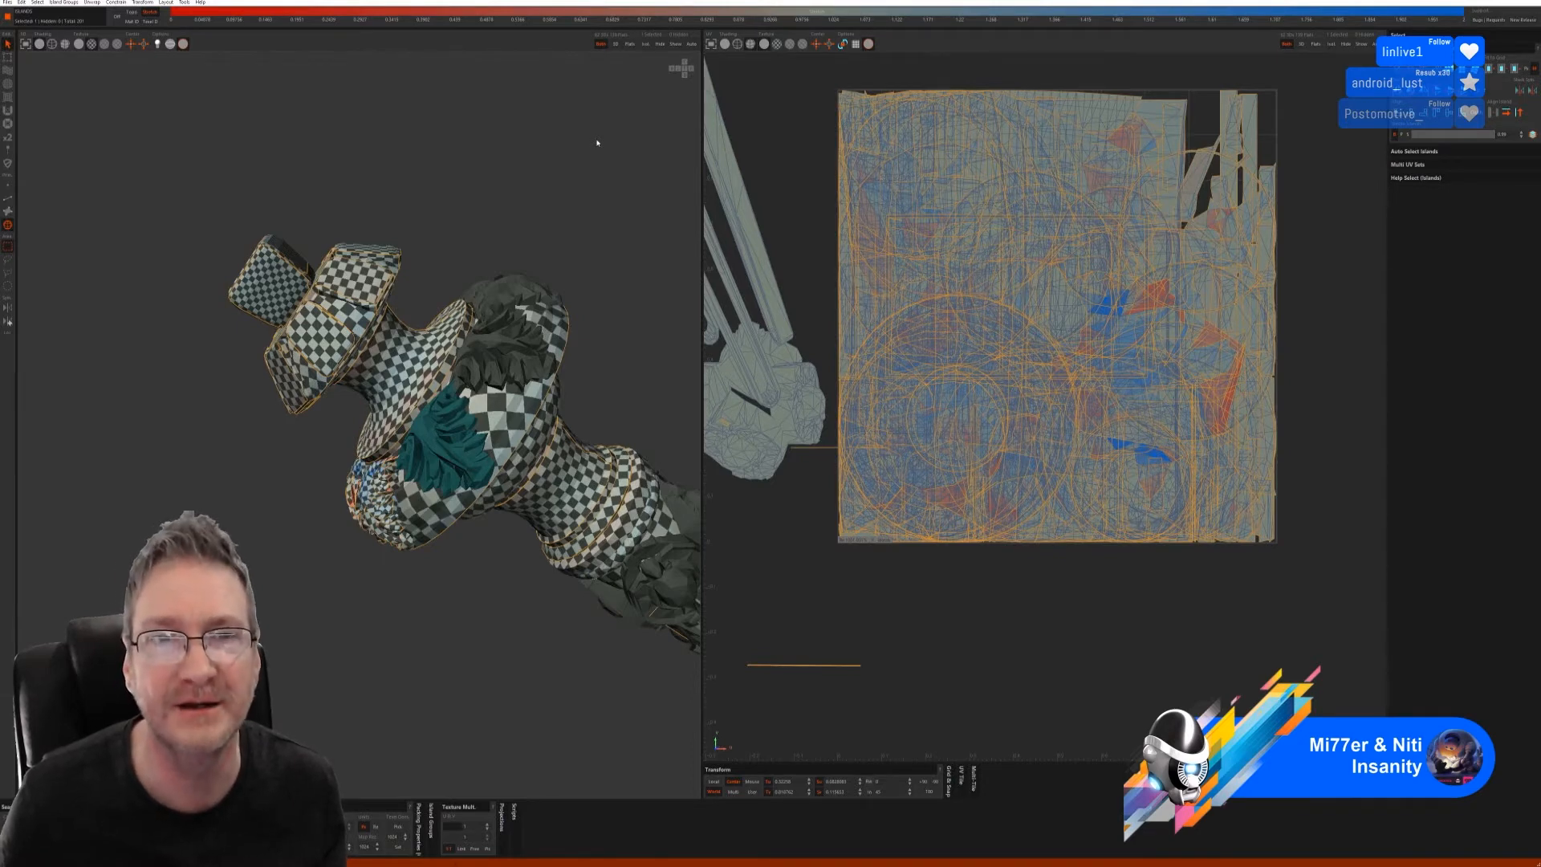
click(660, 43)
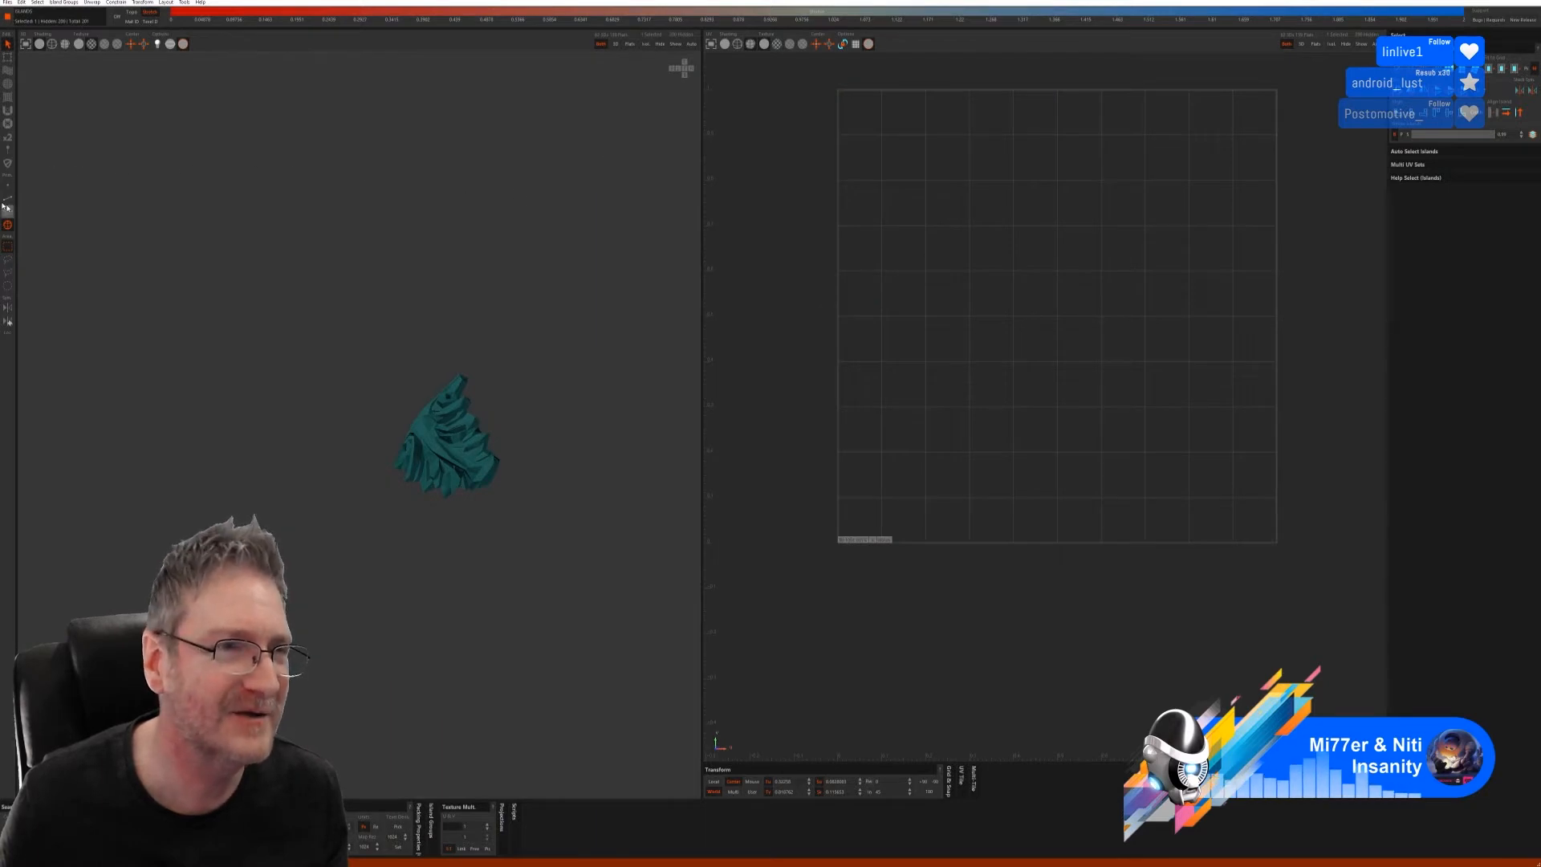
- Cut this leaf along mosaic auto-seams, unfold and pack its islands, and bring the rest of the model back into view
key(F2)
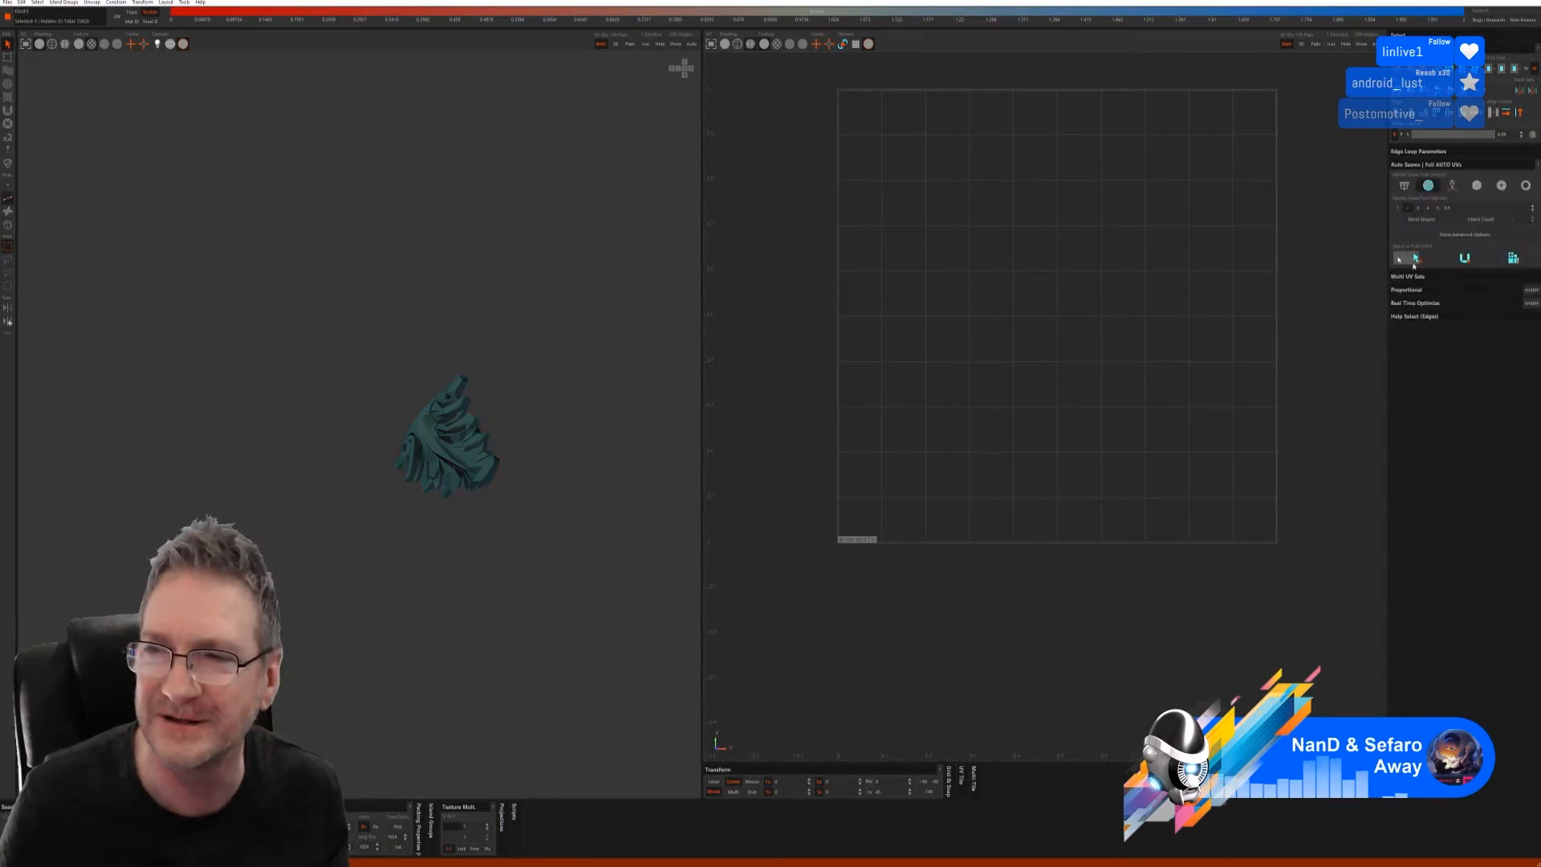
click(1497, 261)
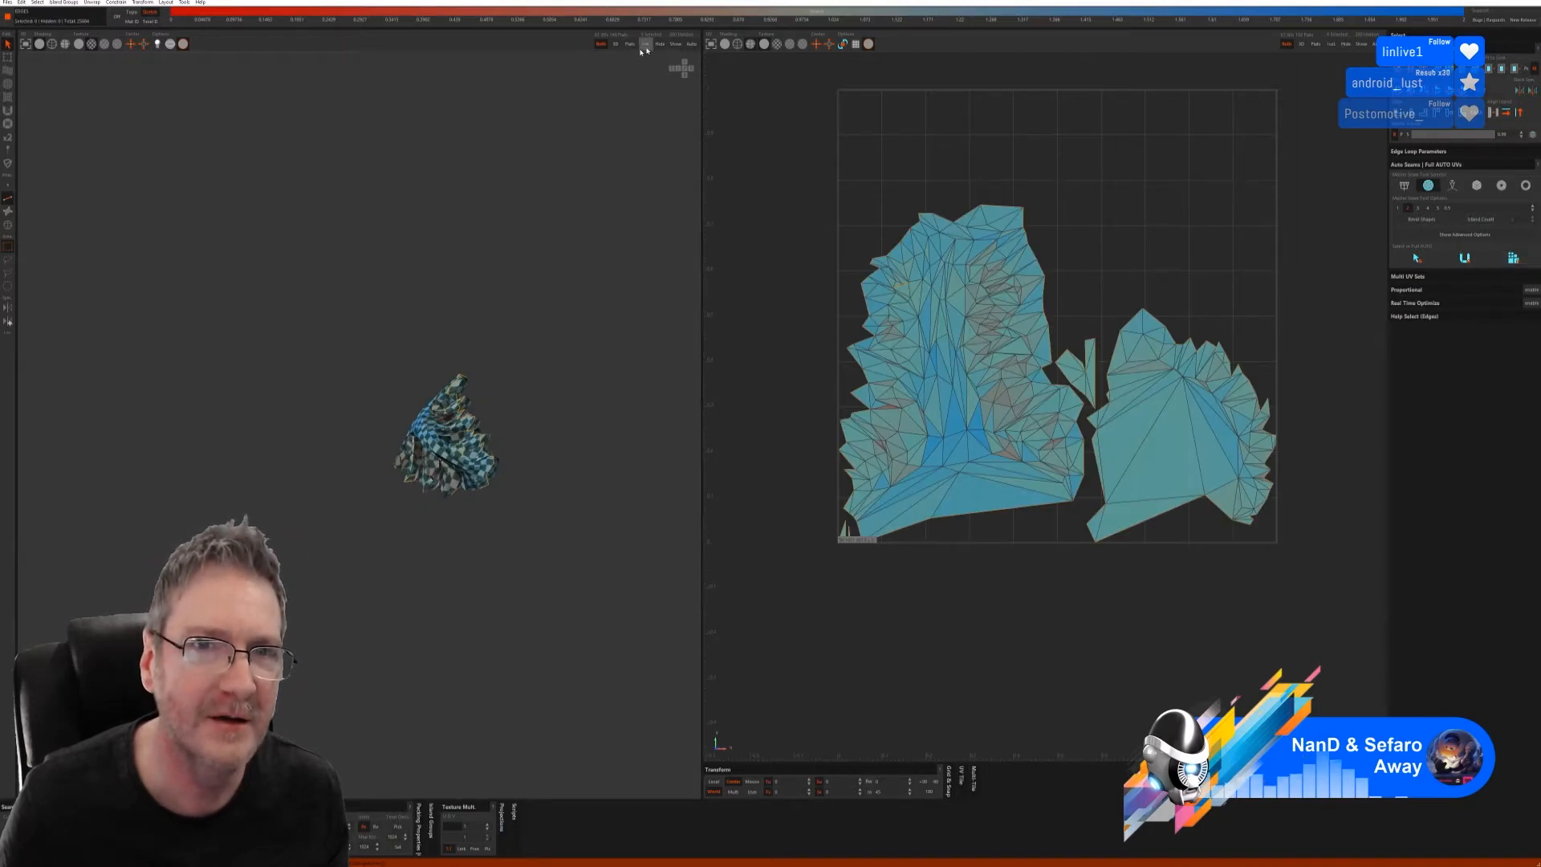
click(659, 45)
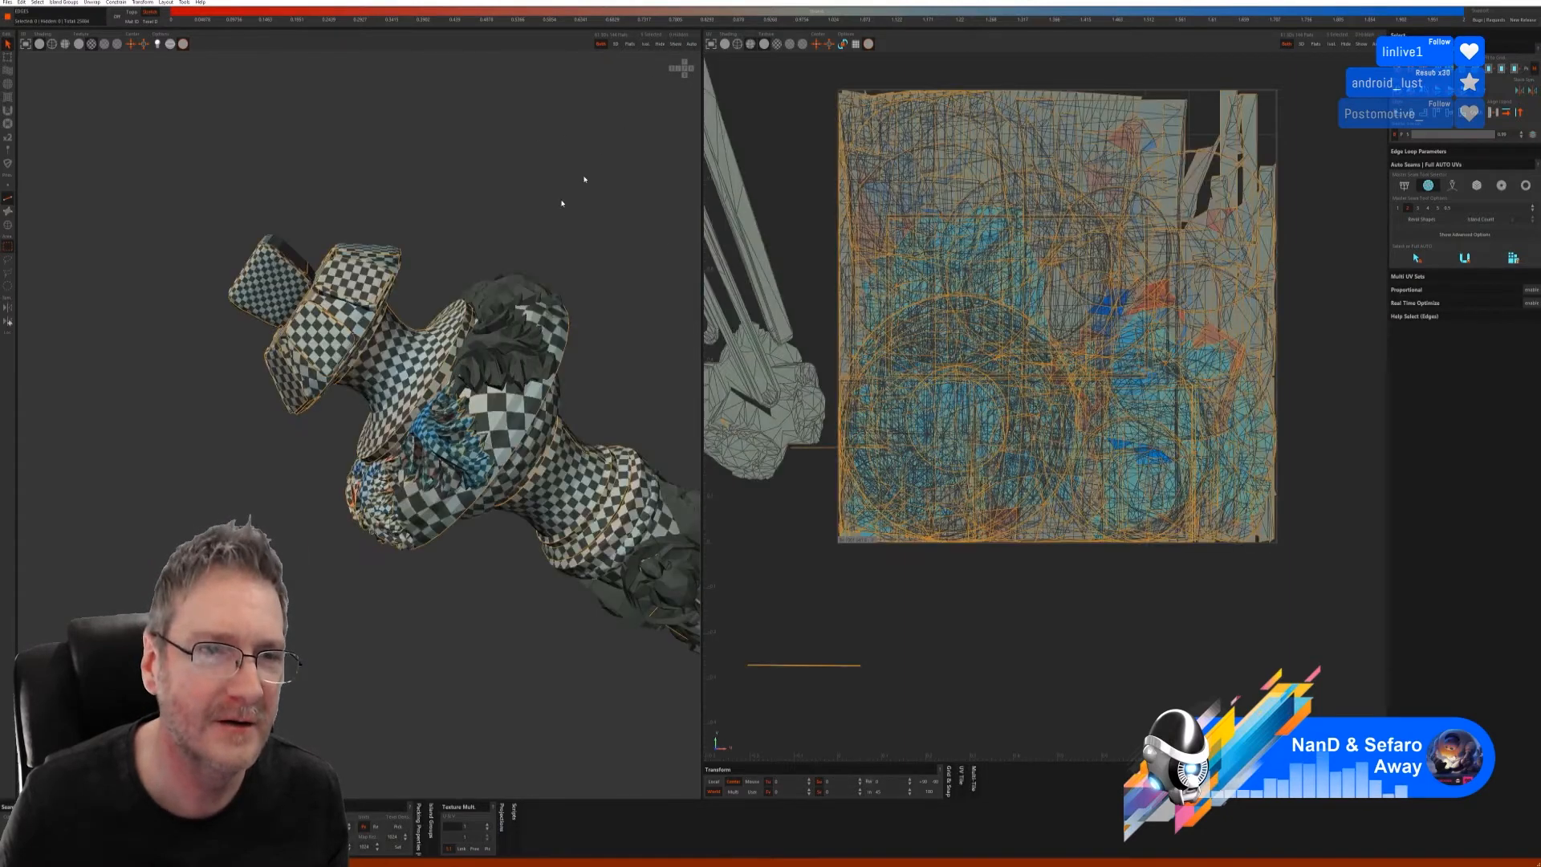
- Select the next leaf along the collar that is still without a checker texture, and isolate it
alt+drag(516, 325, 80, 259)
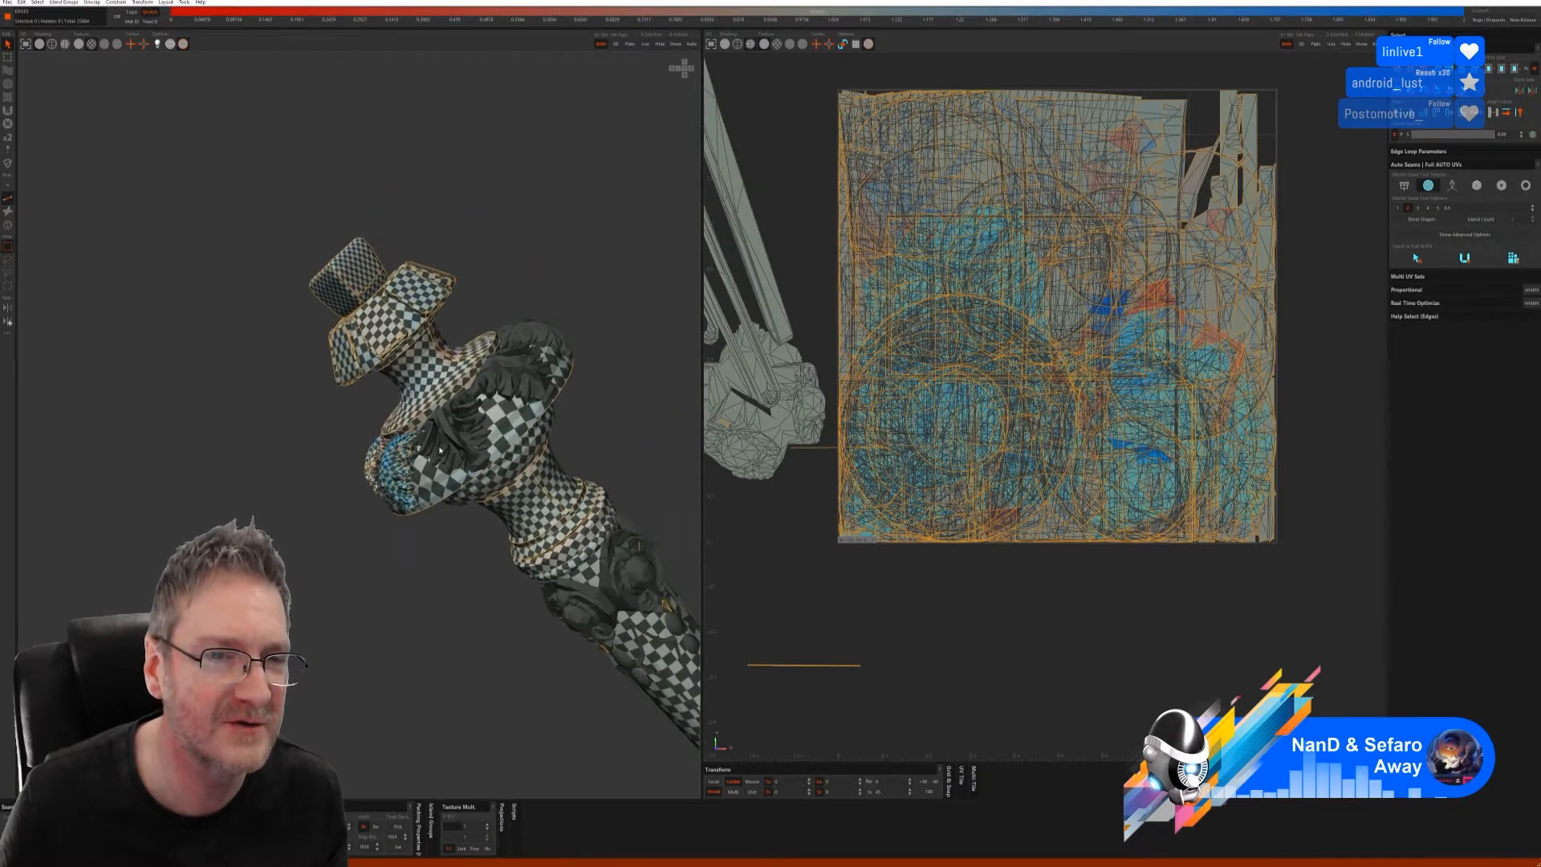
click(7, 226)
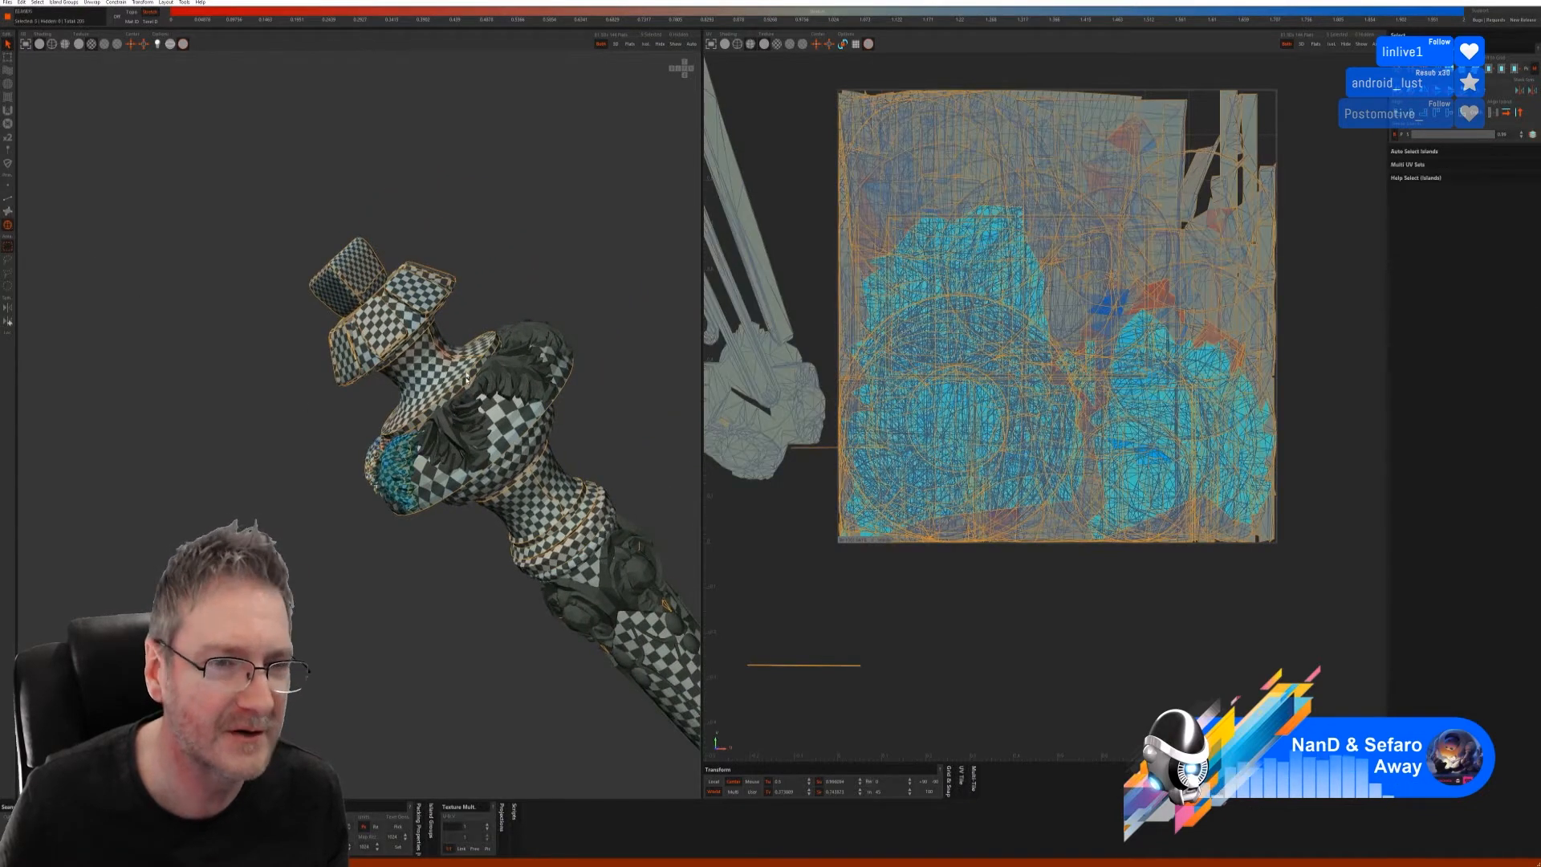
click(446, 428)
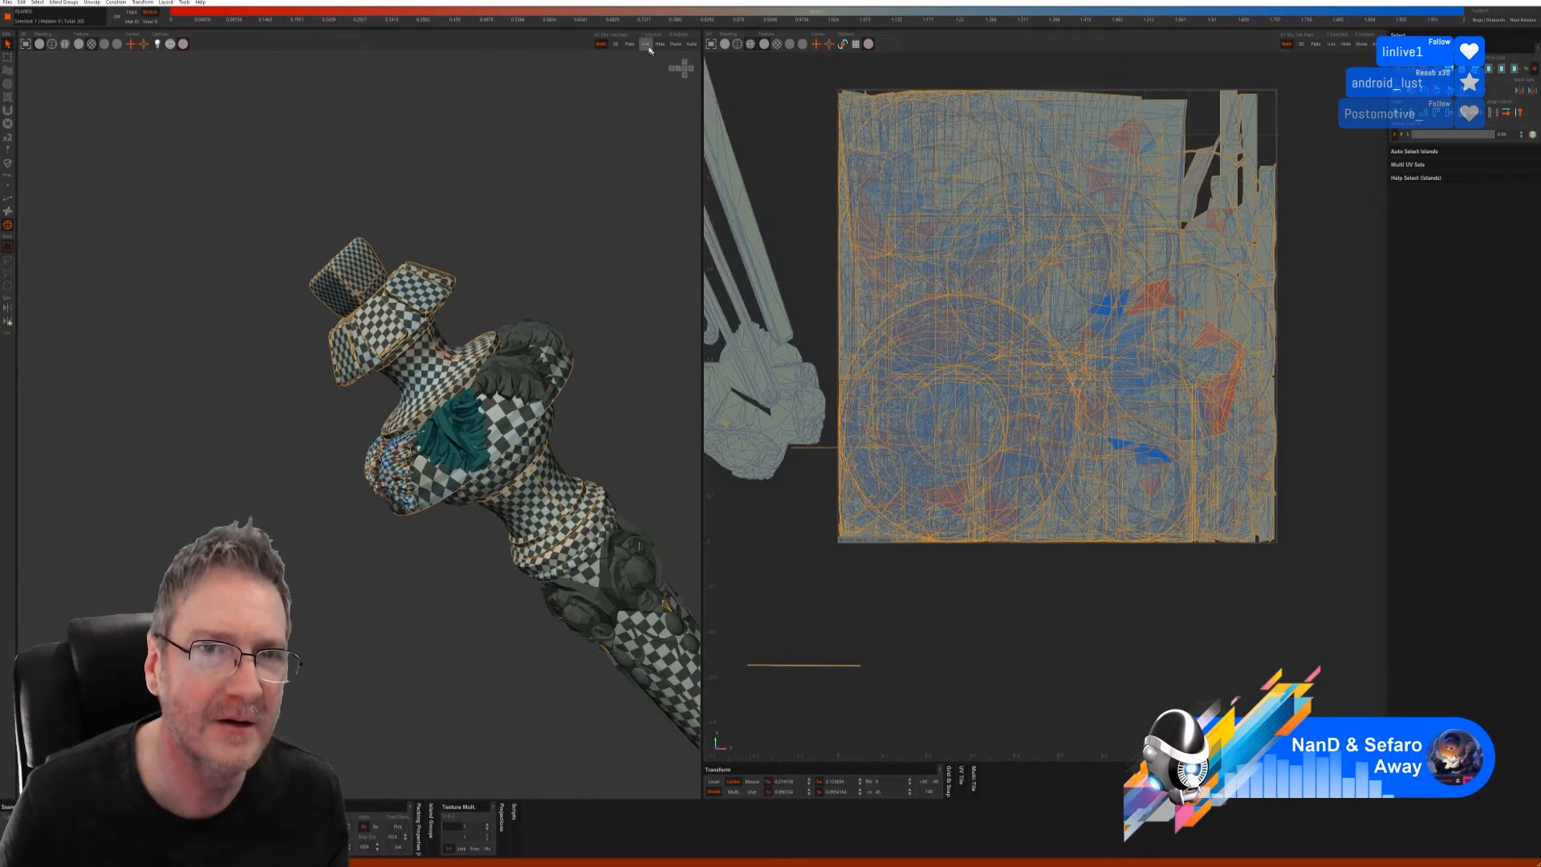
click(646, 45)
- Unfold and pack the isolated leaf using mosaic auto-seams, and unhide the full lever model
click(7, 198)
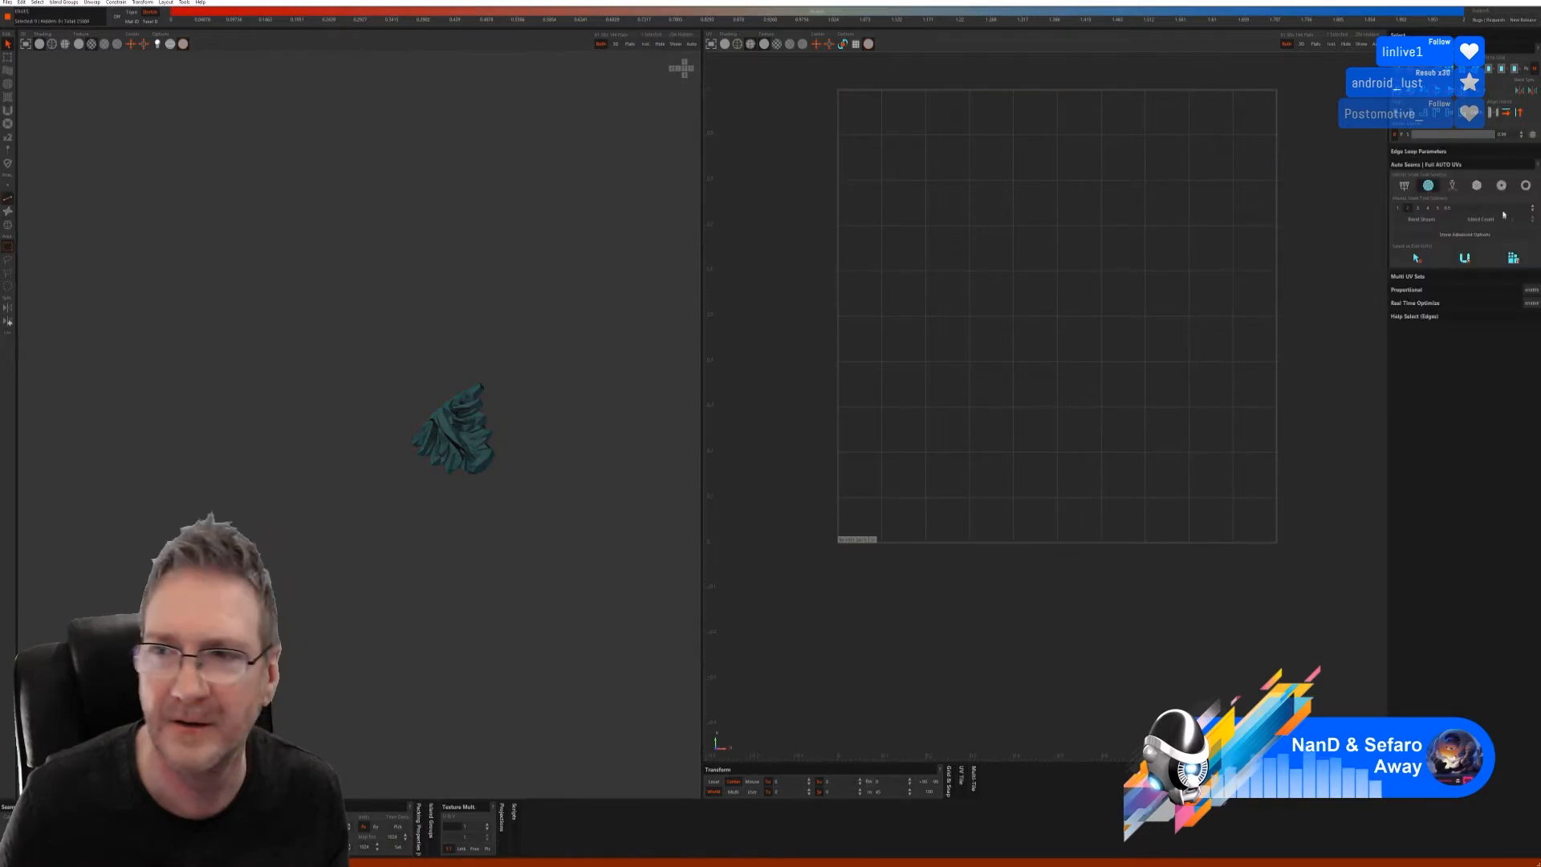
click(1466, 257)
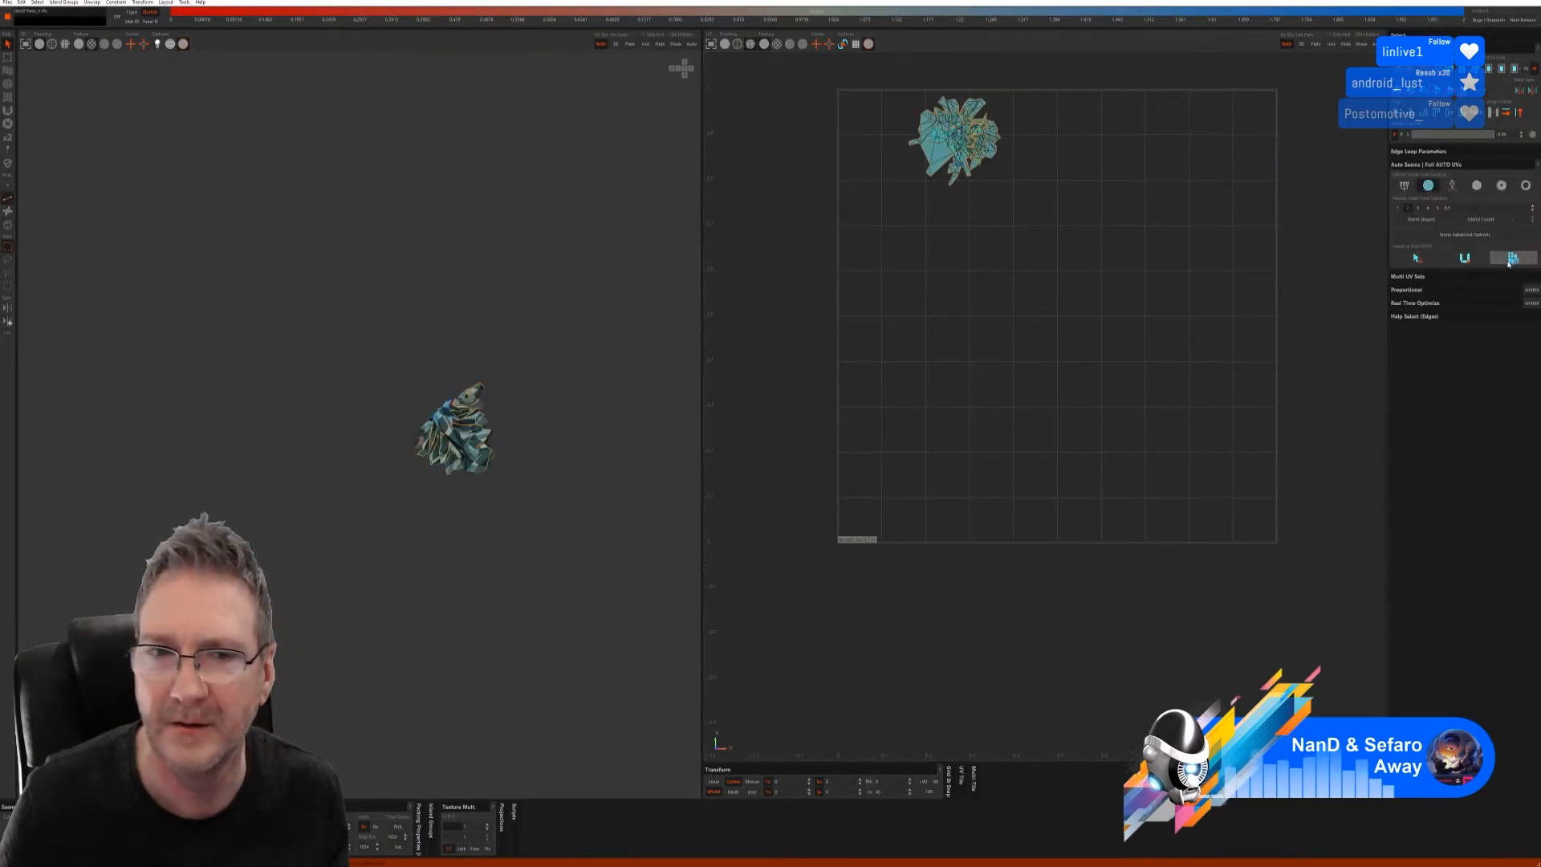
click(677, 45)
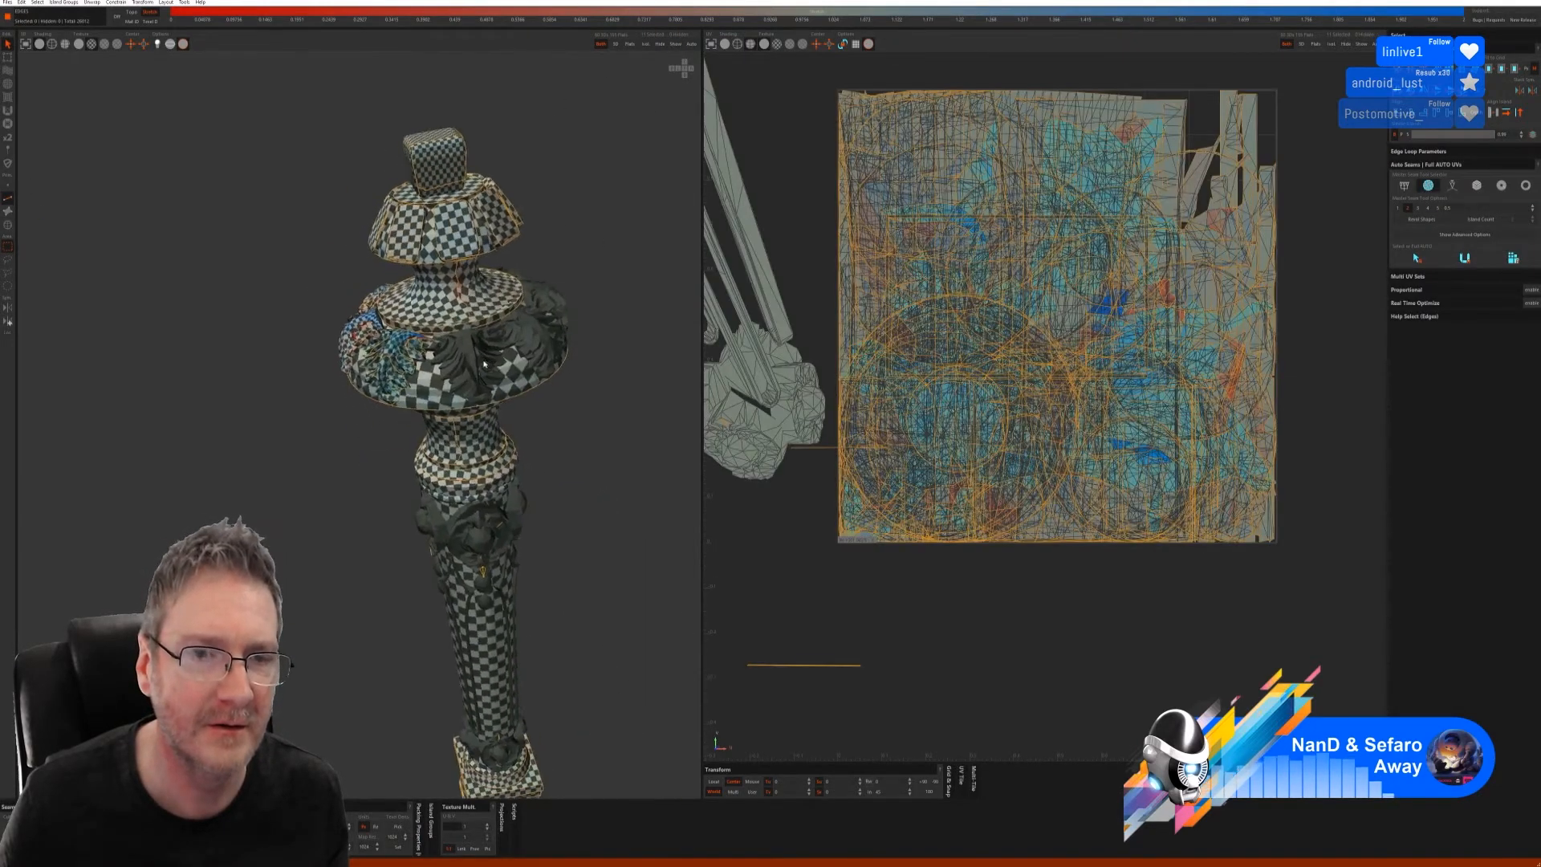
- Select the next un-textured leaf, on the front of the collar, and isolate it
click(7, 225)
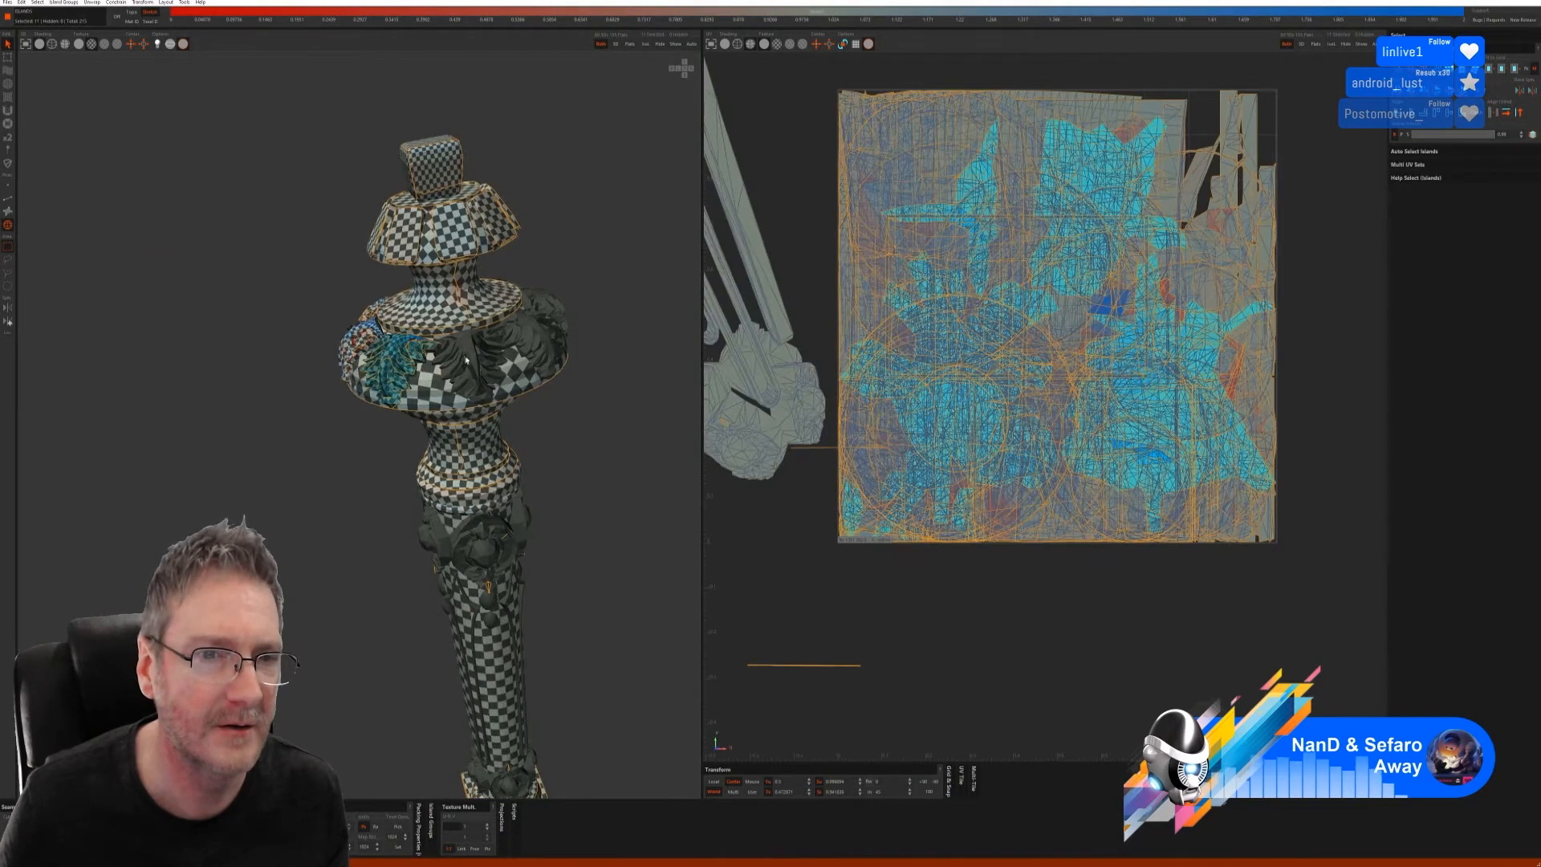
click(506, 358)
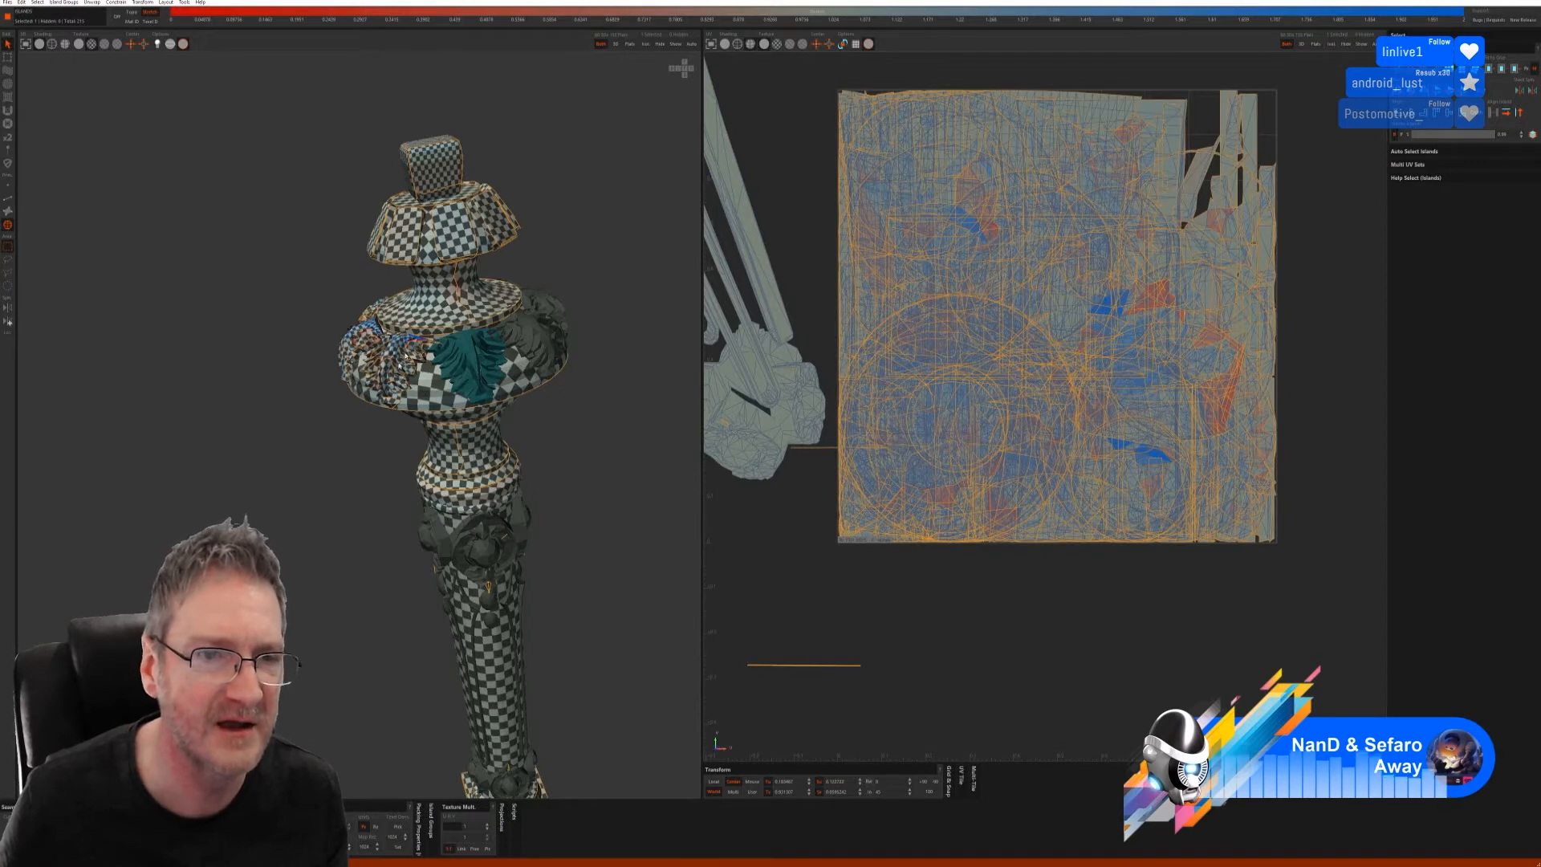
mouse_move(535, 450)
alt+mouse_down()
mouse_move(578, 468)
mouse_move(647, 386)
mouse_move(591, 426)
mouse_move(680, 354)
mouse_move(567, 430)
mouse_move(560, 453)
alt+mouse_up()
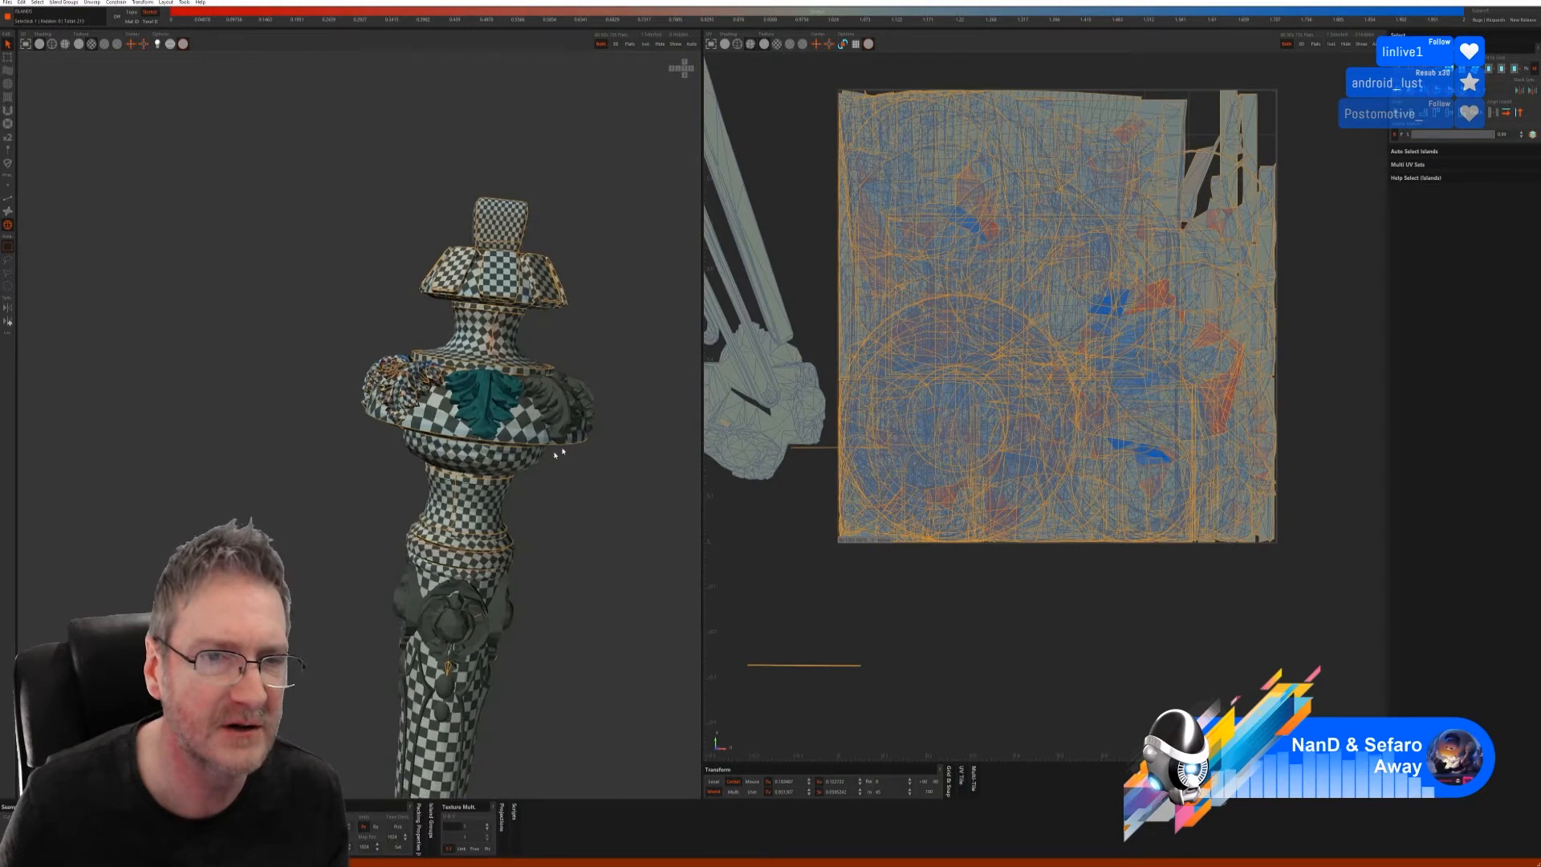
click(646, 44)
- Auto-select mosaic seams on the symmetrical front leaf, cut, unfold and pack it, and display the complete model
click(8, 199)
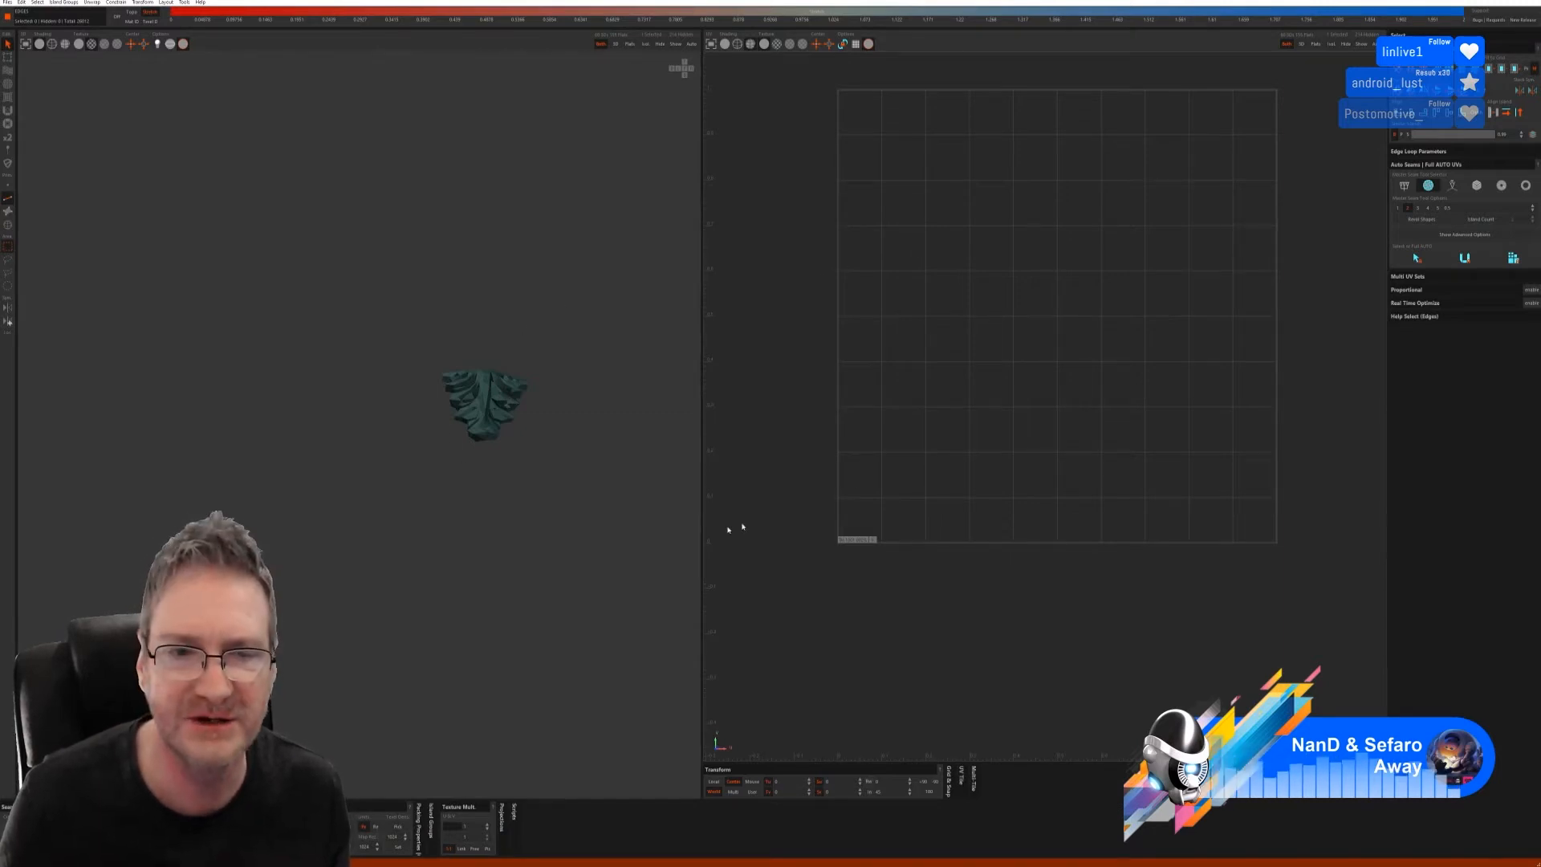
click(1429, 261)
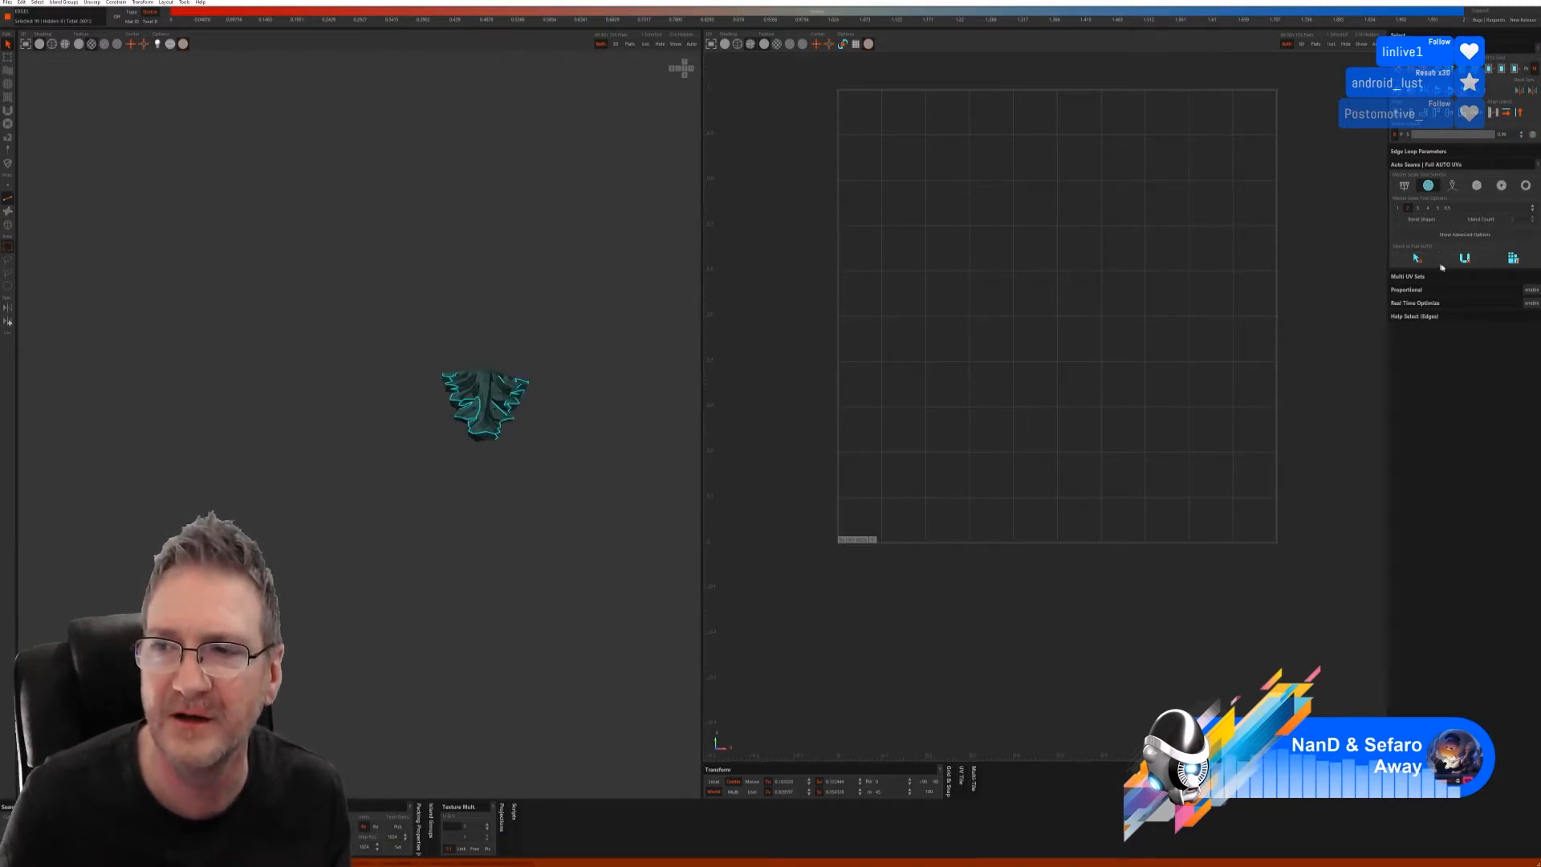
click(1465, 258)
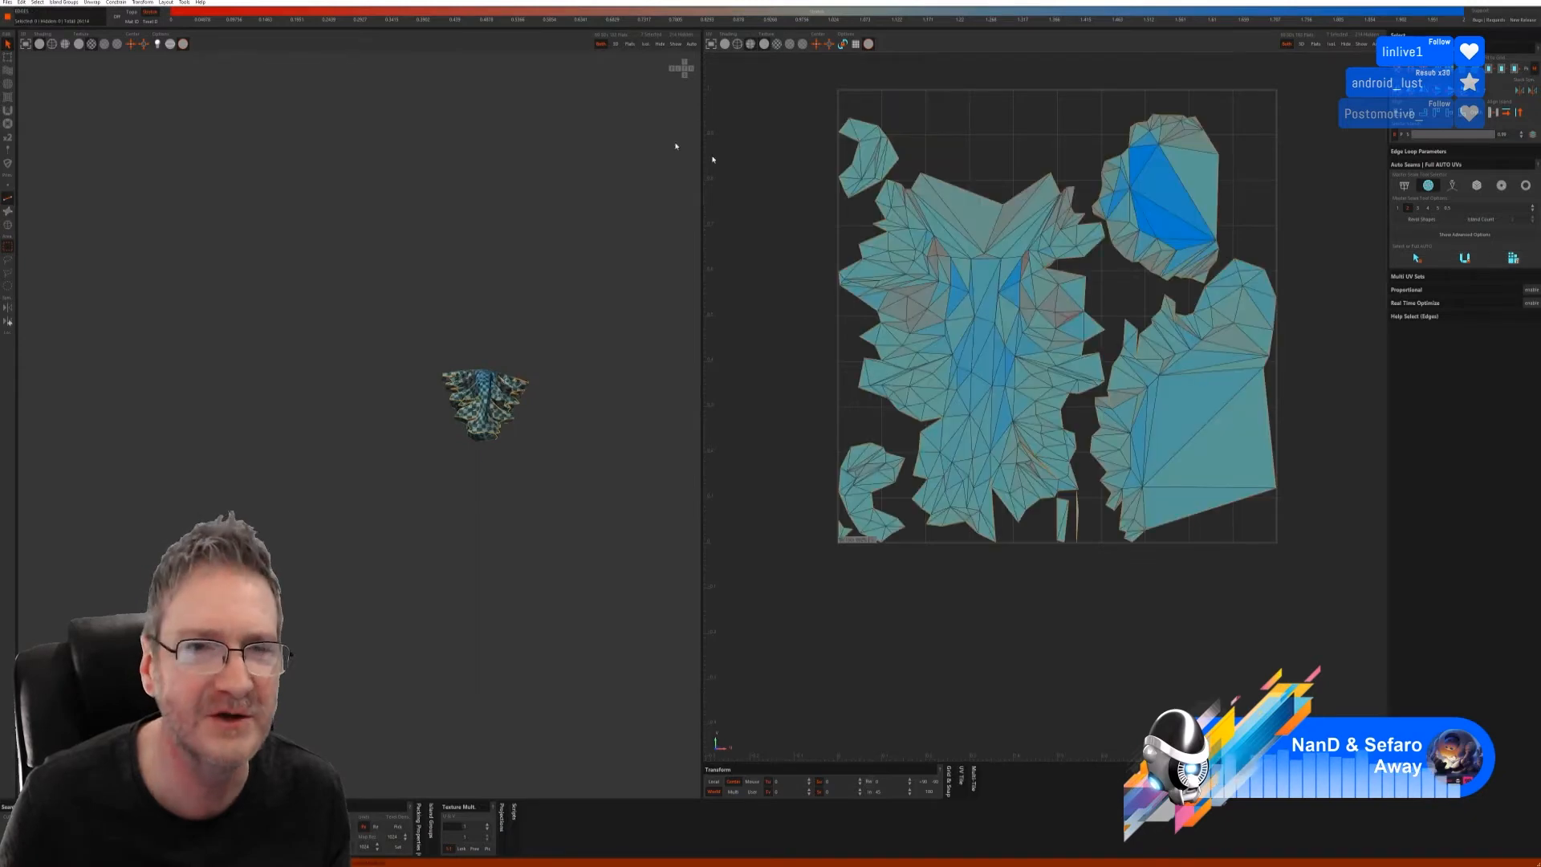
click(677, 47)
- Turn to the remaining dark collar leaves, select the one adjacent to the unwrapped front leaf, and isolate it
alt+drag(575, 316, 63, 187)
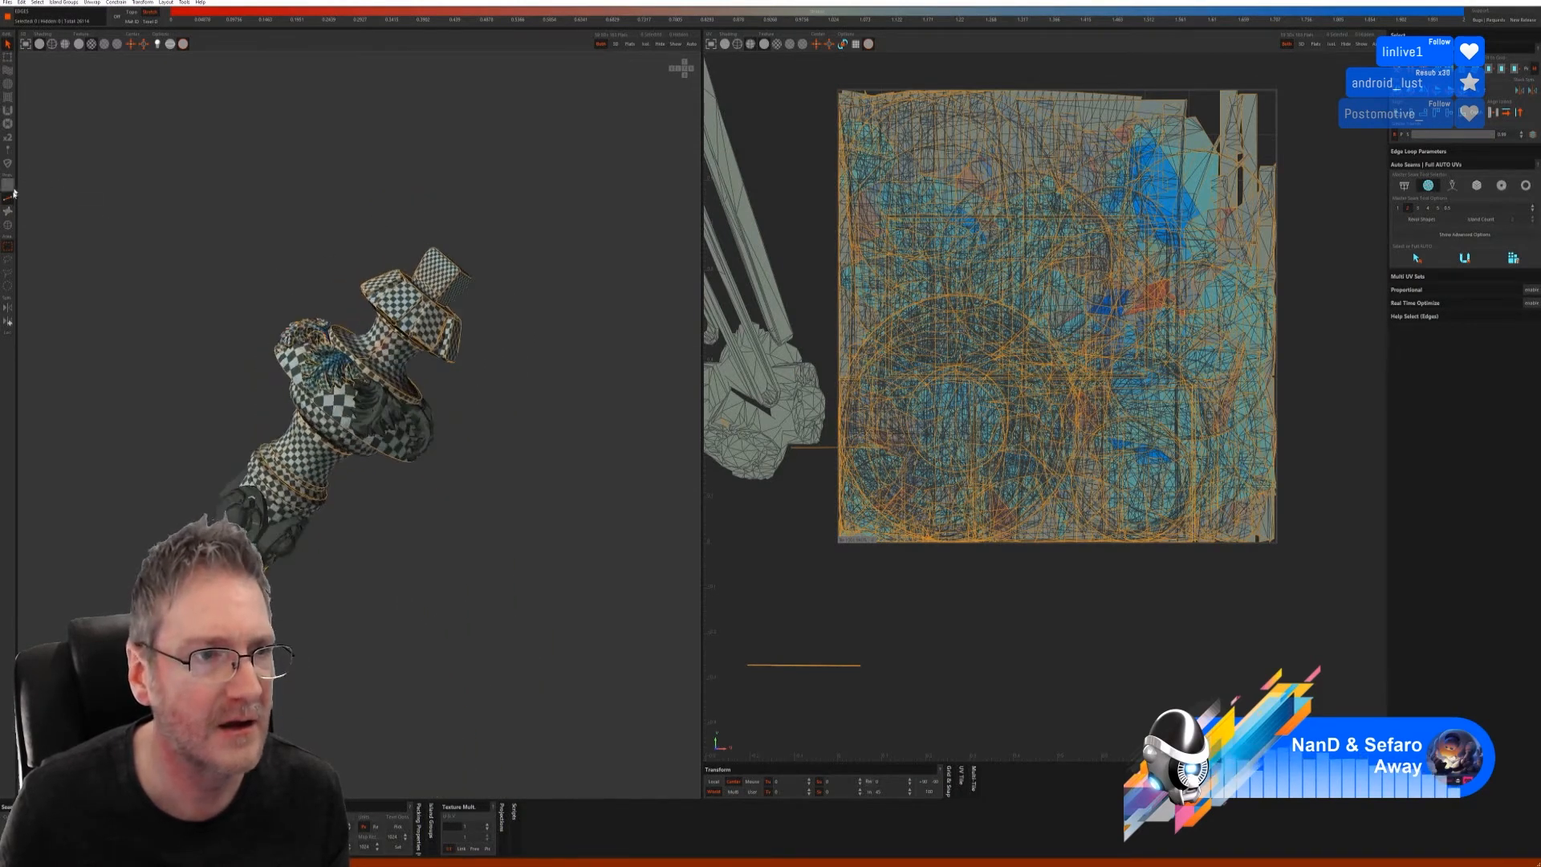
click(8, 225)
click(389, 413)
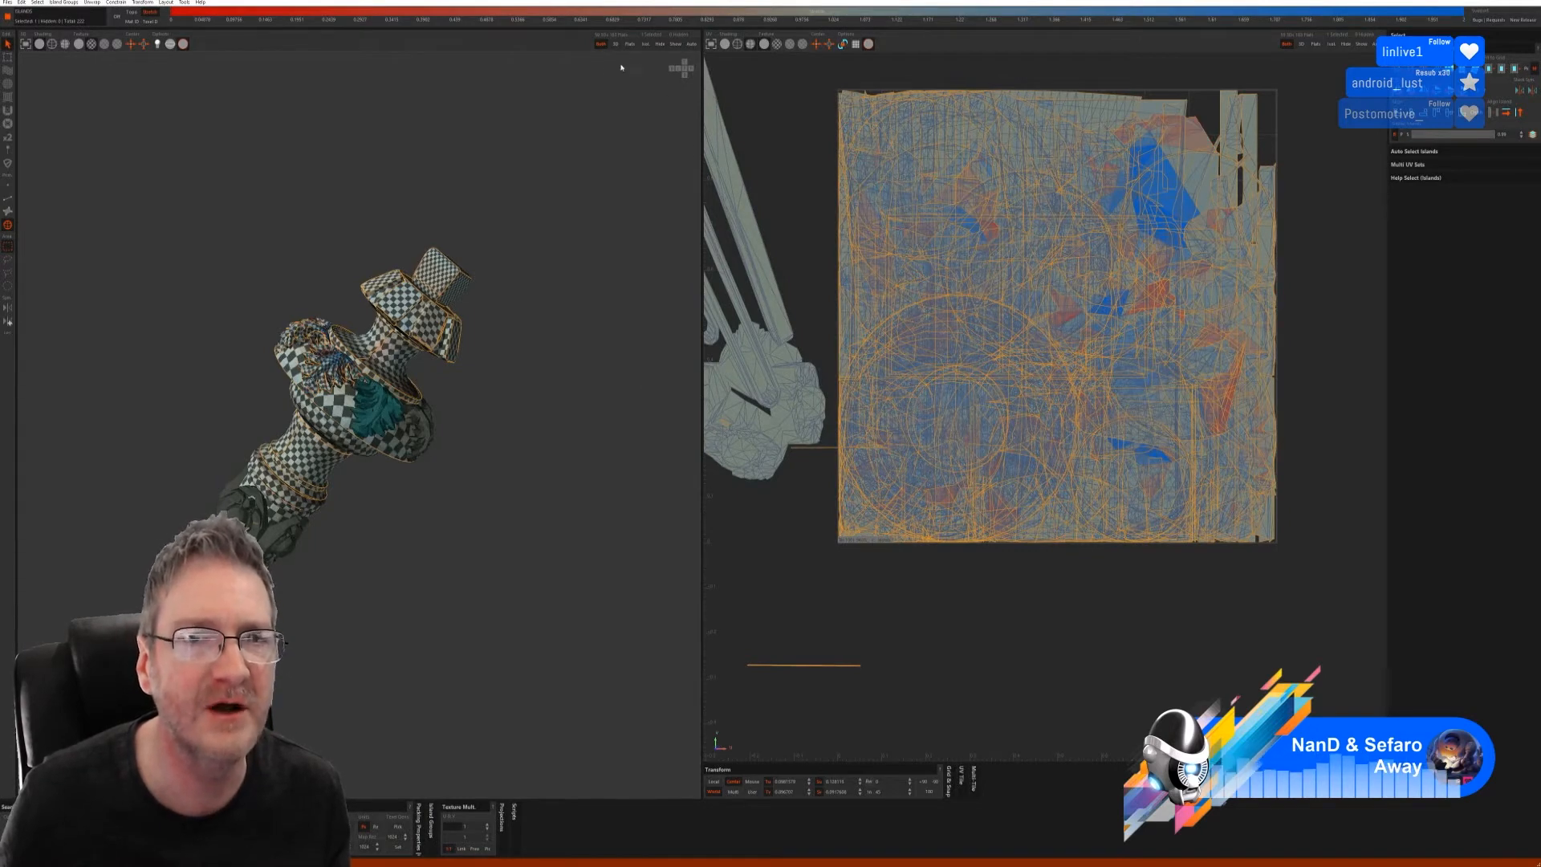
click(646, 45)
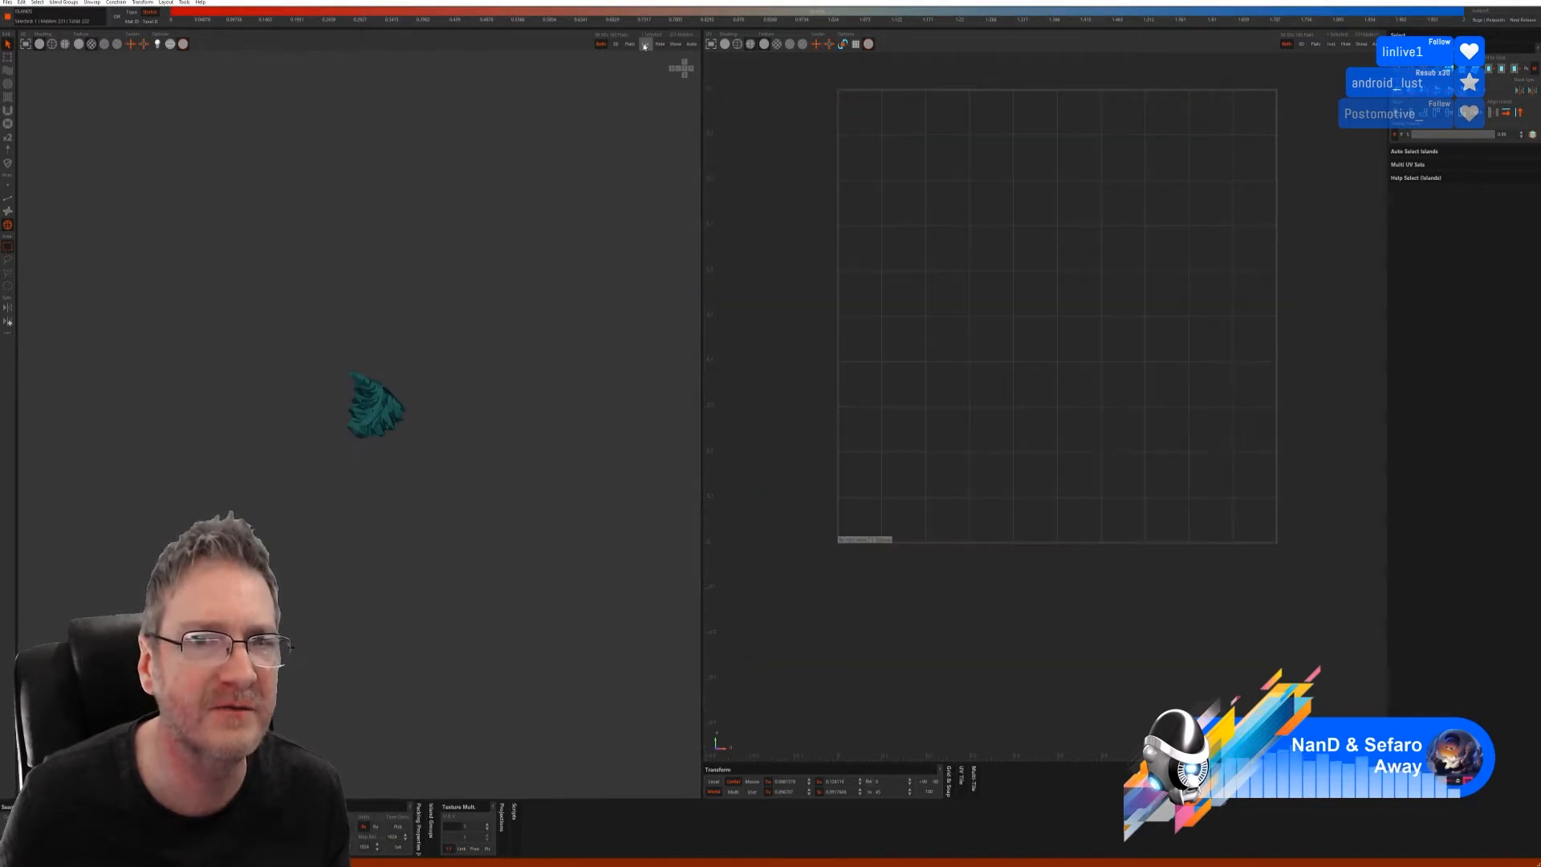
- Cut, unfold and pack the isolated leaf with mosaic auto-seams, check its texture, and show all parts again
click(7, 199)
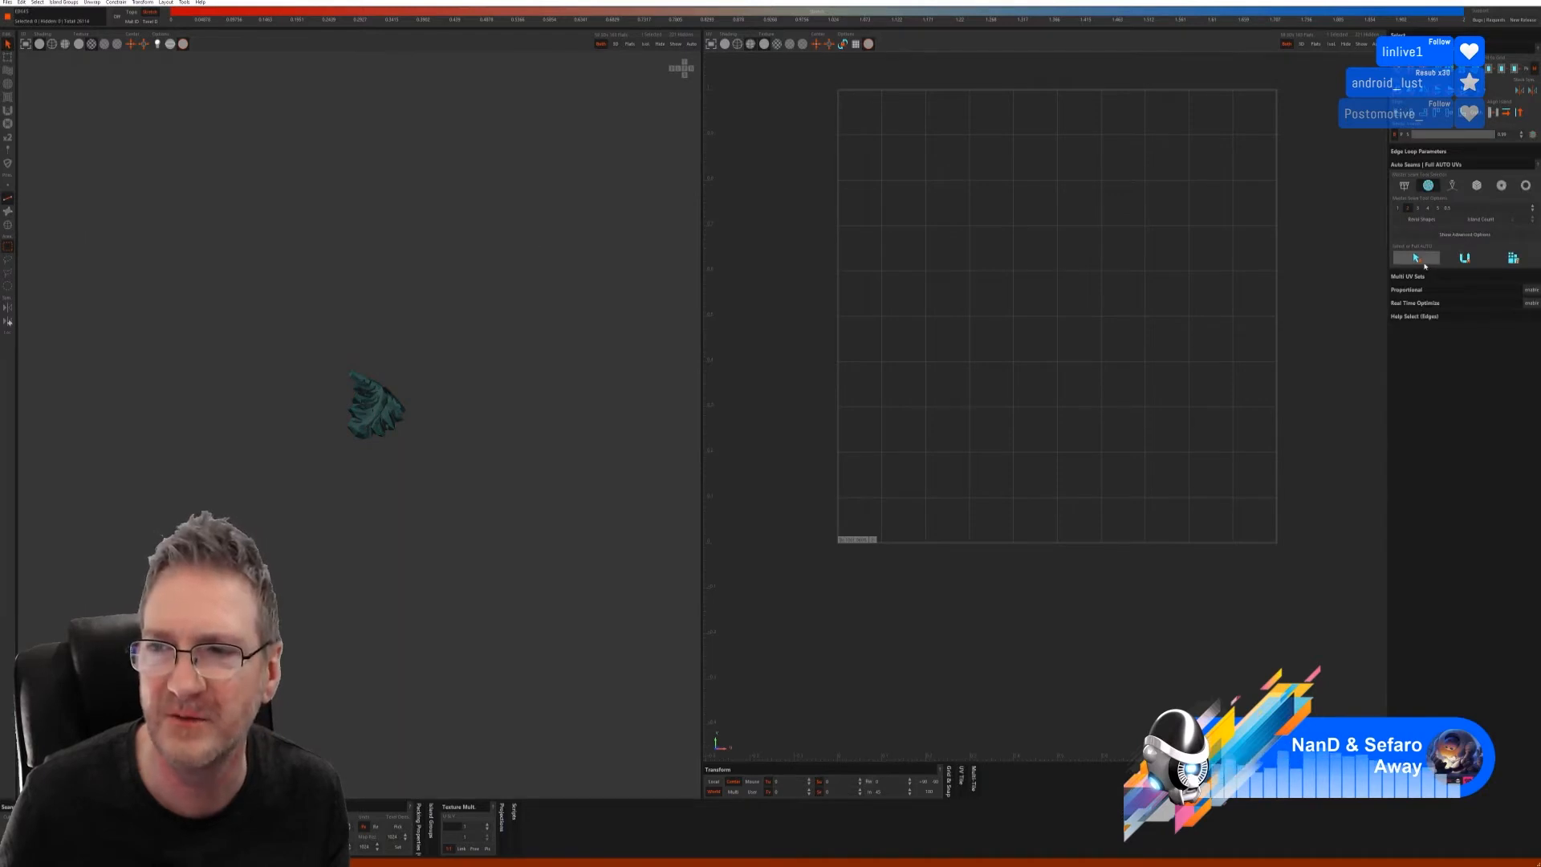
click(1477, 260)
click(1514, 258)
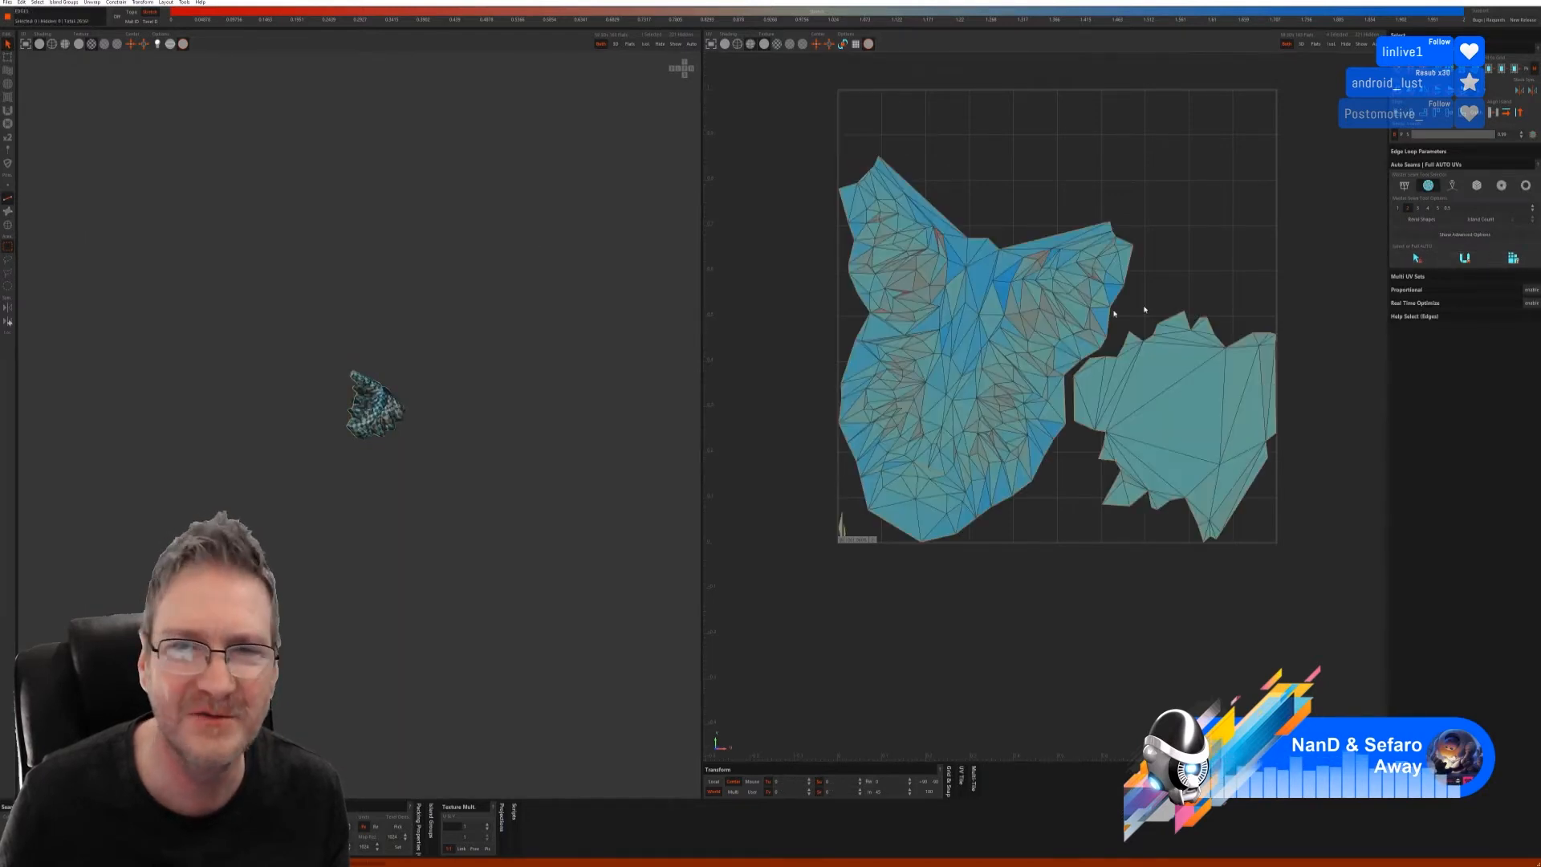
alt+drag(422, 440, 642, 198)
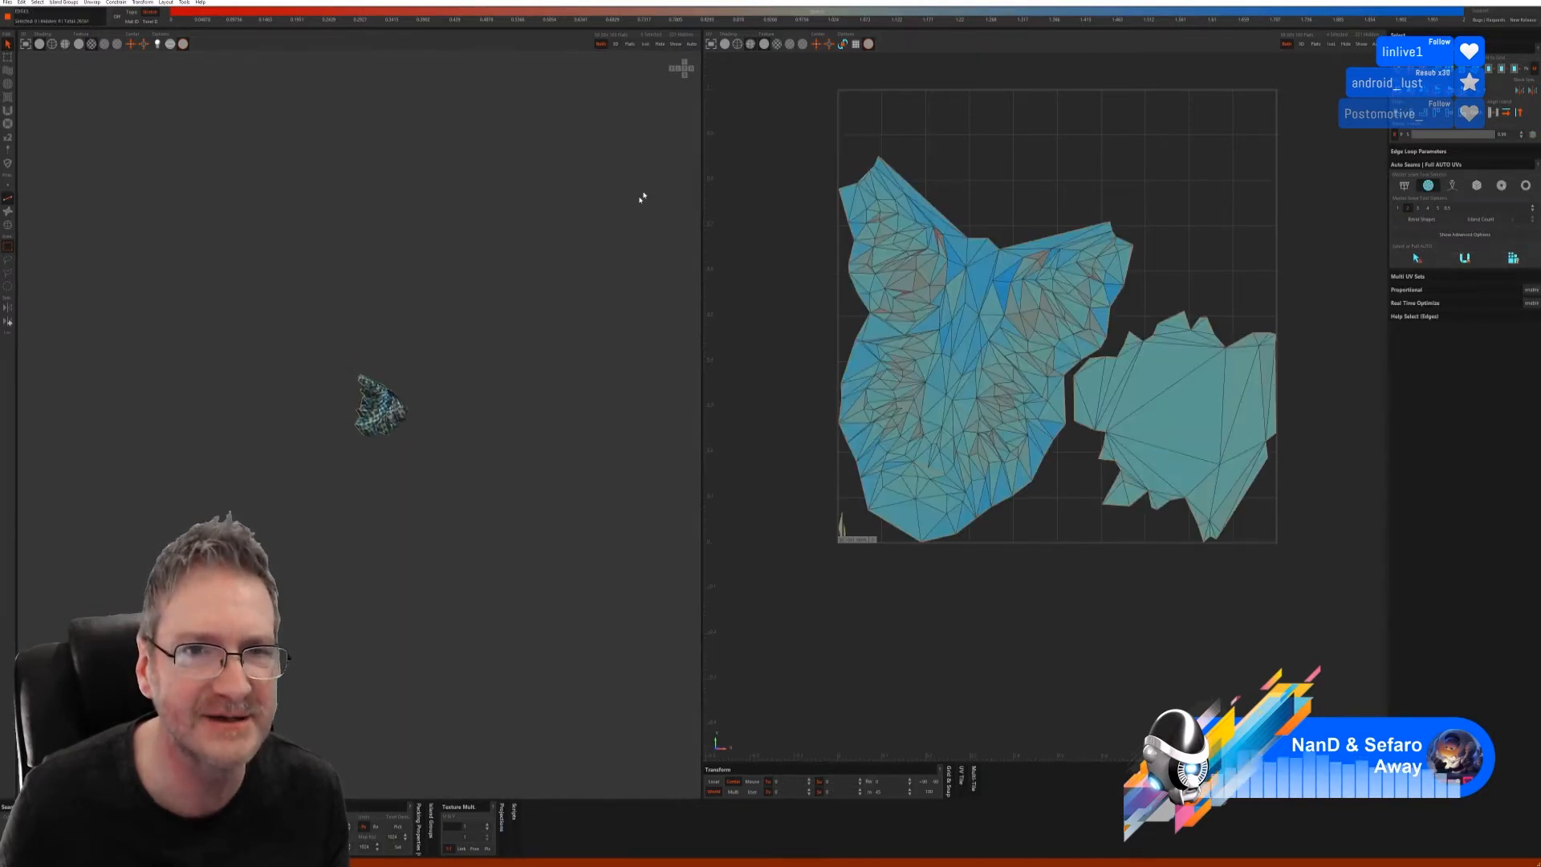
click(674, 46)
- Select the following dark leaf on the collar as an island and isolate it for unwrapping
mouse_move(472, 423)
alt+mouse_down()
mouse_move(514, 449)
mouse_move(450, 442)
alt+mouse_up()
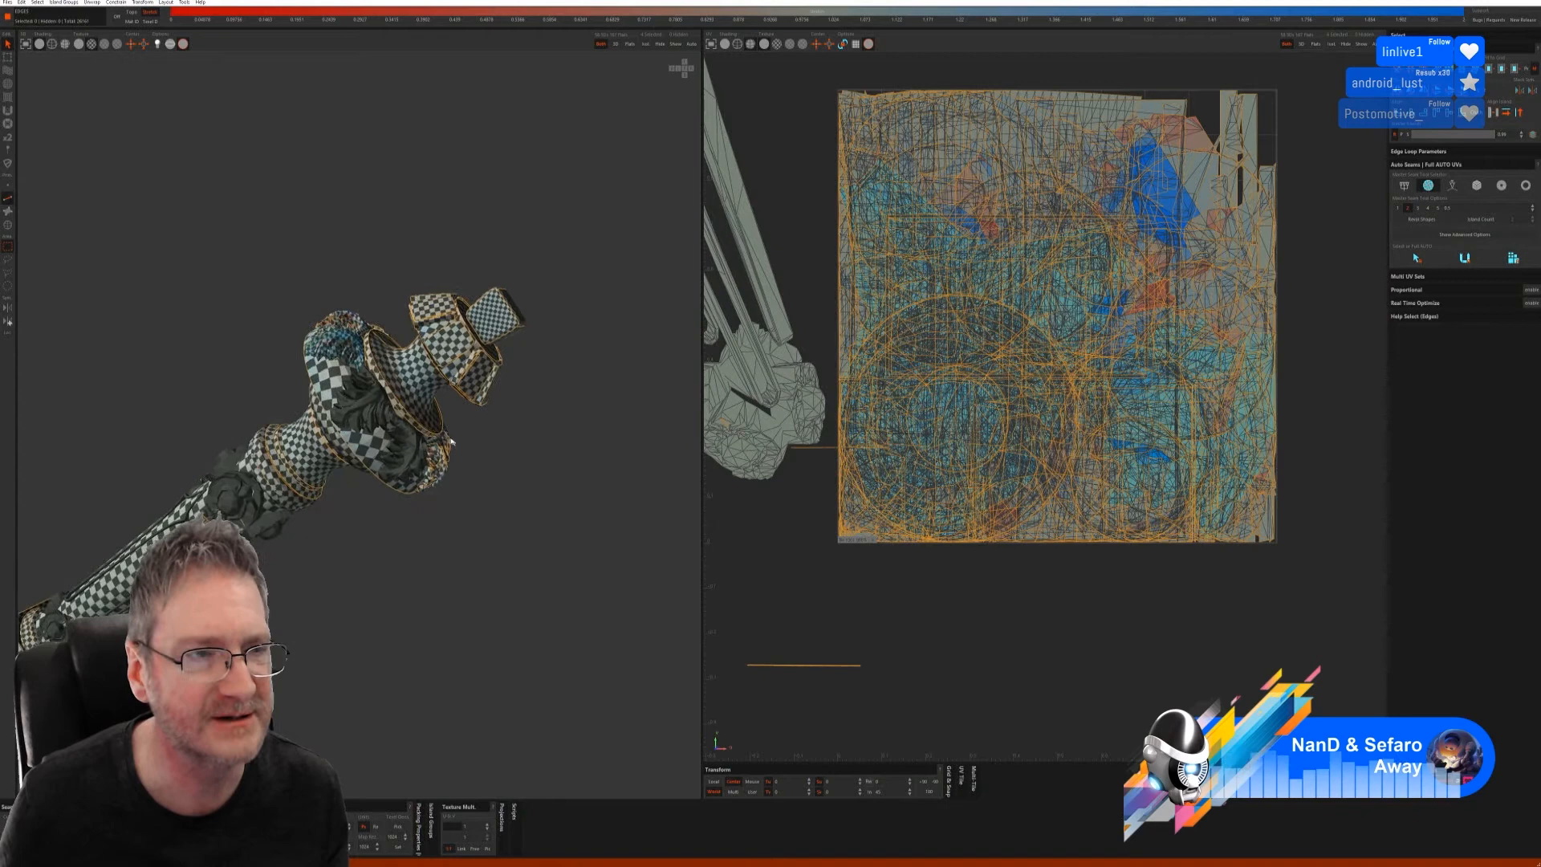
click(8, 226)
click(371, 409)
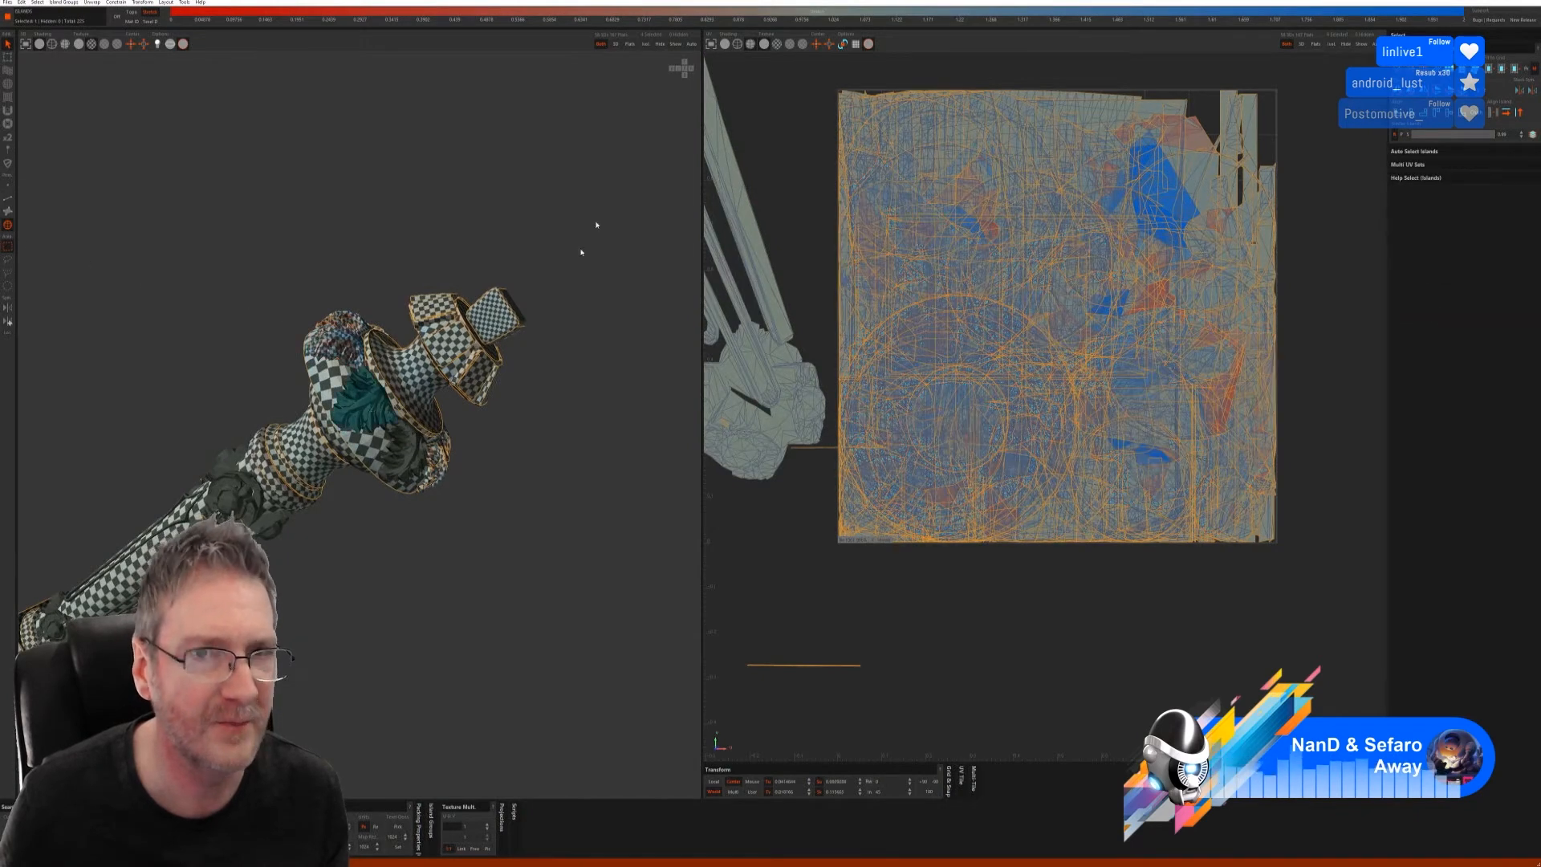
click(647, 45)
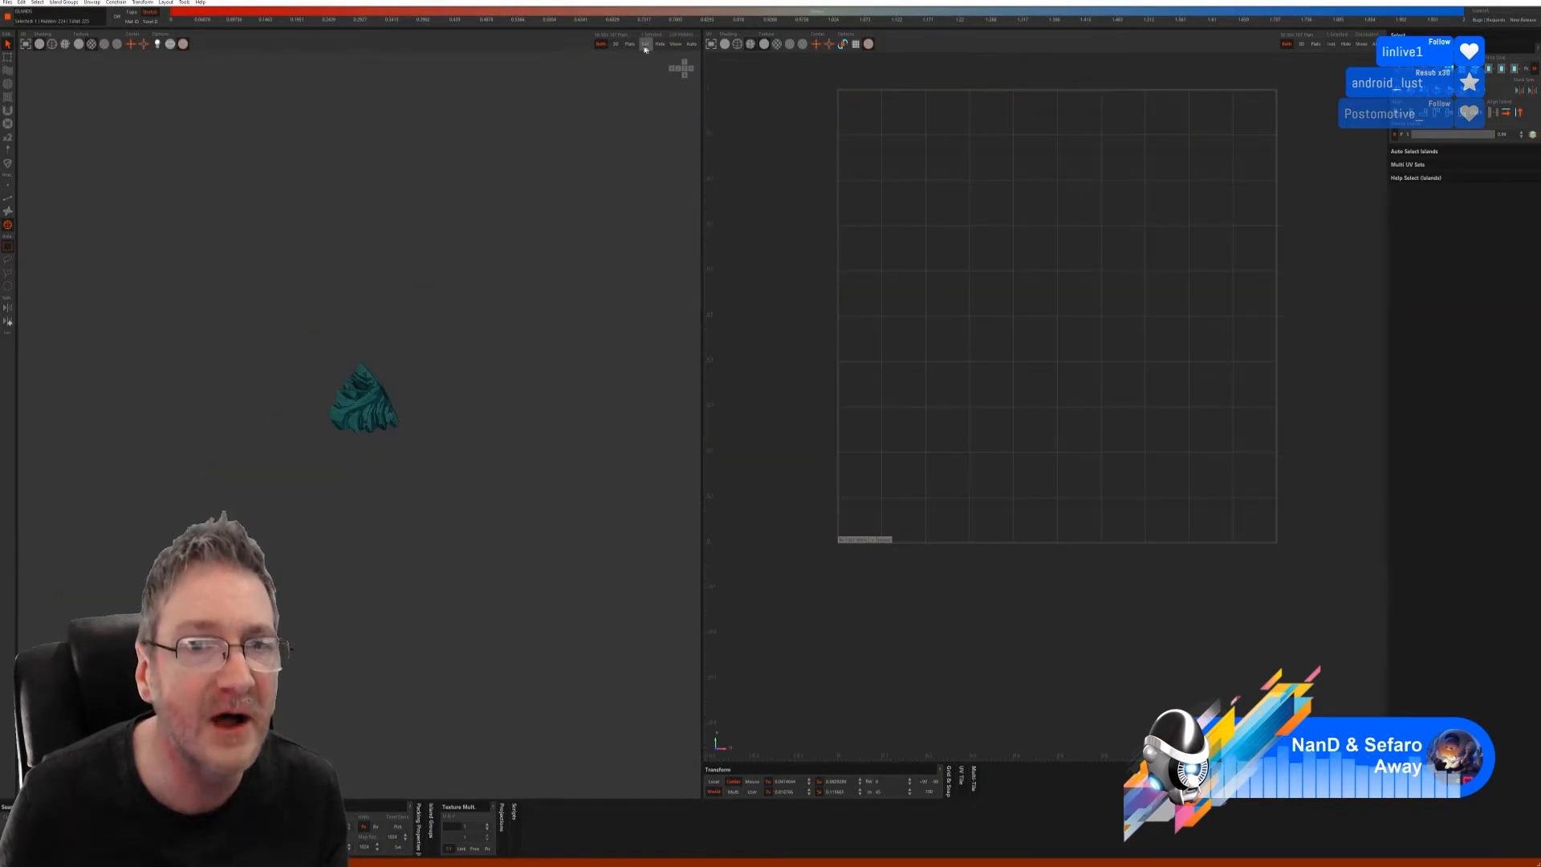
- Auto-select mosaic seams on this leaf, cut and unfold it, pack its islands, and unhide the whole model
click(8, 199)
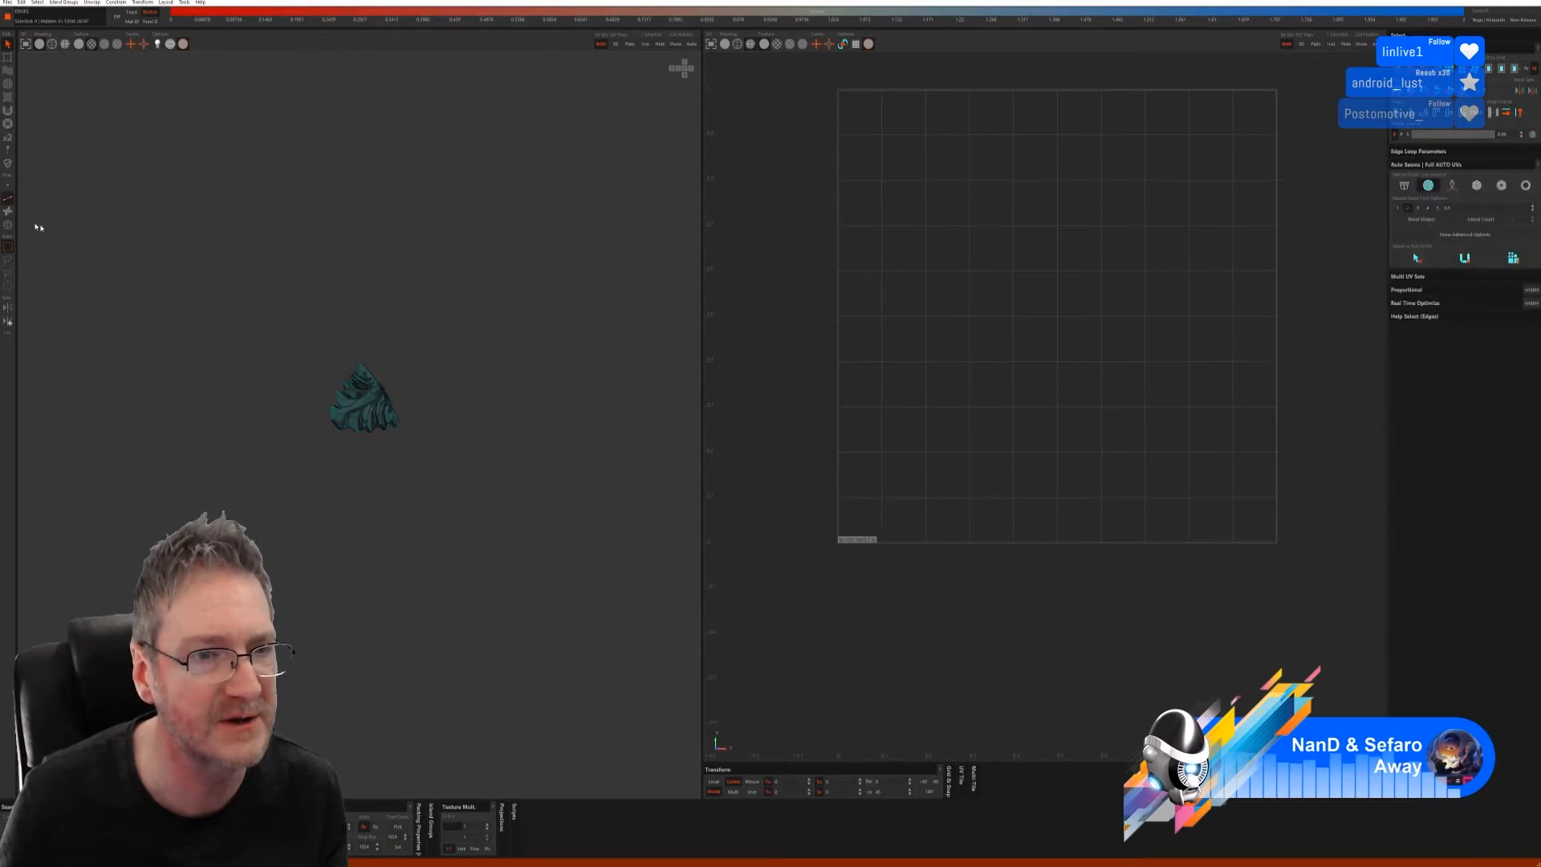
click(1417, 258)
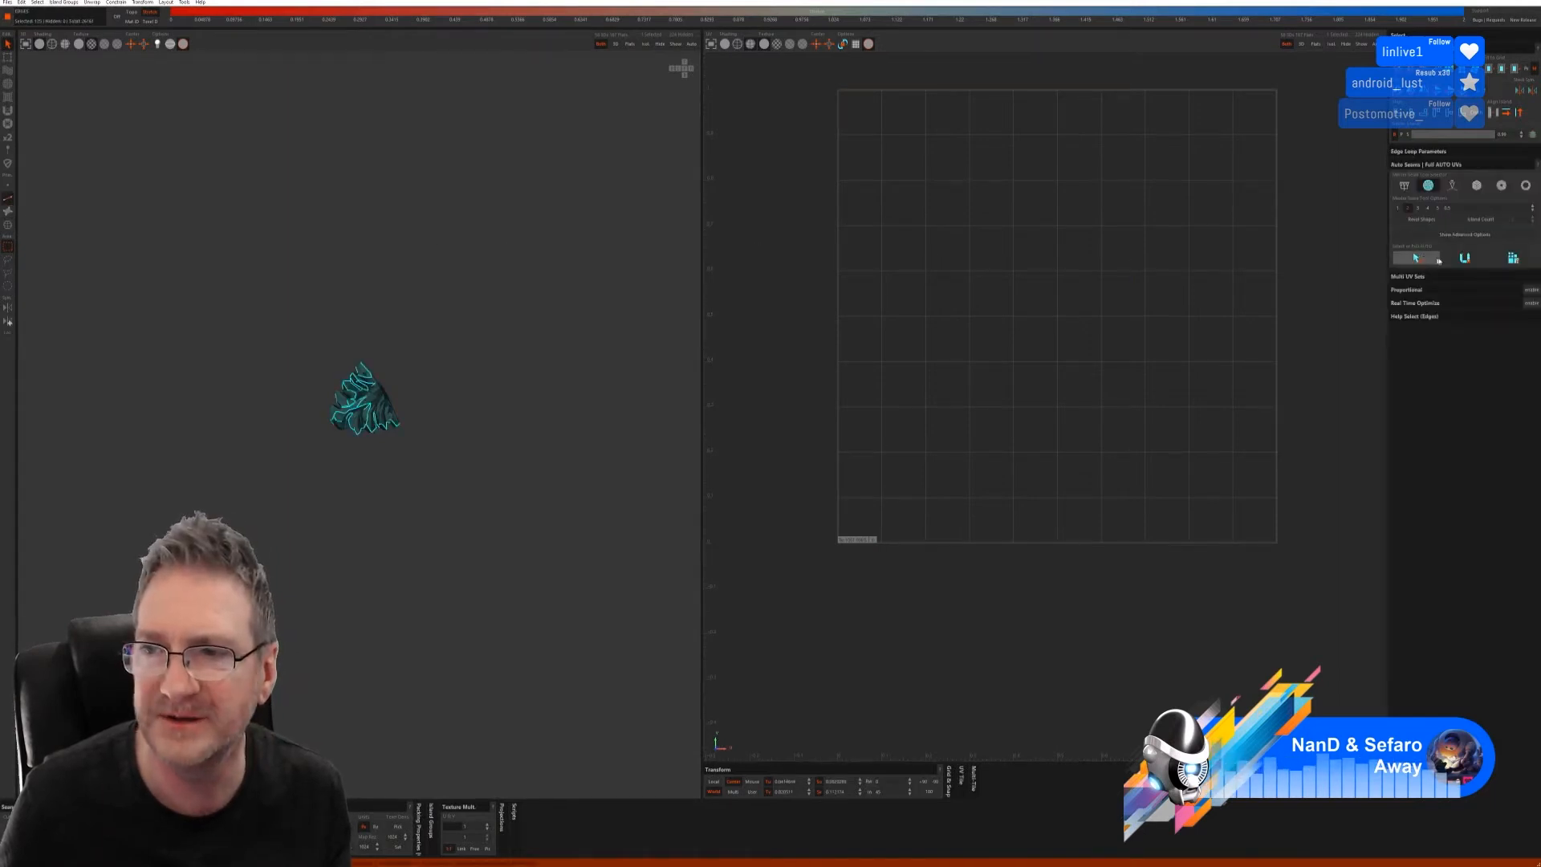
click(1500, 263)
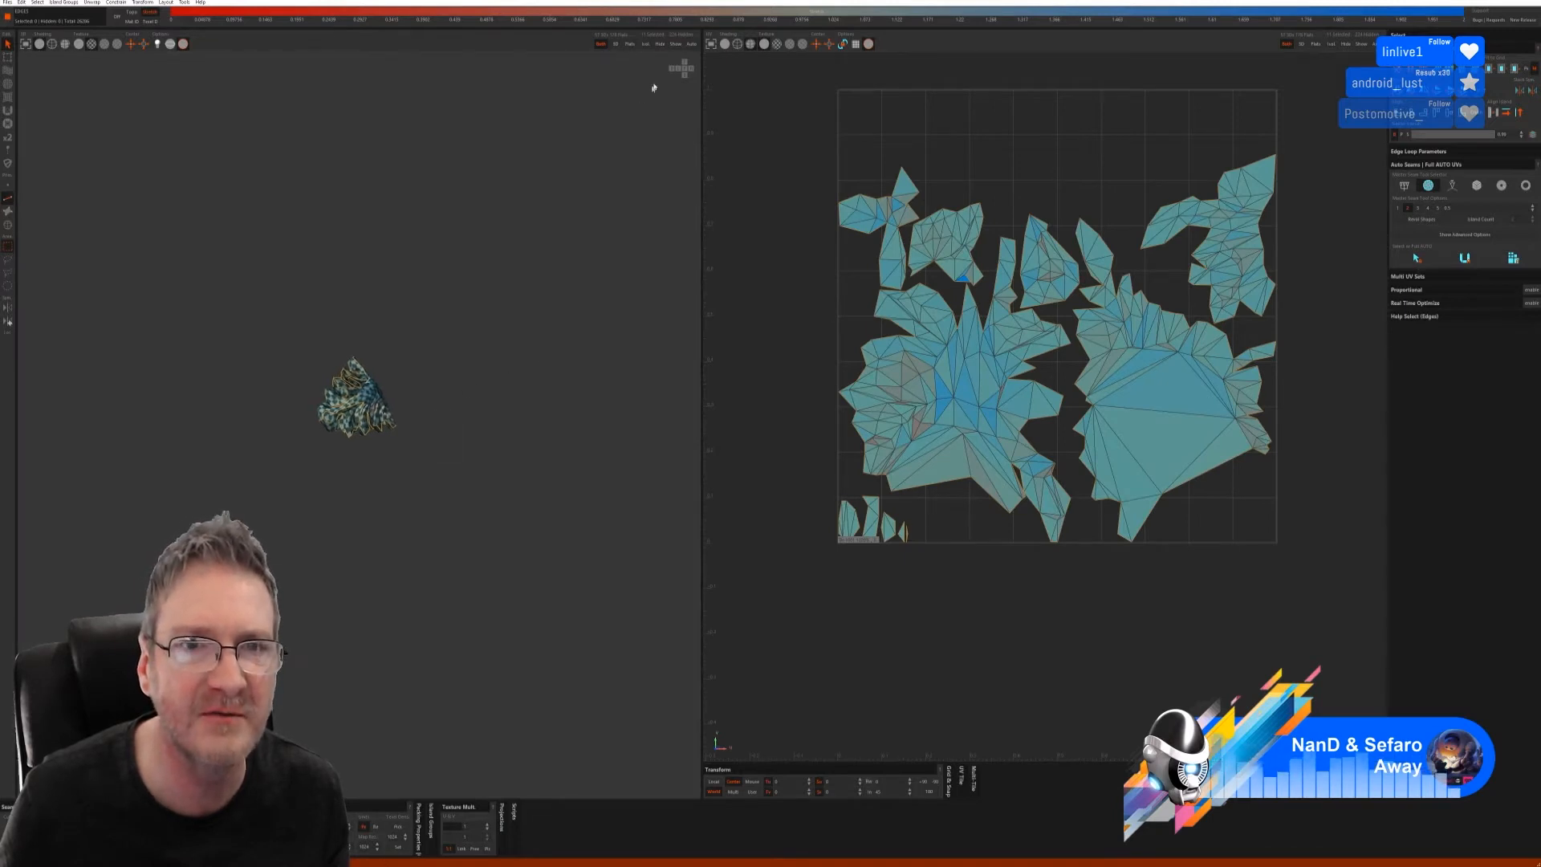
click(679, 44)
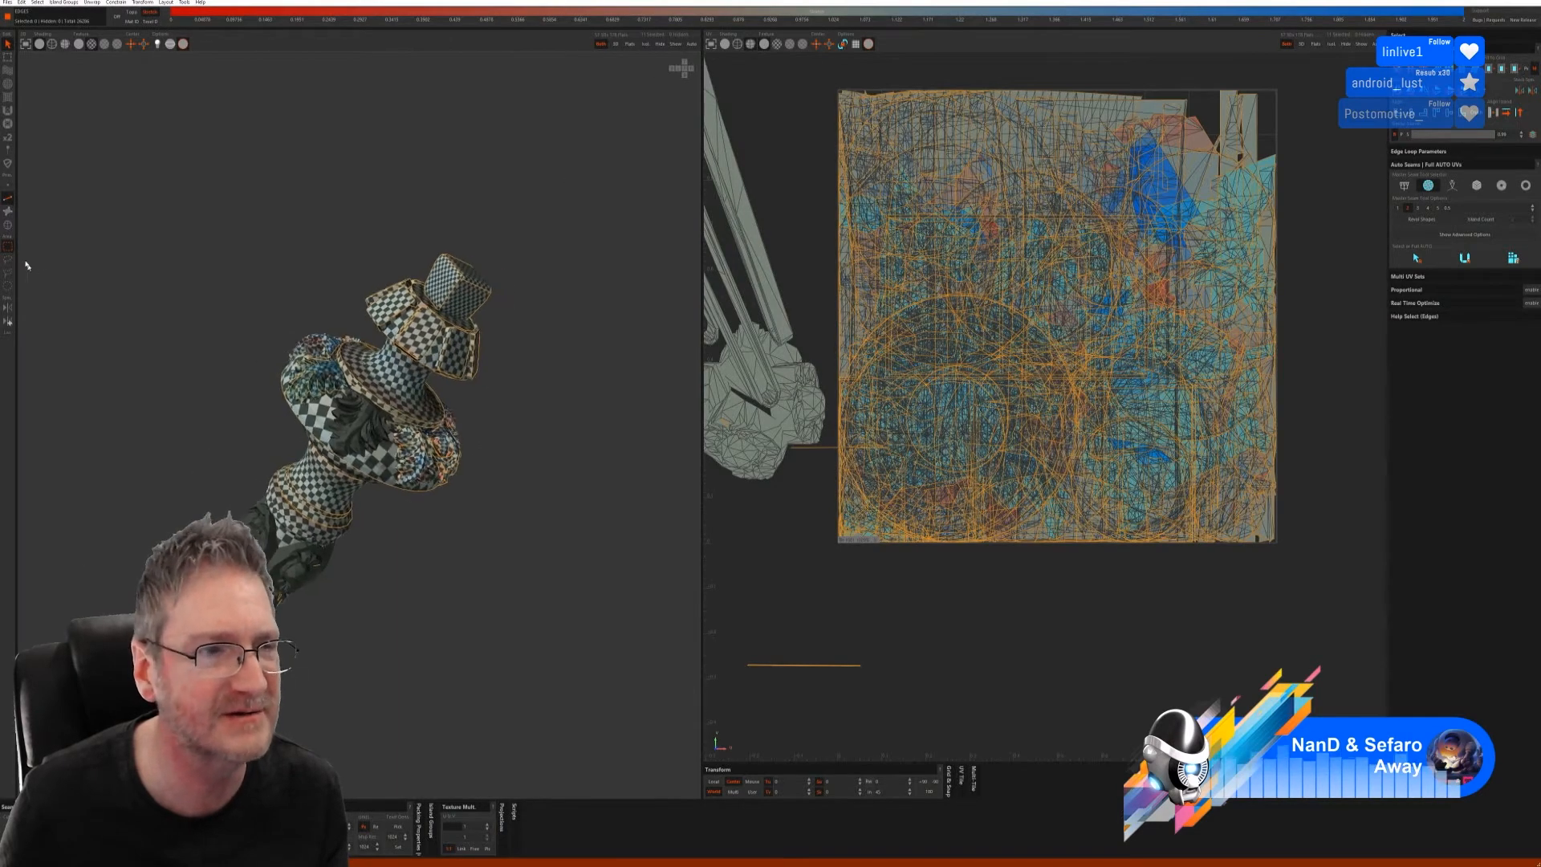
- Select the dark leaf left between the unwrapped ones on the collar and isolate it
click(8, 226)
click(360, 434)
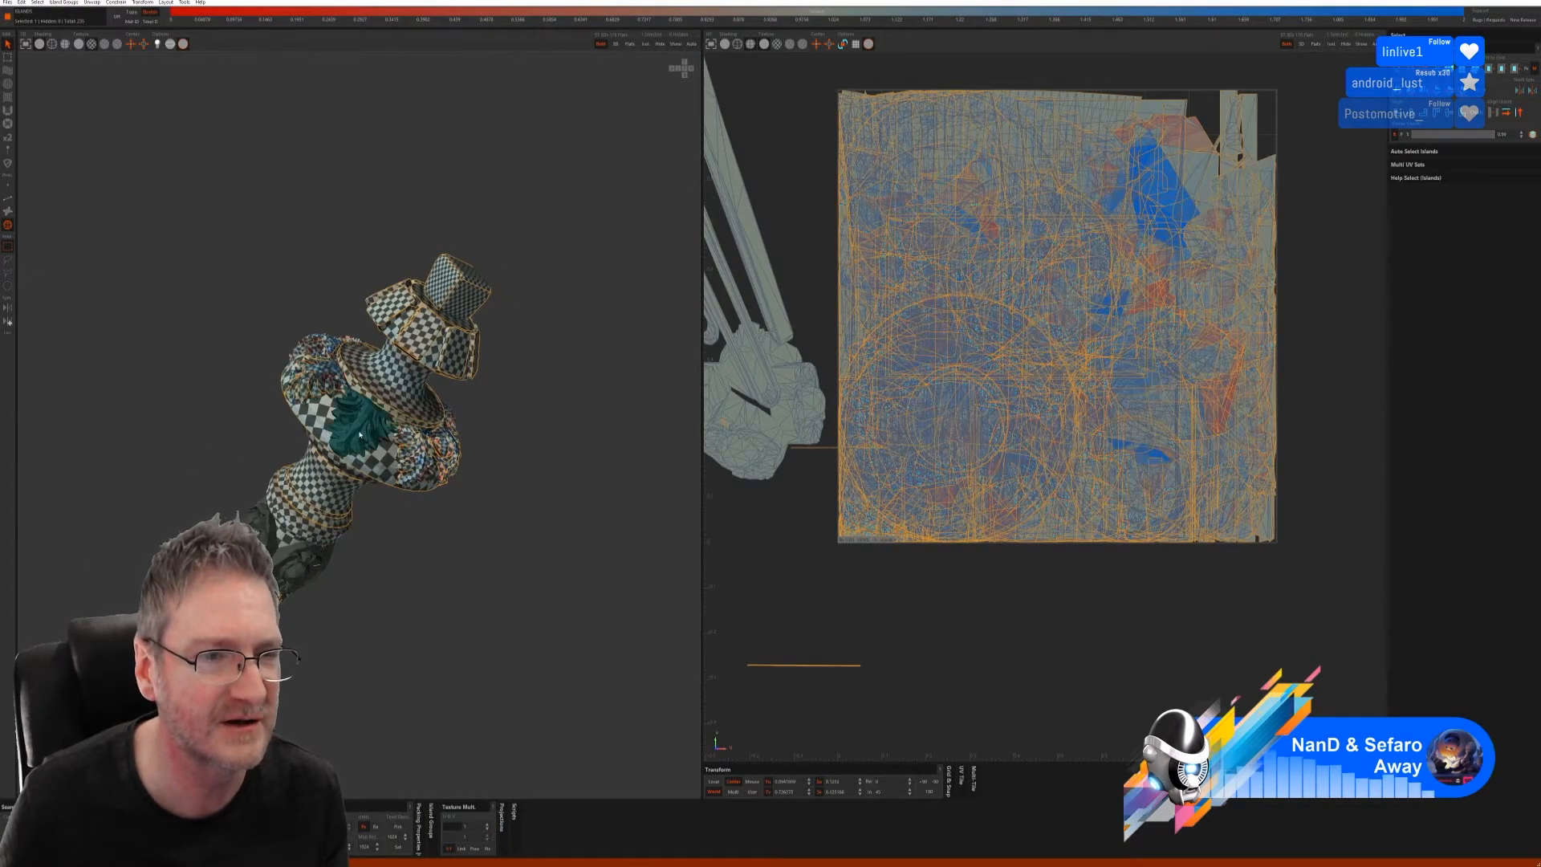
click(649, 46)
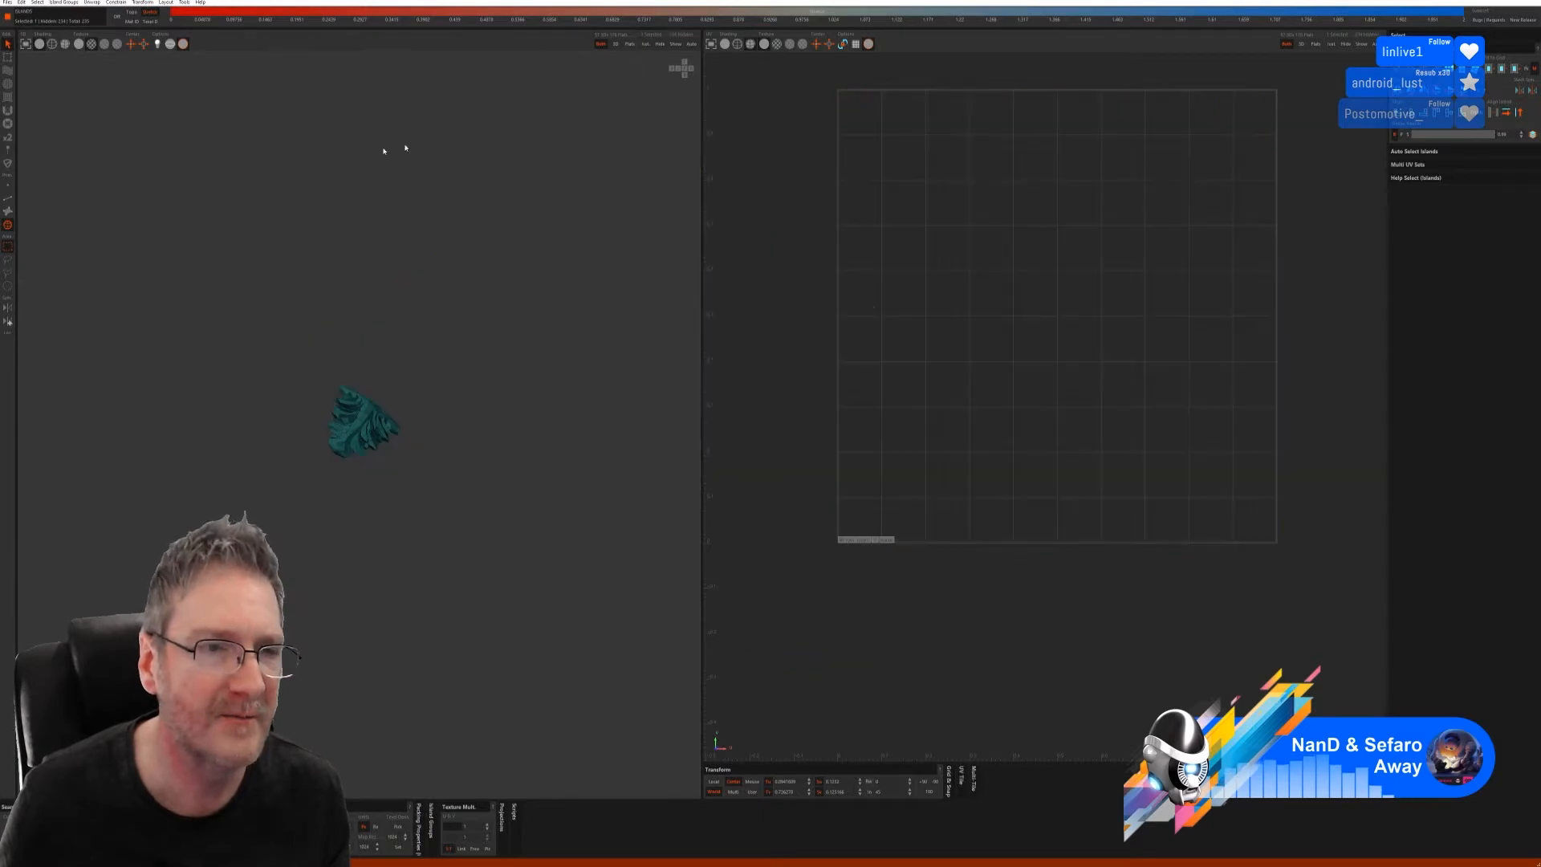
- Auto-select mosaic seams on the isolated leaf, cut, unfold and pack it, and unhide the whole model
click(8, 199)
click(1436, 263)
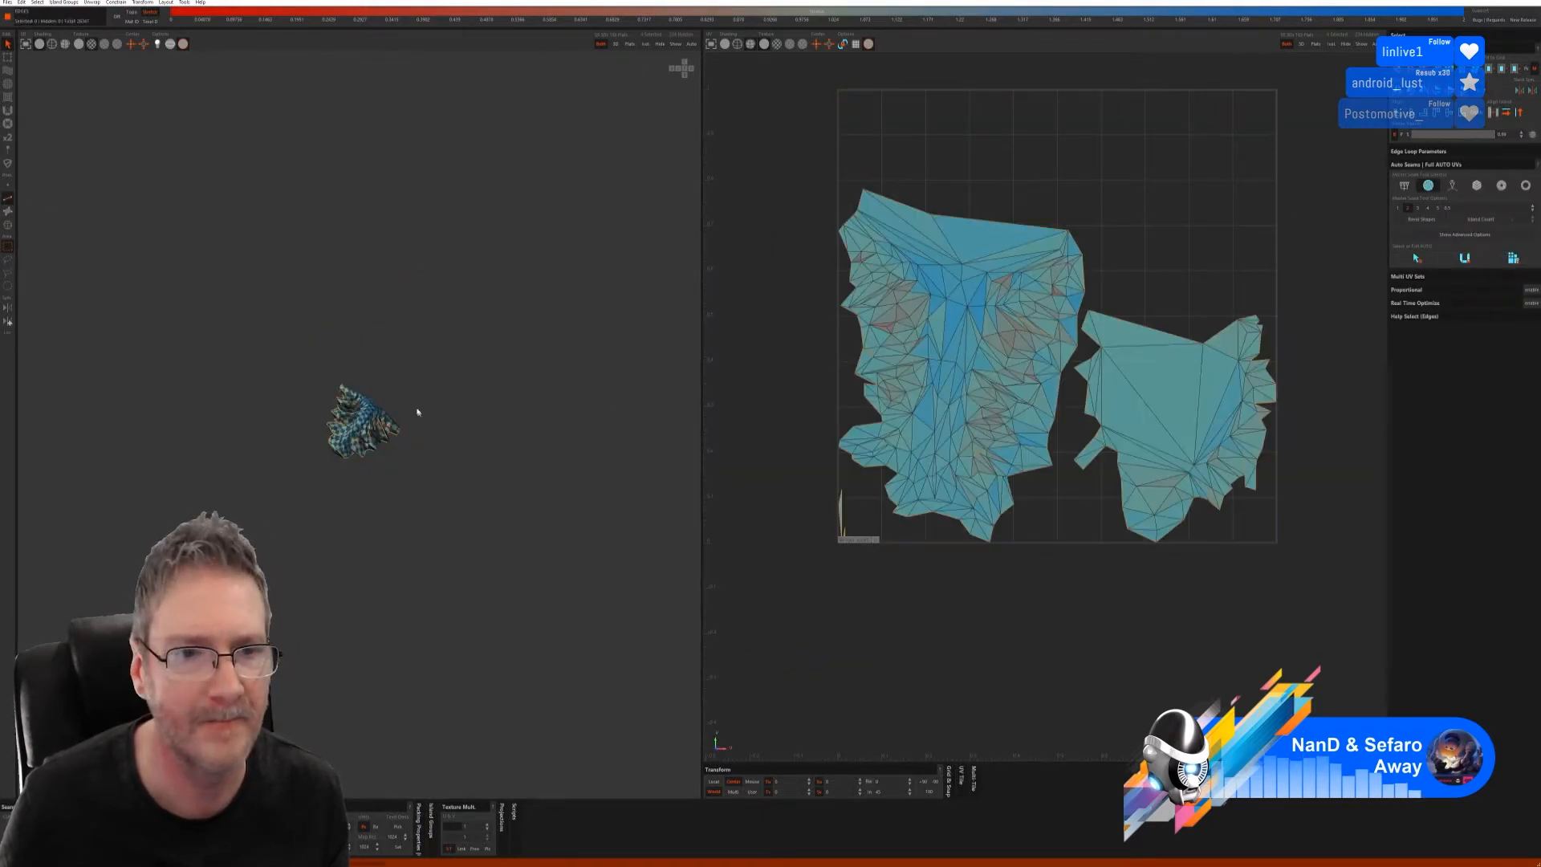
click(674, 46)
- Select the dark round medallion on the shaft below the neck rings as an island, isolate it, and return to edge selection
alt+drag(512, 345, 491, 450)
mouse_move(492, 454)
alt+right_down()
mouse_move(565, 456)
mouse_move(490, 460)
alt+right_up()
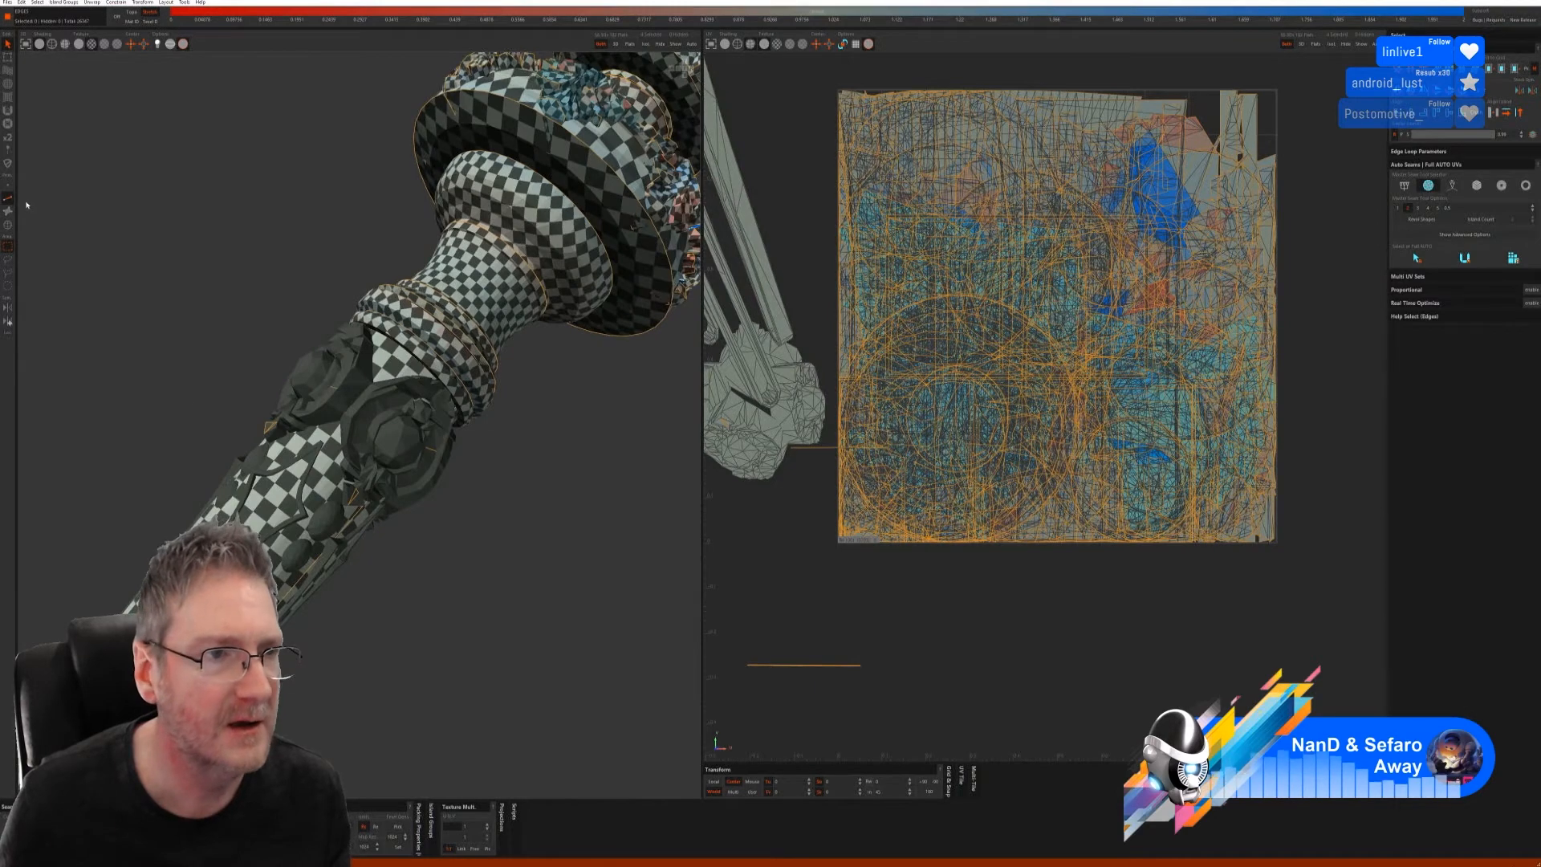
click(8, 225)
click(396, 444)
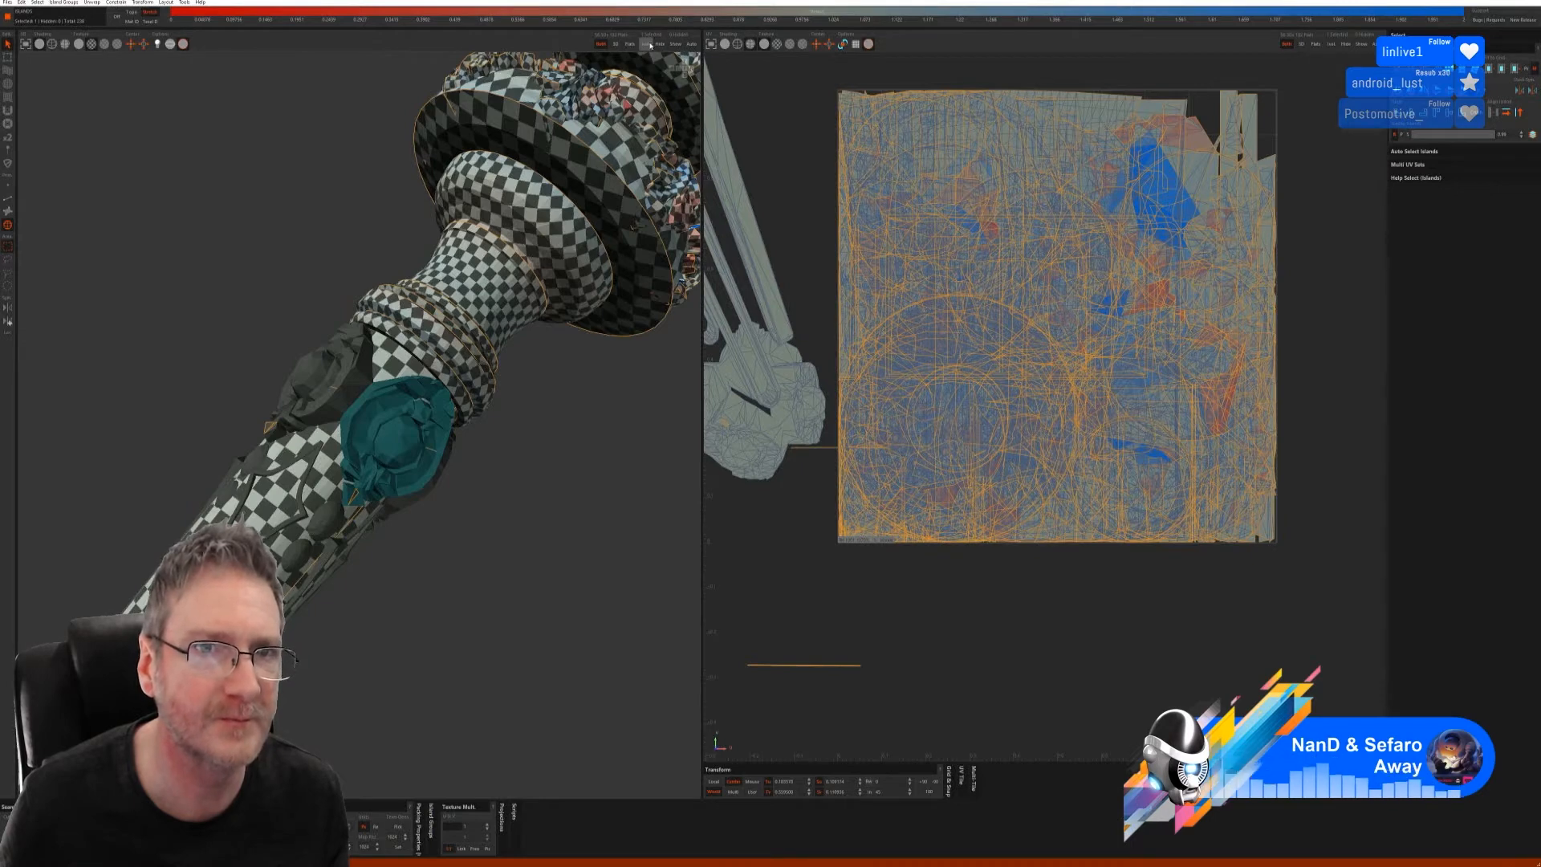
click(650, 45)
key(F2)
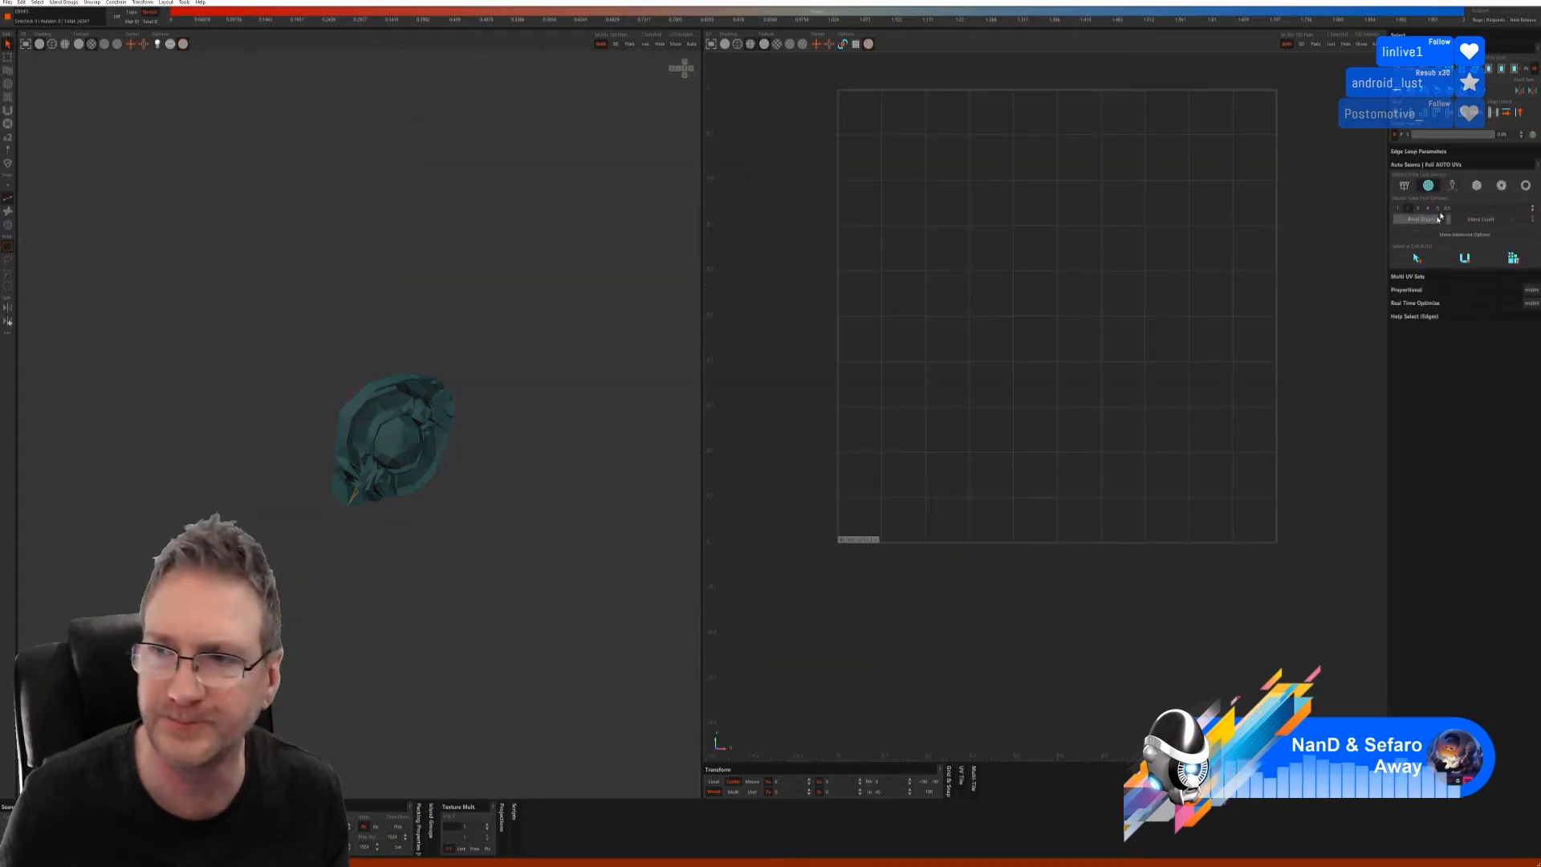
- Try mosaic auto-seams on the isolated medallion, and undo the seam selection
click(1465, 258)
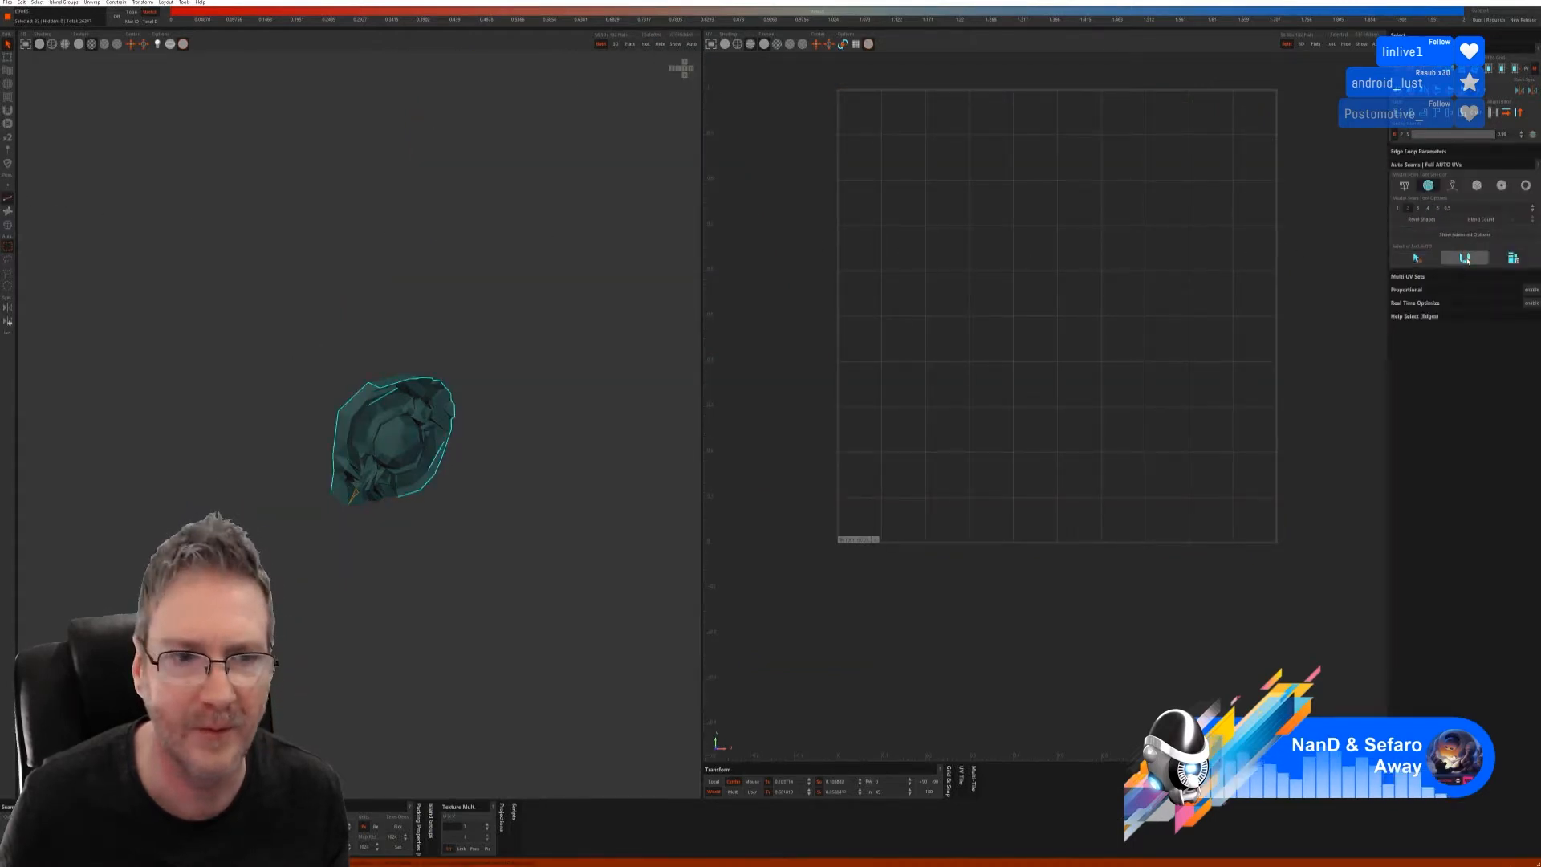
key(ctrl+z)
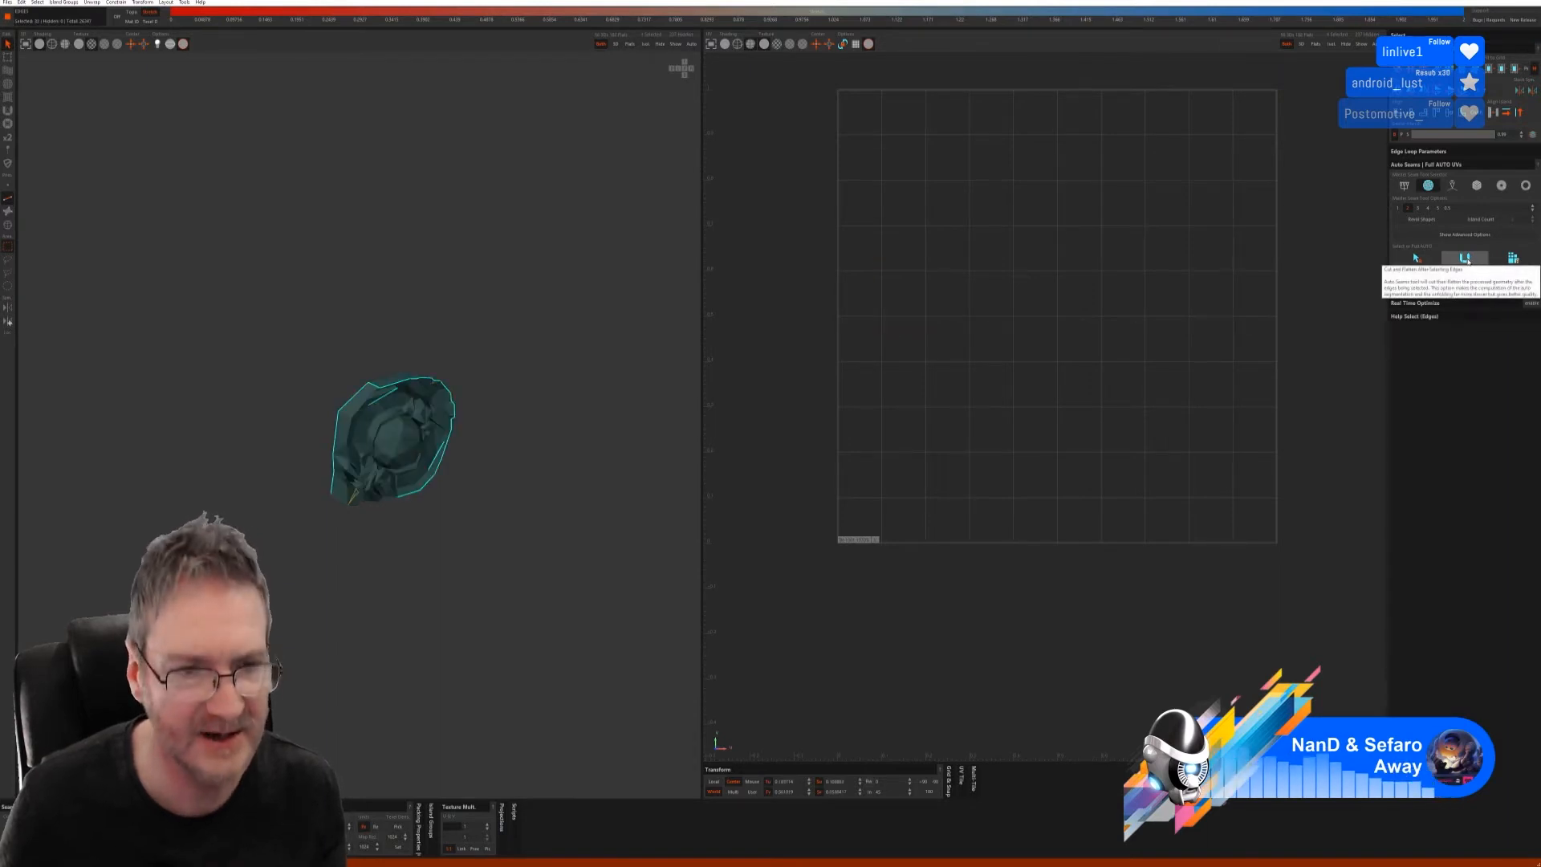
key(ctrl+z)
- Try cutting, unfolding and packing the medallion with pelt auto-seams, inspect the checker texture, and undo the unwrap
click(1405, 186)
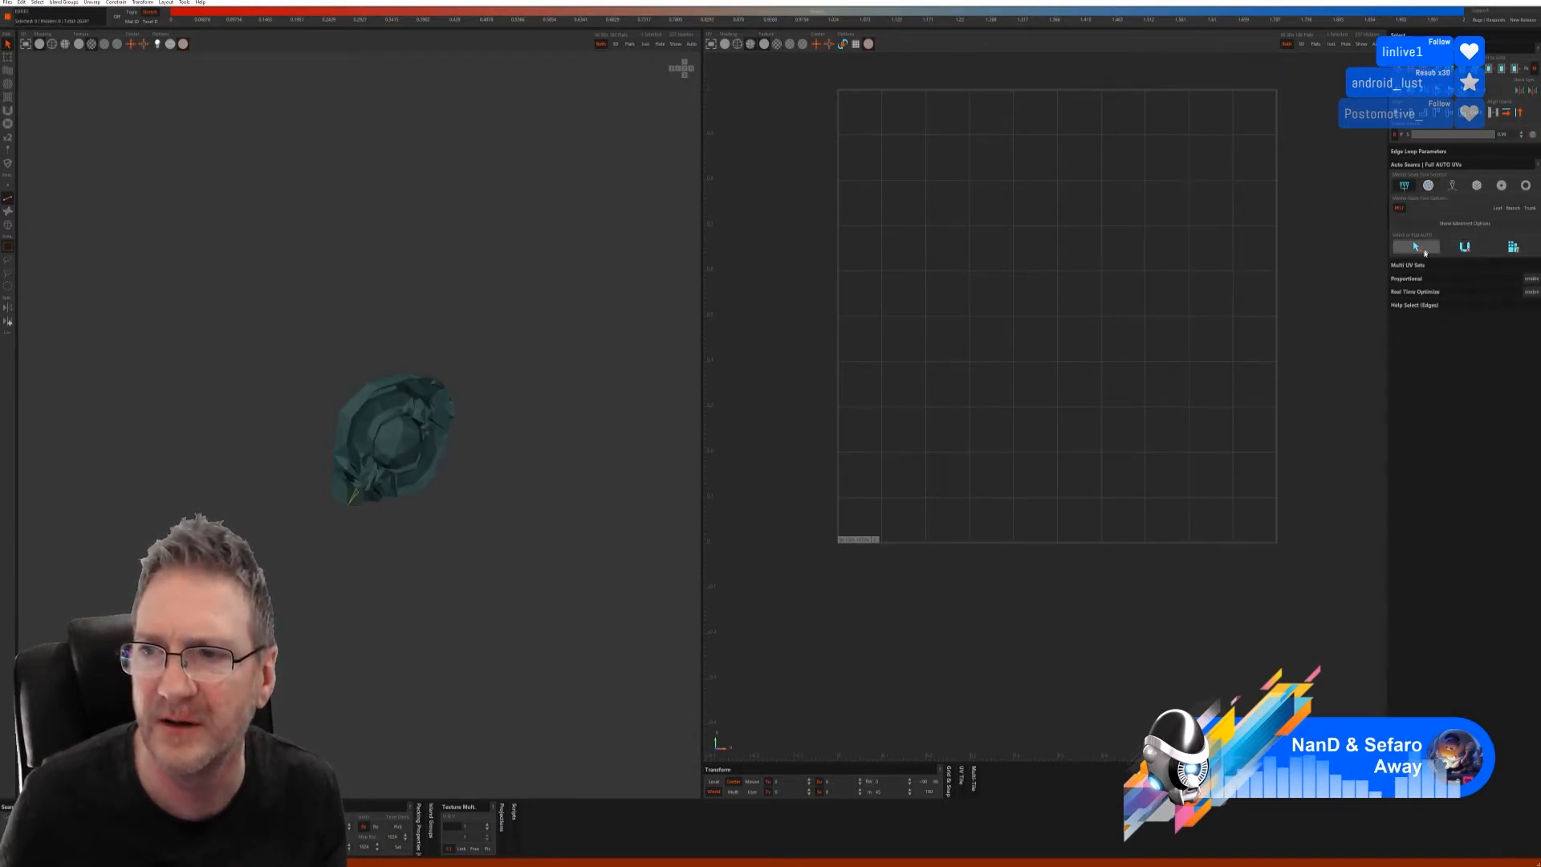
click(1462, 249)
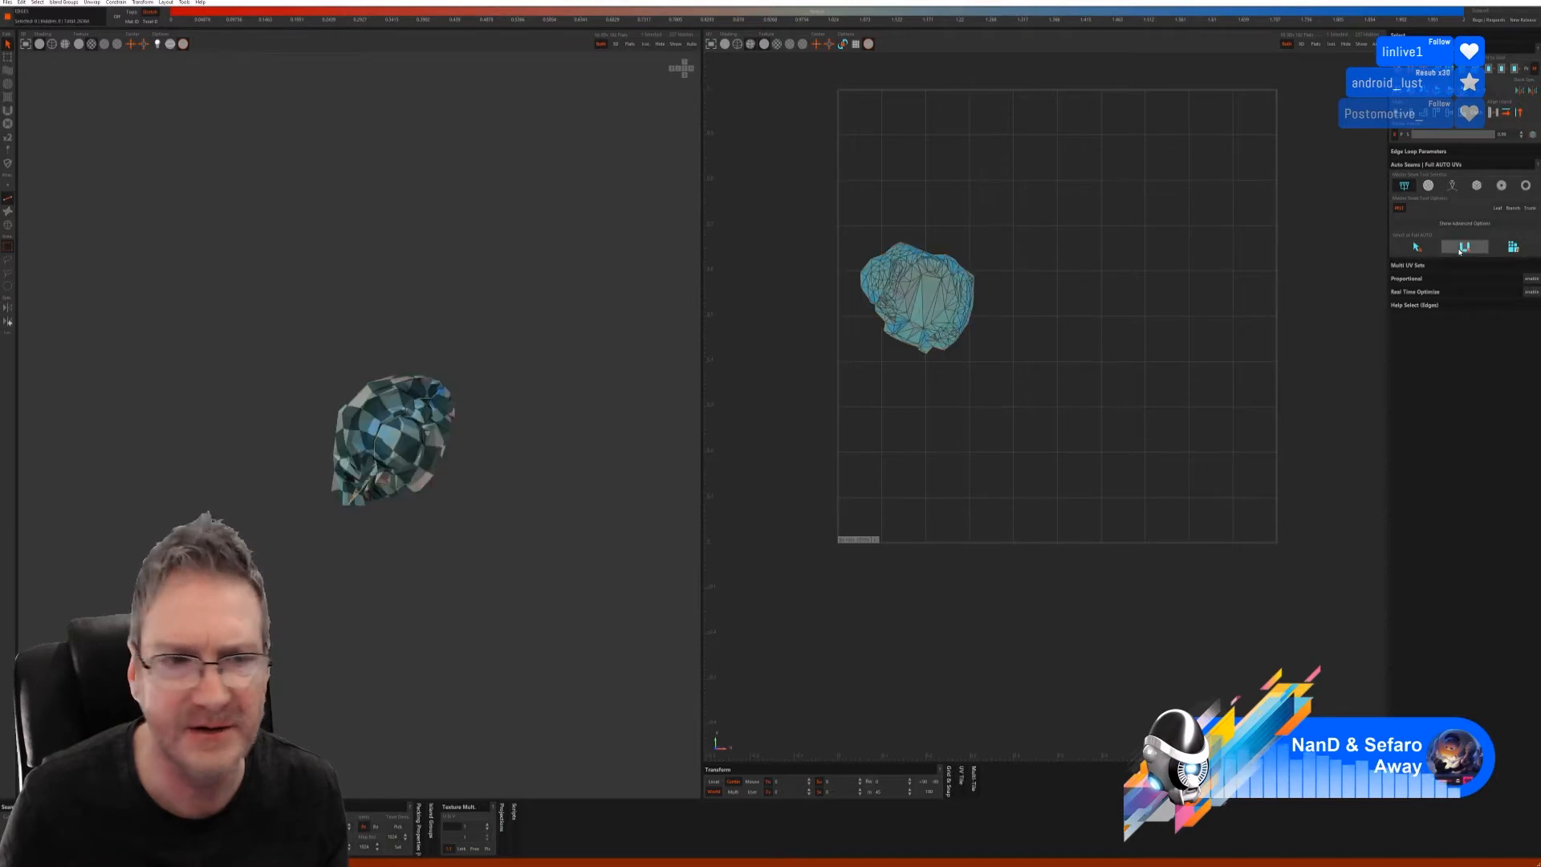
click(1513, 247)
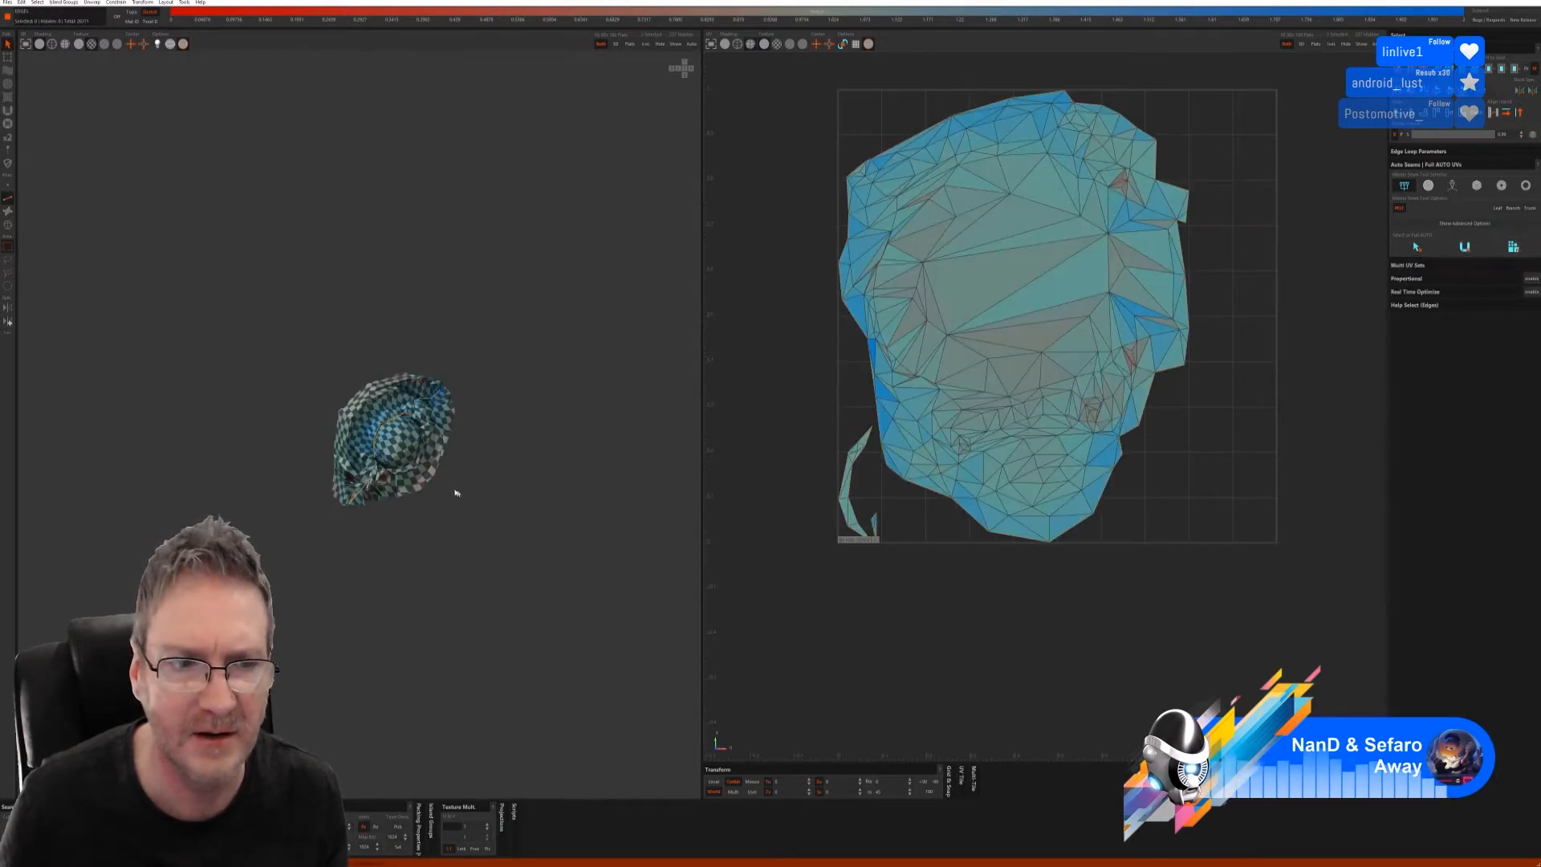
alt+drag(456, 493, 407, 475)
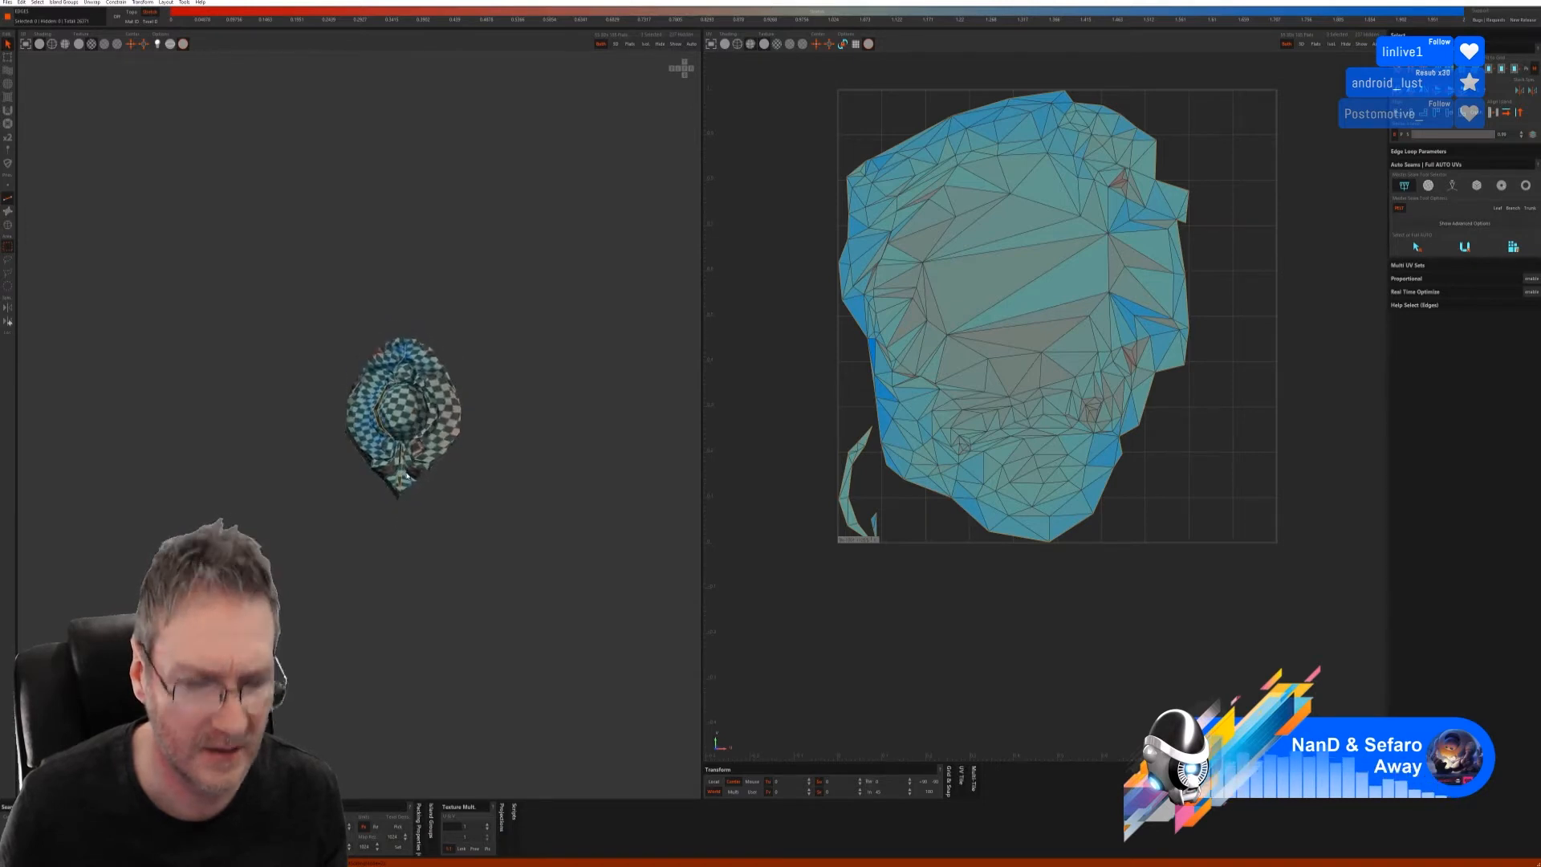
key(ctrl+z)
key(ctrl+z)
key(ctrl+z)
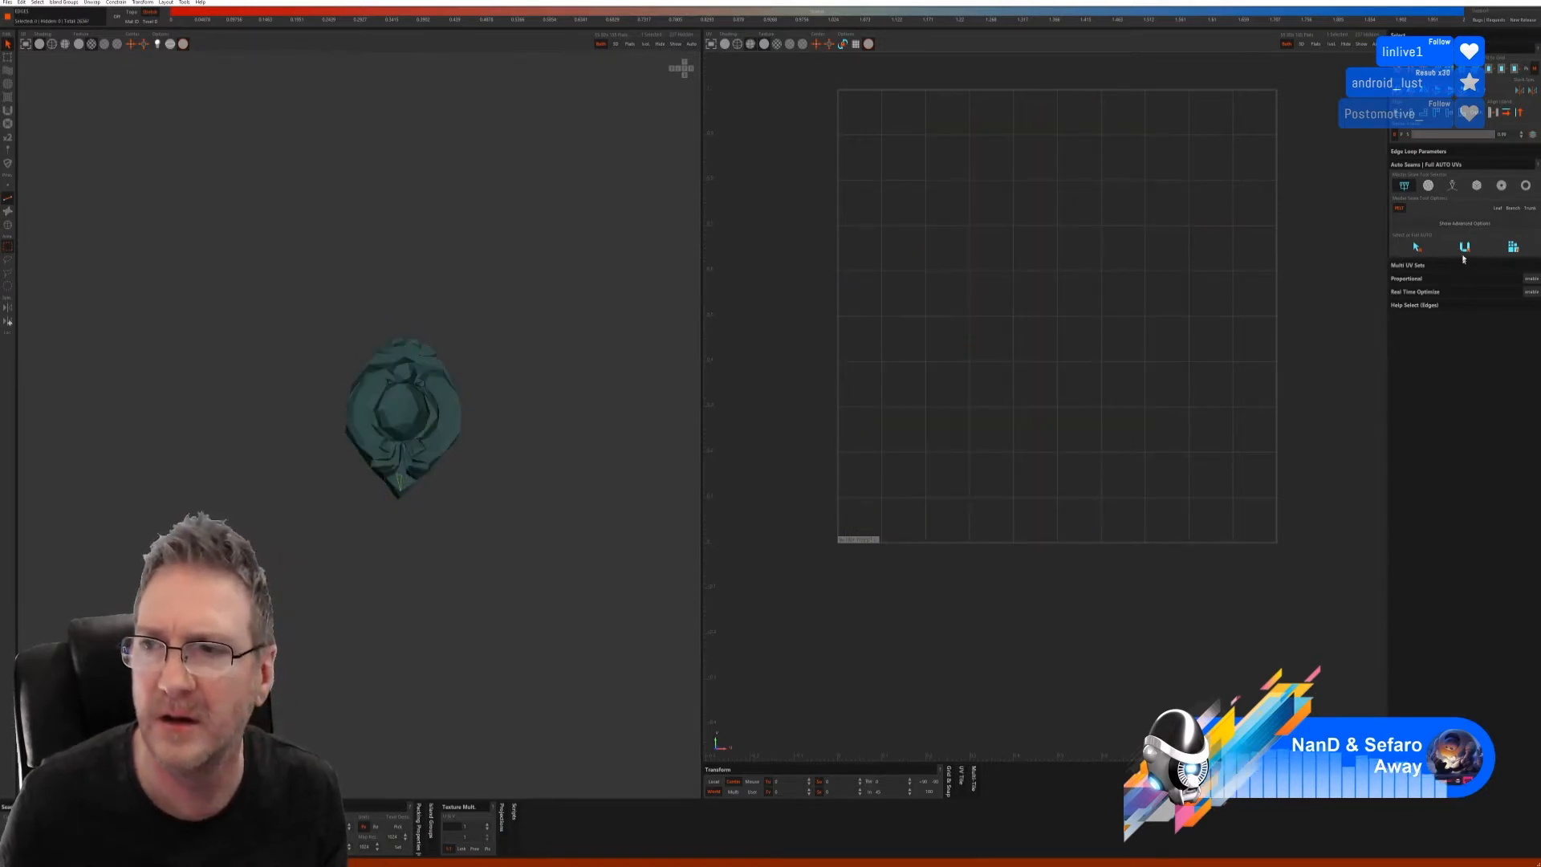
- Try sharp-edge auto-seams on the medallion, and undo the seam selection
click(1453, 187)
click(1464, 247)
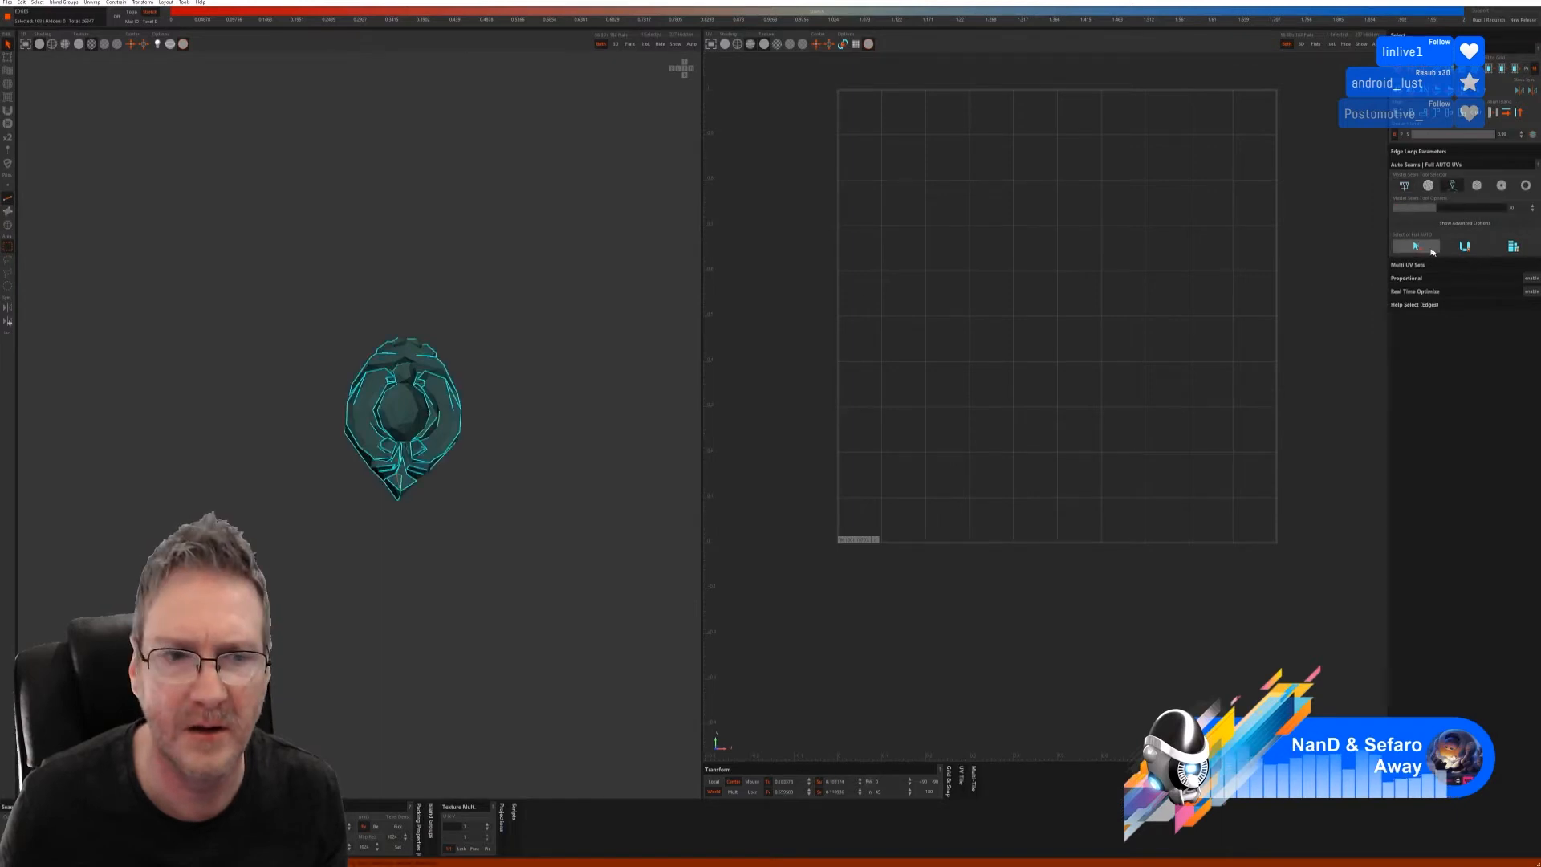
click(1514, 247)
key(ctrl+z)
key(ctrl+z)
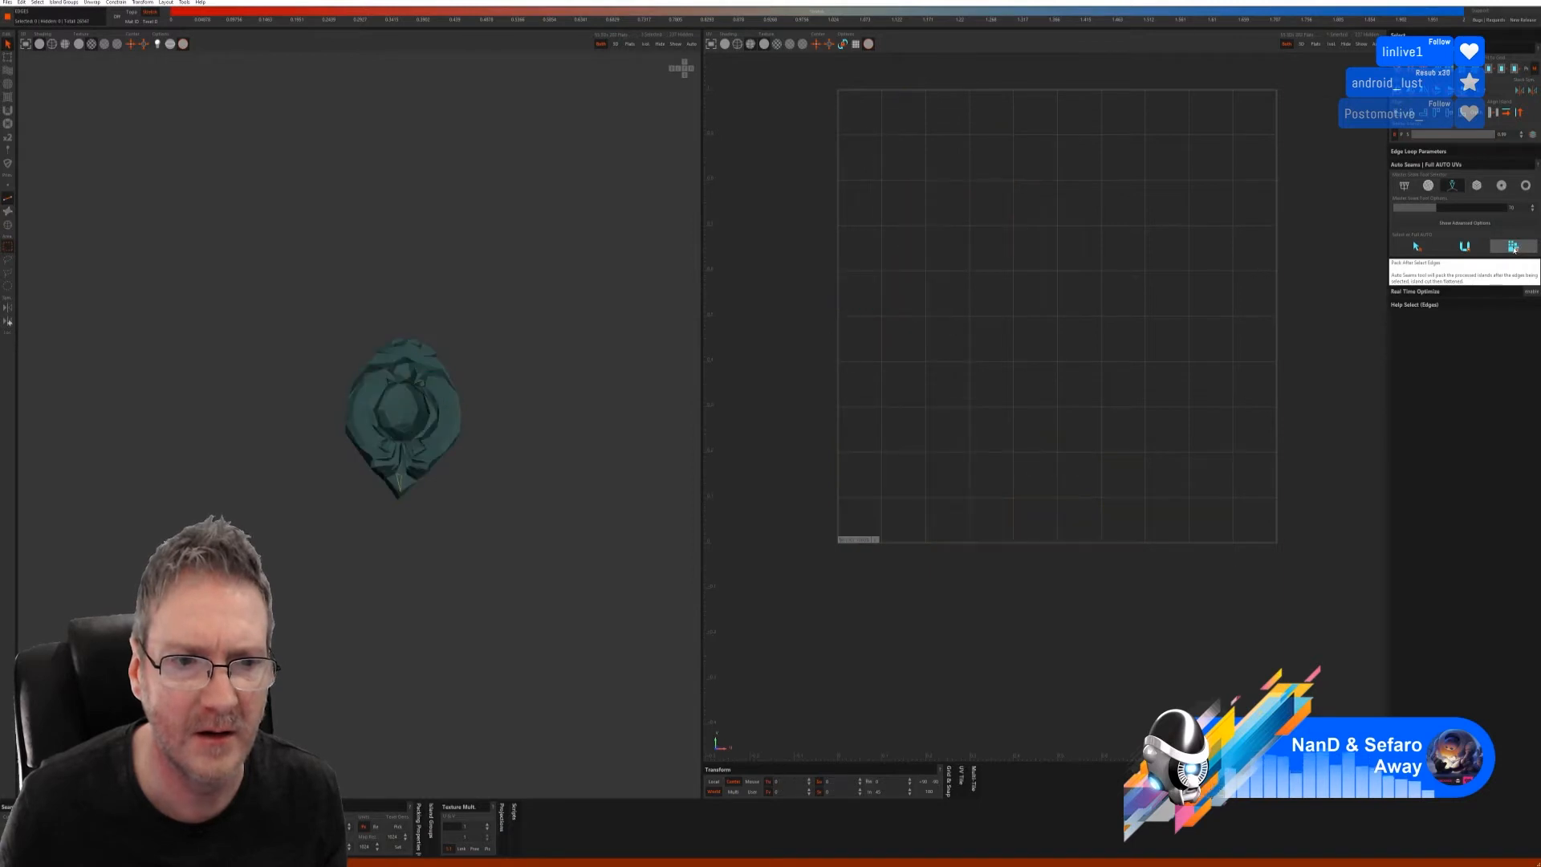
- Try unwrapping and packing the medallion with box auto-seams, and undo the result
click(1477, 187)
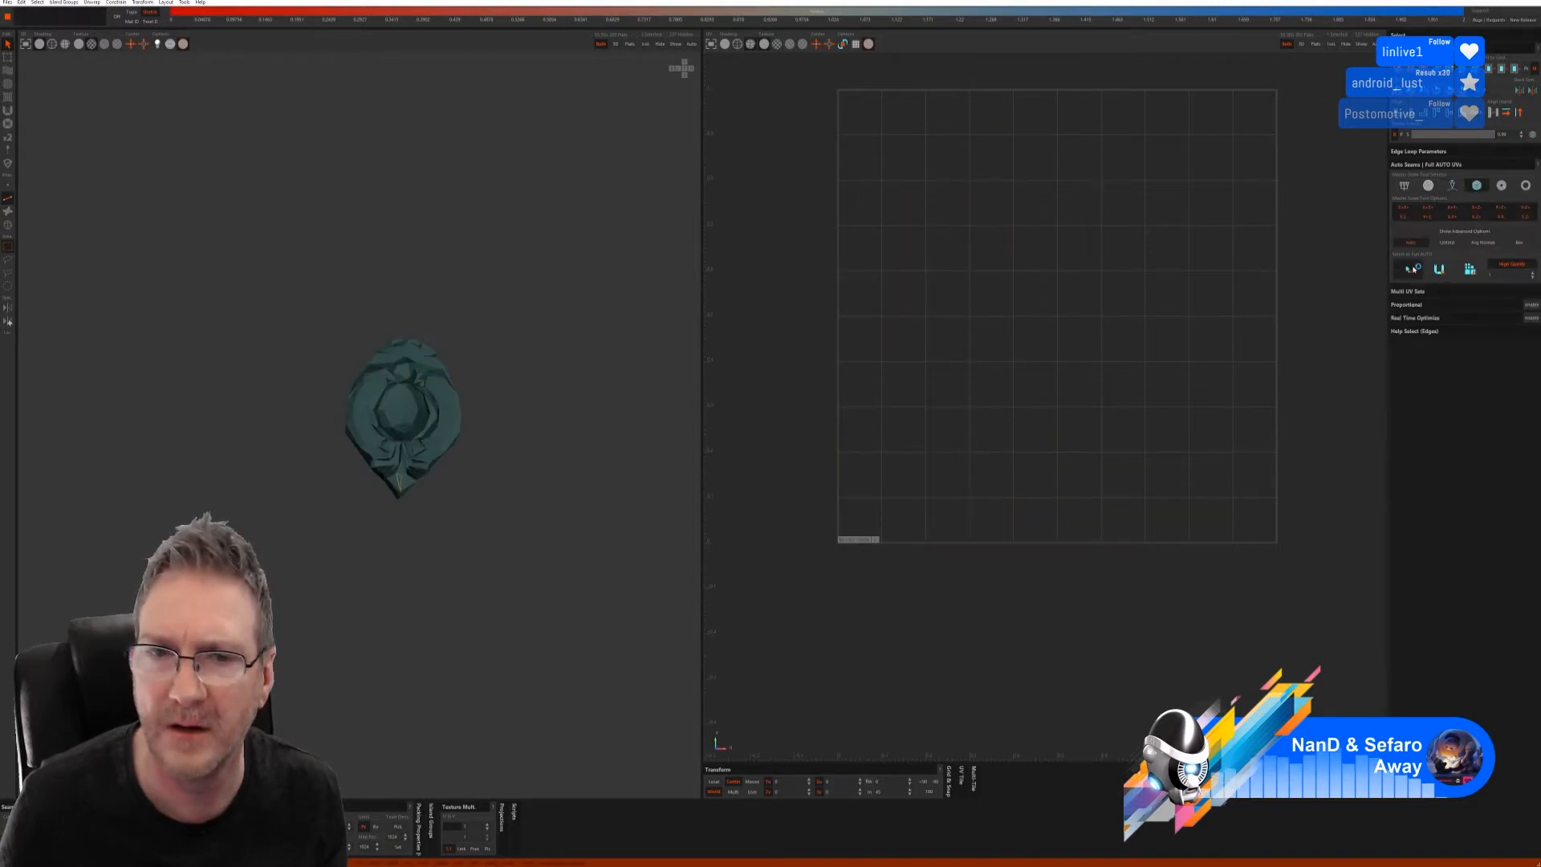
click(1470, 268)
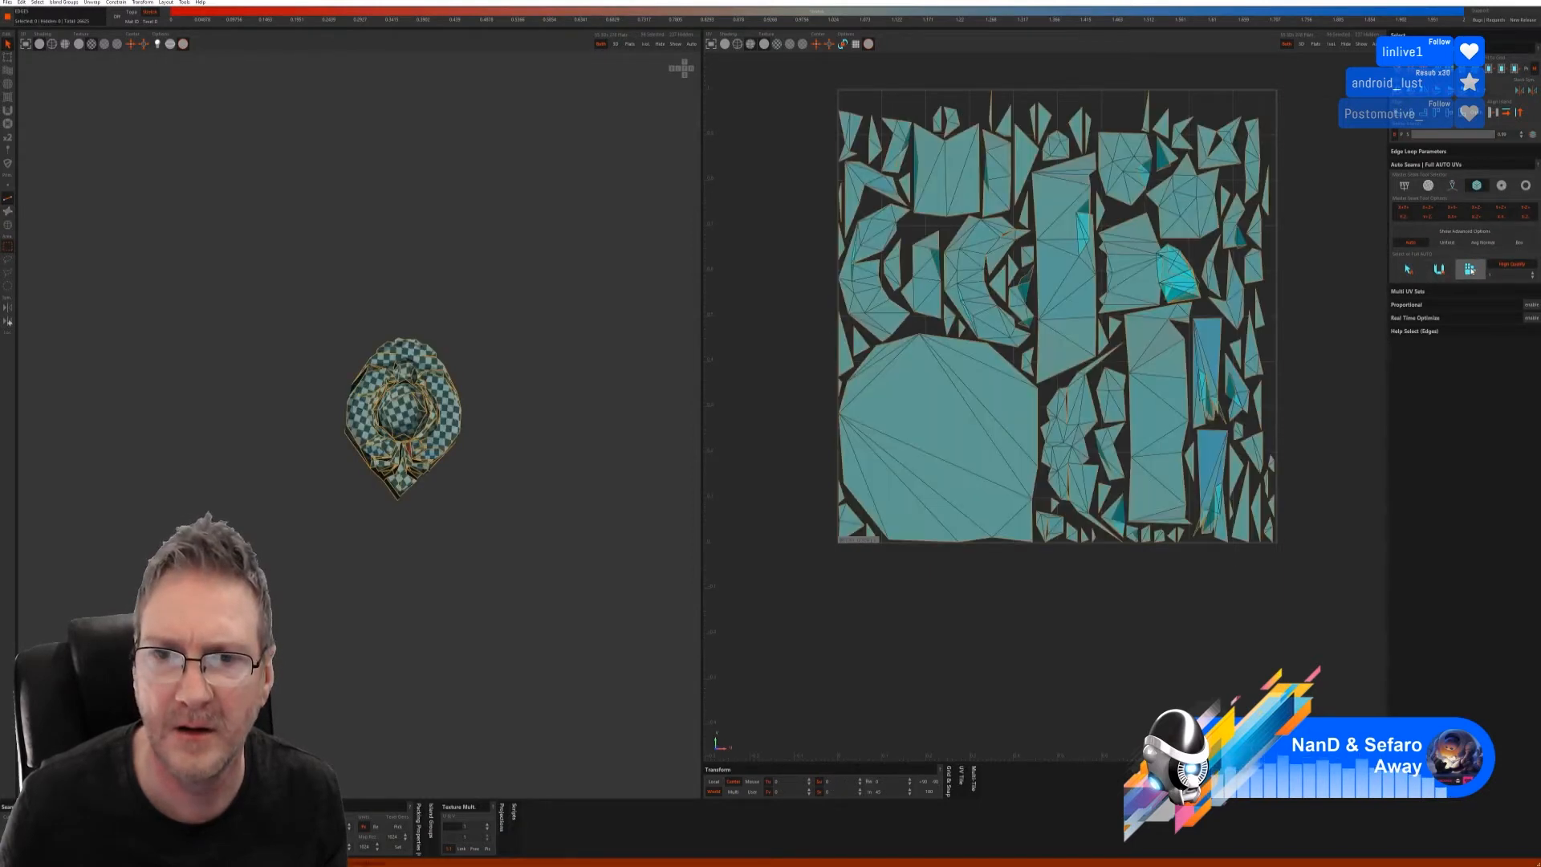
key(ctrl+z)
key(ctrl+z)
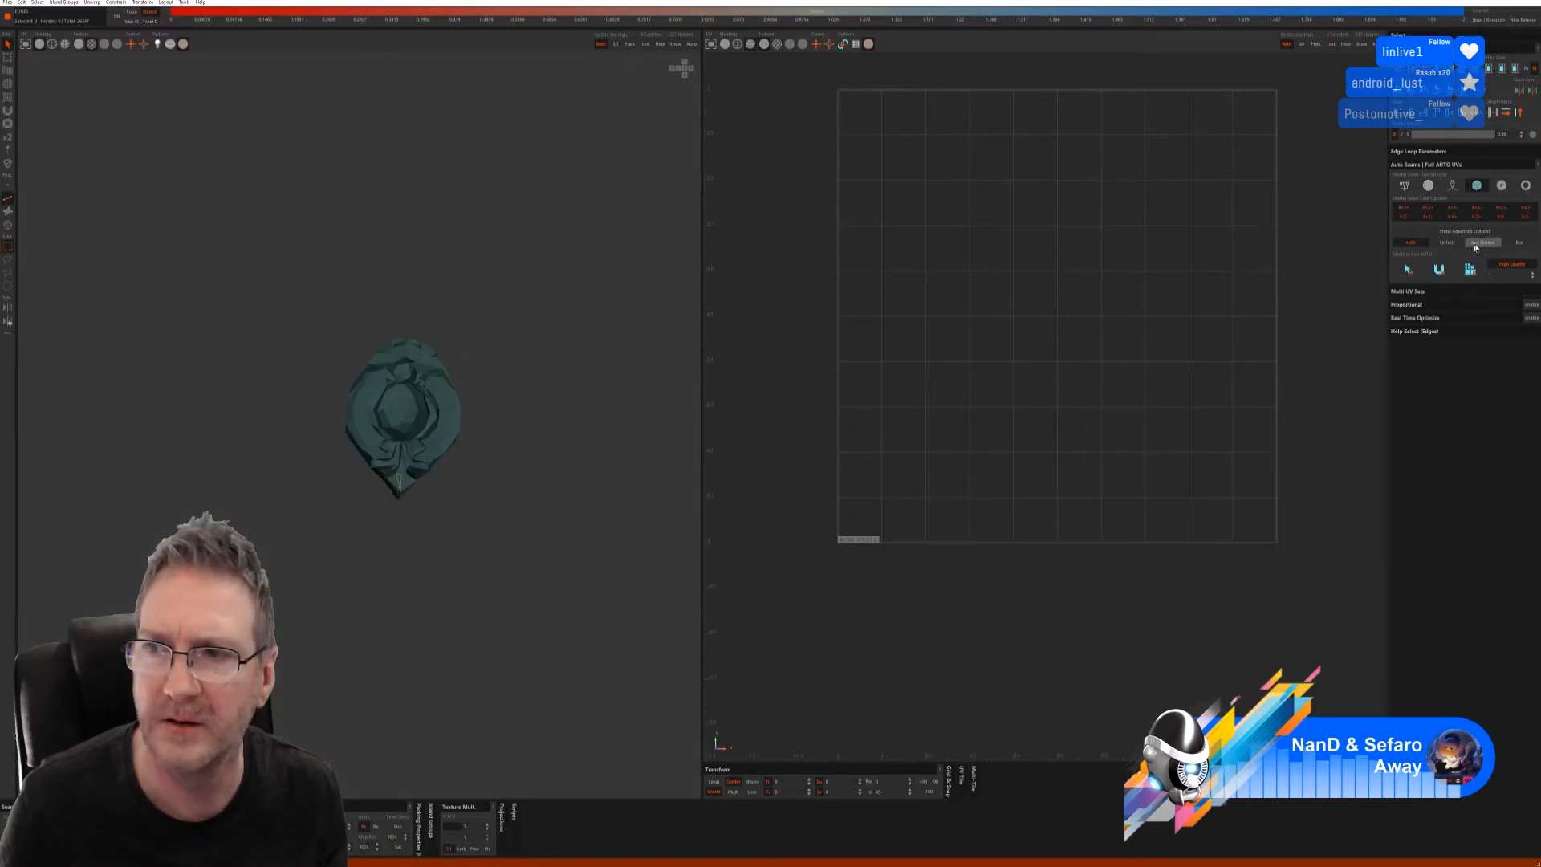
- Retry the medallion with mosaic auto-seams including unfolding and packing, examine the distortion at its lower tip, and undo everything
click(1428, 187)
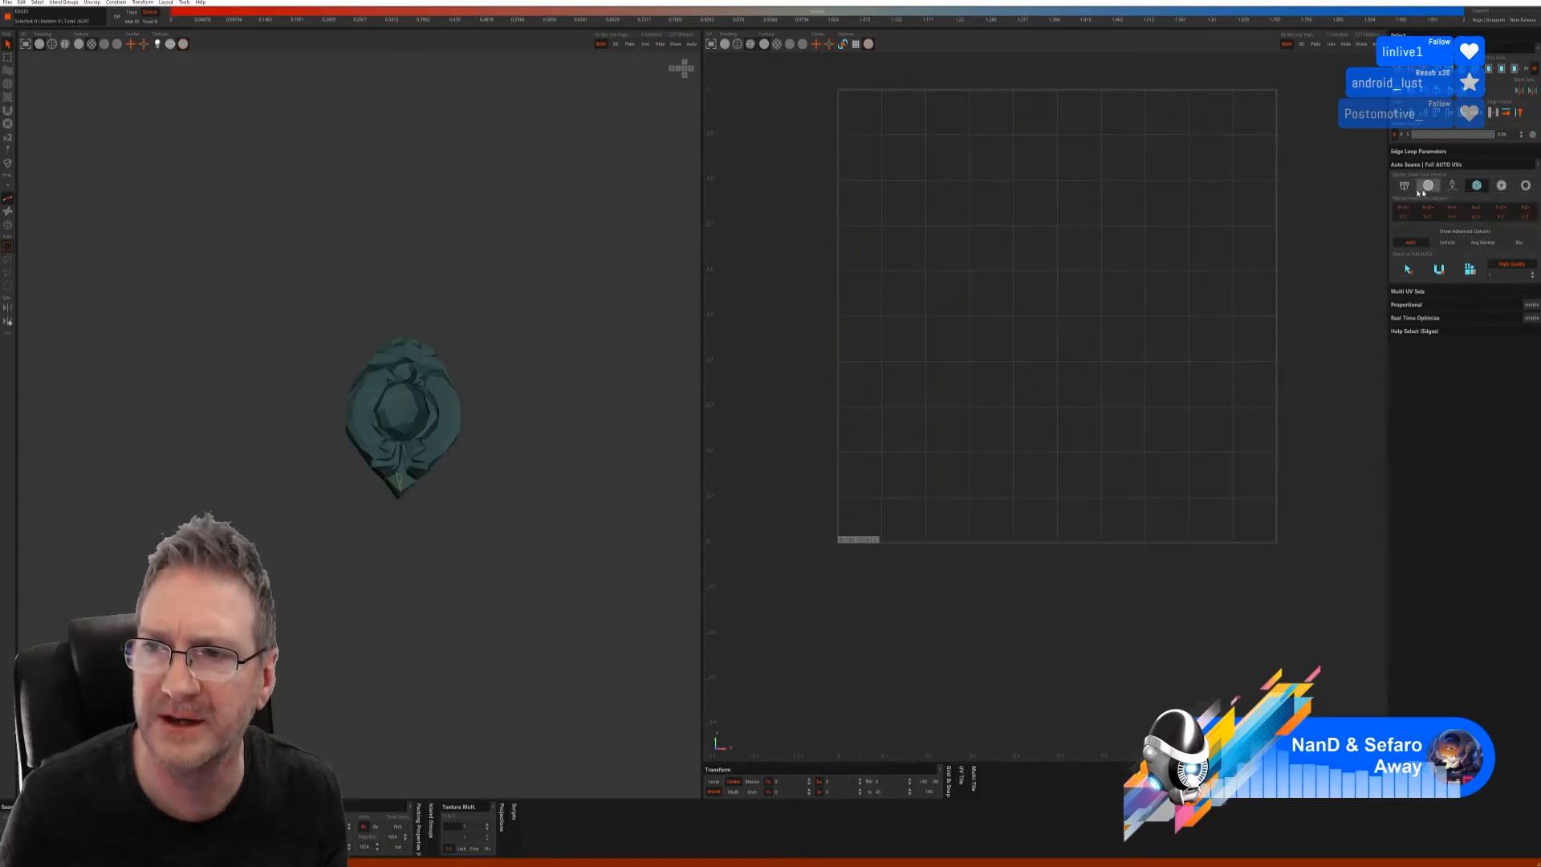
click(1416, 260)
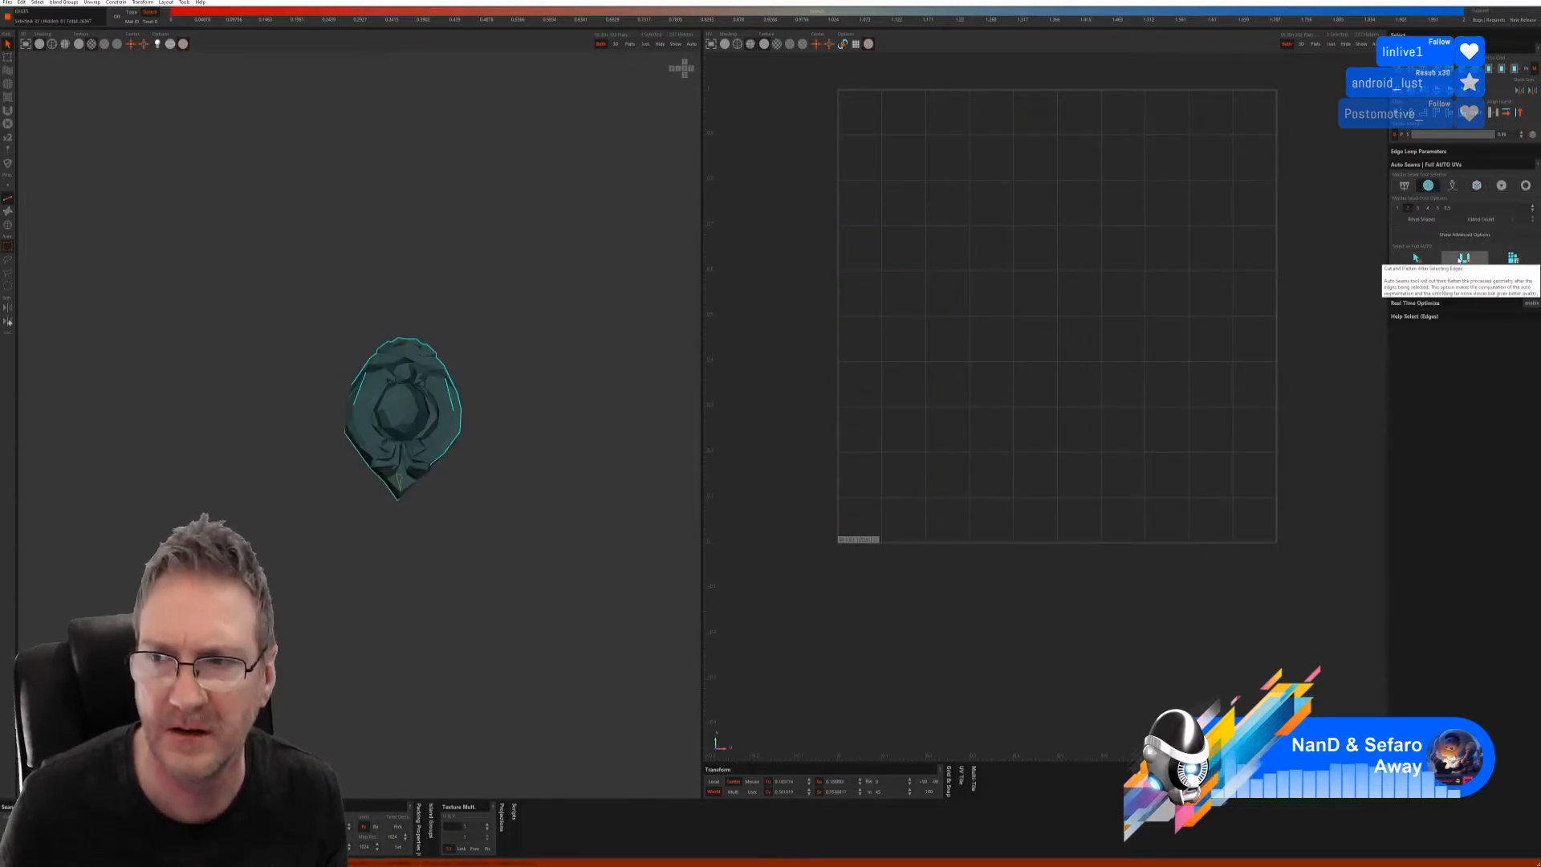
click(1513, 258)
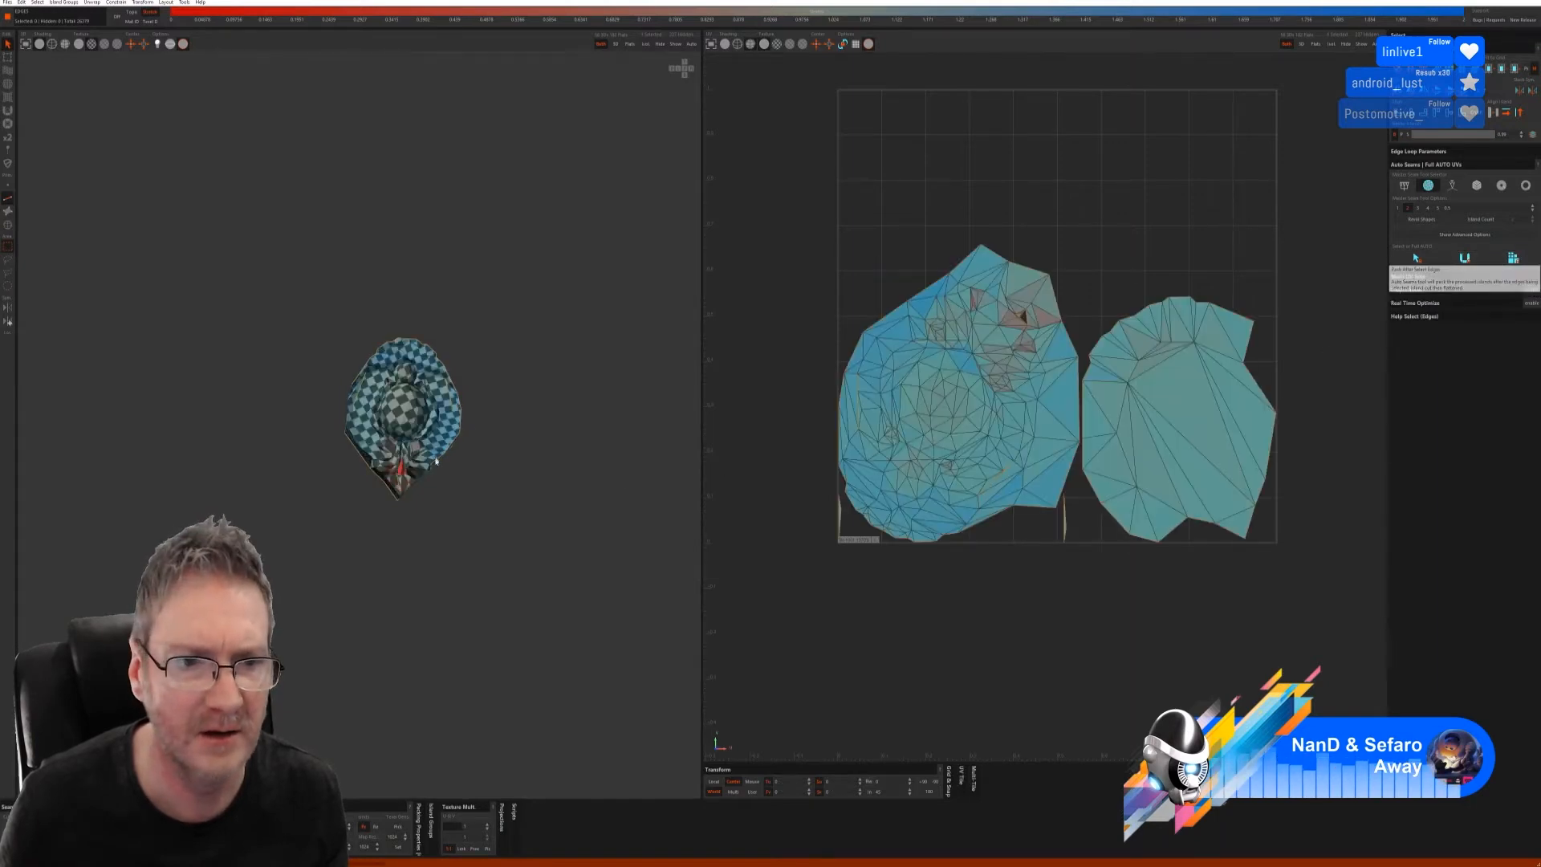
scroll(523, 458, up, 5)
scroll(609, 454, up, 1)
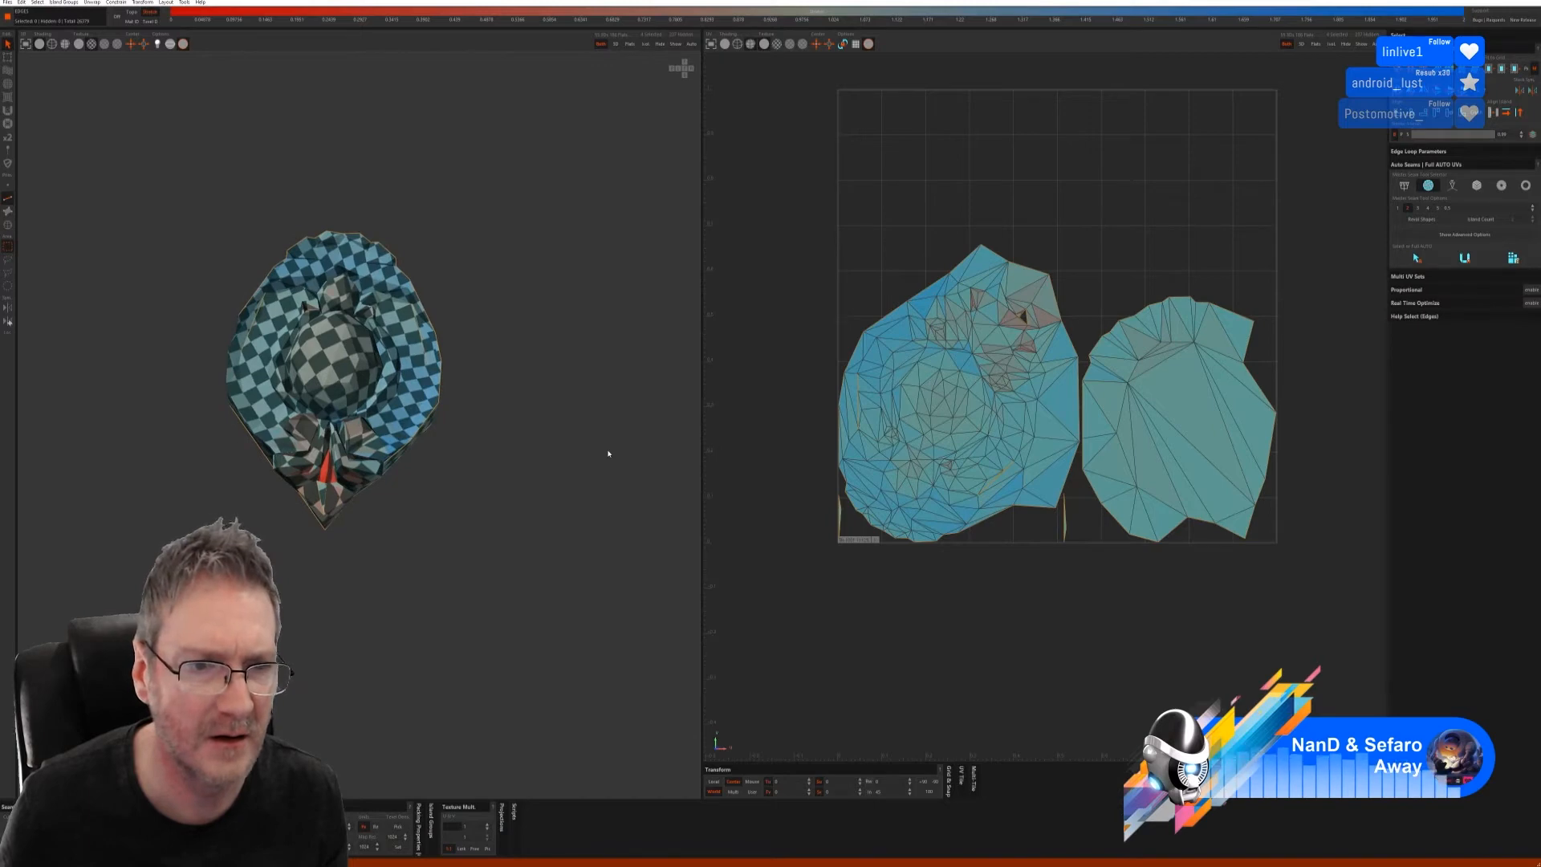
middle_drag(609, 453, 479, 470)
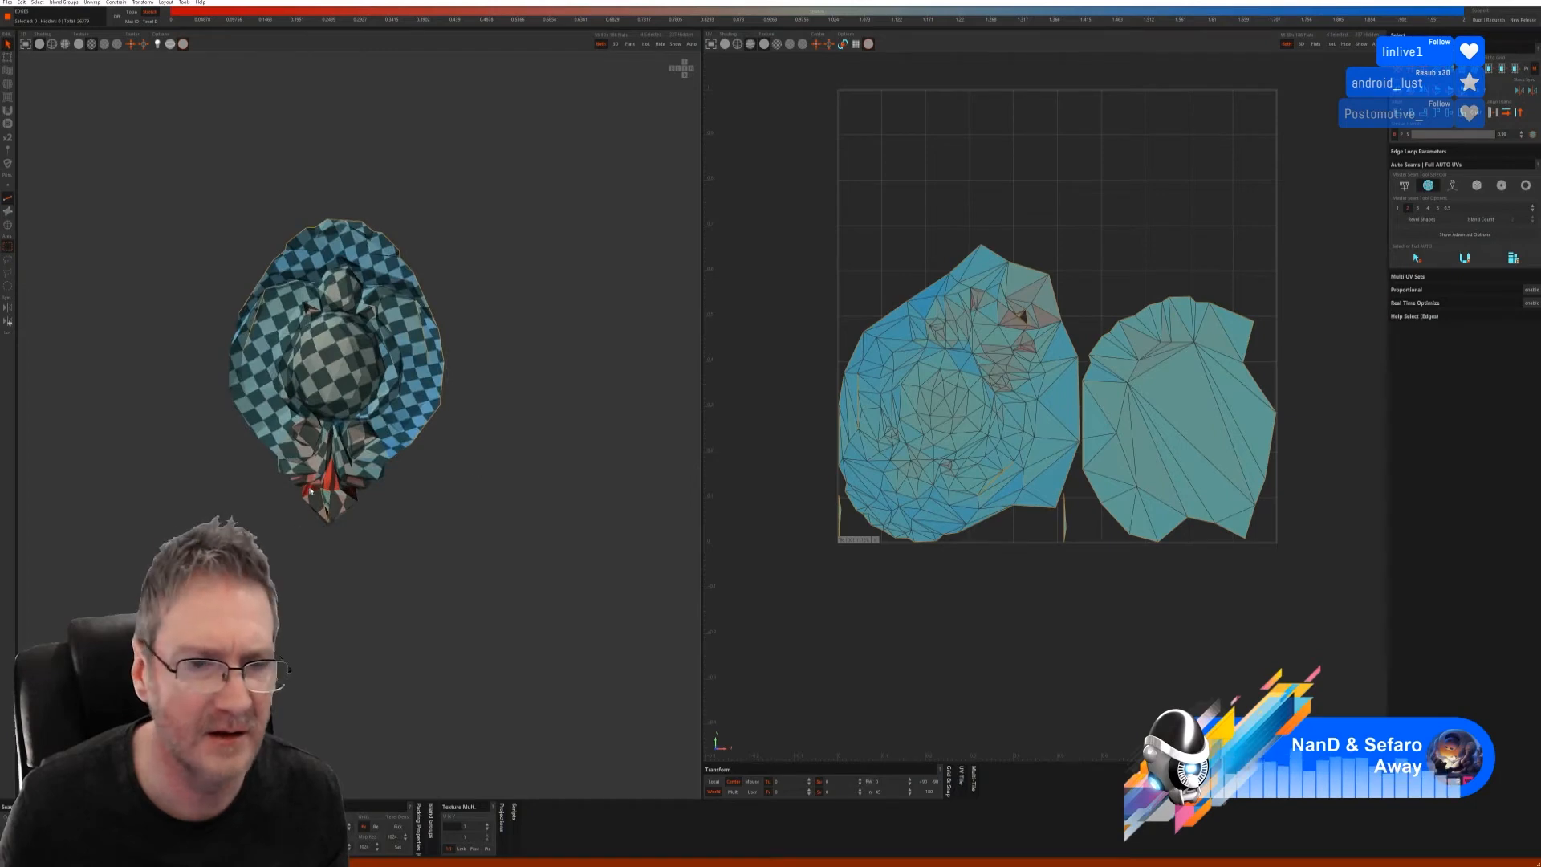
middle_drag(372, 491, 330, 500)
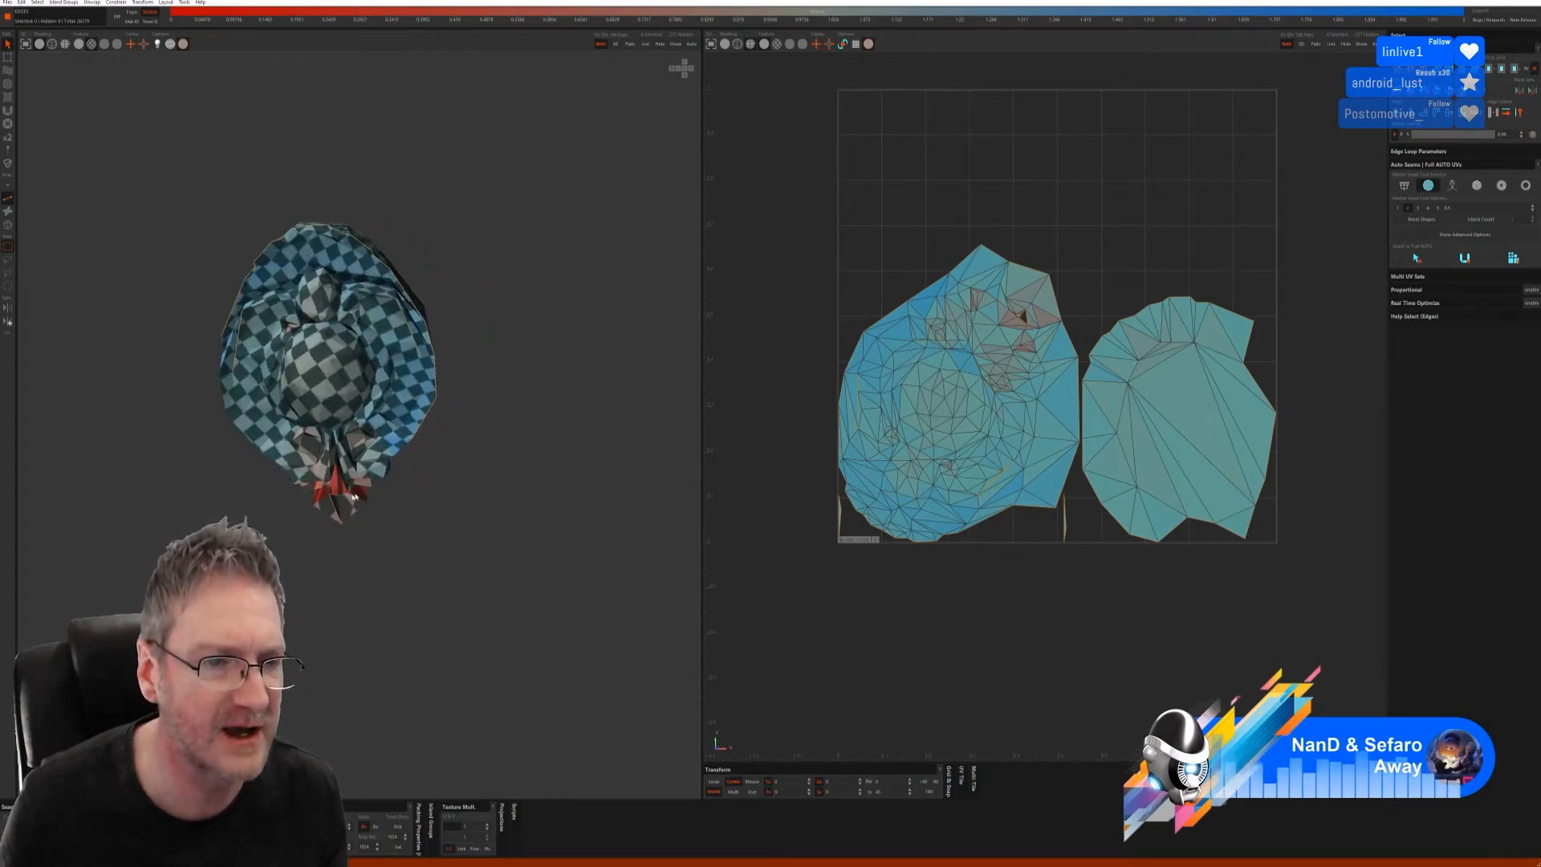
scroll(341, 499, up, 3)
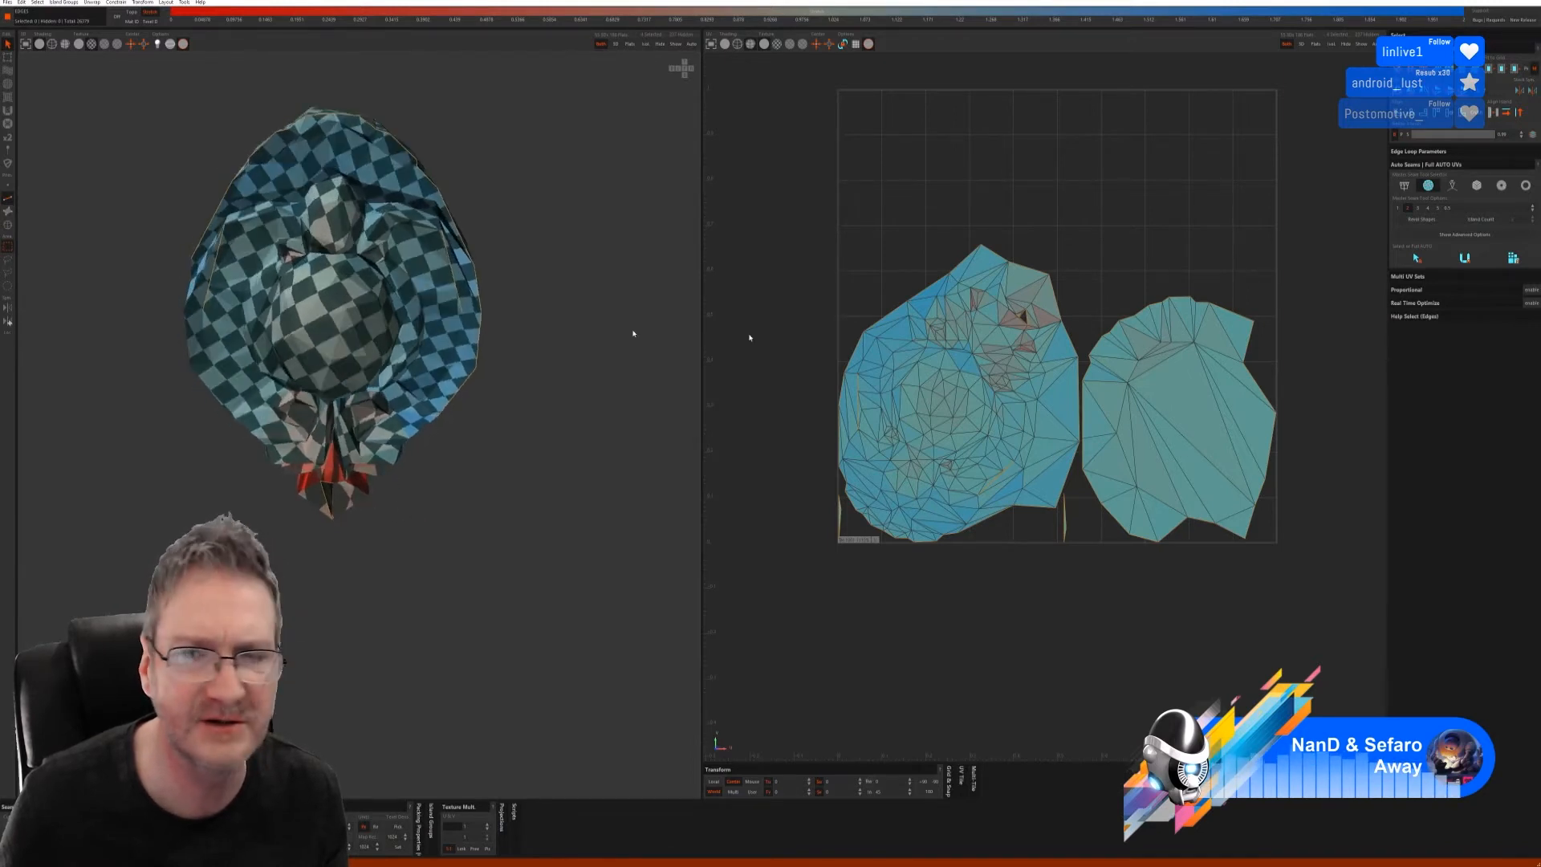
middle_drag(427, 399, 440, 482)
key(ctrl+z)
key(ctrl+z)
key(ctrl+z)
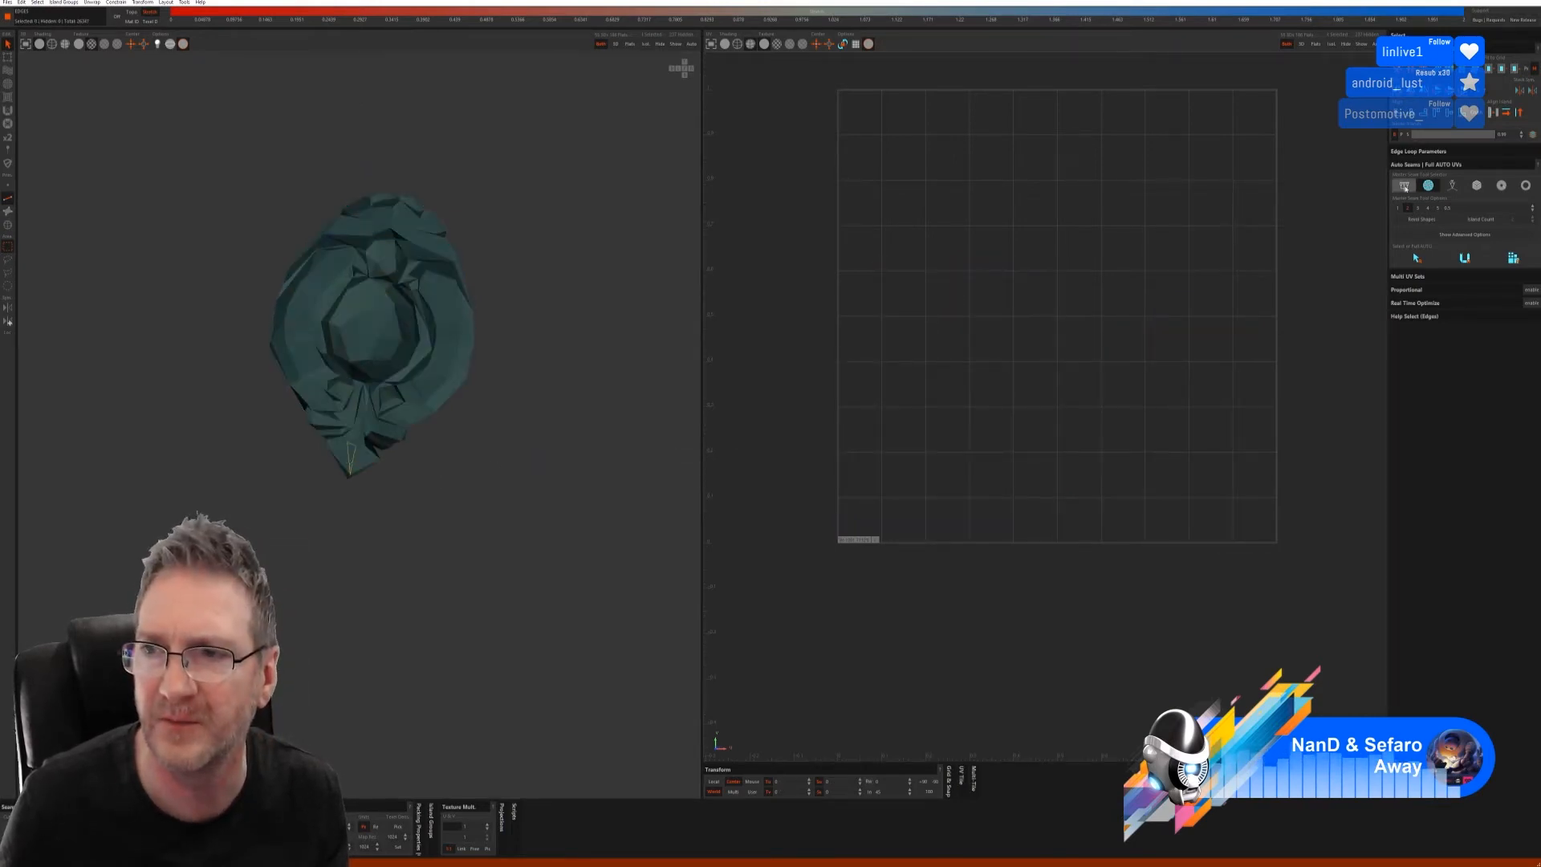
- Cut, unfold and pack the medallion with pelt auto-seams, check its stretching up close, and unhide the whole model
click(1405, 186)
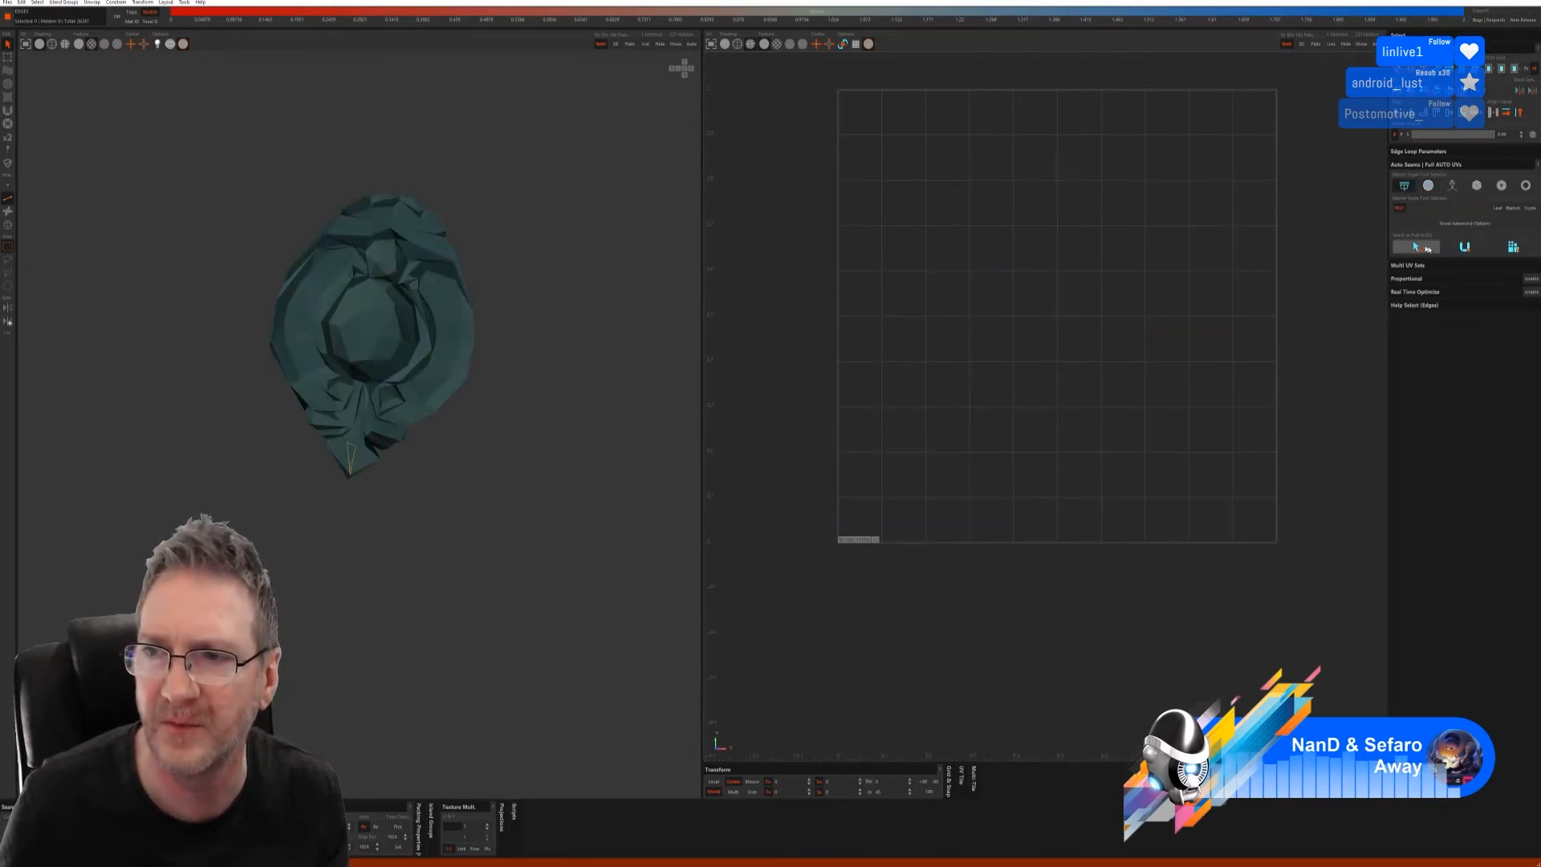
click(1468, 250)
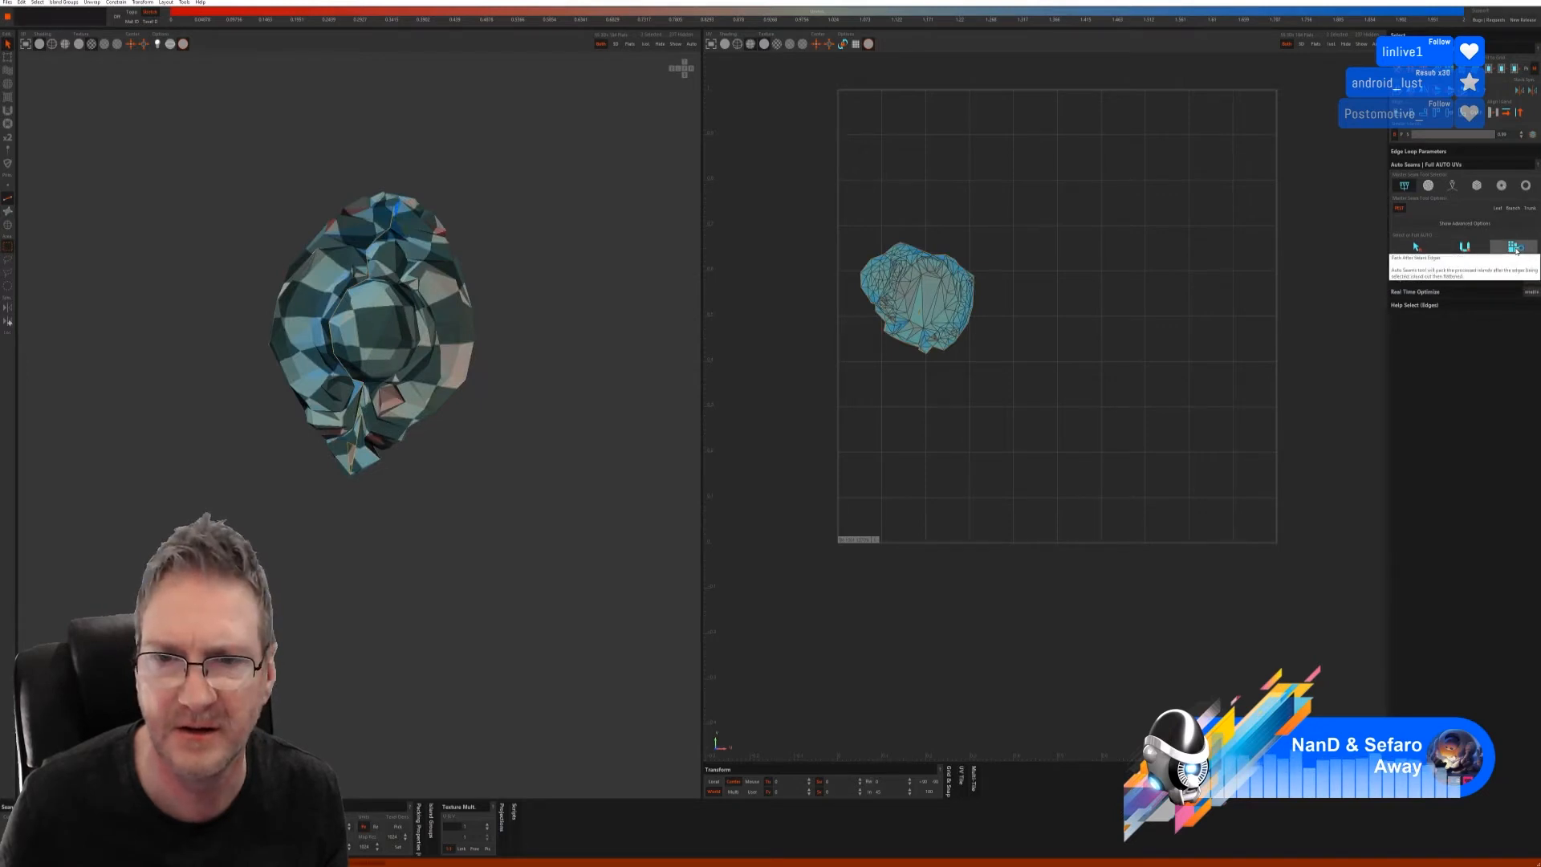
click(1516, 249)
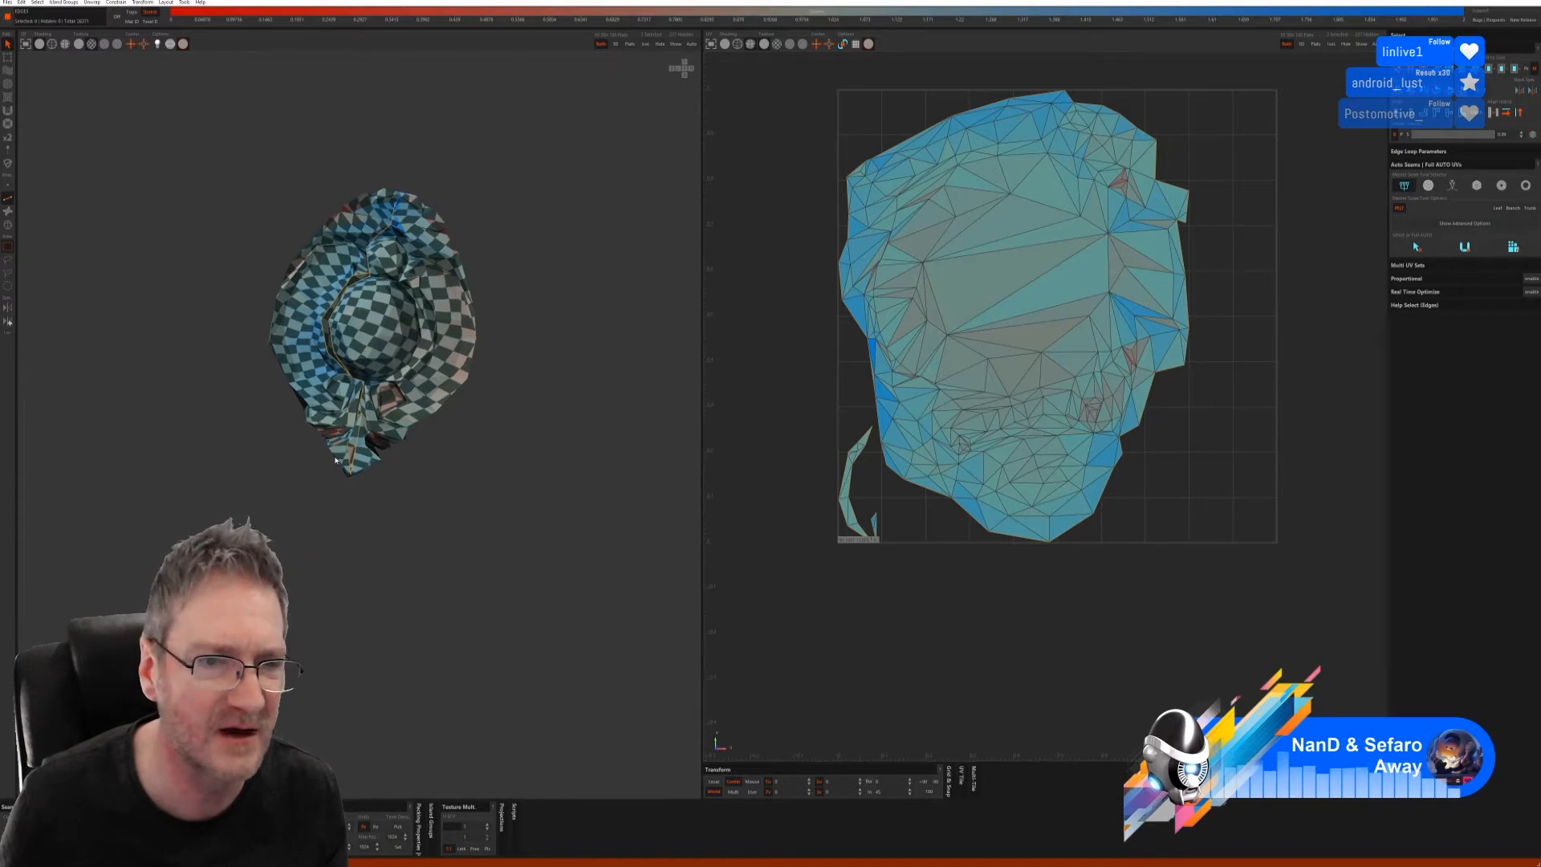
scroll(485, 447, up, 5)
alt+drag(485, 448, 401, 498)
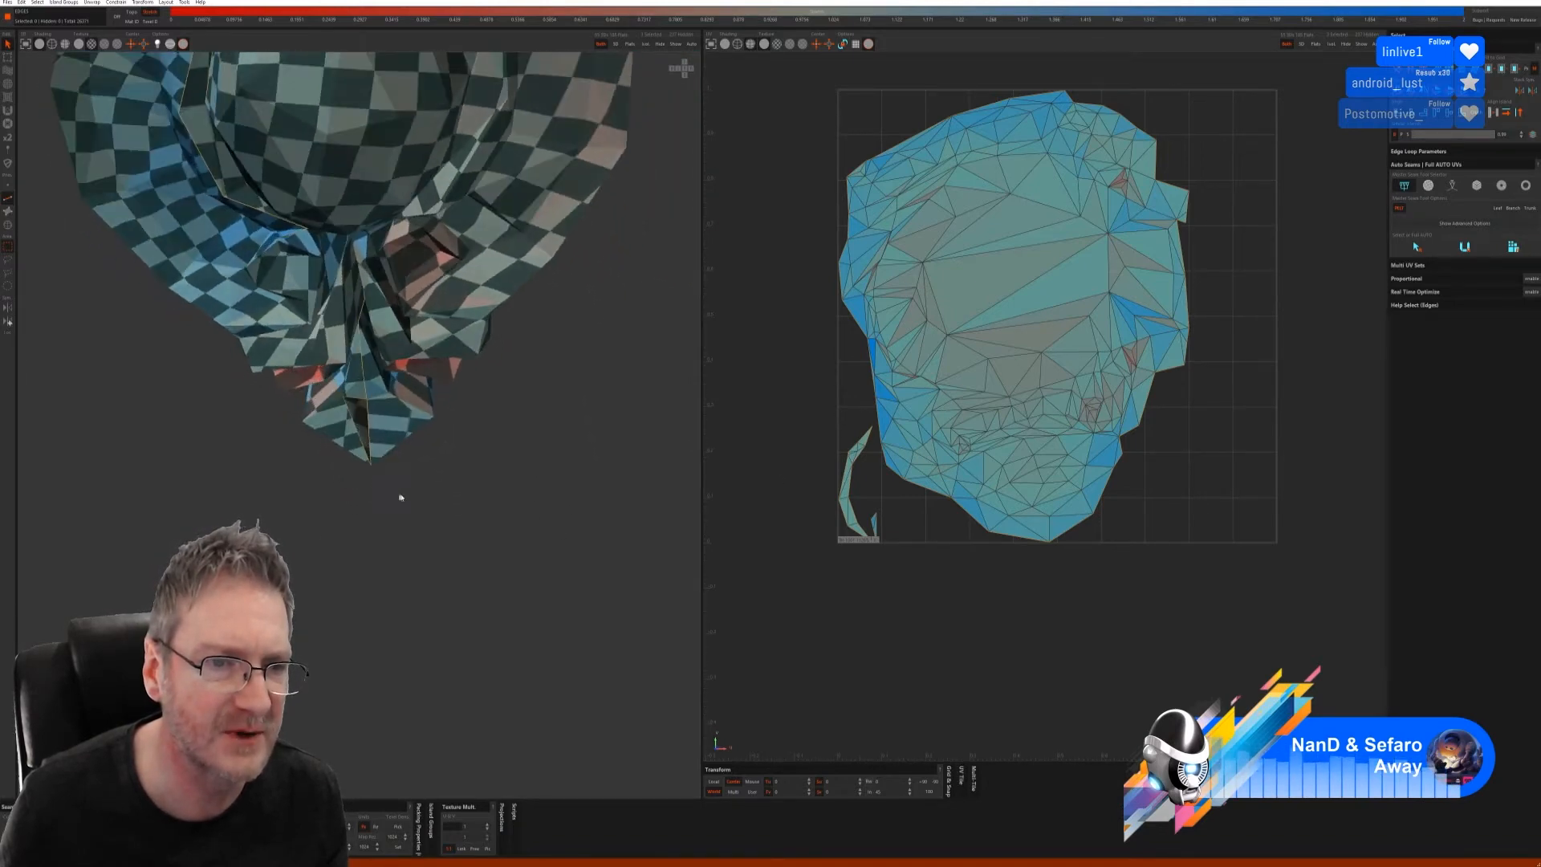
alt+right_drag(401, 497, 84, 551)
mouse_move(410, 498)
alt+mouse_down()
mouse_move(479, 472)
mouse_move(530, 527)
mouse_move(561, 619)
mouse_move(381, 534)
mouse_move(402, 567)
mouse_move(371, 619)
mouse_move(420, 492)
mouse_move(435, 492)
alt+mouse_up()
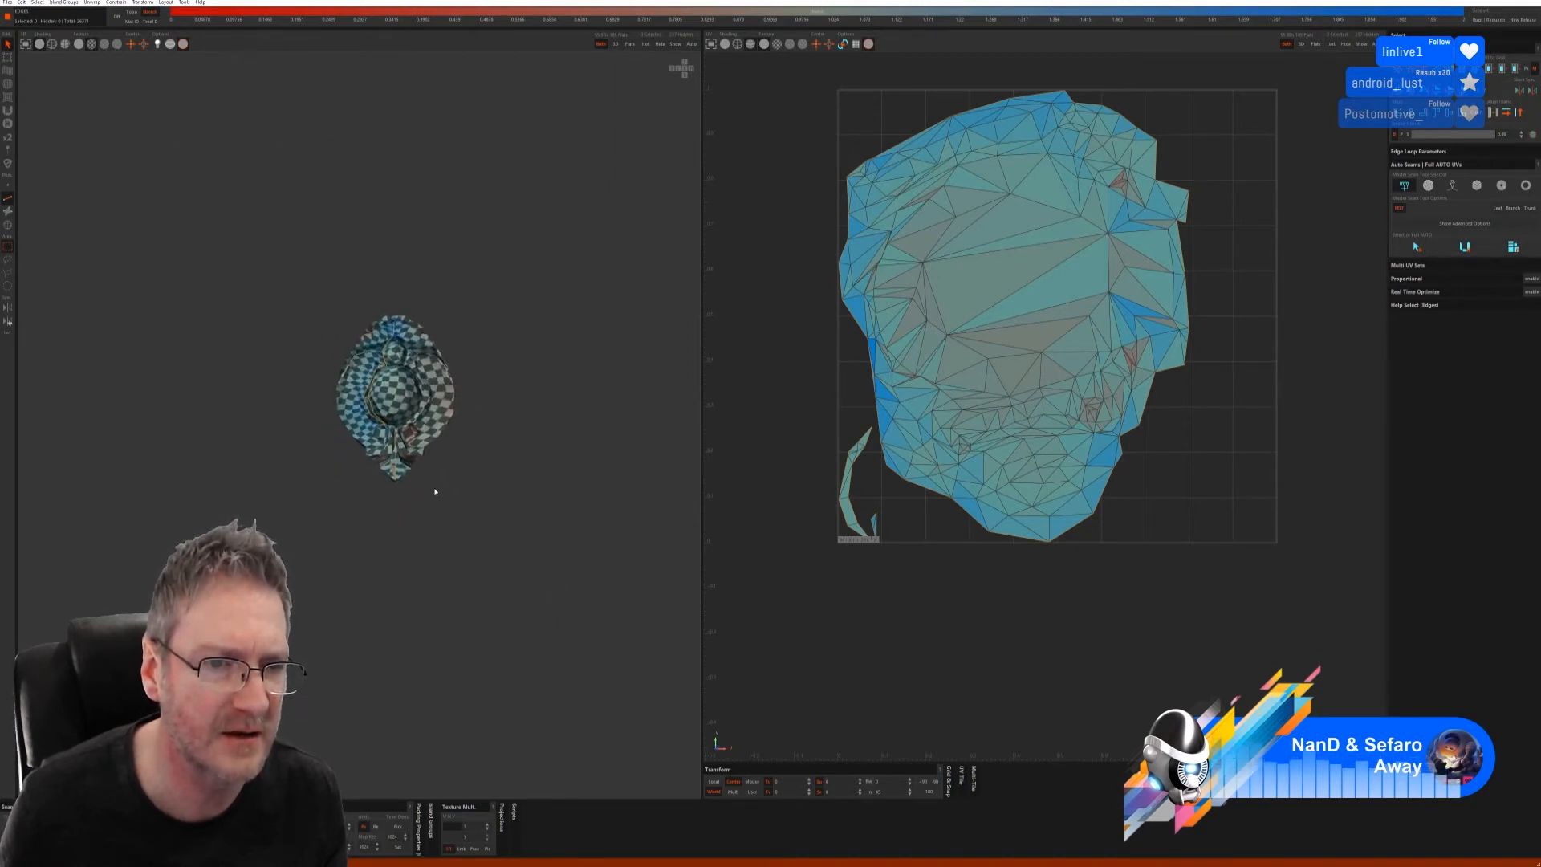
click(673, 45)
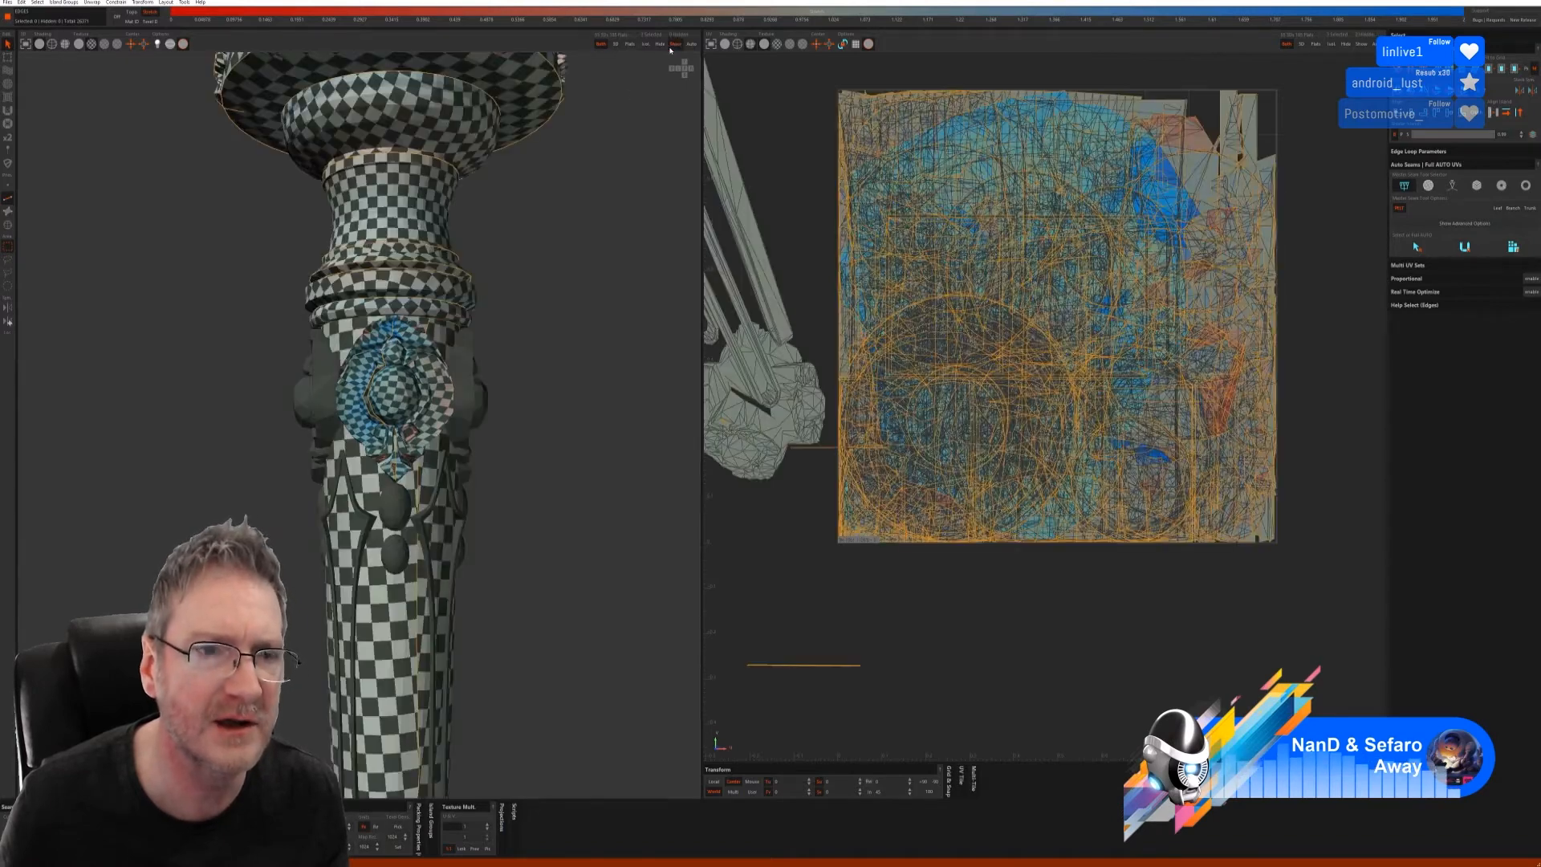
- Select the neighbouring dark medallion around the shaft as an island and isolate it
alt+drag(530, 465, 420, 557)
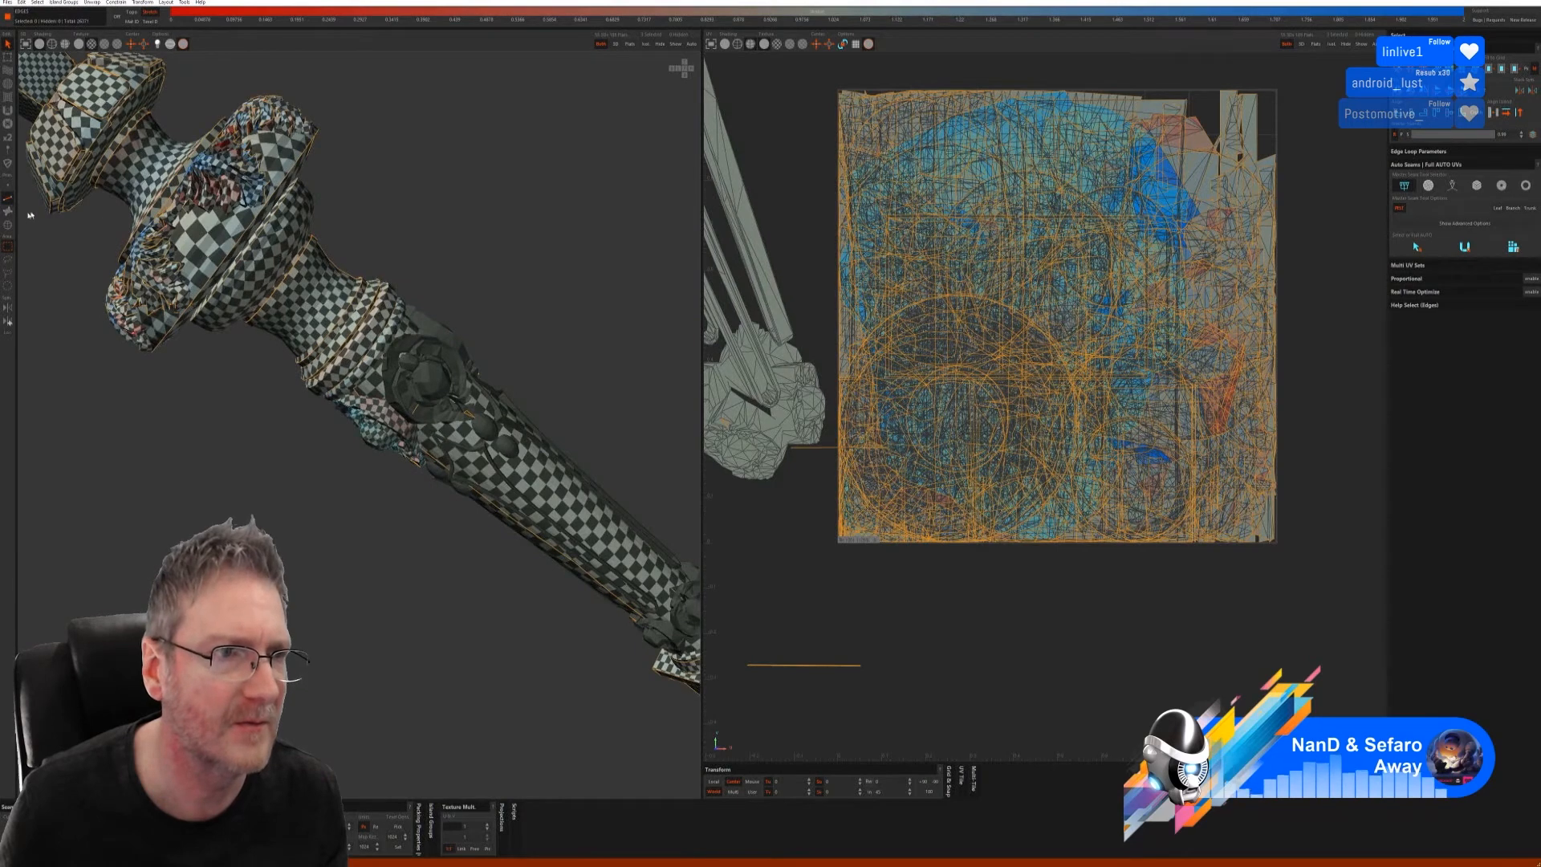
click(7, 224)
click(439, 385)
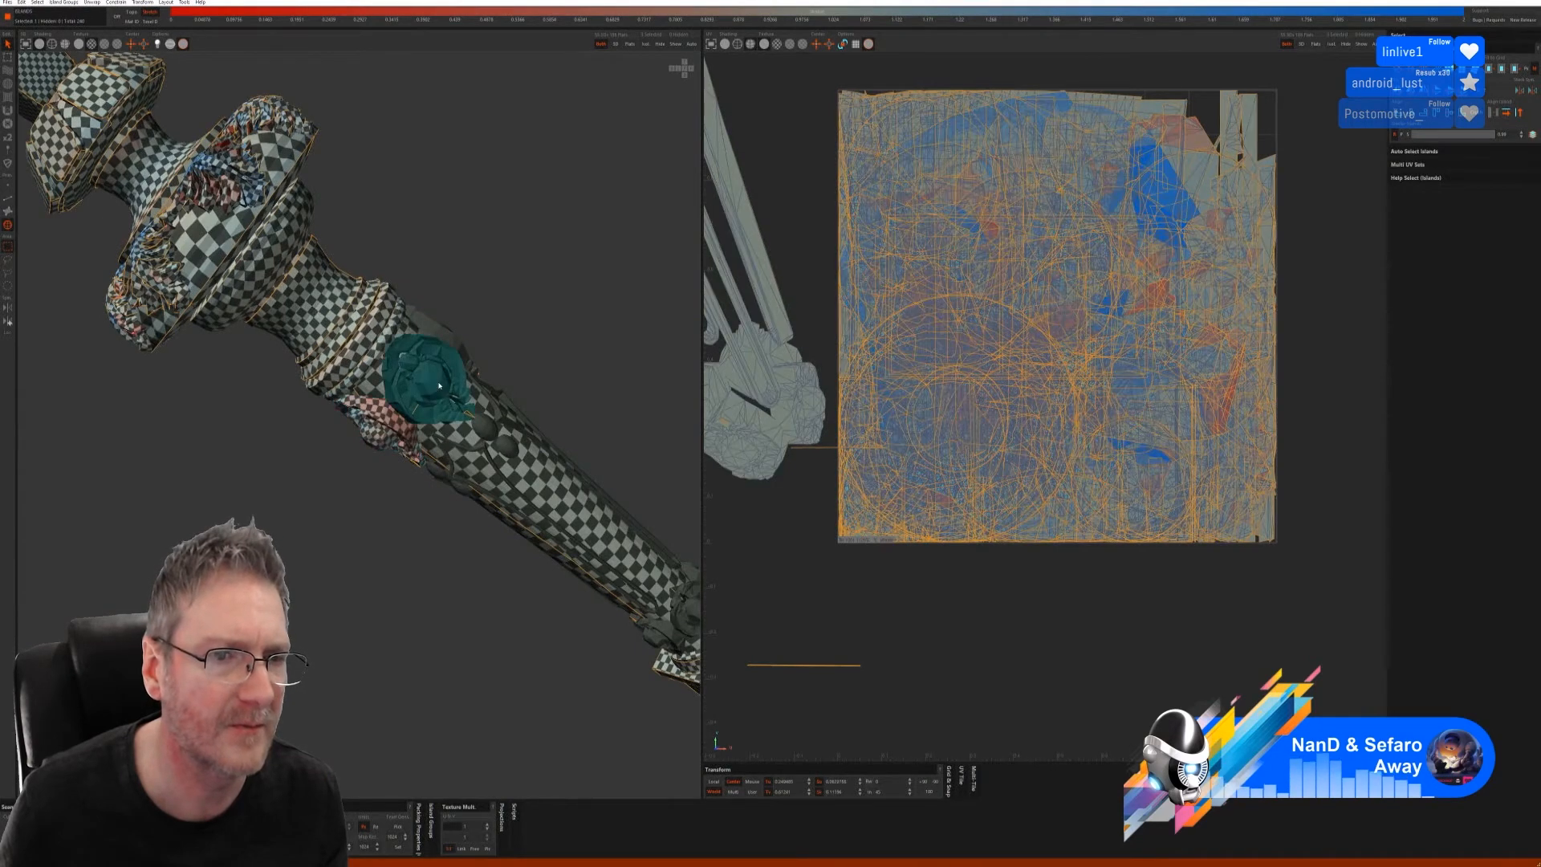
key(i)
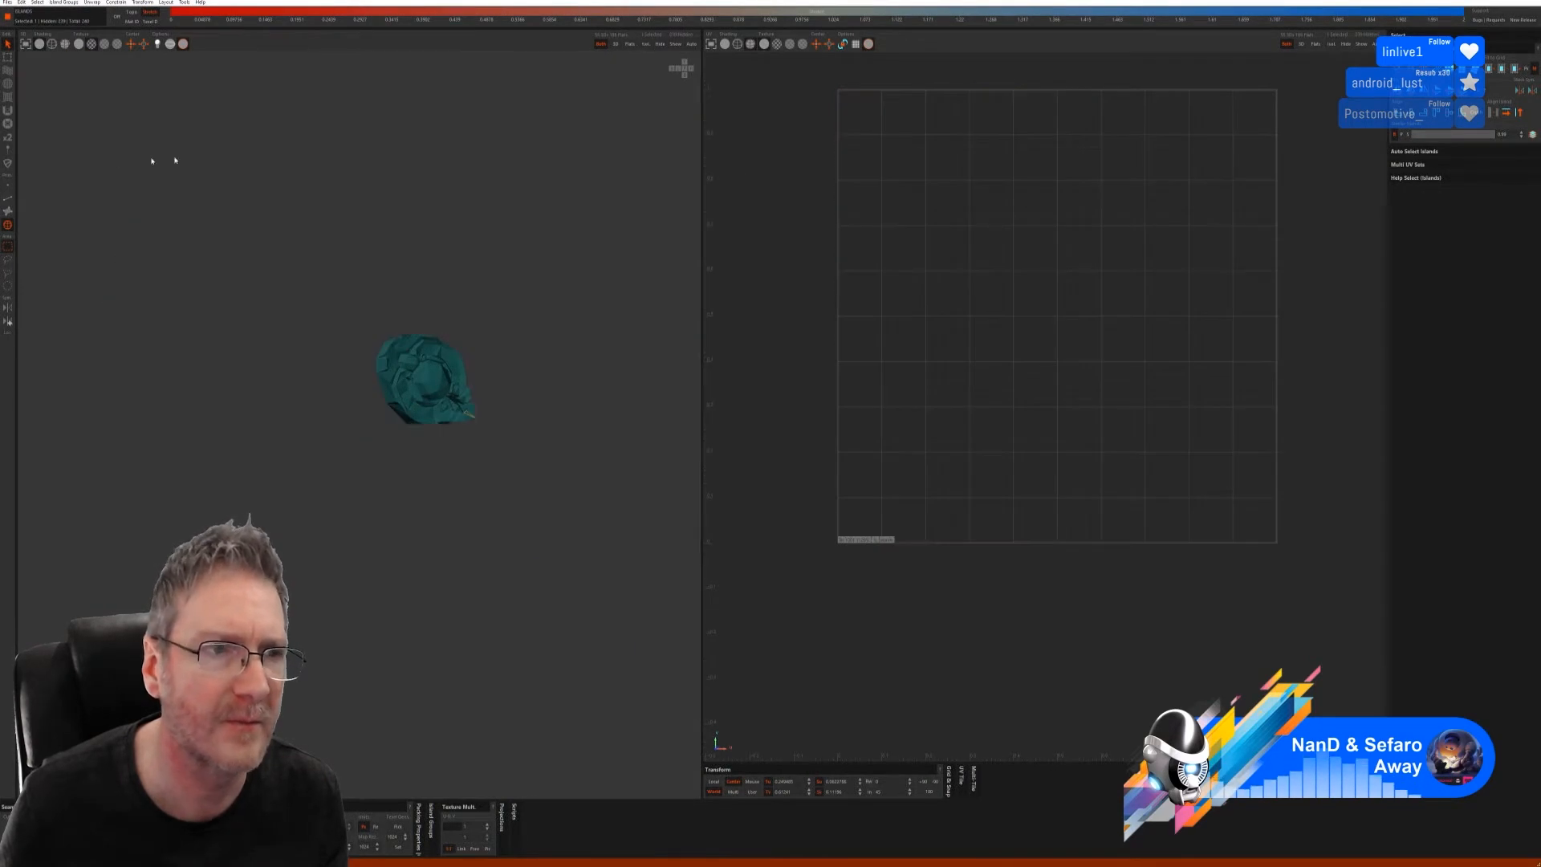
- Auto-select pelt seams on the second medallion, and cut, unfold and pack it
click(7, 198)
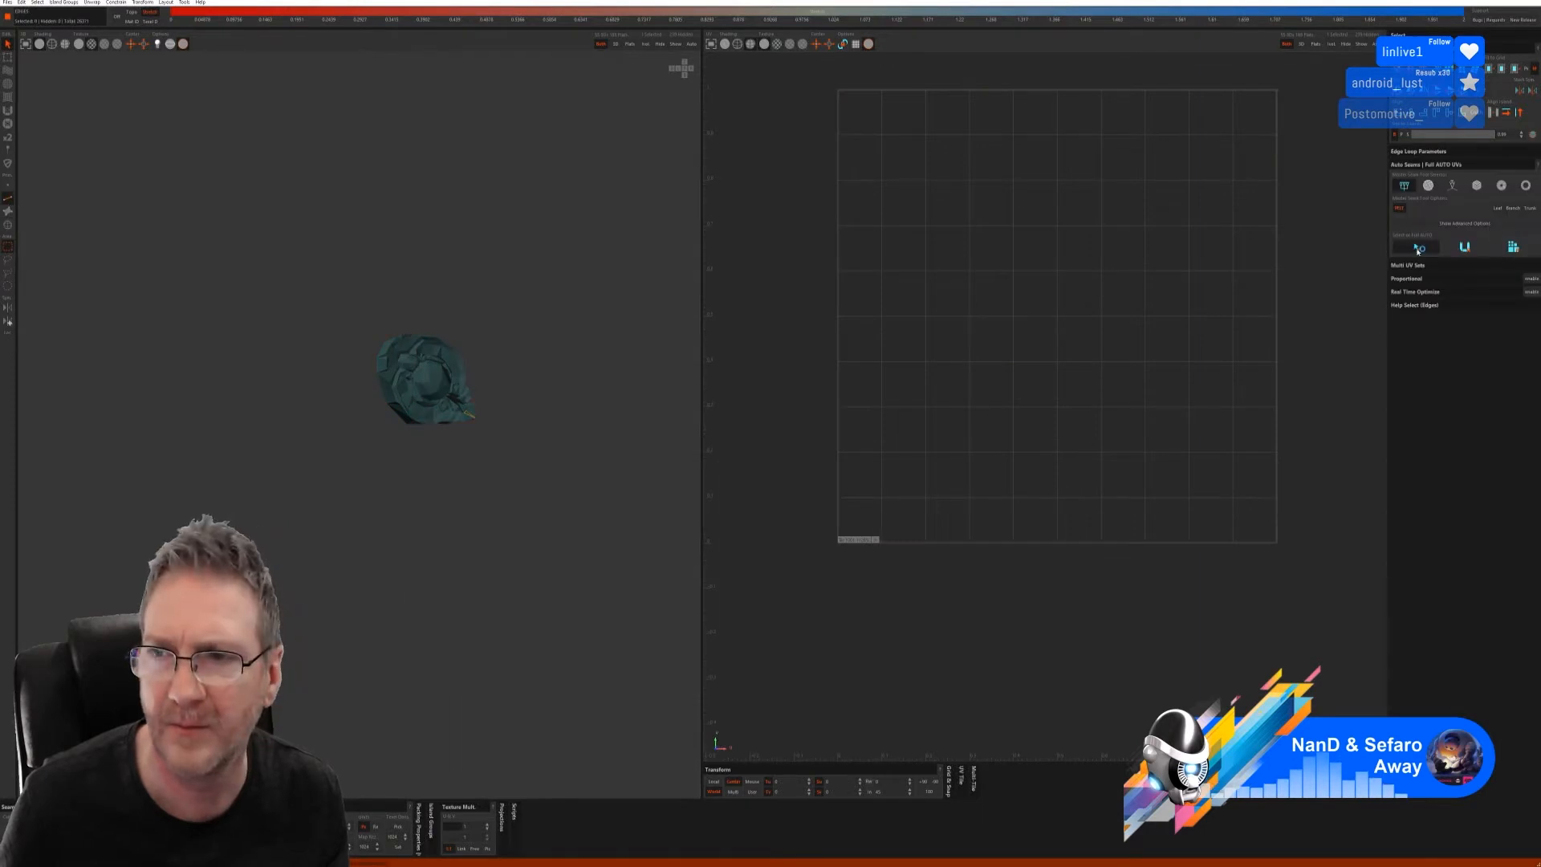
click(1418, 248)
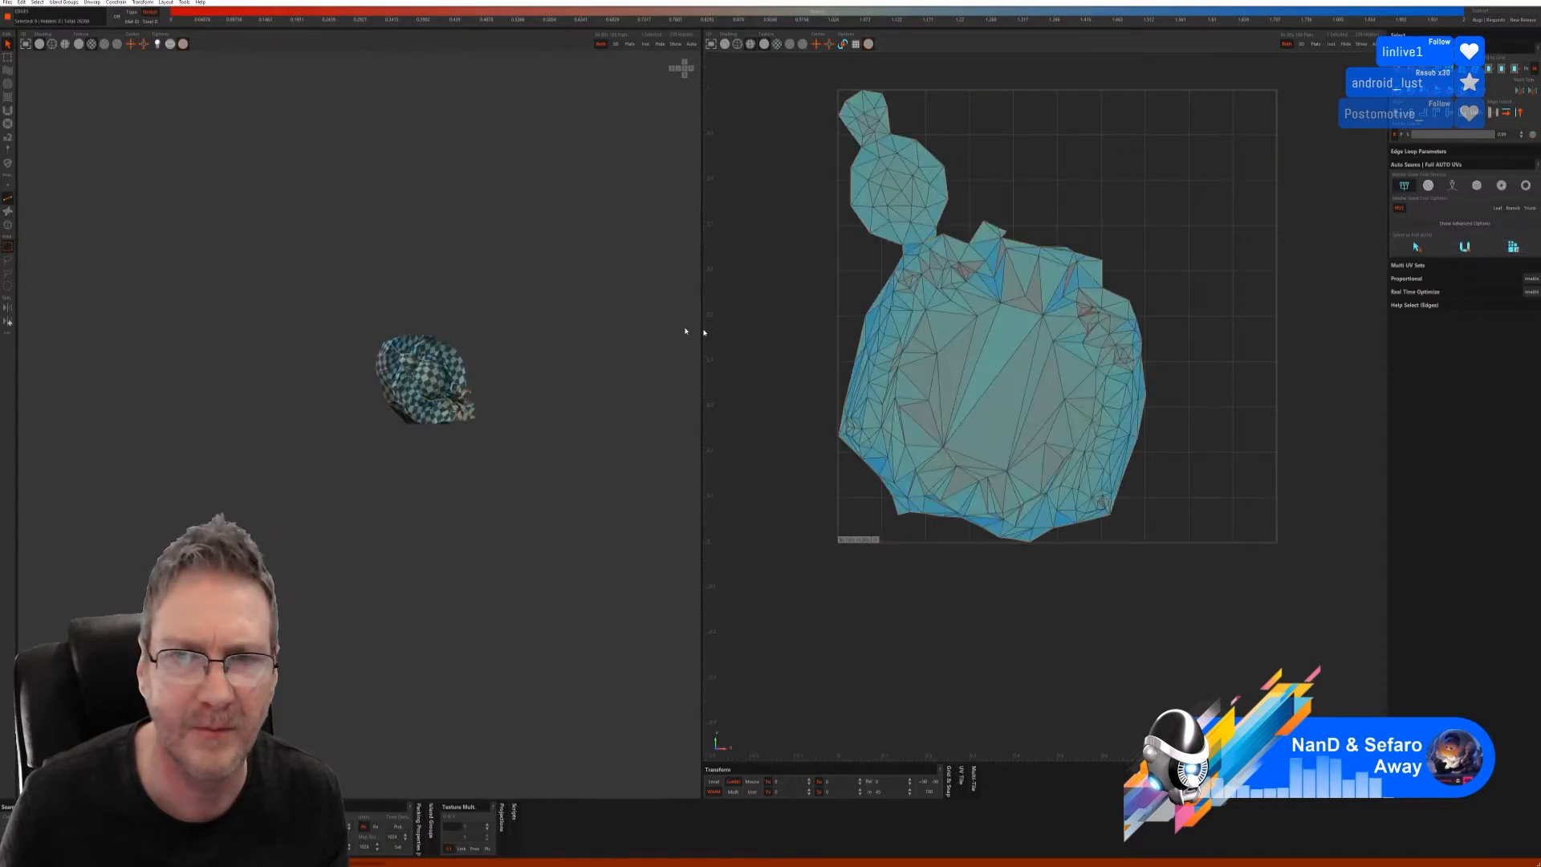
- Unhide the whole model, then select the next dark medallion on the upper shaft as an island and isolate it
alt+drag(482, 409, 421, 442)
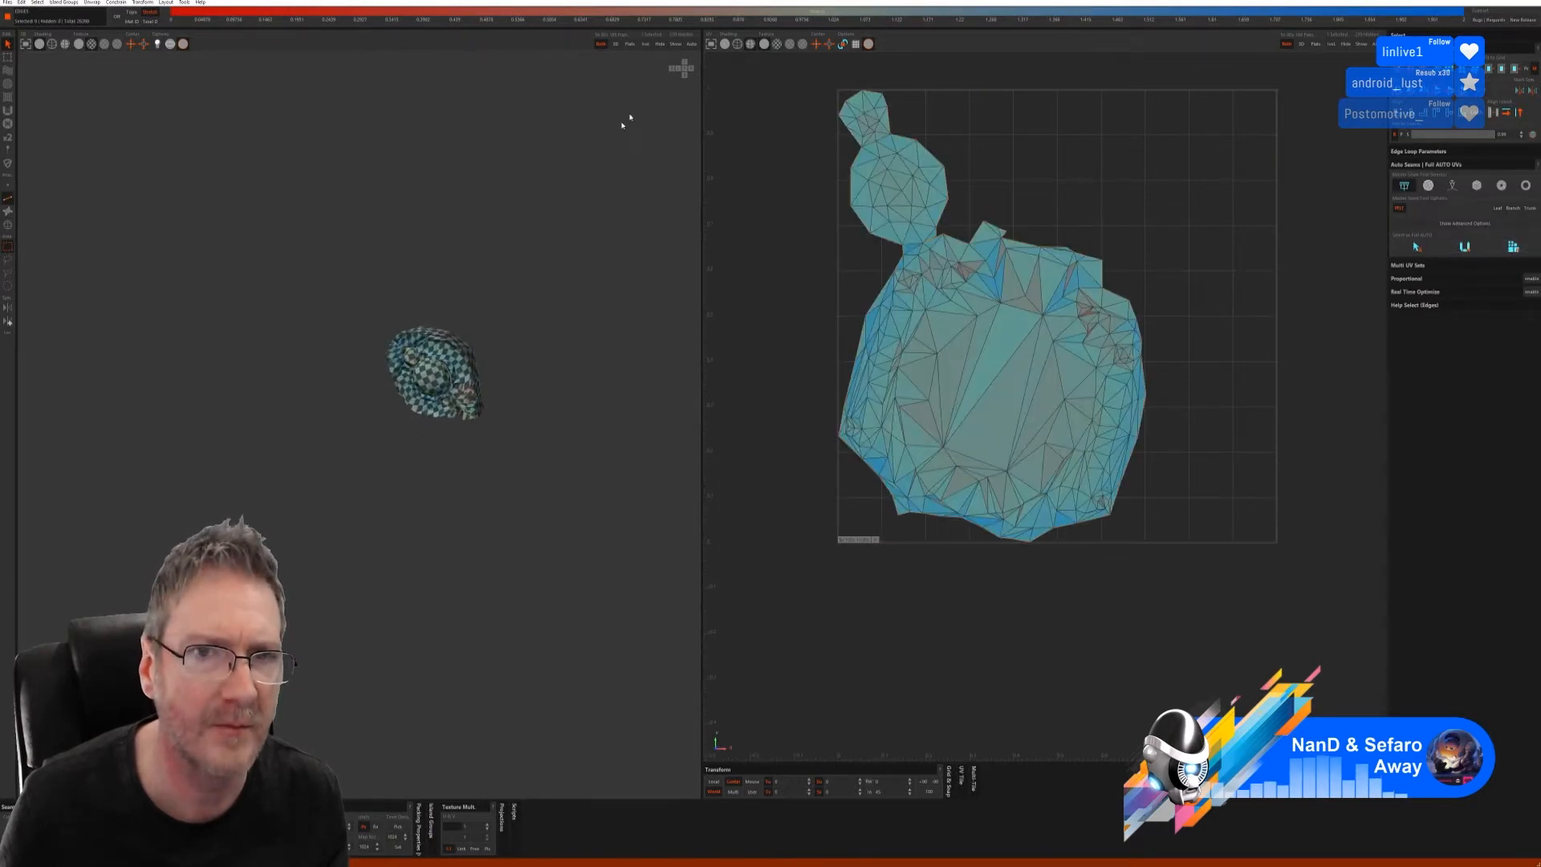
click(676, 45)
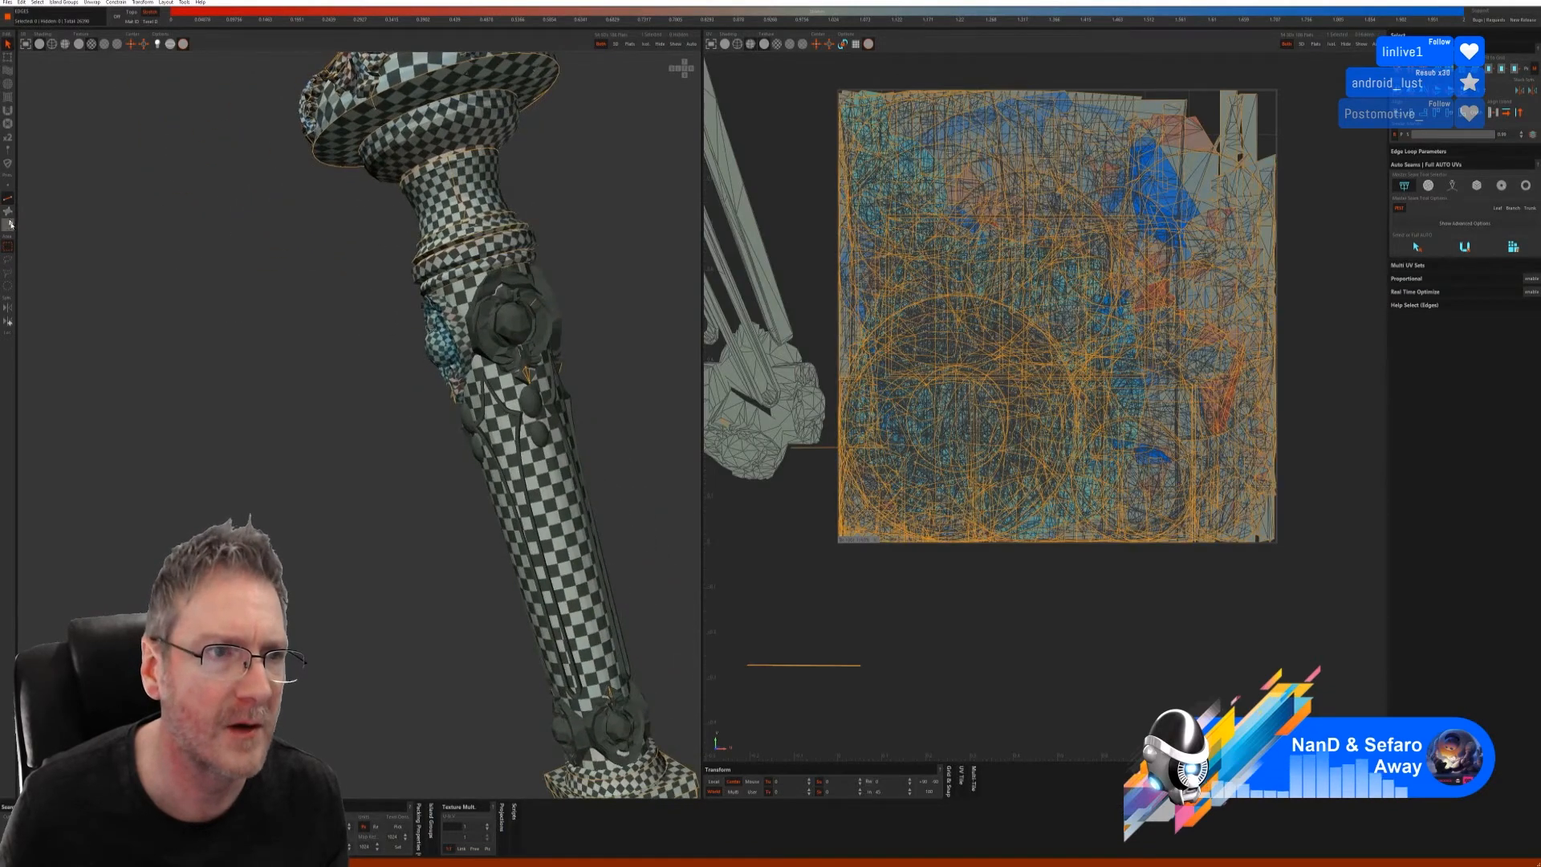
click(10, 224)
click(523, 317)
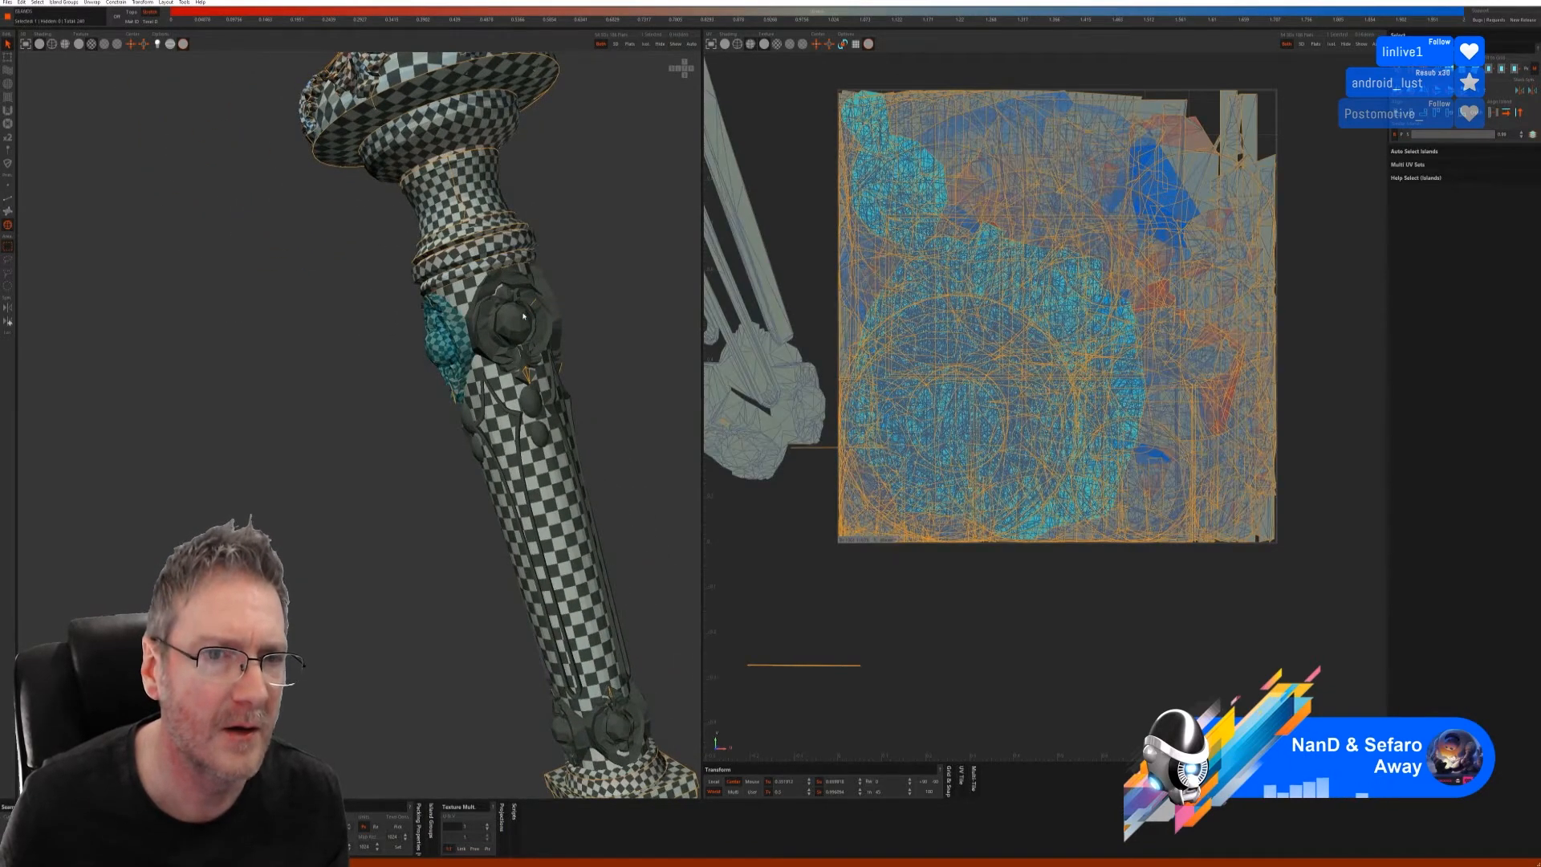
click(523, 316)
click(644, 45)
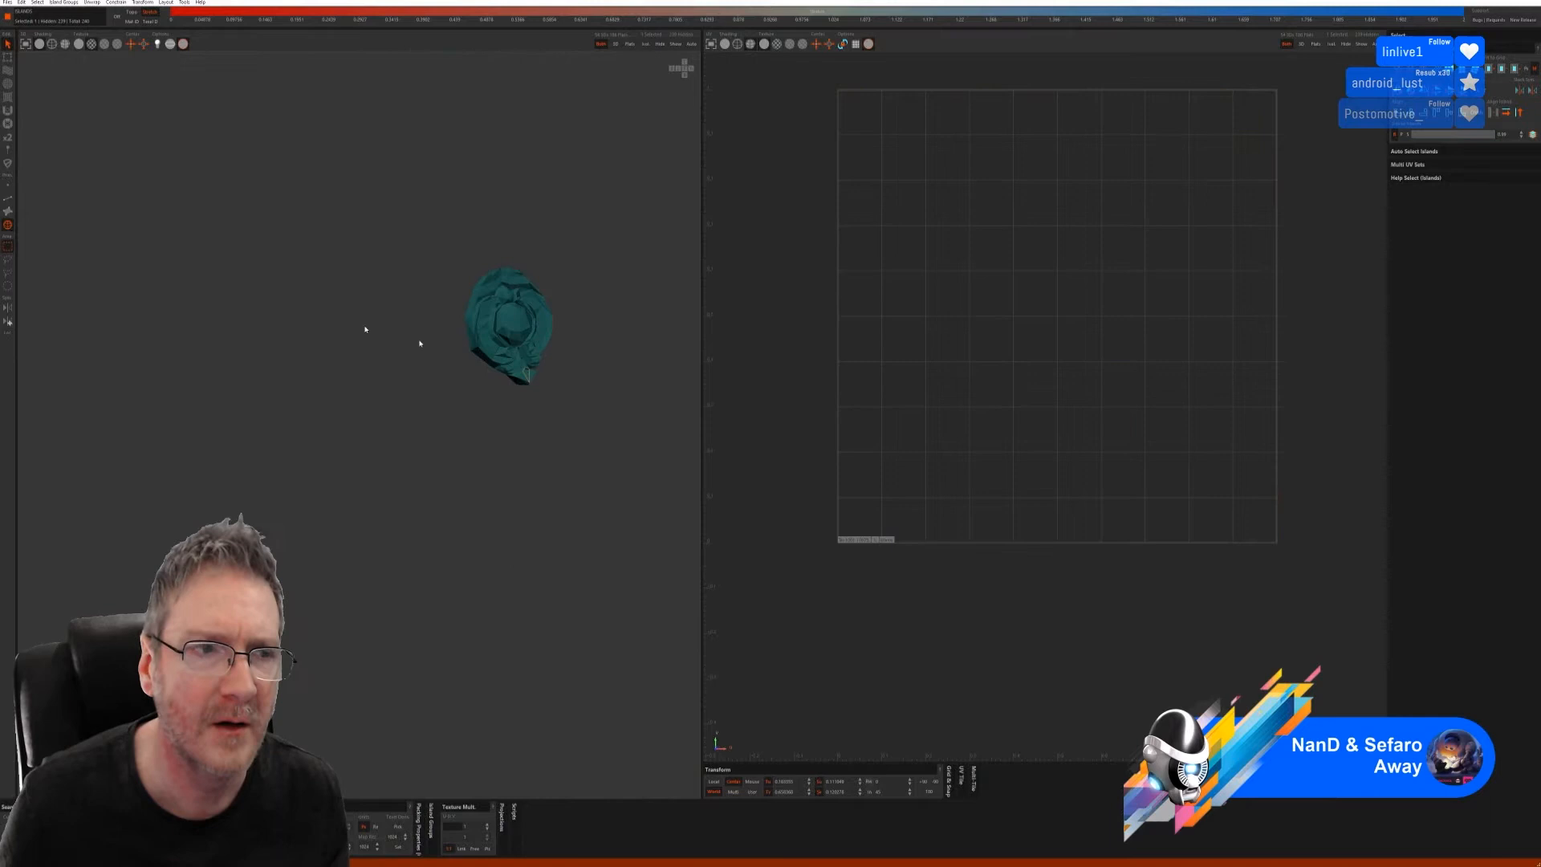
- Cut, unfold and pack the third upper medallion with pelt auto-seams, and unhide the whole model
click(9, 201)
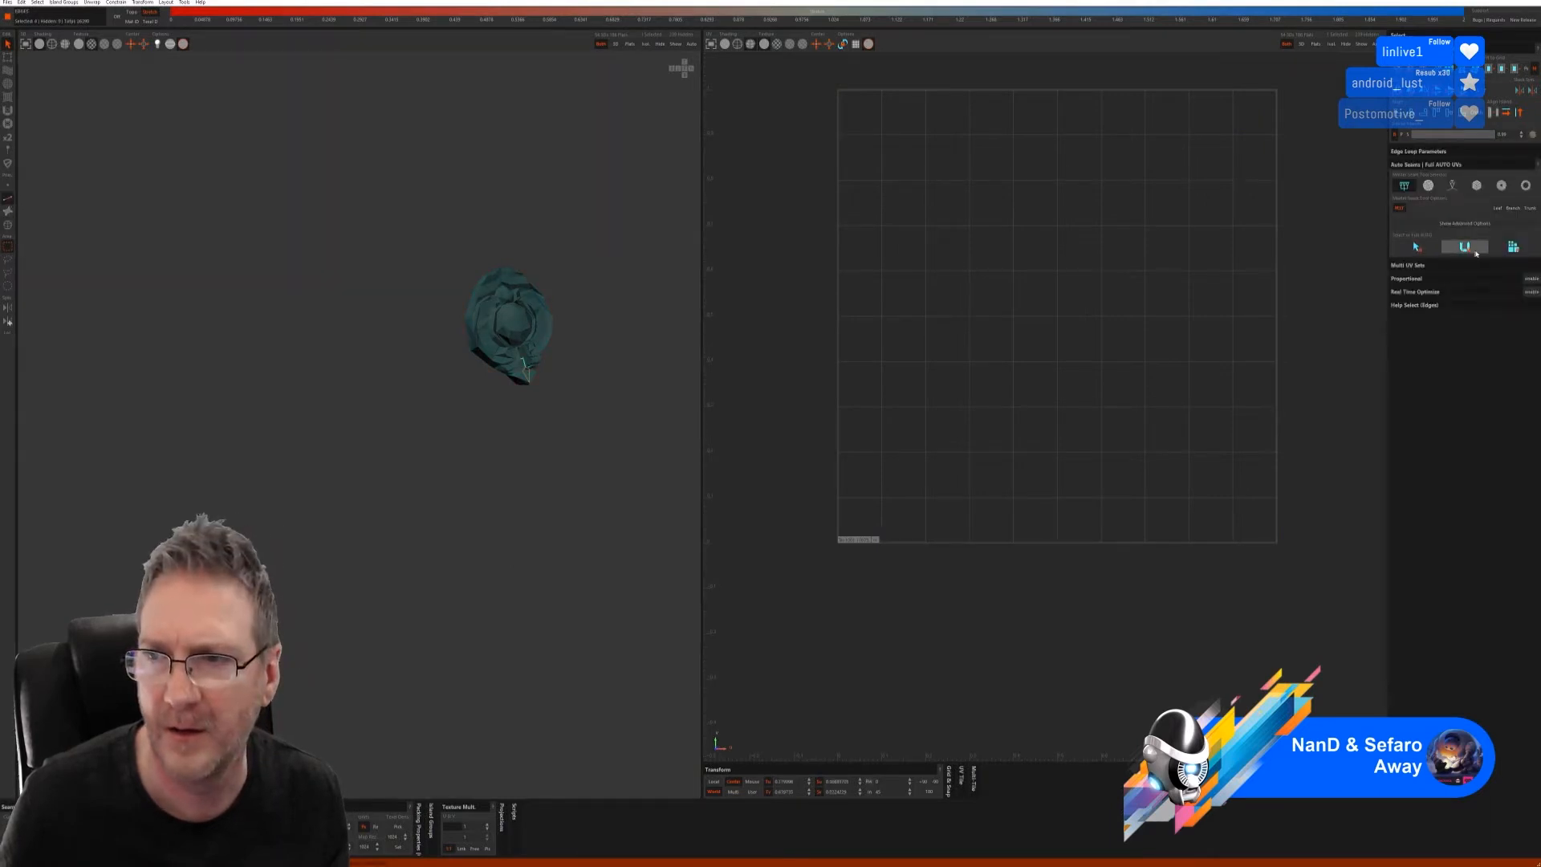
click(1499, 250)
alt+drag(614, 353, 577, 405)
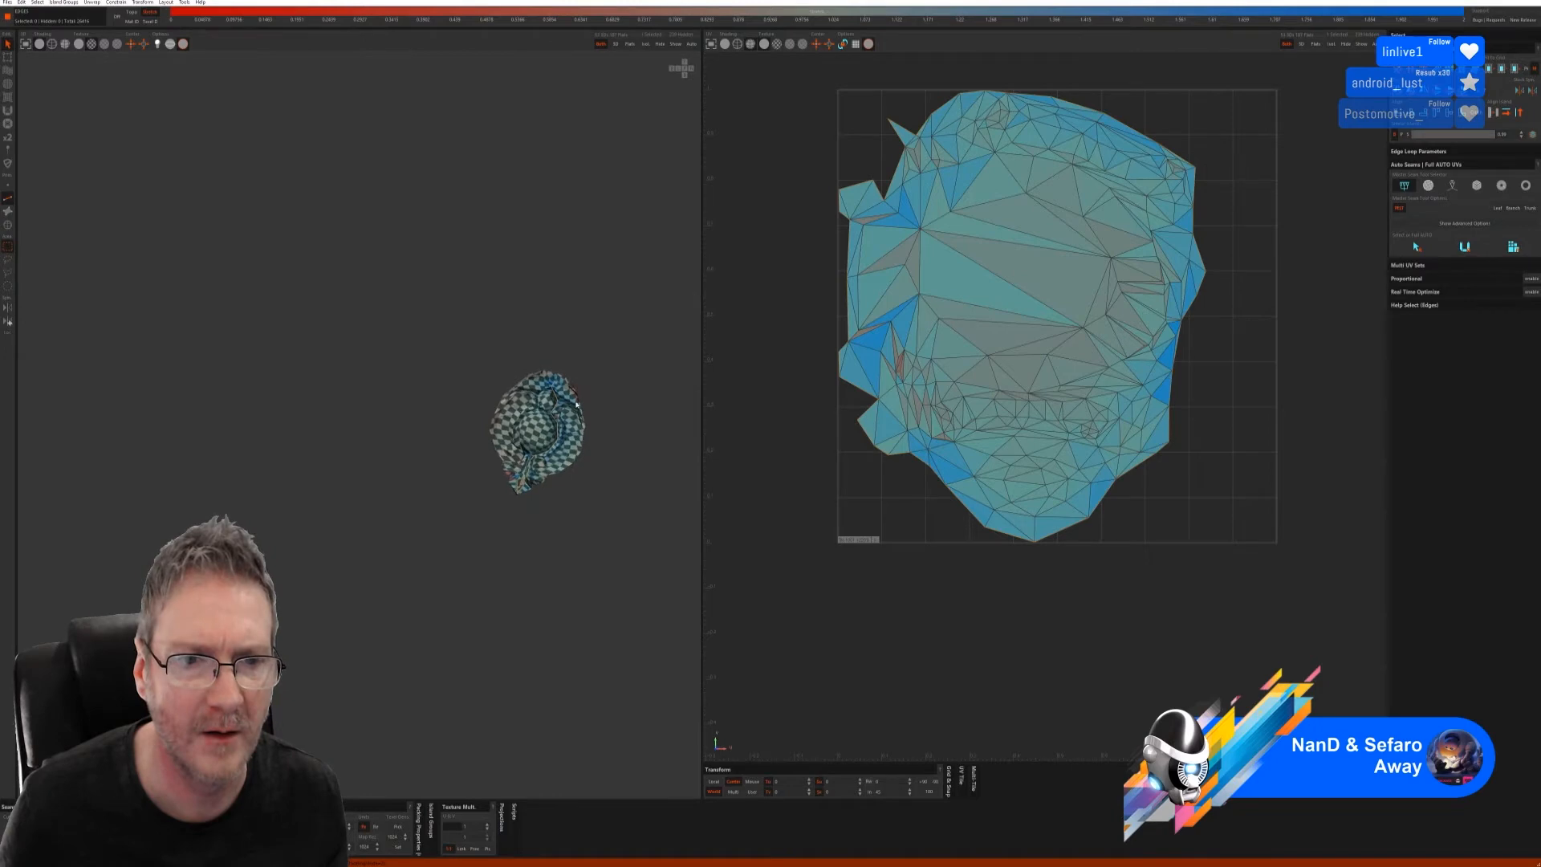
click(672, 49)
- Select the remaining dark medallion on the upper shaft below the collar as an island and isolate it
alt+drag(514, 365, 485, 383)
scroll(385, 349, up, 5)
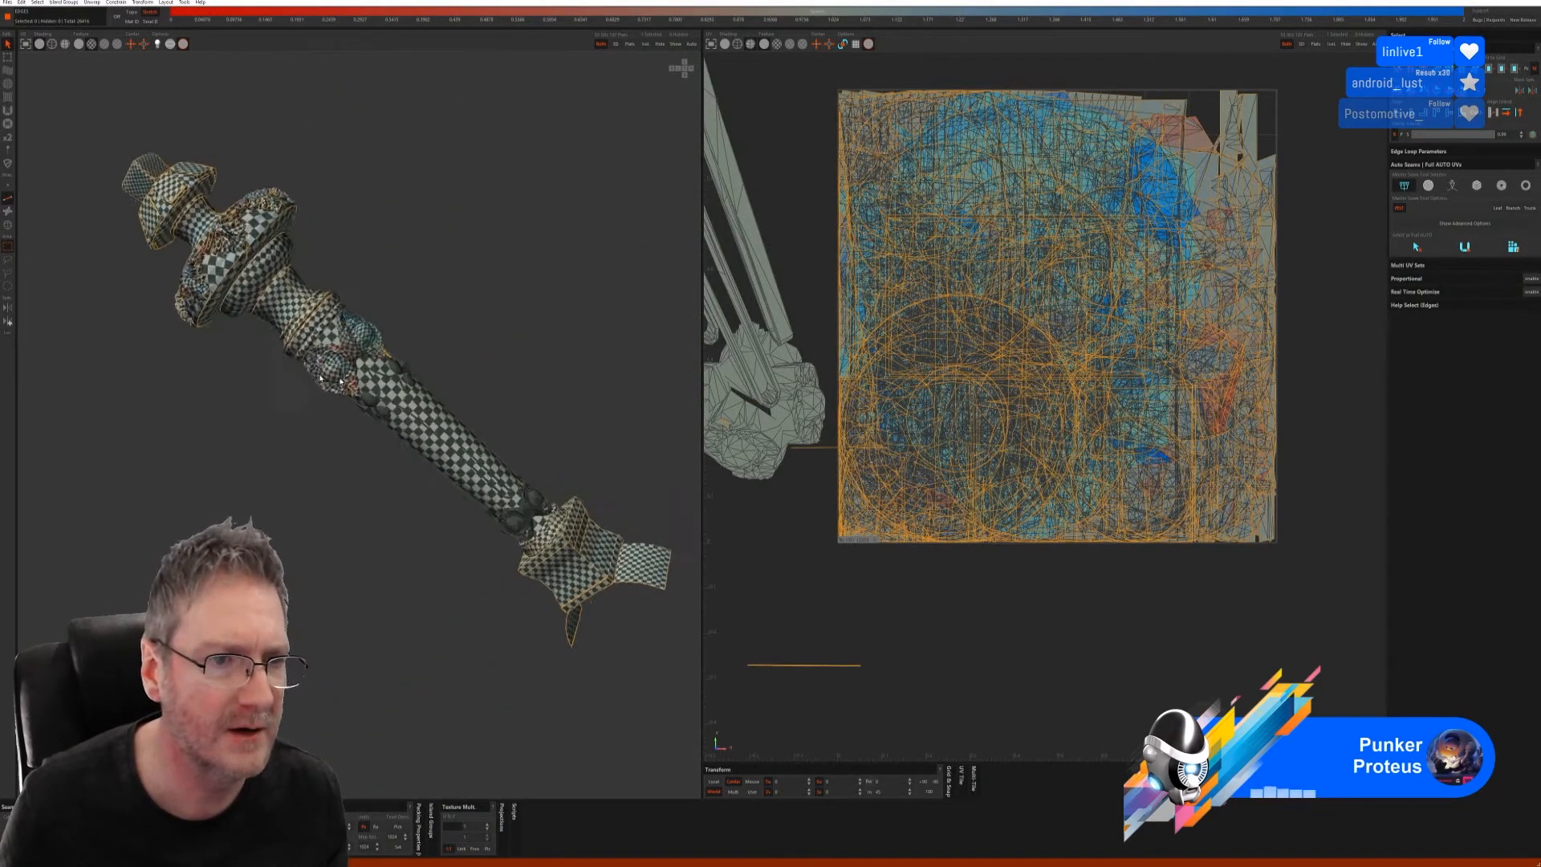
alt+drag(500, 281, 294, 350)
scroll(481, 373, up, 4)
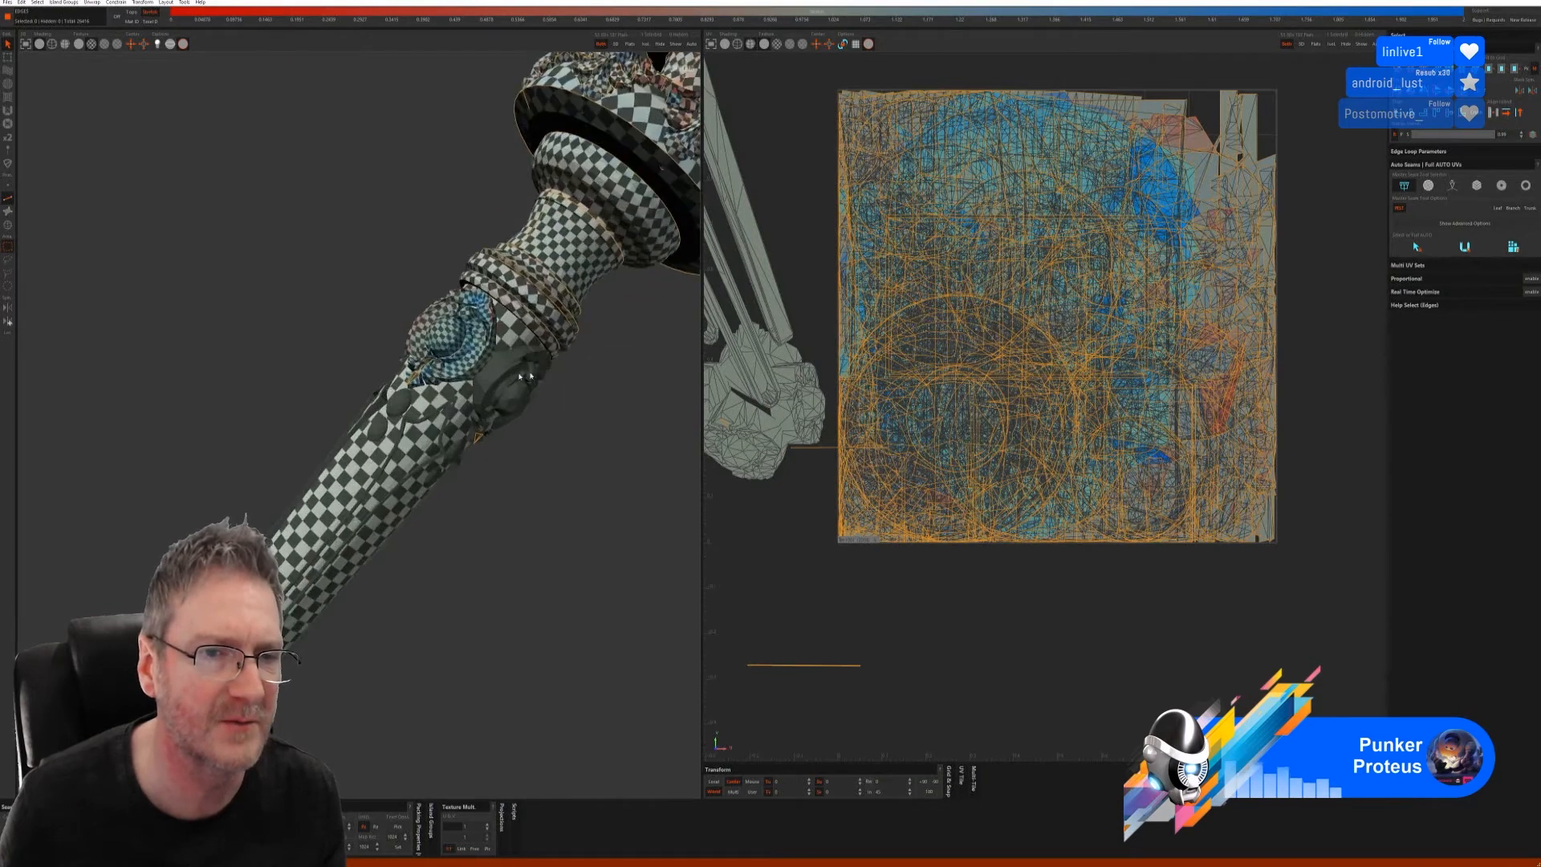
alt+drag(497, 369, 449, 305)
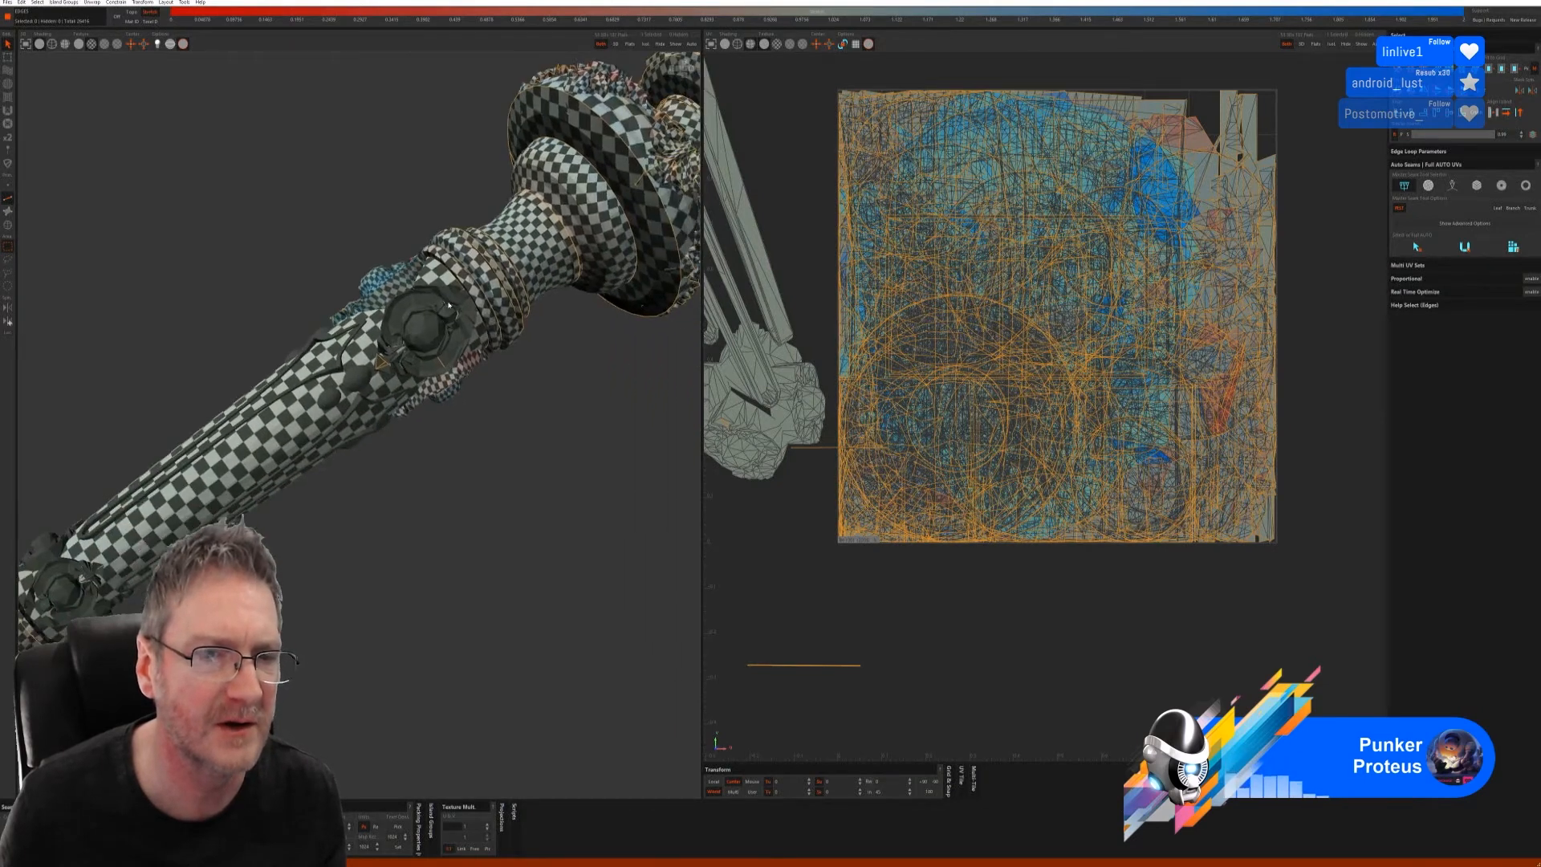
click(8, 225)
click(419, 329)
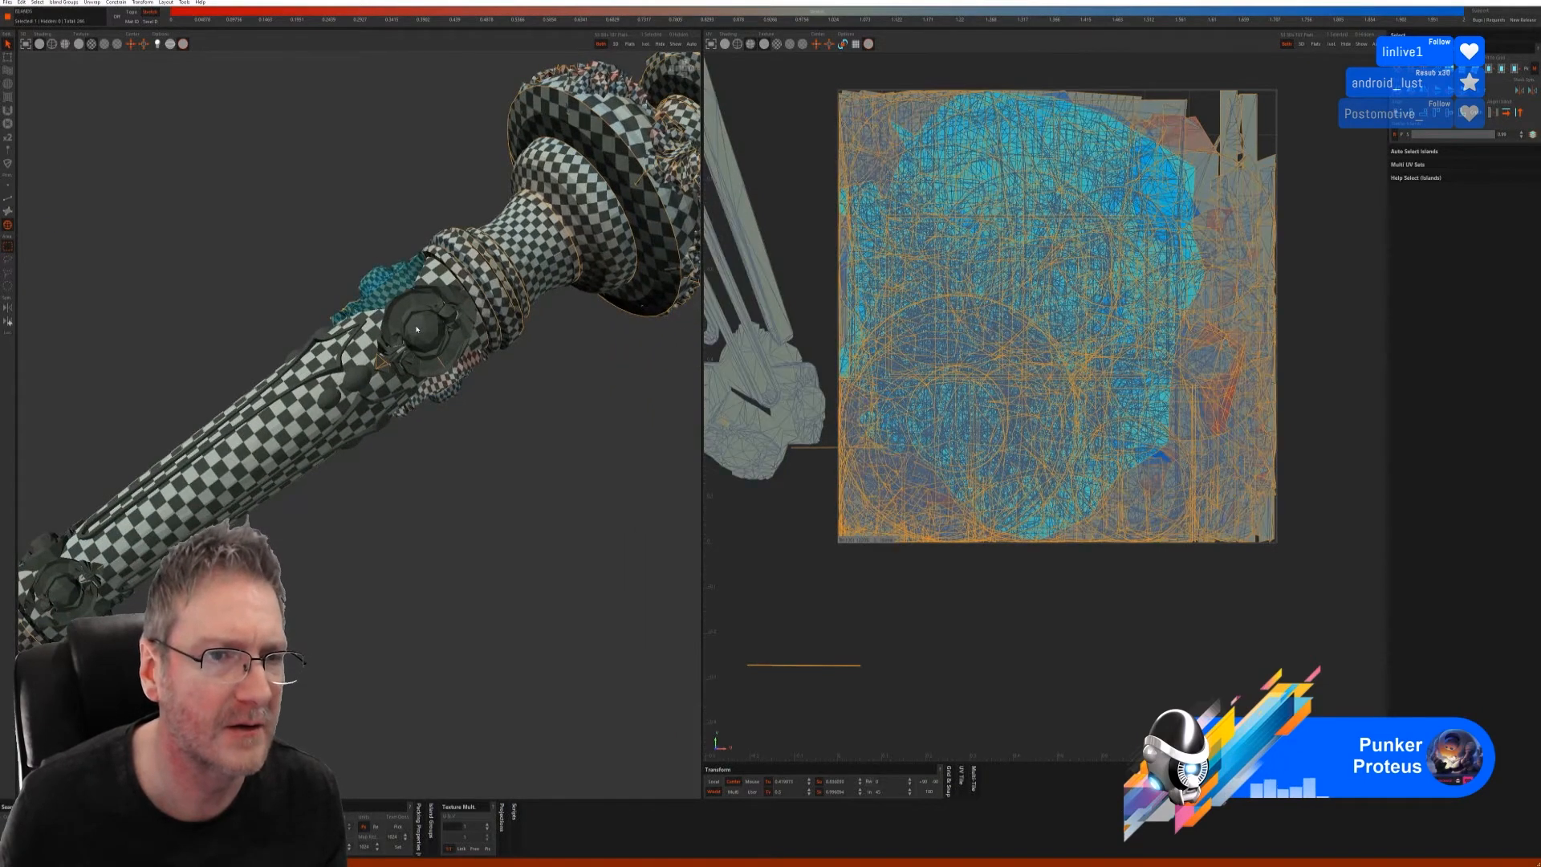
click(645, 44)
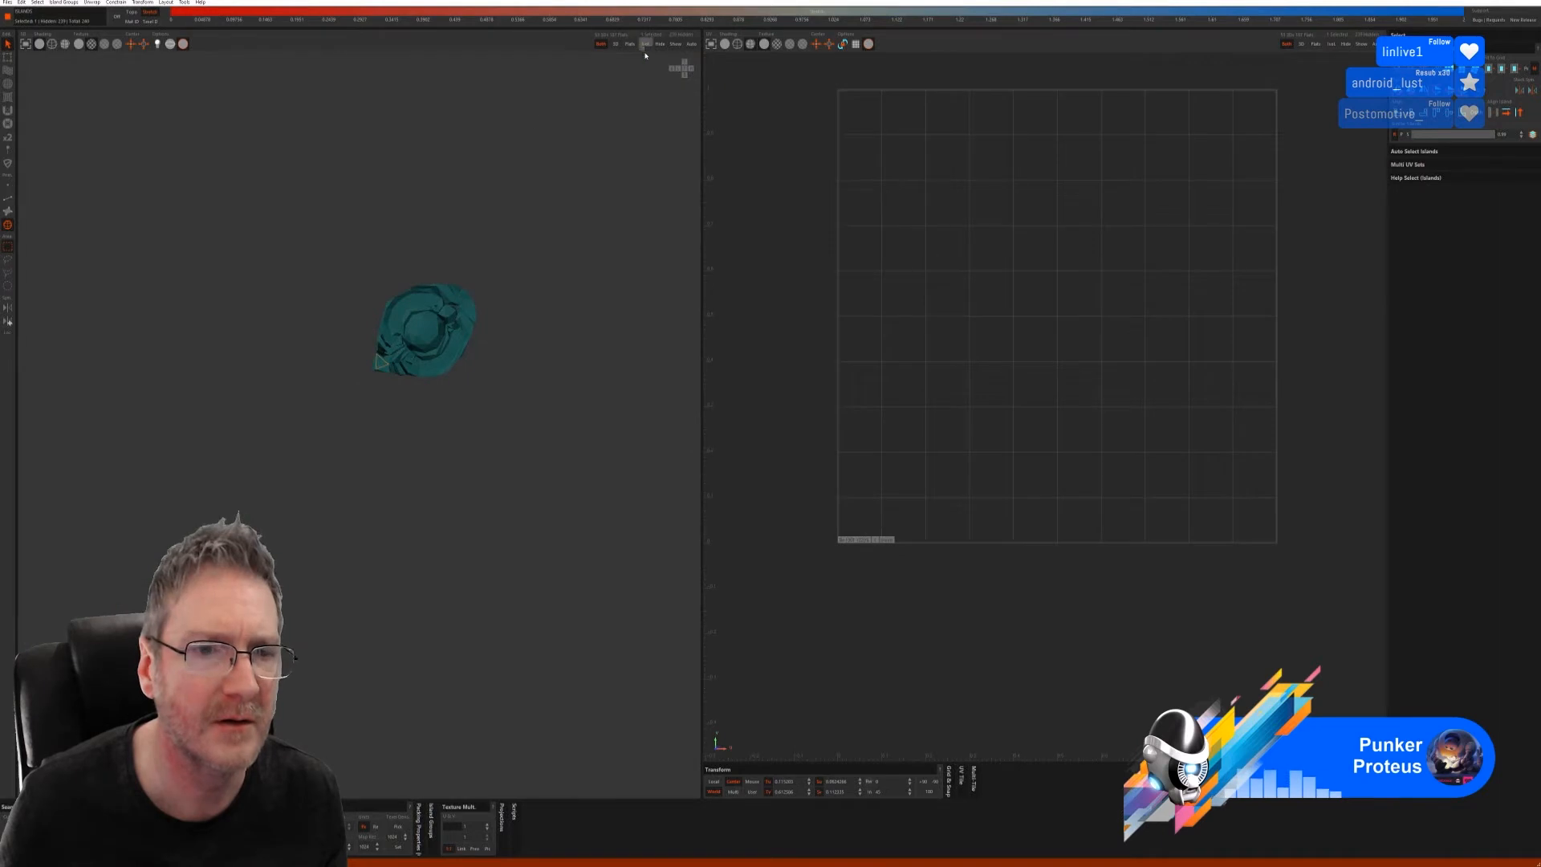
- Unwrap and pack the last upper-shaft medallion with pelt auto-seams, and unhide the whole model
click(8, 200)
click(1494, 247)
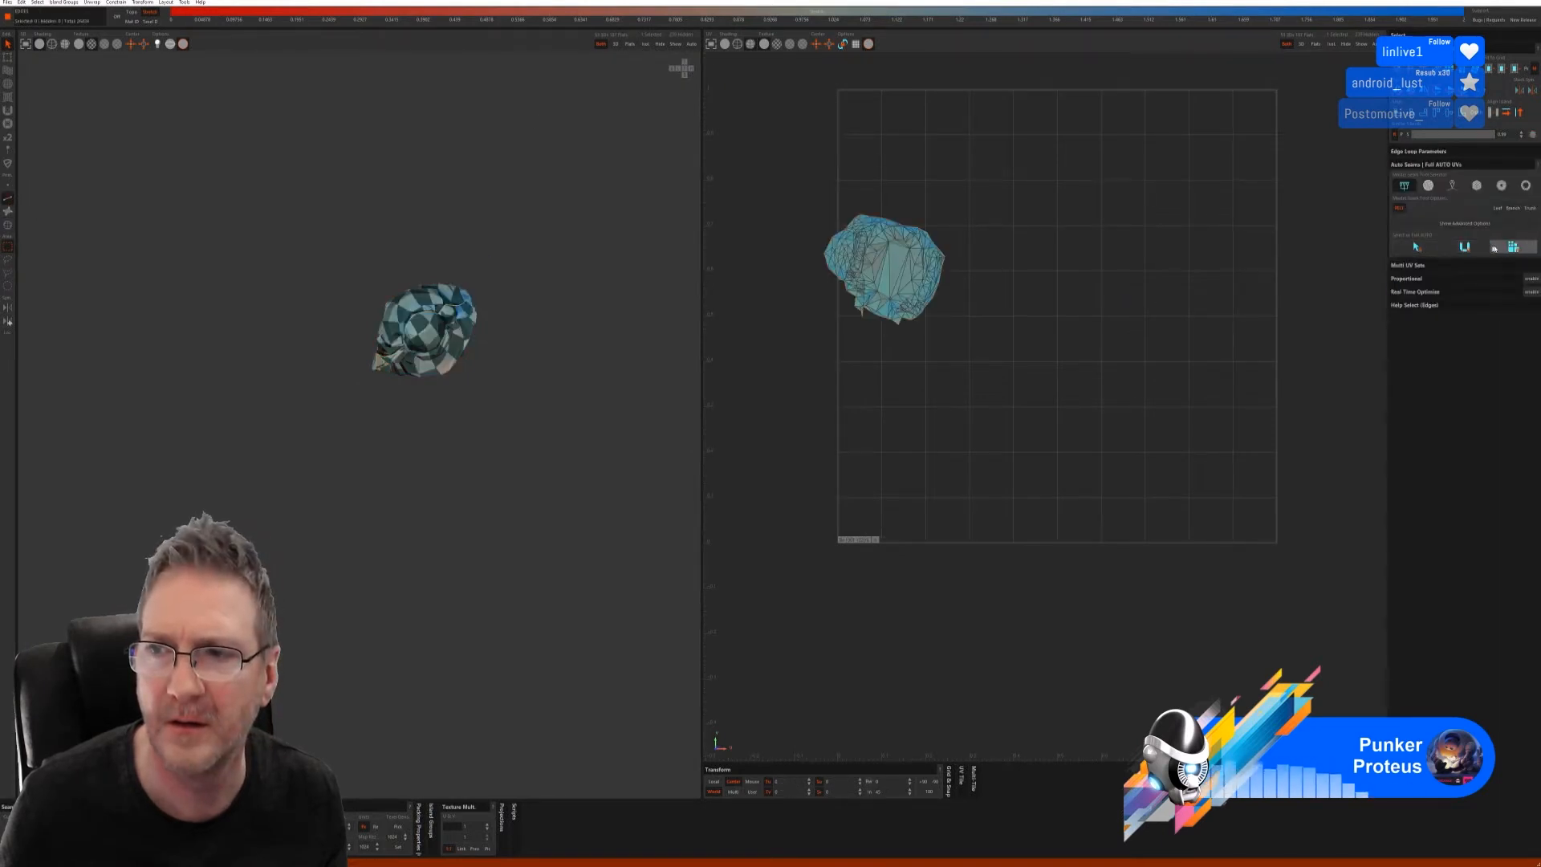
click(674, 48)
- Select the rounded medallion island lying outside the UV tile, beside the long strips, and isolate it
scroll(540, 337, down, 3)
alt+drag(541, 337, 485, 436)
scroll(447, 367, up, 3)
alt+drag(447, 367, 530, 347)
click(472, 320)
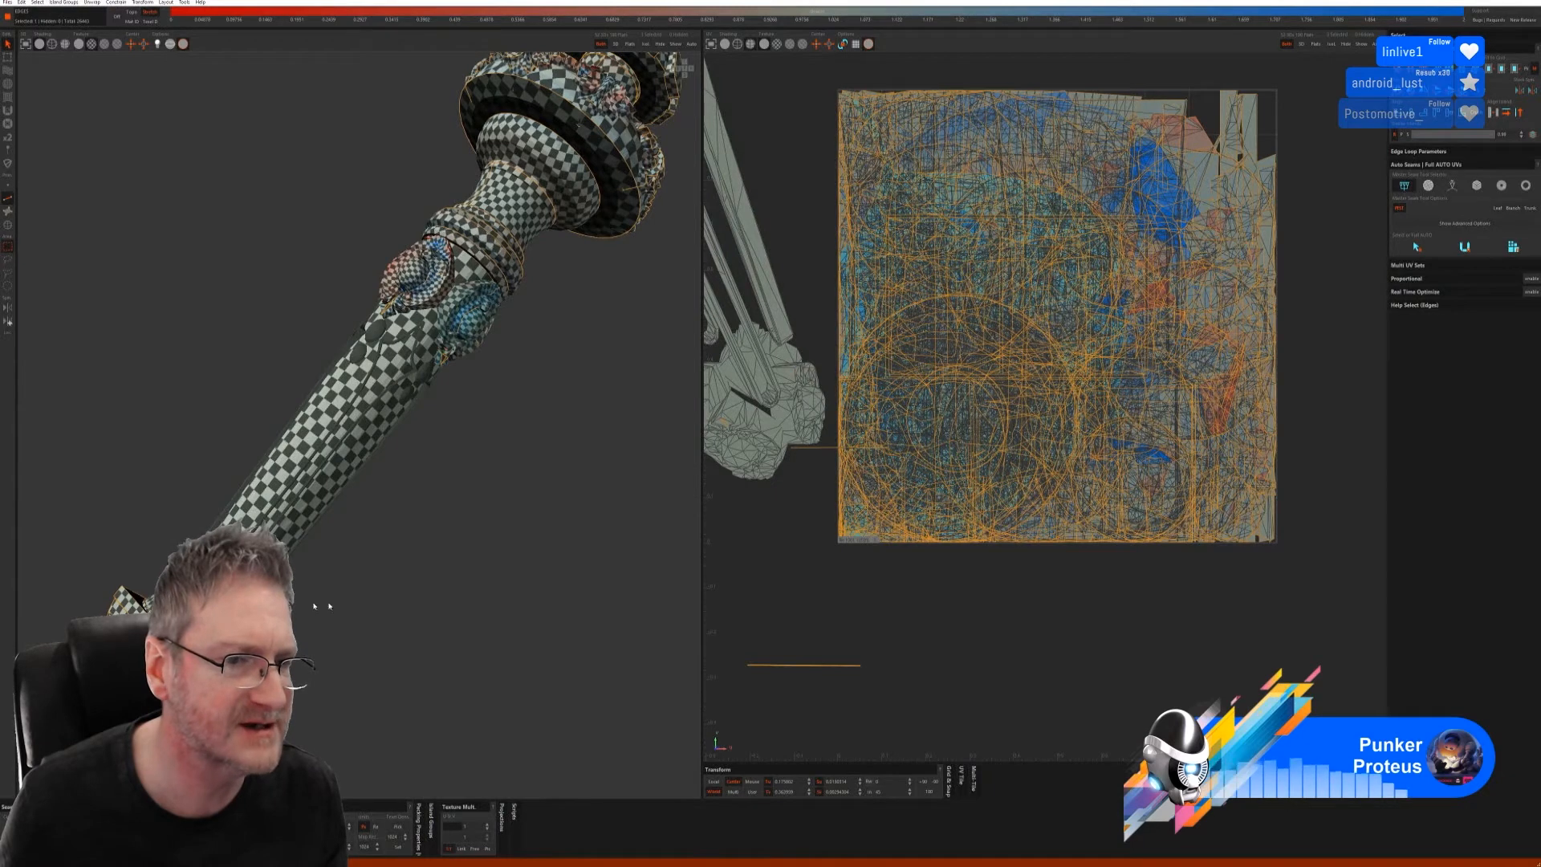
click(8, 228)
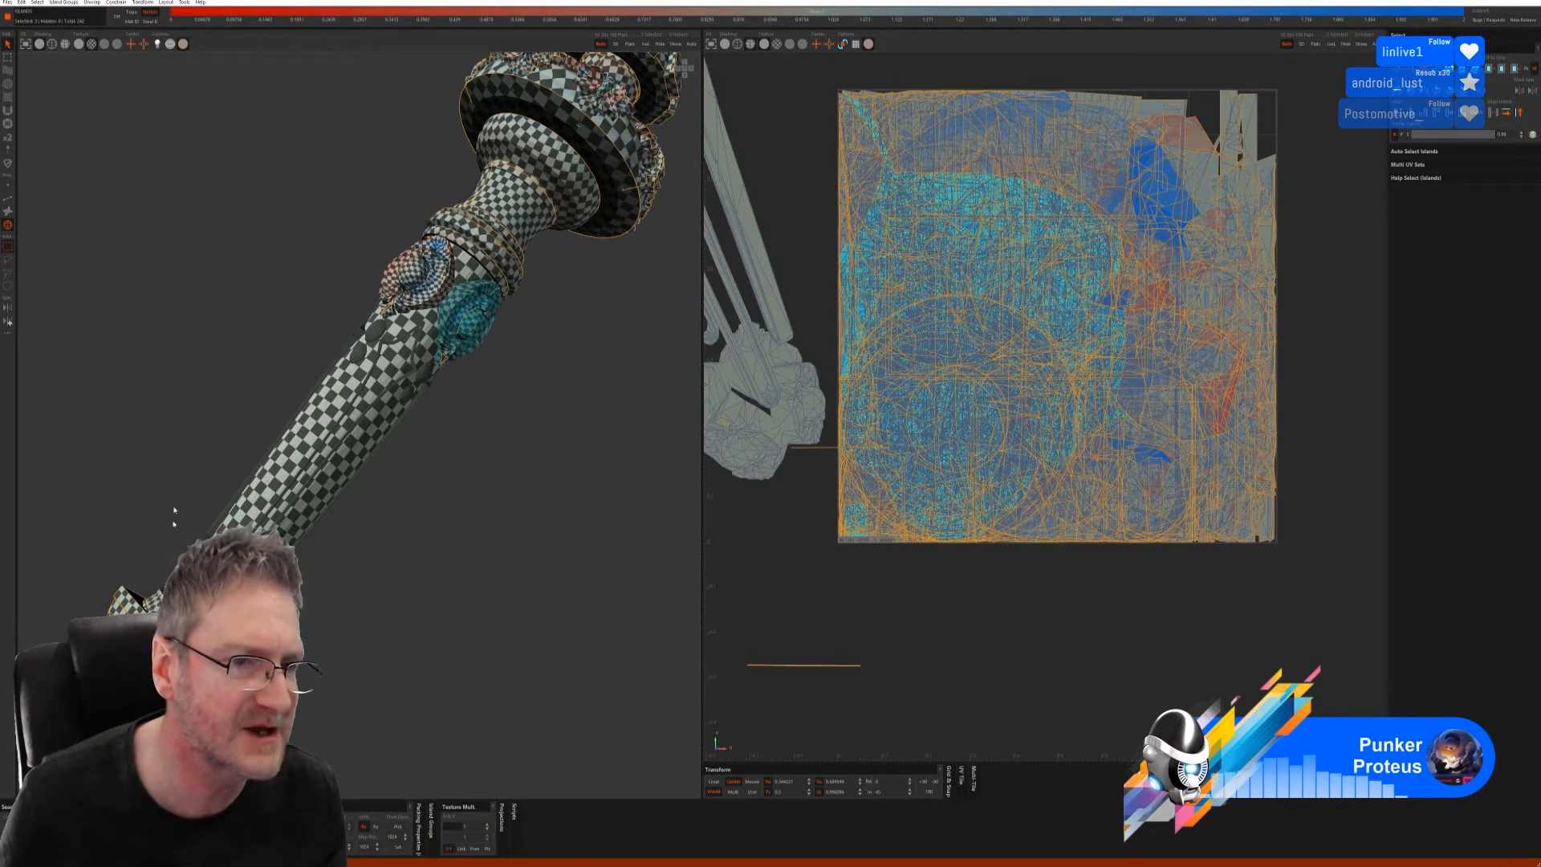
click(752, 358)
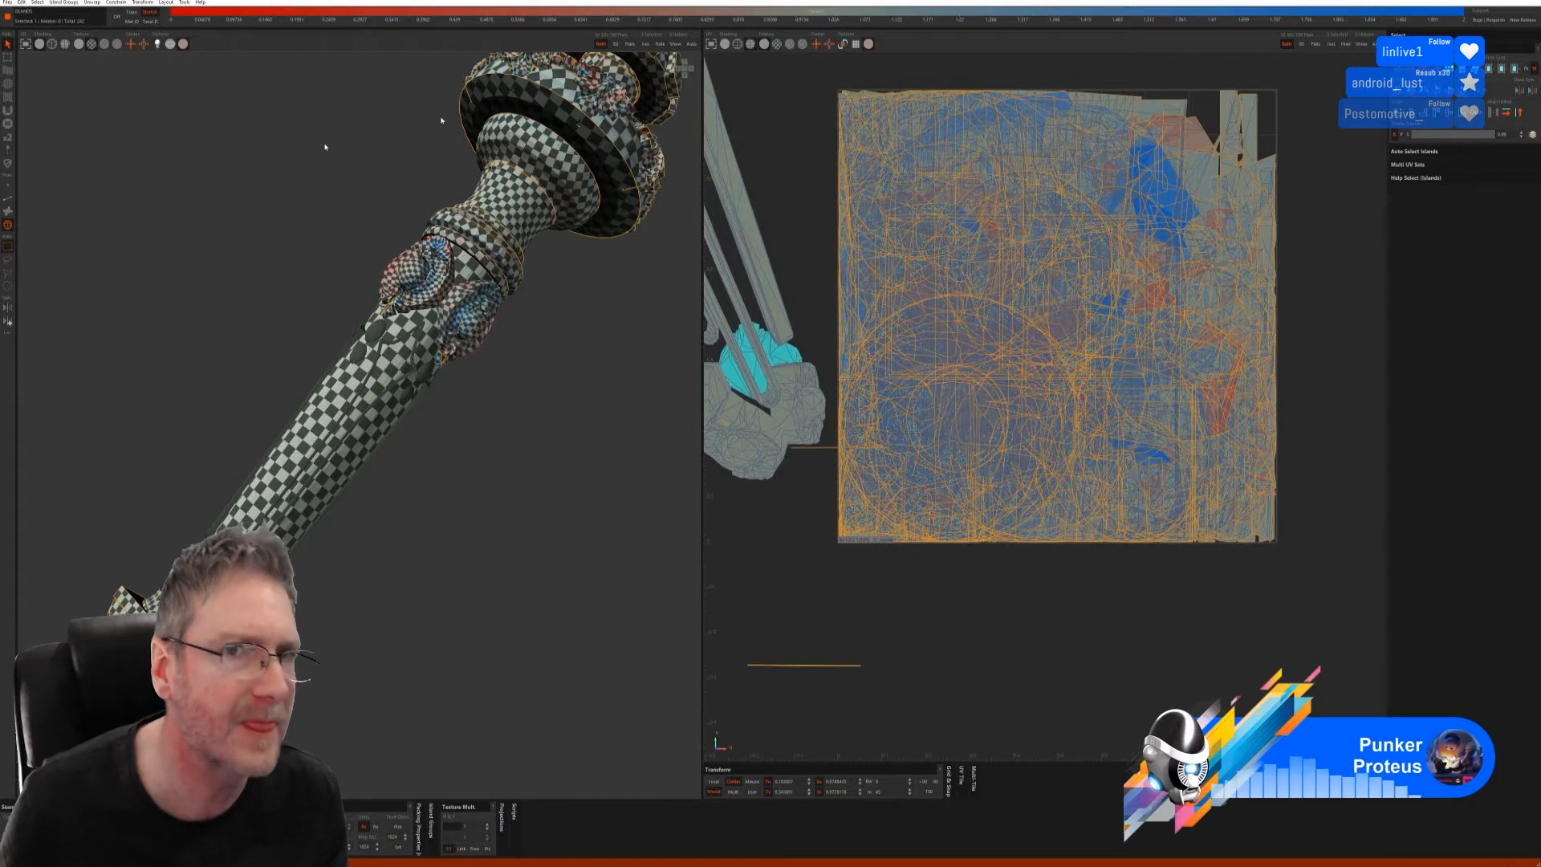
click(646, 45)
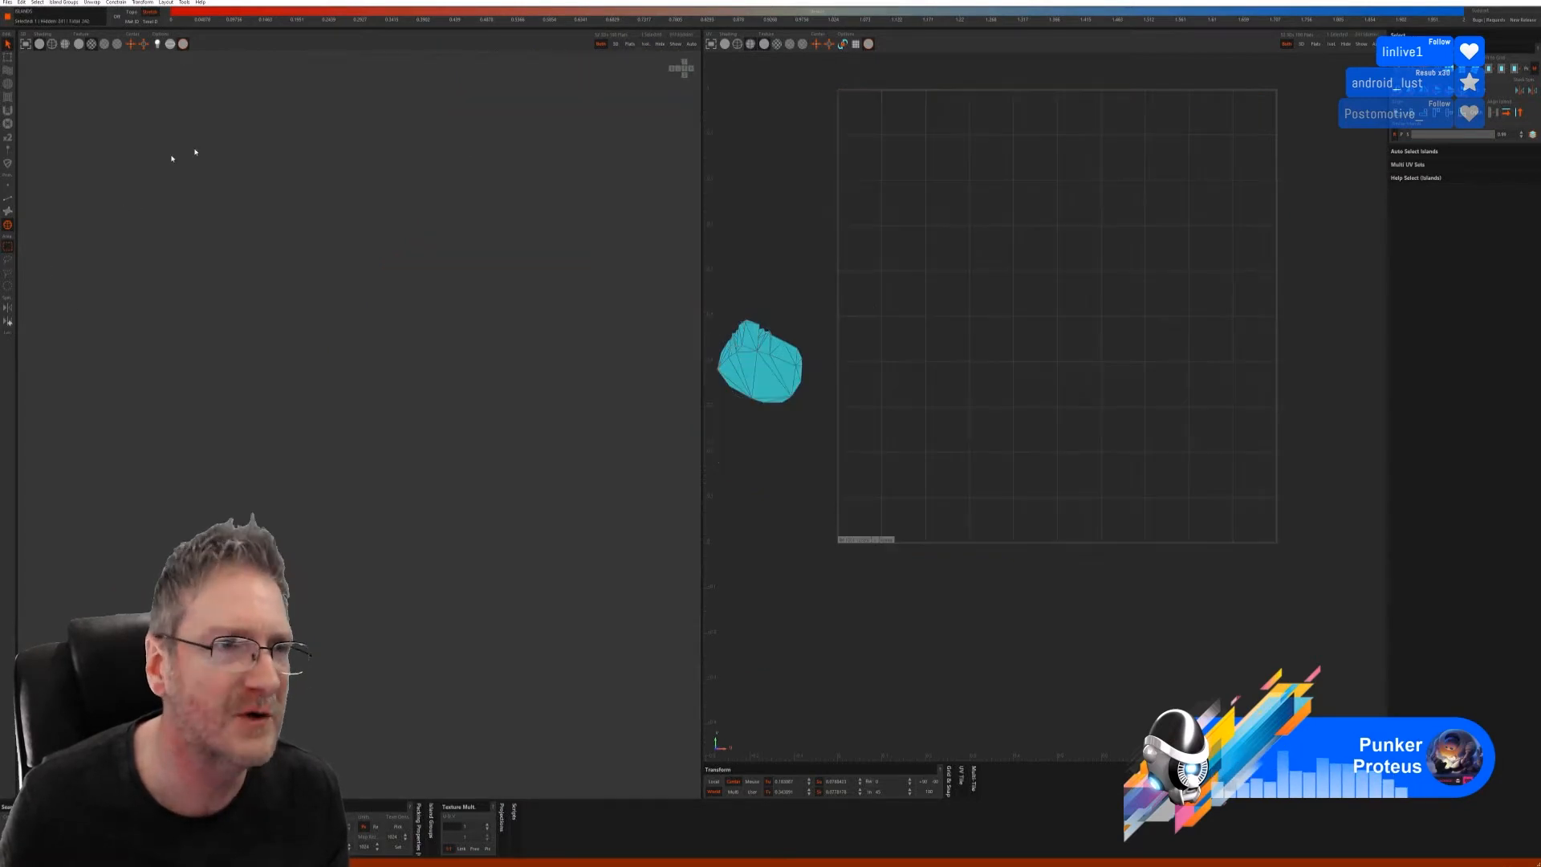
- Cut, unfold and pack the isolated island with pelt auto-seams, and unhide the whole model
click(8, 202)
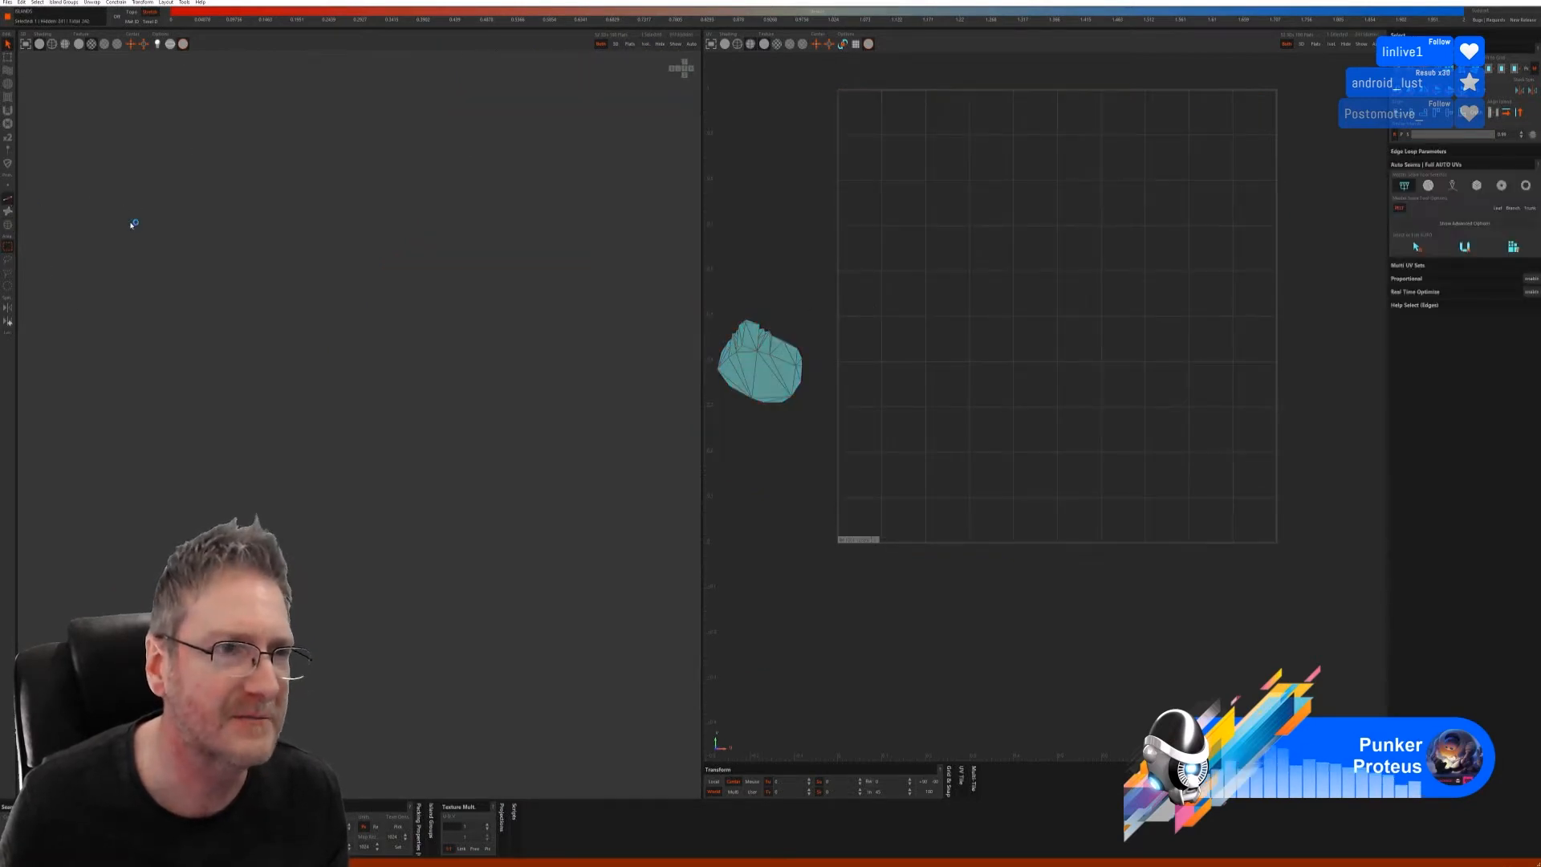
click(1465, 246)
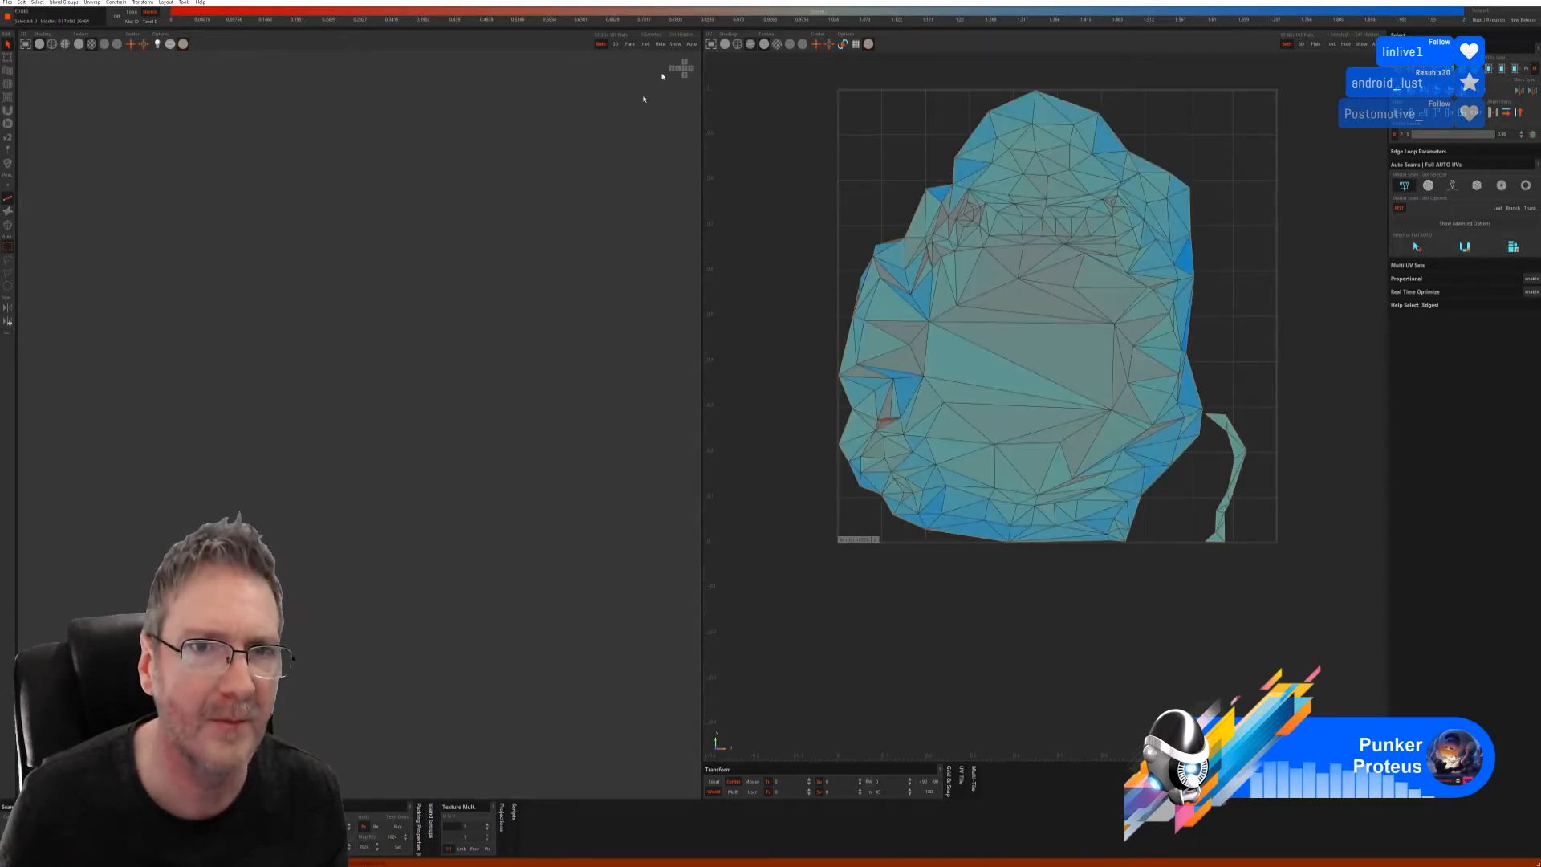
alt+drag(436, 431, 491, 406)
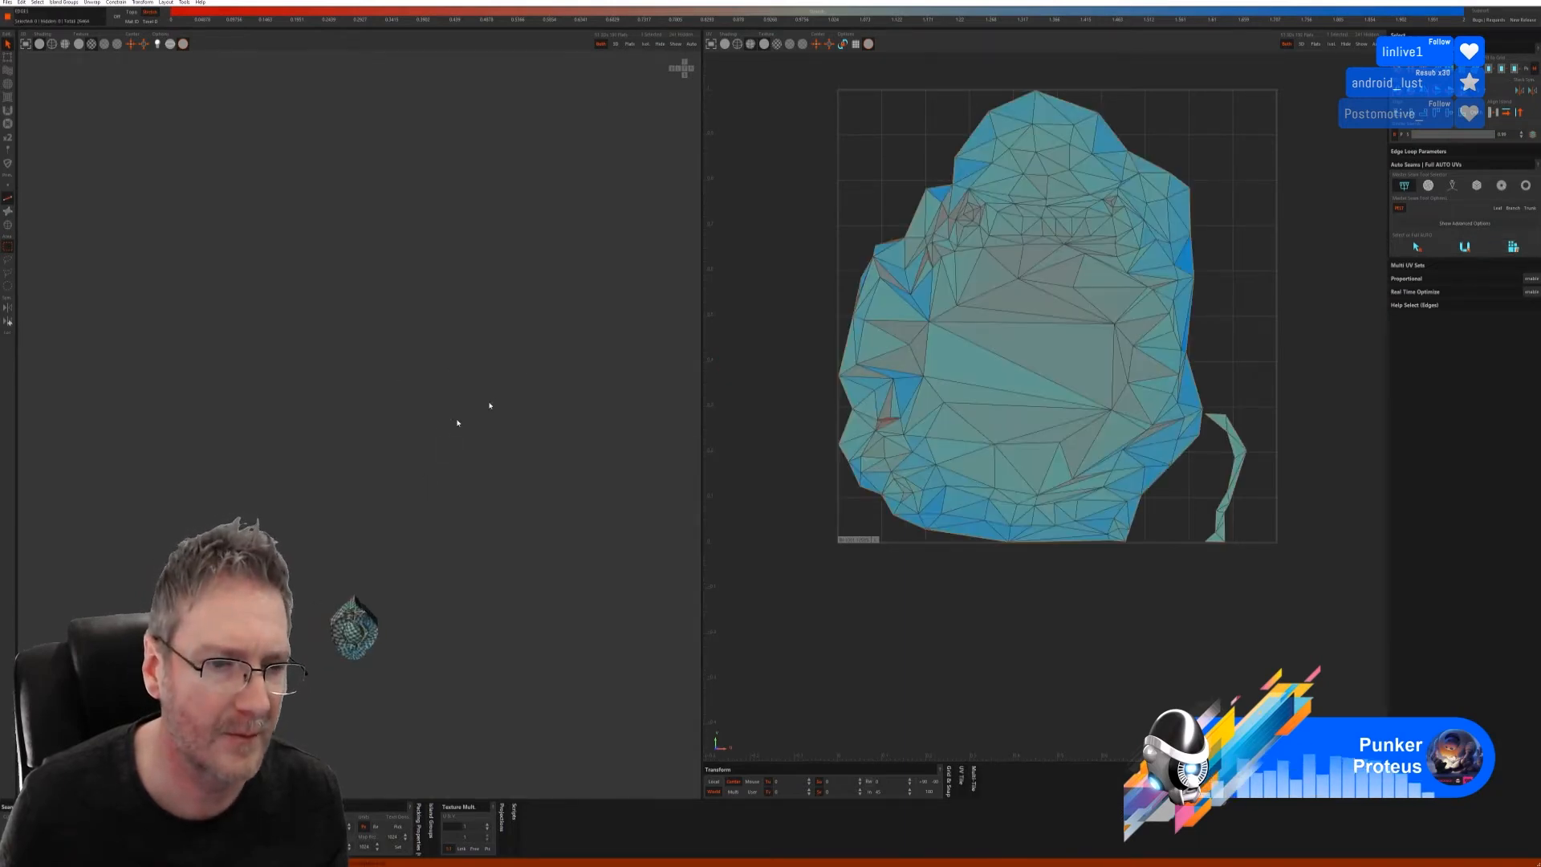
click(676, 50)
- Select the dark medallion at the lower end of the shaft, beside the already unwrapped one, and isolate it
alt+drag(467, 530, 379, 474)
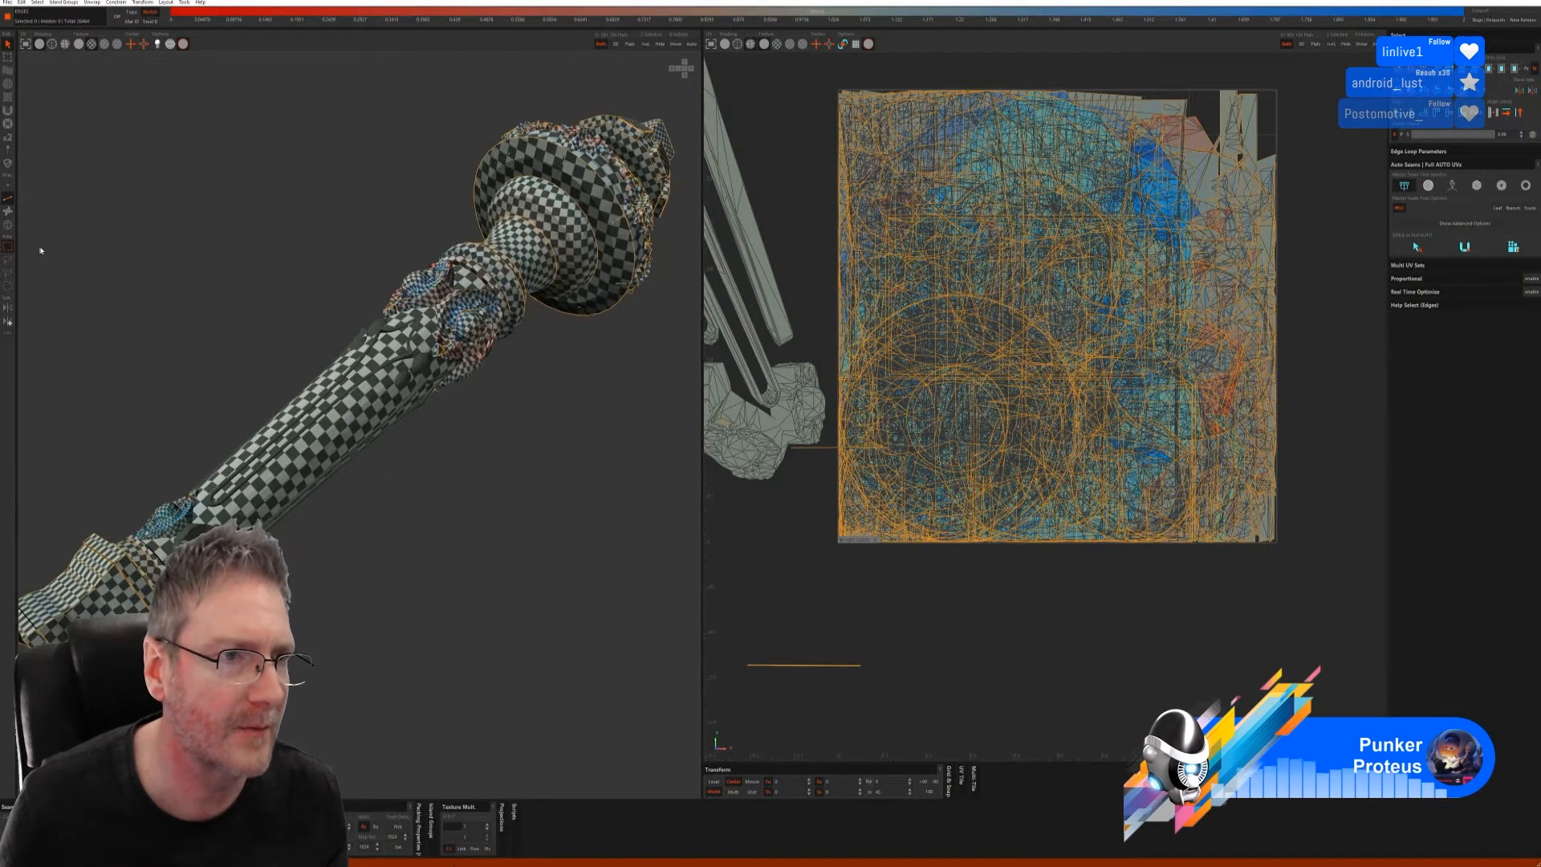
click(5, 226)
click(198, 537)
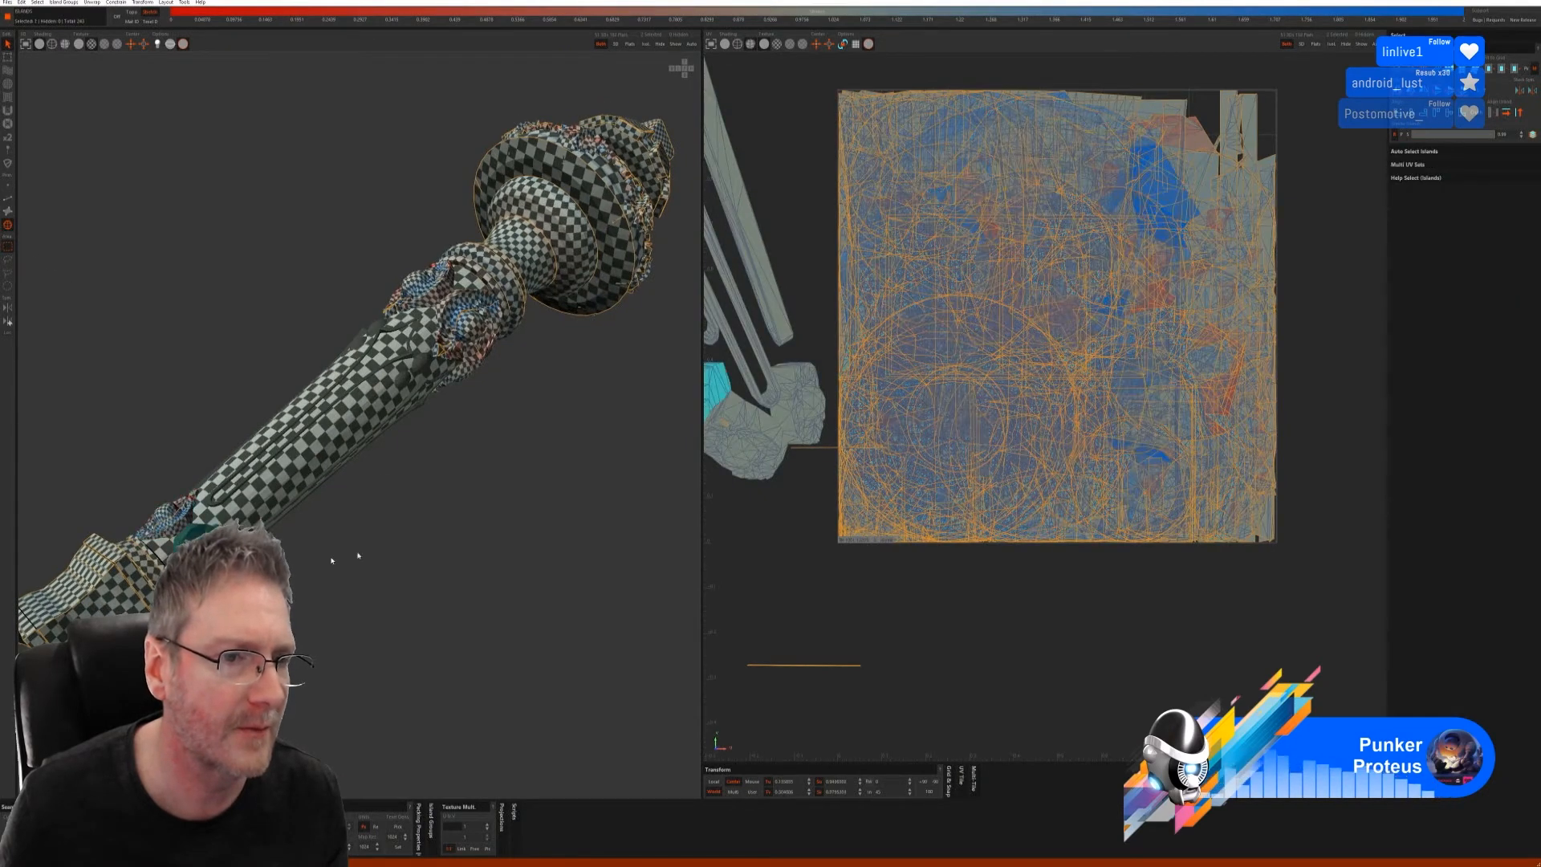
click(646, 44)
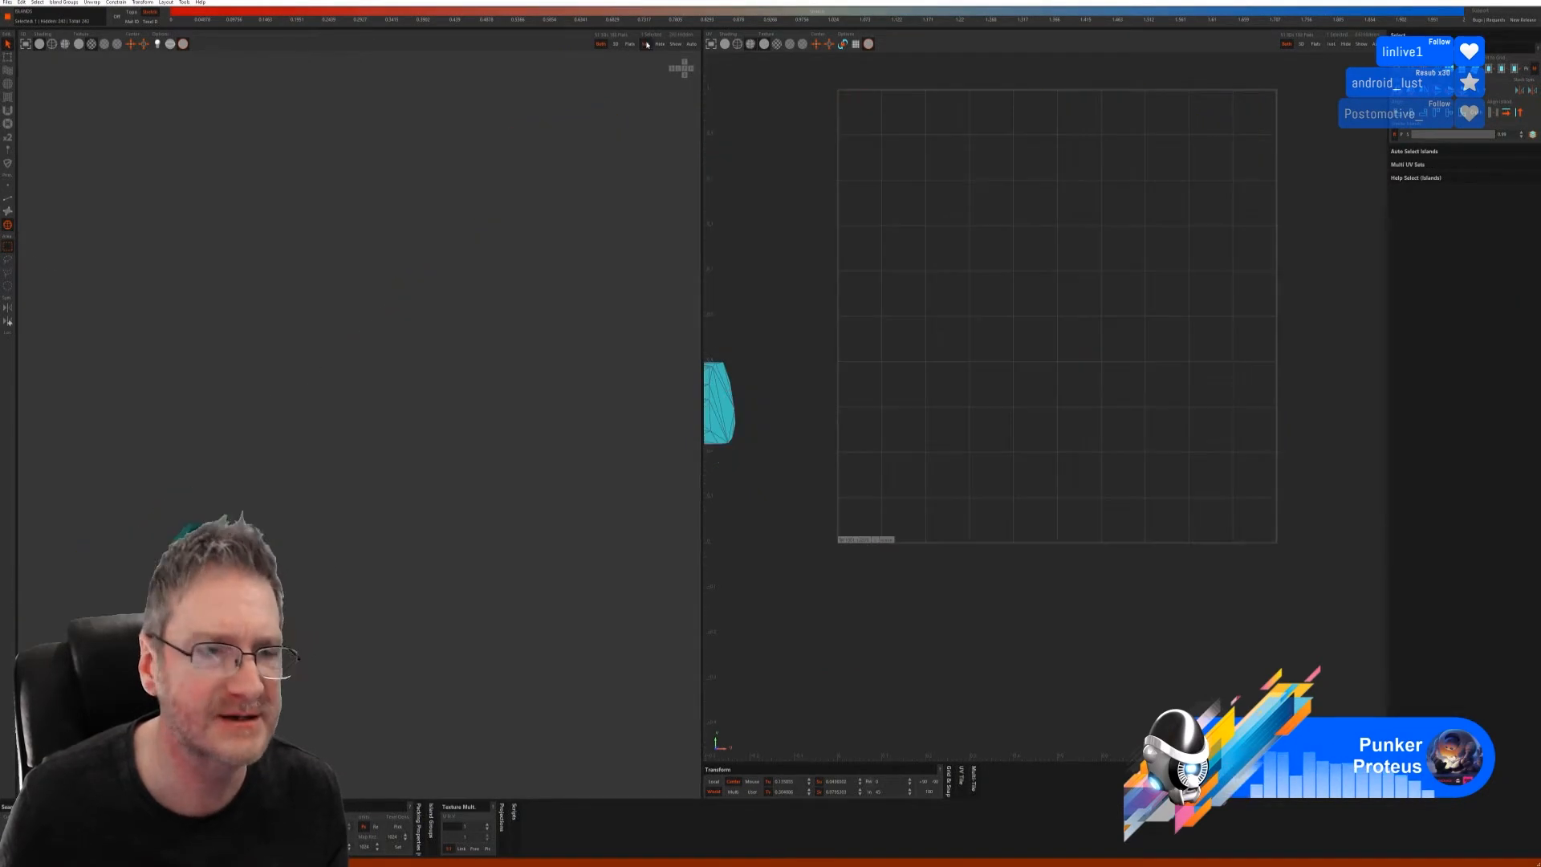
- Auto-select pelt seams on the second lower medallion, cut, unfold and pack it, and unhide the whole model
click(8, 199)
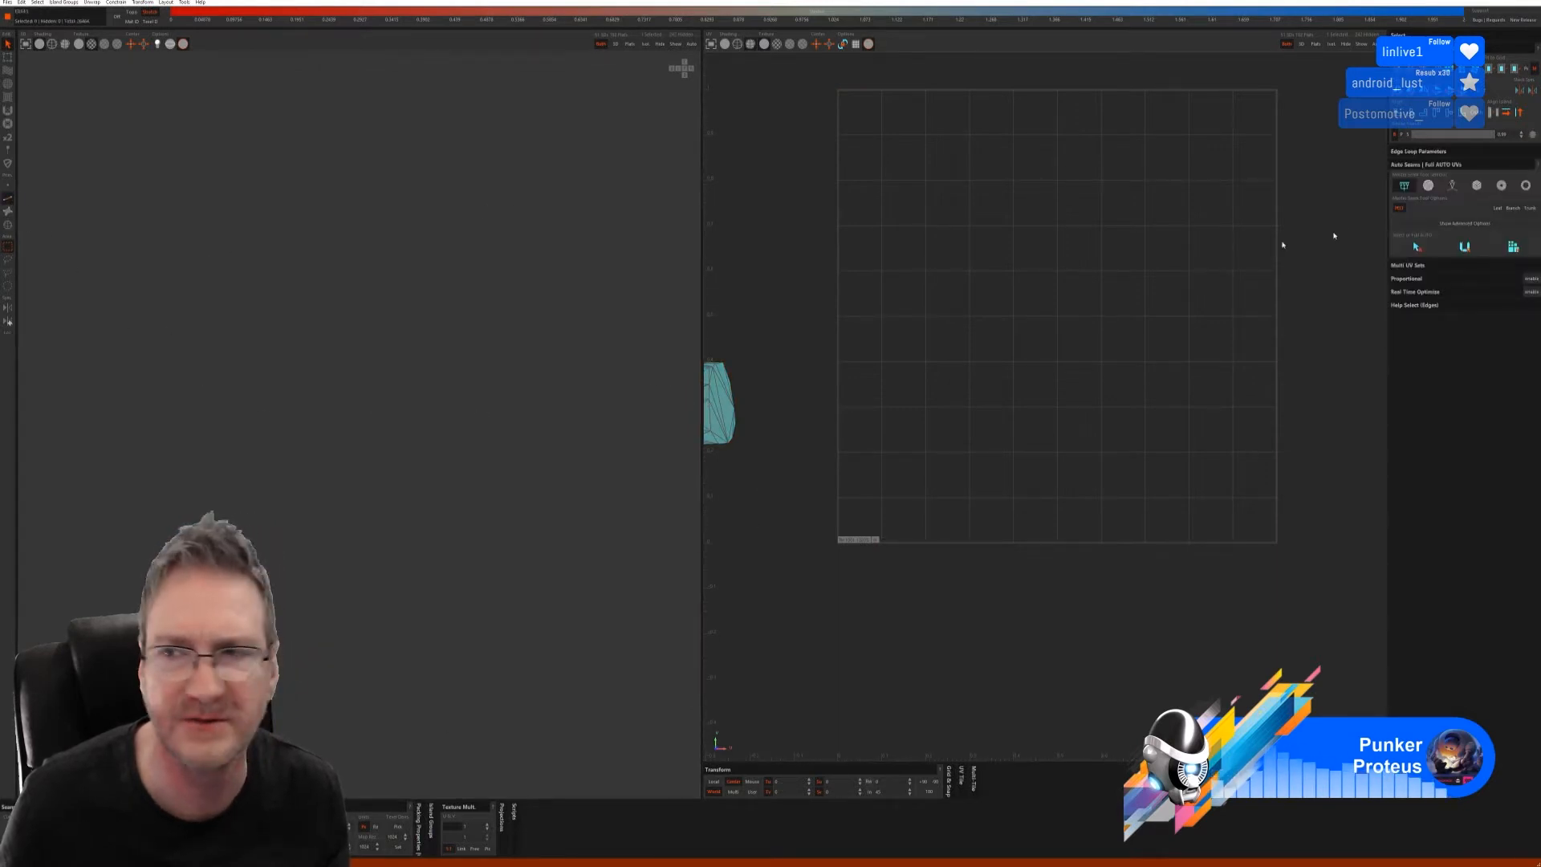
click(1424, 246)
click(1468, 248)
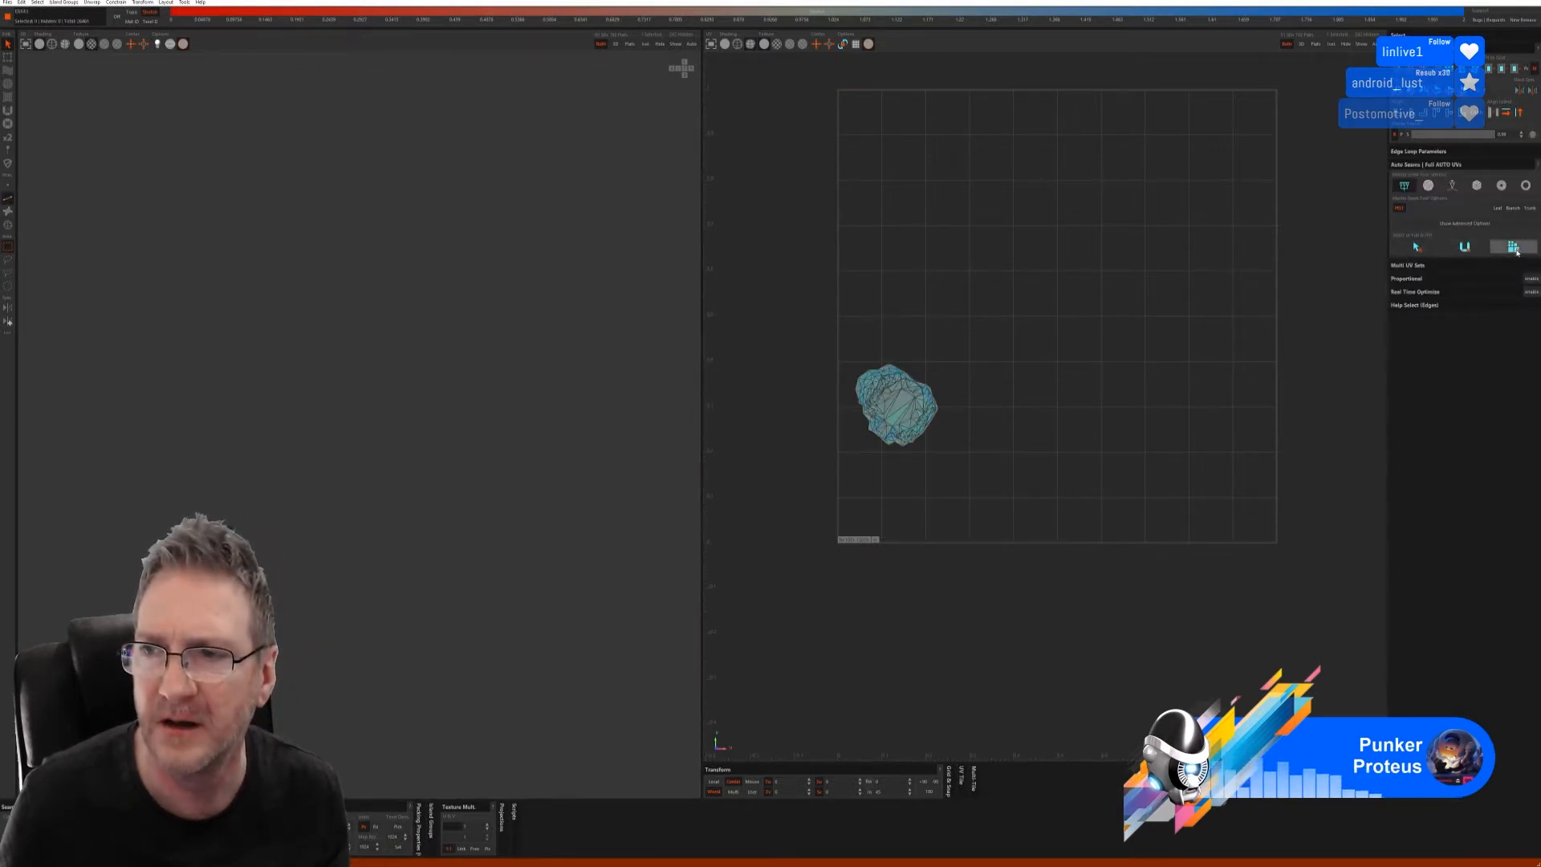
click(1510, 249)
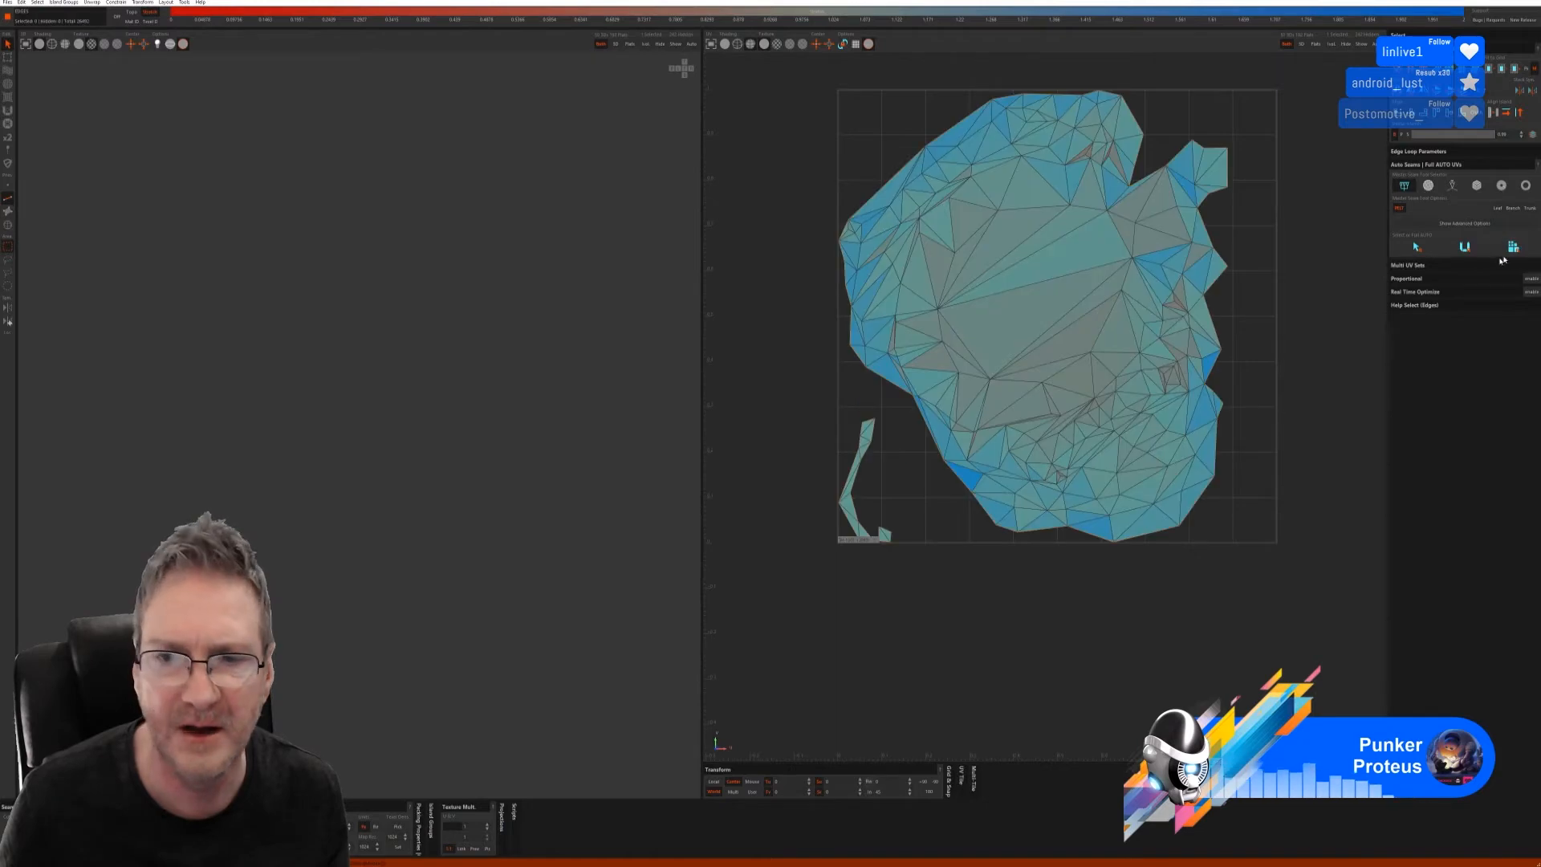
click(661, 44)
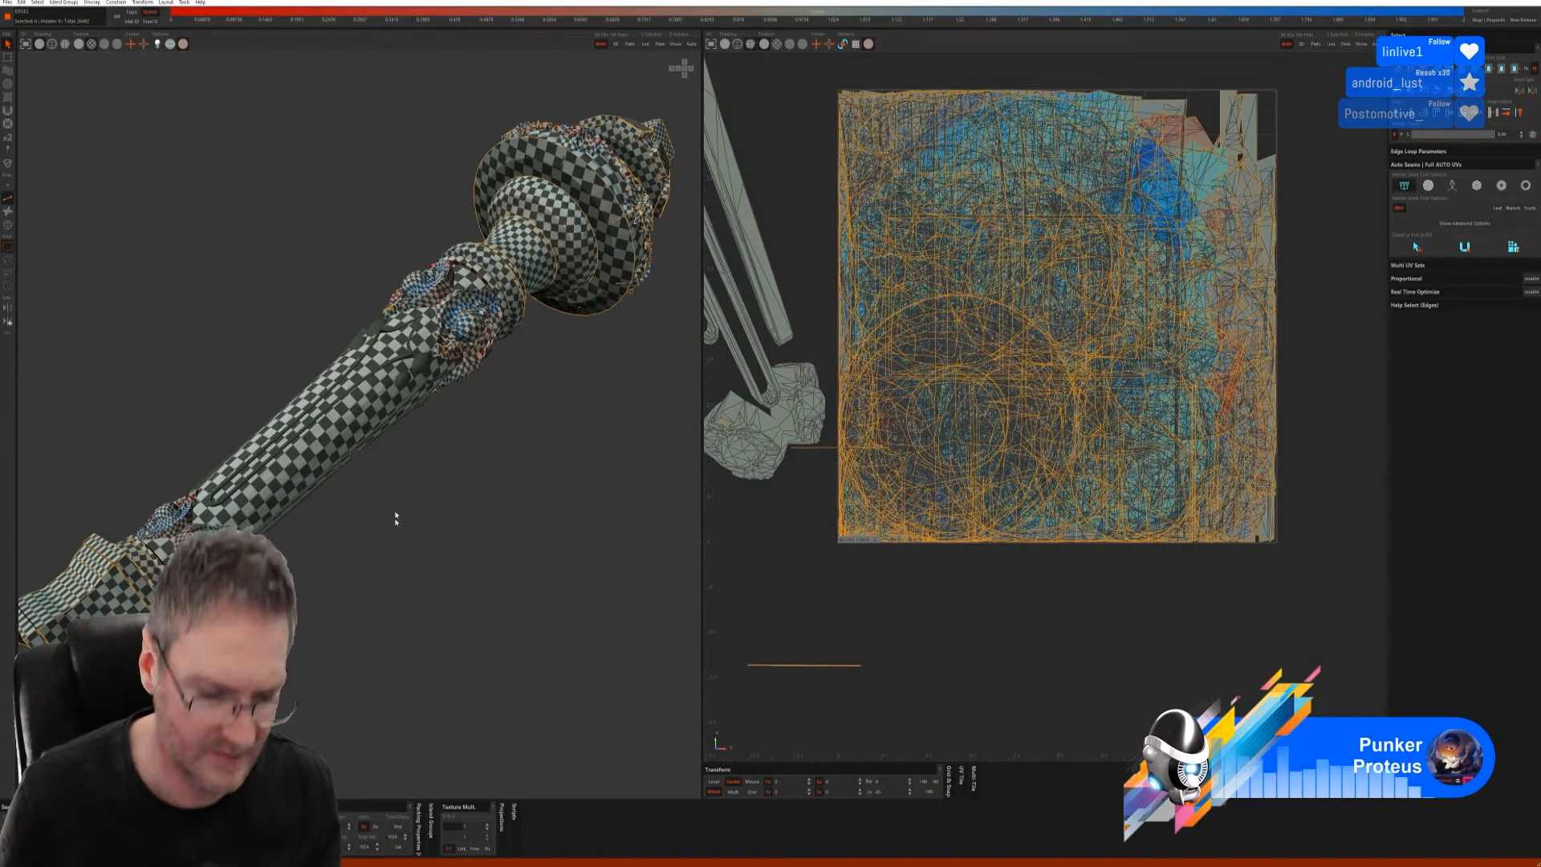
- Select the third medallion around the lower shaft, near the square base, as an island and isolate it
middle_drag(396, 516, 219, 347)
scroll(249, 354, up, 3)
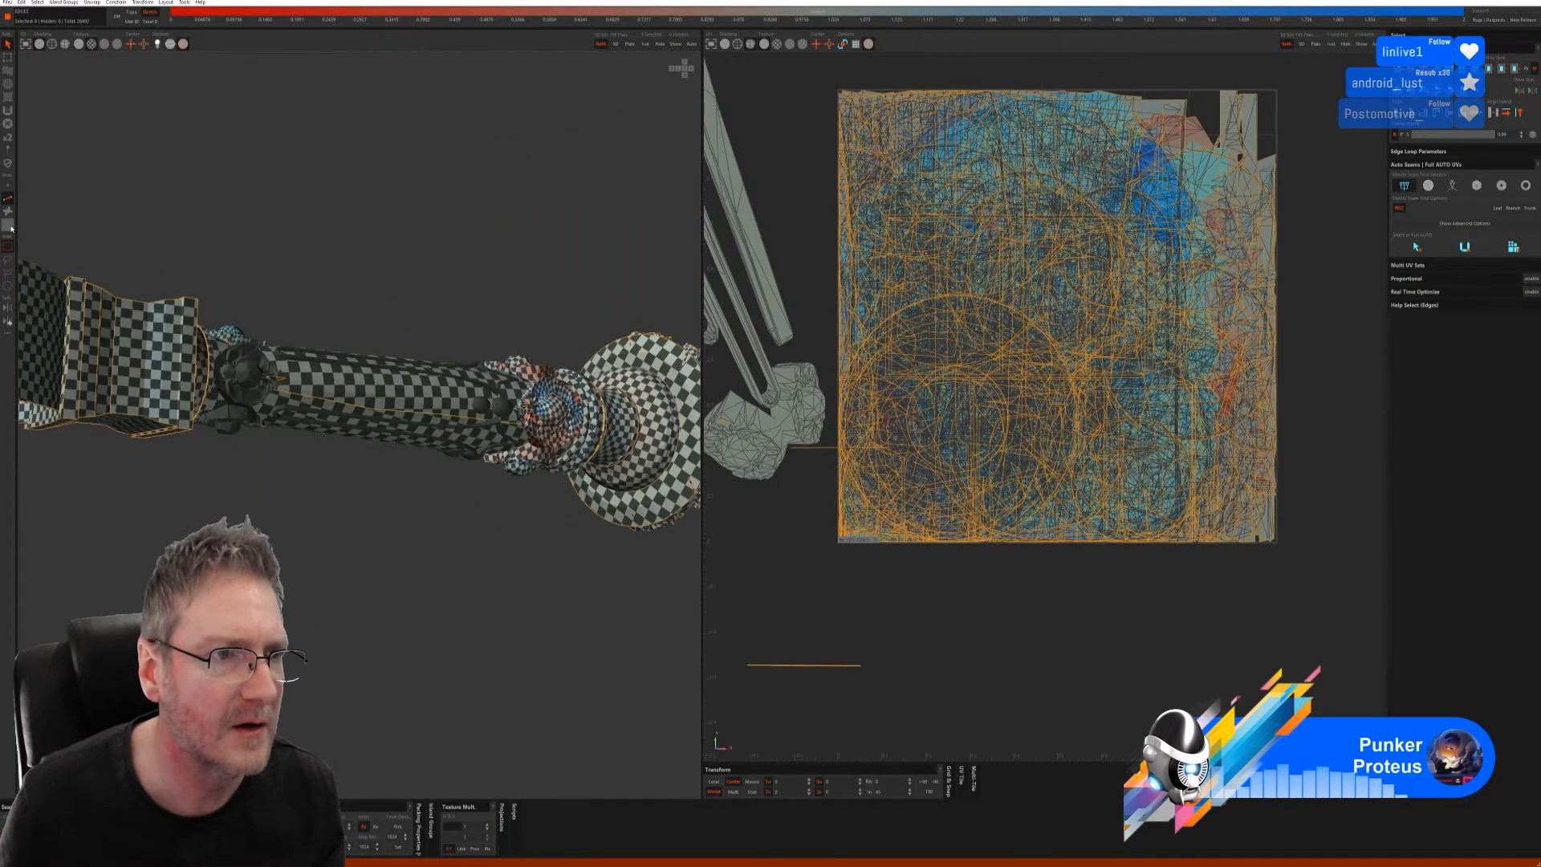
click(8, 226)
click(252, 371)
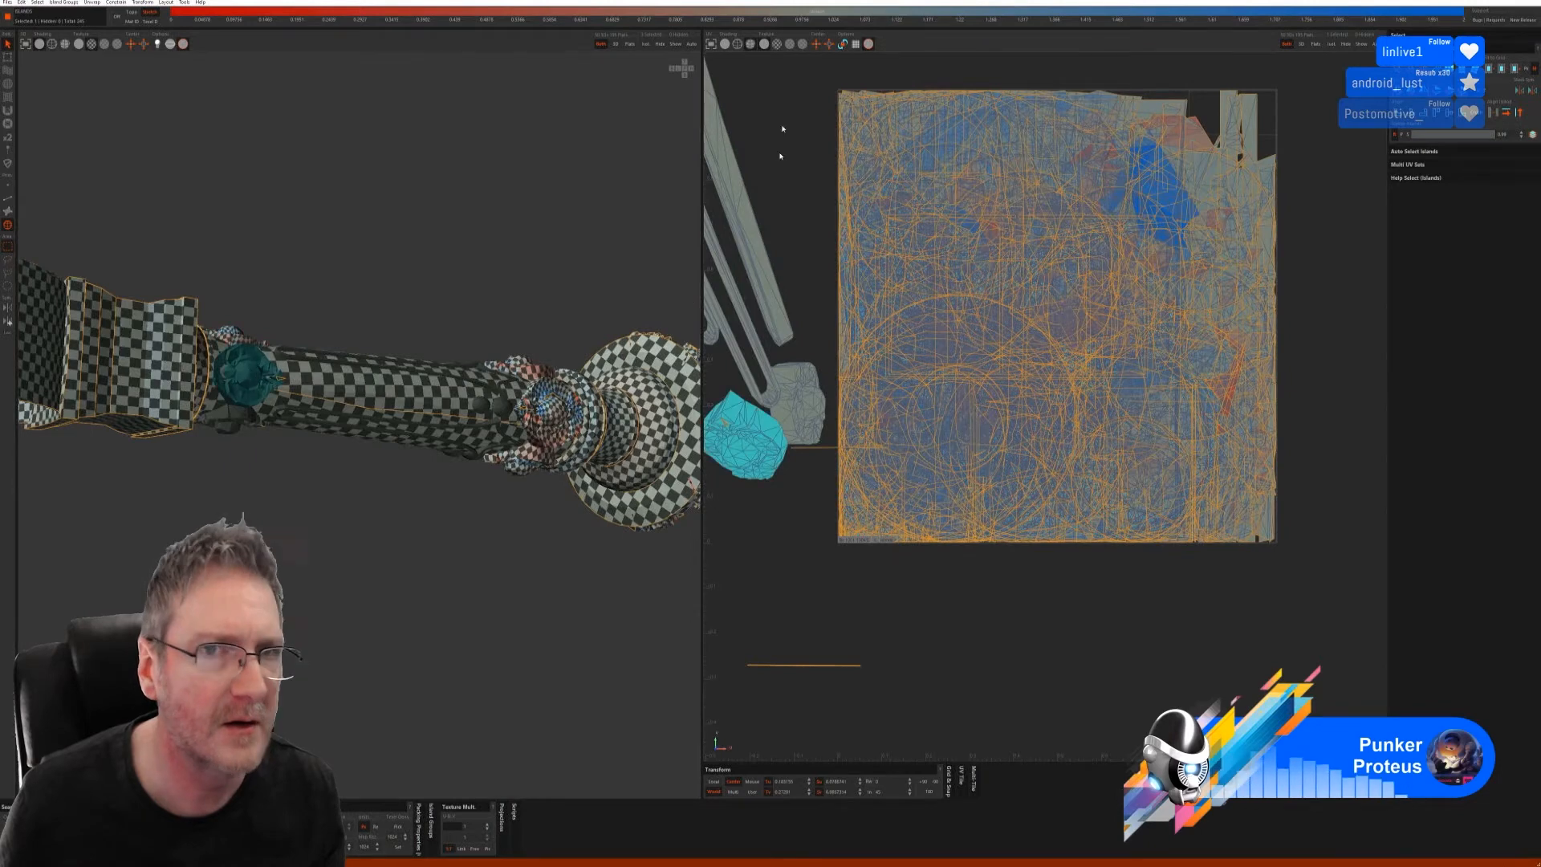
click(646, 45)
- Unwrap and pack the third lower medallion with pelt auto-seams, and unhide the whole model
click(8, 198)
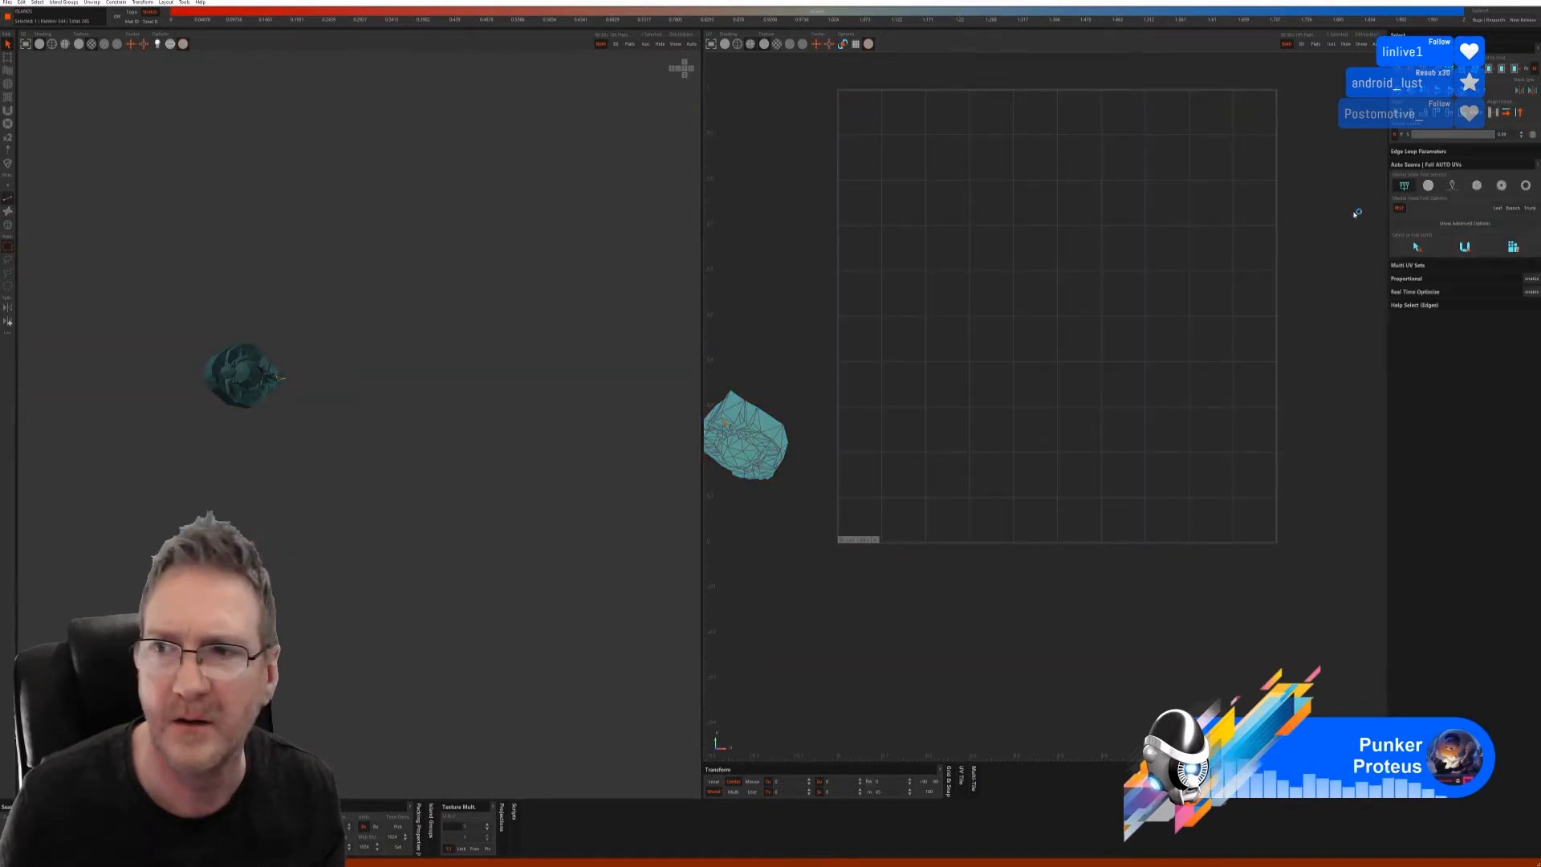
click(1463, 247)
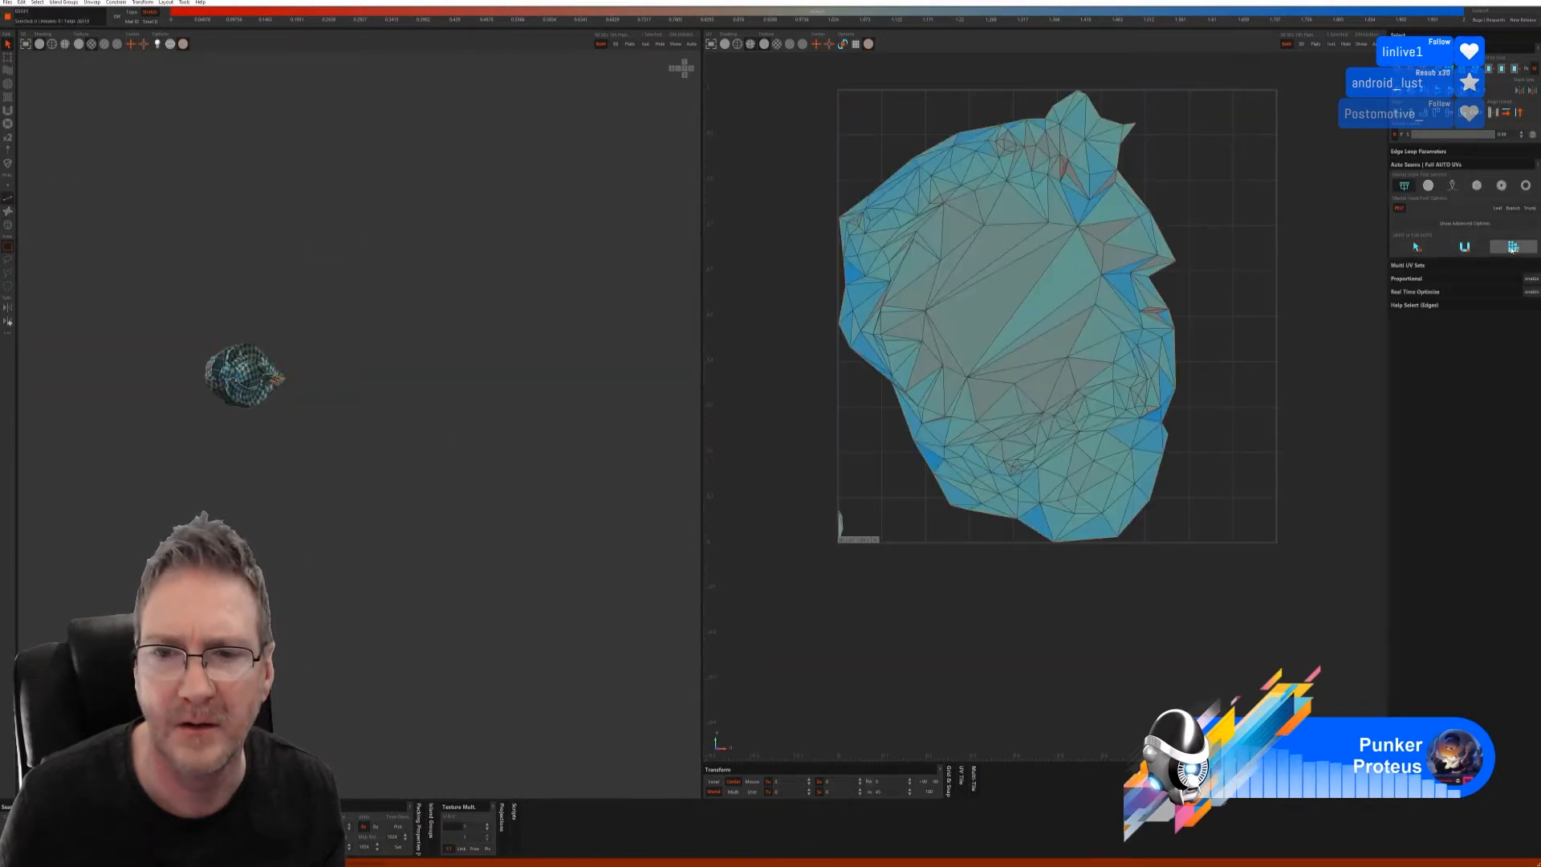
click(673, 48)
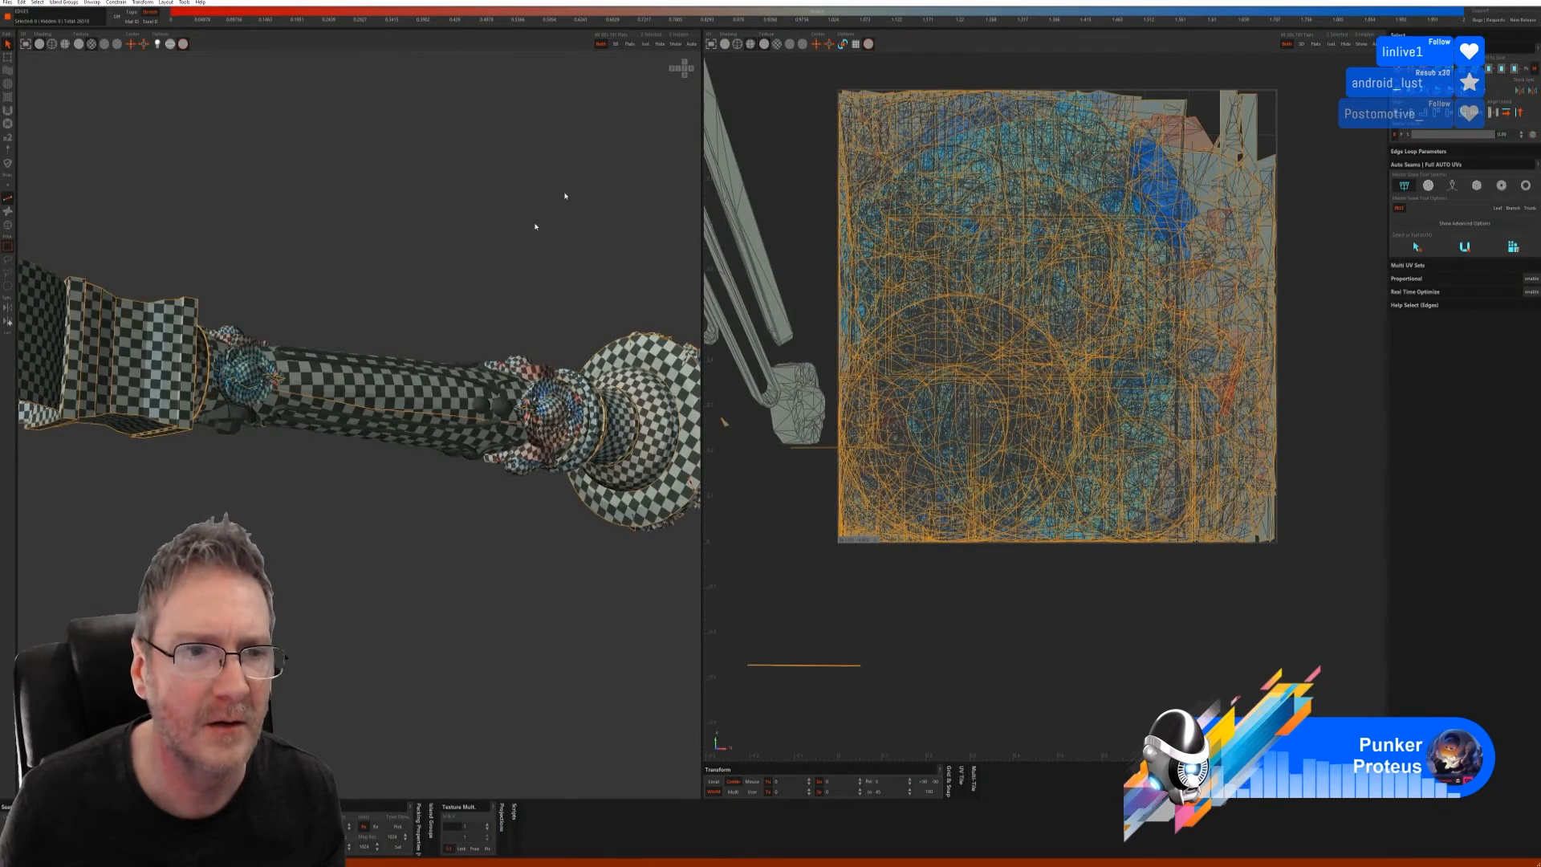
- Select the remaining dark medallion beside the square base as an island and isolate it
alt+drag(349, 312, 389, 320)
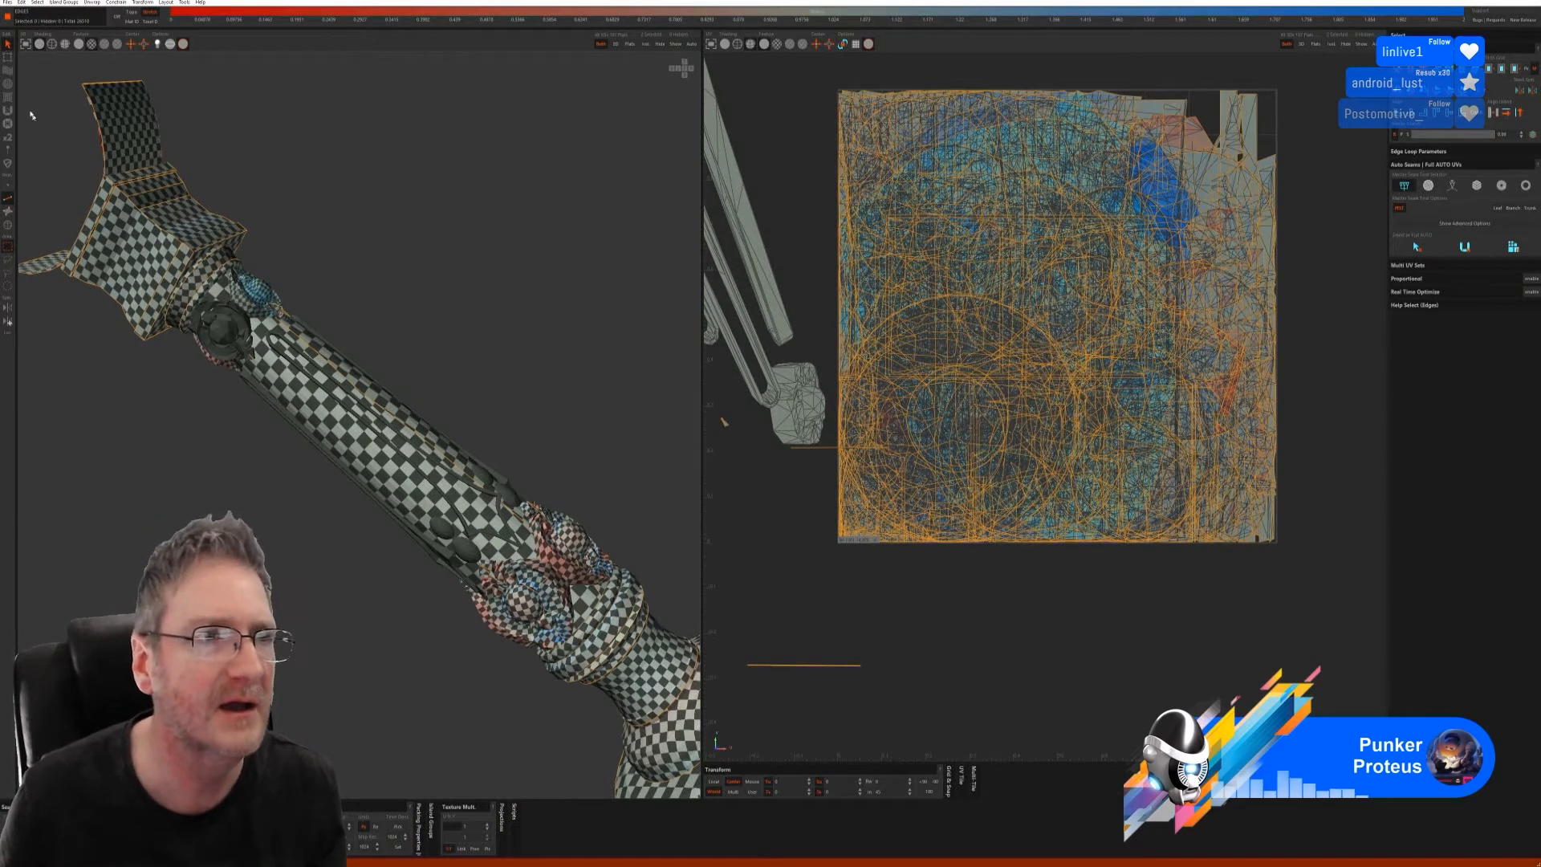
click(10, 226)
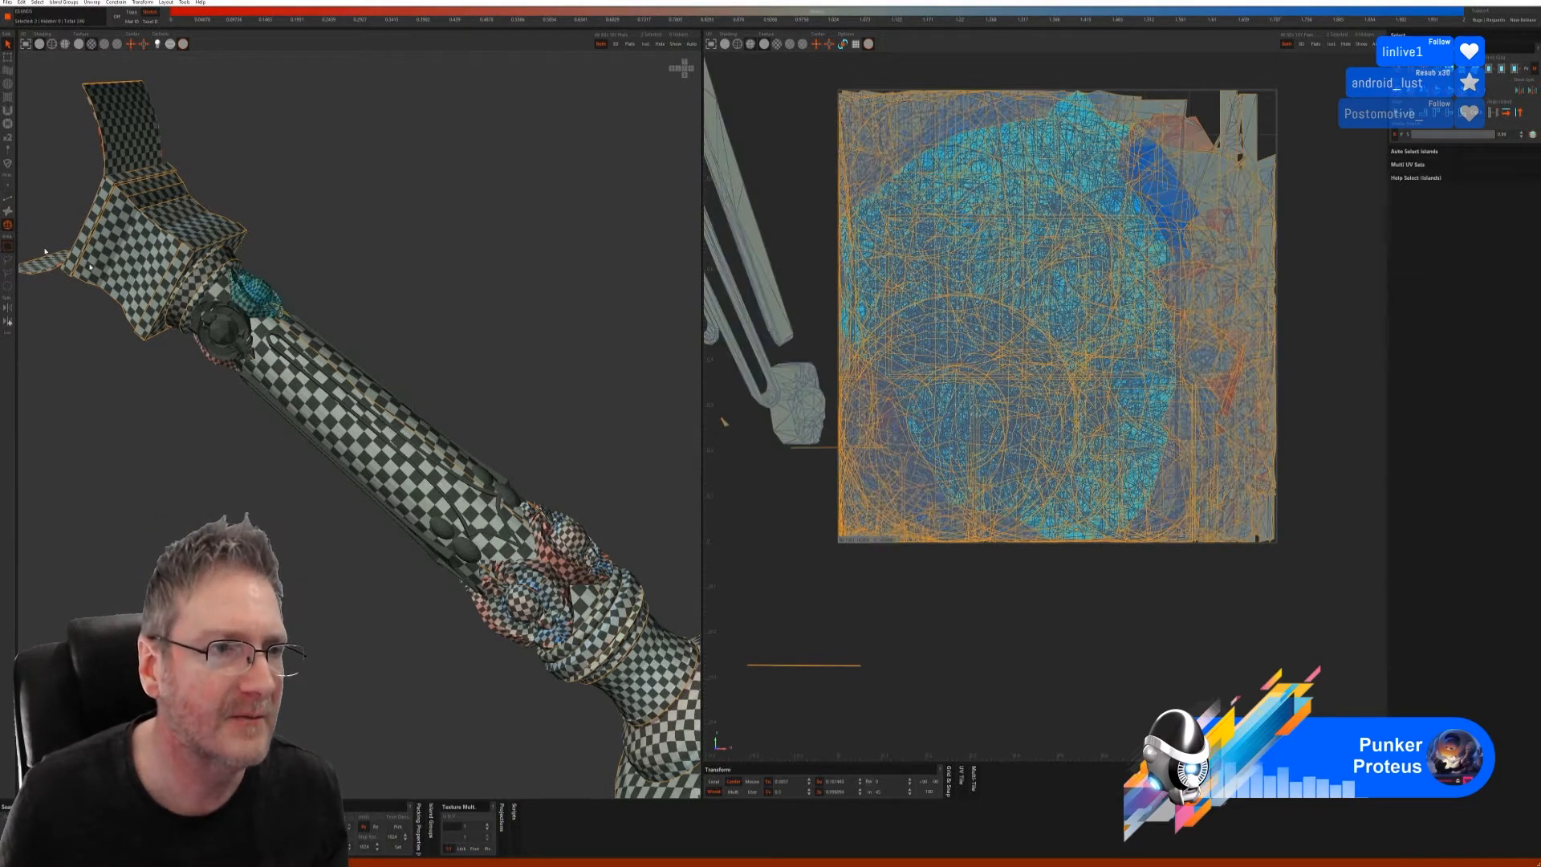
click(228, 341)
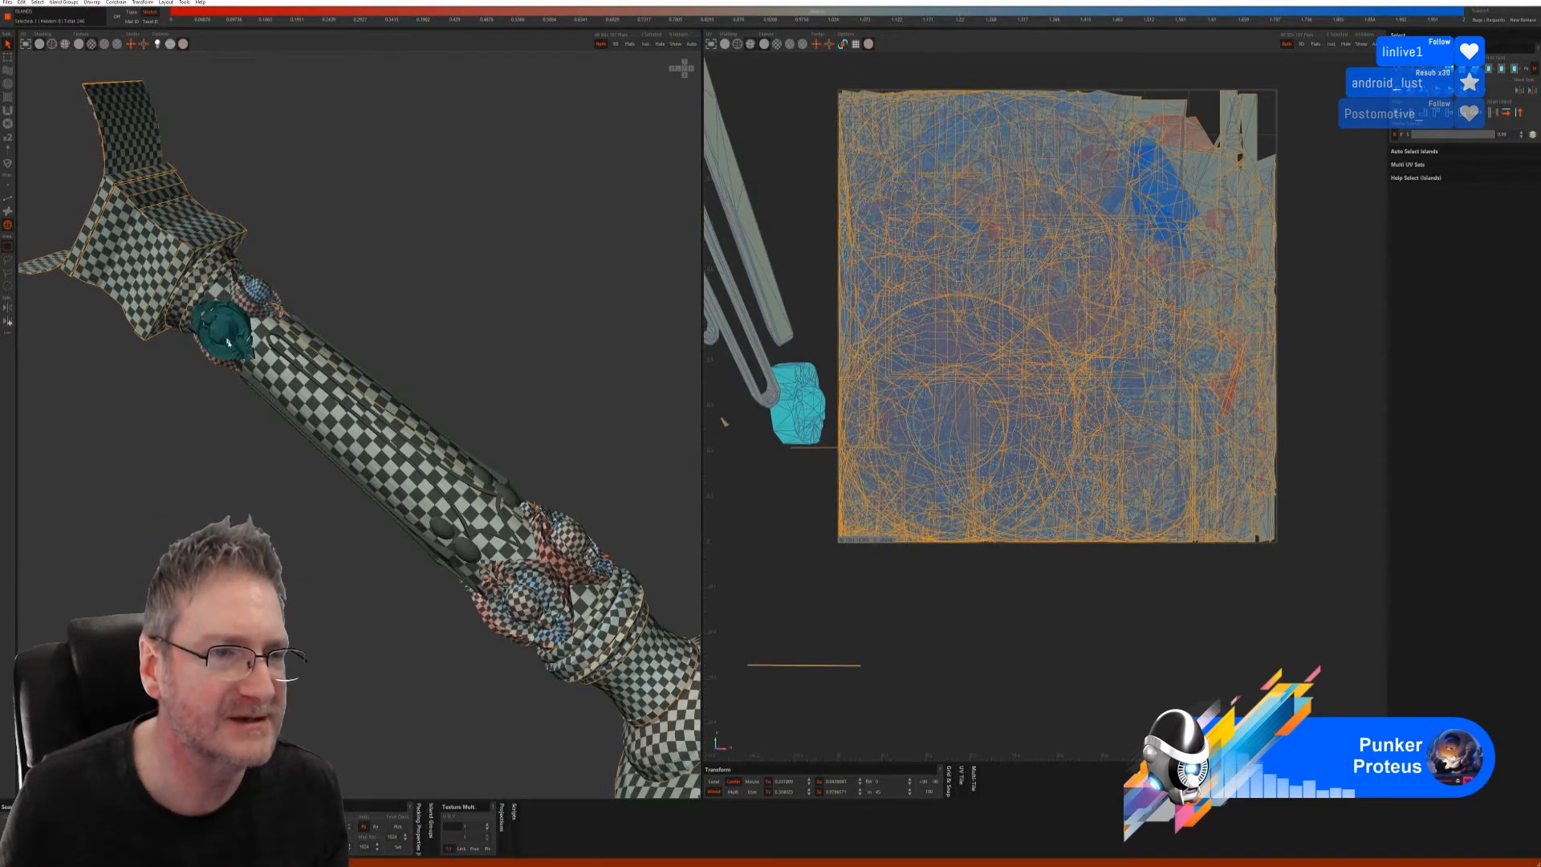
click(651, 45)
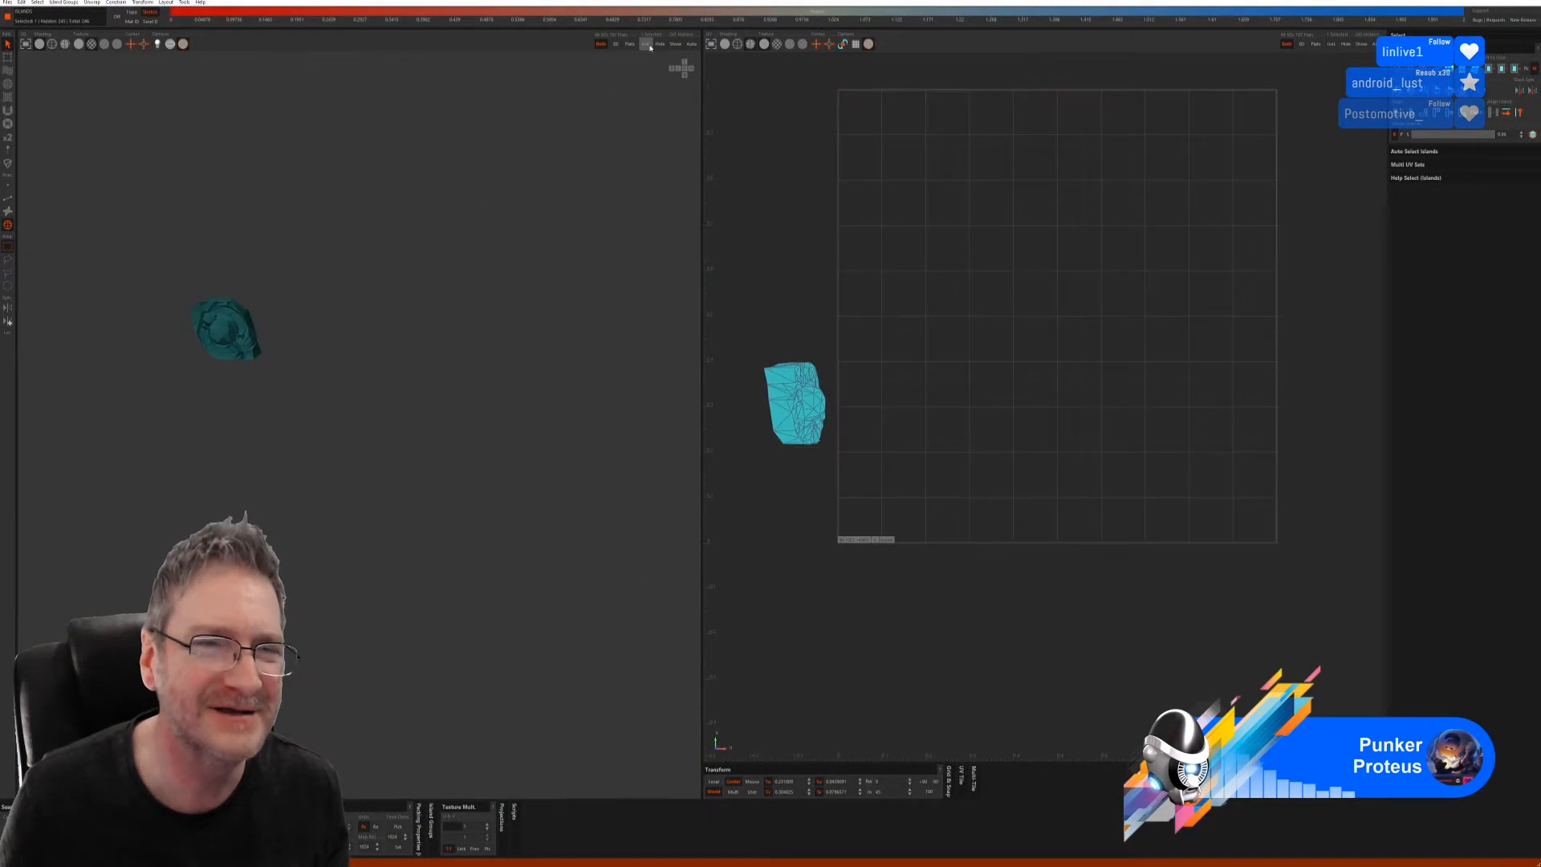
- Unwrap and pack the last lower medallion beside the square base with pelt auto-seams, and unhide the whole model
click(9, 202)
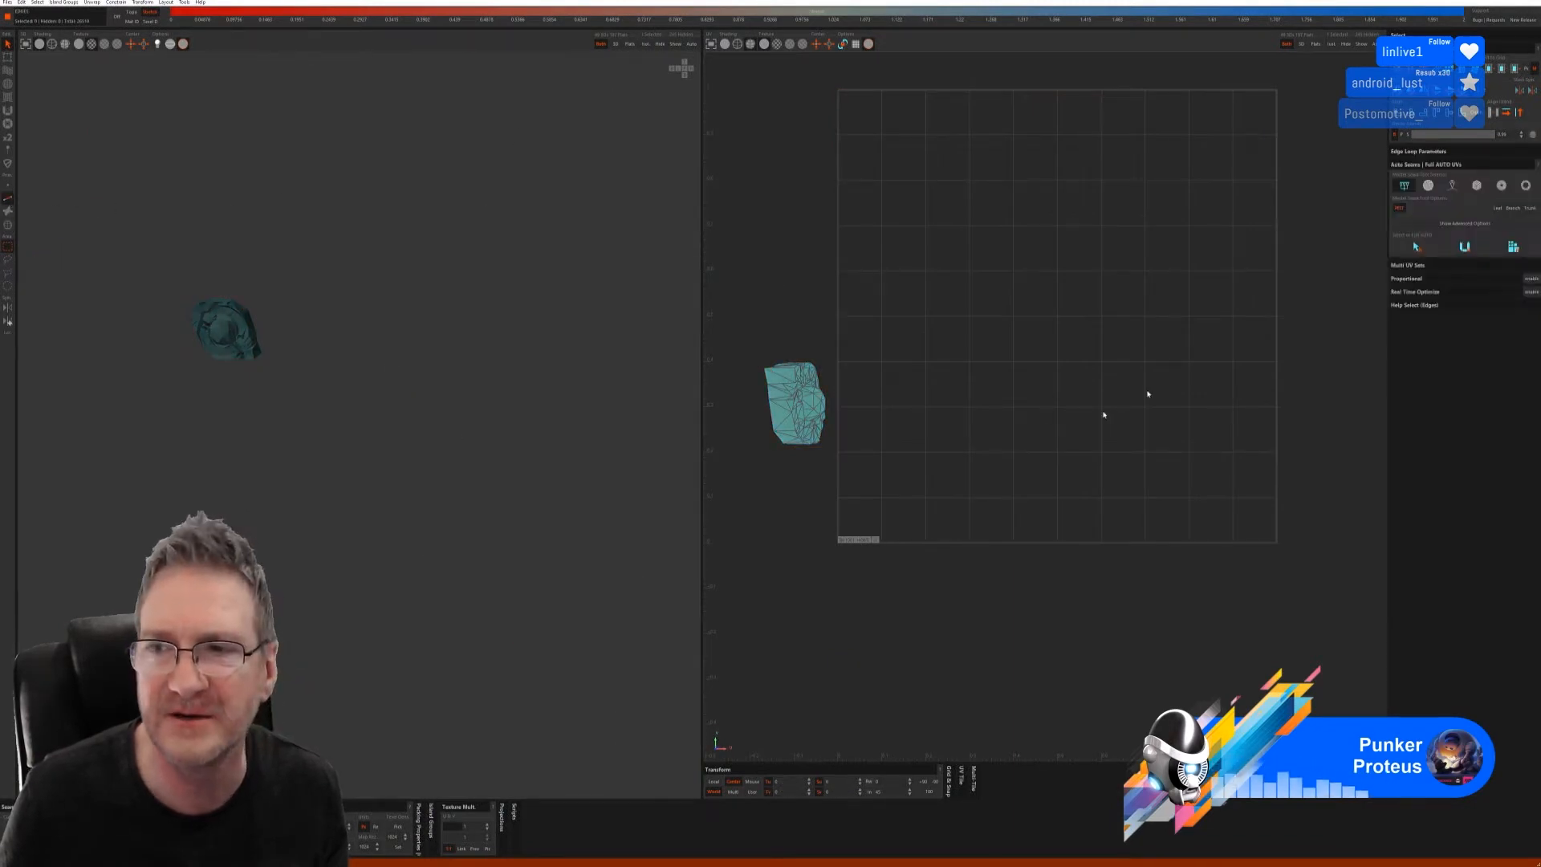
click(1417, 247)
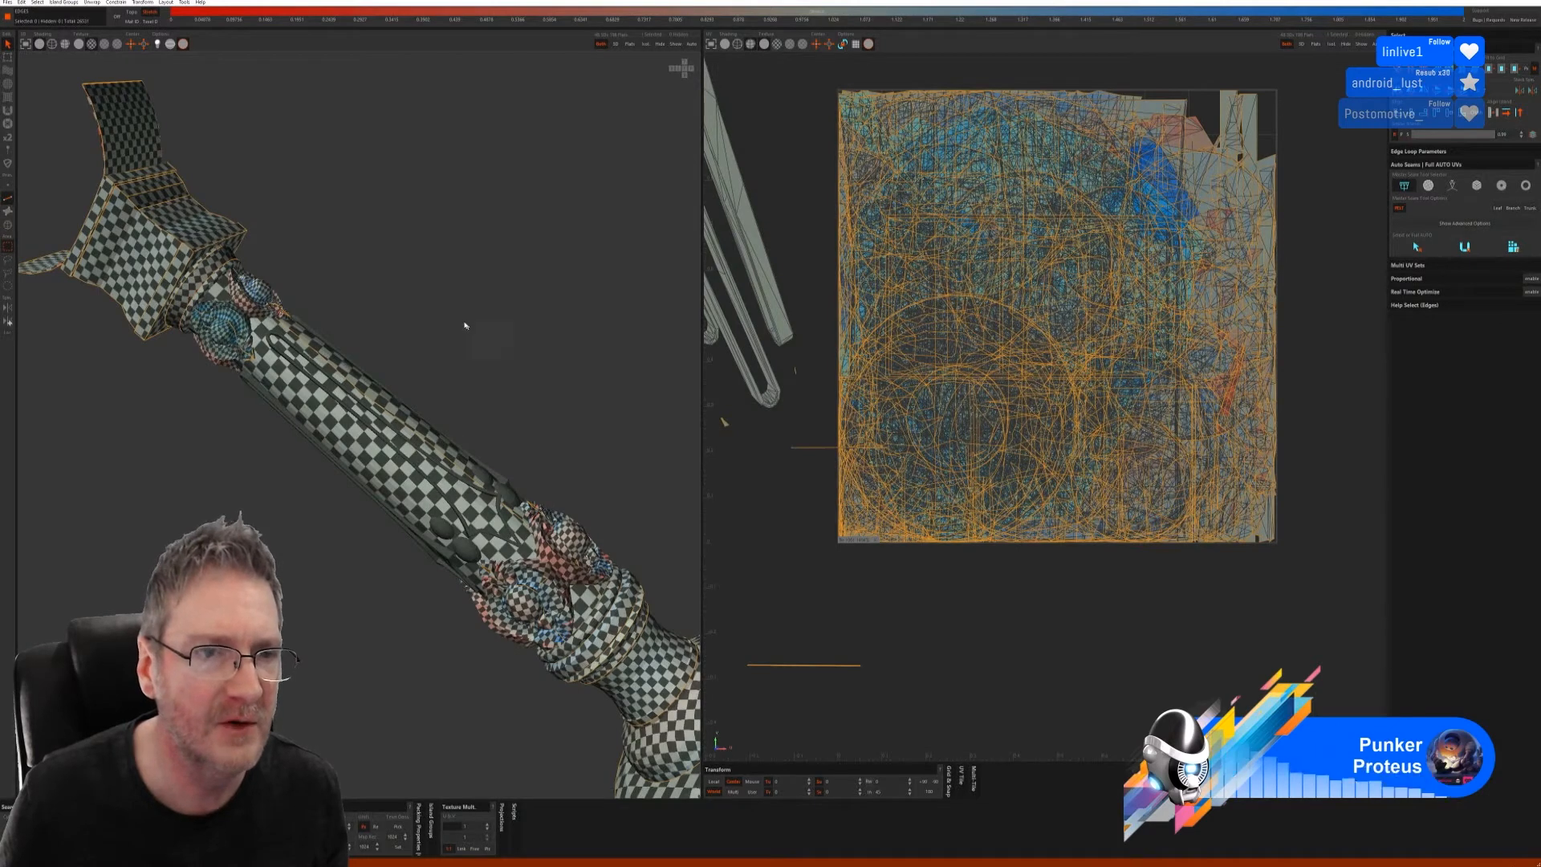
- Select the four pairs of oval beads around the upper shaft, next to the medallions, as islands and isolate them
alt+drag(464, 325, 290, 433)
alt+middle_drag(290, 434, 321, 466)
alt+right_drag(331, 346, 507, 336)
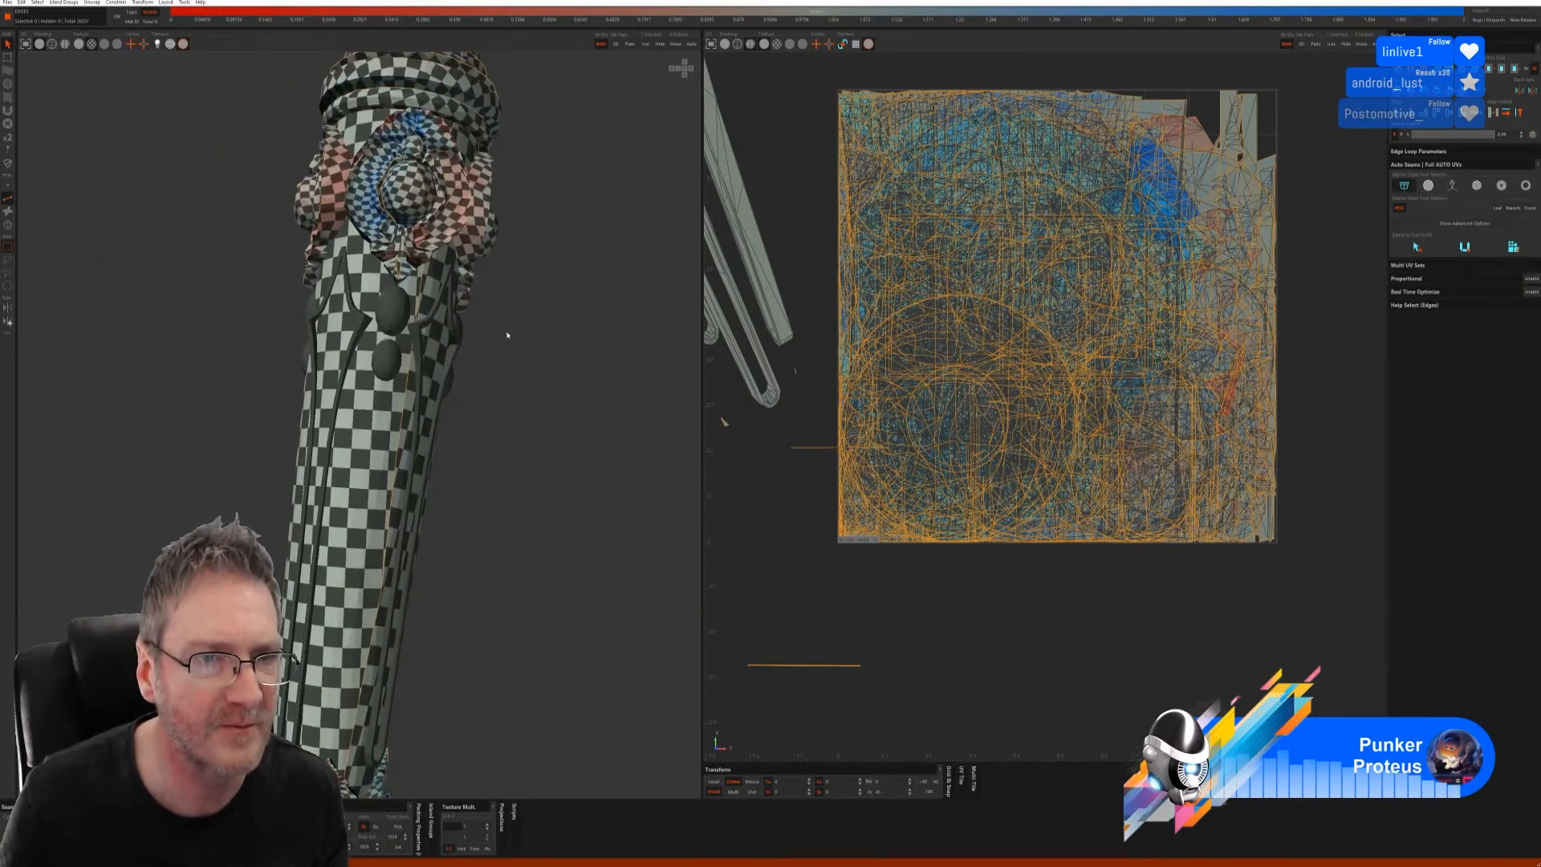
alt+drag(508, 335, 477, 369)
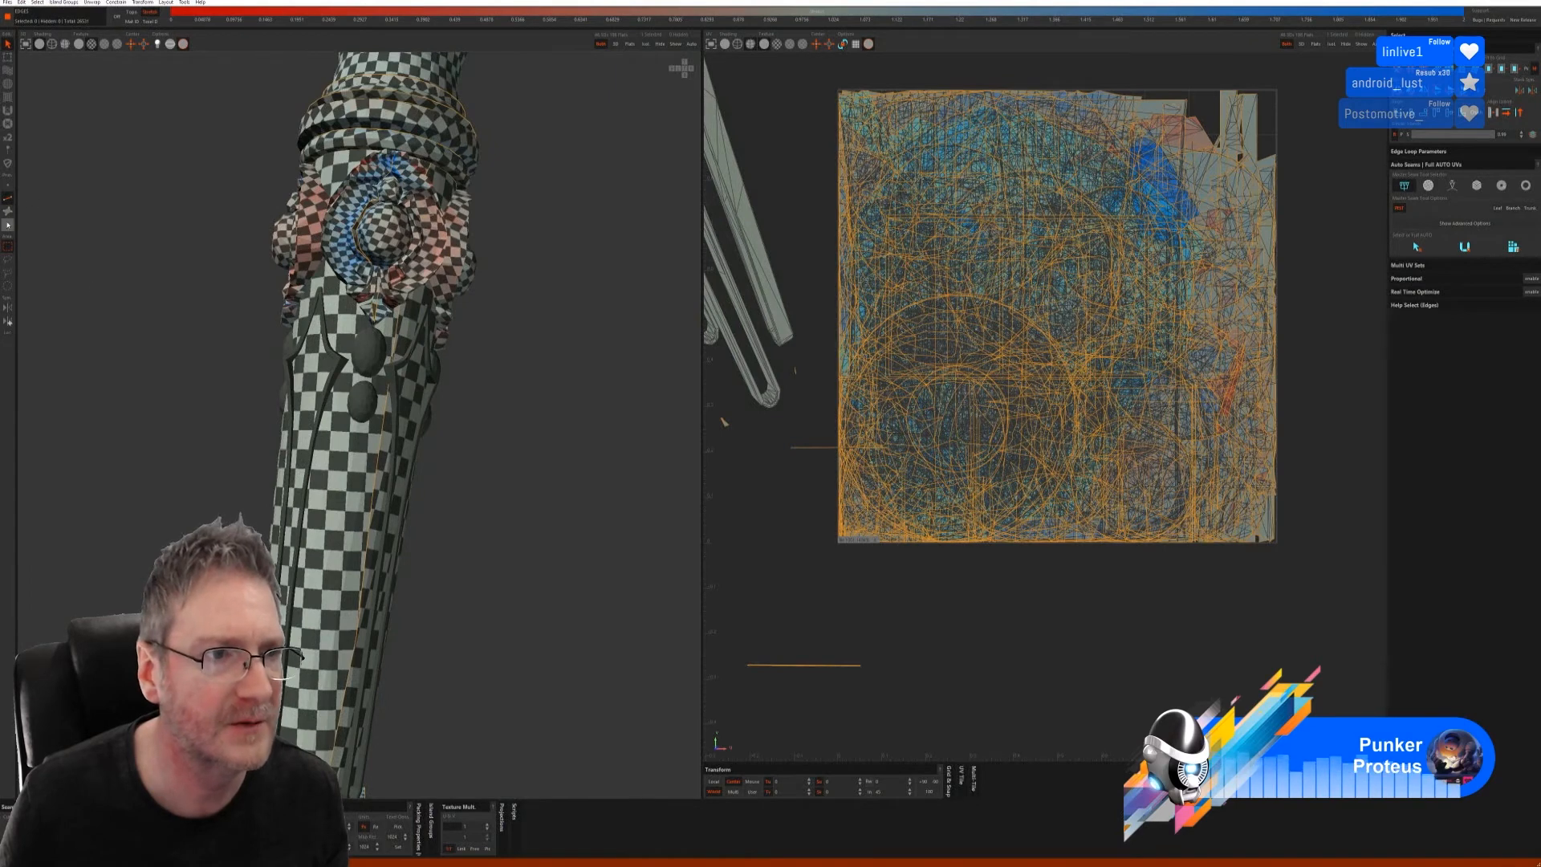
click(8, 225)
click(369, 357)
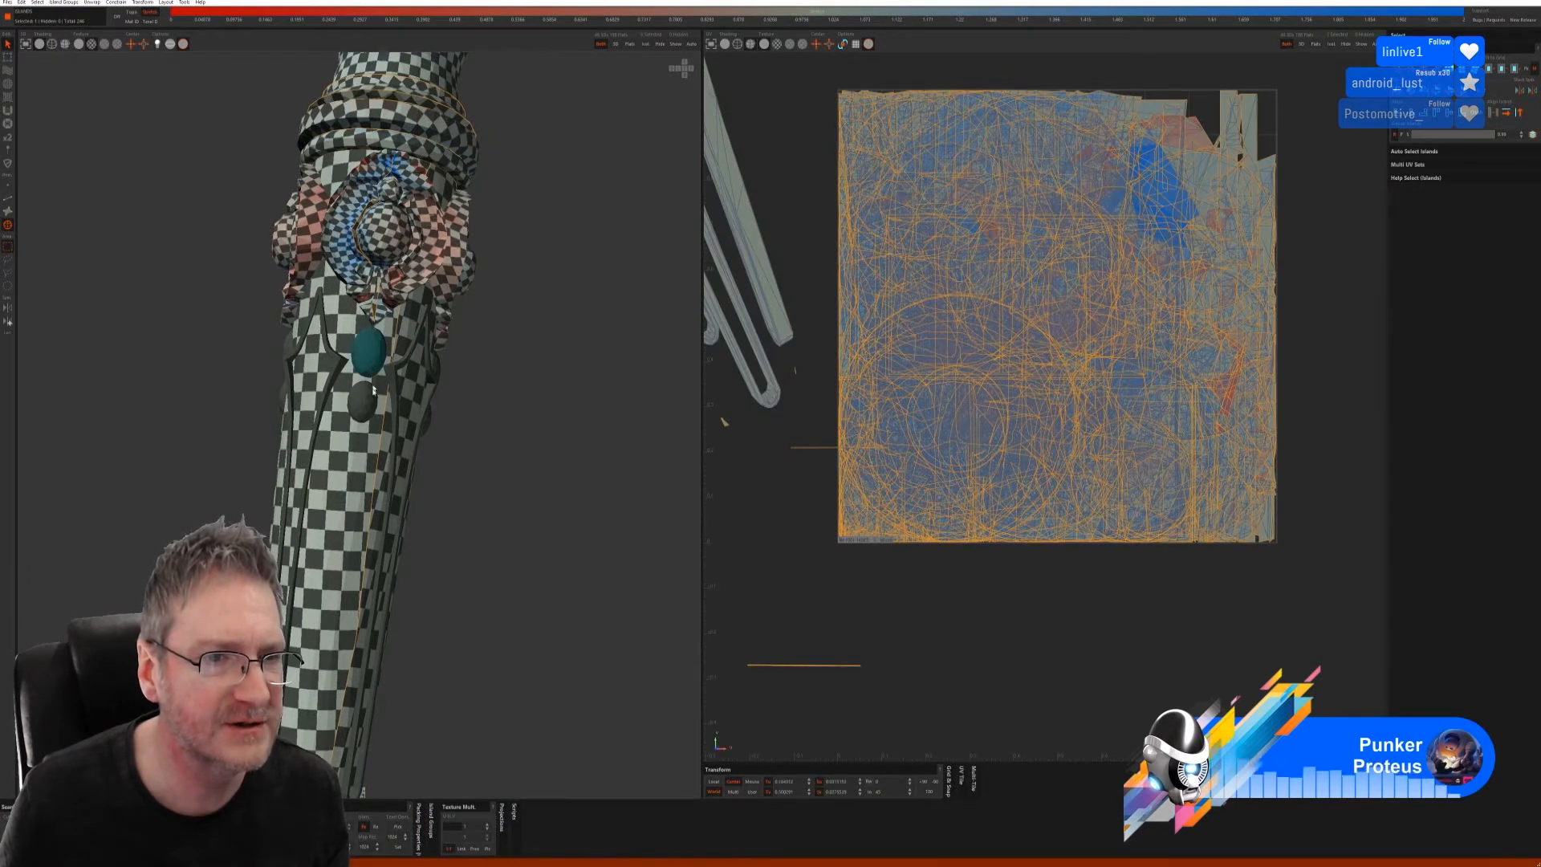
alt+drag(499, 419, 343, 368)
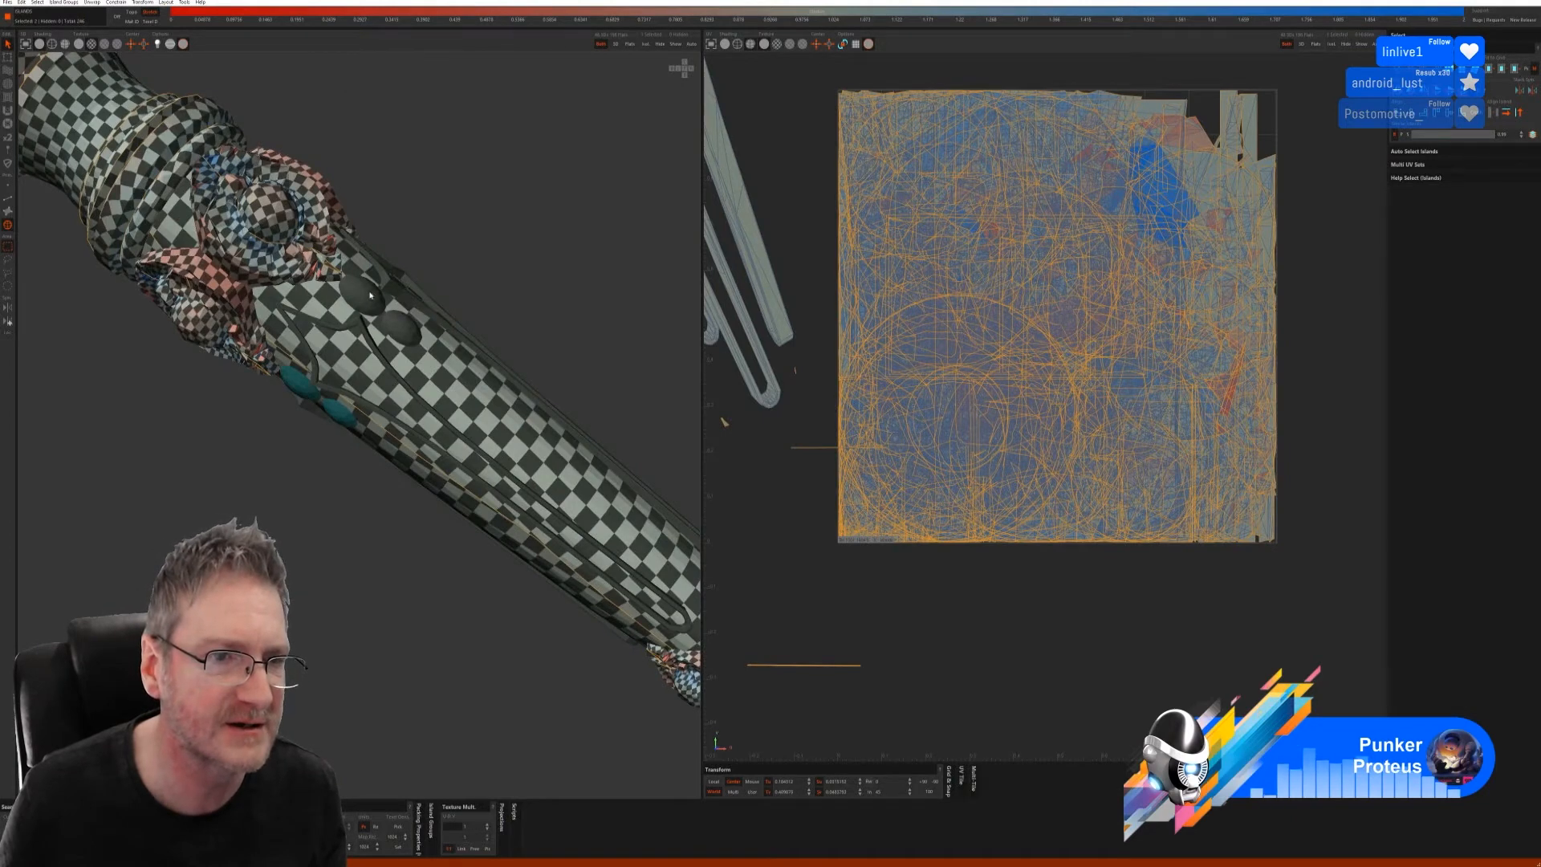
alt+drag(443, 331, 365, 327)
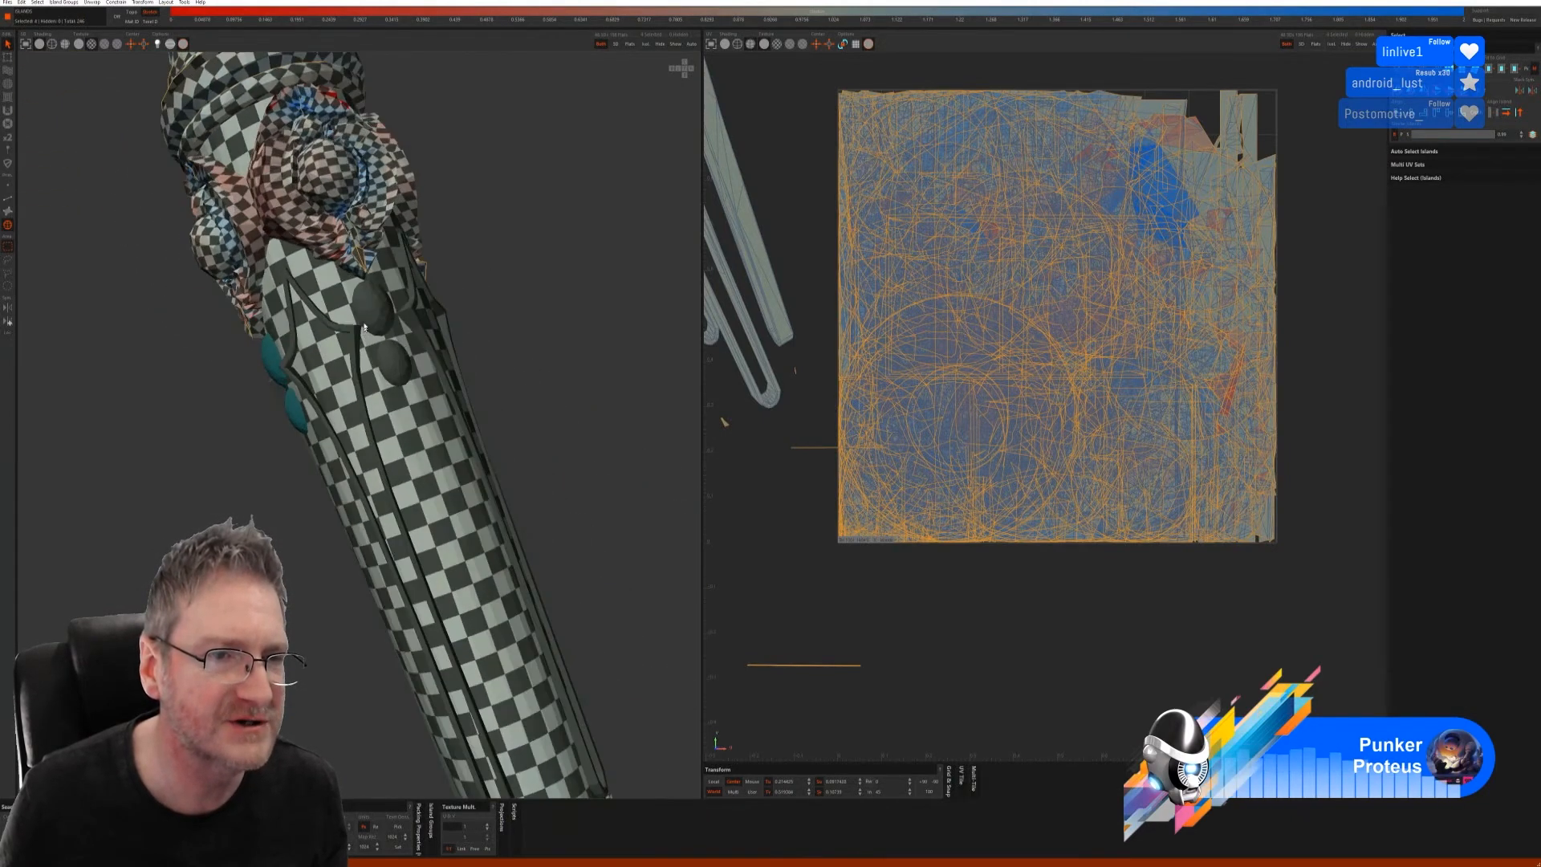
alt+drag(516, 314, 426, 367)
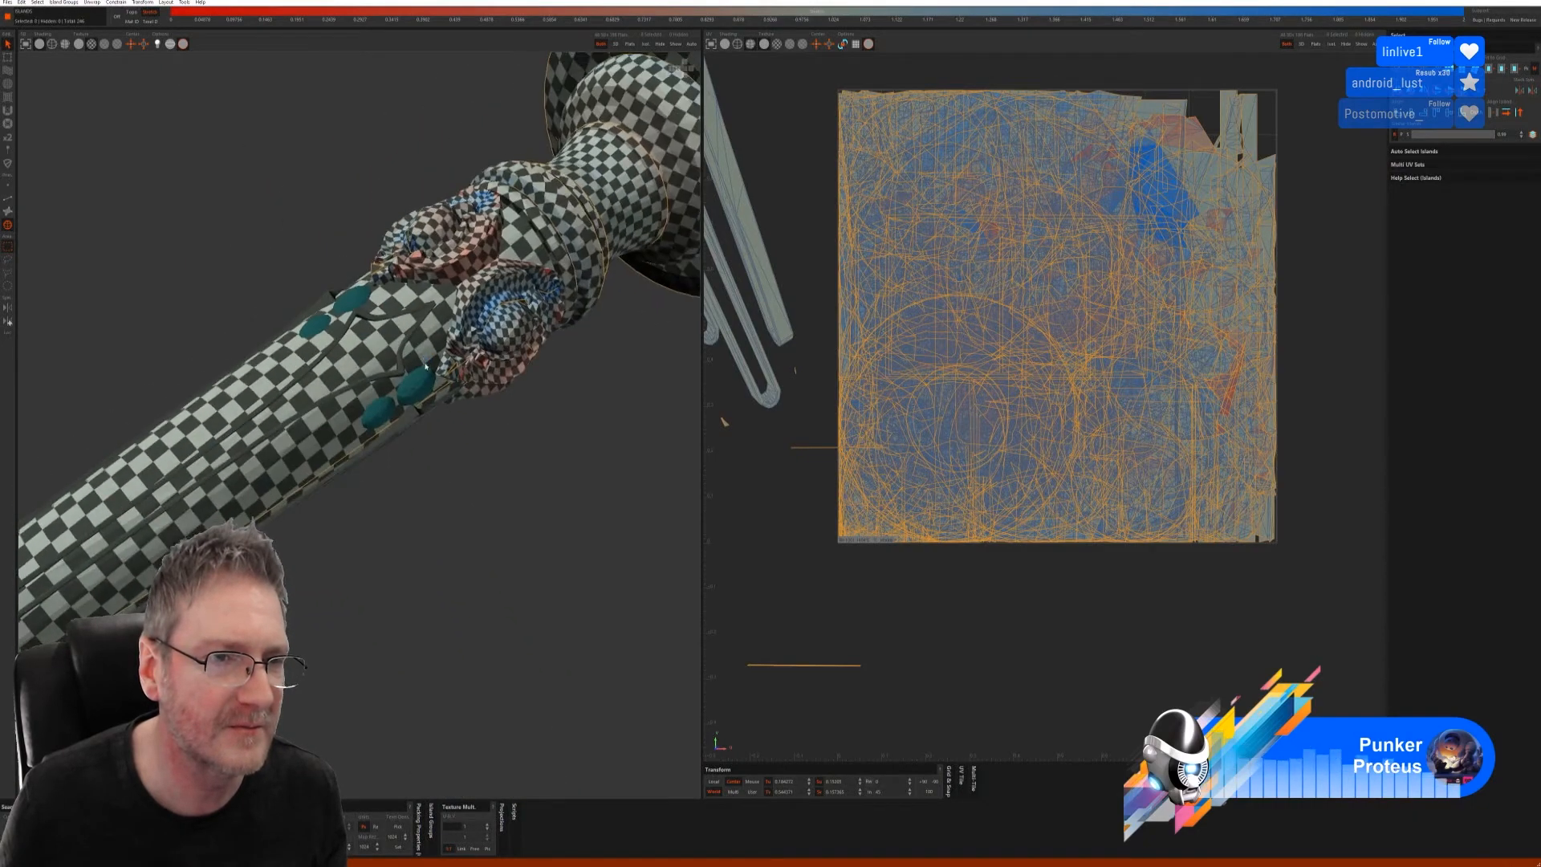
click(643, 44)
- Unwrap and pack the eight isolated oval beads with mosaic auto-seams, and unhide the whole model
click(8, 199)
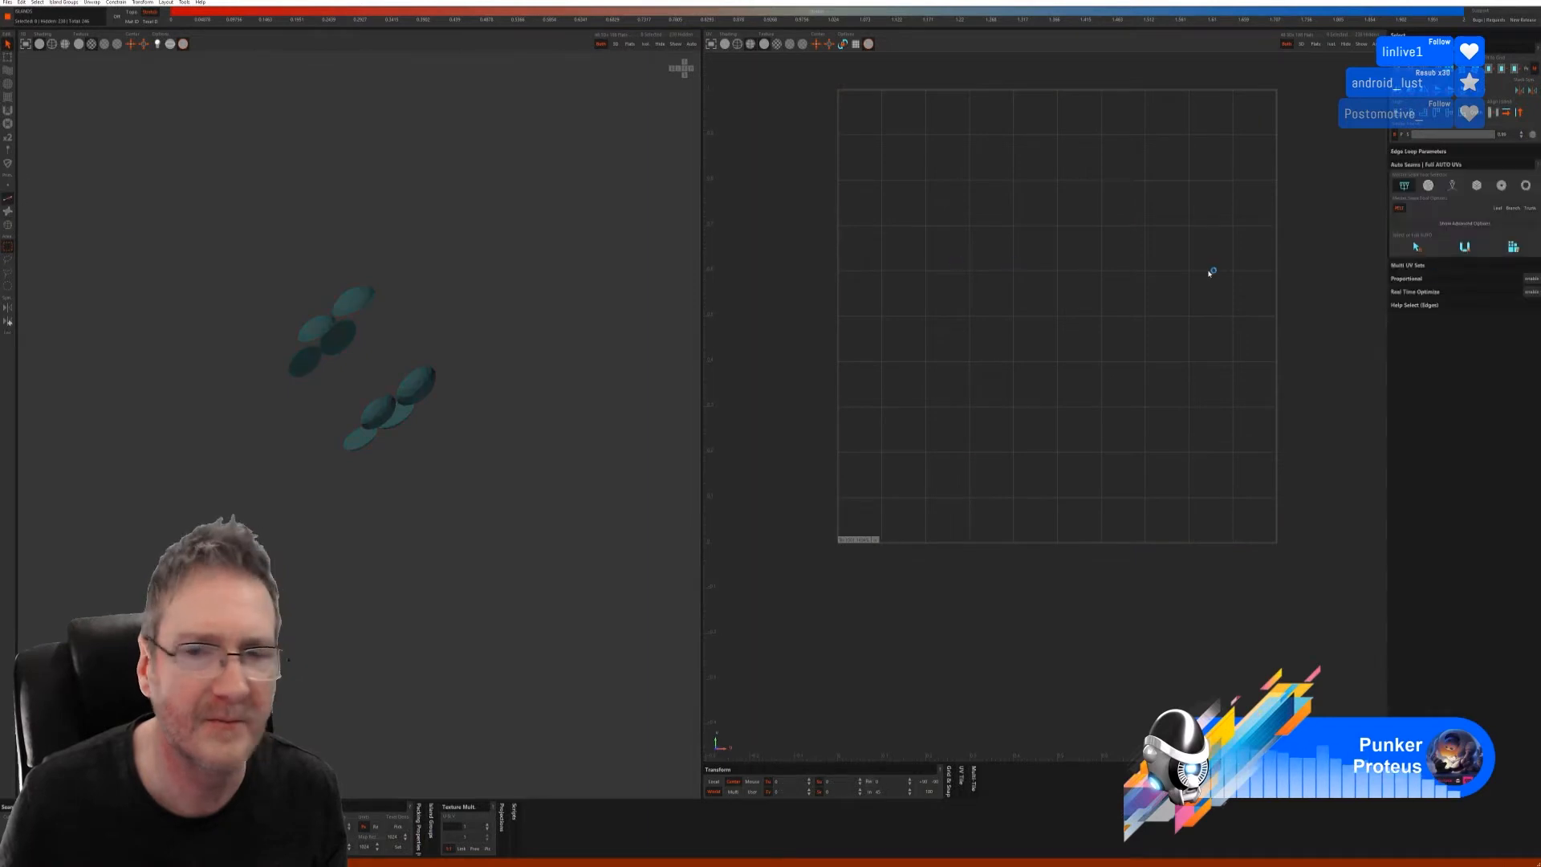
click(1424, 248)
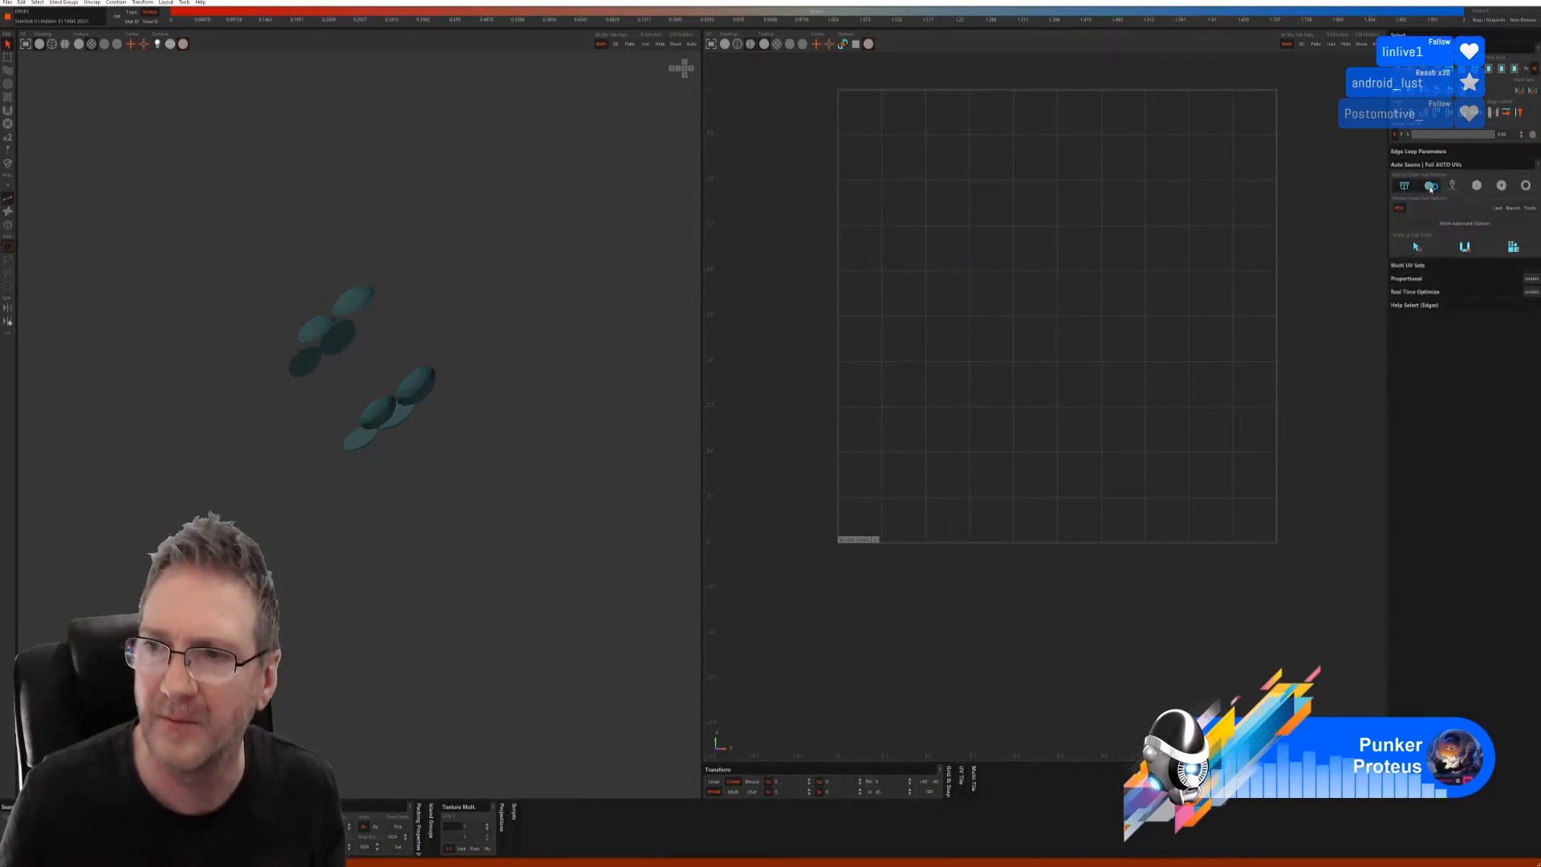
click(1428, 186)
click(1417, 258)
click(1465, 258)
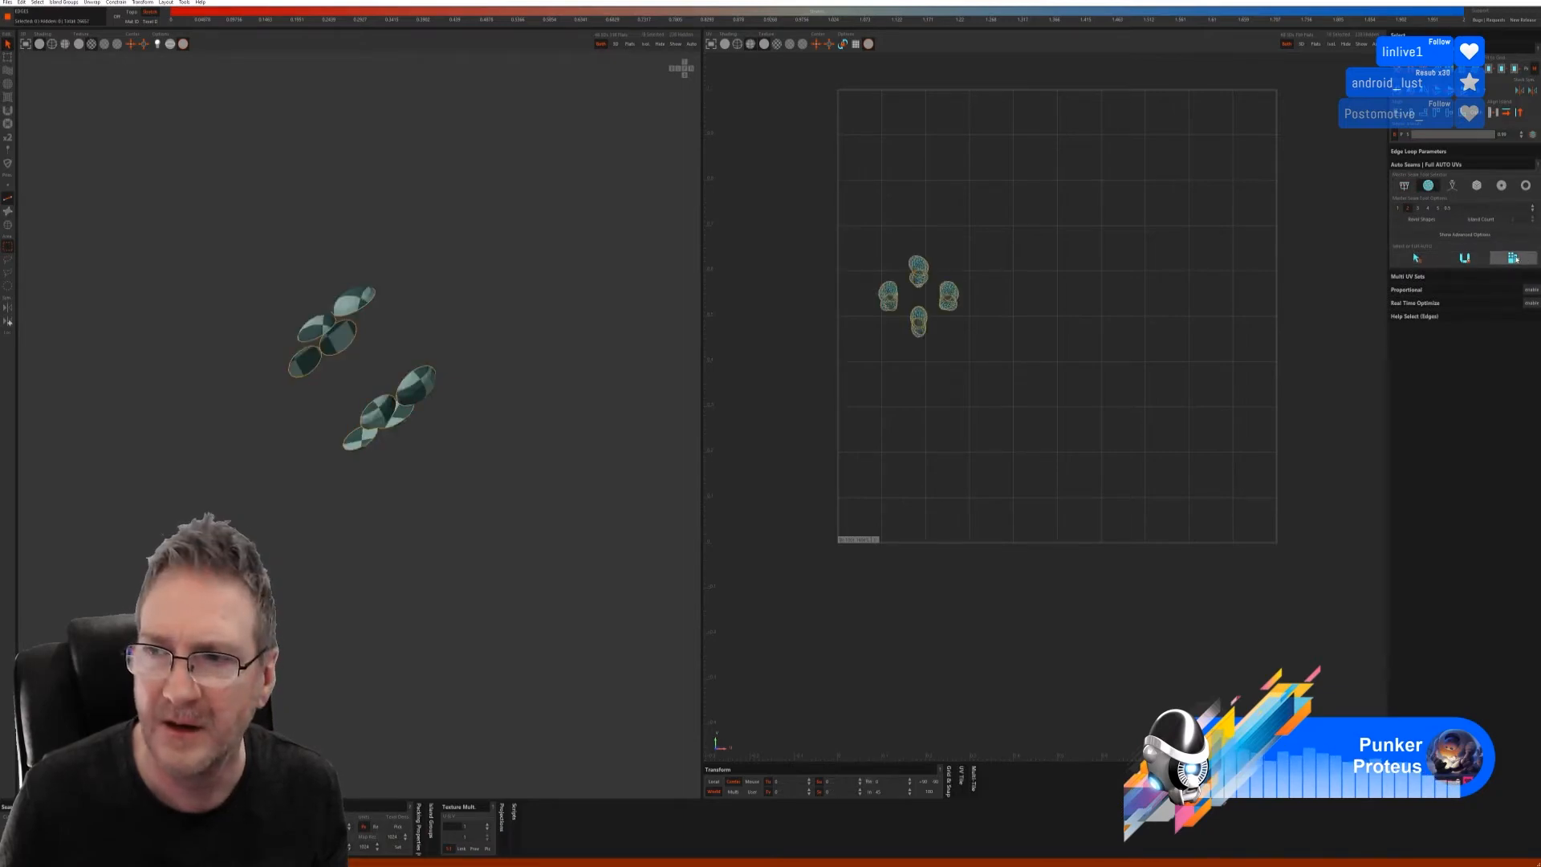
click(1513, 257)
alt+drag(462, 378, 489, 438)
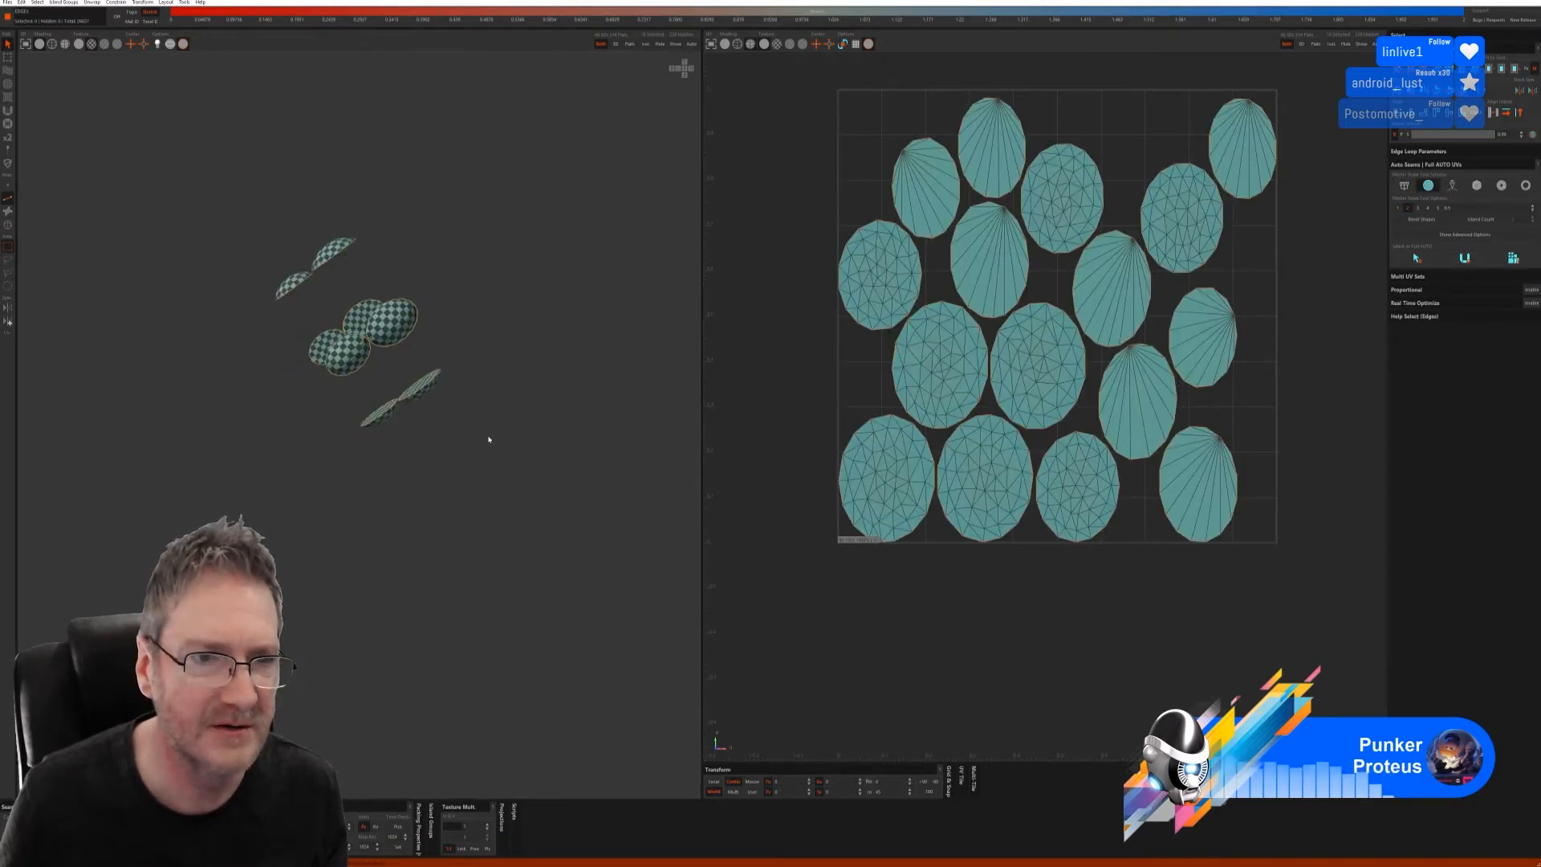
click(676, 44)
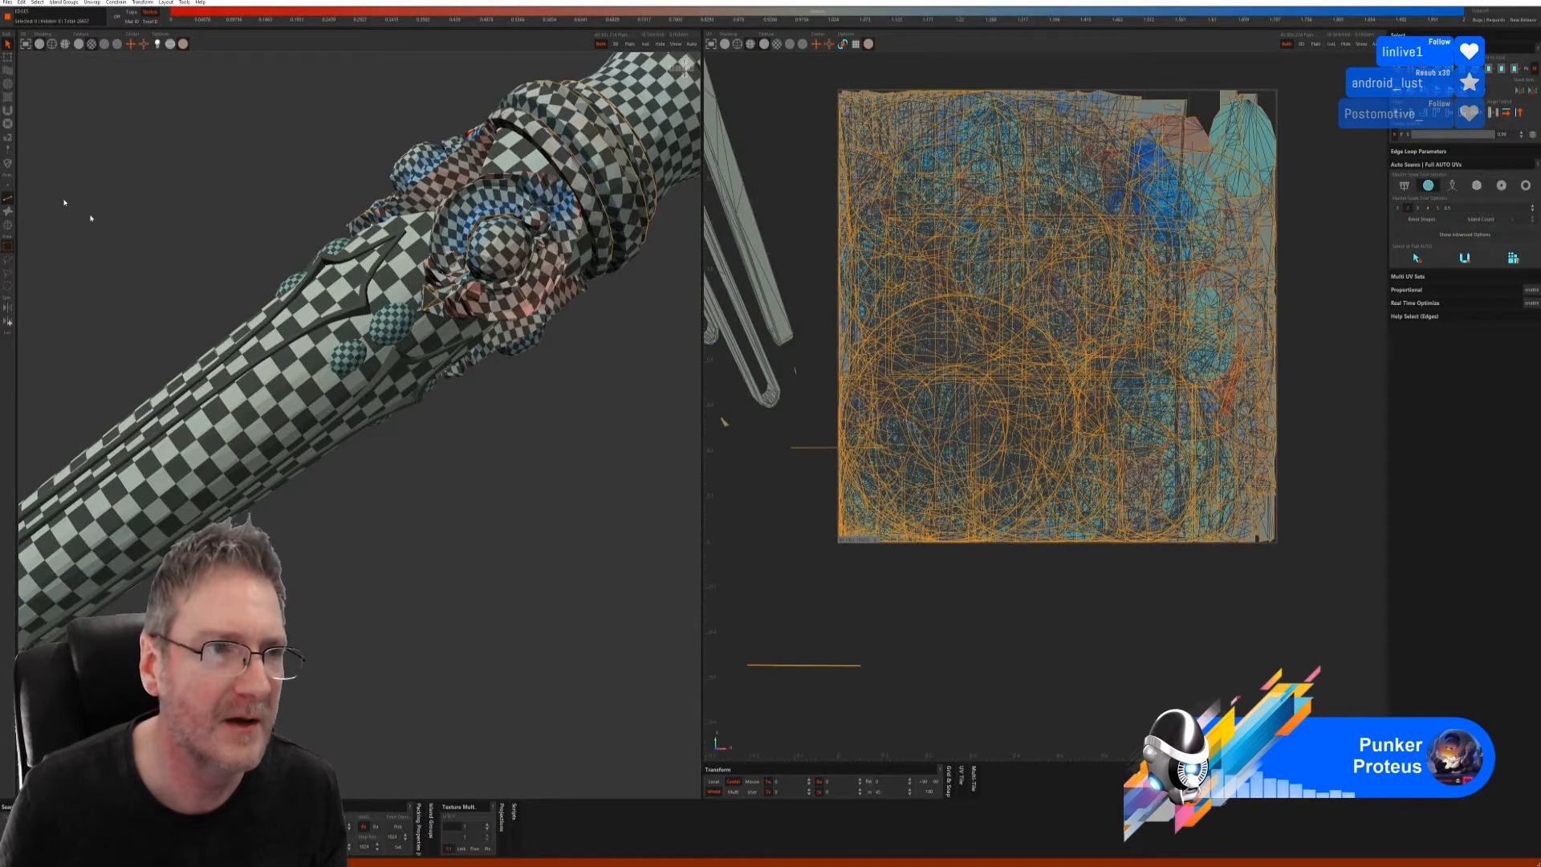
- Select one raised arrow-shaped trim outline on the shaft as an island, isolate it and switch to edge selection
click(8, 226)
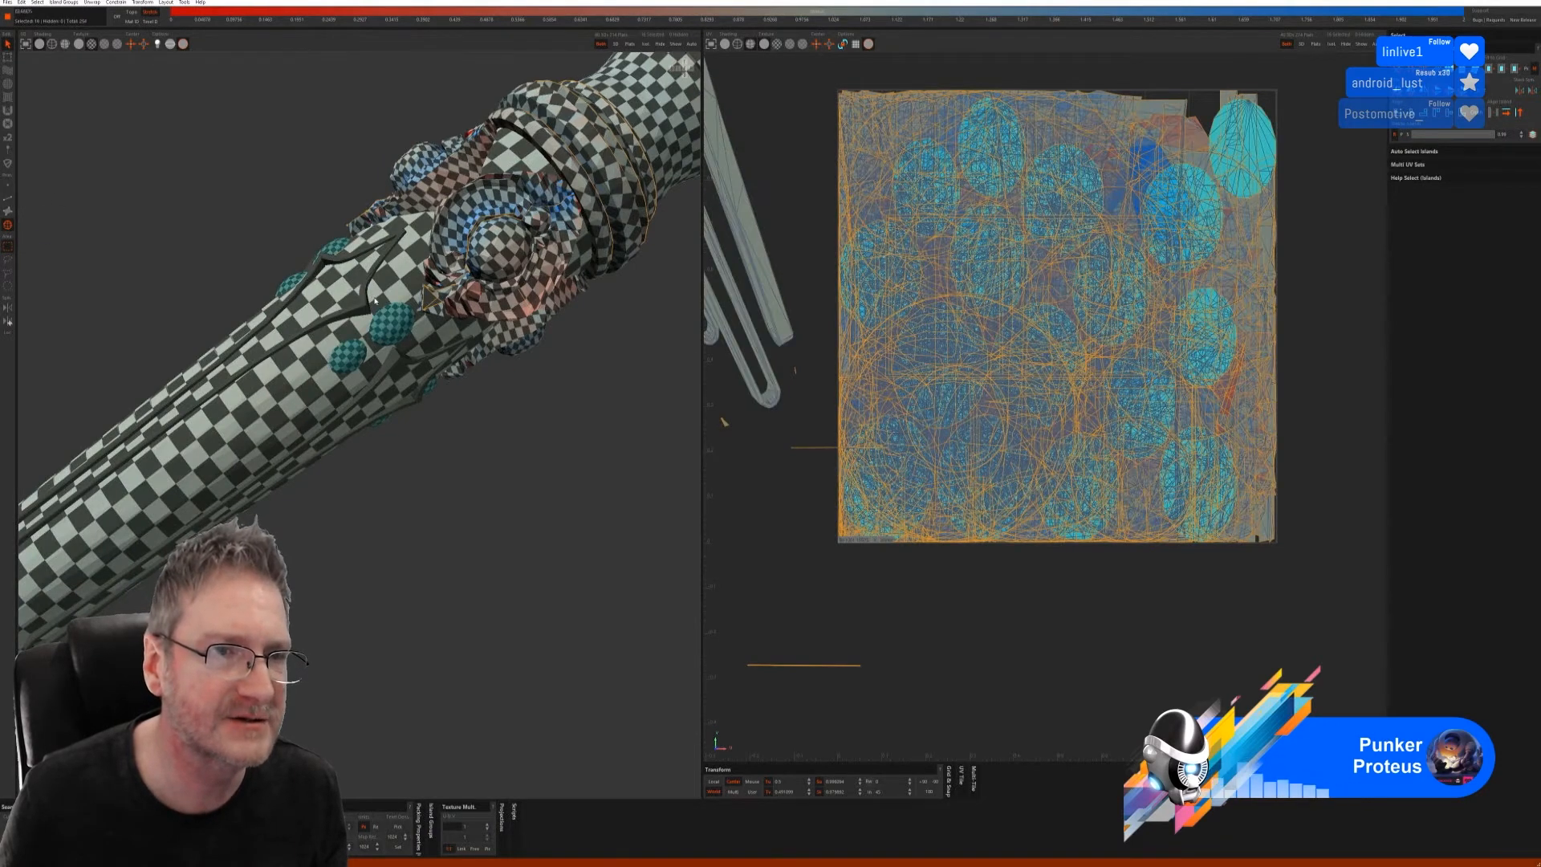
click(365, 301)
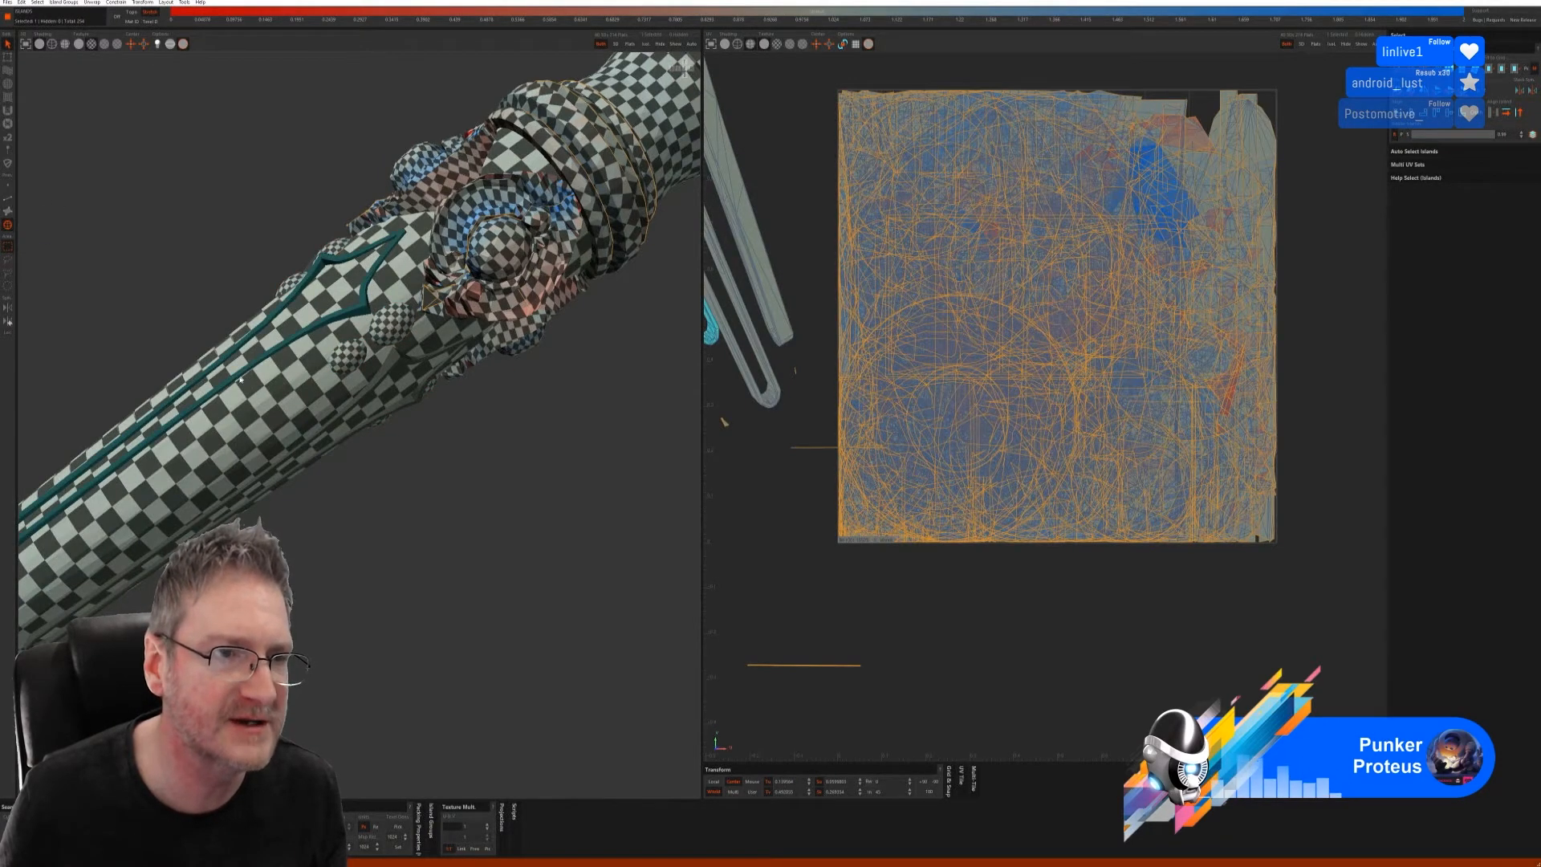
click(647, 45)
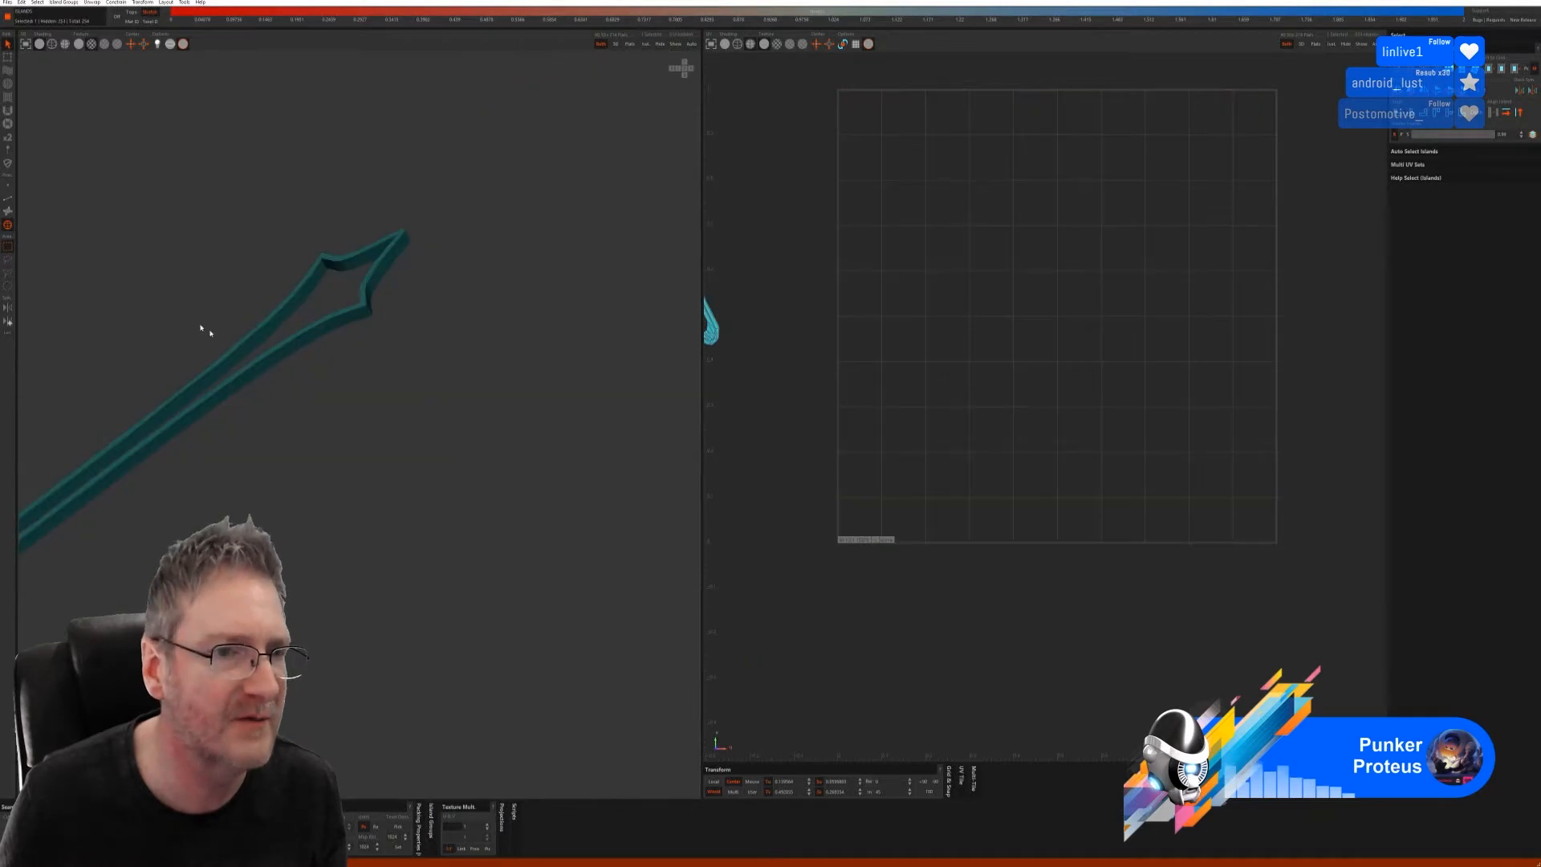
scroll(201, 329, down, 4)
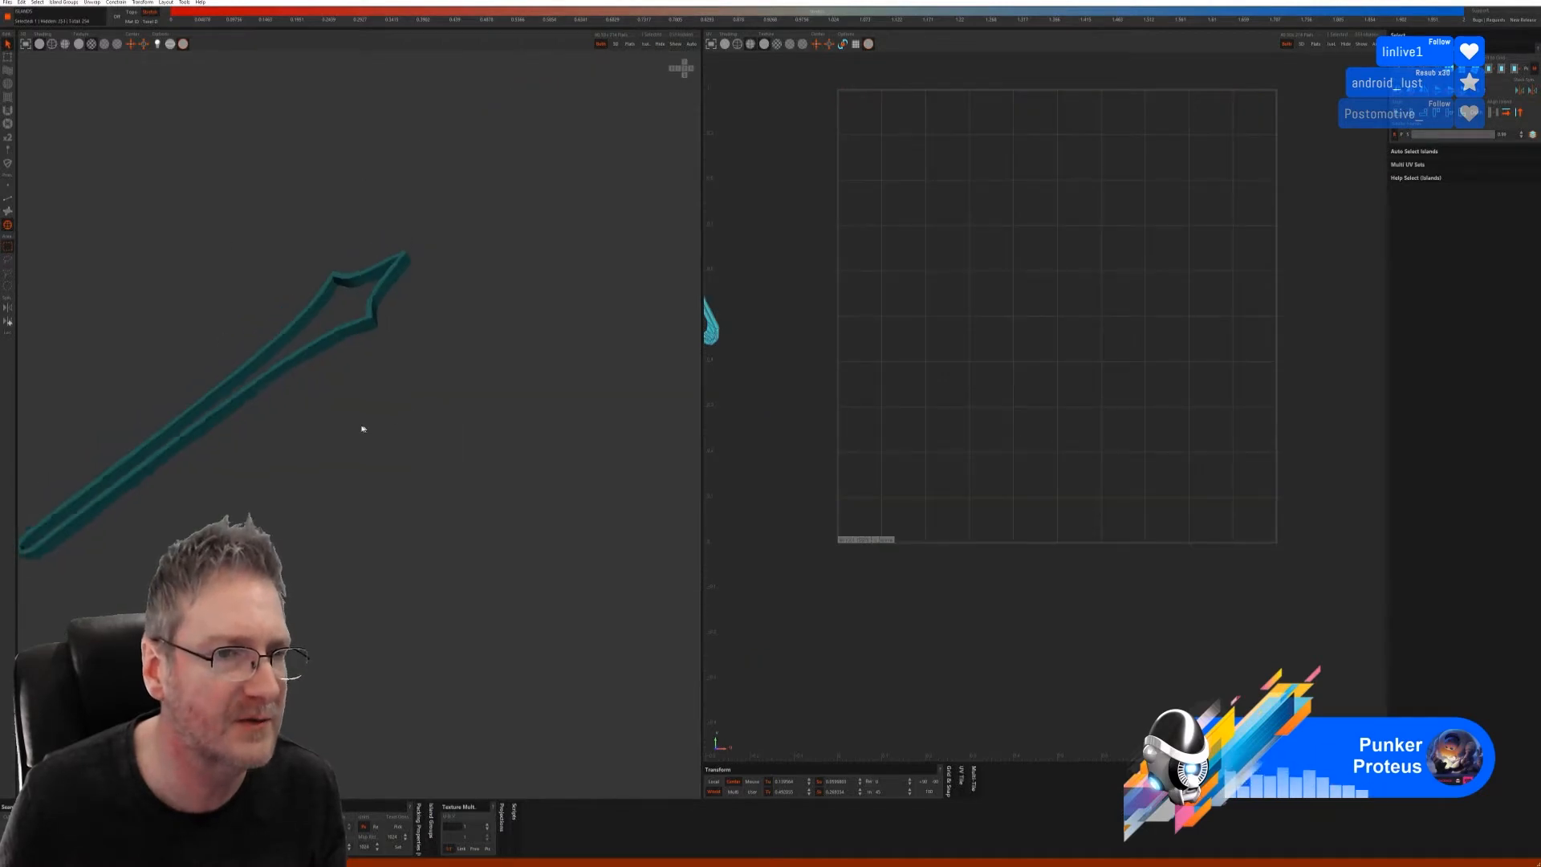
click(9, 200)
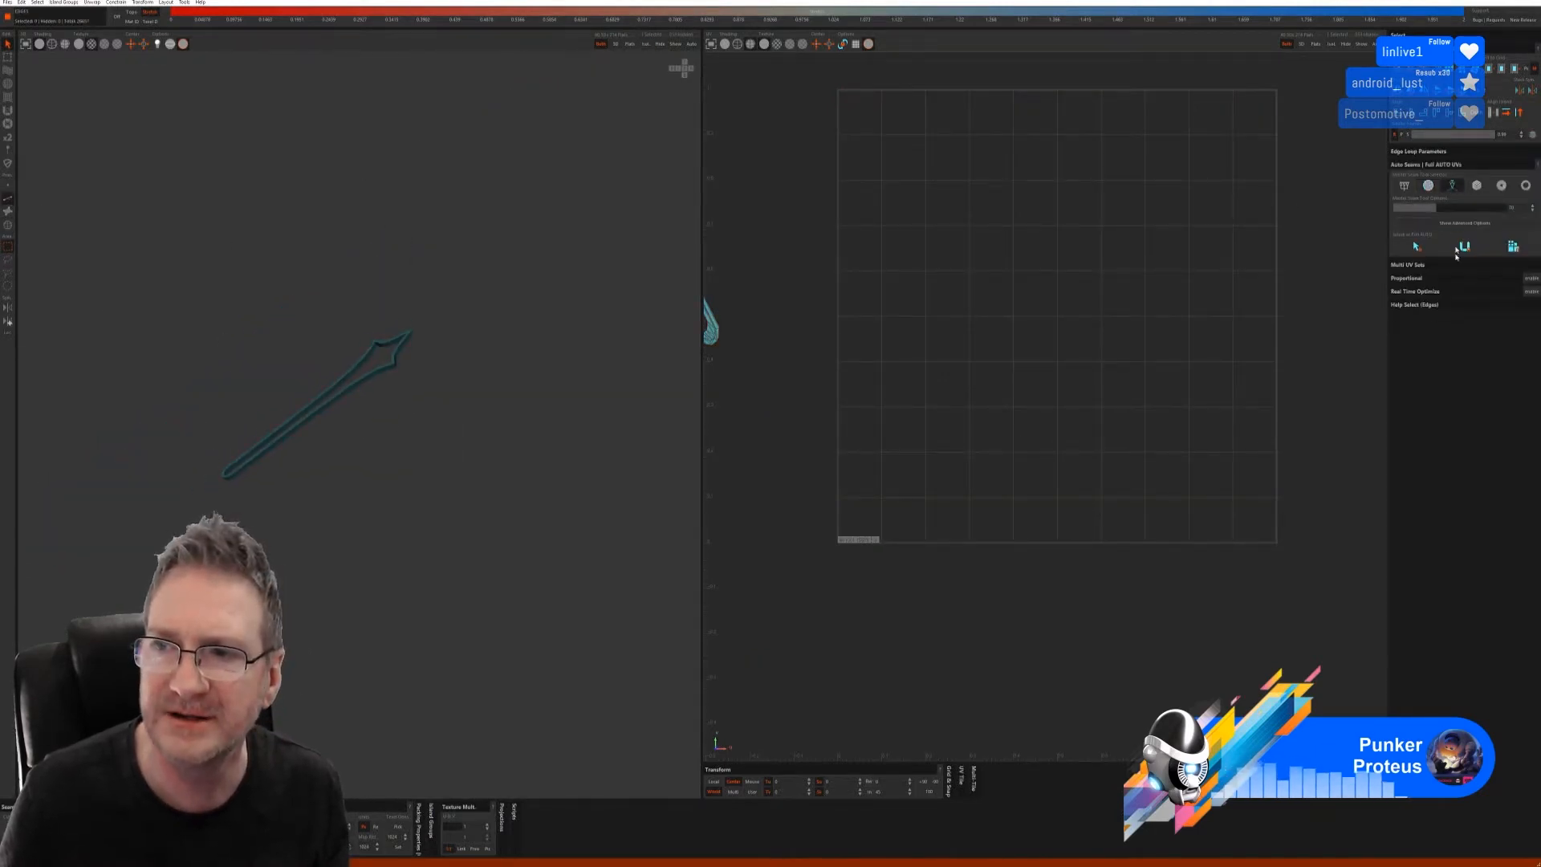
- Try two other auto-seam methods on the isolated trim outline, and undo the edge selections
click(1424, 252)
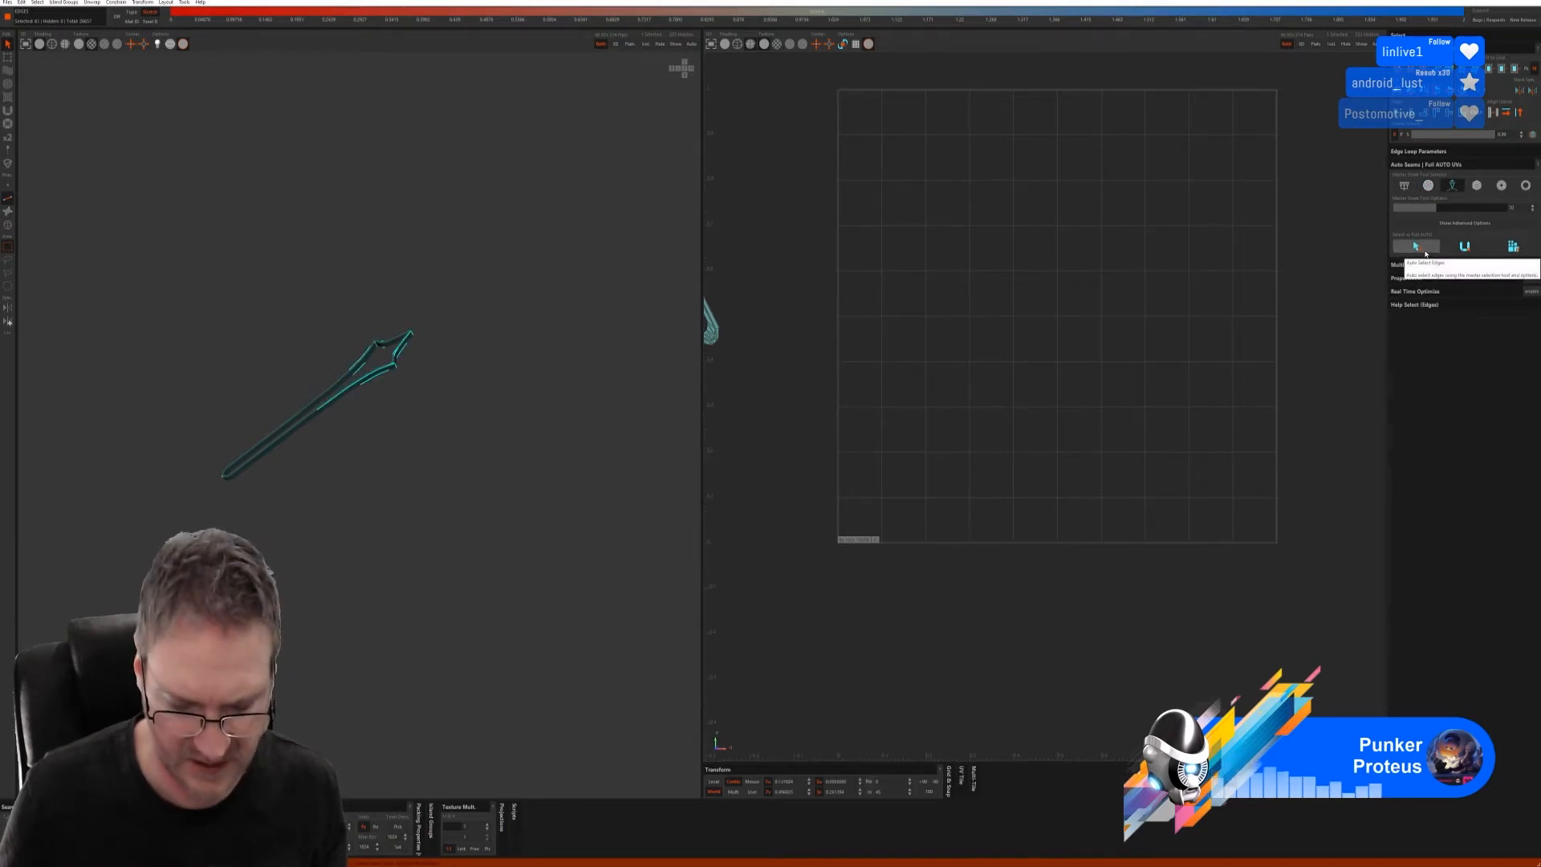
click(1477, 185)
click(1409, 270)
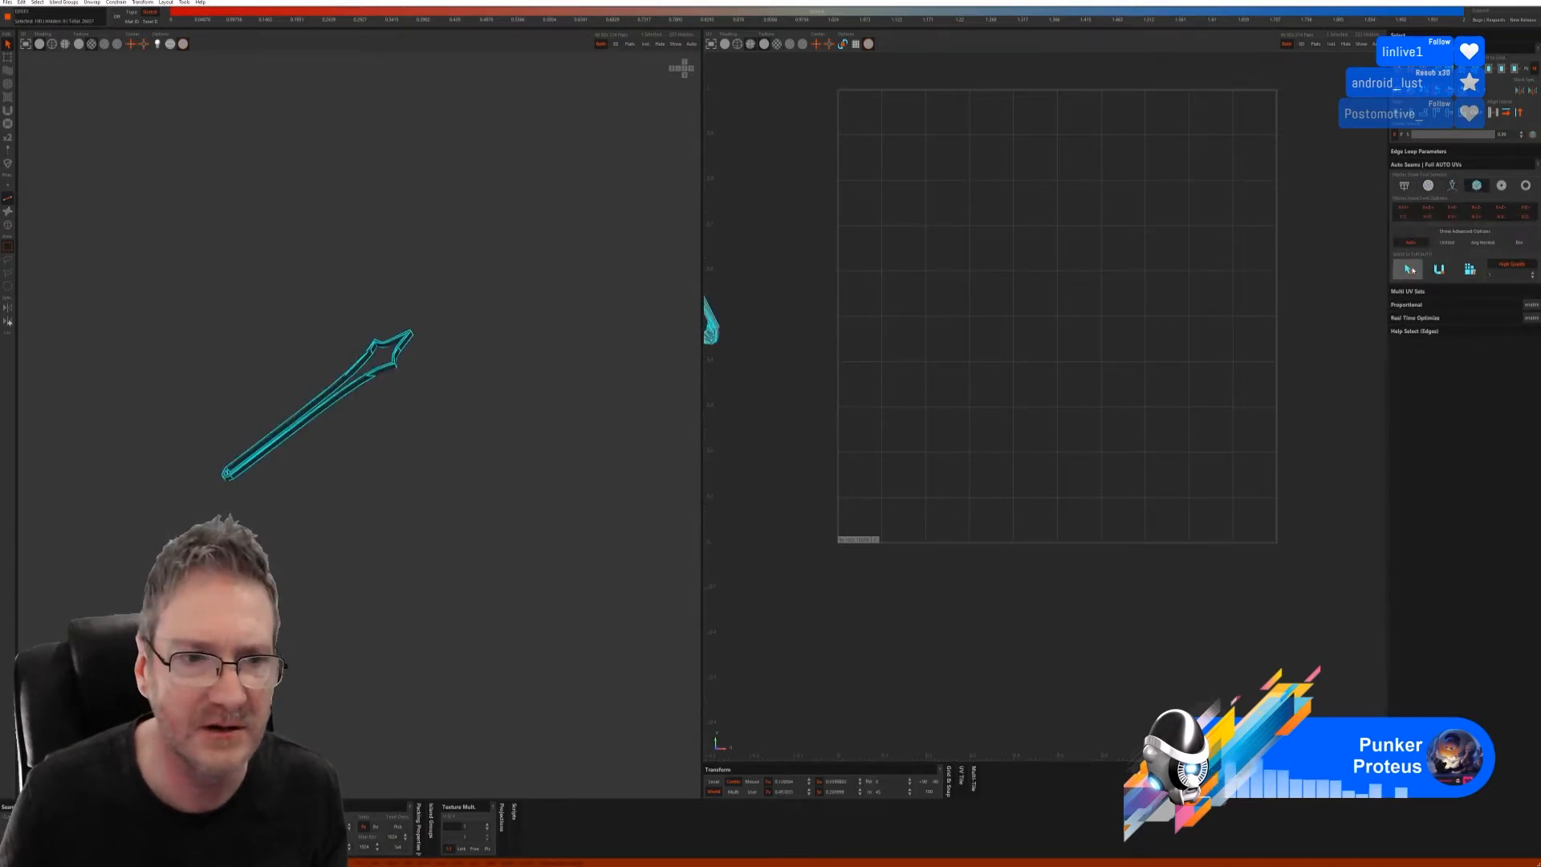
key(ctrl+z)
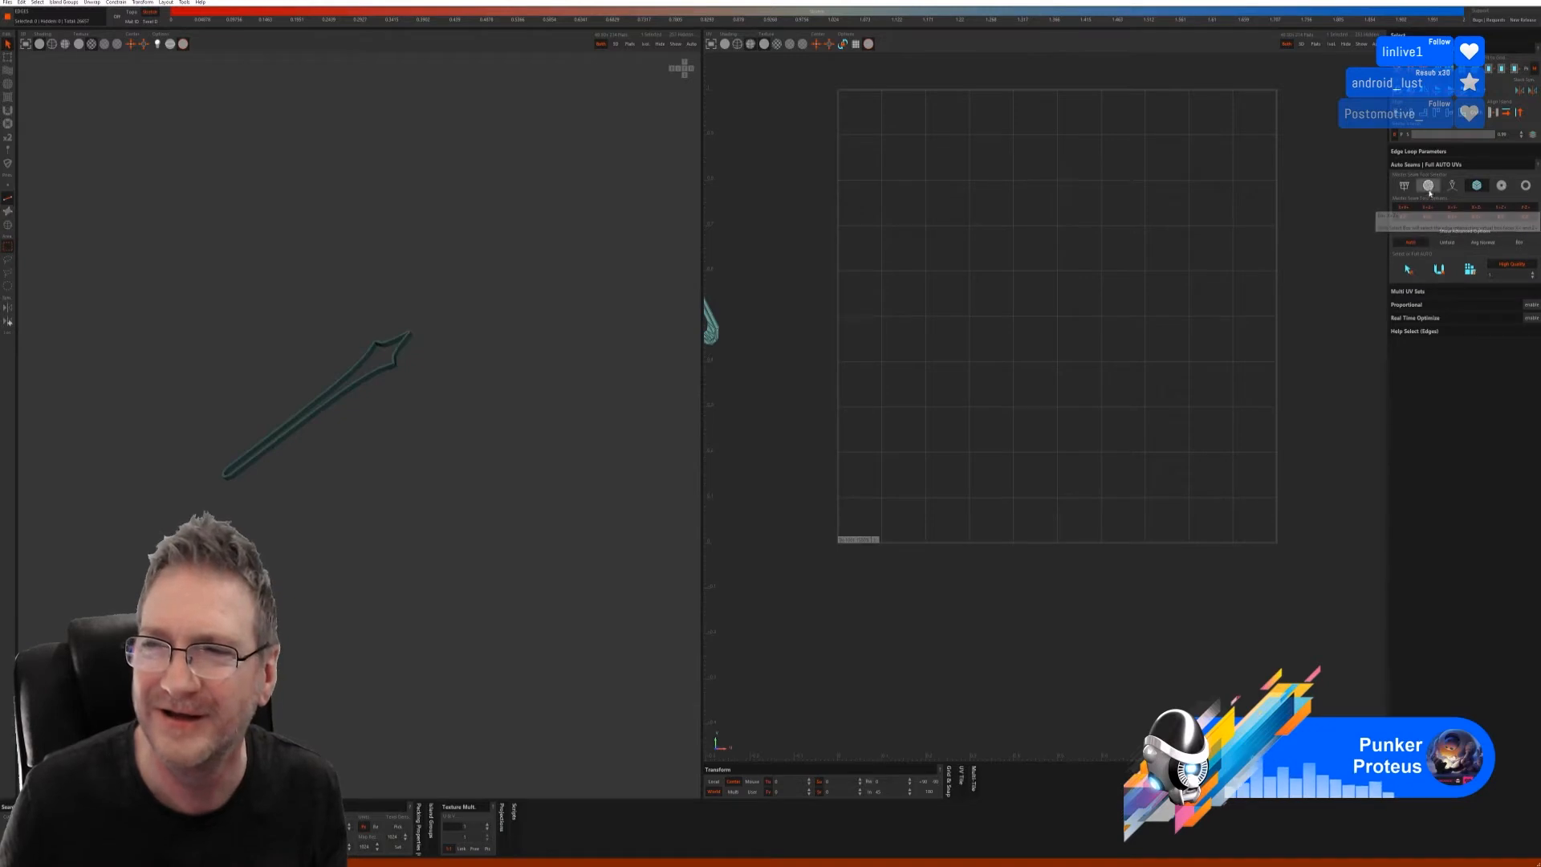
- Unwrap and pack the first arrow-shaped trim outline with mosaic auto-seams, and unhide the whole model
click(1428, 185)
click(1416, 258)
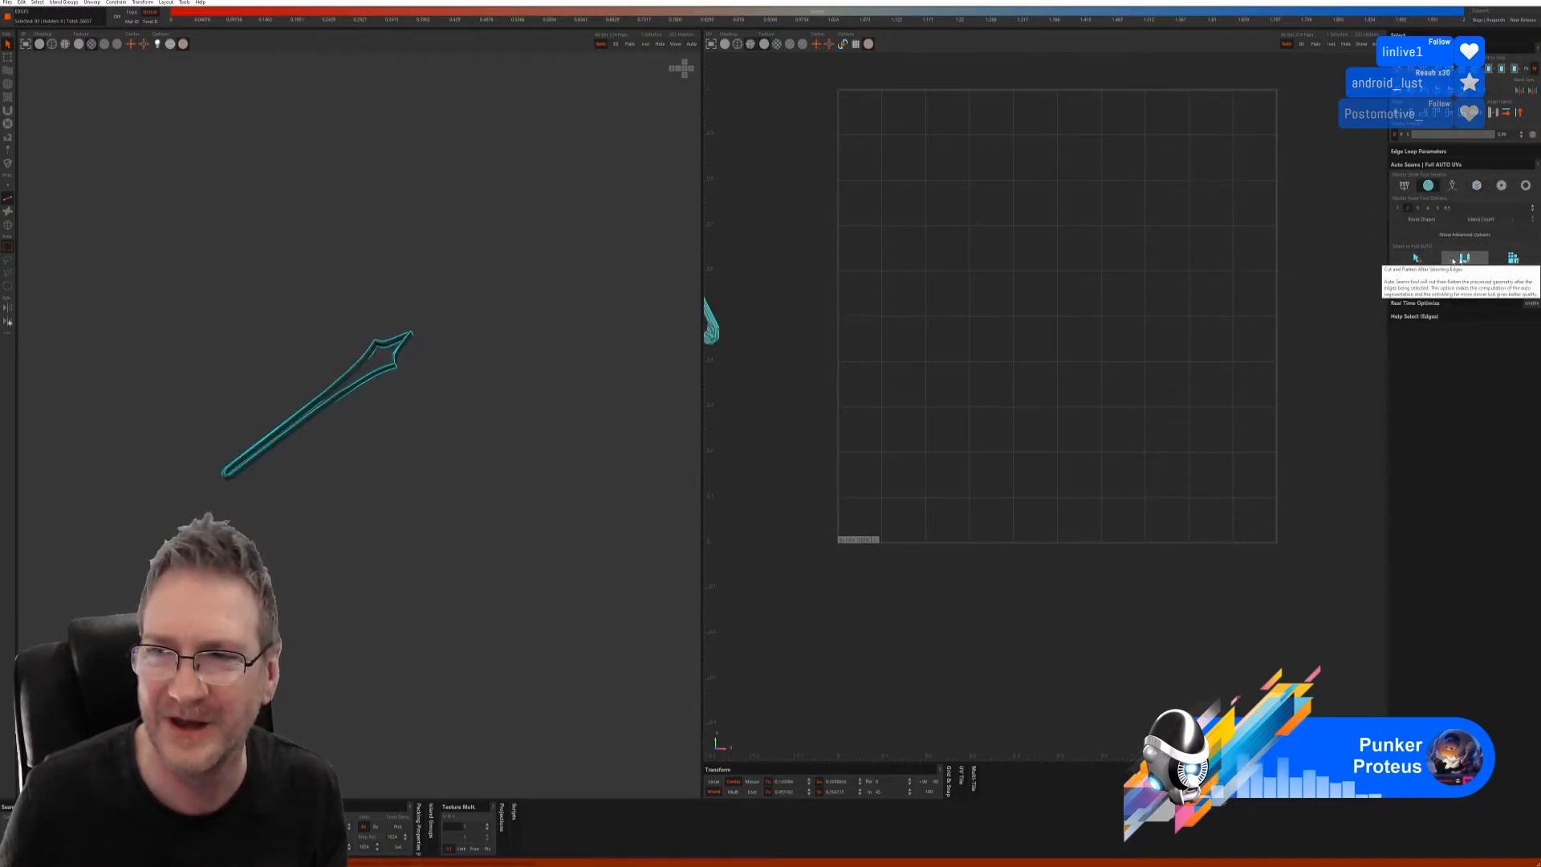
click(1454, 261)
click(1512, 260)
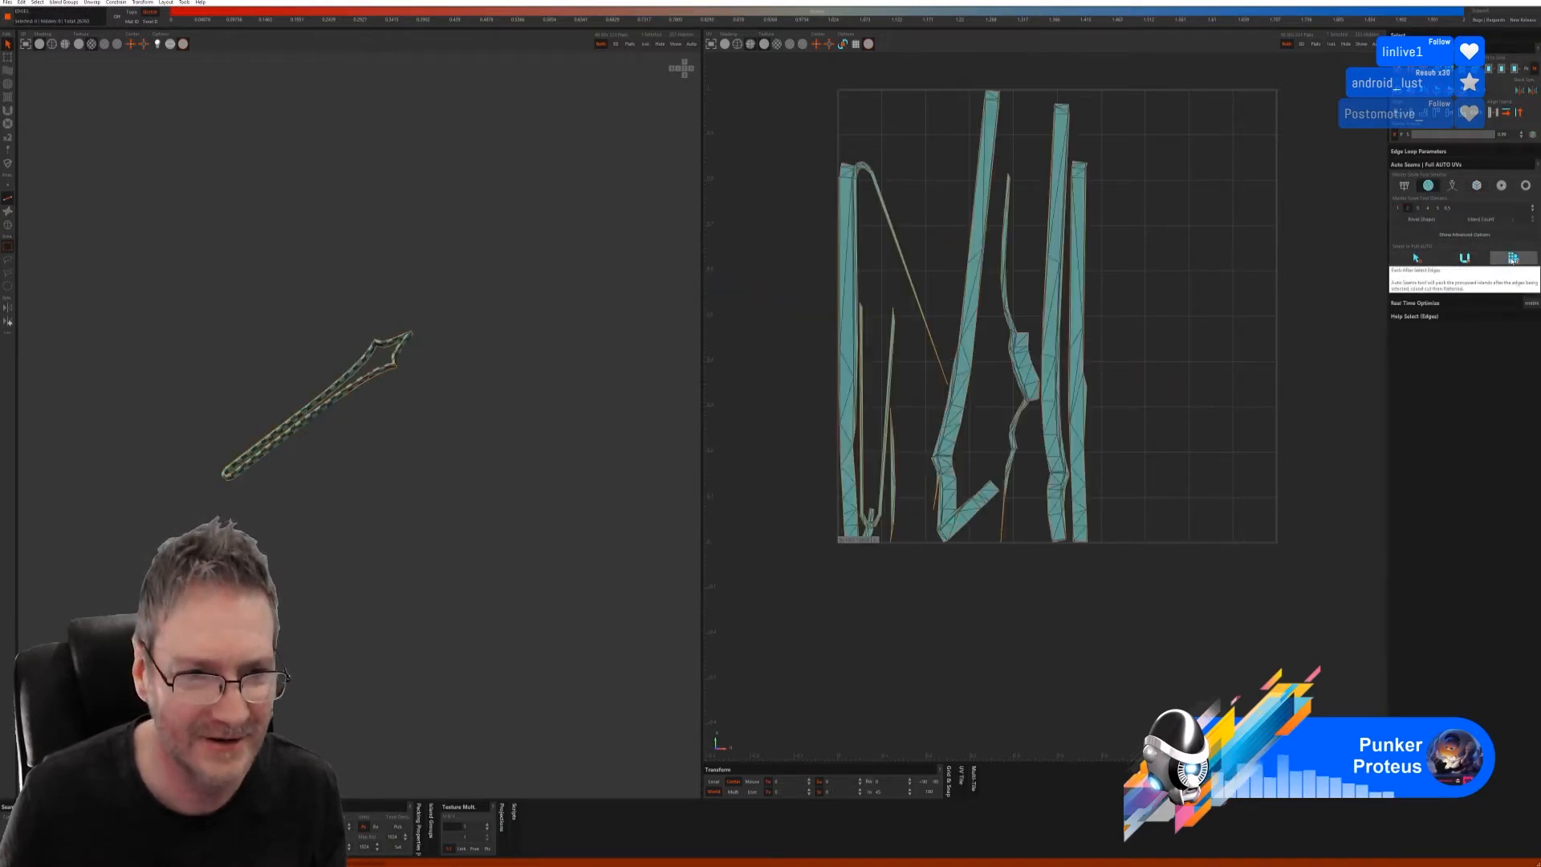
alt+drag(466, 438, 571, 489)
key(f)
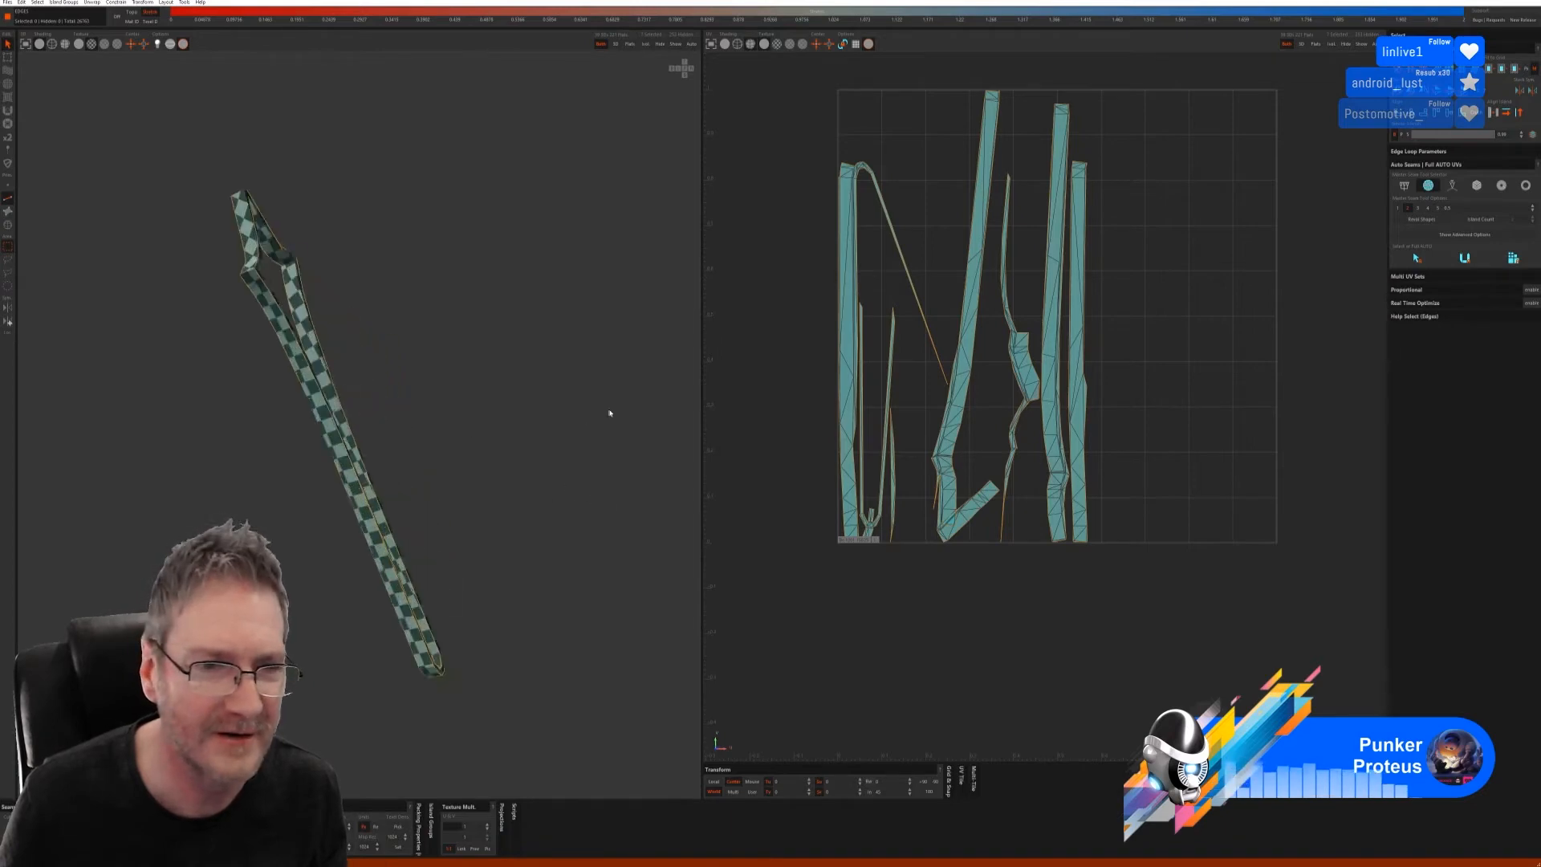
alt+drag(330, 316, 249, 234)
click(674, 44)
- Select the next arrow-shaped trim outline along the shaft as an island, isolate it and switch to edge selection
alt+drag(514, 437, 485, 421)
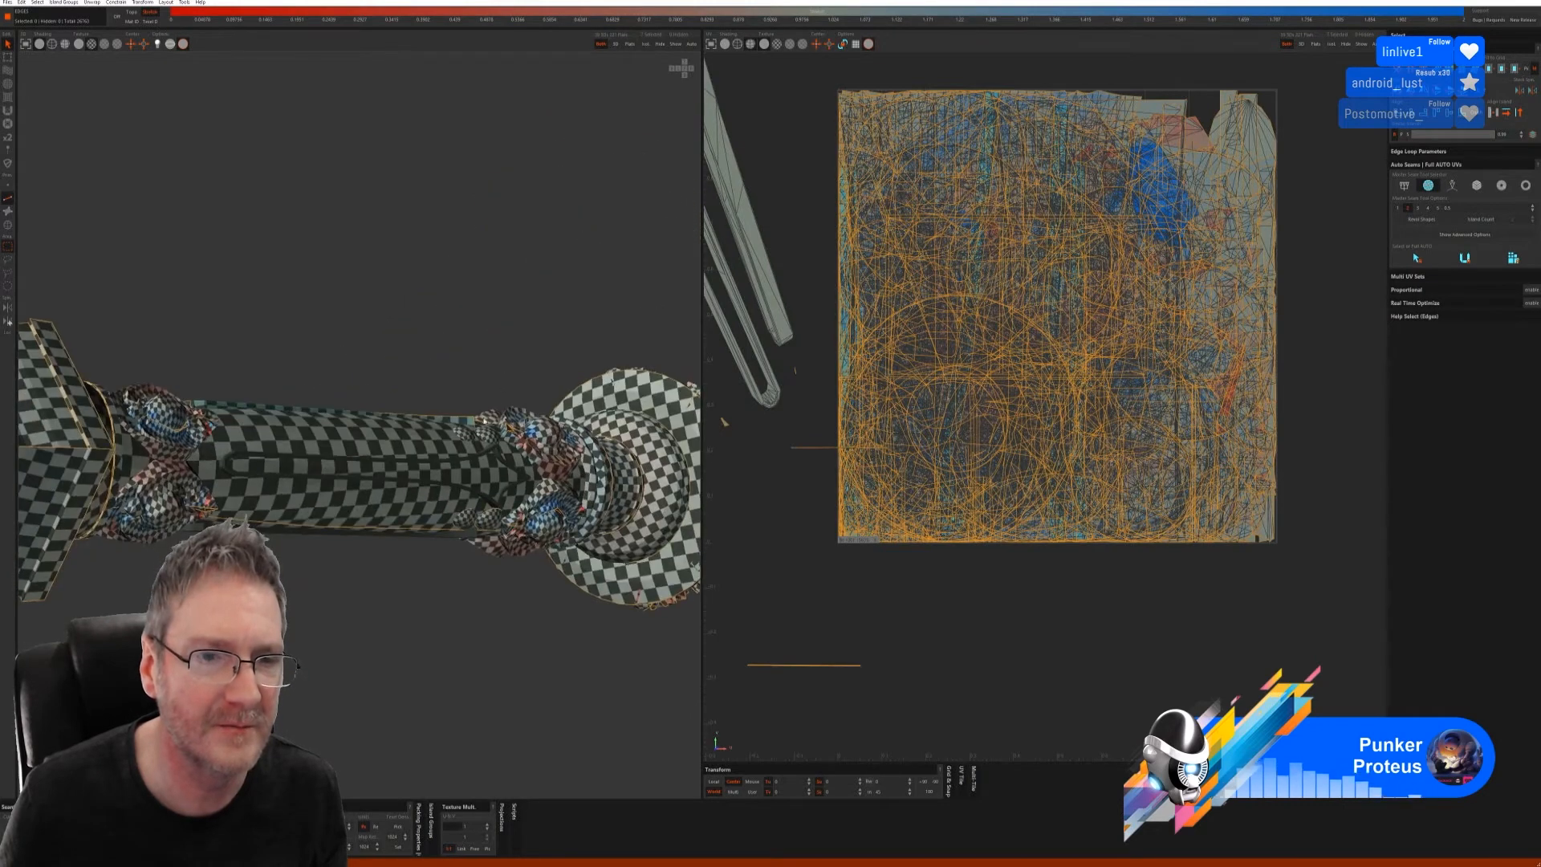
click(8, 226)
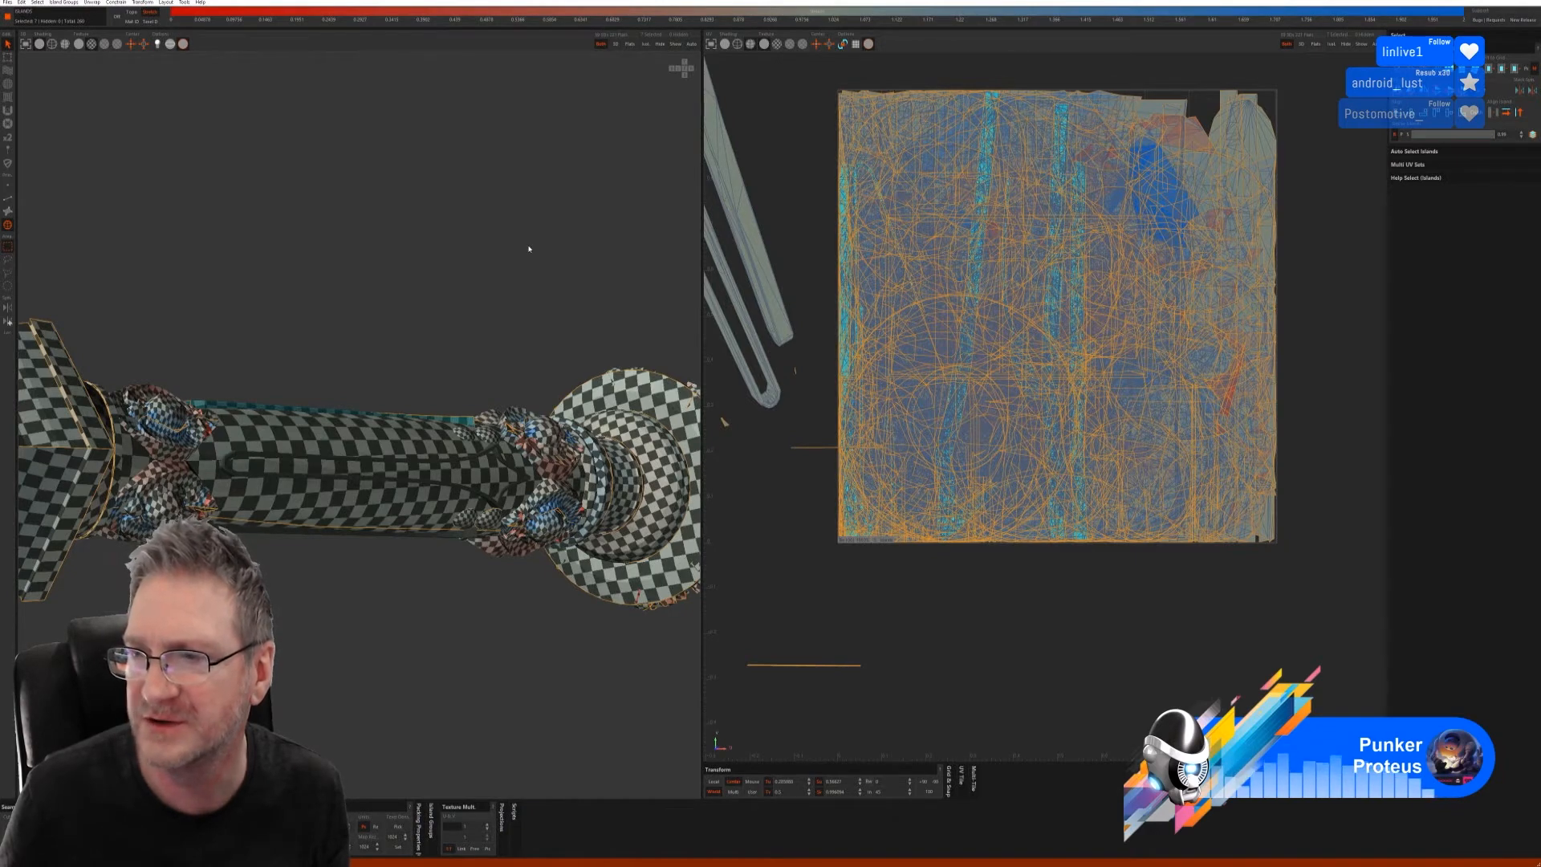
scroll(498, 464, up, 5)
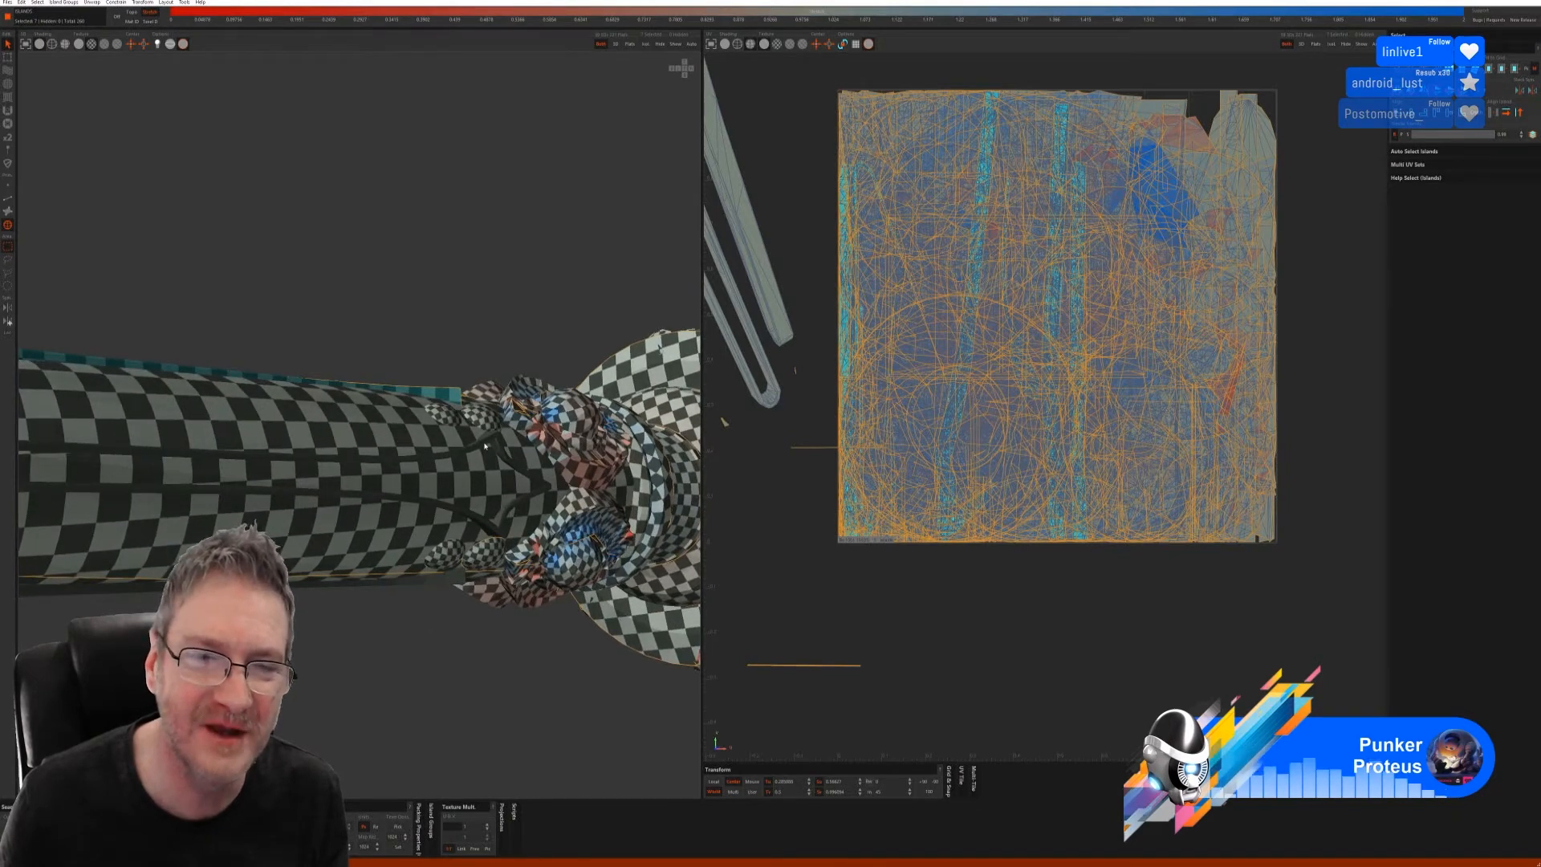
click(485, 446)
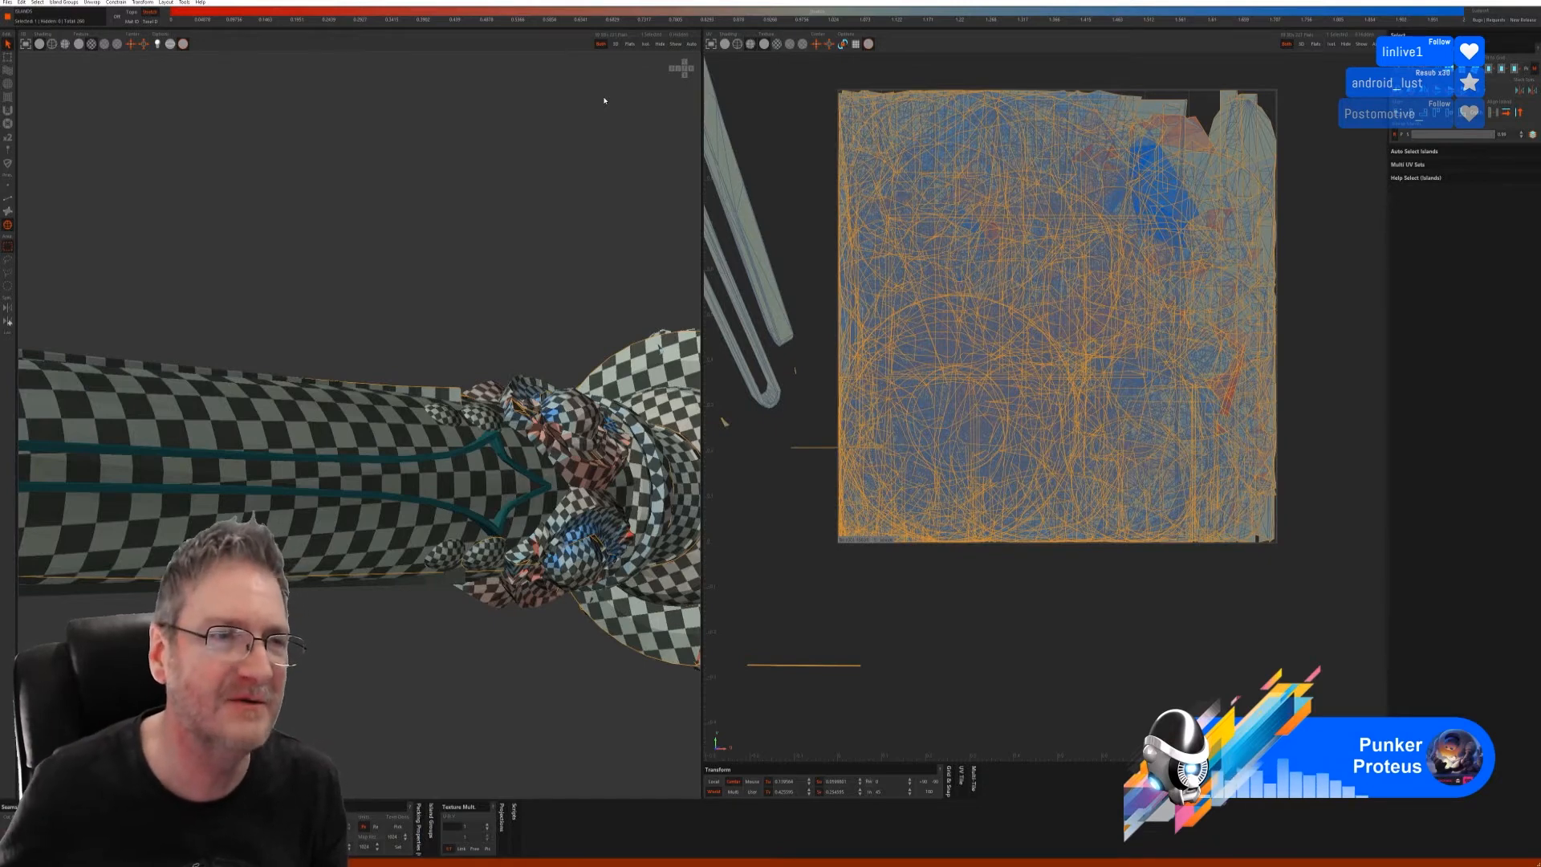
click(646, 44)
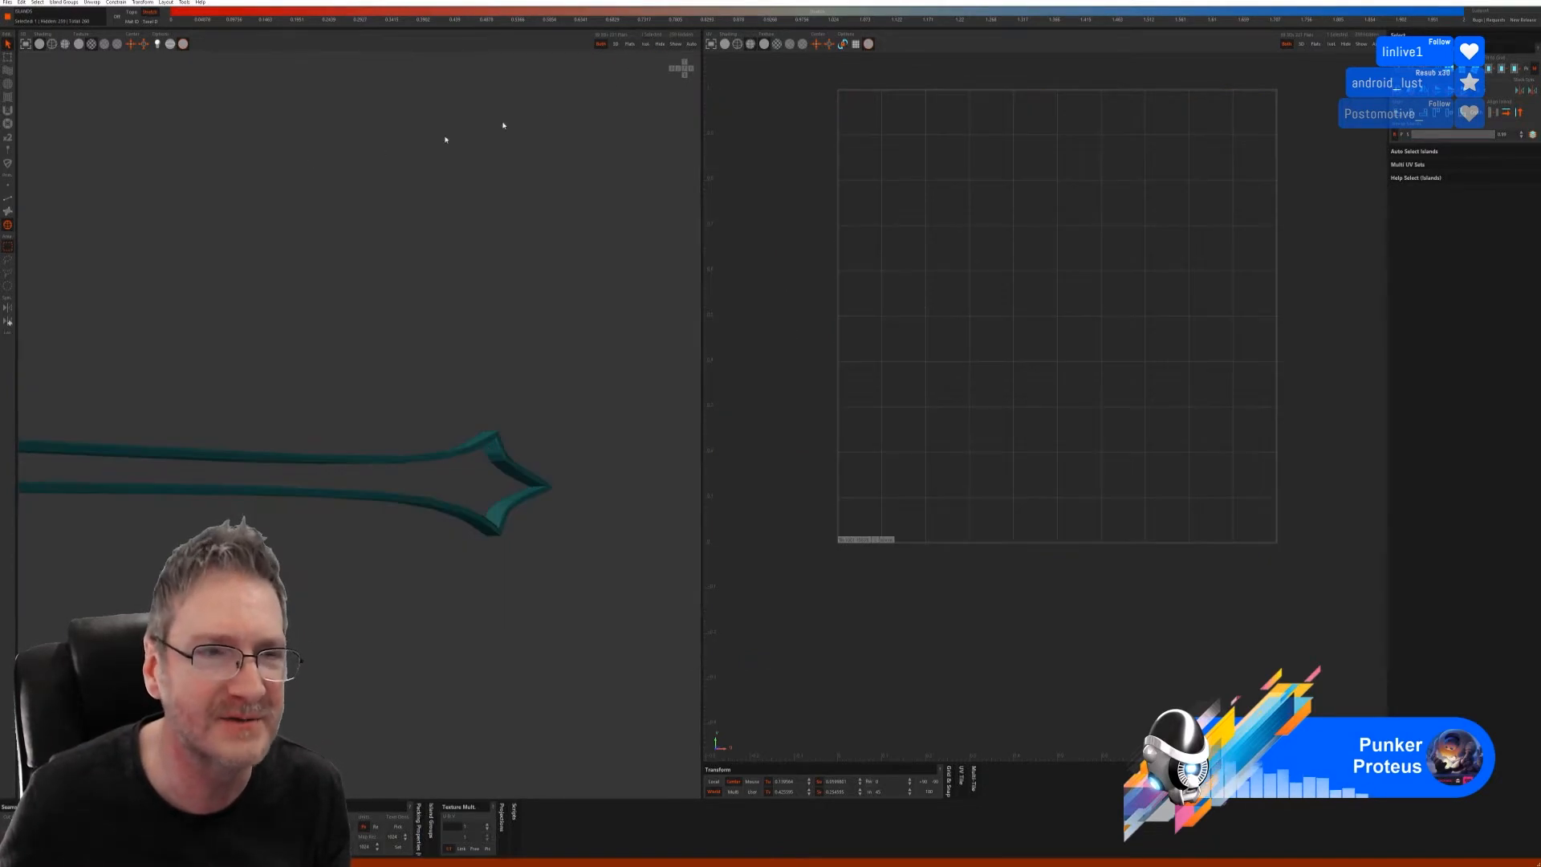
click(9, 197)
- Try to unwrap and pack the second trim outline with mosaic auto-seams, and undo the unwrap
click(1463, 258)
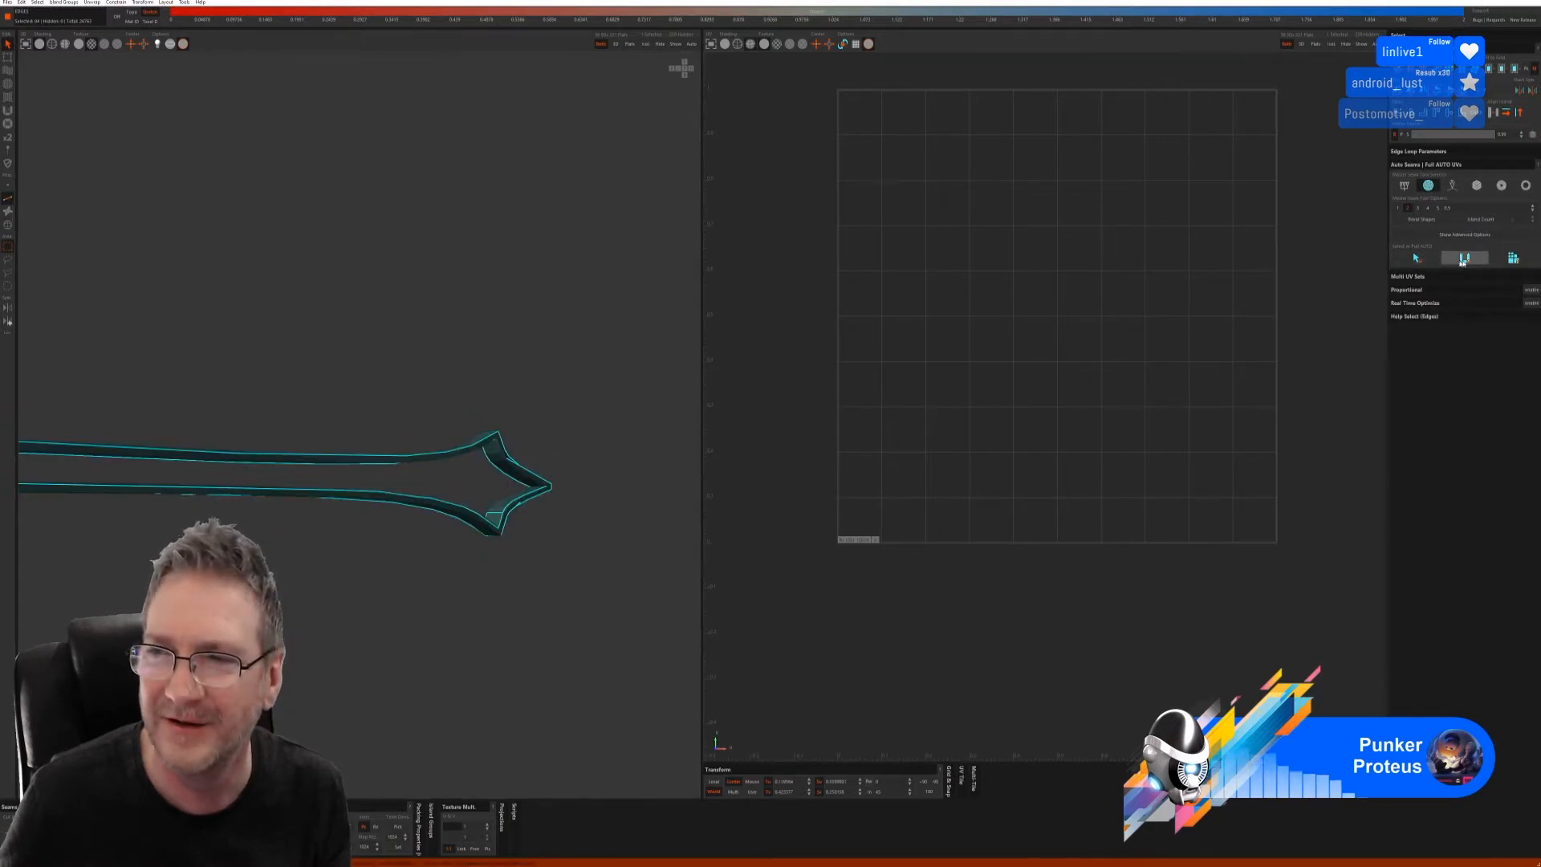
scroll(311, 496, down, 2)
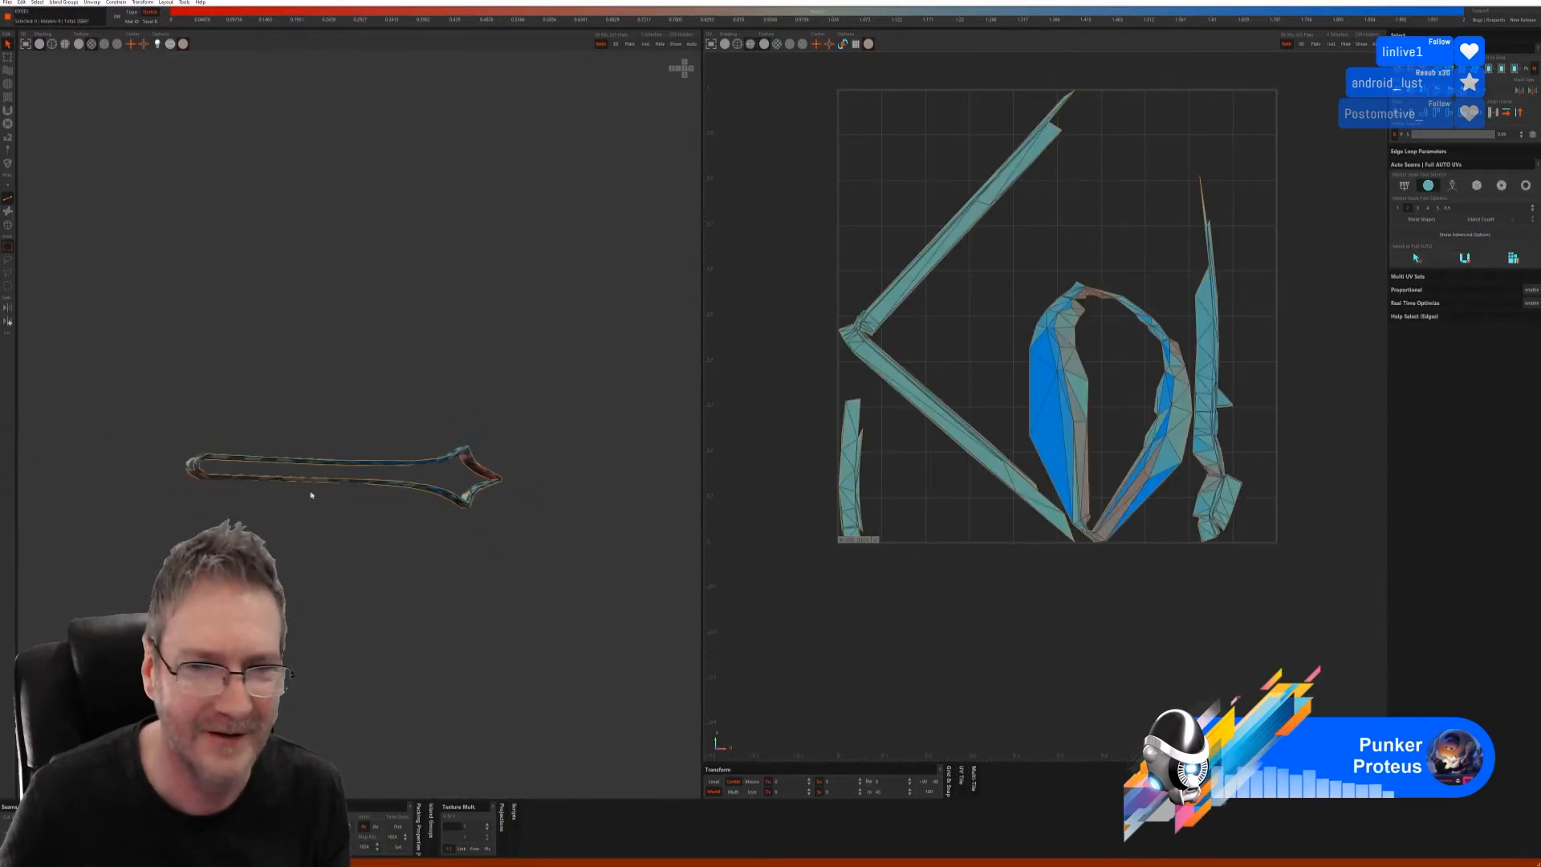
middle_drag(311, 496, 472, 554)
key(ctrl+z)
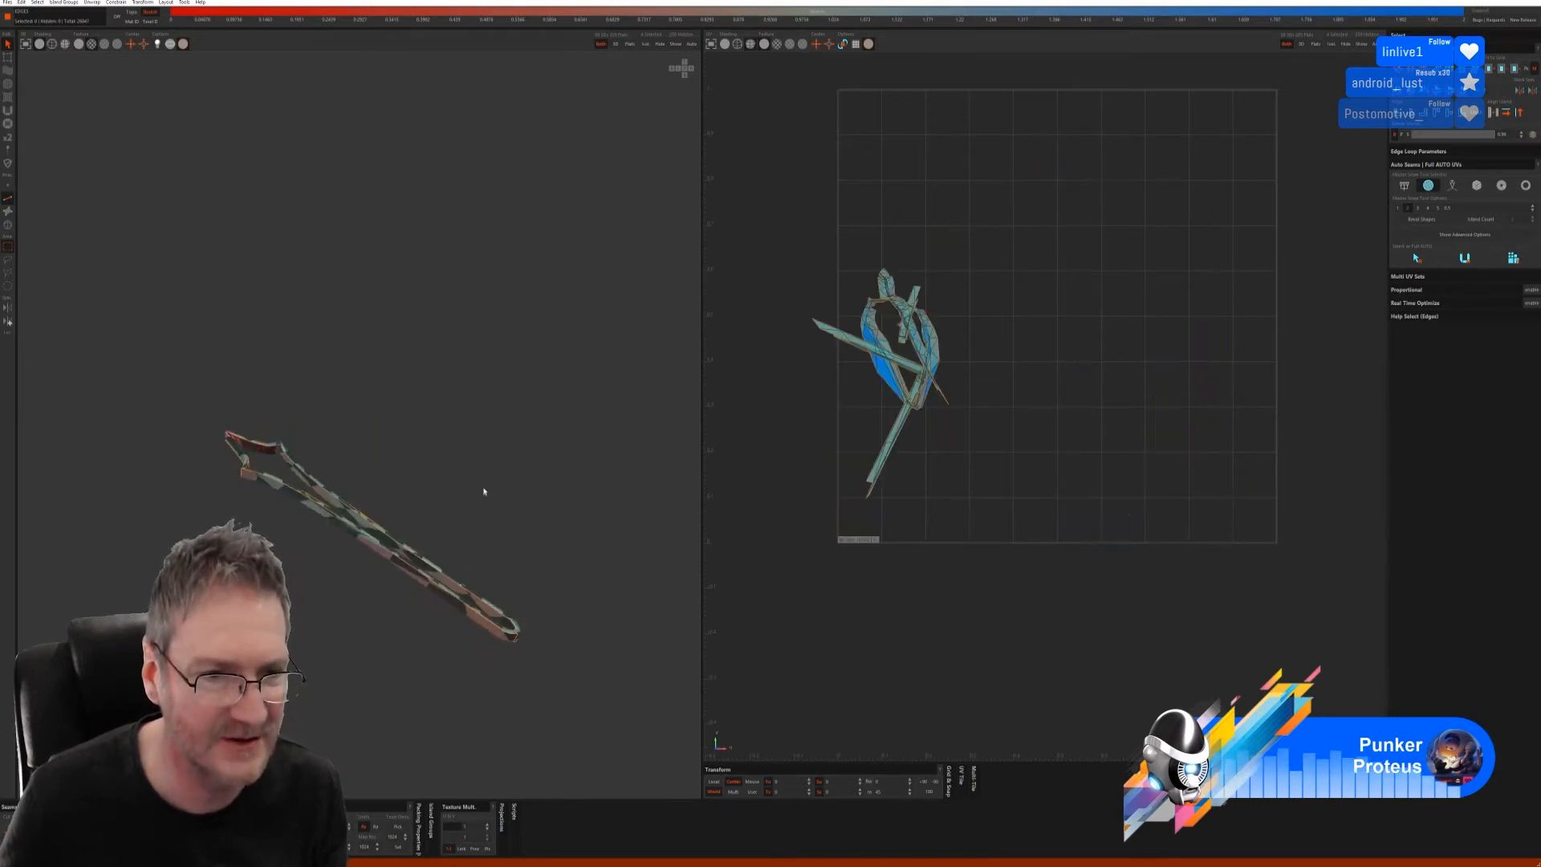
key(ctrl+z)
key(ctrl+z)
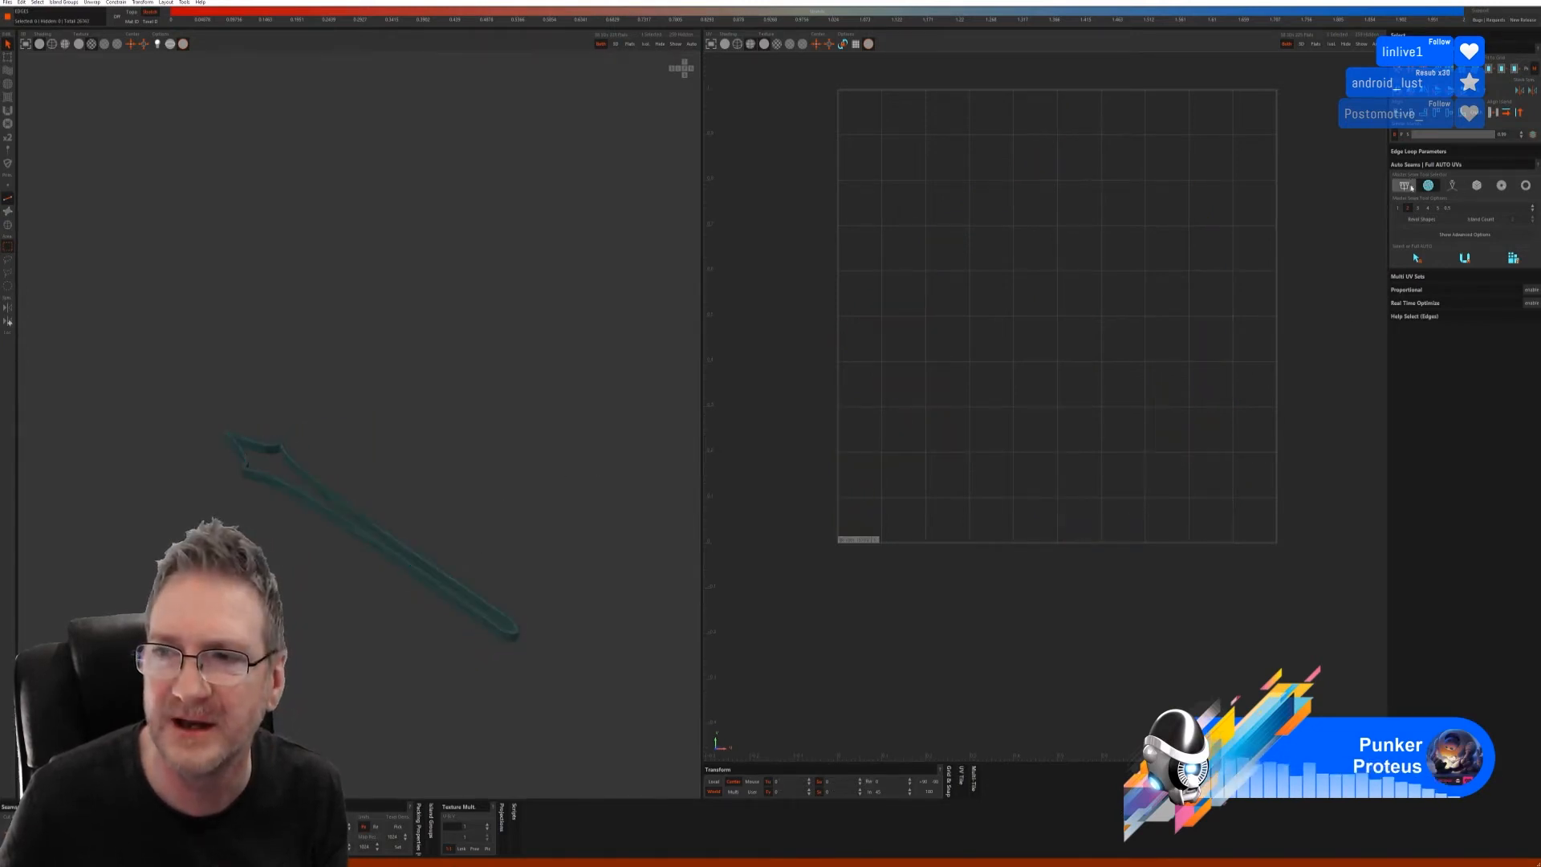
- Try to unwrap the second trim outline with pelt auto-seams, and undo the result
click(1405, 186)
click(1420, 248)
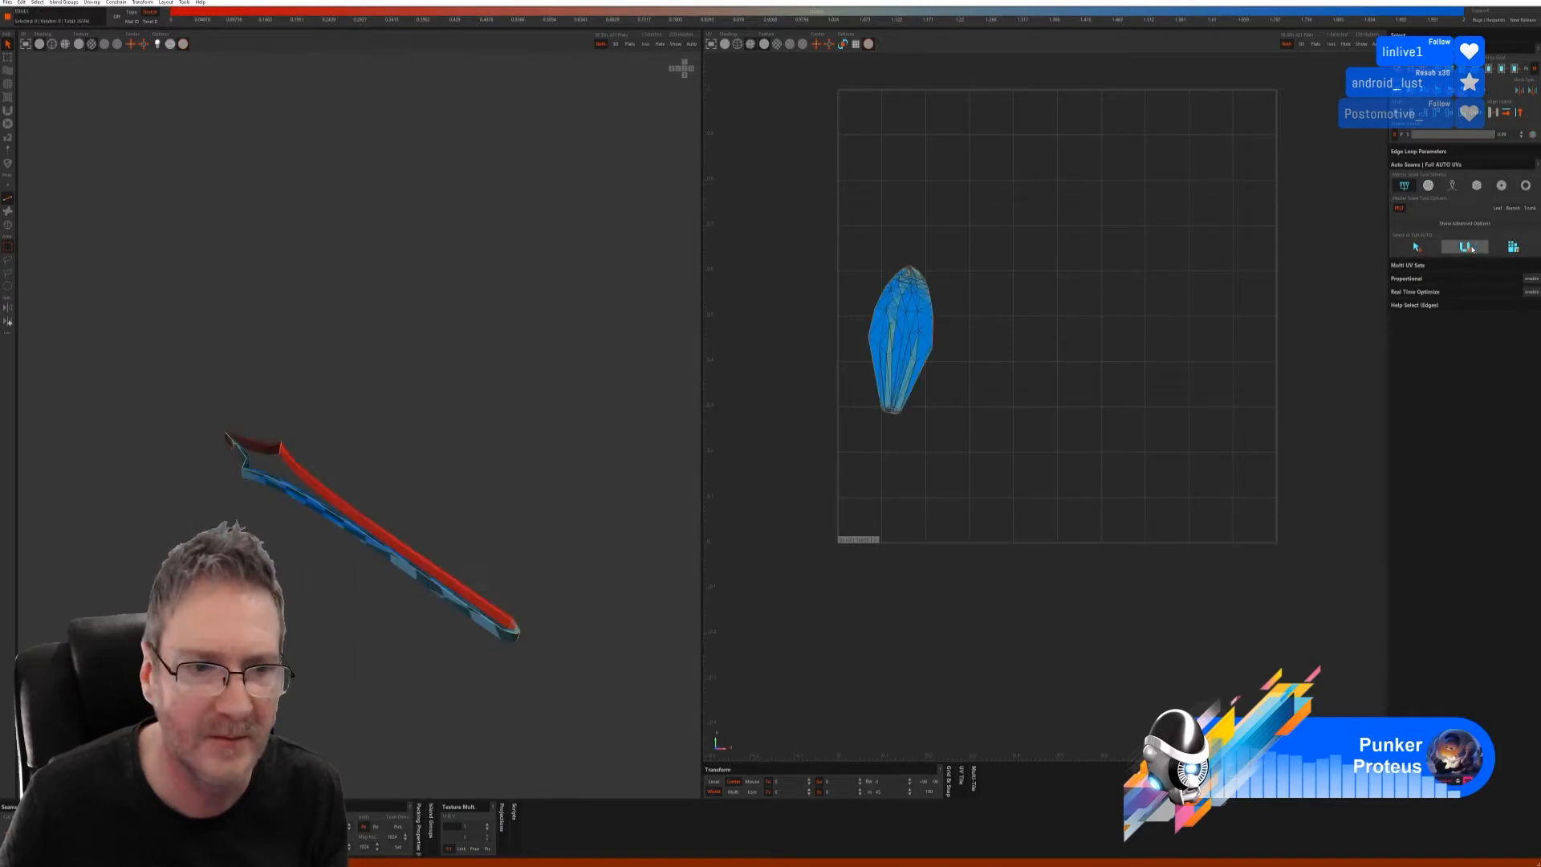
key(ctrl+z)
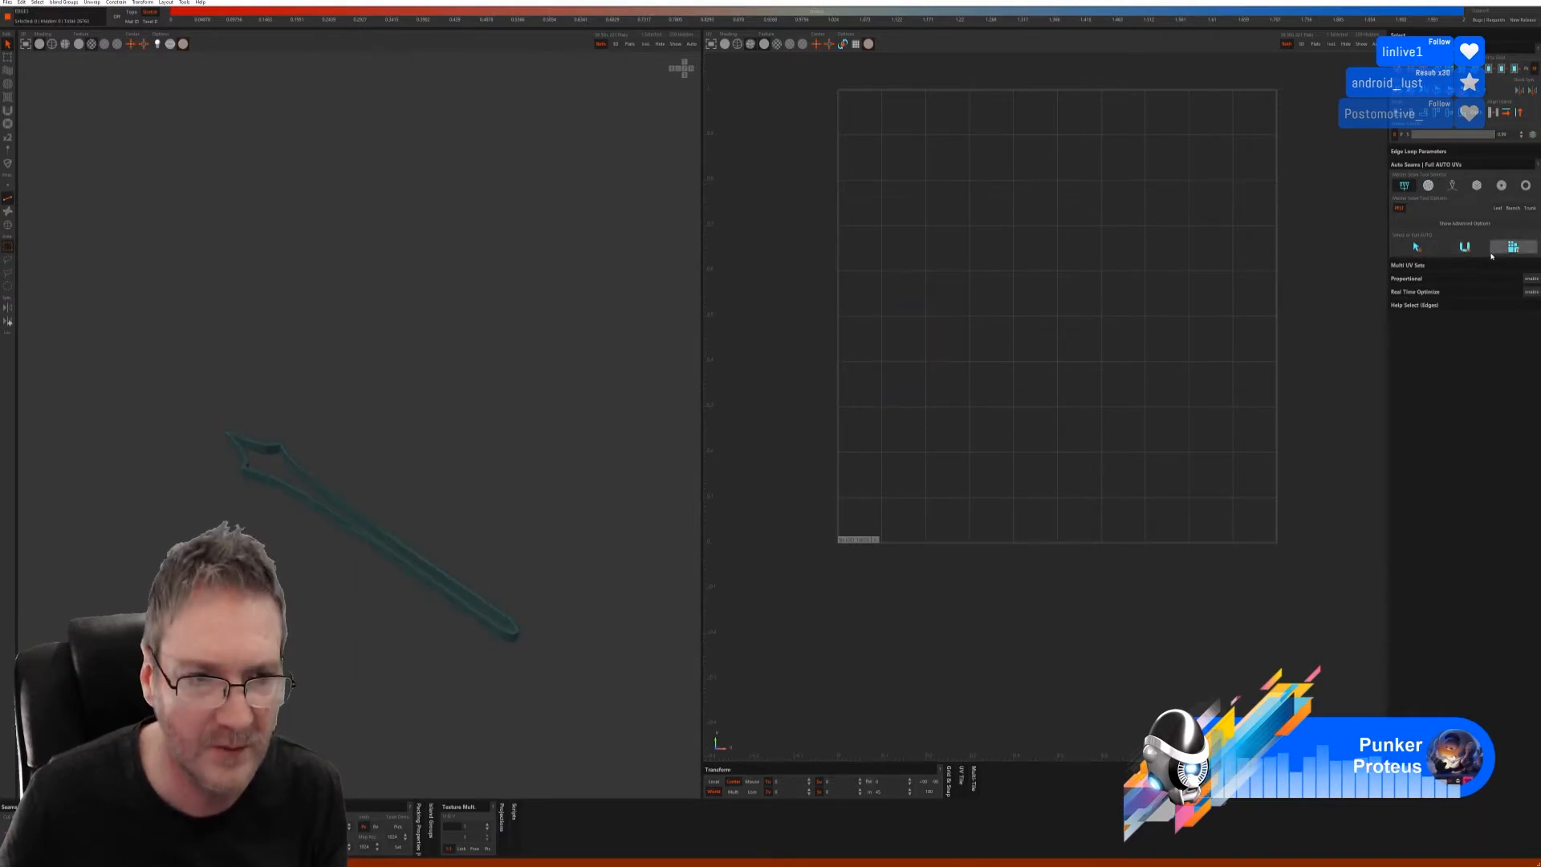
- Try a different auto-seams algorithm, pelt, to cut and unwrap the isolated trim outline, and undo the result
click(1452, 186)
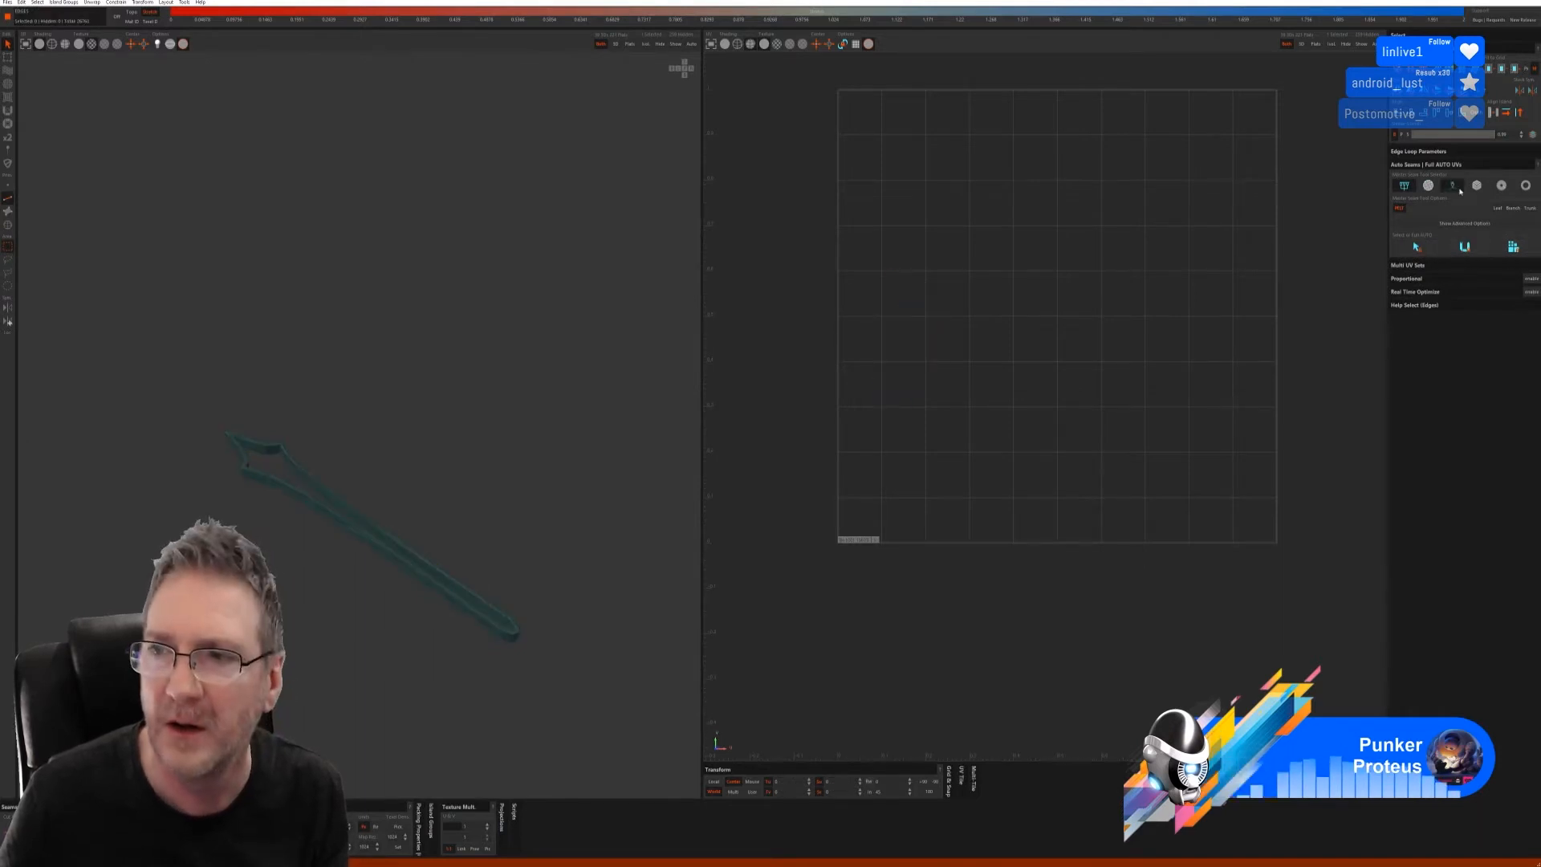
click(1465, 248)
key(ctrl+z)
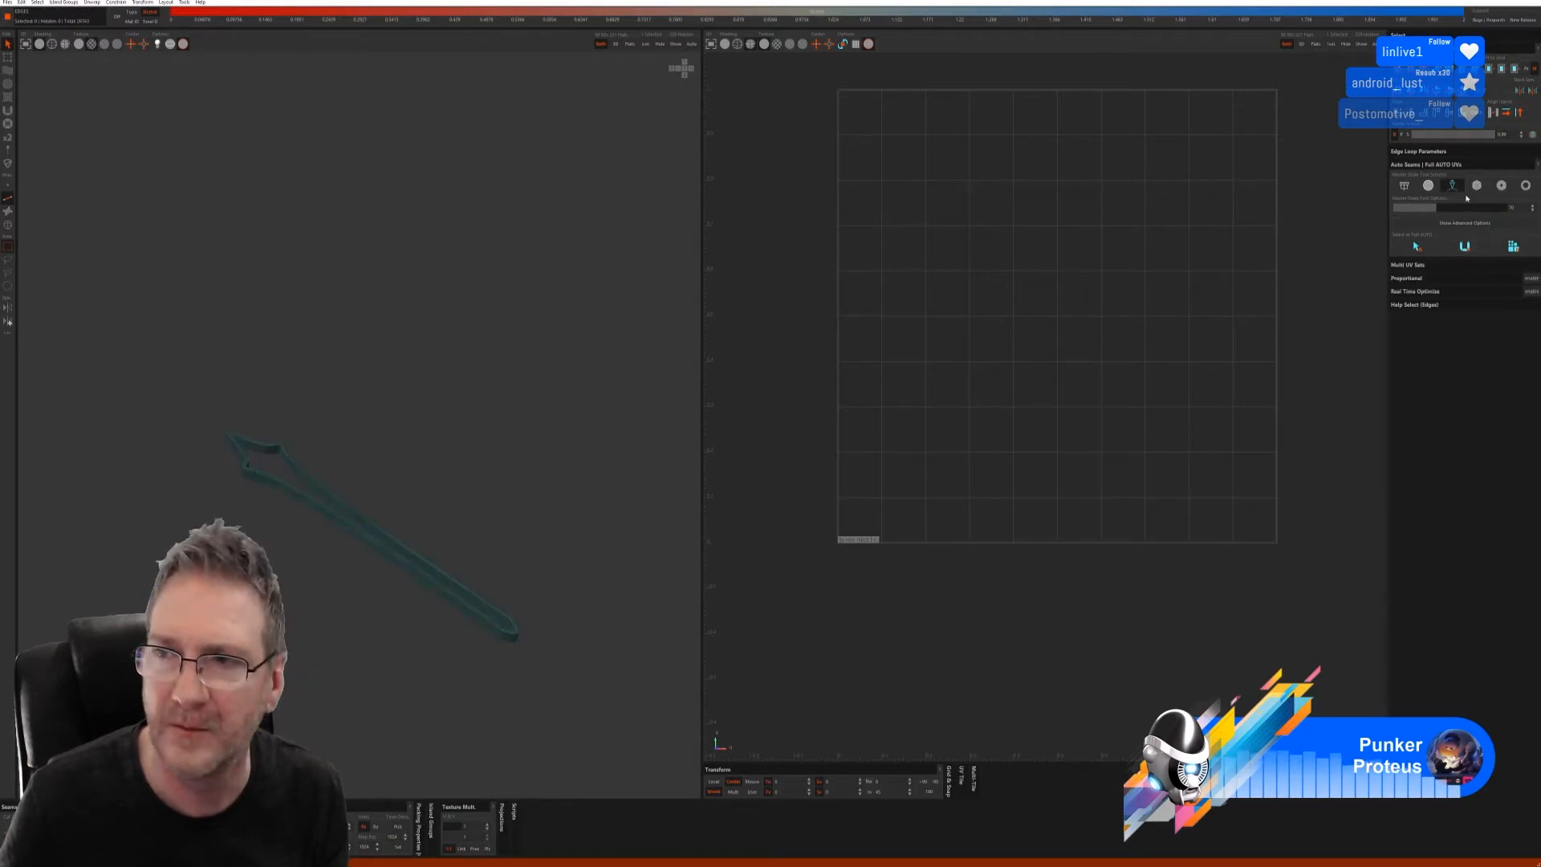
- Unwrap and pack the isolated trim outline with box auto-seams, and unhide the whole model
click(1477, 186)
click(1417, 269)
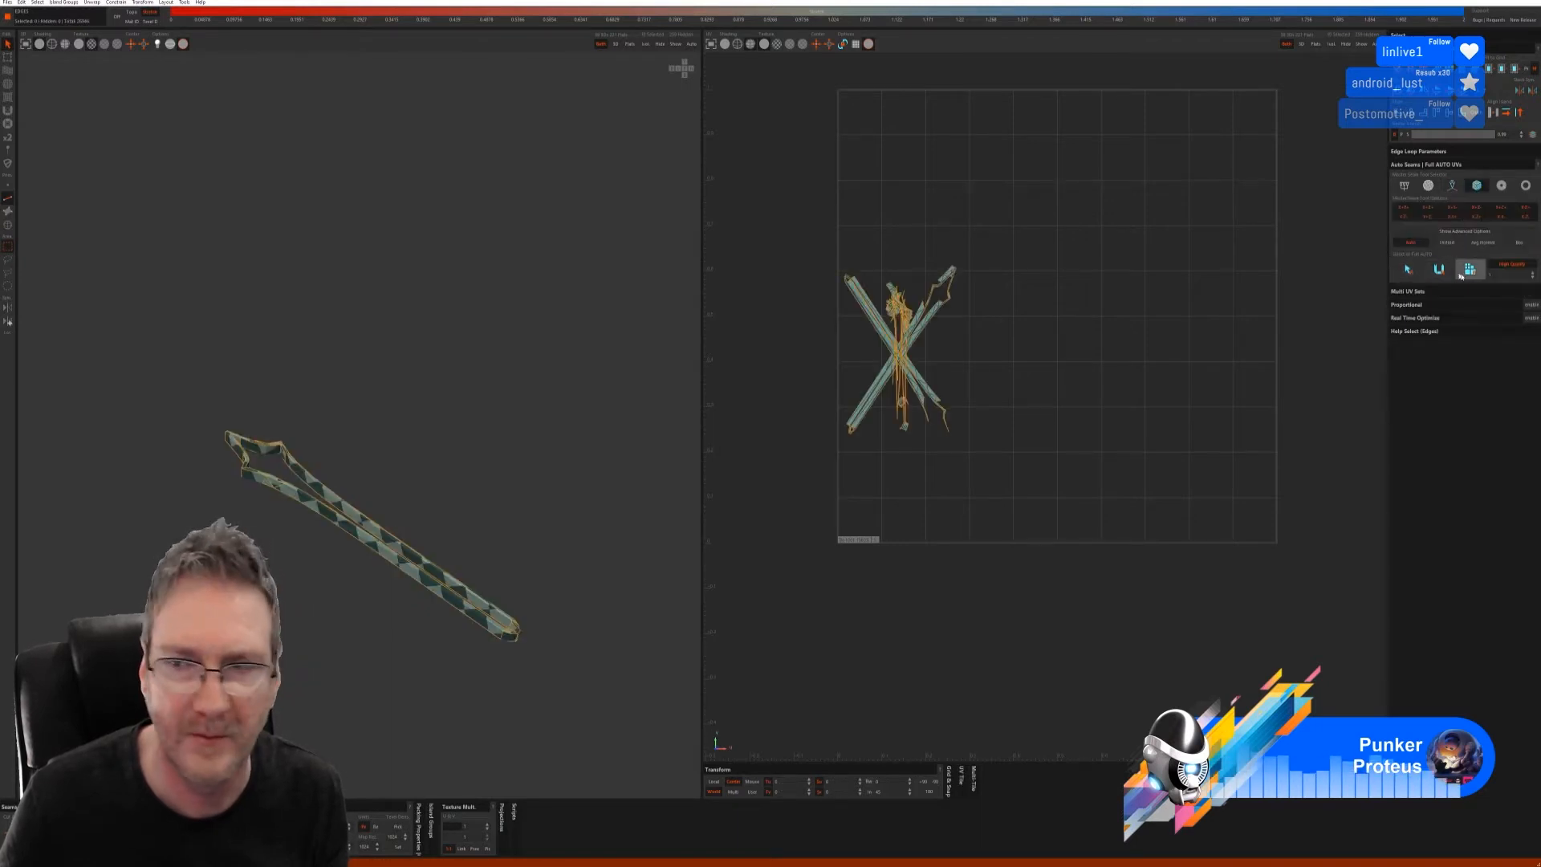
middle_drag(467, 449, 349, 452)
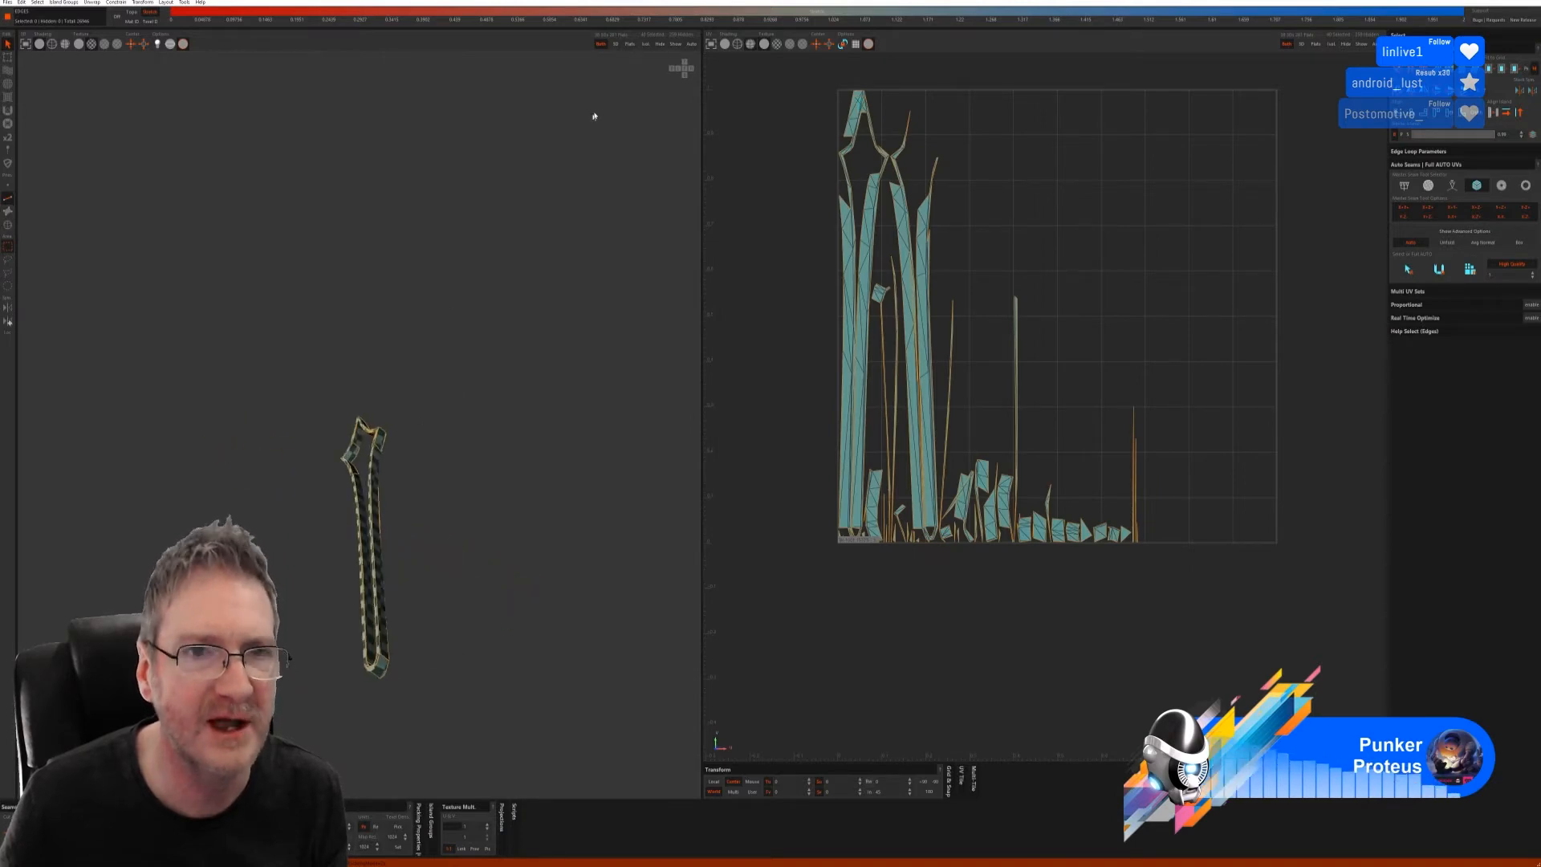
click(673, 49)
middle_drag(472, 447, 185, 264)
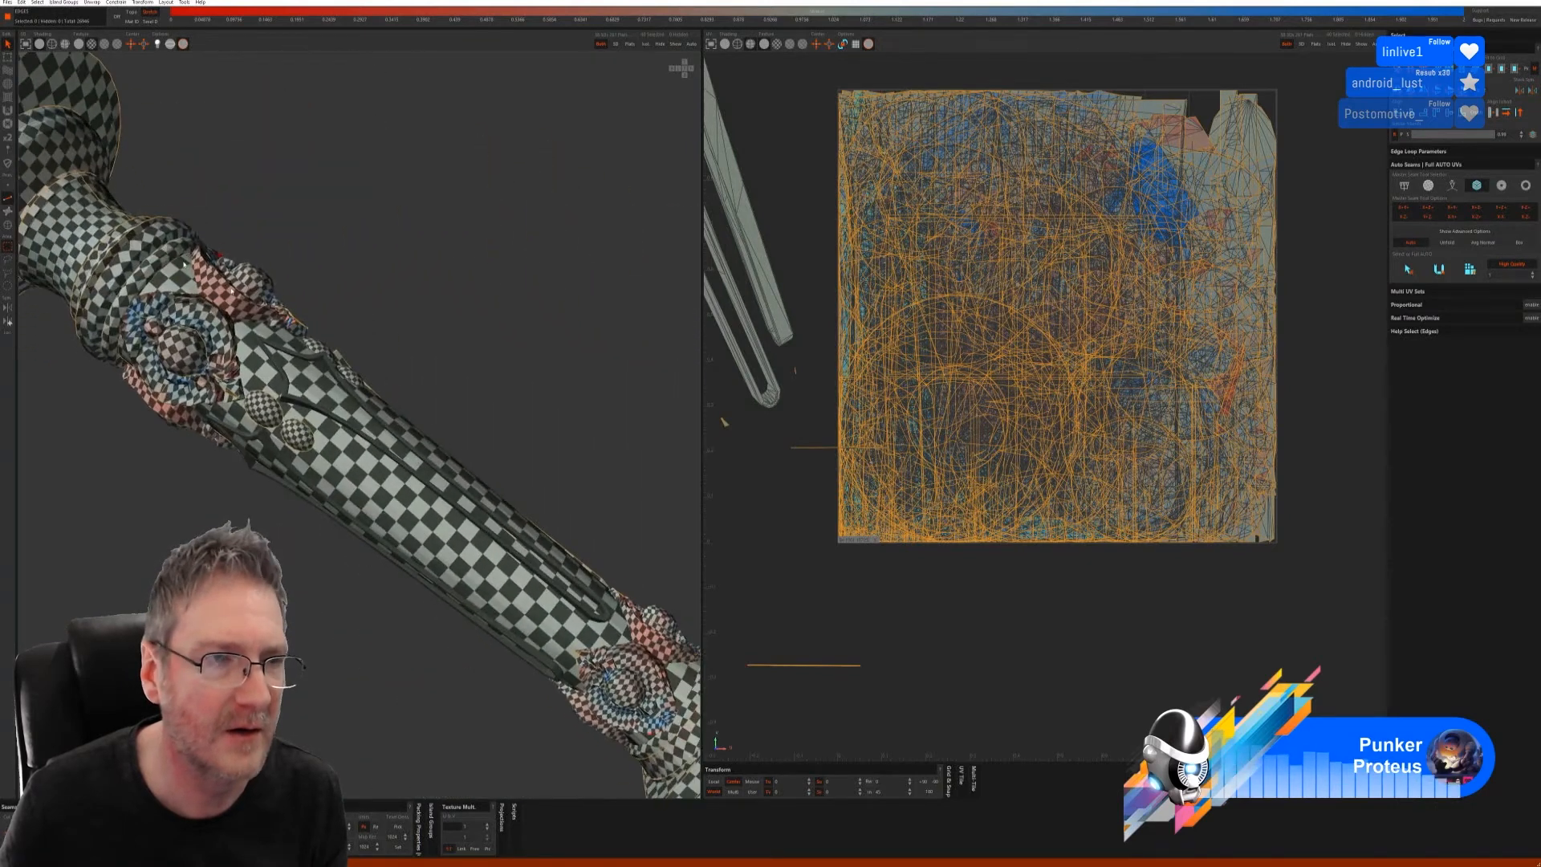
- Switch to island selection and select the next arrow-shaped trim outline on the shaft, below the medallions
click(8, 226)
click(285, 397)
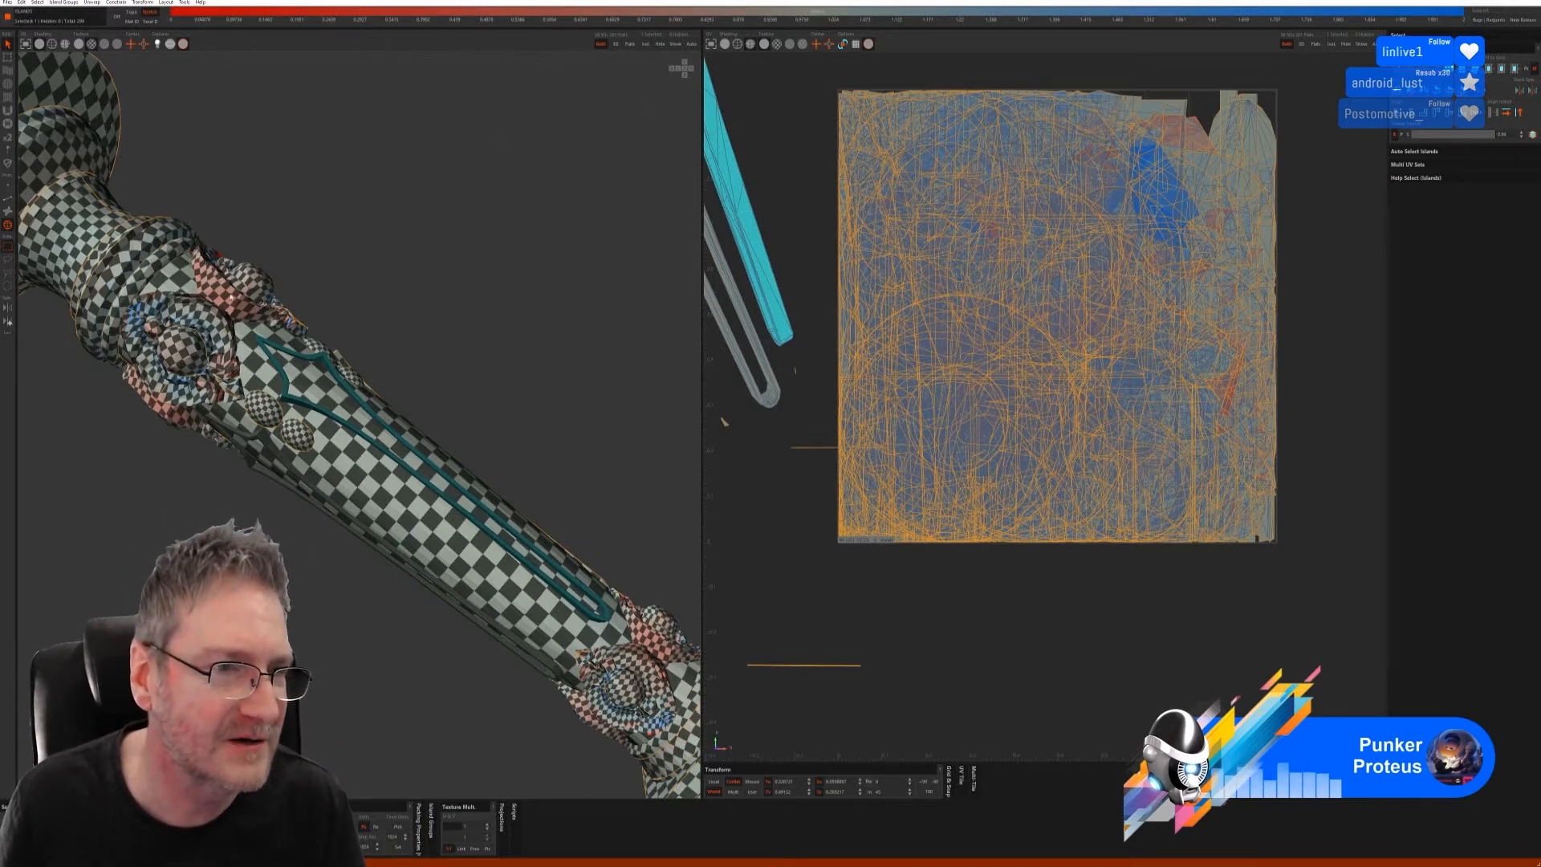
mouse_move(231, 297)
alt+mouse_down()
mouse_move(334, 296)
mouse_move(337, 317)
mouse_move(260, 353)
mouse_move(221, 337)
mouse_move(240, 306)
alt+mouse_up()
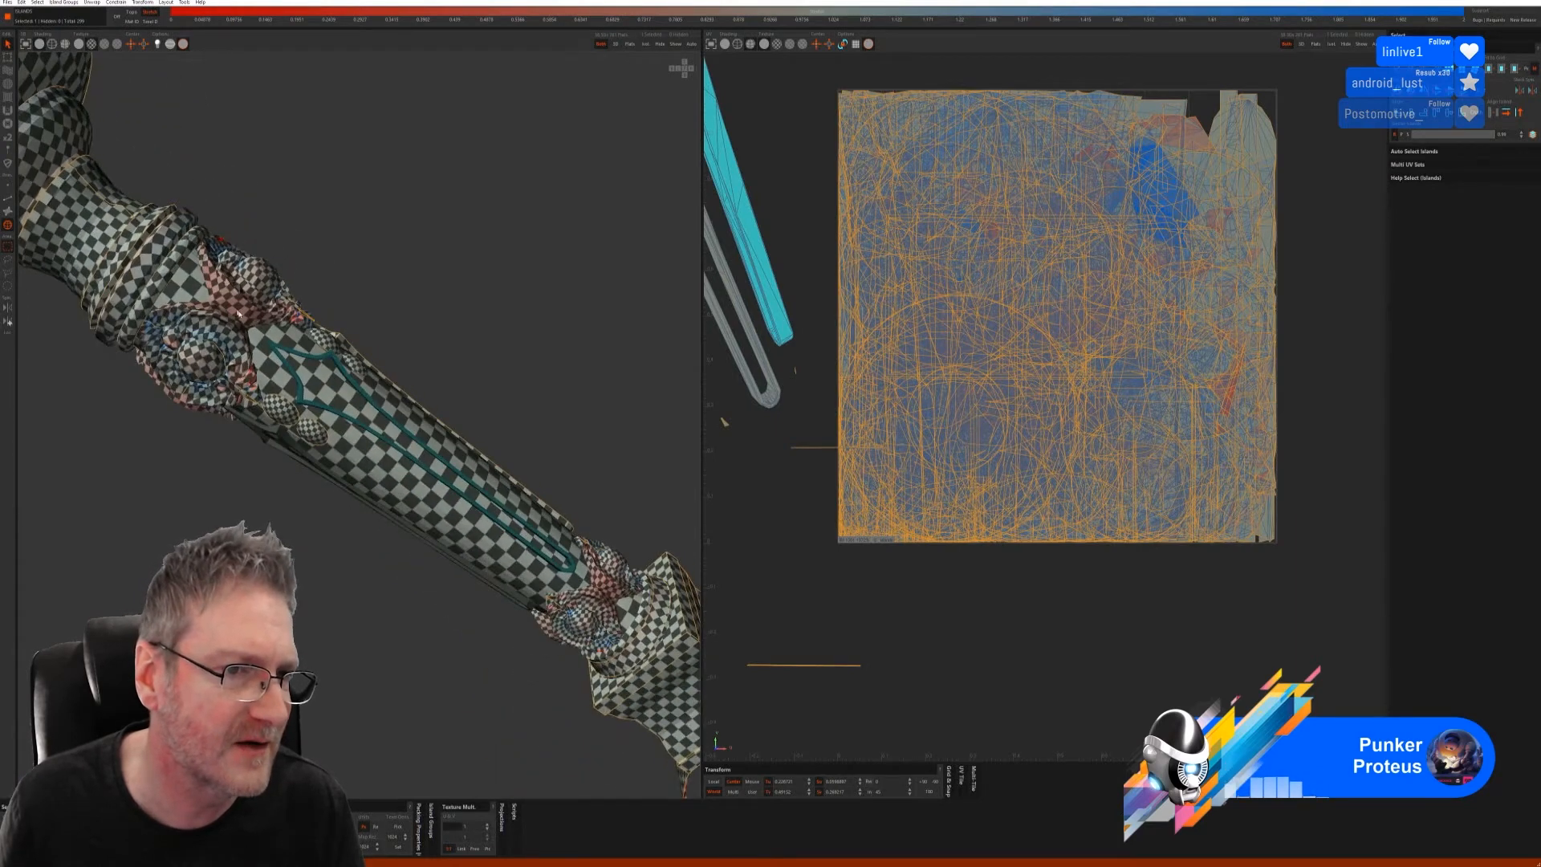
scroll(246, 316, up, 3)
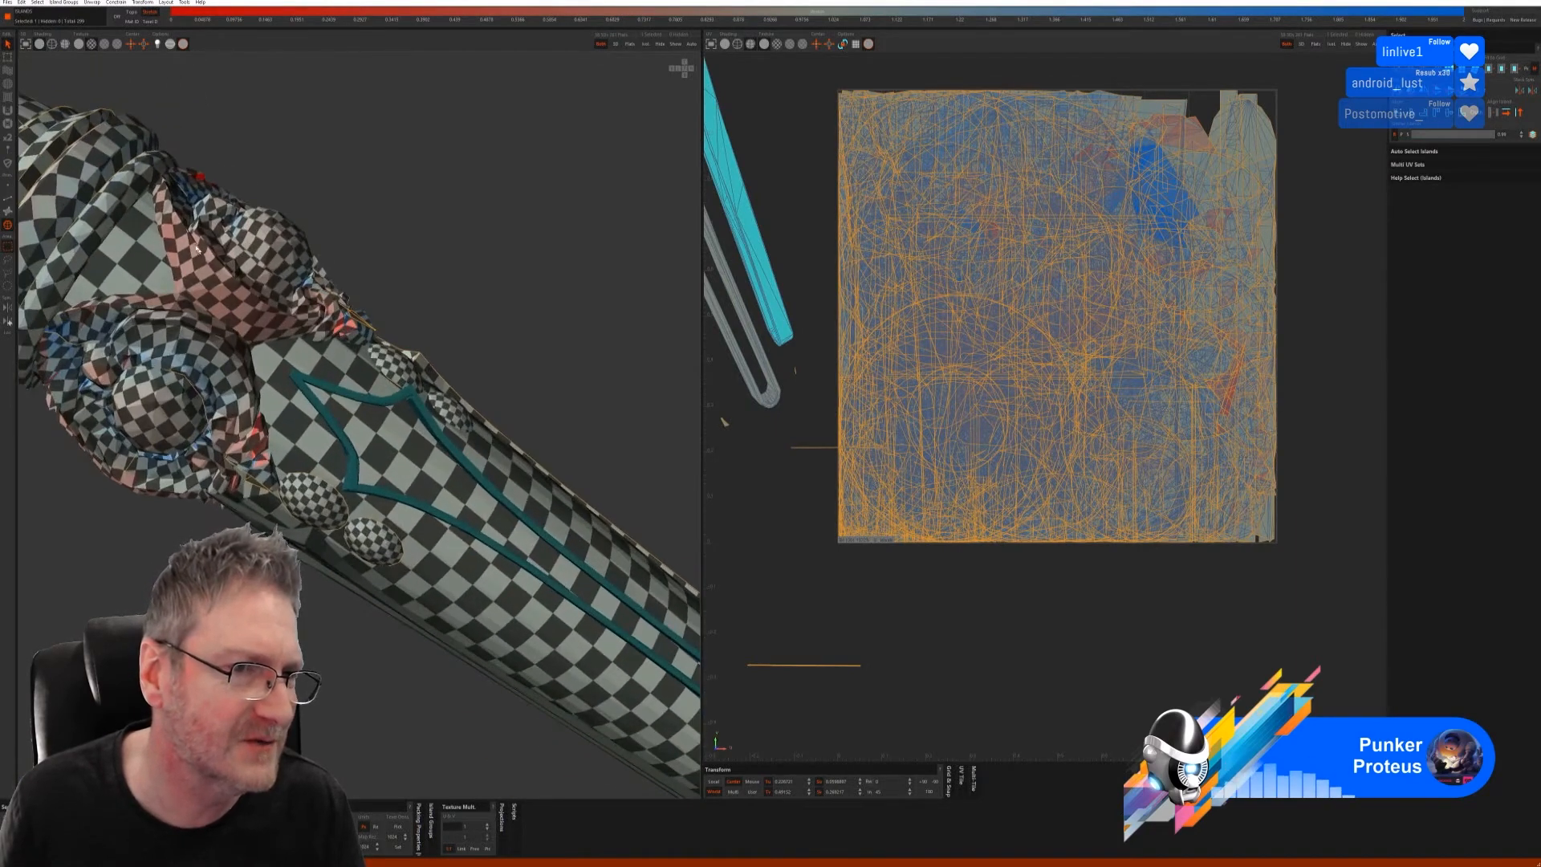
- Isolate the selected outline trim on the lever handle, auto-unwrap it and show the whole model again
alt+drag(252, 316, 251, 342)
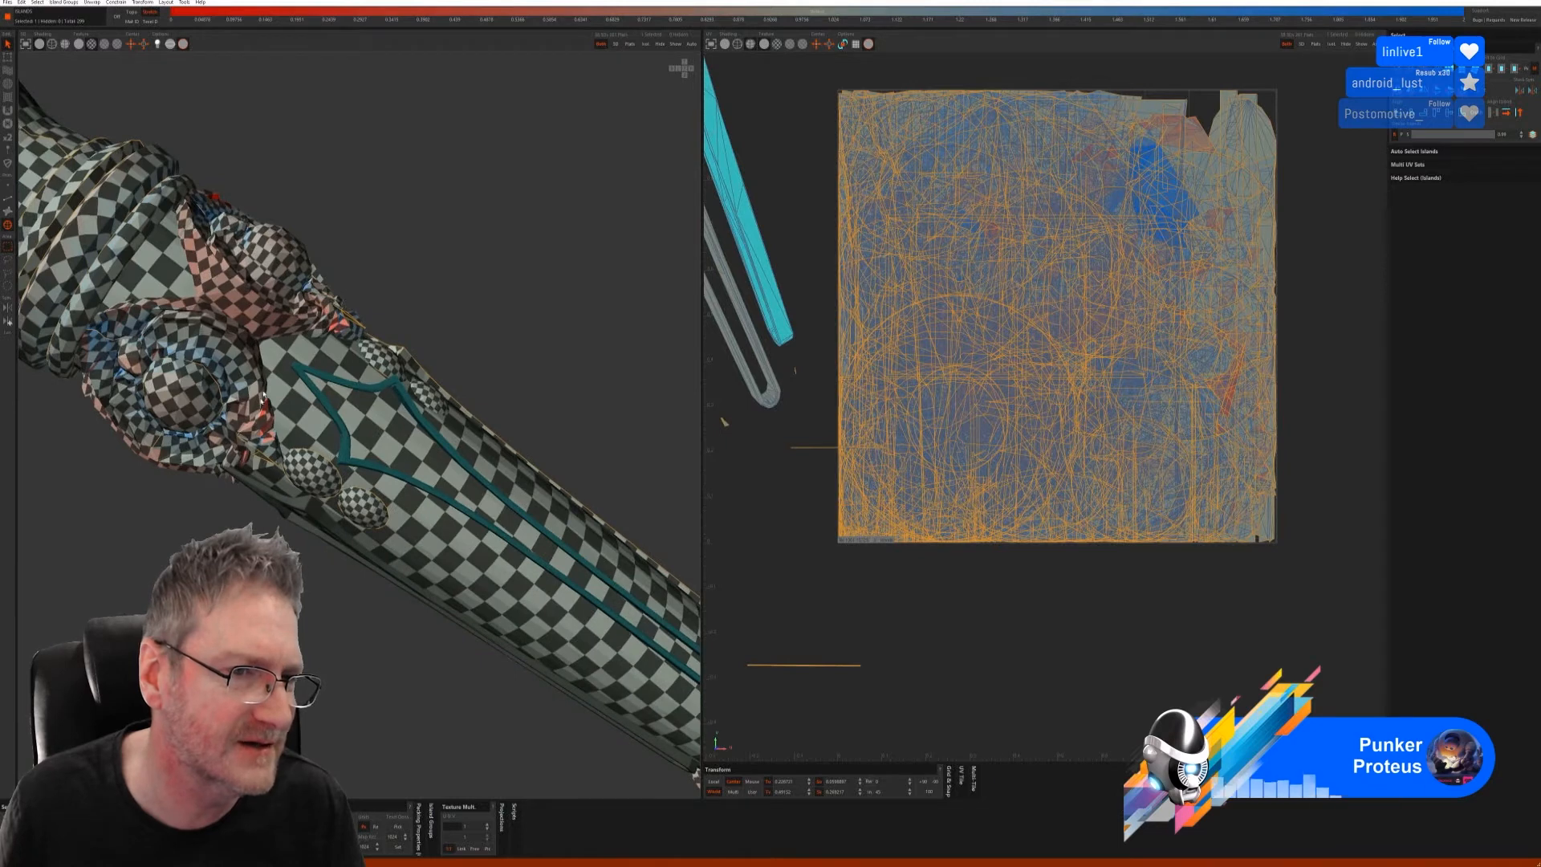
scroll(237, 452, up, 4)
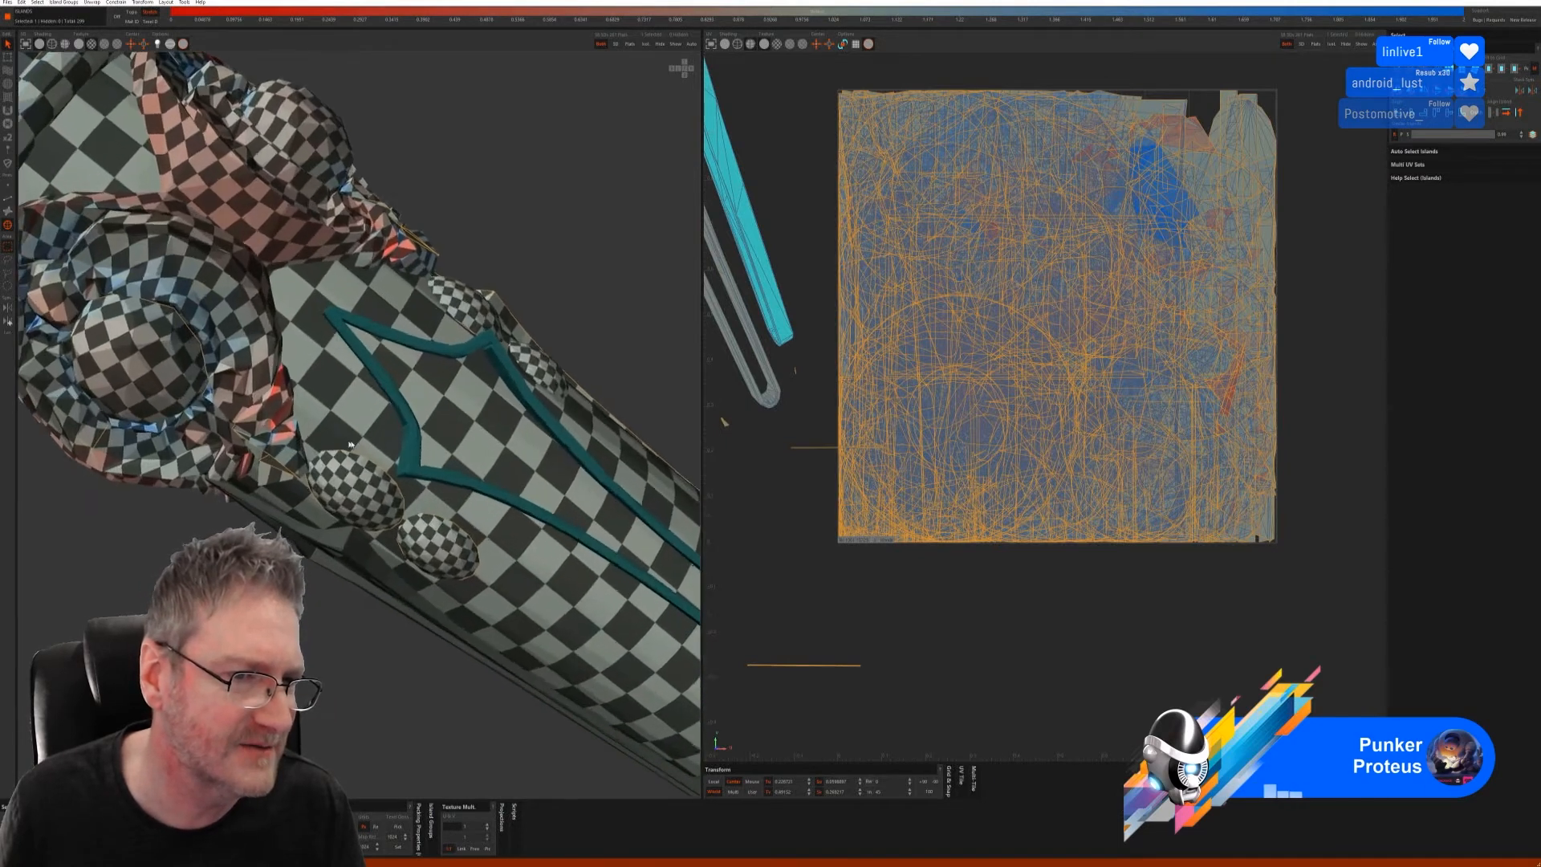
scroll(243, 456, down, 8)
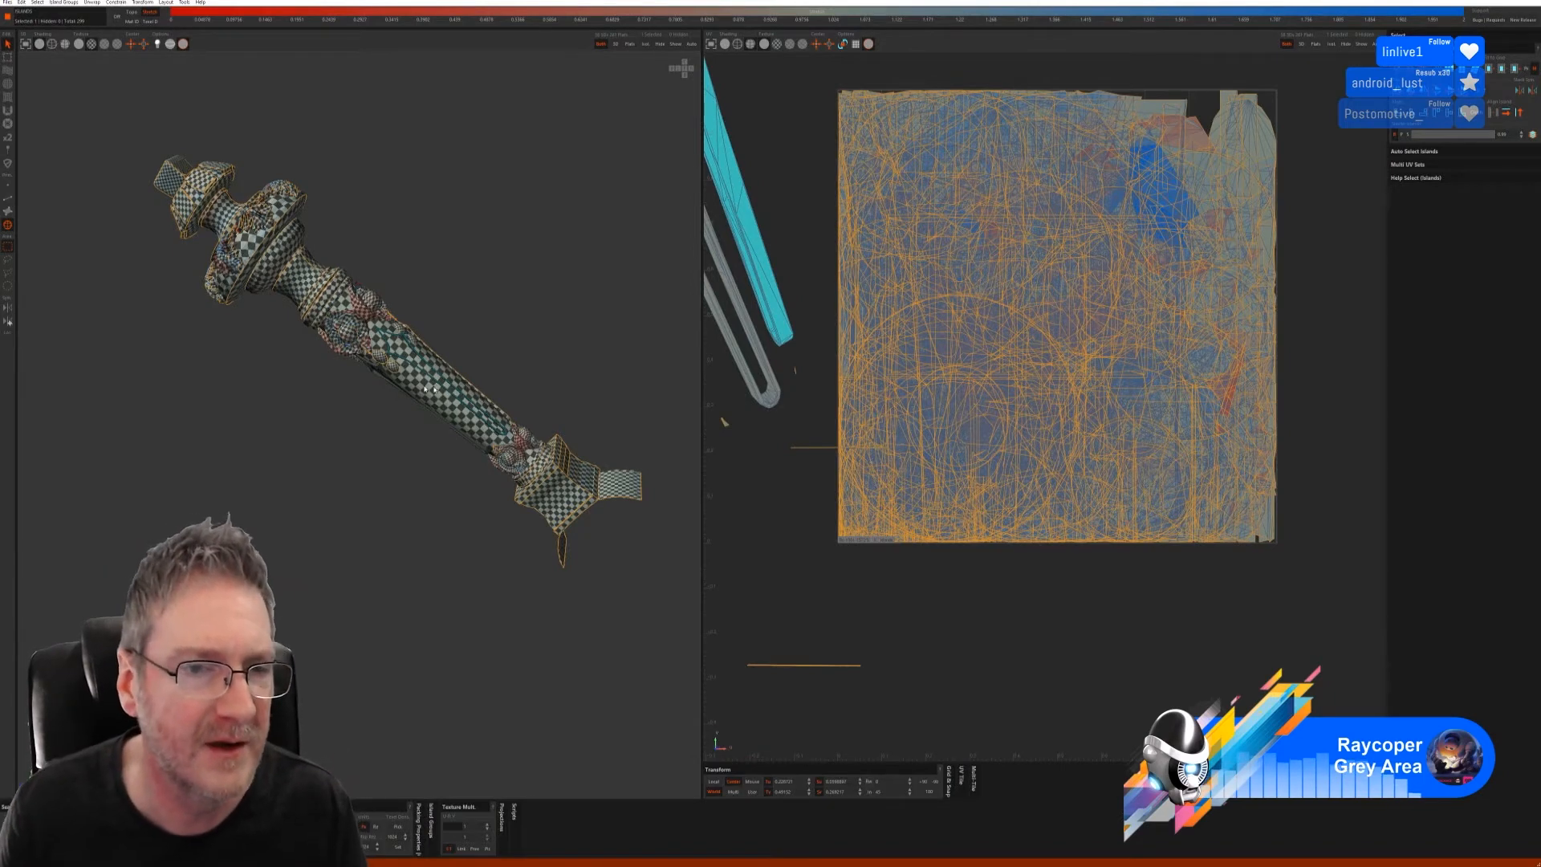
scroll(279, 410, up, 4)
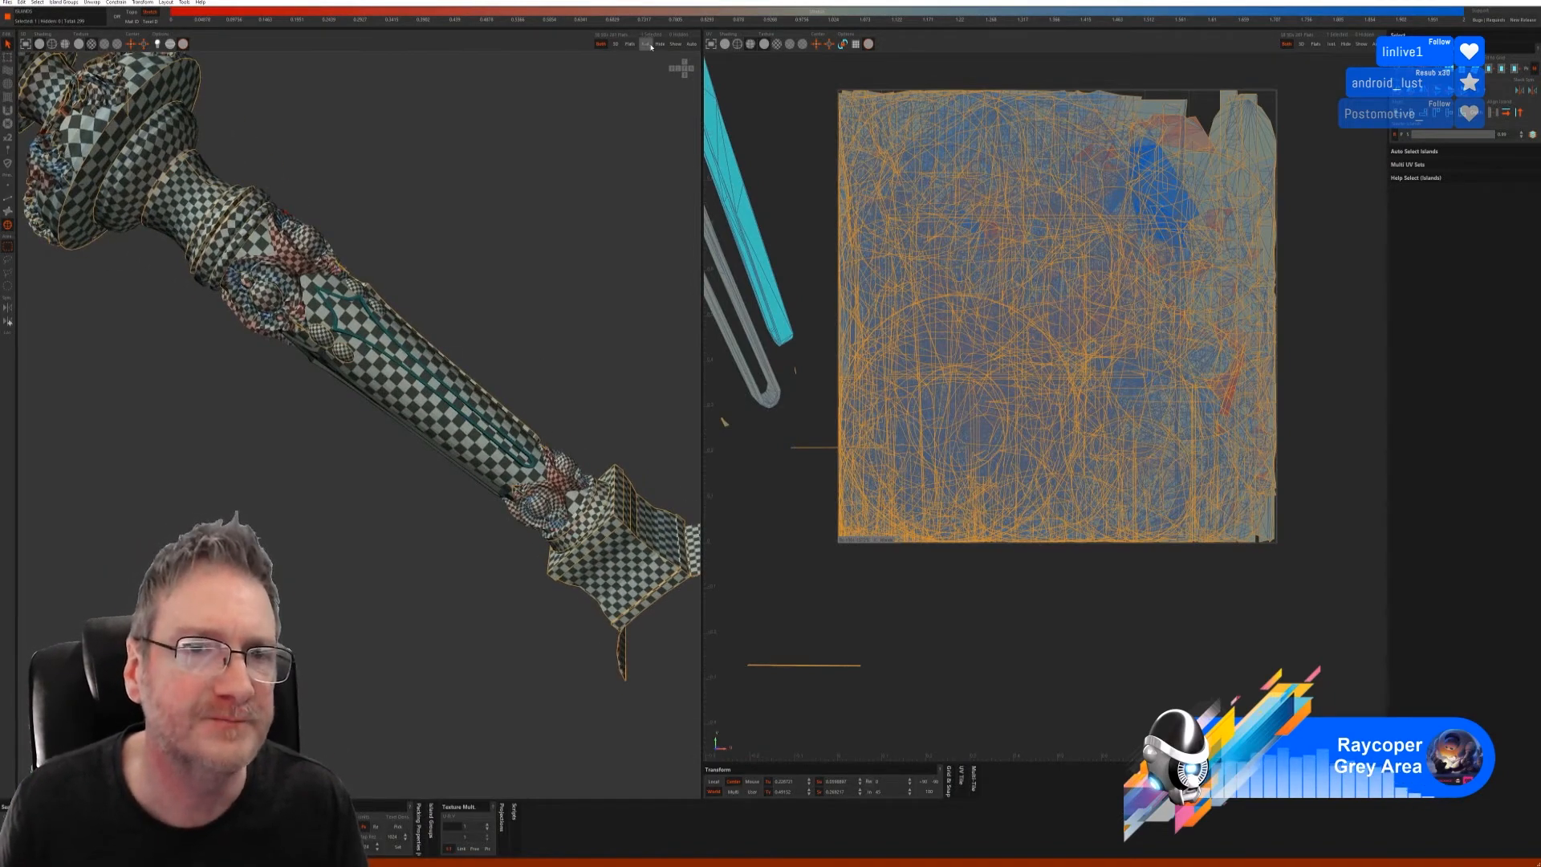
click(647, 45)
click(8, 199)
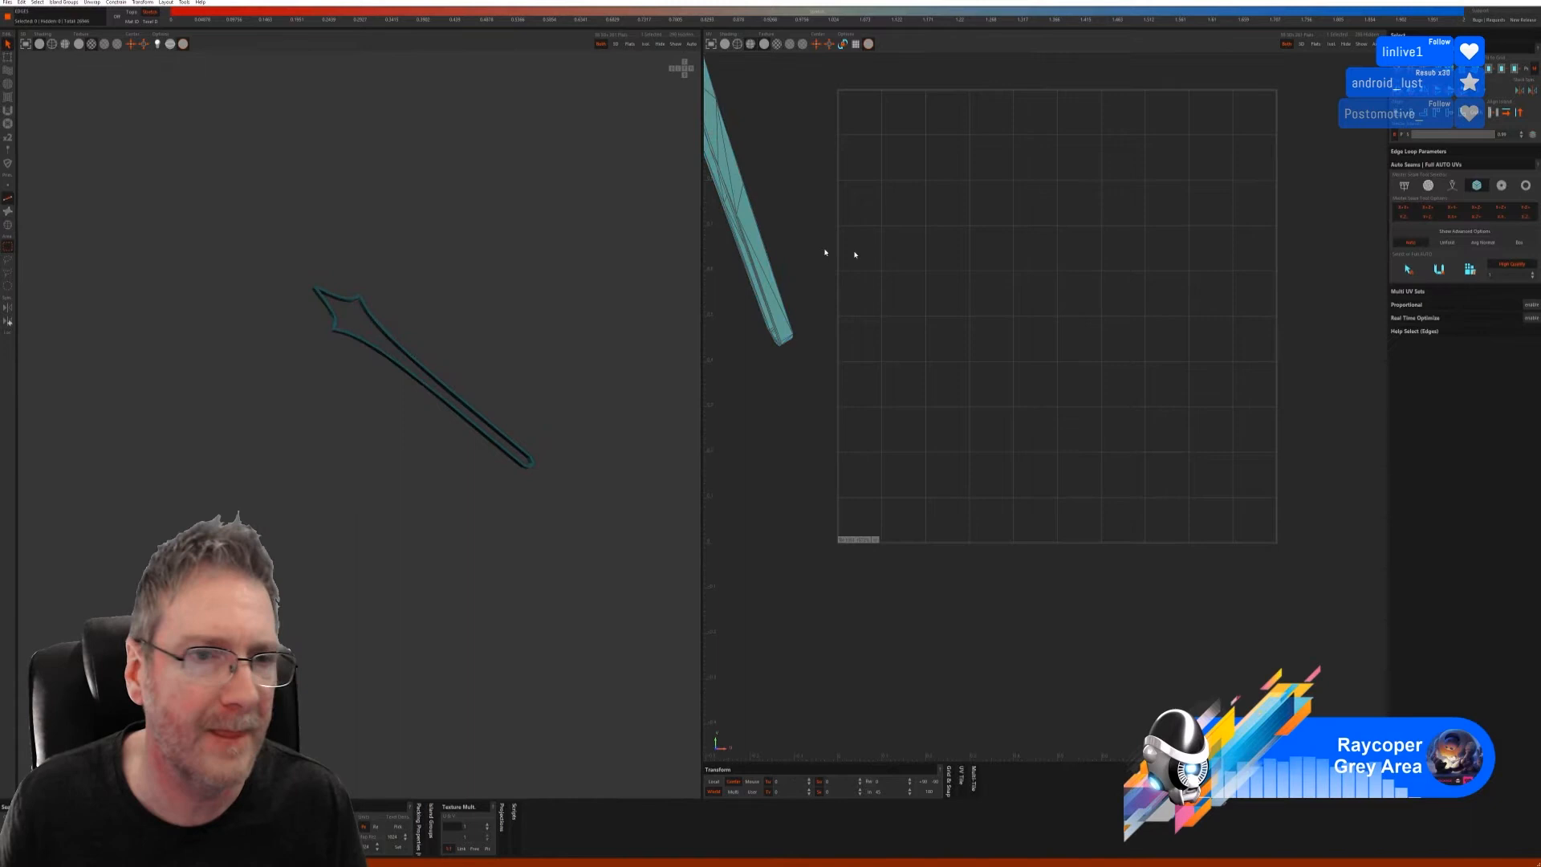
click(1437, 271)
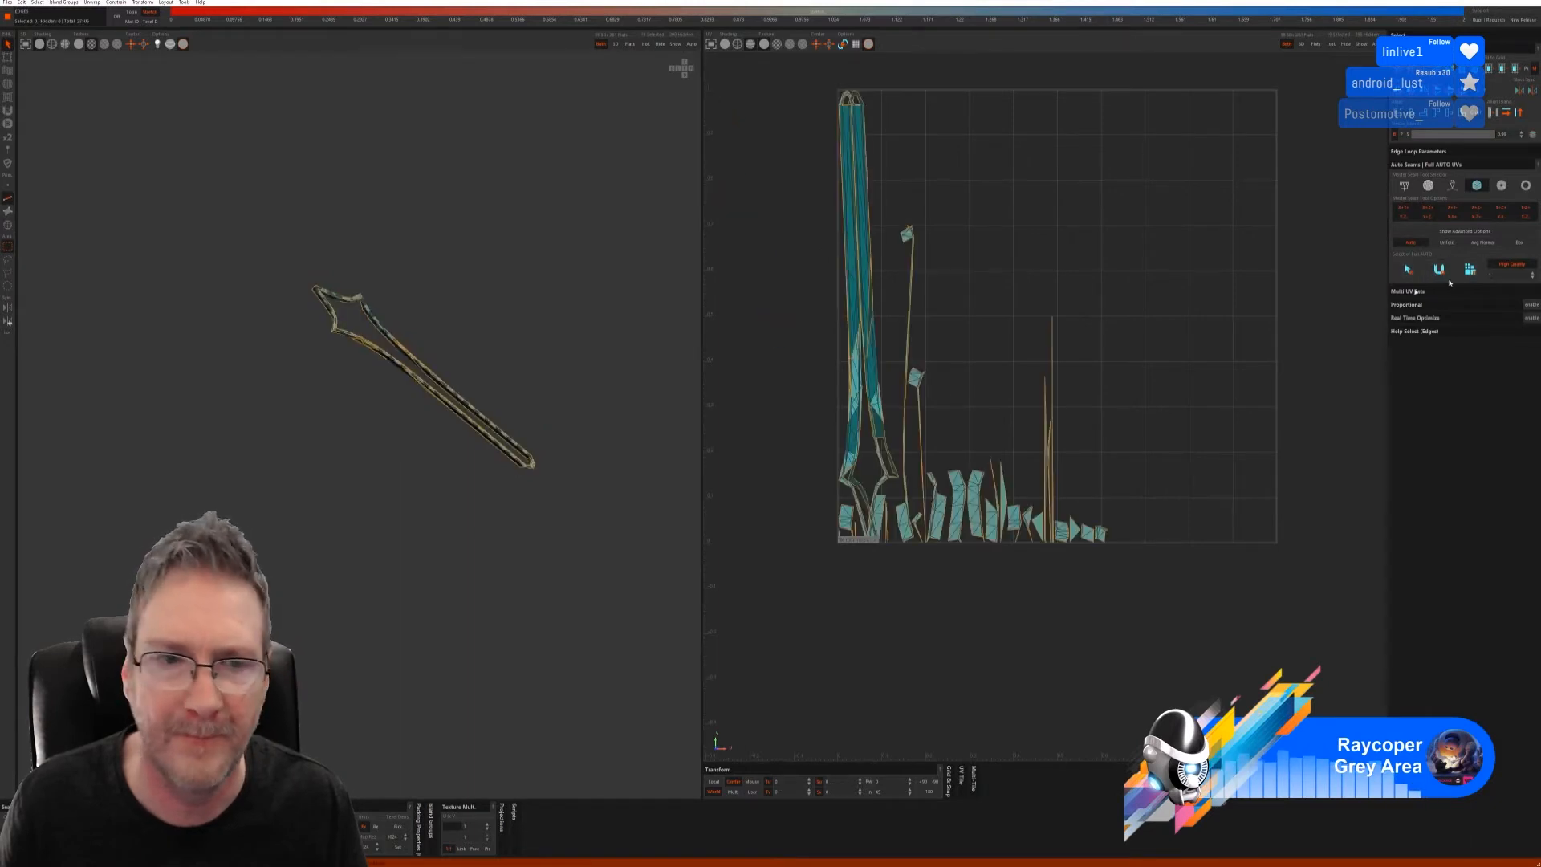
scroll(461, 367, up, 3)
middle_drag(462, 367, 347, 375)
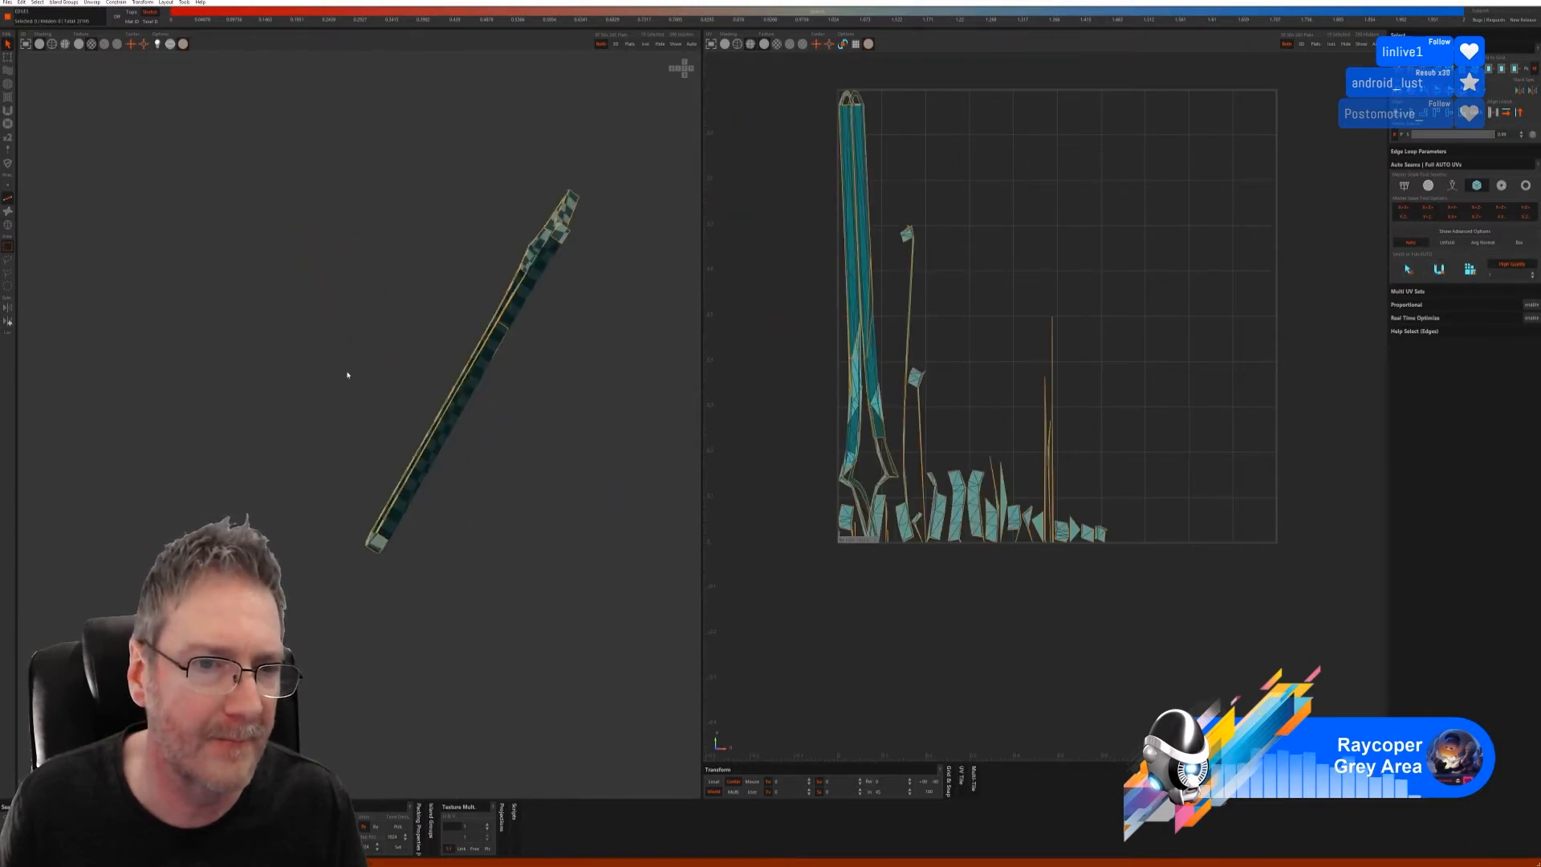
click(675, 45)
- Isolate and auto-unwrap the matching outline trim on the other side of the handle, and bring back the full model
middle_drag(474, 281, 647, 220)
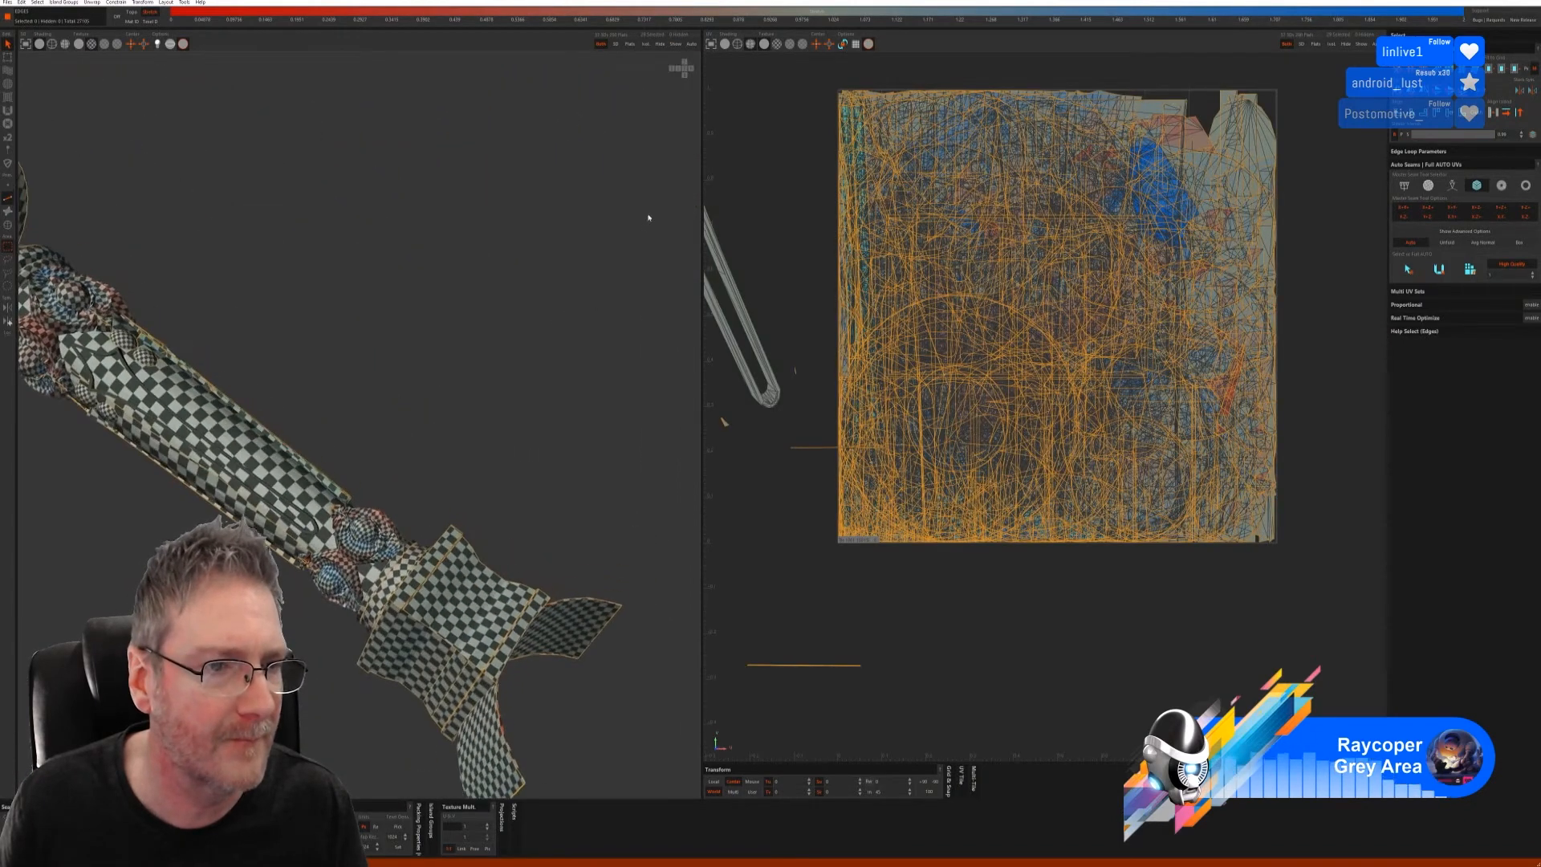
scroll(265, 360, up, 3)
middle_drag(289, 358, 24, 228)
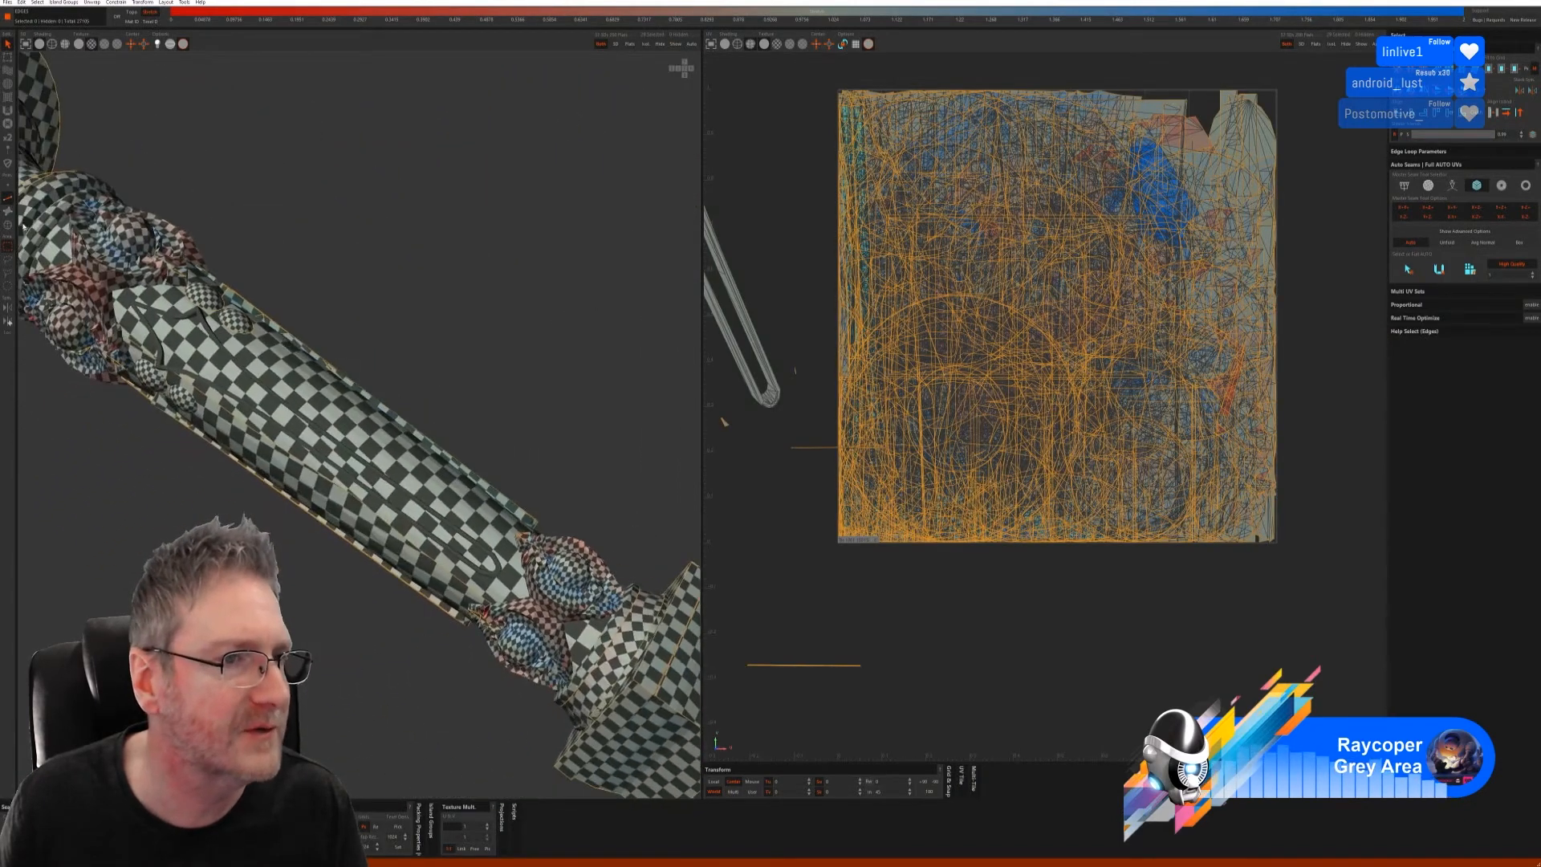
click(7, 224)
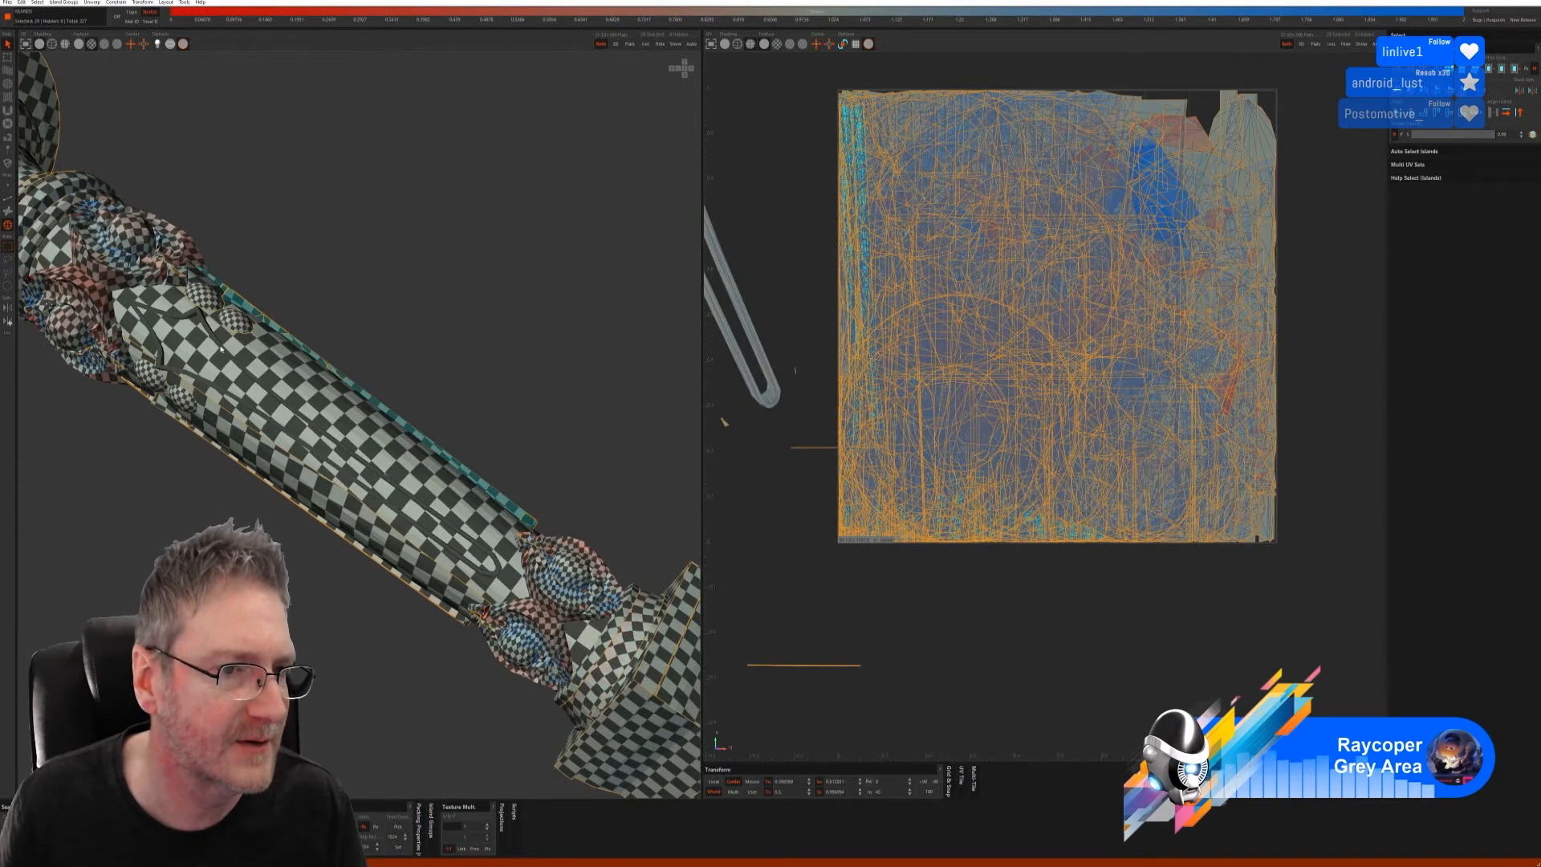
click(219, 347)
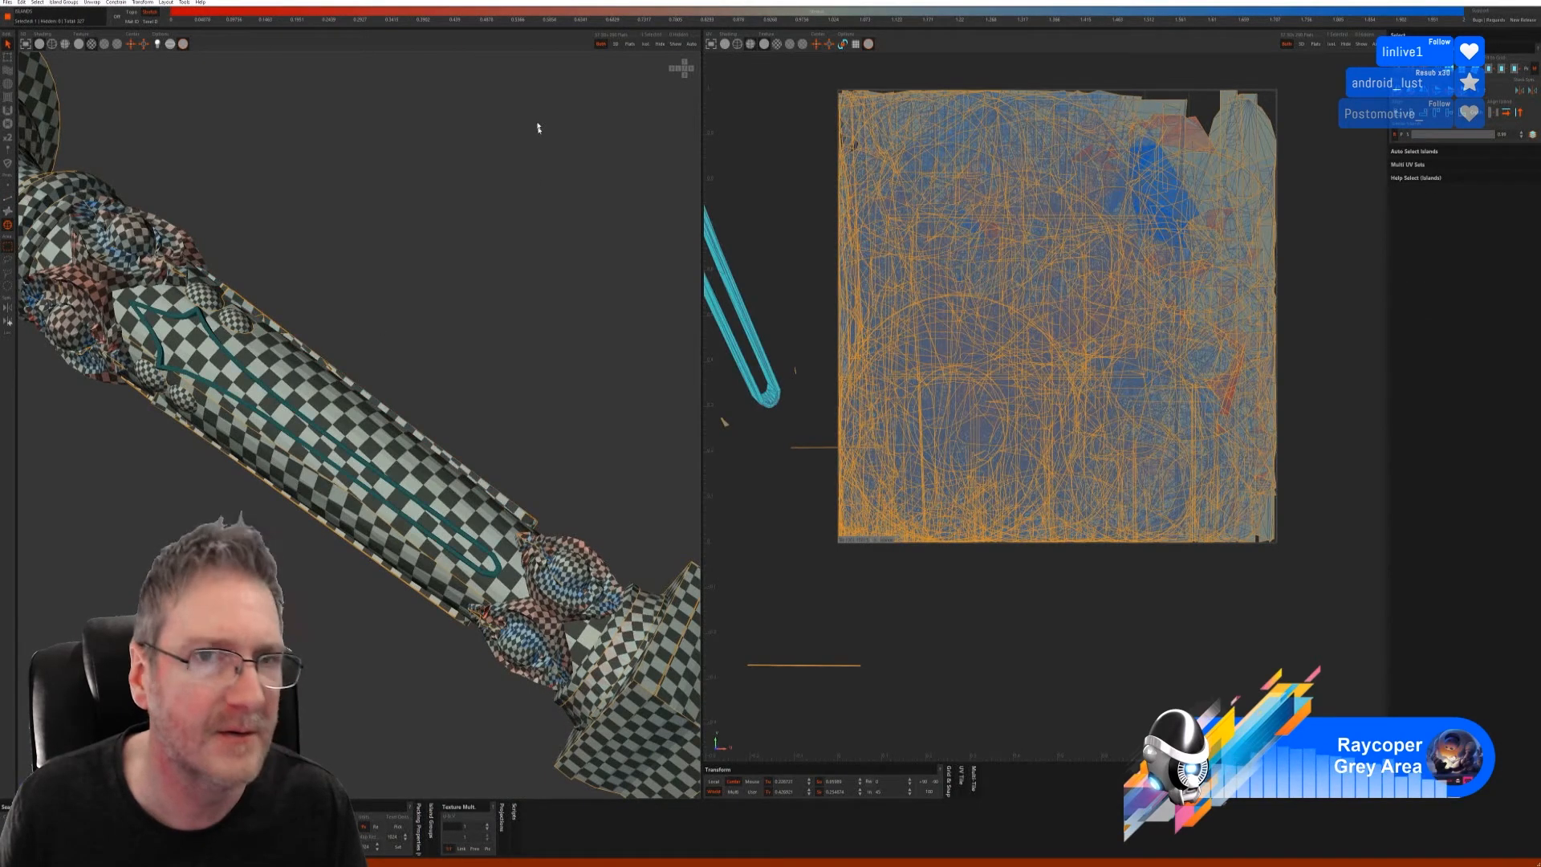
click(646, 44)
click(8, 197)
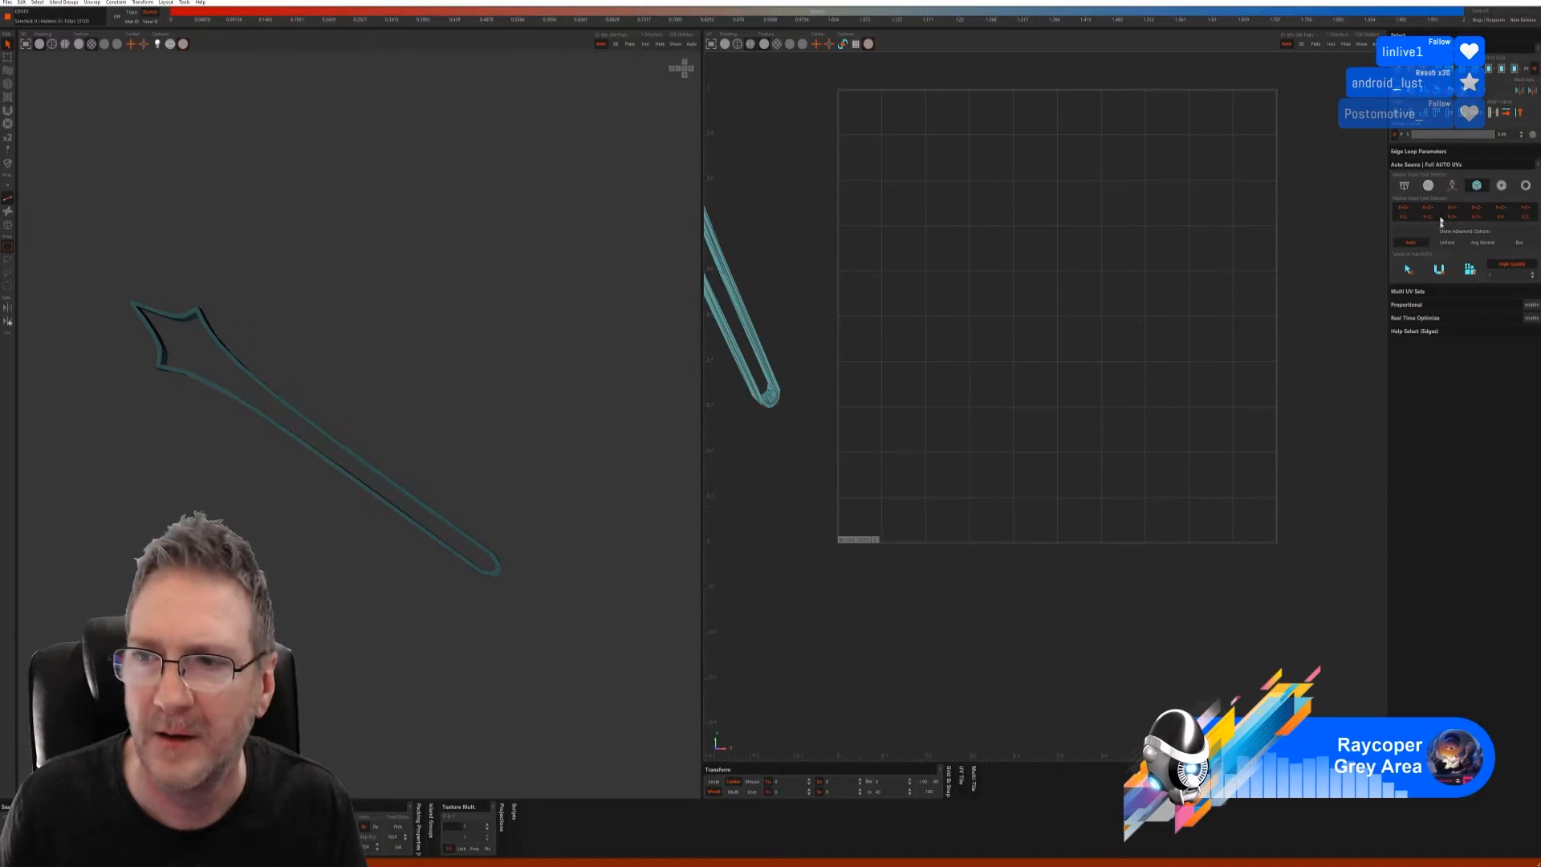
click(1438, 270)
scroll(360, 415, down, 1)
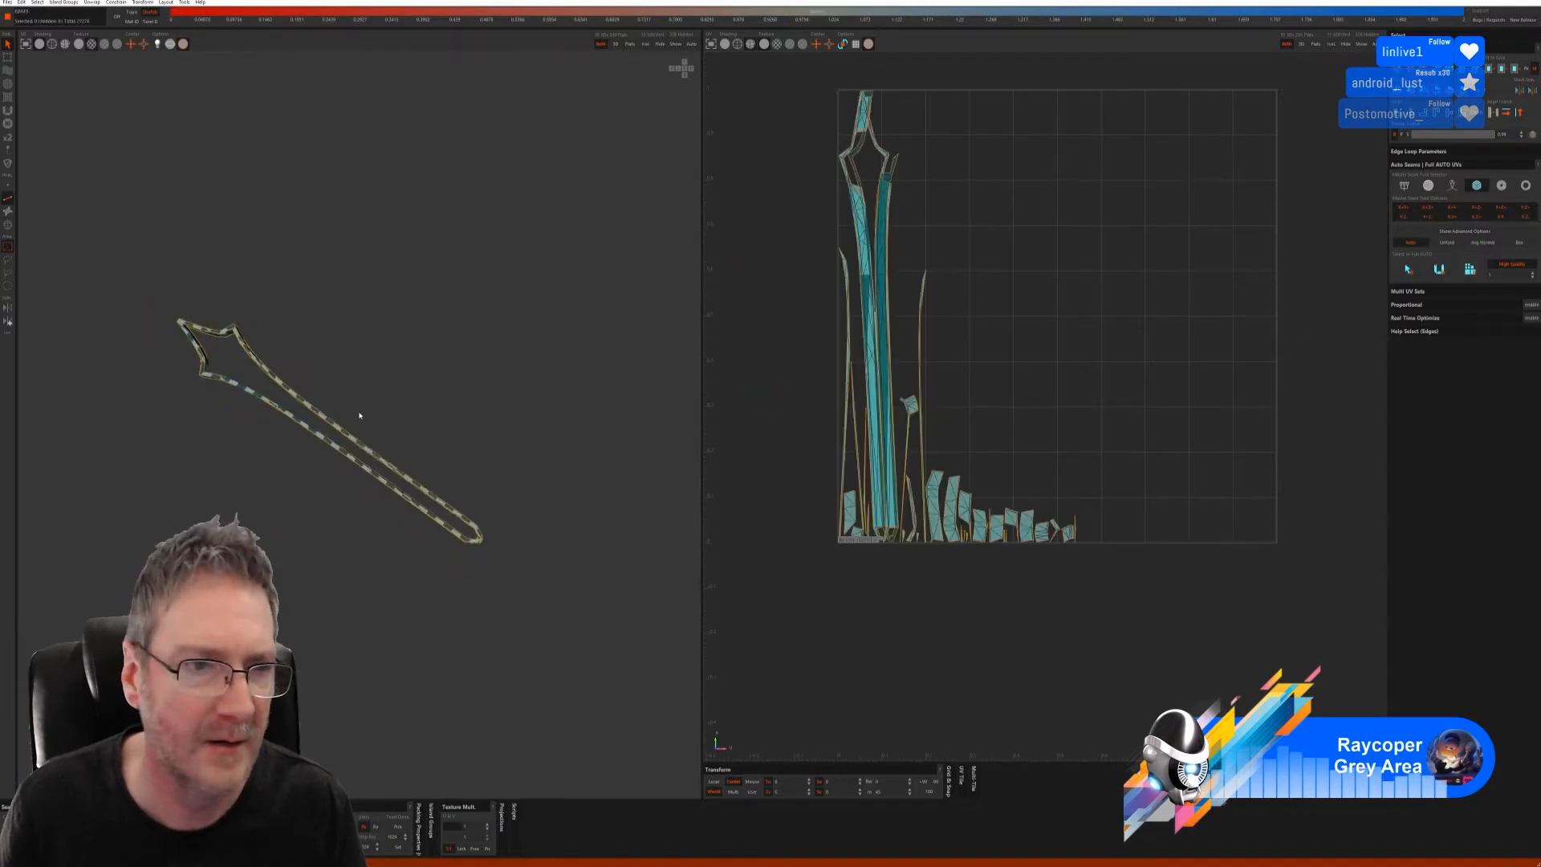
click(676, 43)
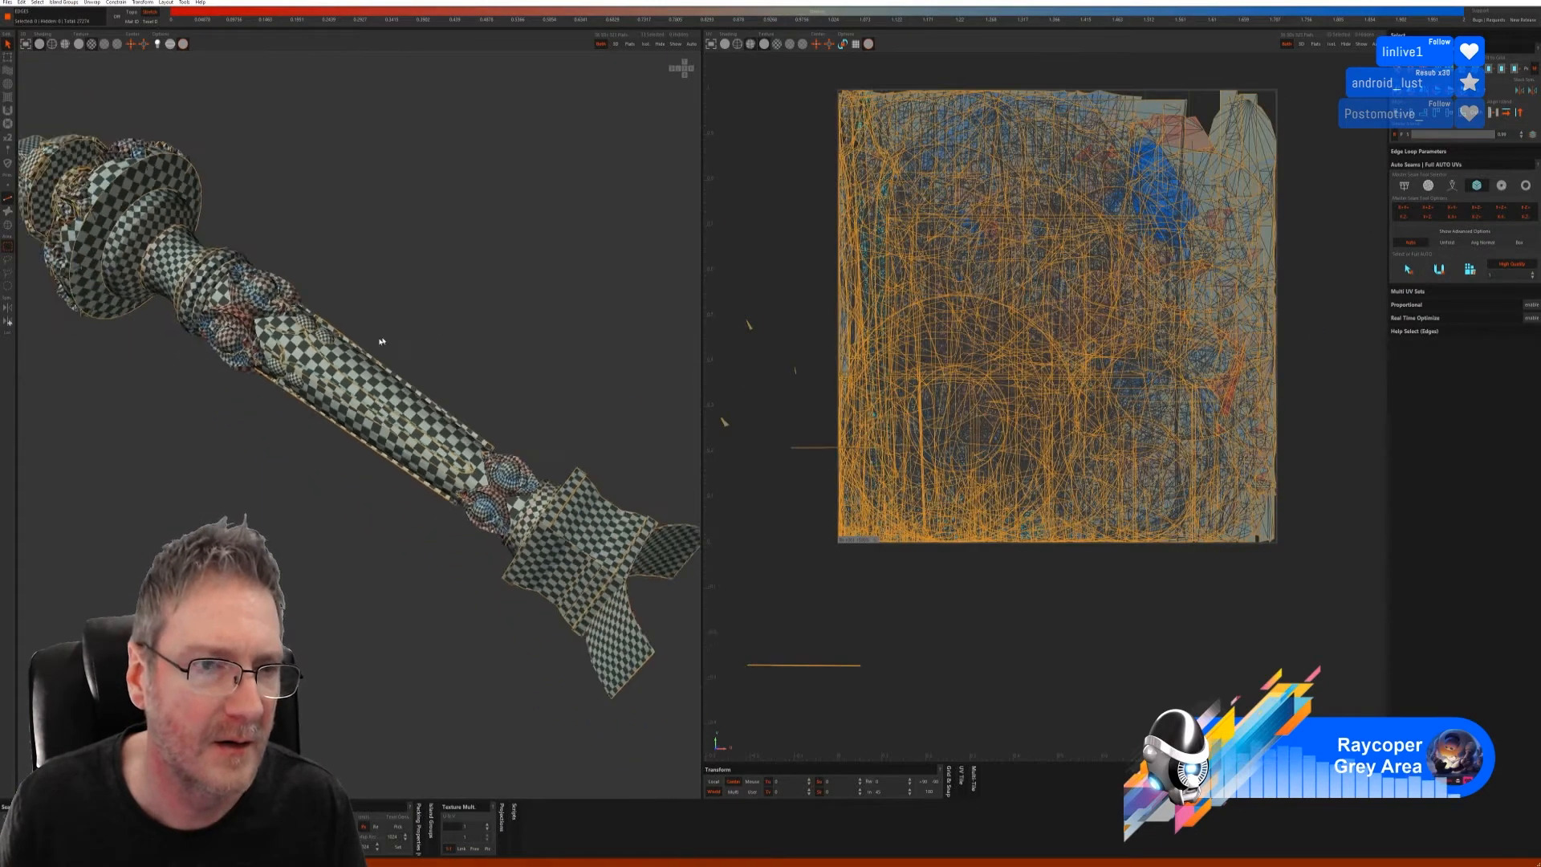
- Examine the checker pattern over the whole lever from several angles for remaining unwrap problems
middle_drag(391, 356, 491, 354)
middle_drag(541, 350, 472, 357)
scroll(345, 407, up, 5)
scroll(471, 366, down, 3)
middle_drag(265, 522, 423, 341)
scroll(345, 413, down, 3)
middle_drag(345, 412, 378, 436)
alt+right_drag(377, 436, 65, 177)
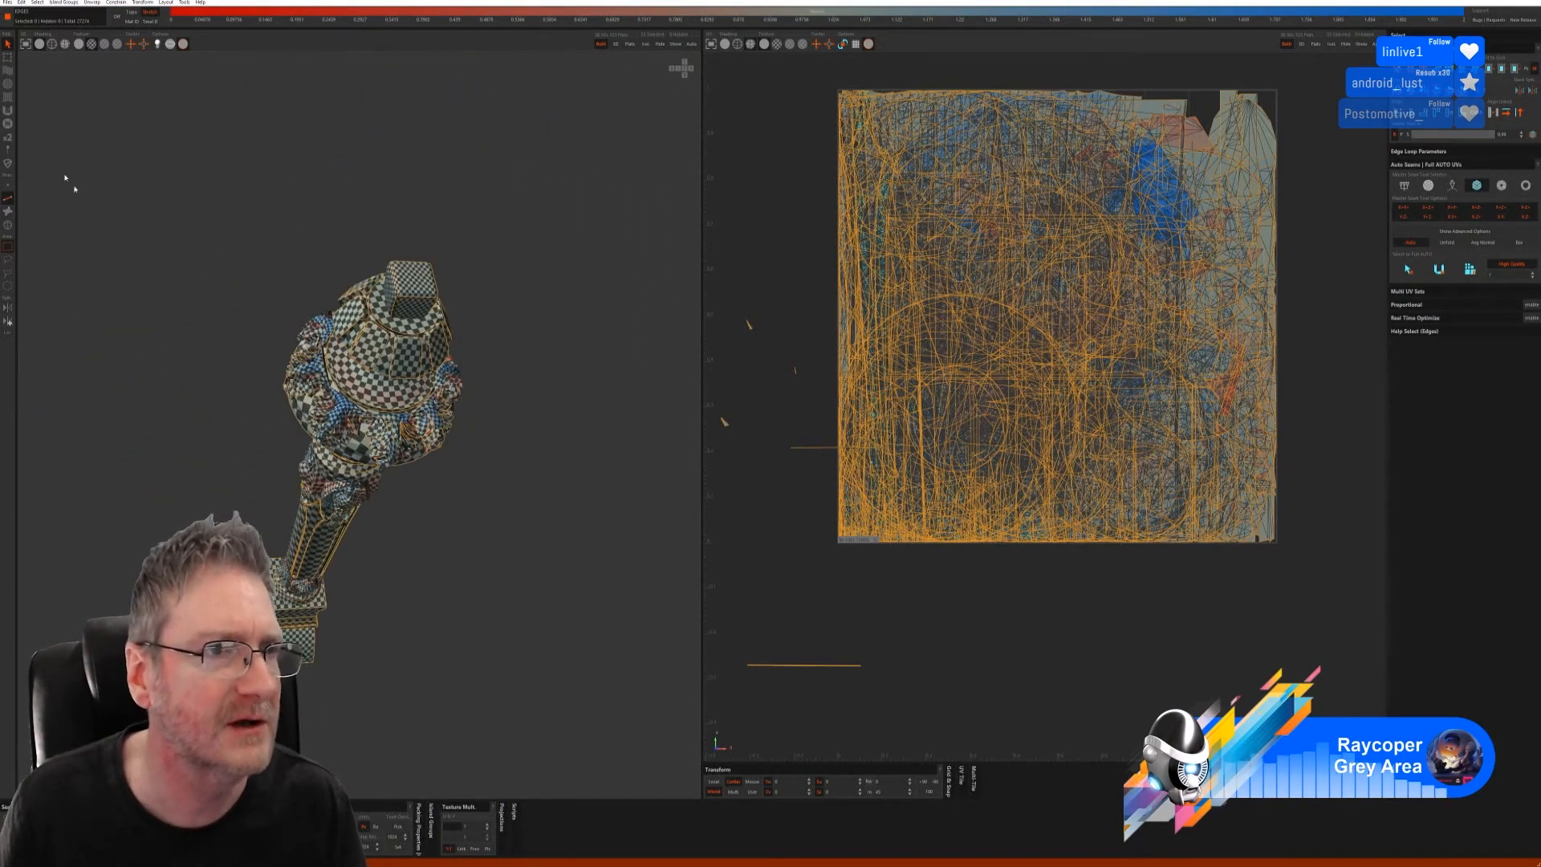
- Save the unwrapped lever file, switch to 3ds Max and save the scene there
click(7, 3)
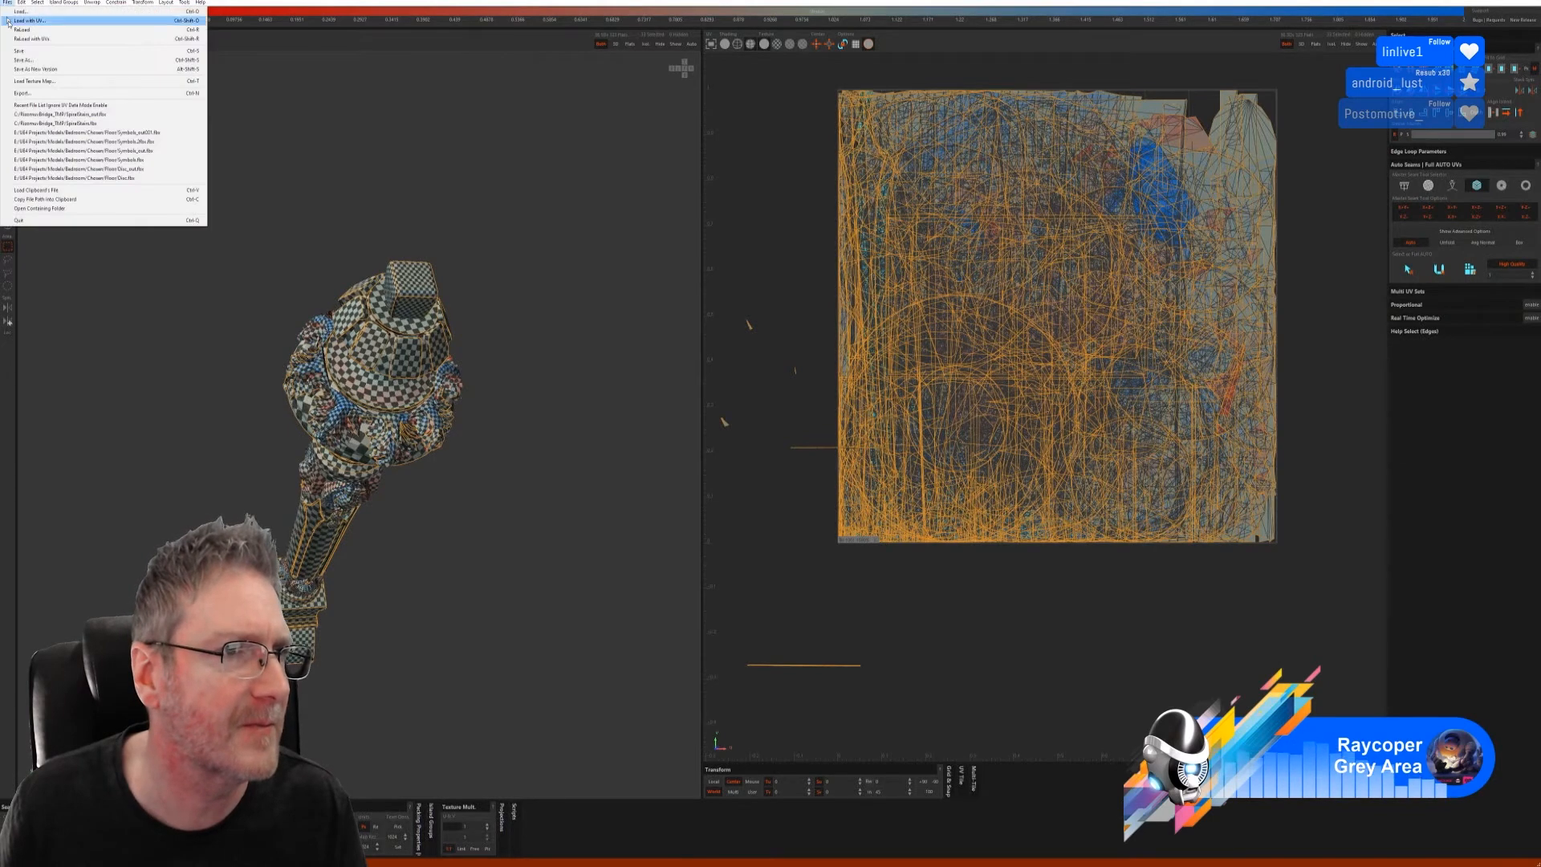
click(19, 51)
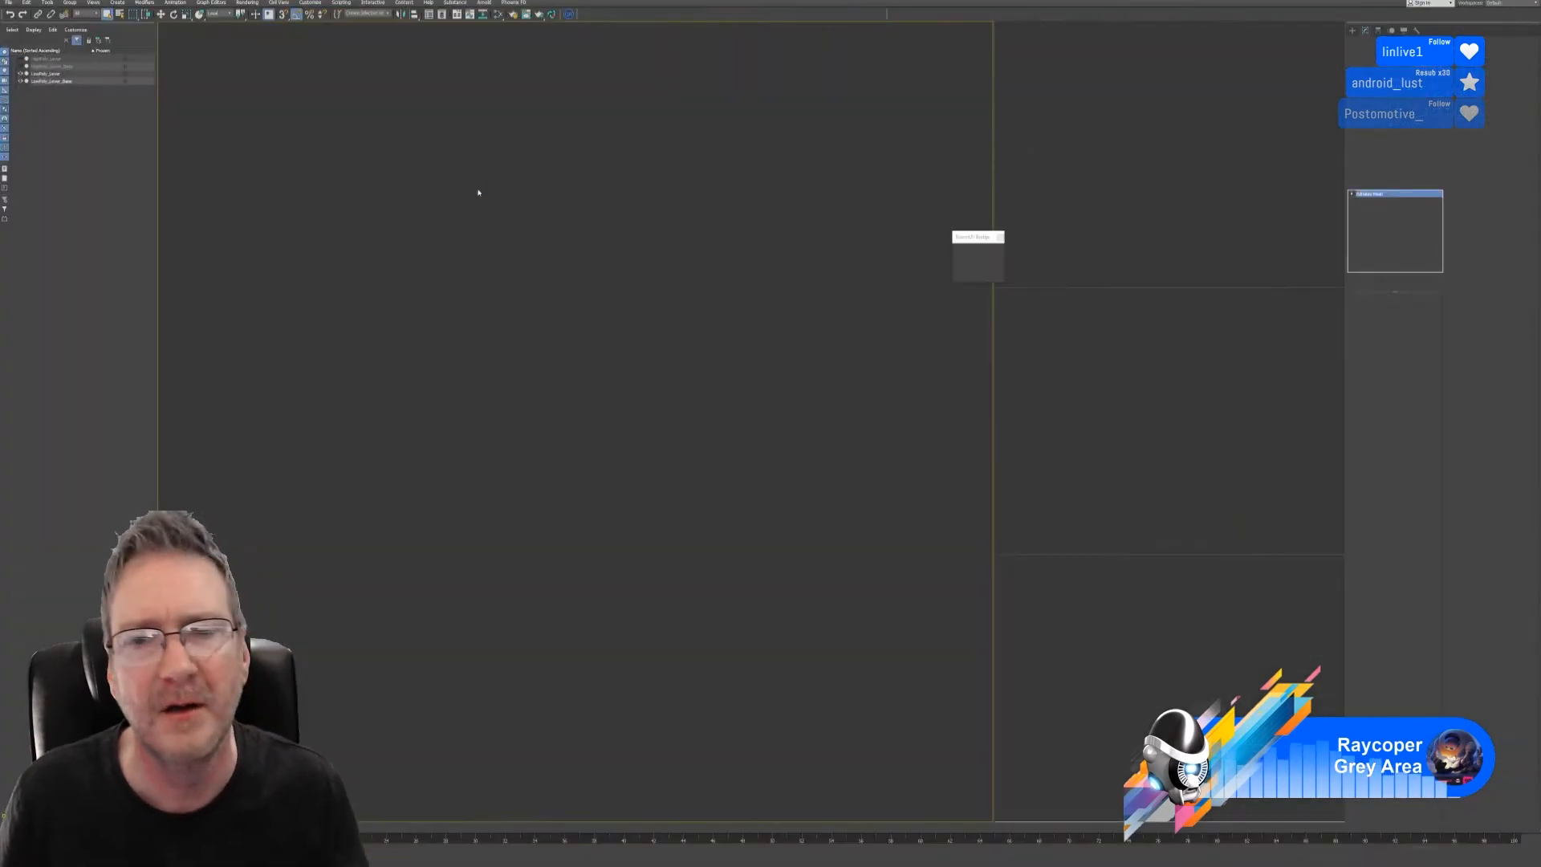
click(1000, 237)
click(8, 2)
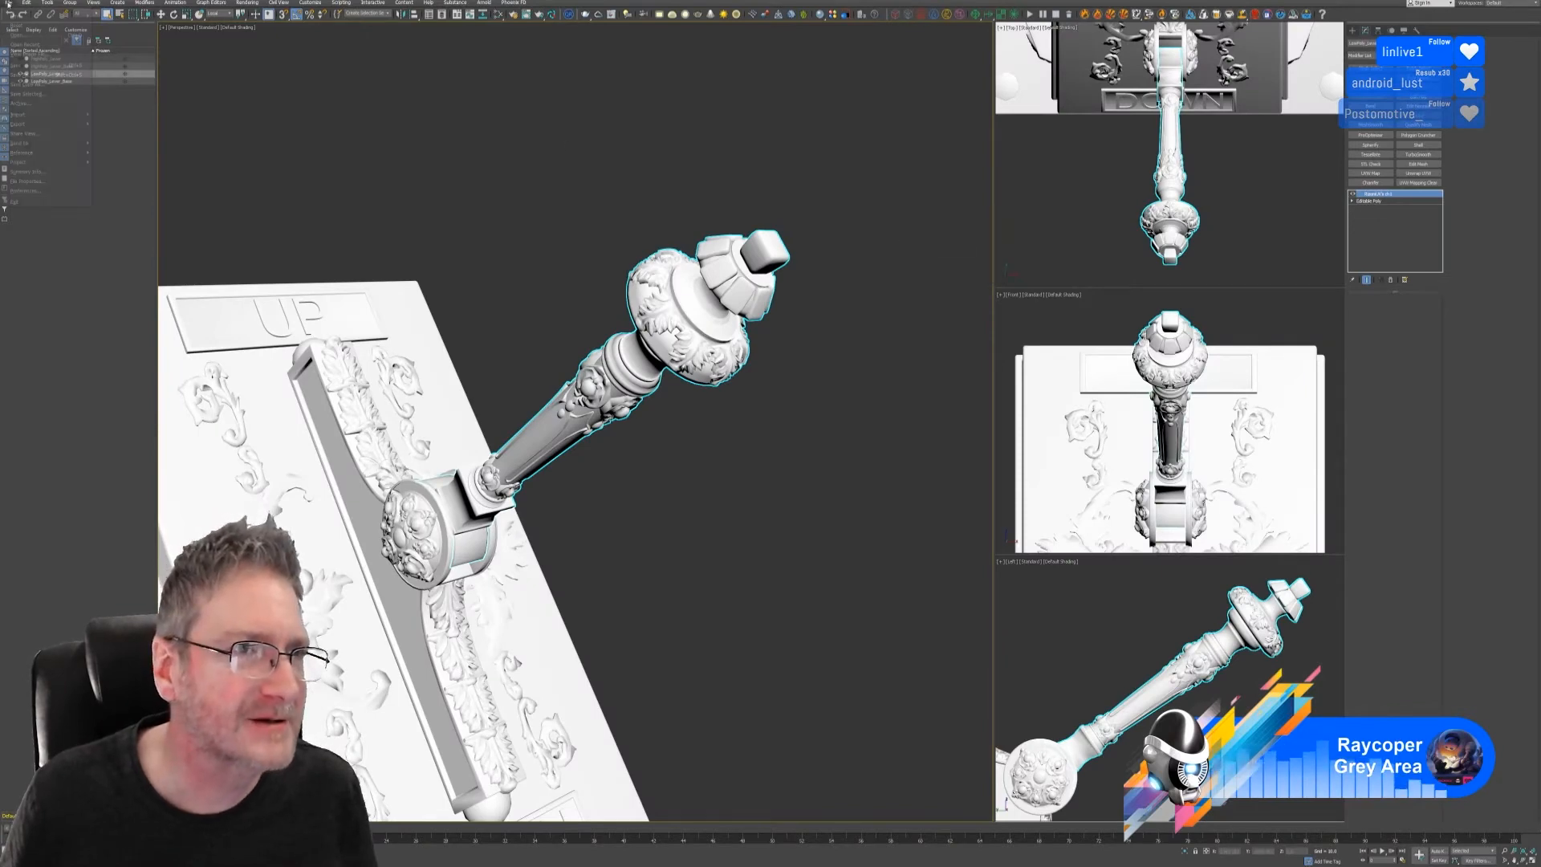
click(19, 65)
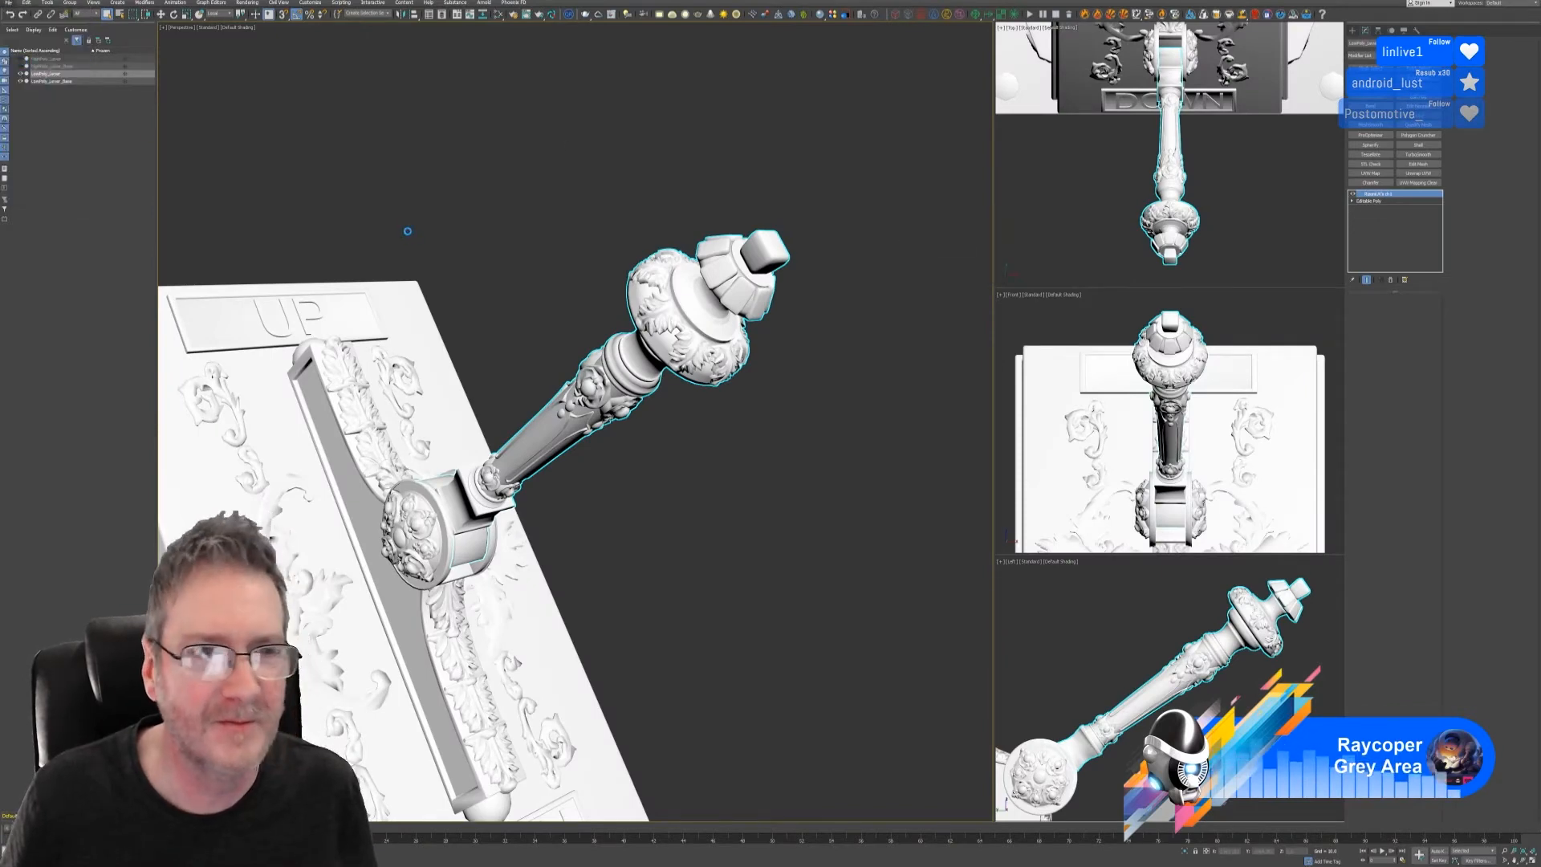
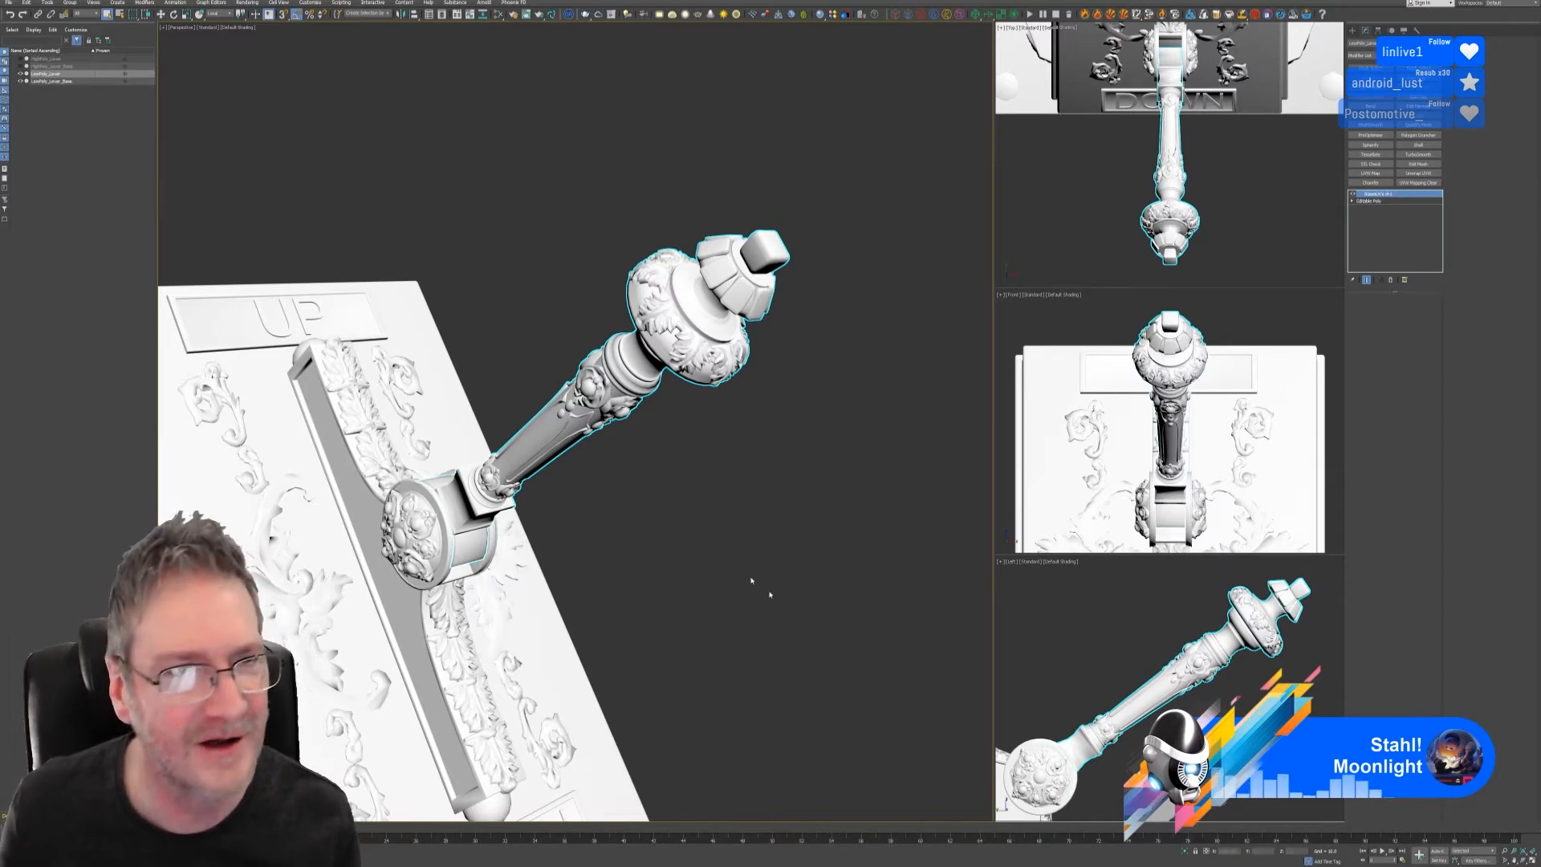
- Add an Unwrap UVW modifier to the lever and select all of its UV polygons in the UV editor
middle_drag(527, 244, 543, 187)
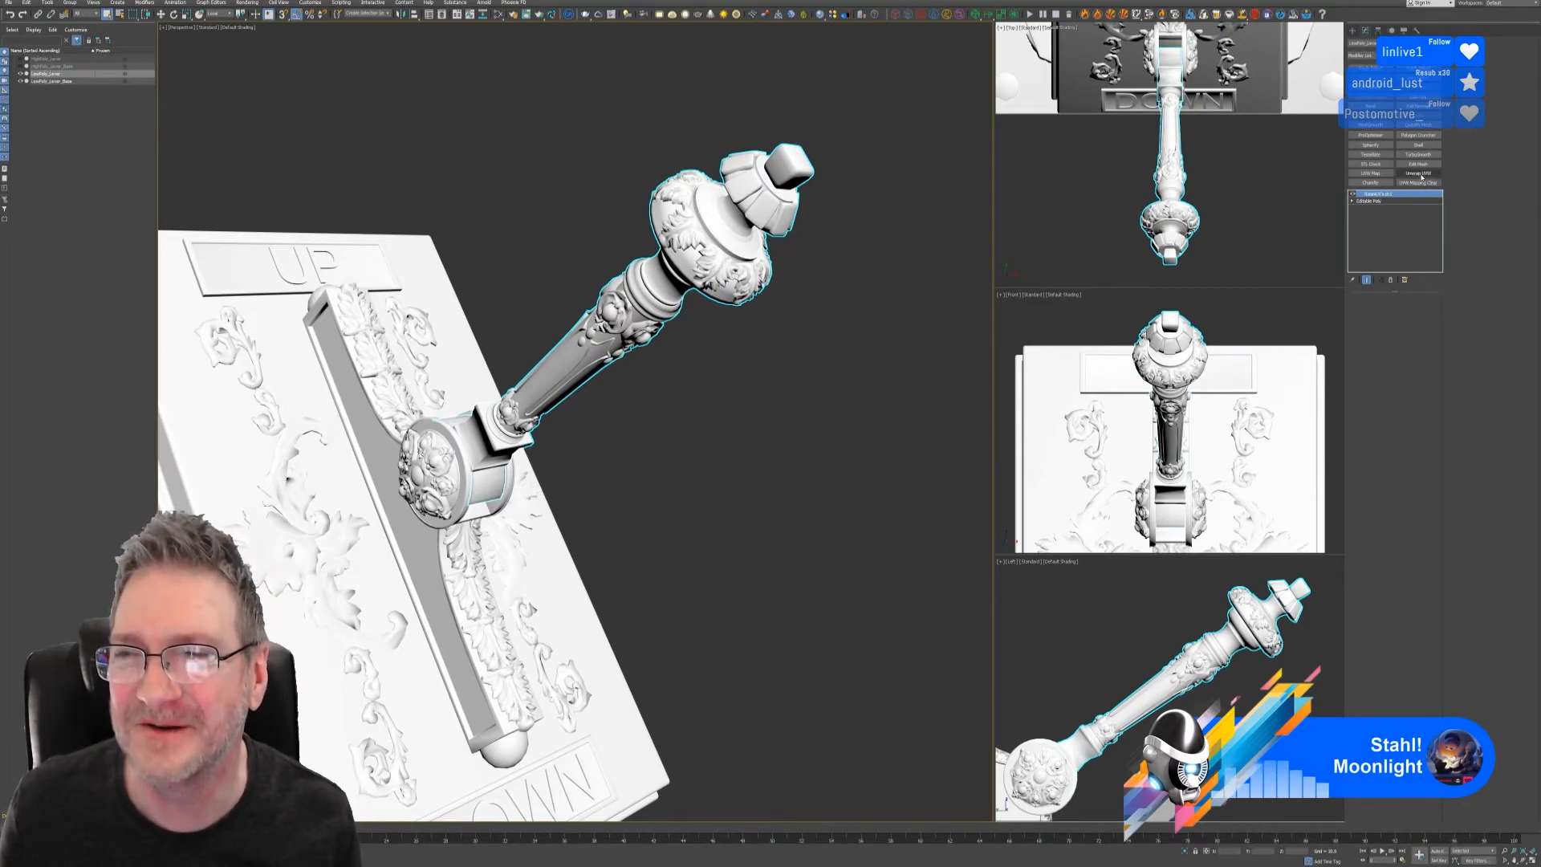
click(1419, 174)
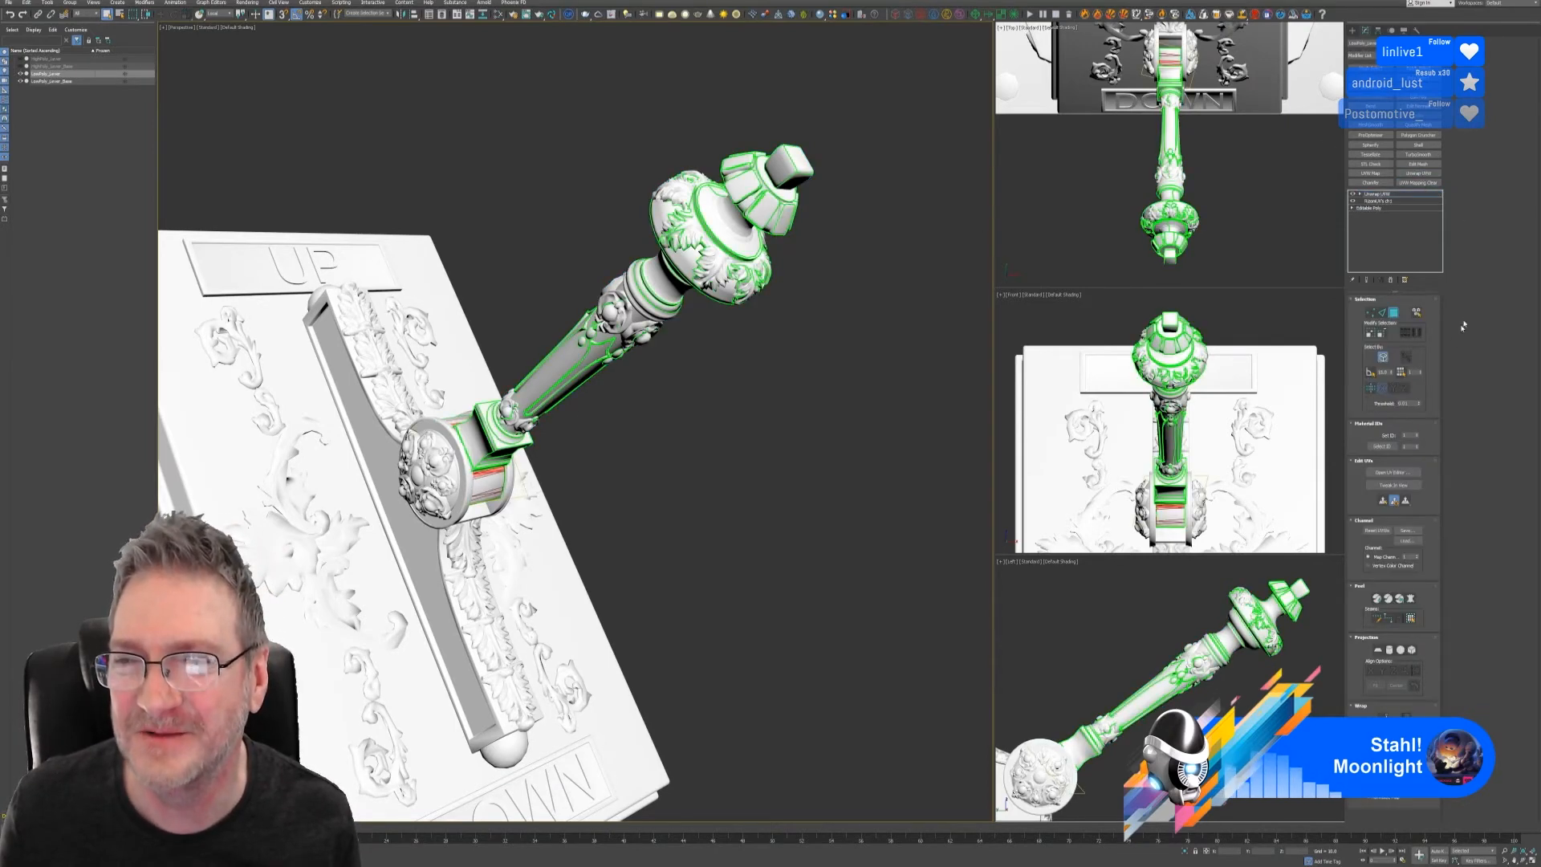
click(1396, 475)
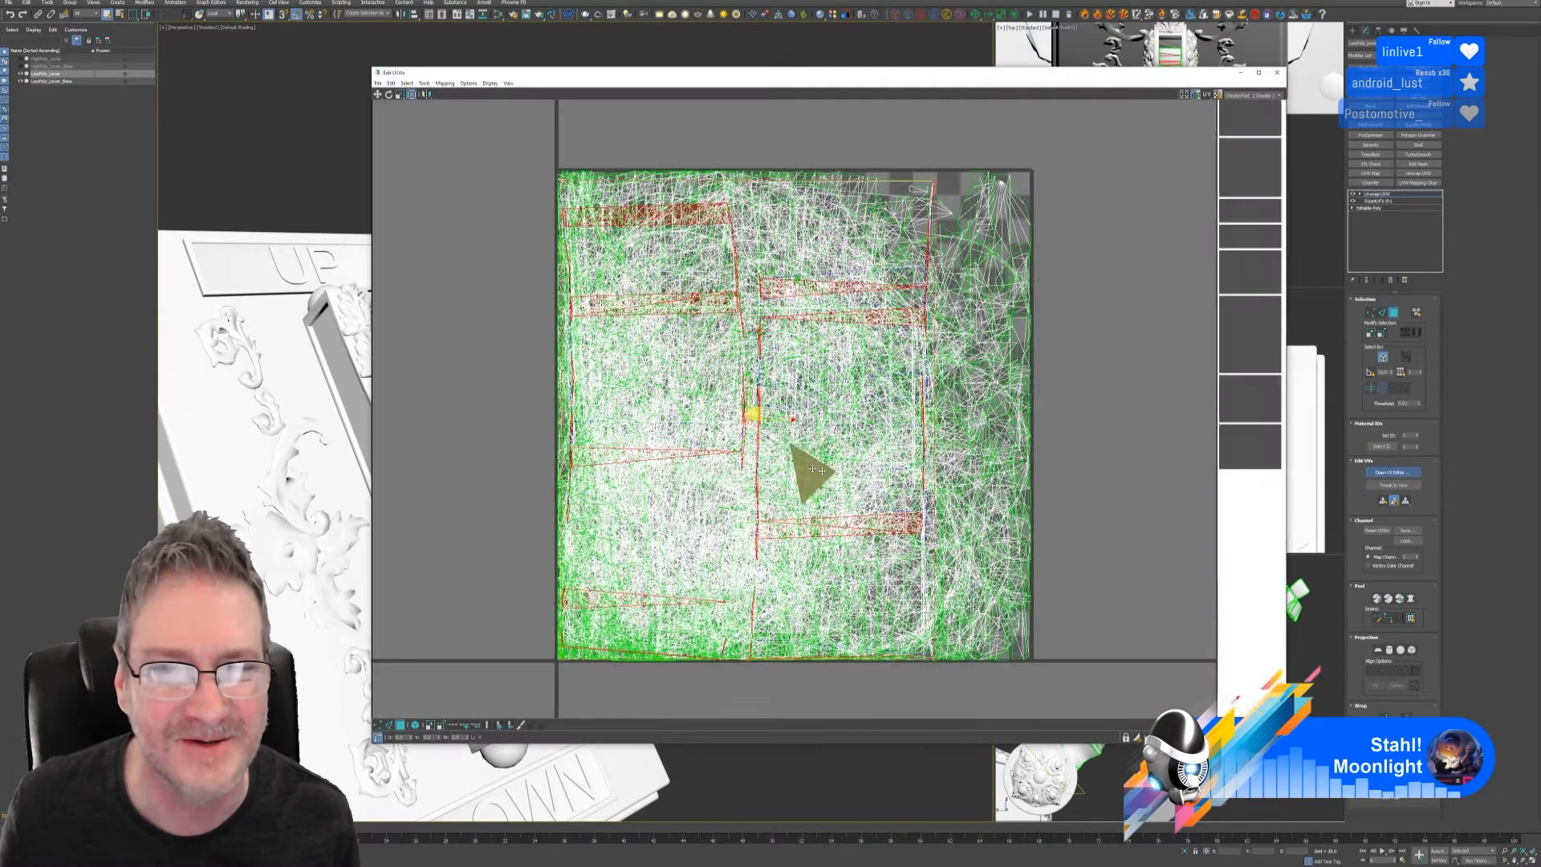
drag(528, 180, 987, 672)
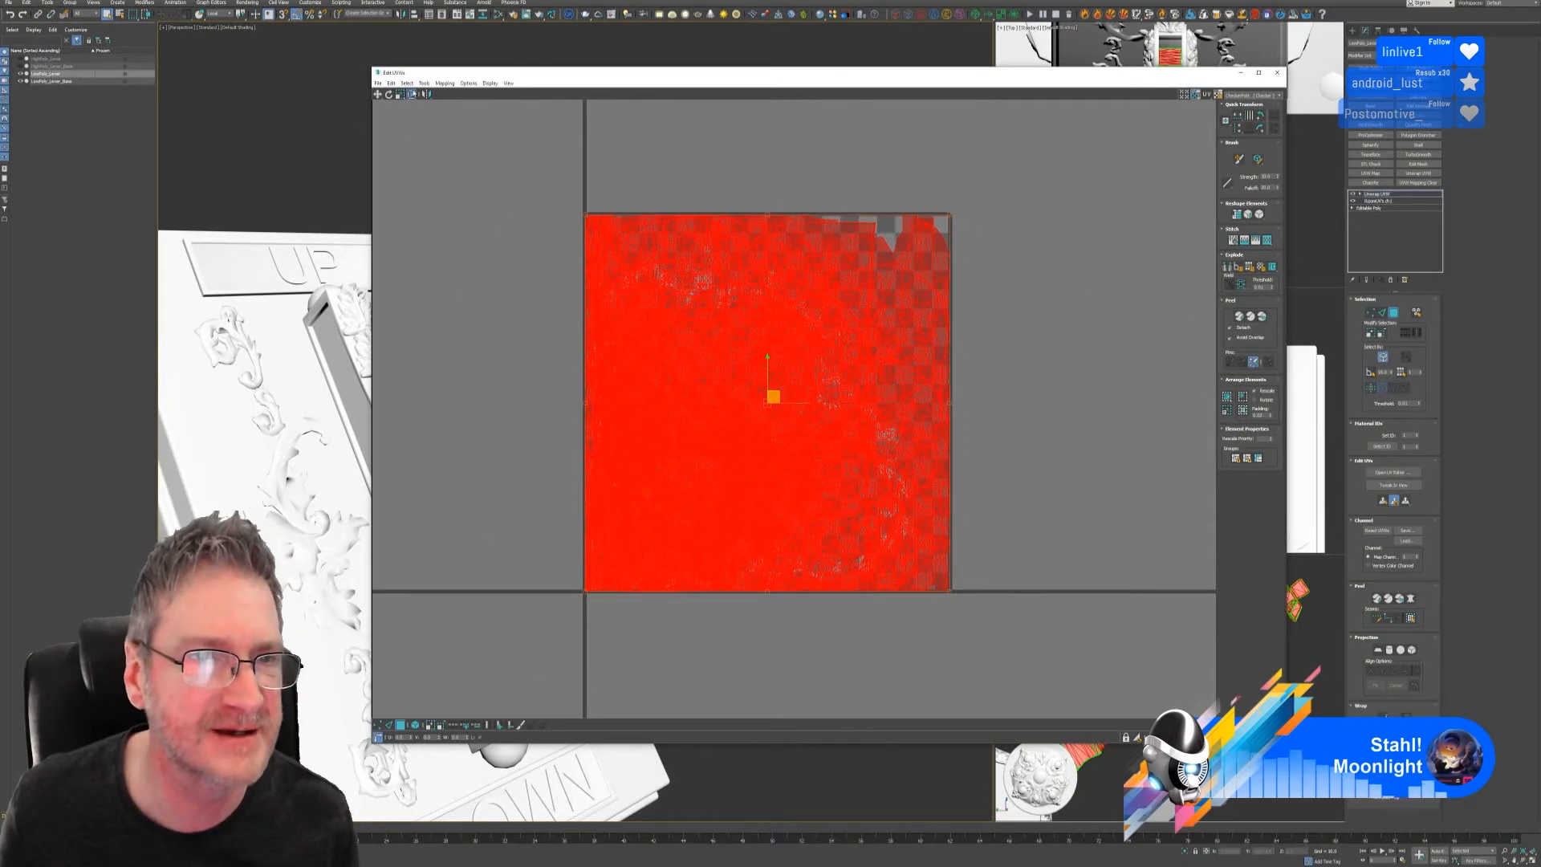
- Pack the selected lever UVs with the Pack UVs command and close the UV editor
click(423, 83)
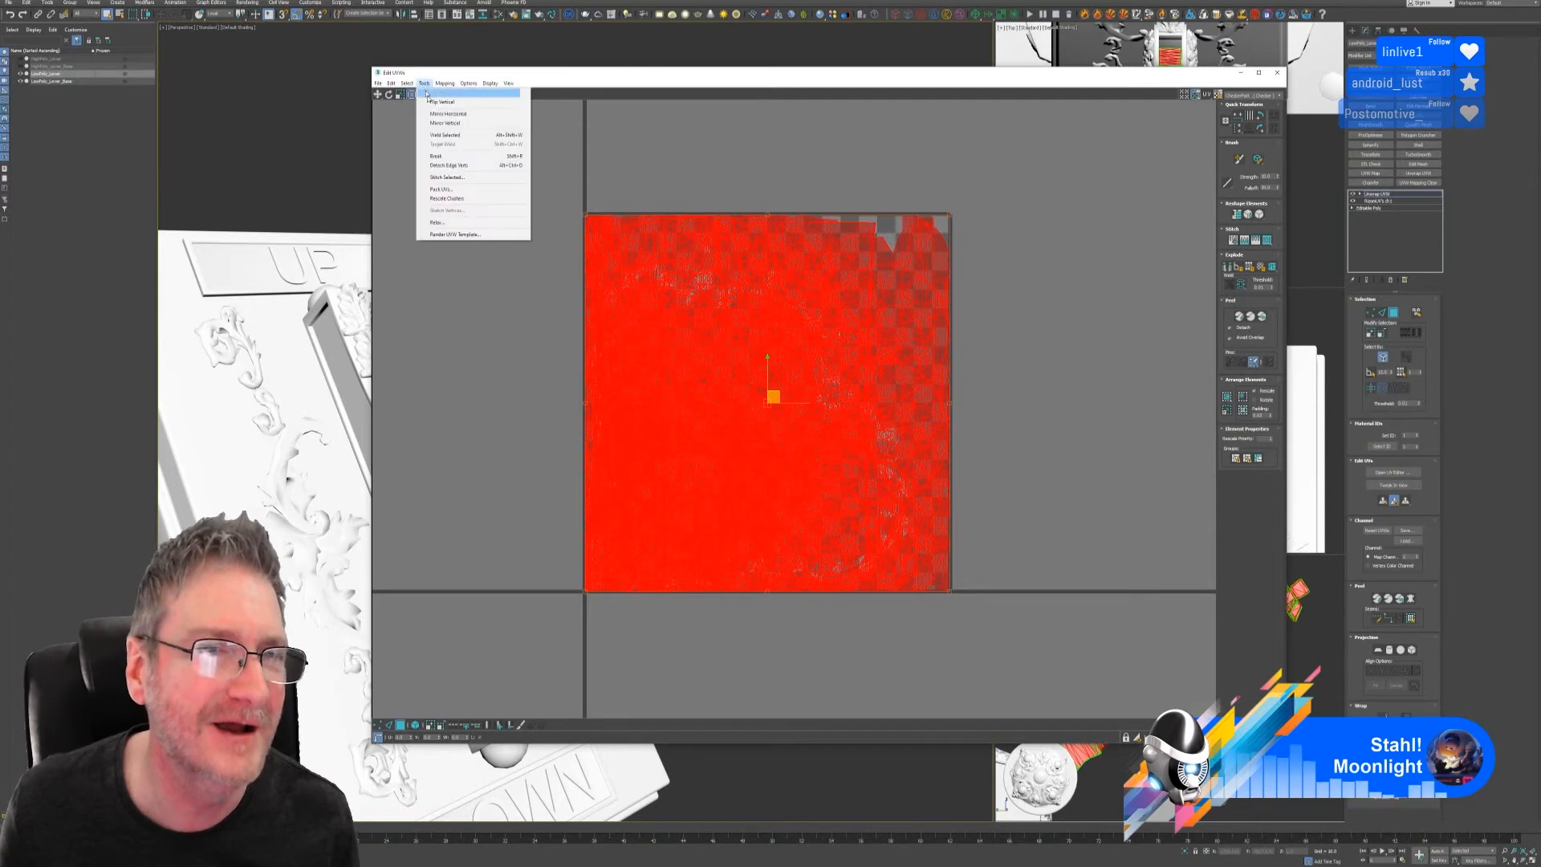
click(454, 190)
drag(447, 97, 655, 139)
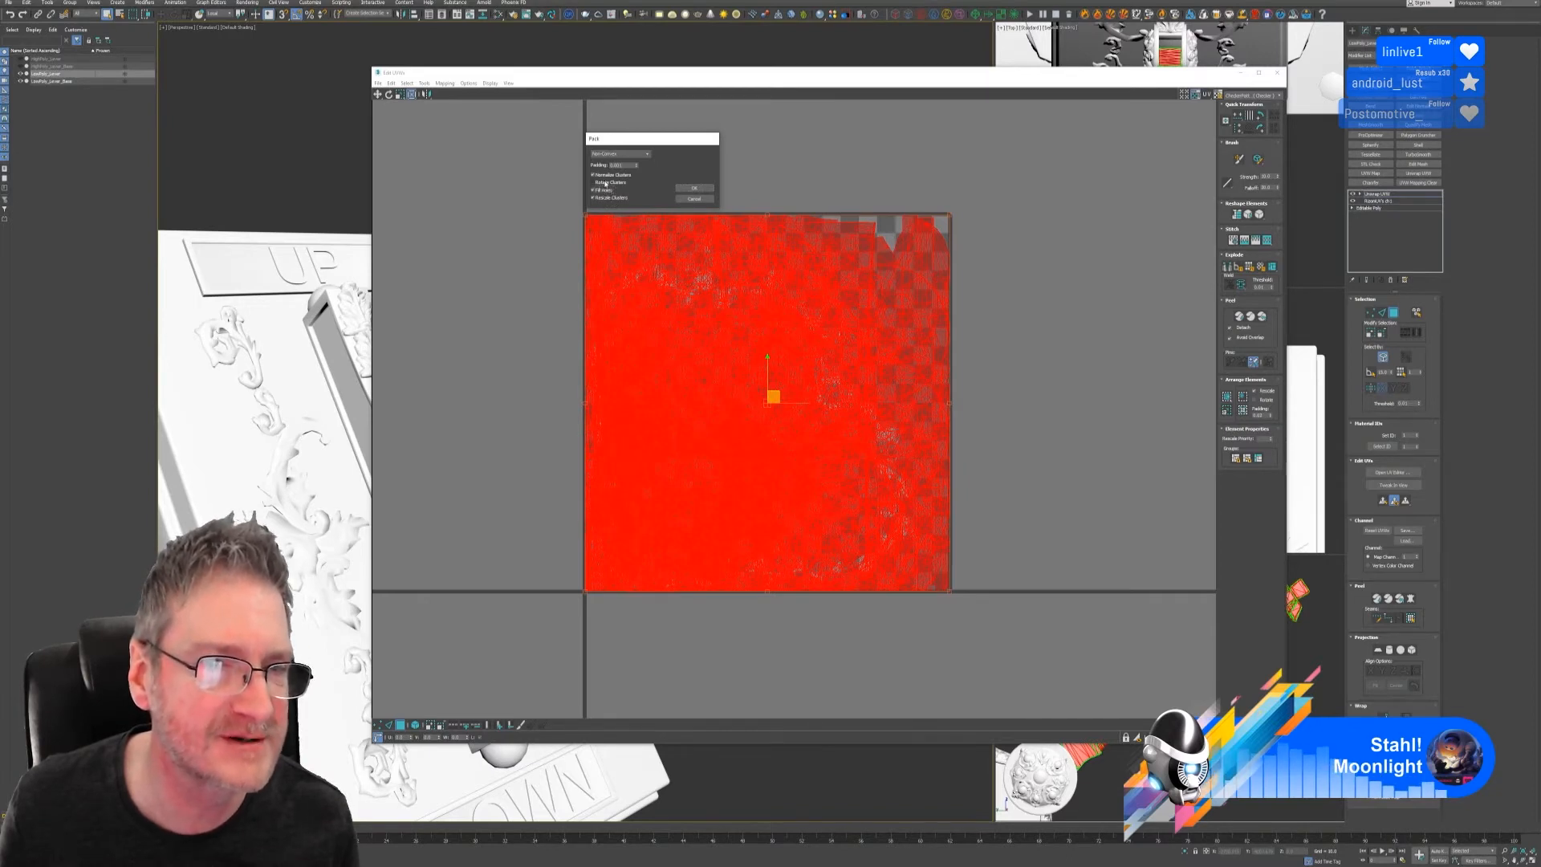
click(704, 192)
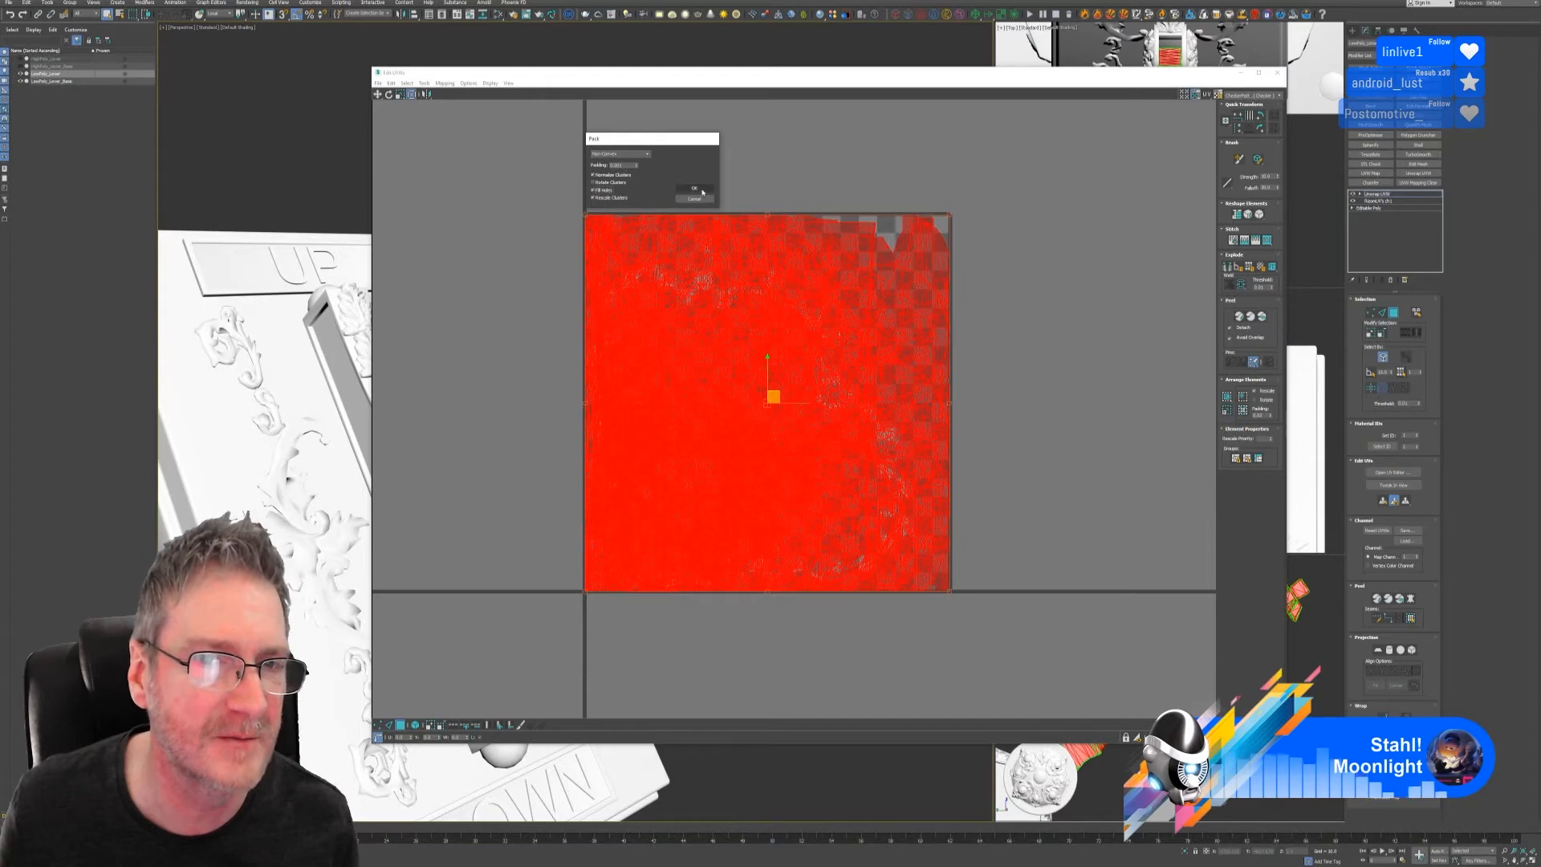
click(1114, 243)
click(1277, 72)
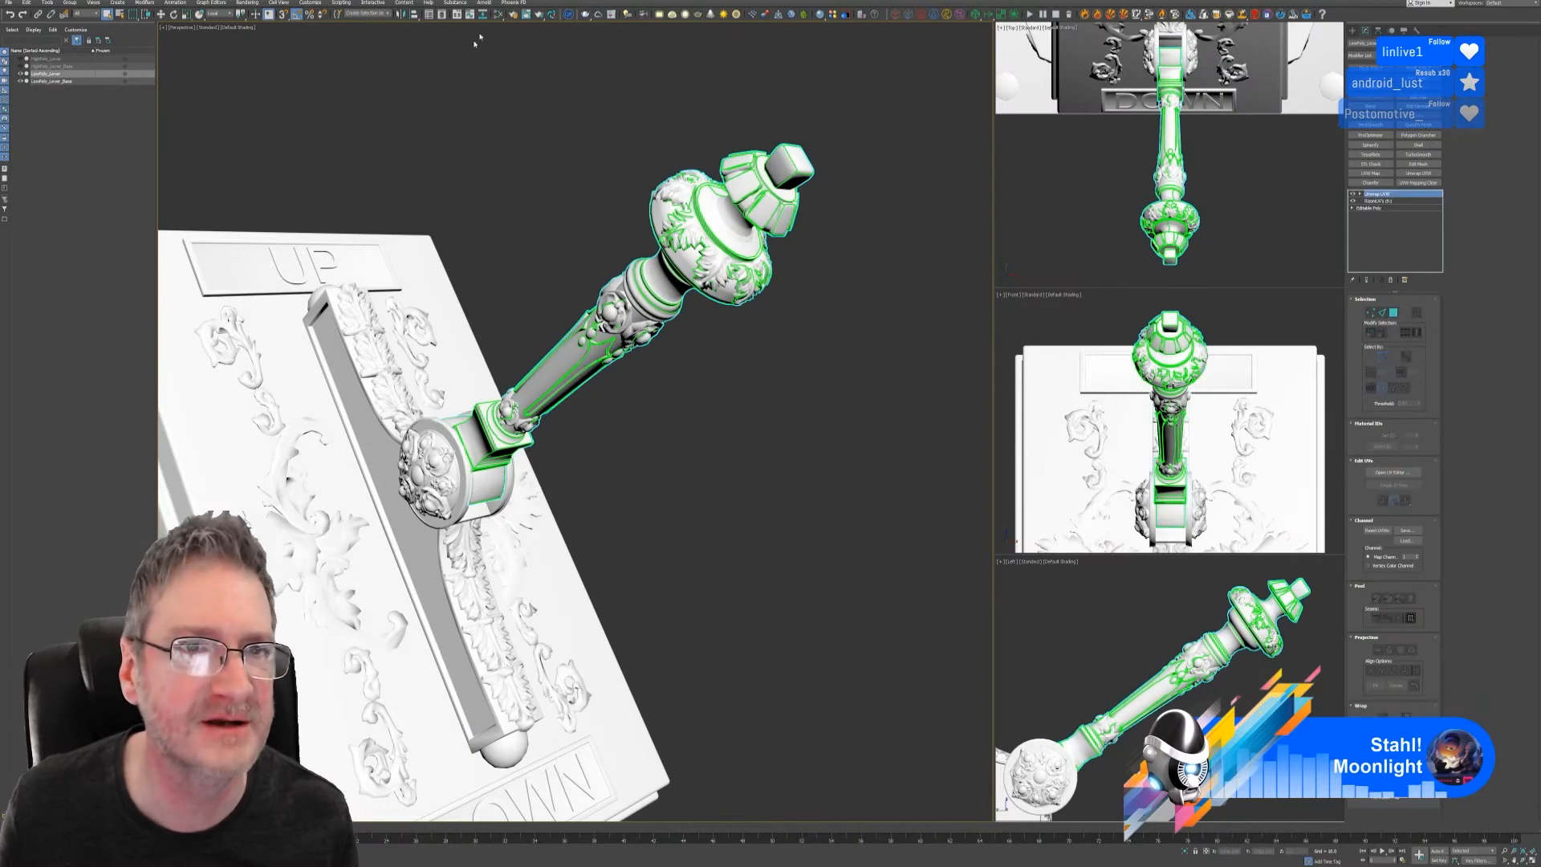
- Assign the Scanline Renderer as the production renderer in the render setup
key(m)
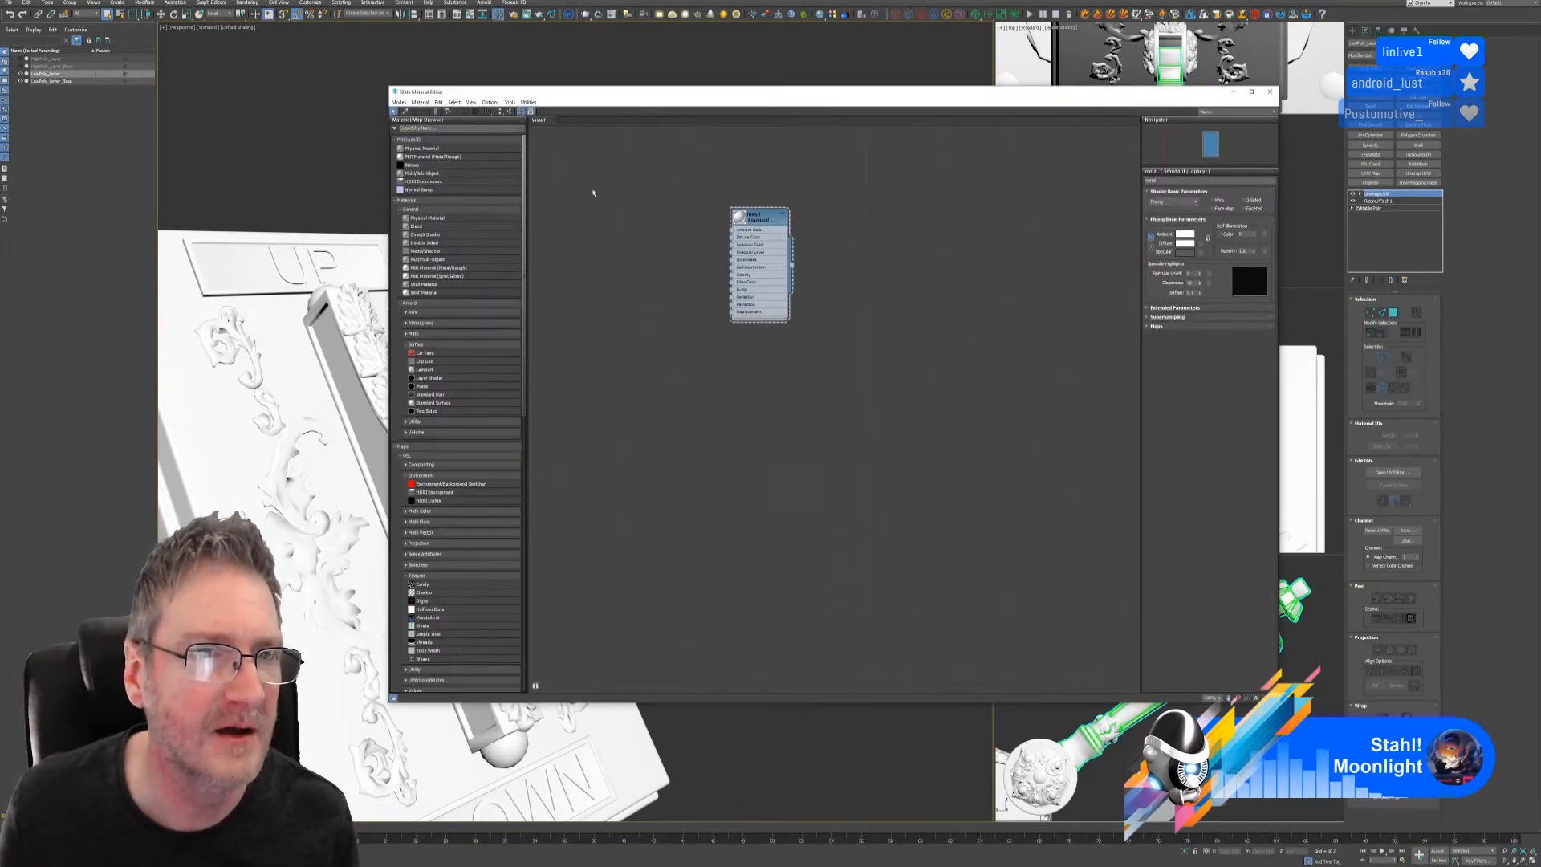
click(1270, 91)
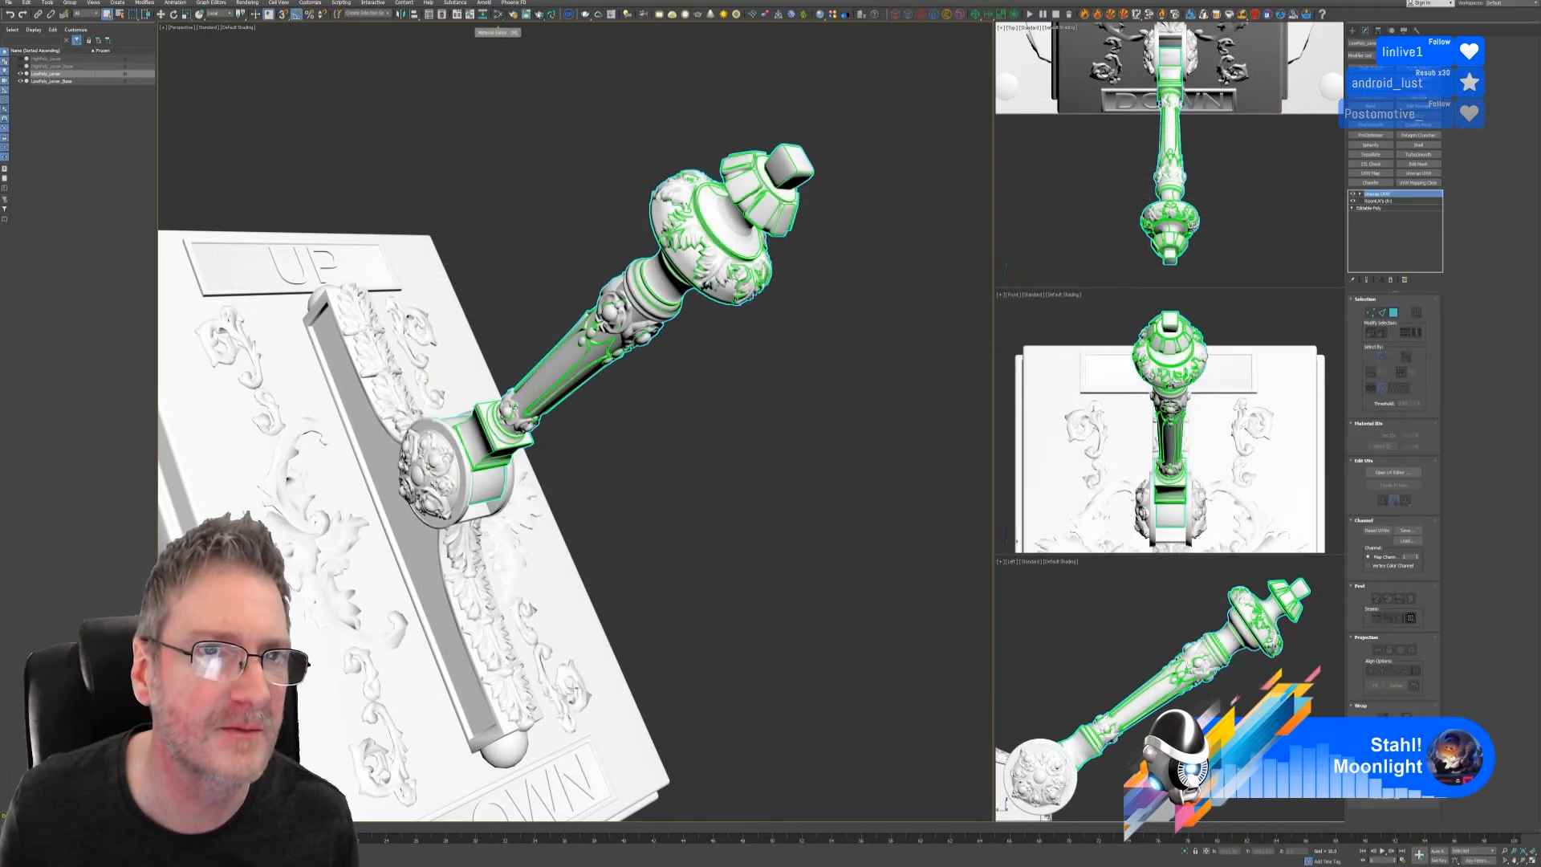
click(512, 14)
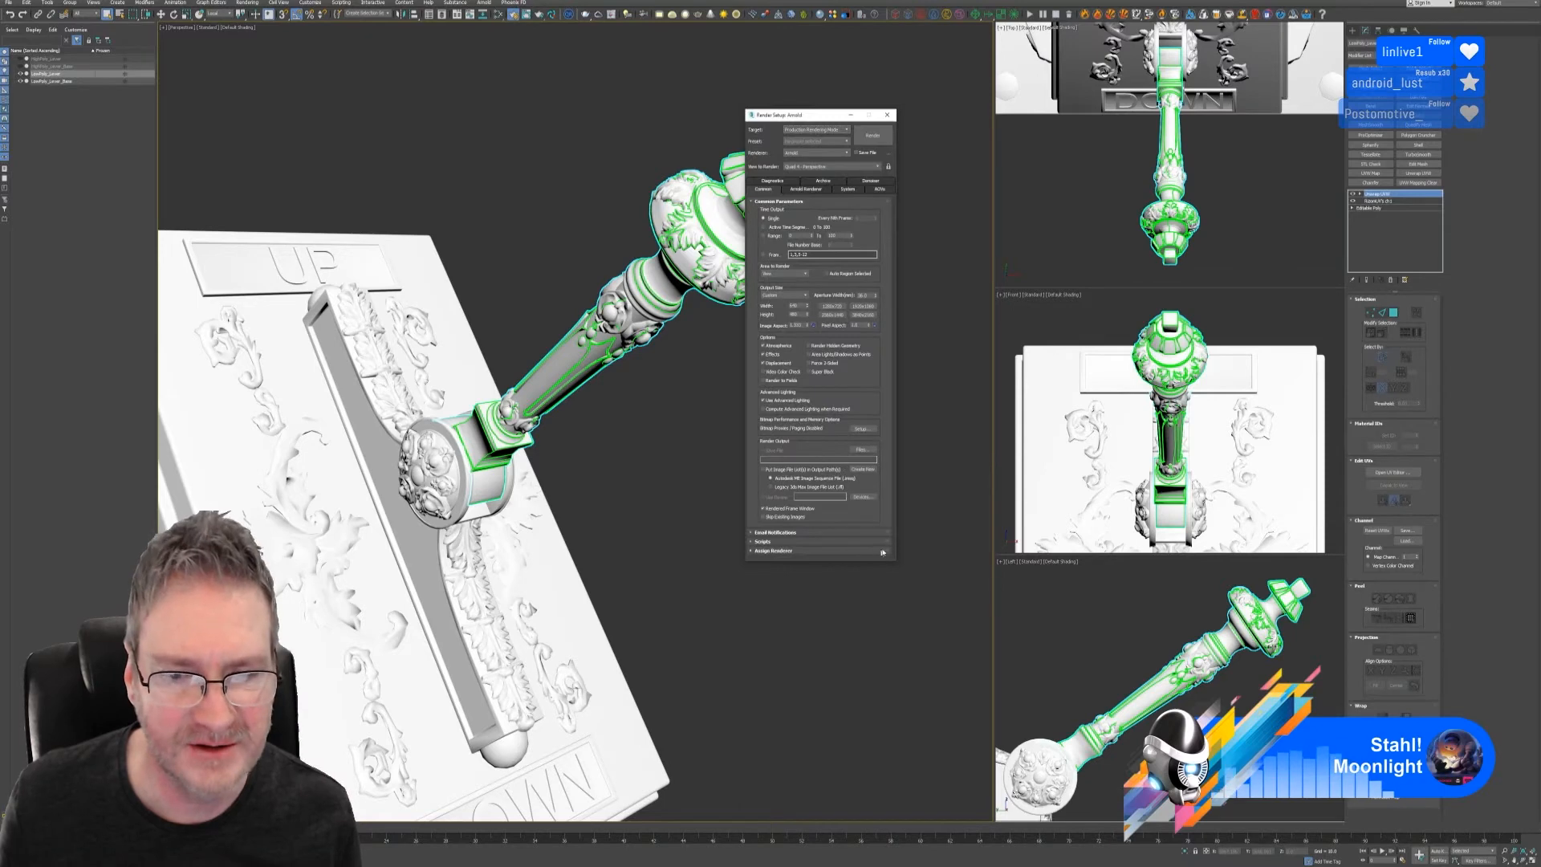
click(754, 550)
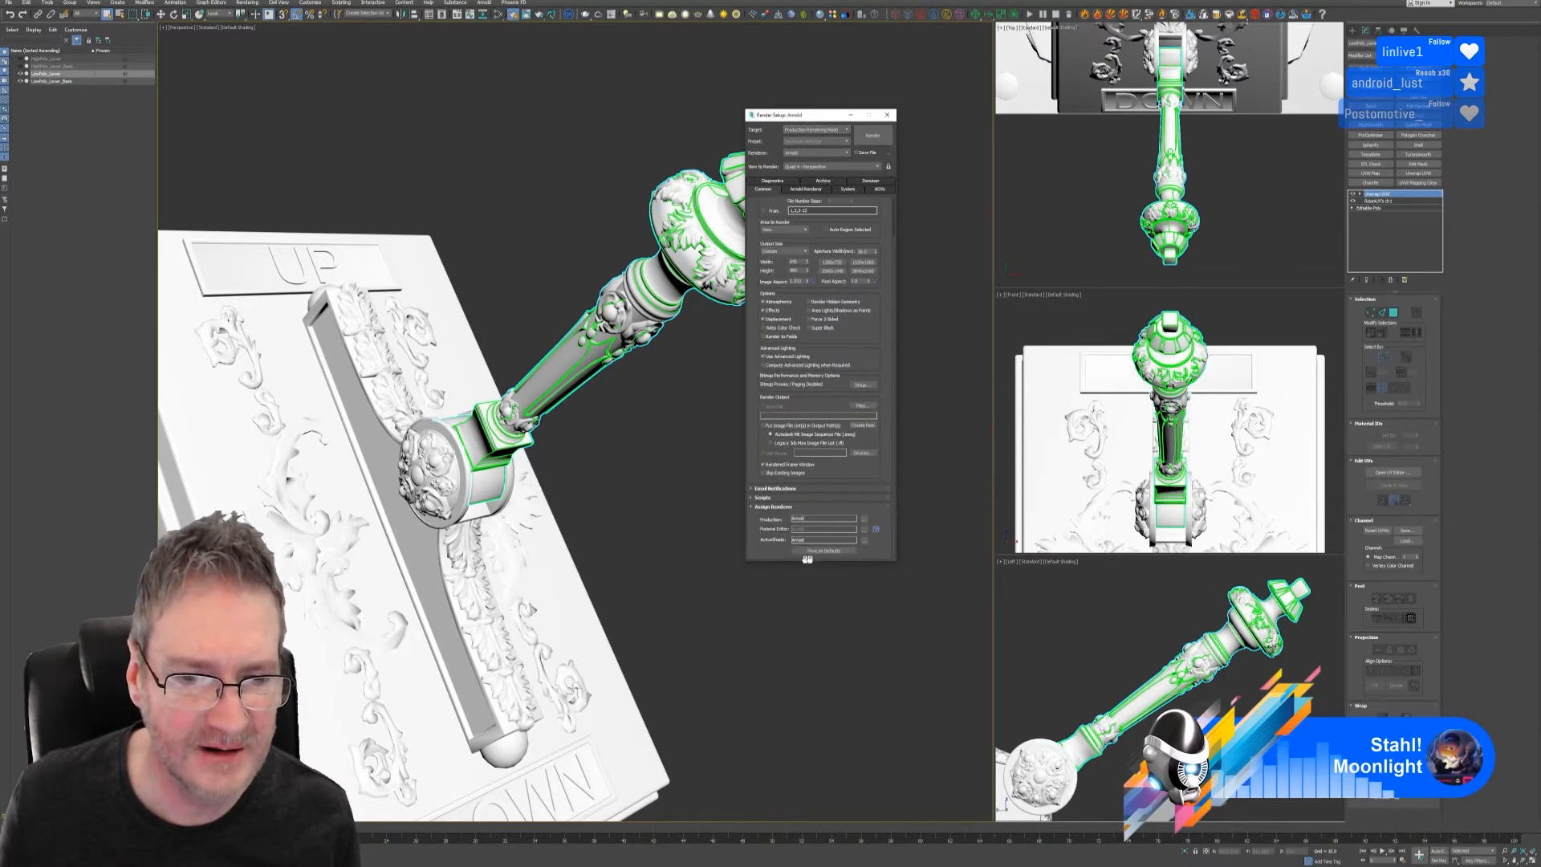
click(865, 519)
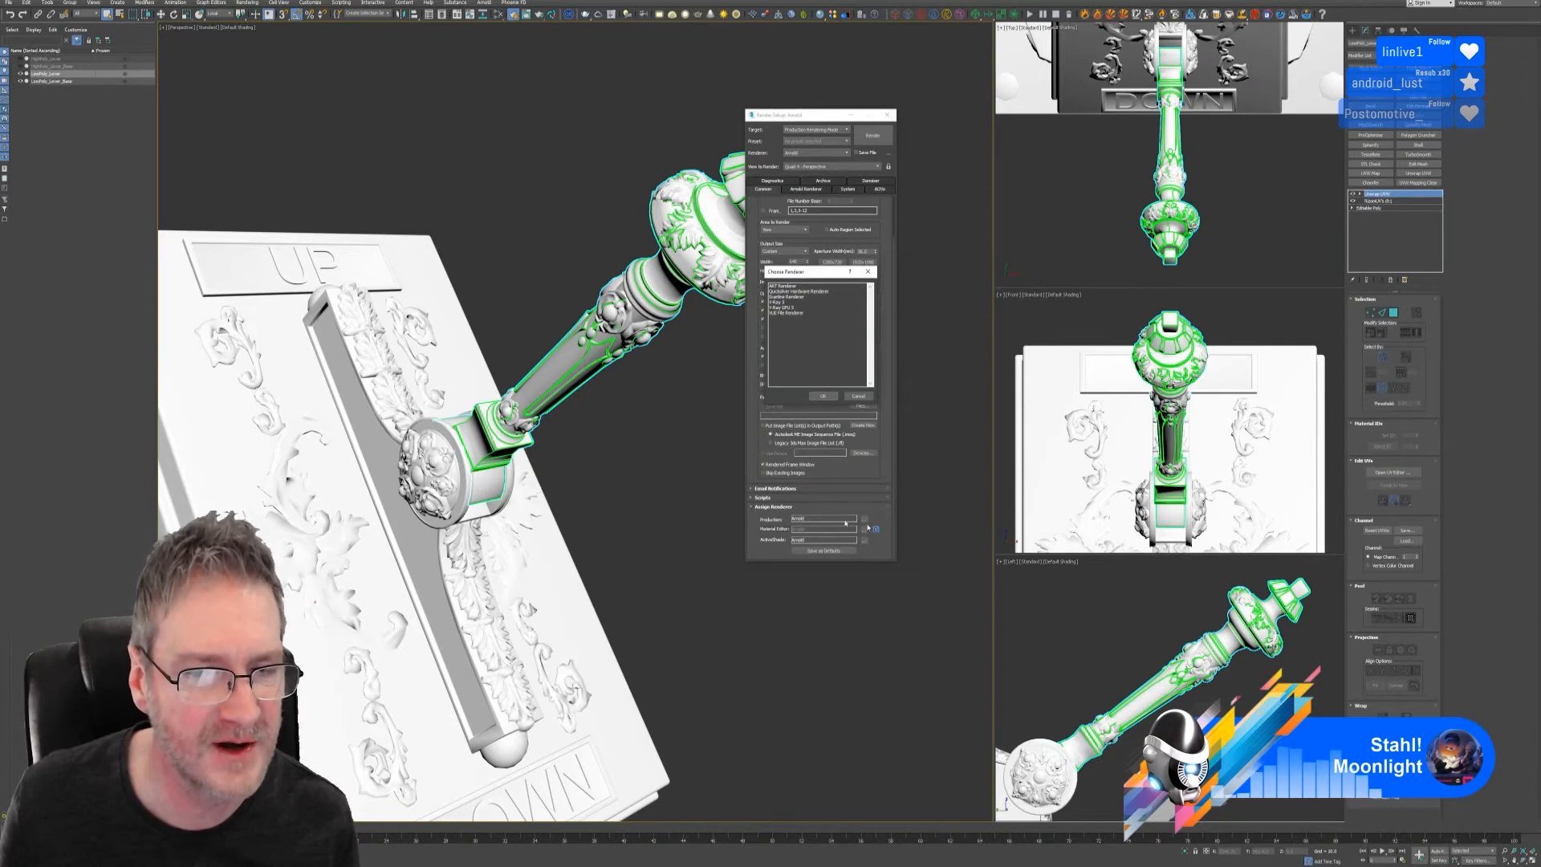
click(792, 297)
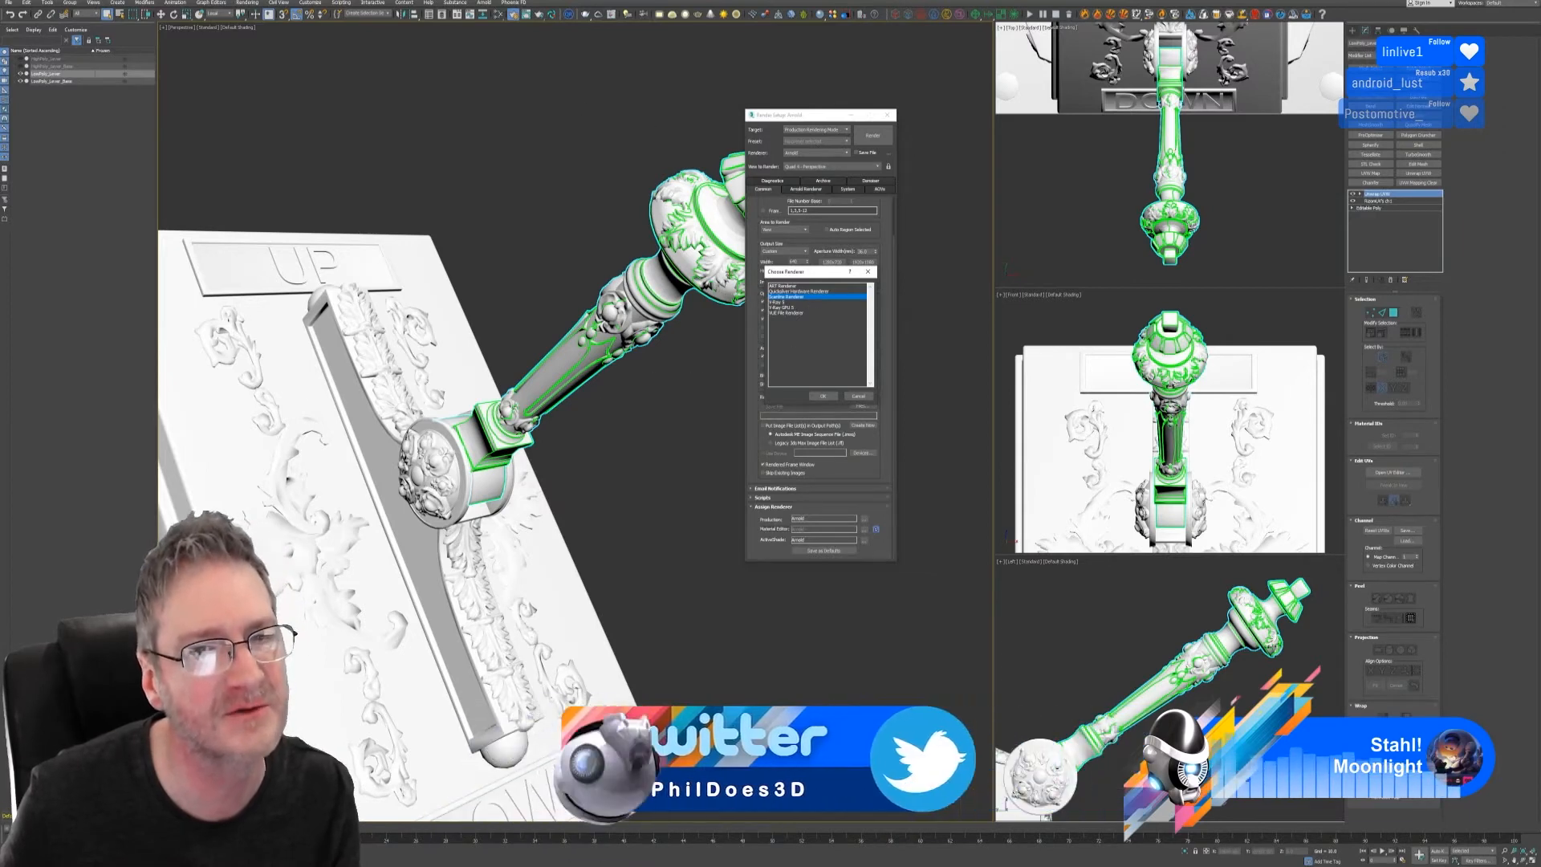
click(823, 396)
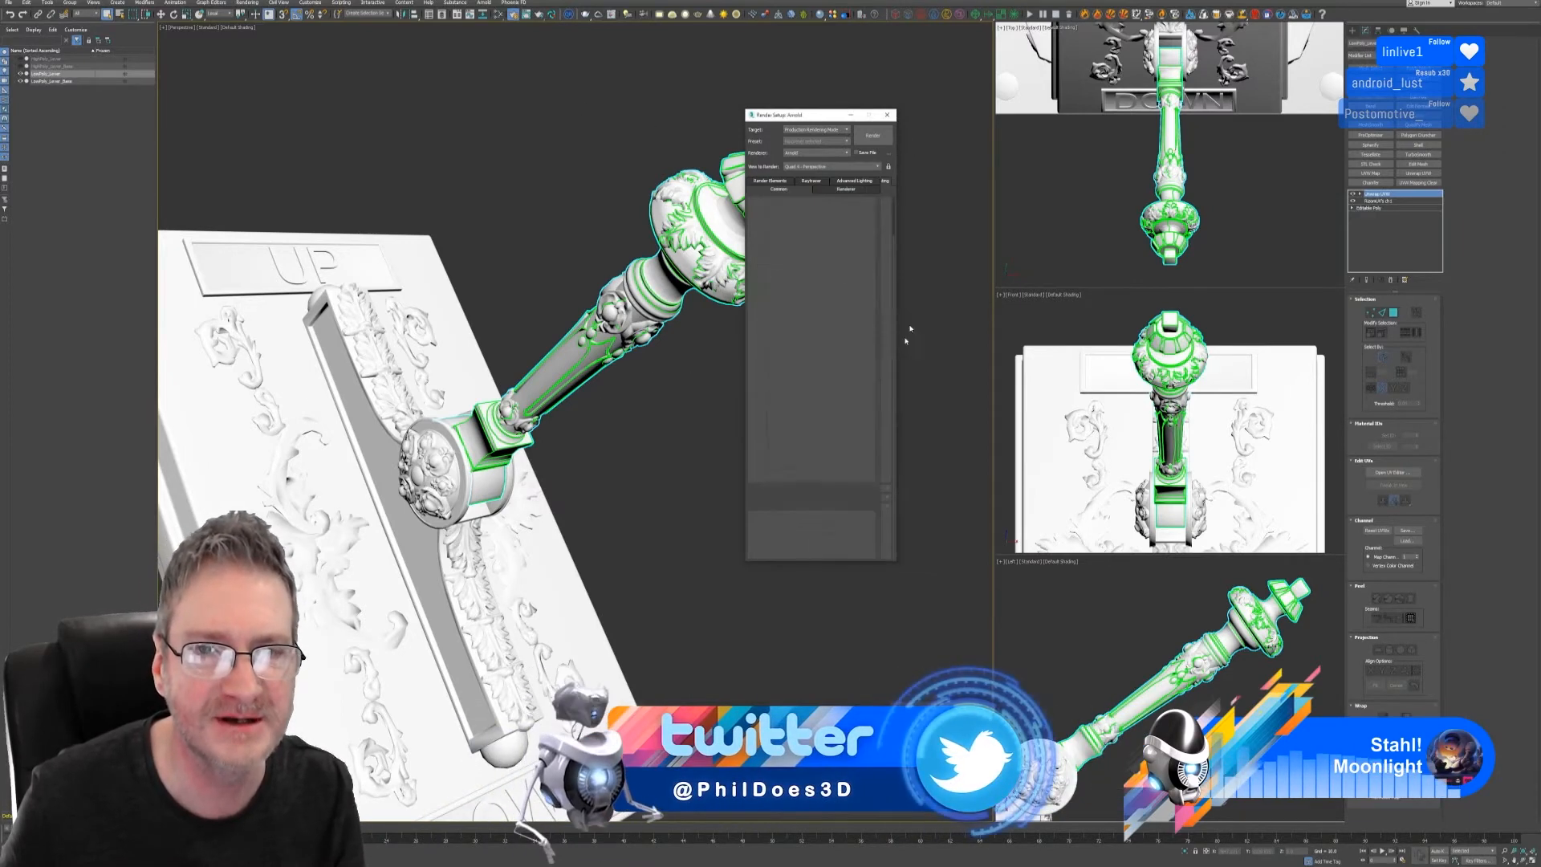
- Close the render setup and add a Standard (Legacy) material and a Checker map to the material editor graph
click(886, 115)
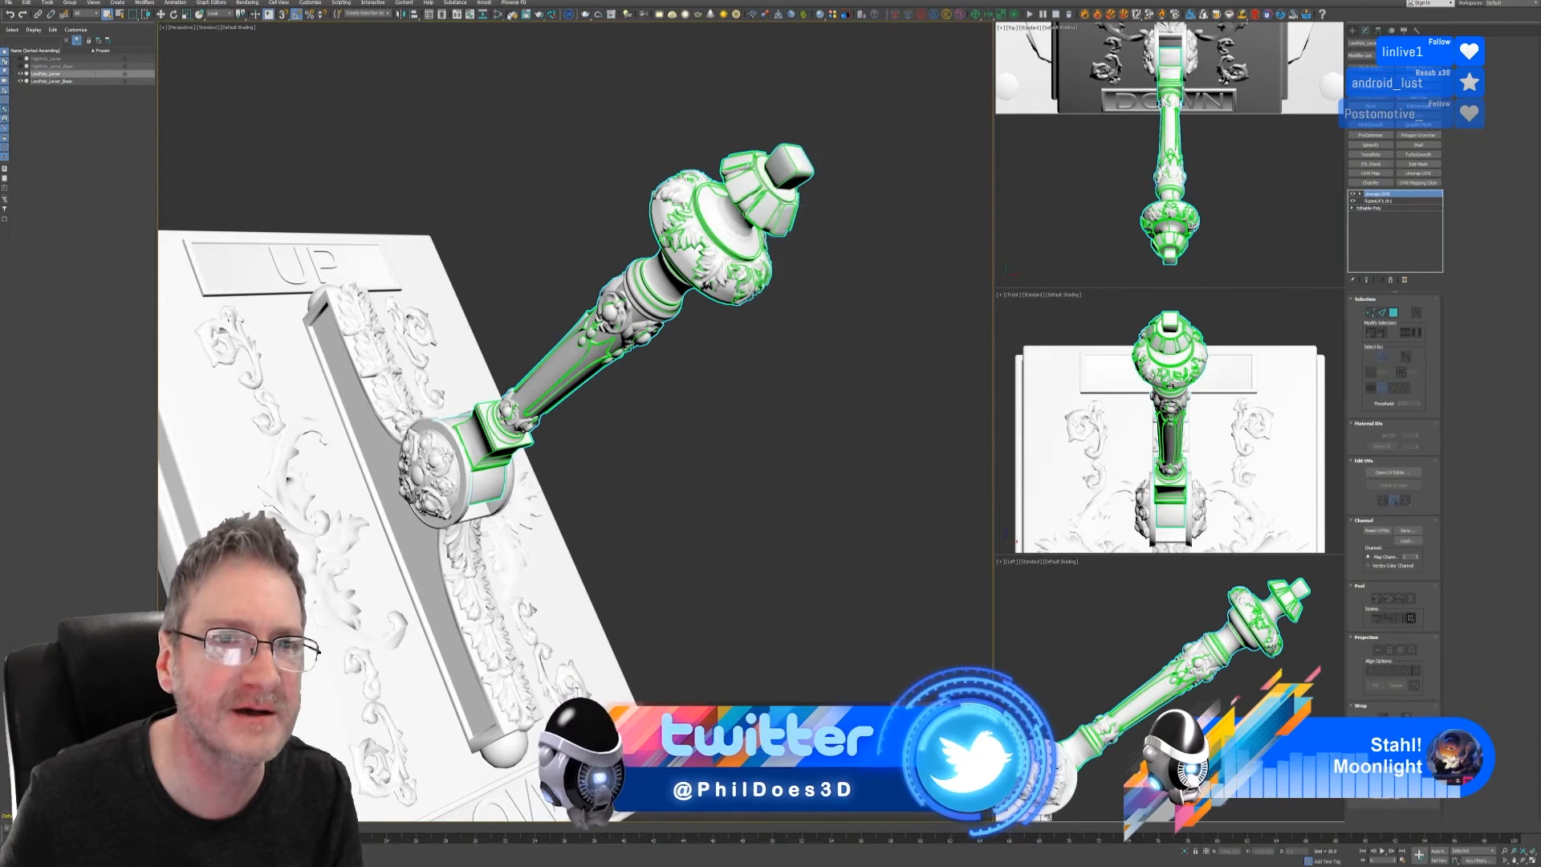
key(m)
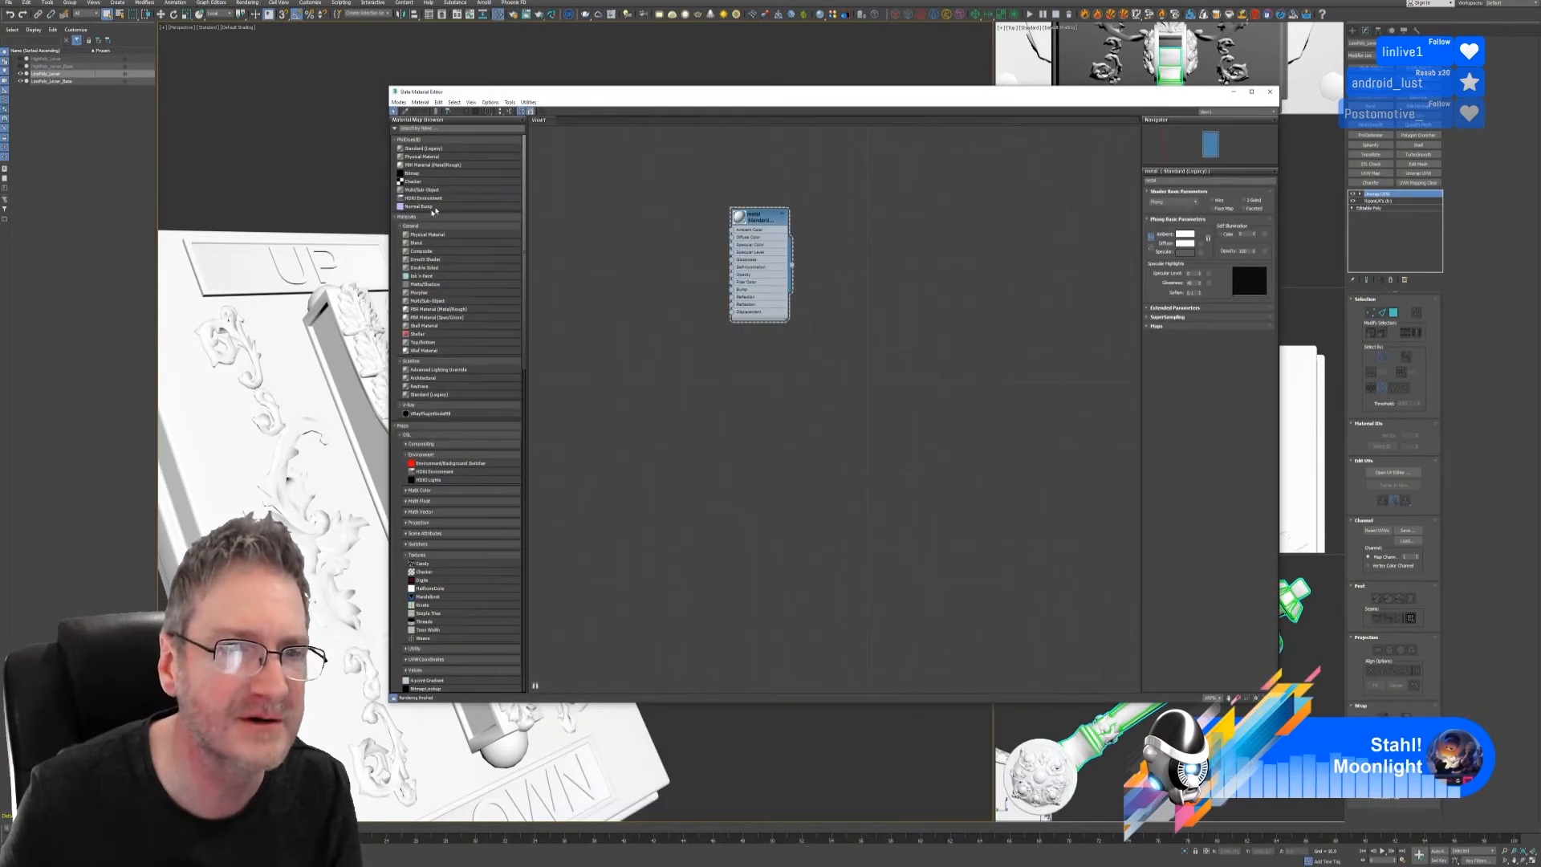
drag(423, 150, 731, 351)
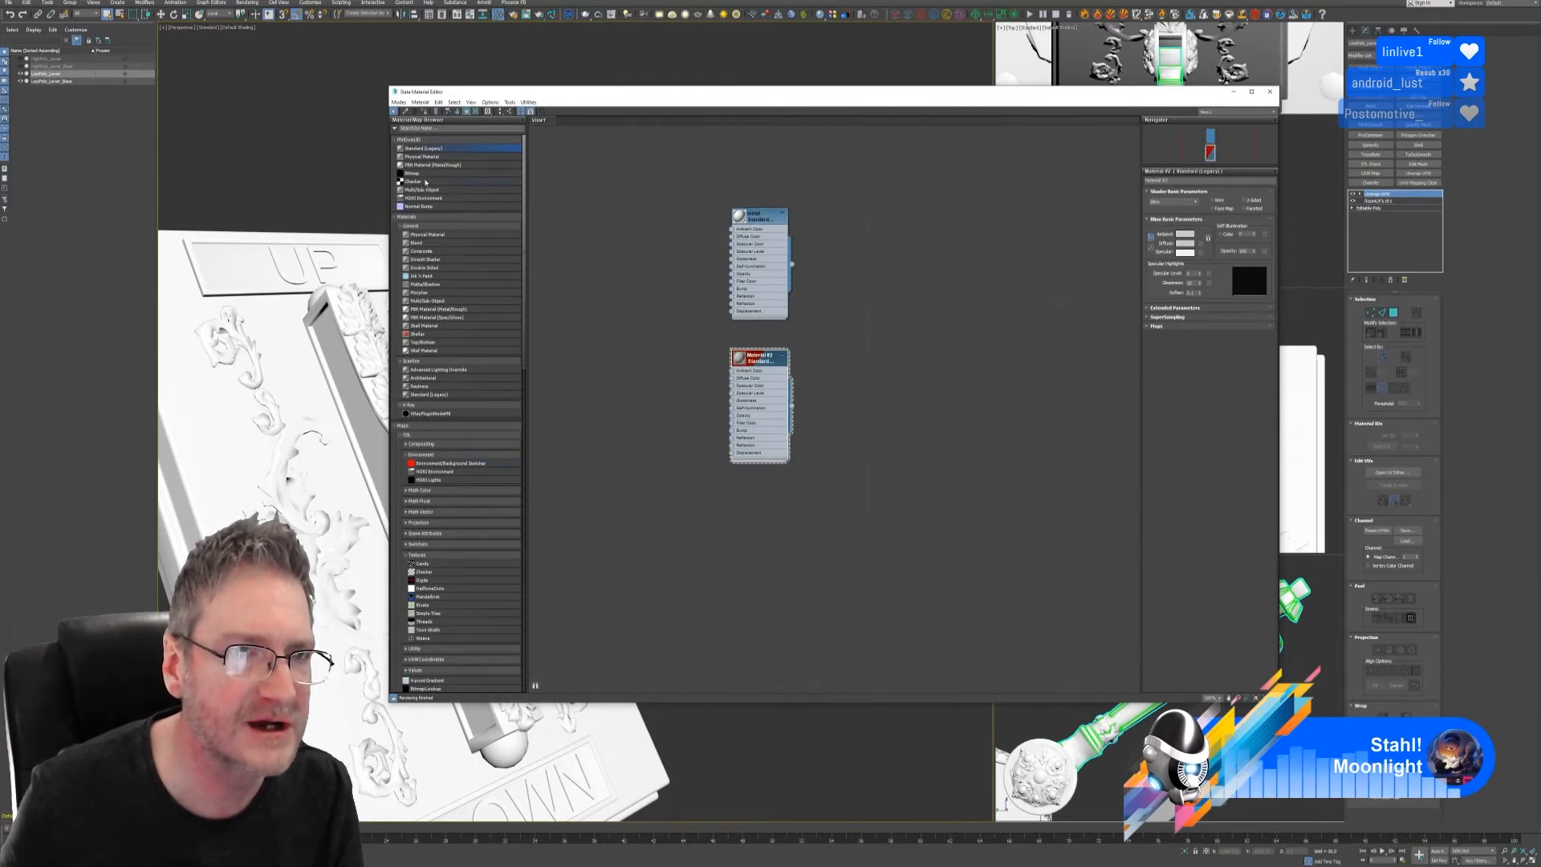
drag(425, 183, 631, 353)
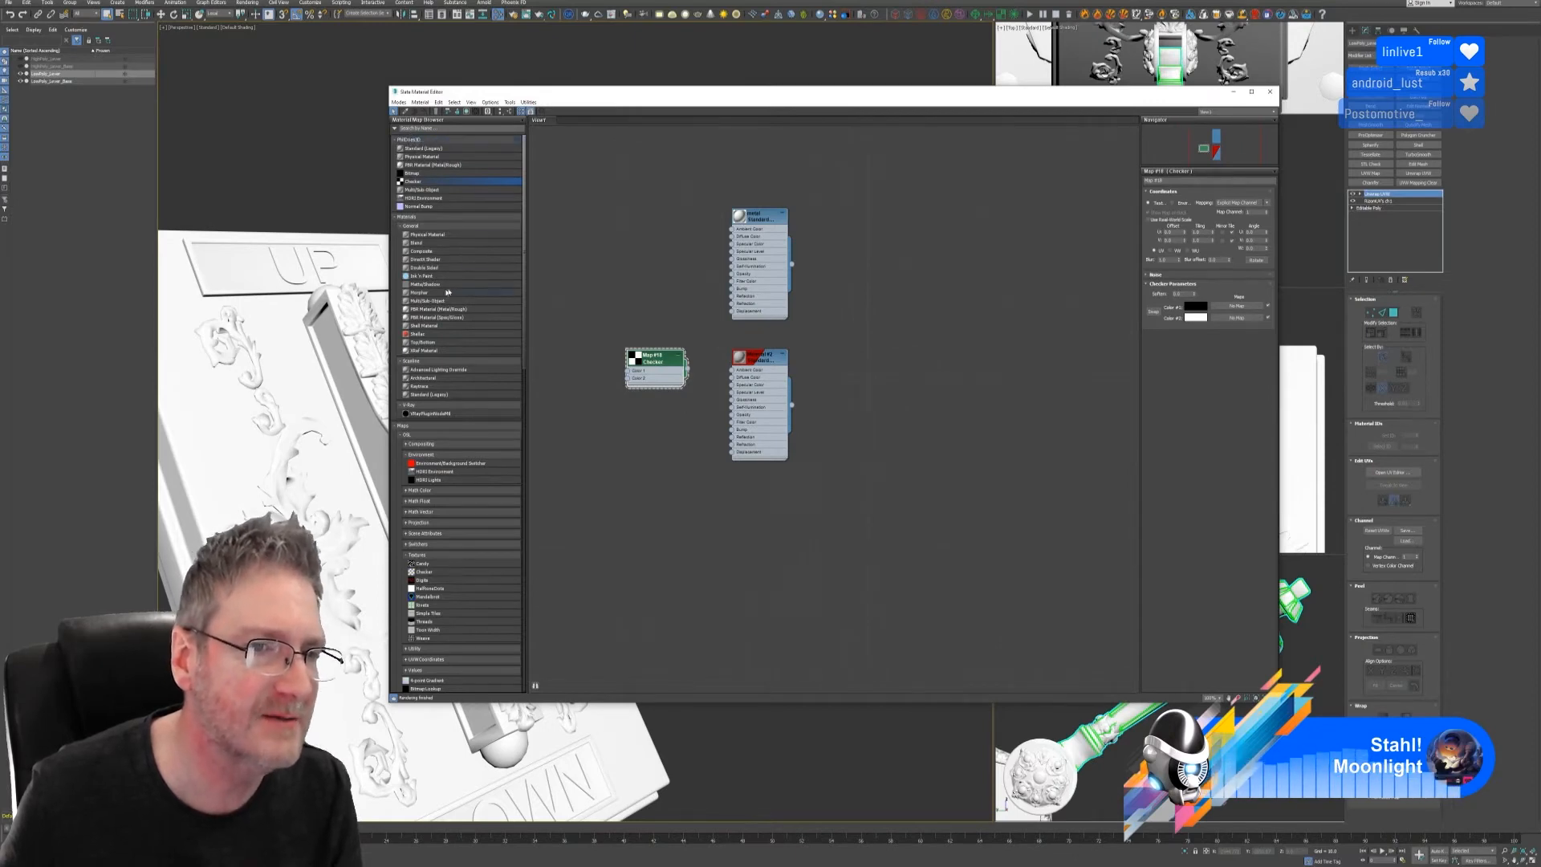
scroll(450, 301, down, 5)
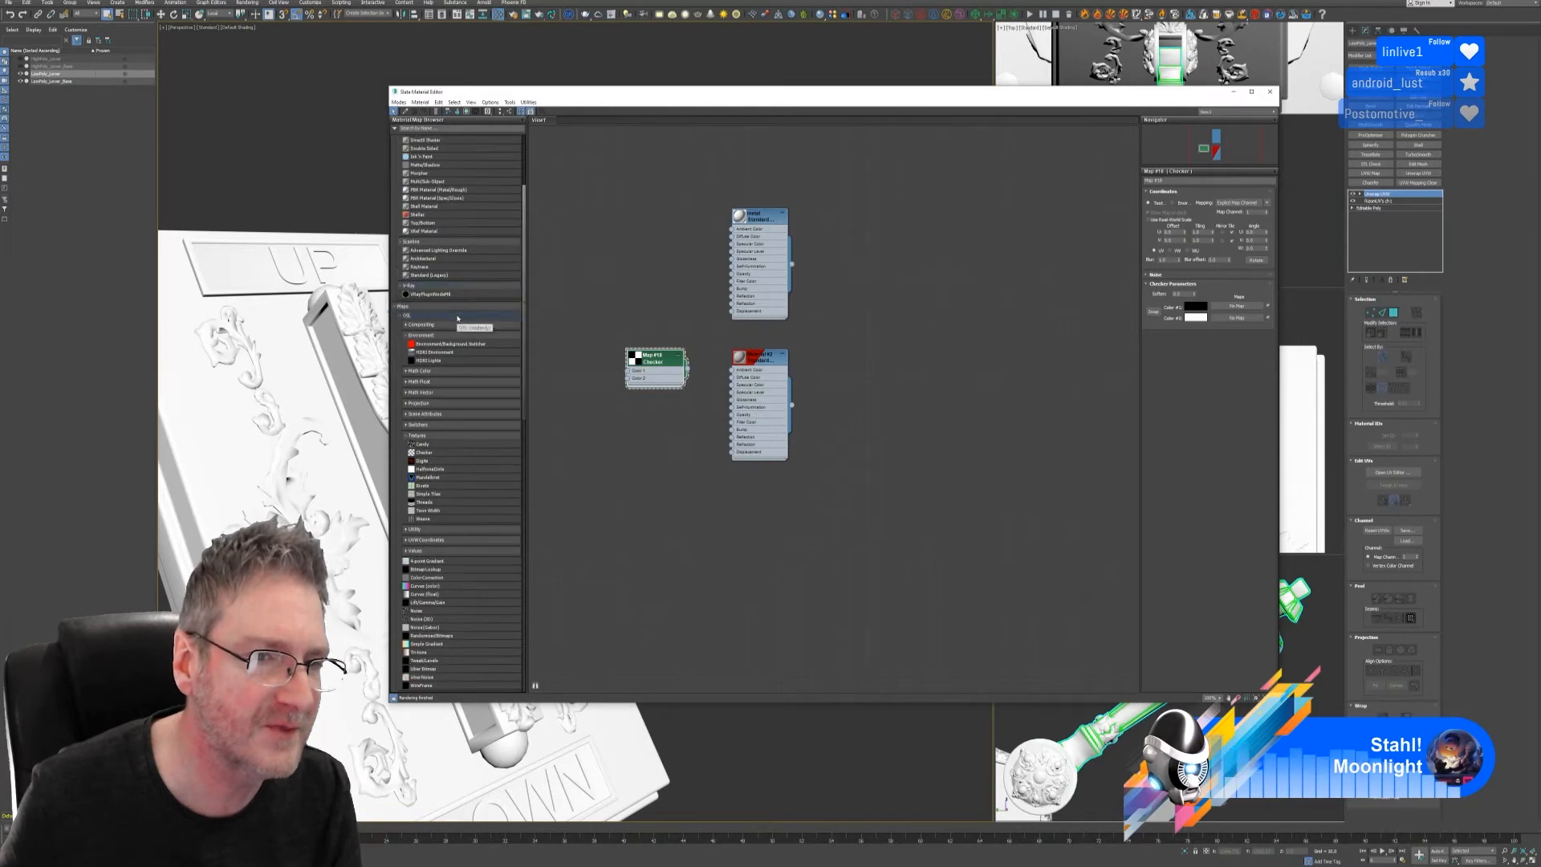
scroll(458, 319, down, 5)
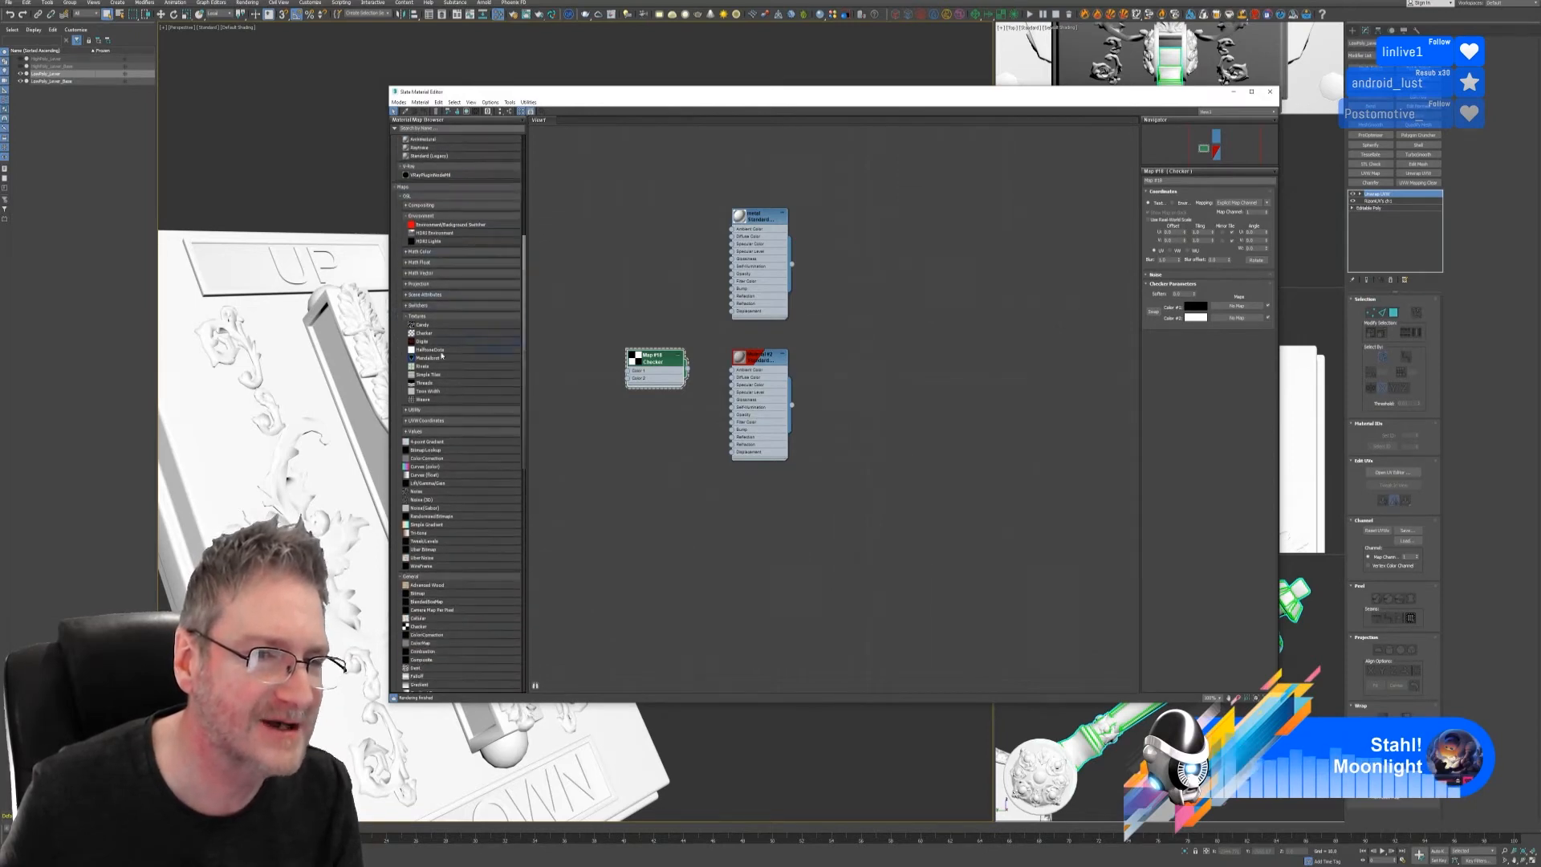
scroll(449, 403, down, 10)
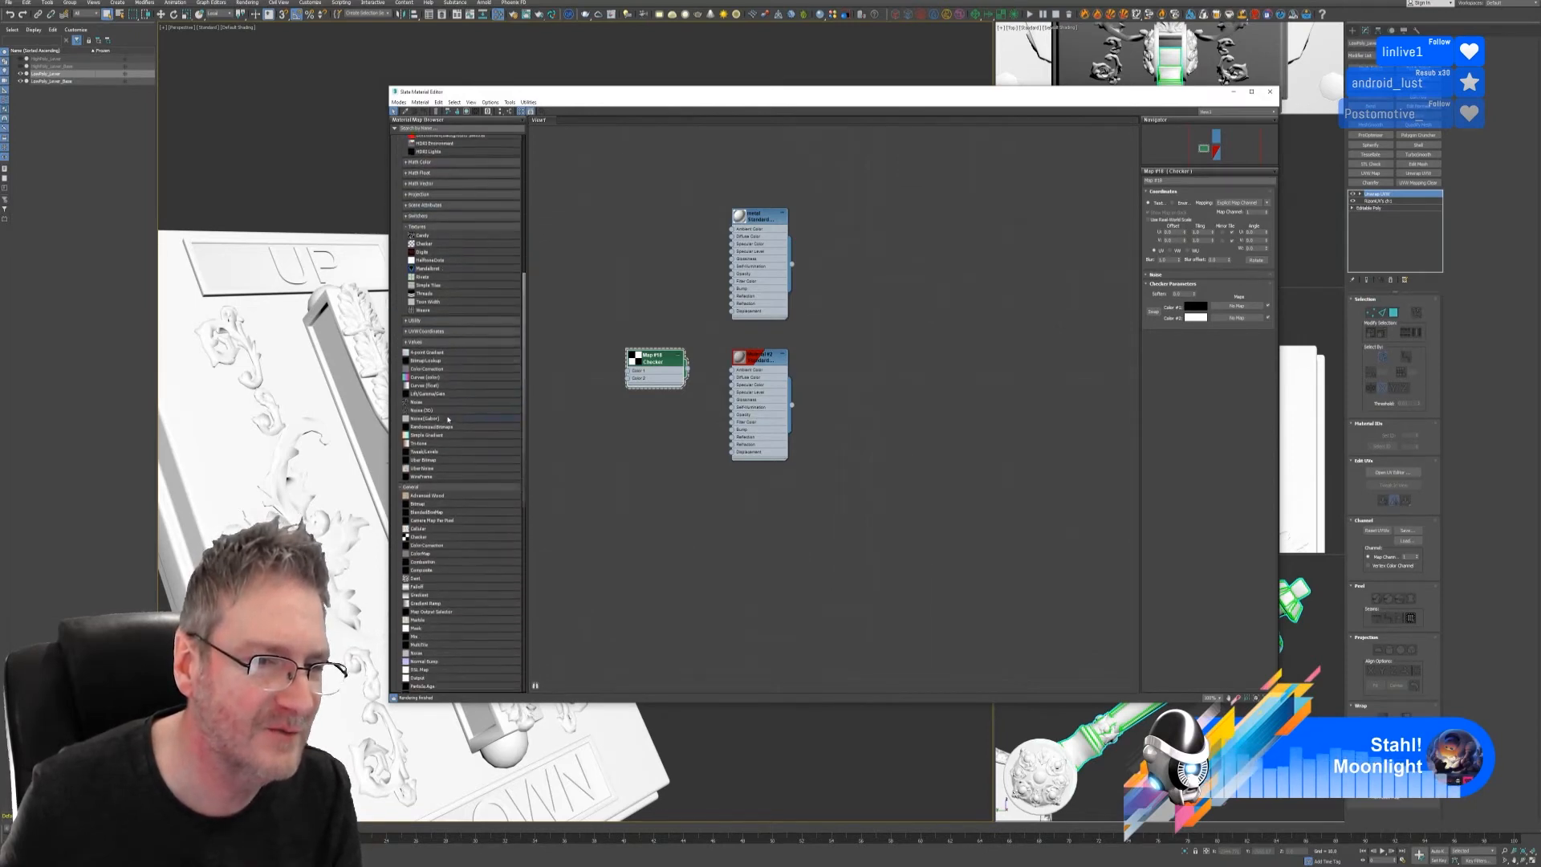
scroll(444, 440, down, 3)
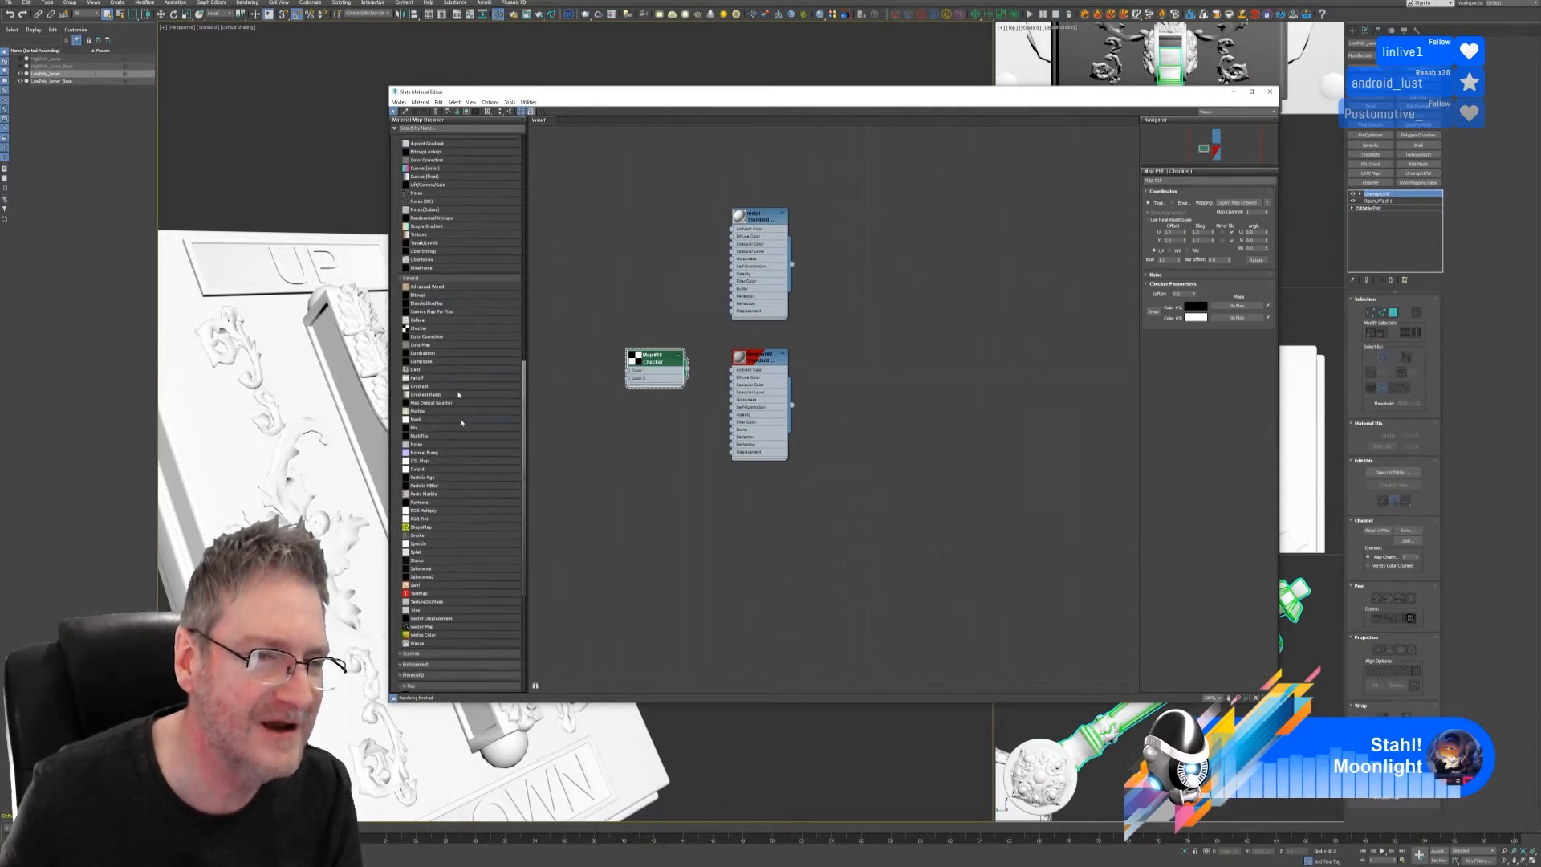
scroll(454, 511, up, 7)
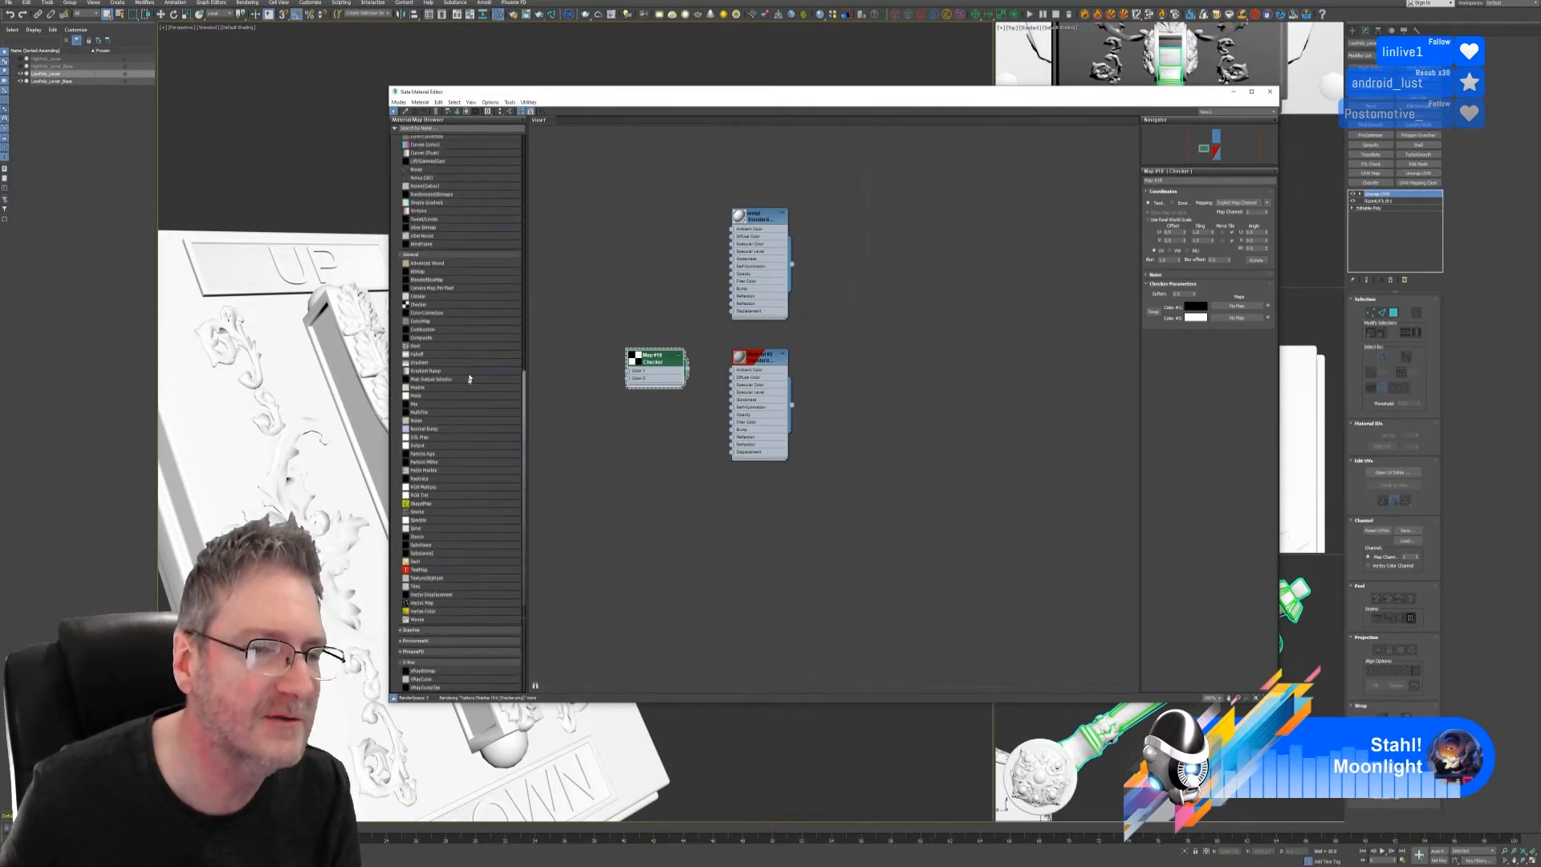
scroll(455, 308, up, 17)
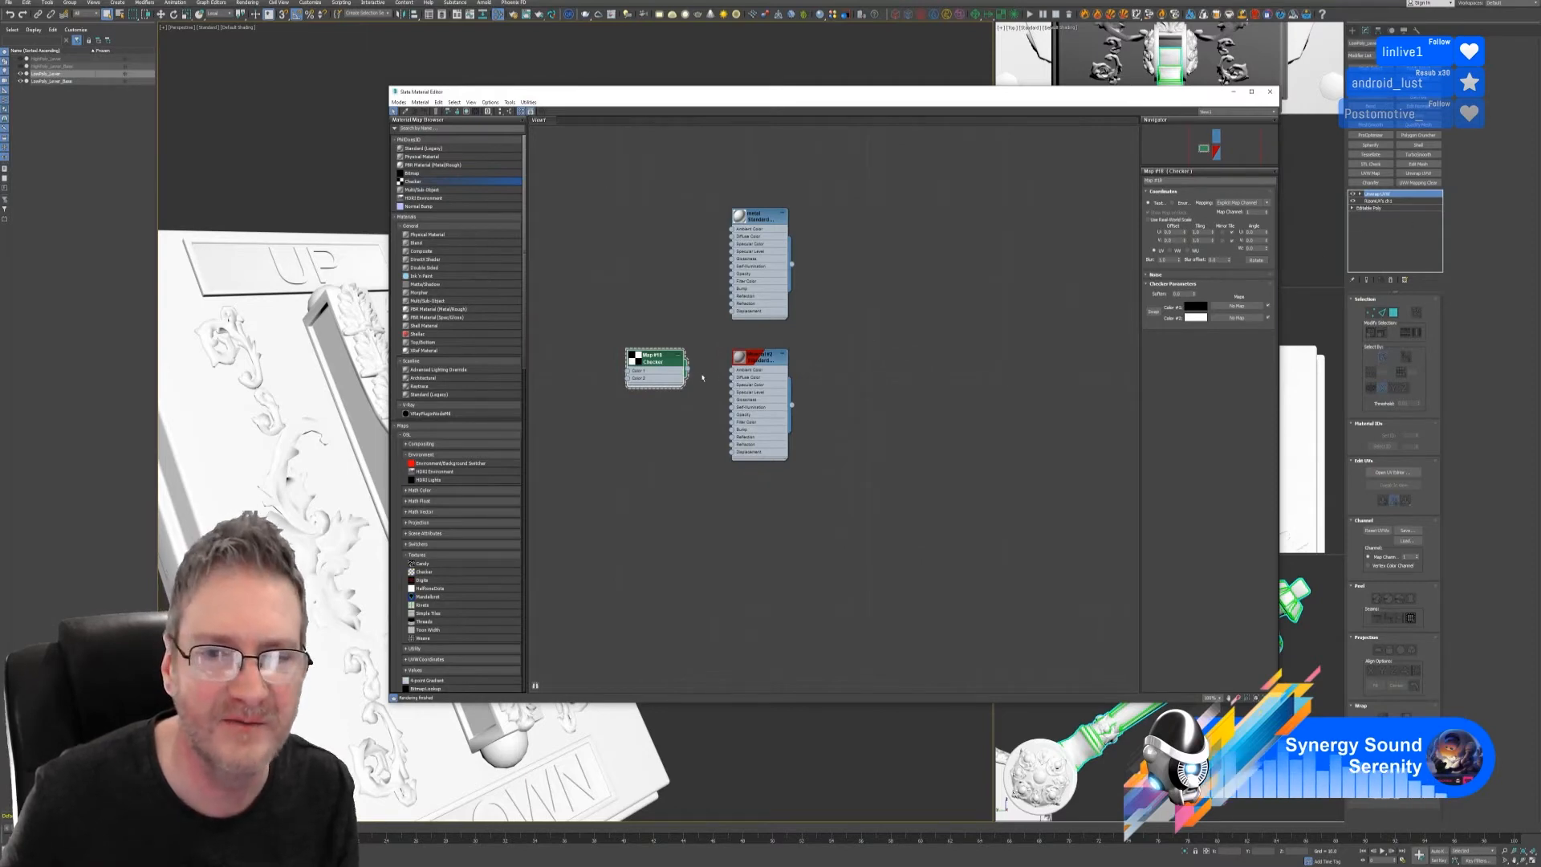
- Connect the Checker map to the new Standard material's diffuse color and set the checker tiling to 50
drag(687, 369, 733, 377)
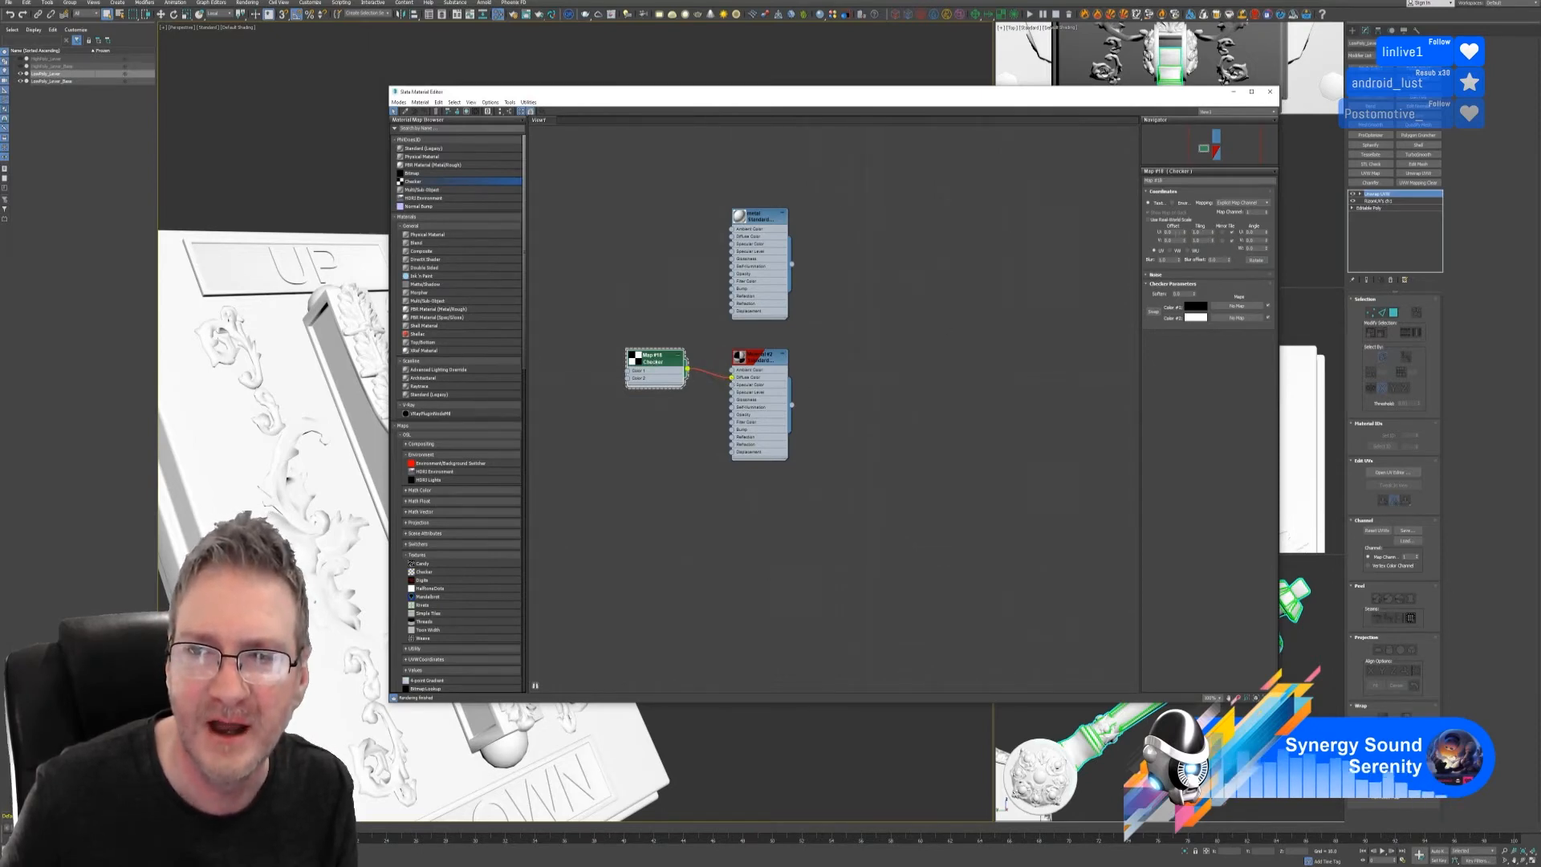
double_click(1196, 232)
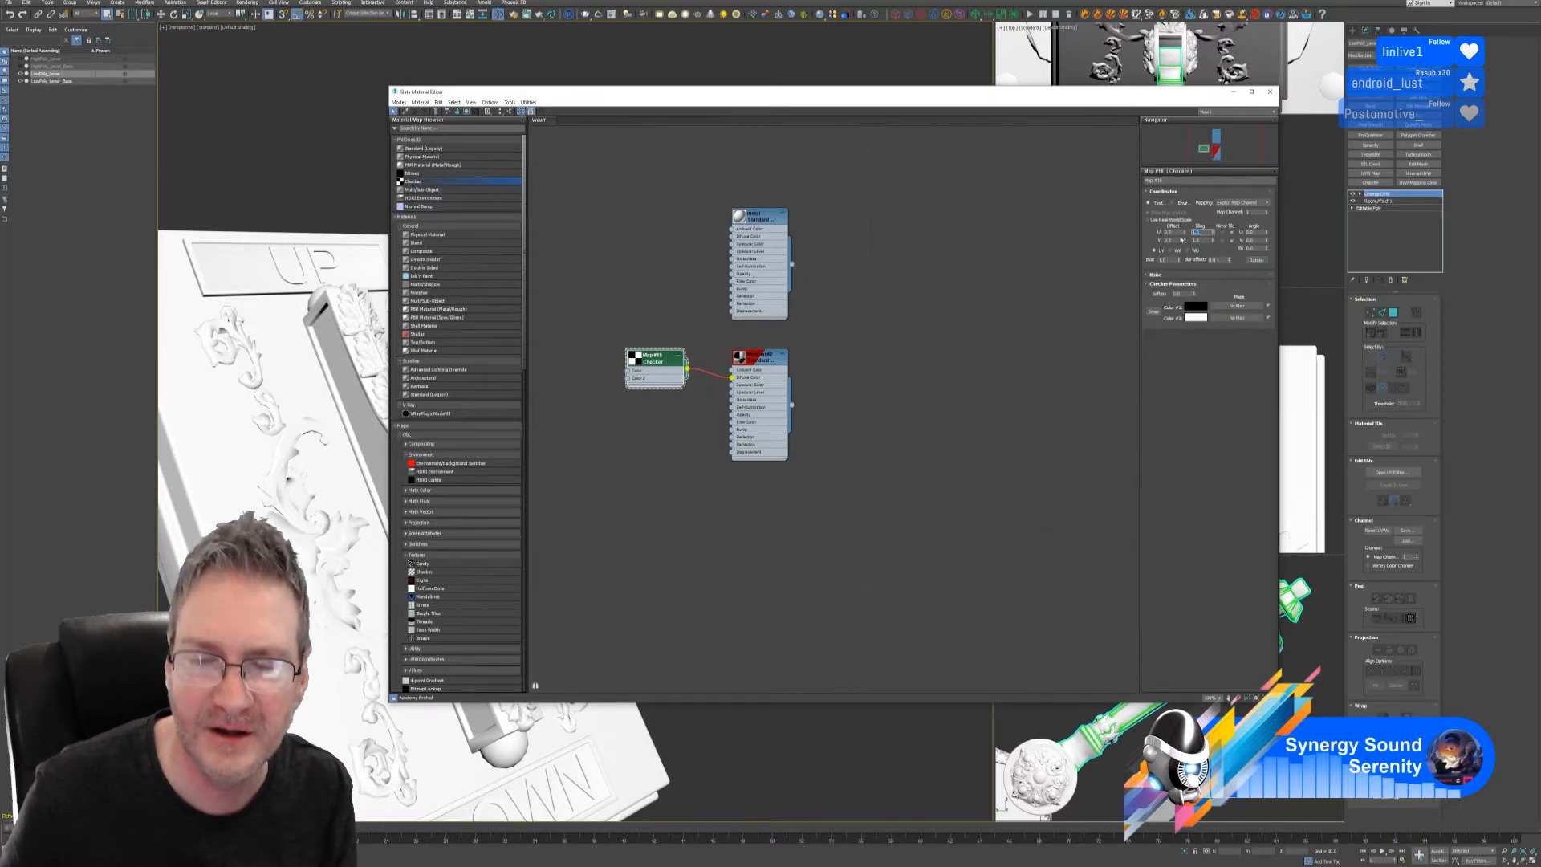
text(50)
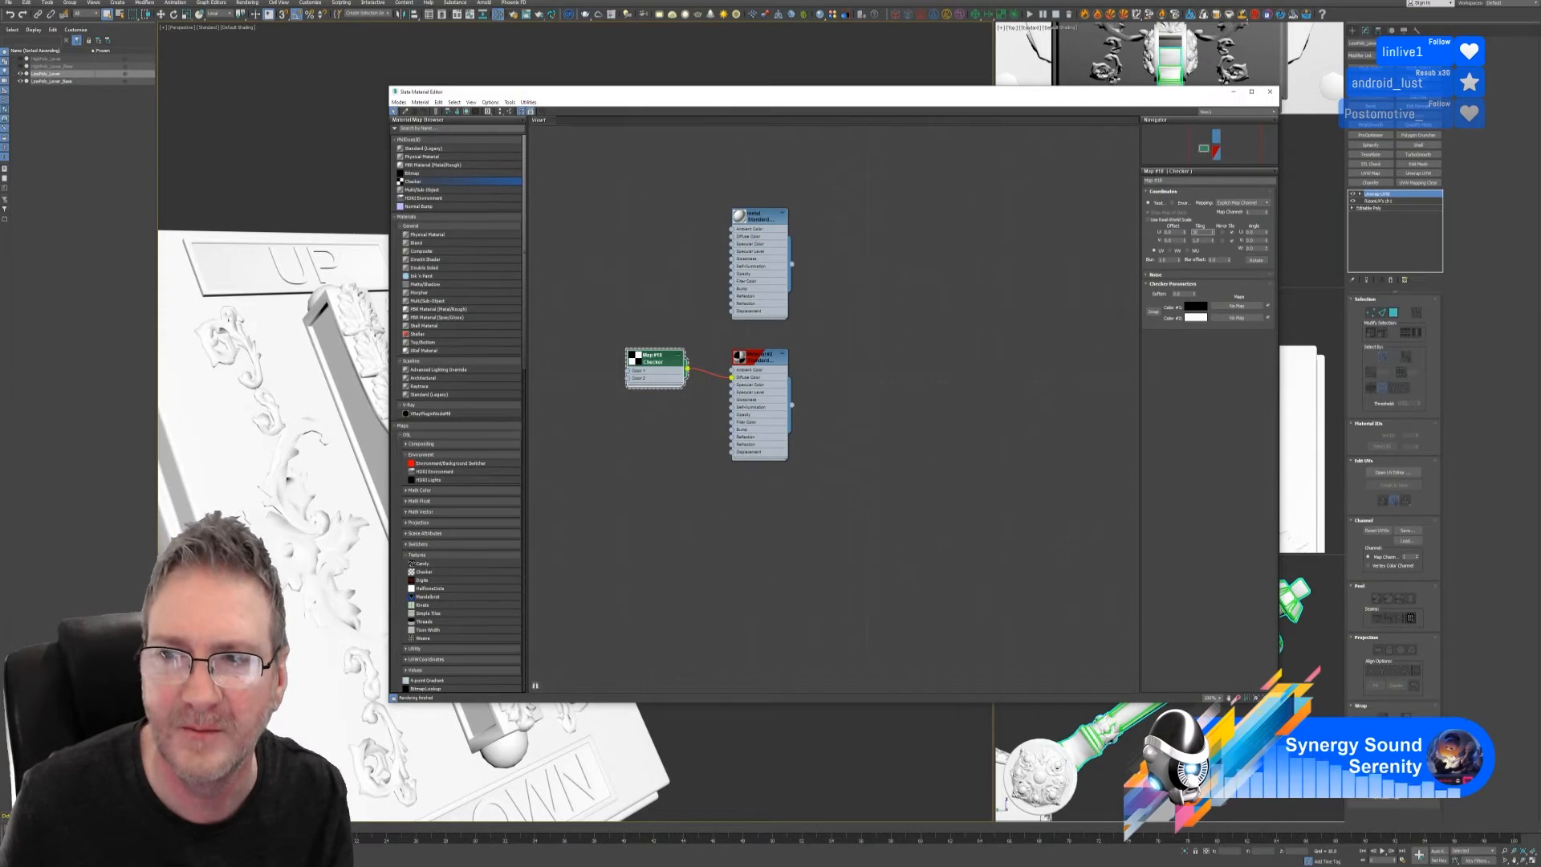
key(Tab)
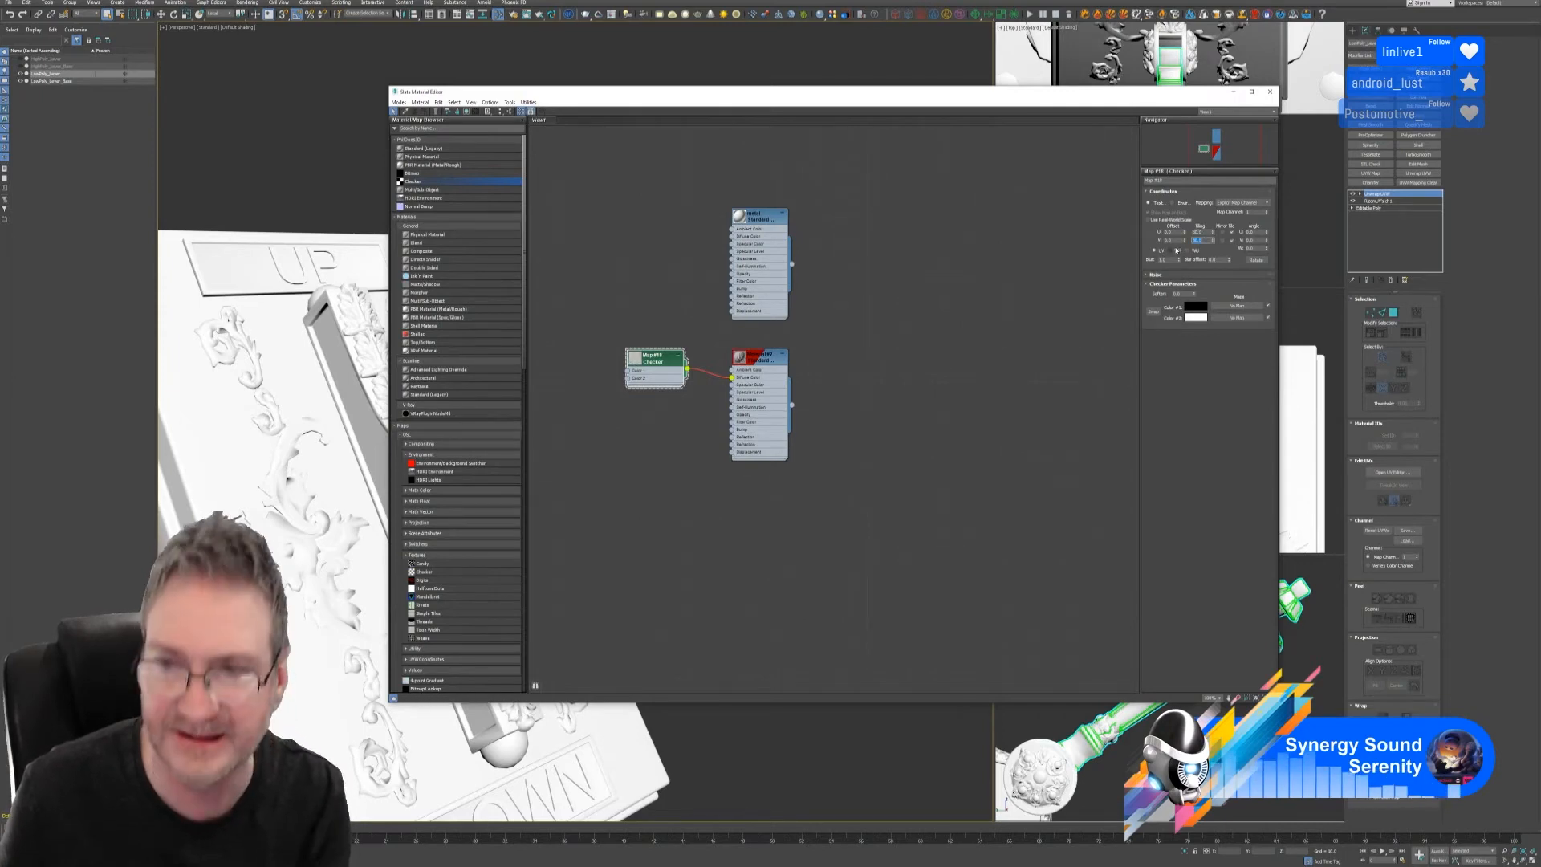
drag(766, 94, 874, 344)
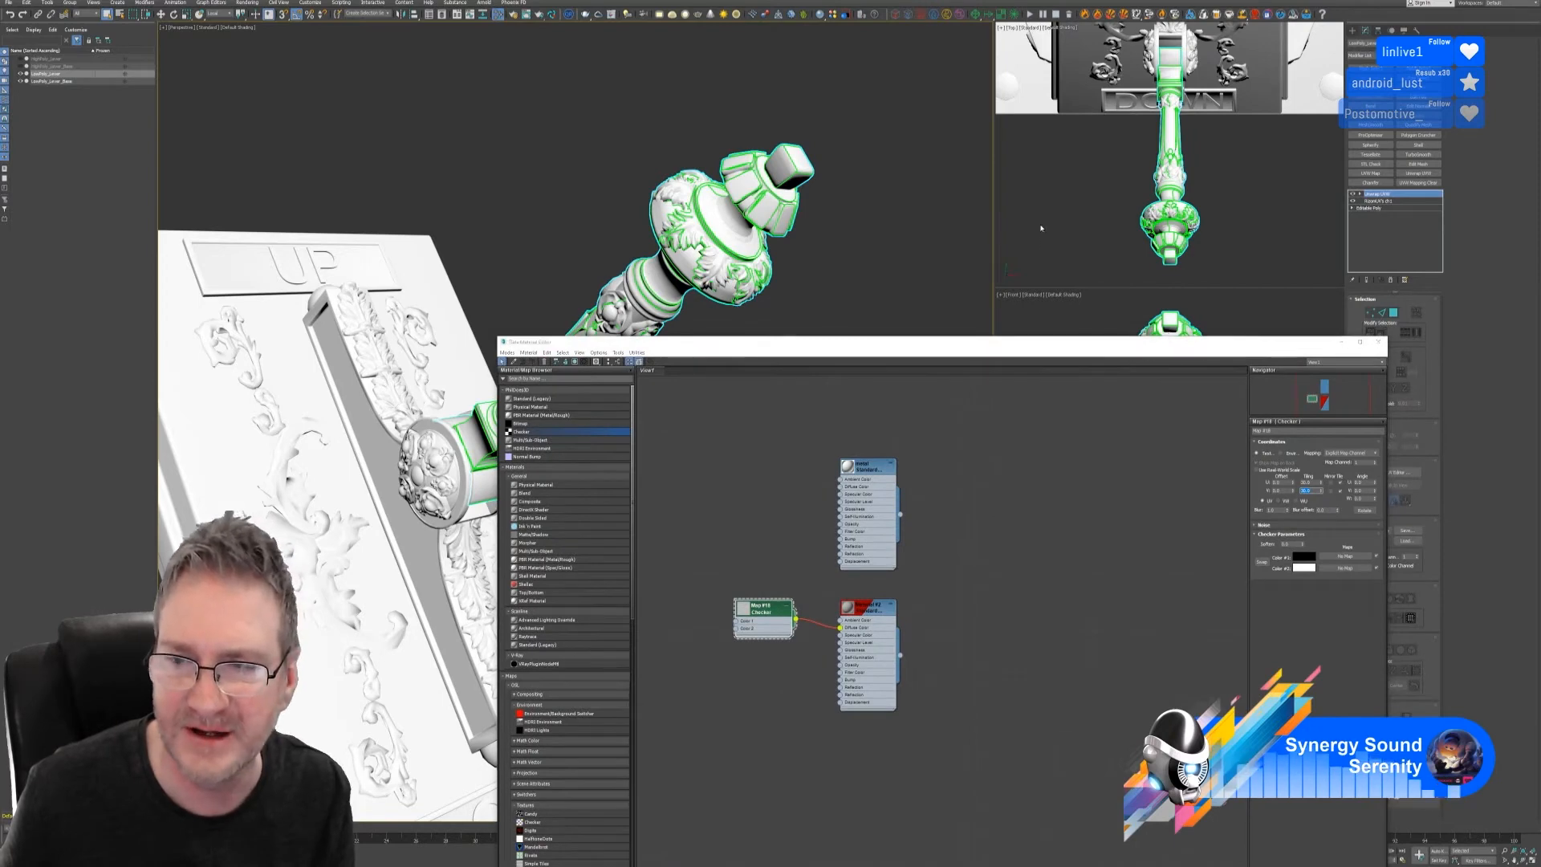
drag(1066, 352, 981, 247)
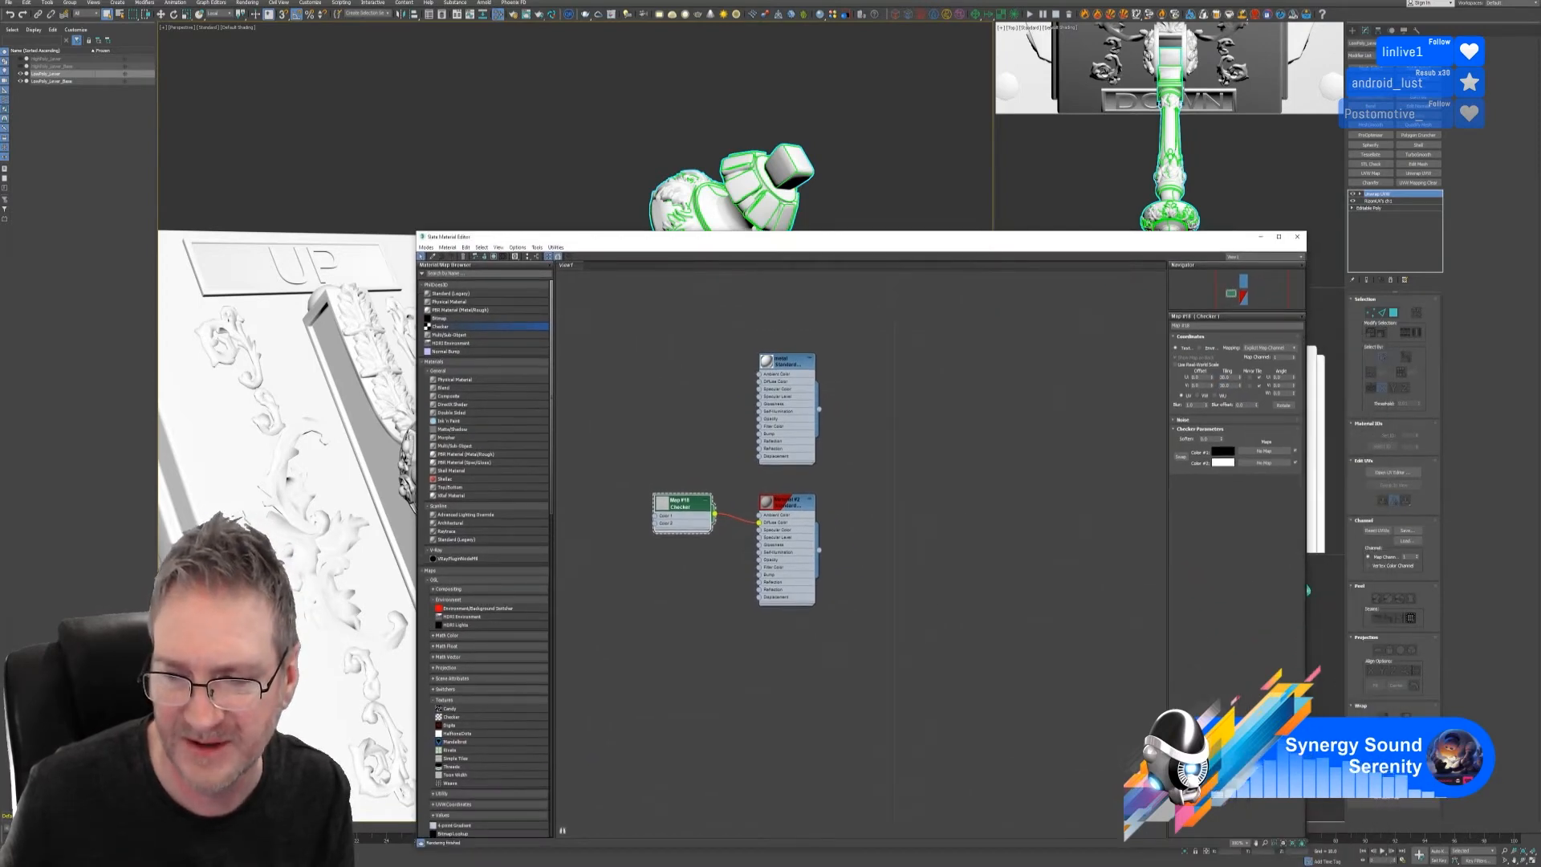
click(1392, 472)
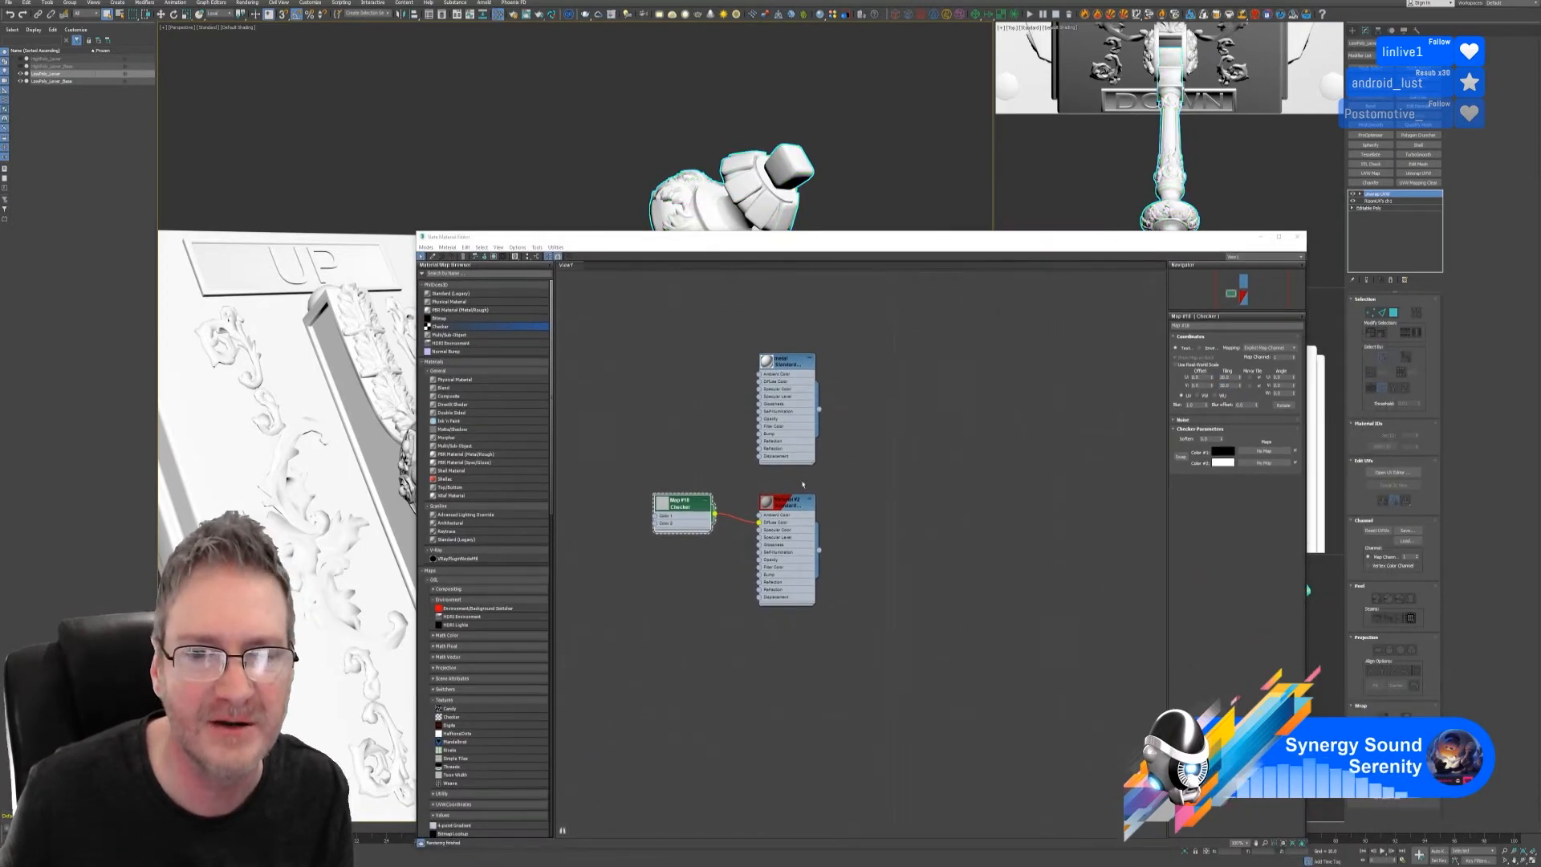
double_click(795, 505)
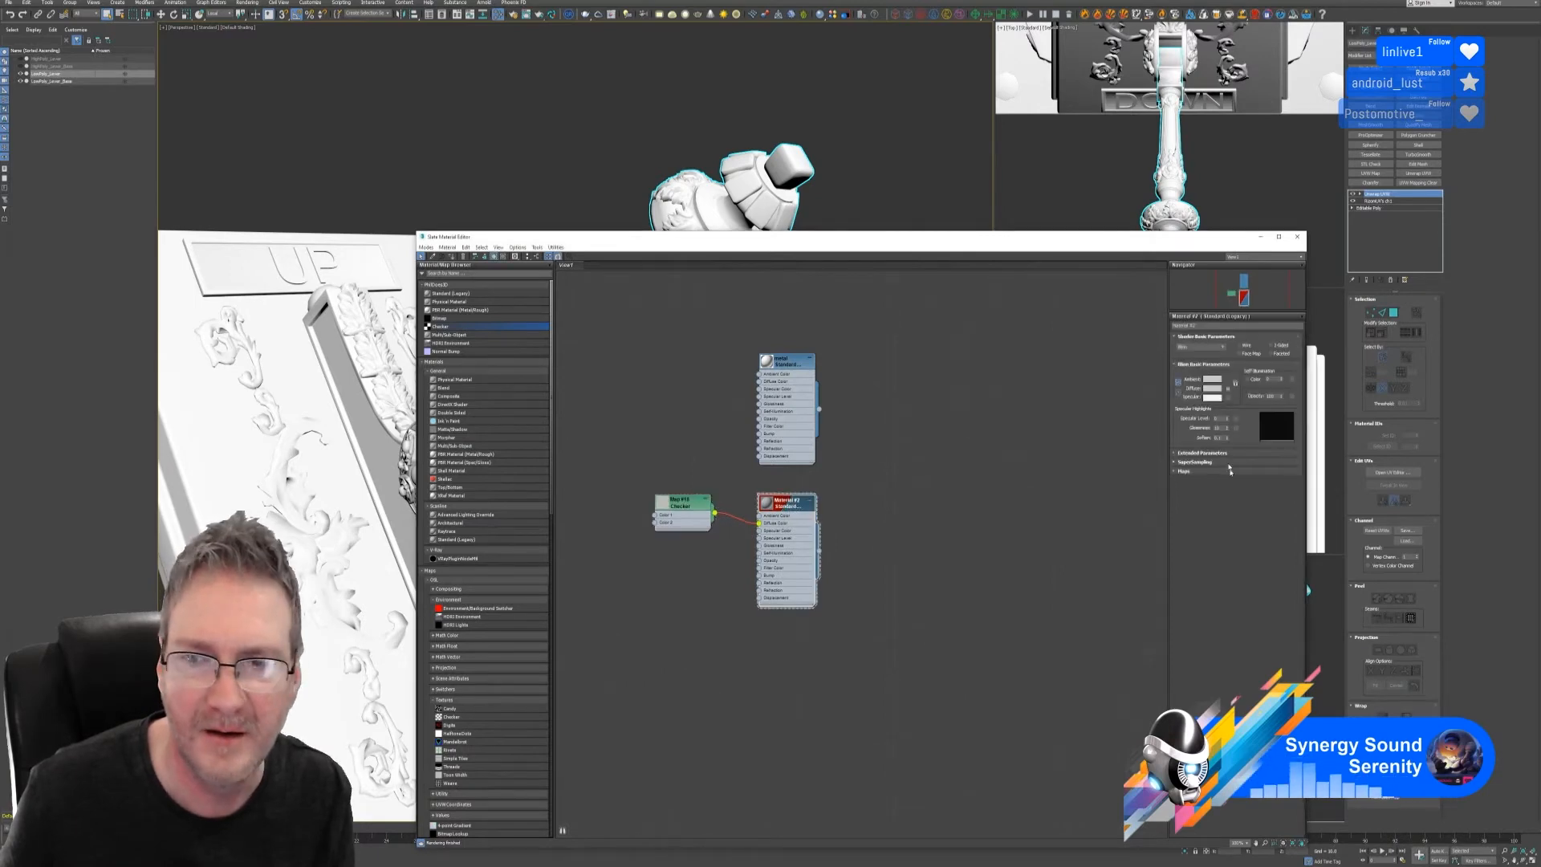
click(1213, 379)
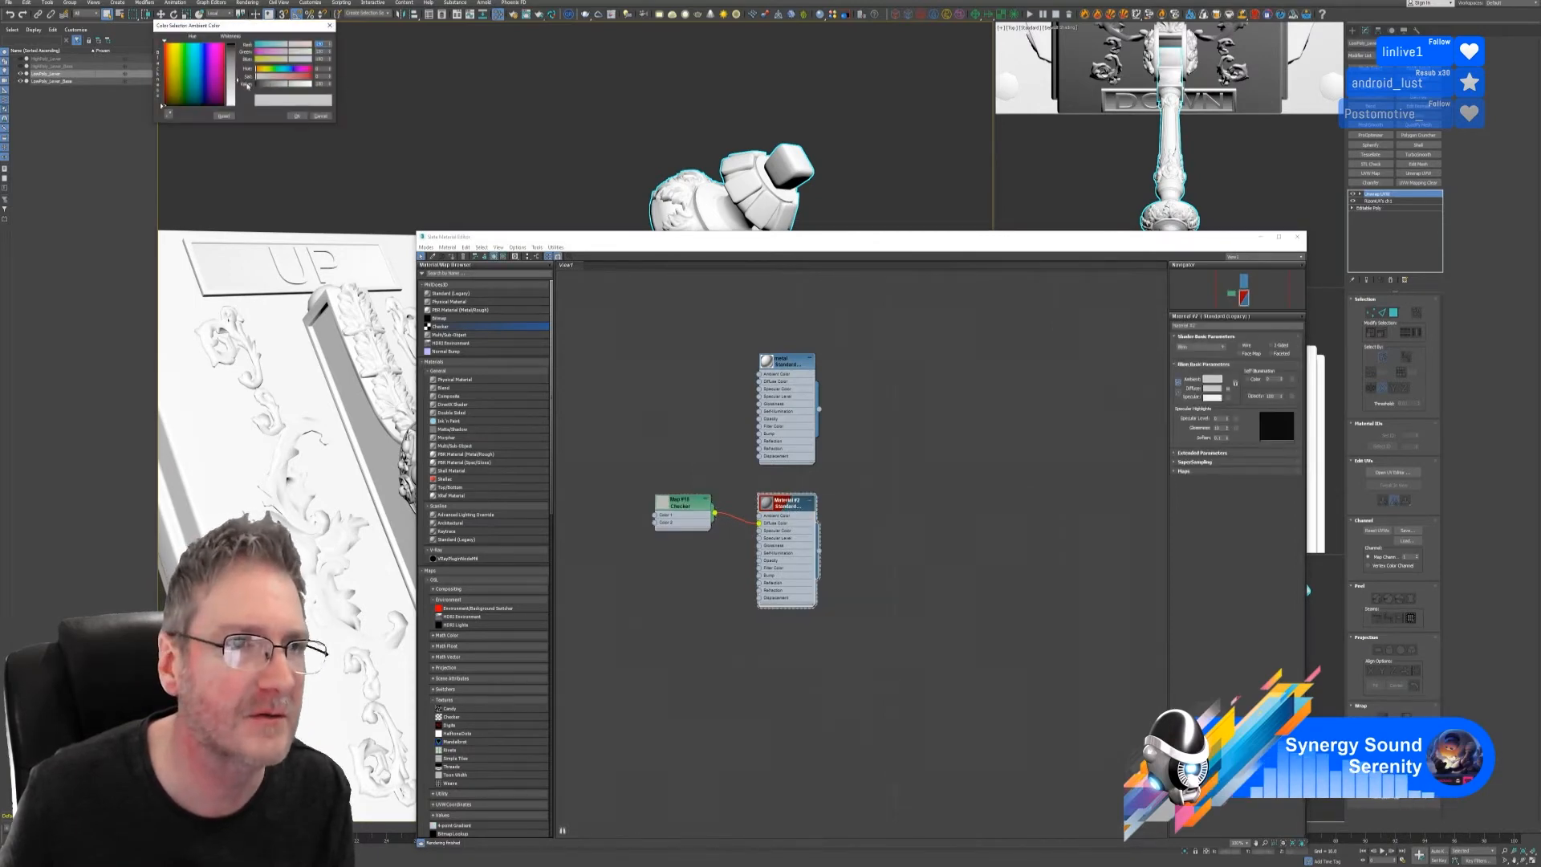
drag(238, 81, 239, 109)
click(299, 115)
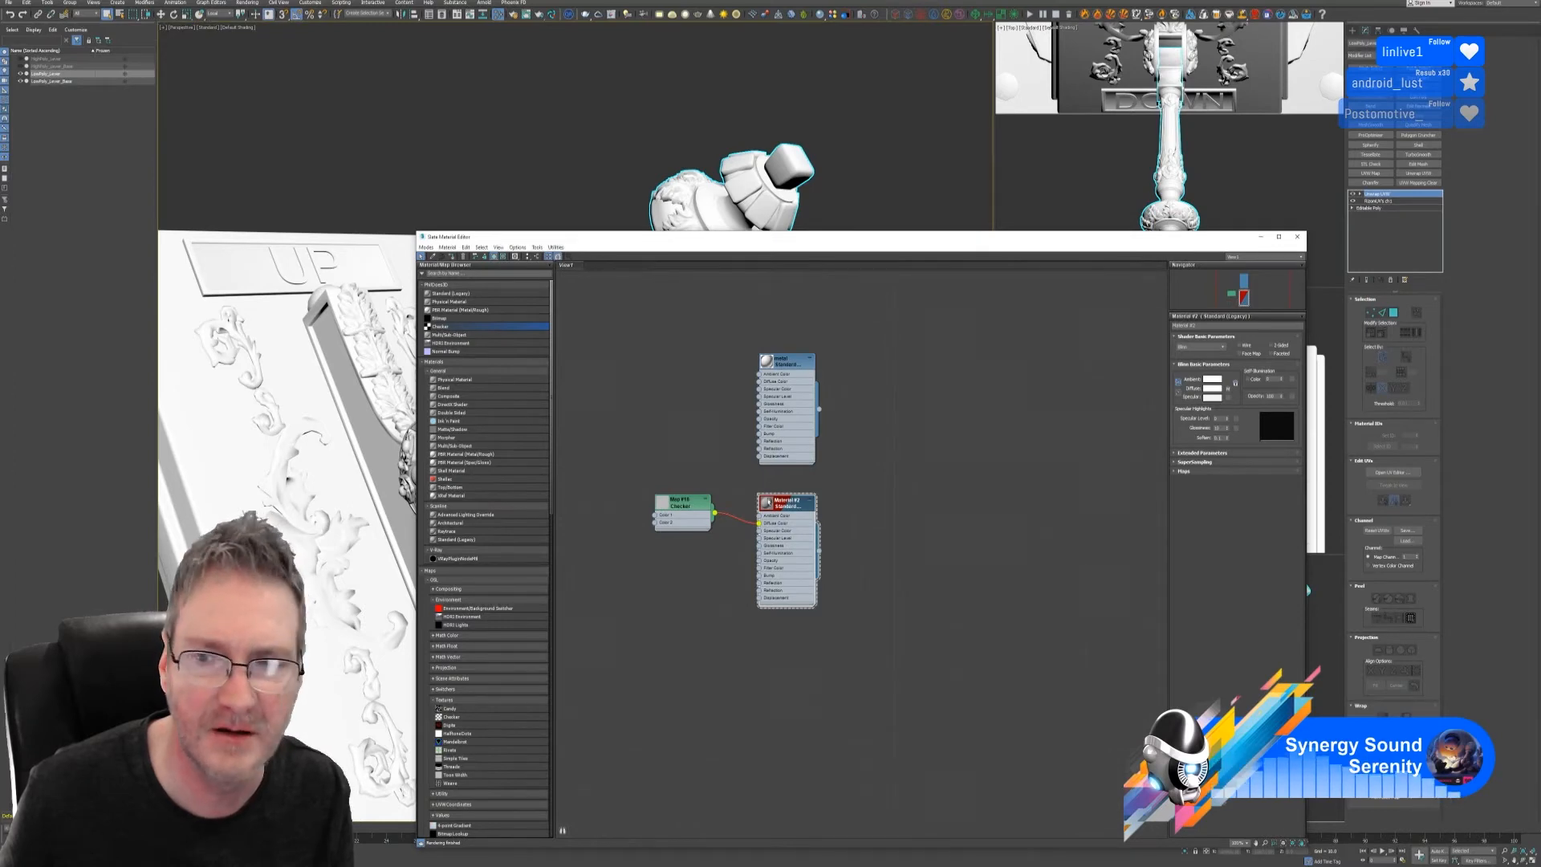
key(ctrl+z)
key(ctrl+z)
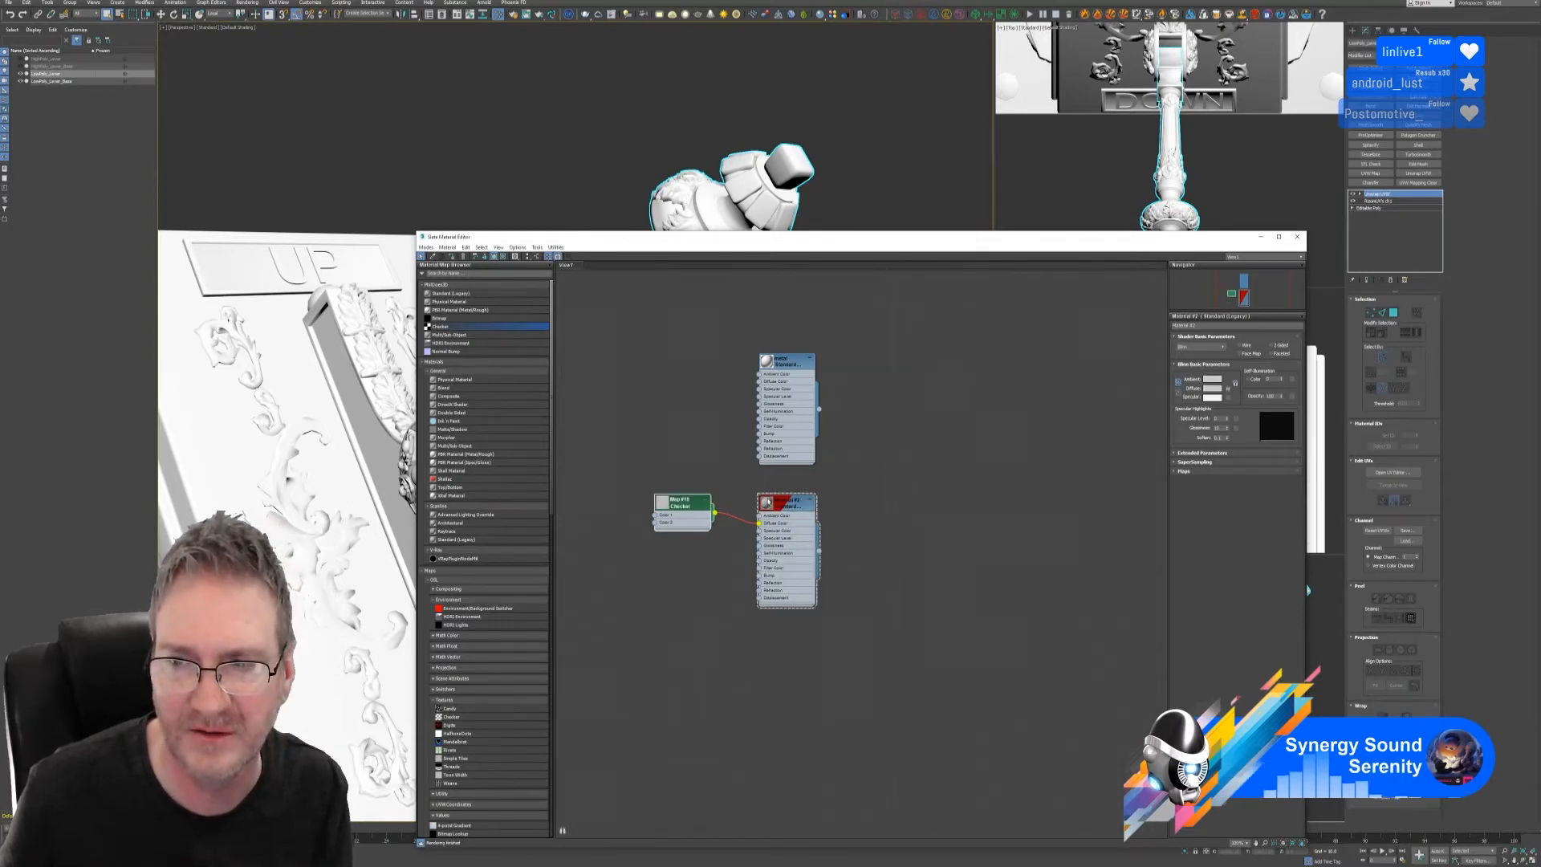
- Assign the checker material to the selected lever and inspect the checker pattern on its UVs
click(810, 490)
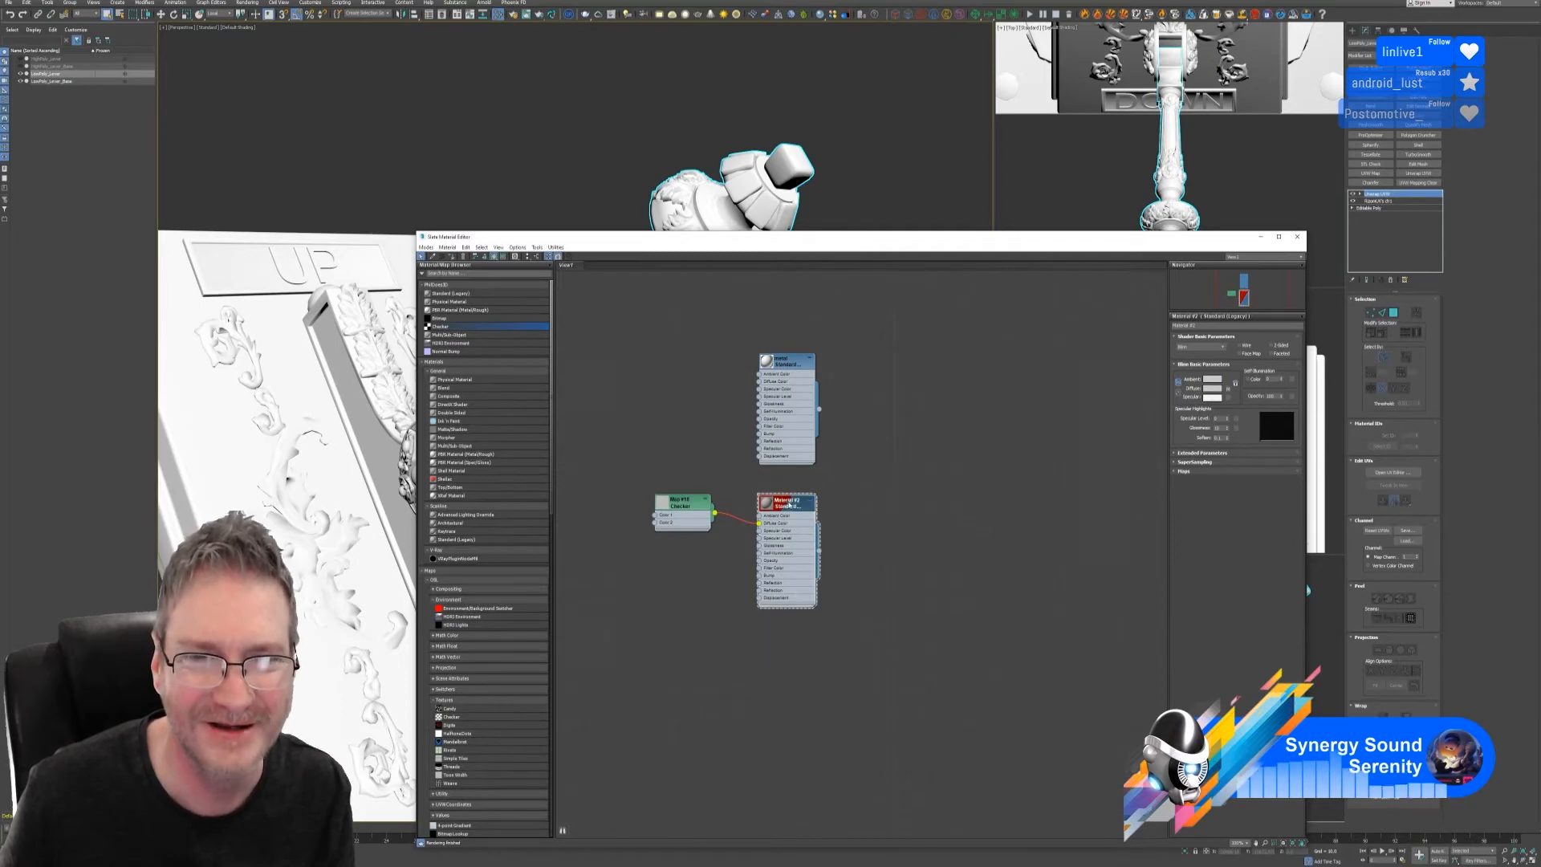
right_click(789, 507)
click(810, 516)
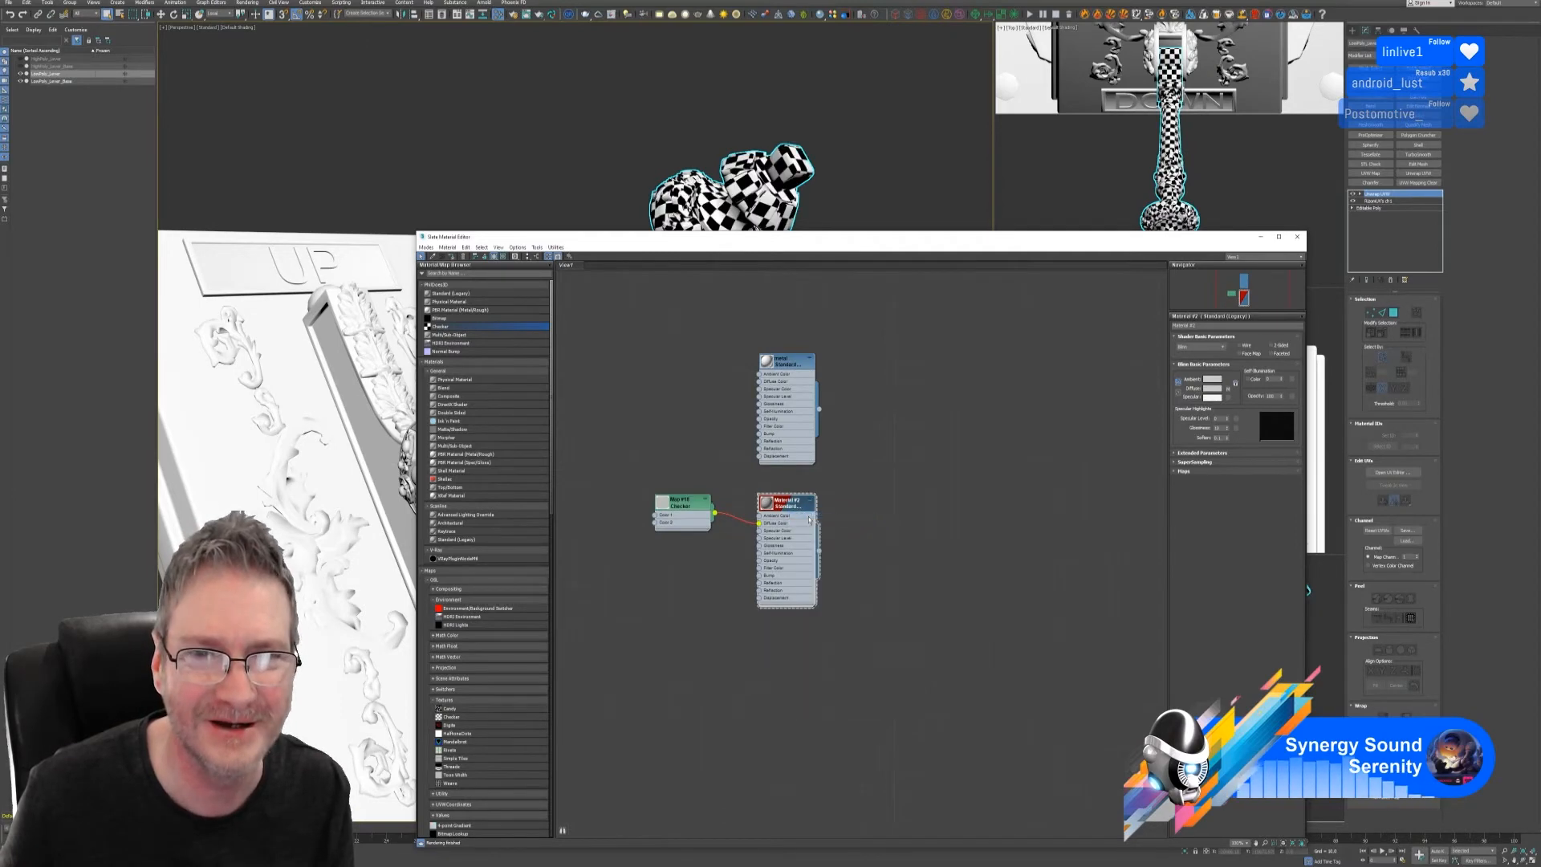
click(1298, 236)
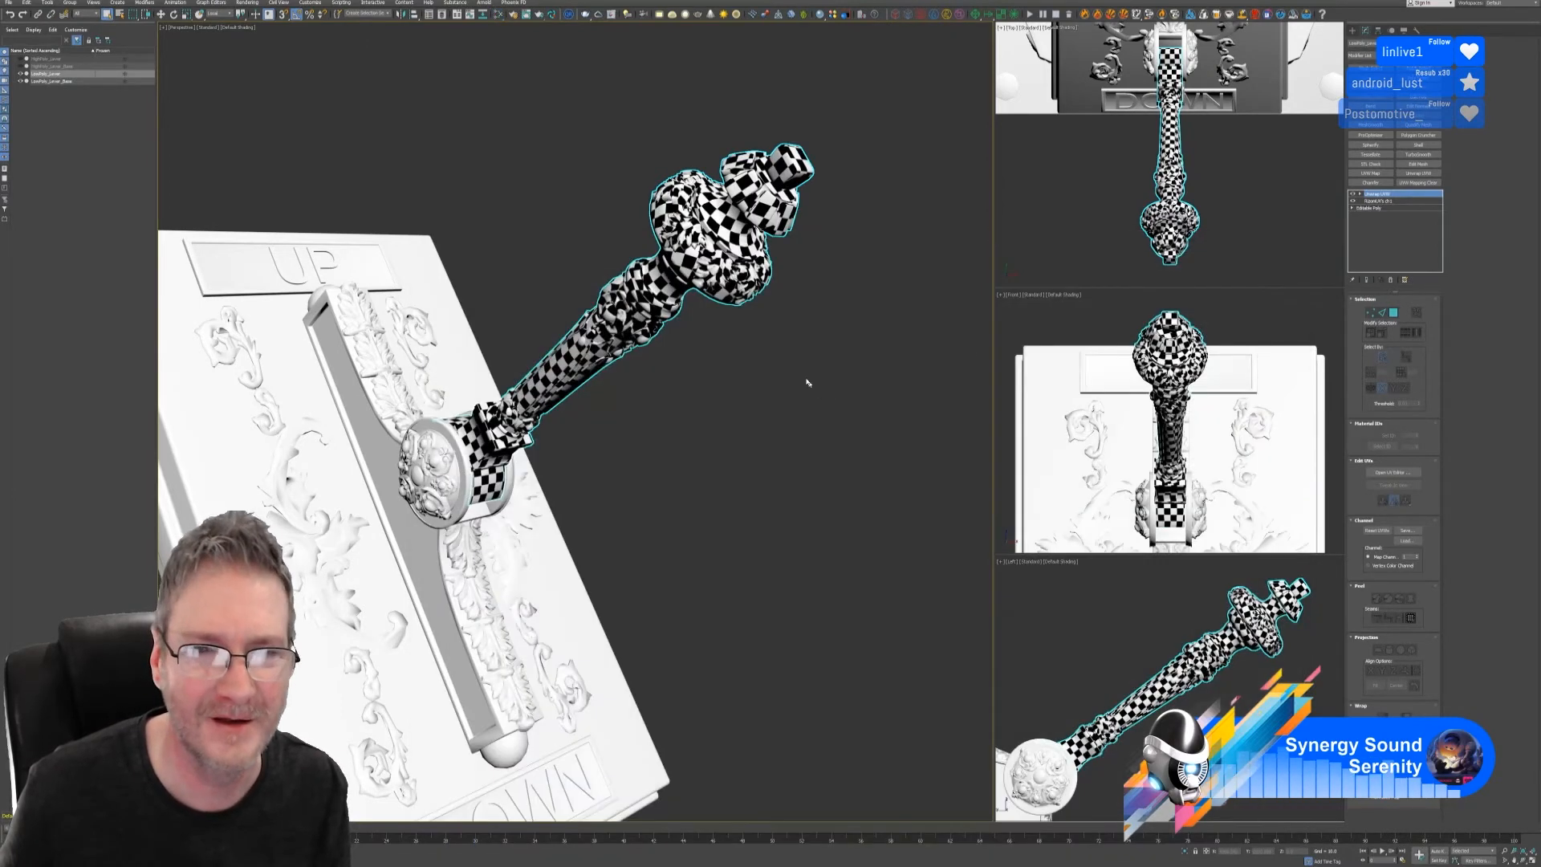
mouse_move(805, 399)
alt+middle_down()
mouse_move(770, 345)
mouse_move(722, 364)
mouse_move(809, 372)
mouse_move(888, 447)
mouse_move(886, 477)
mouse_move(850, 461)
mouse_move(788, 341)
mouse_move(775, 378)
mouse_move(829, 399)
mouse_move(764, 347)
mouse_move(784, 385)
alt+middle_up()
- Disconnect the Checker map from the lever's material and close the material editor
key(m)
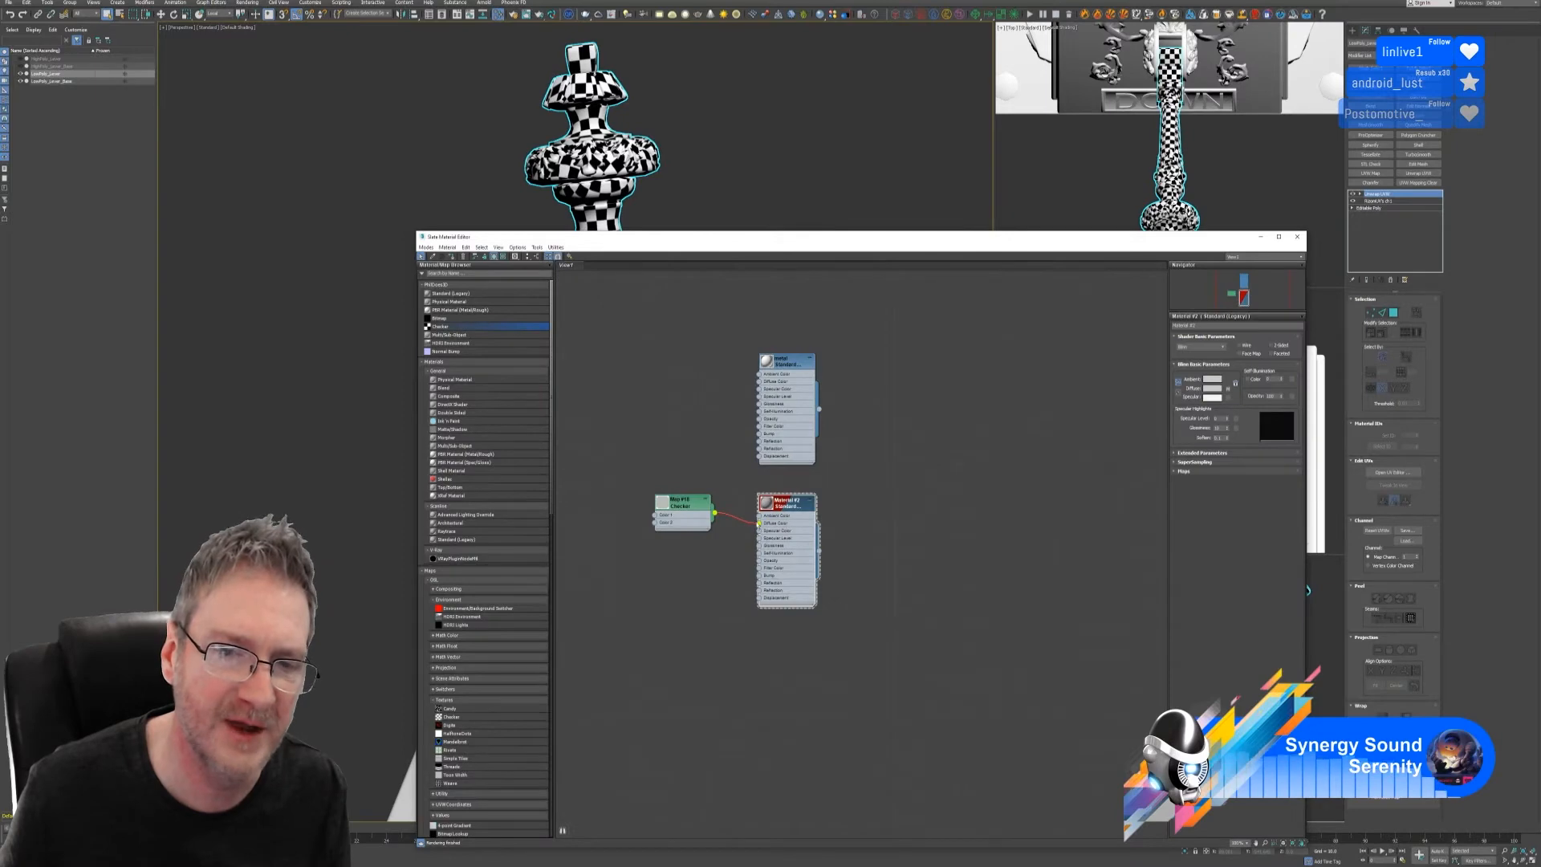
key(Delete)
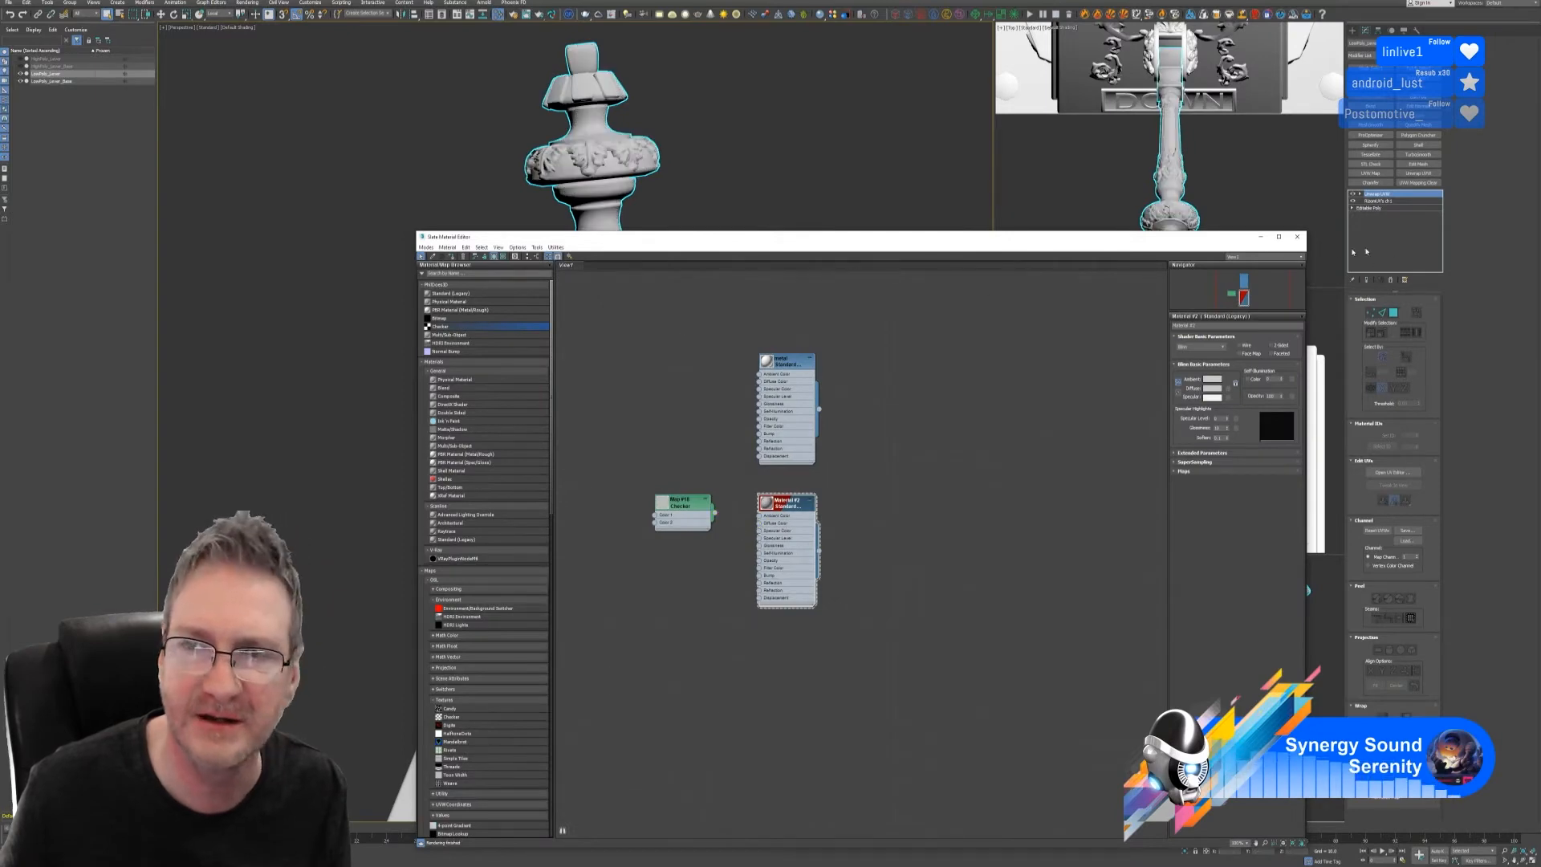
click(1297, 236)
- Bring the whole lever and pedestal into view and save the 3ds Max scene
scroll(688, 416, down, 4)
middle_drag(688, 417, 713, 265)
scroll(672, 331, down, 4)
alt+middle_drag(704, 341, 691, 347)
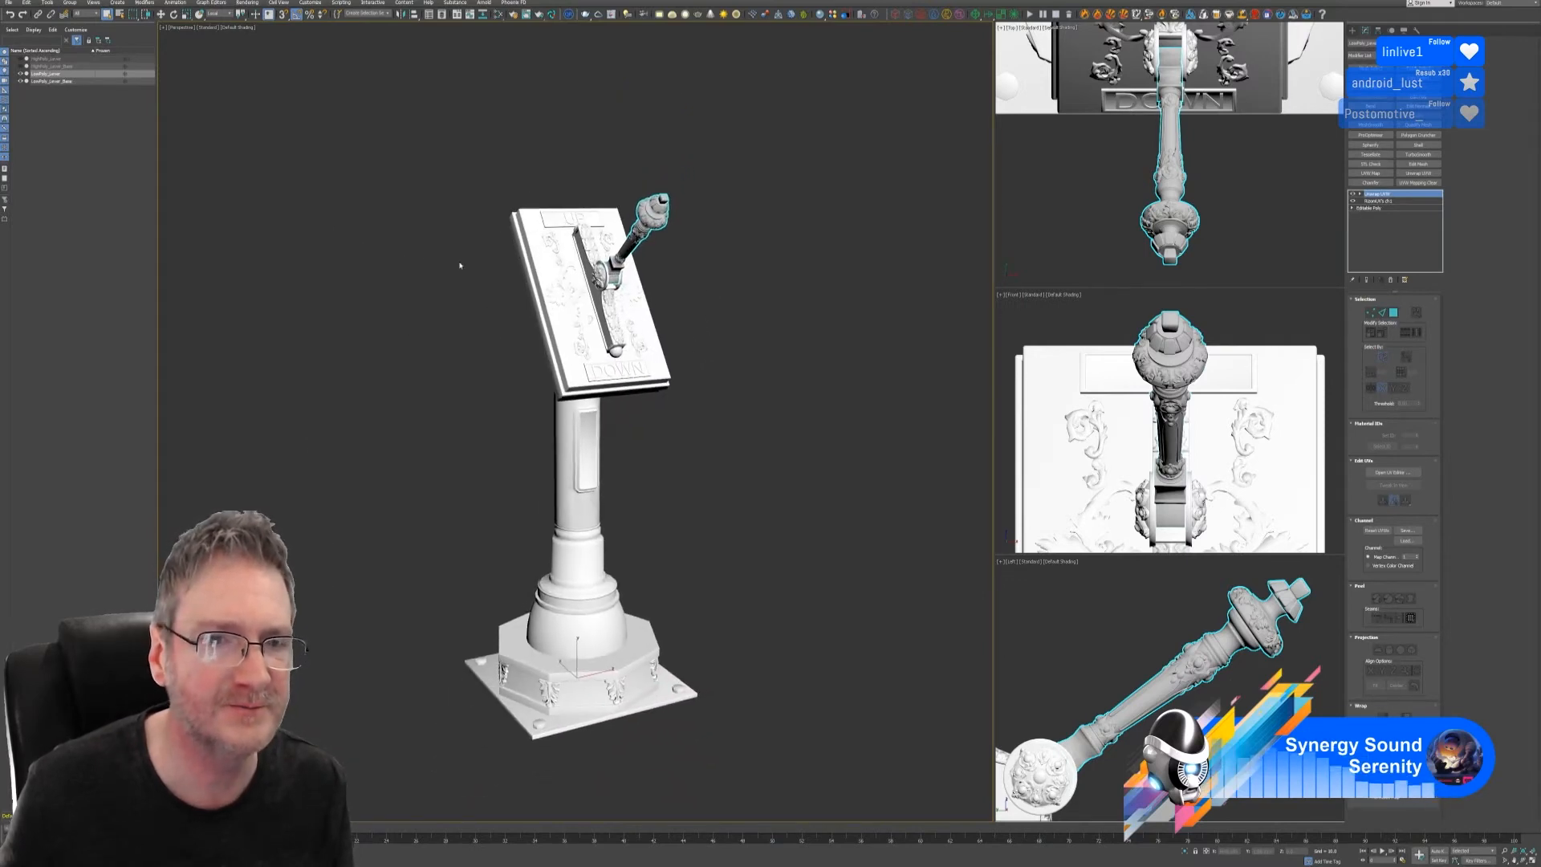
click(9, 3)
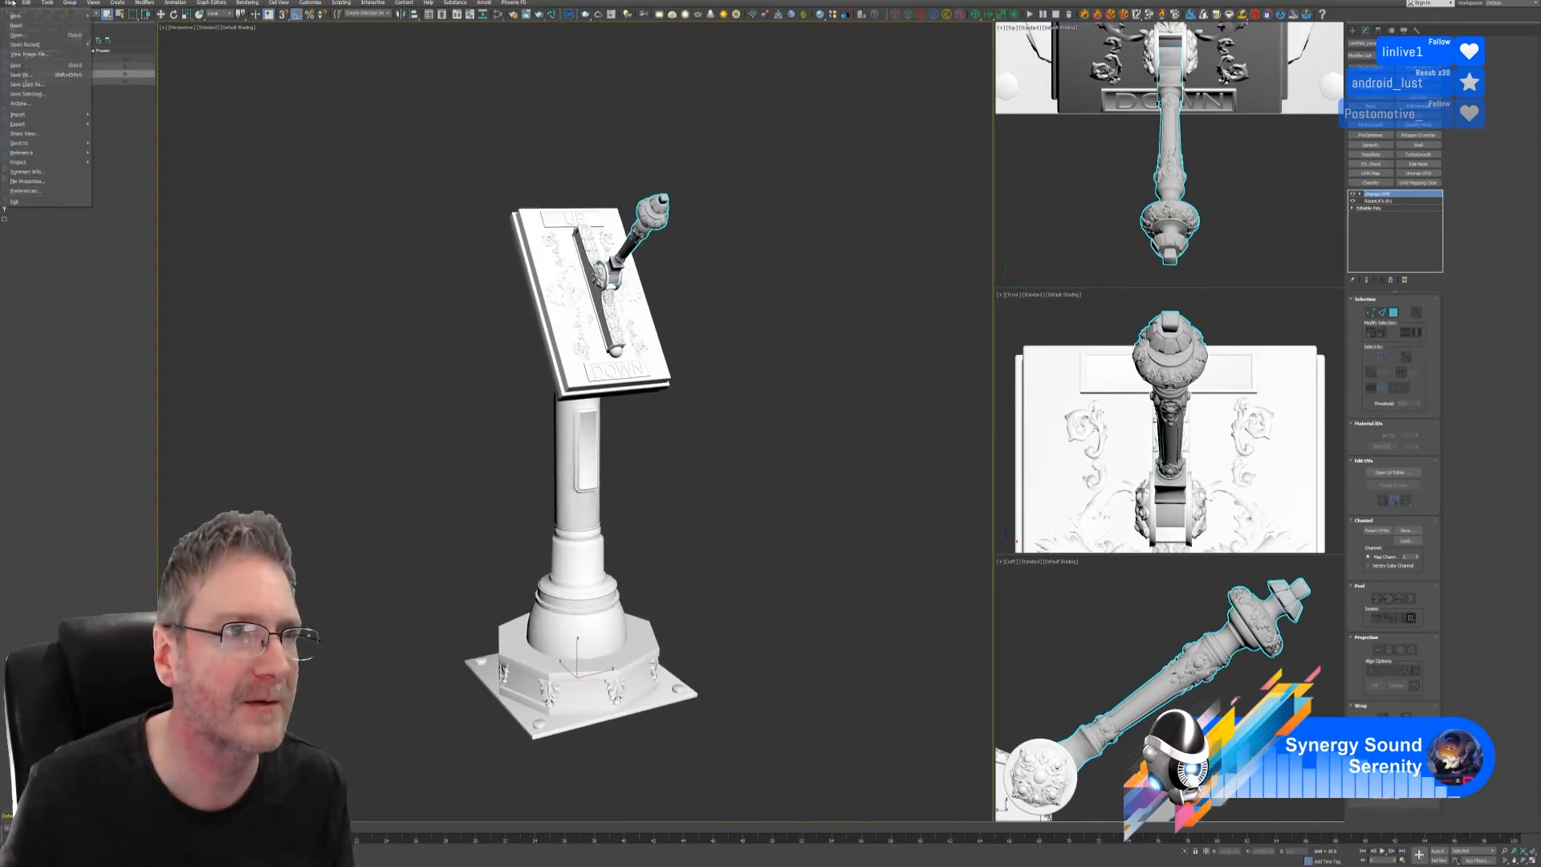
click(23, 65)
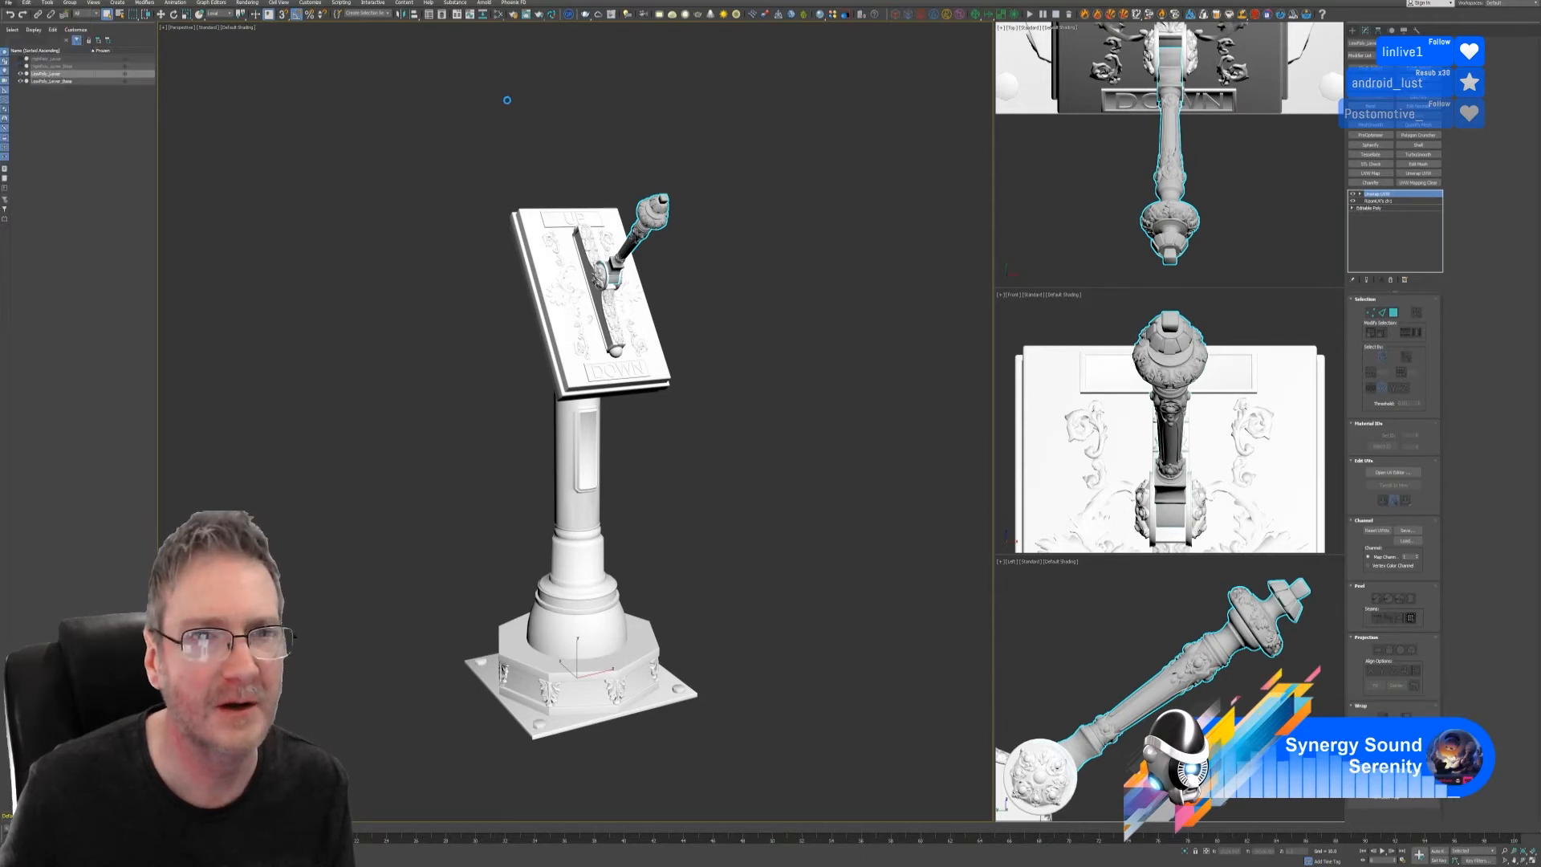
- Select the pedestal base mesh and send it to RizomUV through the RizomUV Bridge
click(578, 424)
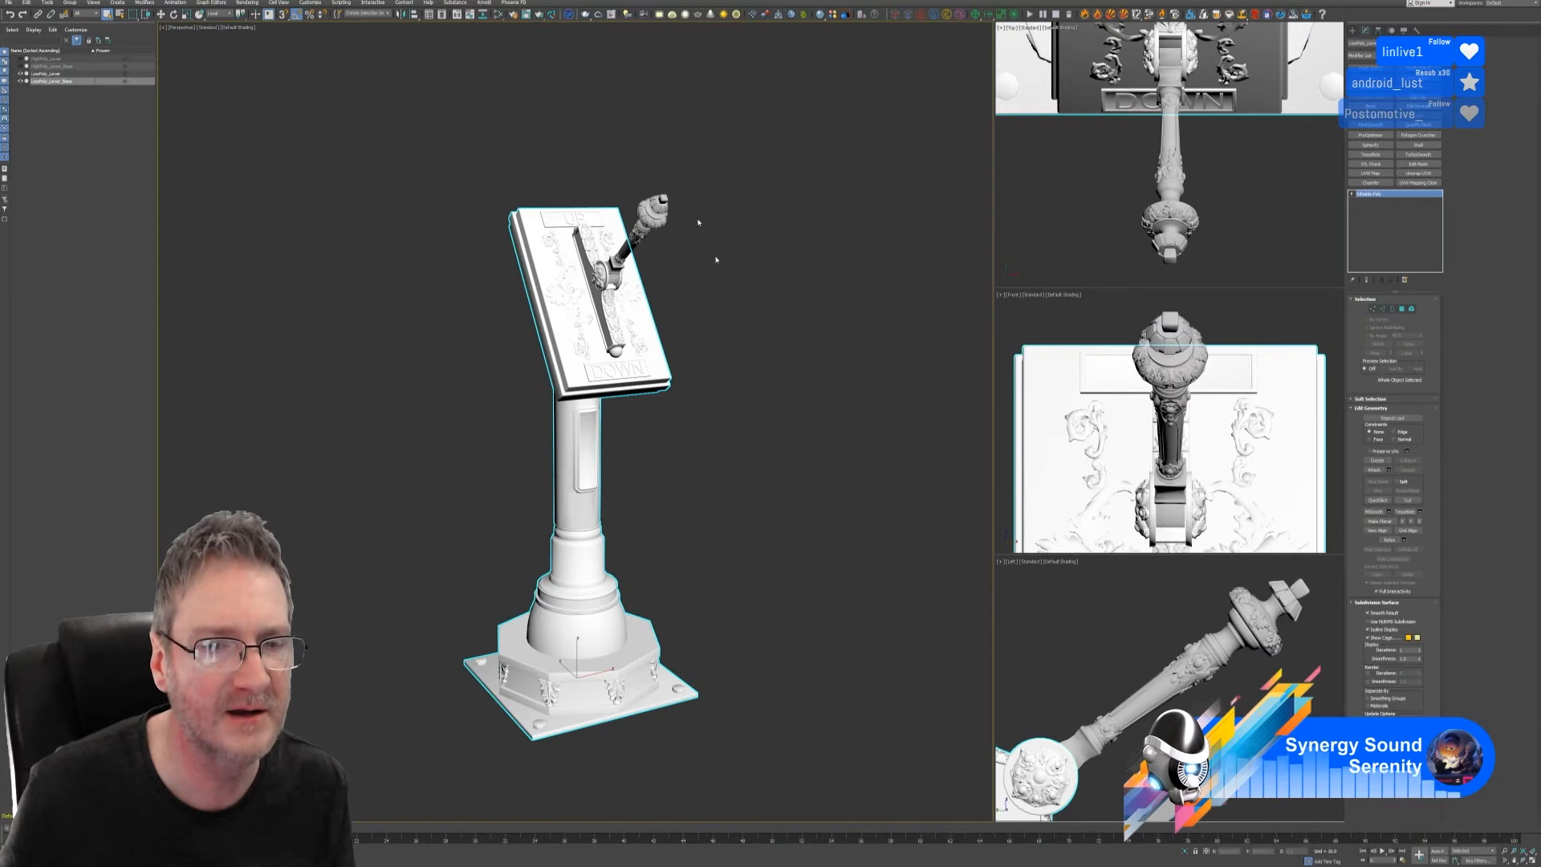
click(568, 14)
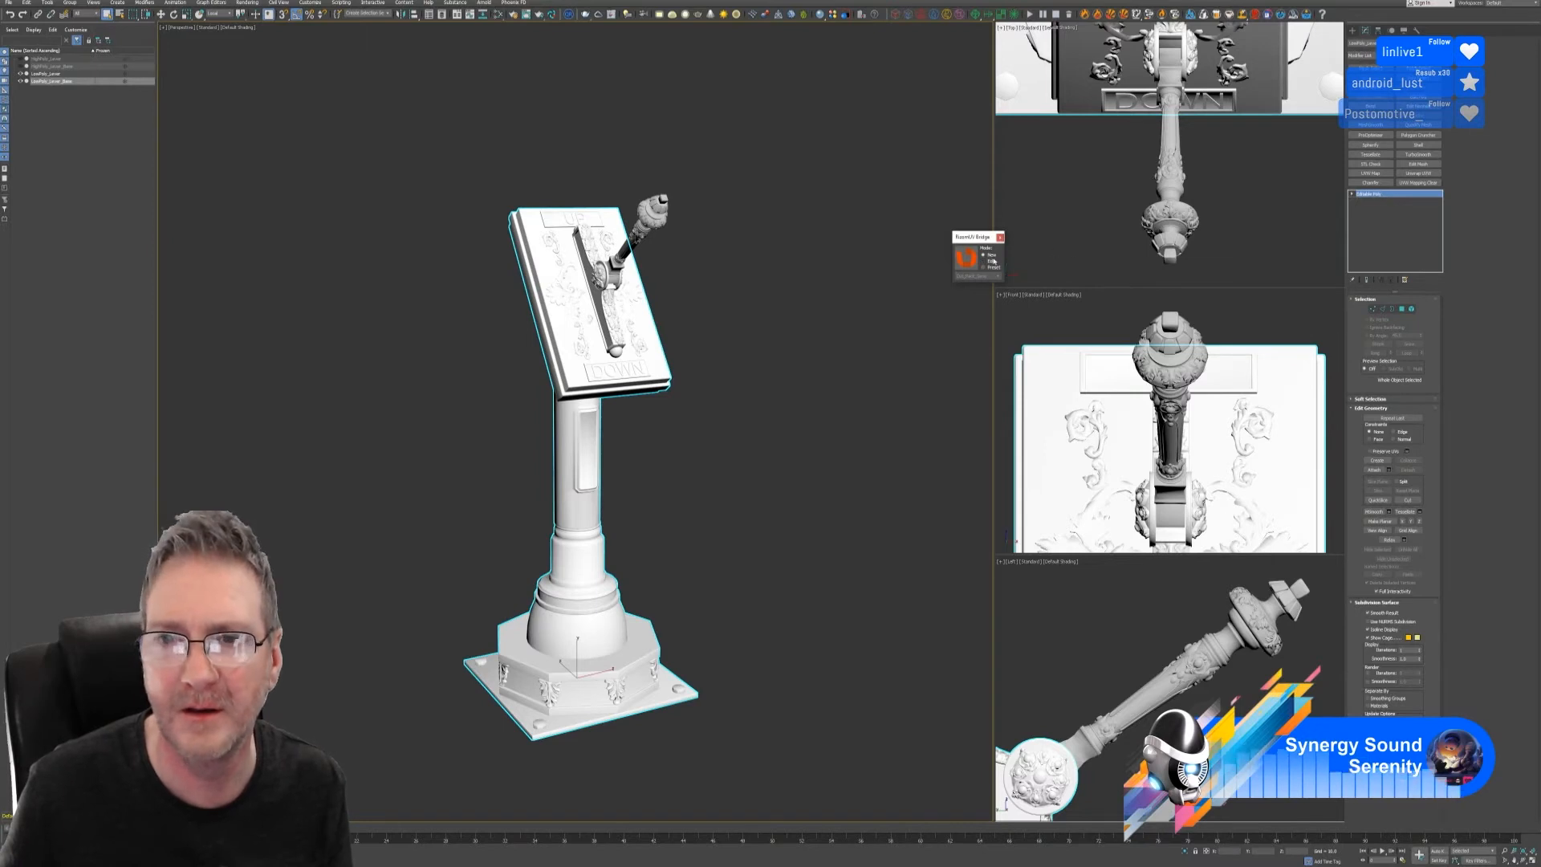
click(966, 257)
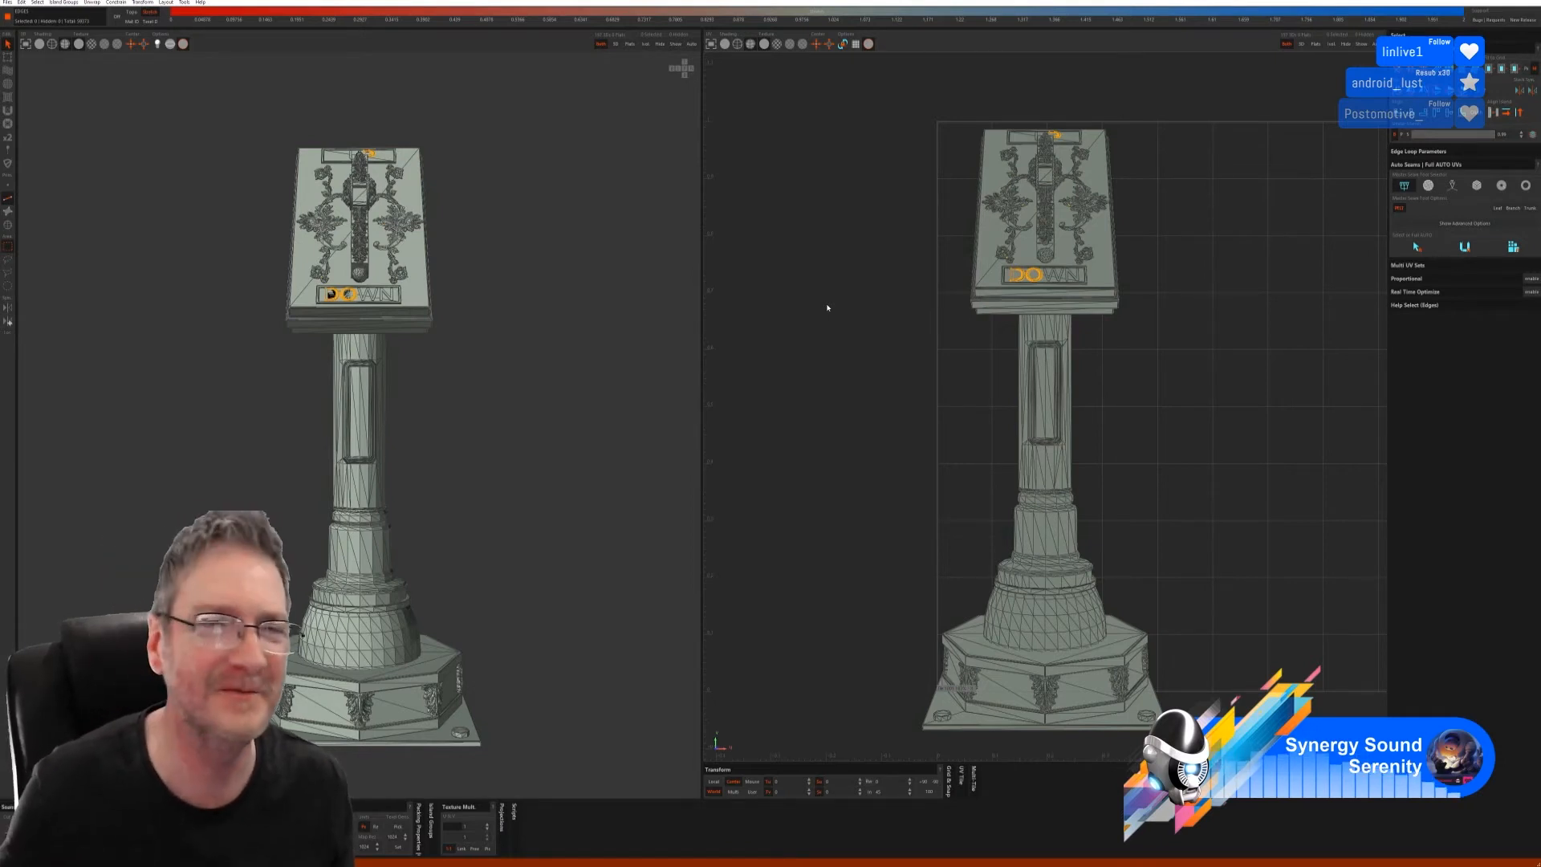
- Hide the base mesh's wireframe in the 3D view, change its shading mode and inspect the model
click(41, 45)
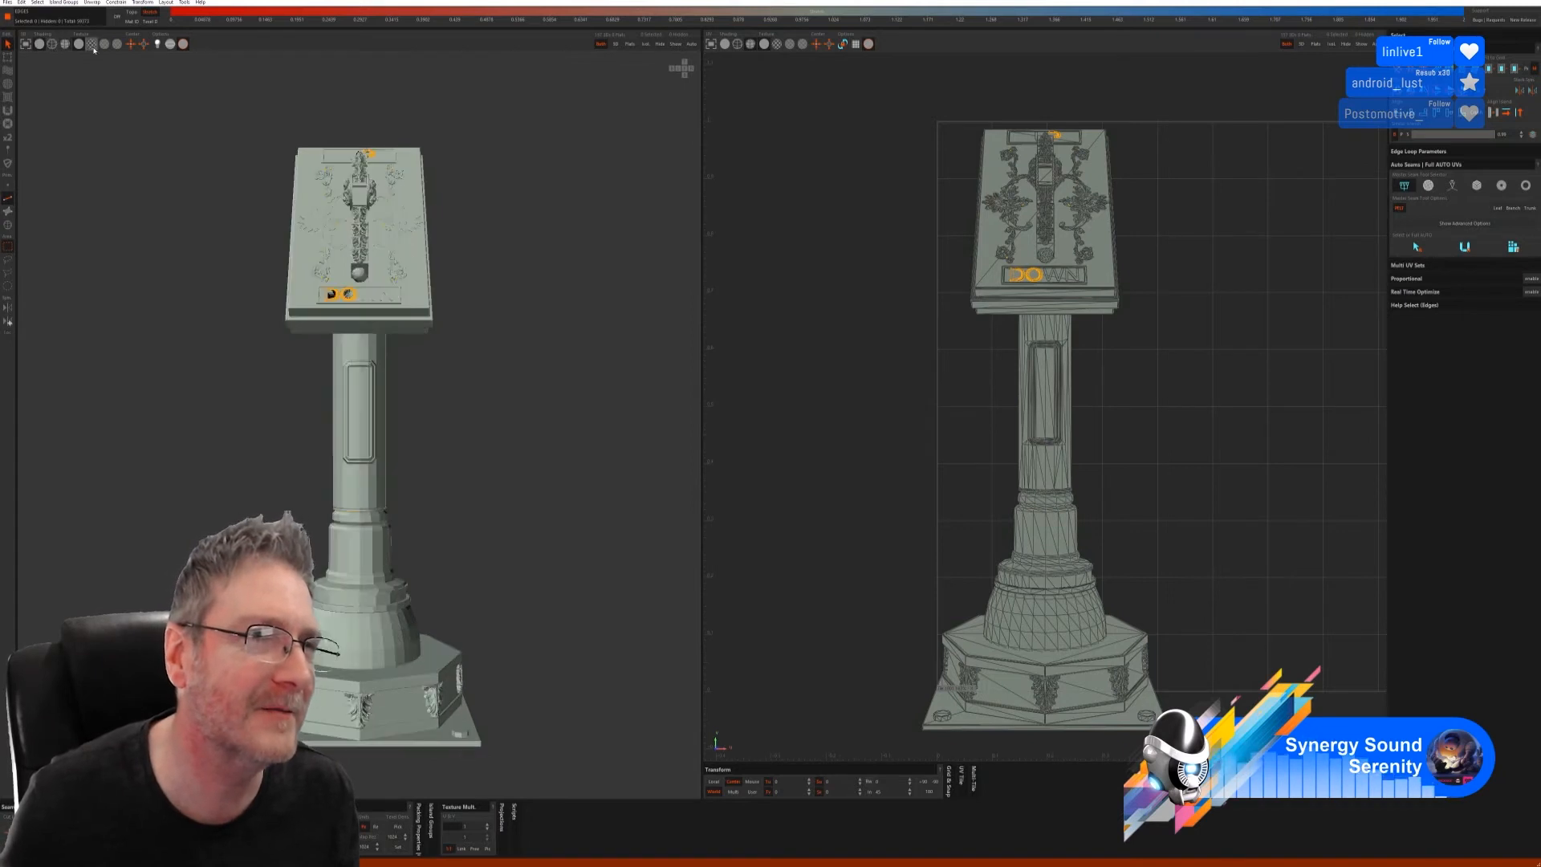
click(92, 45)
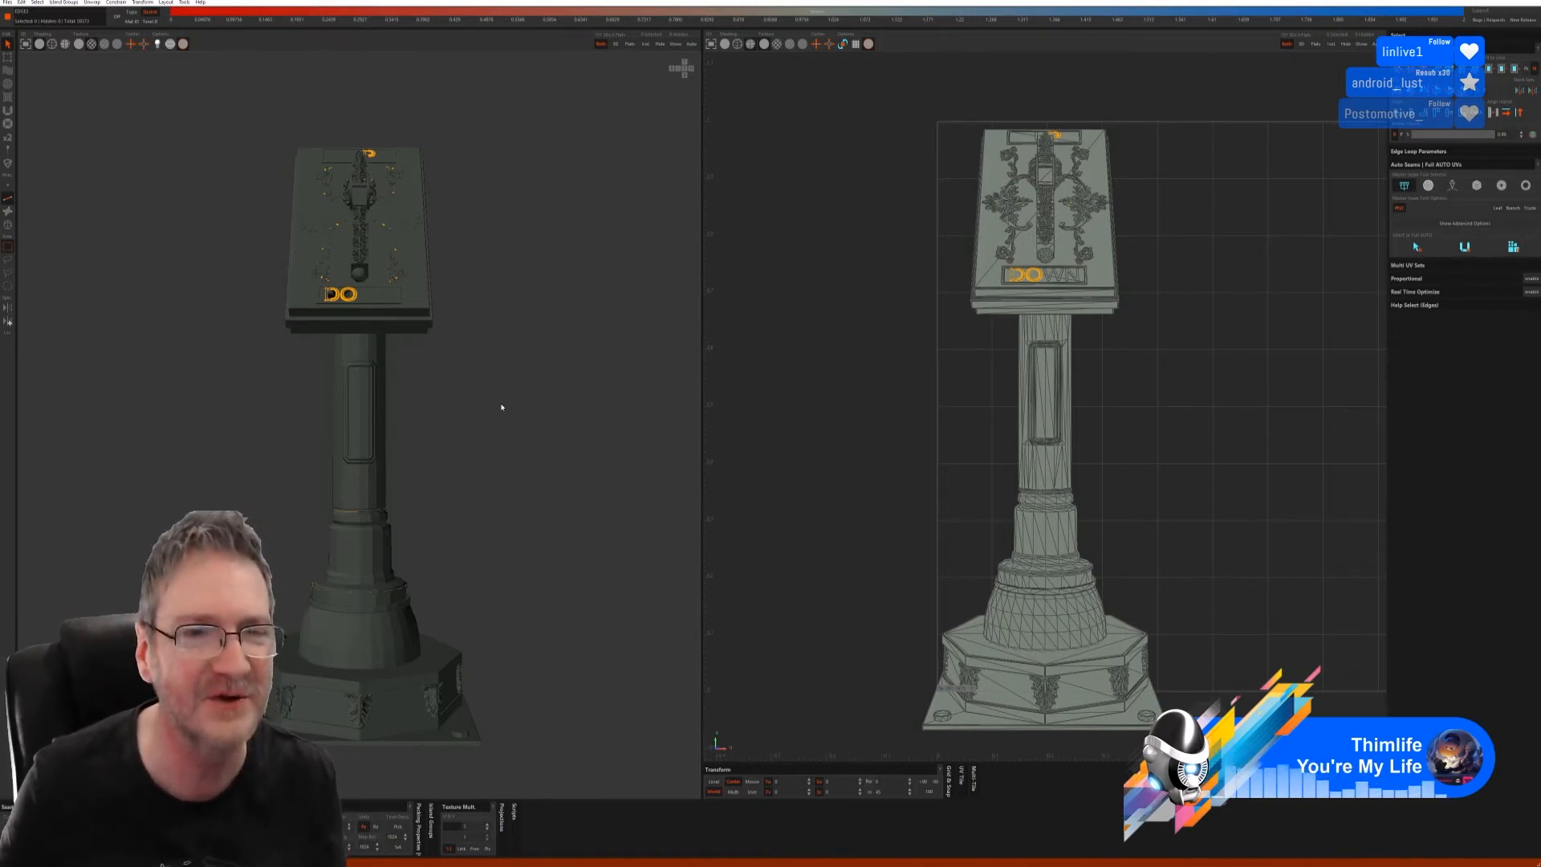
middle_drag(494, 337, 518, 339)
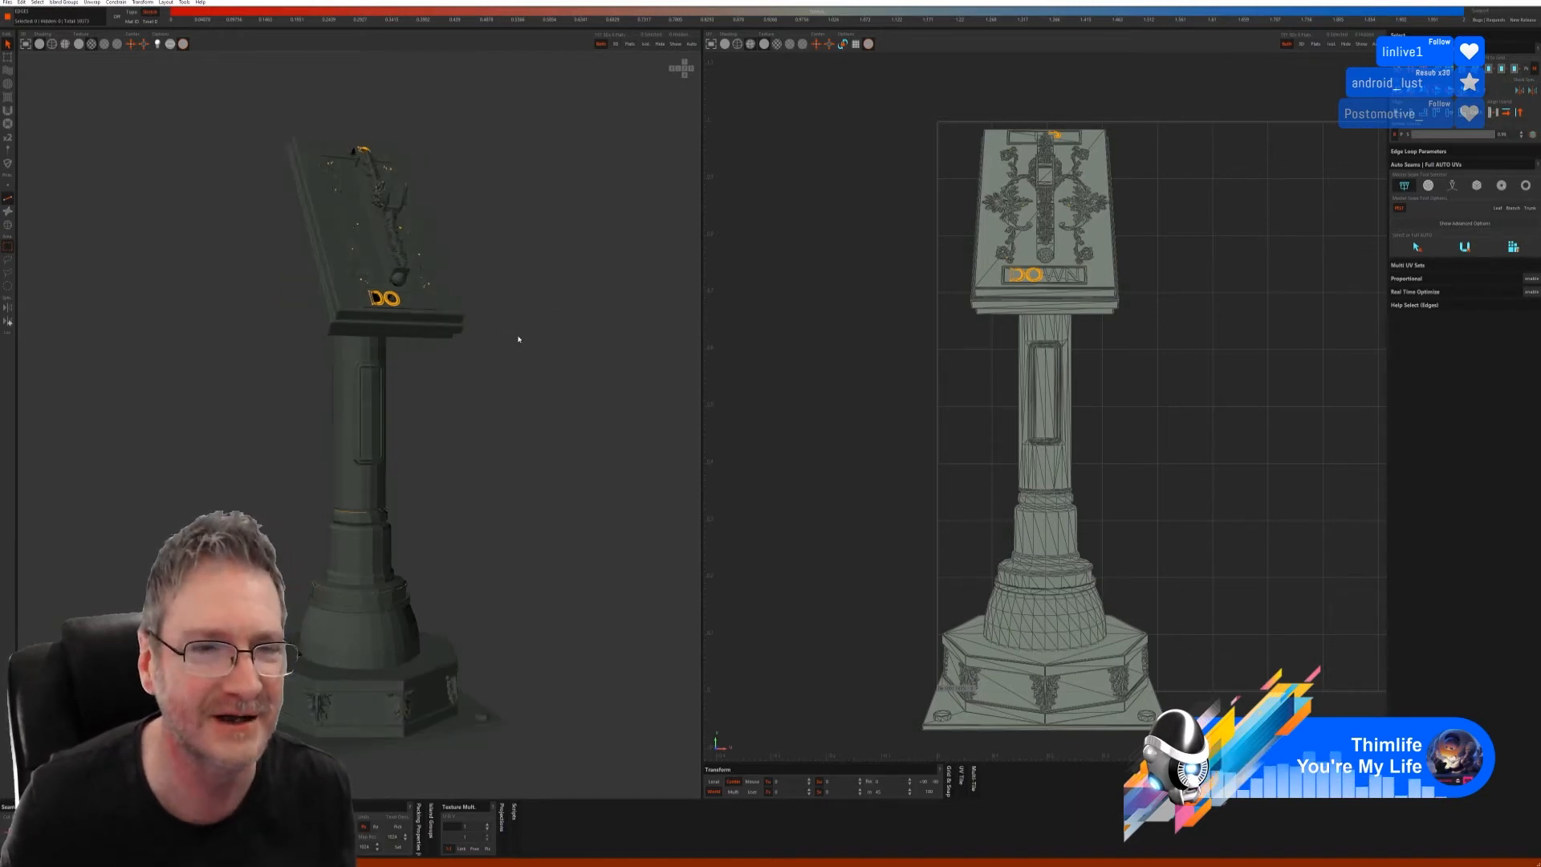
- Select the square plate at the foot of the pedestal as an island and isolate it
click(8, 225)
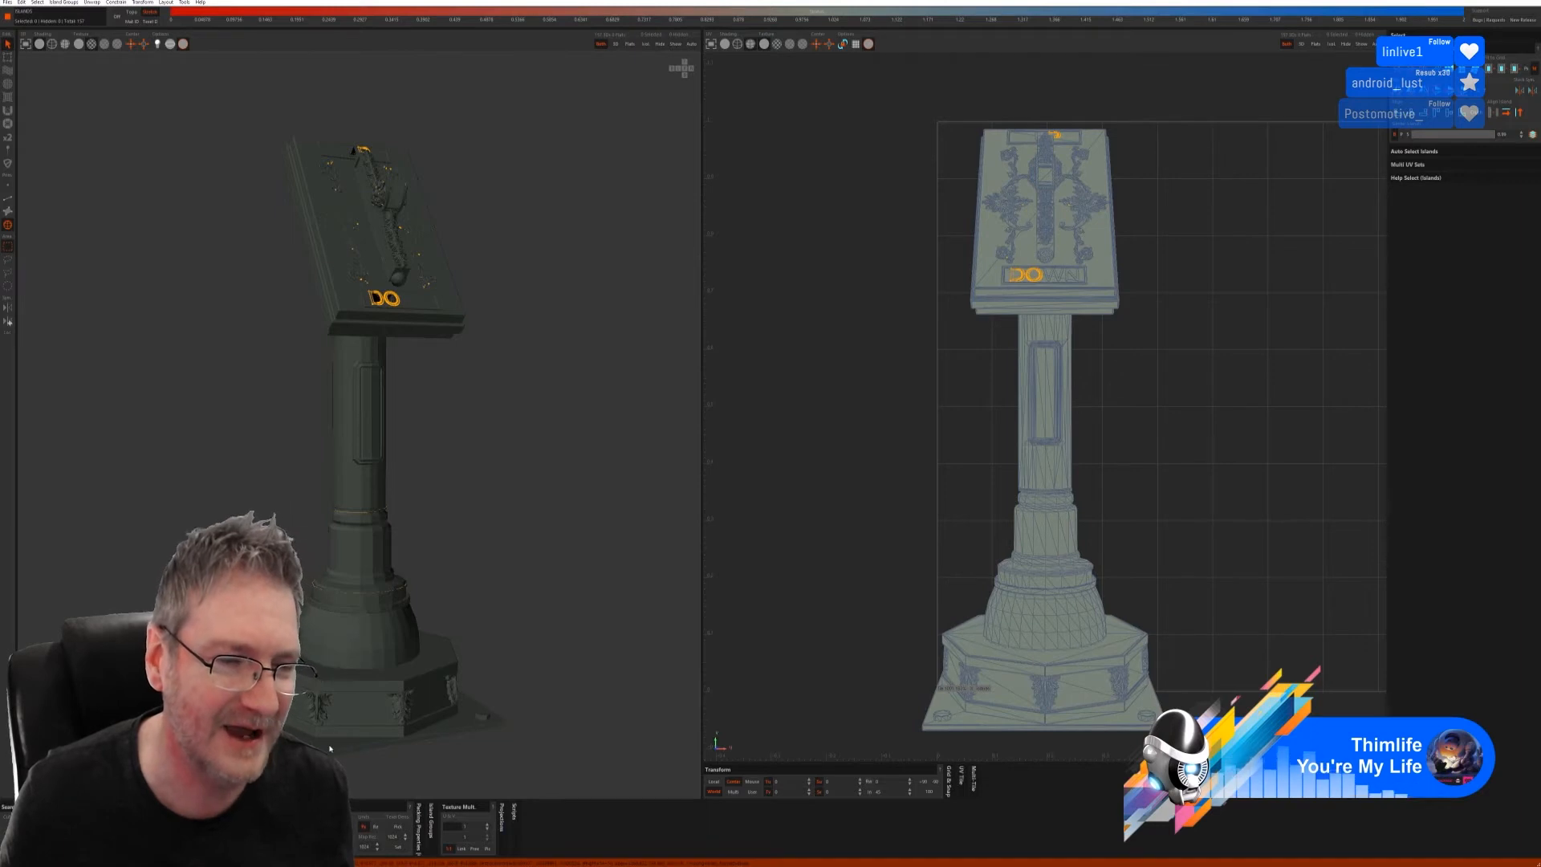
click(300, 732)
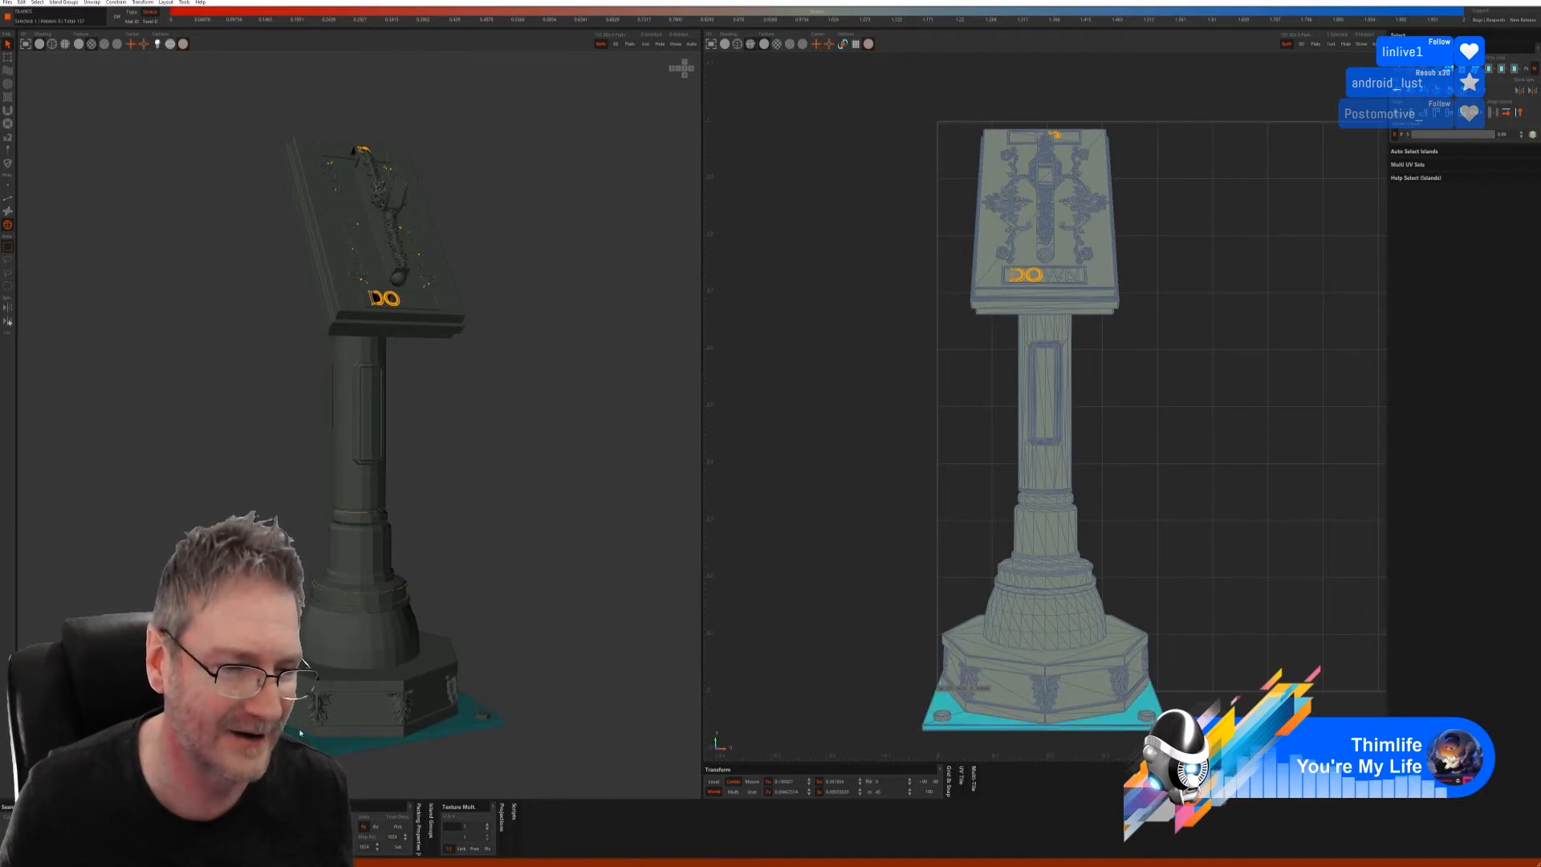
click(646, 45)
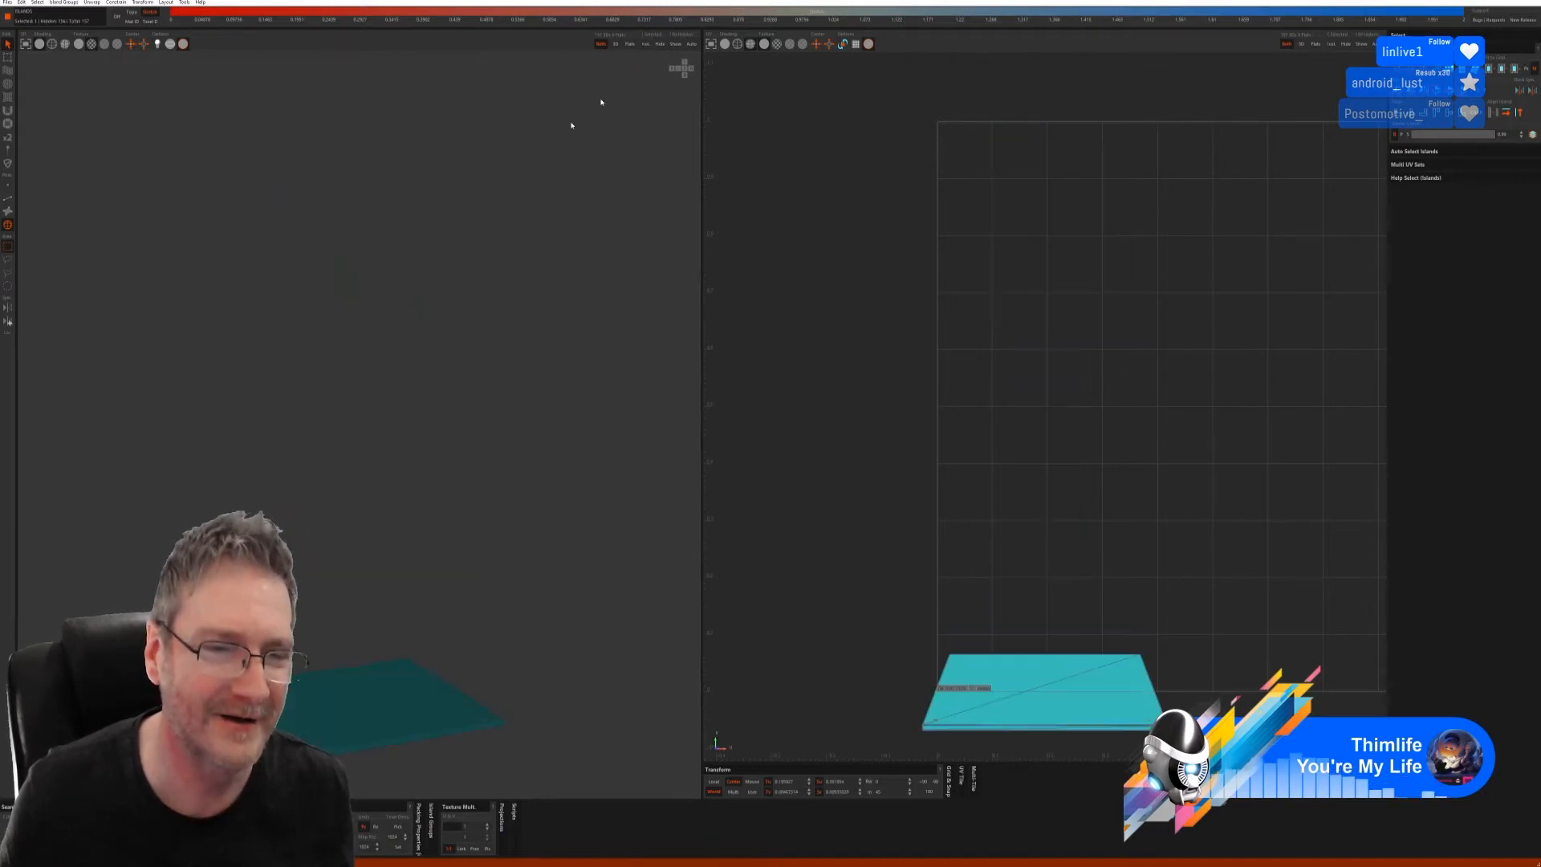
- Generate automatic seams on the square plate's edges, cut and unfold it, and pack its UVs
click(10, 206)
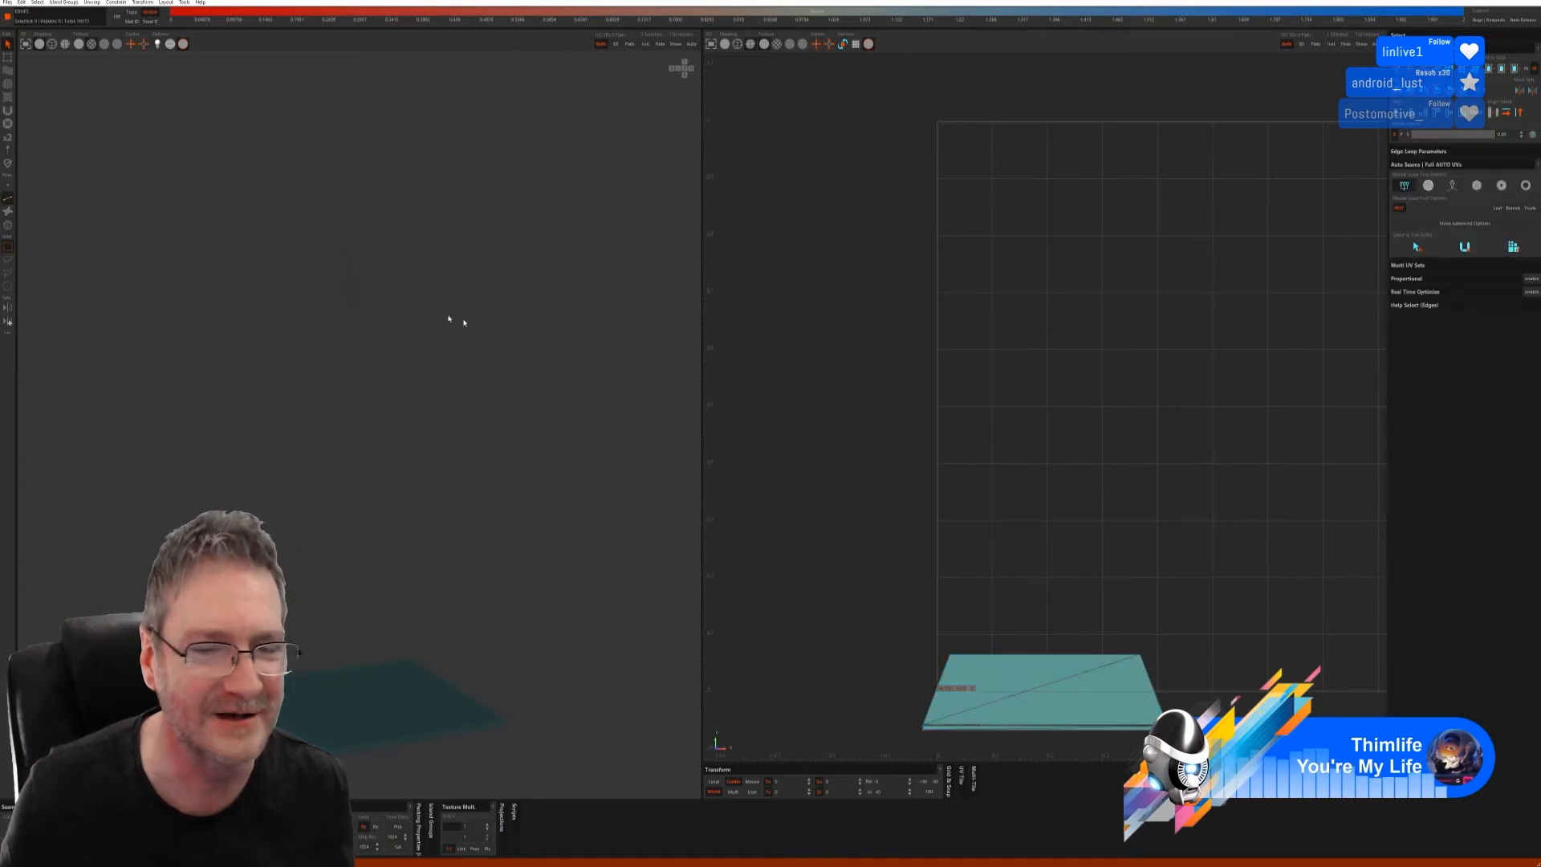
click(1452, 186)
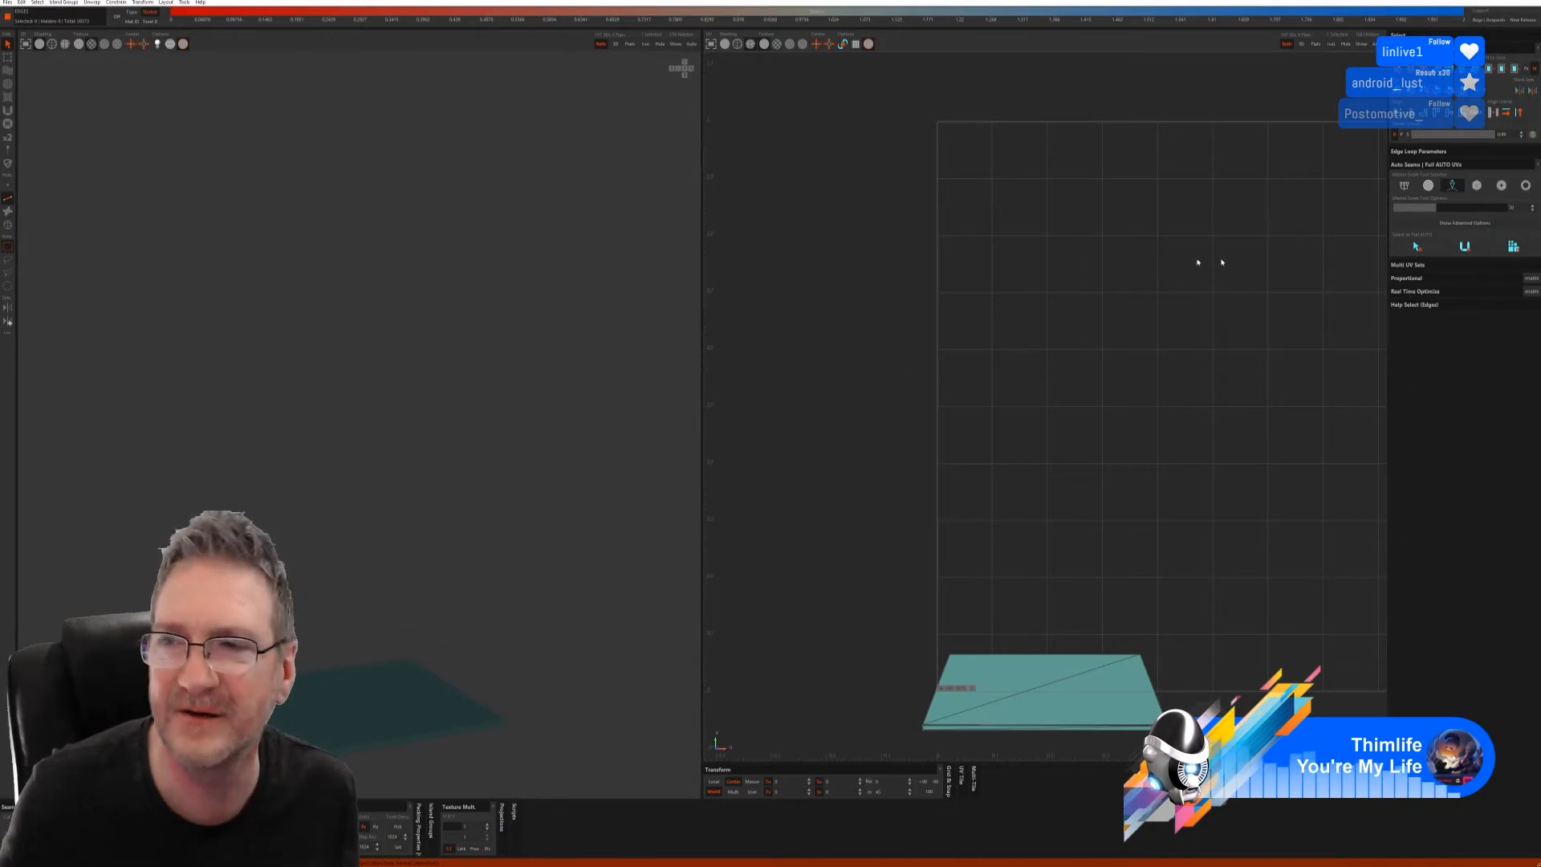
click(1417, 247)
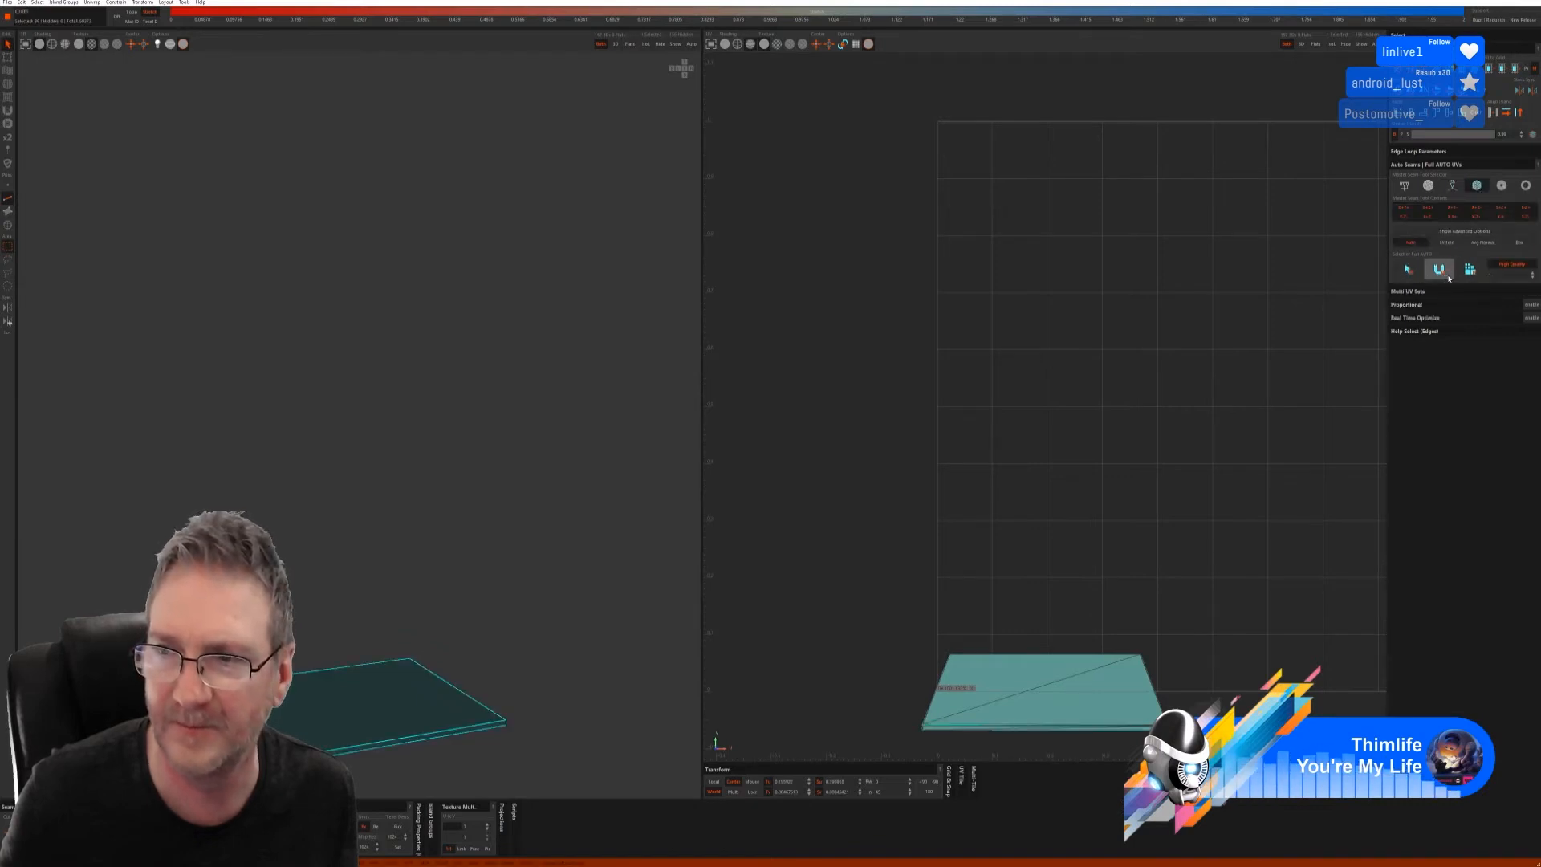
click(1449, 278)
click(1469, 270)
alt+drag(433, 529, 474, 612)
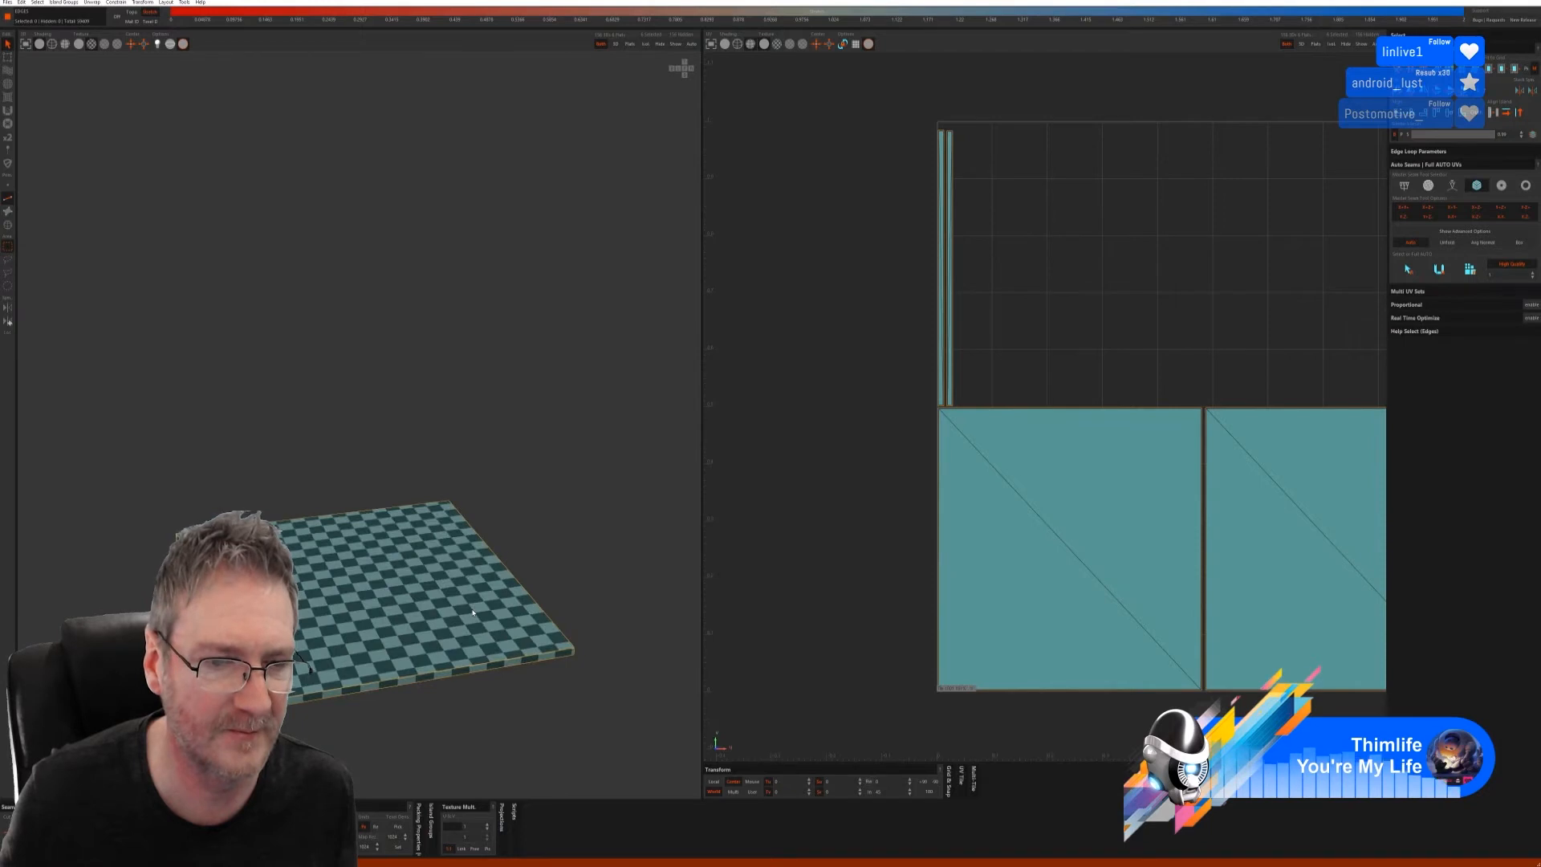
- Bring back the hidden islands, select the four small octagonal bolts on the plate's corners and isolate them
click(675, 45)
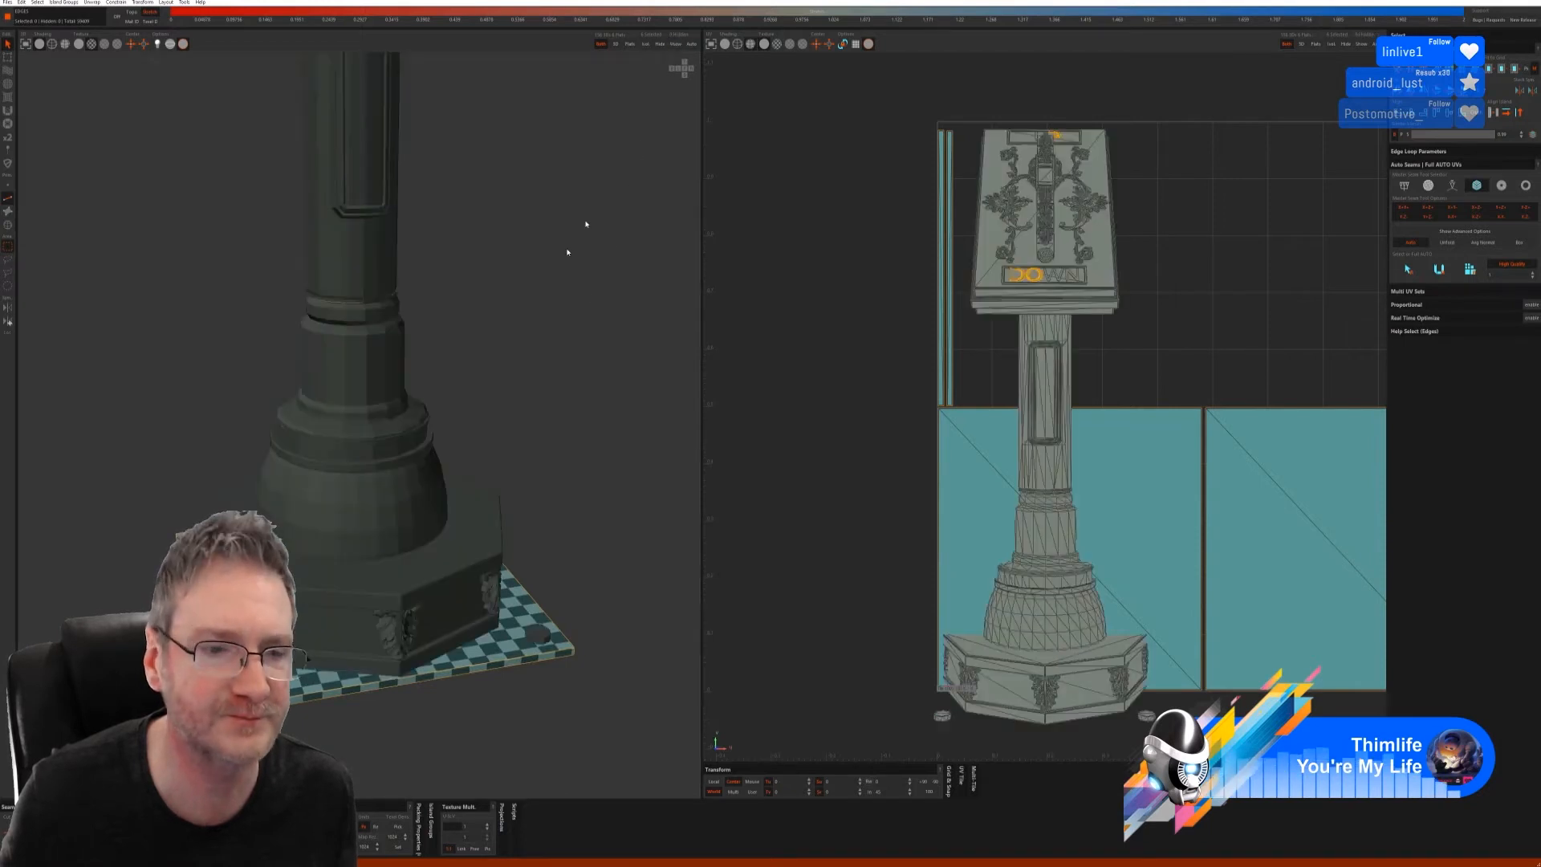
click(8, 225)
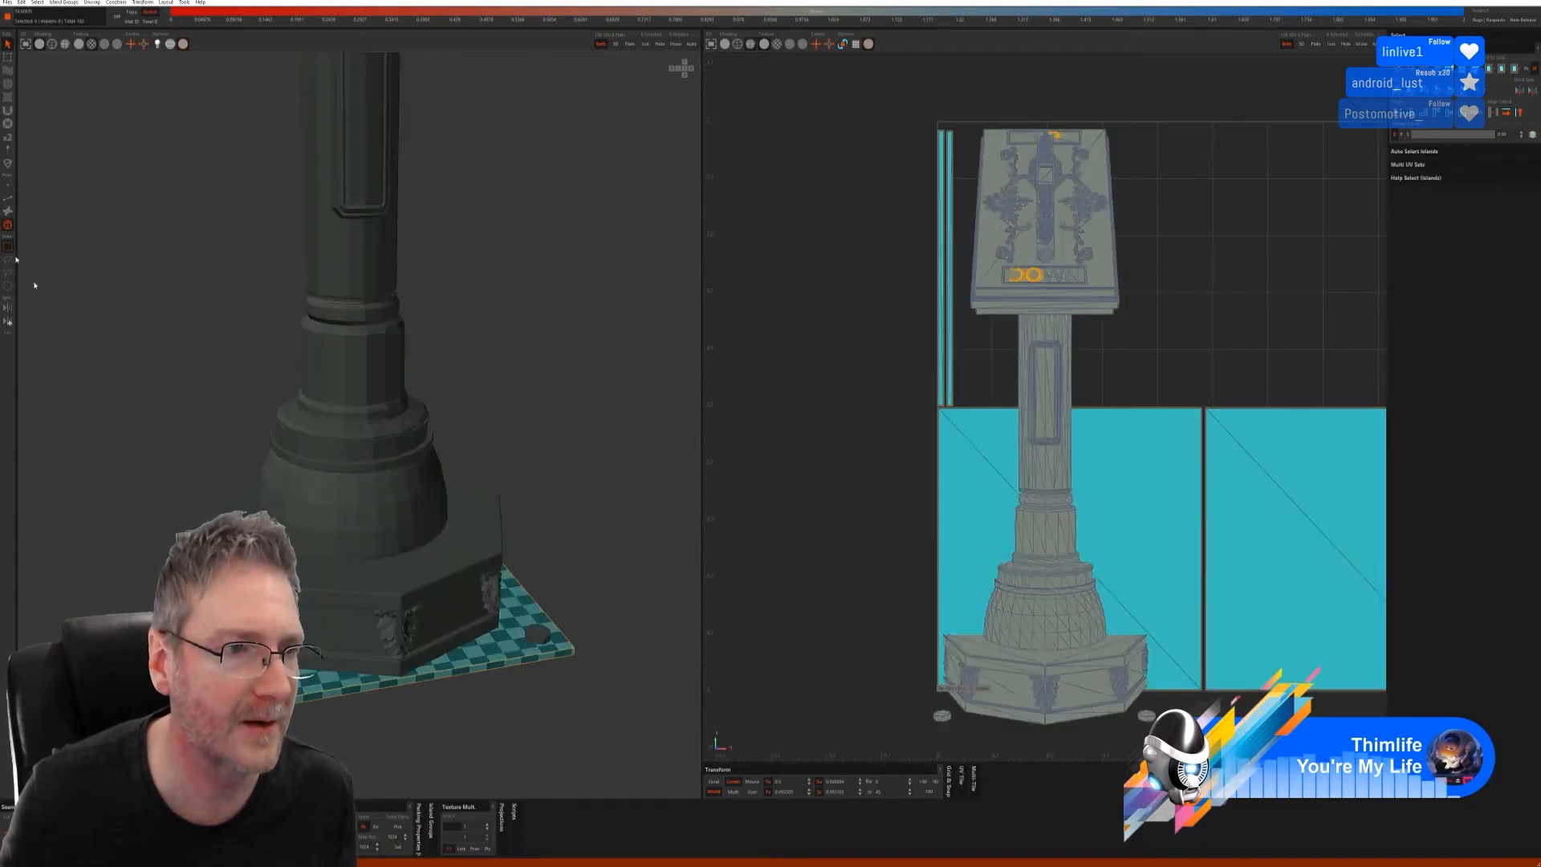
ctrl+click(538, 636)
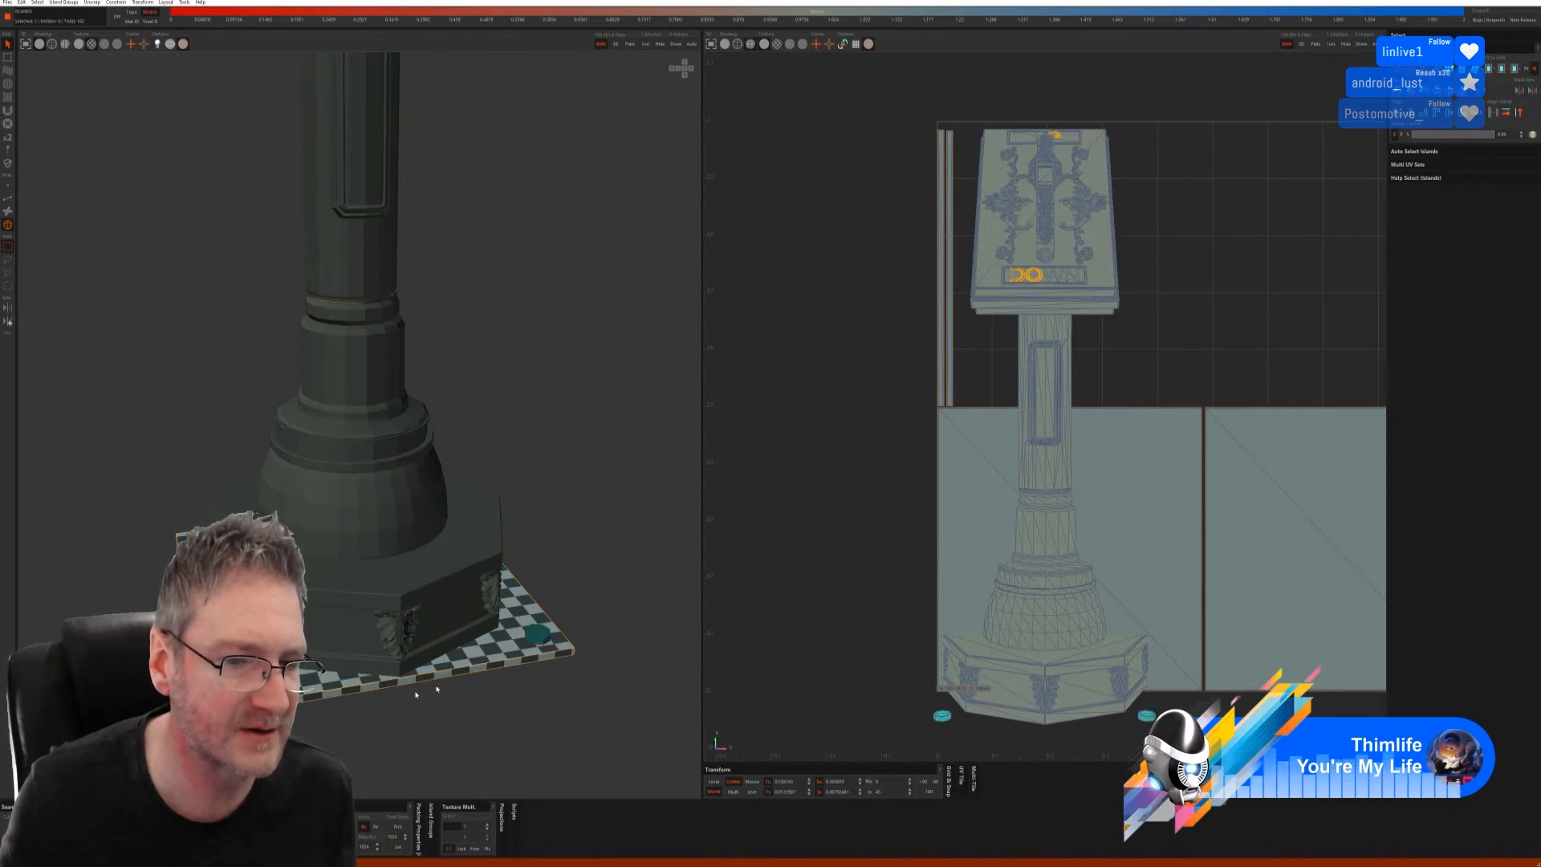
alt+drag(437, 688, 402, 726)
alt+middle_drag(401, 726, 610, 513)
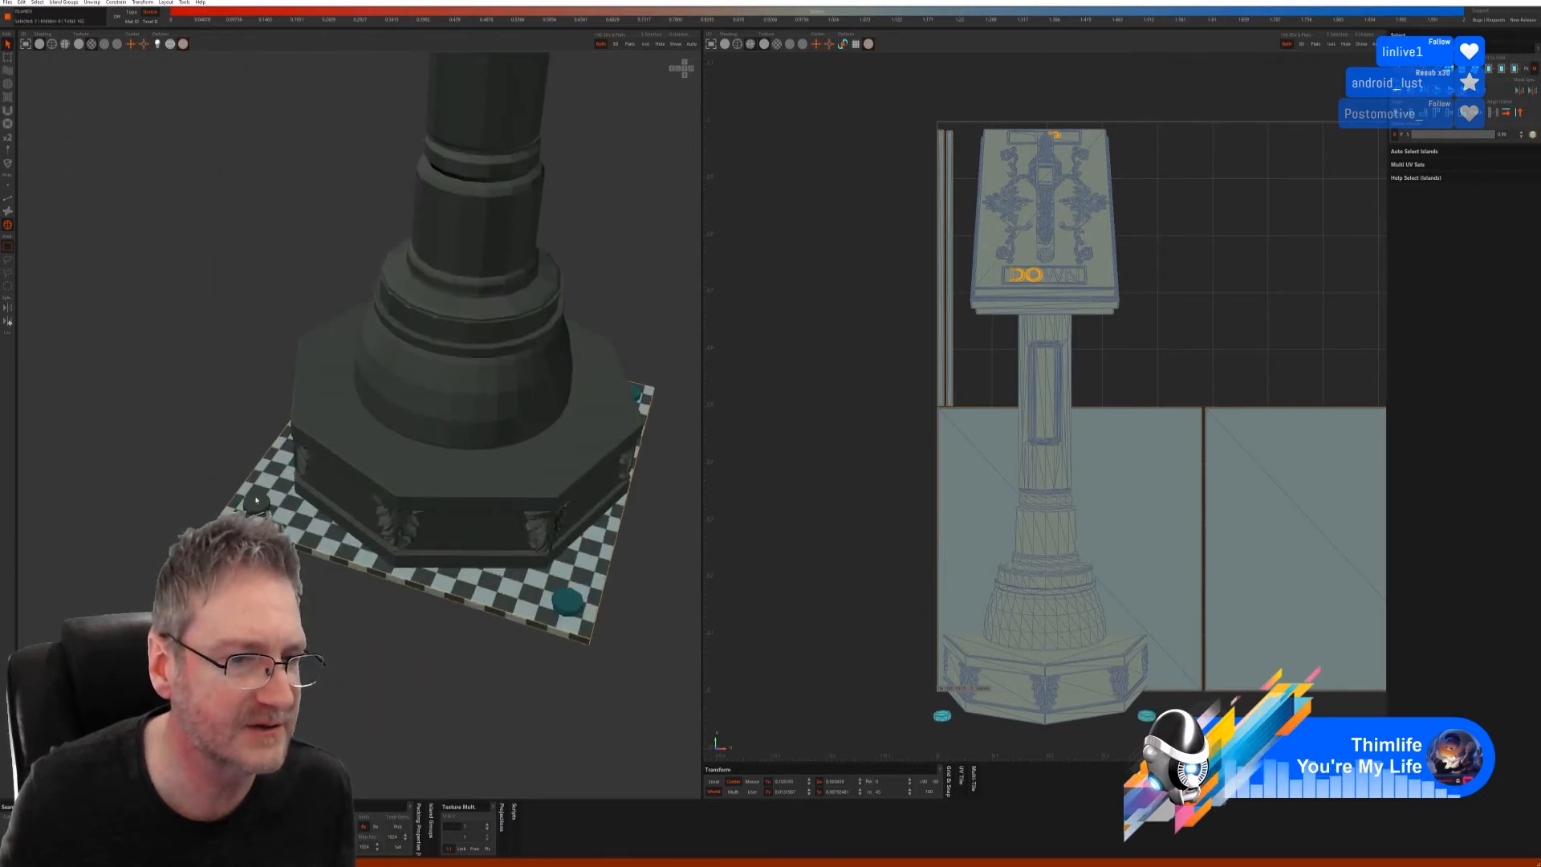
alt+middle_drag(353, 518, 54, 526)
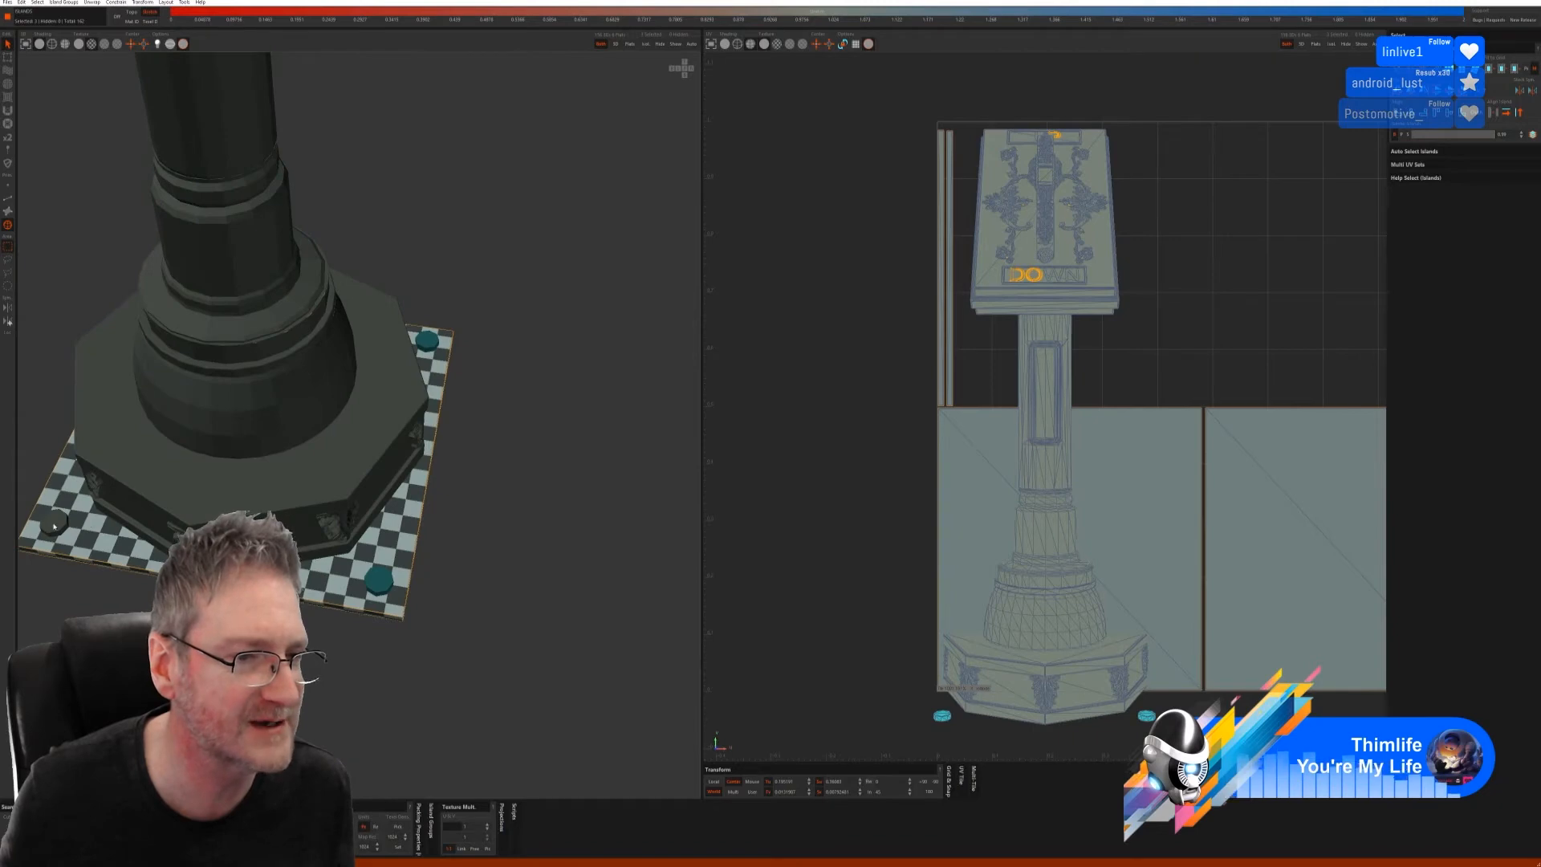
click(646, 44)
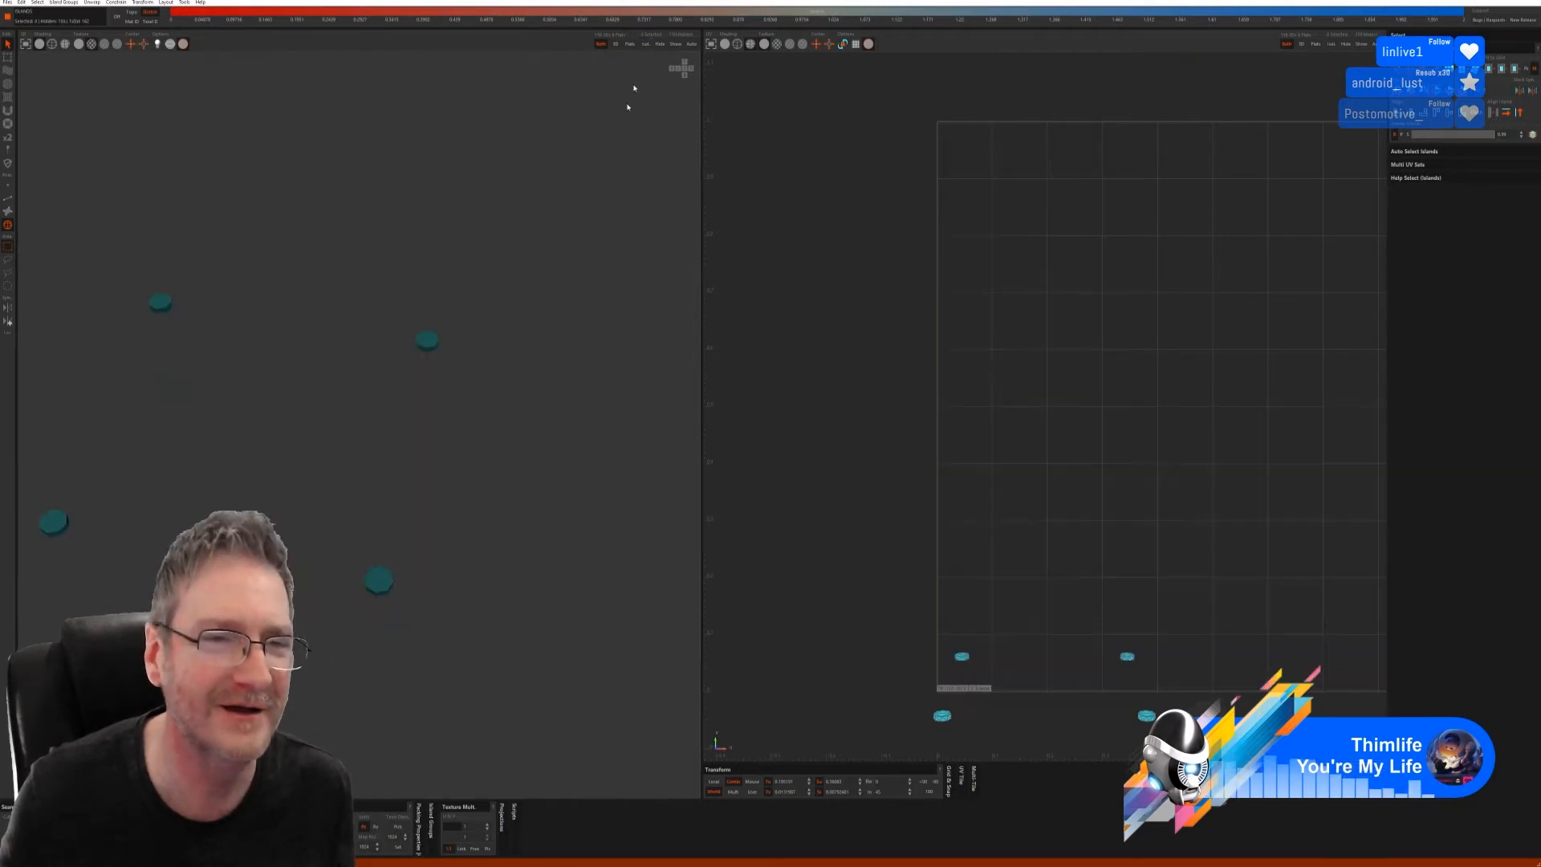
- Generate automatic seams on the four bolts, unfold and pack them, and check the checker pattern up close
click(8, 198)
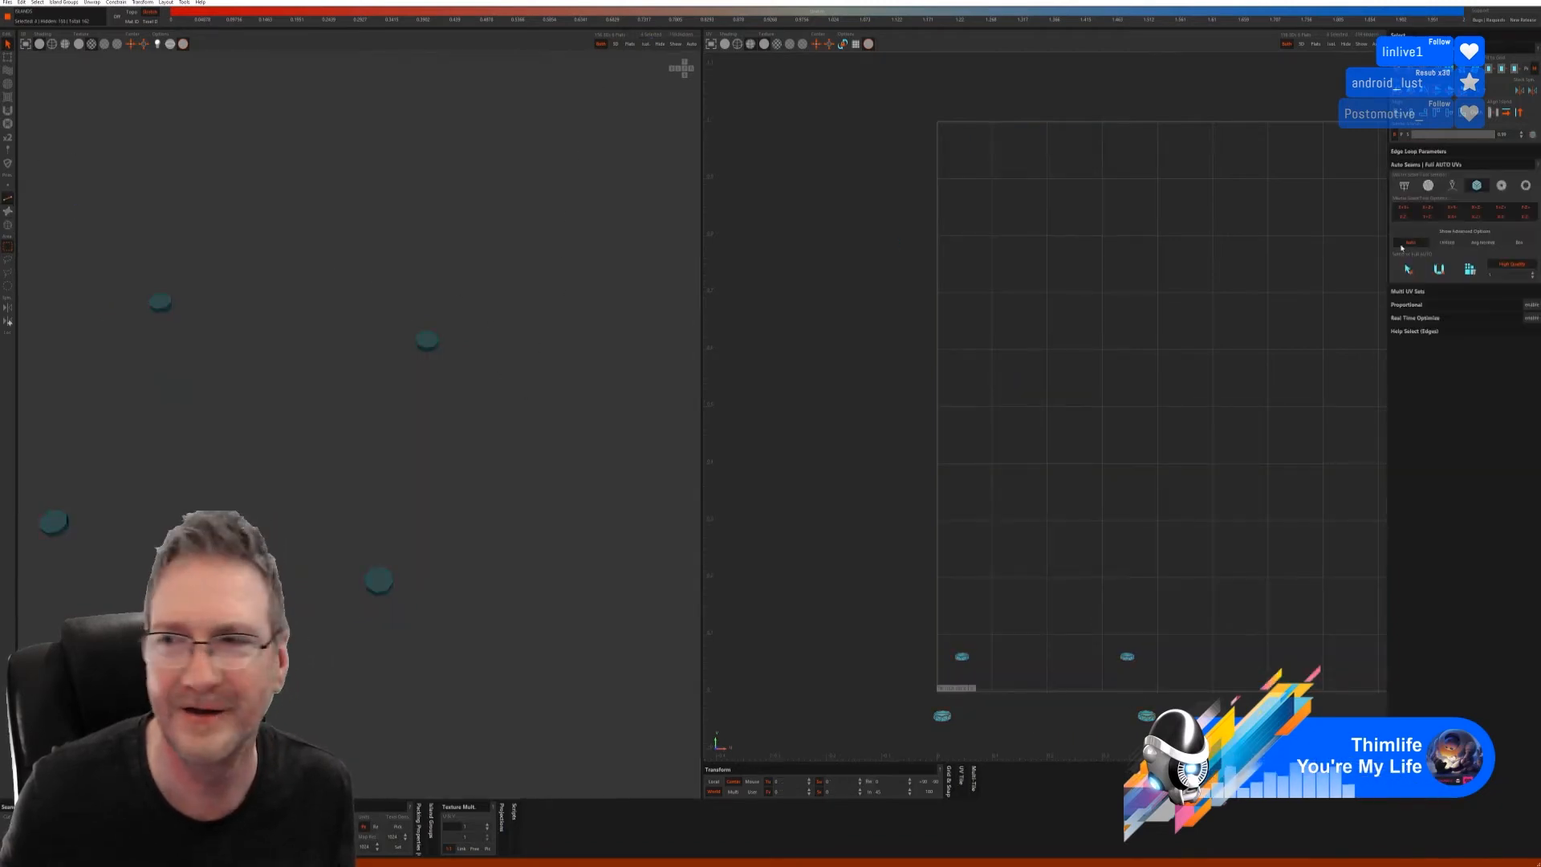
click(1407, 269)
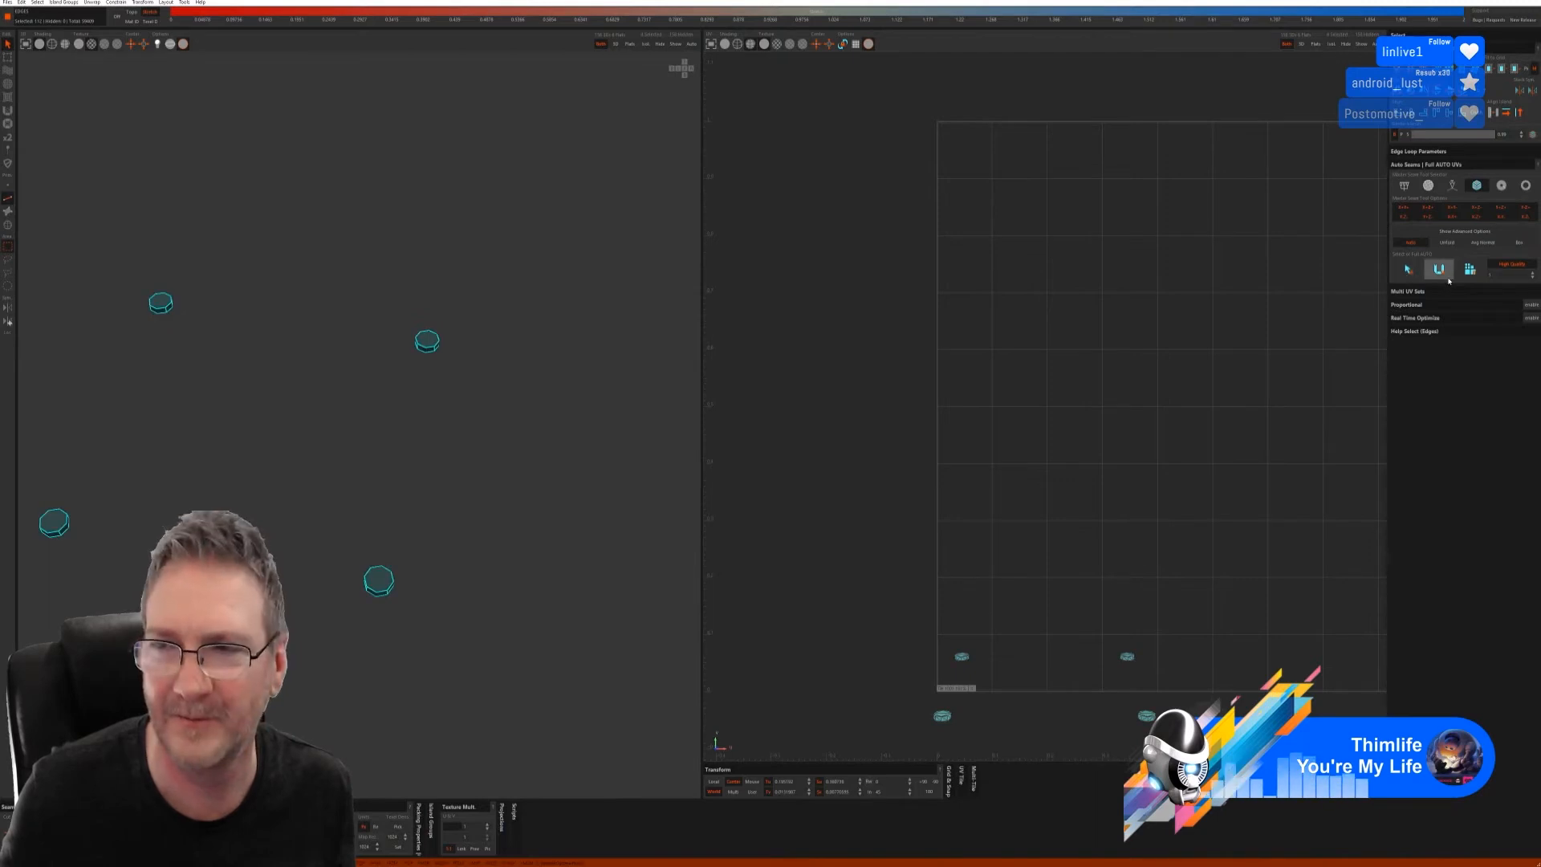
click(1470, 270)
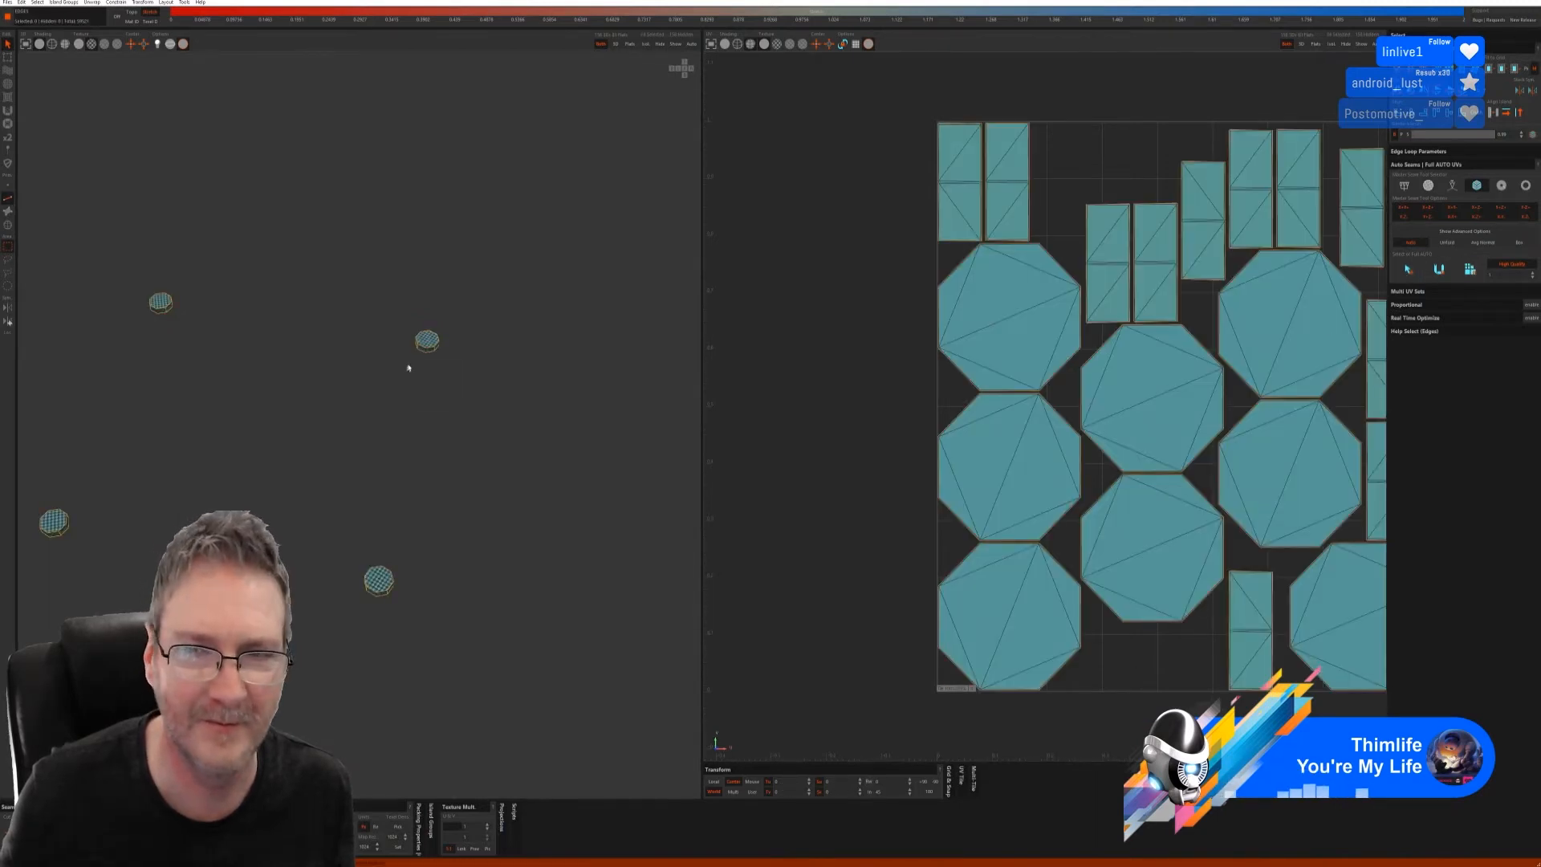
alt+right_drag(409, 369, 596, 333)
alt+drag(596, 333, 566, 347)
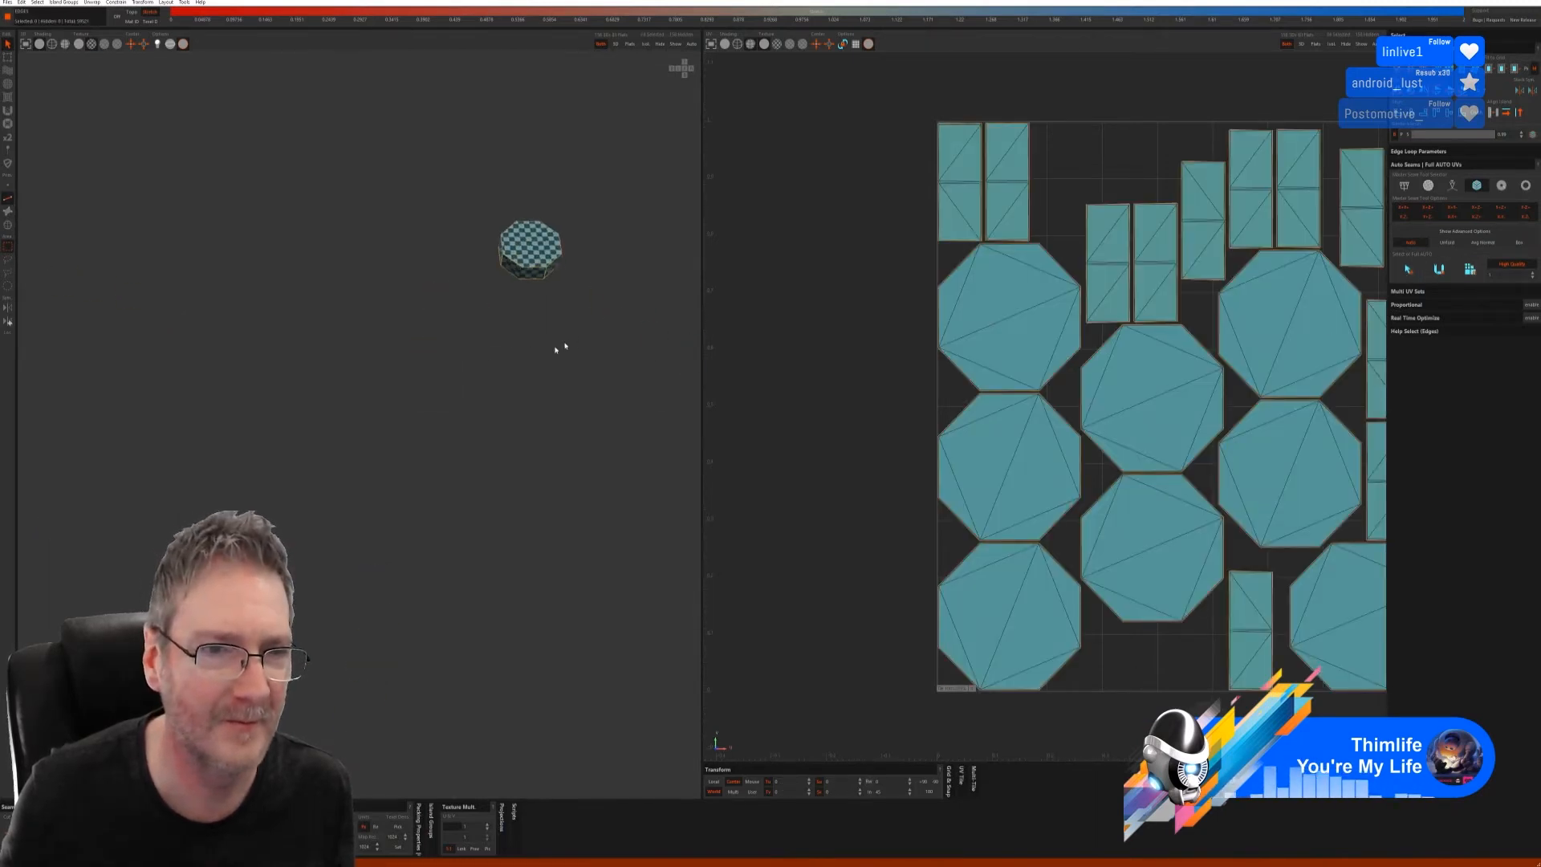
alt+right_drag(565, 347, 323, 359)
- Bring back the hidden islands, select the octagonal base block above the plate and isolate it
click(676, 45)
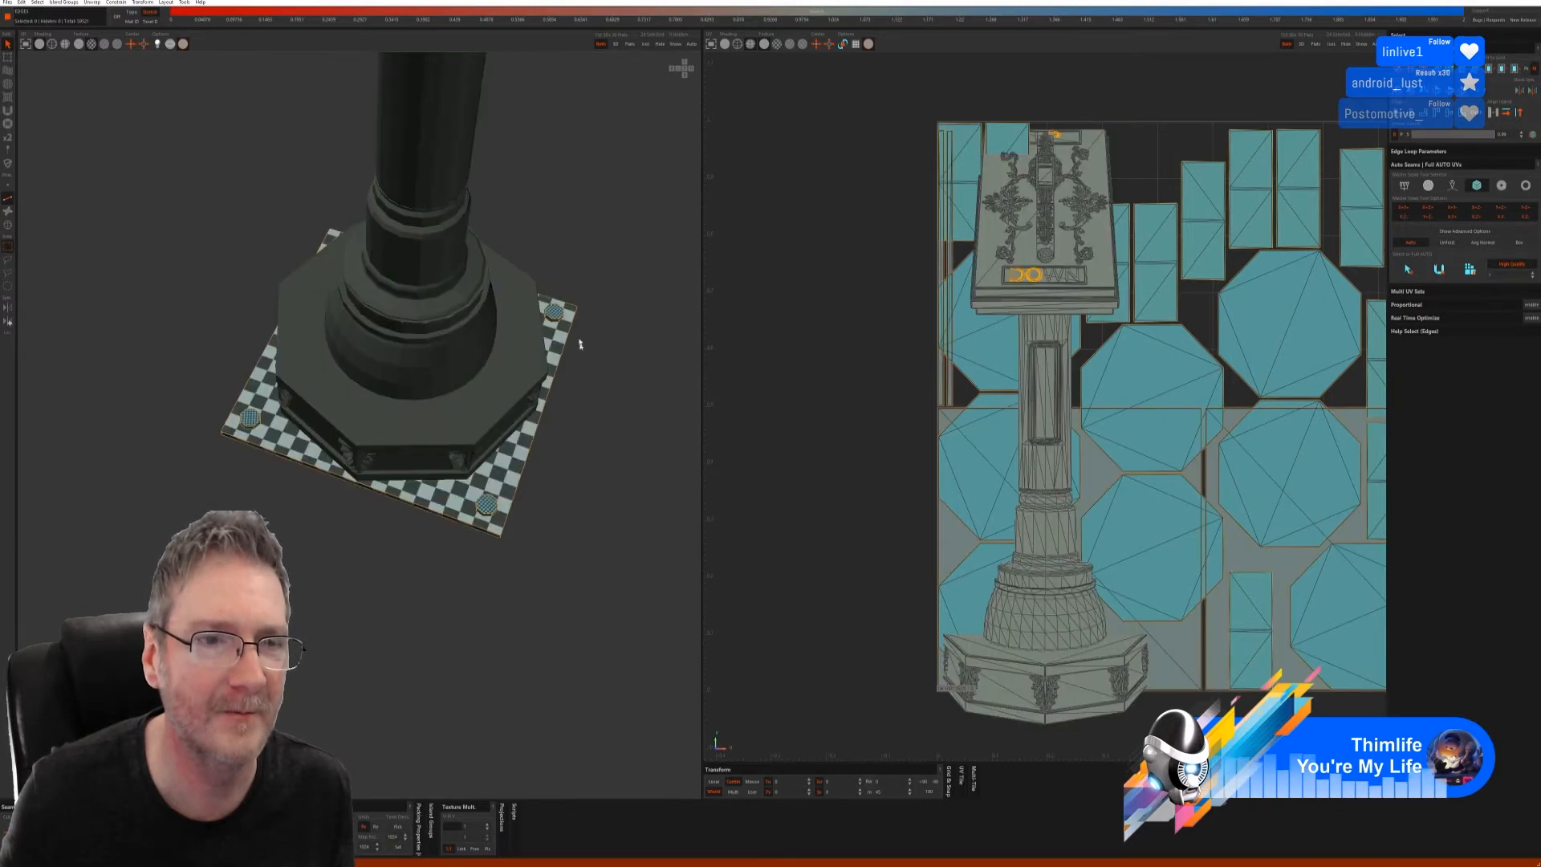
alt+middle_drag(442, 422, 384, 387)
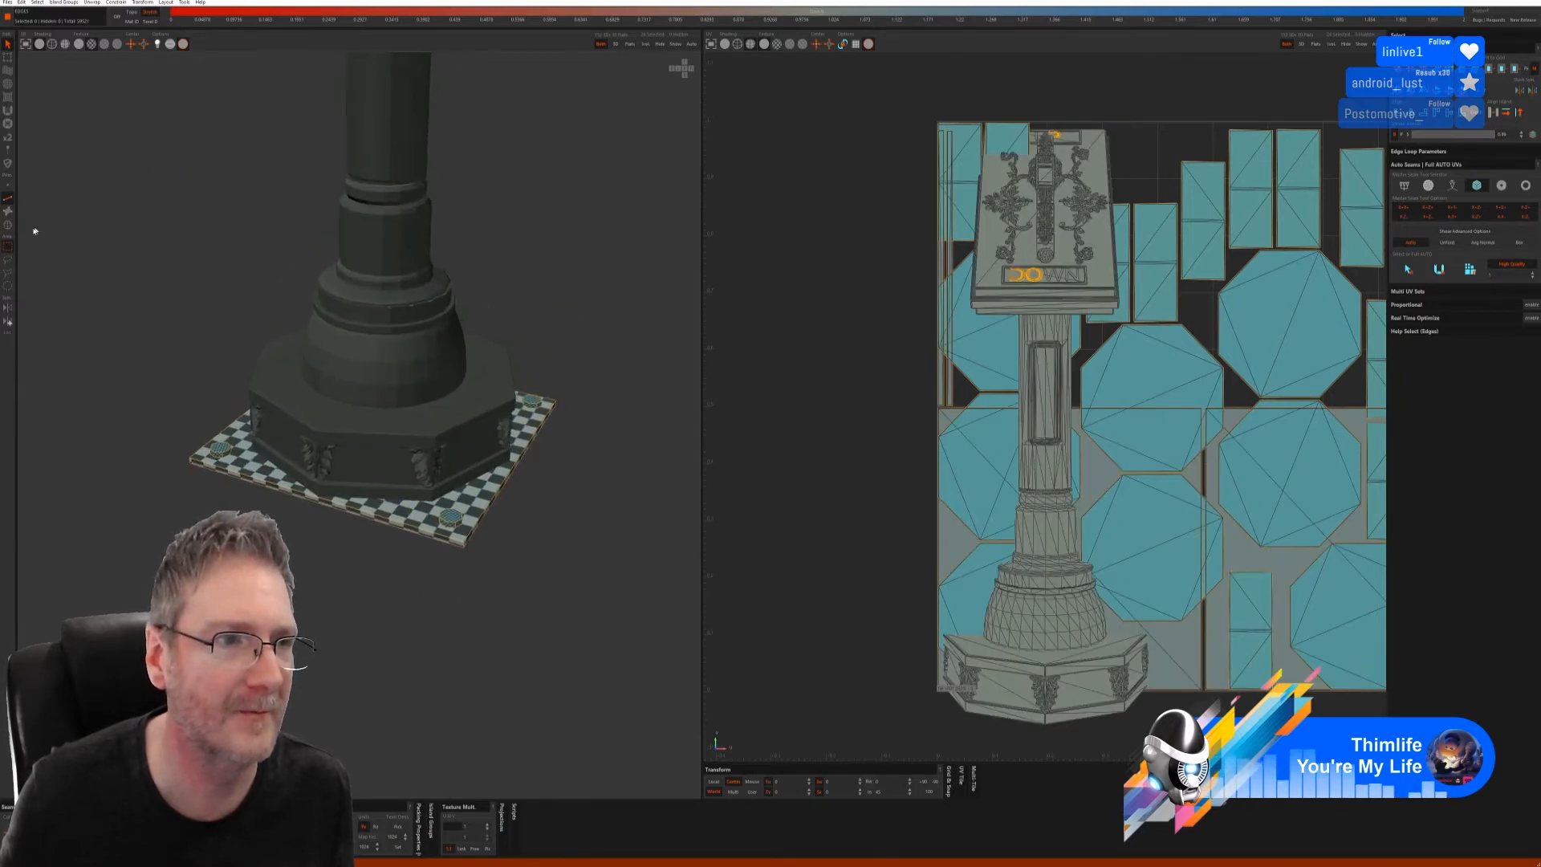
click(8, 224)
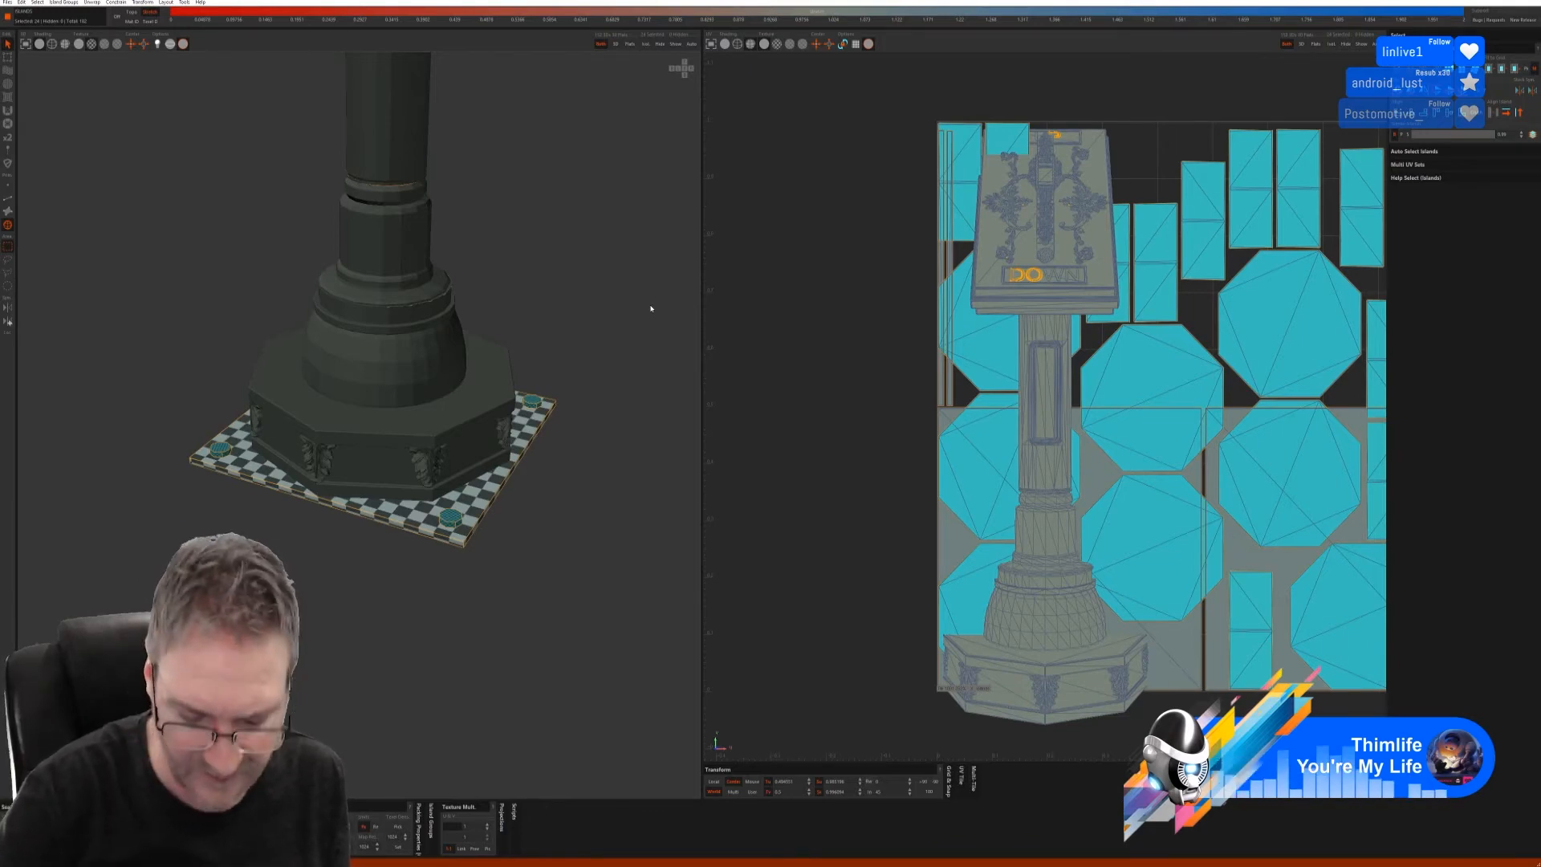
click(381, 496)
key(i)
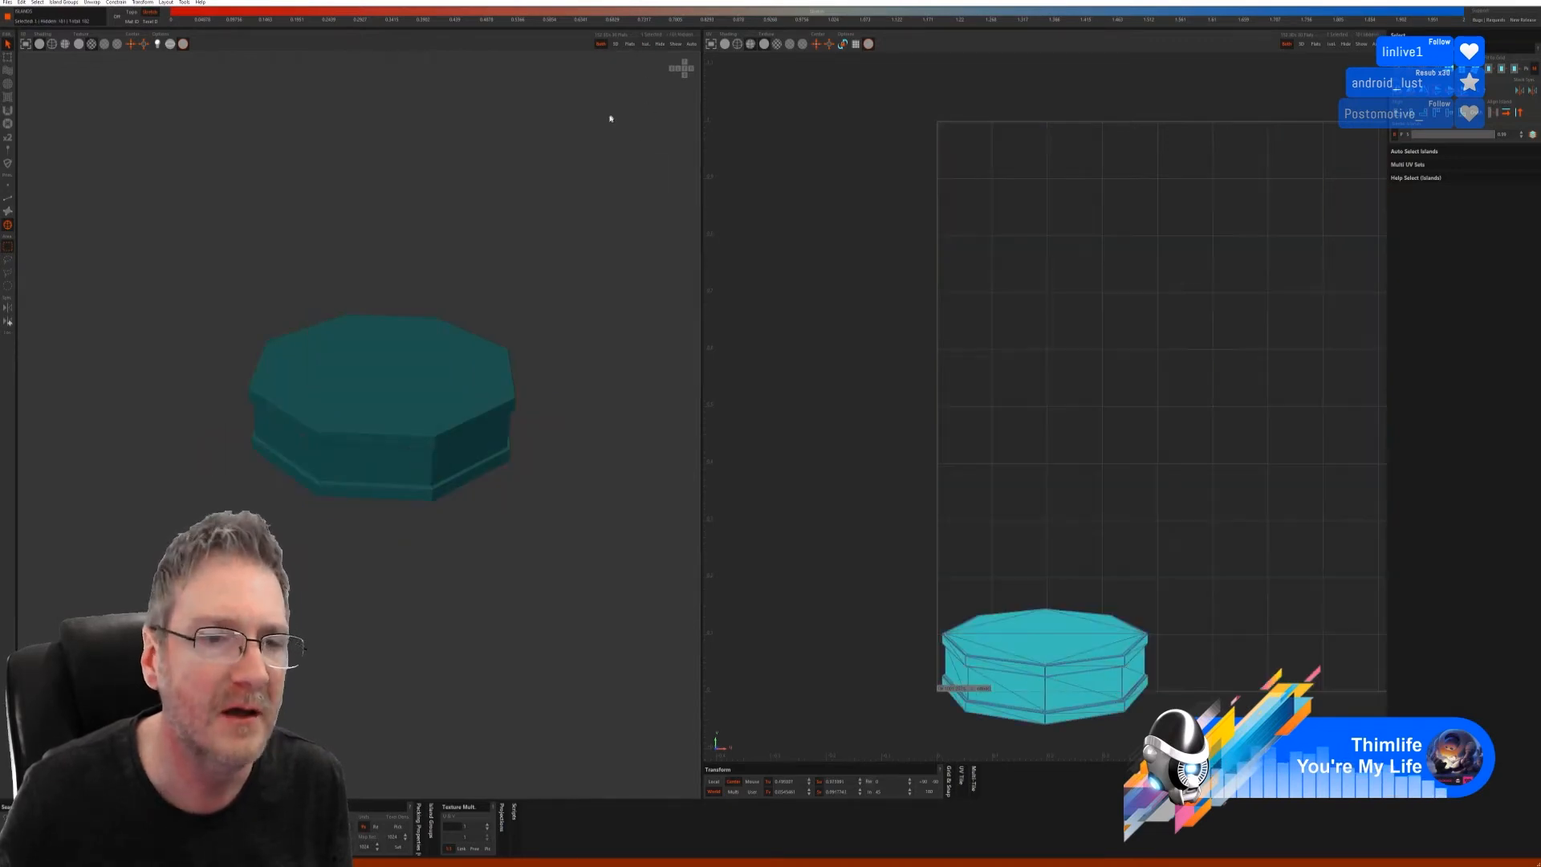
- Cut, unfold and pack the octagonal base block with automatic seams, and inspect its checker pattern
click(8, 198)
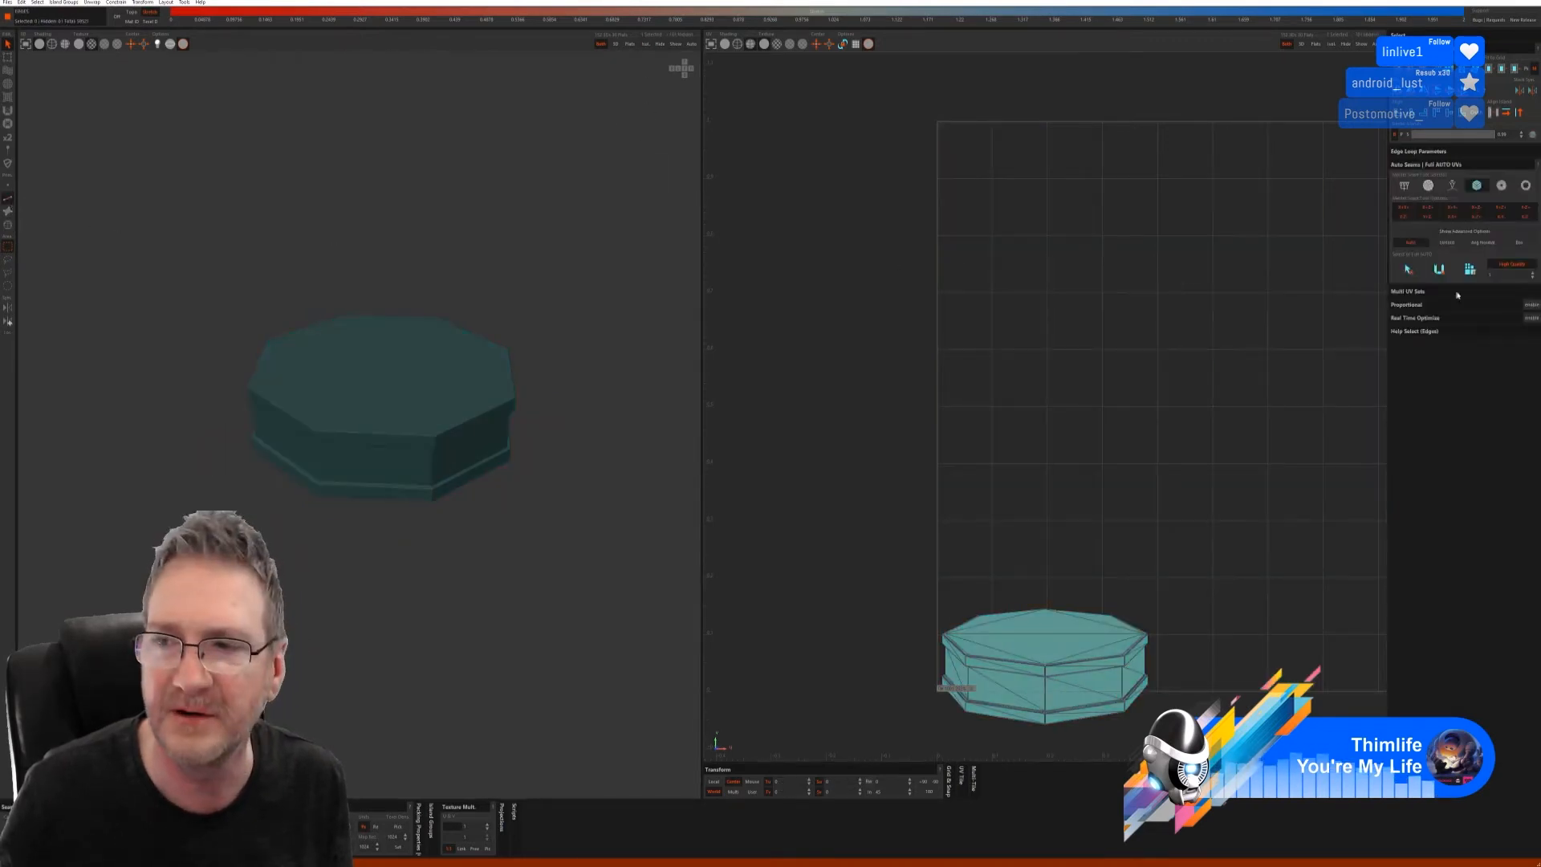
click(1470, 269)
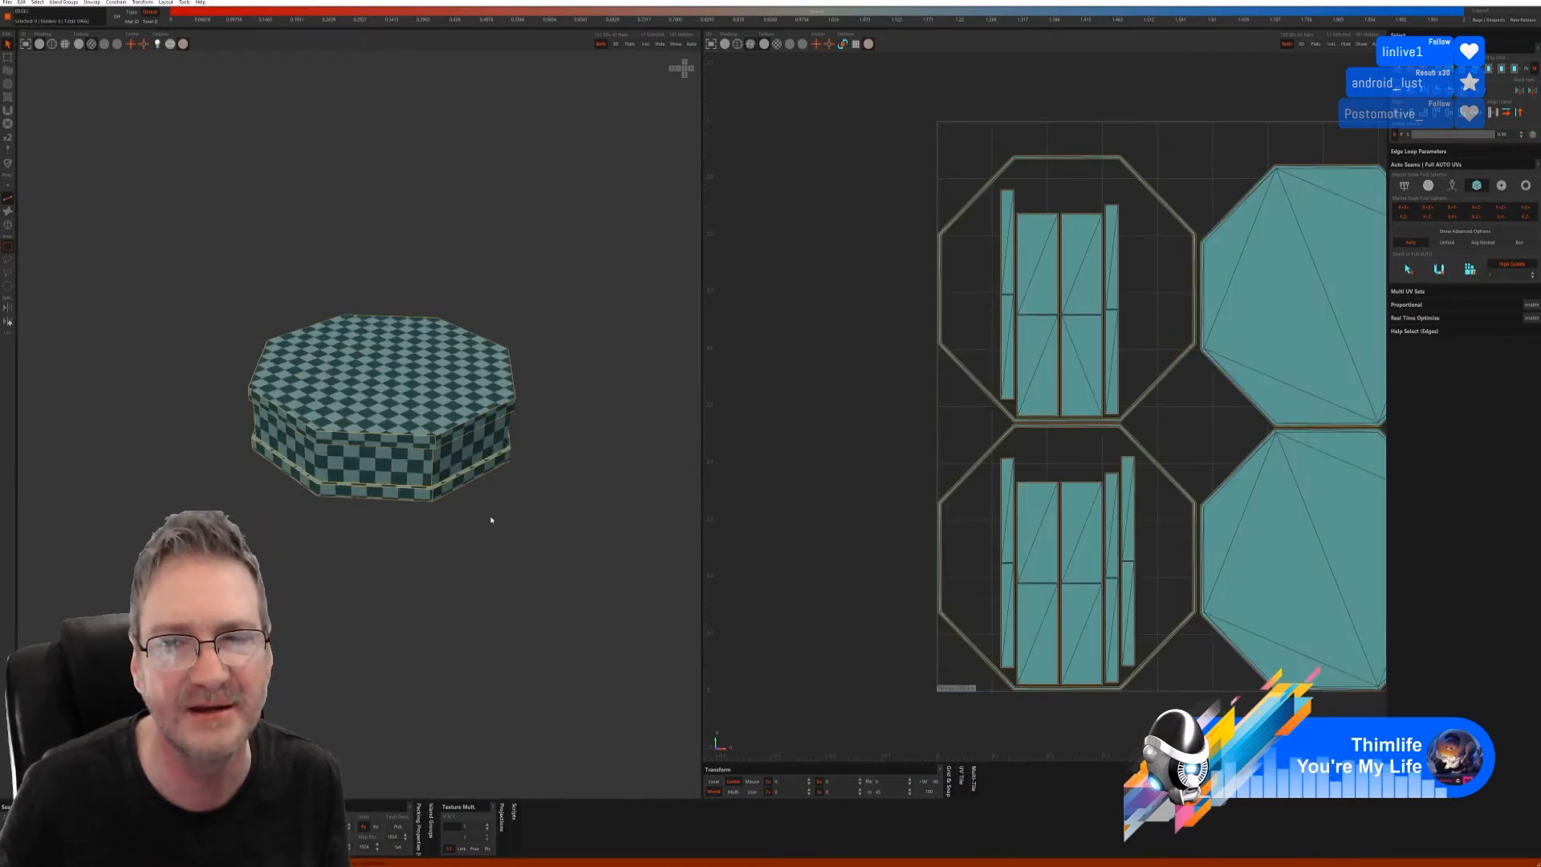
alt+drag(451, 523, 330, 536)
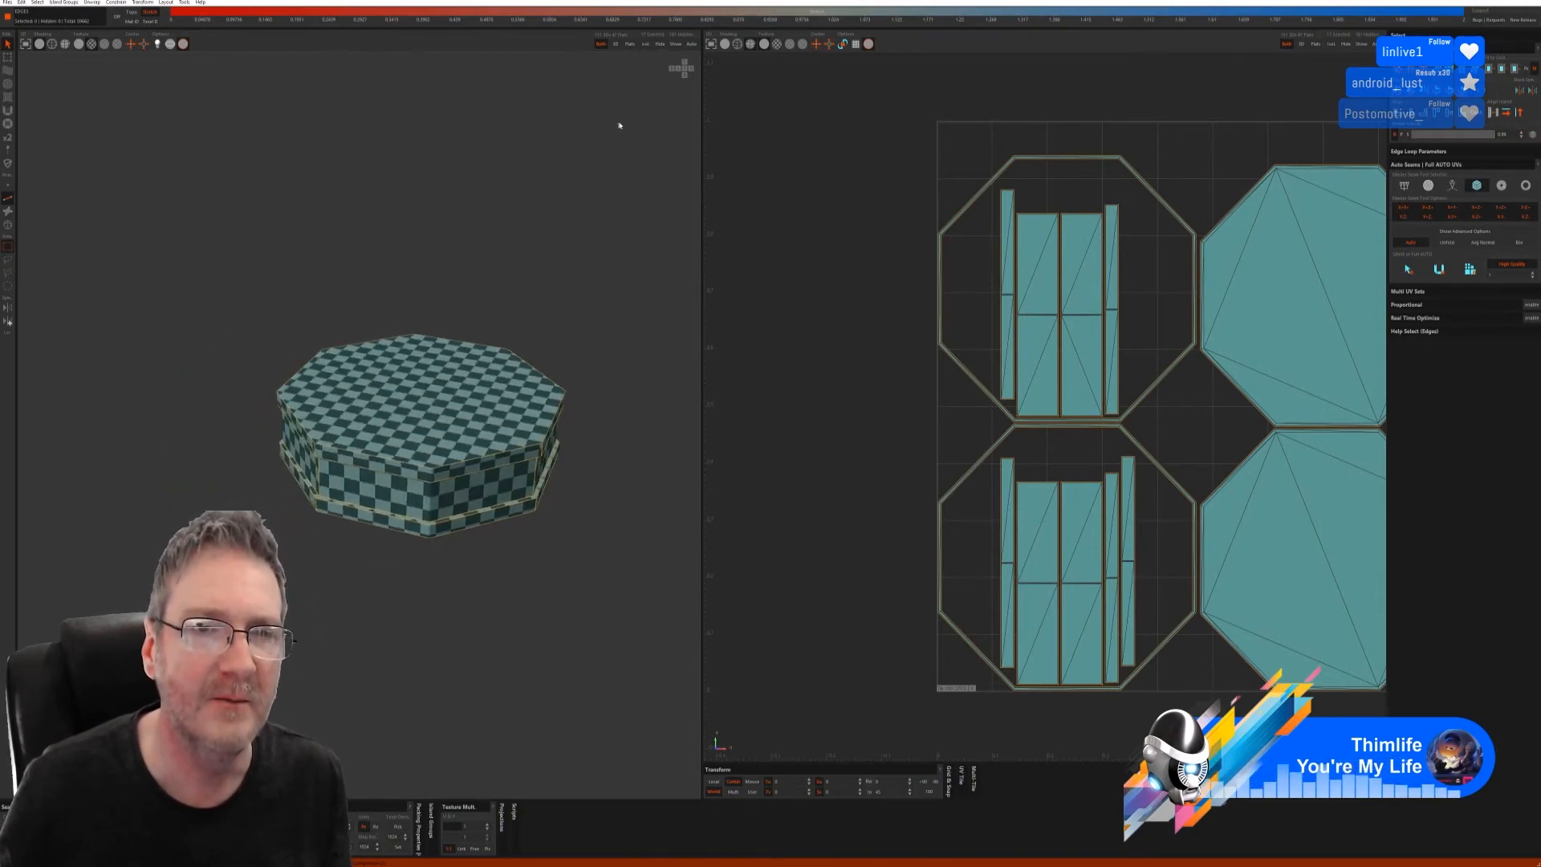
- Bring back the hidden islands, isolate the rounded dome section above the octagonal base, and switch to edge selection
click(675, 45)
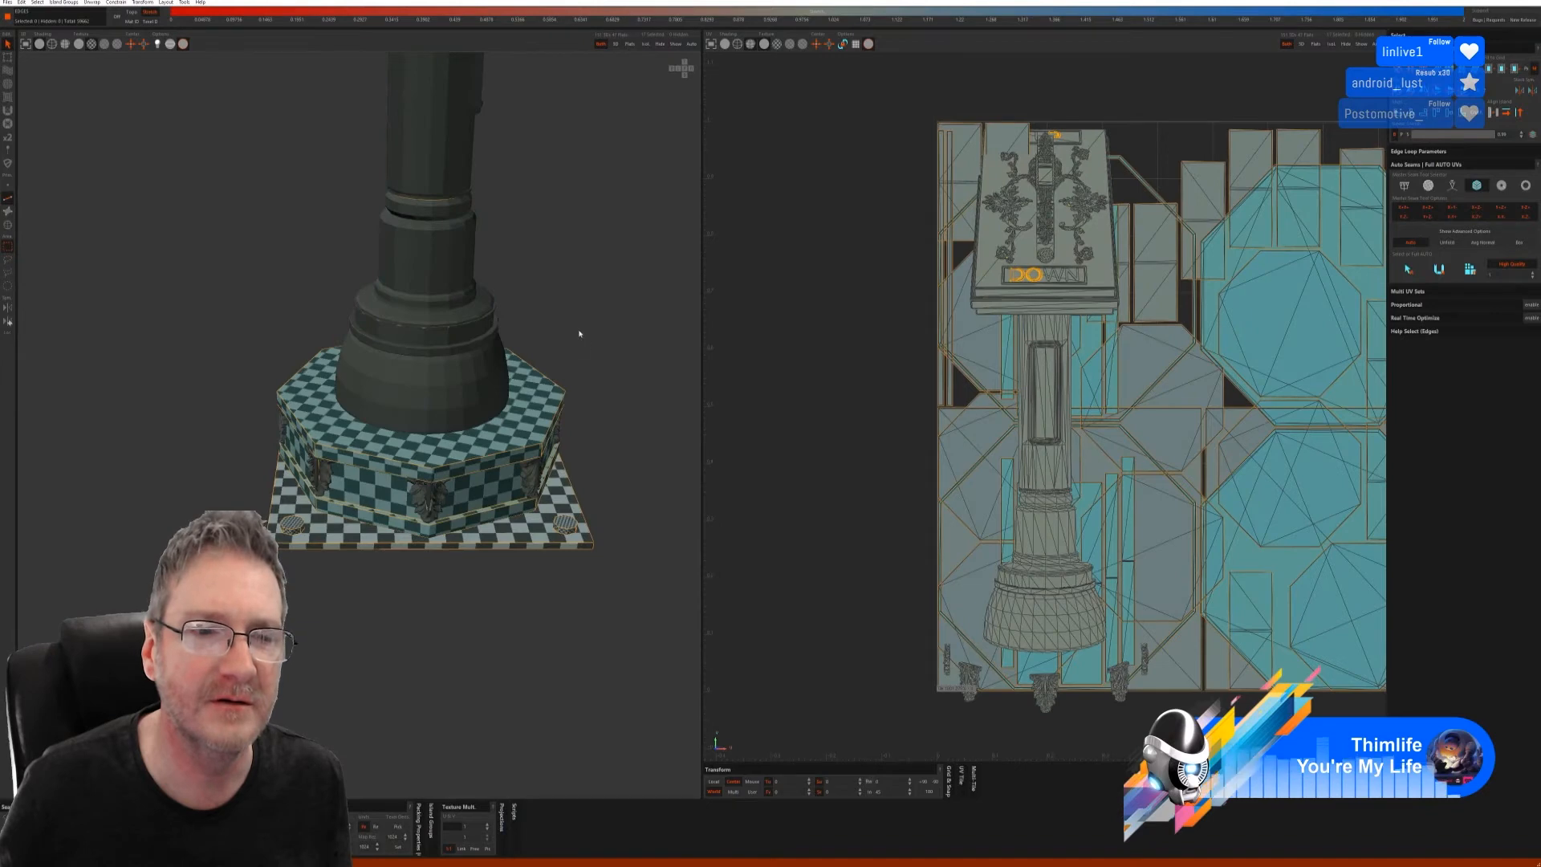
click(7, 225)
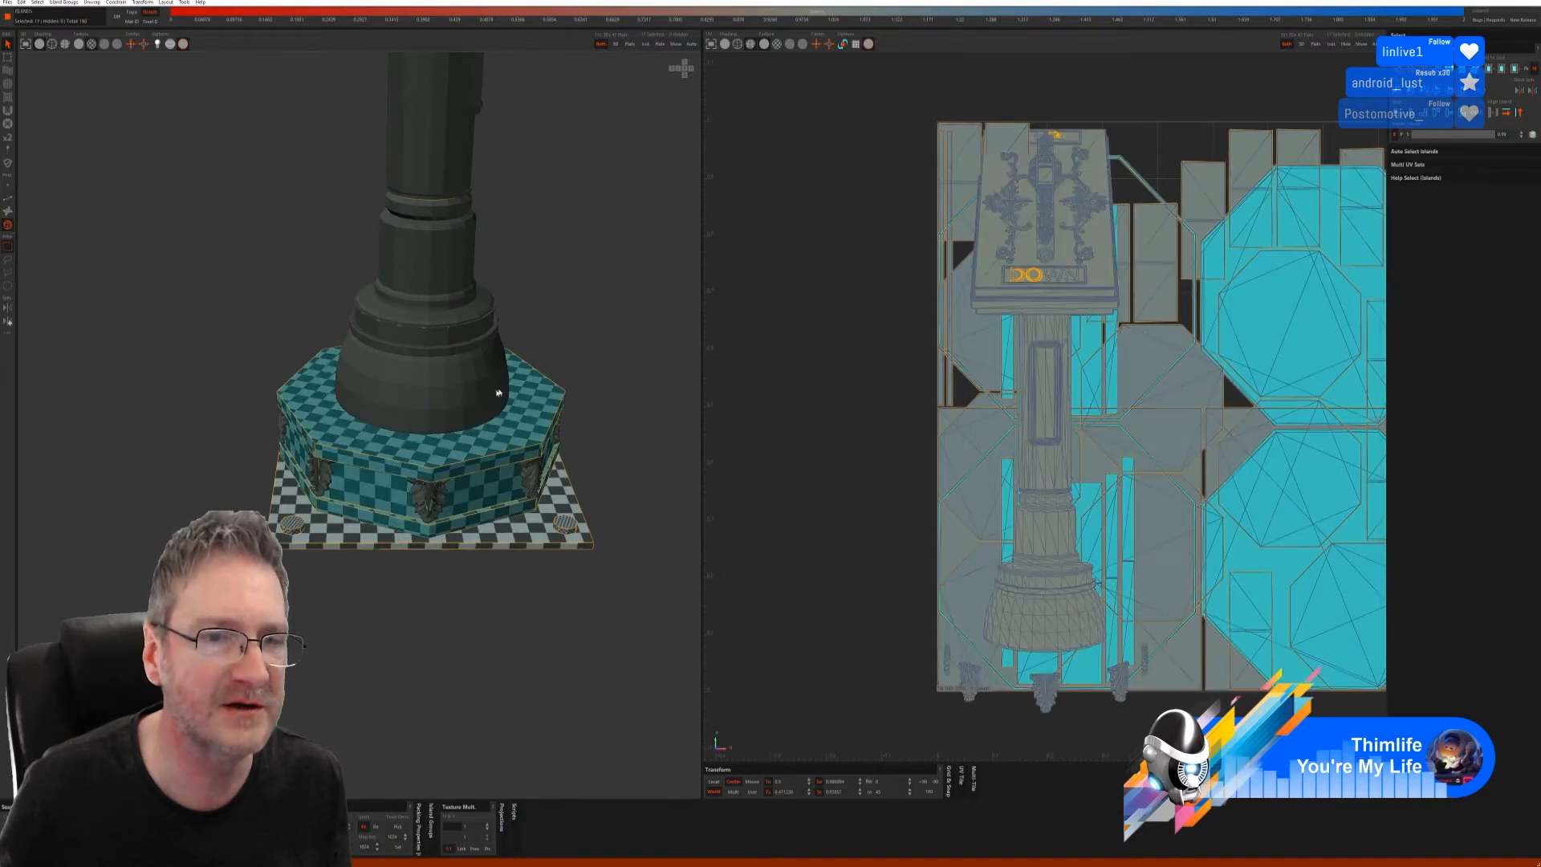
click(448, 392)
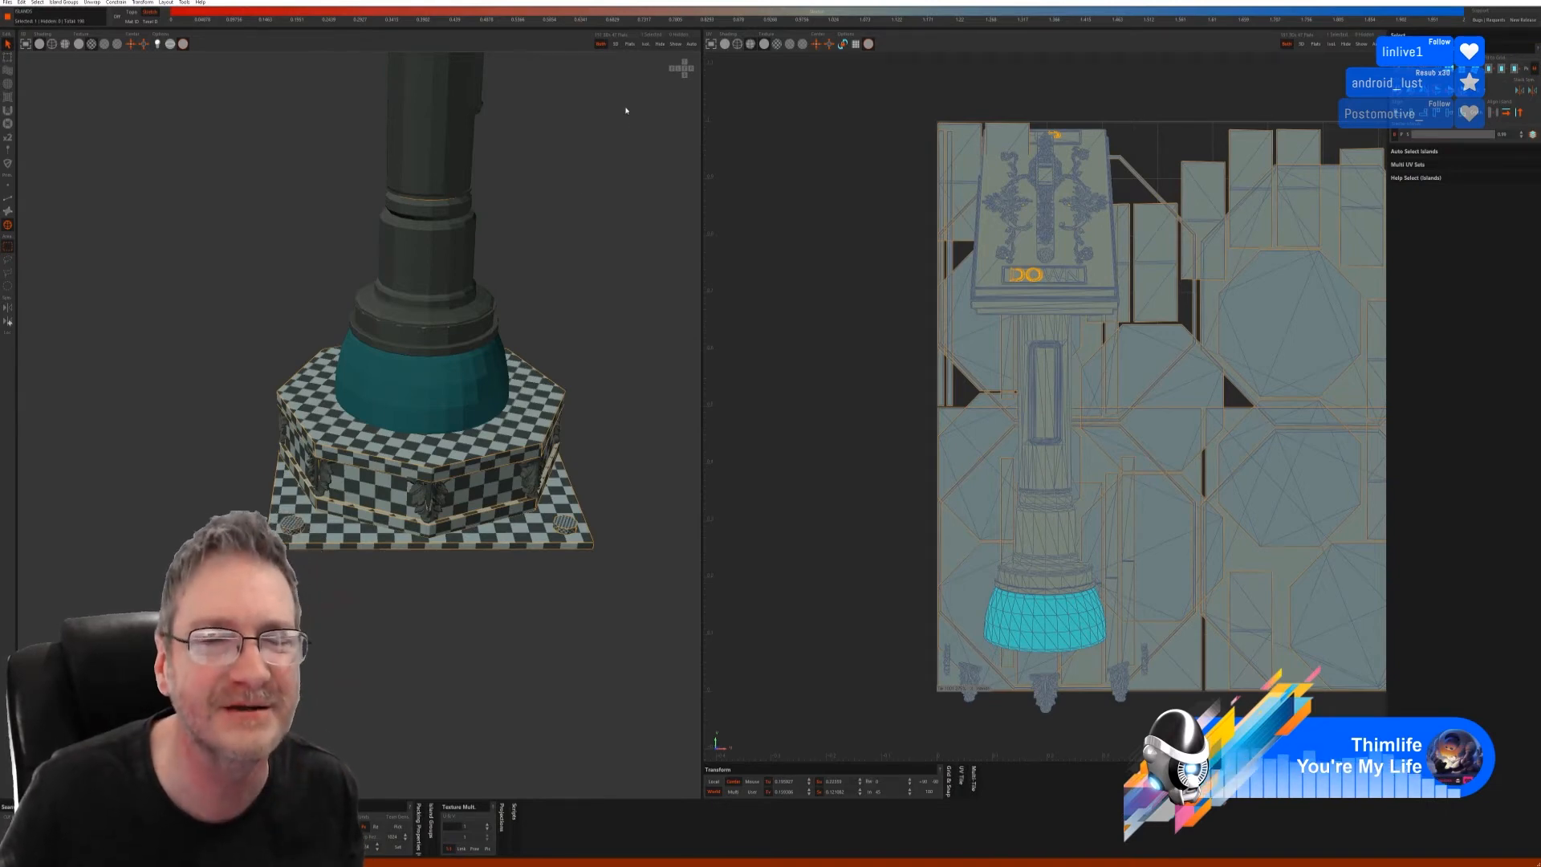
click(648, 48)
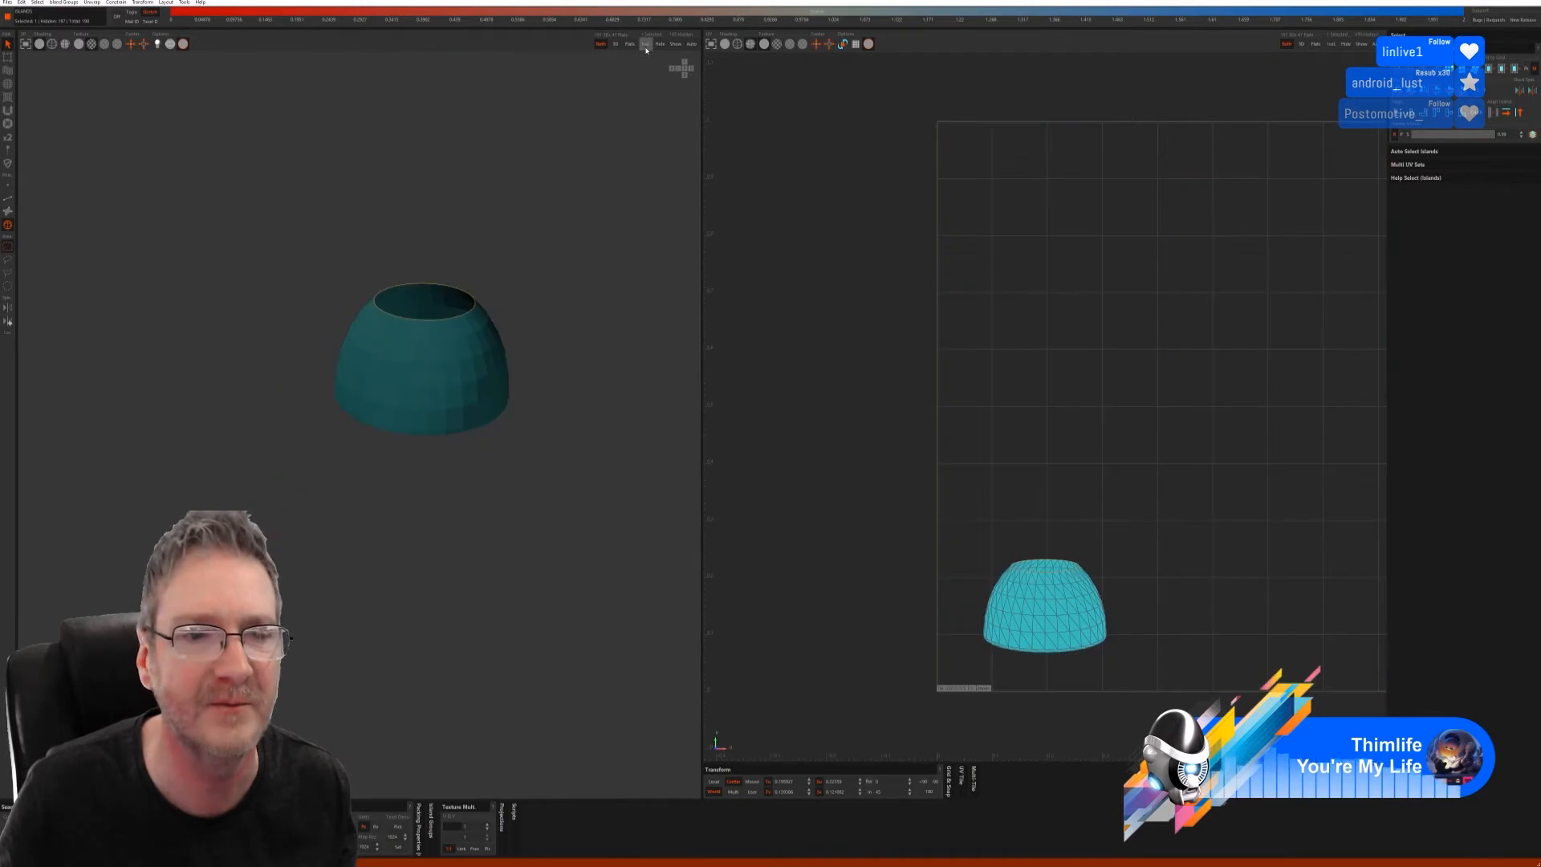
click(8, 198)
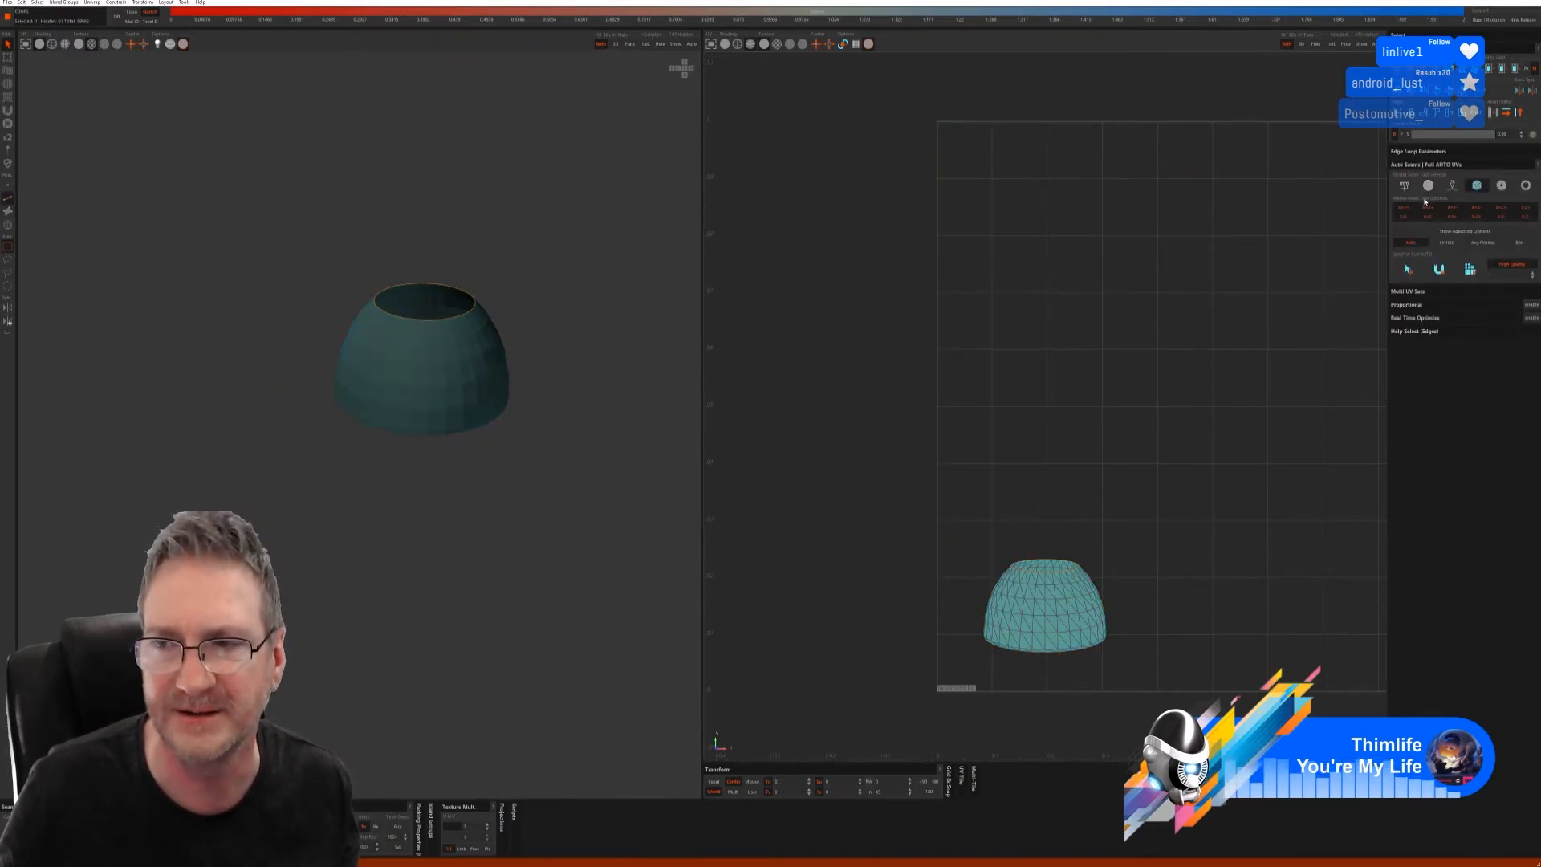
- Try to cut and unfold the dome section with another automatic seam algorithm, and undo the unfold
click(1503, 187)
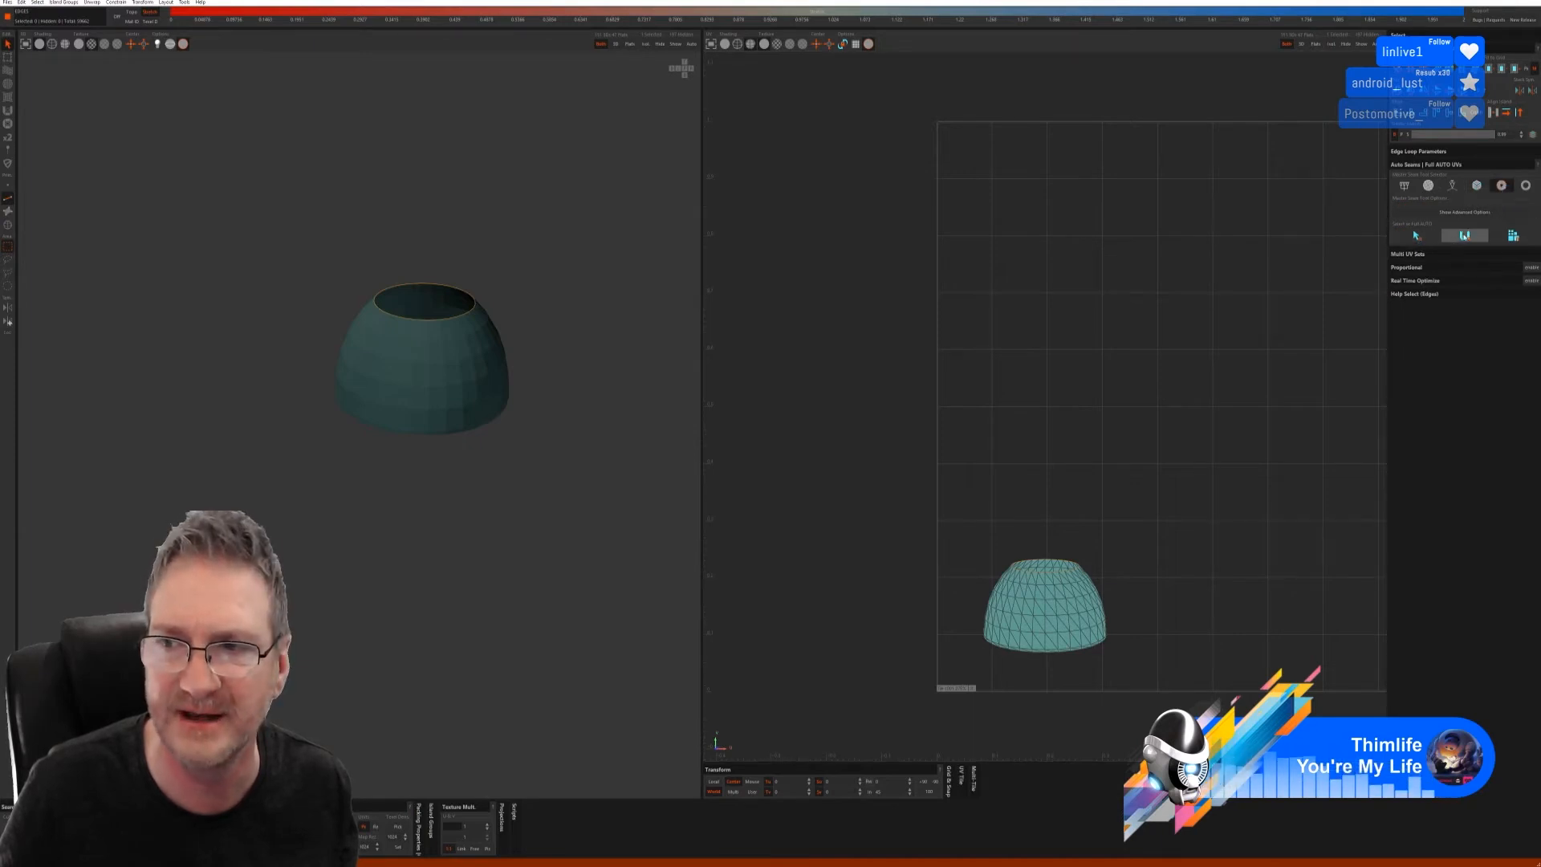
click(1465, 235)
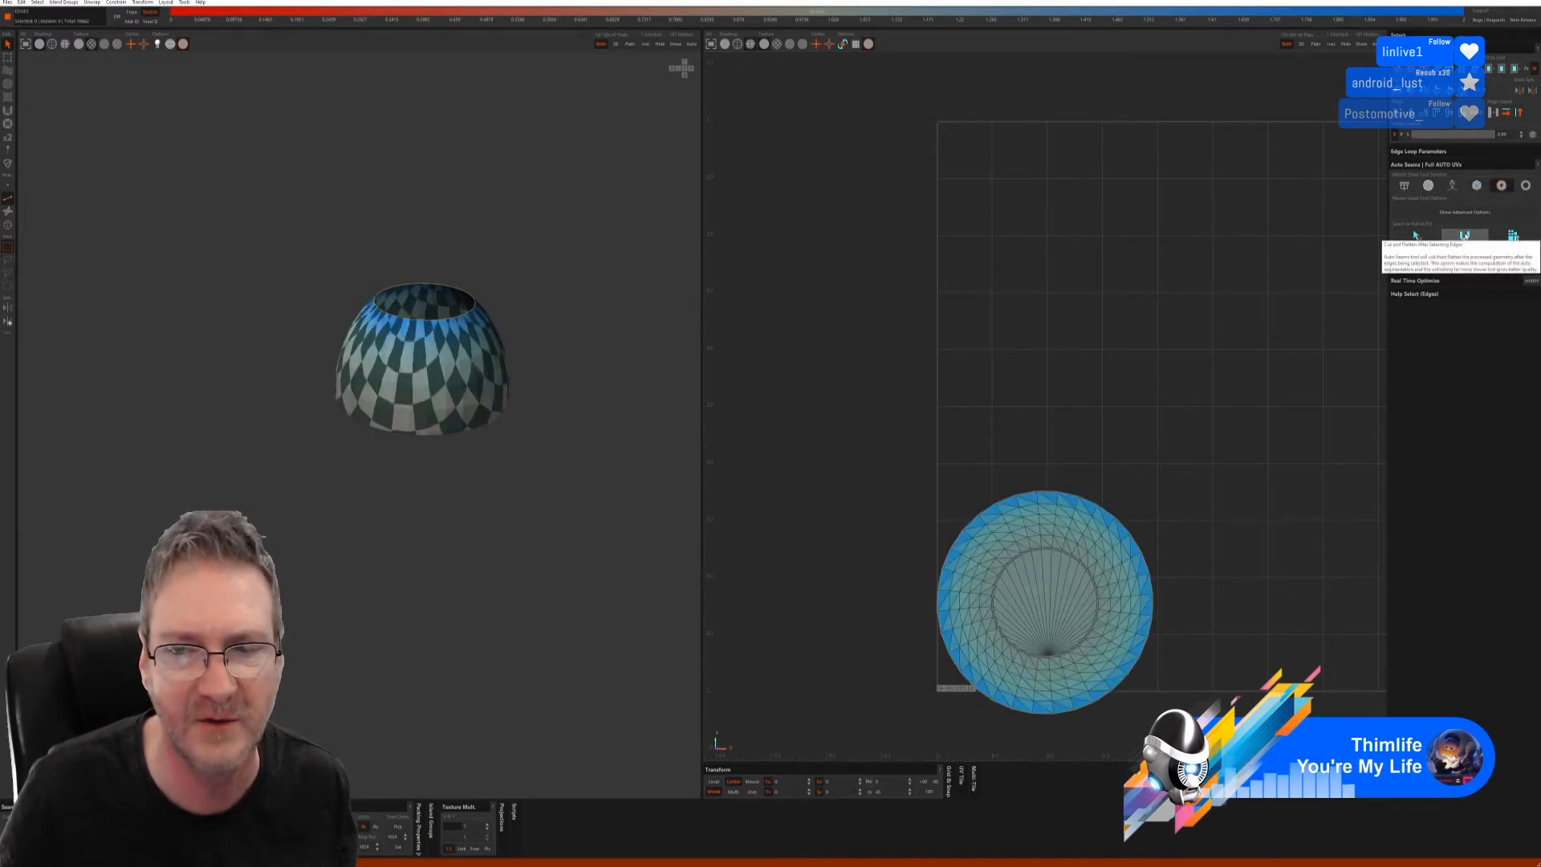
key(ctrl+z)
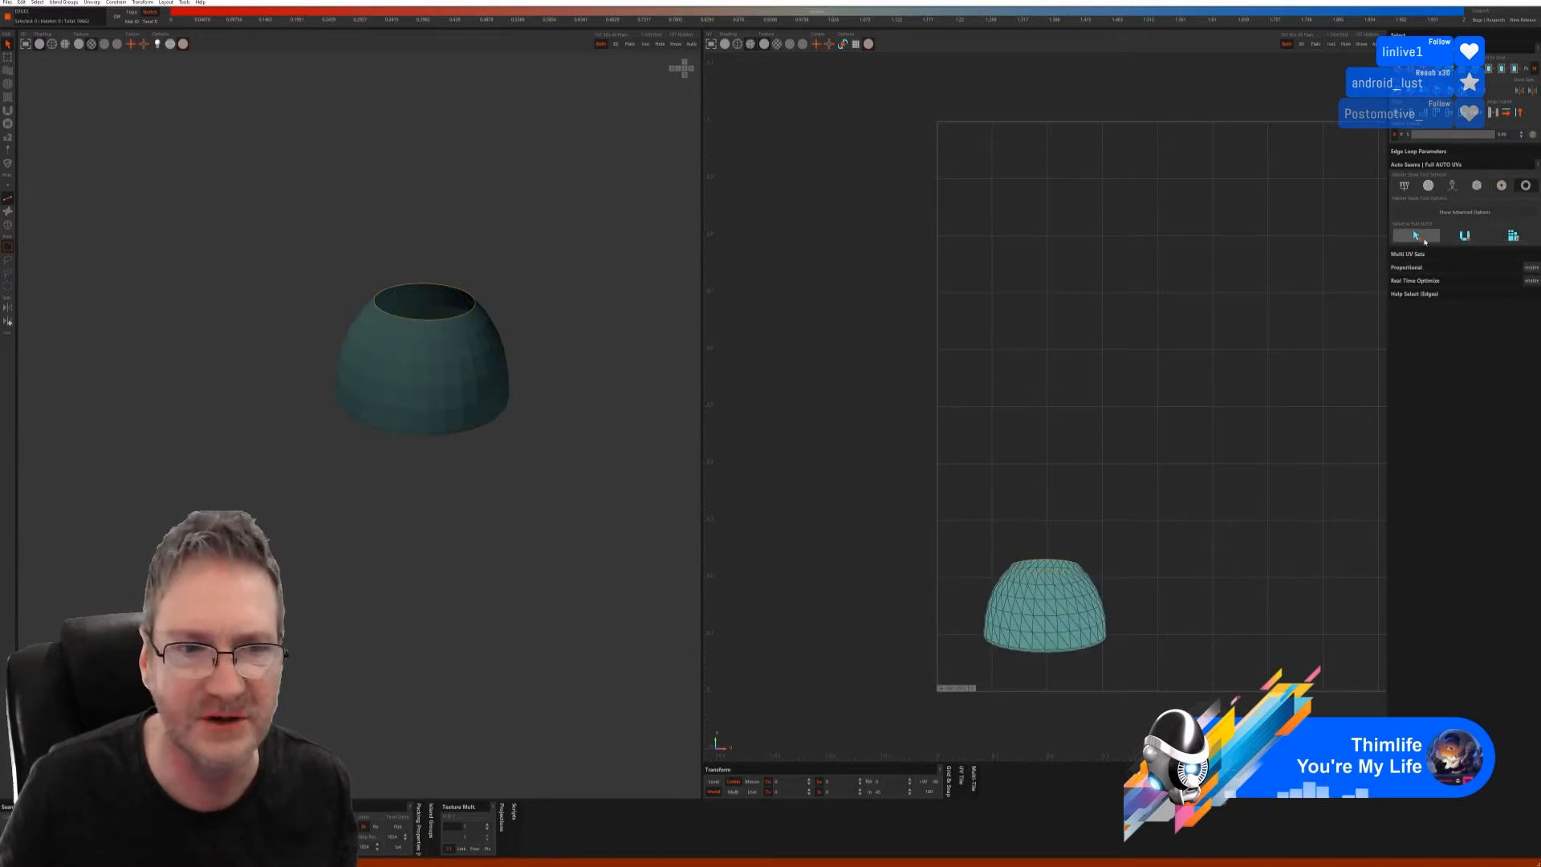
- Try selecting automatic seam edges on the dome section without cutting them, and undo that selection
click(1428, 186)
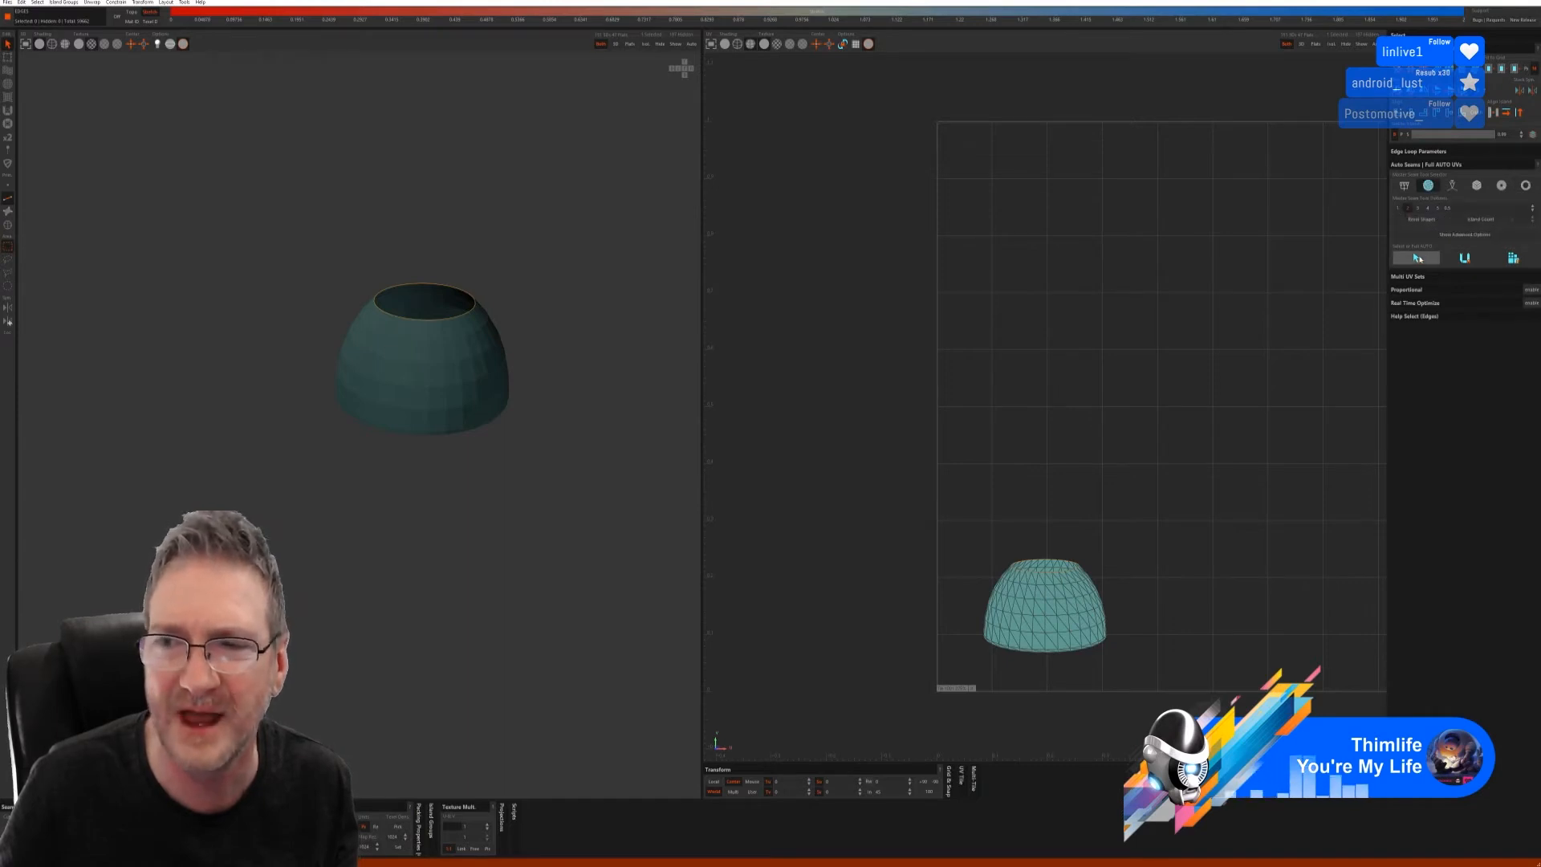
click(1416, 258)
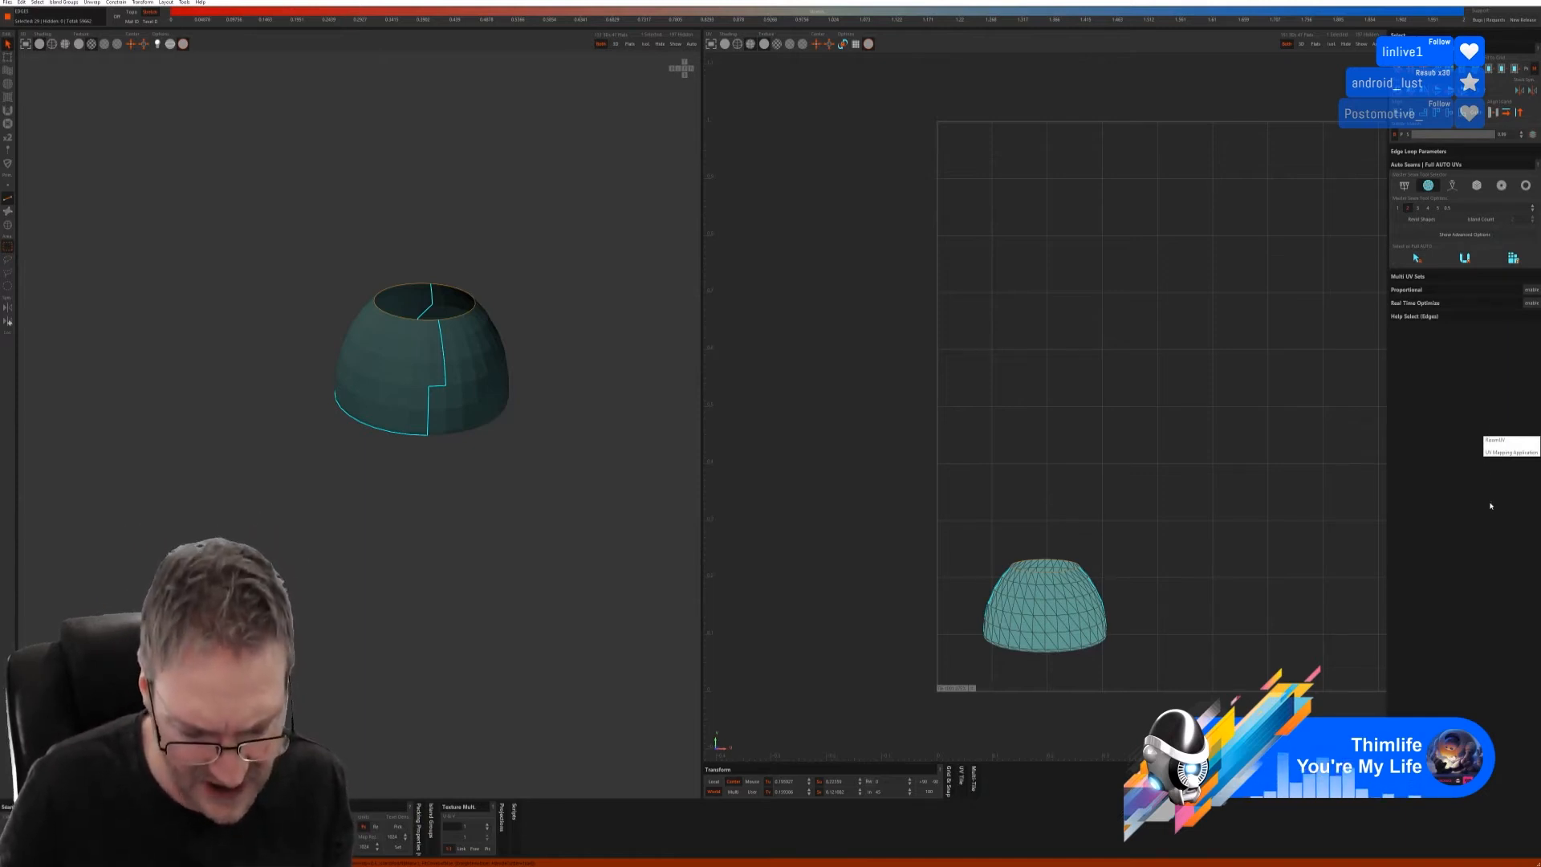
key(ctrl+z)
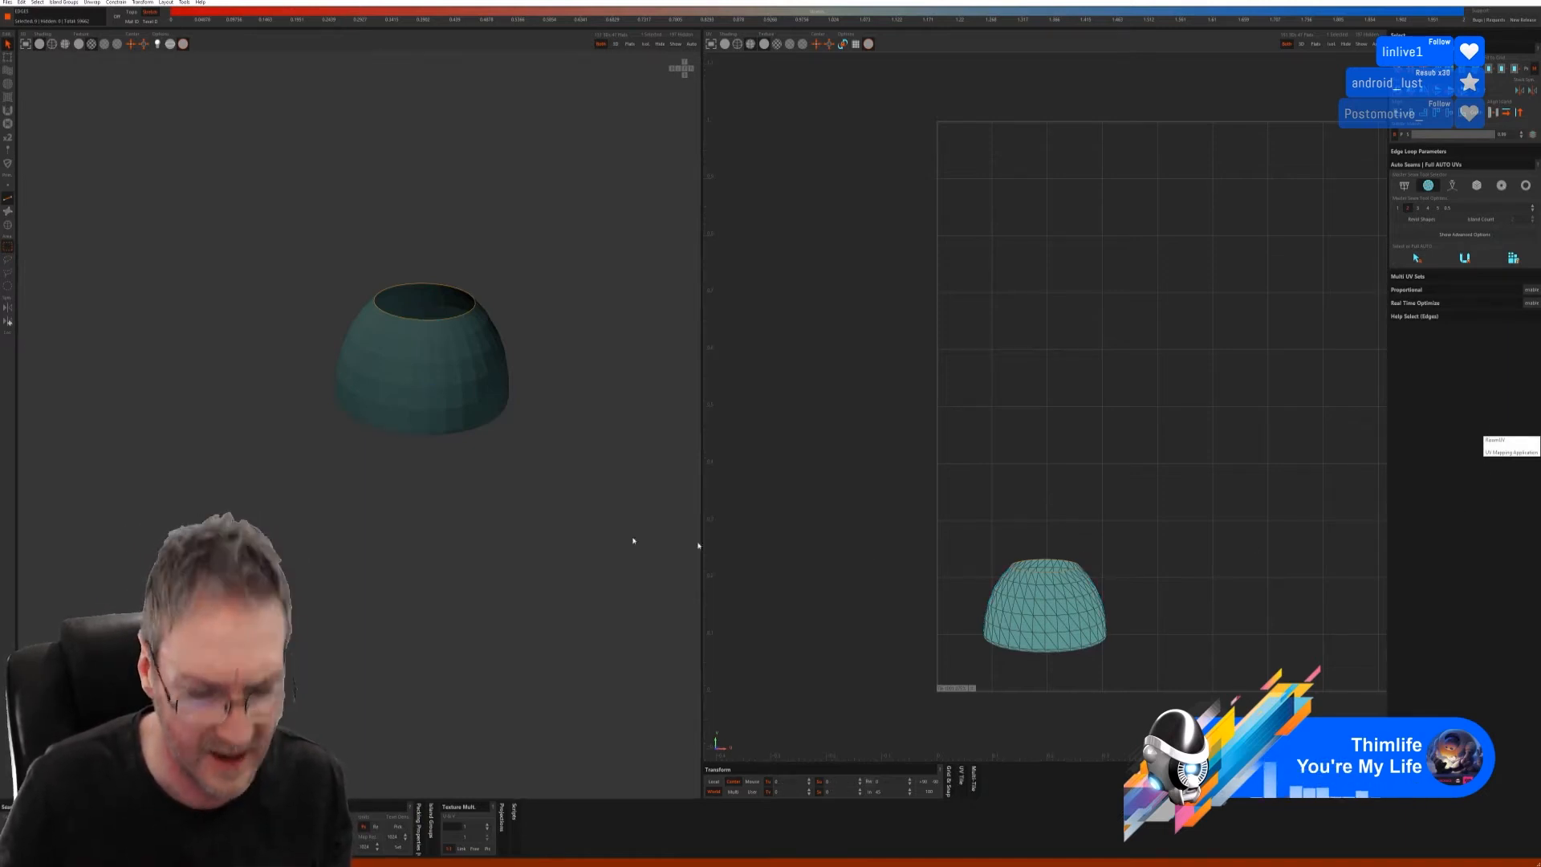
- Select the complete edge loop around the dome's lower rim and cut it to separate the flat base cap
alt+drag(472, 489, 444, 406)
scroll(444, 406, up, 4)
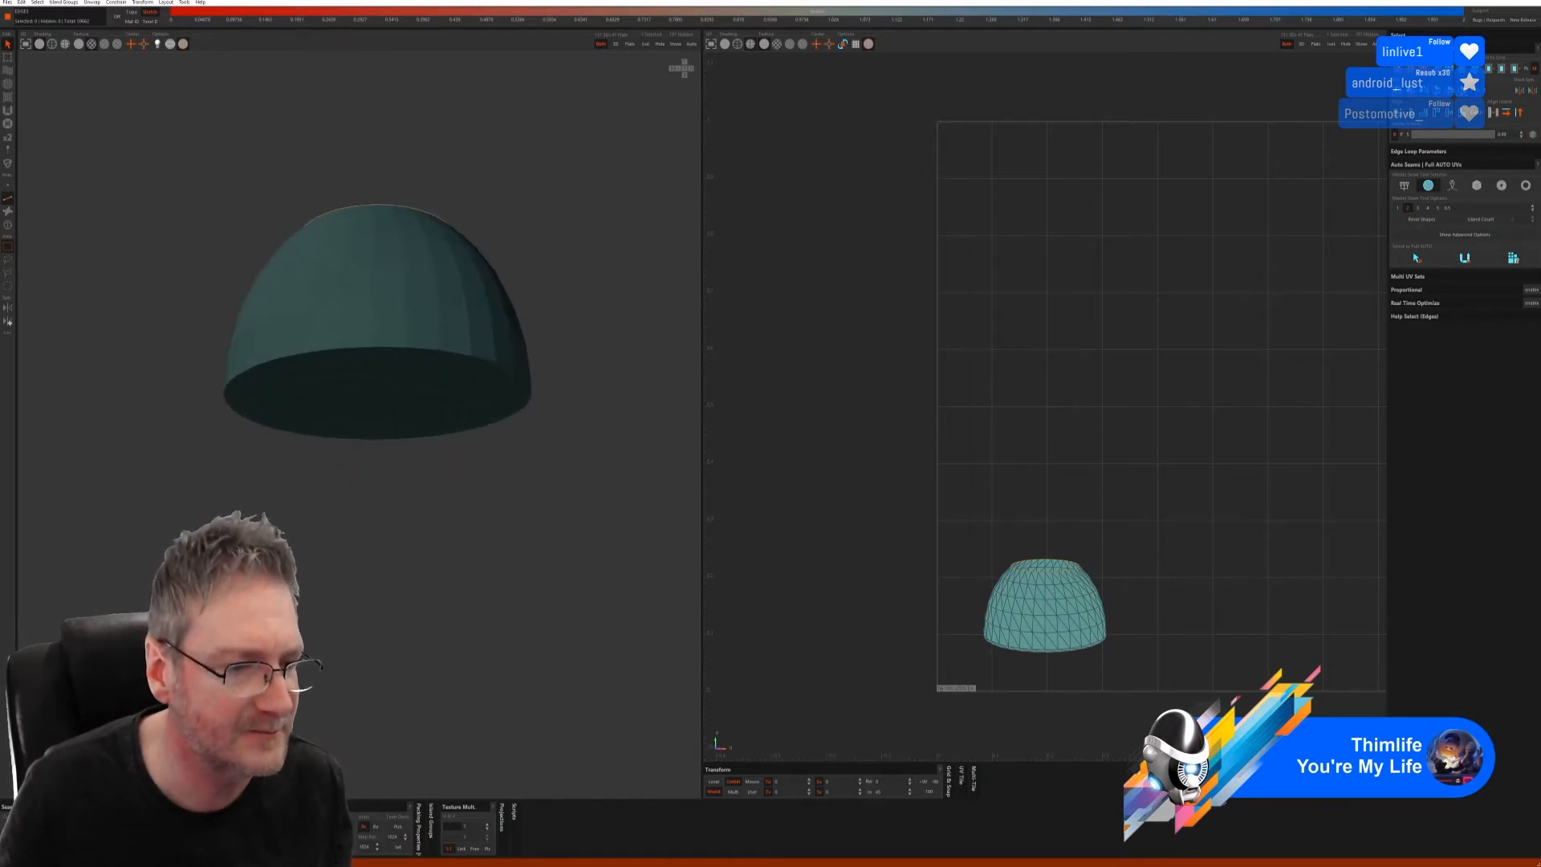
click(358, 350)
click(347, 350)
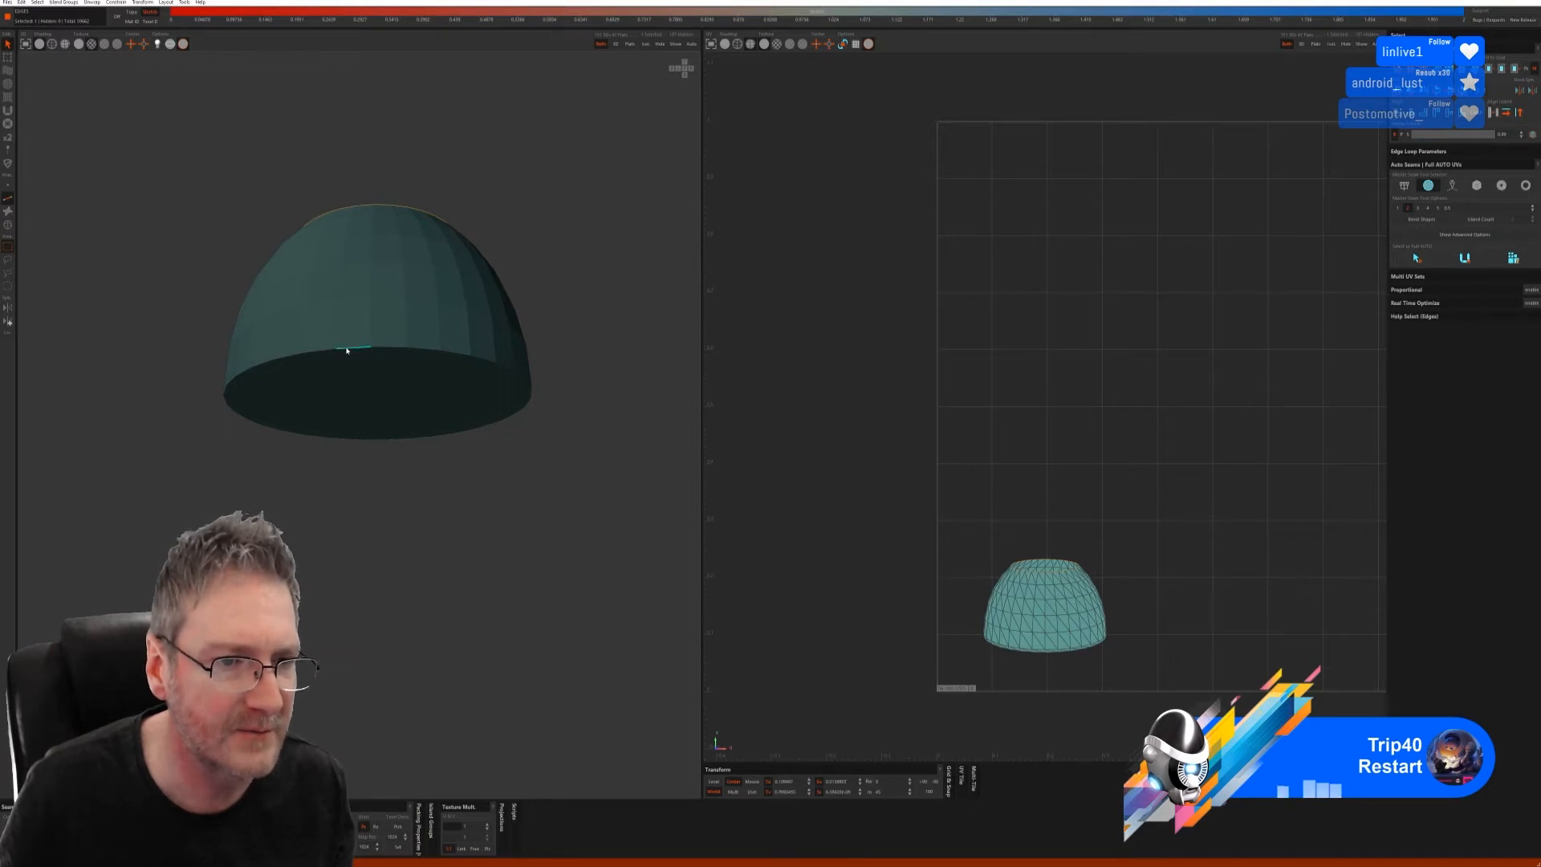
click(479, 363)
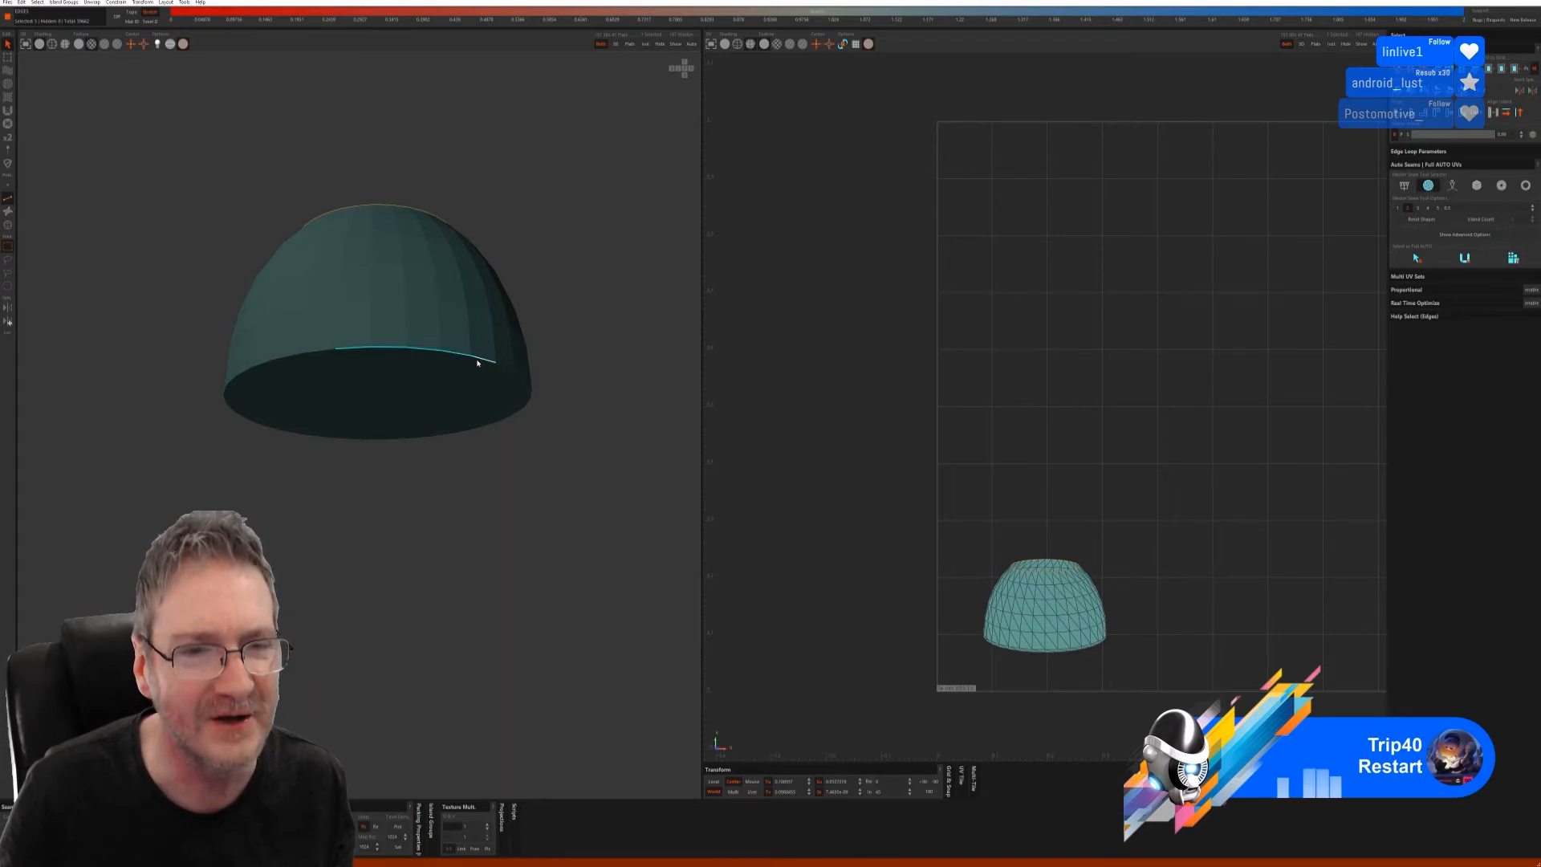
alt+drag(545, 287, 460, 288)
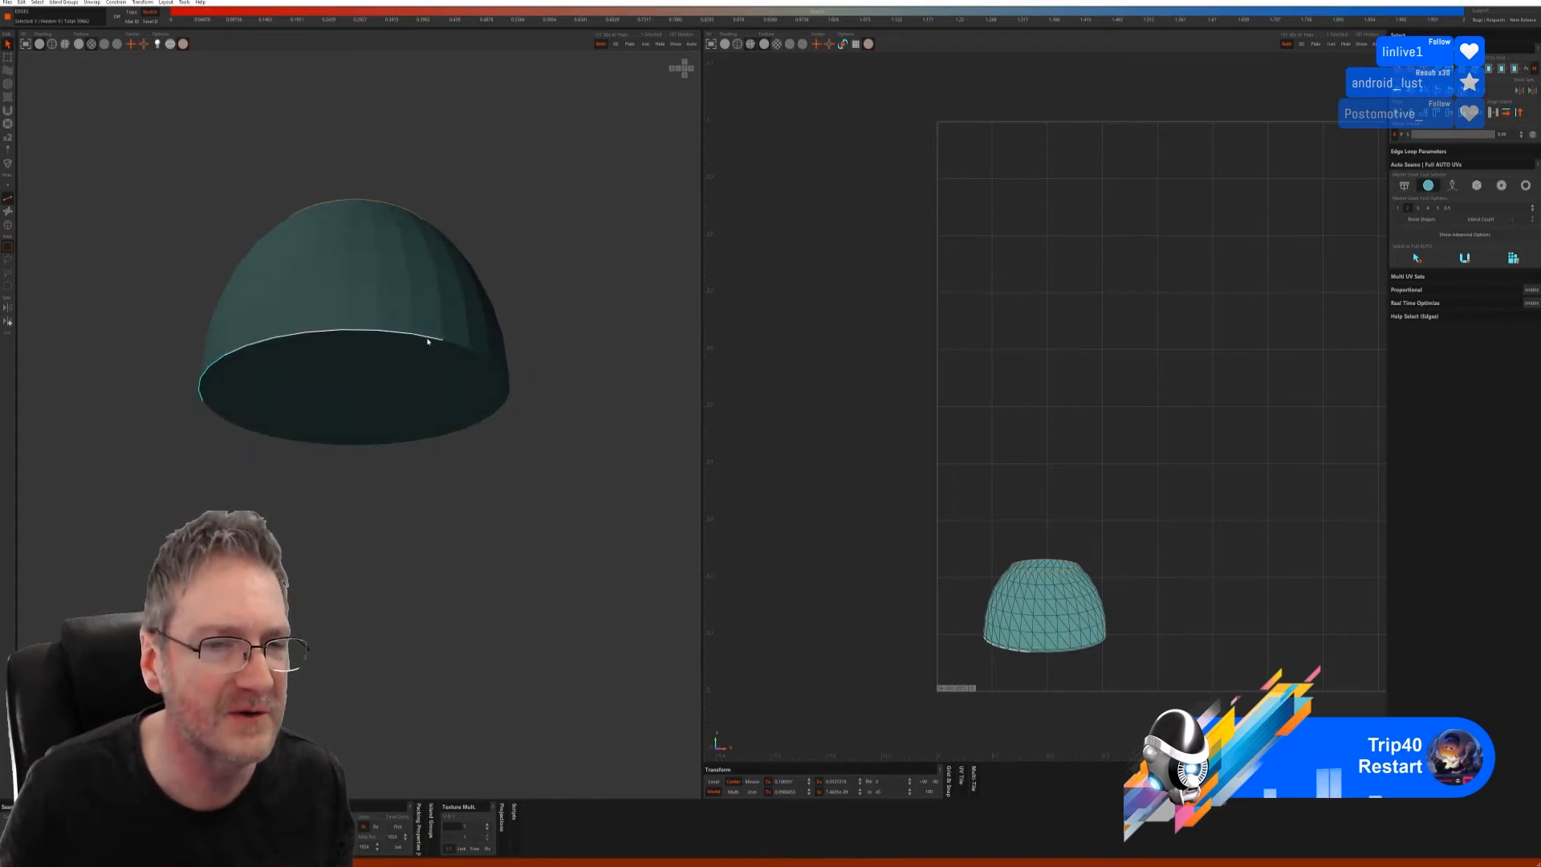
shift+click(428, 341)
alt+drag(554, 302, 434, 306)
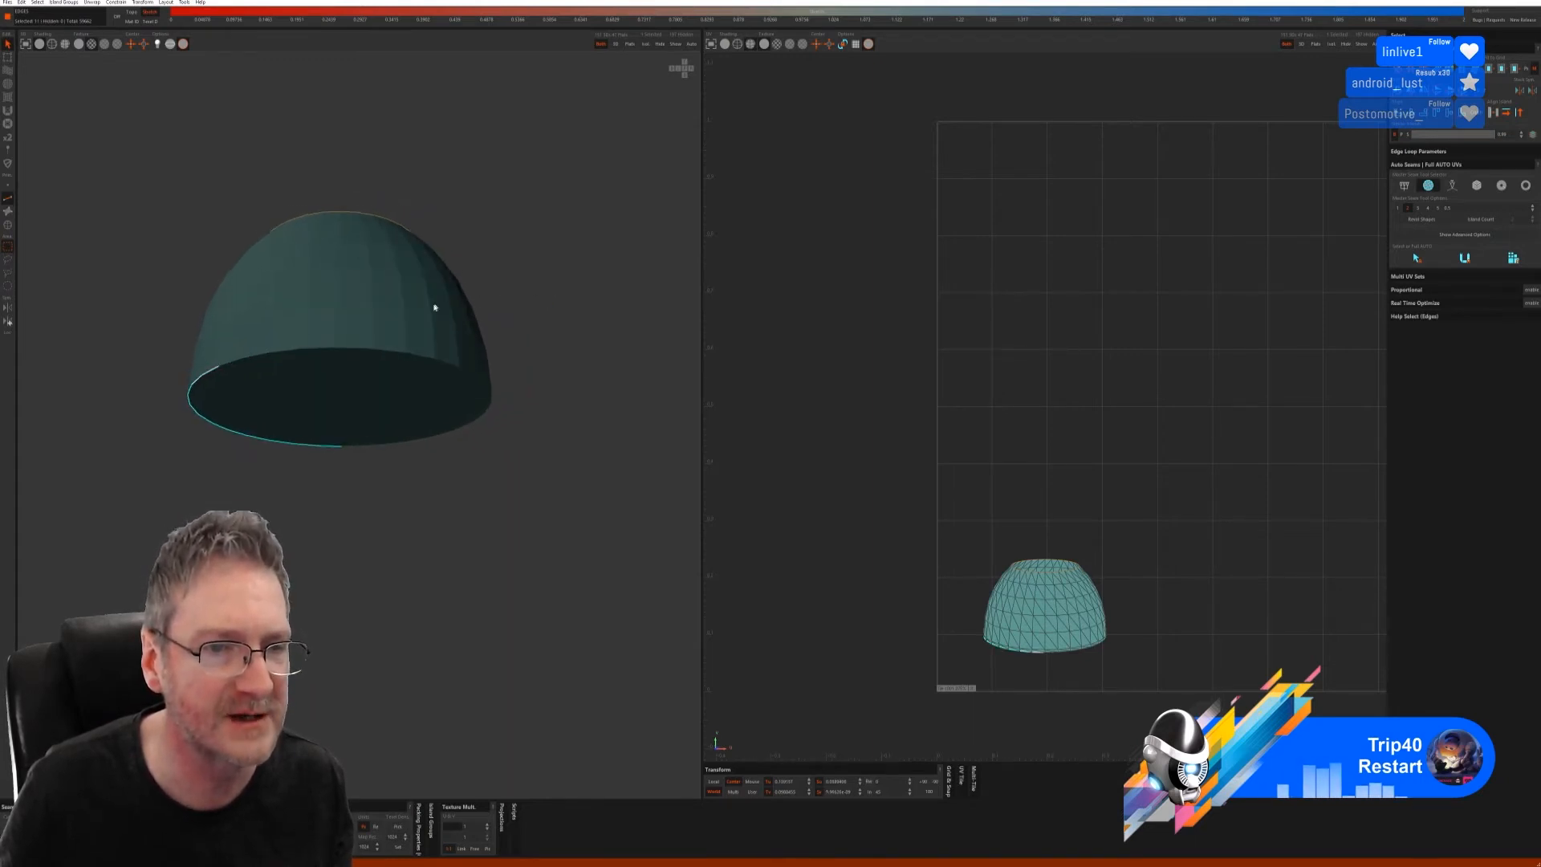
shift+click(387, 360)
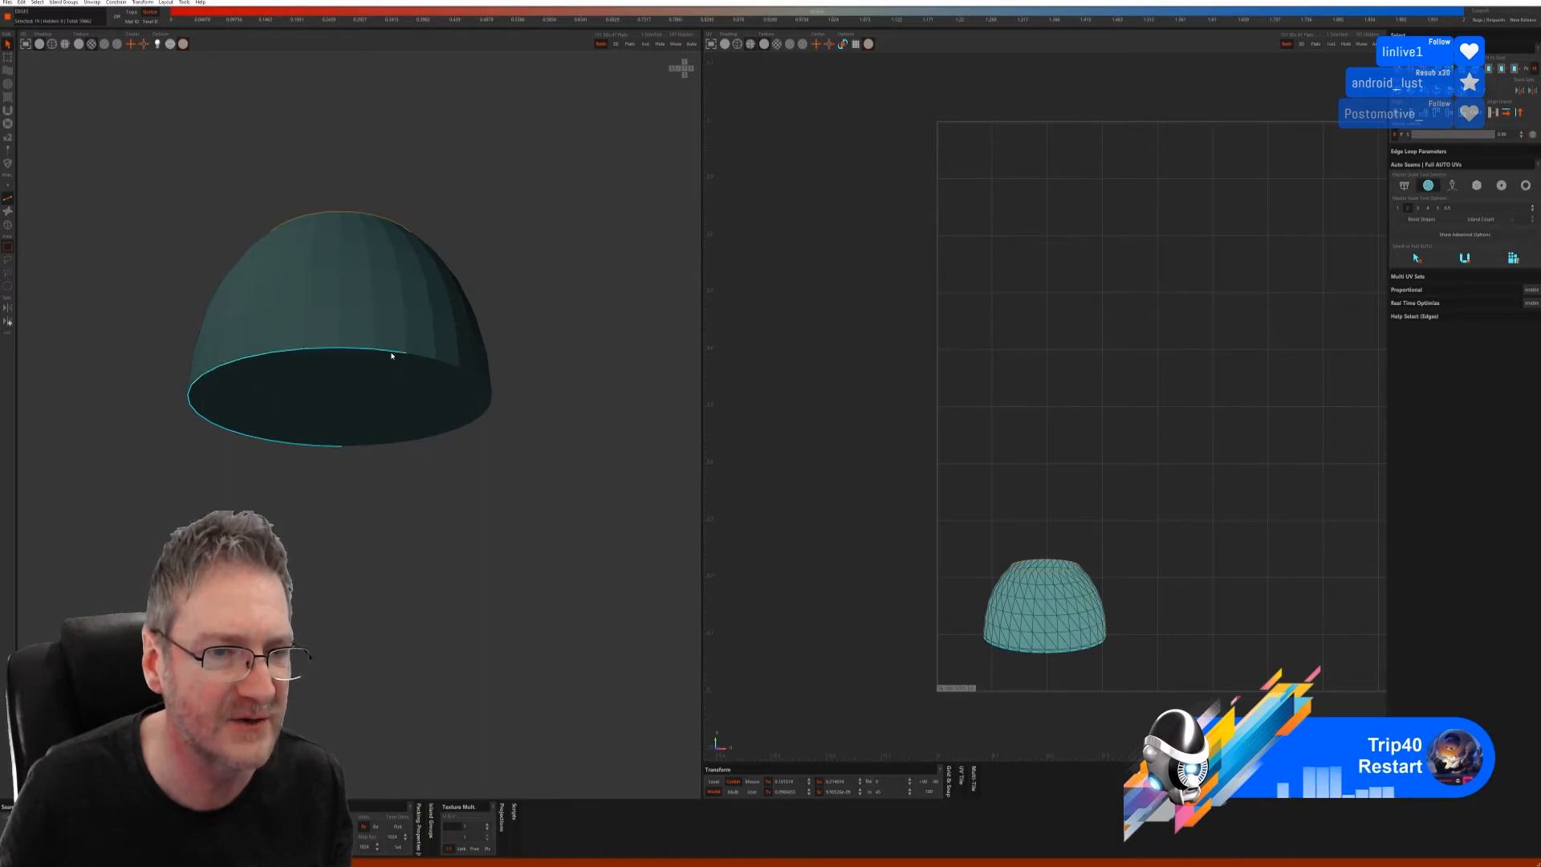
alt+drag(543, 303, 438, 312)
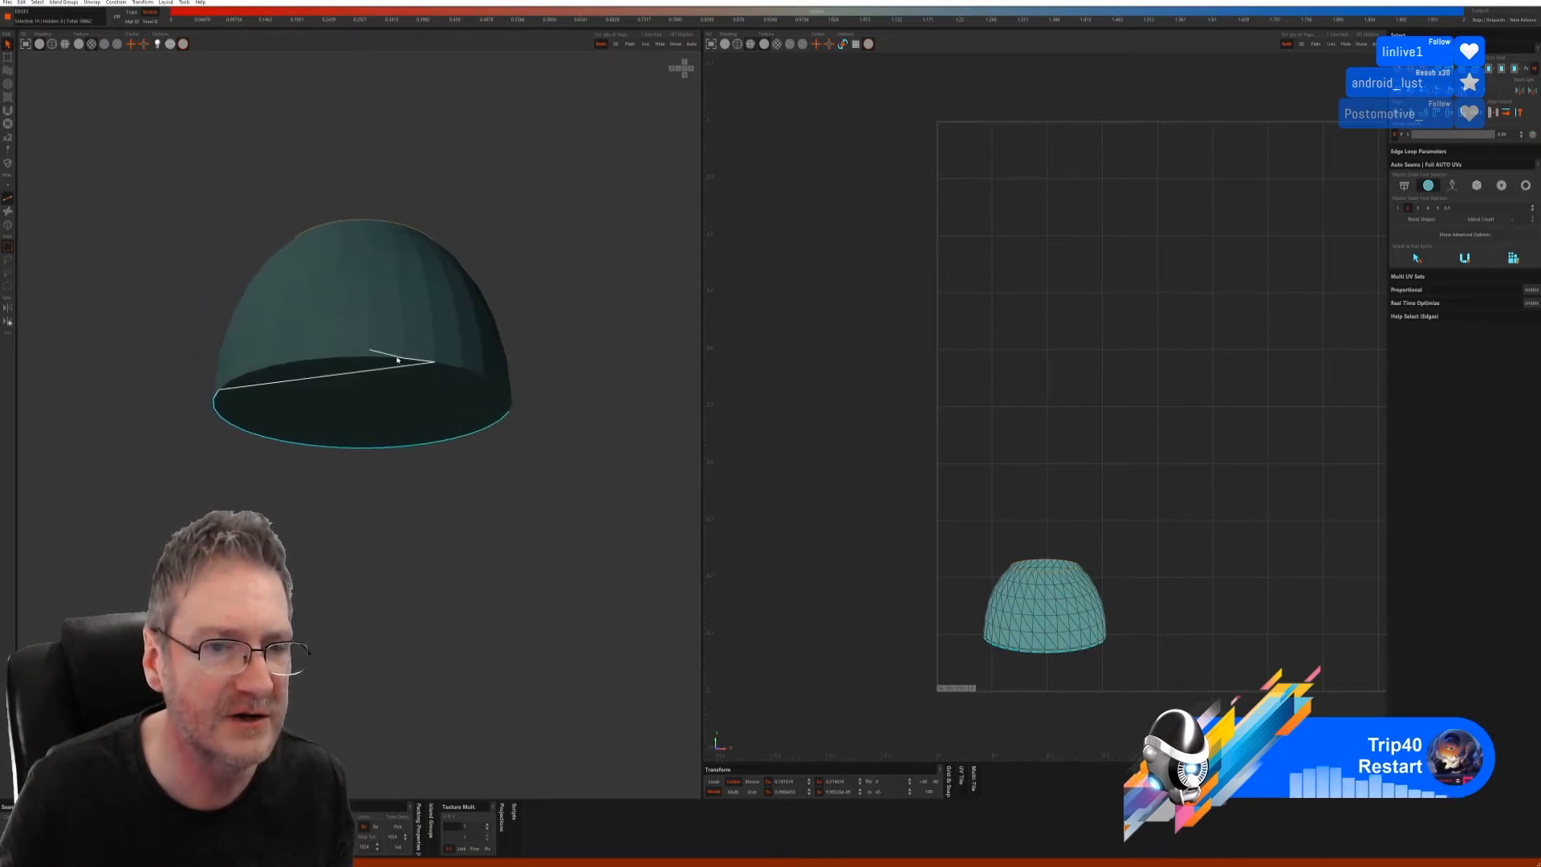
shift+click(326, 361)
alt+drag(599, 289, 402, 344)
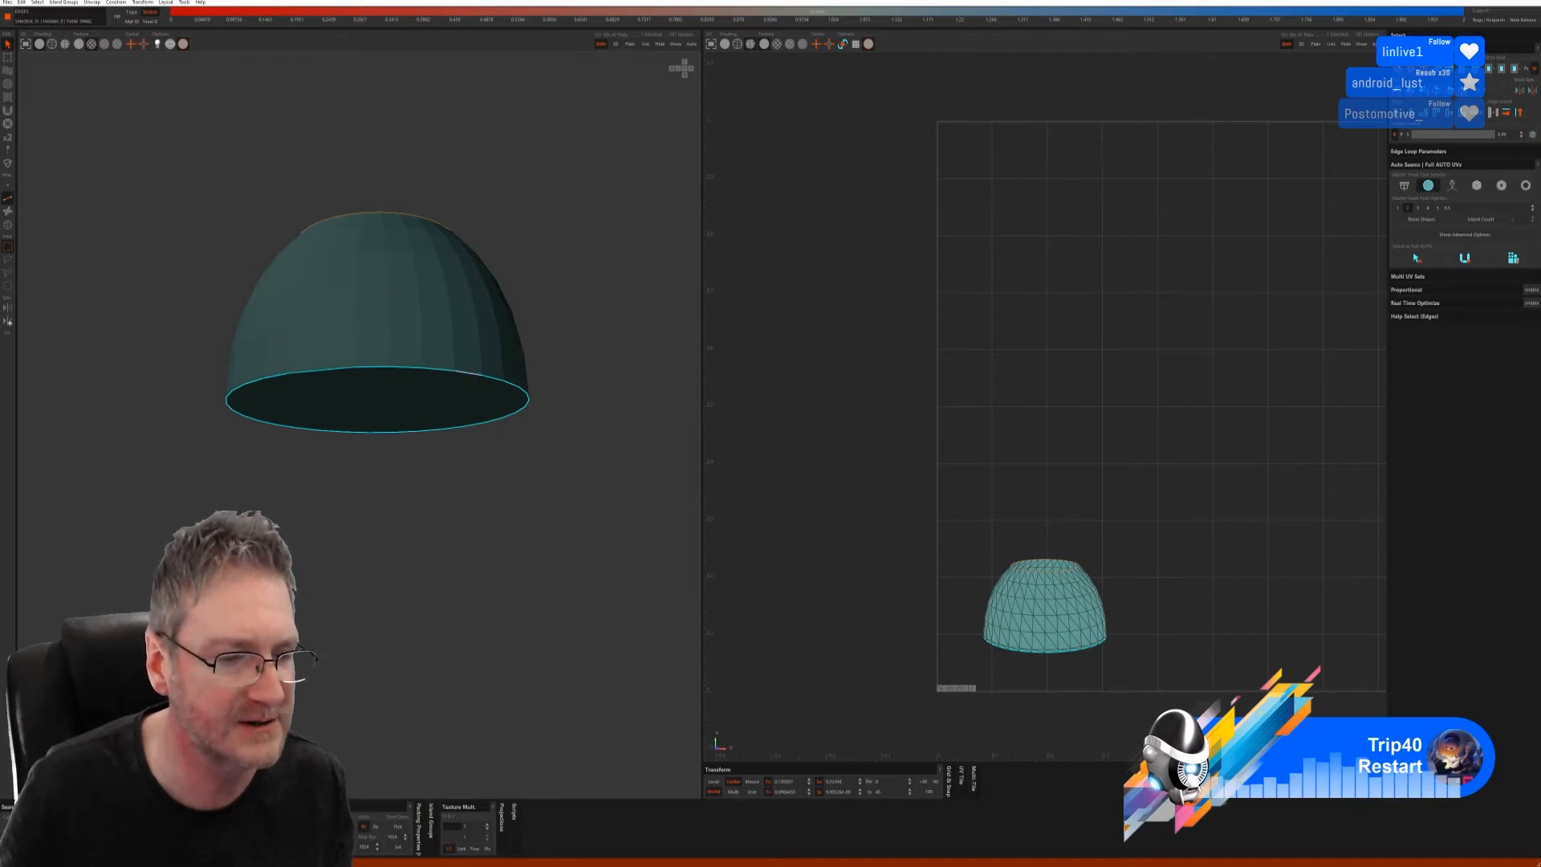
key(c)
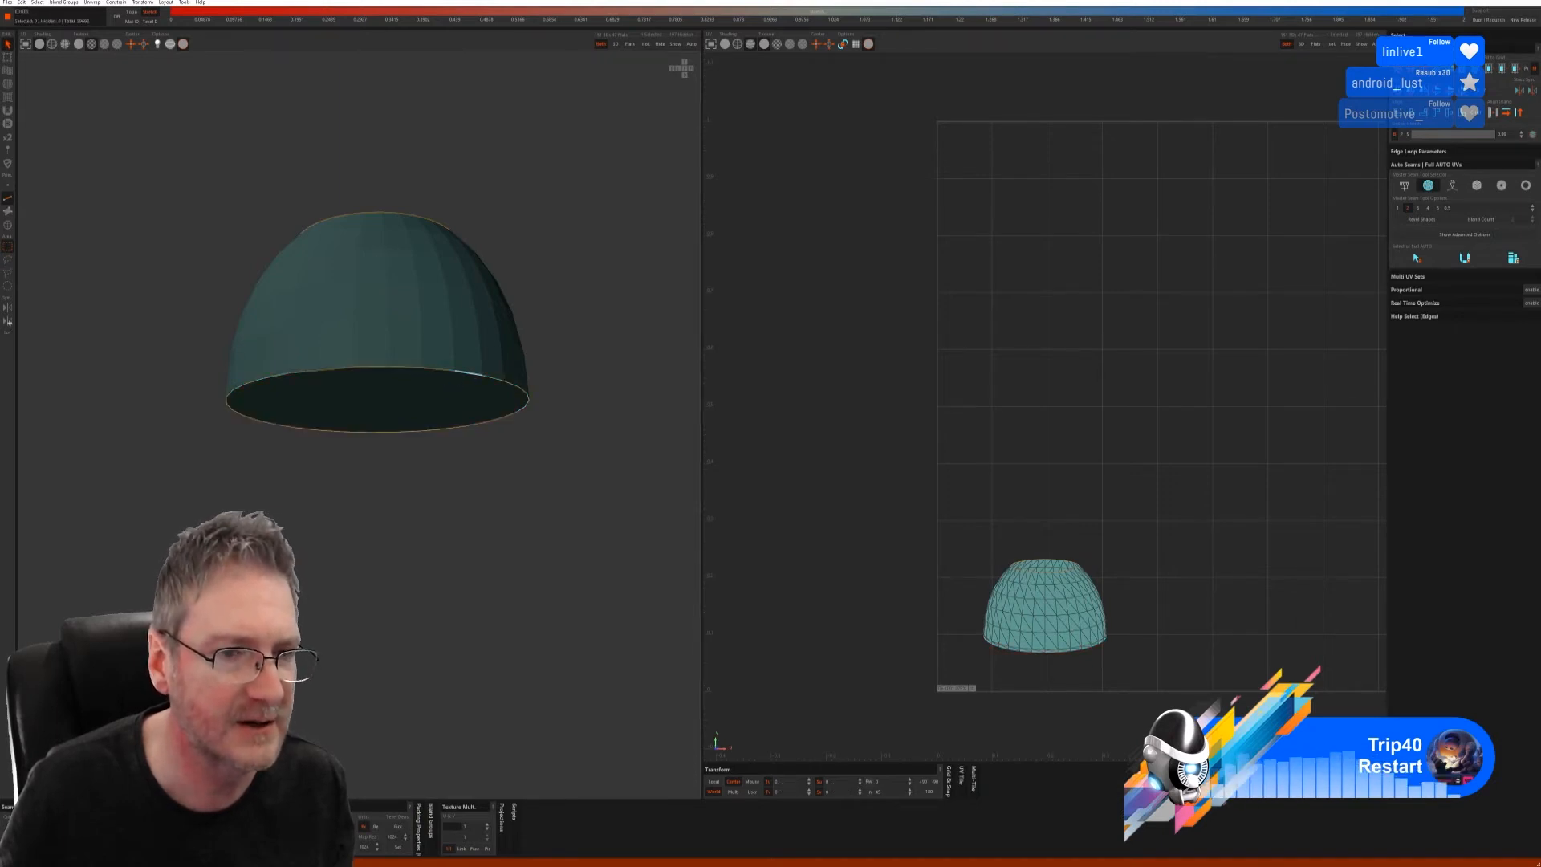
- Select one vertical edge line down the dome's side, from the upper opening to the lower rim, and cut it as a seam
scroll(408, 558, down, 3)
alt+drag(404, 562, 451, 583)
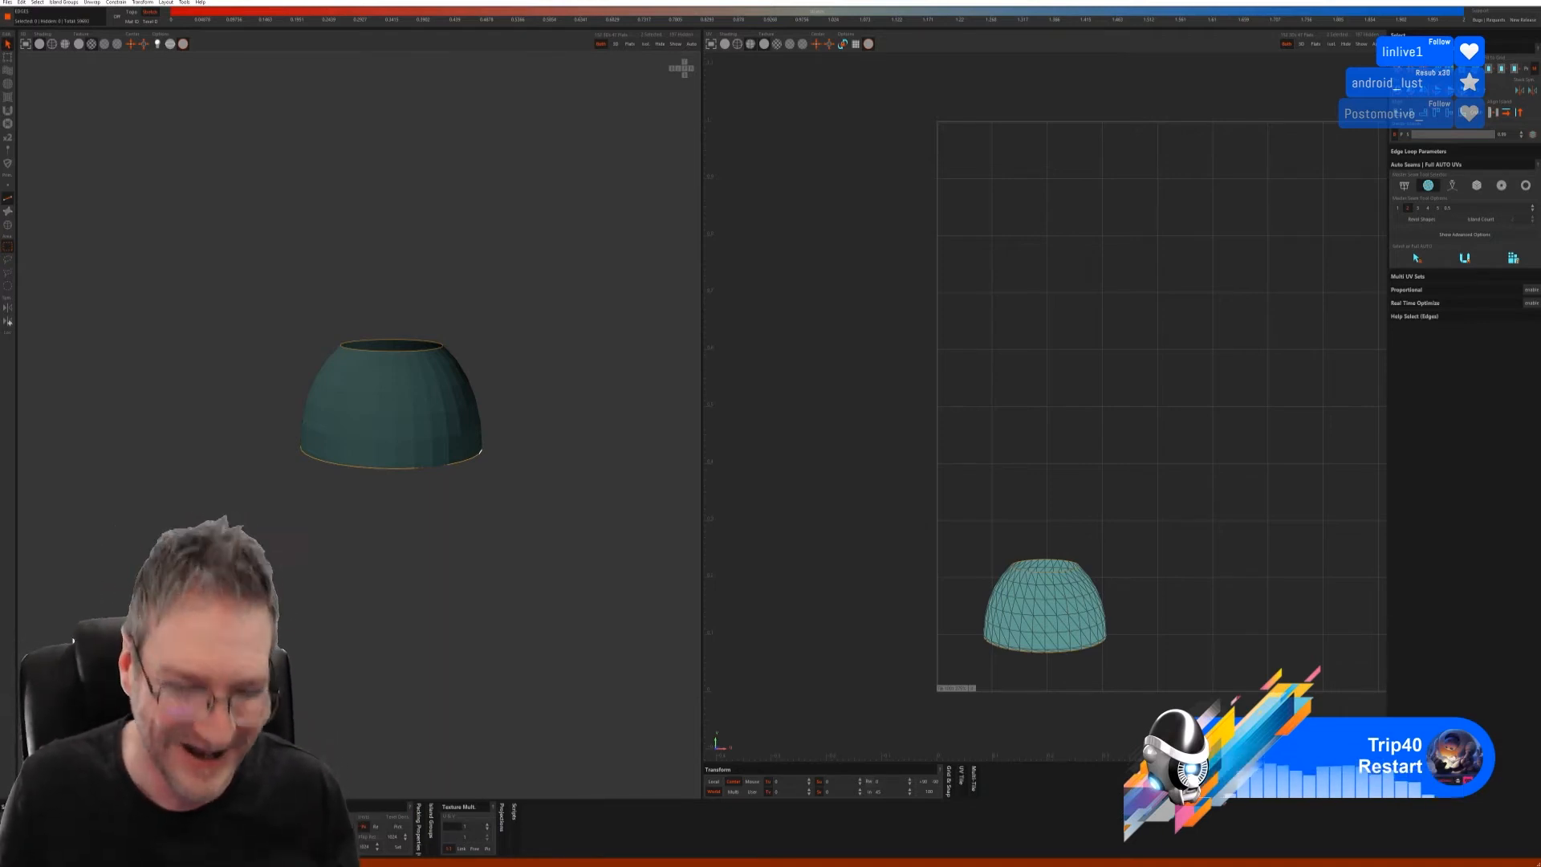
alt+drag(340, 562, 306, 594)
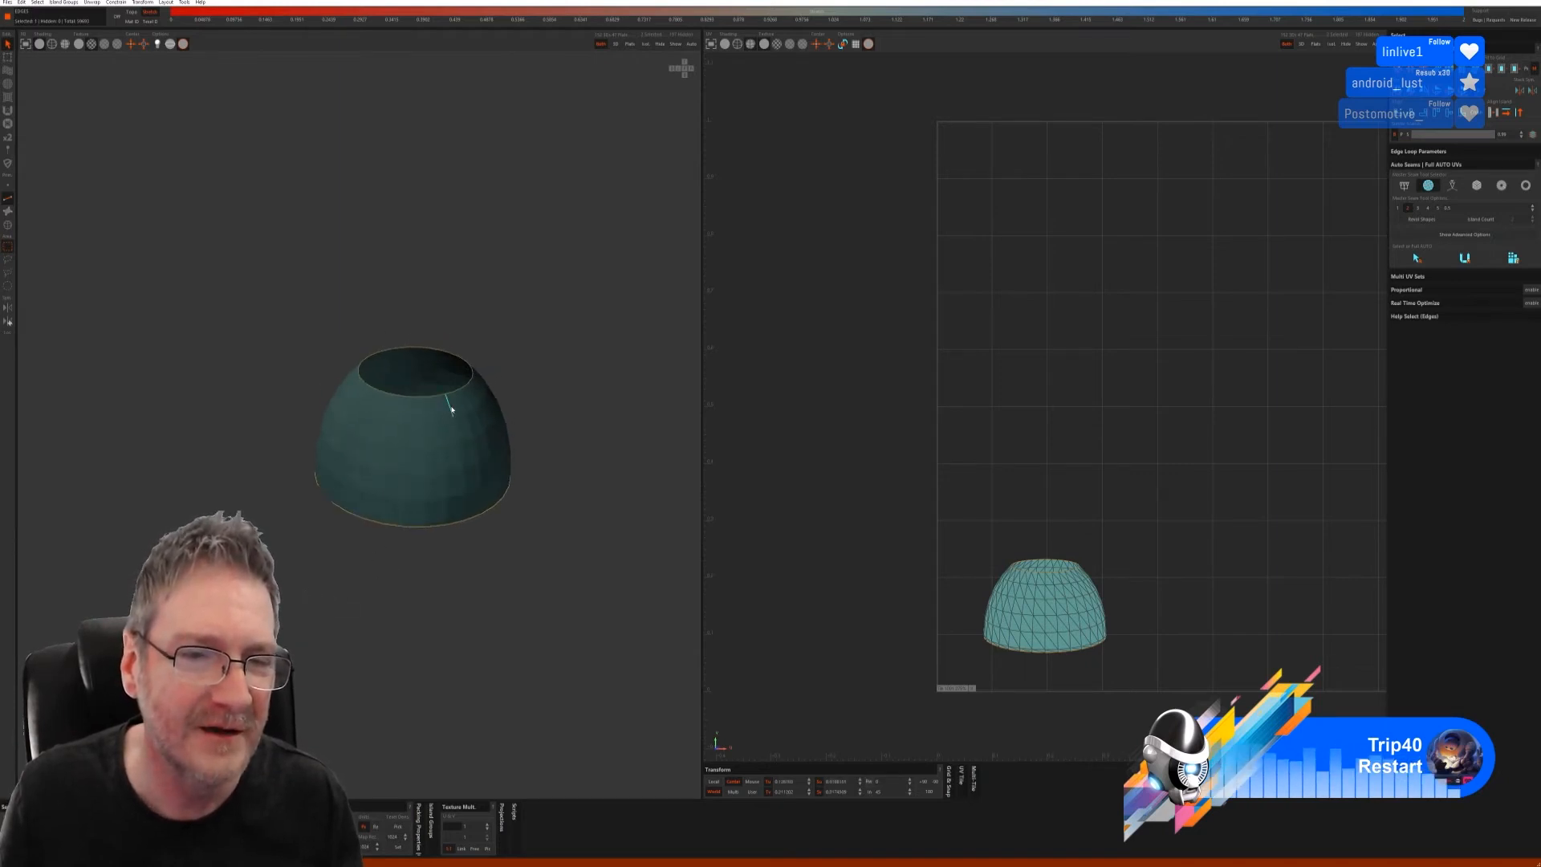
click(464, 514)
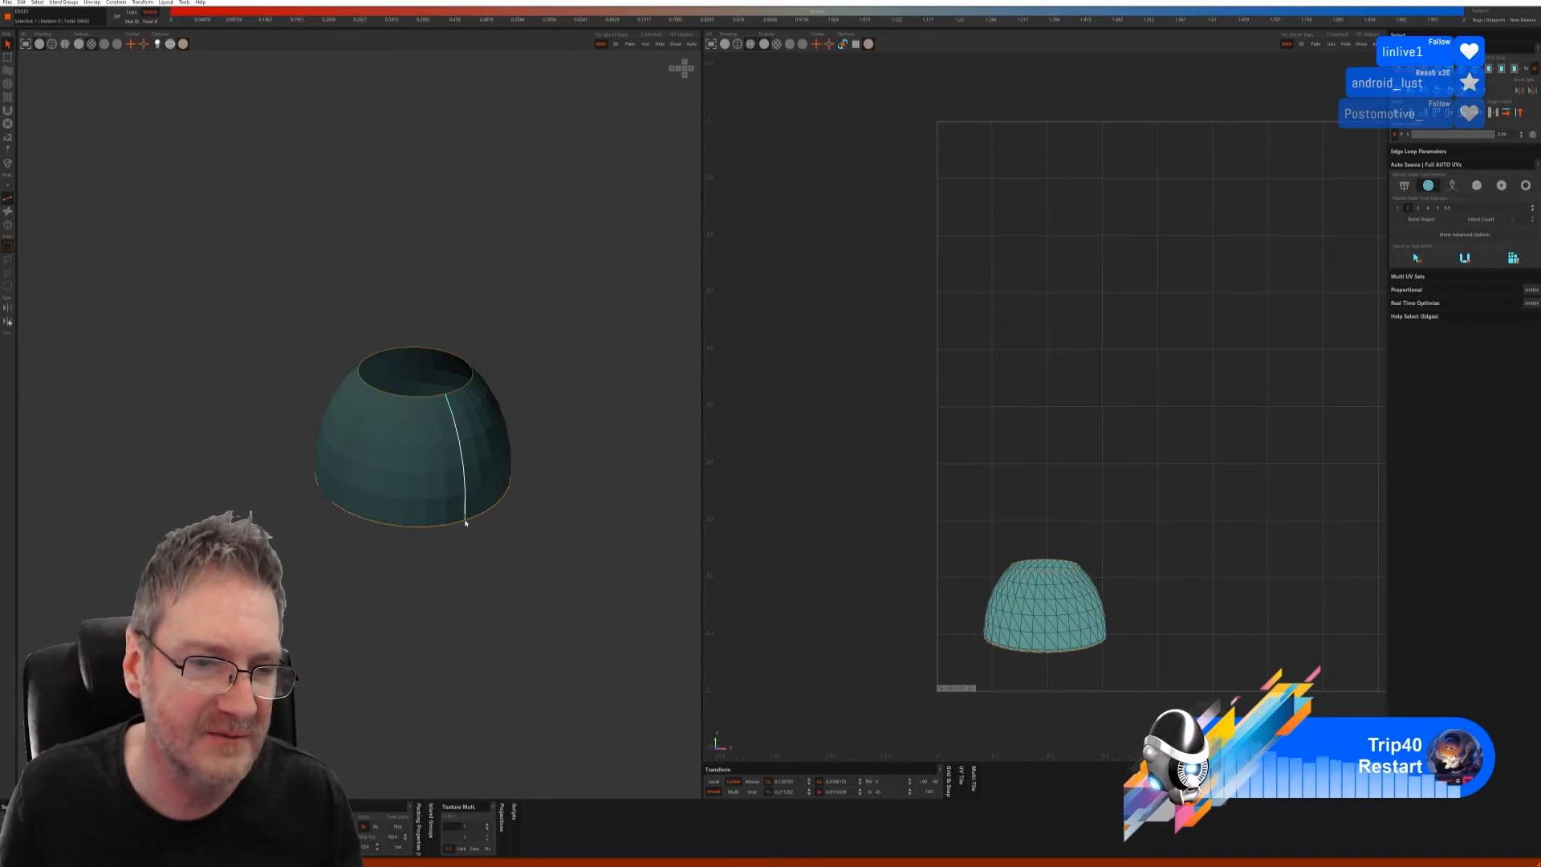
click(467, 522)
key(c)
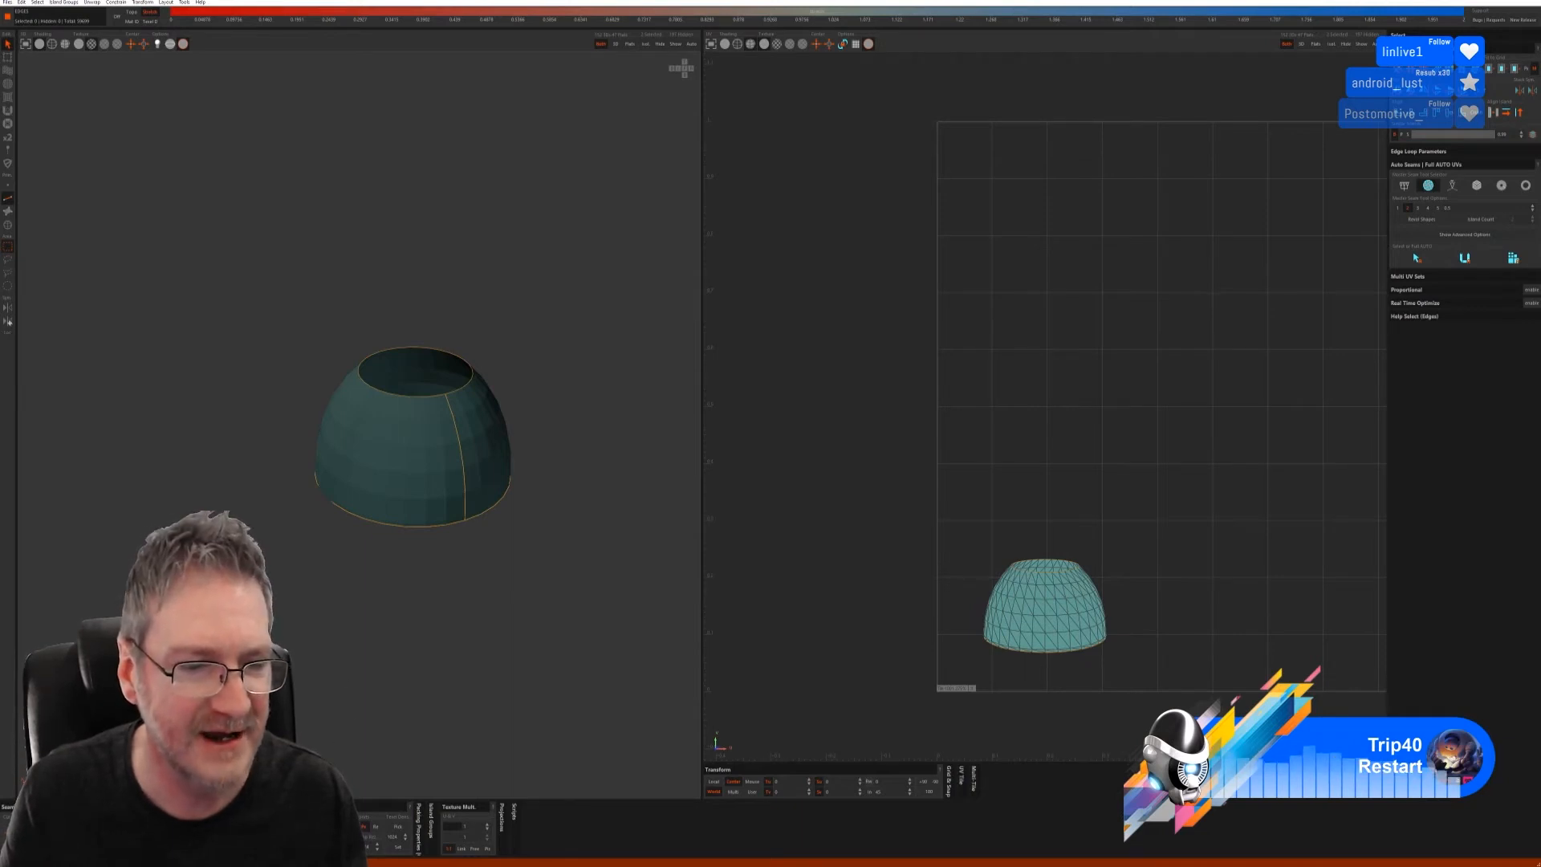
- Unfold the dome section, switch to island selection, pack its two islands, and inspect the checker pattern
click(9, 322)
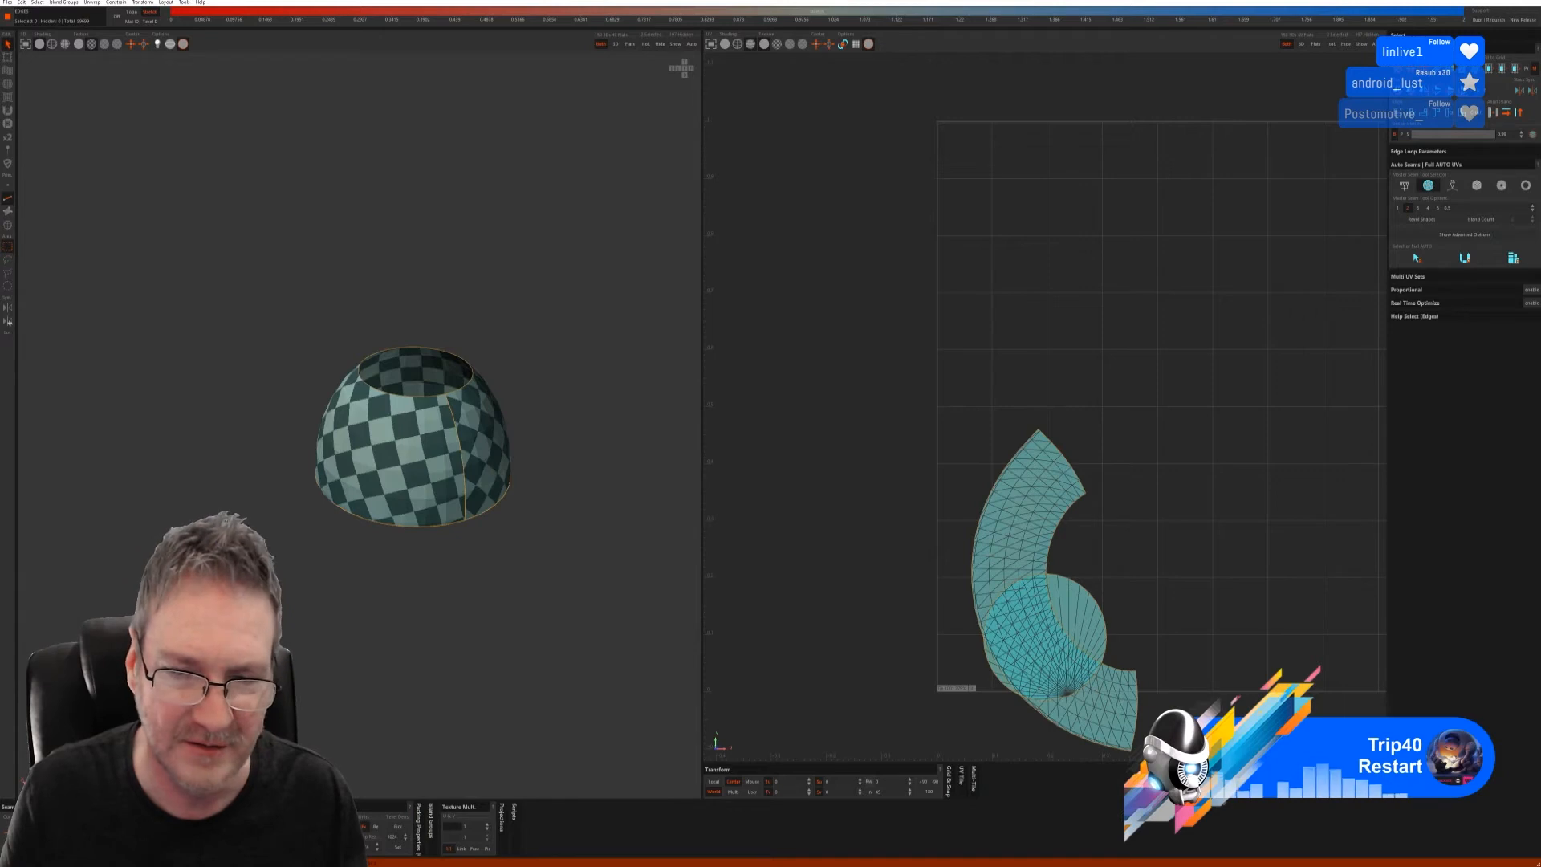
click(8, 225)
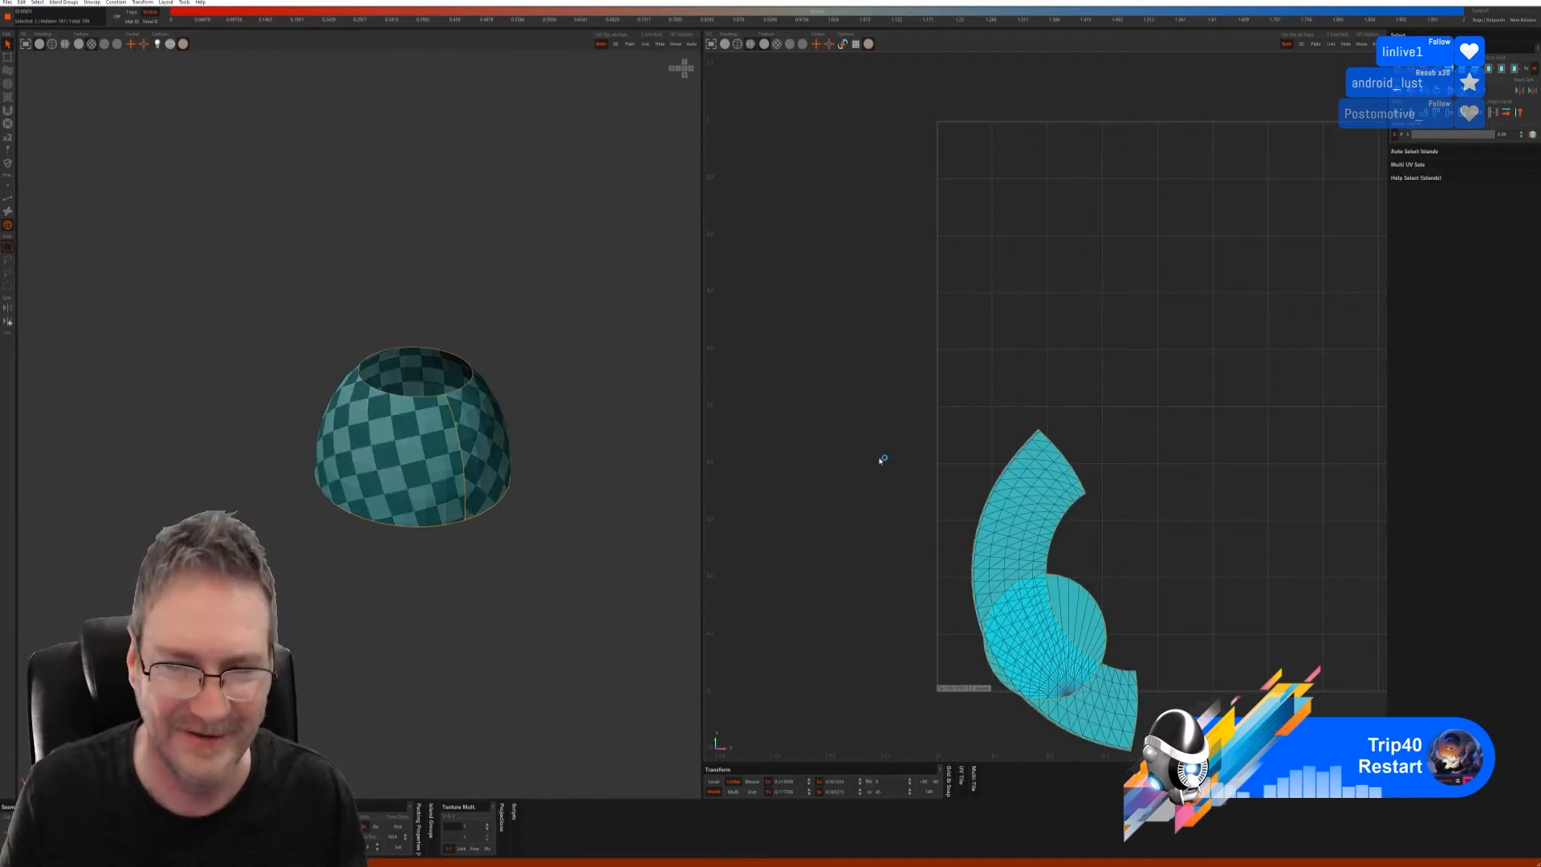
click(1138, 489)
click(1026, 515)
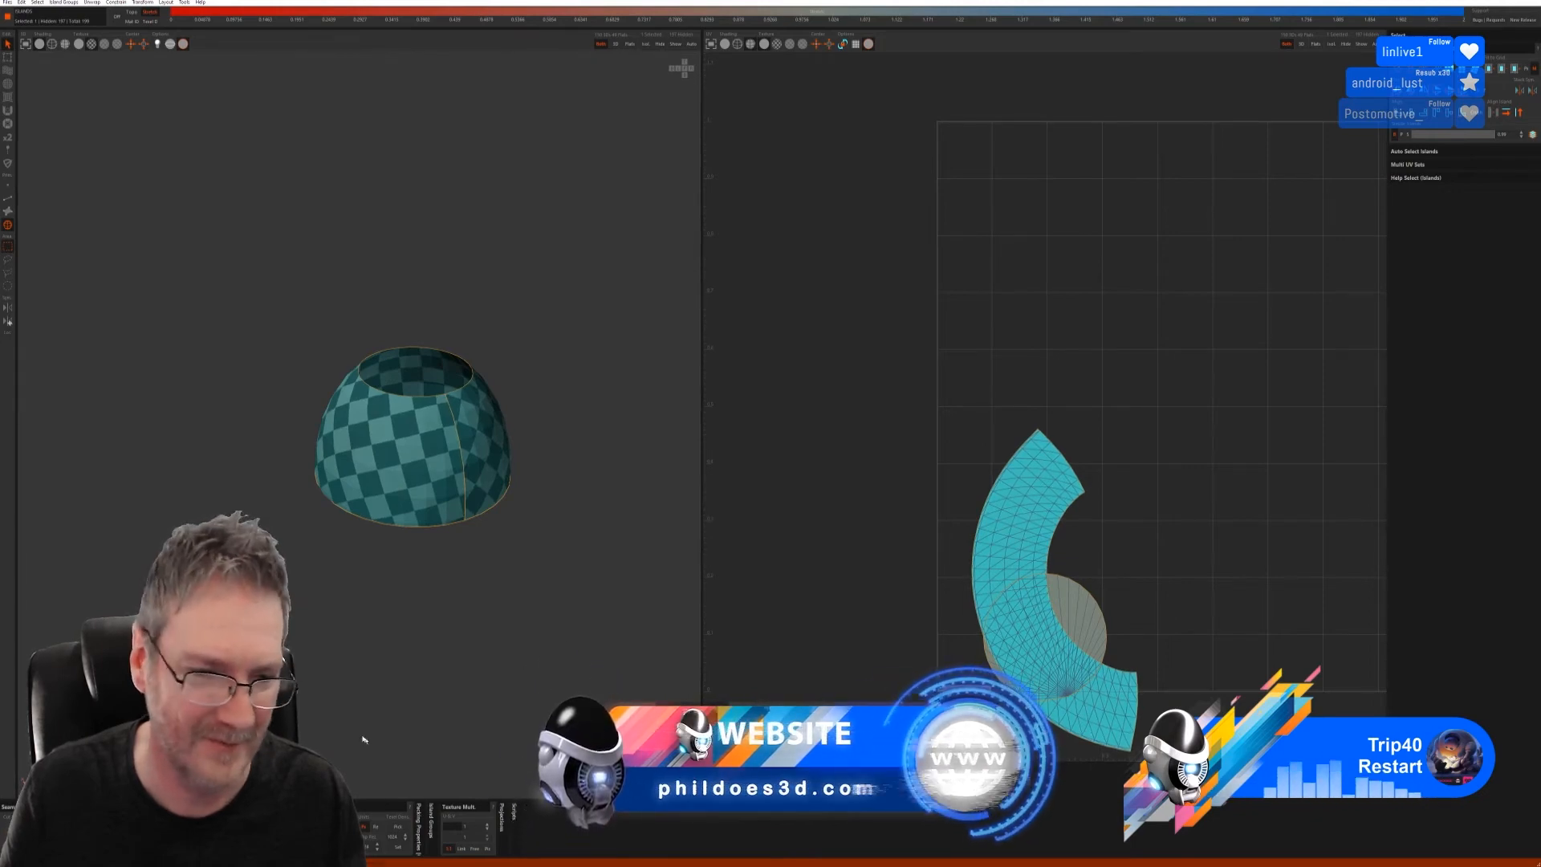
key(p)
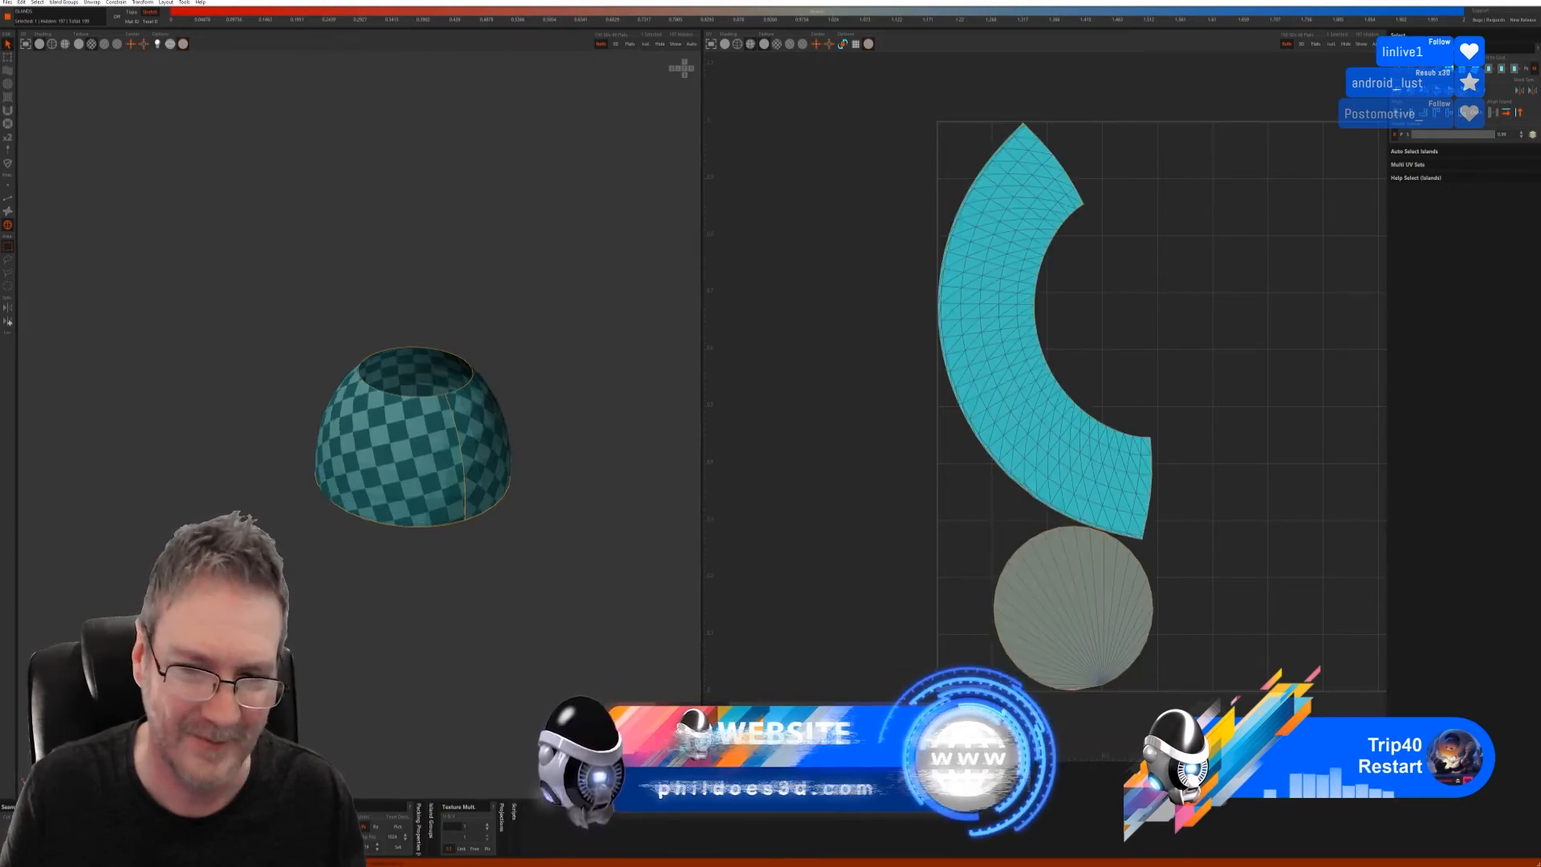
click(606, 490)
alt+drag(562, 514, 532, 559)
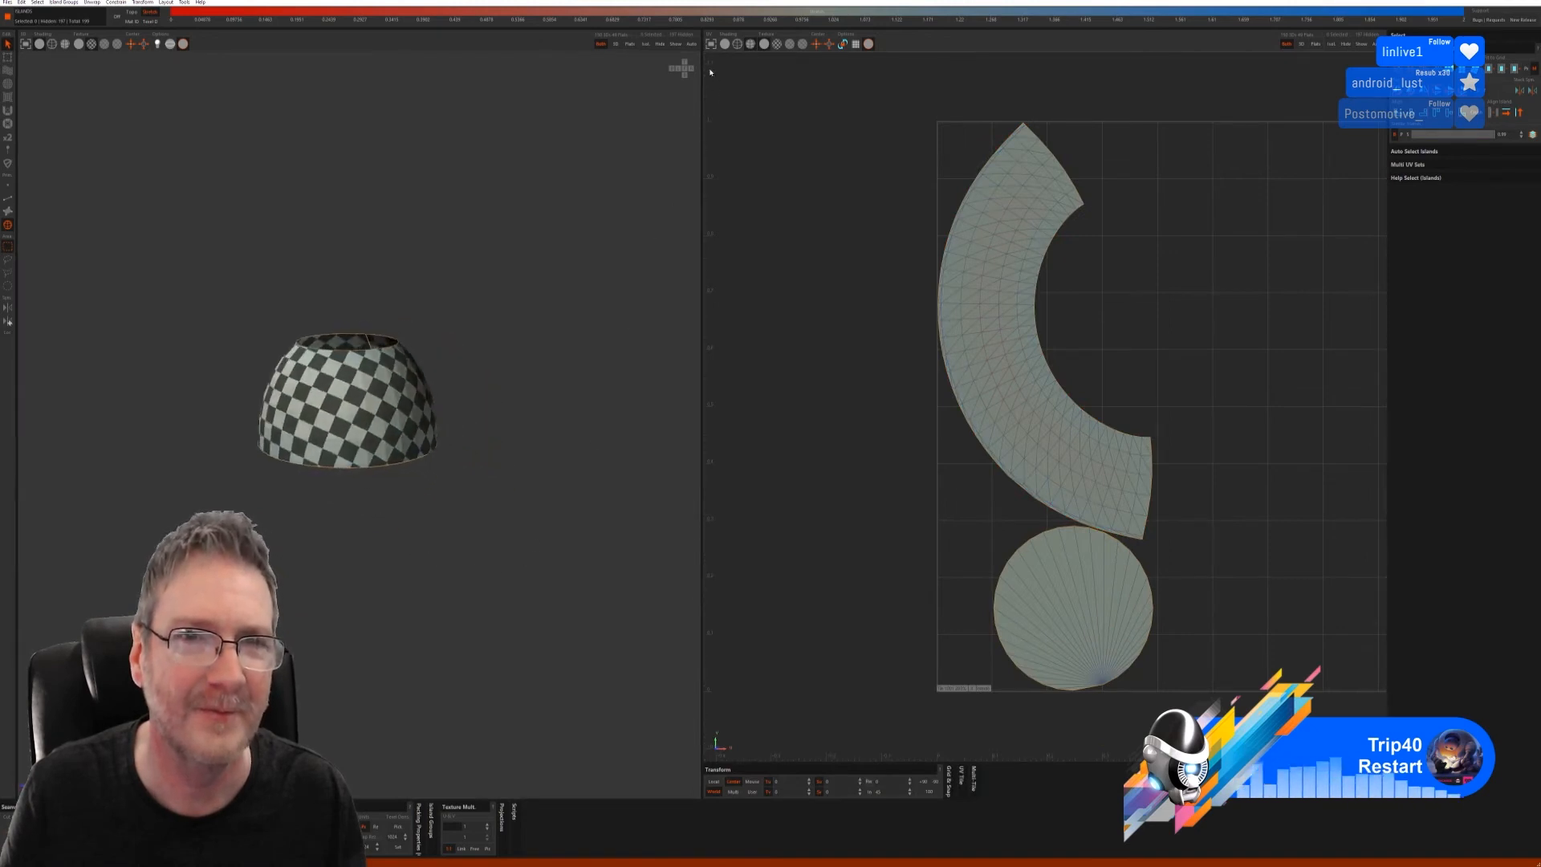
- Rotate the curved dome wall island into a horizontal U shape, then repack the islands and clear the selection
click(991, 329)
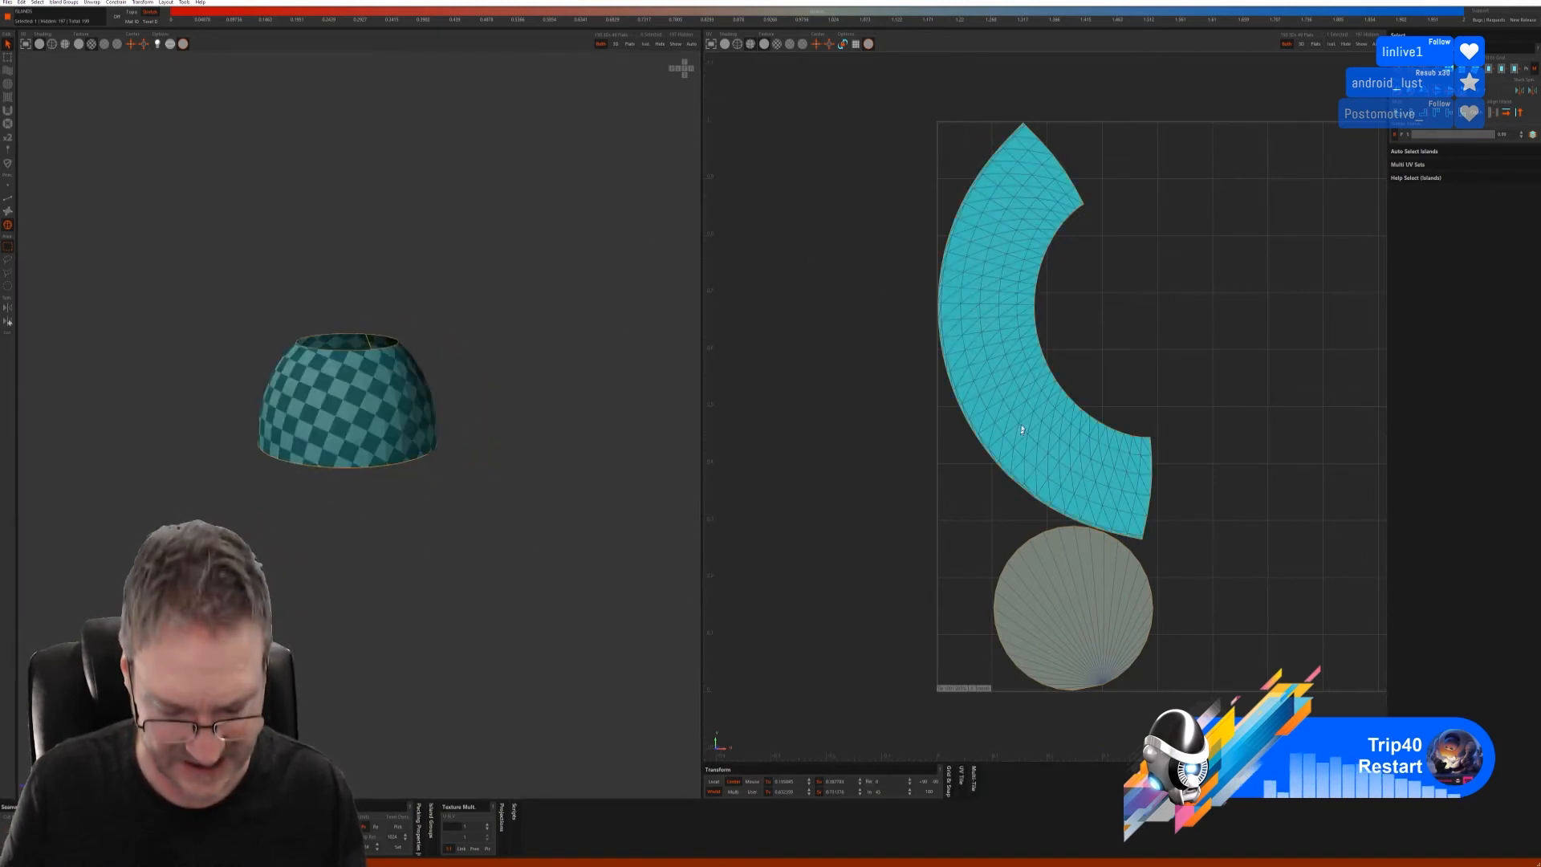
drag(994, 375, 958, 302)
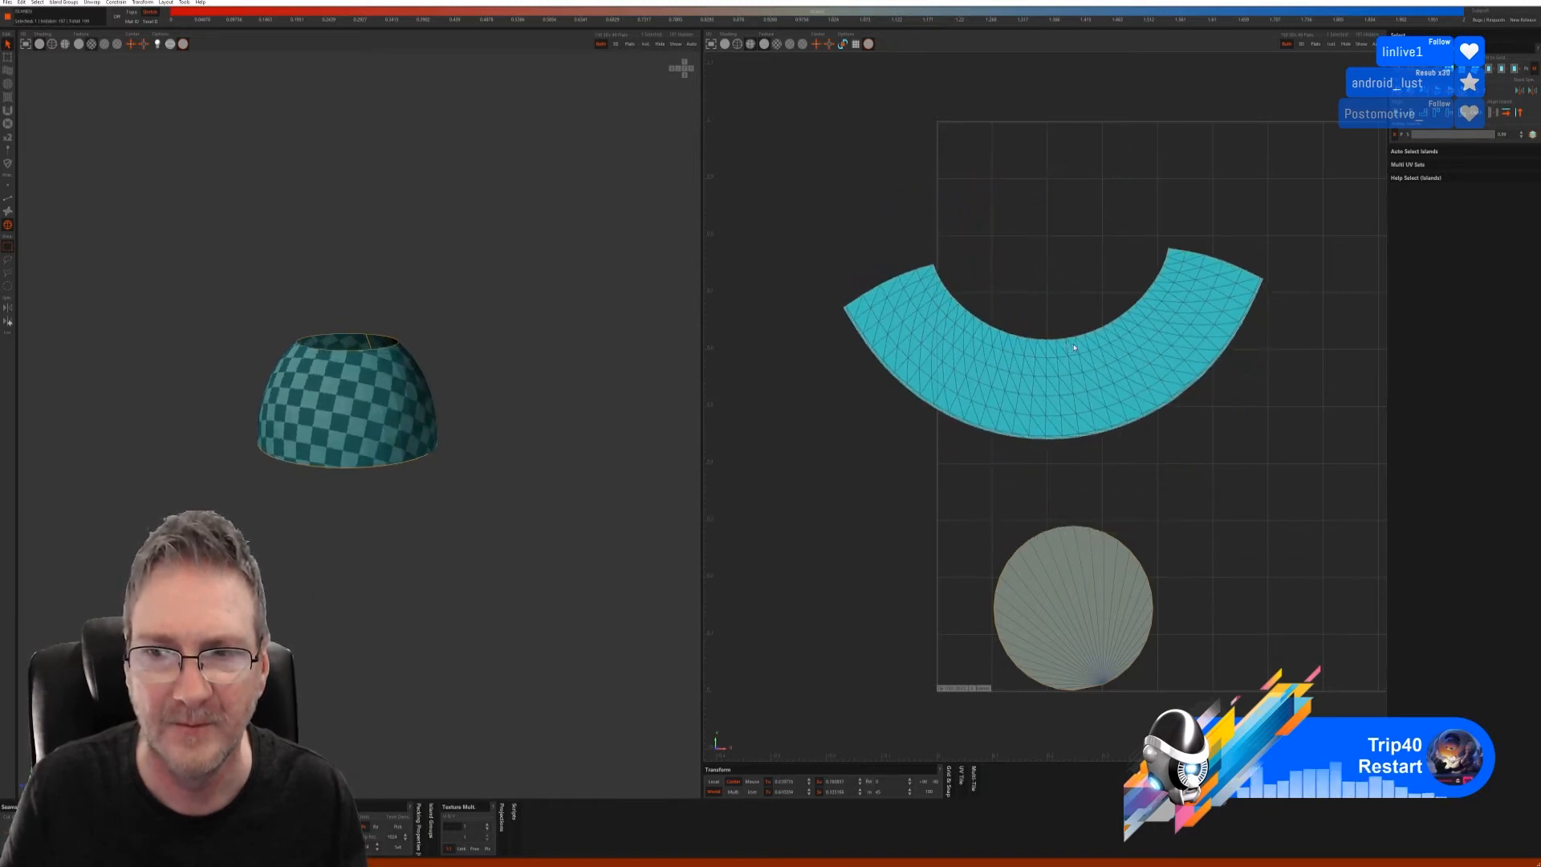
drag(1069, 347, 1065, 347)
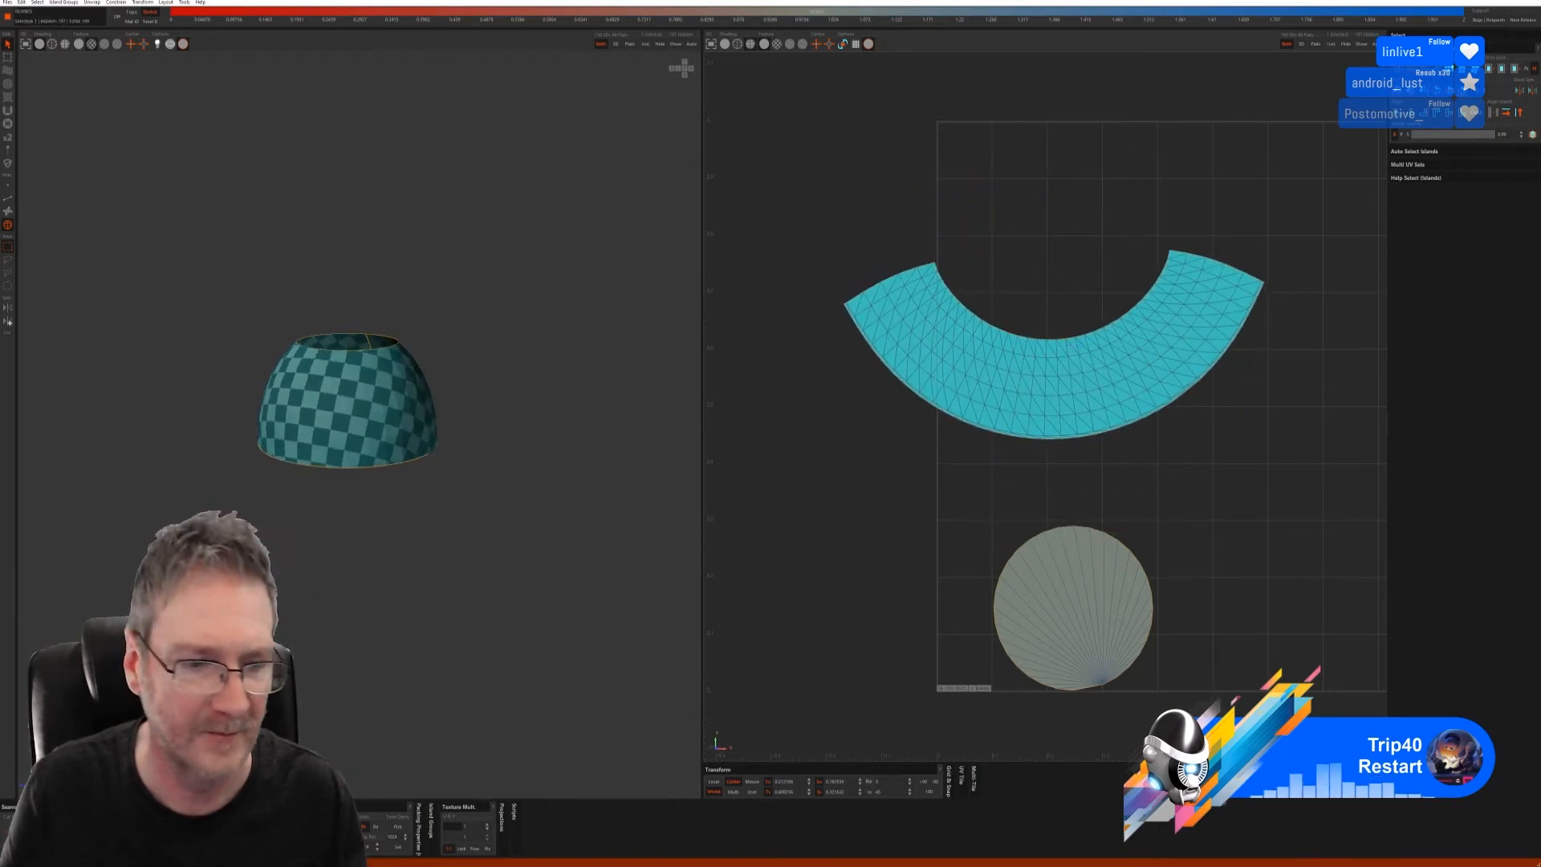
click(323, 826)
click(530, 530)
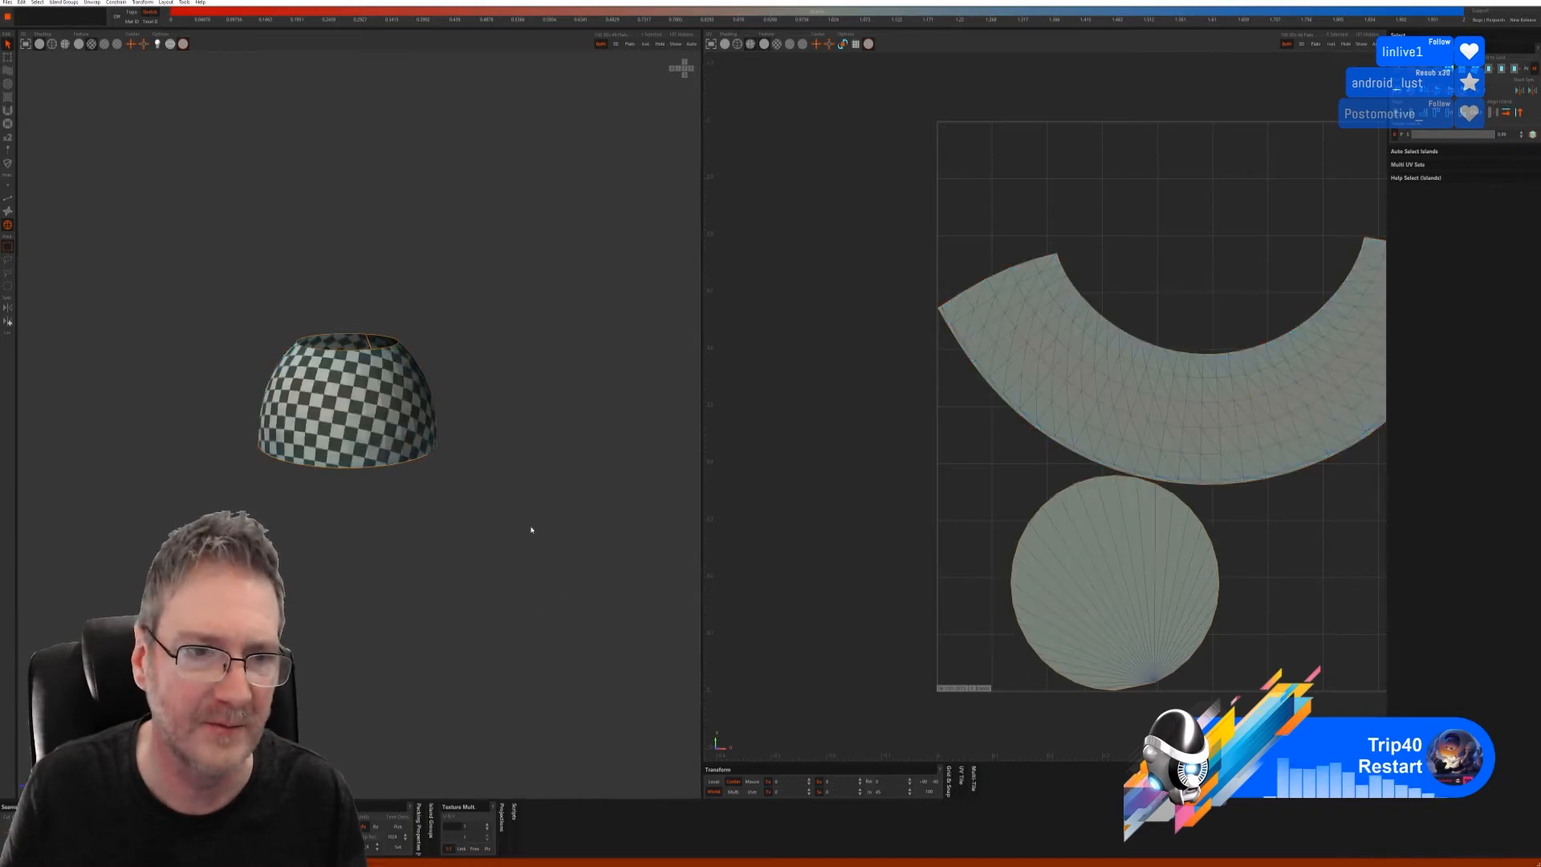
- Bring back the hidden islands, isolate the thin disc directly above the dome, and switch to edge selection
click(680, 70)
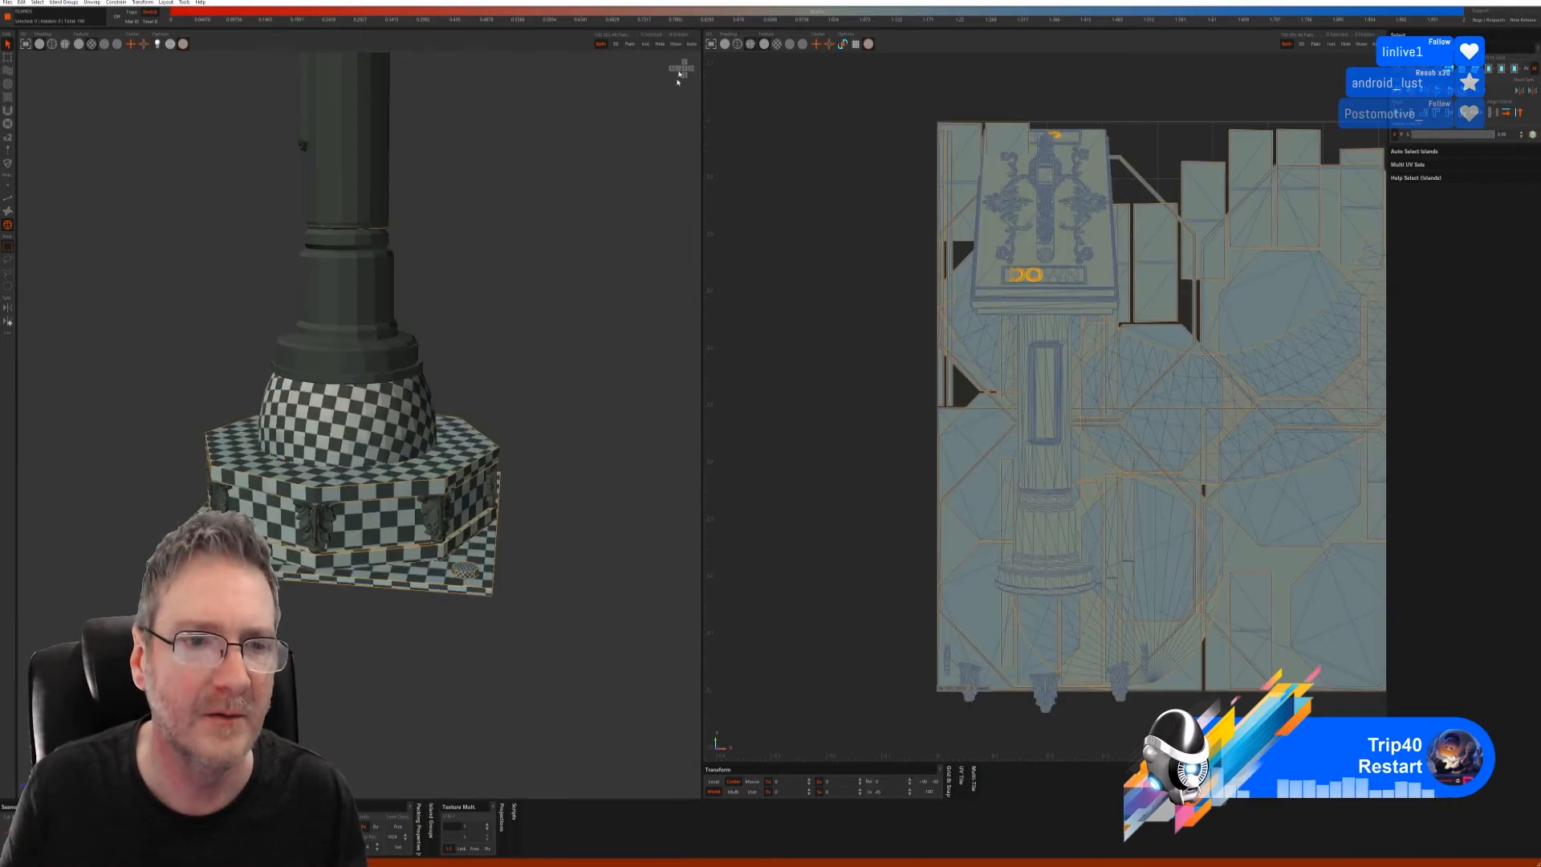
middle_drag(526, 403, 494, 423)
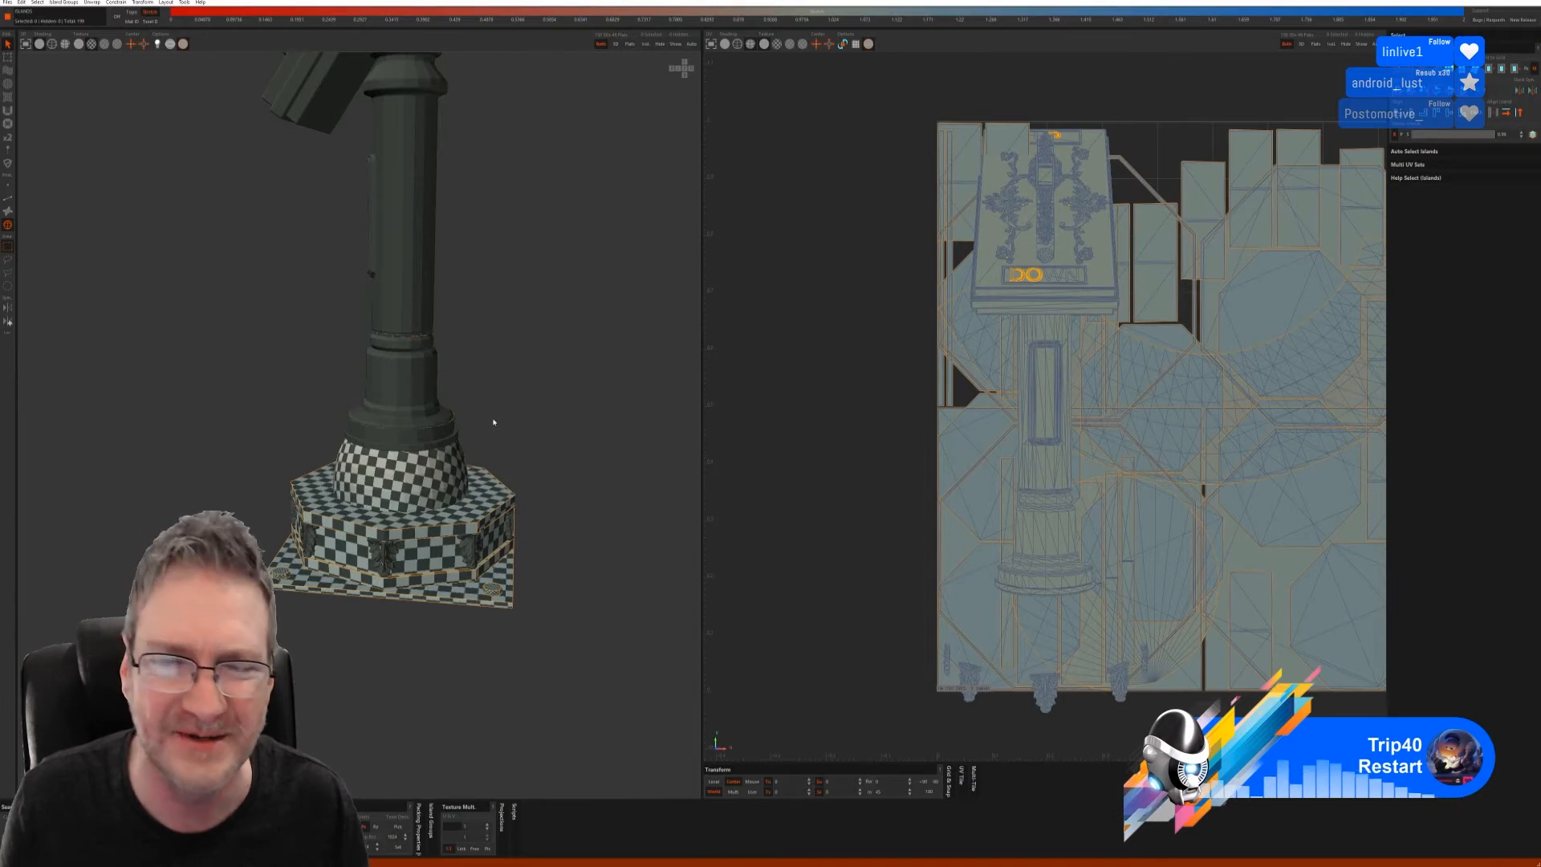
scroll(422, 483, up, 4)
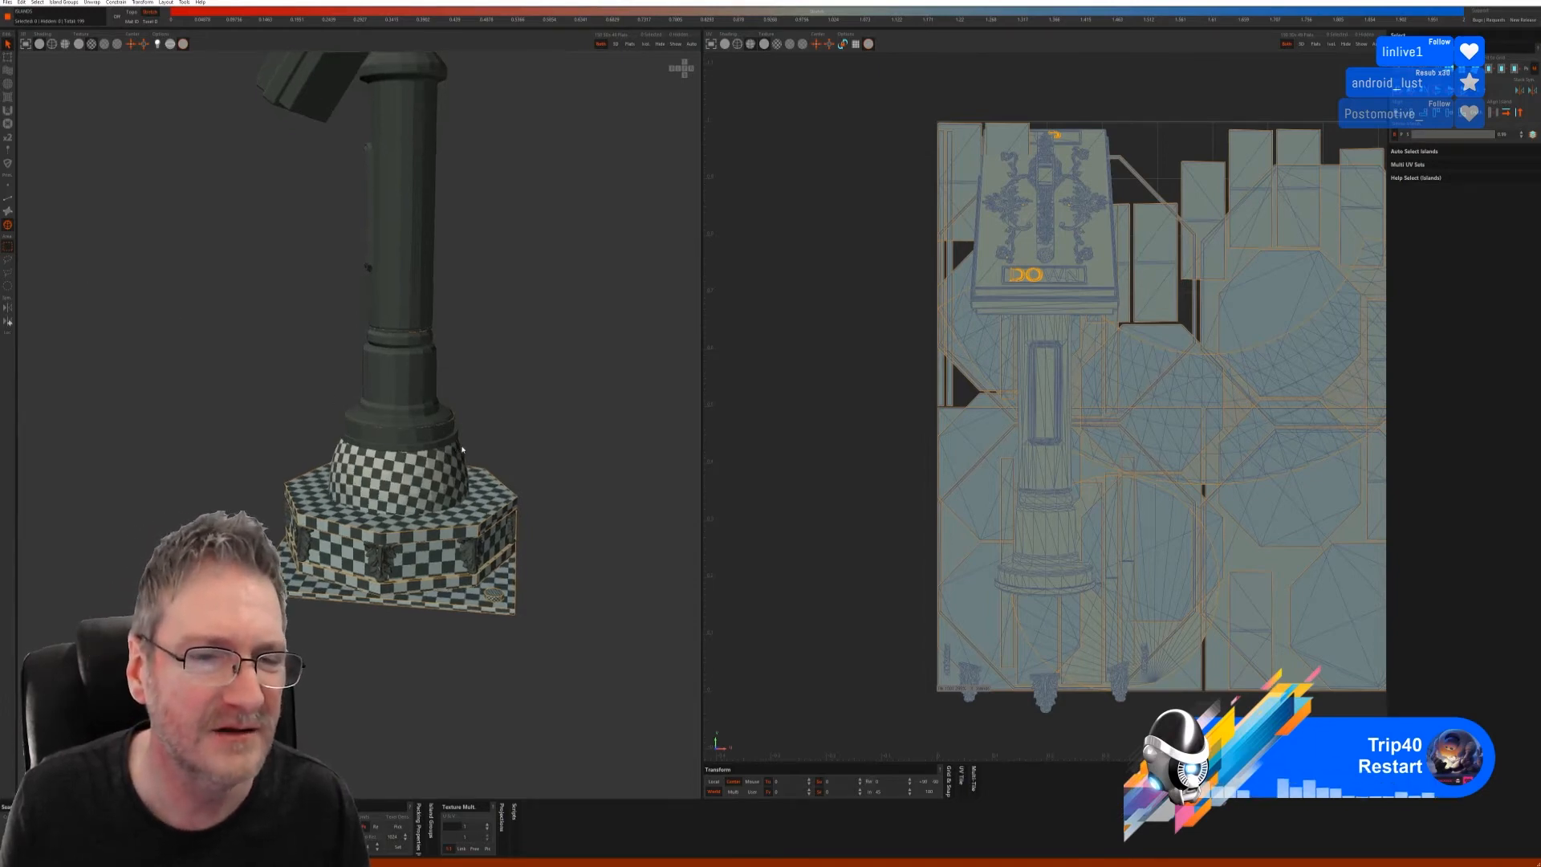
click(400, 453)
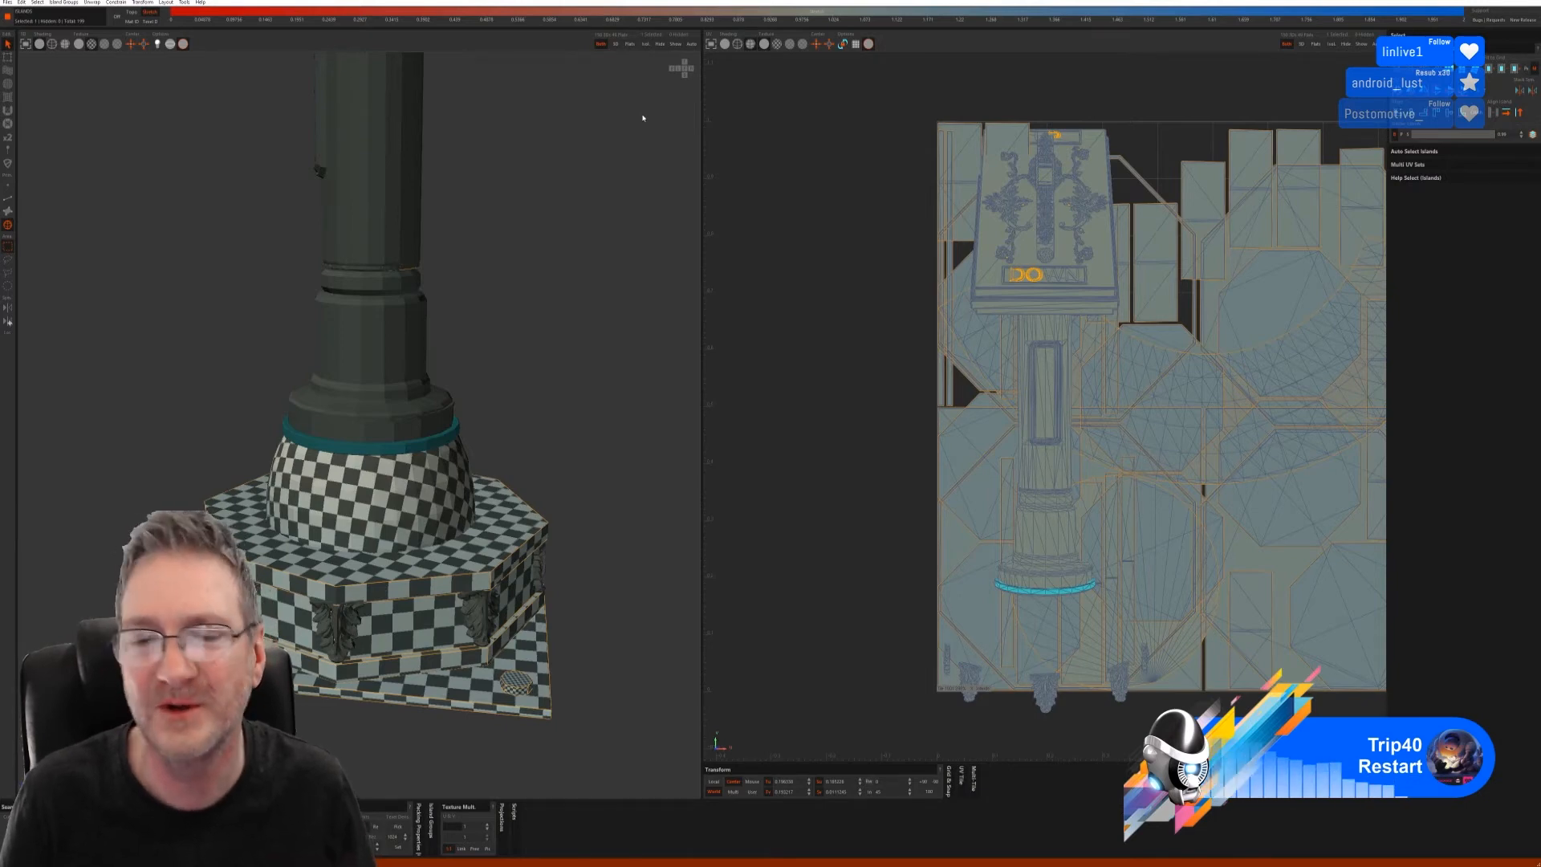
click(645, 44)
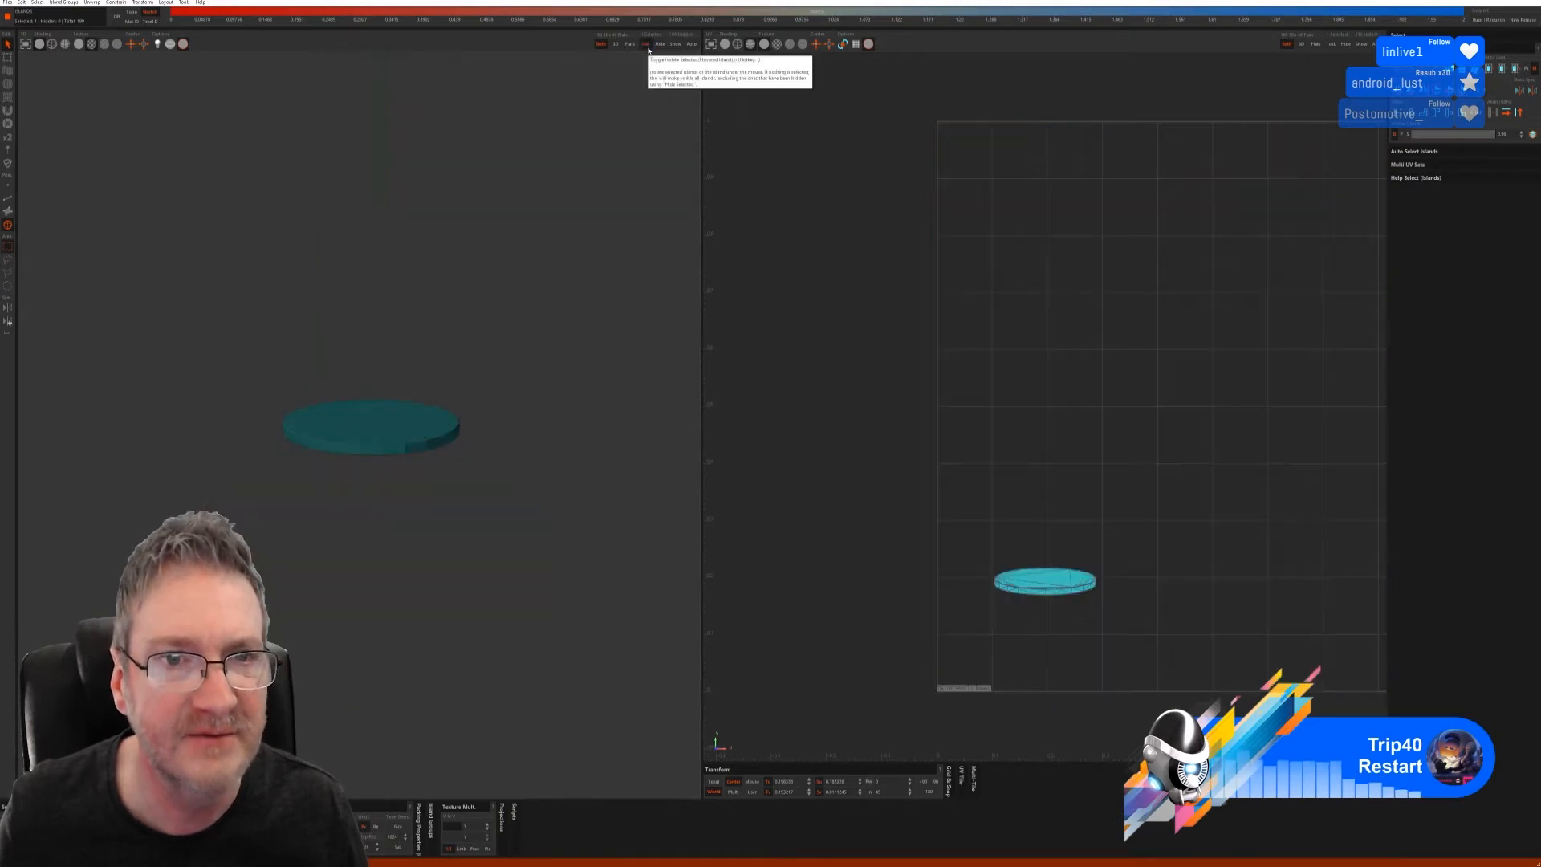
click(8, 198)
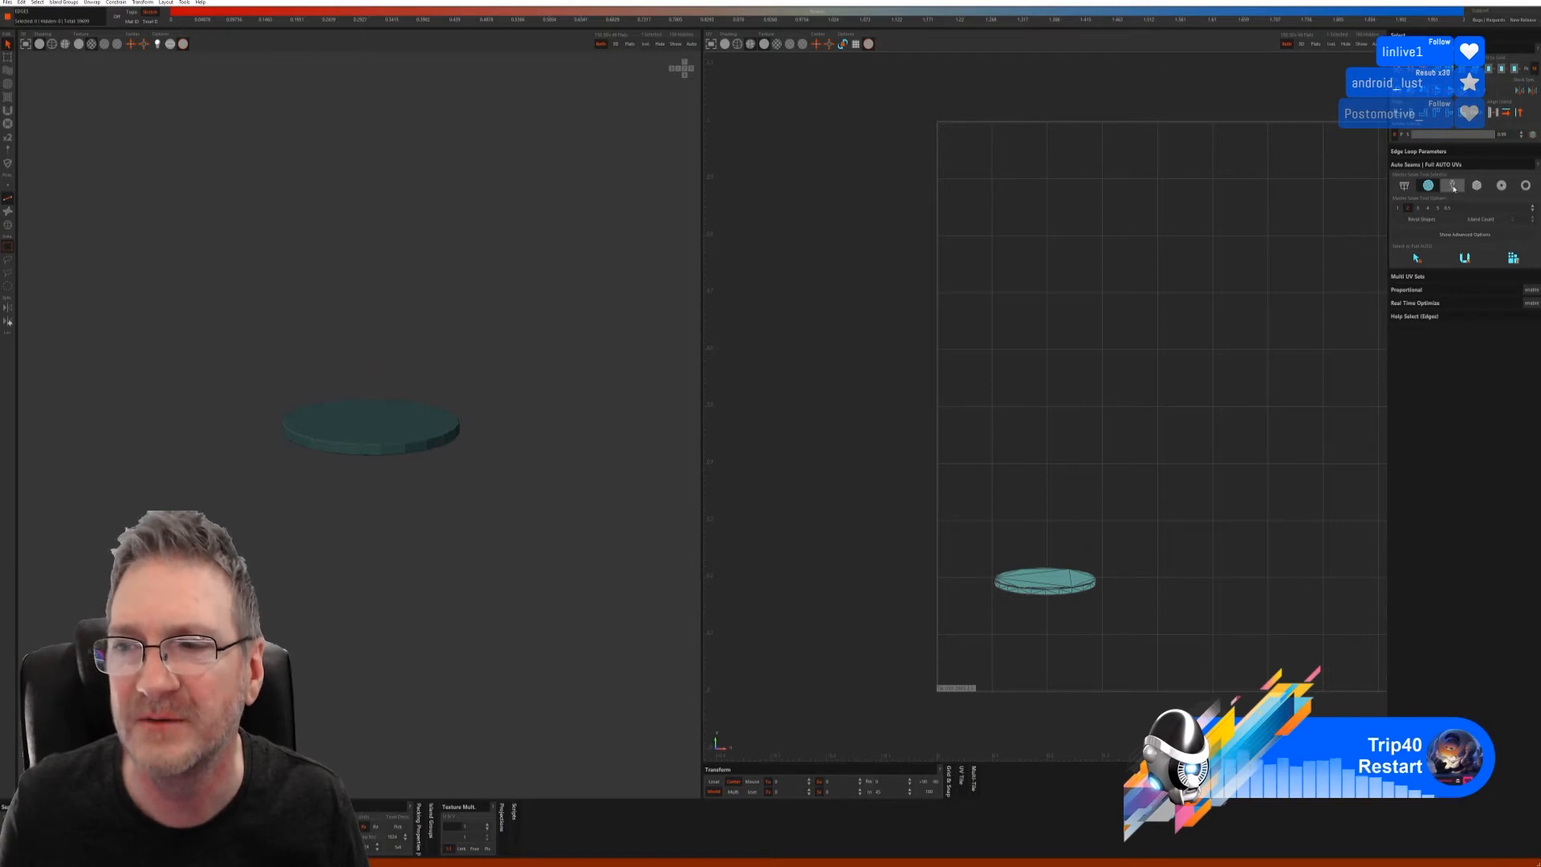
- Try alternative automatic seam algorithms on the thin disc, selecting the proposed edges without cutting them
click(1452, 185)
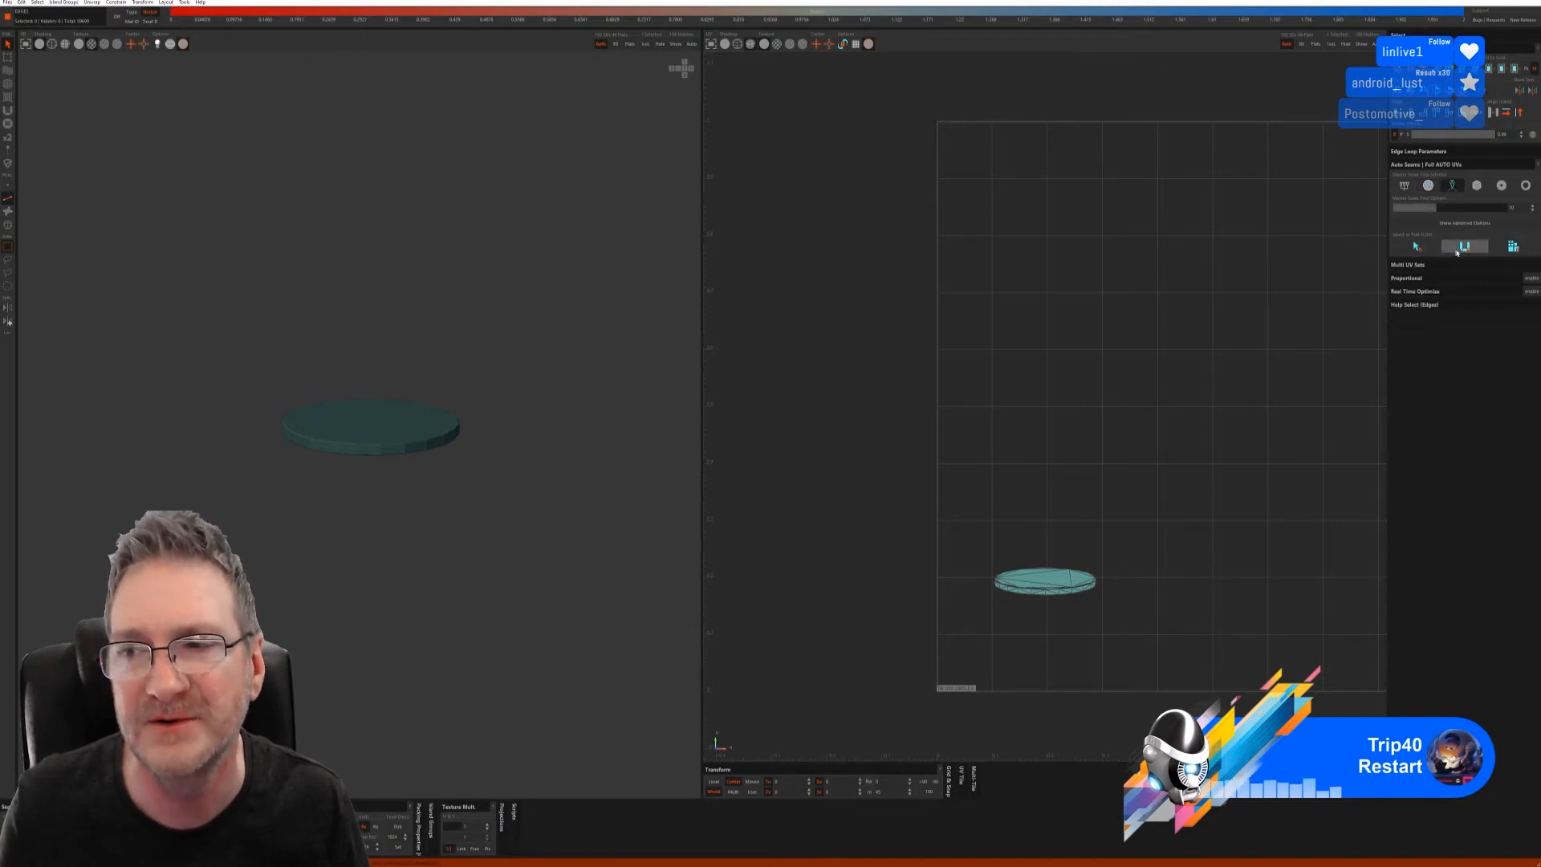
click(1404, 186)
click(1416, 248)
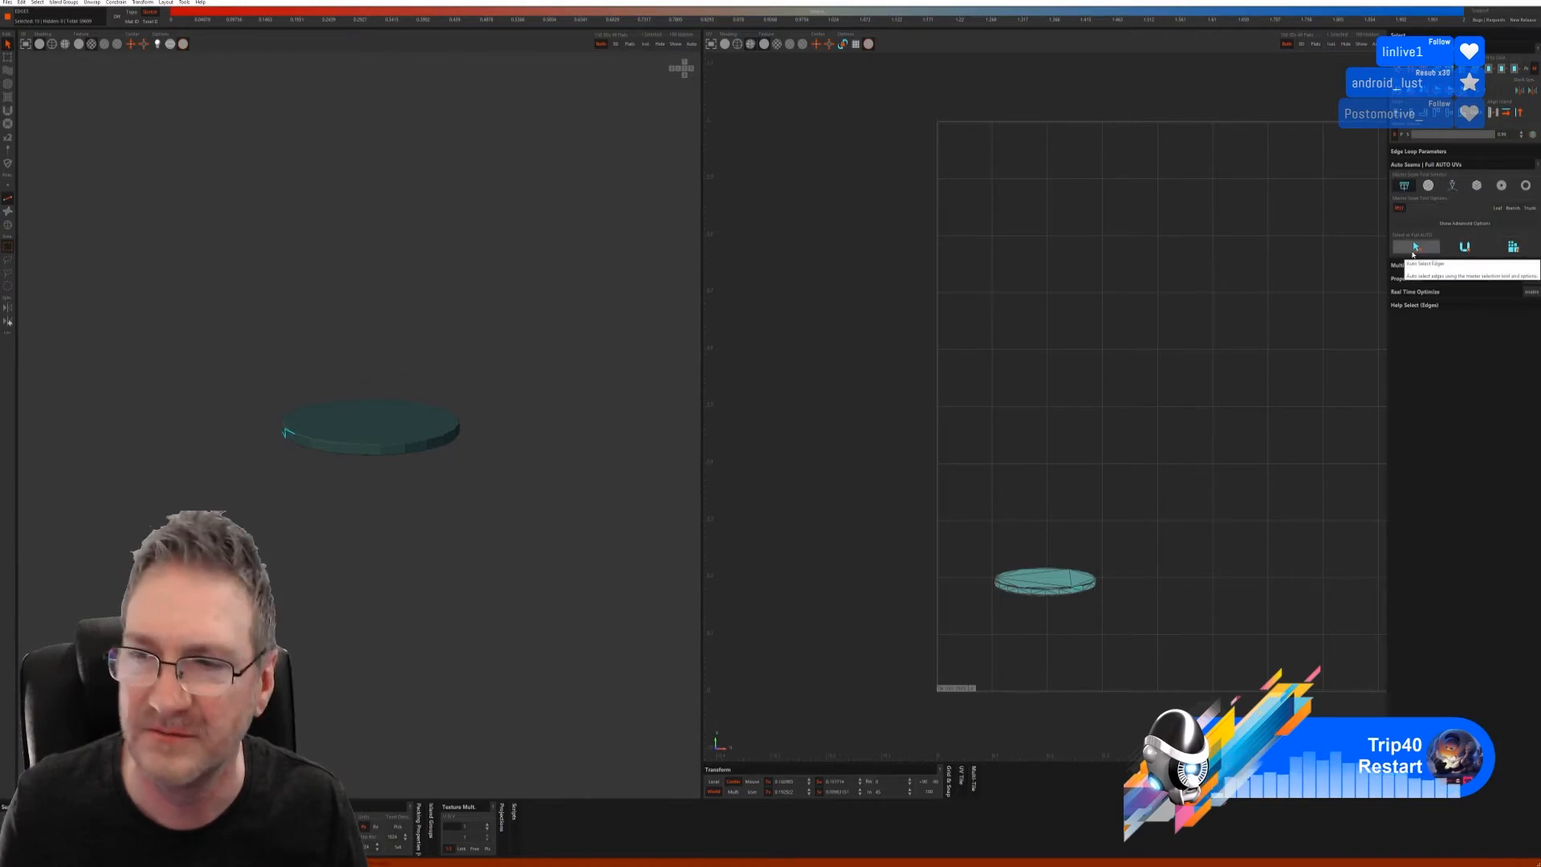
- Select the disc's automatic seams with the algorithm used for the dome, cut, unfold and pack it, and inspect the rim strips
click(1428, 185)
click(1416, 258)
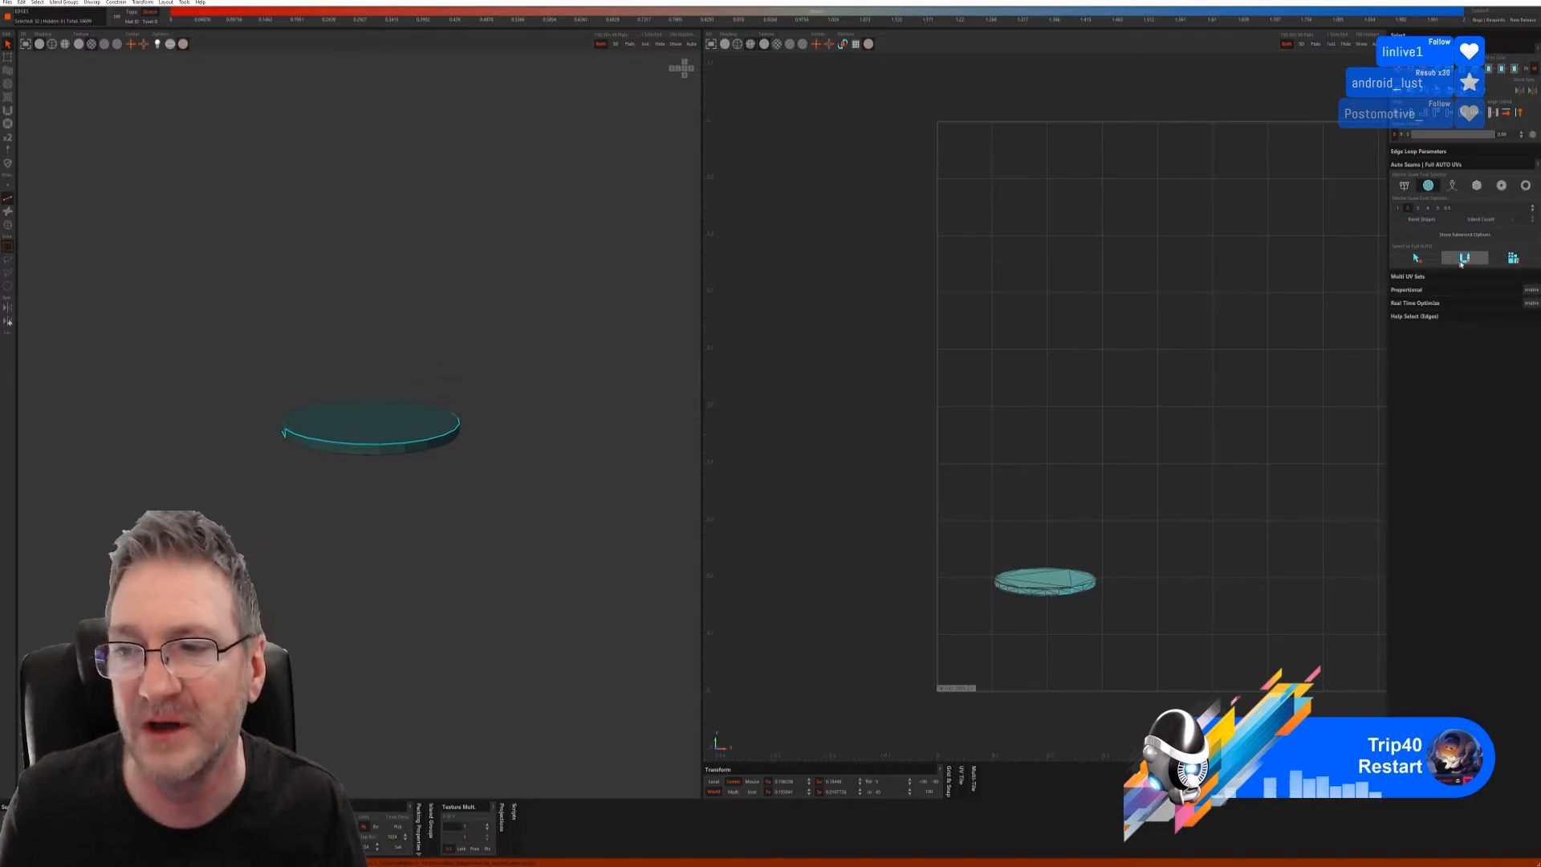
click(1493, 265)
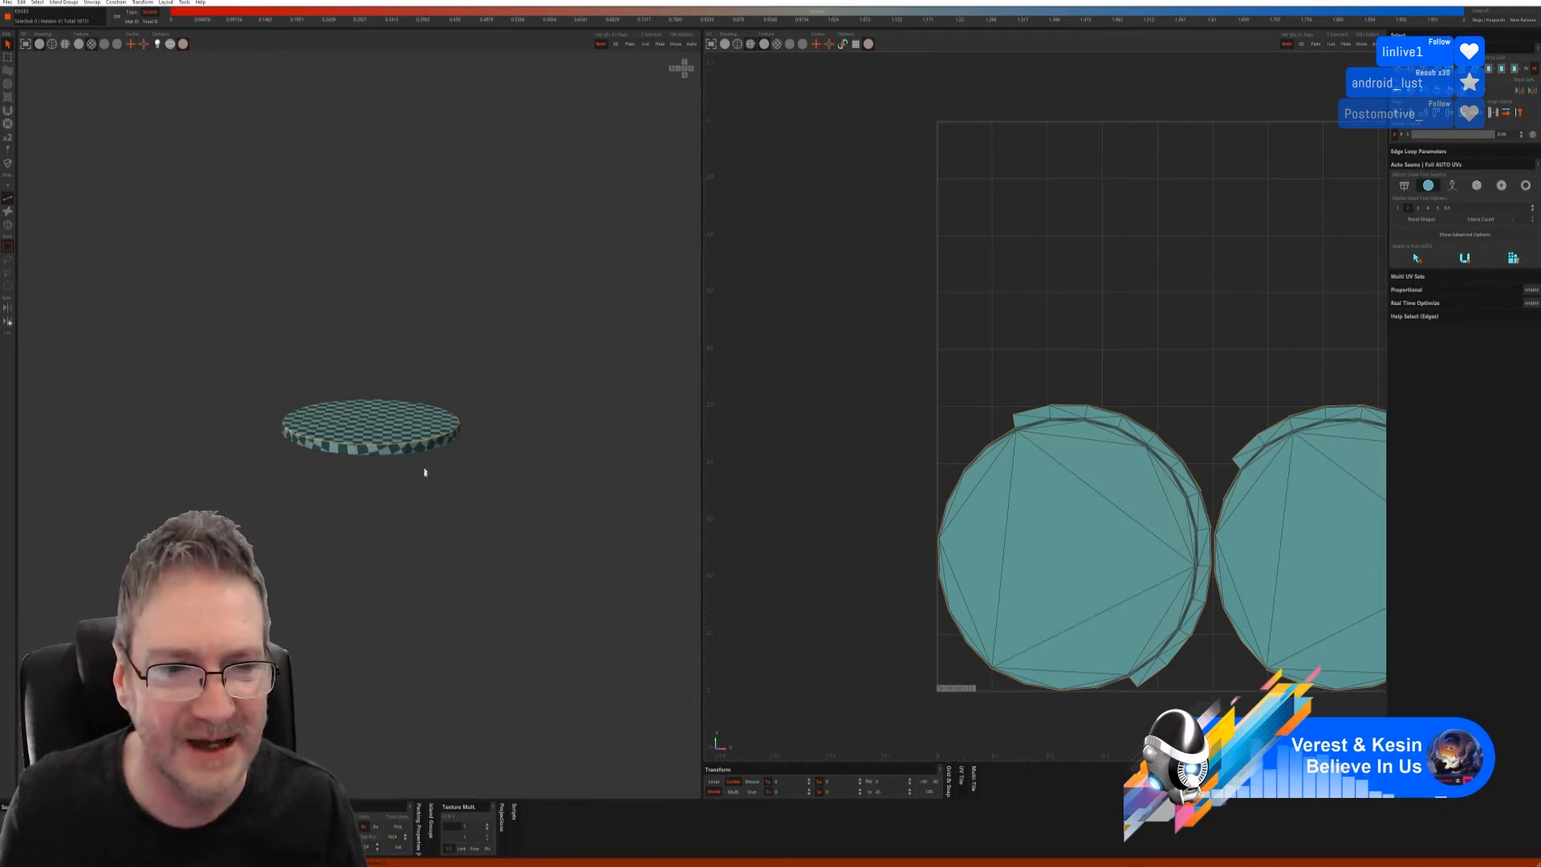
middle_drag(1139, 378, 1070, 343)
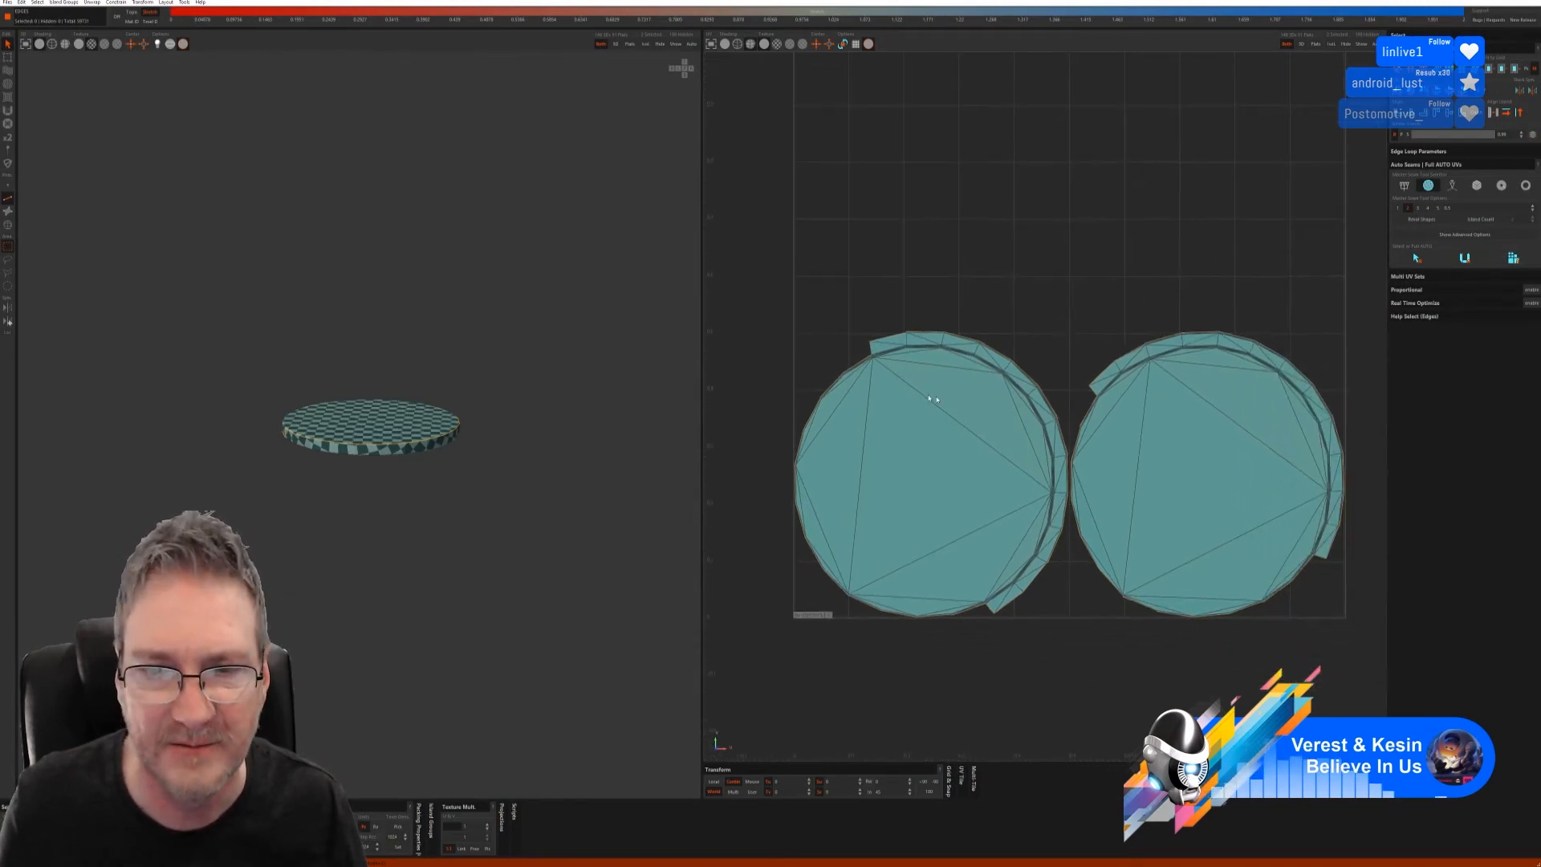
scroll(934, 399, up, 5)
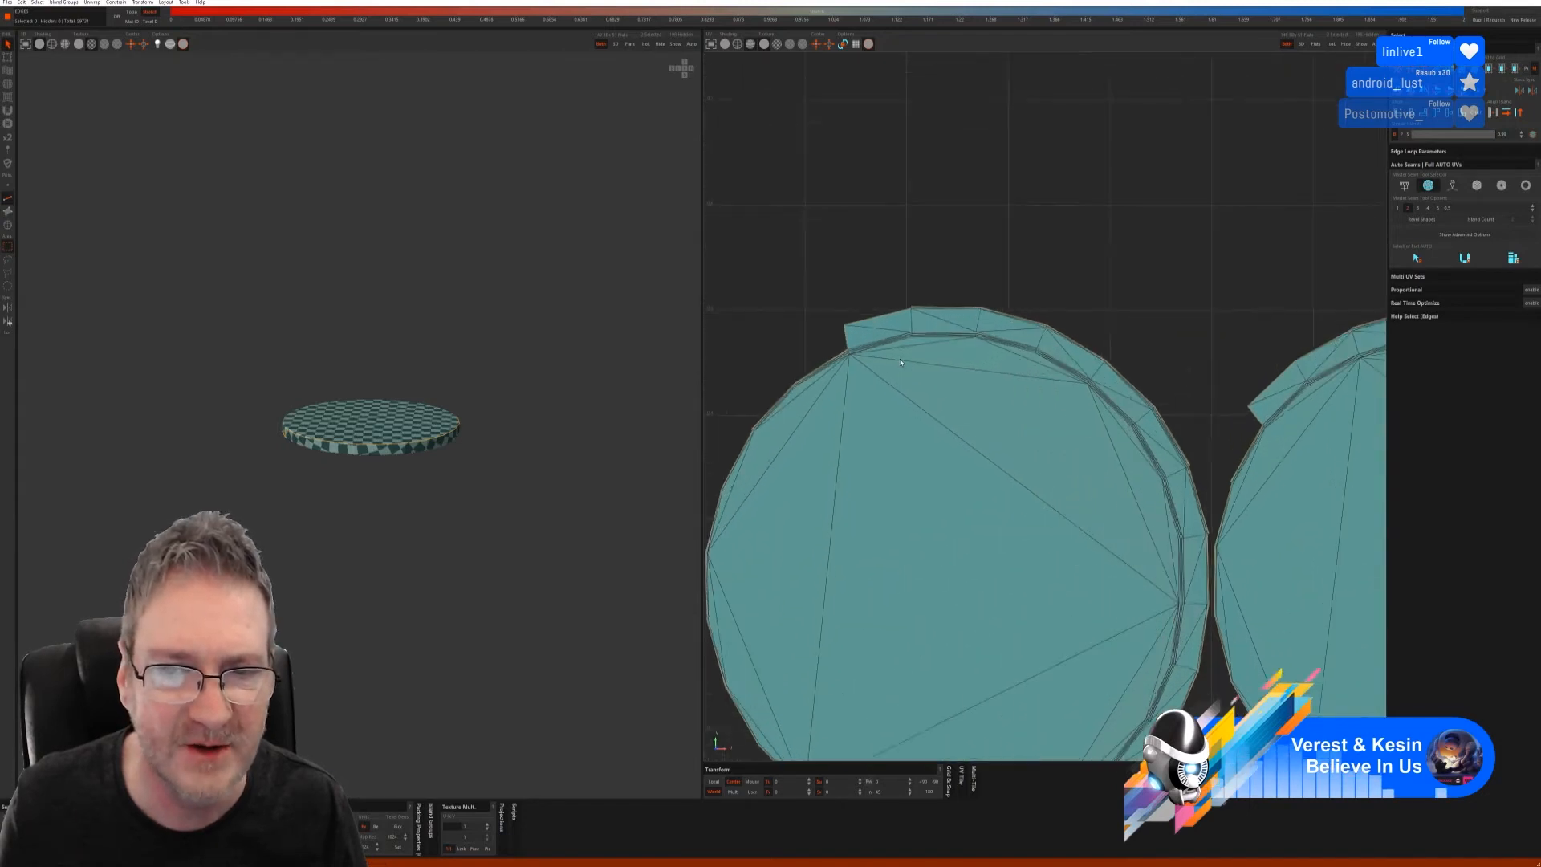
scroll(891, 366, up, 2)
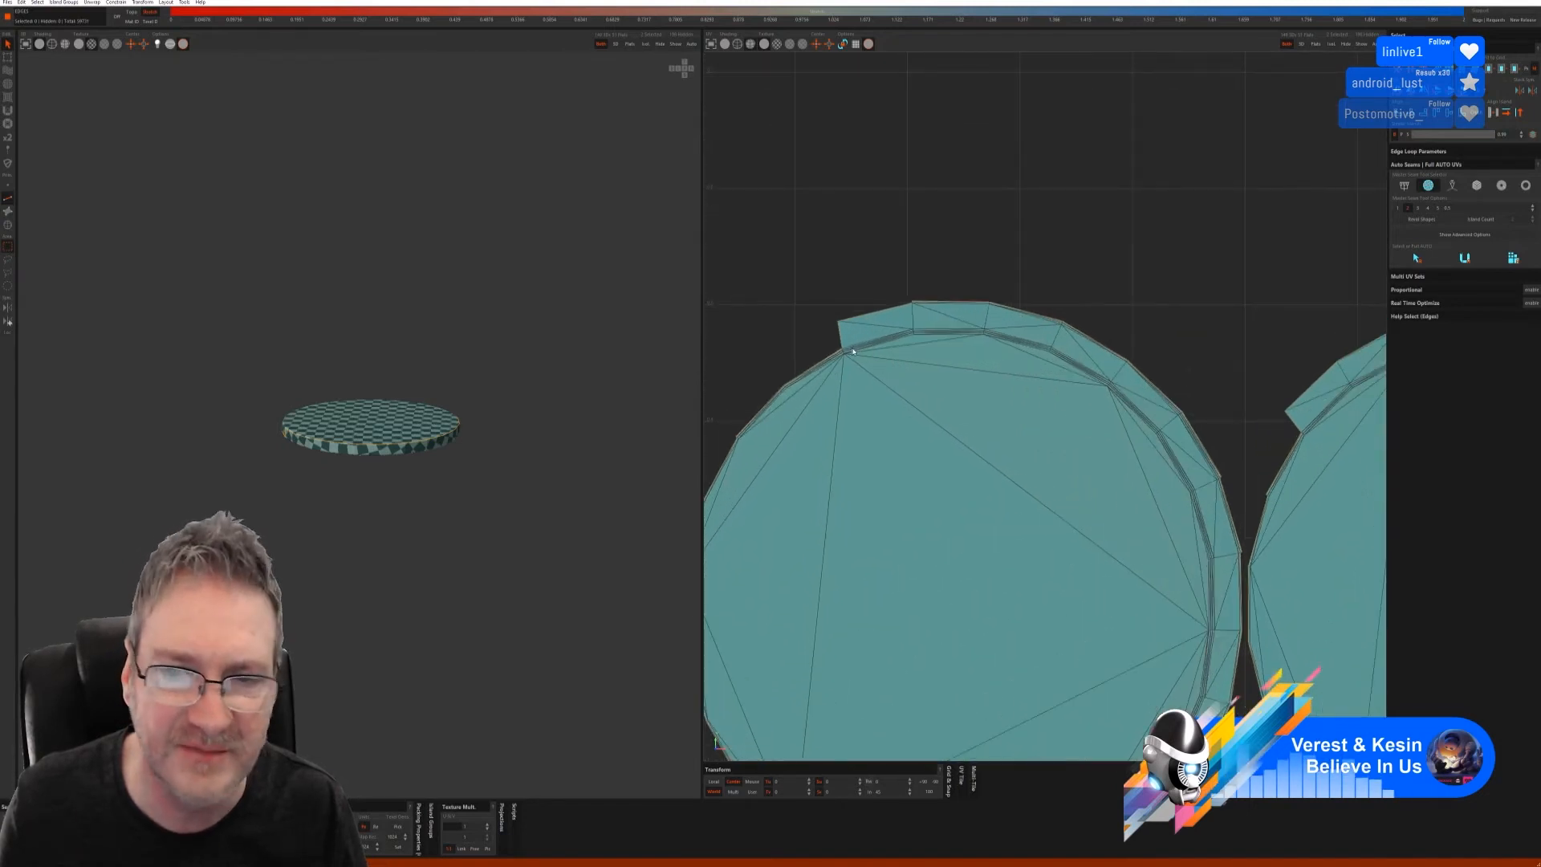
- Select the shared edges between the first disc cap and its attached rim strip in the UV layout, and cut them
click(853, 348)
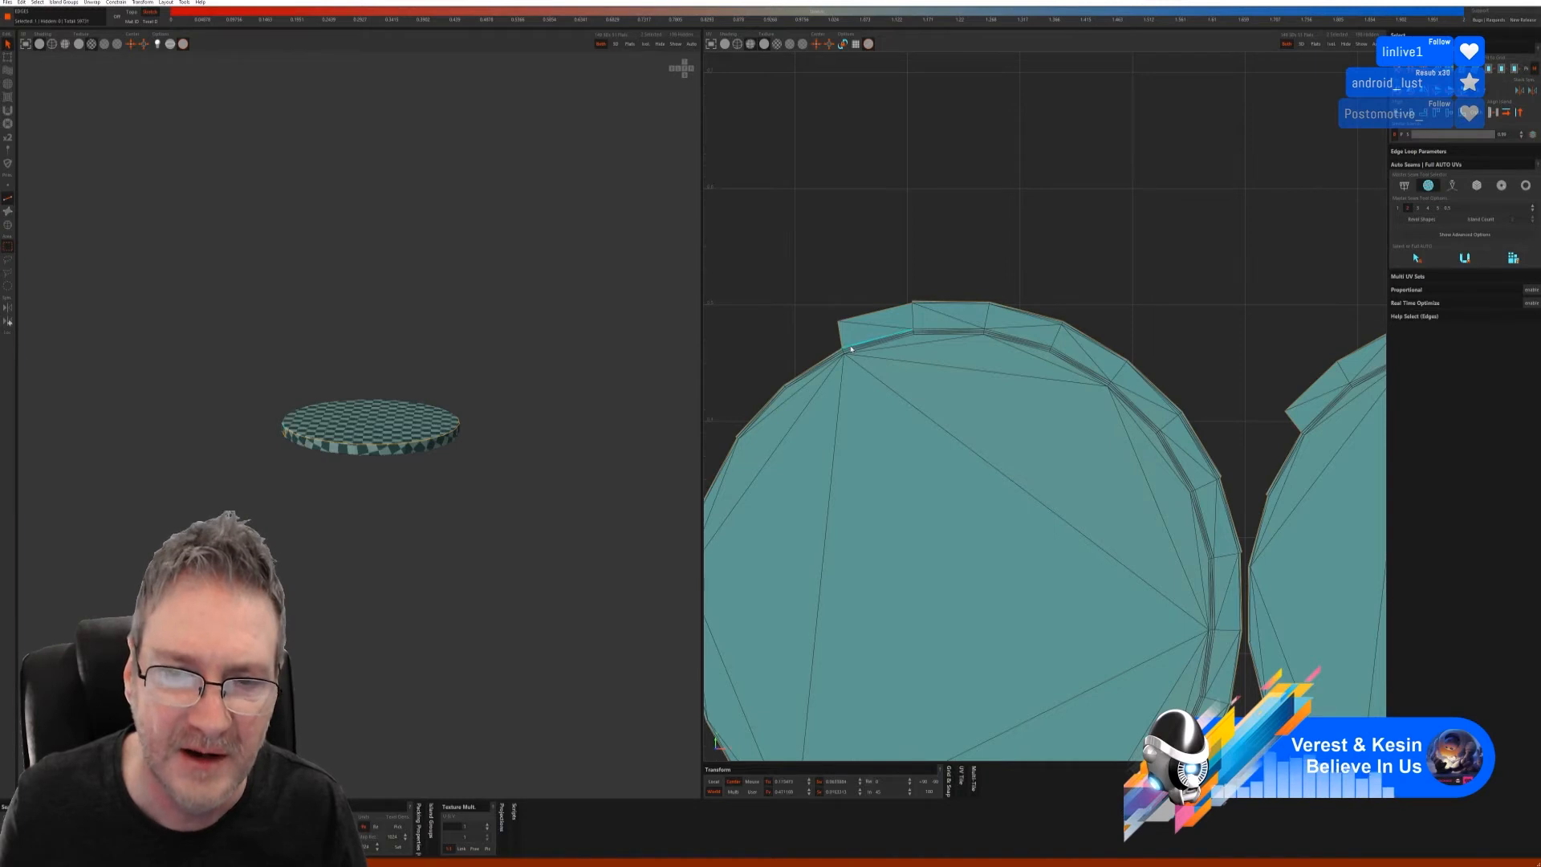
shift+click(1010, 338)
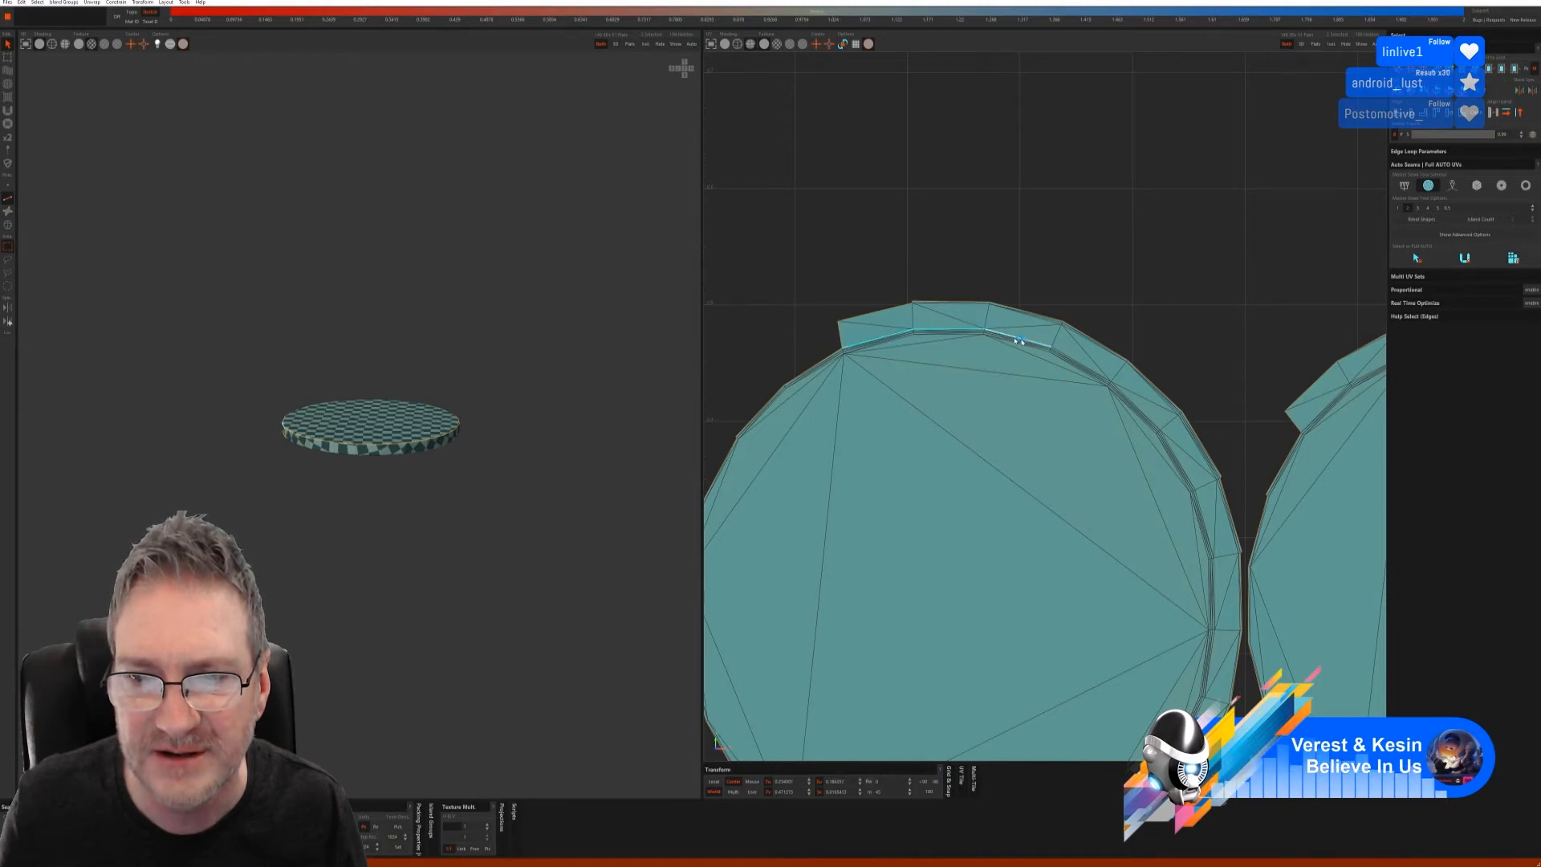
shift+click(1139, 409)
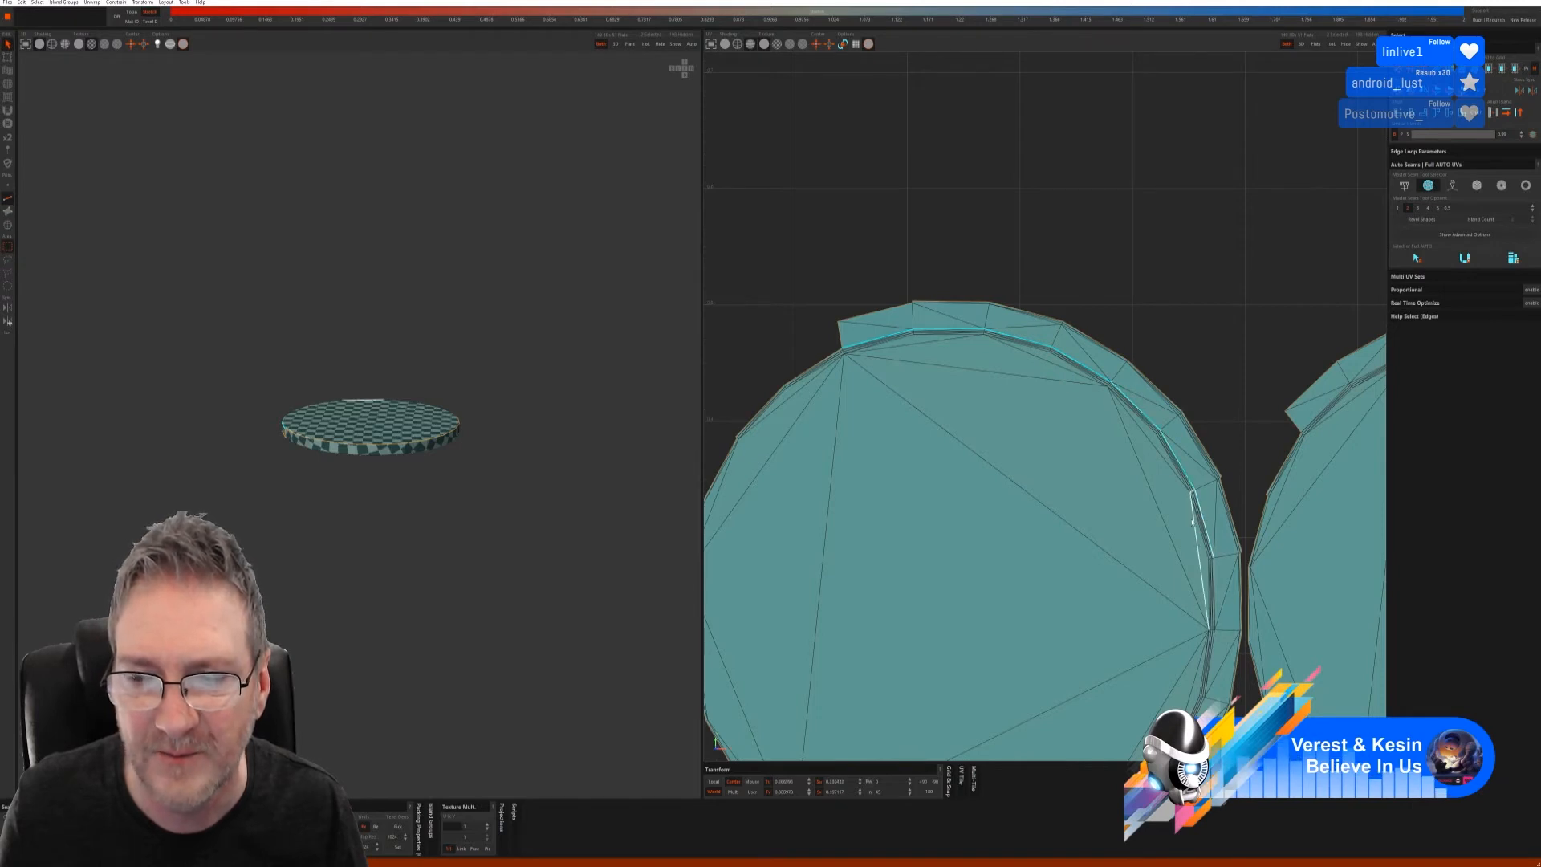
middle_drag(1231, 440, 1221, 274)
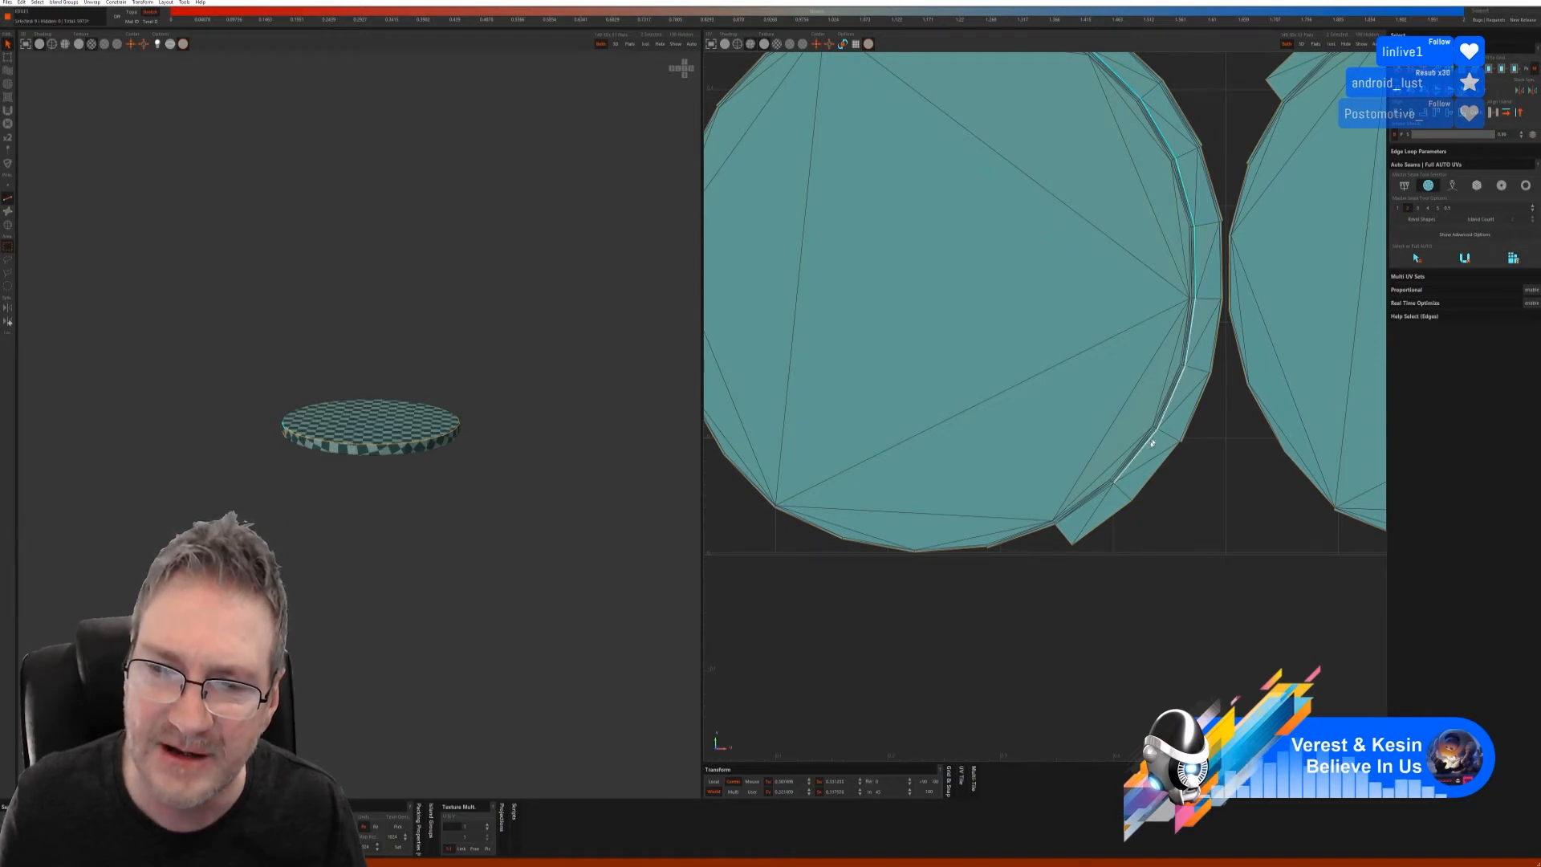
click(1093, 502)
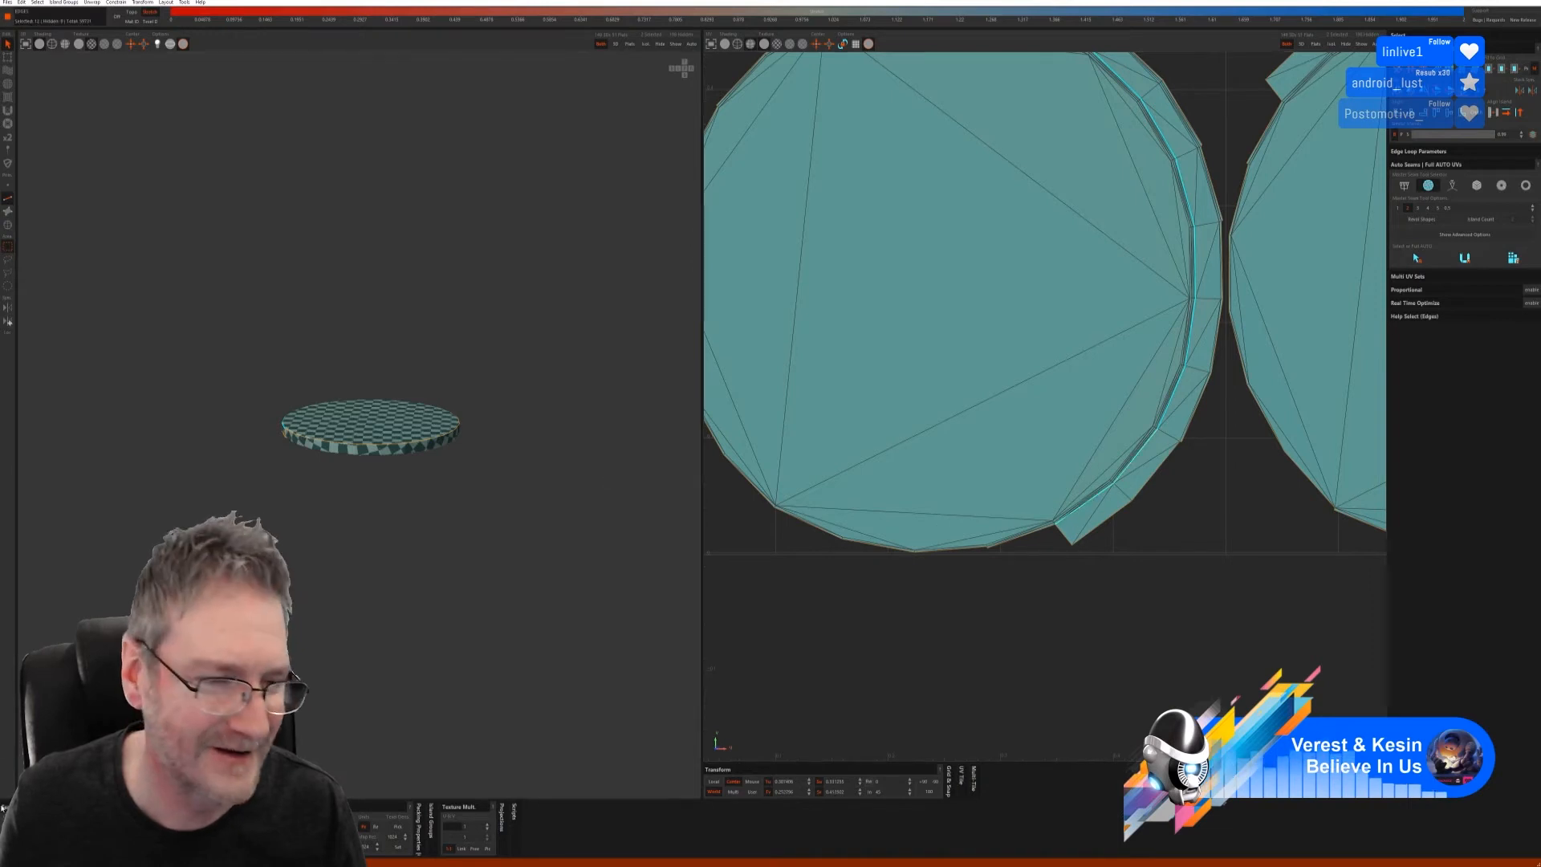
key(c)
- Cut the second disc cap free from its rim strip along the full run of edges they share in the UV layout
scroll(1032, 544, down, 4)
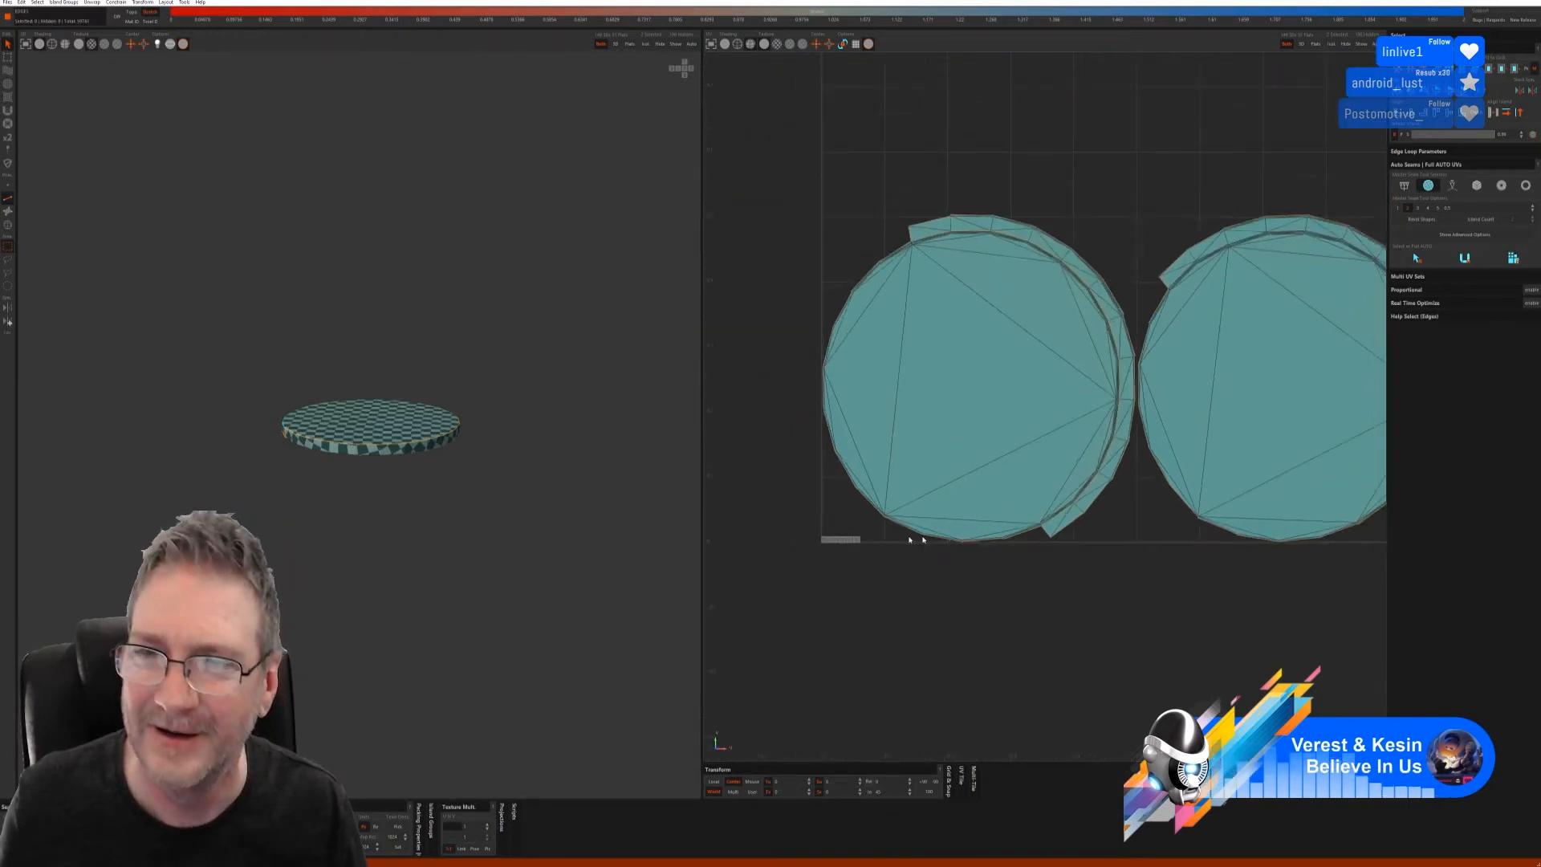
scroll(1012, 465, up, 2)
scroll(1018, 460, down, 3)
scroll(1089, 424, up, 3)
scroll(1088, 424, up, 3)
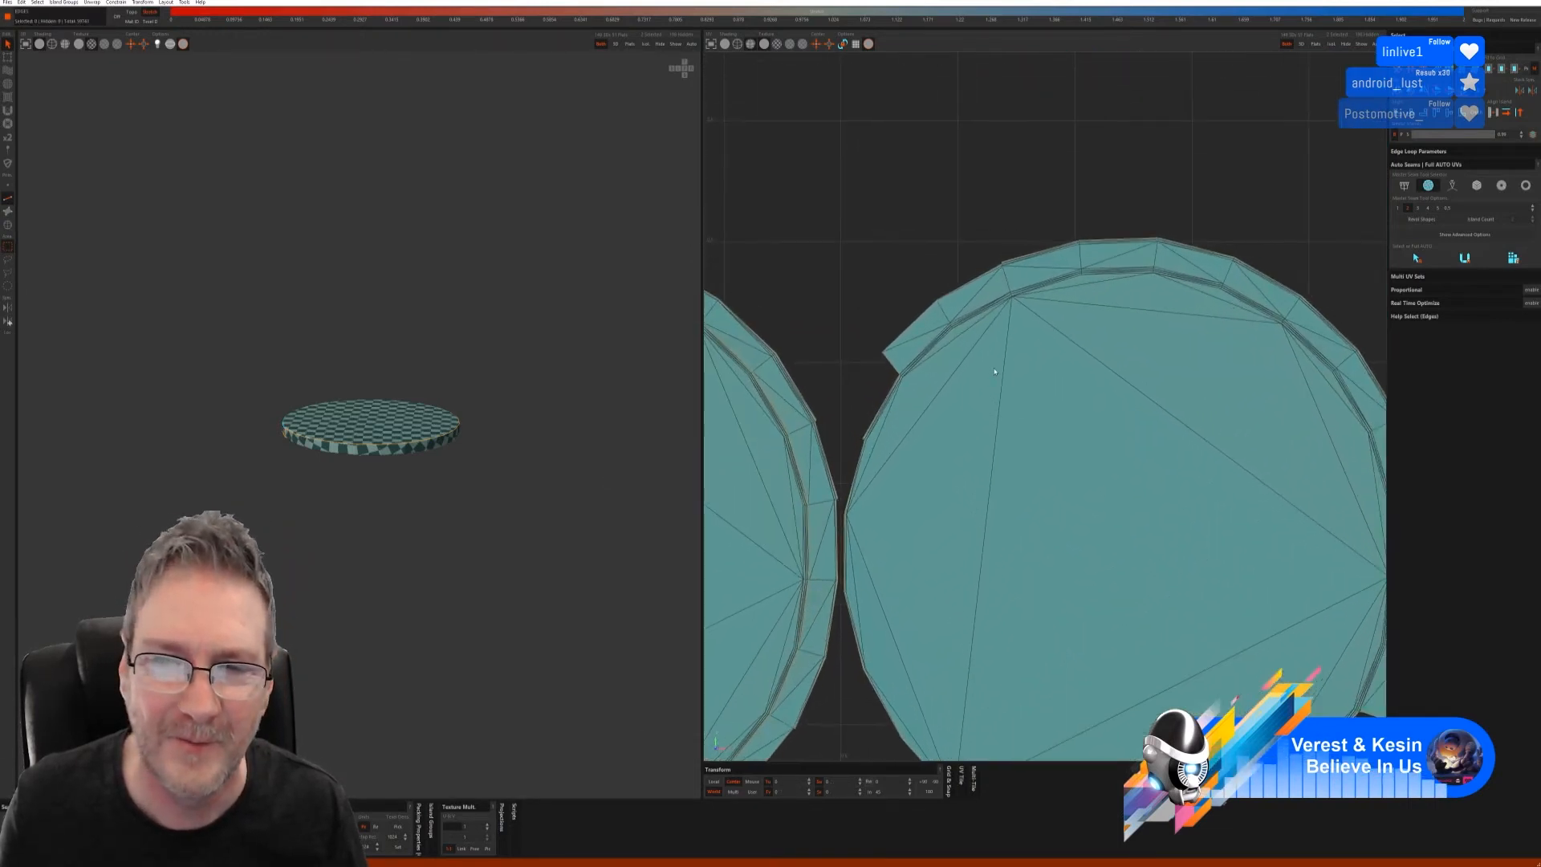
click(909, 366)
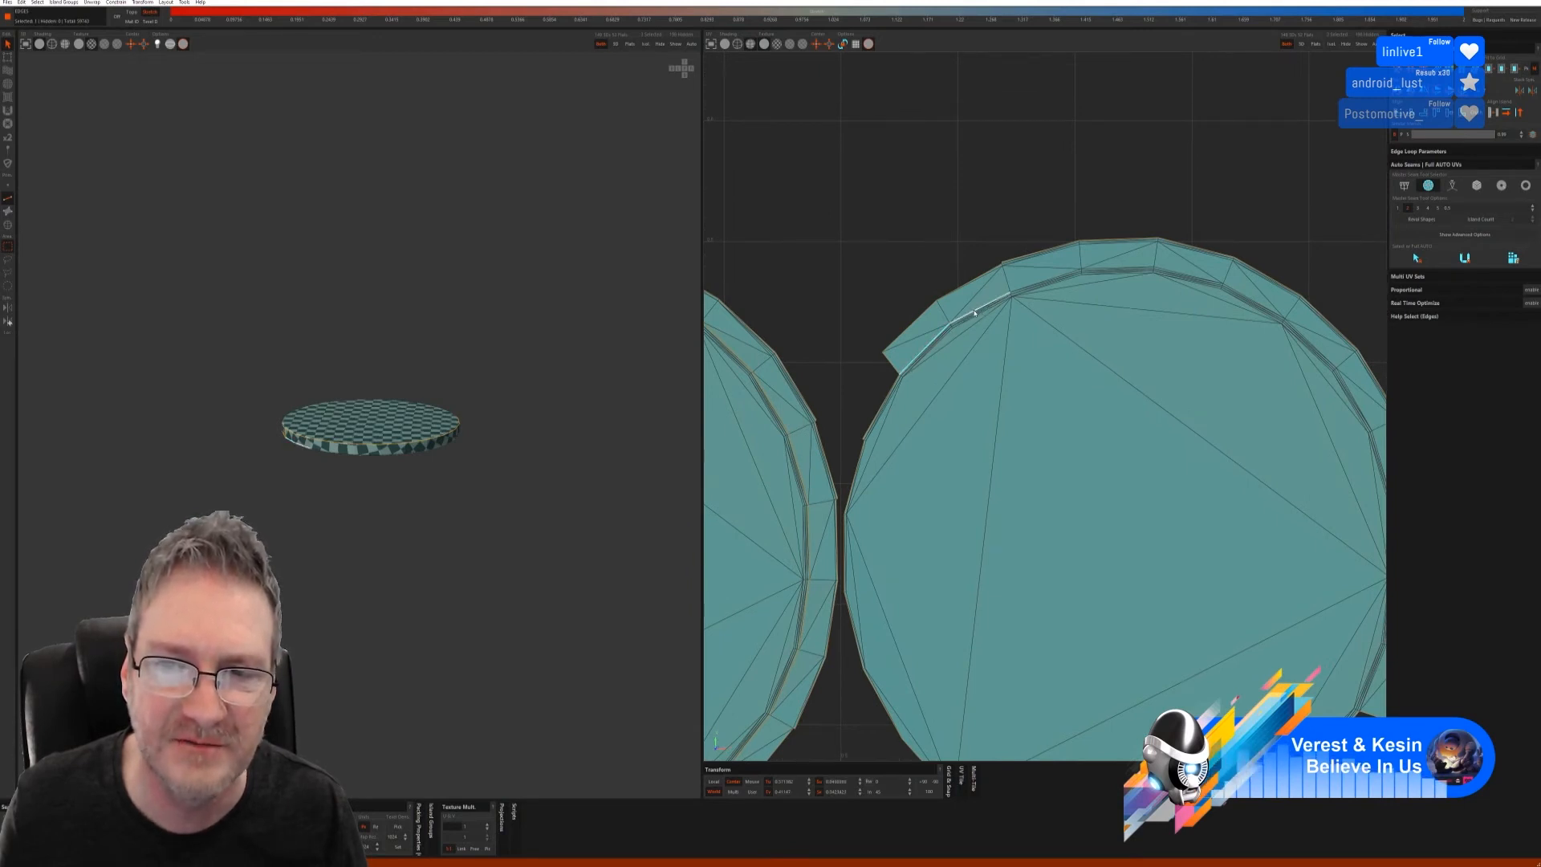
shift+click(1042, 285)
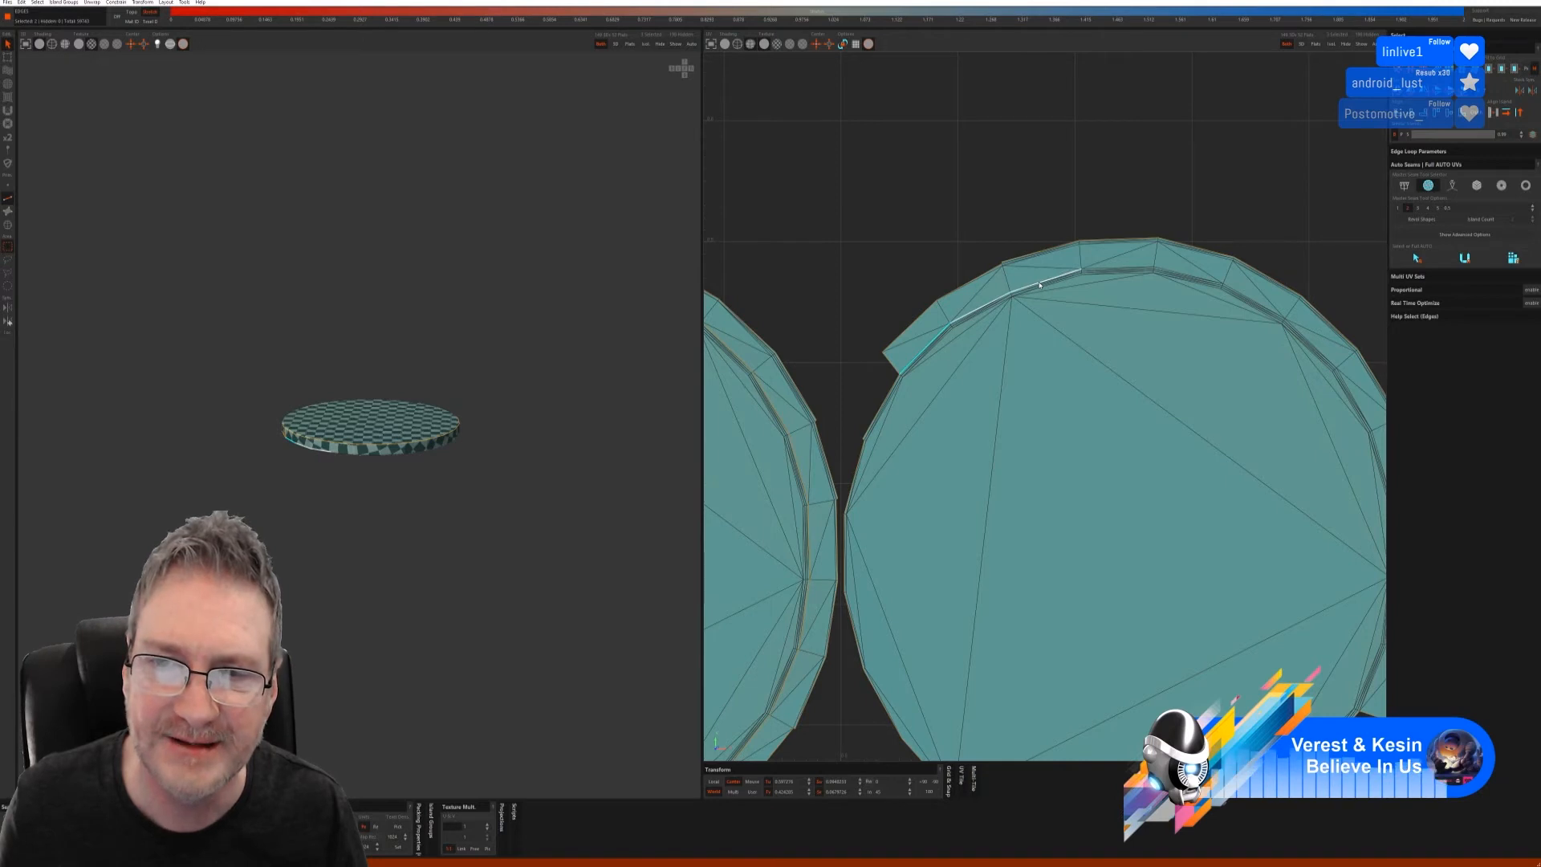
shift+click(1127, 270)
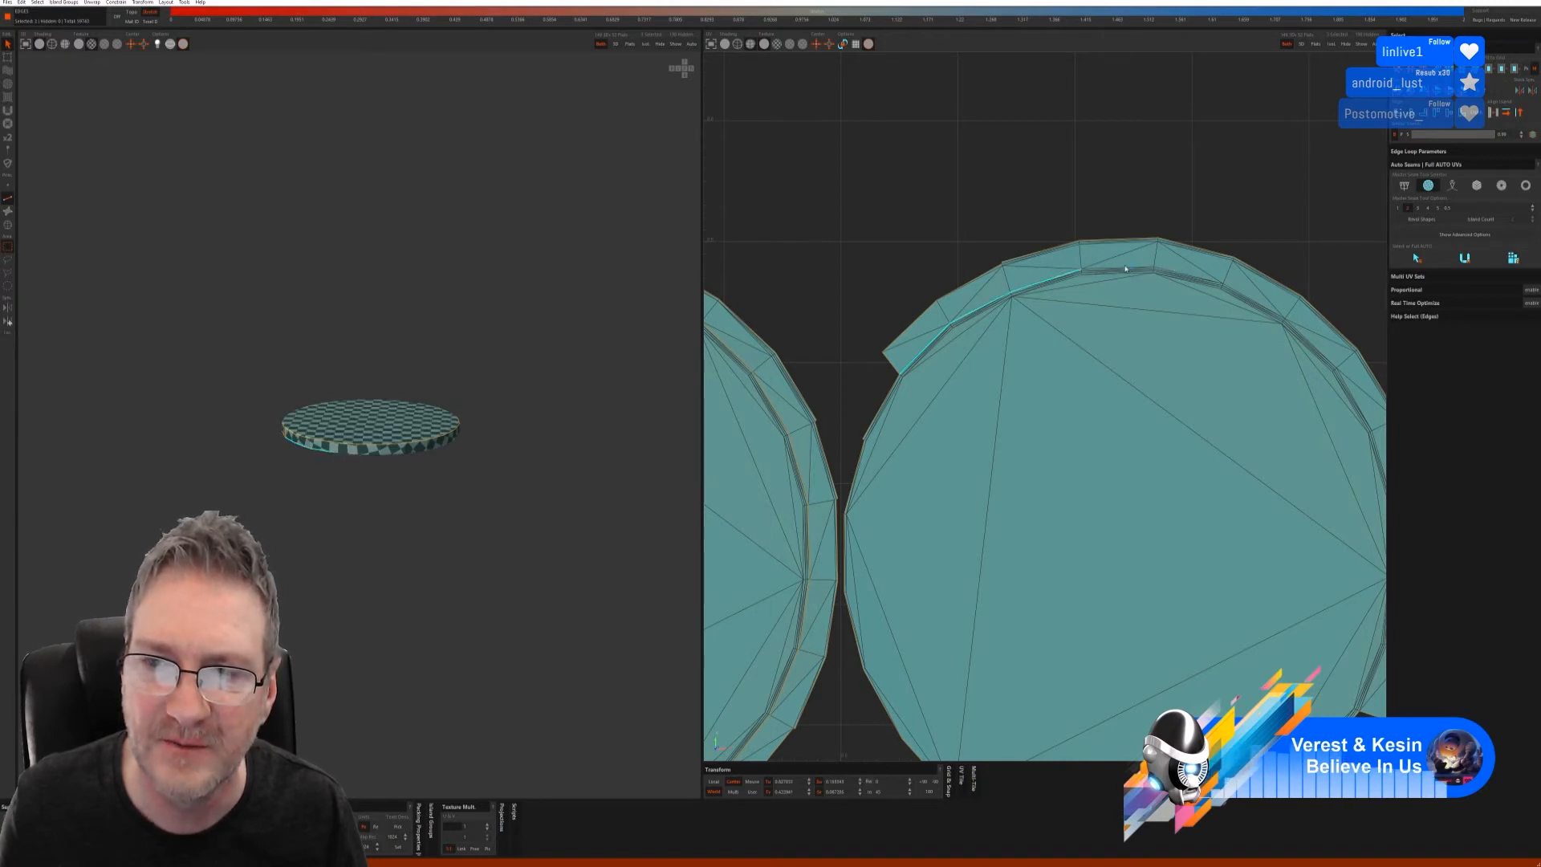
shift+click(1192, 277)
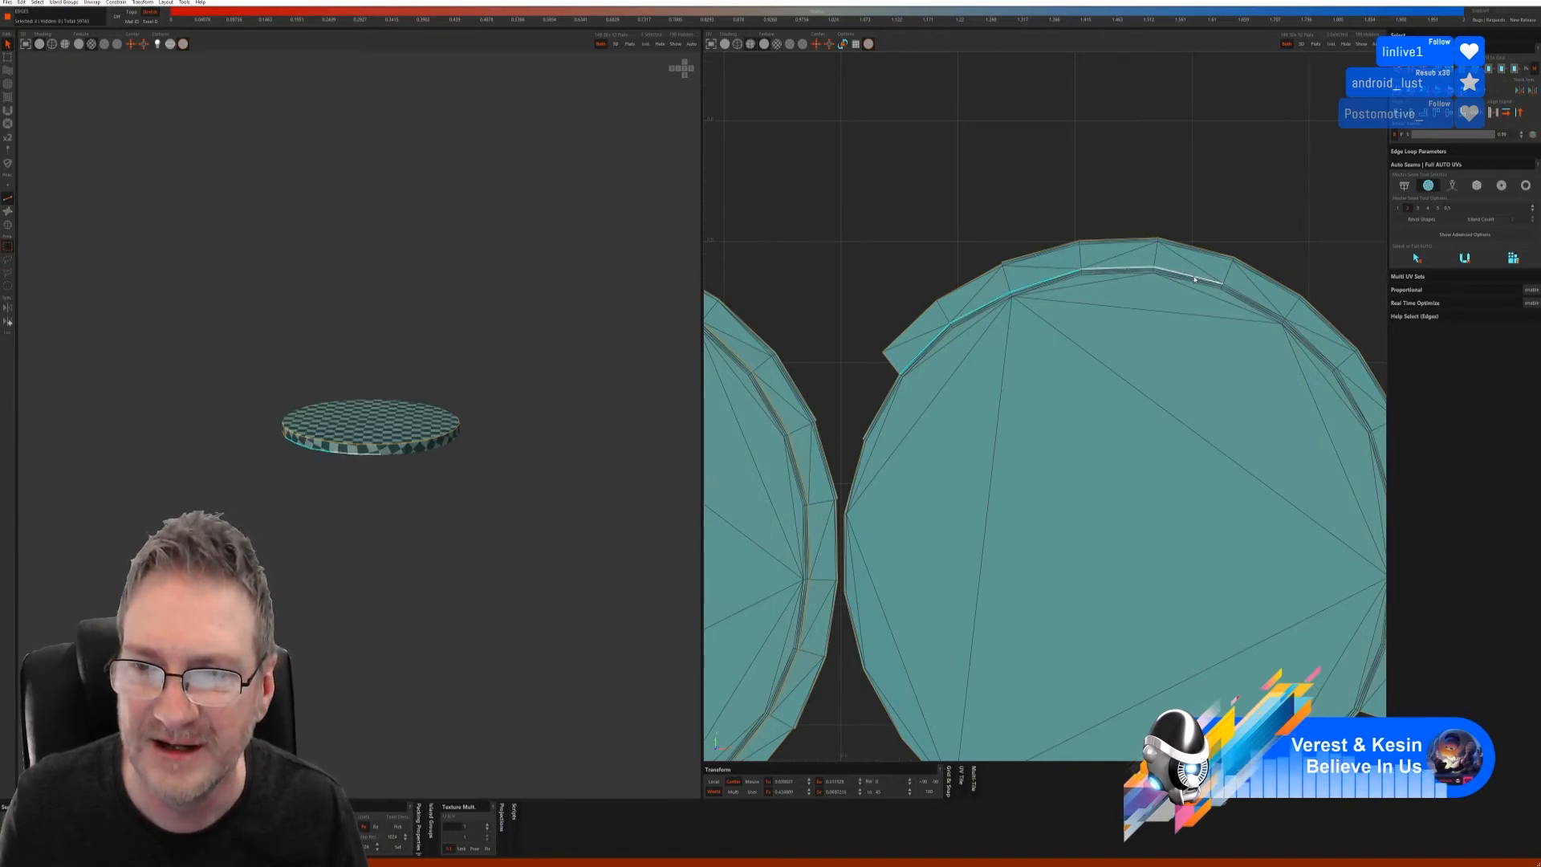
shift+click(1194, 278)
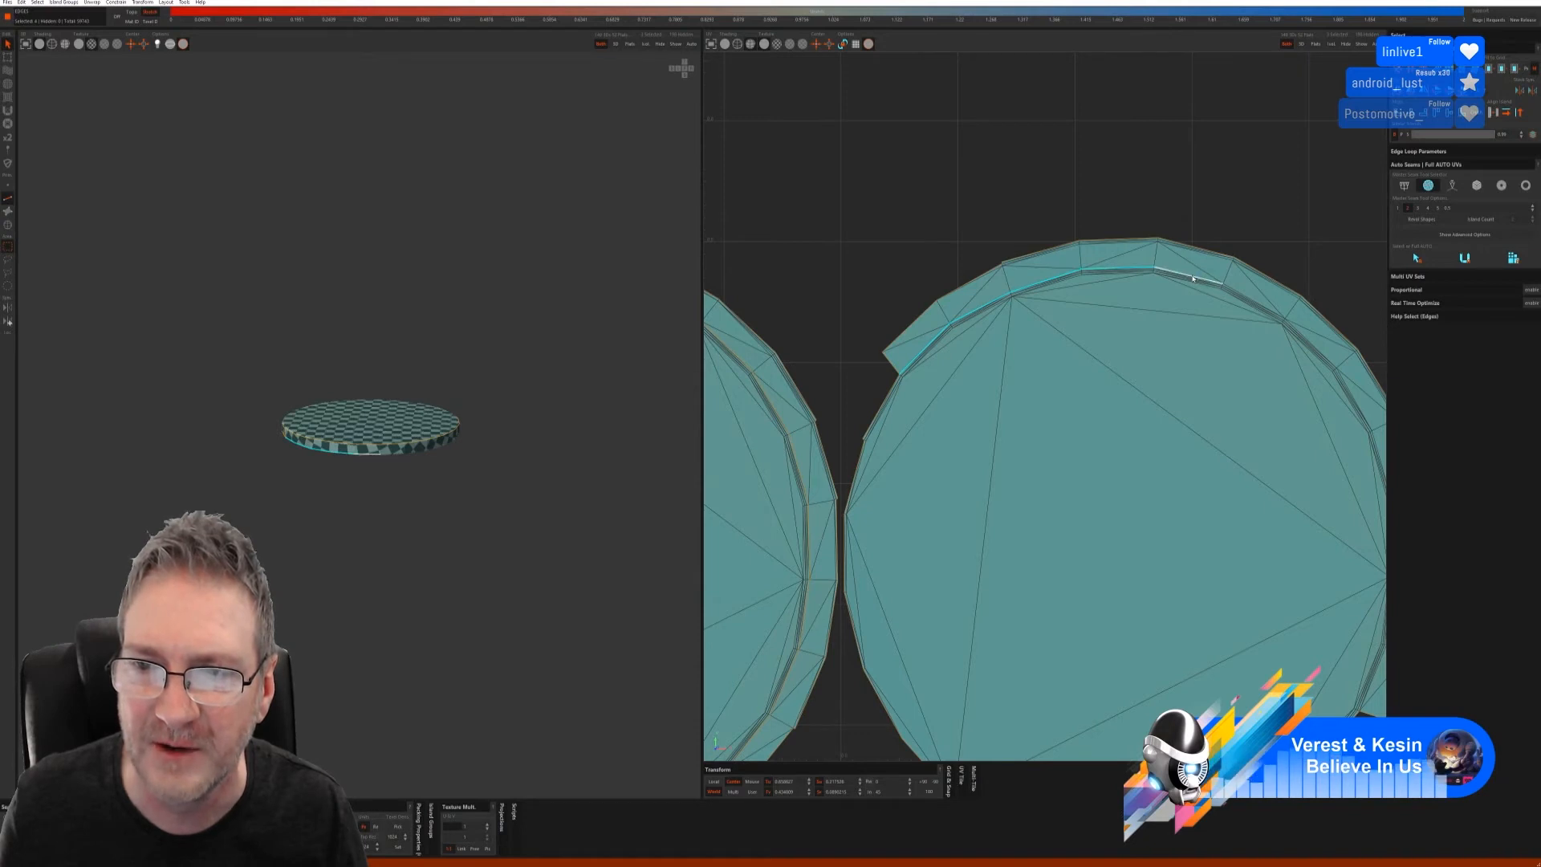
shift+click(1316, 349)
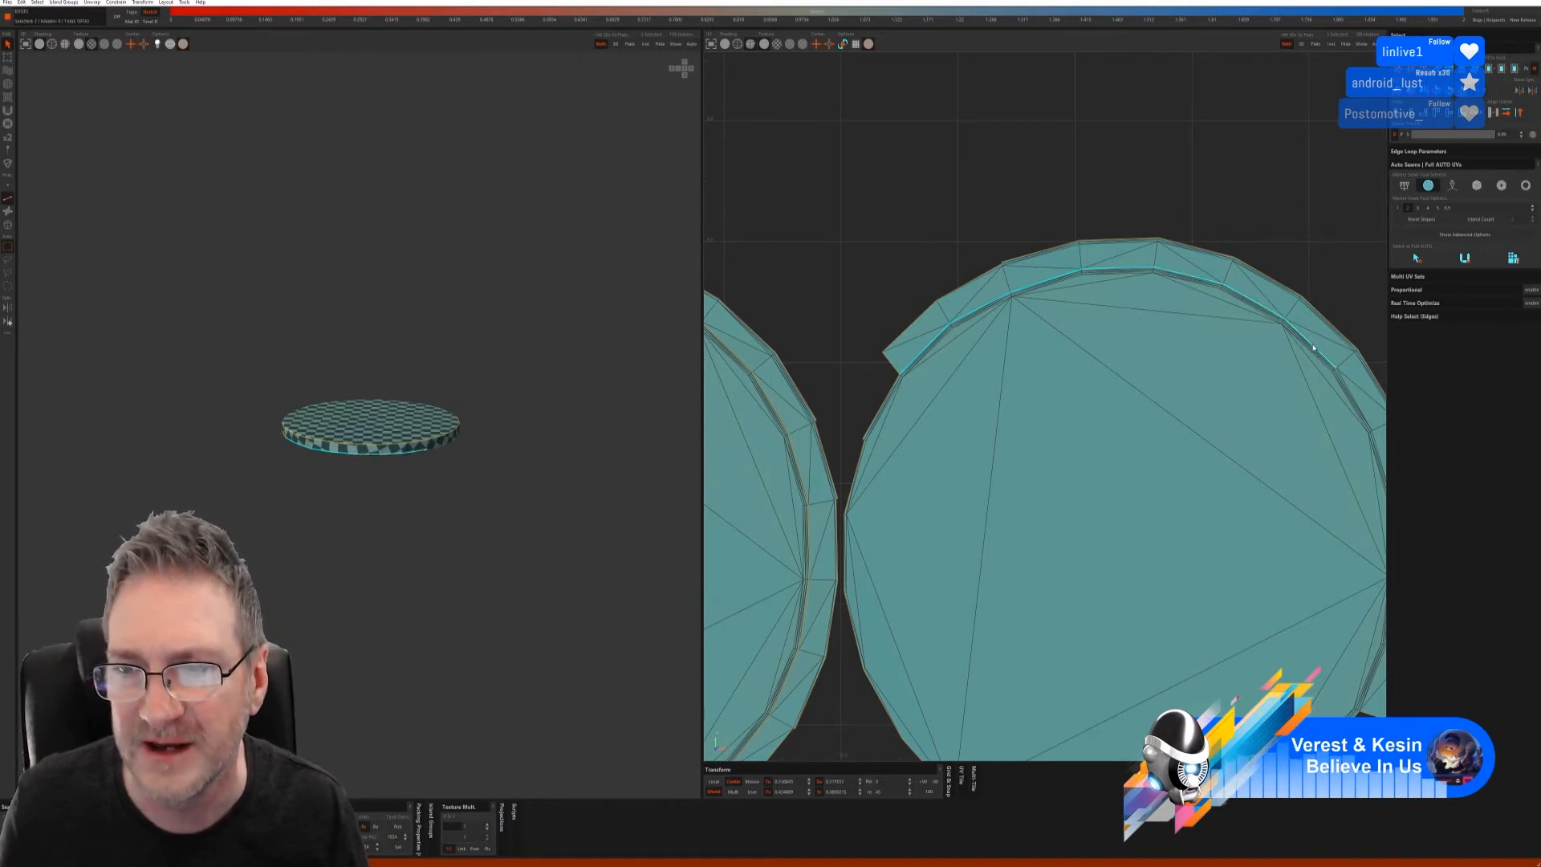
middle_drag(1307, 235, 1090, 38)
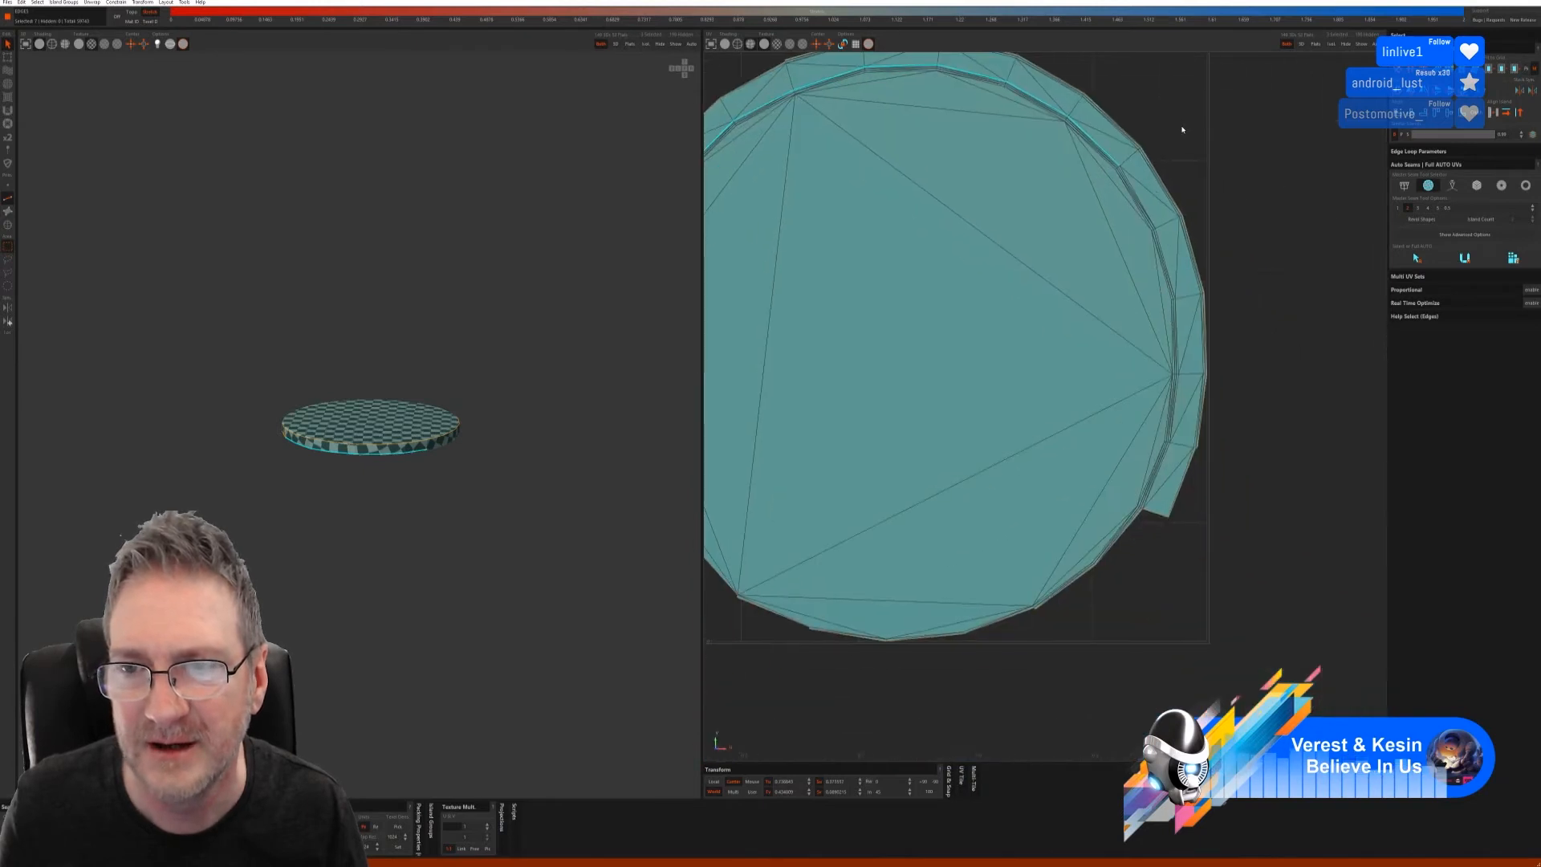
shift+click(1180, 330)
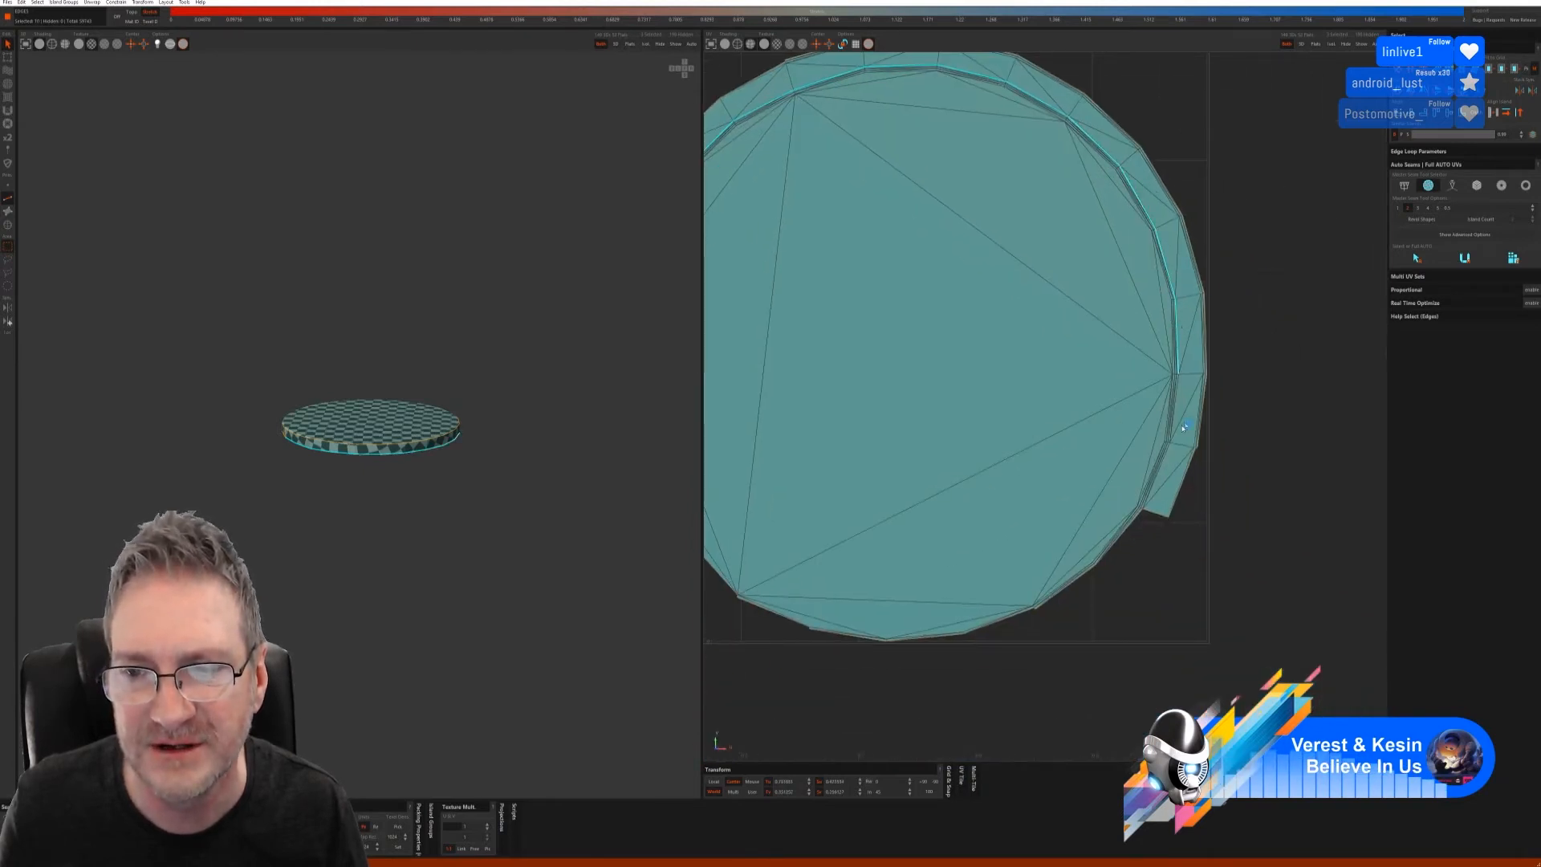
shift+click(1154, 488)
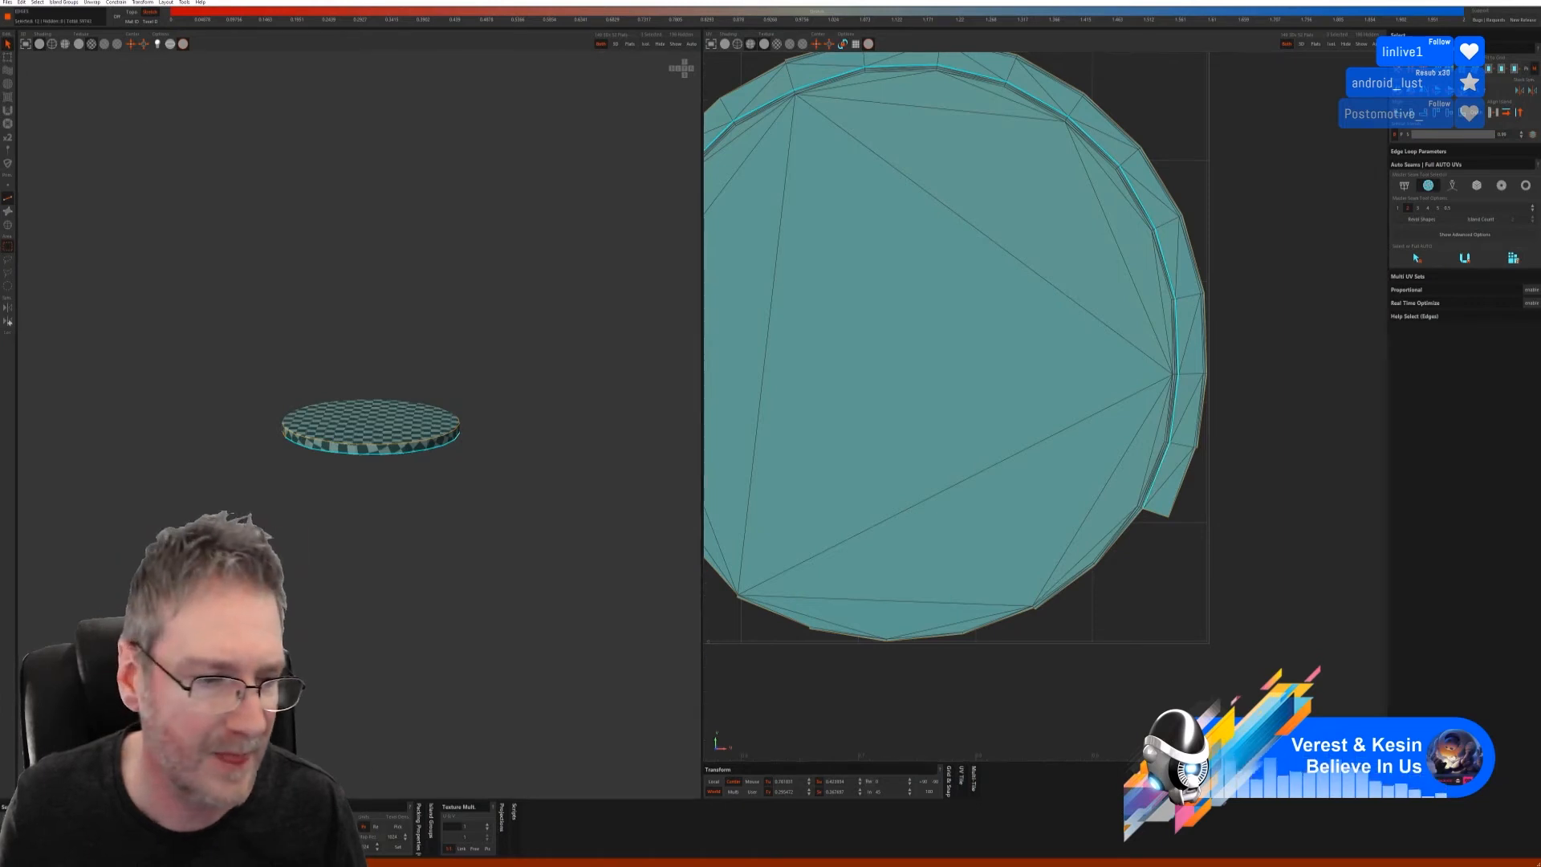
key(c)
- Unfold the islands so both rim strips move clear of the two disc caps
alt+right_drag(1030, 601, 823, 598)
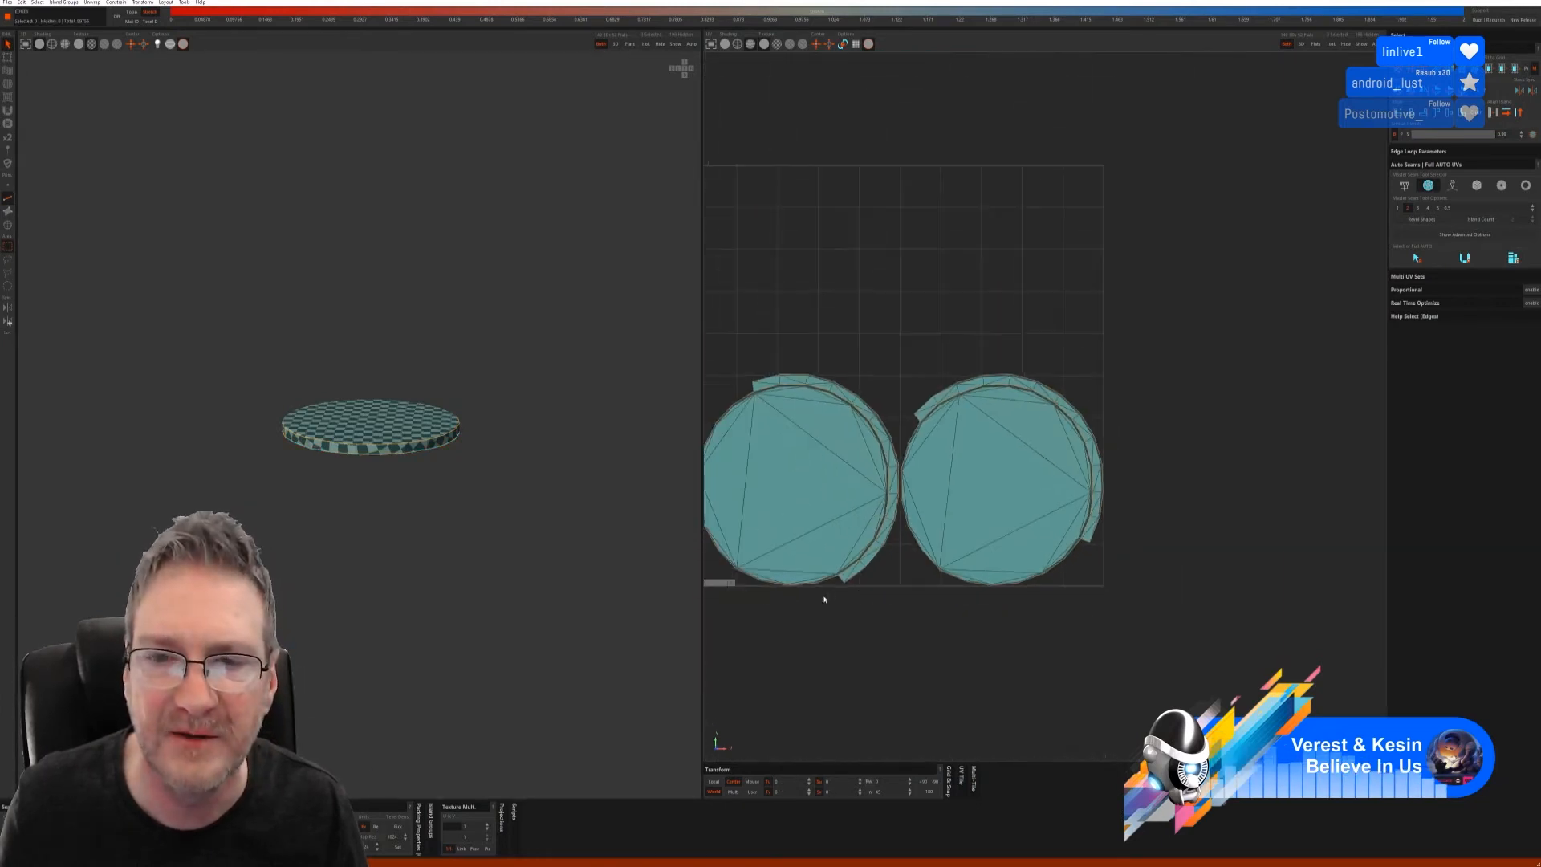
alt+middle_drag(823, 599, 985, 501)
key(u)
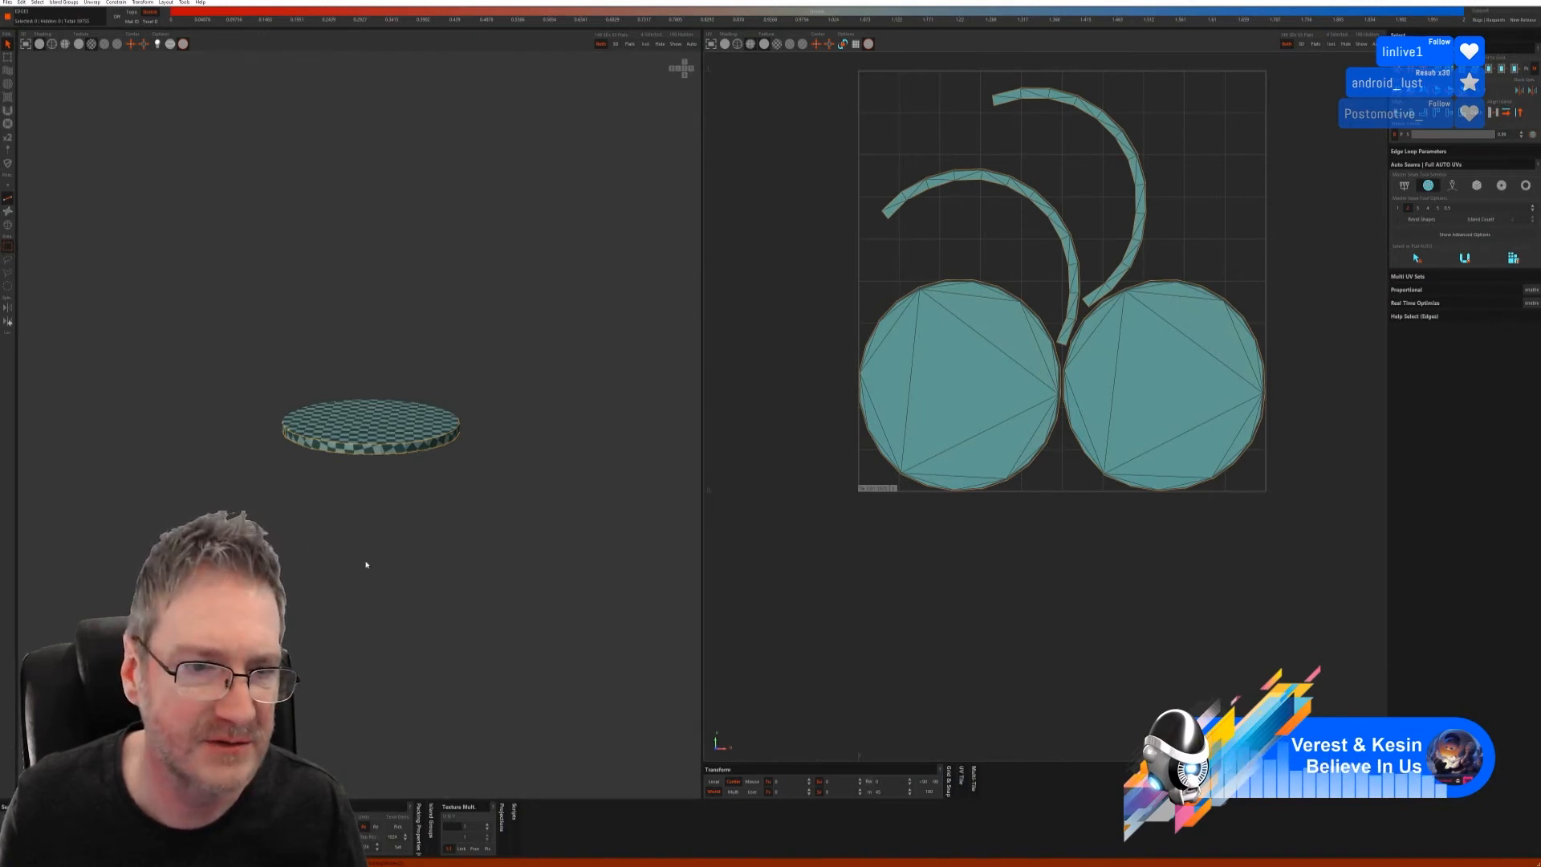
- Weld the two rim strips together at their shared short edge on the disc's side, and unfold the joined strip
alt+drag(503, 480, 2, 487)
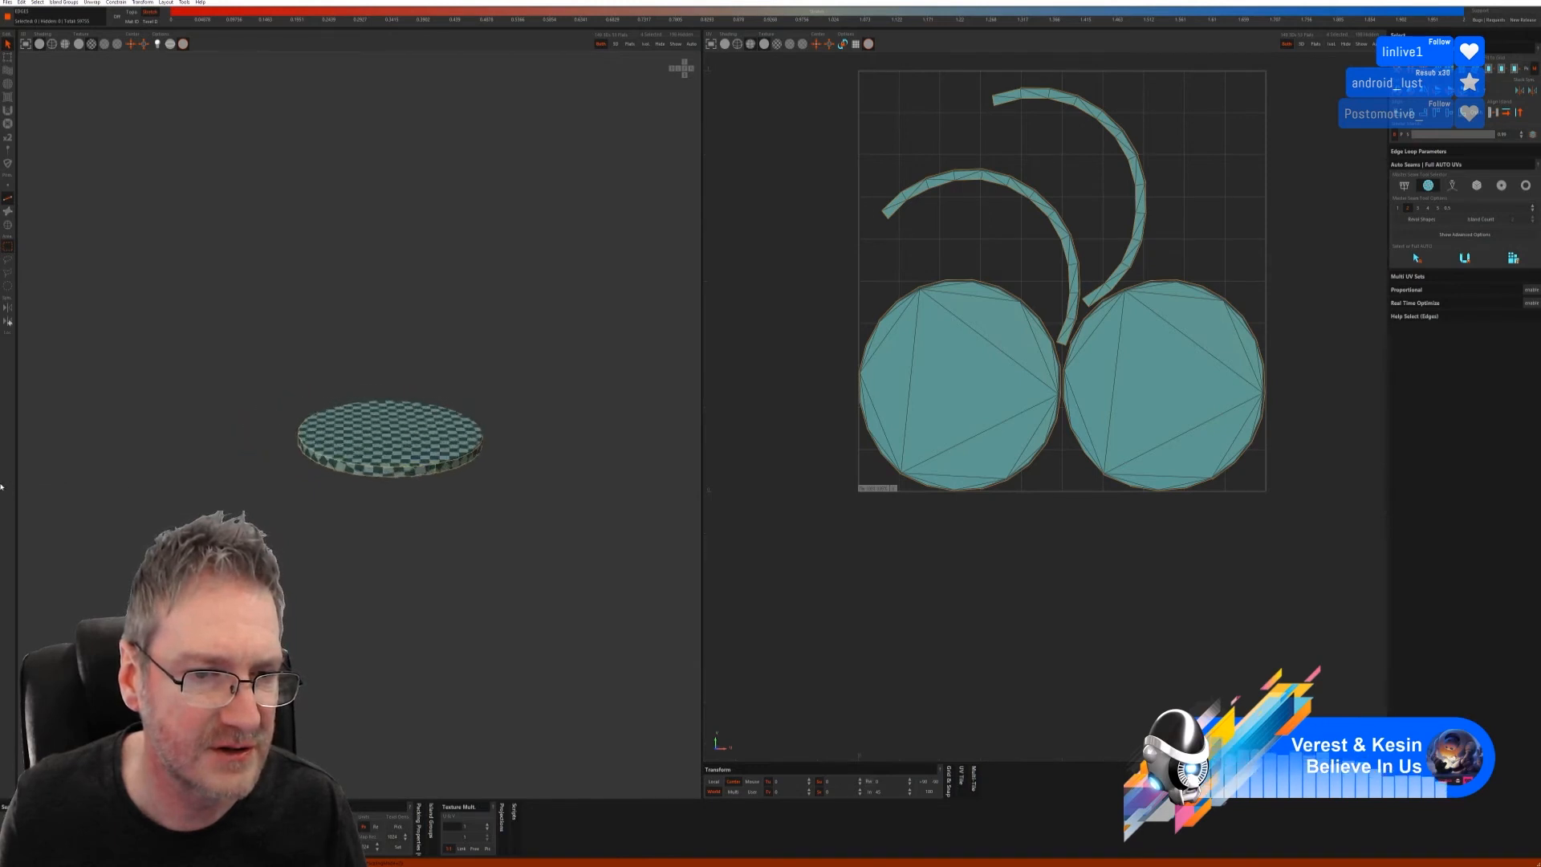
scroll(352, 498, up, 3)
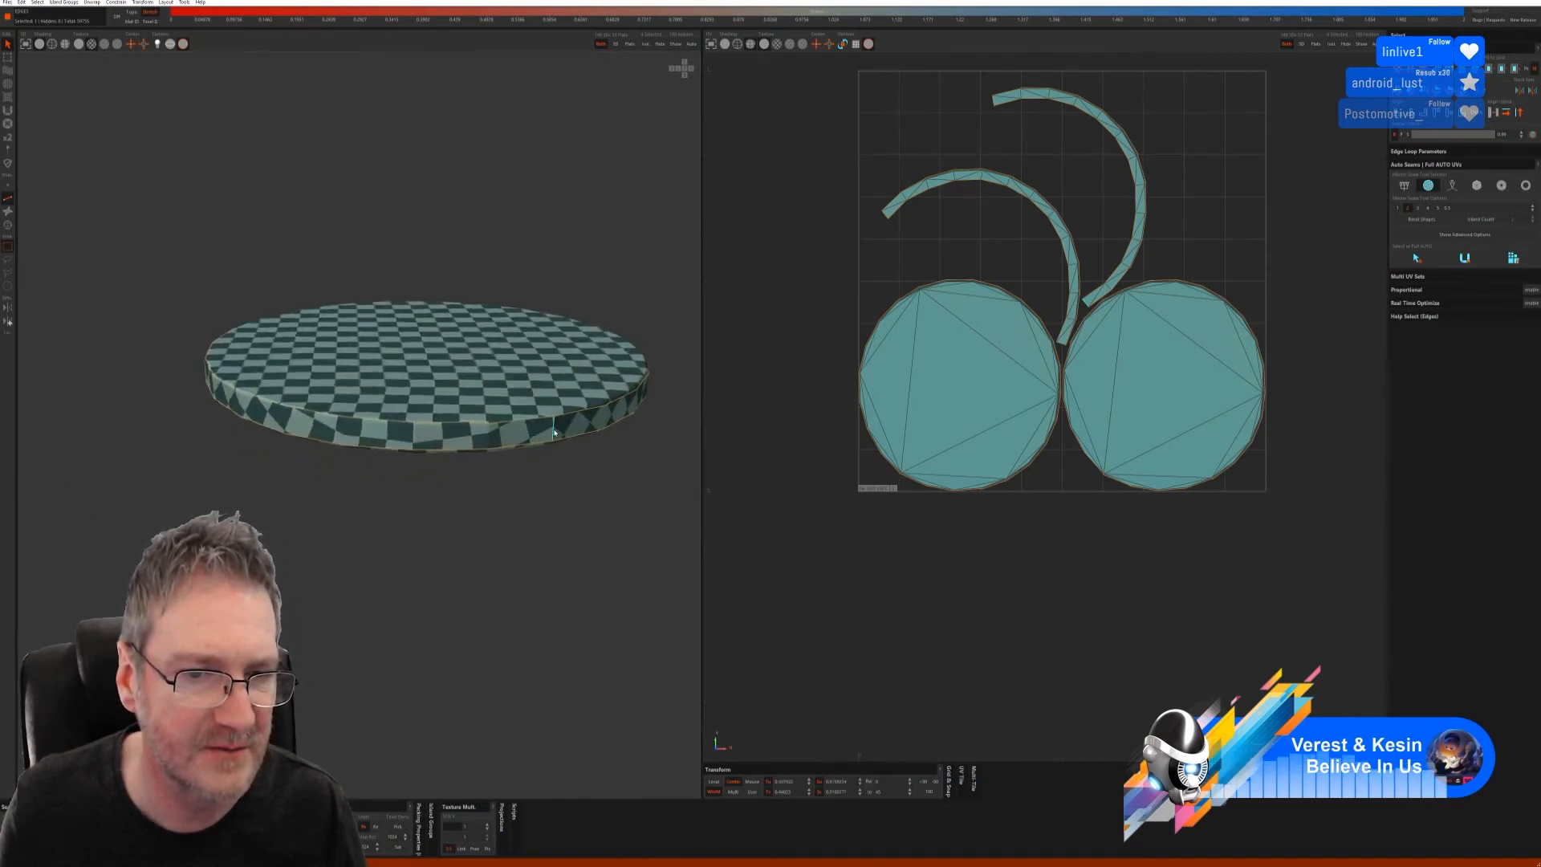
key(w)
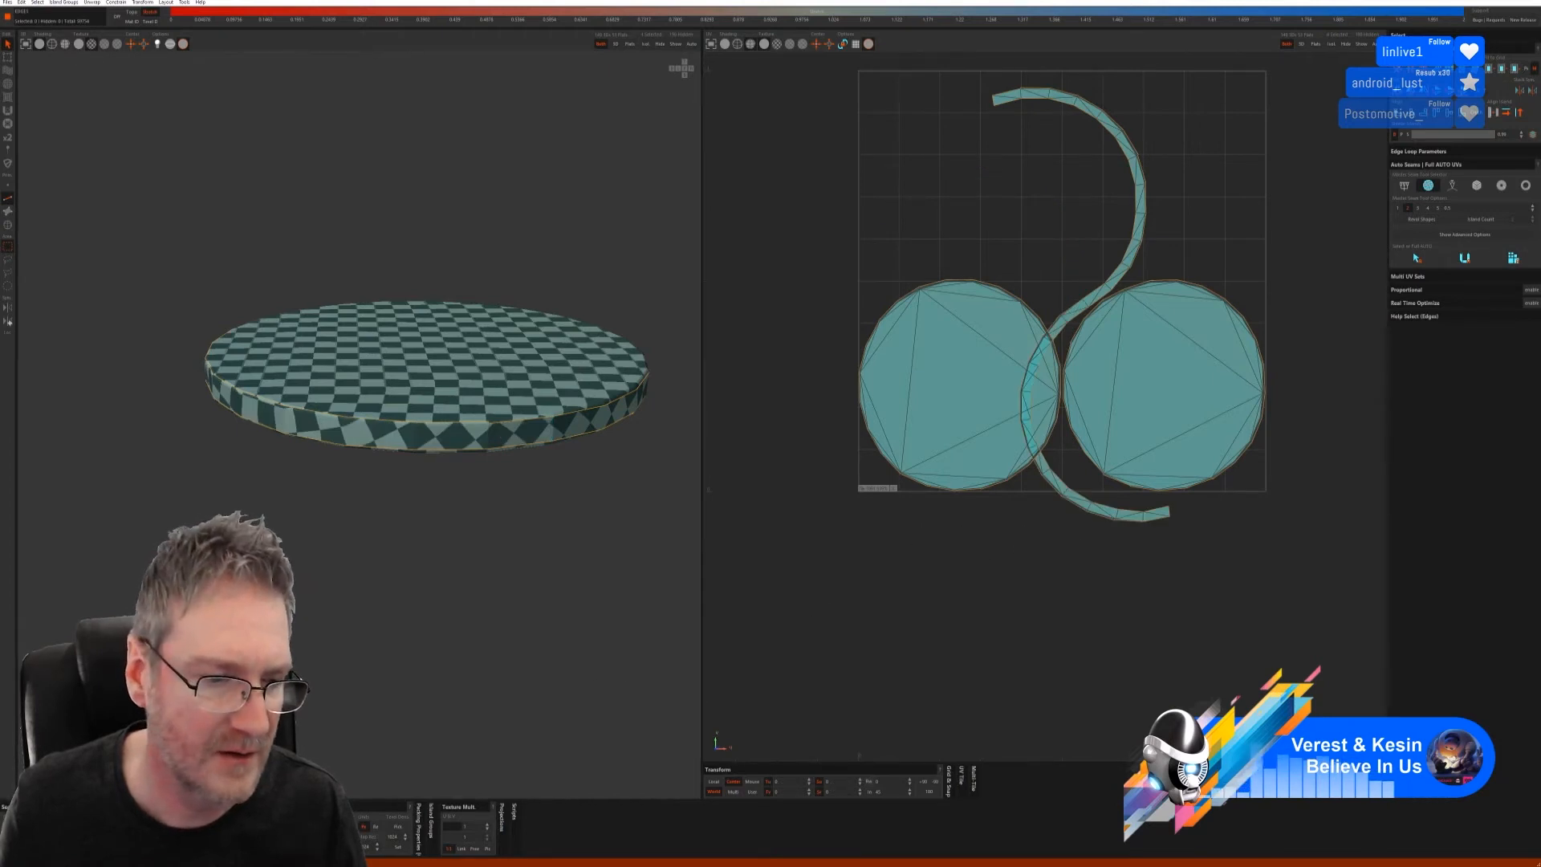
click(1073, 497)
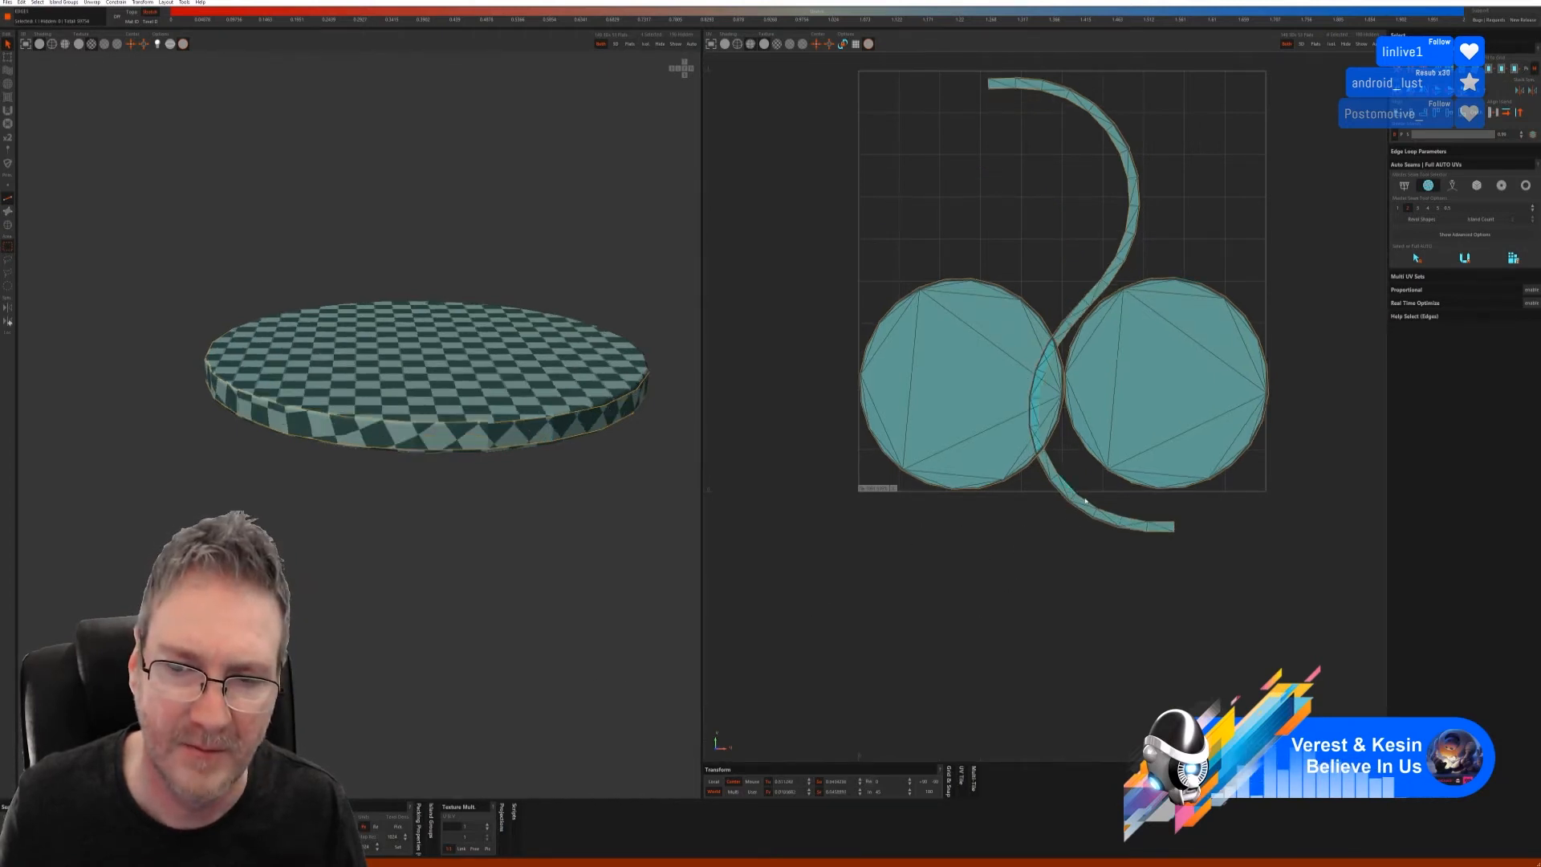
- Select the joined rim island, rotate the straightened strip to vertical, and repack it with the two caps
click(8, 224)
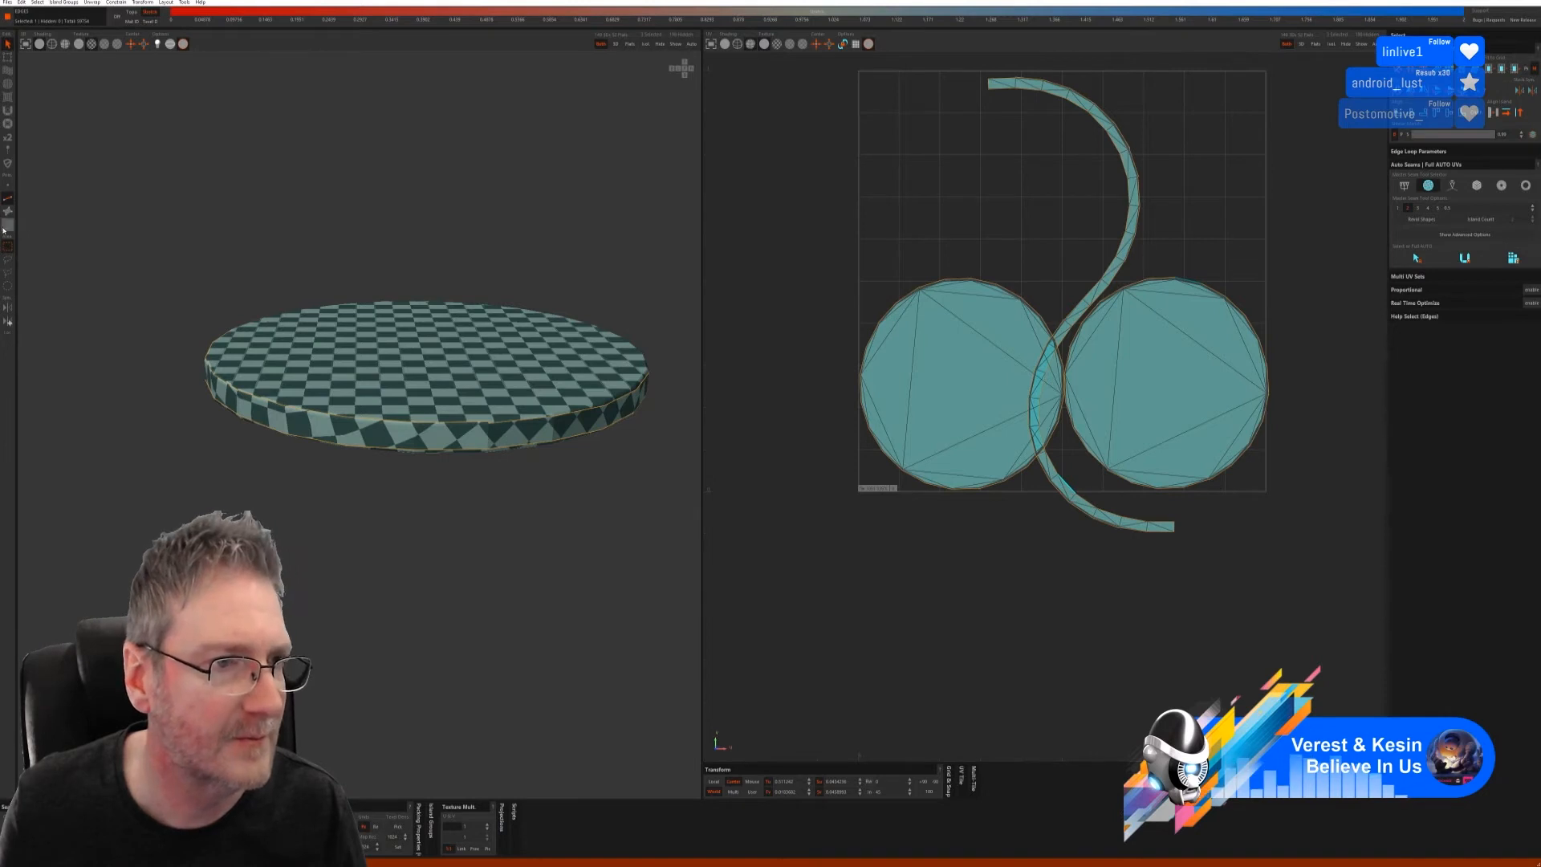
click(1066, 497)
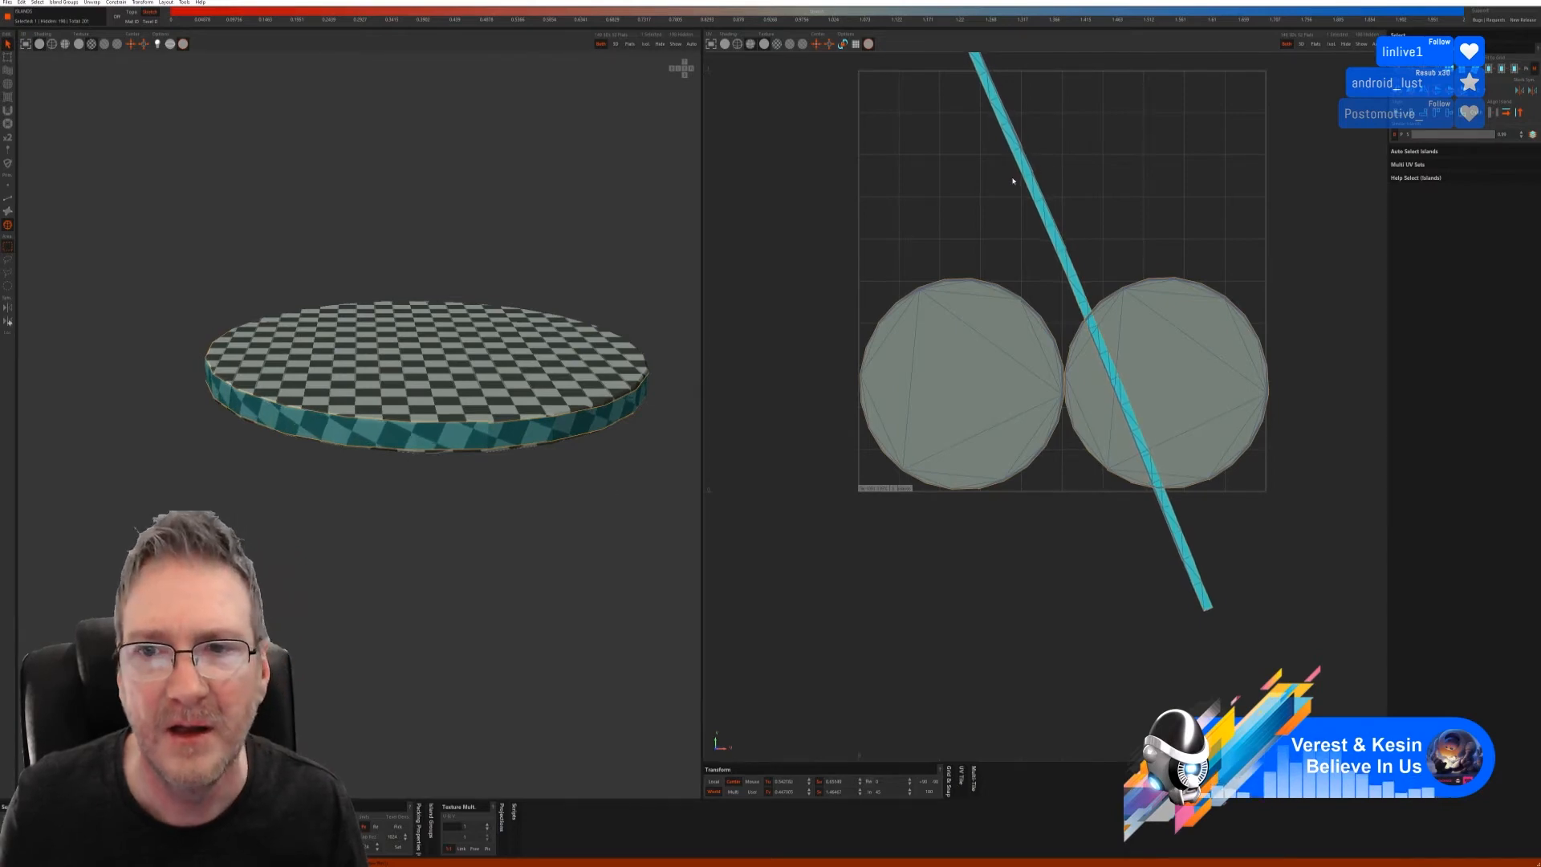
drag(1028, 183, 961, 207)
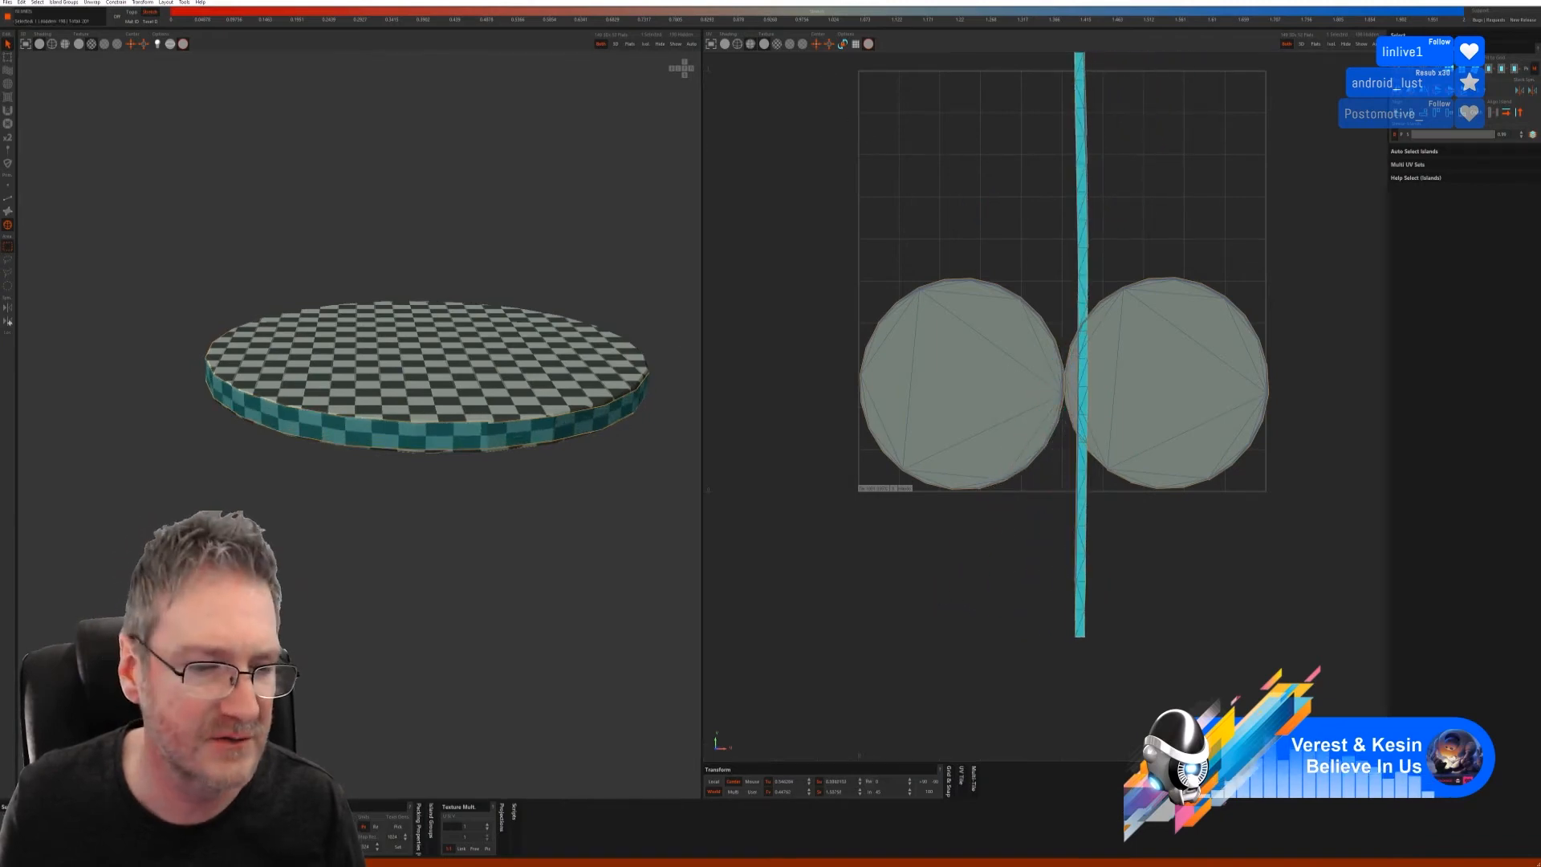
click(281, 831)
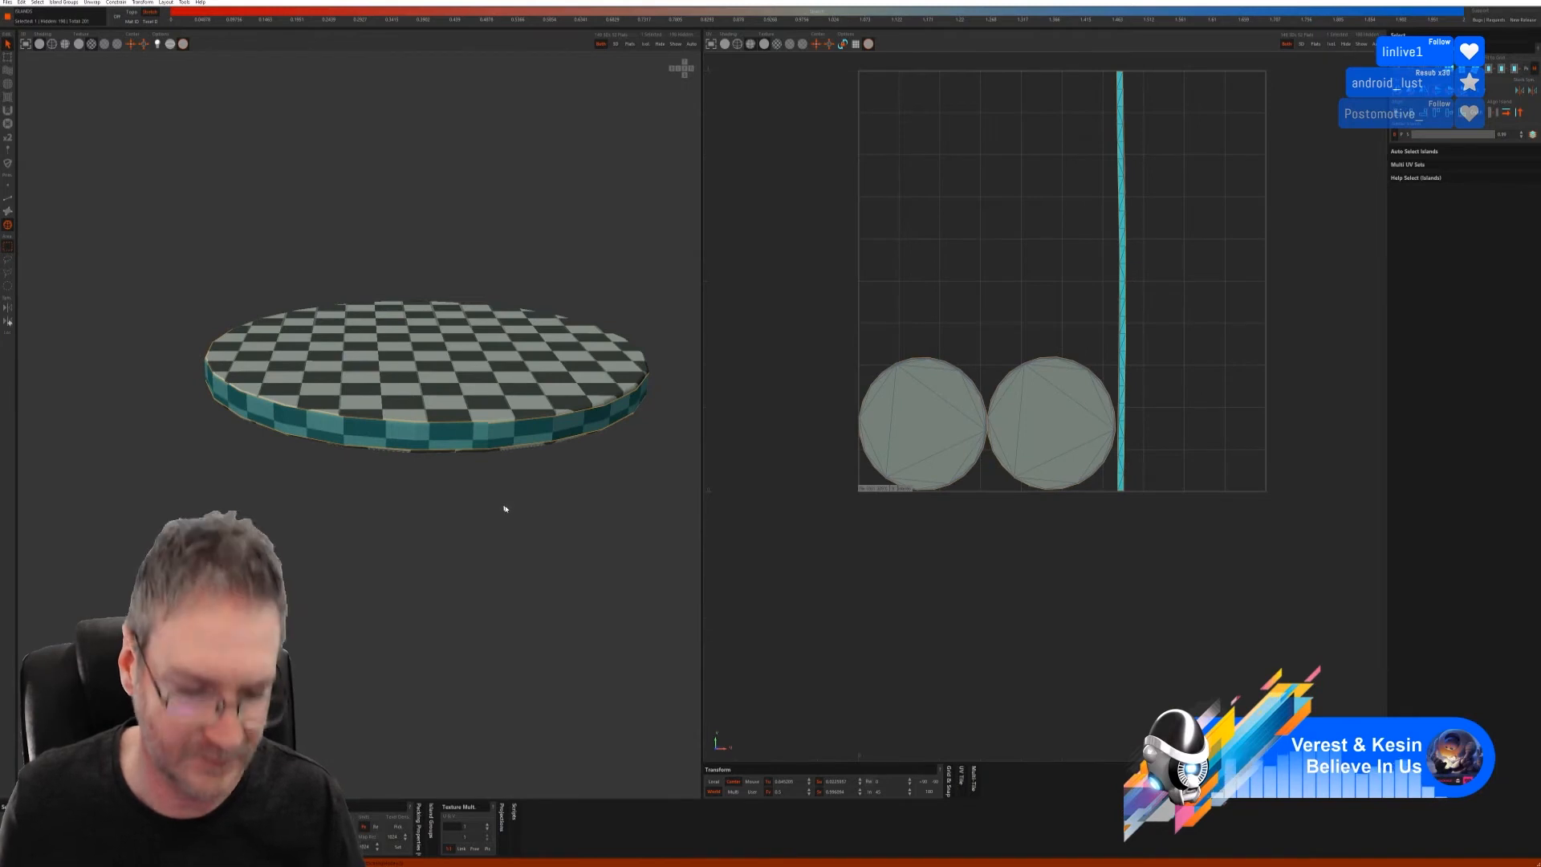
- Bring back the hidden islands and isolate the dark ring section directly above the checkered dome
alt+right_drag(525, 499, 406, 516)
alt+drag(407, 516, 628, 220)
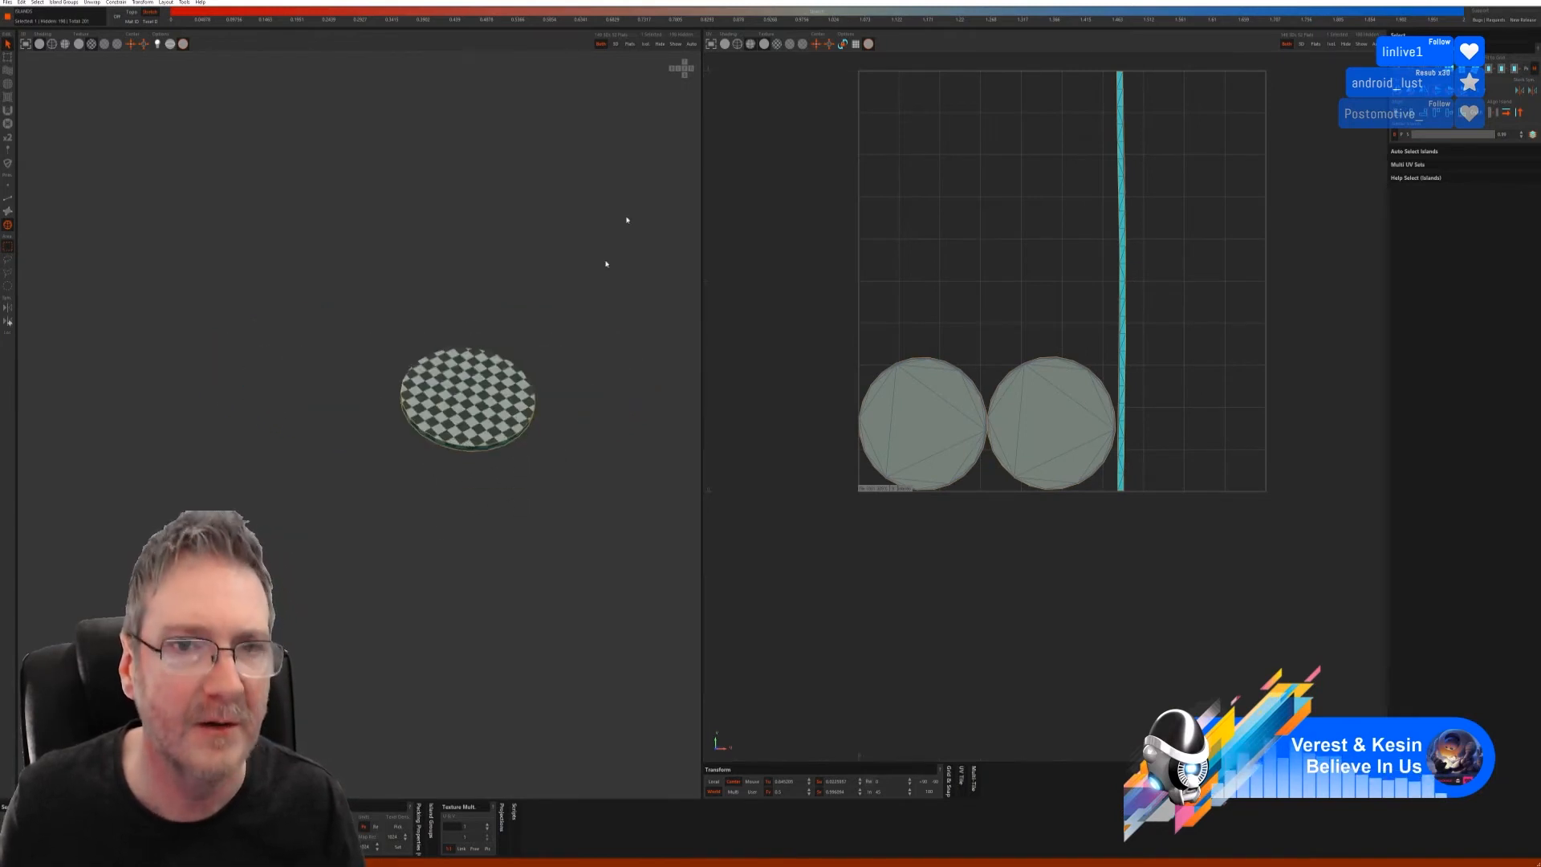
click(676, 45)
scroll(598, 342, down, 2)
alt+middle_drag(581, 342, 553, 370)
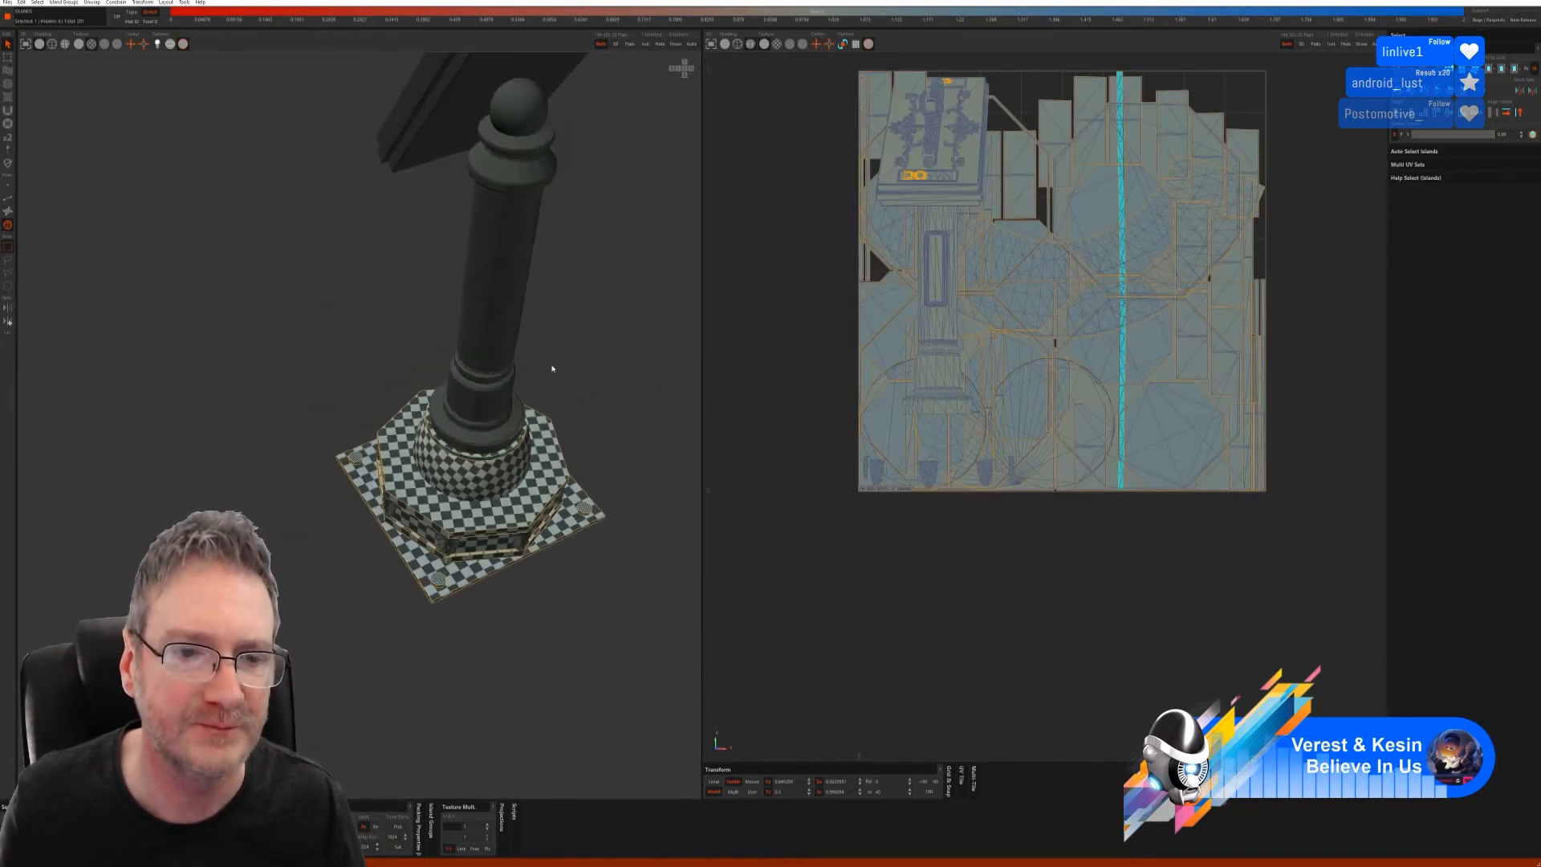
alt+drag(552, 369, 558, 364)
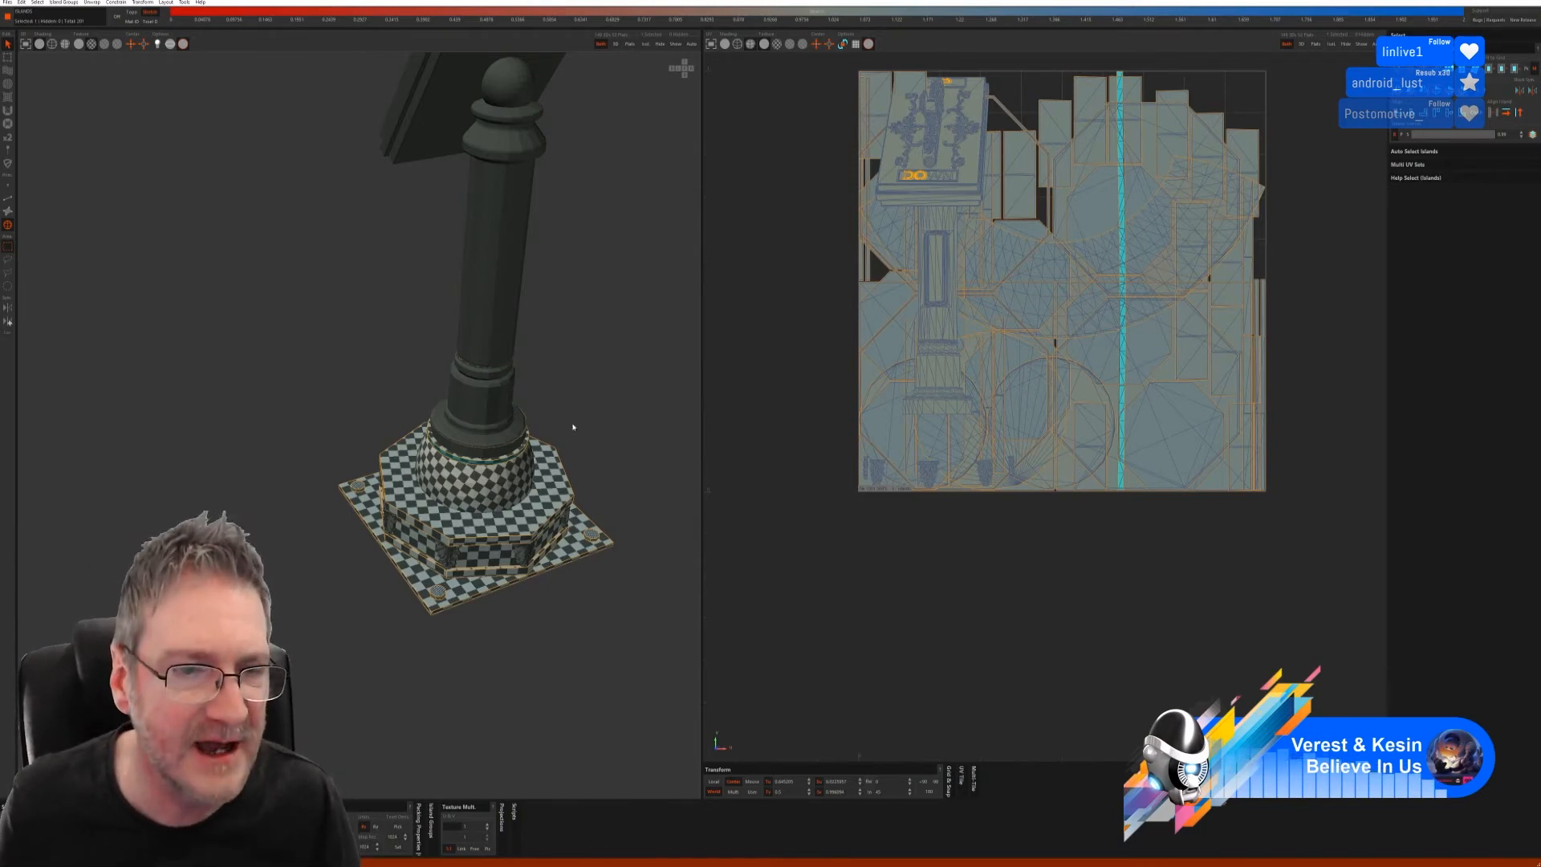
alt+right_drag(576, 425, 613, 437)
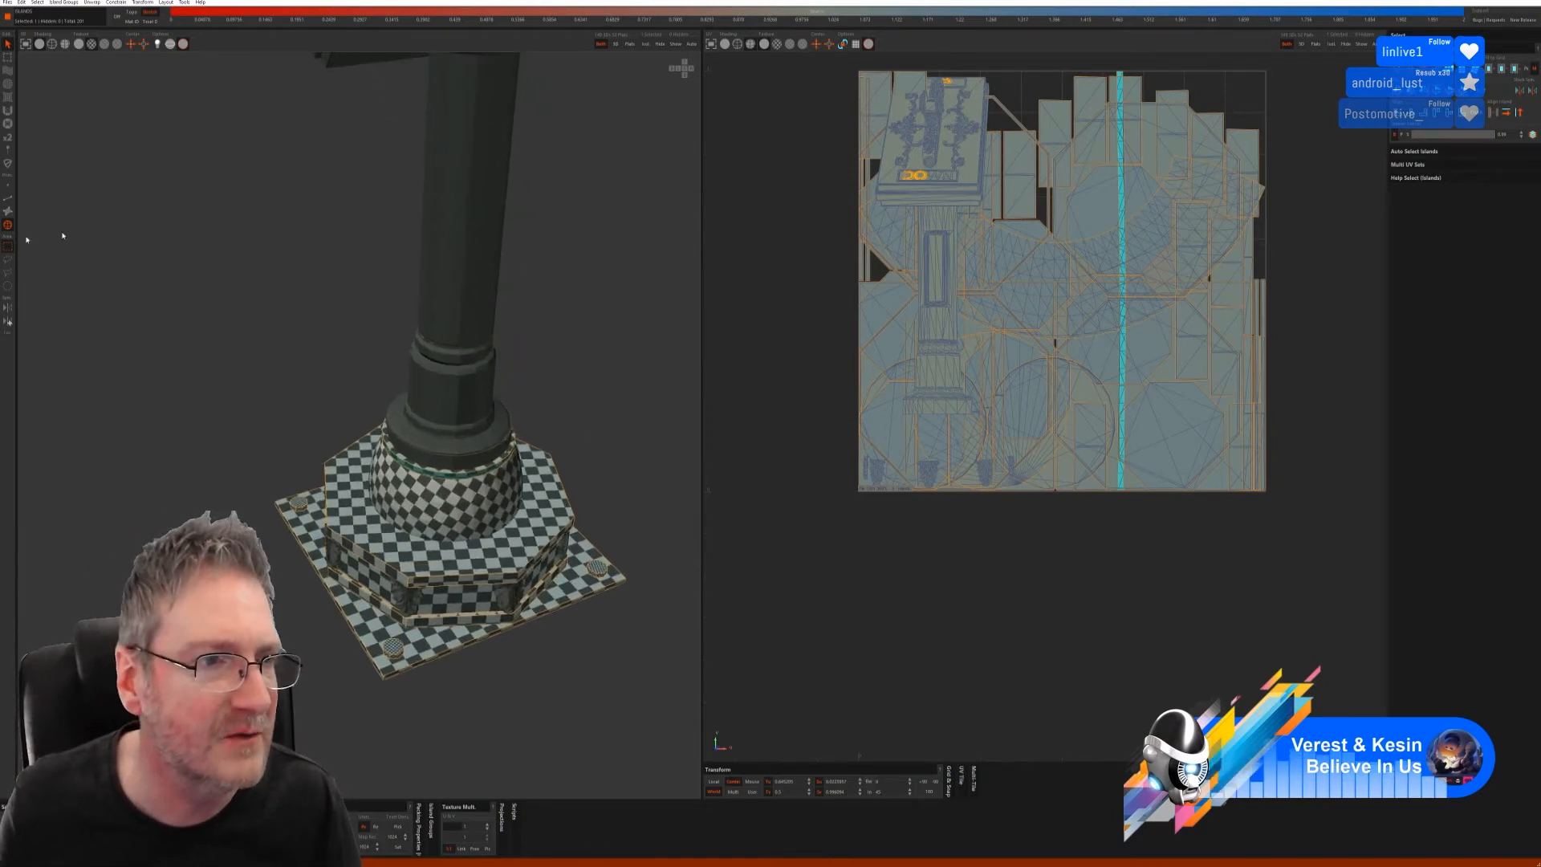
click(471, 461)
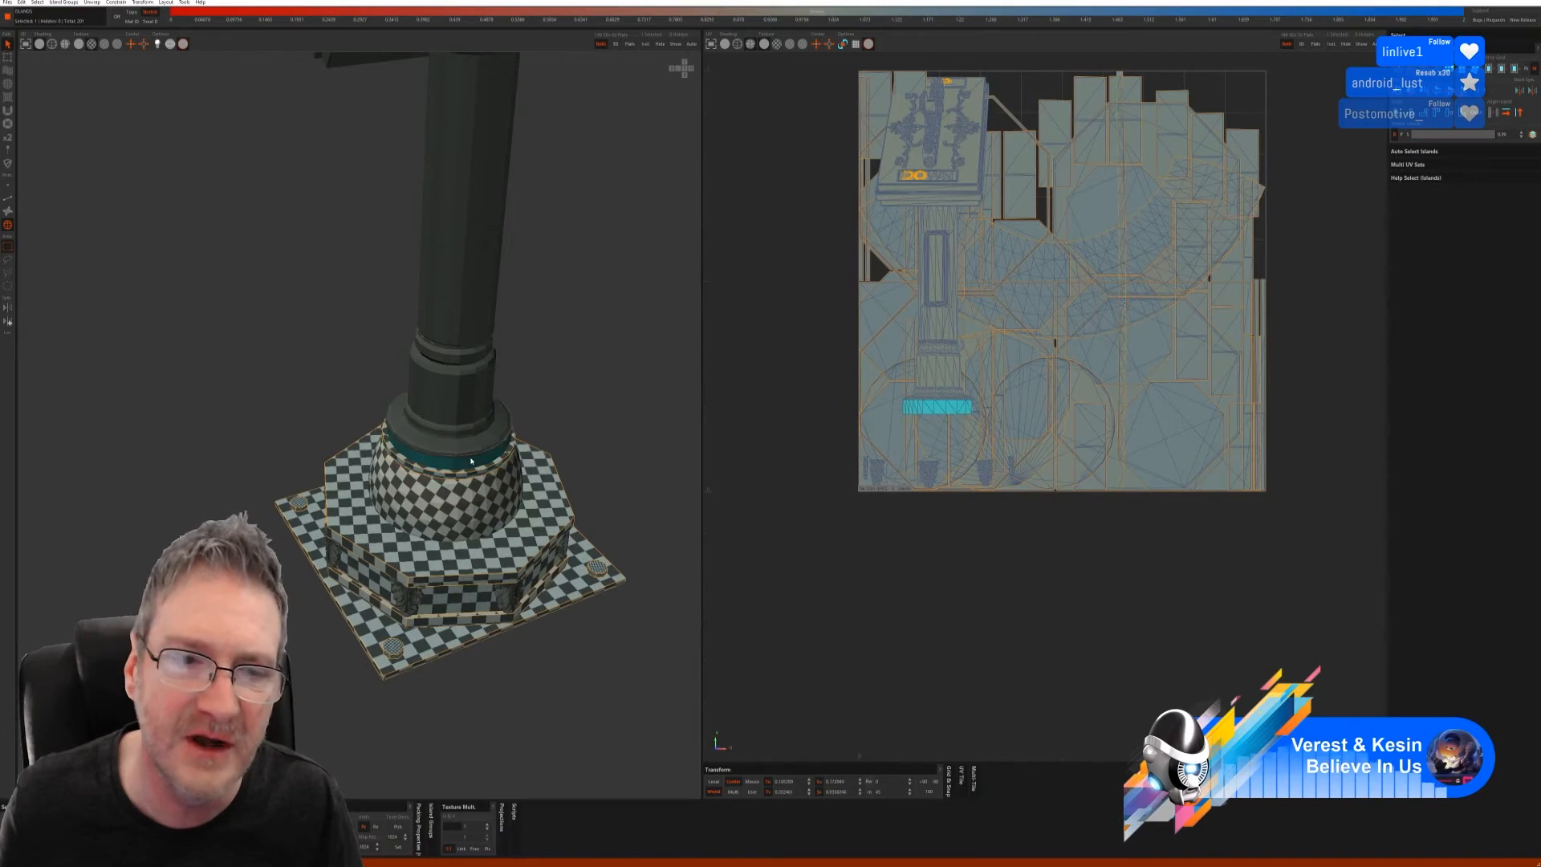
click(645, 43)
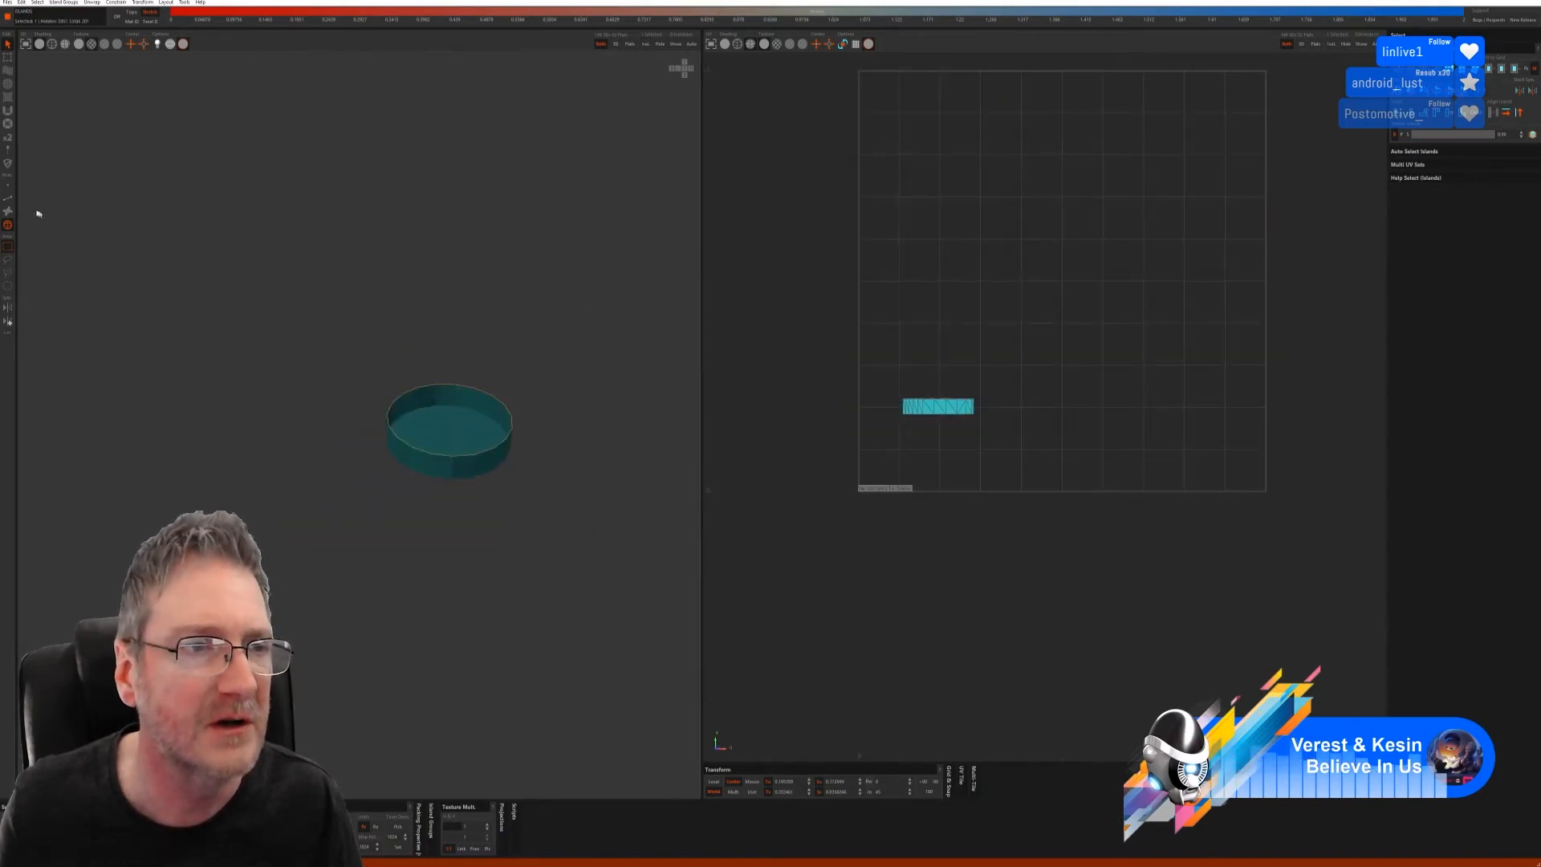
- Select the ring's automatic seam edges with the third seam algorithm, and run the automatic cut, unfold and pack
click(9, 199)
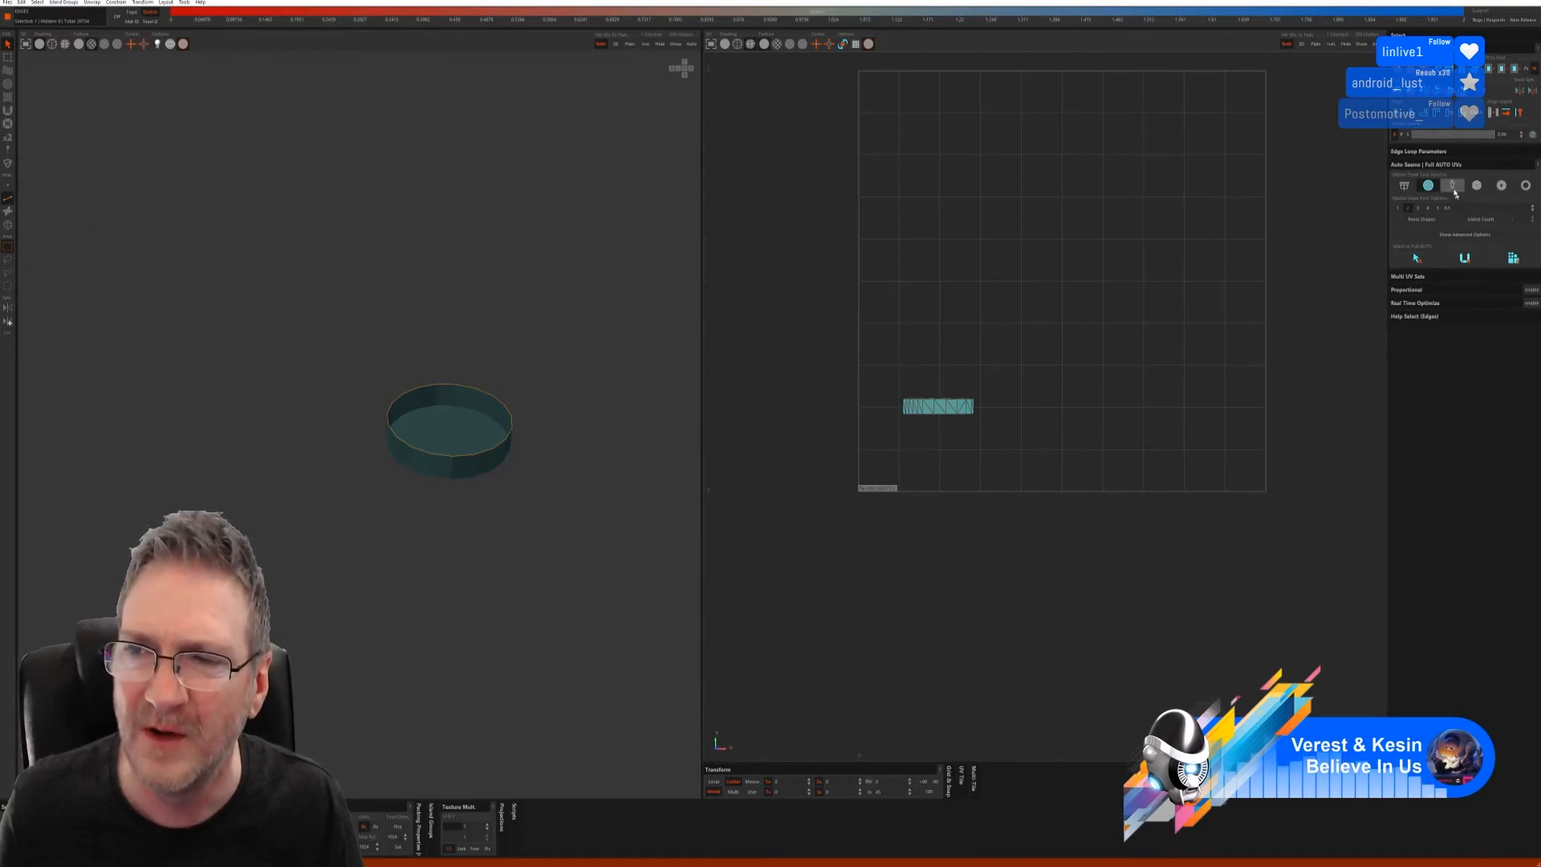
click(1452, 186)
click(1417, 247)
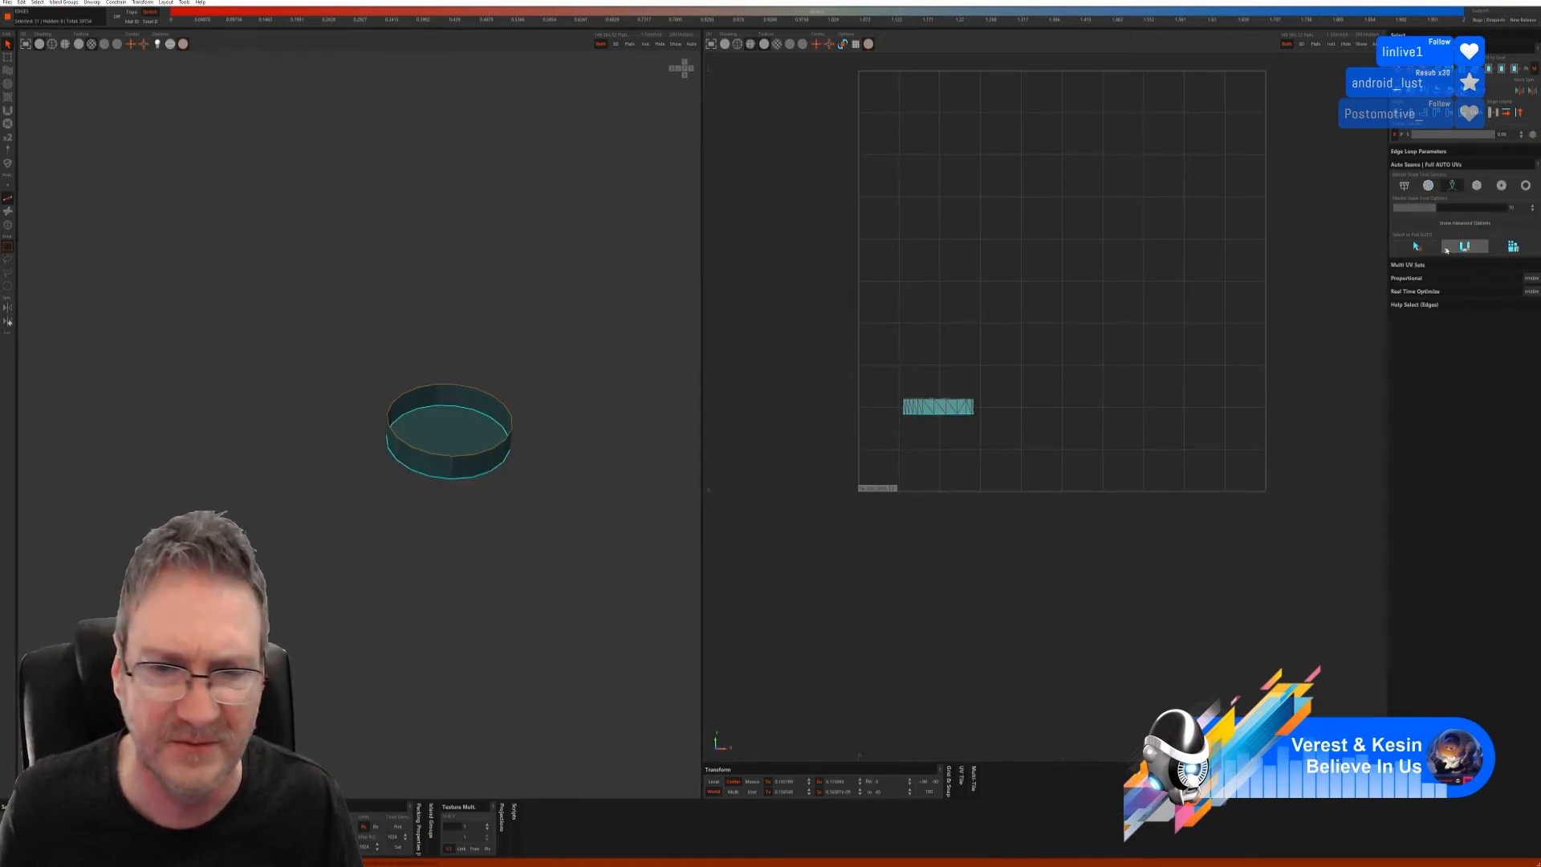
click(1513, 246)
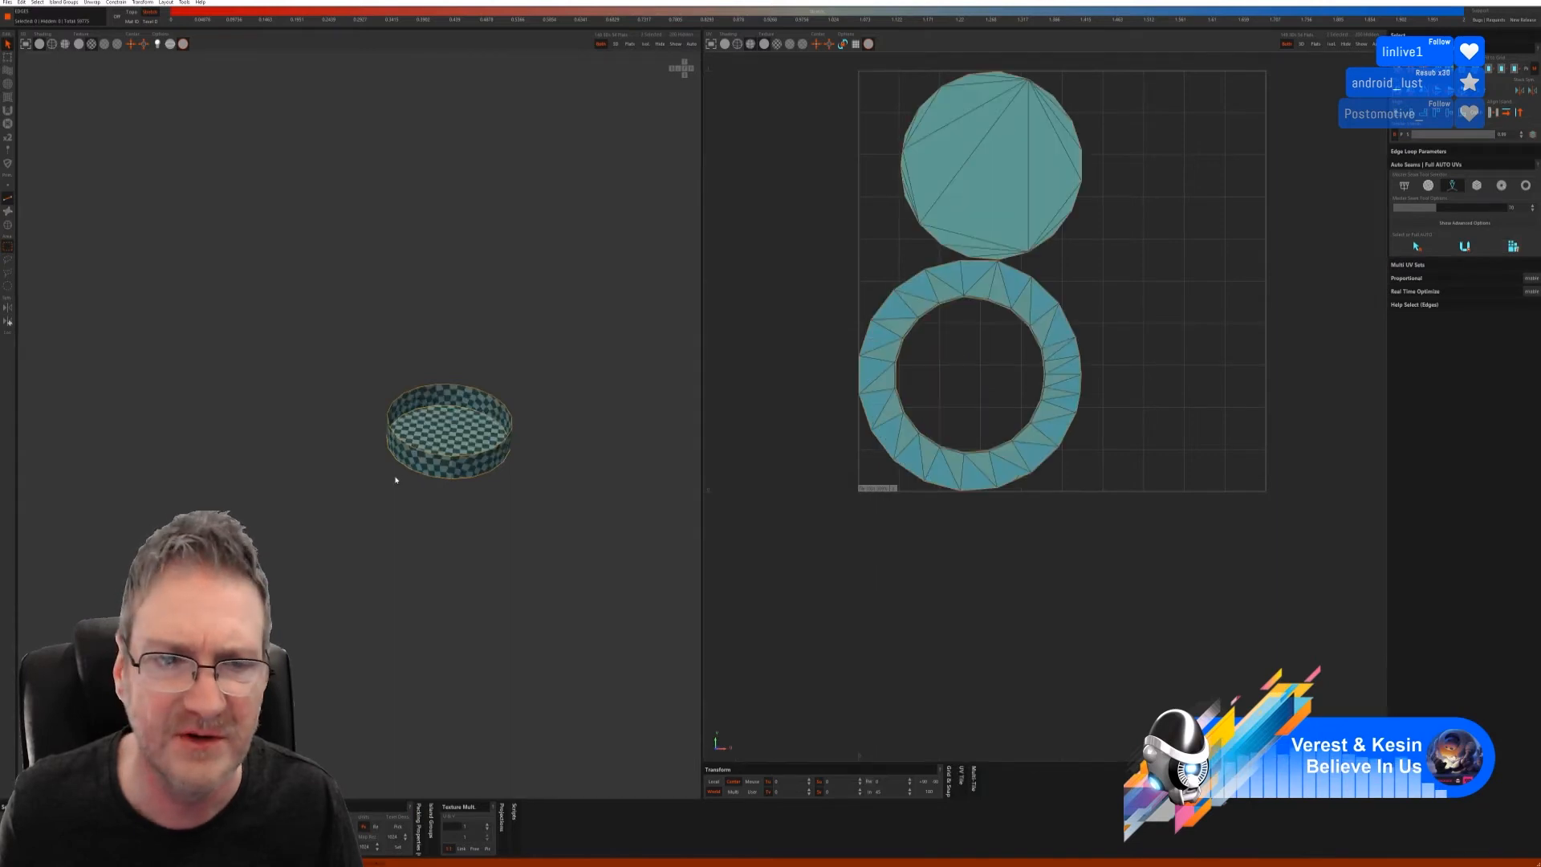
- Bring back the hidden islands and isolate the thin disc that sits directly on top of the checkered ring
alt+drag(474, 479, 510, 379)
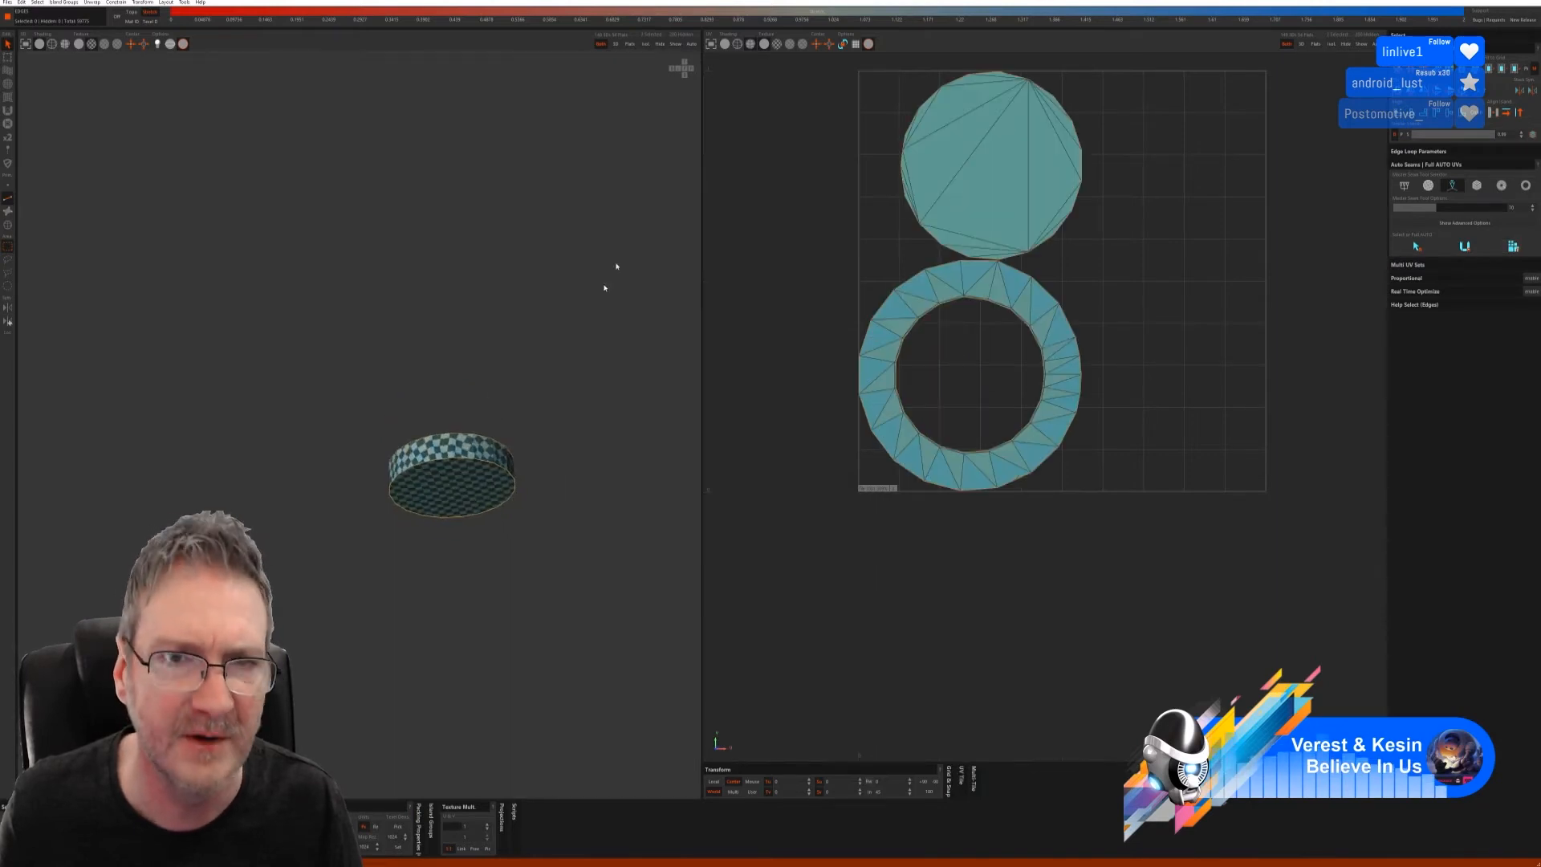
click(671, 50)
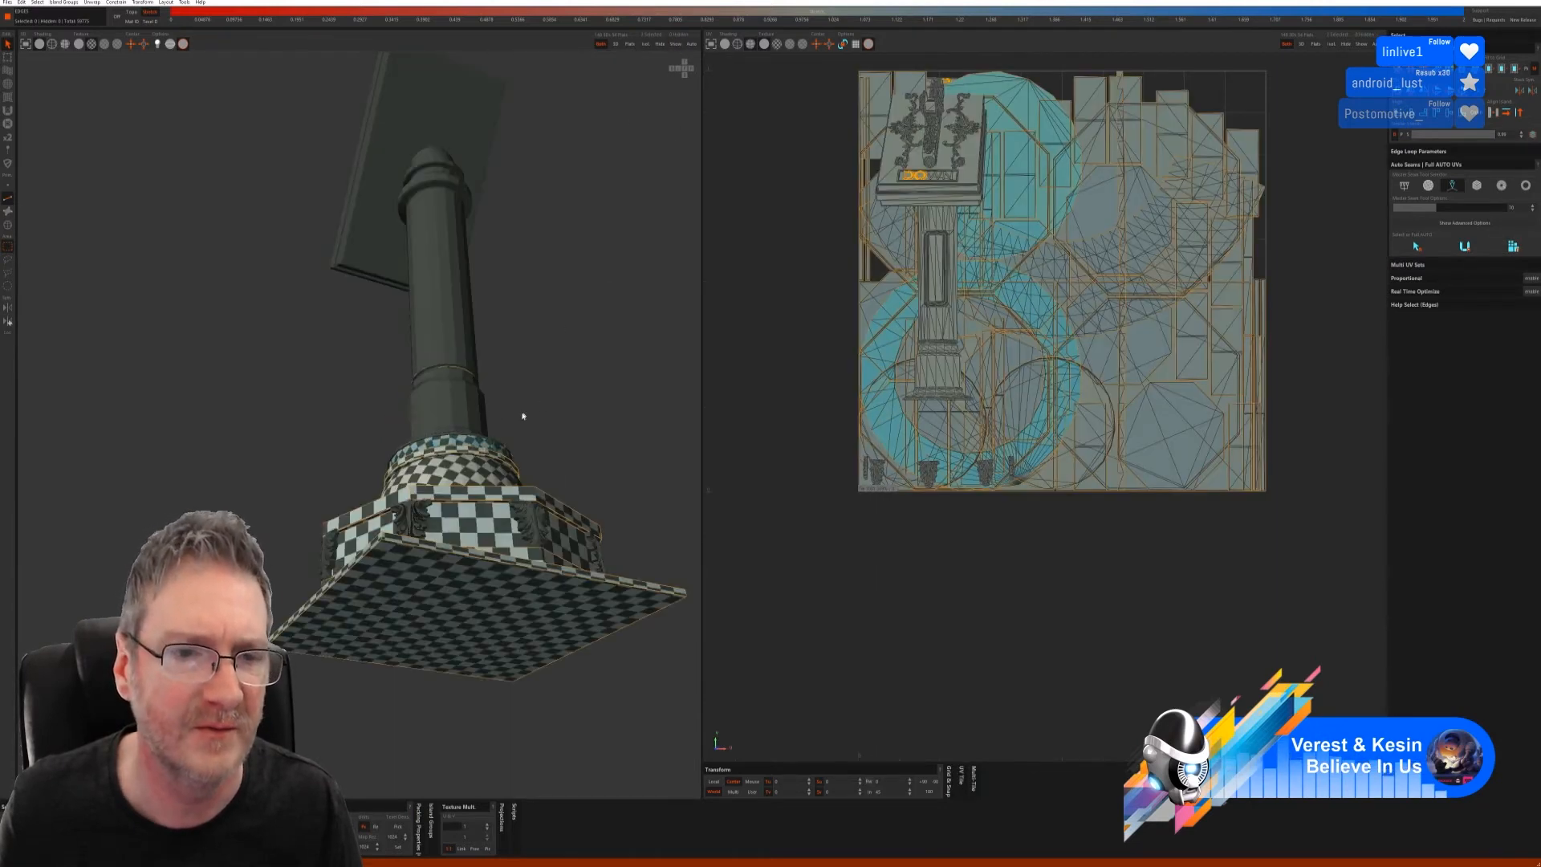
alt+drag(523, 416, 521, 450)
scroll(561, 447, up, 4)
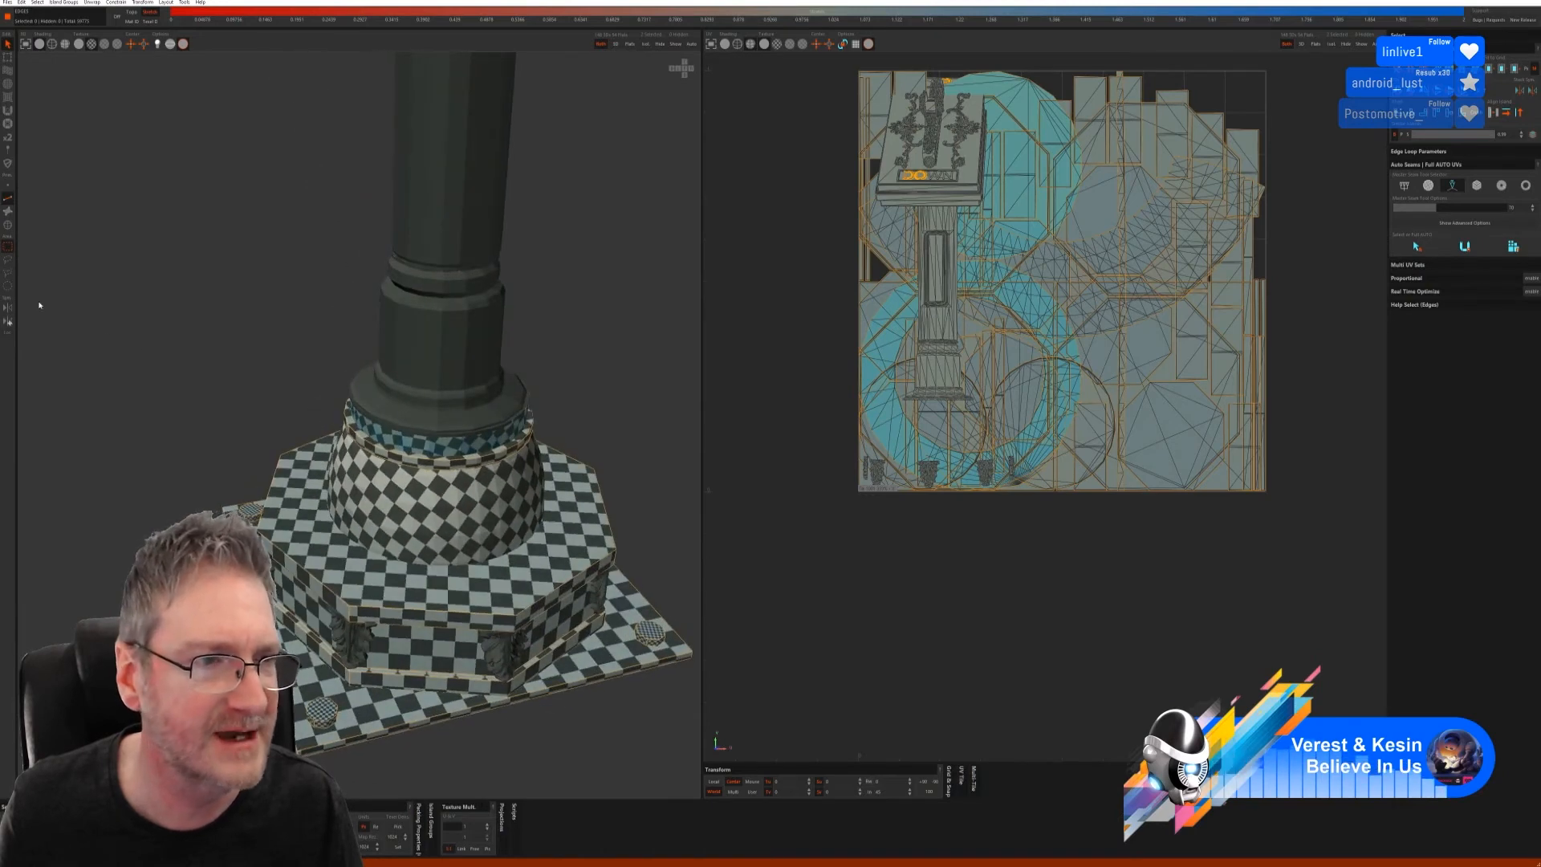
click(8, 224)
click(406, 437)
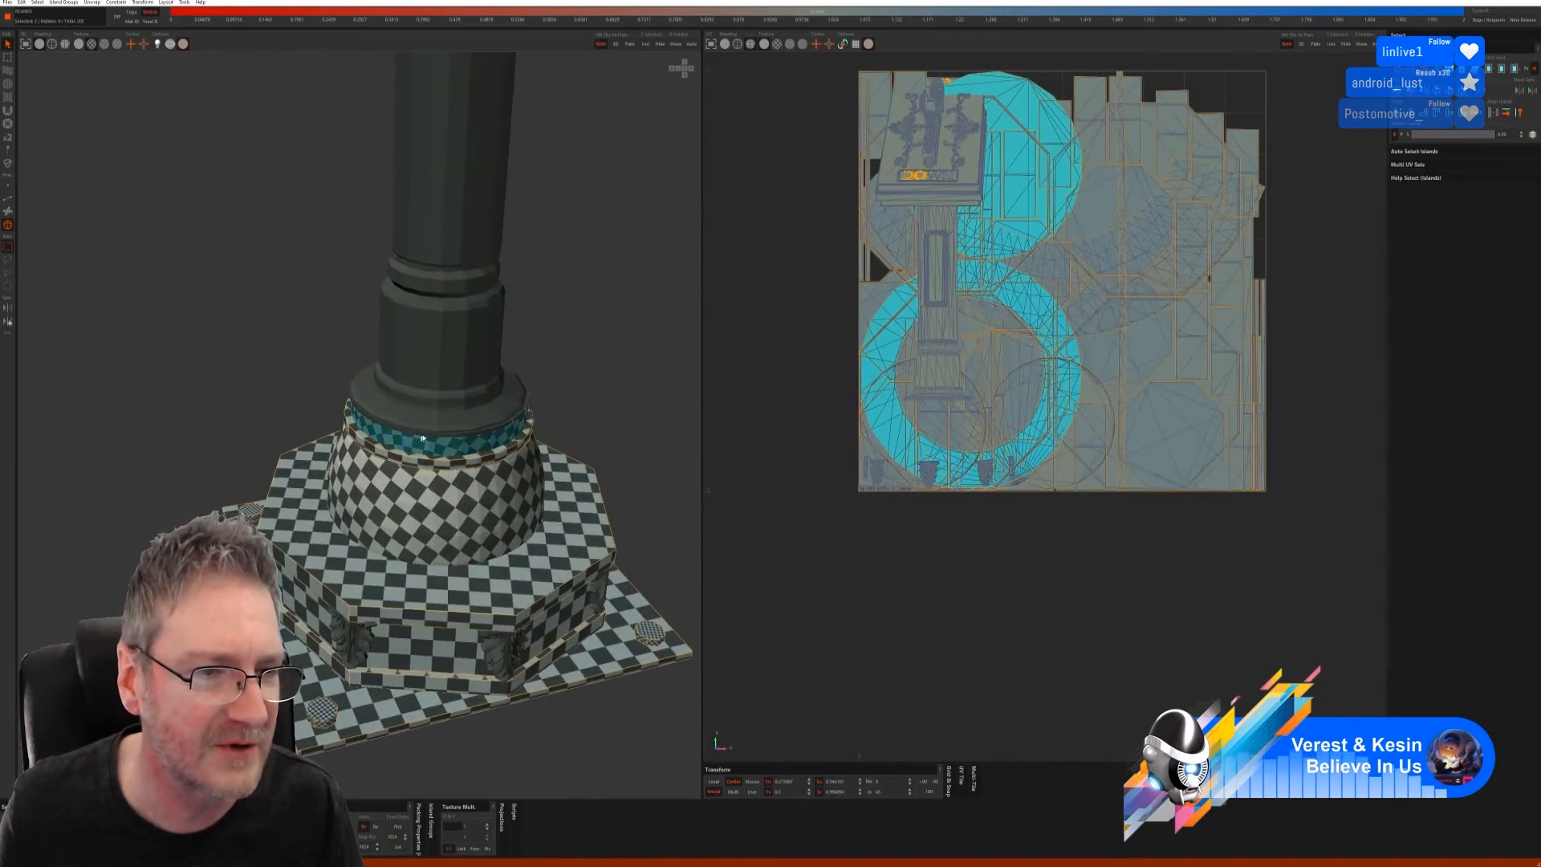
click(426, 434)
click(647, 44)
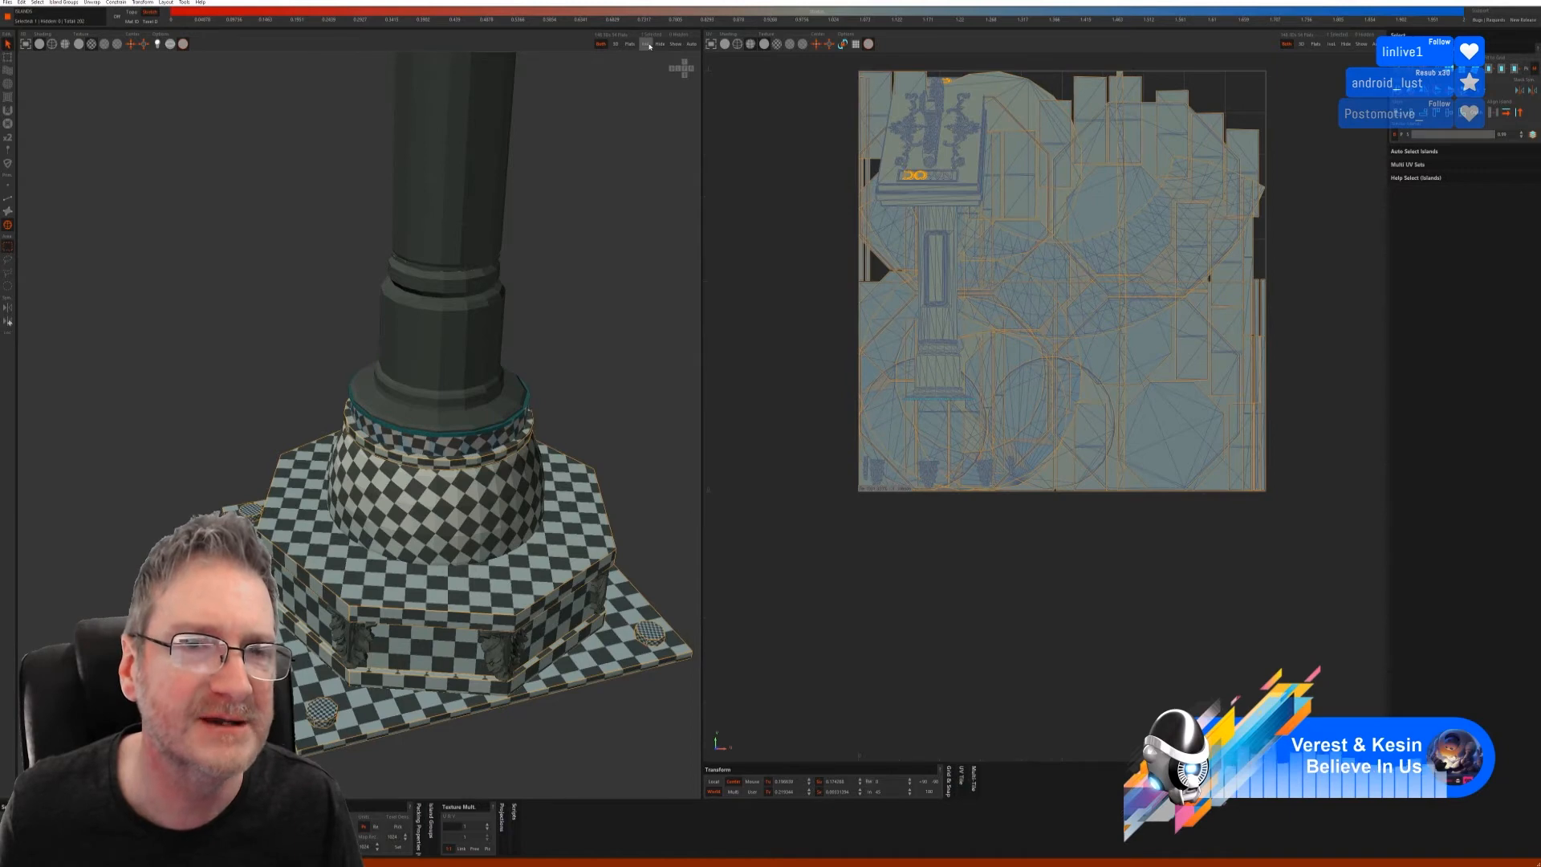
- Run the automatic cut, unfold and pack on the thin disc with the third seam algorithm
click(8, 198)
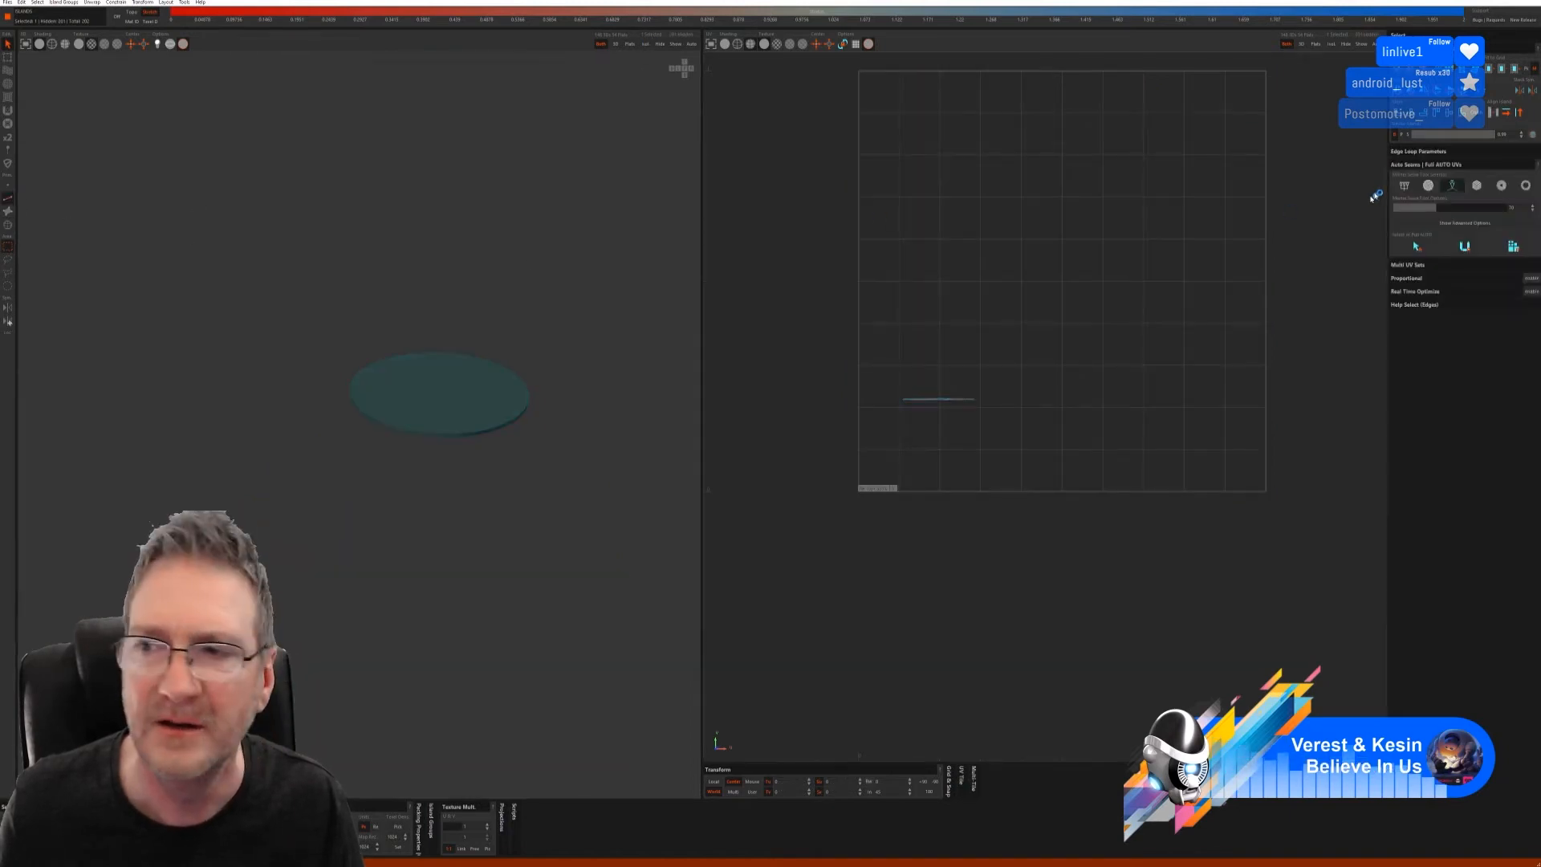
click(1462, 247)
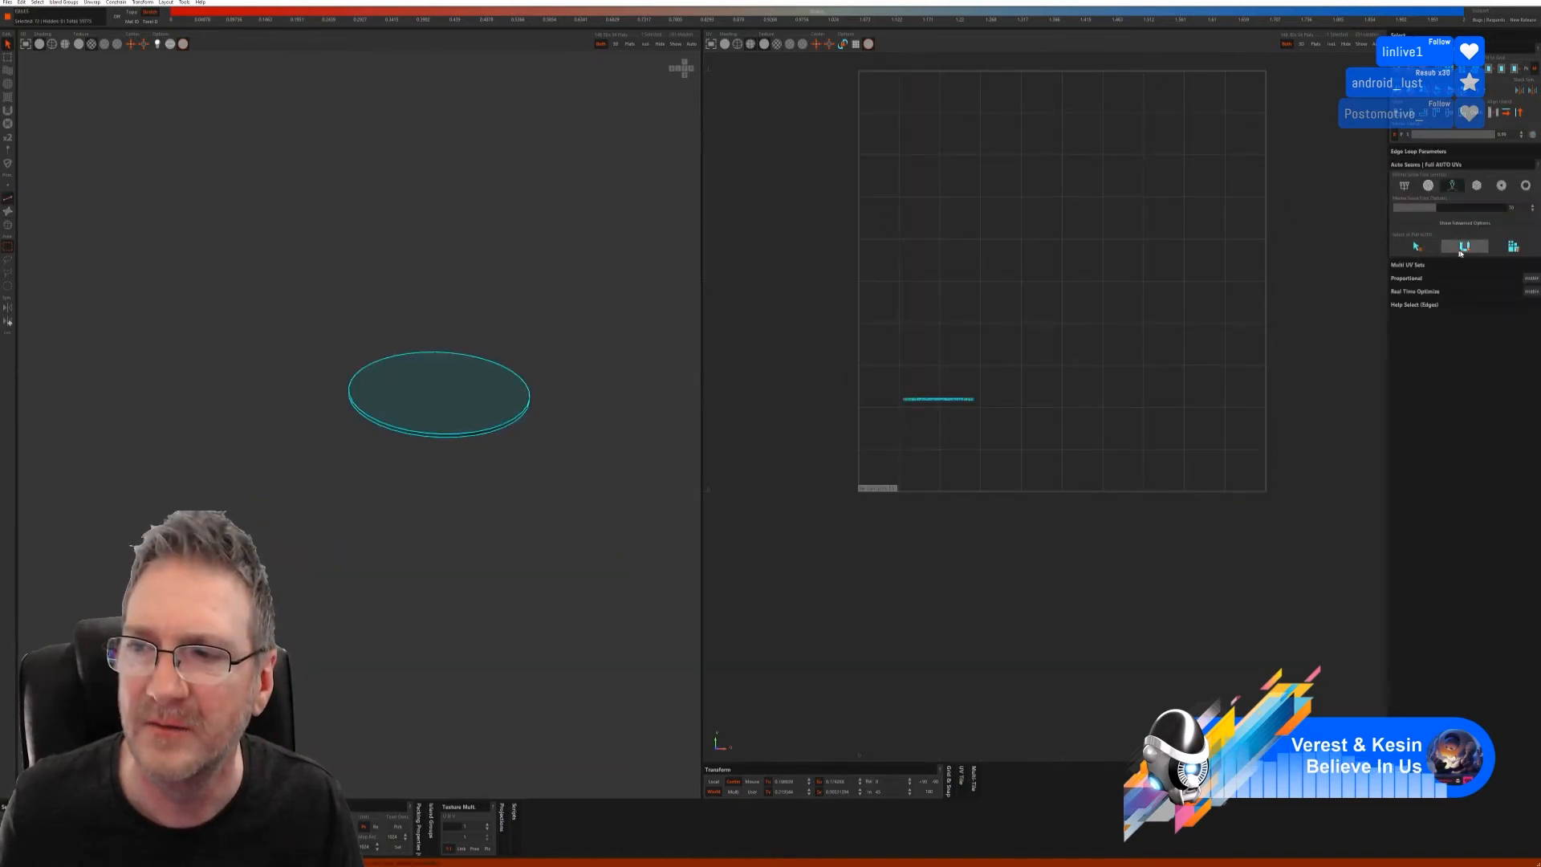
click(1513, 246)
alt+drag(378, 468, 408, 406)
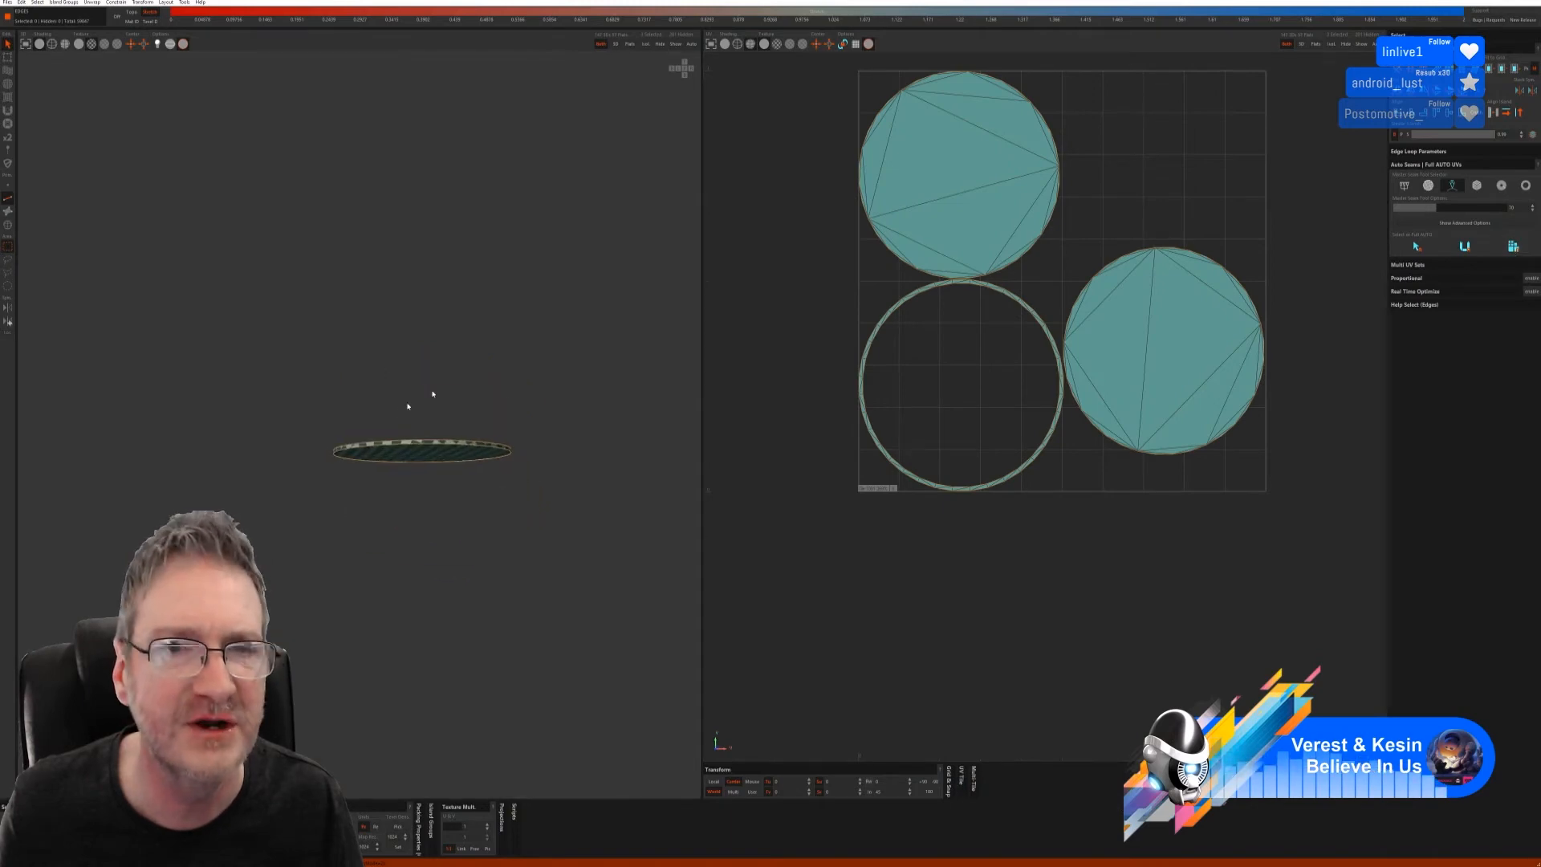
- Bring back the hidden islands and isolate the flared collar section between the thin disc and the long column
click(645, 45)
alt+drag(533, 433, 488, 455)
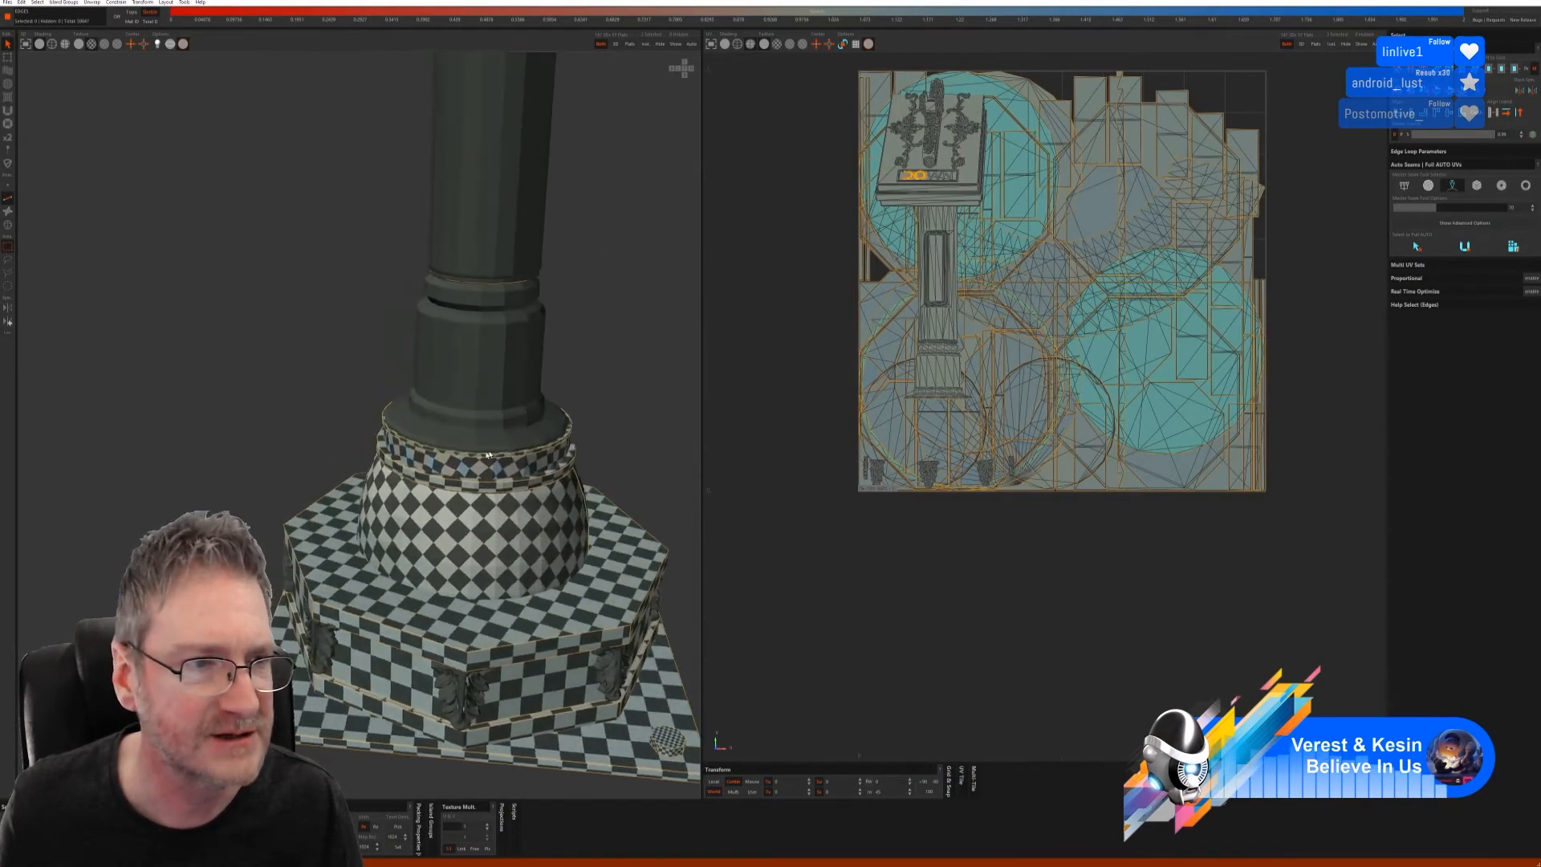
click(8, 226)
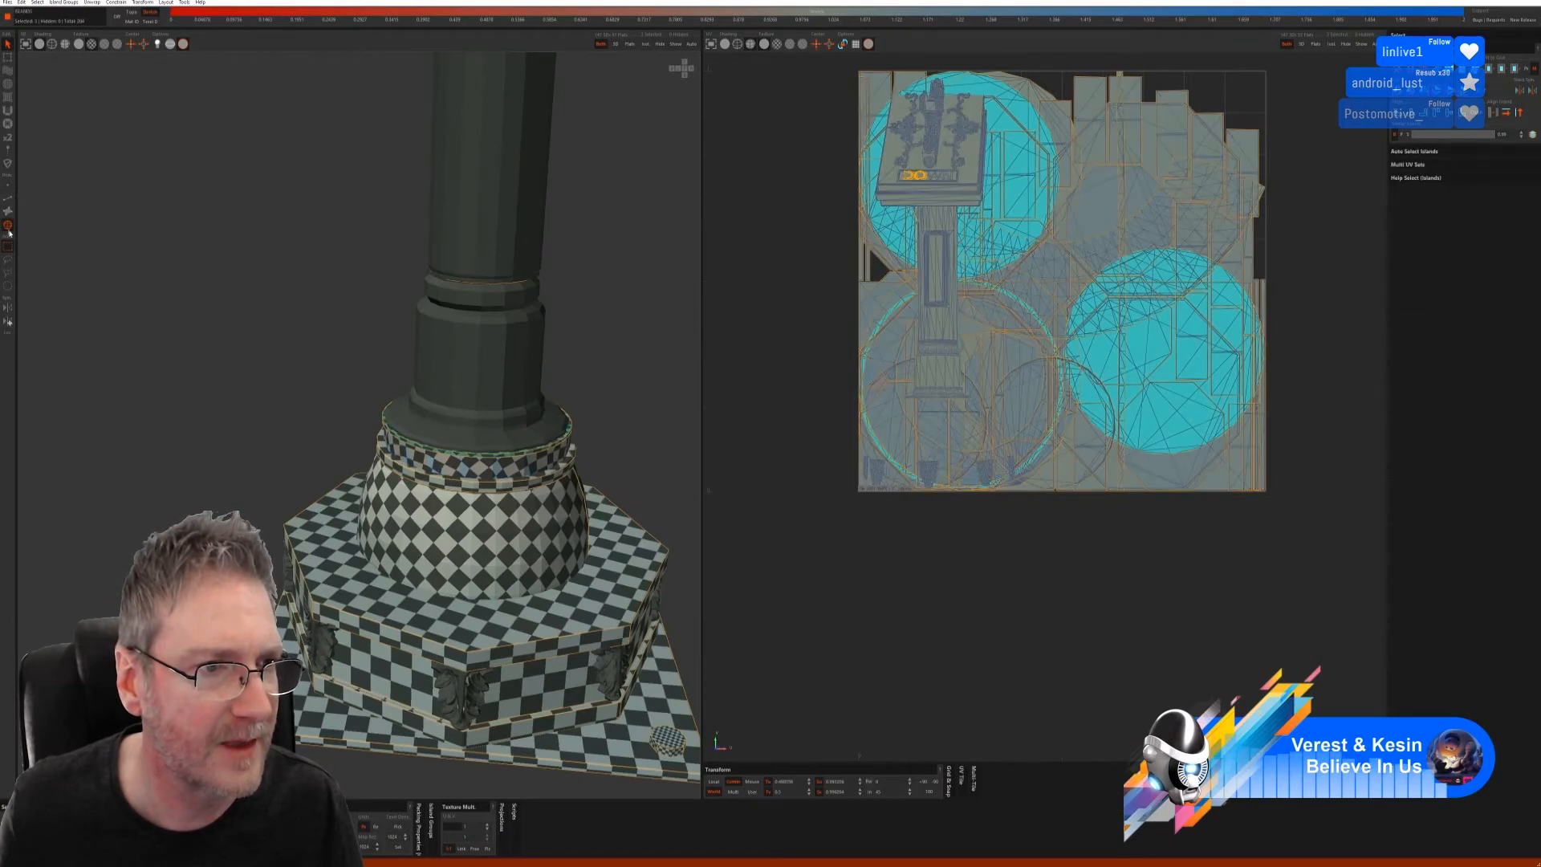
click(466, 443)
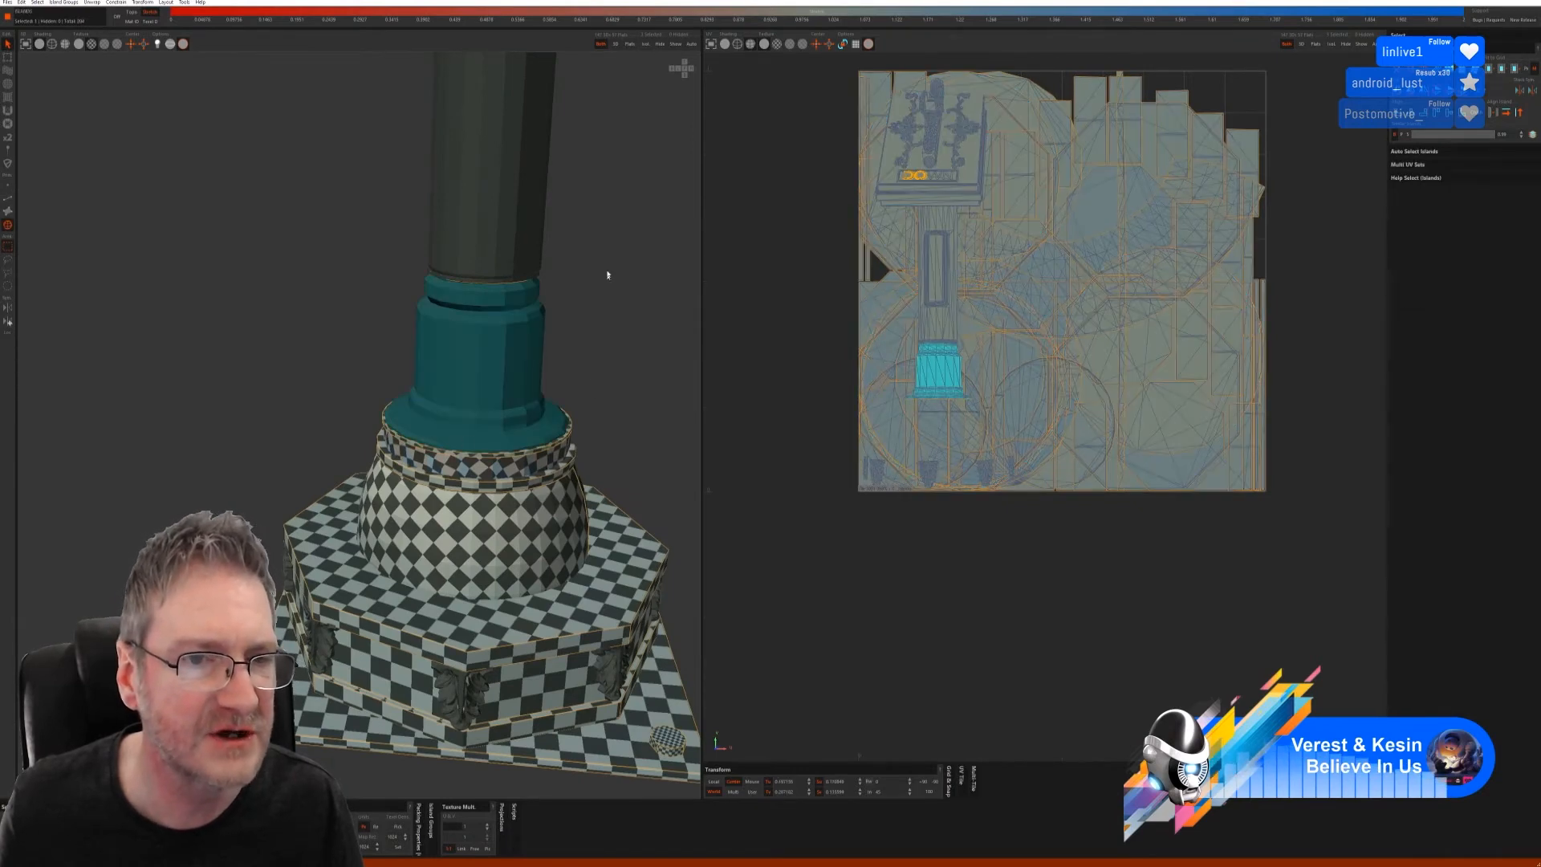
click(677, 46)
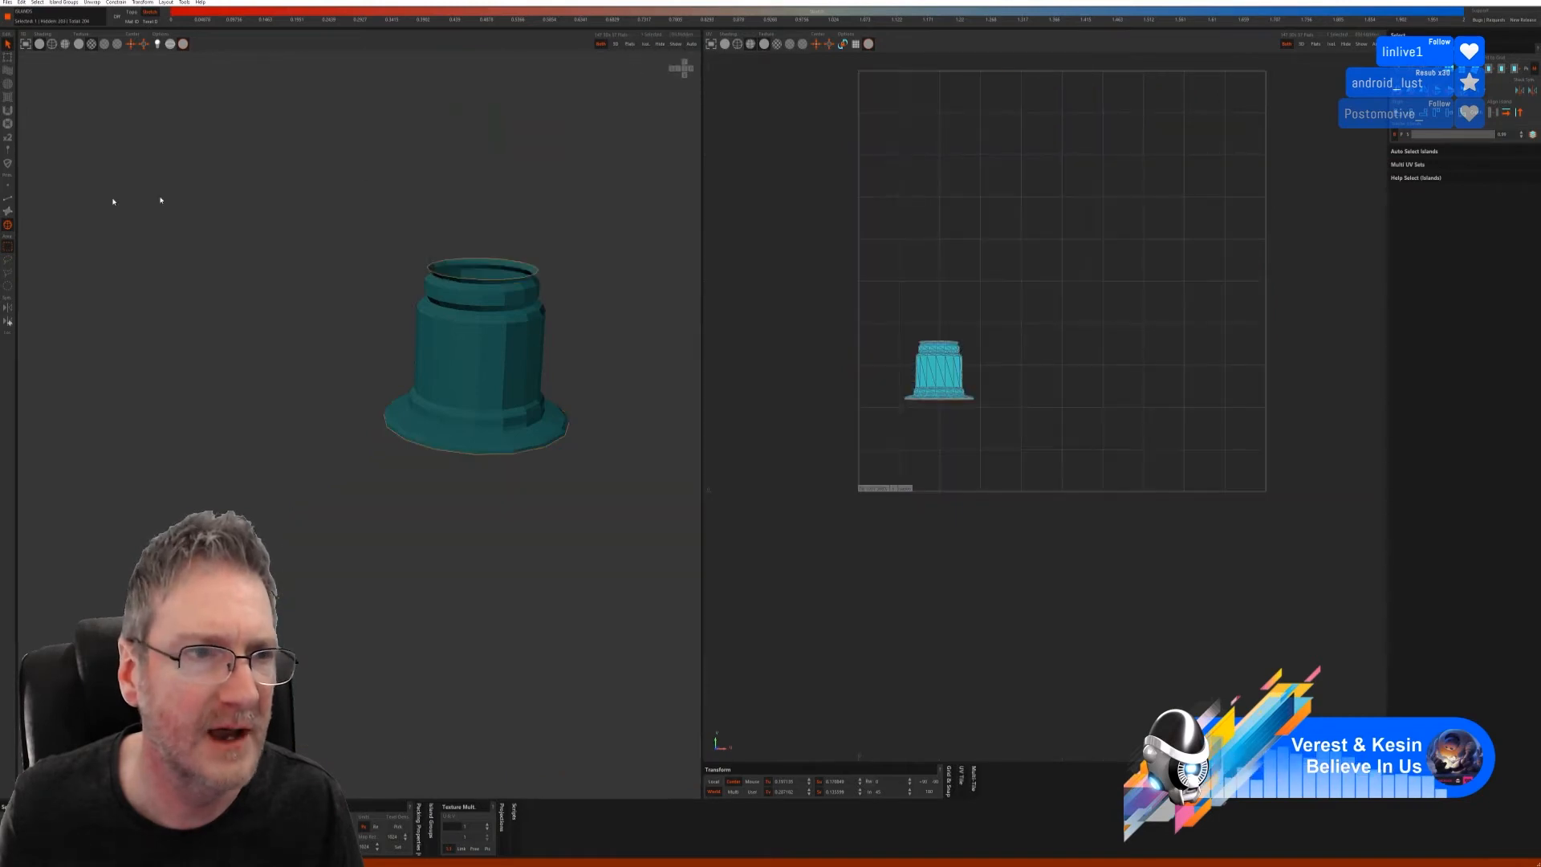
- Try the automatic seam selection on the collar with the third and fourth algorithms, and undo it
click(8, 199)
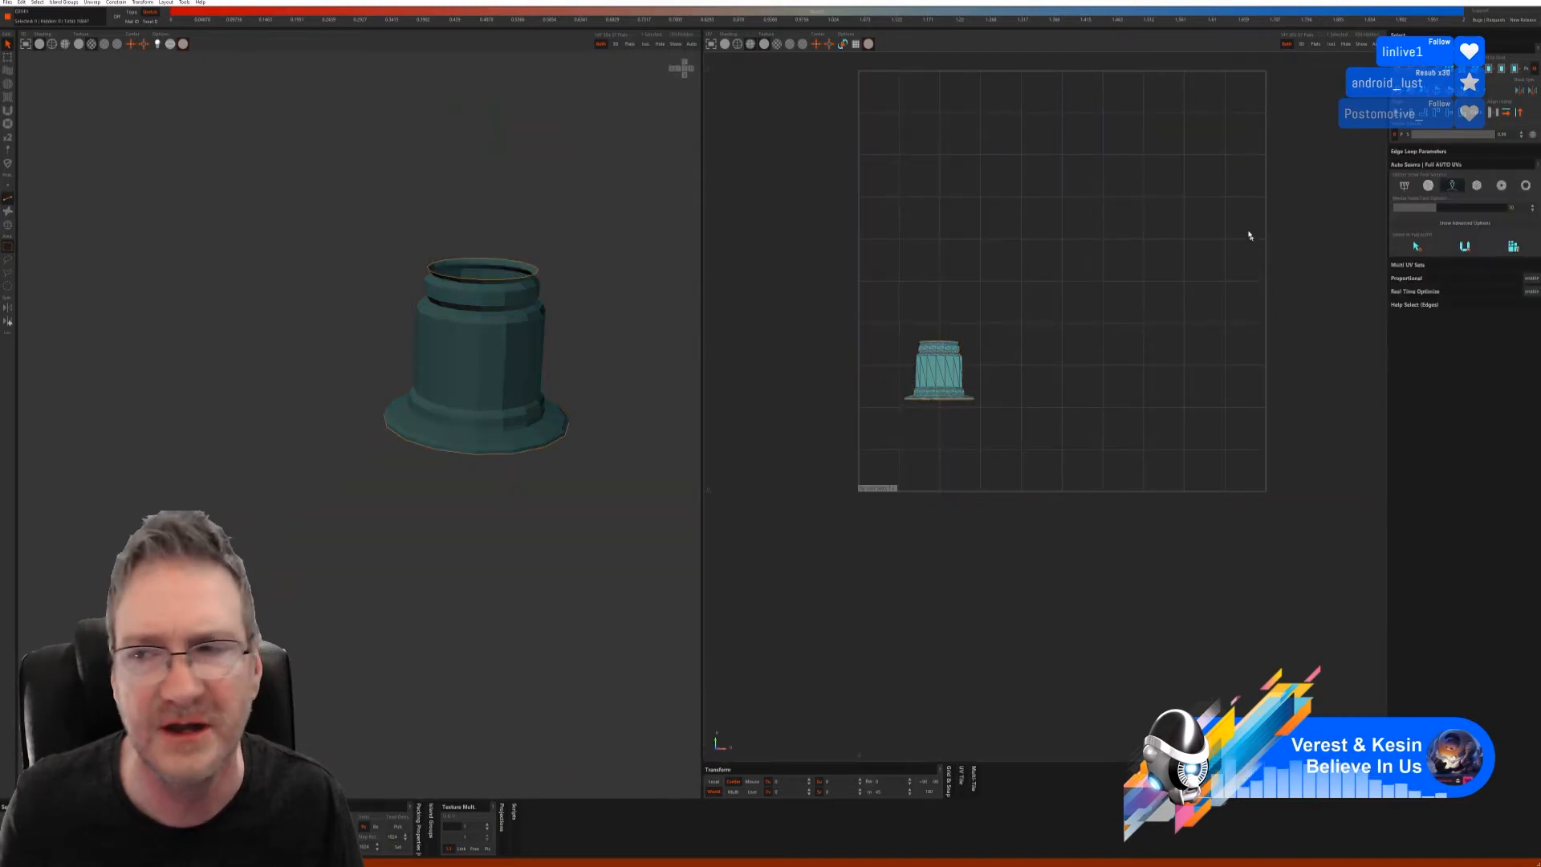
click(1418, 248)
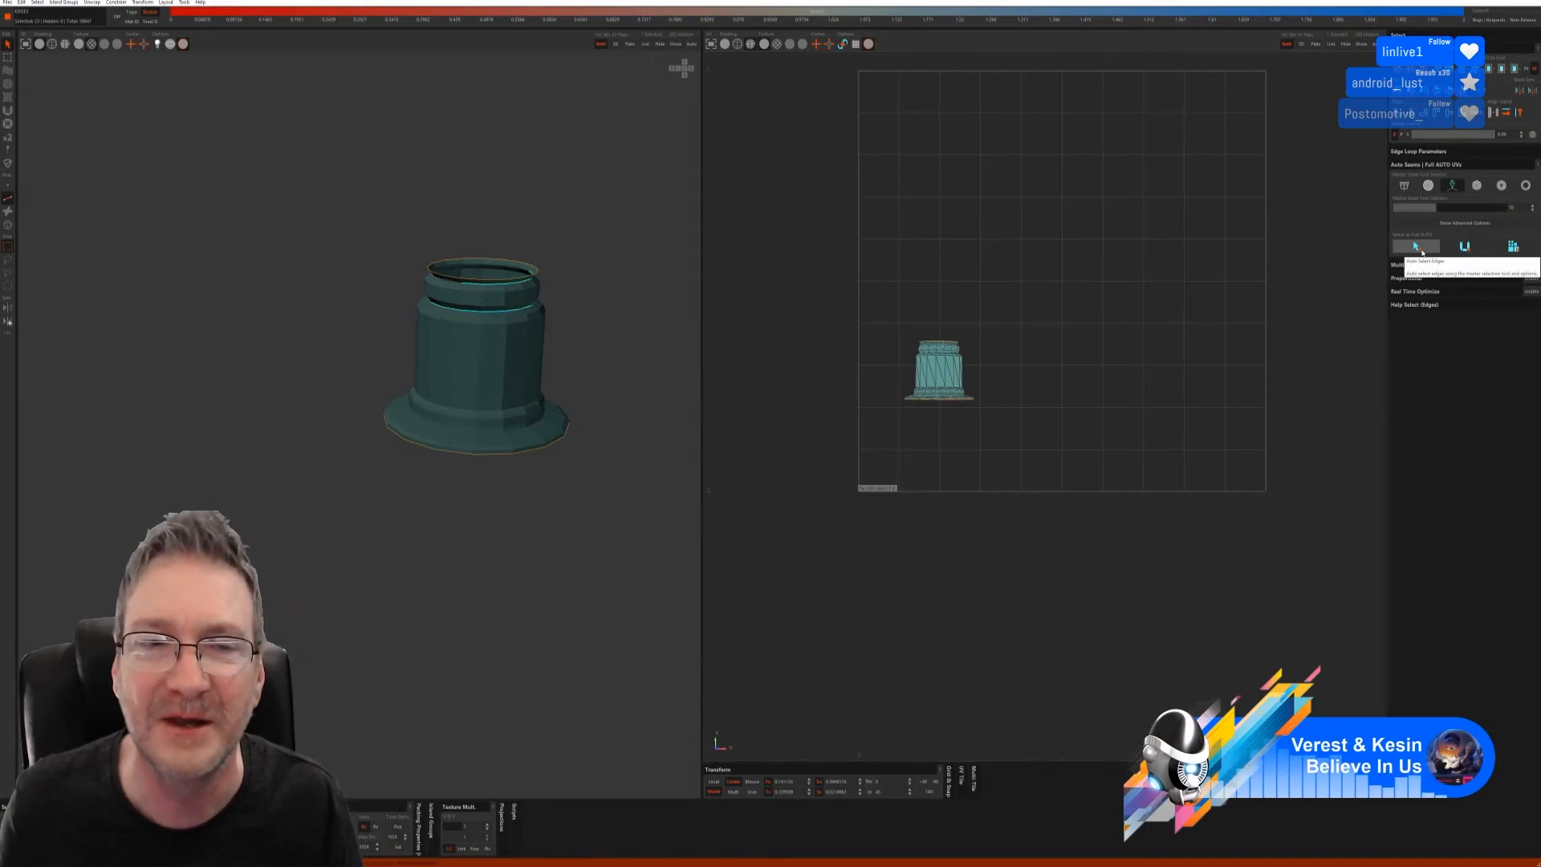
click(1466, 248)
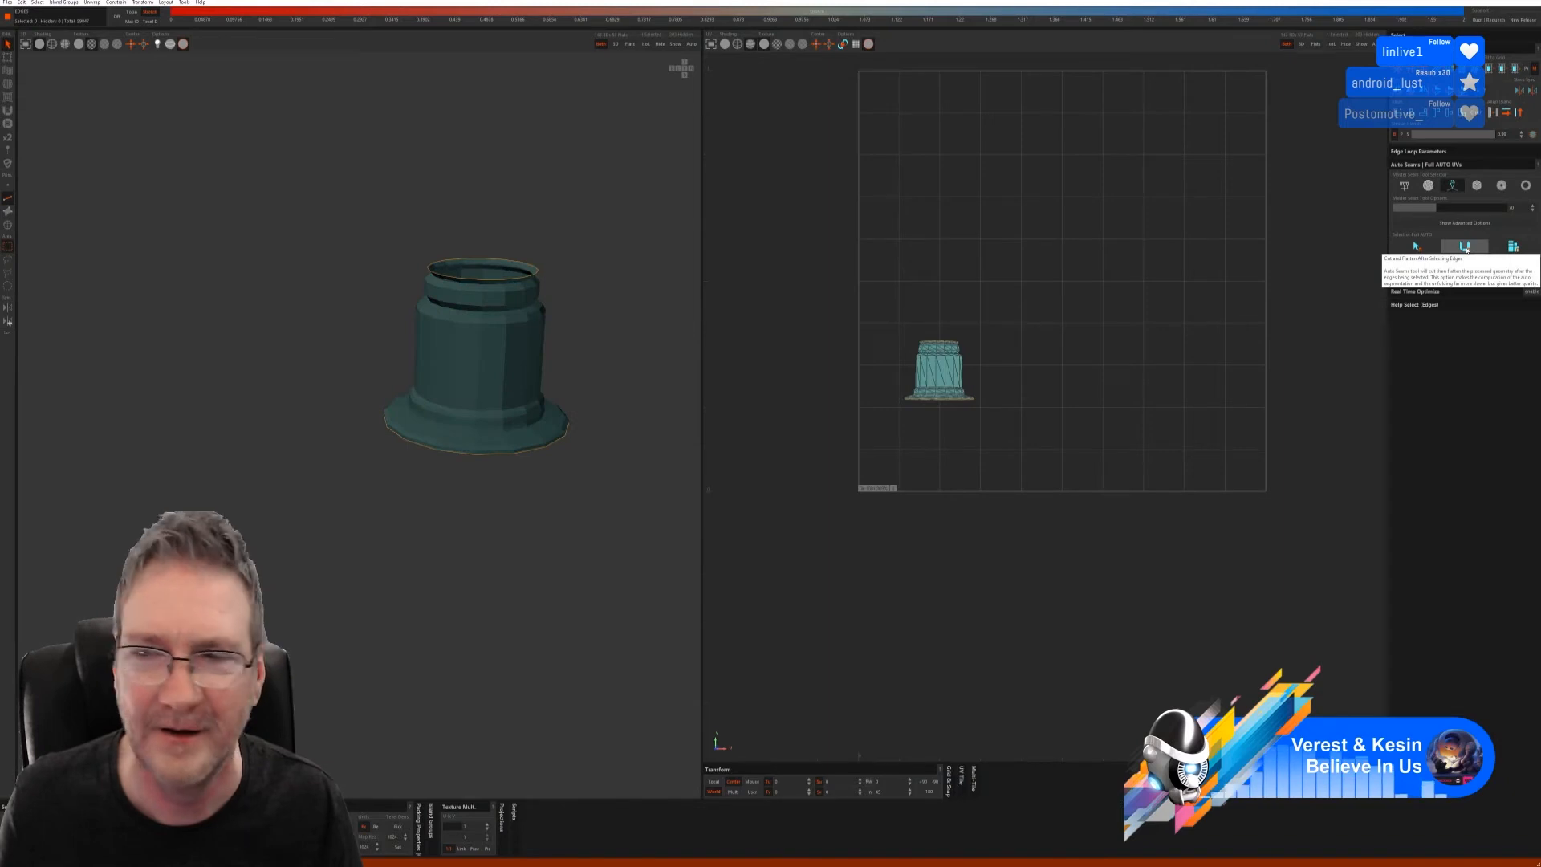
click(1479, 186)
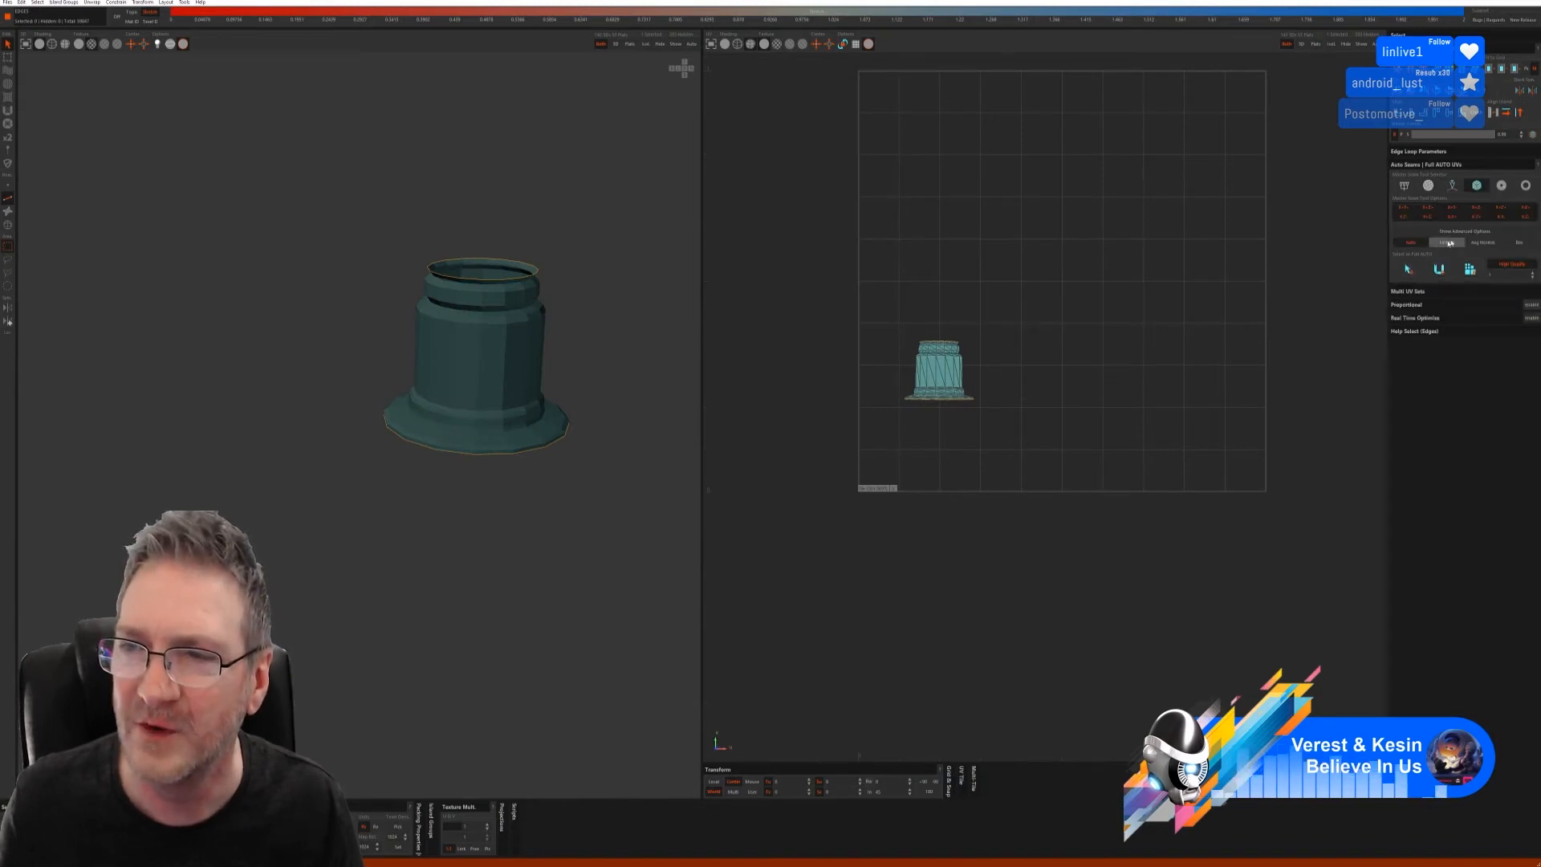
click(1418, 272)
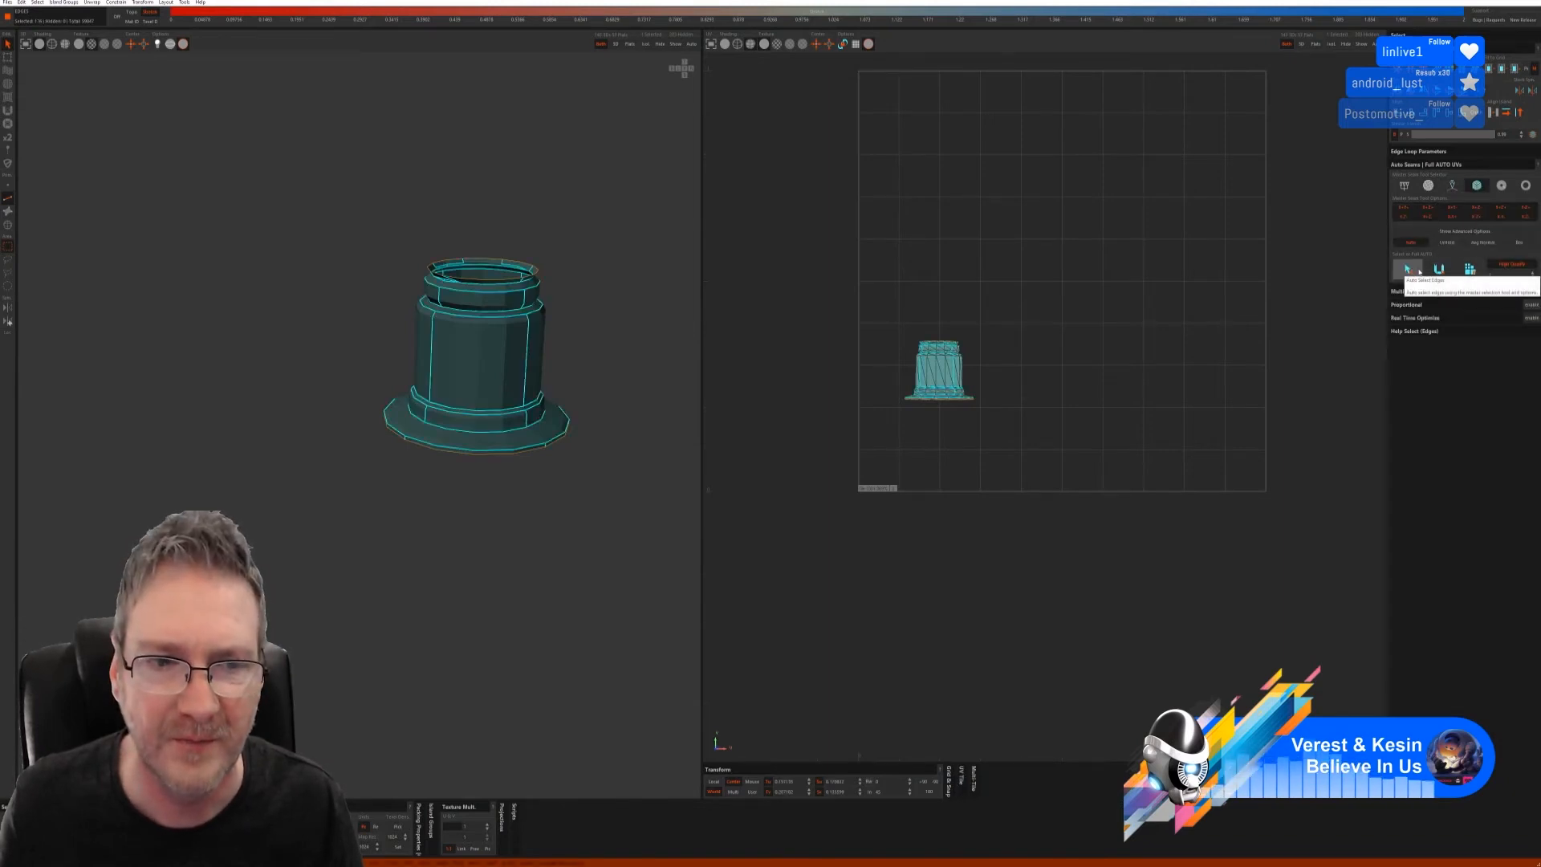
key(ctrl+z)
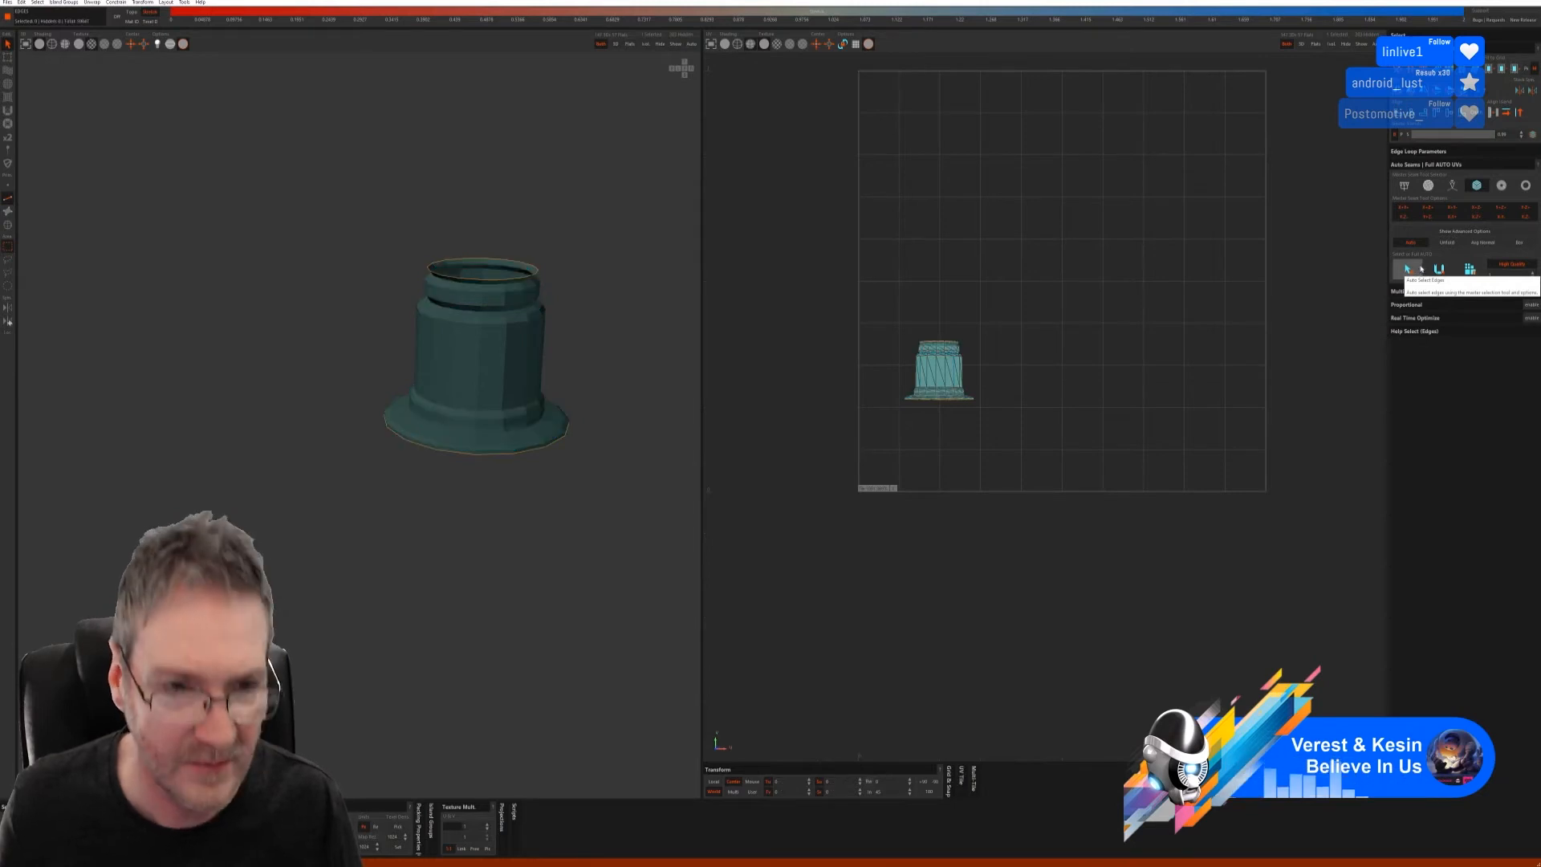
key(ctrl+z)
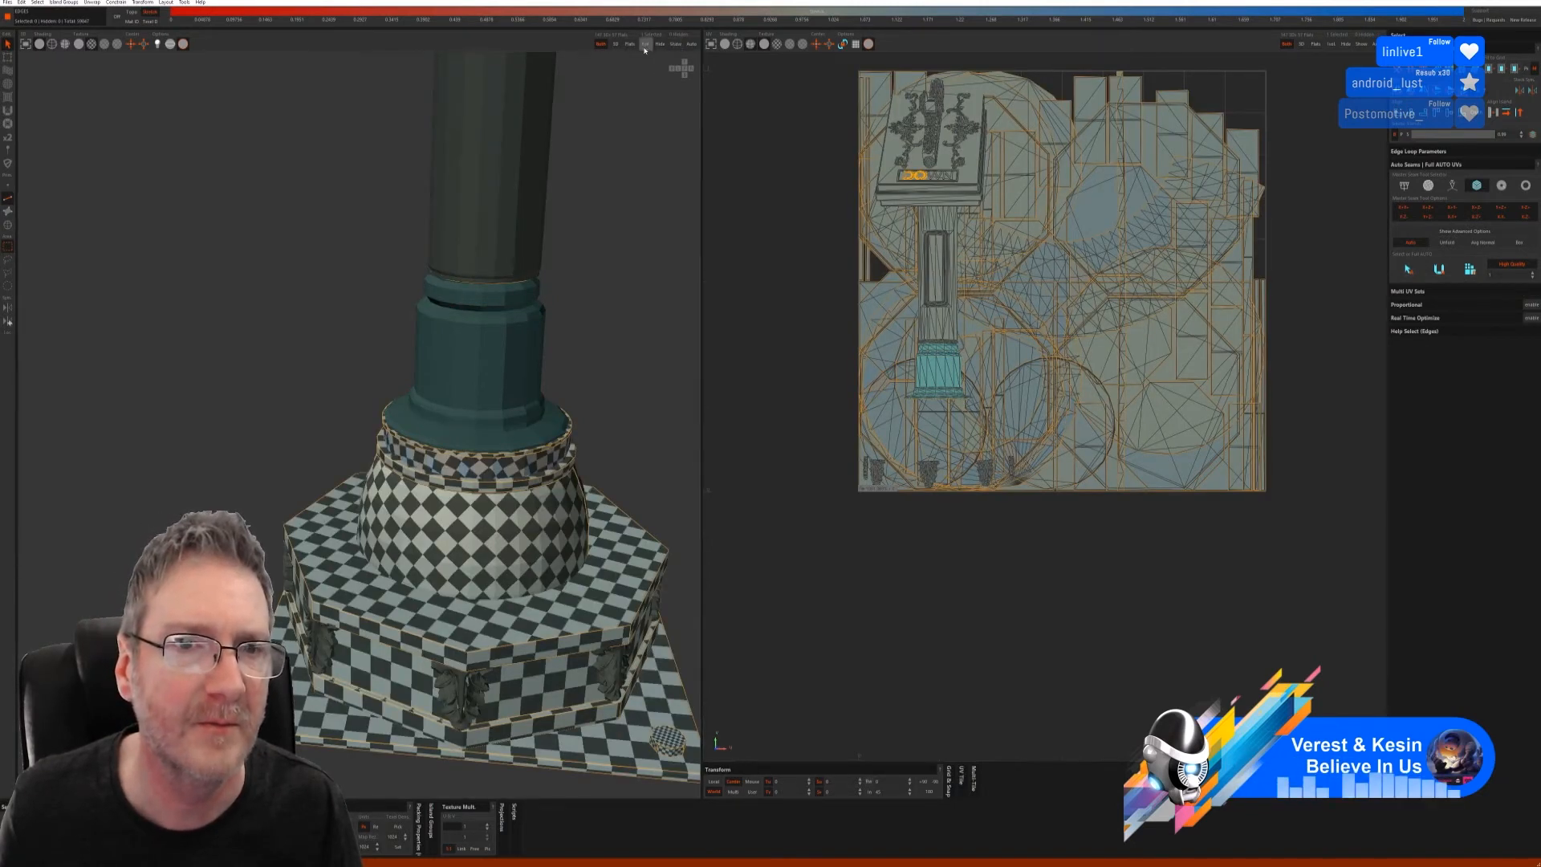
- Isolate the flared collar again and automatically cut, unfold and pack it with the fifth seam algorithm
click(9, 225)
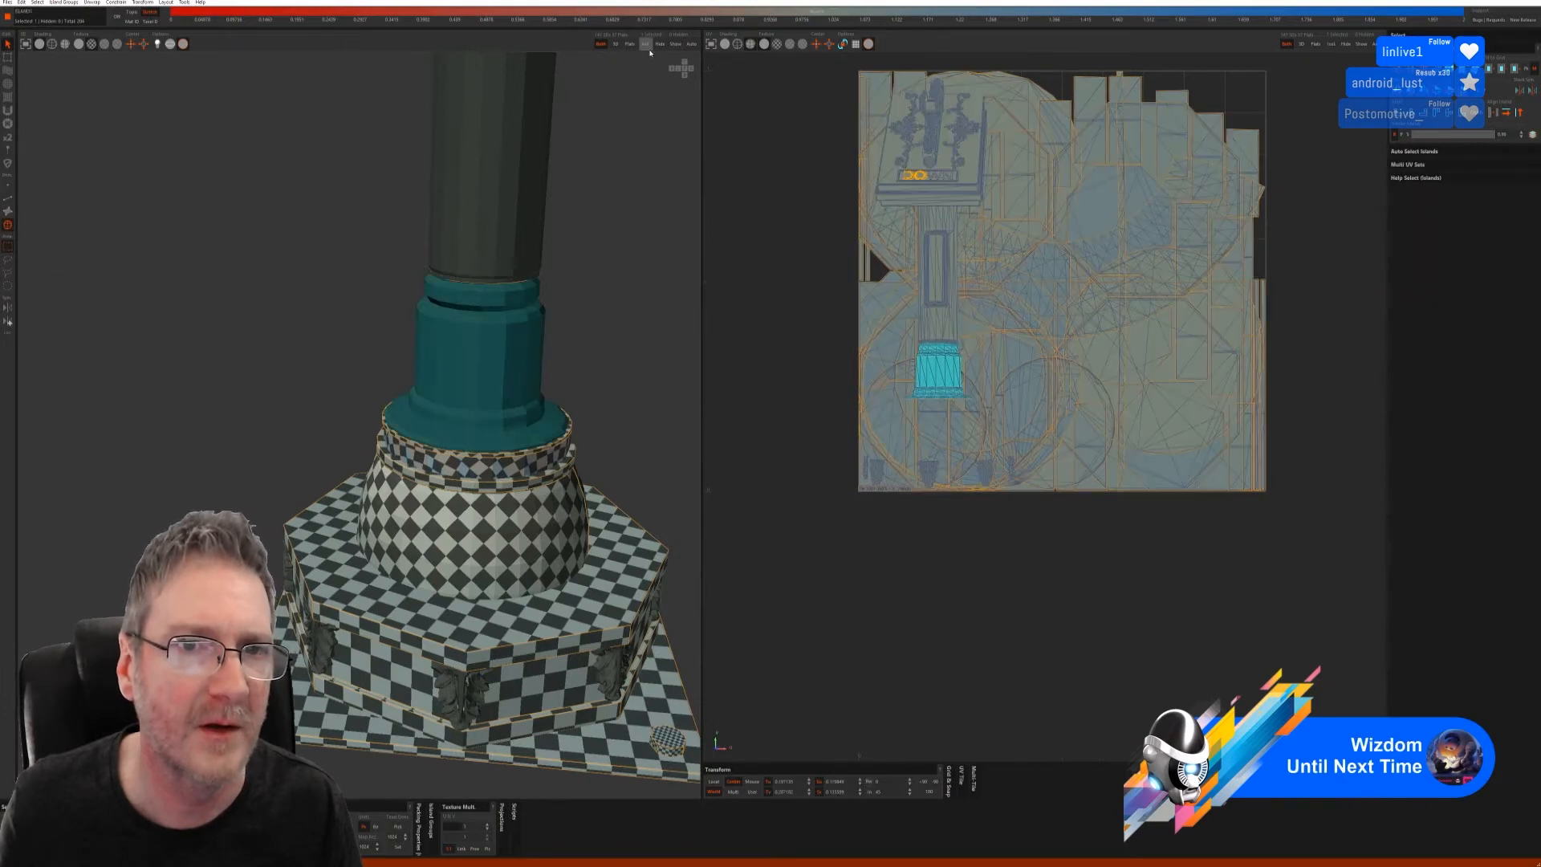
key(i)
key(F2)
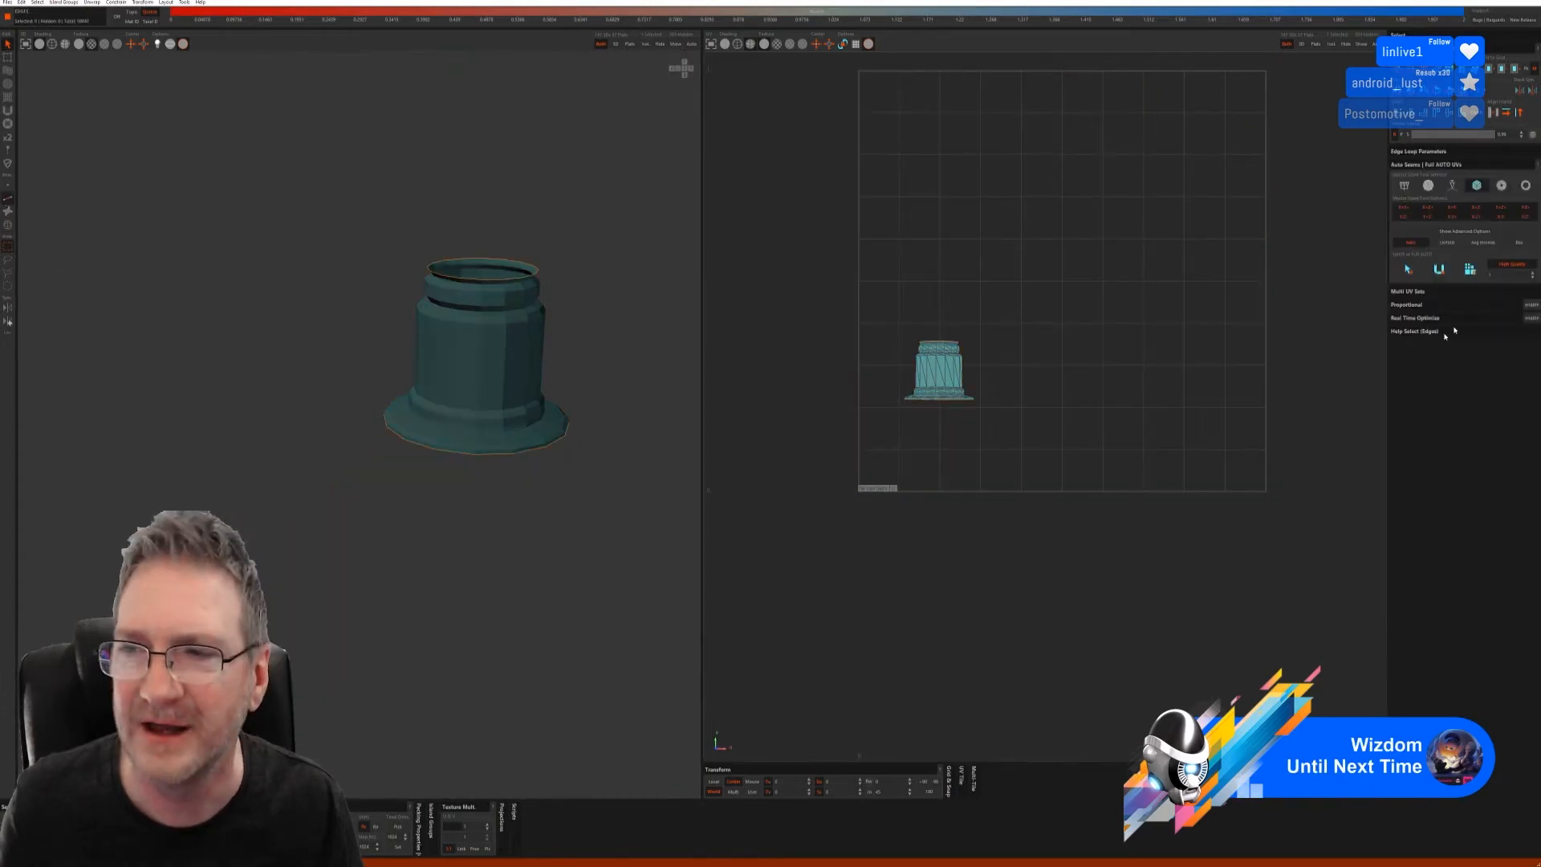
click(1501, 186)
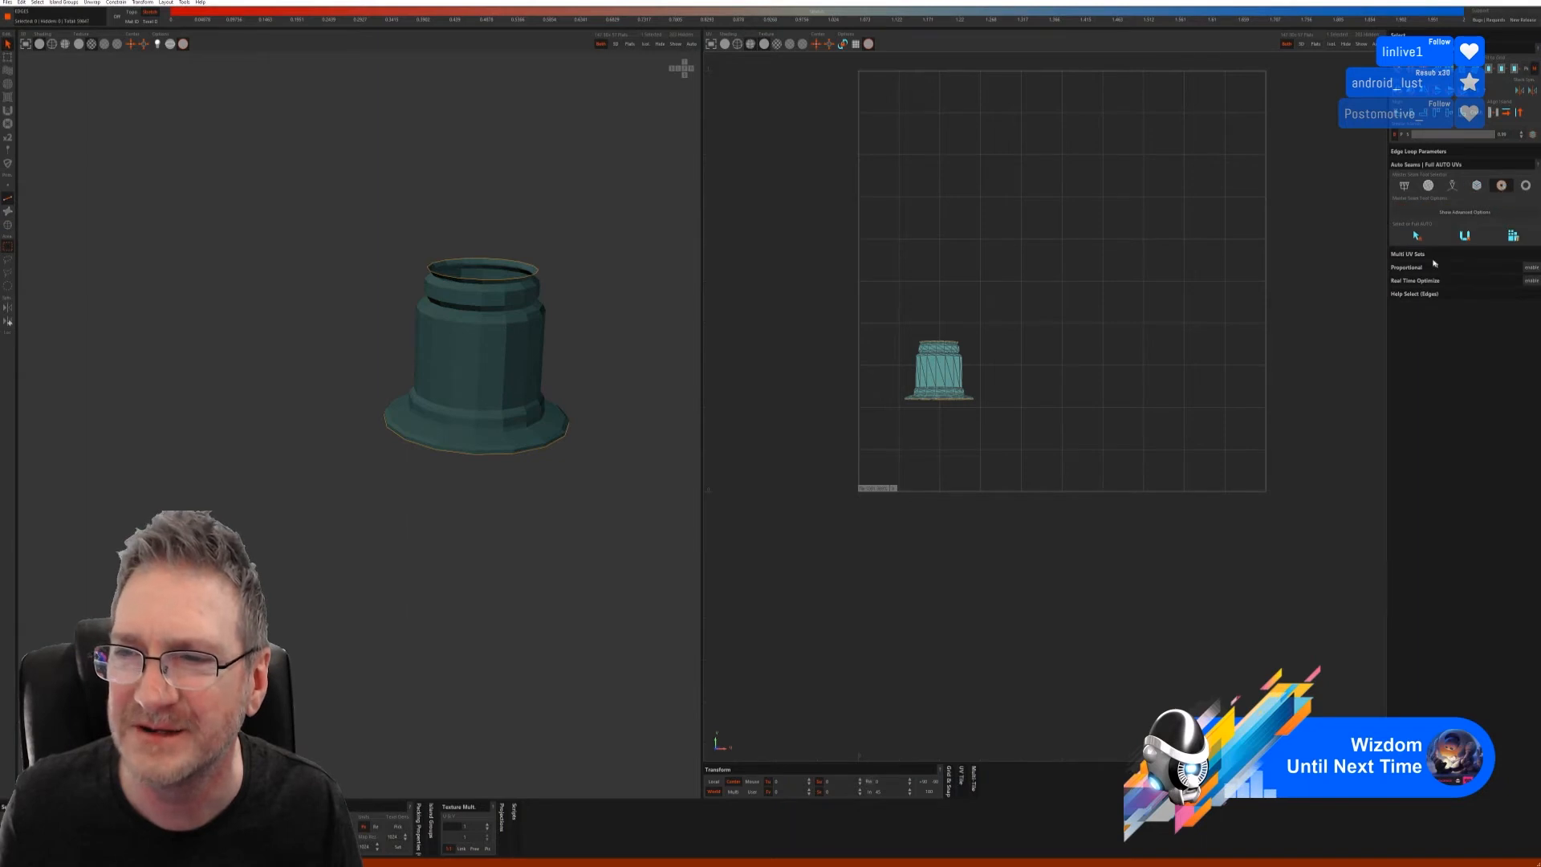
click(1514, 236)
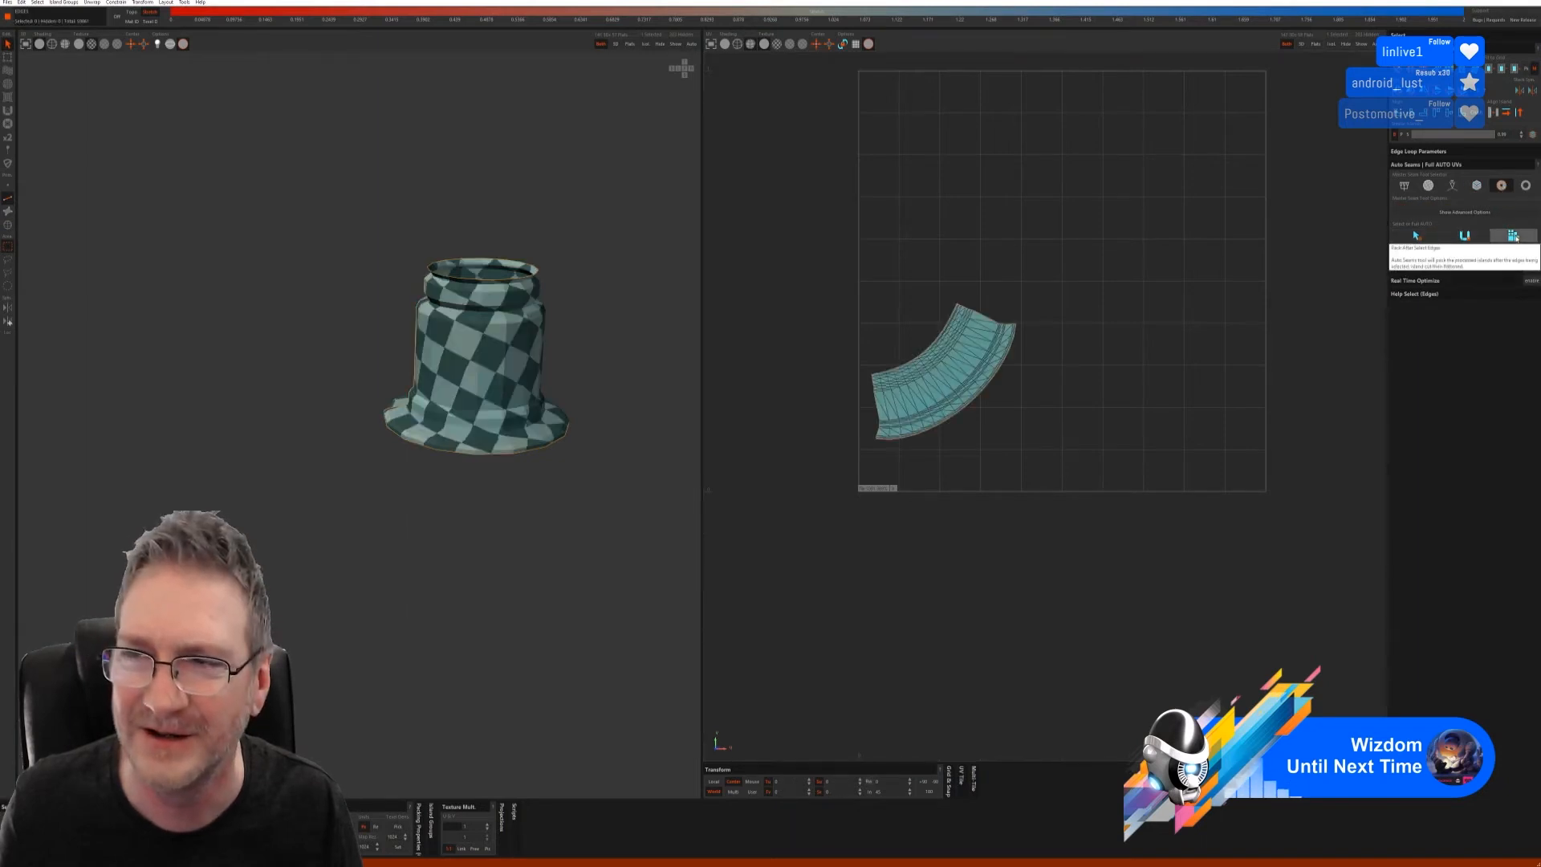
alt+drag(502, 399, 463, 381)
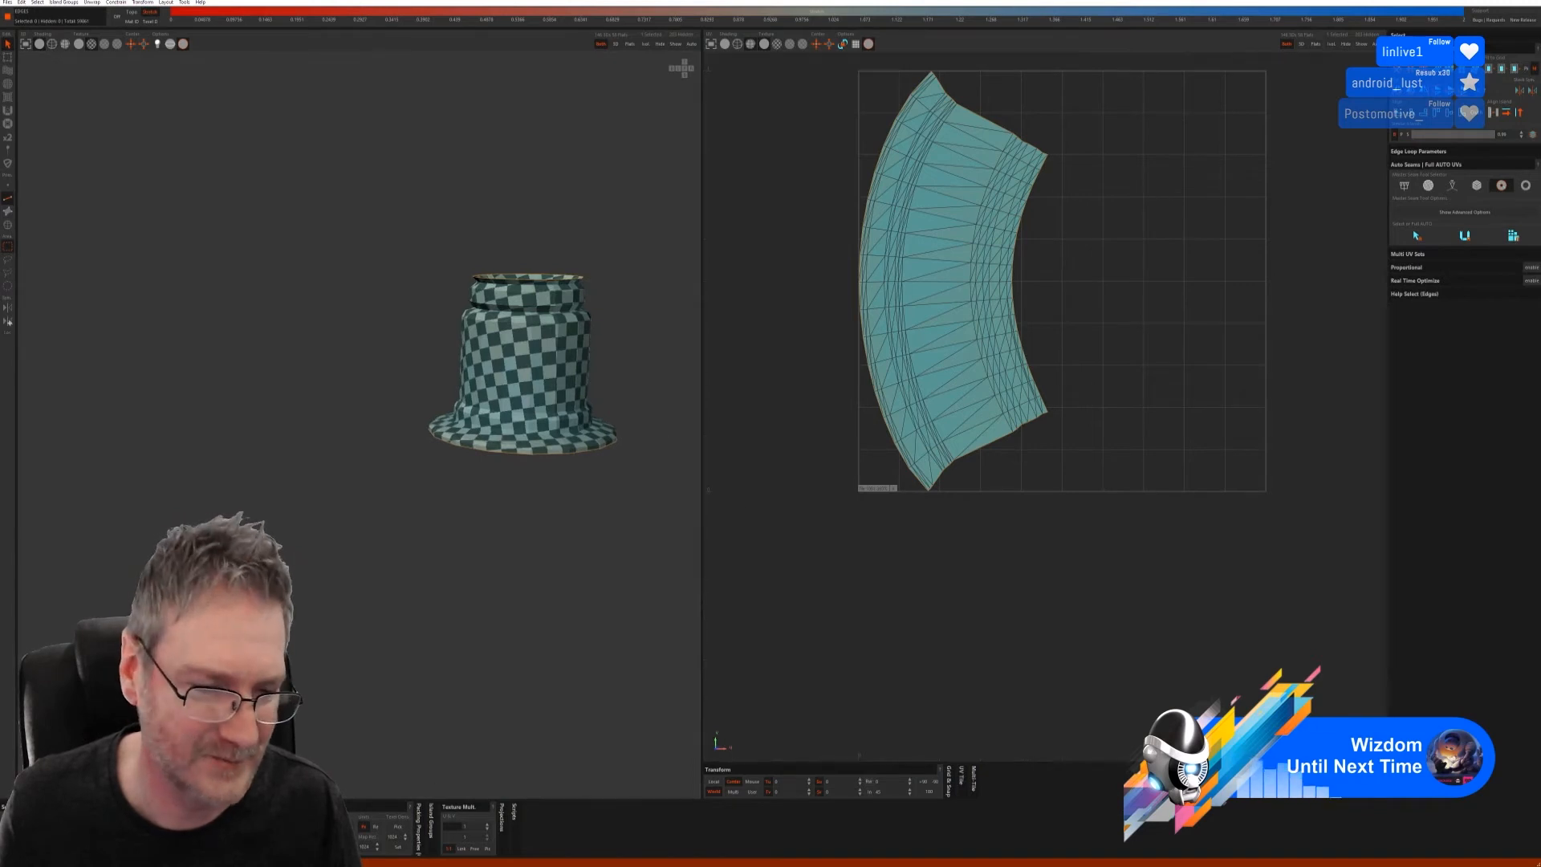
- Select the collar's island and optimize its UVs three times
click(8, 225)
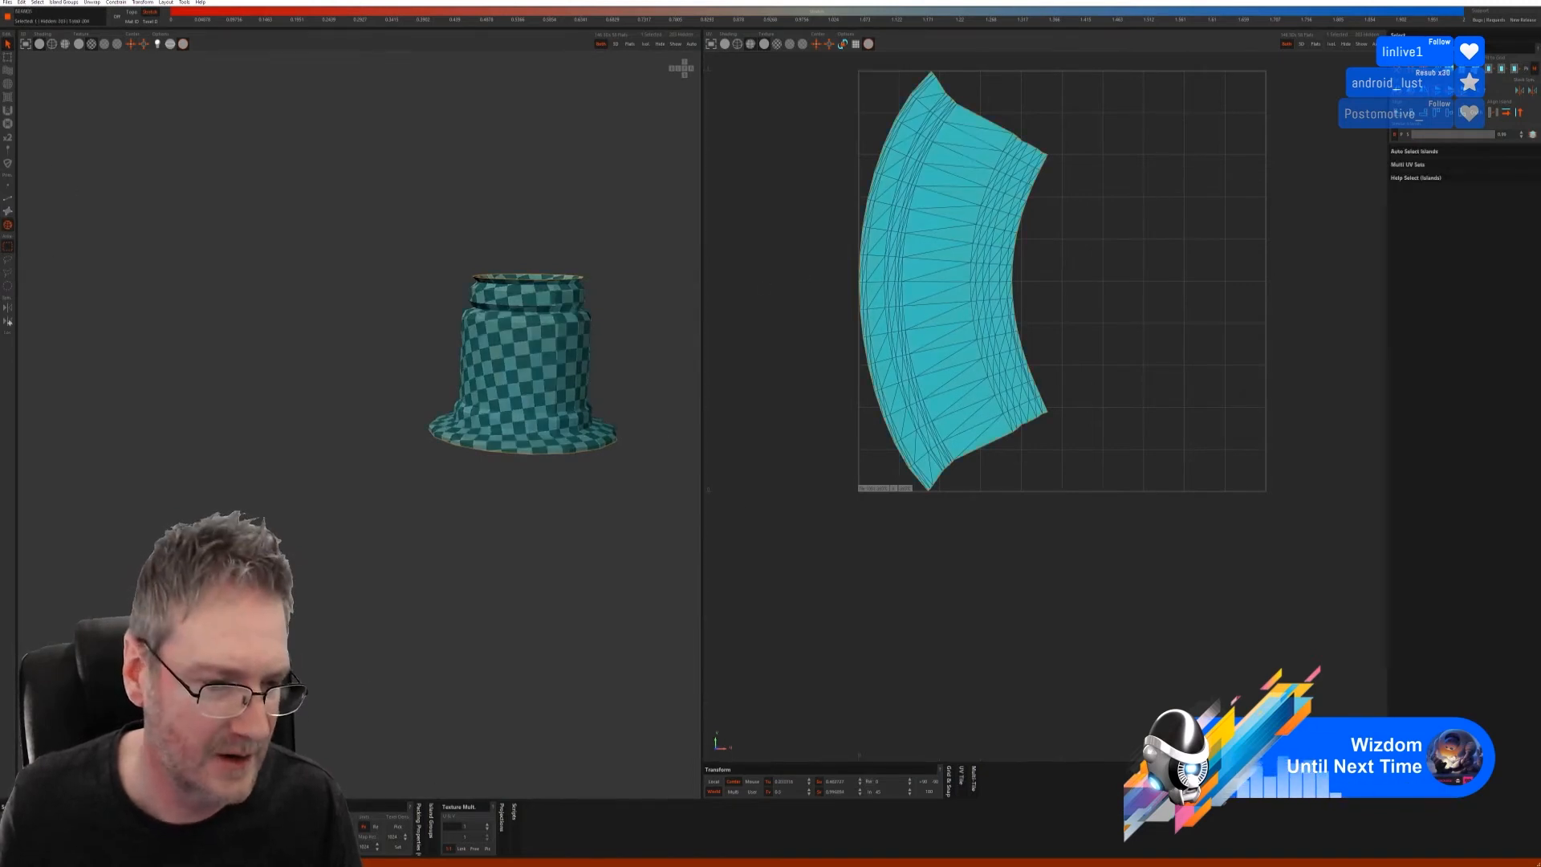
key(o)
key(o)
key(o)
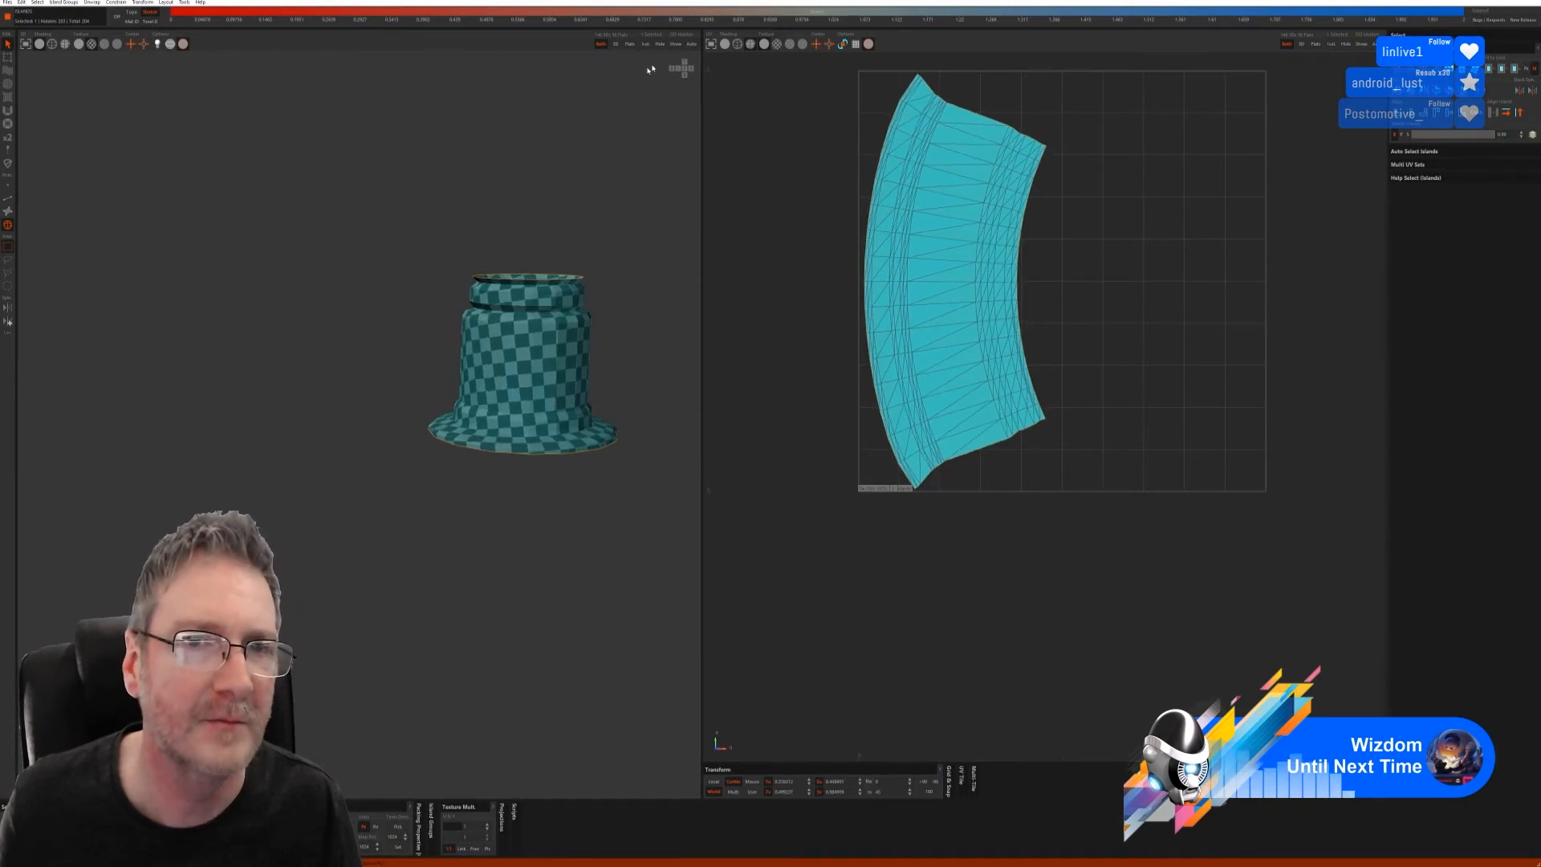
- Bring back the hidden islands and isolate the long column above the collar, including its molded cap
click(676, 44)
alt+right_drag(629, 370, 464, 397)
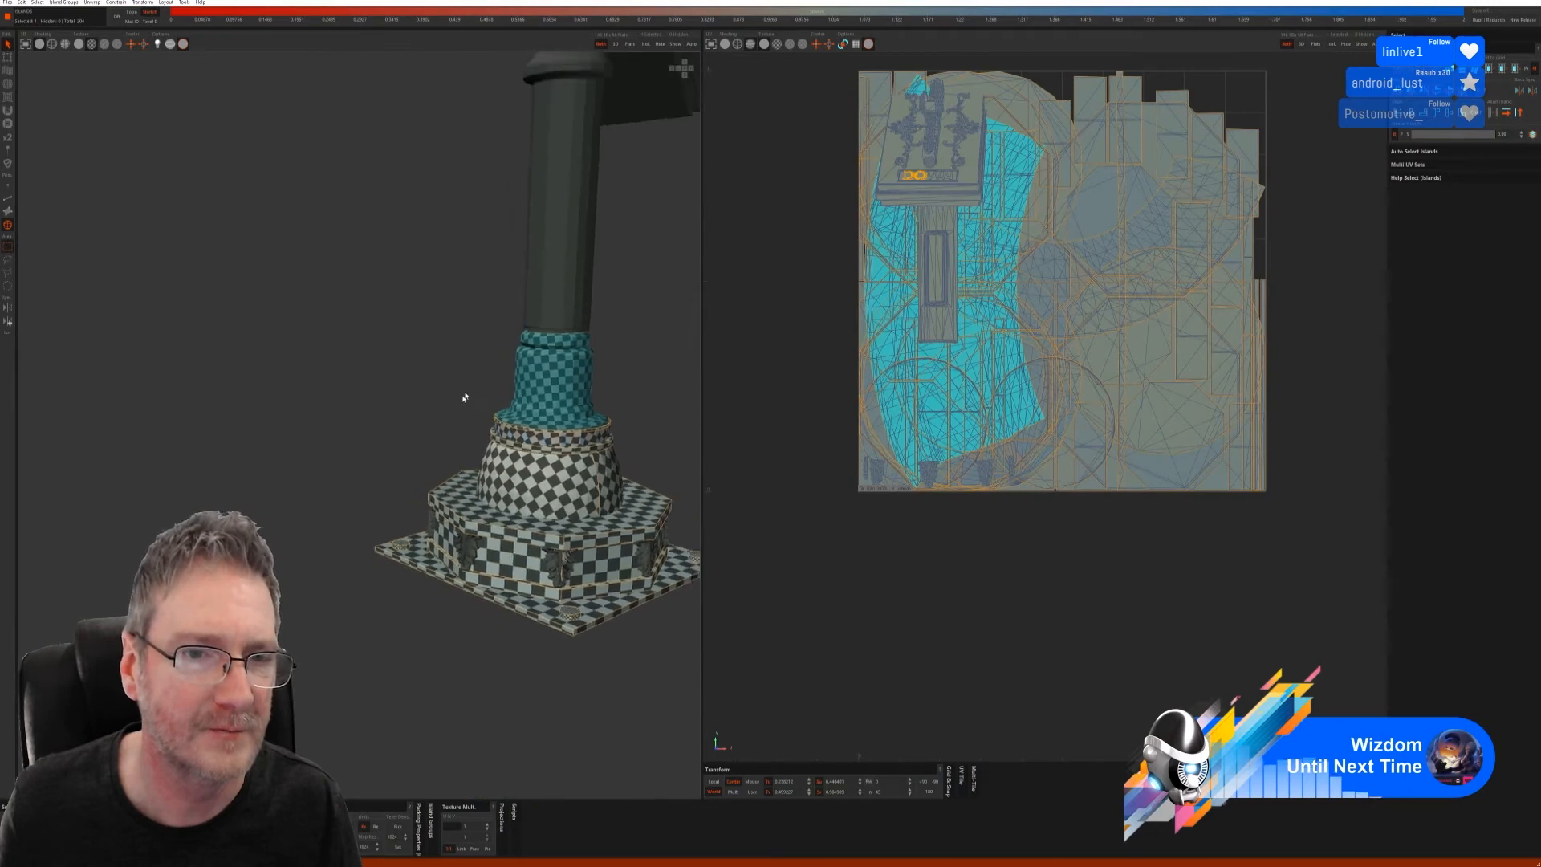
alt+middle_drag(464, 397, 399, 454)
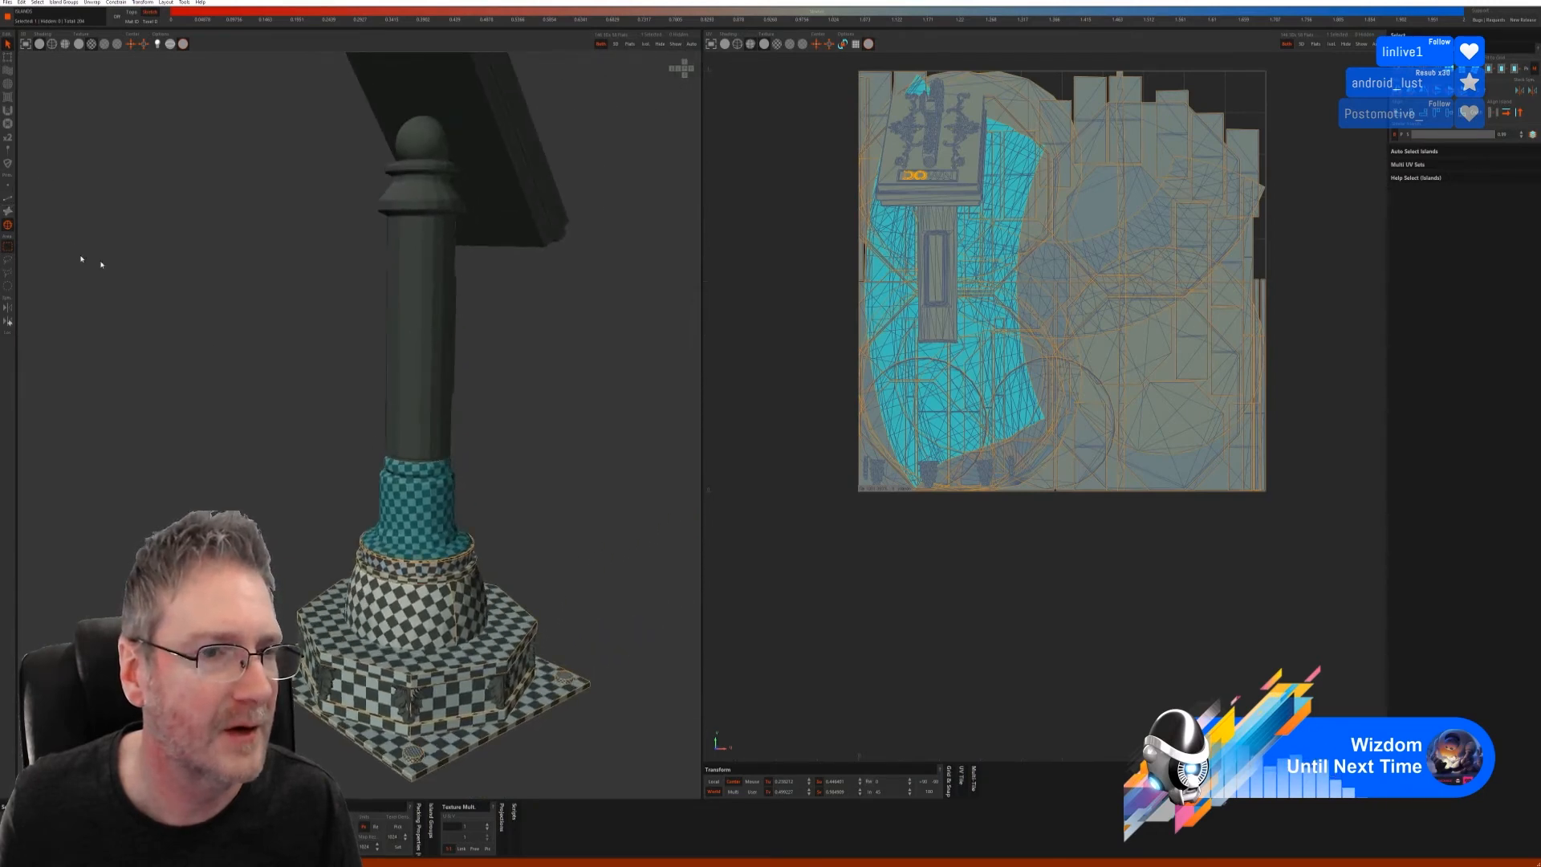
click(434, 311)
mouse_move(526, 336)
middle_down()
mouse_move(431, 337)
mouse_move(512, 338)
middle_up()
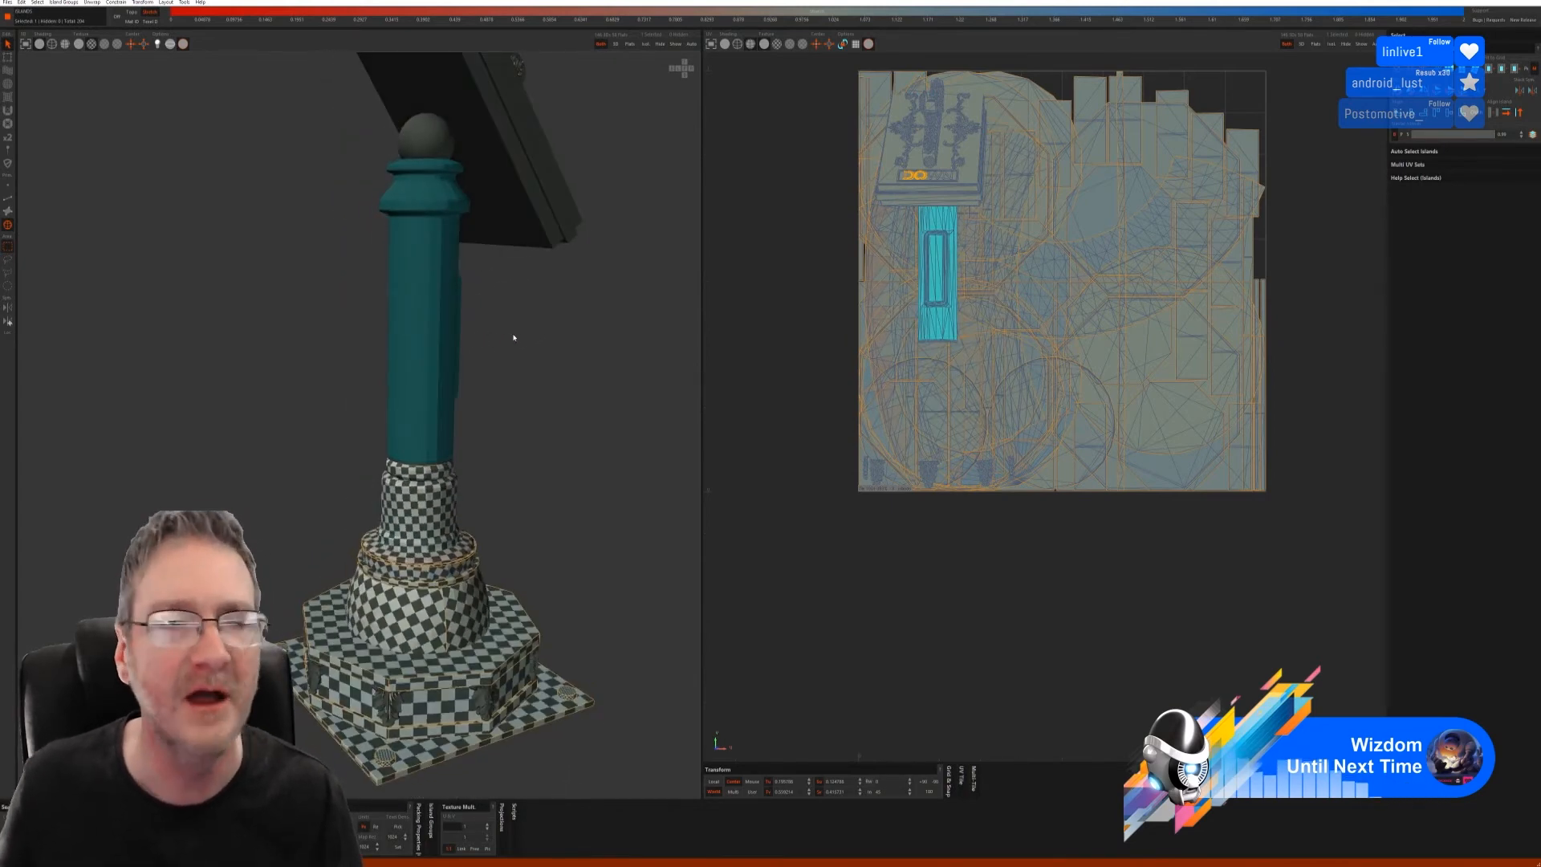
click(644, 47)
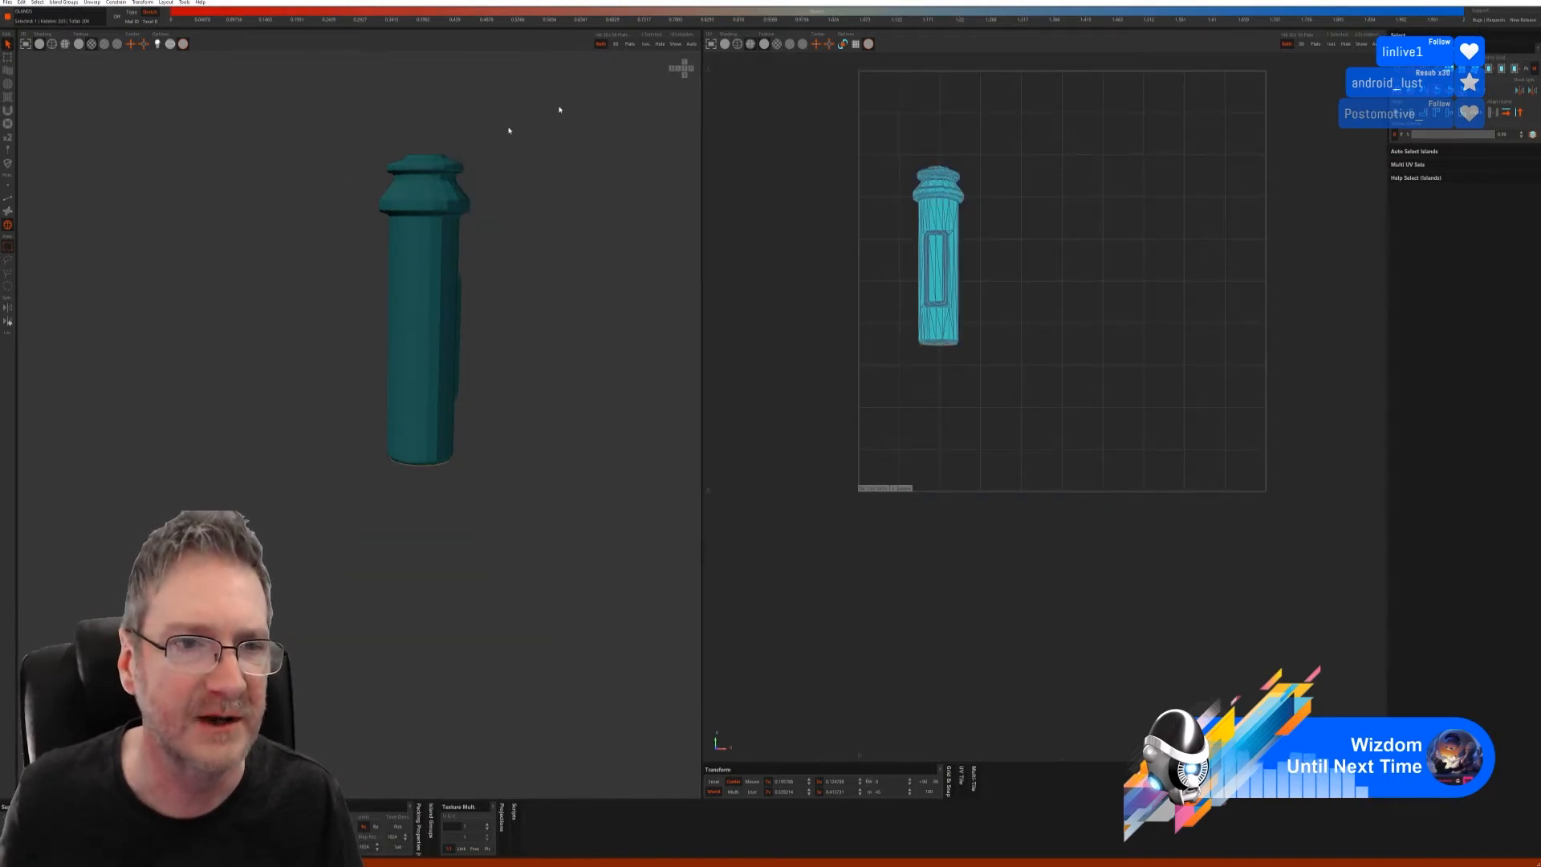
- Select the column's automatic seam edges with the third seam algorithm, and replace that selection using the second algorithm
click(8, 198)
alt+drag(535, 258, 487, 307)
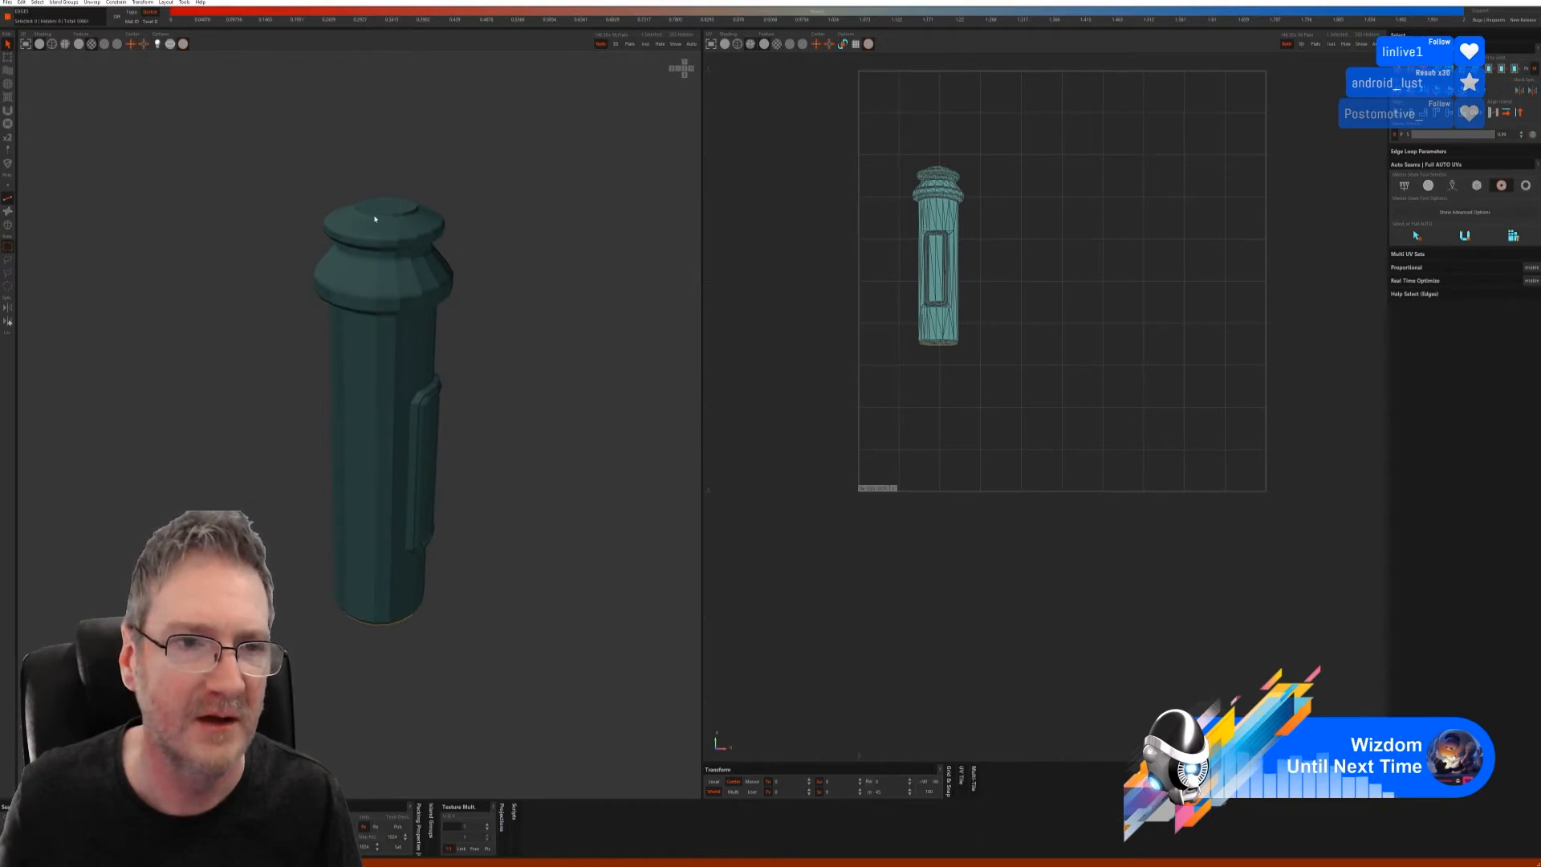
alt+drag(374, 218, 523, 319)
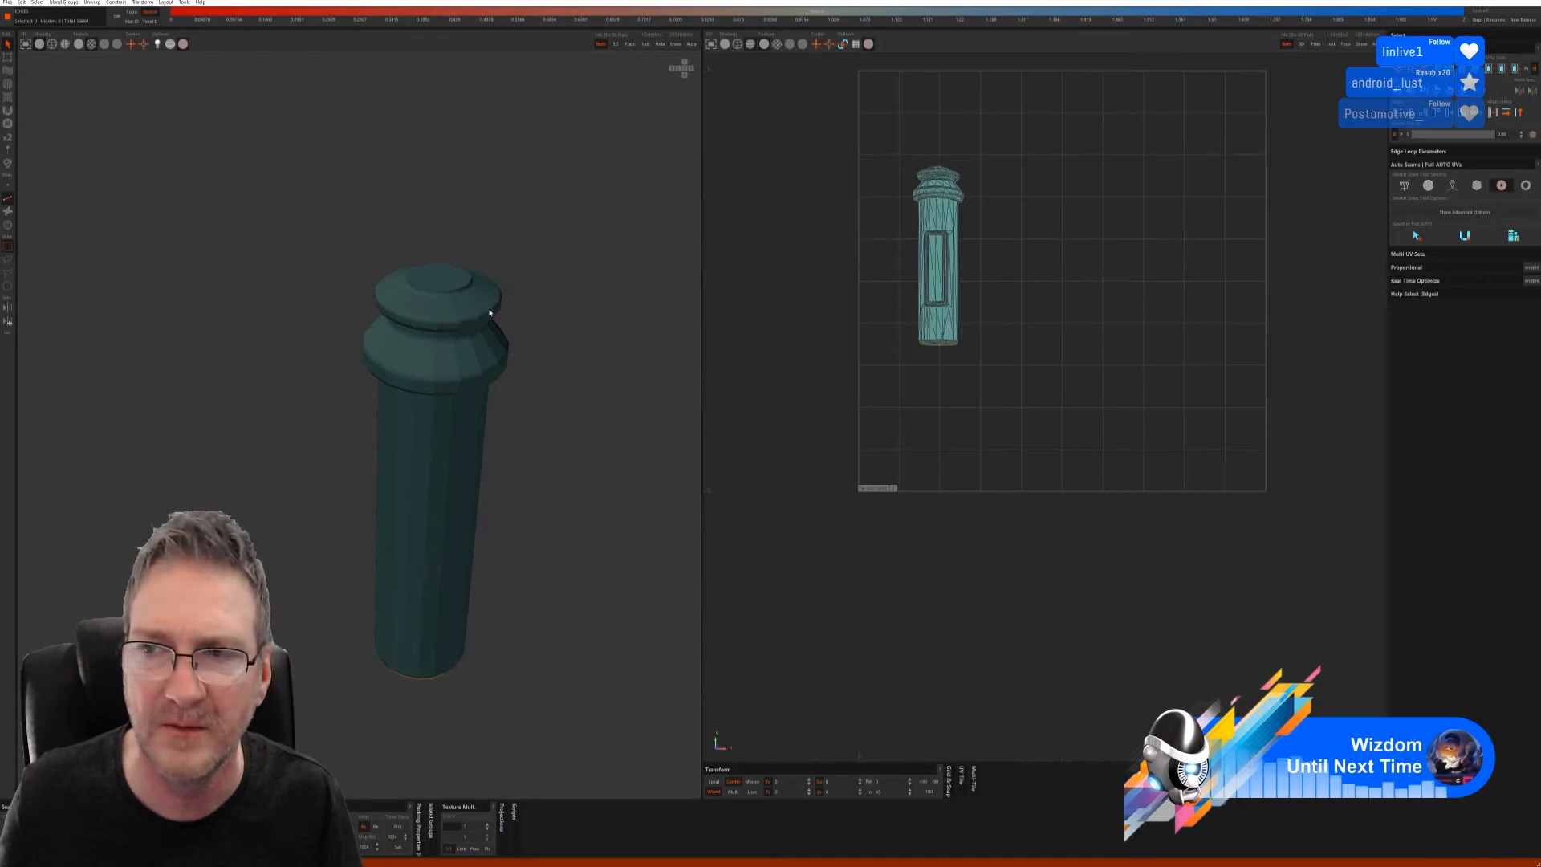
click(1452, 185)
click(1416, 247)
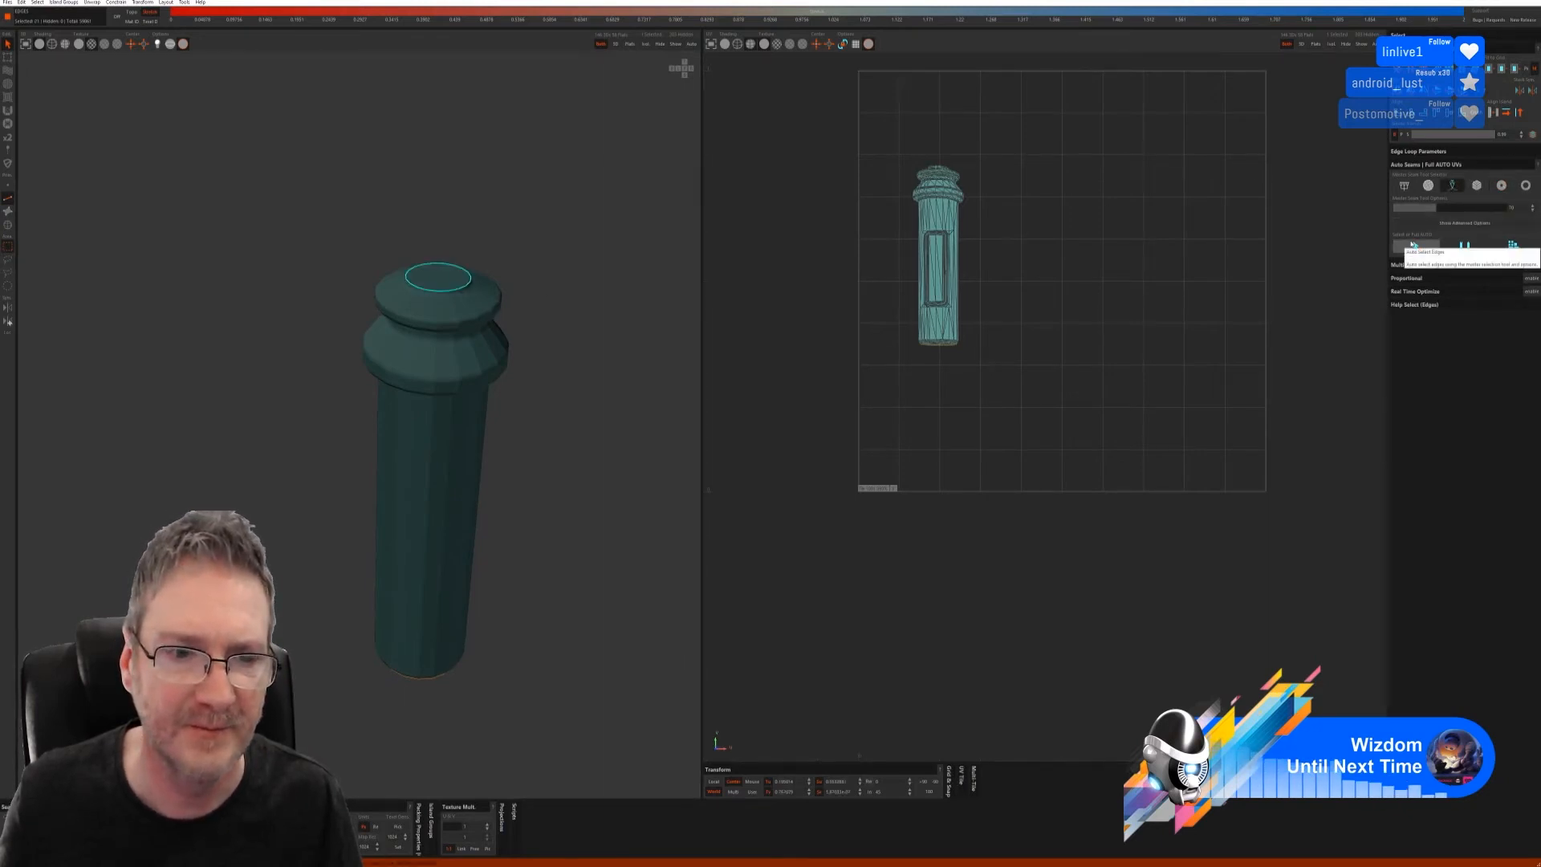
click(1428, 186)
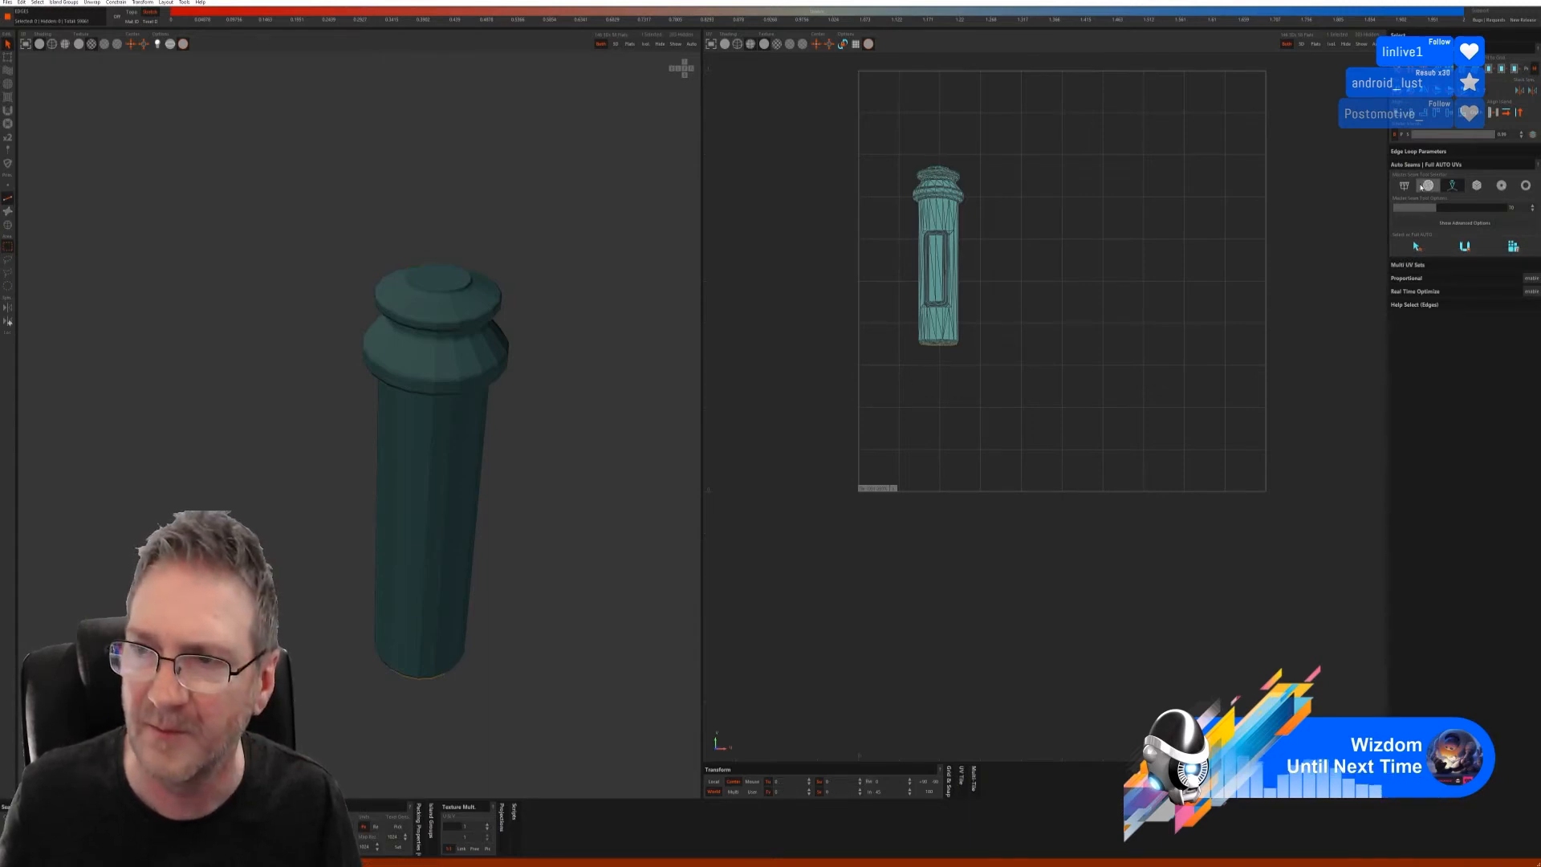
click(1416, 257)
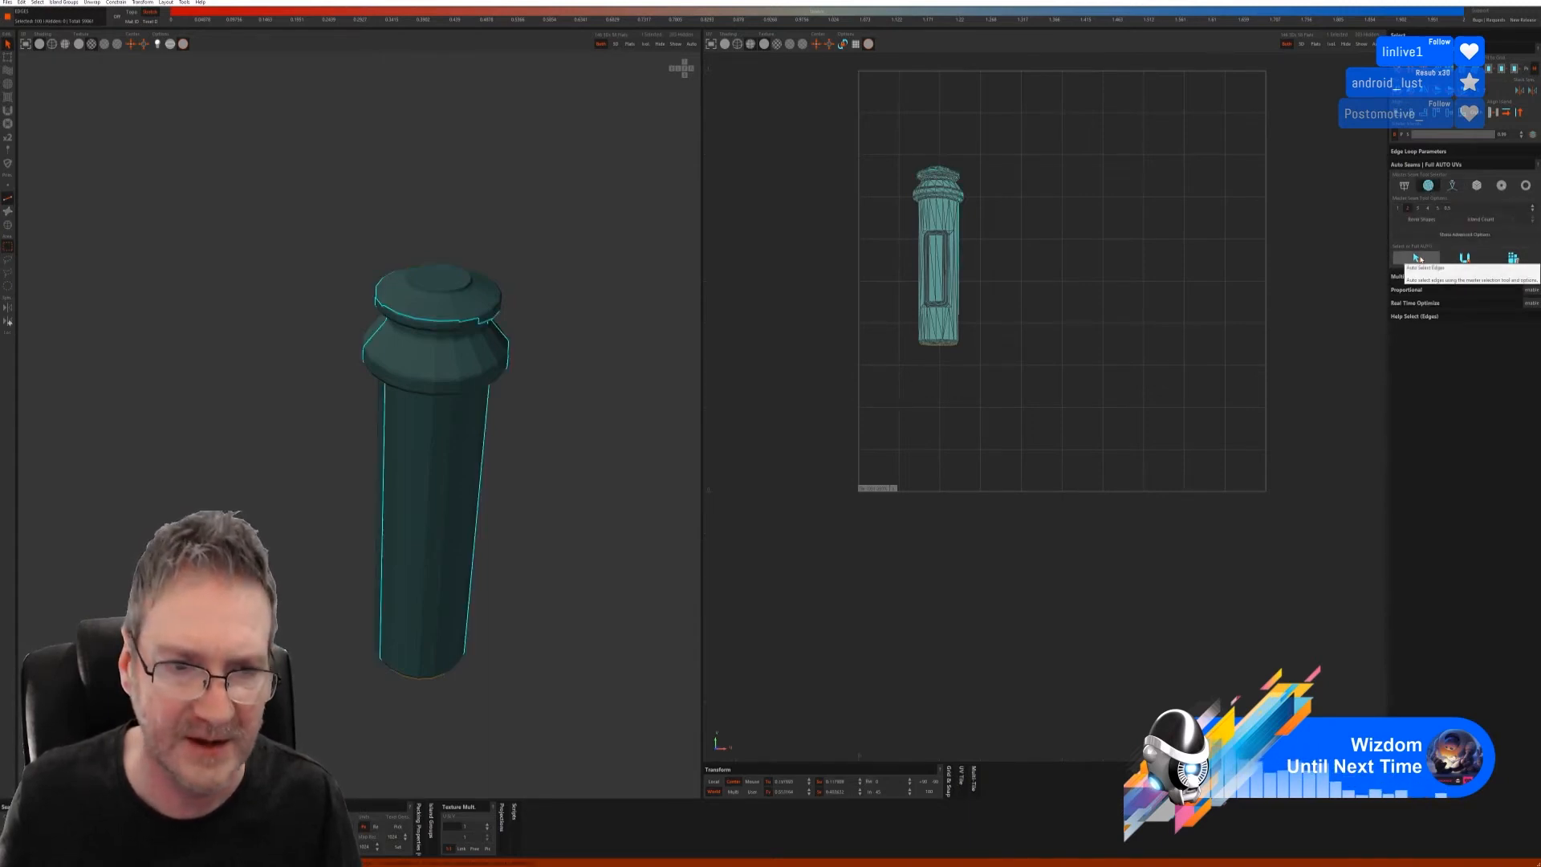
- Undo the second algorithm's edge selection and try the first seam algorithm on the column
key(ctrl+z)
click(1405, 186)
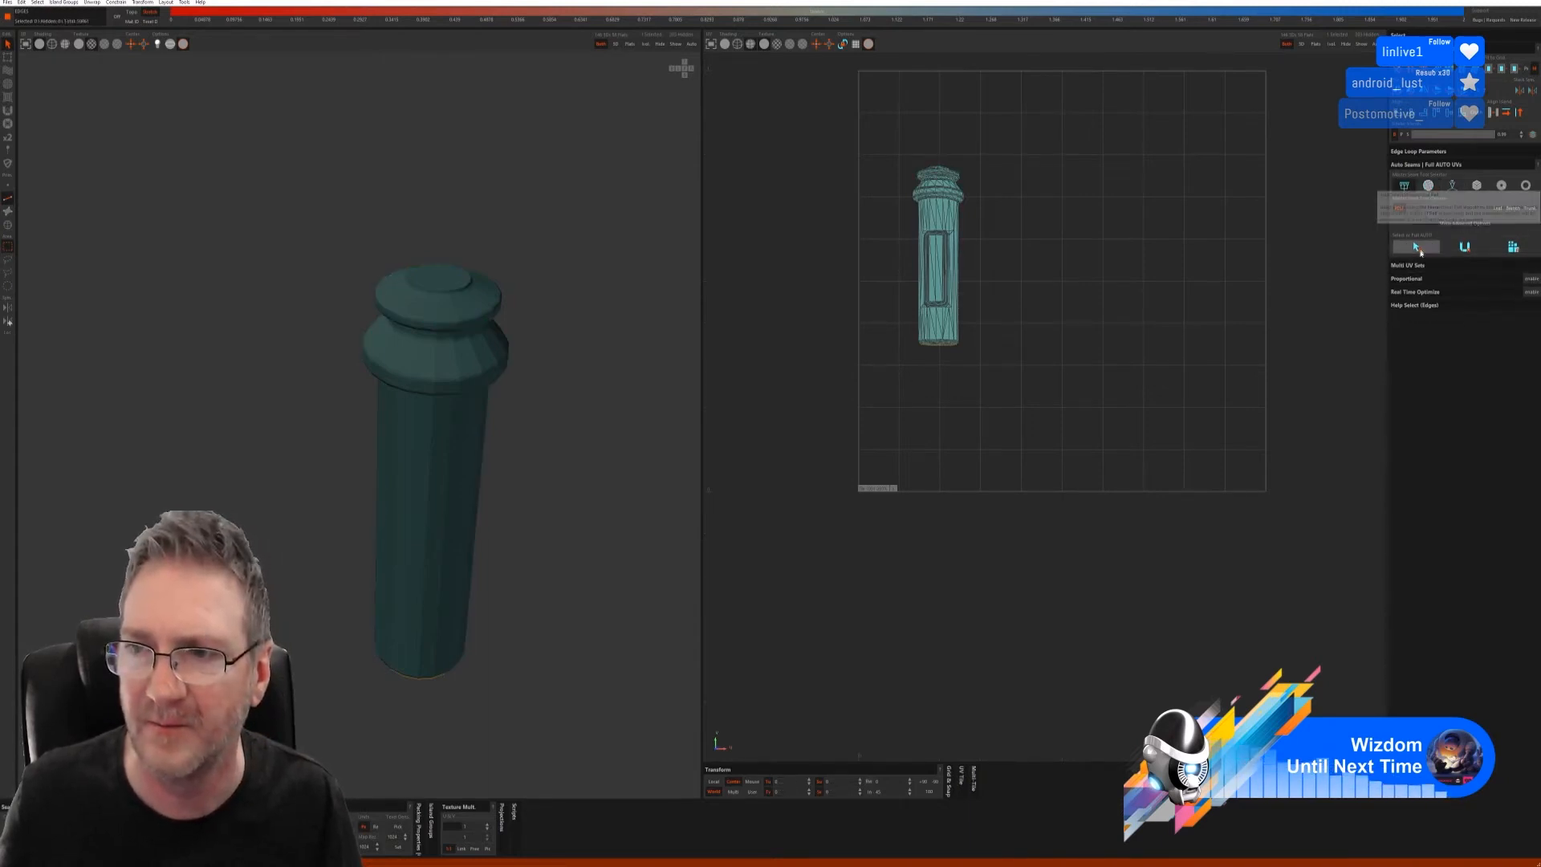
click(1418, 253)
scroll(516, 430, up, 6)
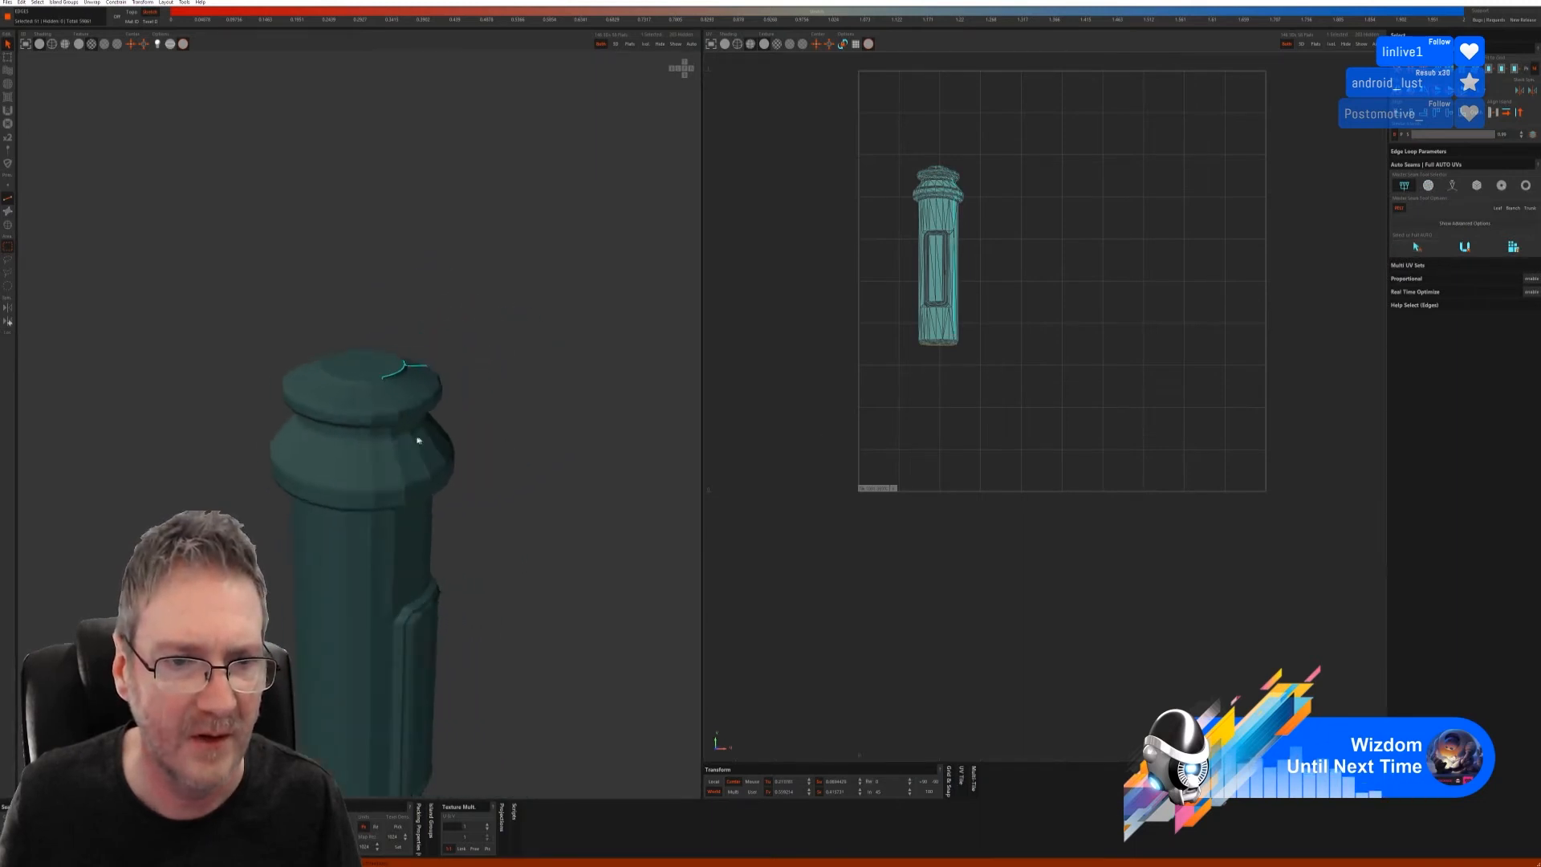
alt+drag(372, 434, 334, 424)
key(c)
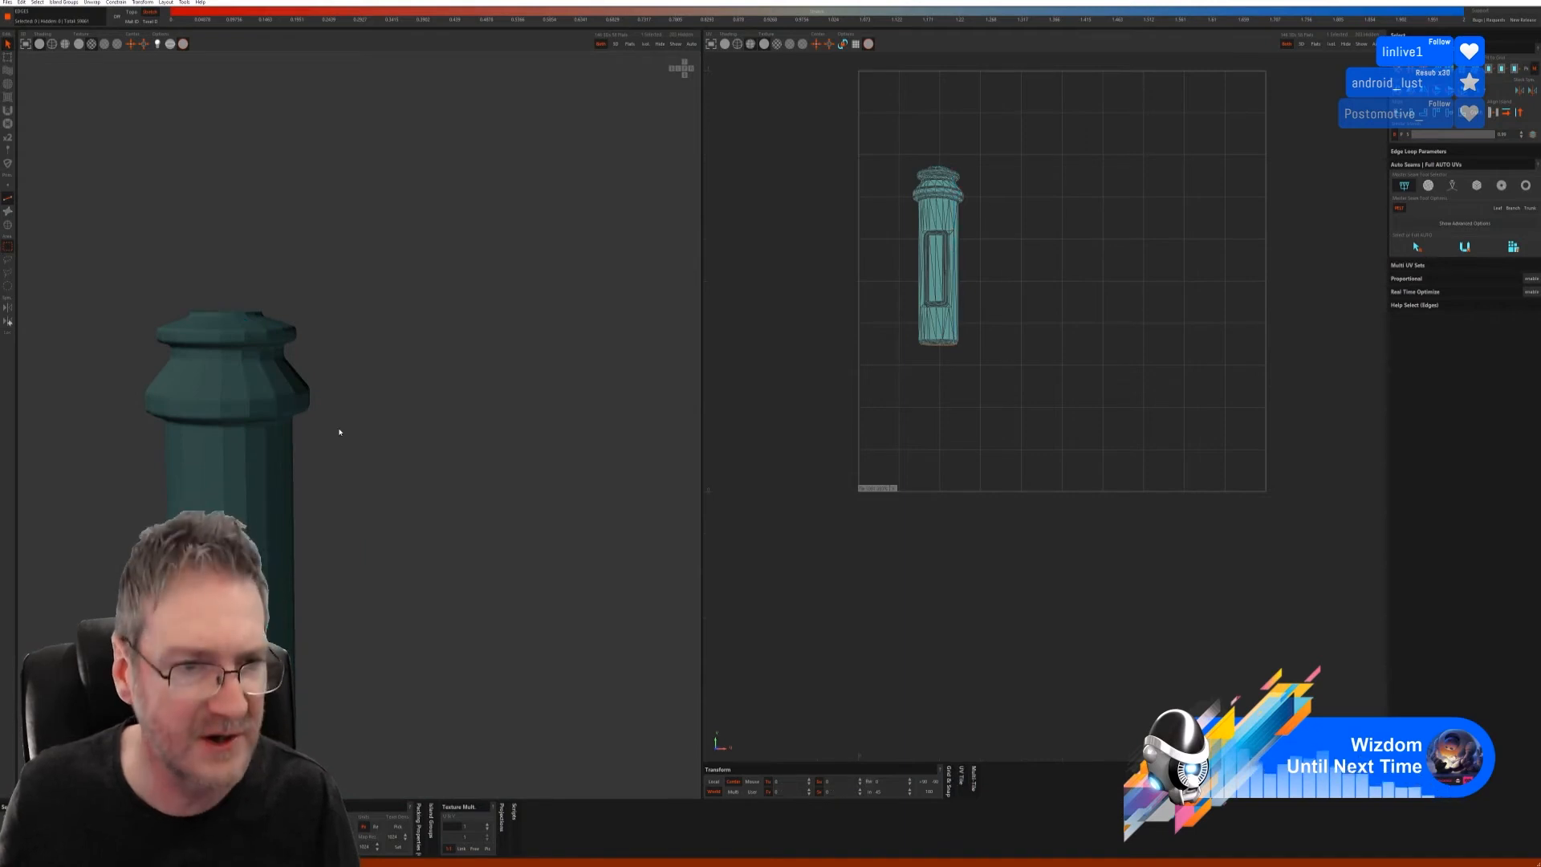
- Select the complete edge loop around the flat disc on top of the column's cap and cut it as a seam
alt+middle_drag(321, 414, 492, 430)
alt+drag(492, 430, 492, 354)
alt+right_drag(492, 354, 629, 295)
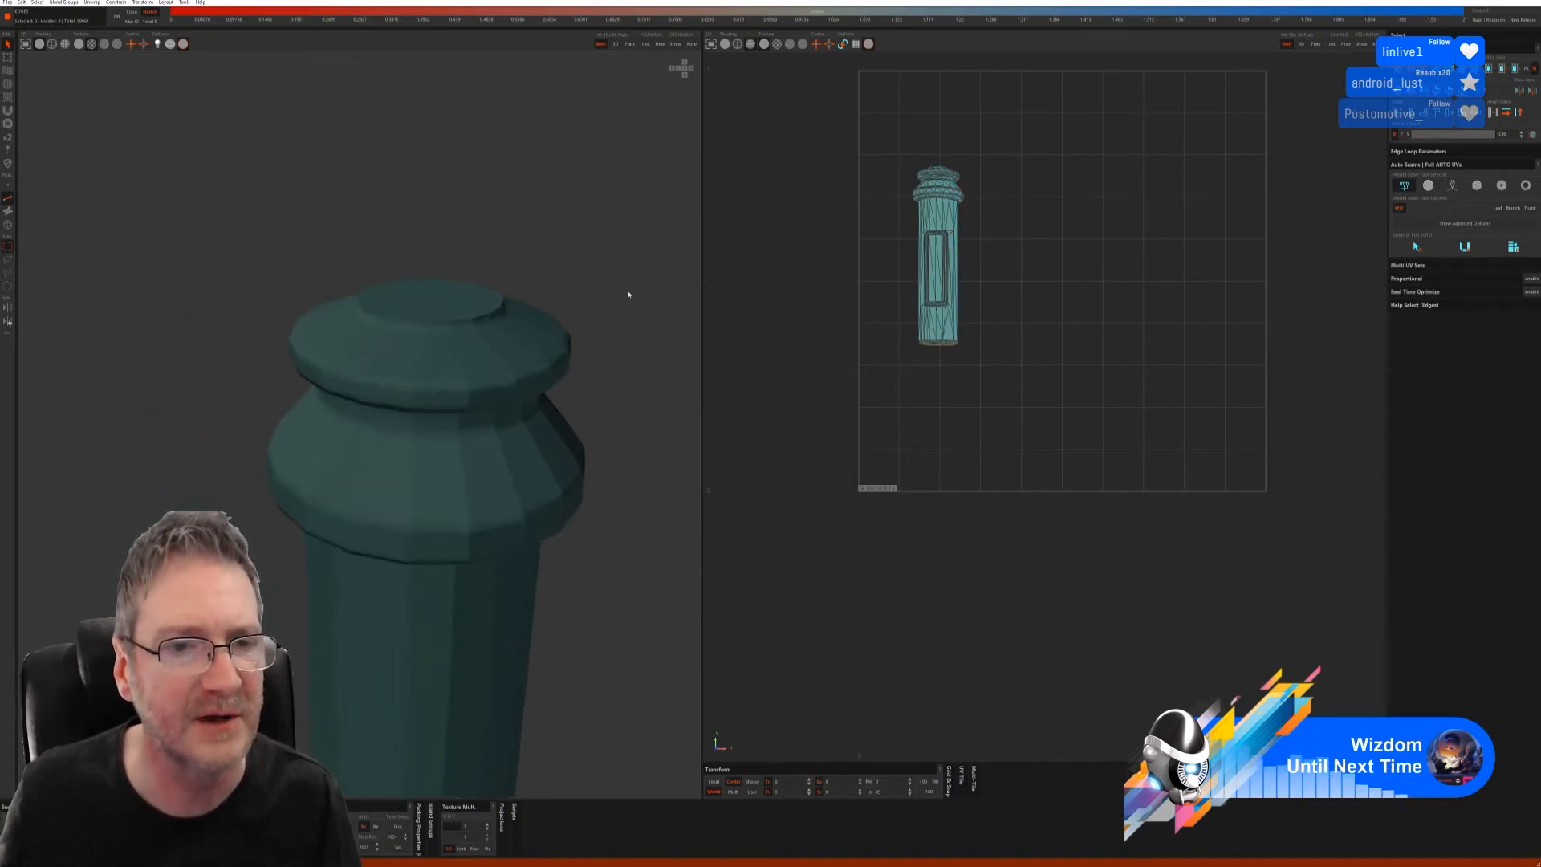
alt+middle_drag(475, 327, 457, 318)
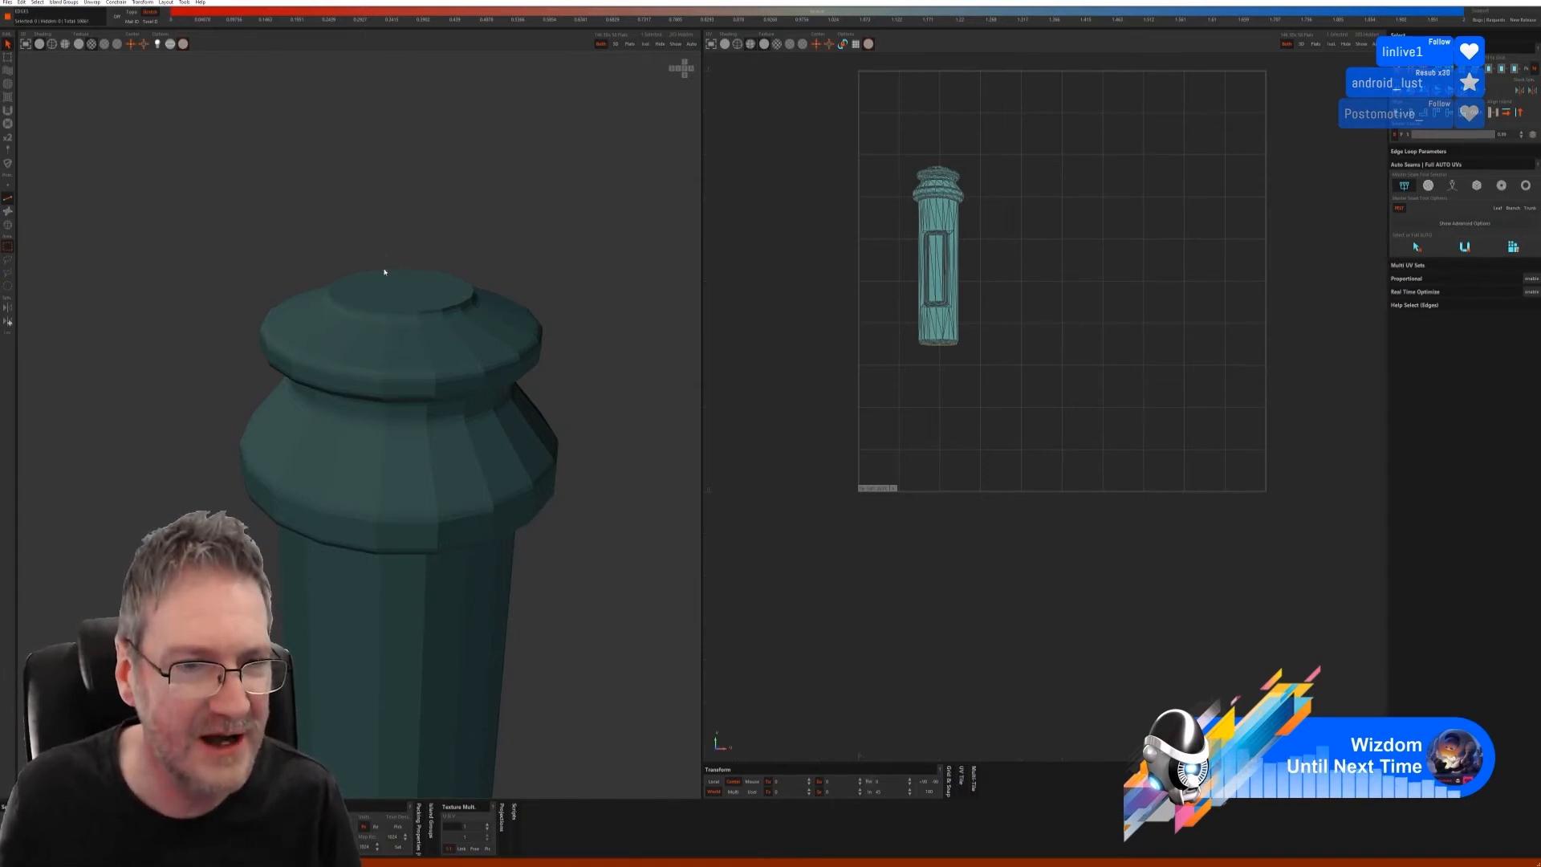
scroll(398, 273, up, 5)
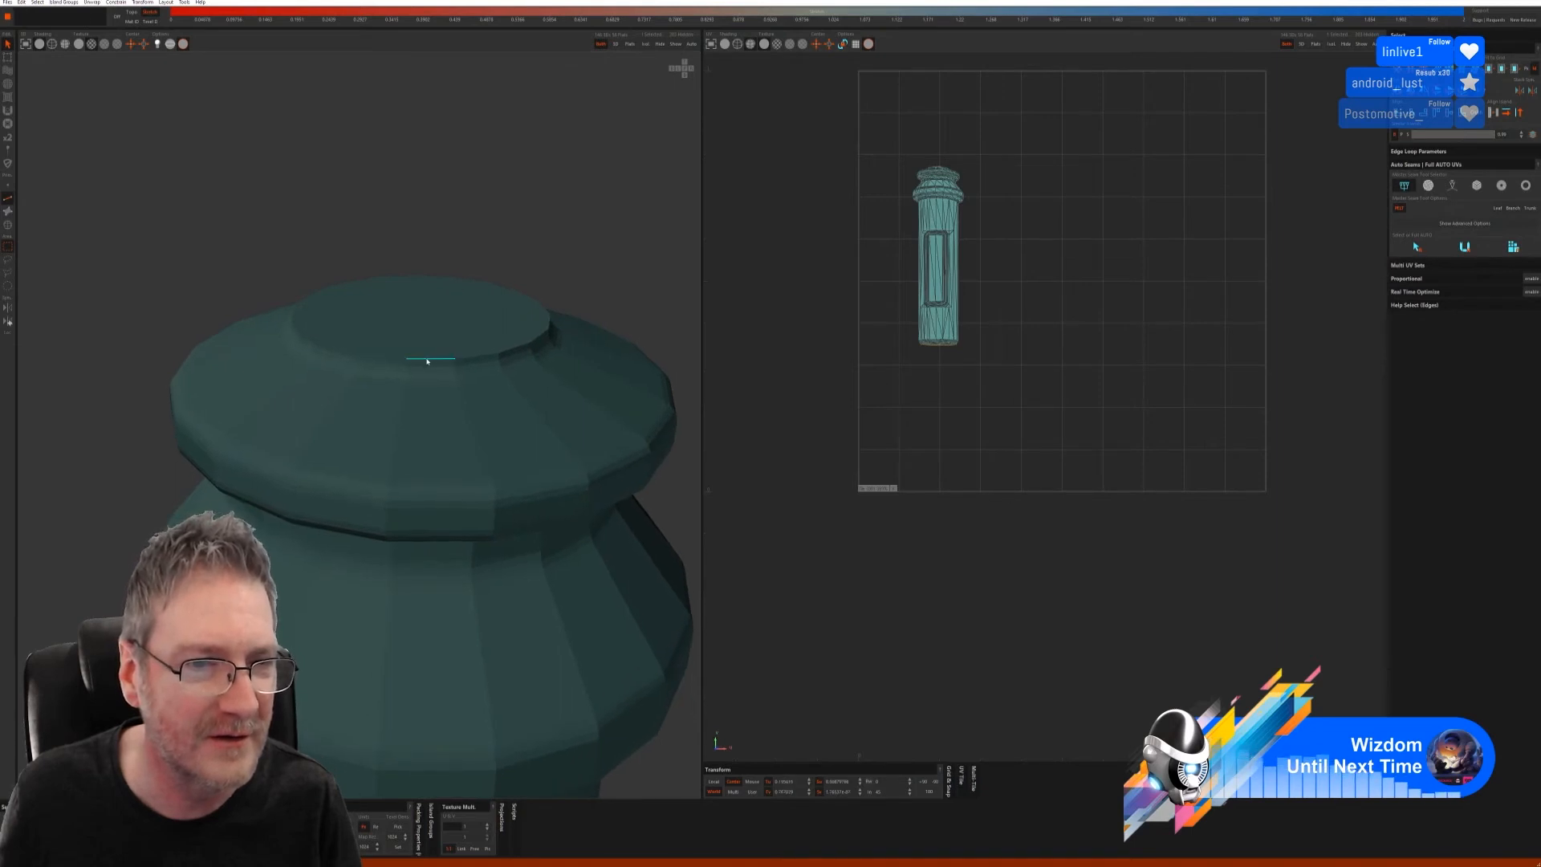
click(428, 361)
alt+drag(505, 254, 450, 268)
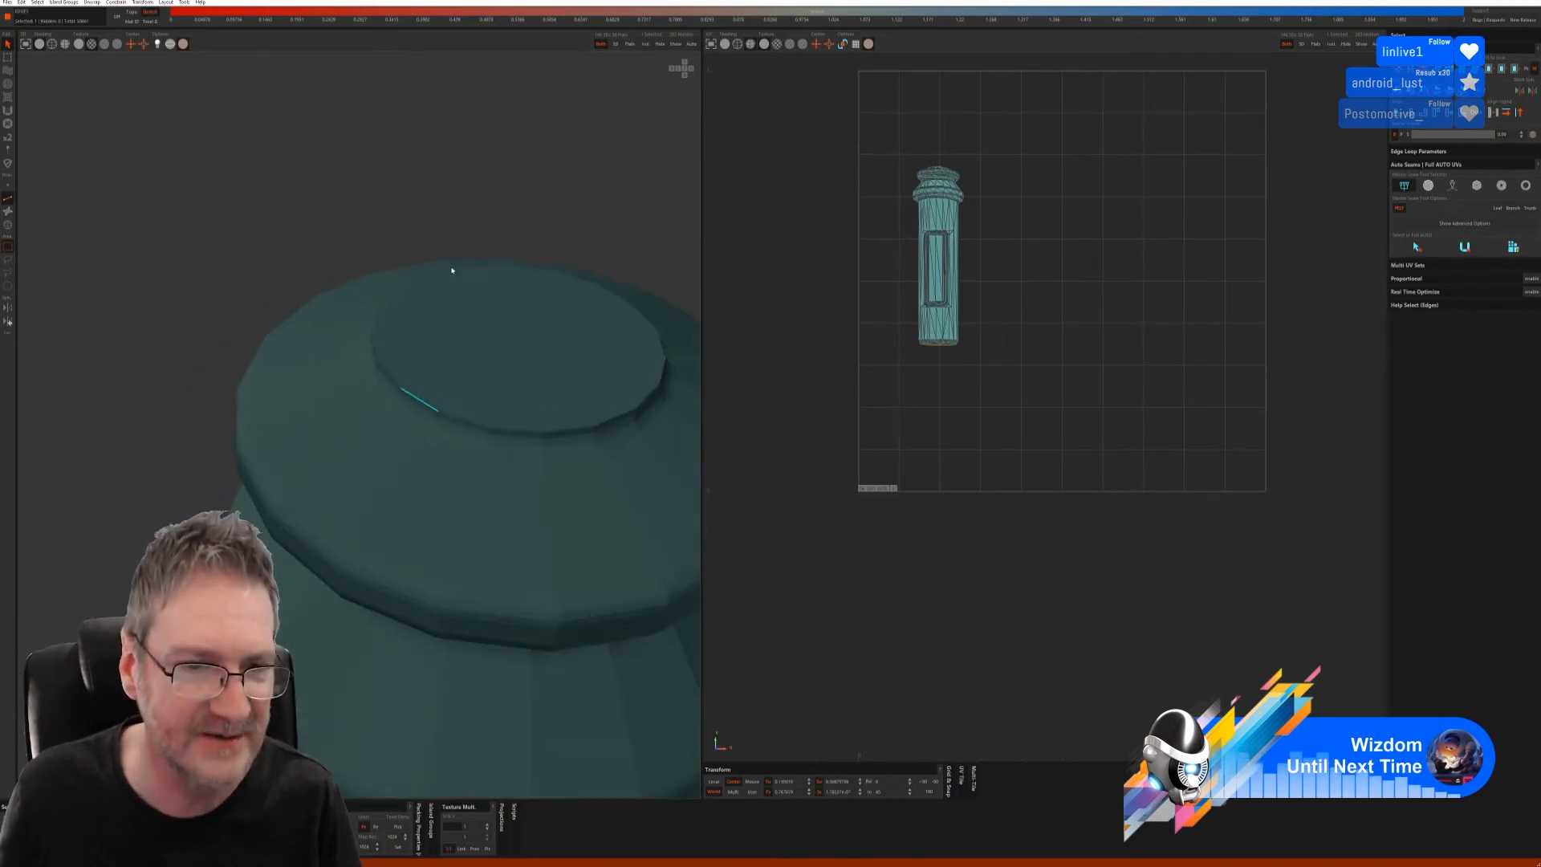
alt+middle_drag(399, 217, 361, 202)
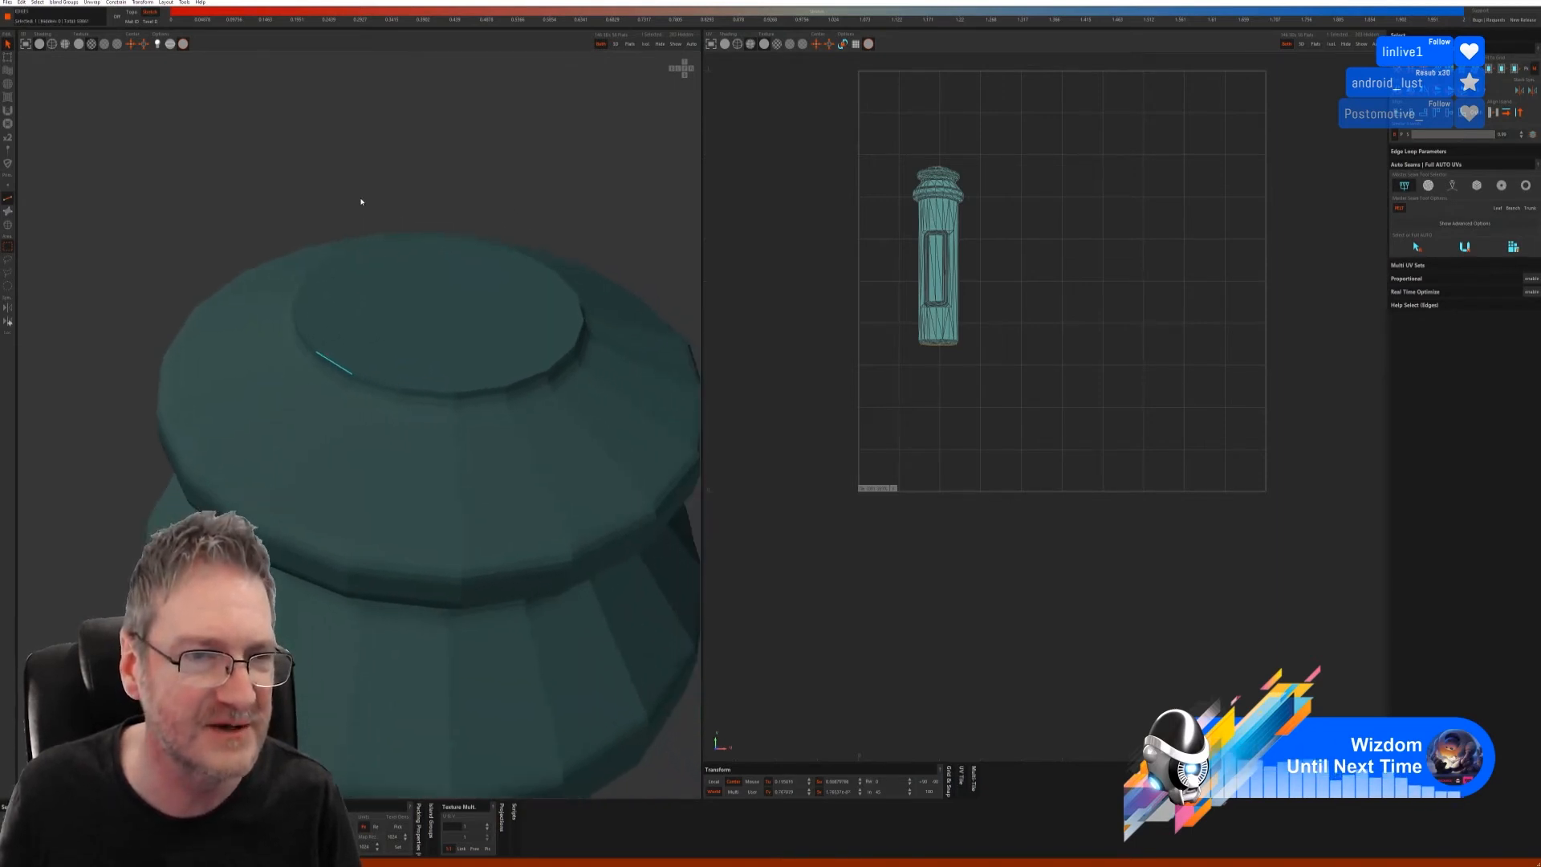
shift+click(521, 383)
alt+drag(561, 334, 458, 183)
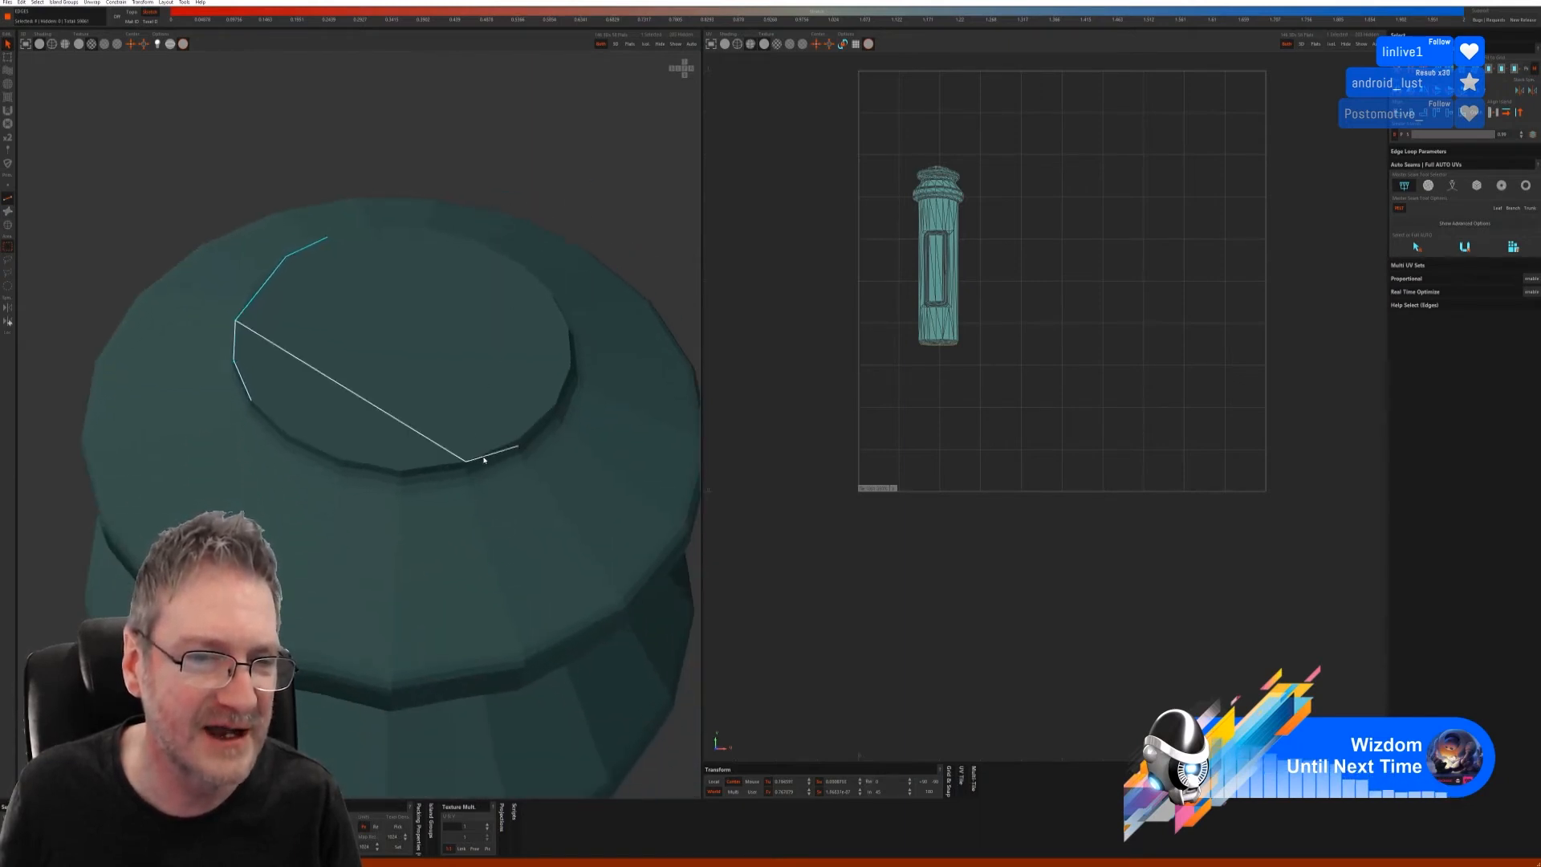
click(546, 416)
alt+drag(602, 200, 478, 202)
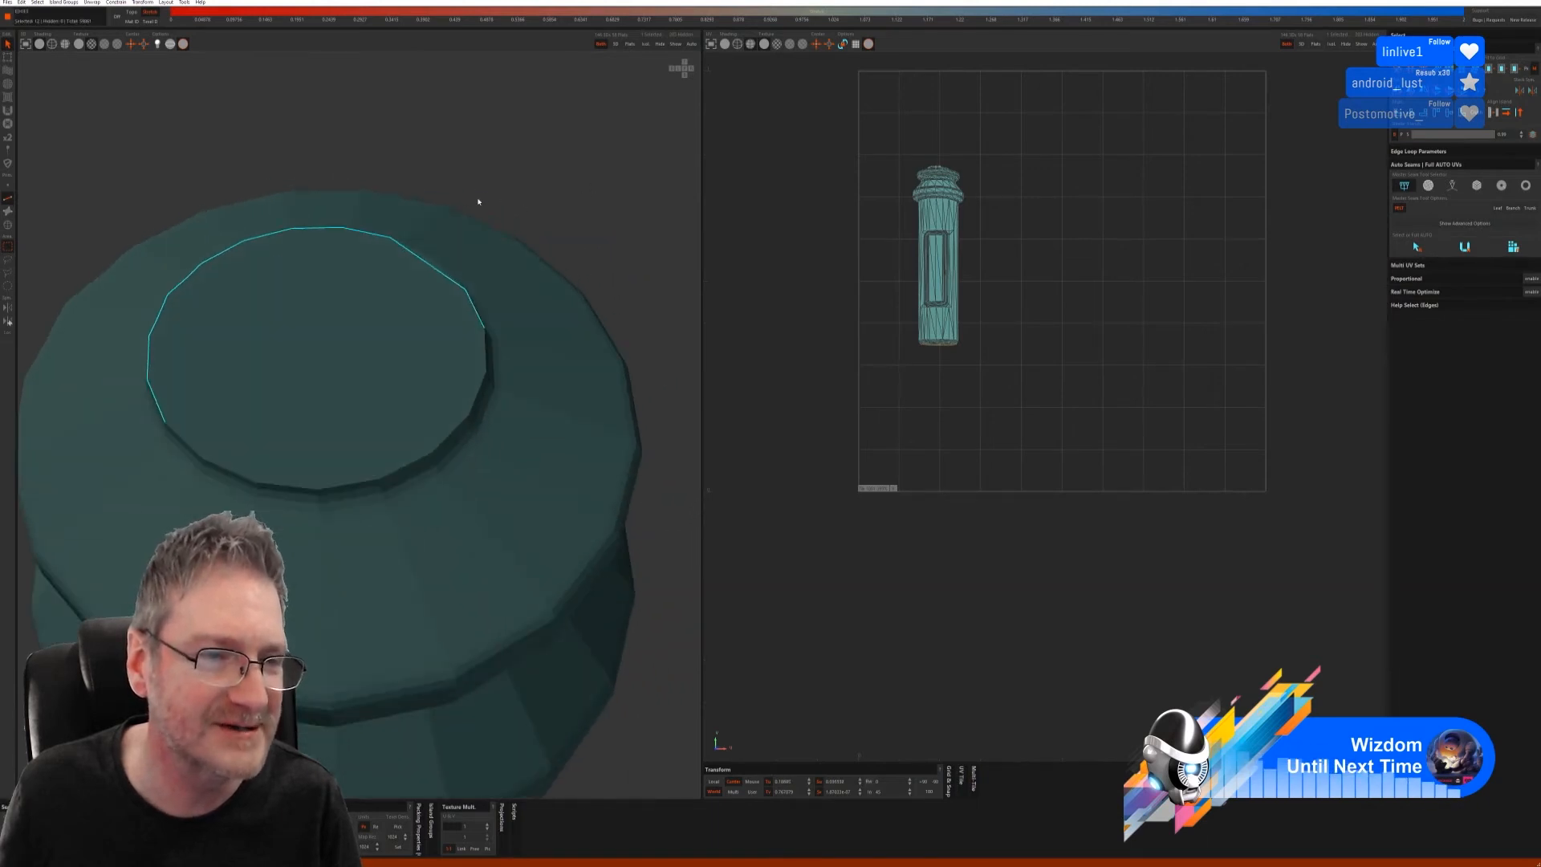
click(288, 486)
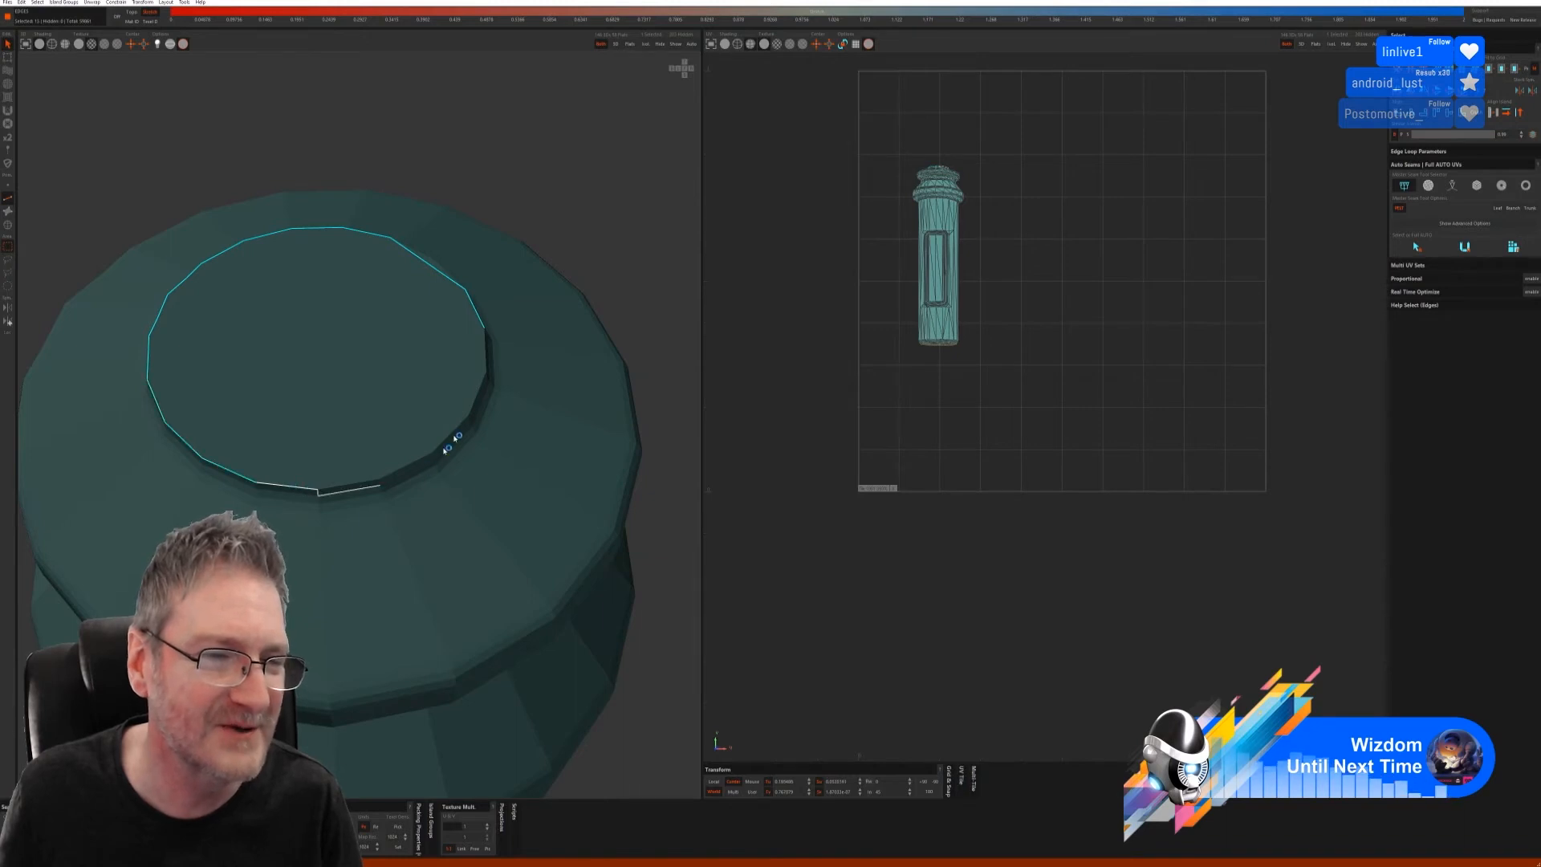
click(481, 382)
click(487, 356)
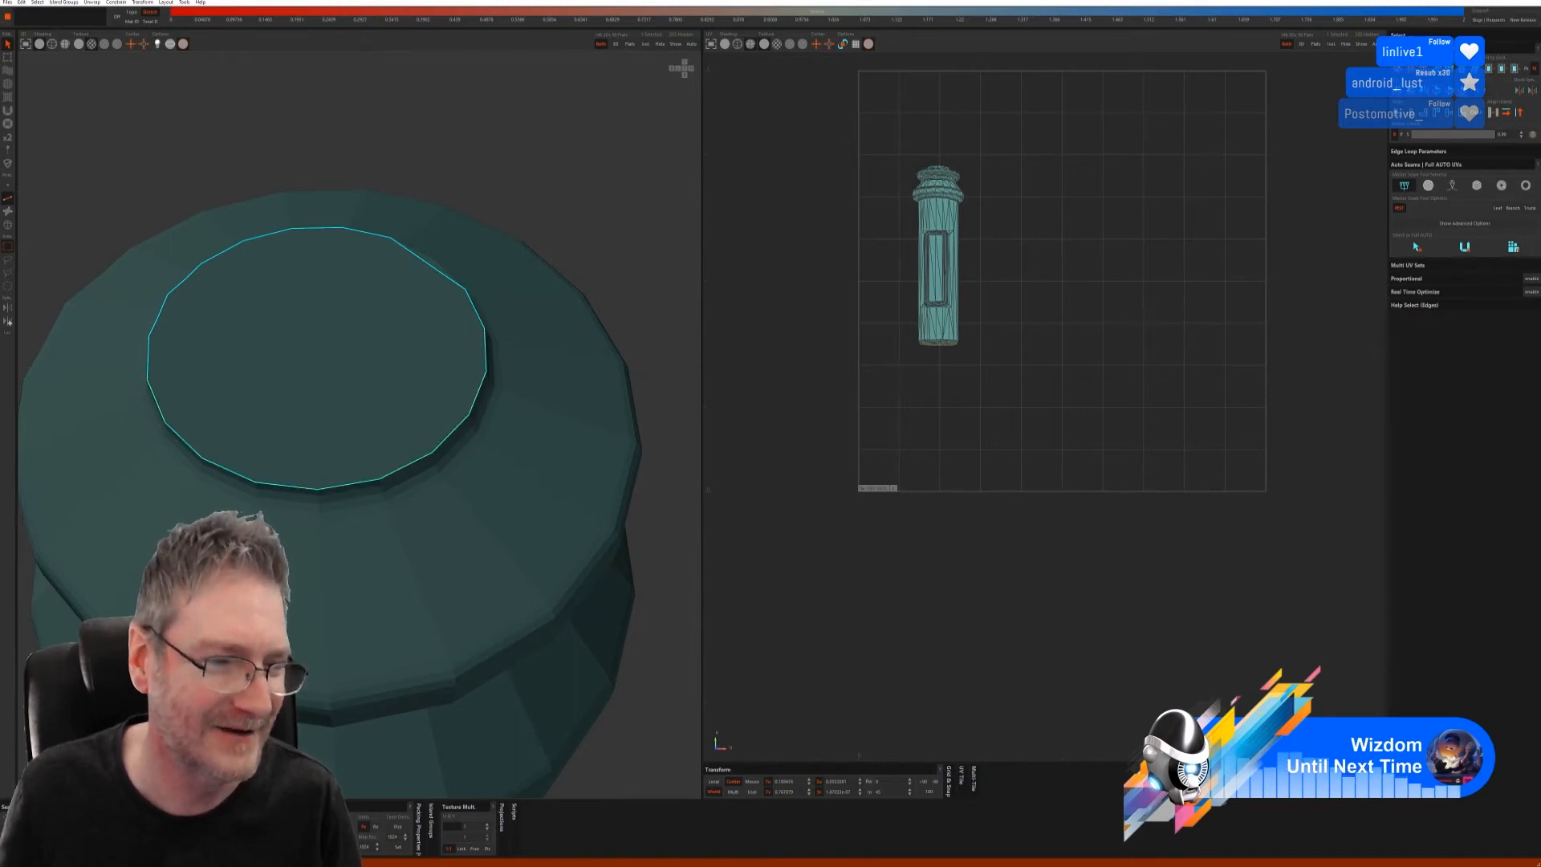
key(c)
- Select the edge loop around the upper outer edge of the cap's rim and cut it as a seam
scroll(441, 513, down, 6)
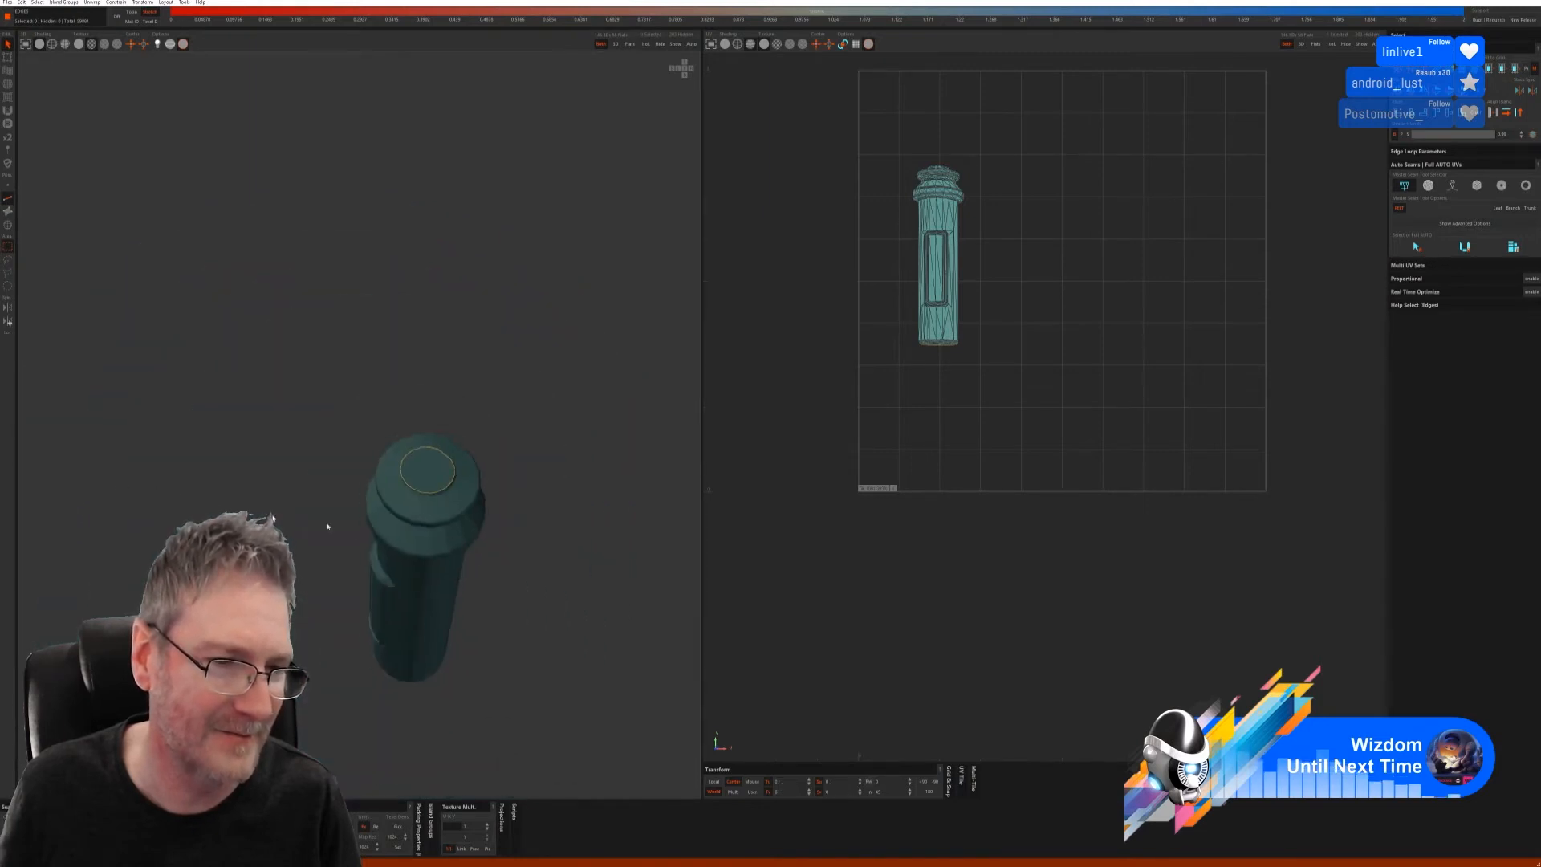
alt+drag(330, 526, 439, 450)
alt+right_drag(459, 450, 533, 485)
alt+drag(533, 485, 365, 436)
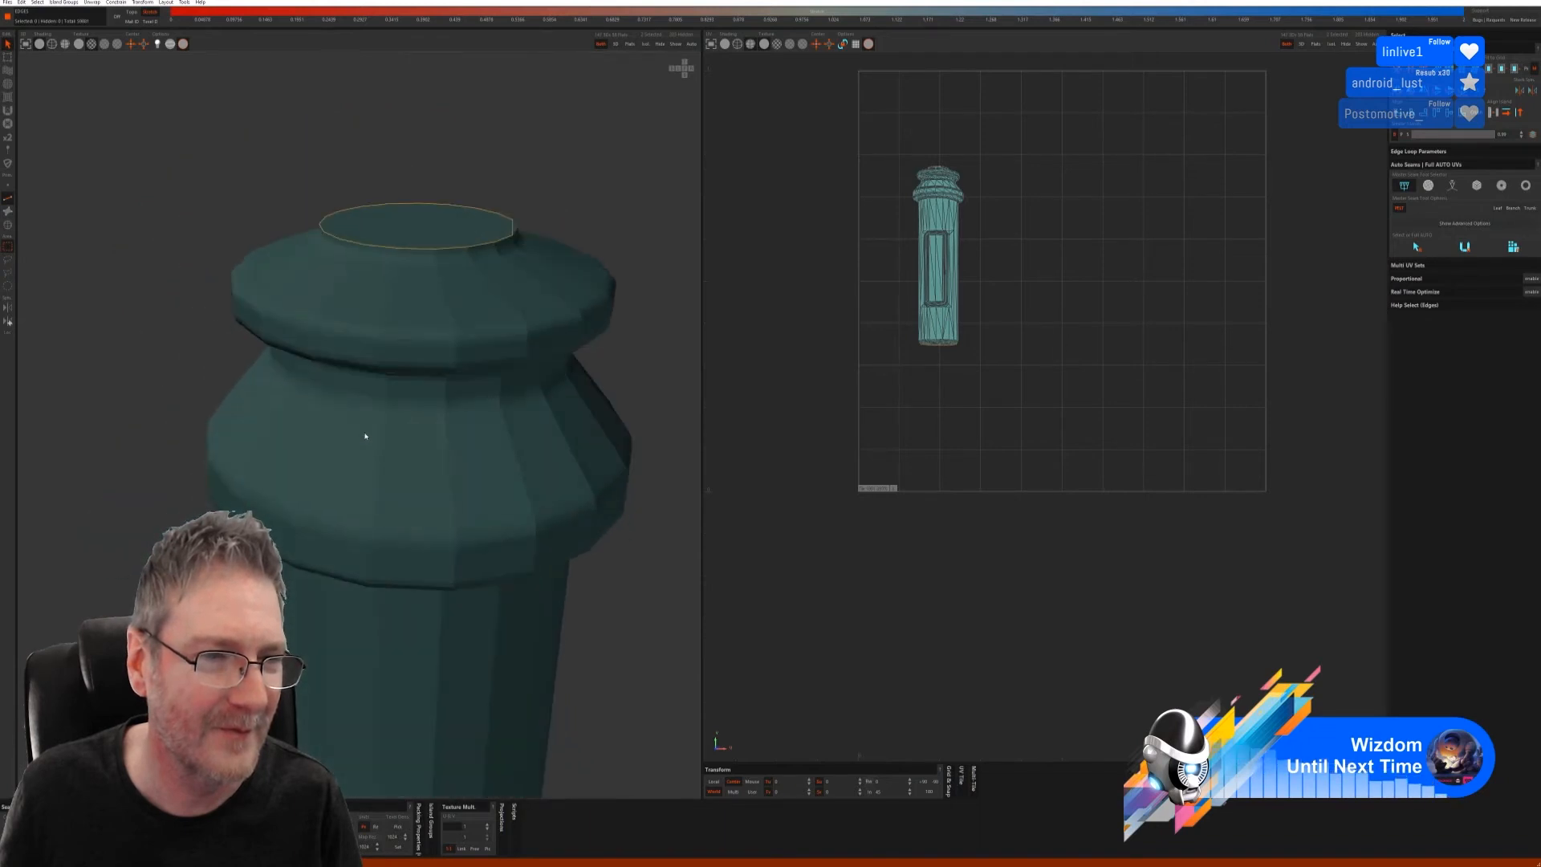
click(341, 336)
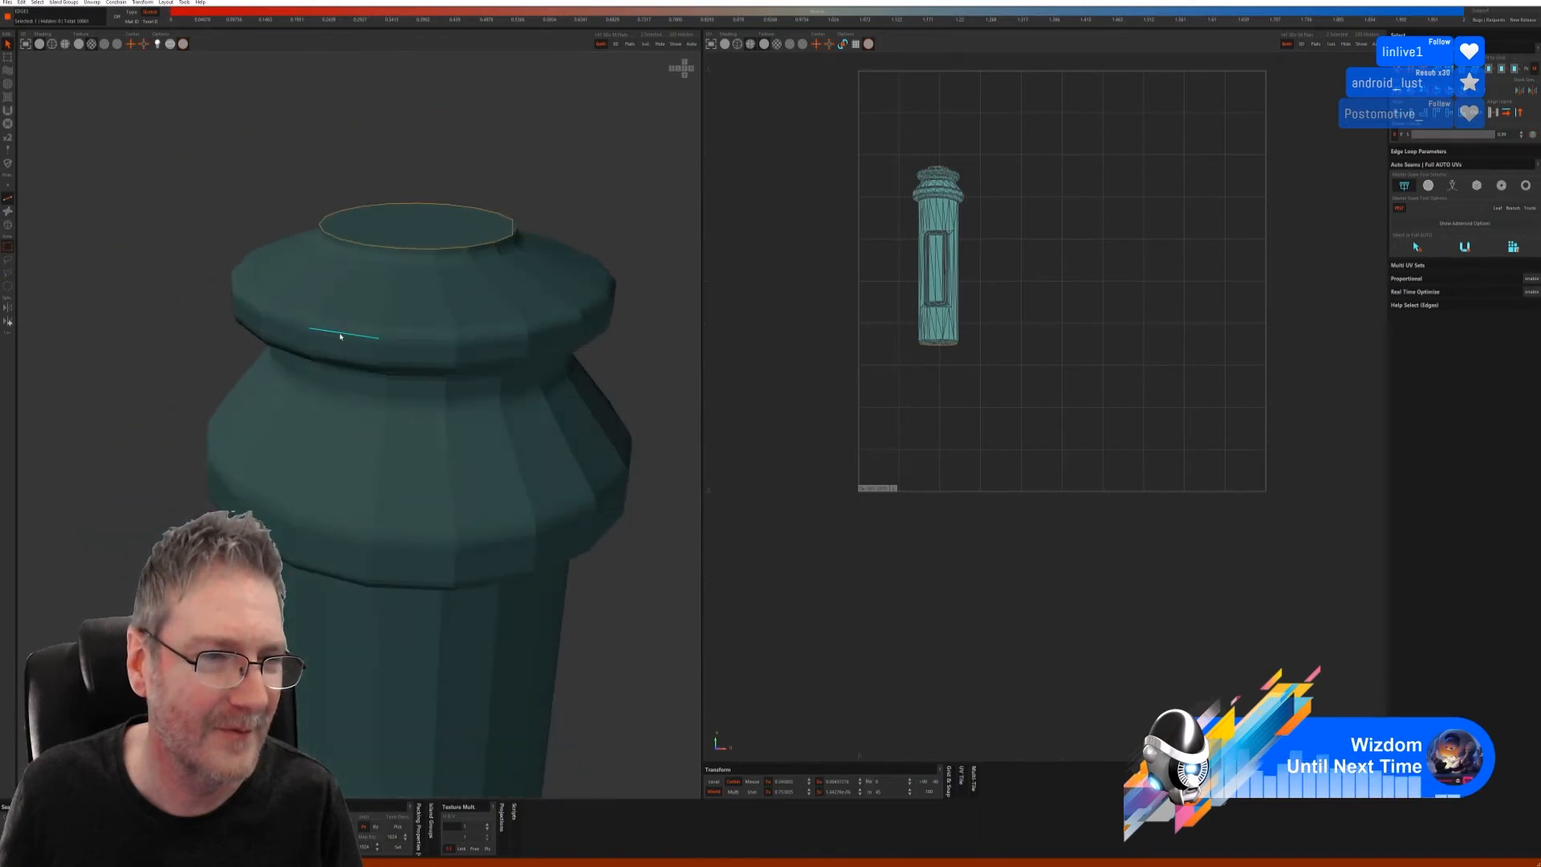
shift+click(563, 330)
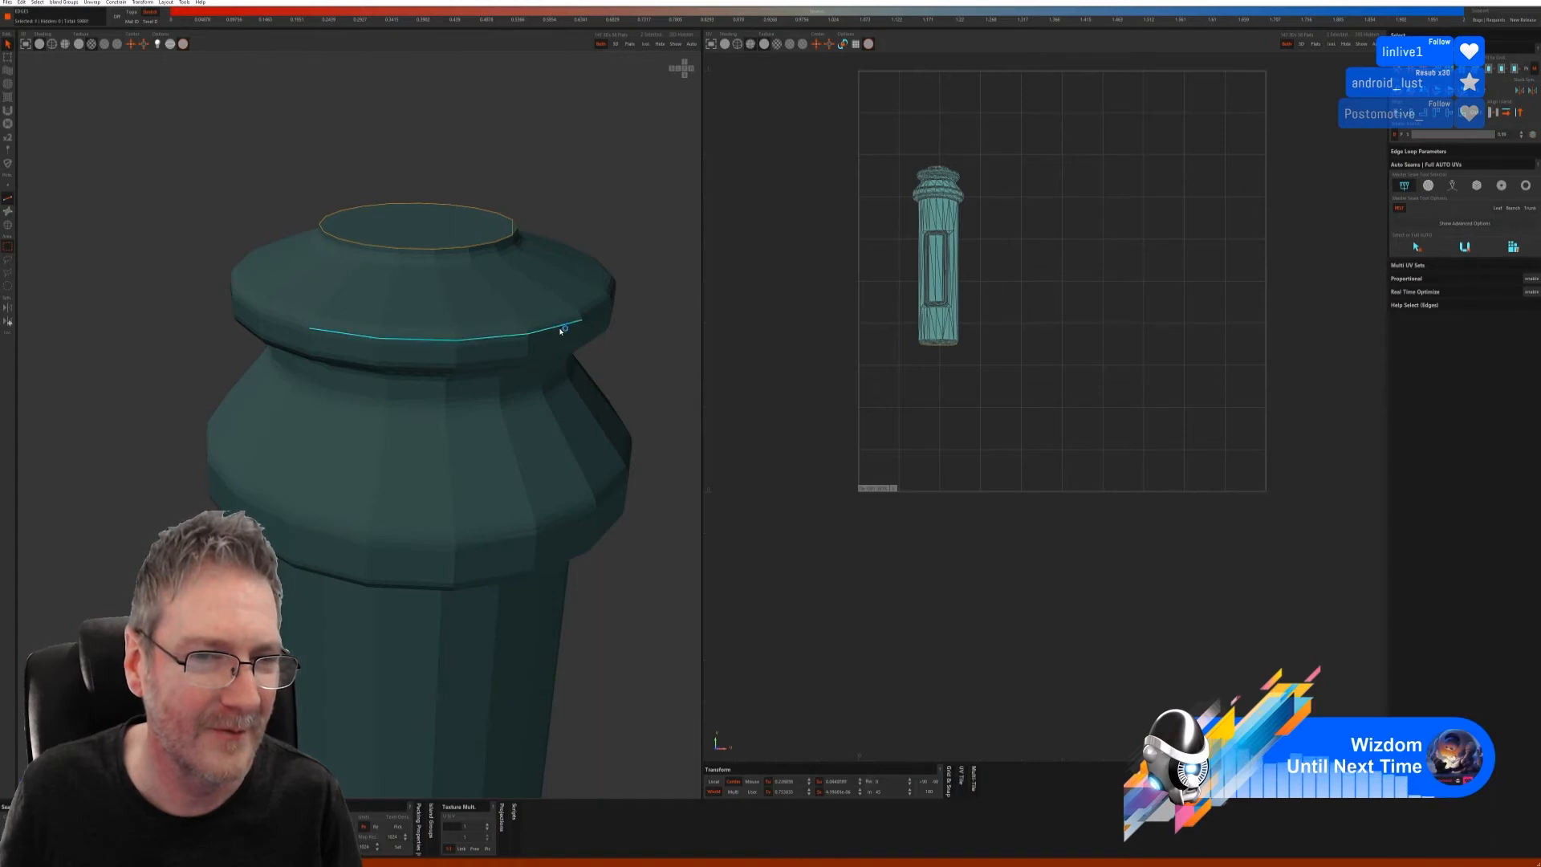
alt+drag(561, 331, 483, 347)
alt+middle_drag(483, 347, 393, 286)
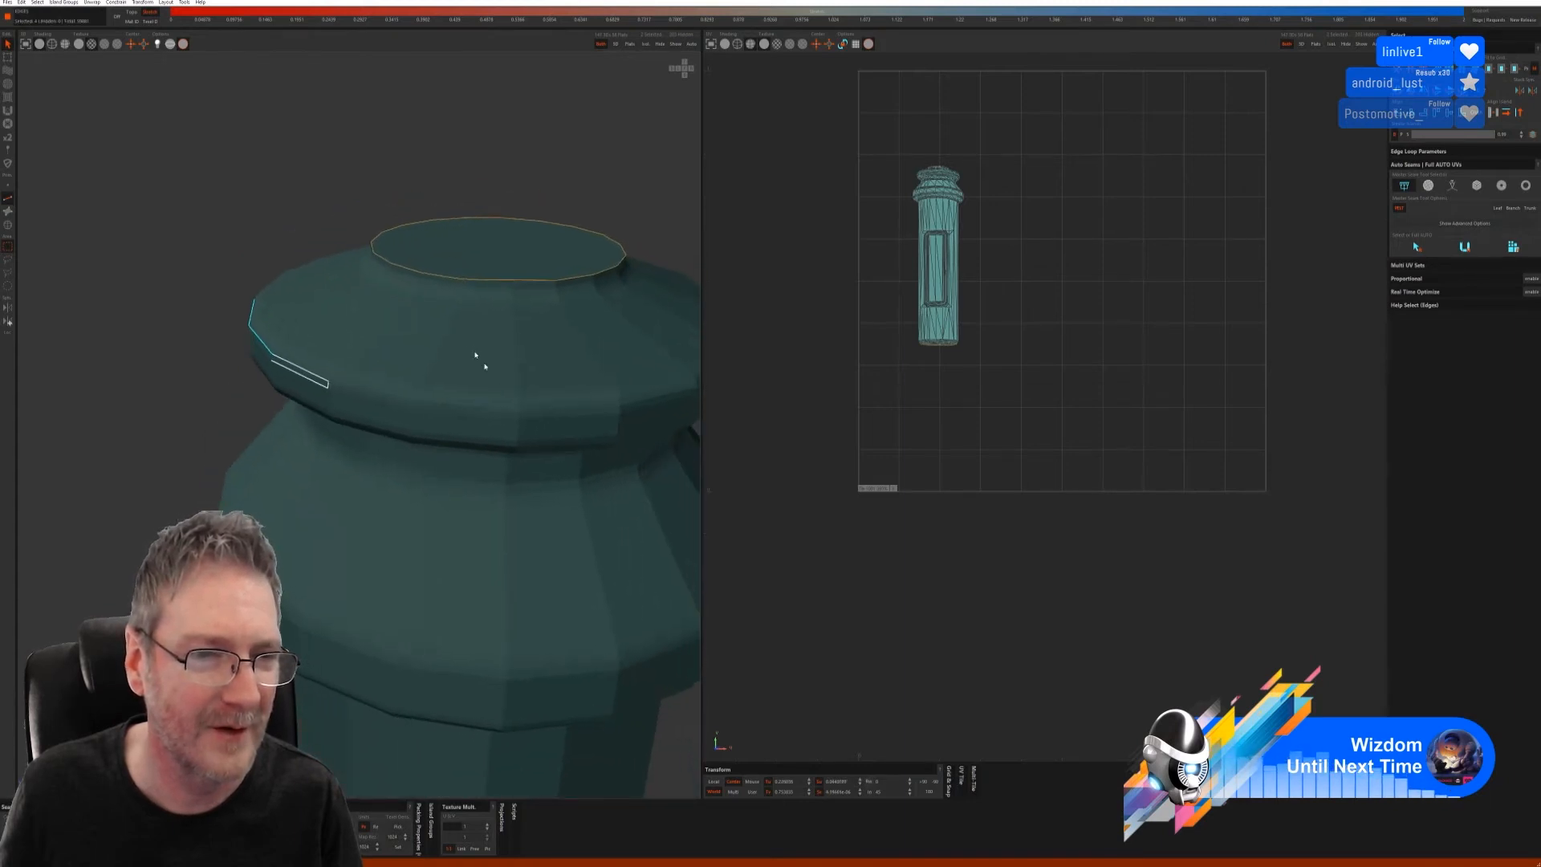
shift+click(545, 412)
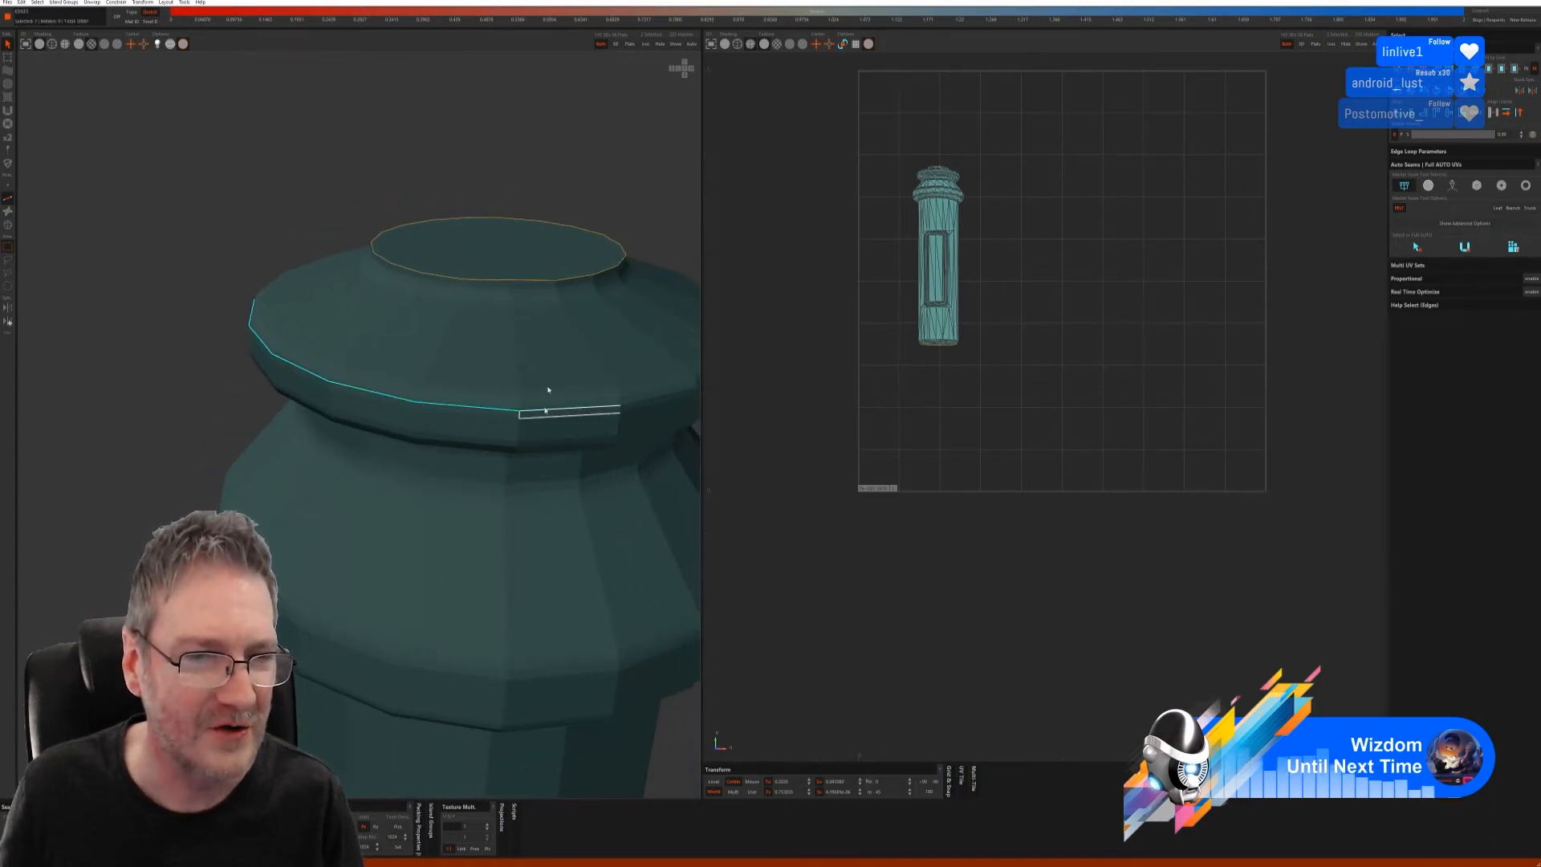
alt+drag(536, 169, 498, 196)
alt+middle_drag(499, 196, 430, 141)
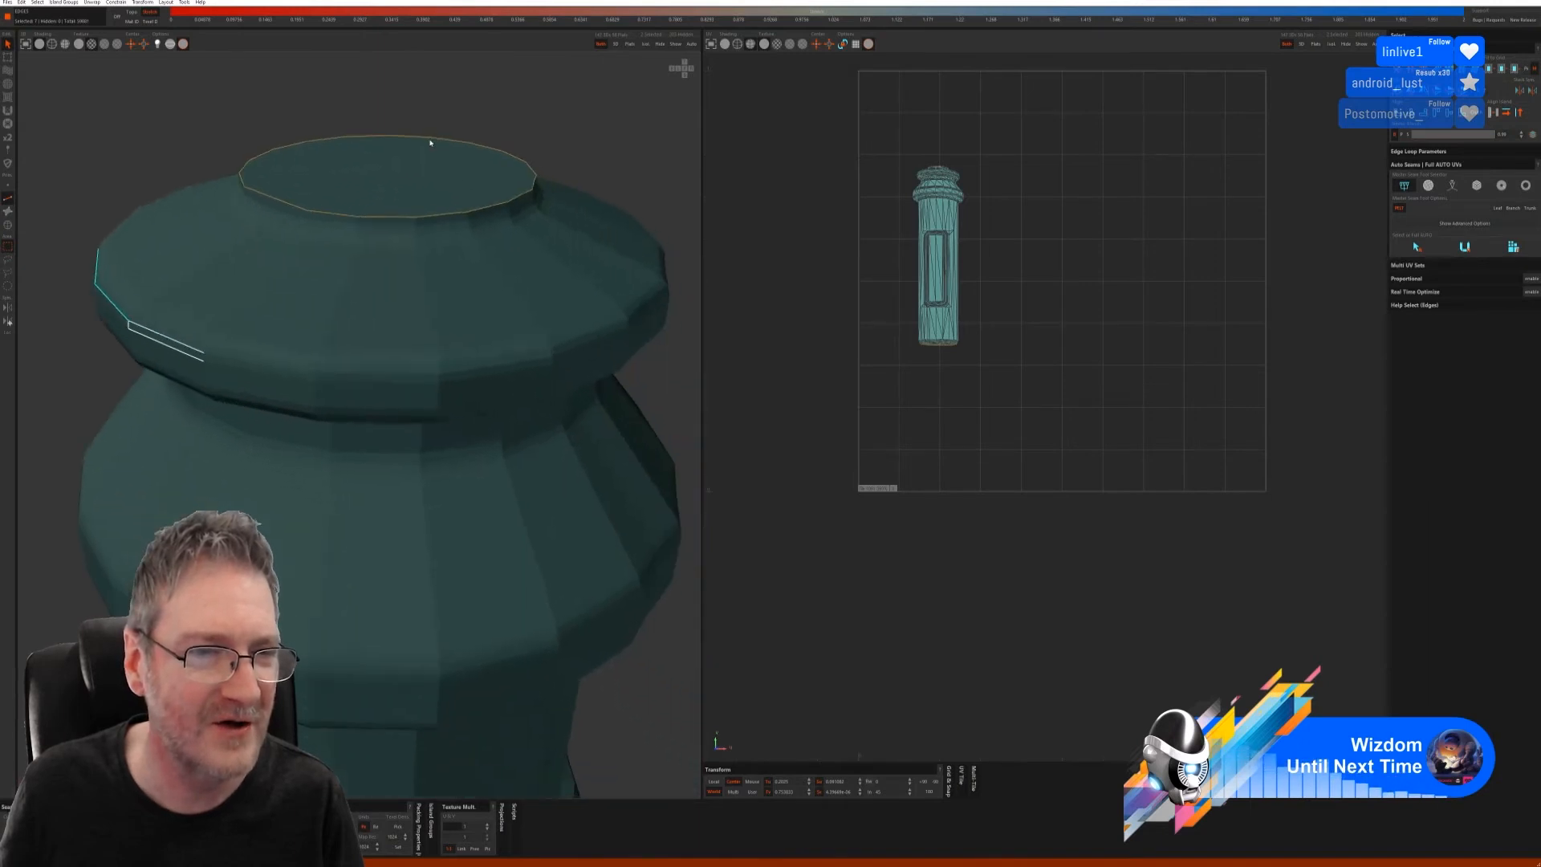
shift+click(472, 370)
mouse_move(525, 181)
alt+mouse_down()
mouse_move(529, 156)
mouse_move(513, 169)
alt+mouse_up()
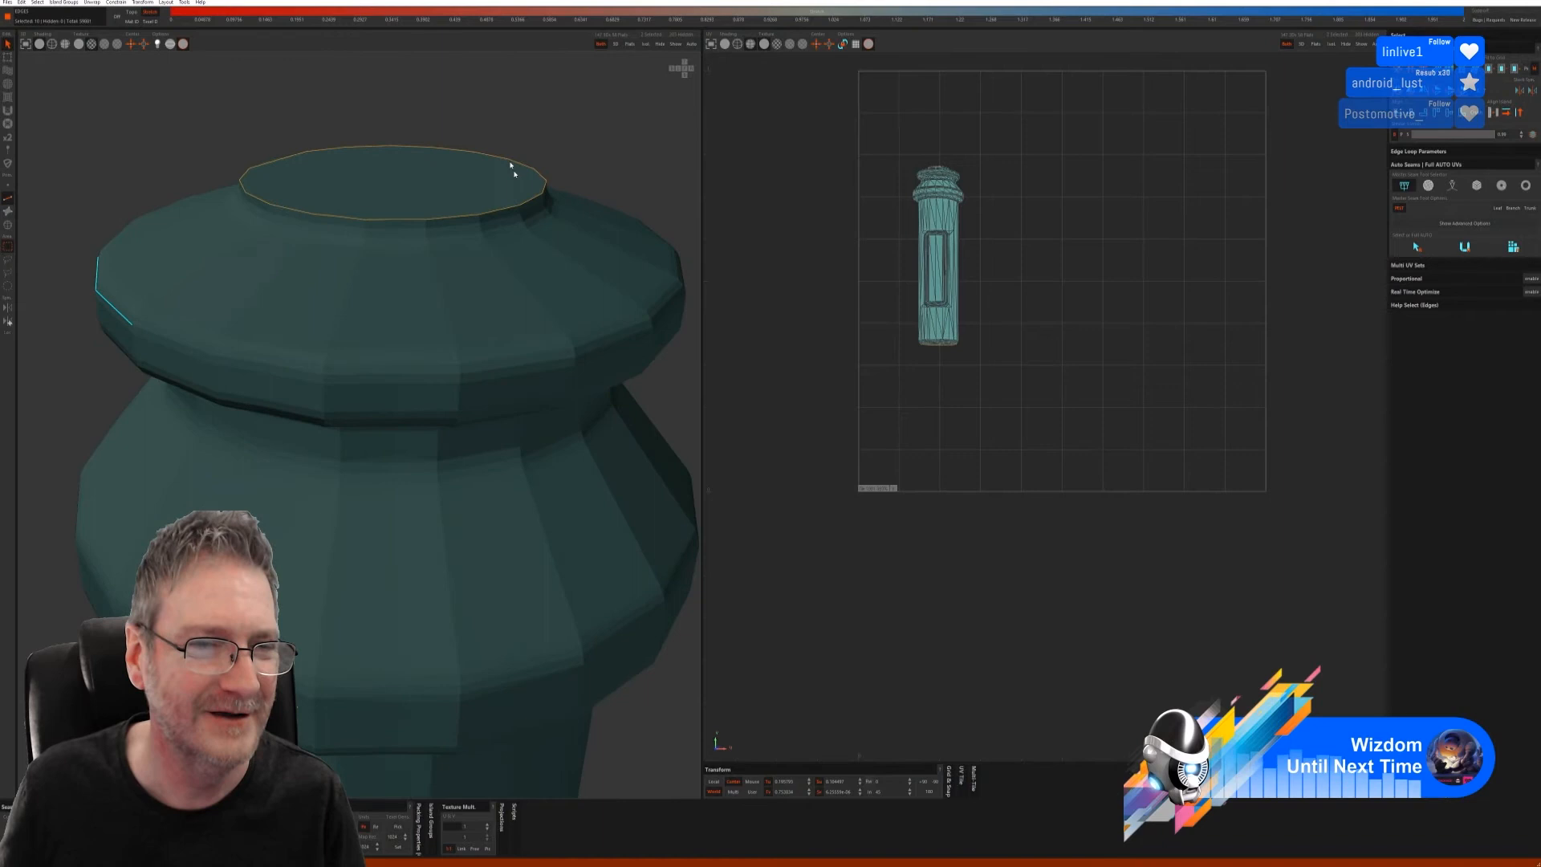
shift+click(494, 373)
alt+drag(562, 200, 522, 200)
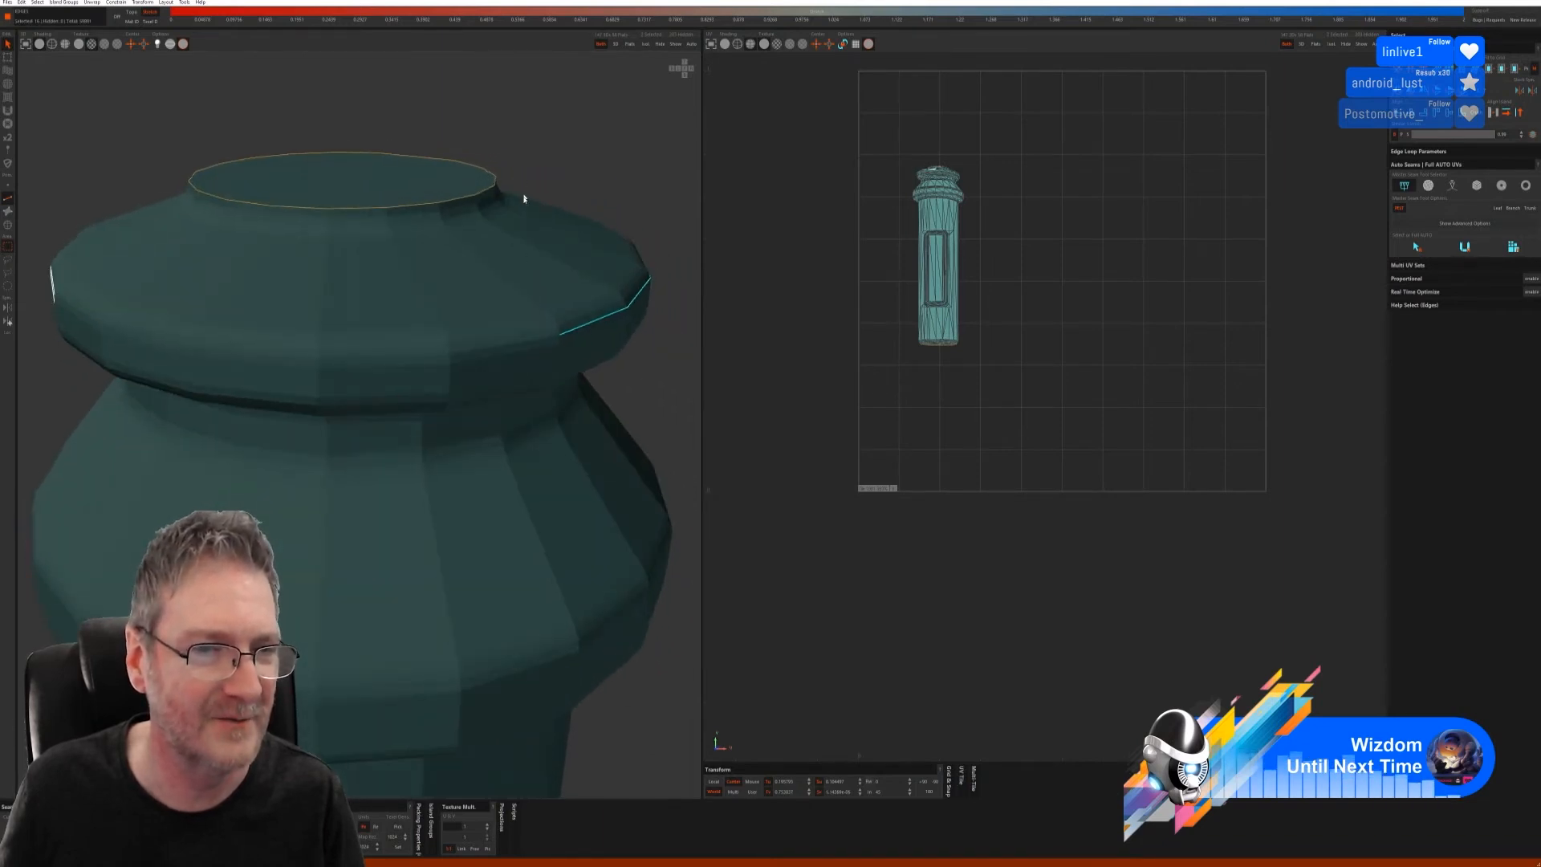
shift+click(537, 343)
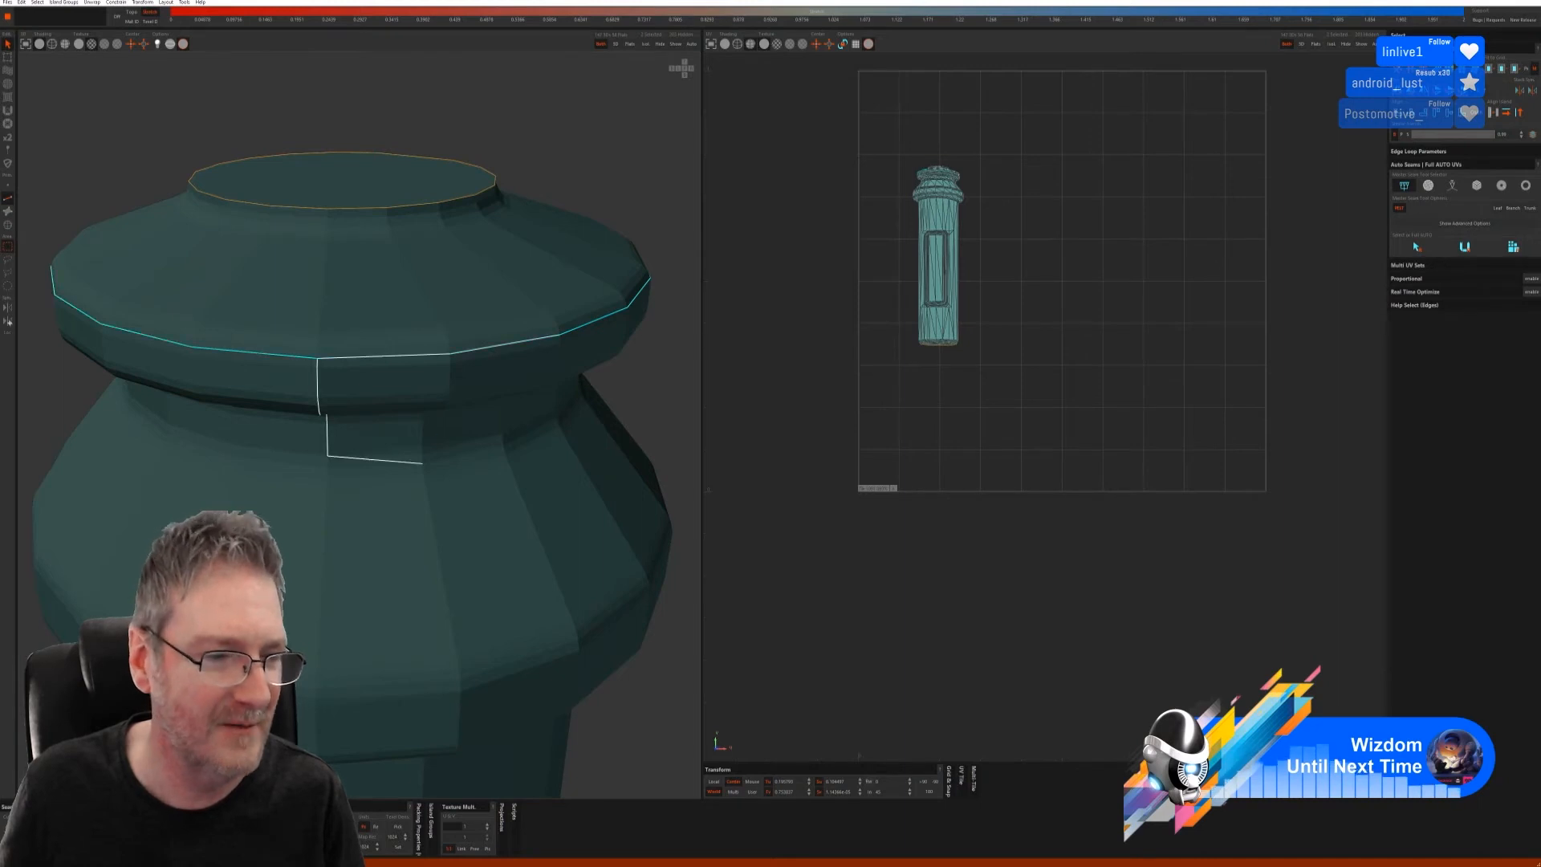
key(c)
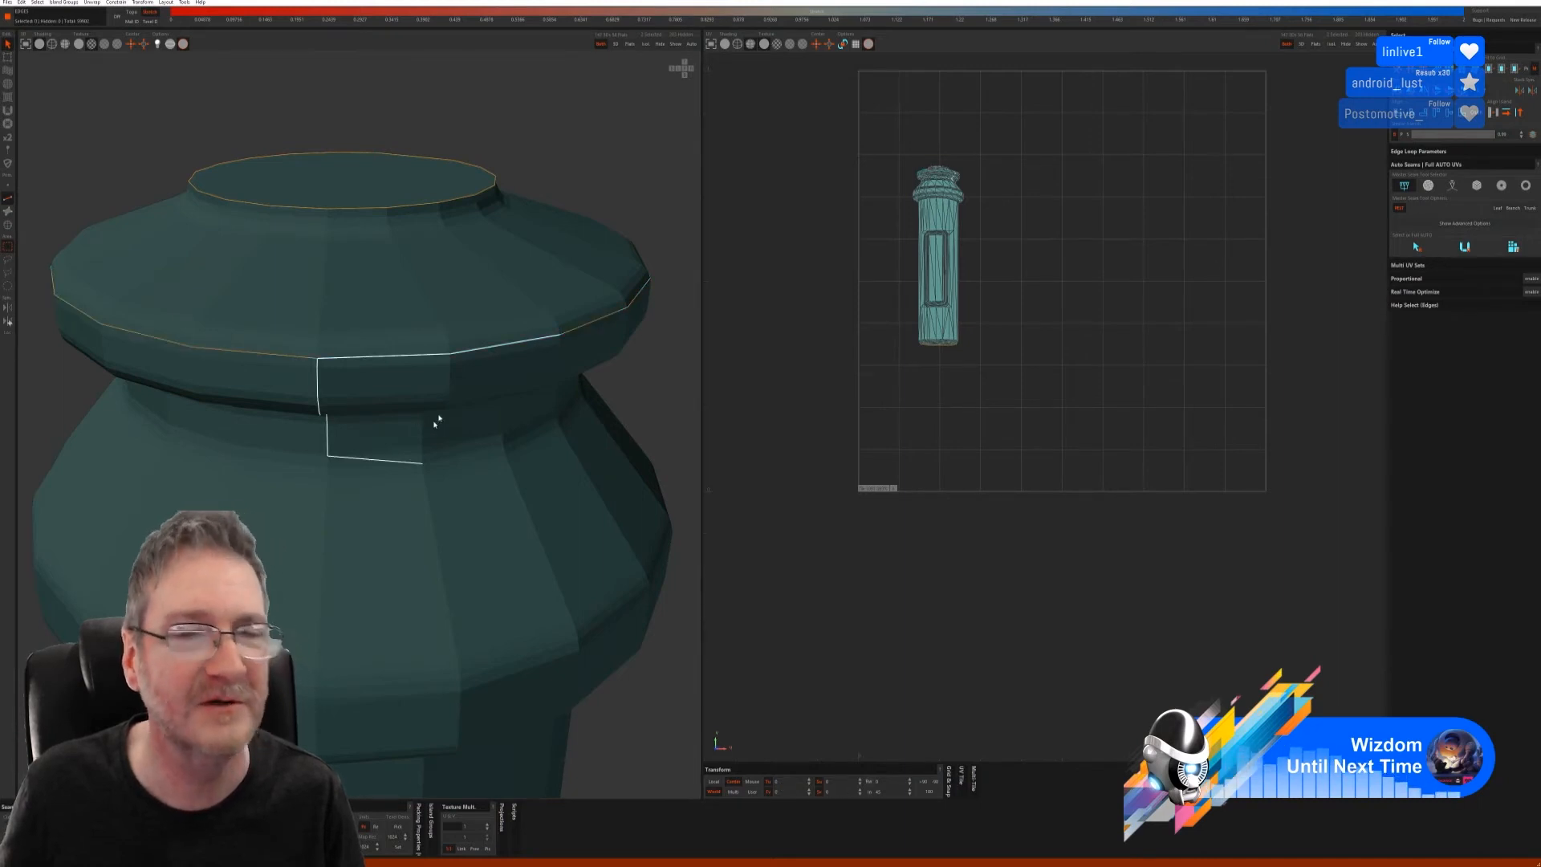
- Select the edge loop directly beneath the cap's rim, where the neck begins, and cut it as a seam
scroll(473, 385, down, 3)
mouse_move(381, 411)
alt+mouse_down()
mouse_move(404, 372)
mouse_move(354, 417)
alt+mouse_up()
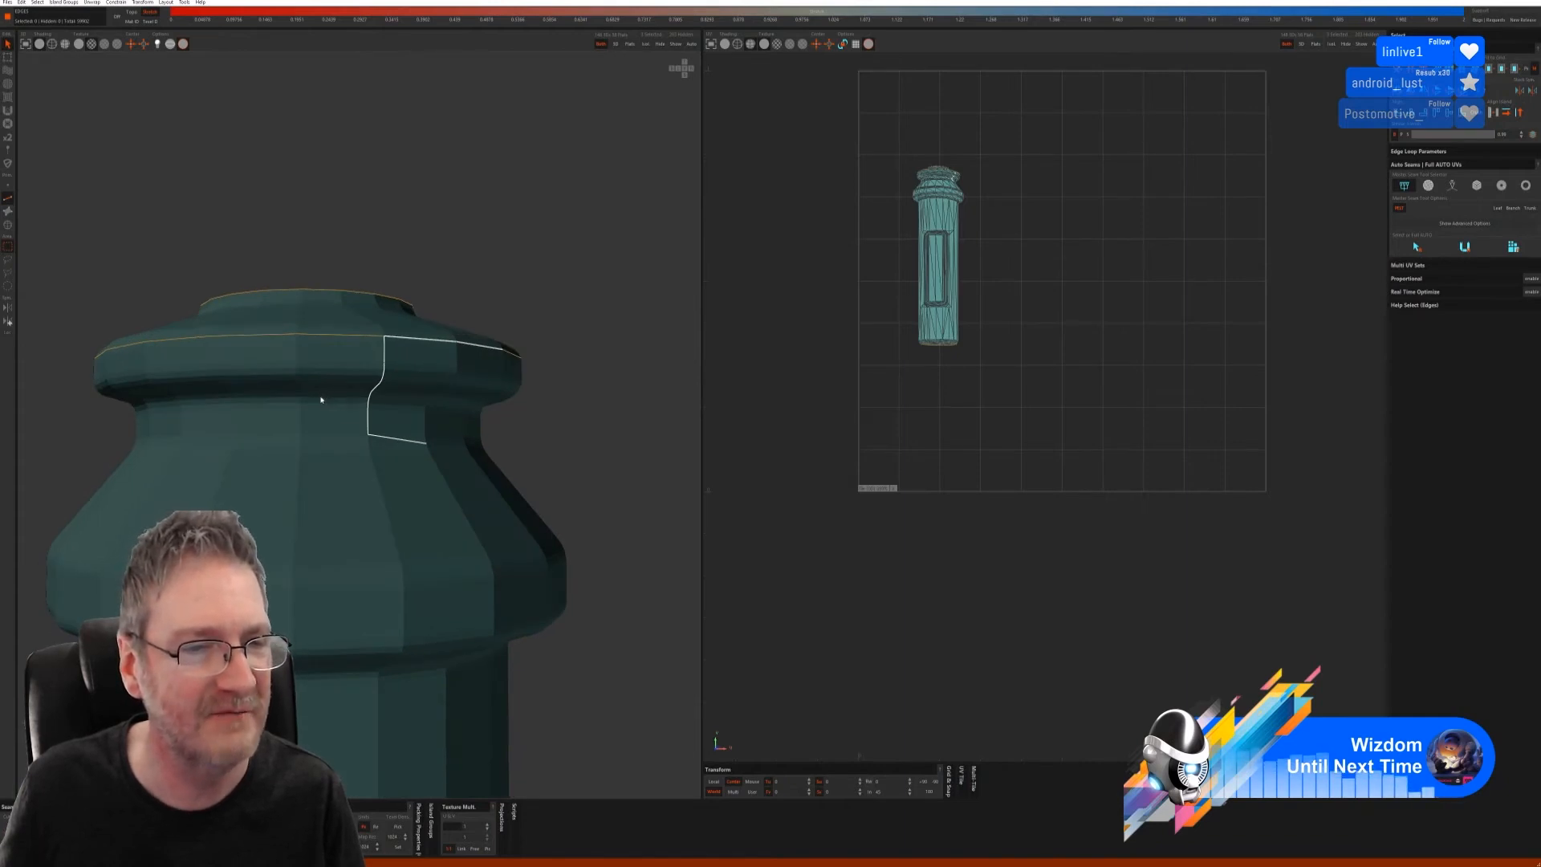
click(321, 399)
alt+drag(585, 441, 529, 443)
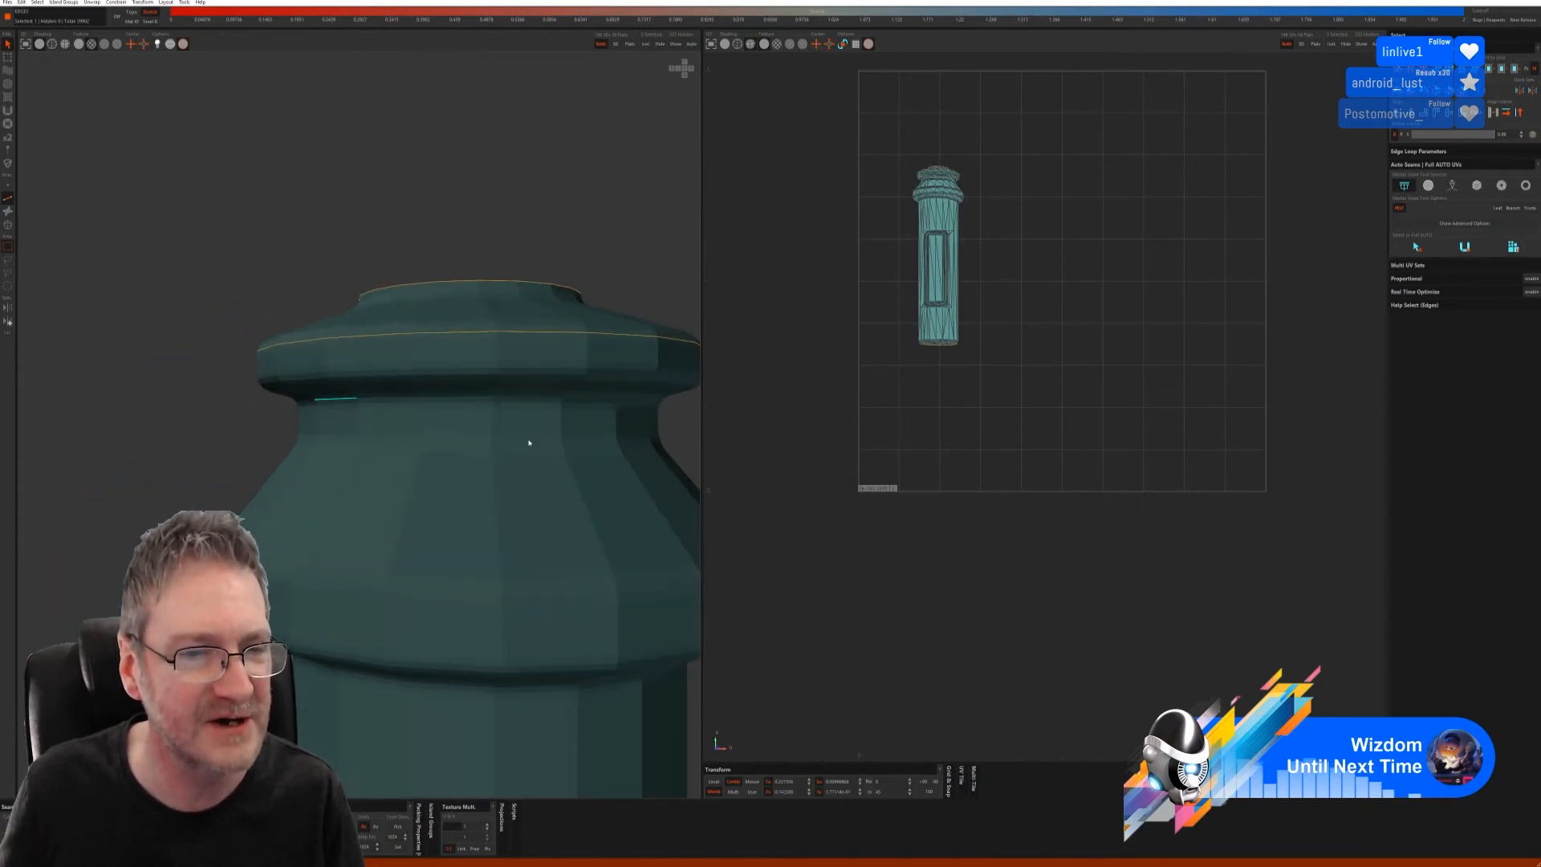
shift+click(533, 398)
alt+drag(579, 227, 420, 217)
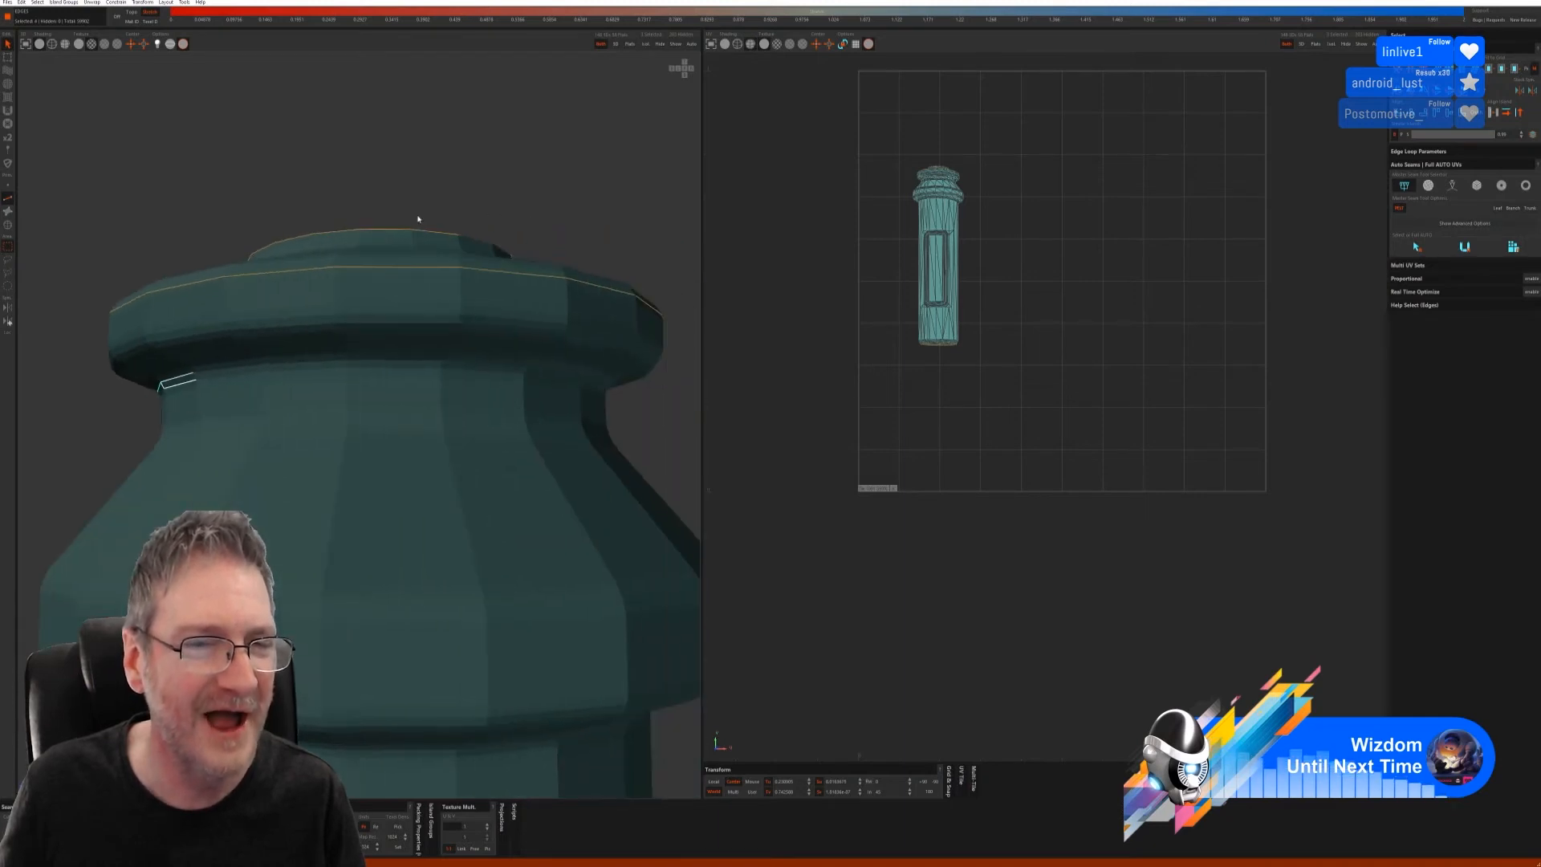
shift+click(410, 363)
alt+drag(540, 204, 452, 206)
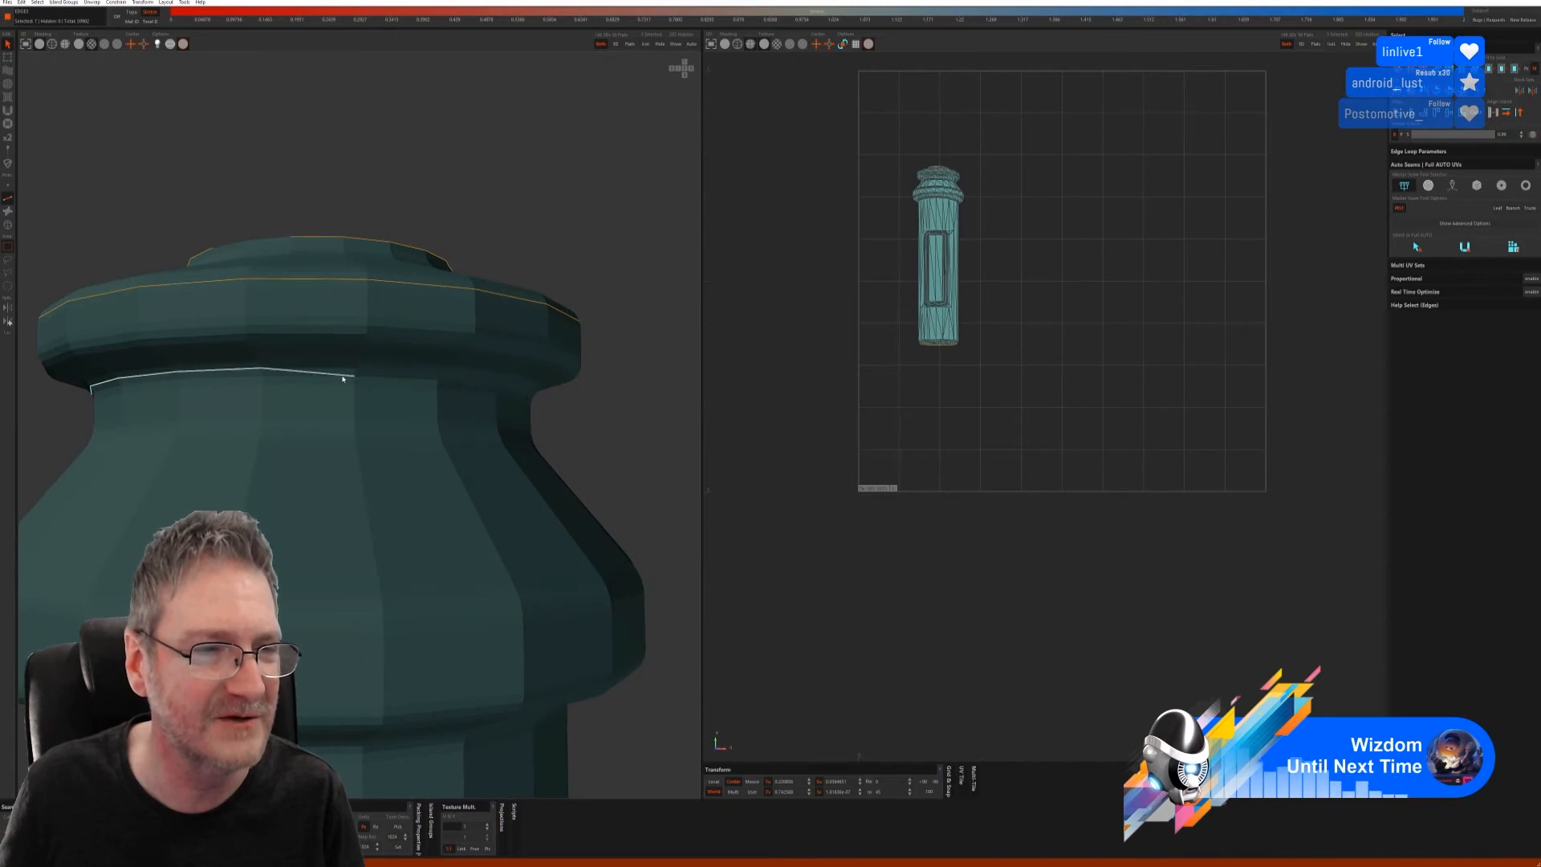
alt+drag(360, 249, 419, 182)
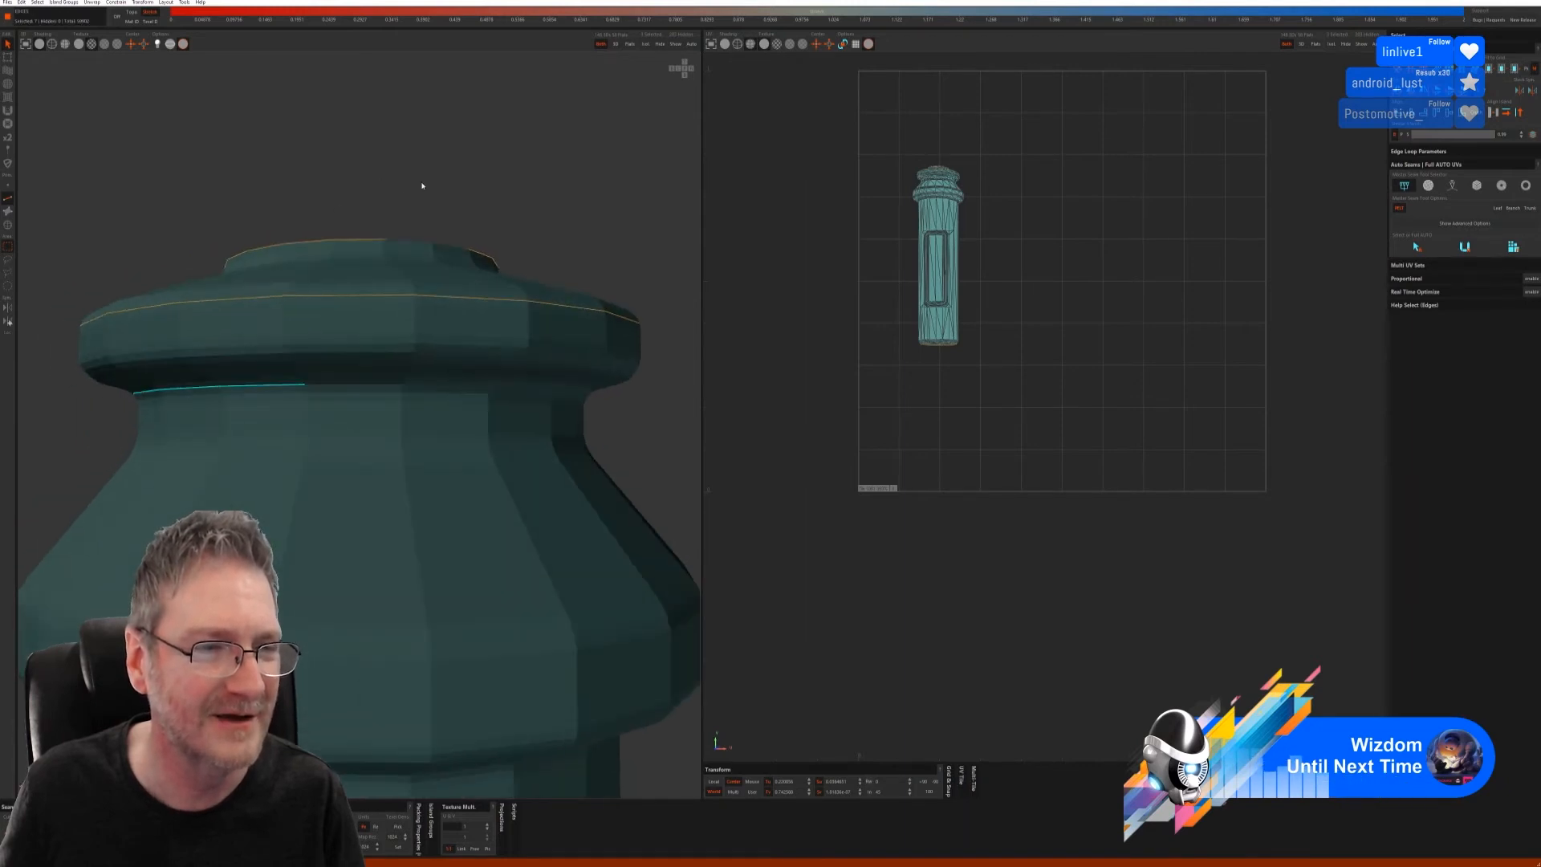
click(520, 394)
alt+drag(433, 368, 522, 224)
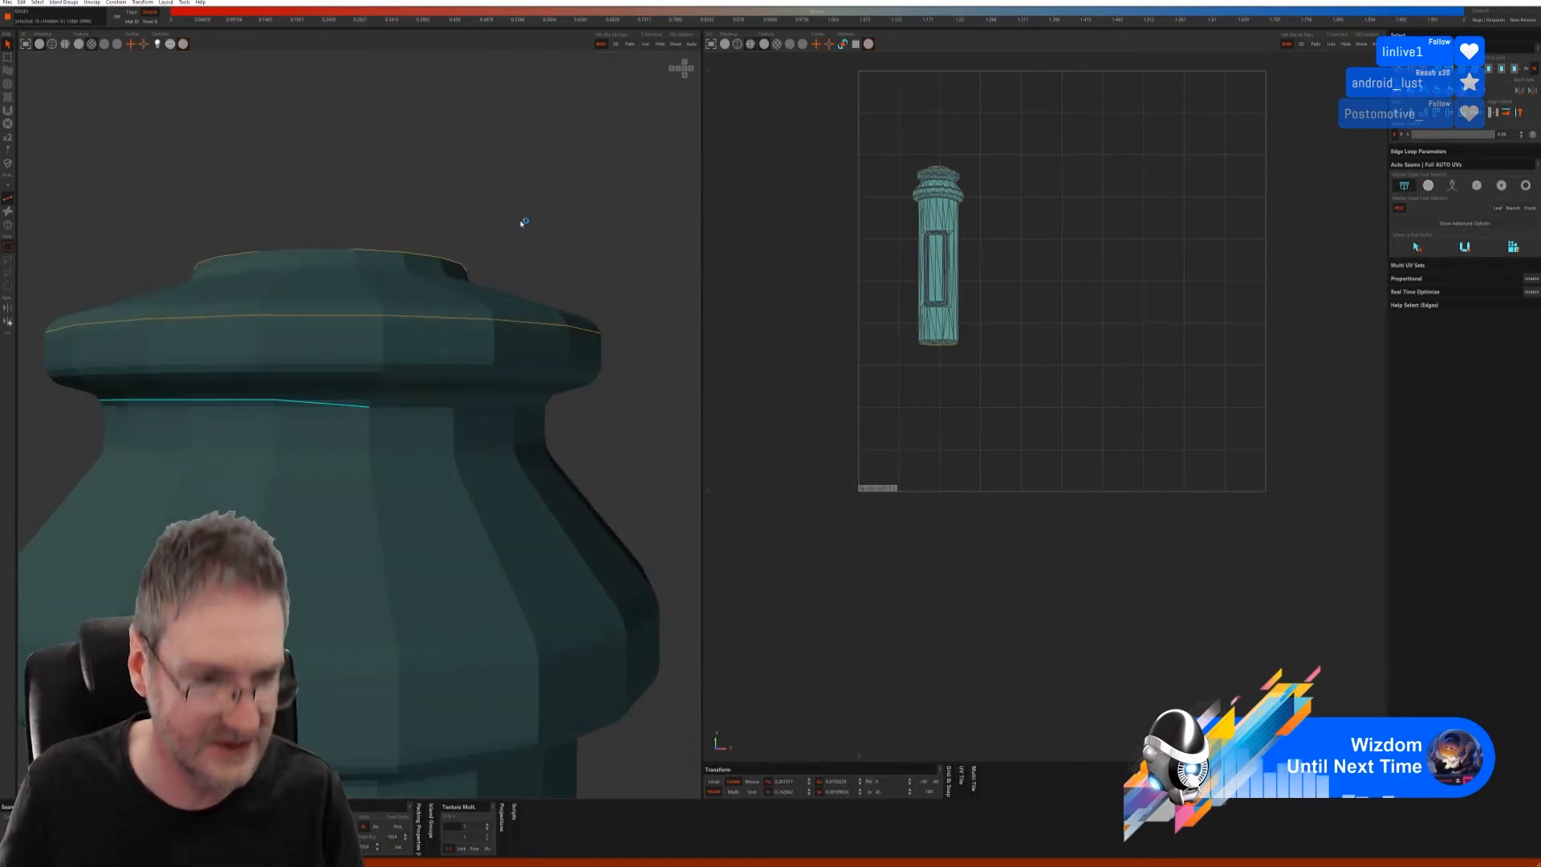
click(522, 223)
click(307, 404)
click(310, 401)
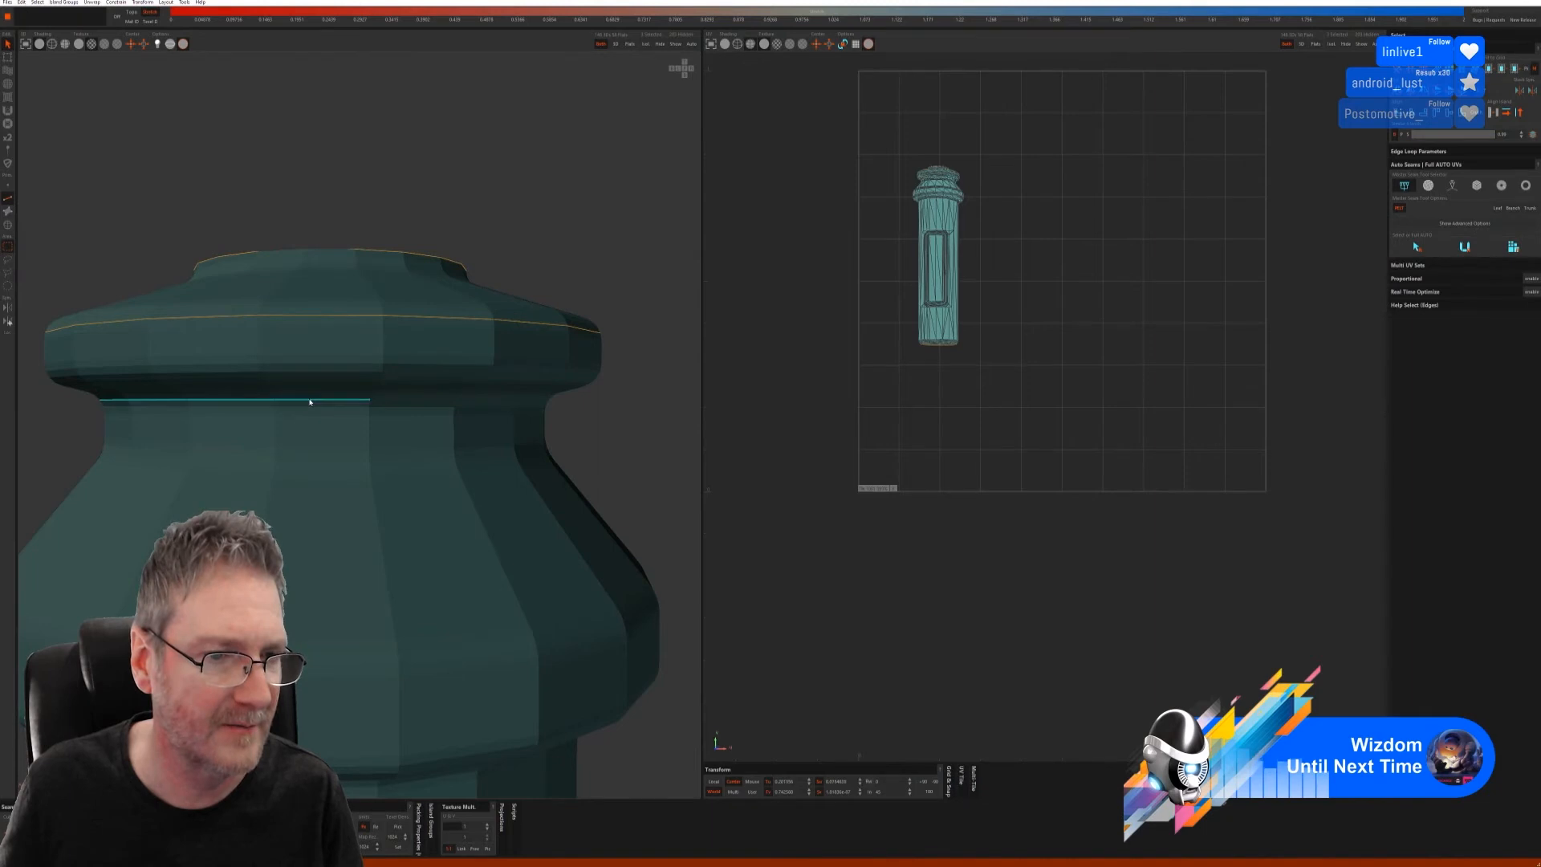
alt+drag(540, 269, 403, 345)
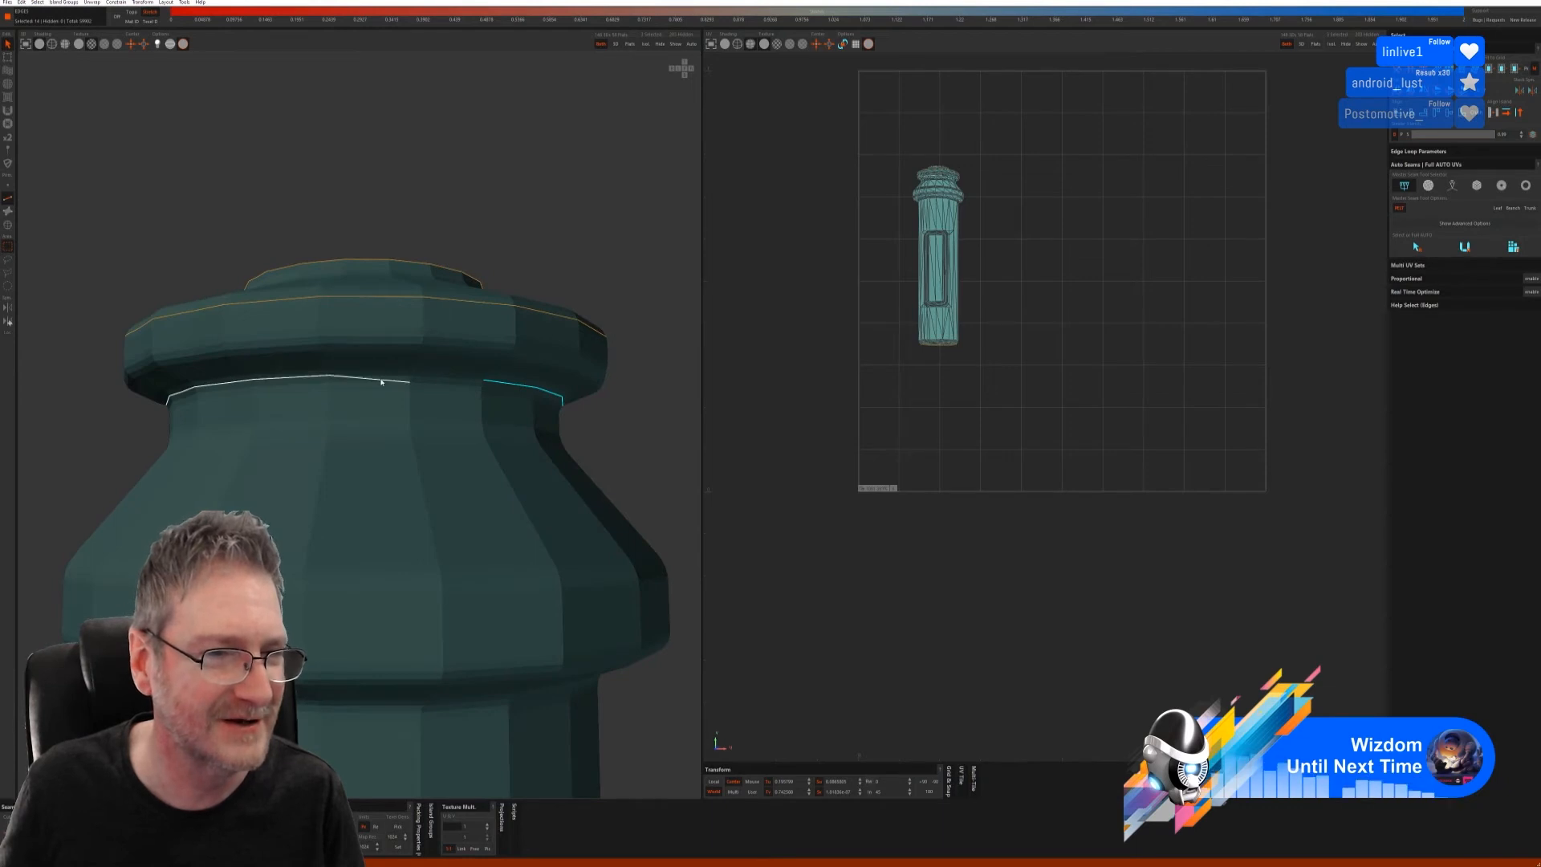
shift+click(382, 380)
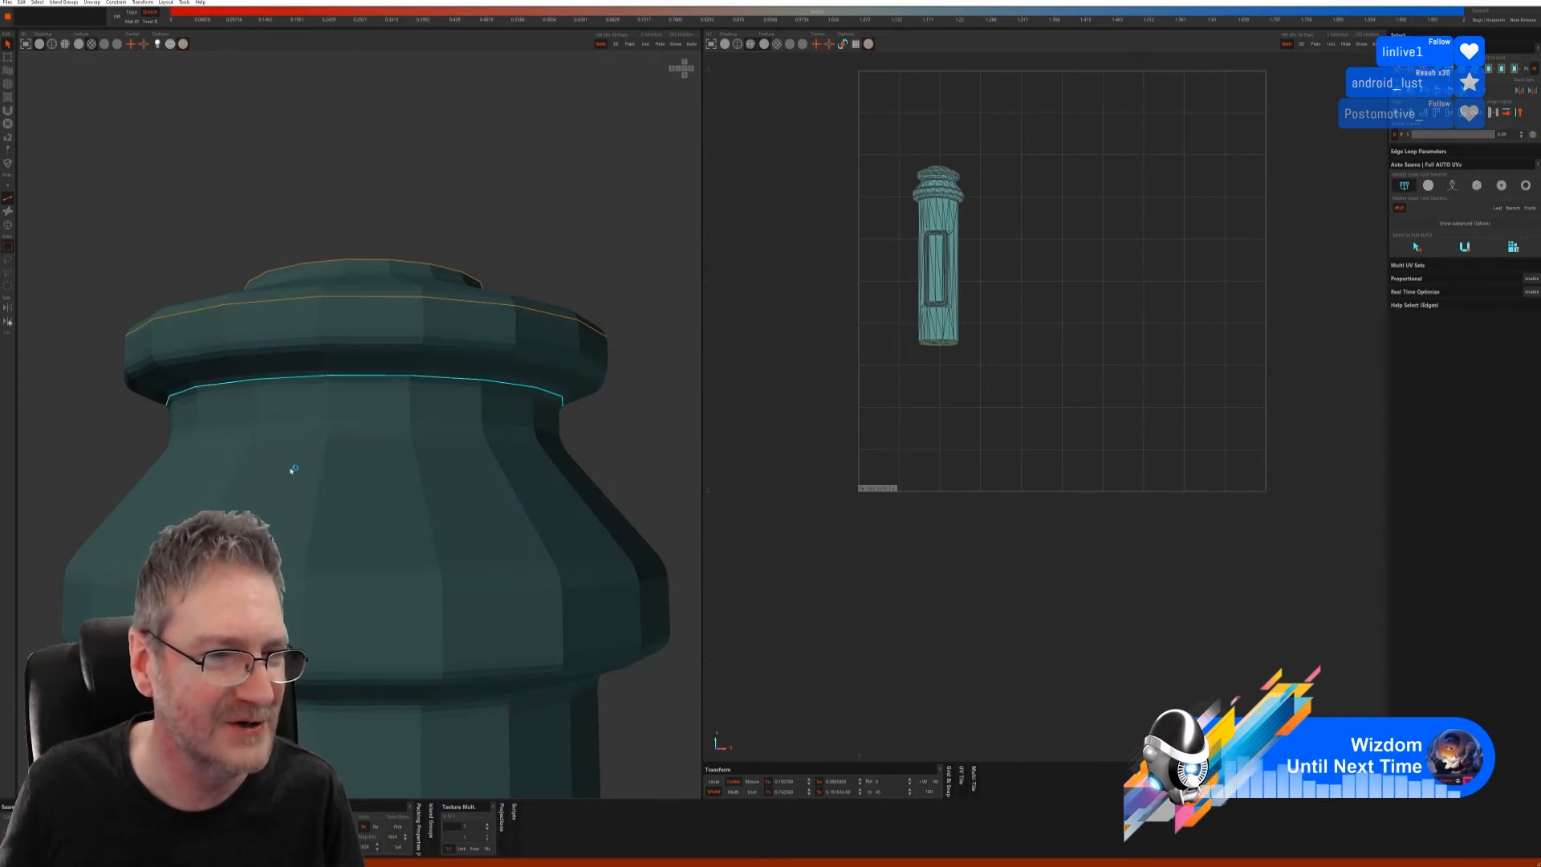
click(8, 321)
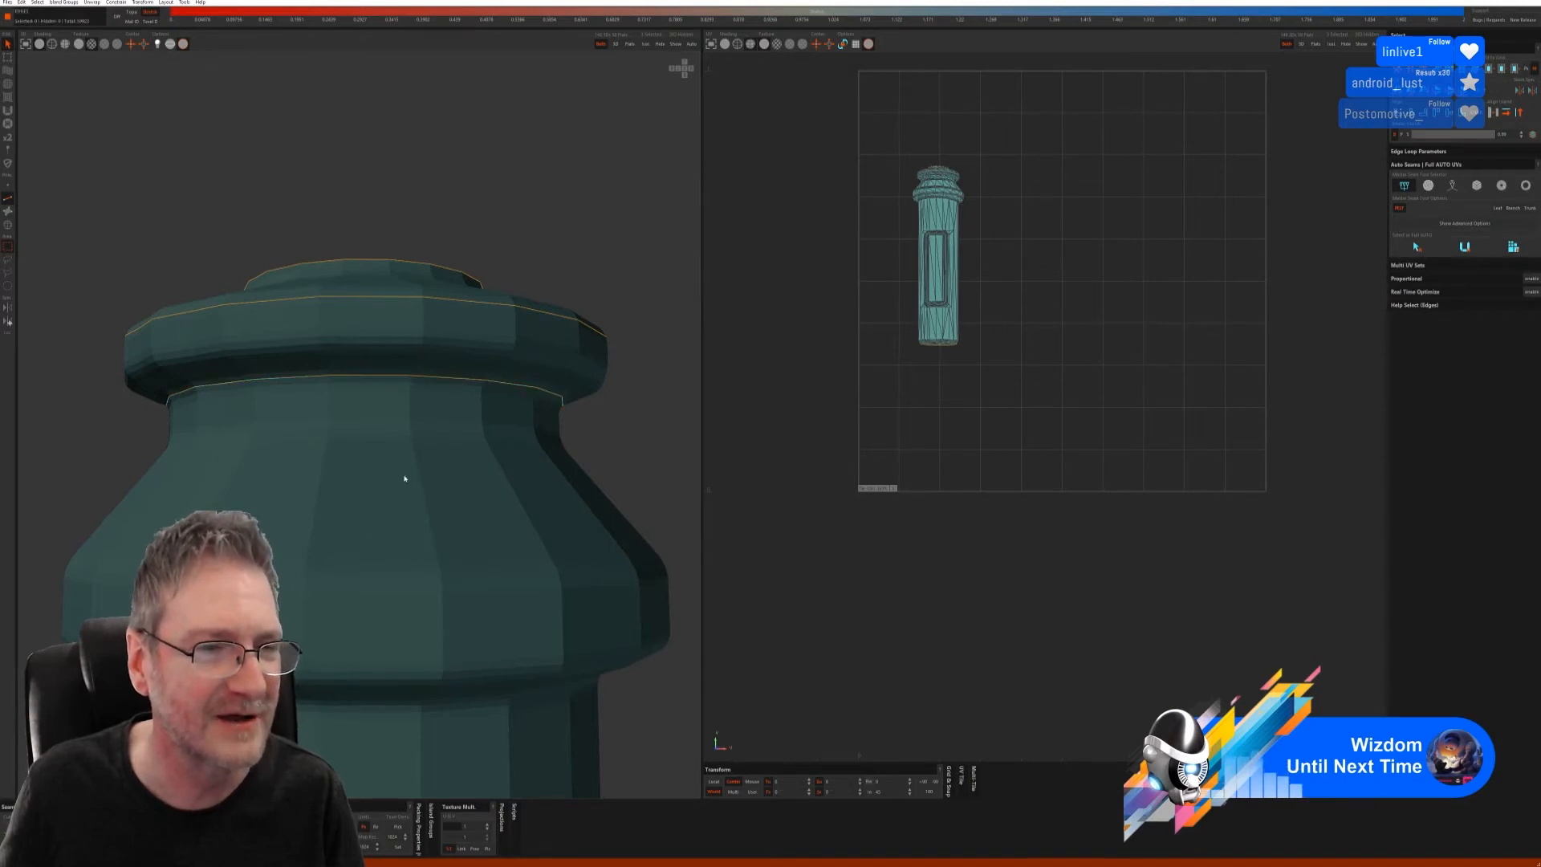
- Select the full edge loop around the upper edge of the cap's wide lower molding and cut it as a seam
alt+right_drag(405, 478, 361, 485)
alt+drag(361, 485, 375, 496)
alt+middle_drag(375, 495, 375, 433)
mouse_move(375, 433)
alt+mouse_down()
mouse_move(341, 431)
mouse_move(352, 437)
alt+mouse_up()
mouse_move(451, 482)
alt+mouse_down()
mouse_move(441, 516)
mouse_move(354, 509)
mouse_move(472, 501)
alt+mouse_up()
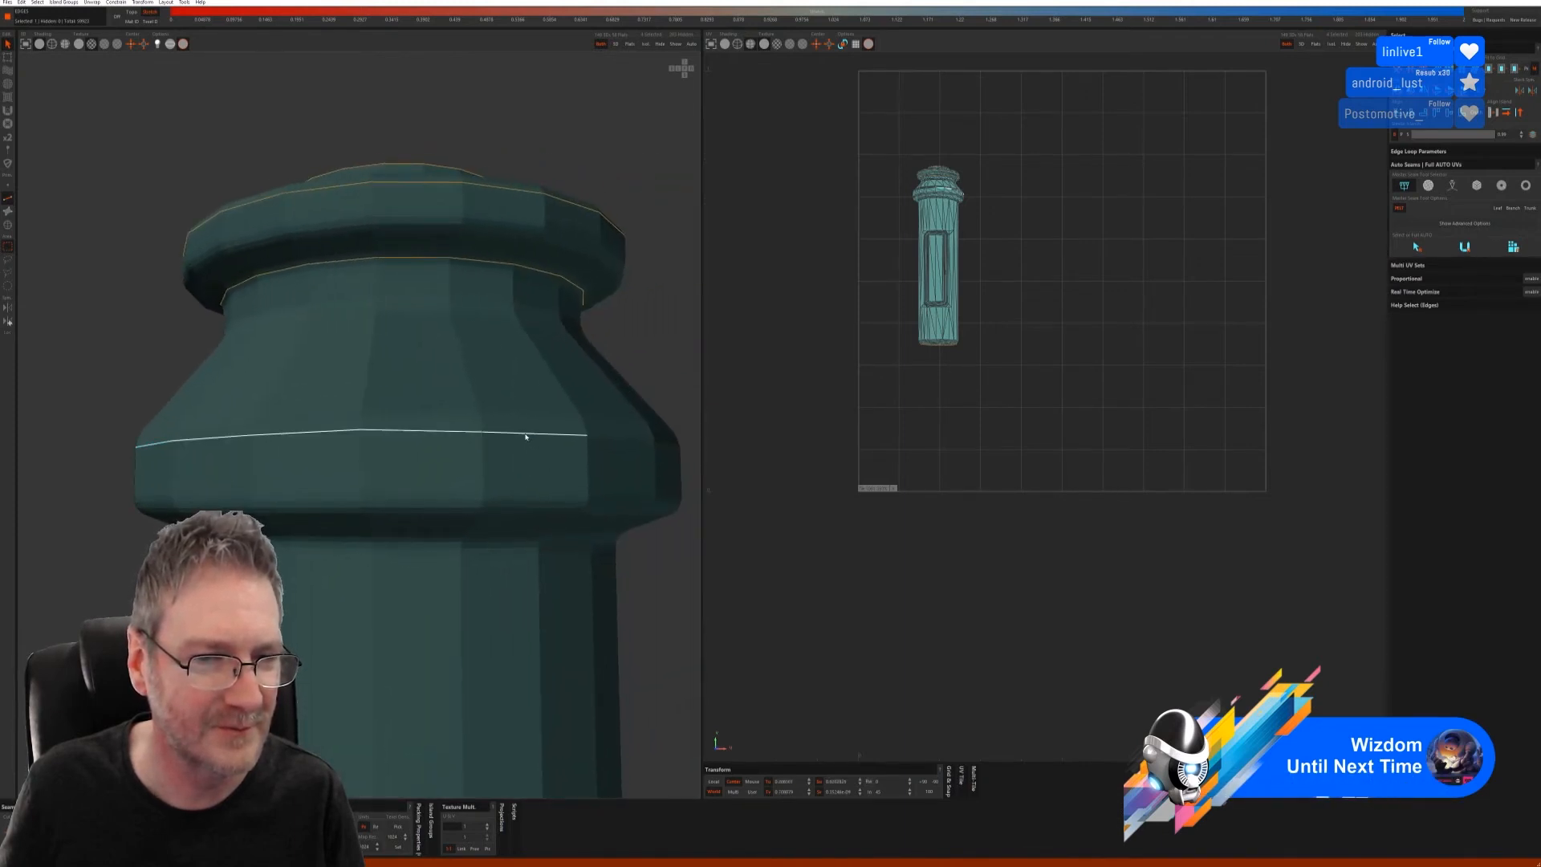
click(530, 437)
alt+drag(561, 485, 302, 491)
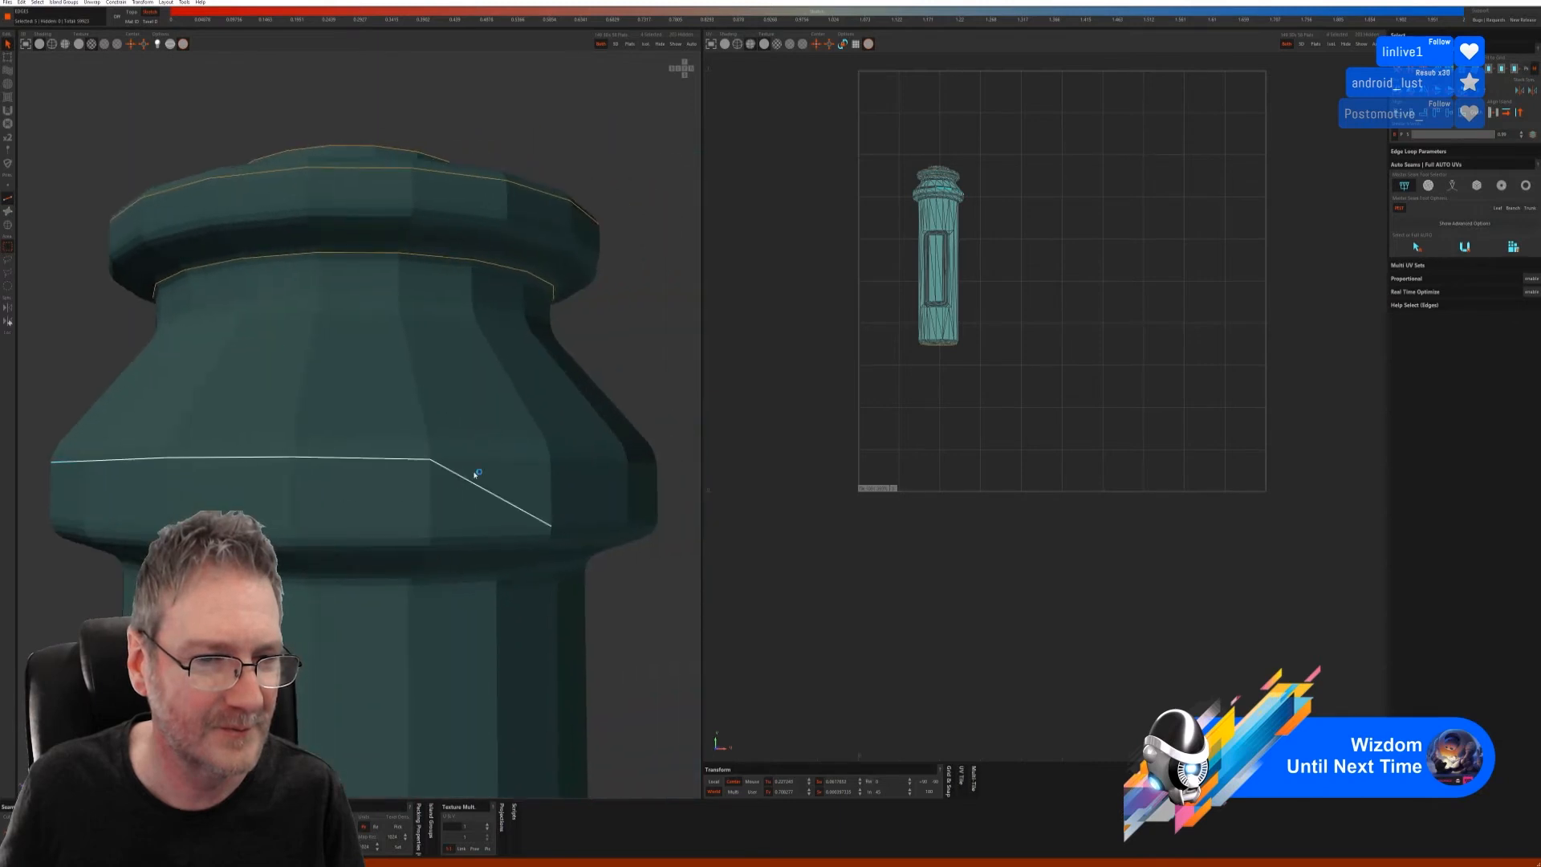
click(474, 461)
alt+drag(540, 519, 343, 492)
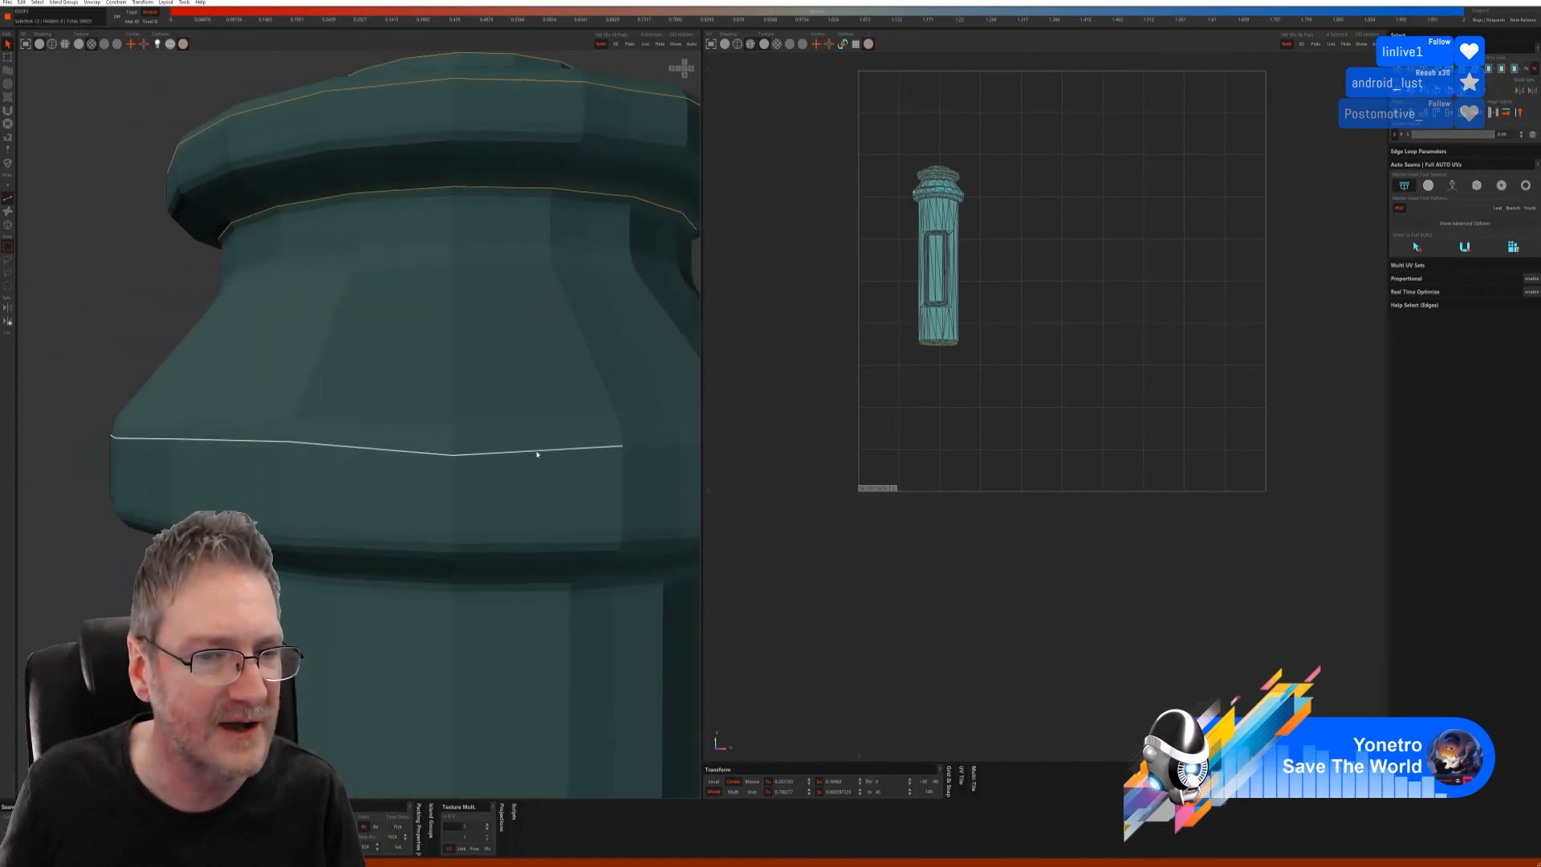
click(516, 447)
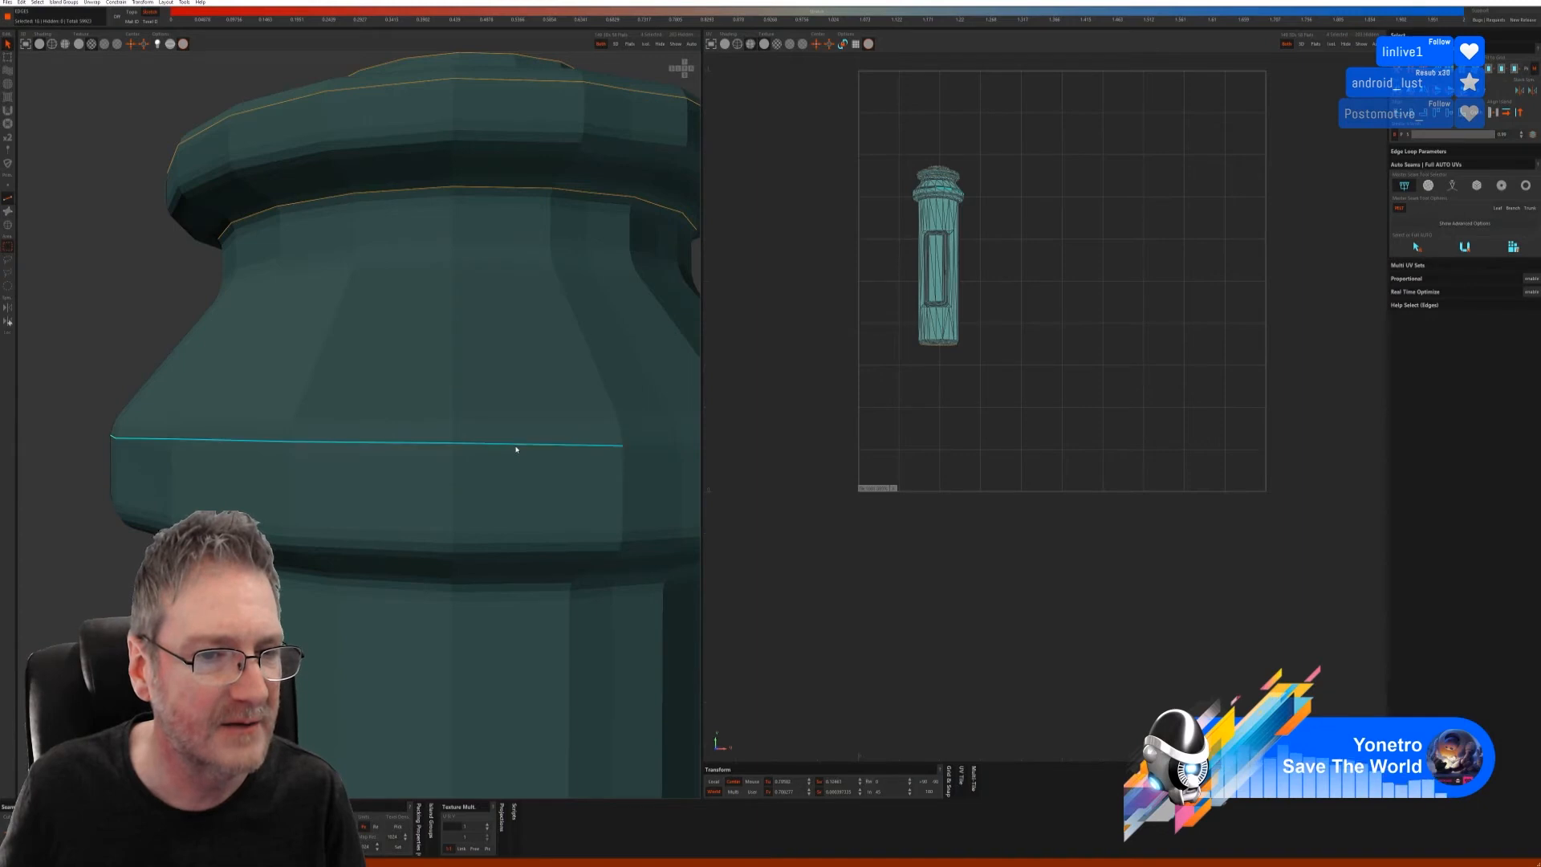
alt+drag(550, 508, 481, 449)
click(572, 399)
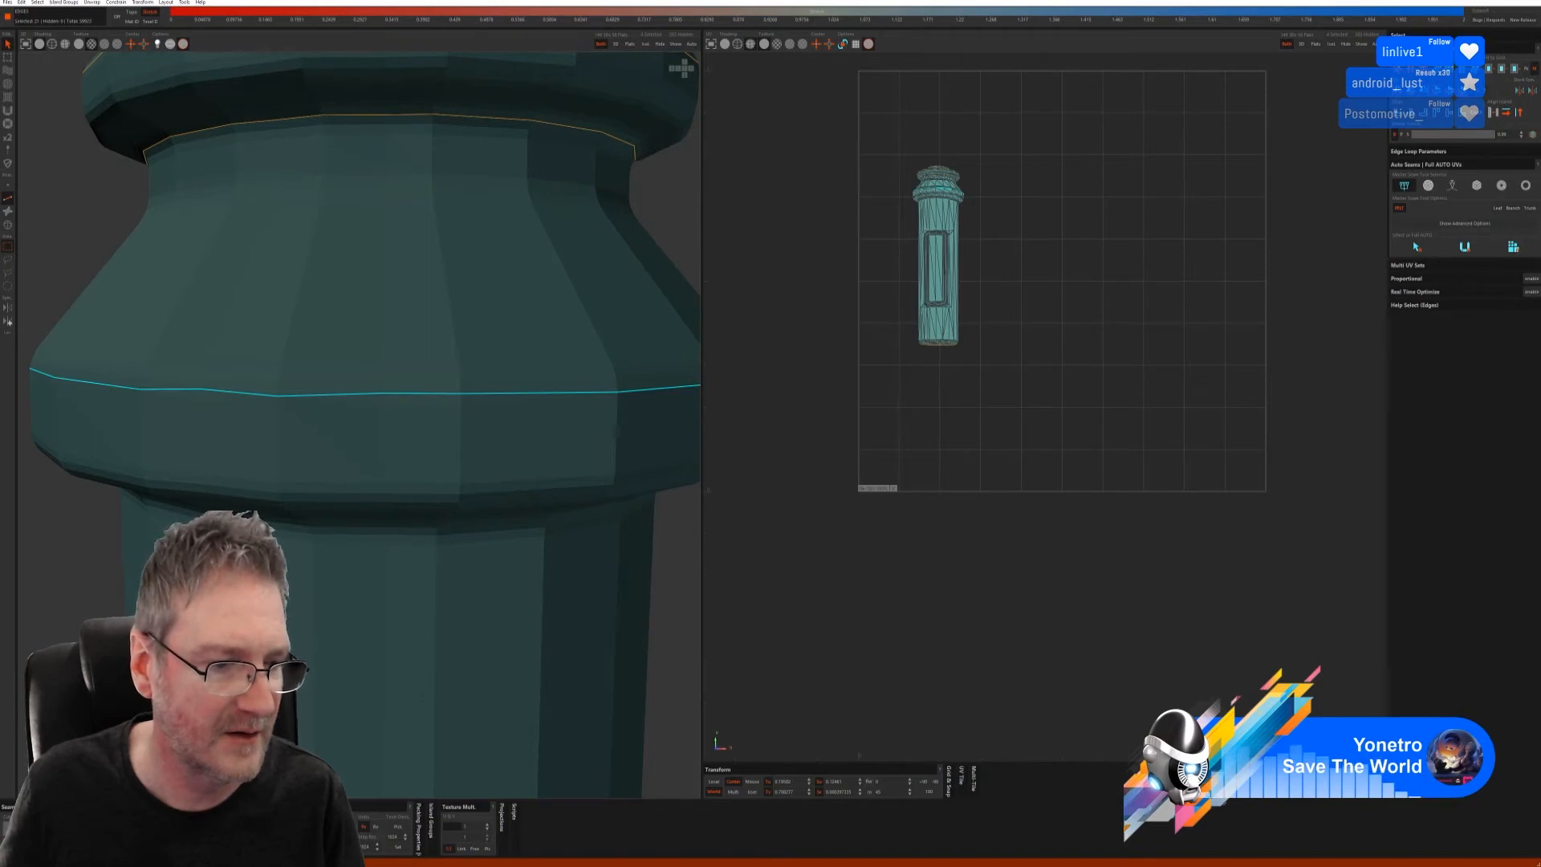
key(c)
- Select the full edge loop beneath the cap's lower molding, where the column shaft begins, and cut it as a seam
scroll(370, 665, down, 3)
alt+drag(348, 637, 367, 558)
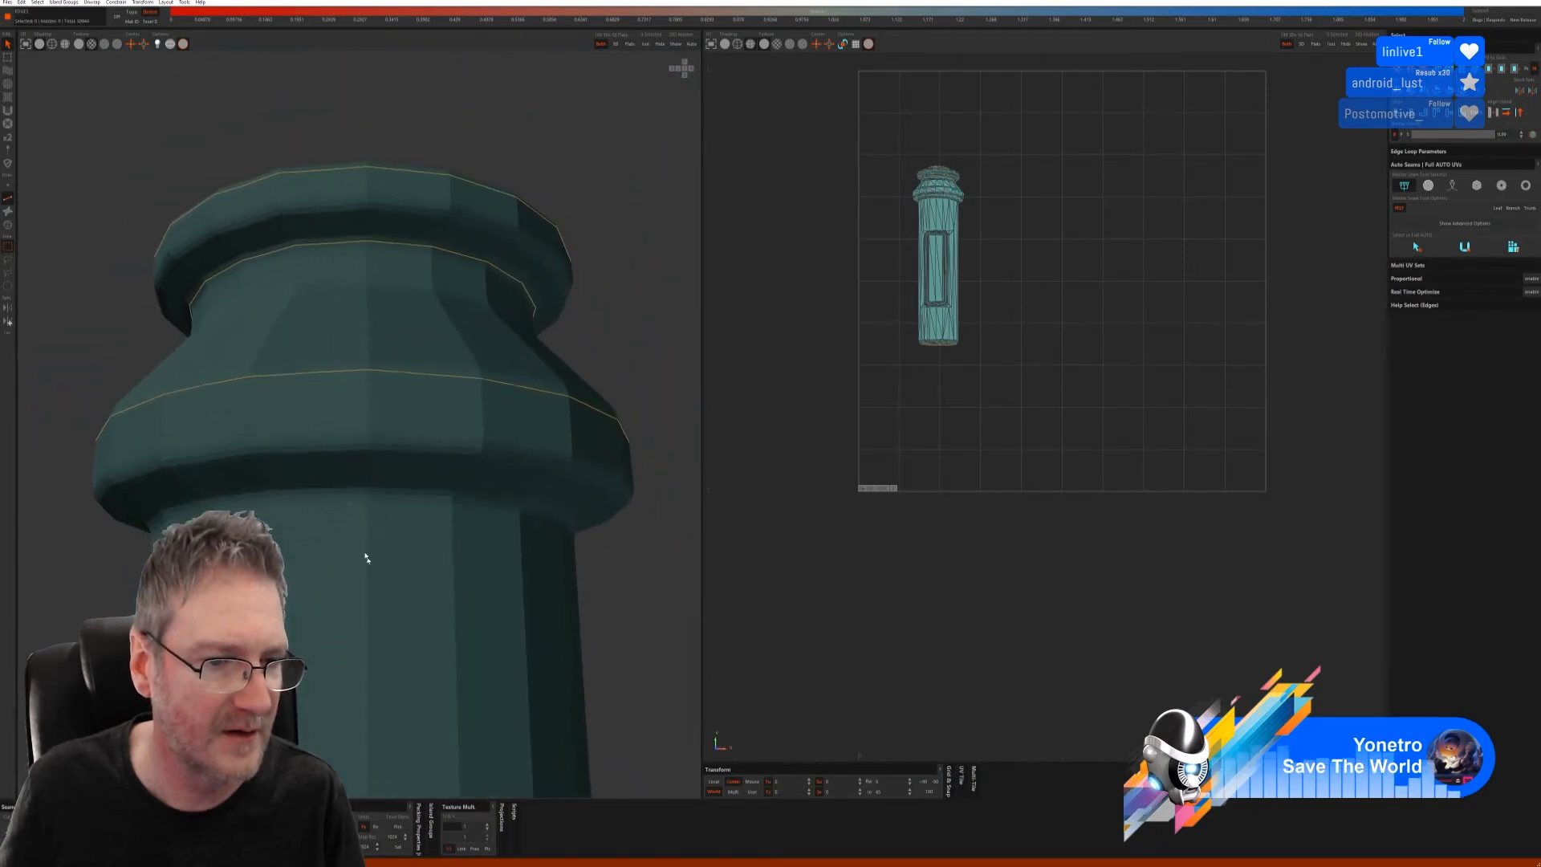
click(403, 496)
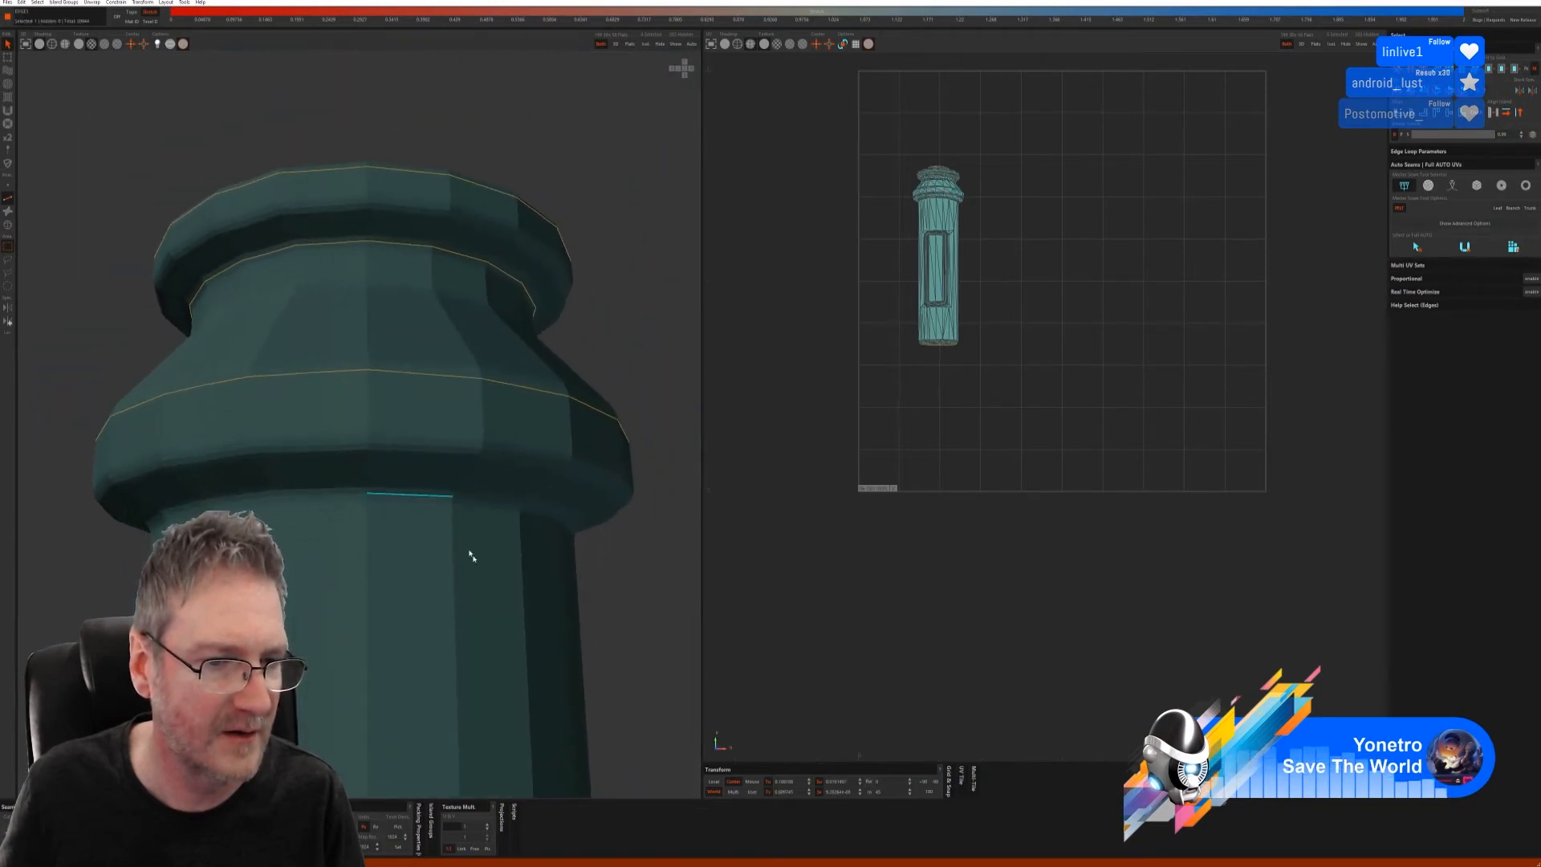
alt+drag(471, 555, 388, 571)
click(672, 501)
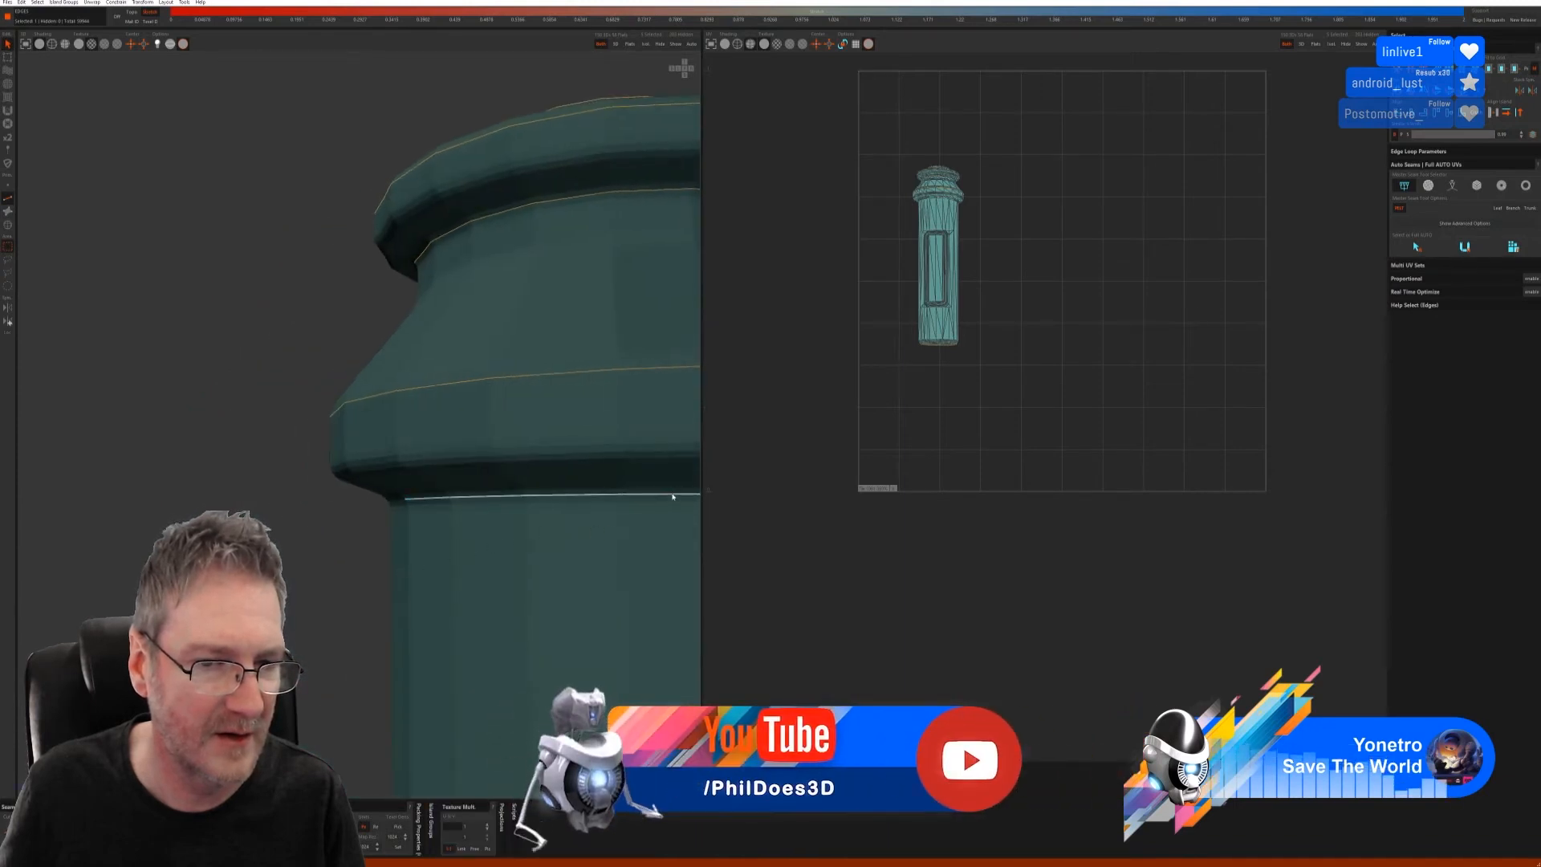
alt+drag(623, 540, 585, 533)
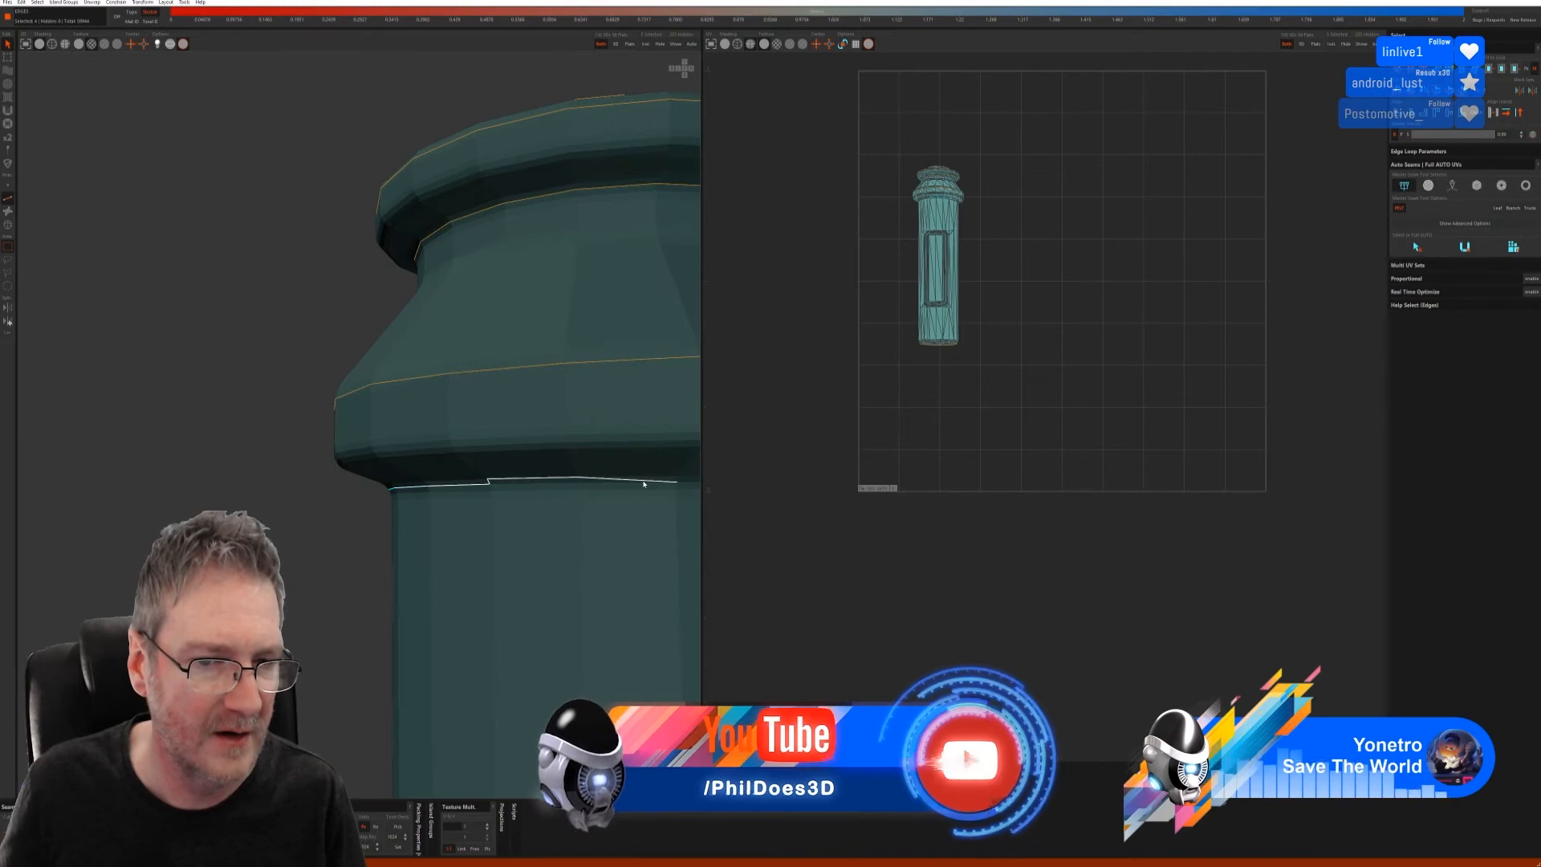
click(643, 486)
alt+drag(634, 494, 369, 488)
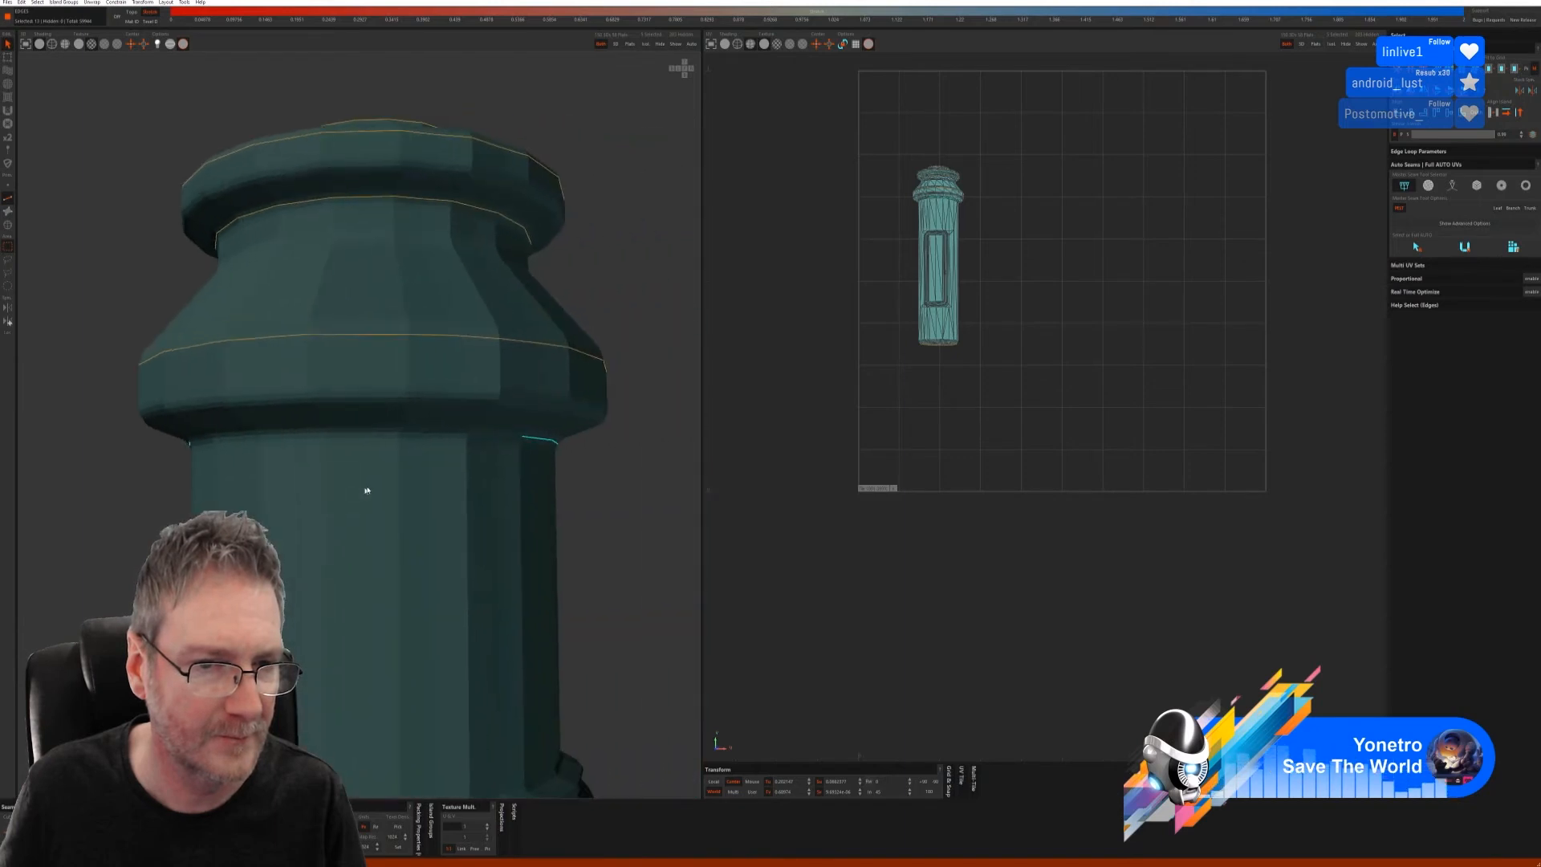
click(516, 438)
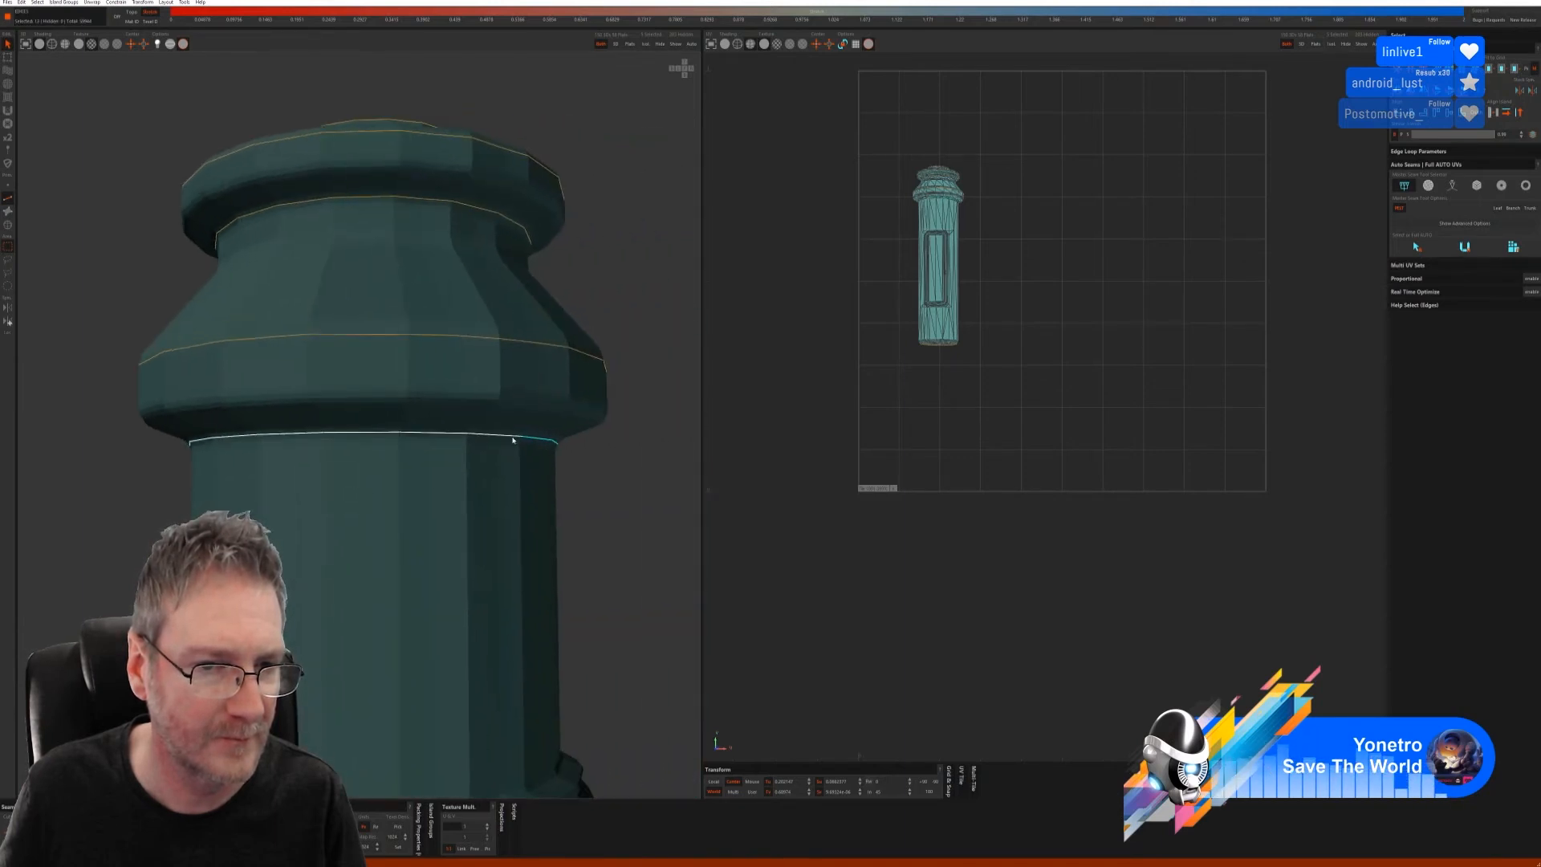
key(c)
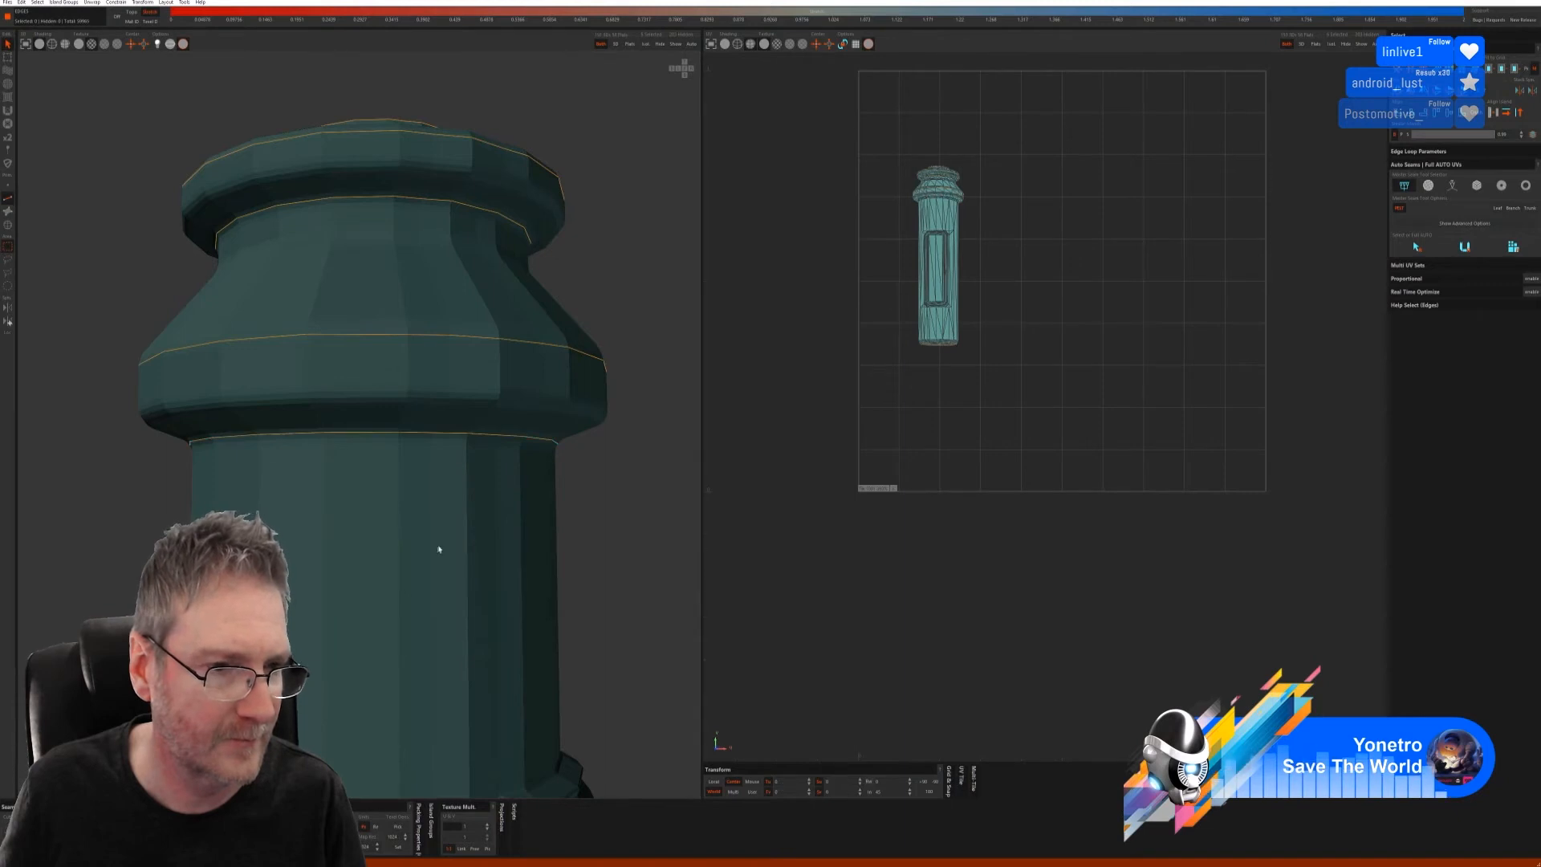
- Cut seams along the outer top edge and upper-right corner of the raised panel frame on the column shaft
alt+right_drag(440, 551, 350, 608)
alt+middle_drag(351, 609, 361, 539)
alt+drag(362, 538, 282, 486)
alt+middle_drag(393, 465, 313, 377)
alt+drag(364, 444, 341, 465)
alt+right_drag(454, 350, 508, 338)
alt+drag(508, 338, 394, 297)
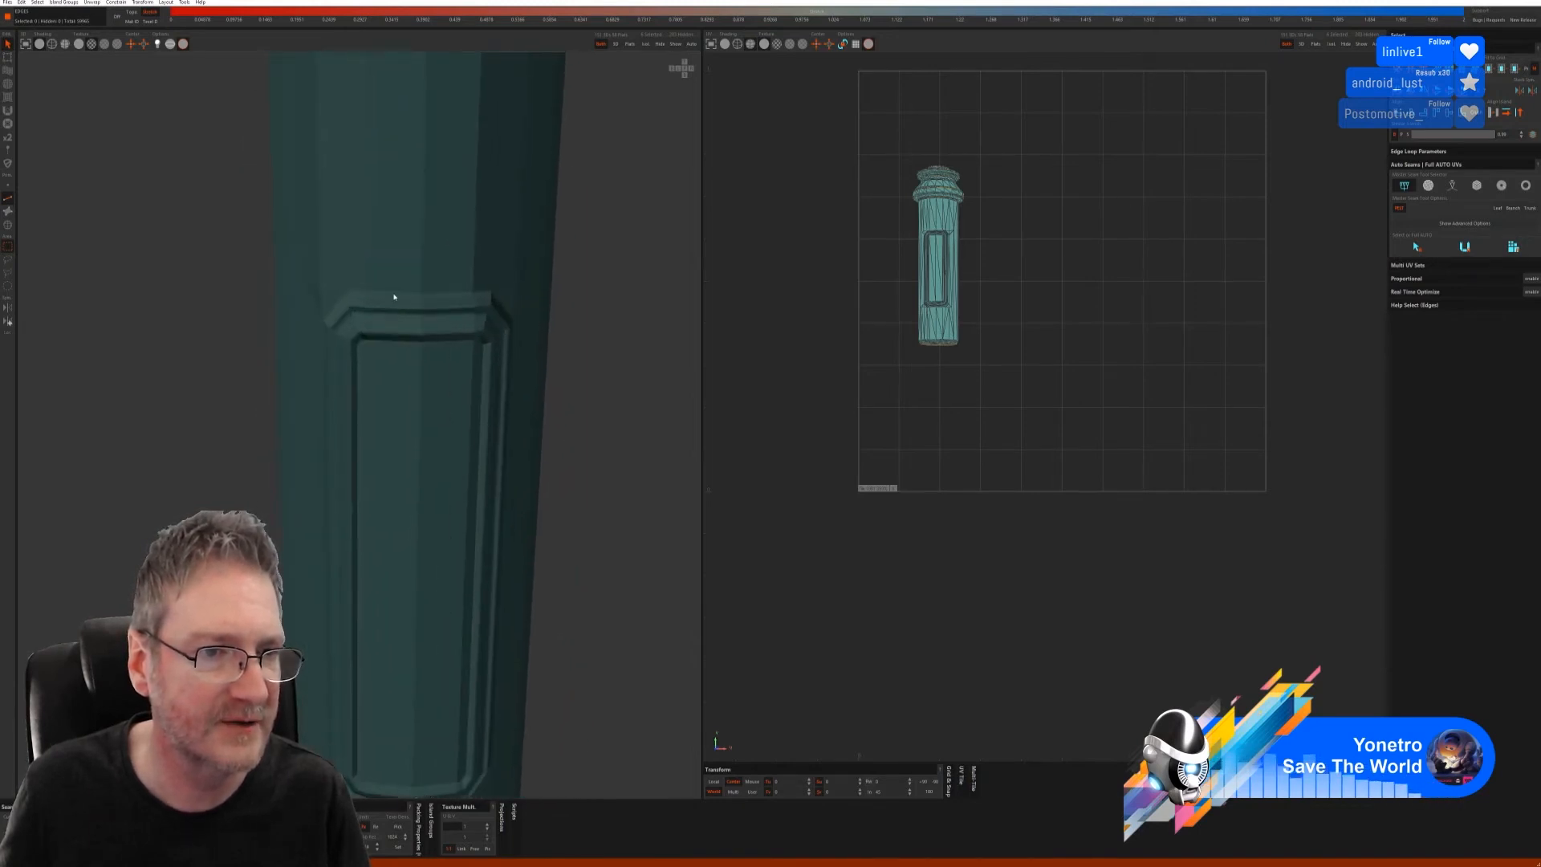
click(357, 293)
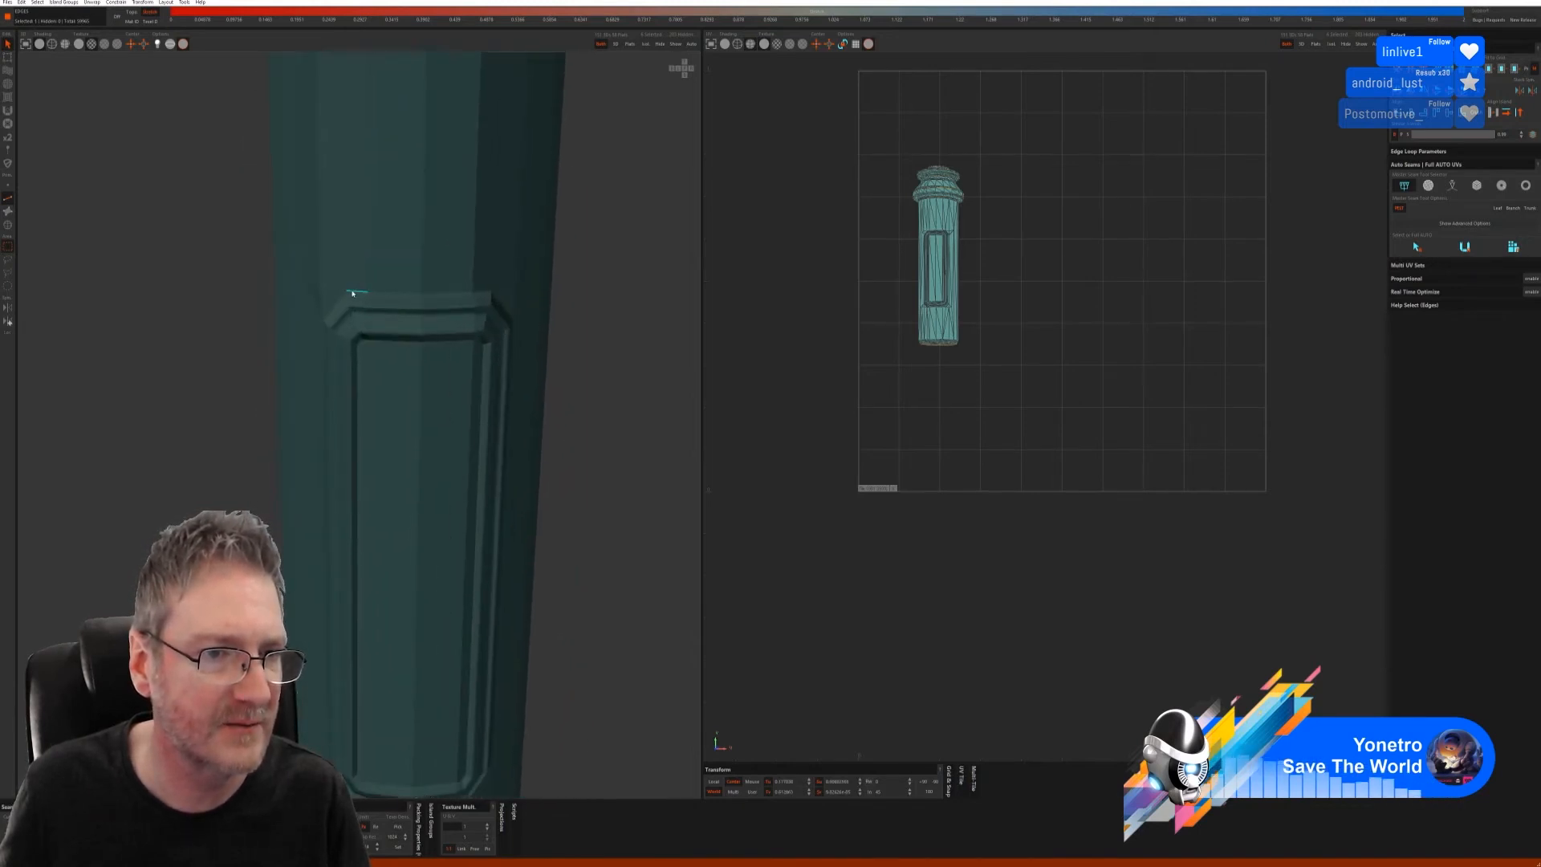
click(490, 293)
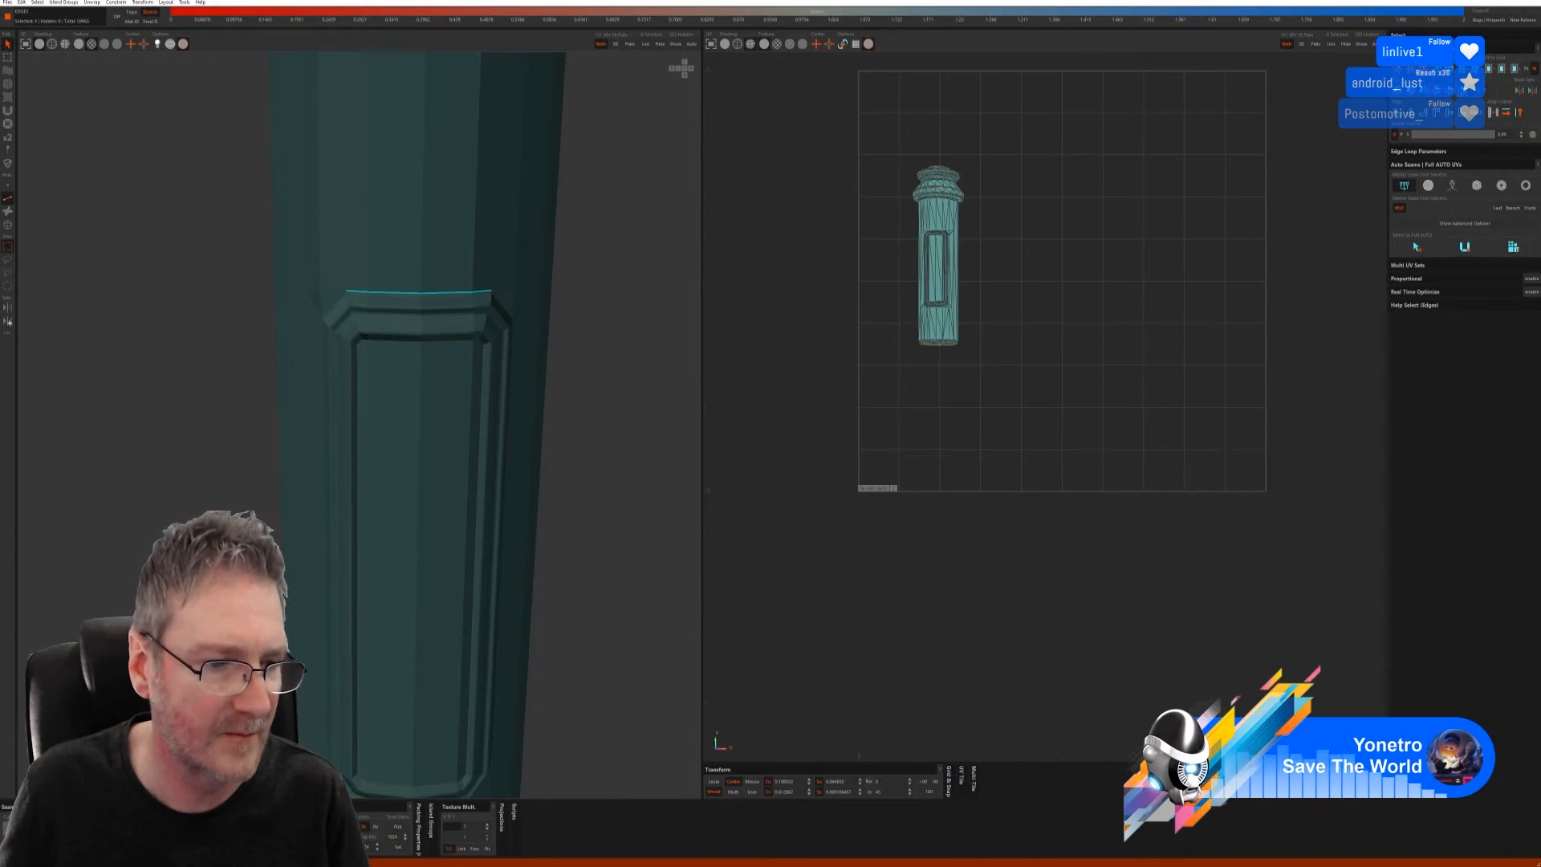
alt+drag(433, 560, 498, 441)
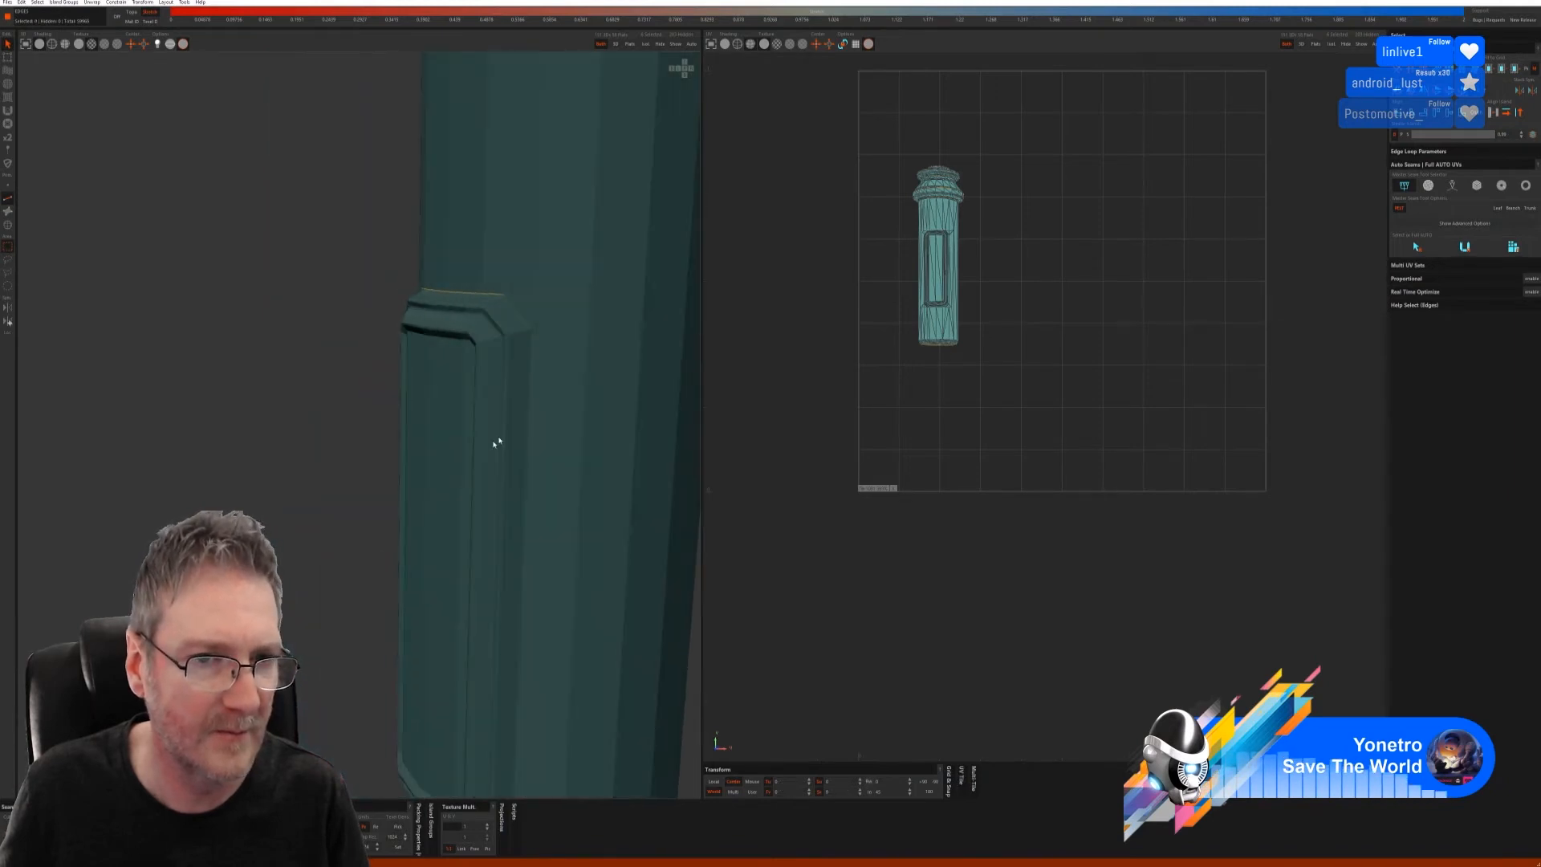
click(529, 327)
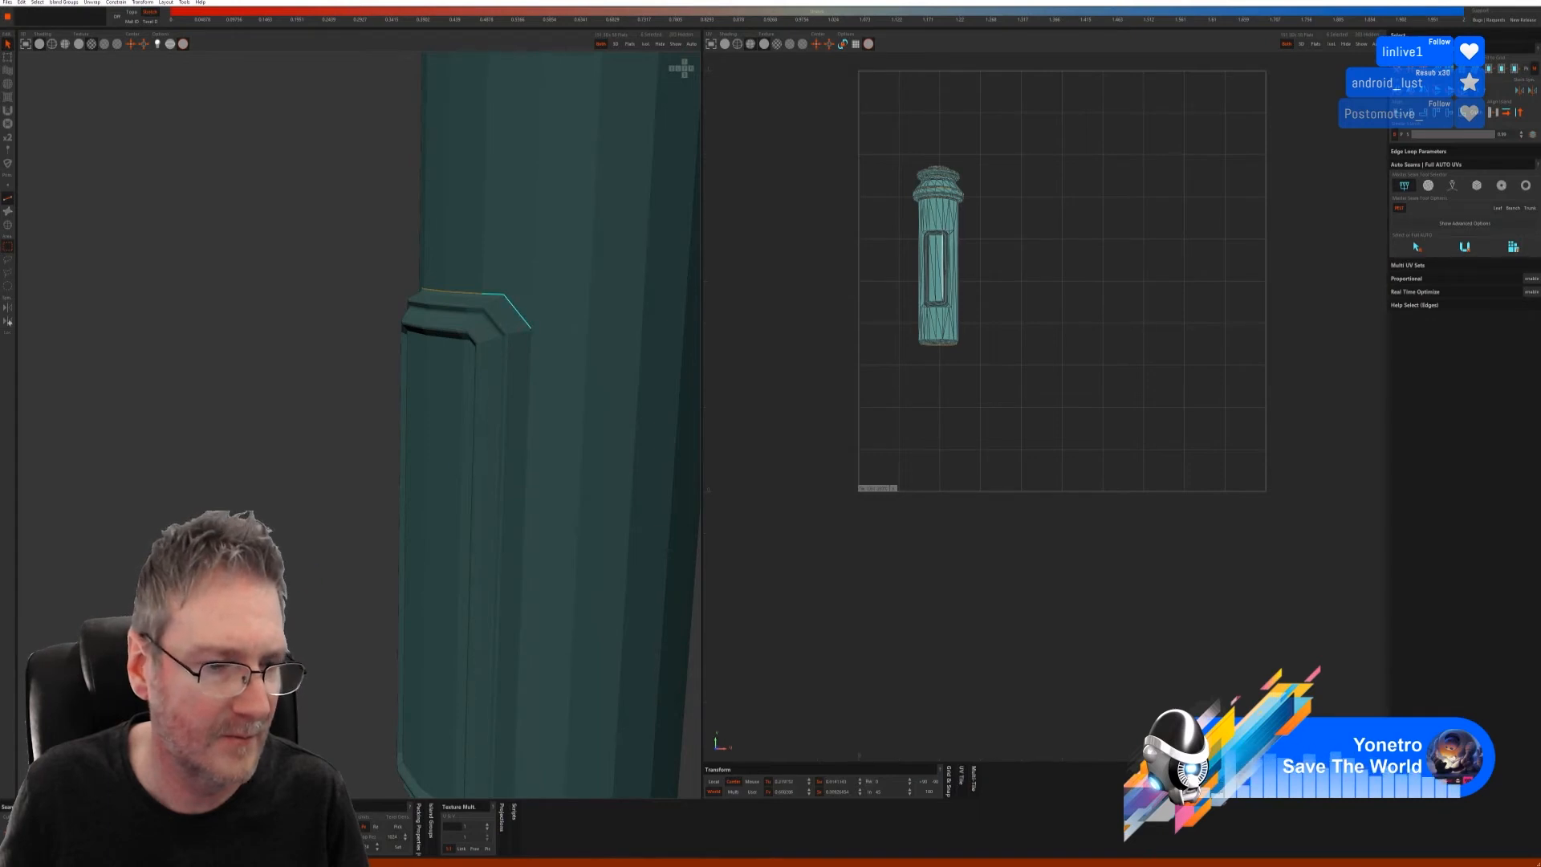
key(c)
- Continue the panel frame's outer seam down its right side, around the lower-right corner and along the bottom edge
alt+middle_drag(325, 670, 261, 483)
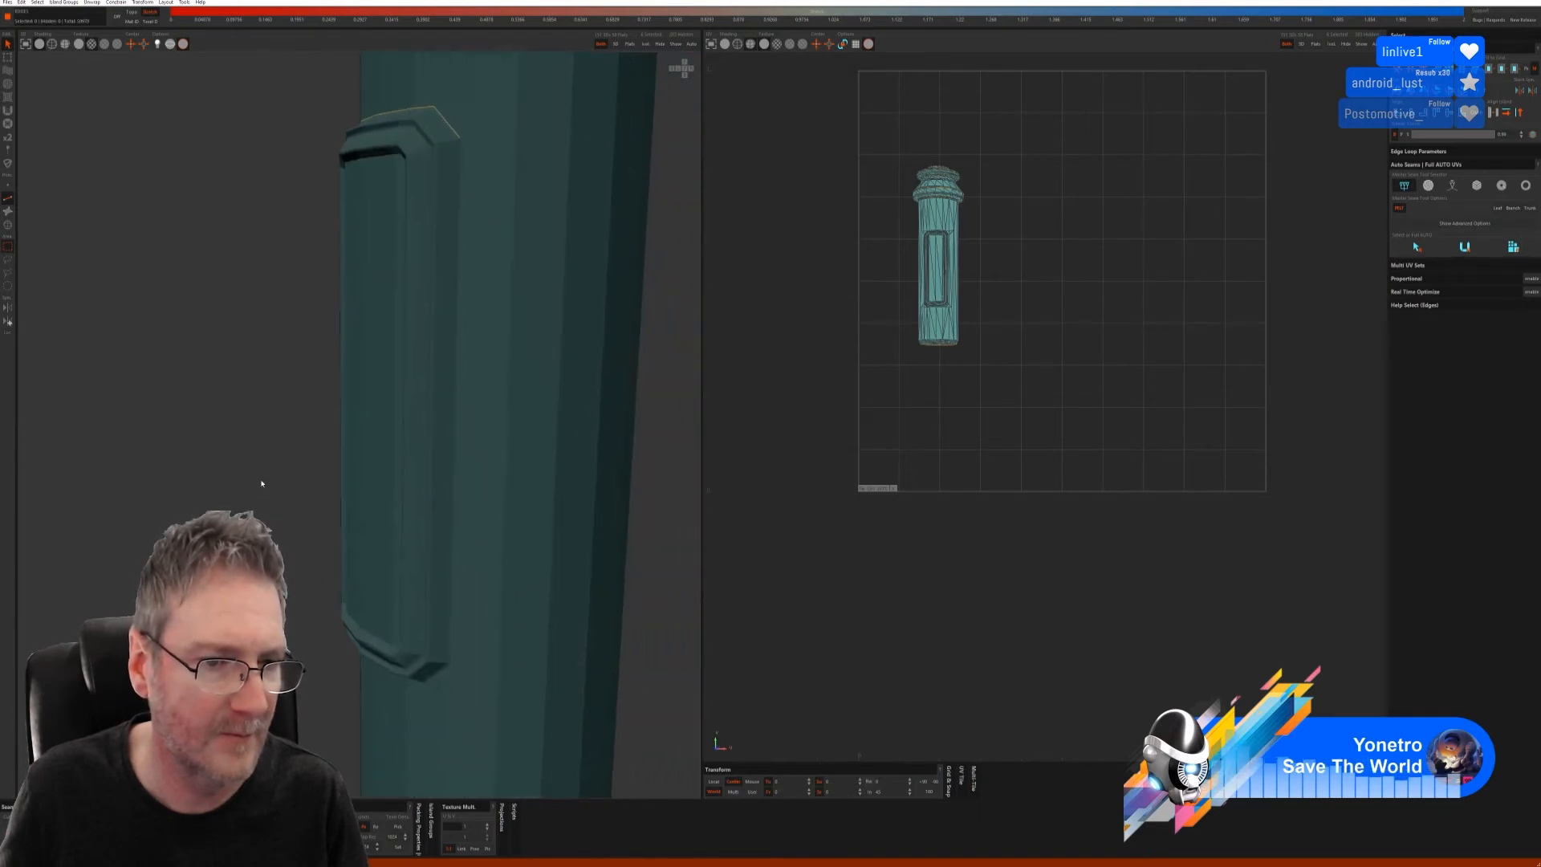
click(448, 647)
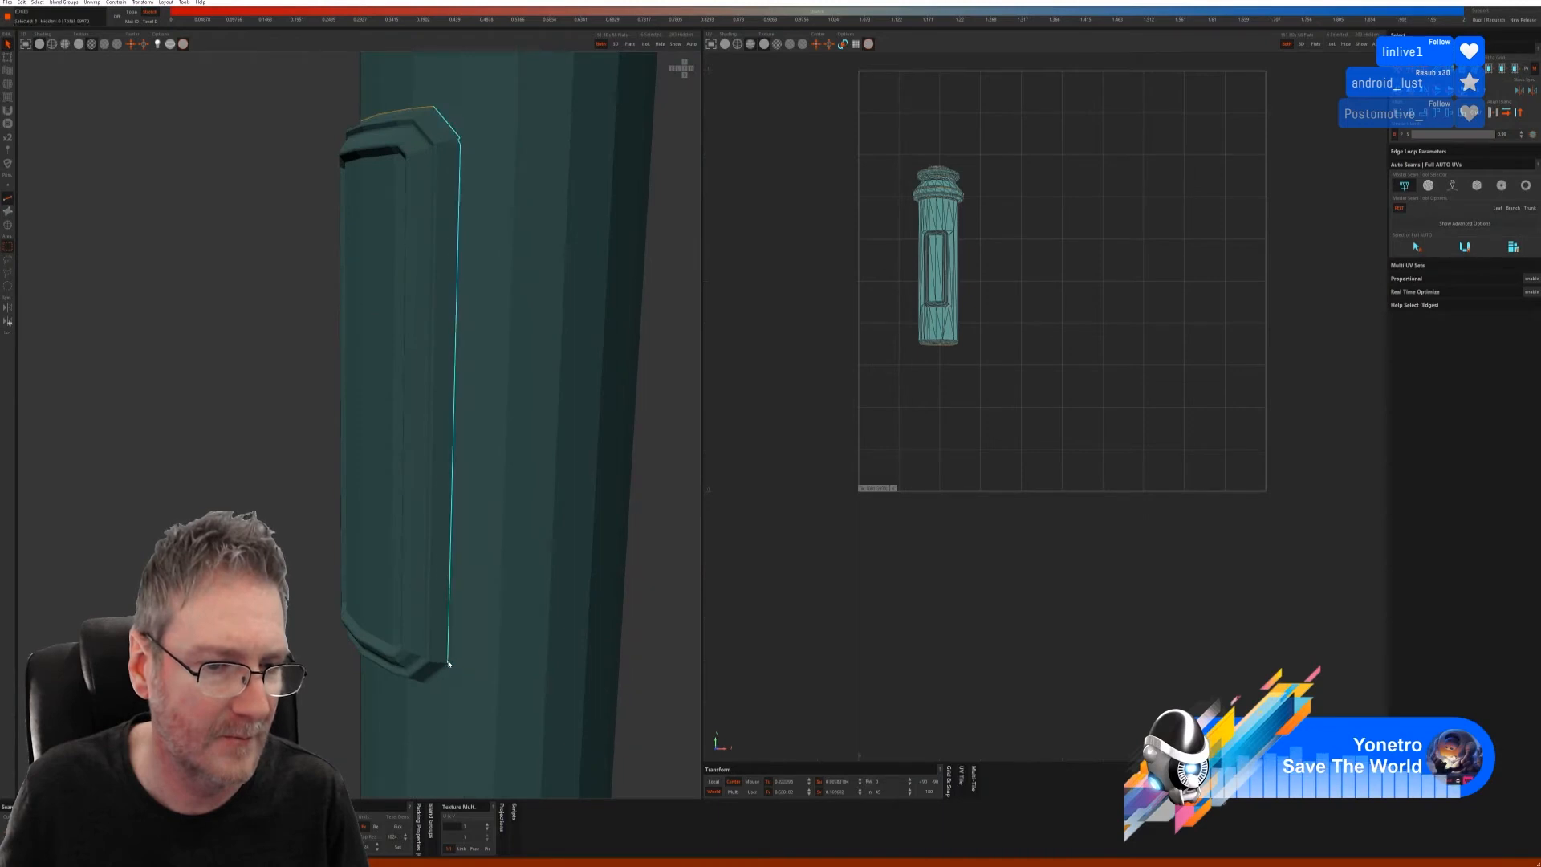
key(c)
alt+drag(353, 710, 385, 640)
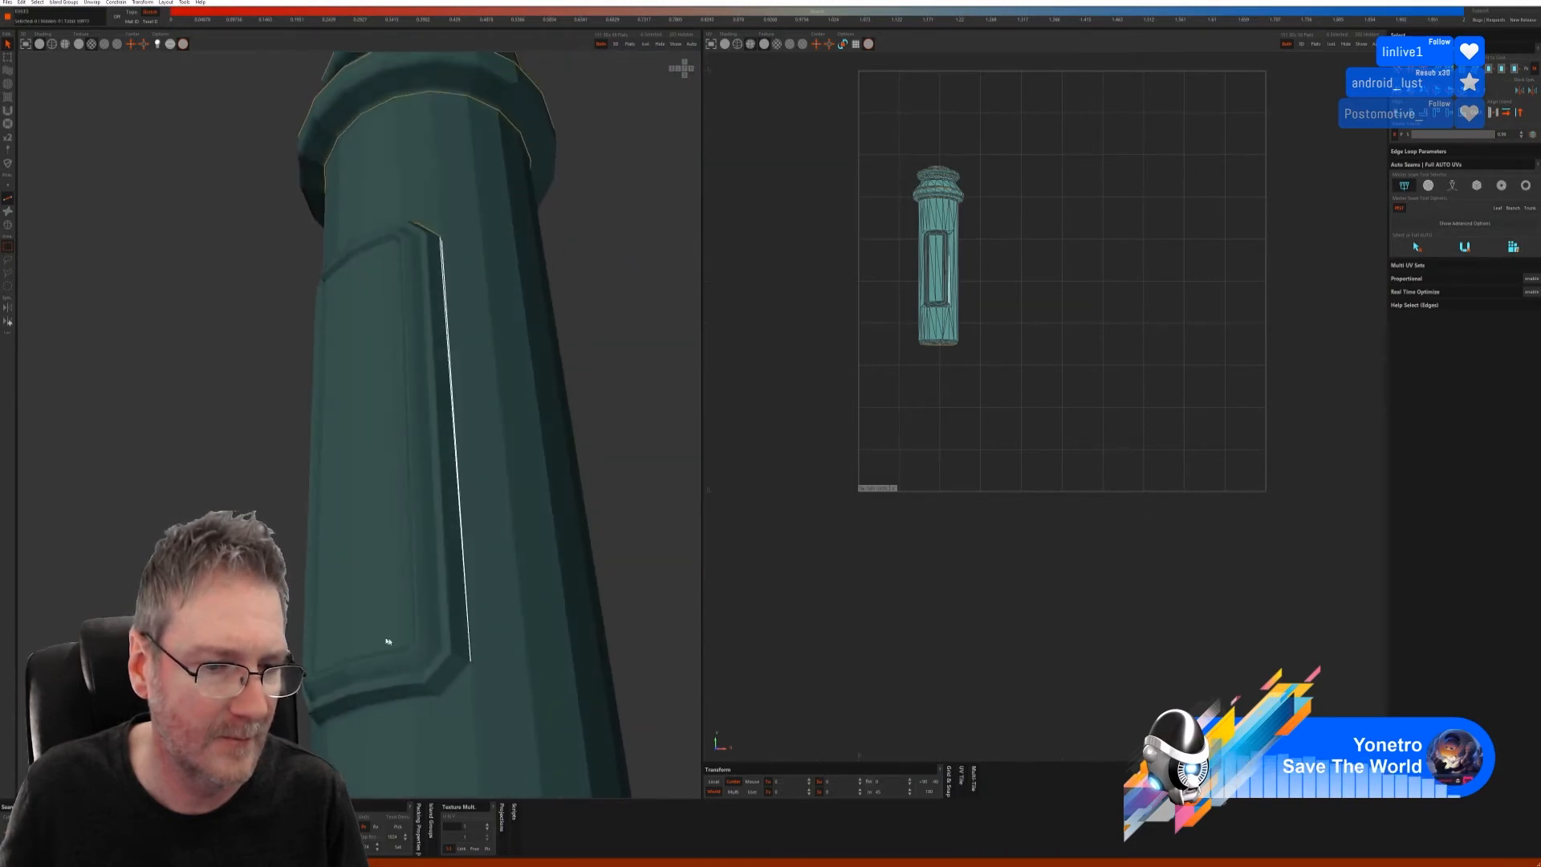
click(438, 699)
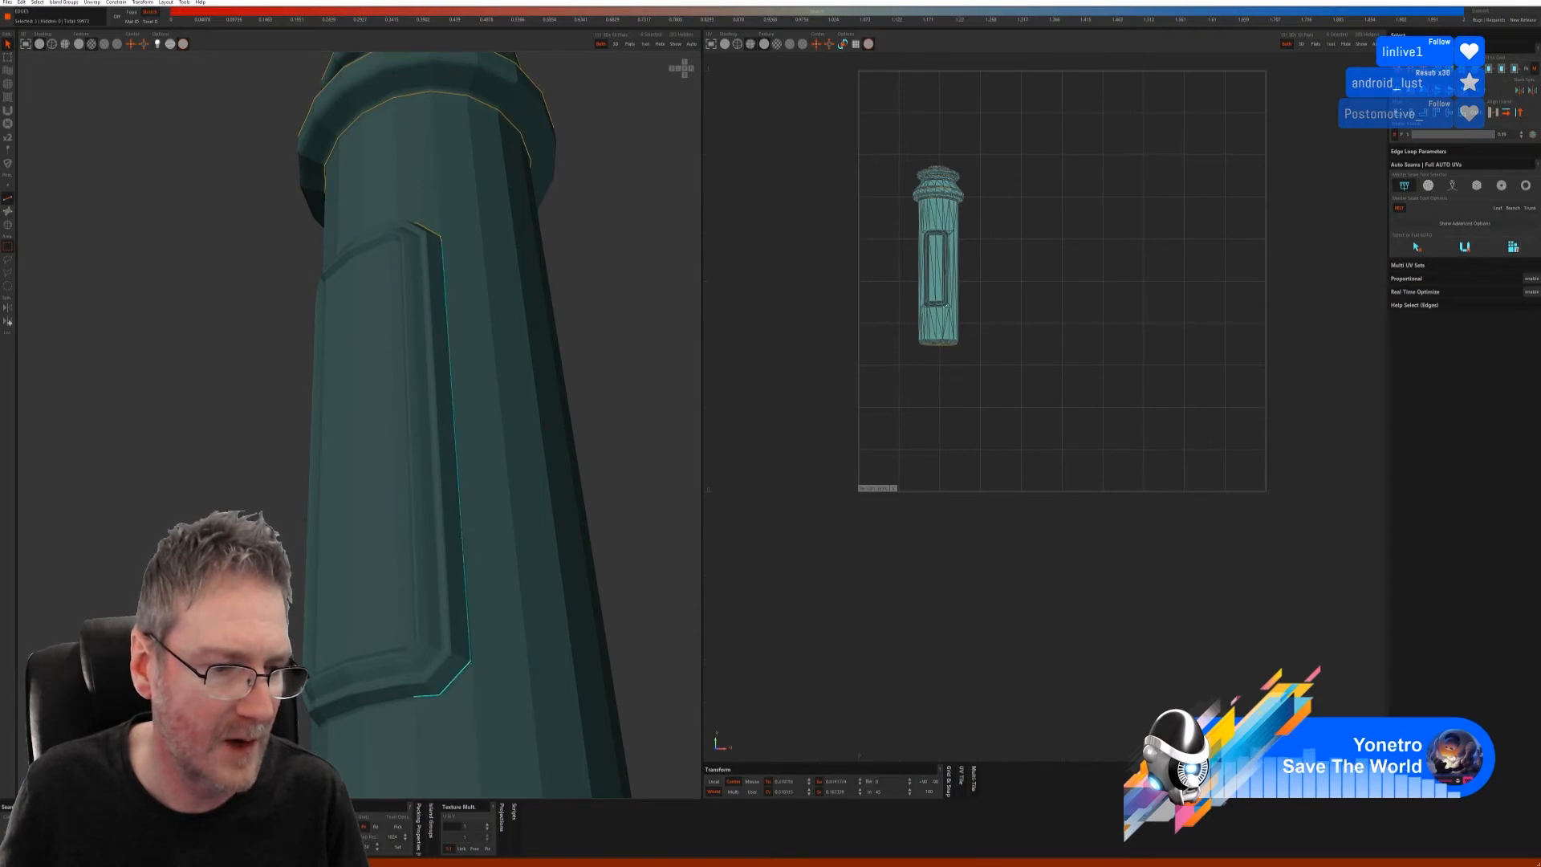
key(c)
alt+drag(438, 695, 317, 678)
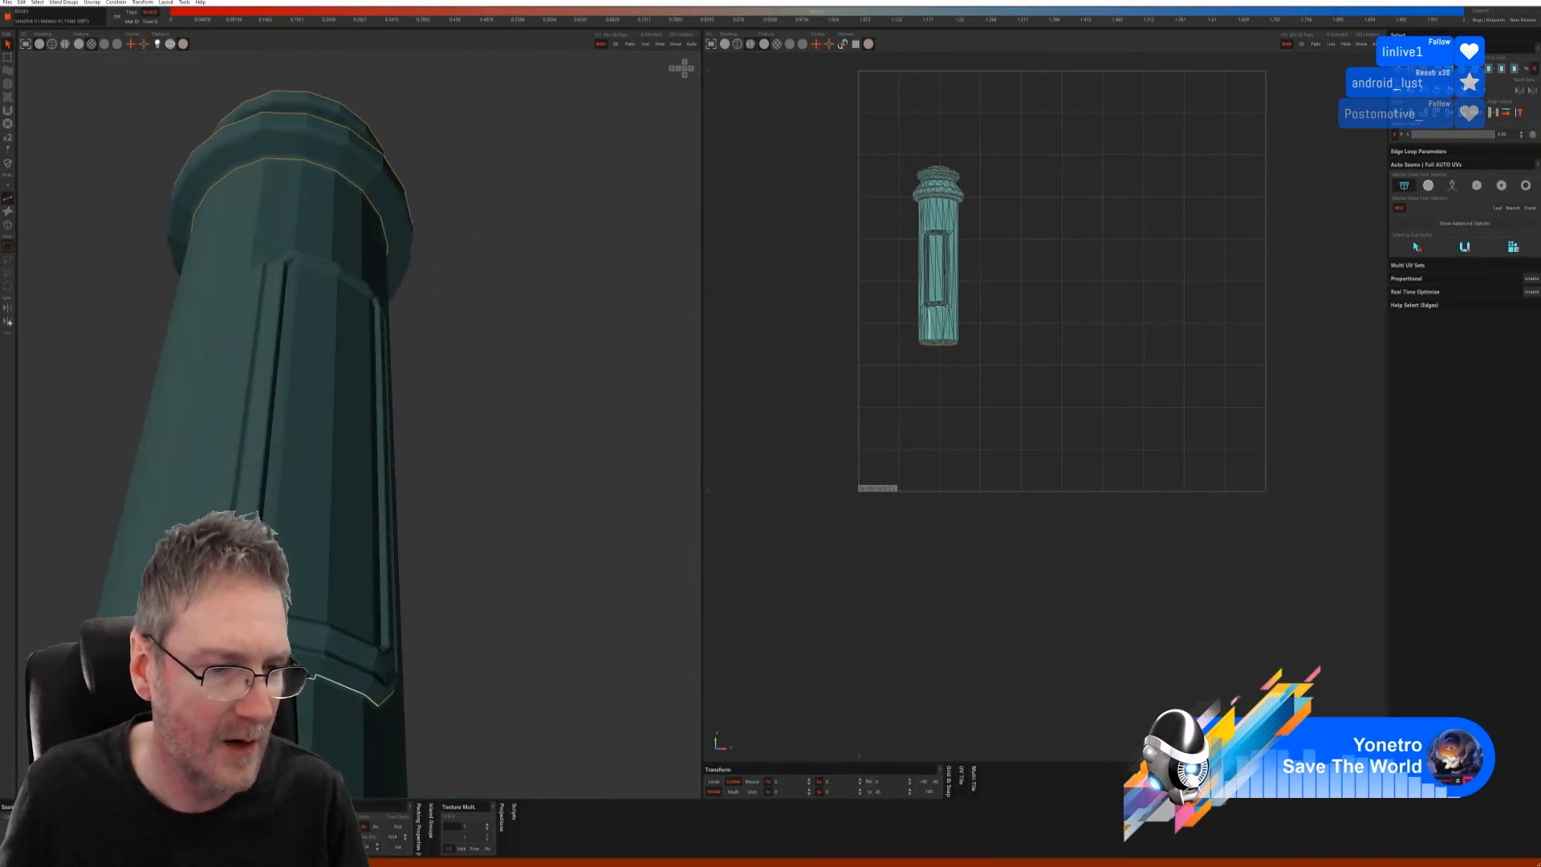
click(371, 700)
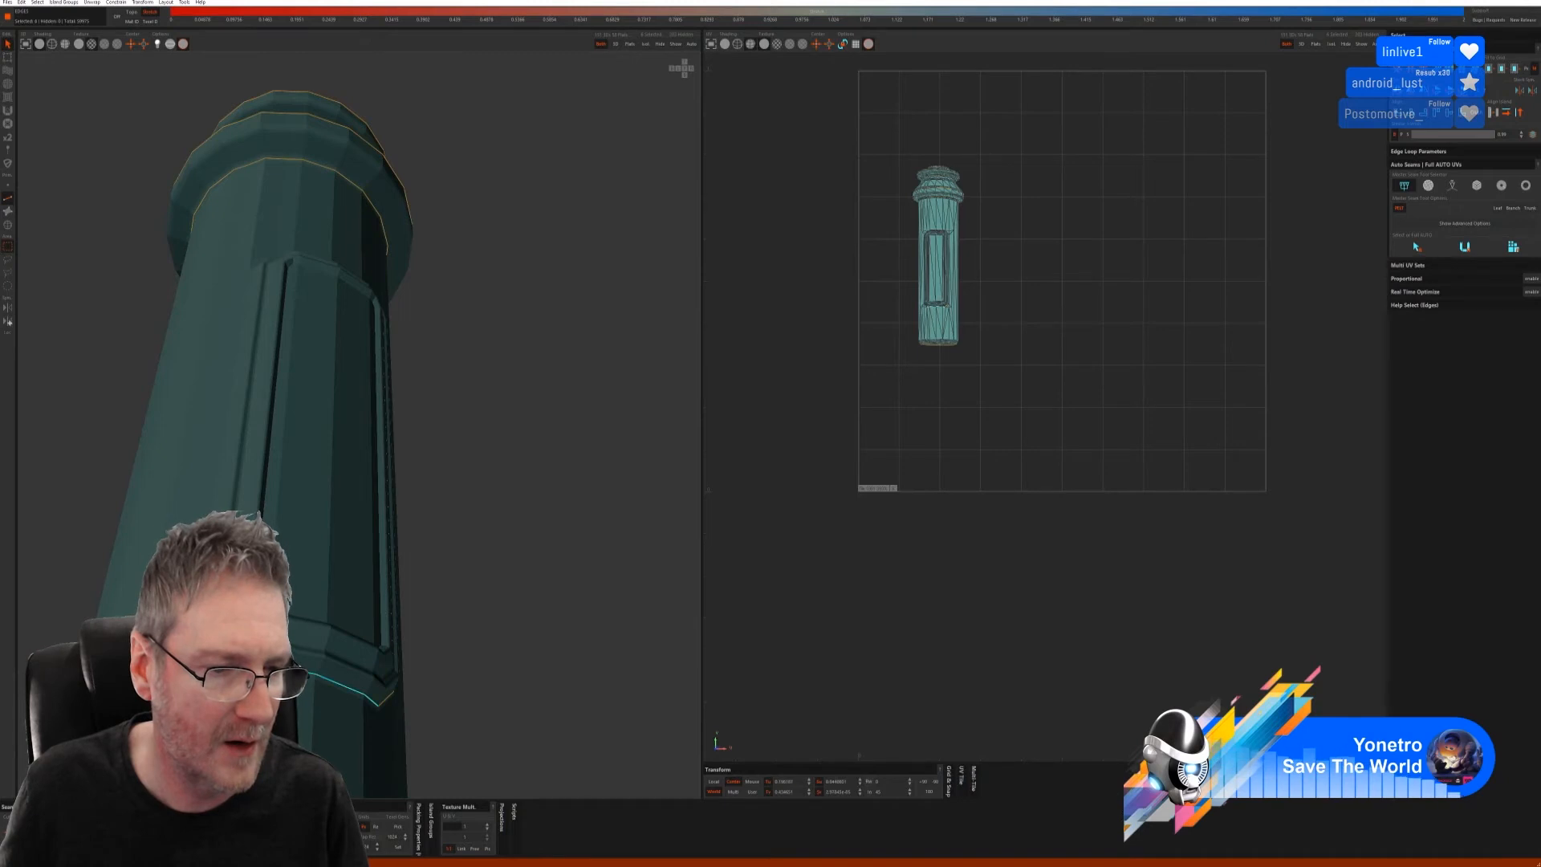
key(c)
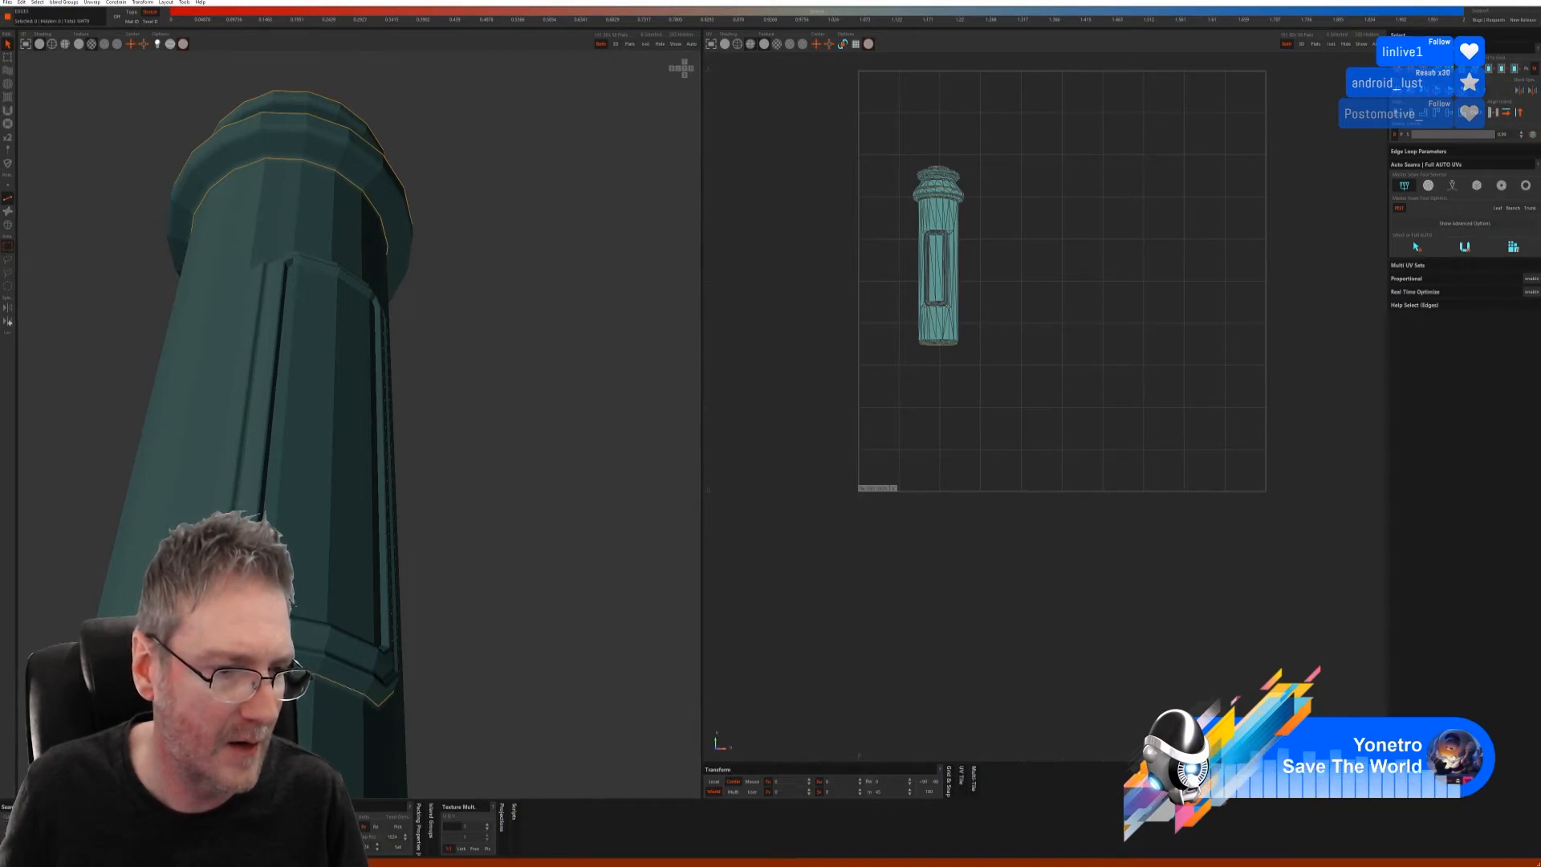
- Cut the panel frame's outer left side and upper-left corner to close the seam around the frame
alt+drag(377, 642, 365, 707)
alt+middle_drag(365, 627, 384, 687)
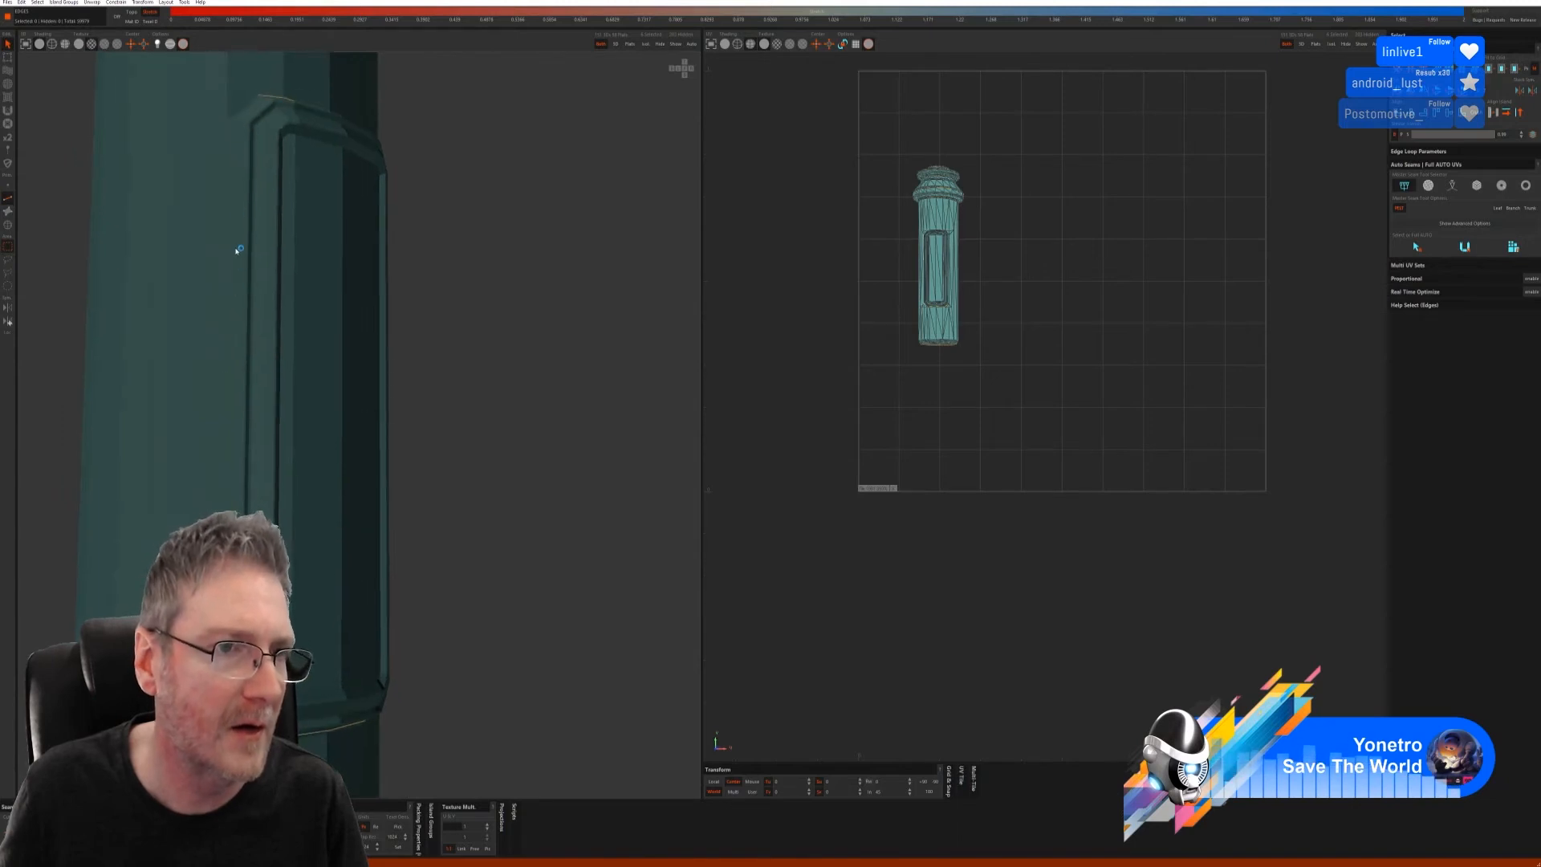
click(240, 112)
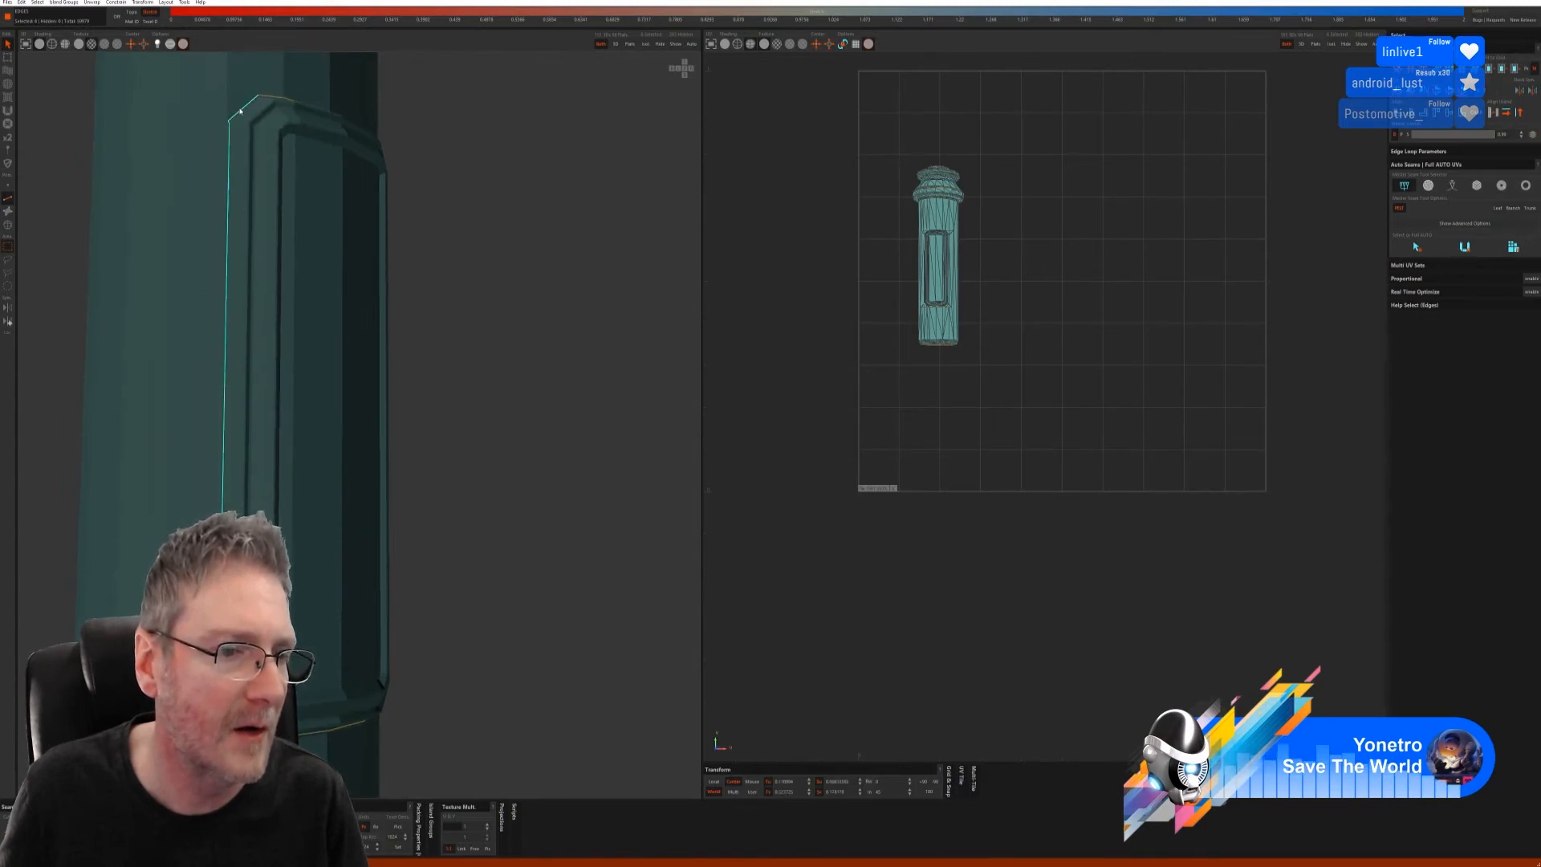
key(c)
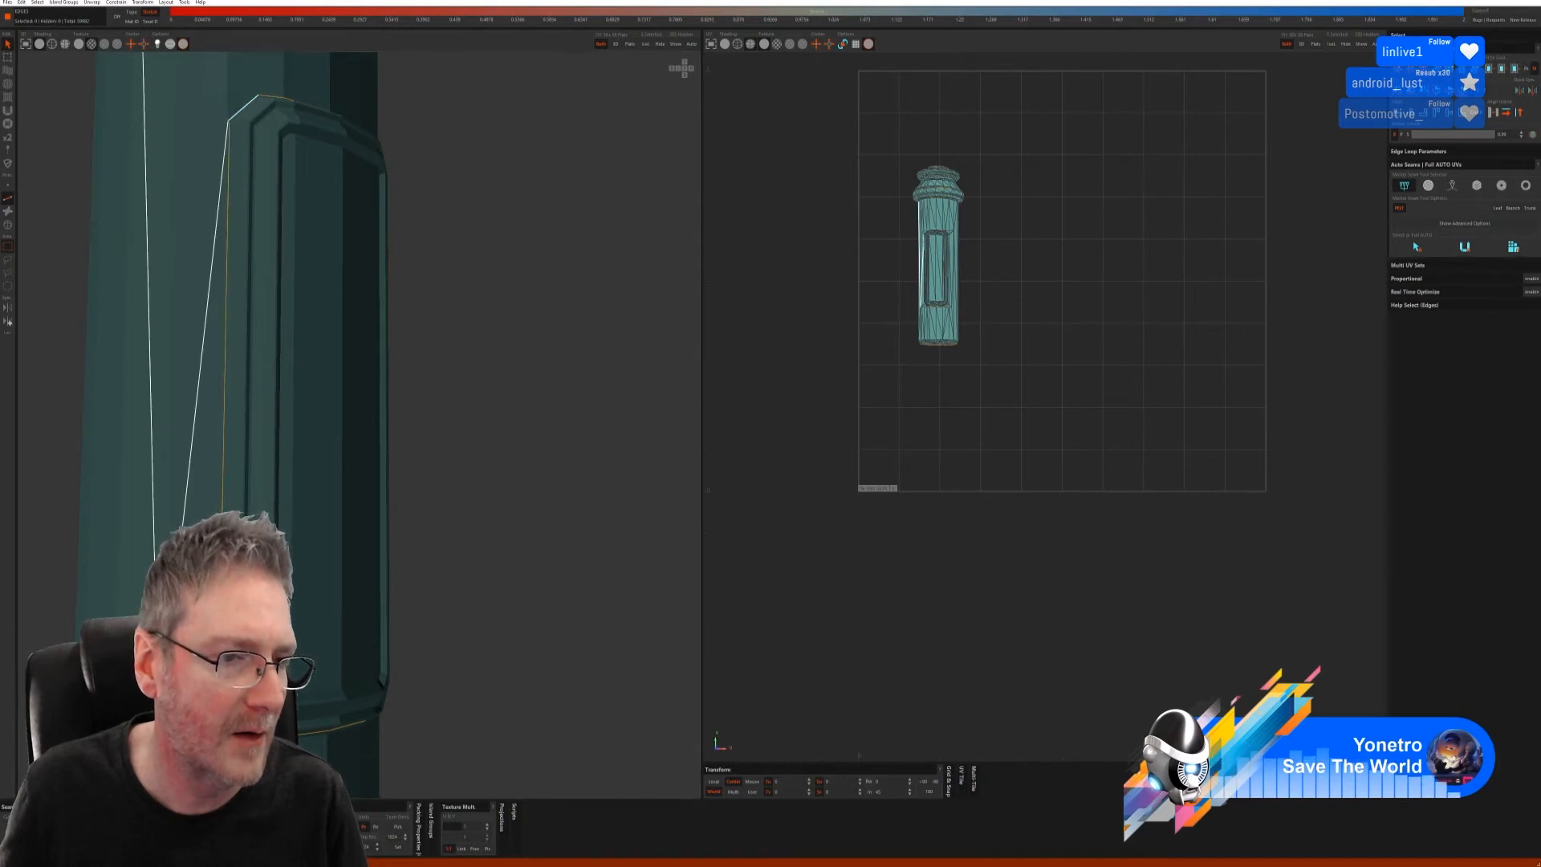
- Select the closed edge outline around the inner edge of the panel frame on the column shaft and cut it as a seam
alt+right_drag(516, 451, 402, 471)
alt+drag(402, 472, 366, 502)
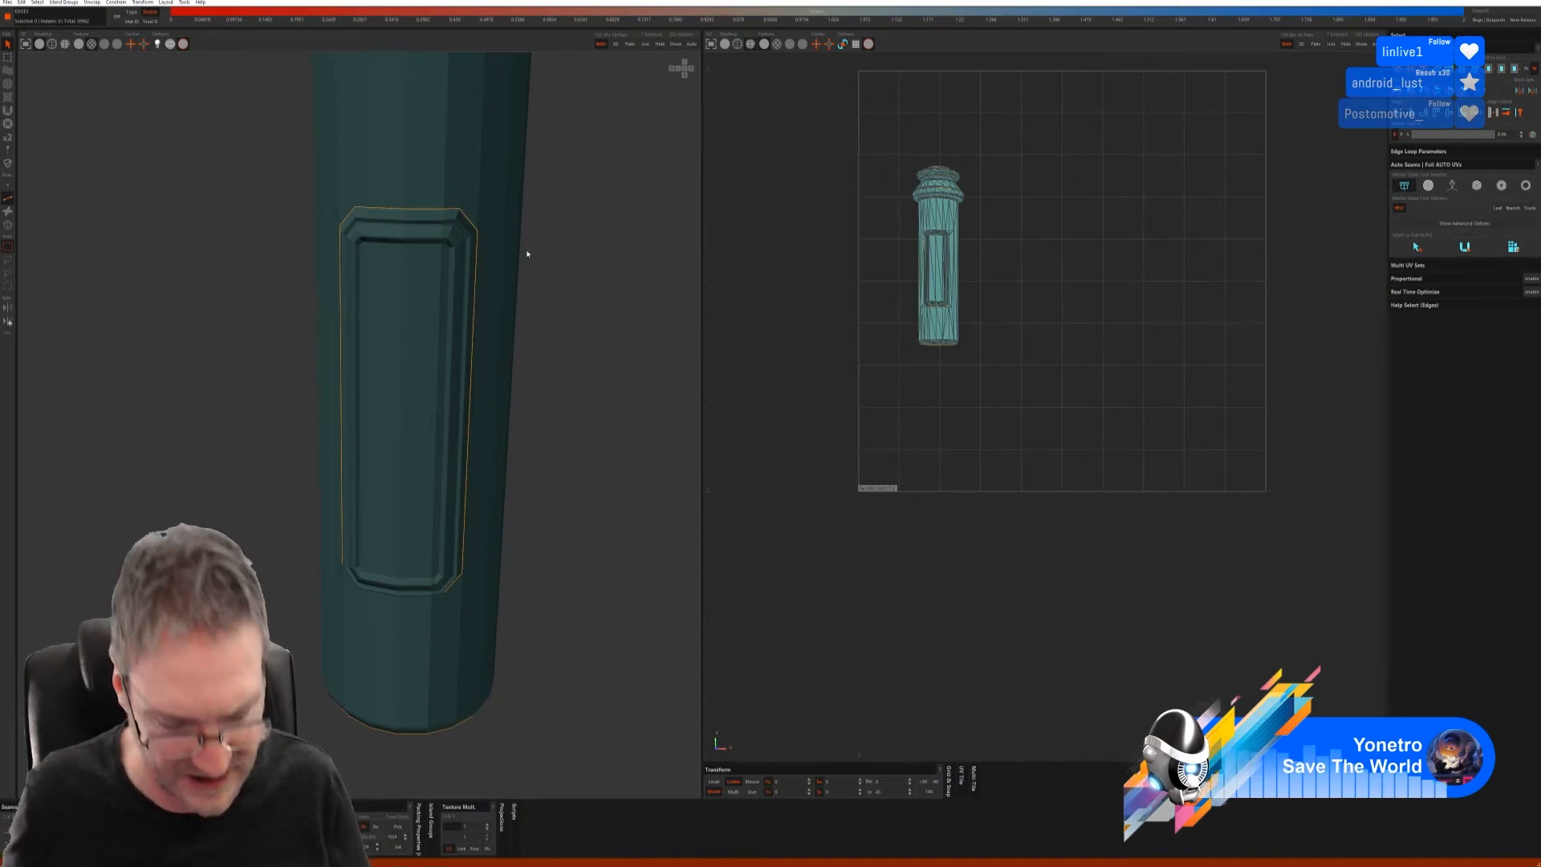
scroll(508, 274, up, 5)
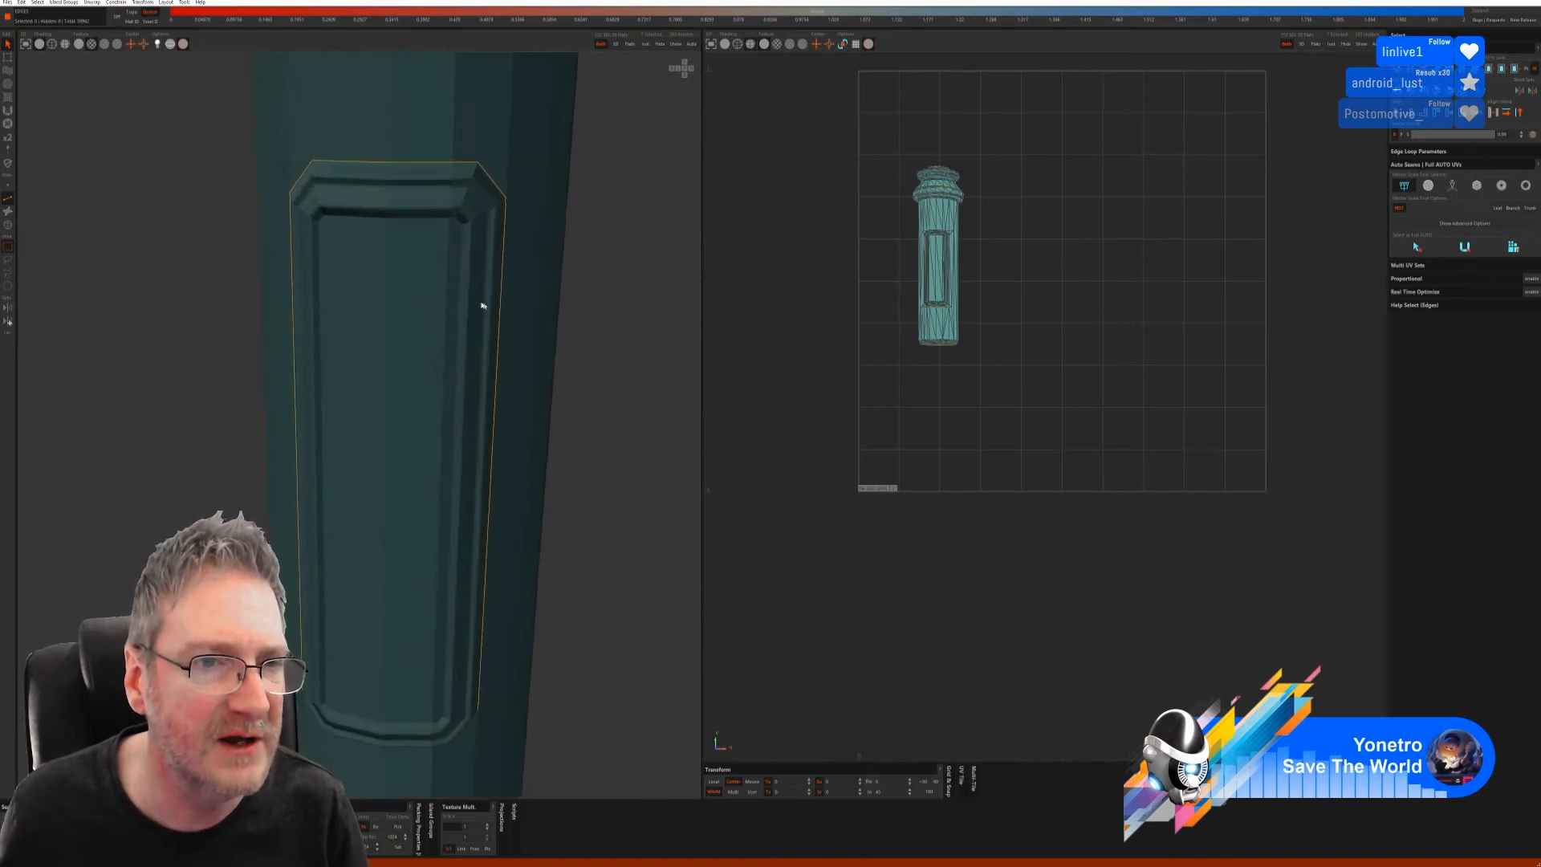
click(333, 237)
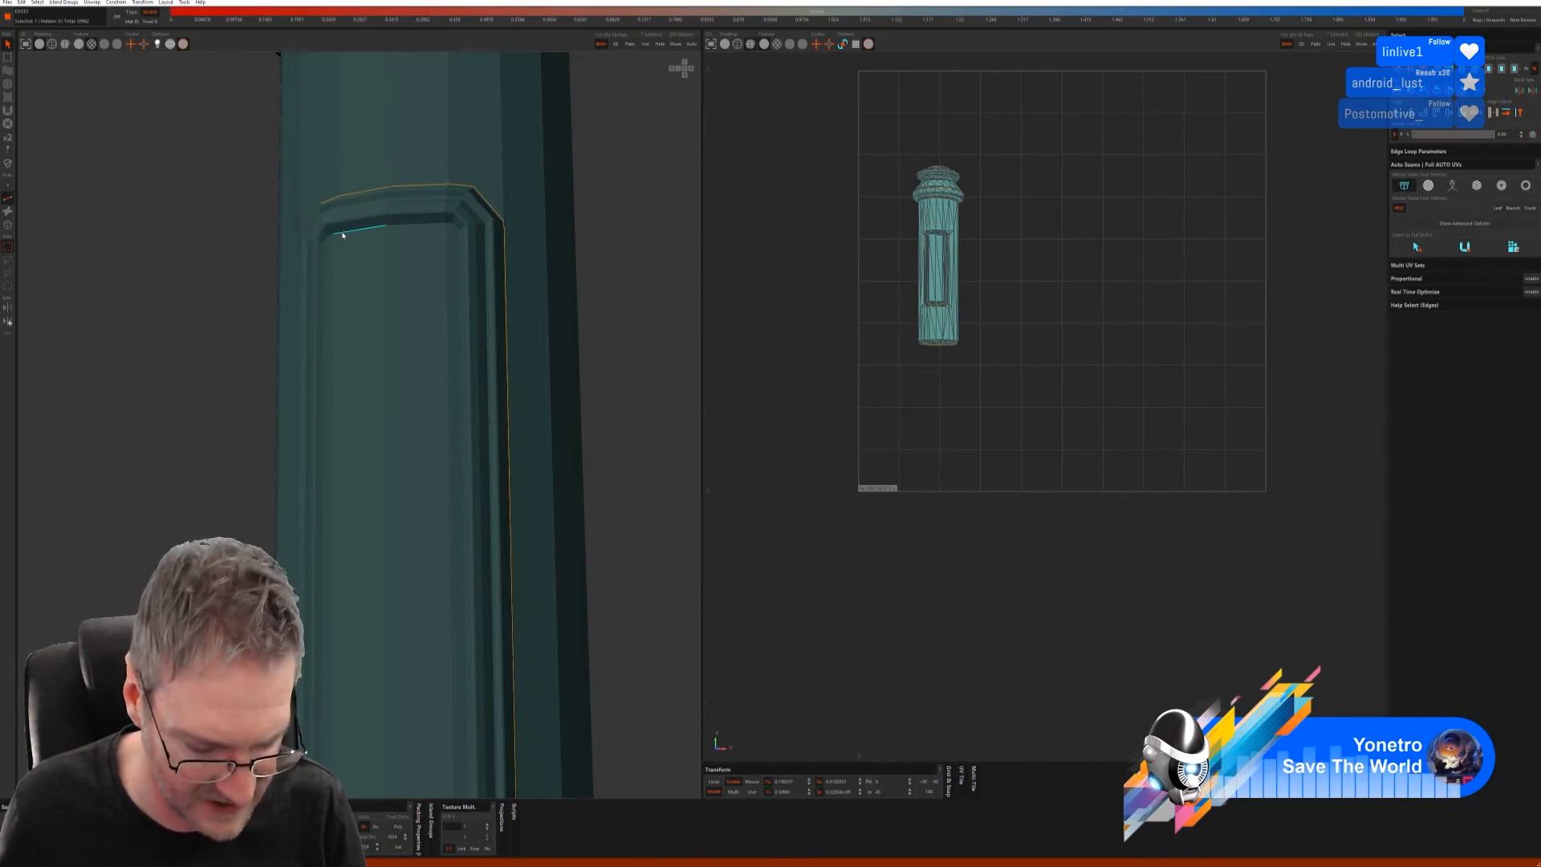
click(450, 228)
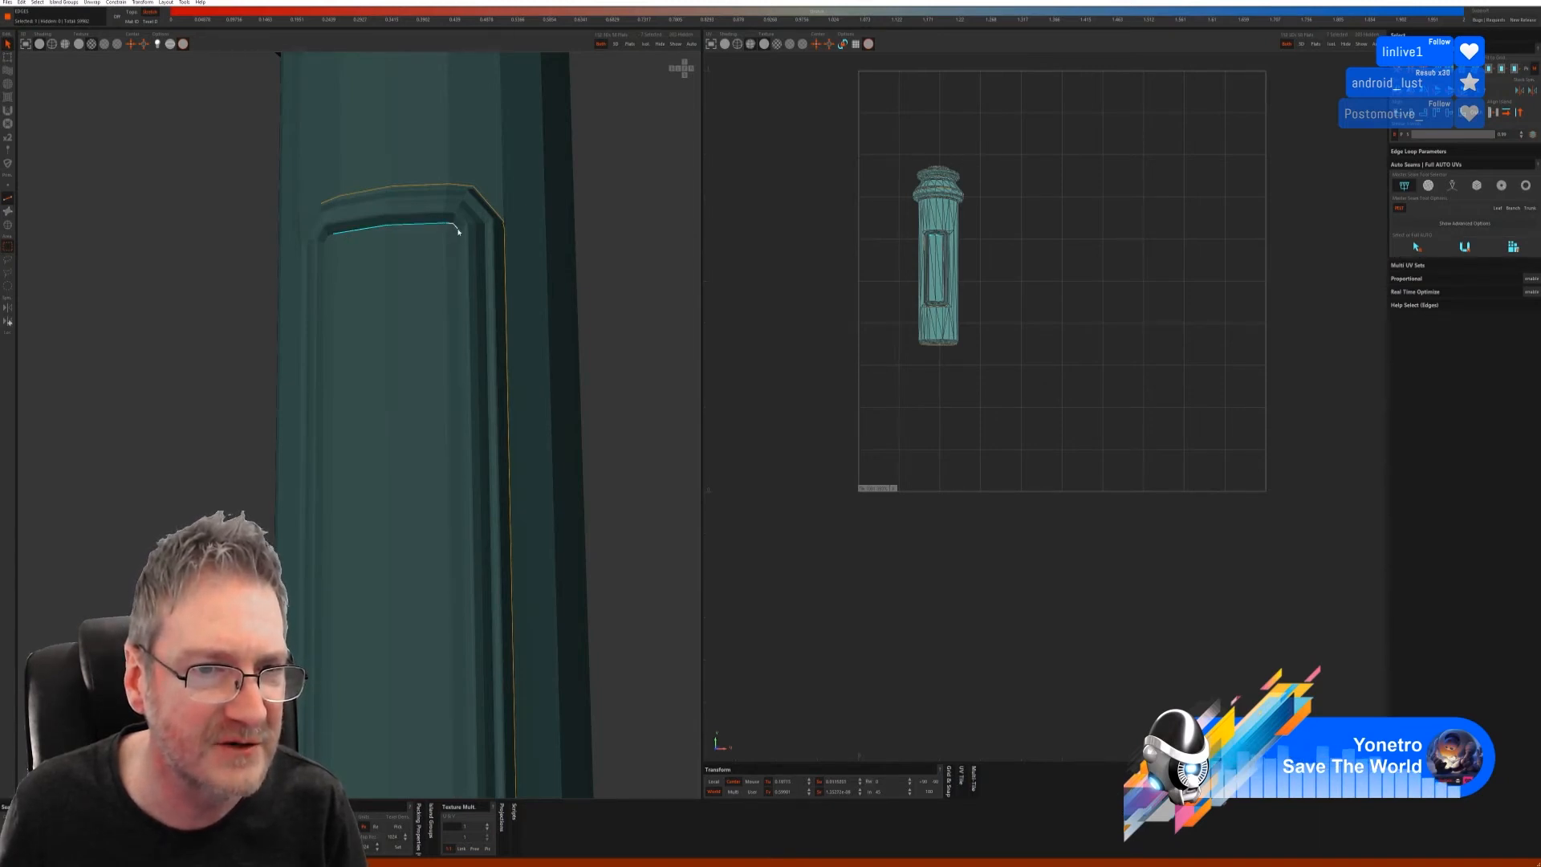
click(462, 311)
middle_drag(508, 414, 536, 281)
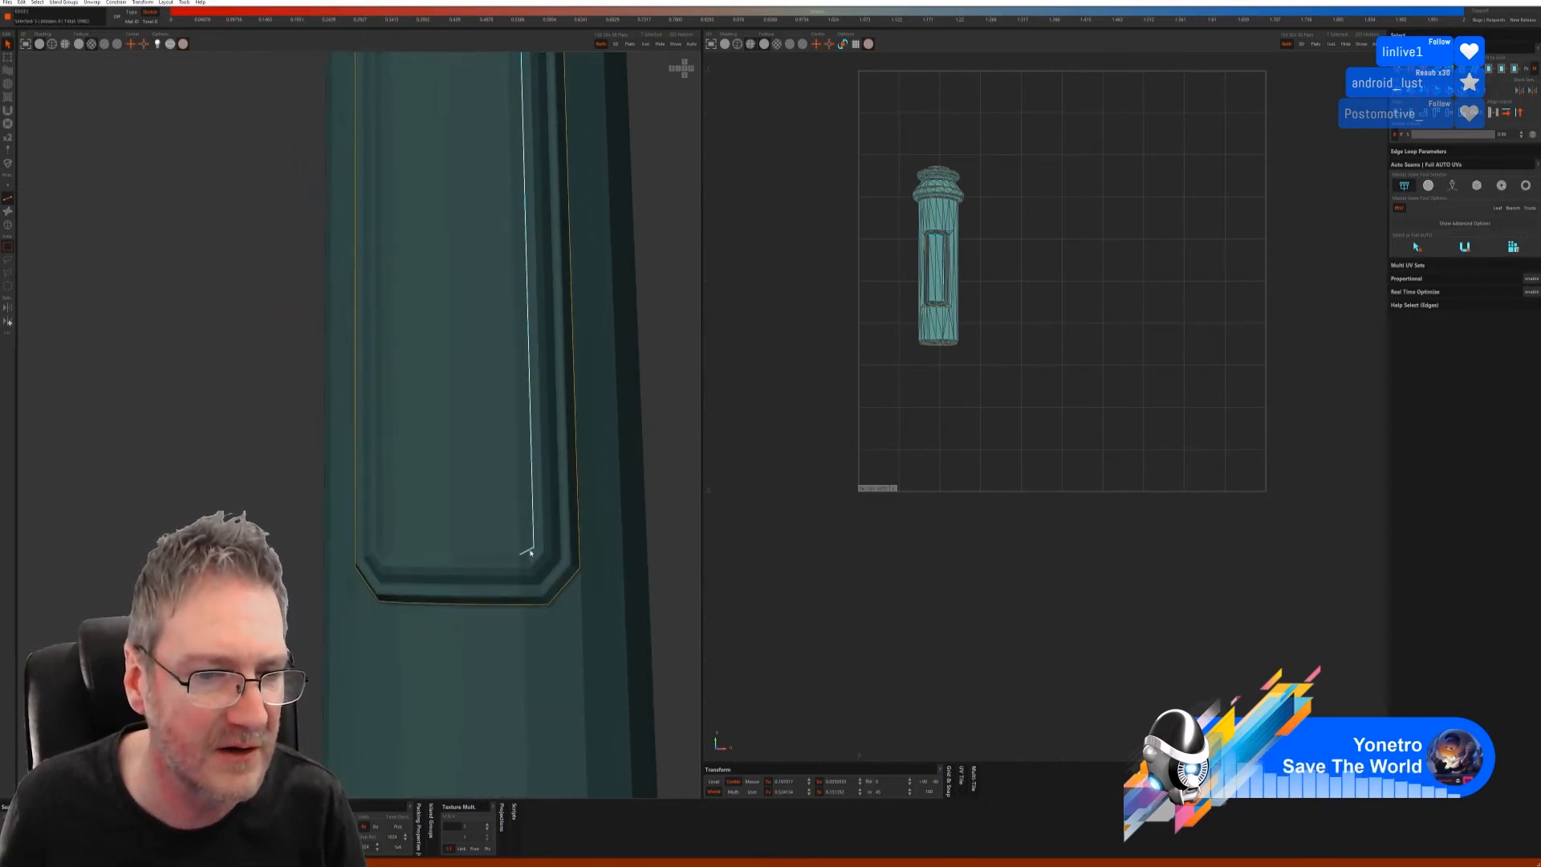
click(406, 556)
click(391, 556)
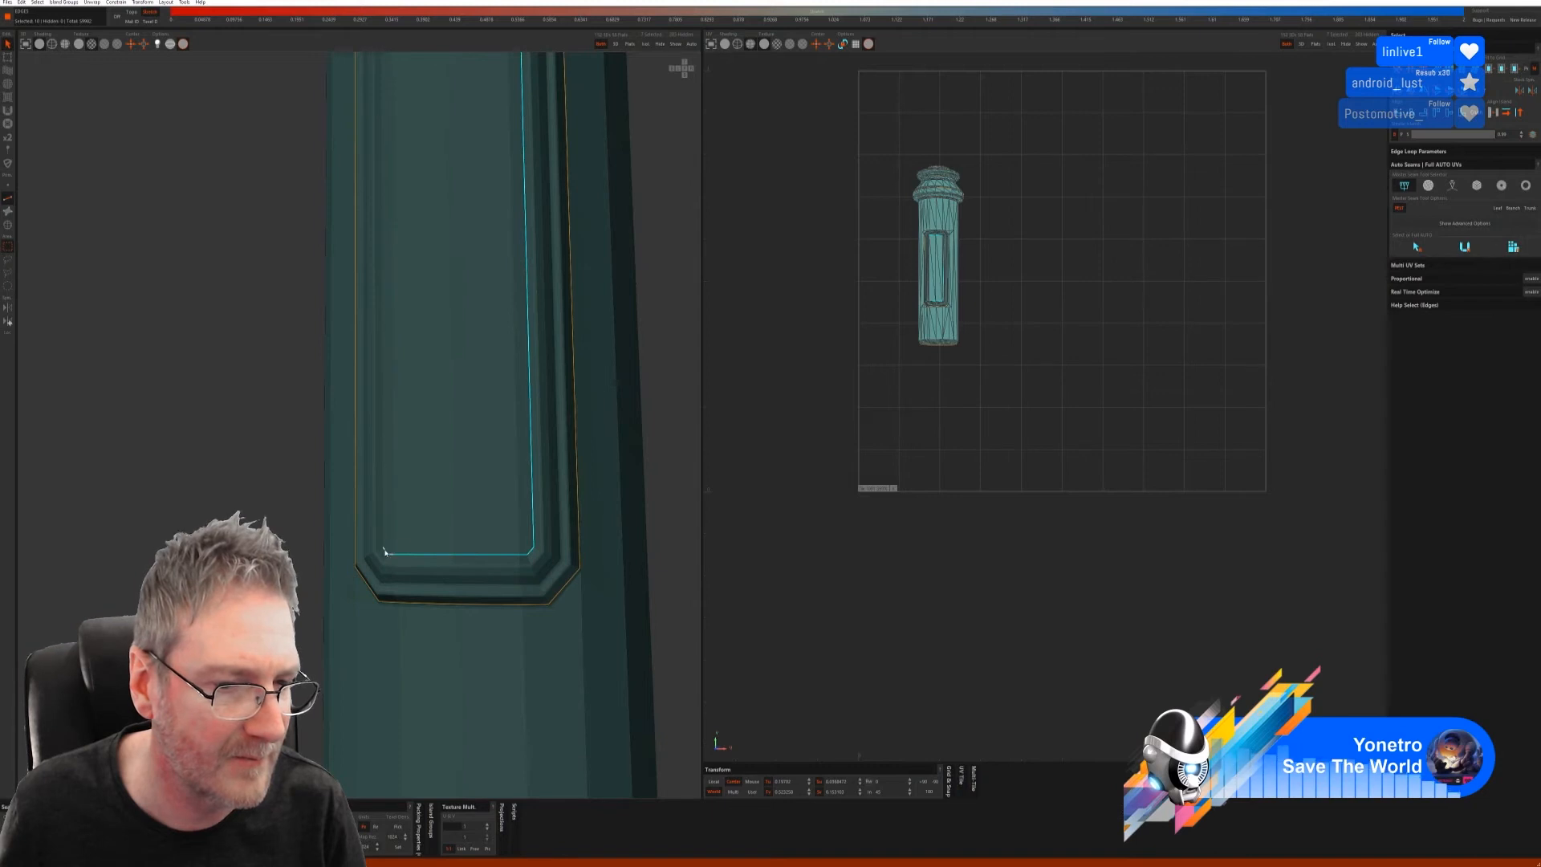
click(383, 358)
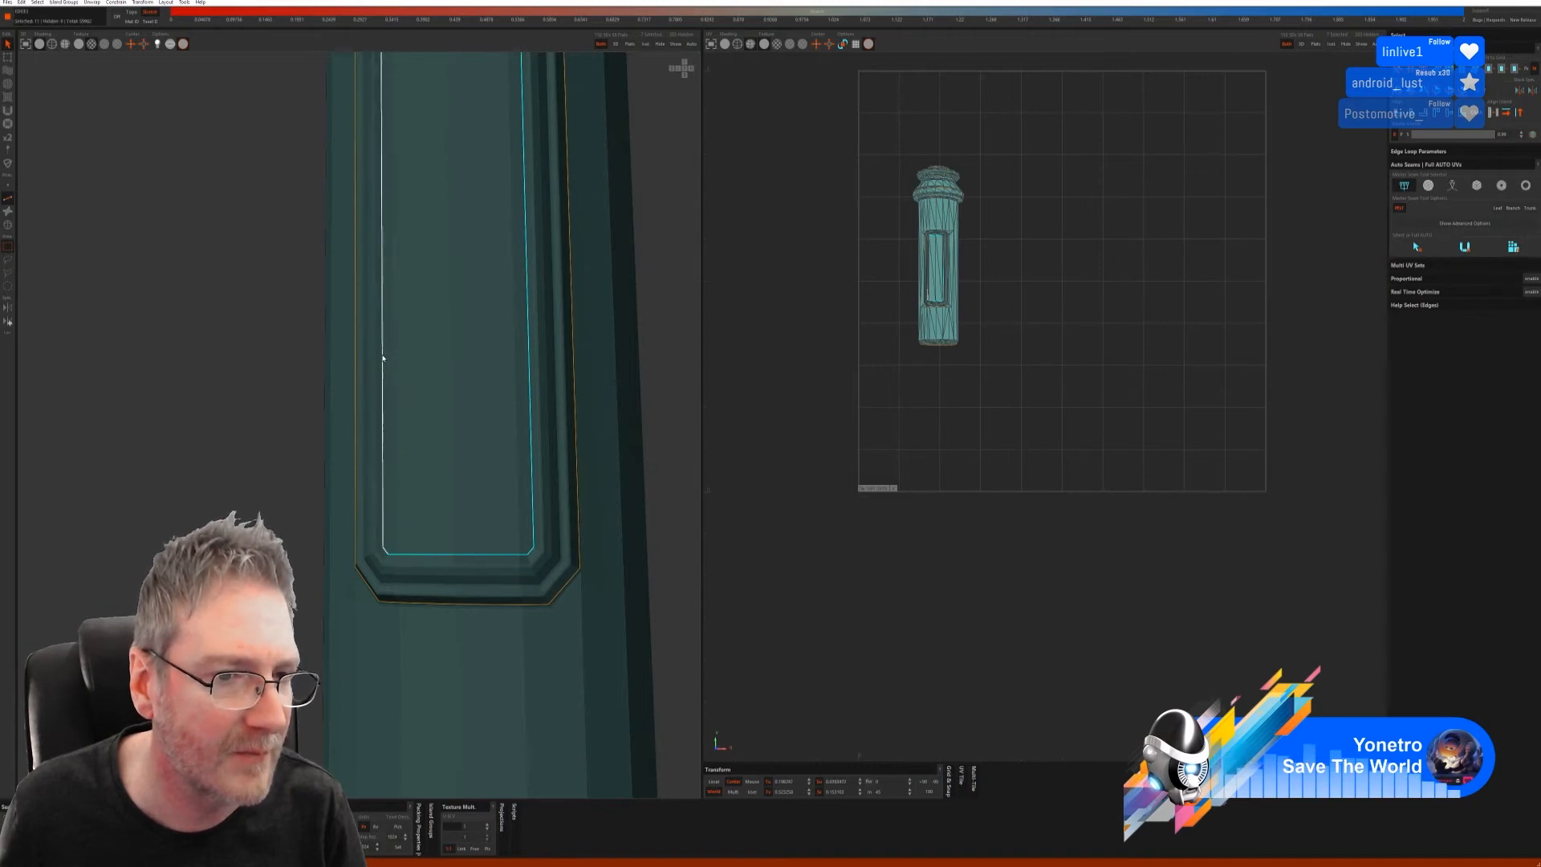
alt+middle_drag(444, 291, 457, 453)
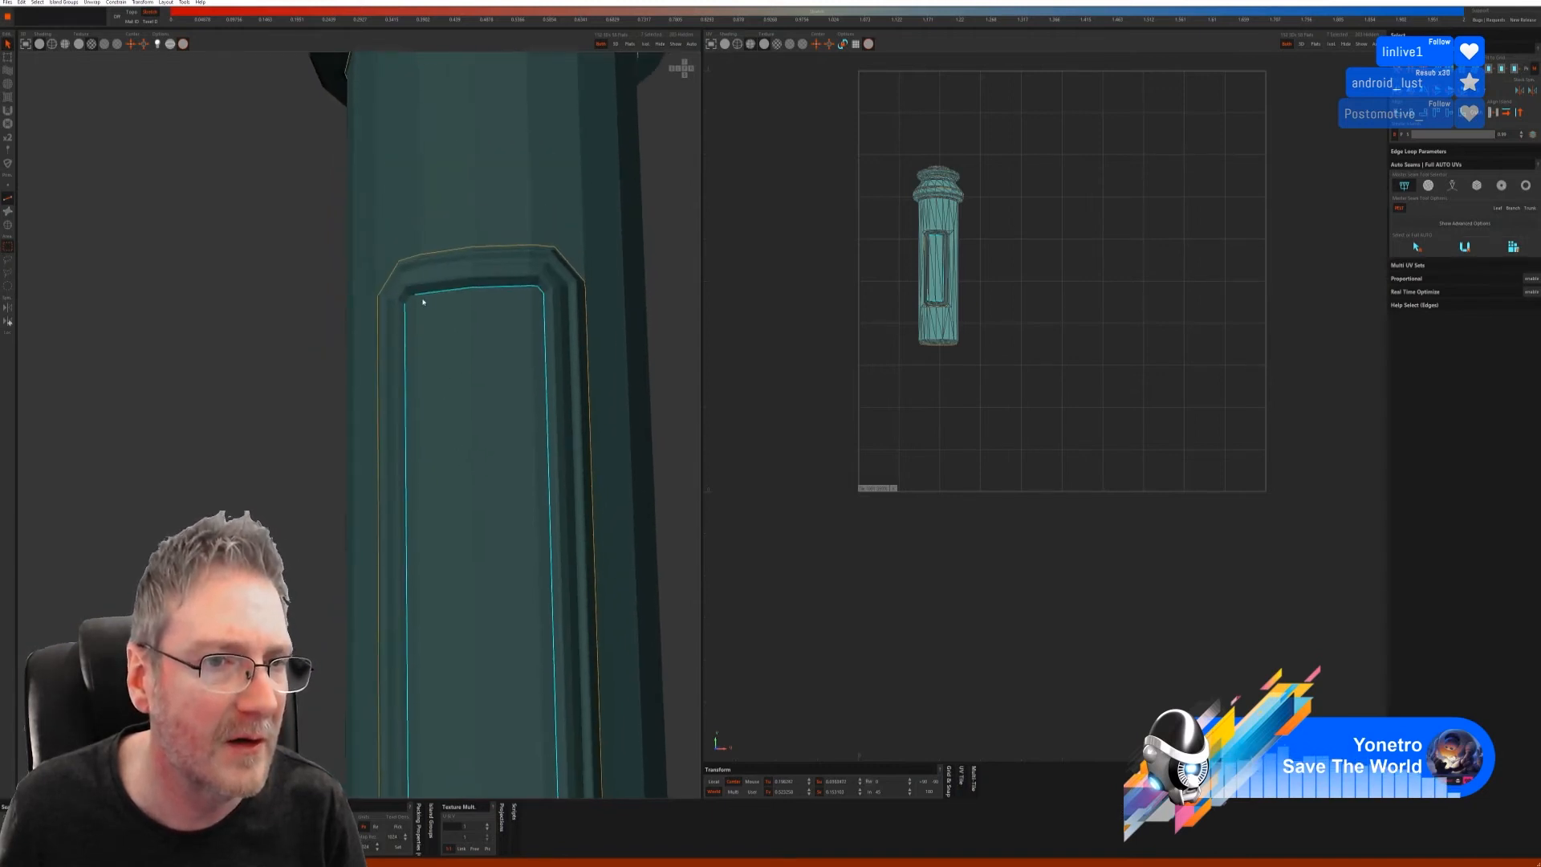
click(407, 302)
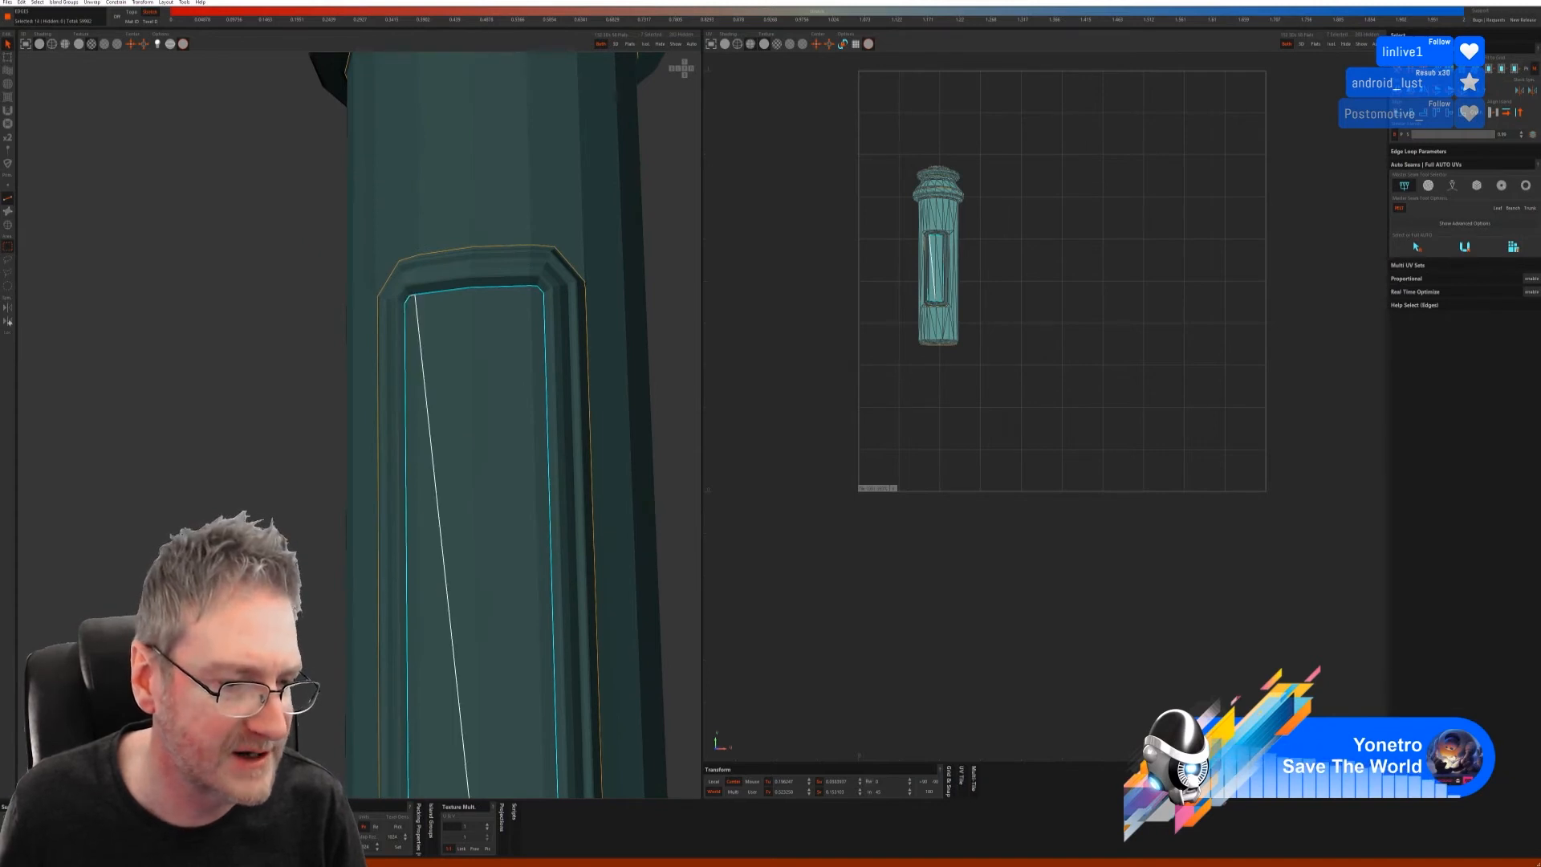
key(c)
- Cut a vertical seam down the back of the column shaft, opposite the panel, from the cap molding to the shaft's bottom edge
scroll(412, 418, down, 5)
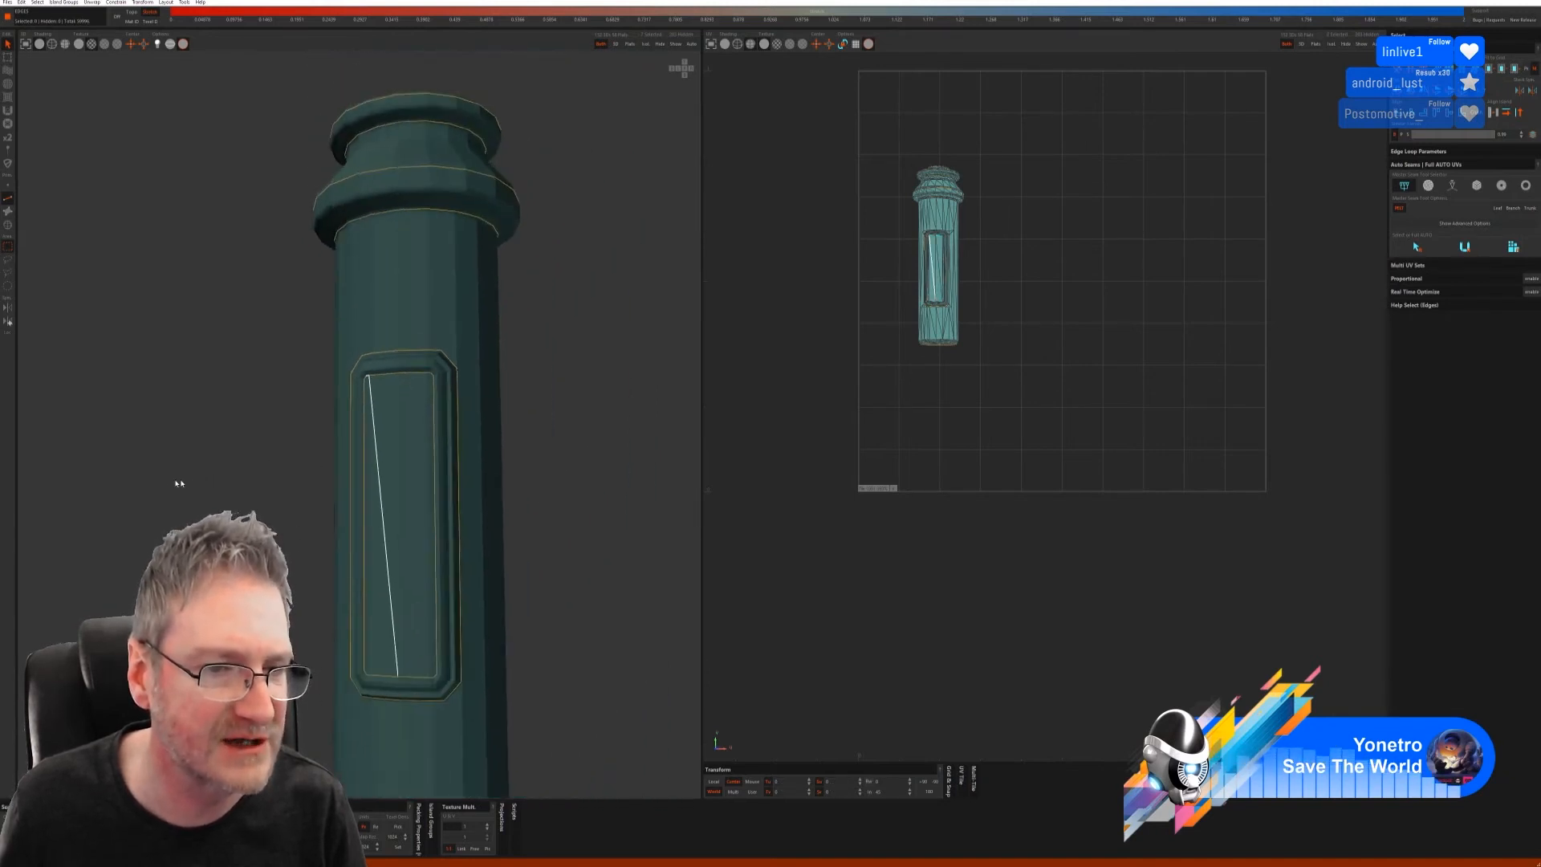
alt+drag(527, 475, 323, 497)
alt+middle_drag(323, 497, 441, 396)
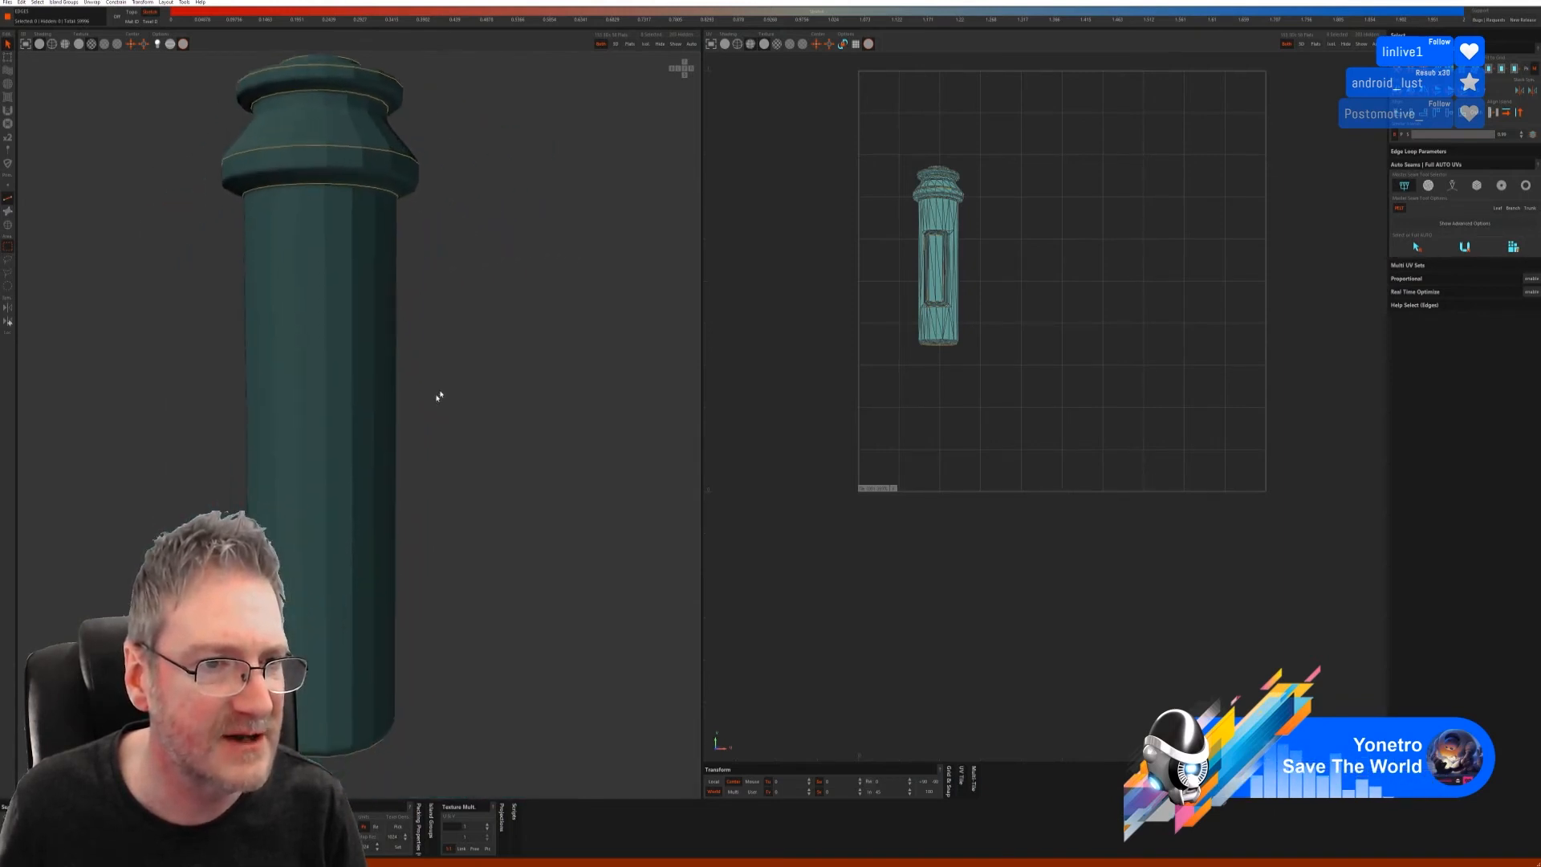
click(362, 295)
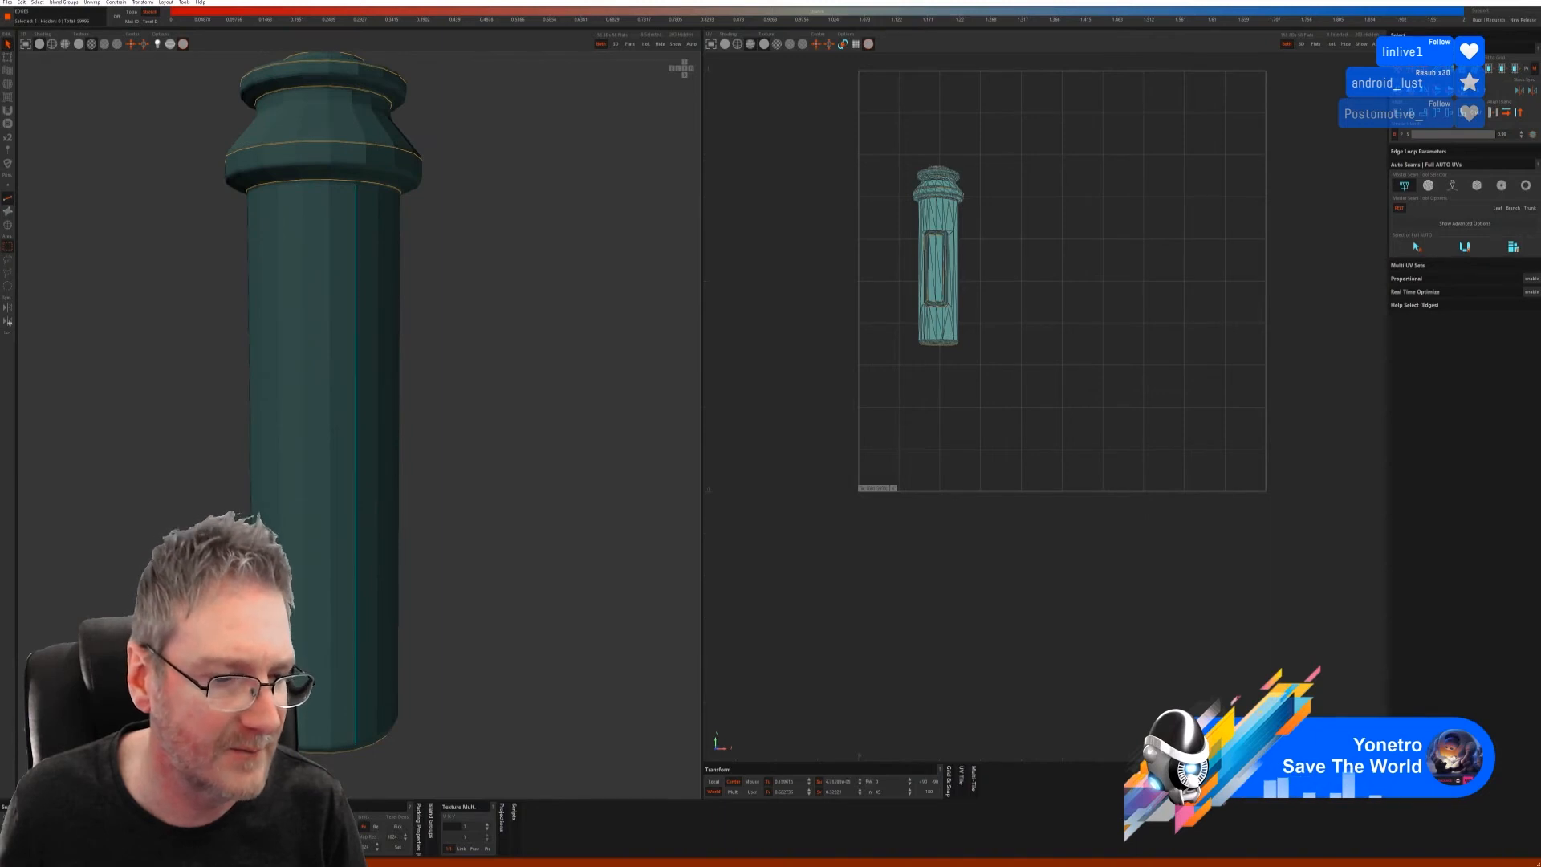
alt+drag(447, 760, 458, 671)
scroll(307, 756, up, 3)
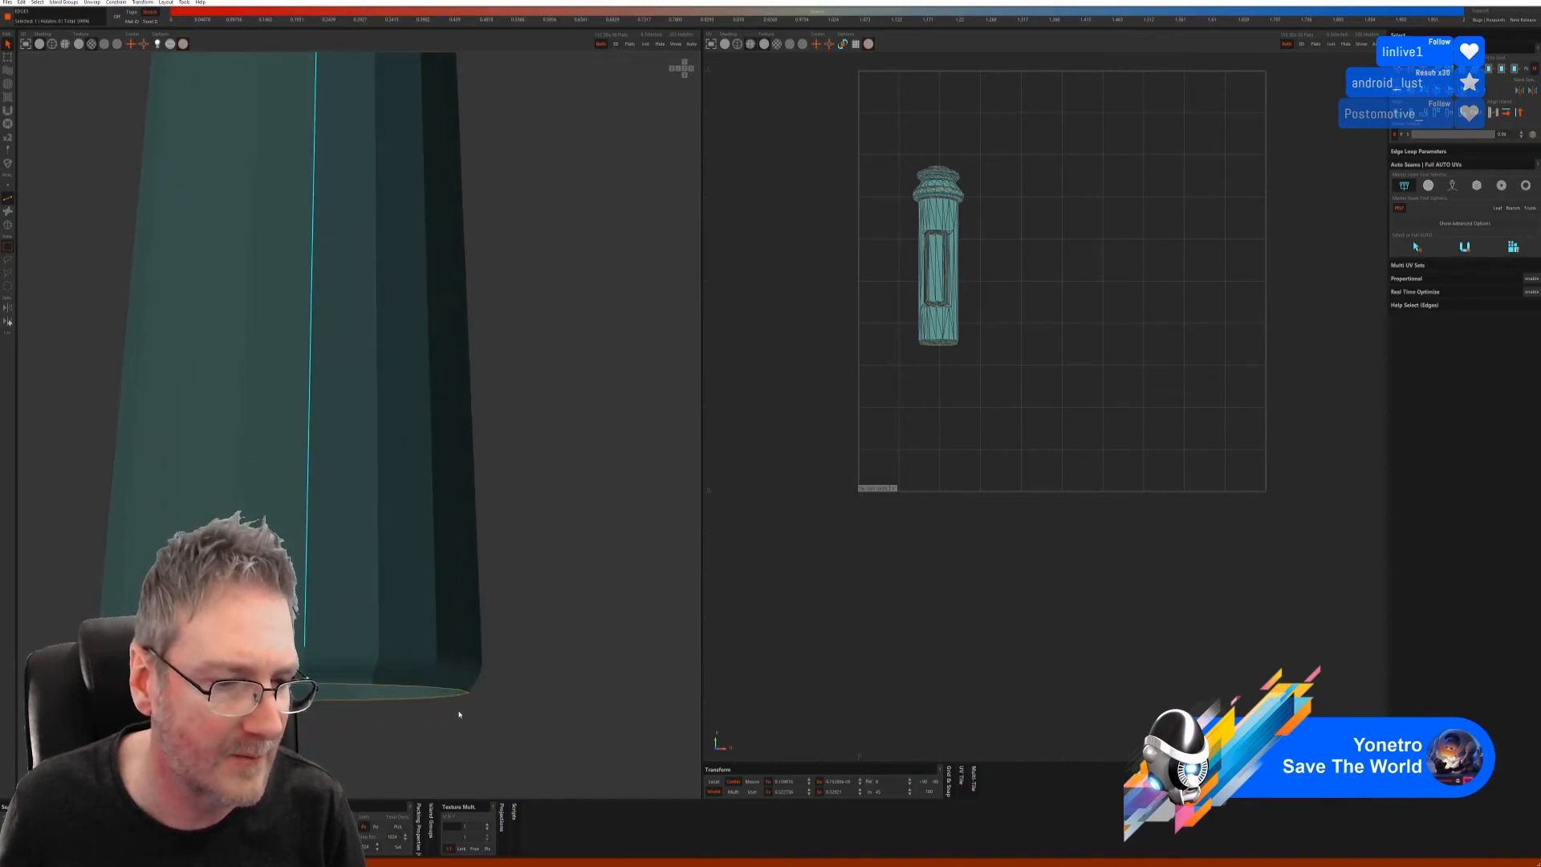
ctrl+click(305, 684)
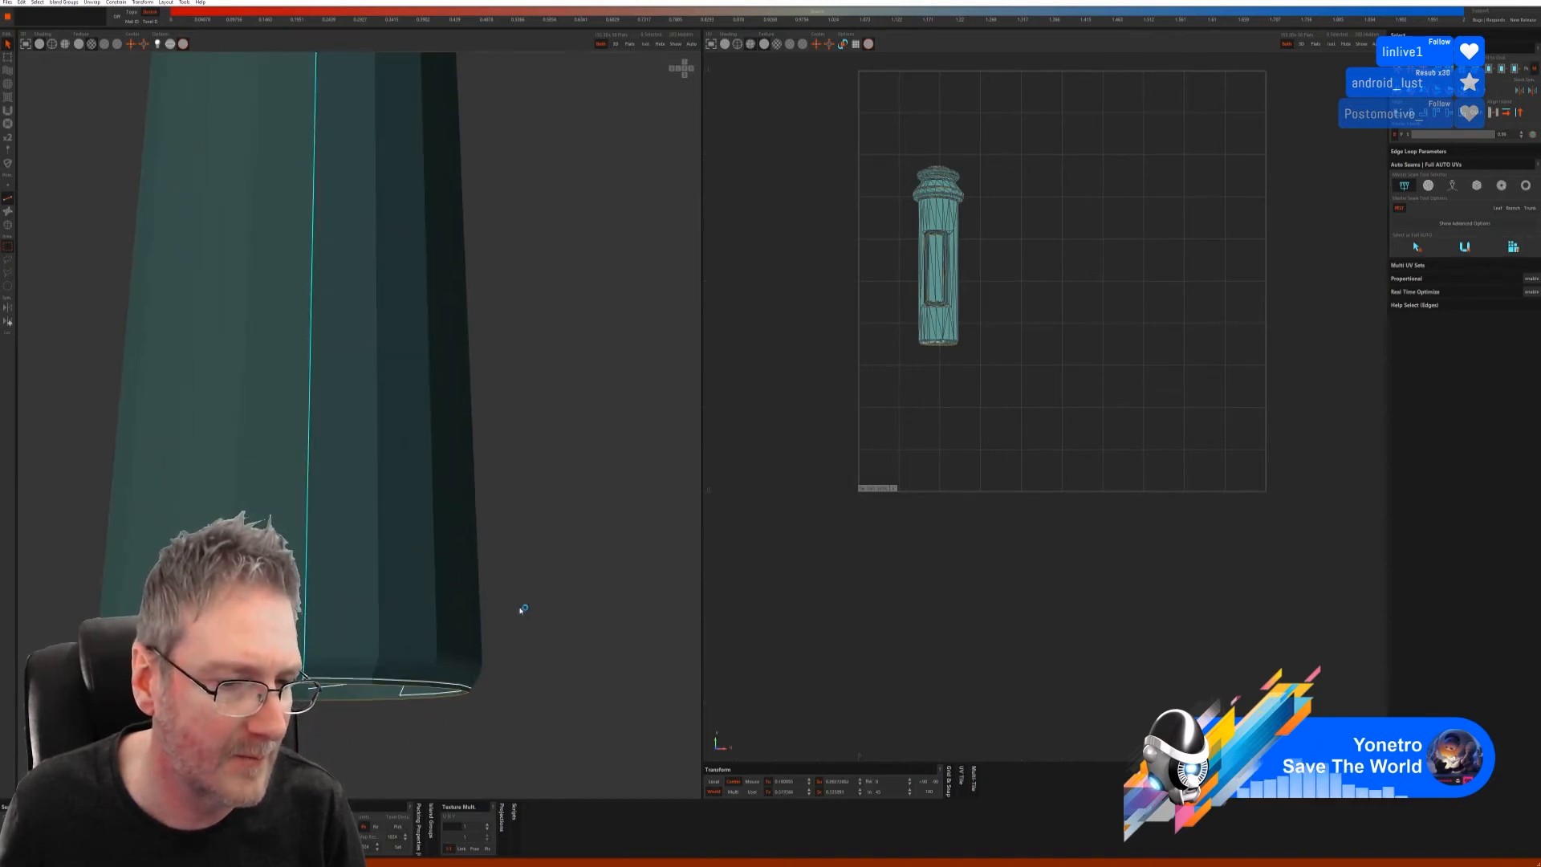
scroll(519, 609, down, 4)
alt+drag(437, 392, 468, 358)
alt+middle_drag(468, 358, 382, 399)
scroll(382, 399, up, 4)
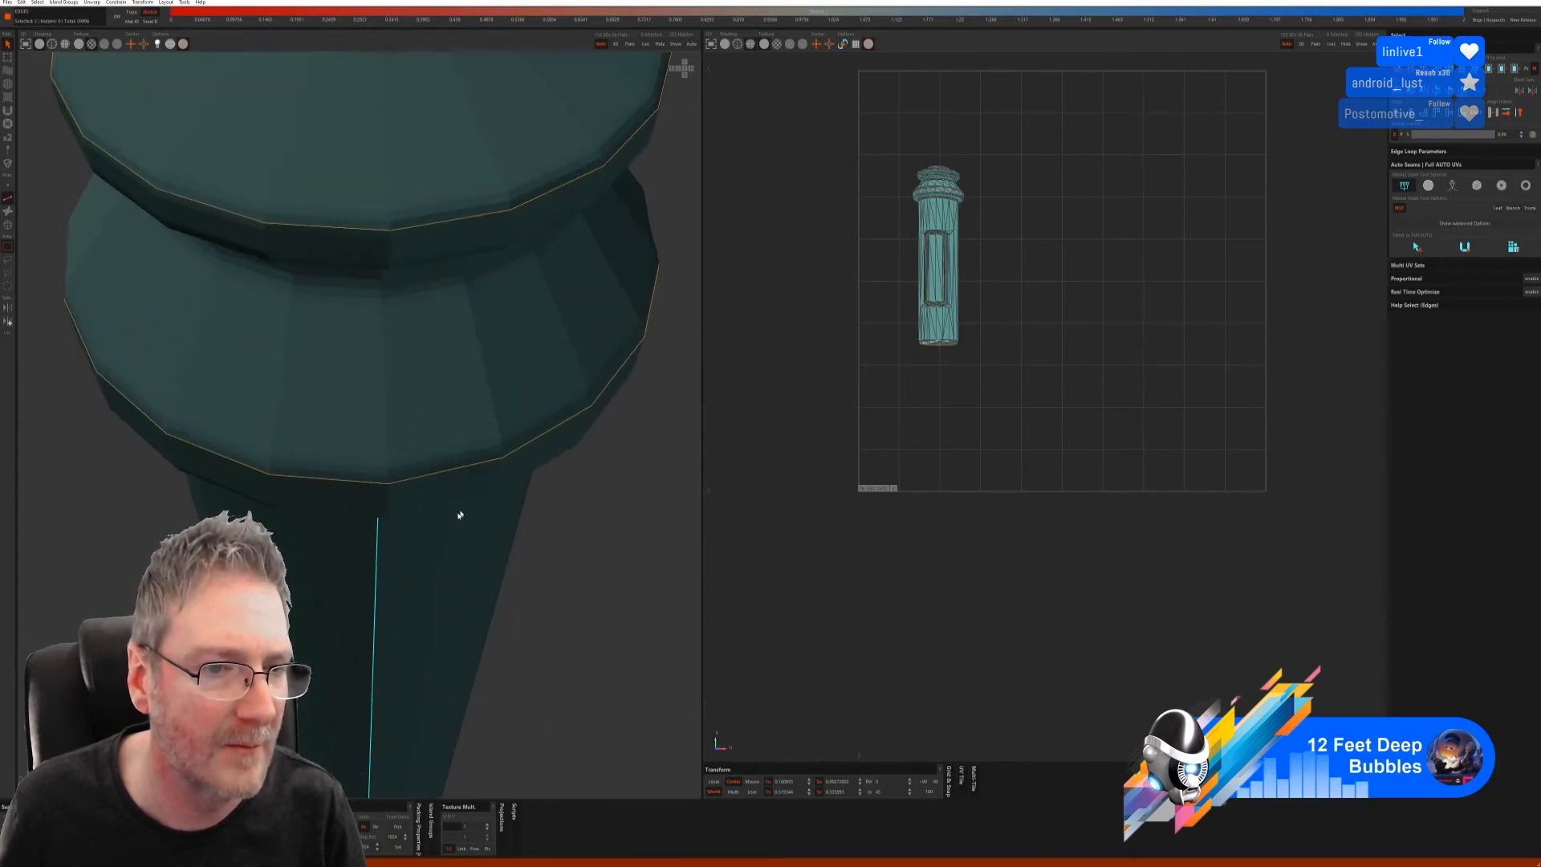
alt+drag(460, 516, 441, 433)
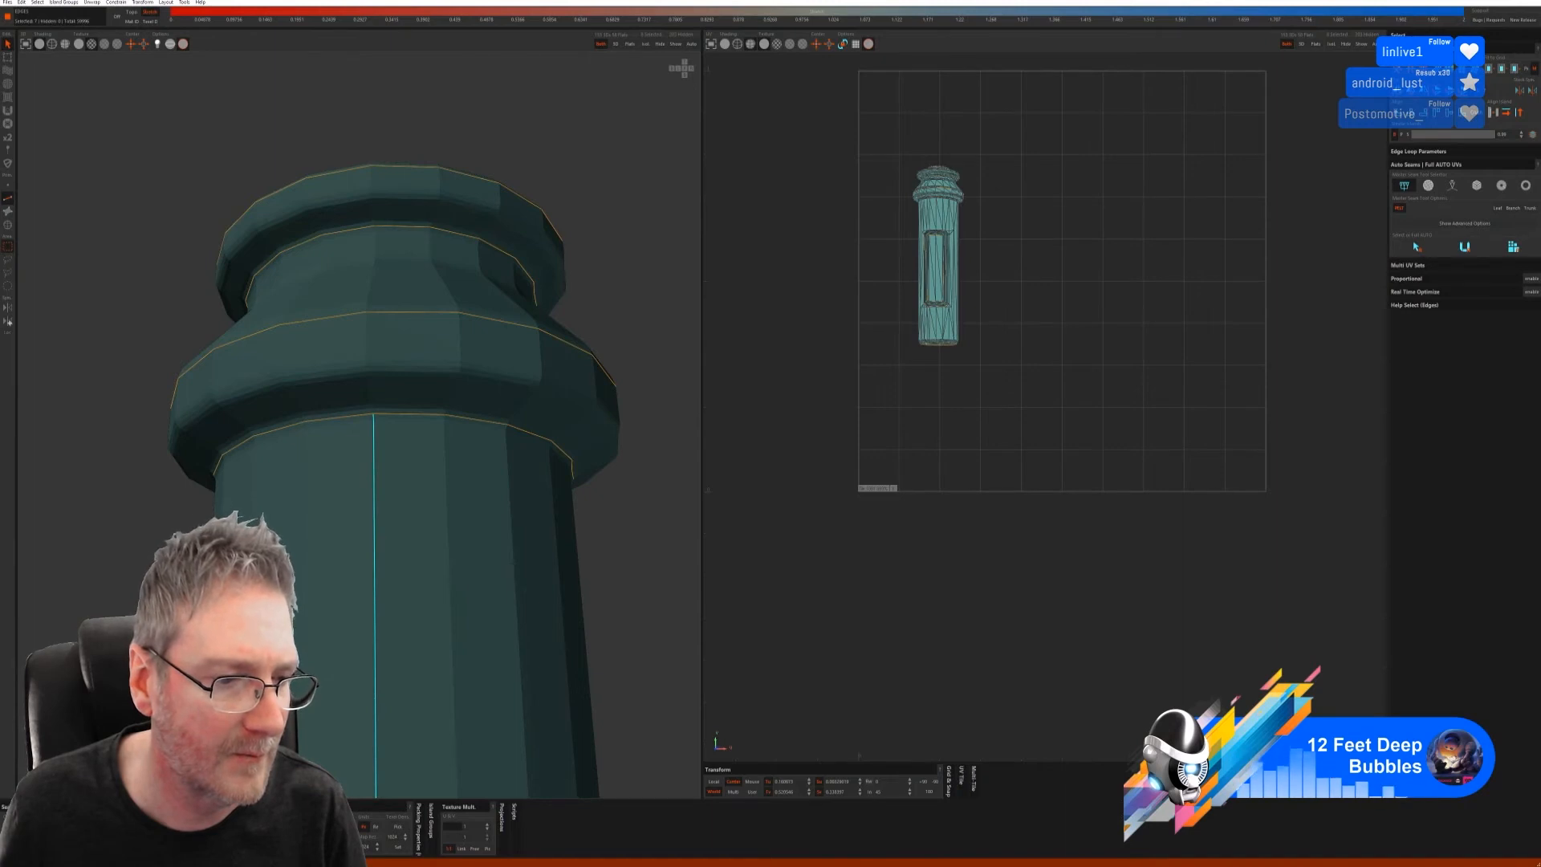
key(c)
- Unfold the column along its seams and pack its UV islands into the tile
scroll(482, 514, down, 5)
alt+drag(514, 562, 372, 623)
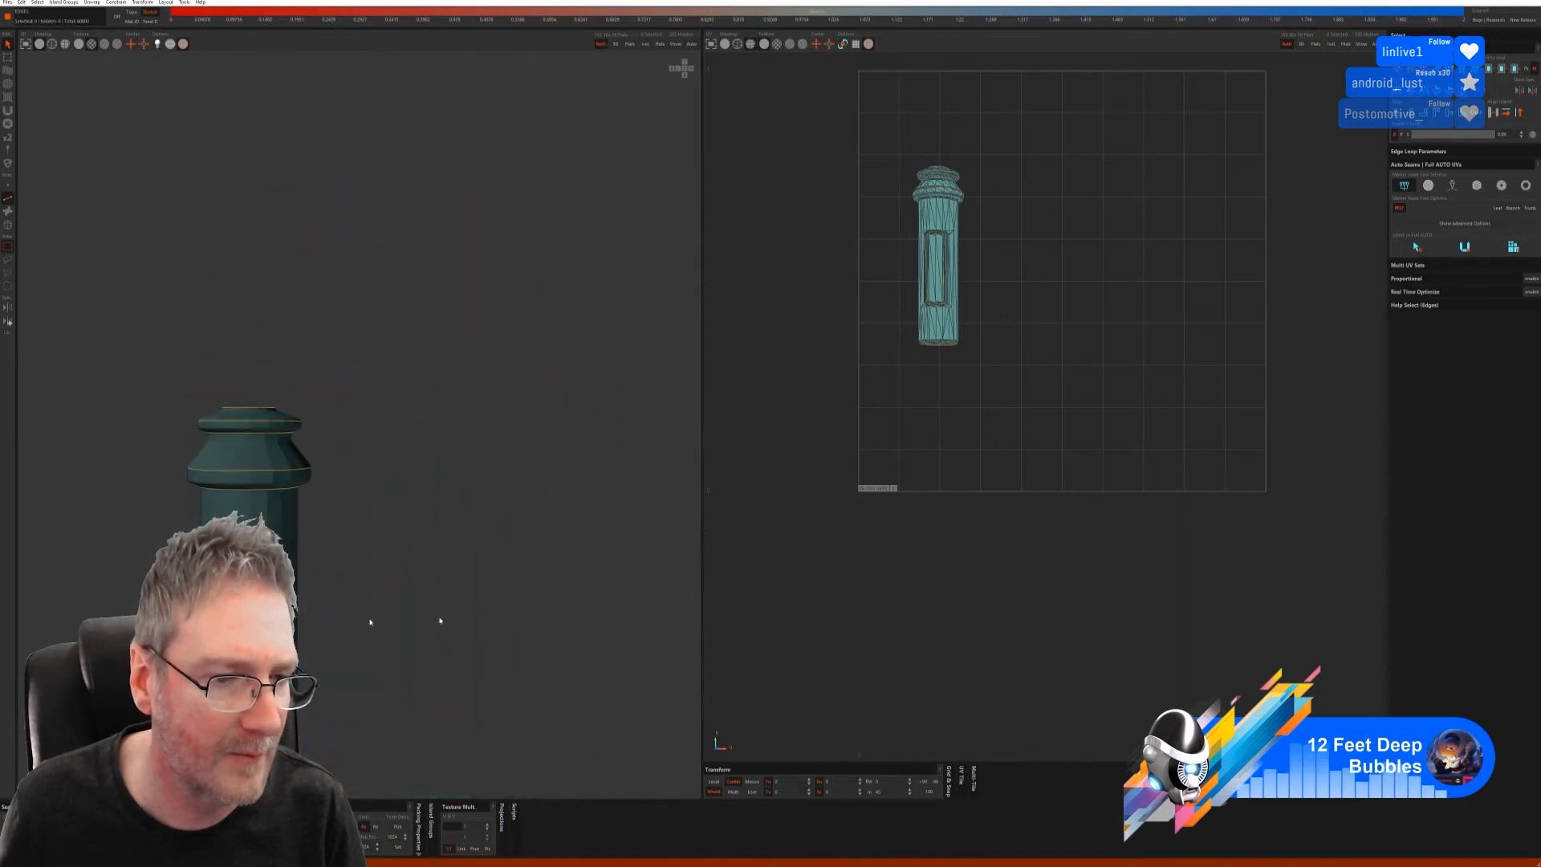
alt+middle_drag(233, 746, 402, 465)
alt+drag(402, 465, 450, 471)
alt+middle_drag(460, 394, 469, 438)
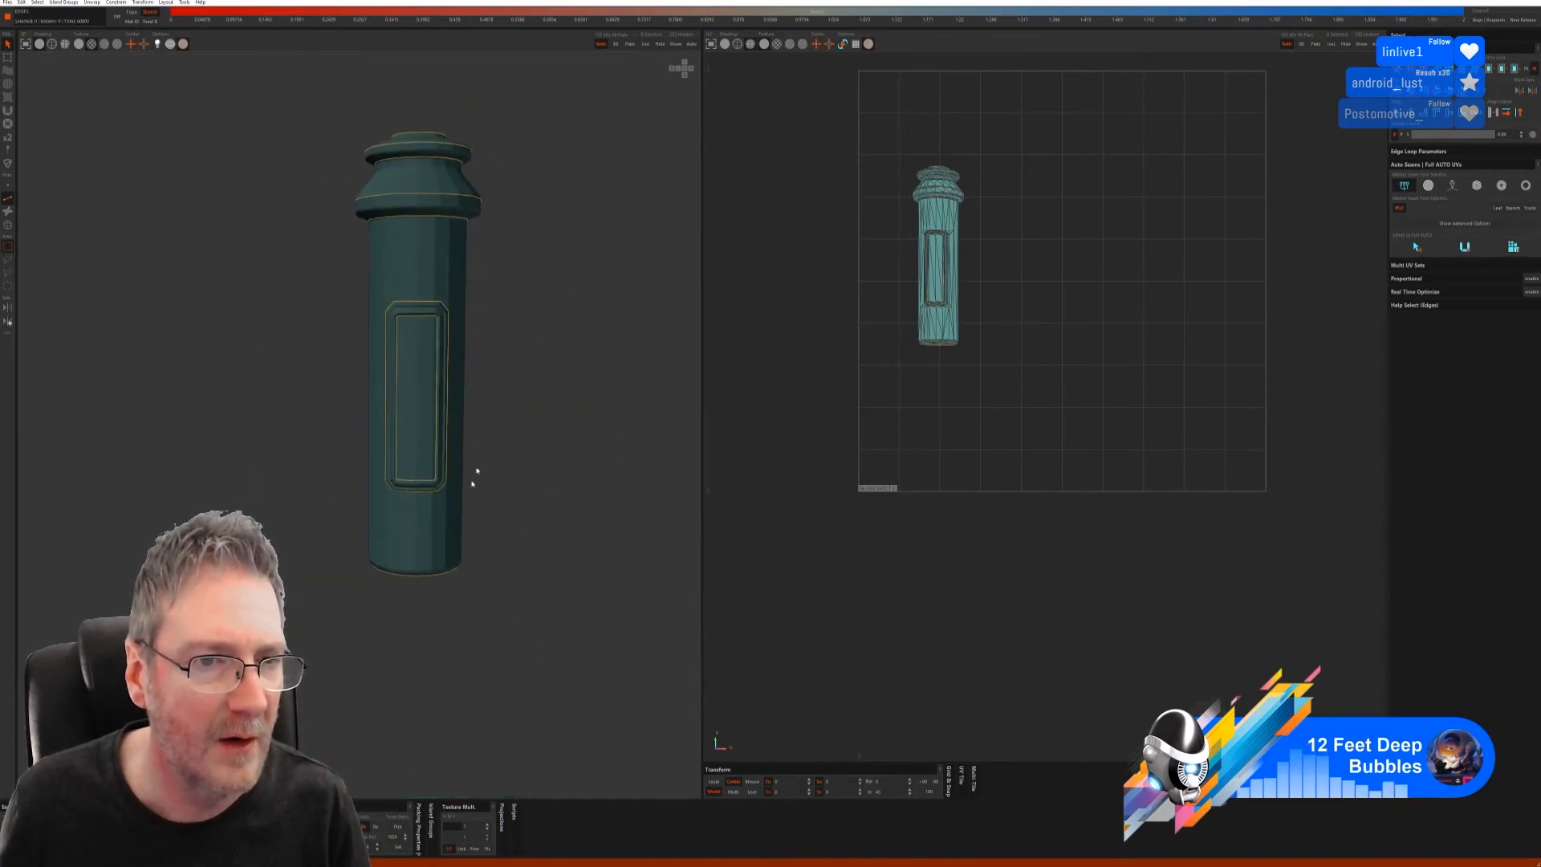
key(u)
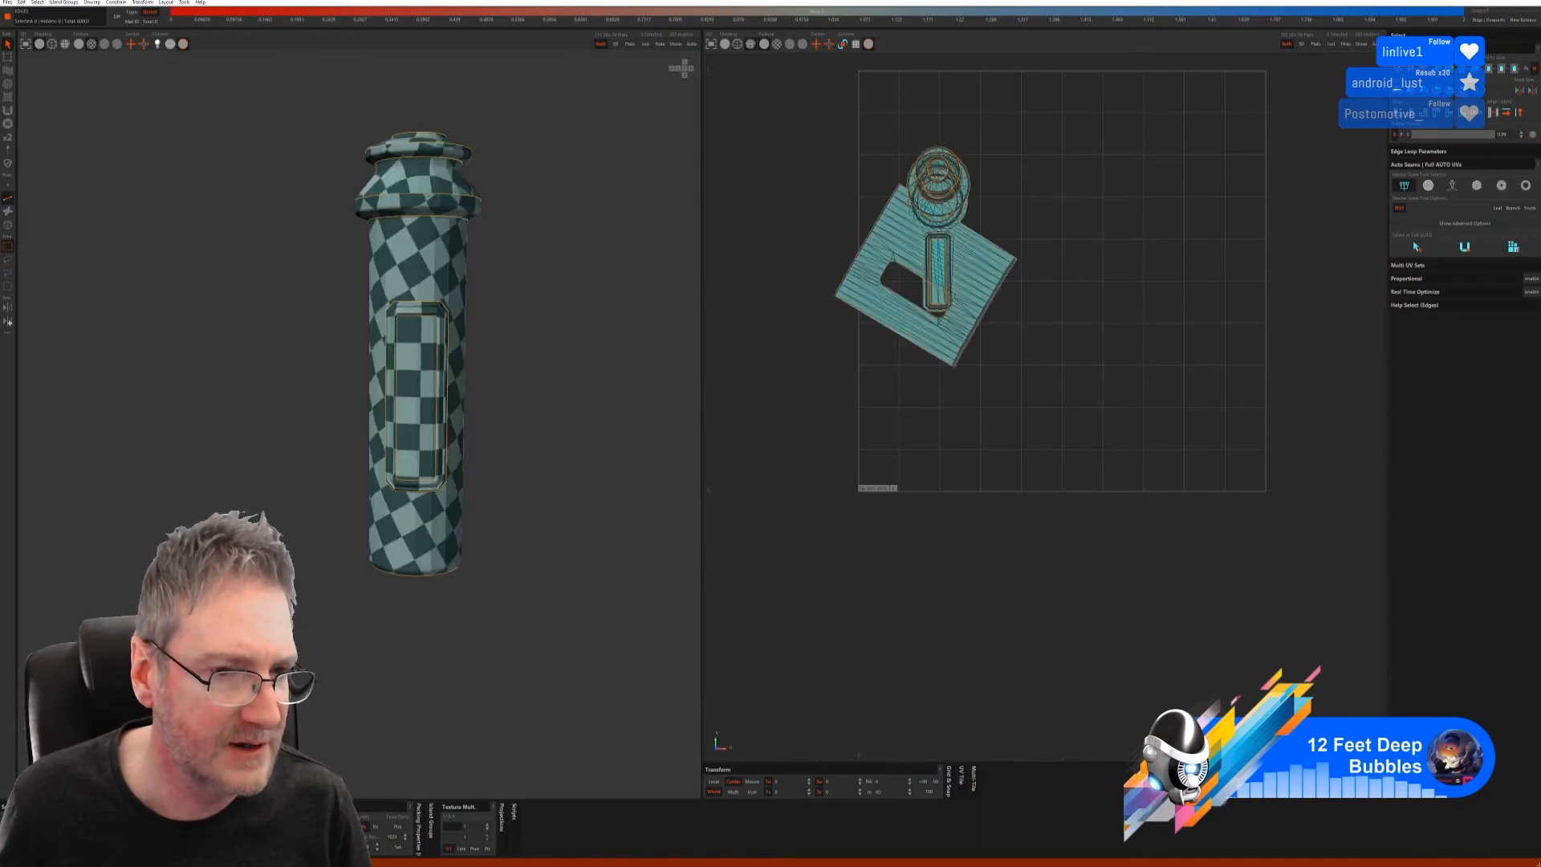
key(p)
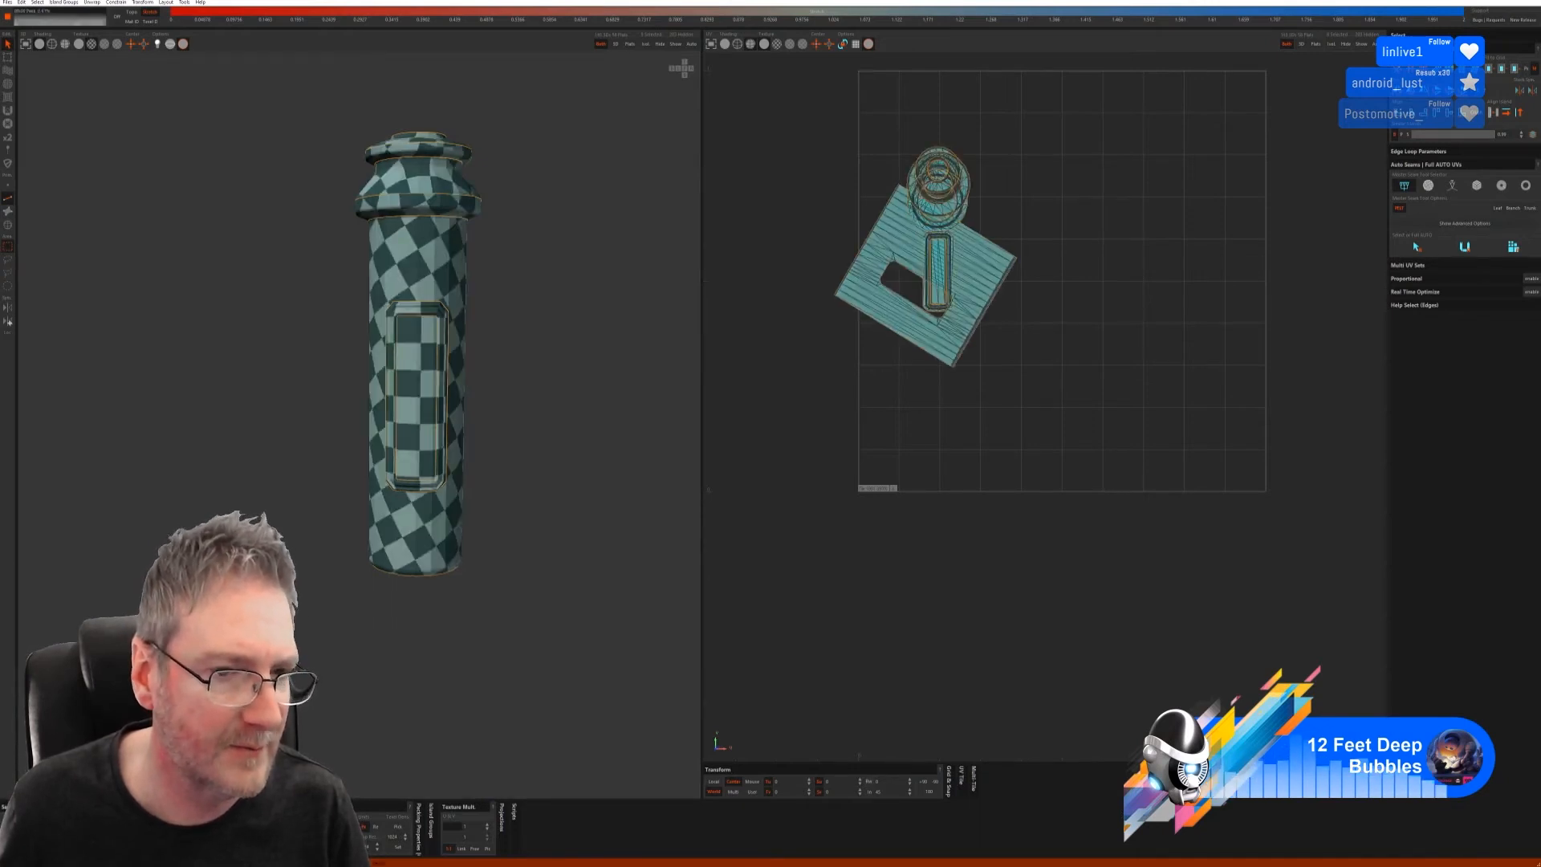
alt+drag(530, 567, 526, 486)
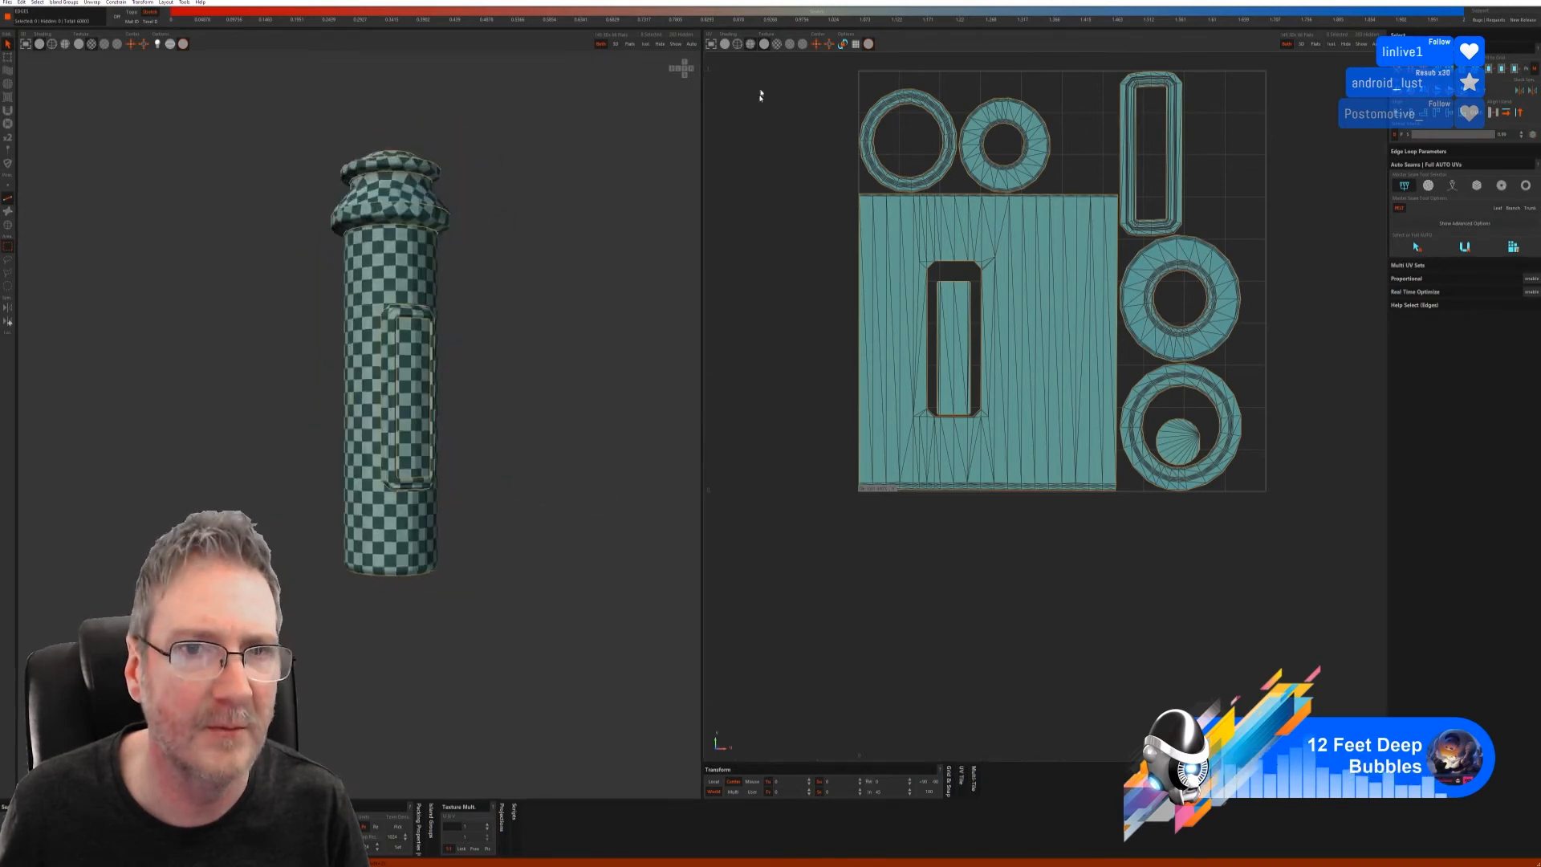
- Show all parts again and isolate the book-shaped slab on top of the pedestal by its islands
click(676, 44)
alt+drag(338, 510, 423, 511)
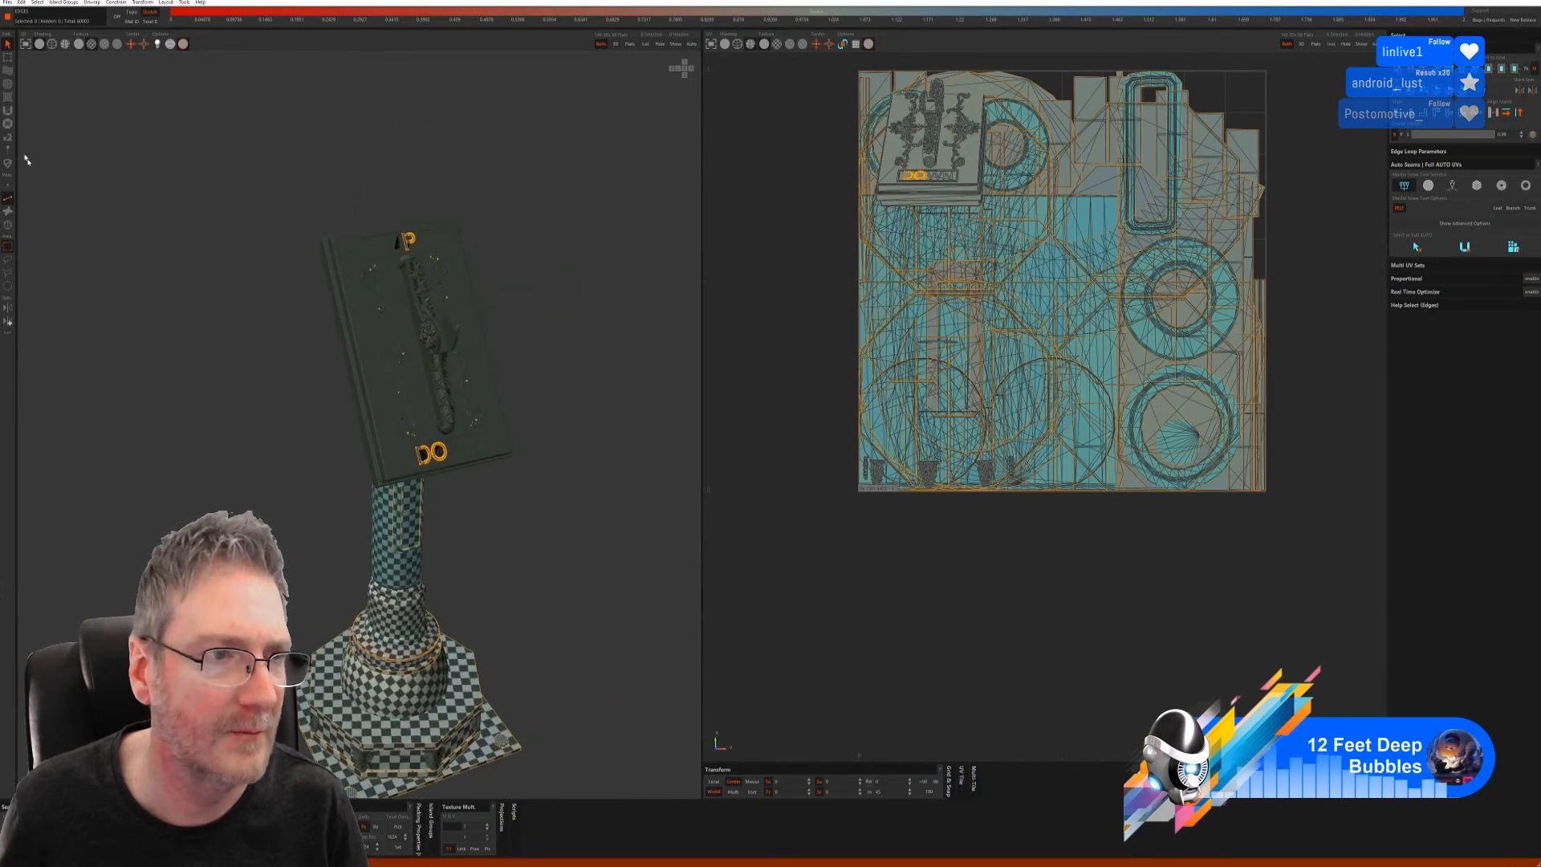
click(8, 225)
click(375, 429)
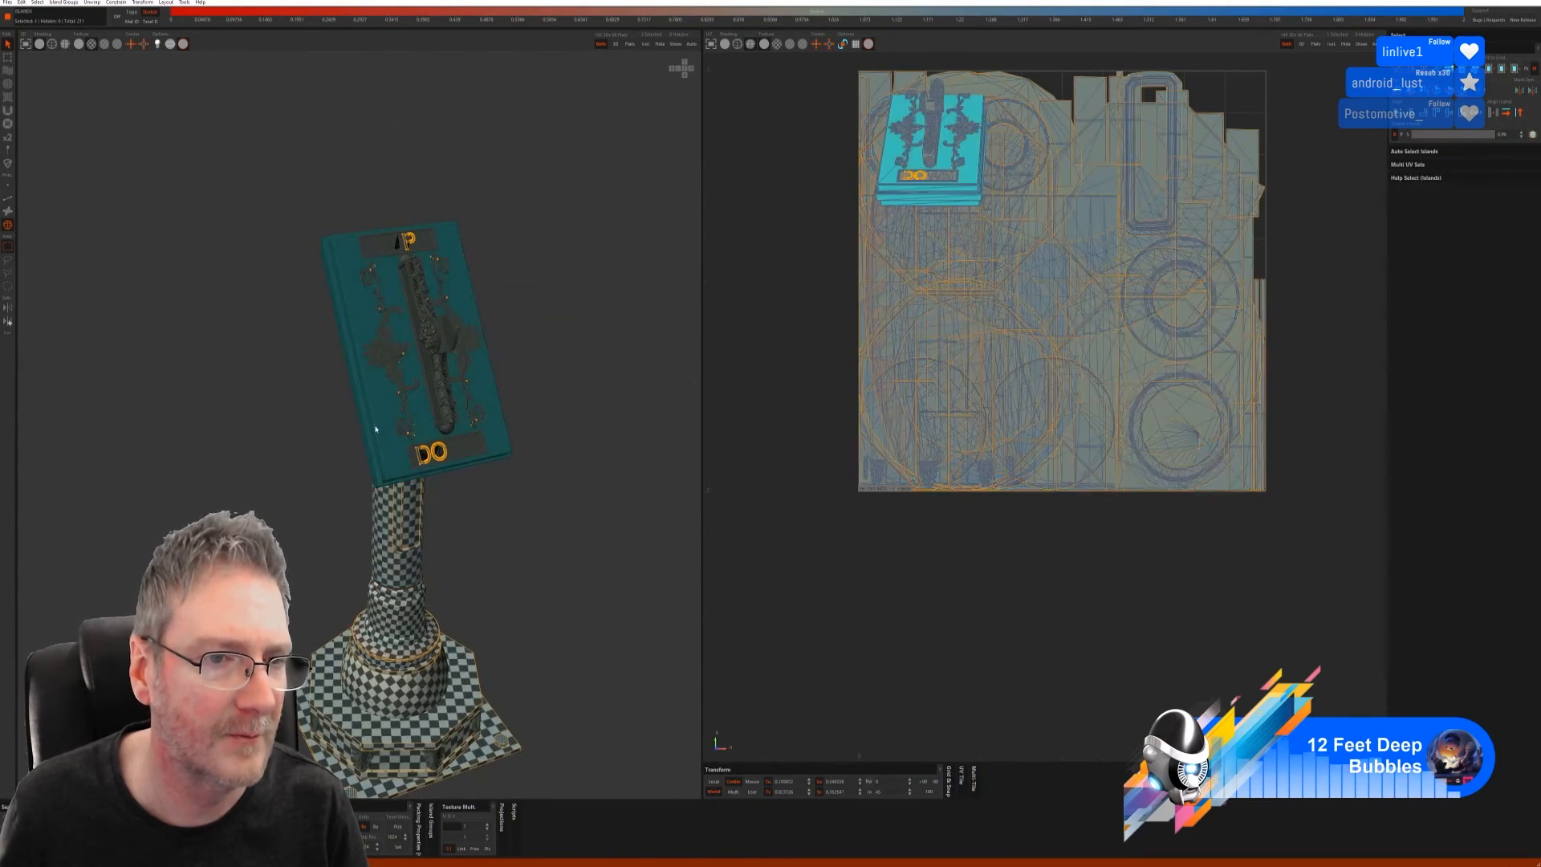
click(646, 43)
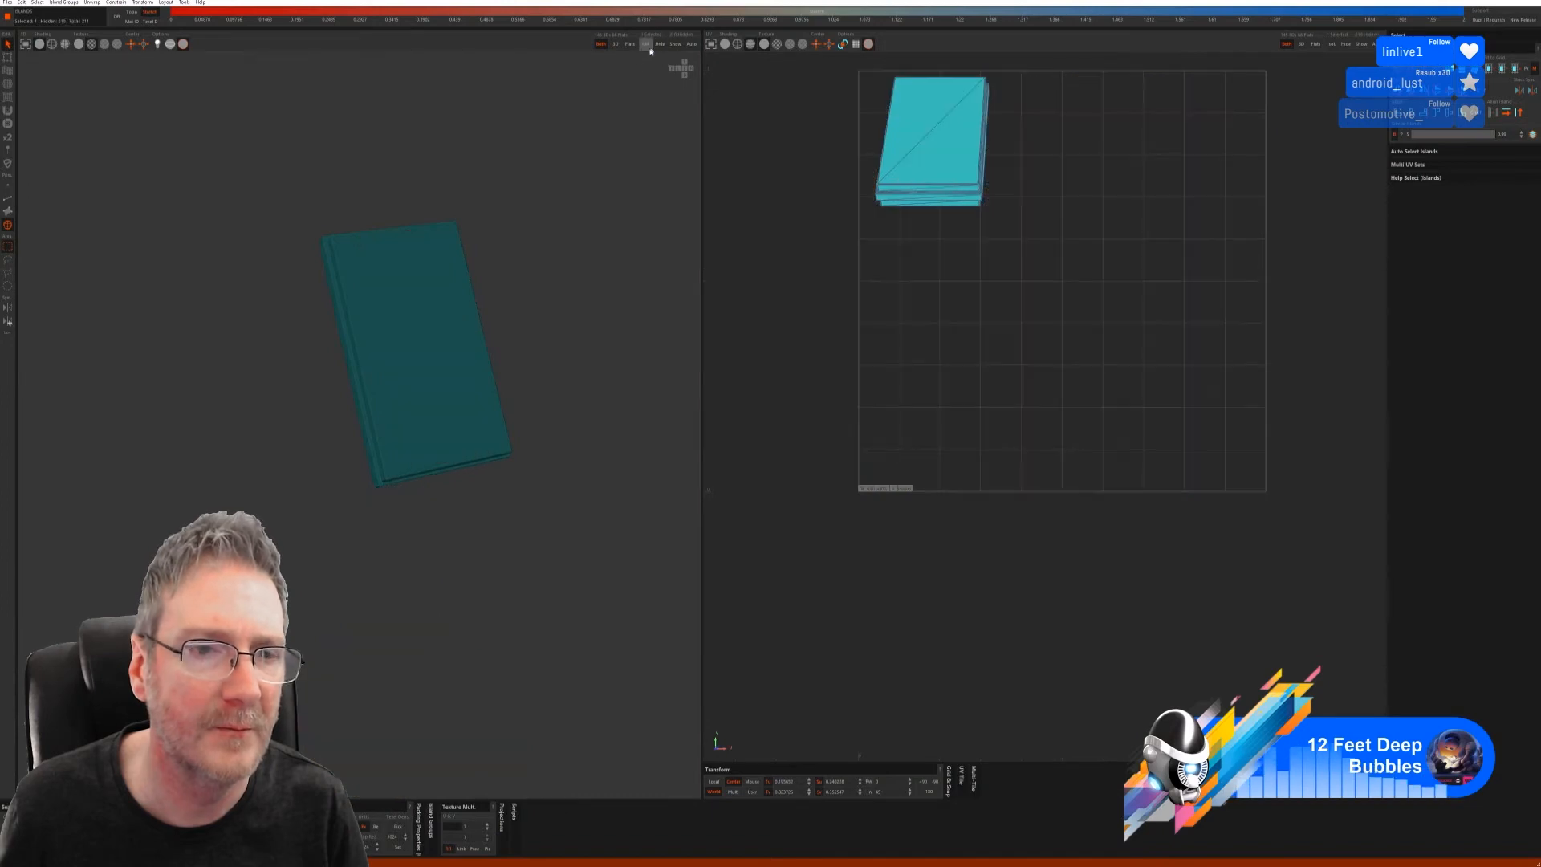
- Unwrap the isolated slab with automatic seams in edge mode, unfolding and packing its faces as separate UV islands
click(8, 197)
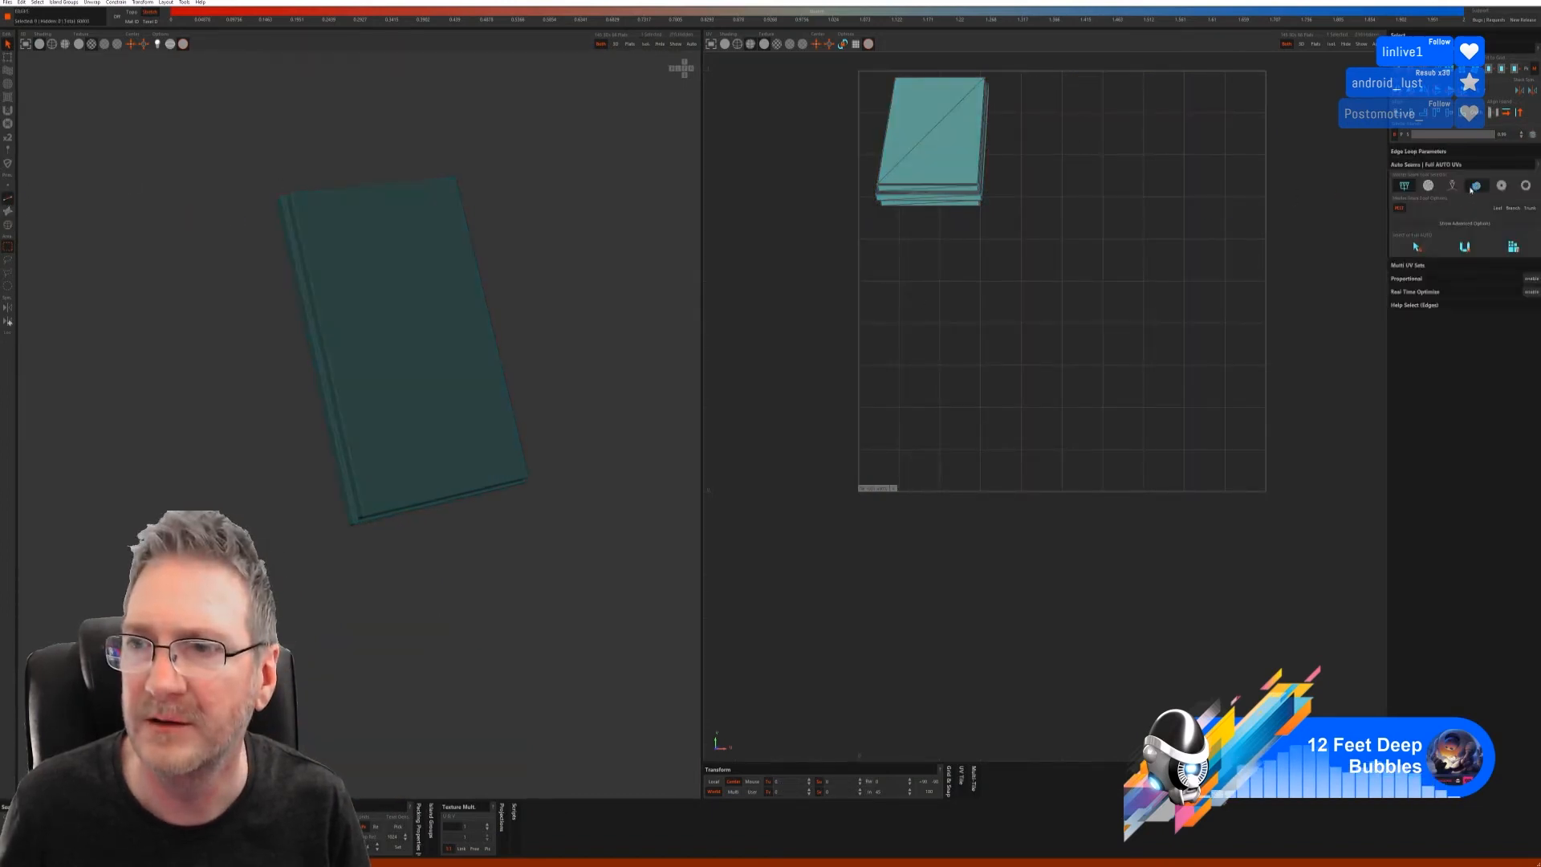
click(1476, 185)
click(1467, 271)
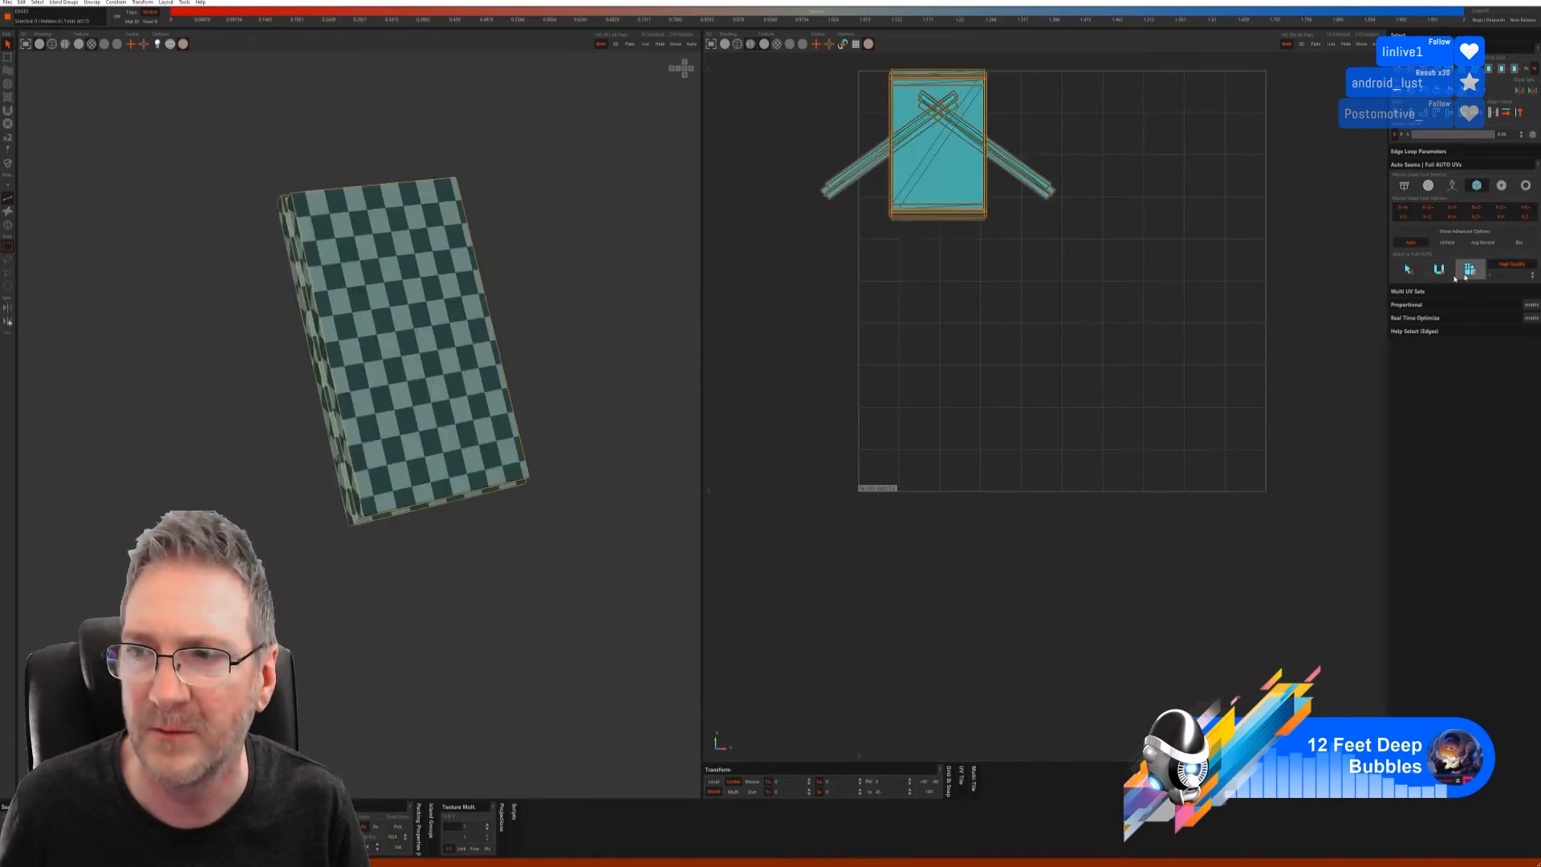
click(1472, 272)
alt+drag(321, 430, 557, 234)
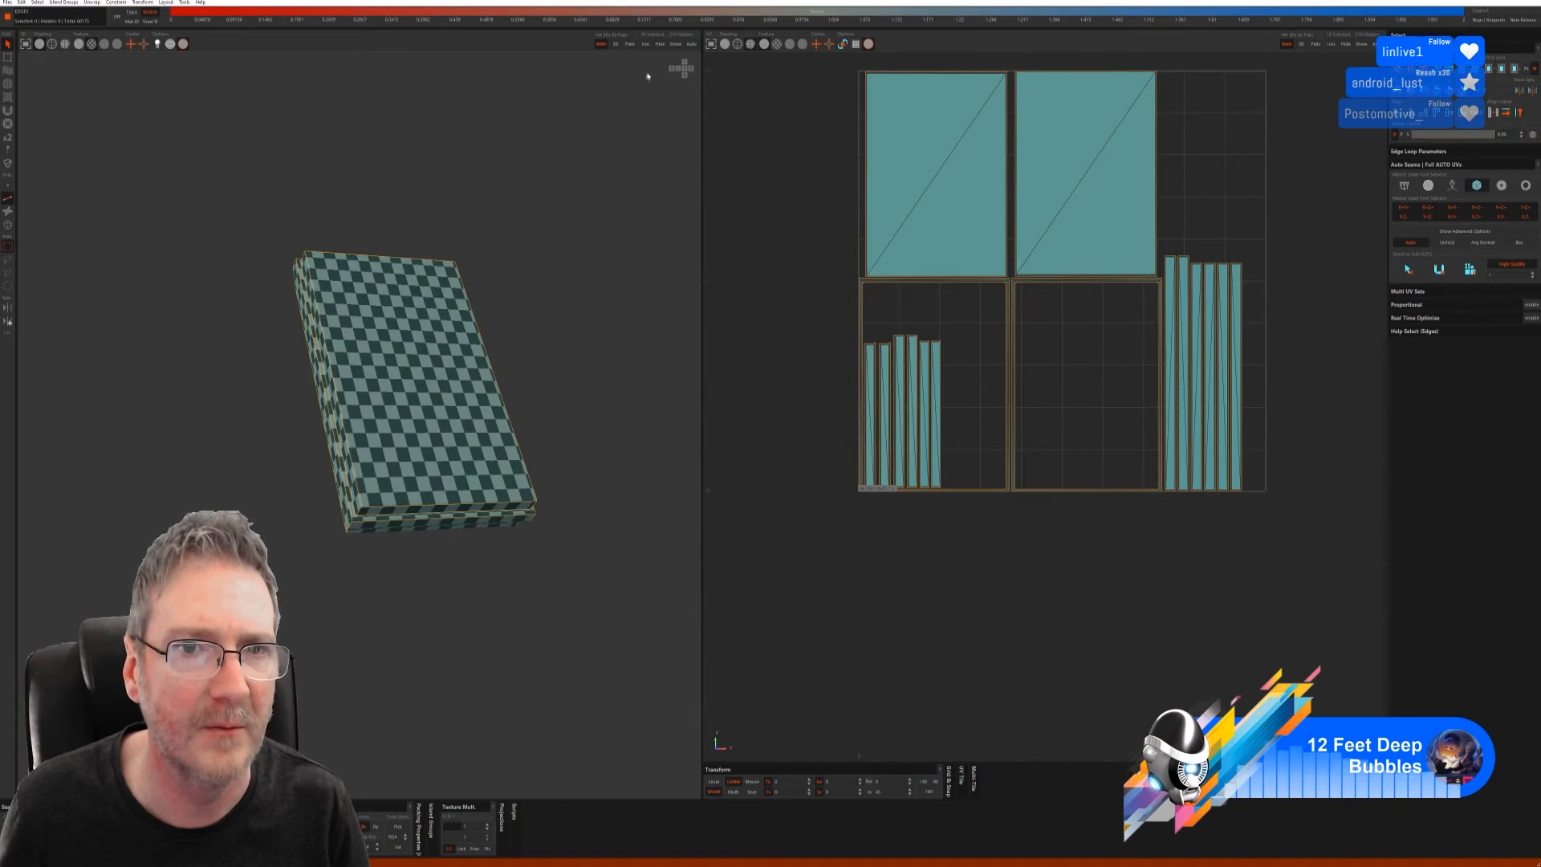
- Show all parts again and isolate the two rectangular nameplates behind the UP and DOWN lettering
click(676, 43)
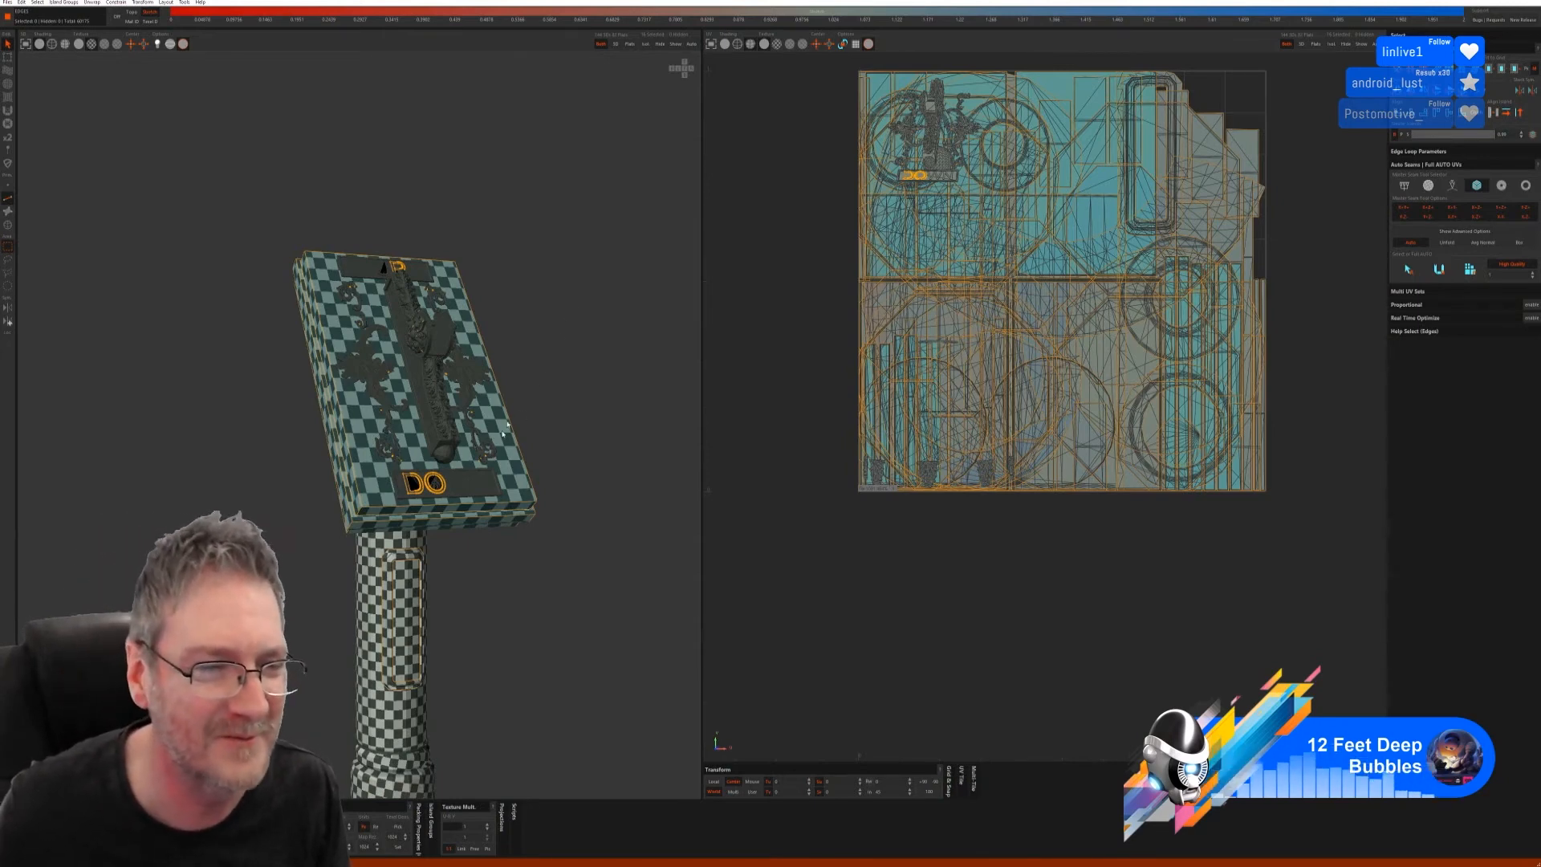
scroll(518, 464, up, 3)
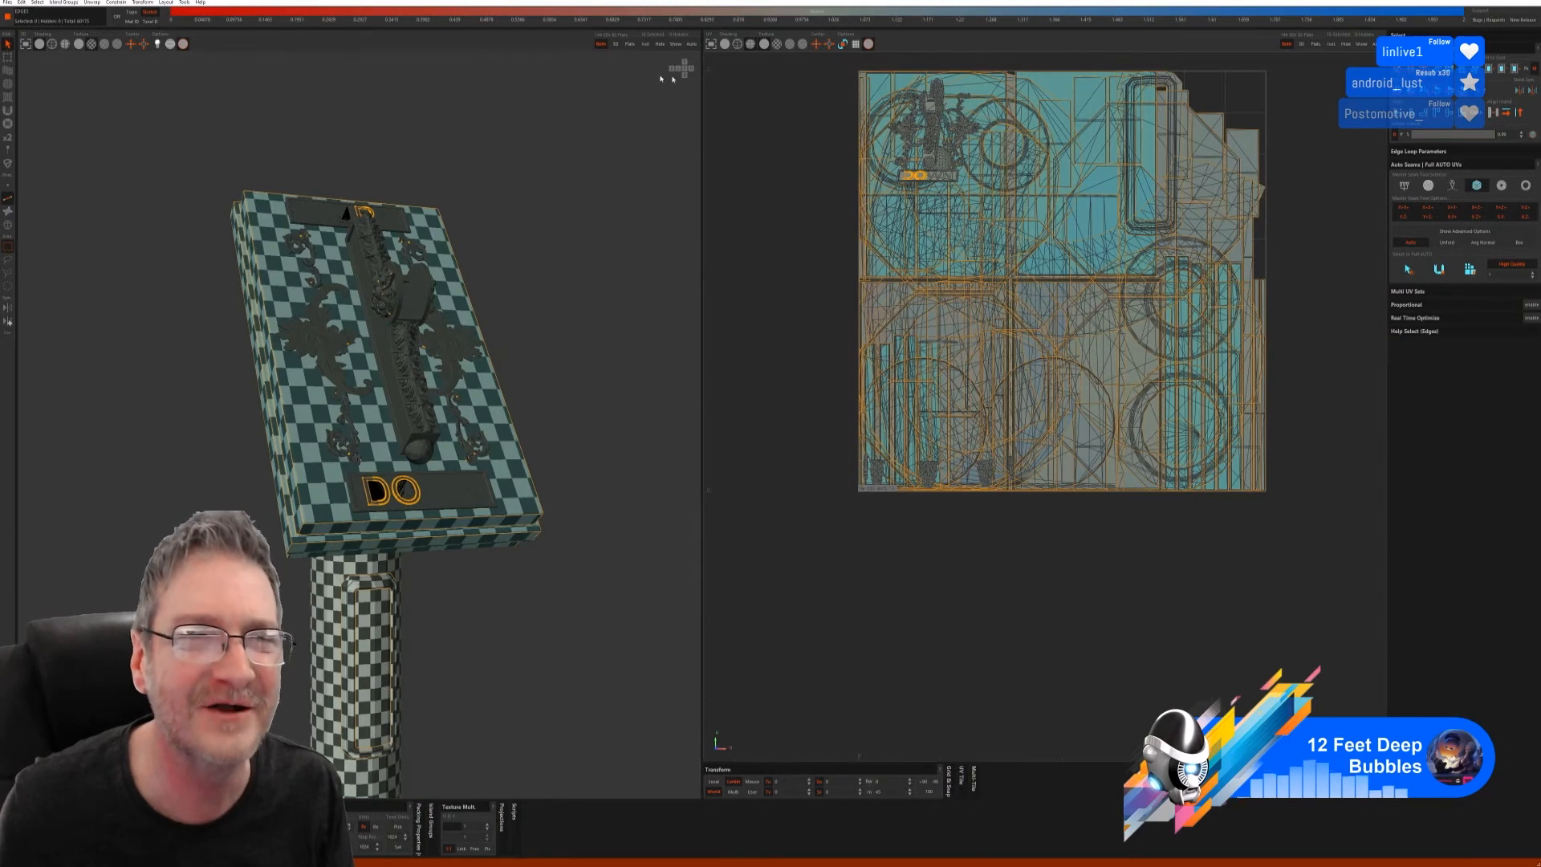
click(7, 224)
click(459, 491)
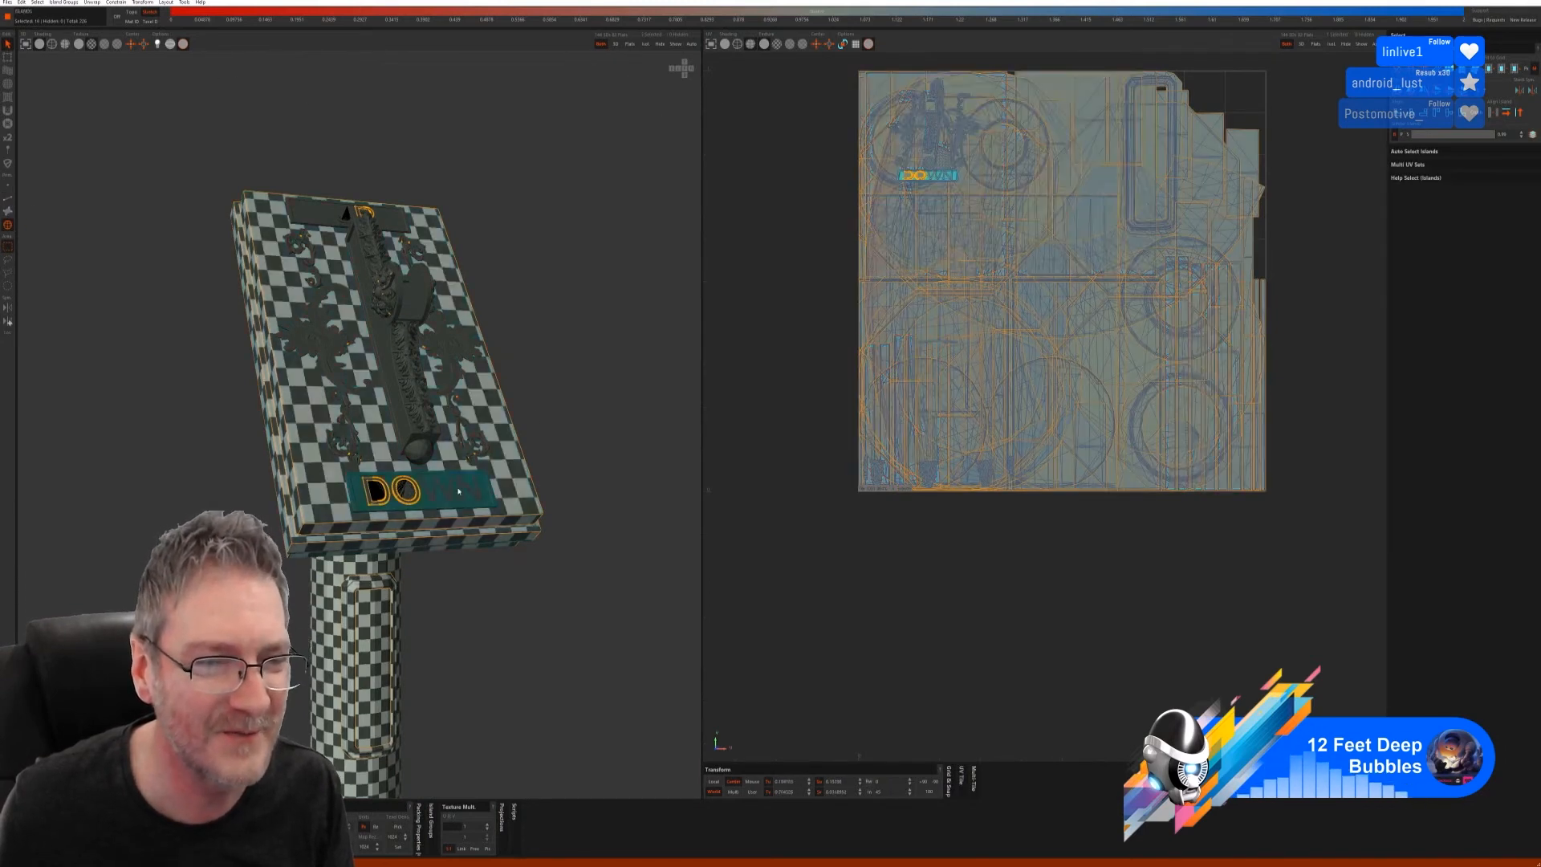
shift+click(323, 216)
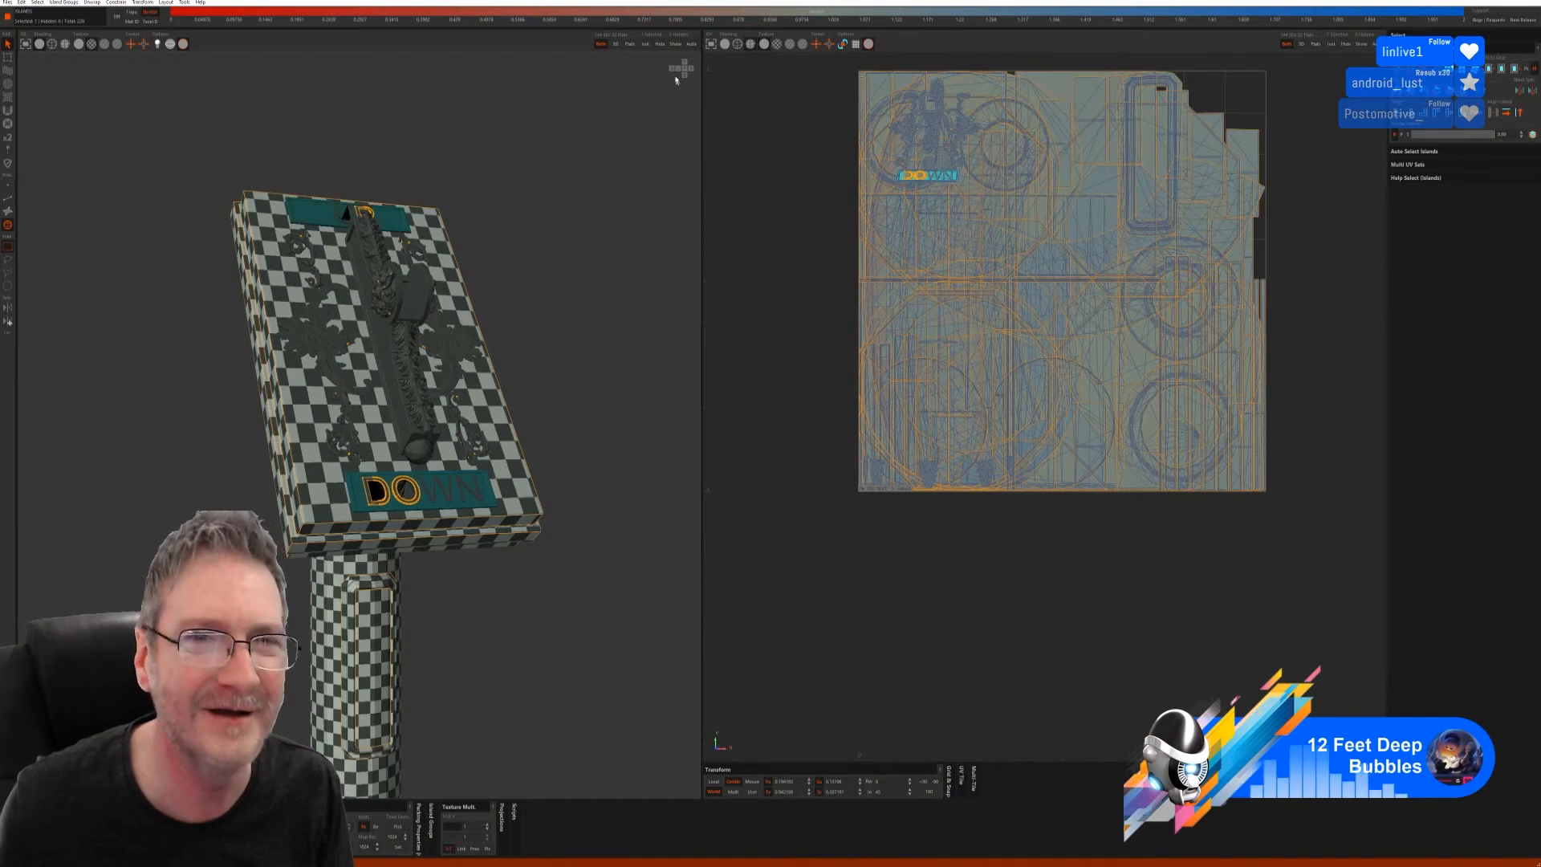
click(646, 43)
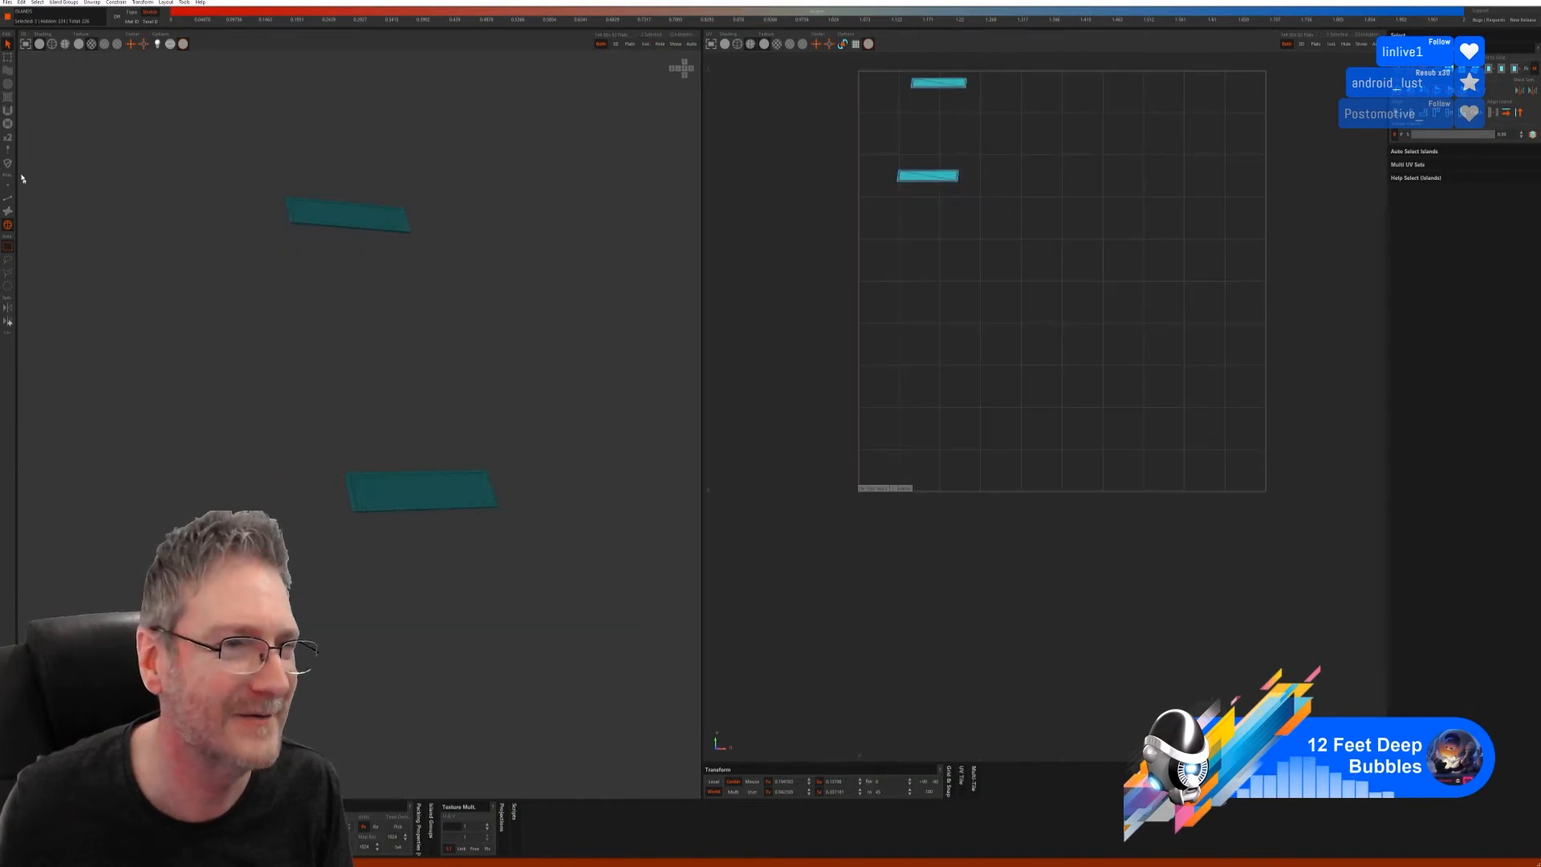
- Generate automatic seams for the two isolated nameplates in edge mode, unfolding and packing their UV islands
click(9, 198)
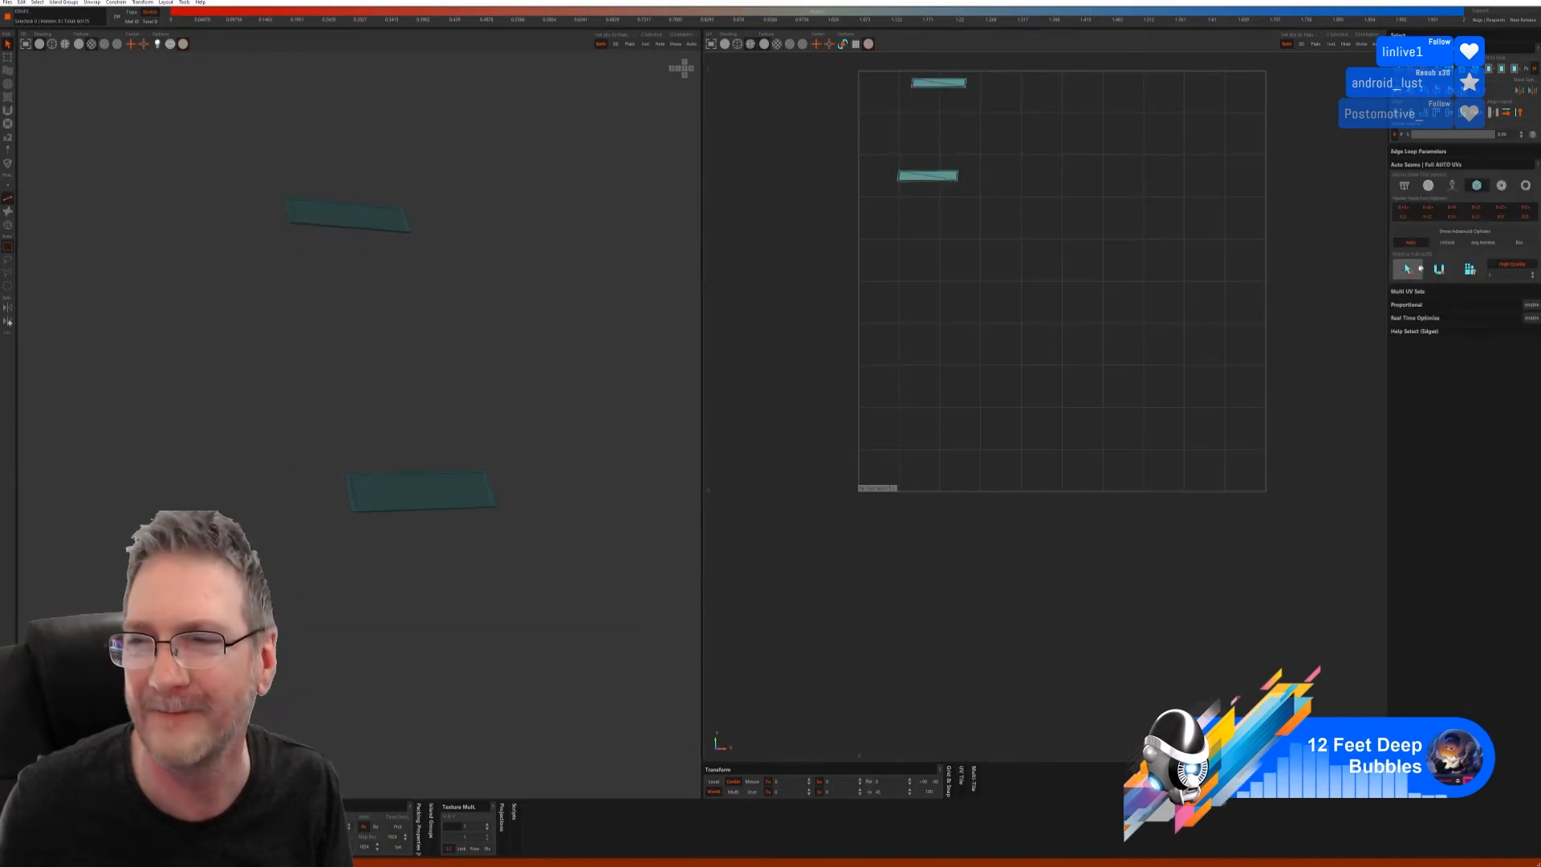
click(1408, 269)
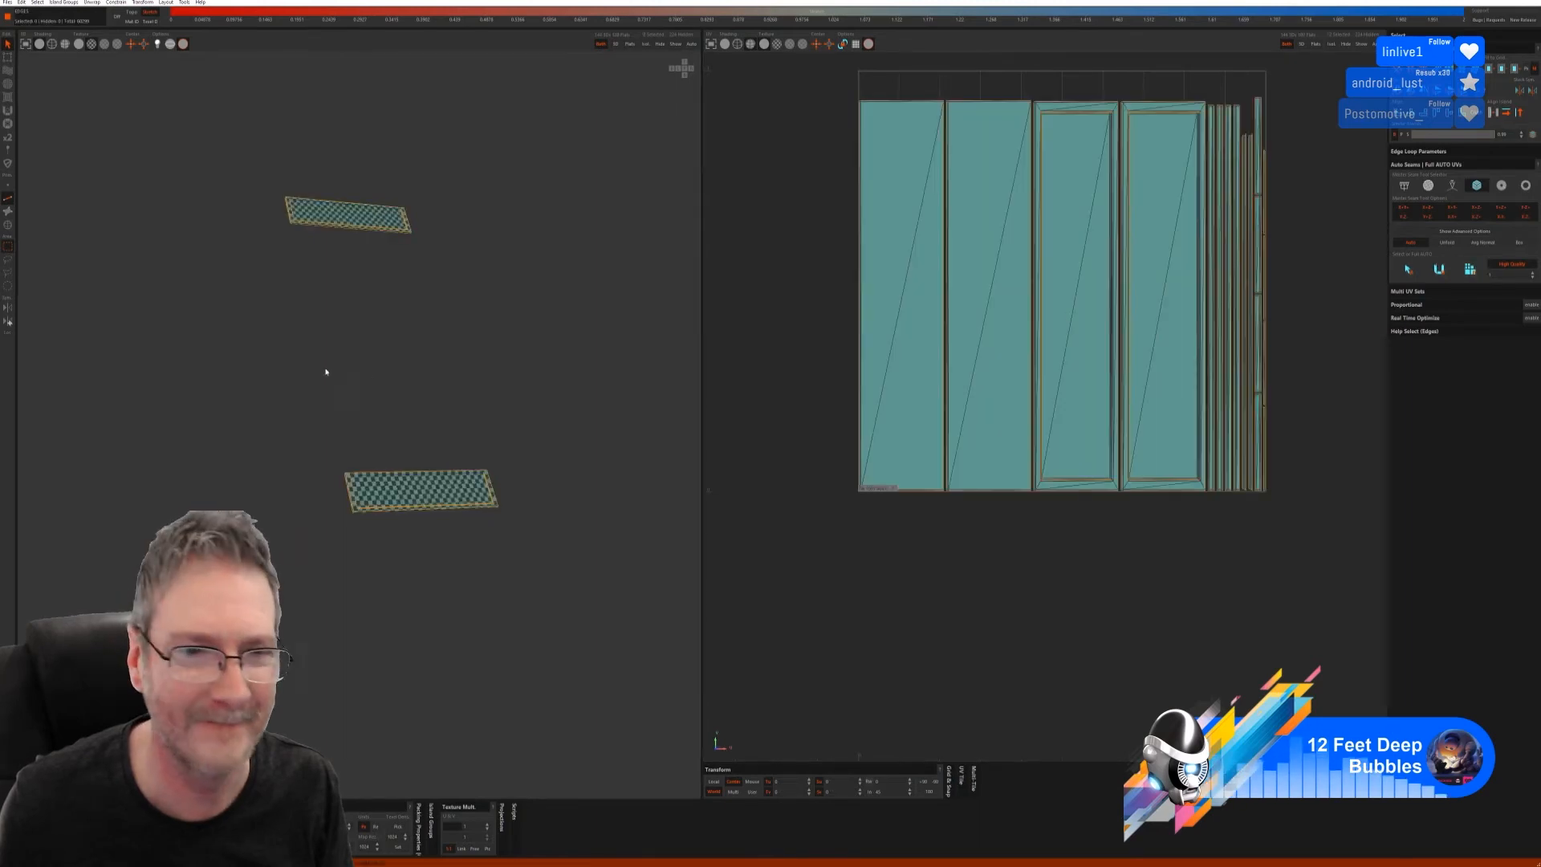
middle_drag(326, 371, 474, 458)
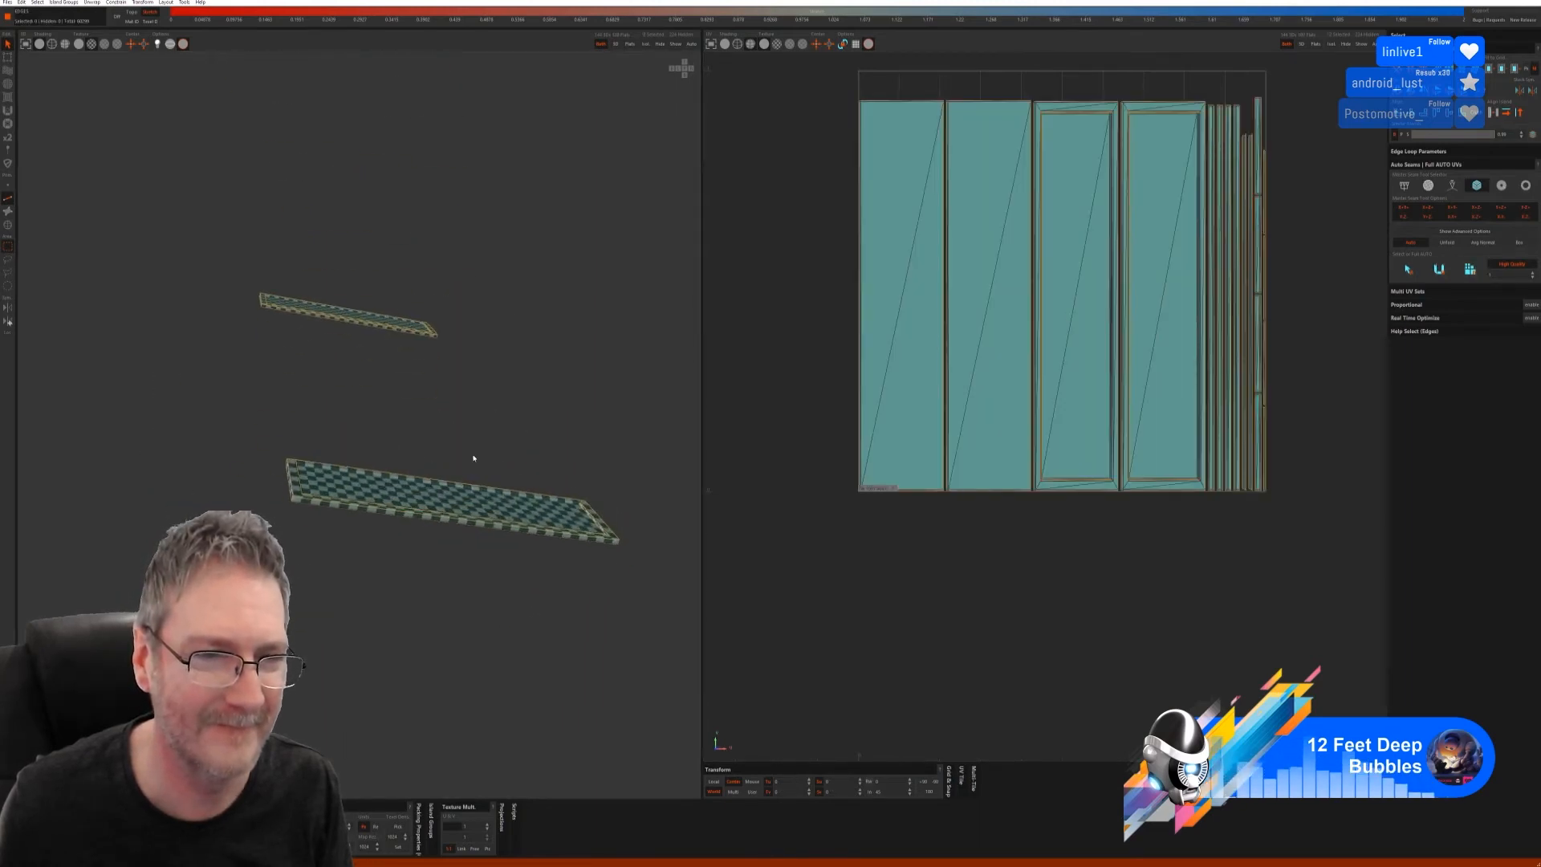
- Show all parts again and isolate the long curved bracket running along the centre of the slab
click(676, 44)
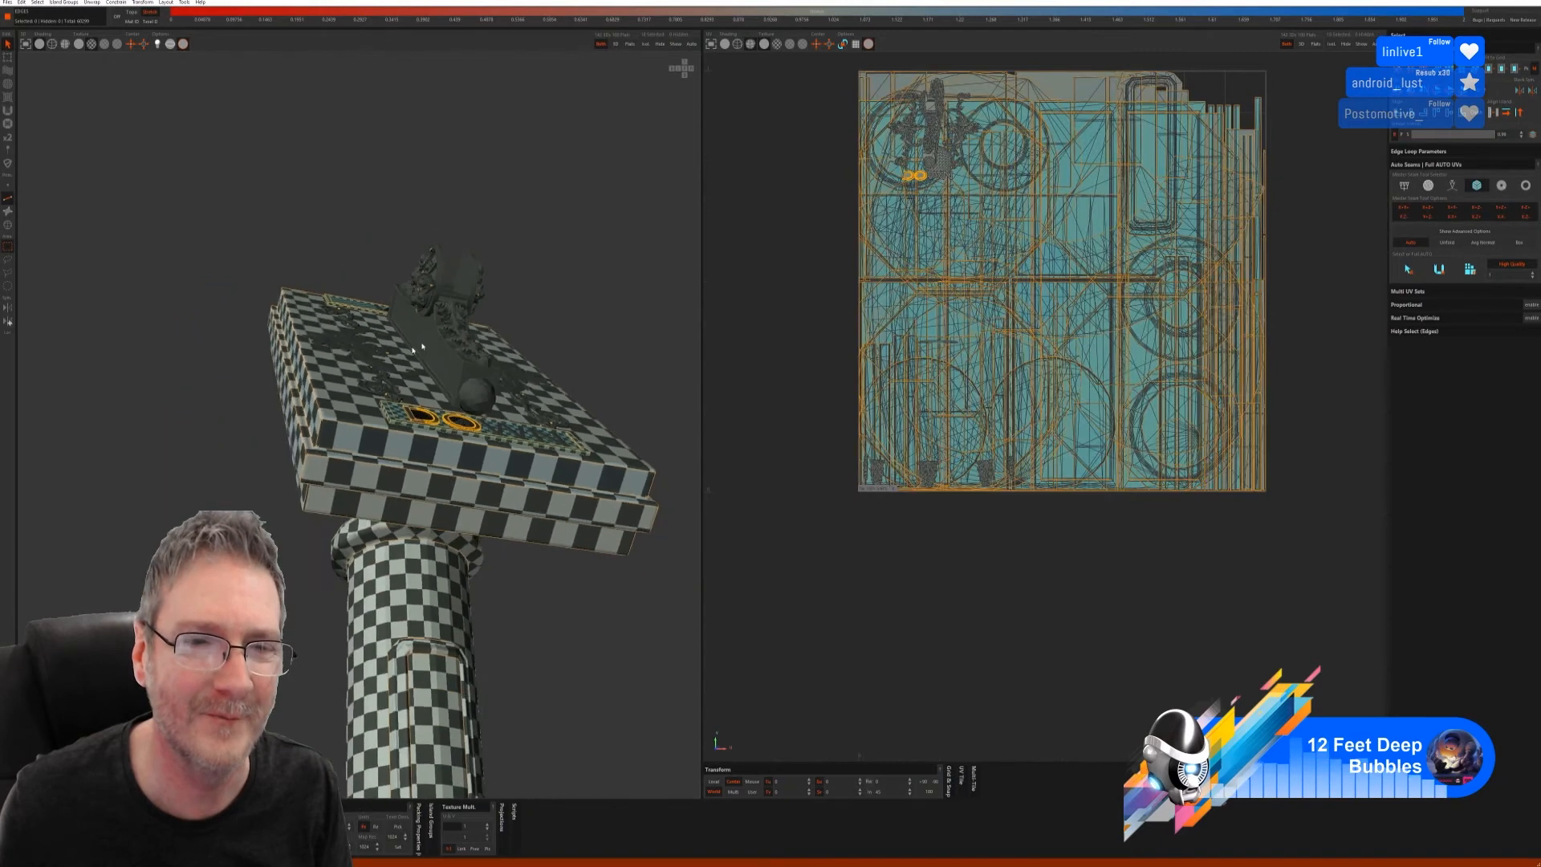
middle_drag(422, 347, 492, 251)
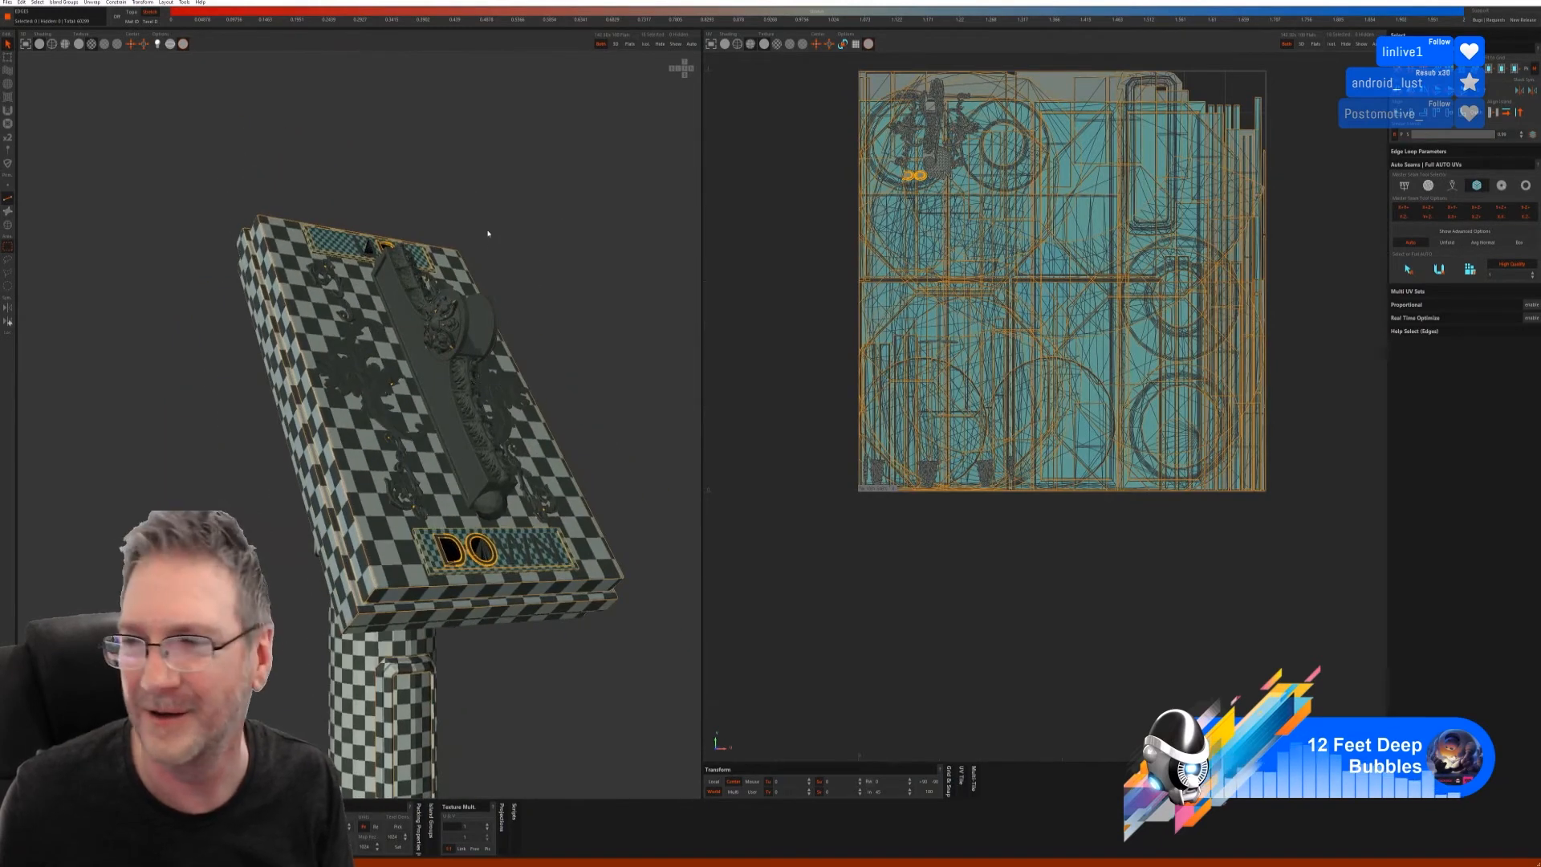
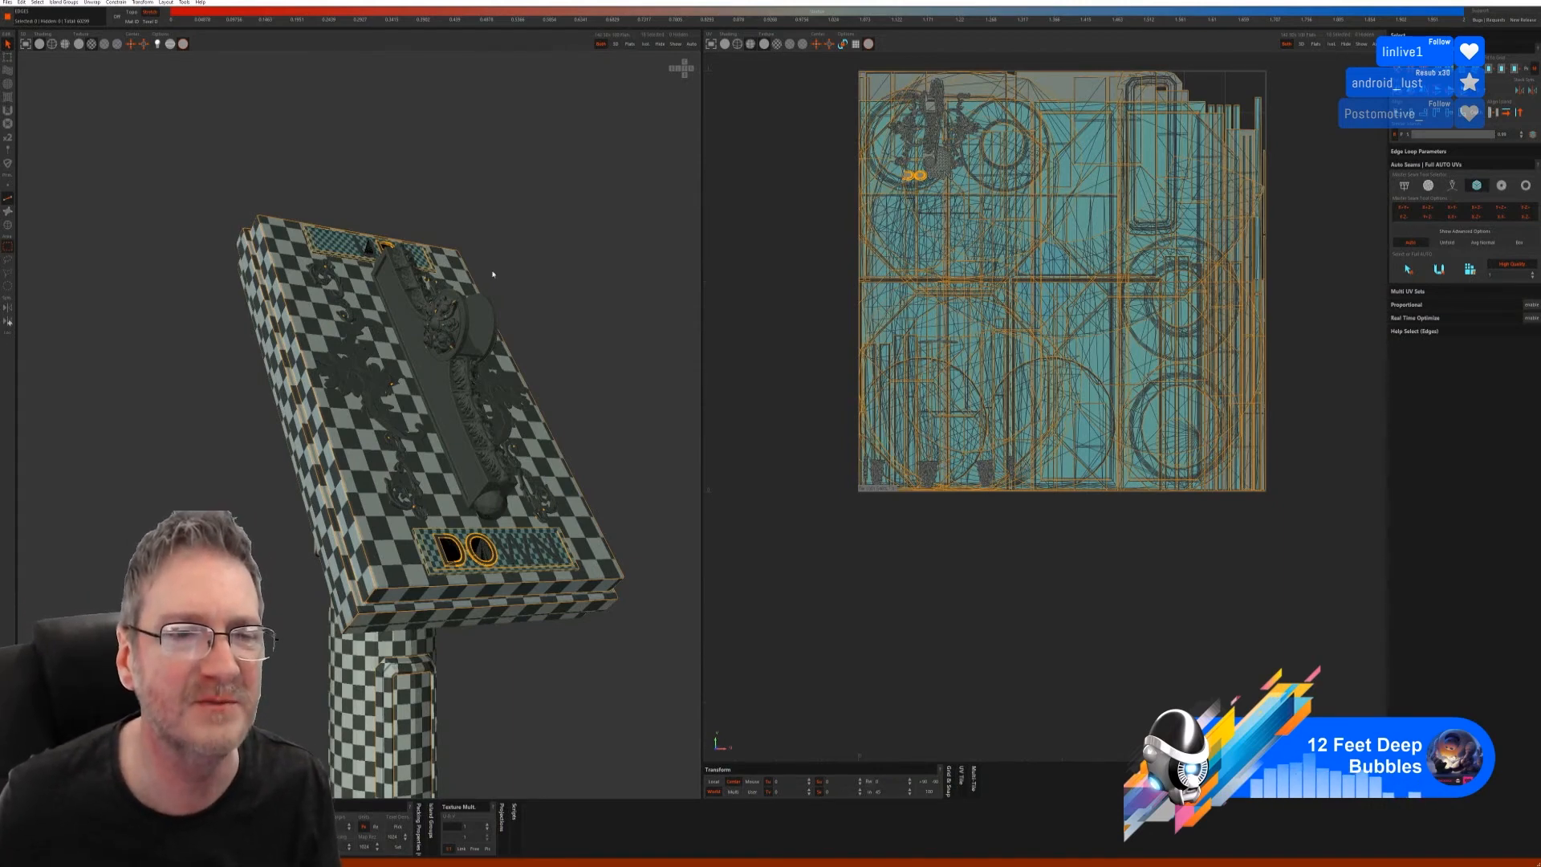
middle_drag(493, 275, 491, 290)
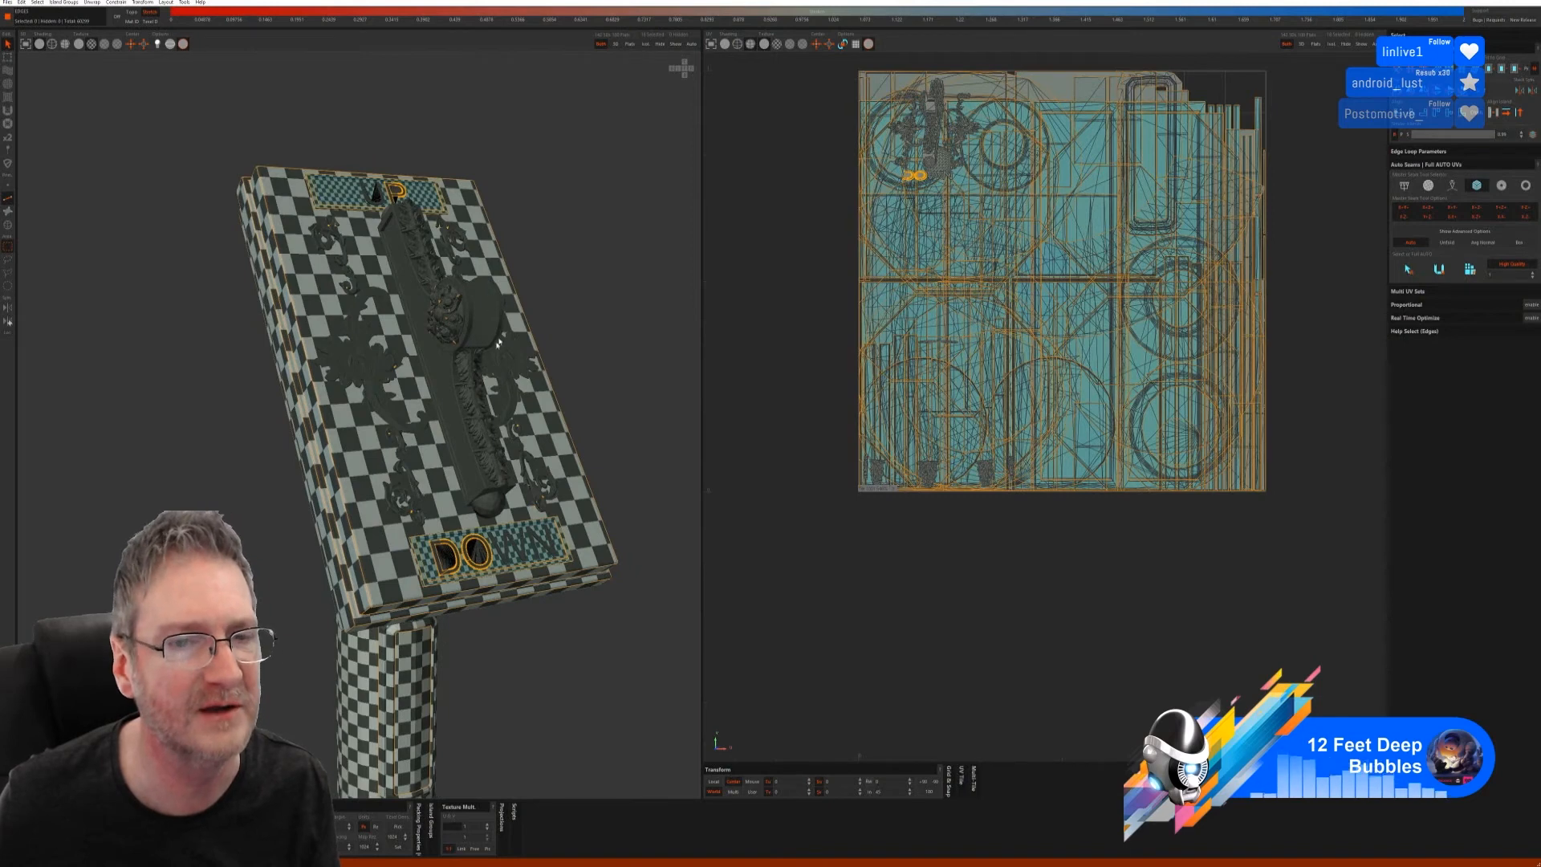
click(7, 225)
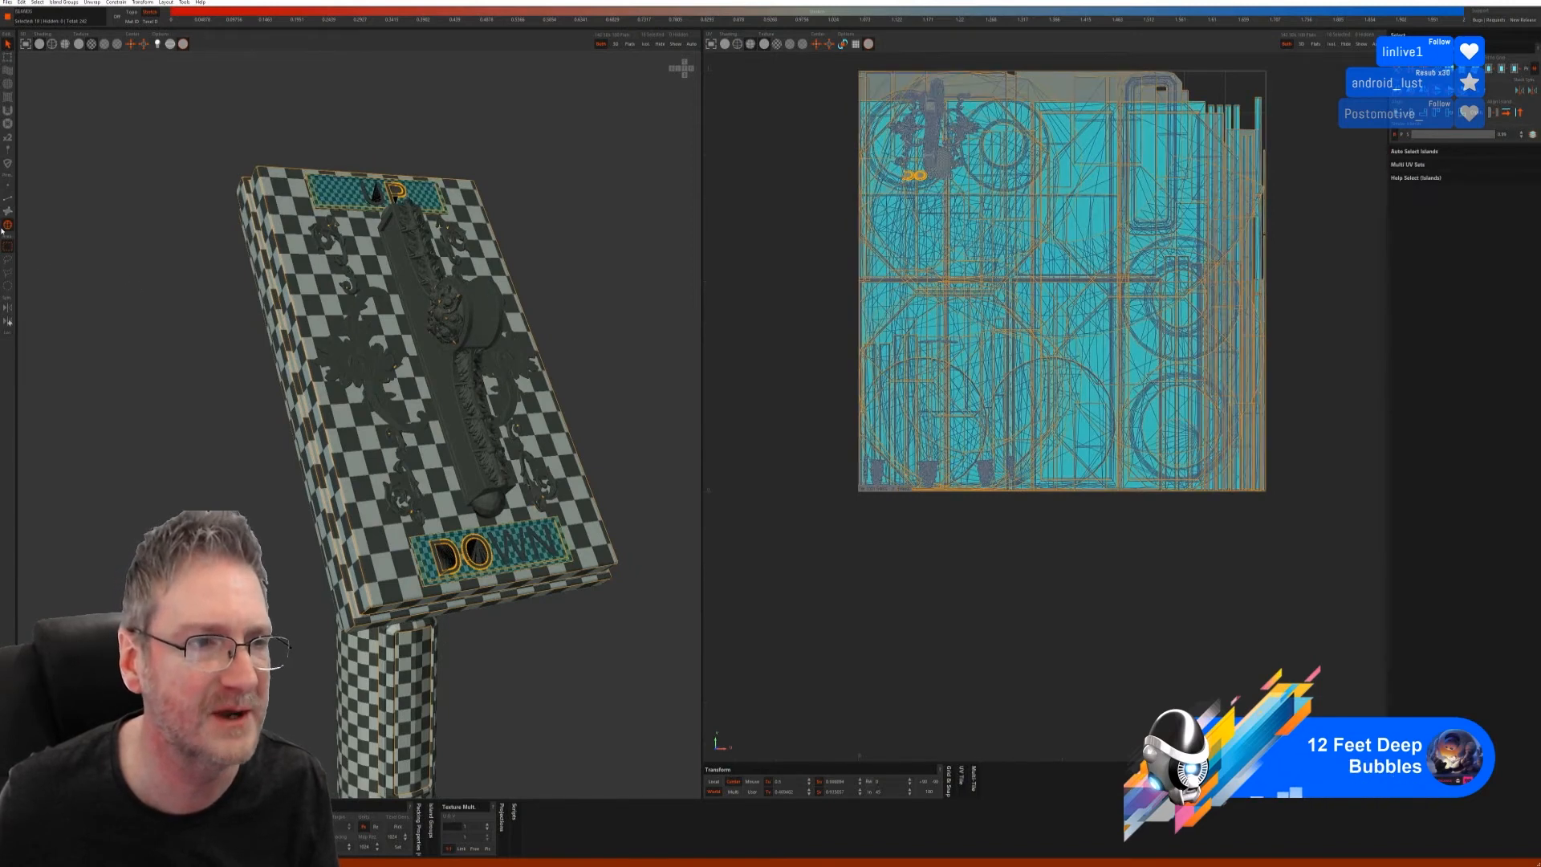
click(439, 357)
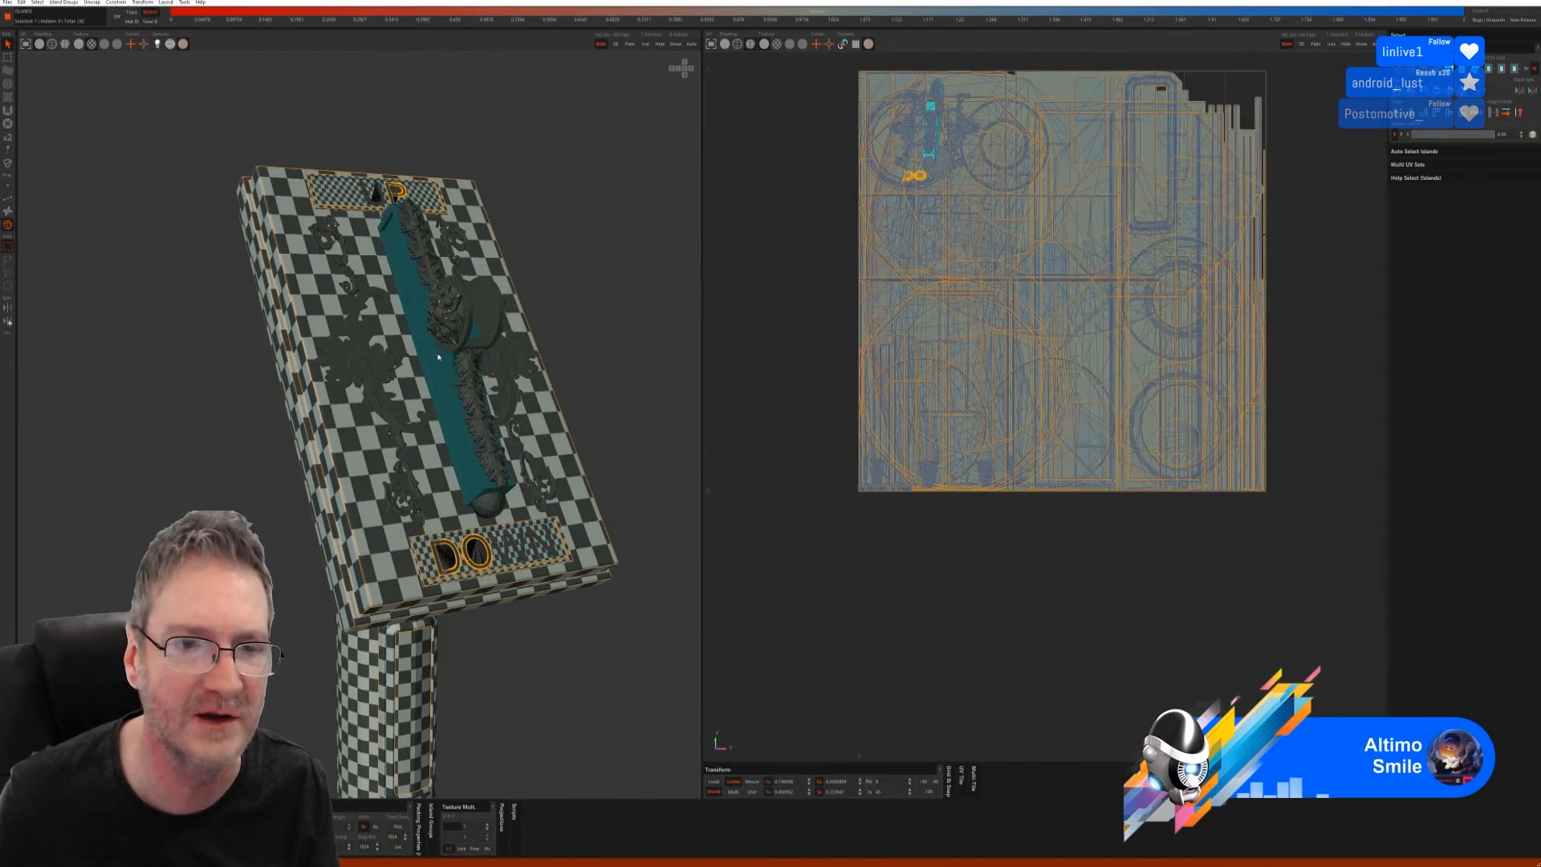
click(645, 45)
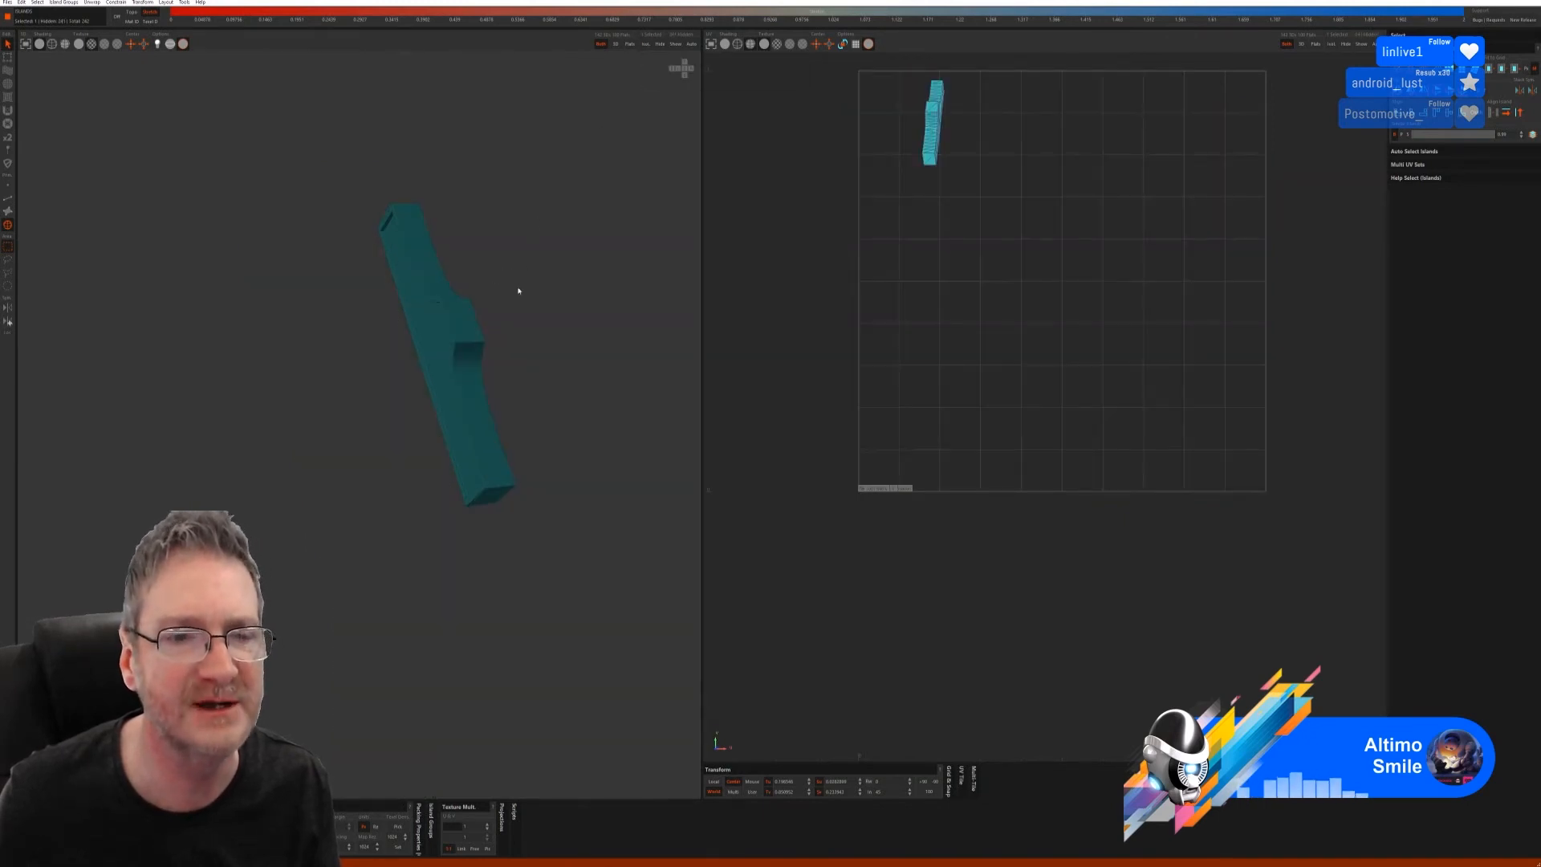
alt+drag(518, 291, 530, 289)
alt+right_drag(503, 307, 542, 322)
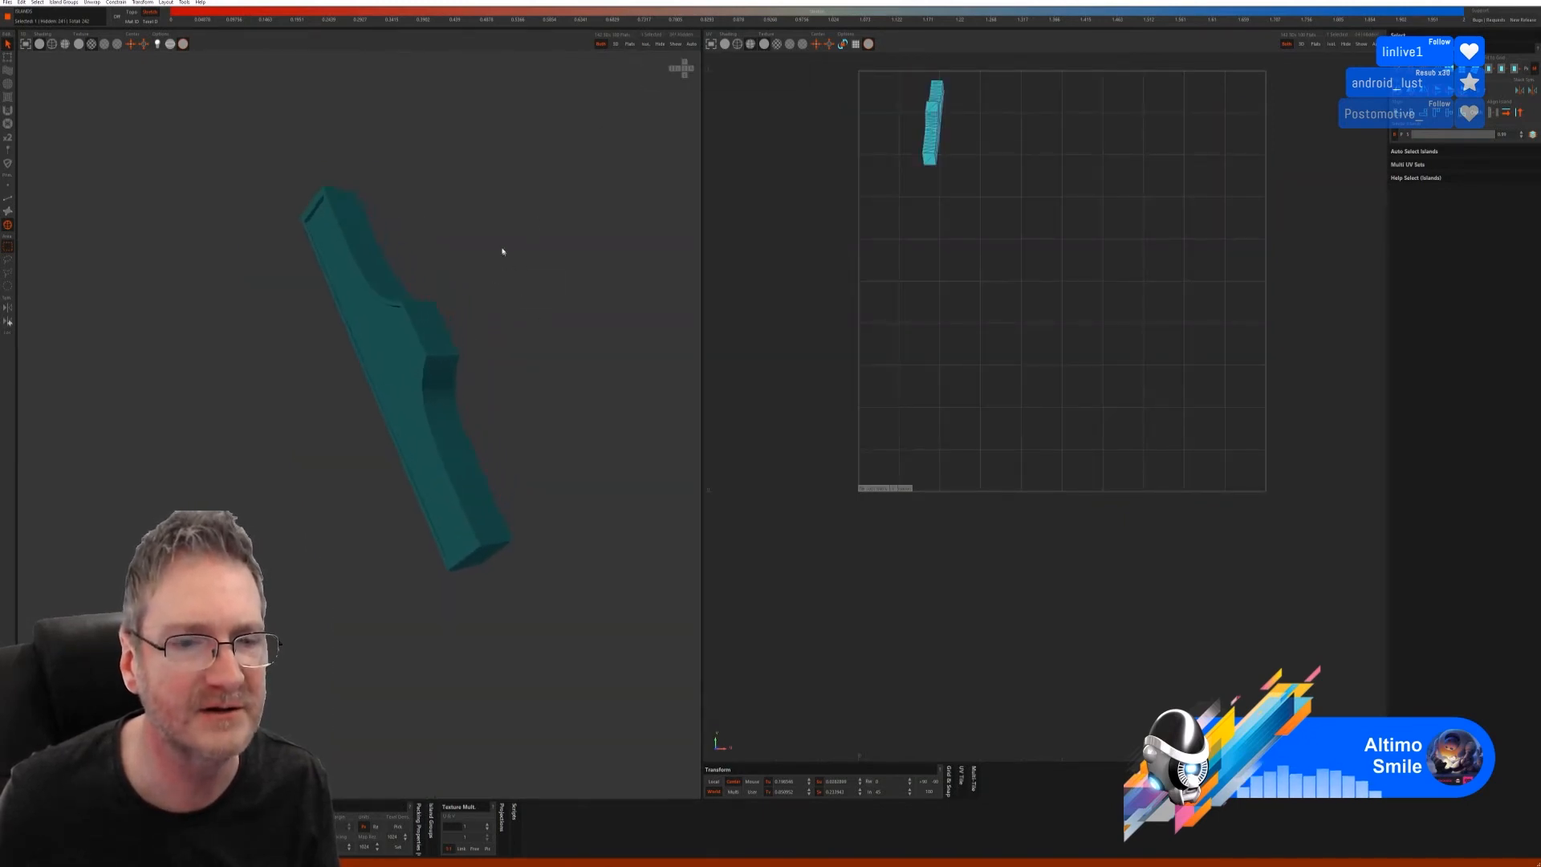
- Generate automatic seams for the isolated bracket in edge mode with the Box method, unfolding and packing its islands
click(7, 198)
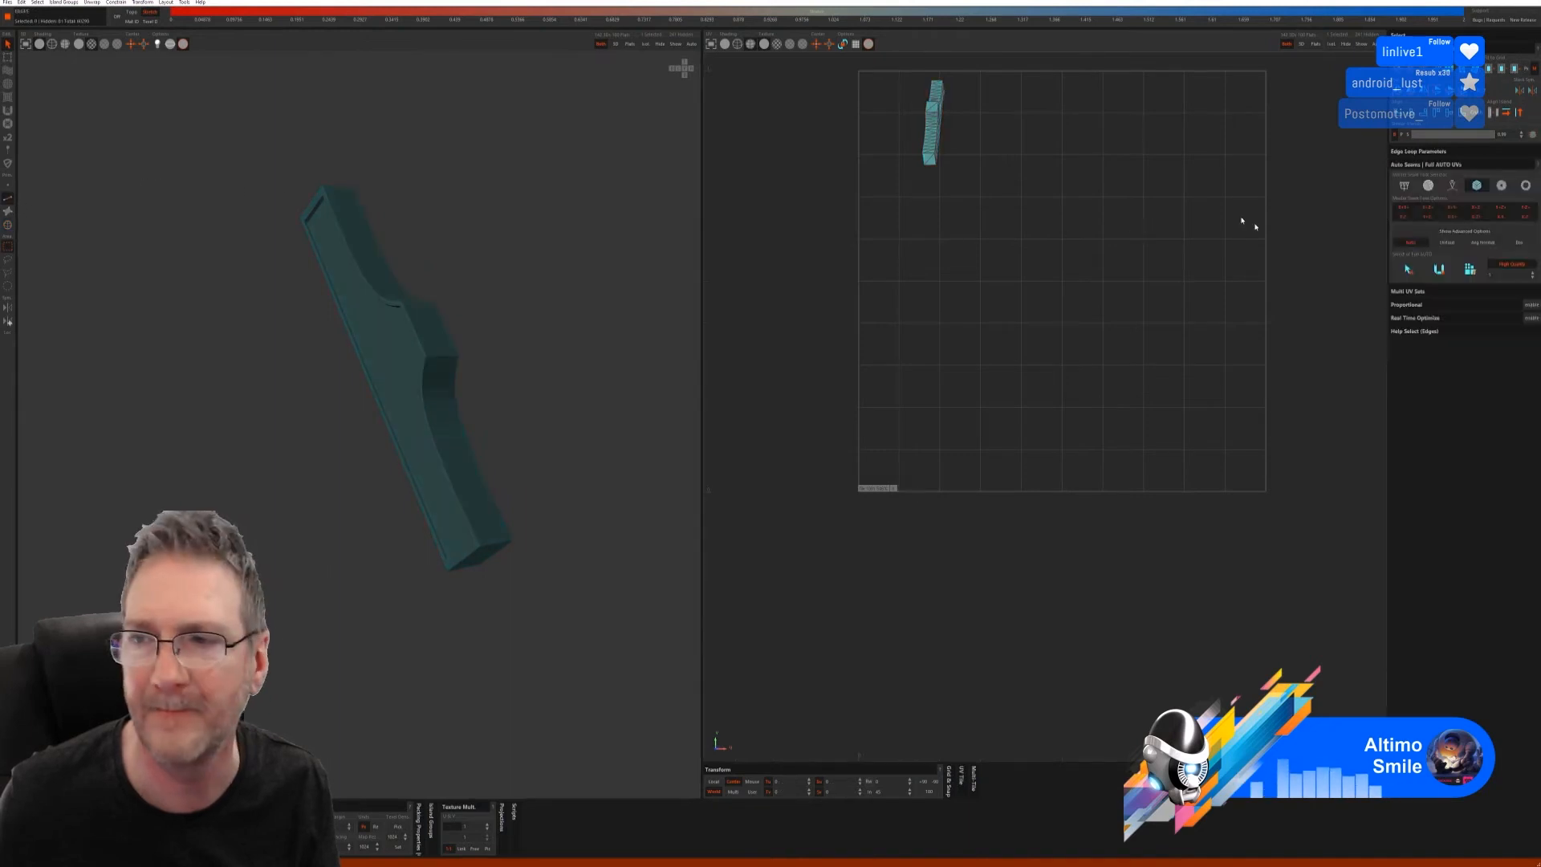
click(1440, 270)
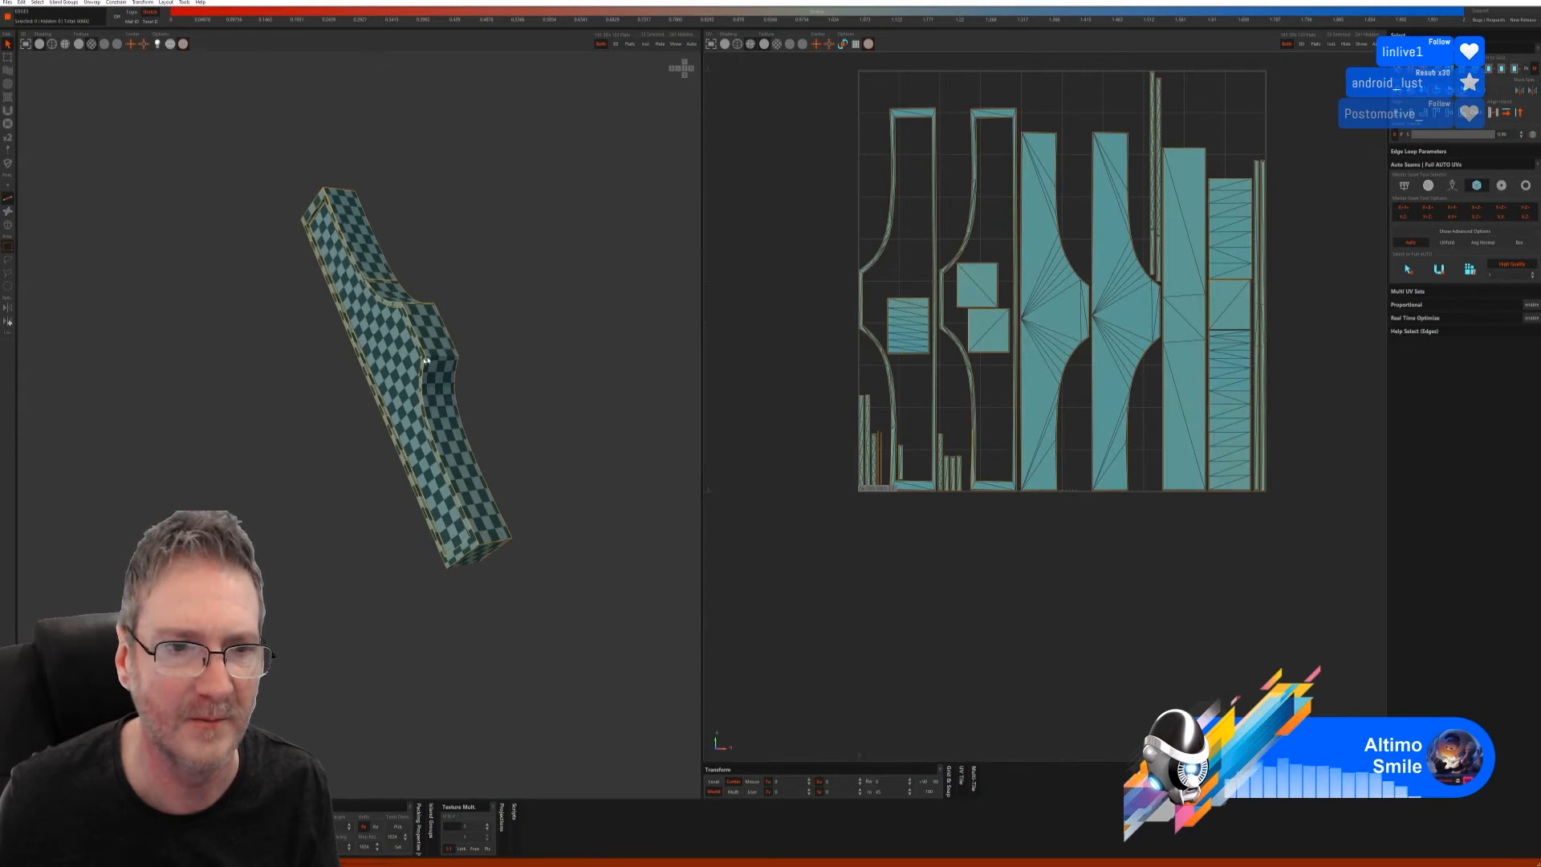
scroll(426, 361, down, 3)
mouse_move(427, 361)
alt+mouse_down()
mouse_move(369, 357)
mouse_move(347, 320)
mouse_move(420, 366)
alt+mouse_up()
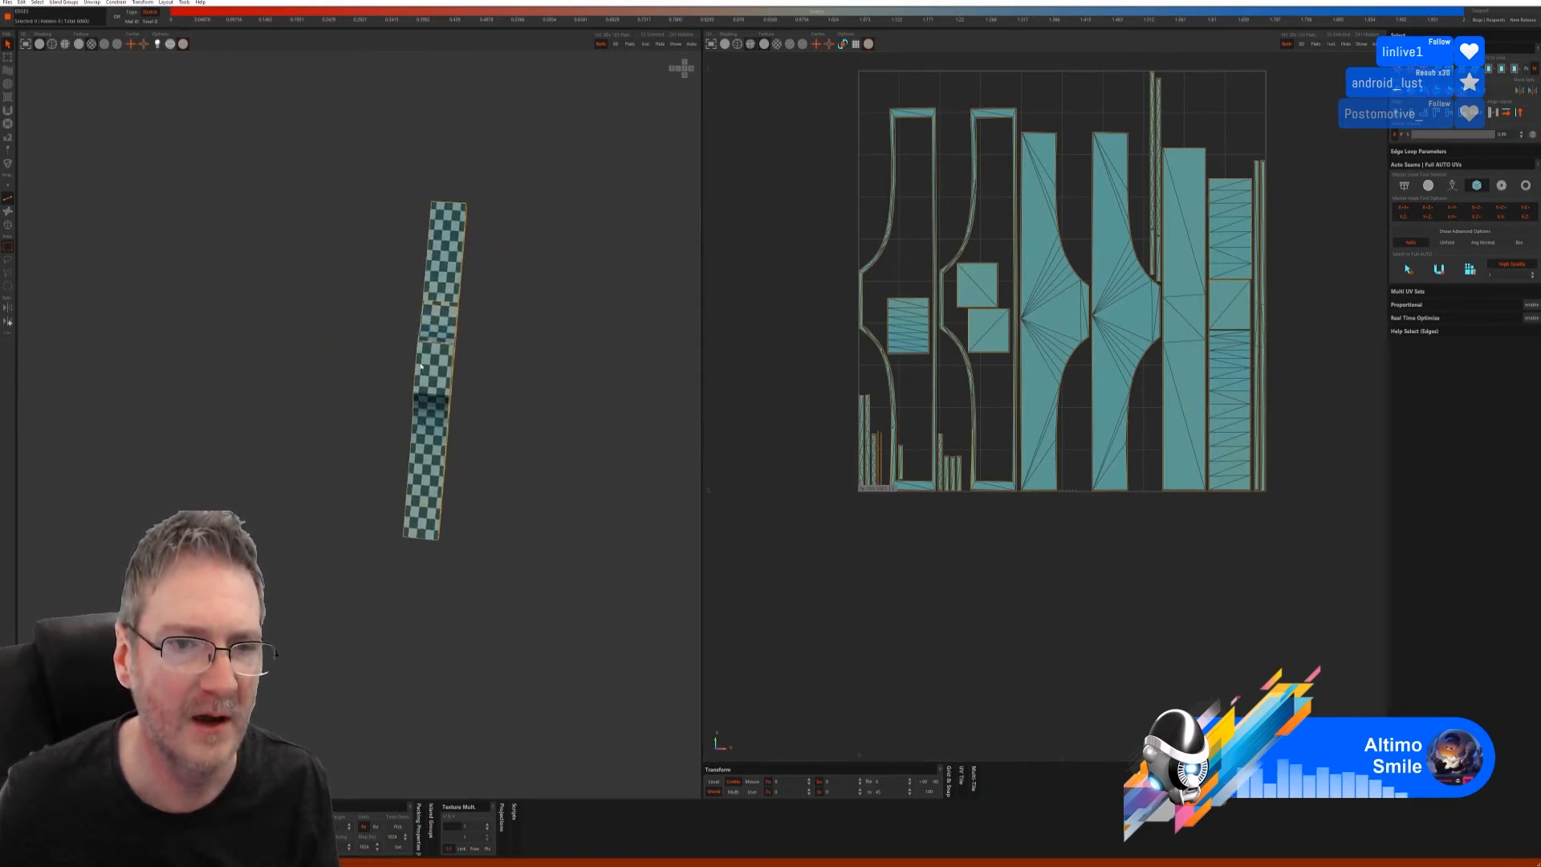
scroll(420, 366, up, 5)
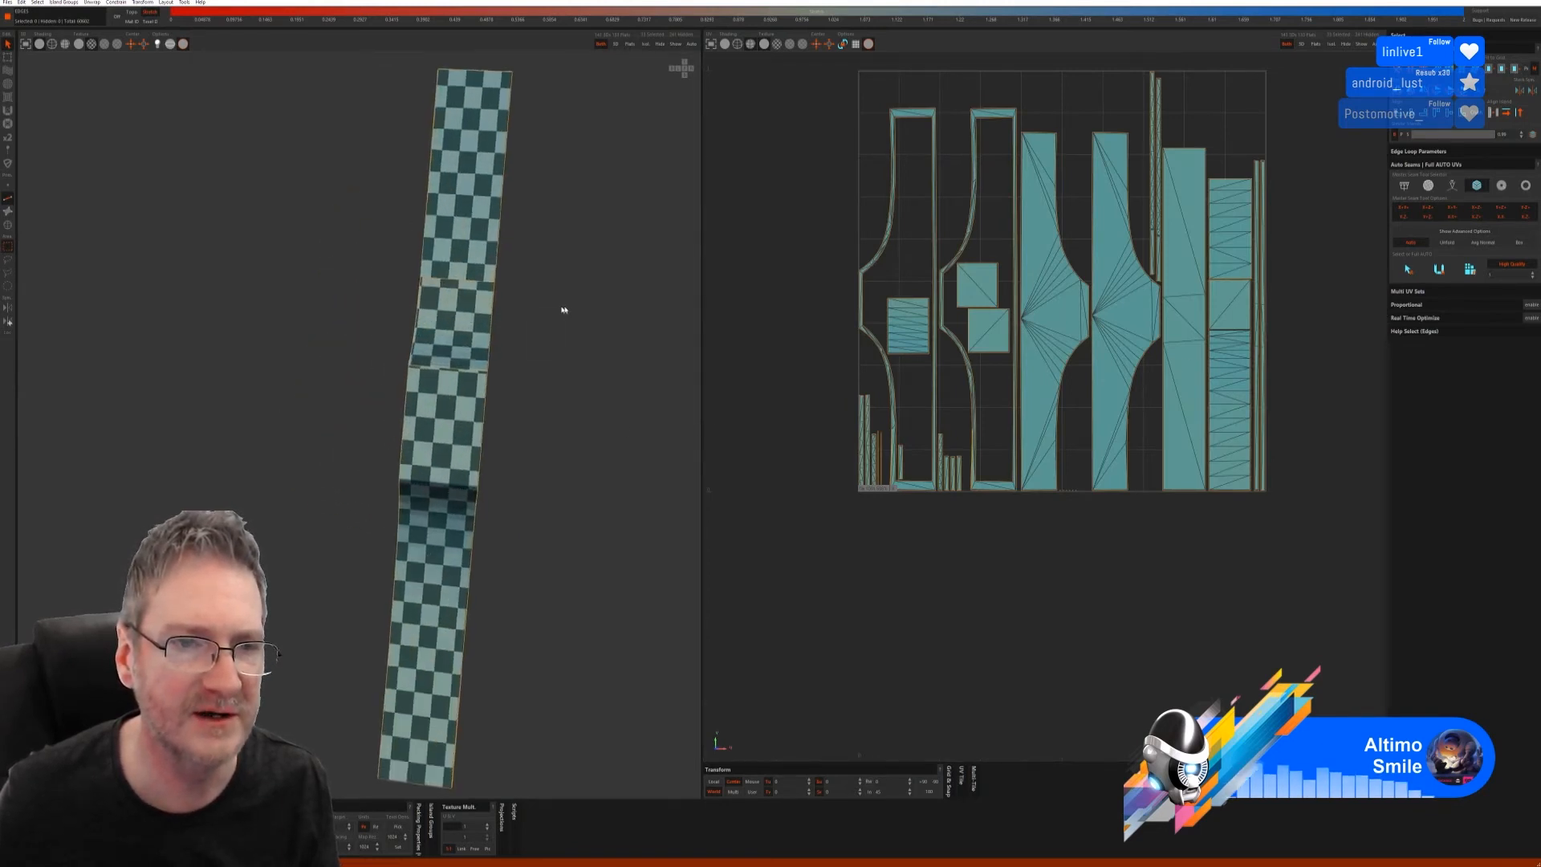
- Weld the seam across the bracket's curved outer face above its raised middle section, joining the two neighbouring islands
click(476, 265)
key(w)
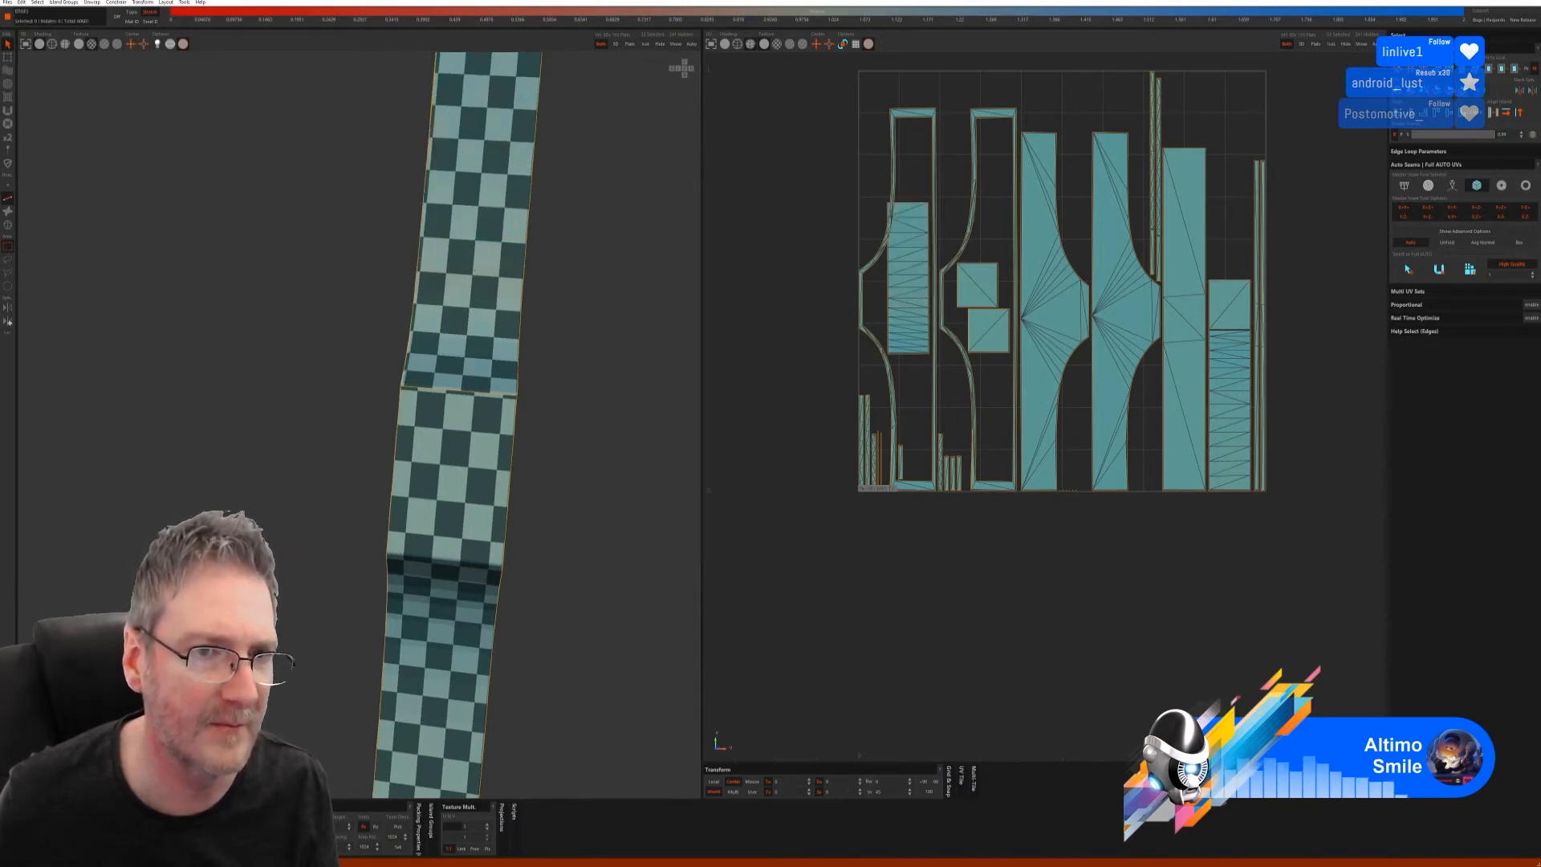
scroll(425, 602, down, 3)
middle_drag(378, 595, 516, 533)
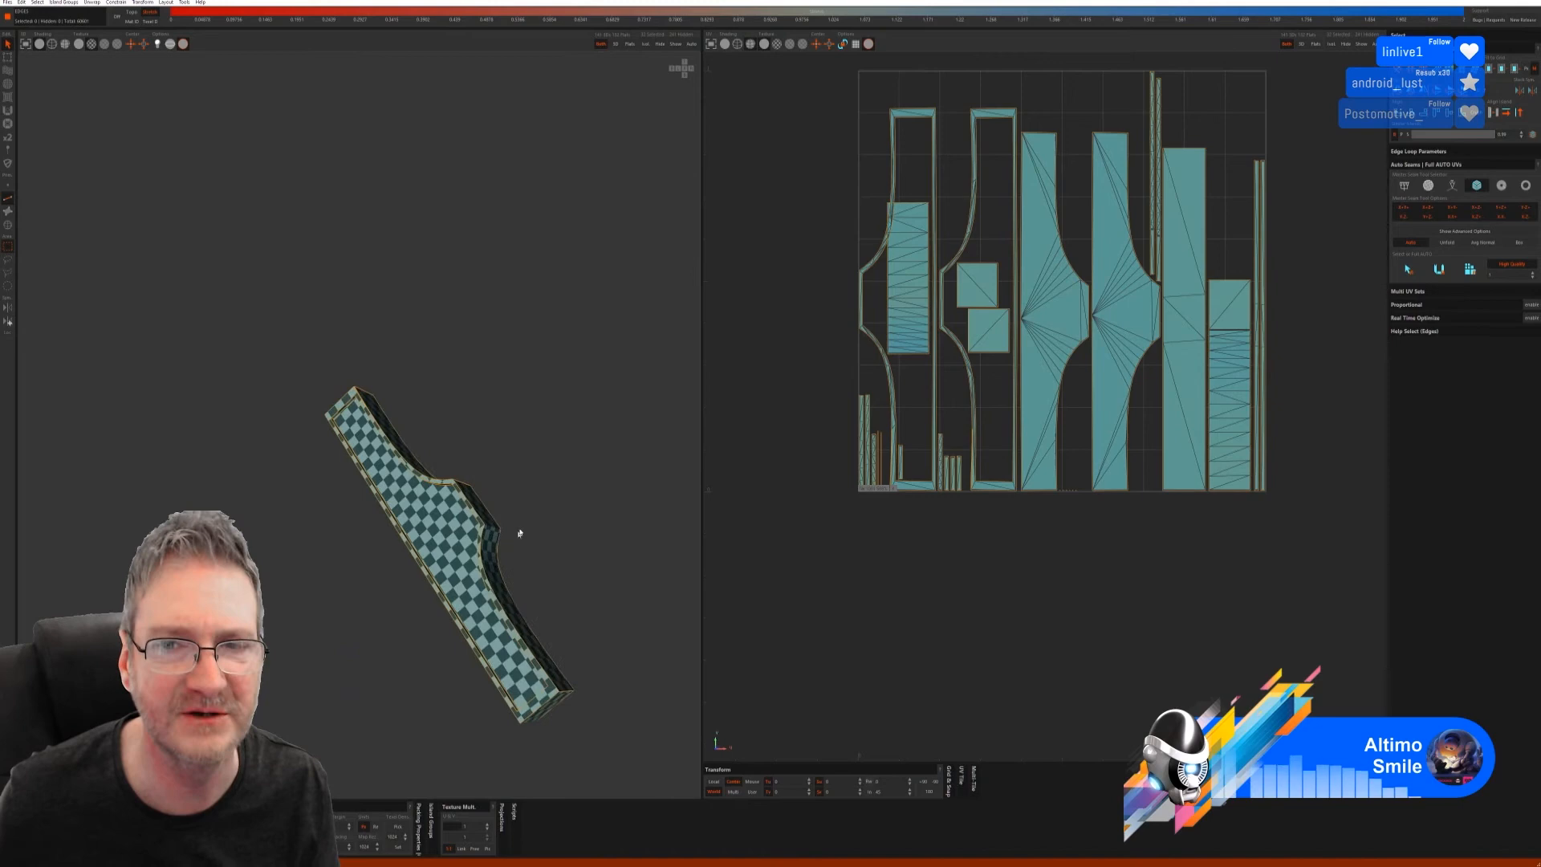
- Show all parts again and isolate the round discs on both sides of the bracket's middle by their islands
click(682, 45)
middle_drag(599, 265, 543, 377)
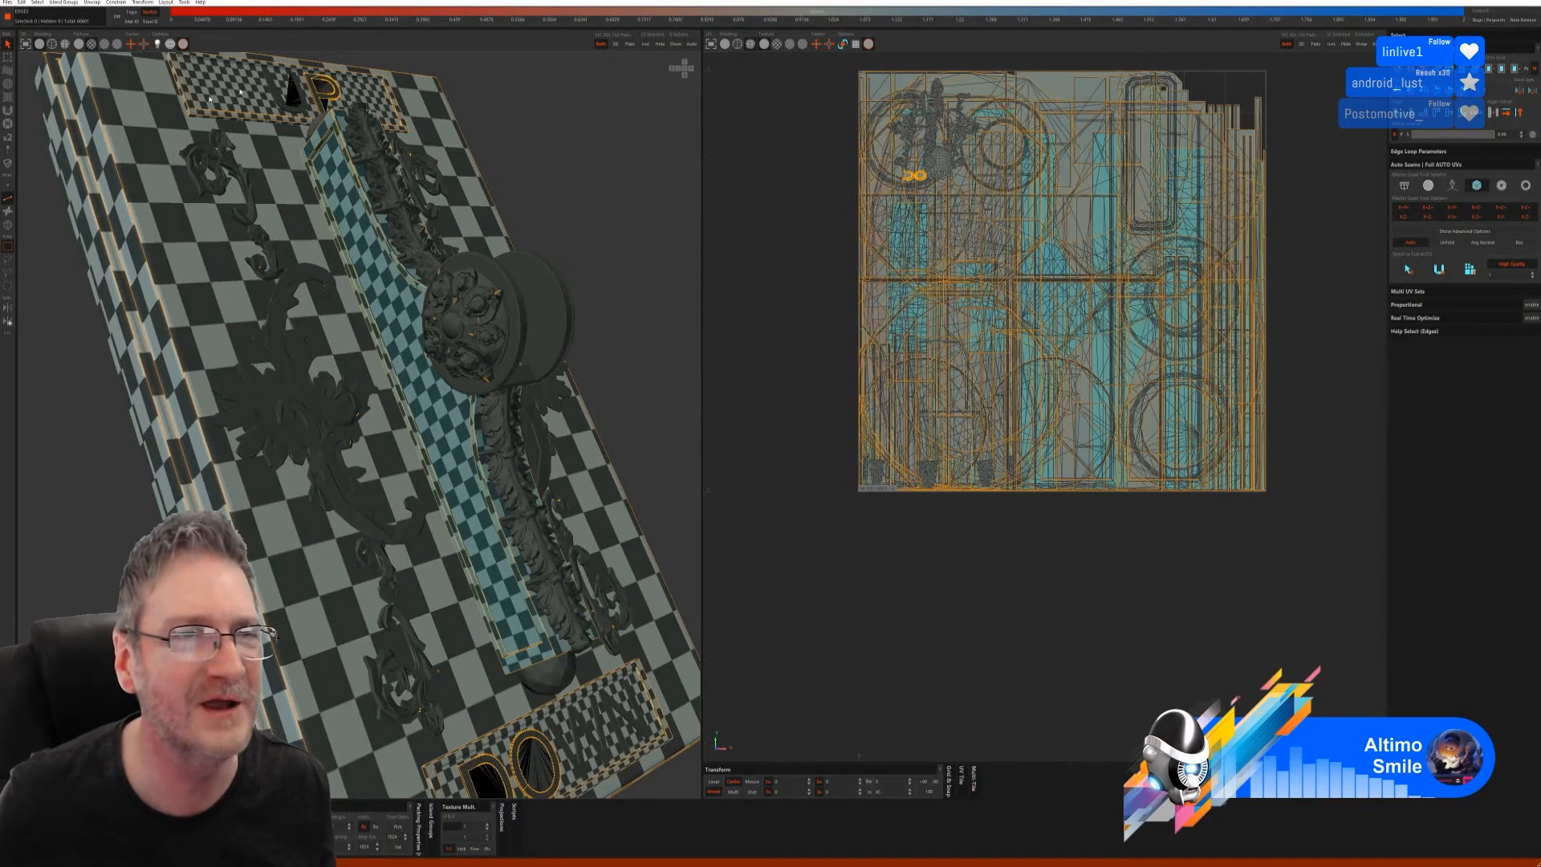
click(8, 225)
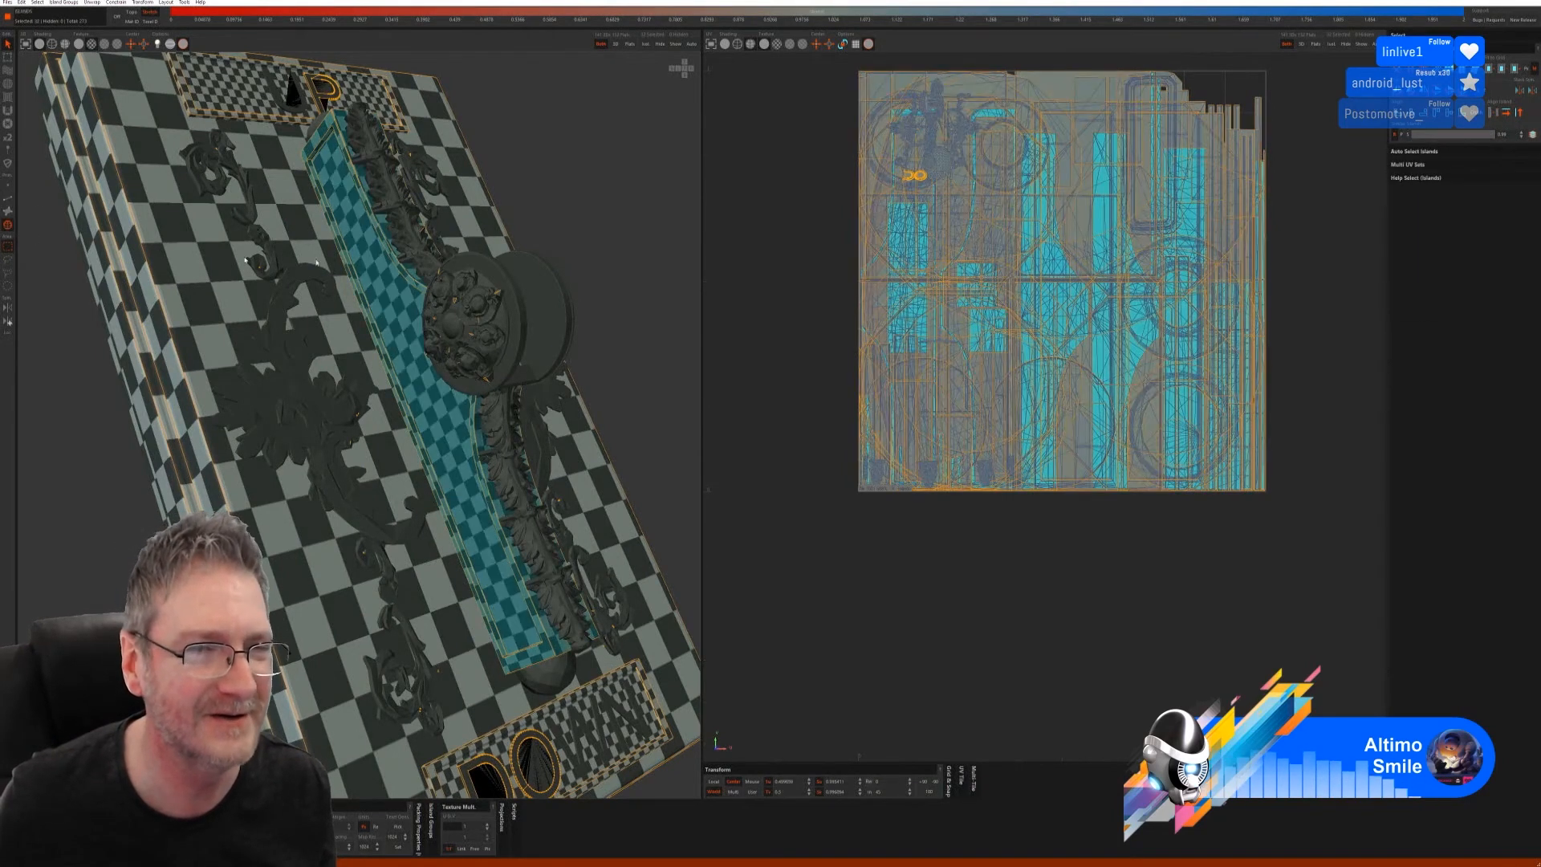
click(527, 287)
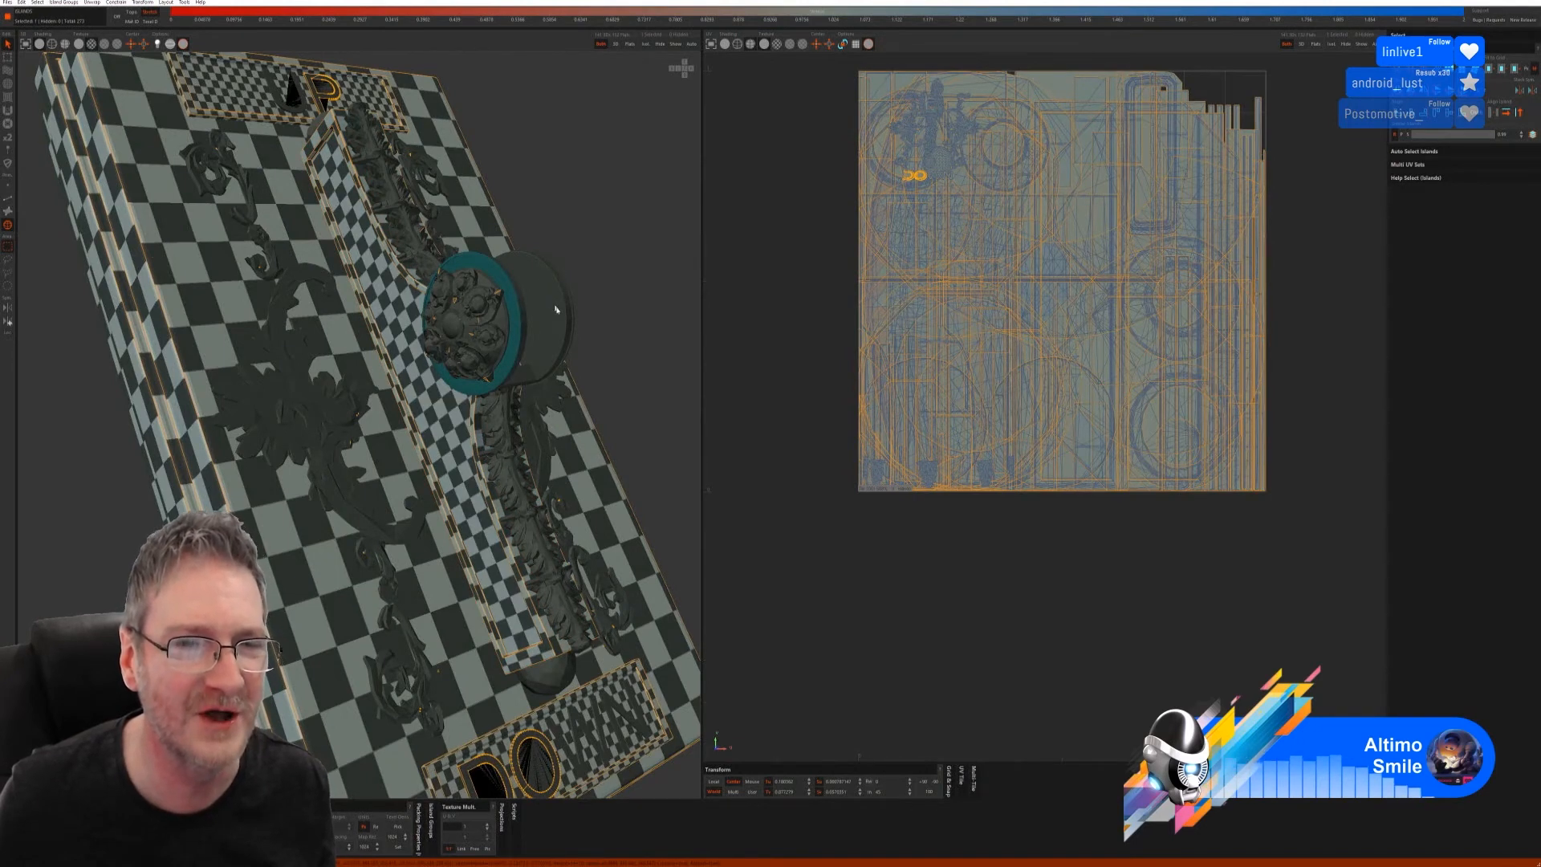
shift+click(561, 295)
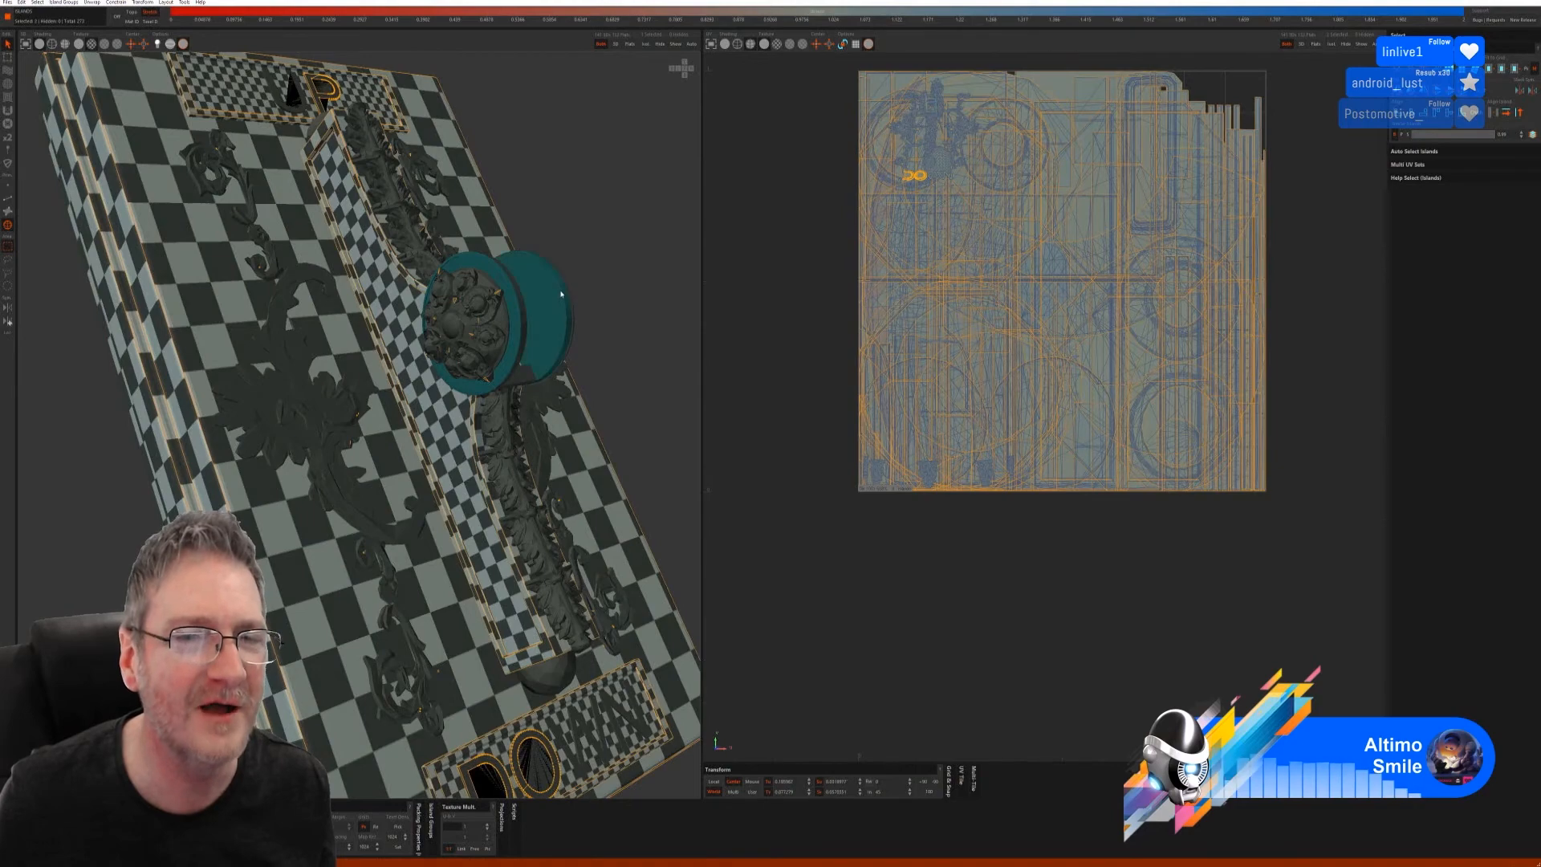
alt+drag(594, 266, 502, 261)
shift+click(401, 281)
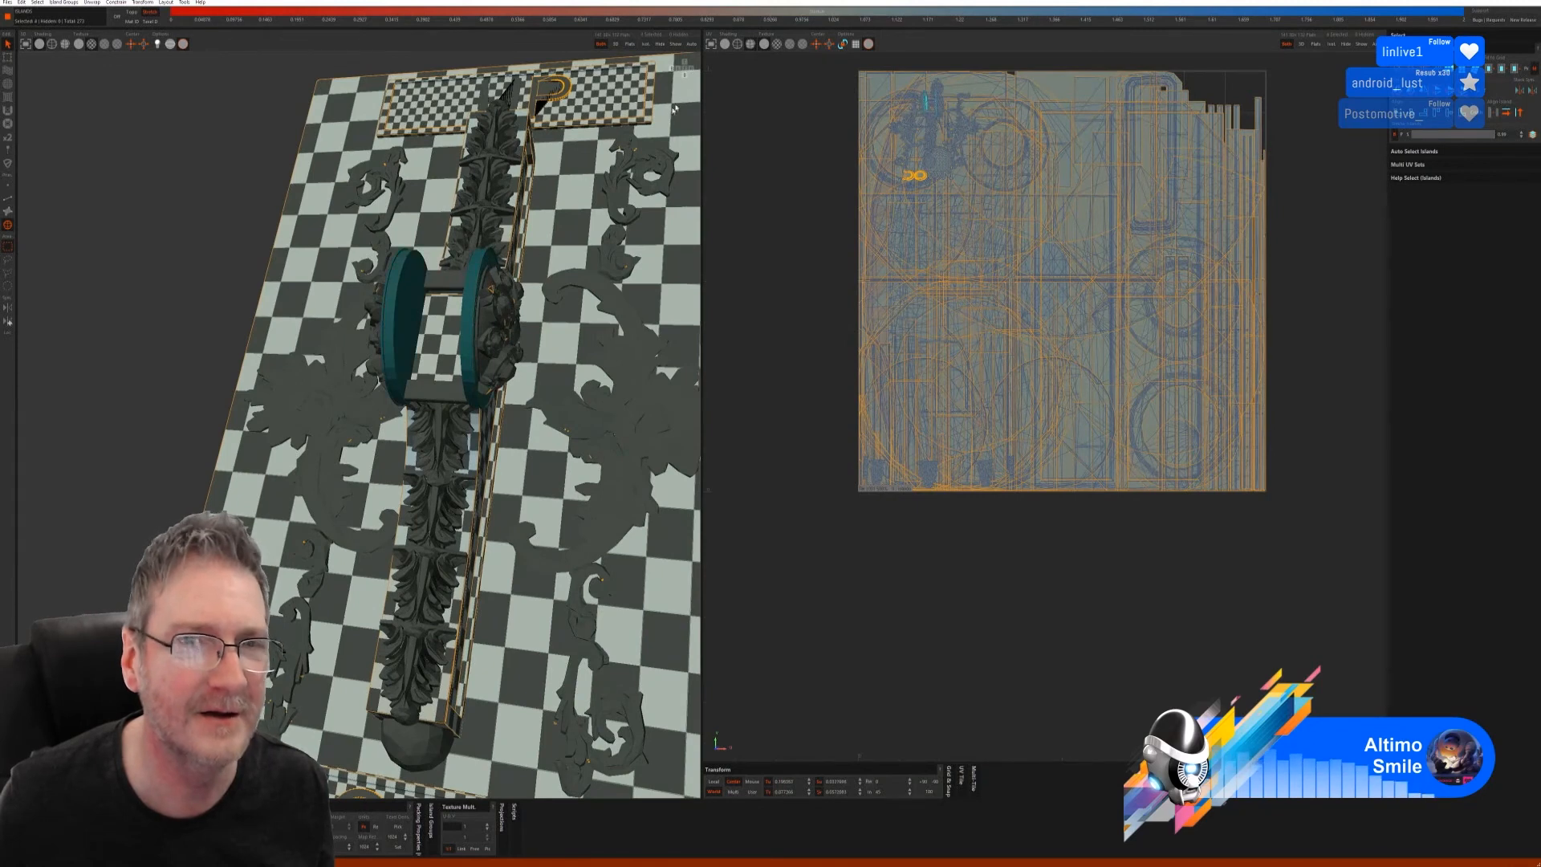
click(646, 43)
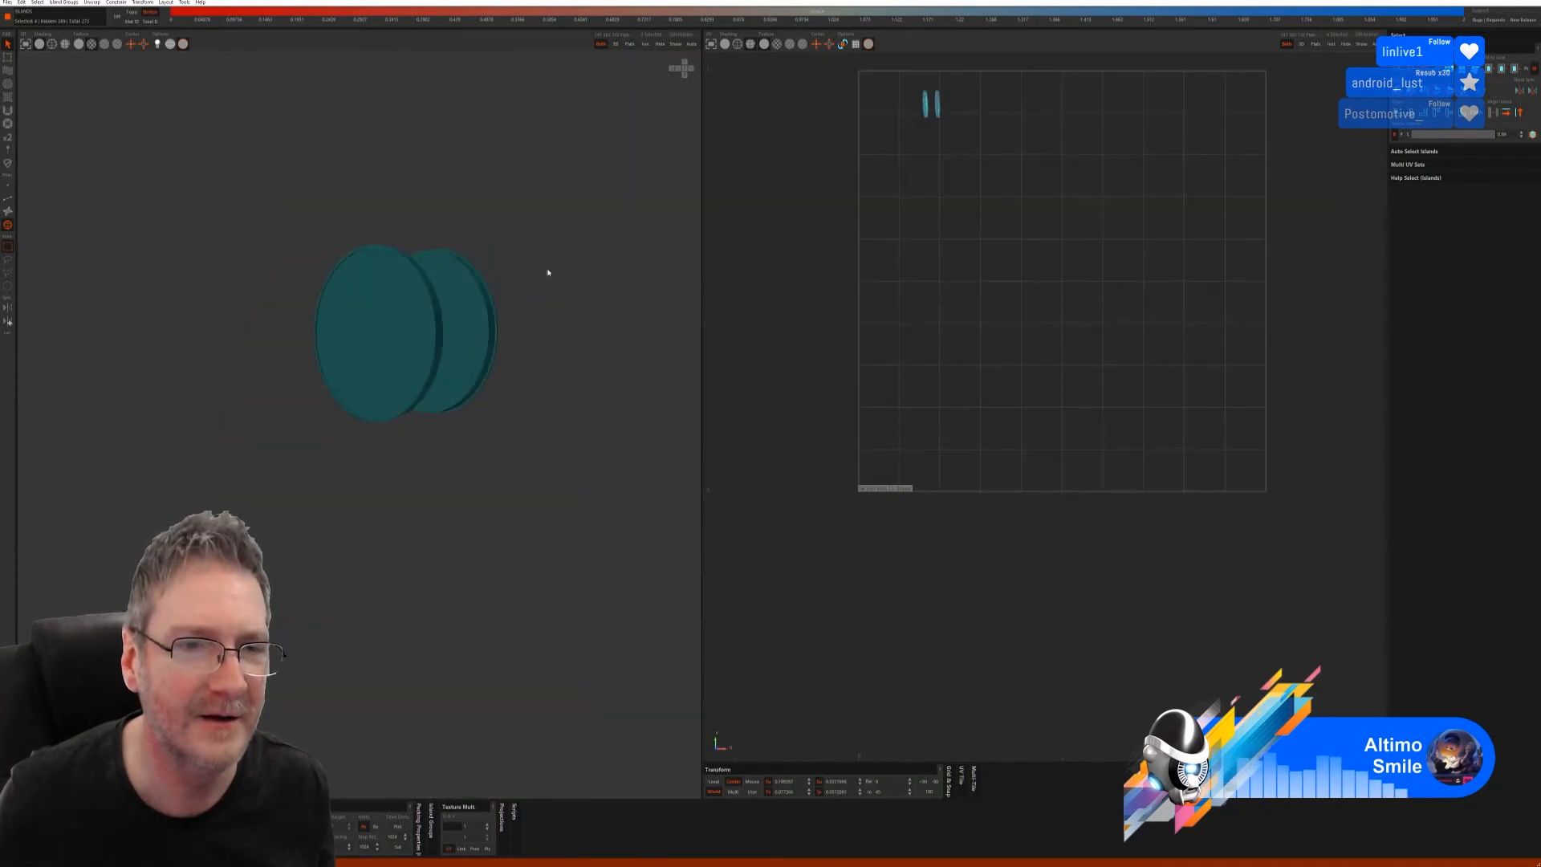
- Unwrap the isolated discs in edge mode with Pelt automatic seams, unfolding and packing the islands
click(8, 199)
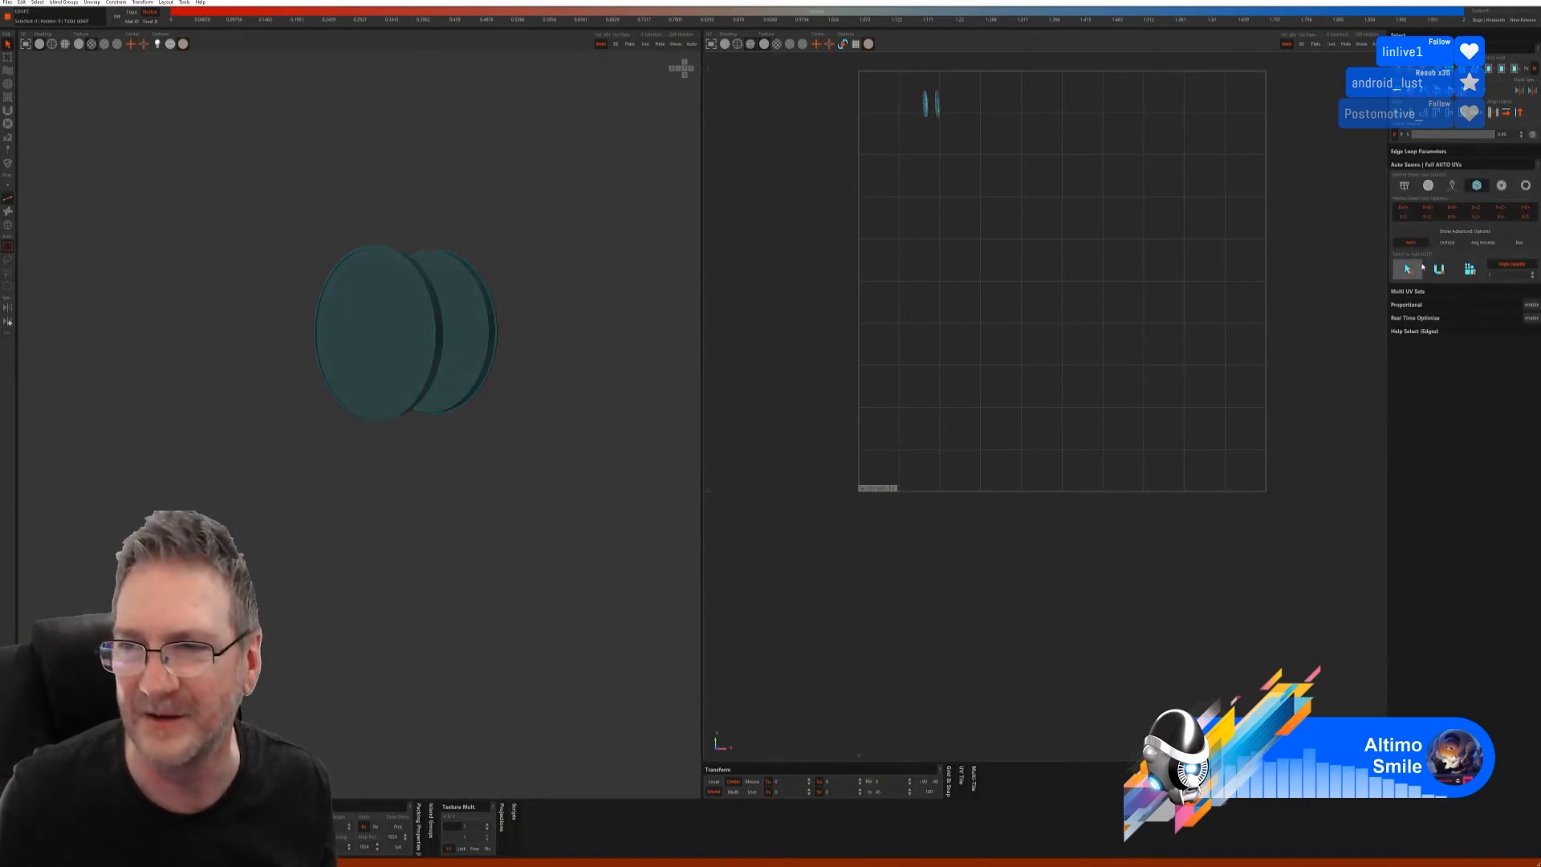
click(1452, 186)
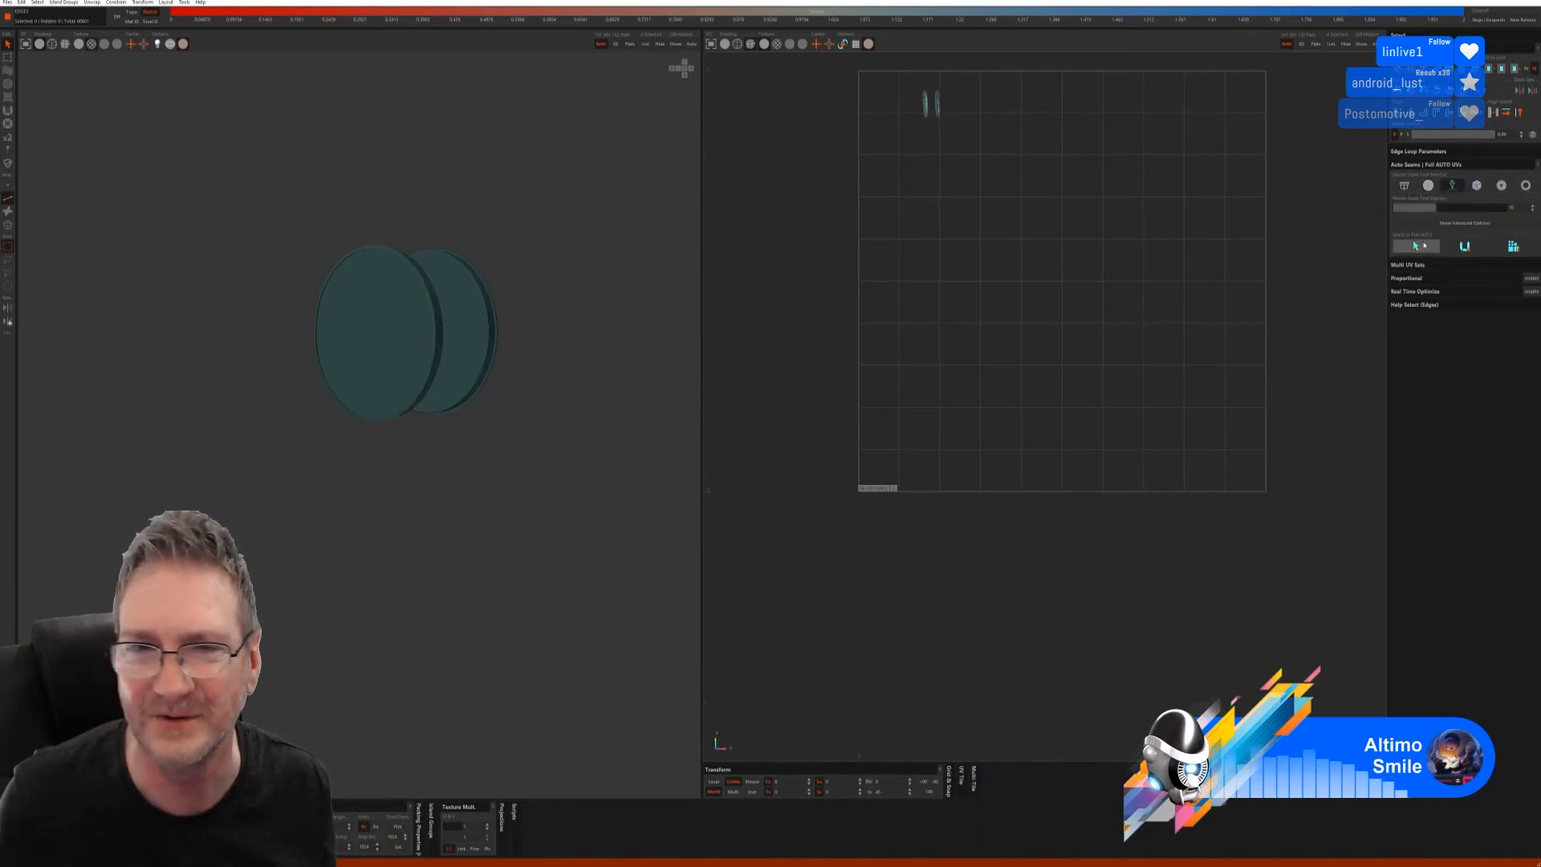
click(1417, 246)
click(1509, 250)
click(1508, 253)
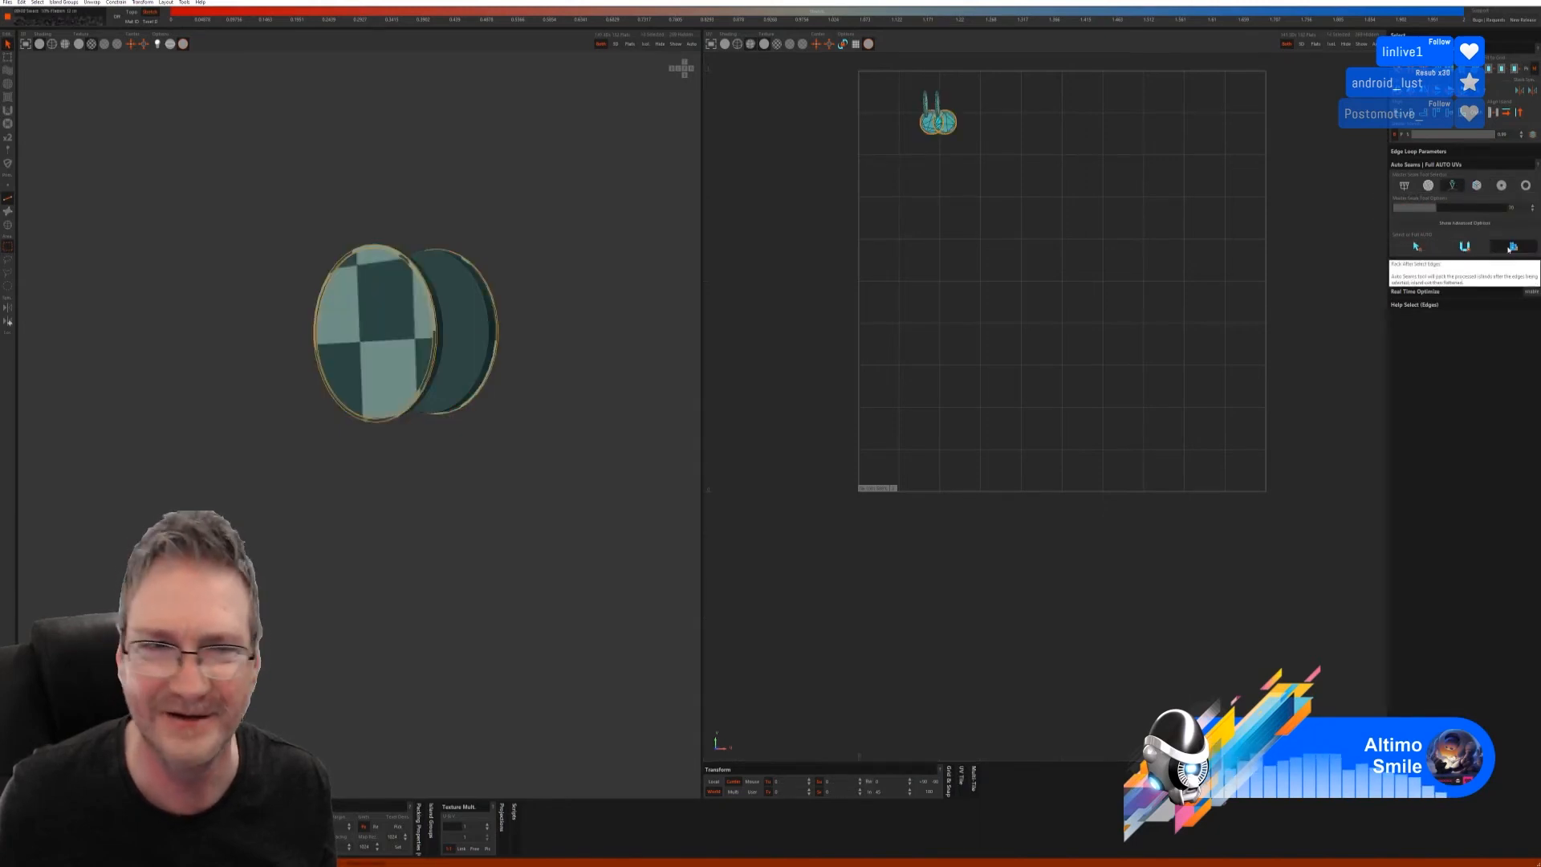
alt+drag(261, 394, 545, 416)
scroll(462, 311, up, 3)
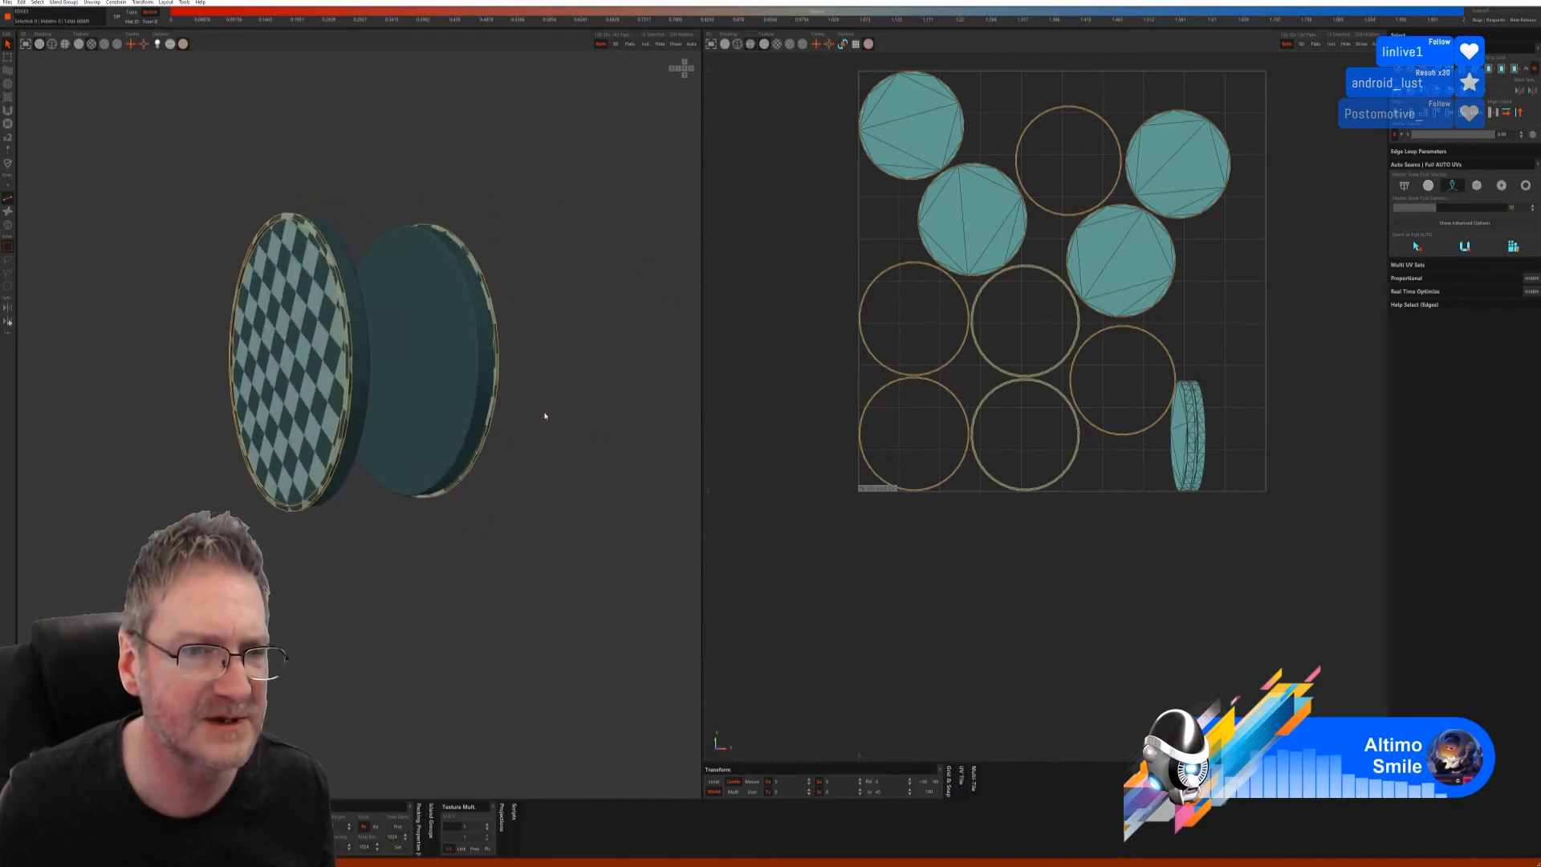
- Show all parts again and isolate only the two disc bodies that are still not unwrapped
click(676, 43)
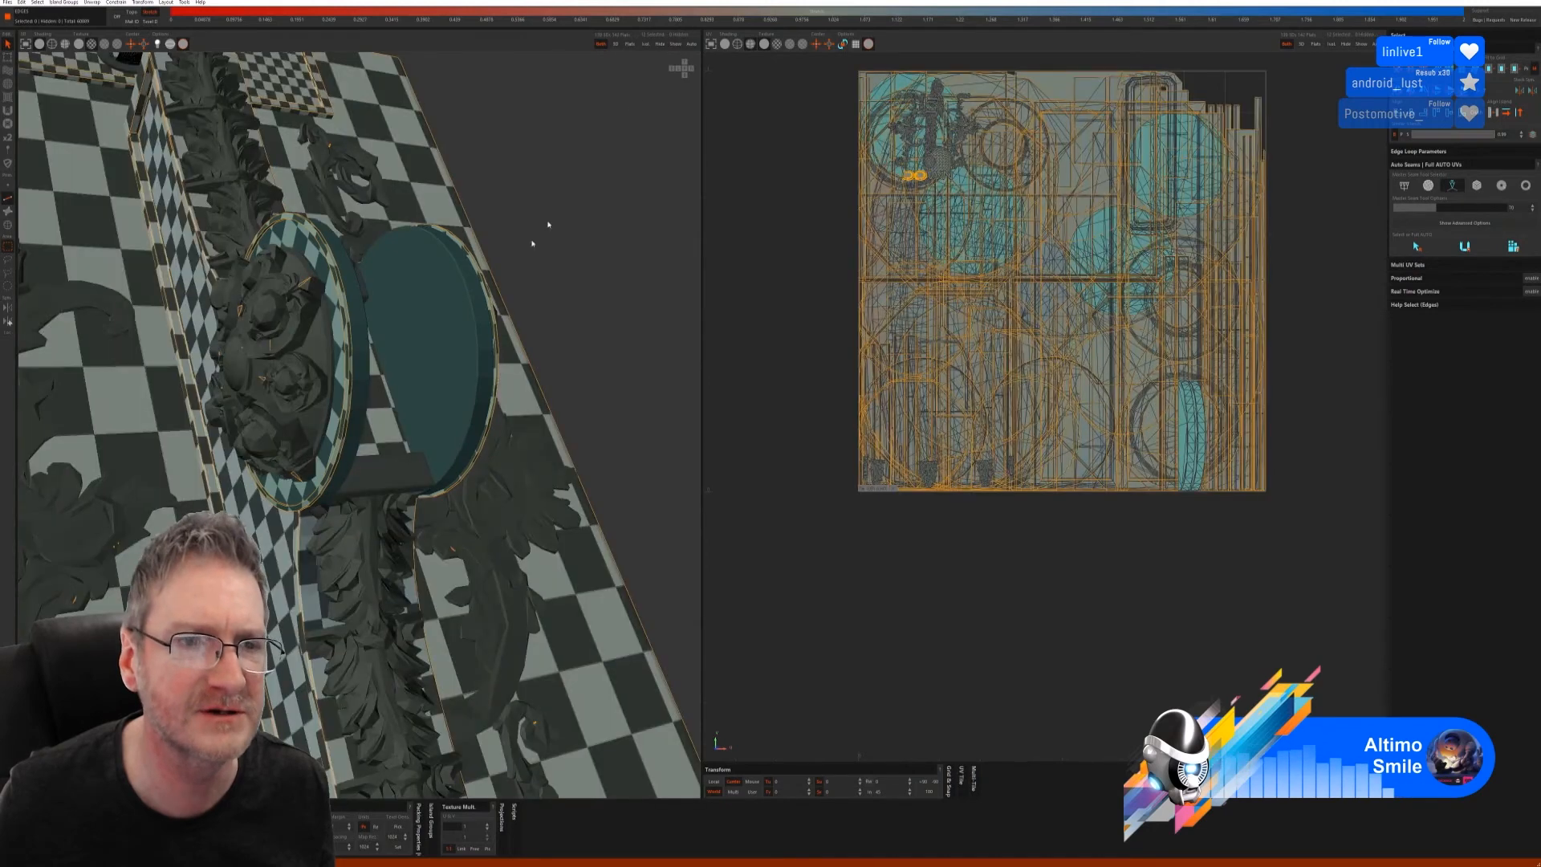
click(7, 224)
click(592, 227)
click(456, 295)
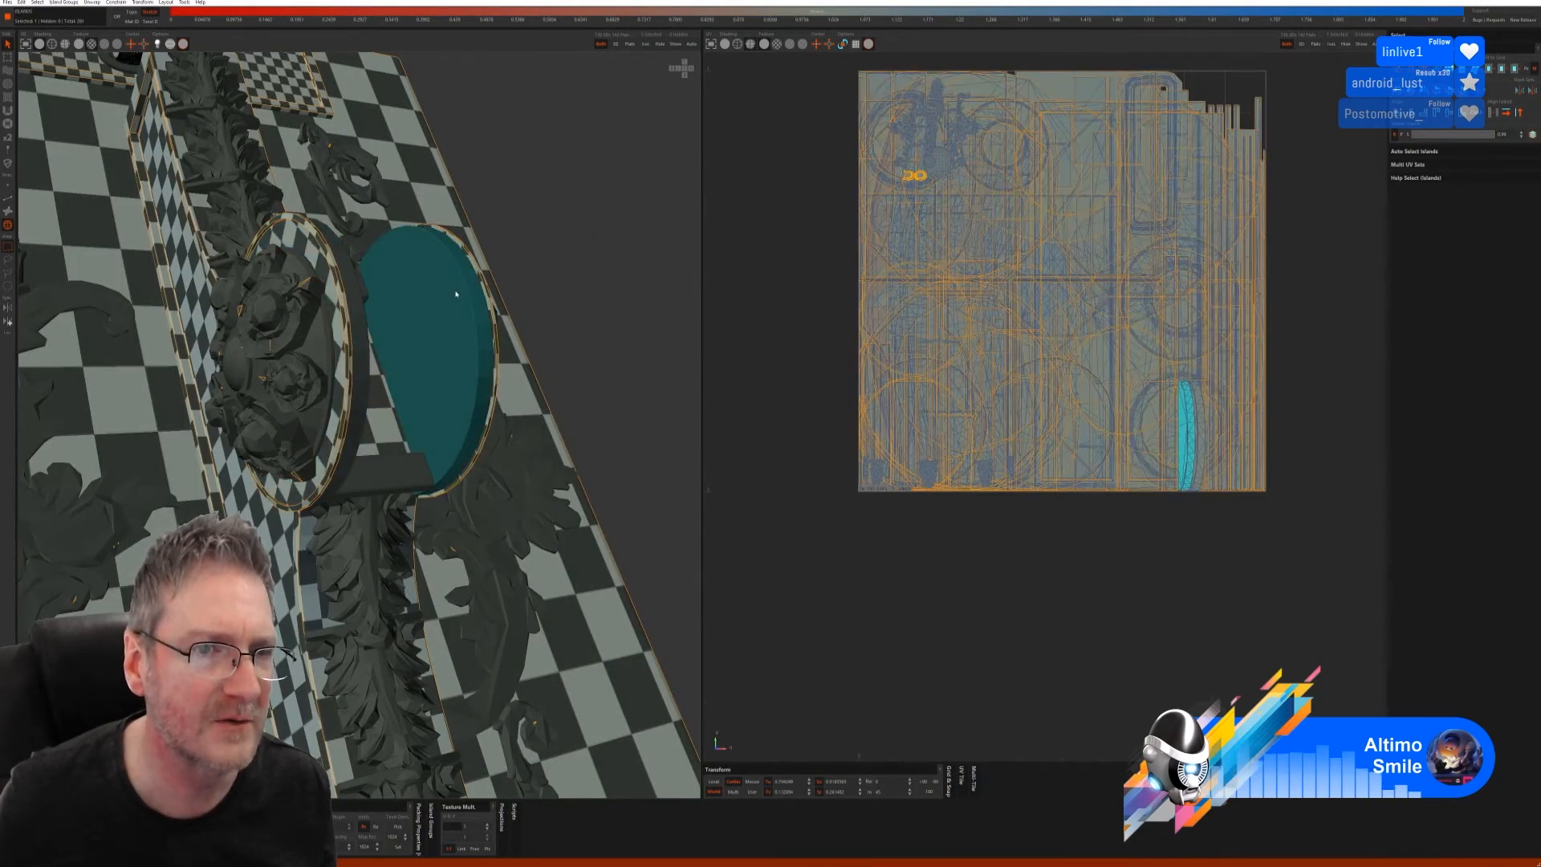
shift+click(351, 277)
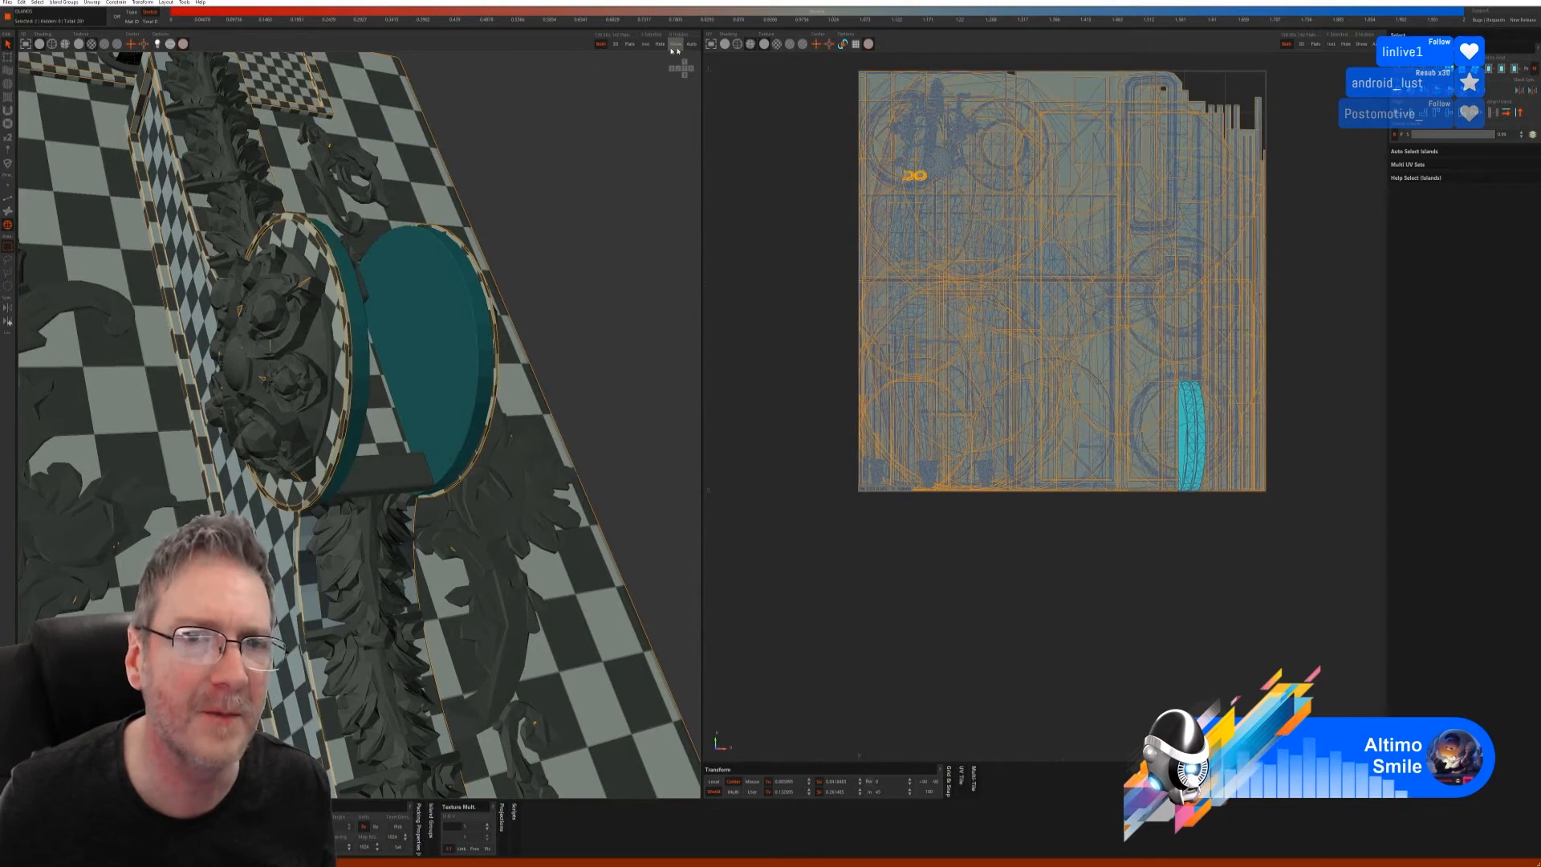
click(644, 45)
- Try unwrapping the two disc bodies with Mosaic automatic seams and inspect the resulting islands
click(7, 198)
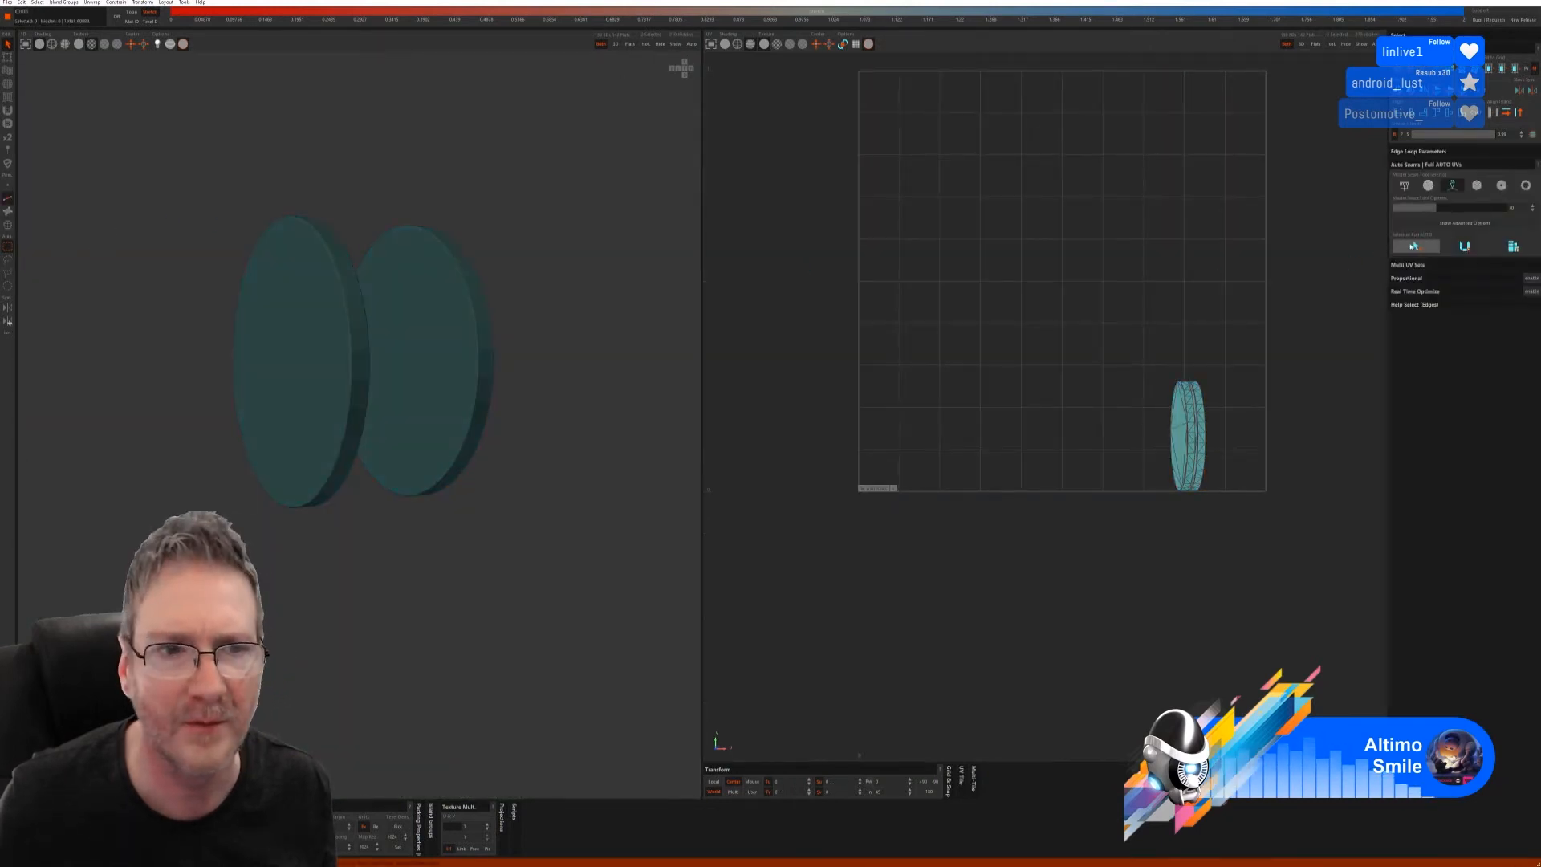
click(1428, 185)
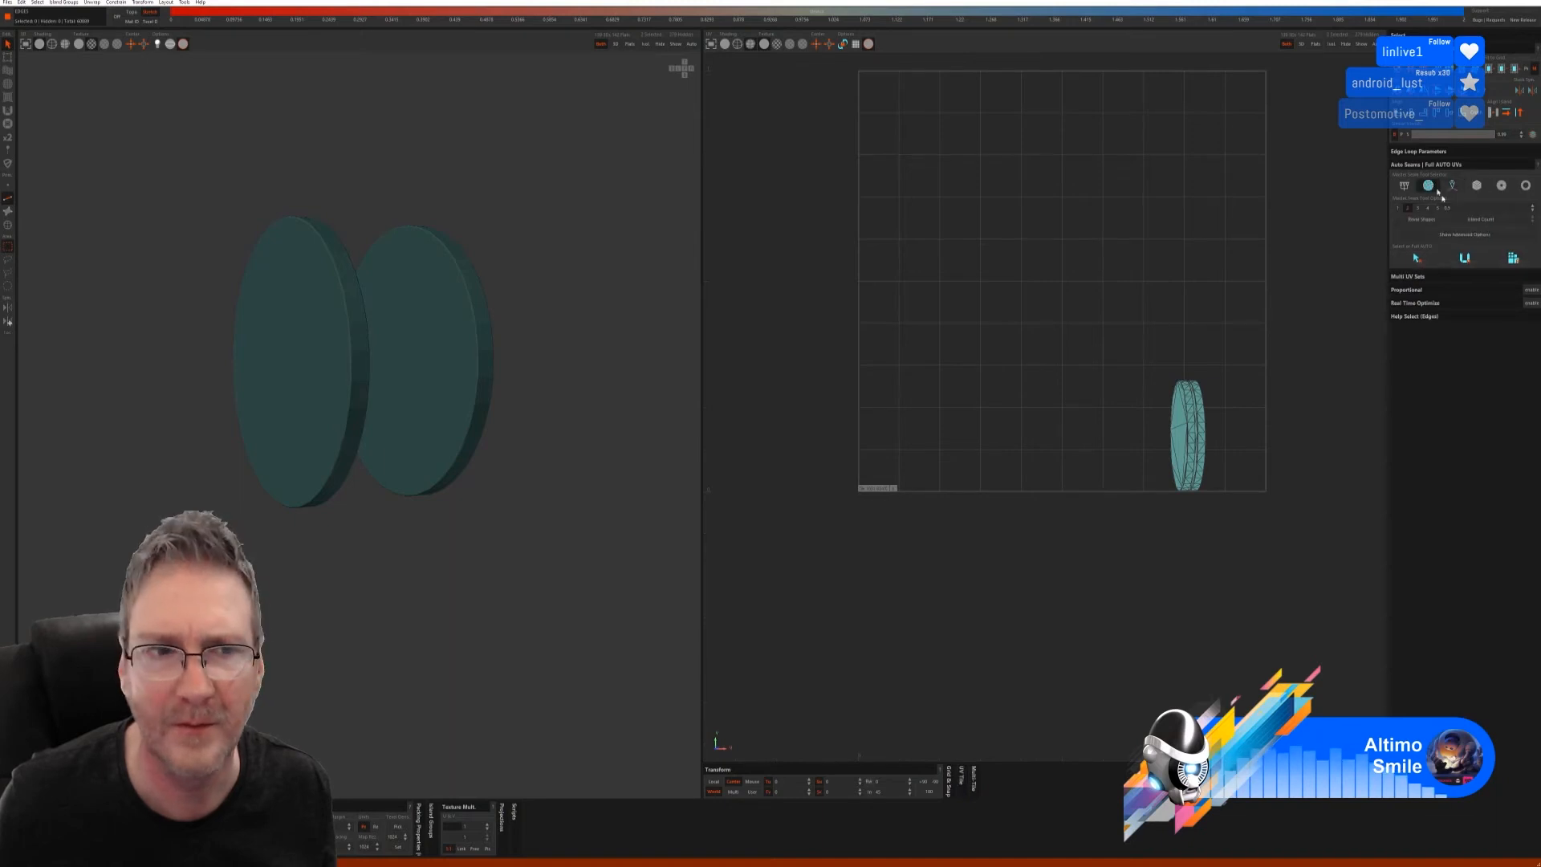
click(1418, 258)
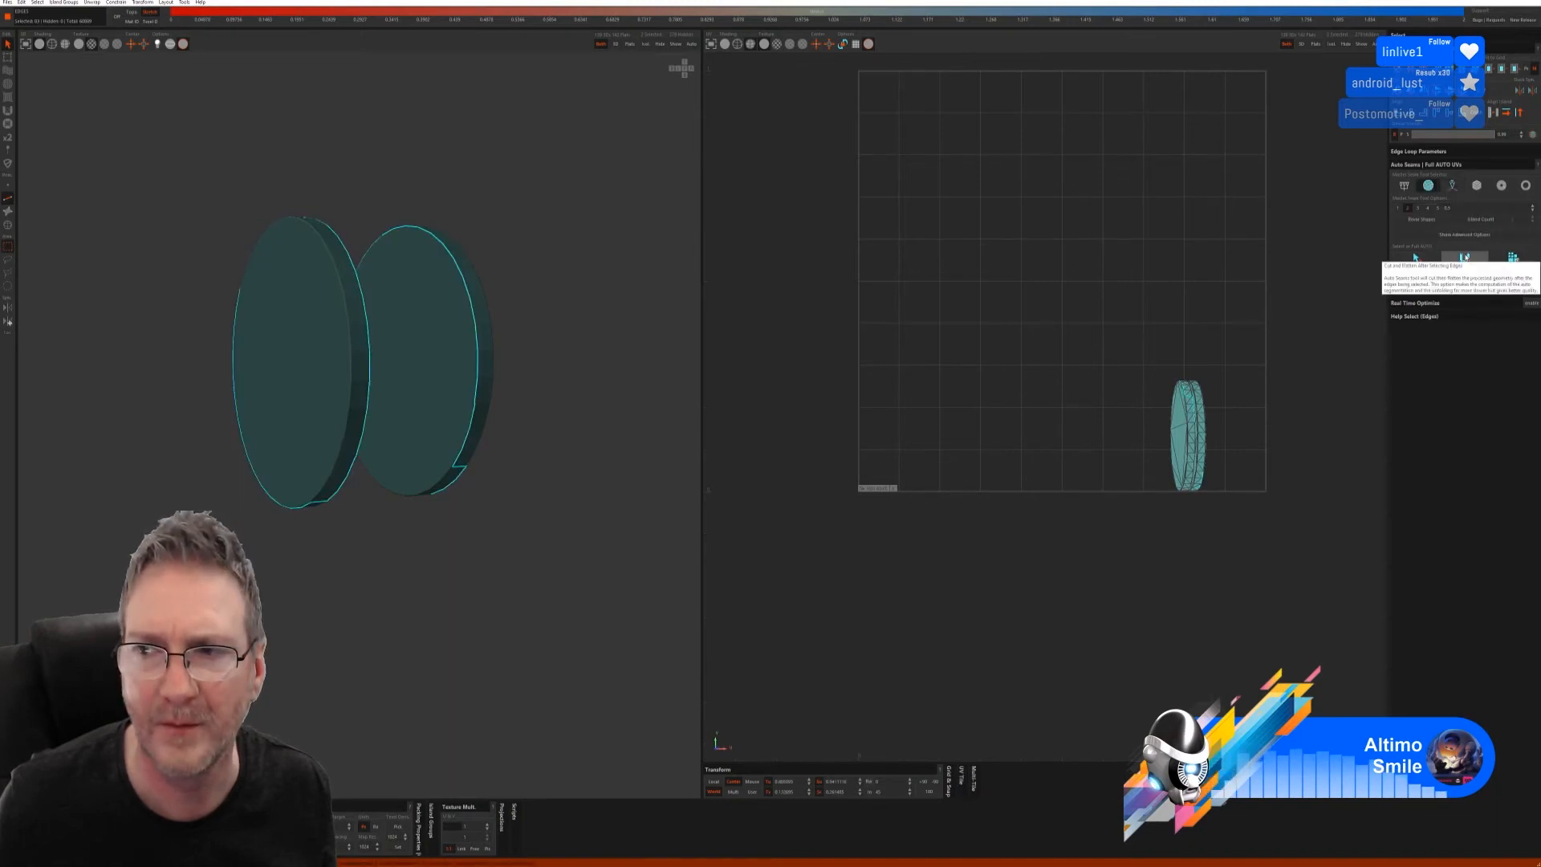
click(1465, 258)
click(1514, 259)
scroll(554, 368, up, 3)
alt+drag(554, 368, 339, 364)
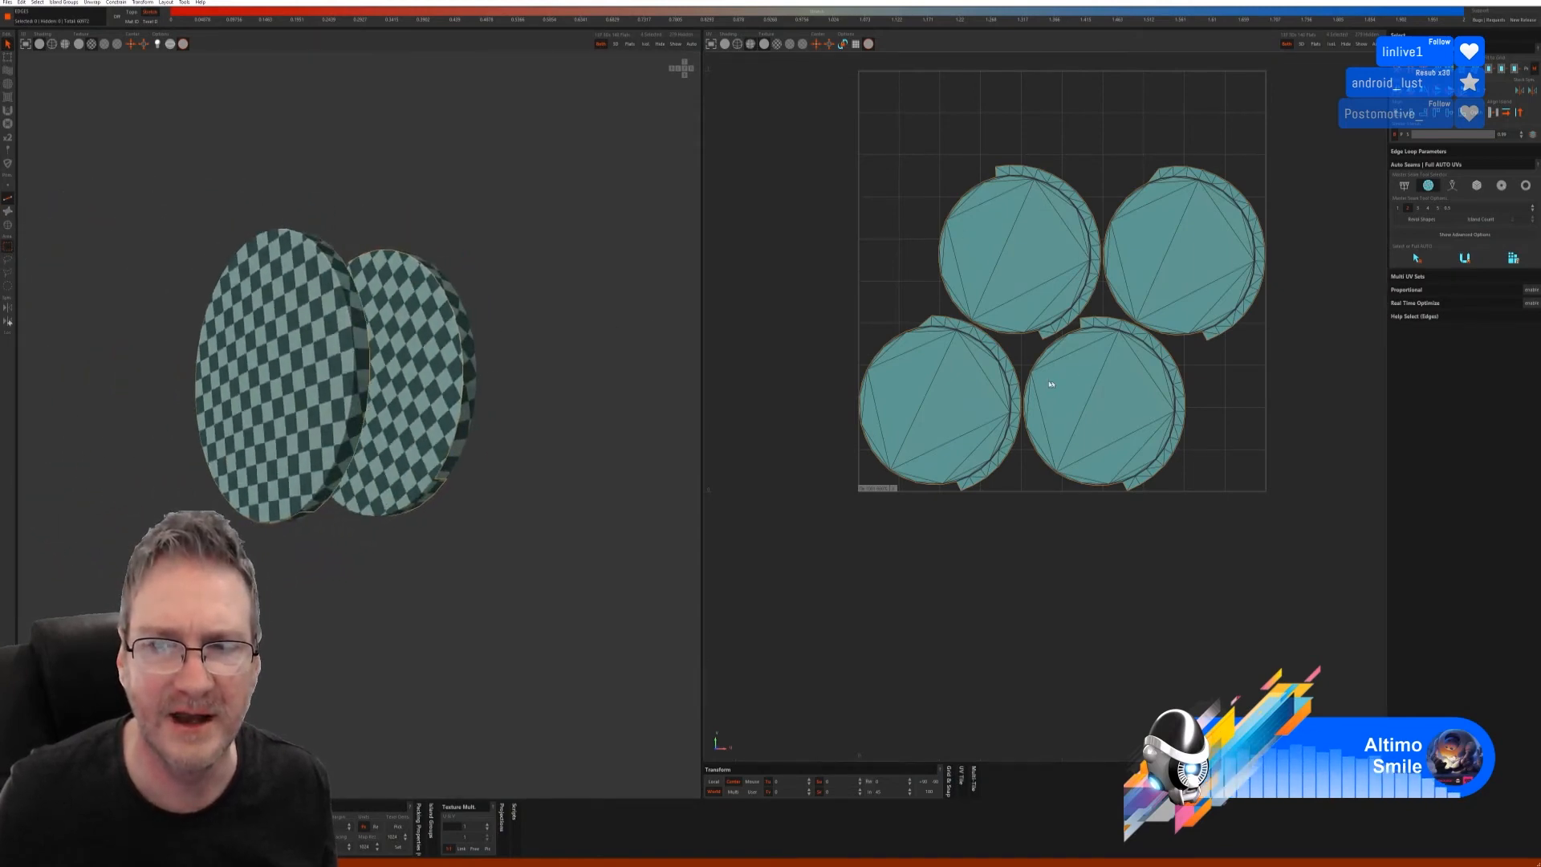
alt+drag(482, 353, 438, 352)
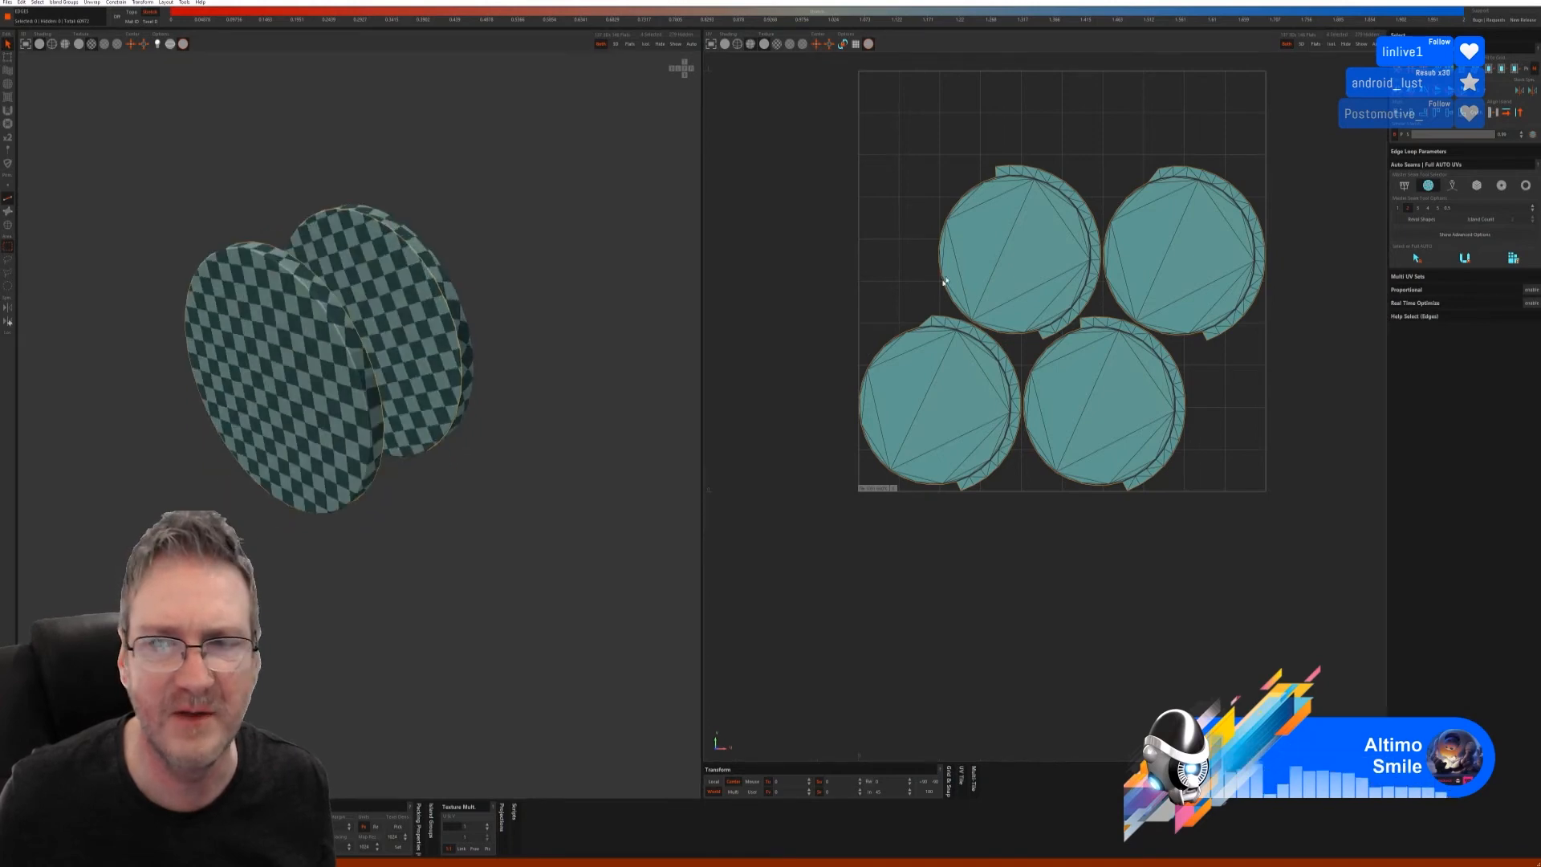
scroll(964, 265, up, 5)
middle_drag(1168, 221, 974, 195)
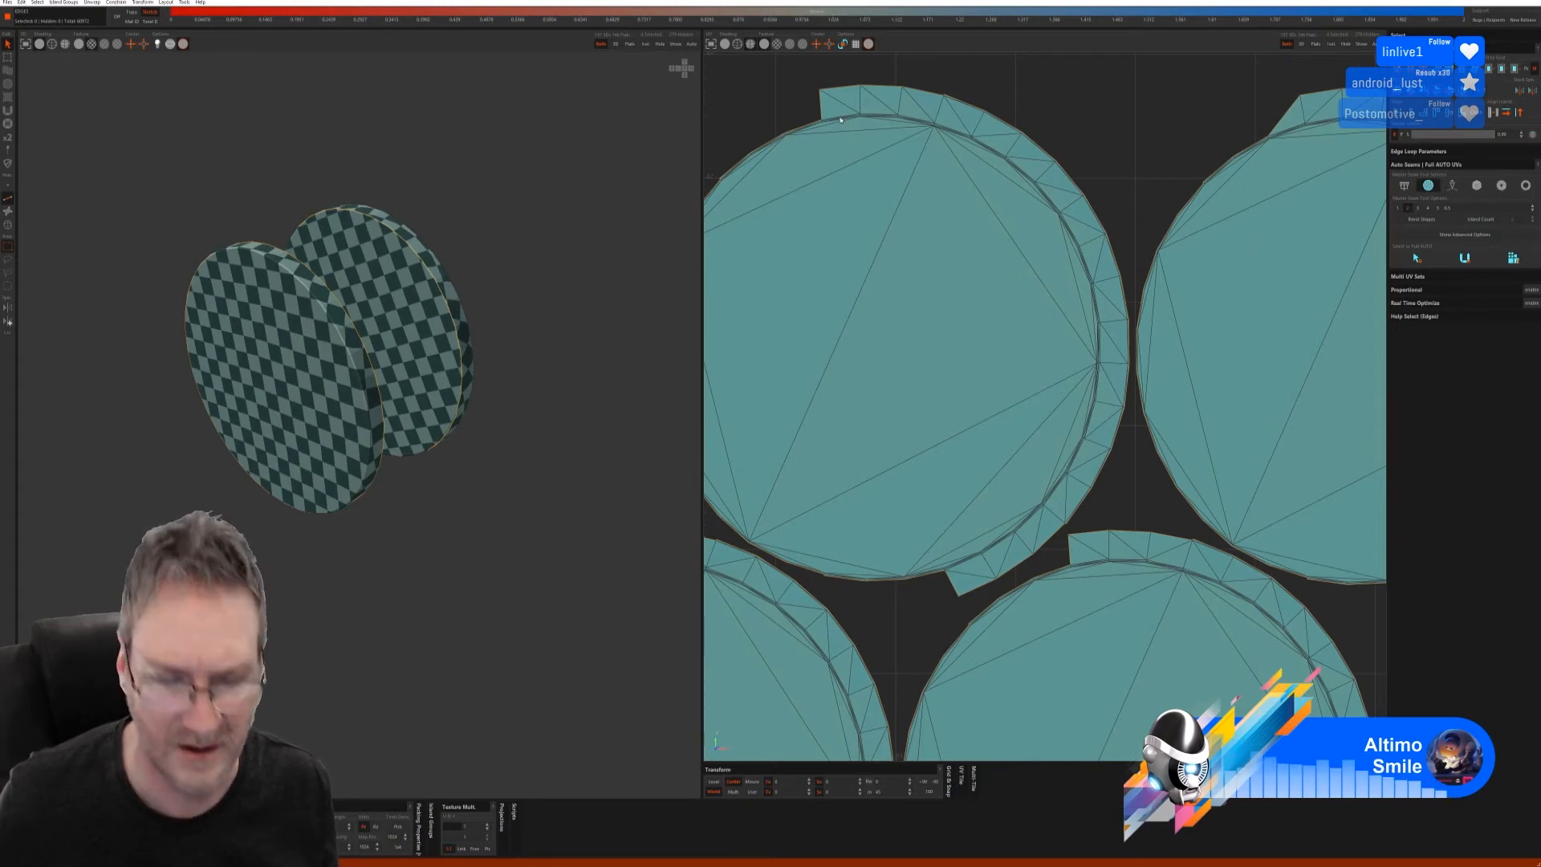
- Undo the Mosaic unwrap of the two disc bodies, including its seam selection
key(ctrl+z)
key(ctrl+z)
key(ctrl+z)
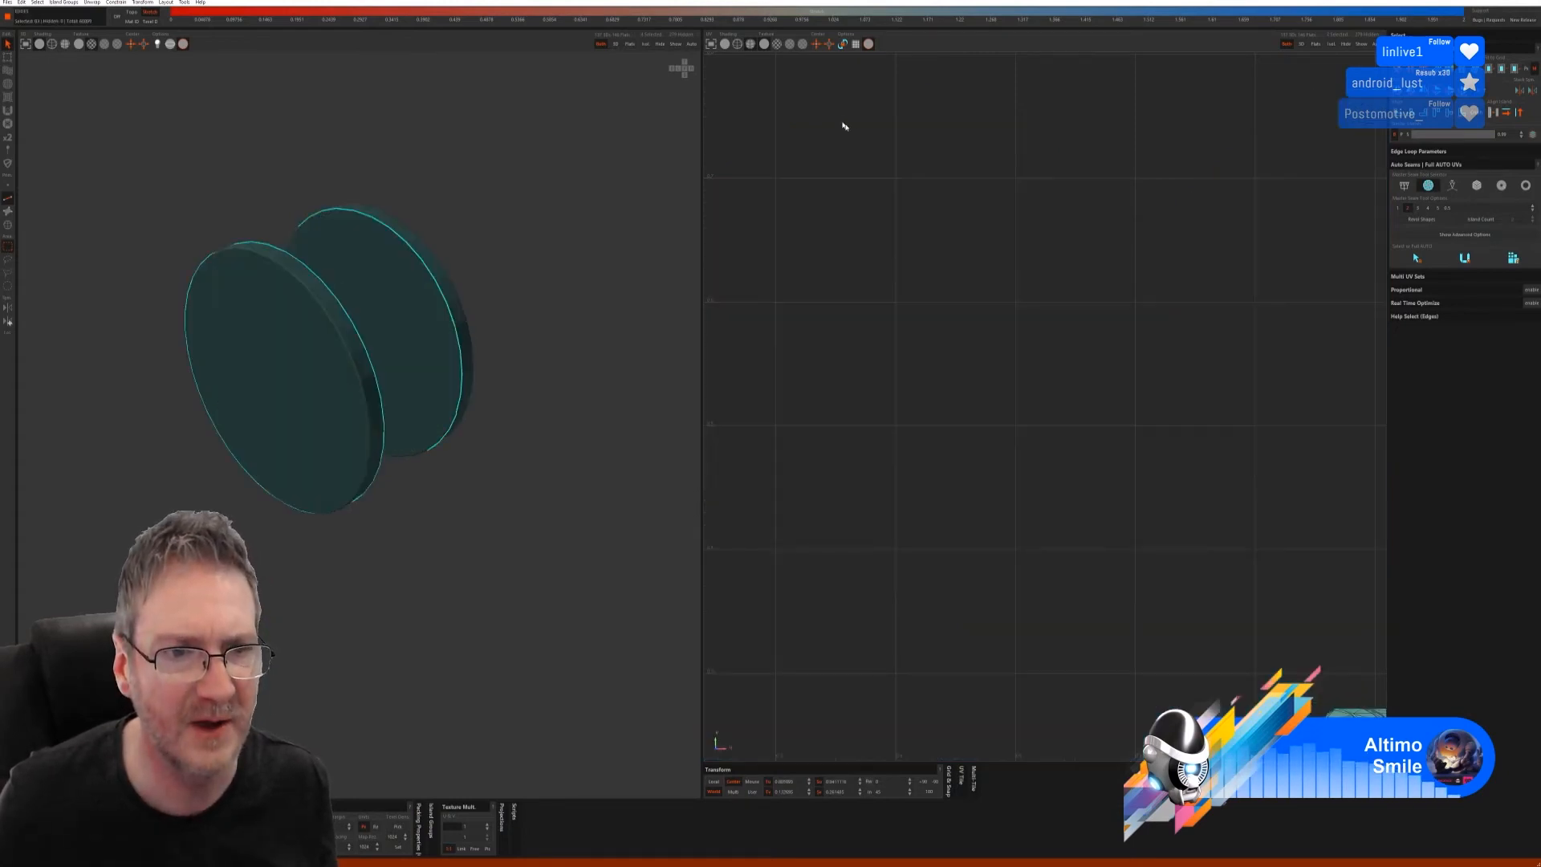
- Unwrap the two isolated disc bodies with Box automatic seams, unfolding and packing the resulting islands
click(1477, 185)
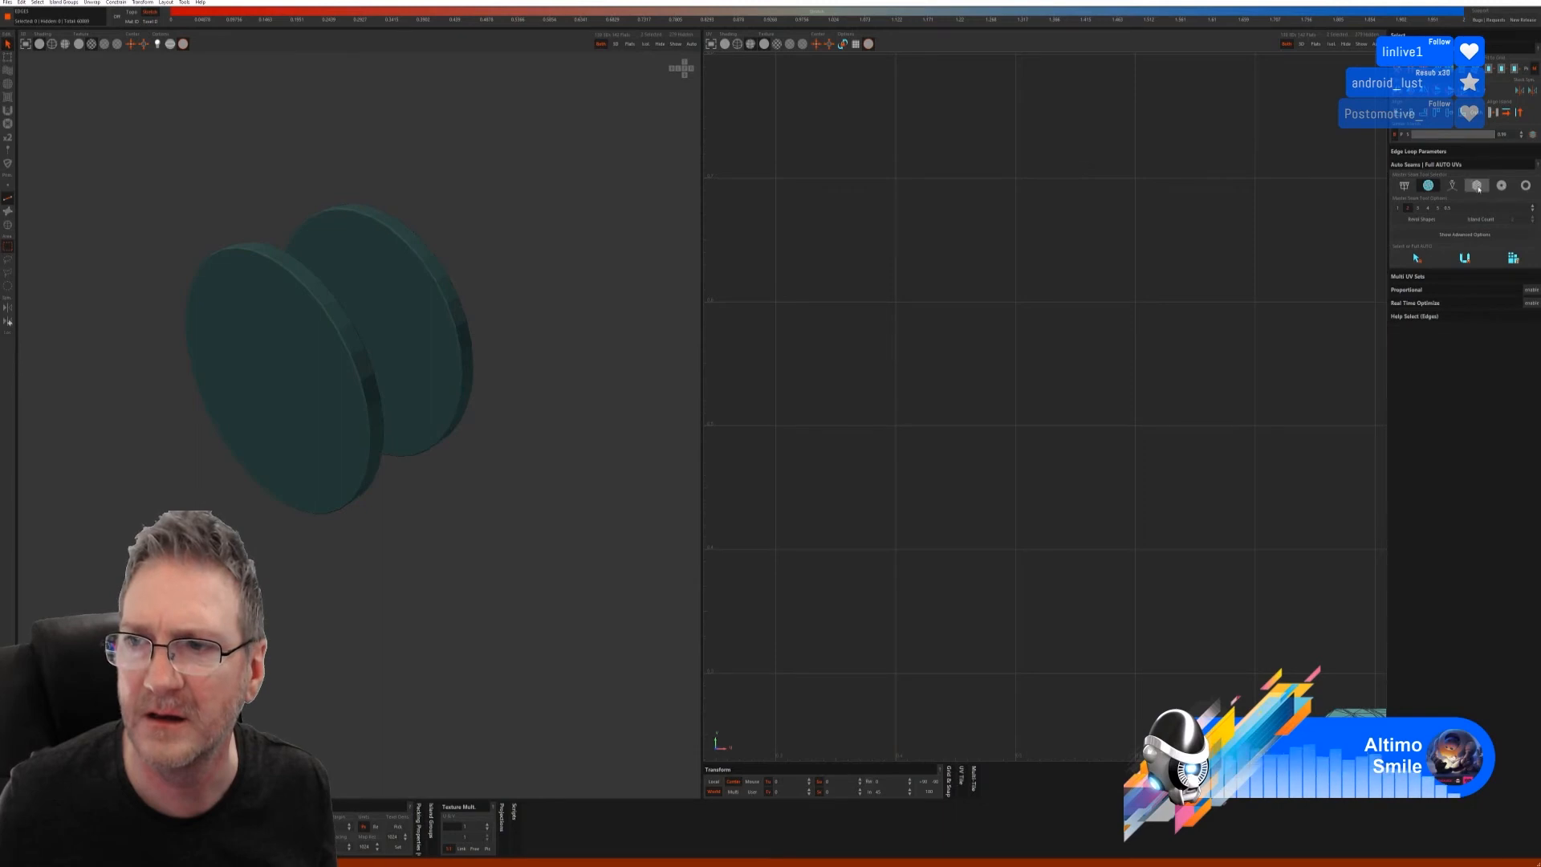
click(1408, 271)
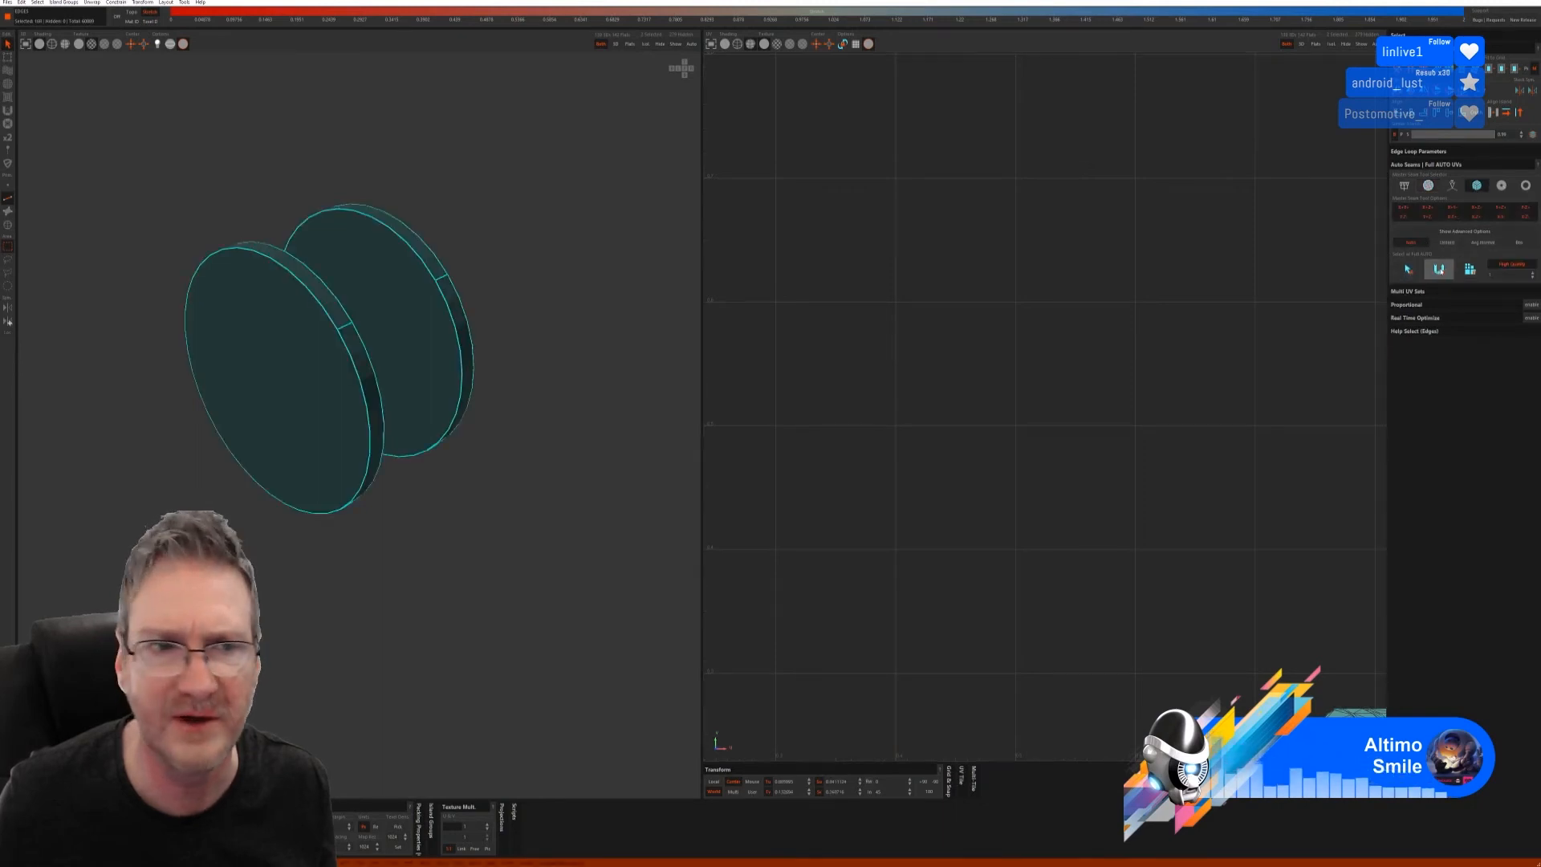
click(1470, 270)
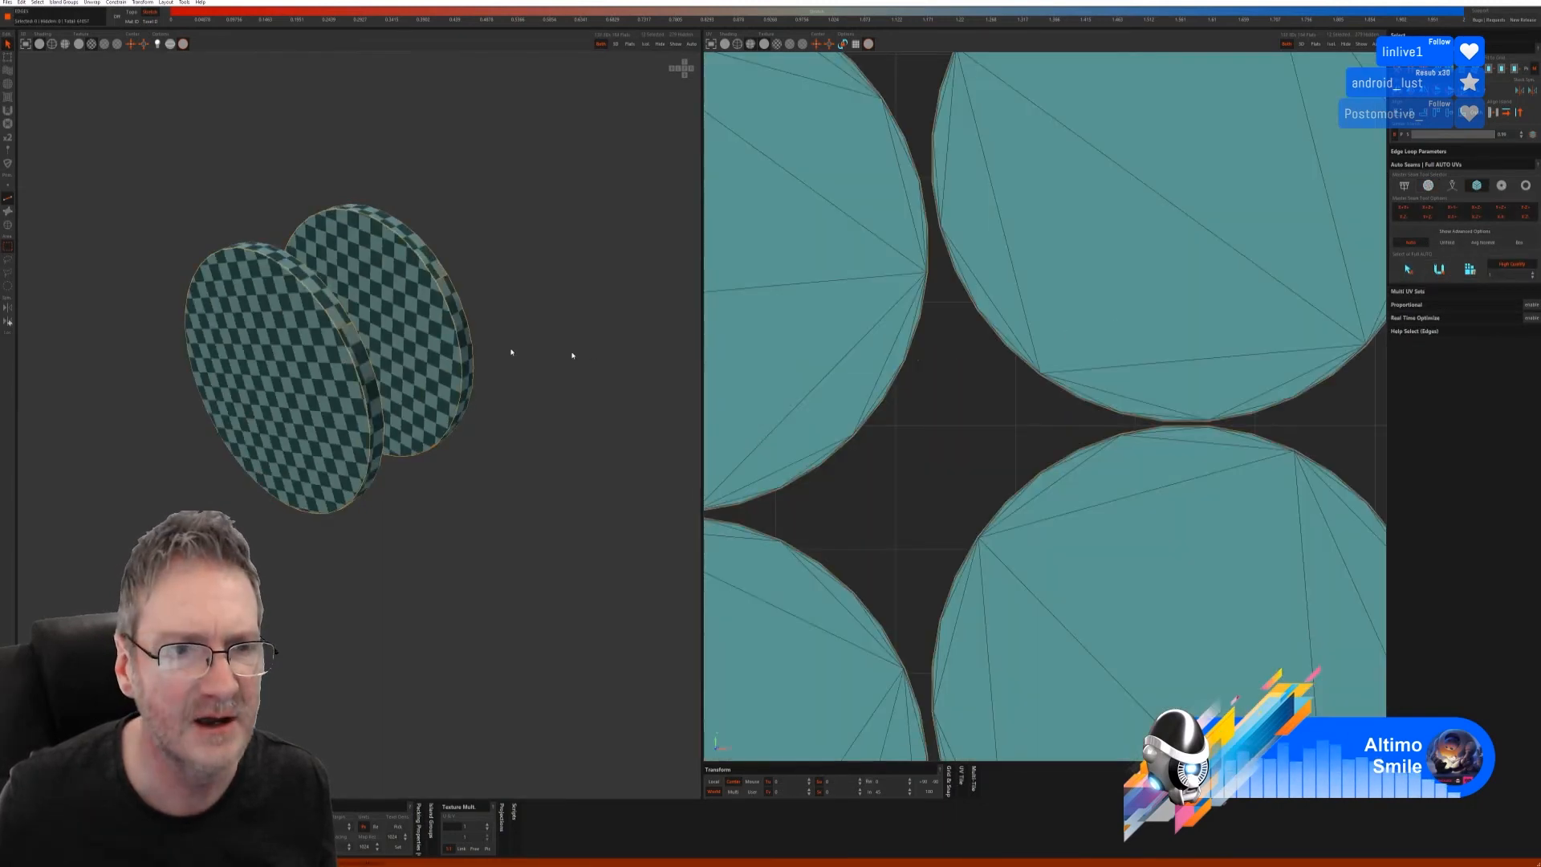
alt+right_drag(1041, 334, 778, 361)
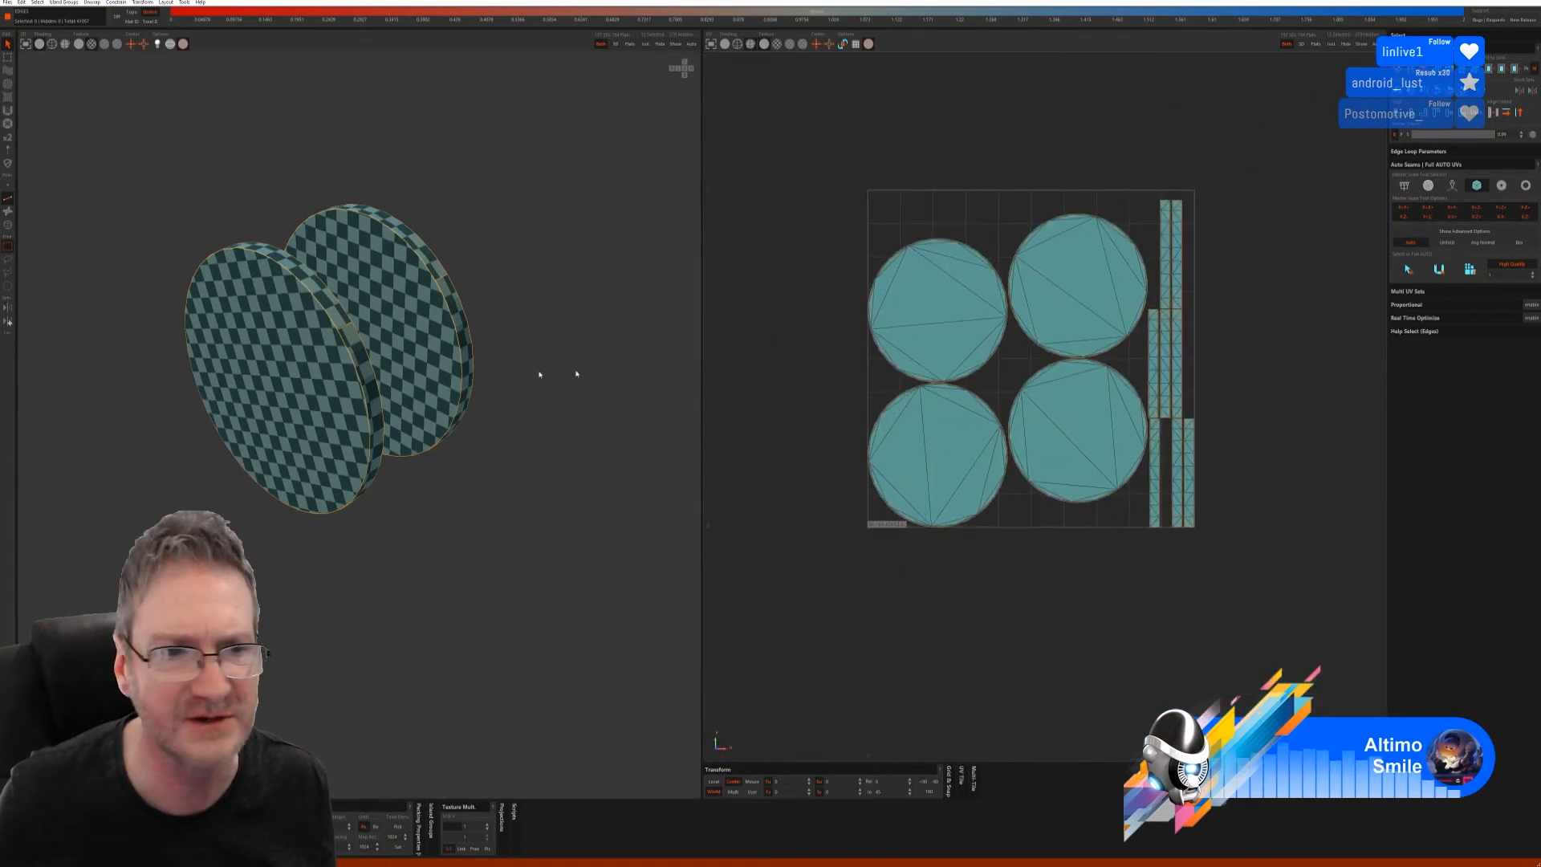
alt+drag(526, 372, 373, 301)
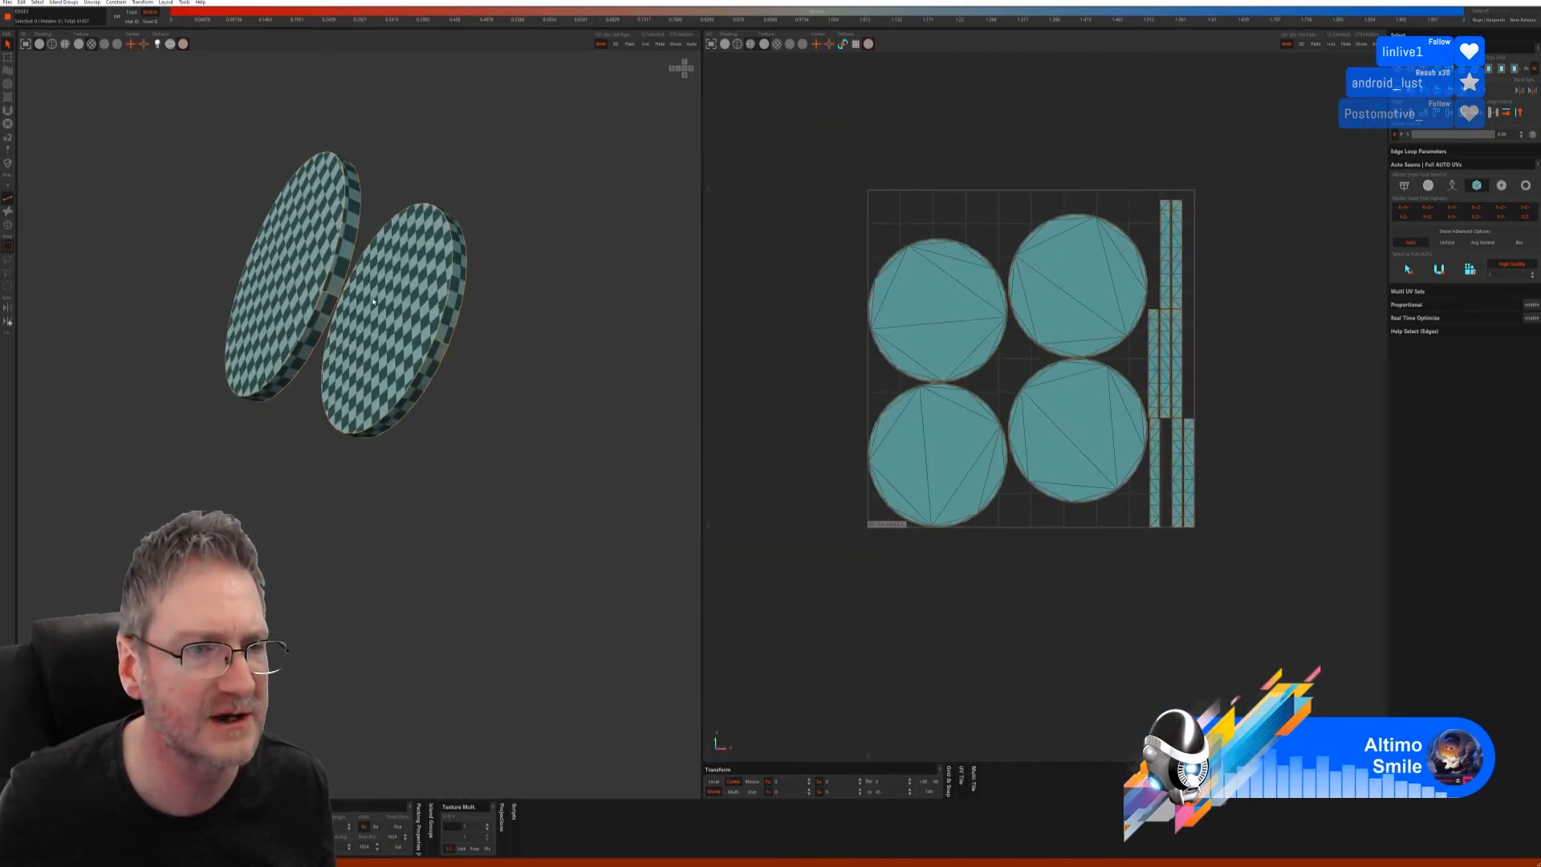
alt+right_drag(351, 313, 417, 317)
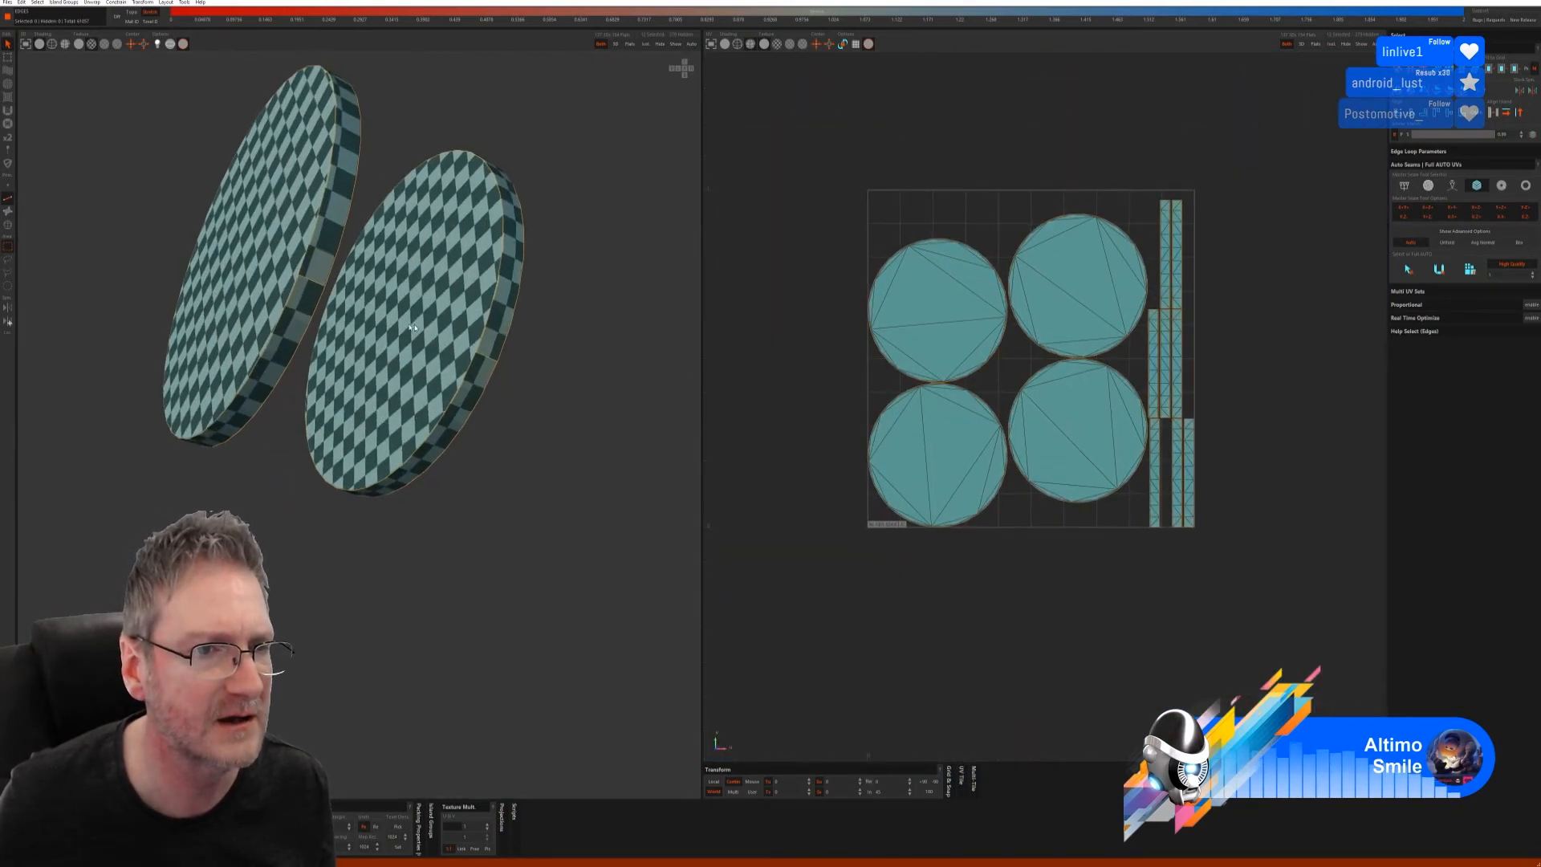
- Weld the short cross seams on the first visible sides of both disc rims, joining the adjacent rim strips
click(313, 280)
click(421, 521)
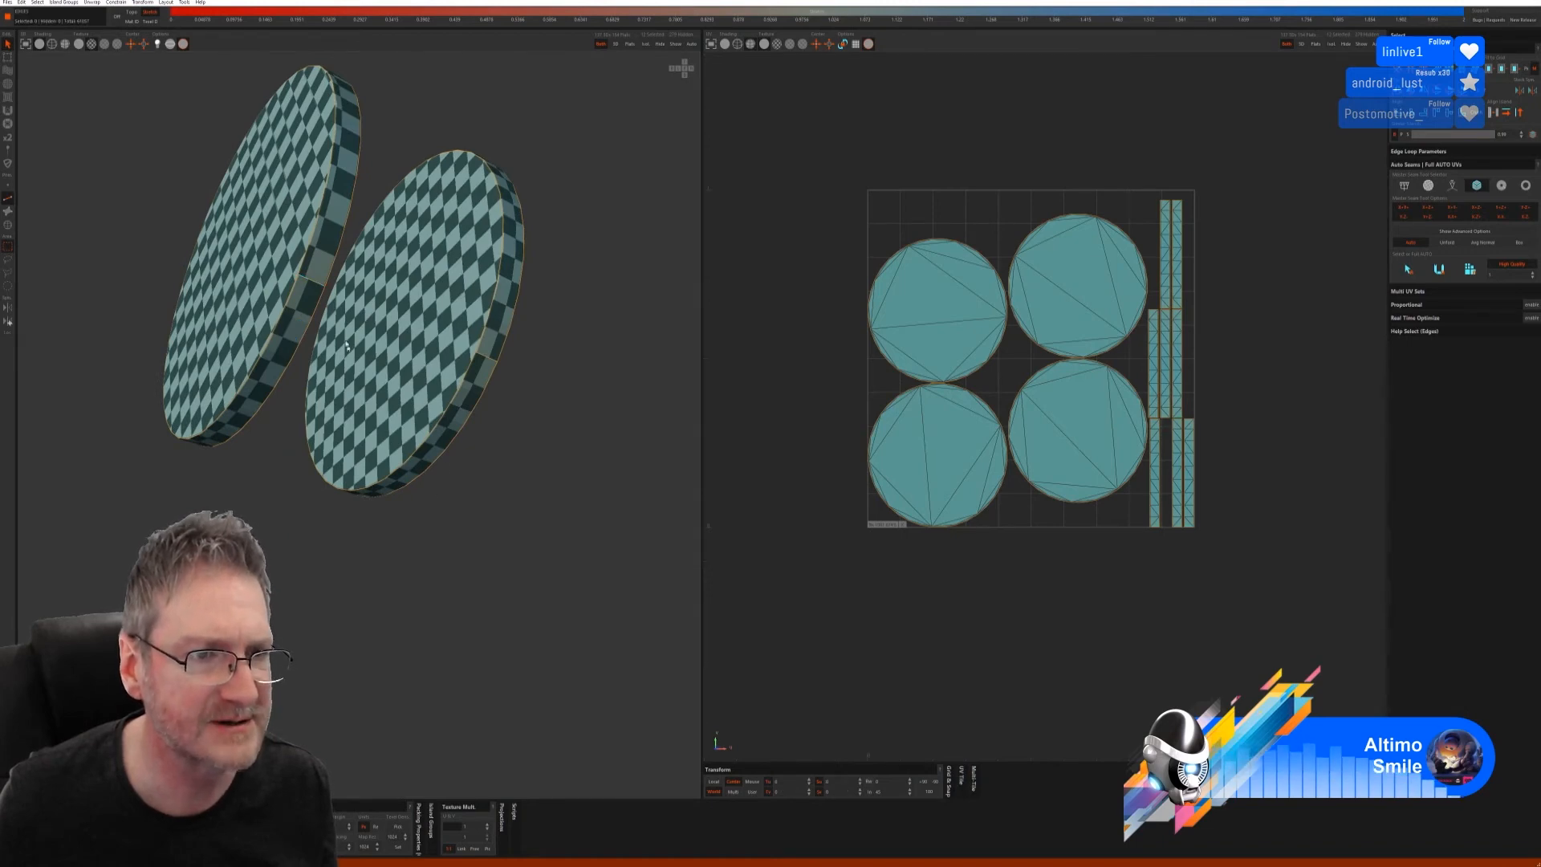
click(310, 281)
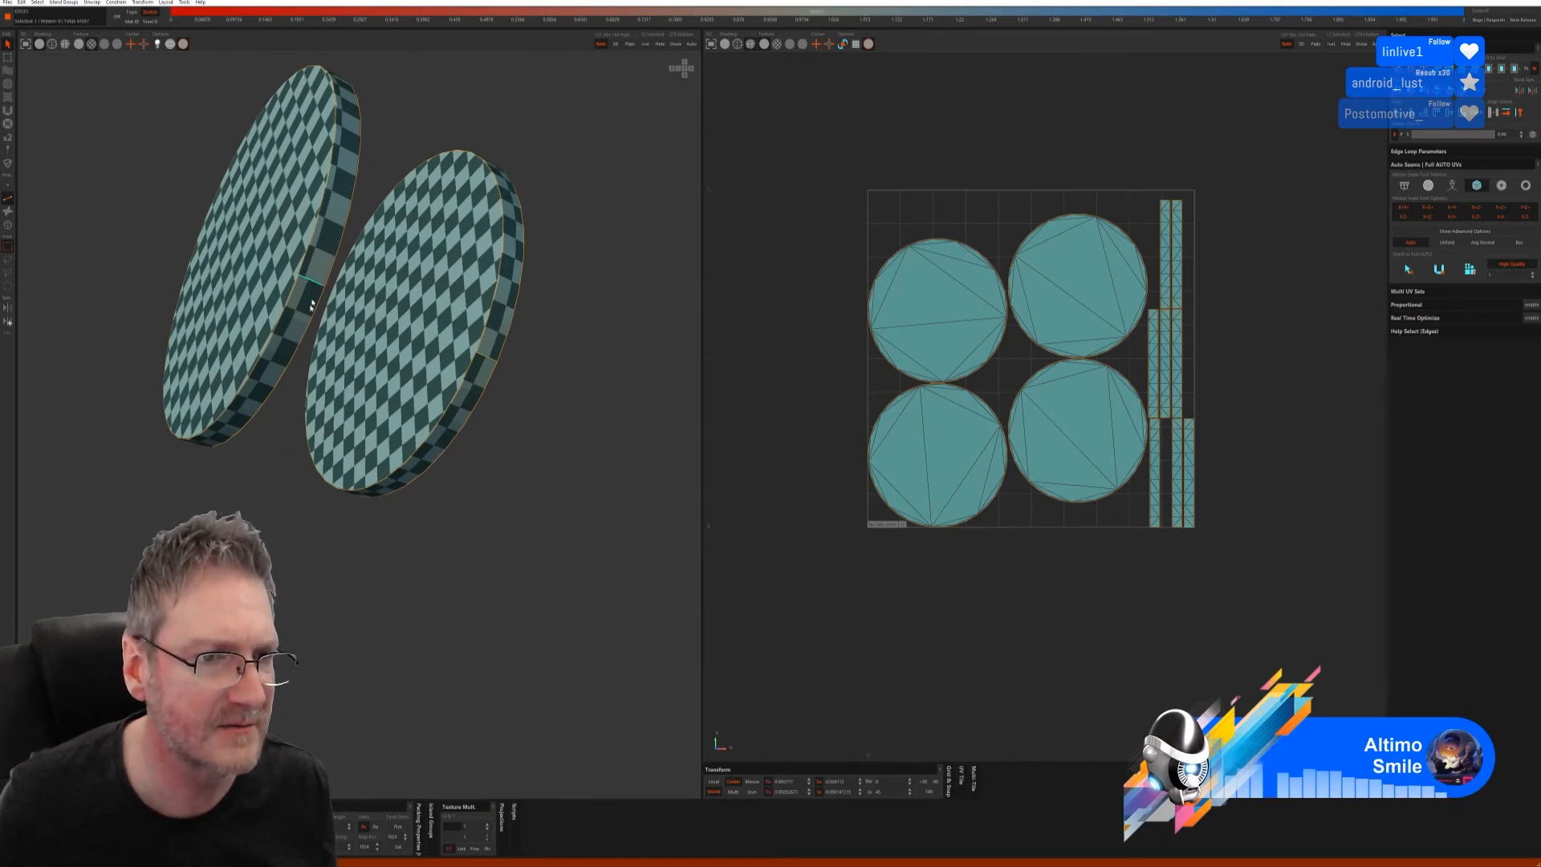
key(c)
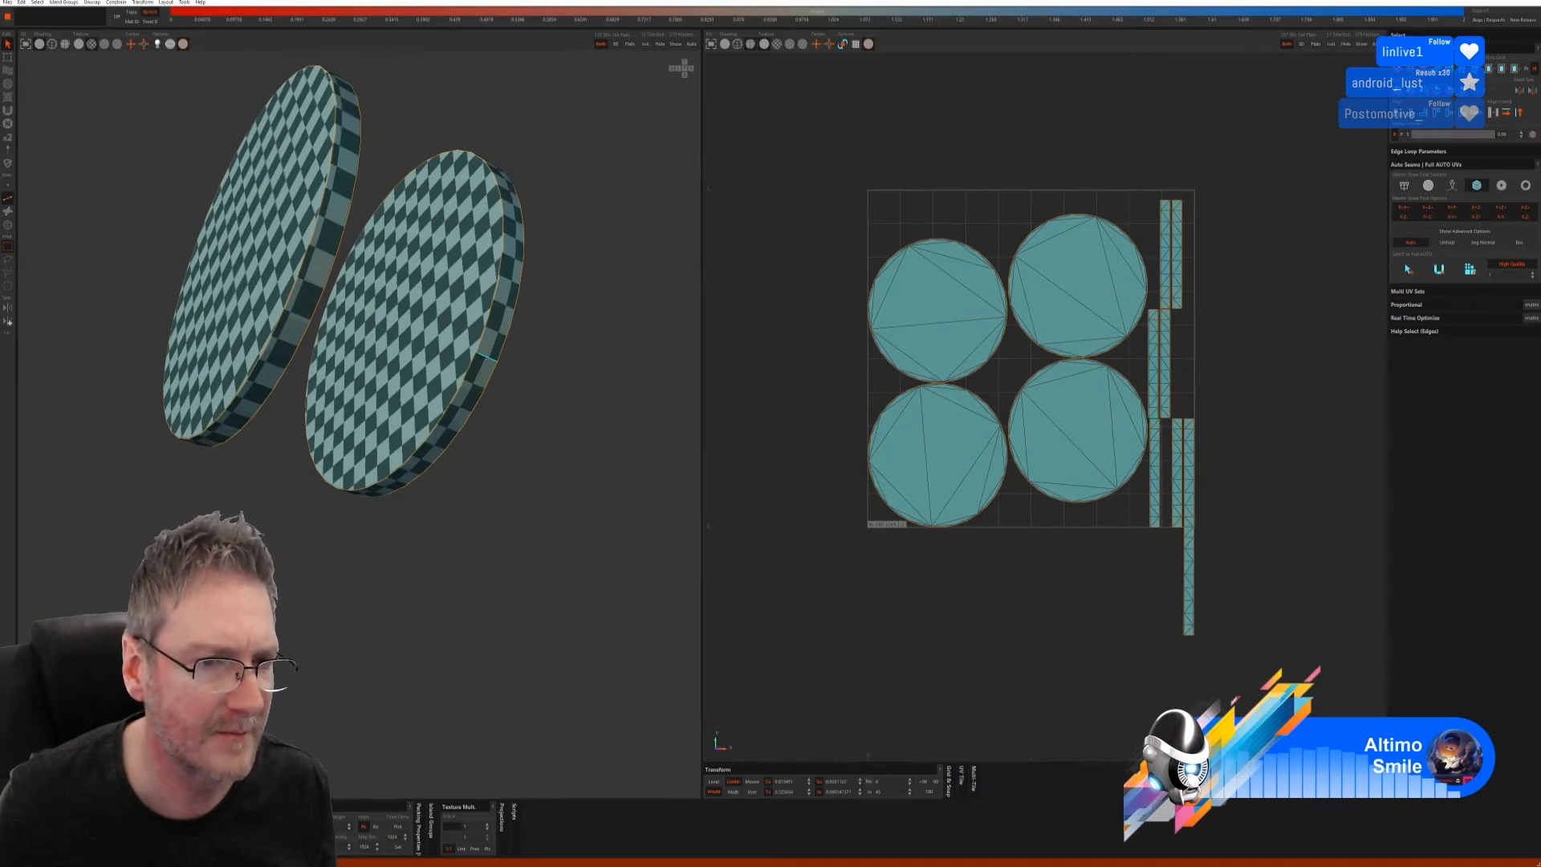
middle_drag(268, 546, 513, 433)
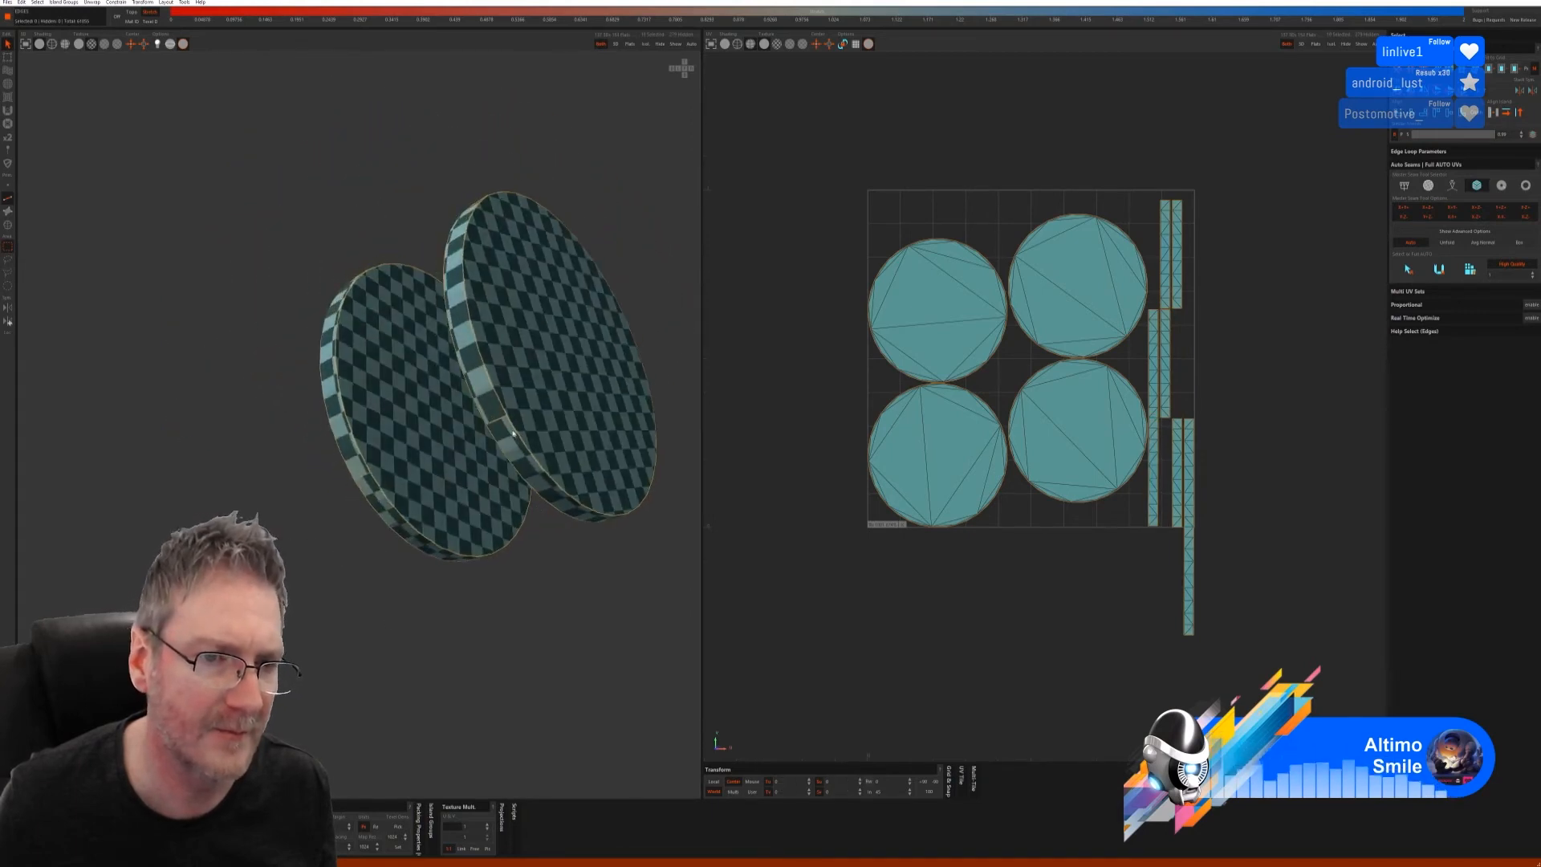
click(499, 423)
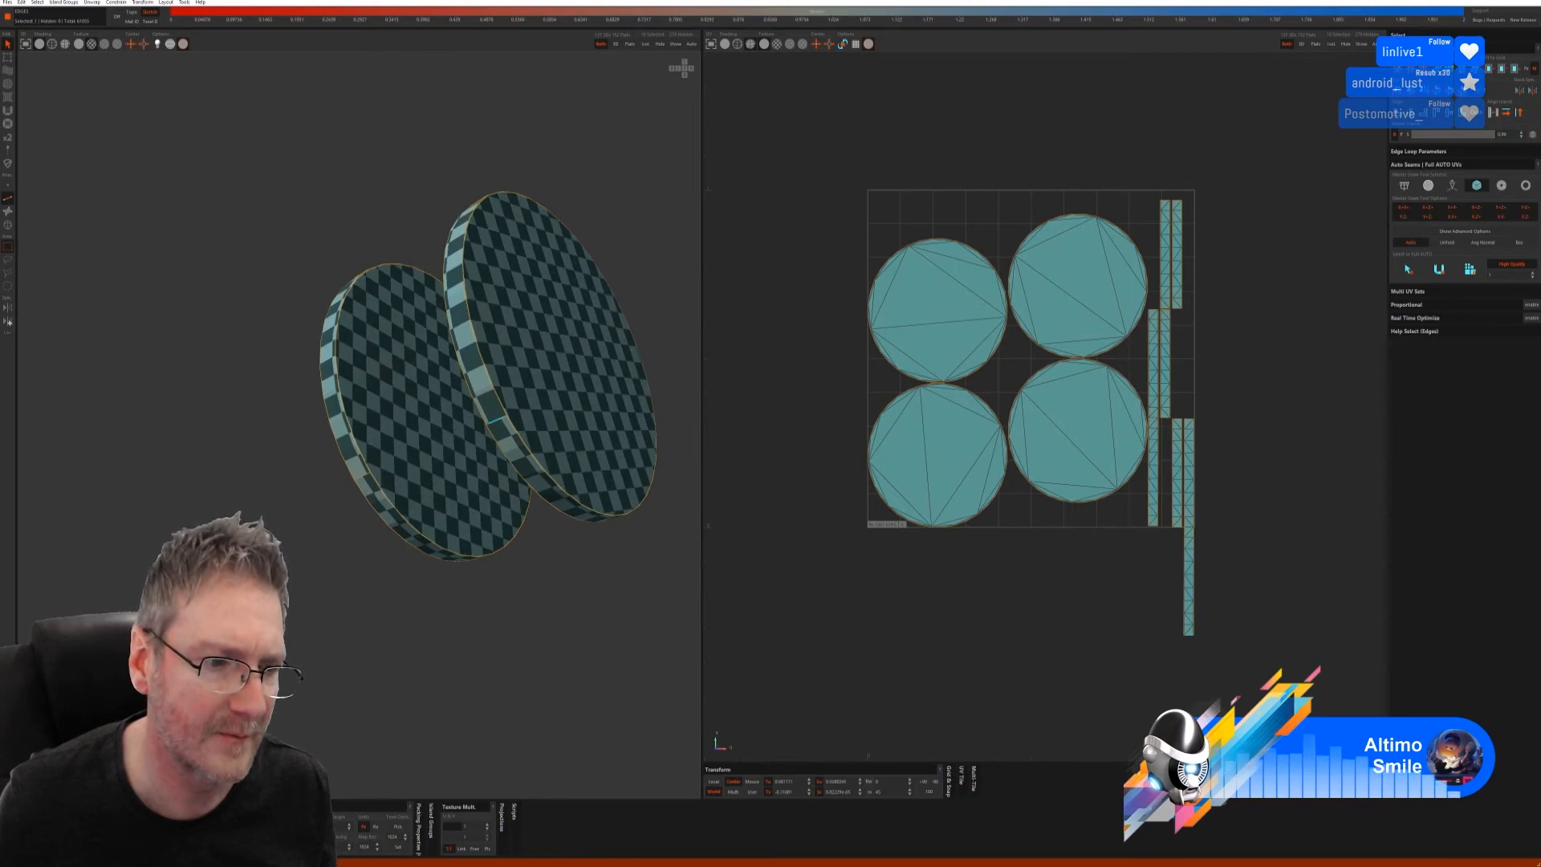
key(w)
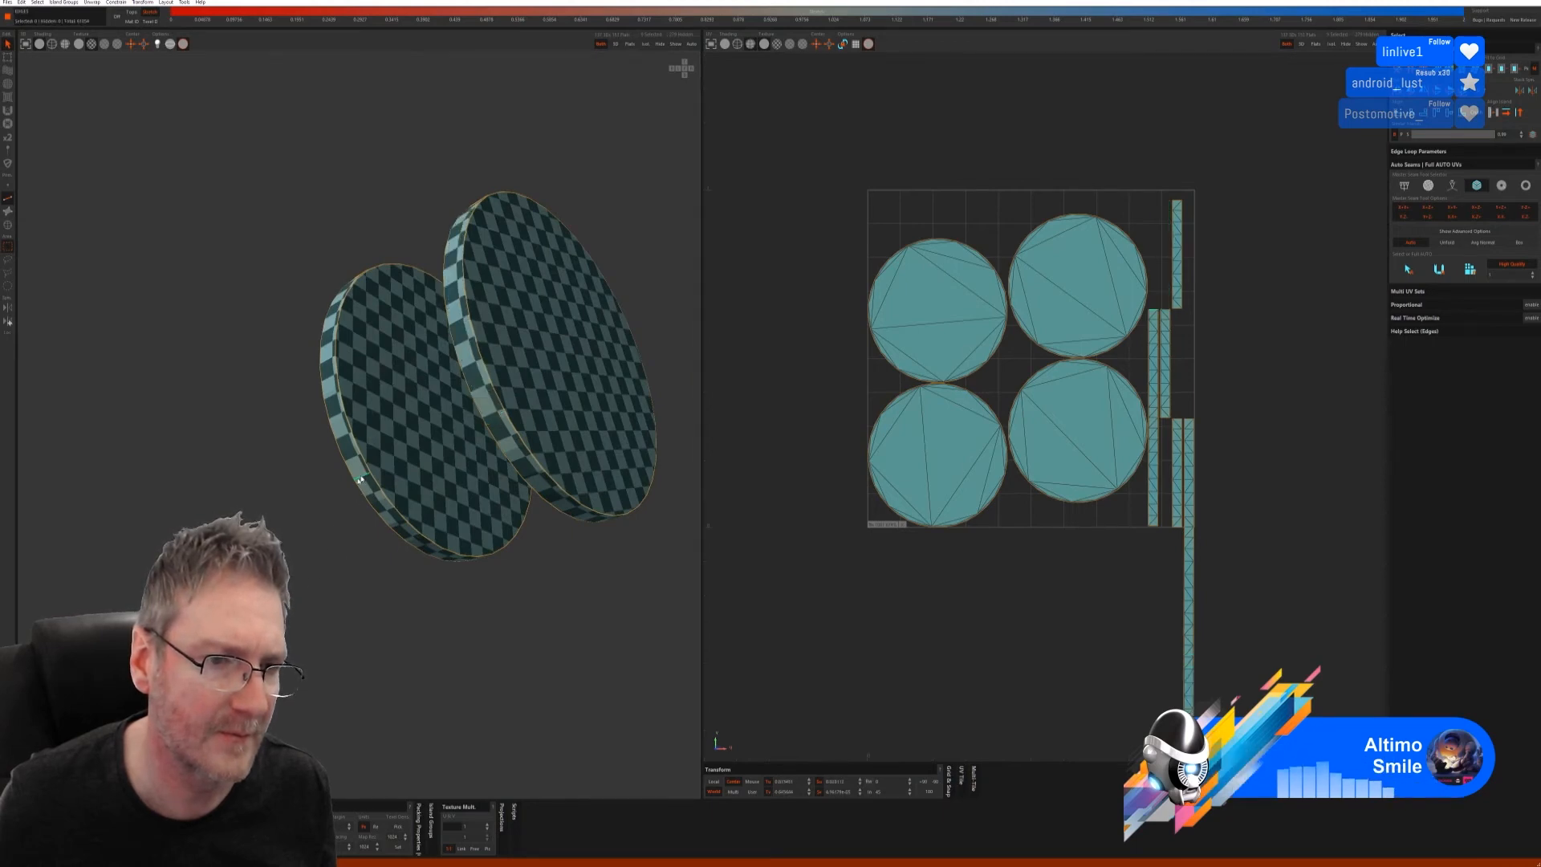
click(365, 482)
key(w)
- Weld the remaining short cross seam on each disc rim so that each rim forms one continuous strip
alt+drag(368, 514, 178, 555)
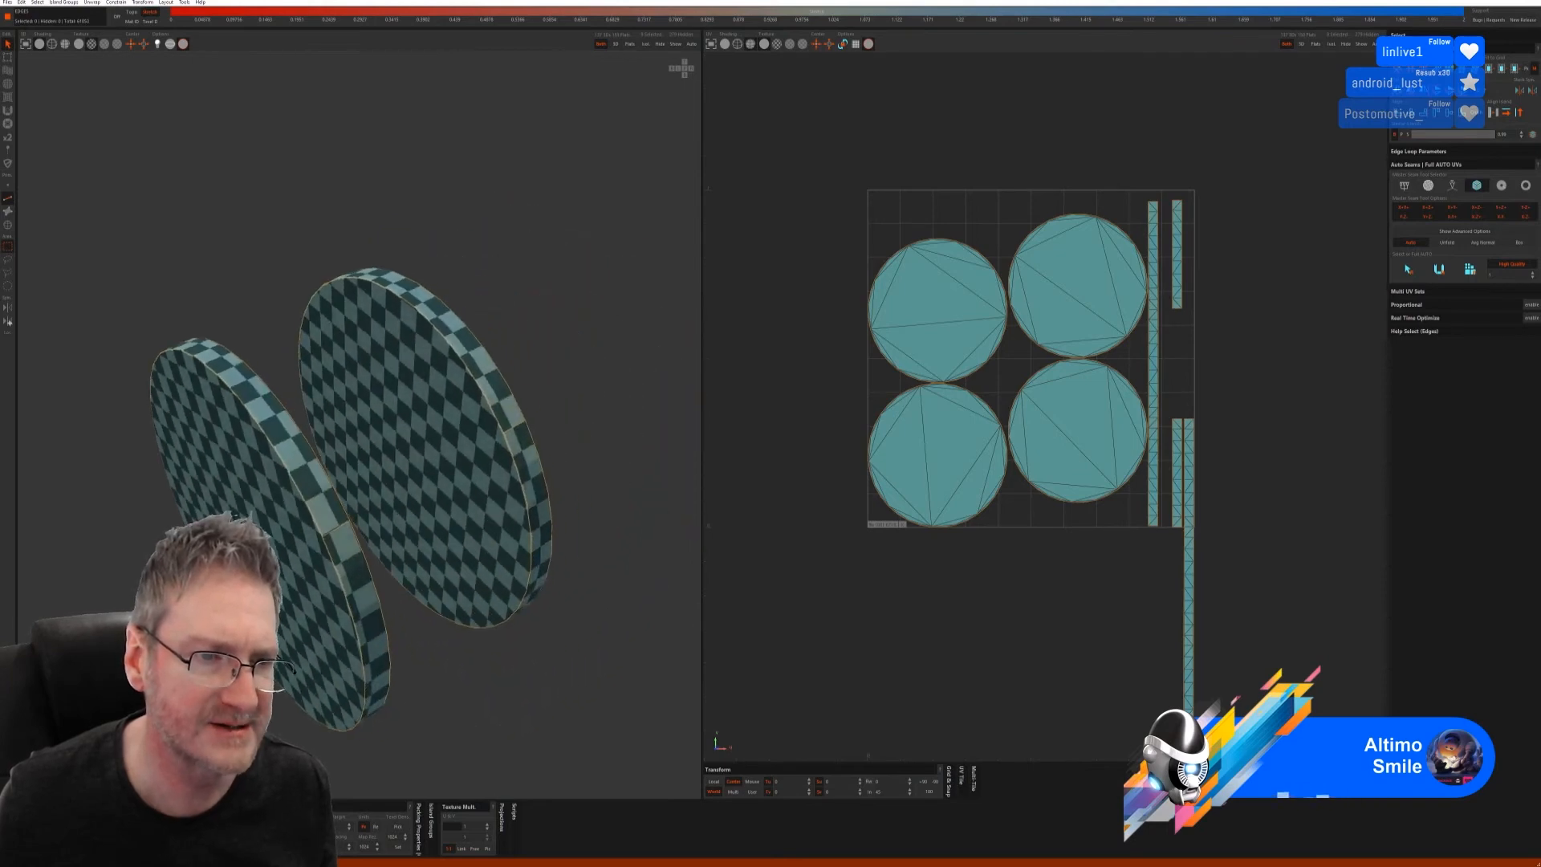
alt+drag(361, 522, 382, 586)
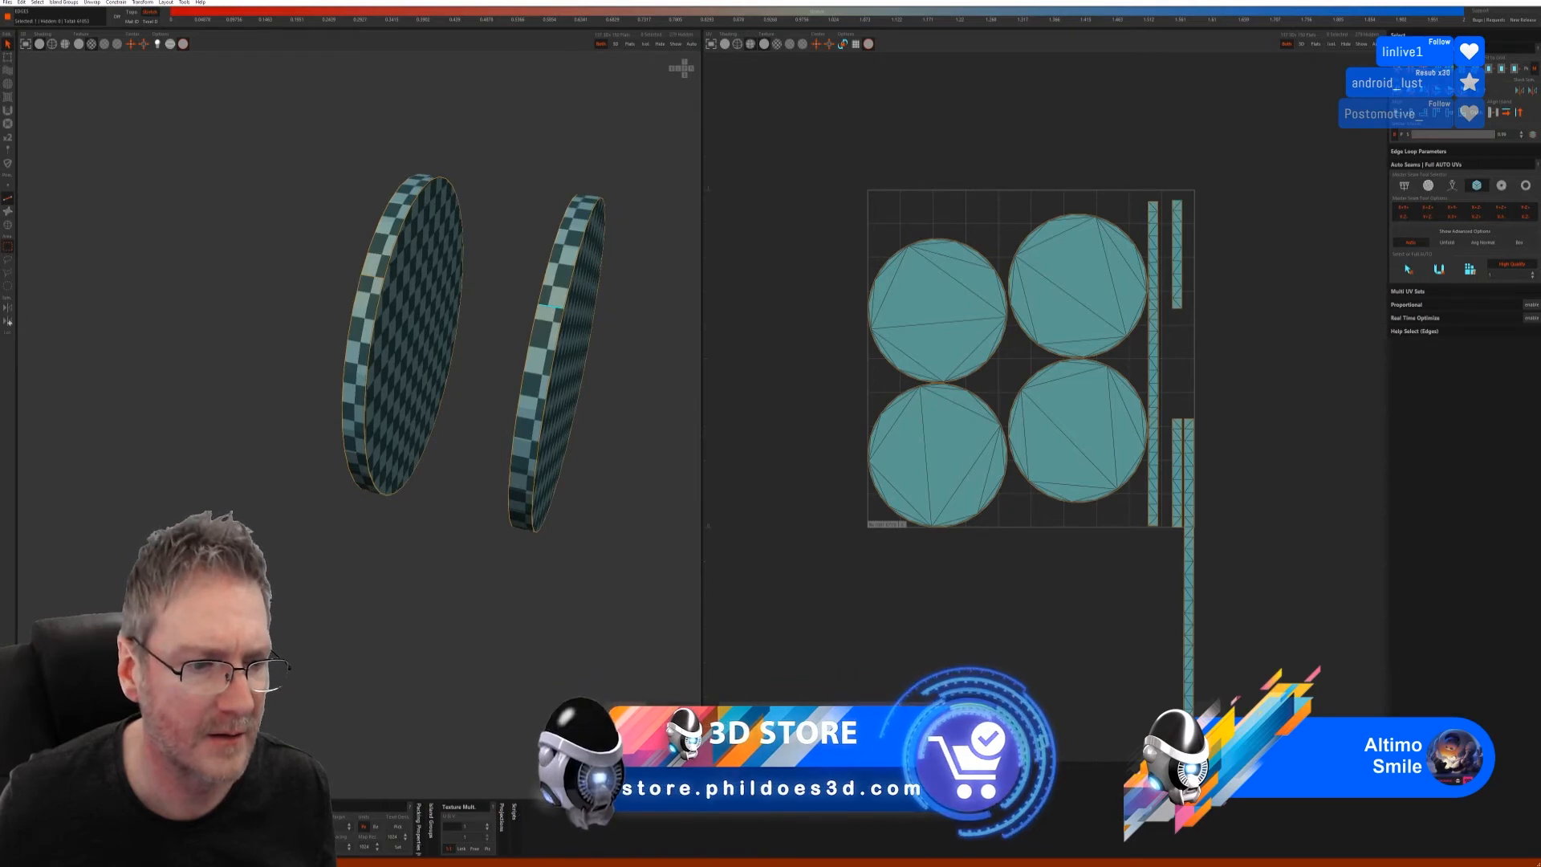
click(553, 307)
key(w)
mouse_move(435, 449)
alt+mouse_down()
mouse_move(462, 455)
mouse_move(305, 449)
mouse_move(296, 430)
mouse_move(292, 417)
mouse_move(399, 354)
mouse_move(408, 474)
mouse_move(302, 476)
mouse_move(289, 417)
mouse_move(413, 354)
mouse_move(457, 399)
mouse_move(450, 467)
alt+mouse_up()
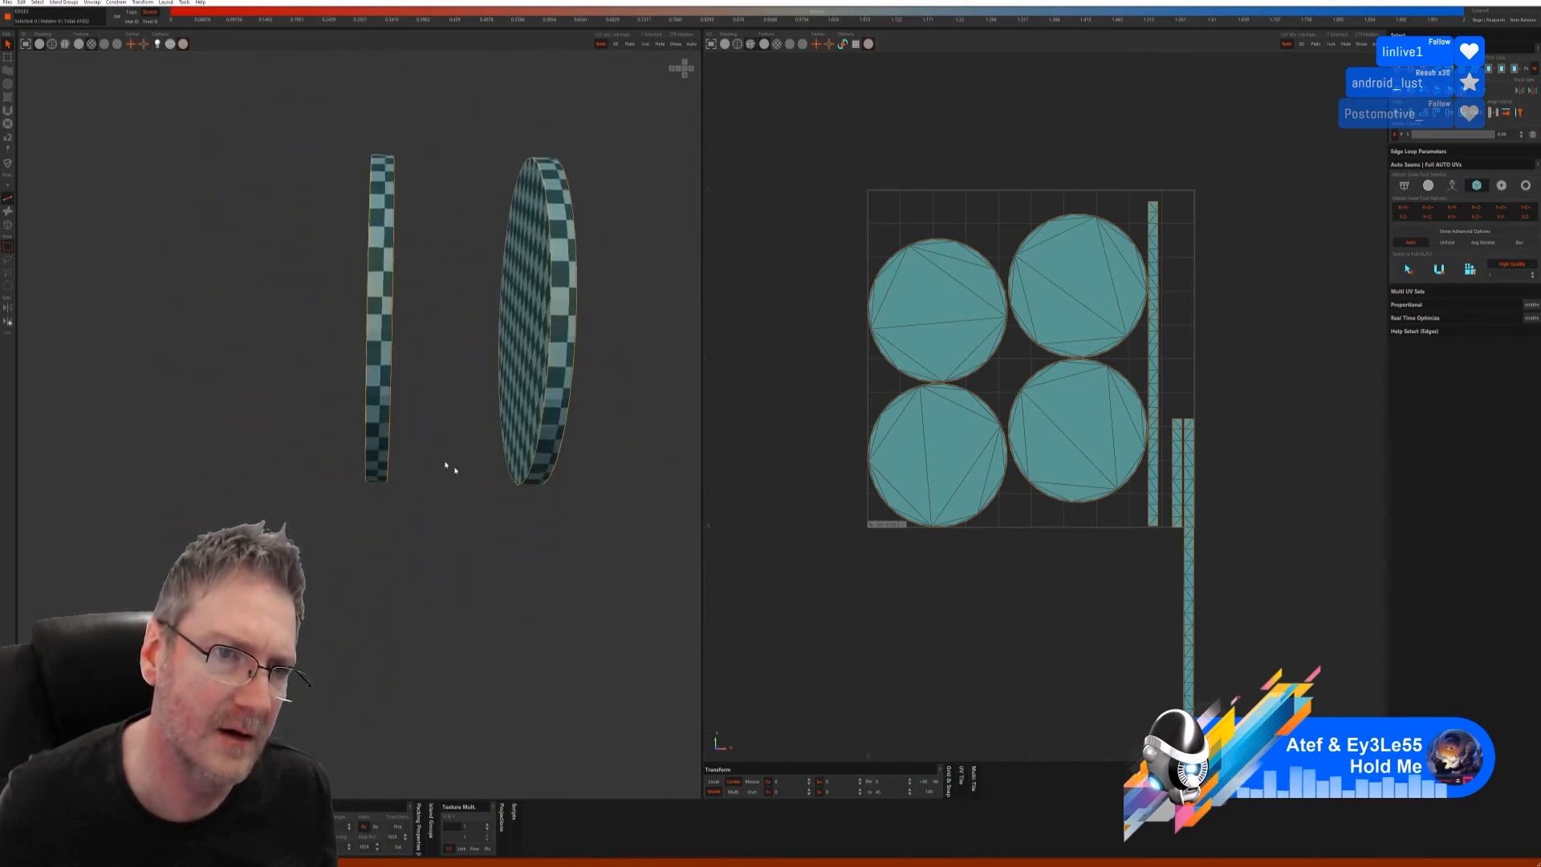
click(379, 300)
key(w)
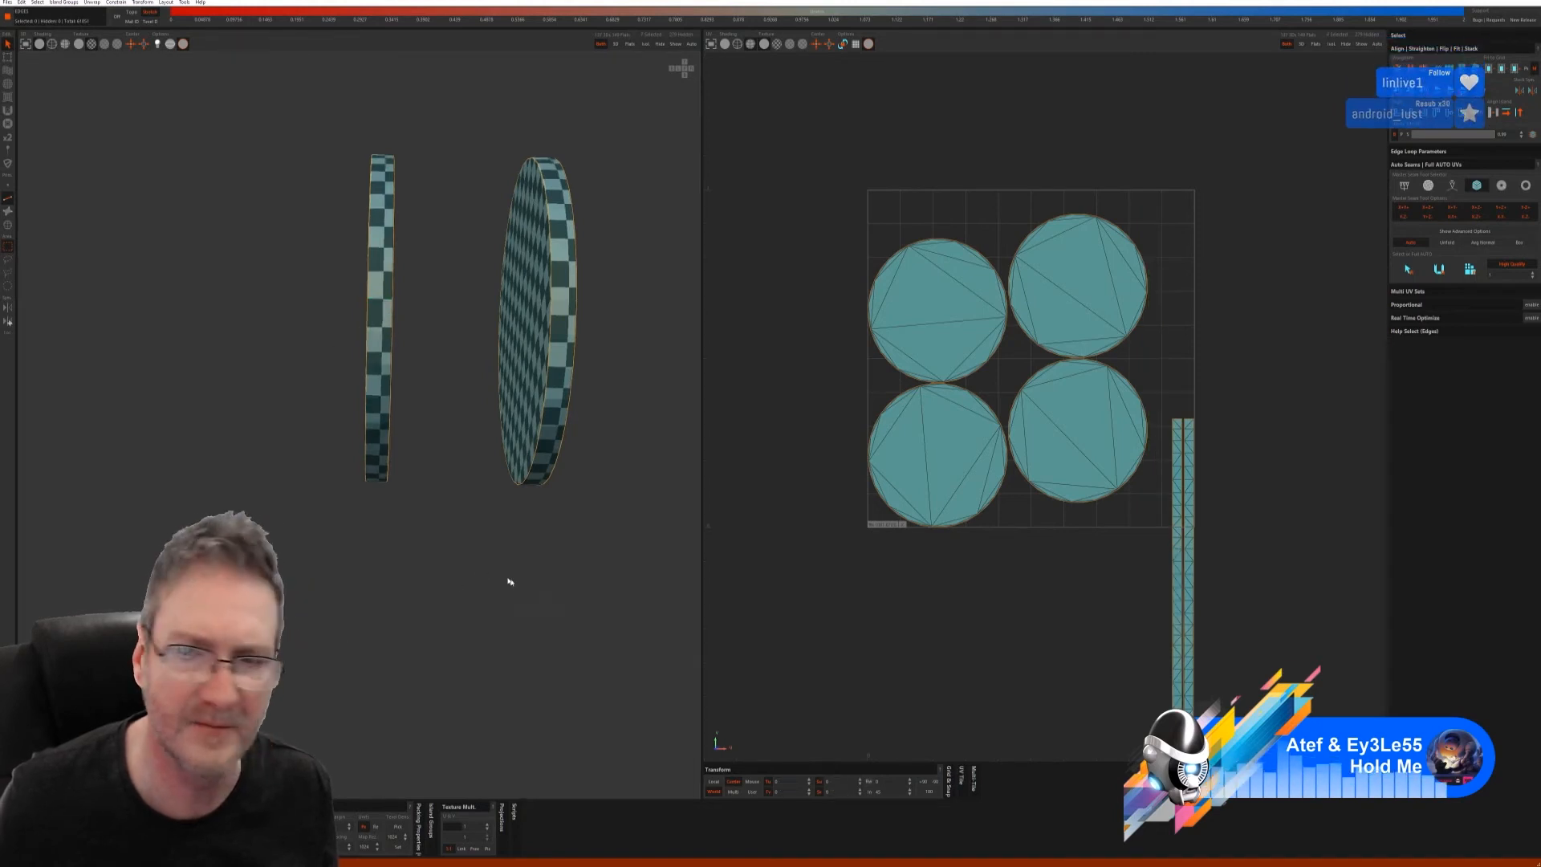
- Pack all UV islands of the two discs and show all parts of the model again
drag(805, 156, 1233, 710)
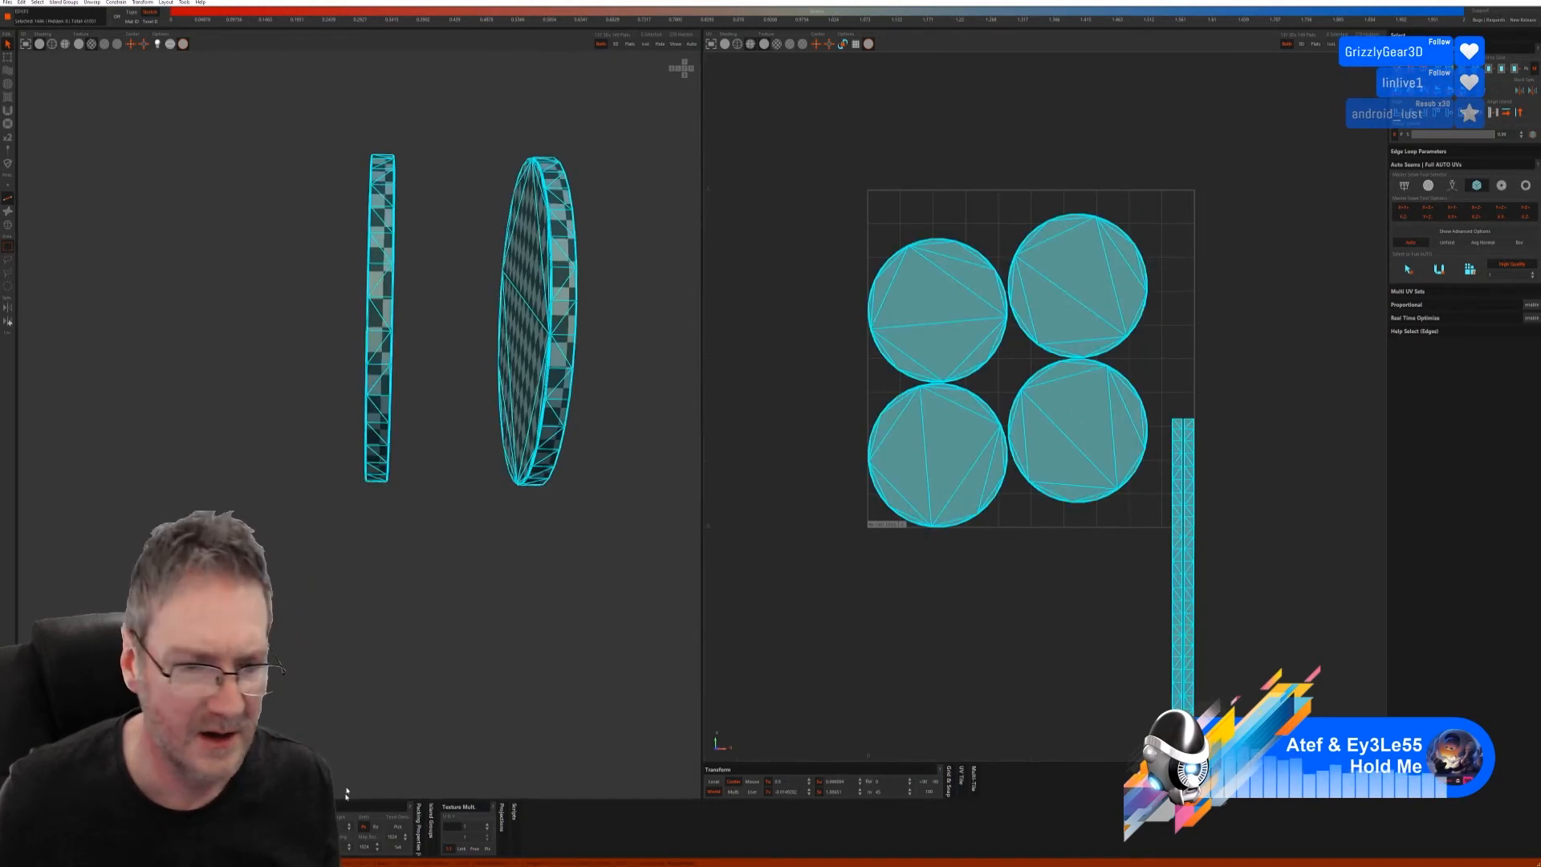
key(p)
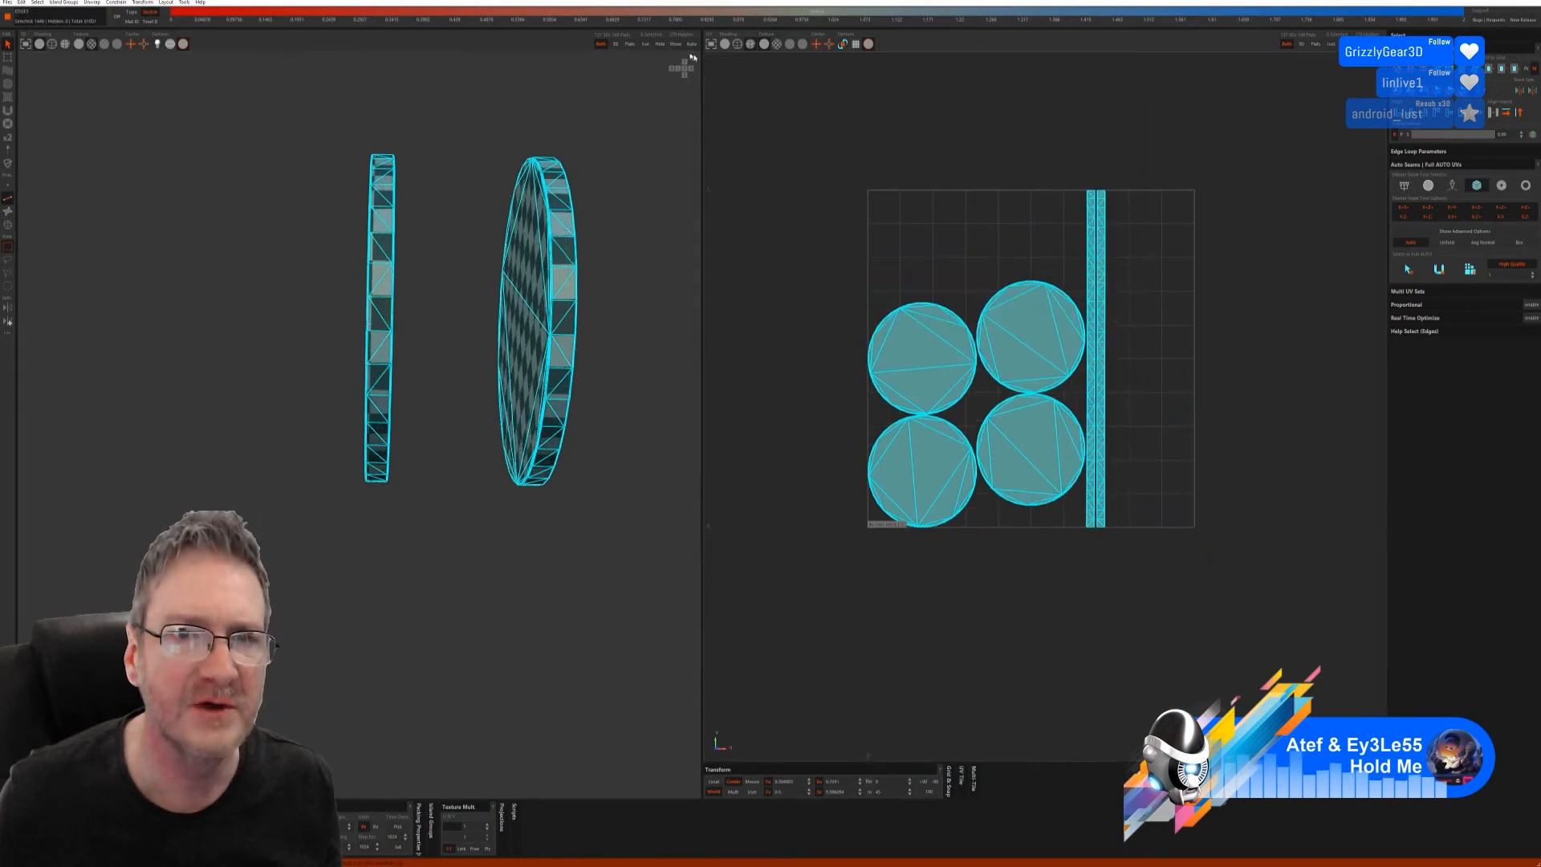
click(647, 78)
click(676, 44)
alt+right_drag(450, 264, 147, 492)
alt+drag(148, 492, 464, 396)
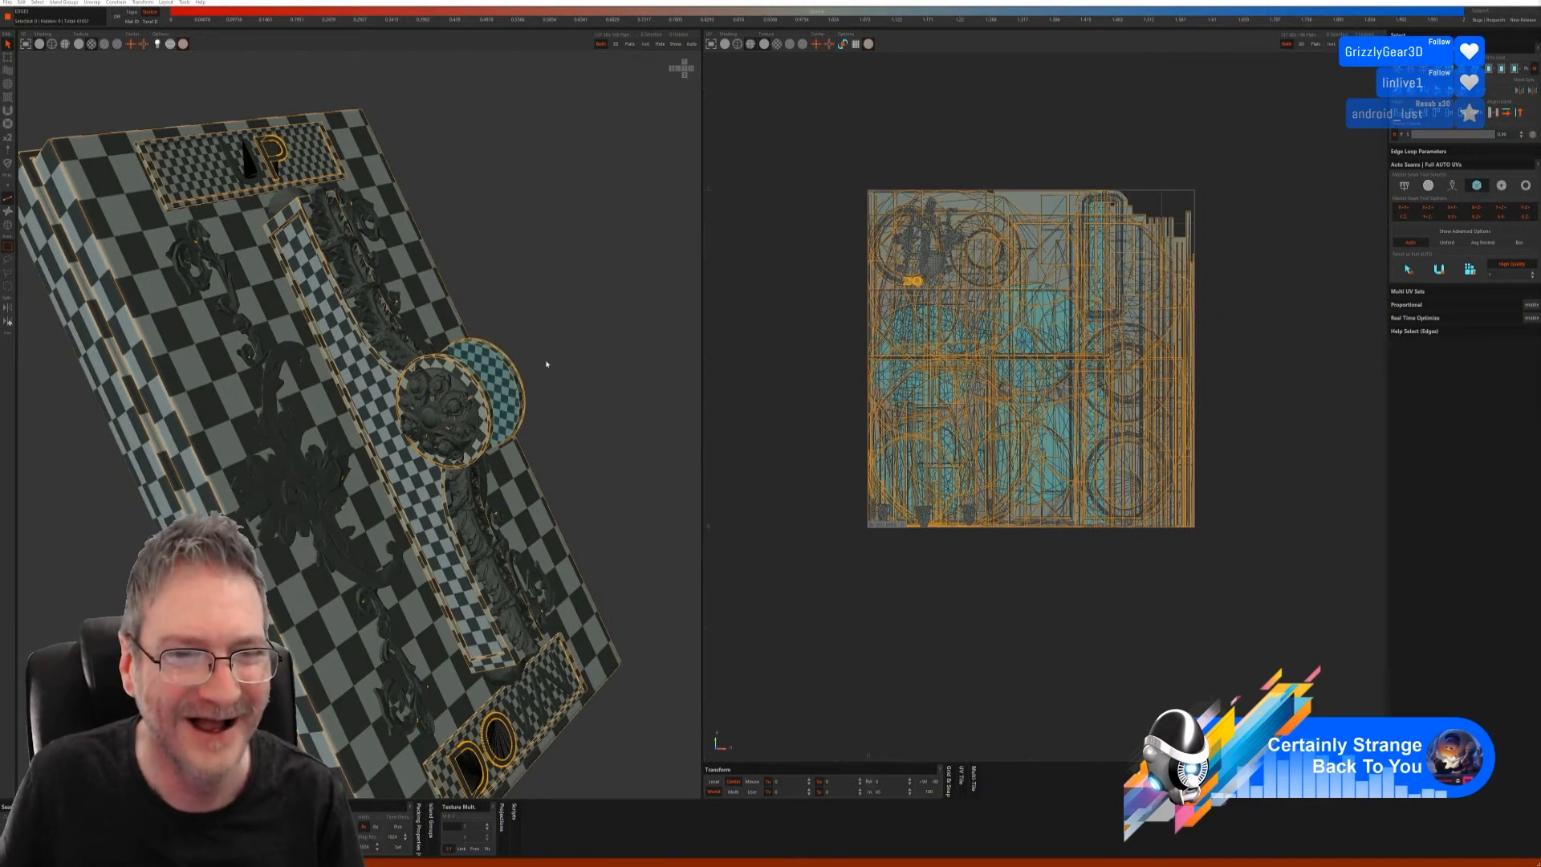
- Select the rounded dome bodies behind the round medallion ornament in island mode and isolate them
scroll(542, 409, up, 2)
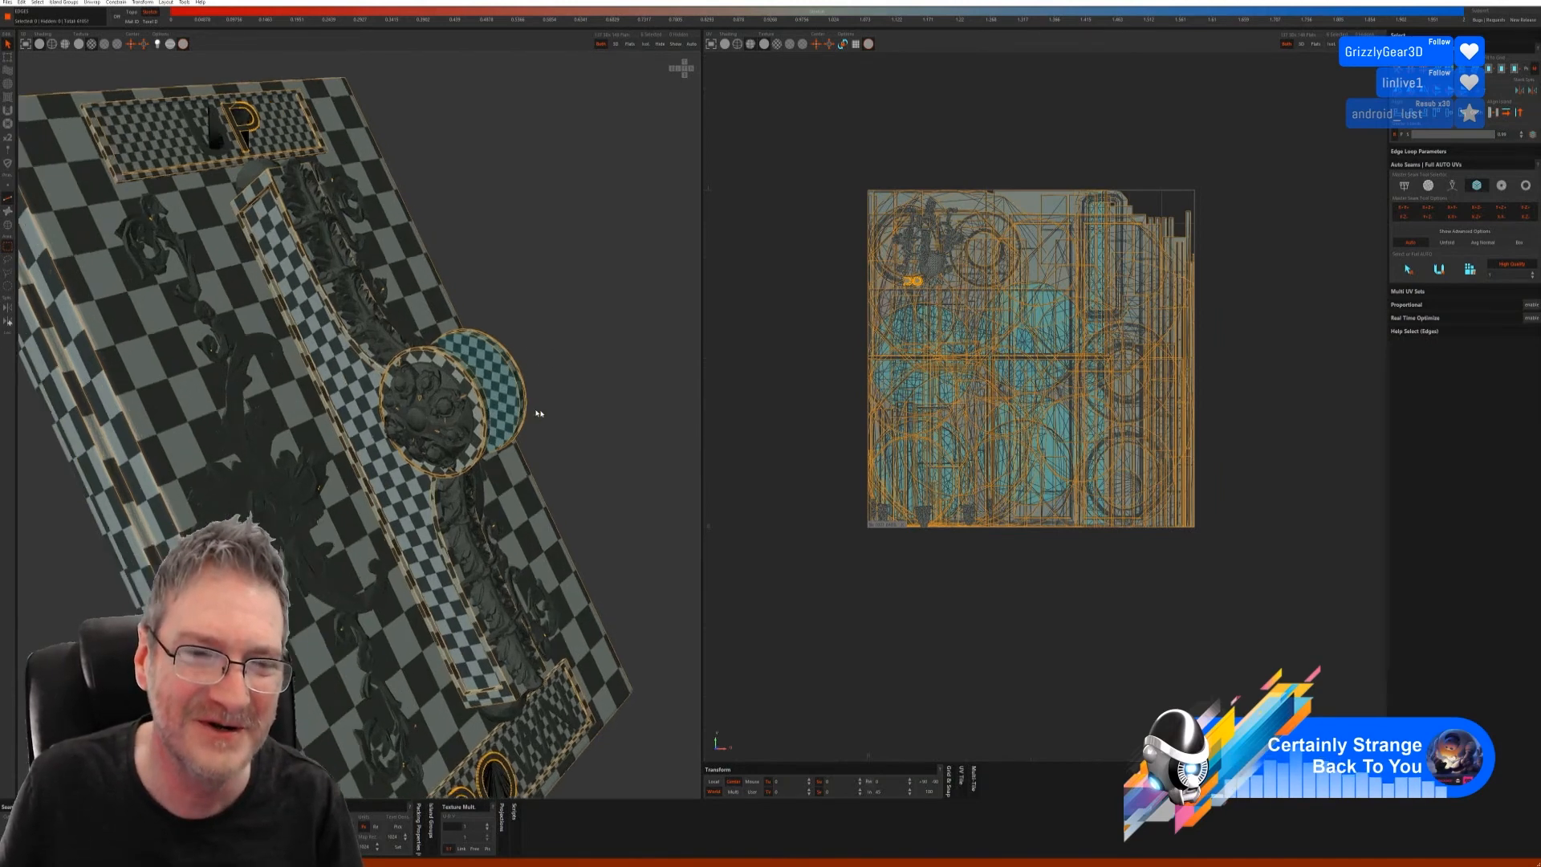
click(7, 229)
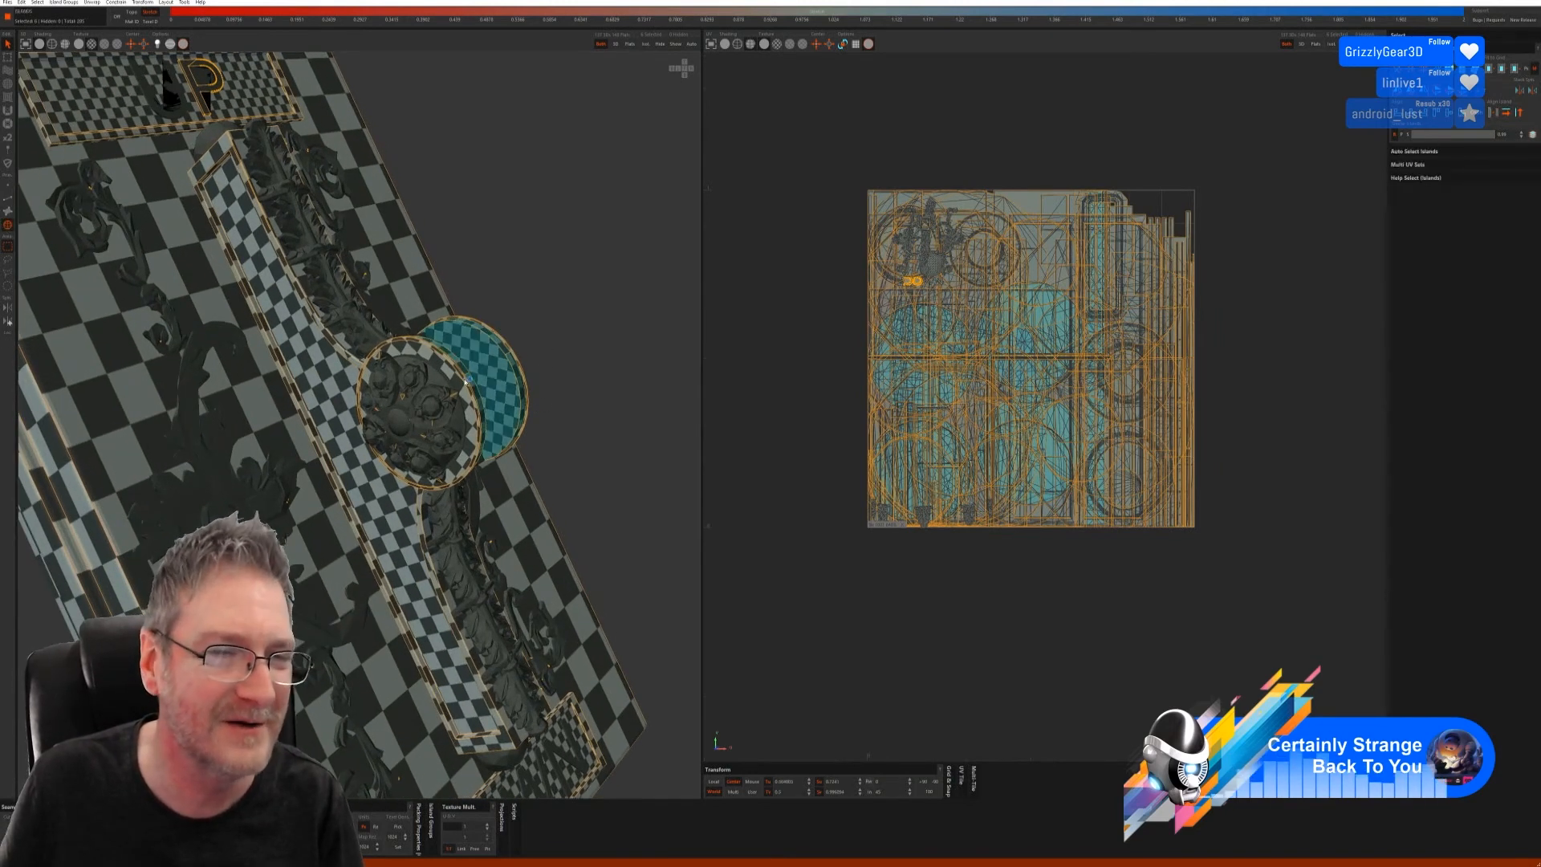
click(428, 379)
alt+drag(578, 367, 457, 388)
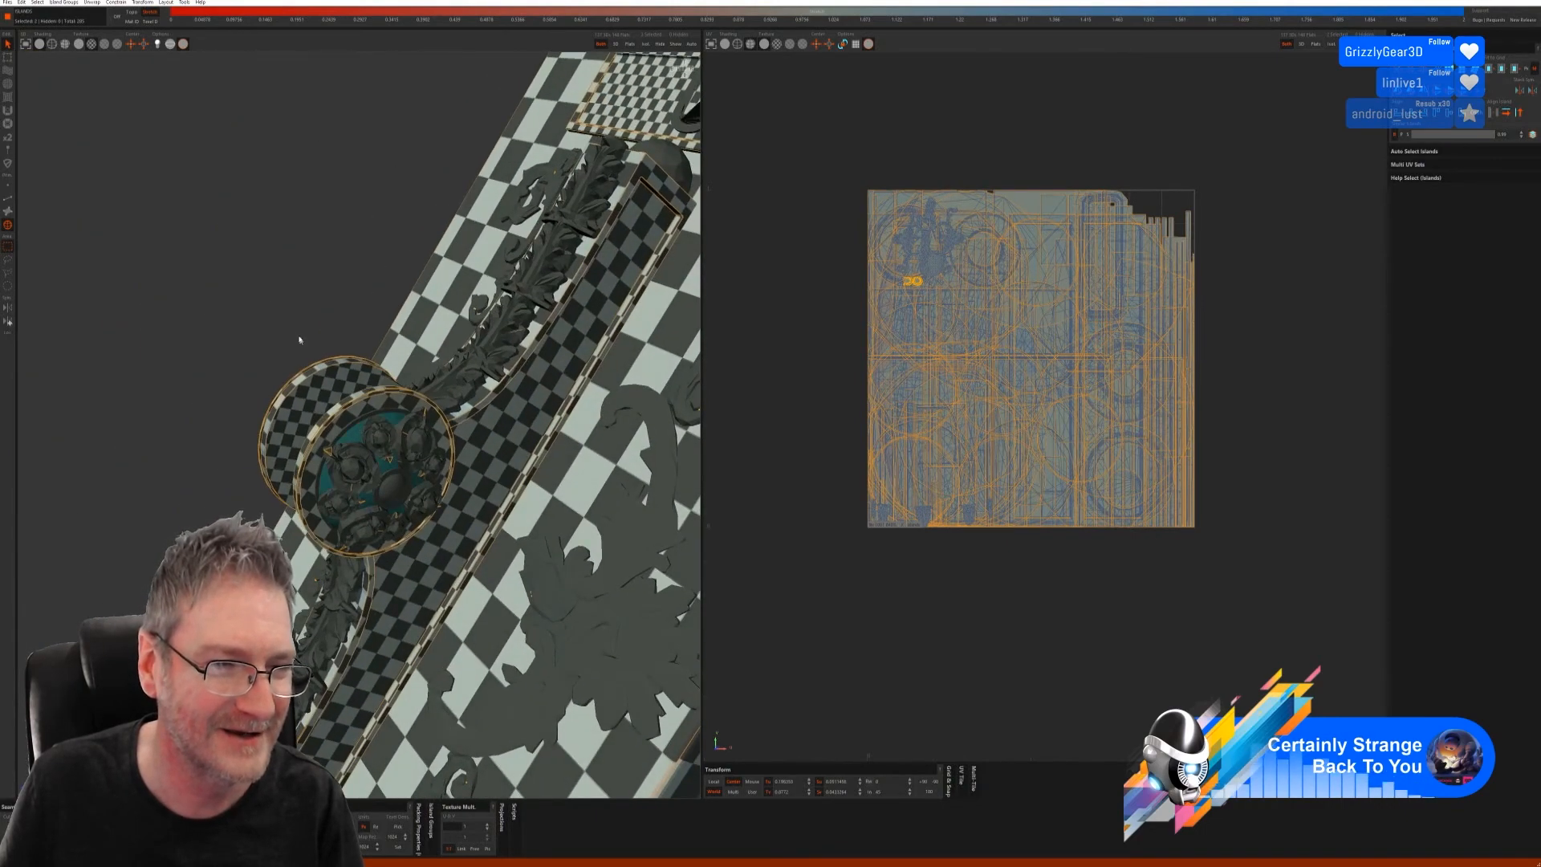
alt+drag(300, 340, 422, 341)
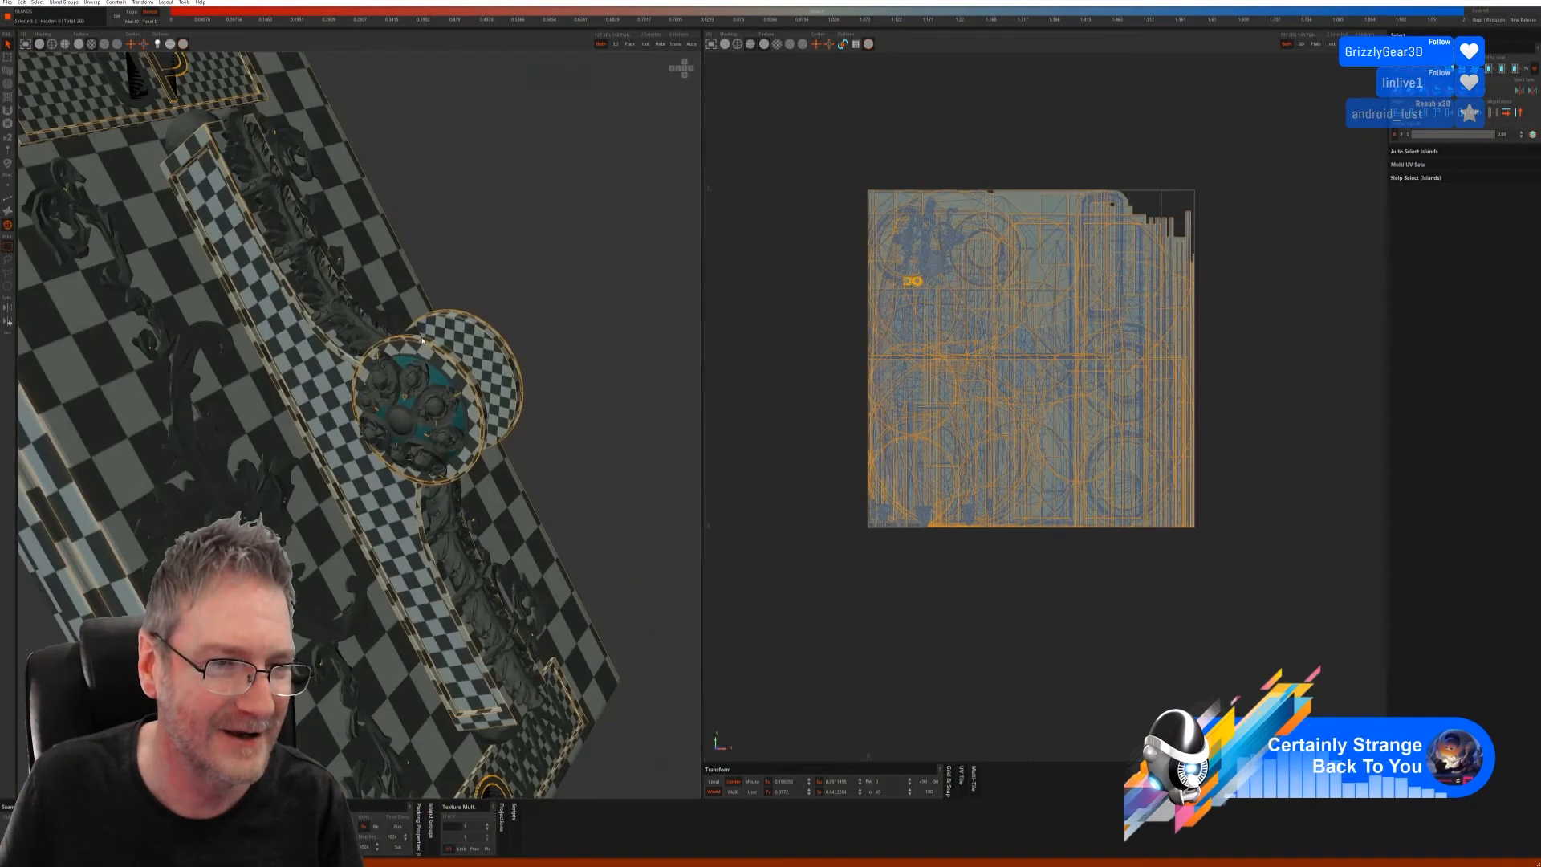
click(646, 43)
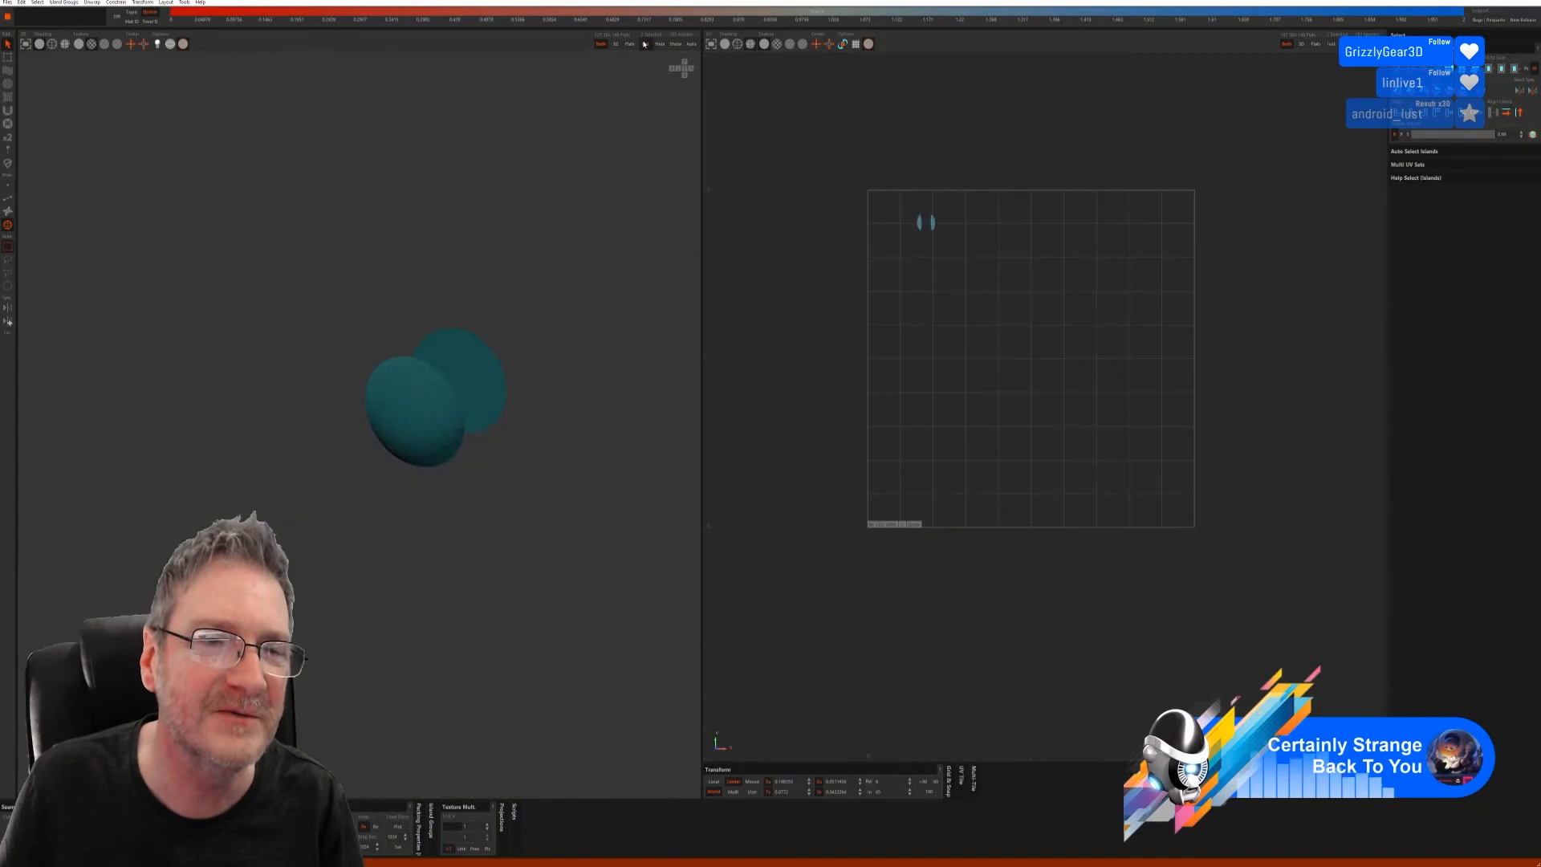
- Unwrap the isolated dome bodies in edge mode with Mosaic automatic seams, unfolding and packing the islands
click(8, 199)
click(1428, 185)
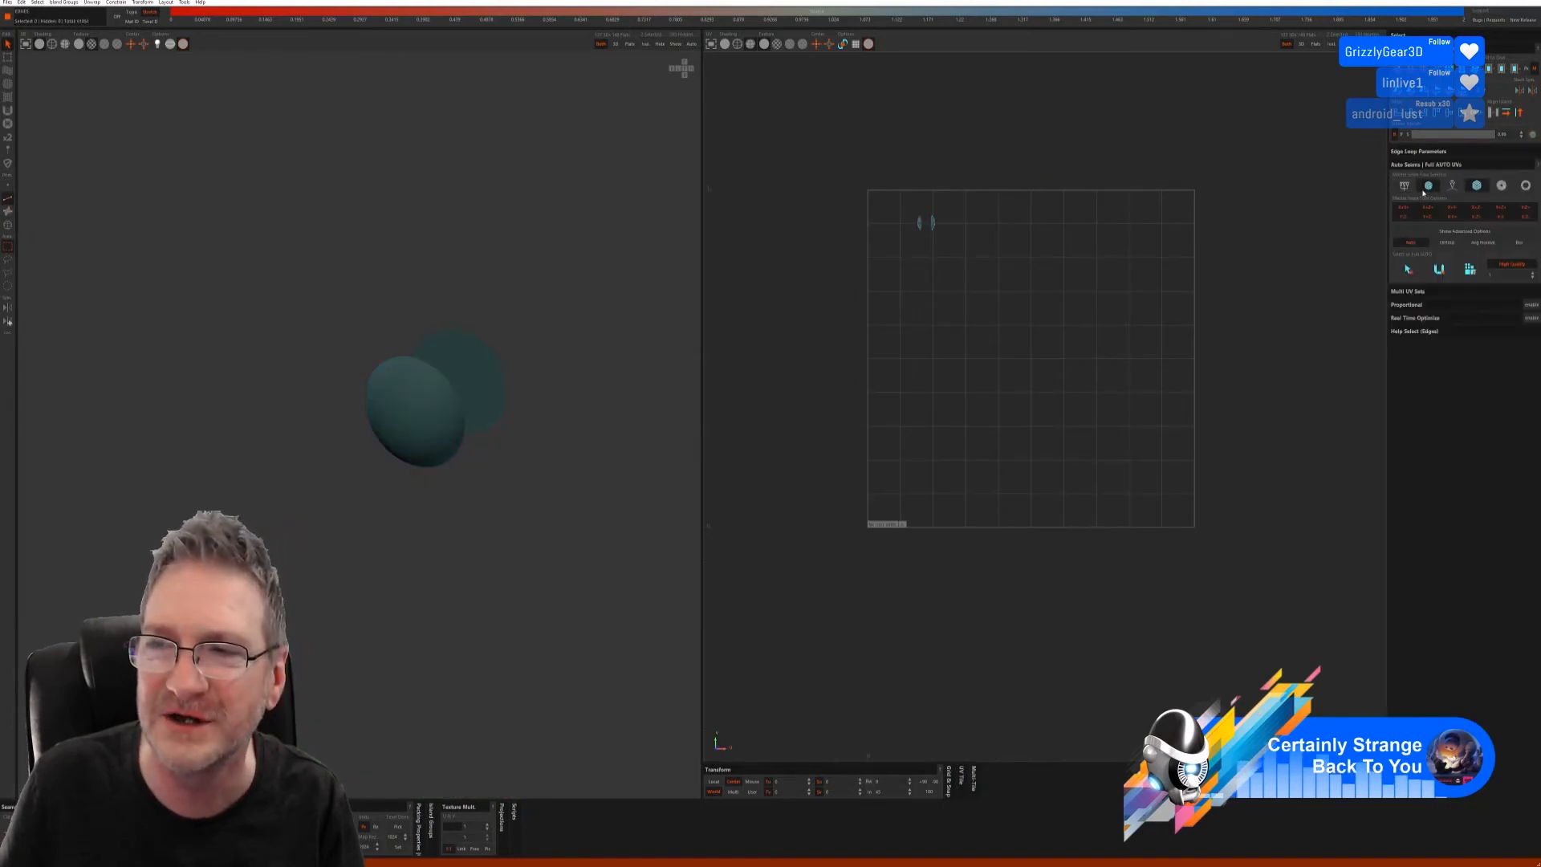
click(1416, 258)
click(1465, 257)
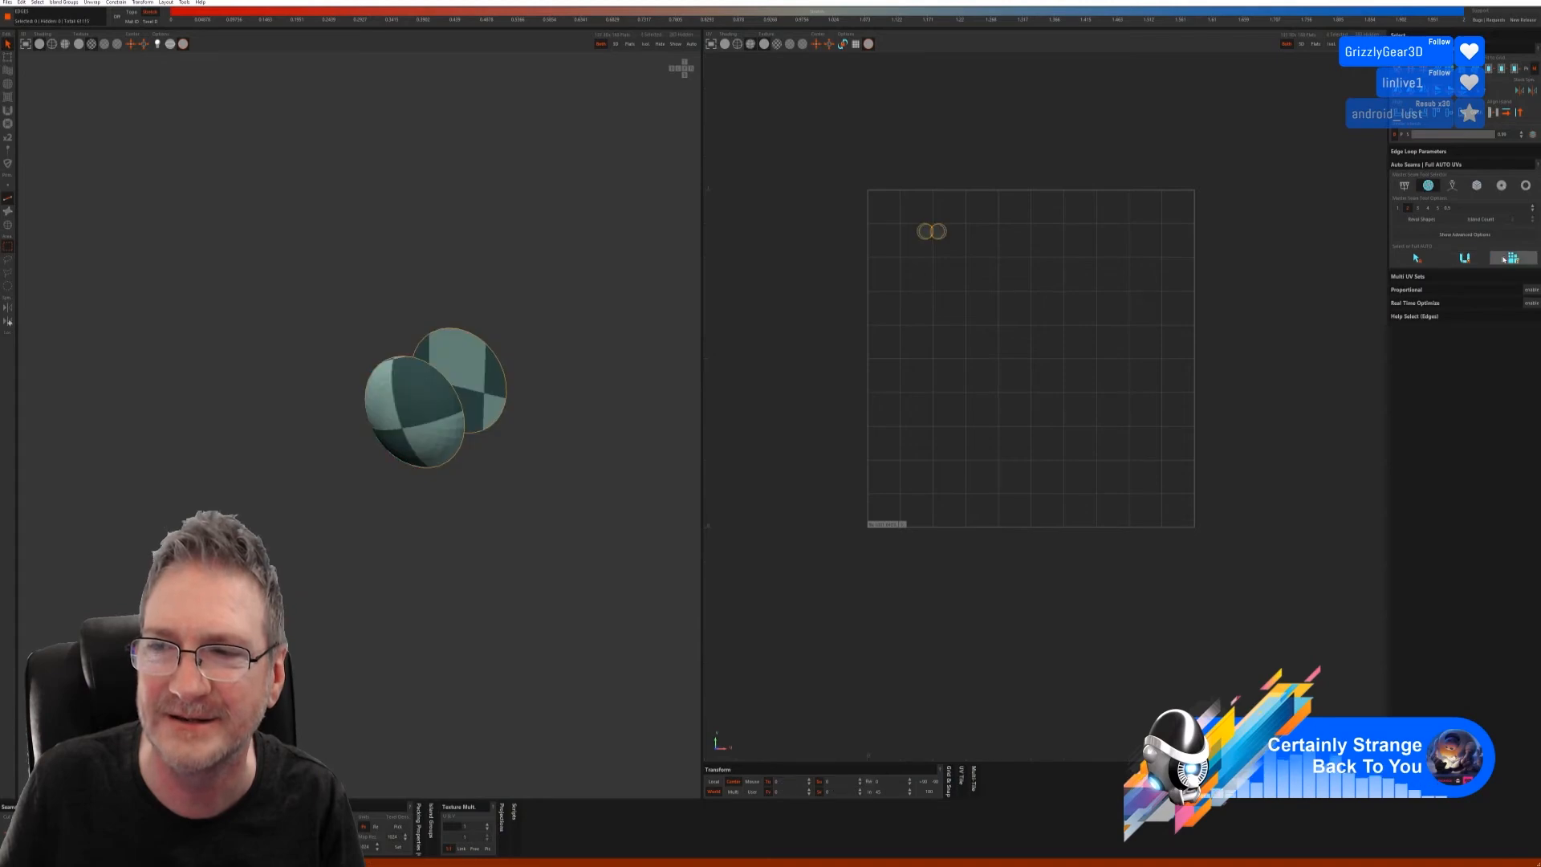
click(1514, 257)
alt+drag(562, 402, 506, 410)
- Show all parts again, select the thin inner discs inside the medallion rims in island mode and isolate them
click(674, 45)
scroll(481, 409, up, 3)
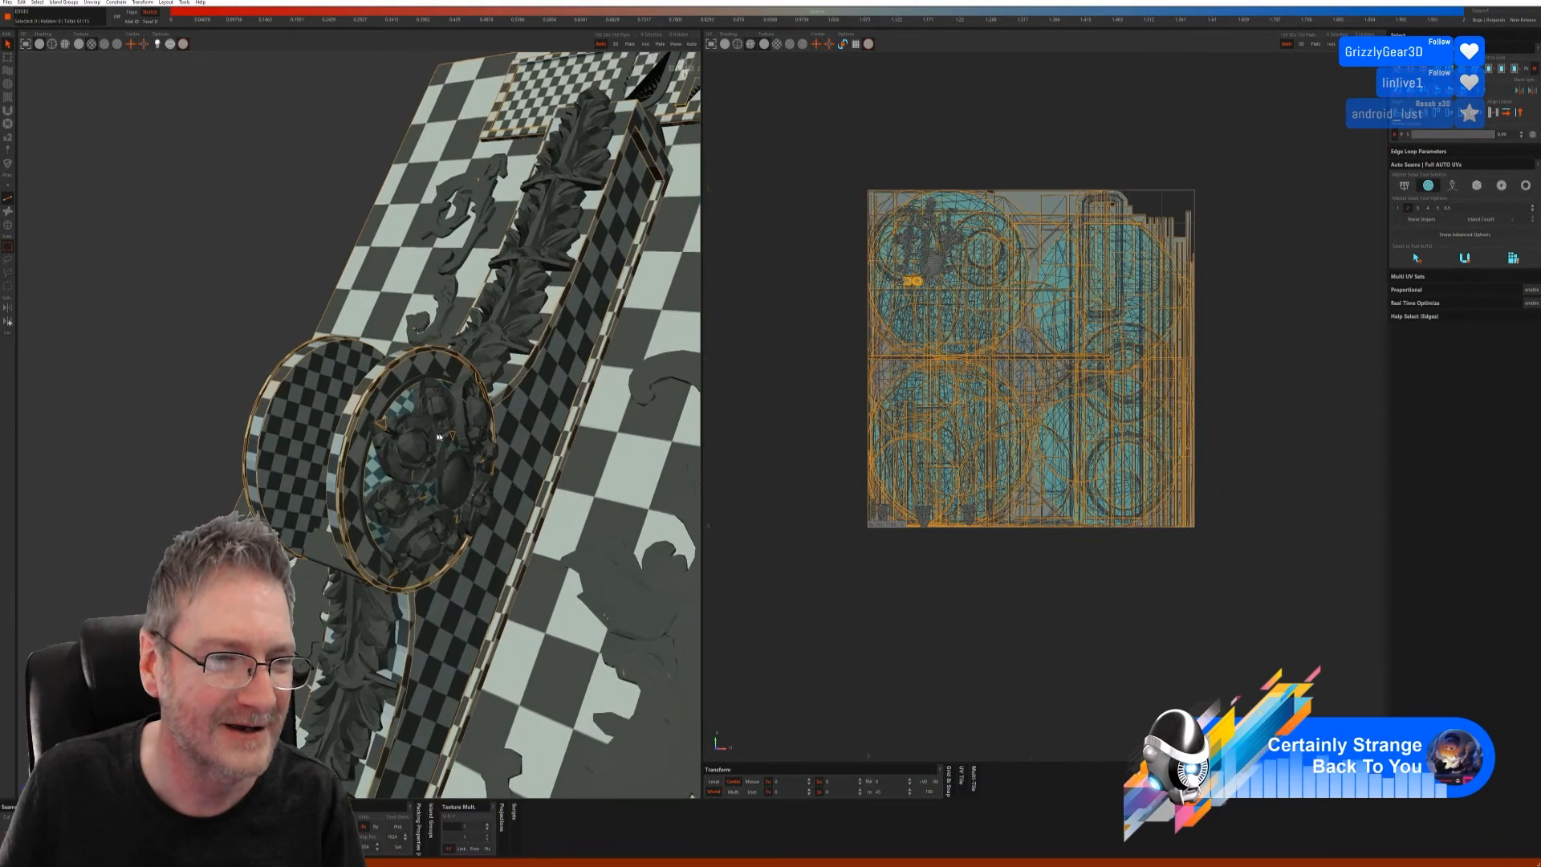
click(8, 226)
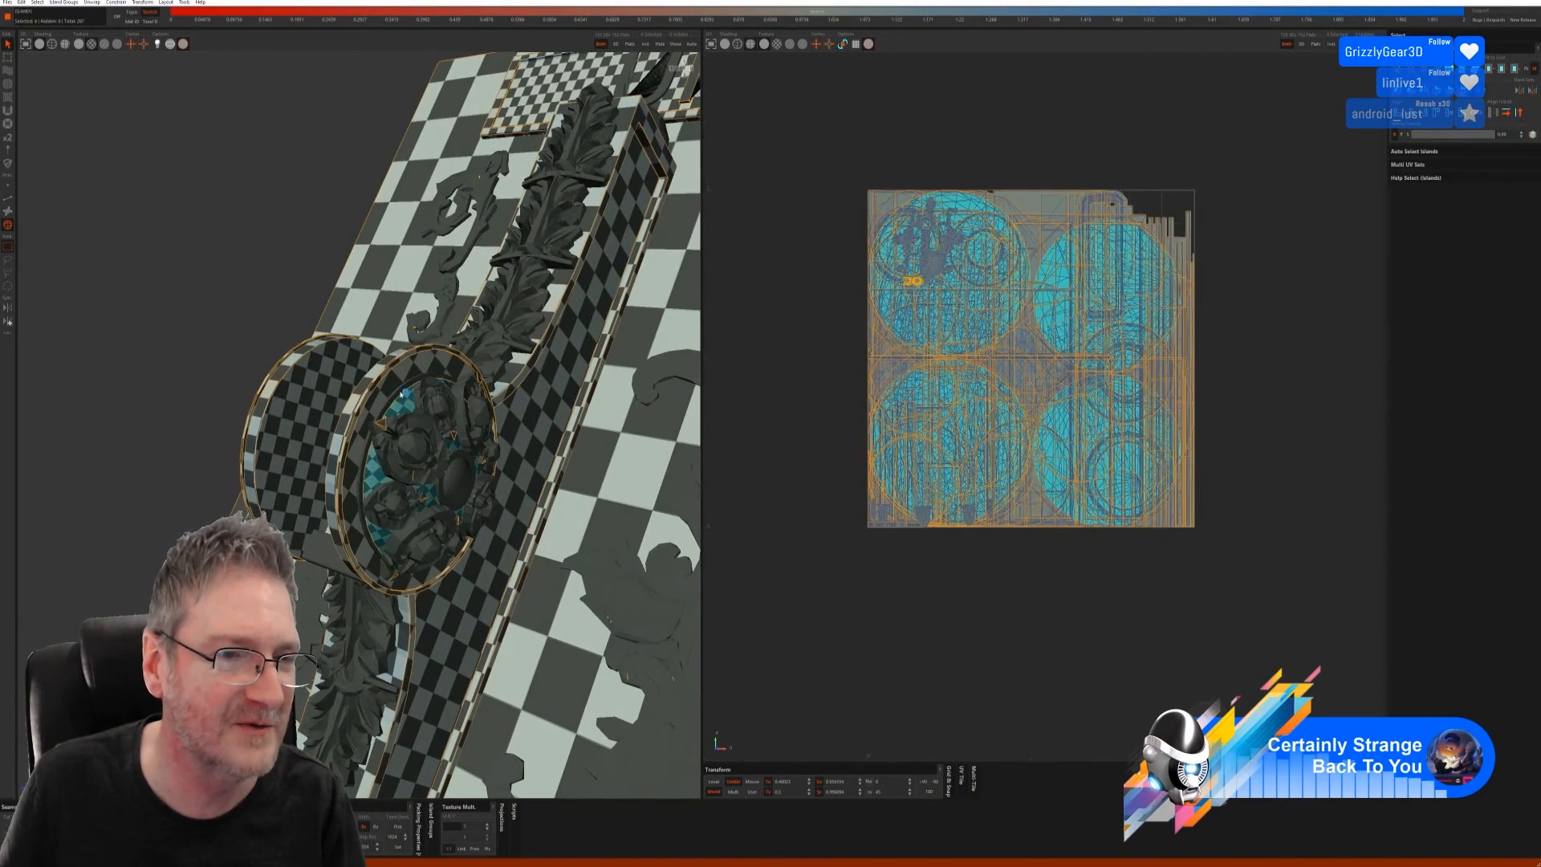
click(203, 348)
alt+drag(203, 348, 249, 450)
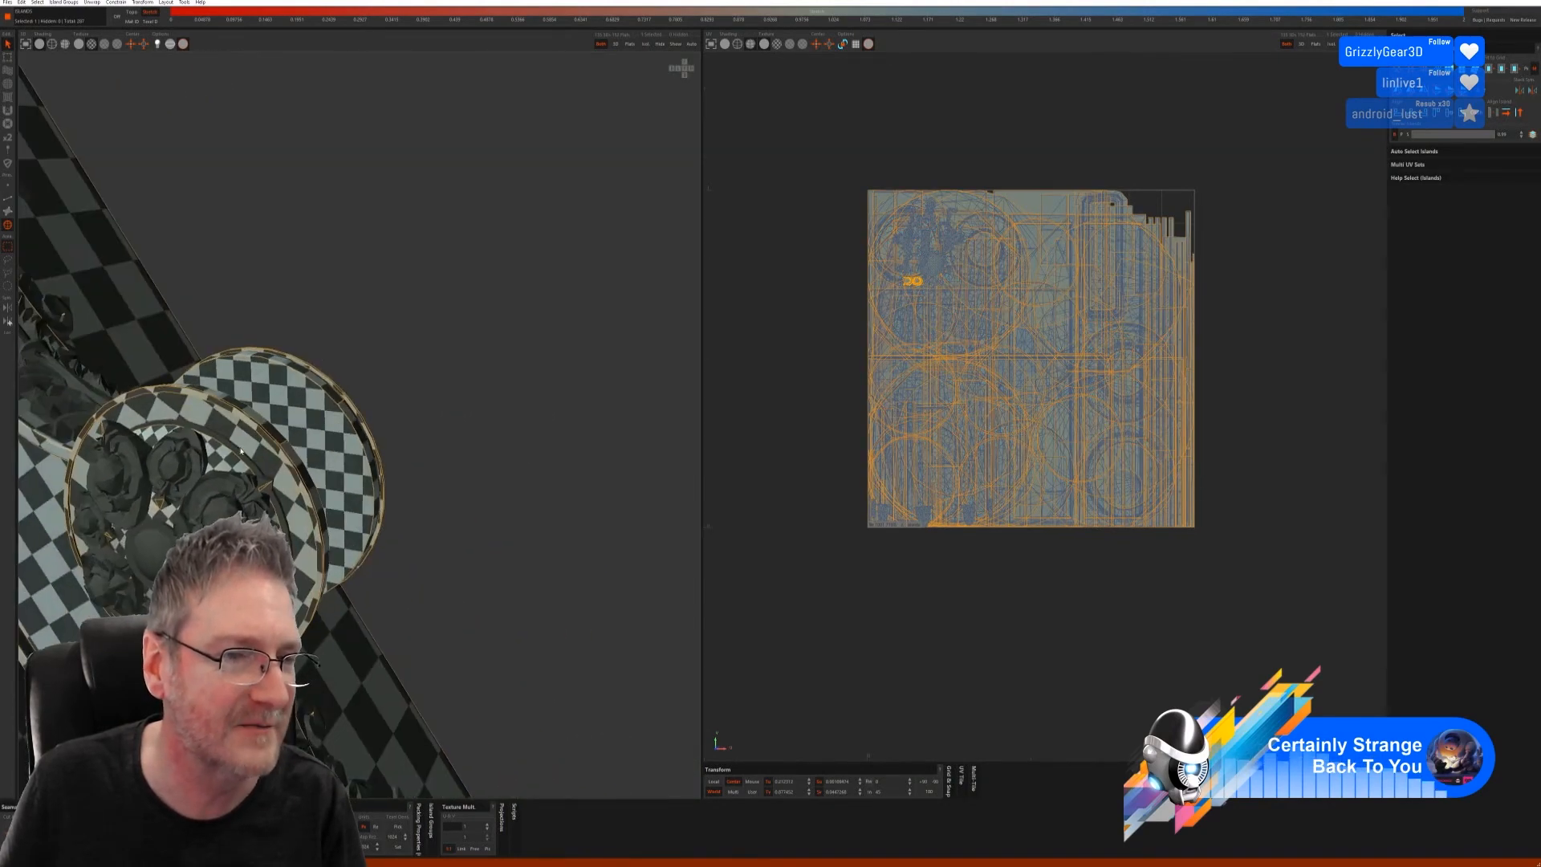
click(238, 452)
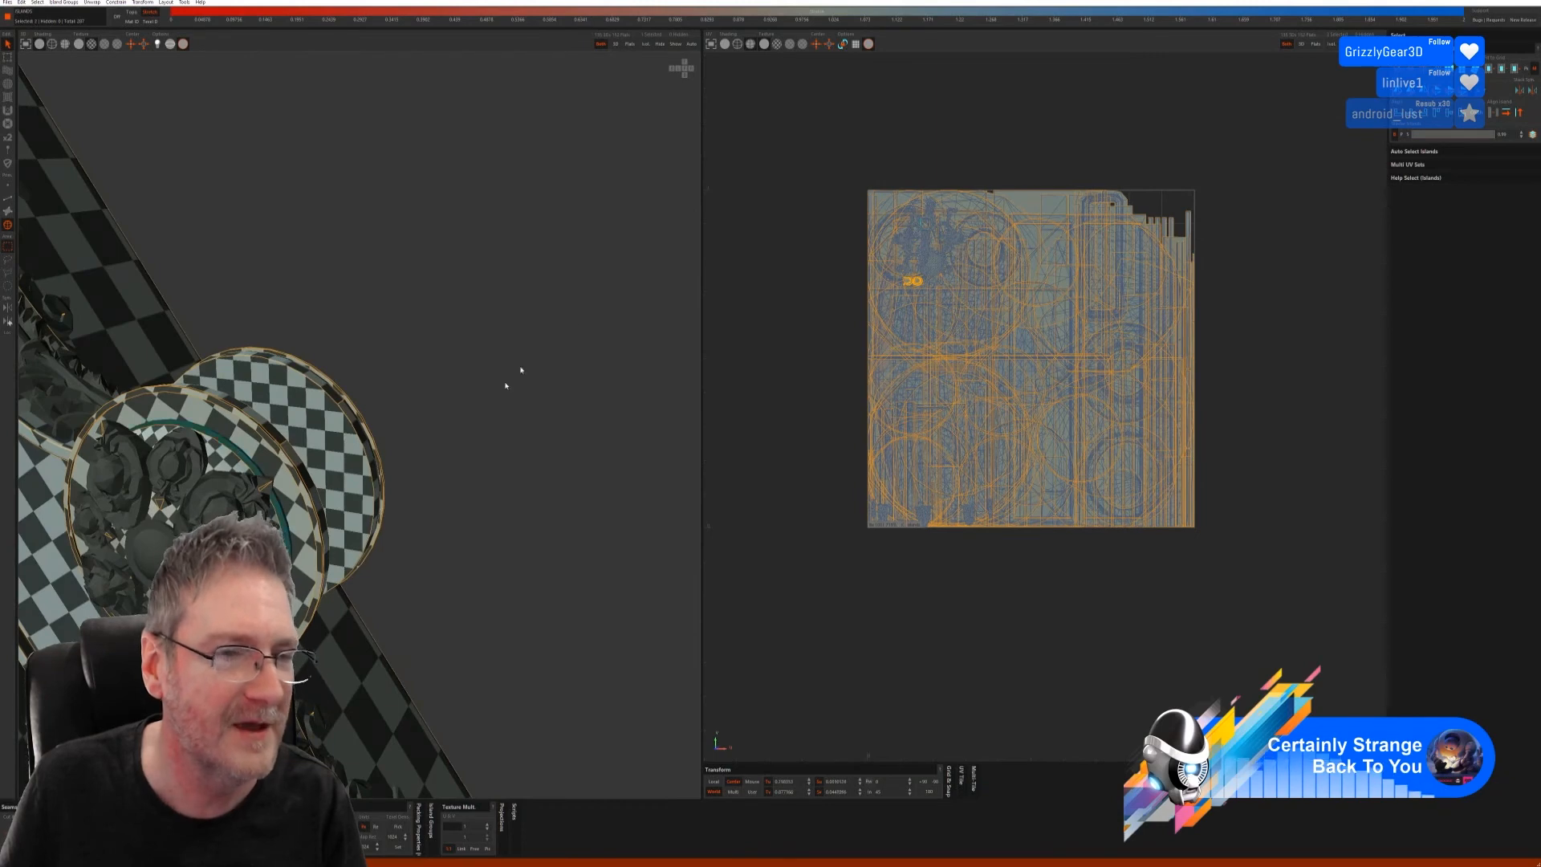
click(645, 44)
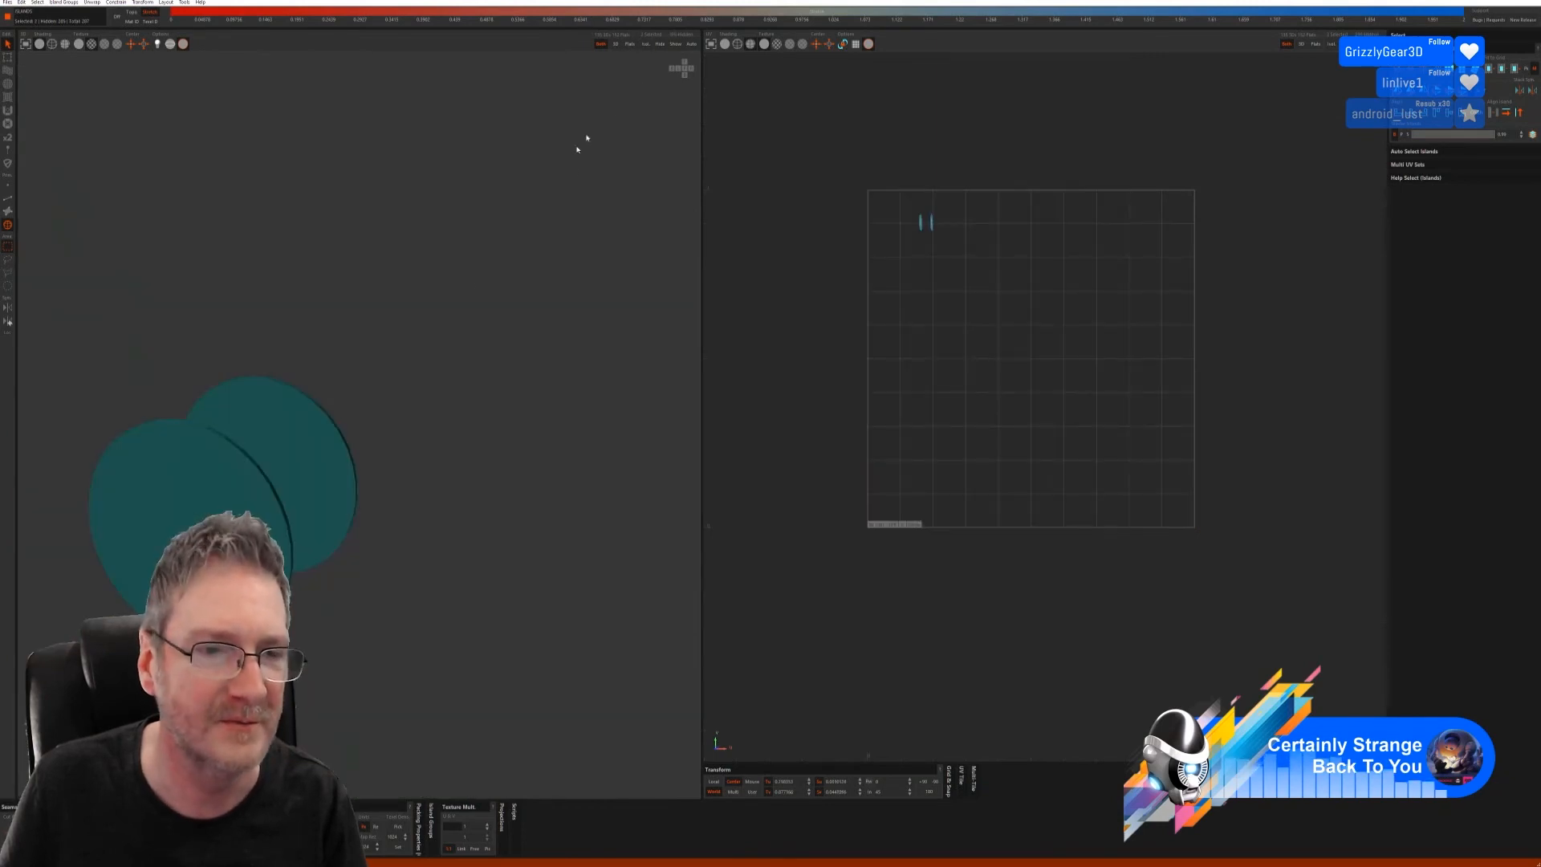
- Unwrap the isolated thin discs in edge mode with Mosaic automatic seams, unfold and pack them, and show all parts again
click(8, 198)
click(1417, 258)
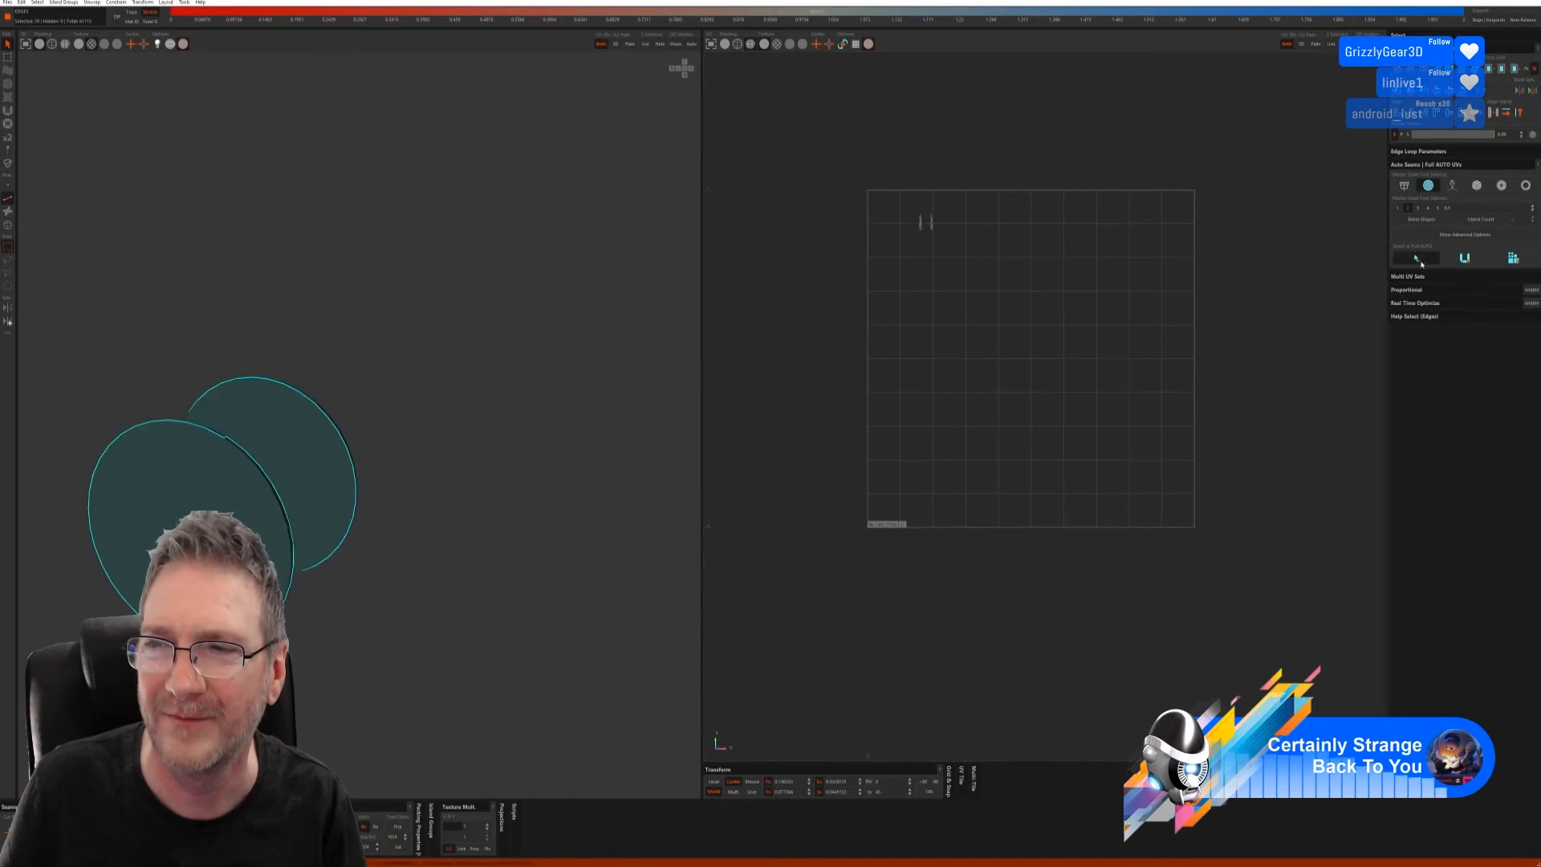
click(1465, 261)
click(1514, 261)
scroll(202, 406, down, 4)
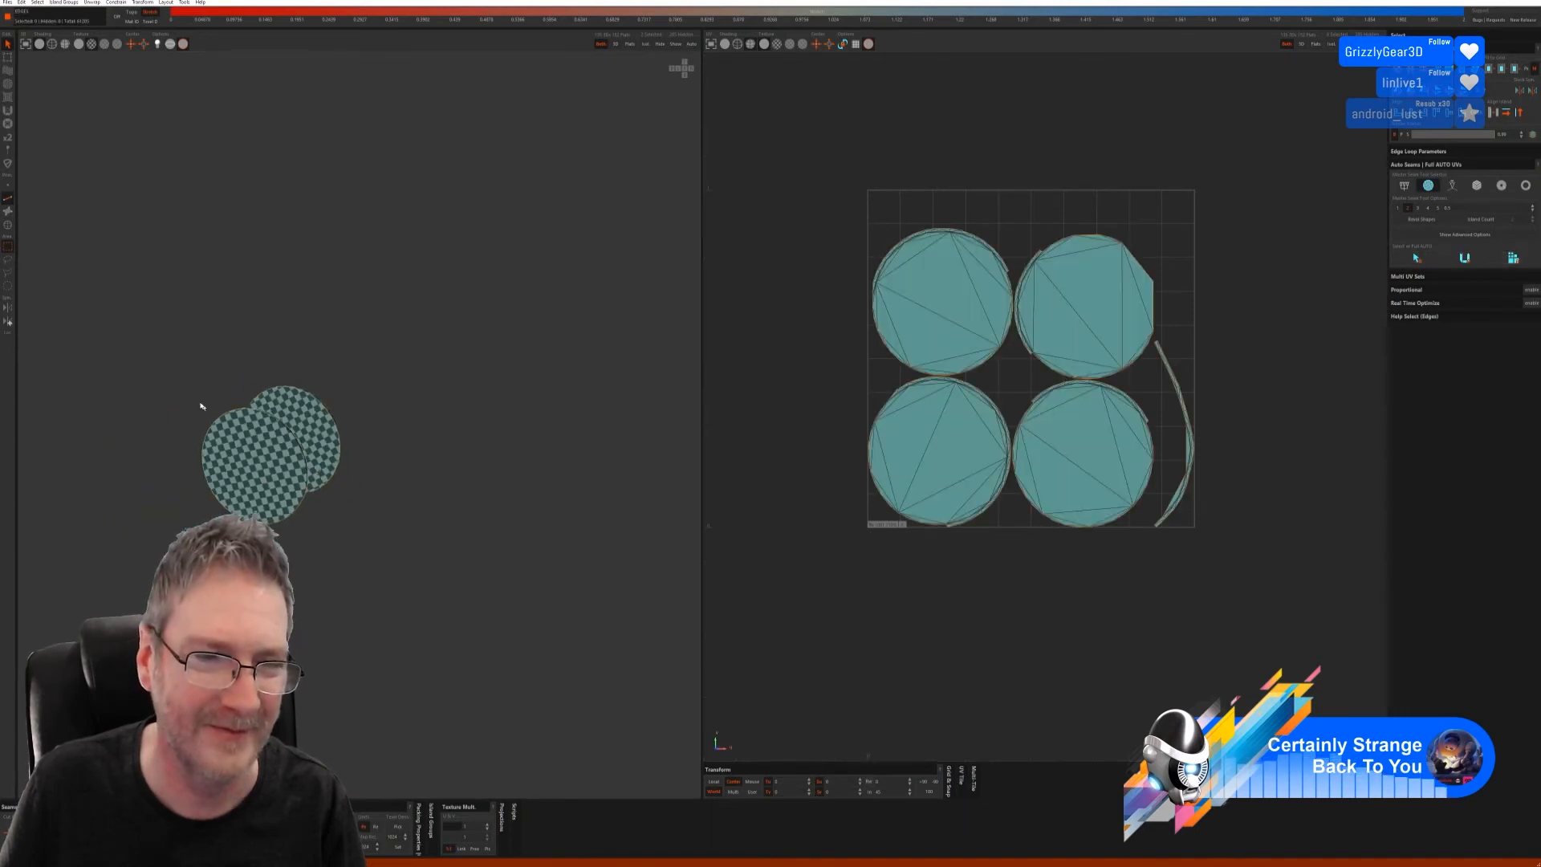
scroll(203, 406, up, 3)
alt+drag(202, 406, 314, 350)
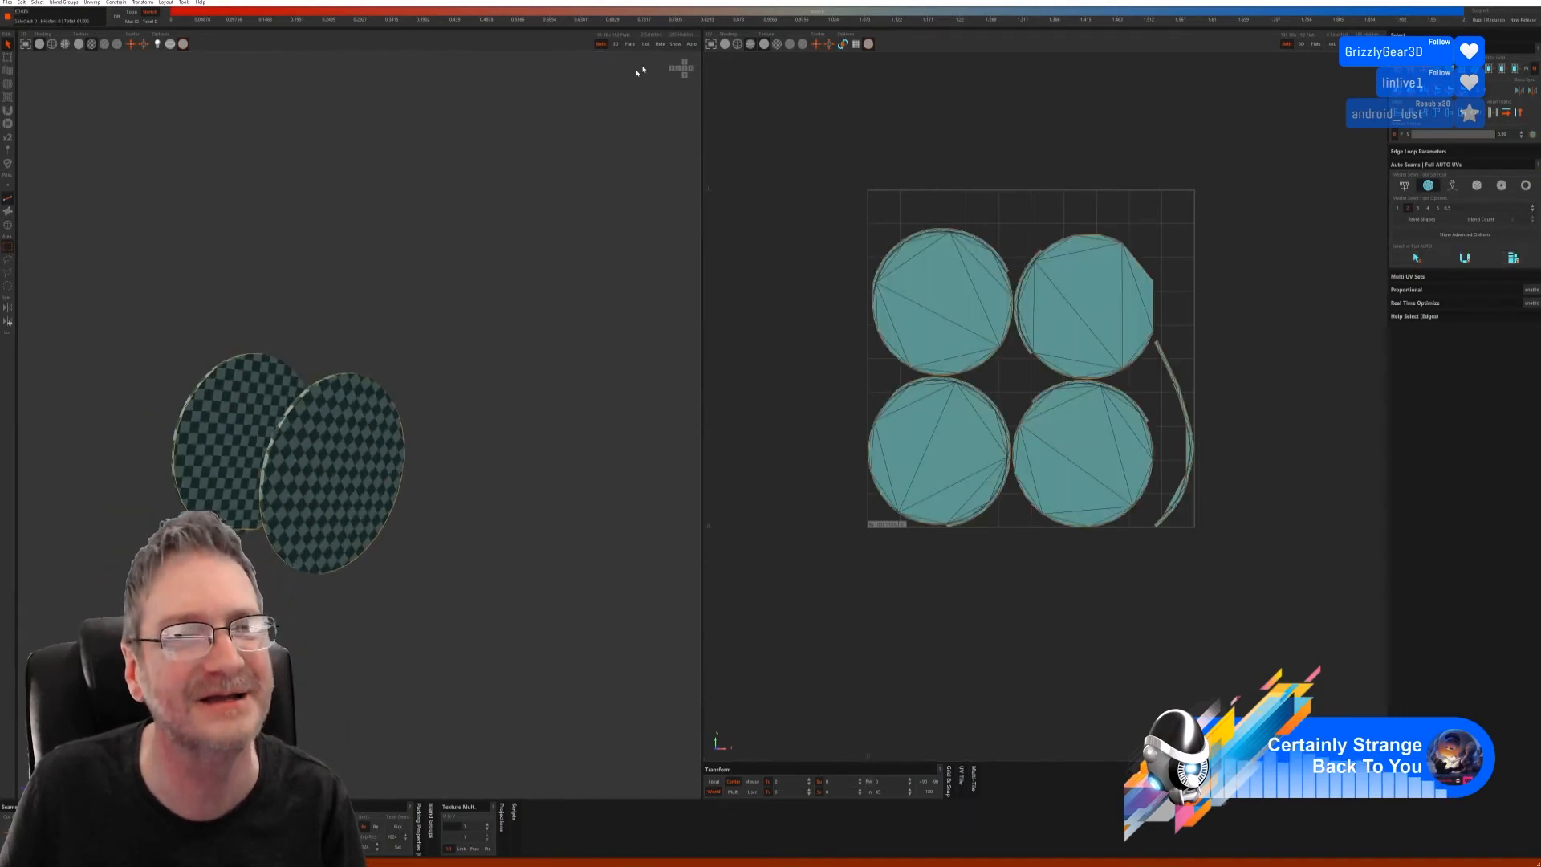
click(676, 45)
scroll(332, 481, down, 2)
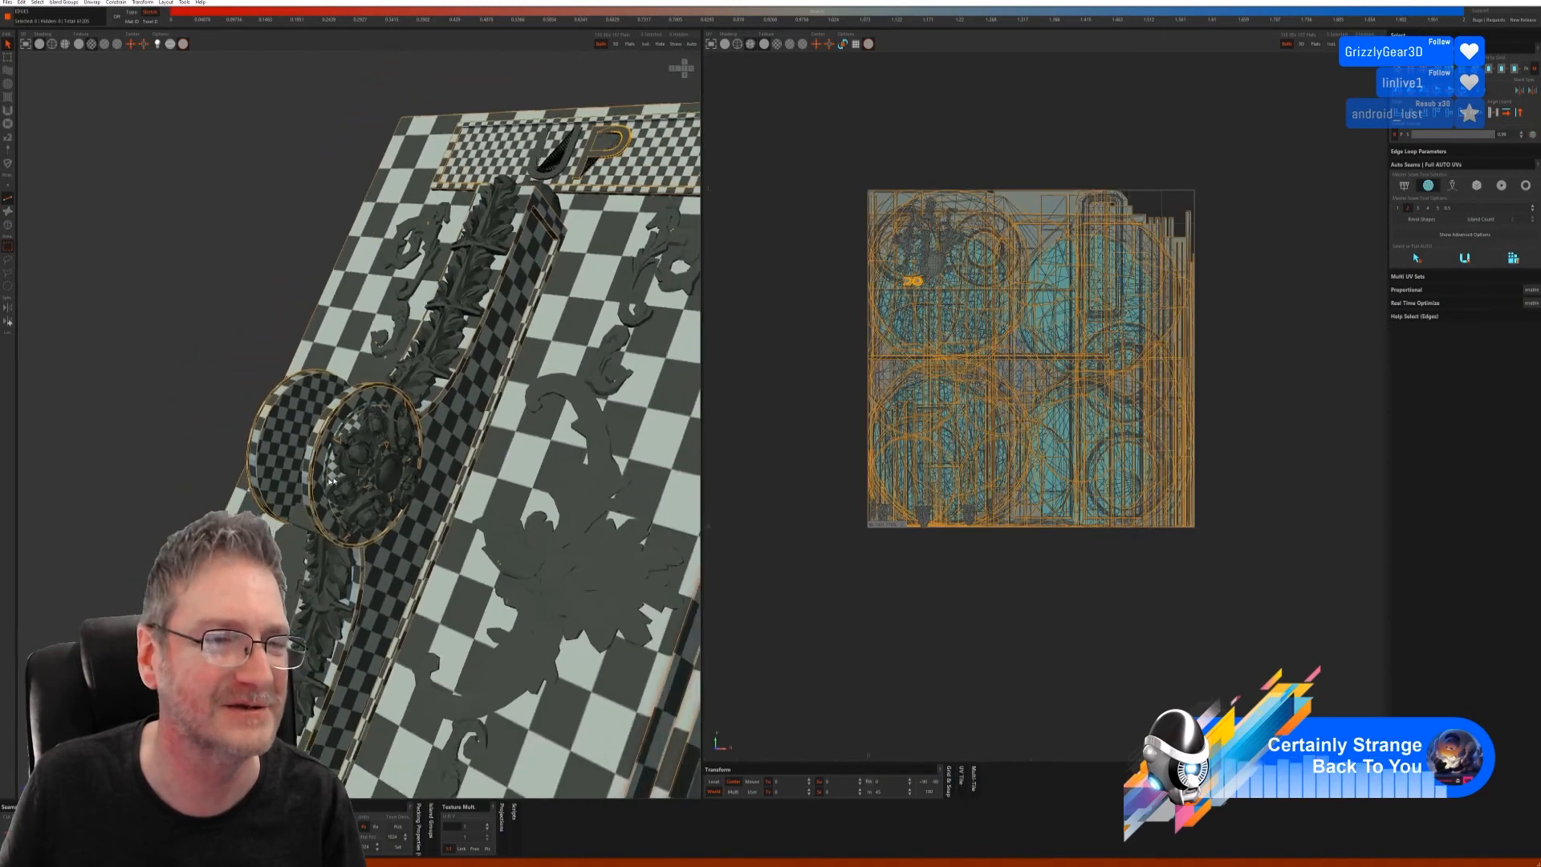
- Select the two small rectangular bars joining the round medallion discs in island mode and isolate them
alt+drag(331, 481, 75, 277)
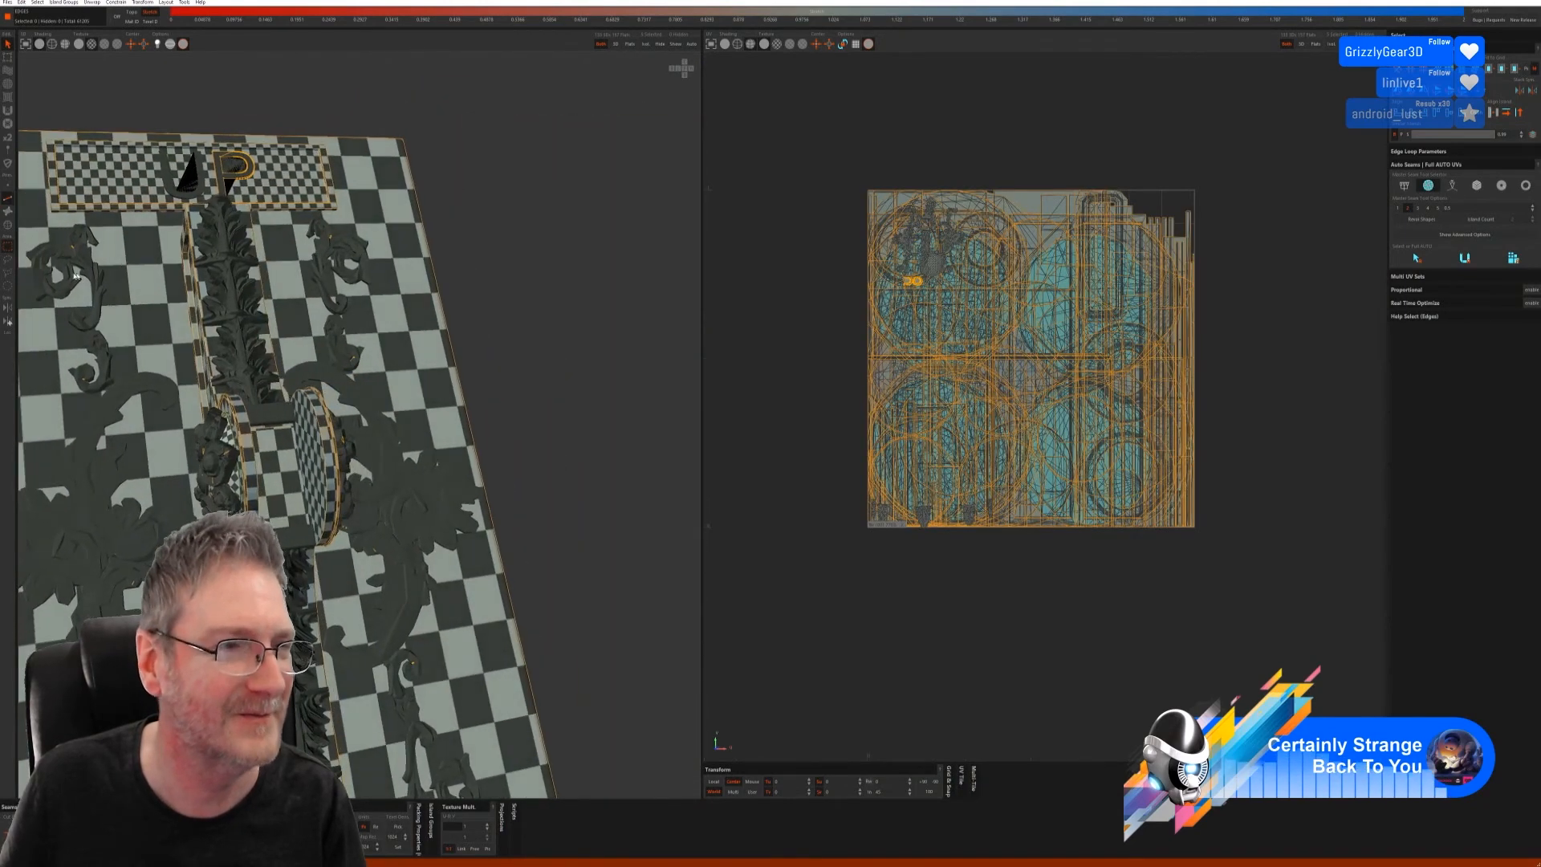
click(8, 226)
click(271, 415)
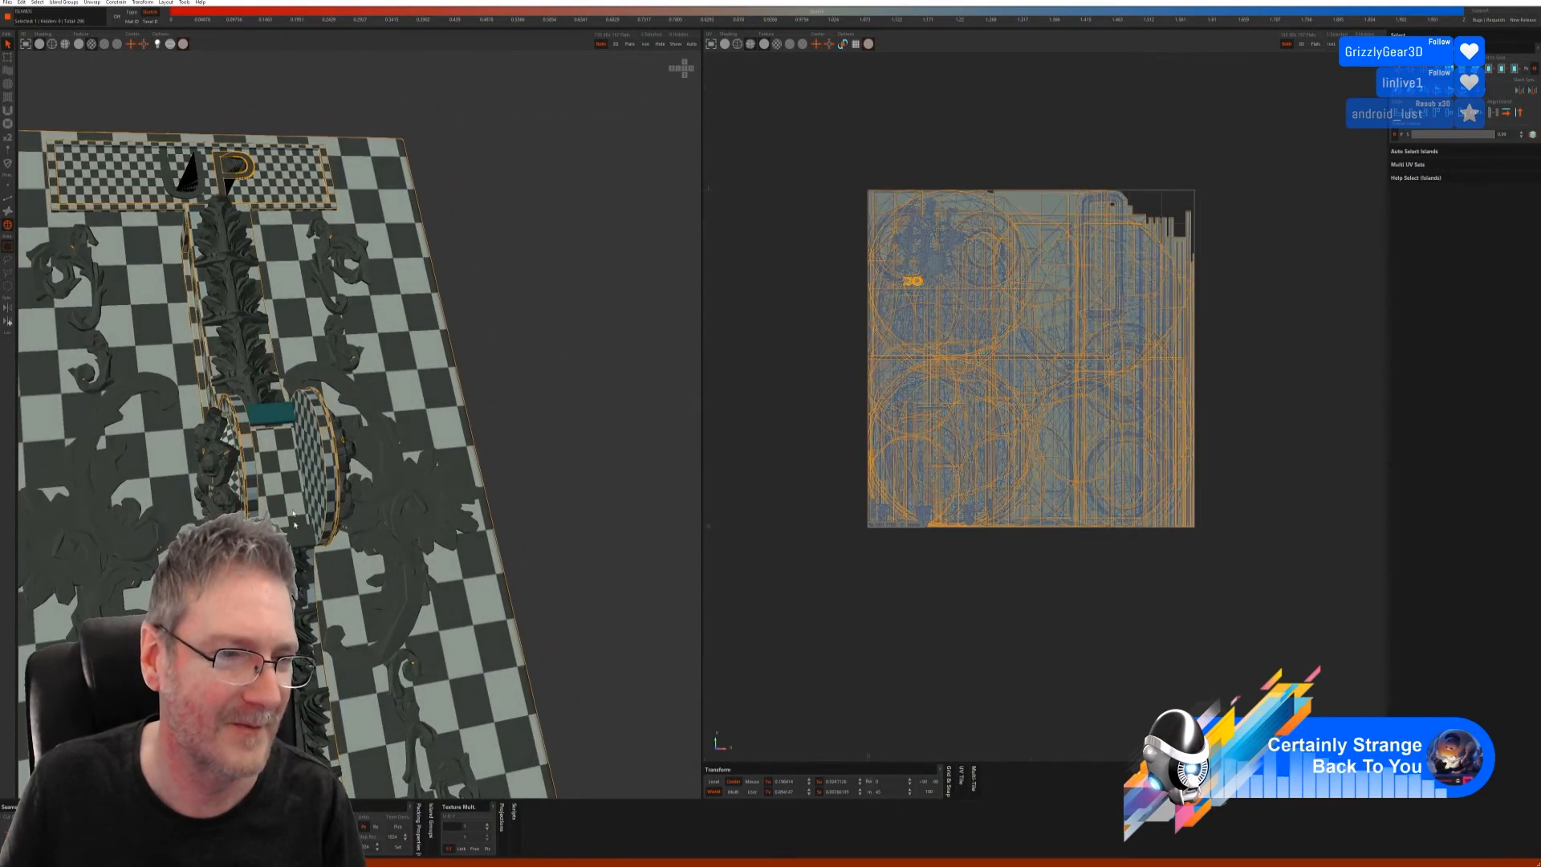
click(650, 44)
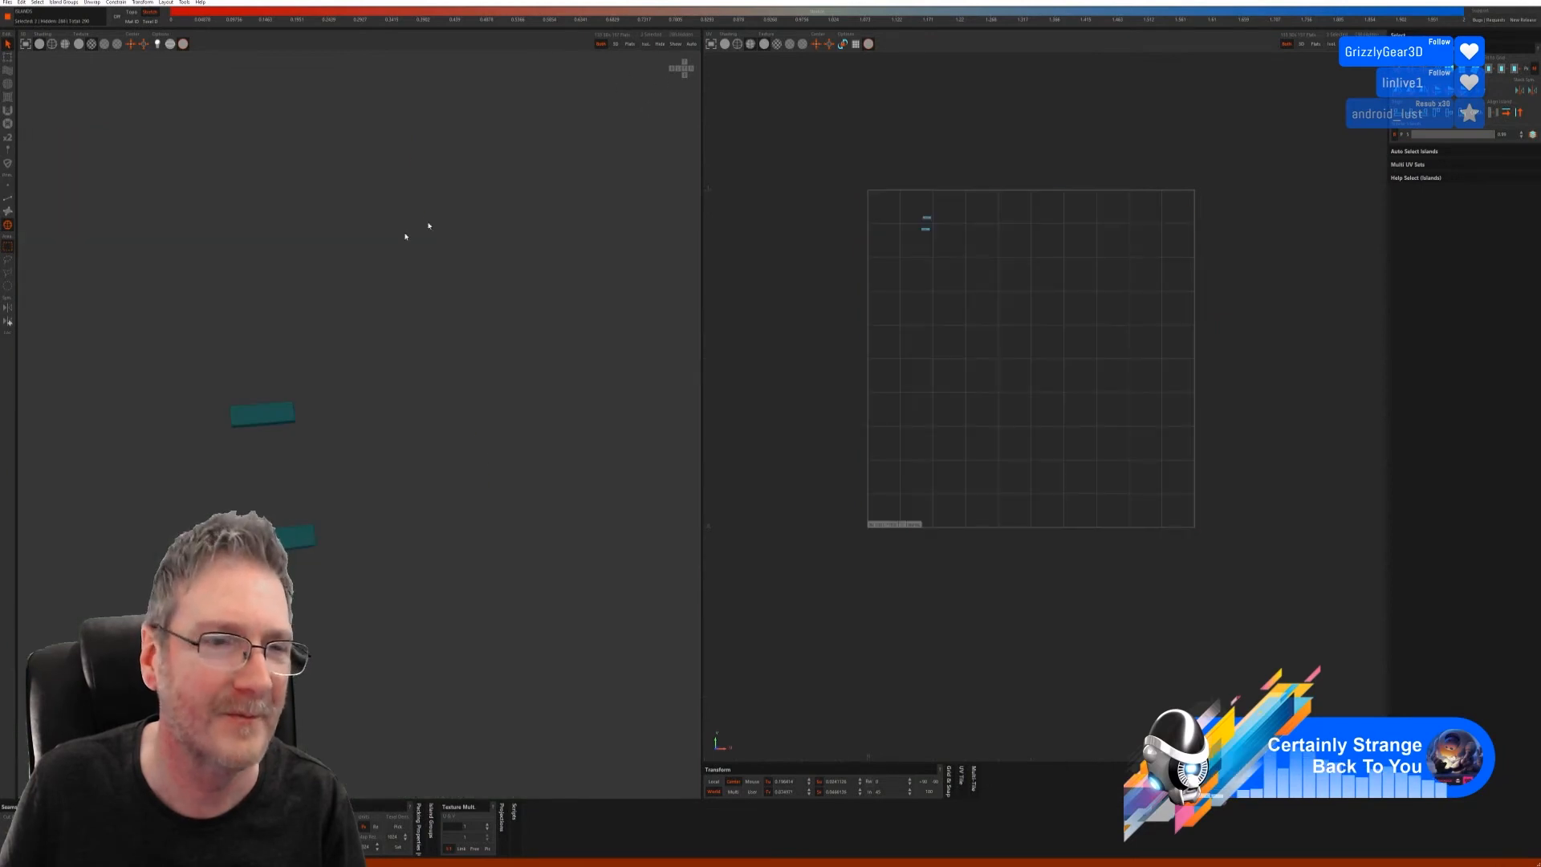
- Unwrap the isolated bars in edge mode with Box automatic seams, unfold and pack their islands, and show all parts again
click(8, 212)
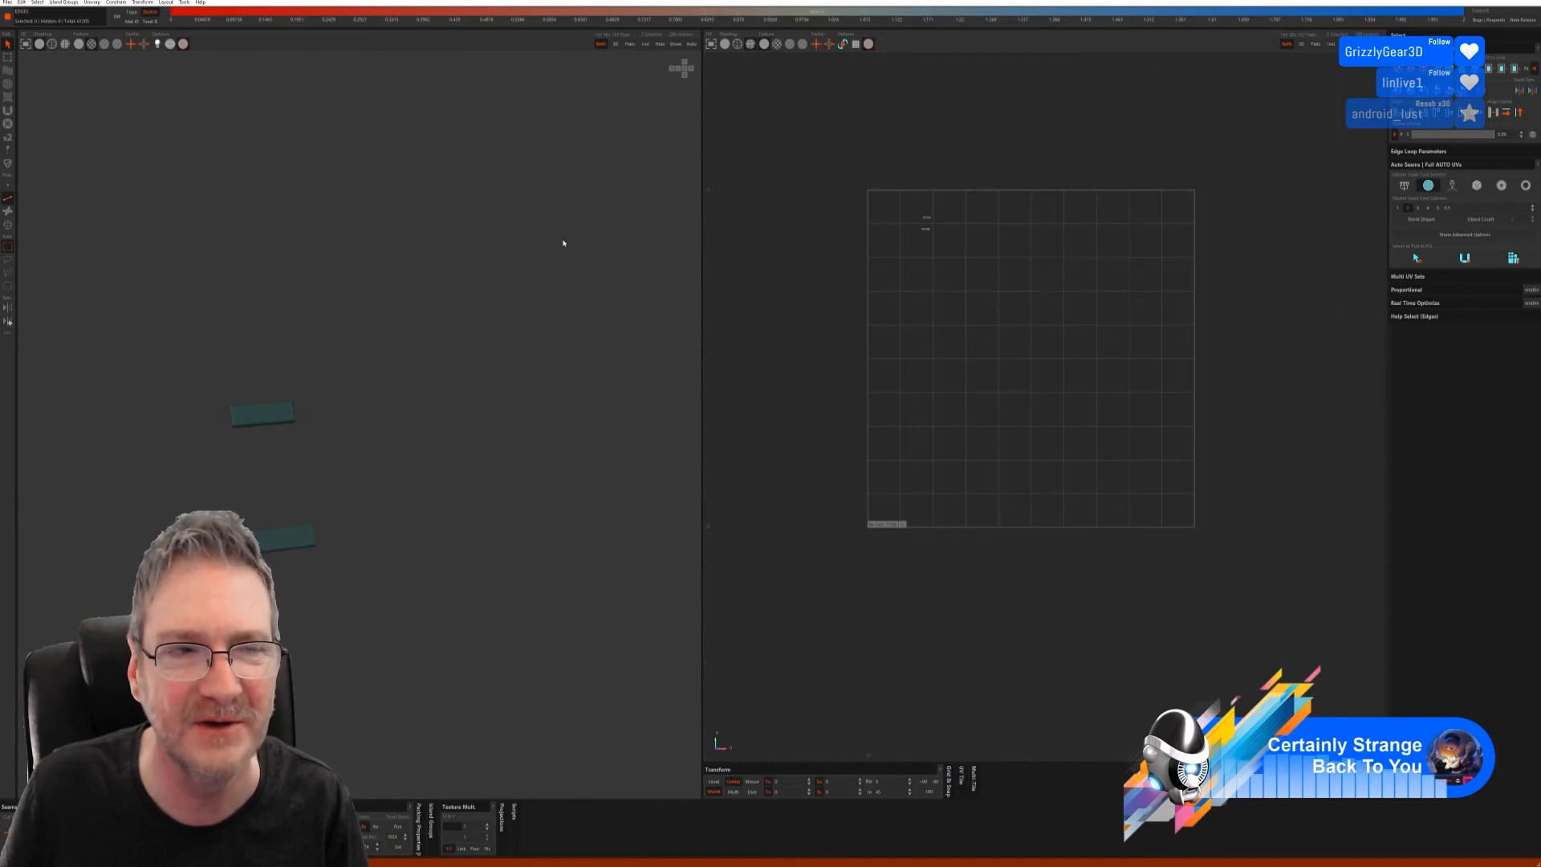
click(1457, 187)
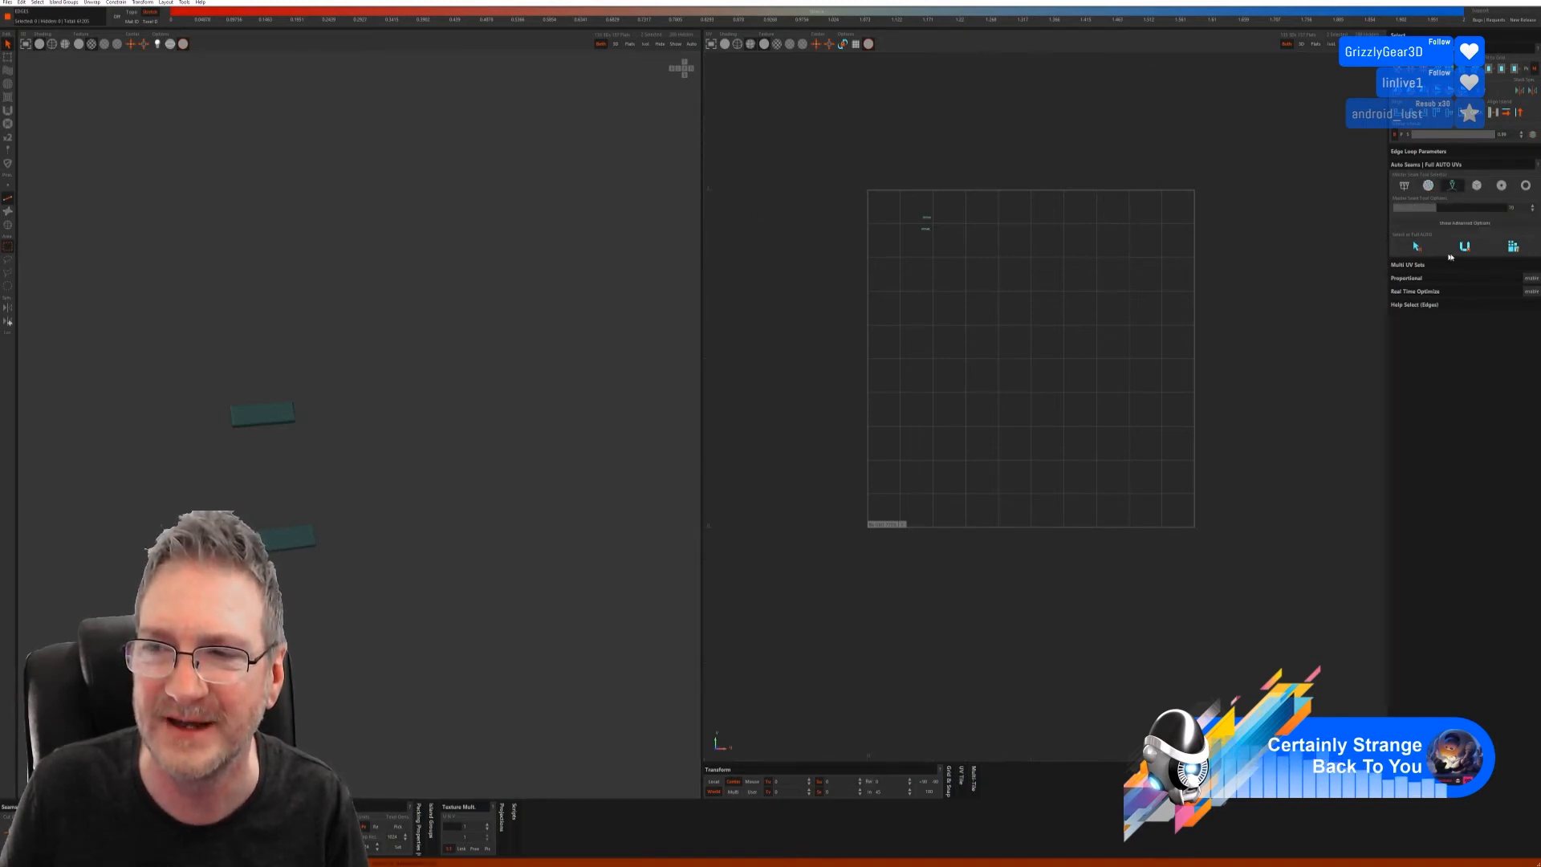
click(1477, 186)
click(1407, 270)
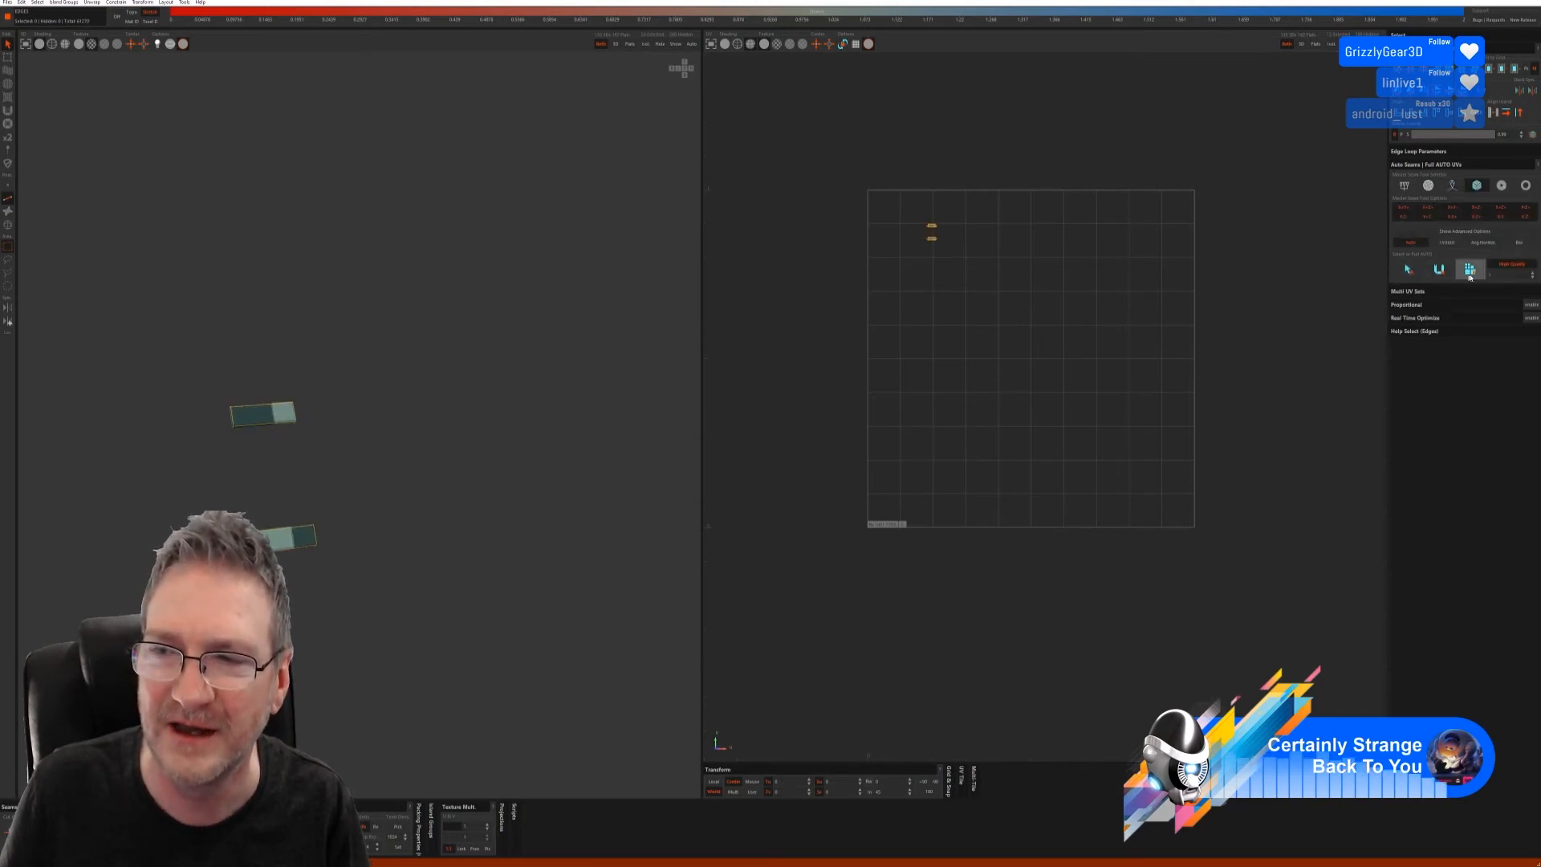
alt+drag(277, 516, 278, 488)
scroll(279, 488, up, 3)
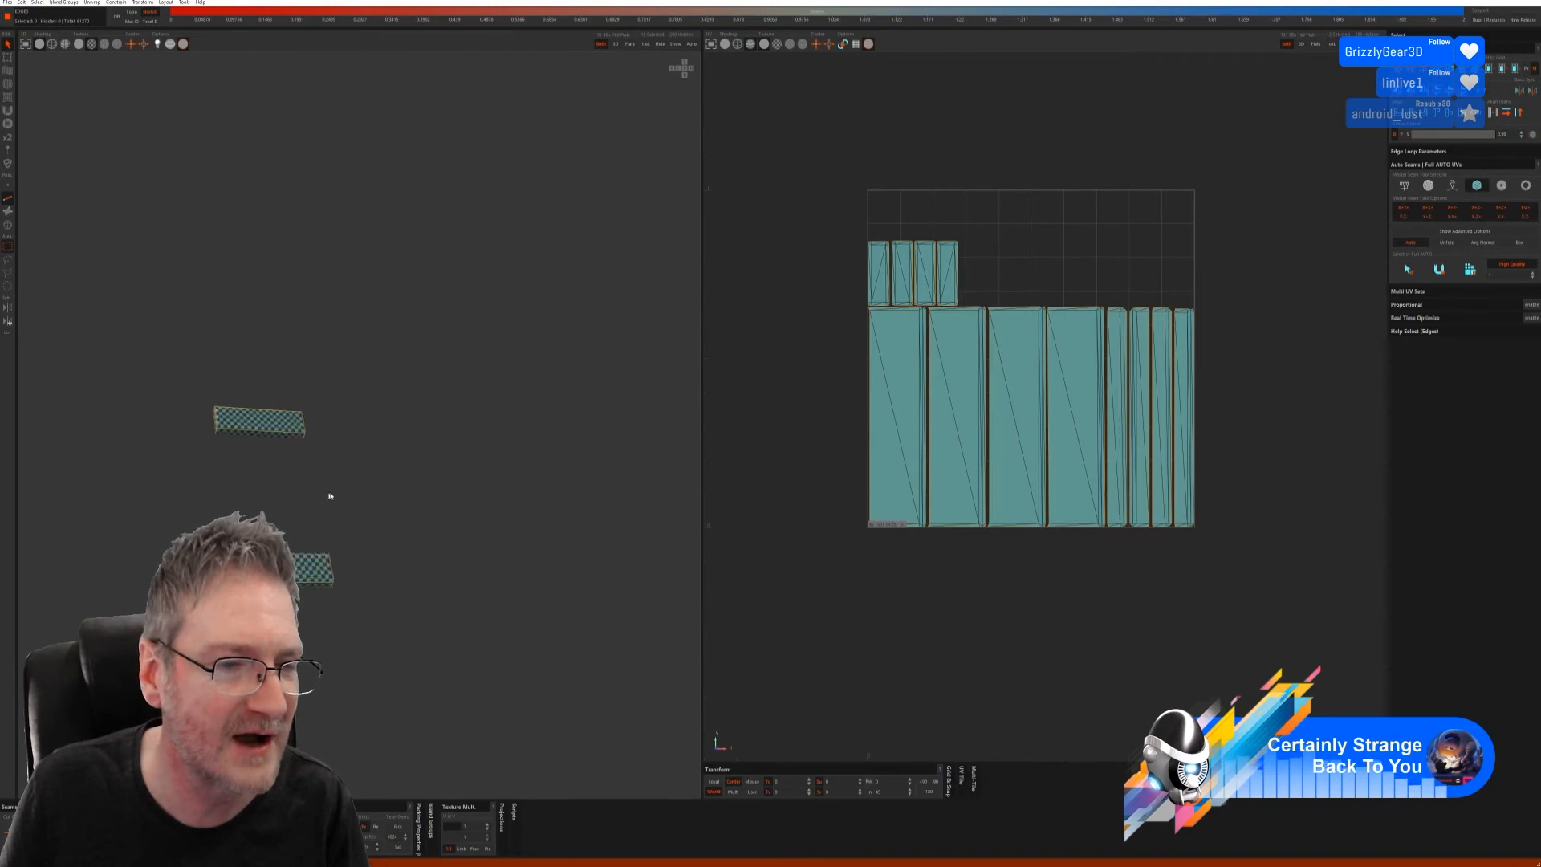
click(675, 44)
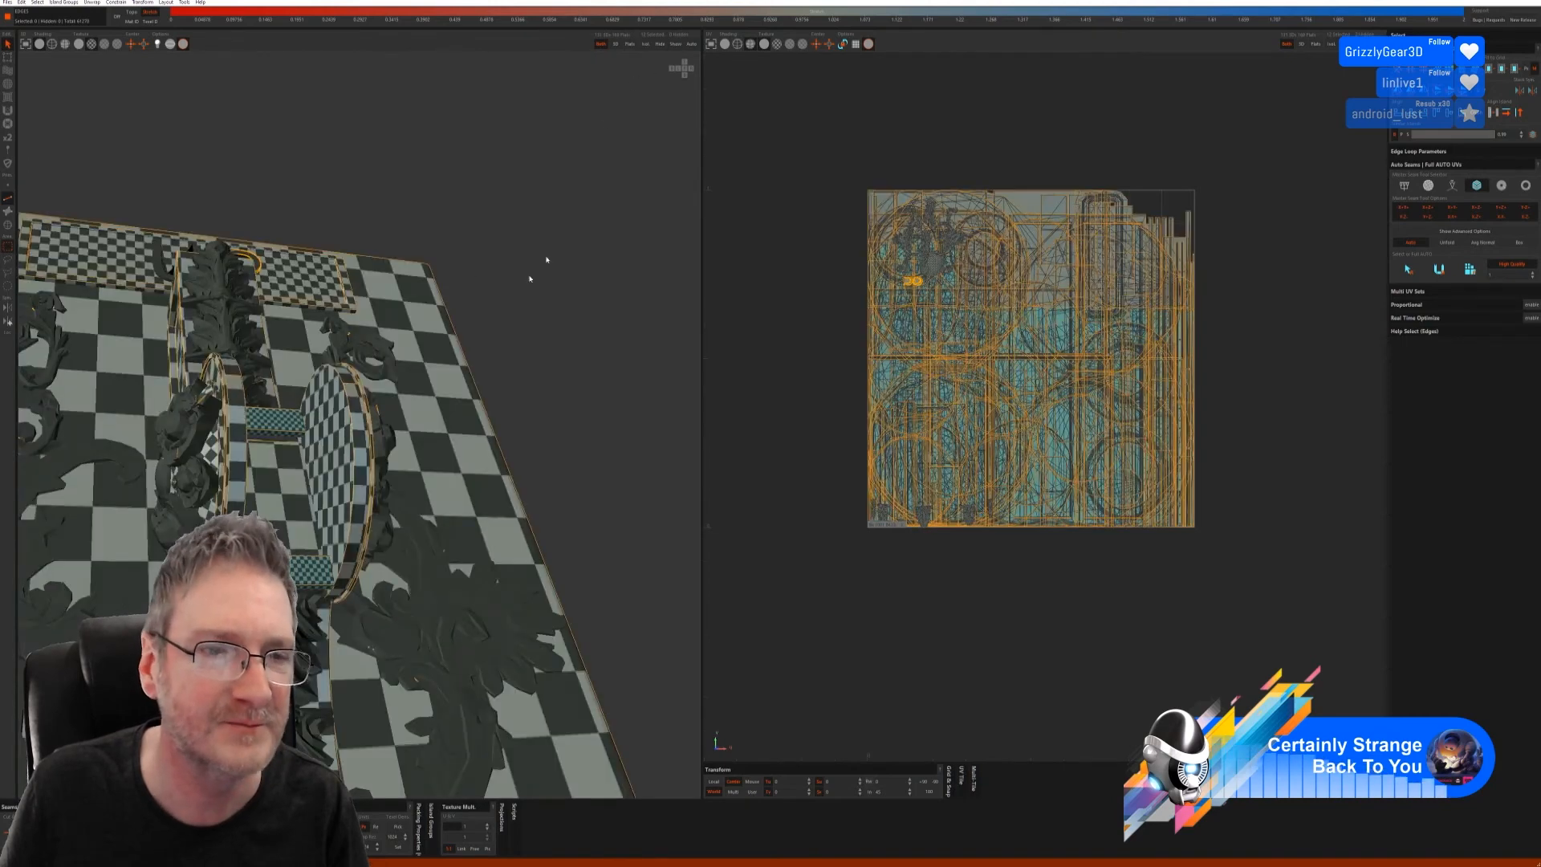
- Select the round bead at the centre of the medallion's floral ornament in island mode
scroll(446, 385, down, 3)
mouse_move(387, 451)
alt+mouse_down()
mouse_move(413, 462)
mouse_move(353, 461)
mouse_move(417, 464)
mouse_move(396, 463)
alt+mouse_up()
alt+middle_drag(392, 474, 456, 249)
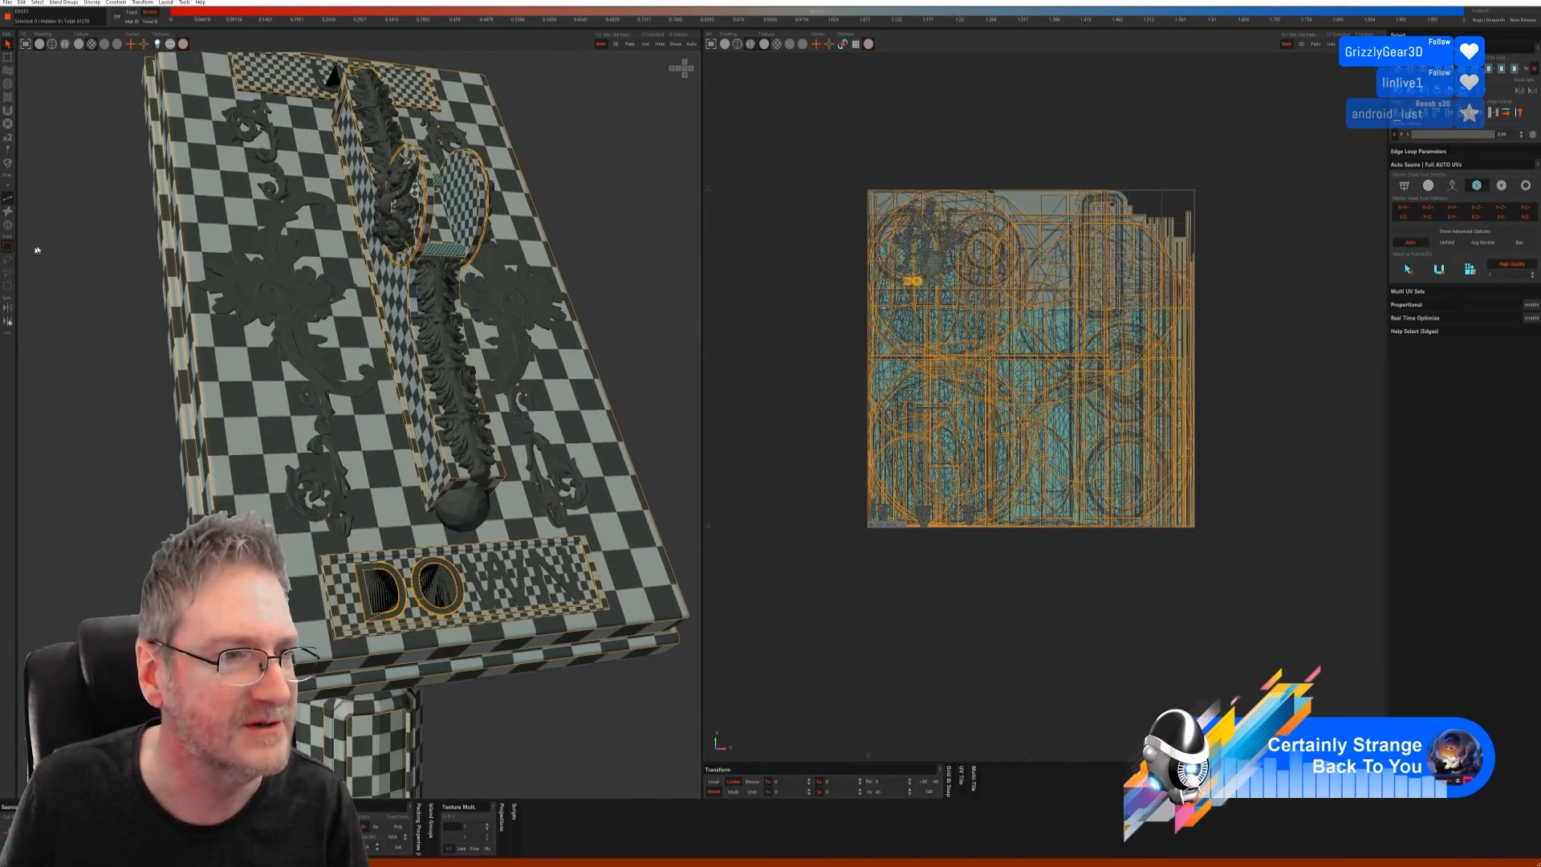
click(7, 225)
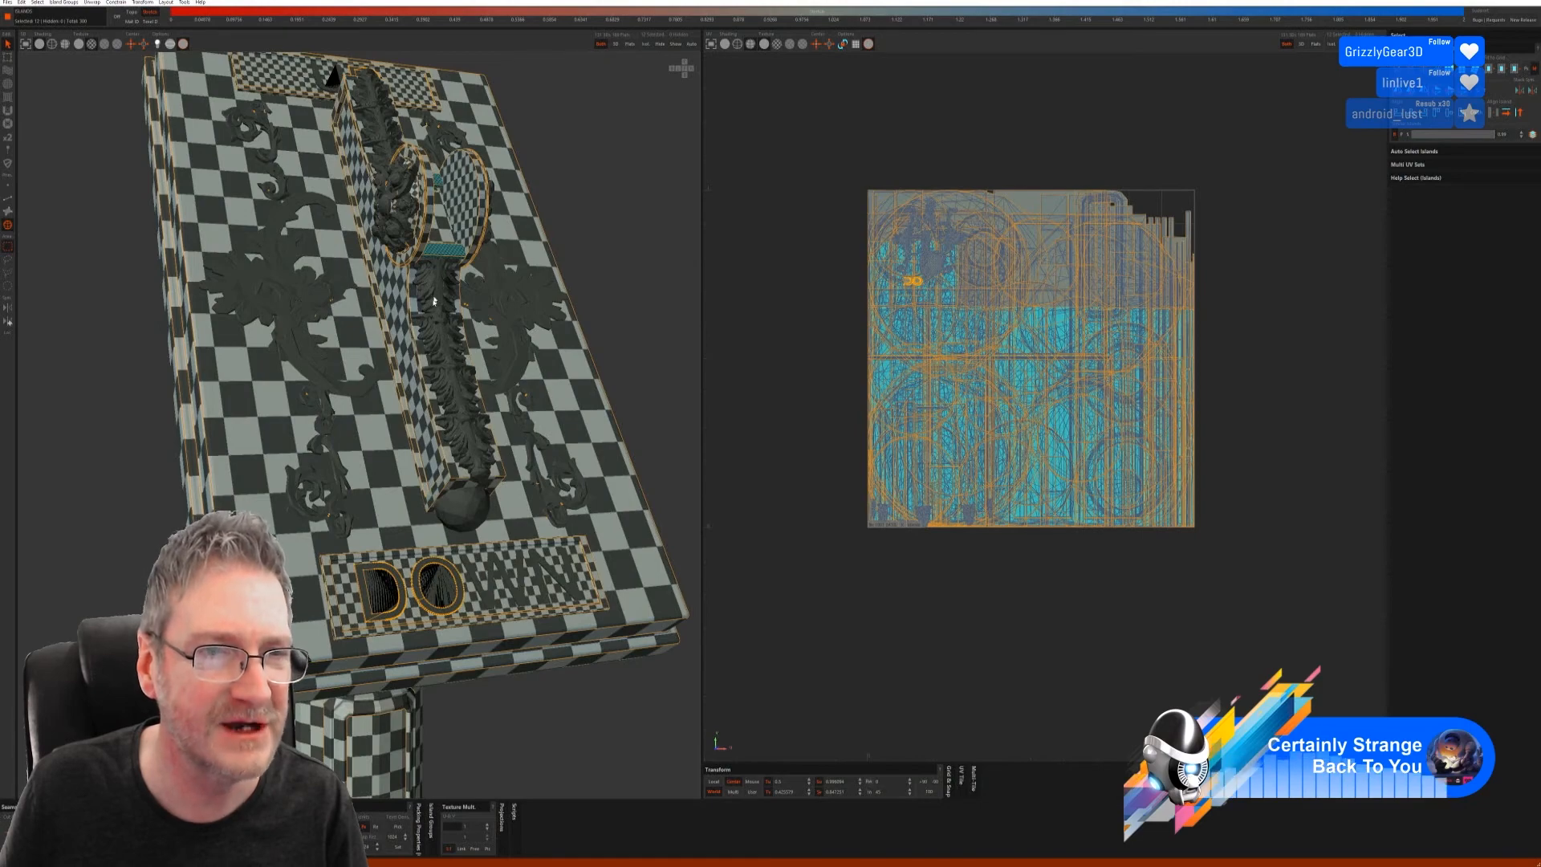
scroll(434, 301, up, 4)
alt+drag(434, 301, 464, 265)
alt+middle_drag(430, 191, 485, 272)
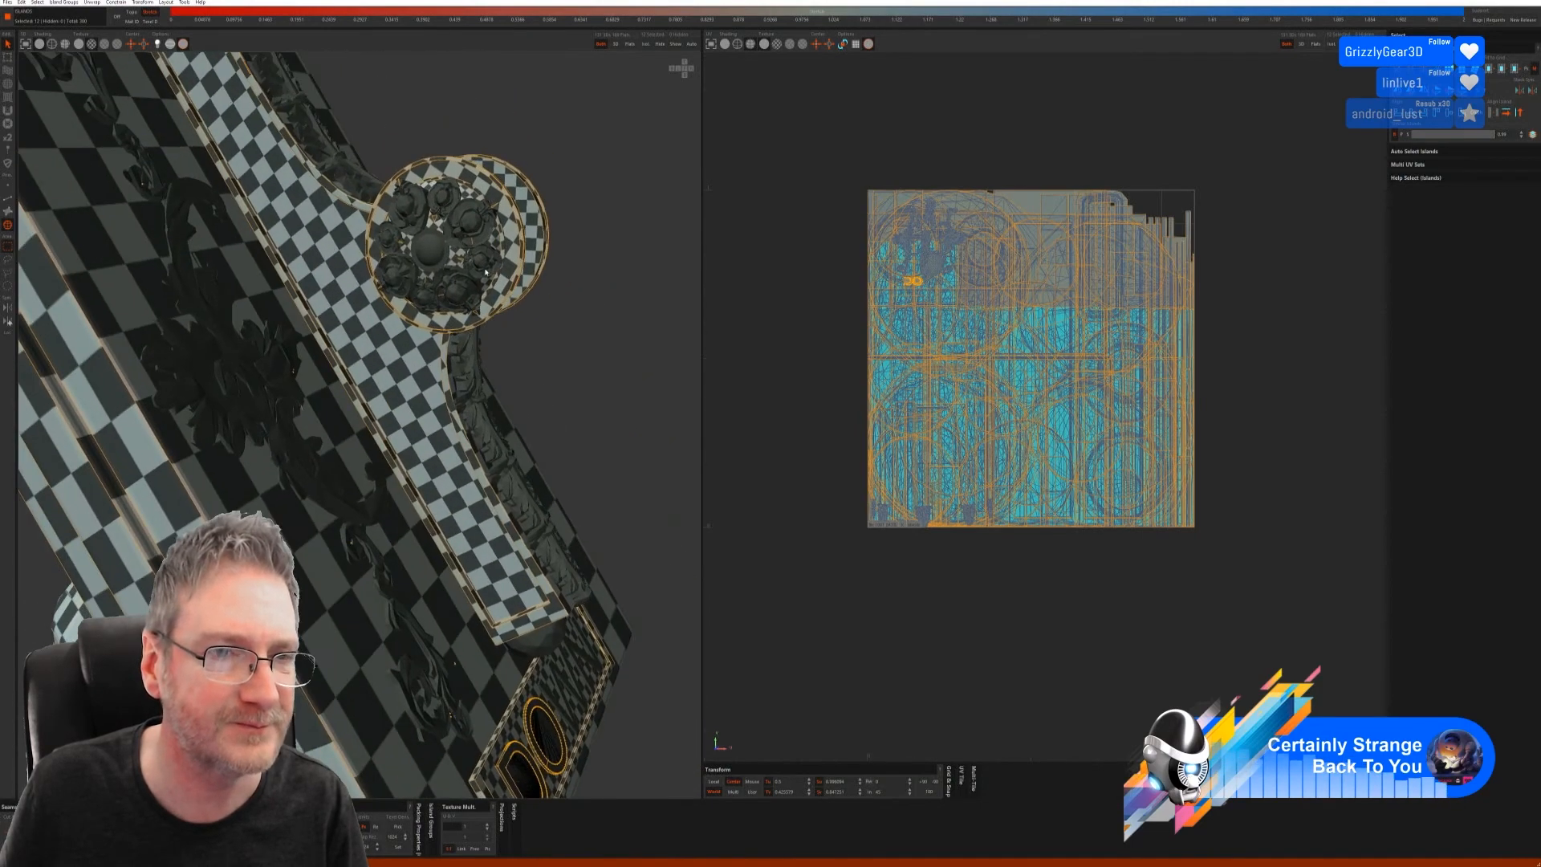
click(436, 248)
alt+drag(534, 314, 377, 306)
ctrl+click(289, 270)
alt+drag(294, 275, 452, 358)
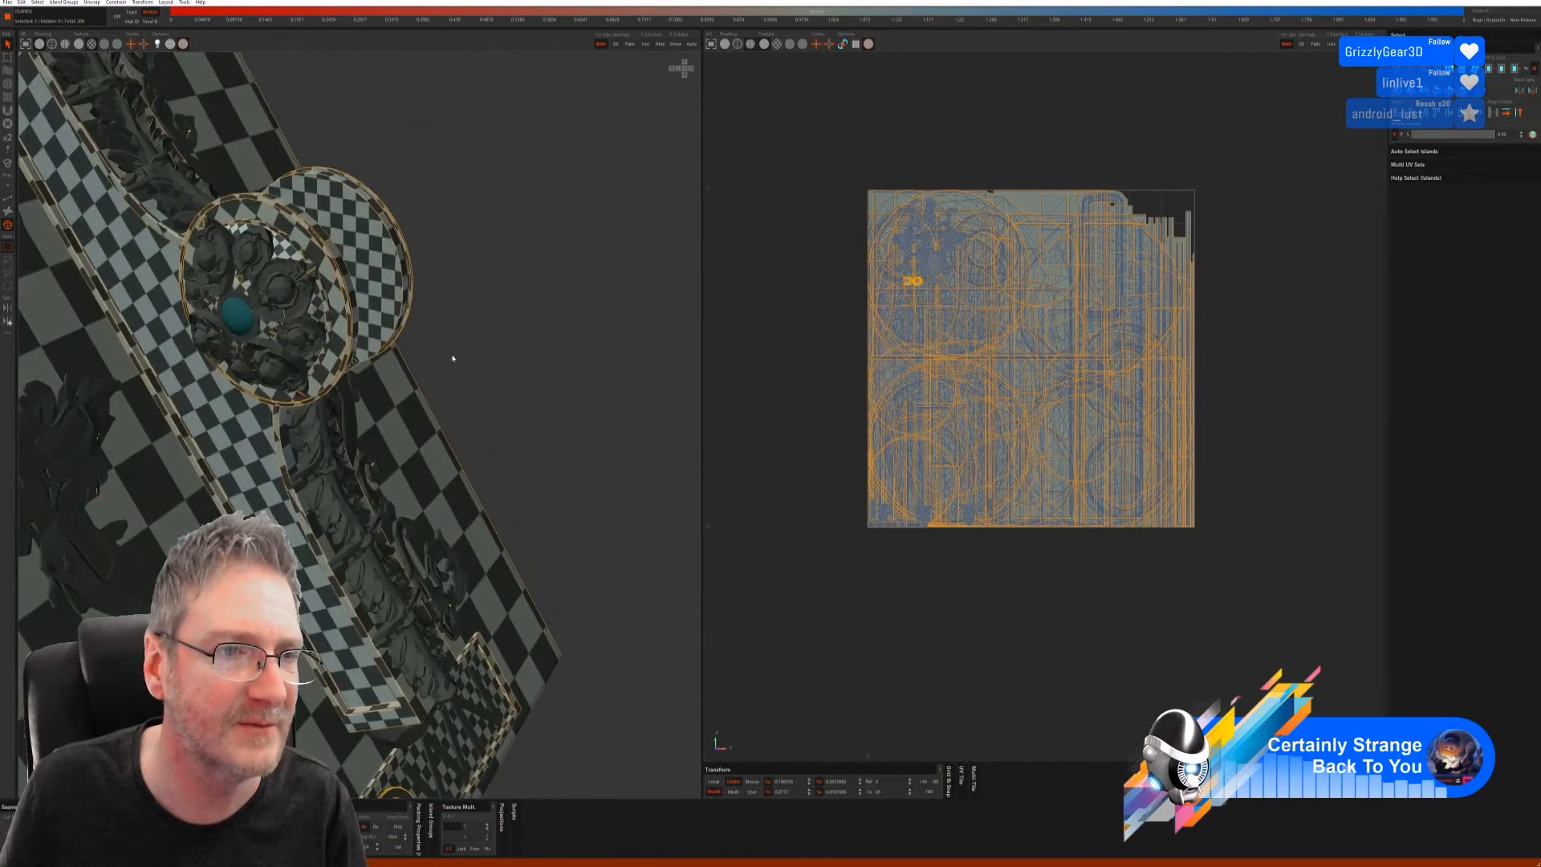
- Isolate the two gems at the knob's centre, unfold and pack them with Mosaic auto-seams, and show the whole model again
click(645, 43)
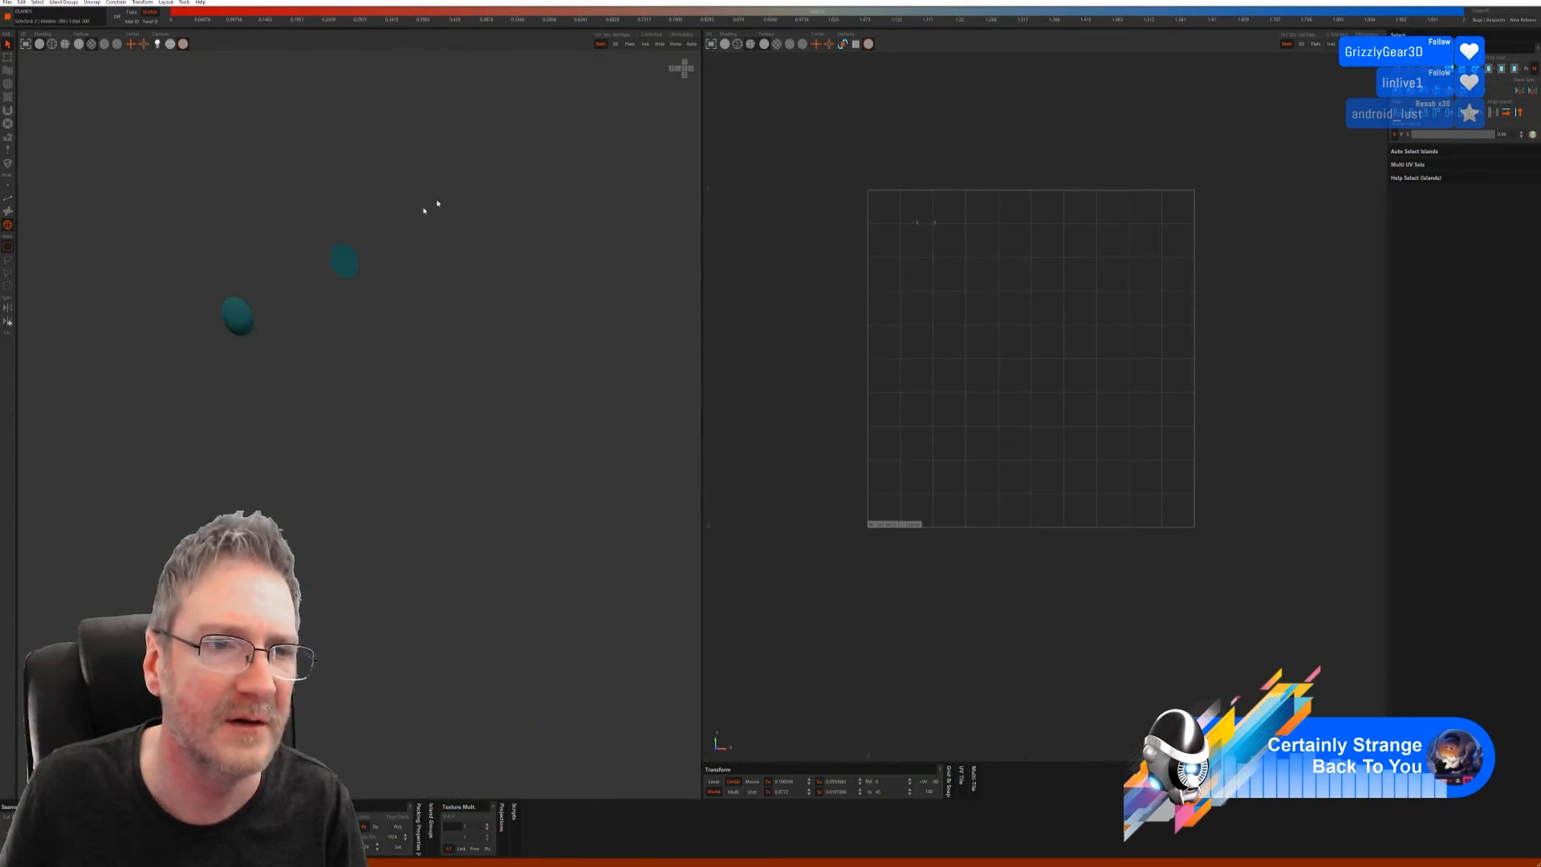
click(8, 197)
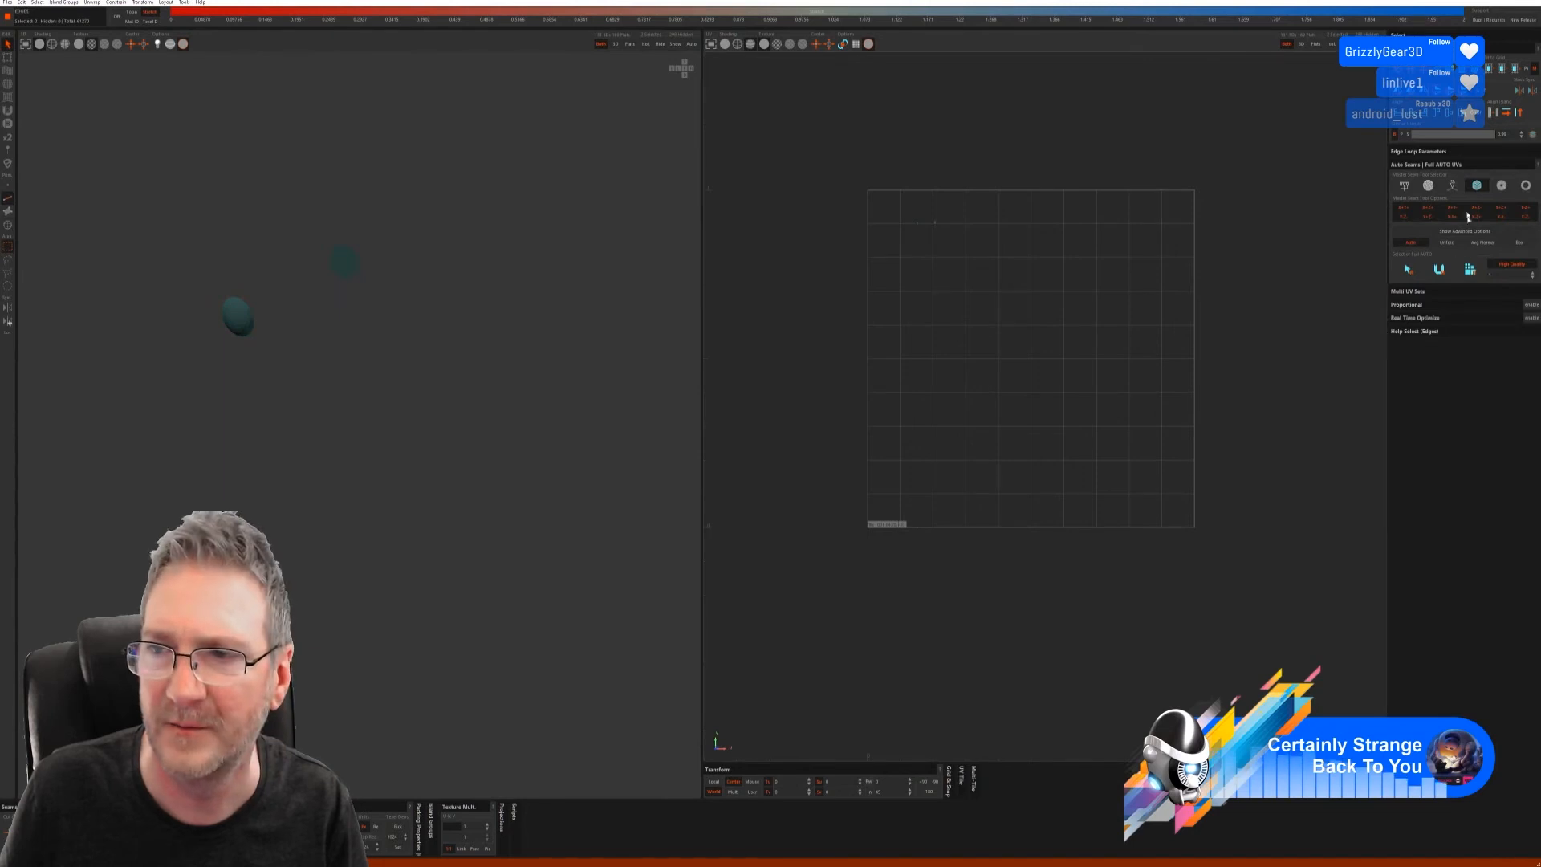
click(1428, 186)
click(1417, 258)
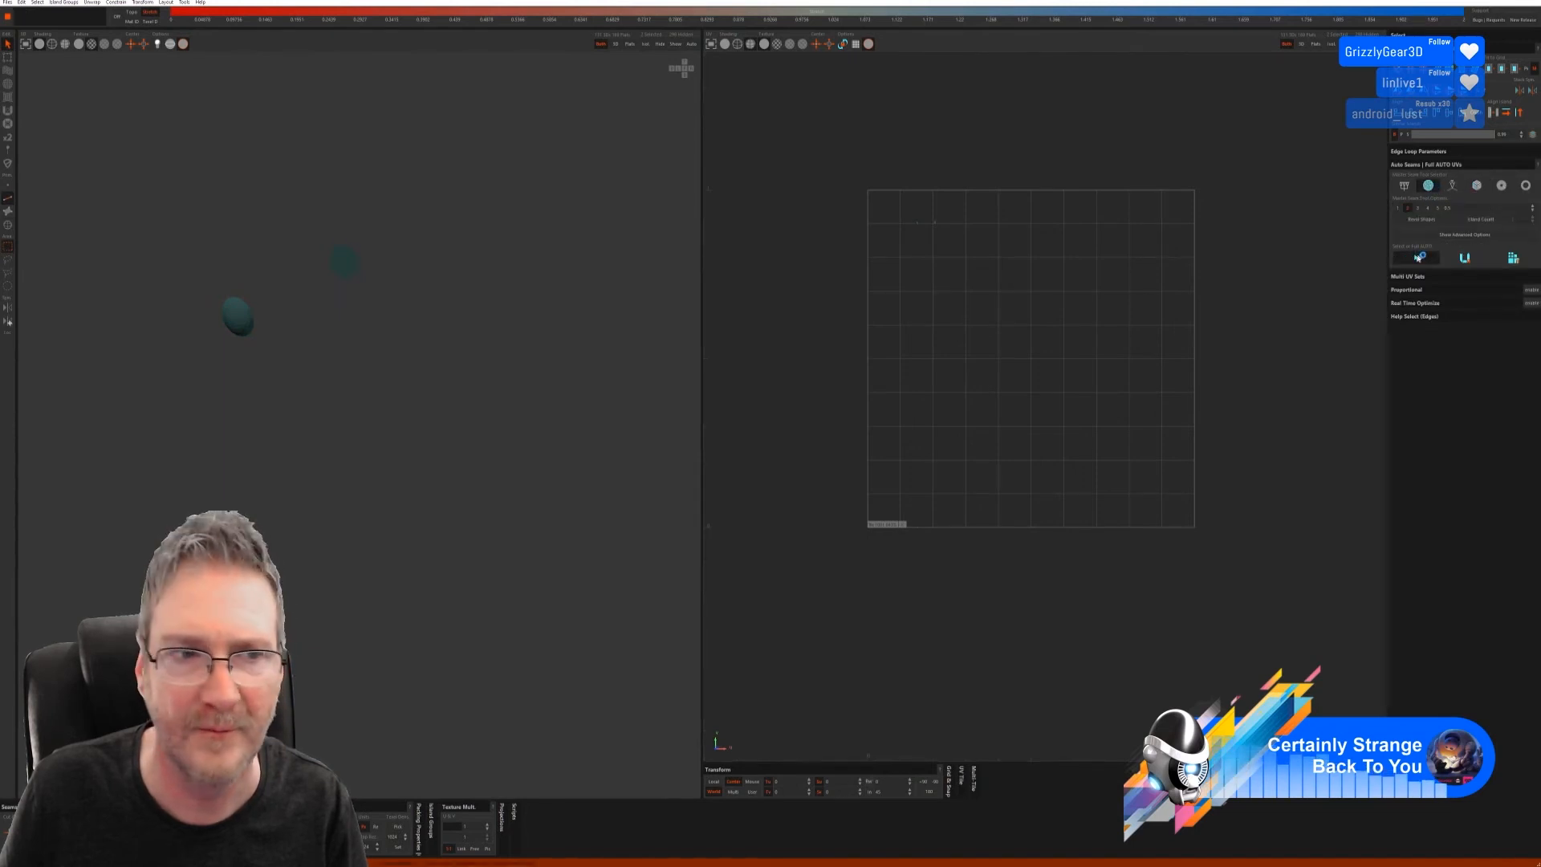
click(1465, 259)
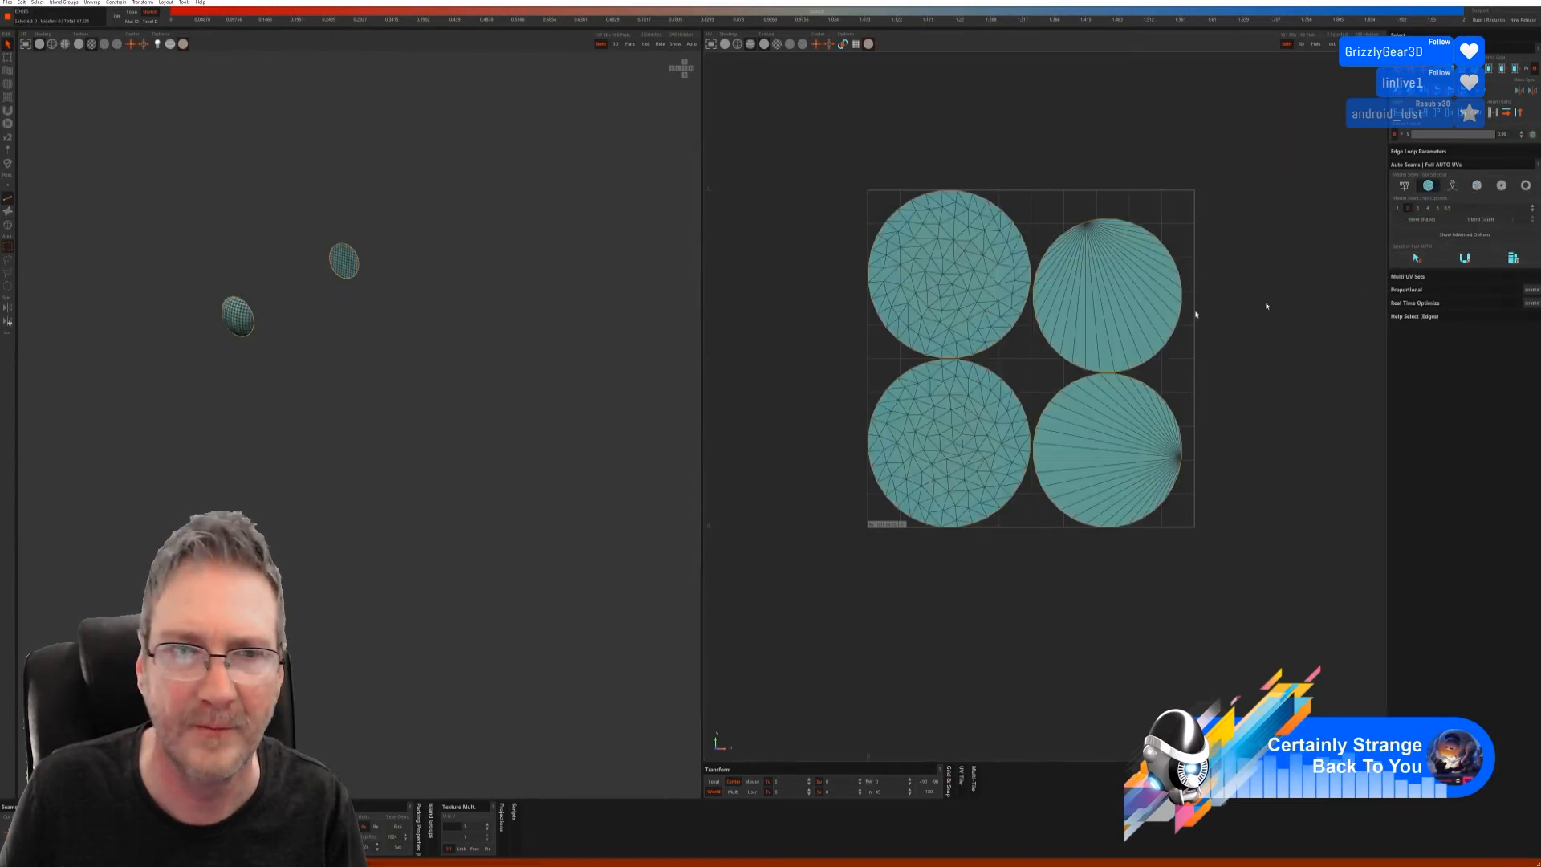
alt+drag(346, 291, 347, 289)
click(676, 45)
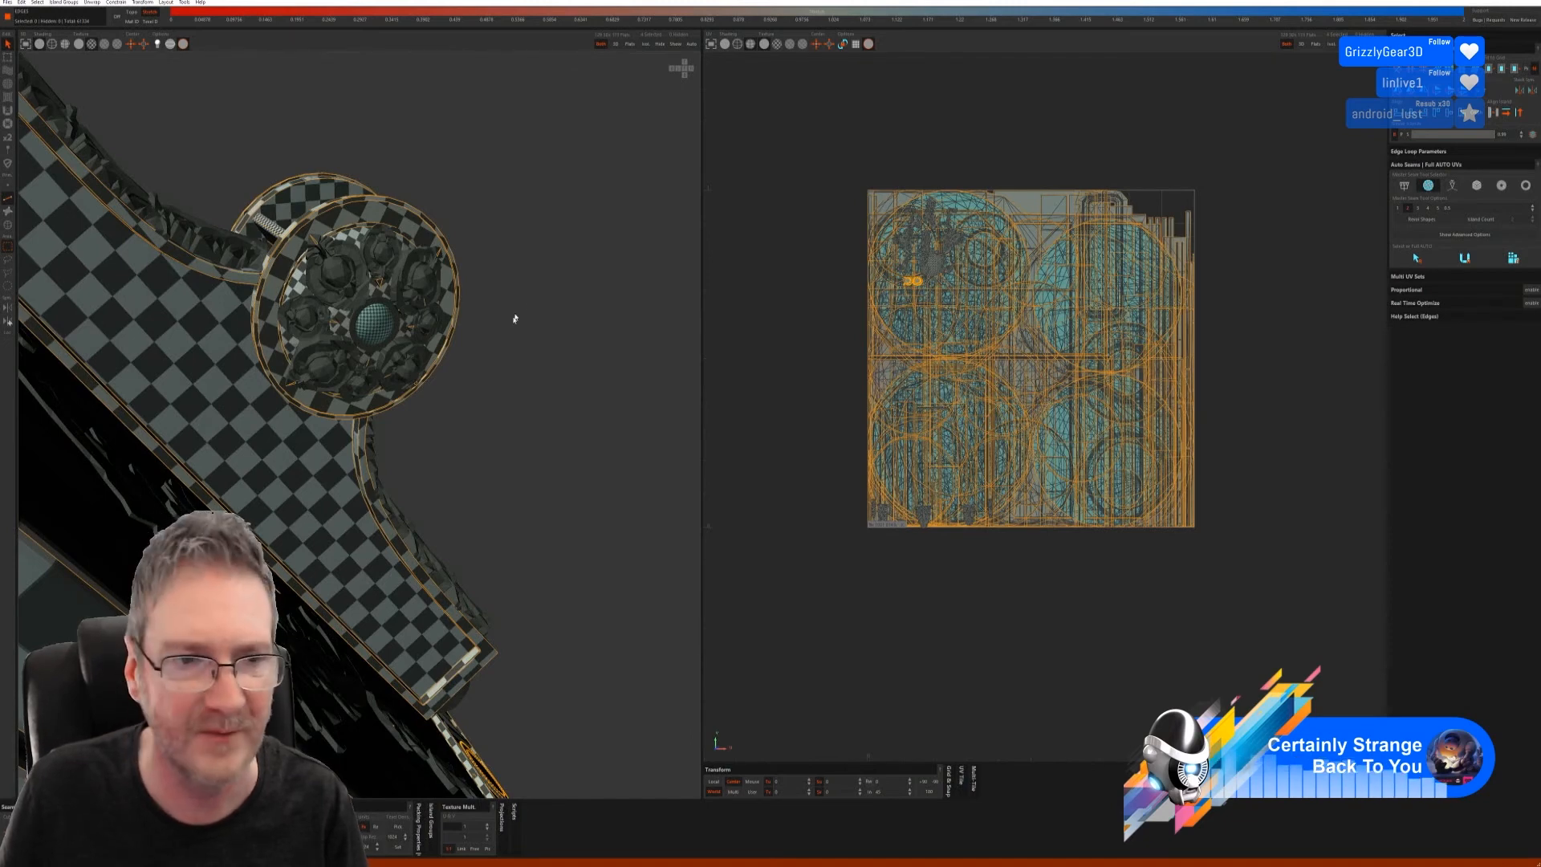
- Isolate the two round settings behind the knob's gems, unfold and pack them with Mosaic auto-seams, and show the whole model again
alt+drag(514, 318, 89, 221)
click(10, 226)
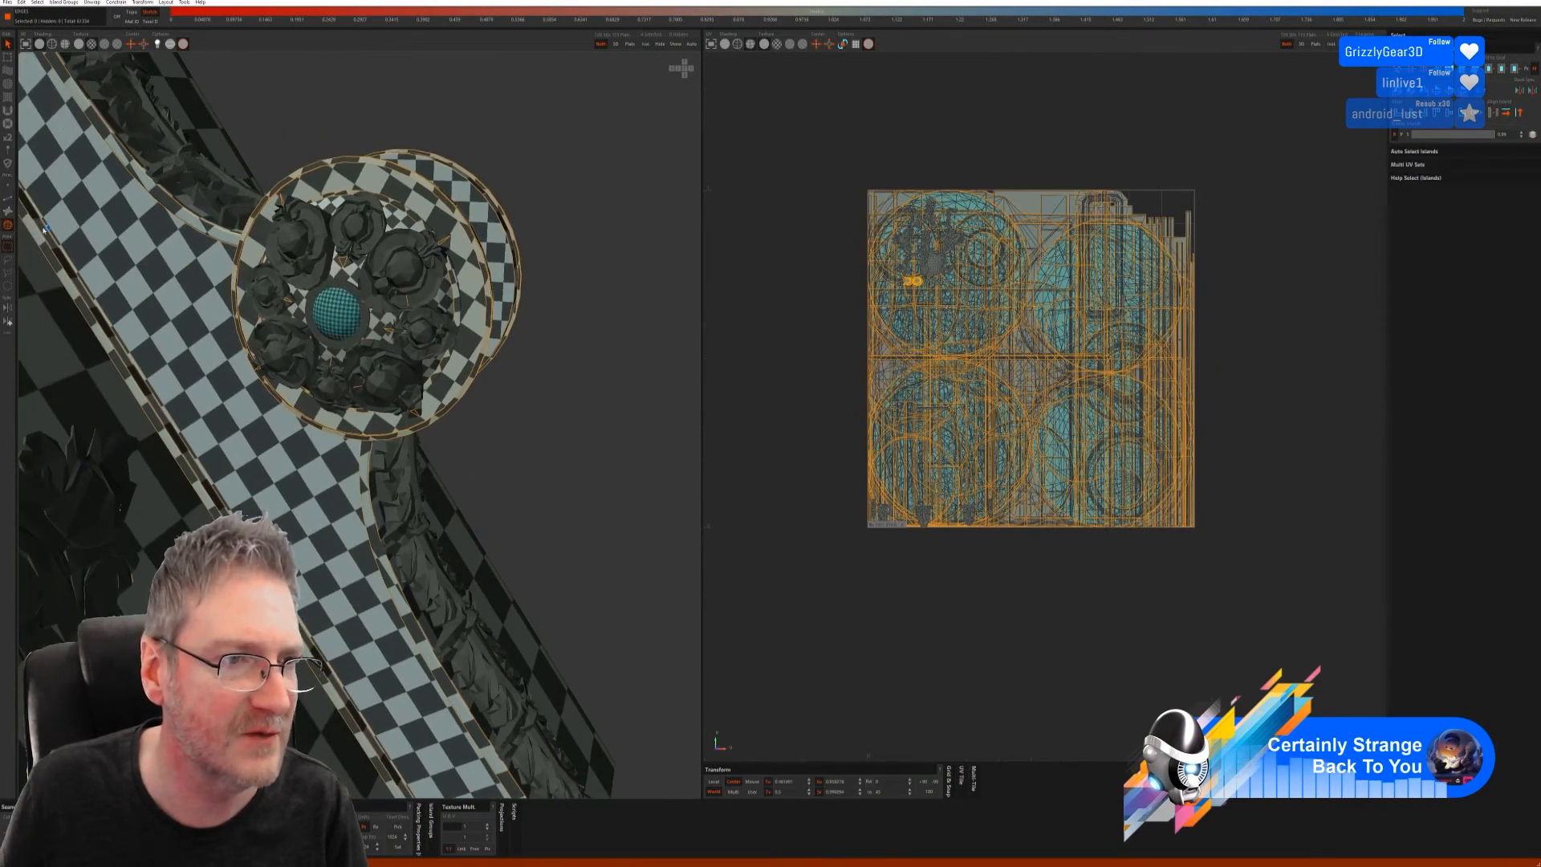
click(345, 291)
click(347, 289)
alt+drag(557, 344, 464, 353)
click(623, 352)
alt+middle_drag(464, 354, 614, 354)
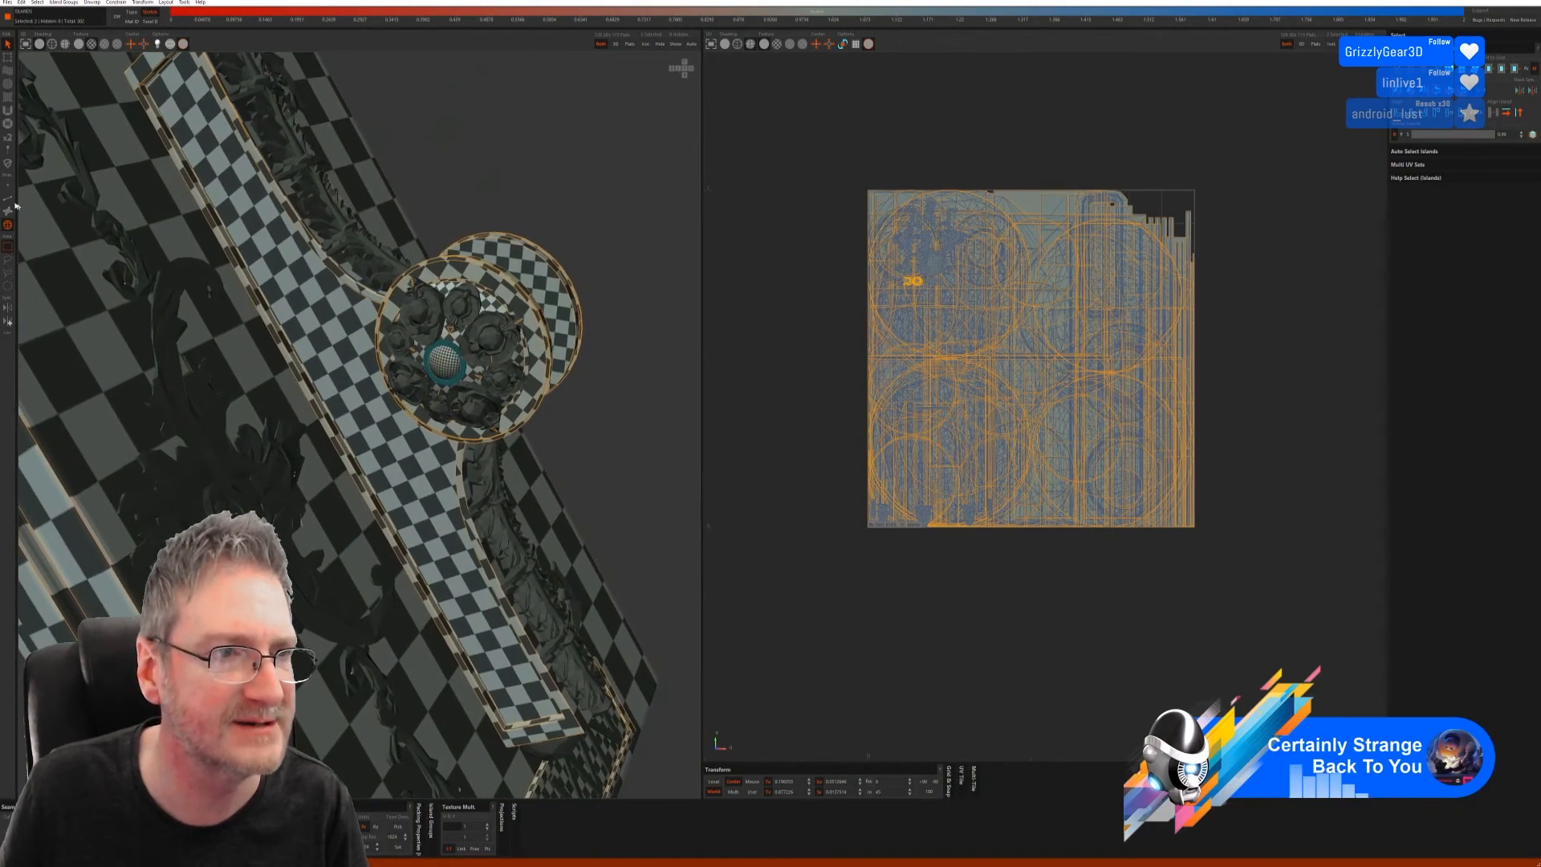
click(646, 45)
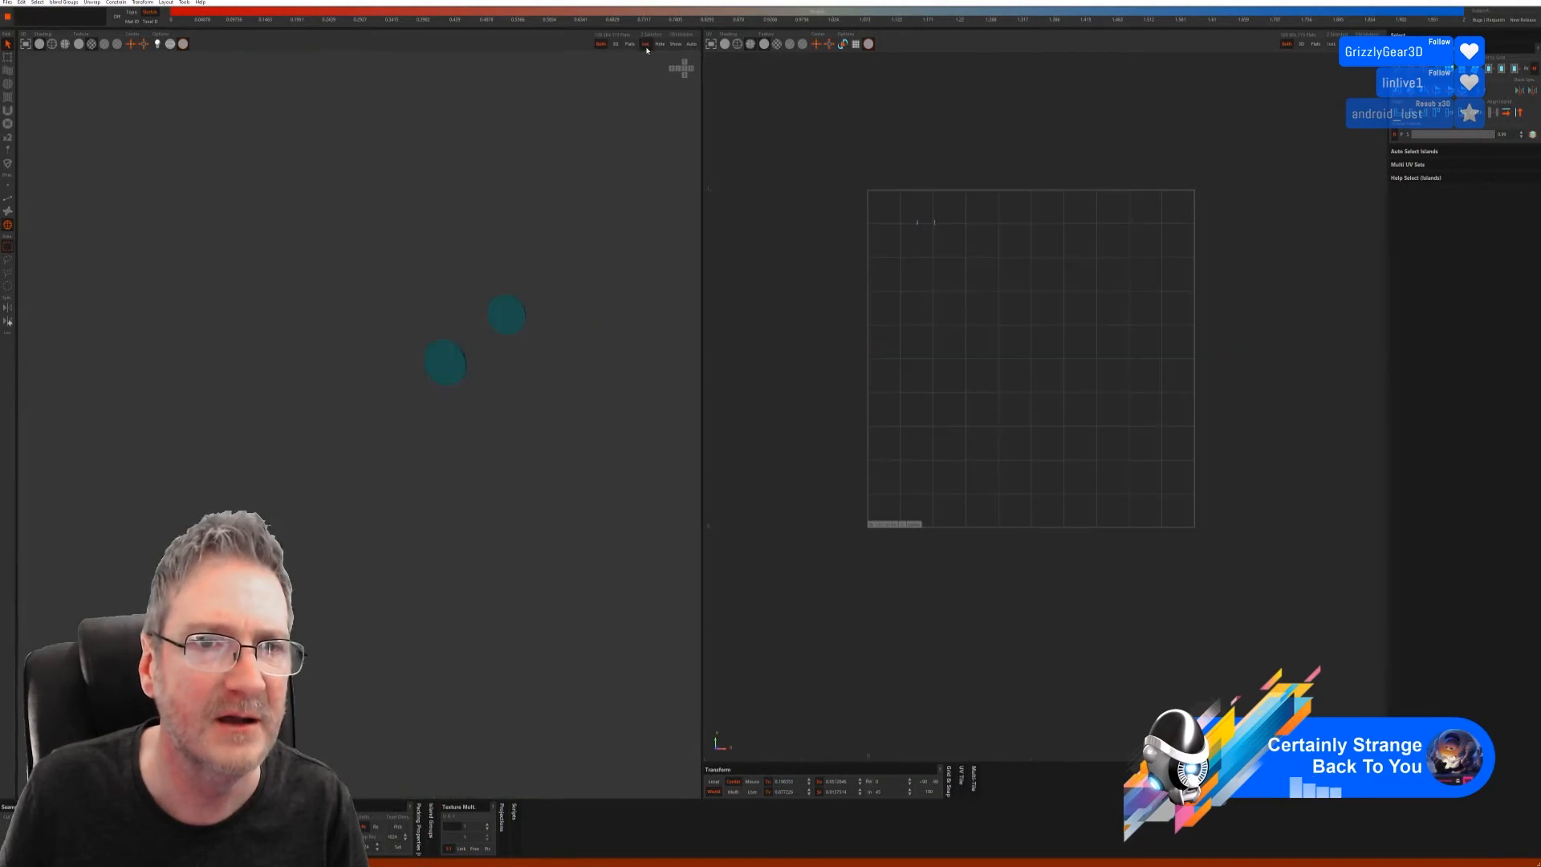
click(8, 198)
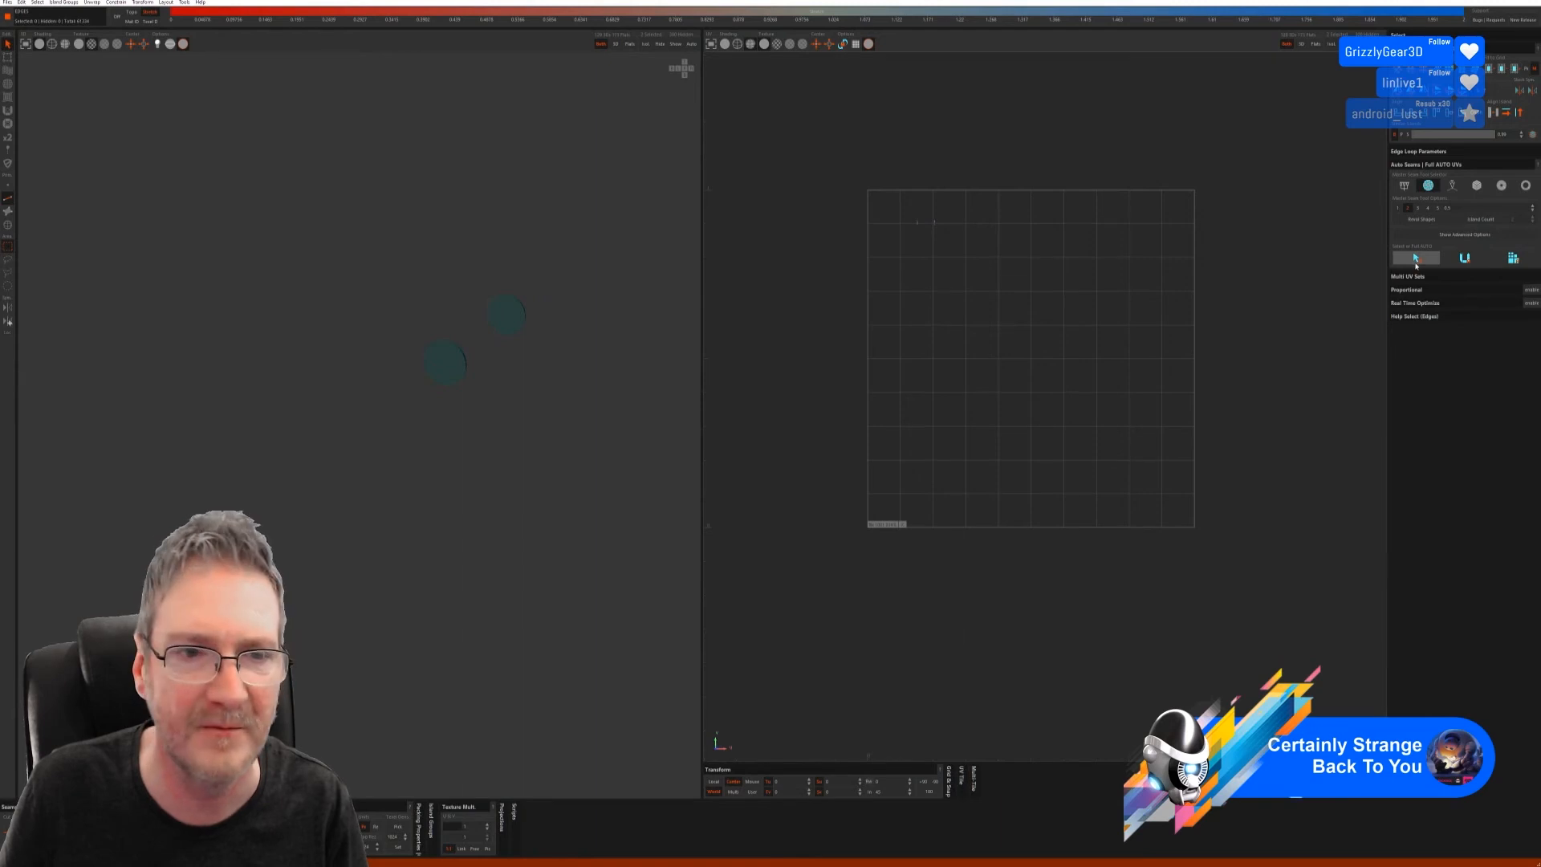
click(1465, 257)
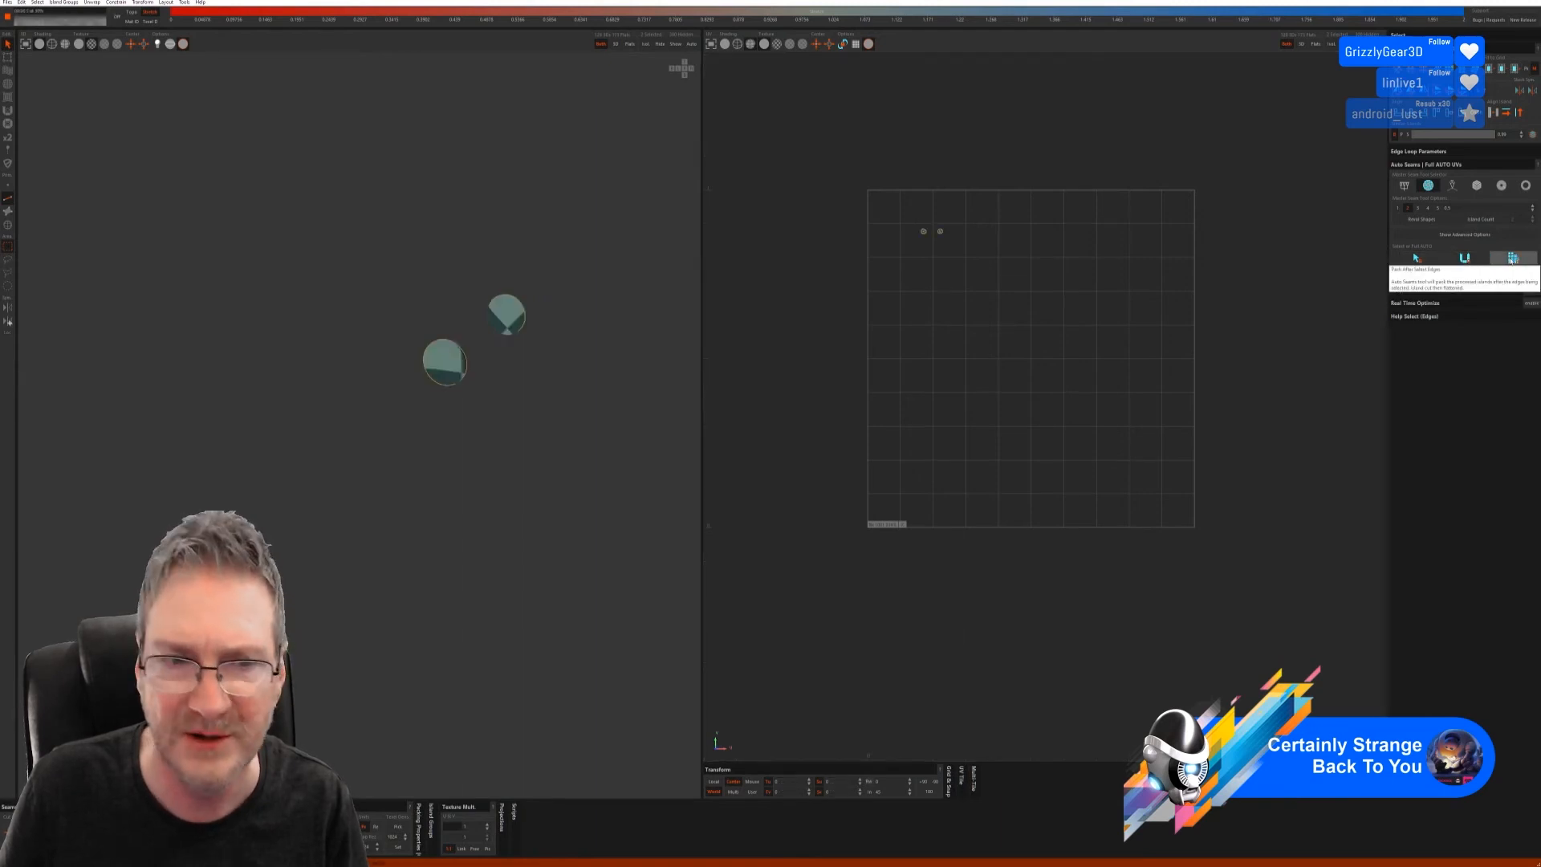
alt+drag(396, 340, 496, 325)
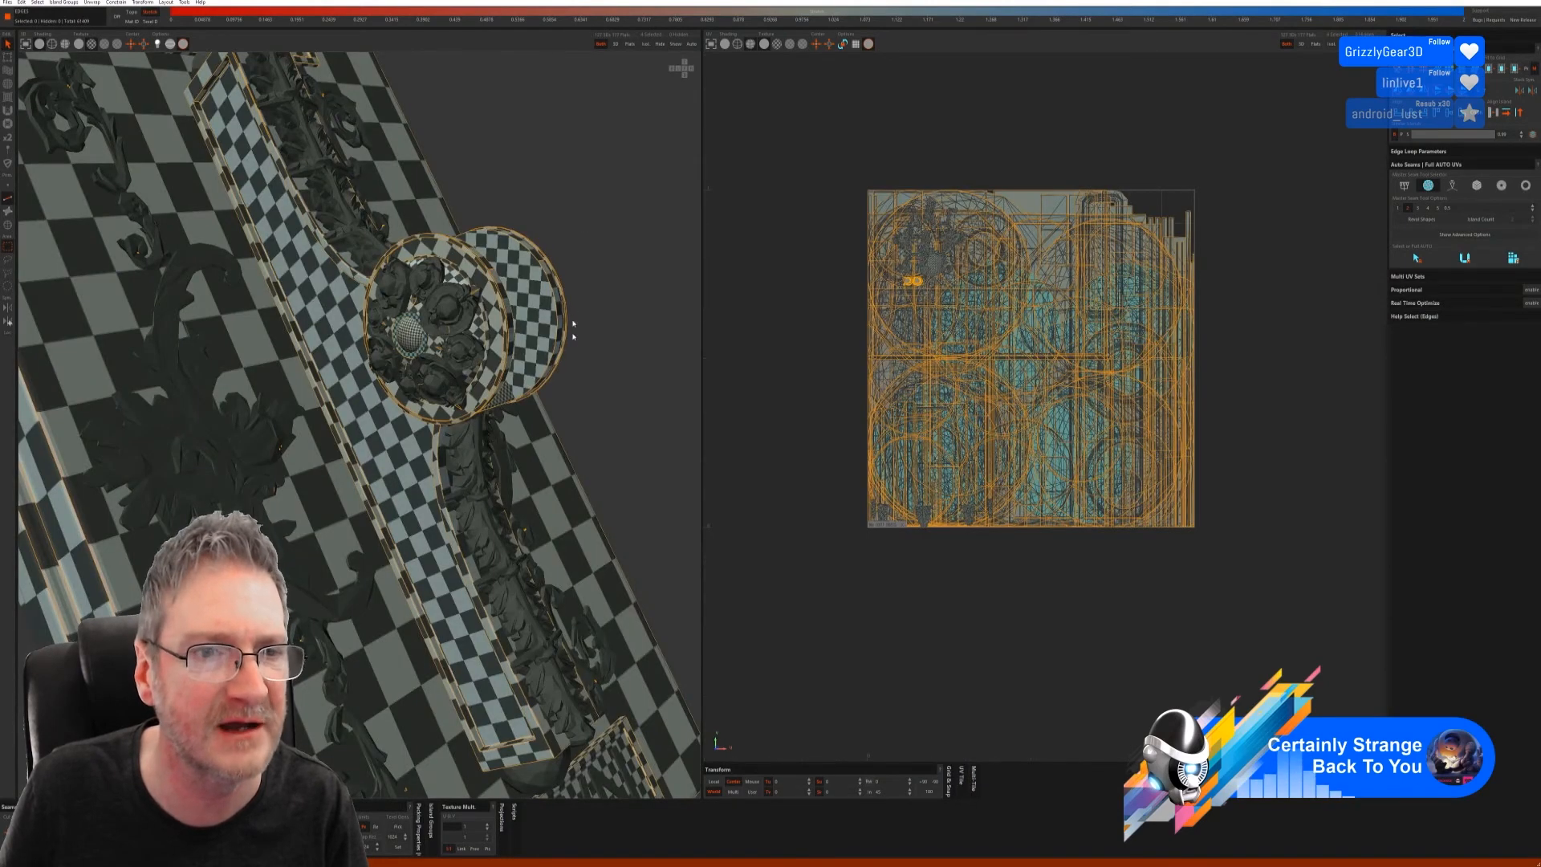
- Examine the checkered board, lever and knob from several angles for parts that are not unwrapped
scroll(588, 346, down, 3)
alt+drag(587, 347, 508, 378)
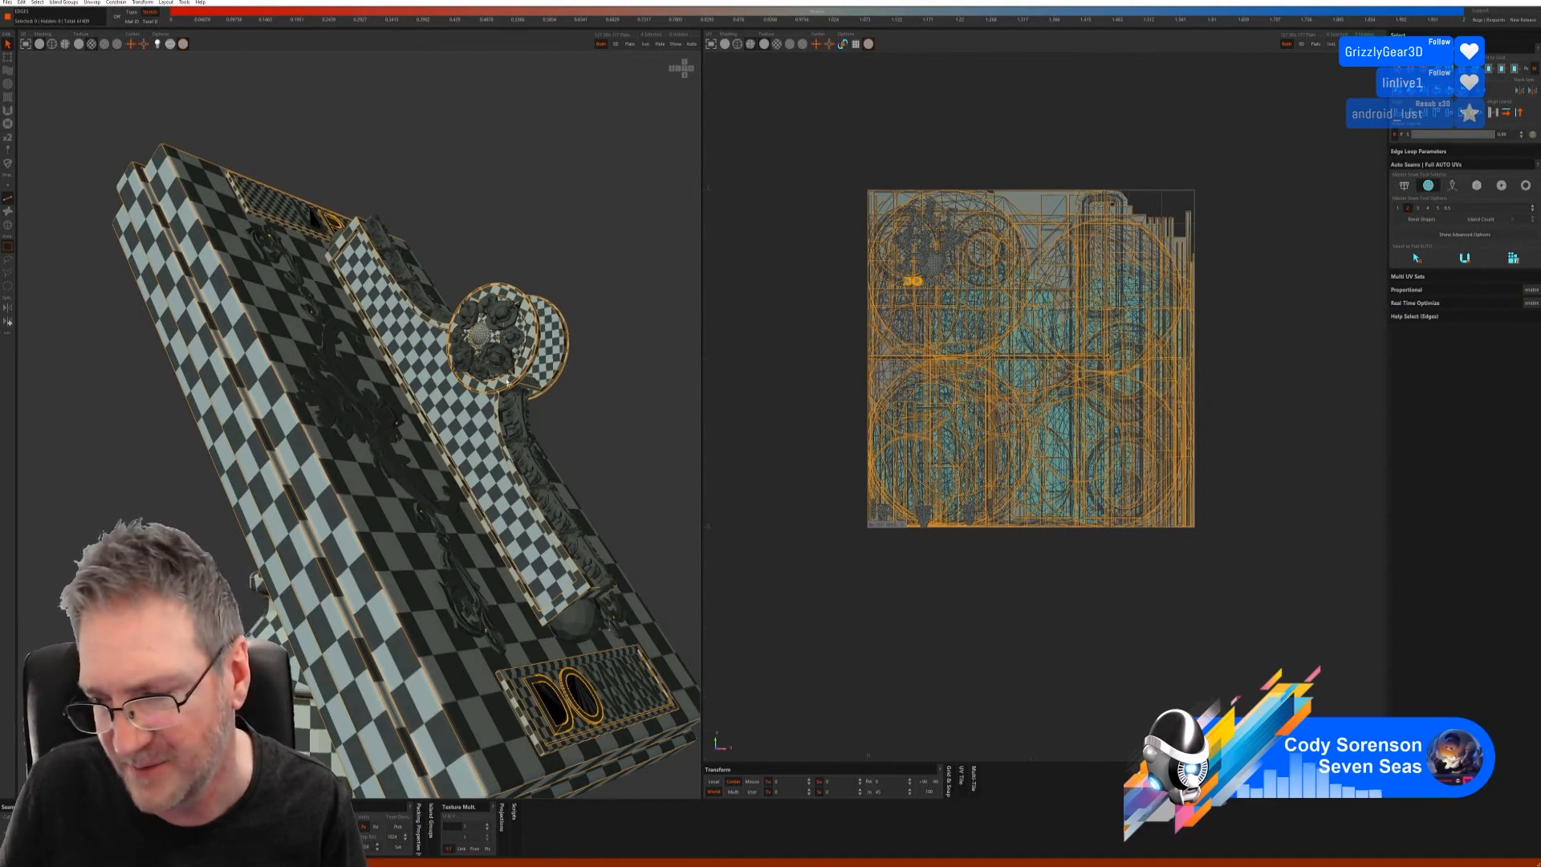
alt+drag(521, 241, 465, 229)
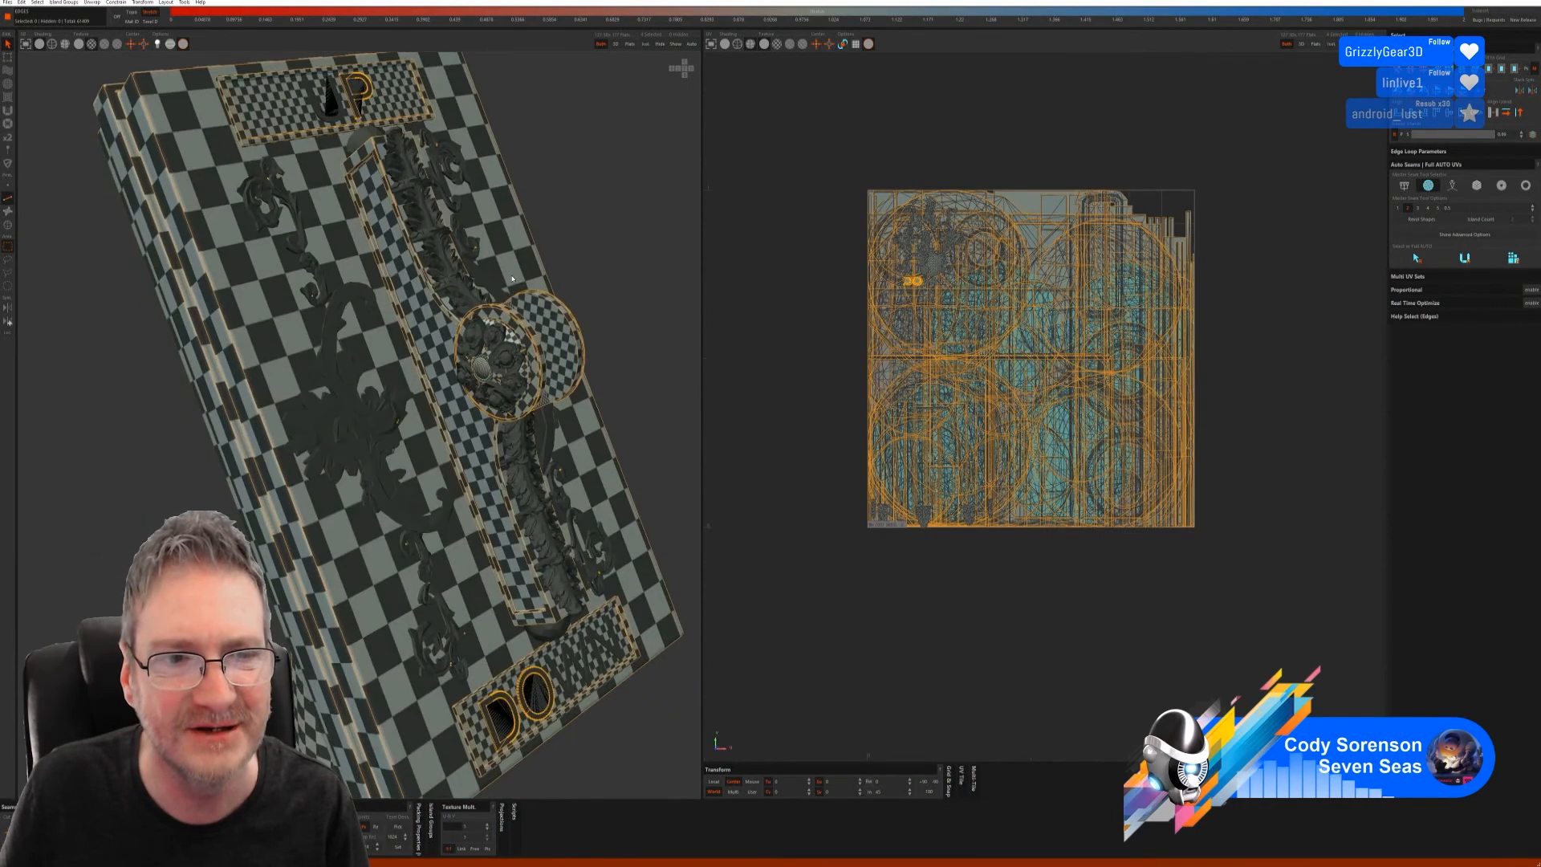
alt+middle_drag(565, 226, 544, 275)
mouse_move(543, 276)
alt+mouse_down()
mouse_move(504, 275)
mouse_move(548, 283)
alt+mouse_up()
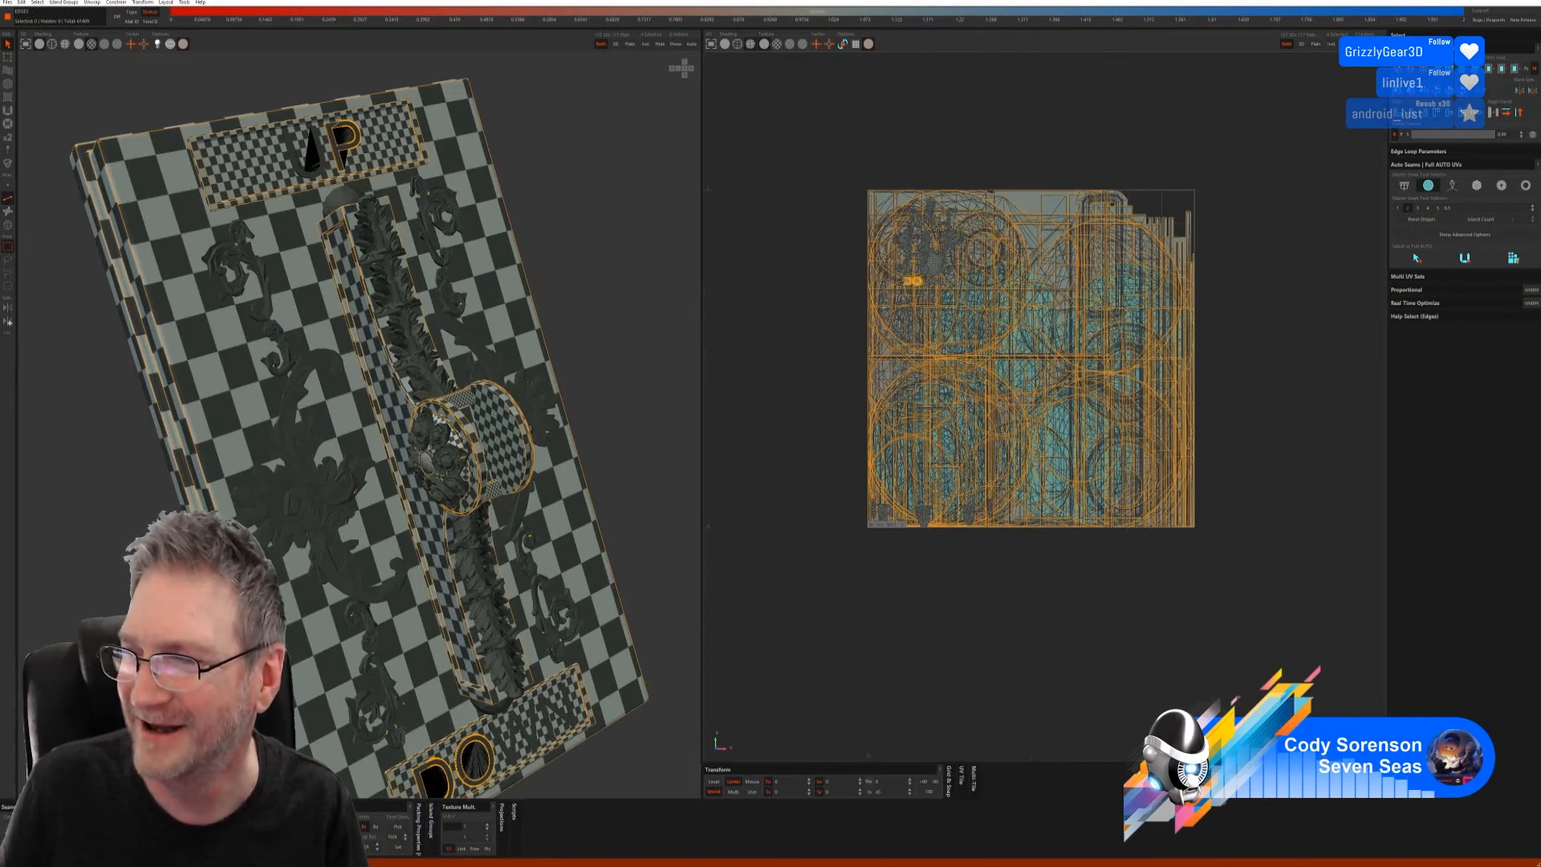
scroll(562, 374, down, 2)
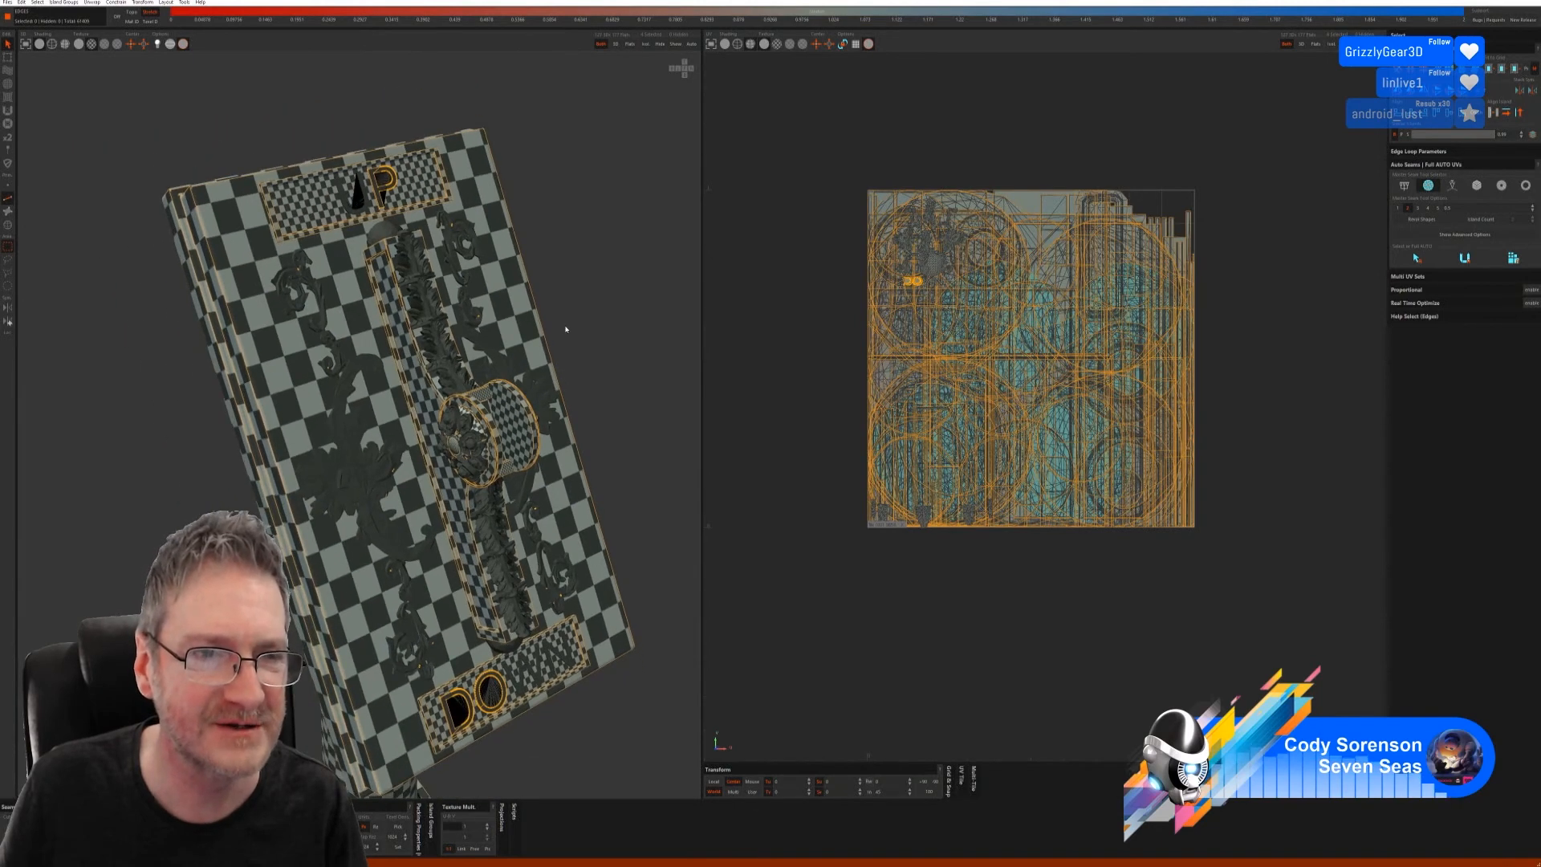
mouse_move(566, 329)
middle_down()
mouse_move(566, 306)
mouse_move(585, 303)
mouse_move(568, 309)
middle_up()
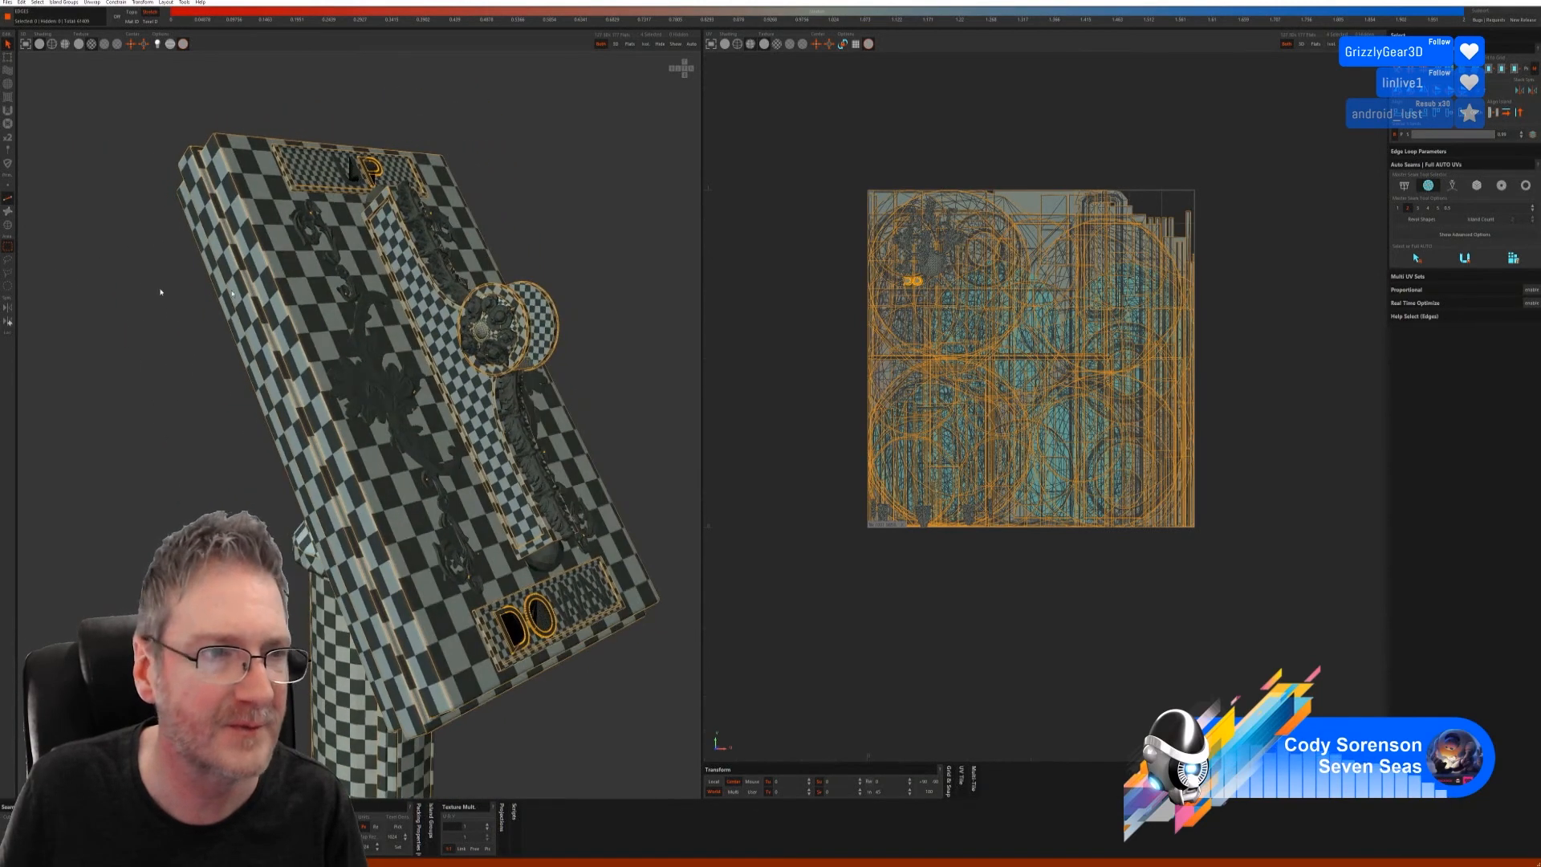
- Isolate the two balls at the ends of the lever, unfold and pack them with Mosaic auto-seams, and show the whole model again
click(7, 225)
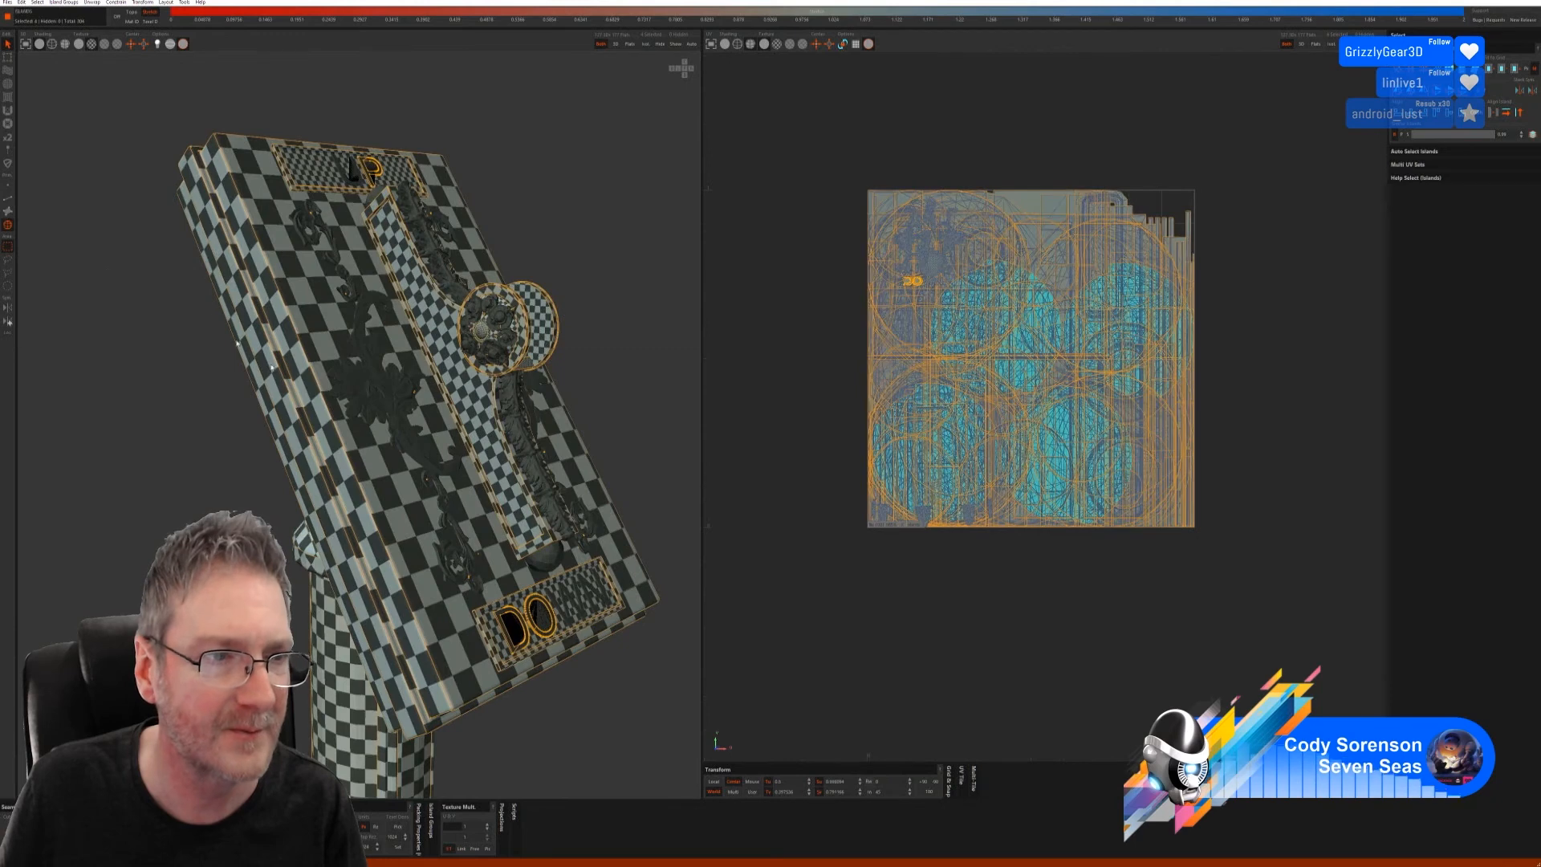
click(551, 554)
middle_drag(530, 234, 508, 205)
shift+click(365, 228)
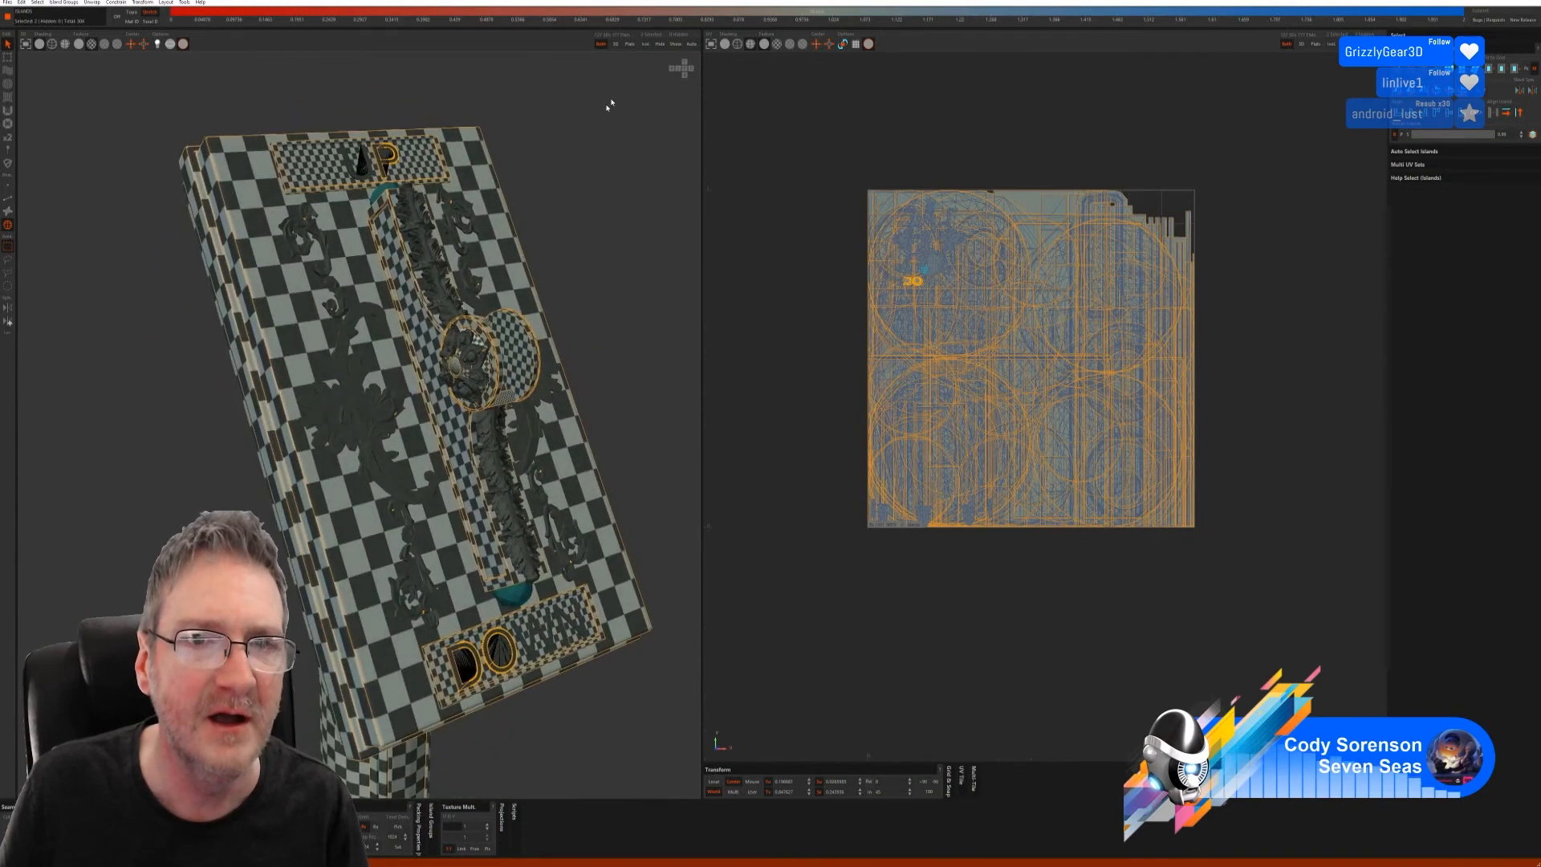
click(649, 47)
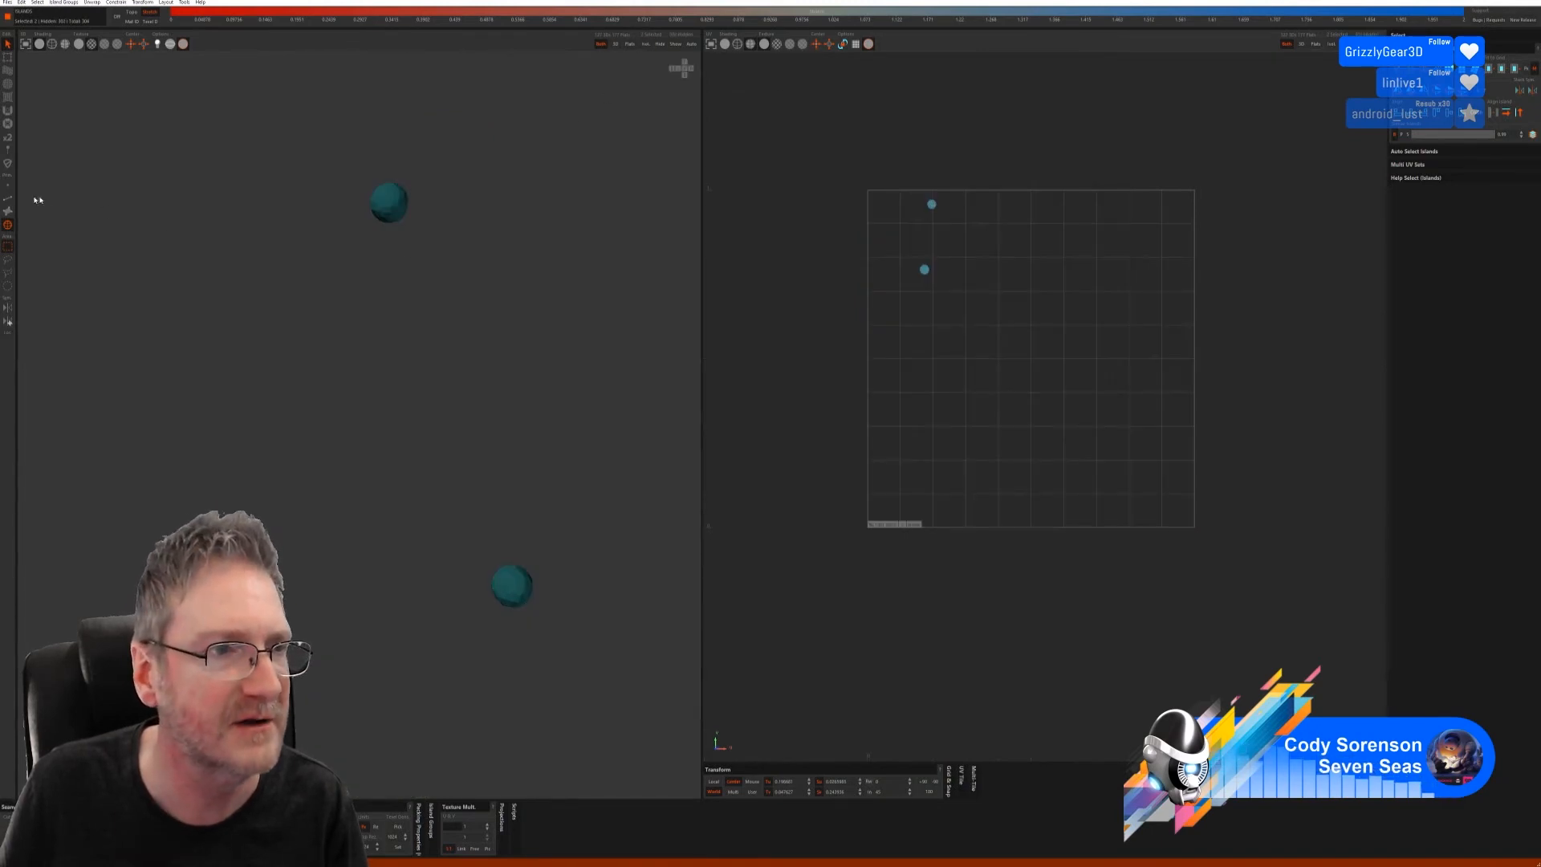
click(8, 198)
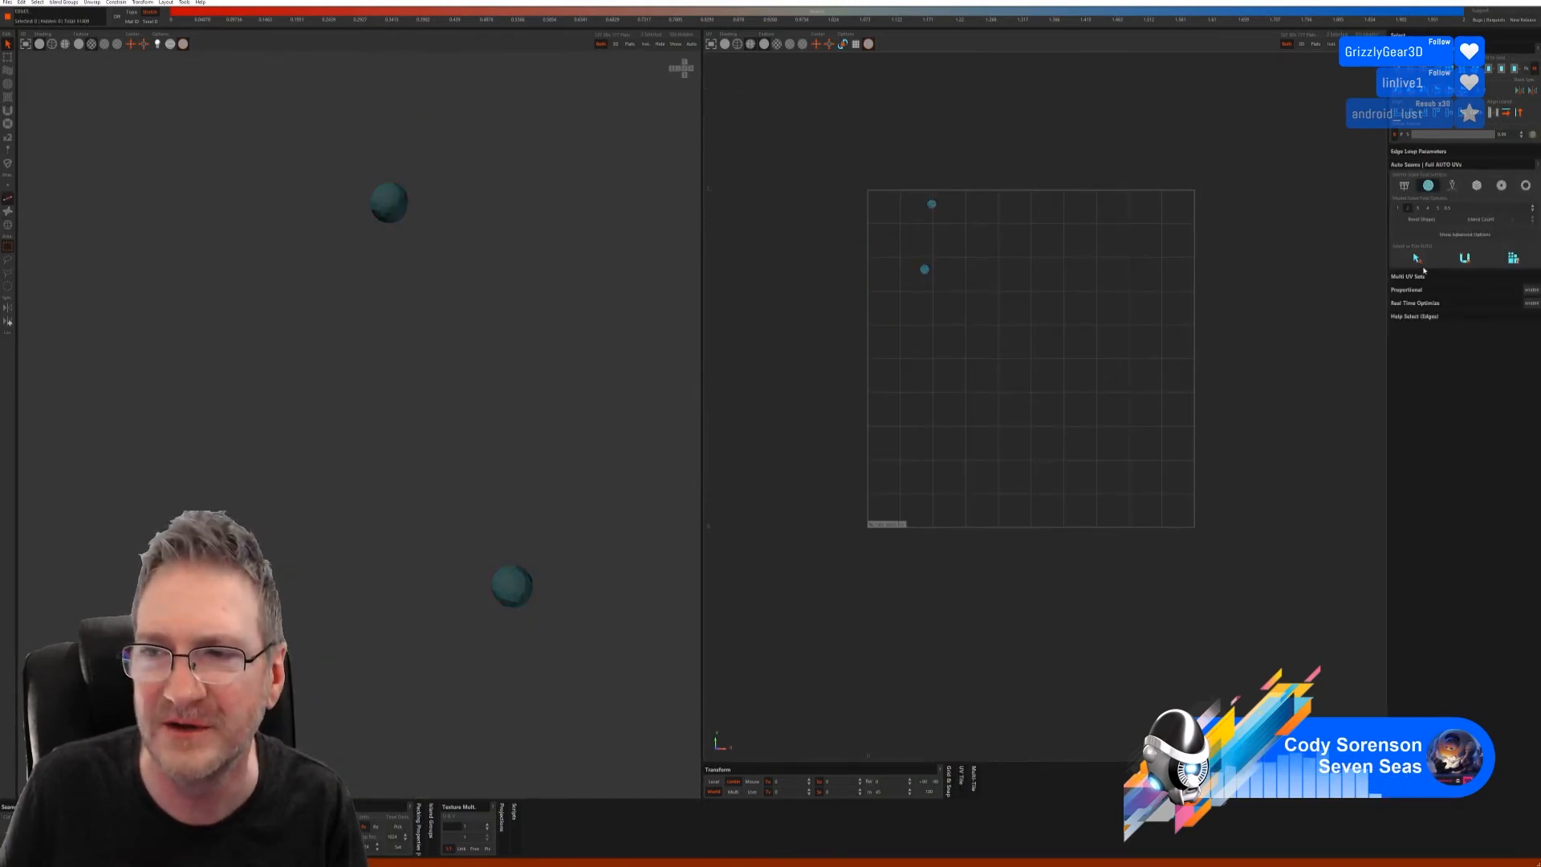
click(1418, 259)
click(1468, 258)
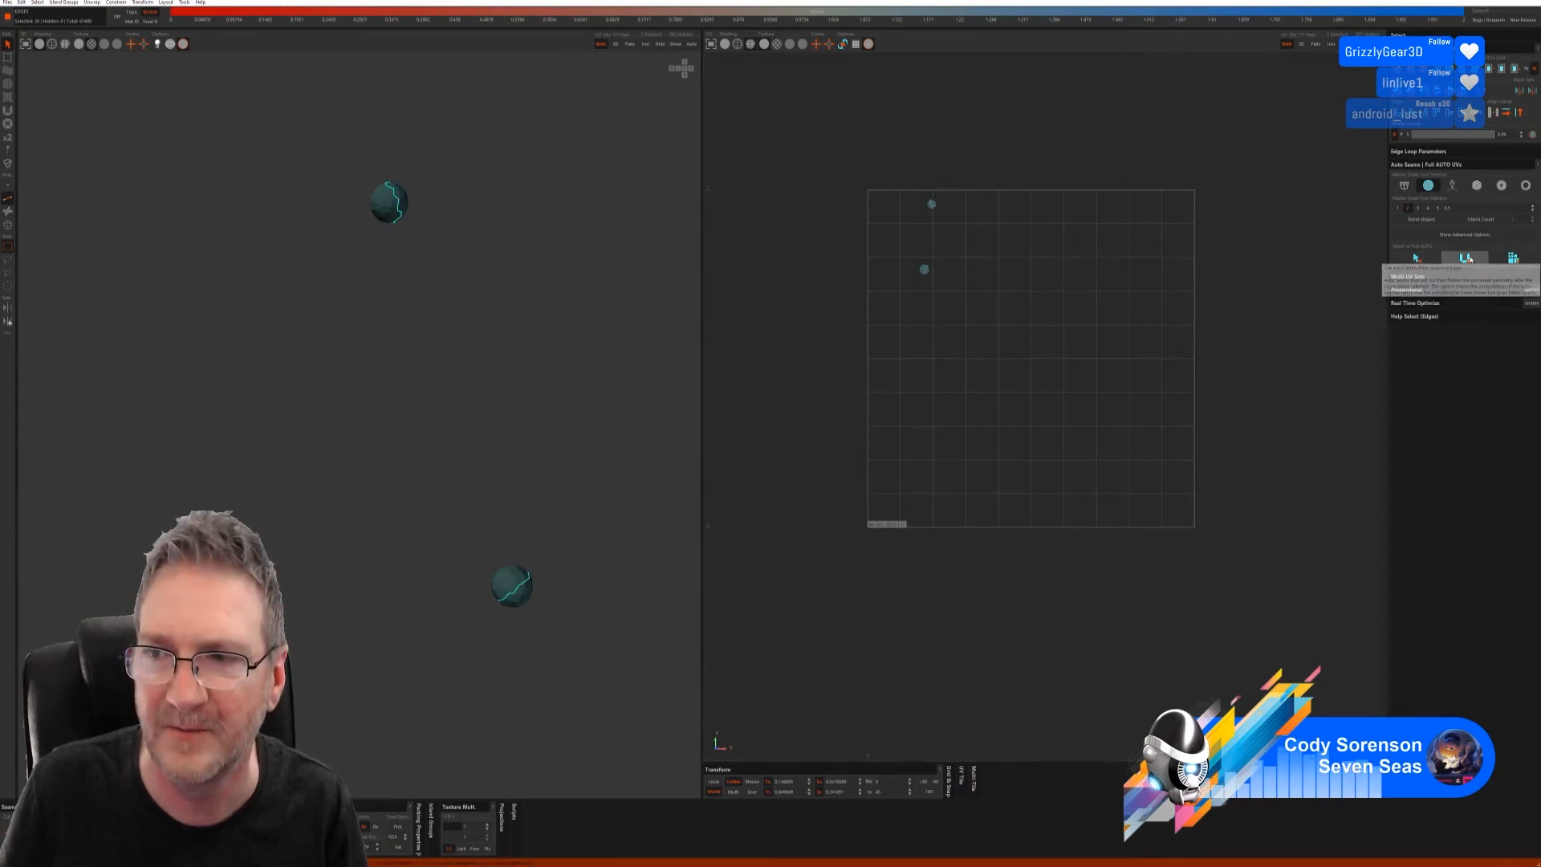
middle_drag(504, 437, 571, 412)
click(677, 45)
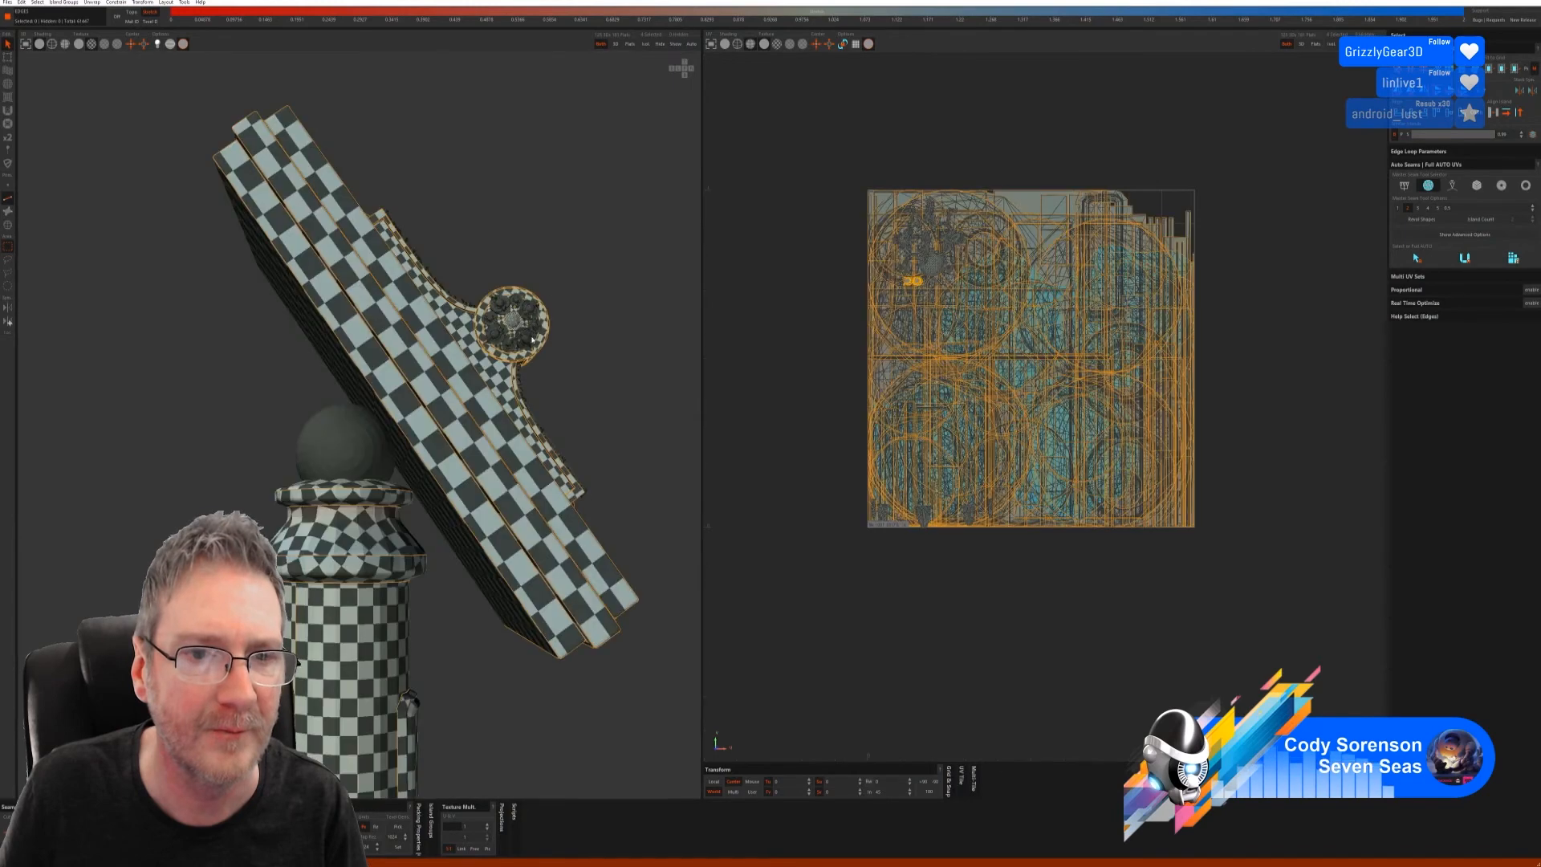
- Select all the letters of the word DOWN on the lower plaque and isolate them
scroll(529, 332, down, 2)
middle_drag(529, 332, 562, 390)
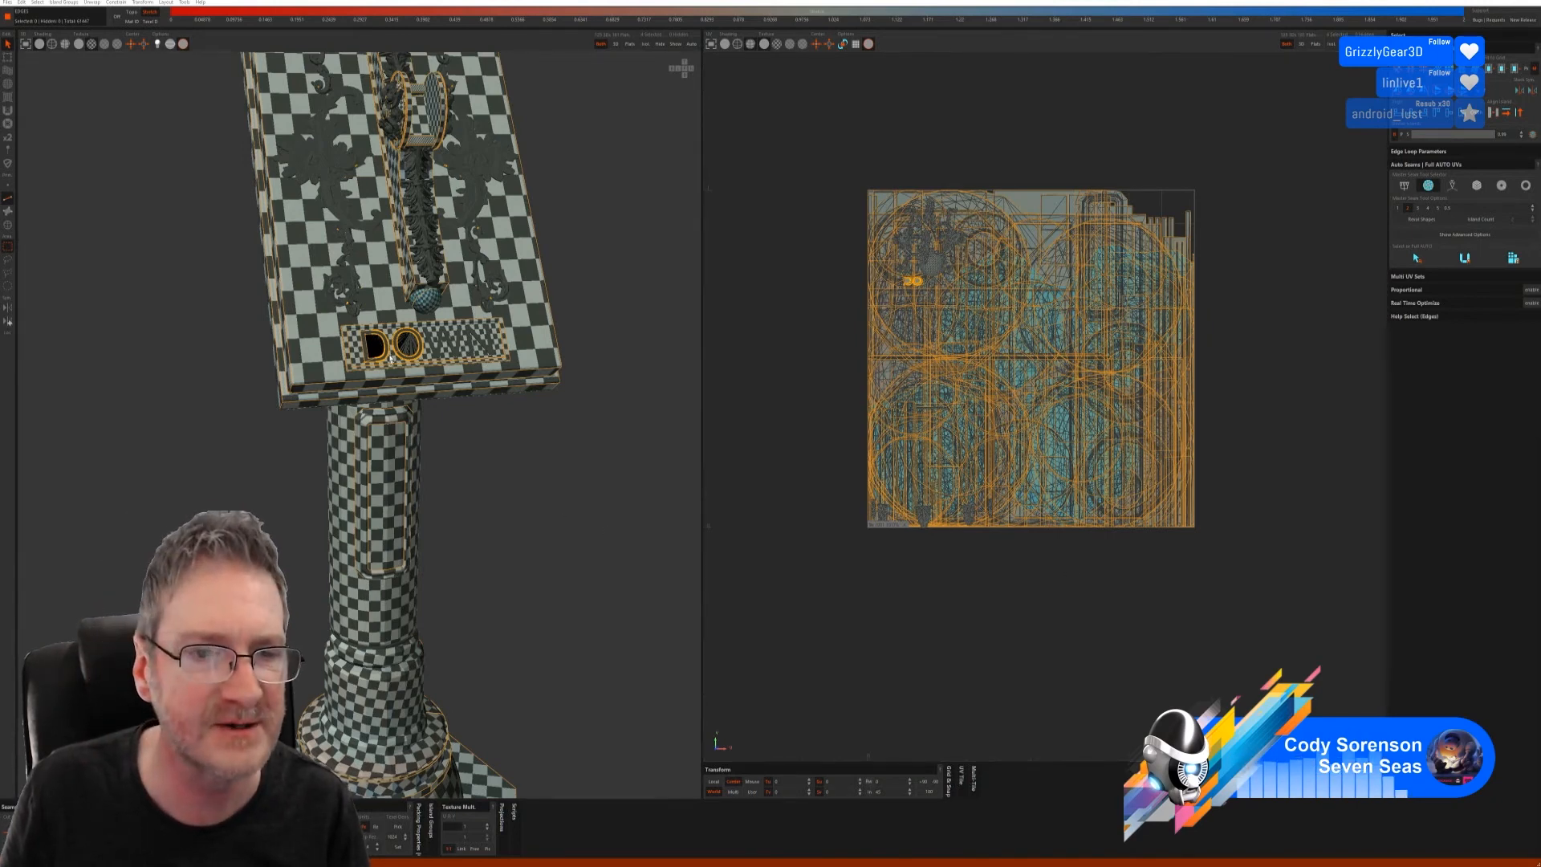
scroll(390, 358, up, 5)
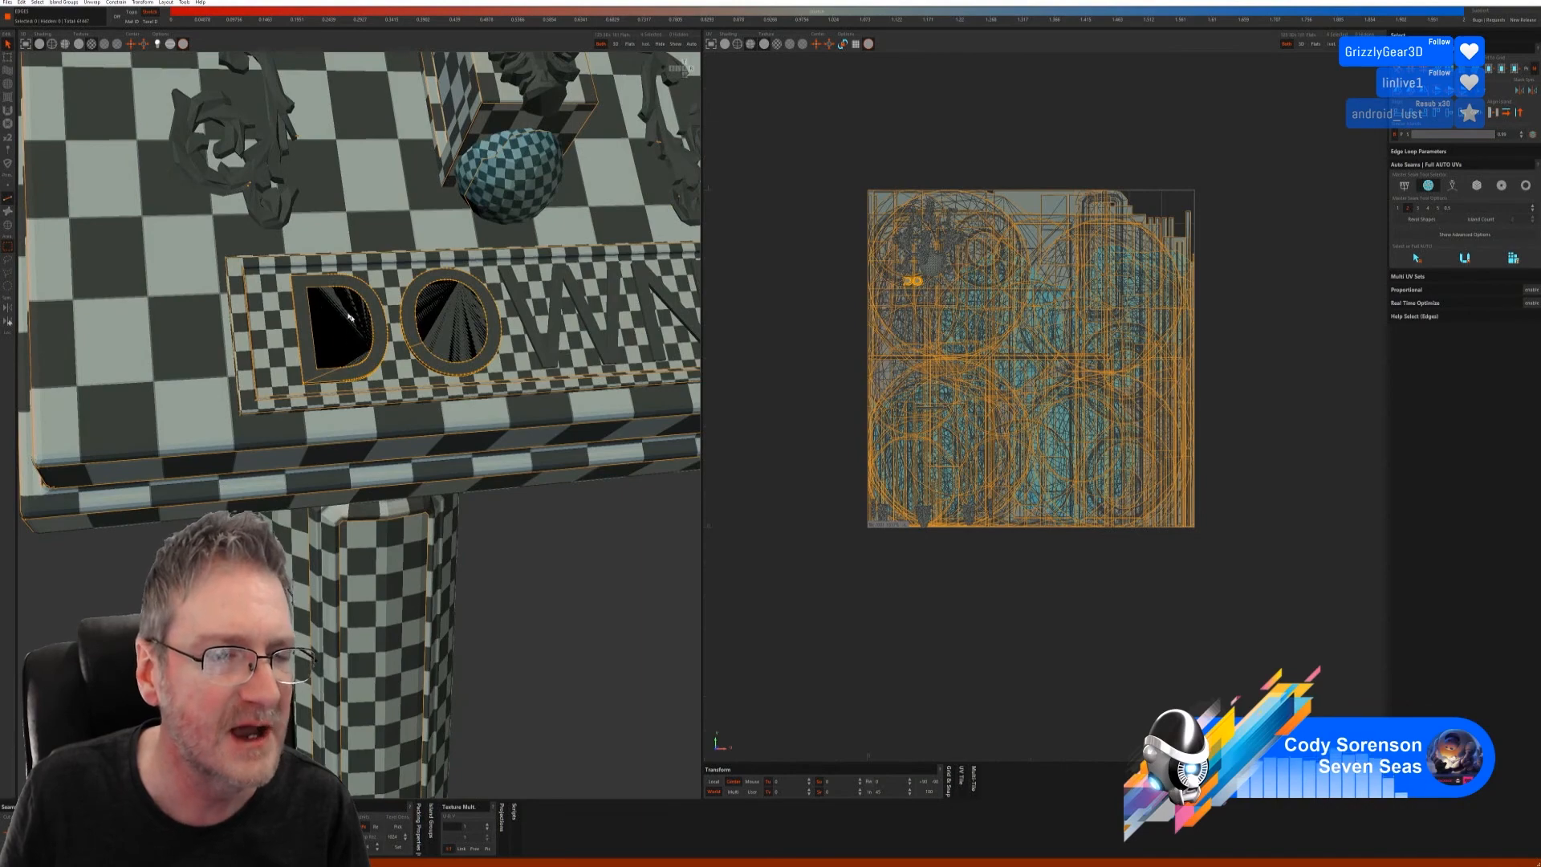
alt+drag(350, 318, 375, 343)
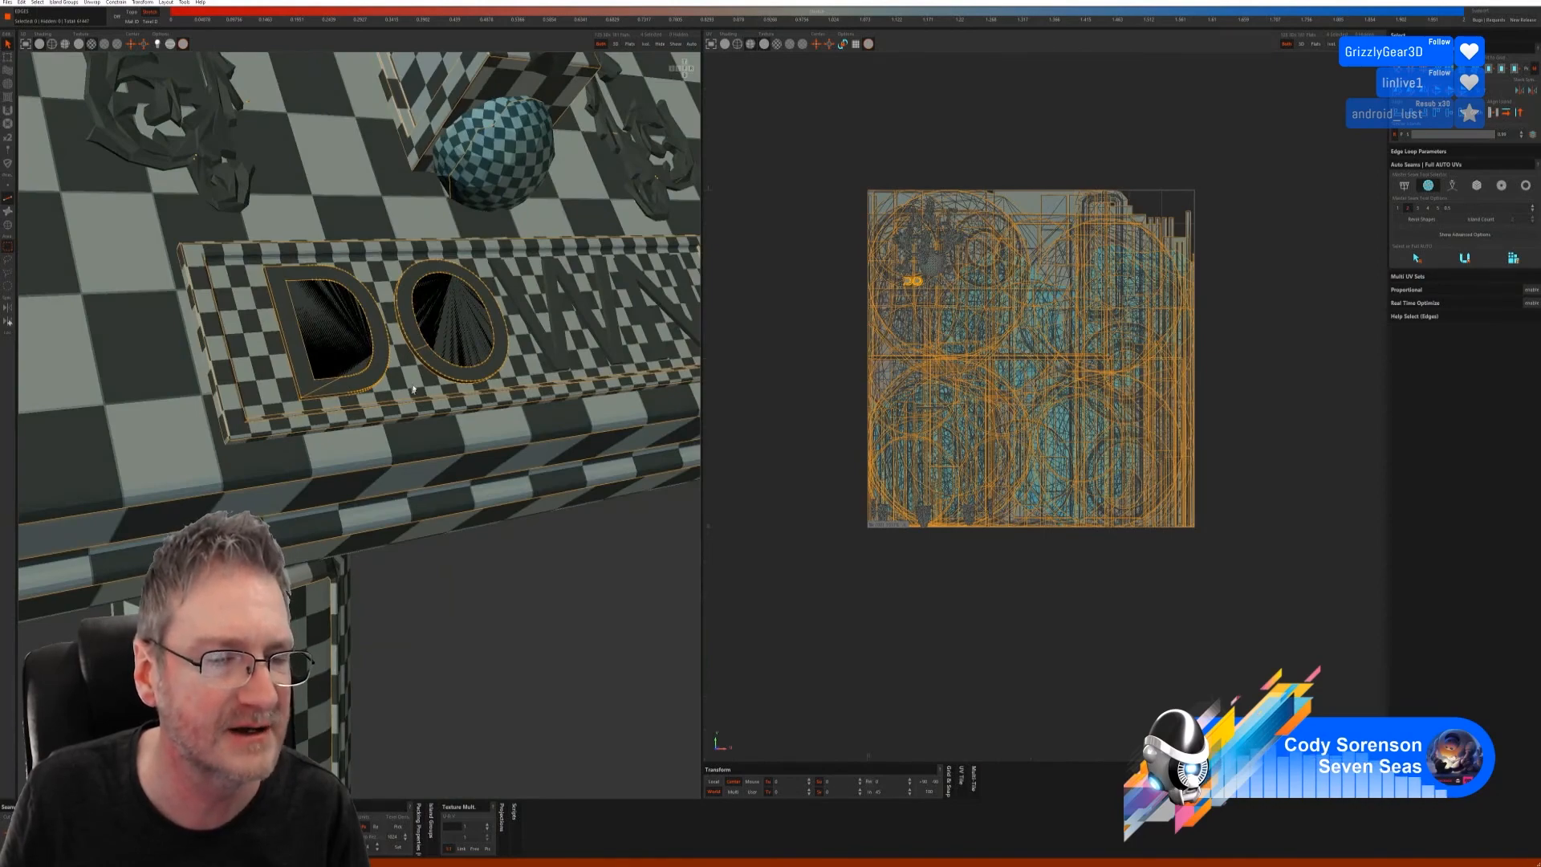
alt+drag(413, 389, 377, 375)
scroll(384, 350, down, 5)
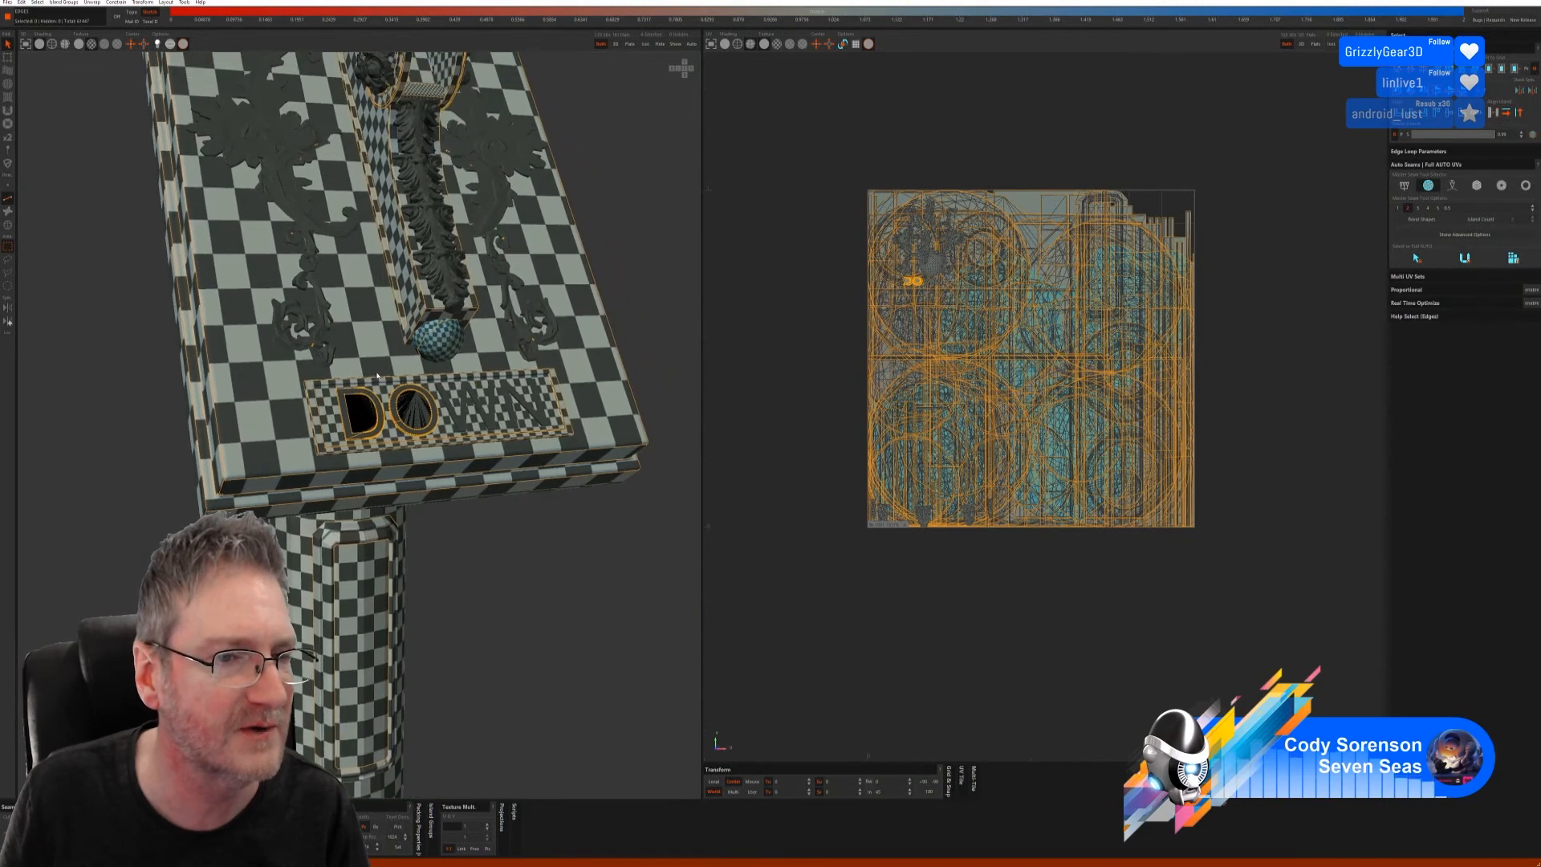
click(9, 226)
click(353, 416)
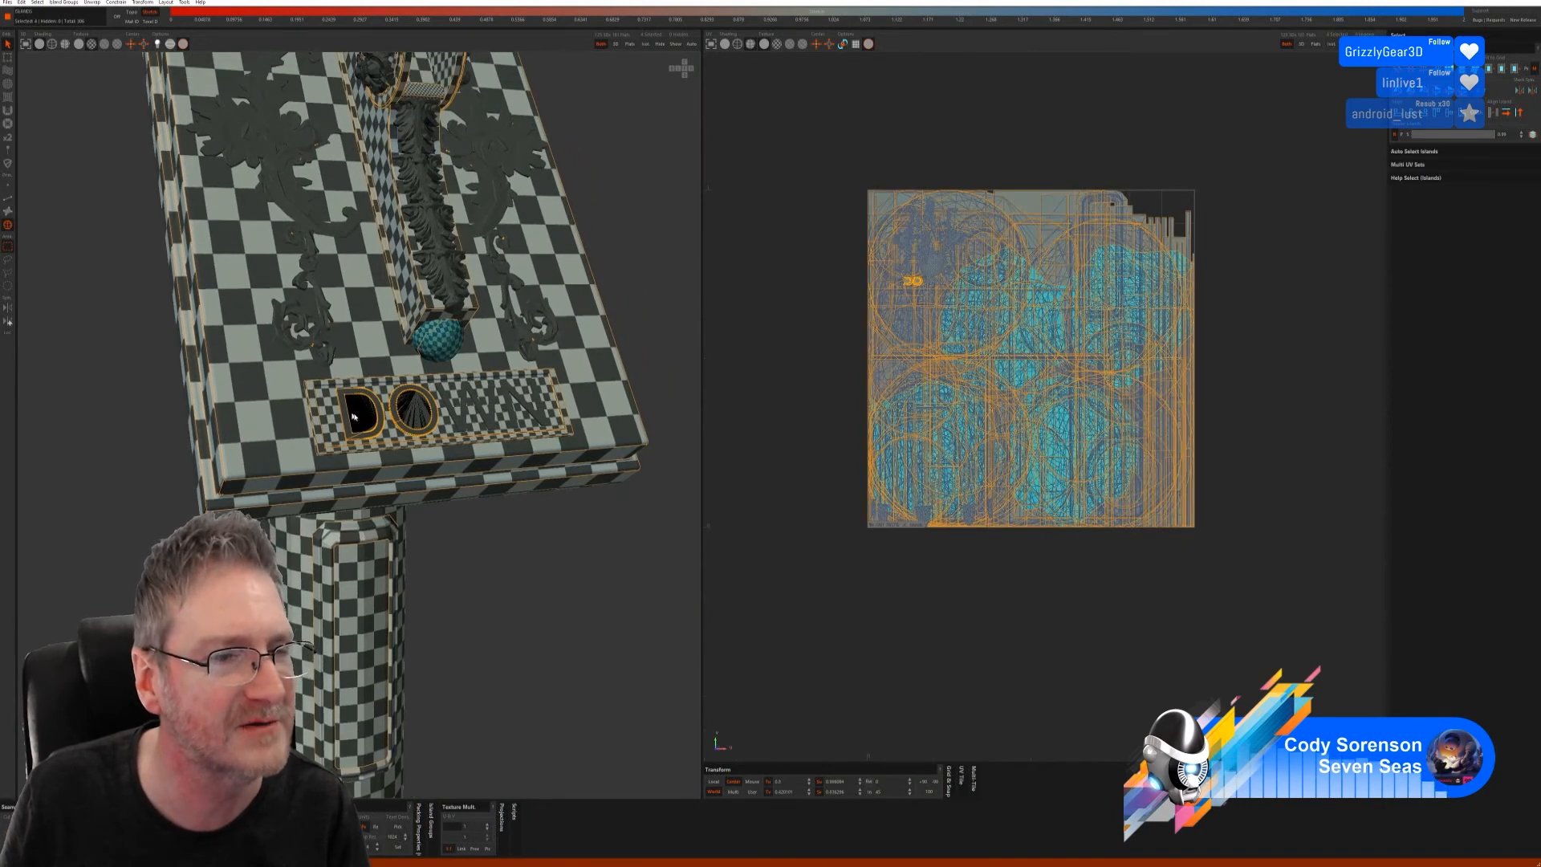
click(344, 401)
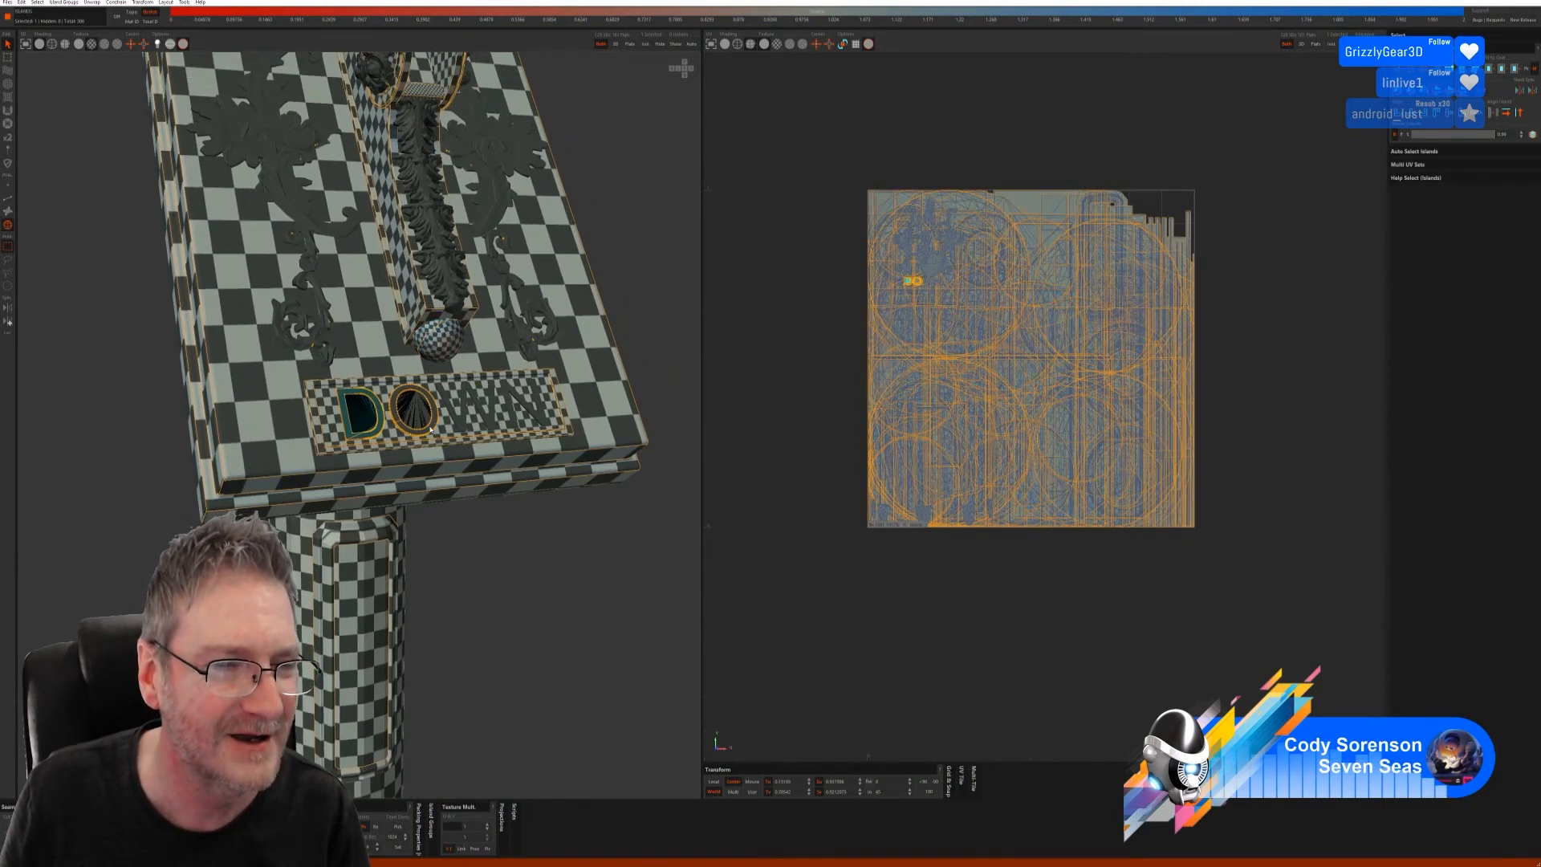
ctrl+click(433, 429)
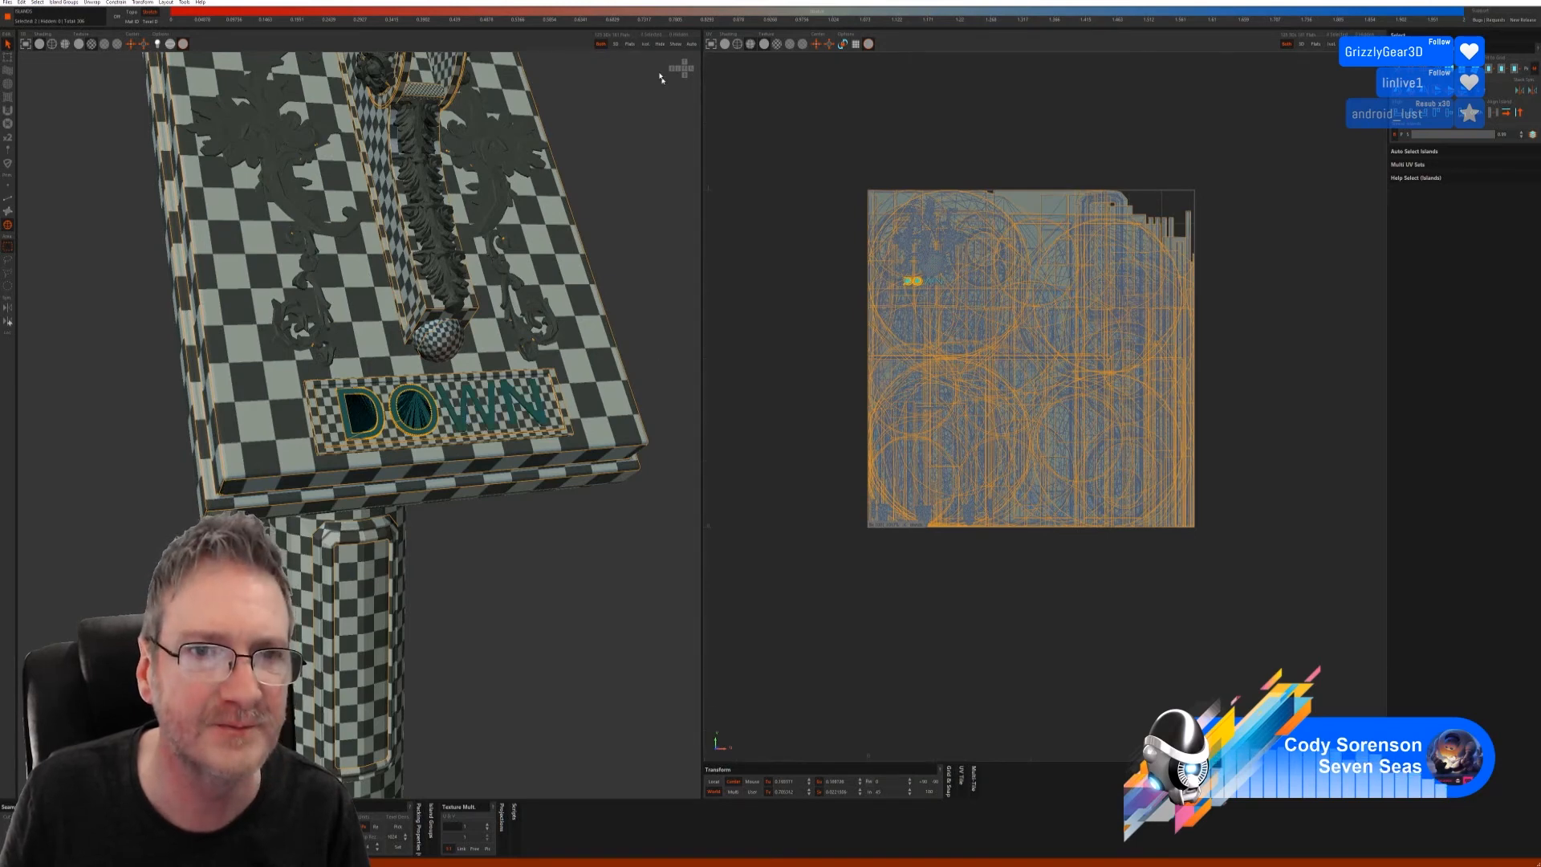
click(646, 43)
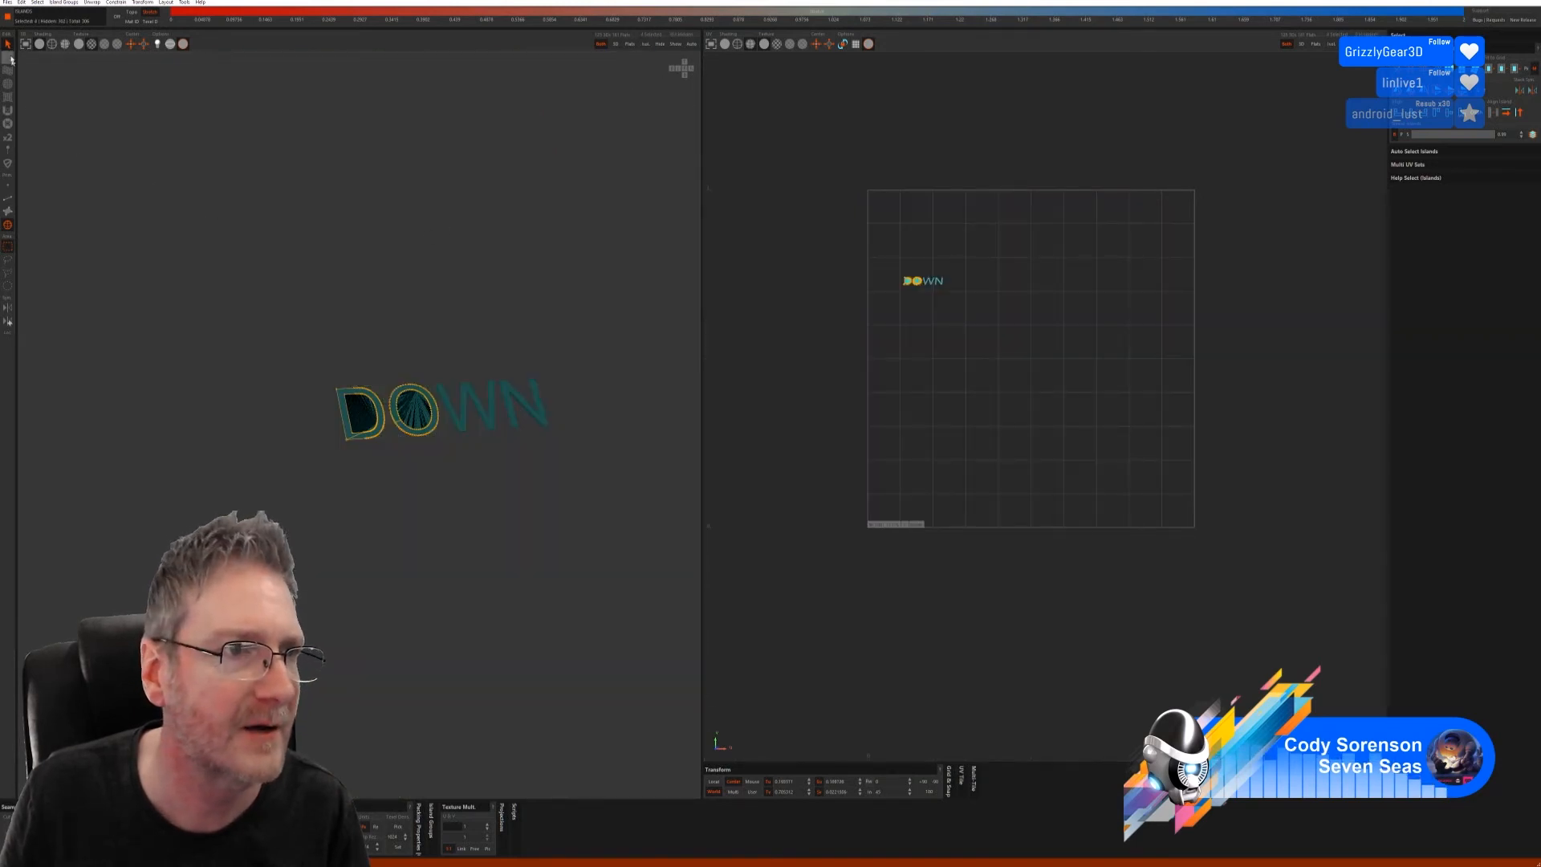
- Try unfolding and packing the isolated DOWN letters with sharp-edge auto-seams, and undo the attempt
click(8, 198)
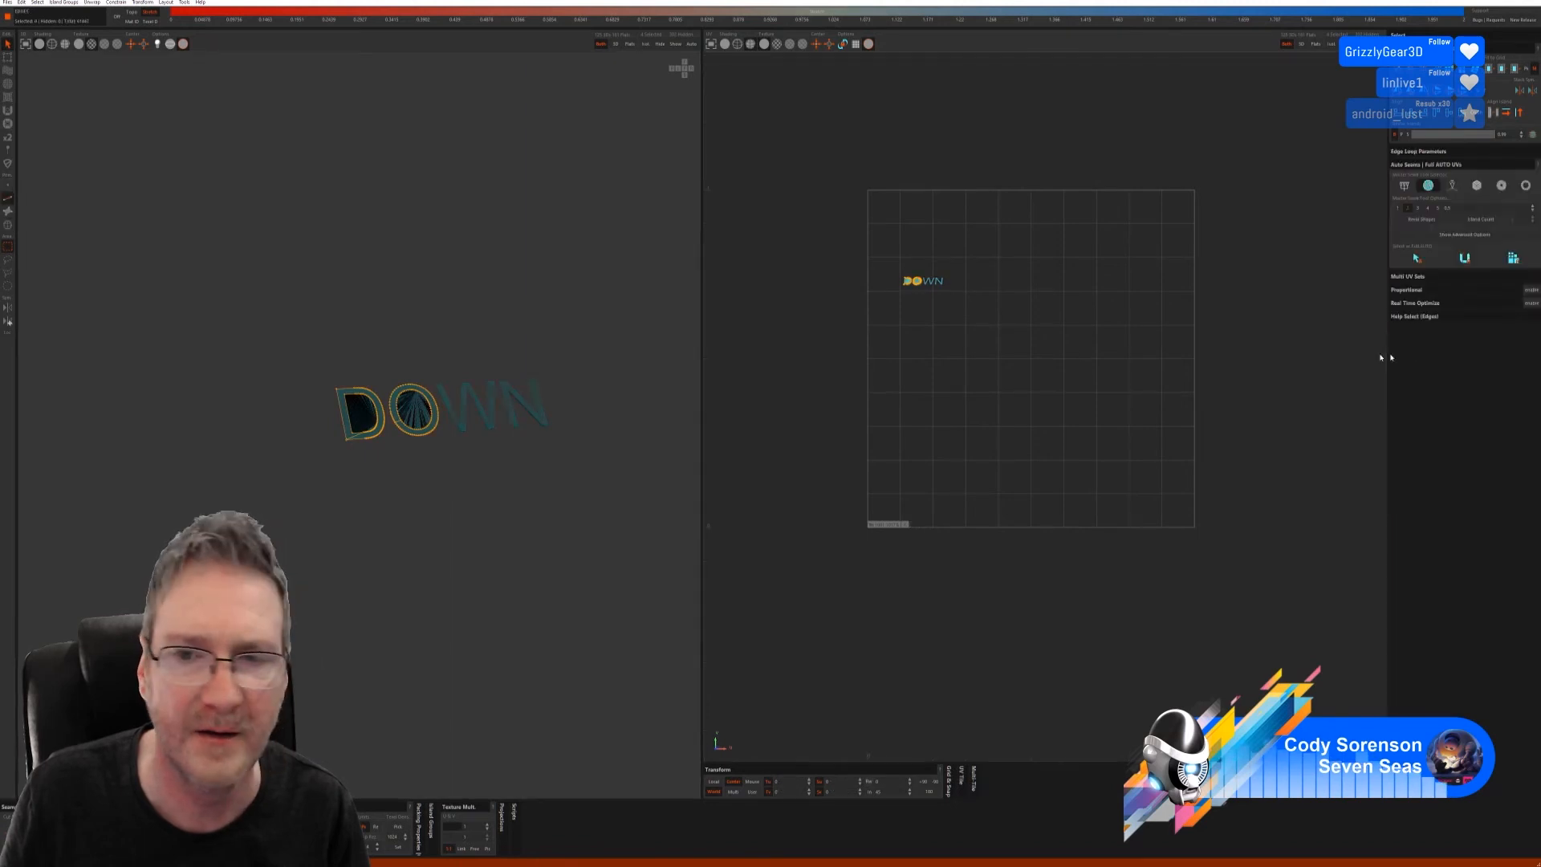
click(1452, 185)
click(1418, 247)
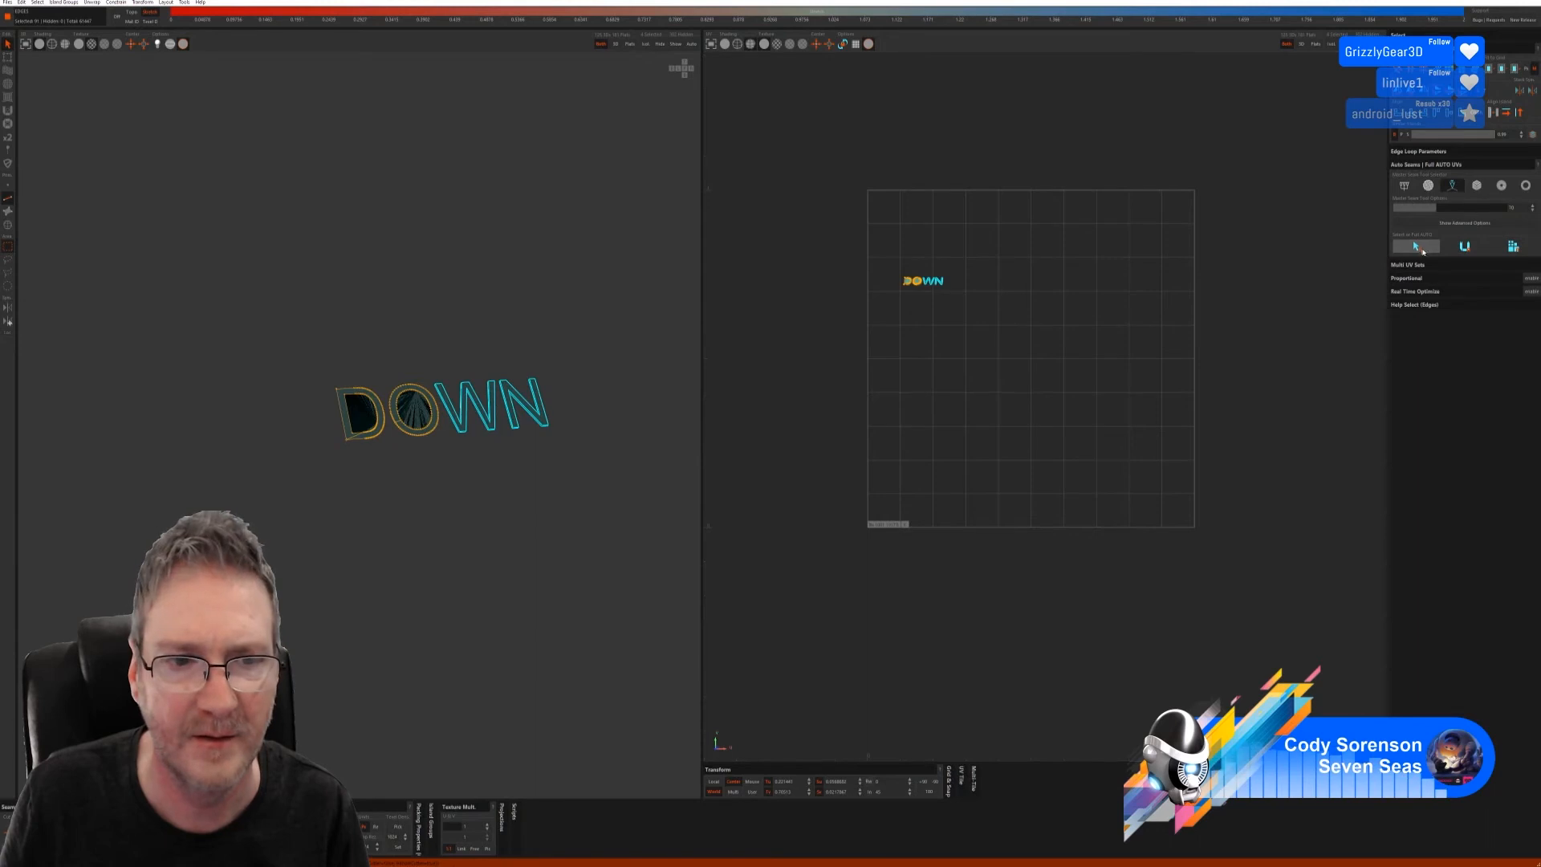
click(1513, 246)
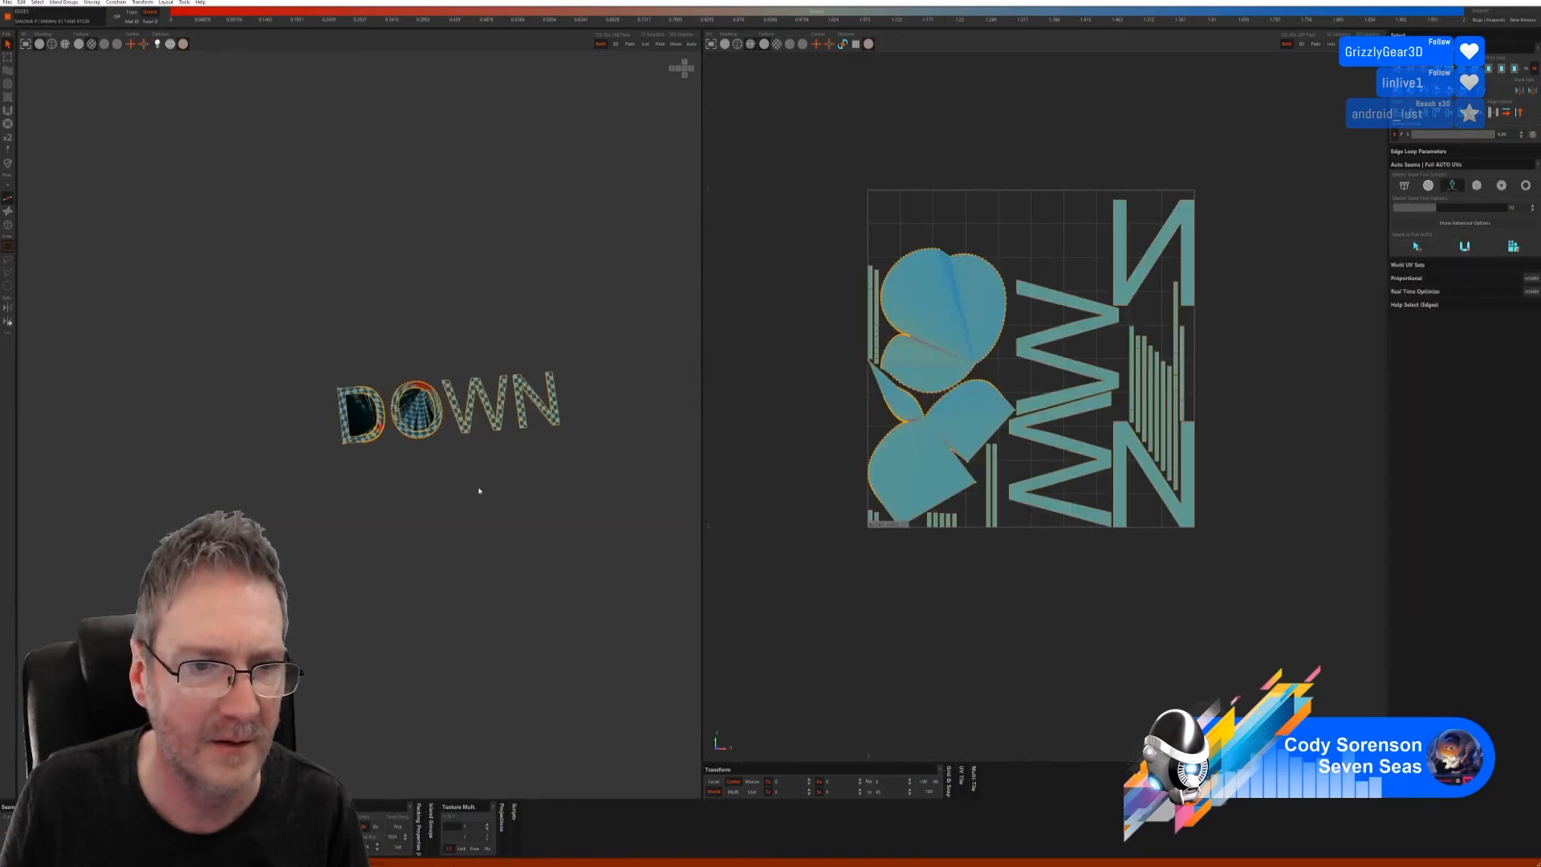
key(ctrl+z)
key(ctrl+z)
key(ctrl+z)
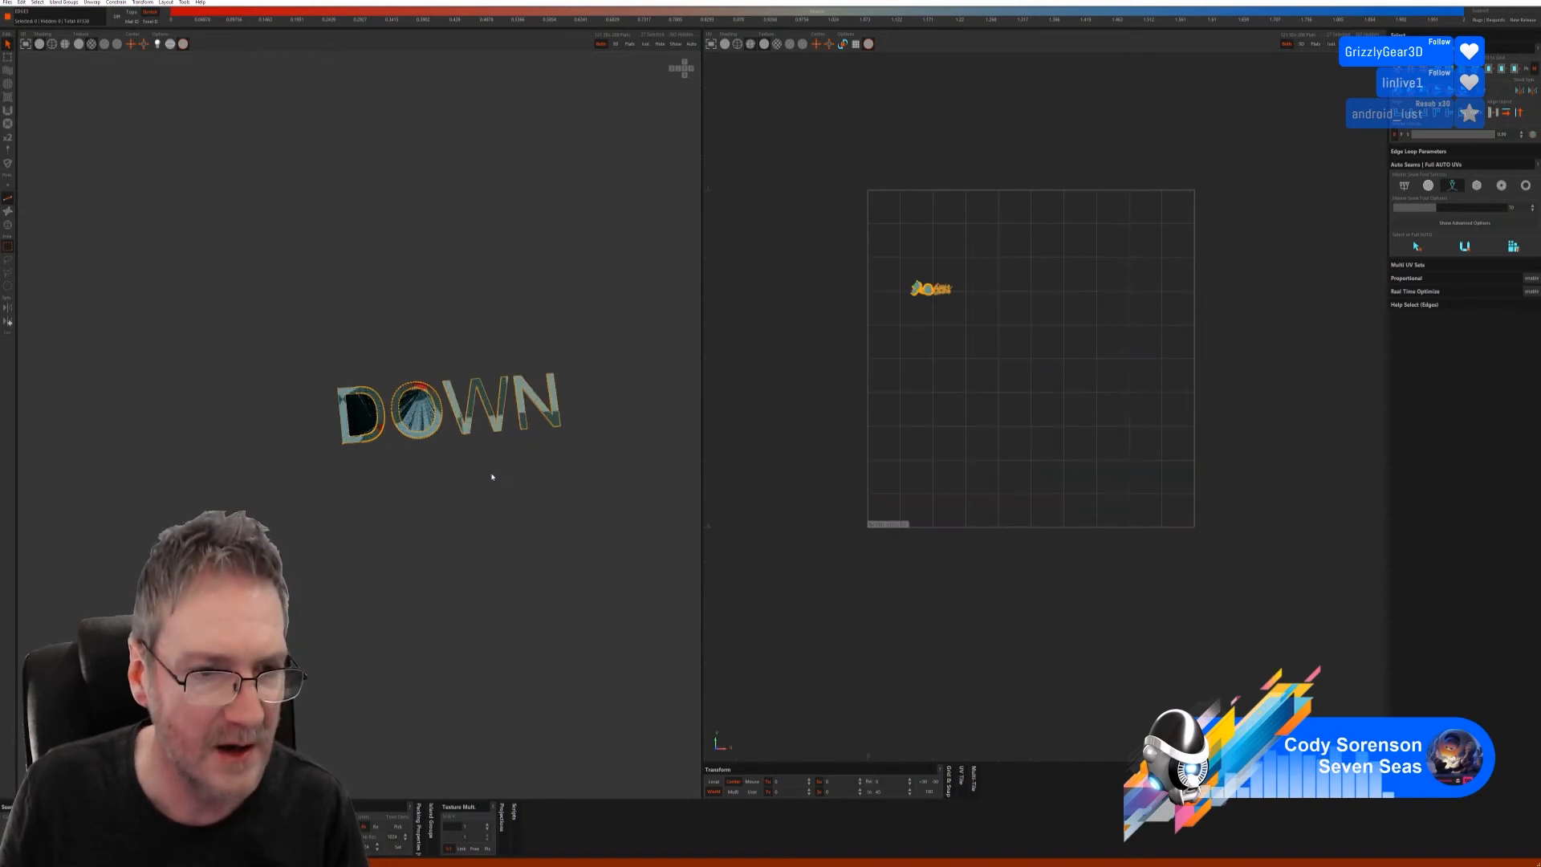
- Unfold and pack the isolated DOWN letters with Box auto-seams, and show the whole model again
click(1477, 186)
click(1415, 267)
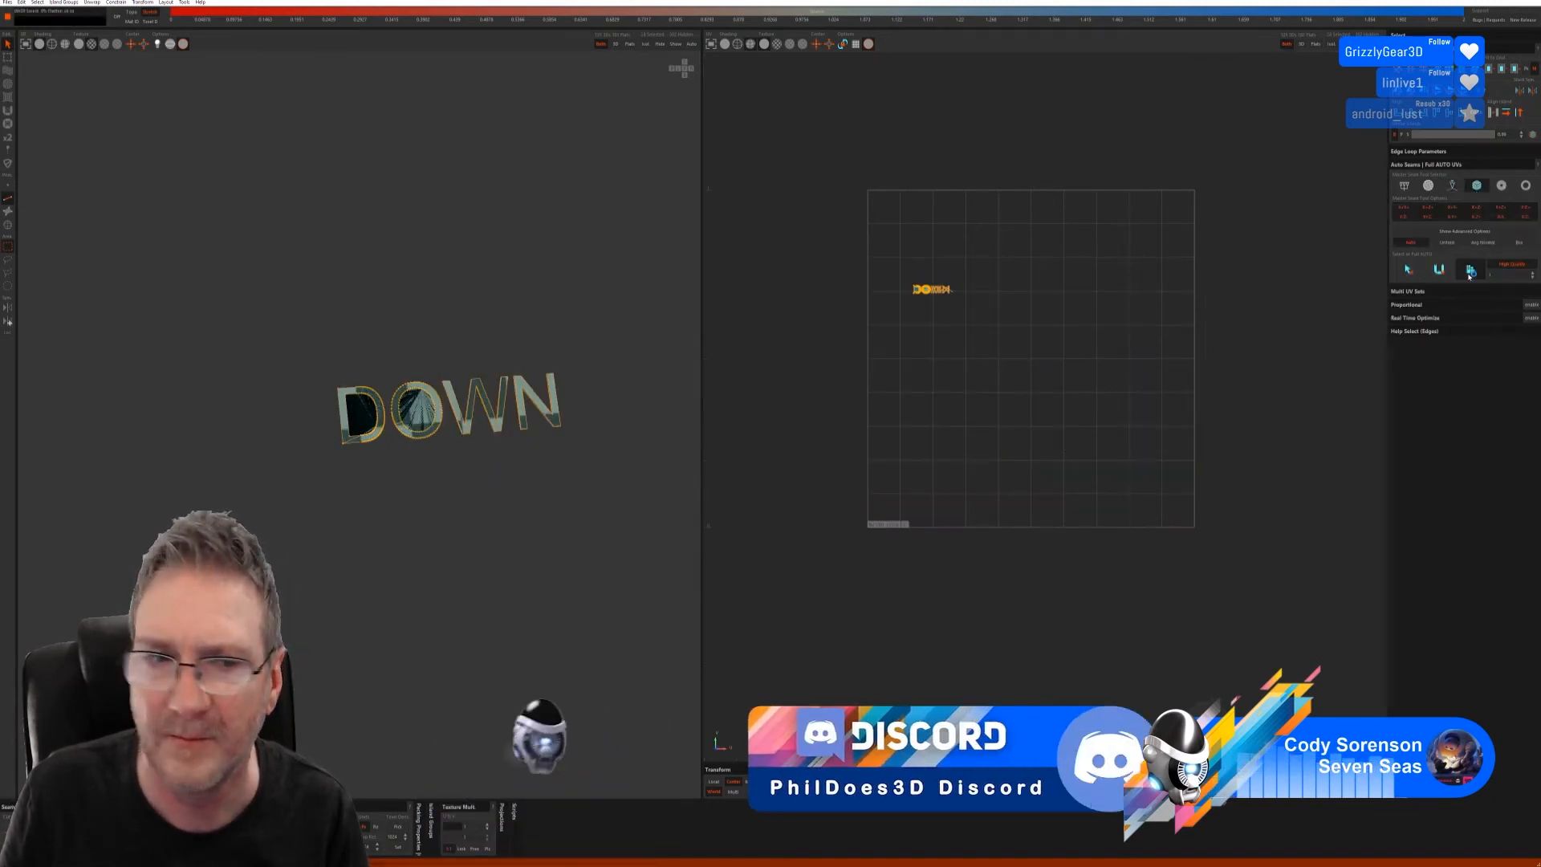
alt+drag(469, 514, 480, 499)
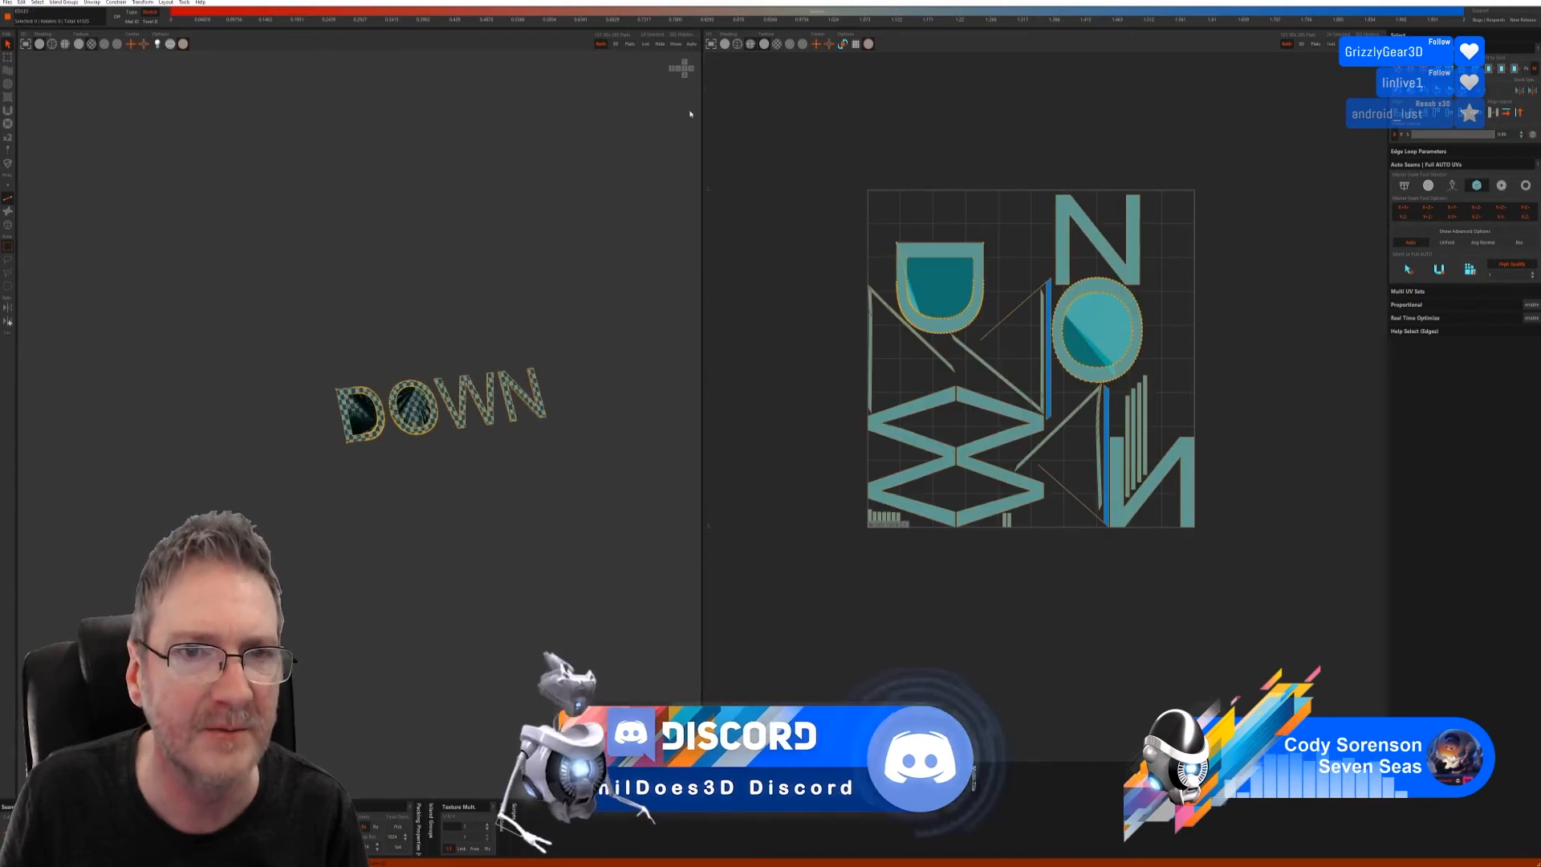
click(676, 45)
- Select both letters of the word UP on the upper plaque and isolate them
scroll(481, 401, down, 4)
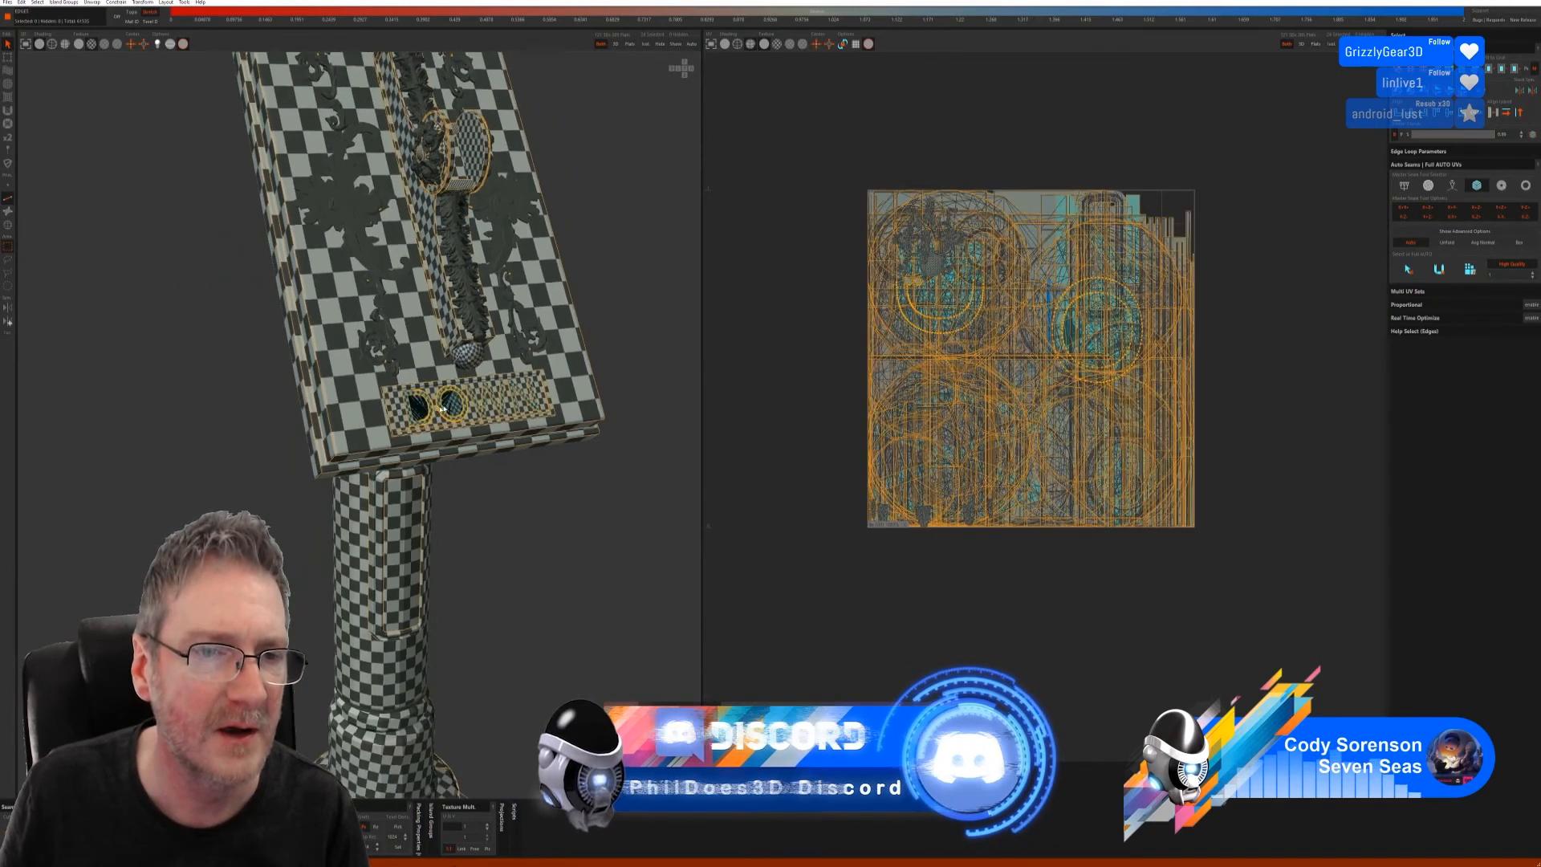
alt+middle_drag(398, 108, 436, 362)
scroll(434, 362, up, 5)
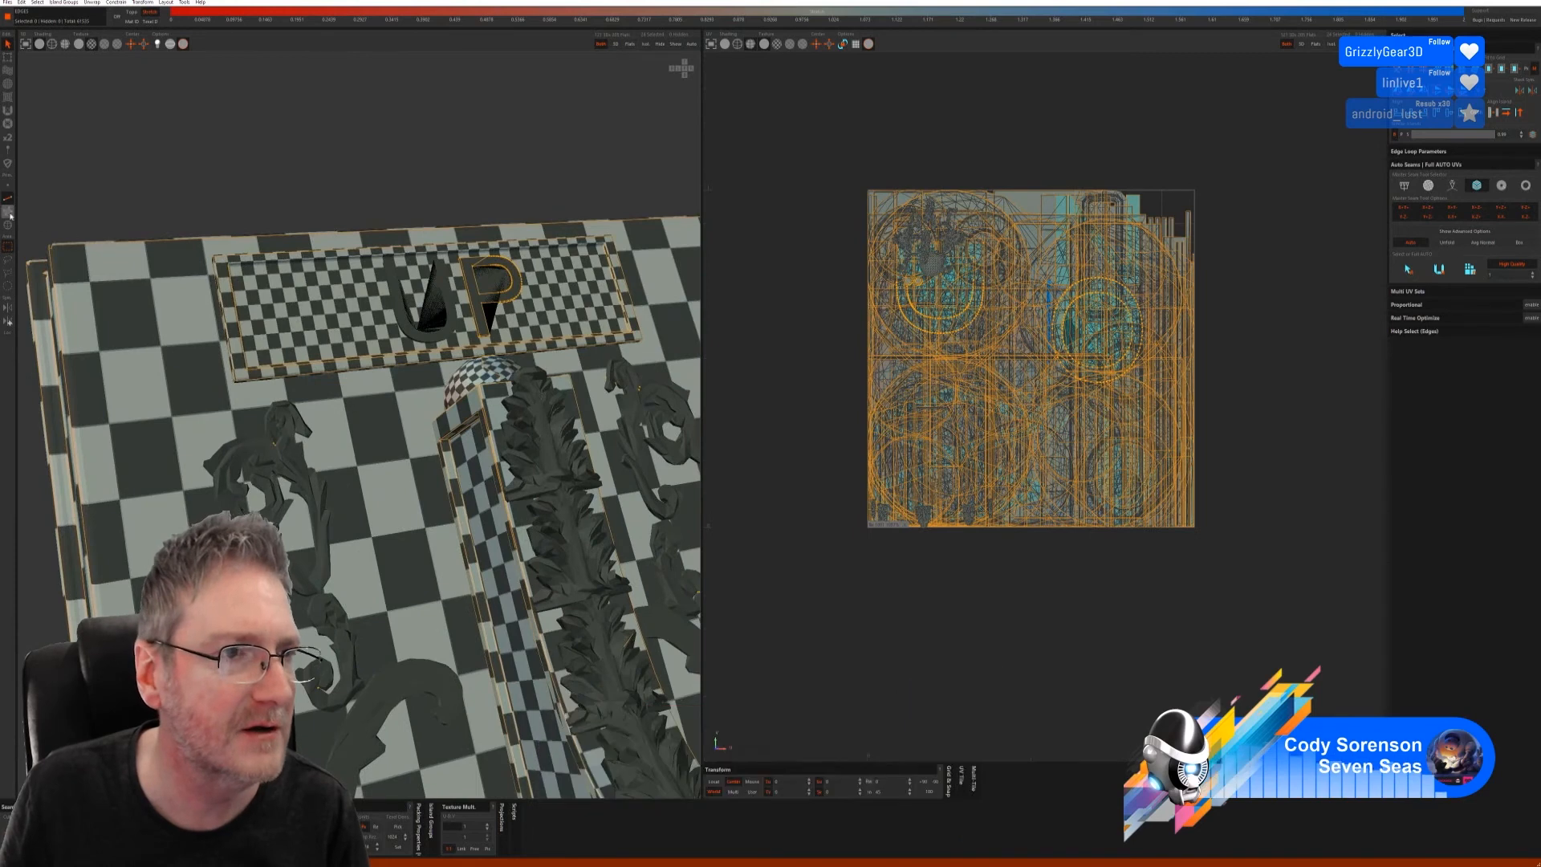
key(F4)
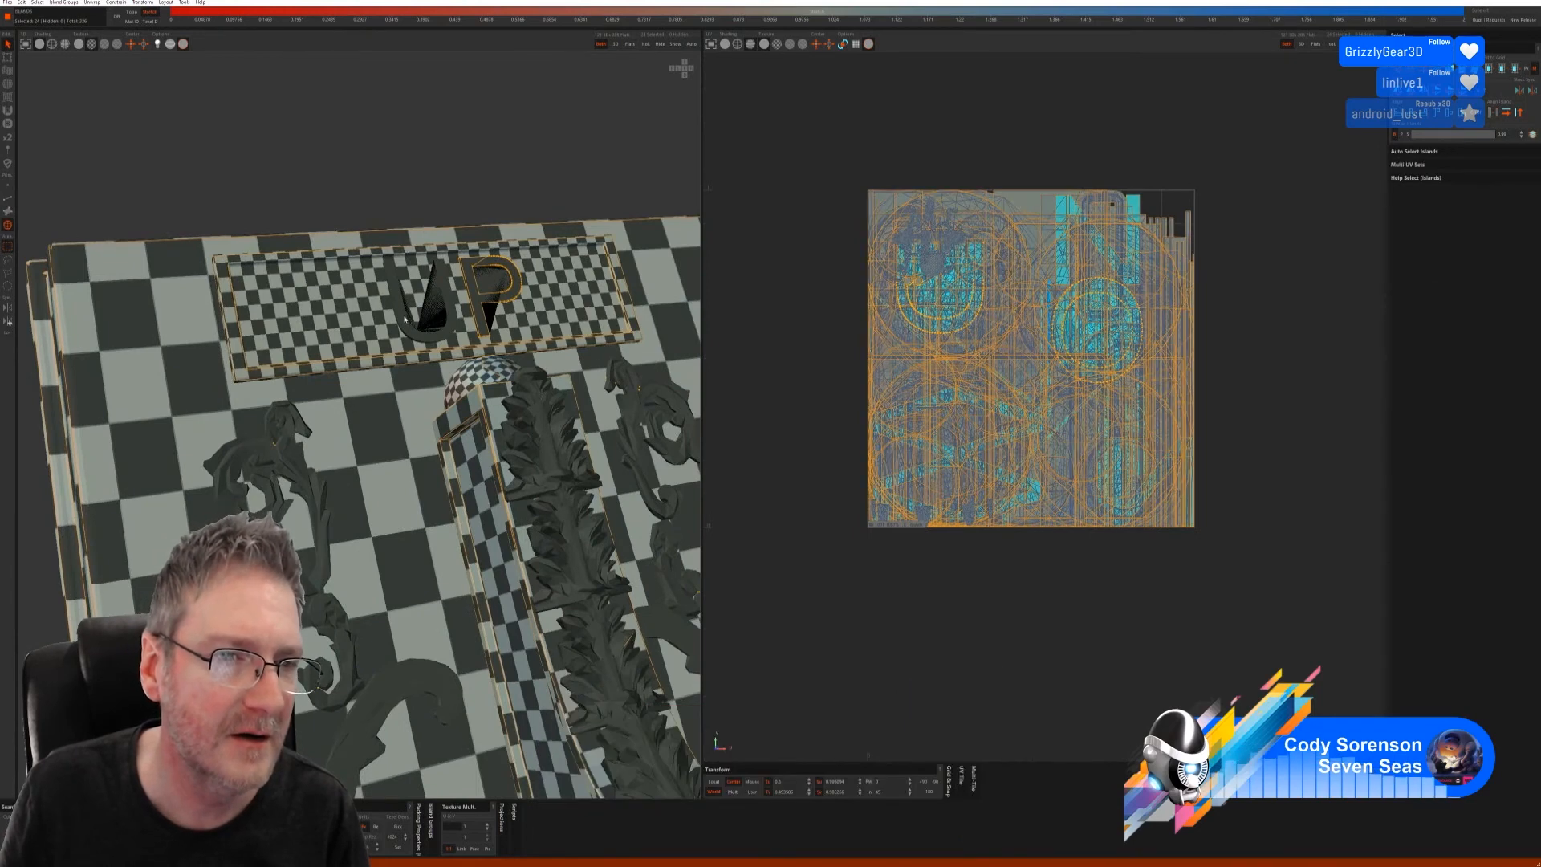
click(405, 318)
shift+click(474, 301)
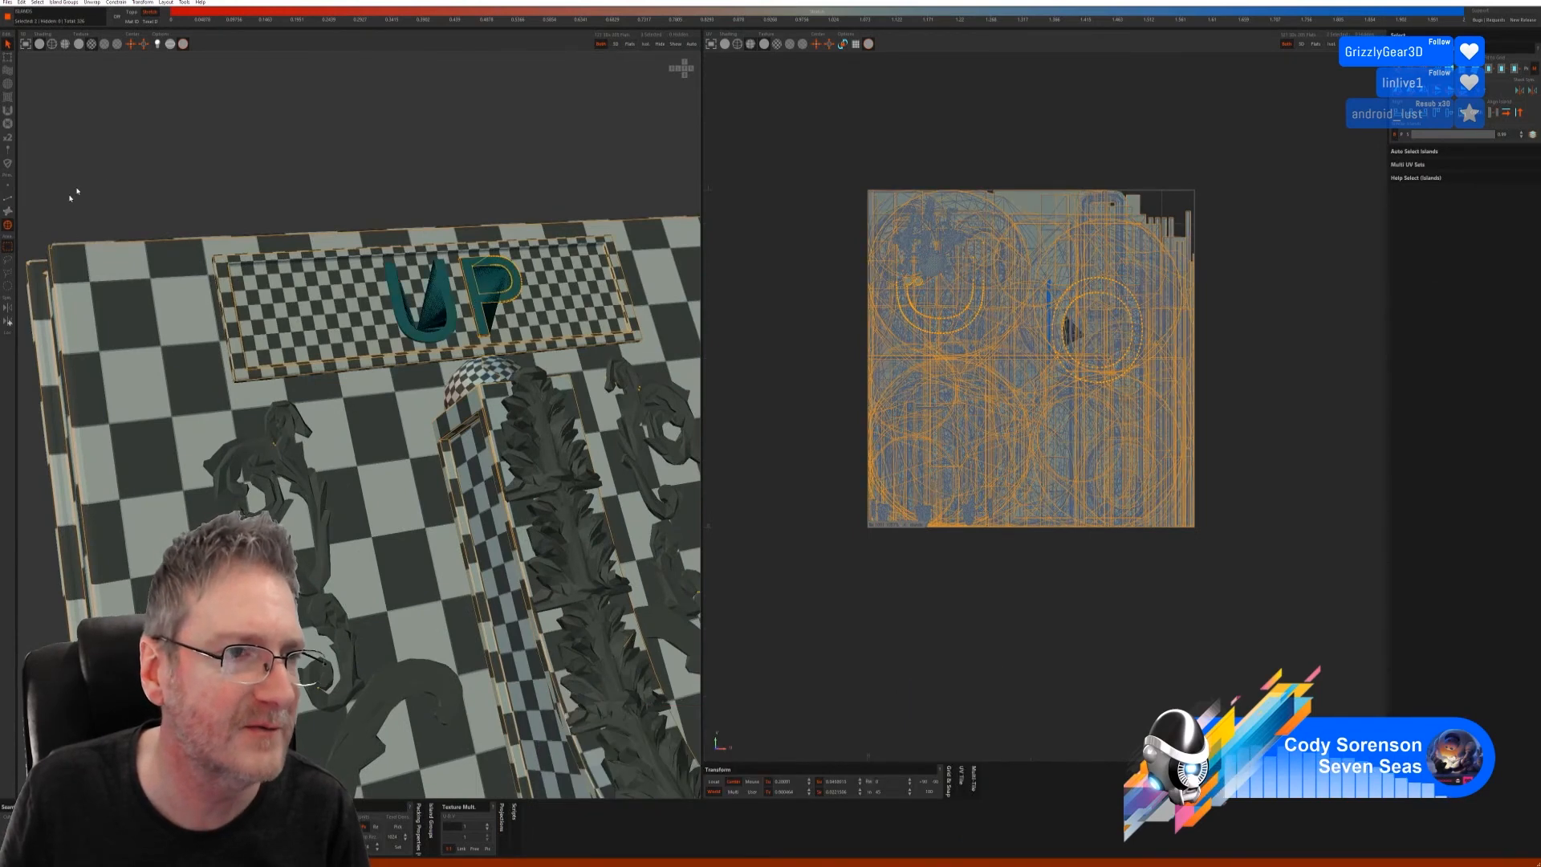
click(645, 45)
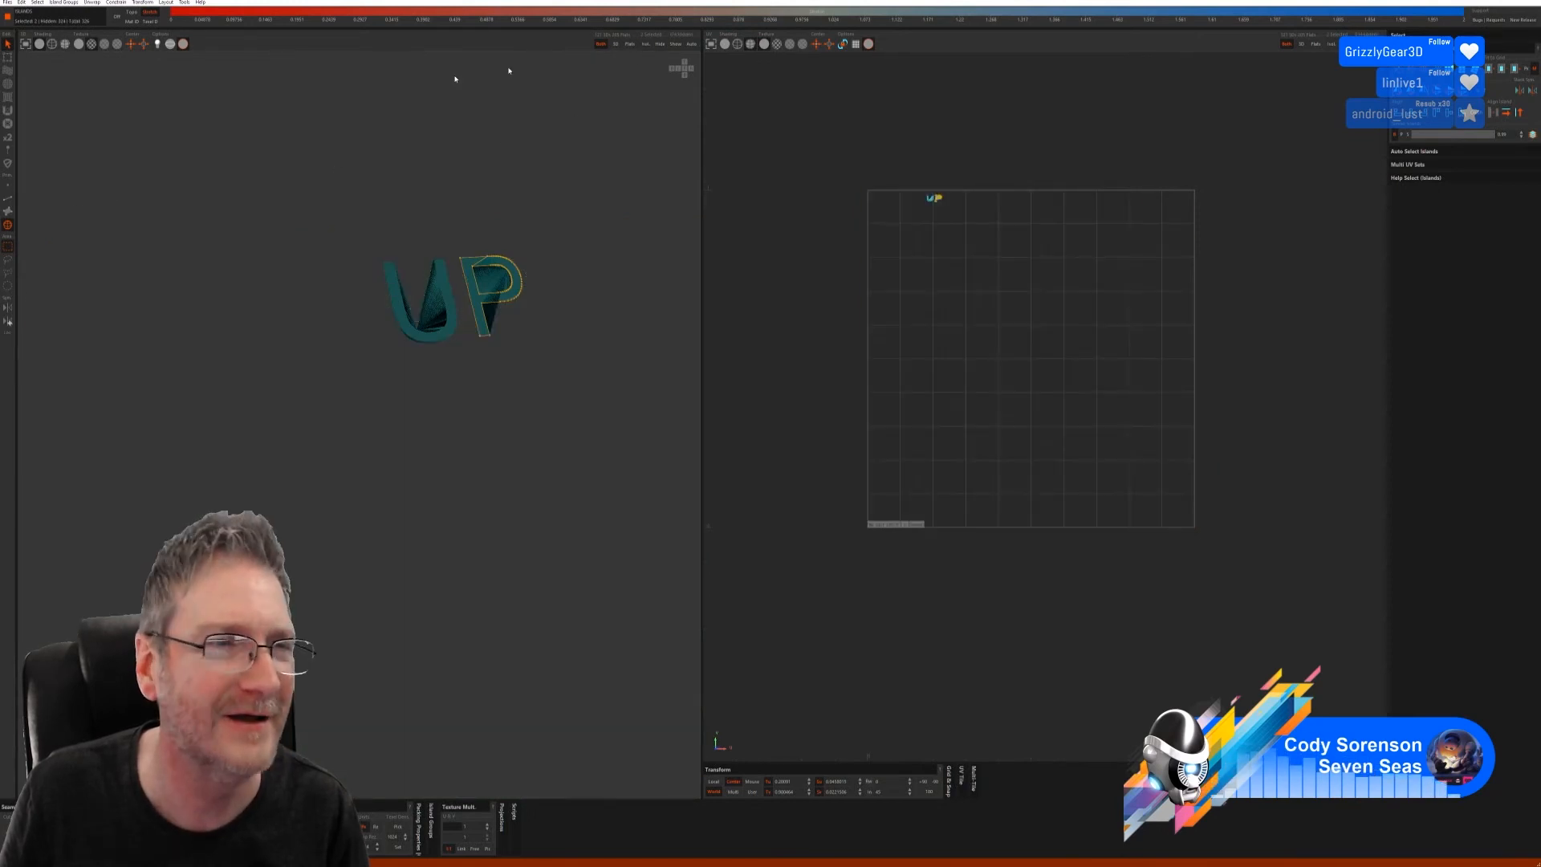
- Unfold and pack the isolated UP letters with Box auto-seams, and bring back the rest of the model
click(7, 199)
click(1439, 269)
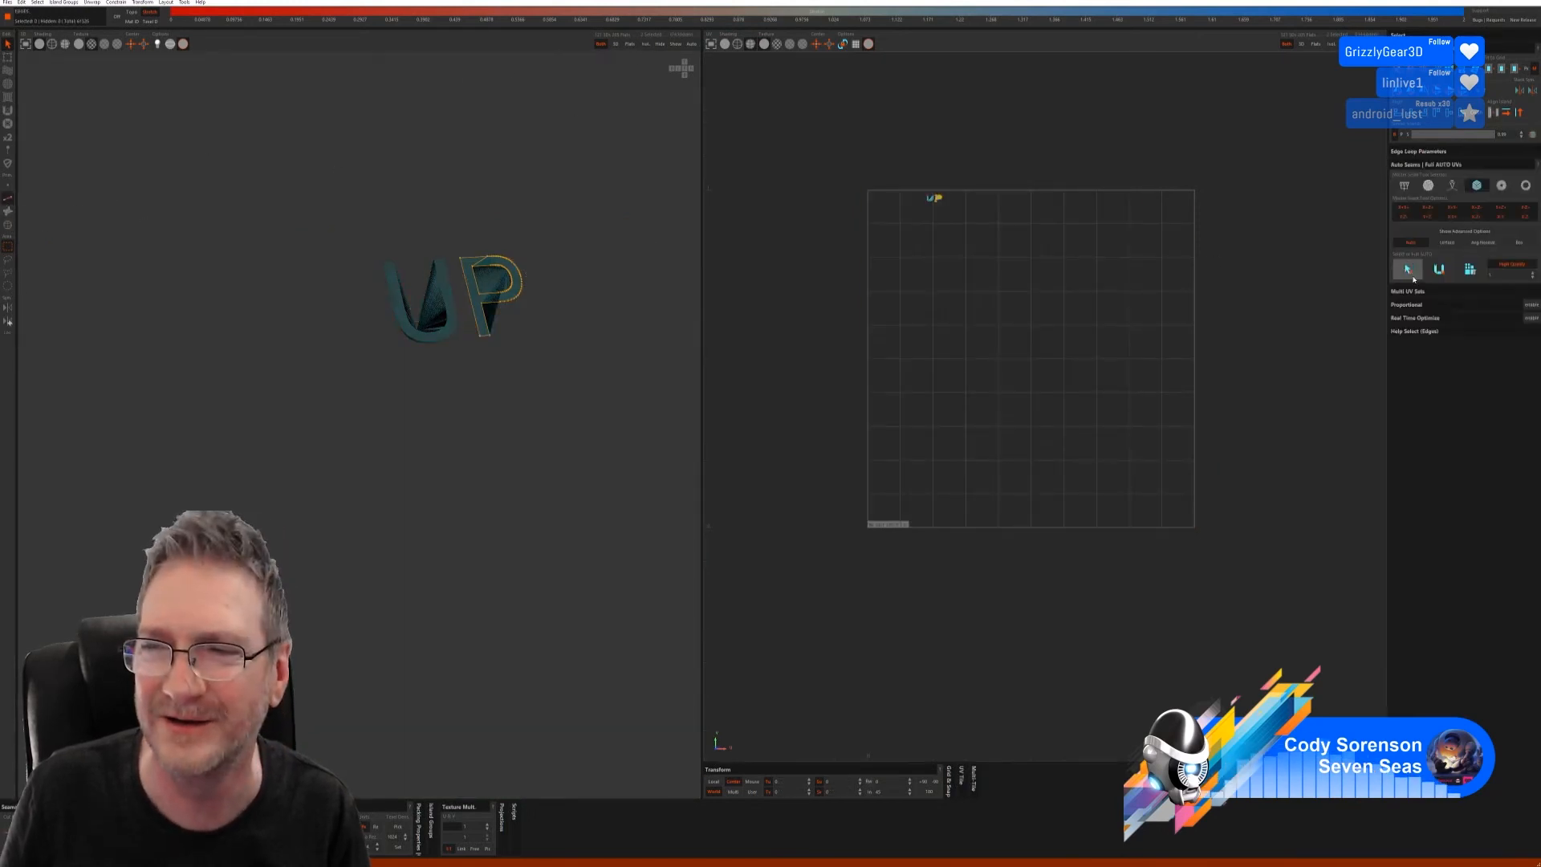
click(1466, 274)
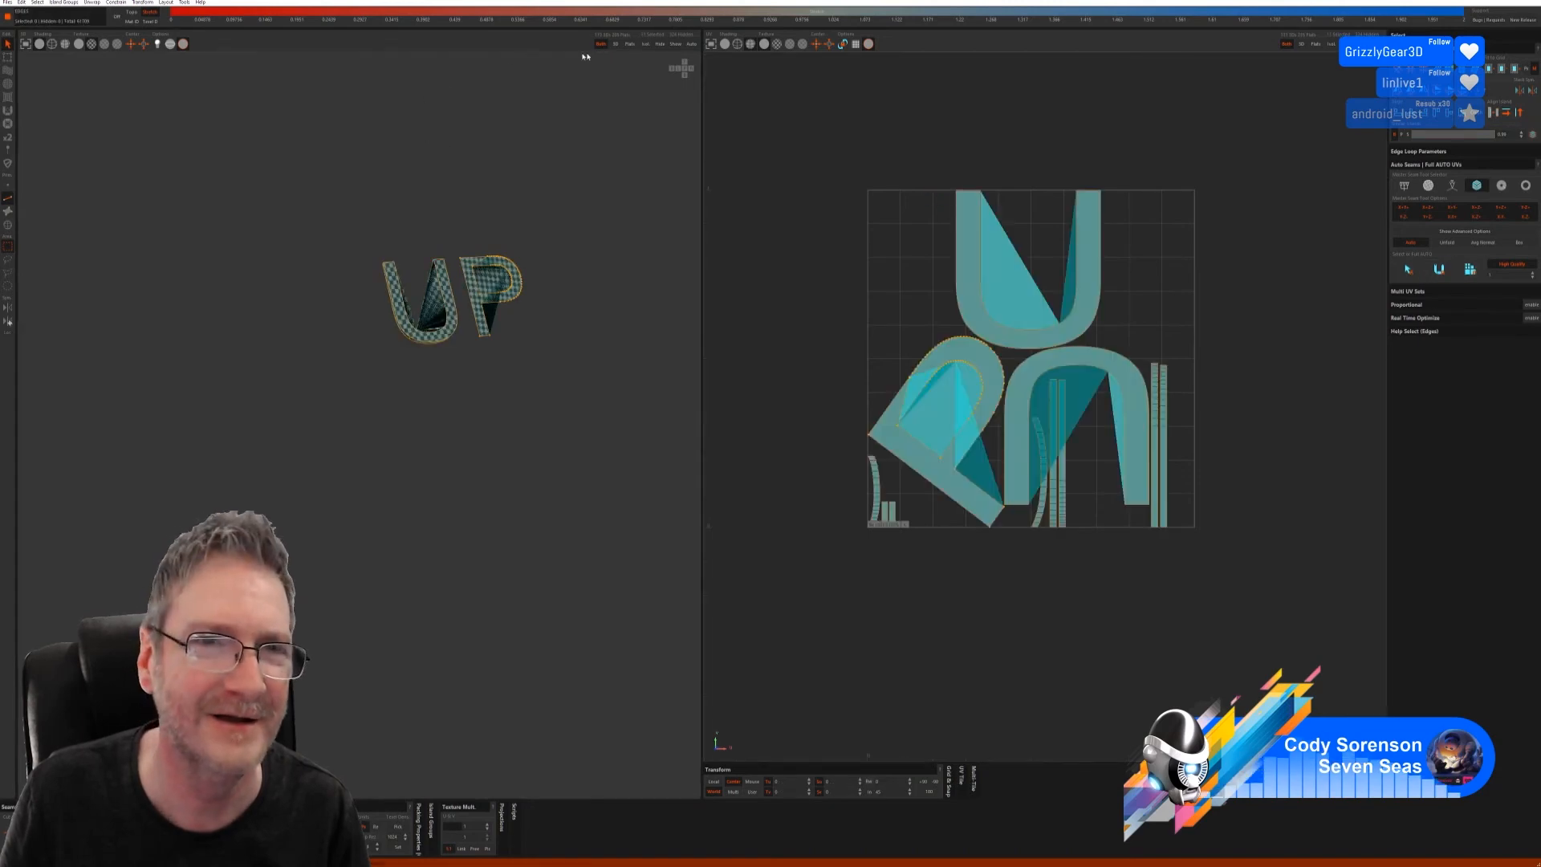
click(645, 45)
- Examine the checkered board, lower plaque, column and octagonal base for parts that are not unwrapped
alt+right_drag(578, 265, 354, 345)
alt+drag(354, 345, 499, 352)
alt+right_drag(530, 242, 715, 248)
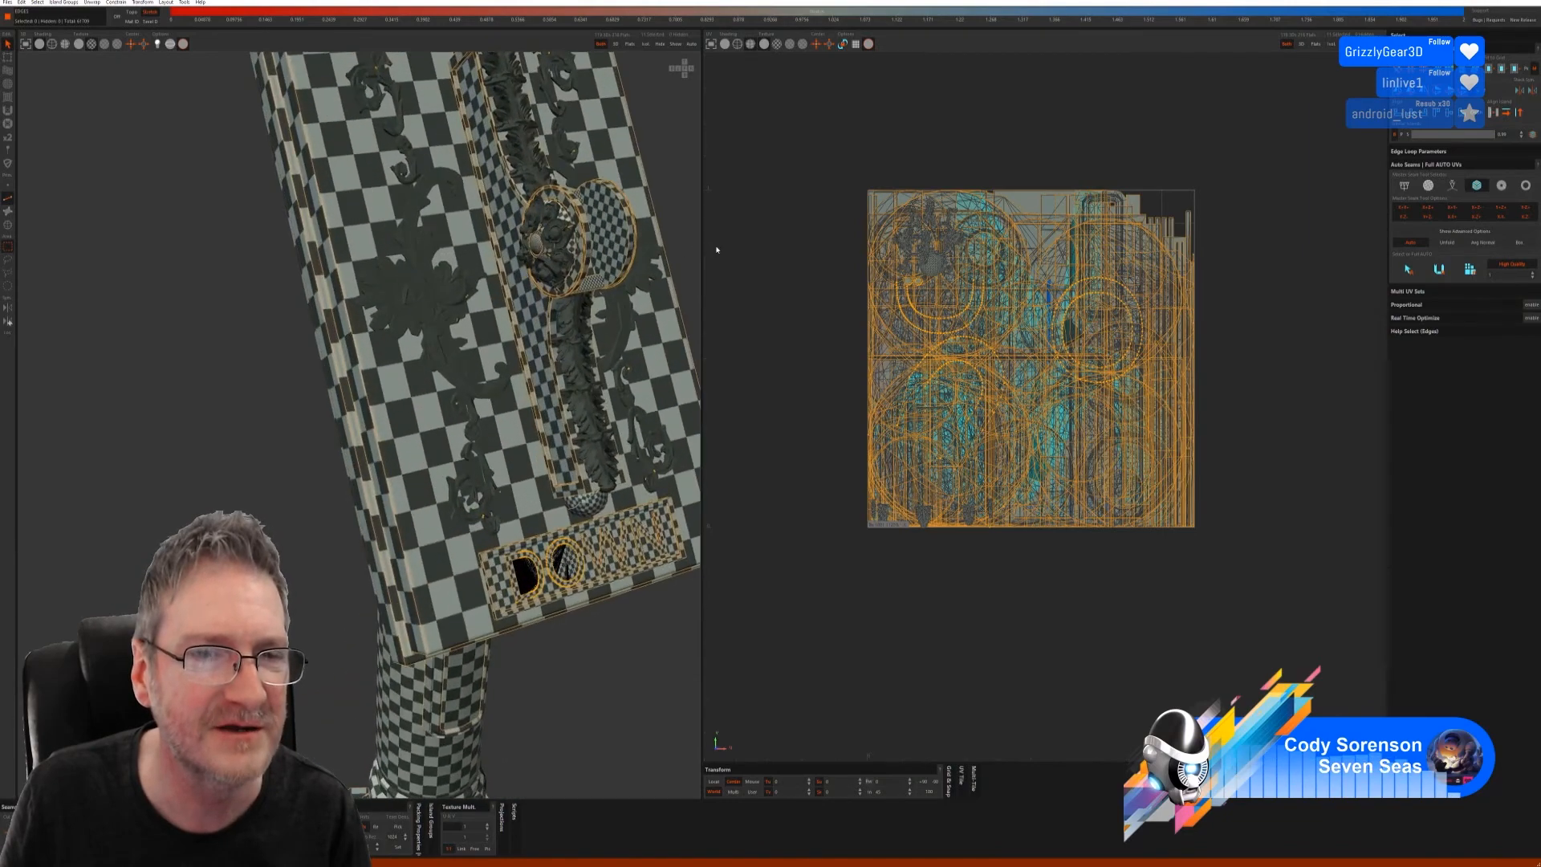
alt+middle_drag(566, 221, 492, 319)
alt+drag(491, 319, 445, 321)
alt+middle_drag(494, 598, 419, 293)
alt+right_drag(433, 417, 276, 474)
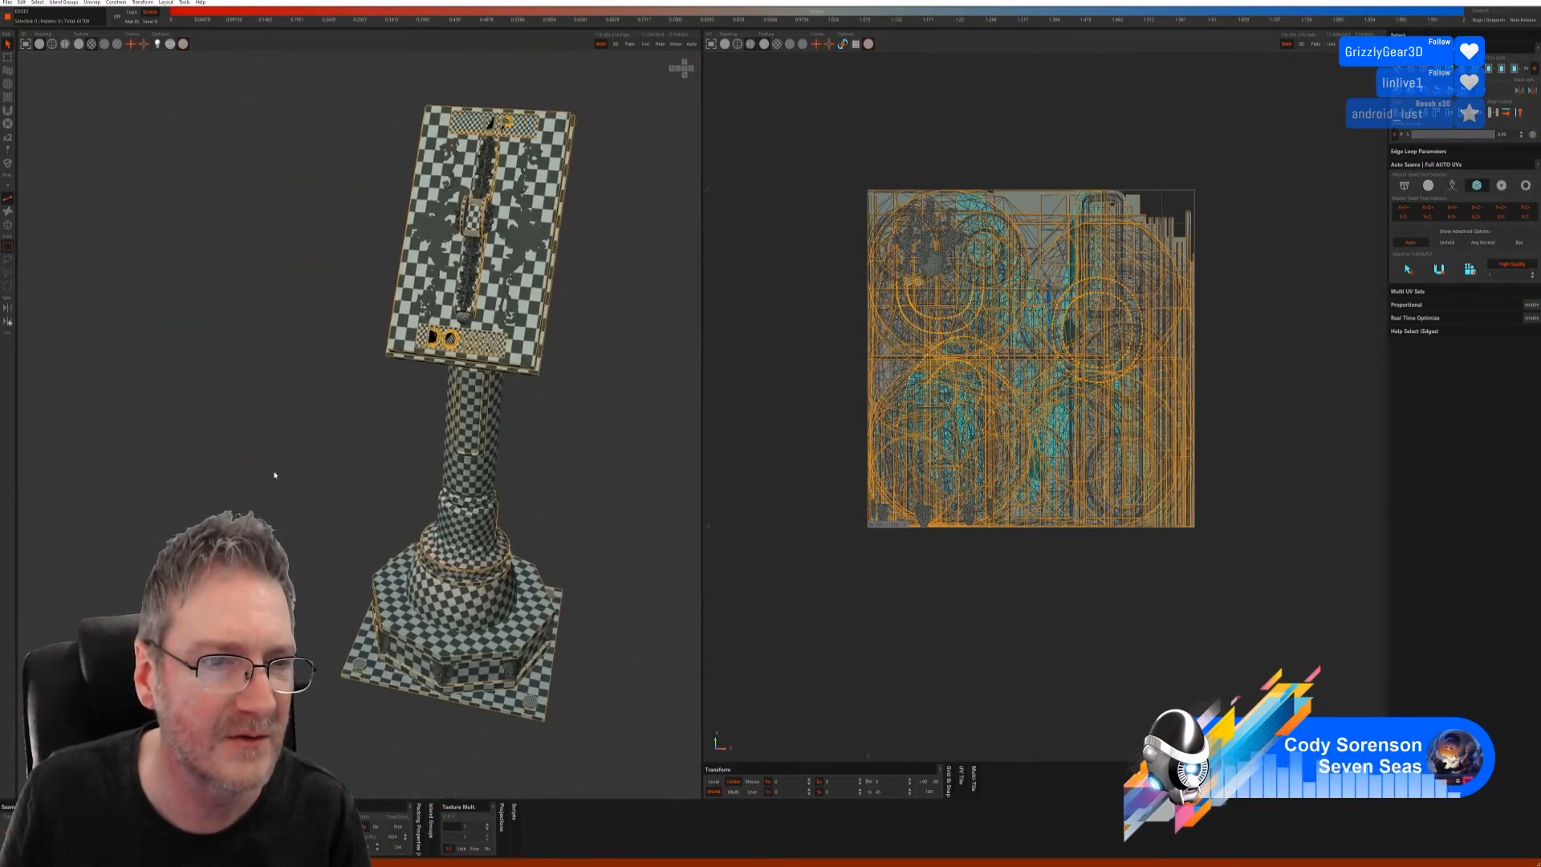
alt+middle_drag(401, 590, 422, 329)
alt+right_drag(422, 385, 616, 439)
alt+middle_drag(616, 439, 479, 514)
alt+drag(353, 273, 16, 219)
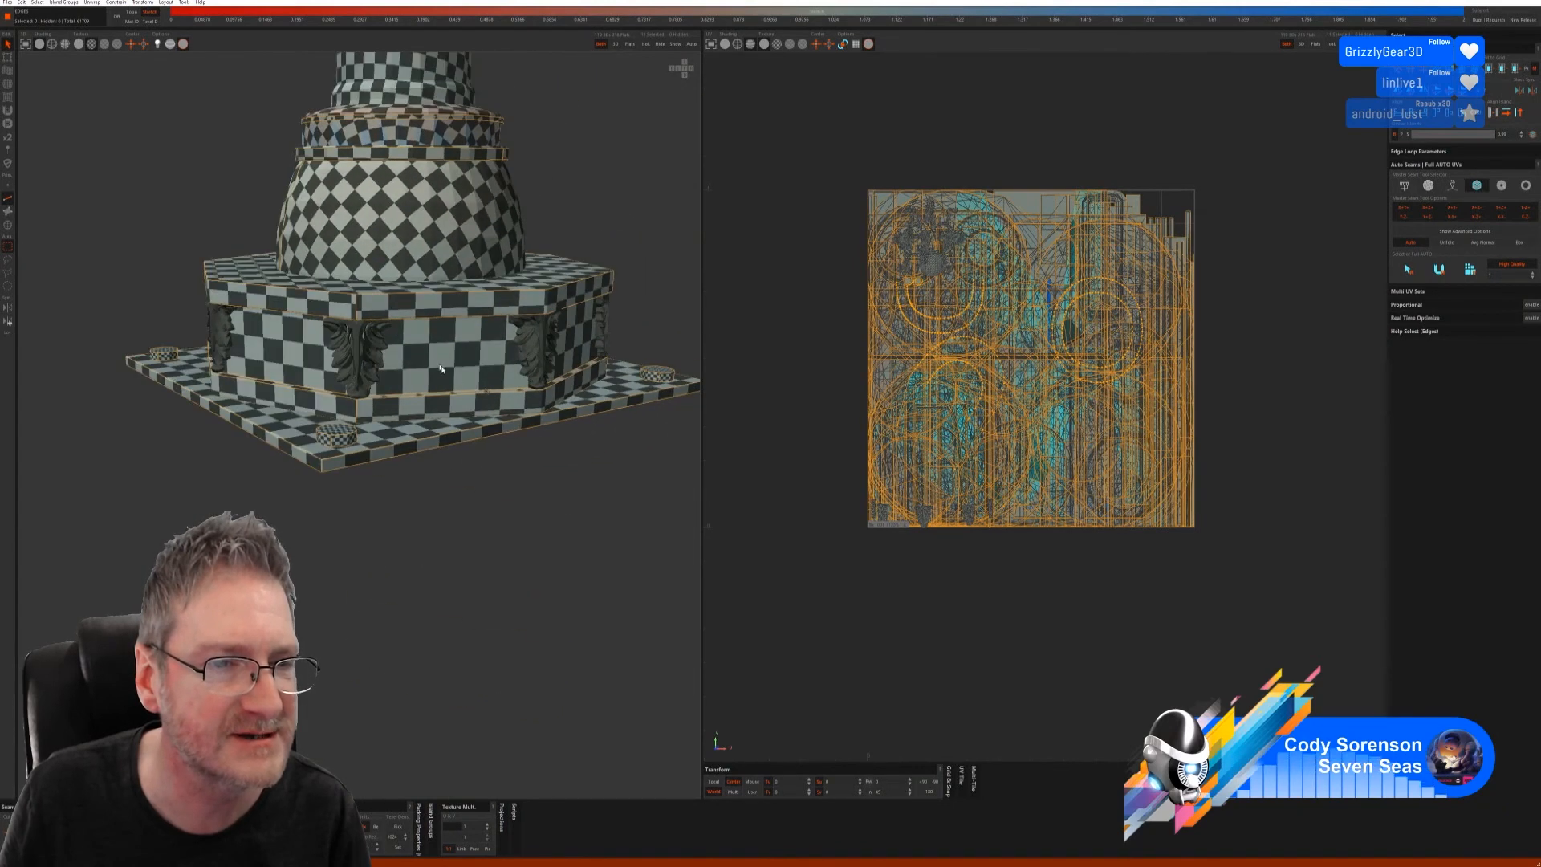
alt+middle_drag(16, 219, 83, 268)
- Select the carved leaf ornament on the near corner of the octagonal base and isolate it
click(8, 225)
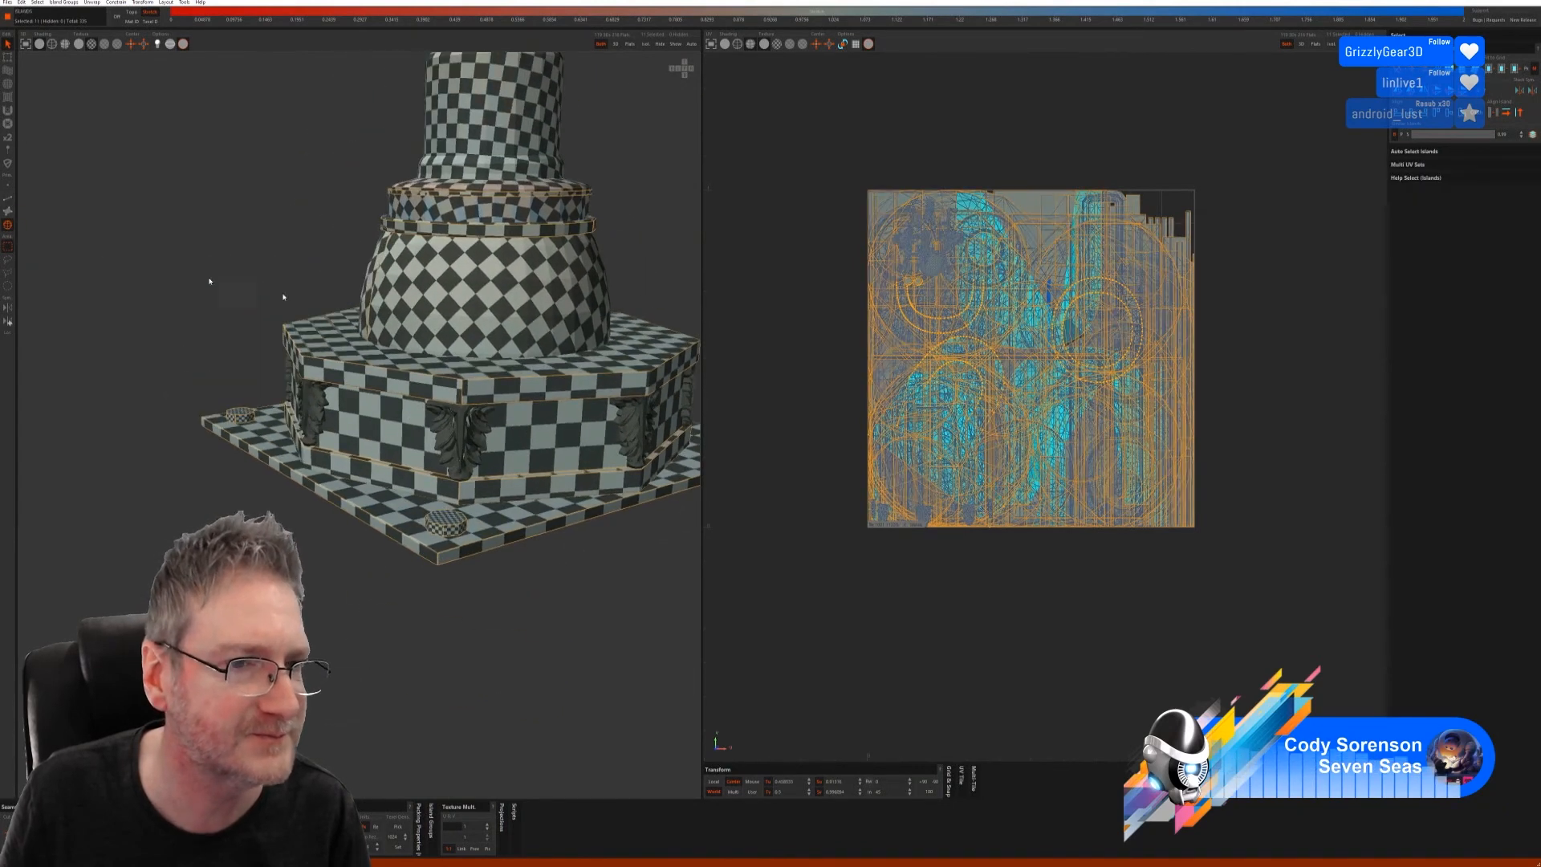
click(440, 428)
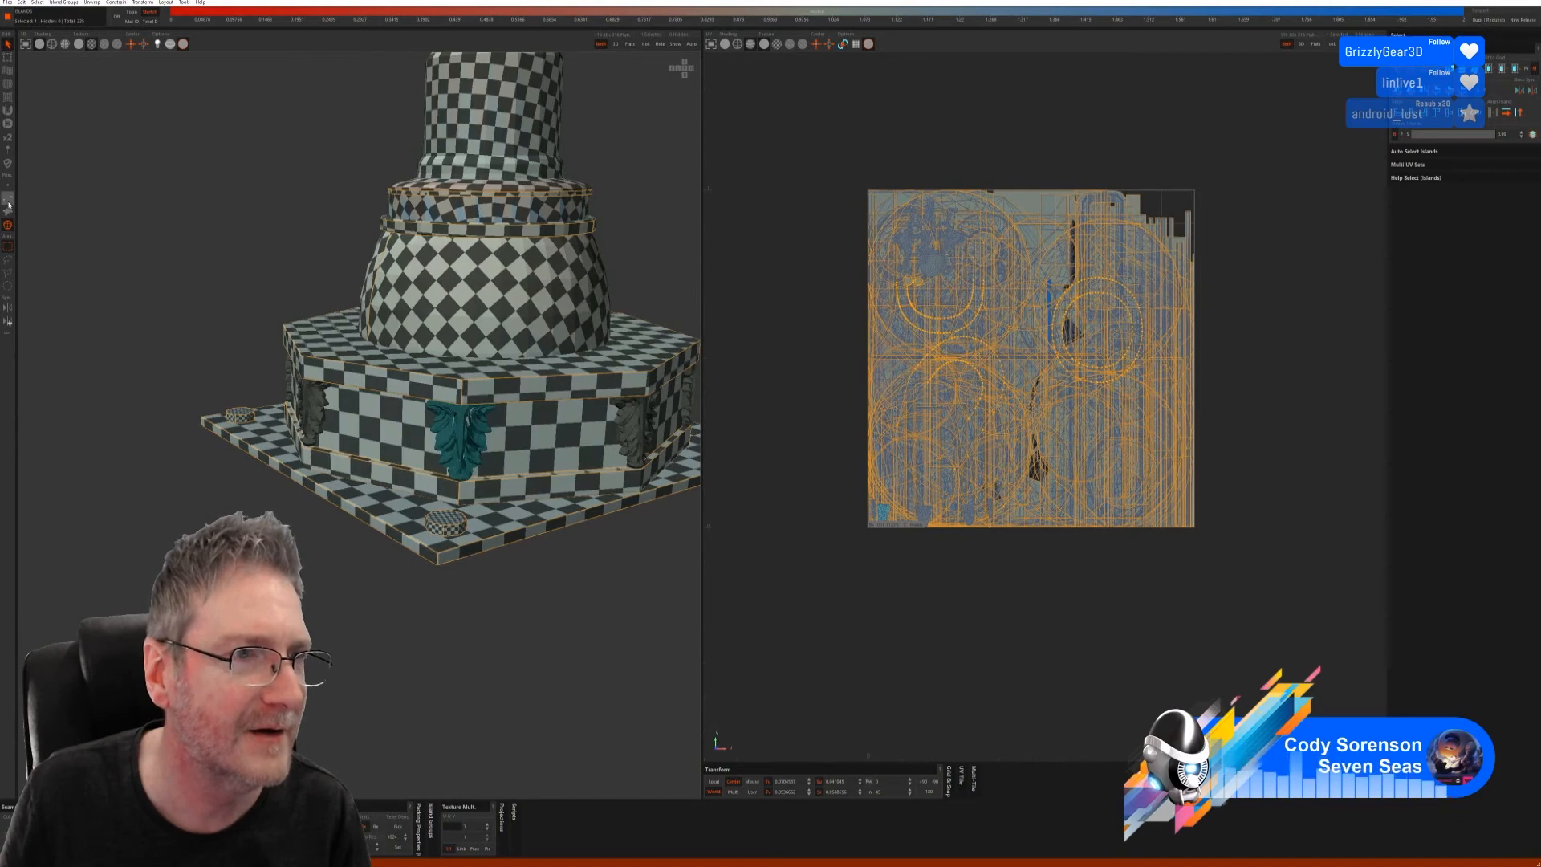
click(645, 44)
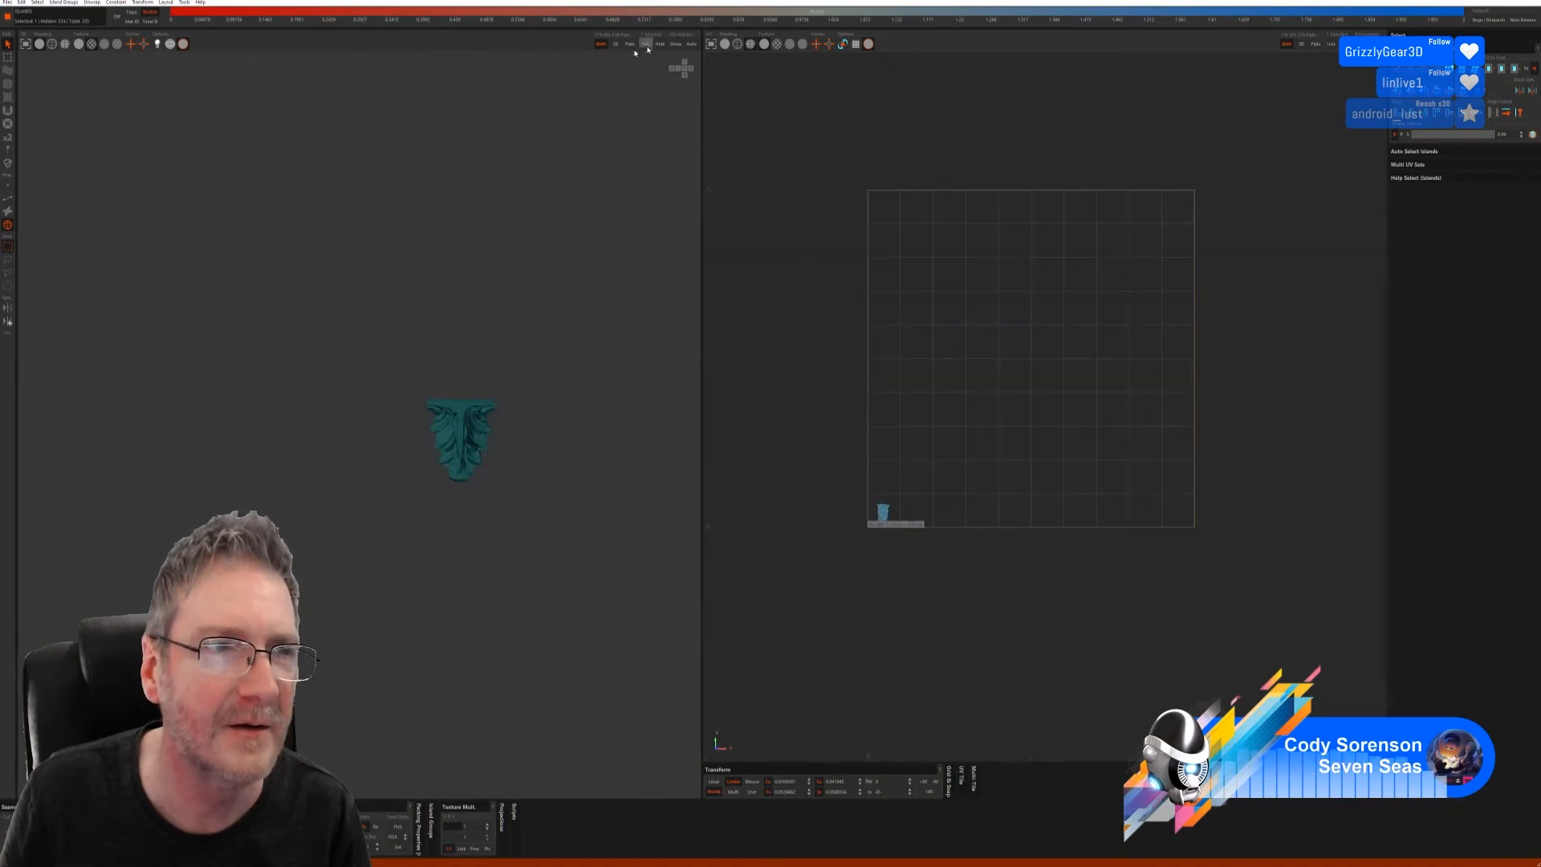
- Try unfolding and packing the isolated leaf ornament with Box auto-seams, and undo the attempt
click(7, 203)
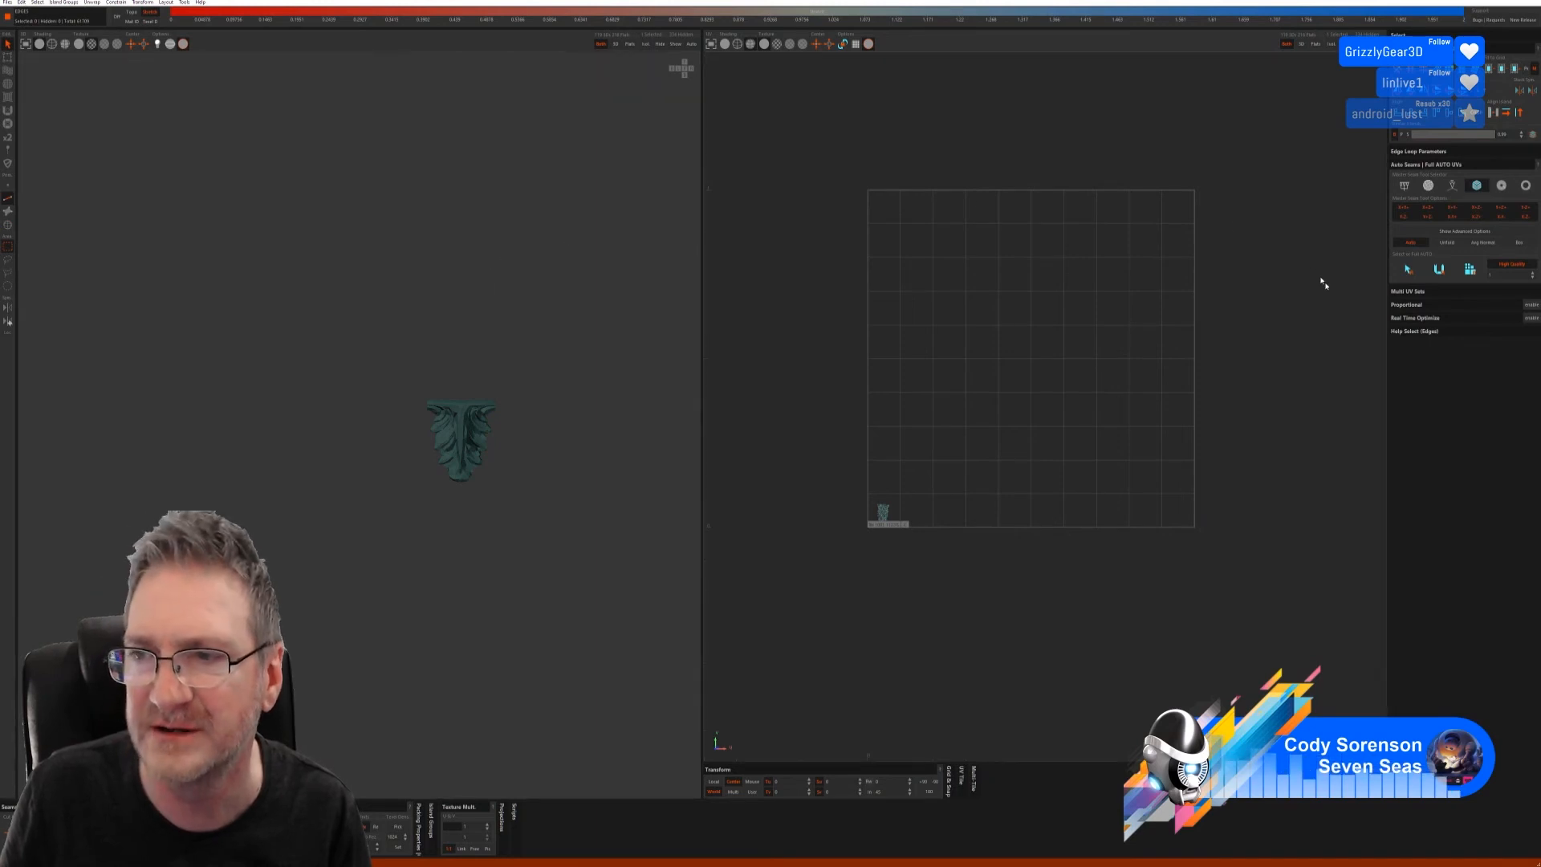
click(1410, 270)
click(1470, 270)
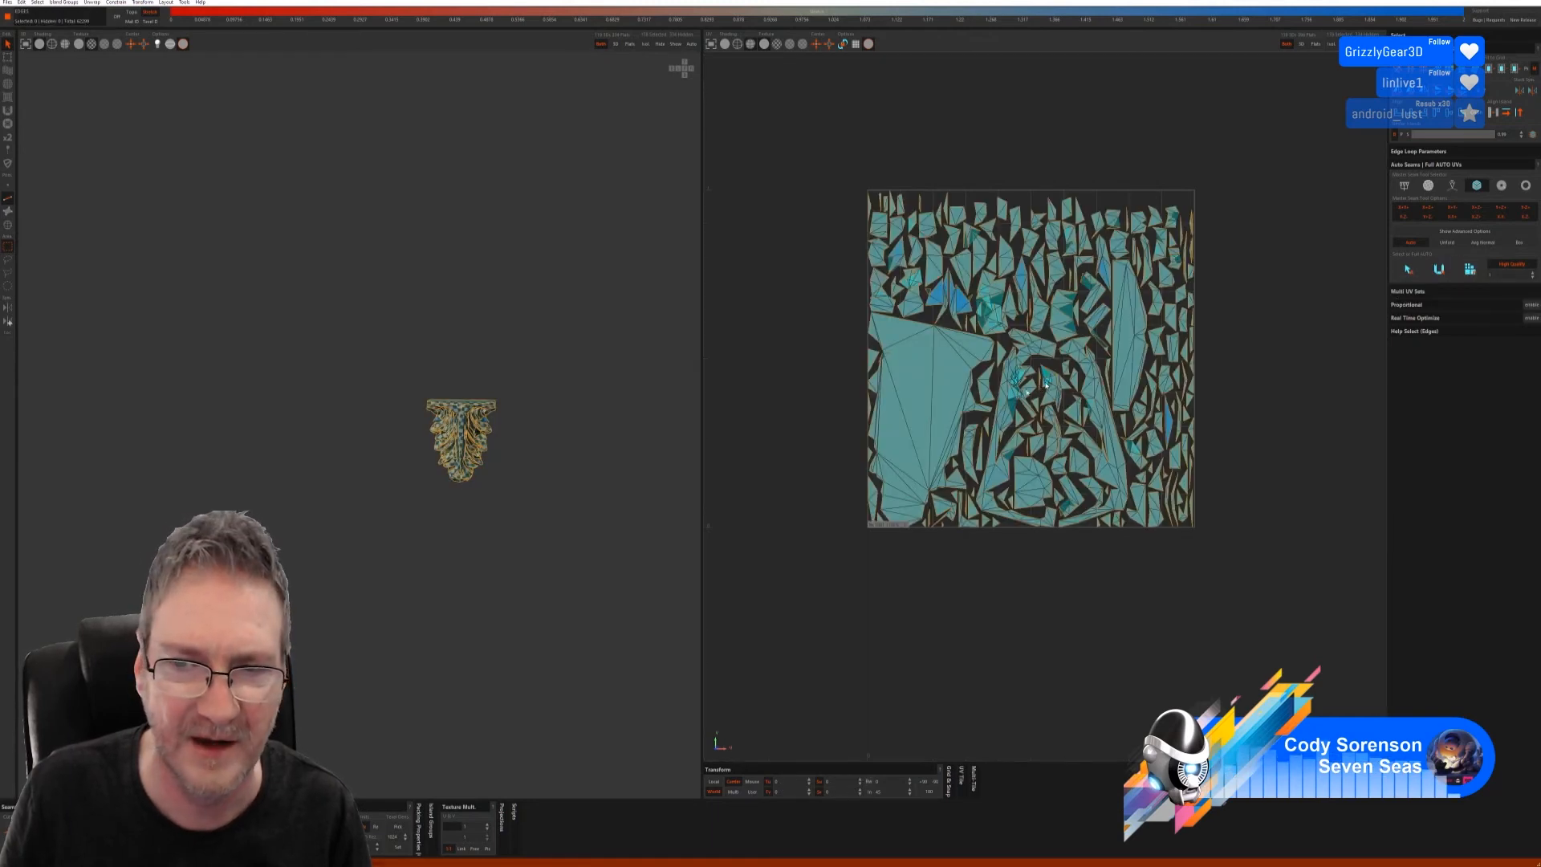
key(ctrl+z)
key(ctrl+z)
key(ctrl+z)
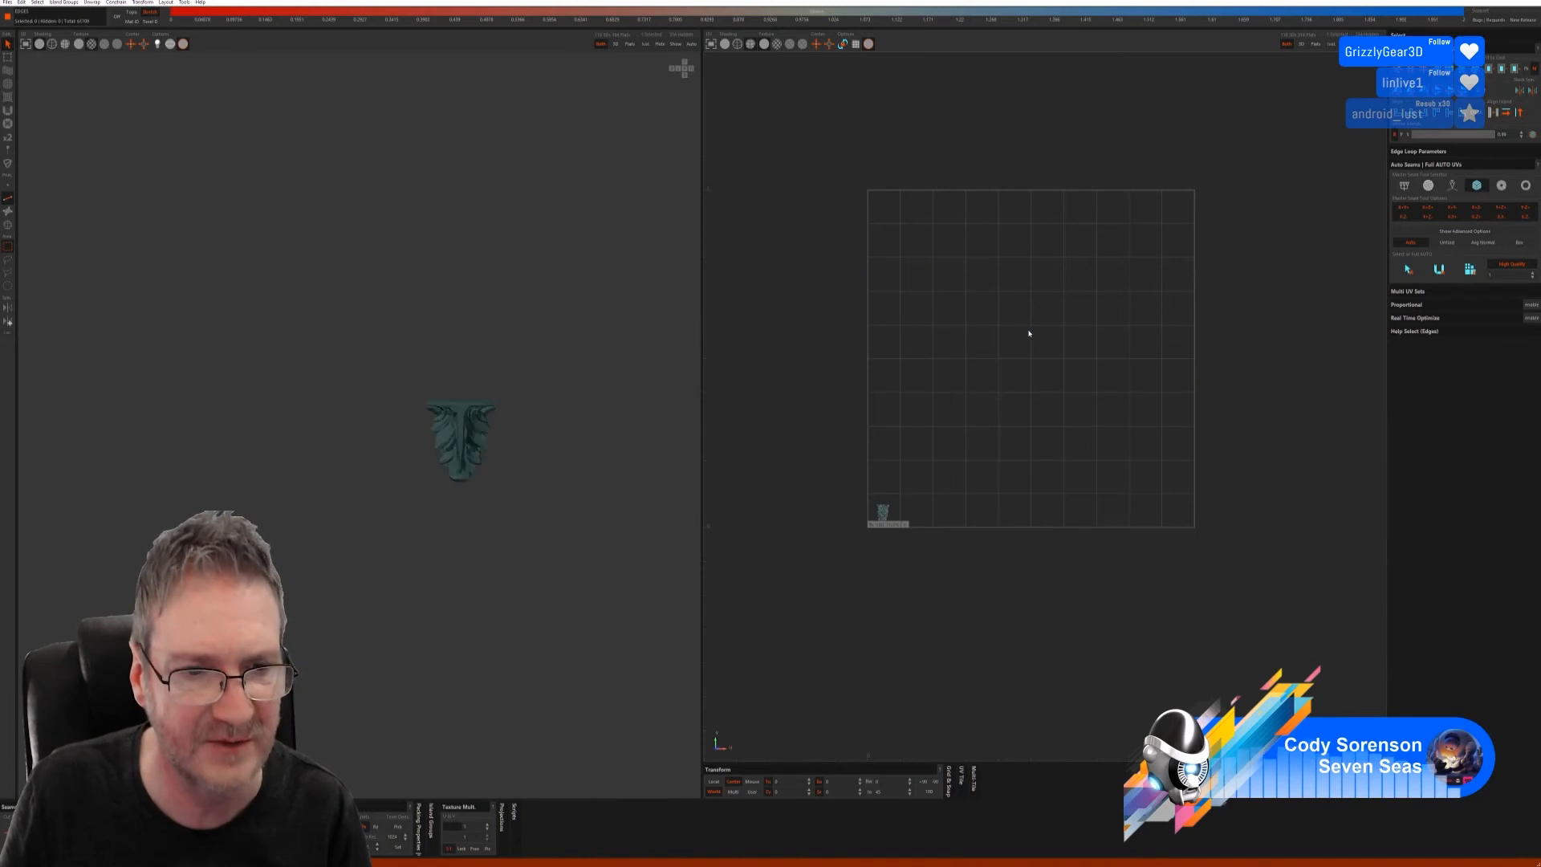
- Try unfolding and packing the leaf ornament with Mosaic auto-seams, and undo the attempt
click(1428, 185)
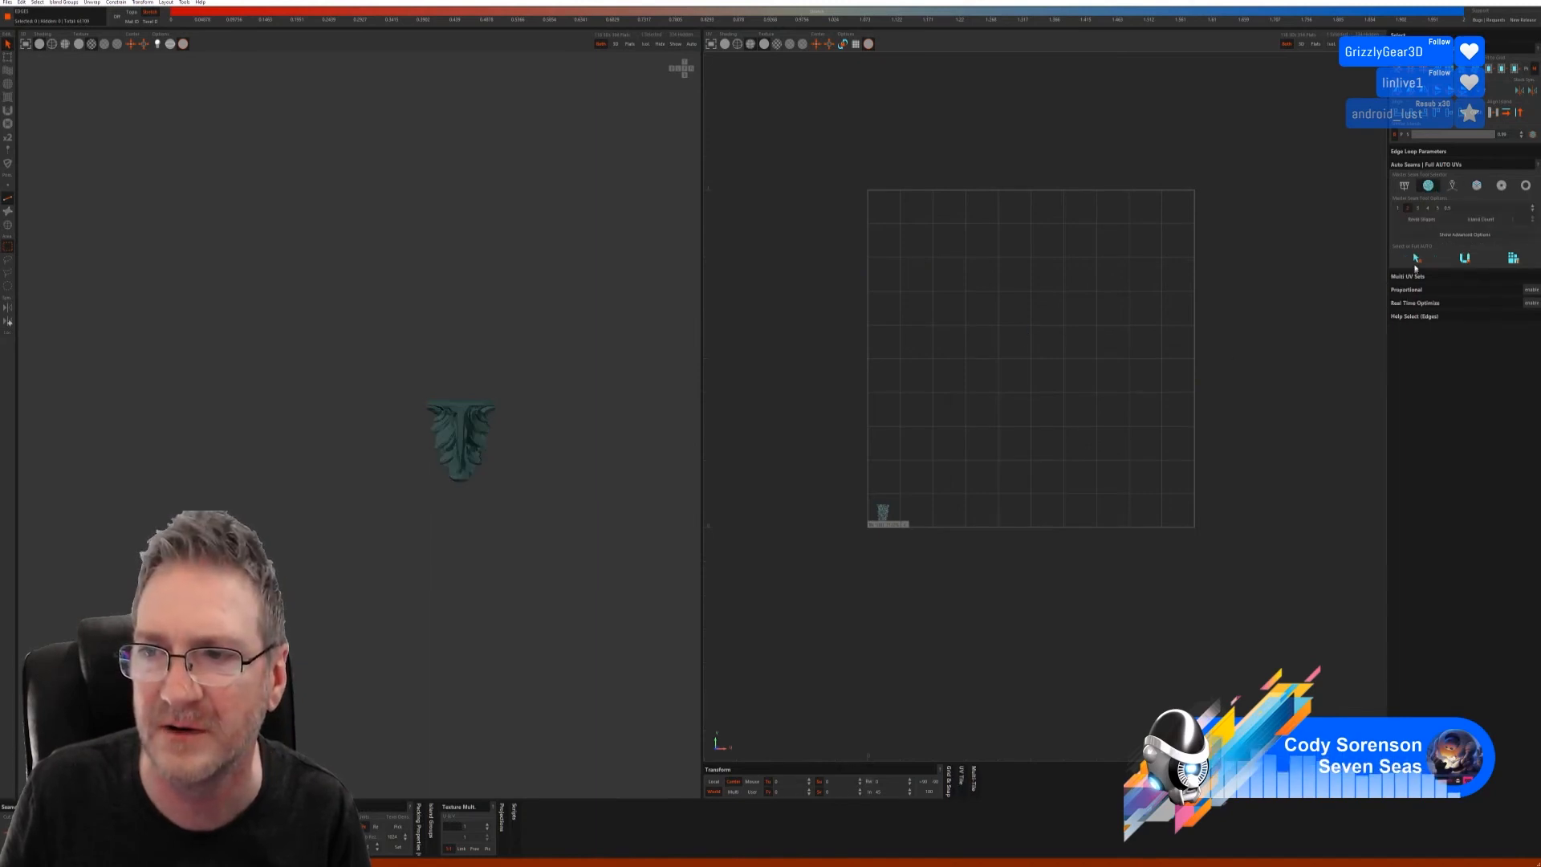
click(1512, 257)
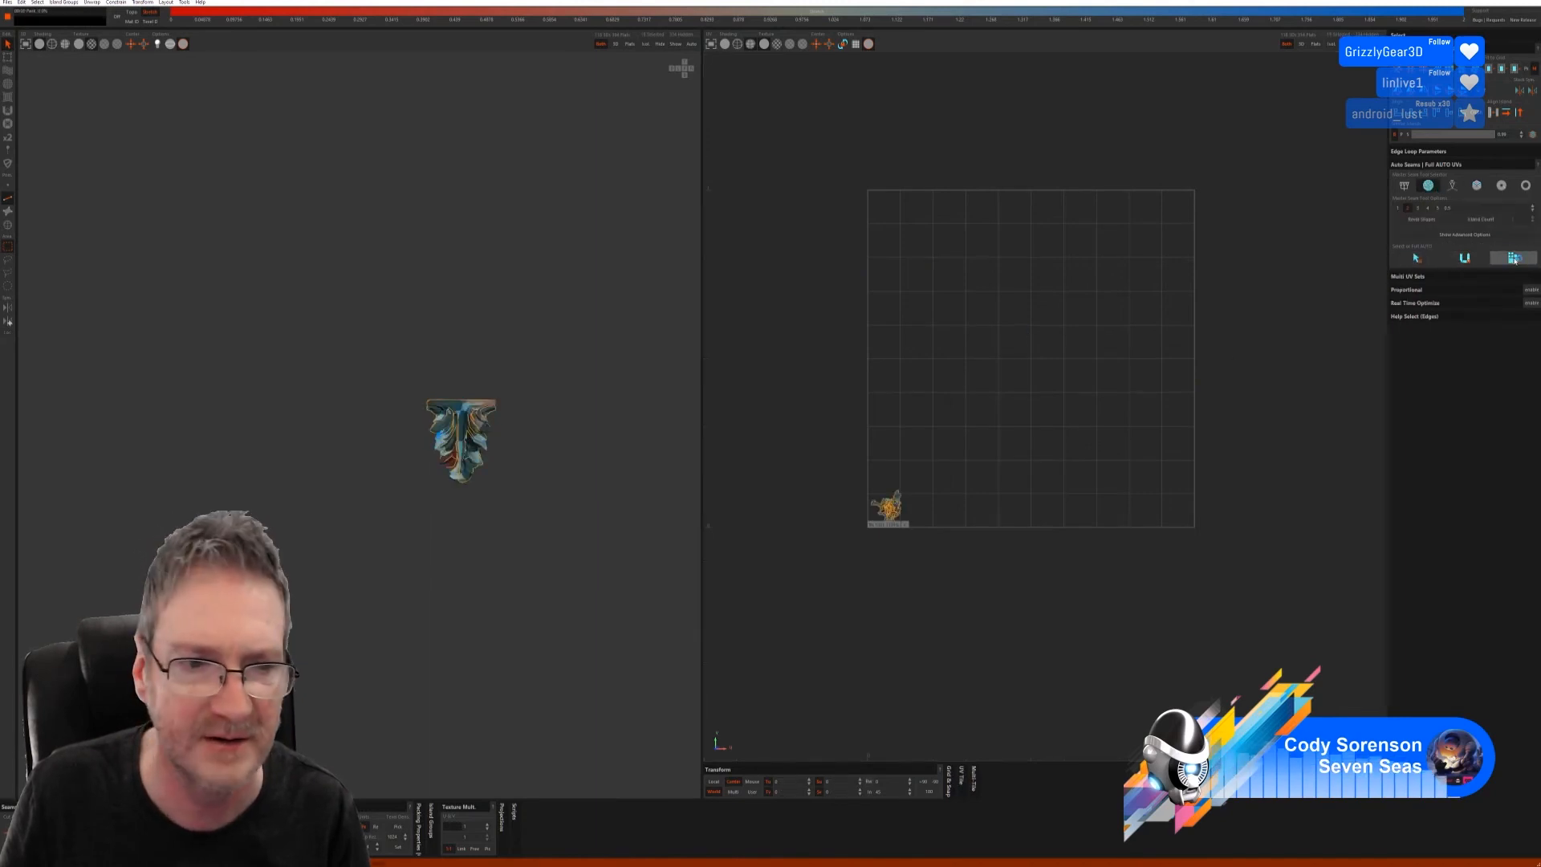
key(ctrl+z)
key(ctrl+z)
key(ctrl+z)
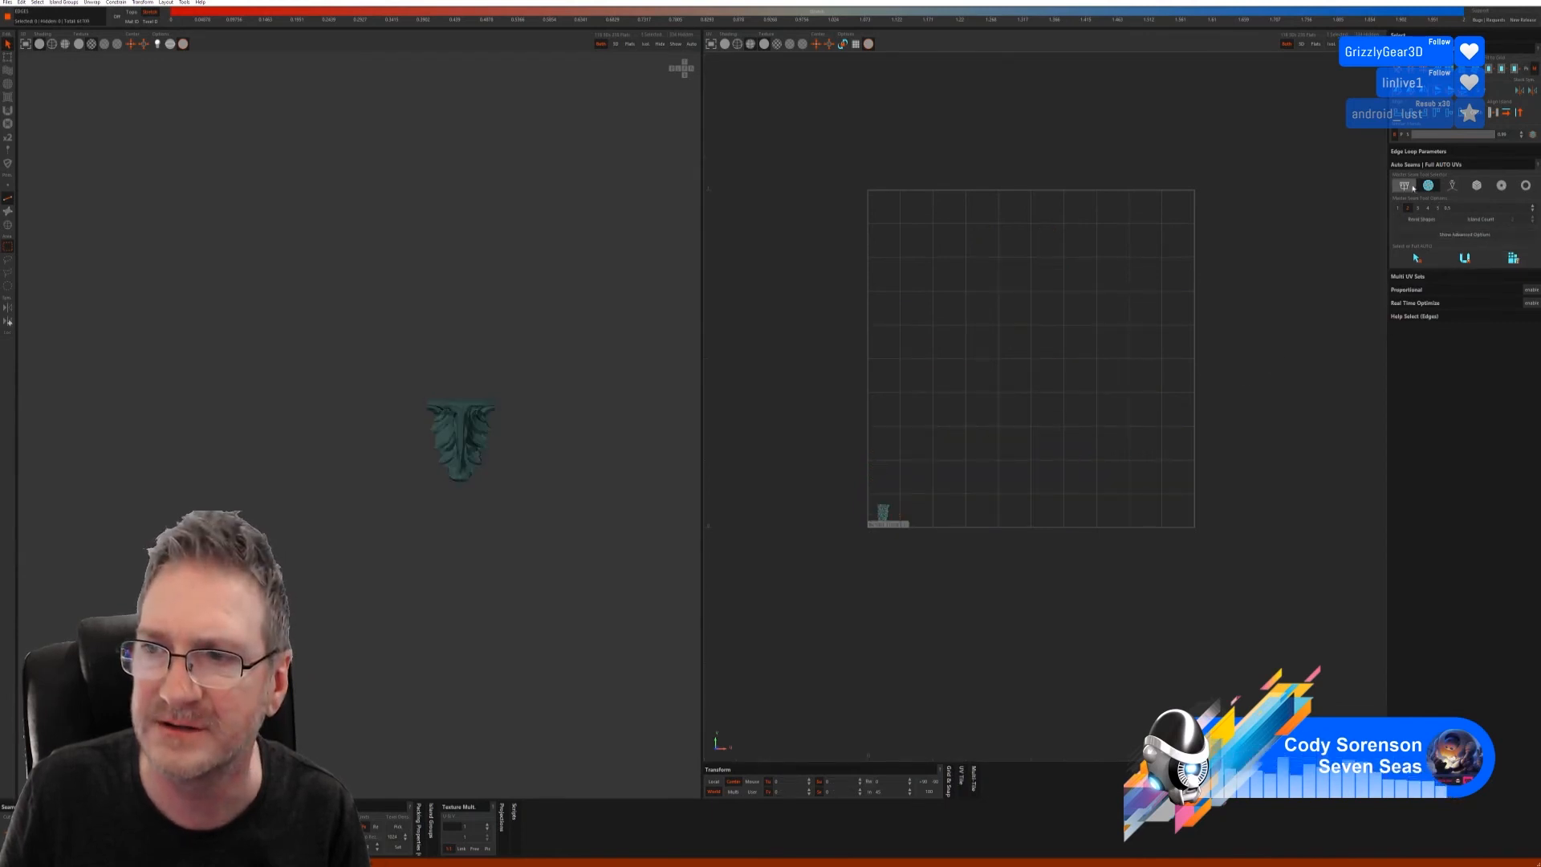
- Try unfolding and packing the leaf ornament with Hierarchical Pelt auto-seams, check its checker pattern up close, and undo the attempt
click(1407, 187)
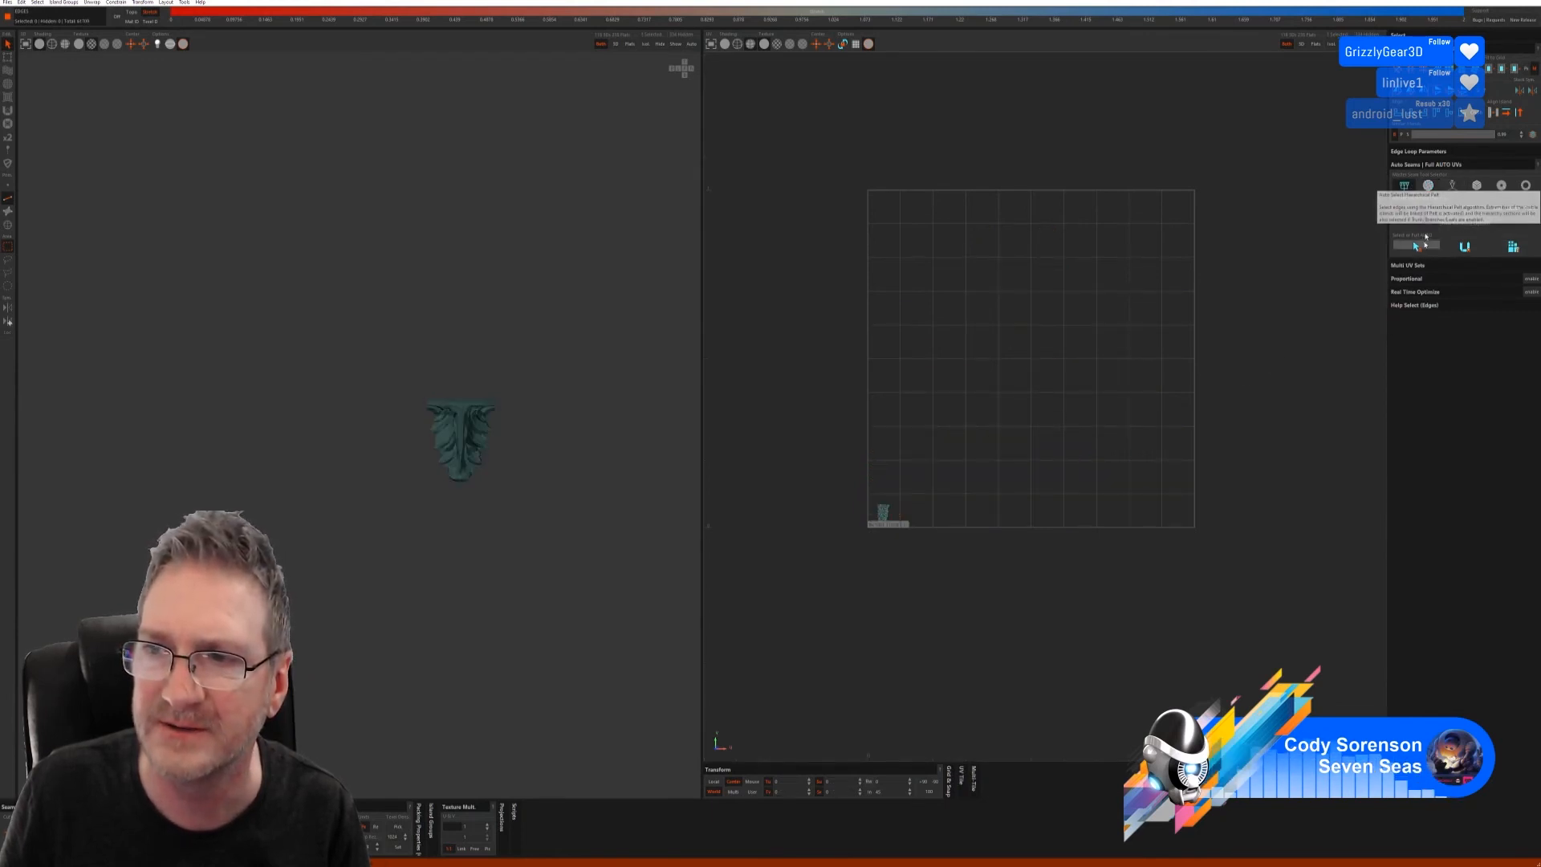
click(1418, 250)
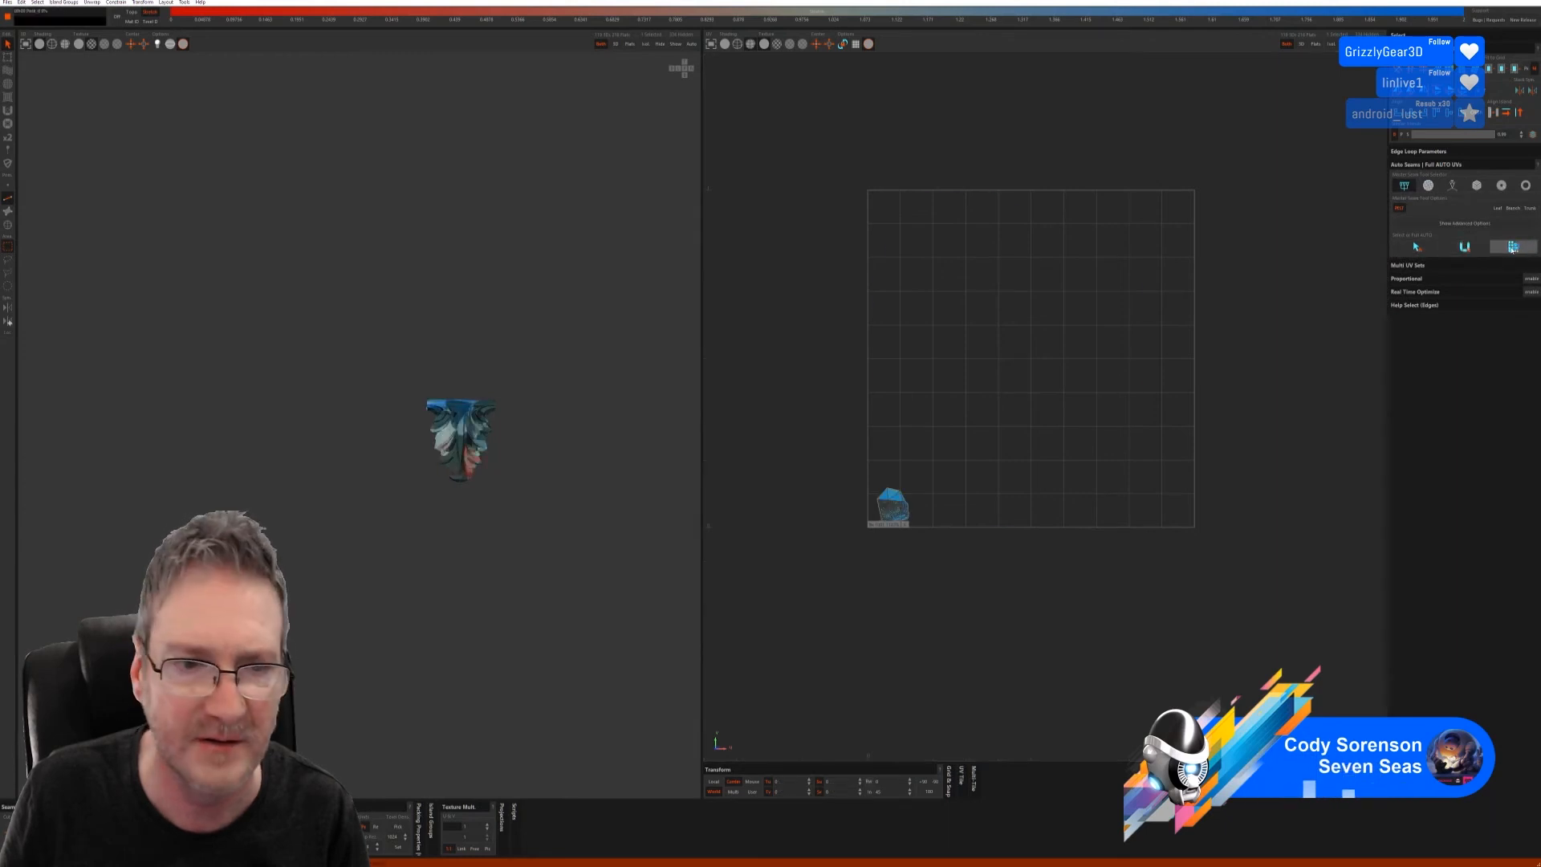
scroll(585, 447, up, 5)
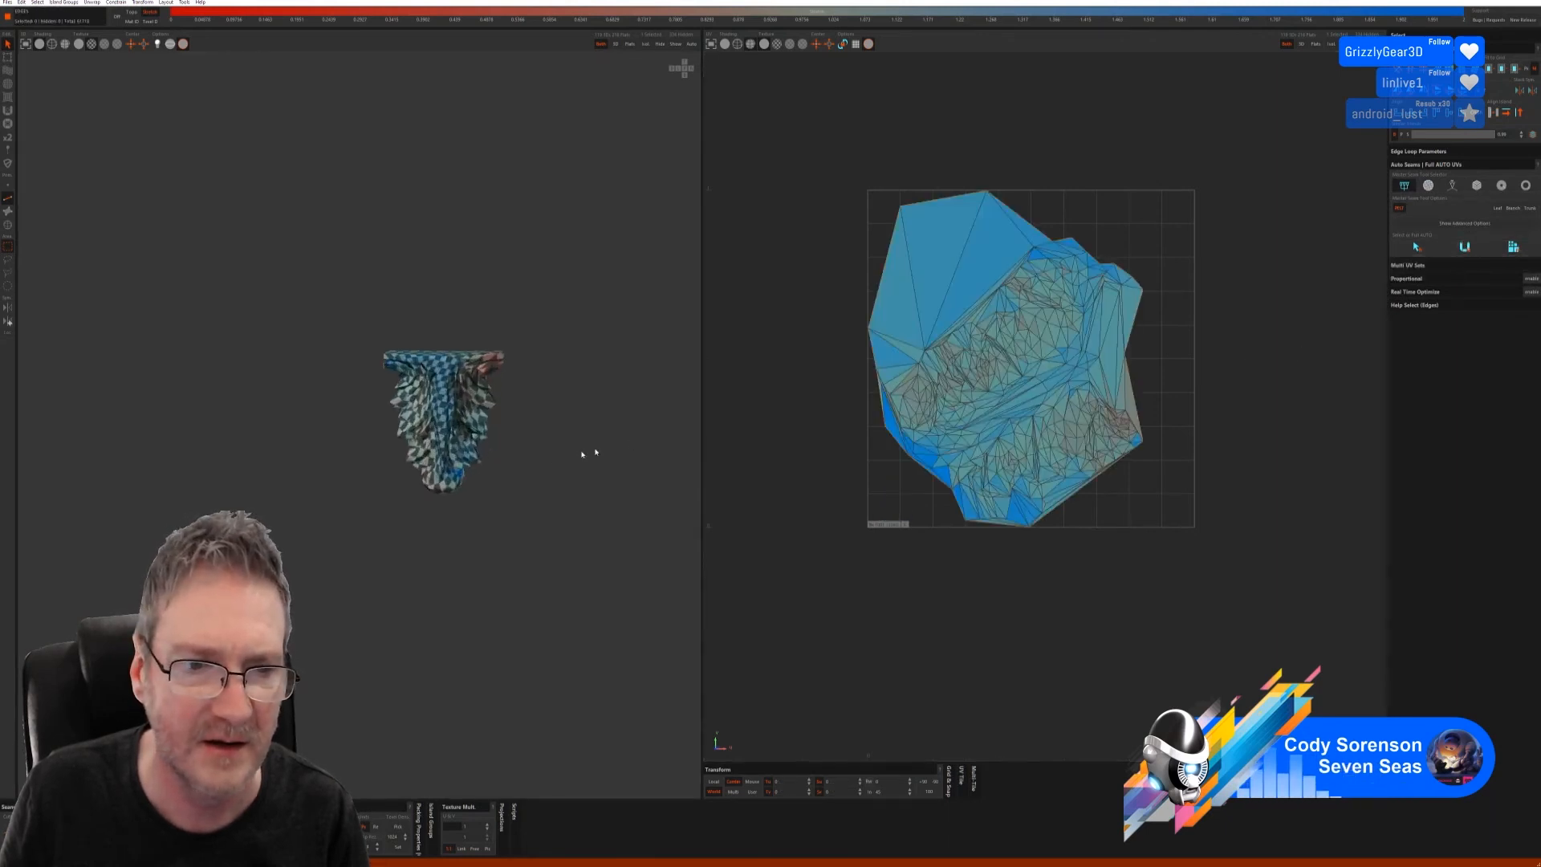
mouse_move(603, 424)
alt+mouse_down()
mouse_move(574, 402)
mouse_move(671, 398)
mouse_move(606, 415)
alt+mouse_up()
key(ctrl+z)
key(ctrl+z)
key(ctrl+z)
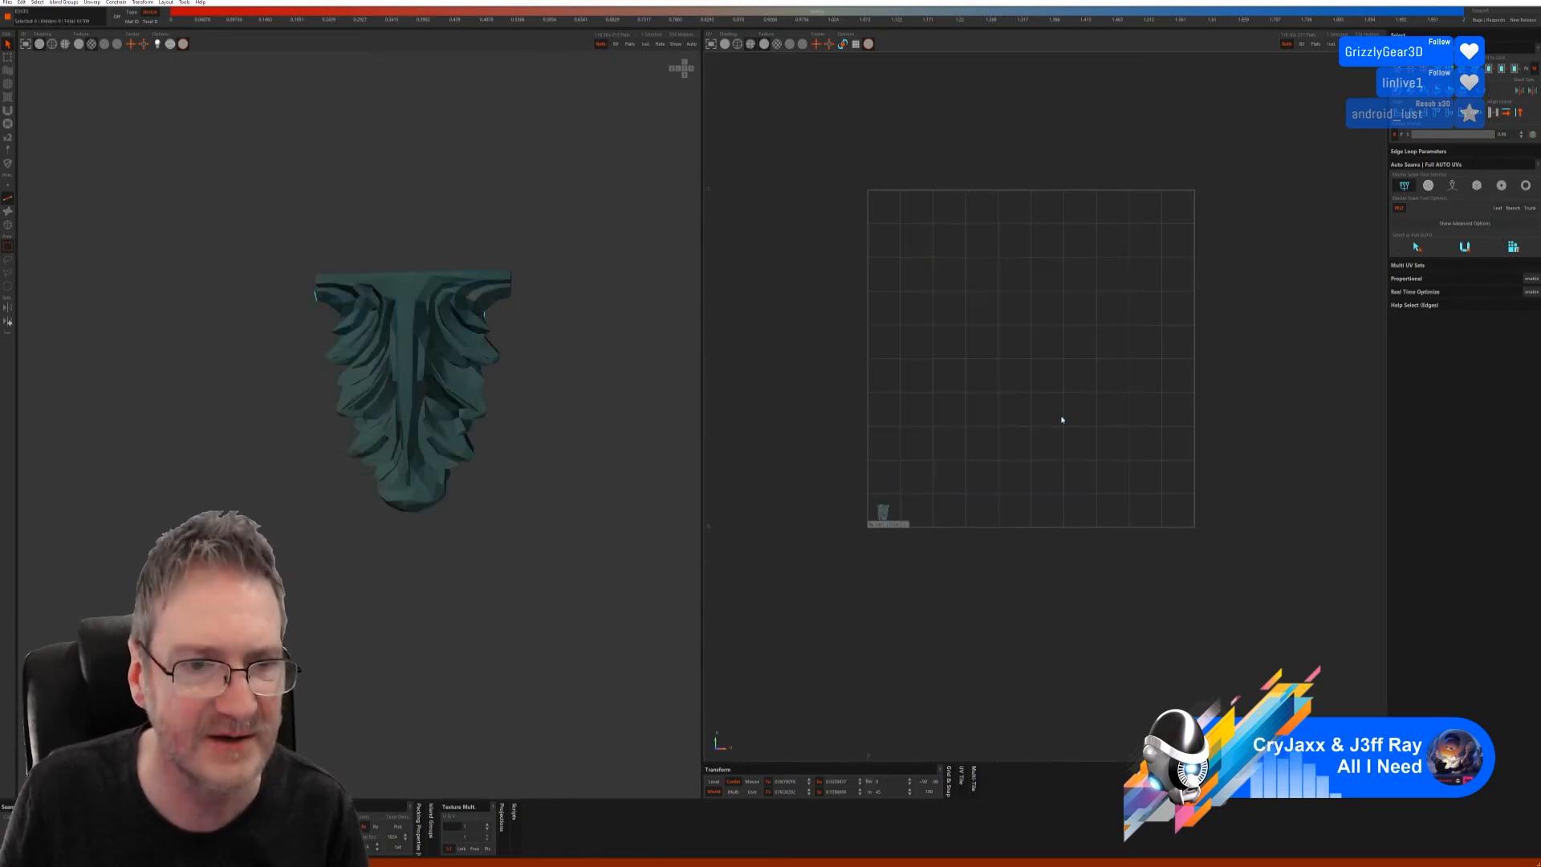
- Try unfolding and packing the leaf ornament with sharp-edge auto-seams, and undo the unwrap
click(1452, 187)
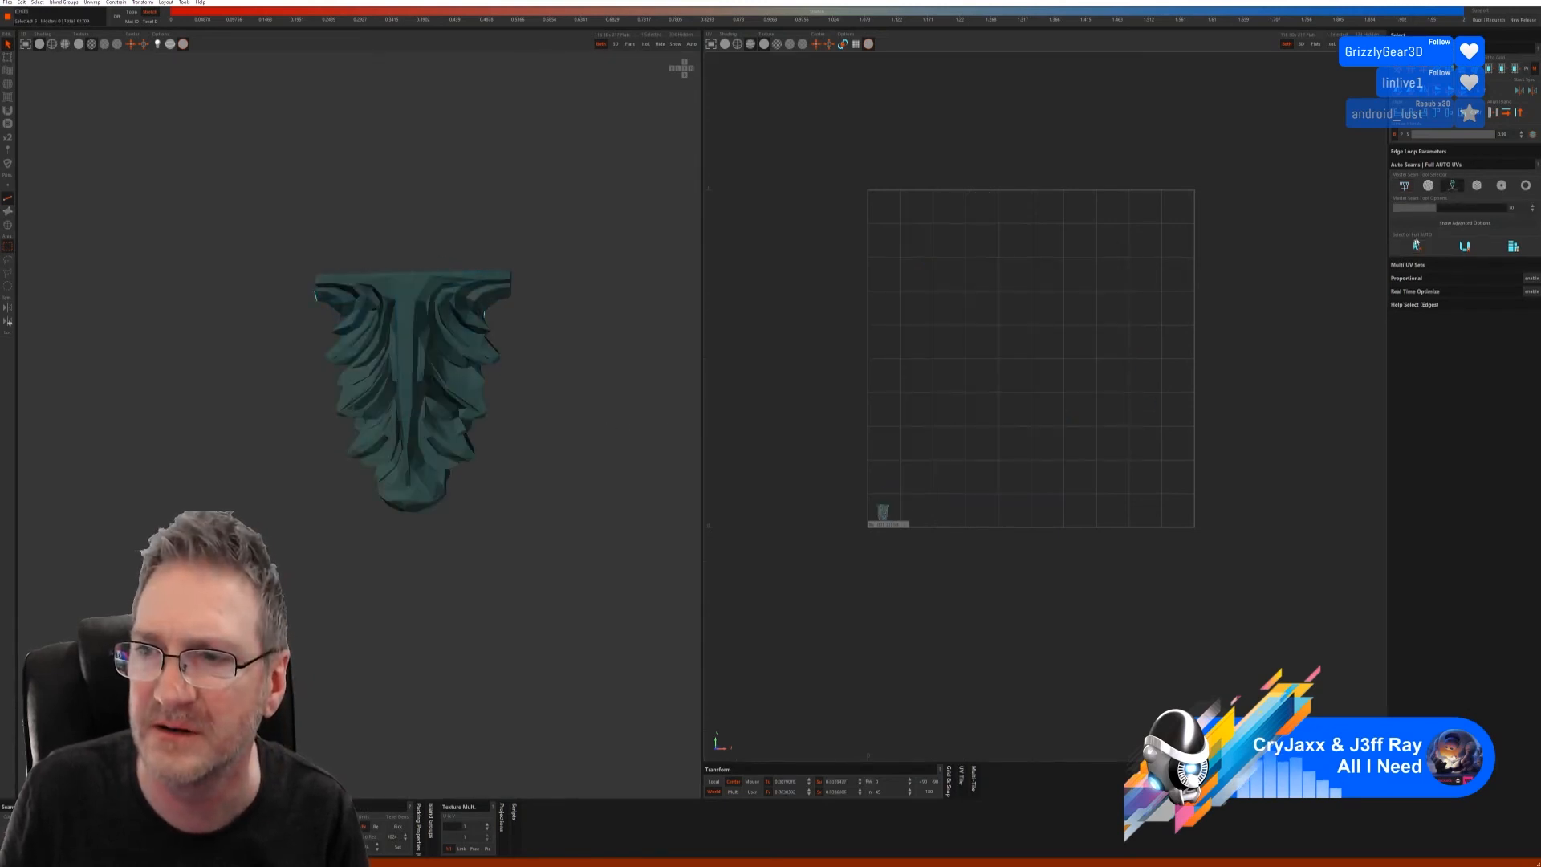
click(1465, 246)
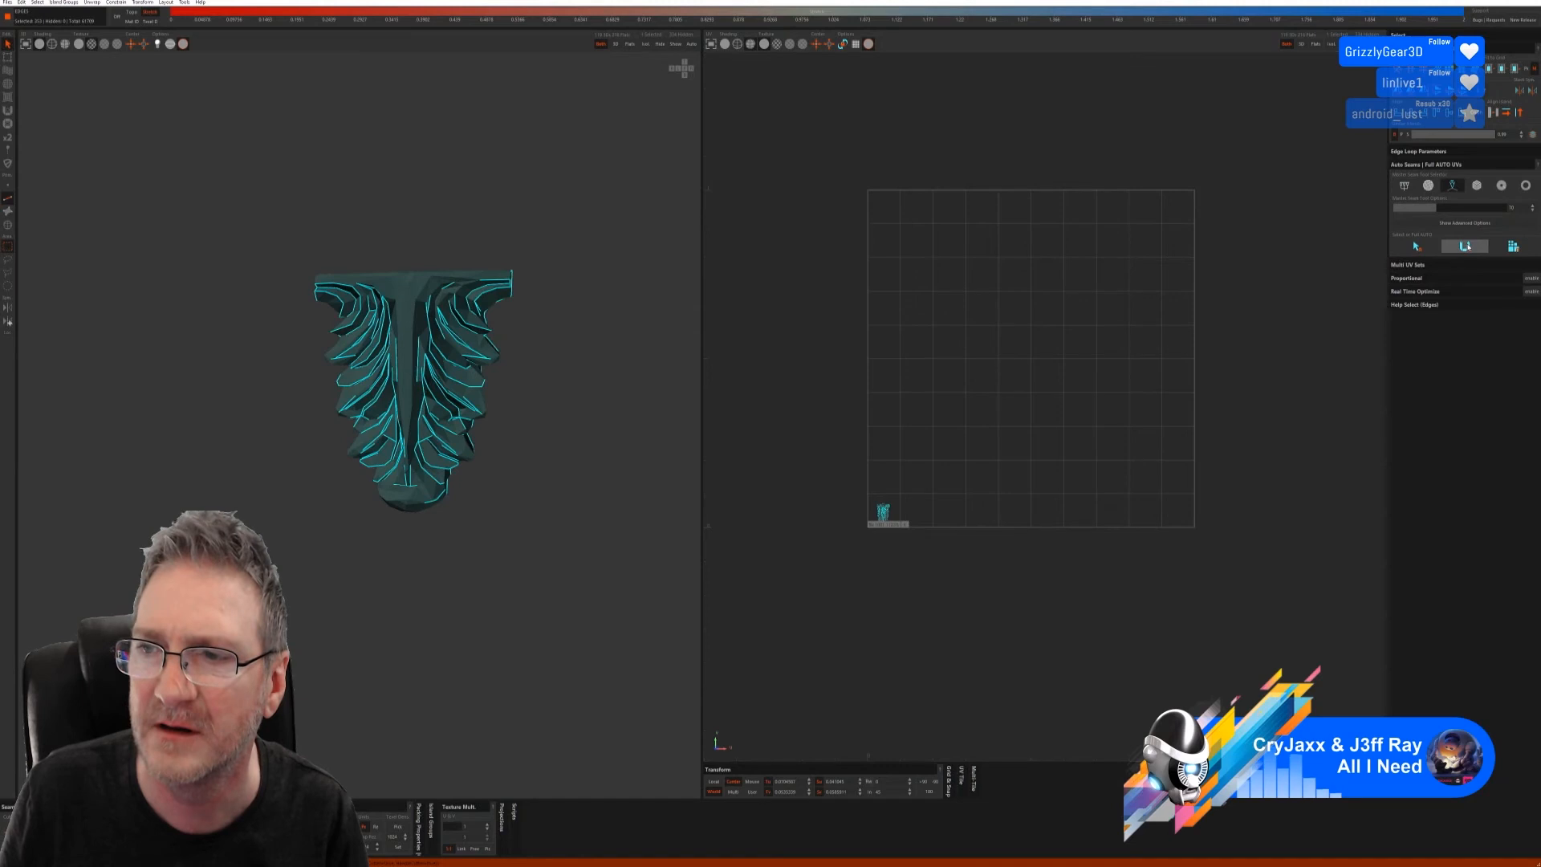
click(1514, 249)
key(ctrl+z)
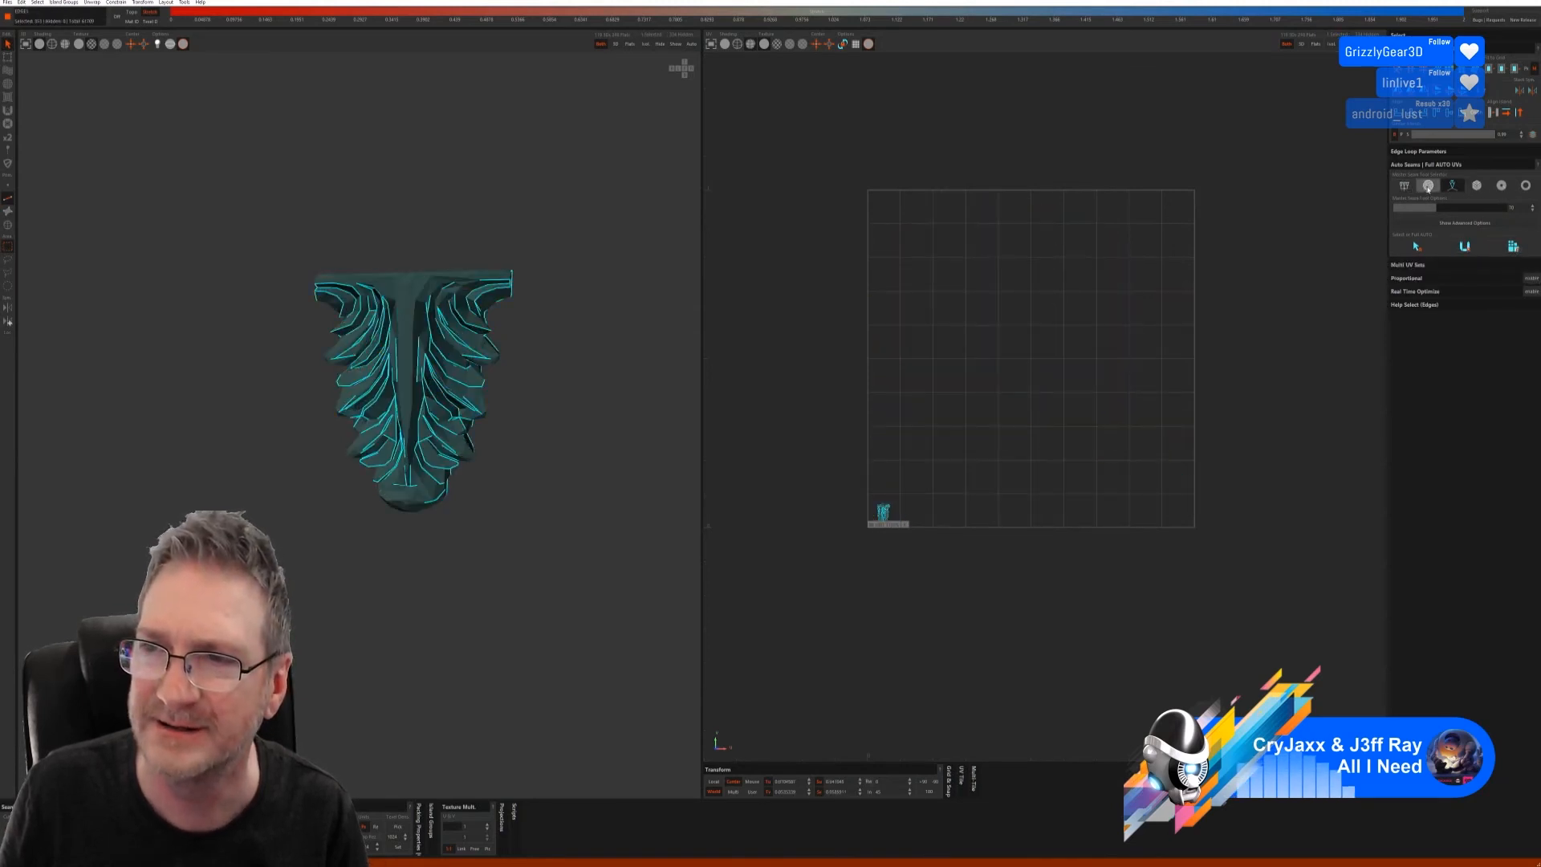
- Retry Box auto-seams on the leaf ornament, inspect the checker pattern, and undo the attempt along with the sharp-edge selection
click(1477, 188)
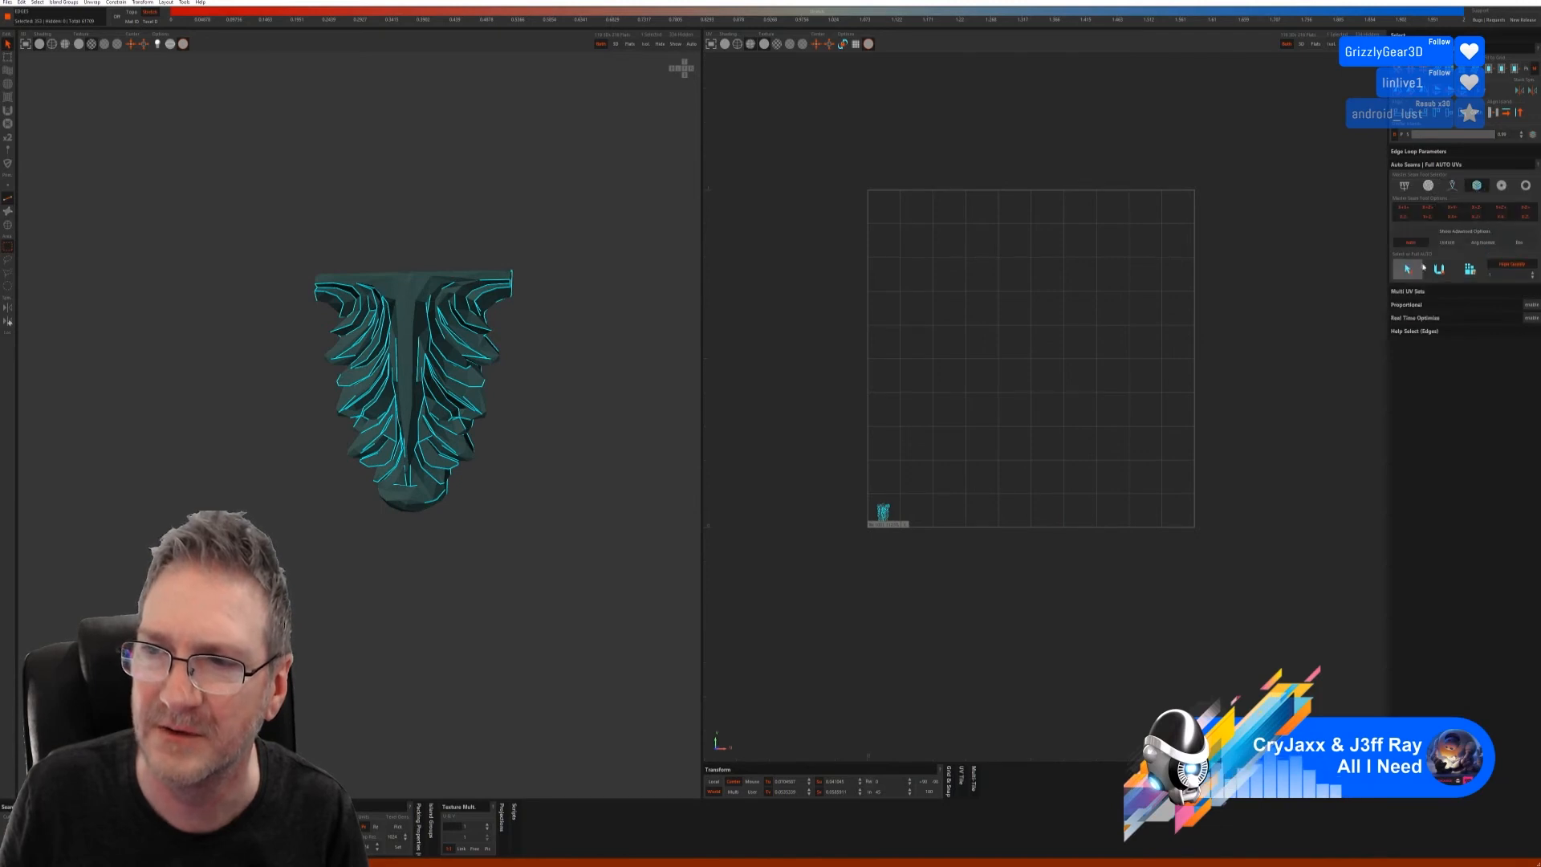
click(1474, 271)
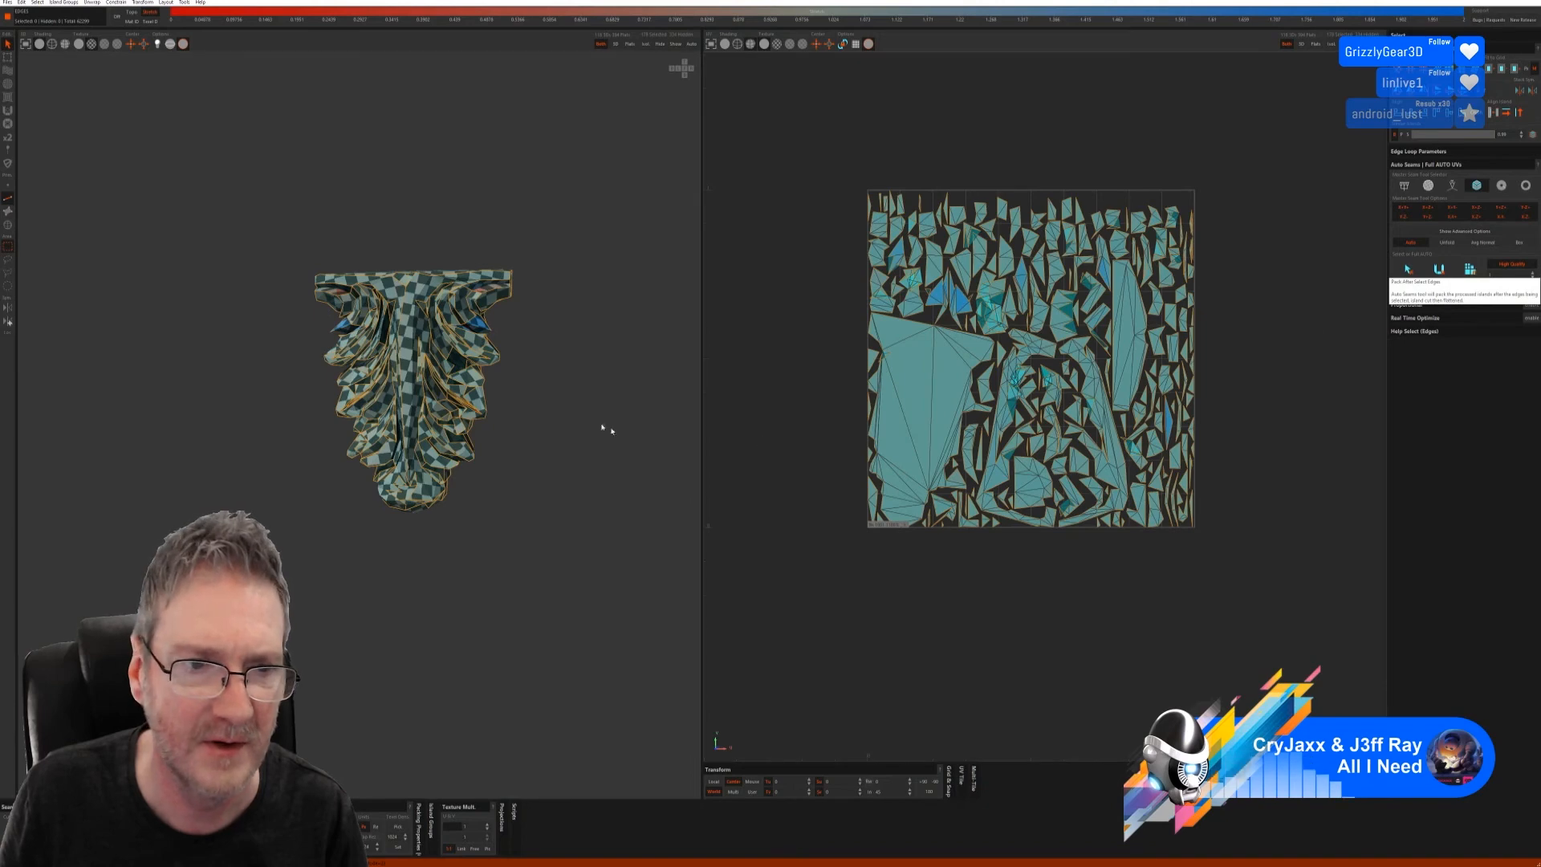
middle_drag(602, 430, 546, 370)
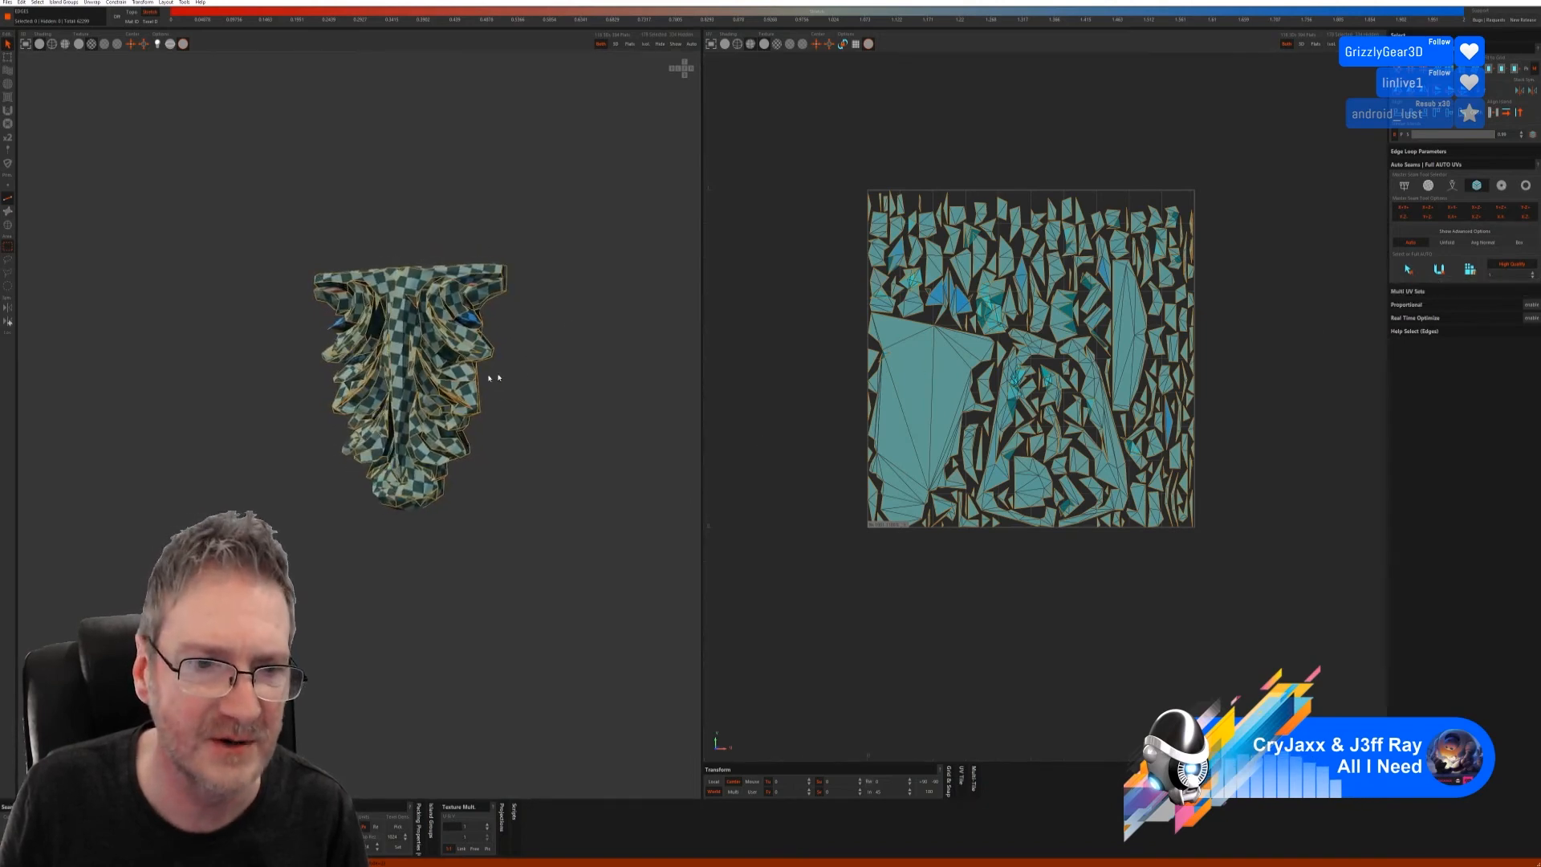
key(ctrl+z)
key(ctrl+z)
key(ctrl+z)
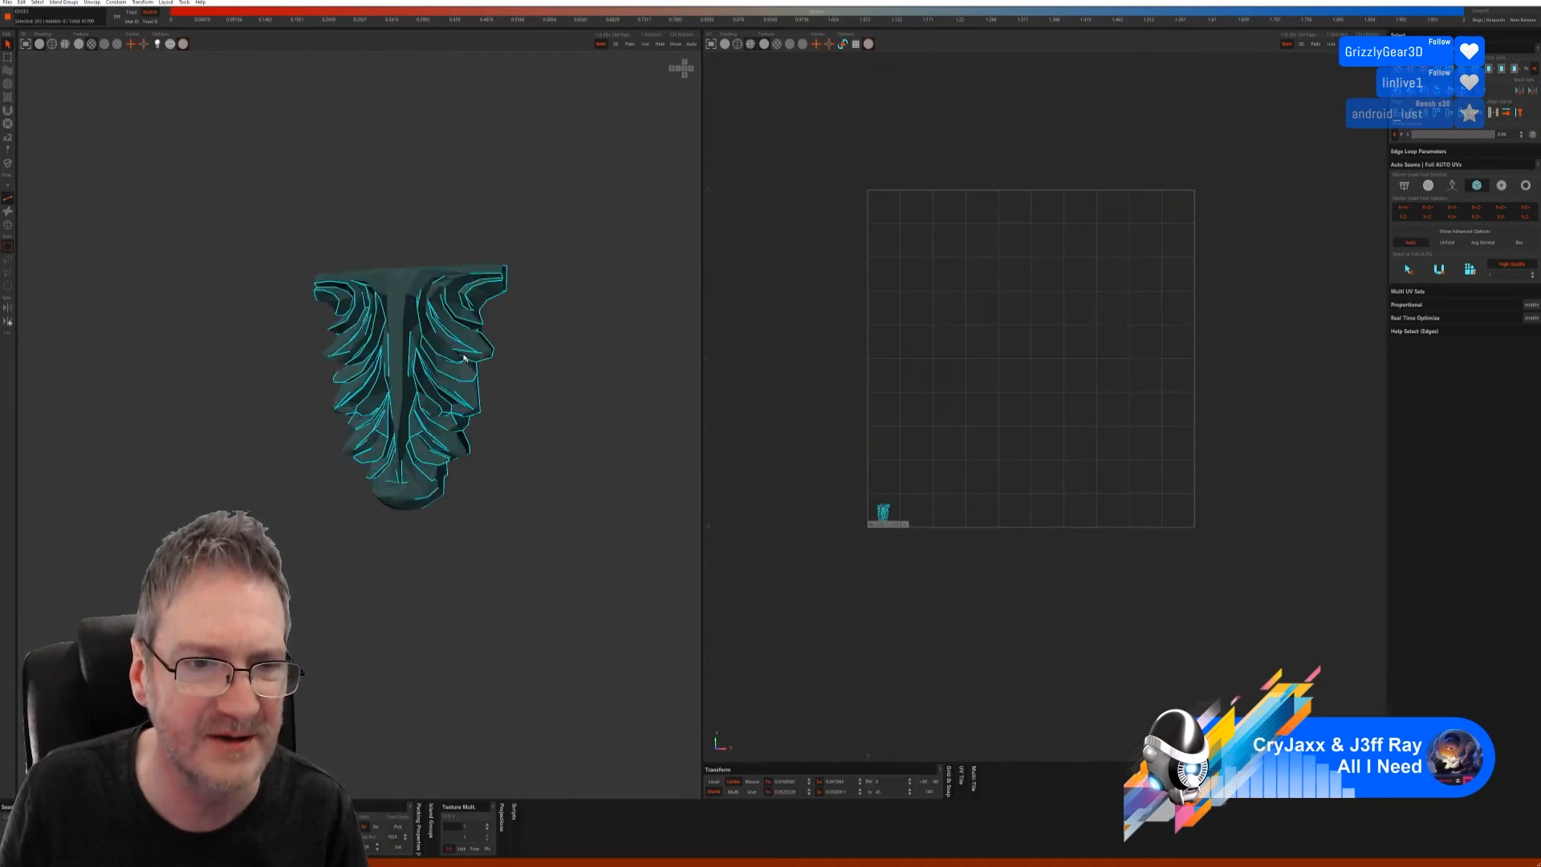
key(ctrl+z)
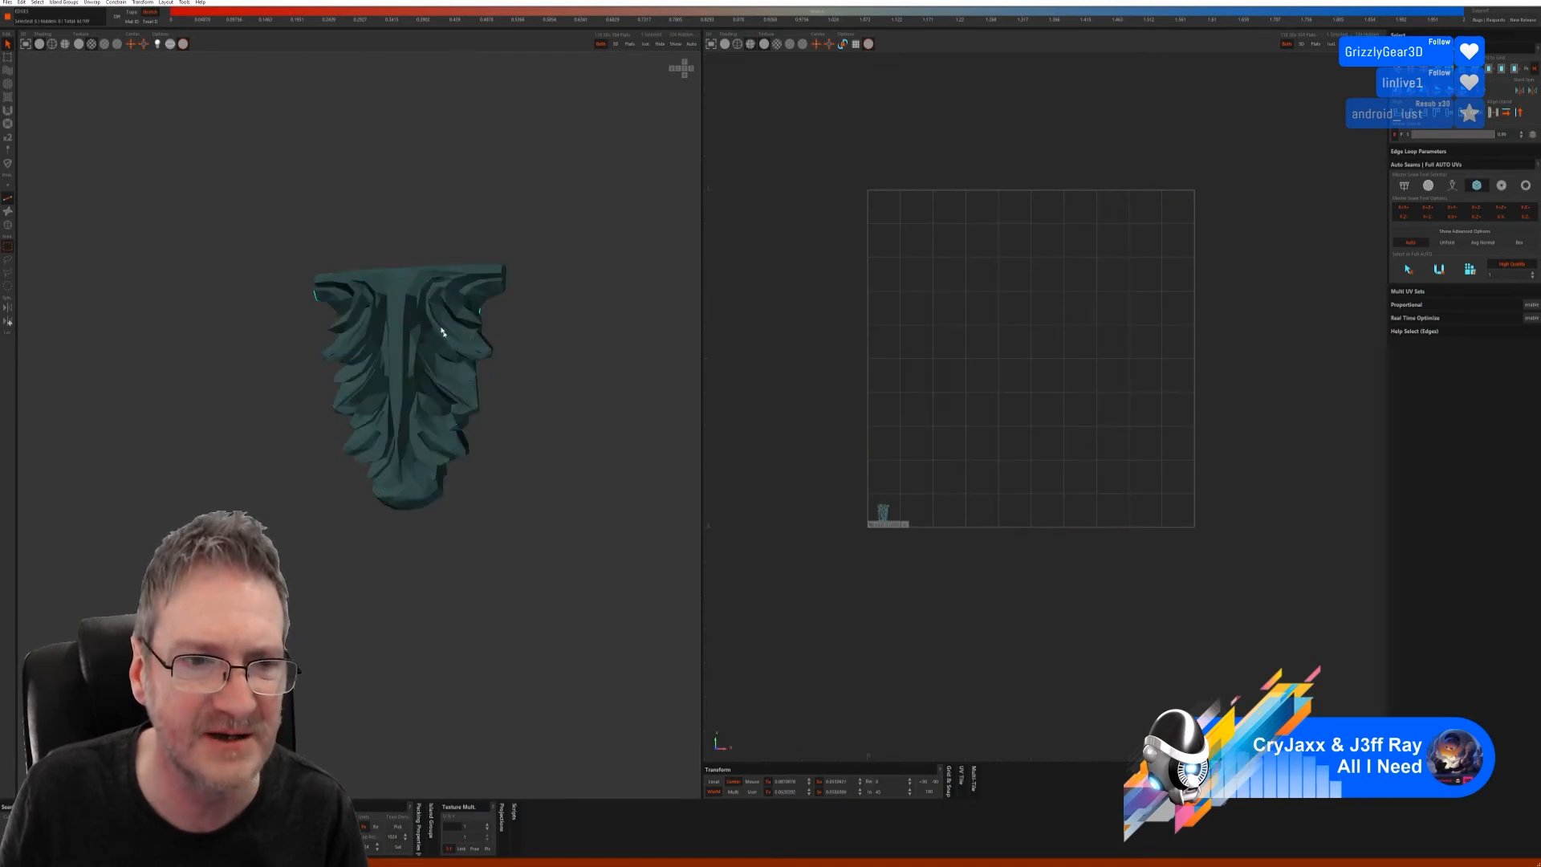
- Retry Mosaic auto-seams on the leaf ornament with unfolding and packing, and undo the packing and unfolding
click(1428, 185)
click(1463, 259)
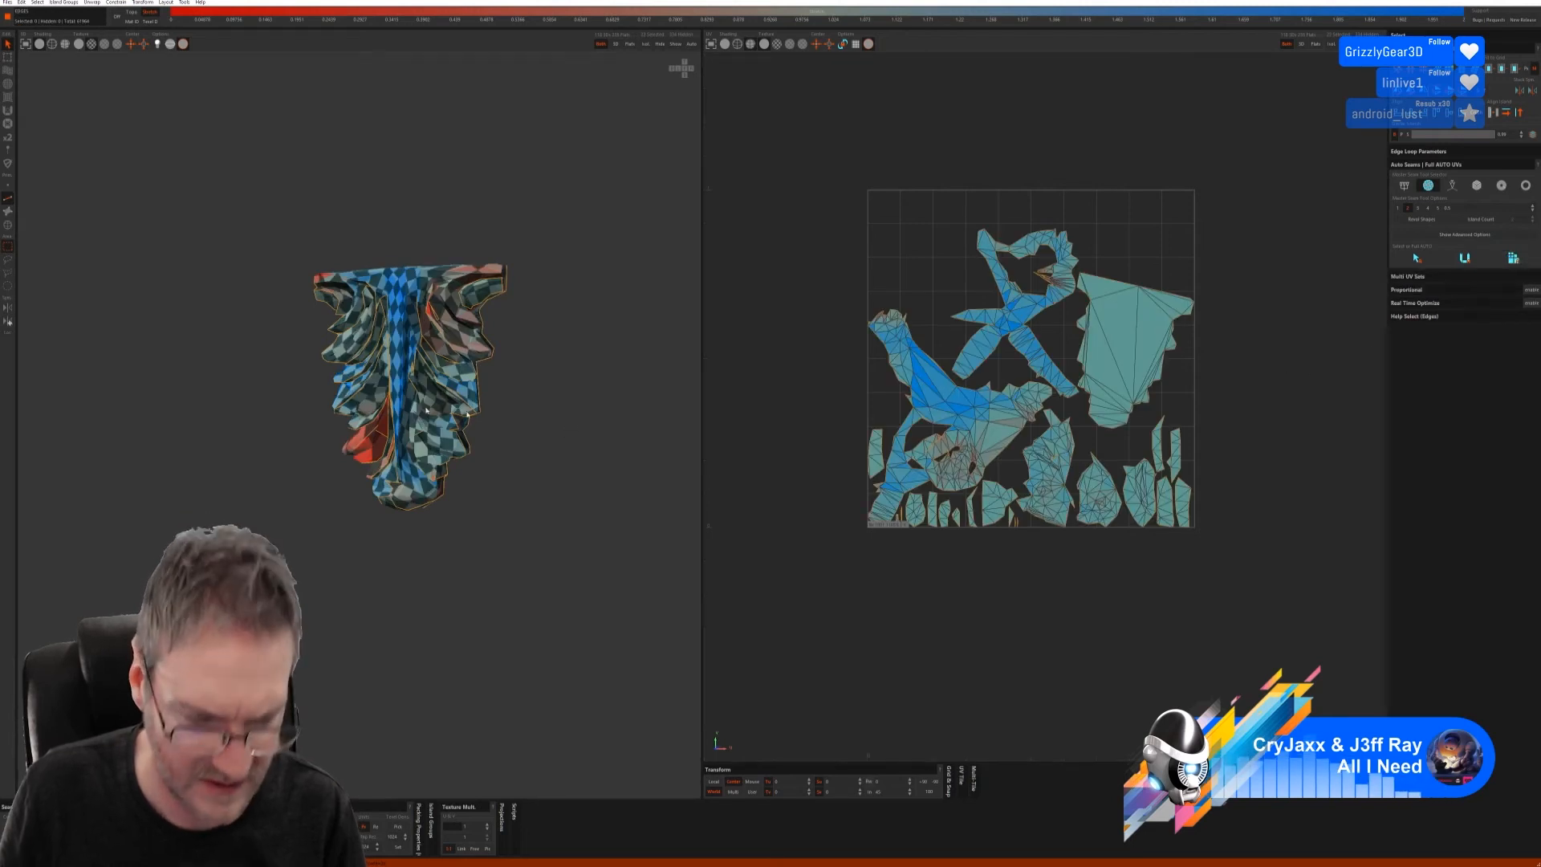
key(ctrl+z)
key(ctrl+z)
key(ctrl+z)
key(ctrl+z)
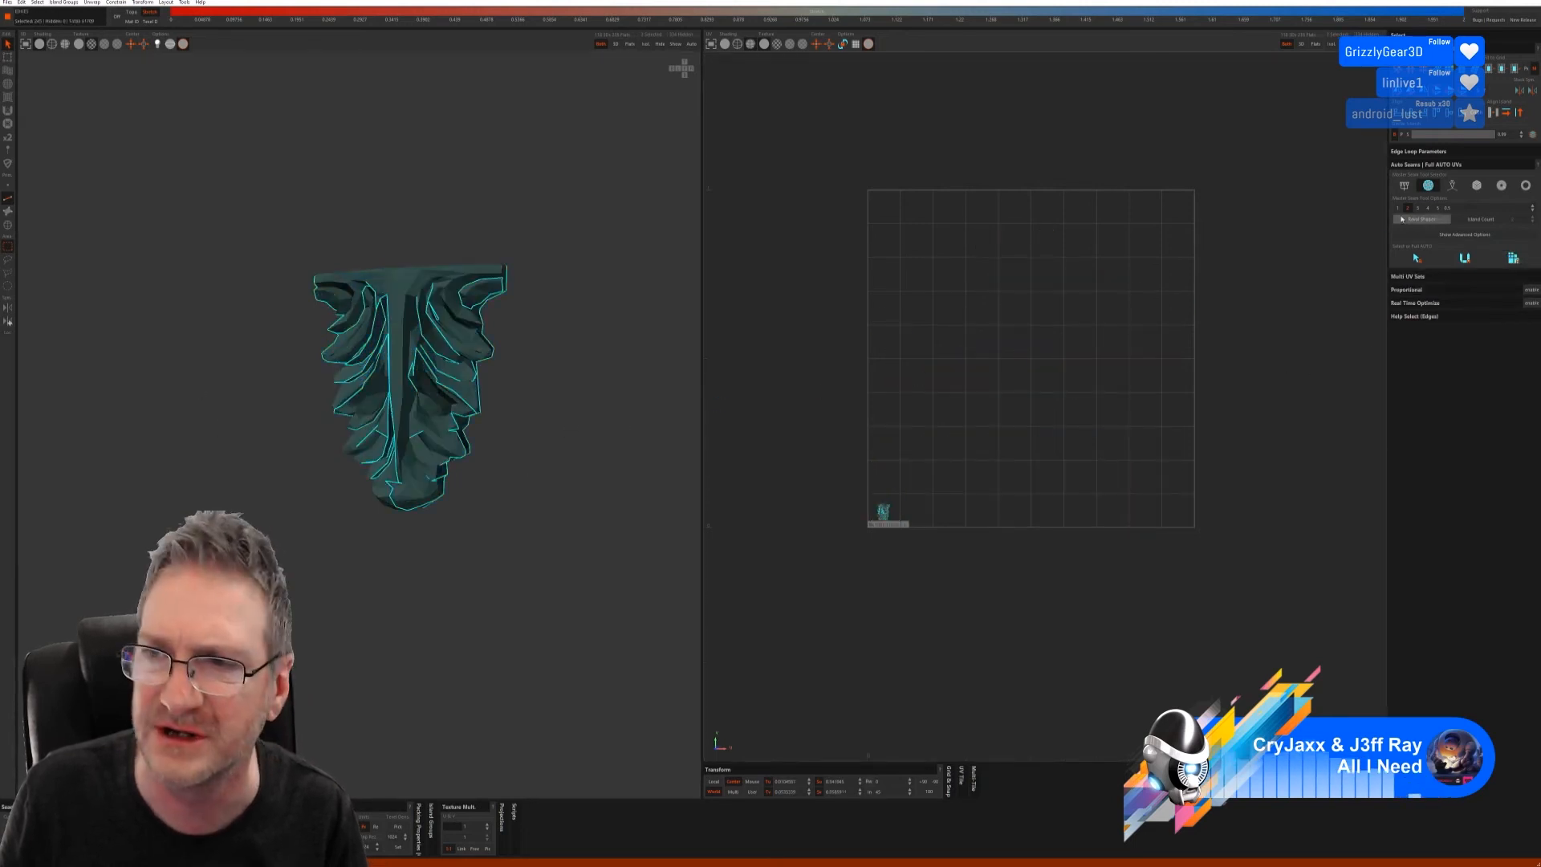
- Retry Hierarchical Pelt auto-seams on the isolated leaf ornament with unfolding and packing, check the checker pattern, and undo the attempt
click(1404, 187)
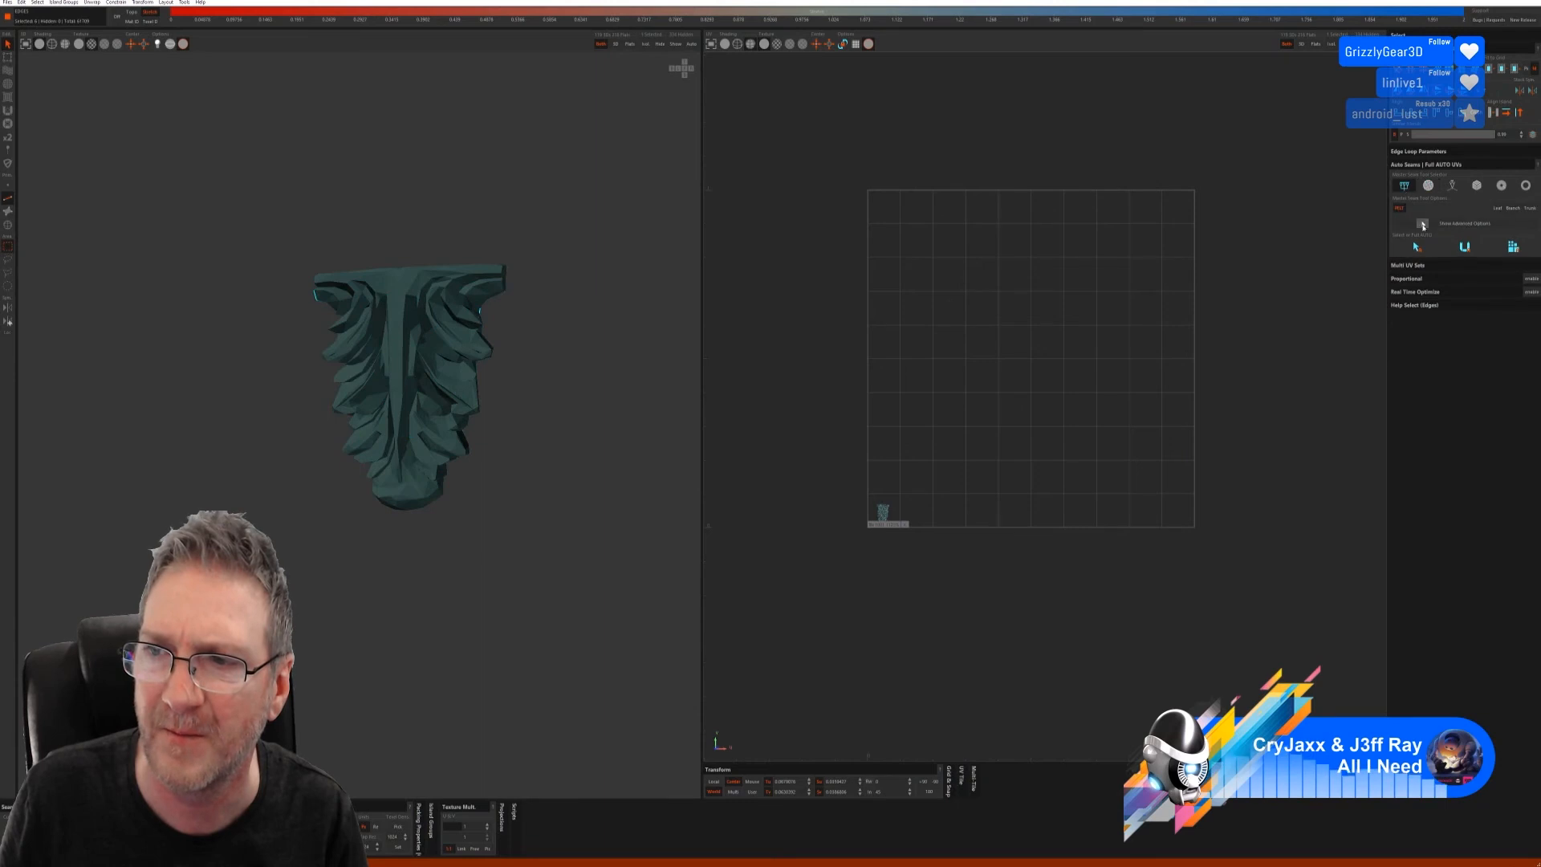
click(1464, 248)
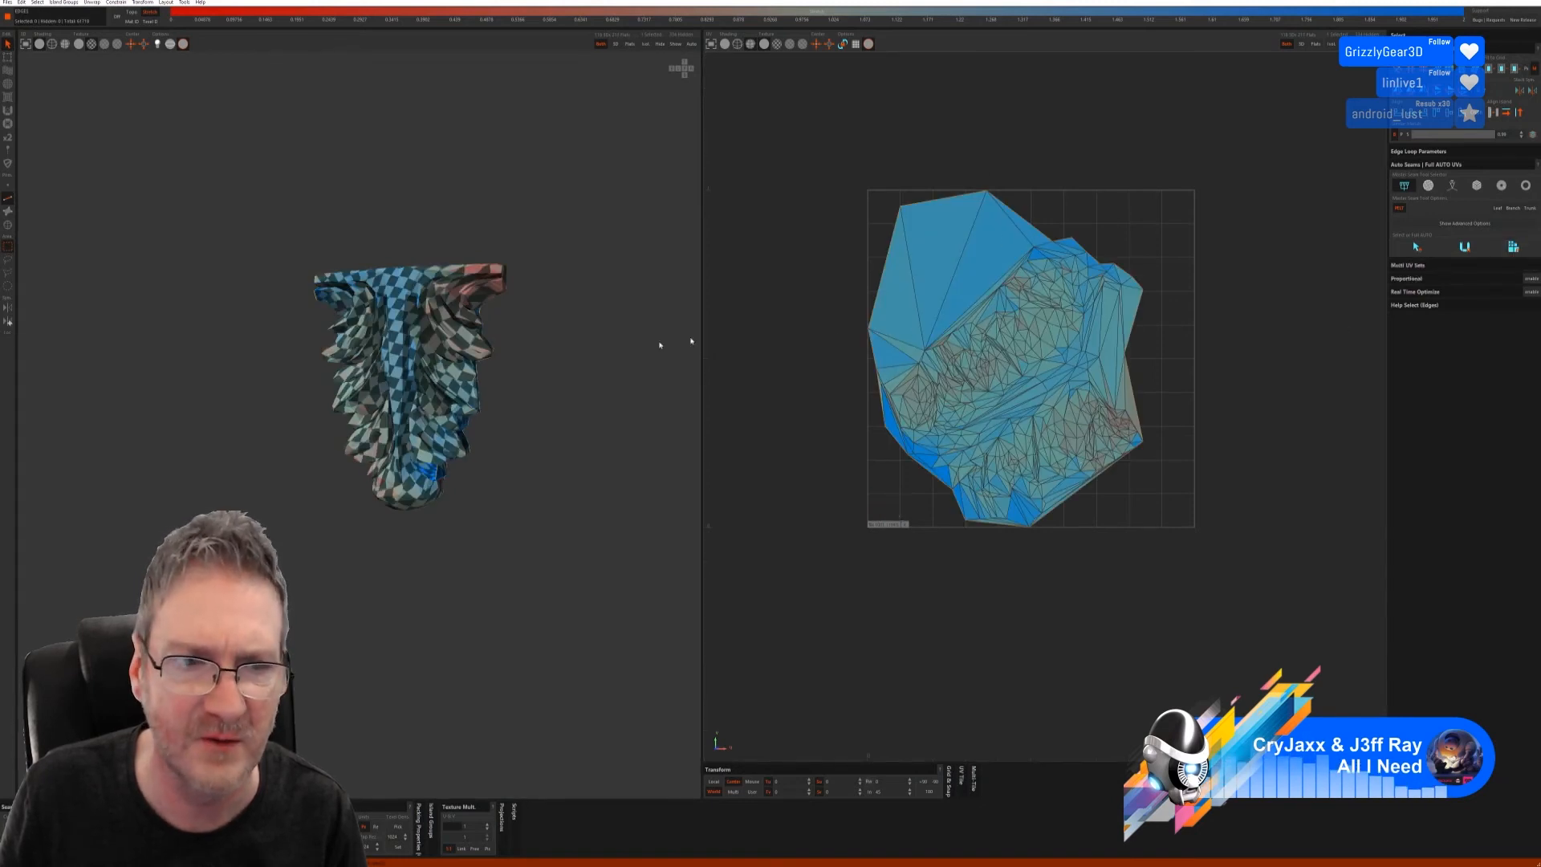
middle_drag(660, 345, 520, 410)
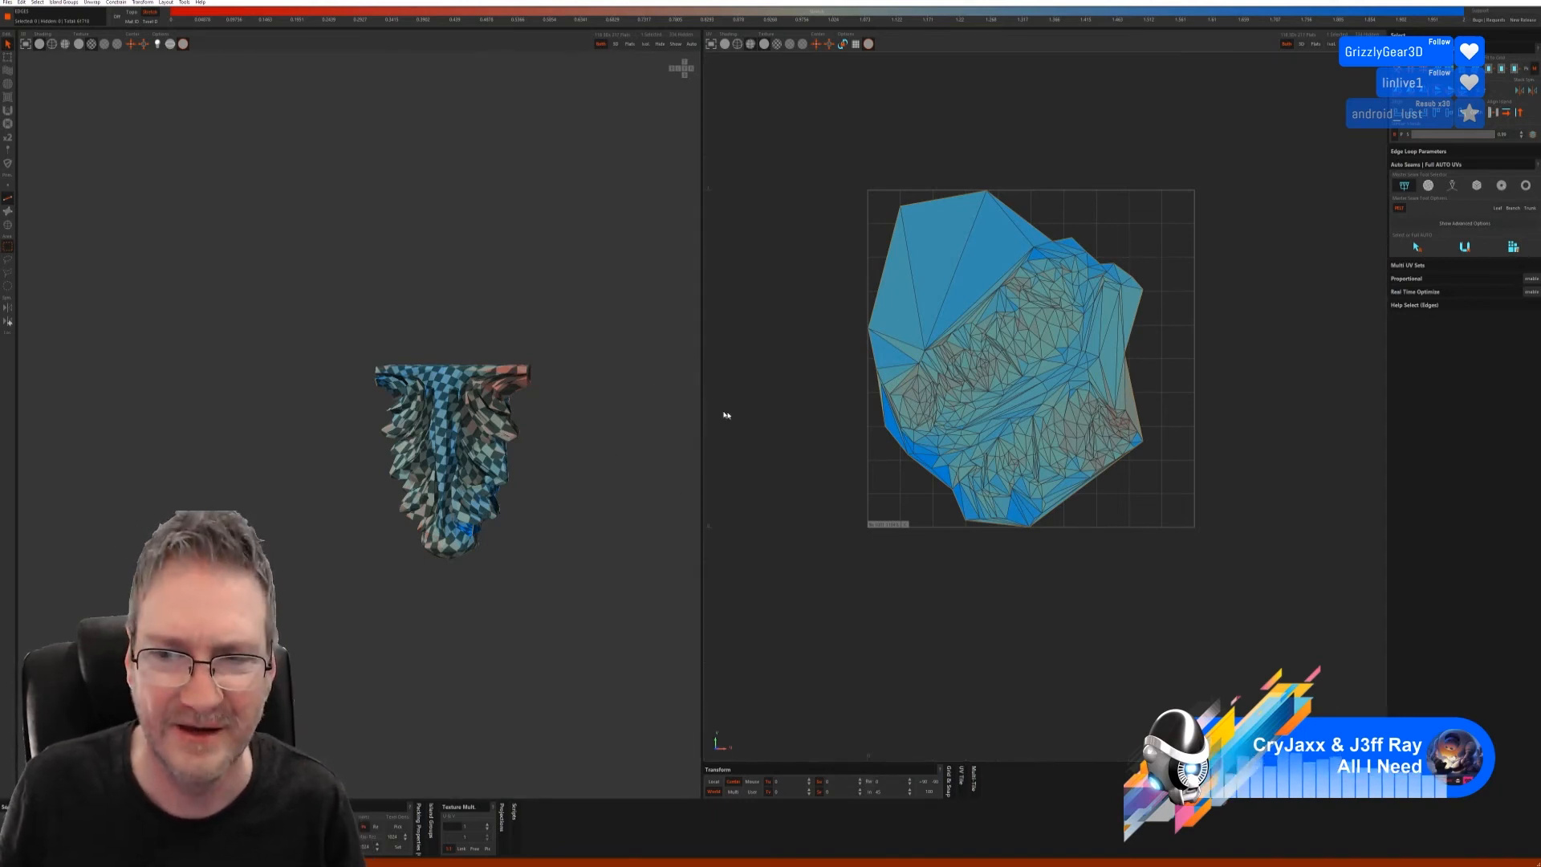
key(ctrl+z)
key(ctrl+z)
key(ctrl+z)
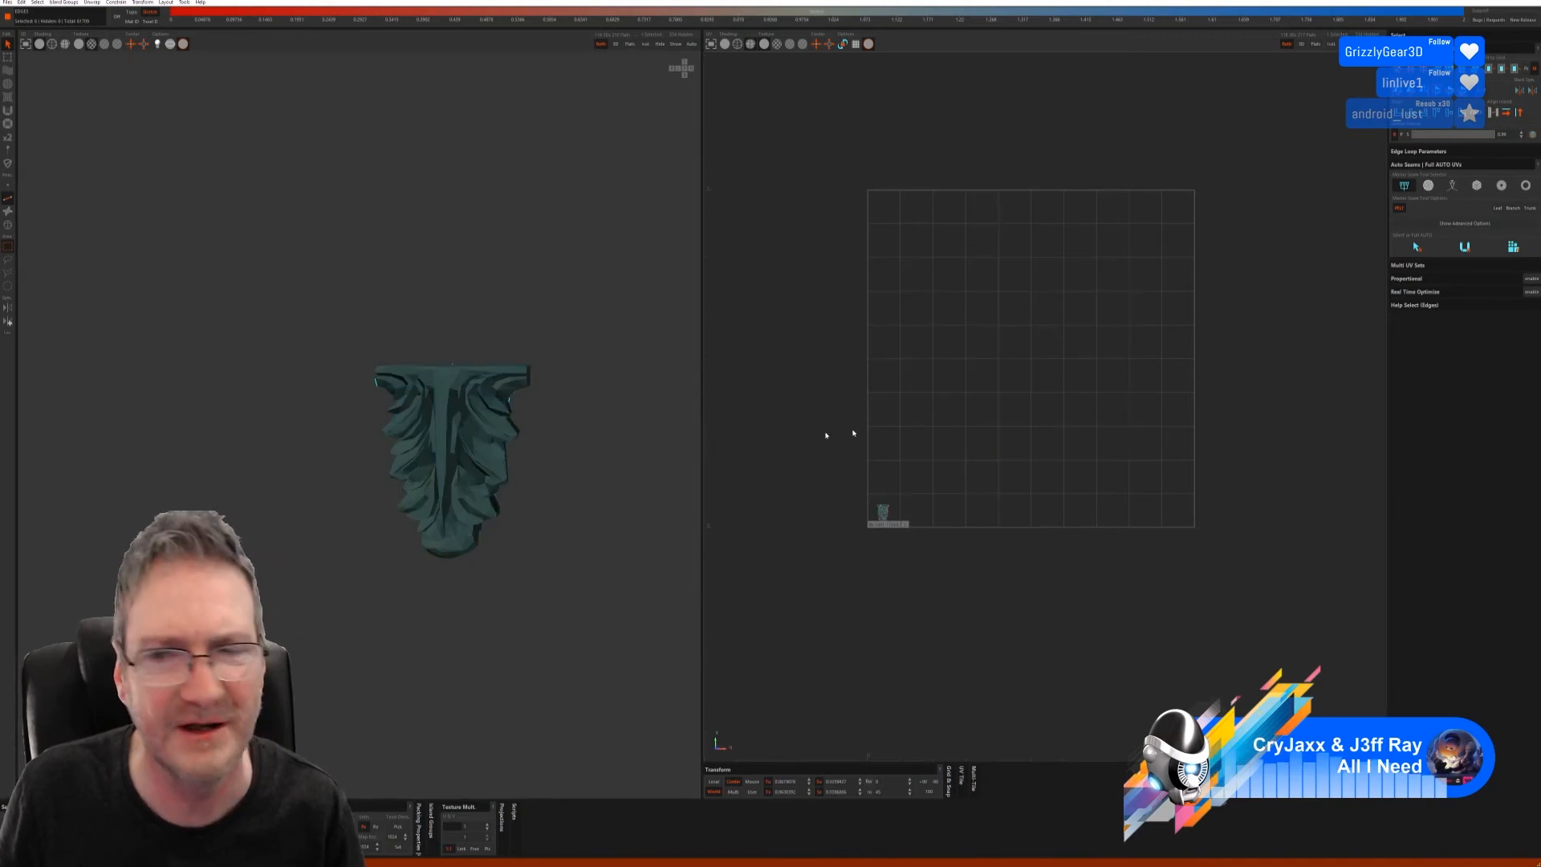
- Try Mosaic auto-seams once more on the leaf ornament with unfolding and packing, and undo the whole unwrap
click(1428, 185)
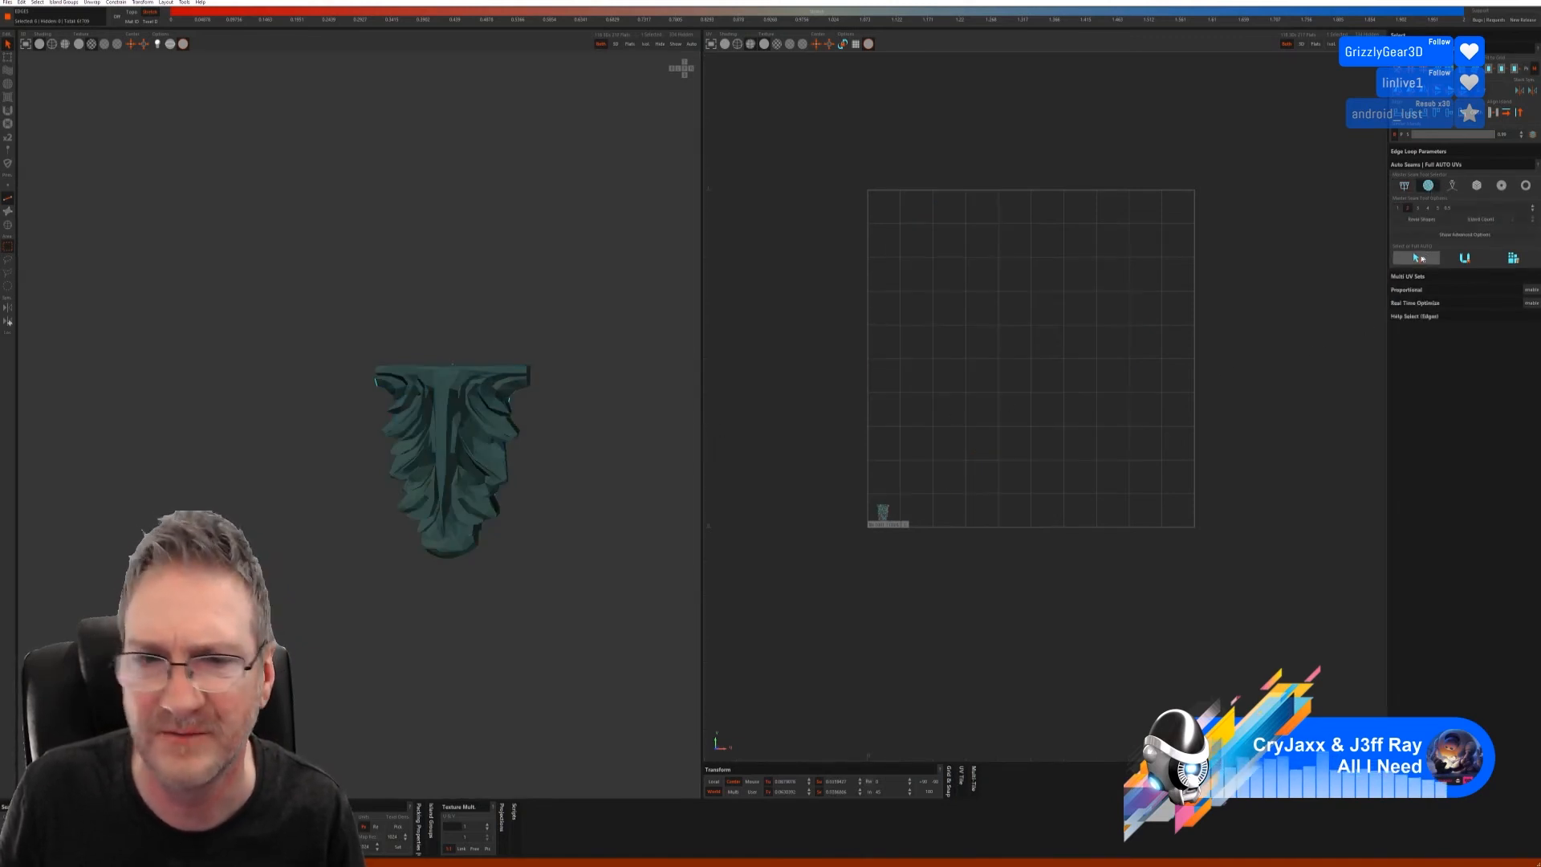
click(1418, 258)
click(1464, 260)
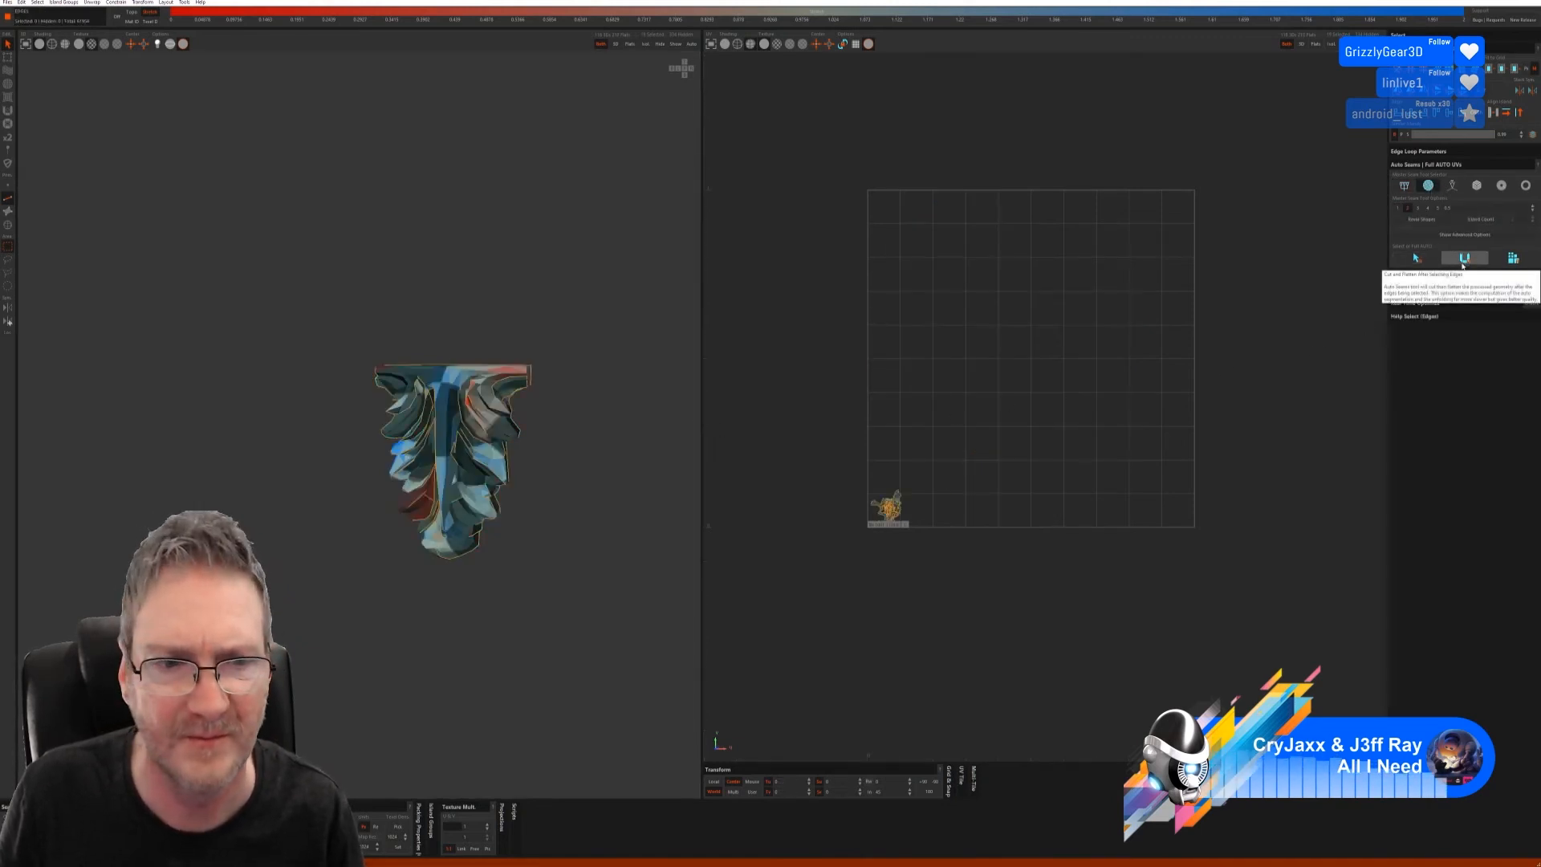
click(1512, 258)
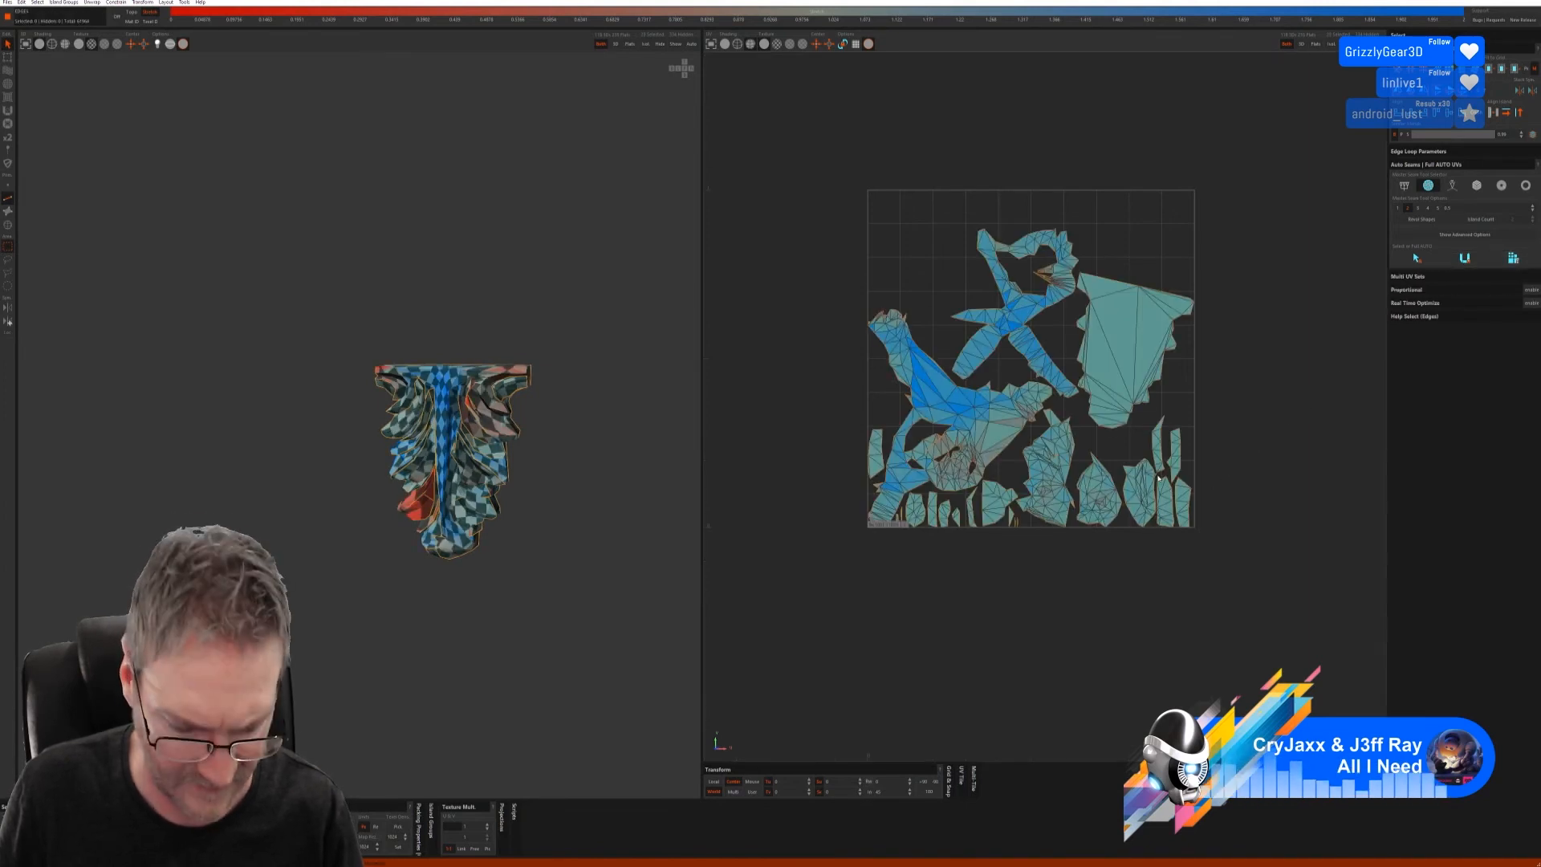
key(ctrl+z)
key(ctrl+z)
key(ctrl+z)
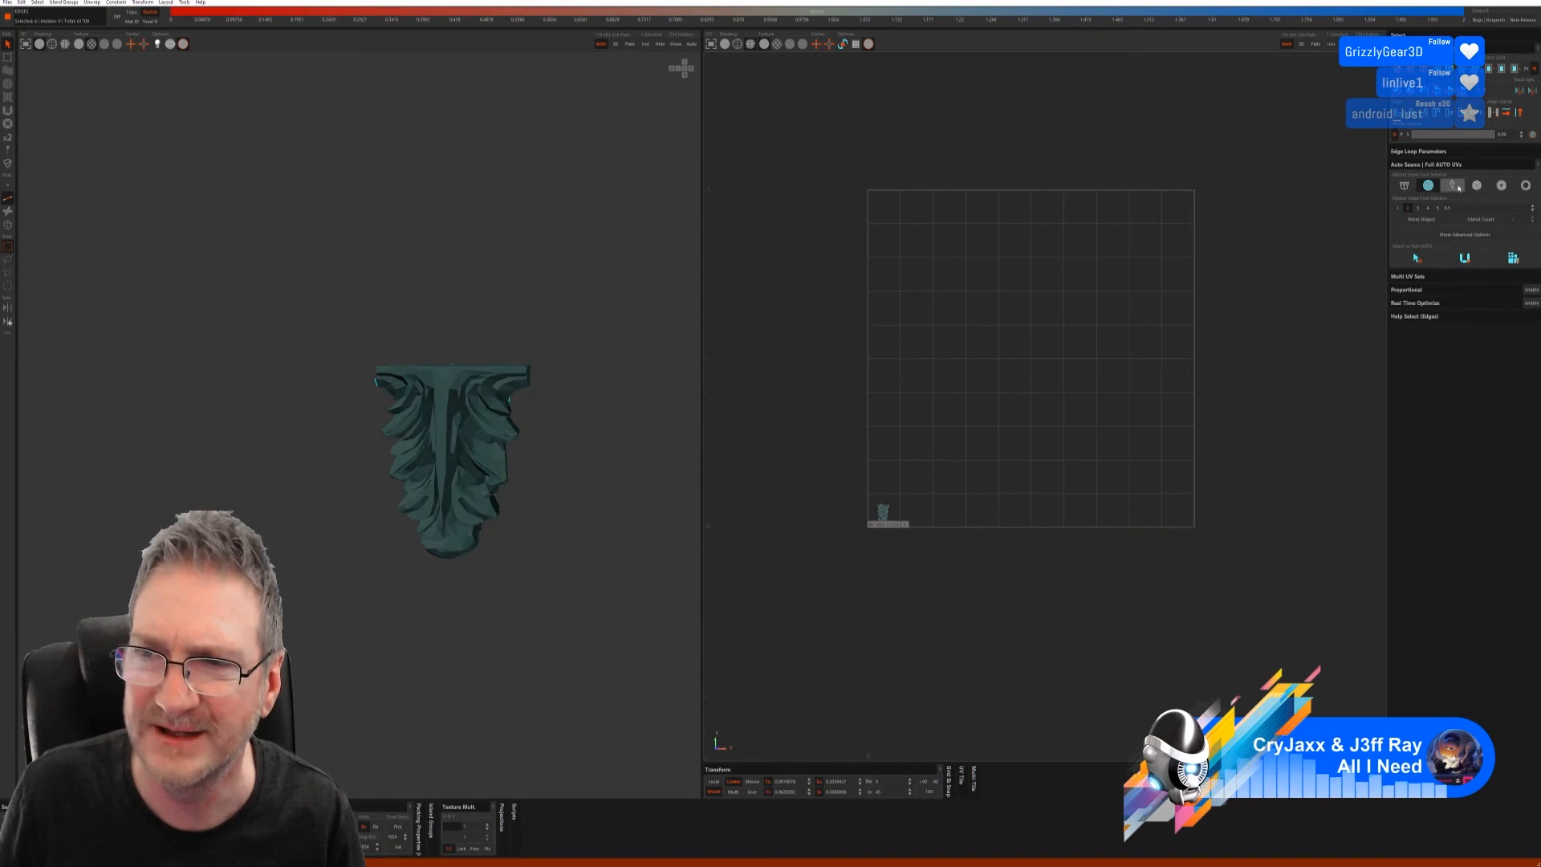
- Retry sharp-edge auto-seams on the leaf ornament with unfolding and packing, and undo the attempt
click(1441, 233)
click(1465, 246)
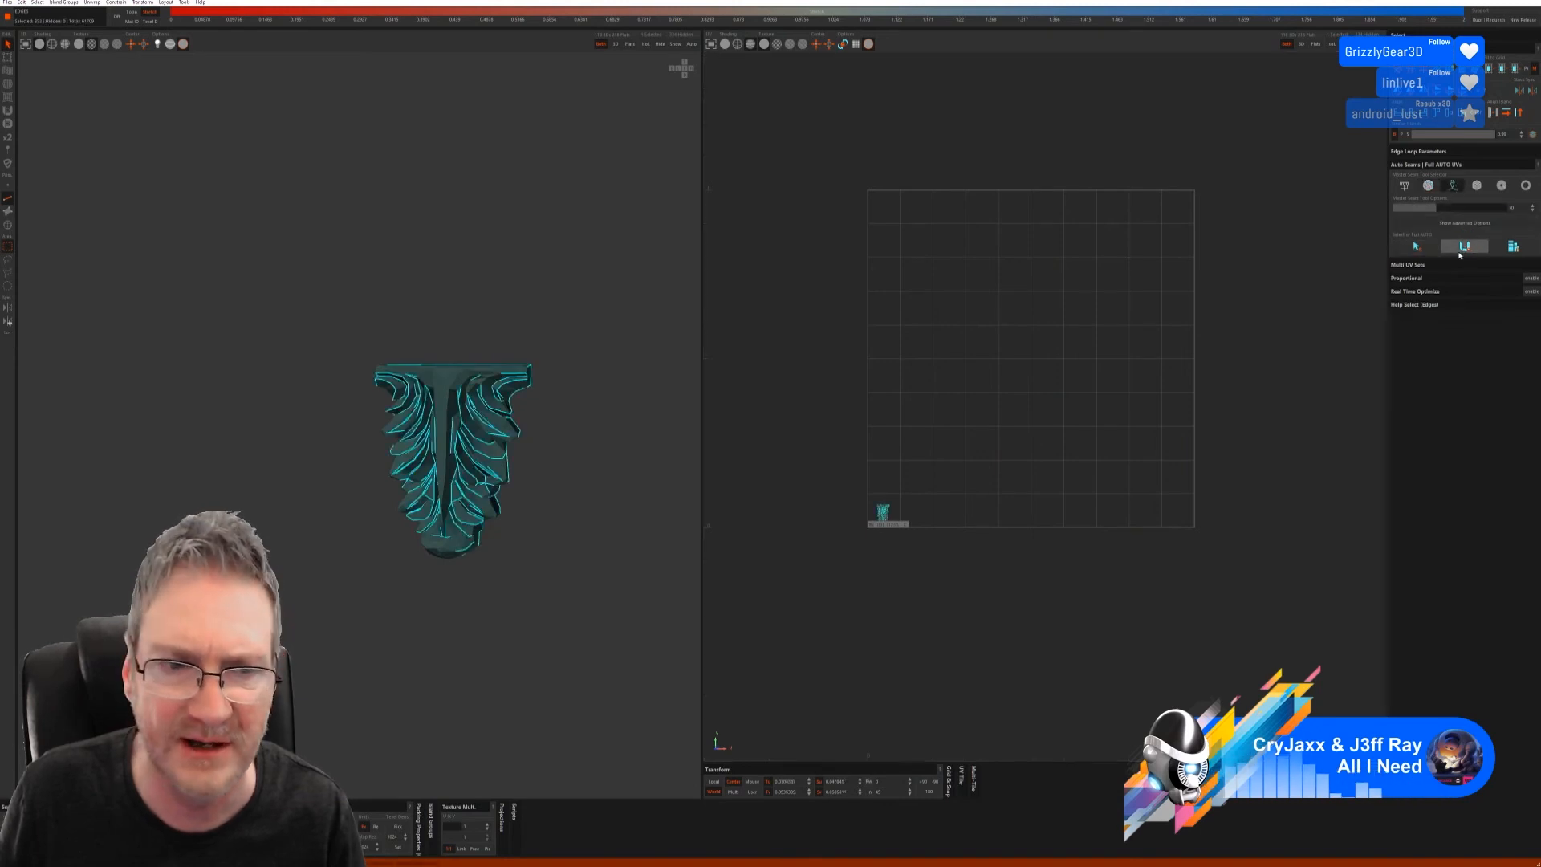
click(1514, 247)
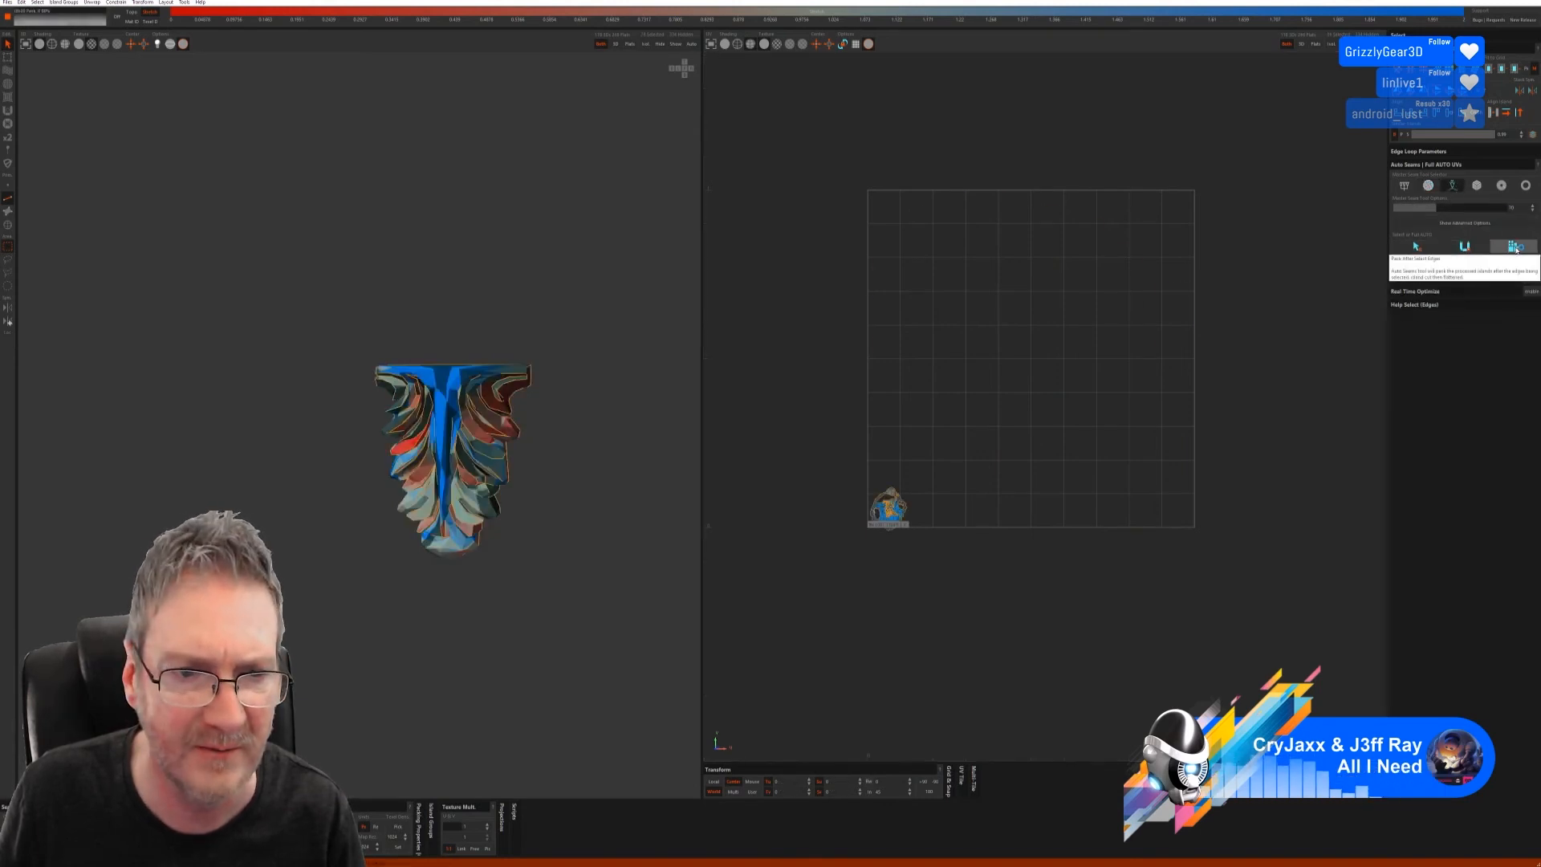
key(ctrl+z)
key(ctrl+z)
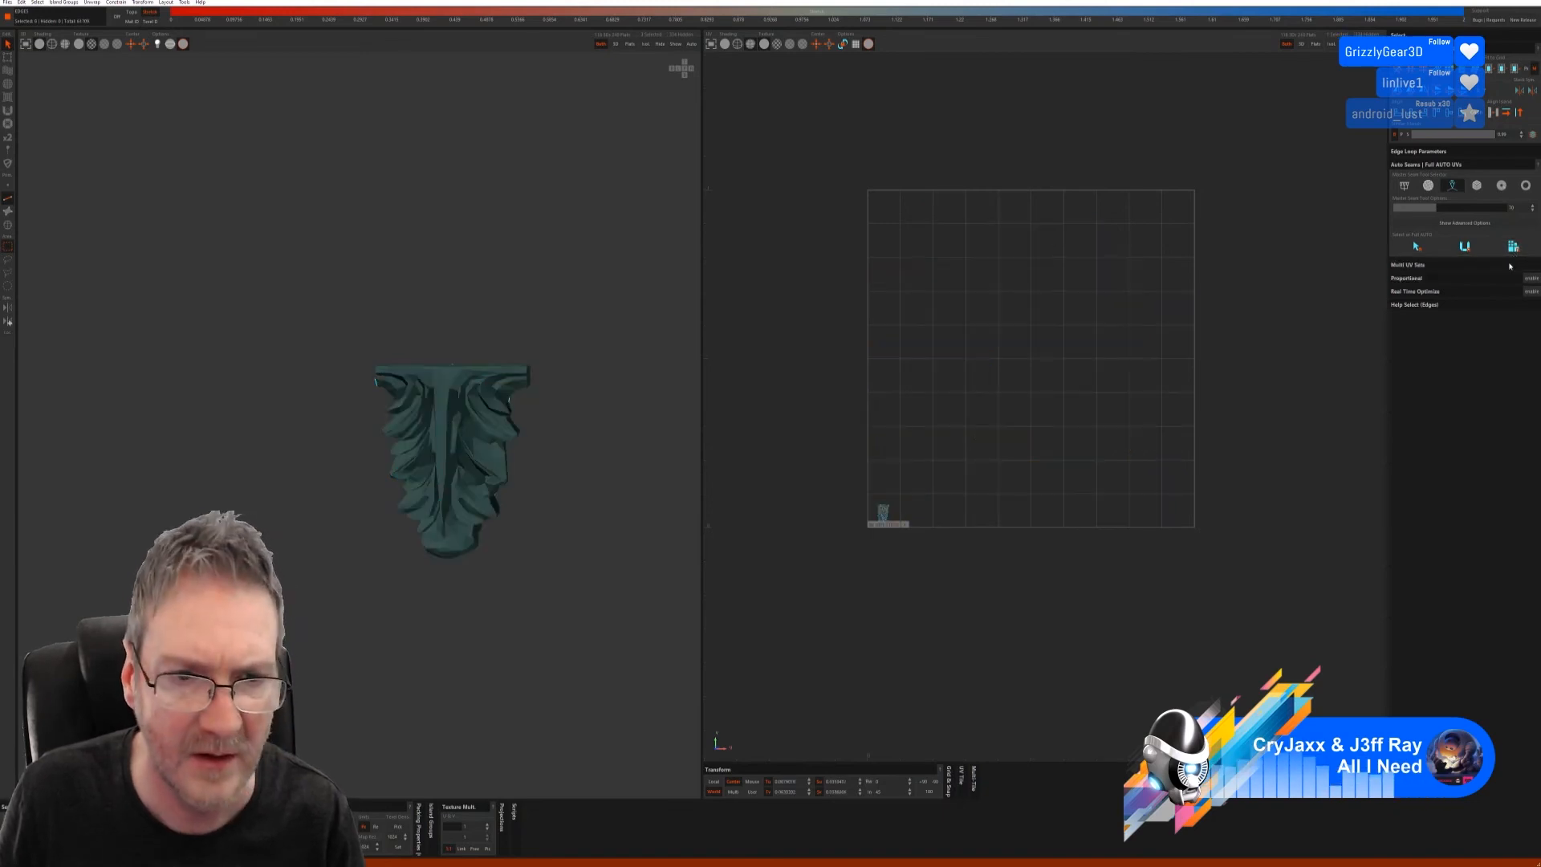
- Unwrap the leaf ornament with Box auto-seams, unfolding and packing, inspect its checker pattern from several angles, and show the whole model
click(1477, 185)
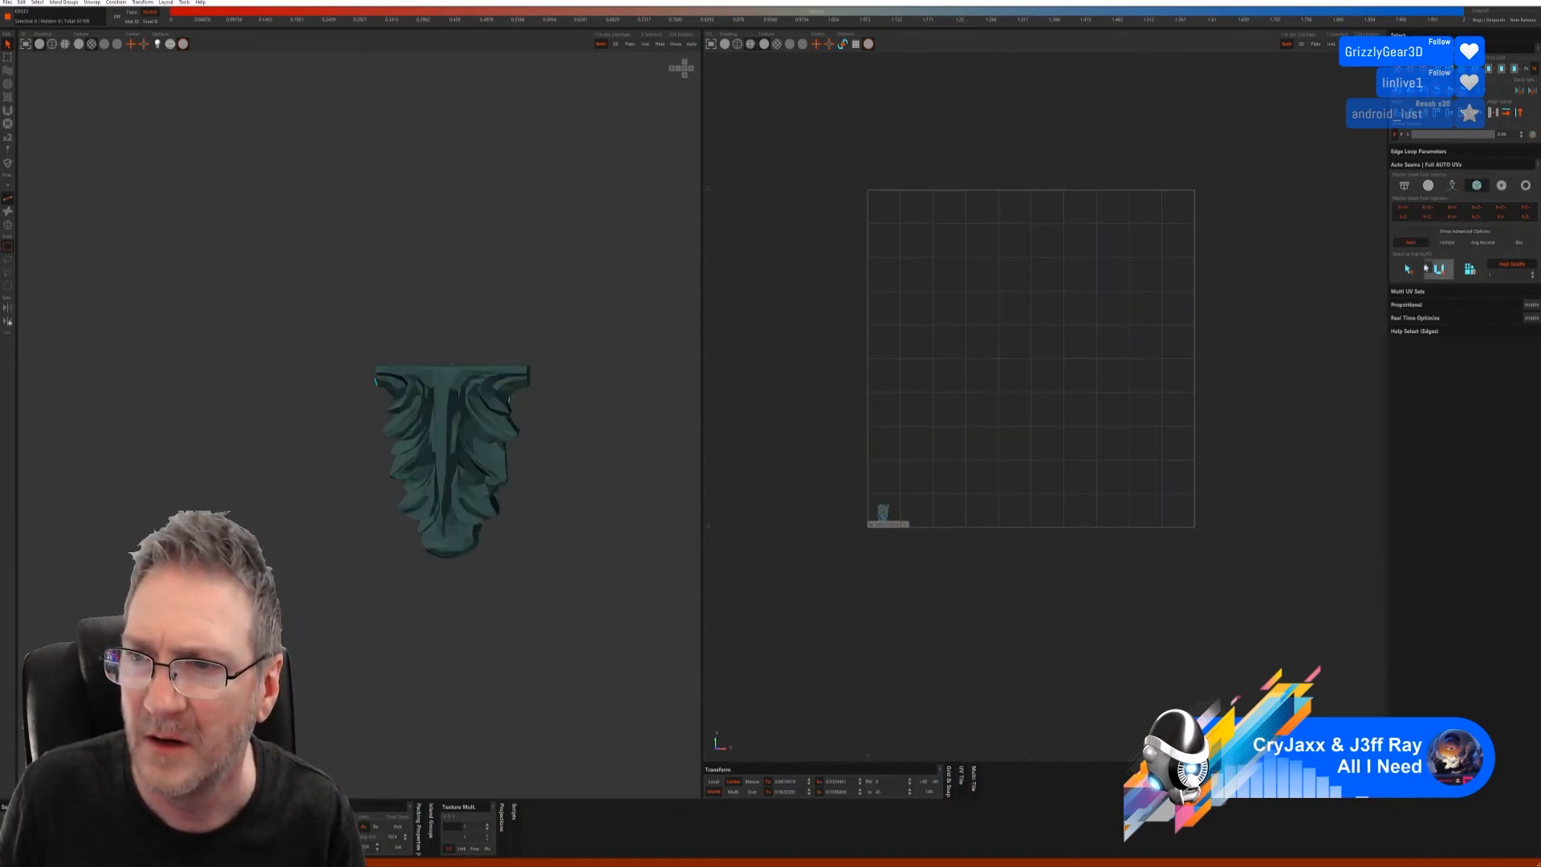
click(1408, 269)
click(1470, 269)
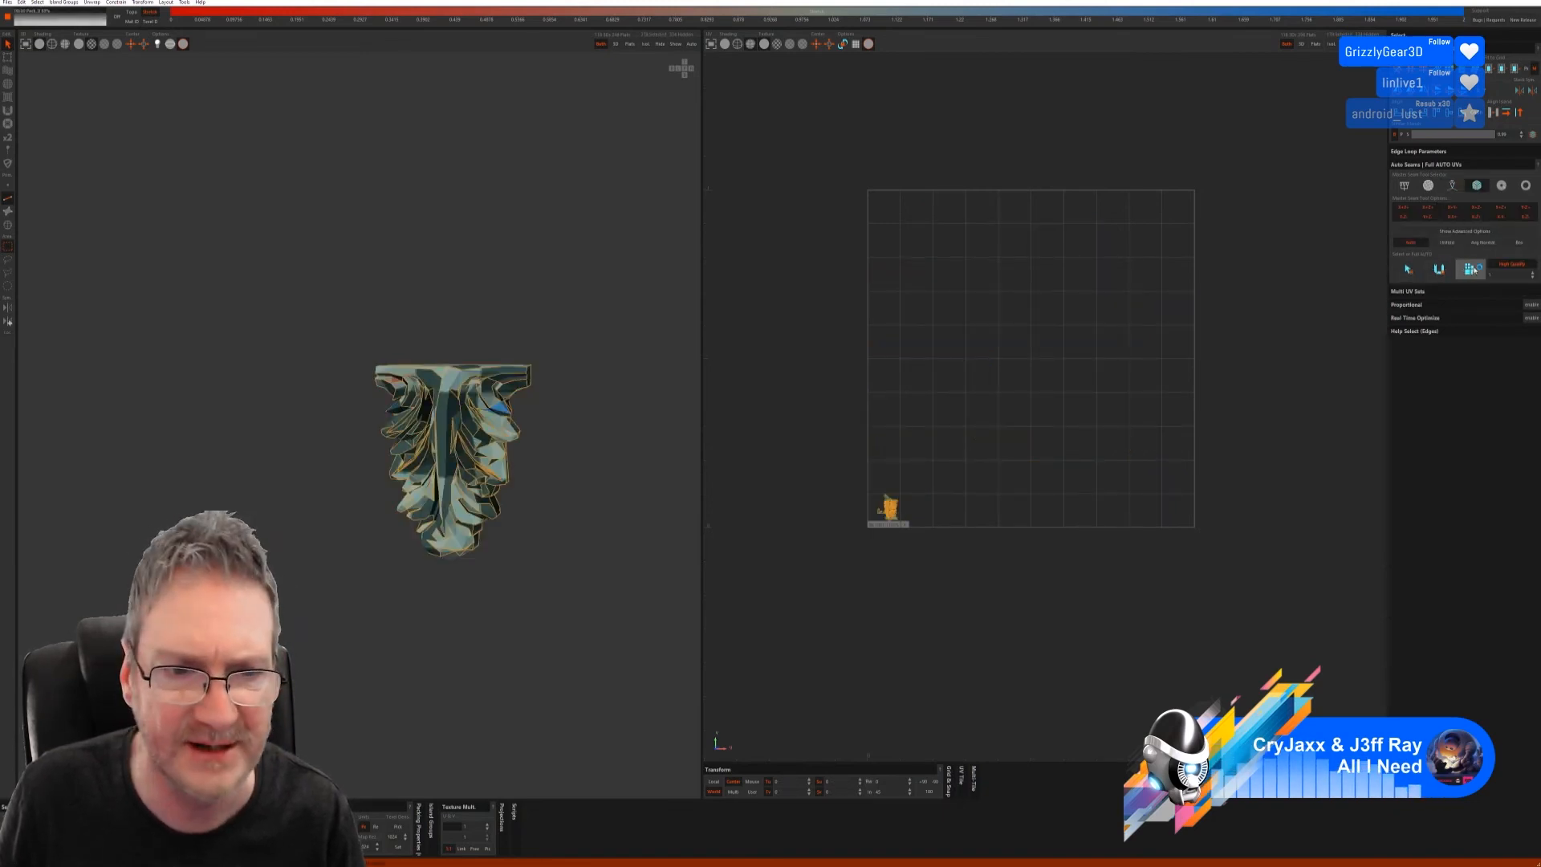
scroll(550, 454, up, 6)
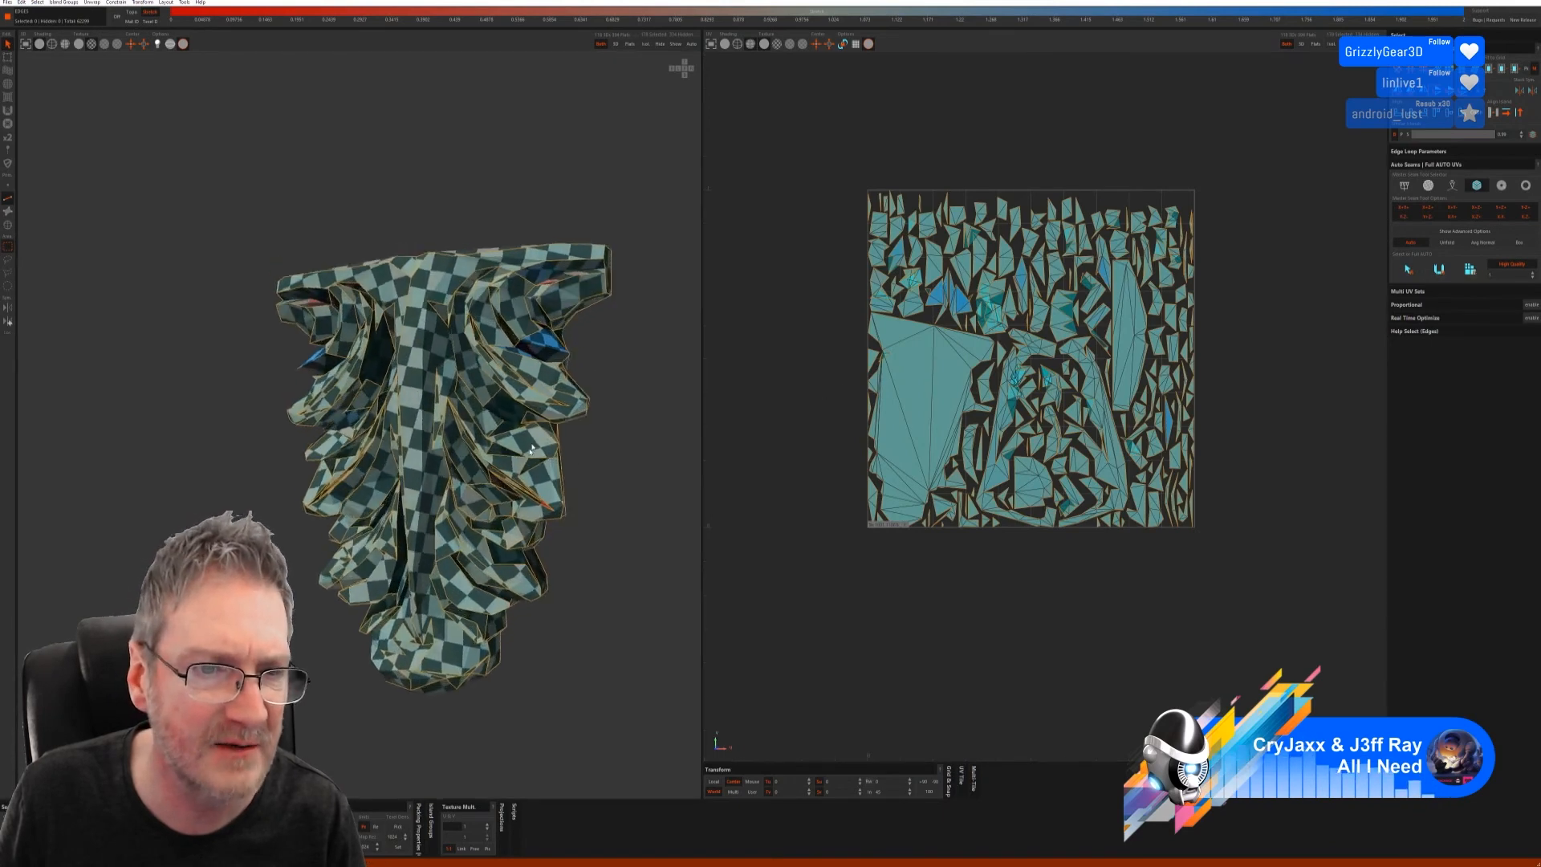
alt+drag(562, 446, 522, 466)
alt+right_drag(520, 466, 297, 506)
alt+drag(513, 474, 468, 428)
scroll(468, 428, down, 2)
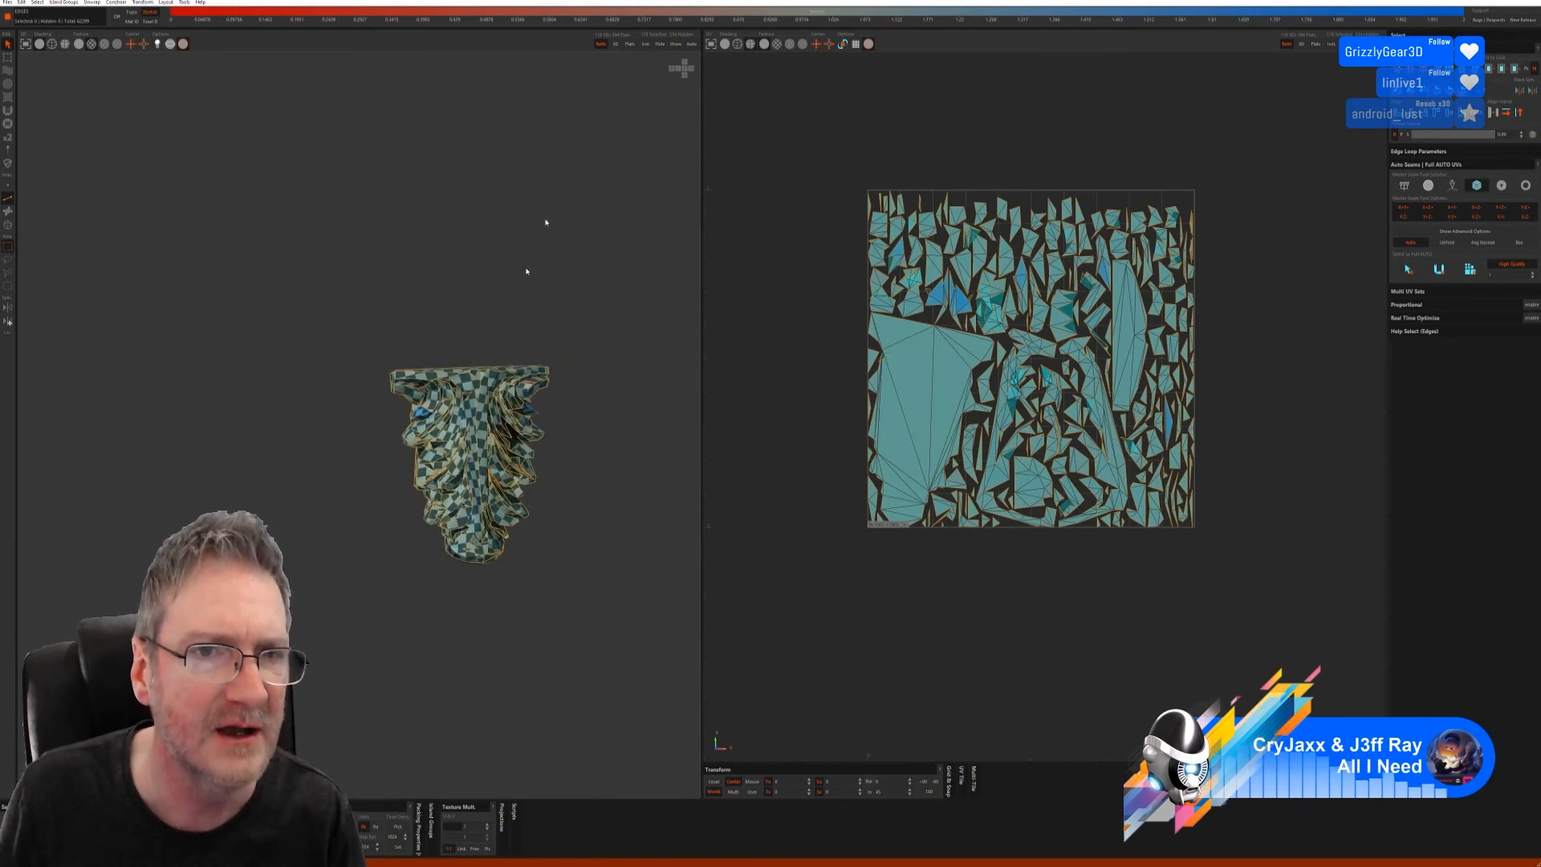
click(676, 44)
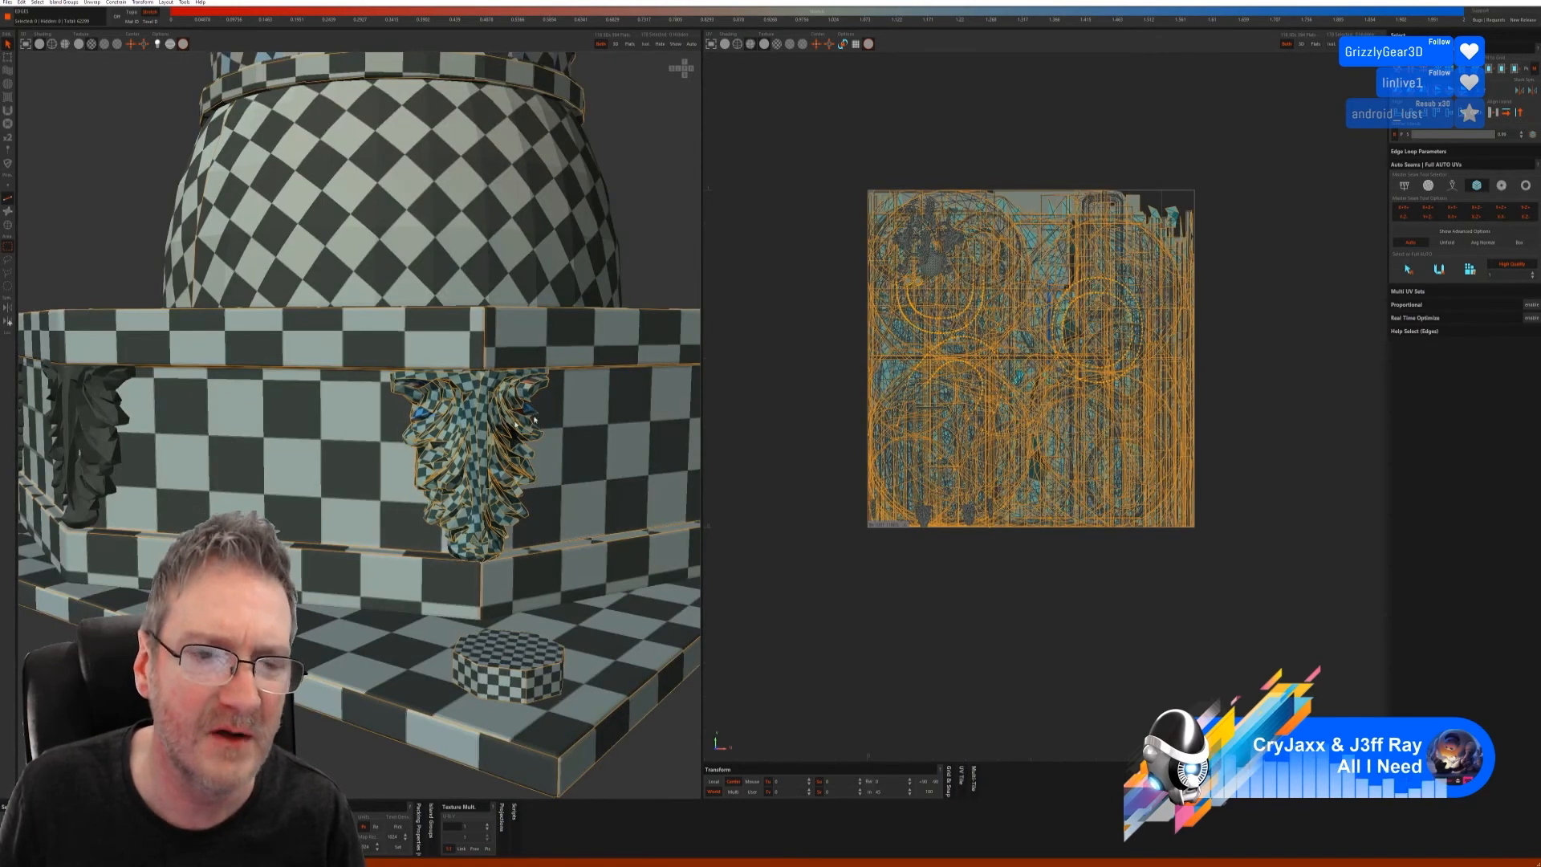
- Select the untextured leaf ornament on the next corner of the base in island mode and isolate it
scroll(535, 419, down, 5)
alt+drag(338, 627, 410, 616)
scroll(429, 598, up, 3)
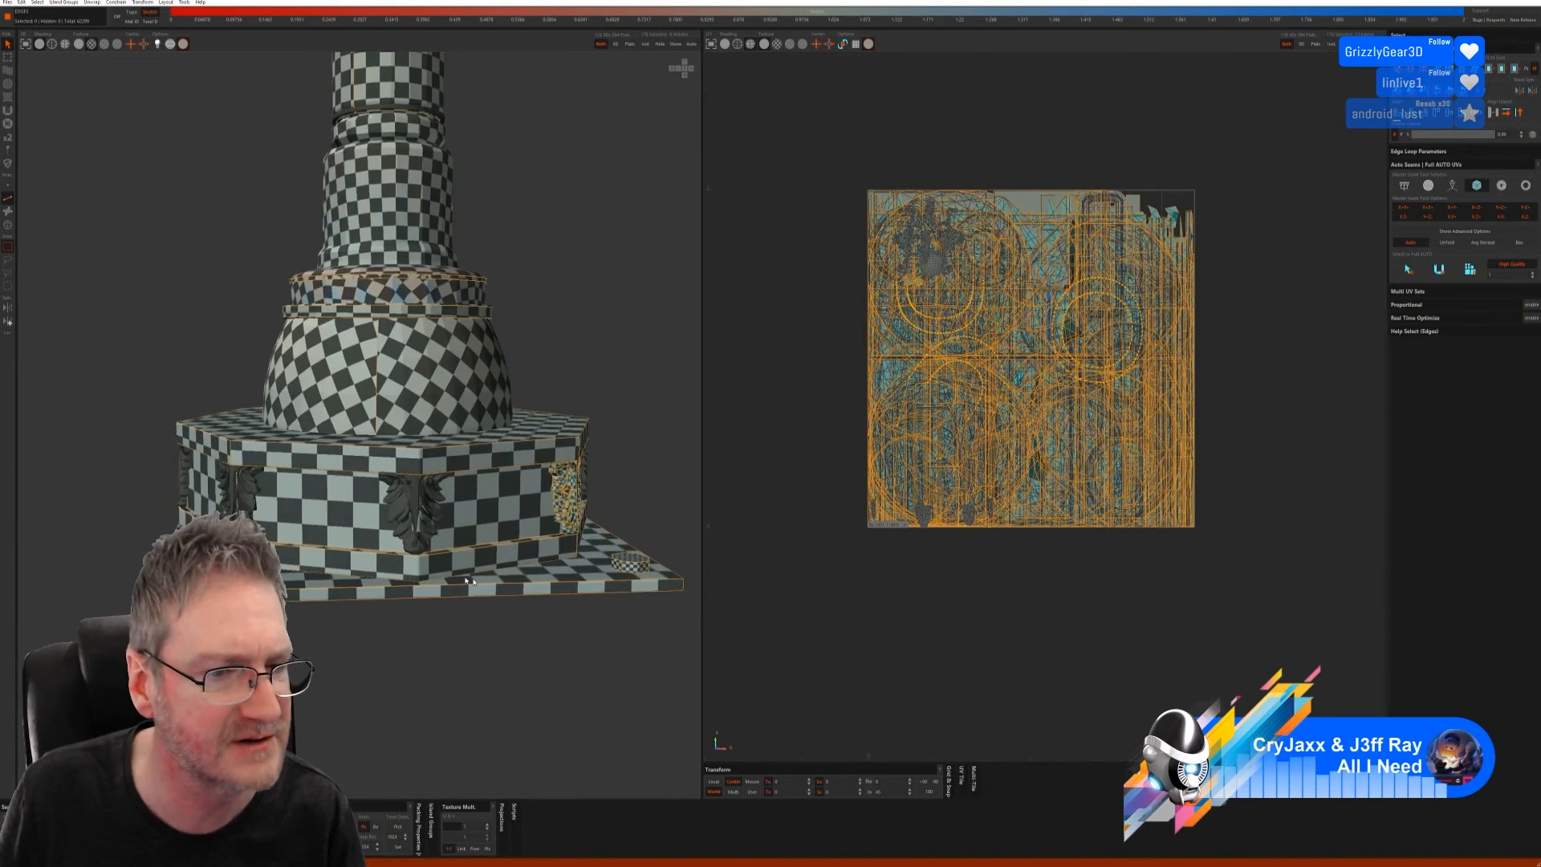
click(9, 225)
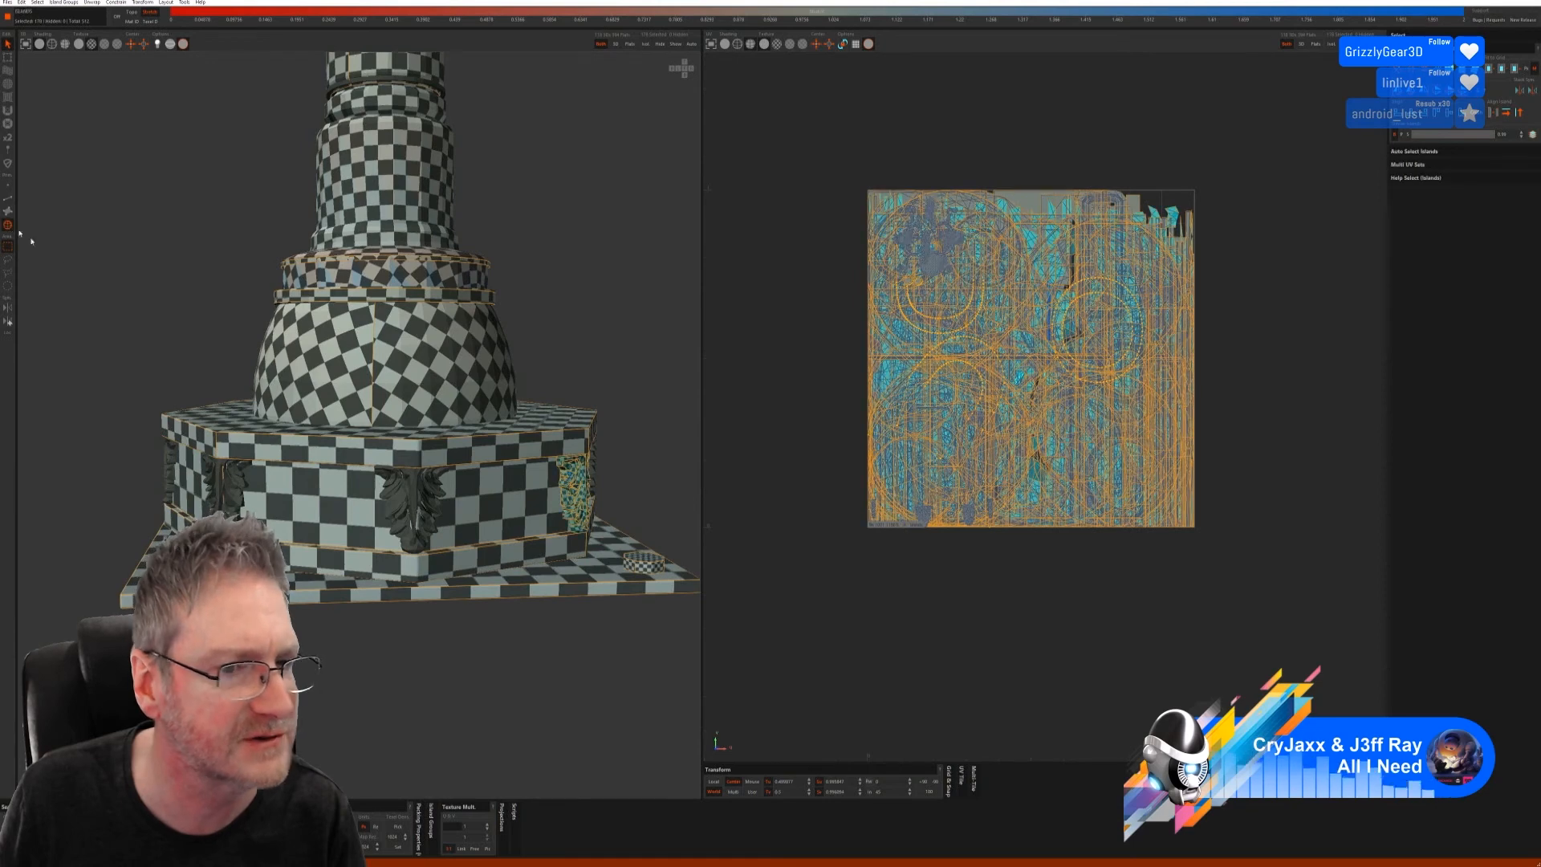
click(415, 487)
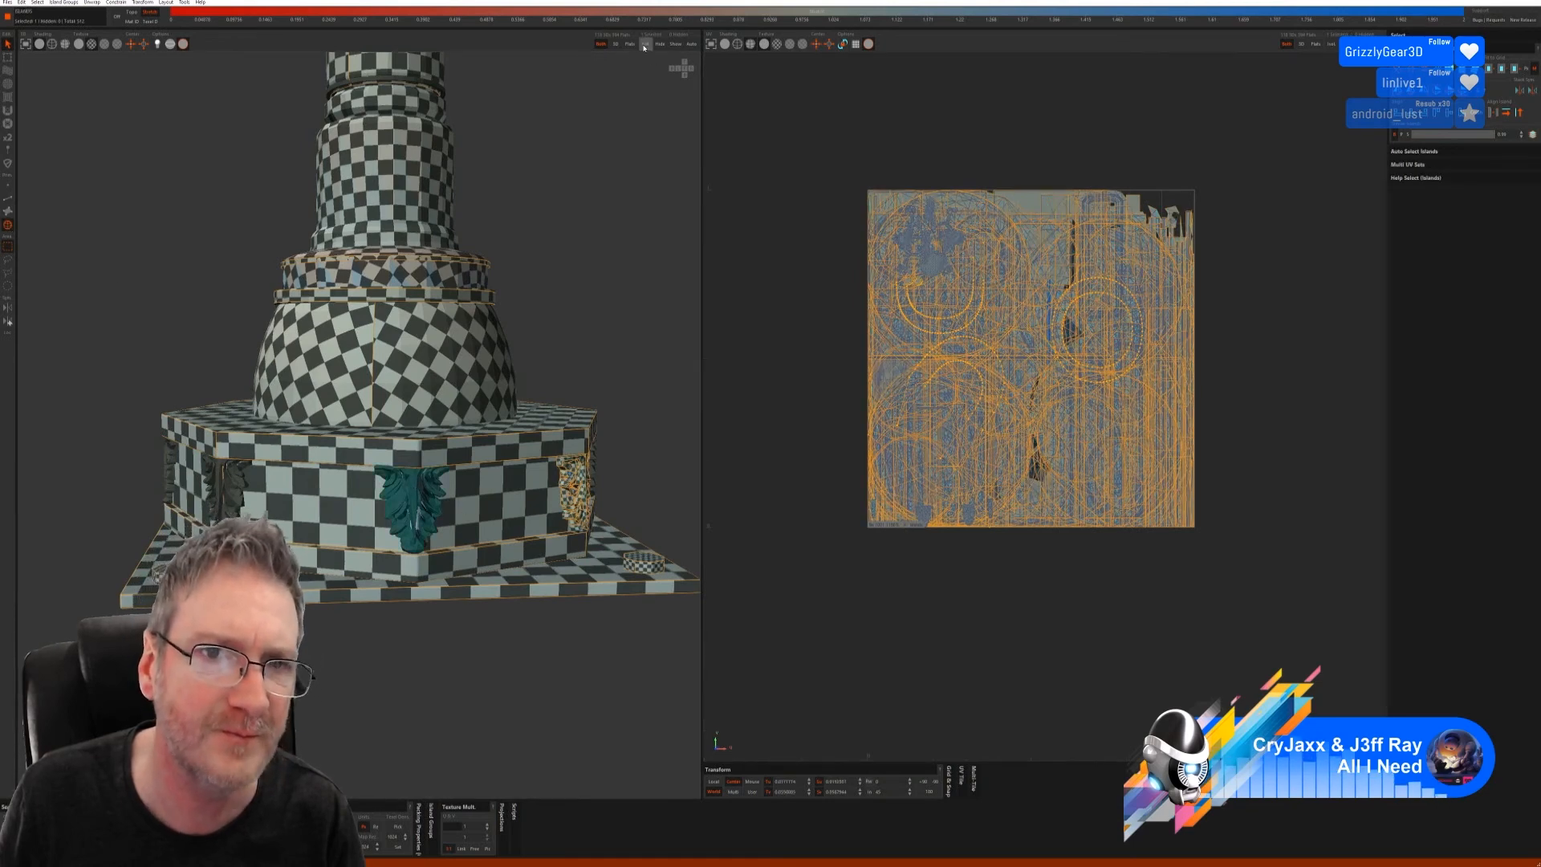
click(644, 45)
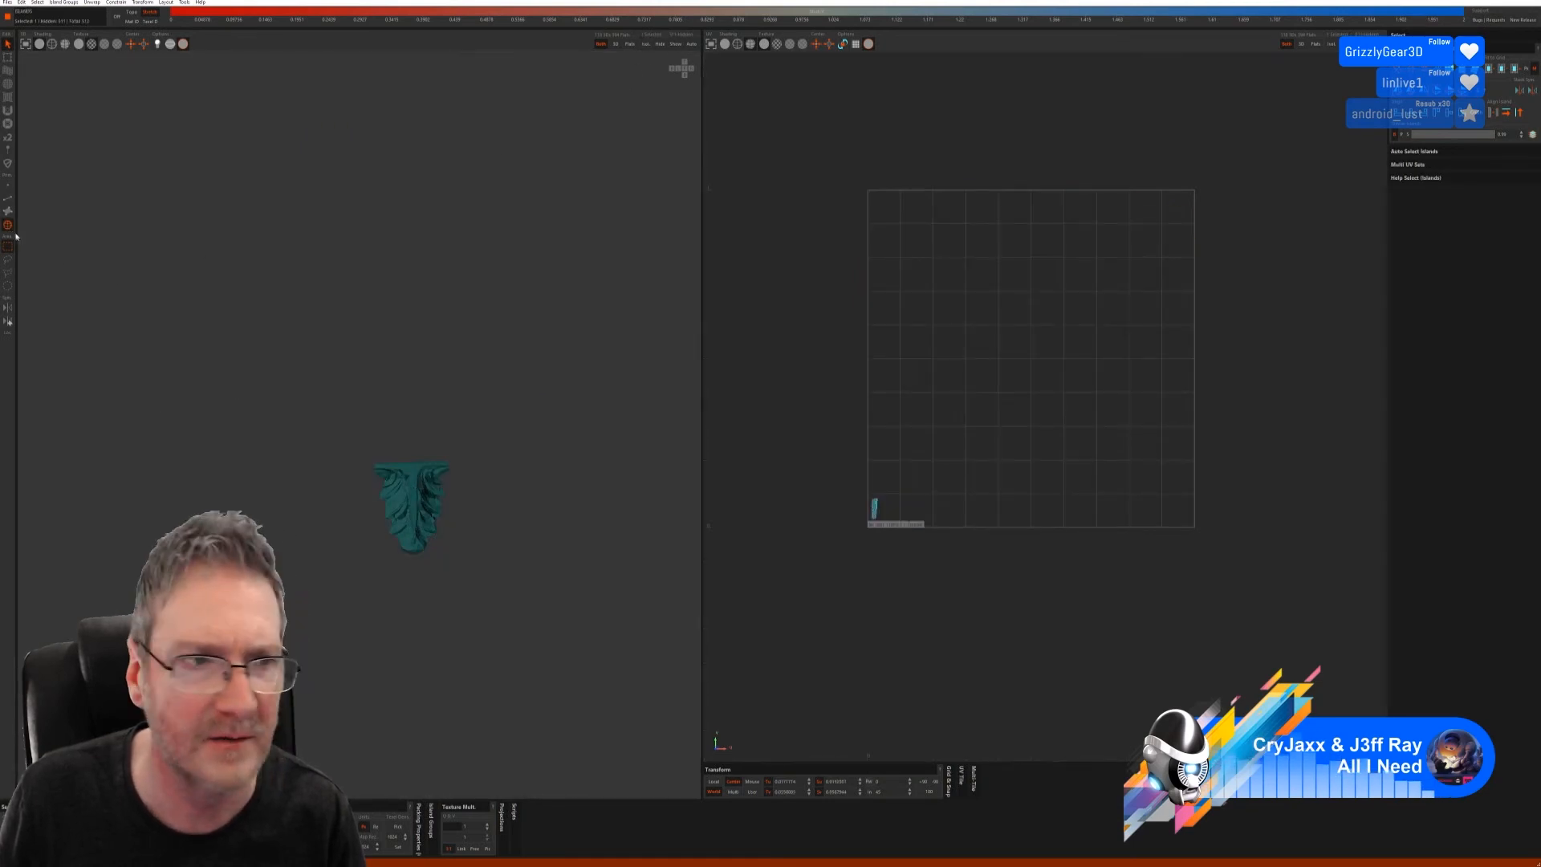
- Unwrap the second leaf ornament with Box auto-seams in edge mode and bring the whole model back into view
click(8, 200)
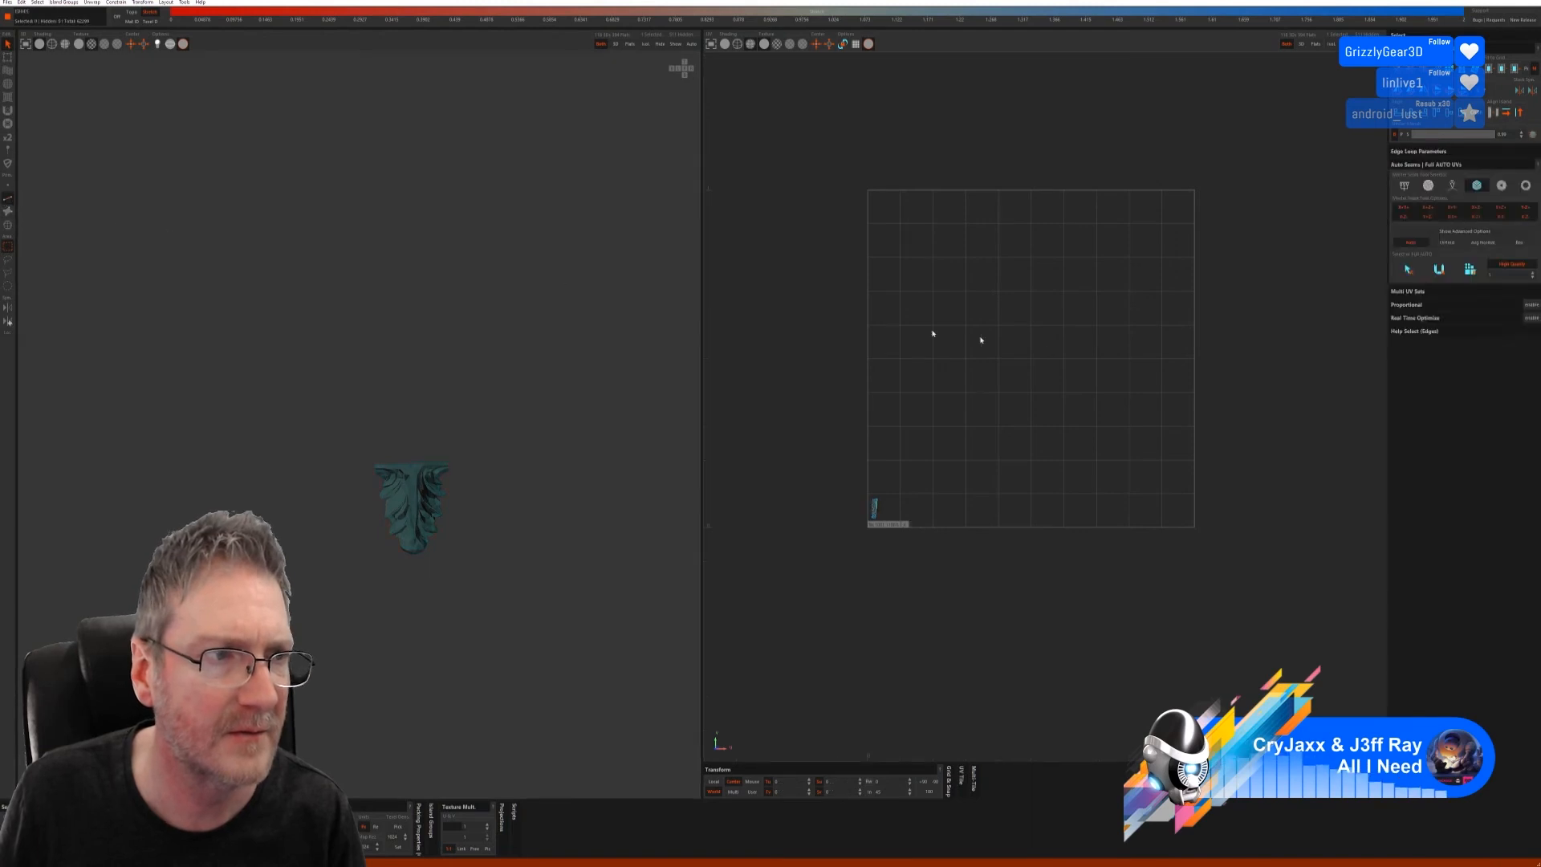
click(1408, 270)
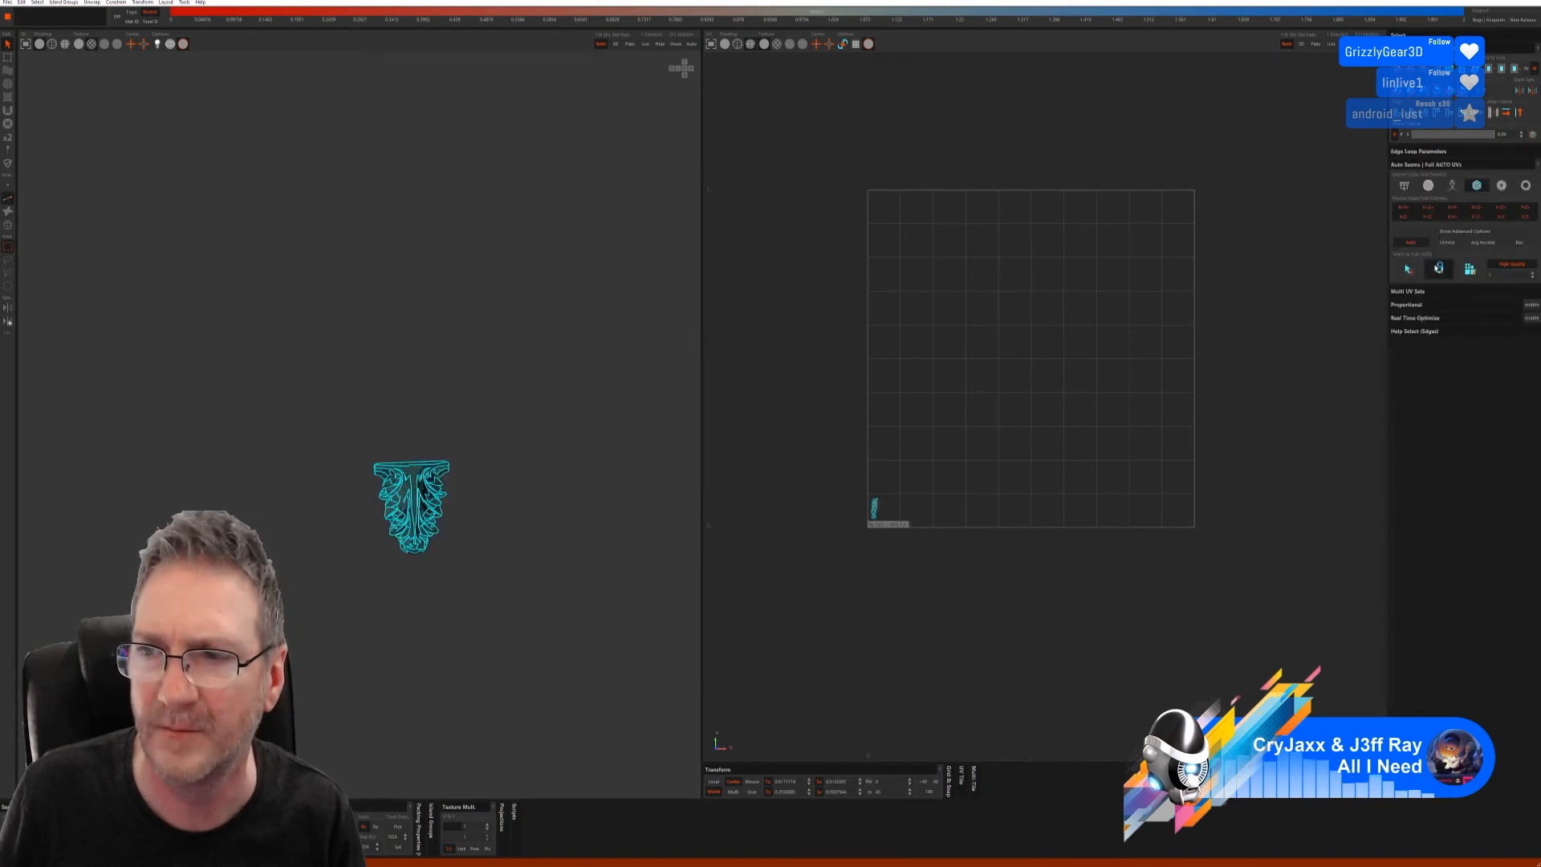
scroll(523, 503, up, 5)
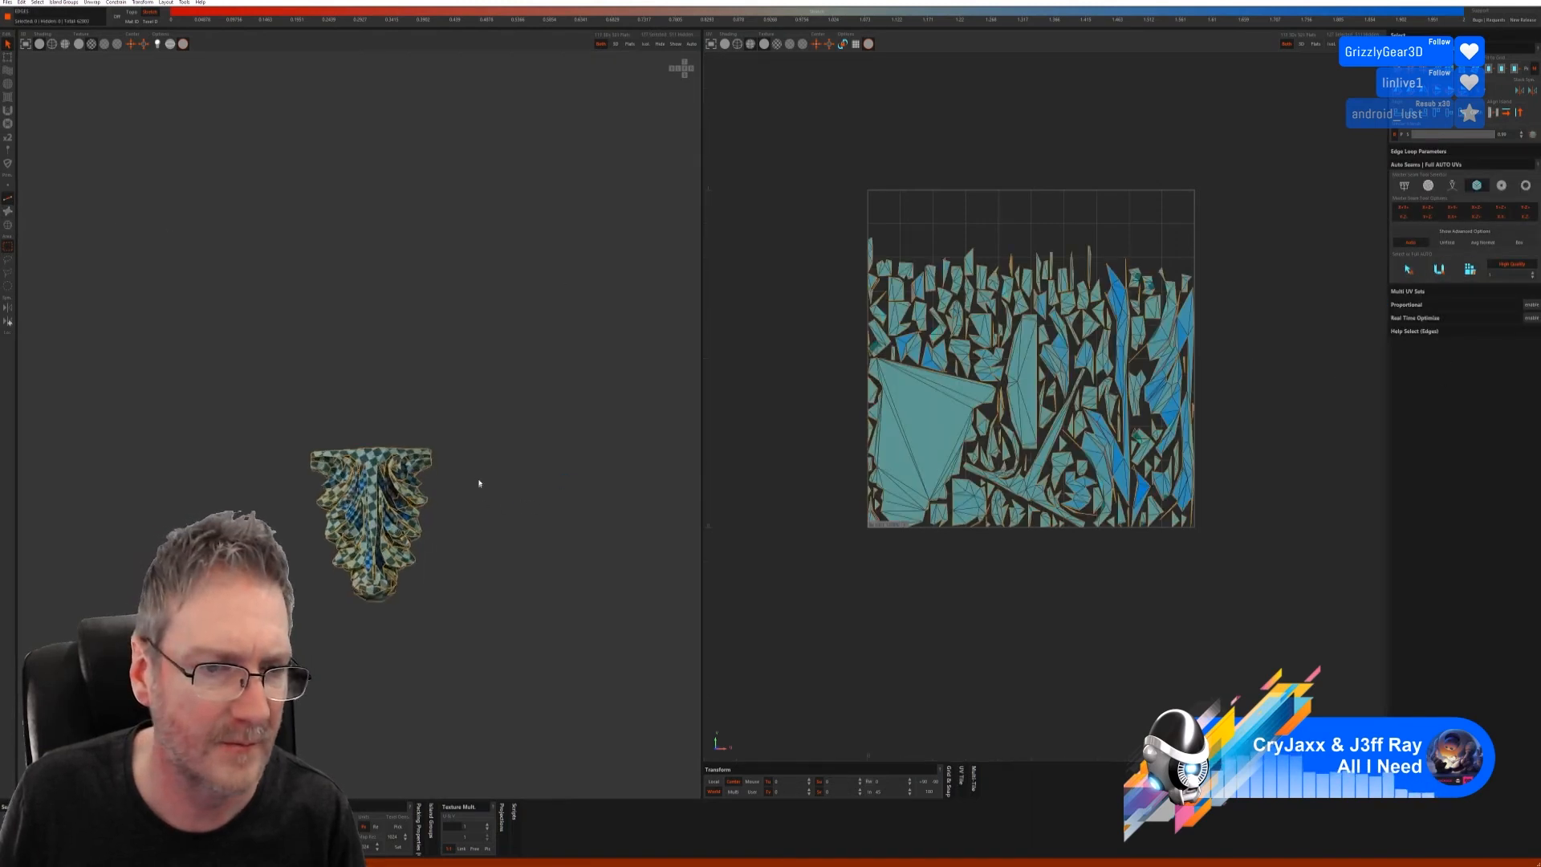
click(682, 44)
- Select the third leaf ornament, on the following corner of the base, as an island and isolate it
scroll(546, 465, down, 4)
alt+drag(537, 469, 634, 478)
scroll(389, 537, up, 3)
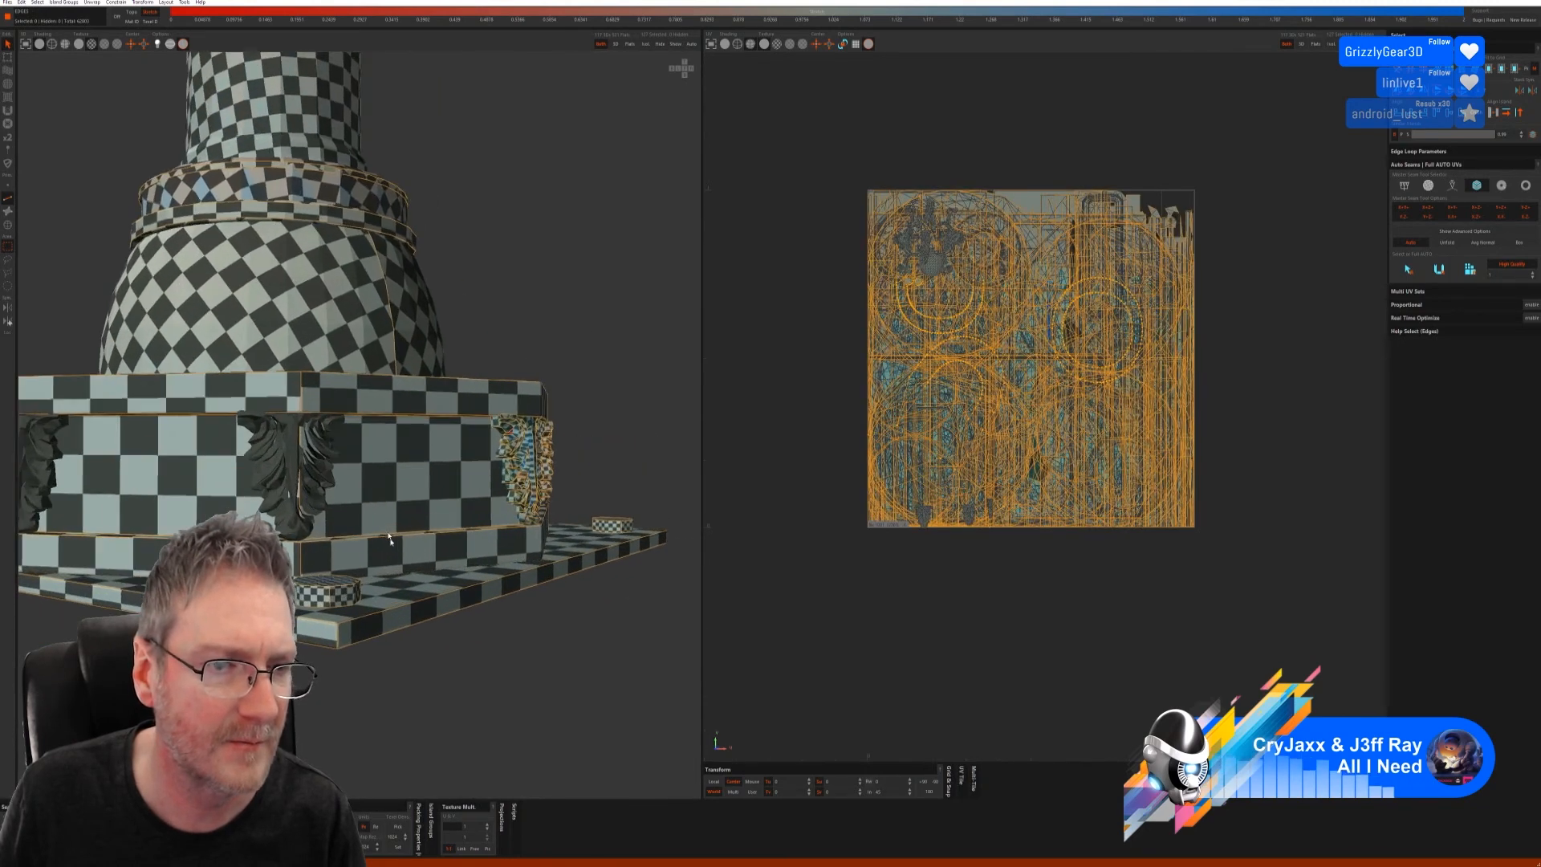
click(8, 226)
click(294, 438)
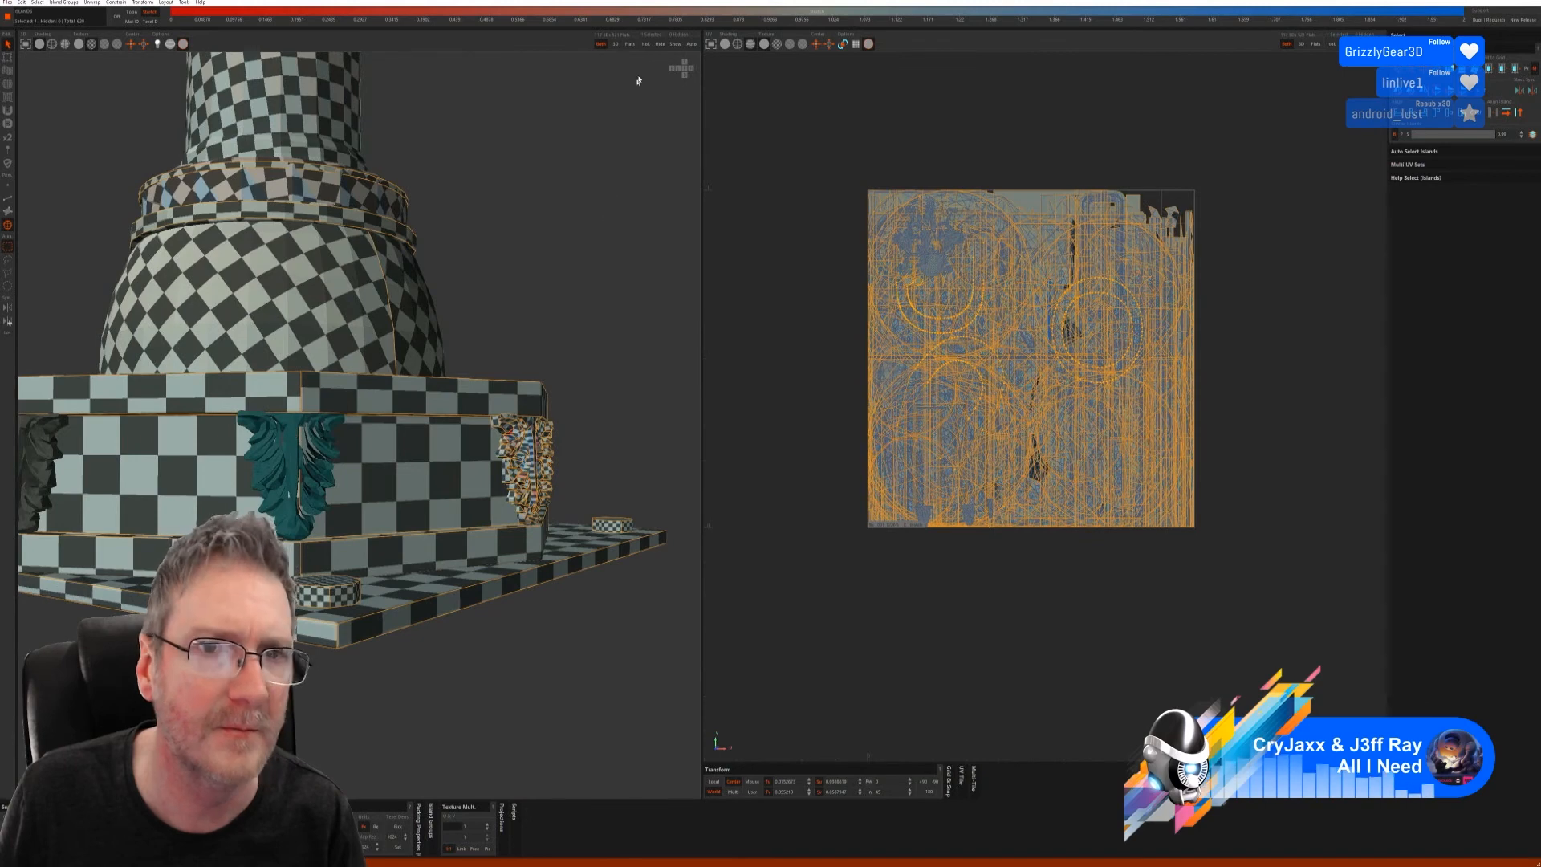
click(647, 46)
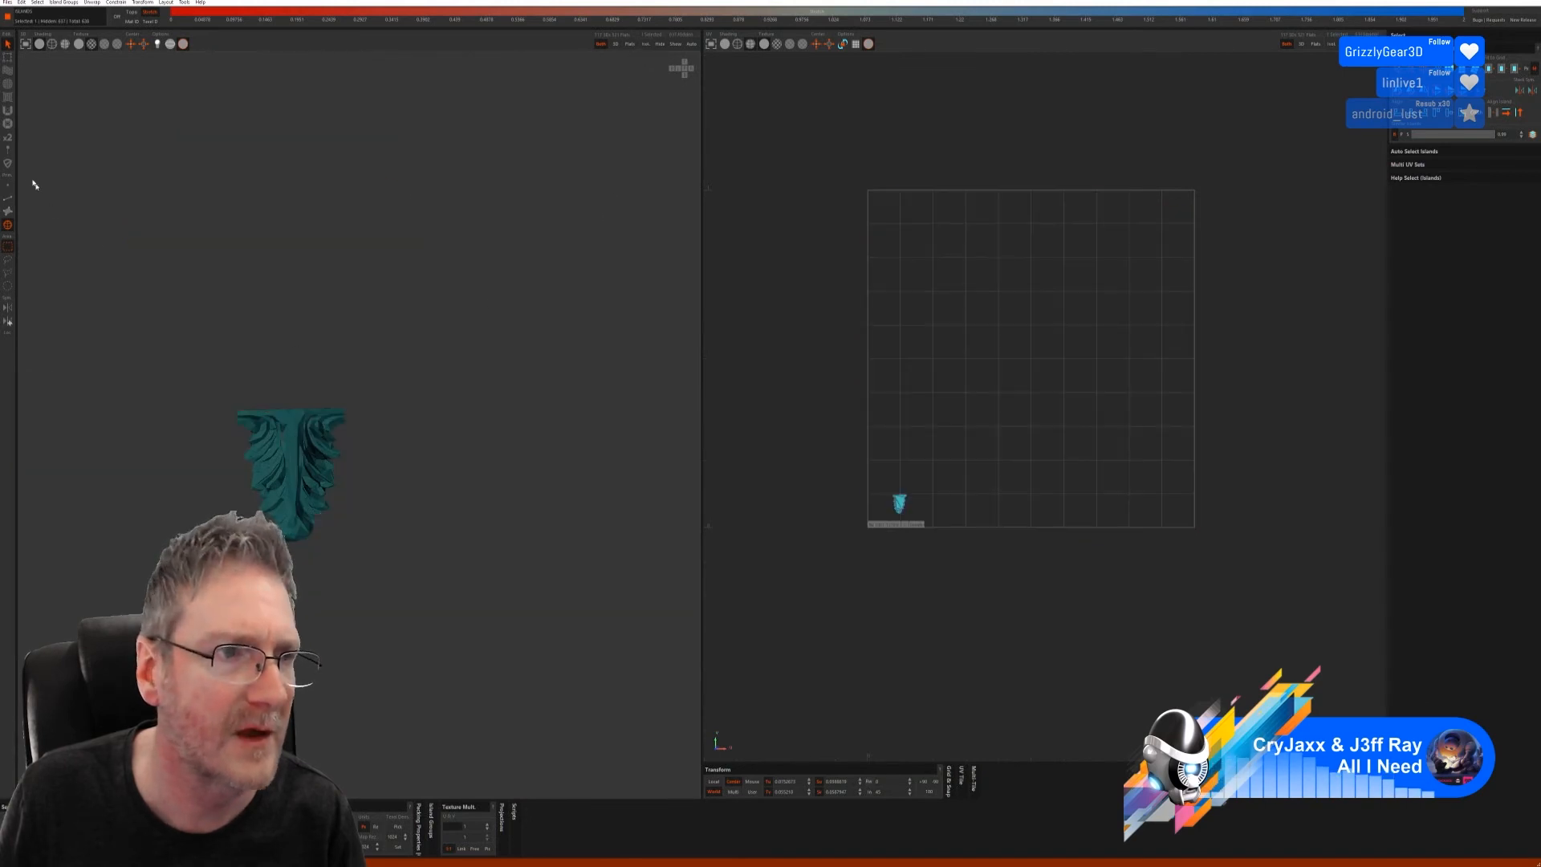
- Unwrap and pack the third leaf ornament with Box auto-seams, and redisplay the full model
click(8, 201)
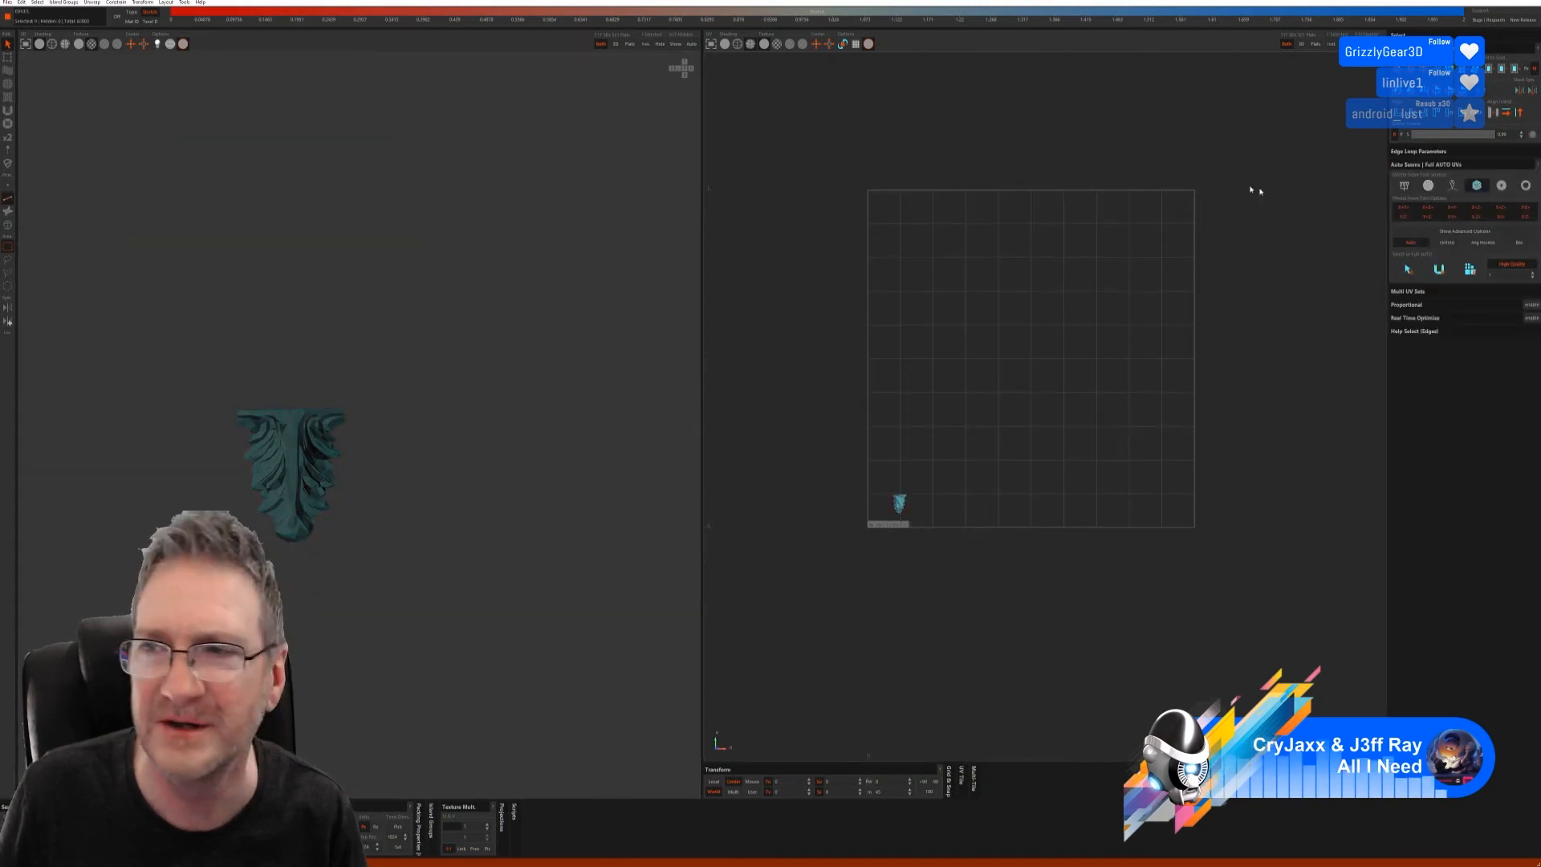
click(1470, 270)
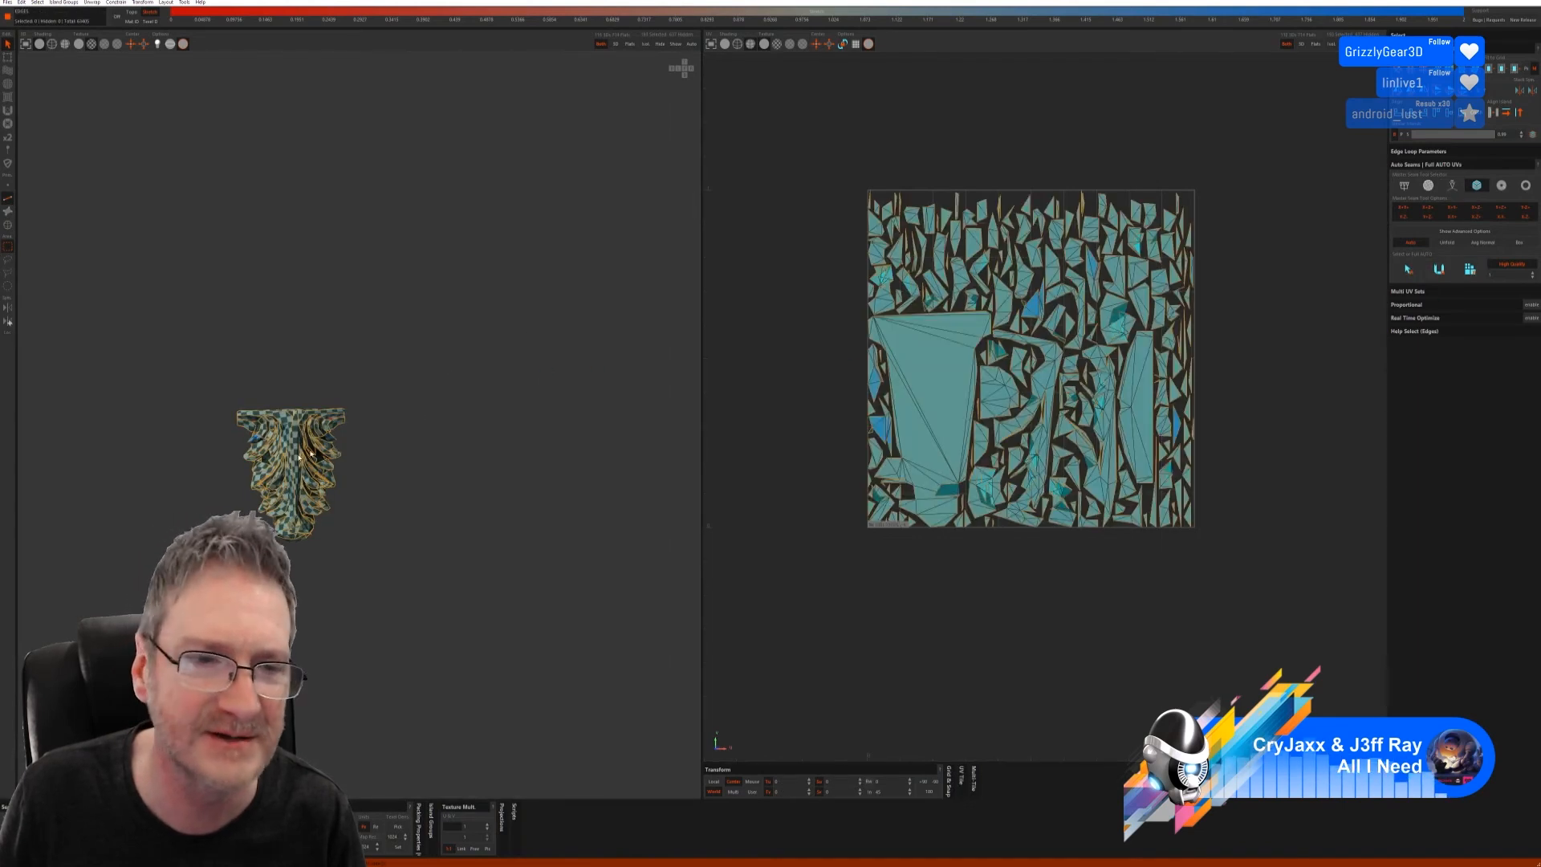
click(649, 48)
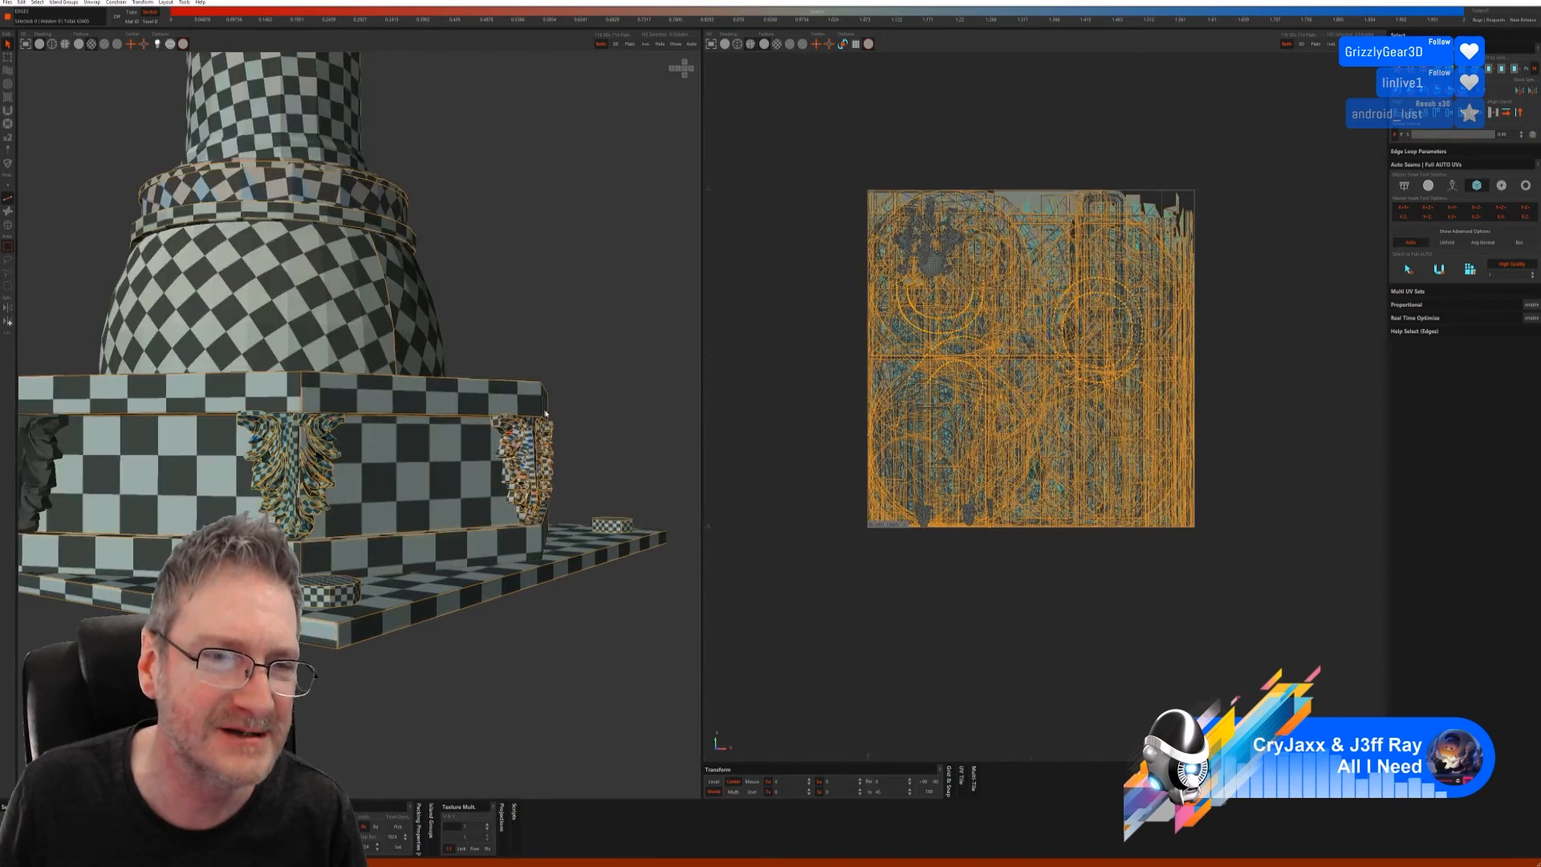
- Select the fourth leaf ornament, on the next unprocessed corner of the base, in island mode and isolate it
alt+drag(345, 481, 369, 553)
alt+middle_drag(370, 554, 572, 560)
click(8, 225)
click(354, 471)
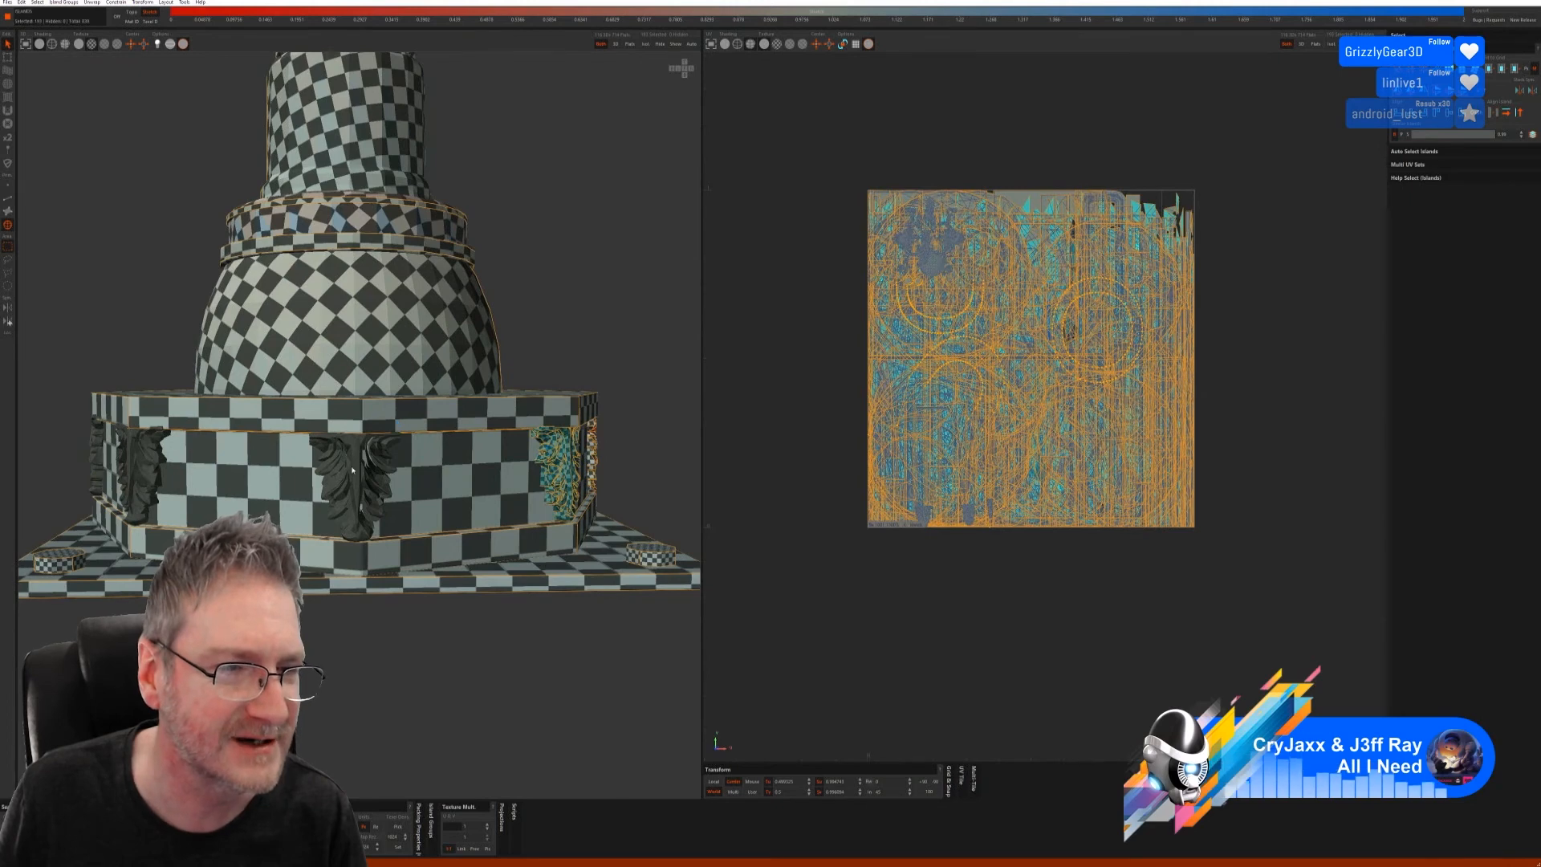
click(355, 471)
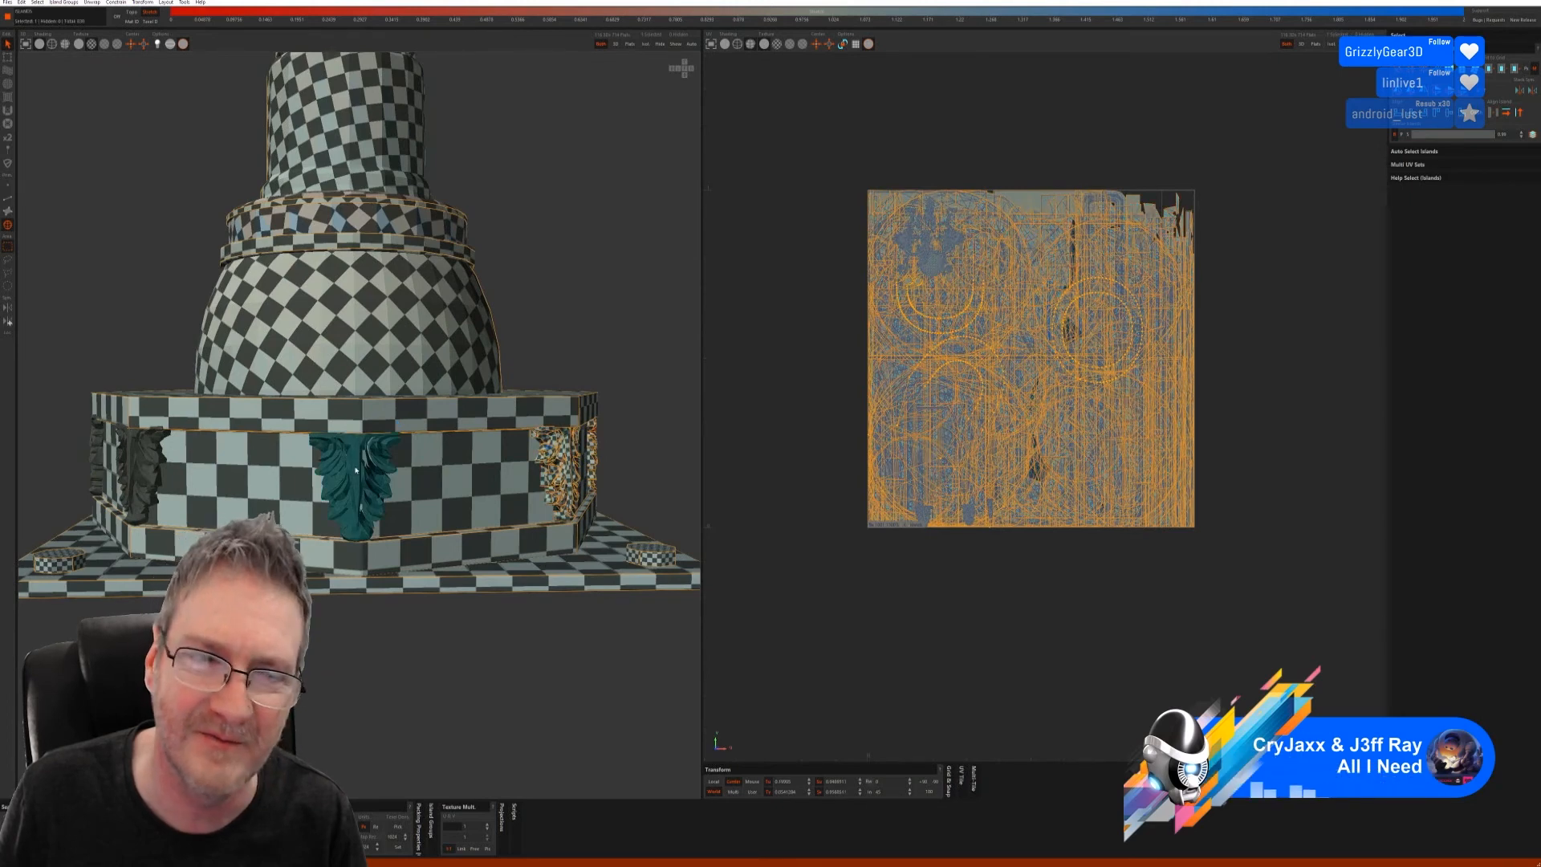
click(646, 47)
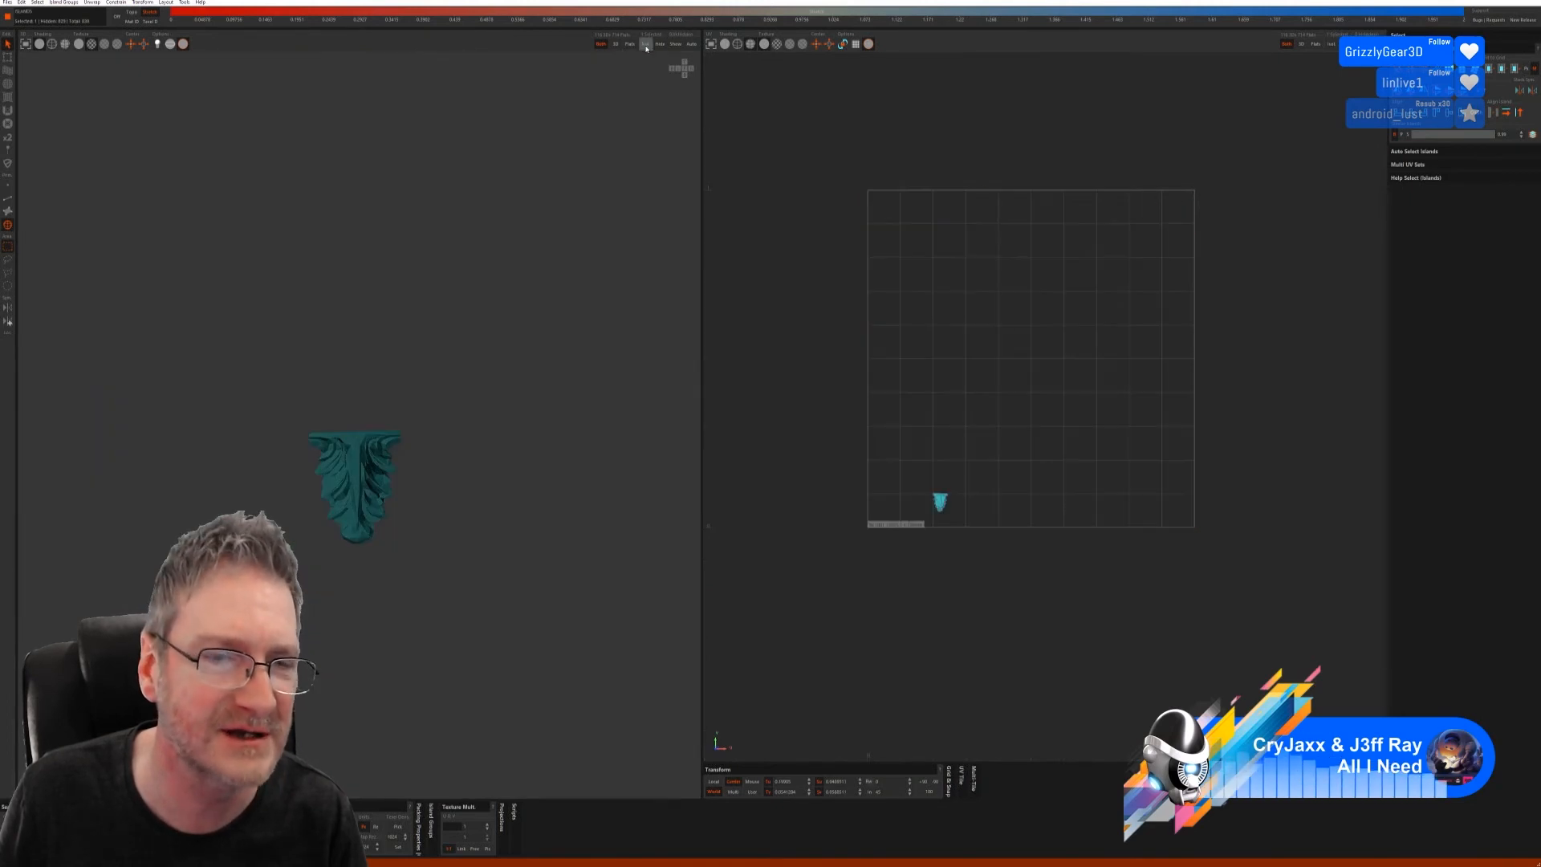
- Unwrap and pack the fourth leaf ornament with Box auto-seams, and show all parts of the model again
click(8, 198)
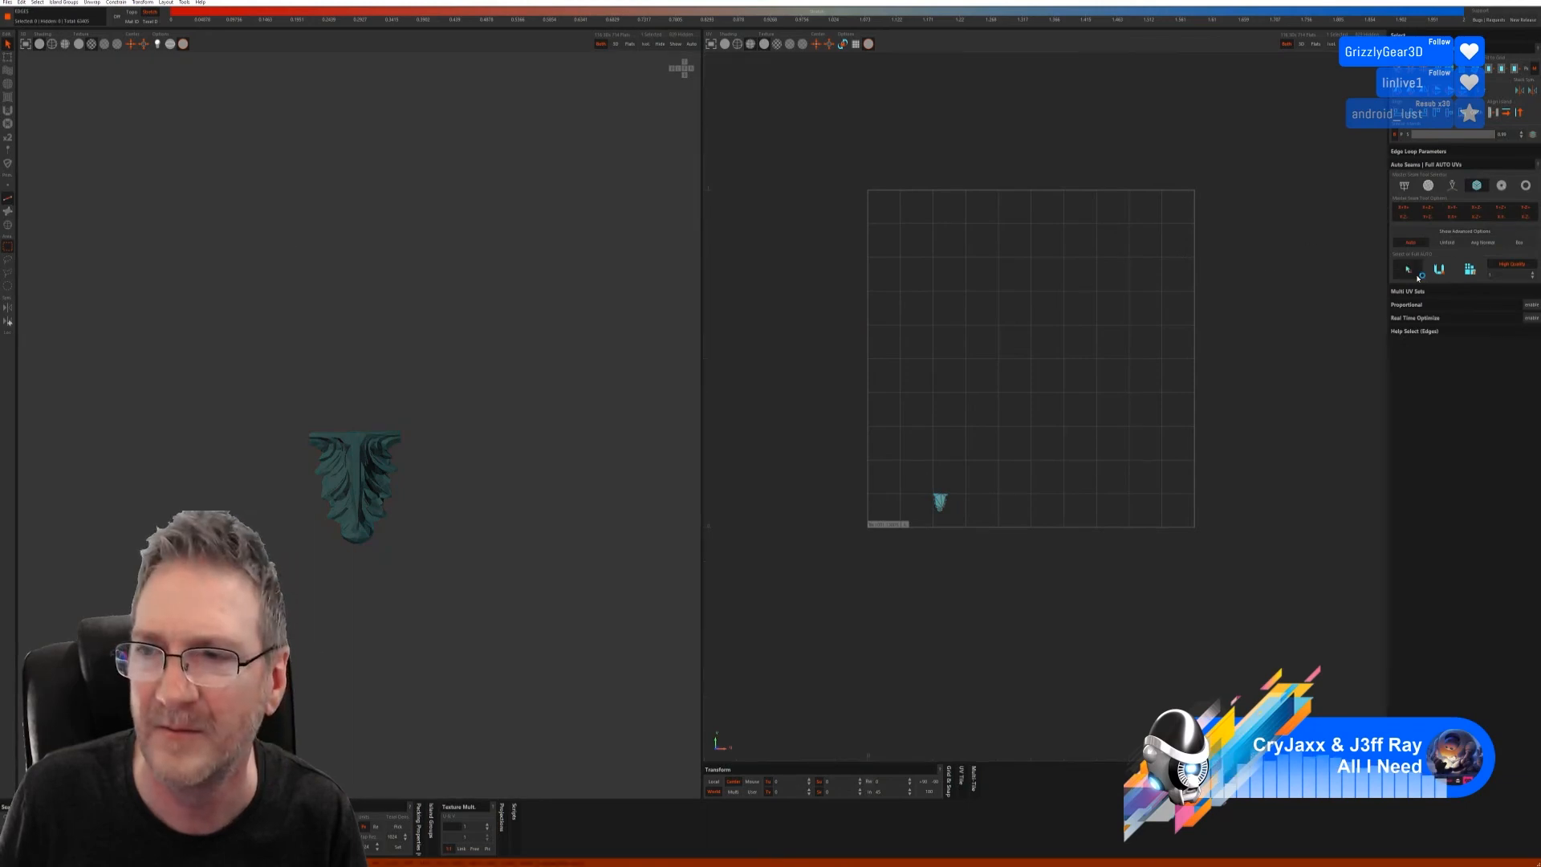
click(1408, 269)
click(1470, 270)
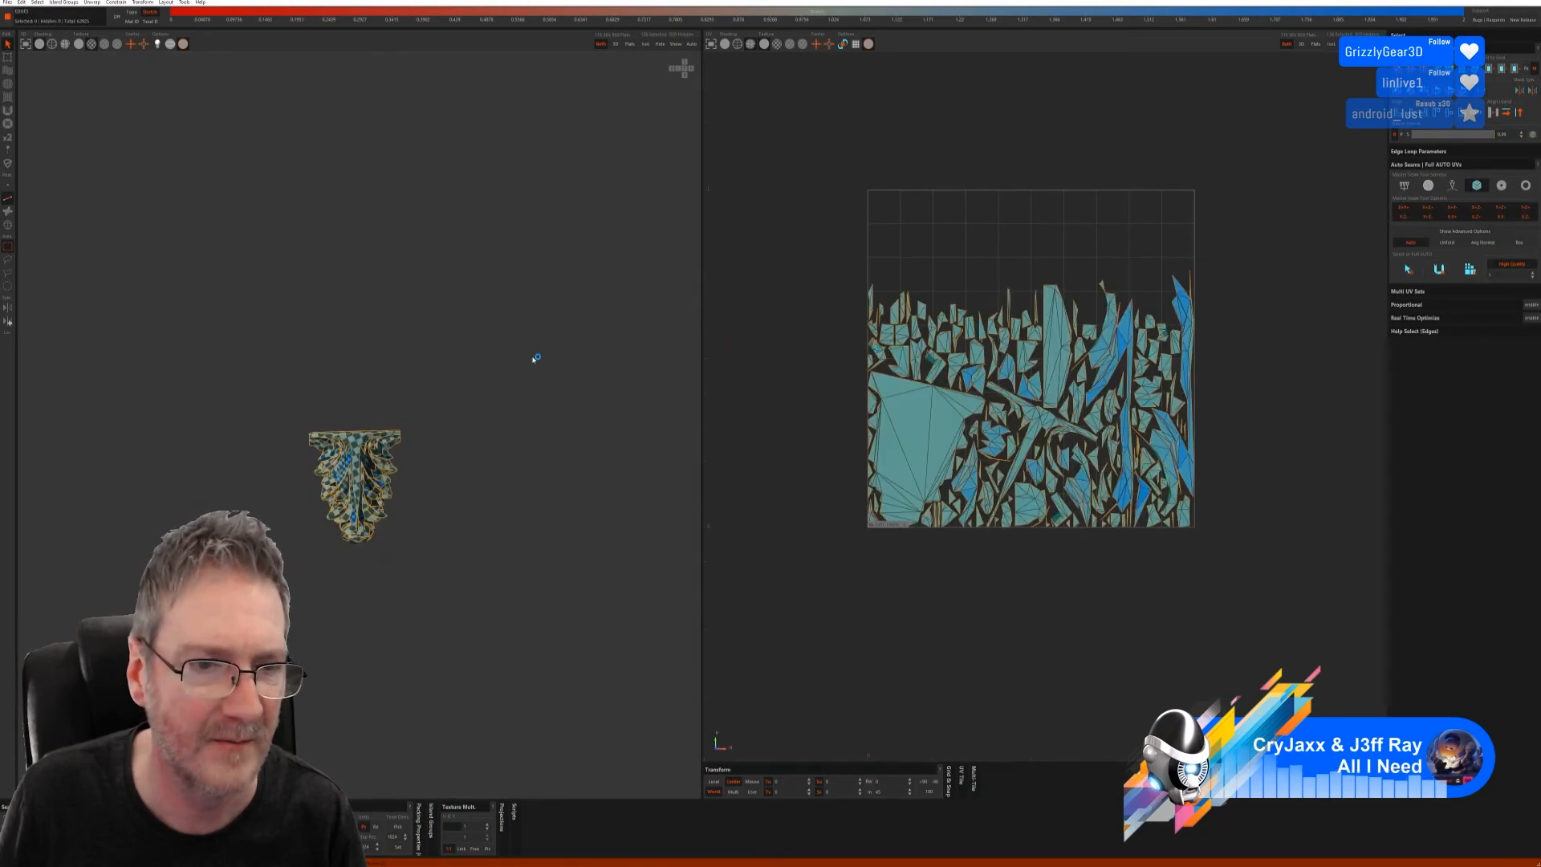
click(676, 45)
scroll(466, 403, down, 2)
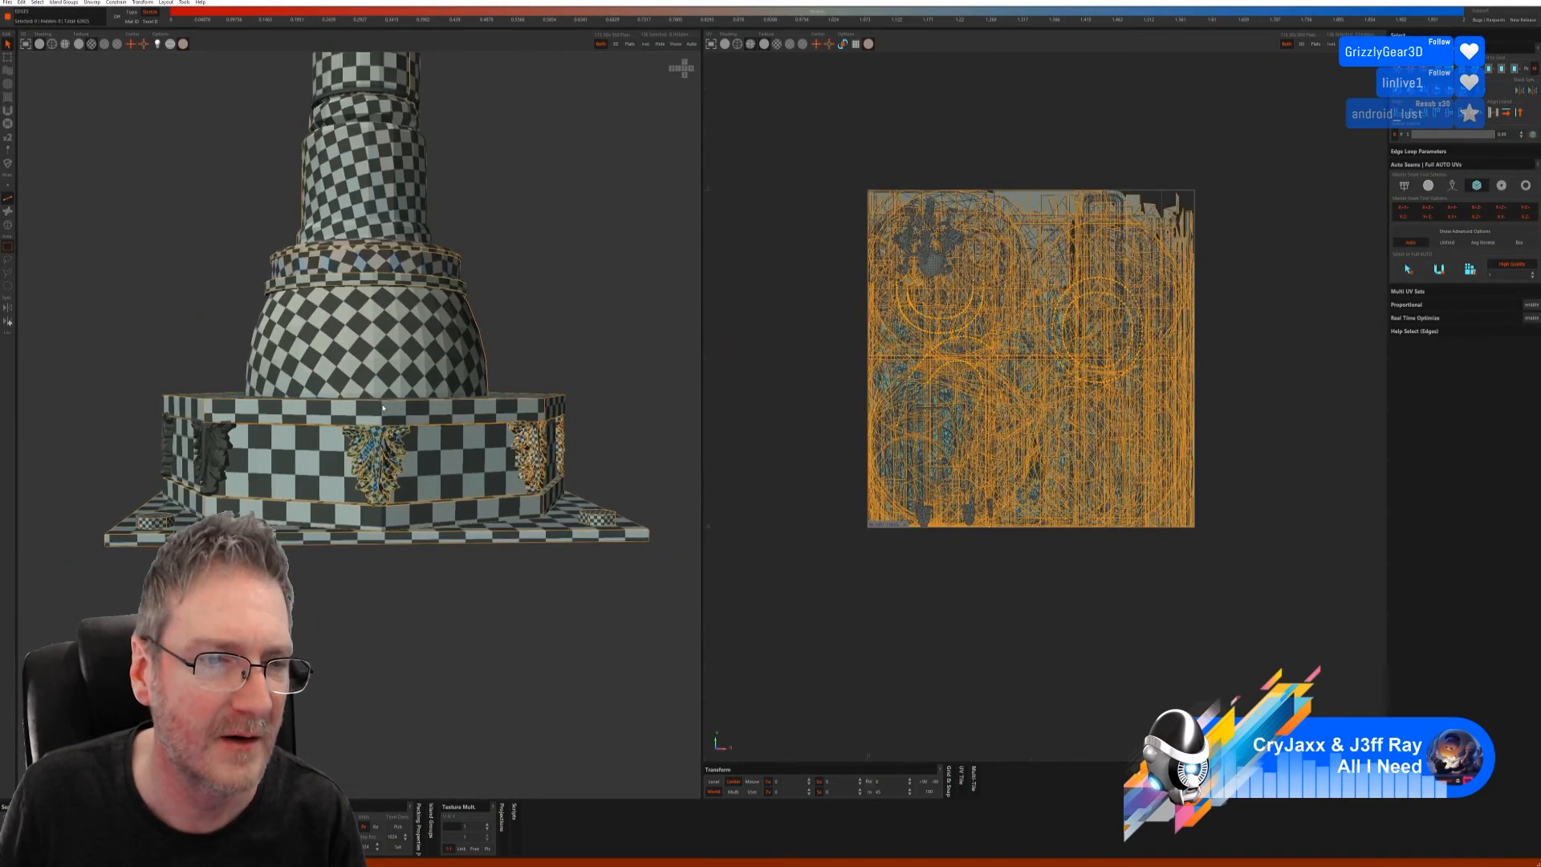
- Select the fifth leaf ornament, on the next unprocessed corner of the base, as an island and isolate it
alt+drag(465, 403, 251, 395)
alt+middle_drag(251, 395, 447, 377)
alt+right_drag(447, 378, 471, 476)
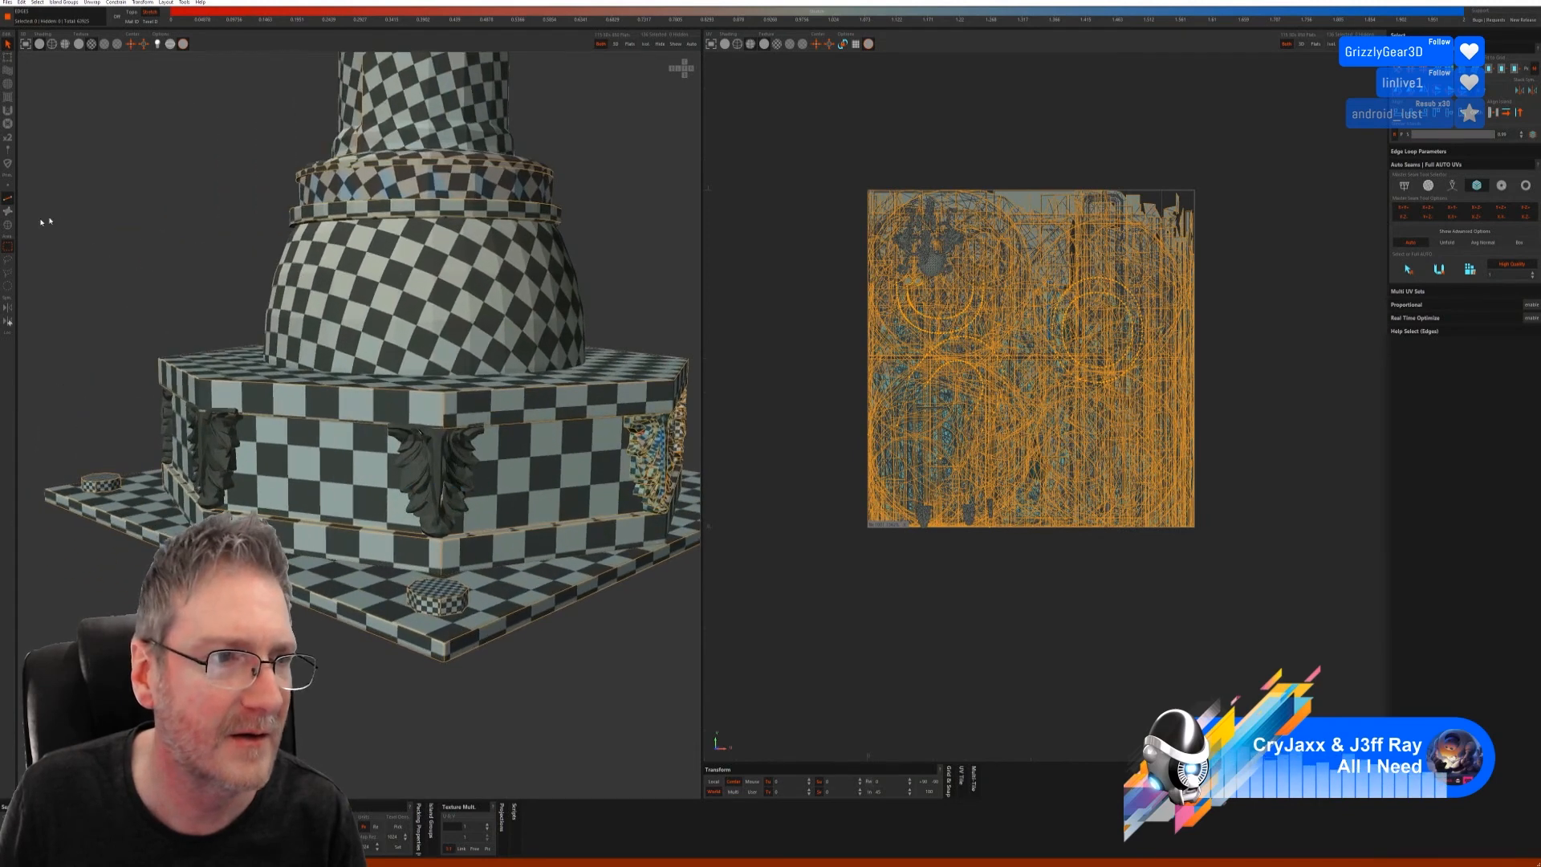
click(8, 225)
click(403, 464)
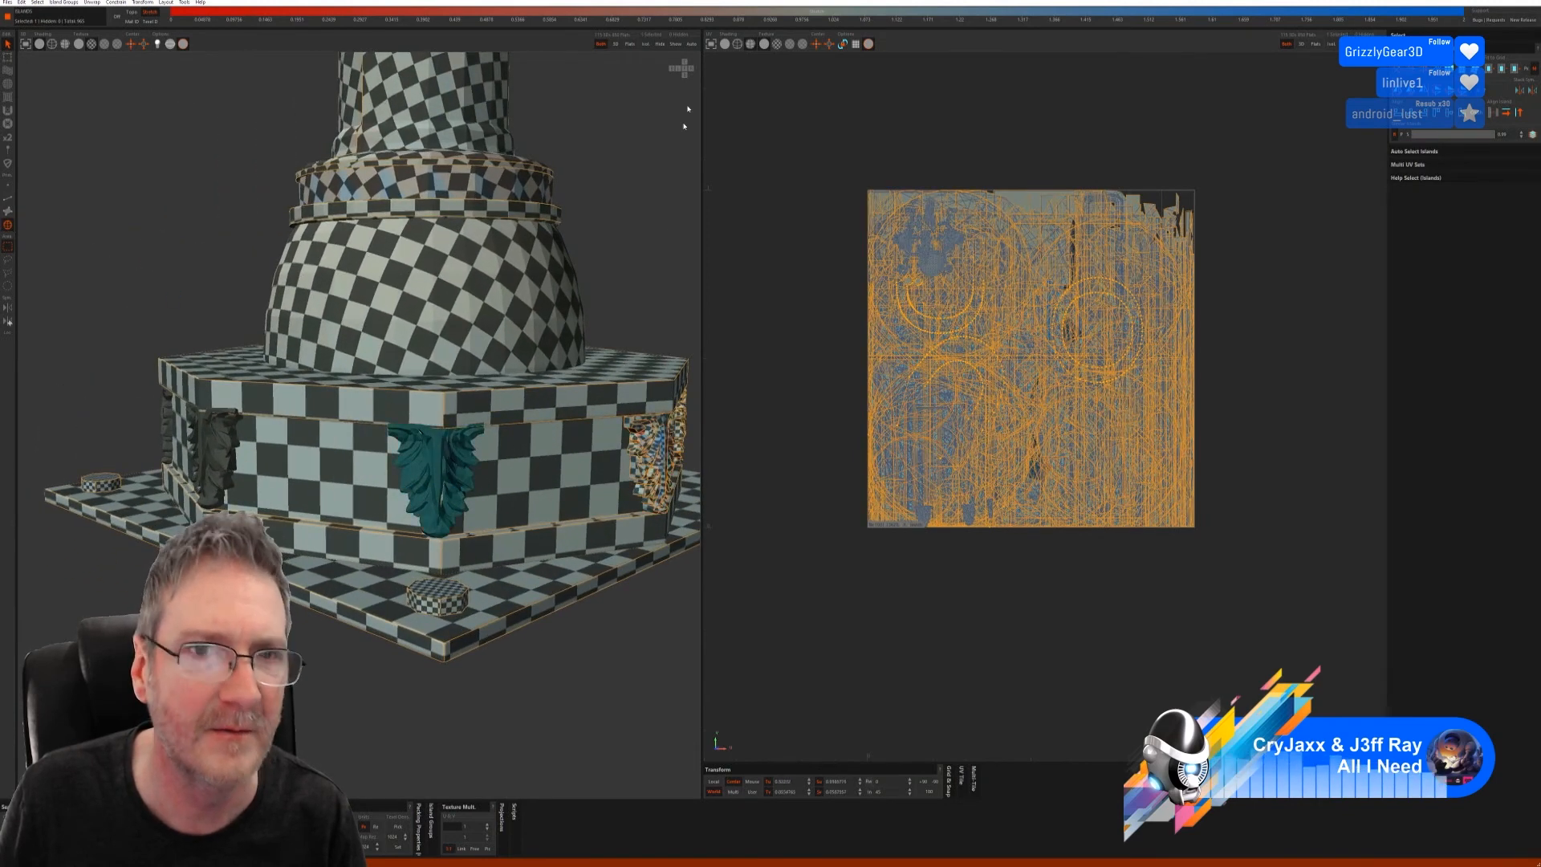
click(646, 44)
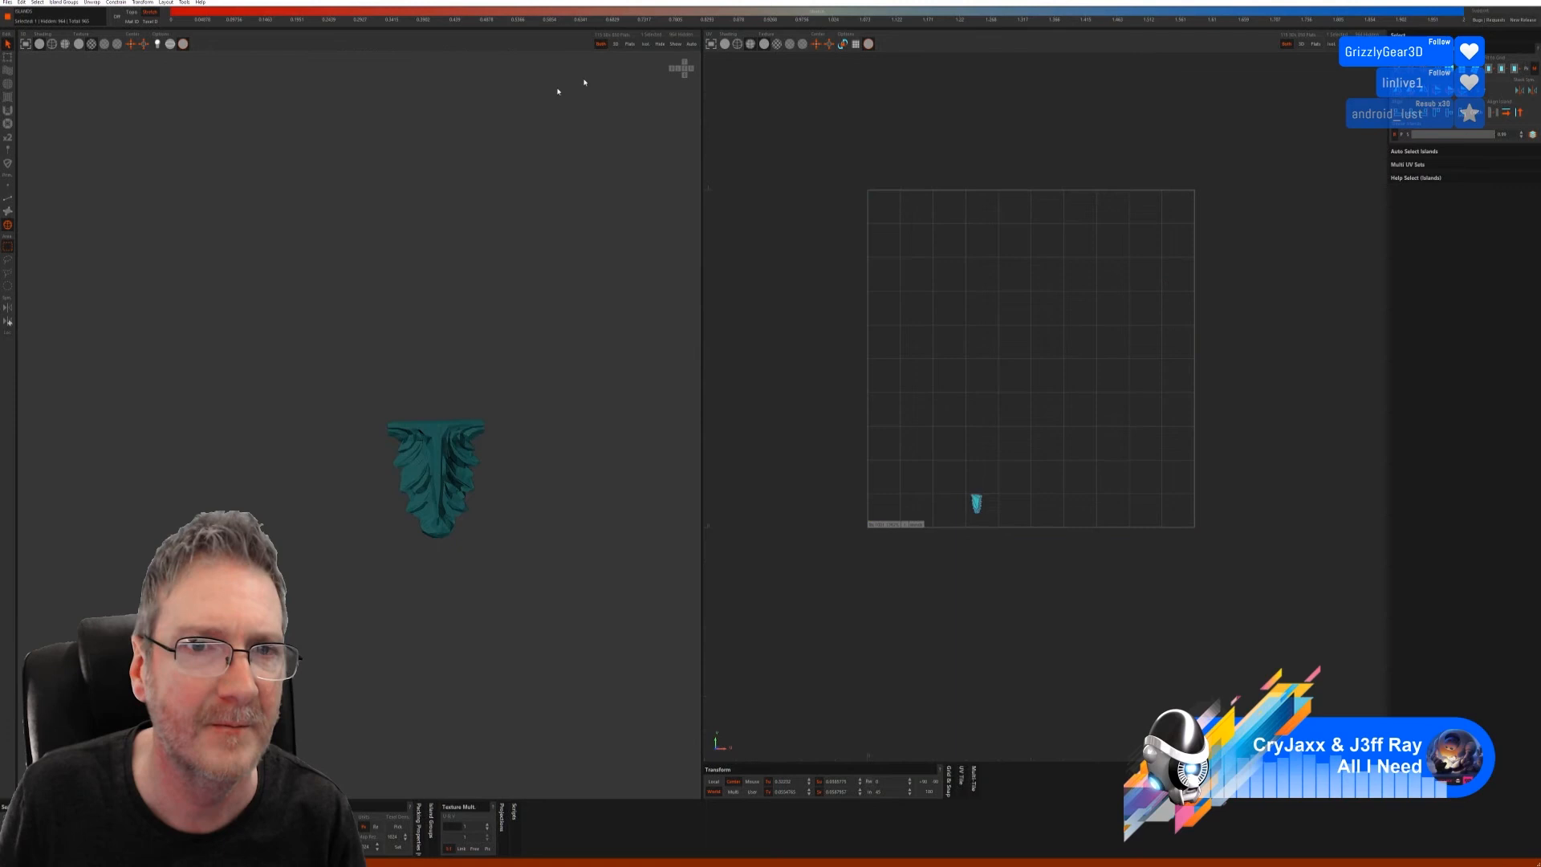
- Unwrap and pack the fifth leaf ornament with Box auto-seams, and redisplay the full model
click(7, 198)
click(1407, 269)
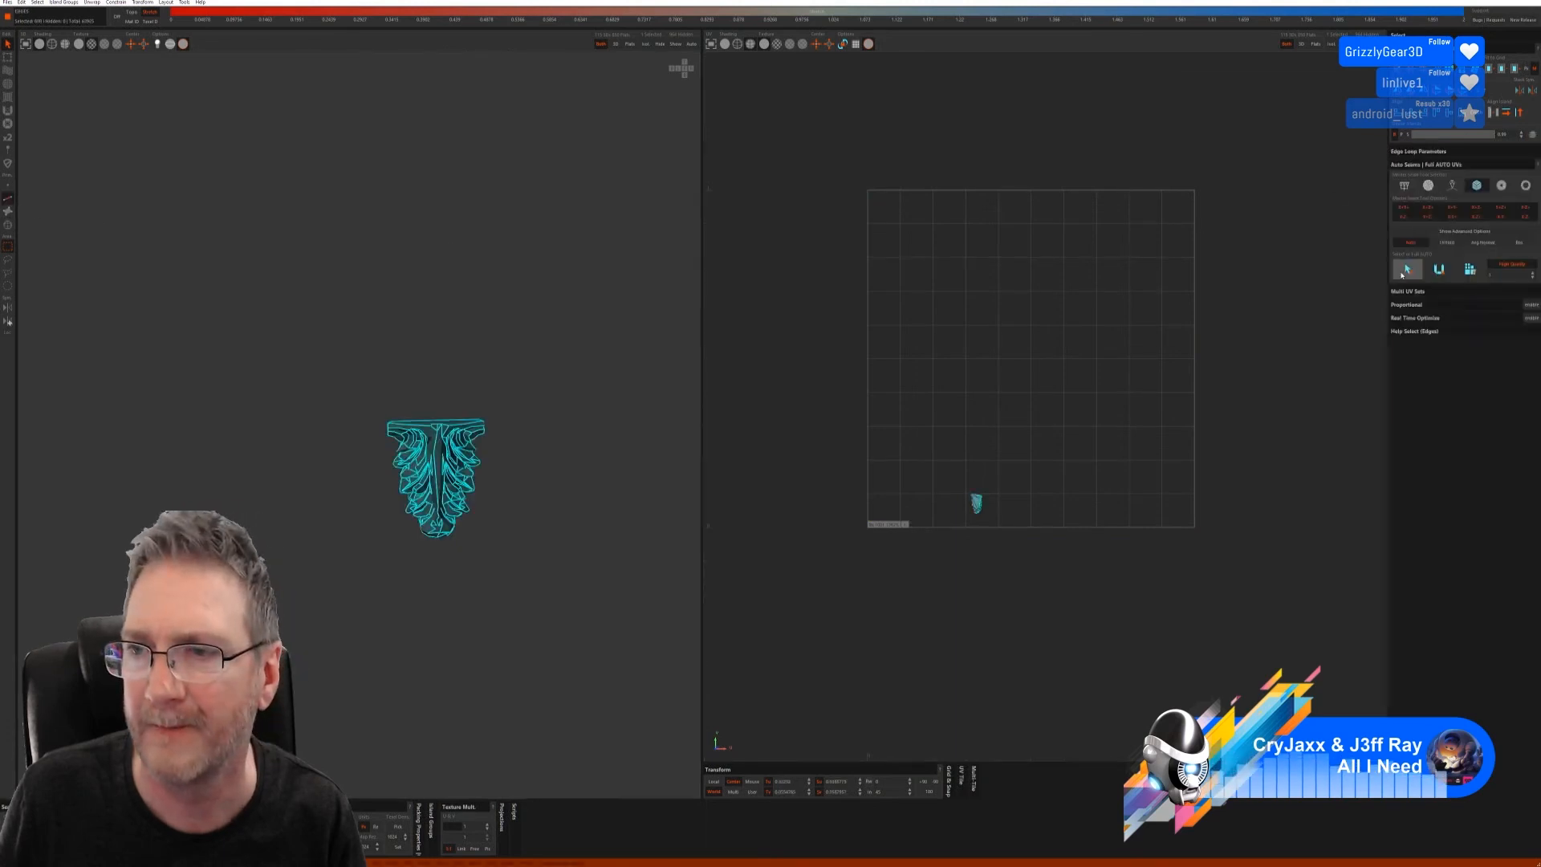
click(1469, 271)
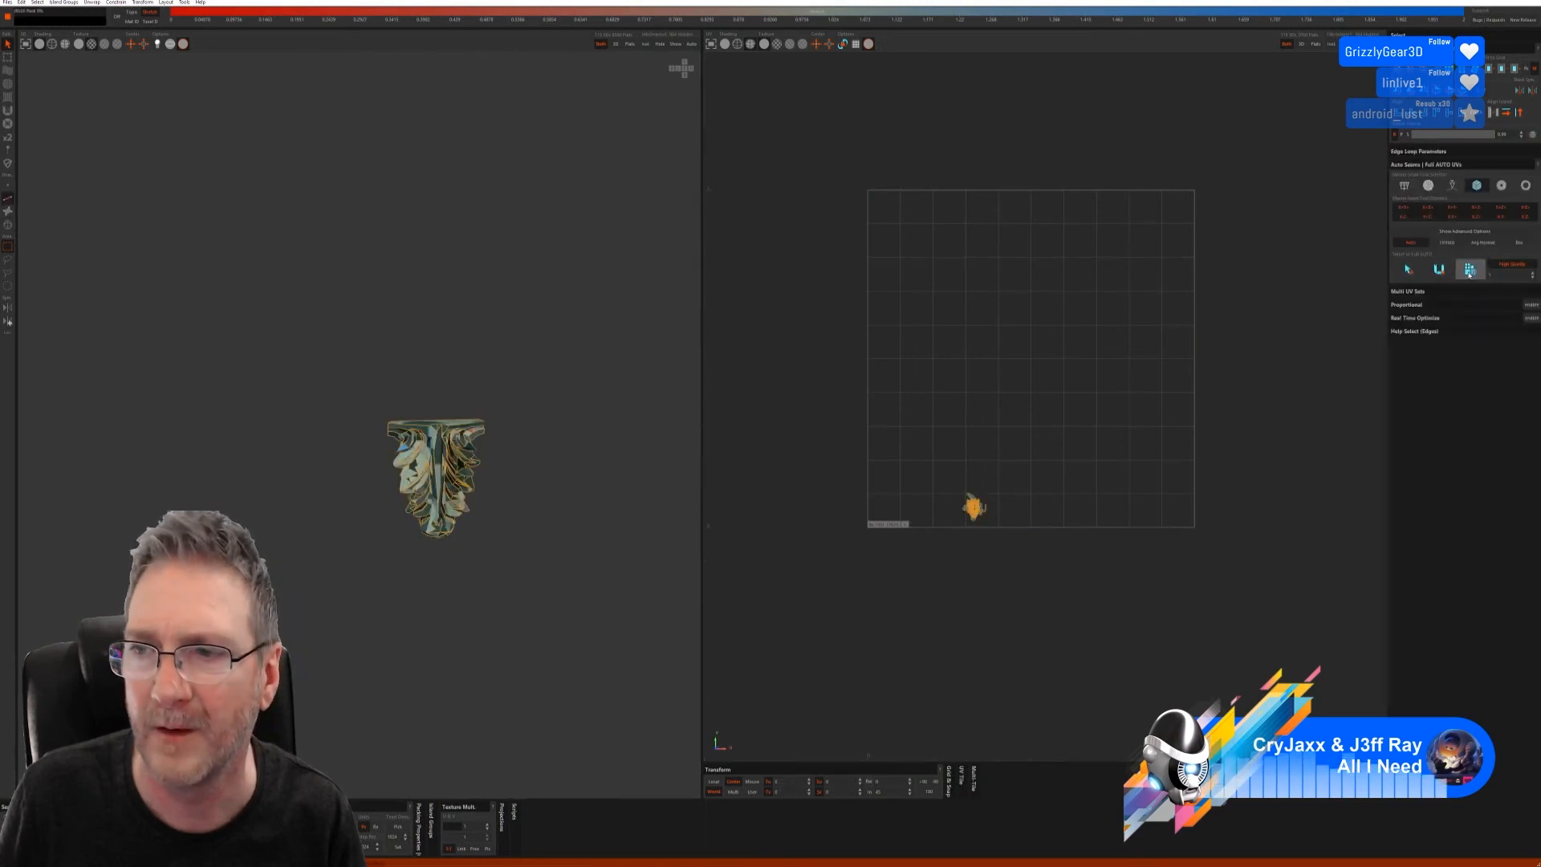
click(675, 45)
- Select the sixth leaf ornament on the following corner of the base in island mode and isolate it
alt+drag(554, 337, 643, 317)
scroll(598, 329, down, 4)
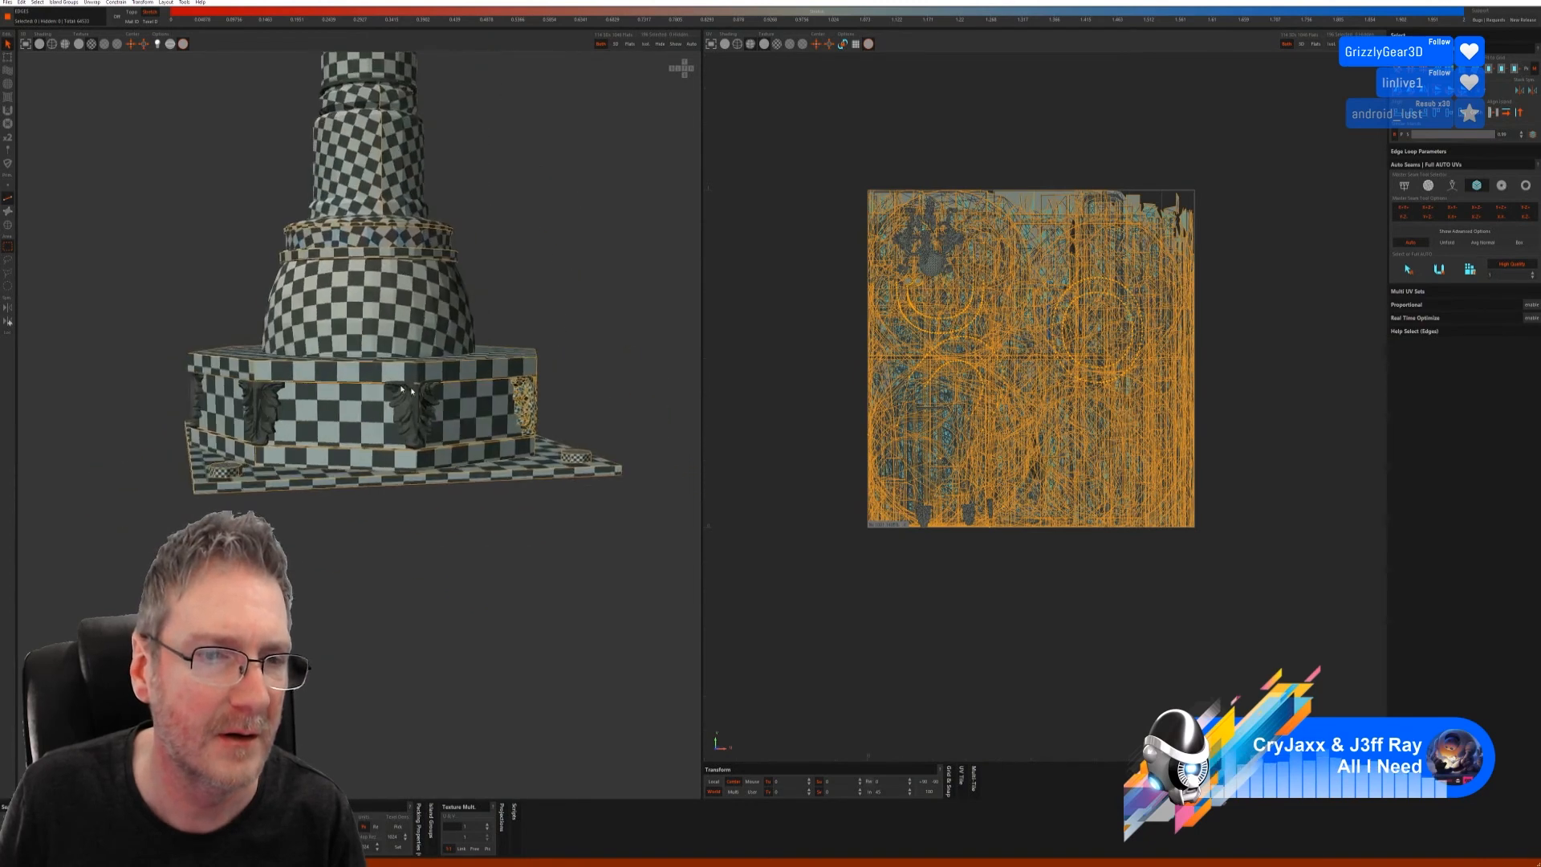
scroll(361, 321, up, 4)
click(8, 224)
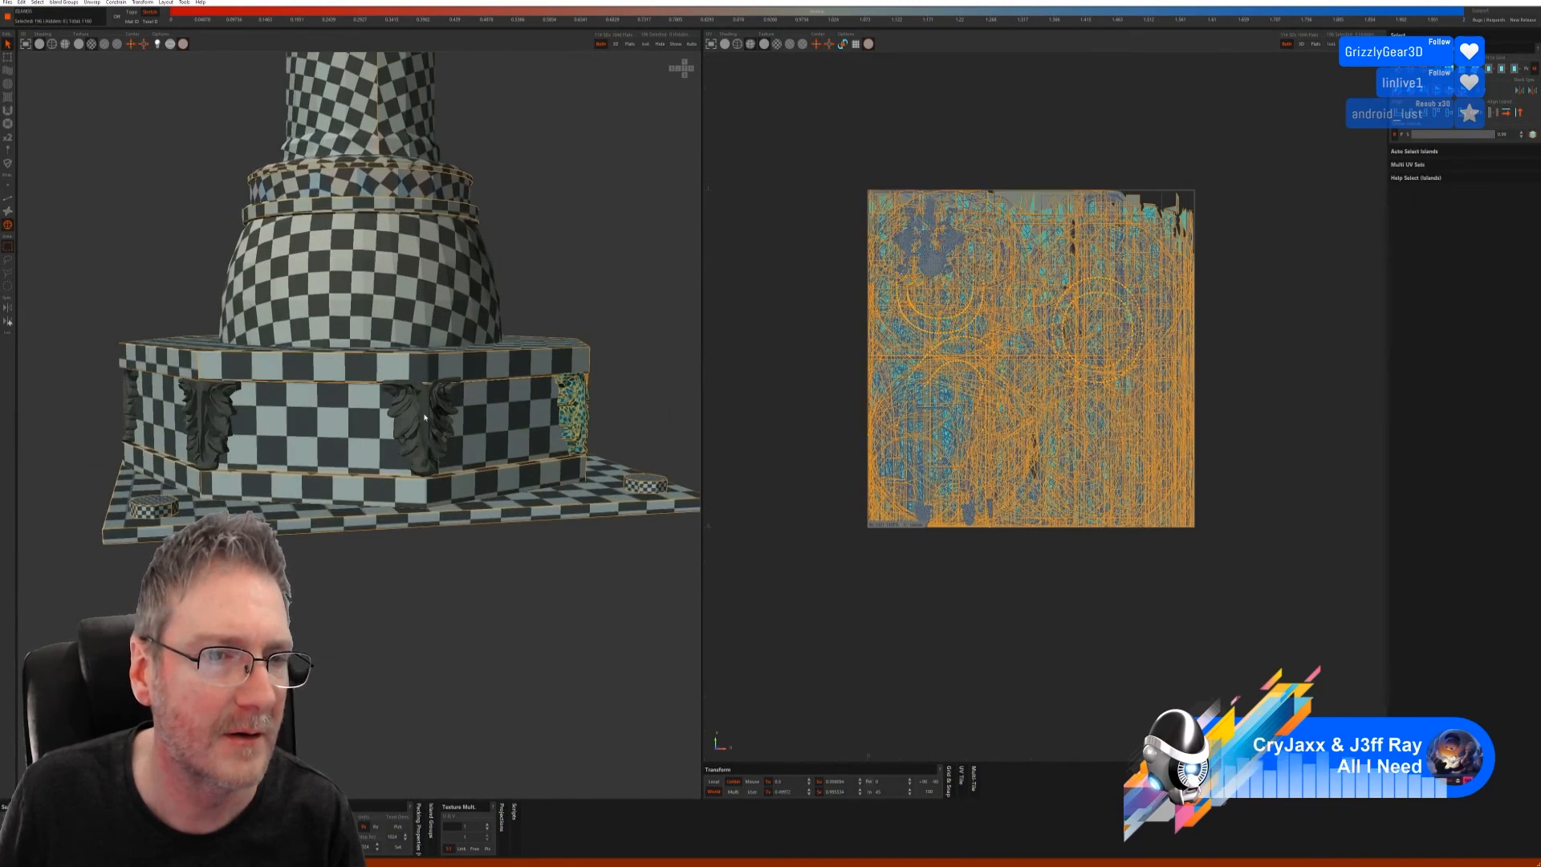
click(644, 45)
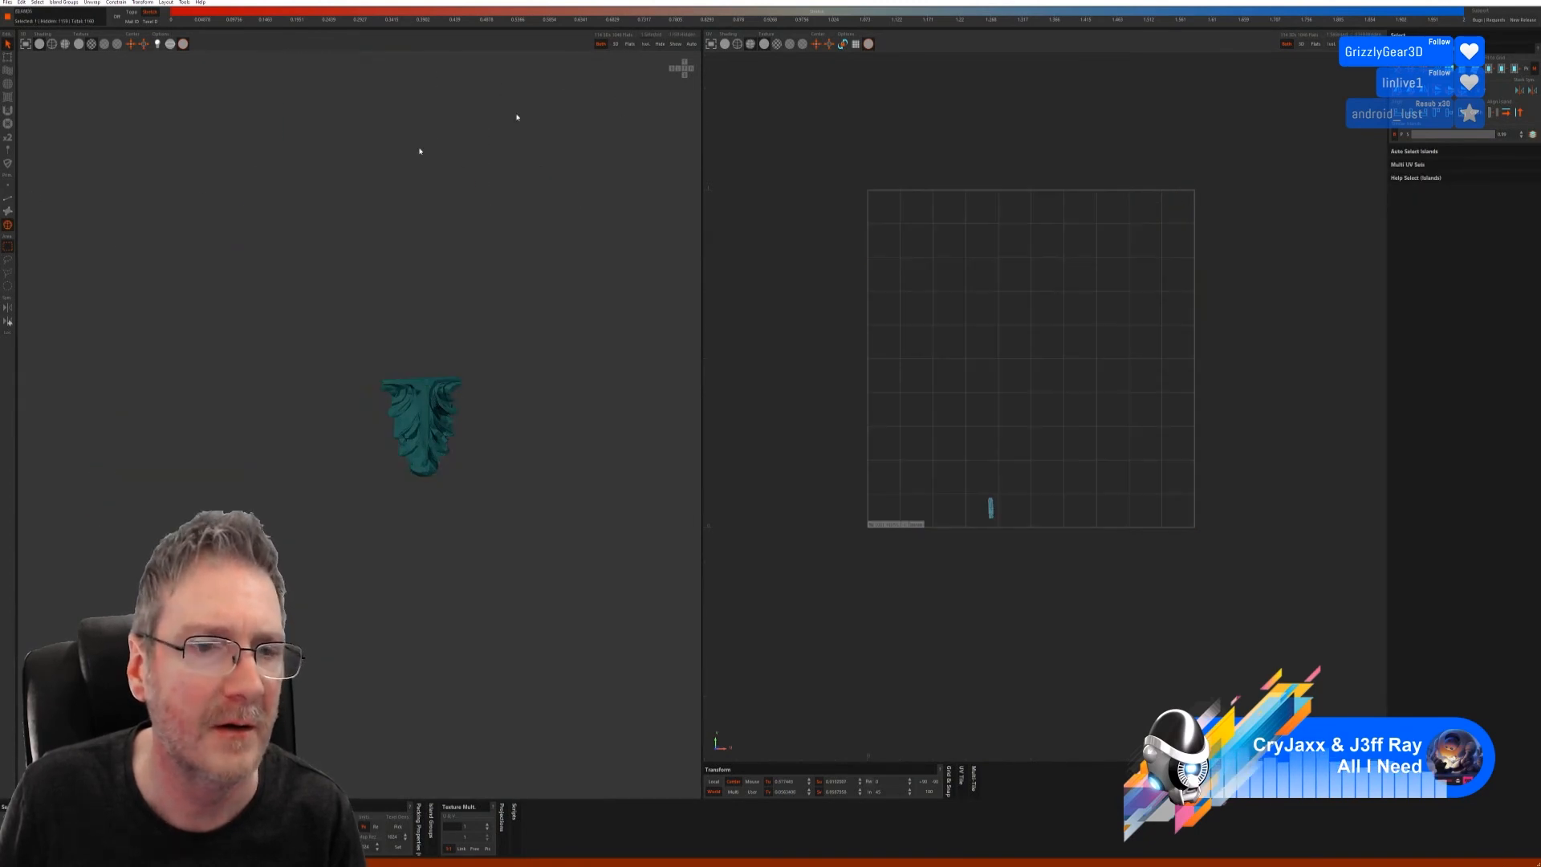
- Unwrap and pack the sixth leaf ornament with Box auto-seams, and show all parts of the model
click(11, 195)
click(1432, 270)
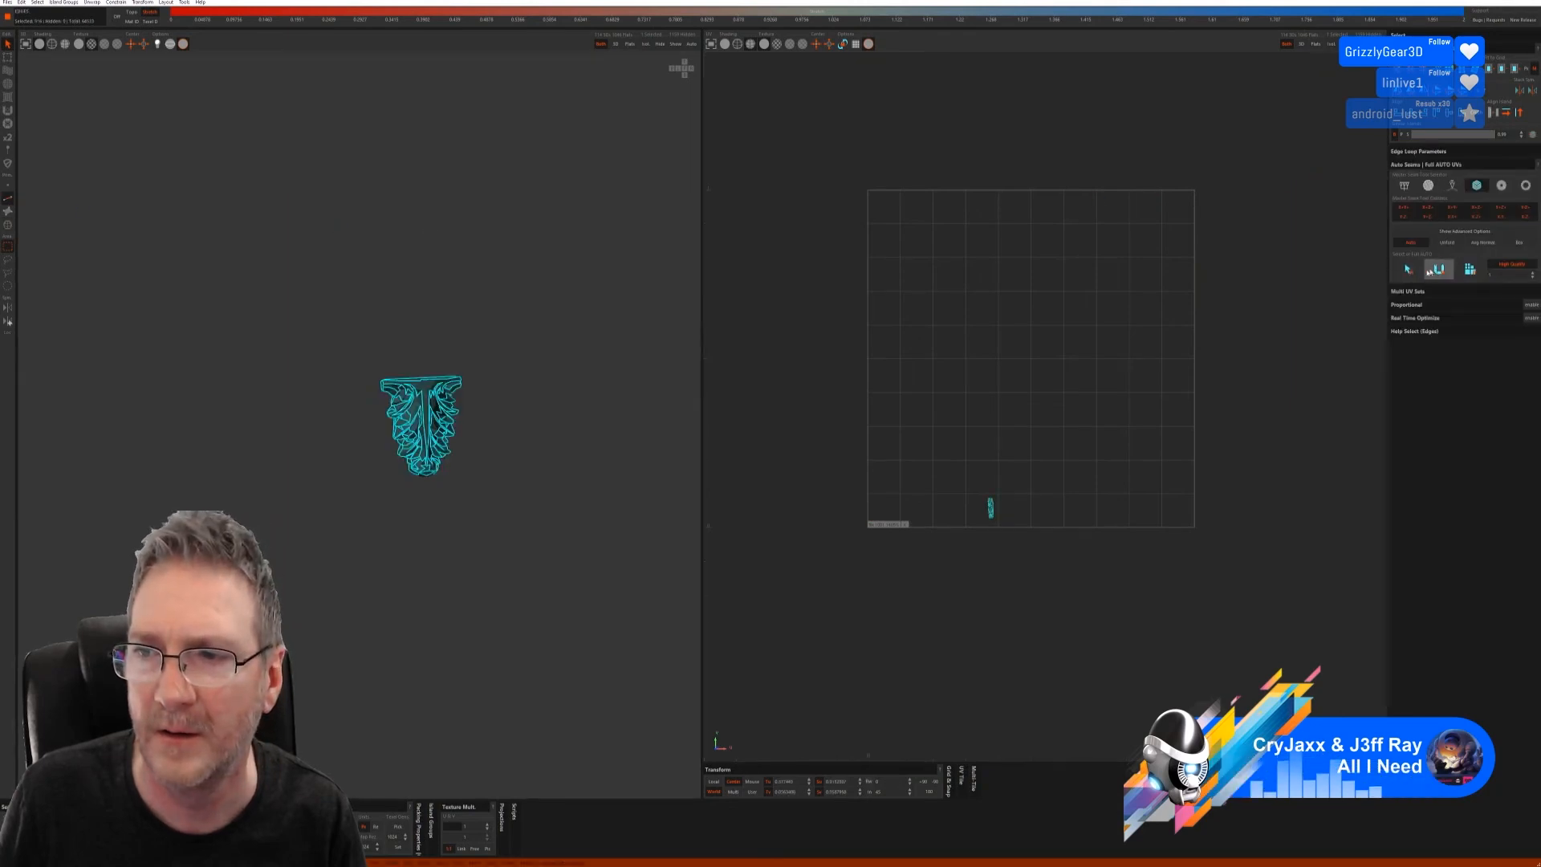
click(646, 44)
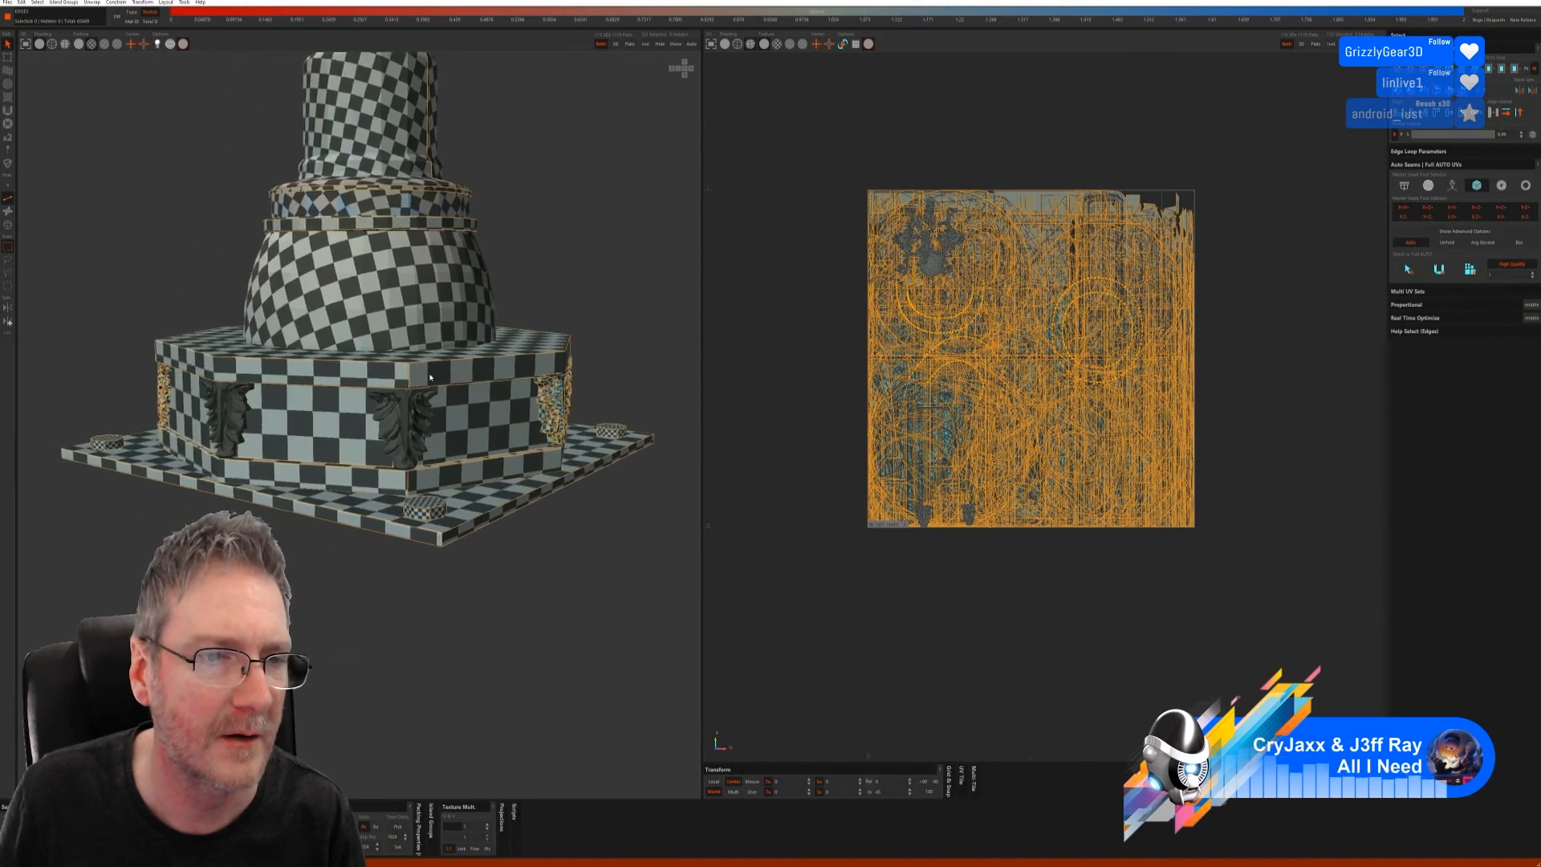
- Select the seventh leaf ornament, on the next unprocessed base corner, as an island and isolate it
click(8, 225)
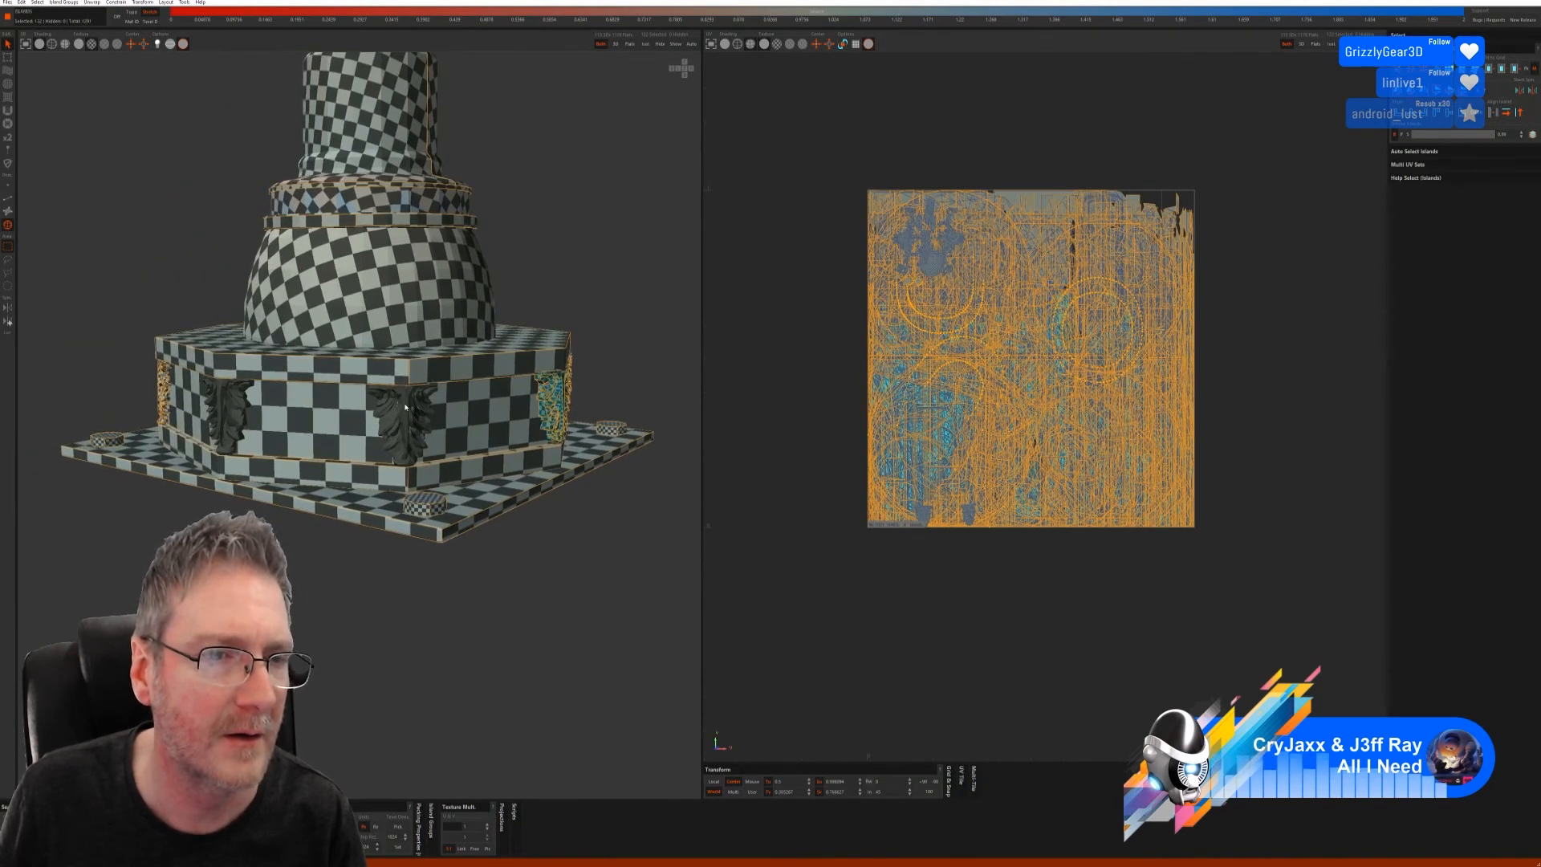
click(406, 407)
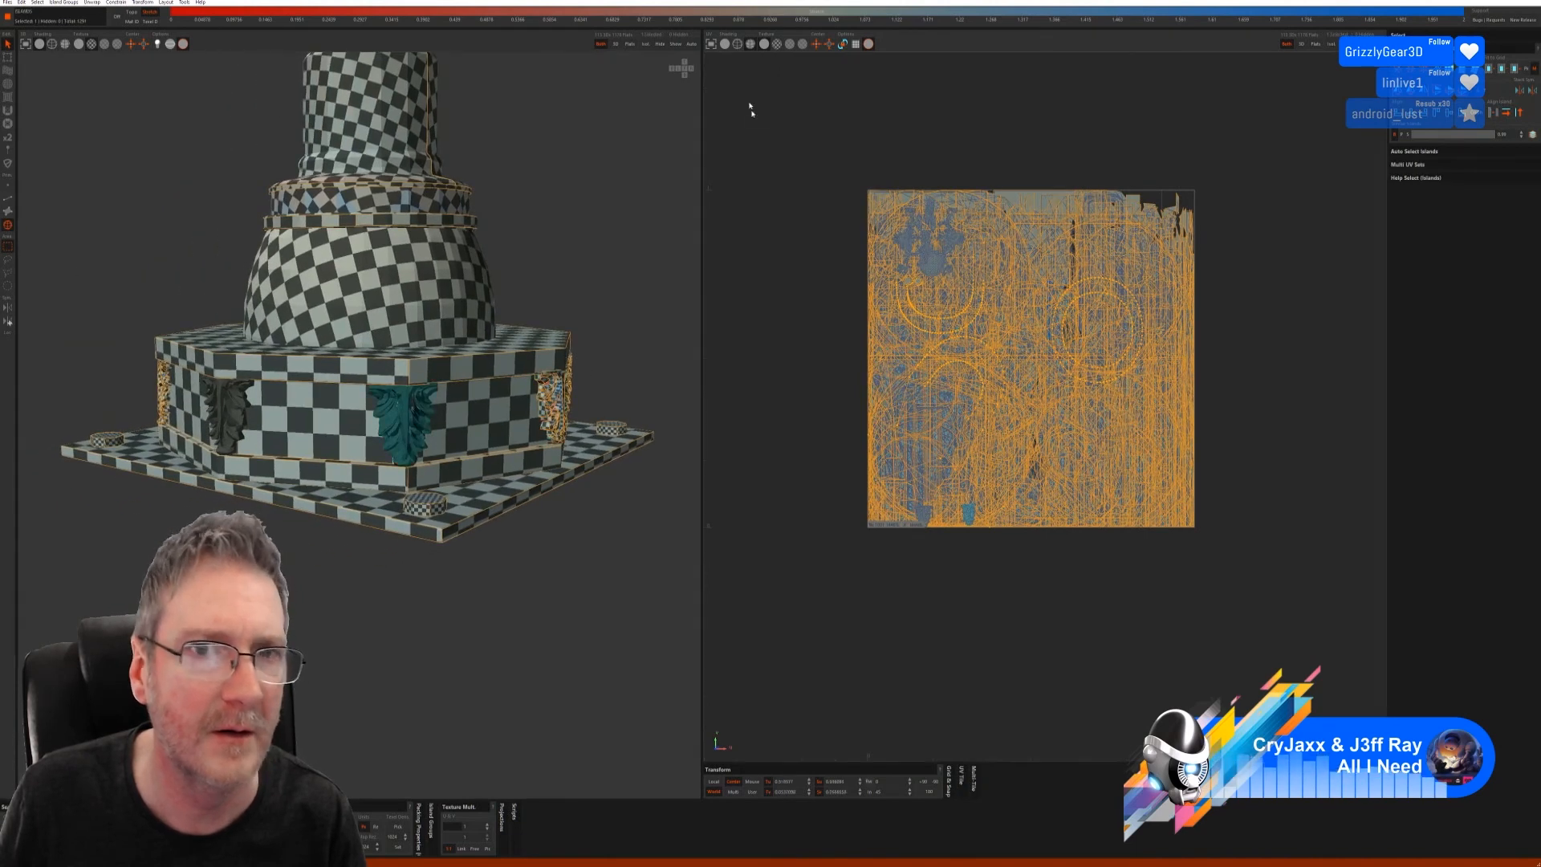
click(646, 44)
- Unwrap and pack the seventh leaf ornament with Box auto-seams, and redisplay the full model
key(e)
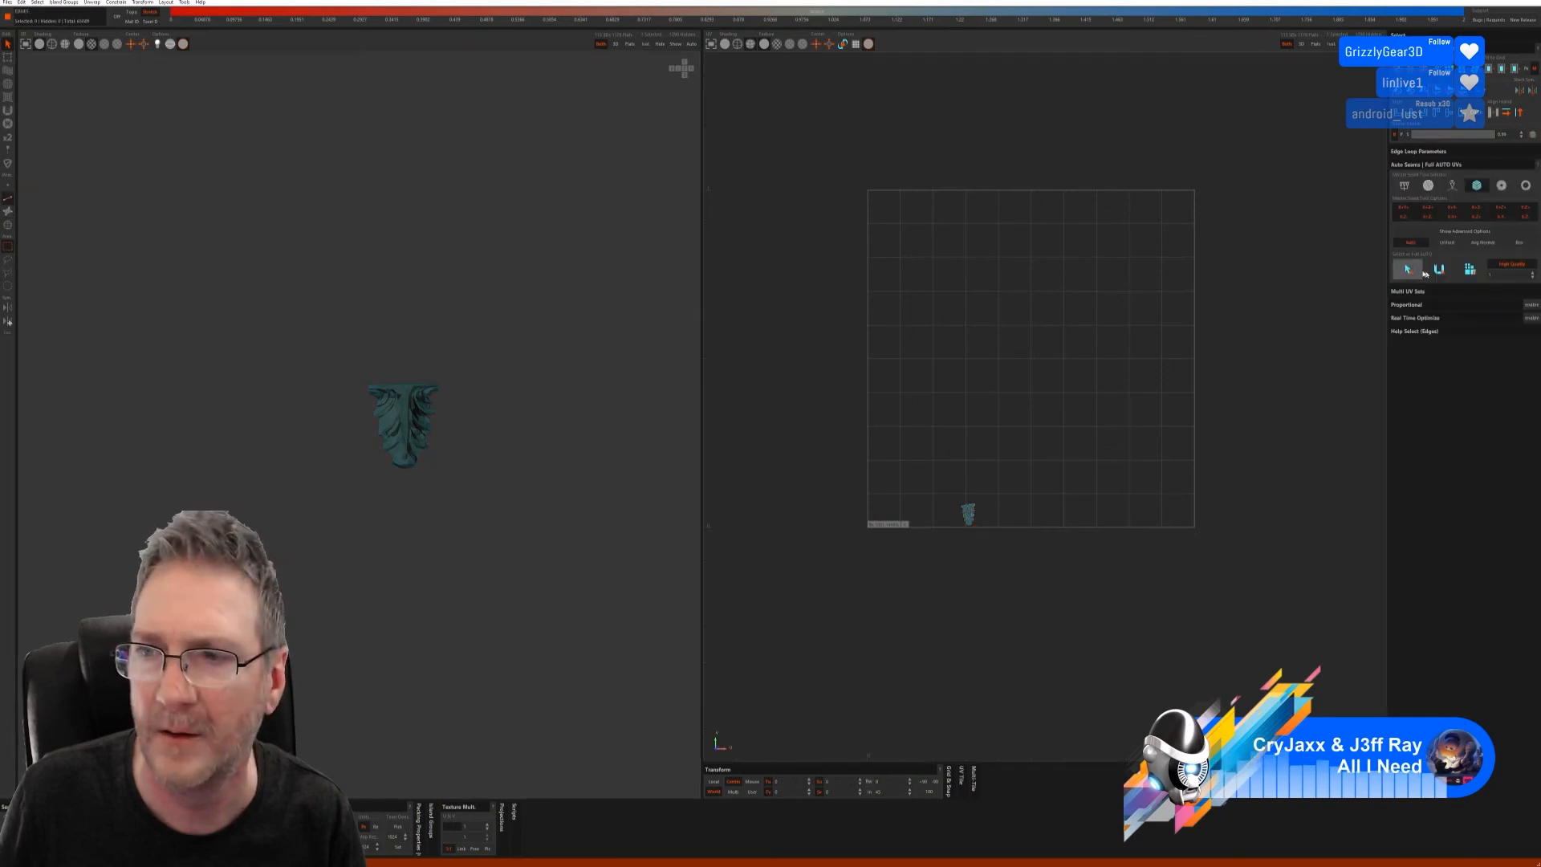
click(1423, 272)
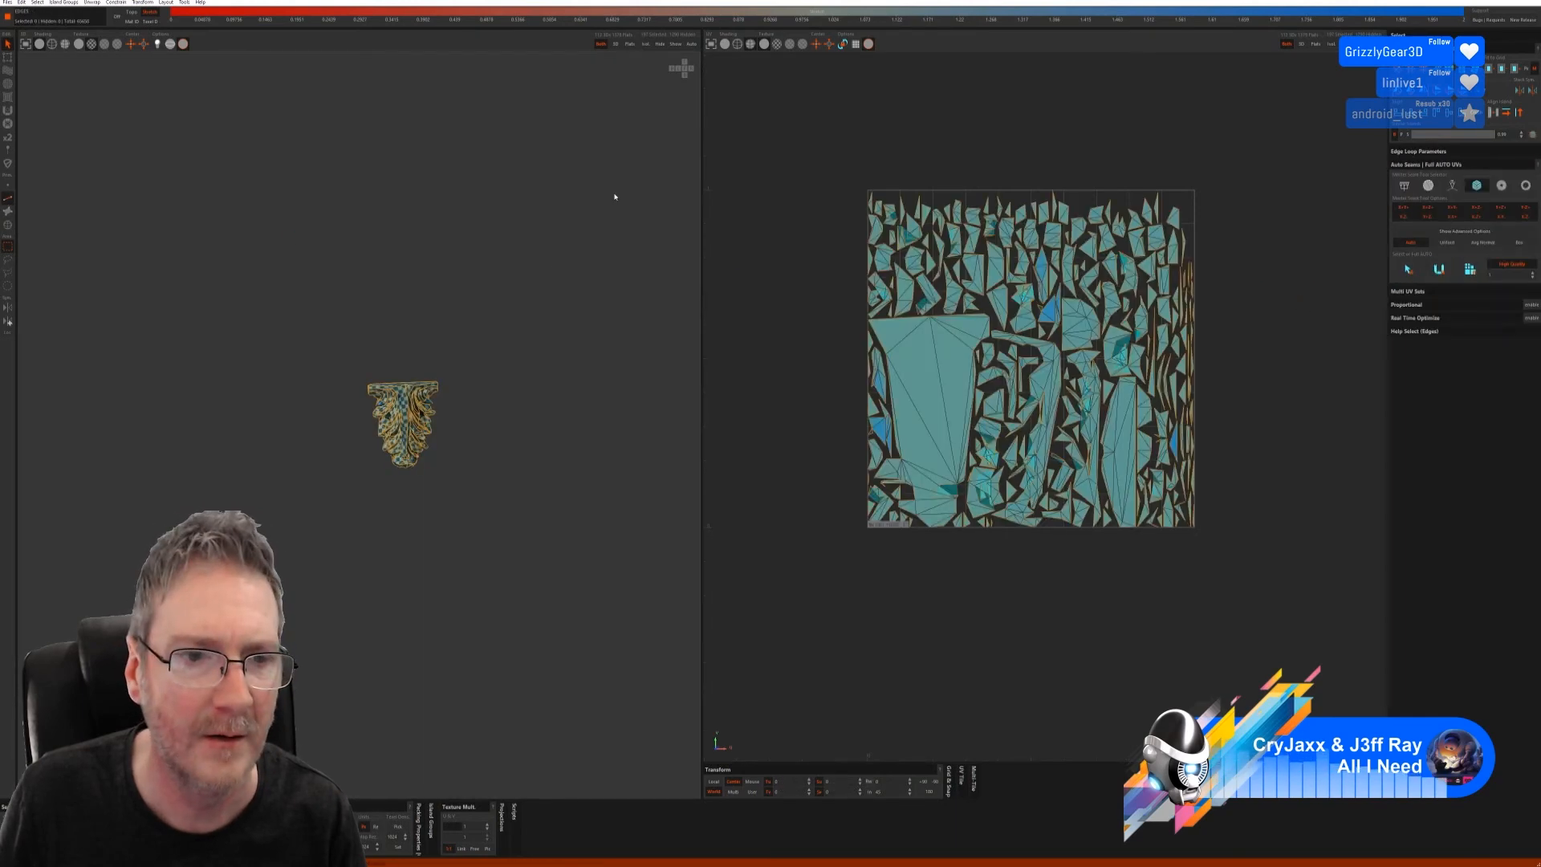
click(675, 44)
- Select the eighth leaf ornament, on the last unprocessed corner of the base, in island mode and isolate it
alt+drag(345, 361, 87, 283)
alt+middle_drag(87, 282, 239, 331)
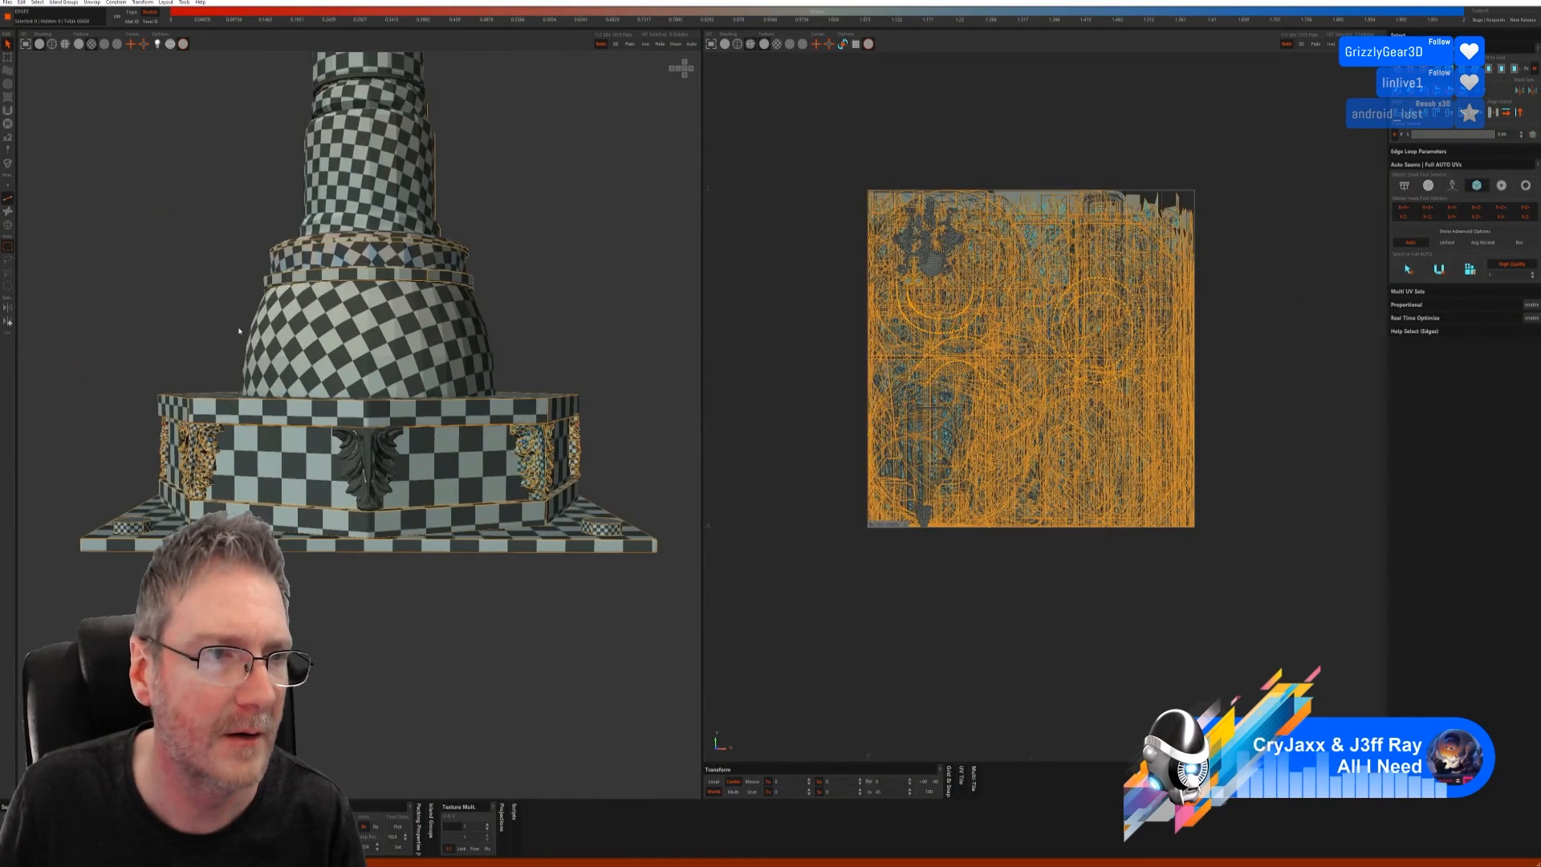
click(8, 226)
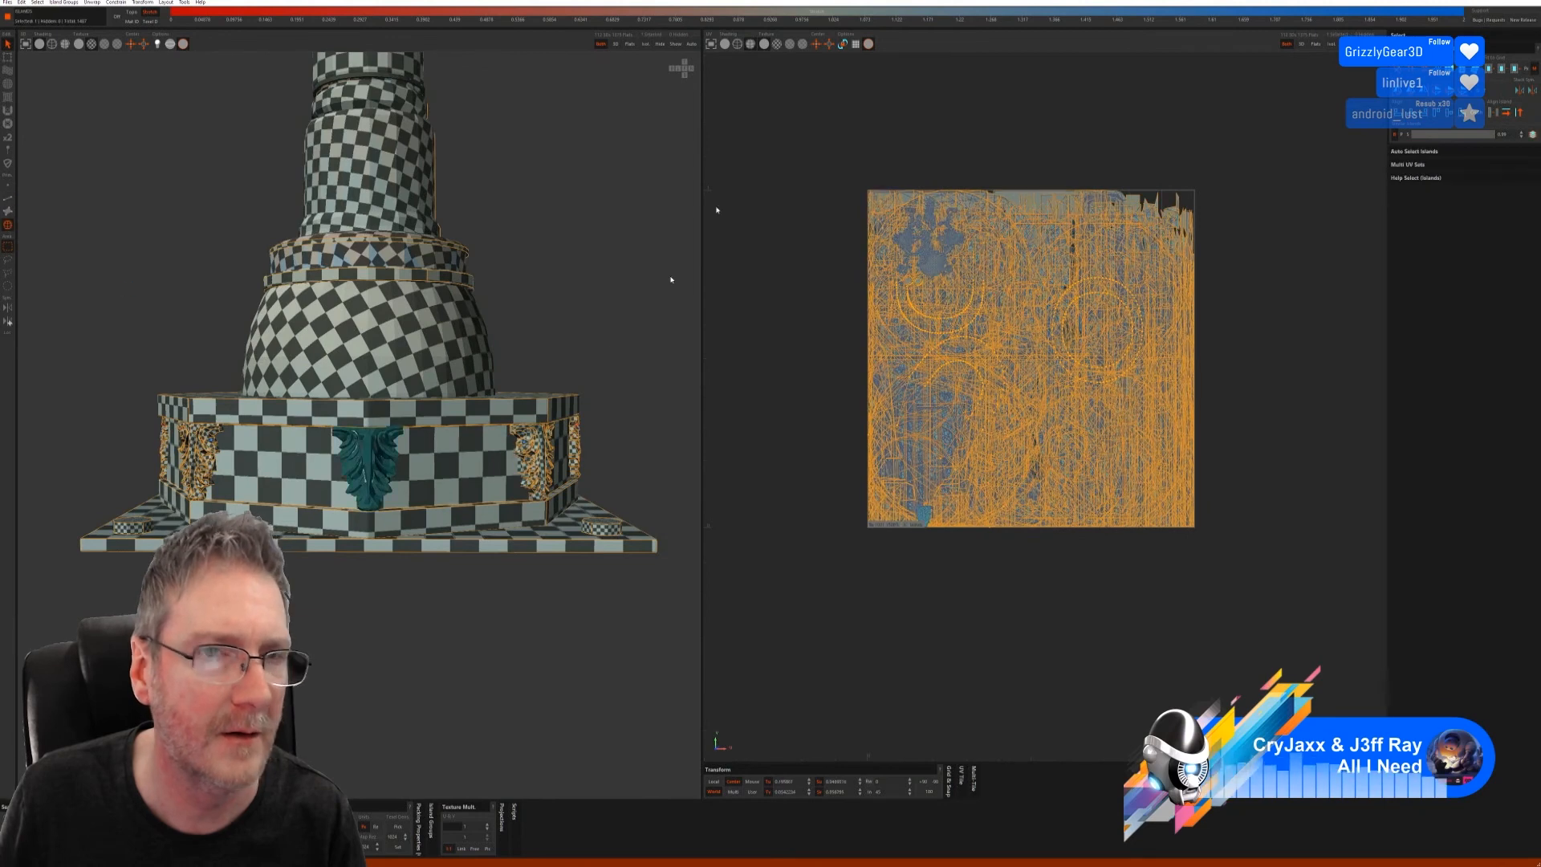
click(645, 44)
- Unwrap and pack the eighth leaf ornament with Box auto-seams, and show the whole model again
click(8, 199)
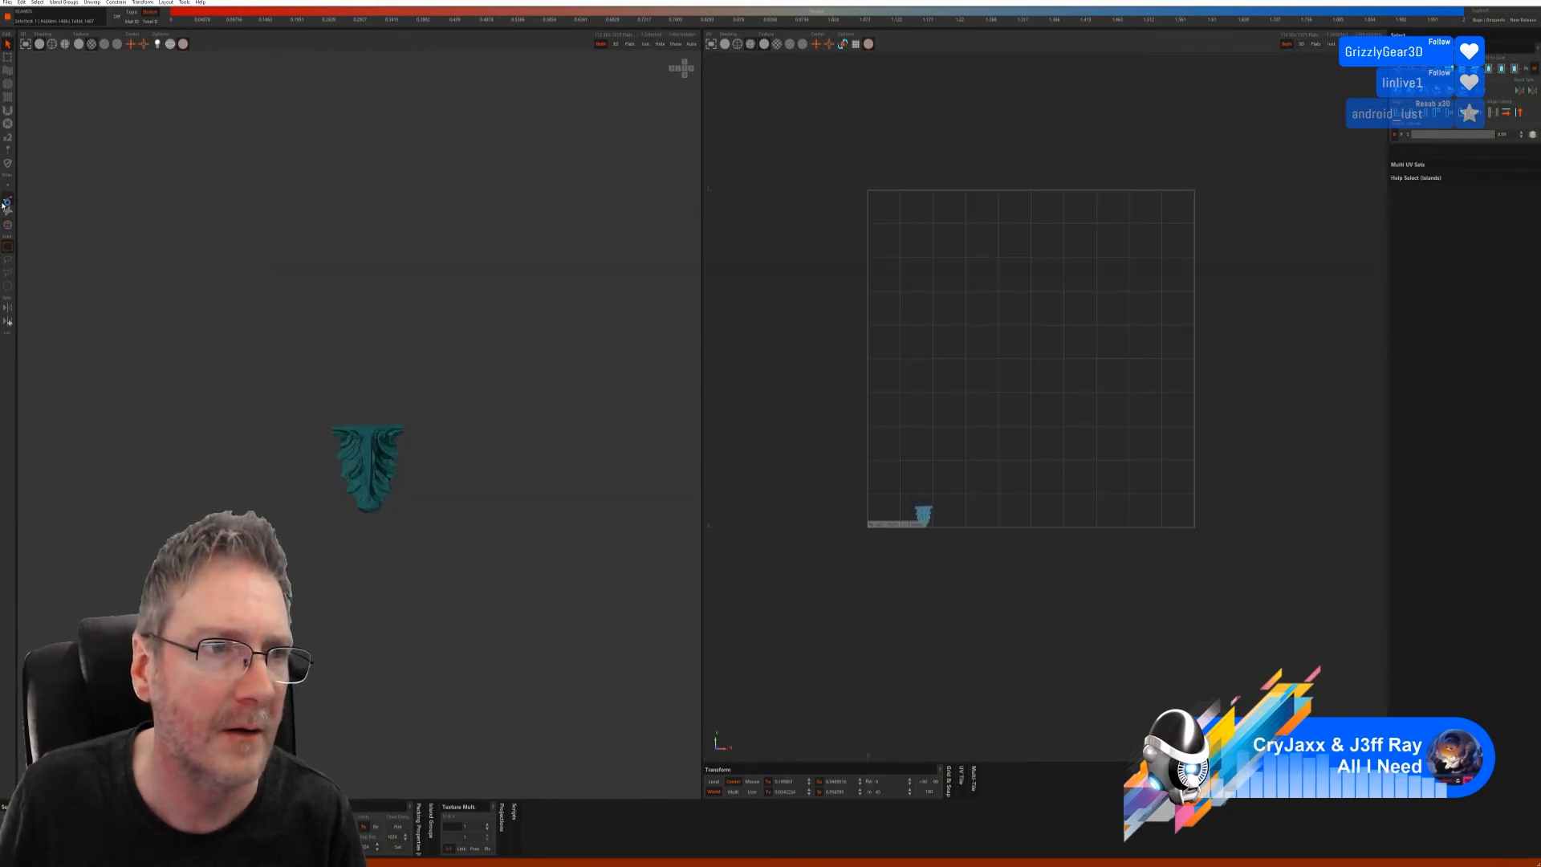
click(1408, 270)
click(1442, 271)
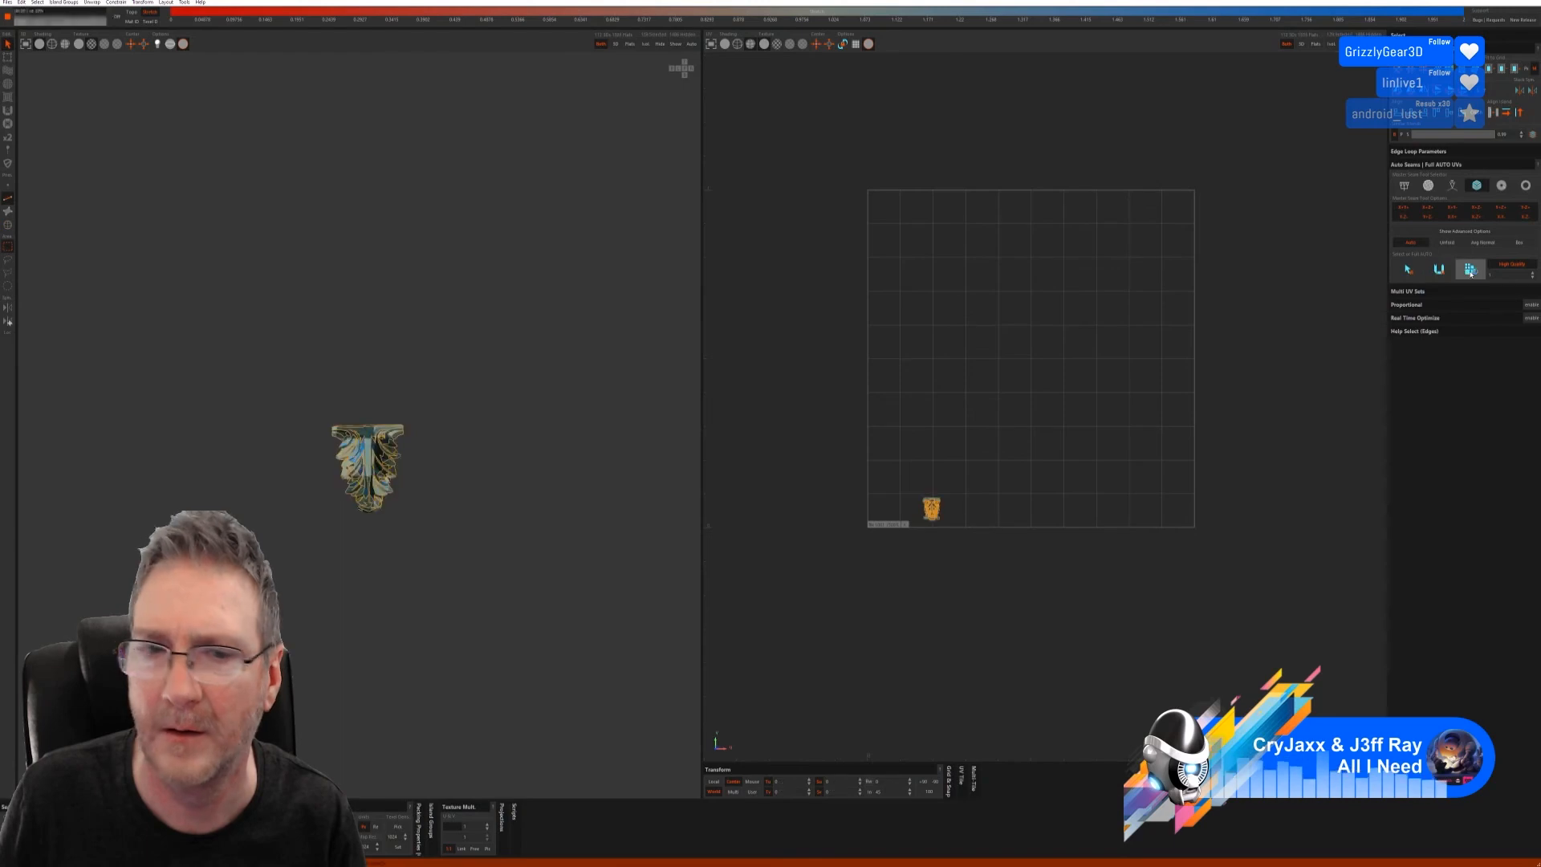
click(676, 45)
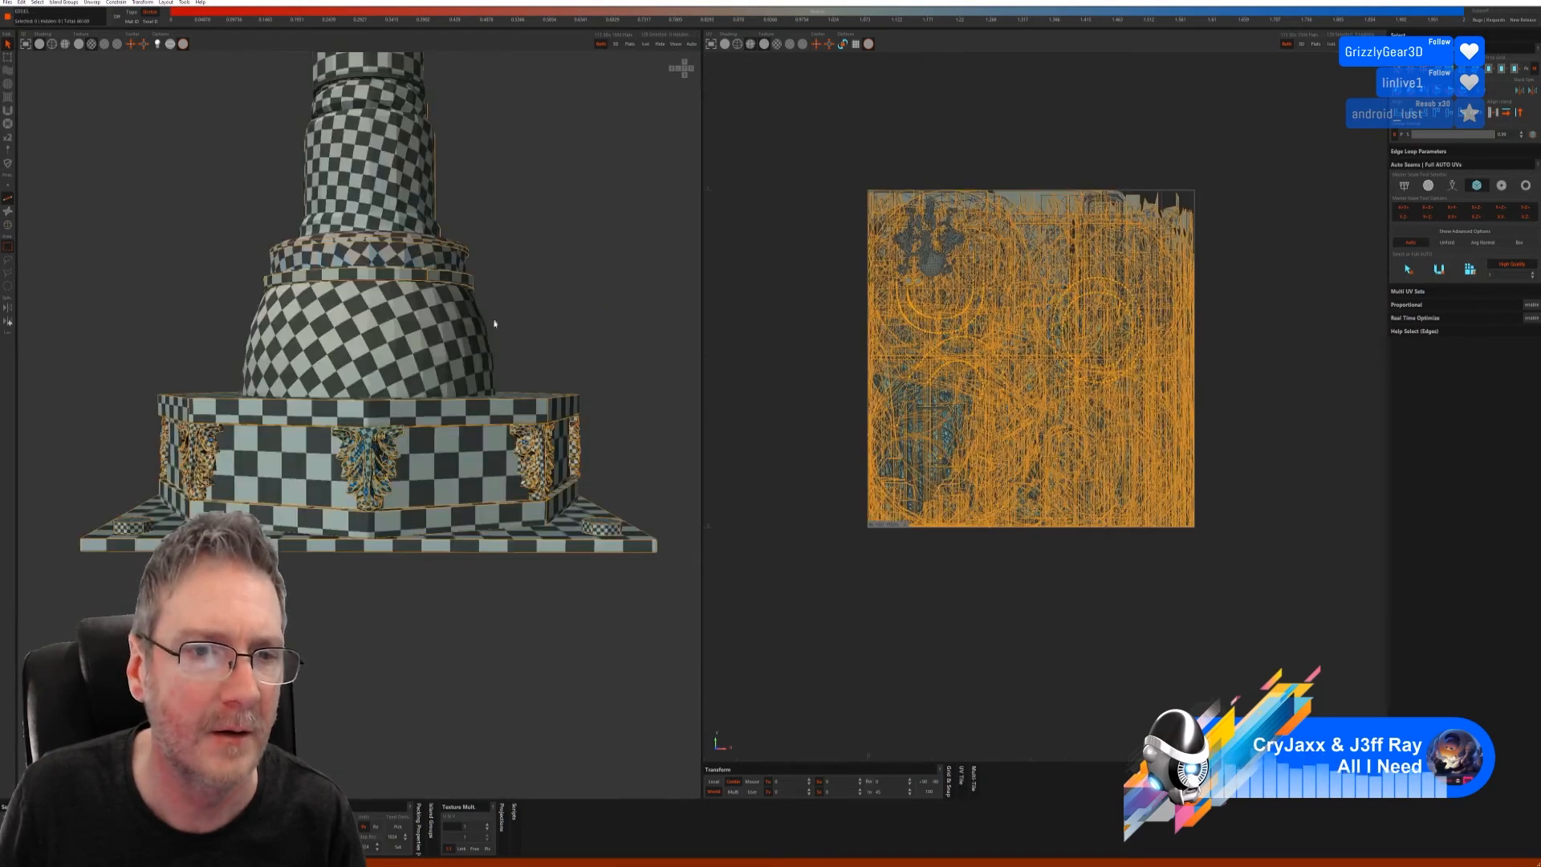
- Select all leaf segments of the carved strip between the lever handle and the DOWN plate as islands and isolate them
scroll(490, 342, down, 3)
alt+drag(490, 342, 445, 336)
alt+middle_drag(446, 336, 462, 526)
alt+right_drag(427, 399, 511, 384)
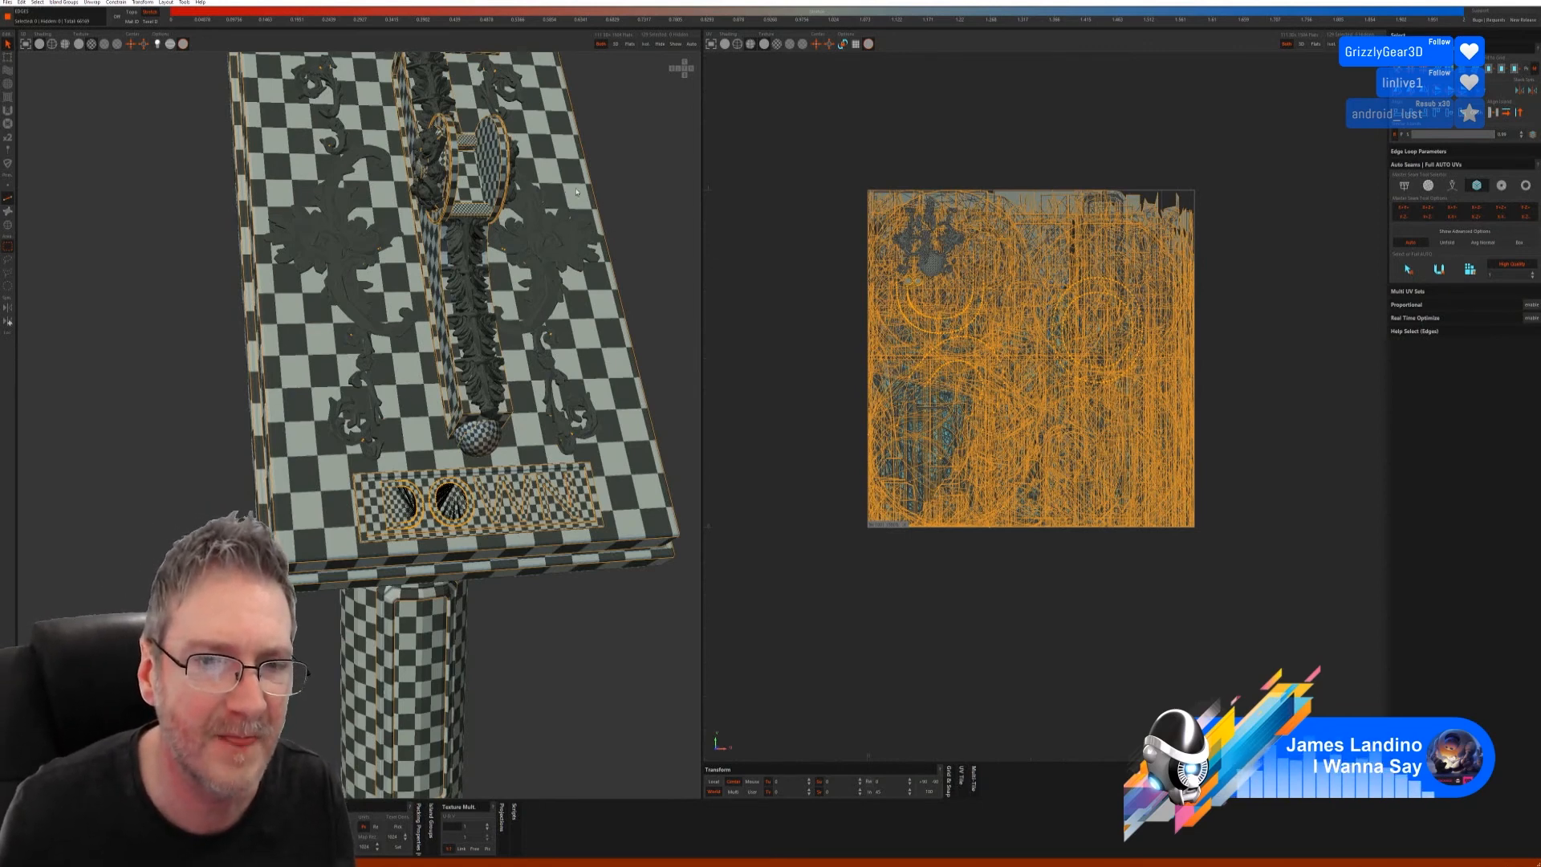
alt+drag(640, 269, 656, 265)
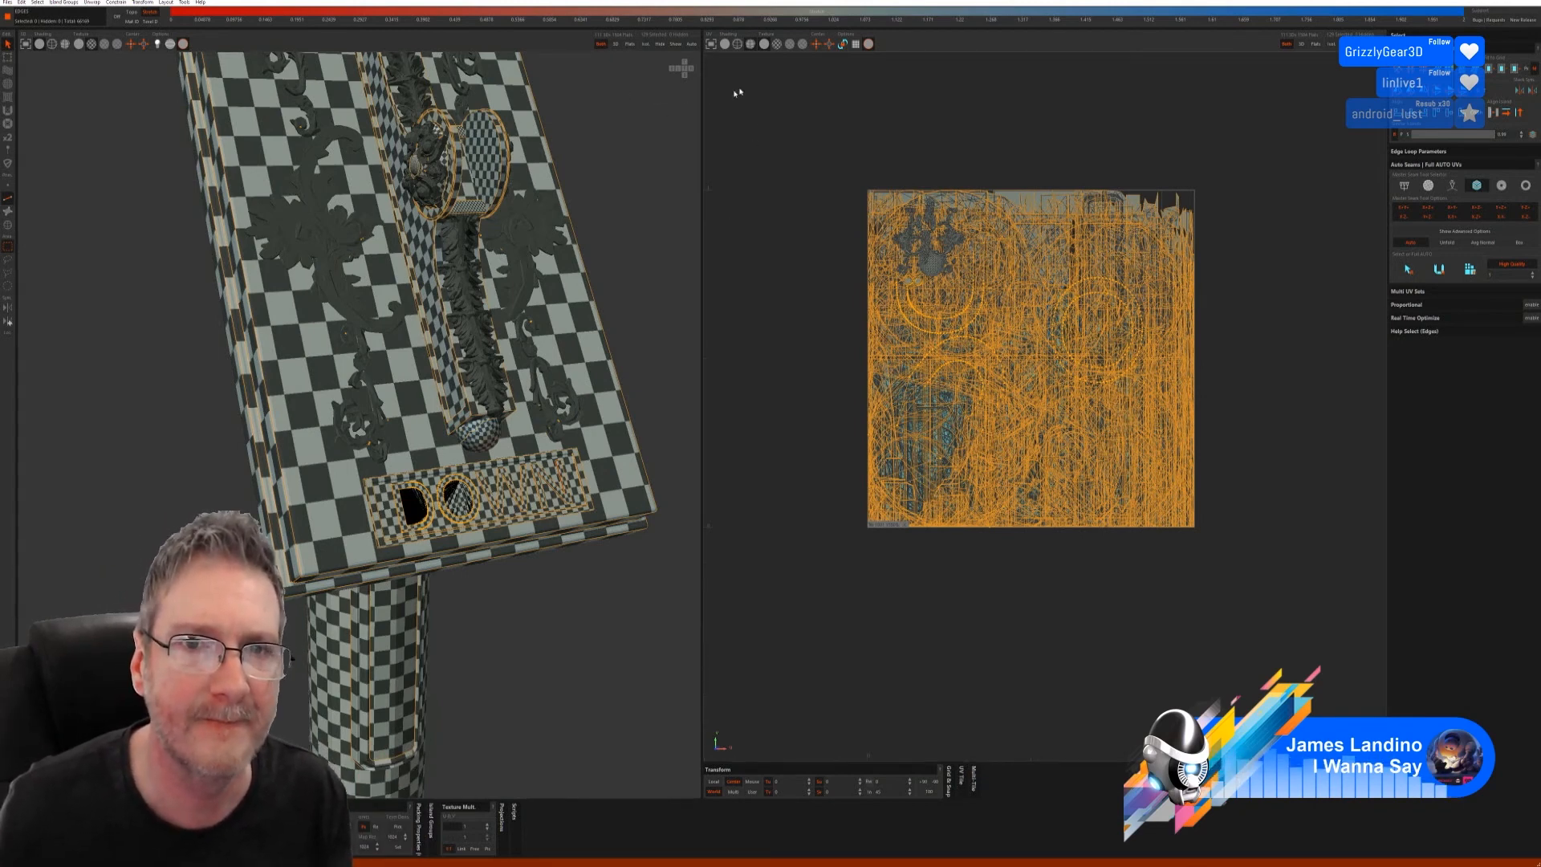
click(8, 225)
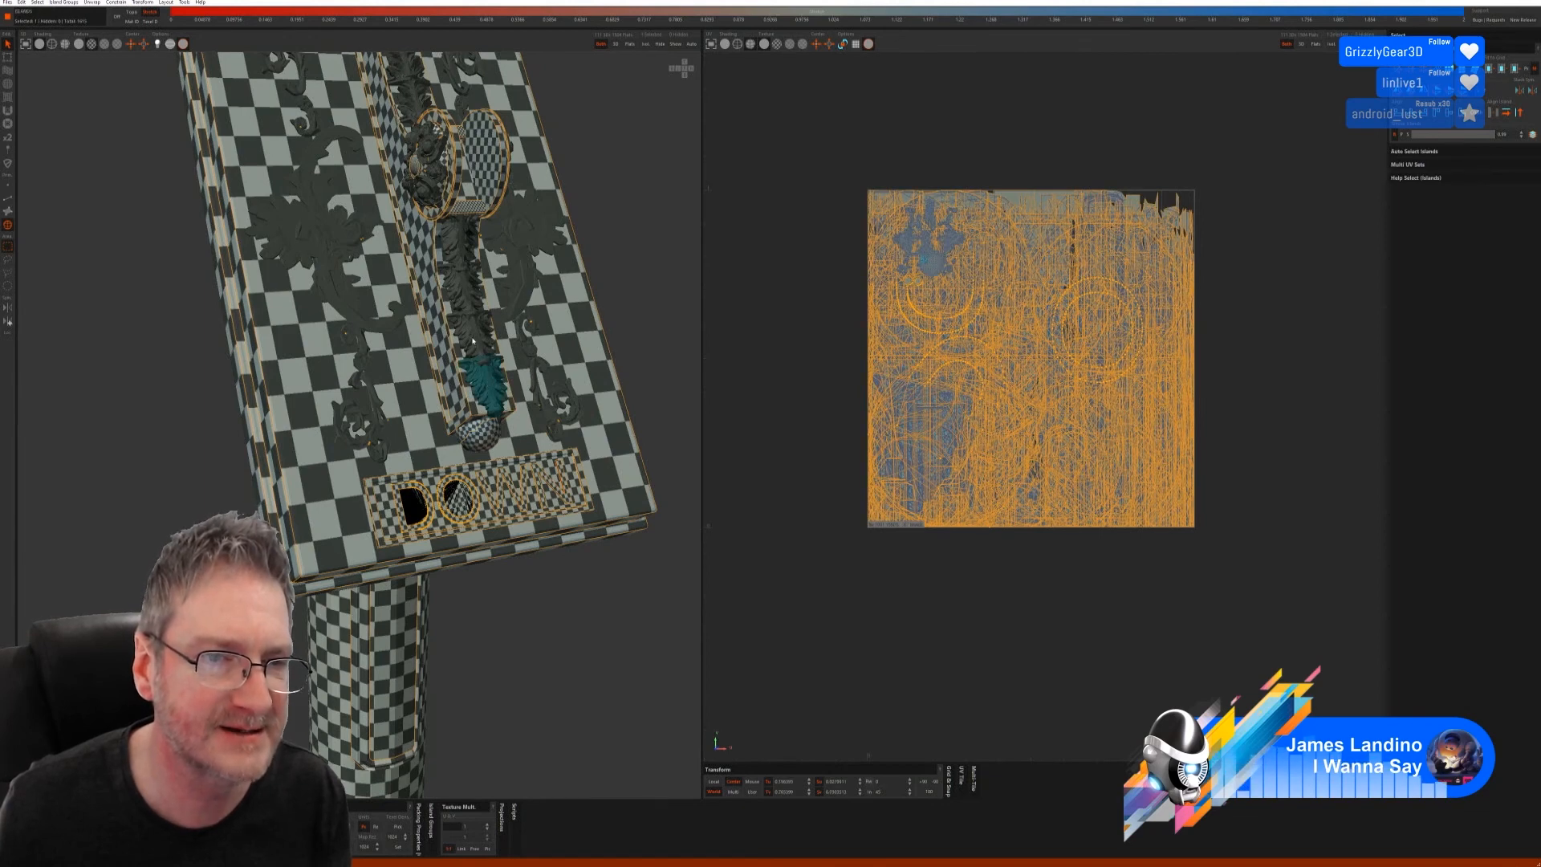
ctrl+click(466, 299)
ctrl+click(462, 250)
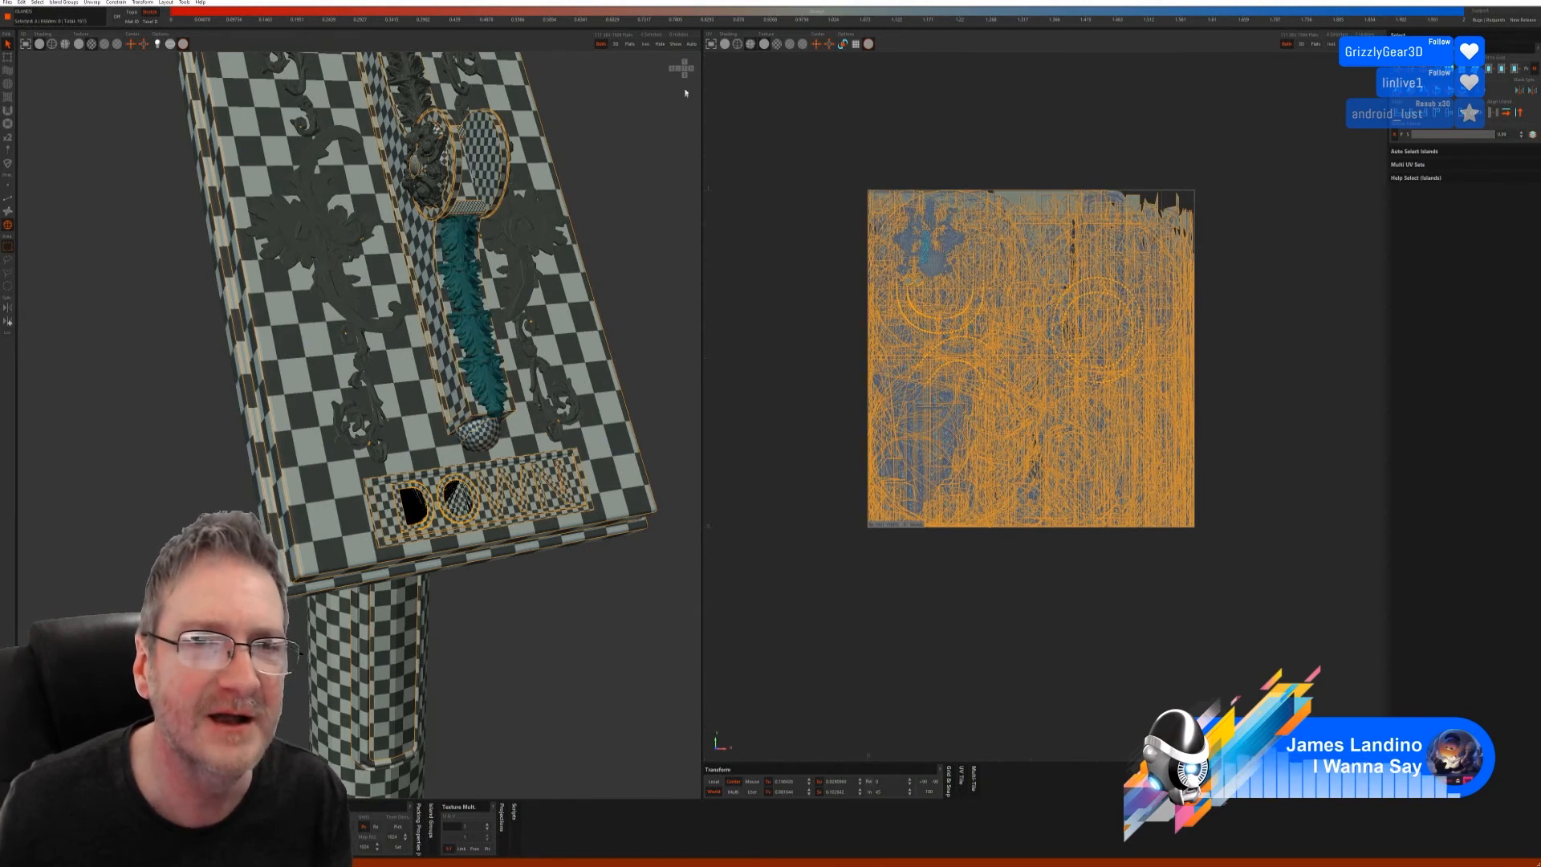
click(646, 43)
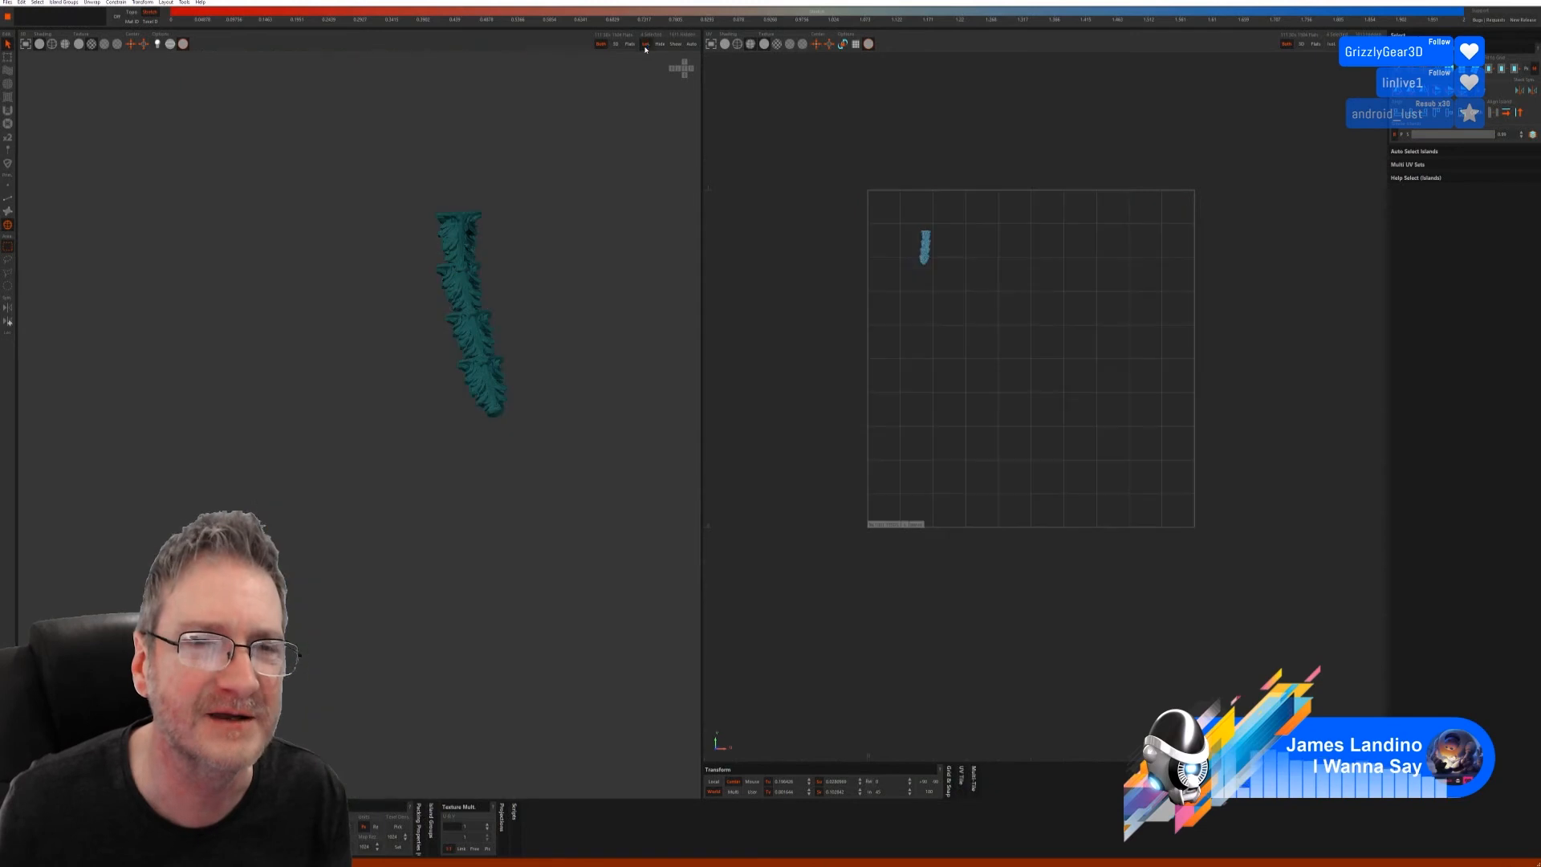
- Unwrap and pack the leaf strip on the DOWN side with Box auto-seams, and redisplay the full model
click(8, 199)
click(1408, 270)
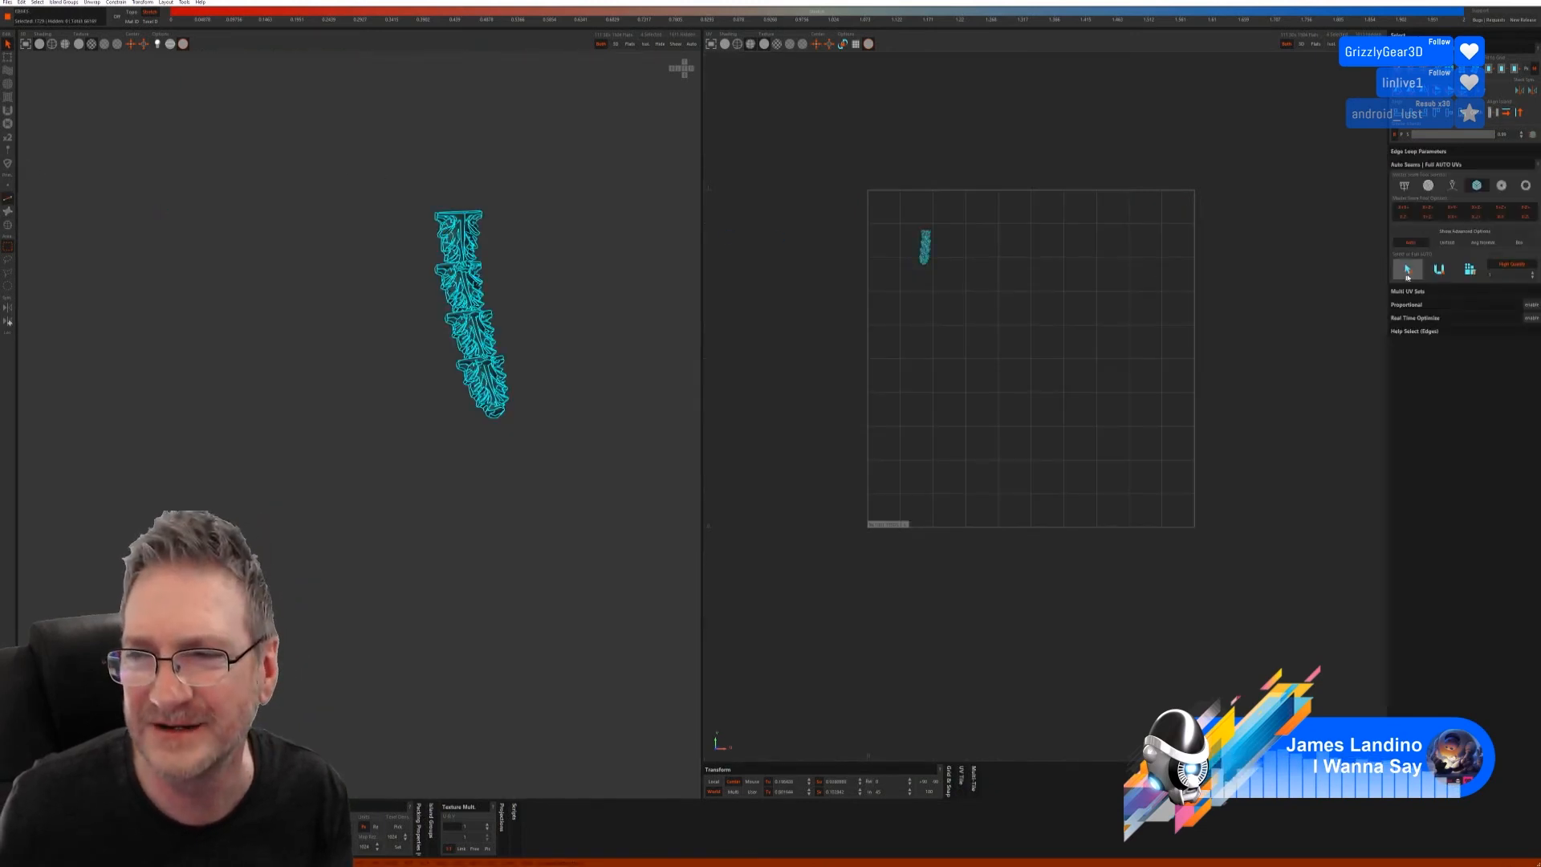
click(1469, 270)
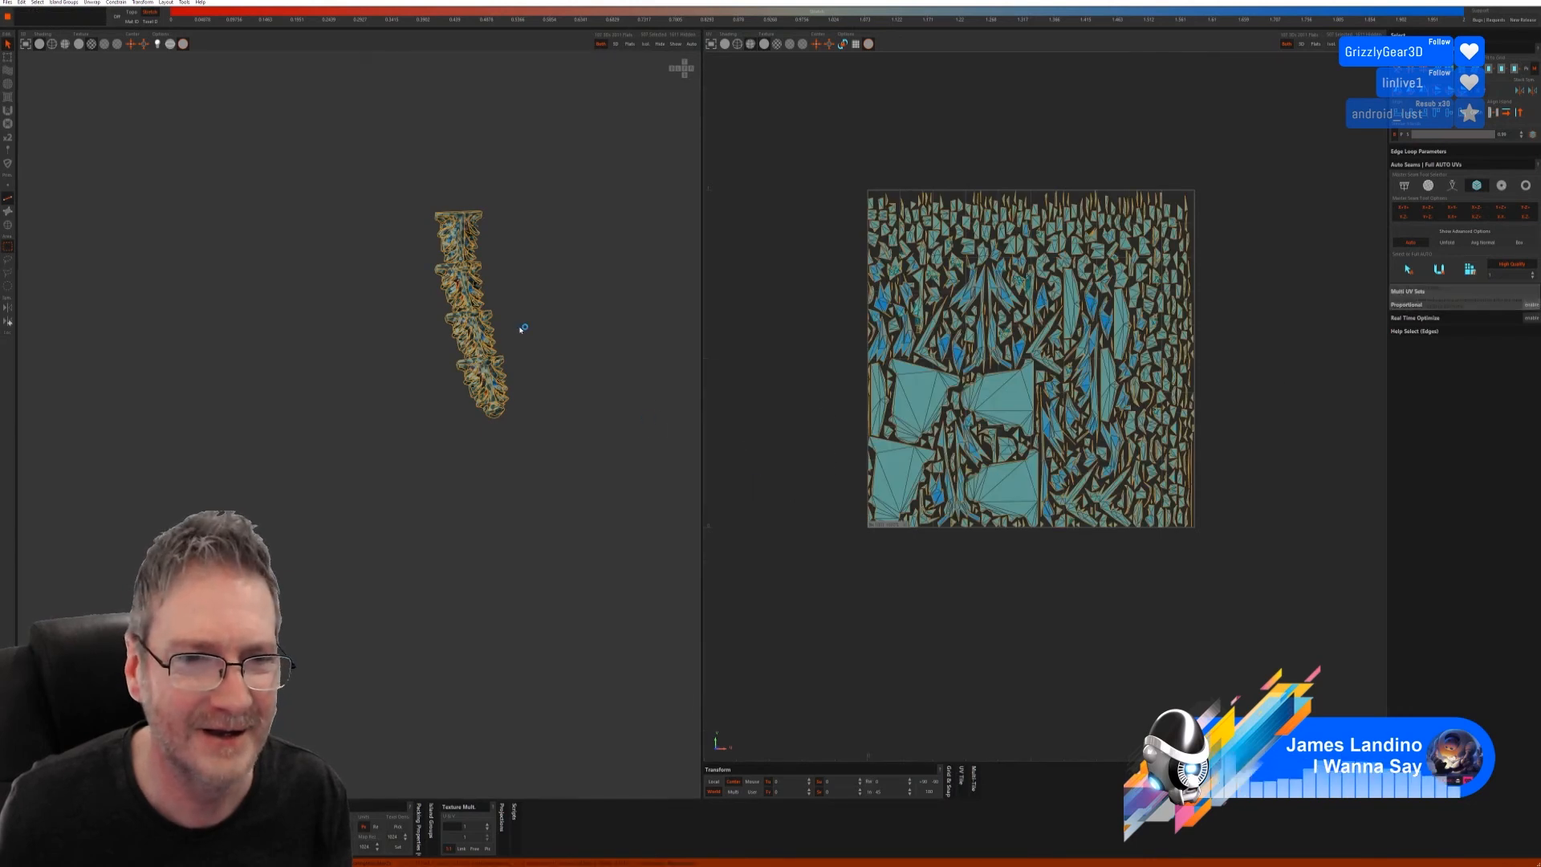
scroll(498, 313, up, 5)
alt+drag(678, 309, 489, 375)
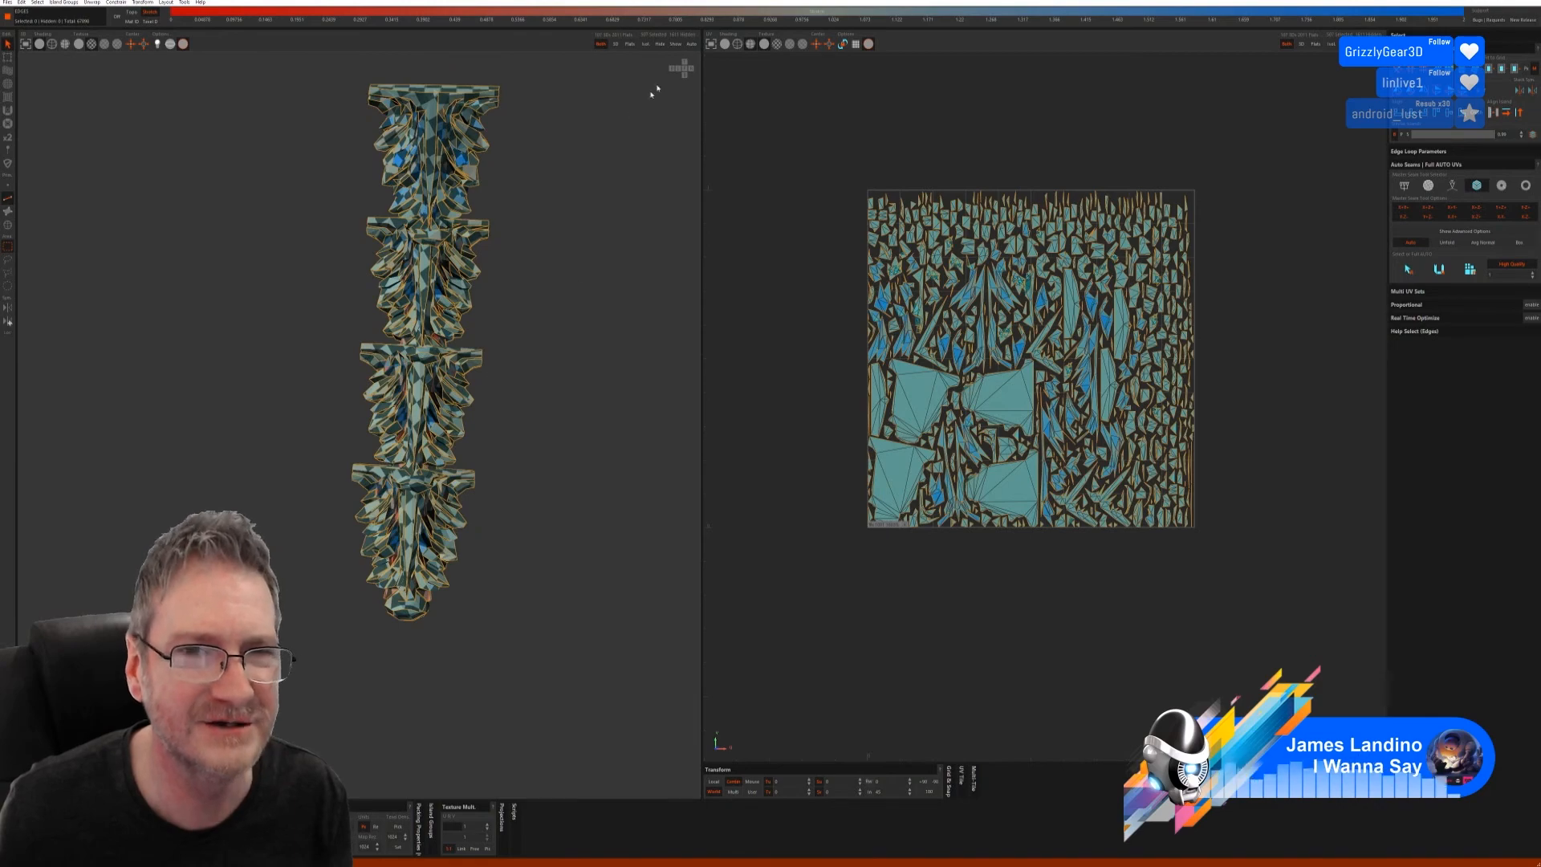
click(675, 44)
- Select the leaf segments of the carved strip on the UP side of the lever handle as islands and isolate them
scroll(537, 289, down, 5)
alt+drag(514, 337, 382, 386)
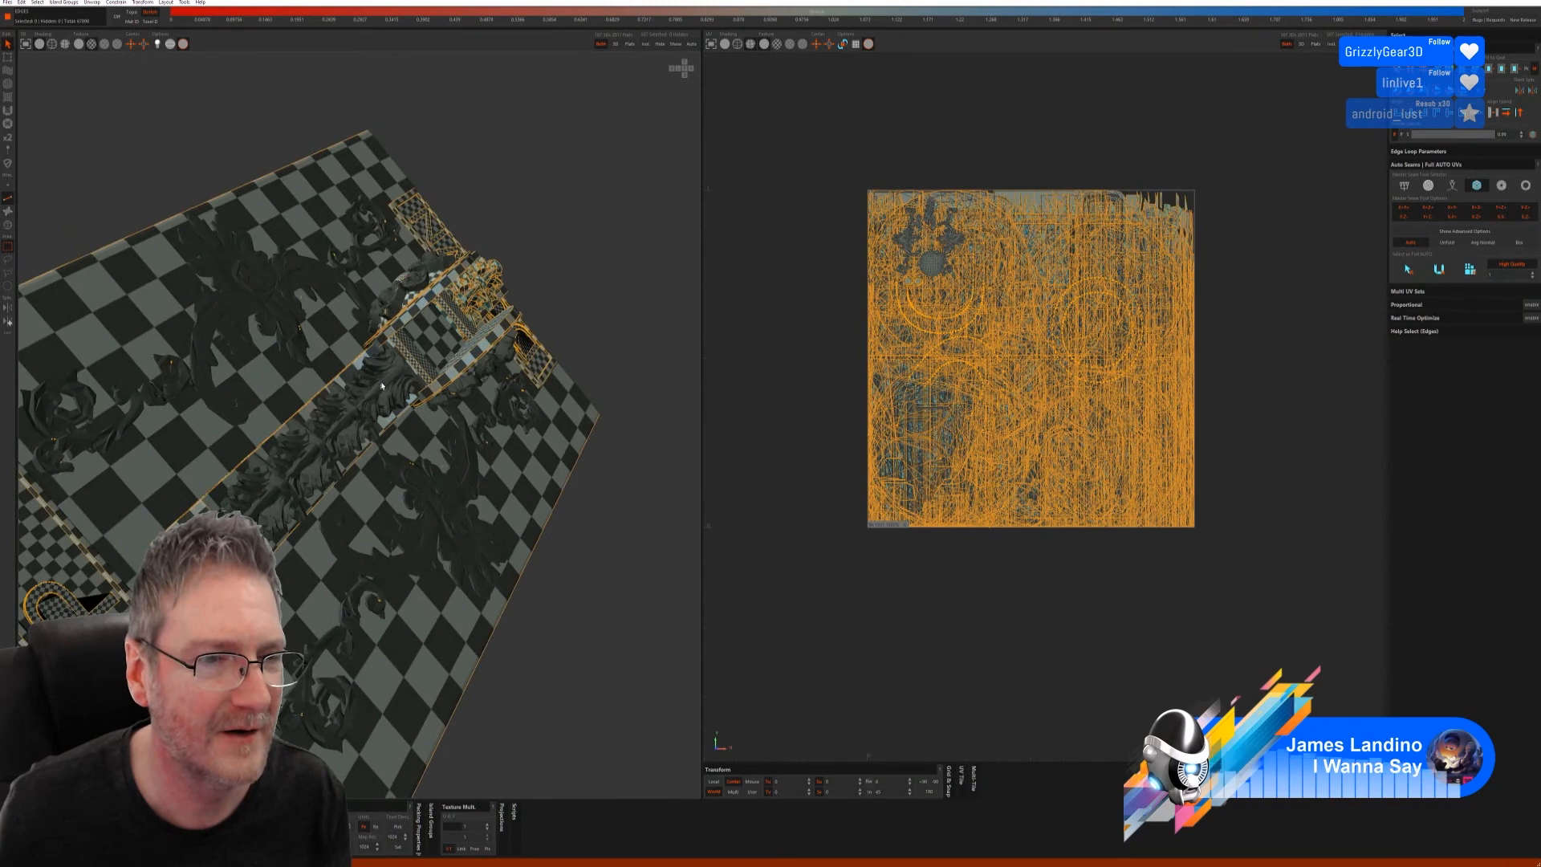
click(7, 225)
click(374, 397)
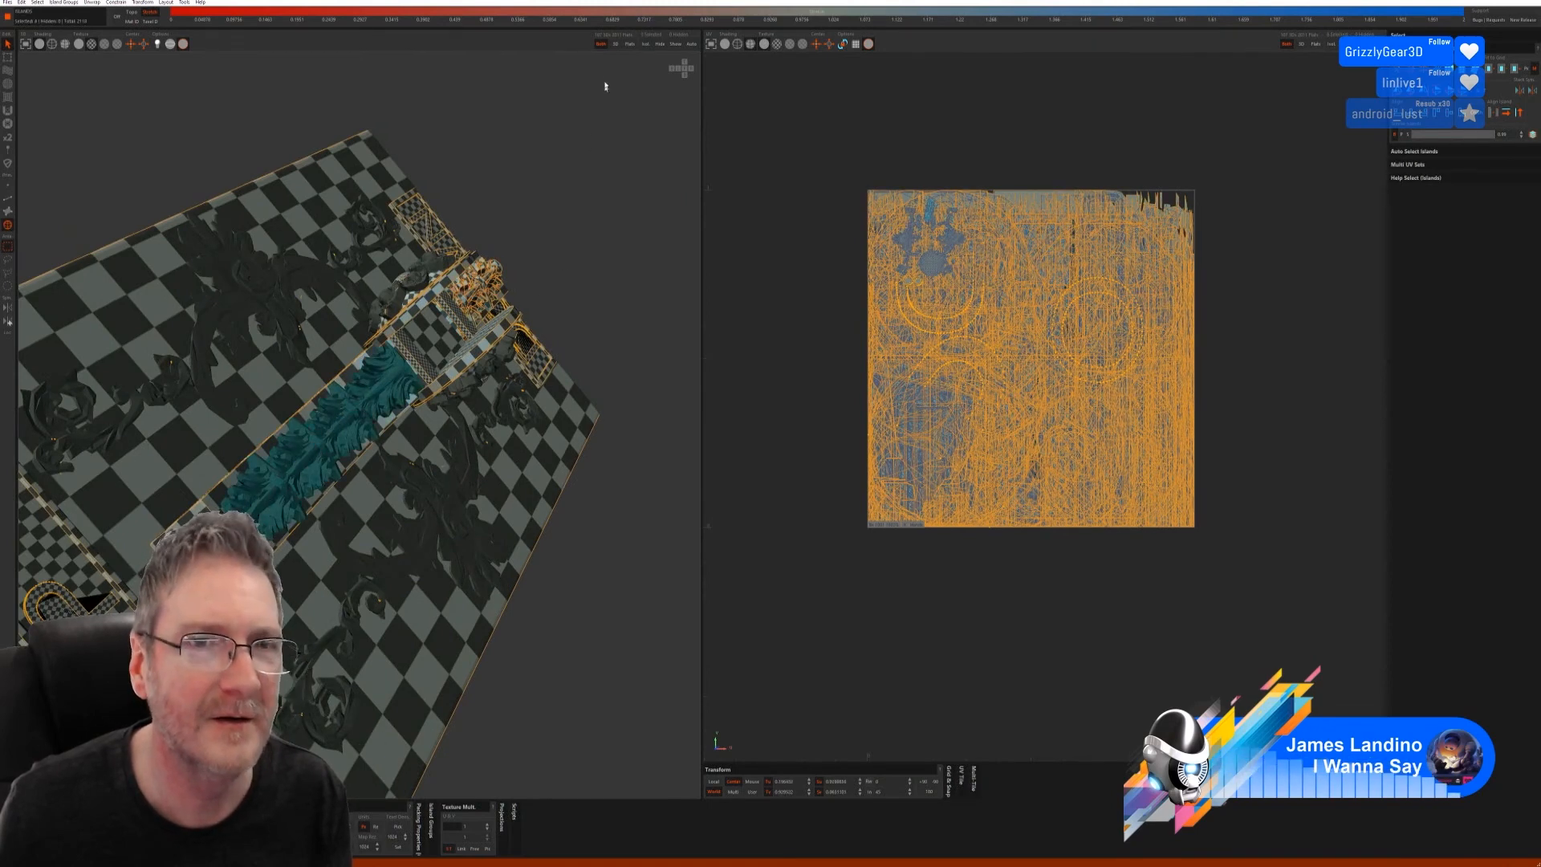
key(i)
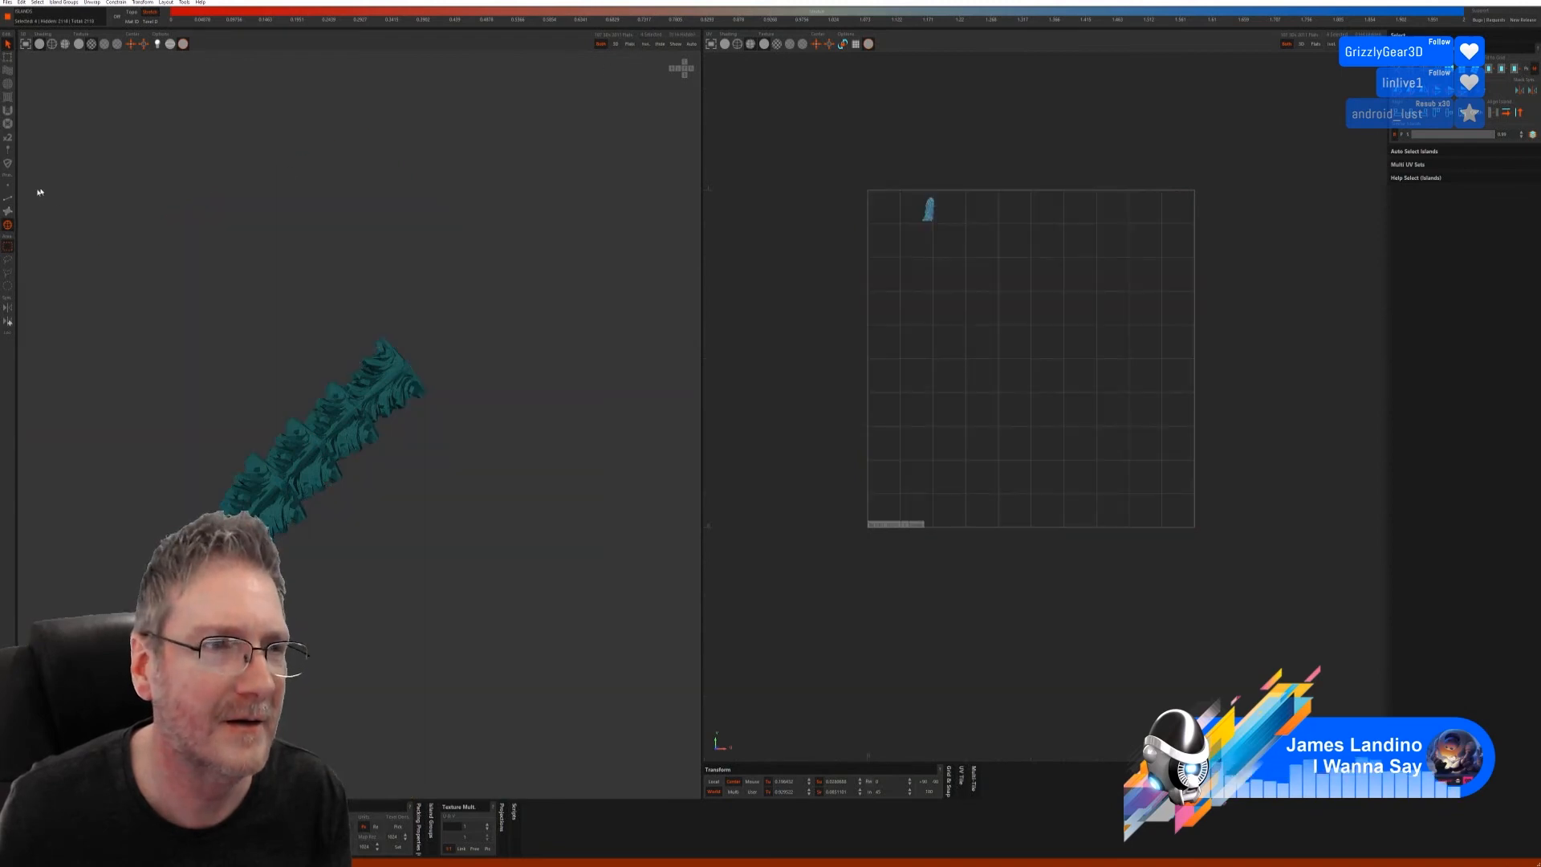
- Unwrap and pack the leaf strip on the UP side with Box auto-seams, and show all parts of the model
click(8, 198)
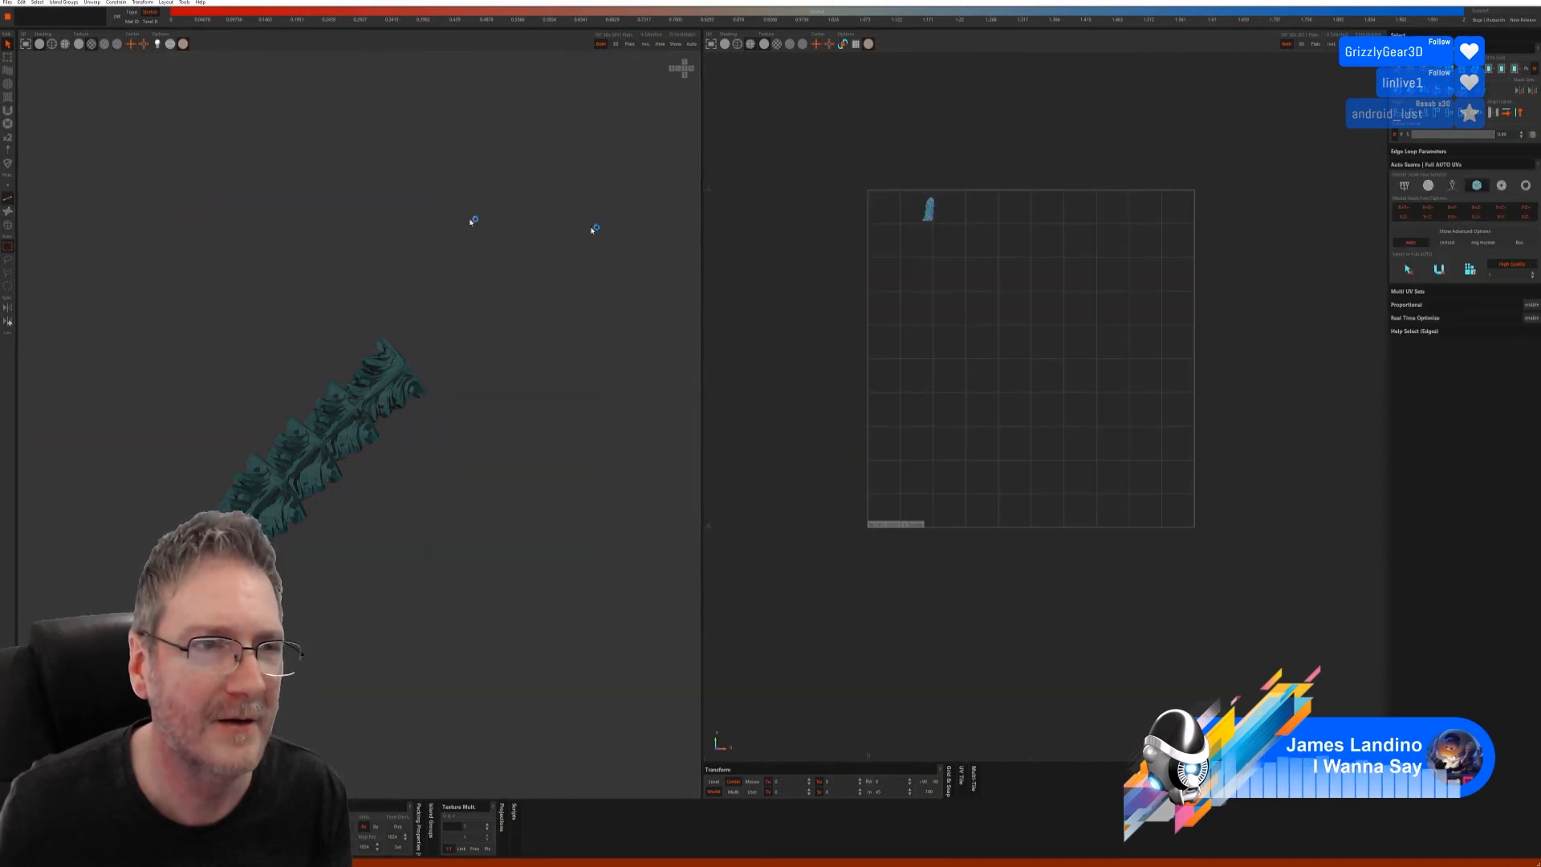
click(1407, 270)
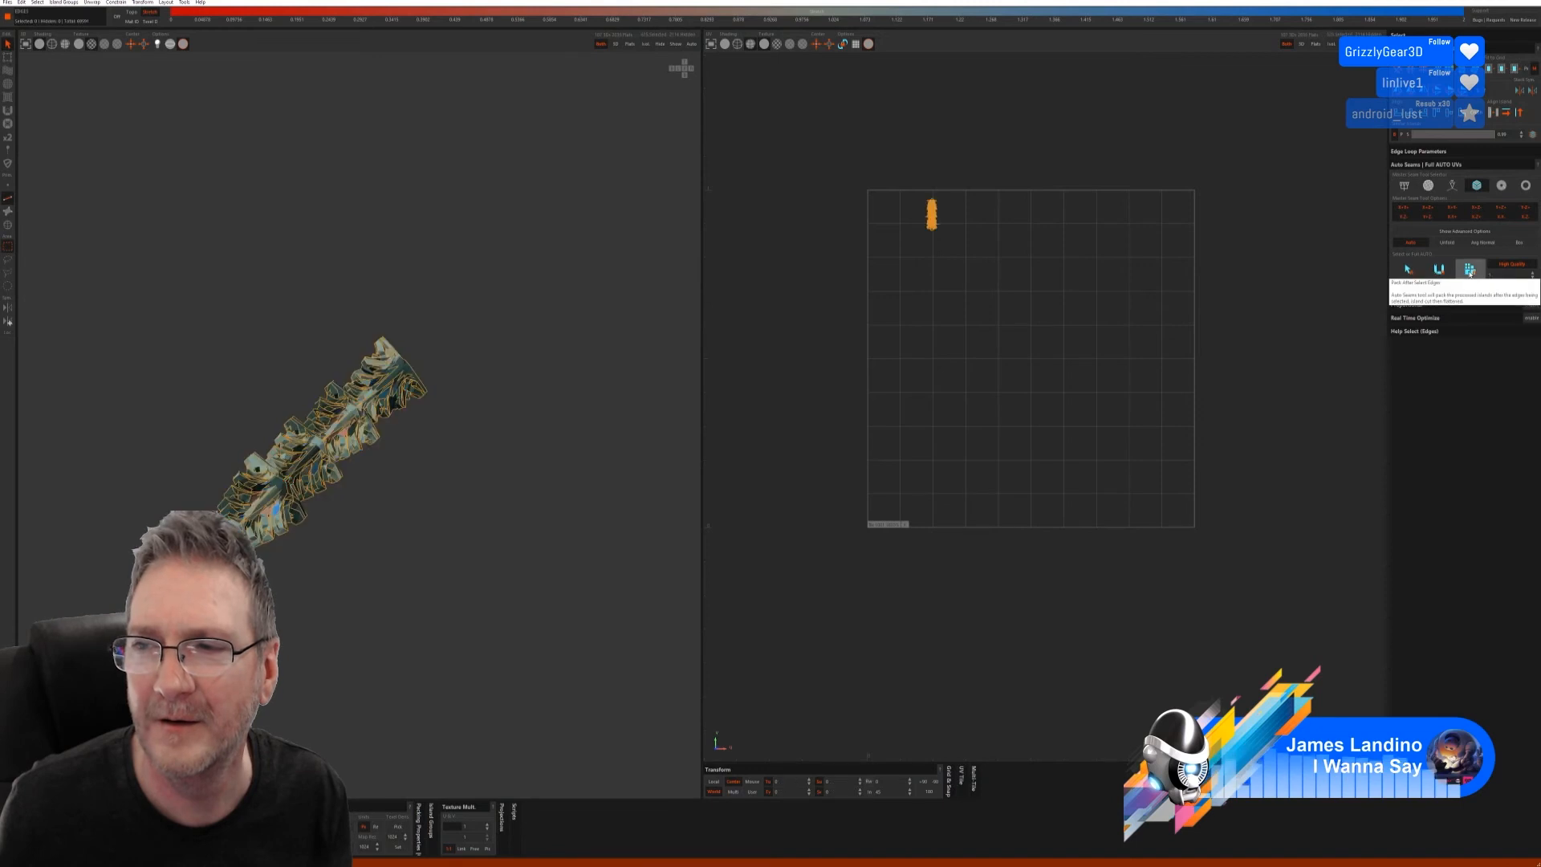
alt+drag(402, 464, 421, 353)
scroll(400, 433, up, 5)
alt+middle_drag(421, 353, 423, 447)
alt+drag(423, 445, 402, 255)
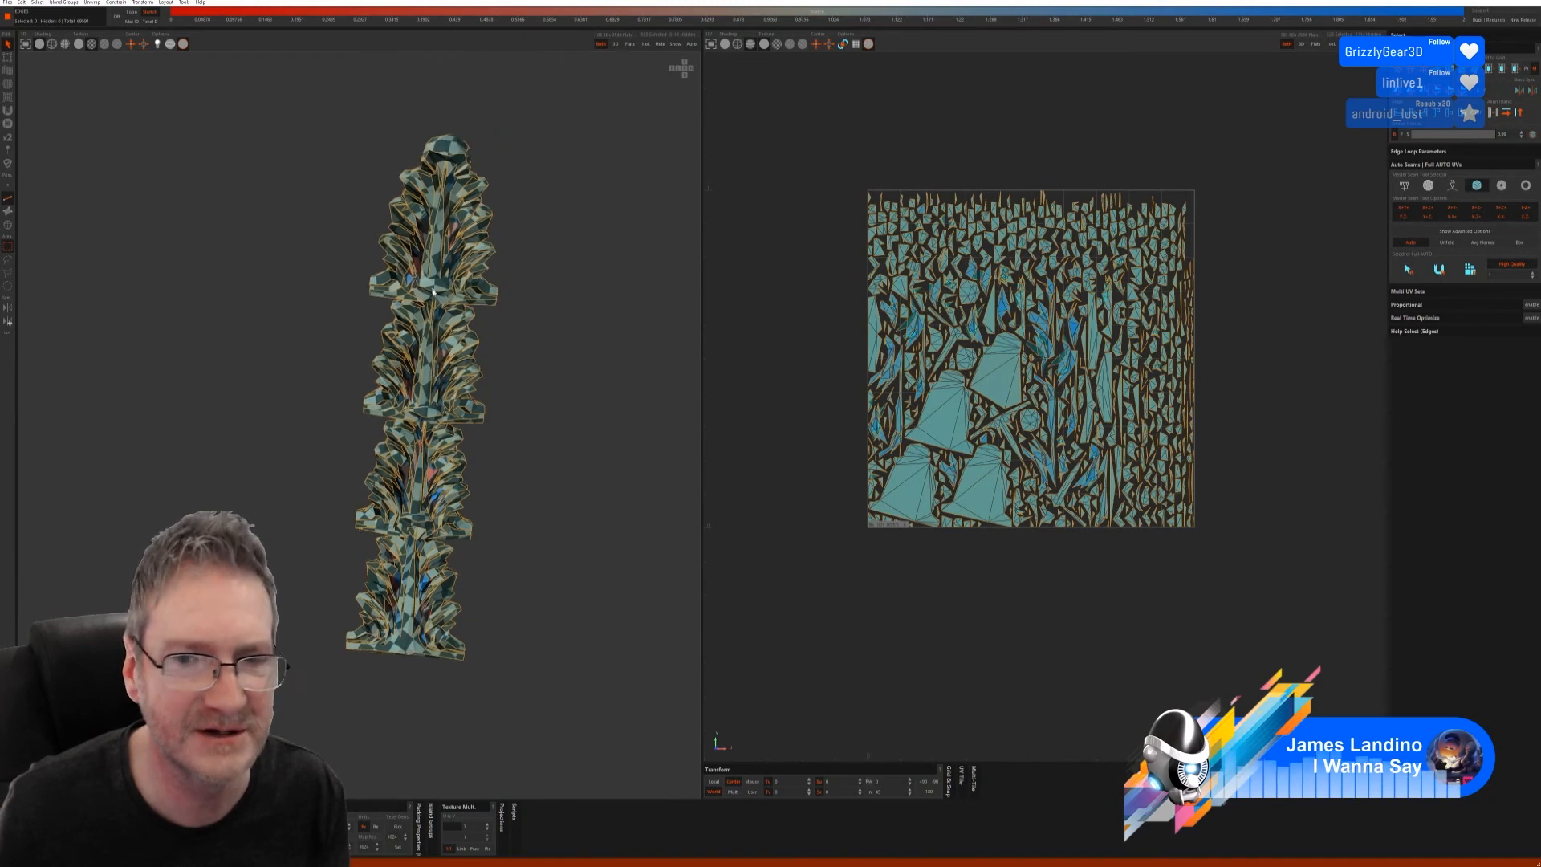
click(675, 45)
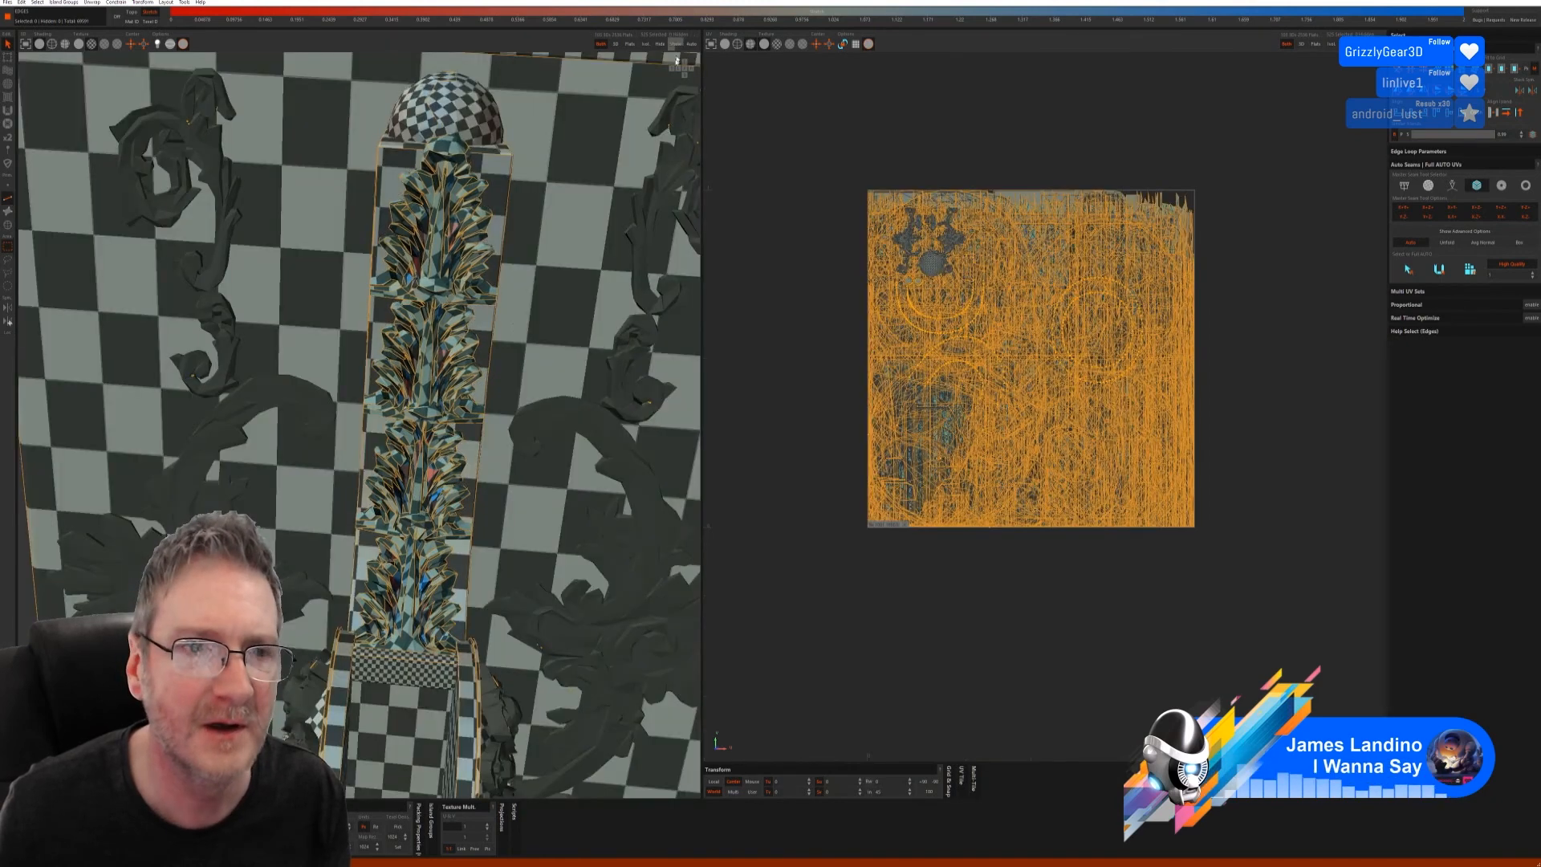
alt+right_drag(509, 326, 383, 448)
alt+drag(384, 448, 434, 327)
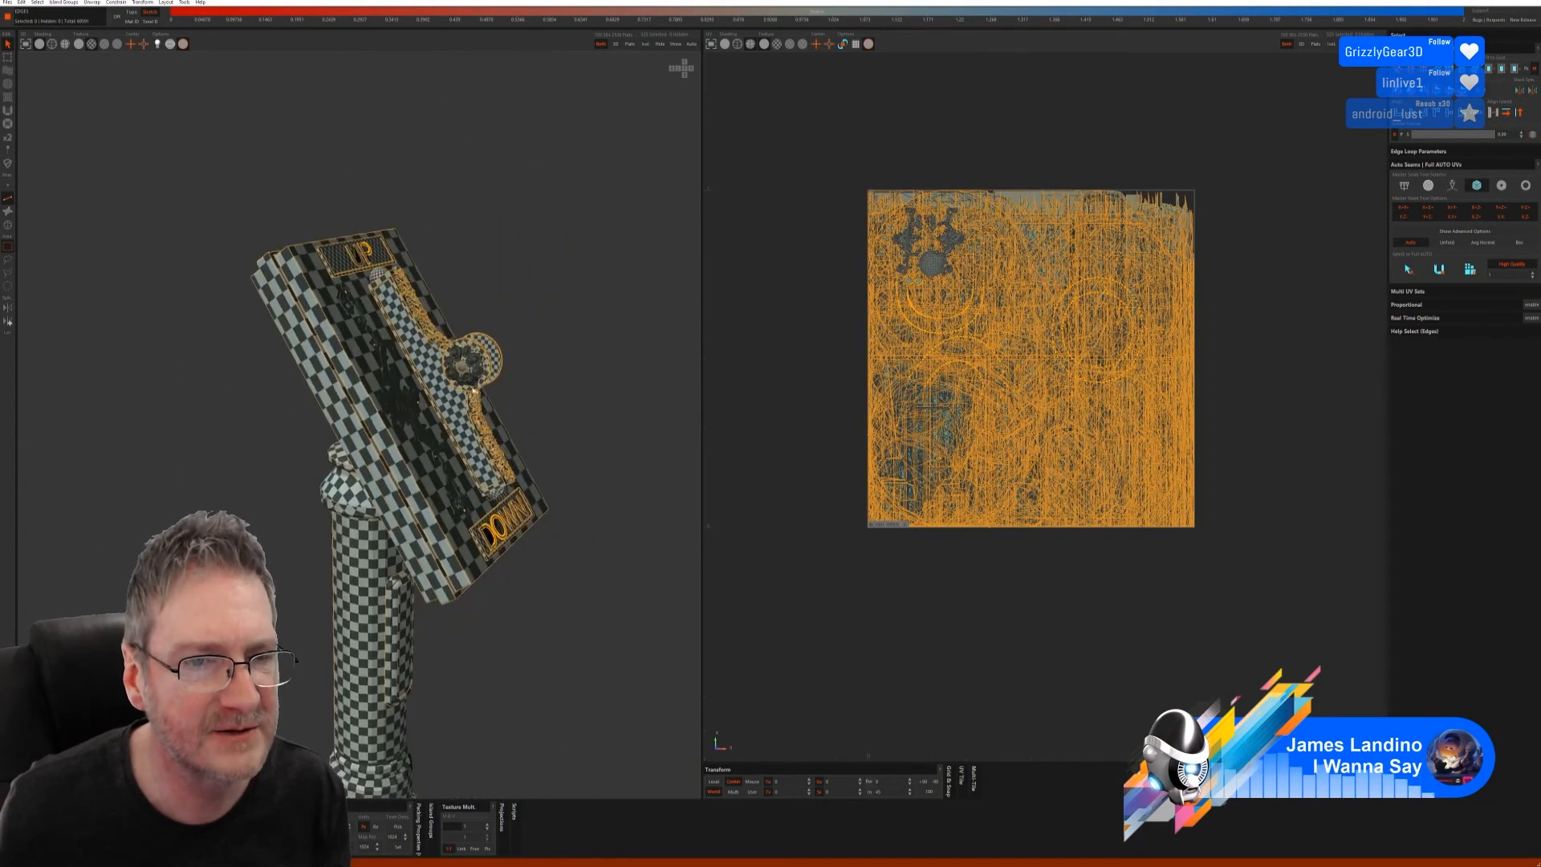
- Select the large carved rose on the round lever knob nearest the DOWN-side leaf strip as an island and isolate it
alt+right_drag(433, 328, 522, 348)
alt+drag(522, 348, 546, 369)
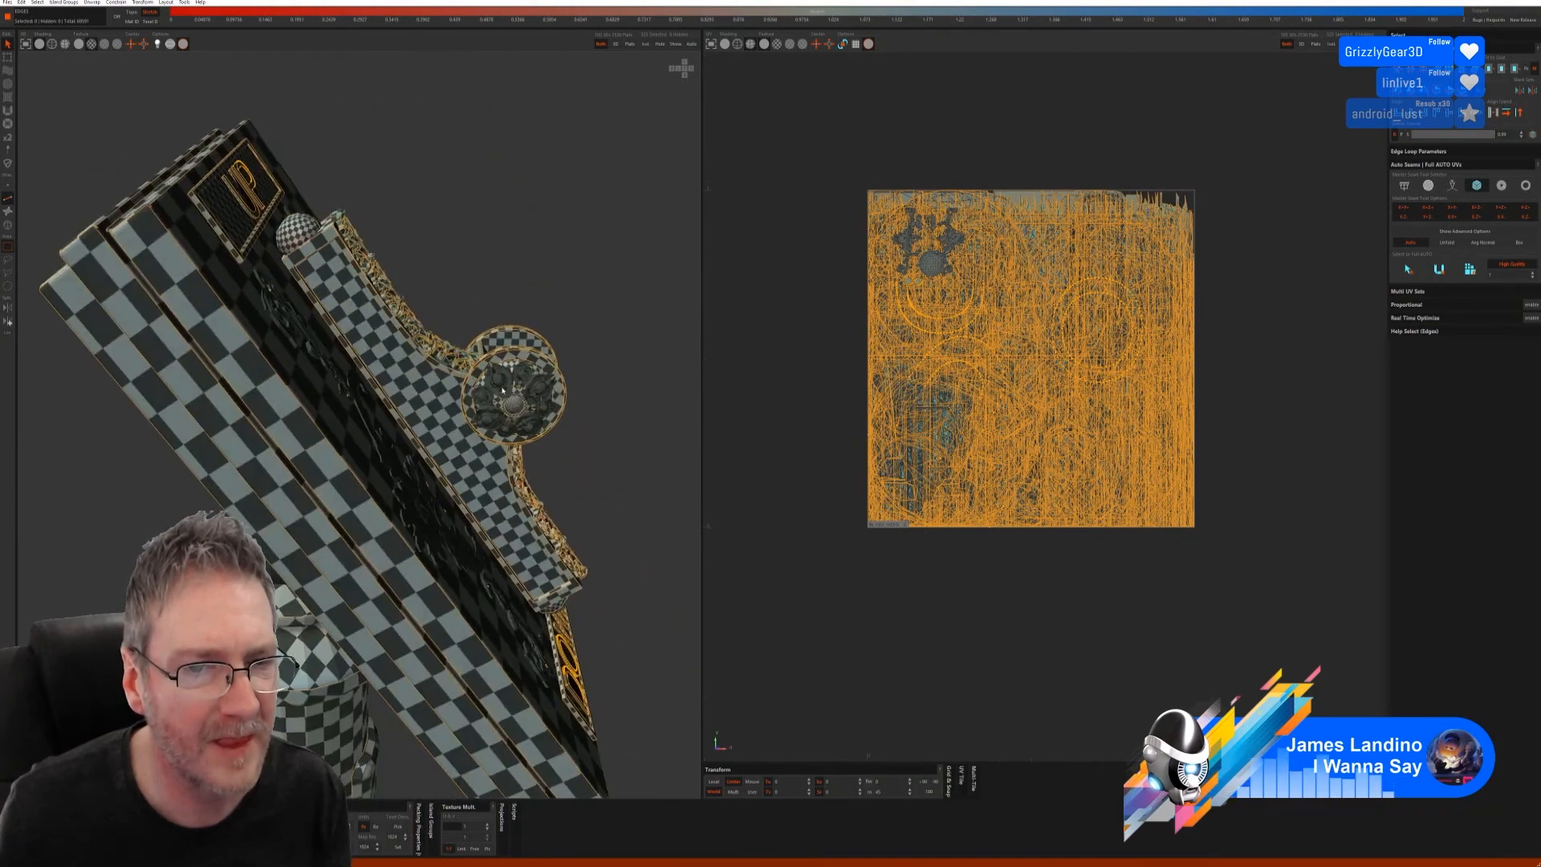
alt+right_drag(546, 369, 617, 422)
alt+middle_drag(616, 422, 566, 389)
alt+drag(565, 389, 543, 383)
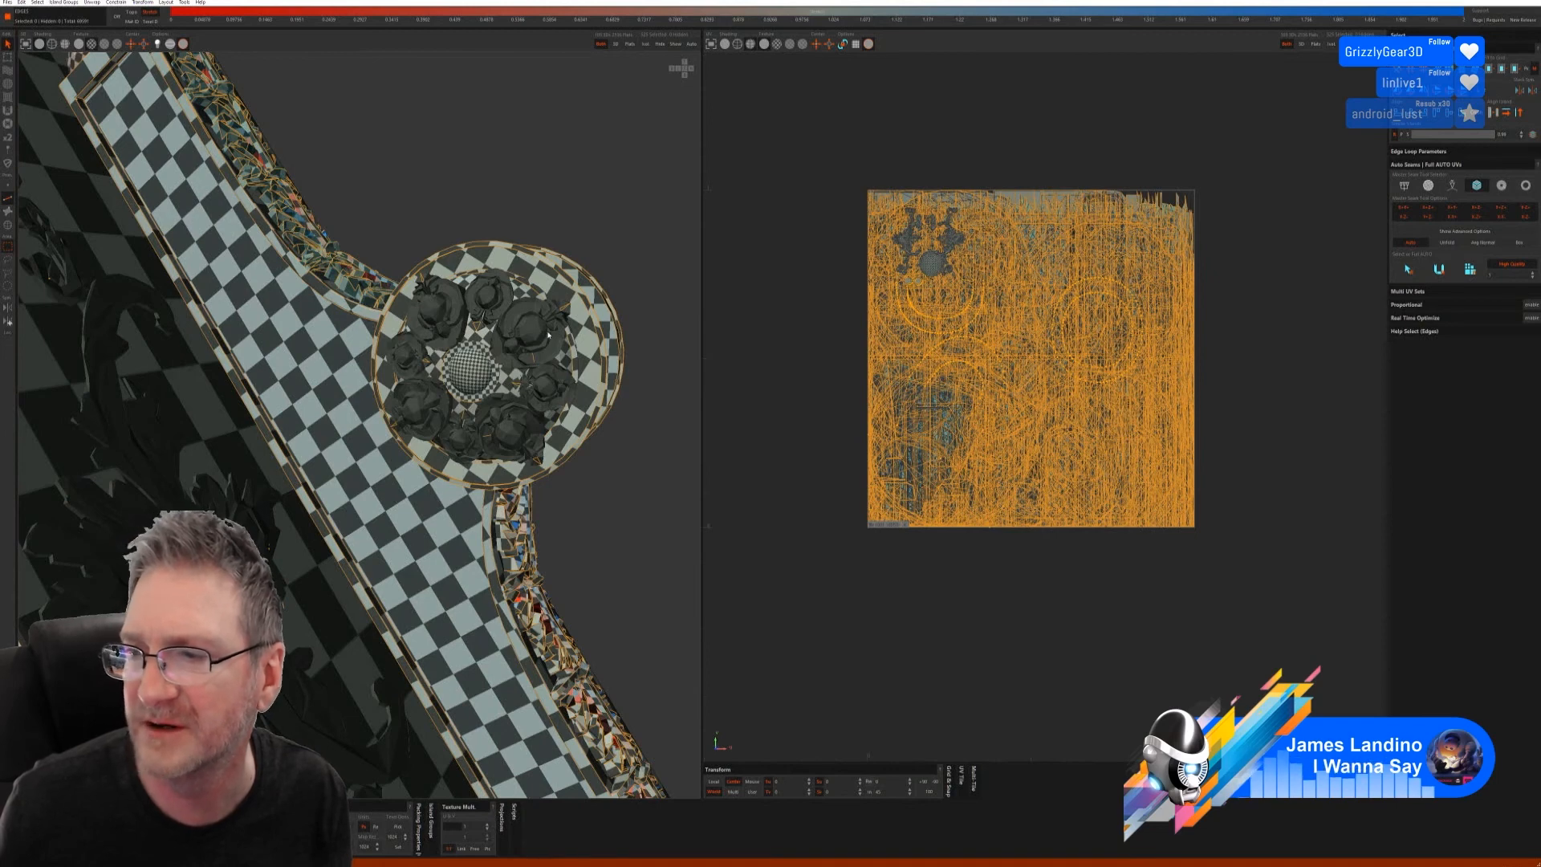
click(8, 225)
scroll(510, 458, up, 2)
click(494, 441)
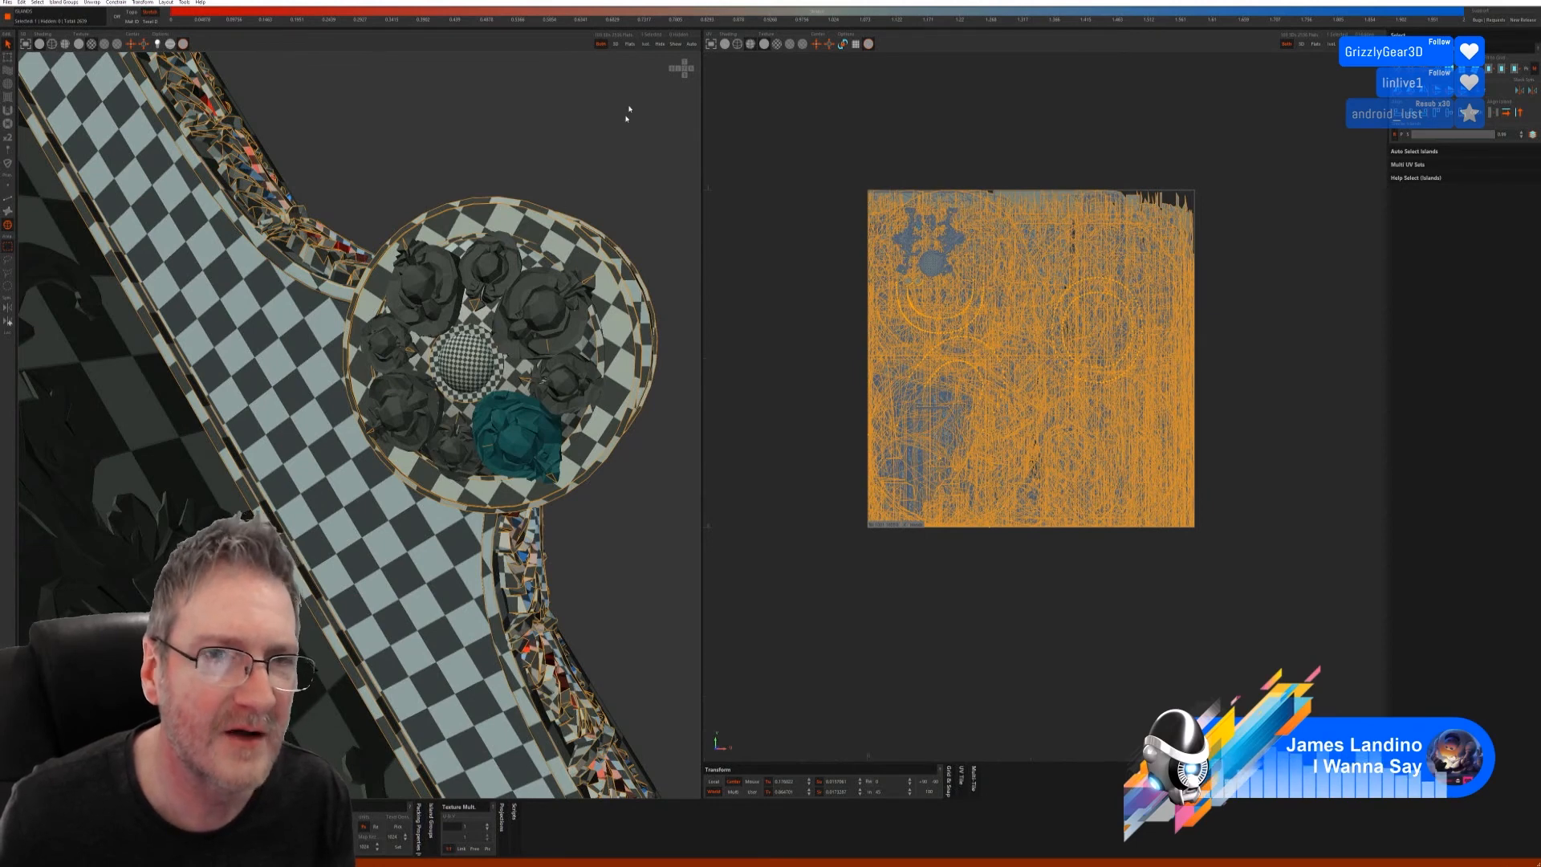
click(645, 44)
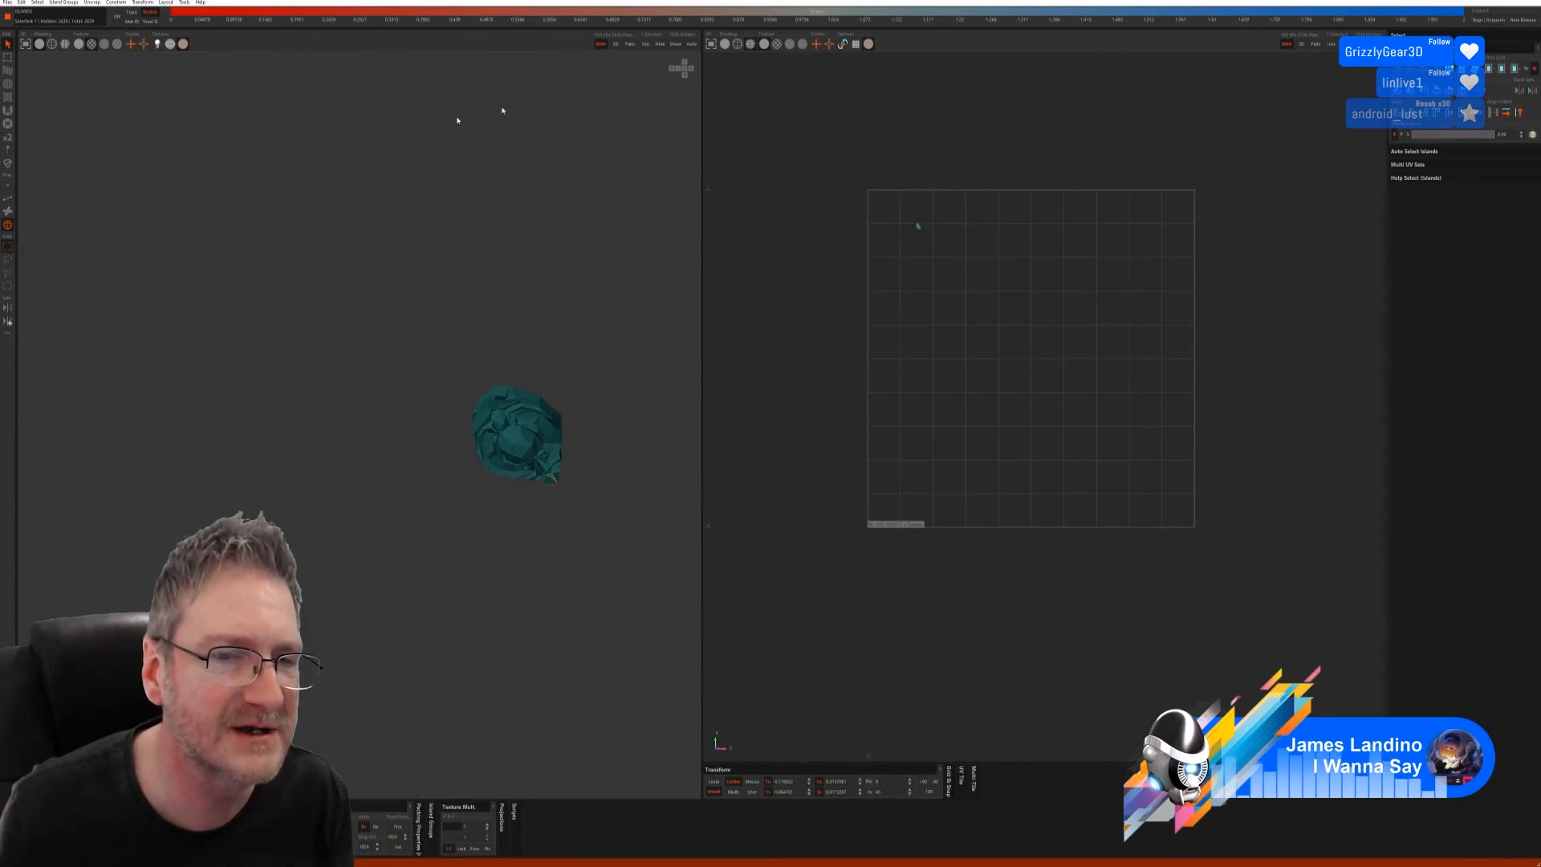
- Unwrap and pack the DOWN-side rose with Pelt auto-seams, check the checker pattern, and show all parts of the model
click(7, 199)
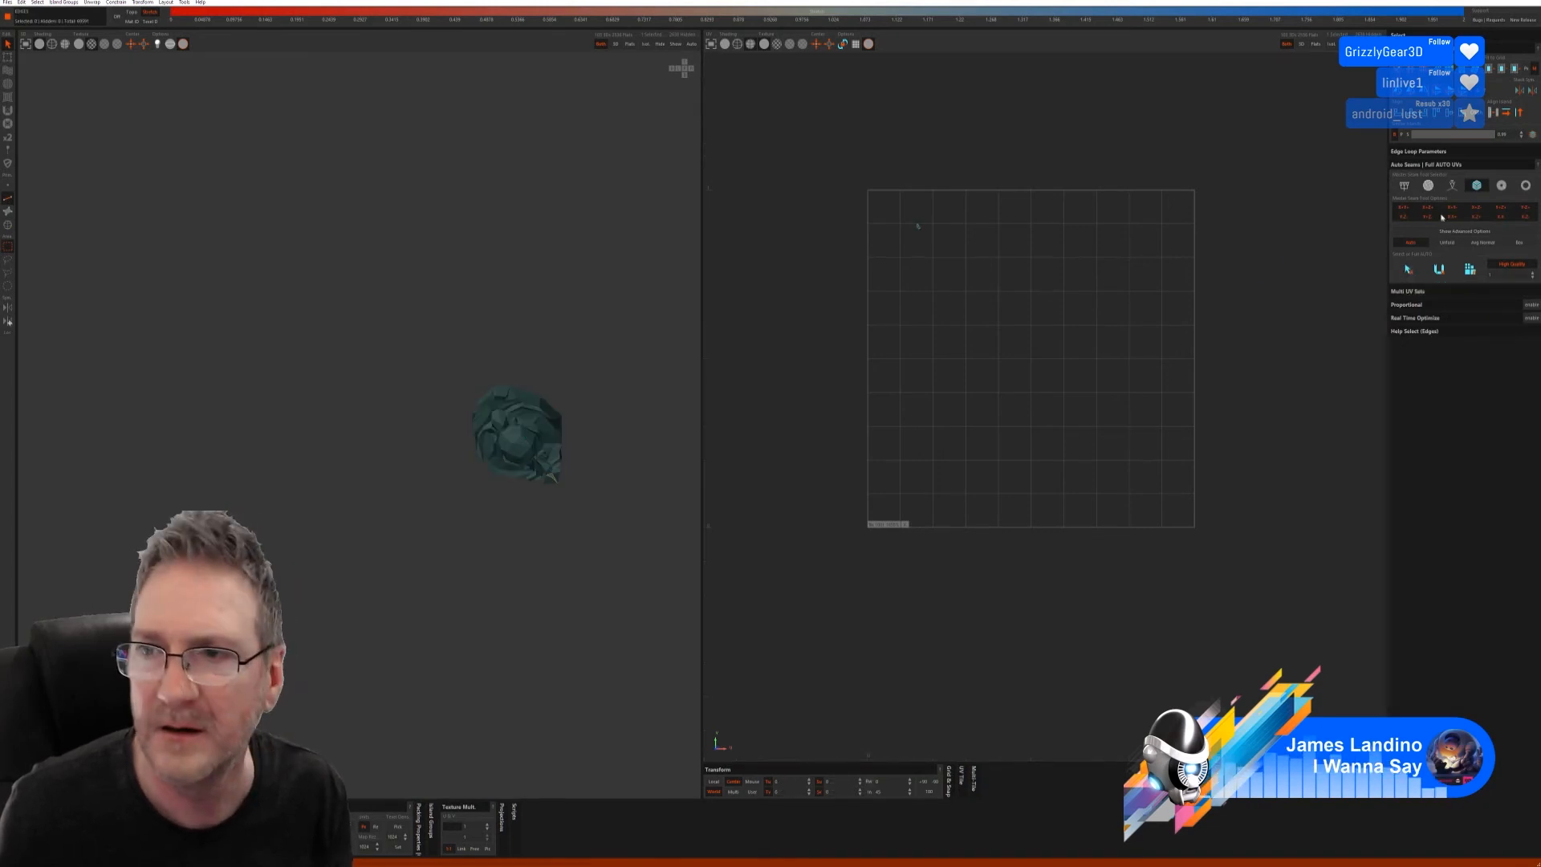
click(1415, 248)
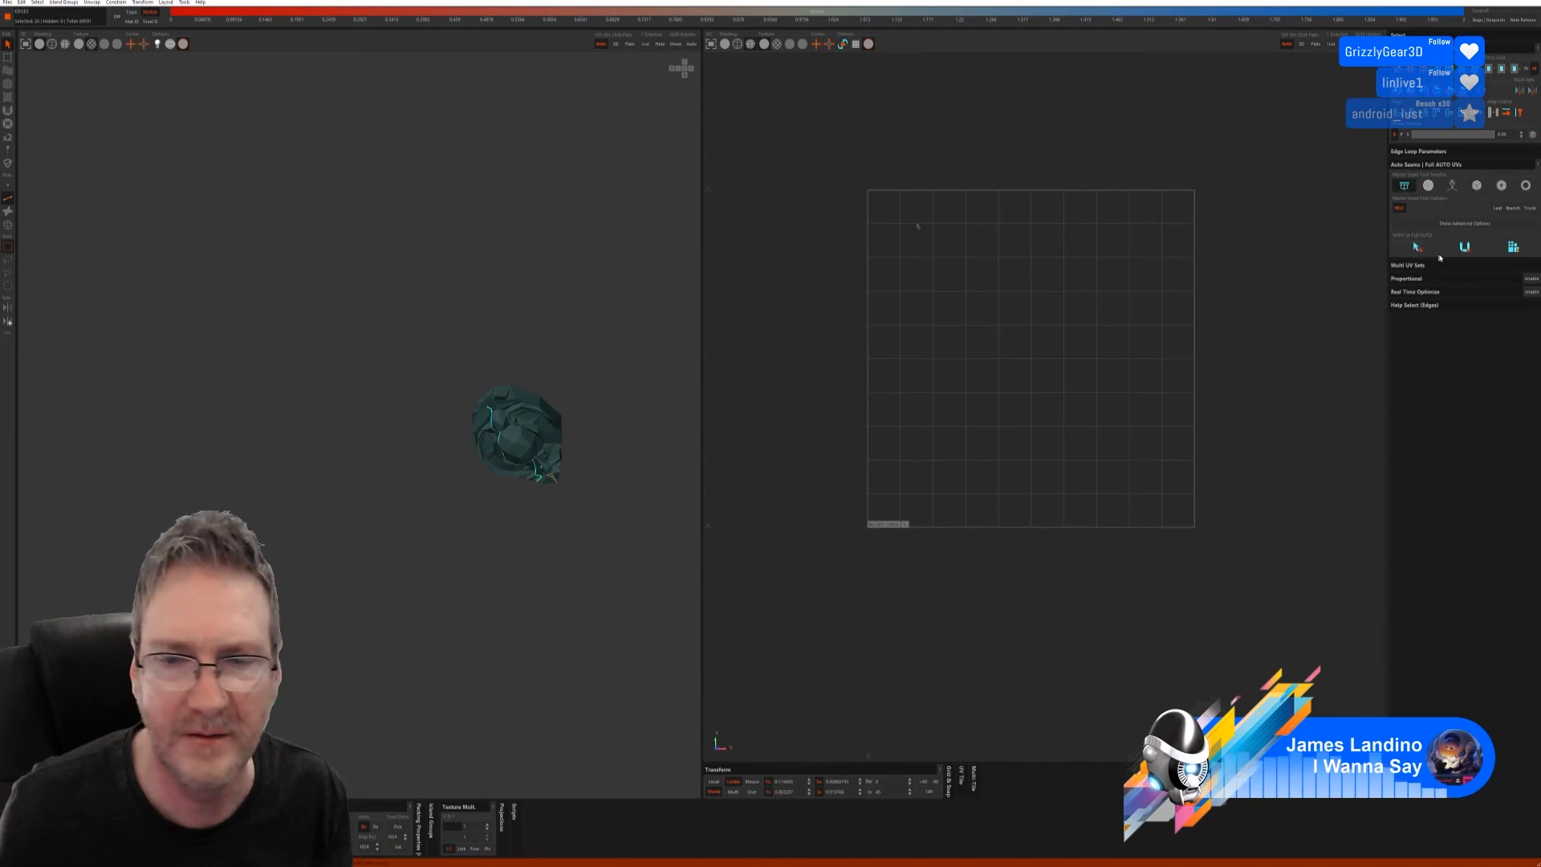
click(1464, 249)
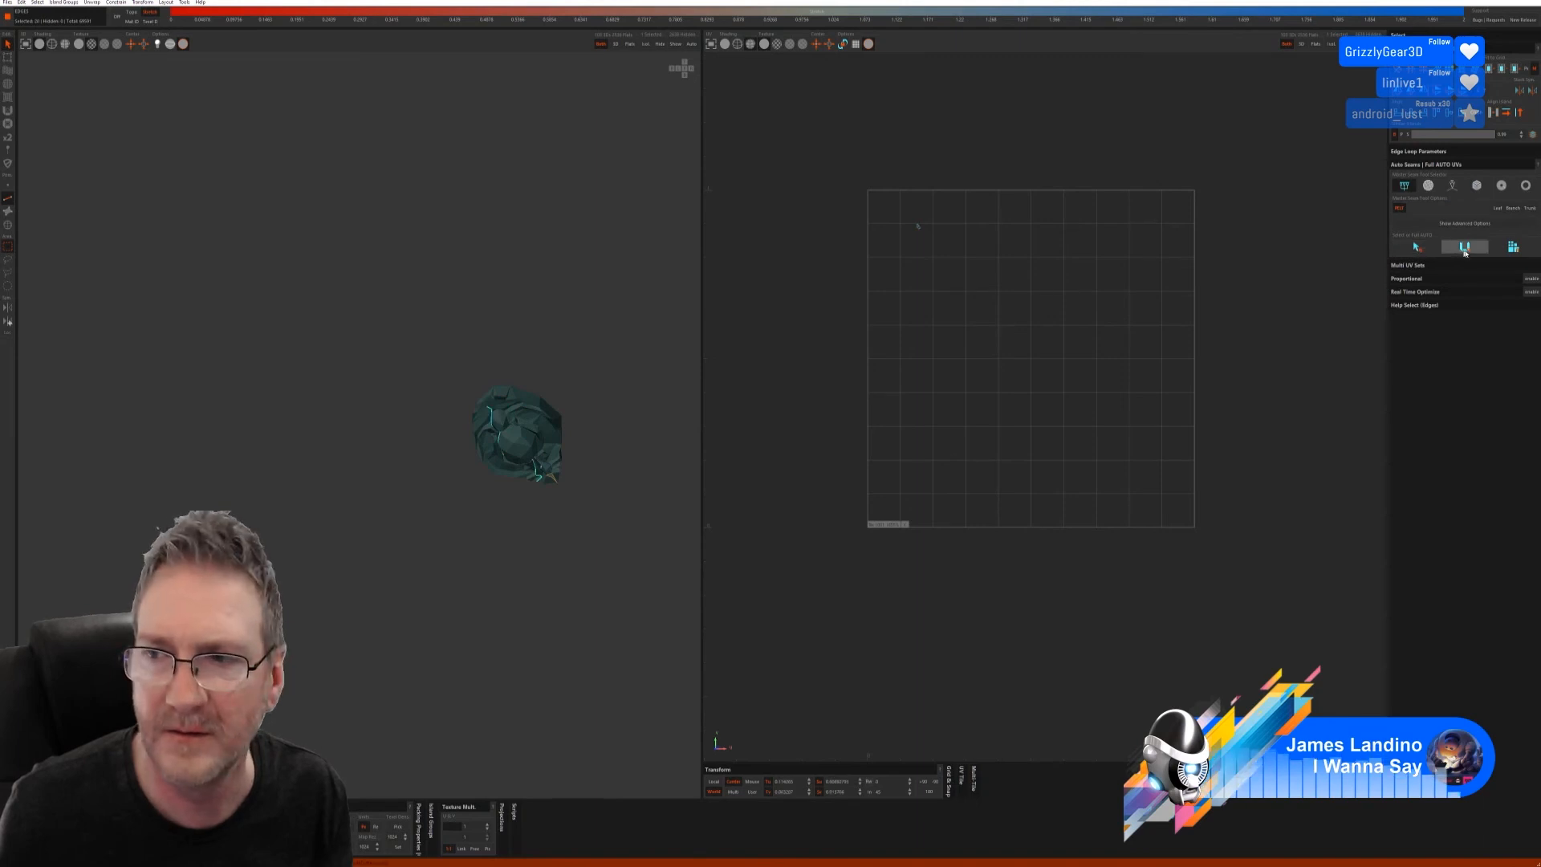
click(1516, 250)
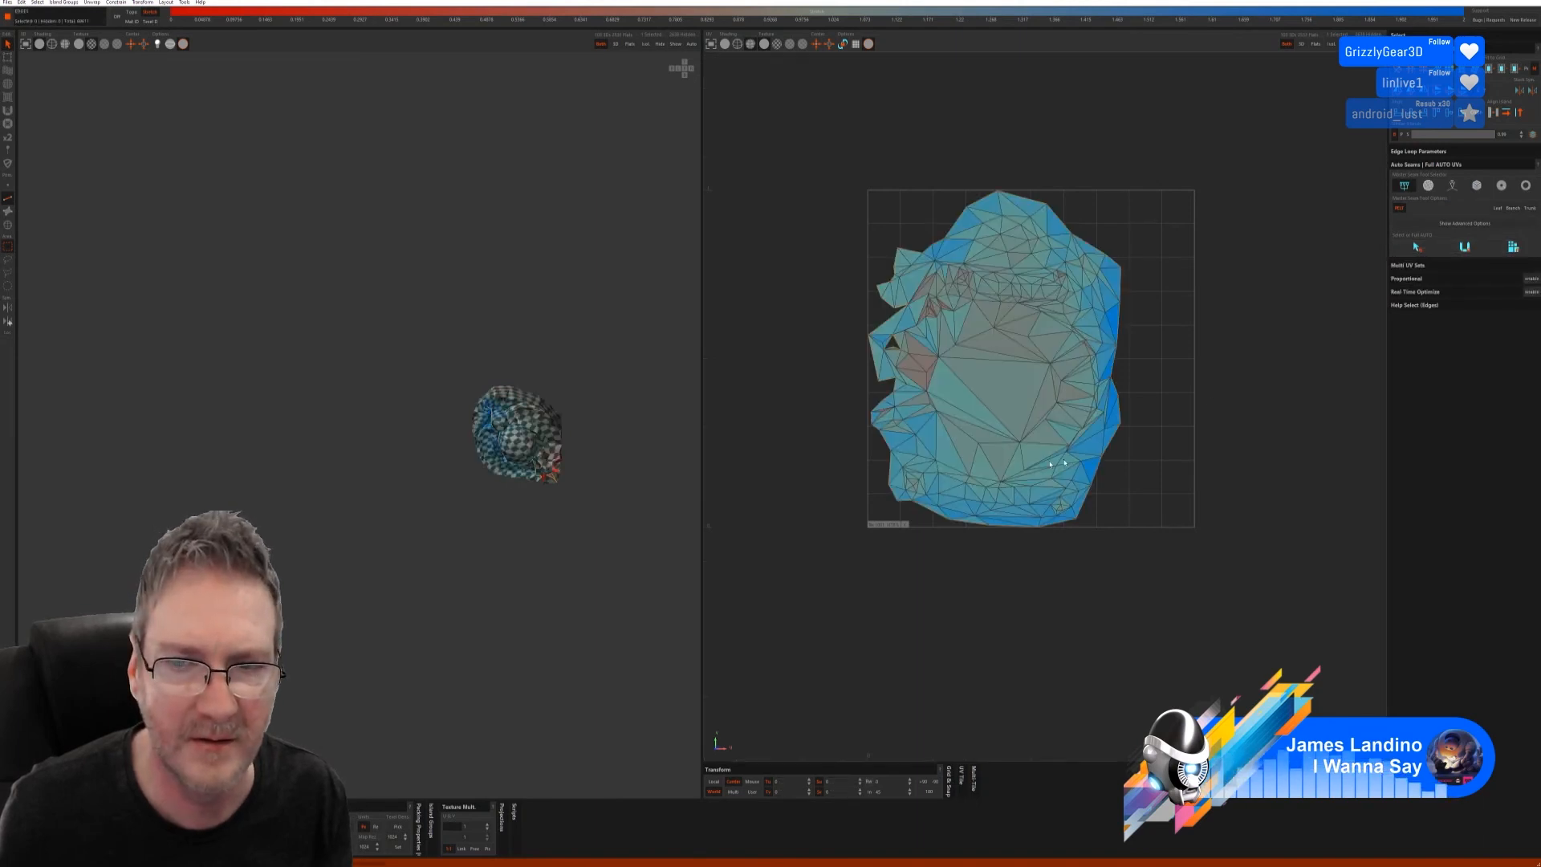
alt+drag(691, 454, 595, 461)
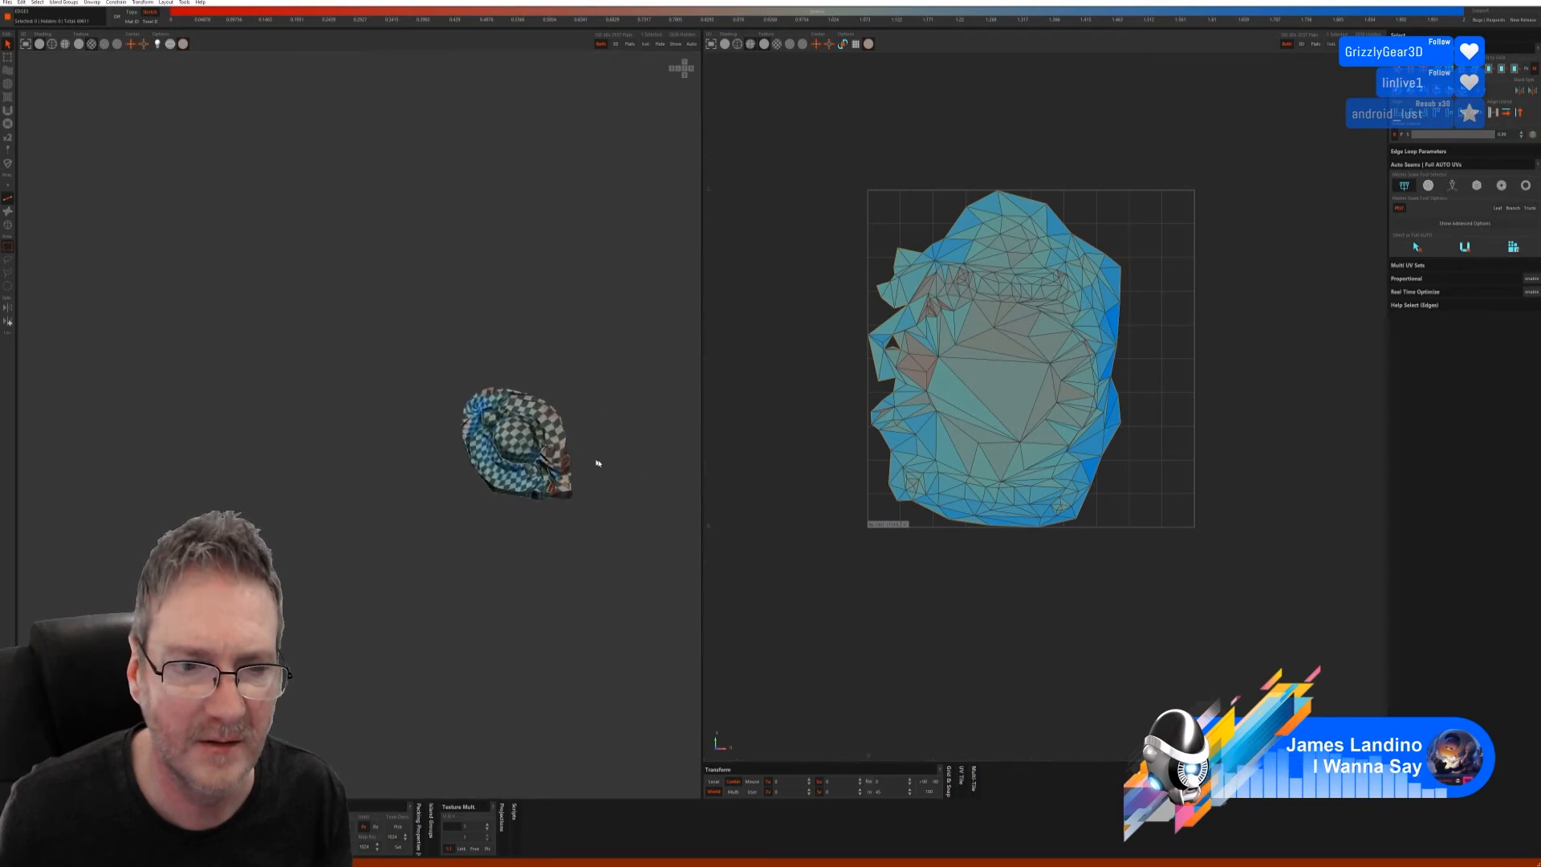
alt+right_drag(595, 461, 671, 471)
alt+drag(670, 471, 607, 472)
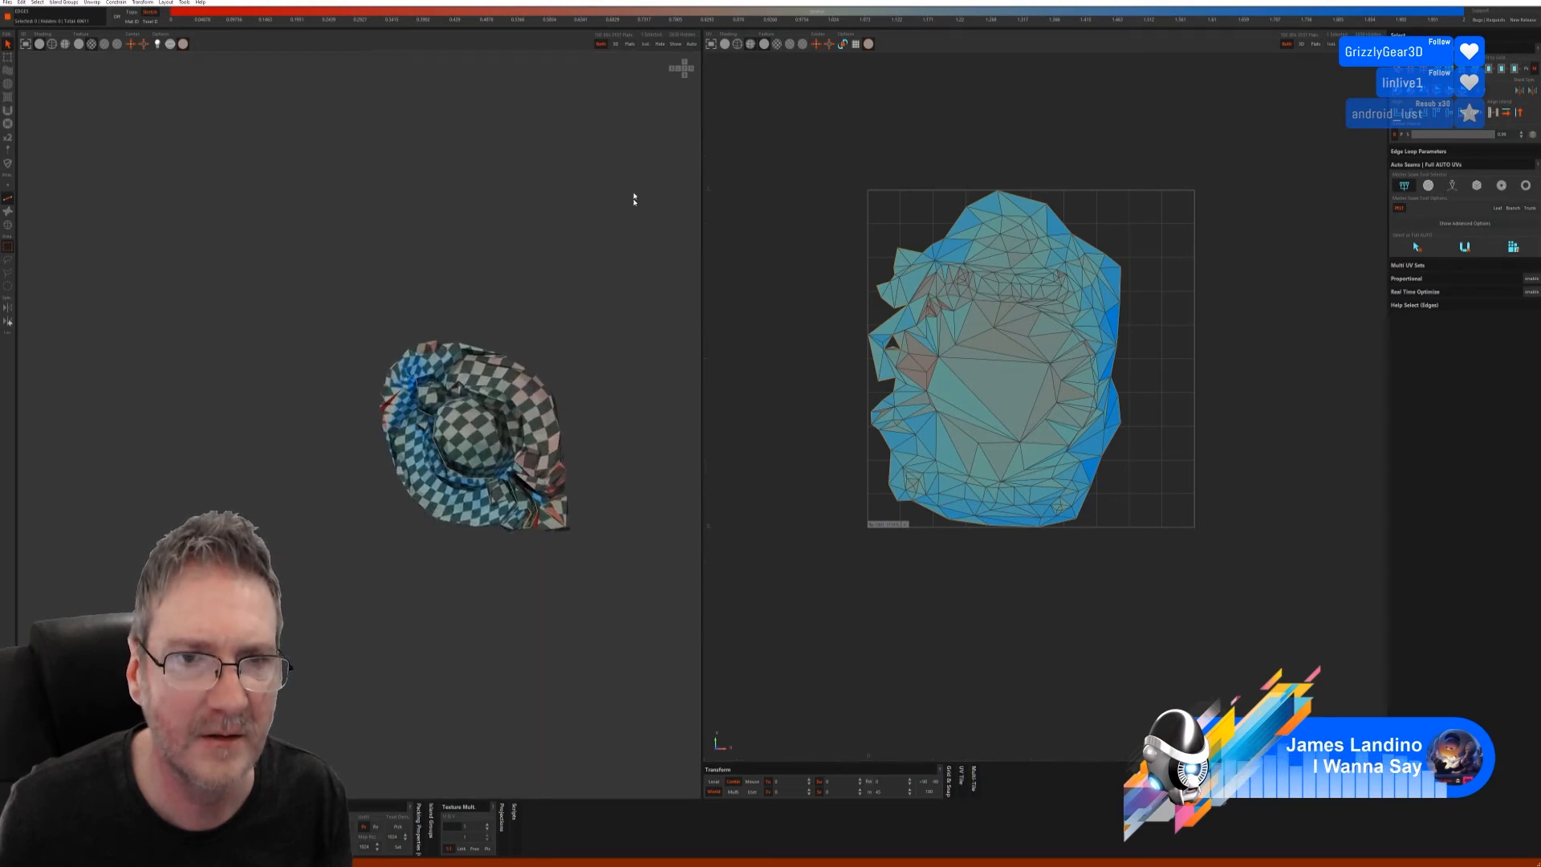
click(676, 44)
- Isolate the large knob rose nearest the lever plate, unwrap and pack it with Pelt auto-seams, and redisplay the full model
click(8, 226)
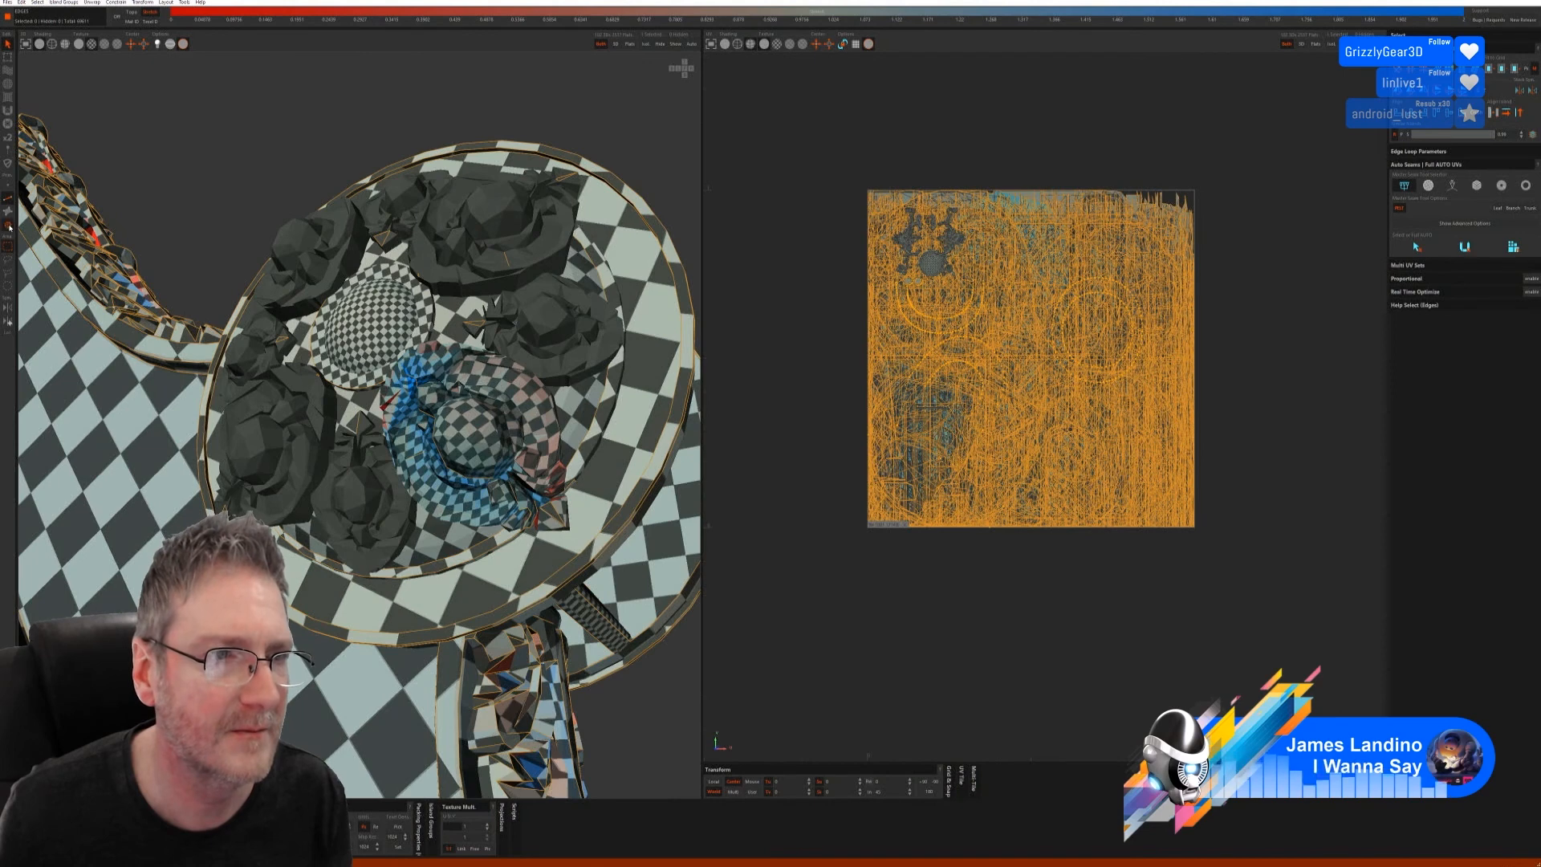
click(275, 437)
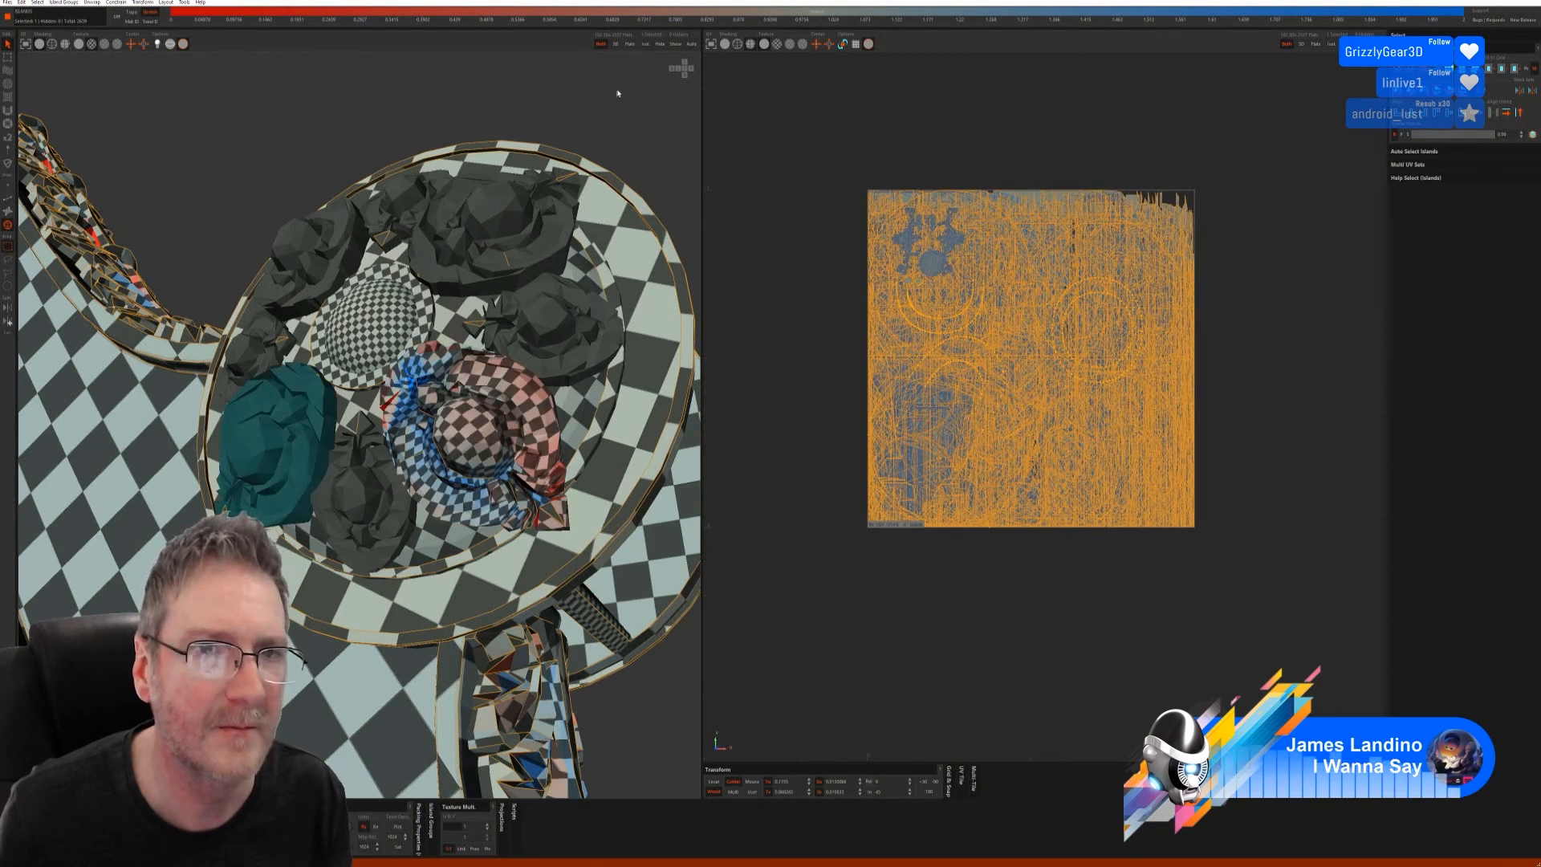
click(658, 44)
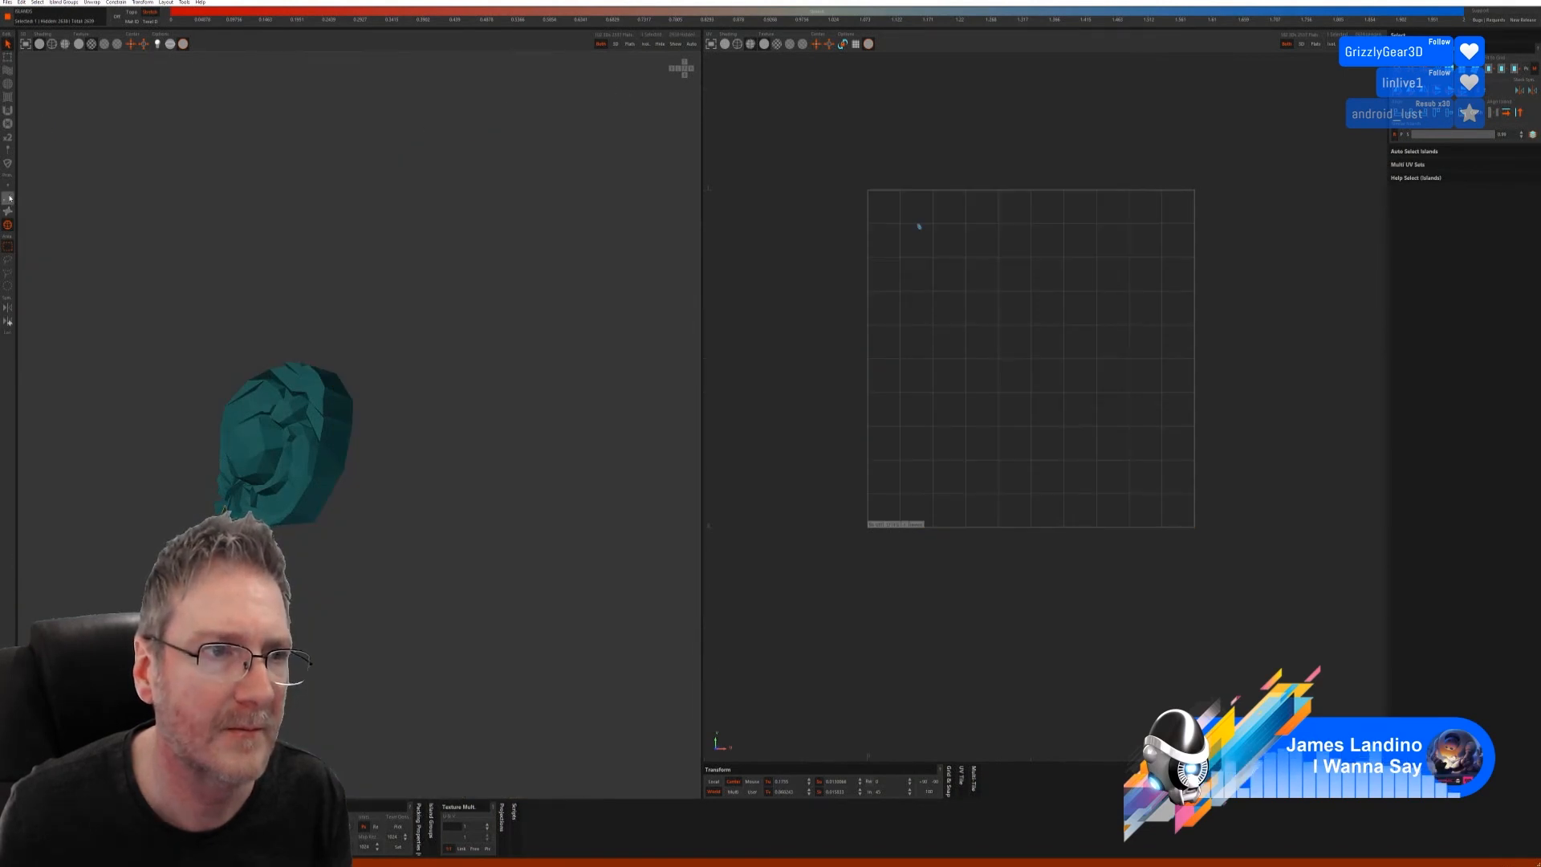
click(8, 198)
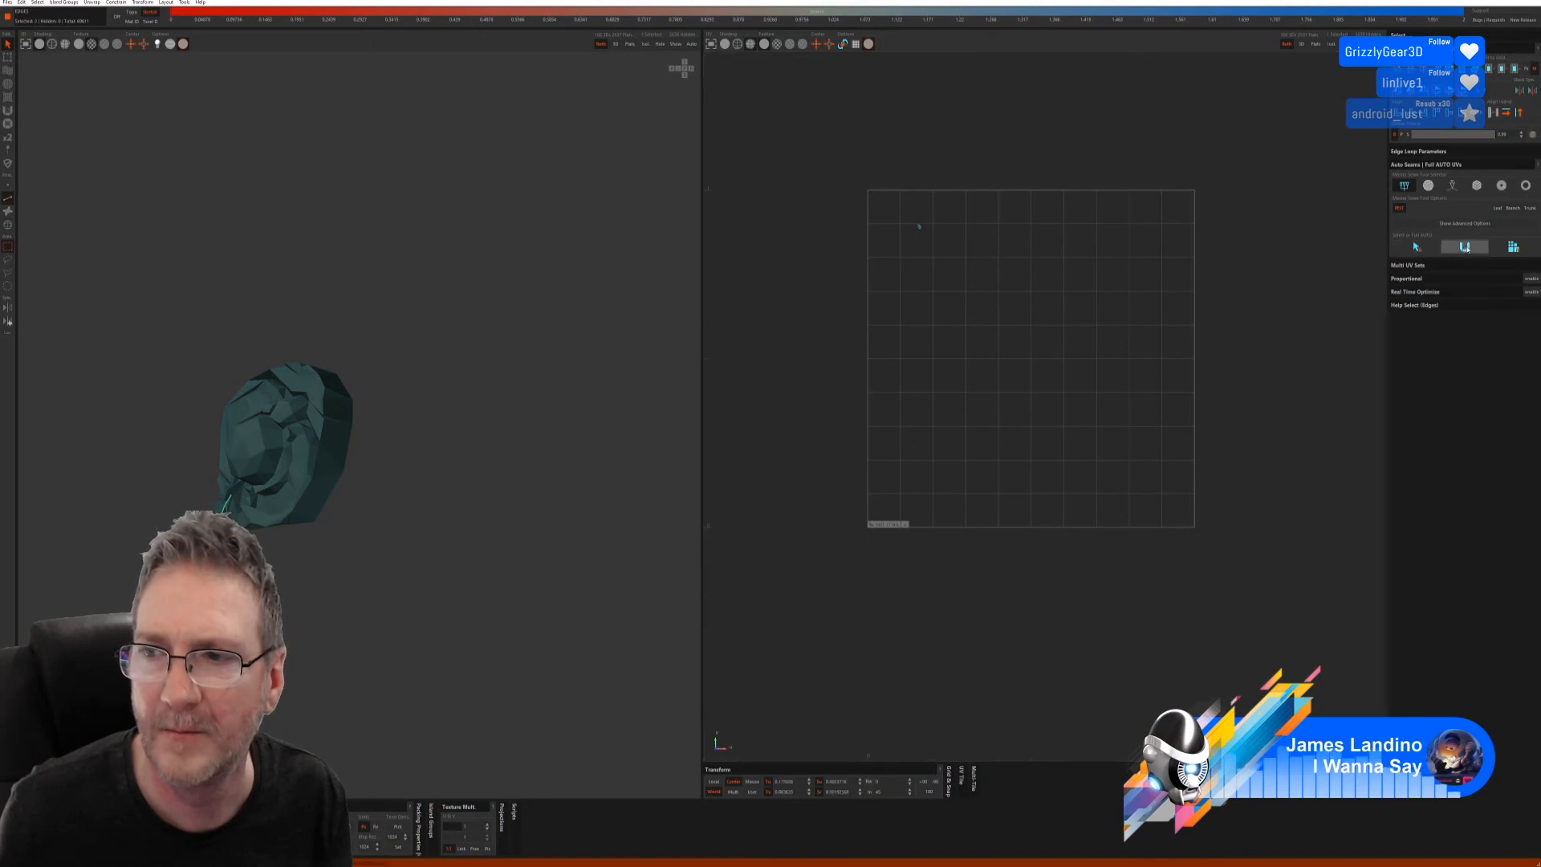
click(1515, 248)
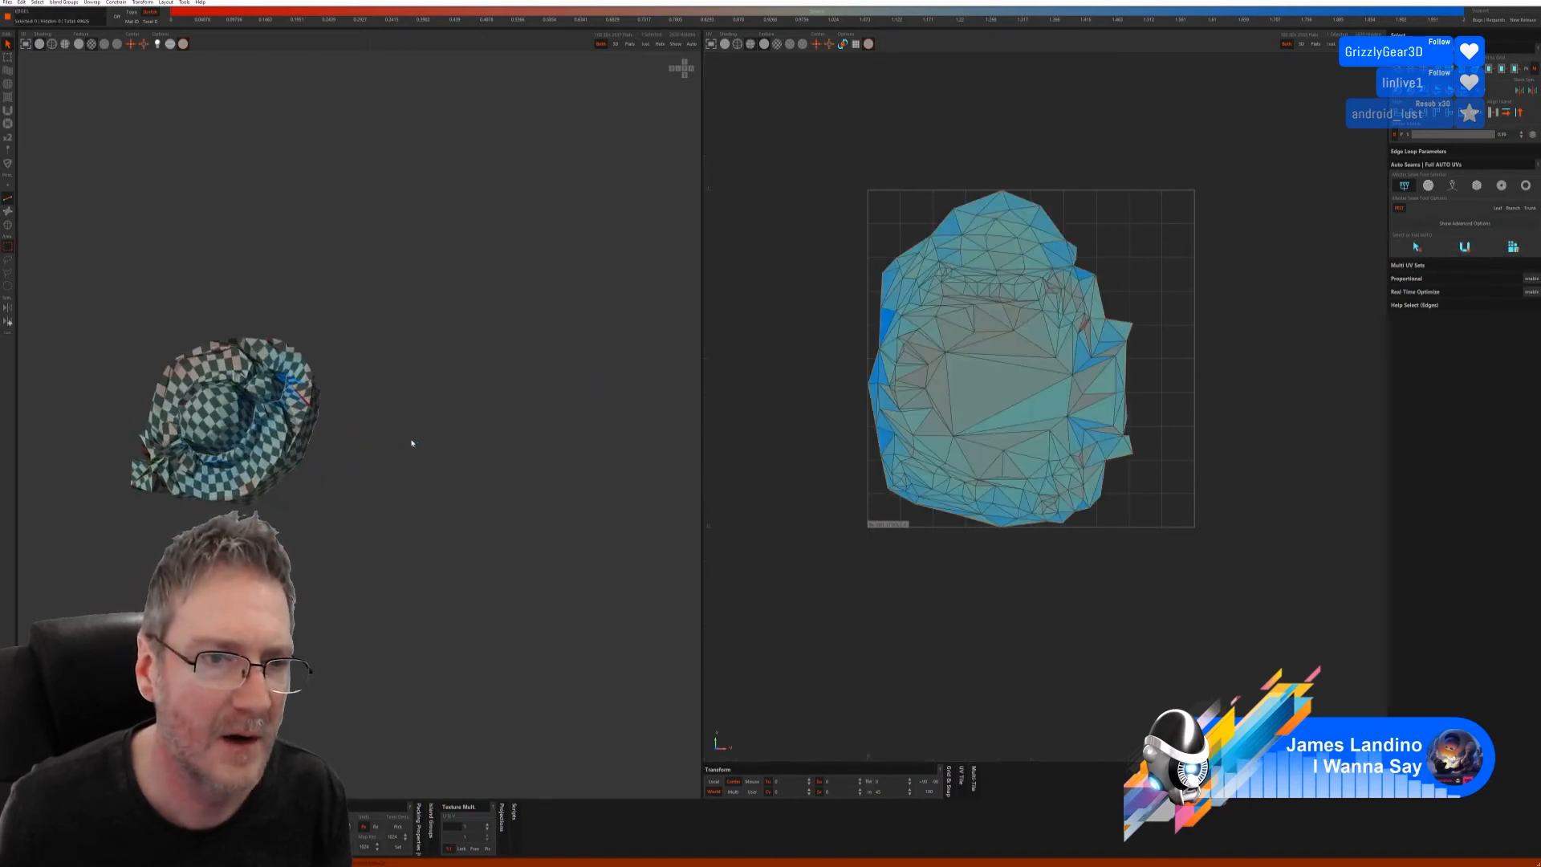
click(692, 45)
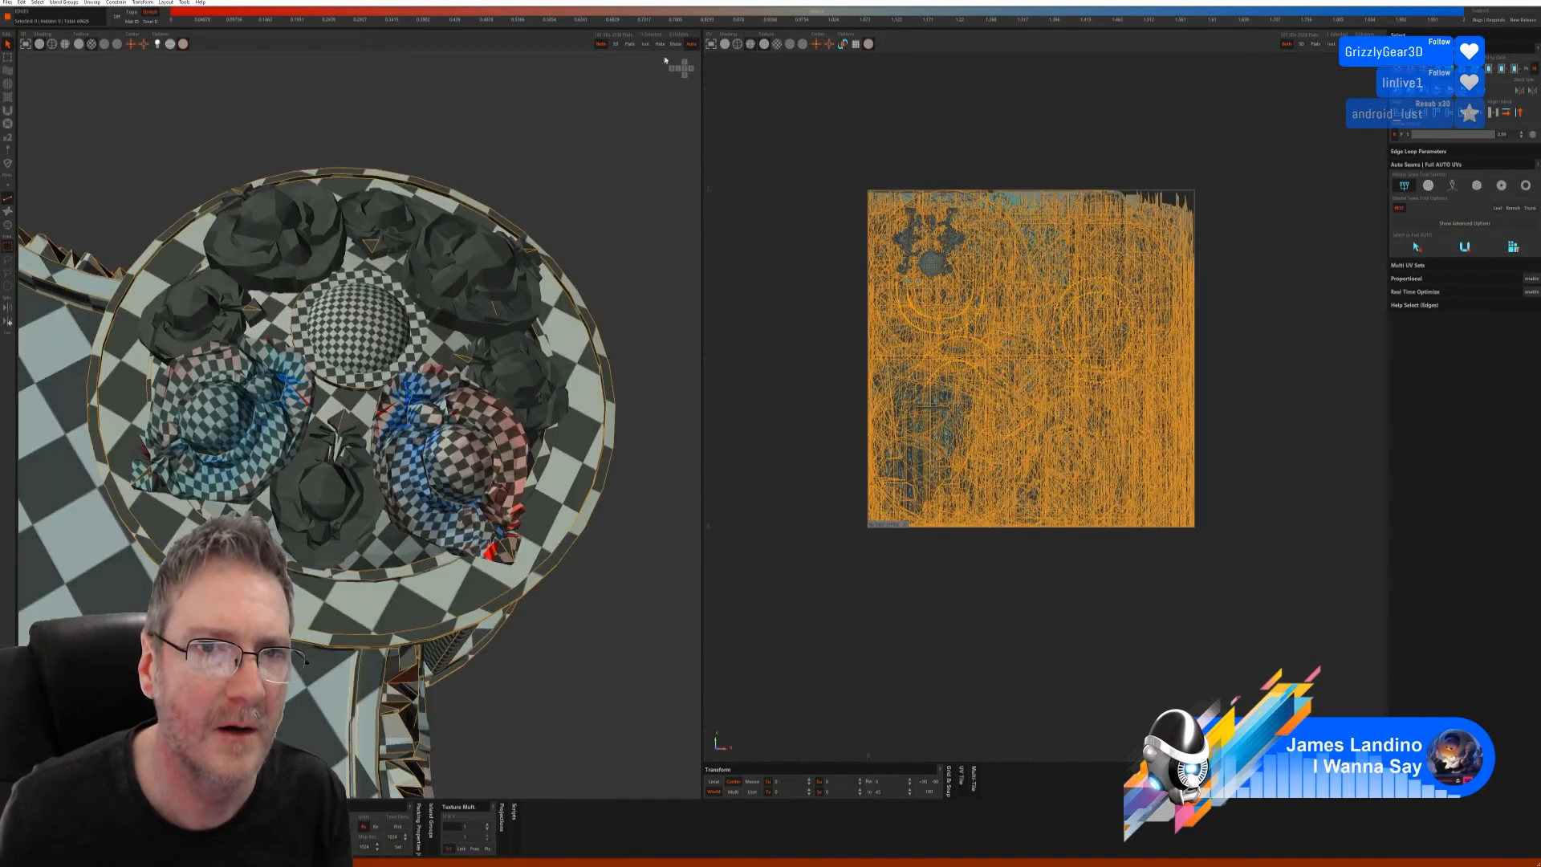
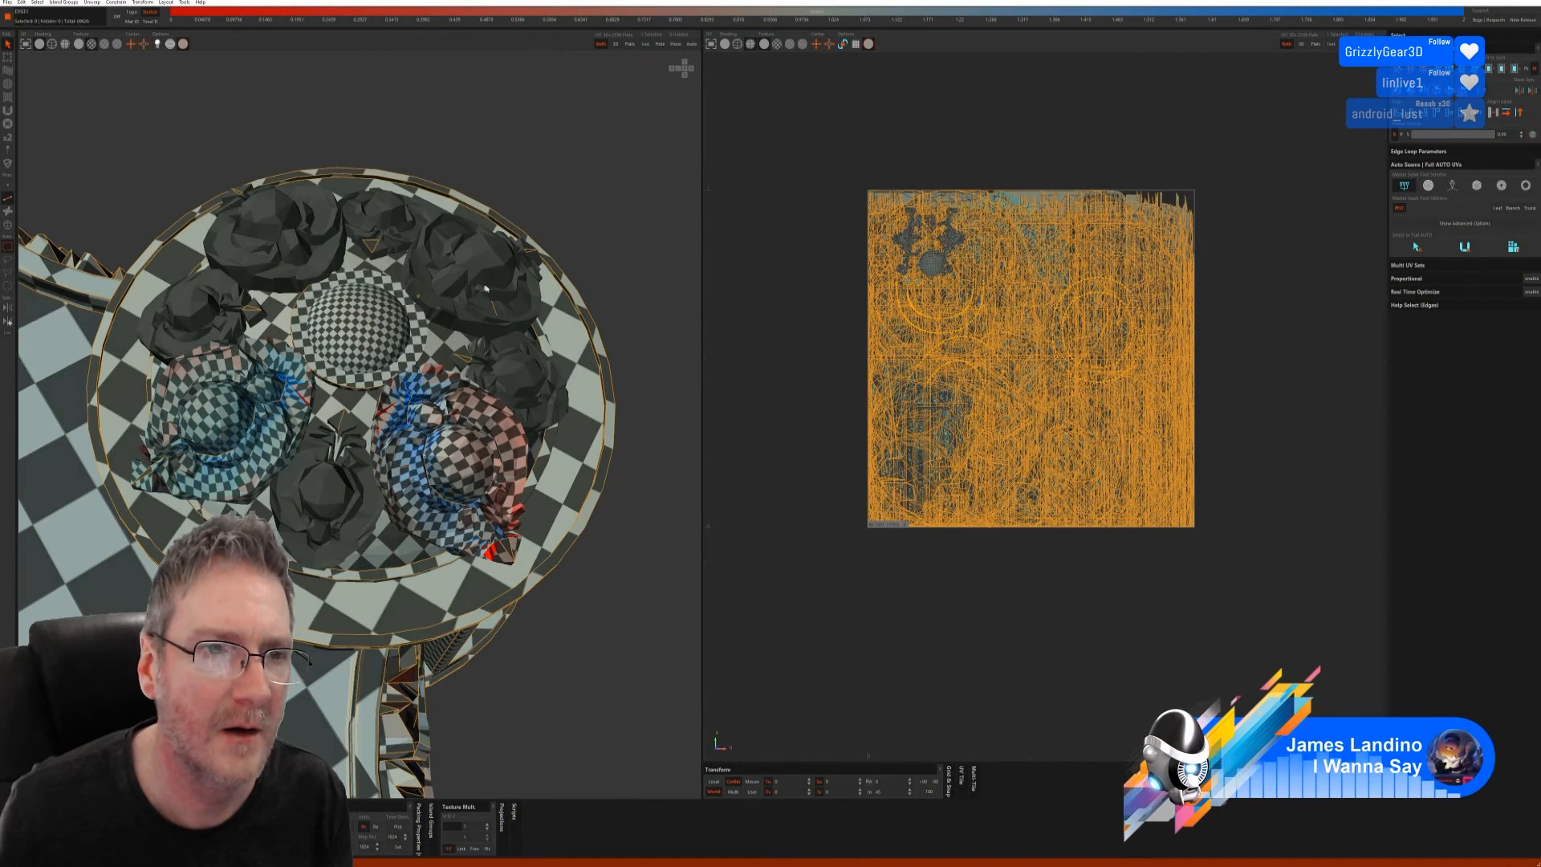
- Isolate the large knob rose nearest the UP-side leaf strip, unwrap and pack it with Pelt auto-seams, and redisplay the full model
click(7, 225)
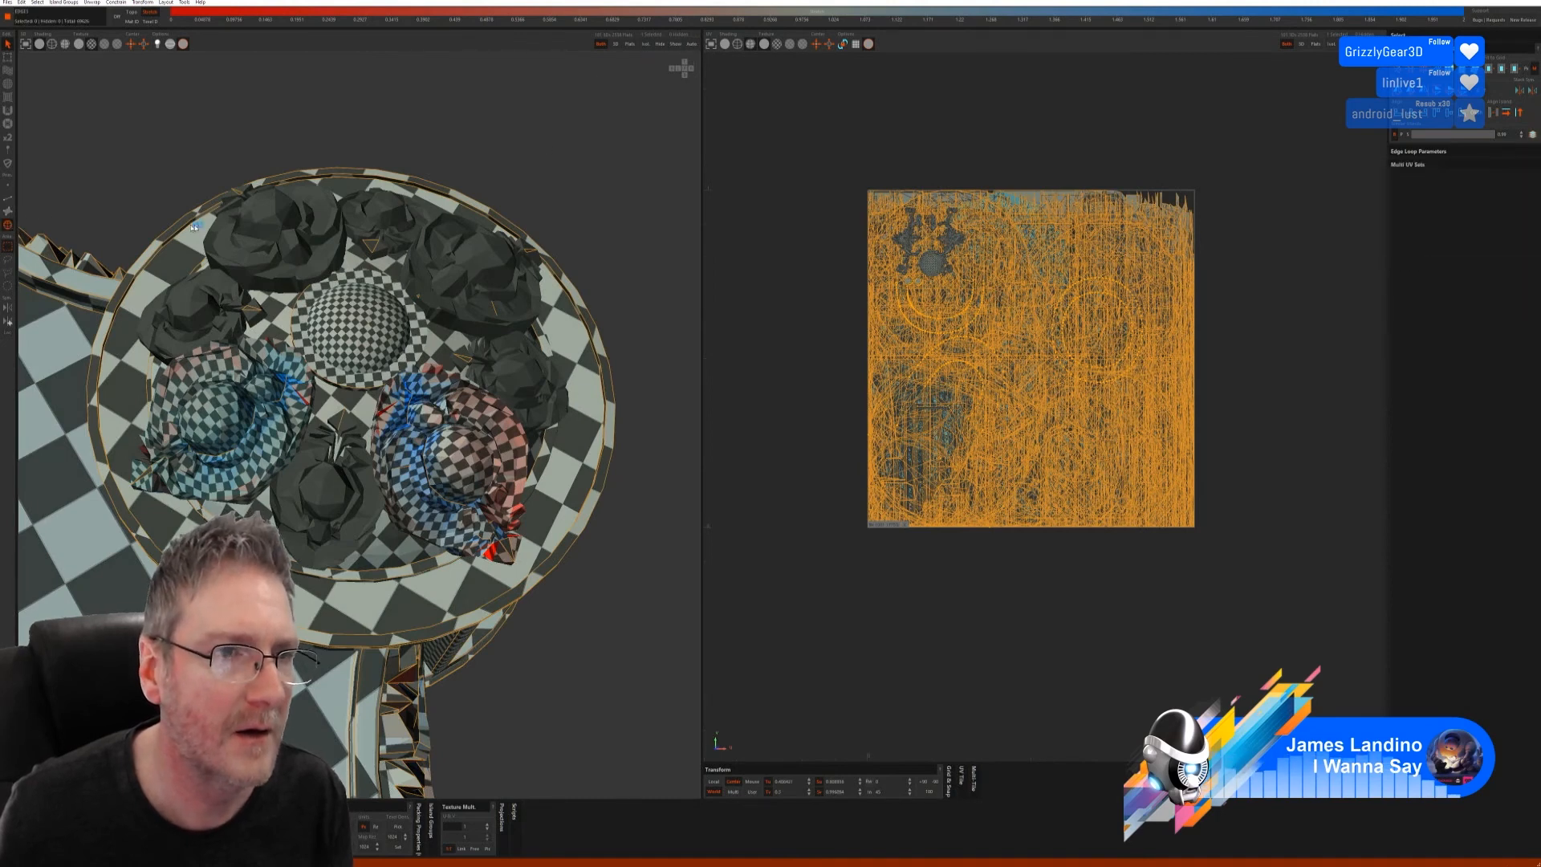
click(275, 229)
click(646, 44)
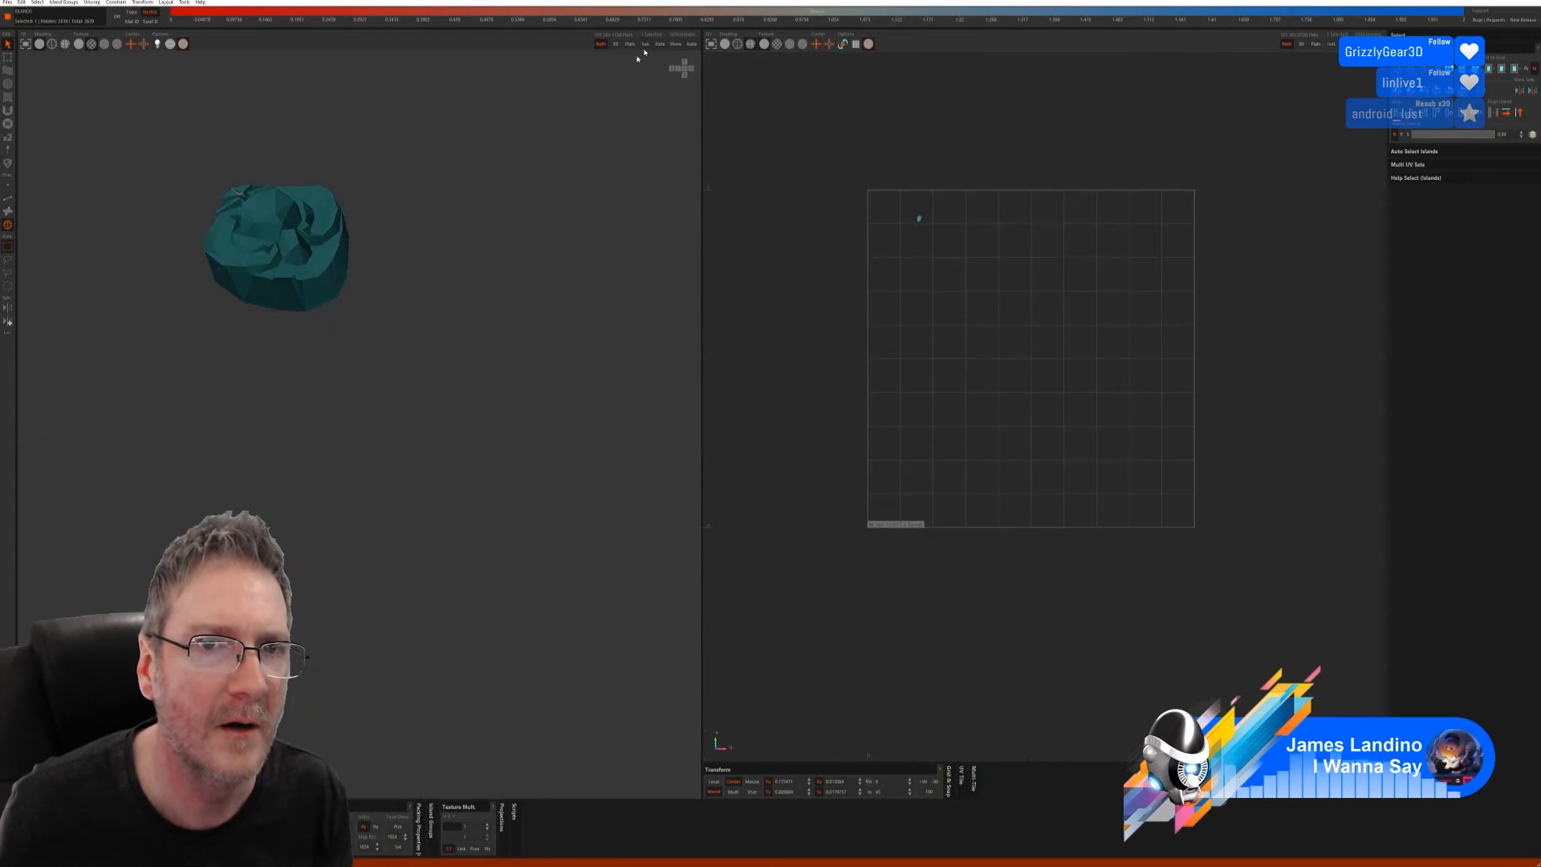
click(8, 197)
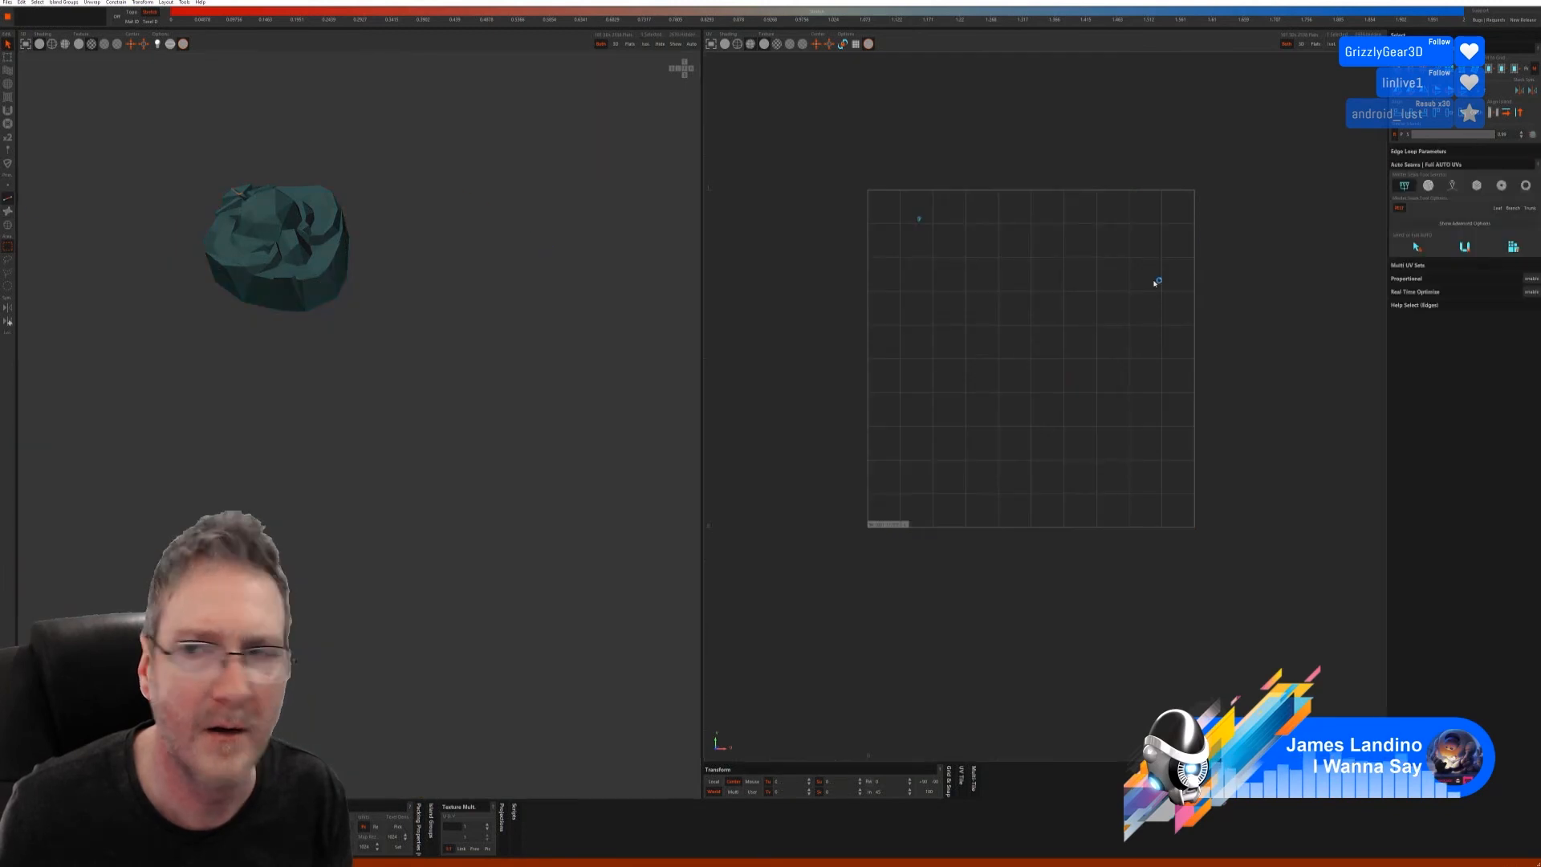
click(1414, 248)
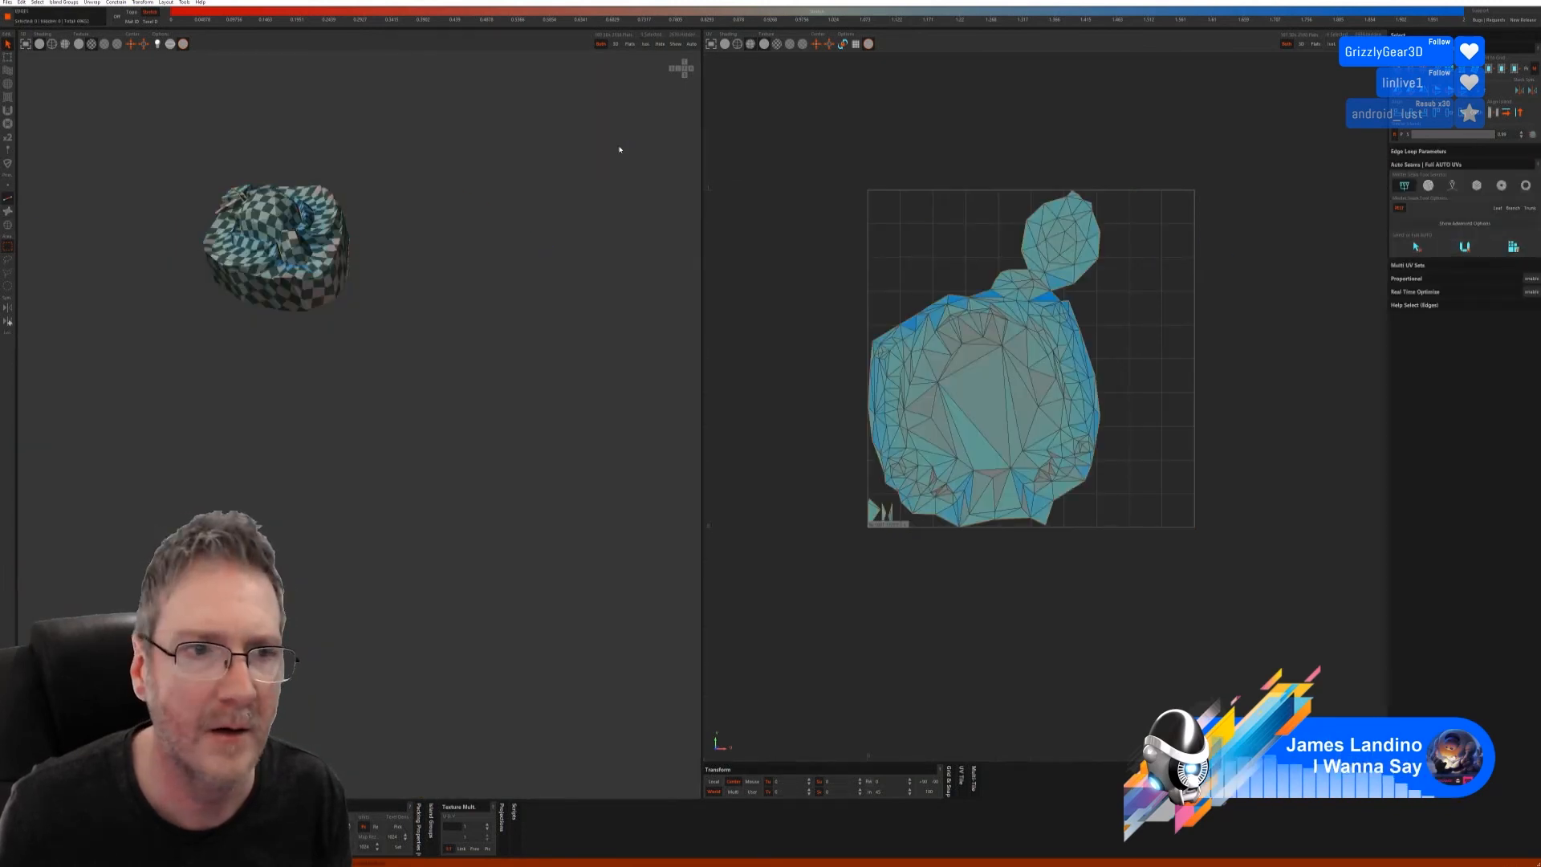
click(680, 46)
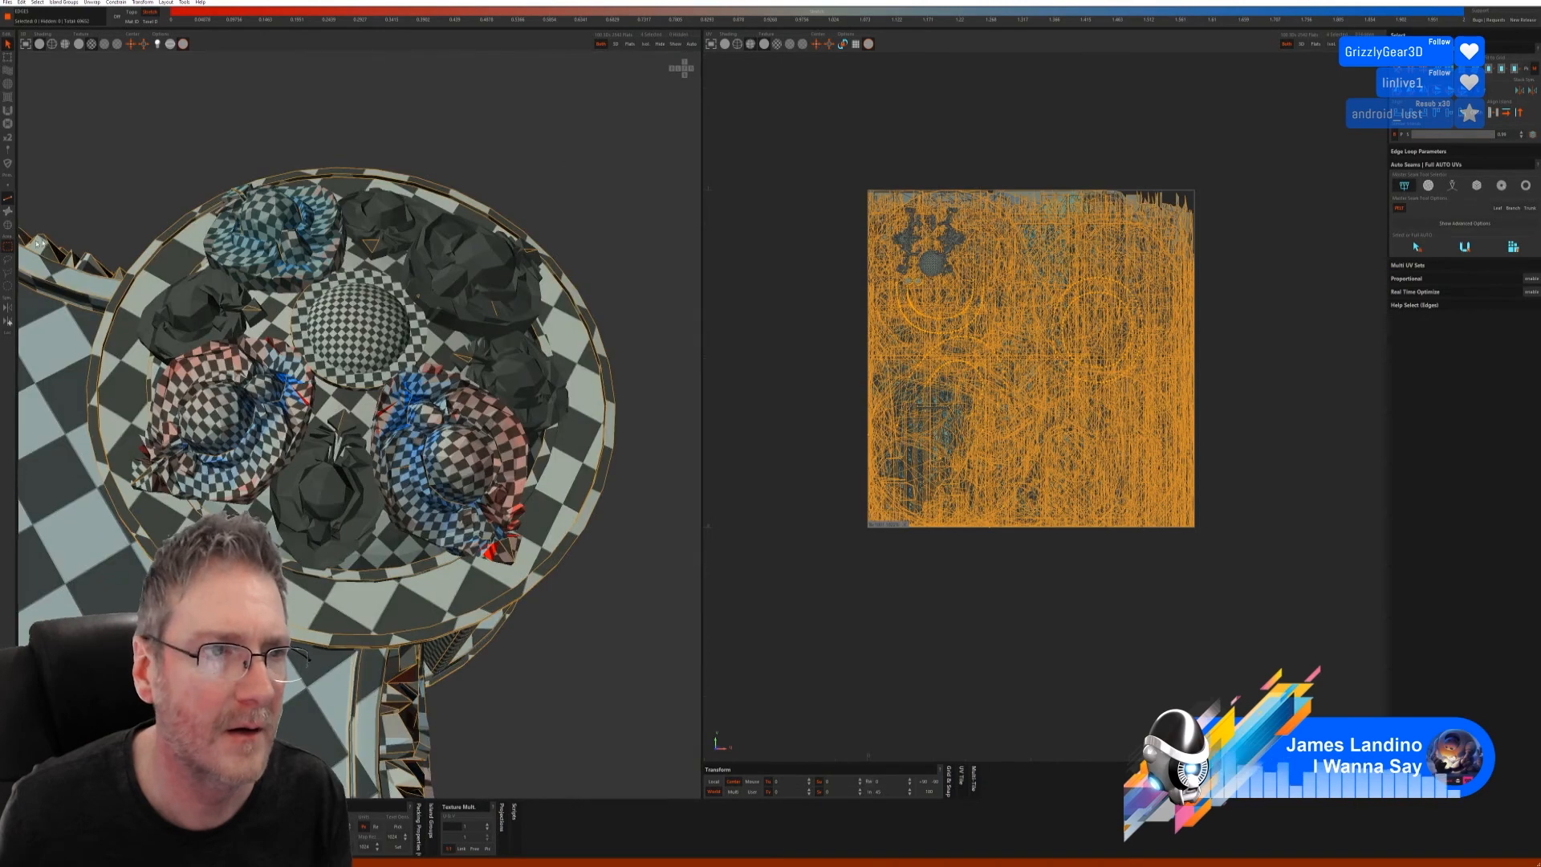
- Select the last large knob rose, farthest from the lever plate, as an island and isolate it for edge editing
click(8, 226)
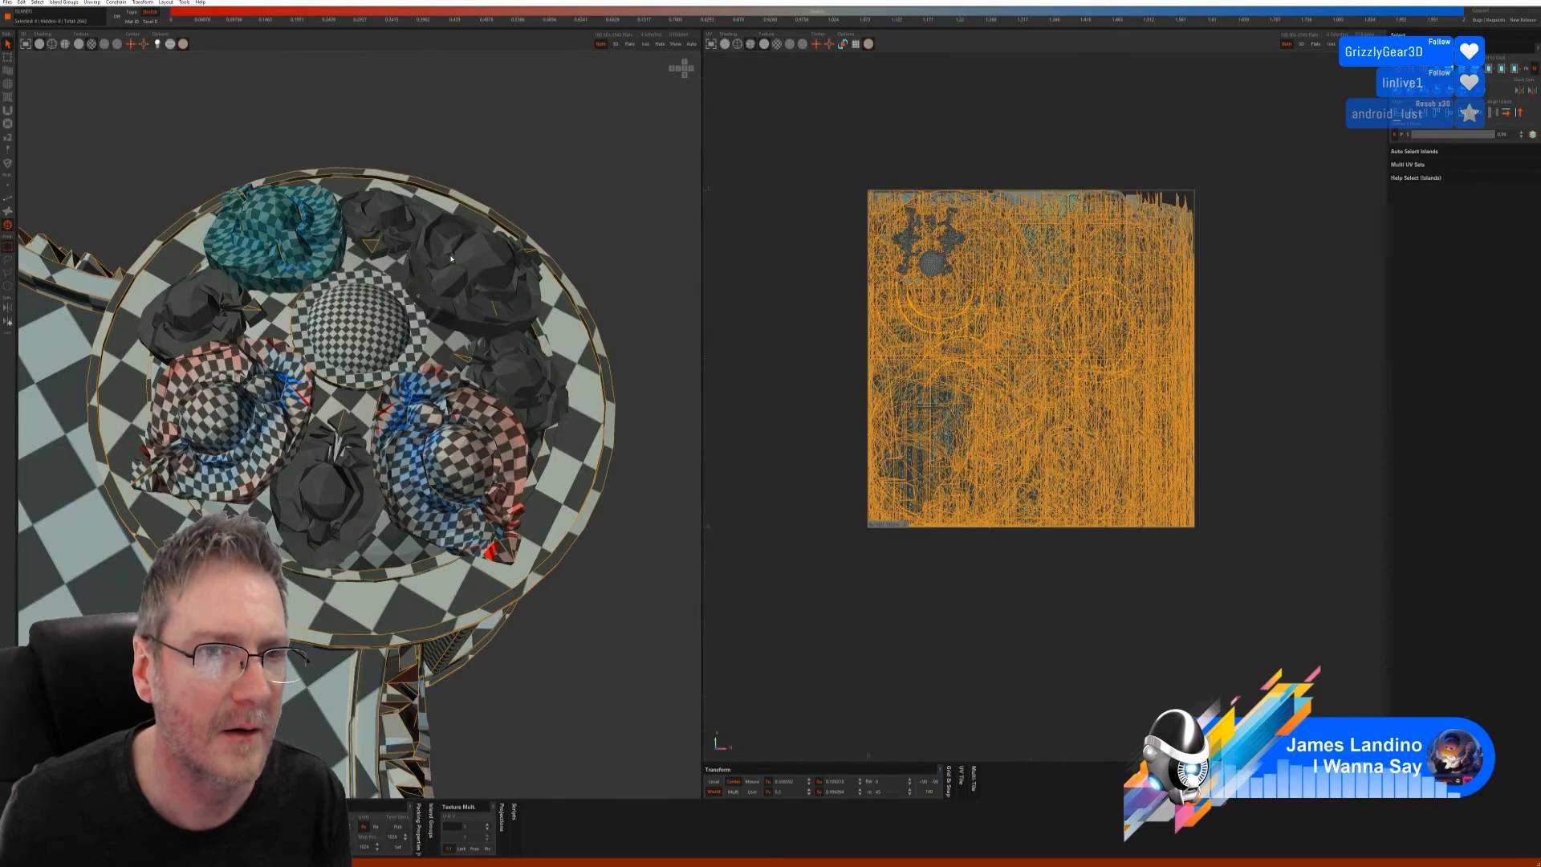
click(645, 44)
click(9, 200)
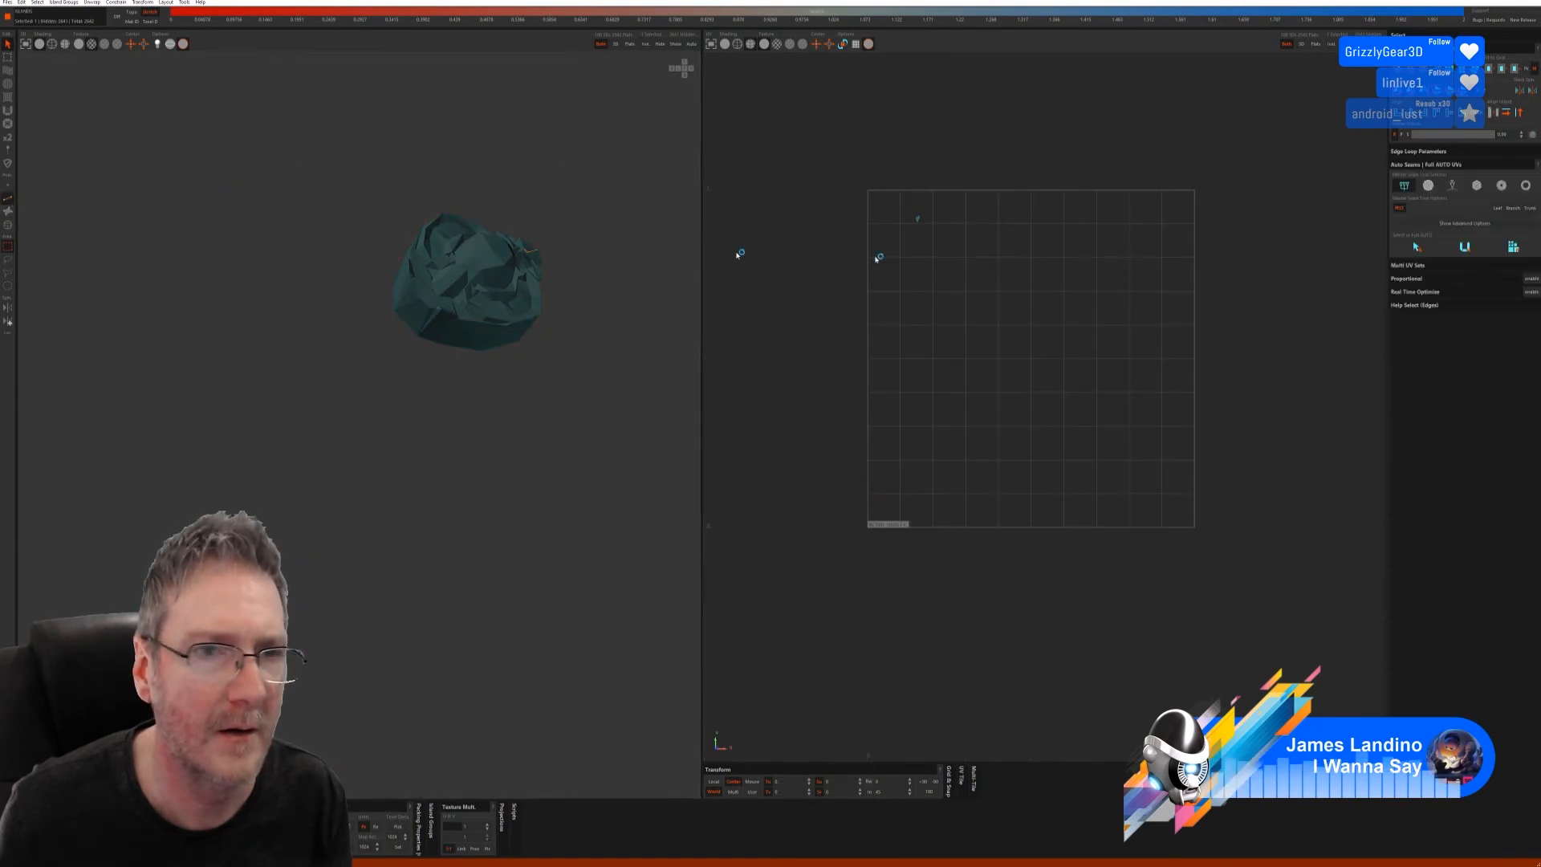
- Try unwrapping and packing the isolated rose with Pelt auto-seams, and undo it
click(1519, 250)
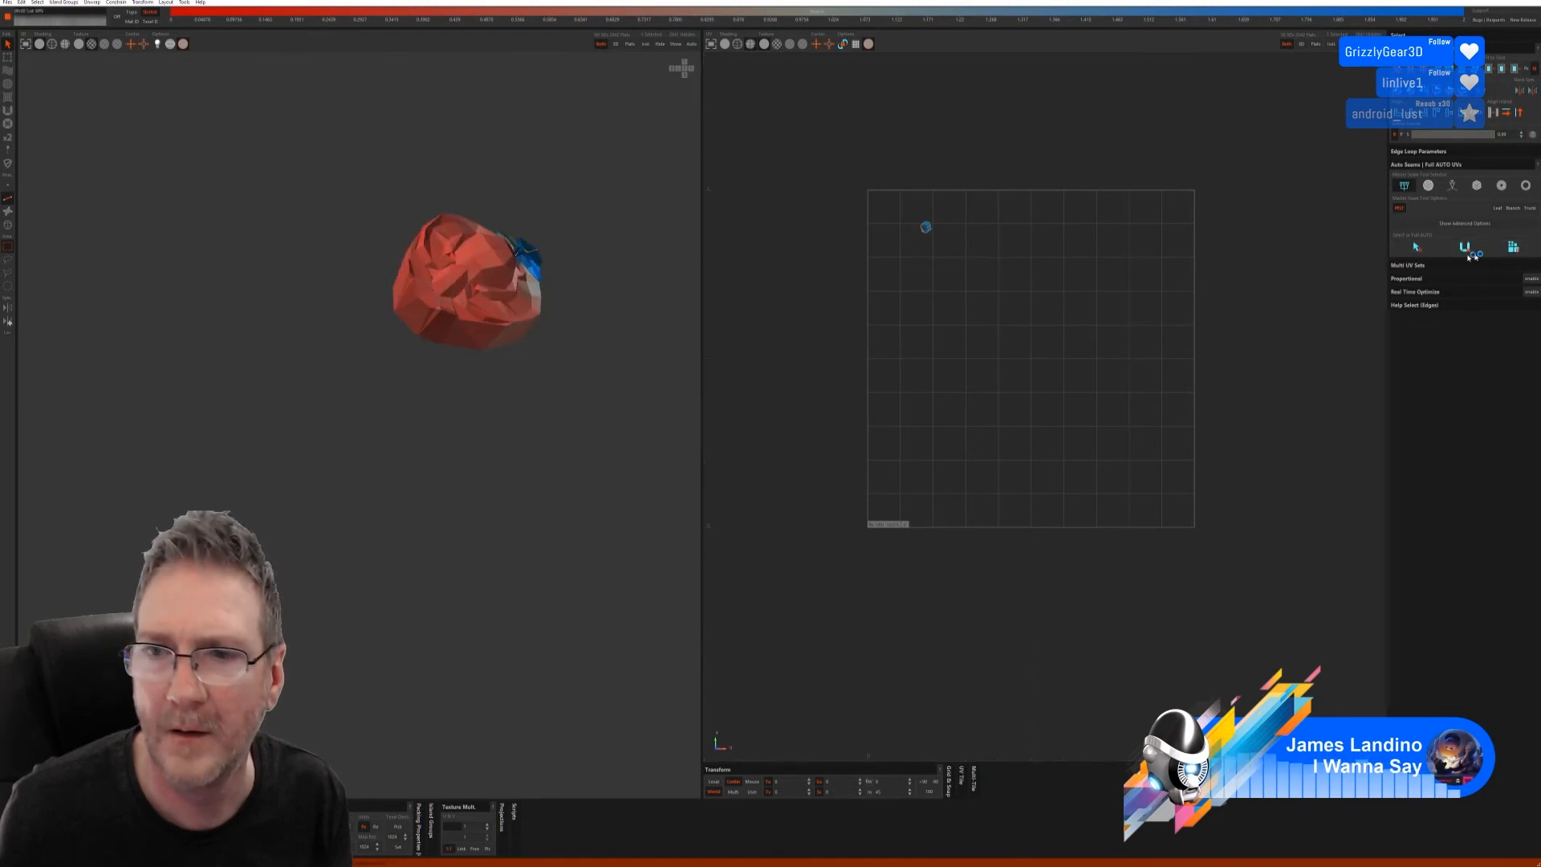
mouse_move(559, 355)
alt+mouse_down()
mouse_move(523, 386)
mouse_move(536, 353)
alt+mouse_up()
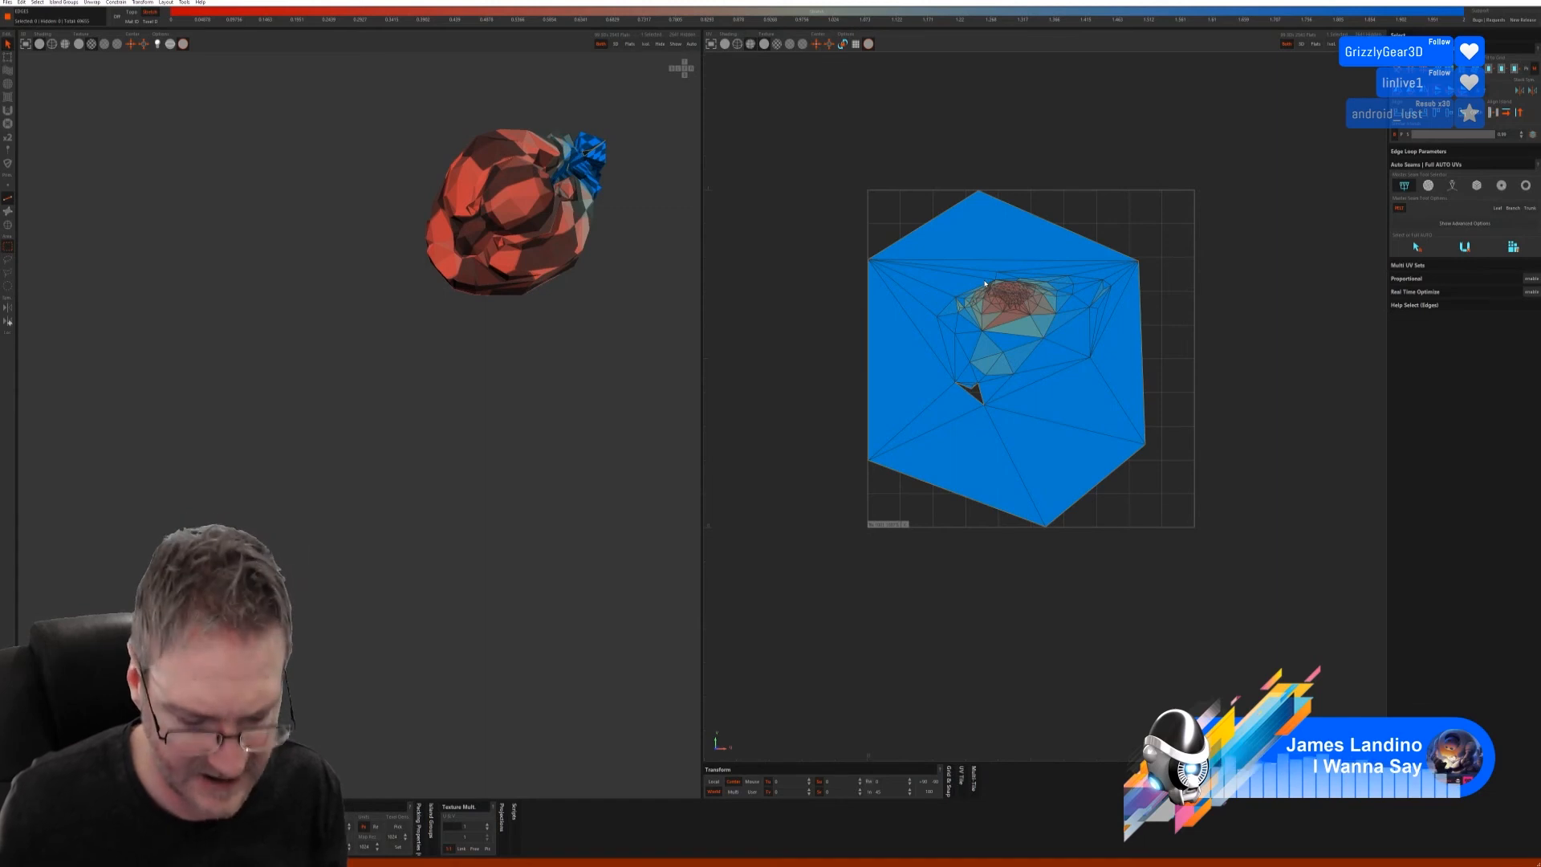
key(ctrl+z)
key(ctrl+z)
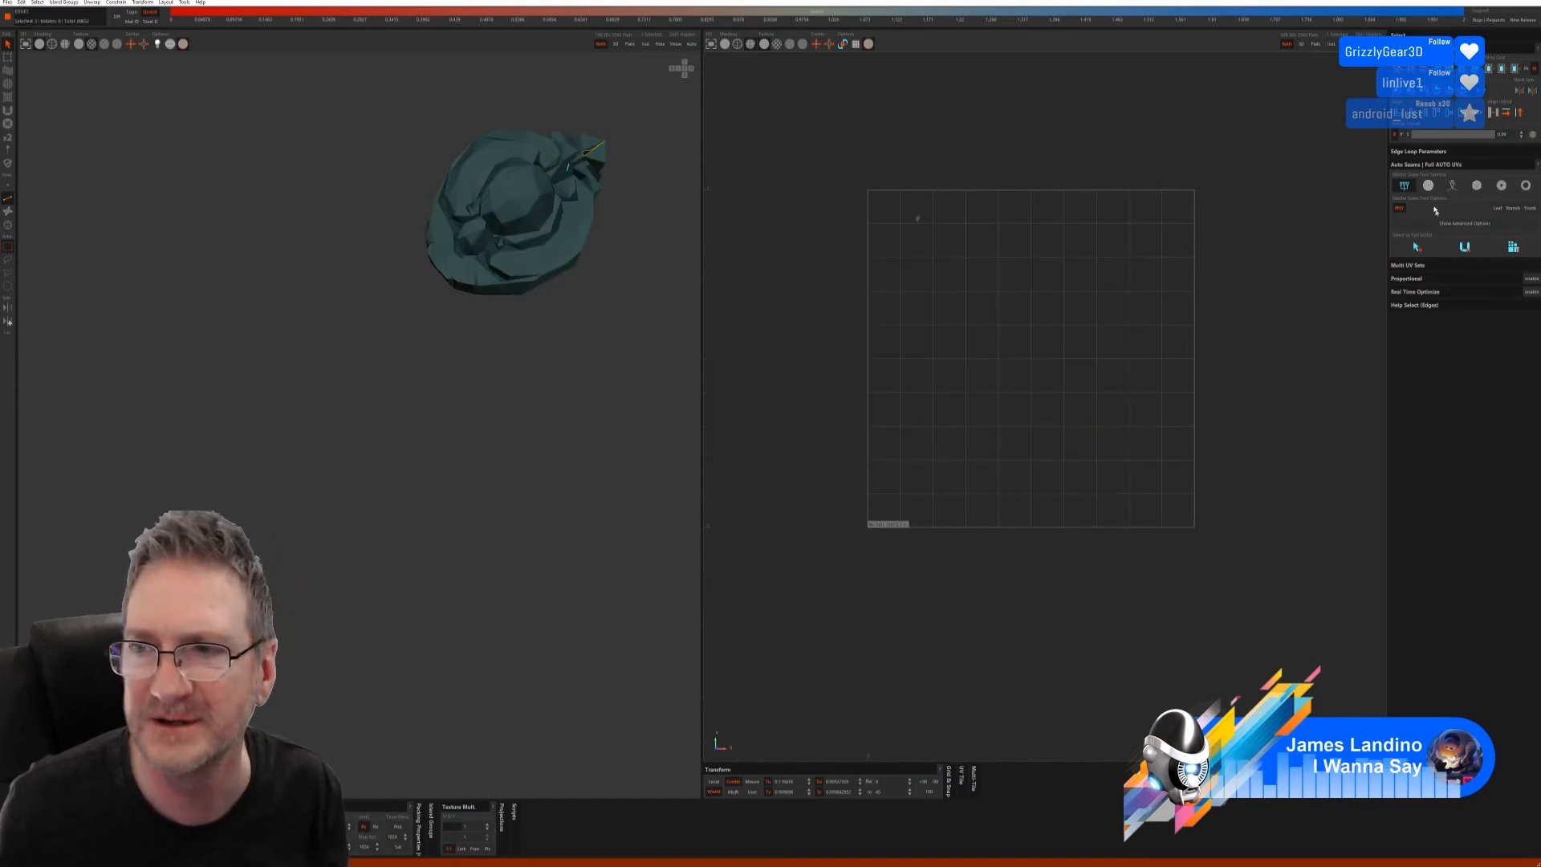
- Try unwrapping and packing the isolated rose with the auto-seams method offering Island Count, and undo it
click(1430, 186)
click(1469, 259)
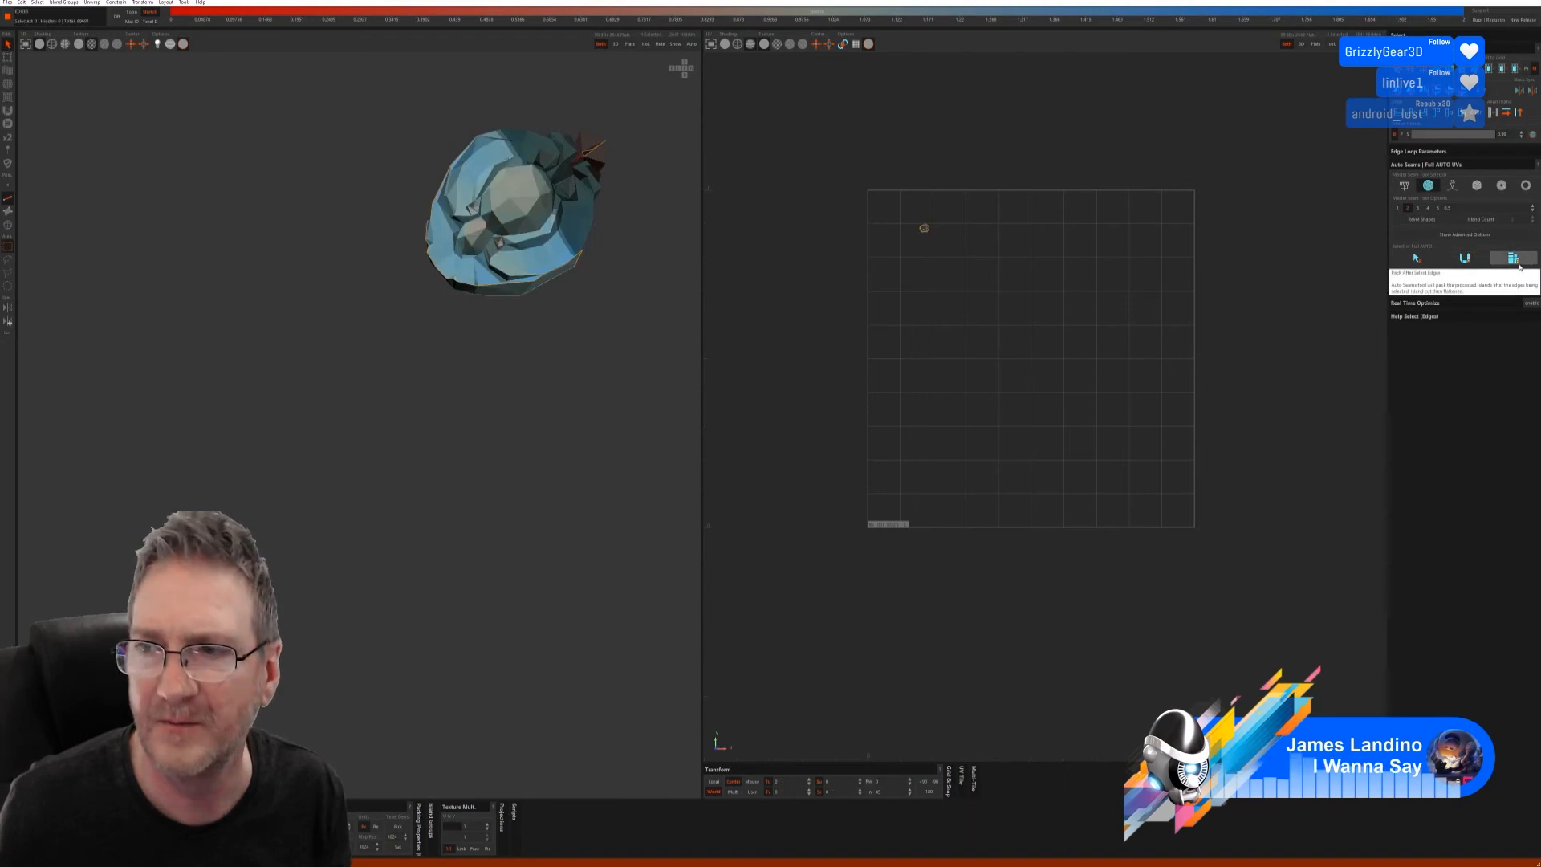
click(1515, 263)
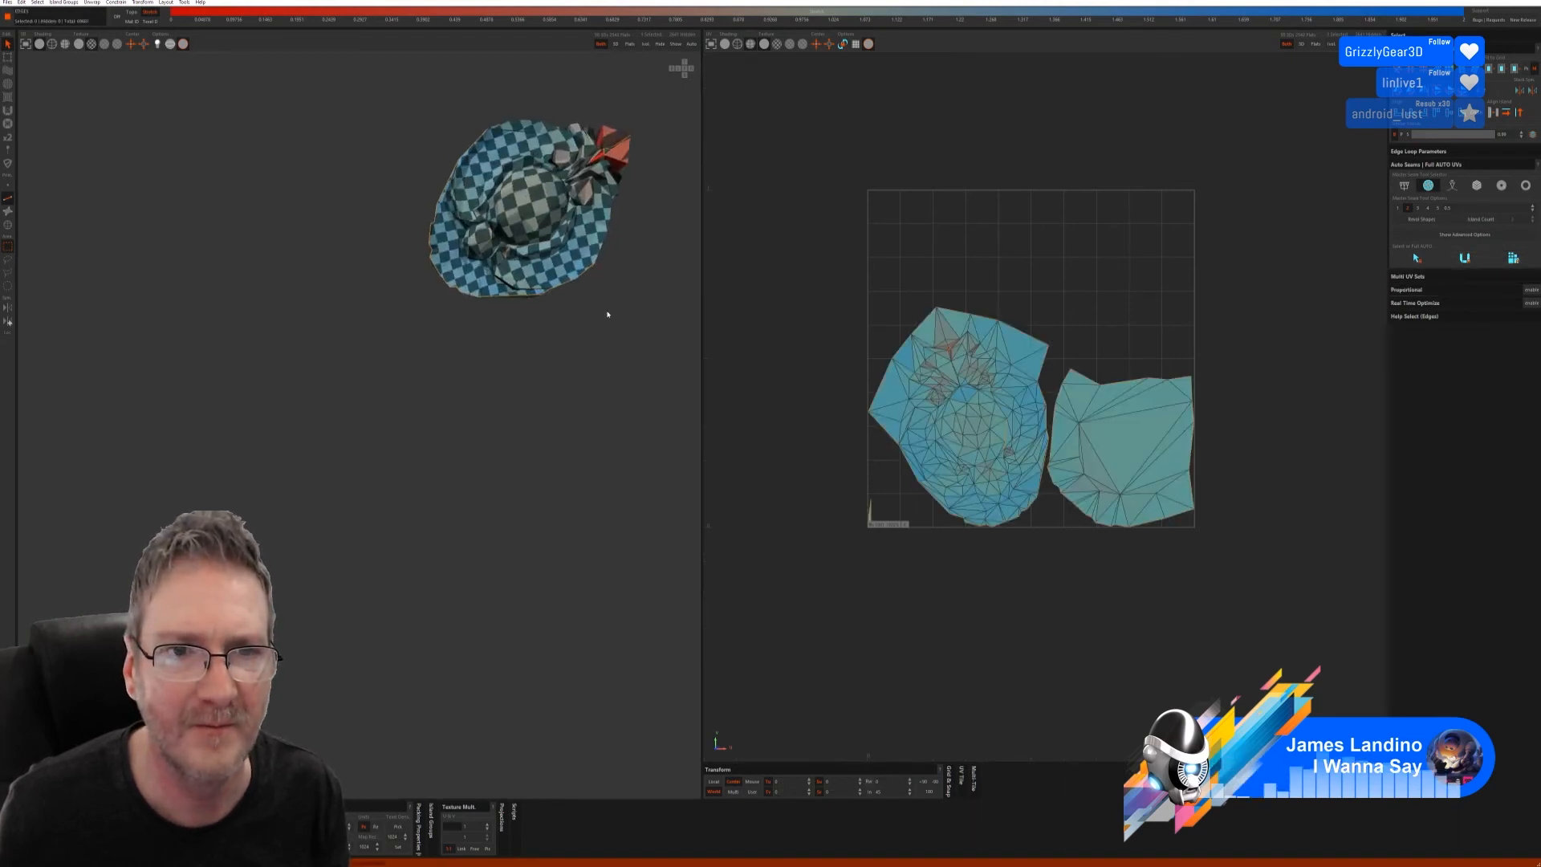
key(ctrl+z)
key(ctrl+z)
key(ctrl+z)
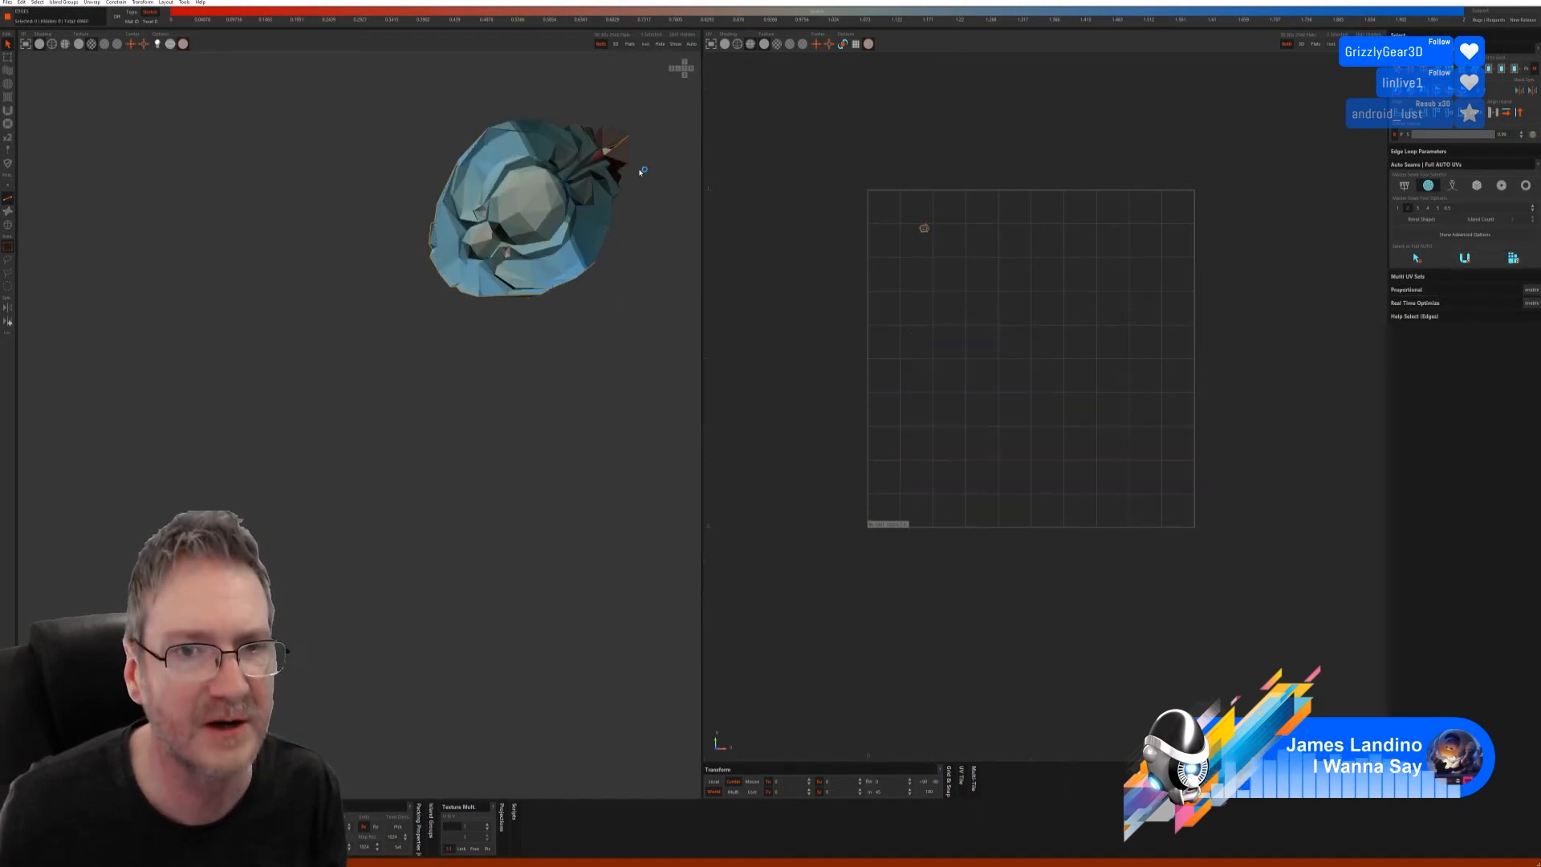
- Unwrap and pack the isolated rose with auto-seams along its sharp creases, show the whole model, and return to island selection
click(1452, 186)
click(1460, 247)
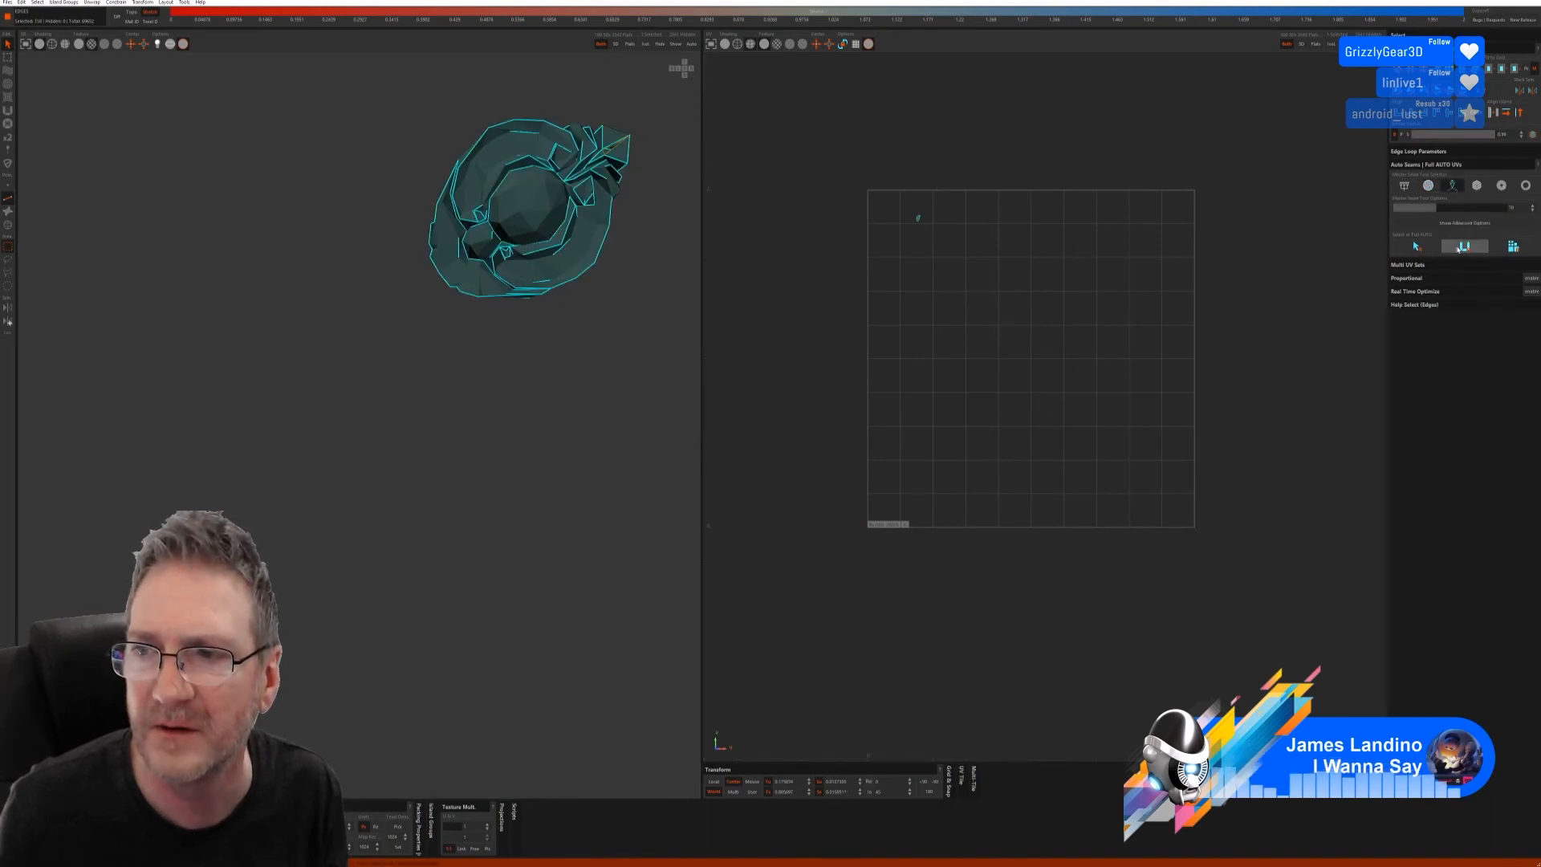
click(1520, 249)
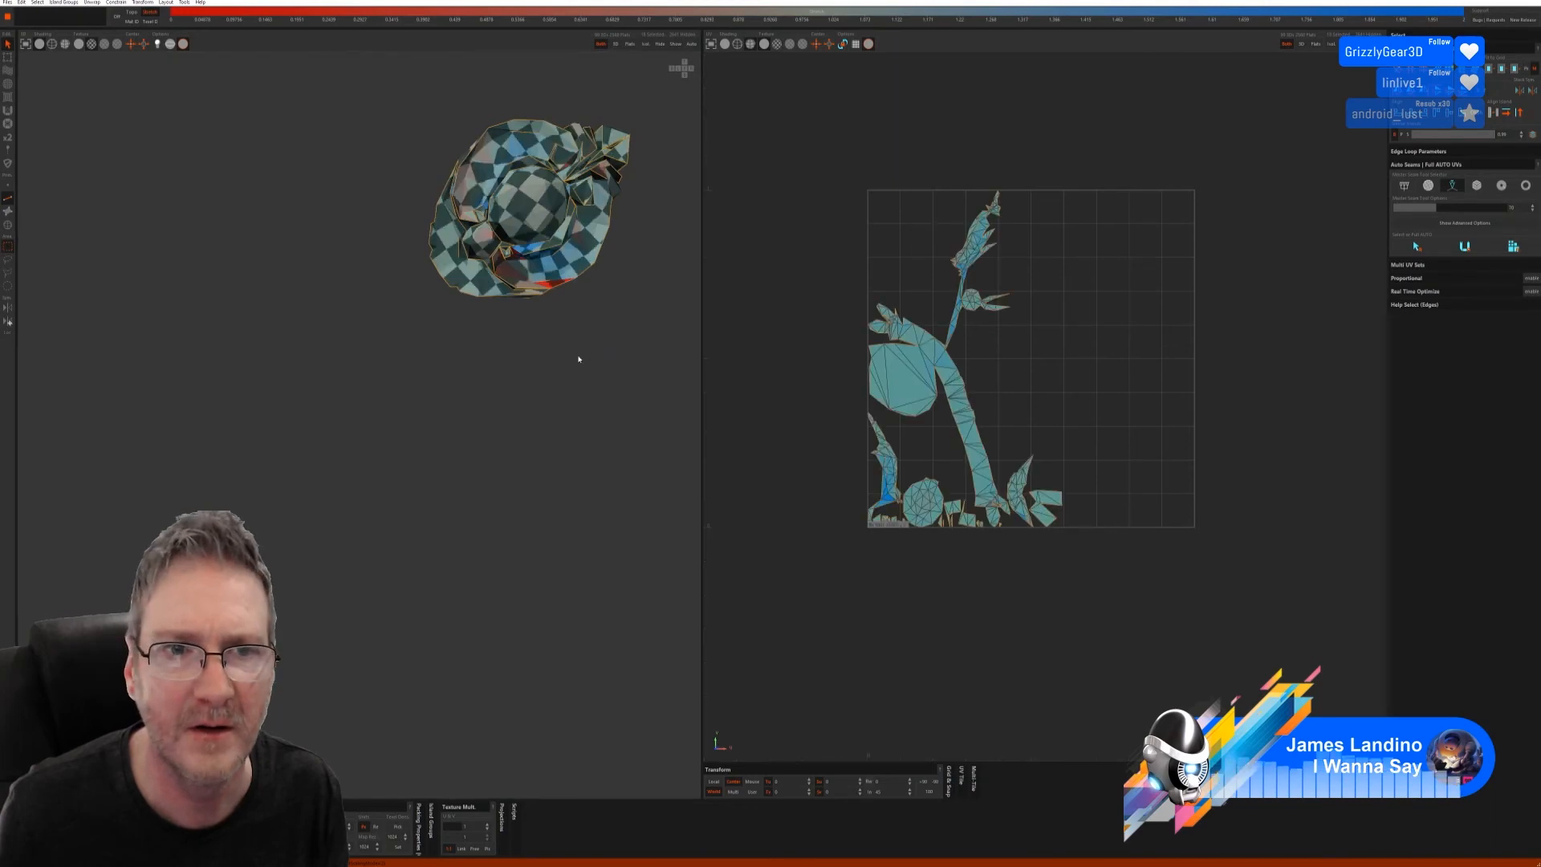
alt+drag(577, 358, 605, 327)
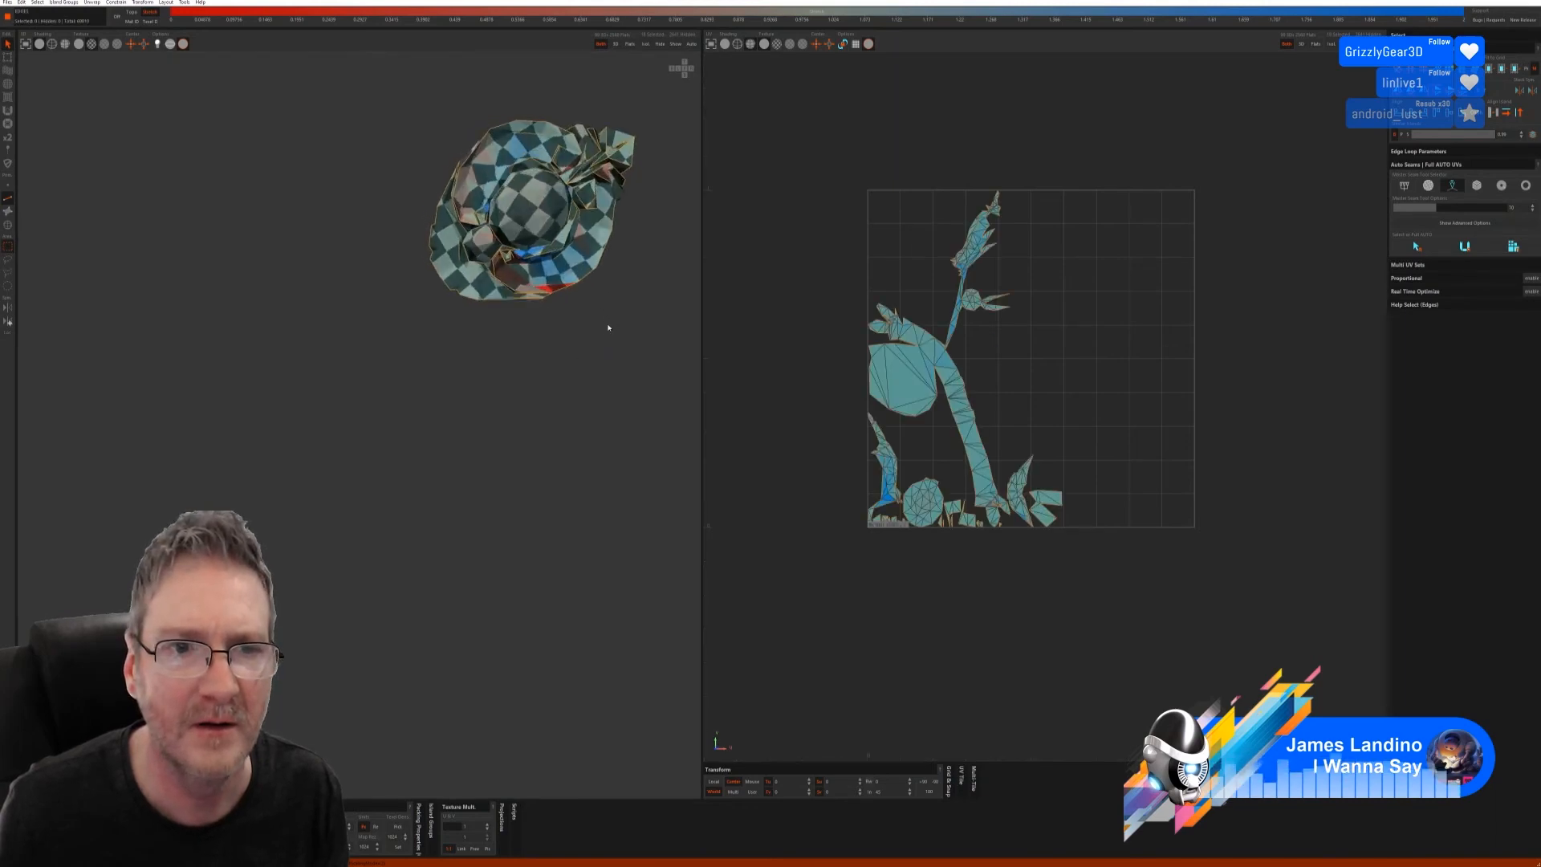
click(676, 44)
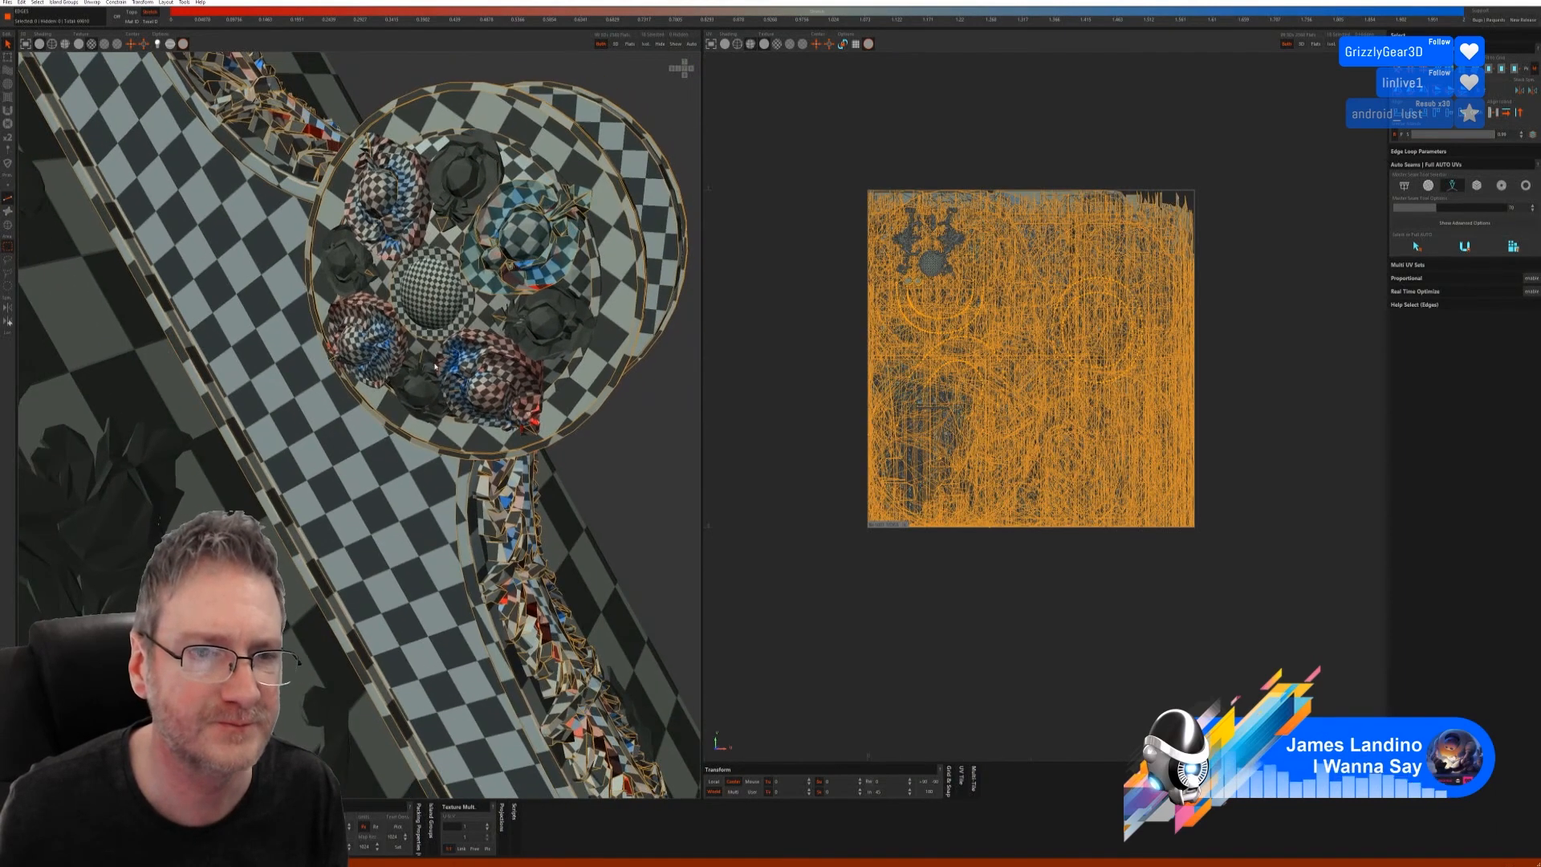
click(8, 226)
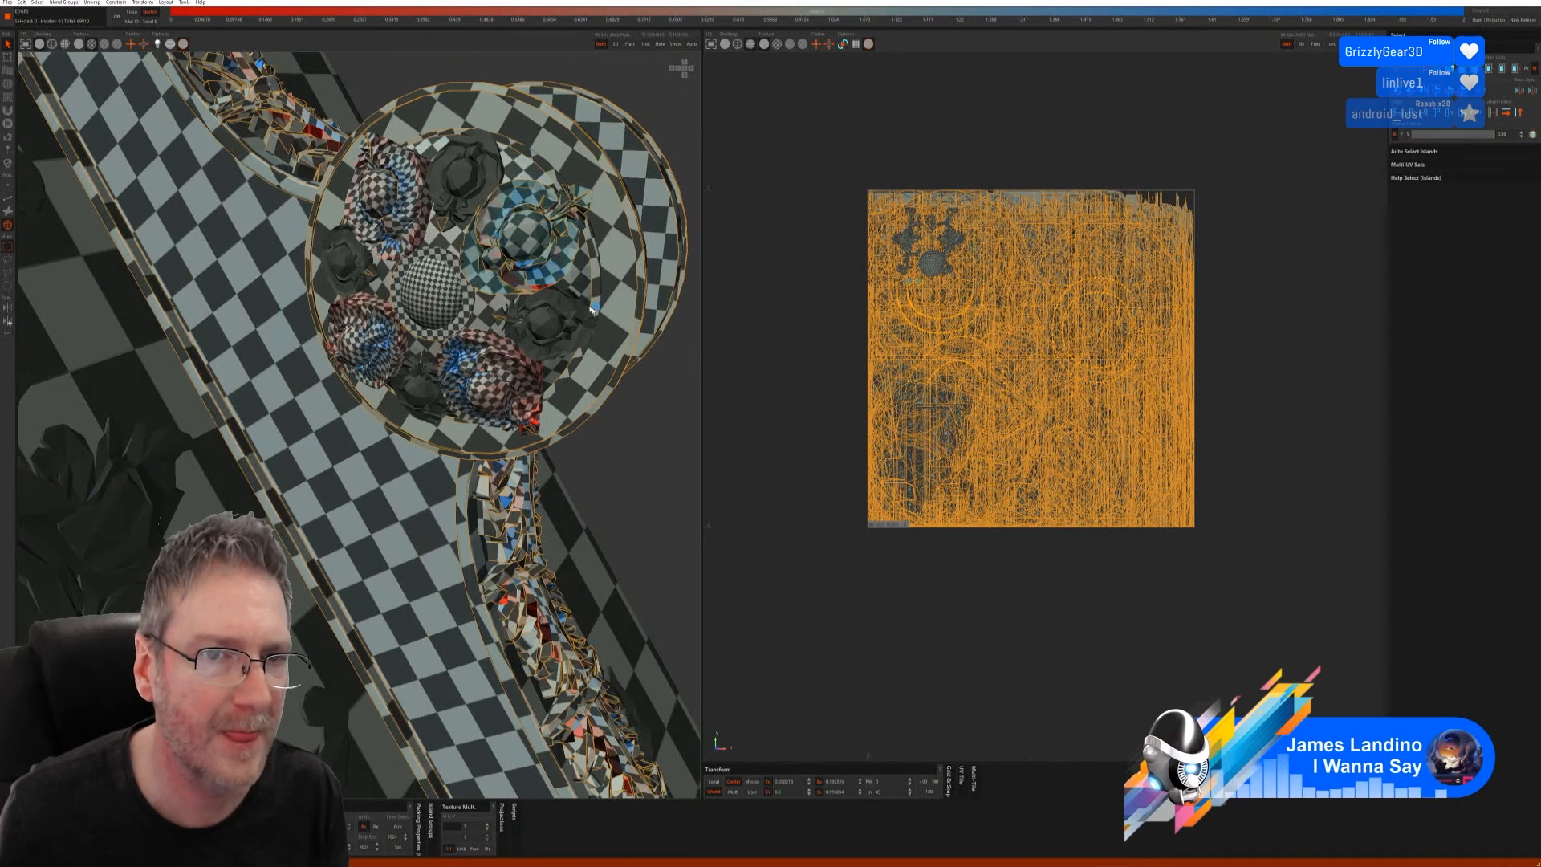
- Select the small knob rose between the large roses on the side away from the lever plate, and isolate it for edge editing
click(552, 323)
click(645, 44)
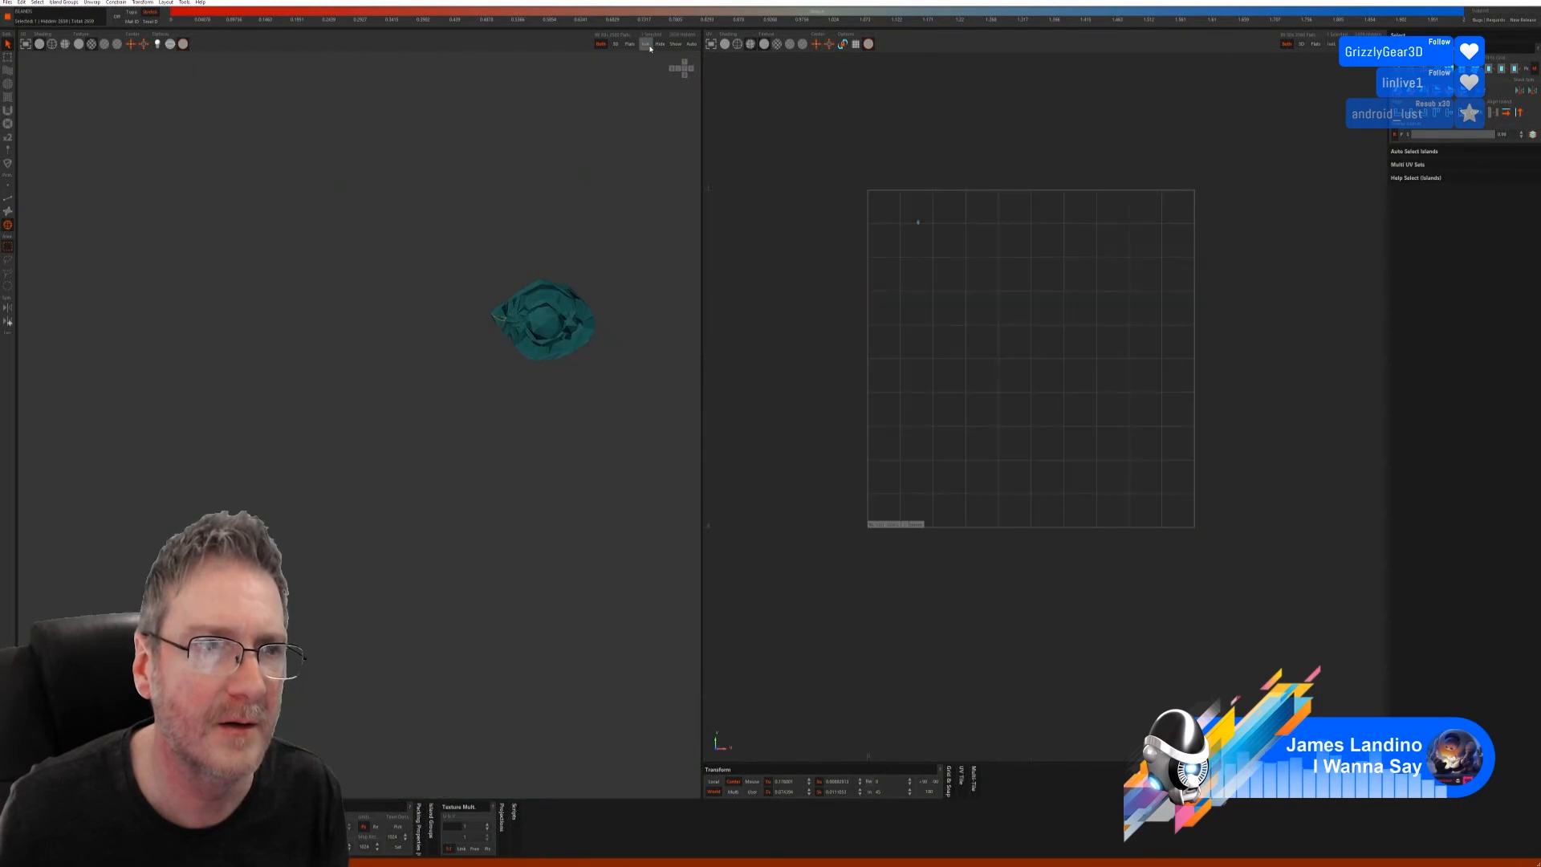
click(9, 202)
- Try unwrapping and packing the isolated small rose with auto-seams along its sharp creases, and undo it
click(1416, 248)
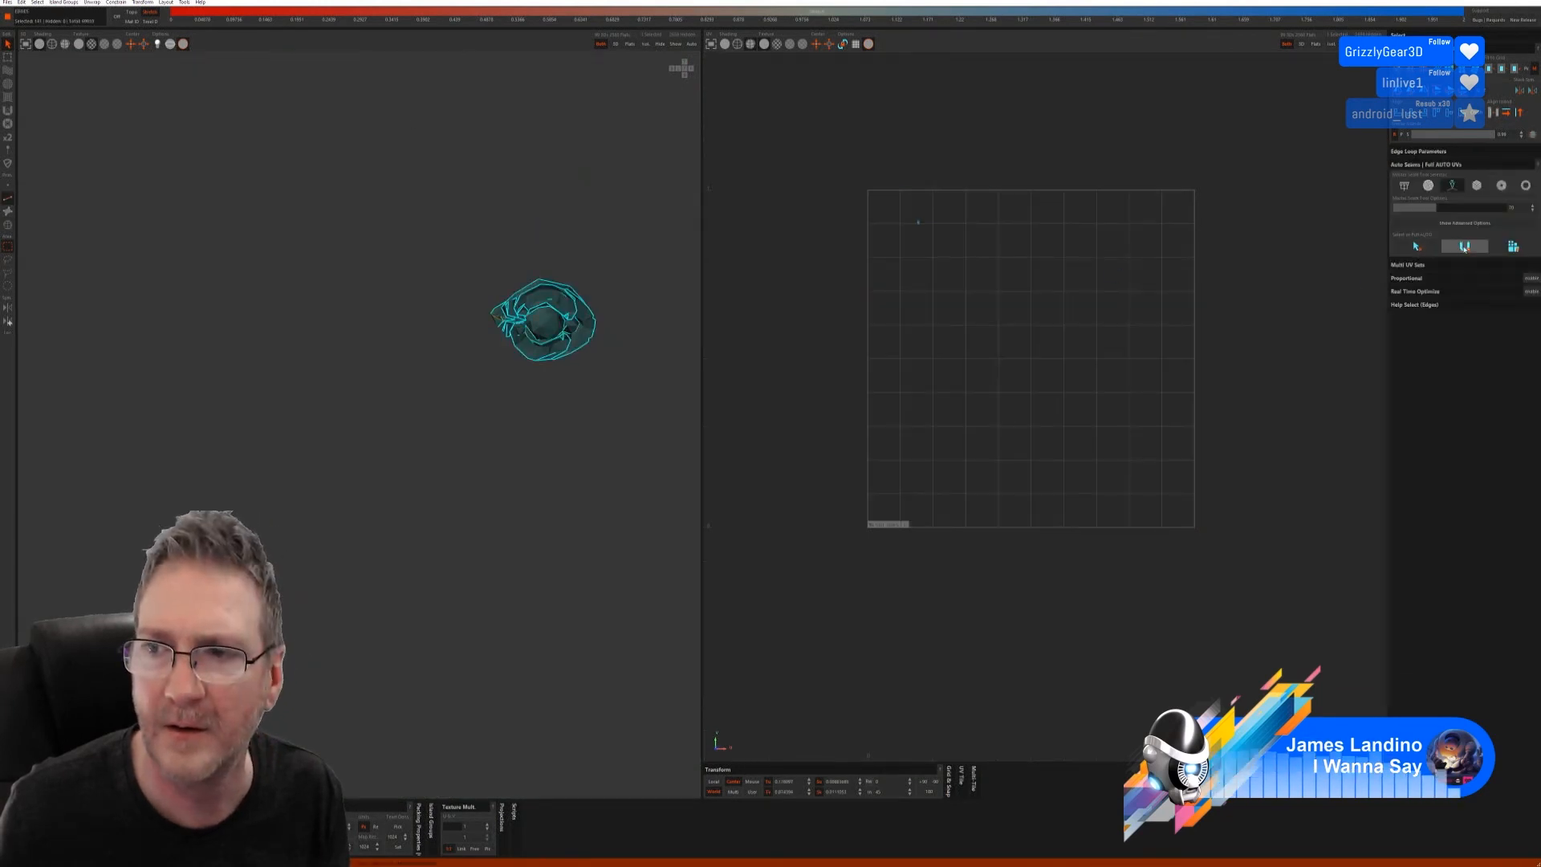
click(1465, 246)
click(1513, 247)
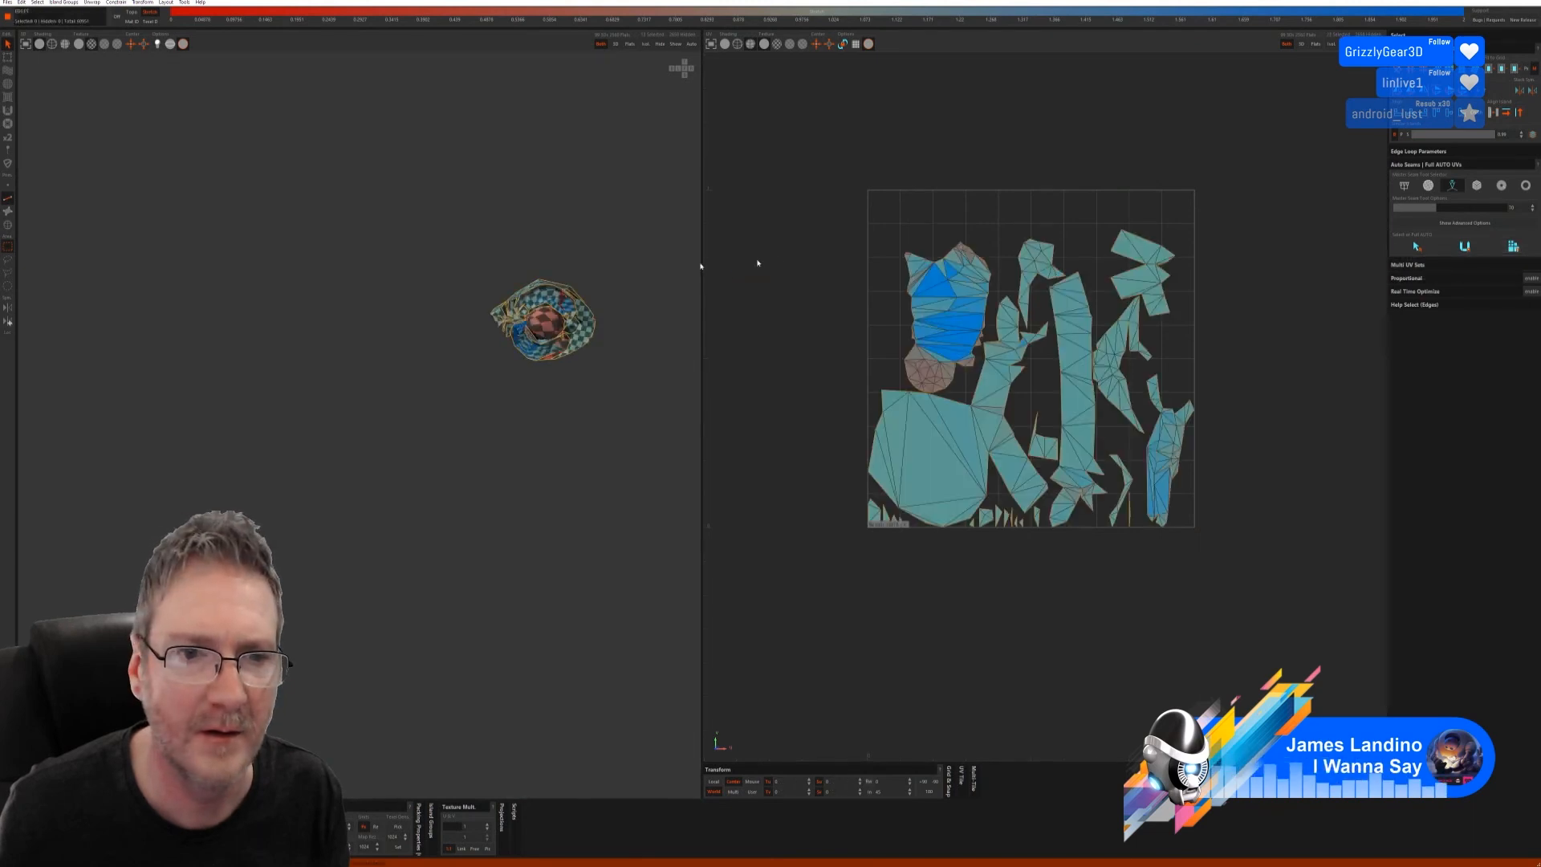
key(ctrl+z)
key(ctrl+z)
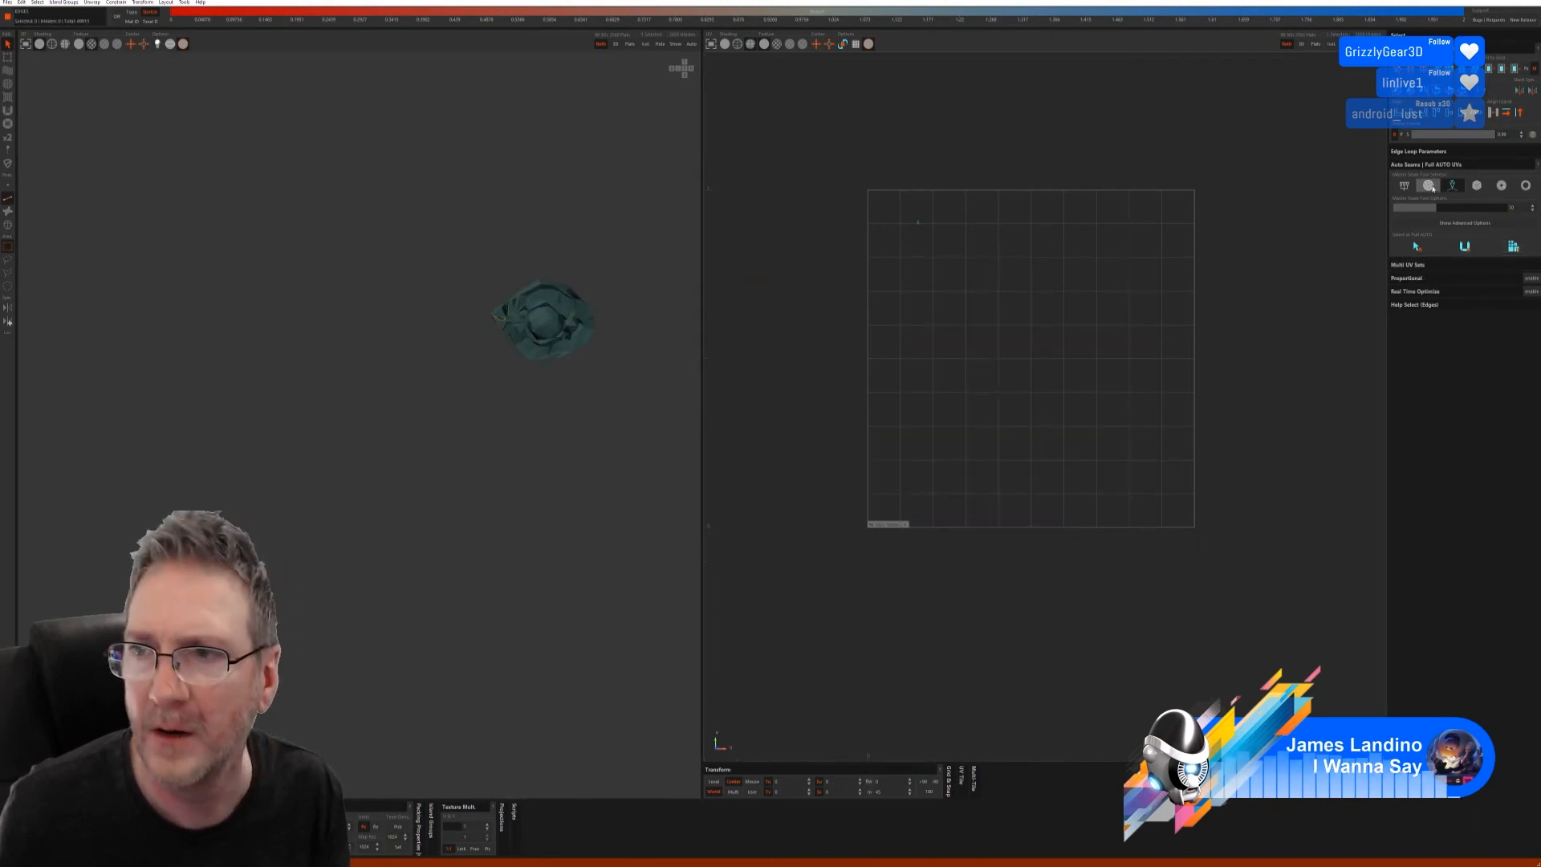
- Try unwrapping and packing the isolated small rose with the auto-seams method offering Island Count, and undo it
click(1428, 185)
click(1416, 258)
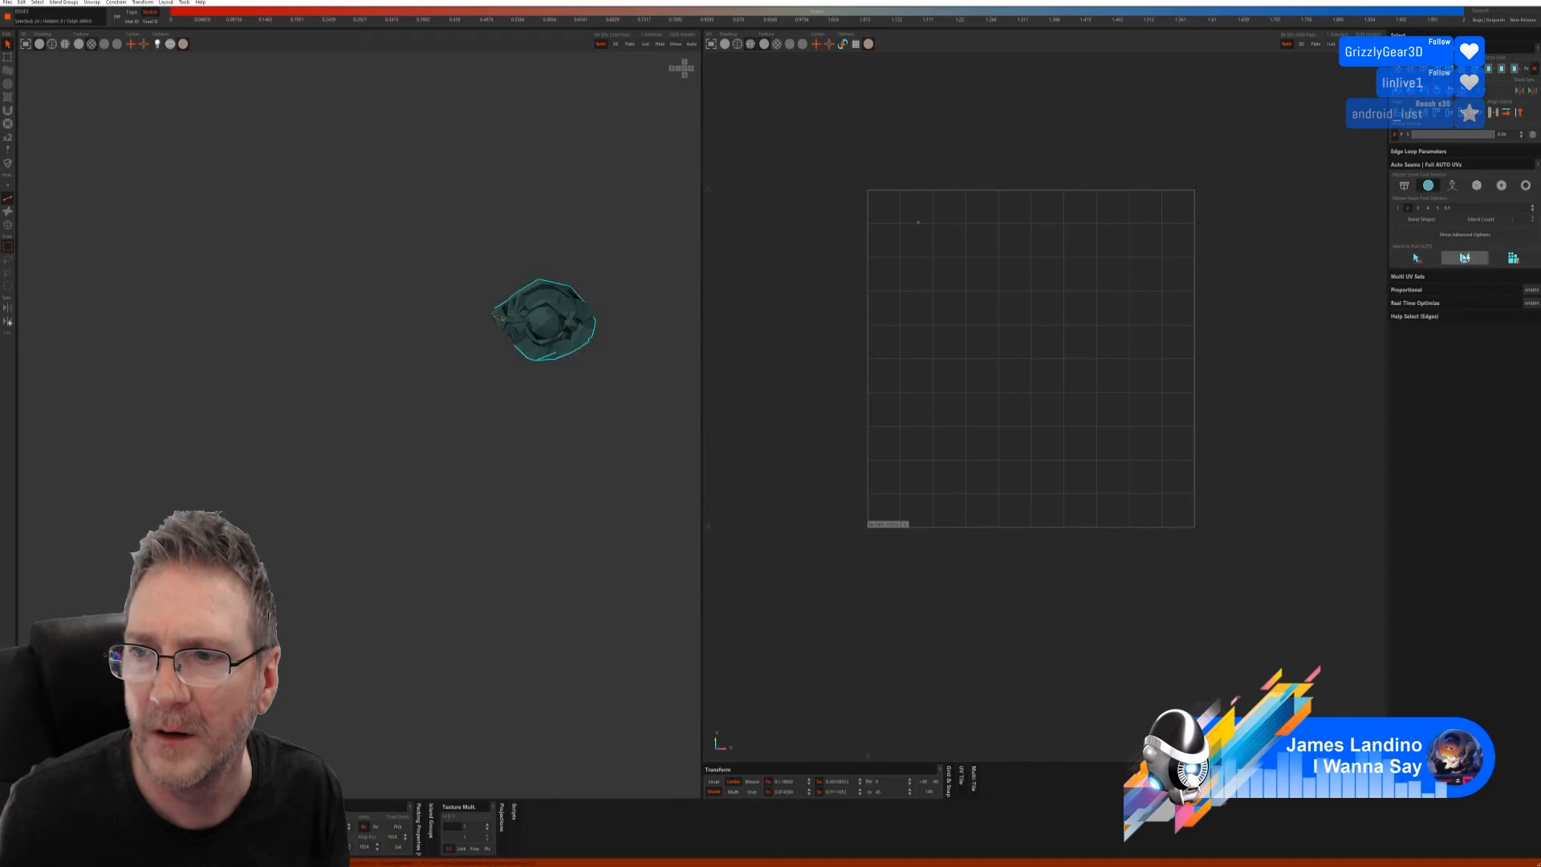
click(1503, 260)
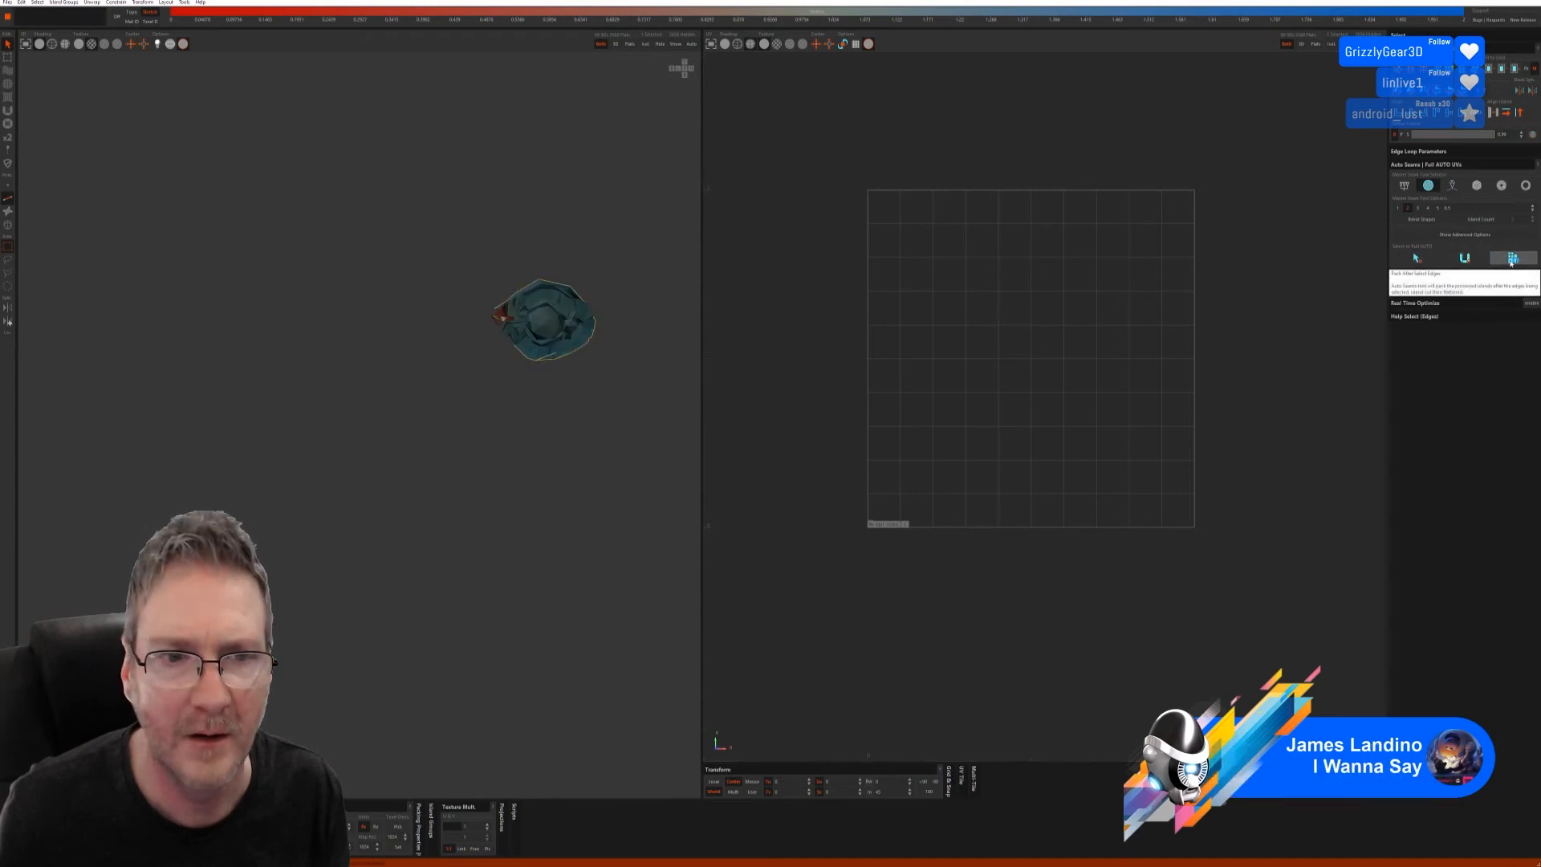
key(ctrl+z)
key(ctrl+z)
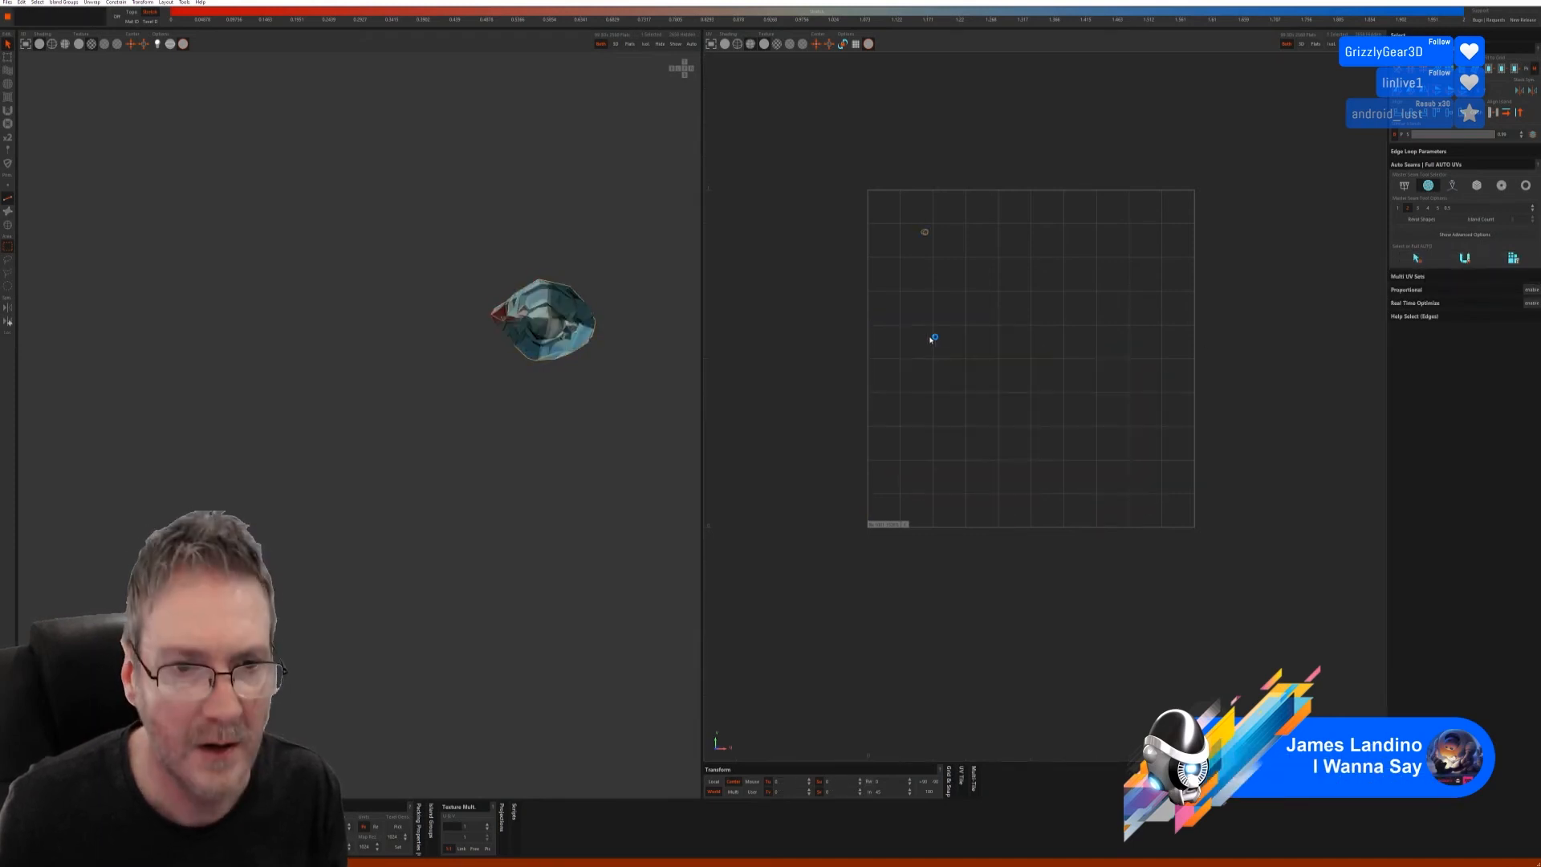
- Unwrap and pack the isolated small rose with Pelt auto-seams, show the whole model, and return to island selection
click(1404, 186)
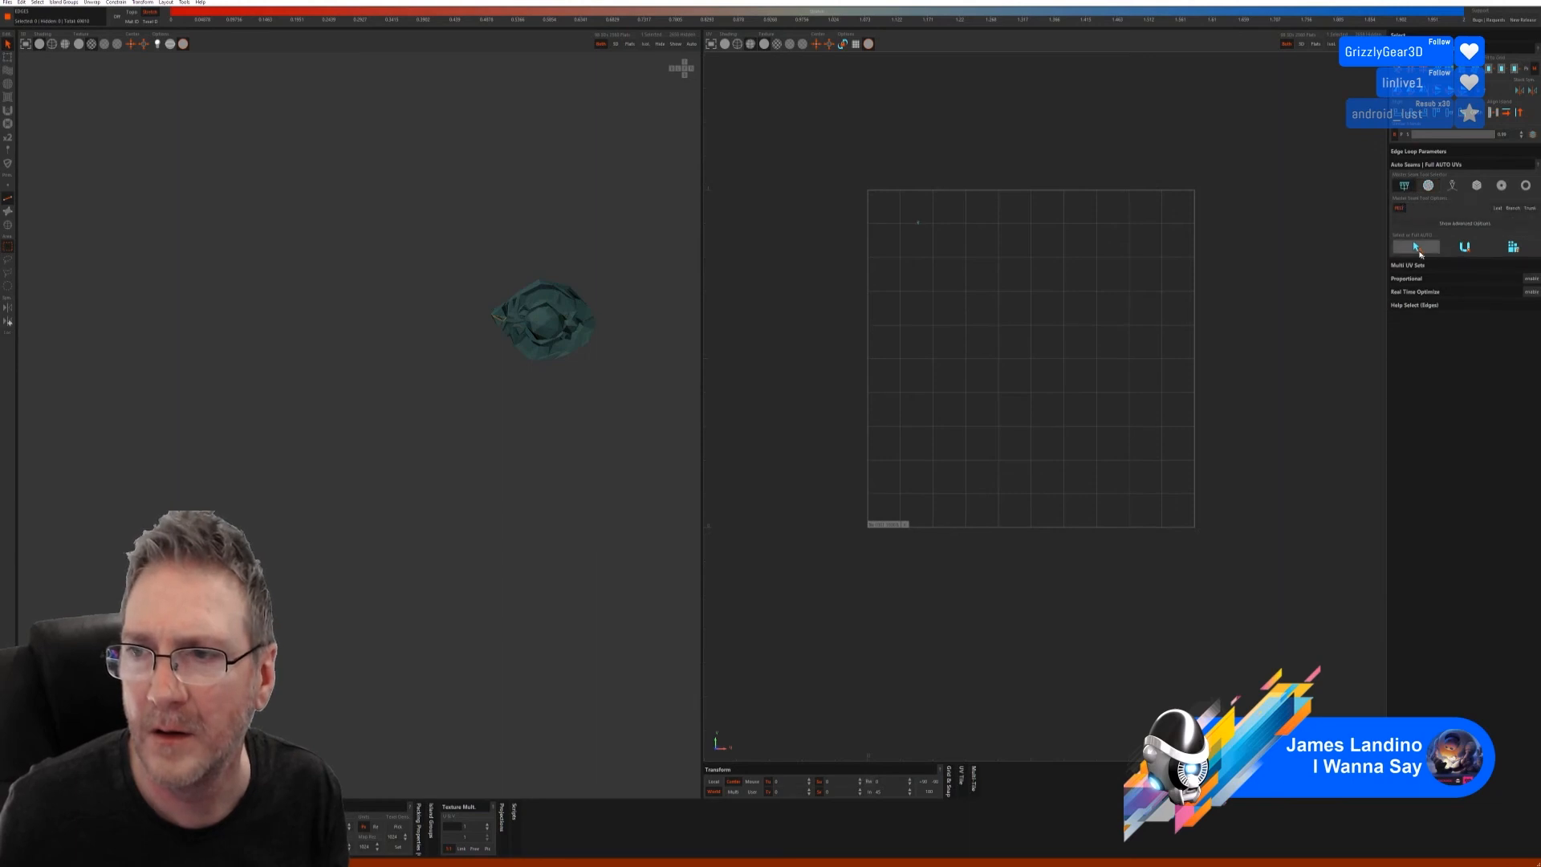
click(1416, 246)
click(1464, 247)
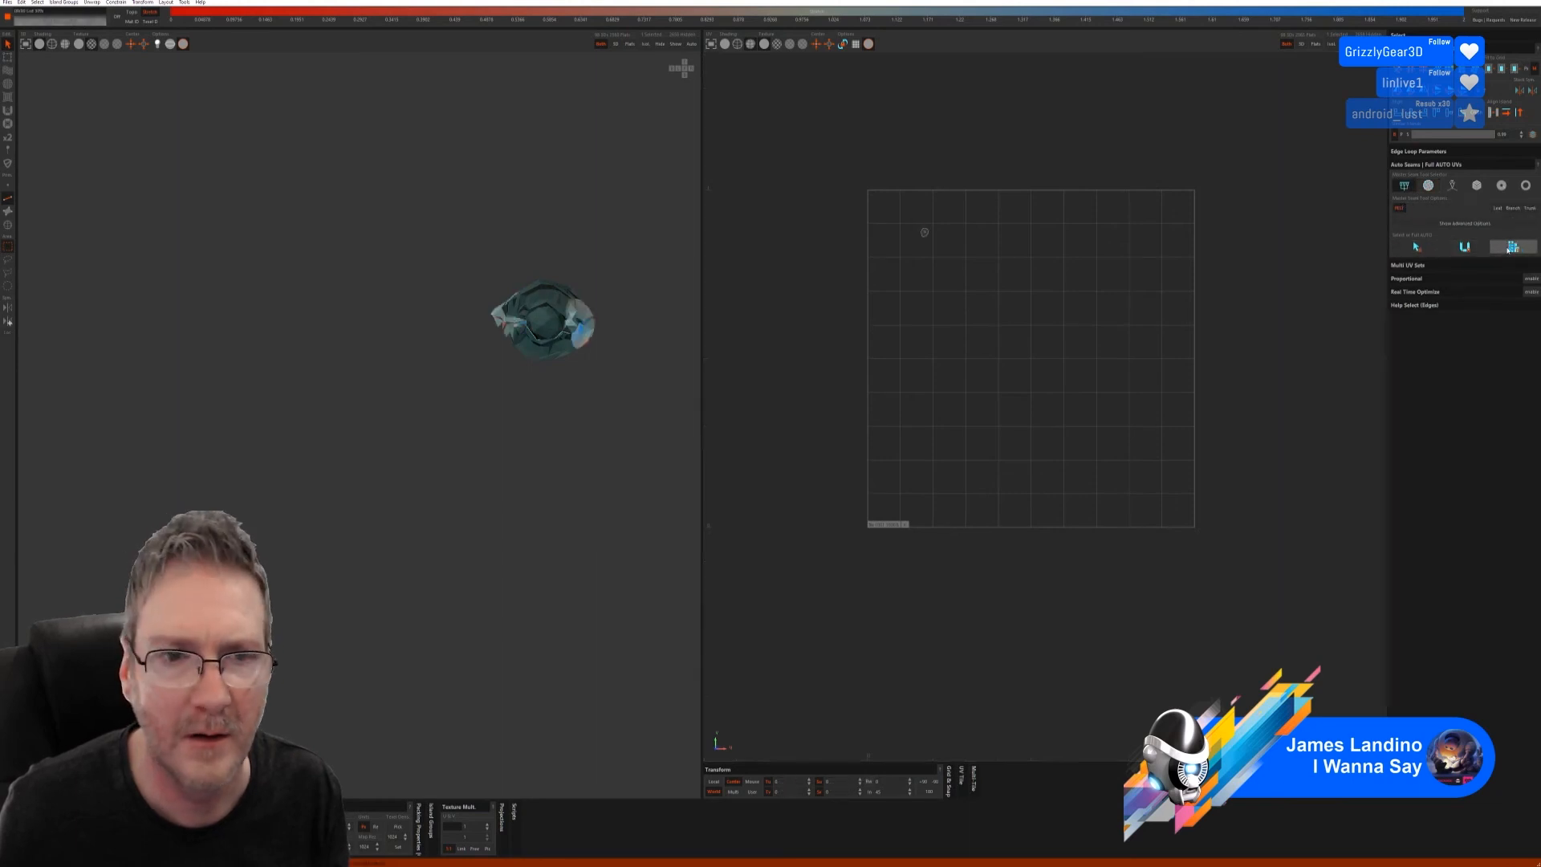
alt+drag(641, 344, 653, 331)
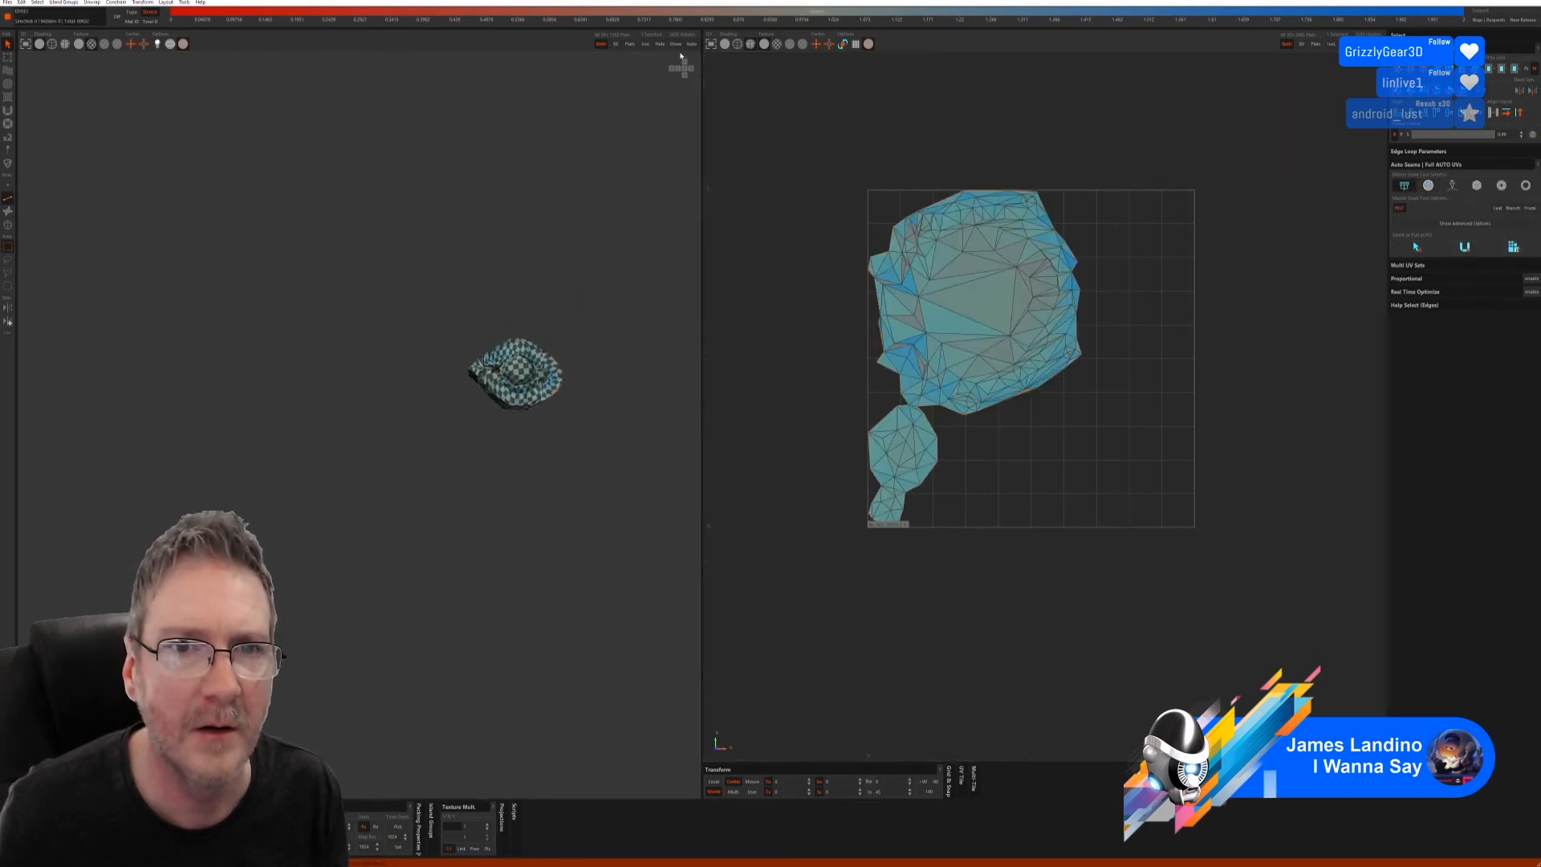
click(676, 45)
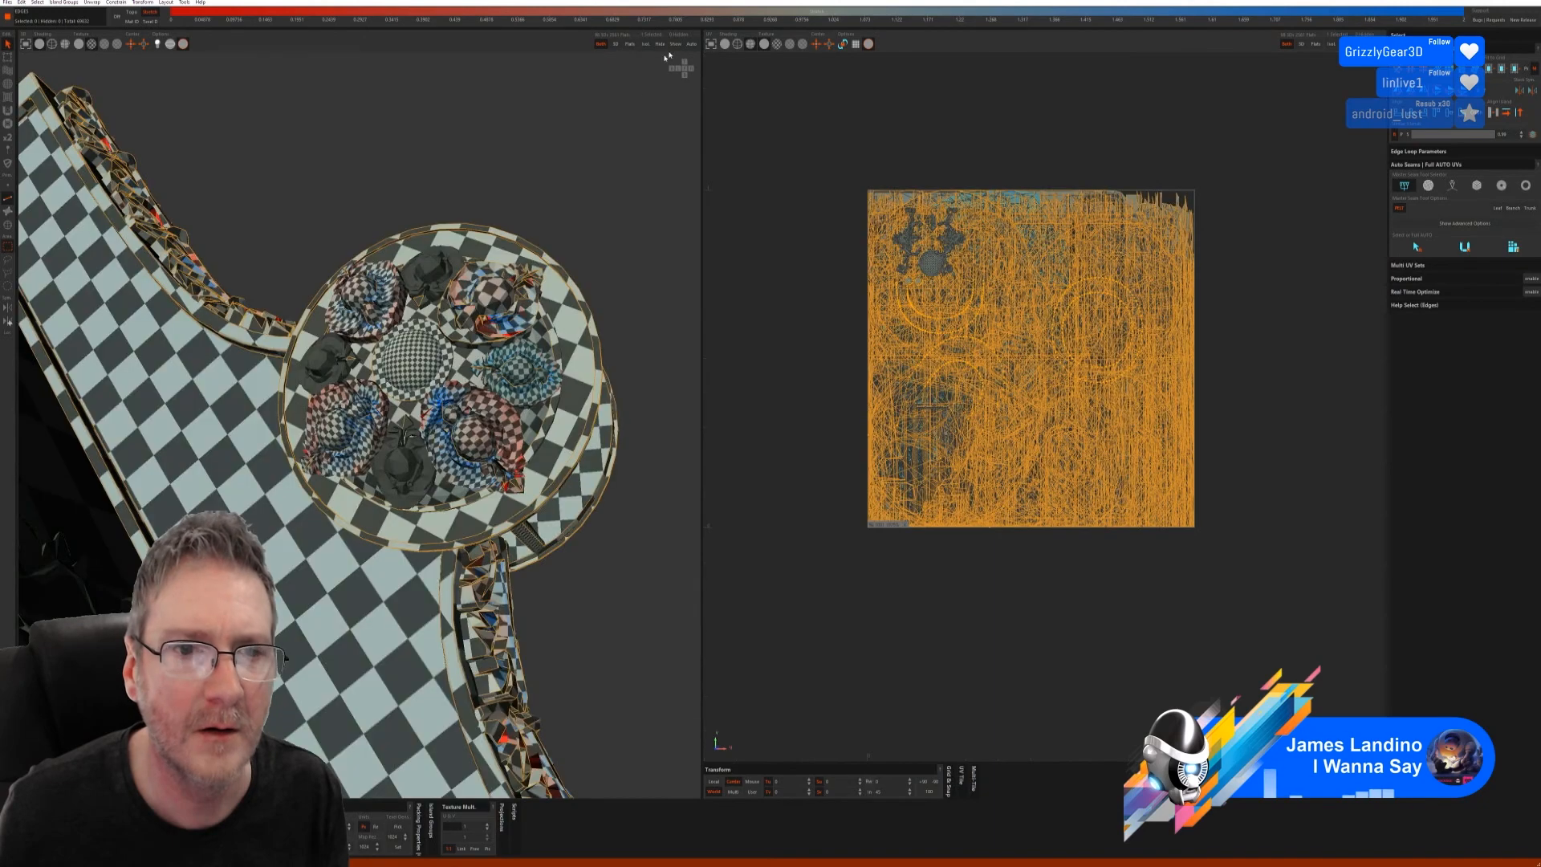
click(7, 226)
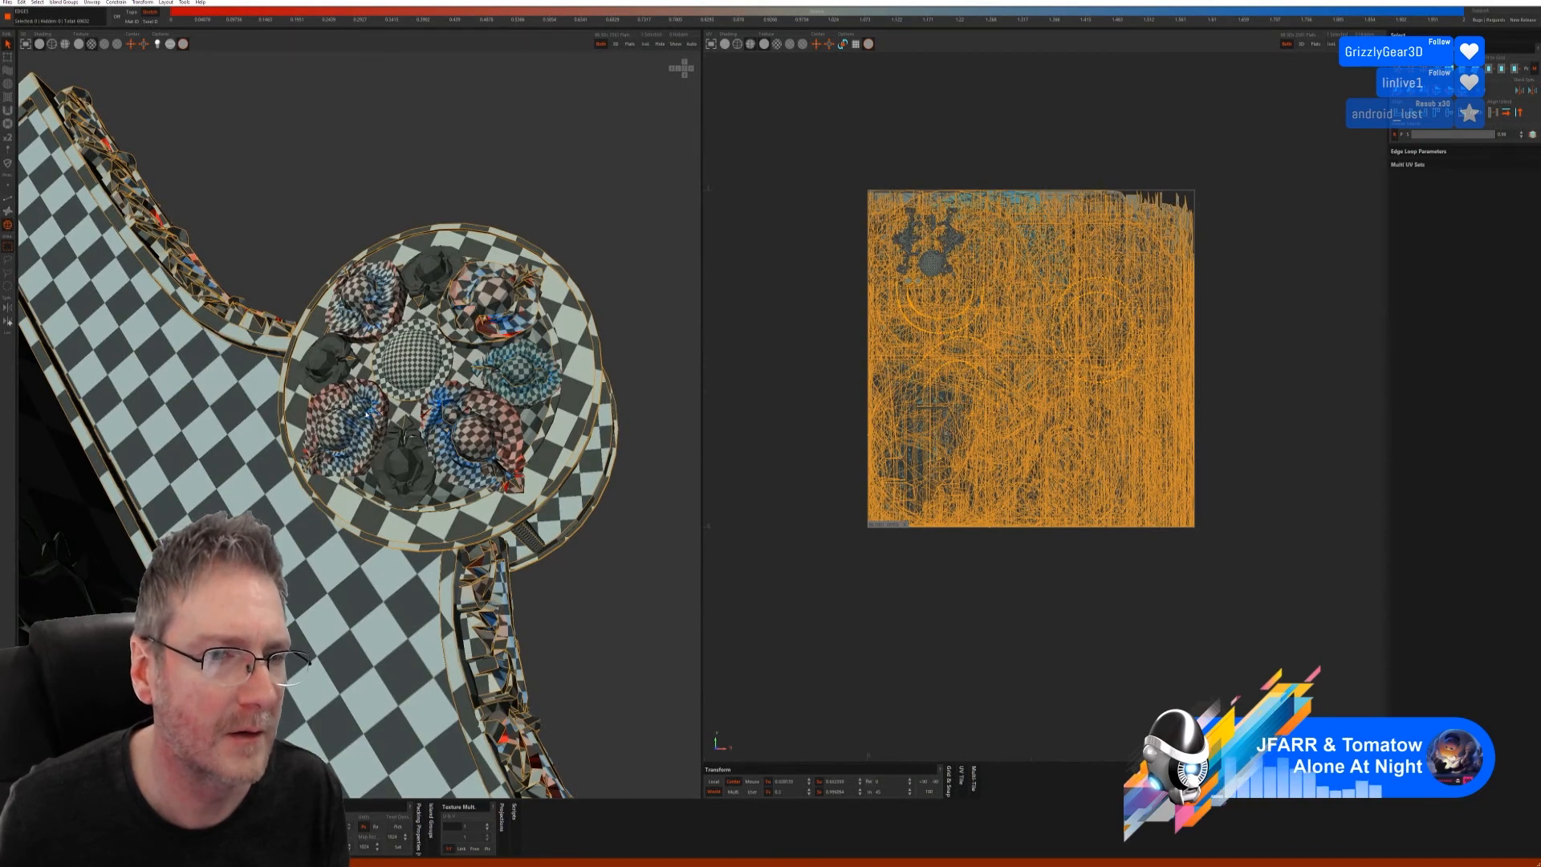
- Isolate the small rose near the knob's lower rim, unwrap and pack it with Pelt auto-seams, and return to island selection on the whole model
click(413, 466)
click(646, 45)
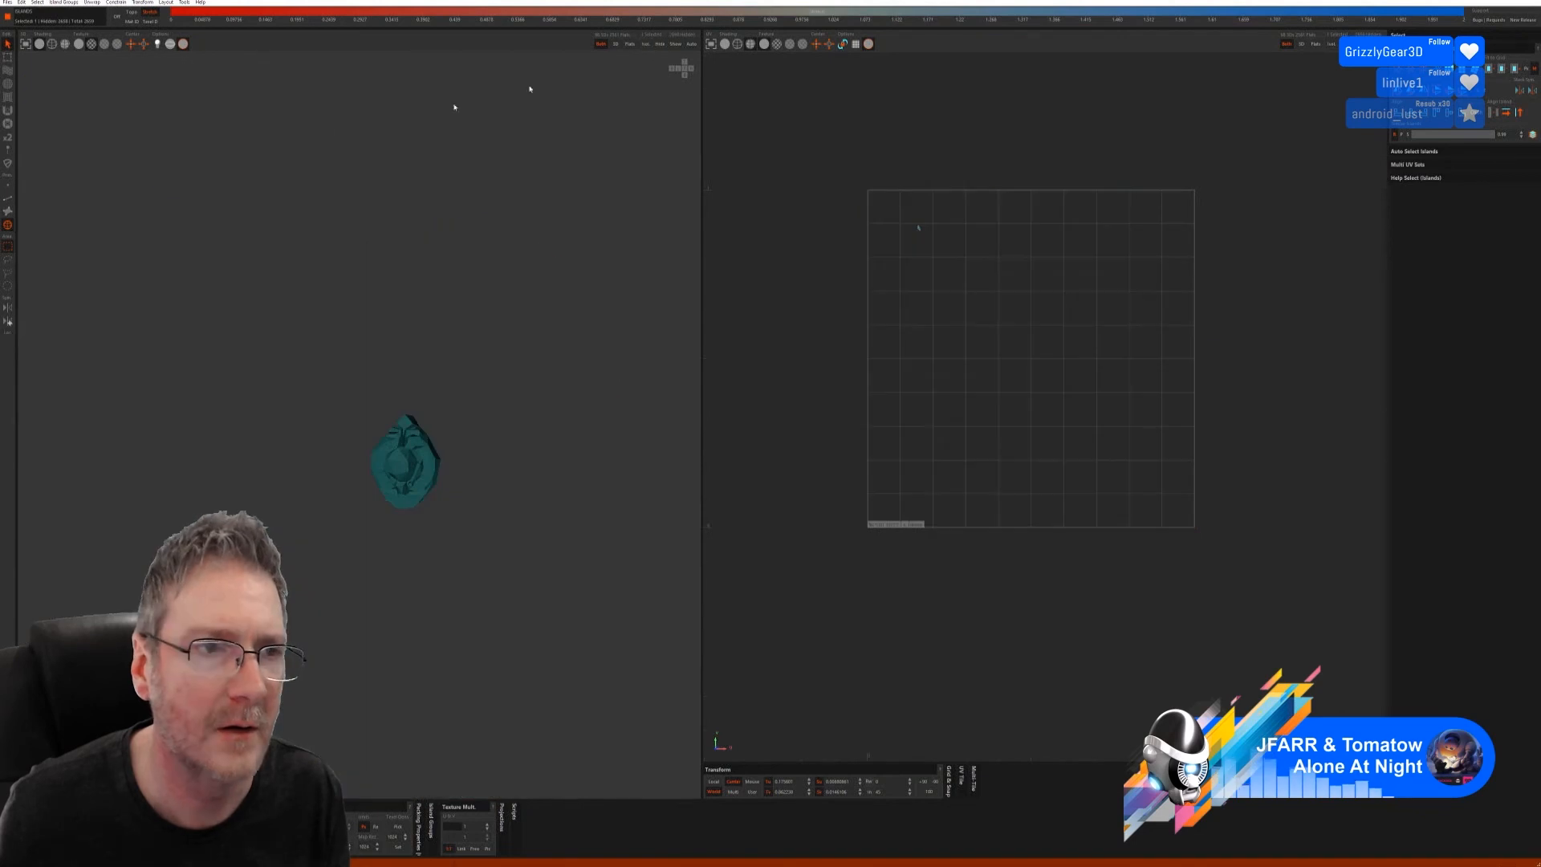
click(8, 199)
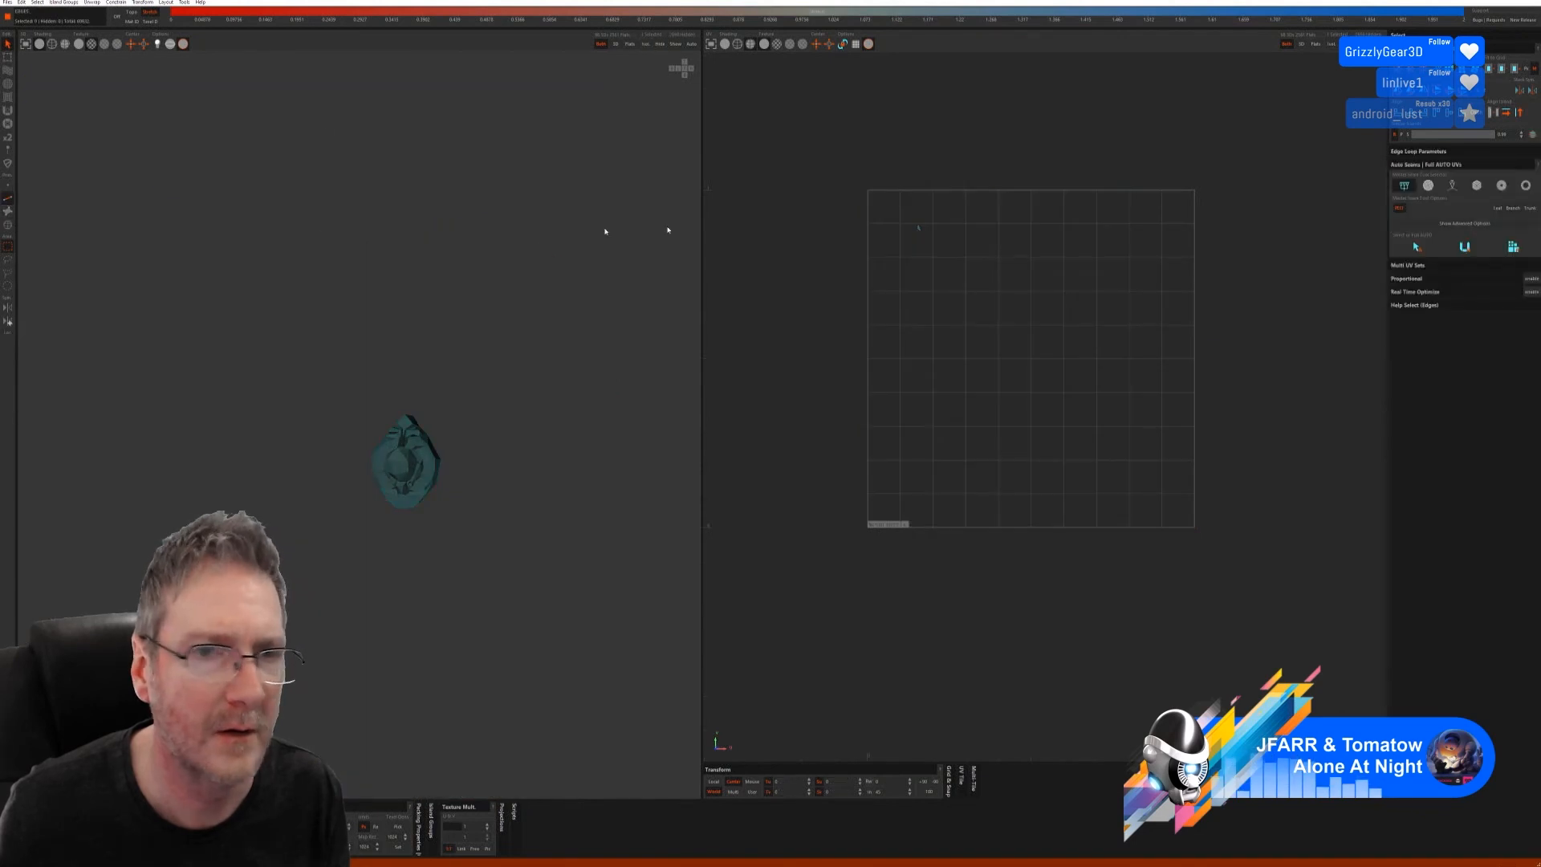
click(1436, 250)
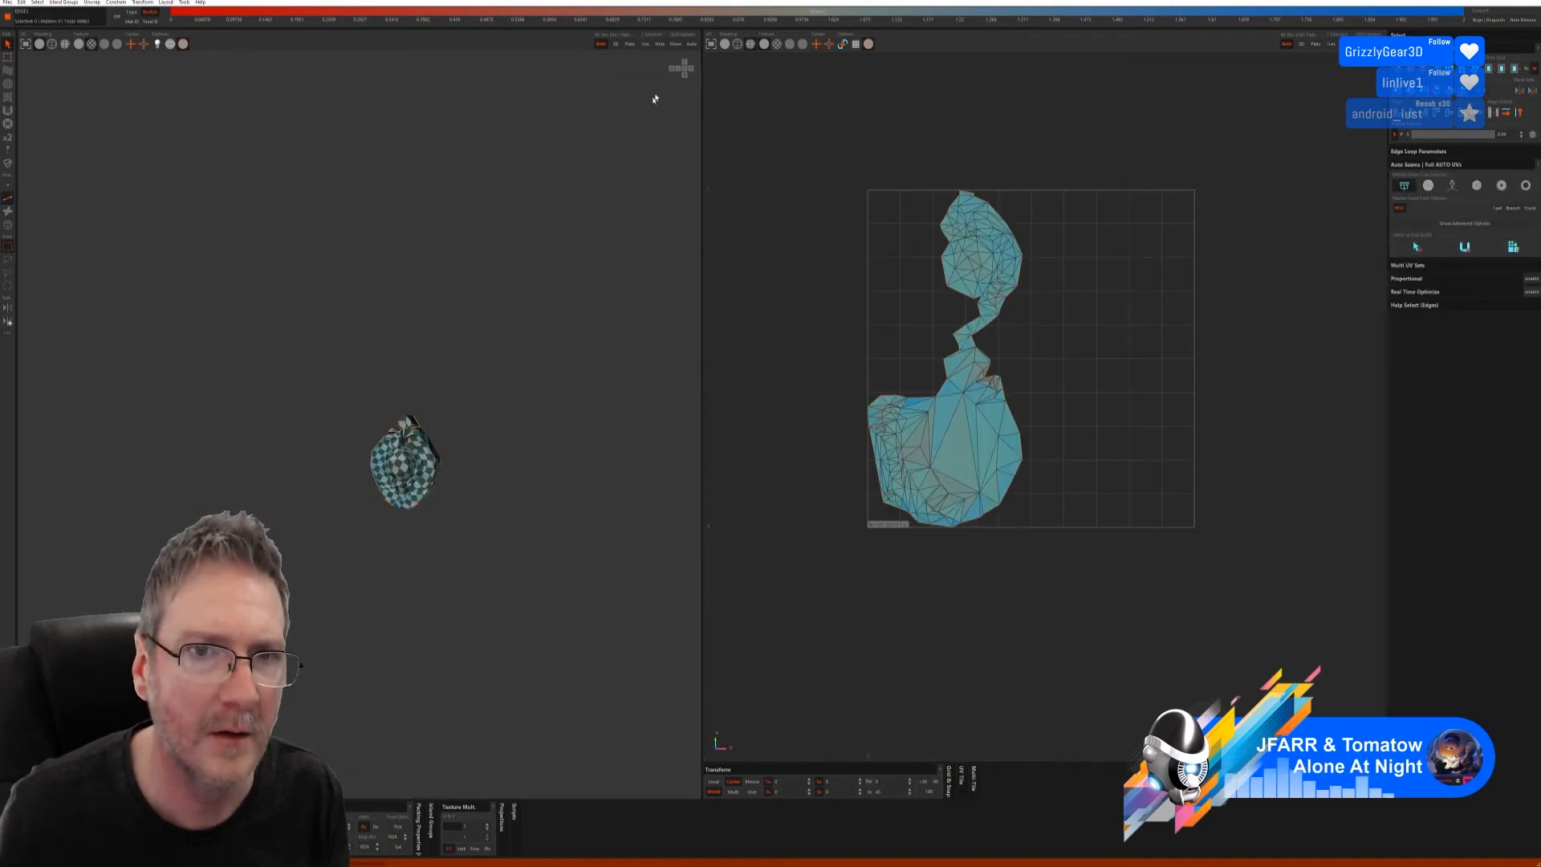
click(673, 45)
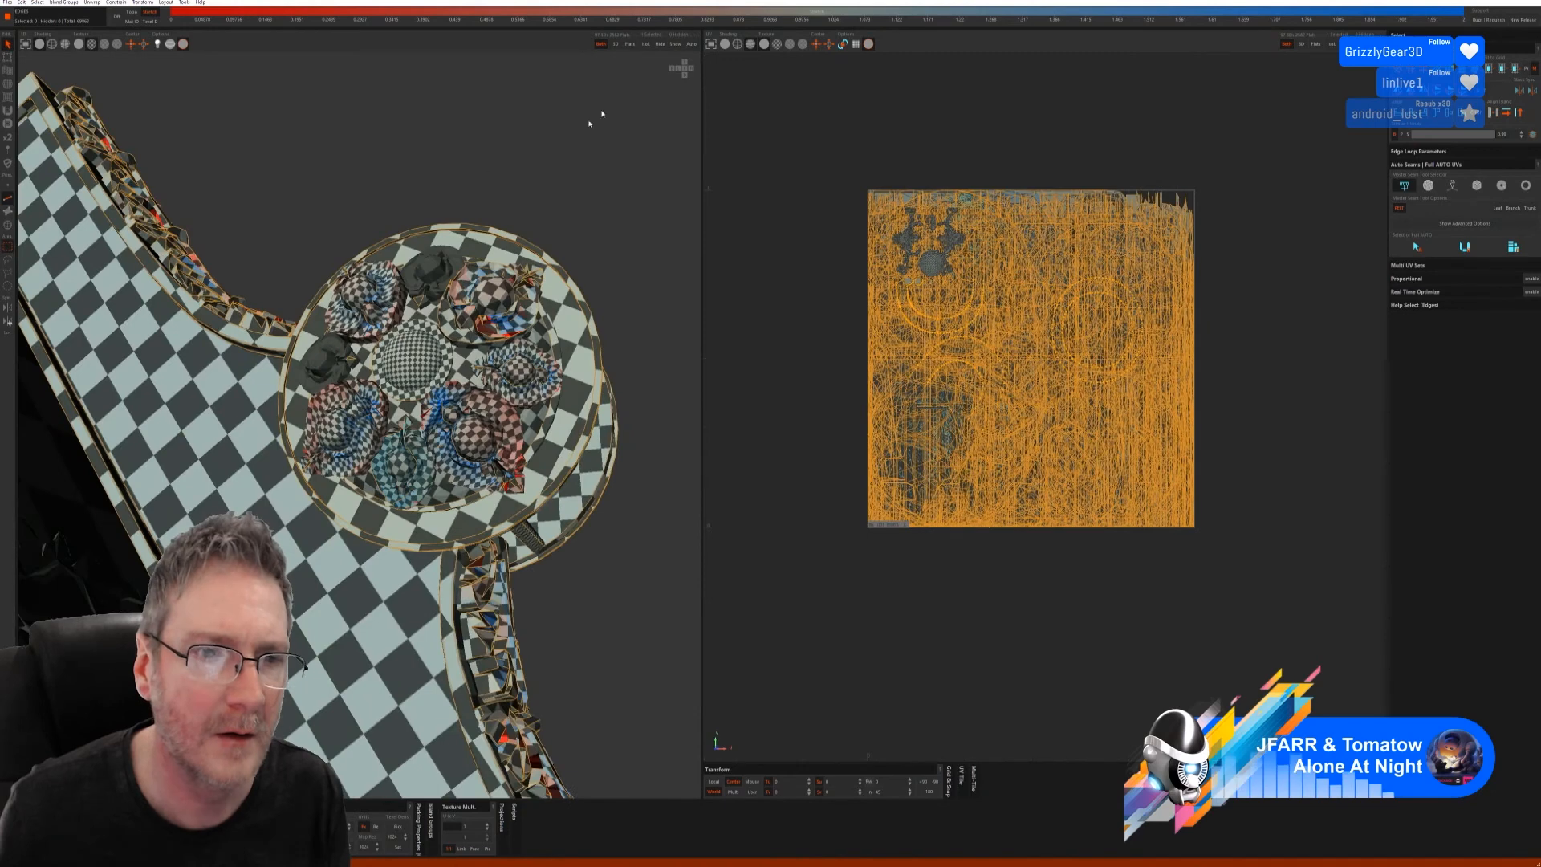
click(8, 225)
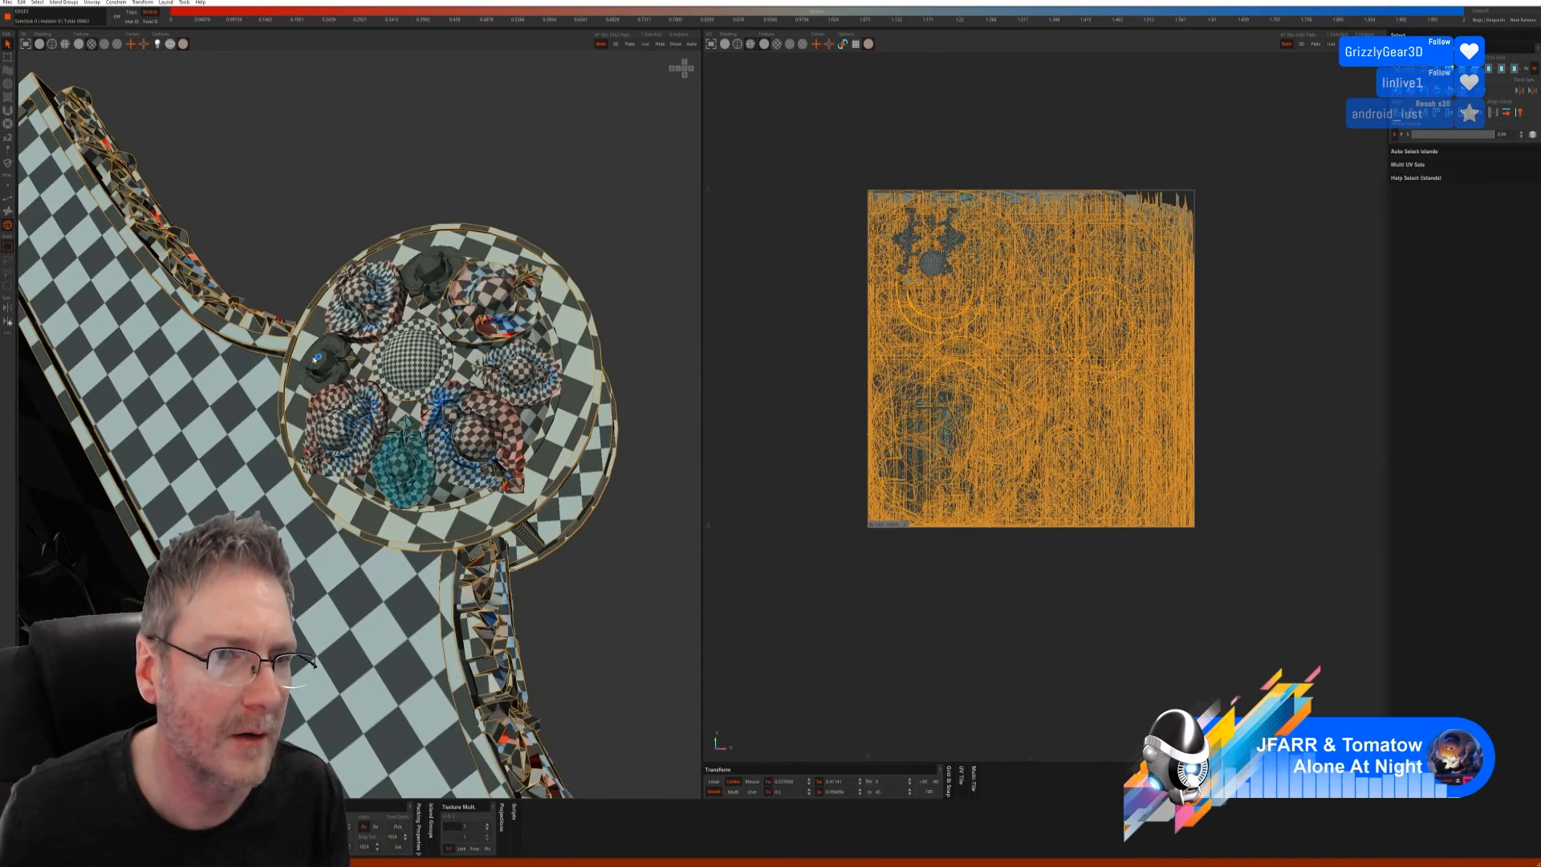
- Isolate the small rose on the knob's lever-plate side, unwrap and pack it with Pelt auto-seams, and return to island selection on the whole model
click(646, 44)
click(8, 198)
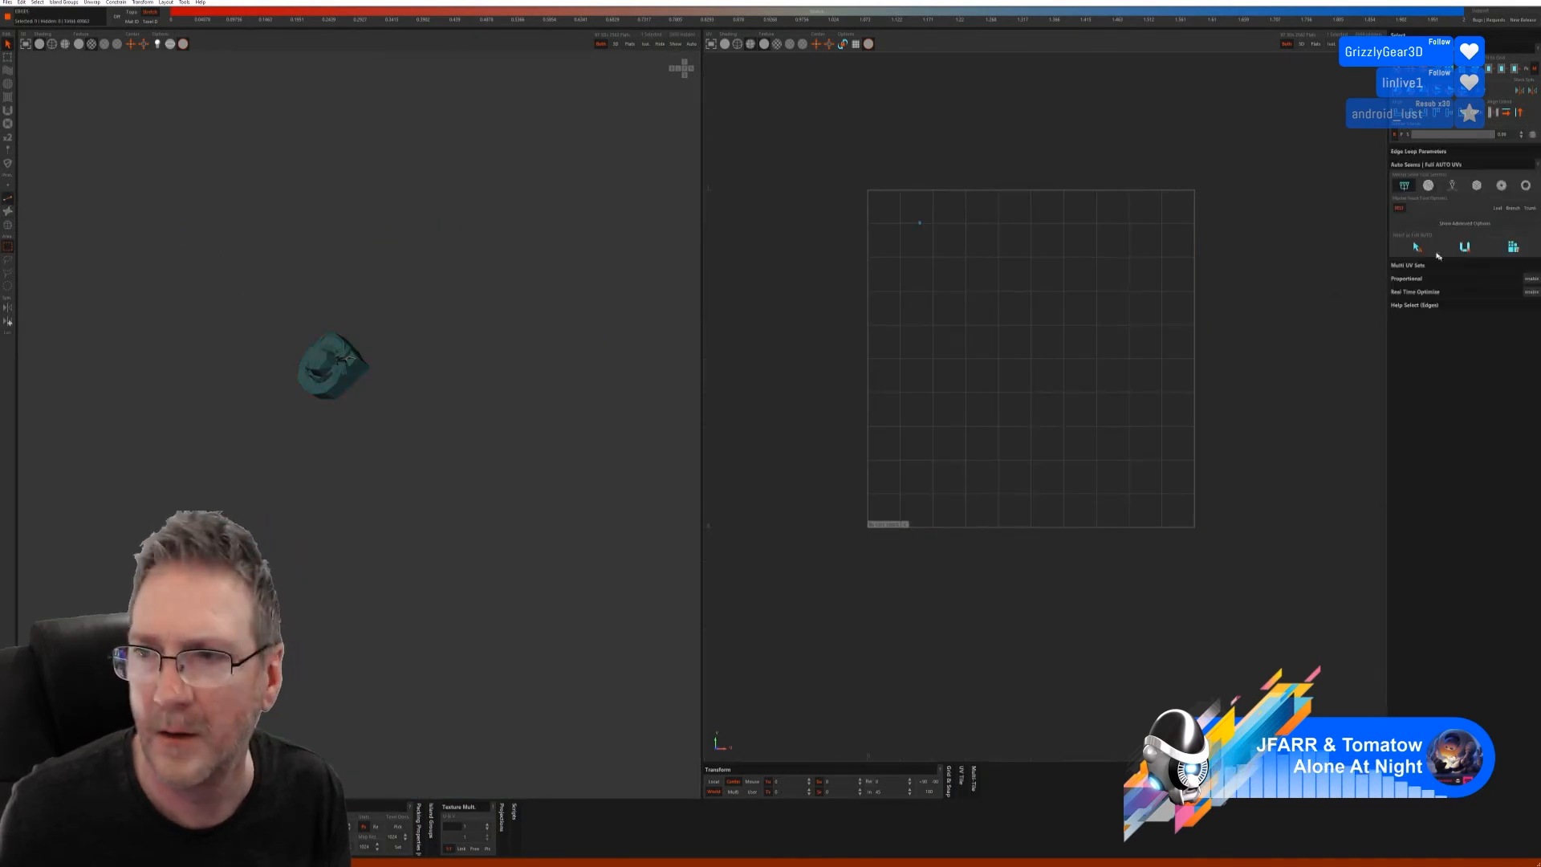
click(1512, 249)
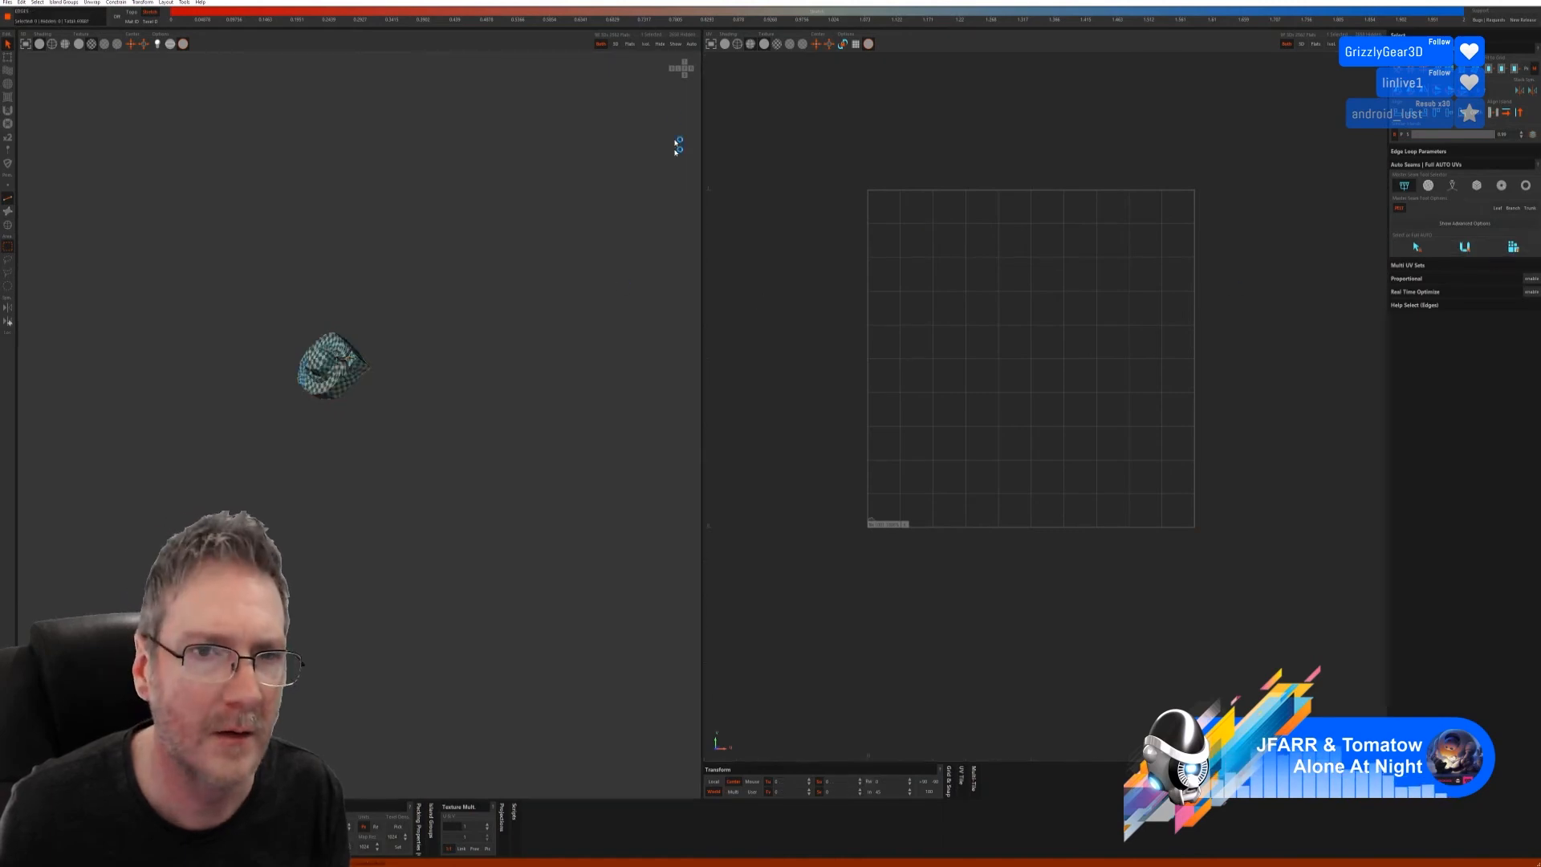
click(675, 45)
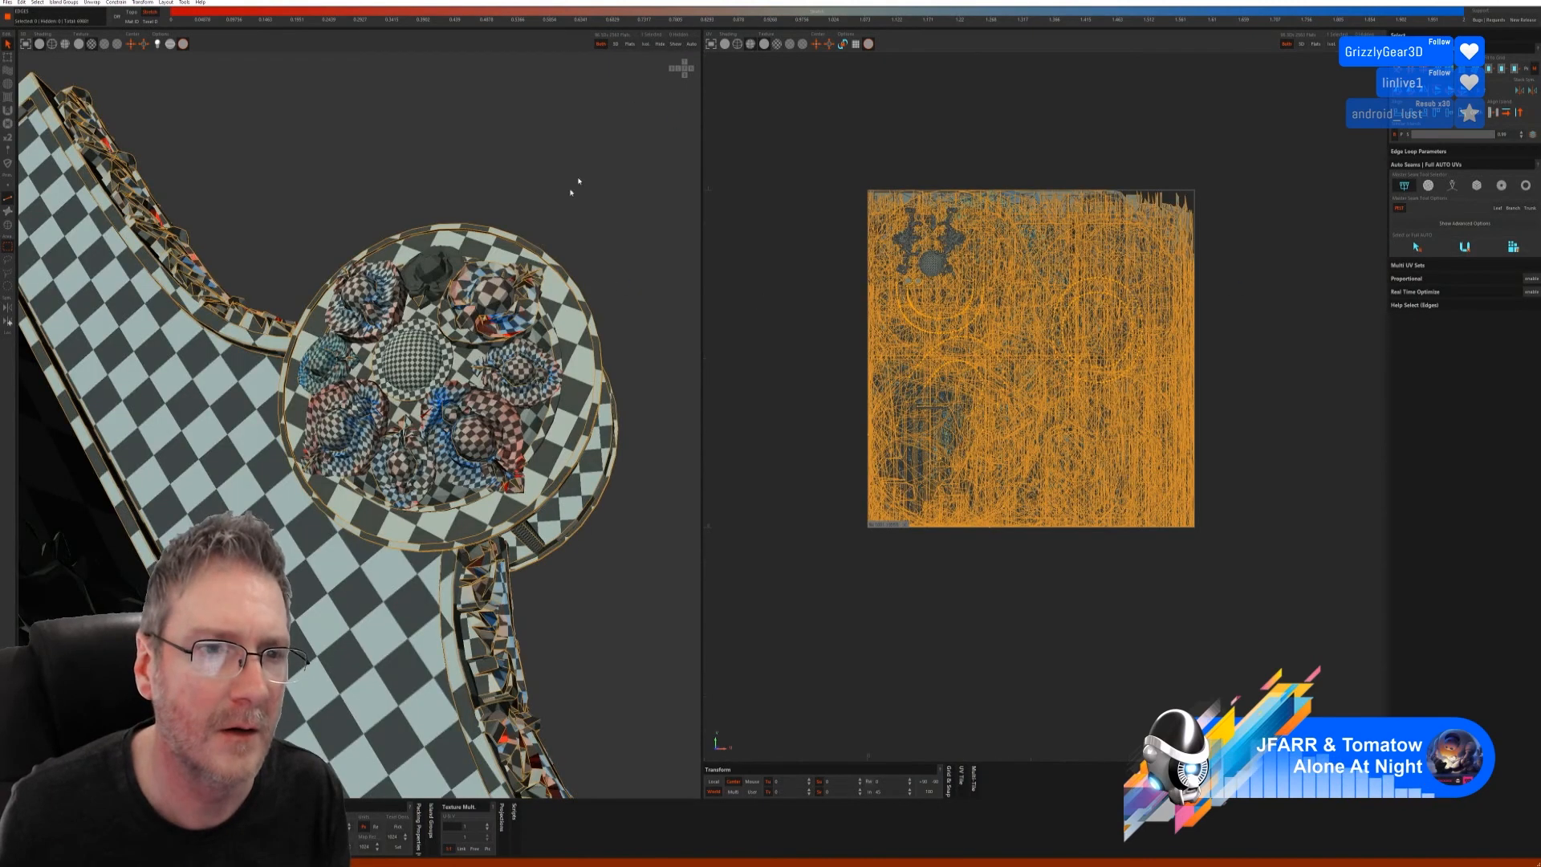
click(8, 224)
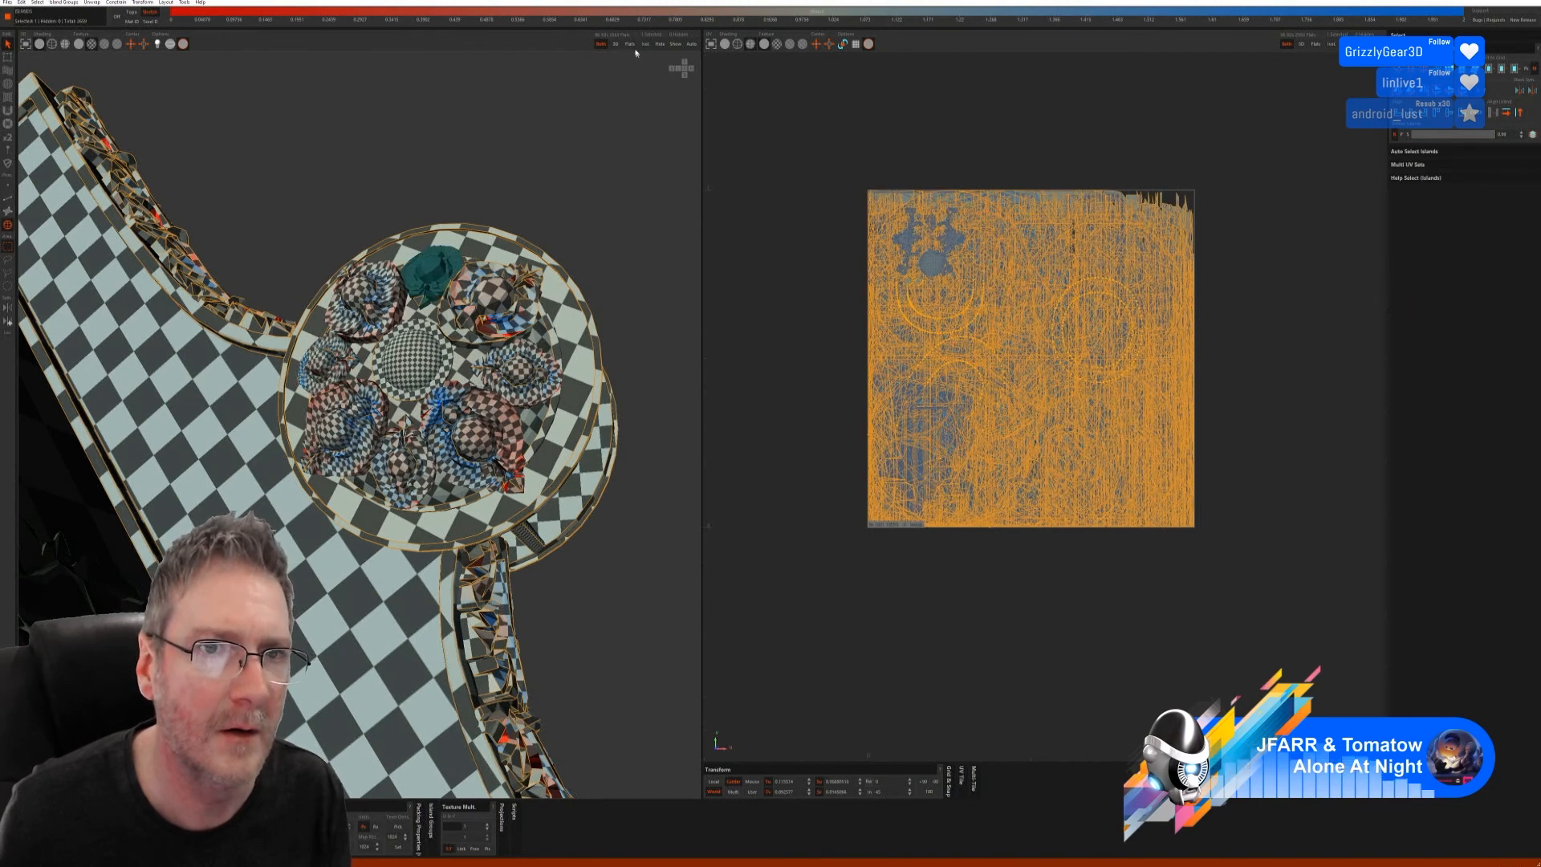
- Isolate the last dark small rose near the knob's upper rim, unwrap and pack it with Pelt auto-seams, and show the whole model
click(659, 45)
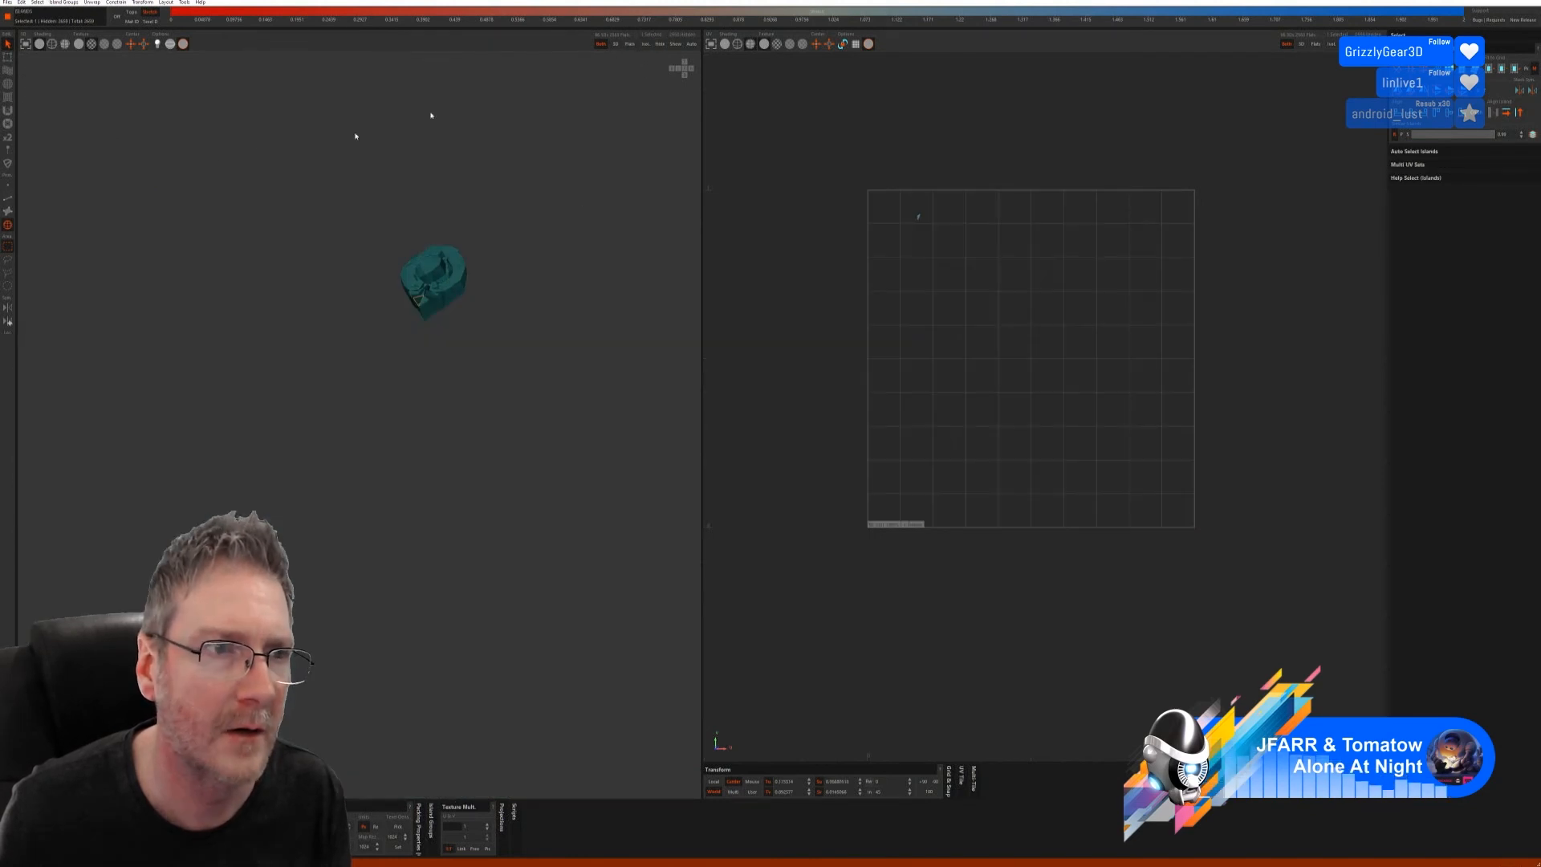
click(9, 198)
click(1418, 244)
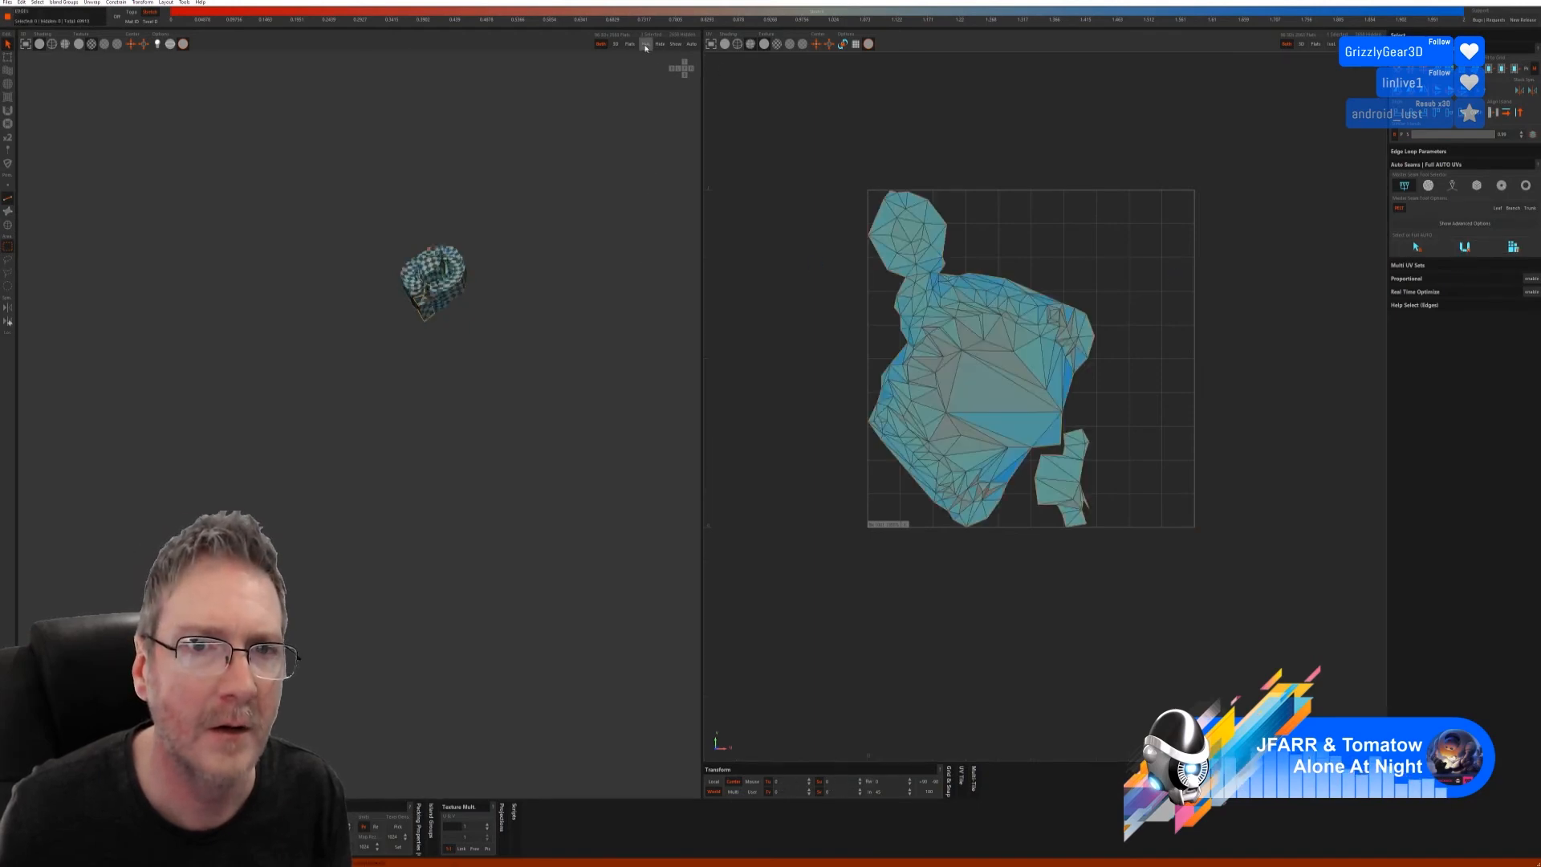
click(669, 48)
- On the knob's opposite face, select the large lower rose farthest from the lever plate as an island and isolate it
scroll(568, 263, down, 3)
alt+drag(568, 264, 409, 325)
scroll(410, 324, up, 4)
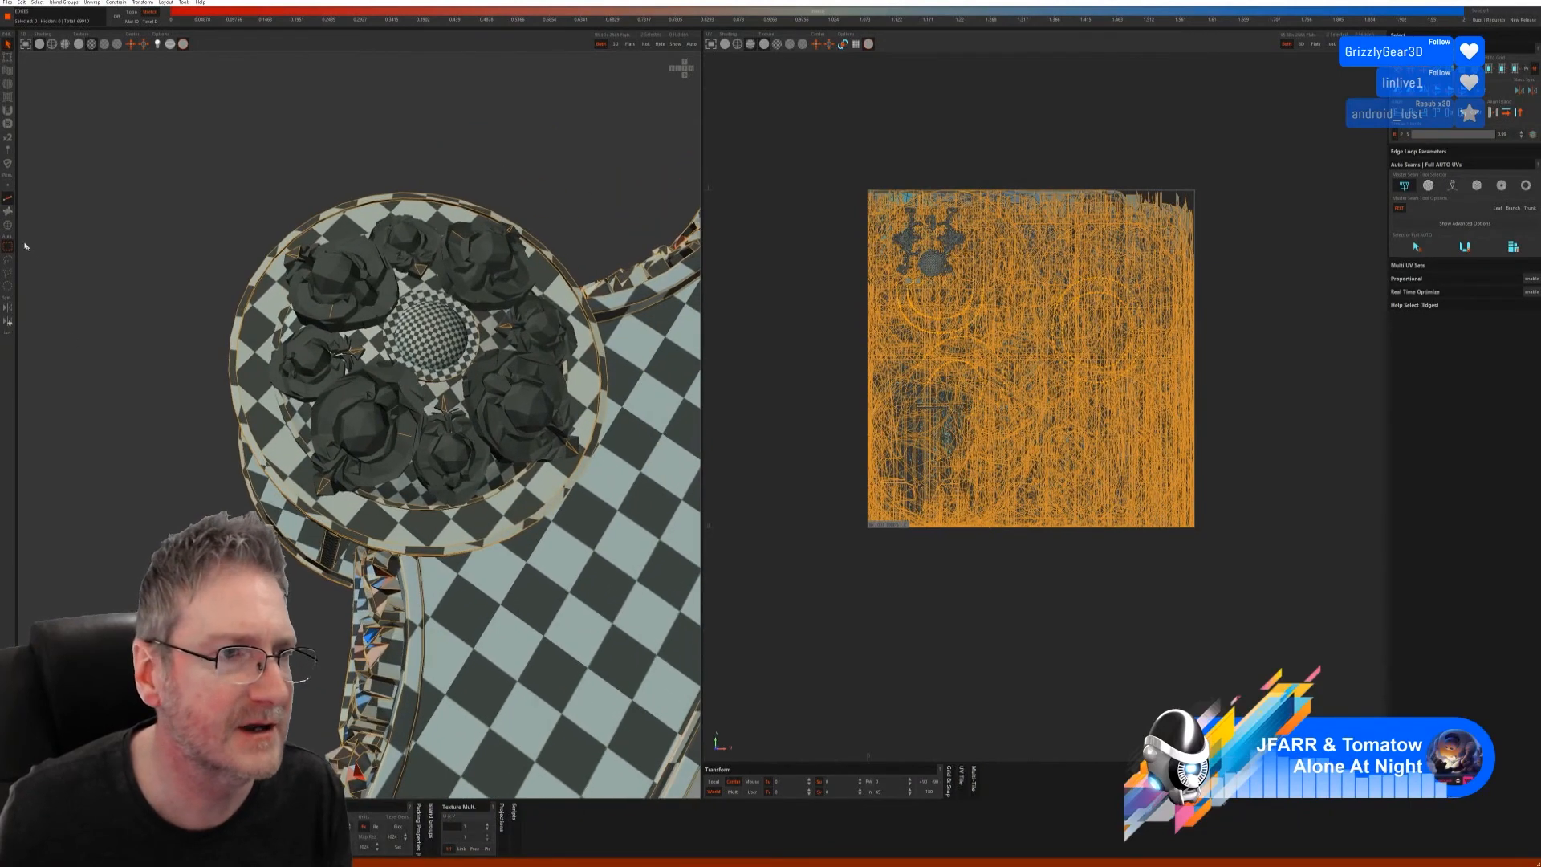
click(8, 224)
click(367, 425)
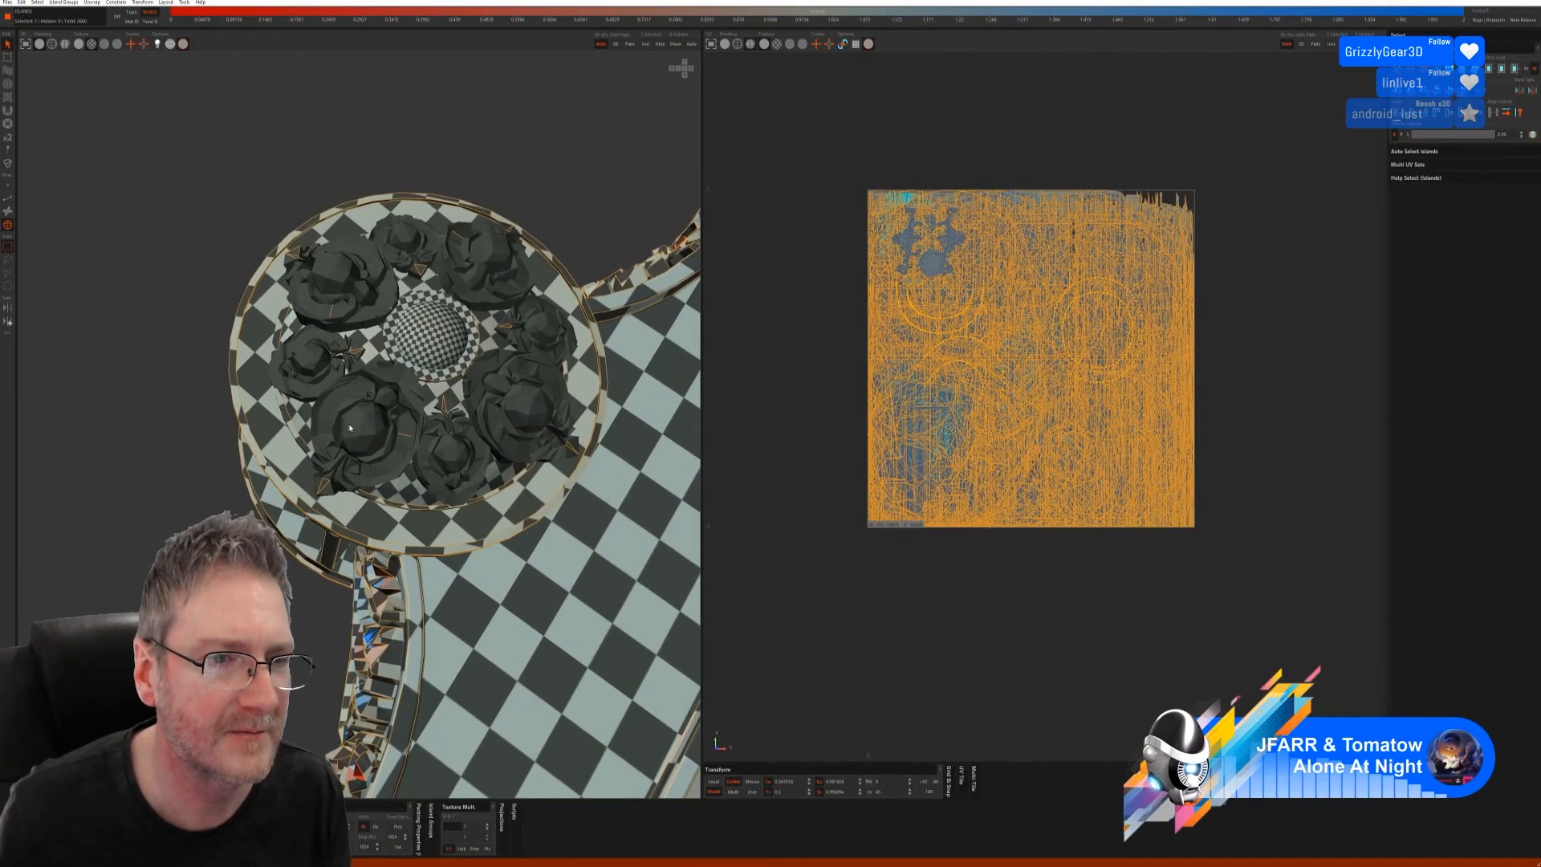
click(647, 45)
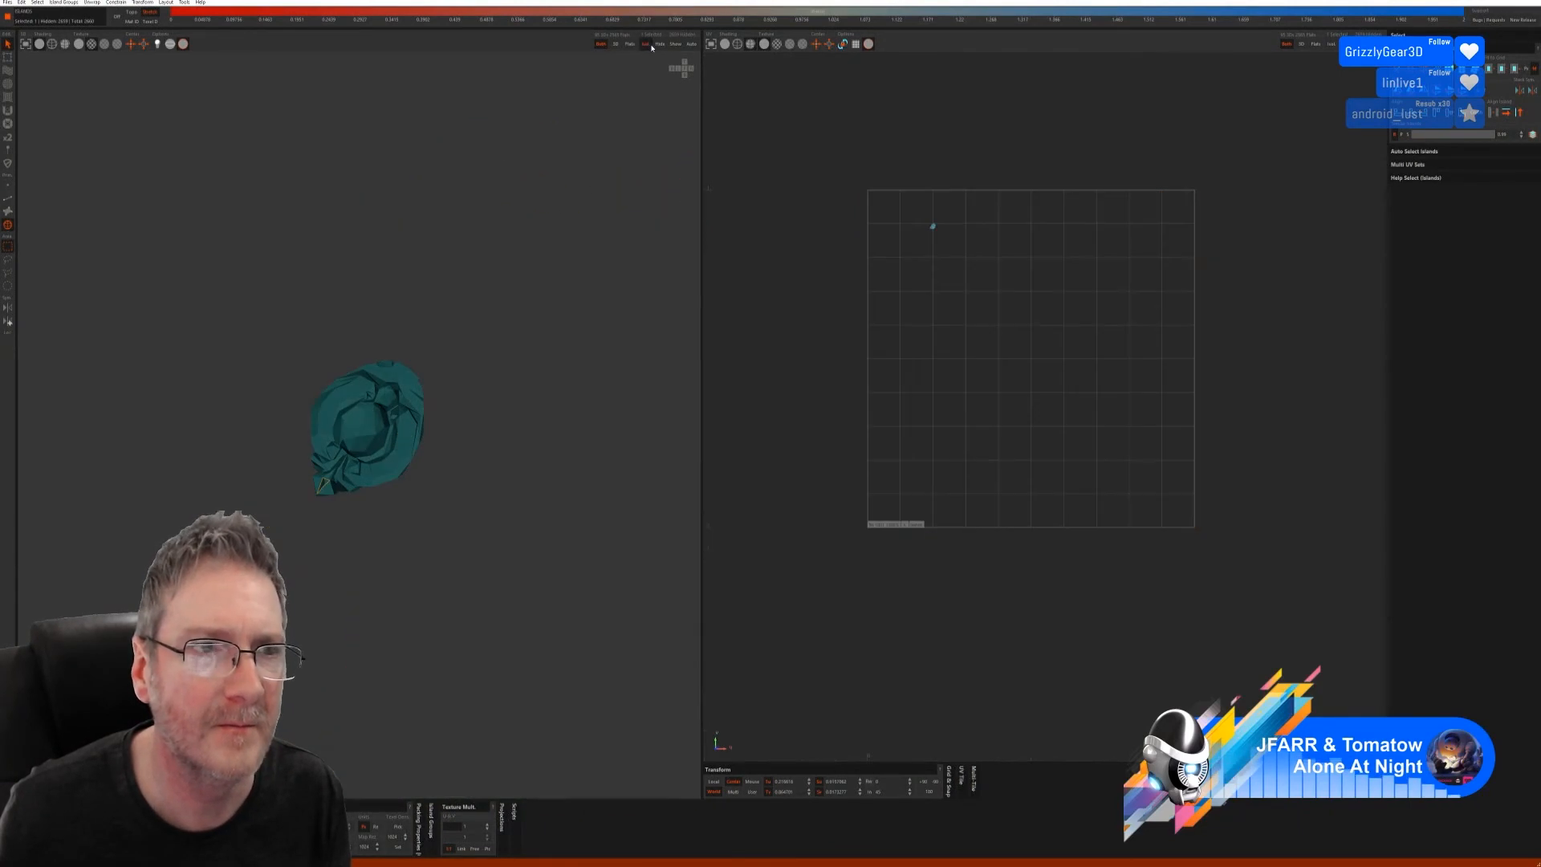
- Unwrap and pack the isolated large rose on the opposite face with Pelt auto-seams, show the whole model, and return to island selection
click(6, 206)
click(1426, 245)
click(1514, 247)
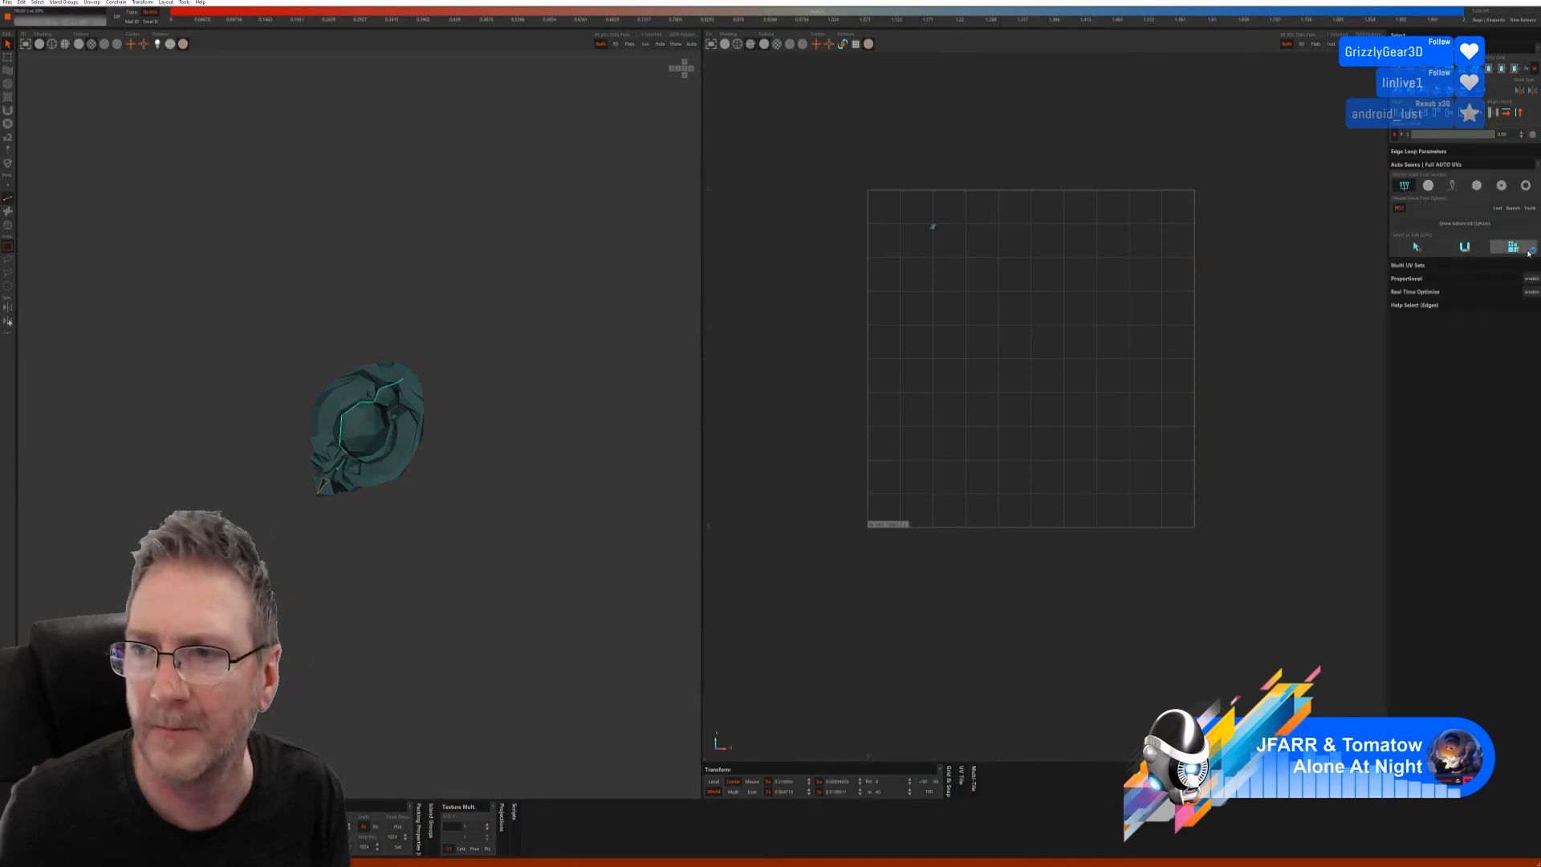
click(675, 45)
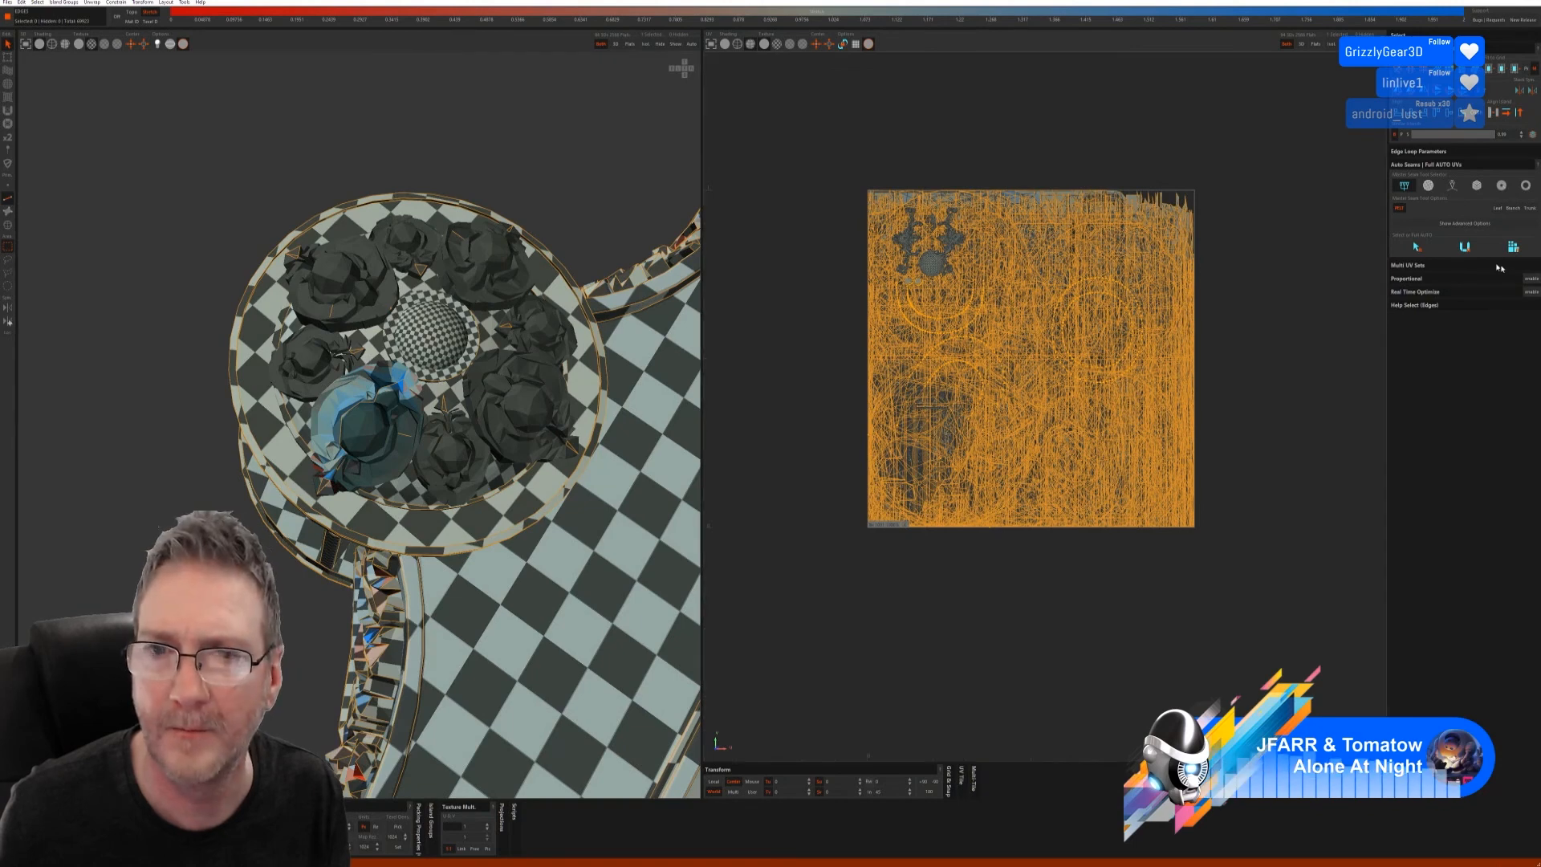
click(7, 225)
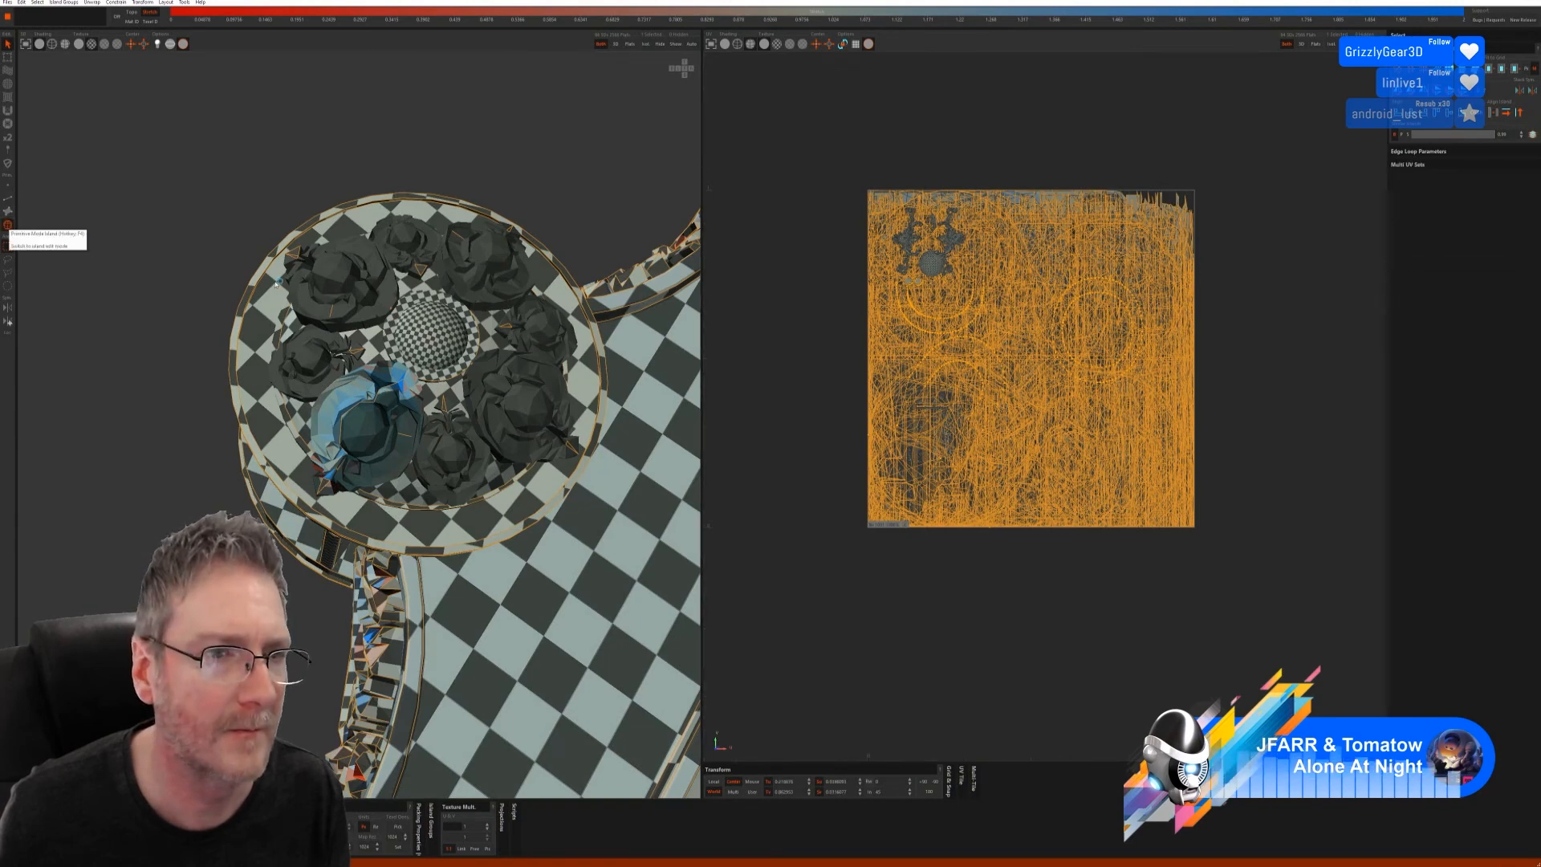
- Isolate the large upper rose farthest from the lever plate, unwrap and pack it with Pelt auto-seams, and show the whole model
click(645, 44)
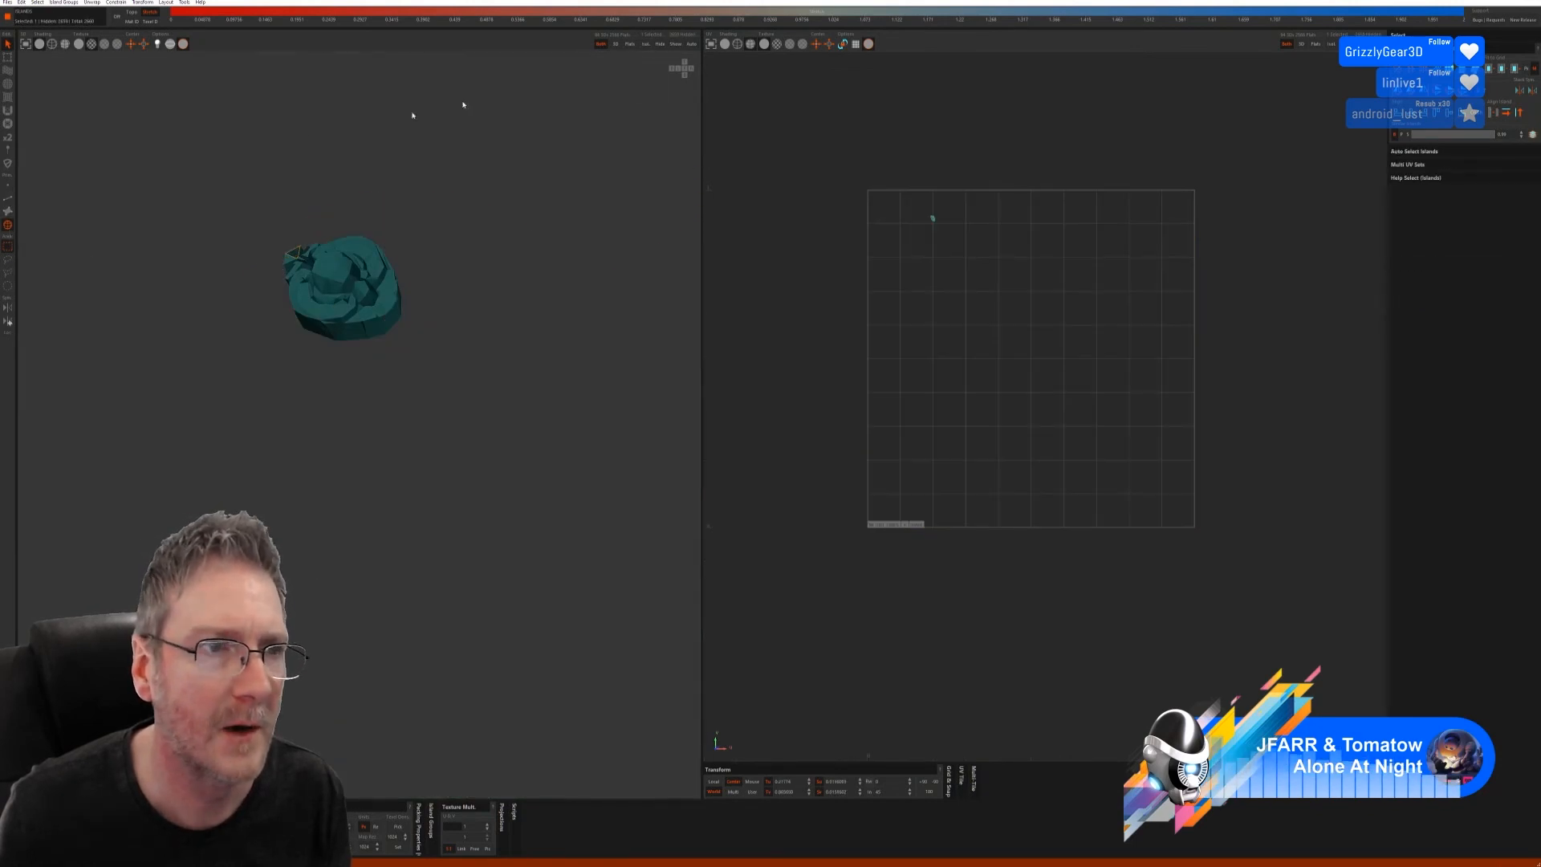
click(8, 198)
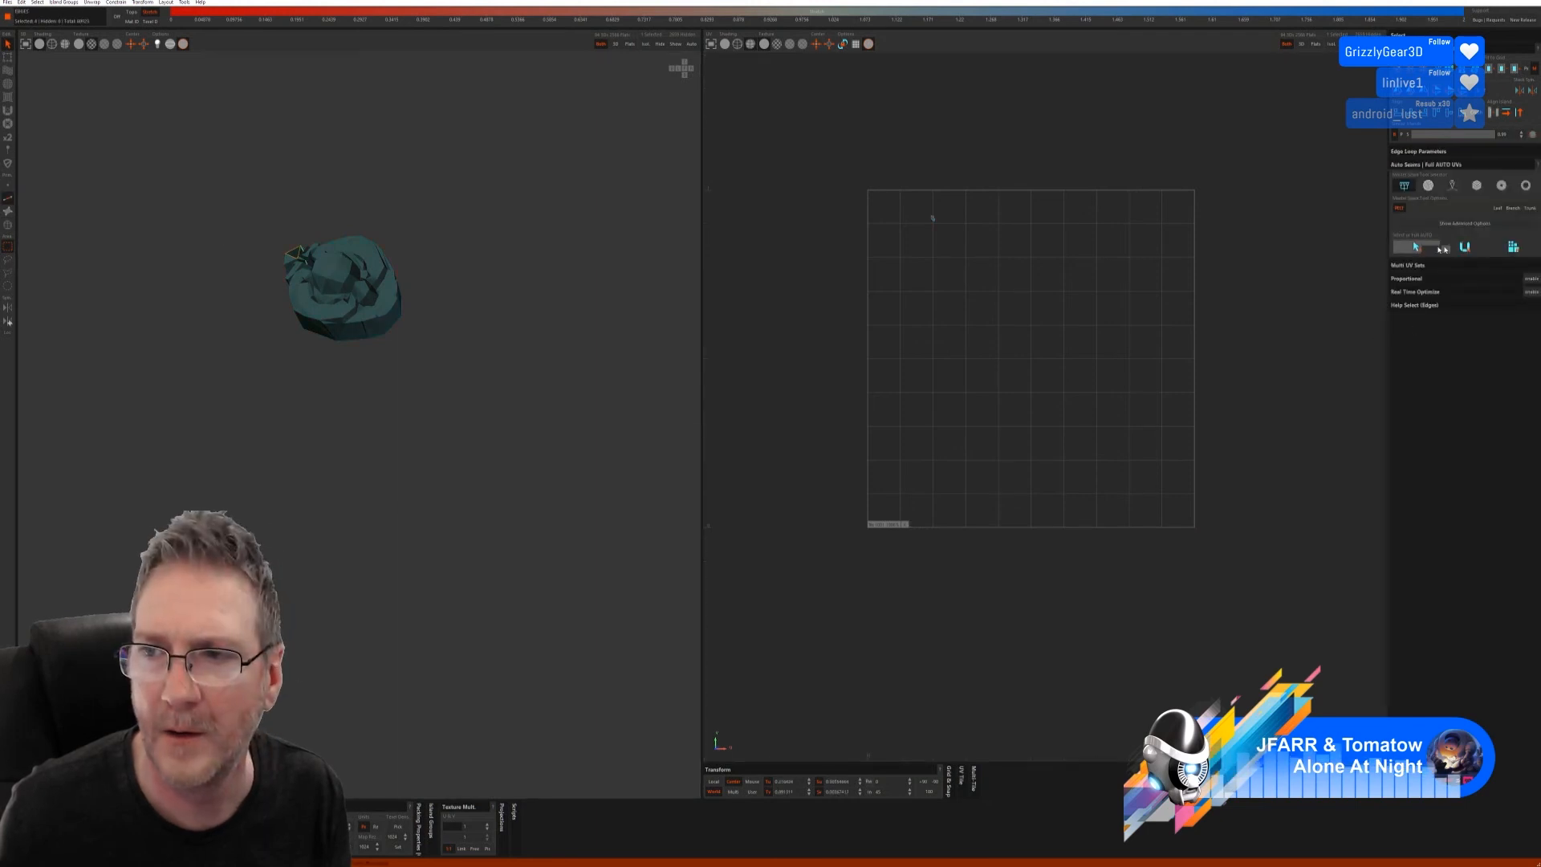
click(1513, 247)
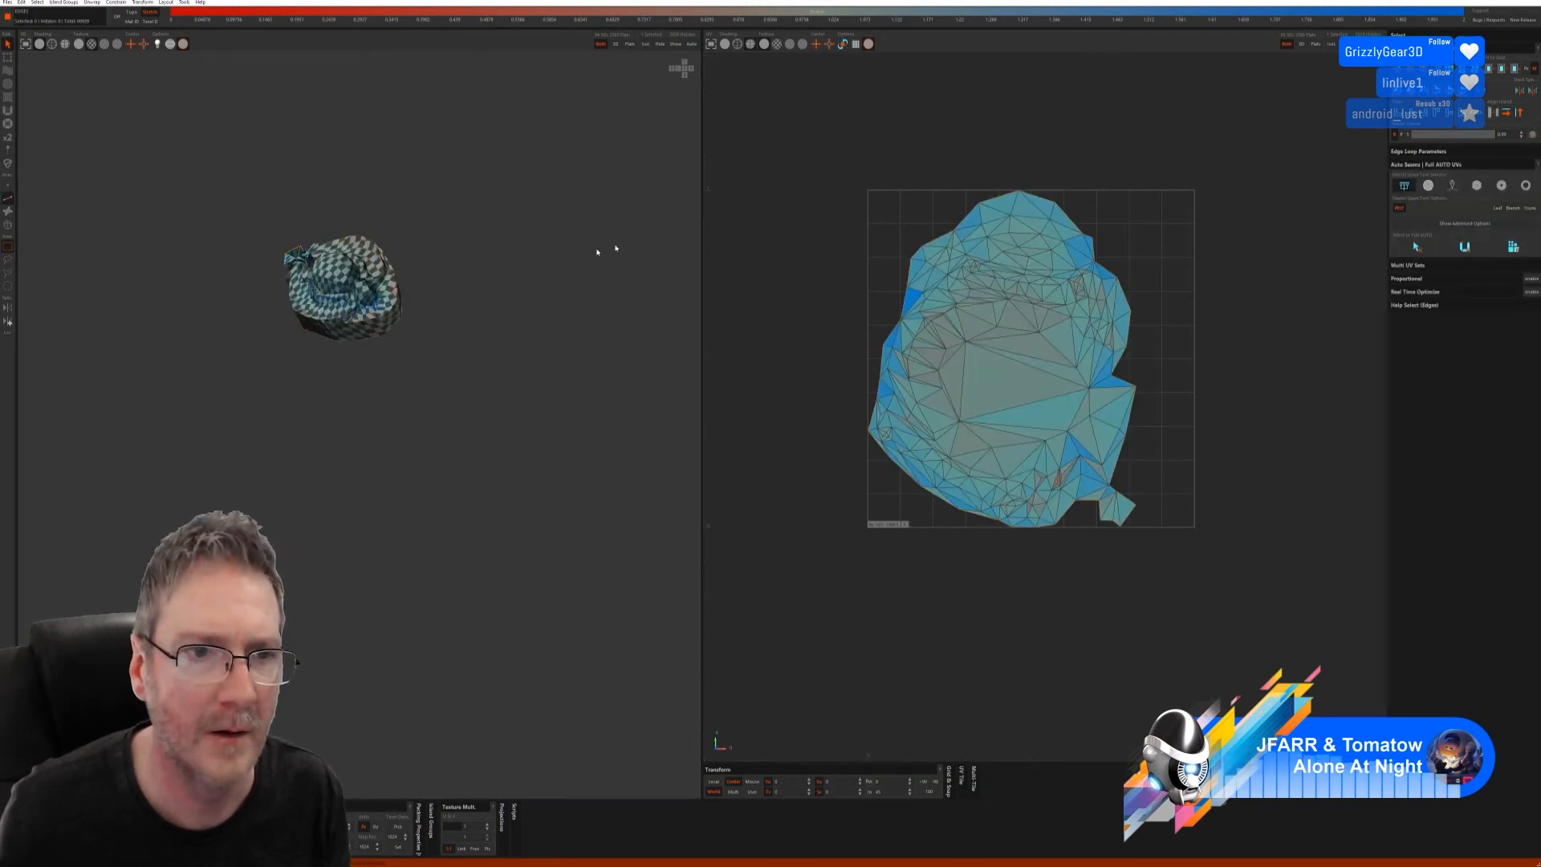
click(676, 44)
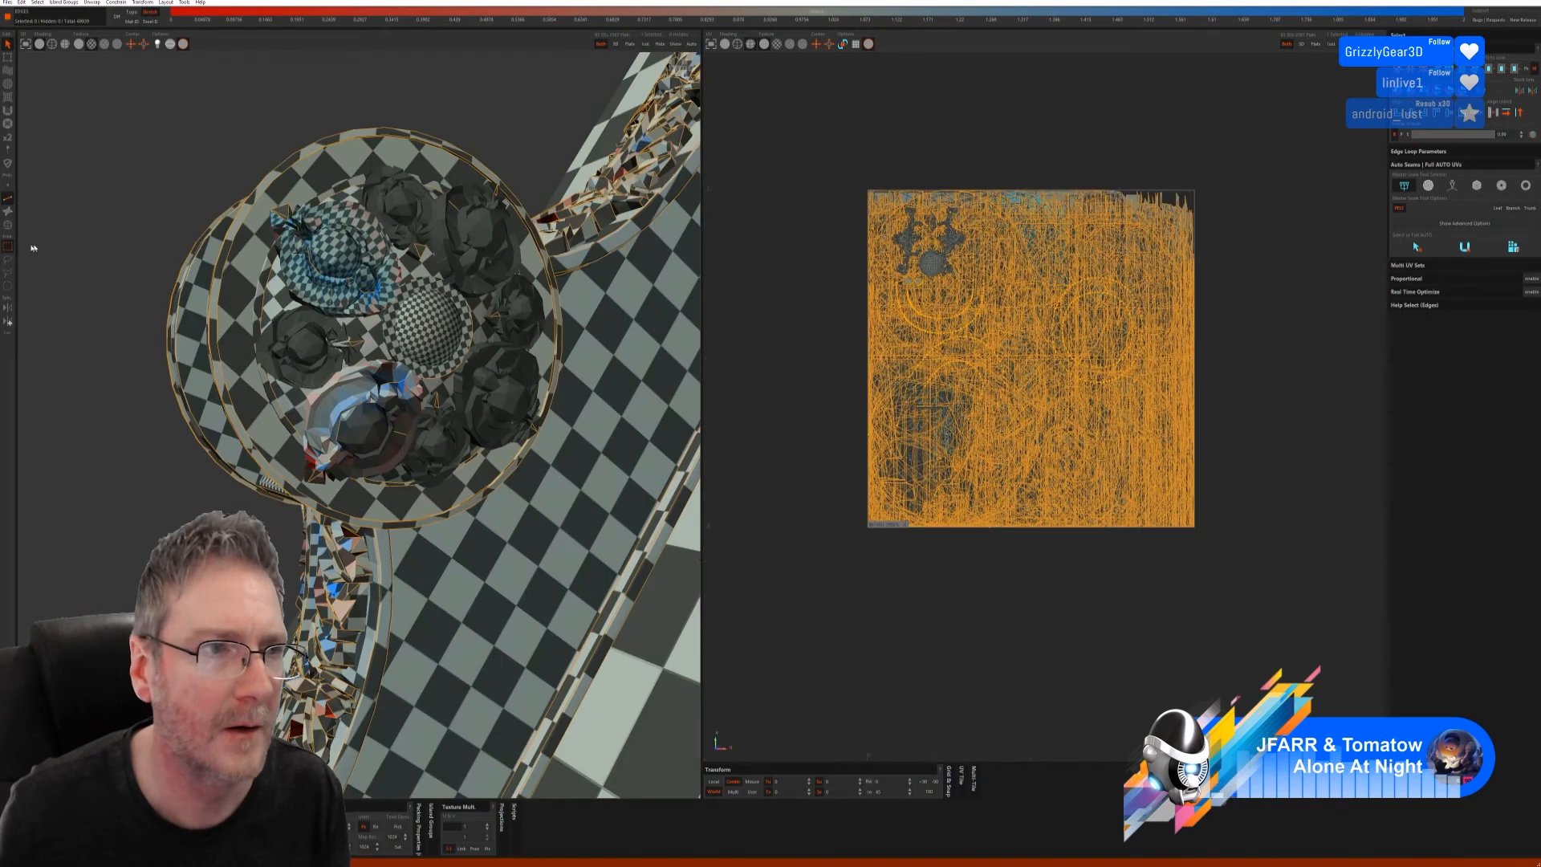
- Select the large upper rose on the knob's lever-plate side as an island and isolate it
click(7, 226)
click(473, 248)
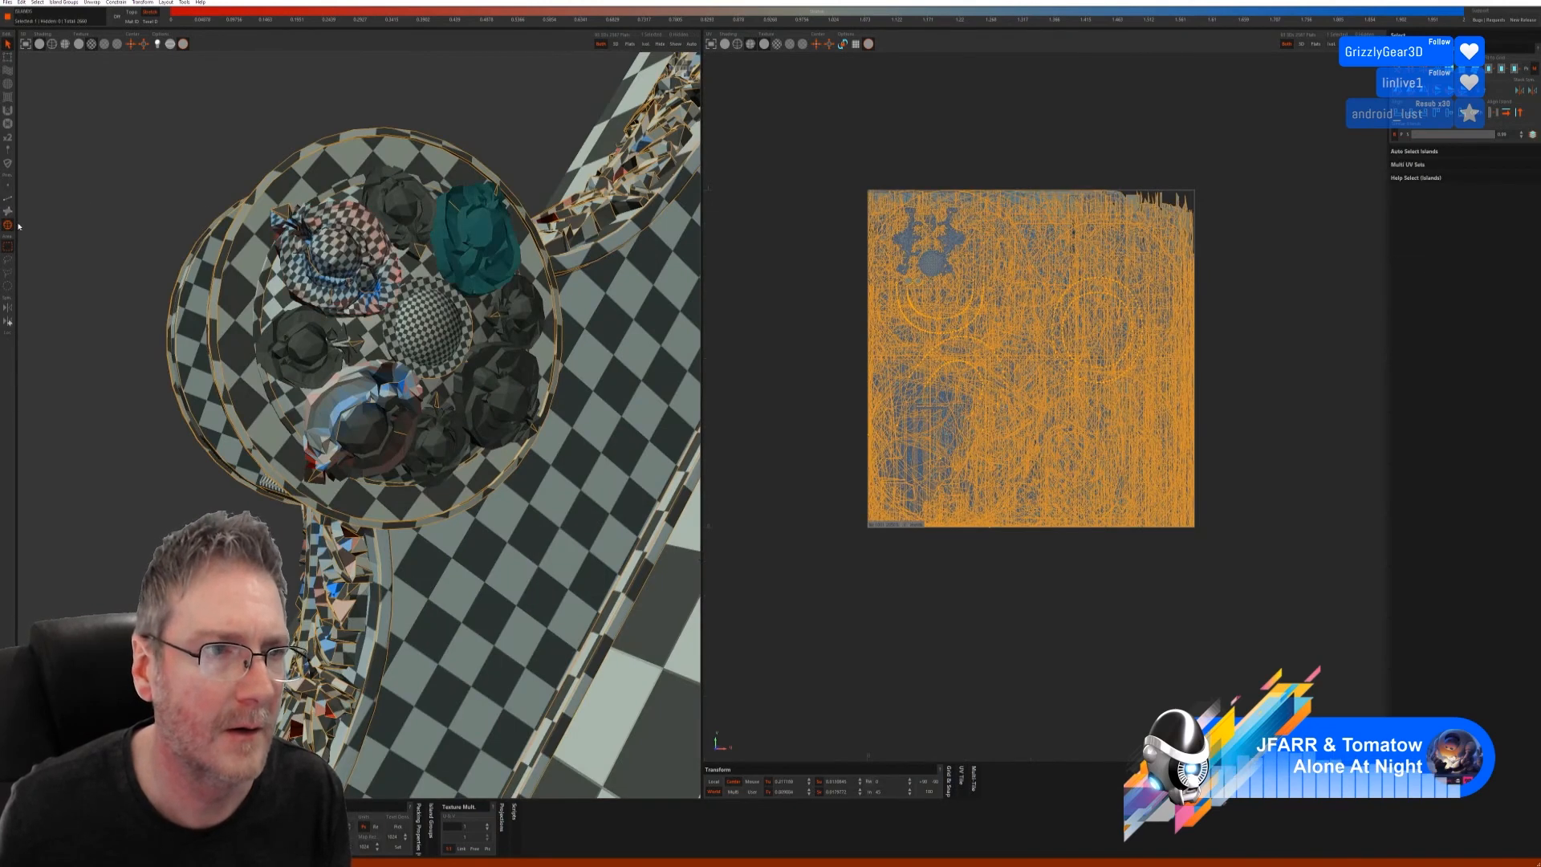
click(645, 44)
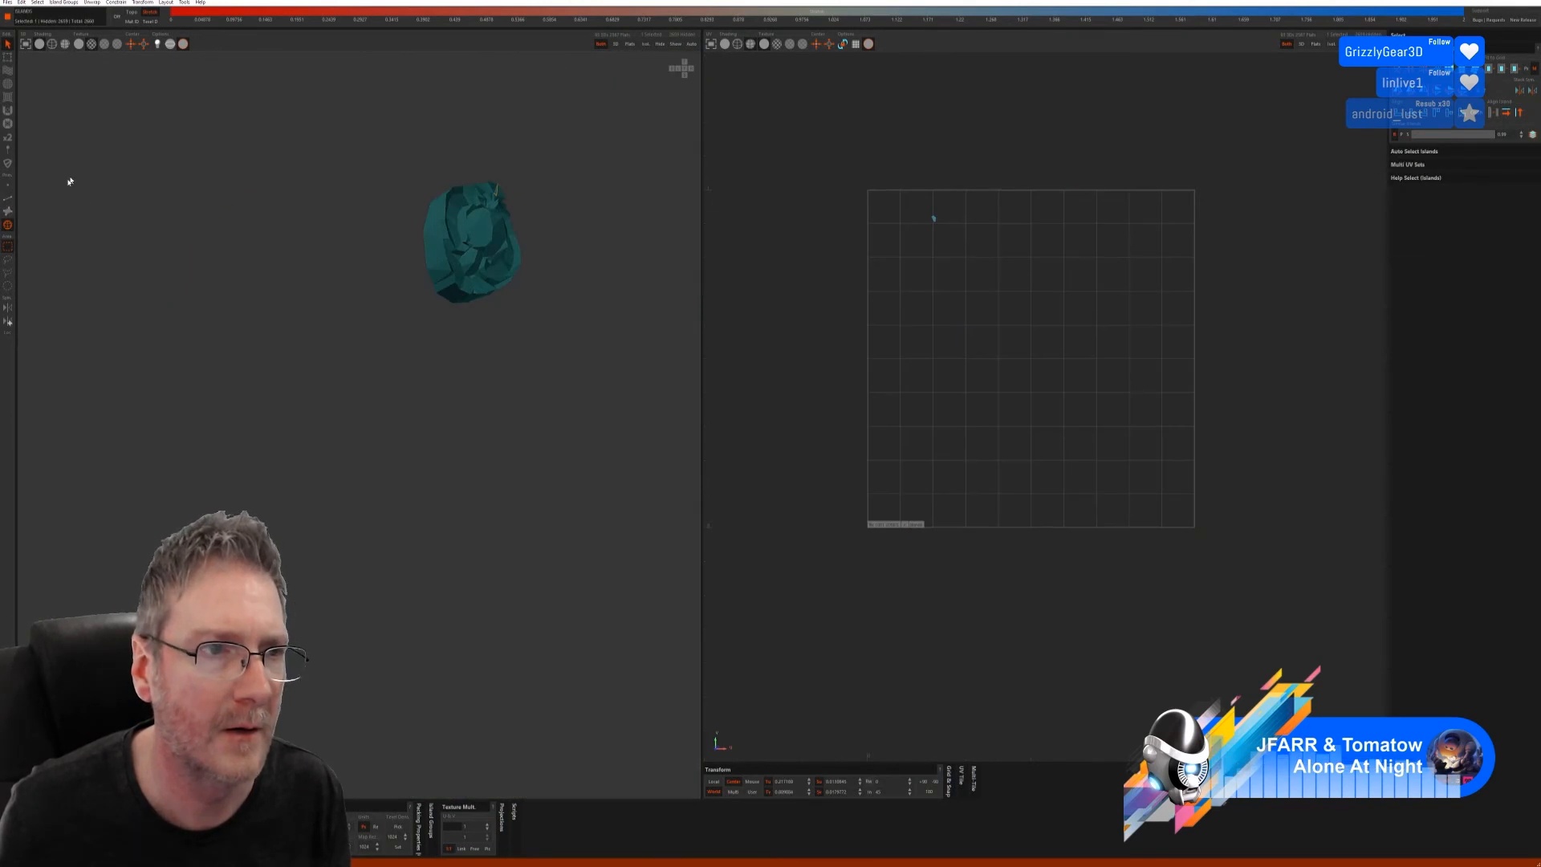
- Unwrap and pack the isolated large upper rose on the lever-plate side with Pelt auto-seams, and show the whole model
click(9, 201)
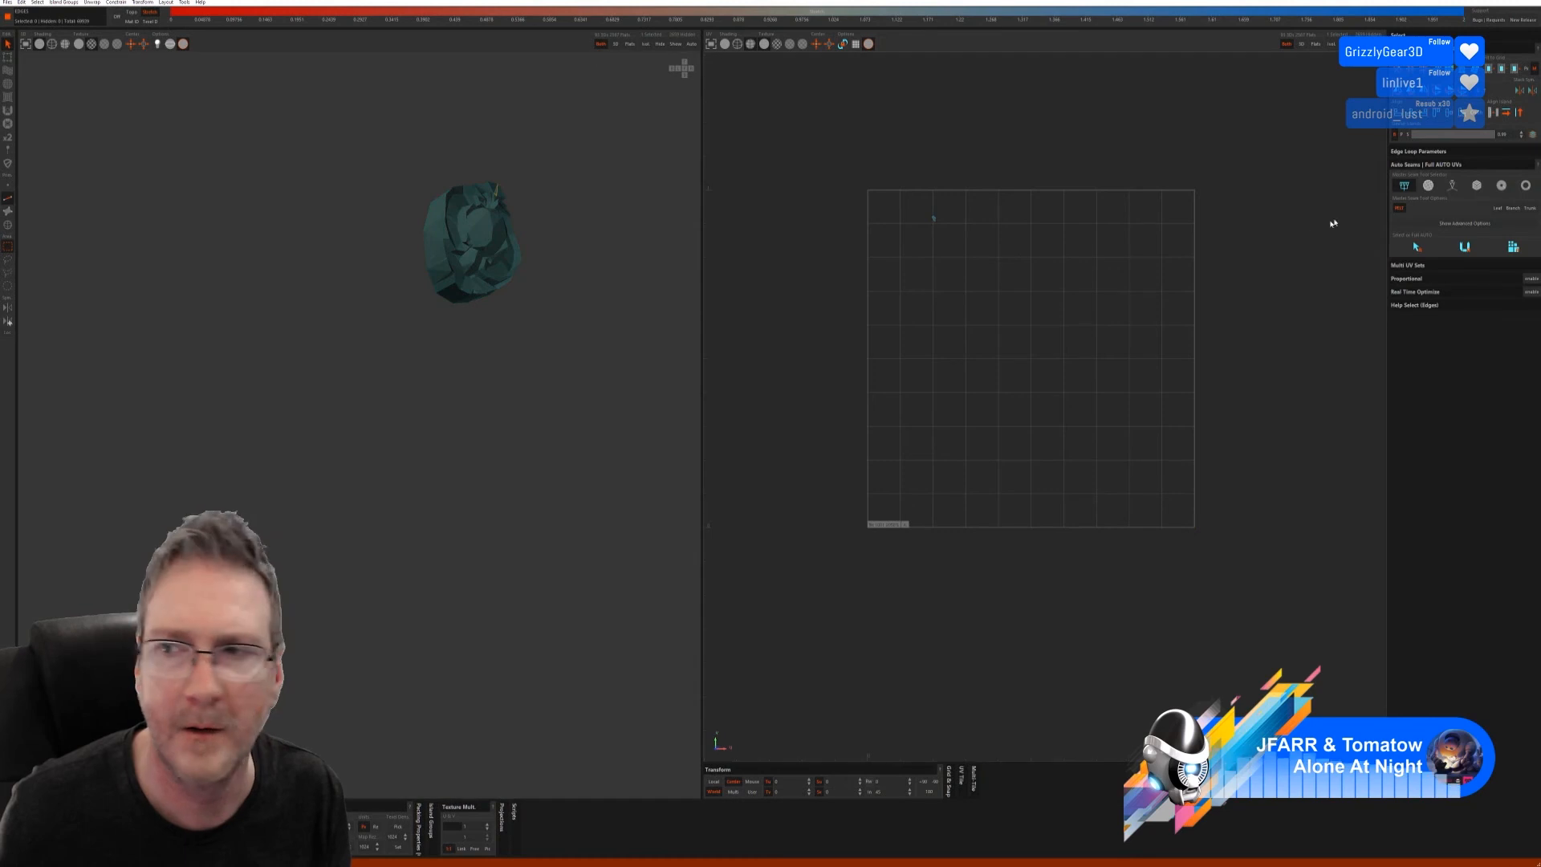
click(1469, 249)
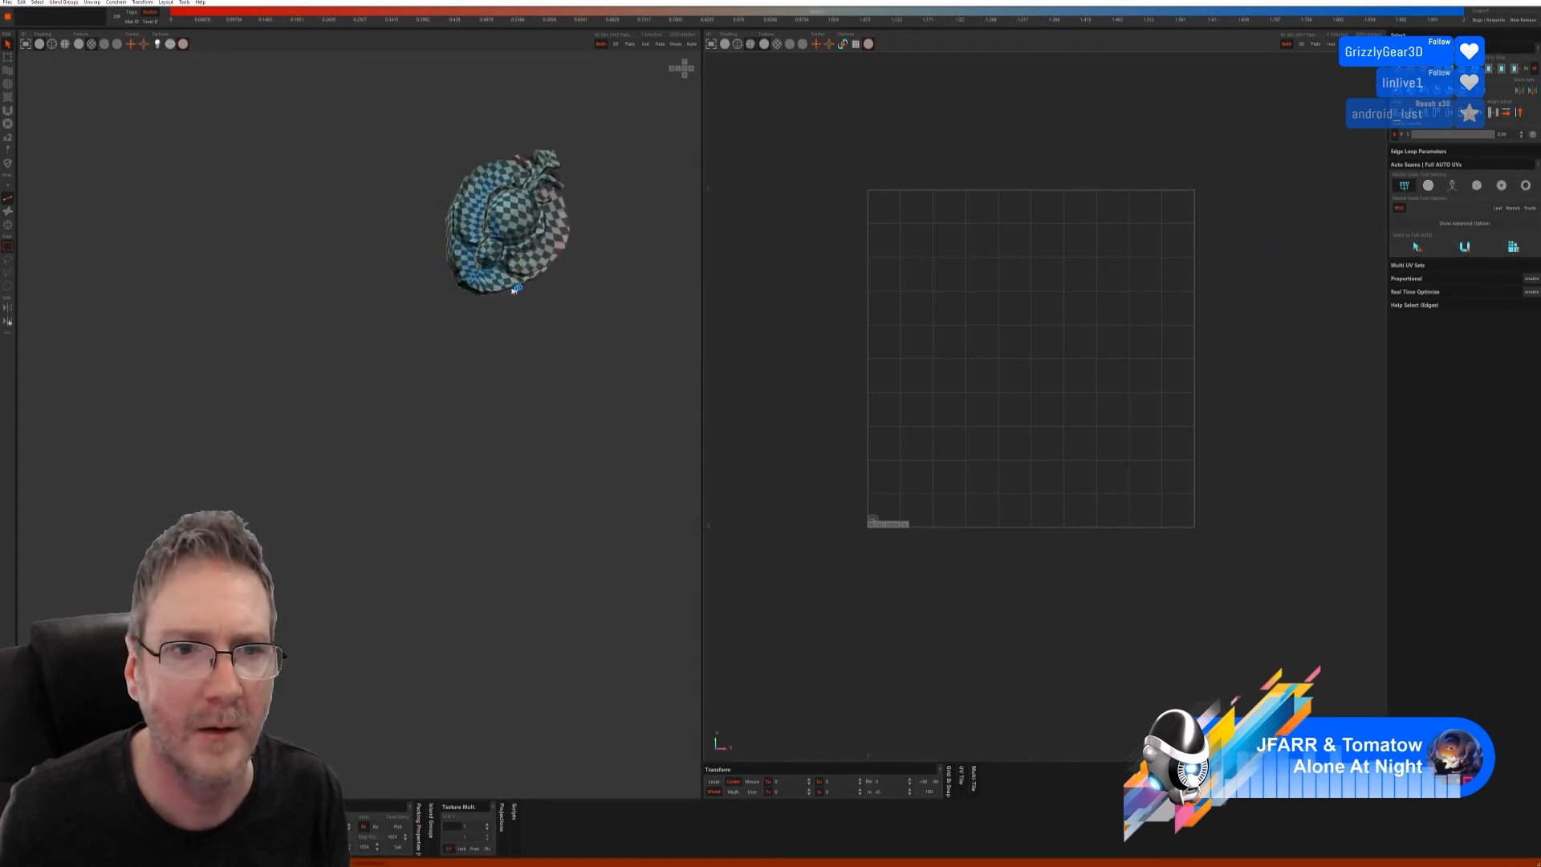
click(675, 45)
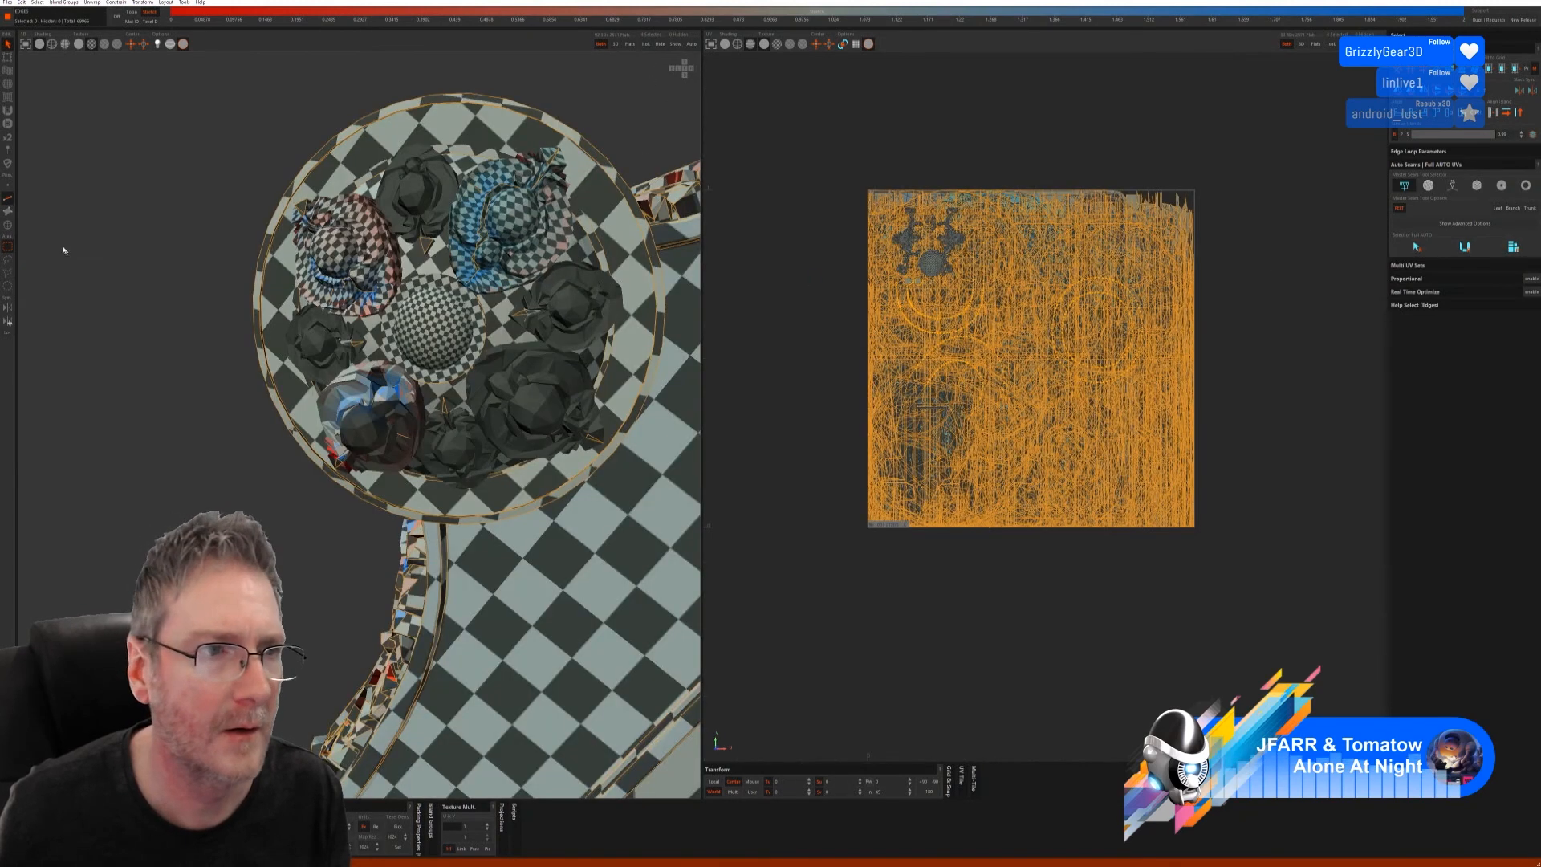
- Isolate the large lower rose on the lever-plate side, unwrap and pack it with Pelt auto-seams, and show the whole model
click(8, 227)
click(529, 379)
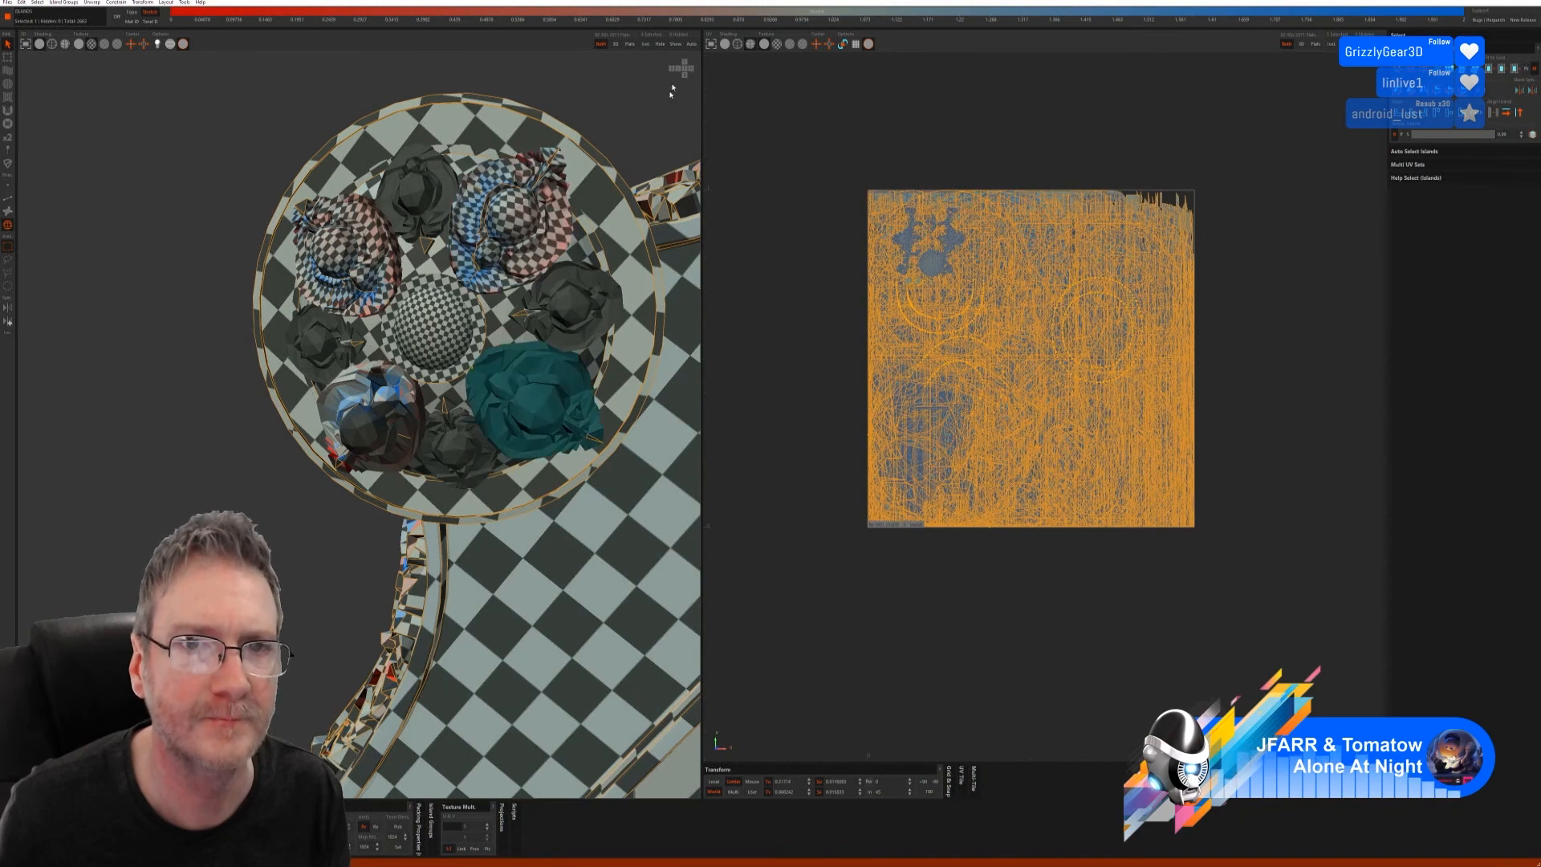
click(646, 45)
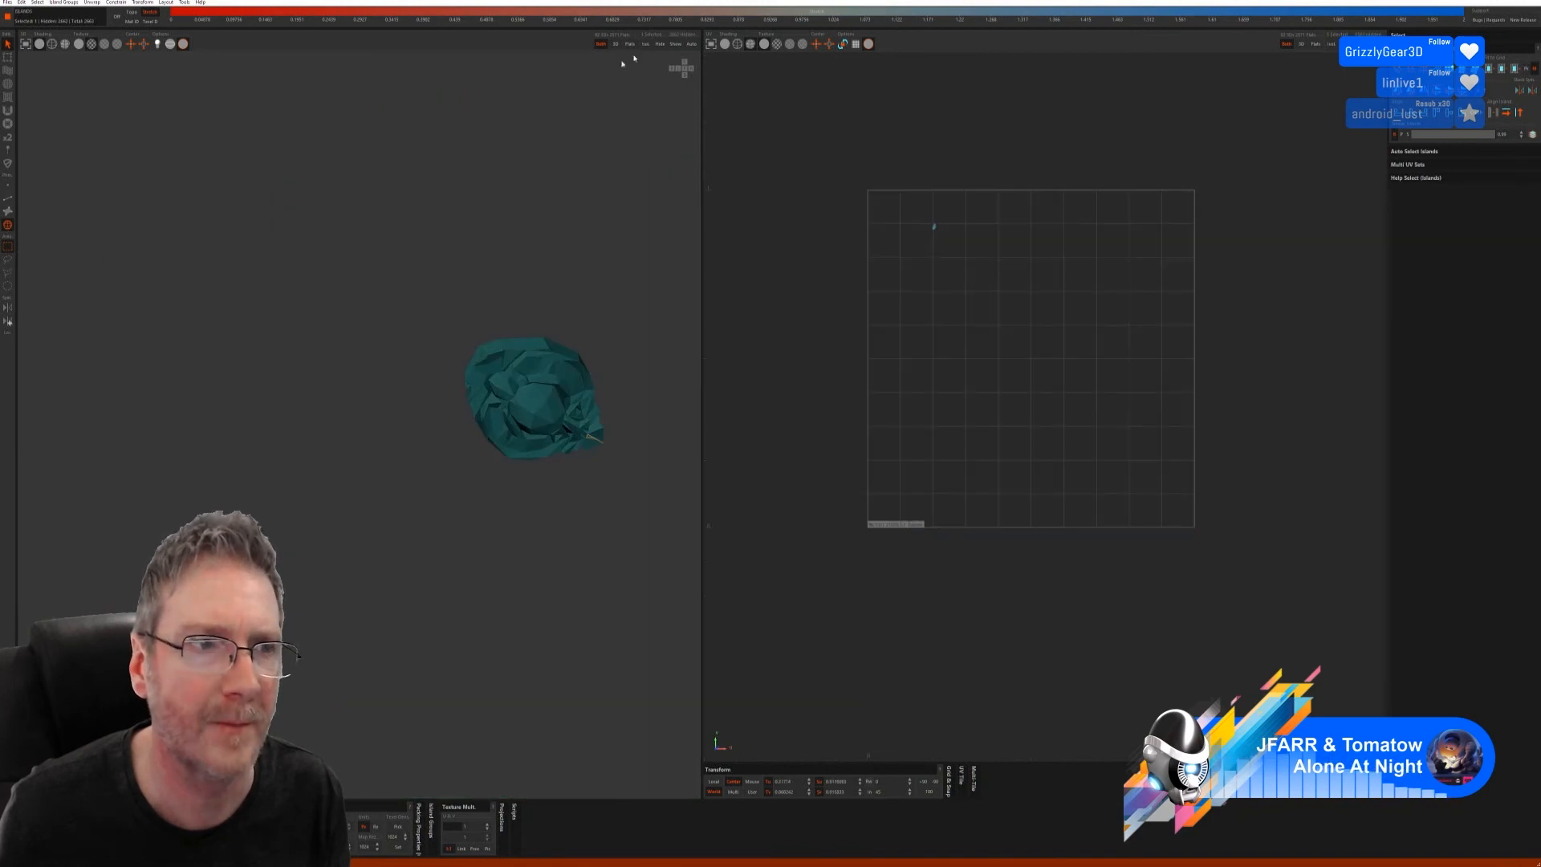
click(10, 198)
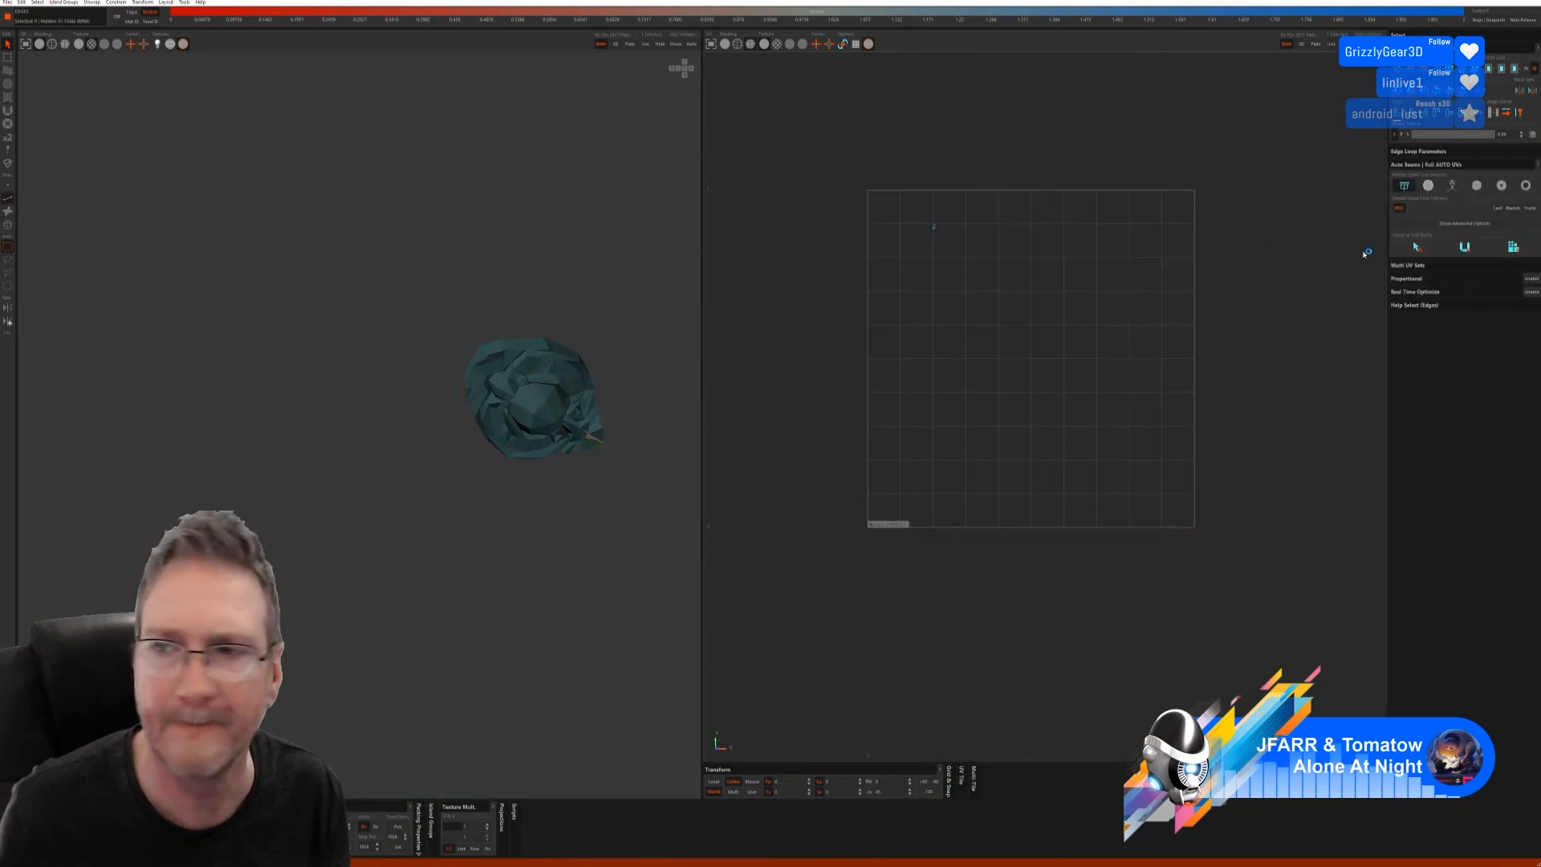
click(1483, 252)
alt+drag(610, 321, 560, 297)
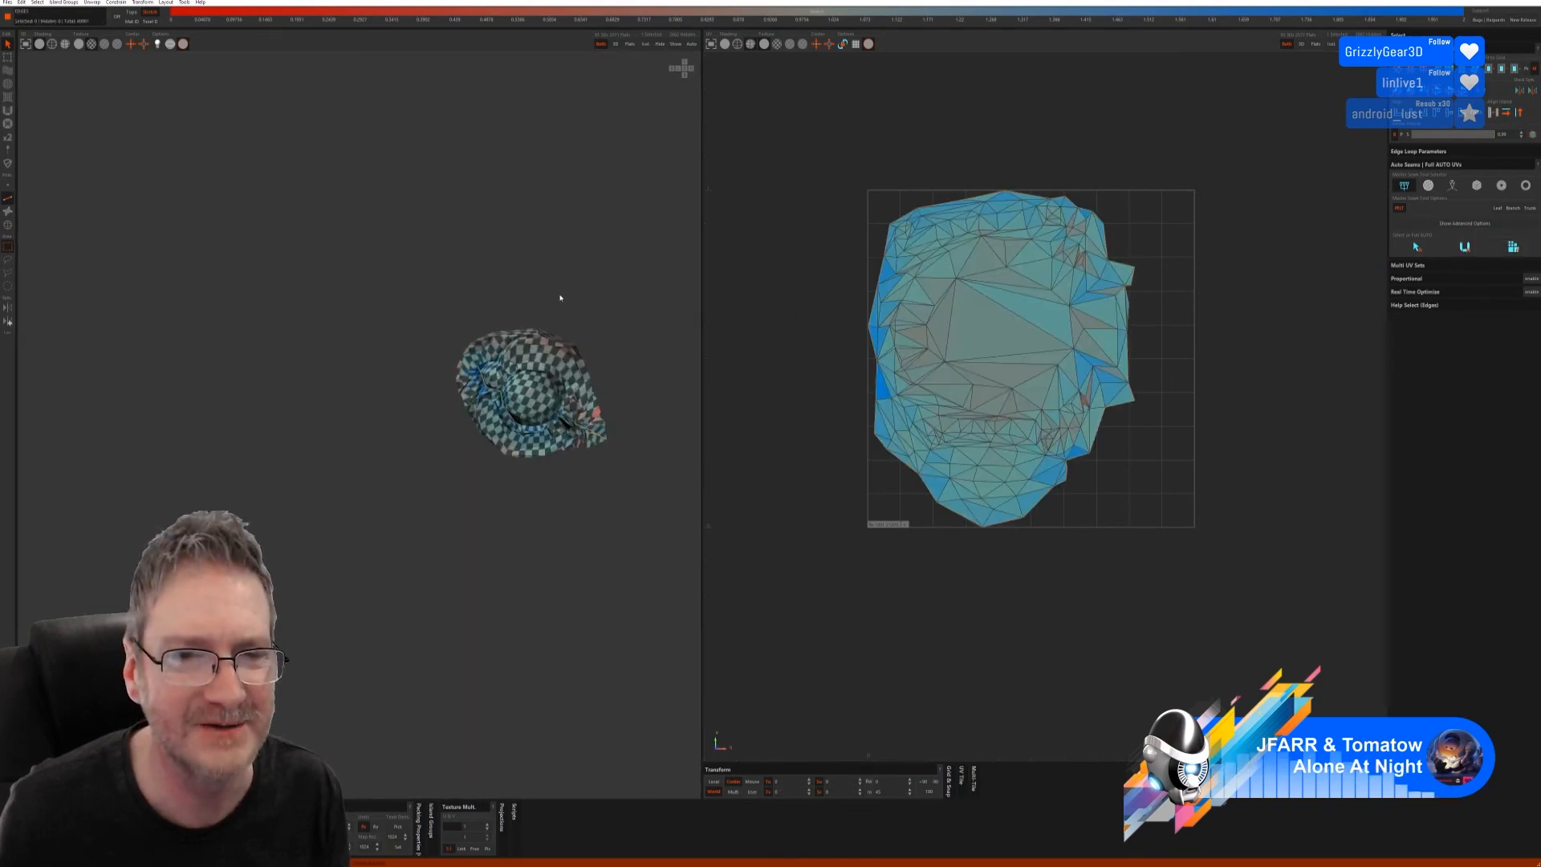
click(676, 46)
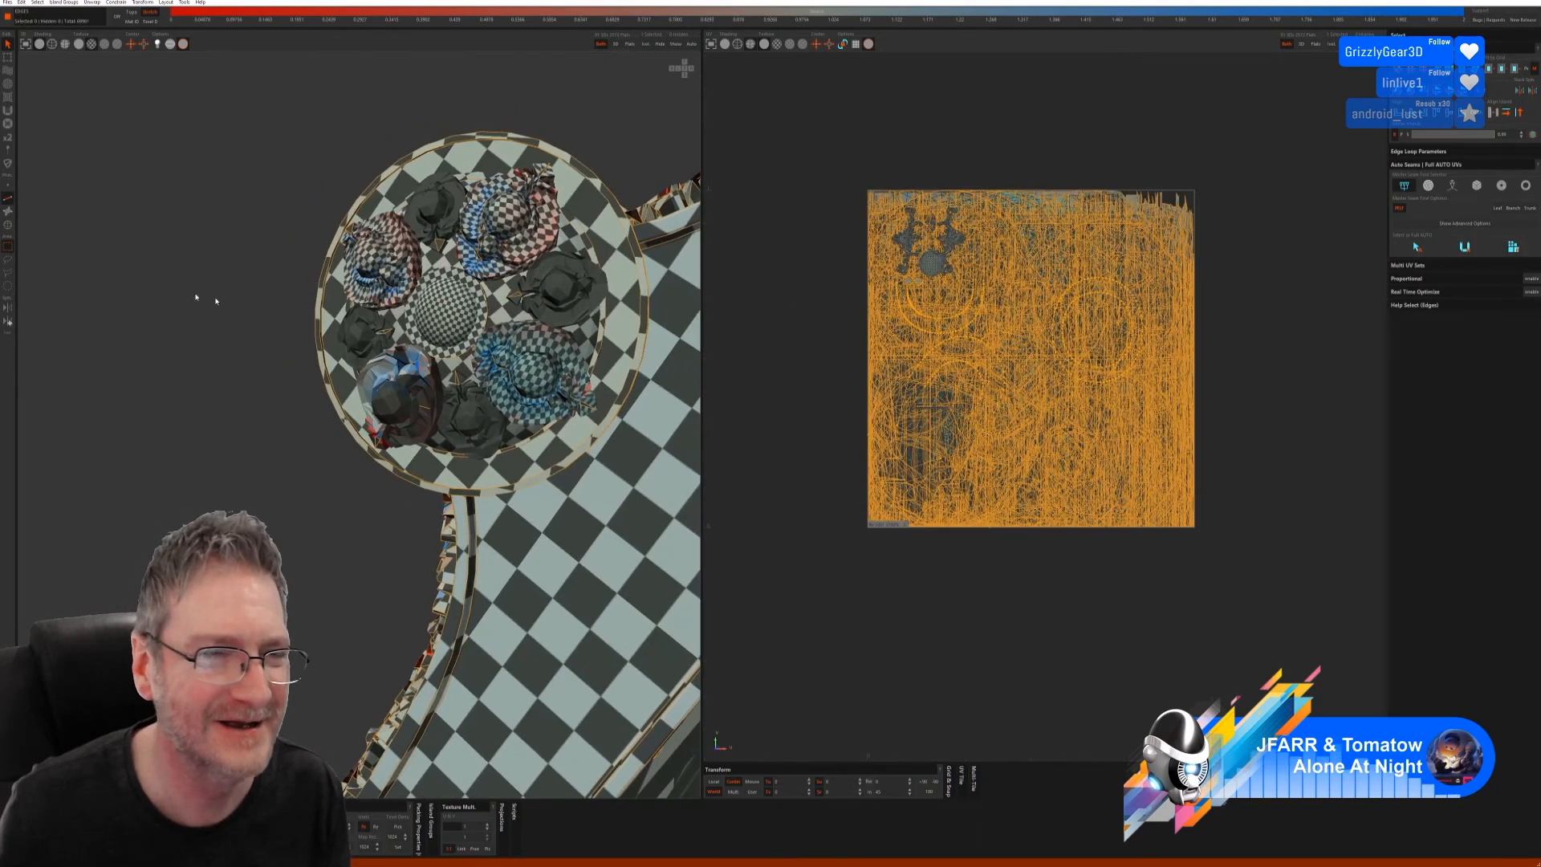
- Isolate the small bottom rose between the two large lower roses, unwrap and pack it with Pelt auto-seams, and show the whole model
click(7, 224)
click(479, 396)
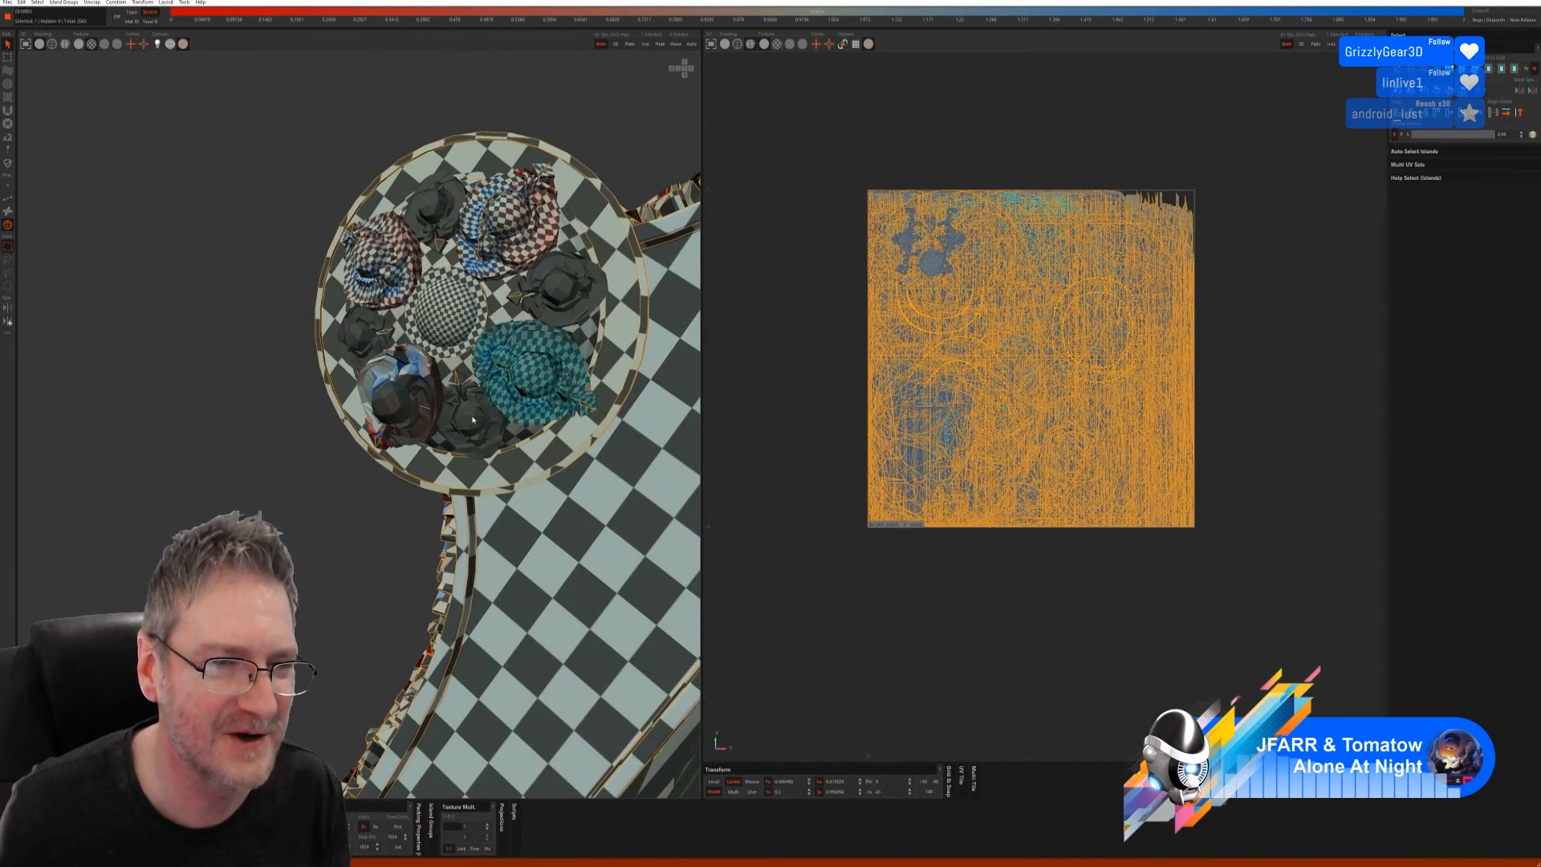
click(473, 420)
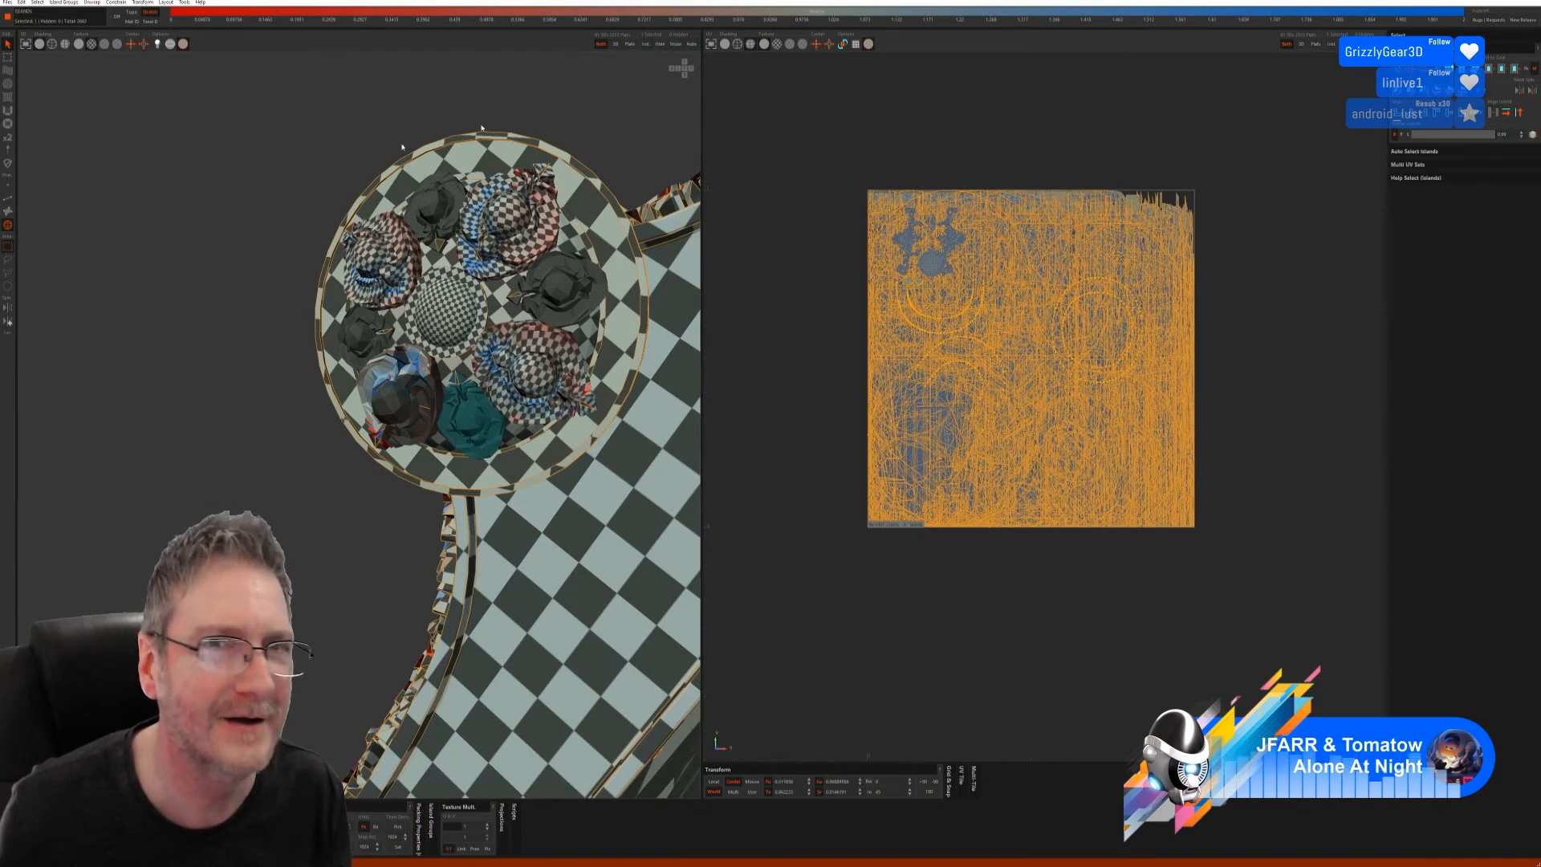
click(657, 45)
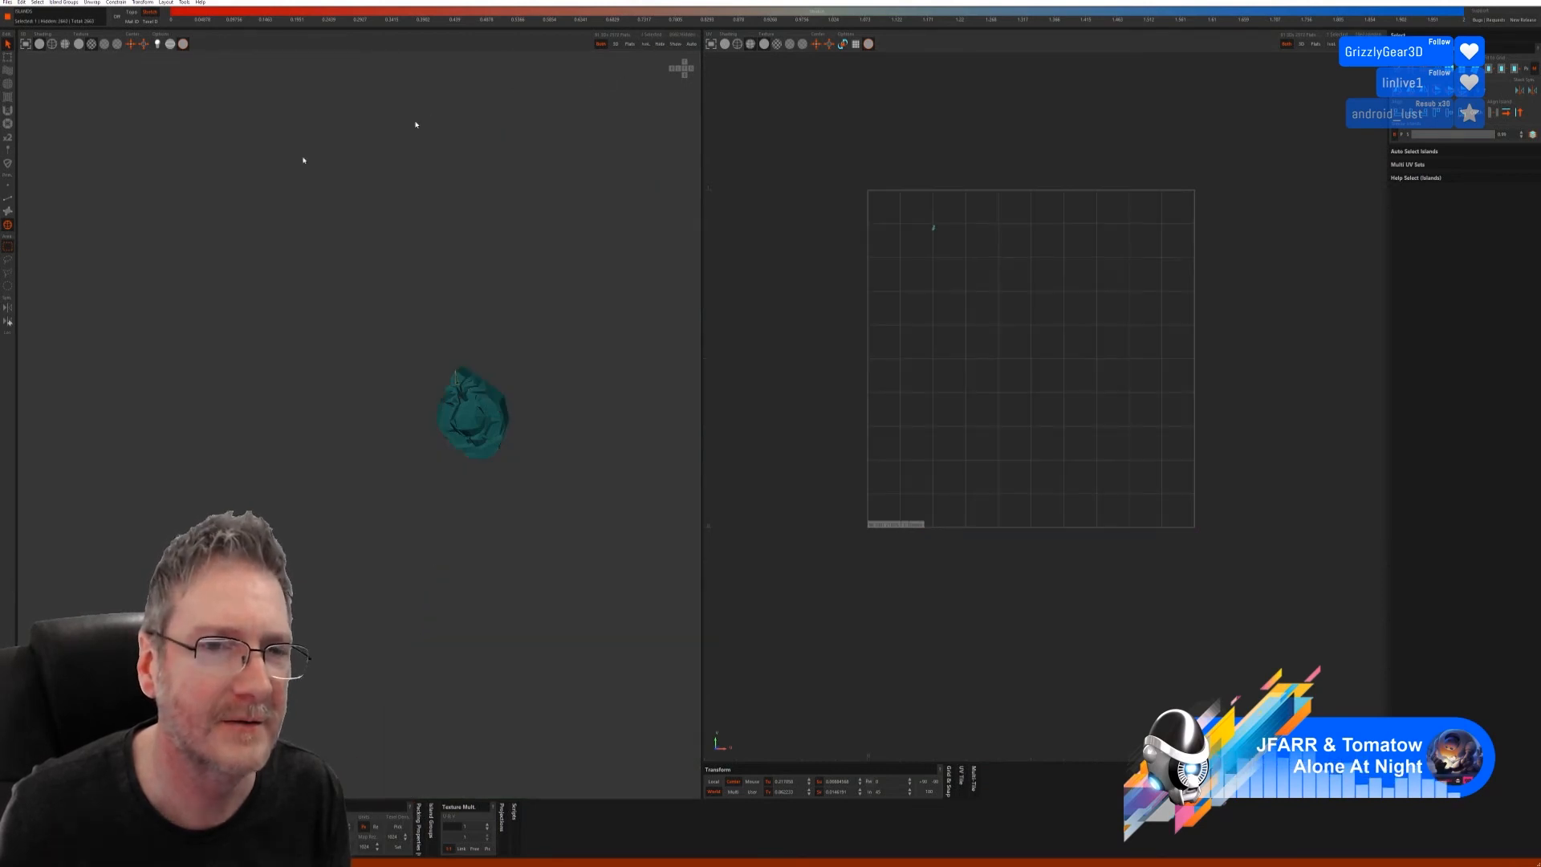
click(8, 199)
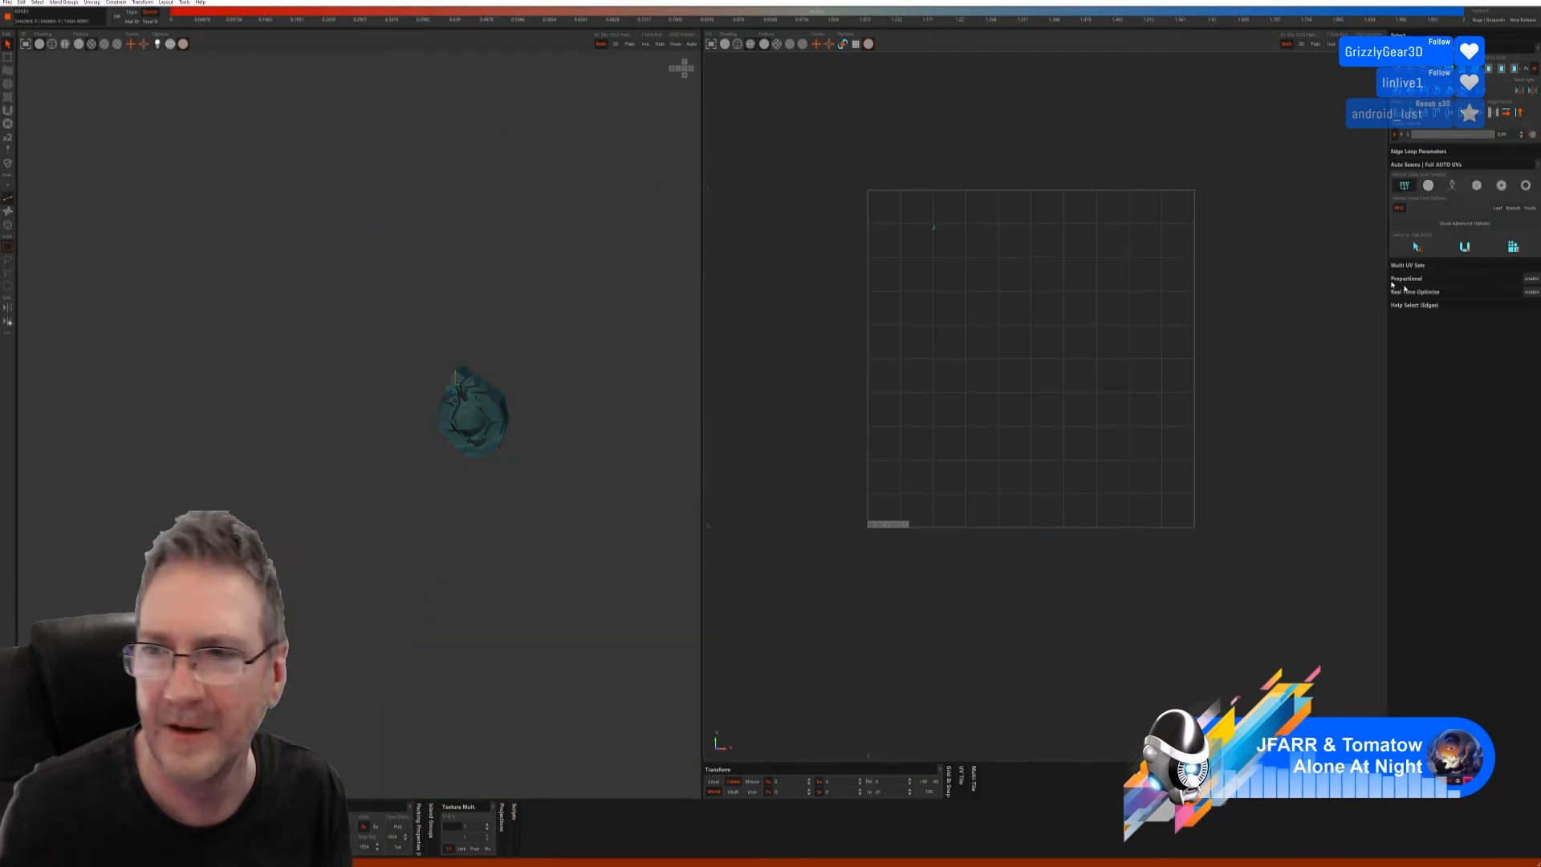
click(1498, 251)
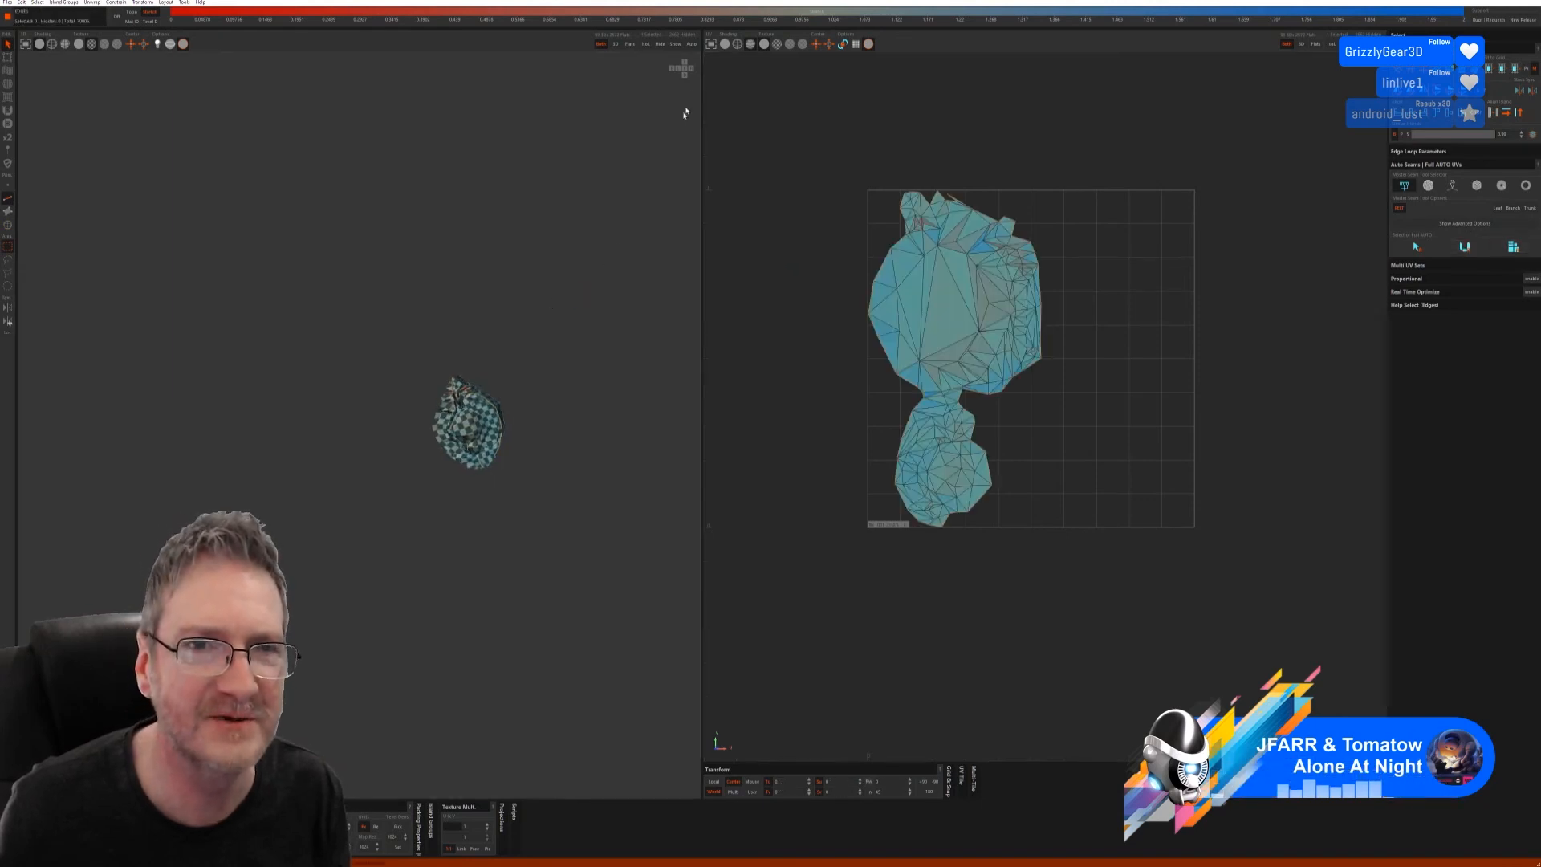
click(672, 48)
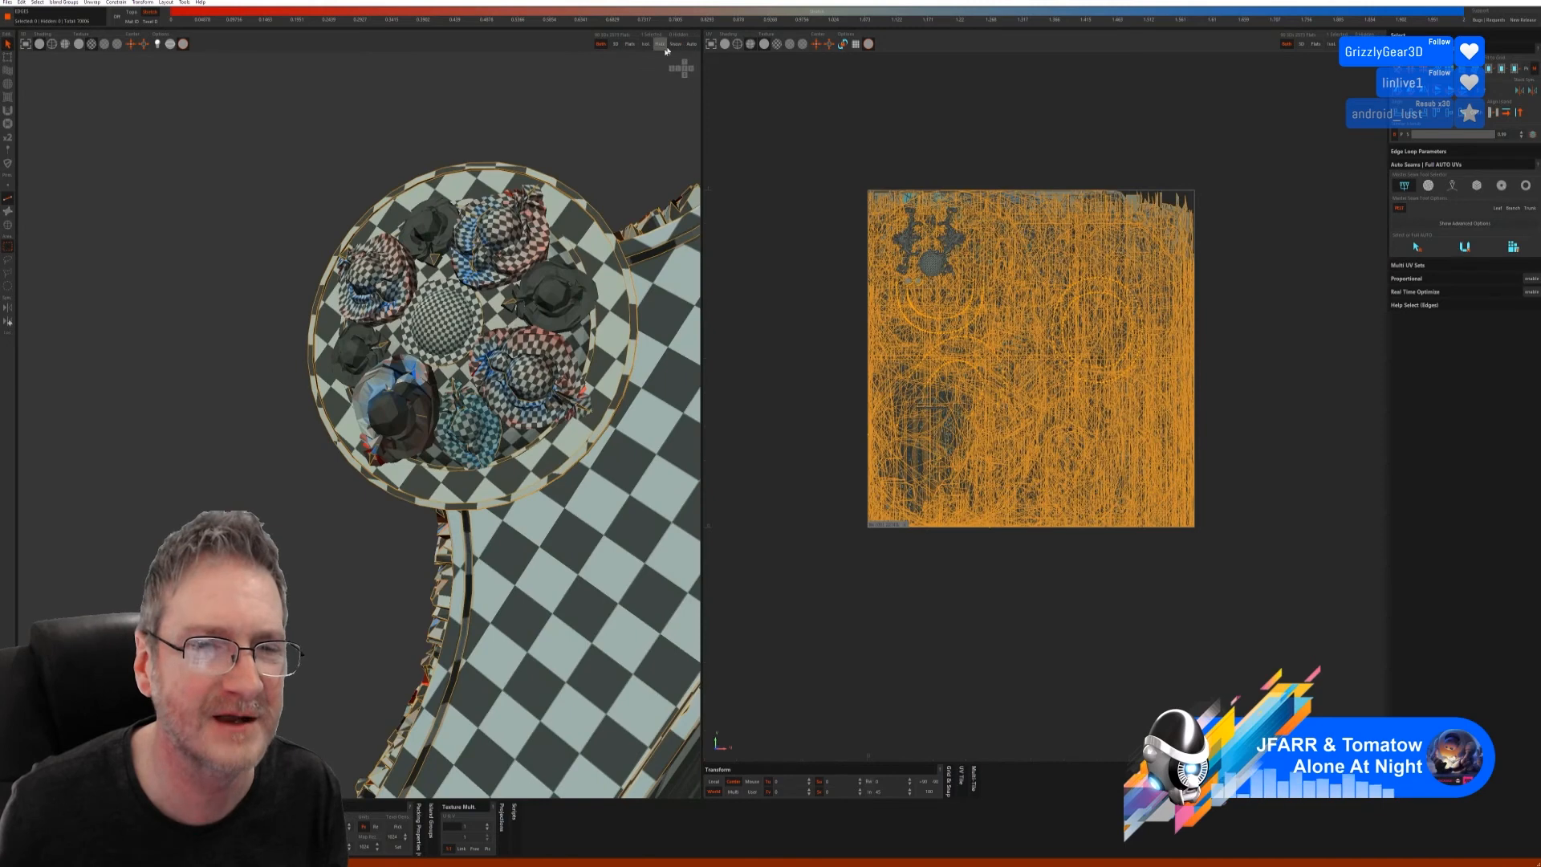
- Isolate the rose between the two large ones on the lever-plate side, unwrap and pack it with Pelt auto-seams, and show the whole model
click(7, 225)
click(563, 295)
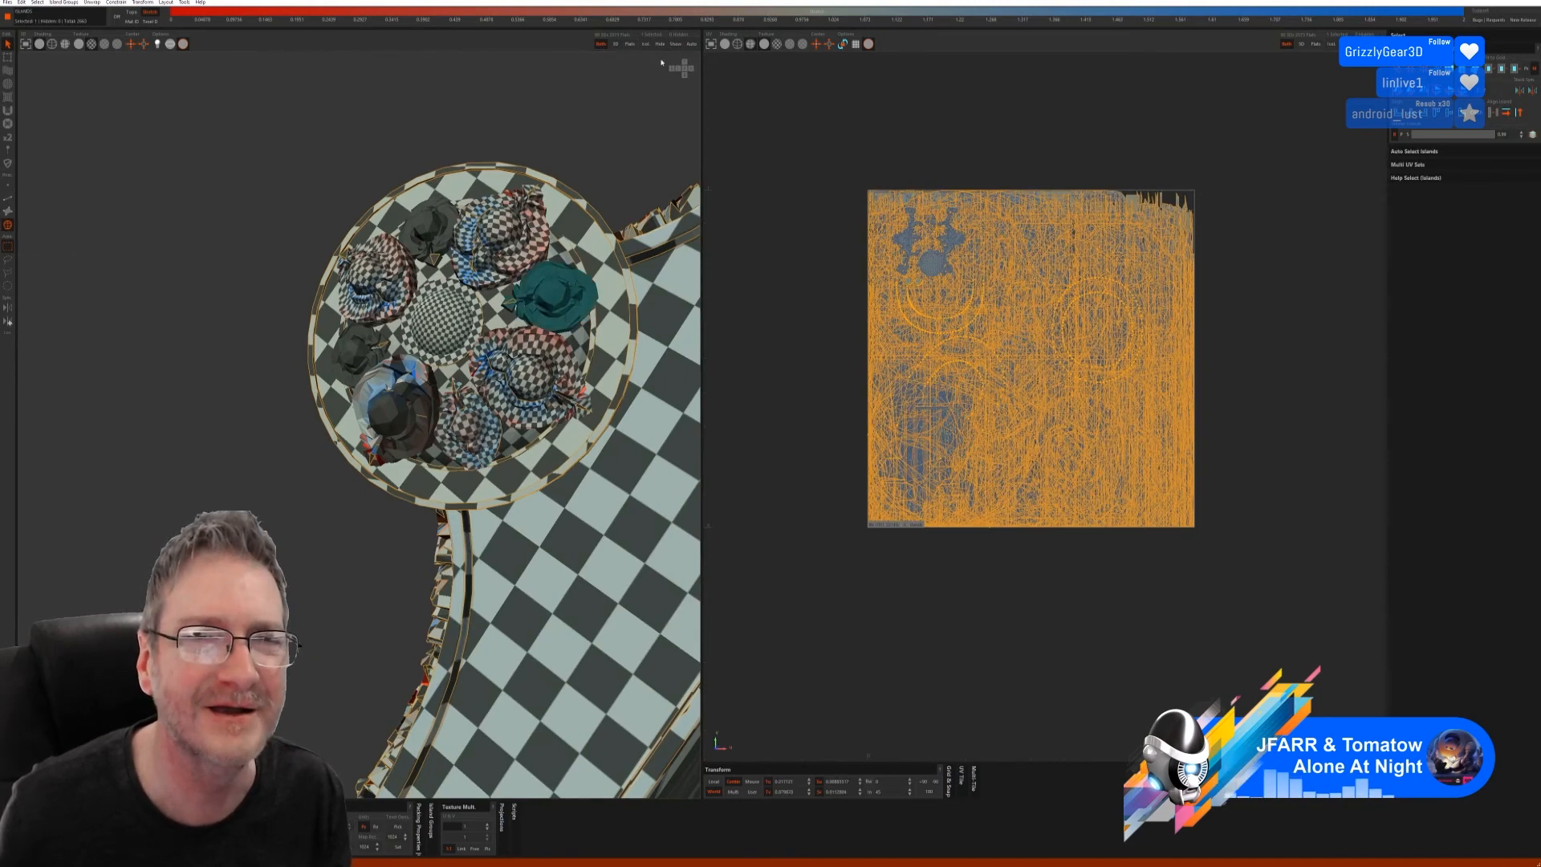
click(645, 45)
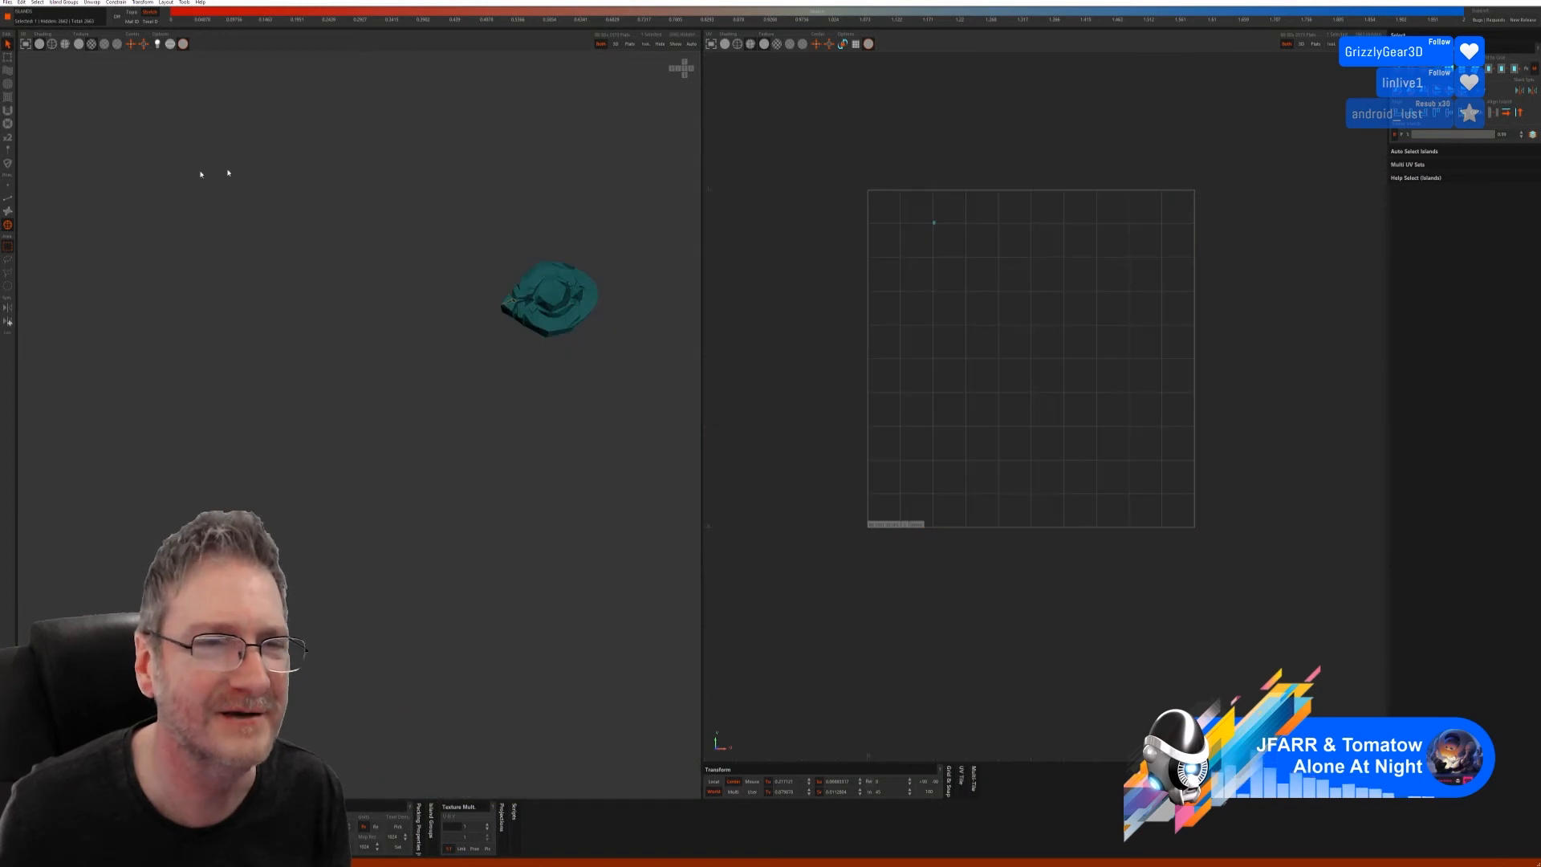
click(8, 198)
click(1436, 248)
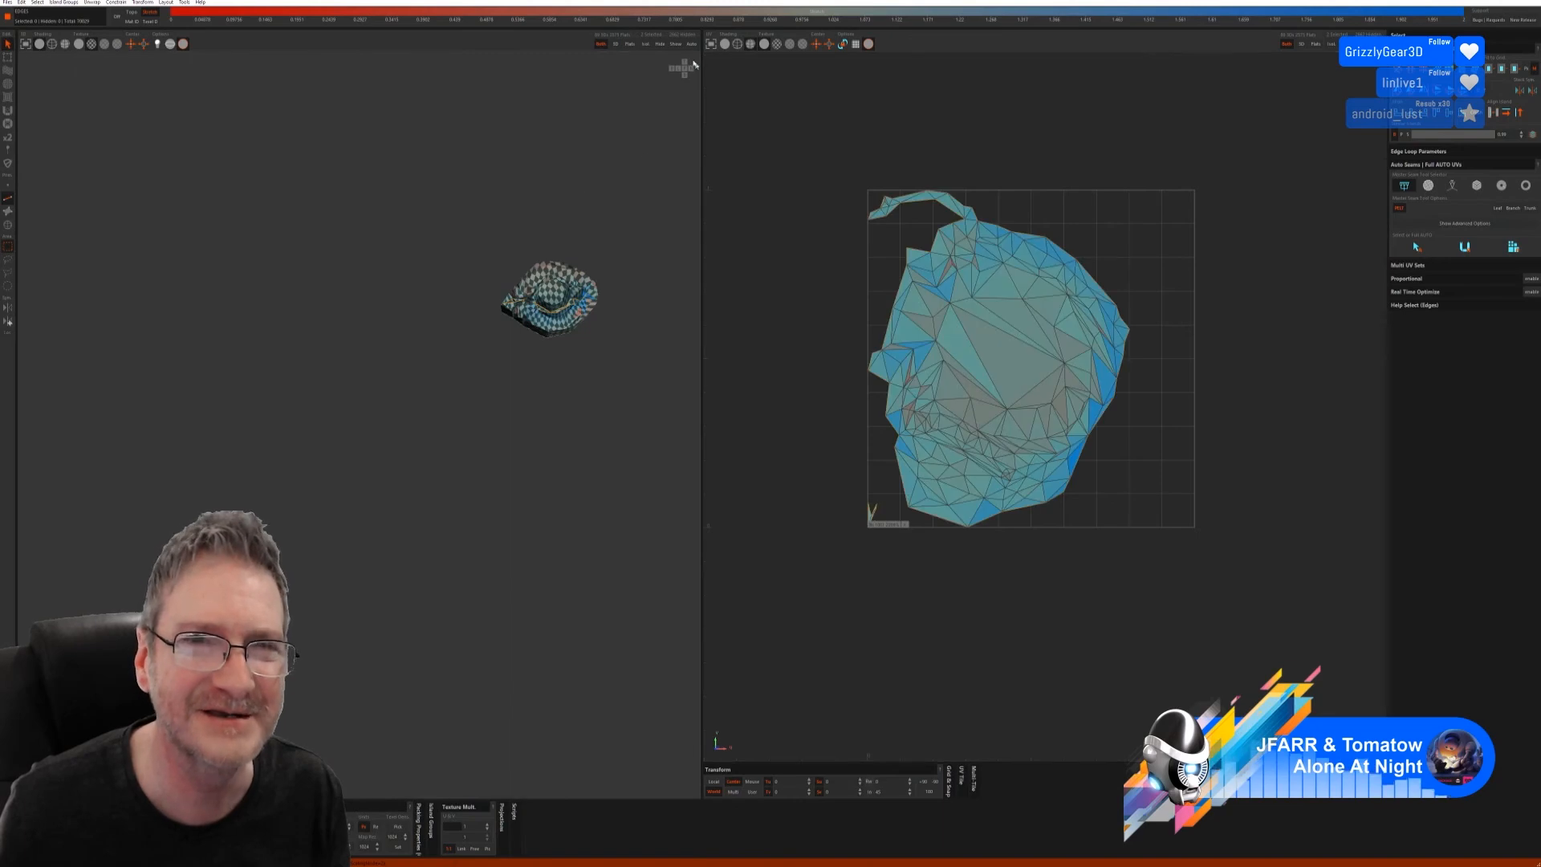
click(675, 44)
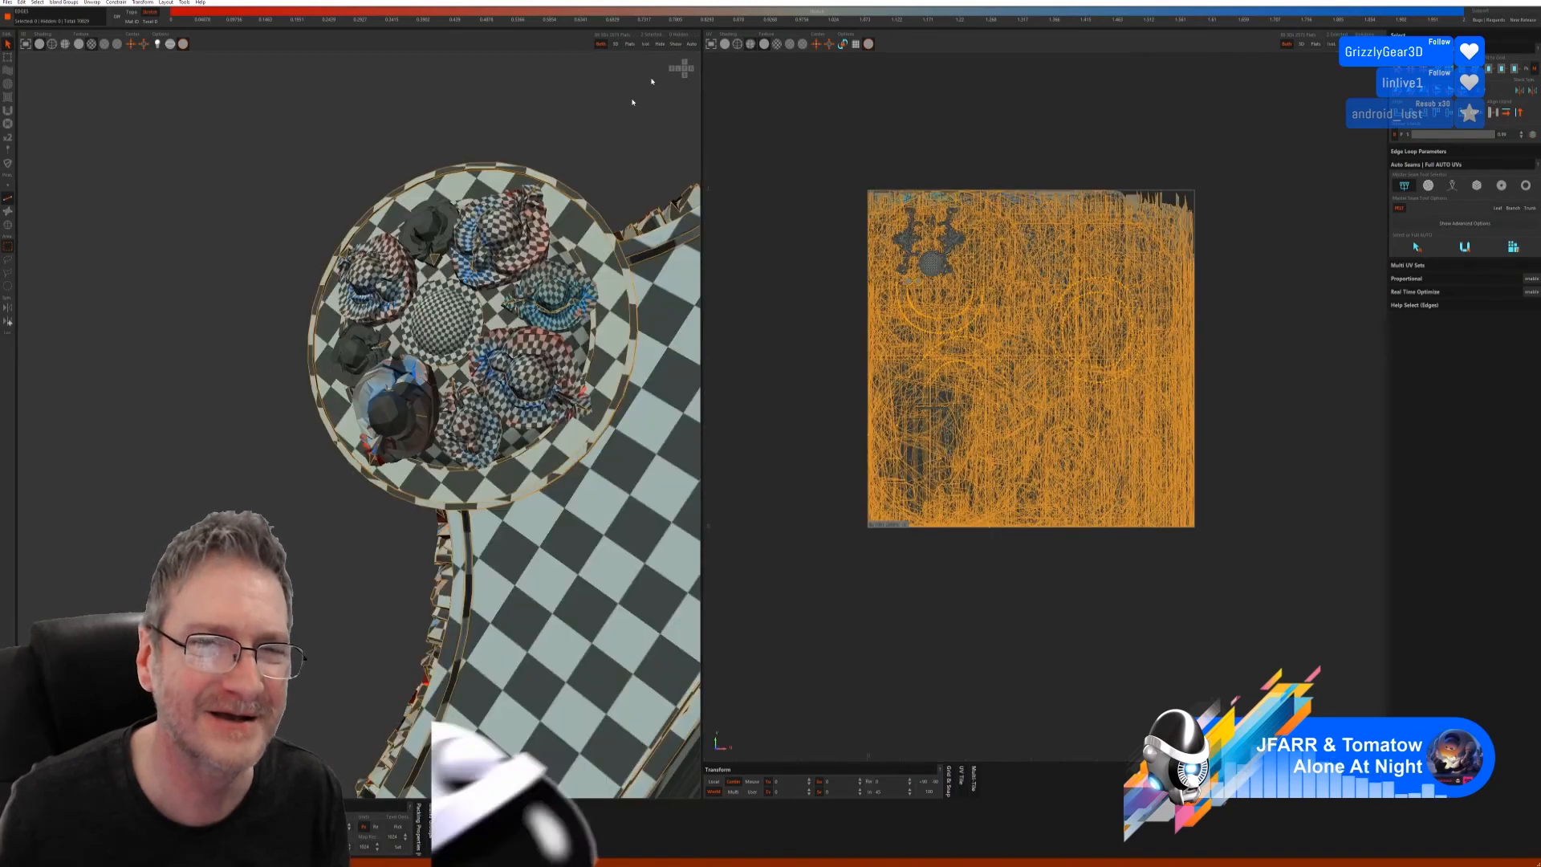
- Isolate the small top rose between the two large upper roses, unwrap and pack it with Pelt auto-seams, and show the whole model
click(9, 224)
click(429, 218)
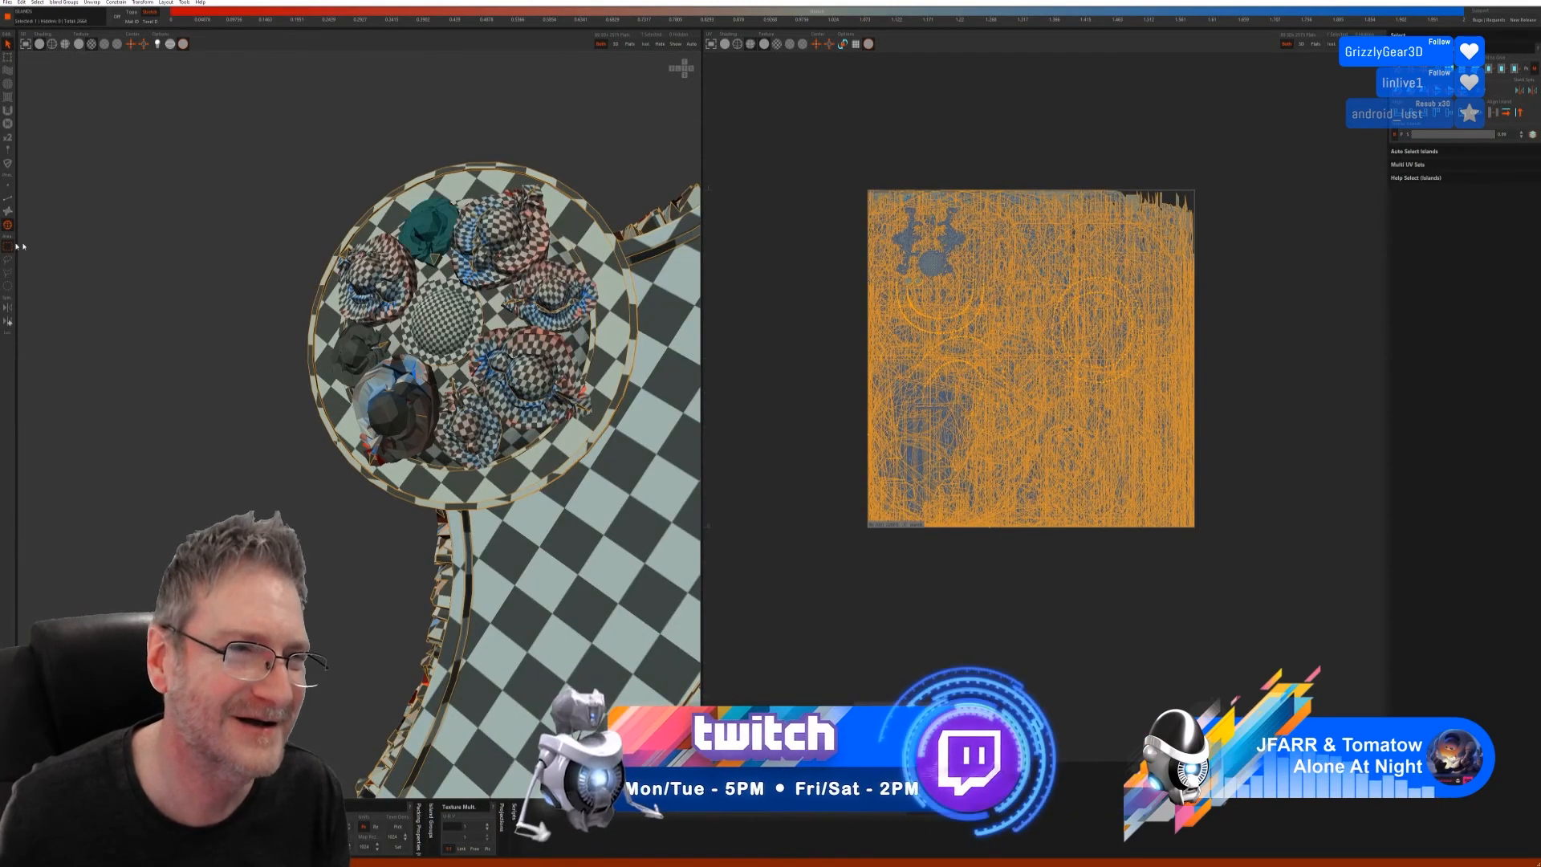
click(646, 44)
click(8, 199)
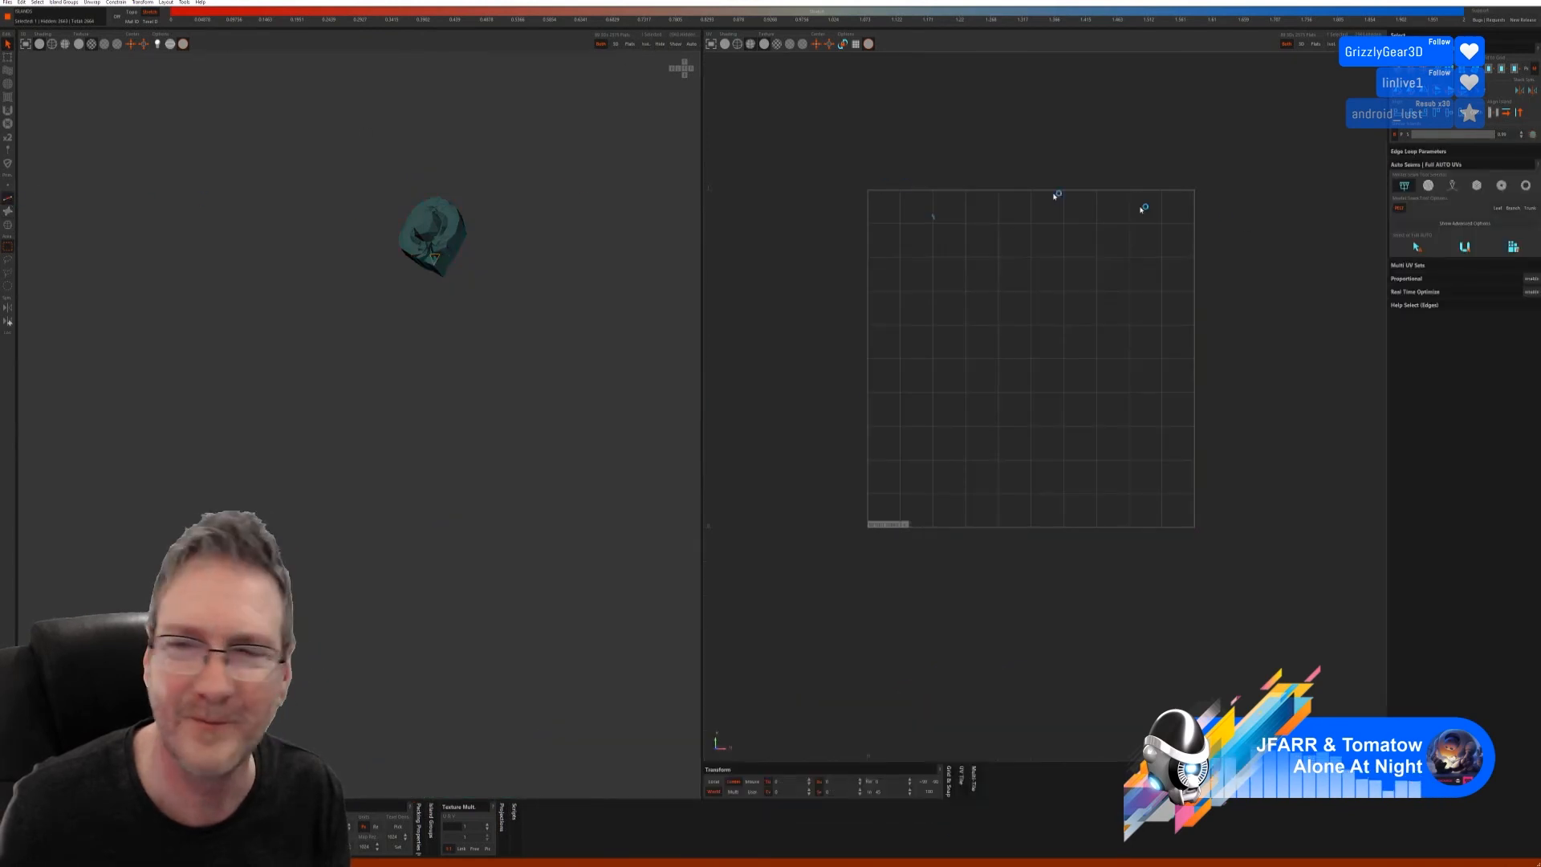
click(1429, 254)
click(1465, 249)
click(1514, 249)
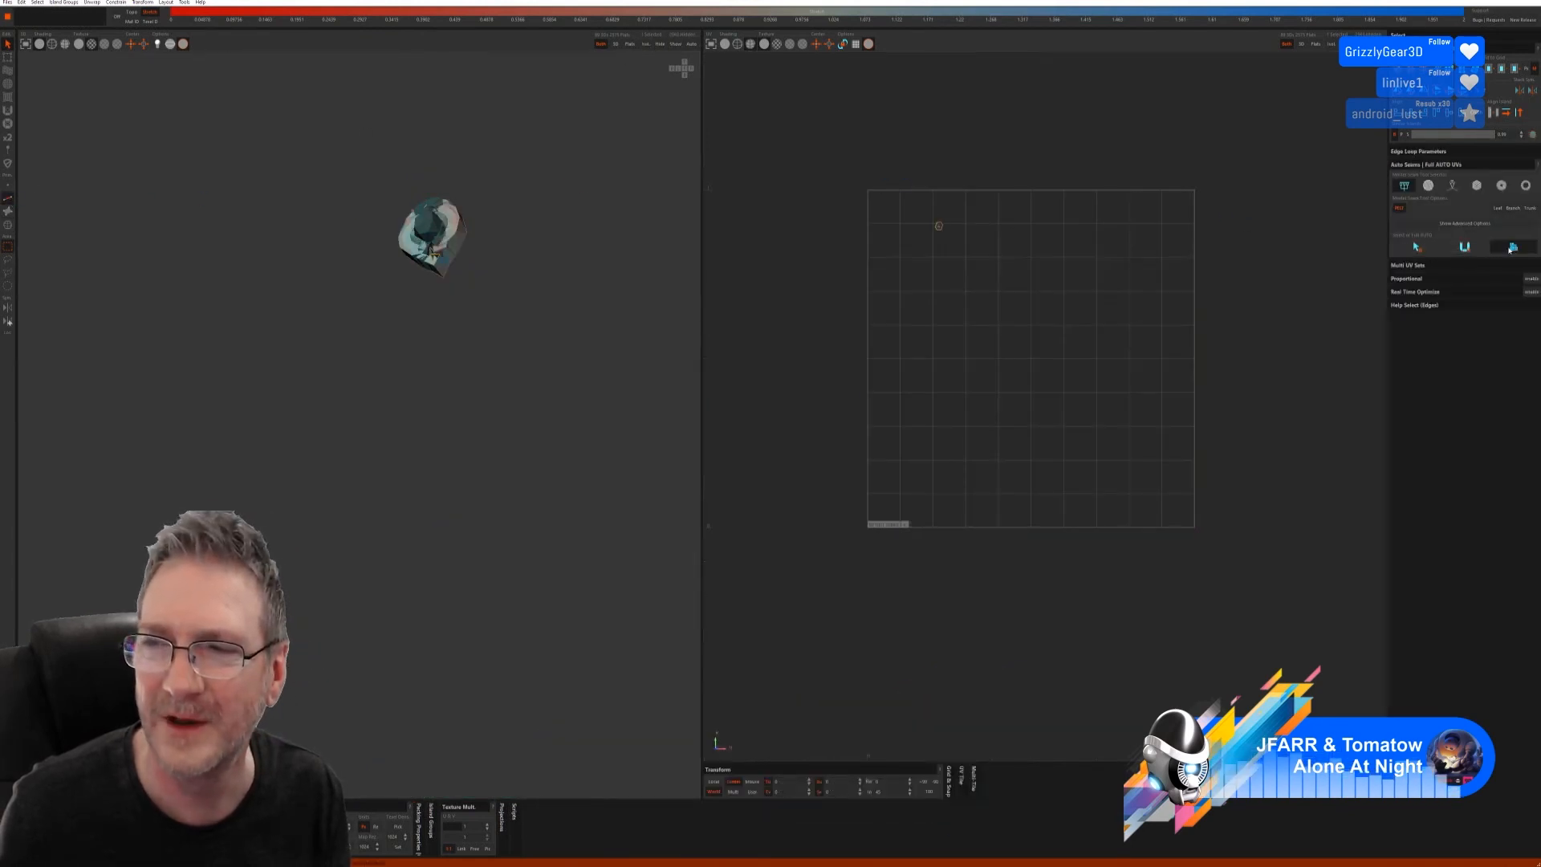
click(674, 44)
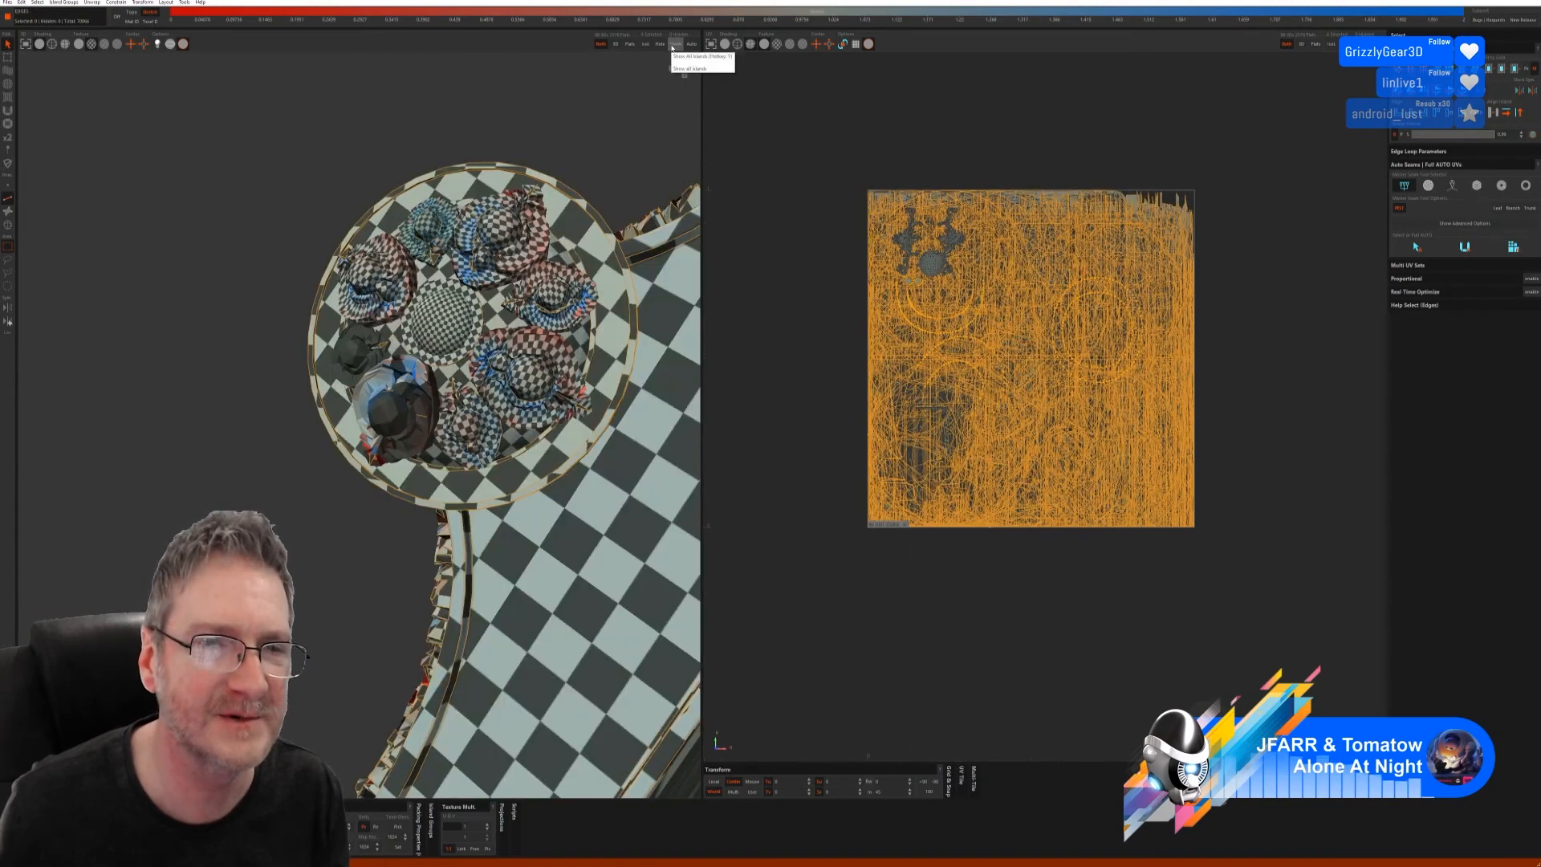
- Isolate the small rose farthest from the lever plate, unwrap and pack it with Pelt auto-seams, and show the whole model
click(8, 225)
click(357, 350)
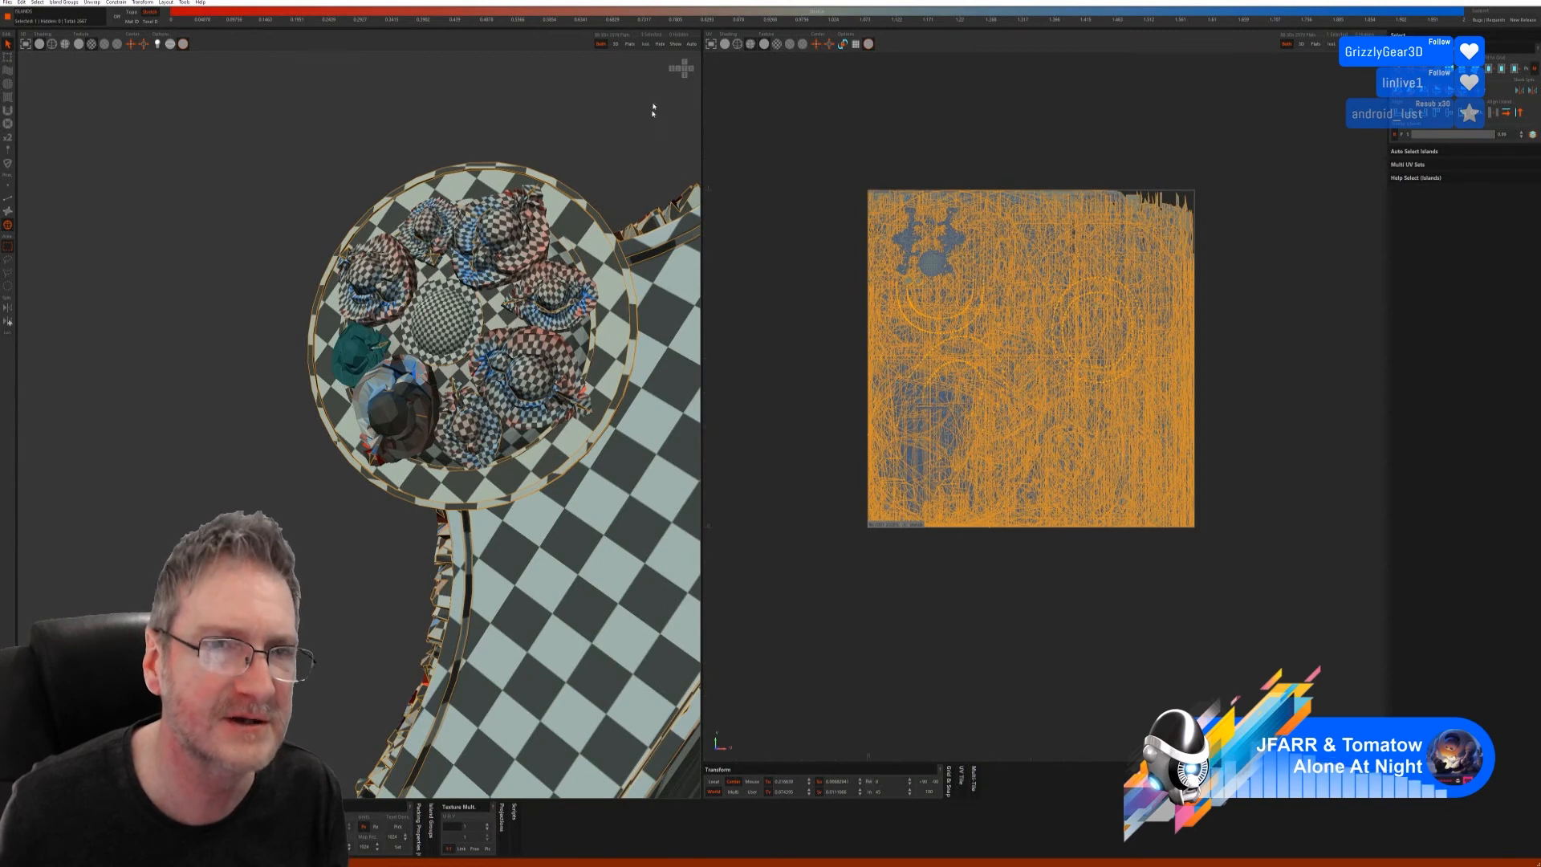
click(646, 44)
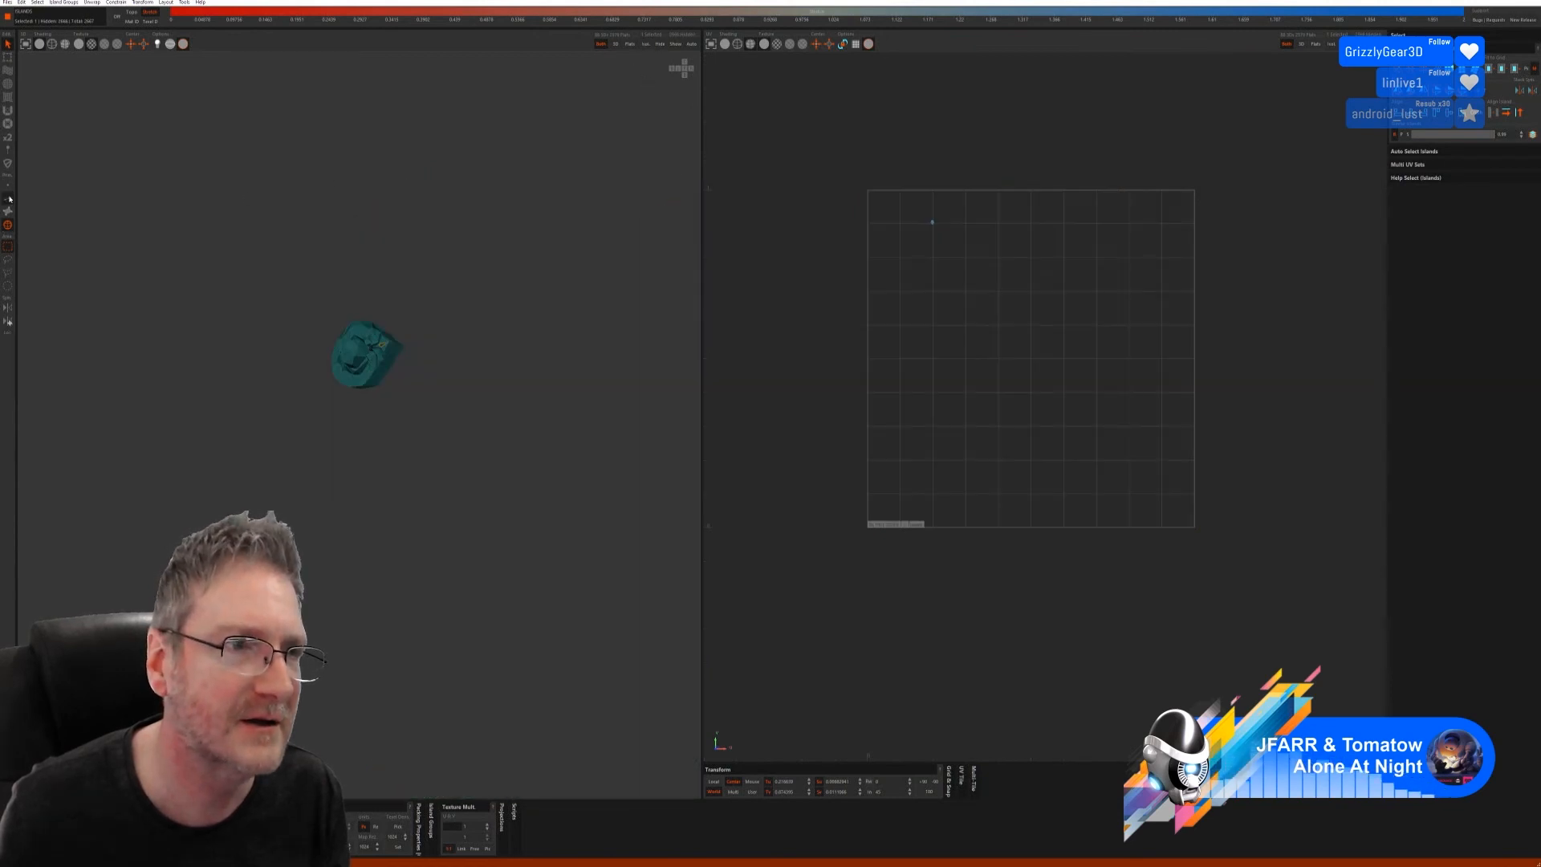
click(8, 198)
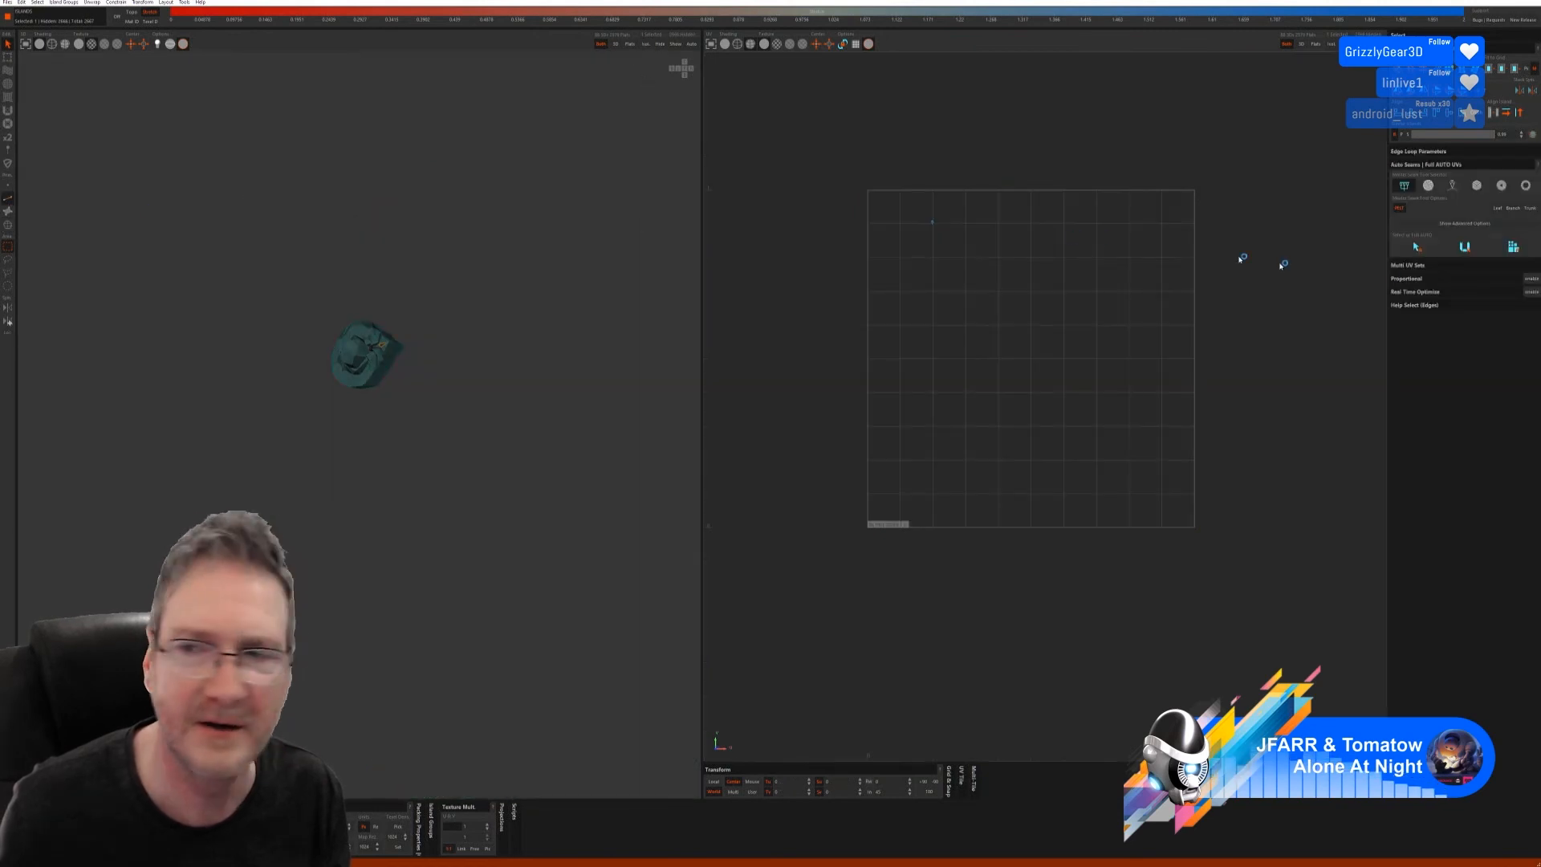
click(1465, 247)
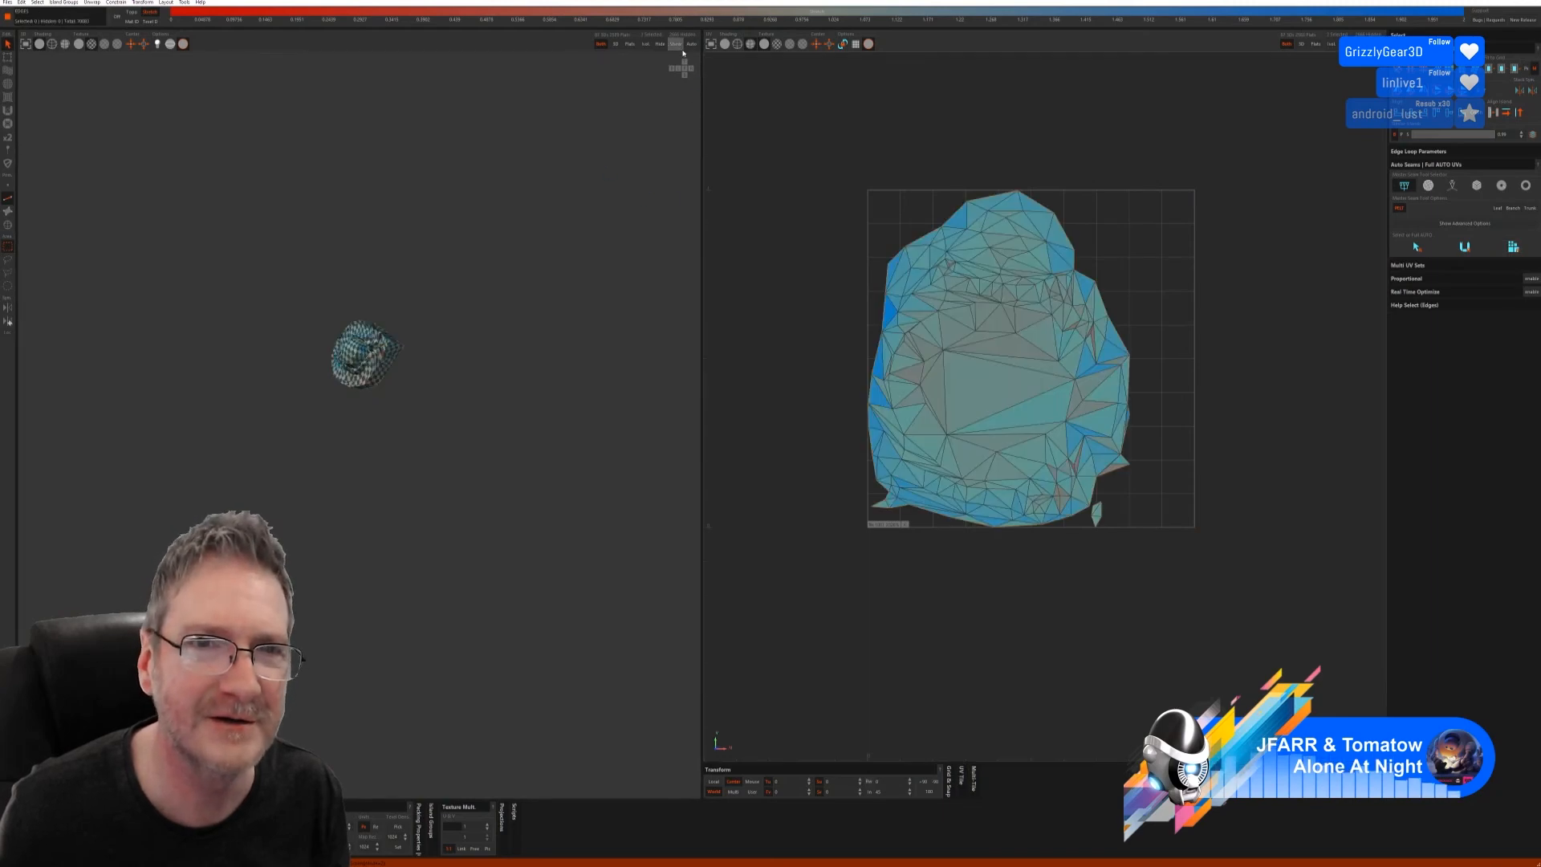
click(677, 45)
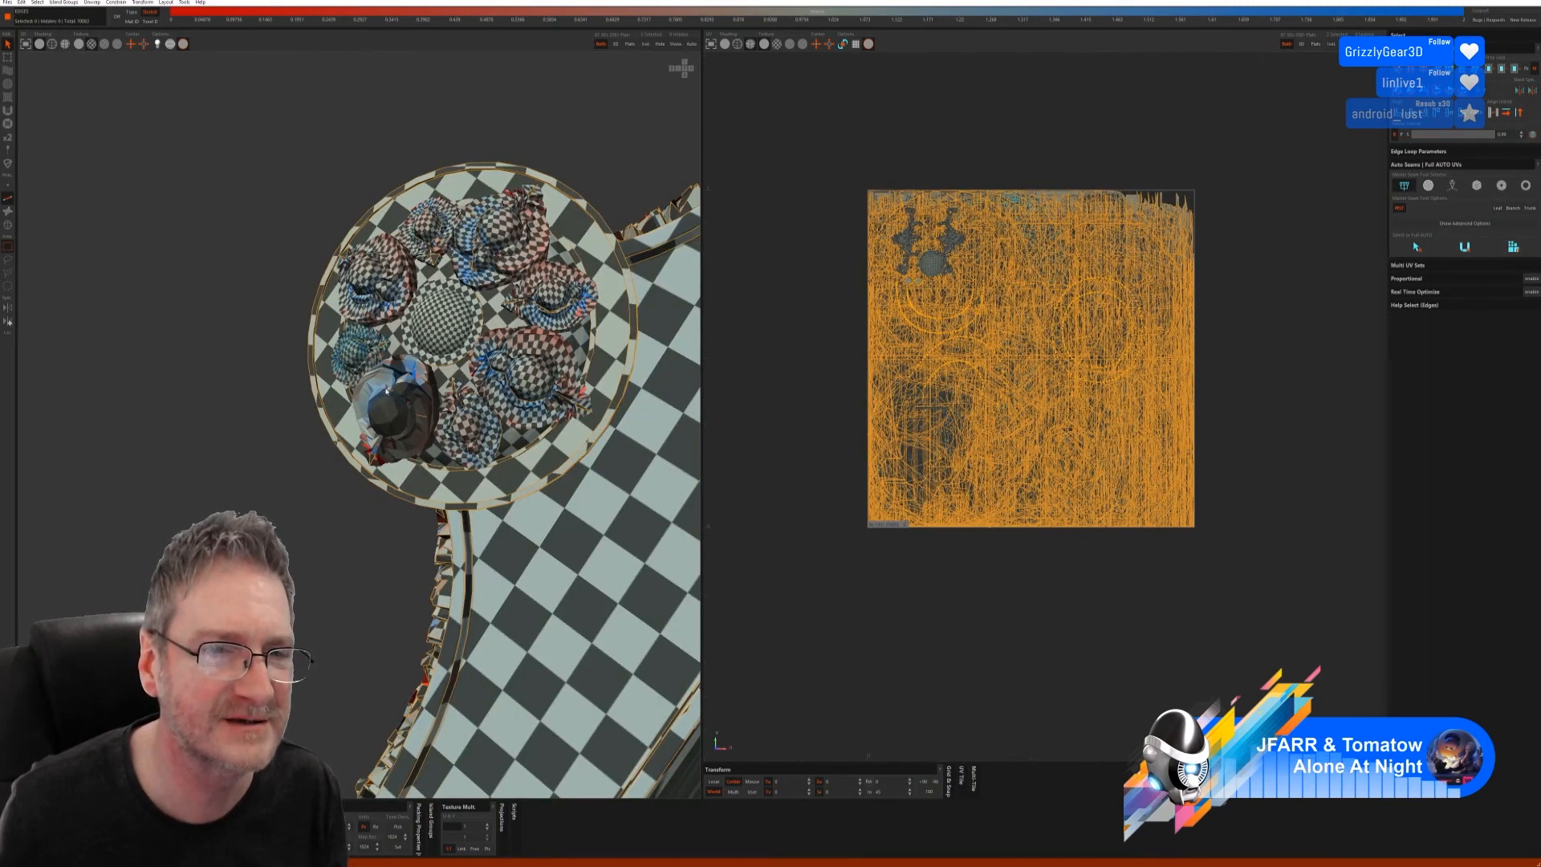
- Isolate the distorted large lower rose farthest from the lever plate again, redo its Pelt auto-seam unwrap and packing, and show the whole model
click(8, 227)
click(386, 396)
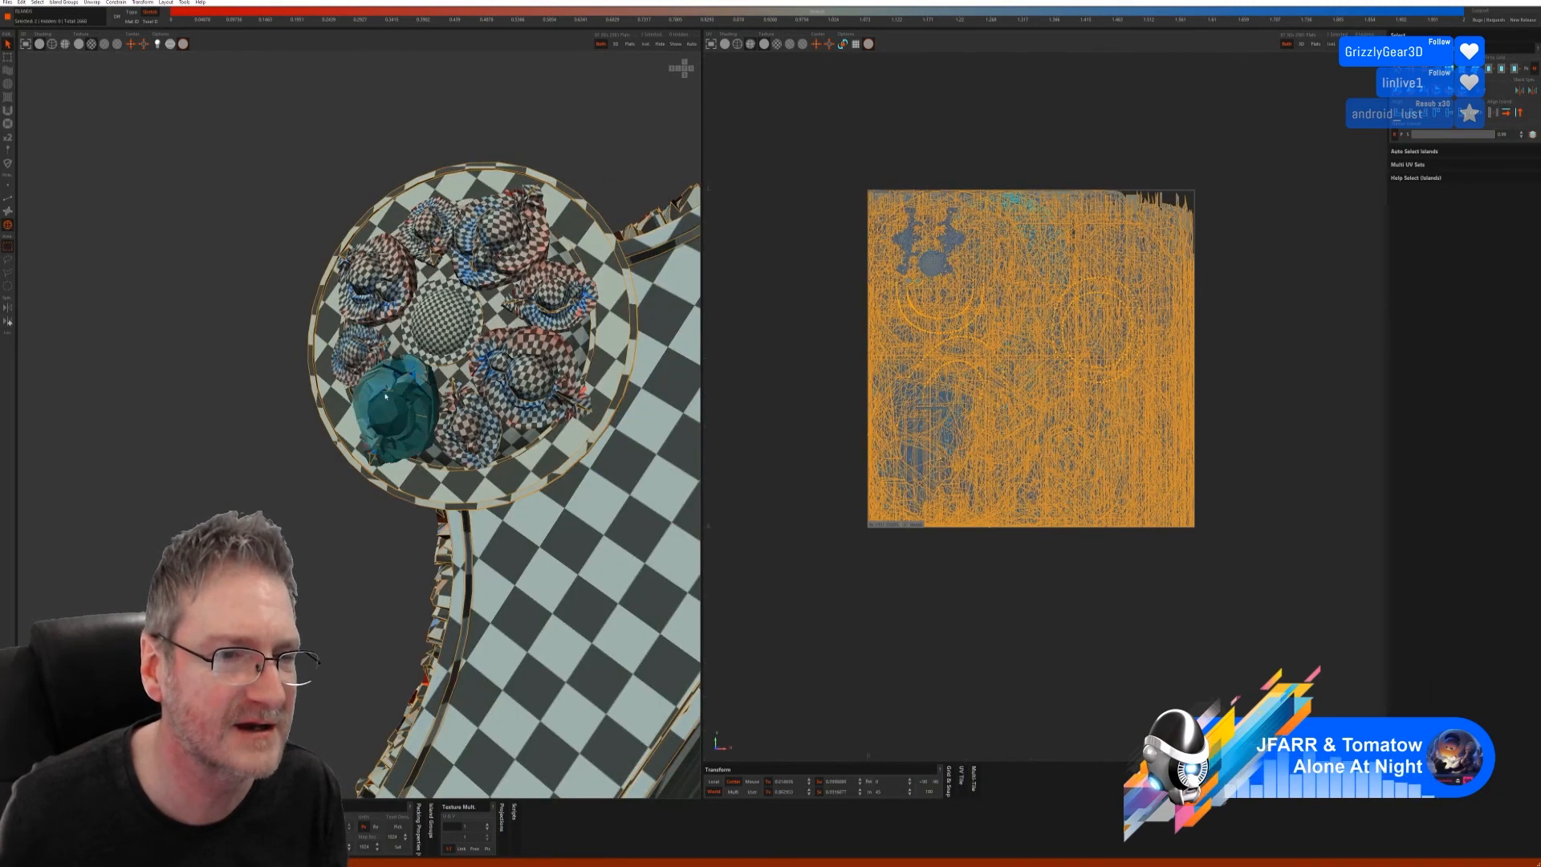
click(651, 45)
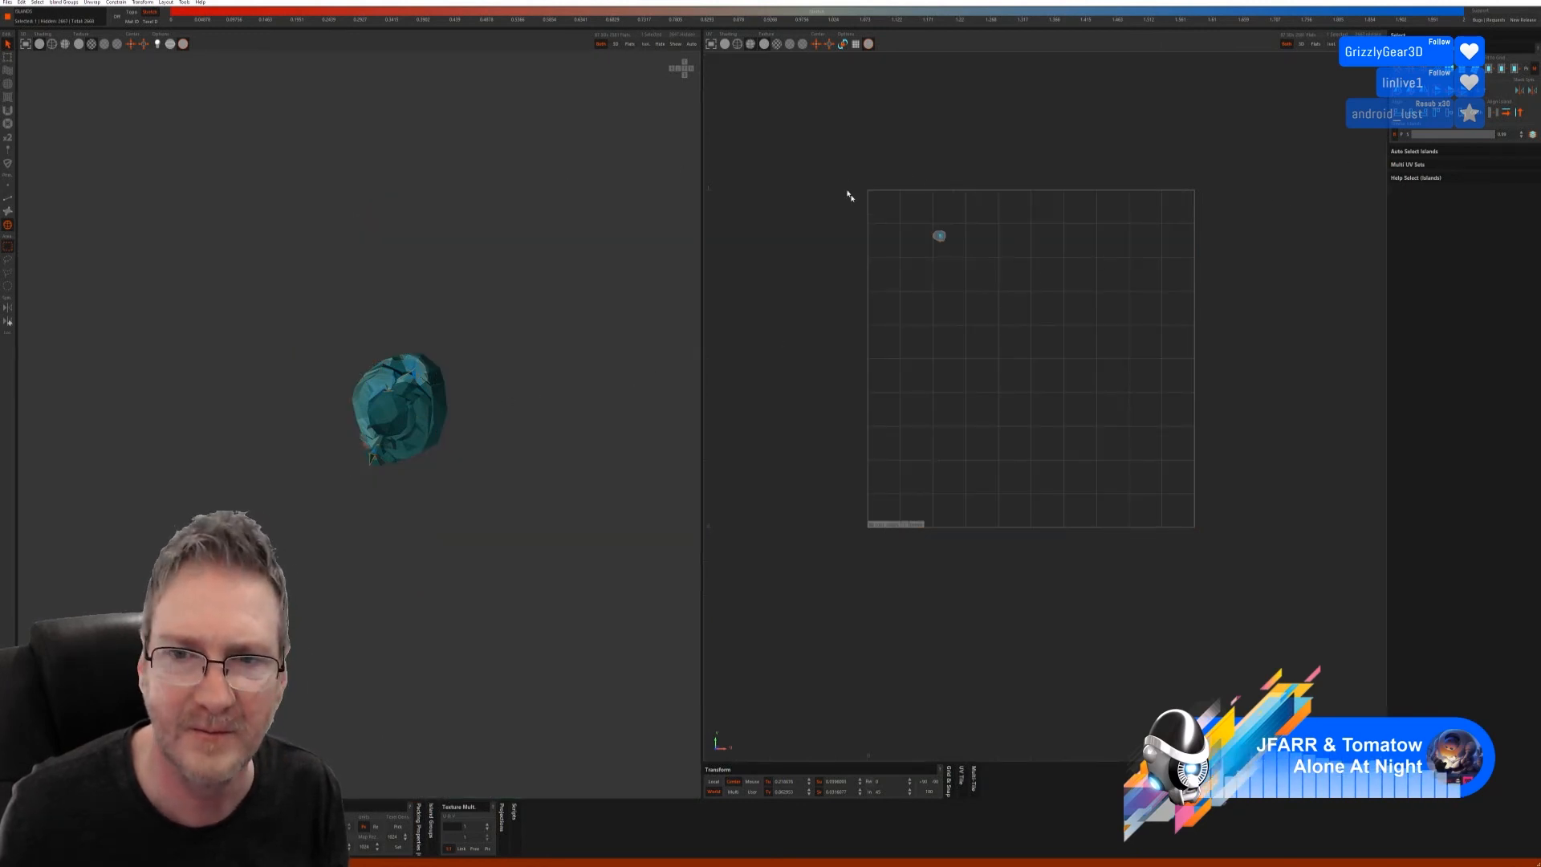
click(7, 198)
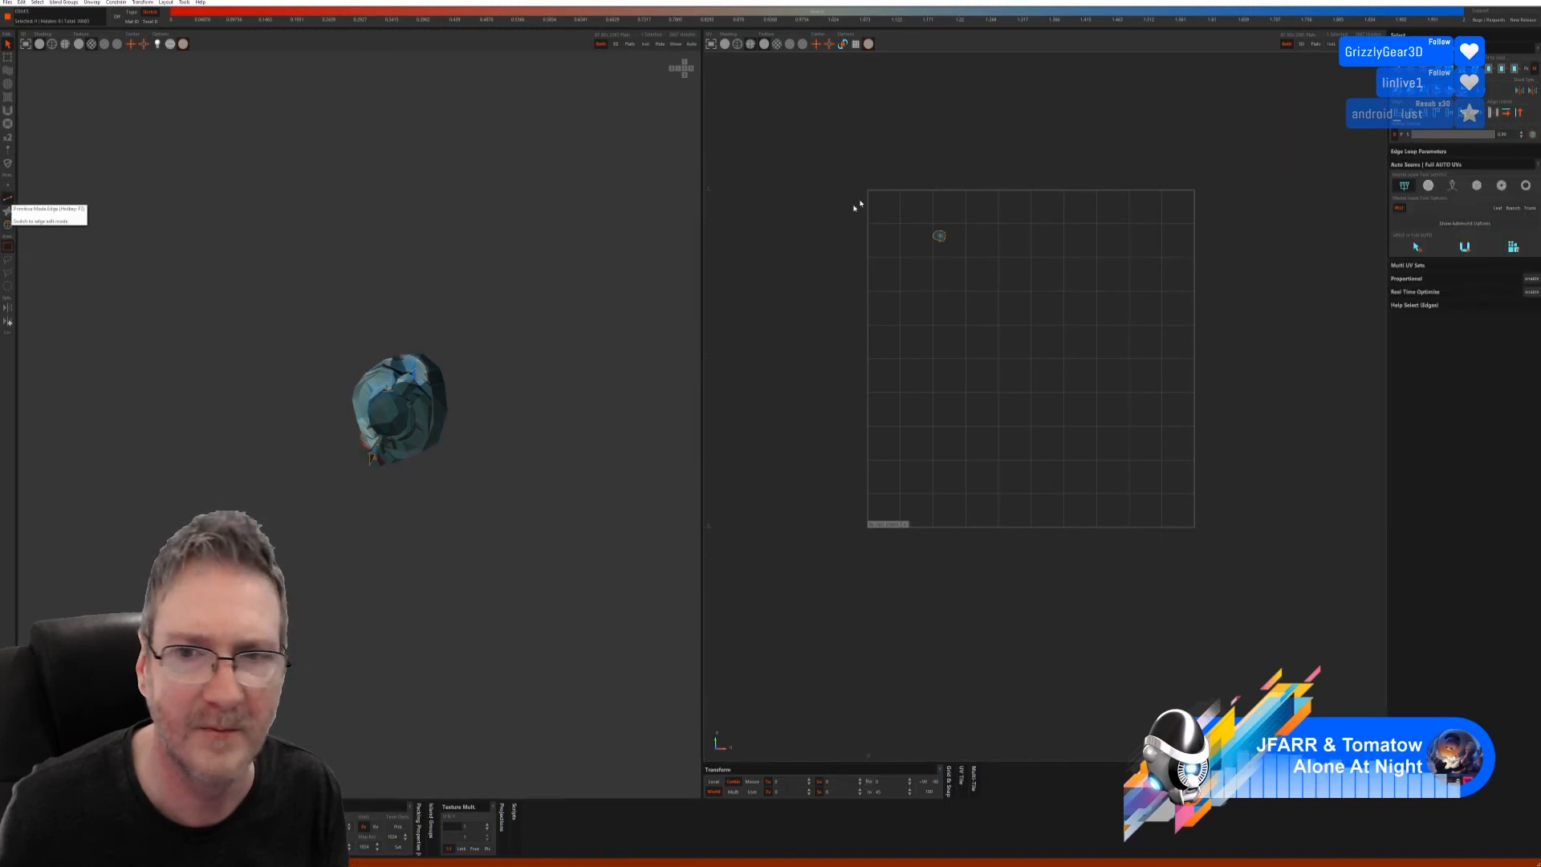
click(1465, 246)
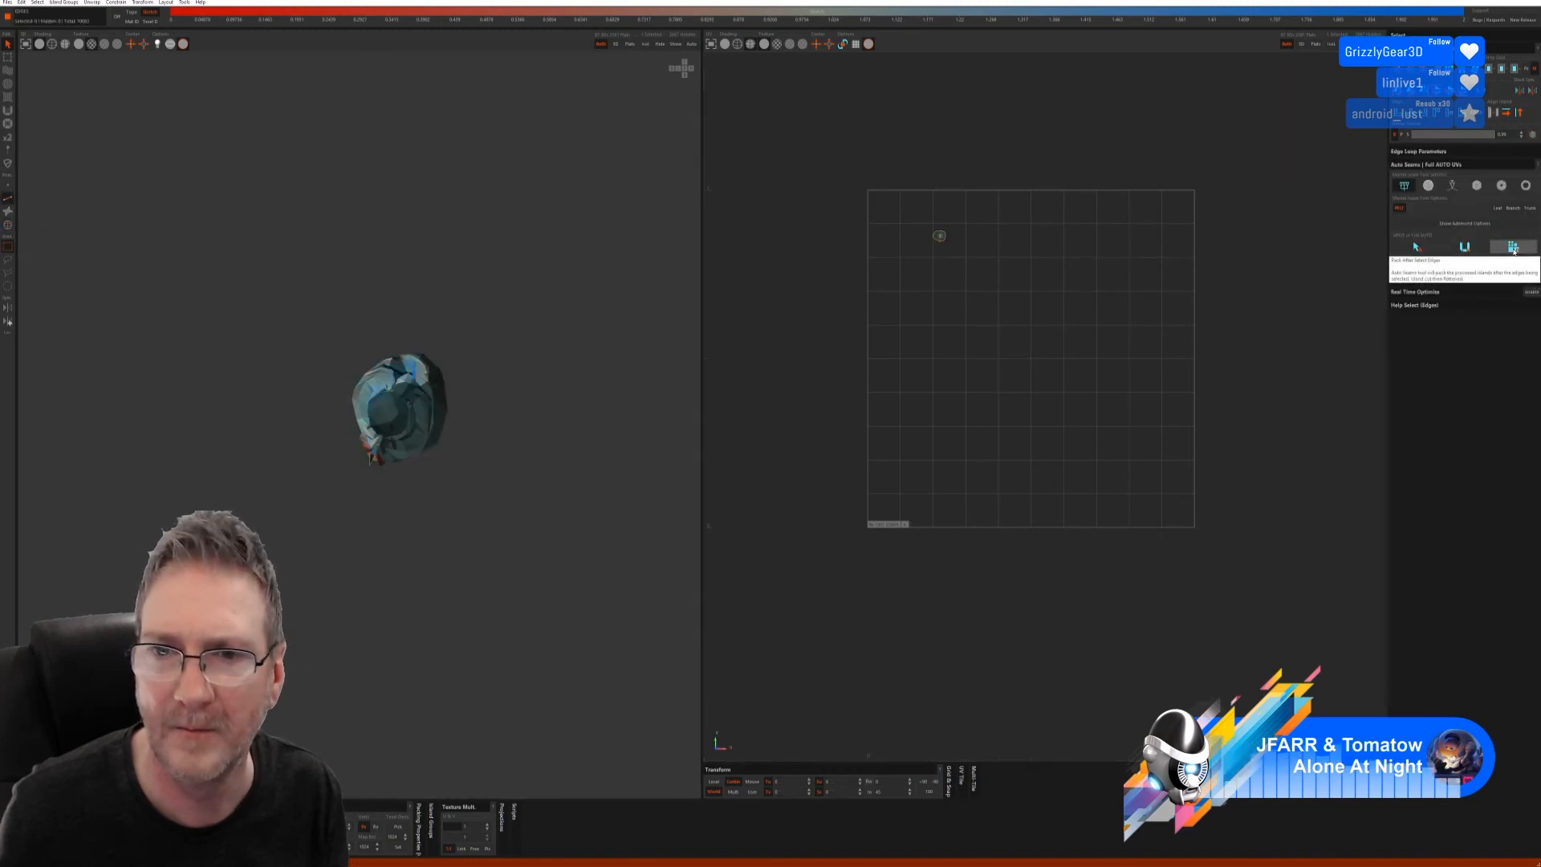
click(1511, 248)
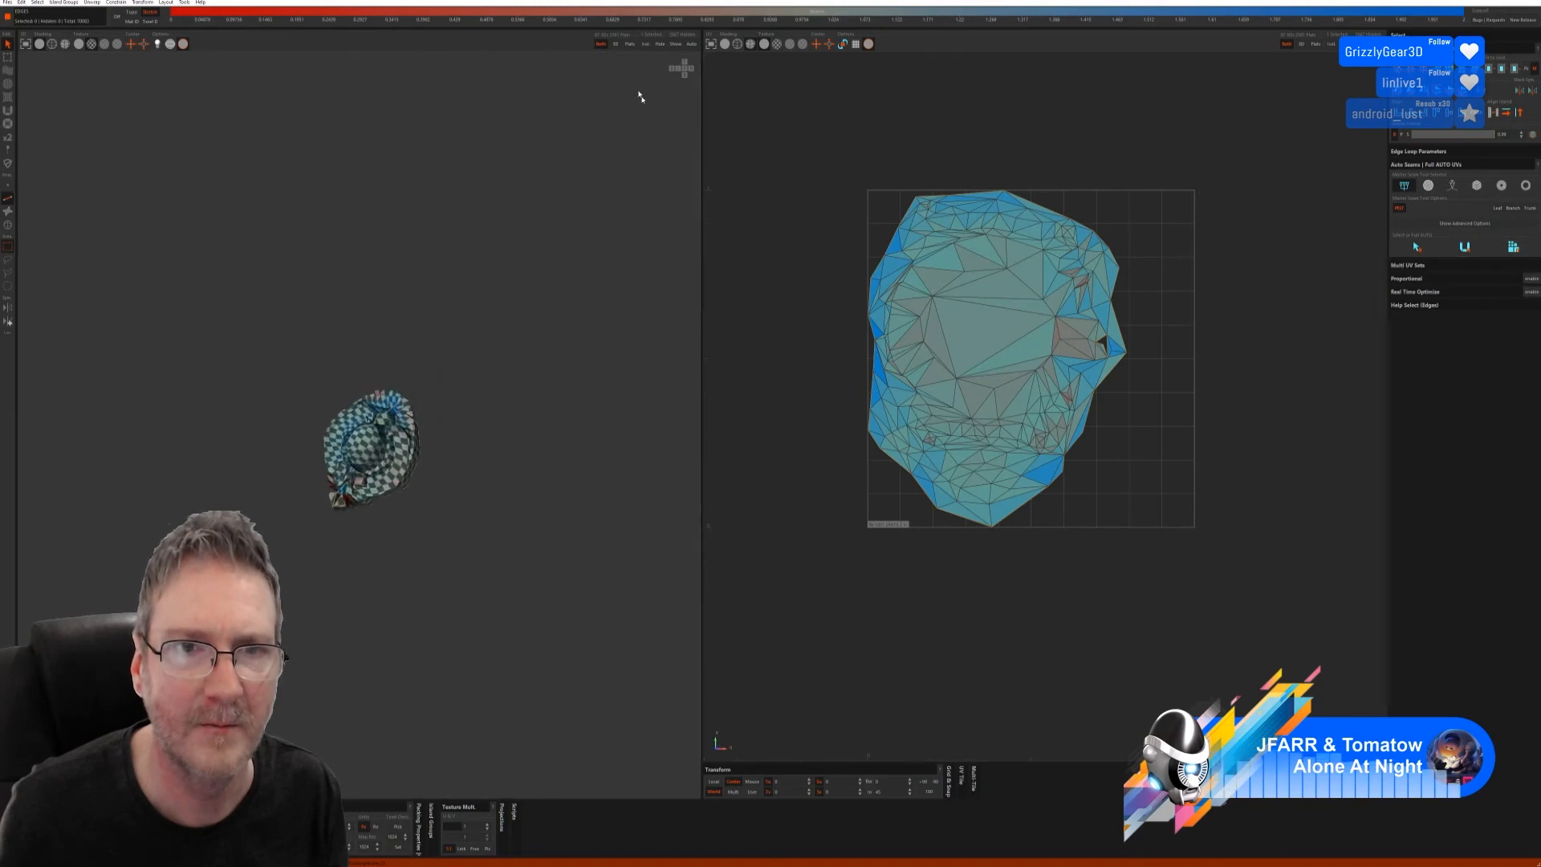
click(676, 45)
- Isolate the large leafy scroll ornaments on both sides of the knob on the sign's front
scroll(542, 298, down, 4)
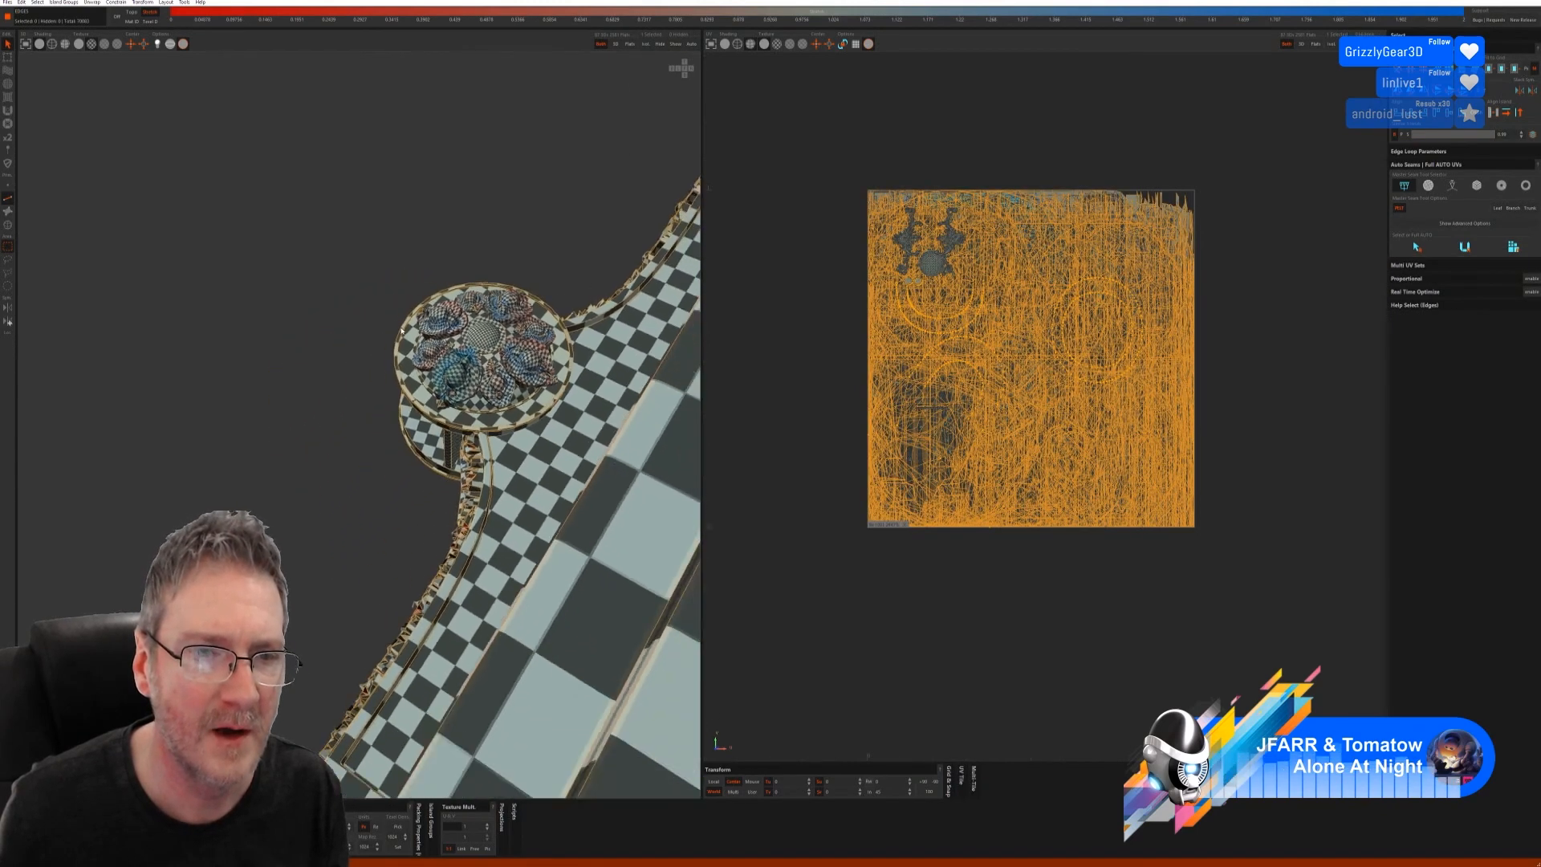
alt+drag(361, 321, 475, 372)
scroll(475, 372, down, 5)
alt+drag(351, 395, 397, 401)
scroll(424, 407, up, 6)
scroll(475, 515, down, 3)
alt+middle_drag(424, 408, 463, 570)
click(8, 225)
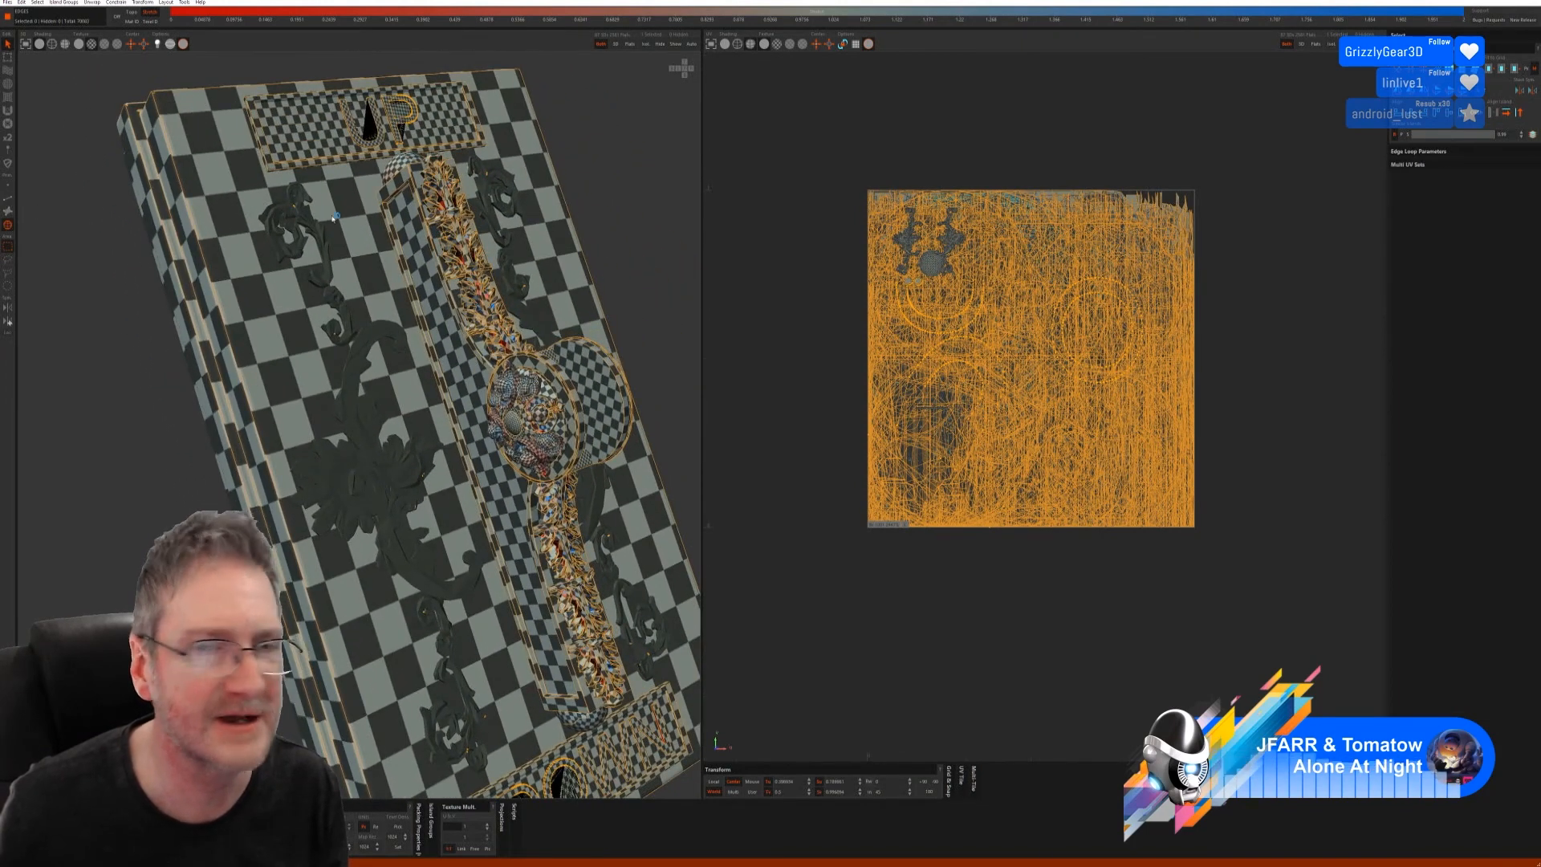
click(383, 196)
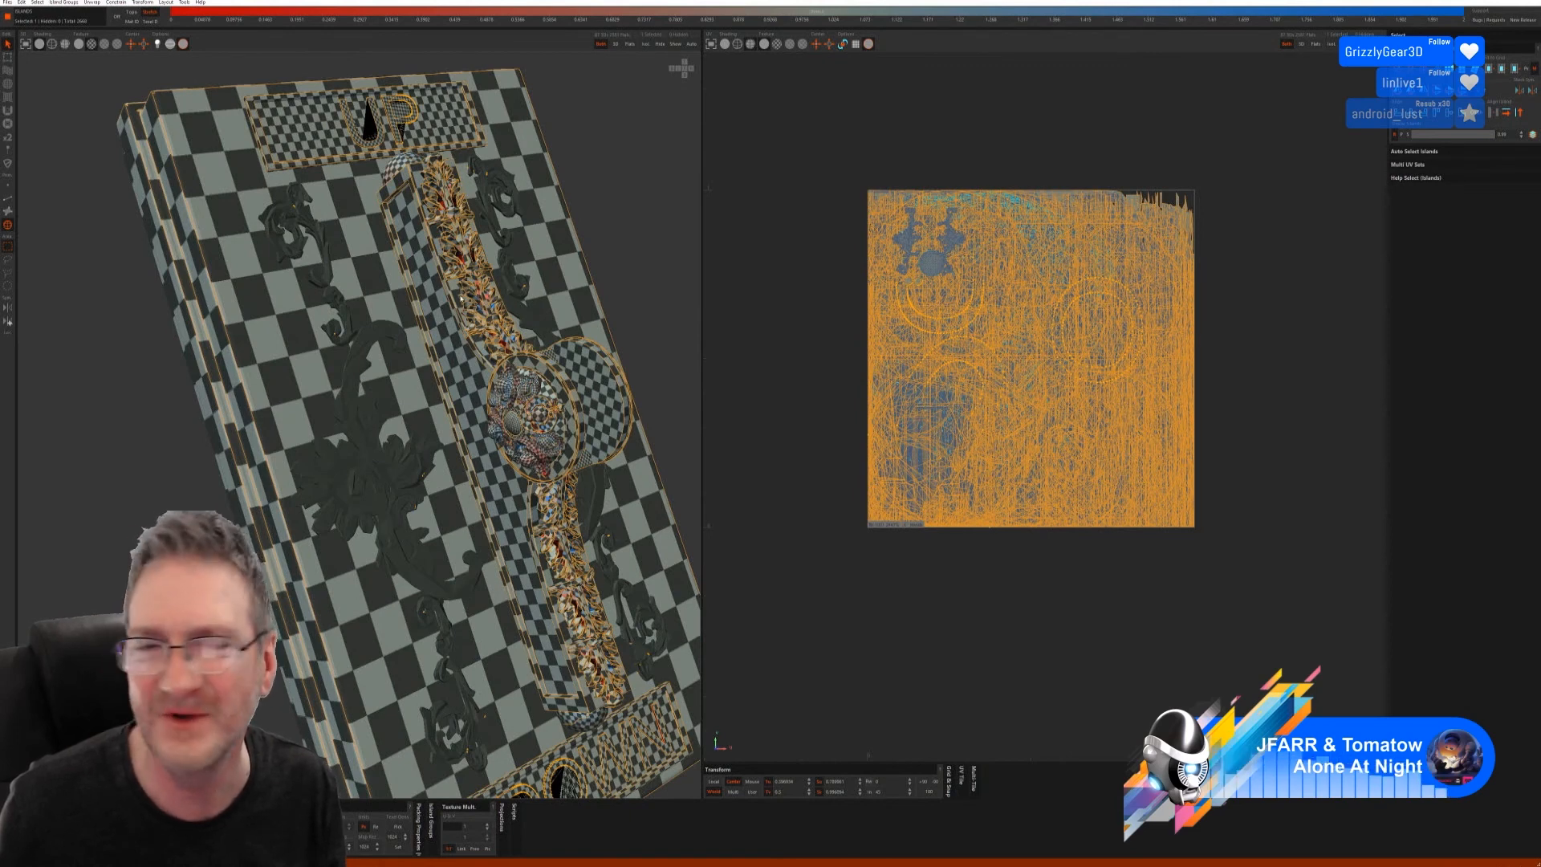
click(361, 359)
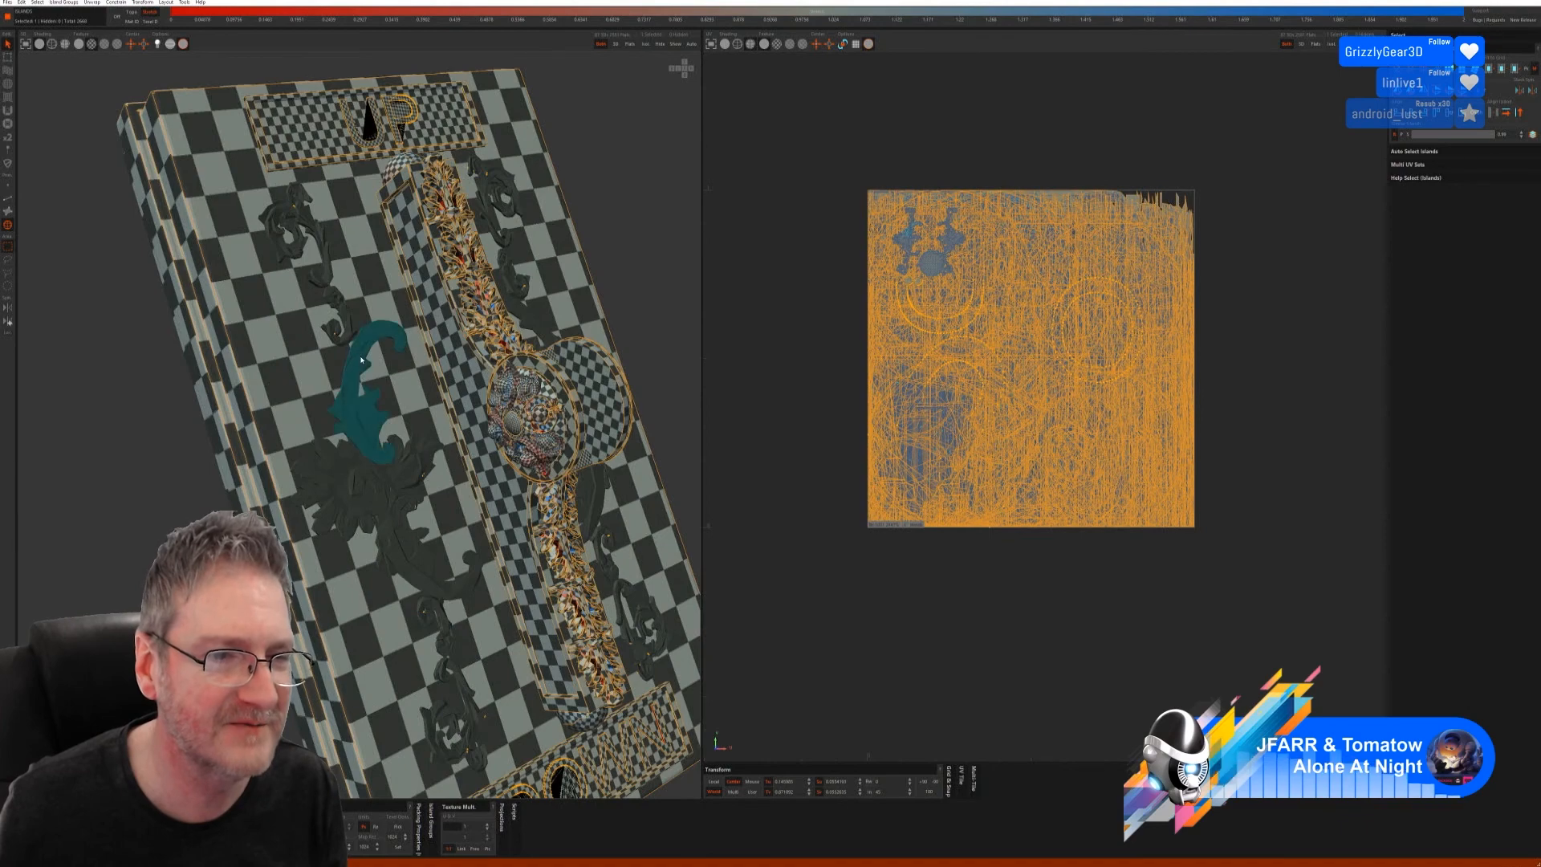
alt+drag(508, 453, 514, 475)
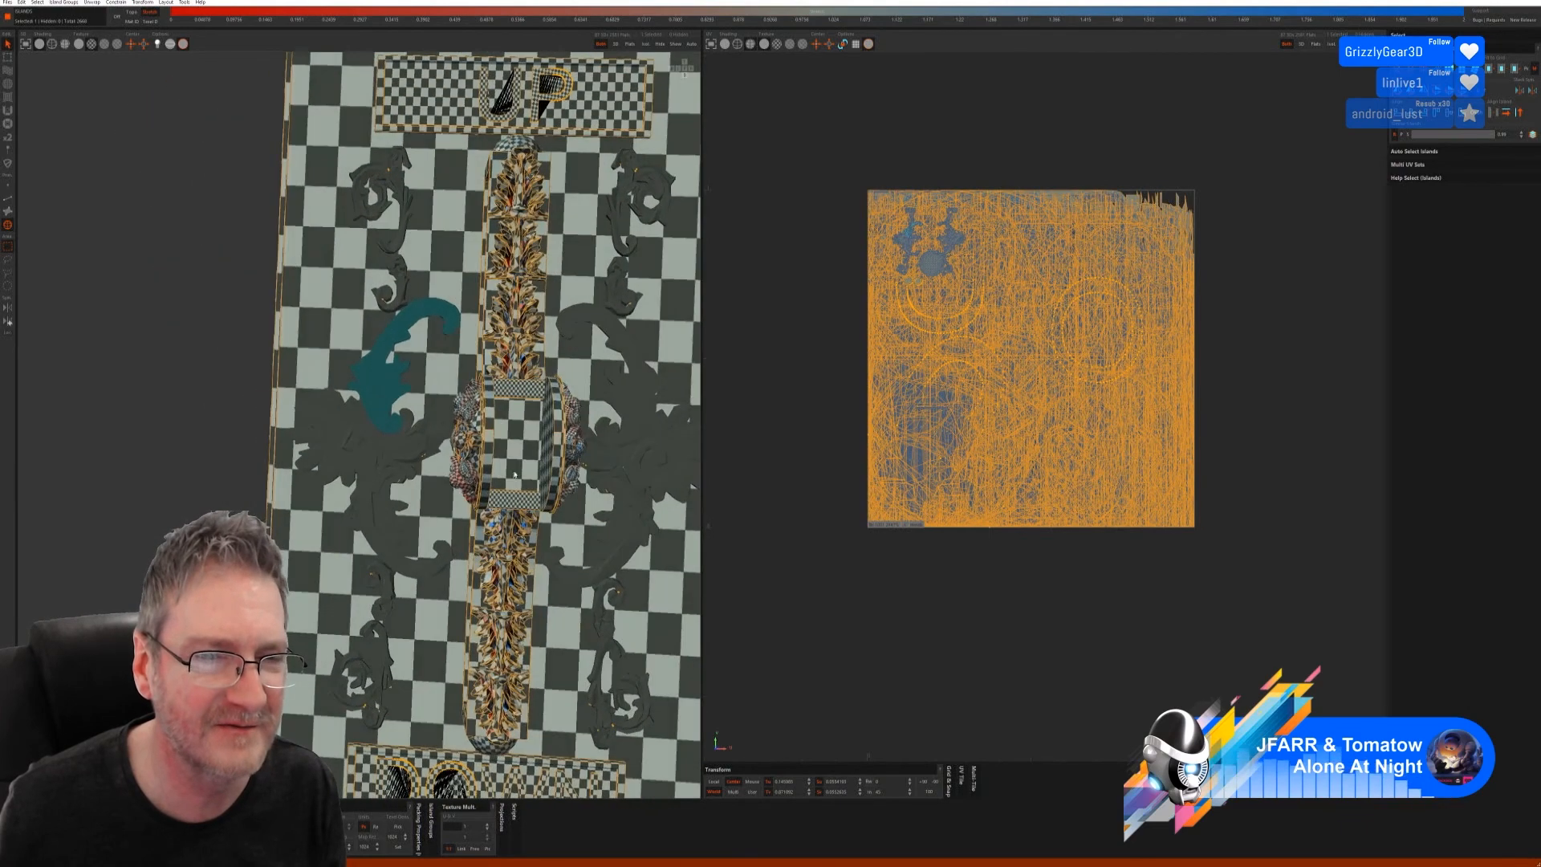
shift+click(634, 366)
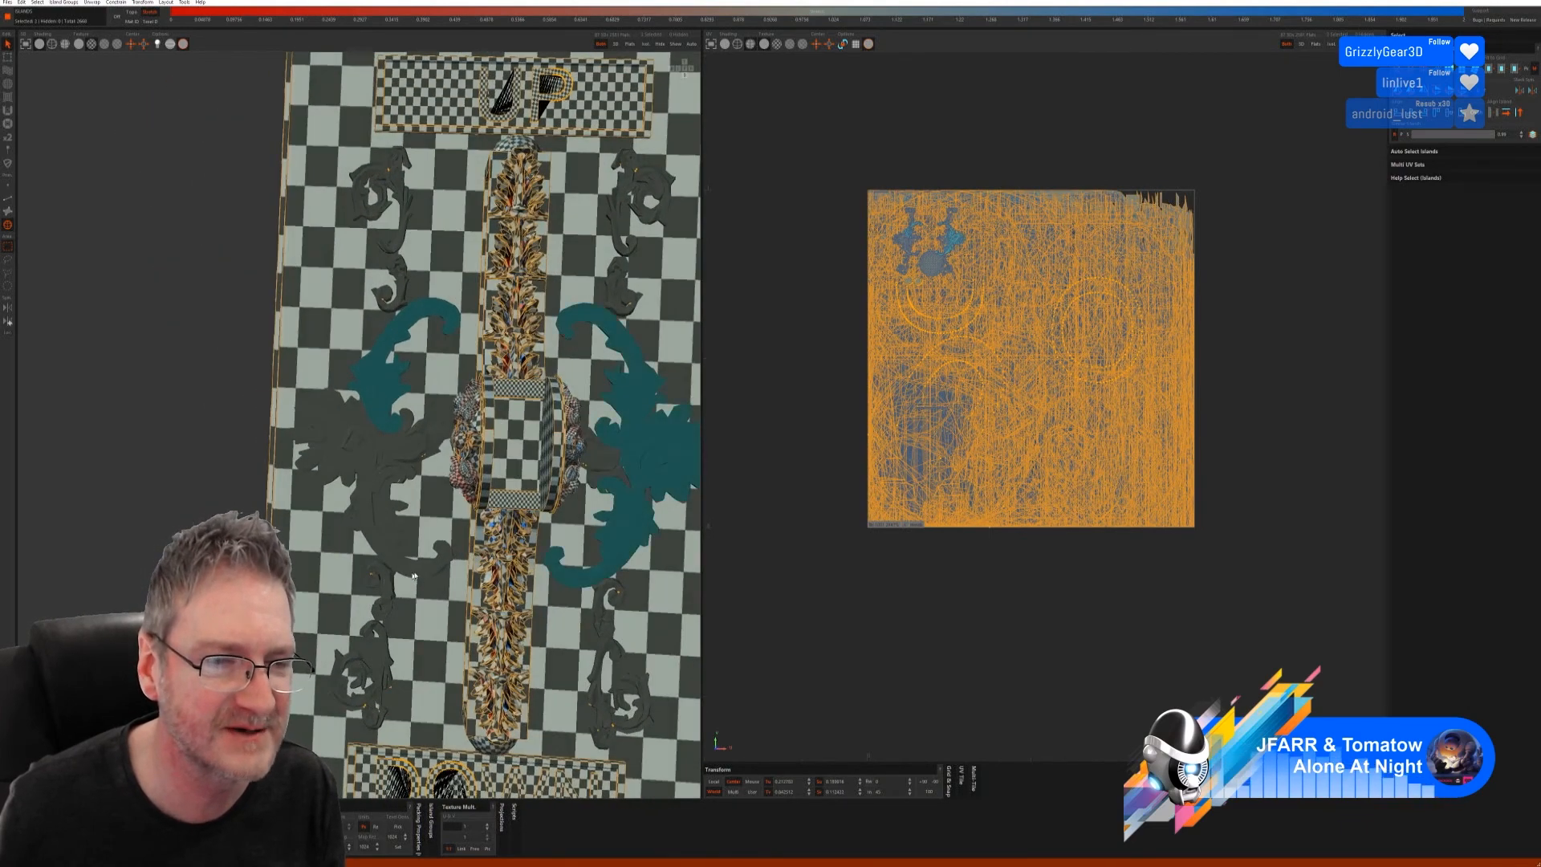
alt+drag(383, 414, 425, 418)
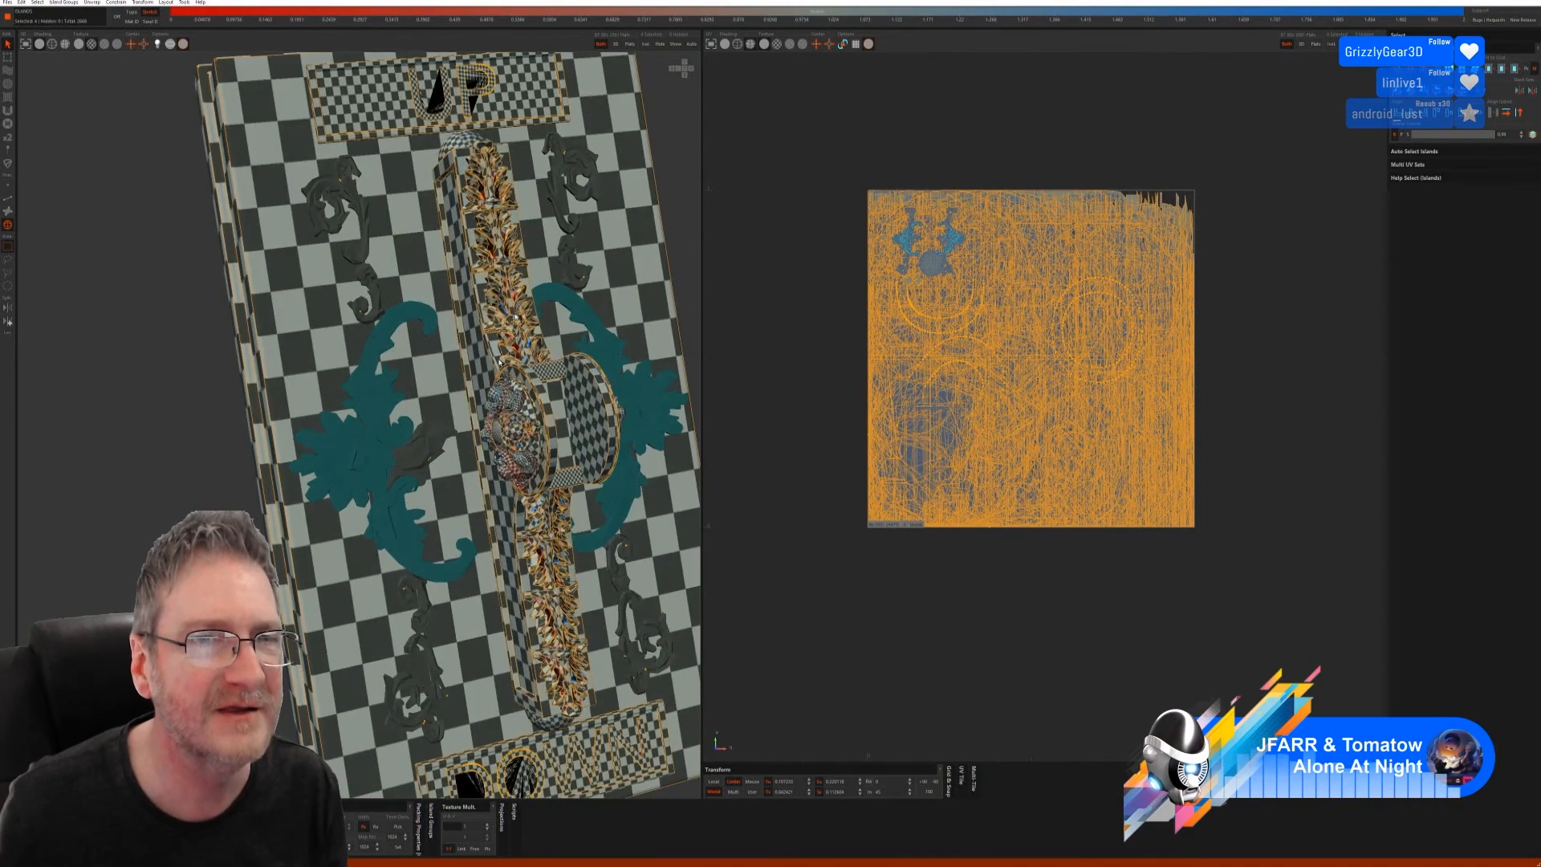
click(646, 46)
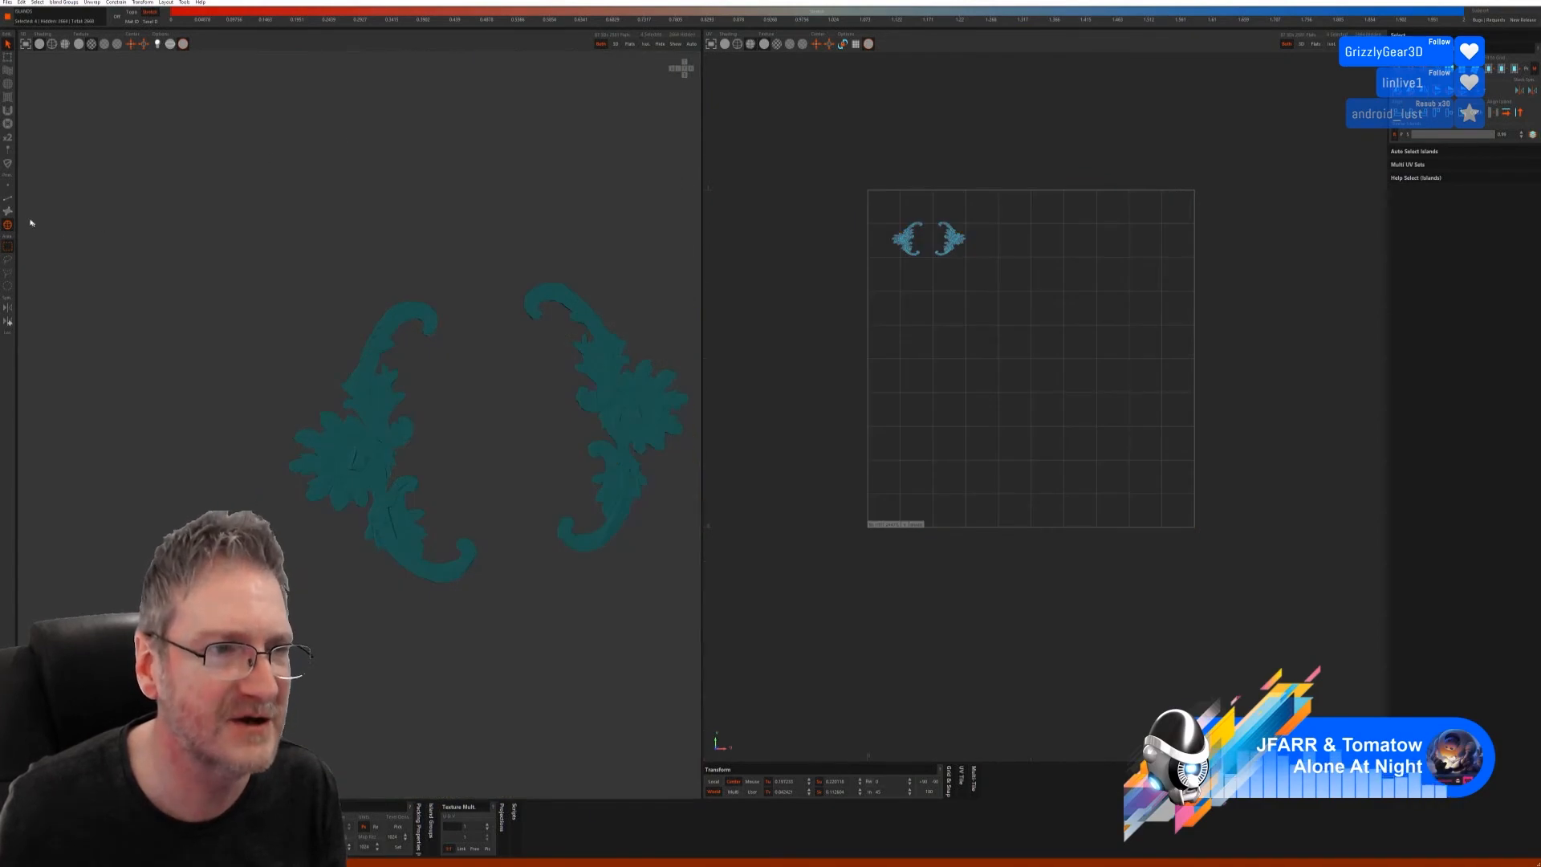
- Try Pelt auto-seams with unwrapping and packing on the isolated large scrolls, and undo the result
click(8, 197)
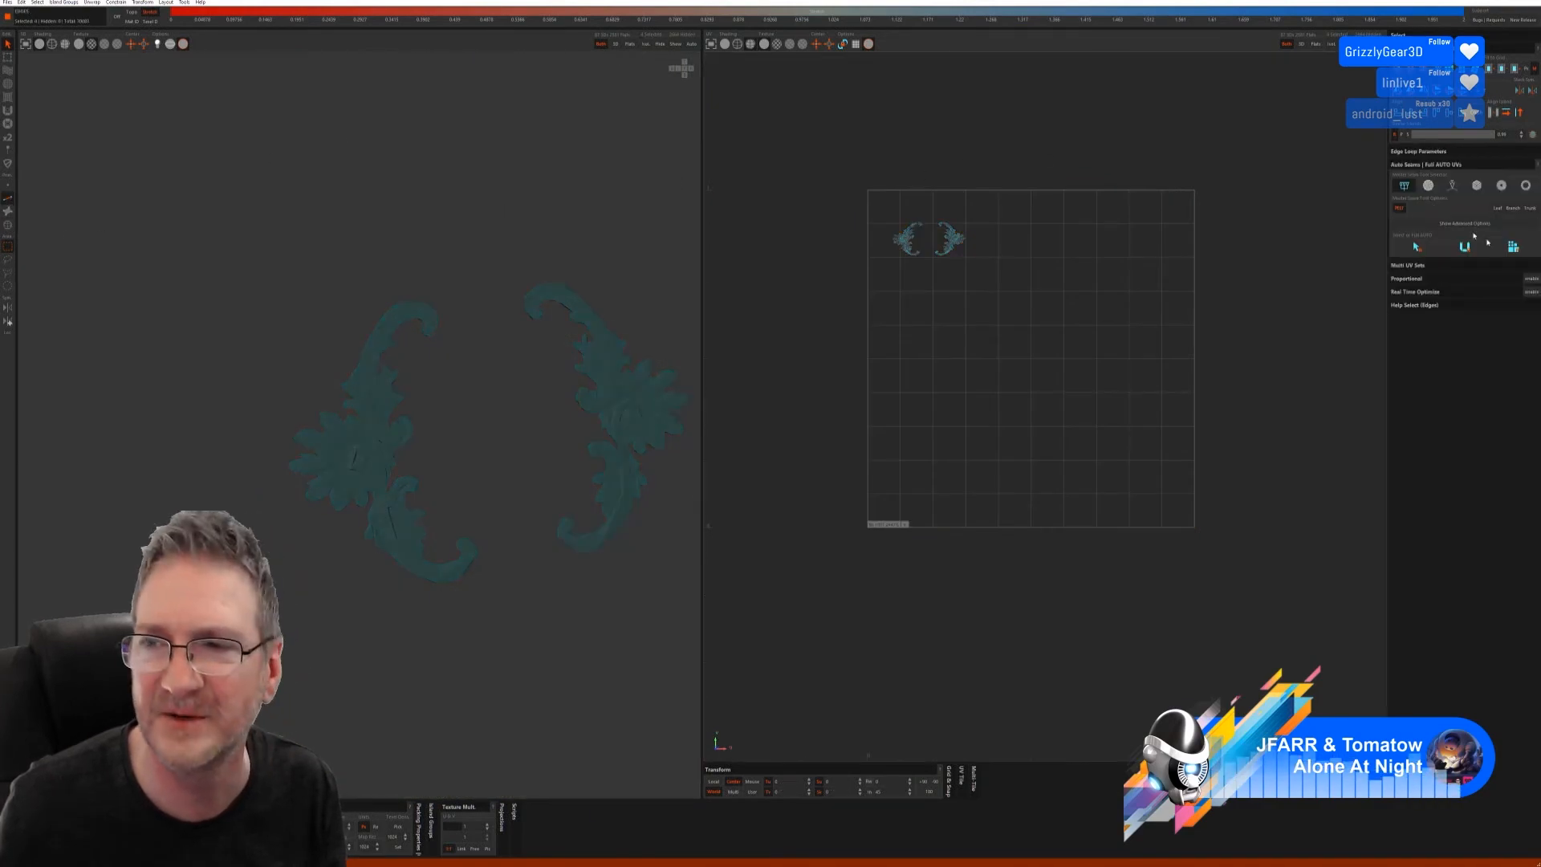
click(1417, 246)
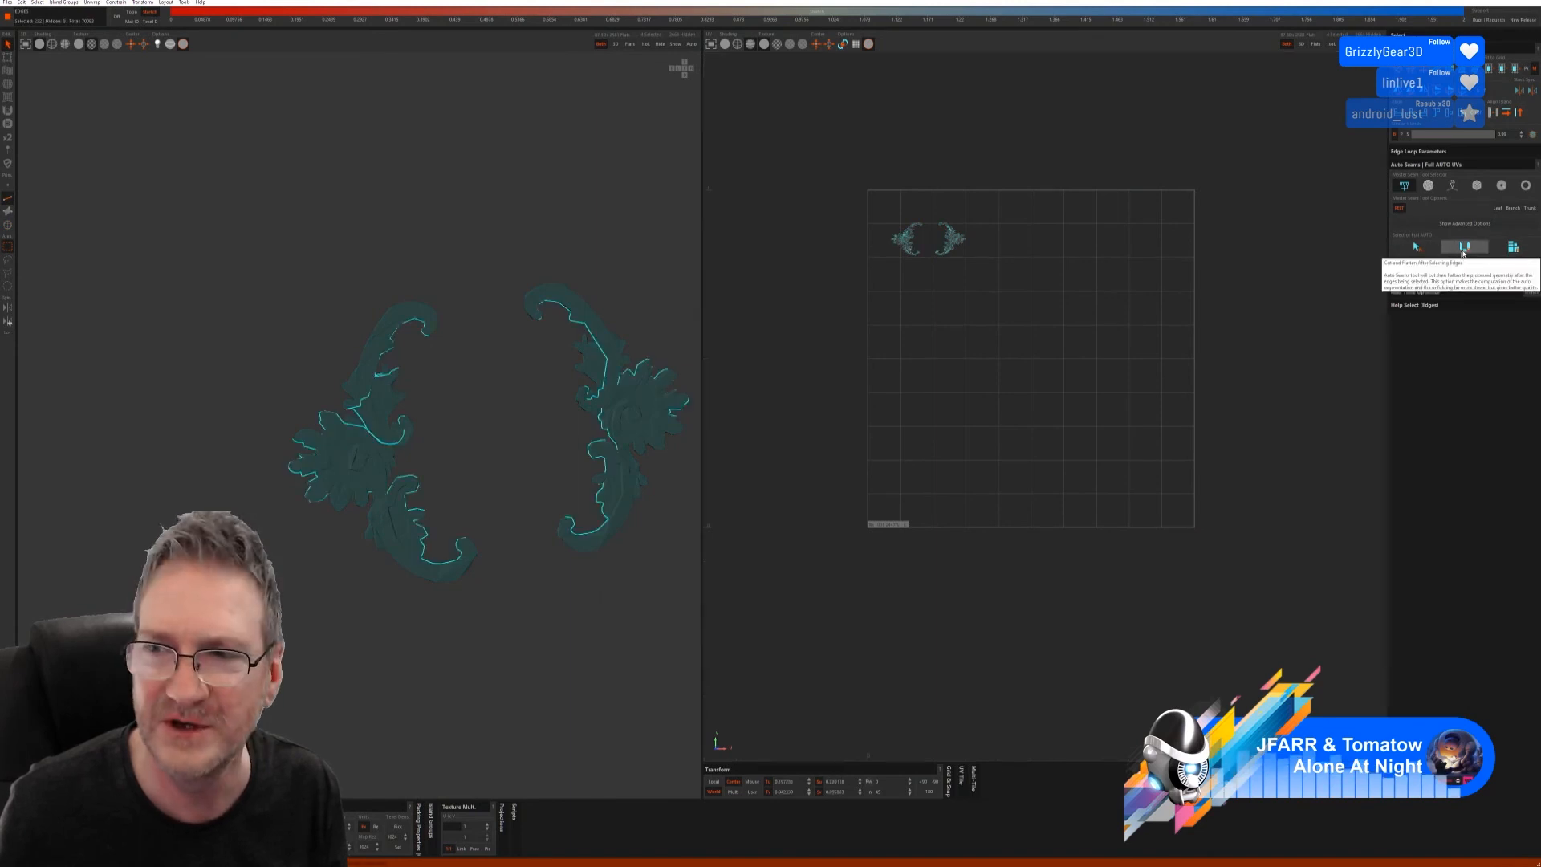
click(1462, 251)
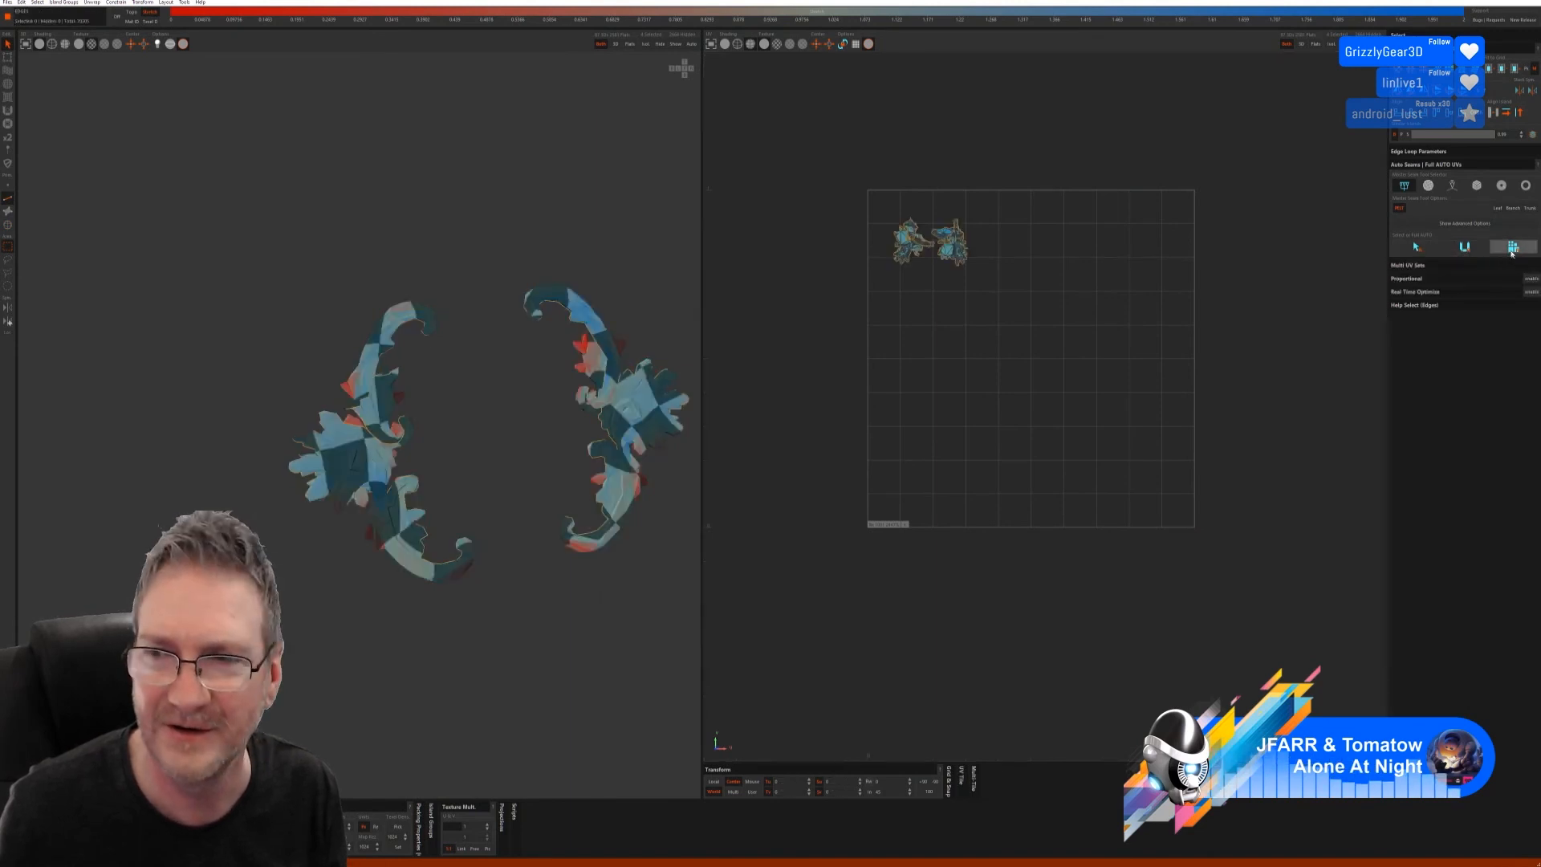
click(1513, 249)
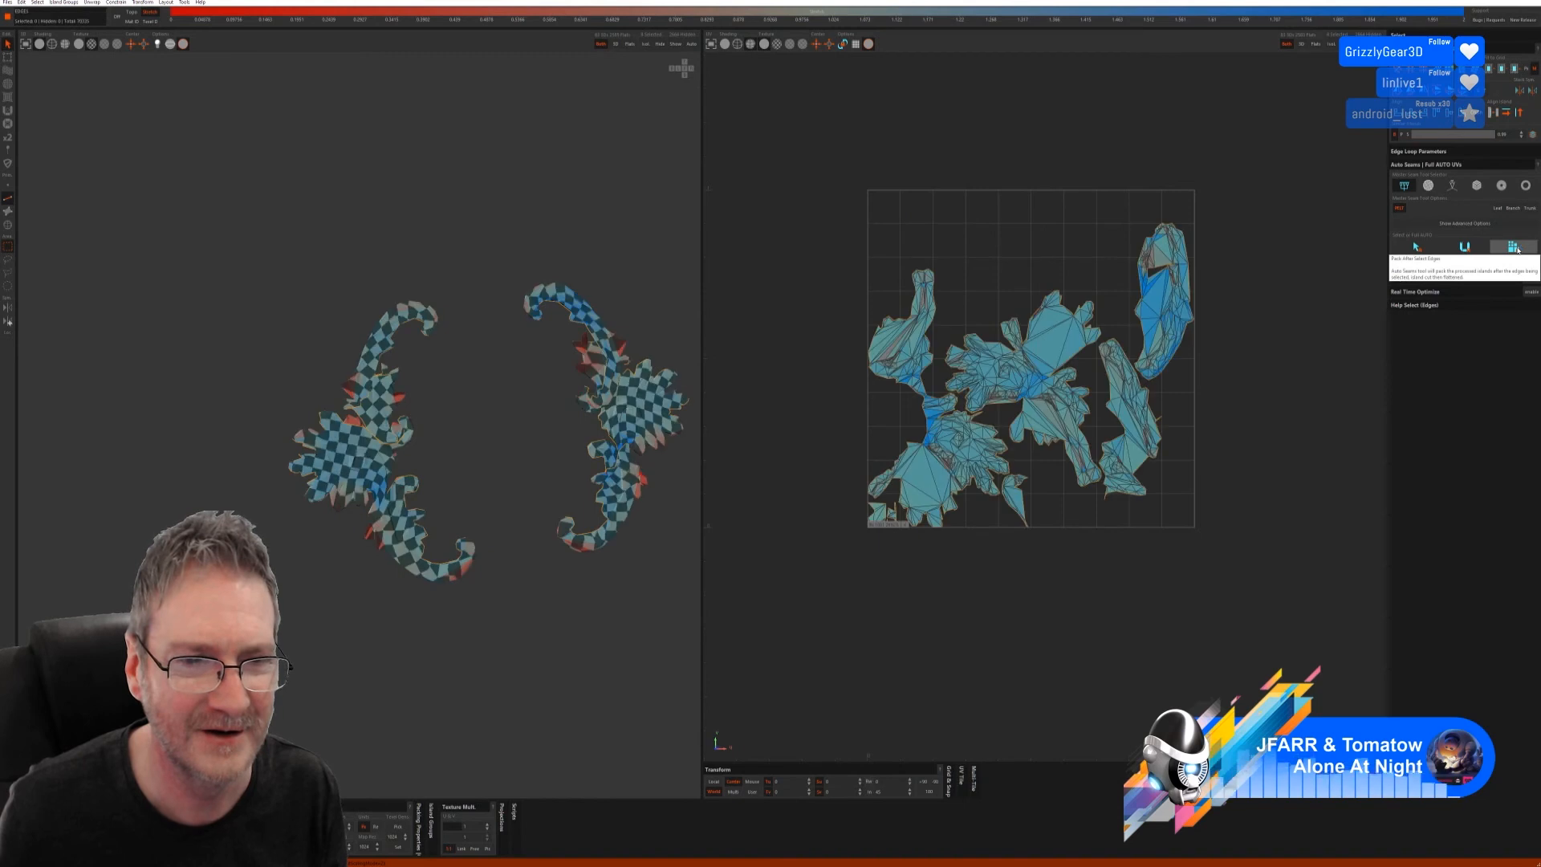
key(ctrl+z)
key(ctrl+z)
key(ctrl+z)
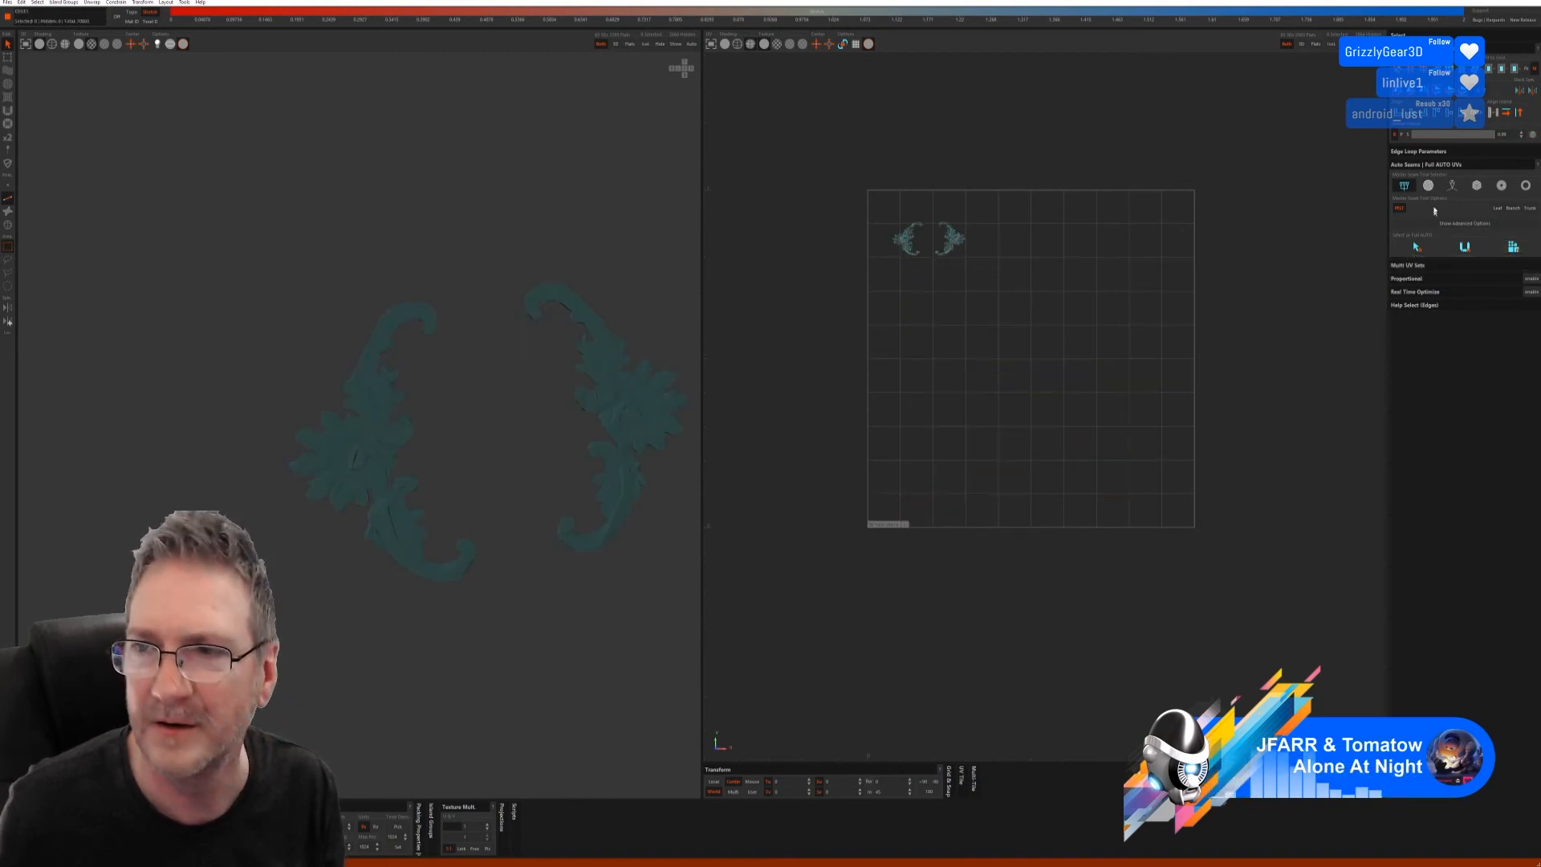
- Try Mosaic auto-seams with unwrapping and packing on the large scrolls, and undo the result
click(1428, 185)
click(1463, 258)
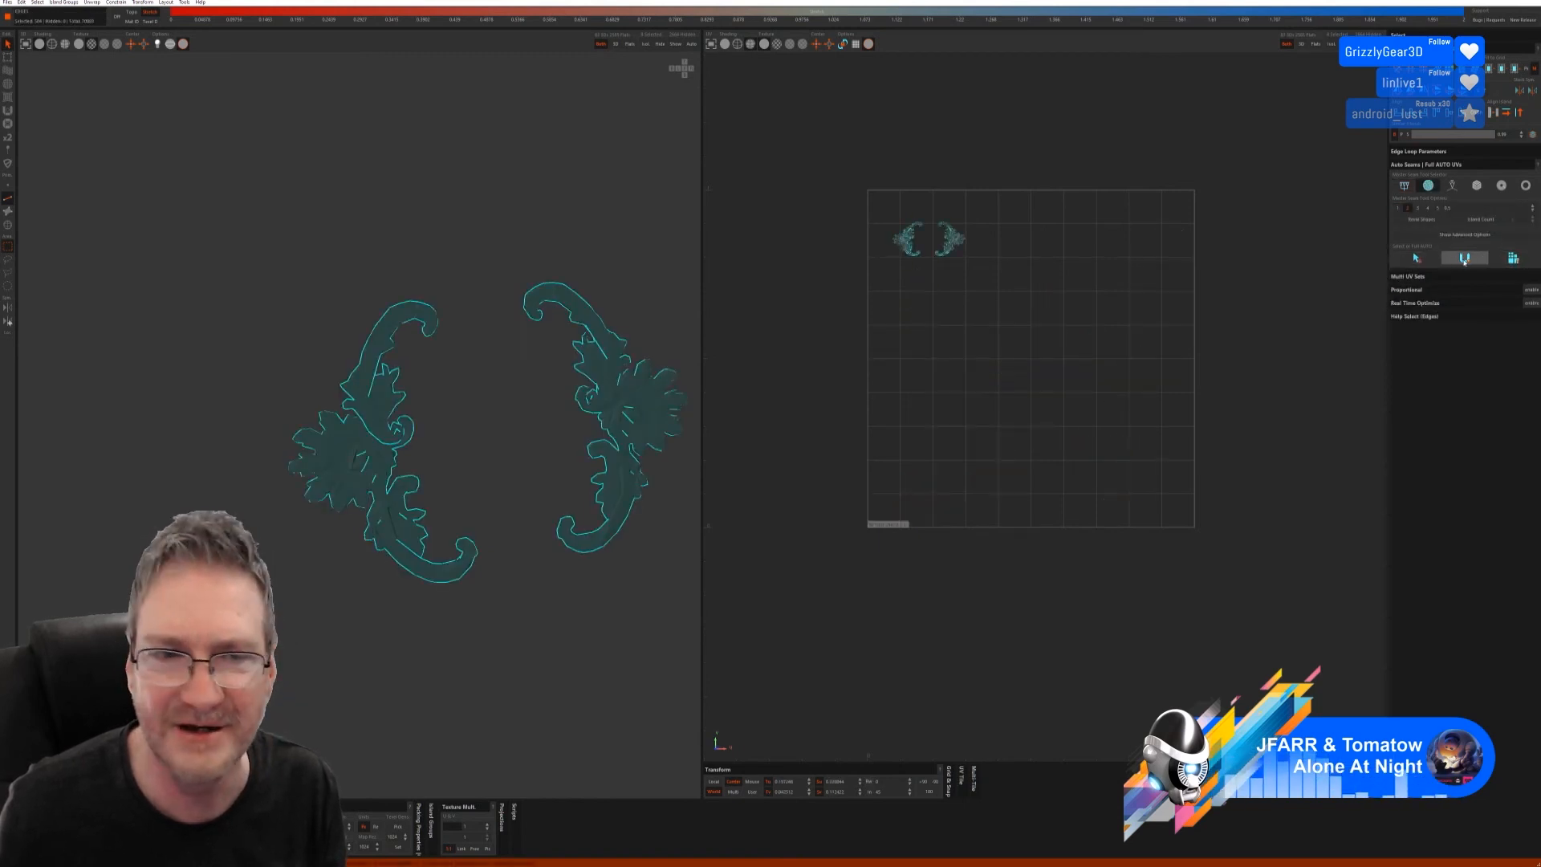
click(1509, 259)
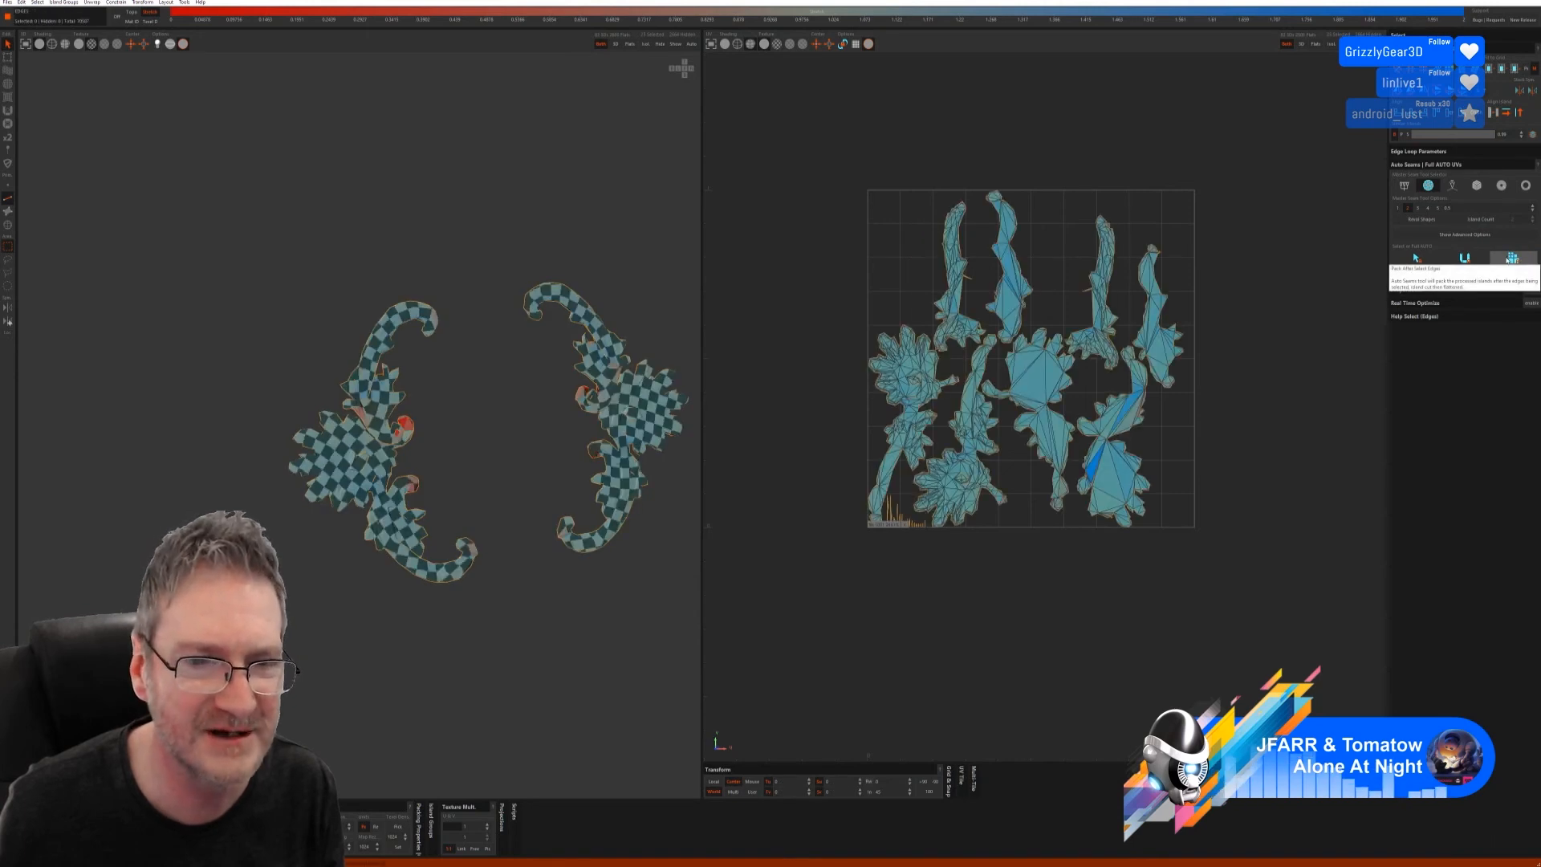
key(ctrl+z)
key(ctrl+z)
key(ctrl+z)
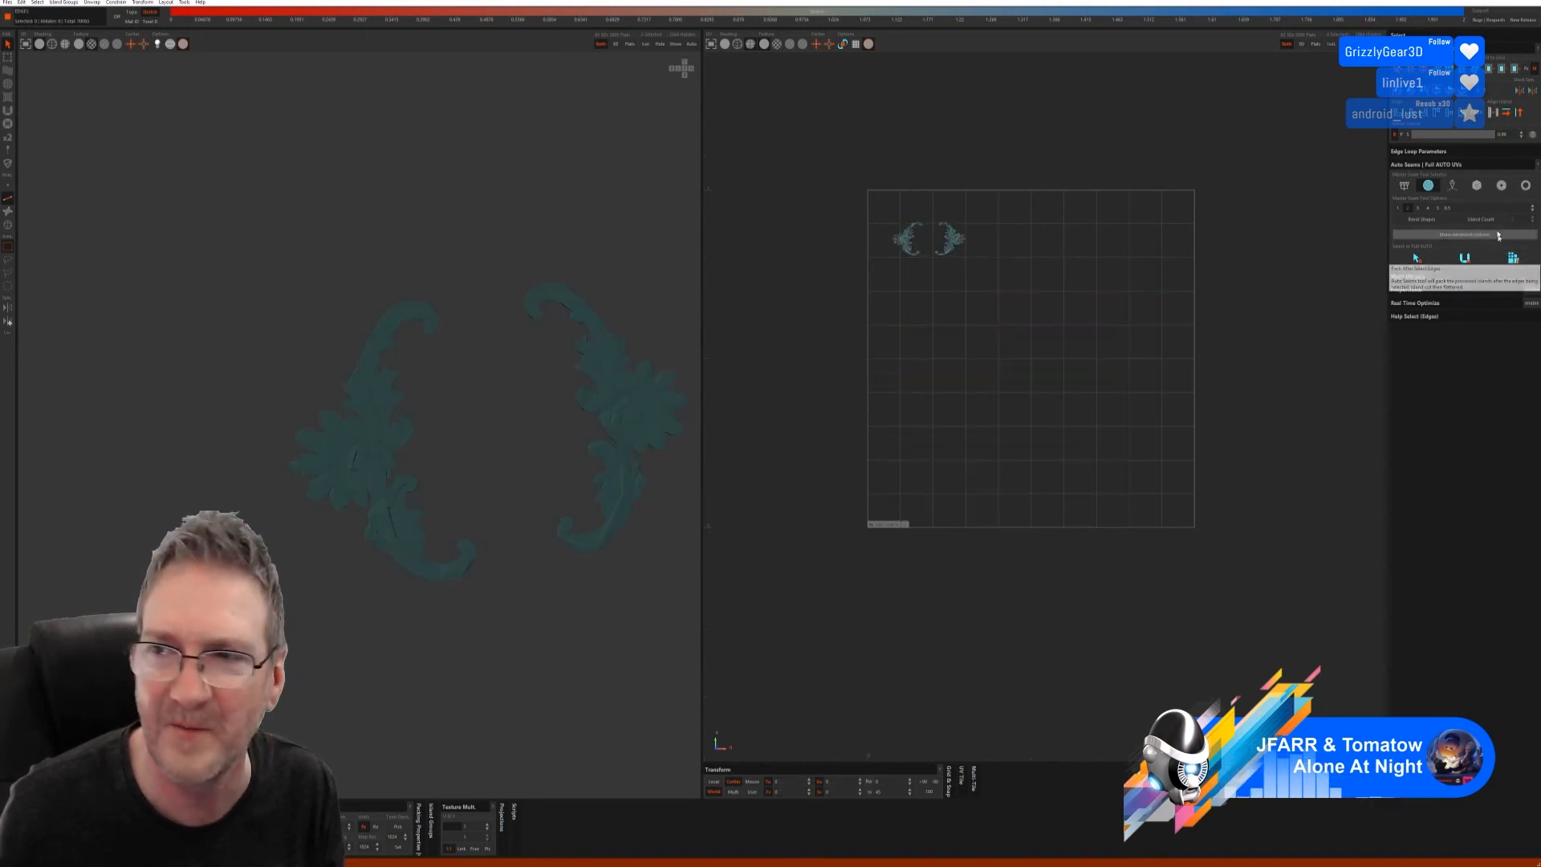
- Try the two auto-seam methods that follow Mosaic on the large scrolls, and undo their unwraps
click(1452, 186)
click(1466, 247)
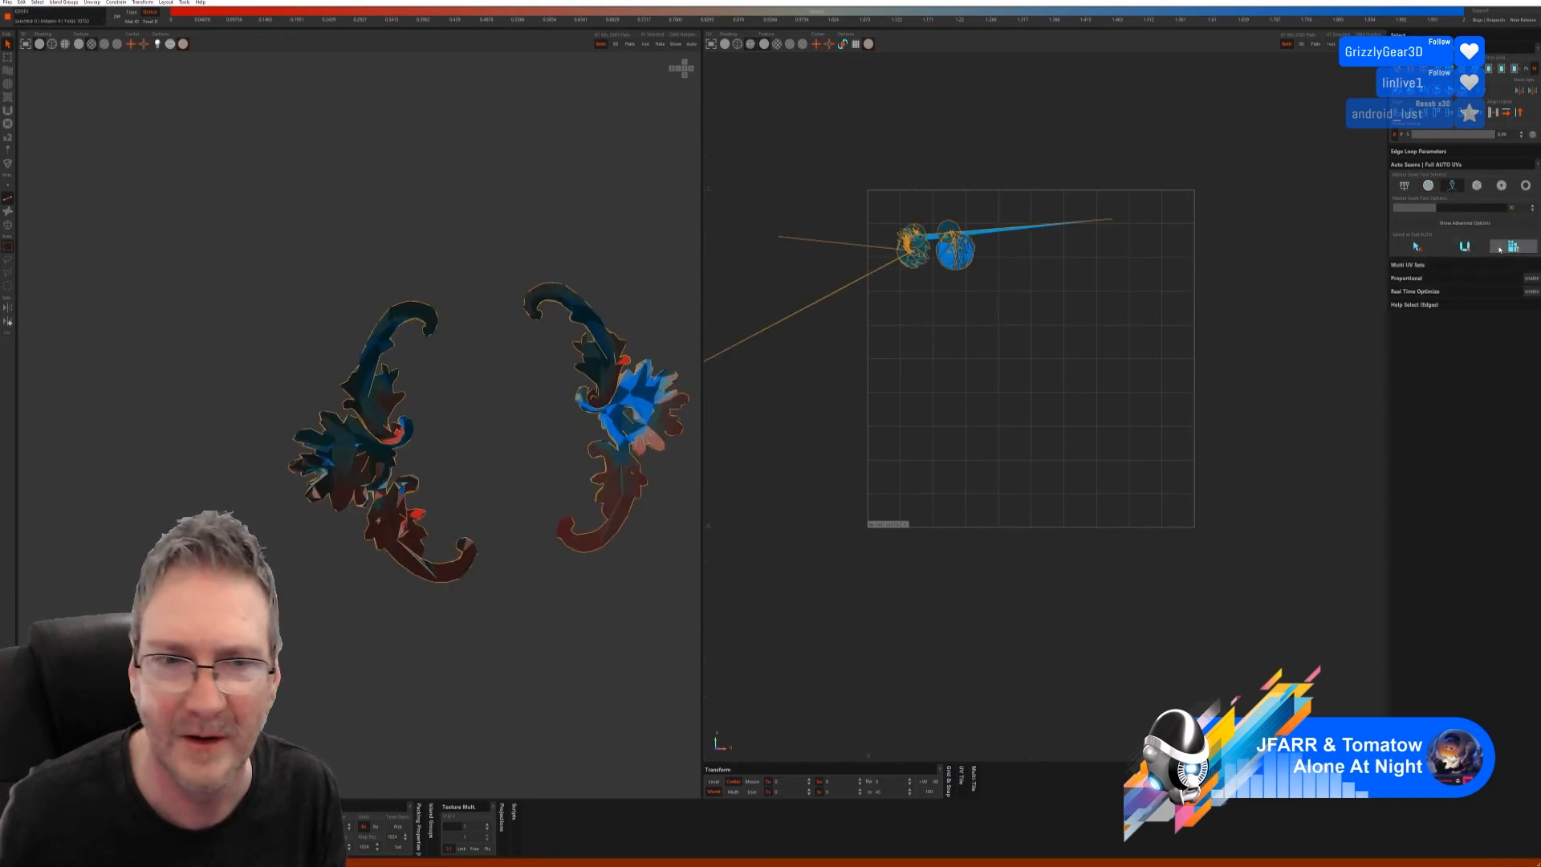
click(1501, 250)
click(1477, 185)
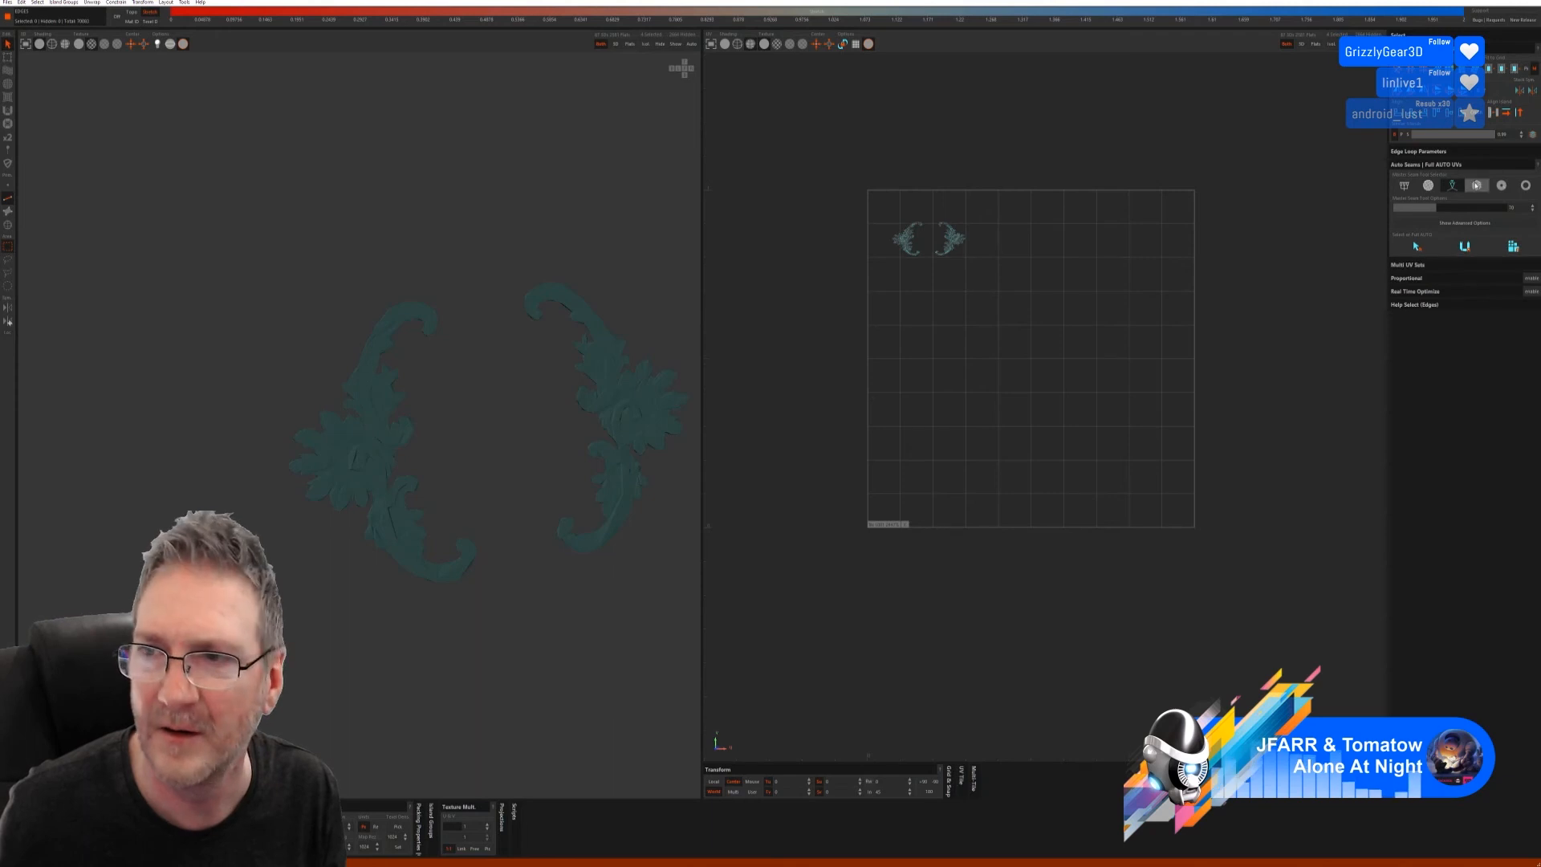
click(1452, 233)
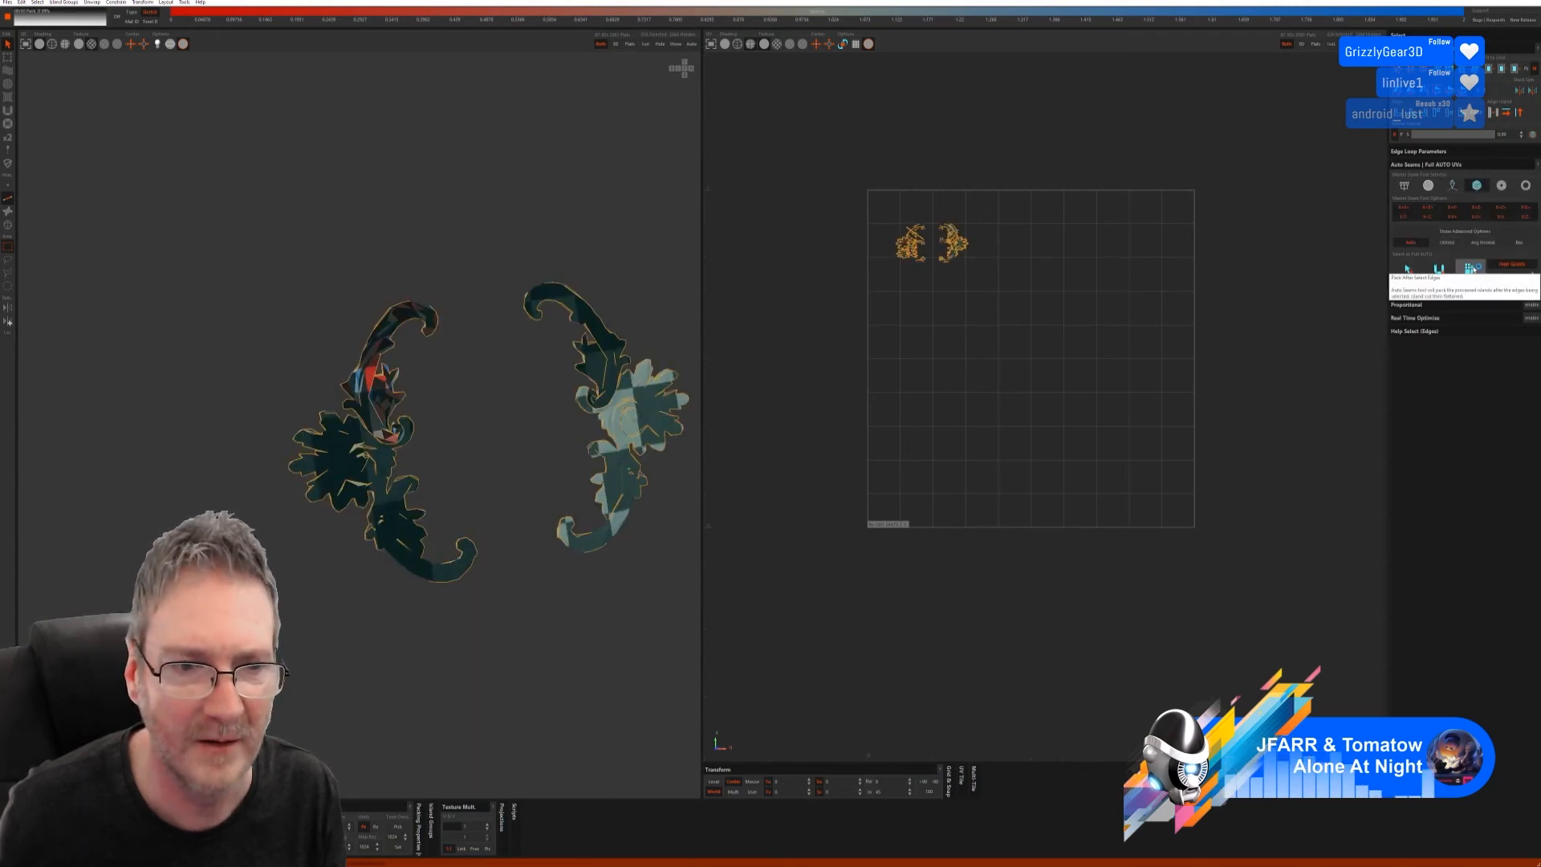
key(ctrl+z)
key(ctrl+z)
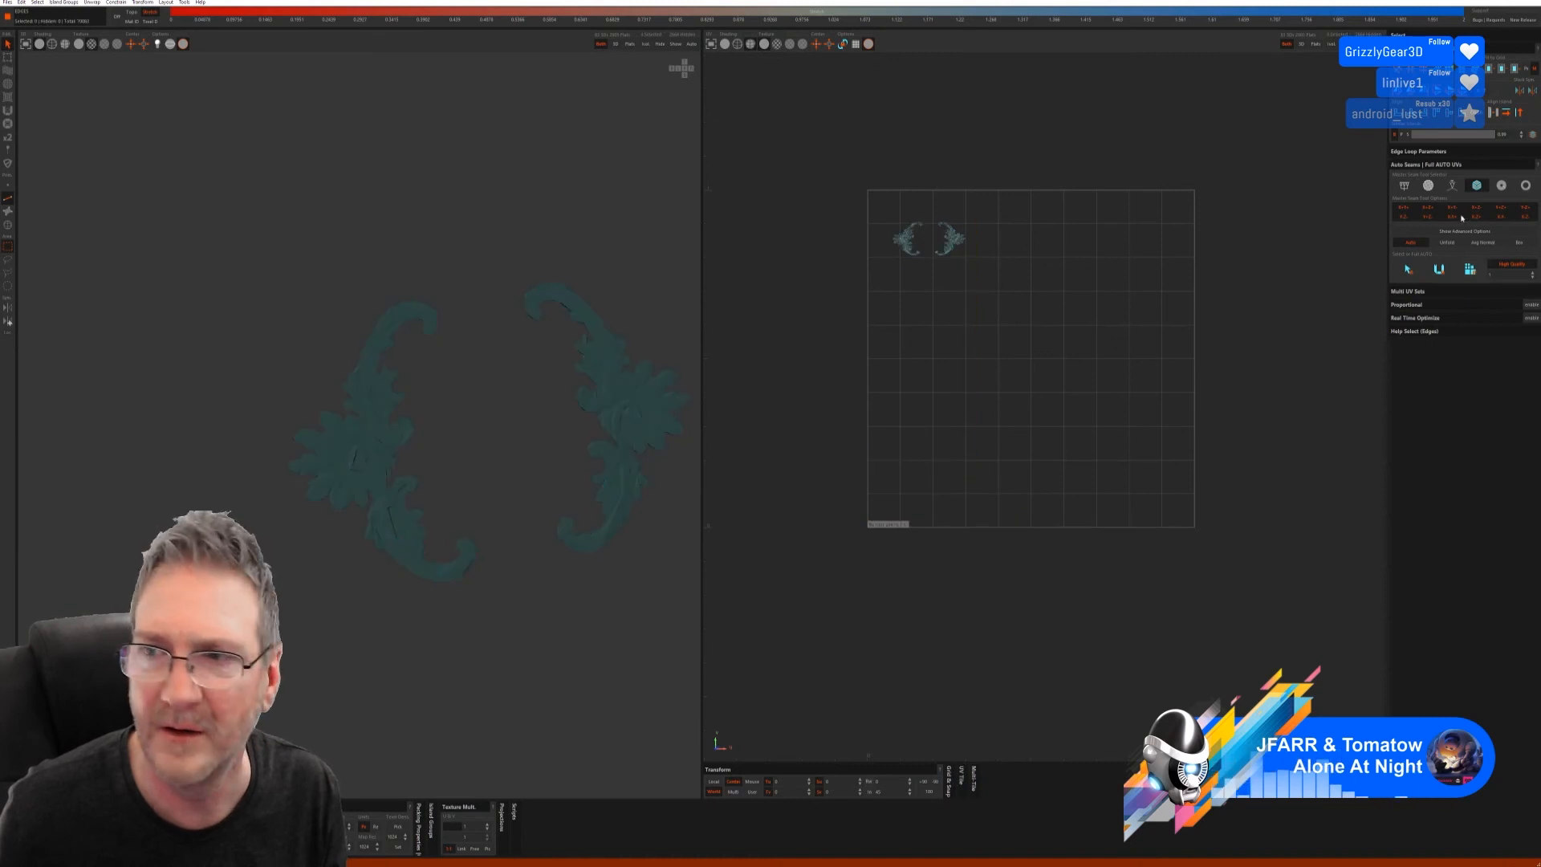
- Unwrap and pack the large scrolls with Mosaic auto-seams, and show the whole model
click(1428, 186)
click(1416, 258)
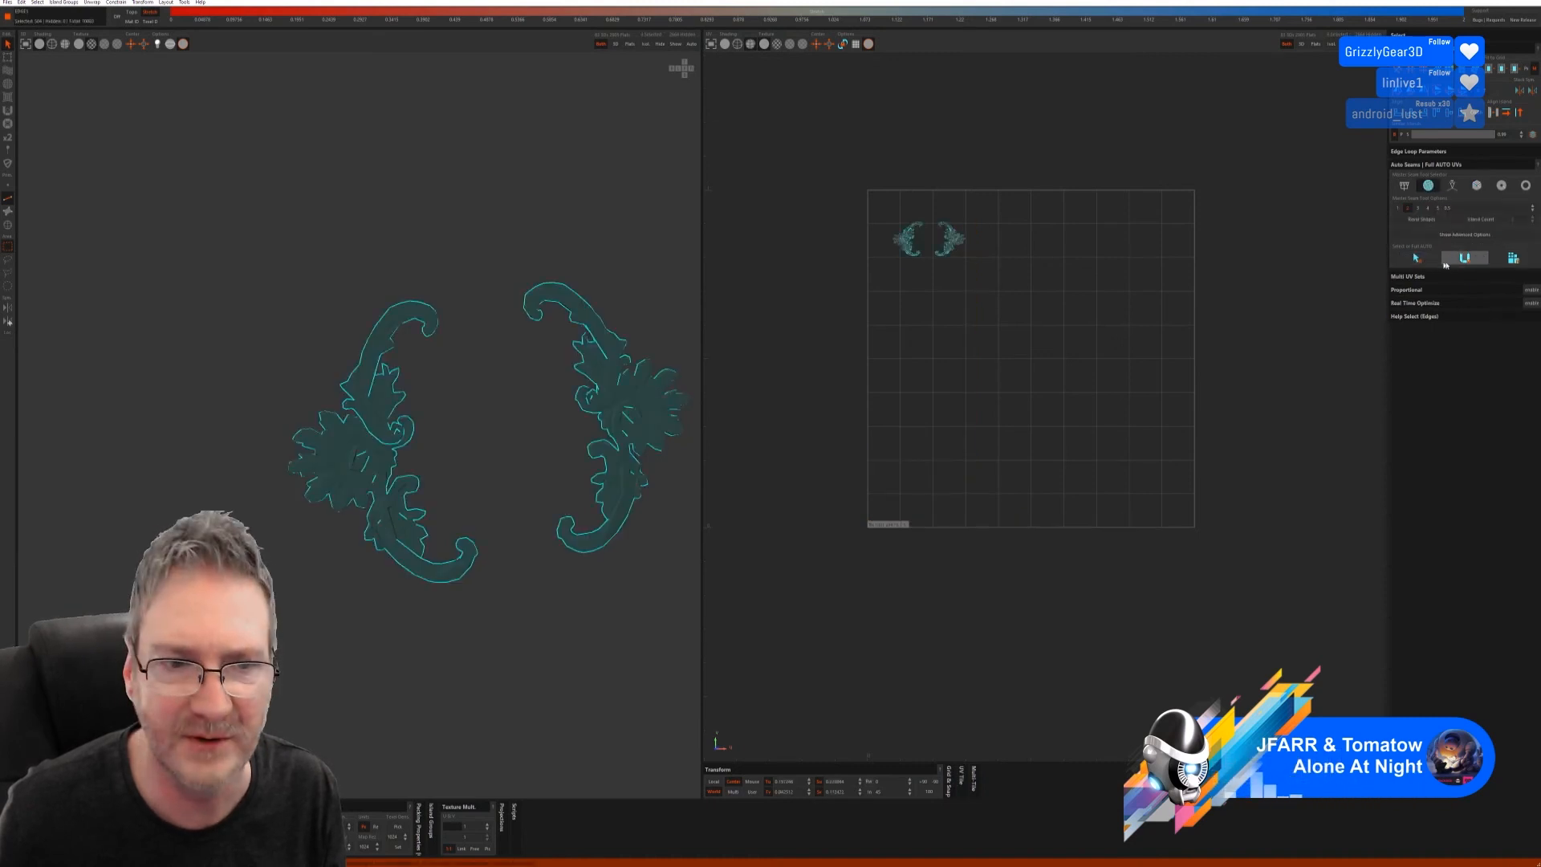
click(1465, 258)
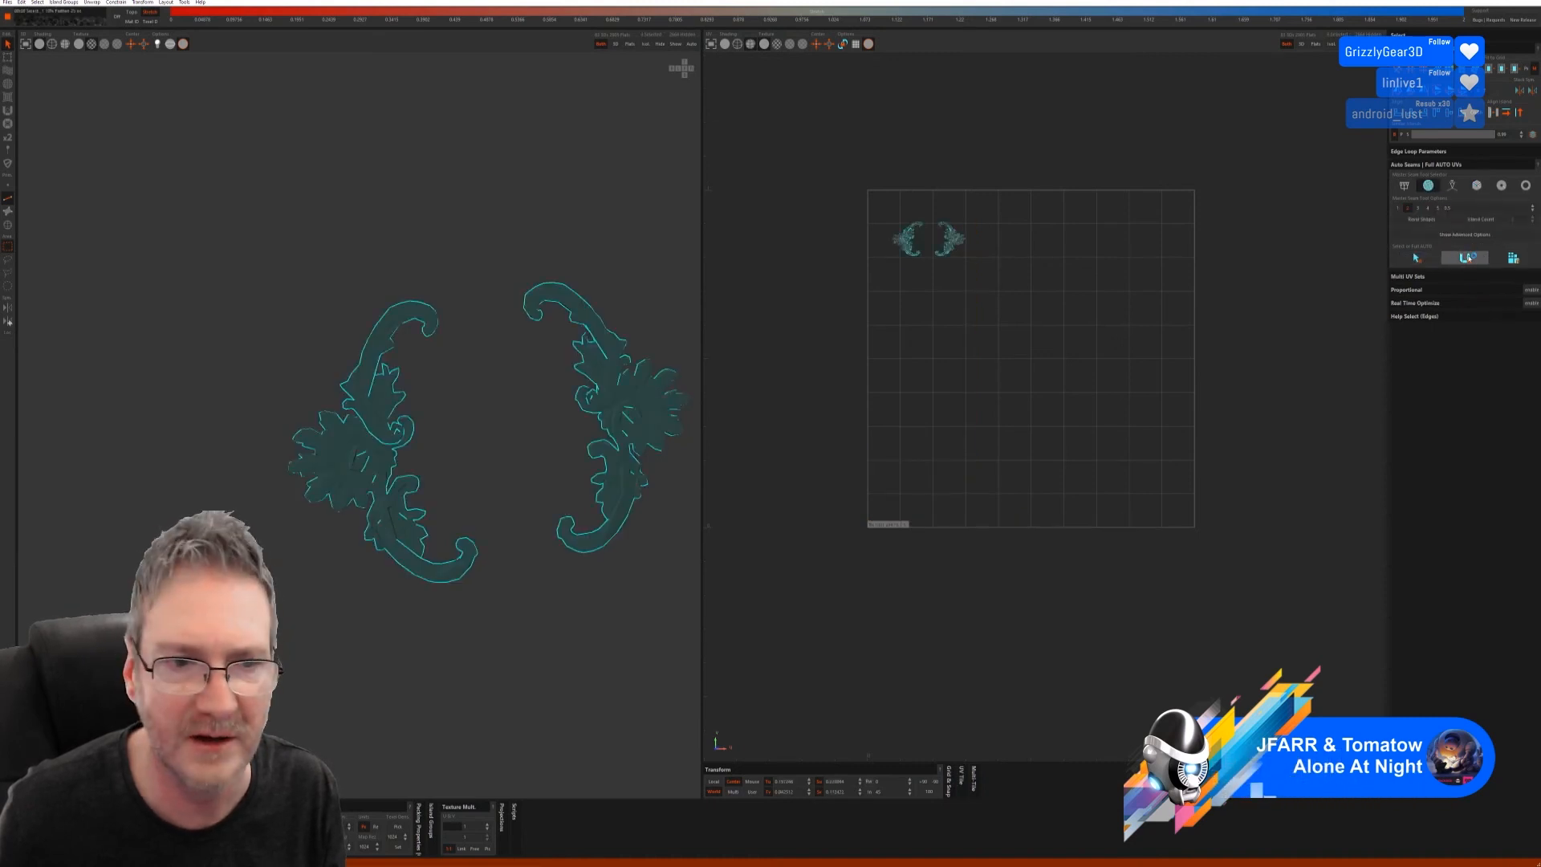
click(1512, 258)
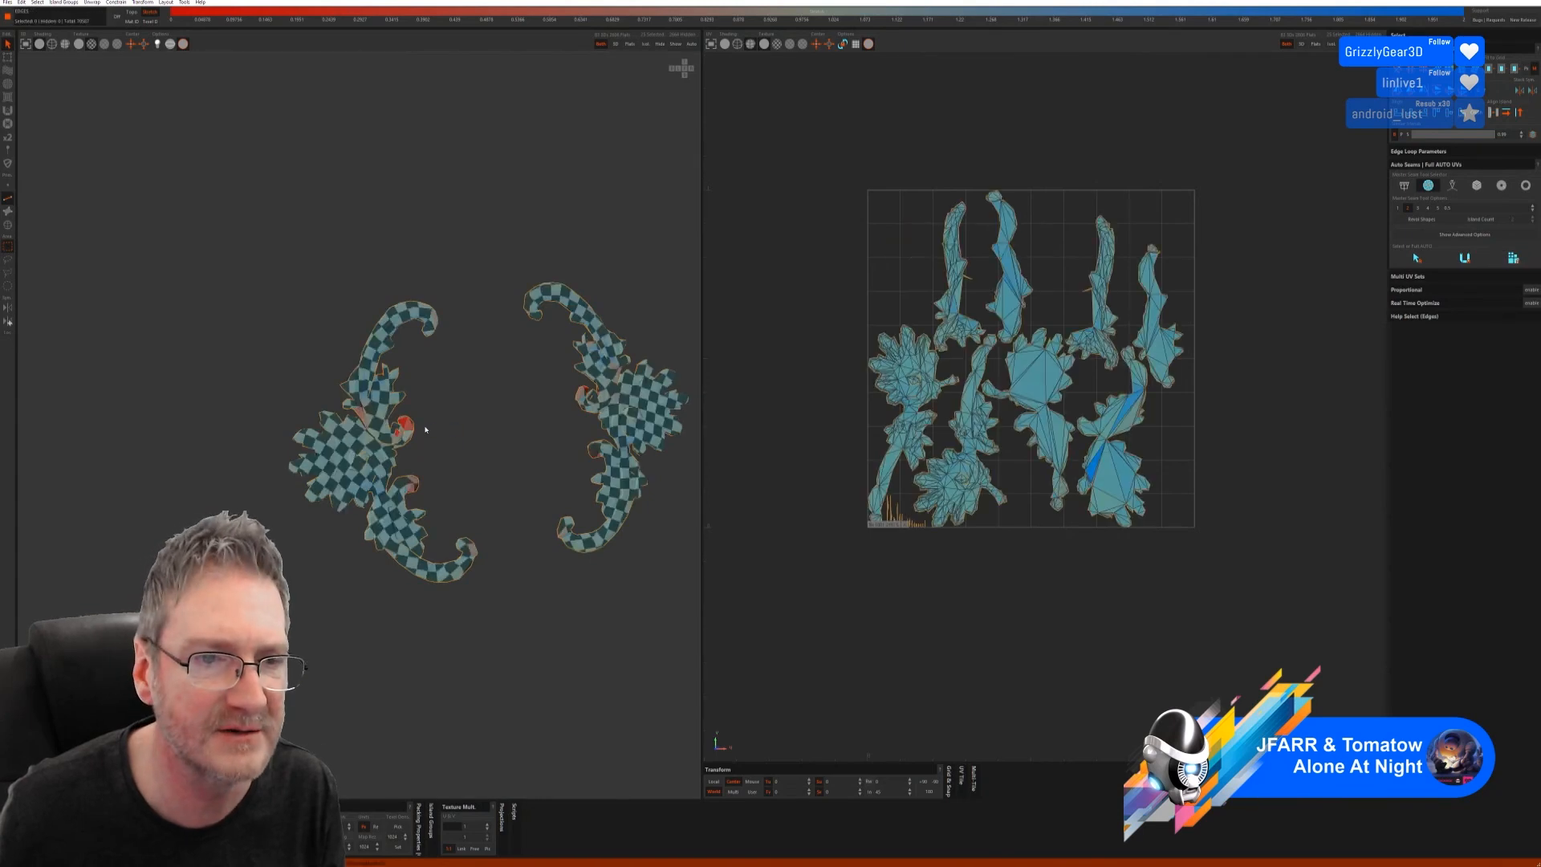
scroll(613, 461, down, 2)
alt+drag(546, 482, 516, 474)
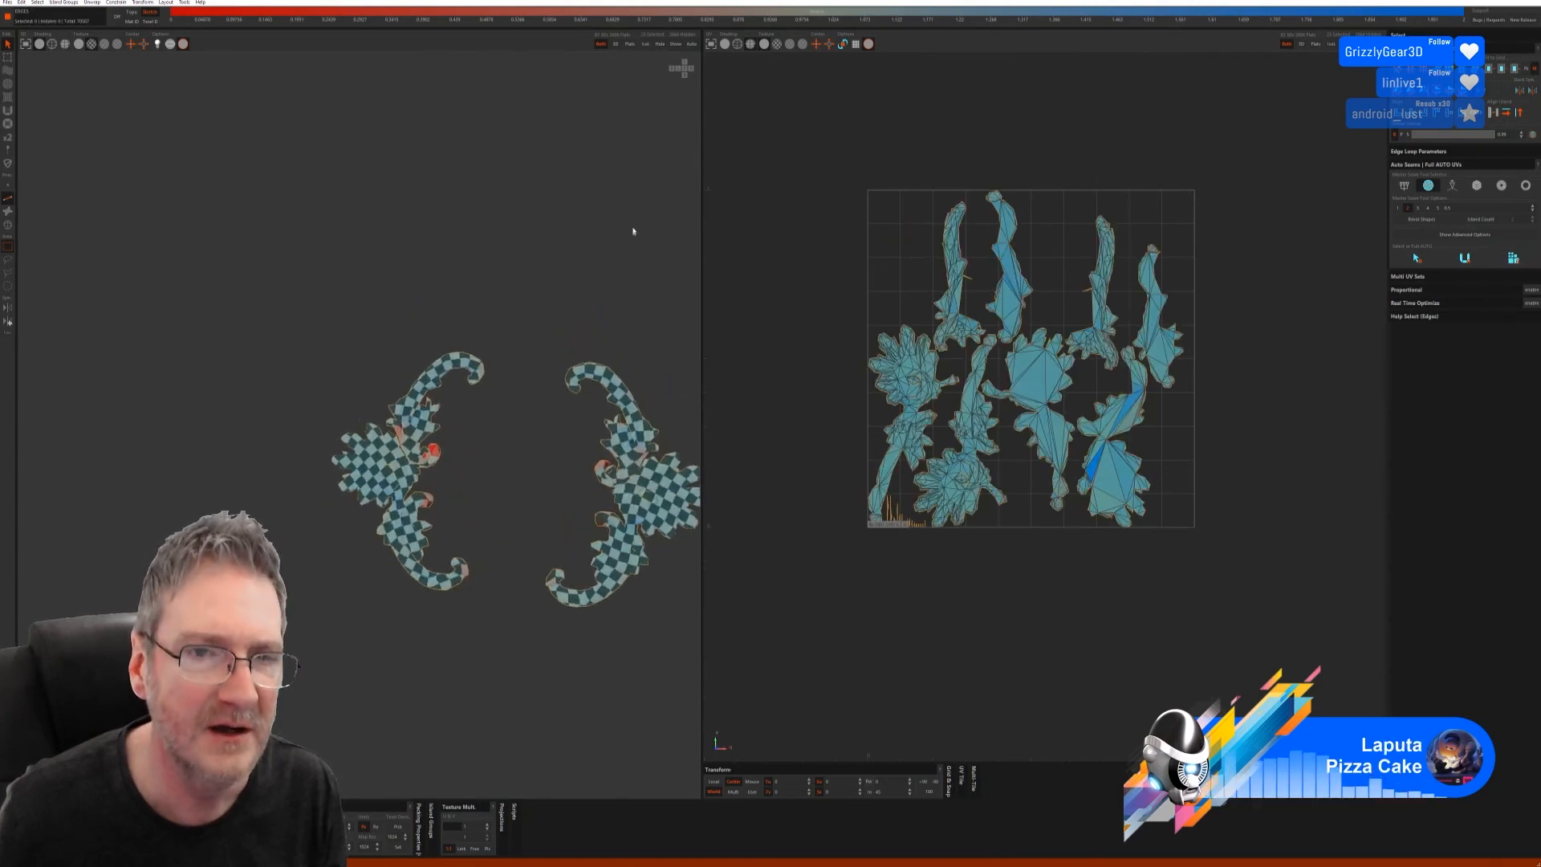
click(676, 45)
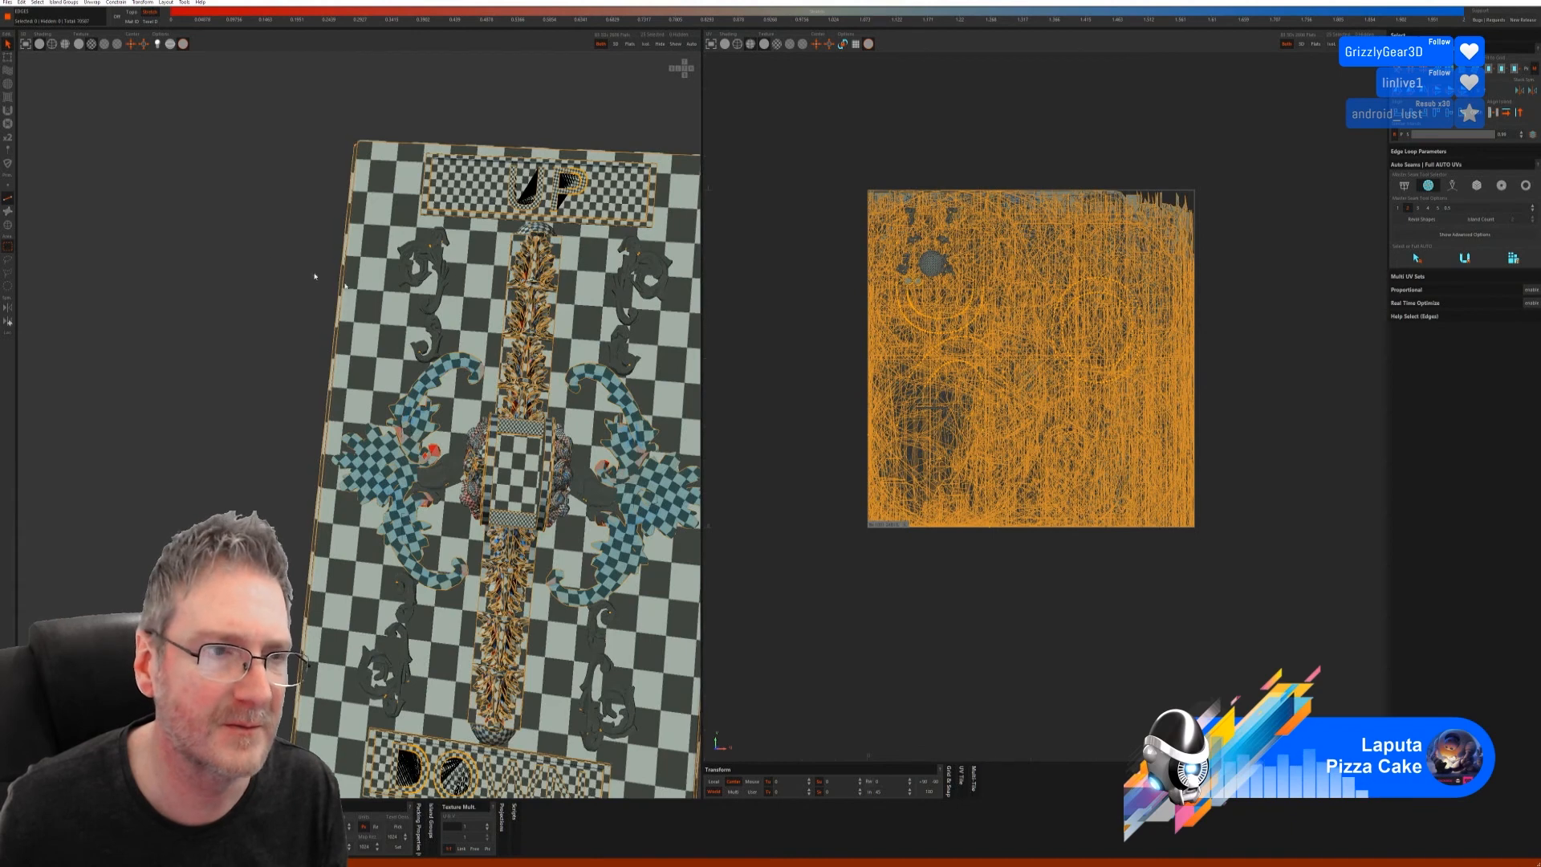
- Isolate the upper curled piece of the large scroll ornament on each side of the knob
click(7, 226)
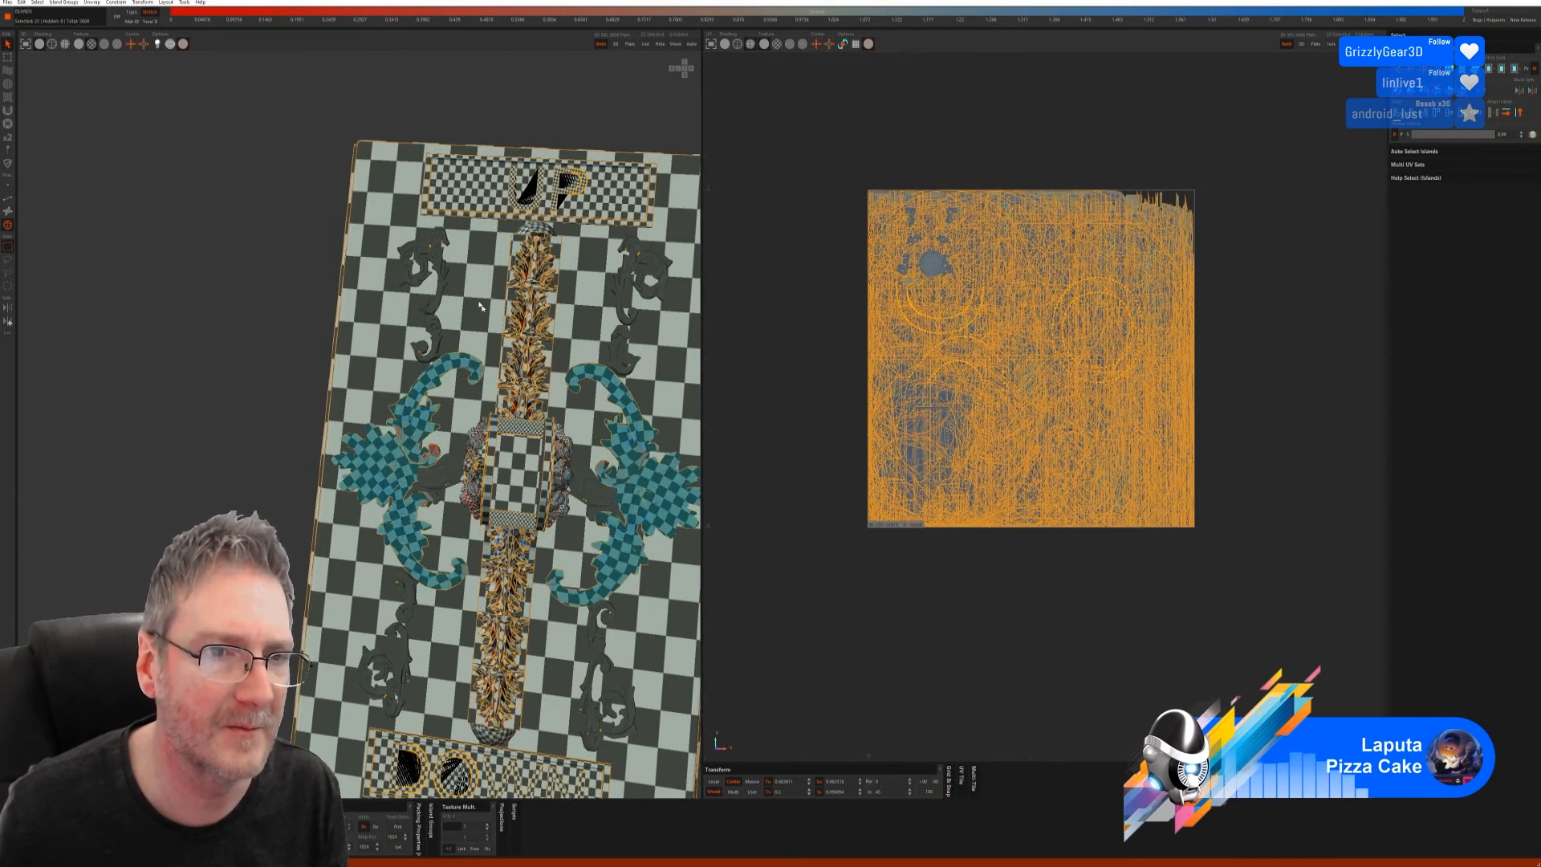
click(431, 265)
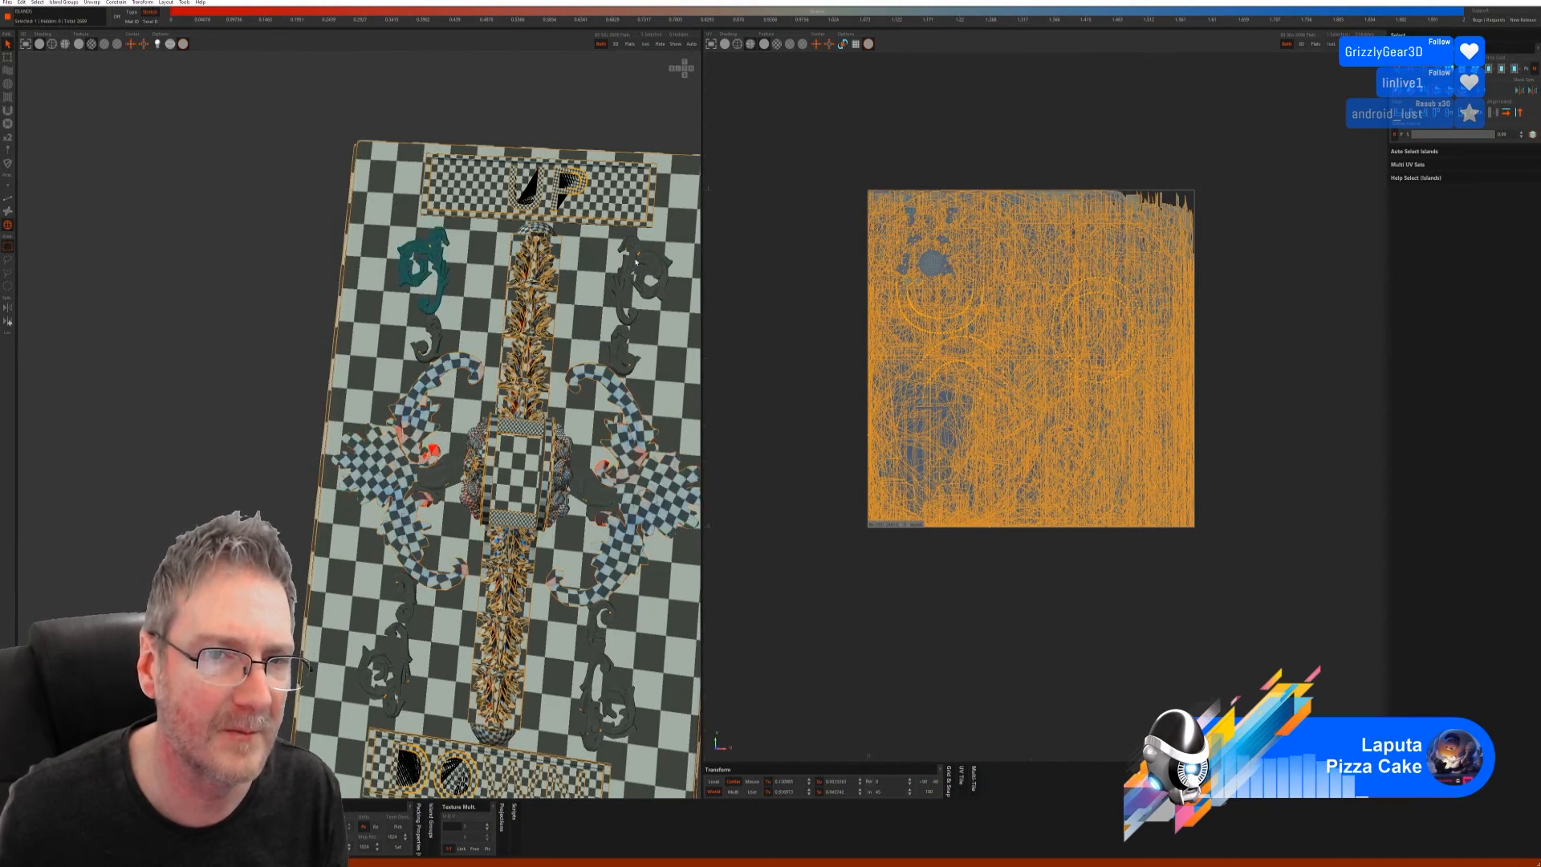
shift+click(633, 275)
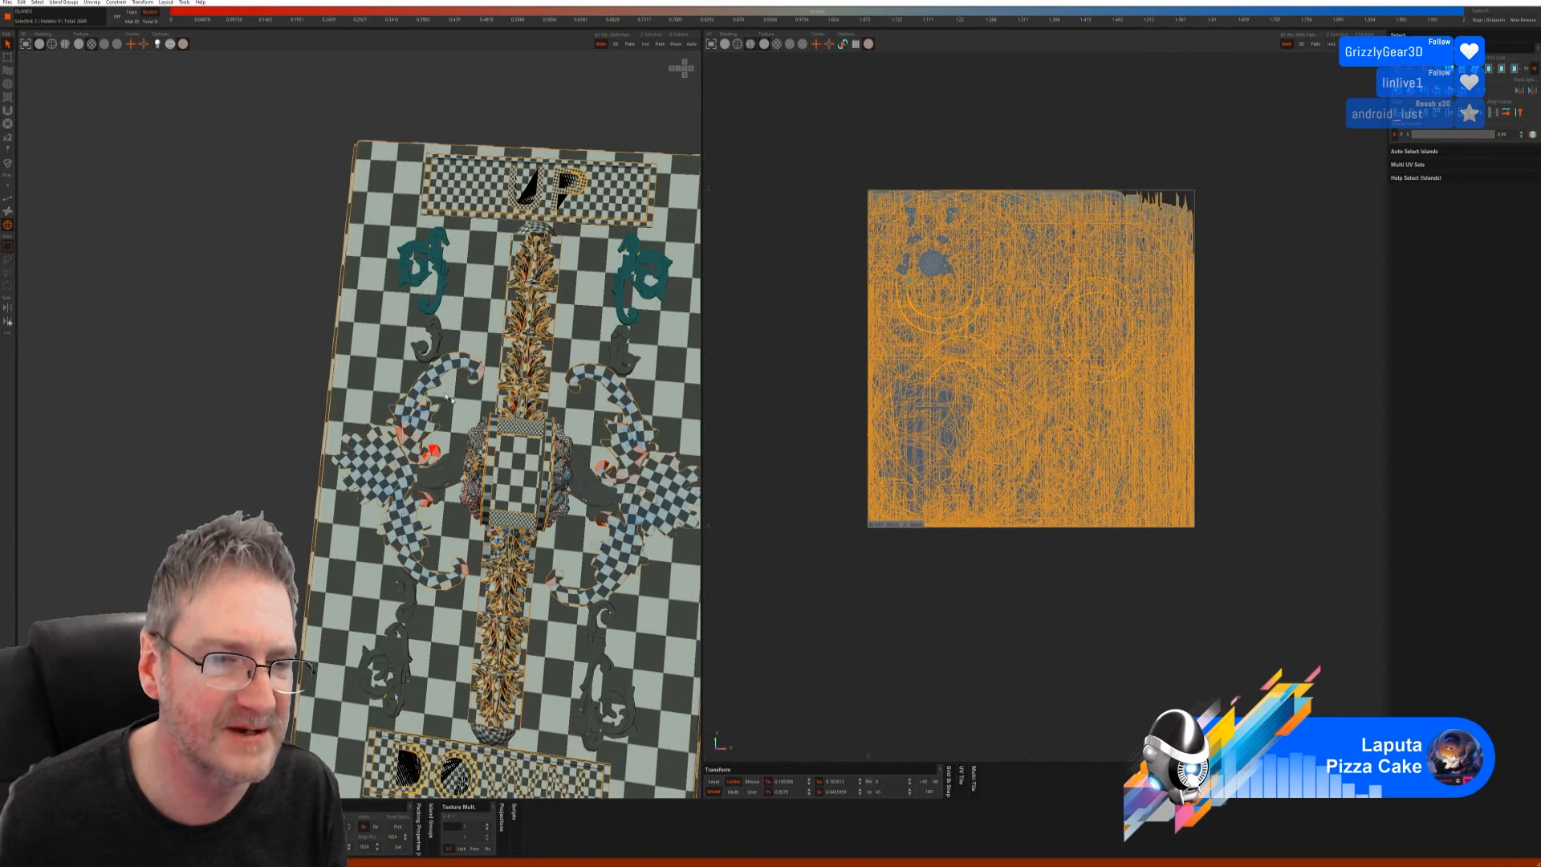
click(416, 426)
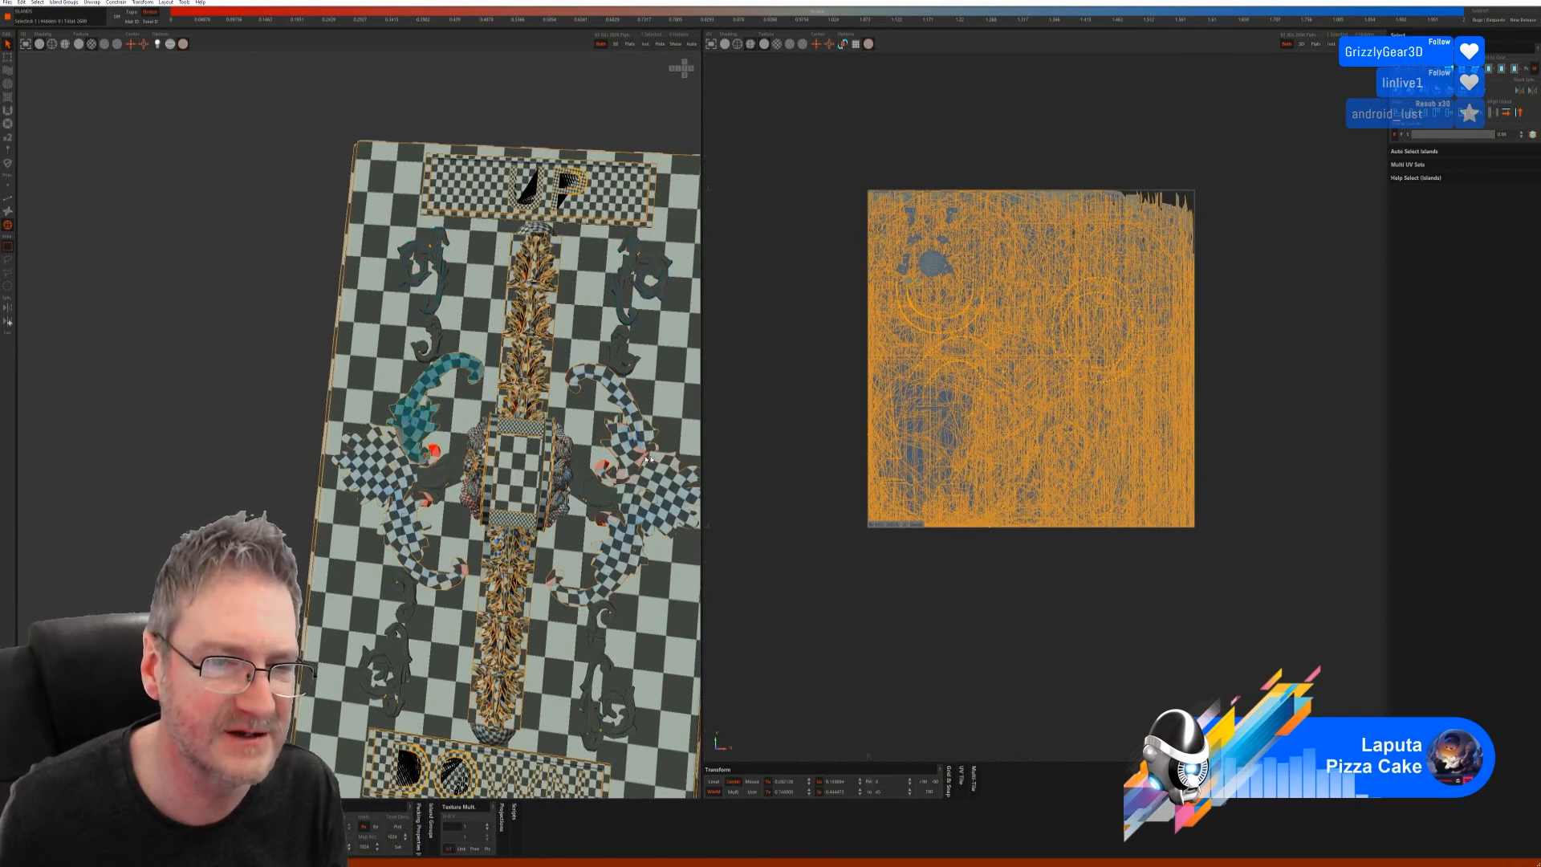
shift+click(622, 457)
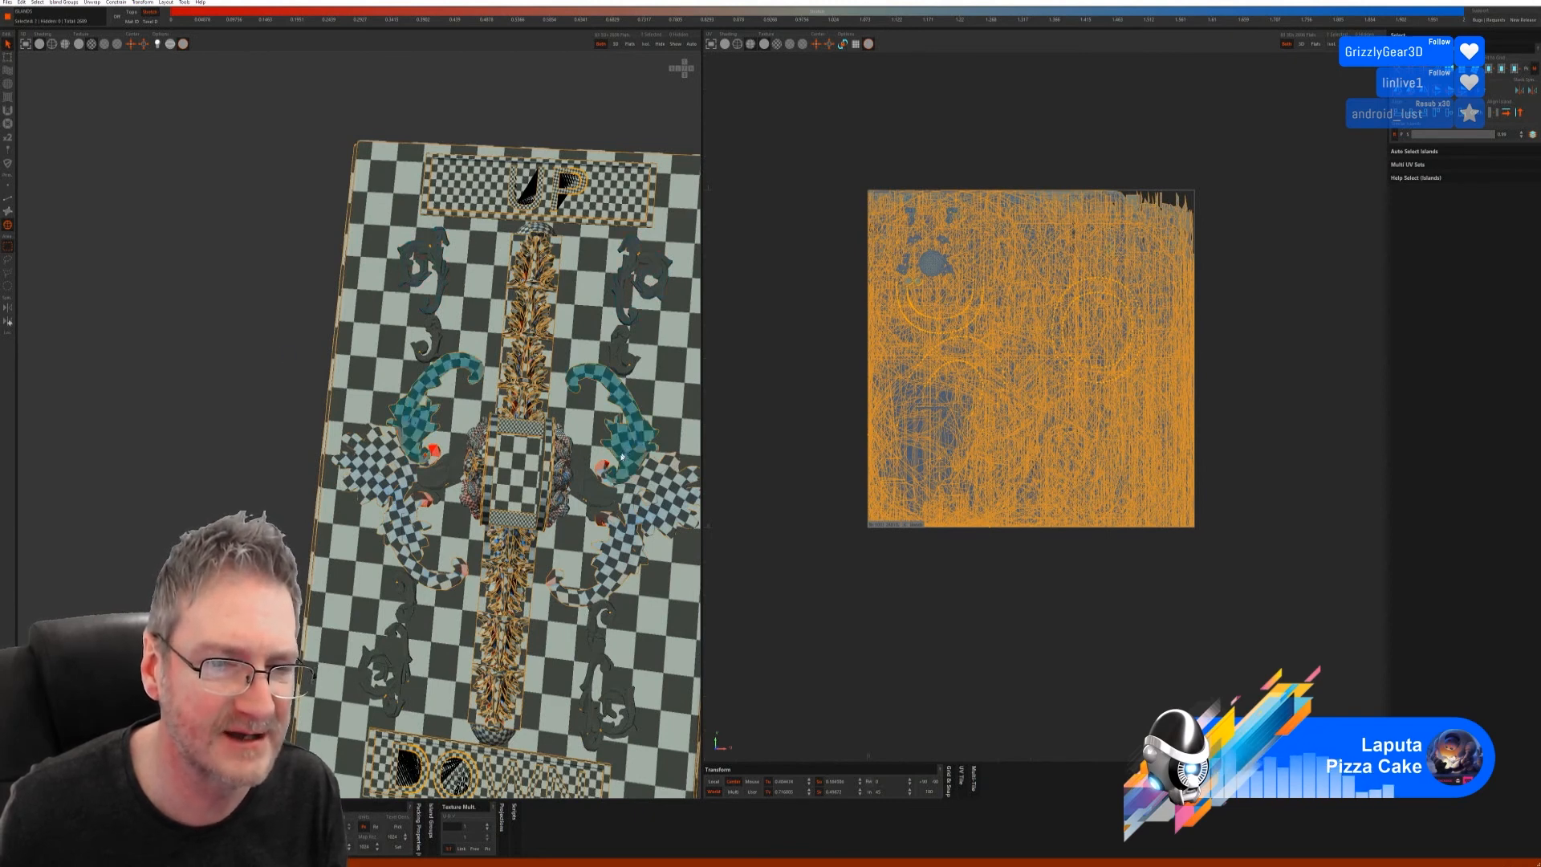
click(645, 47)
- Try sharpest-angle and Mosaic auto-seams with unwrapping on the isolated upper curled scroll pieces
click(8, 198)
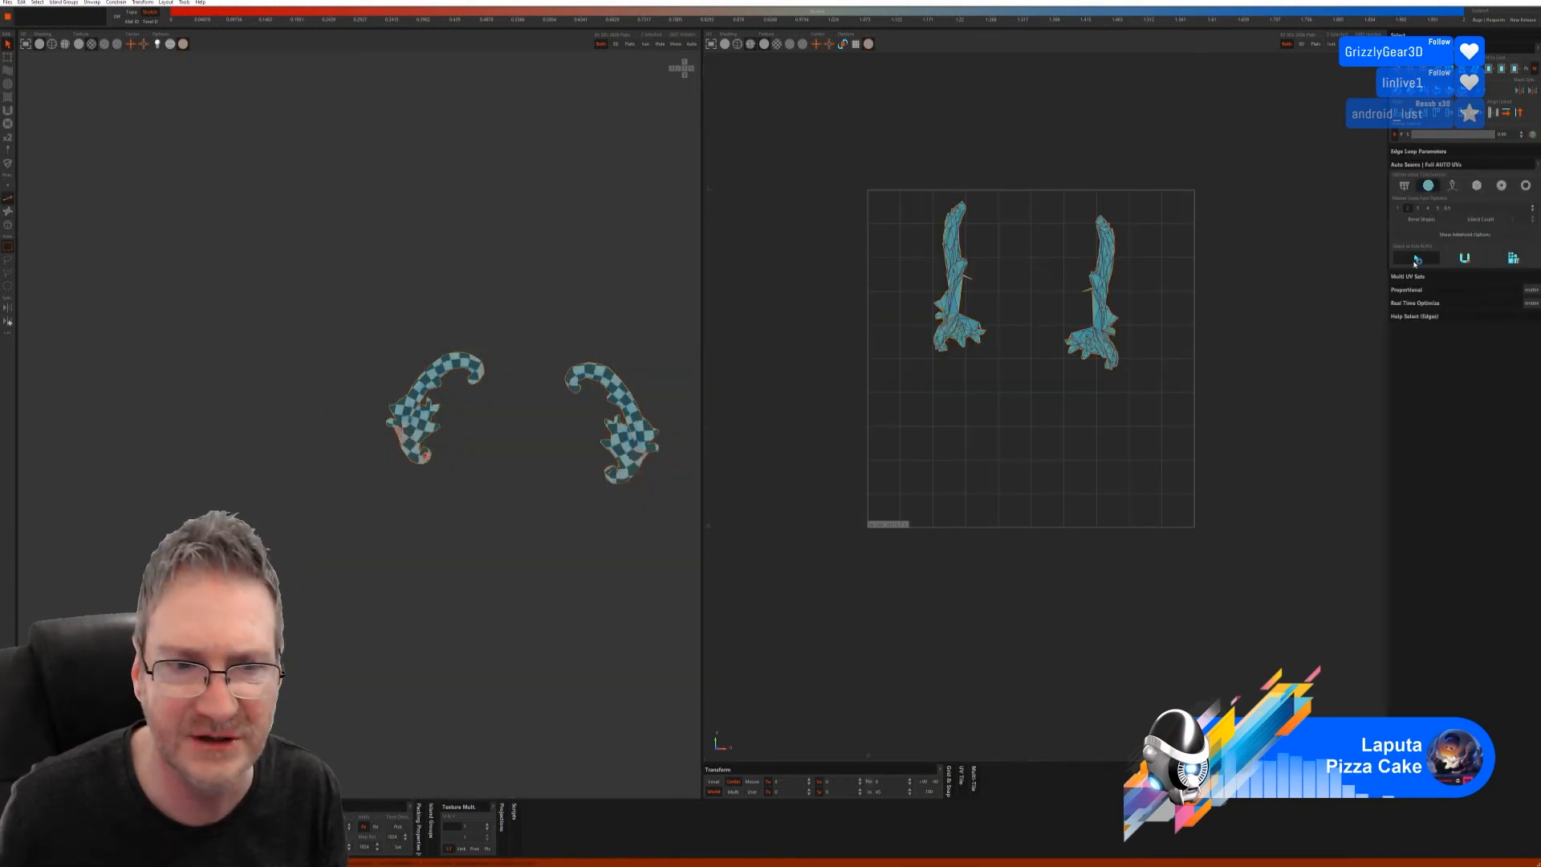
click(1405, 187)
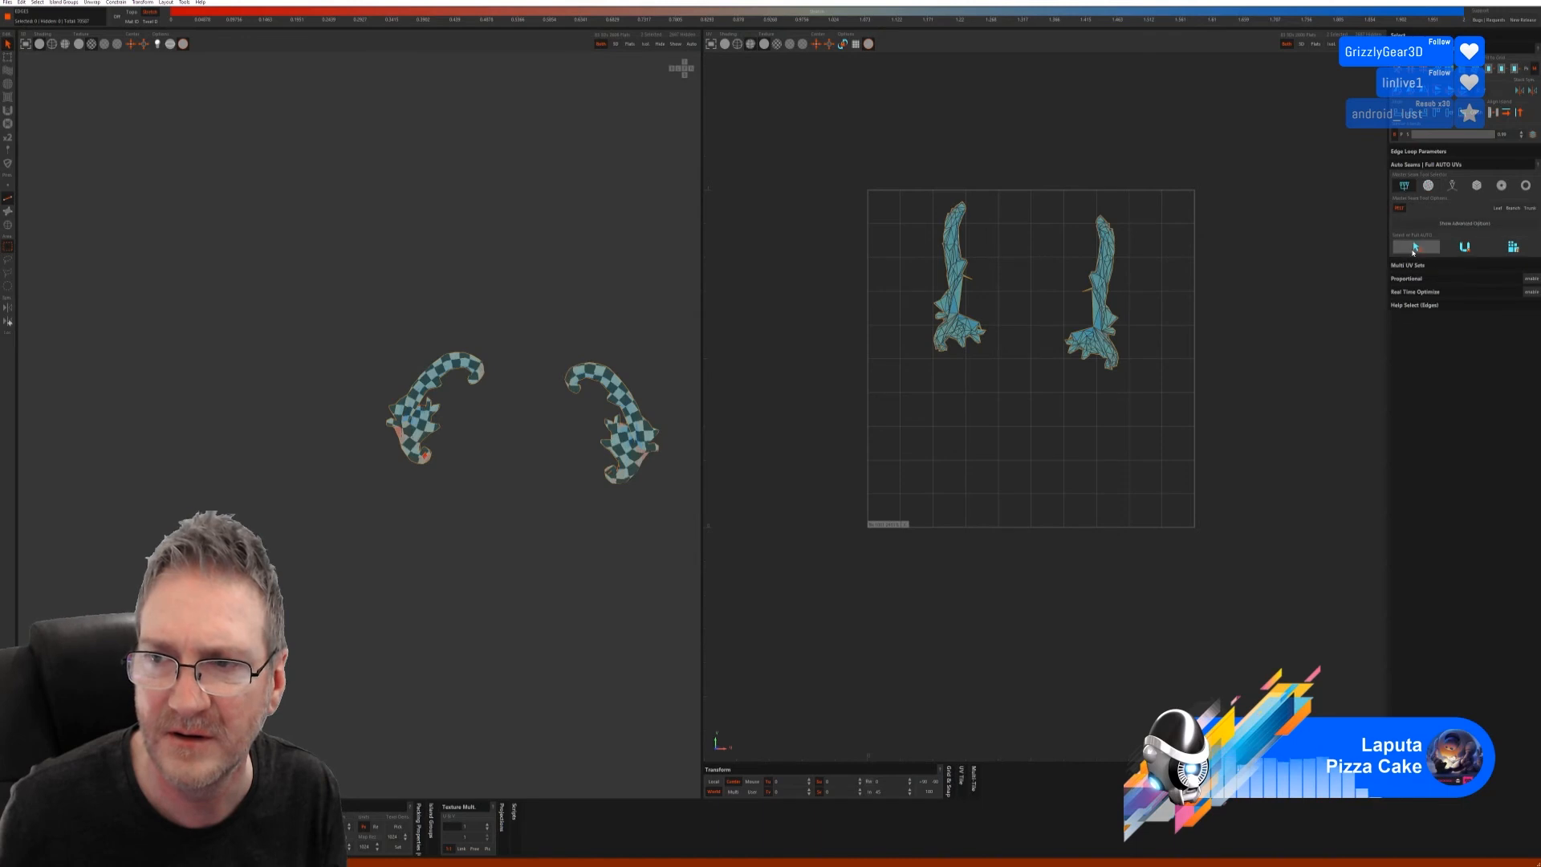
click(1467, 249)
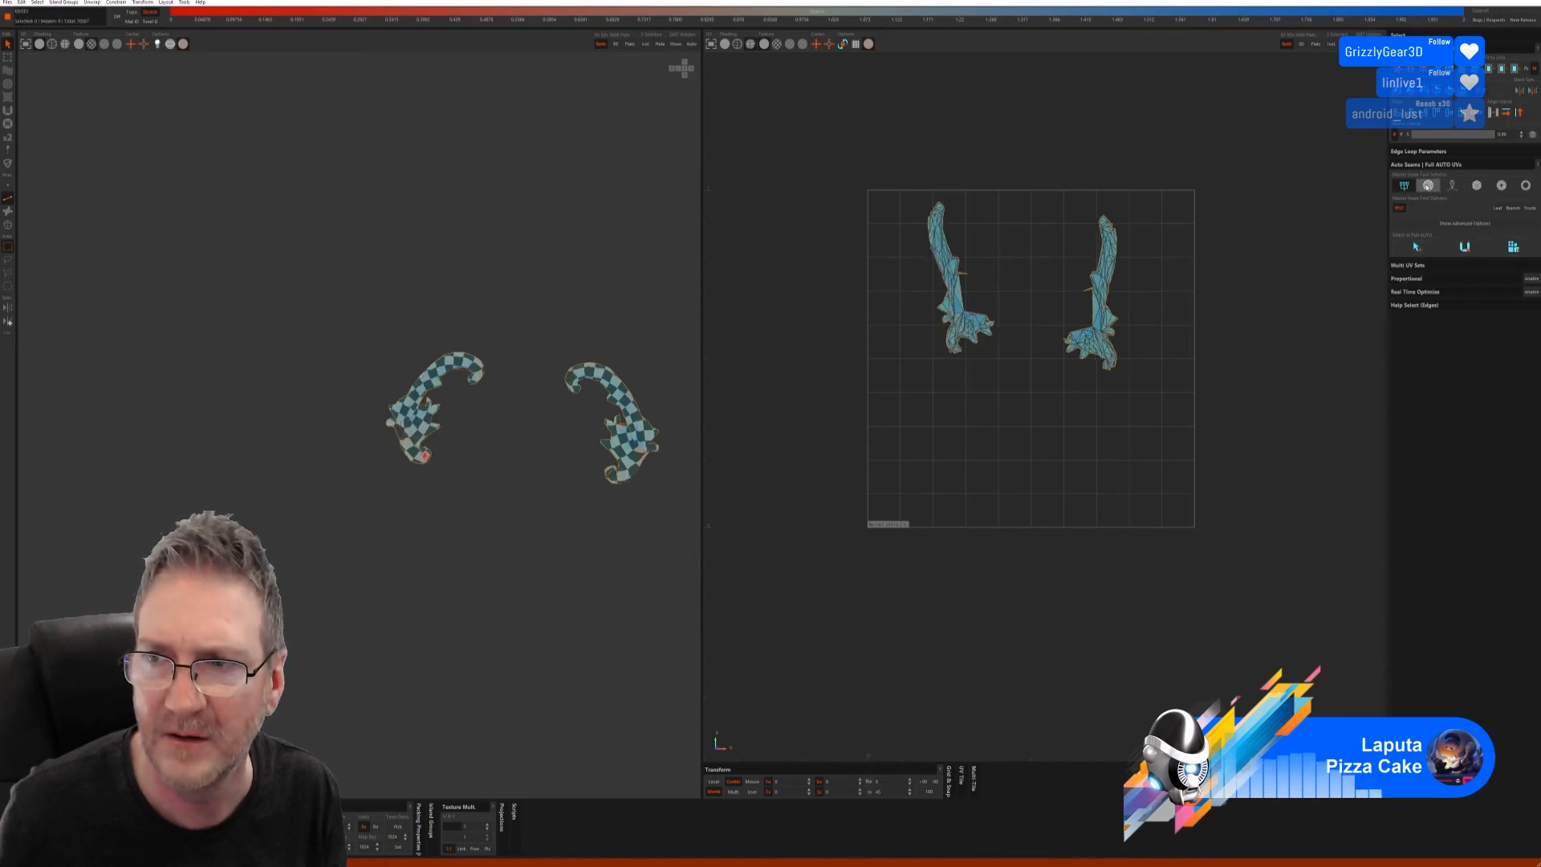
click(1428, 186)
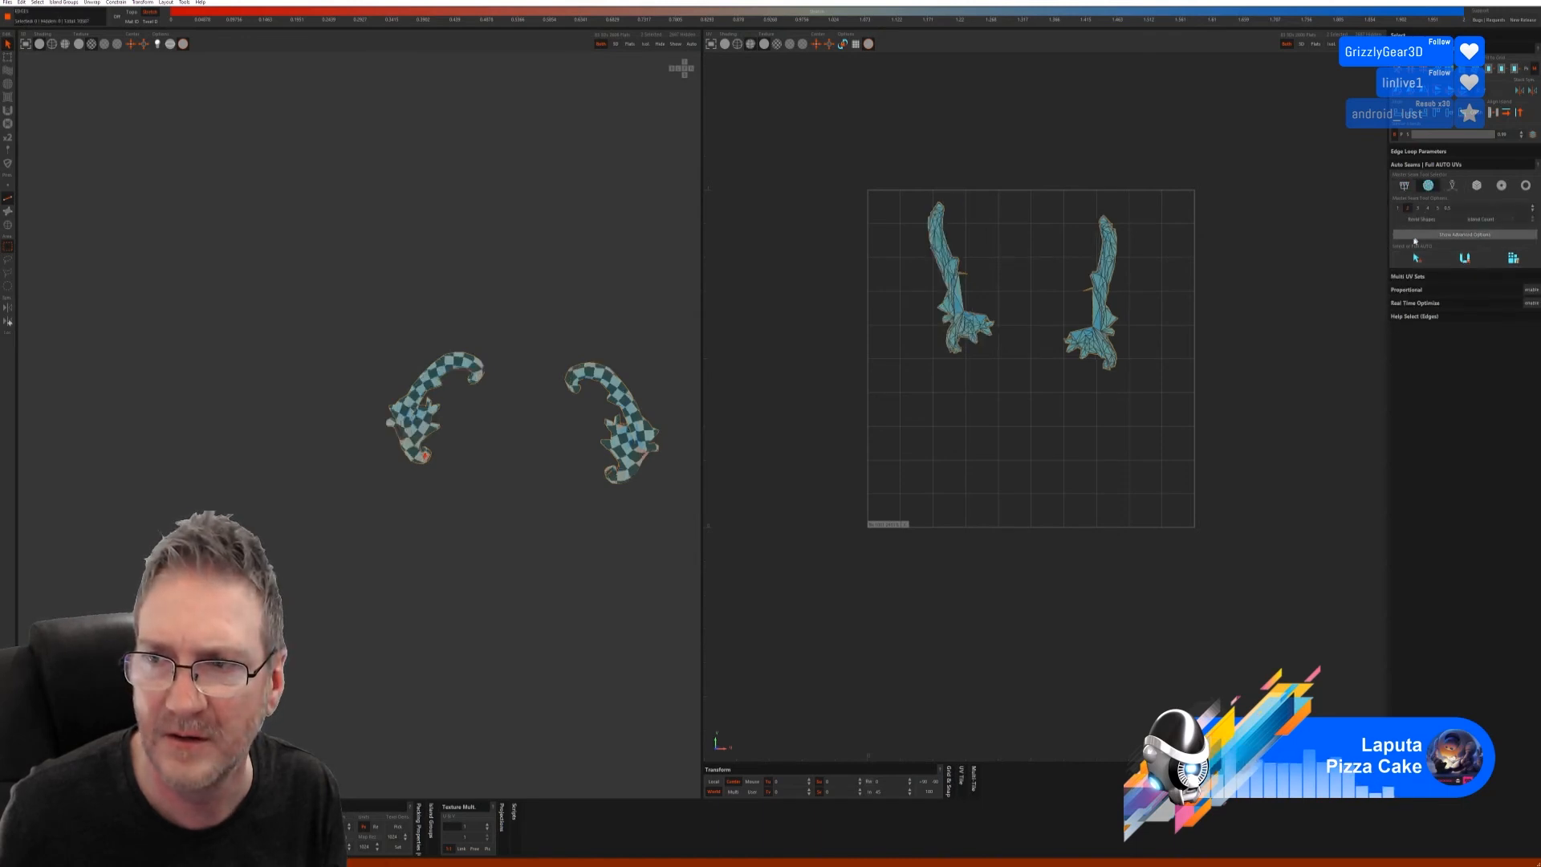
click(1474, 255)
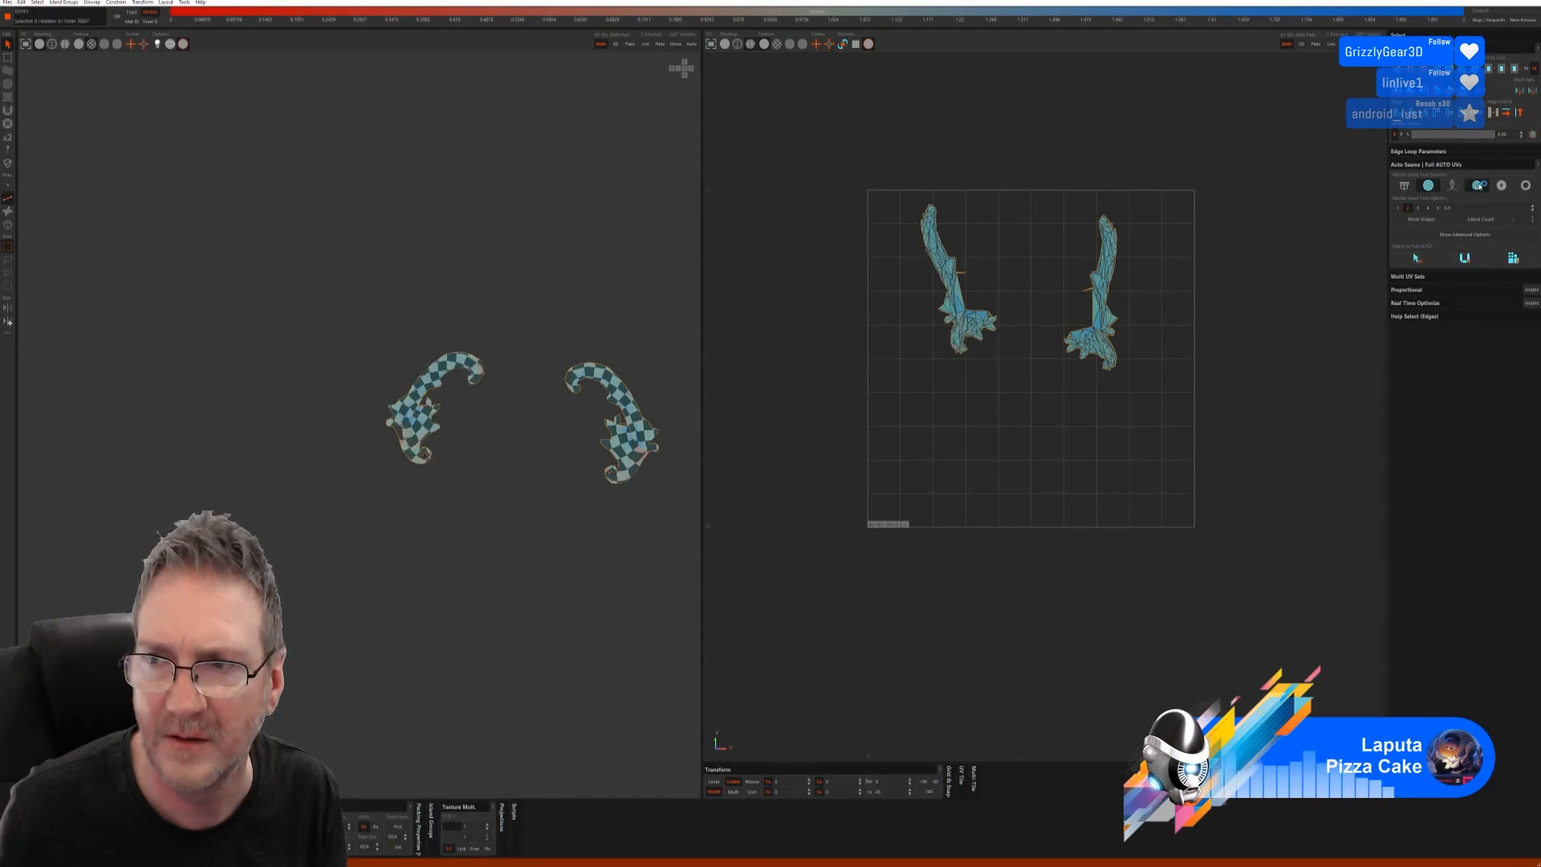
- Unwrap and pack the upper curled scroll pieces with Box auto-seams, and show the whole model
click(1476, 185)
click(1445, 274)
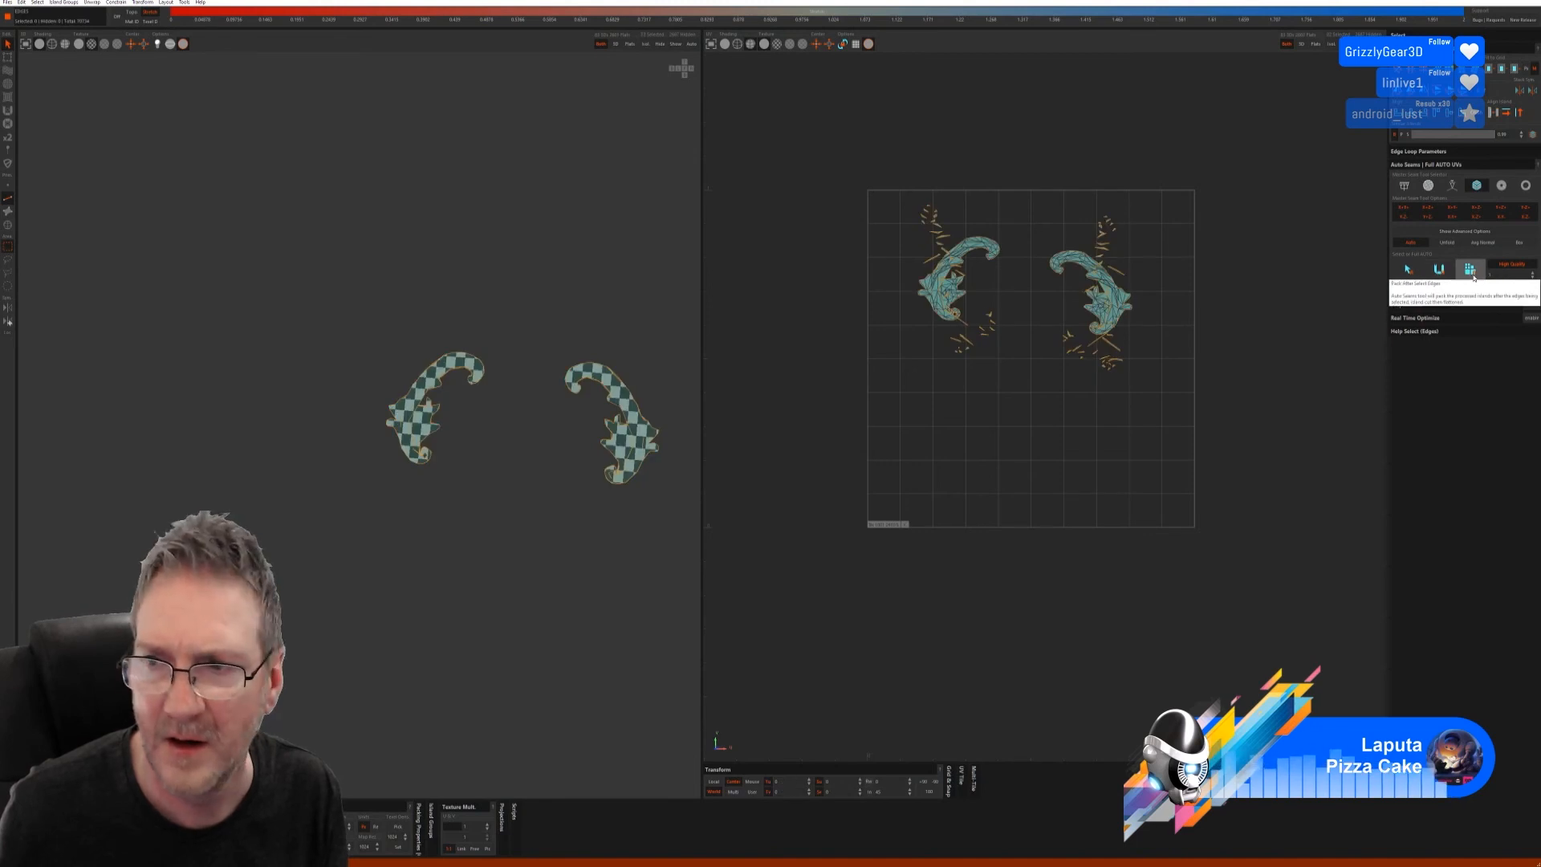
click(1474, 276)
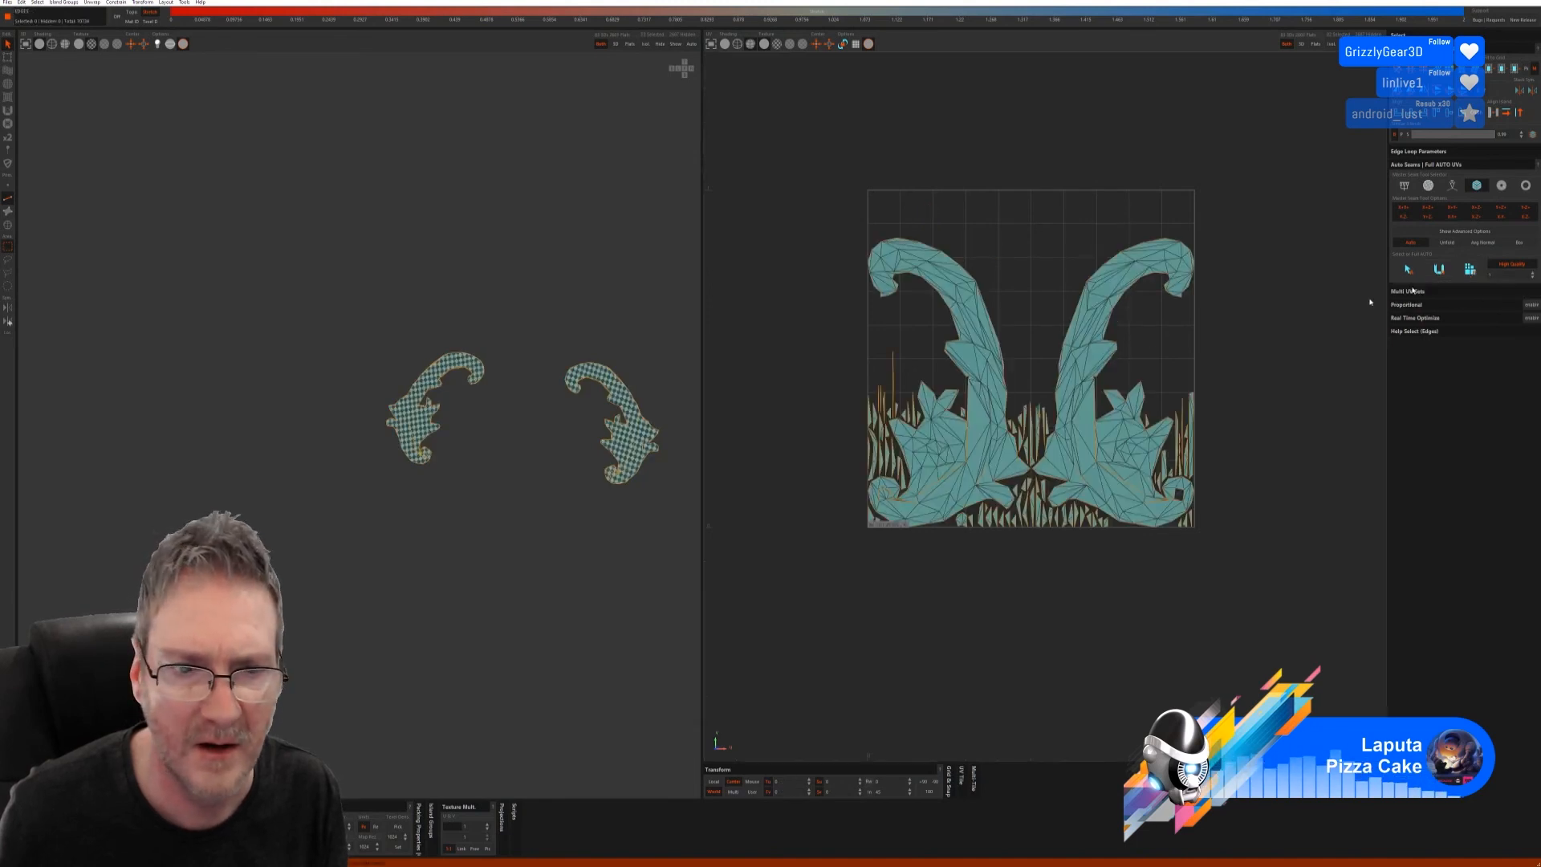
scroll(578, 429, up, 4)
mouse_move(578, 429)
alt+mouse_down()
mouse_move(650, 419)
mouse_move(609, 430)
mouse_move(599, 385)
mouse_move(584, 385)
mouse_move(585, 402)
alt+mouse_up()
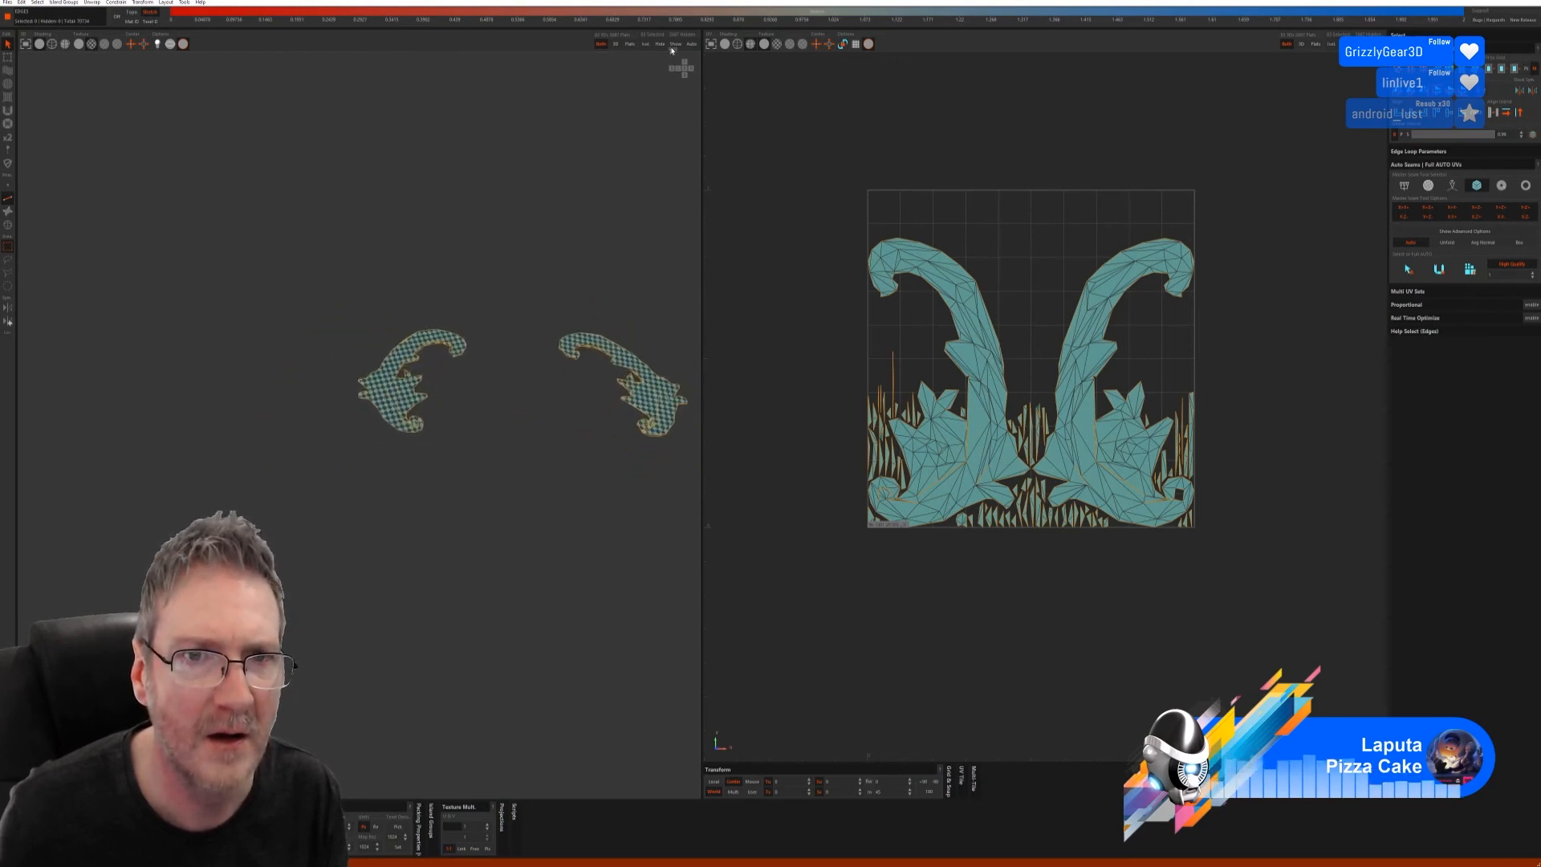
click(674, 45)
alt+drag(500, 483, 456, 537)
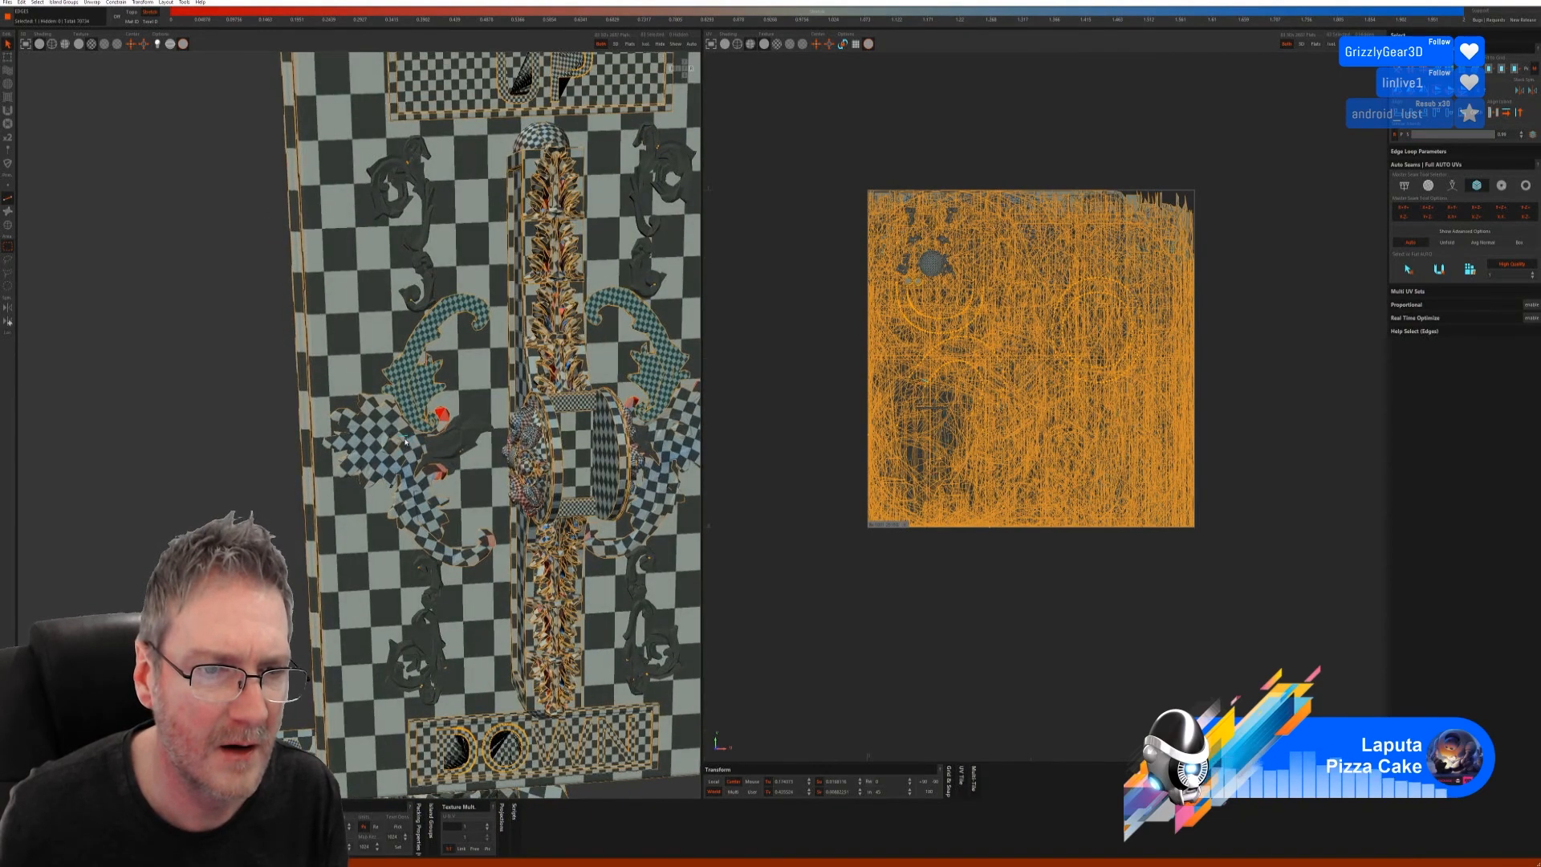
- Isolate the lower leafy scroll piece on each side of the knob, and unwrap and pack both with Box auto-seams
click(9, 225)
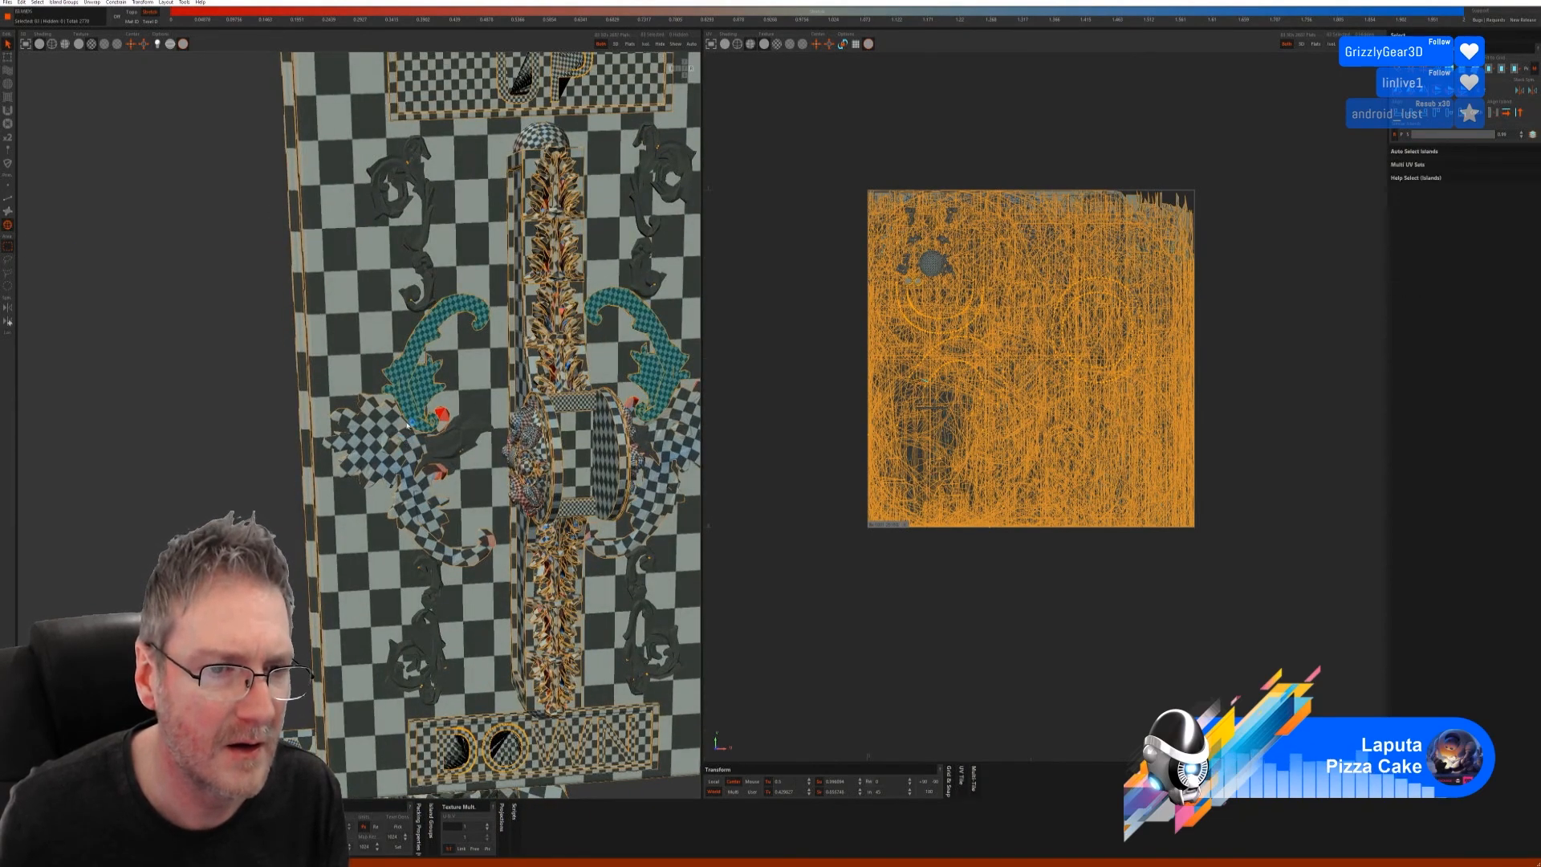
shift+click(666, 437)
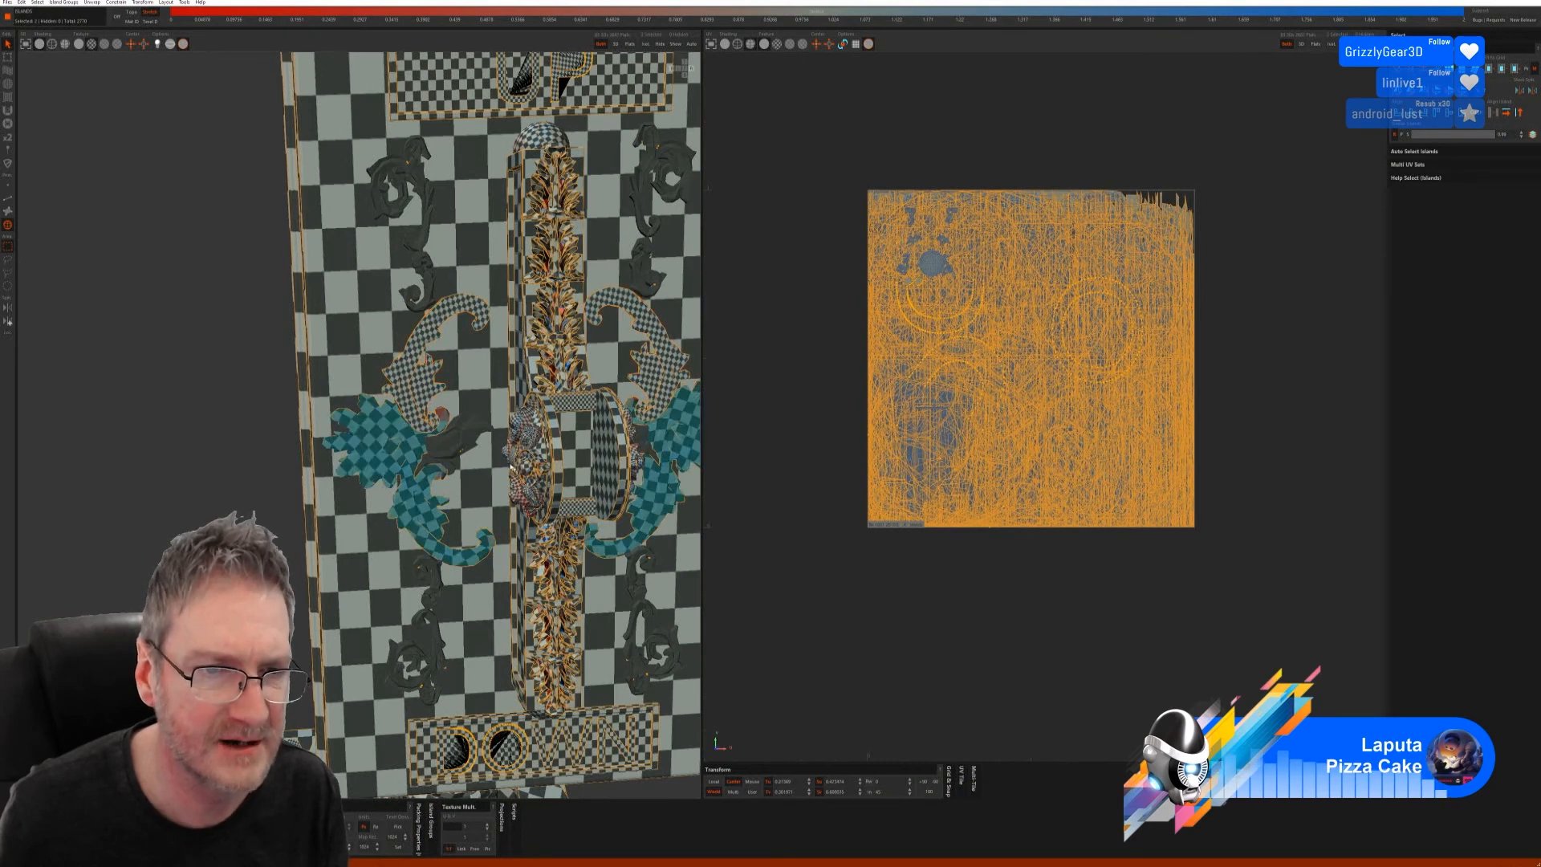
click(643, 47)
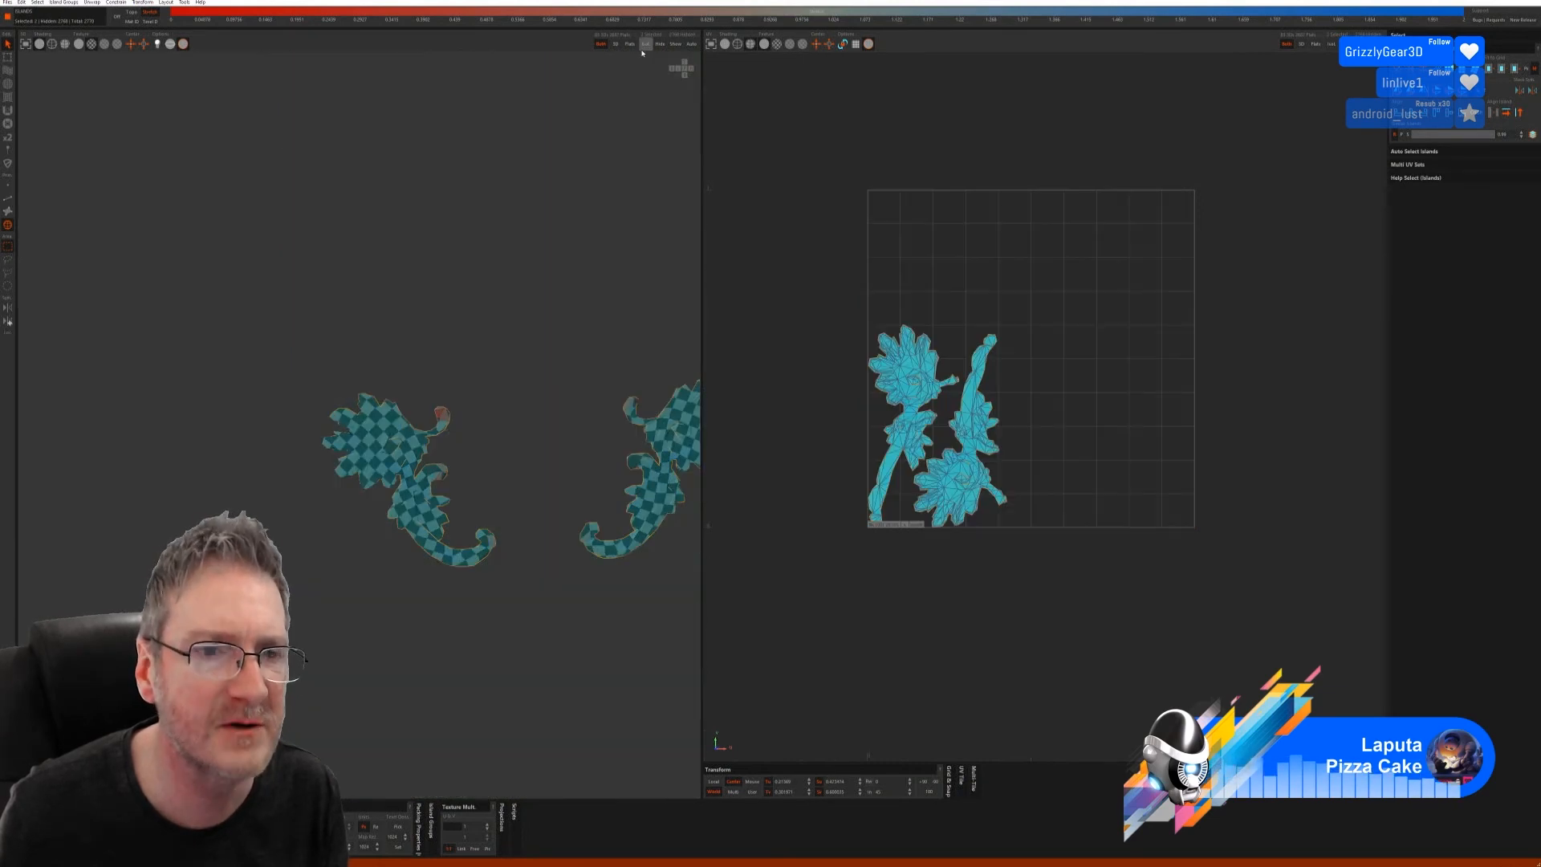
click(8, 199)
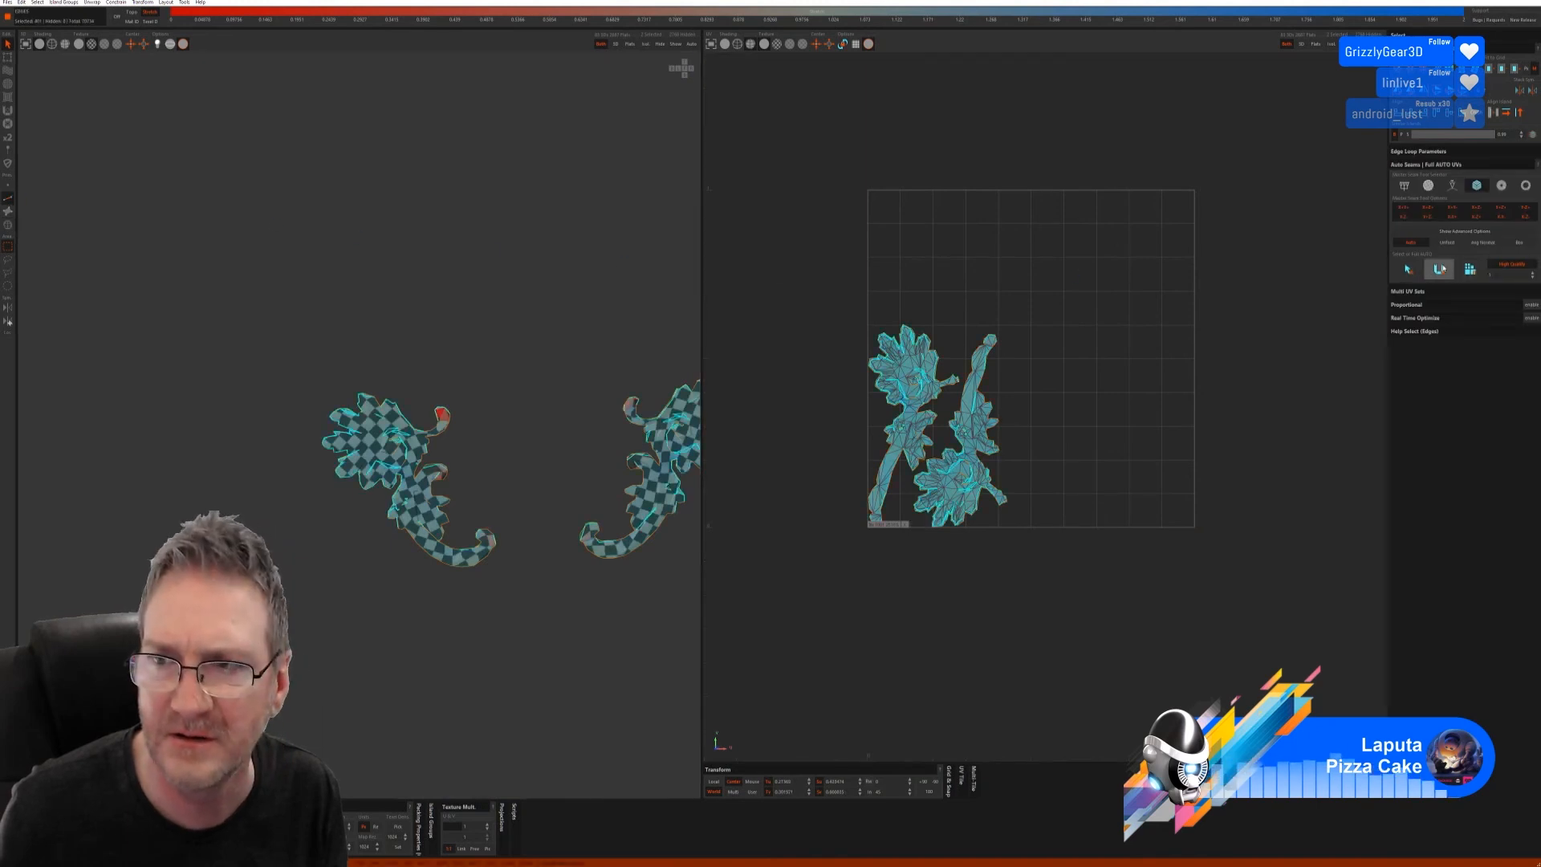
click(1470, 272)
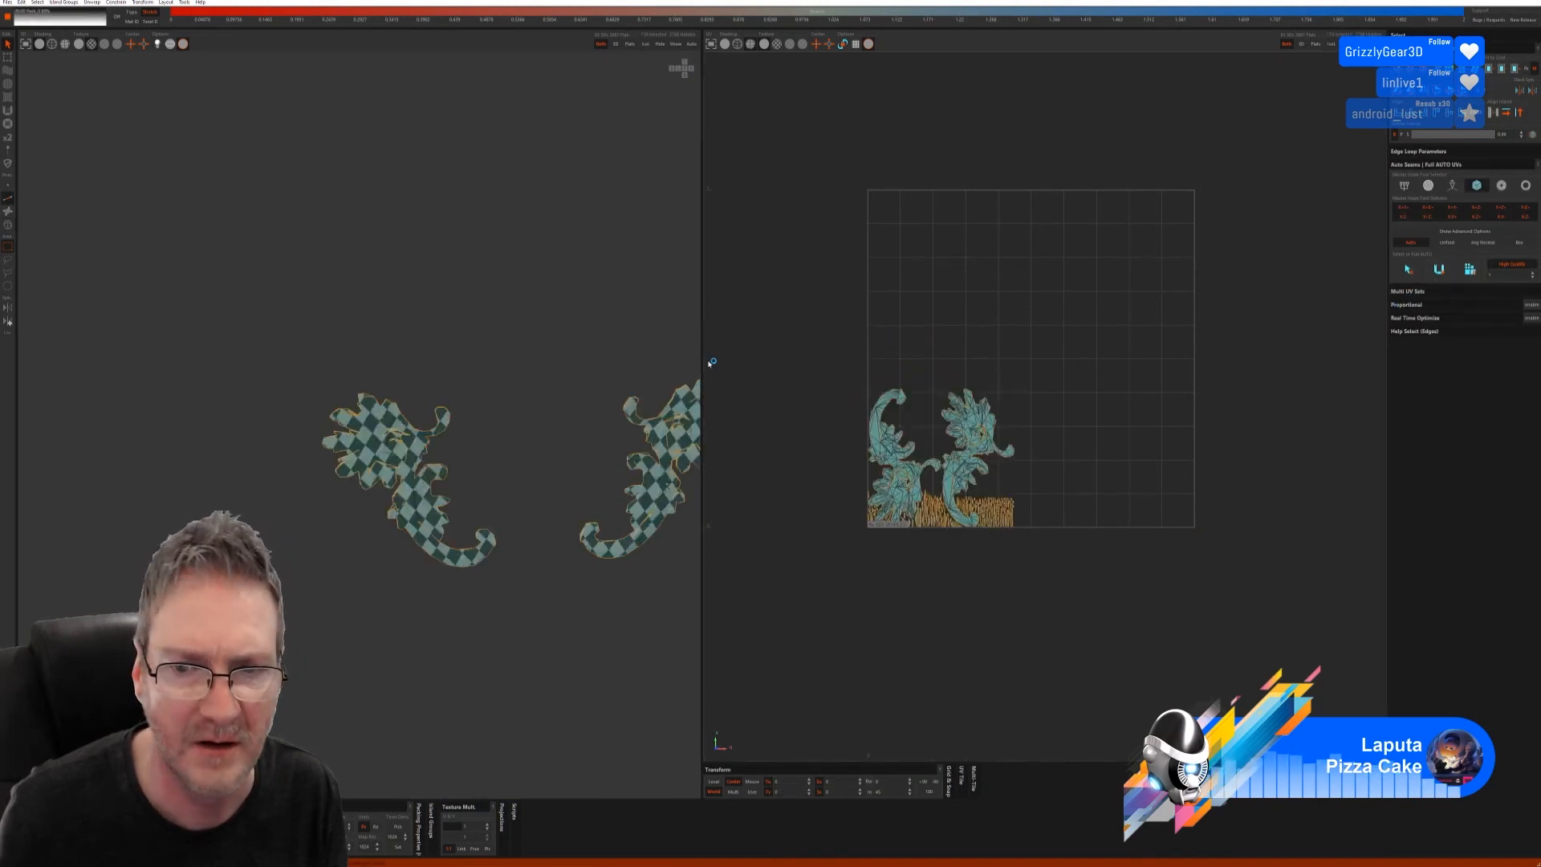
scroll(515, 391, down, 2)
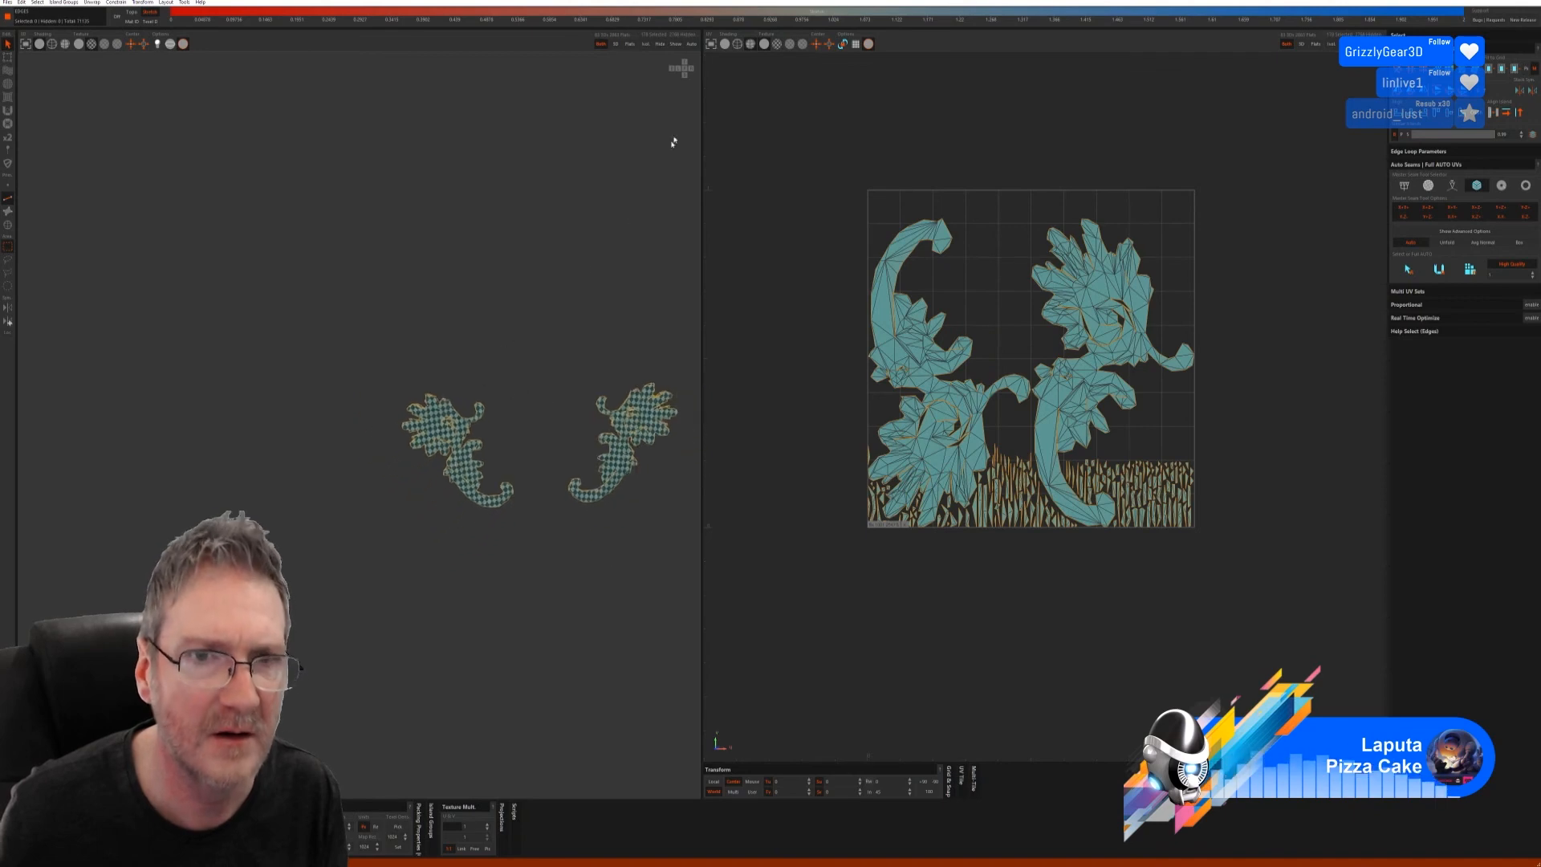
click(680, 44)
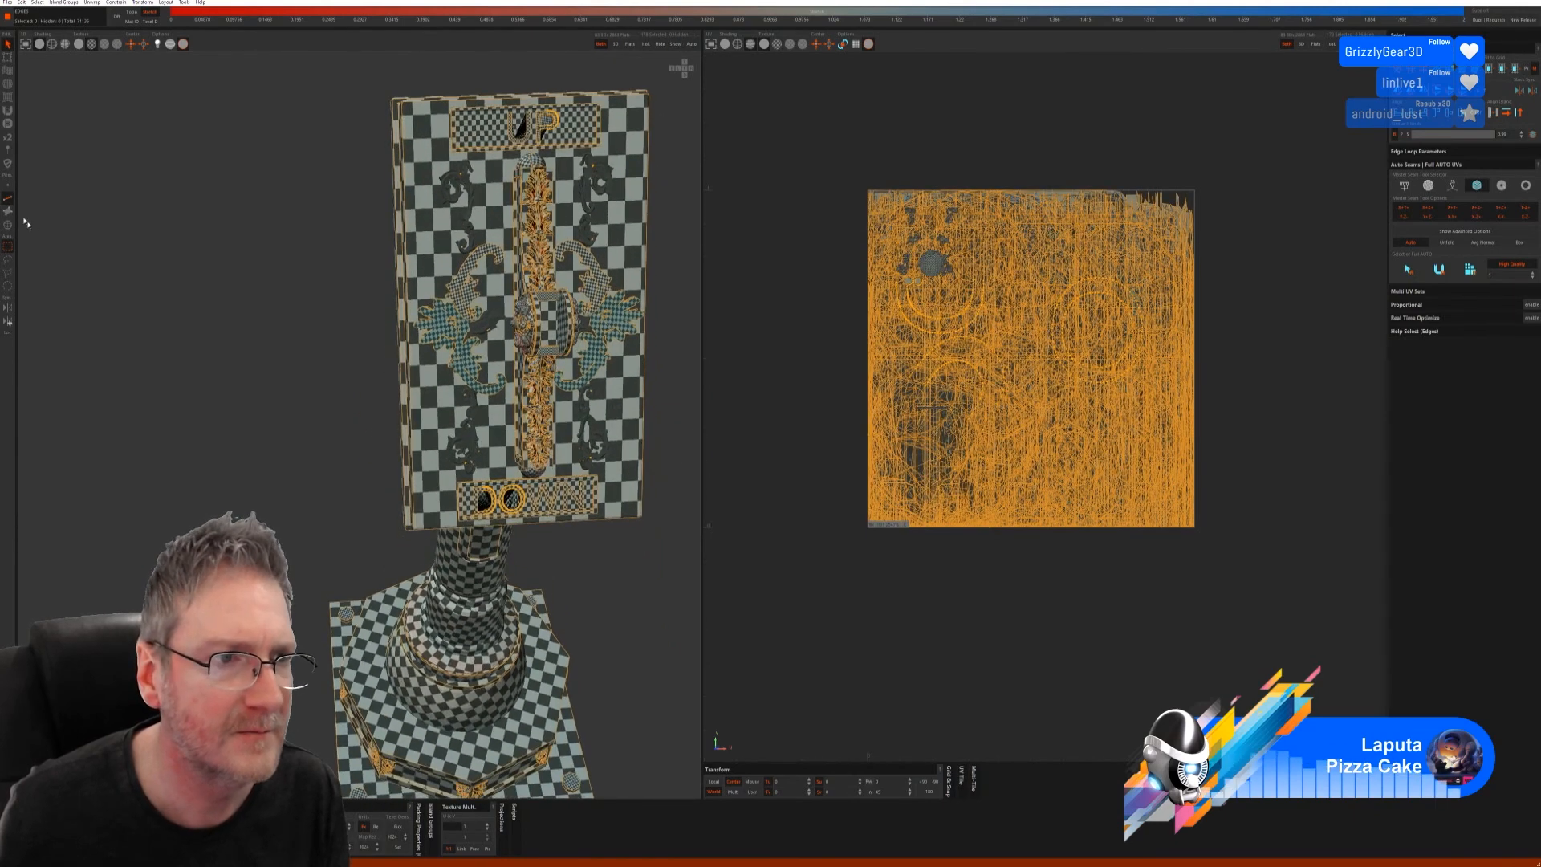
- Isolate the pair of small scroll ornaments near the sign's upper corners
click(8, 225)
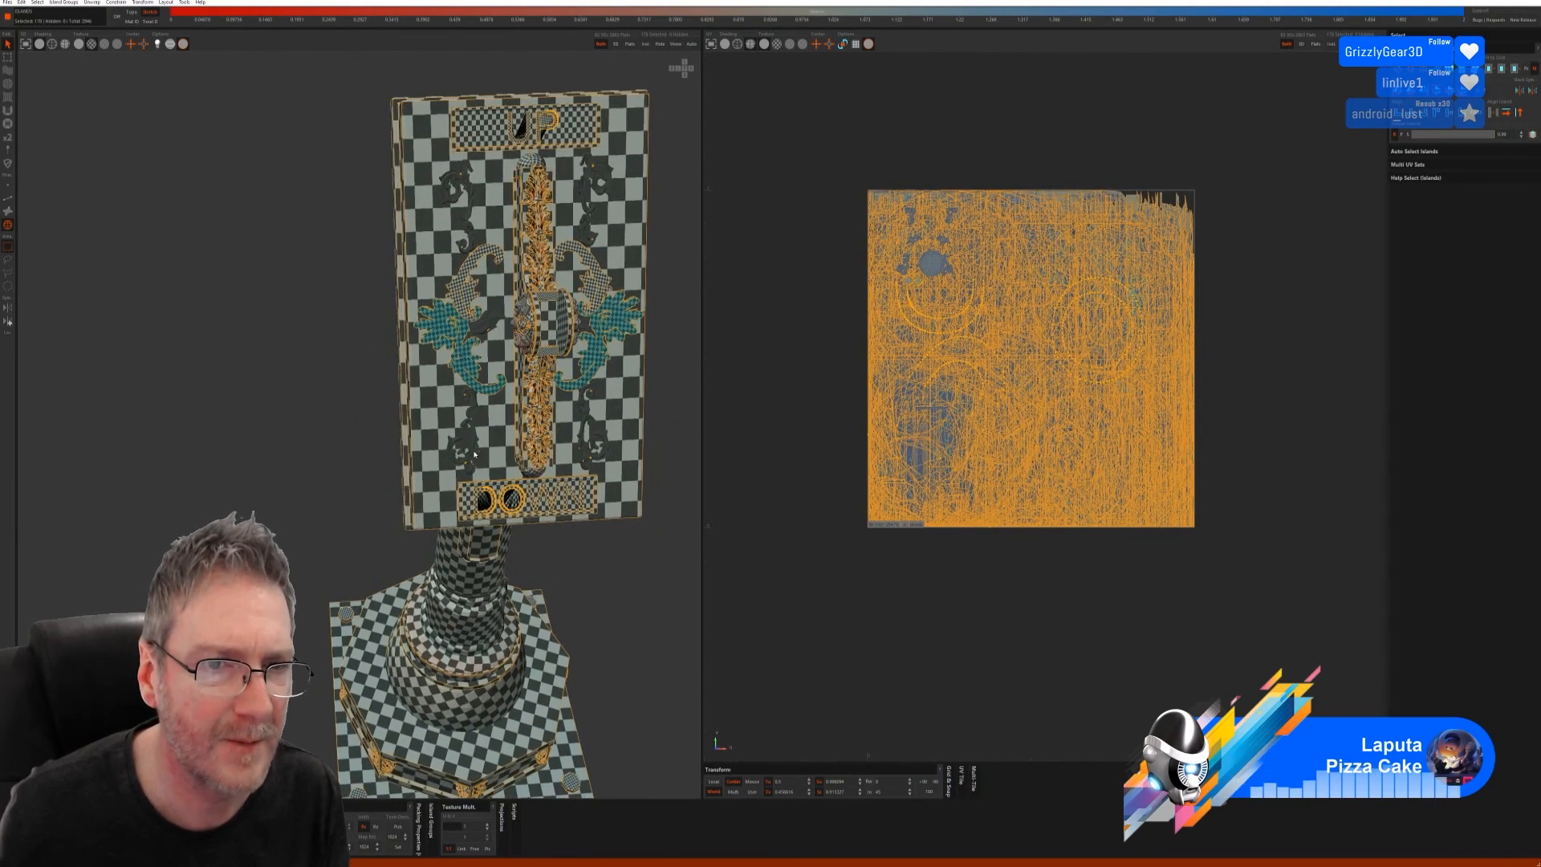
click(492, 185)
click(462, 185)
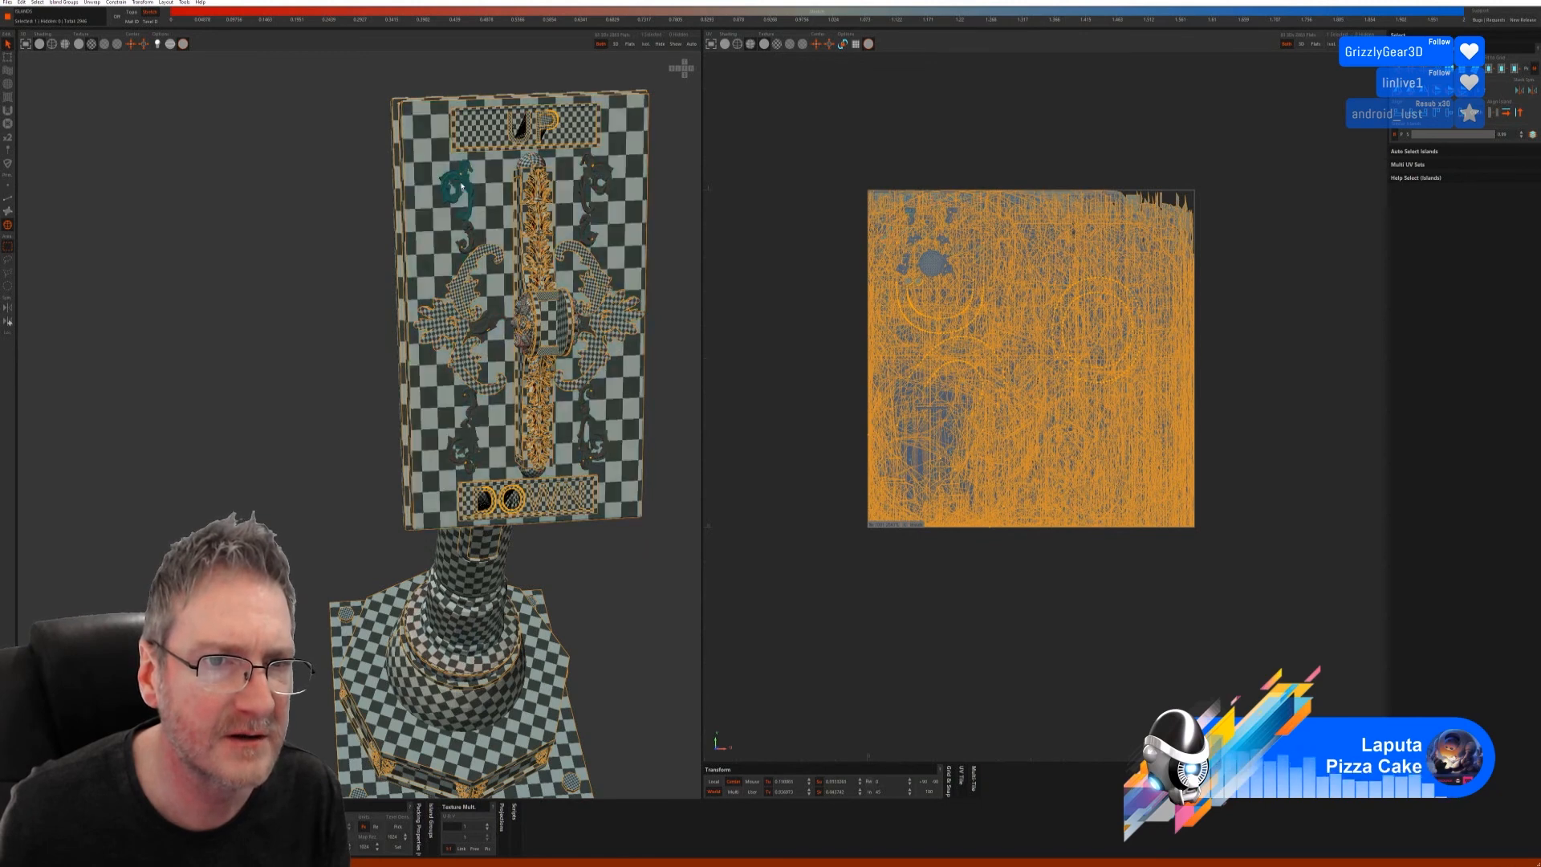
click(603, 172)
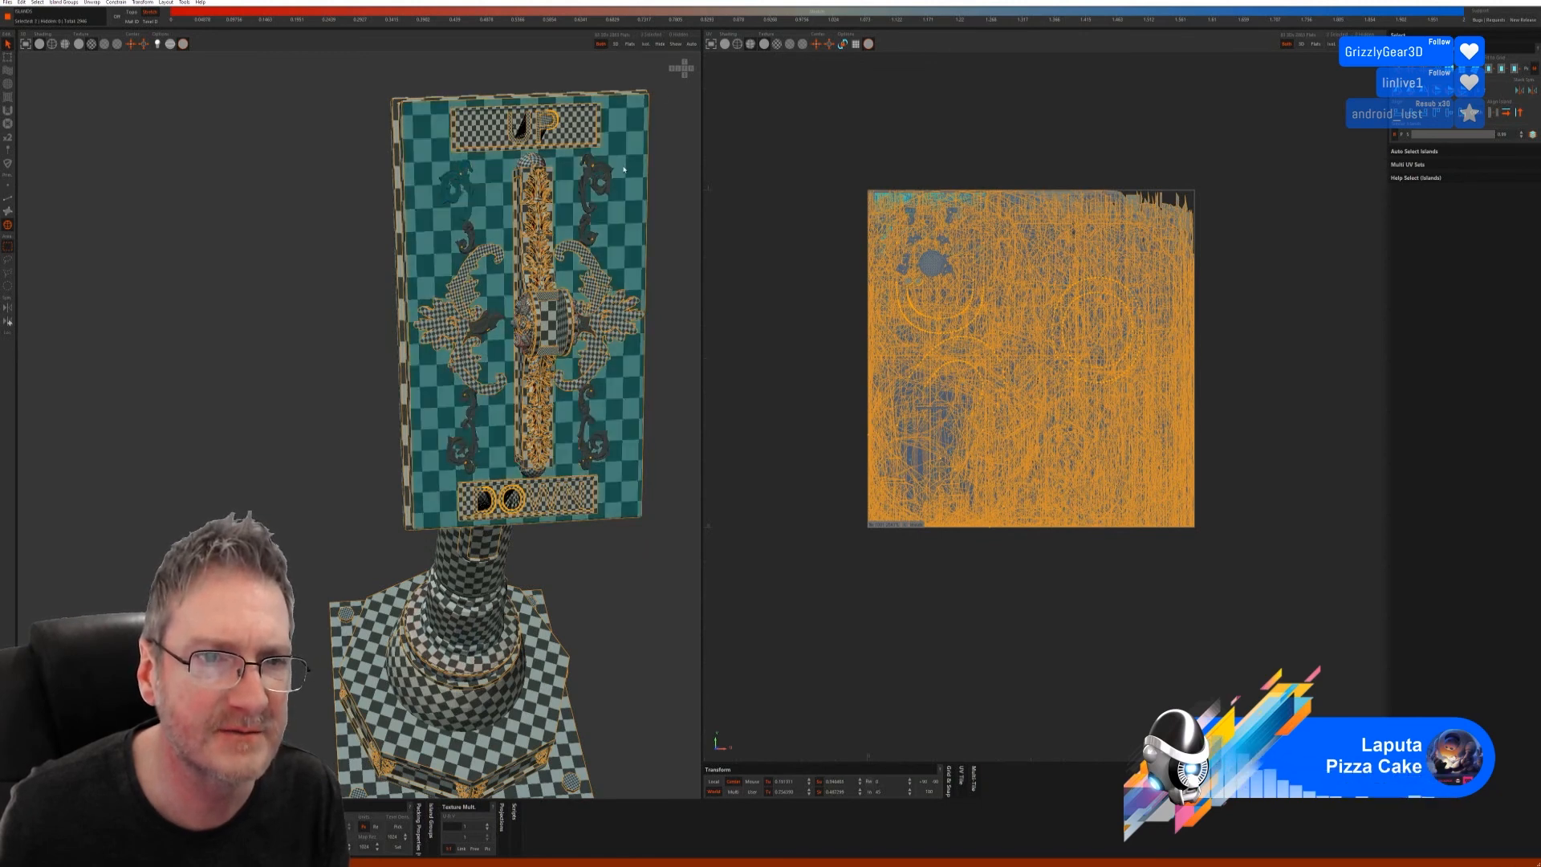
click(596, 191)
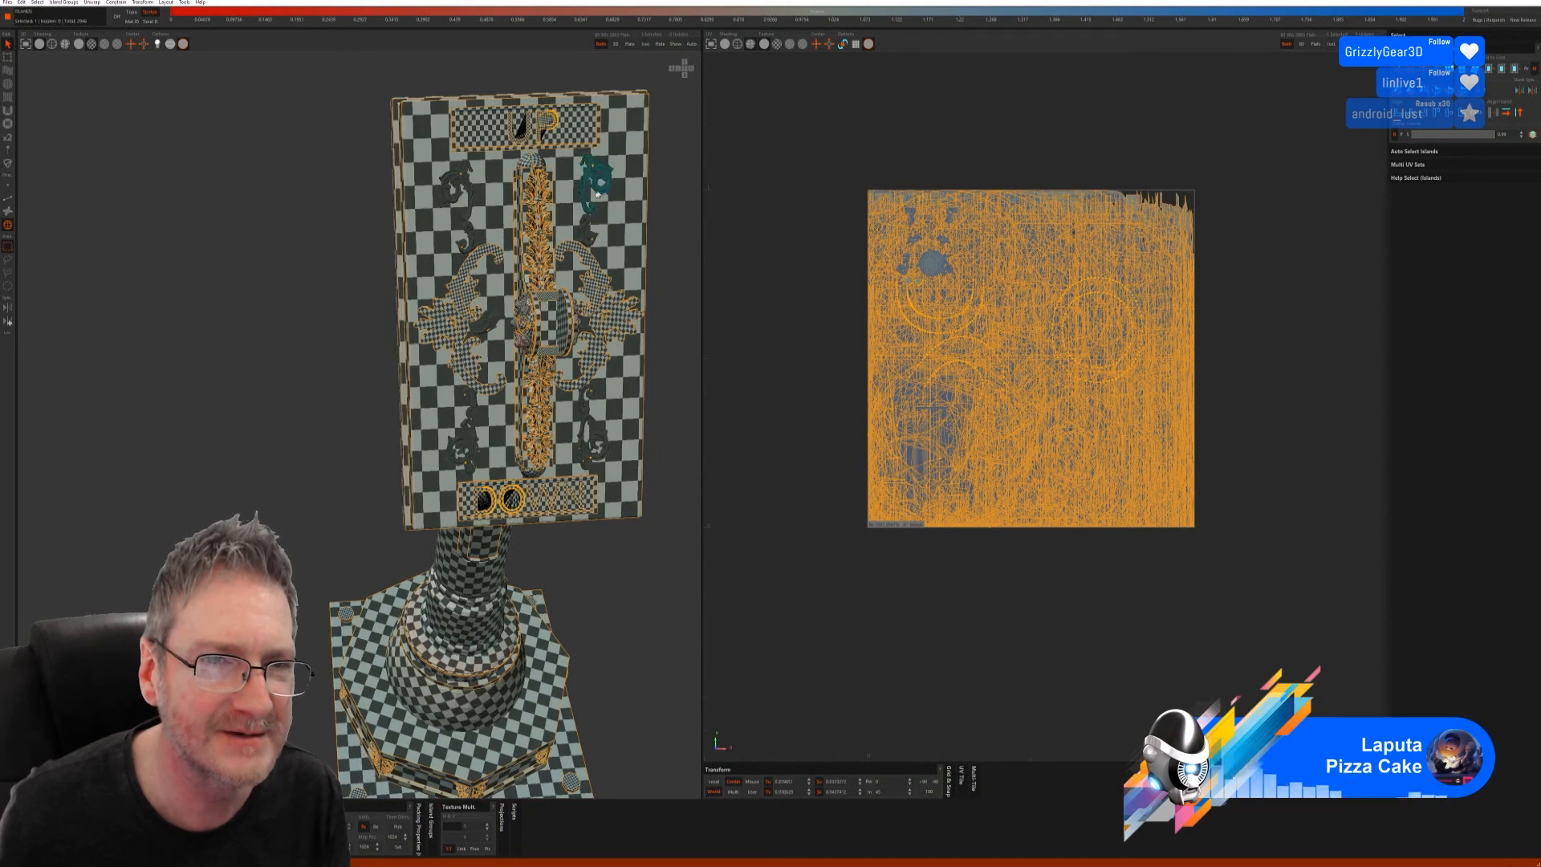
shift+click(474, 192)
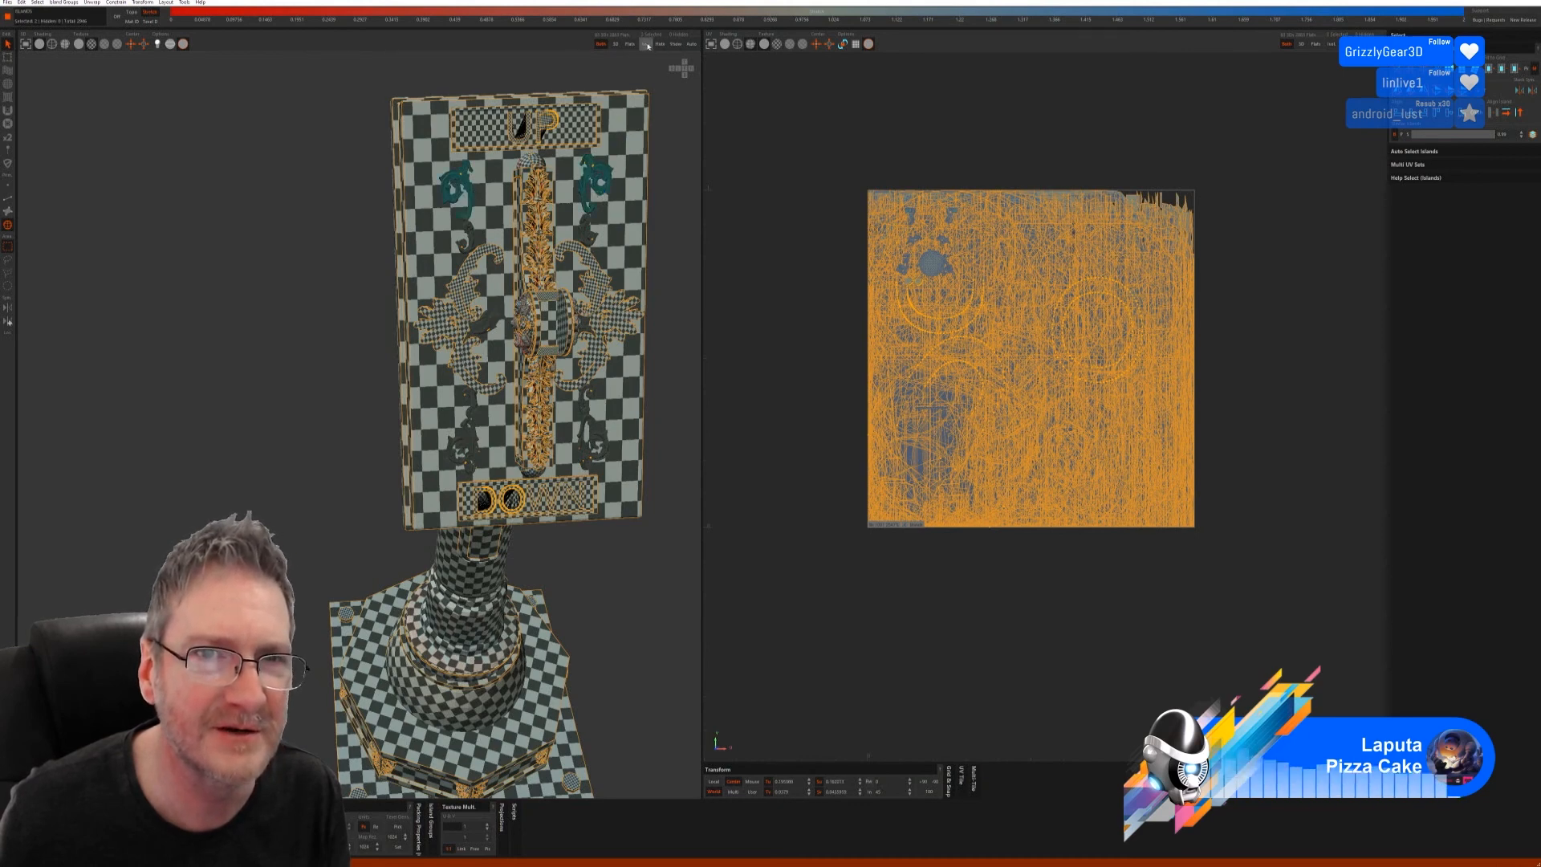
click(646, 44)
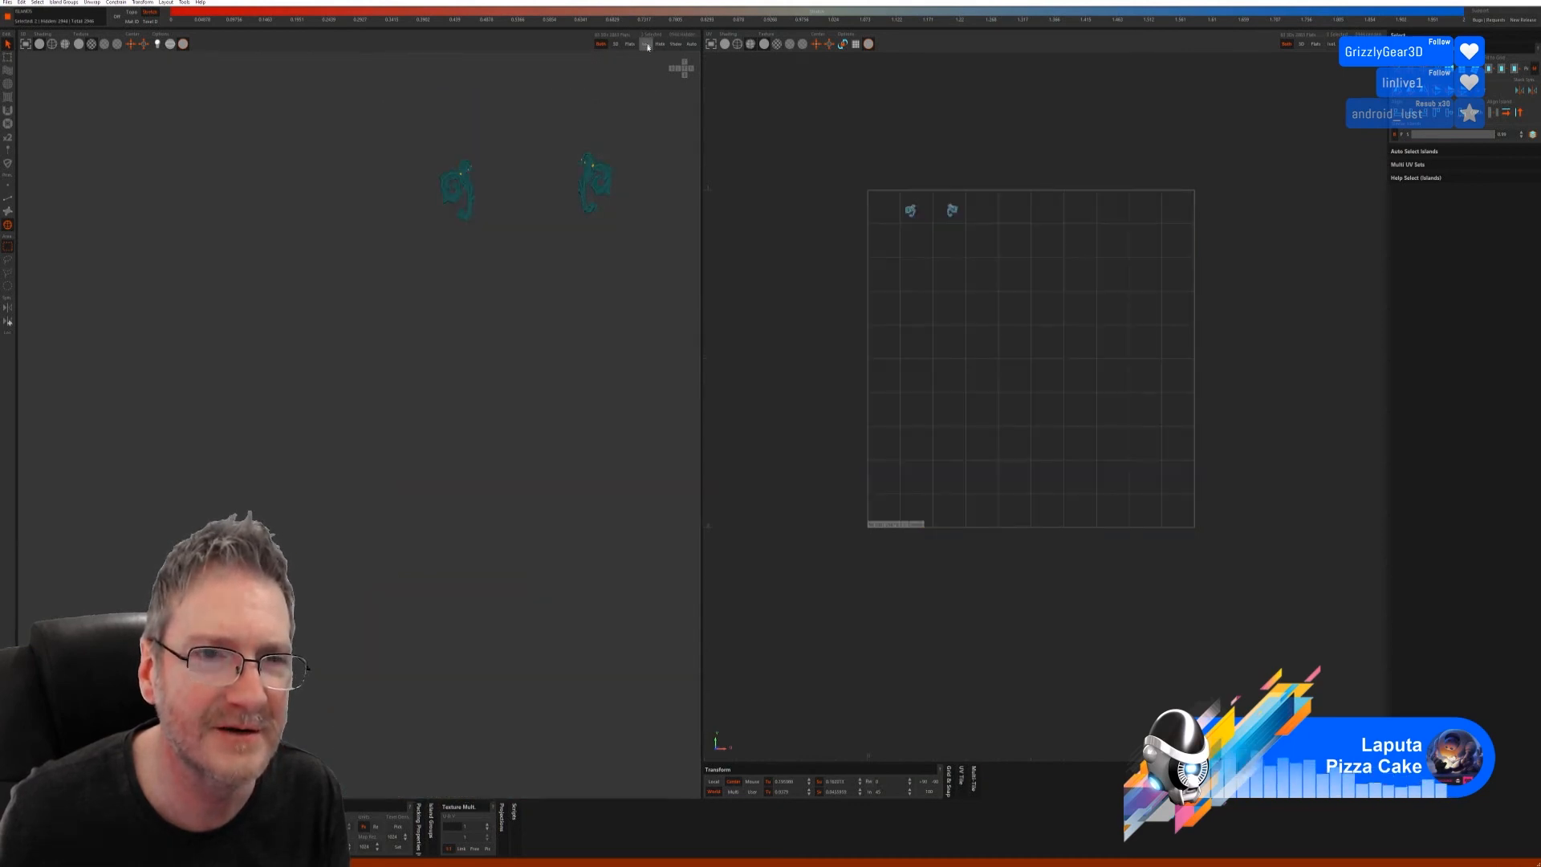
- Try Box auto-seams with unwrapping and packing on the small upper corner scrolls, and undo the result
click(12, 199)
click(1407, 270)
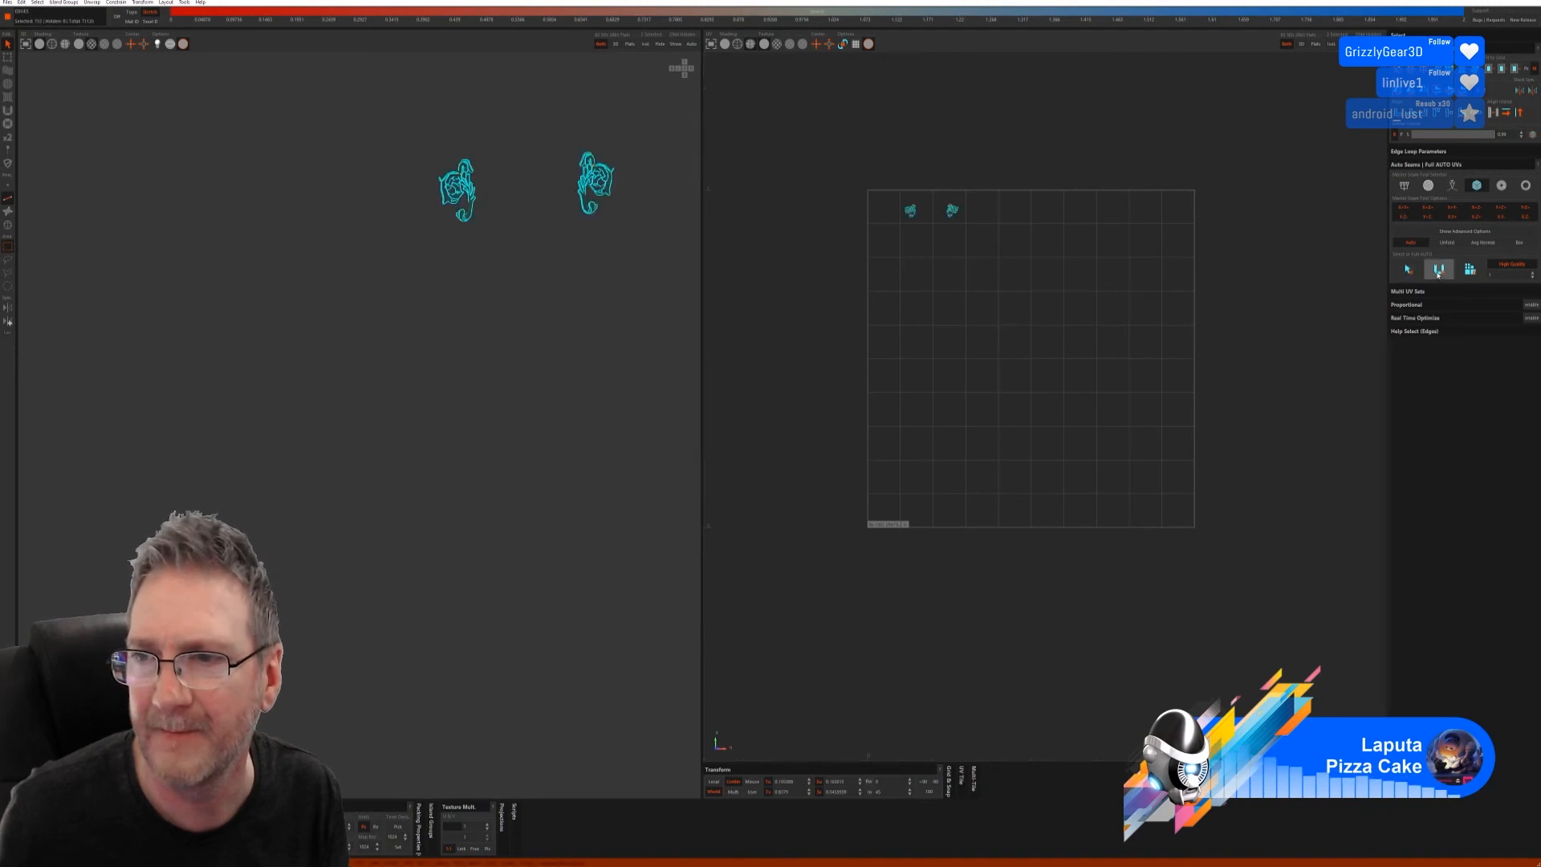
click(1439, 270)
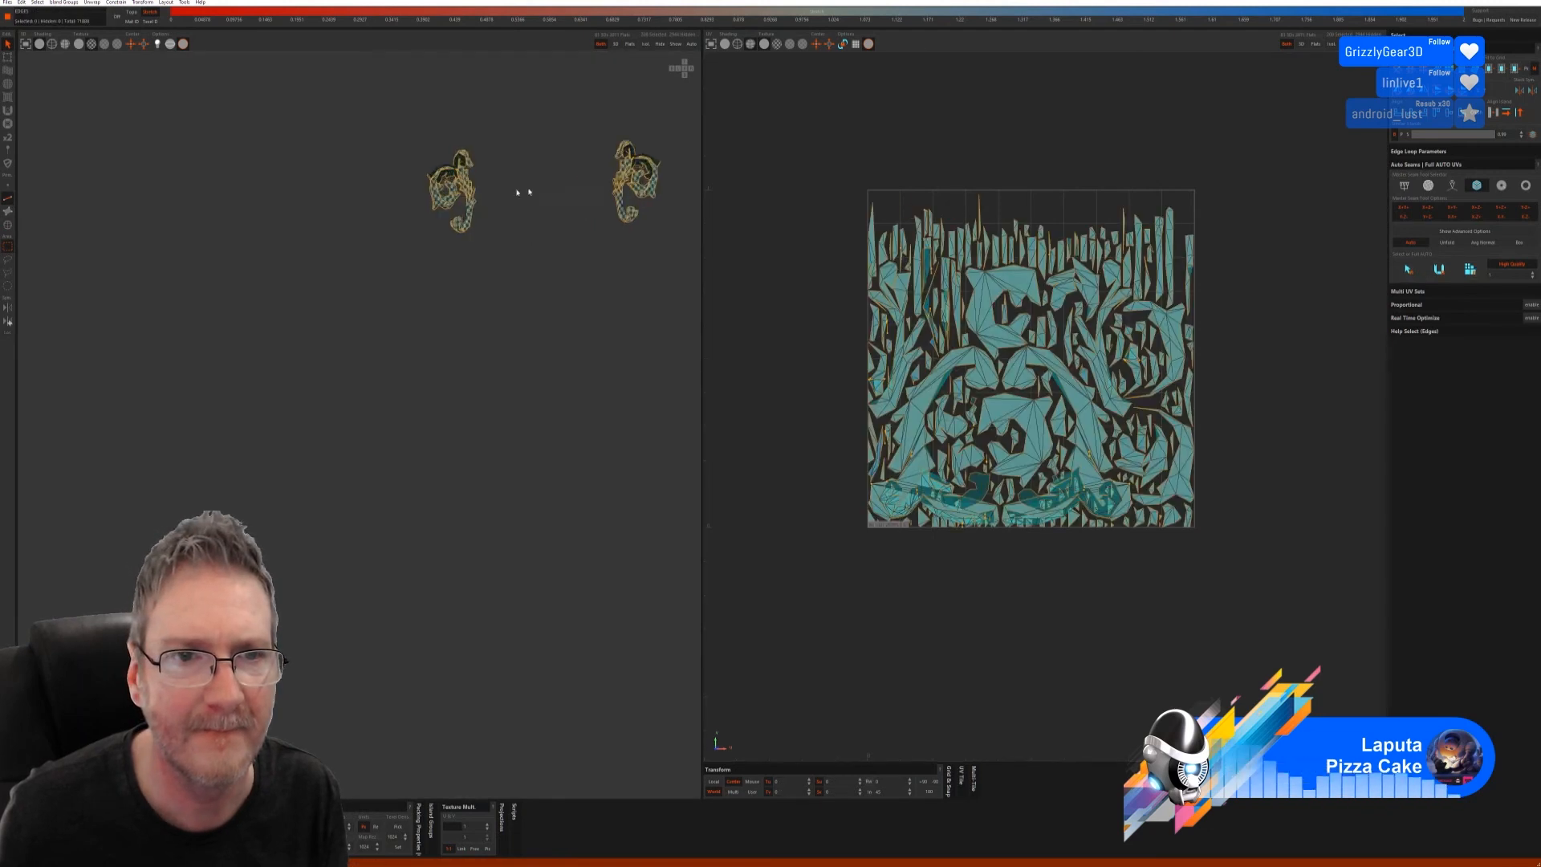
alt+right_drag(530, 192, 581, 195)
key(ctrl+z)
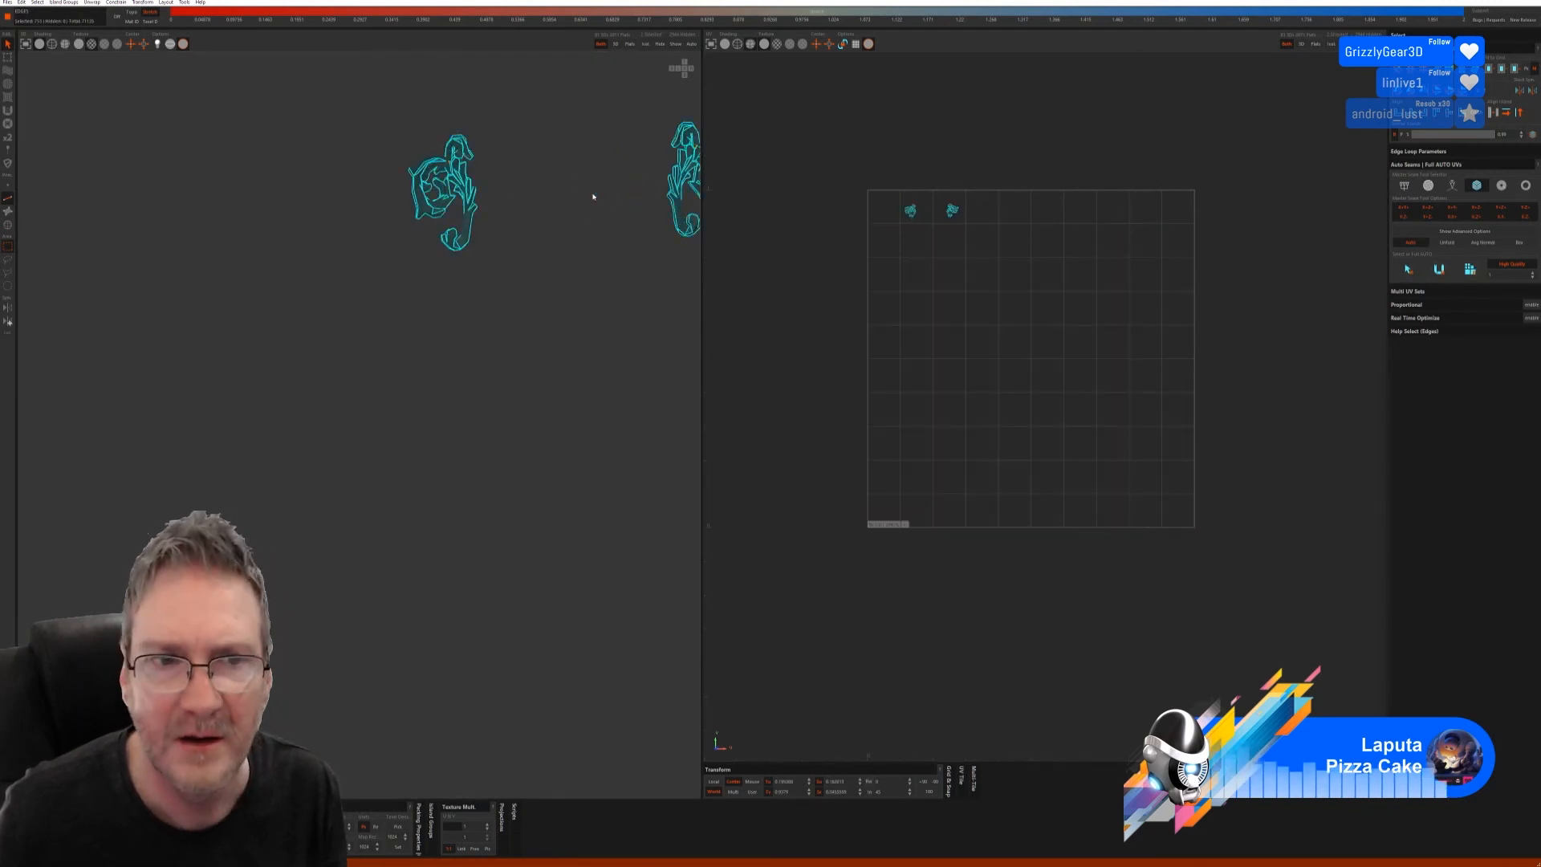
key(ctrl+z)
- Unwrap and pack the small upper corner scrolls with Mosaic auto-seams, and show the whole model
click(1428, 186)
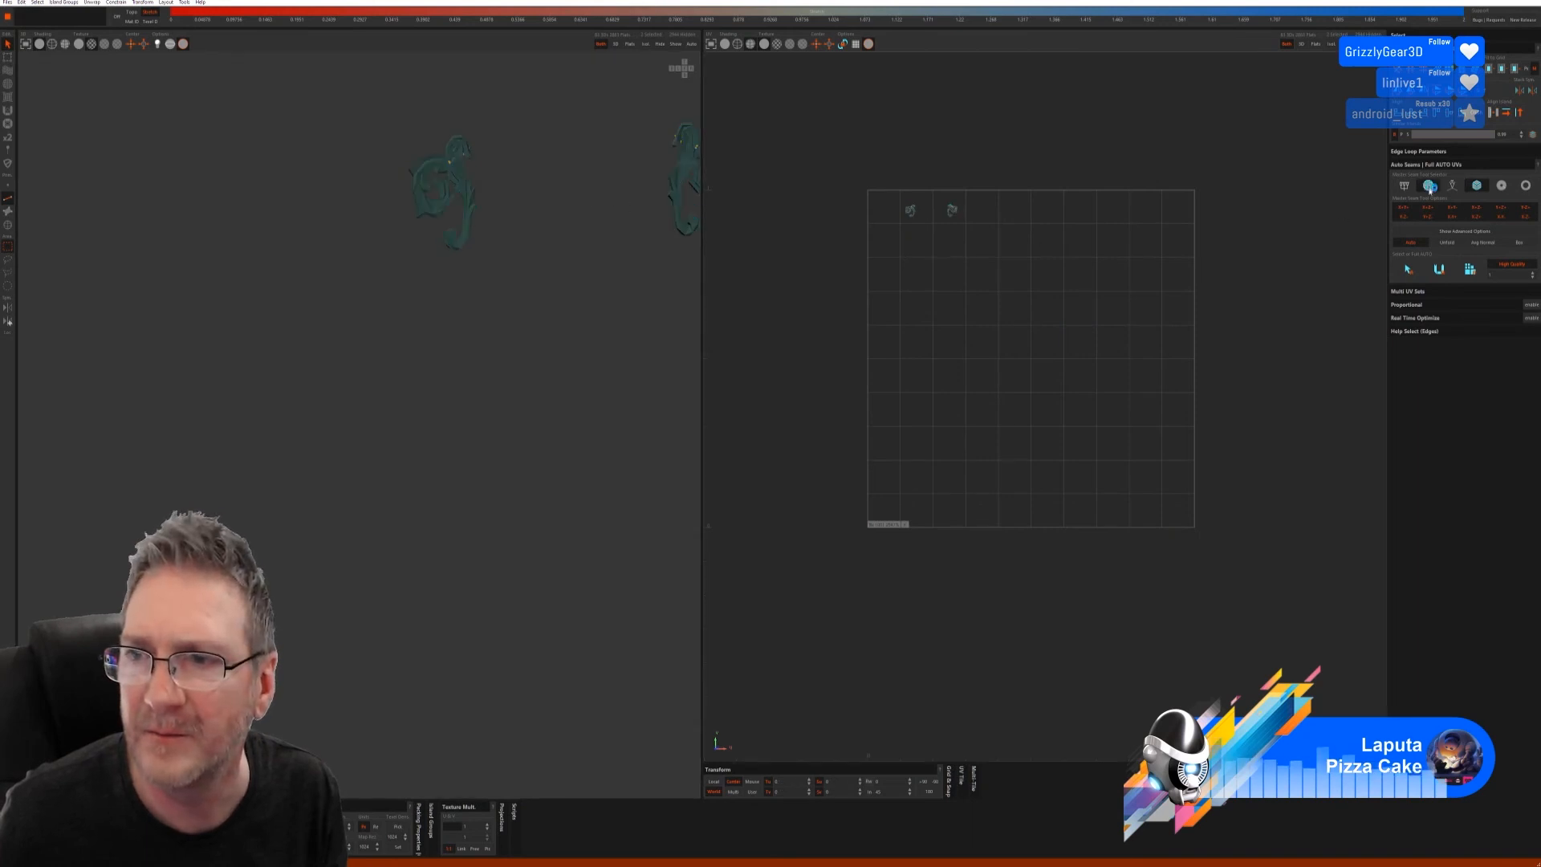
click(1416, 258)
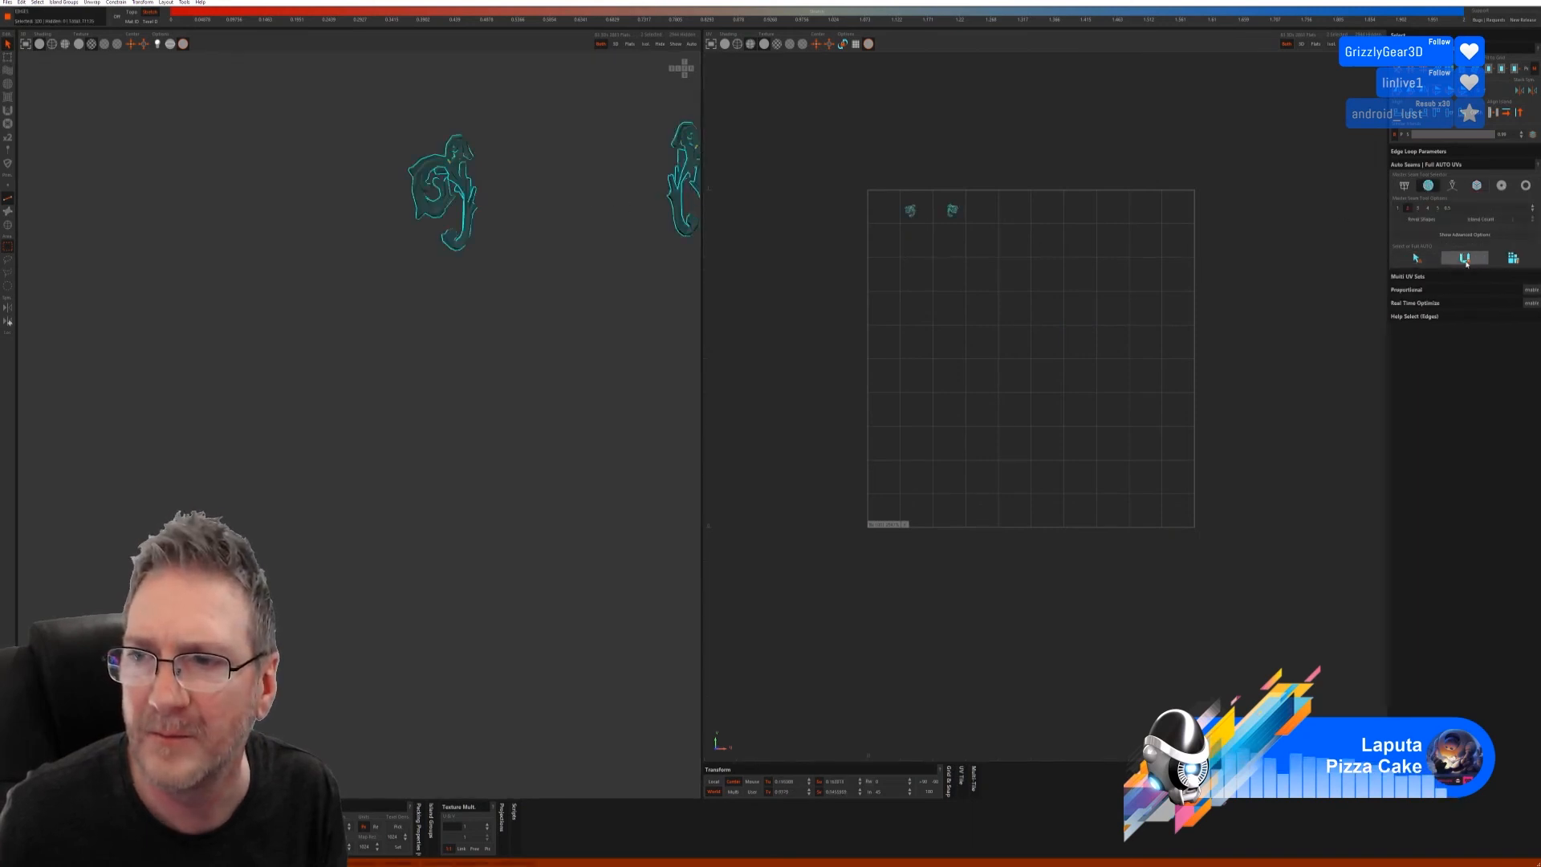
click(1513, 257)
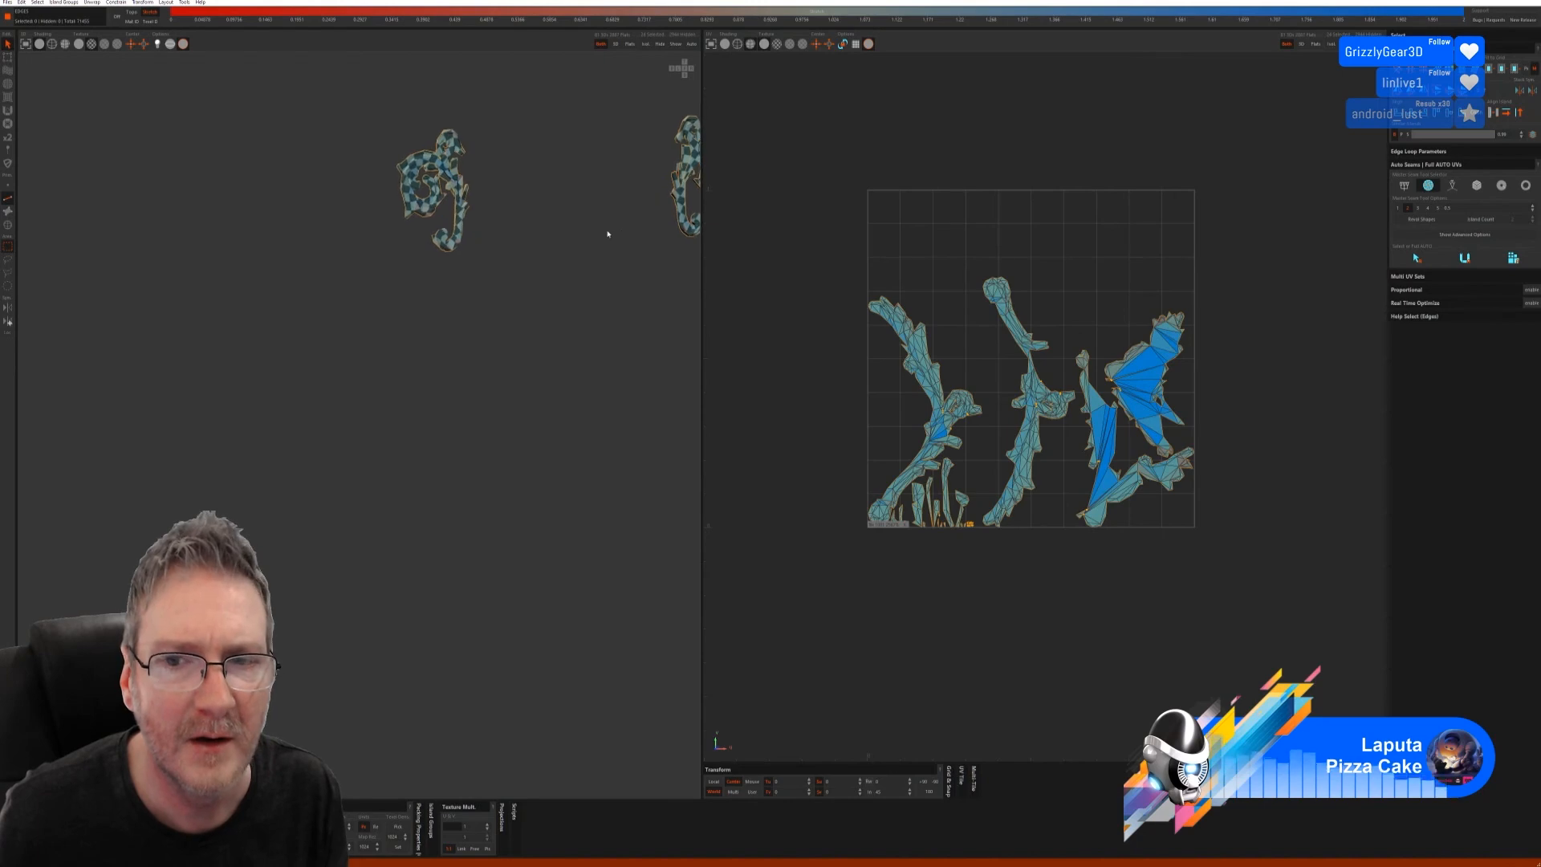
alt+drag(567, 242, 604, 229)
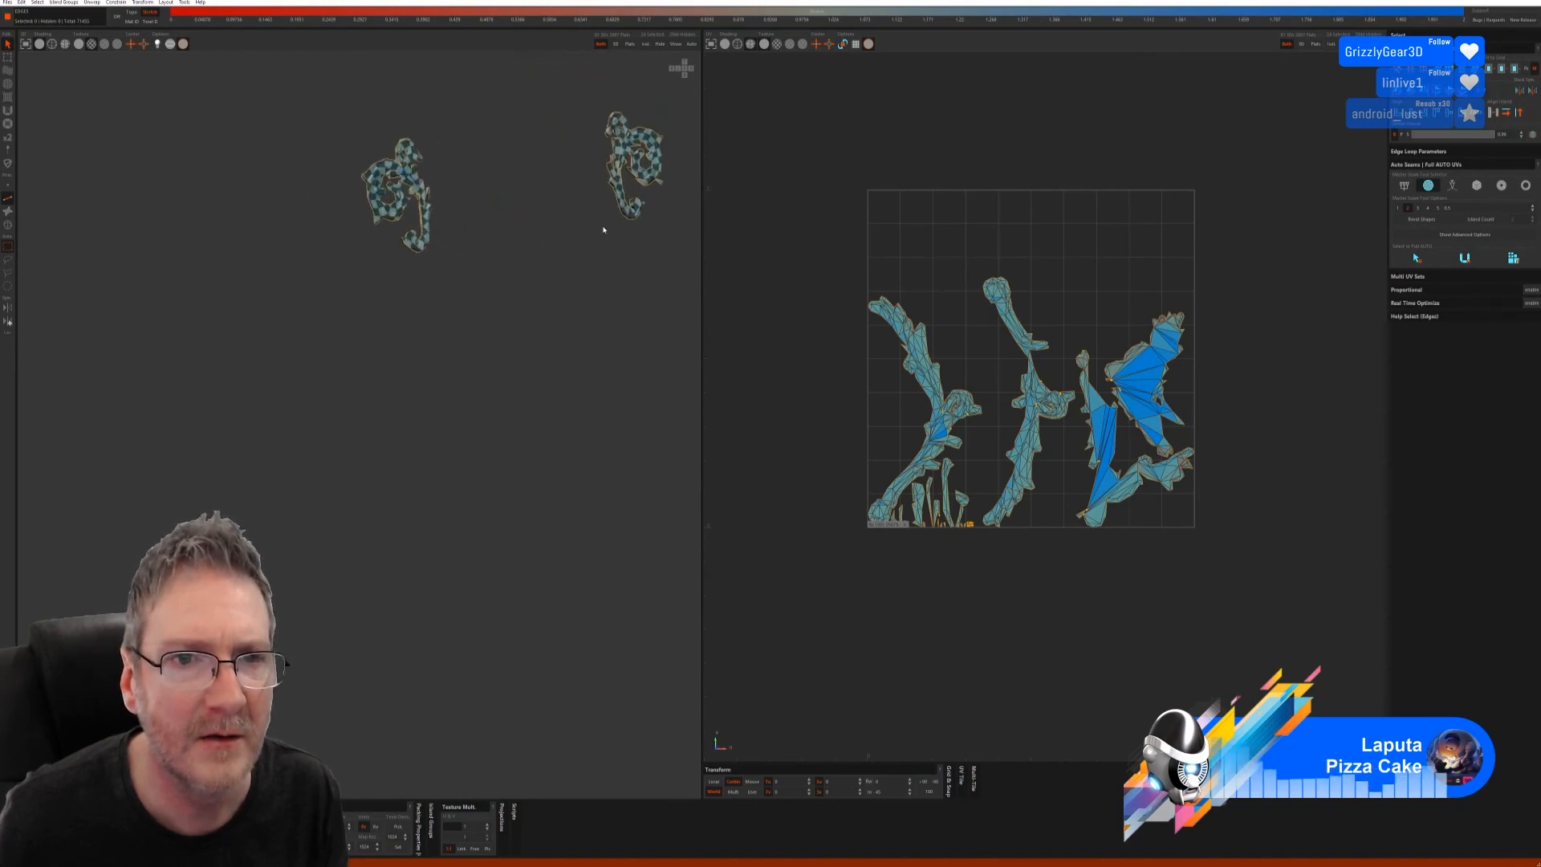
click(679, 45)
- Isolate the pair of small scroll ornaments near the sign's lower corners
scroll(534, 345, down, 2)
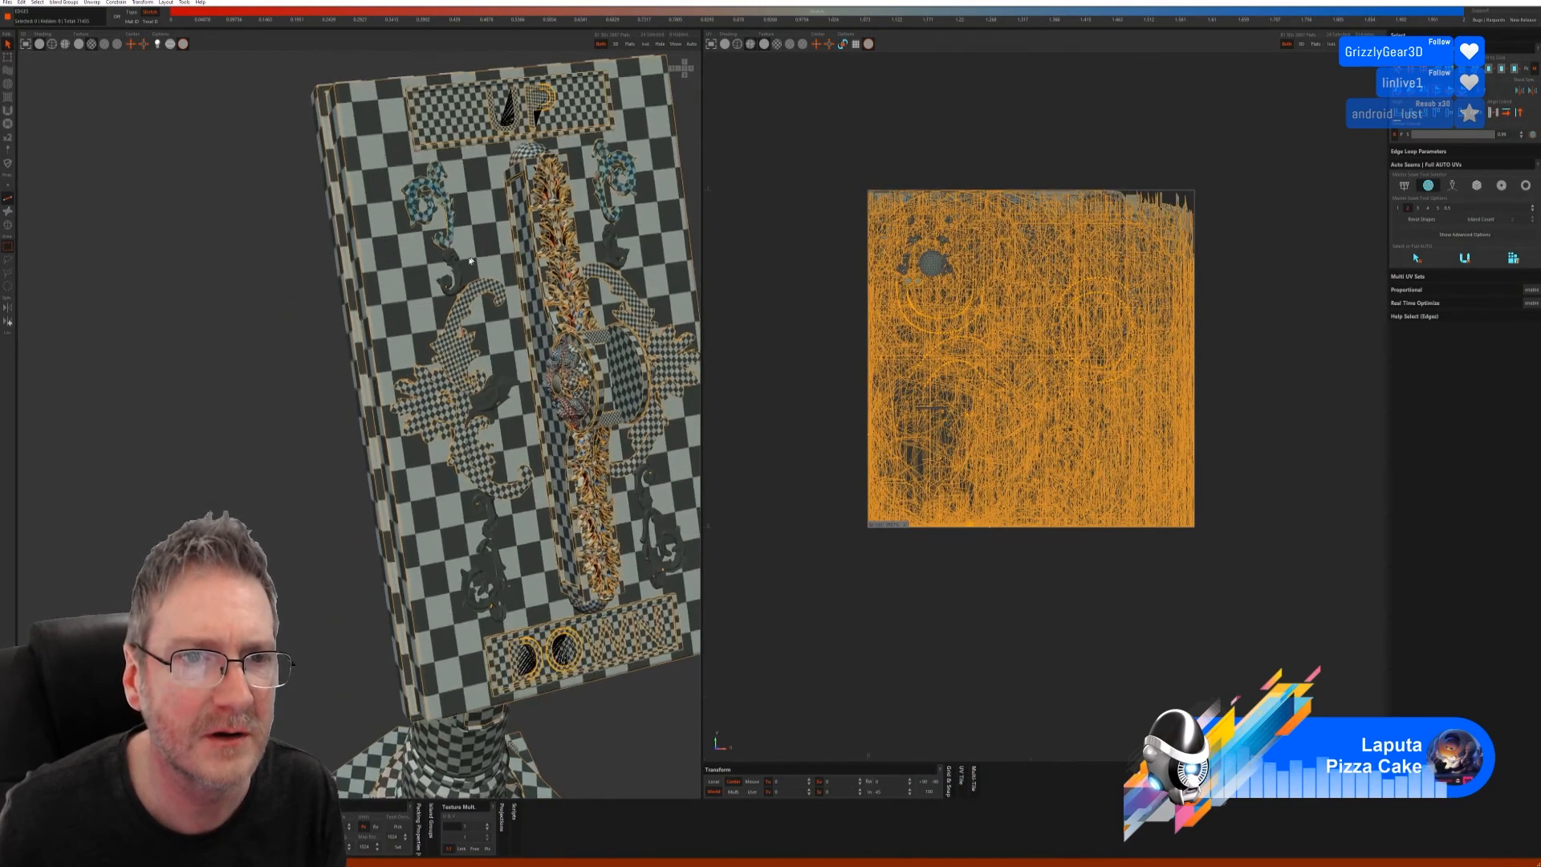
alt+drag(534, 449, 554, 482)
alt+middle_drag(566, 554, 532, 369)
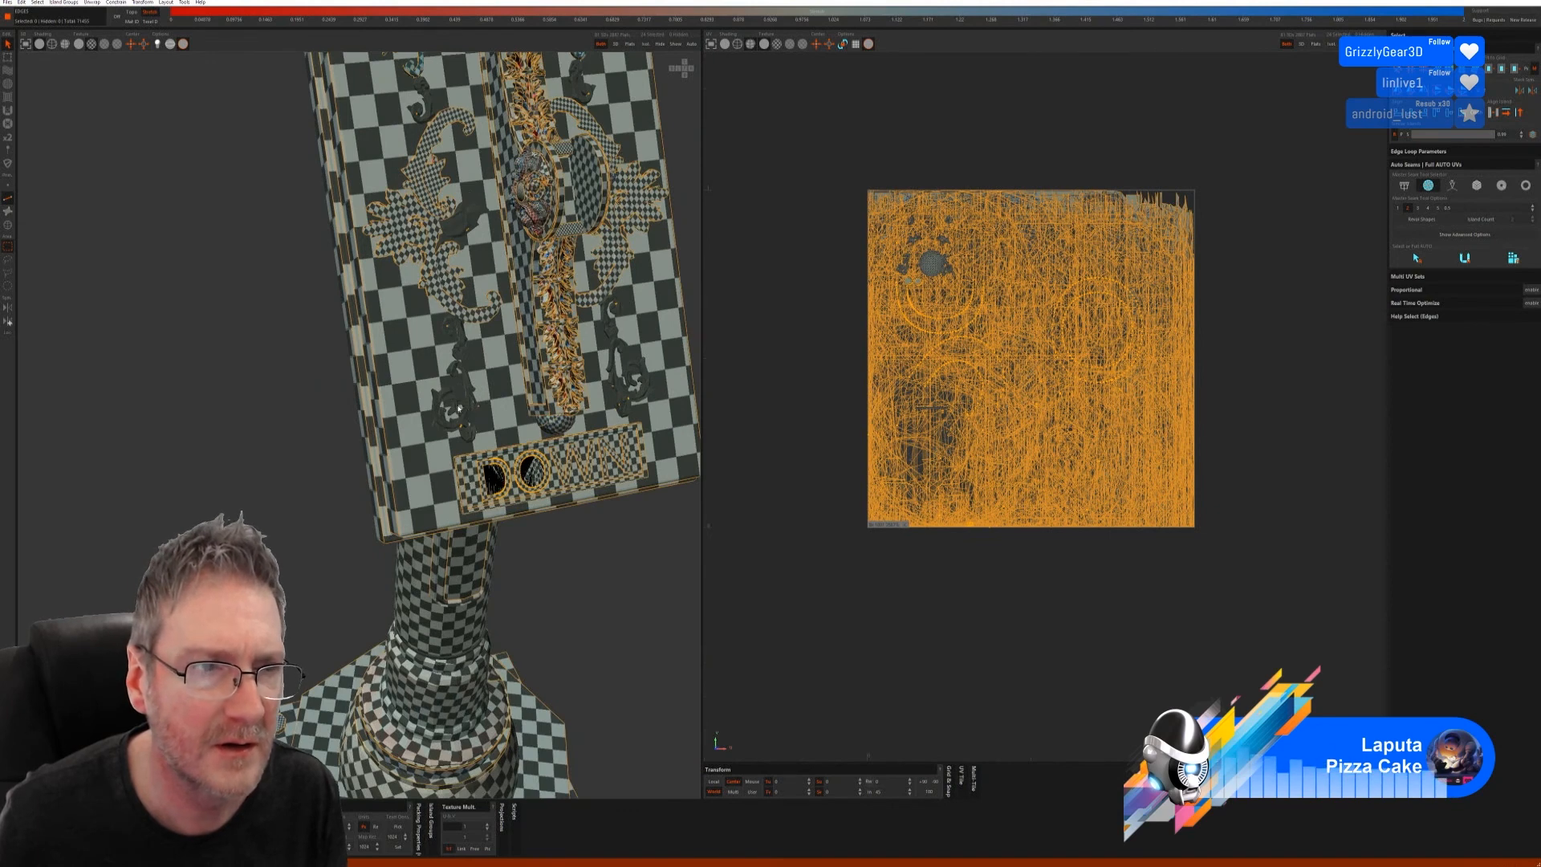
click(10, 226)
click(467, 405)
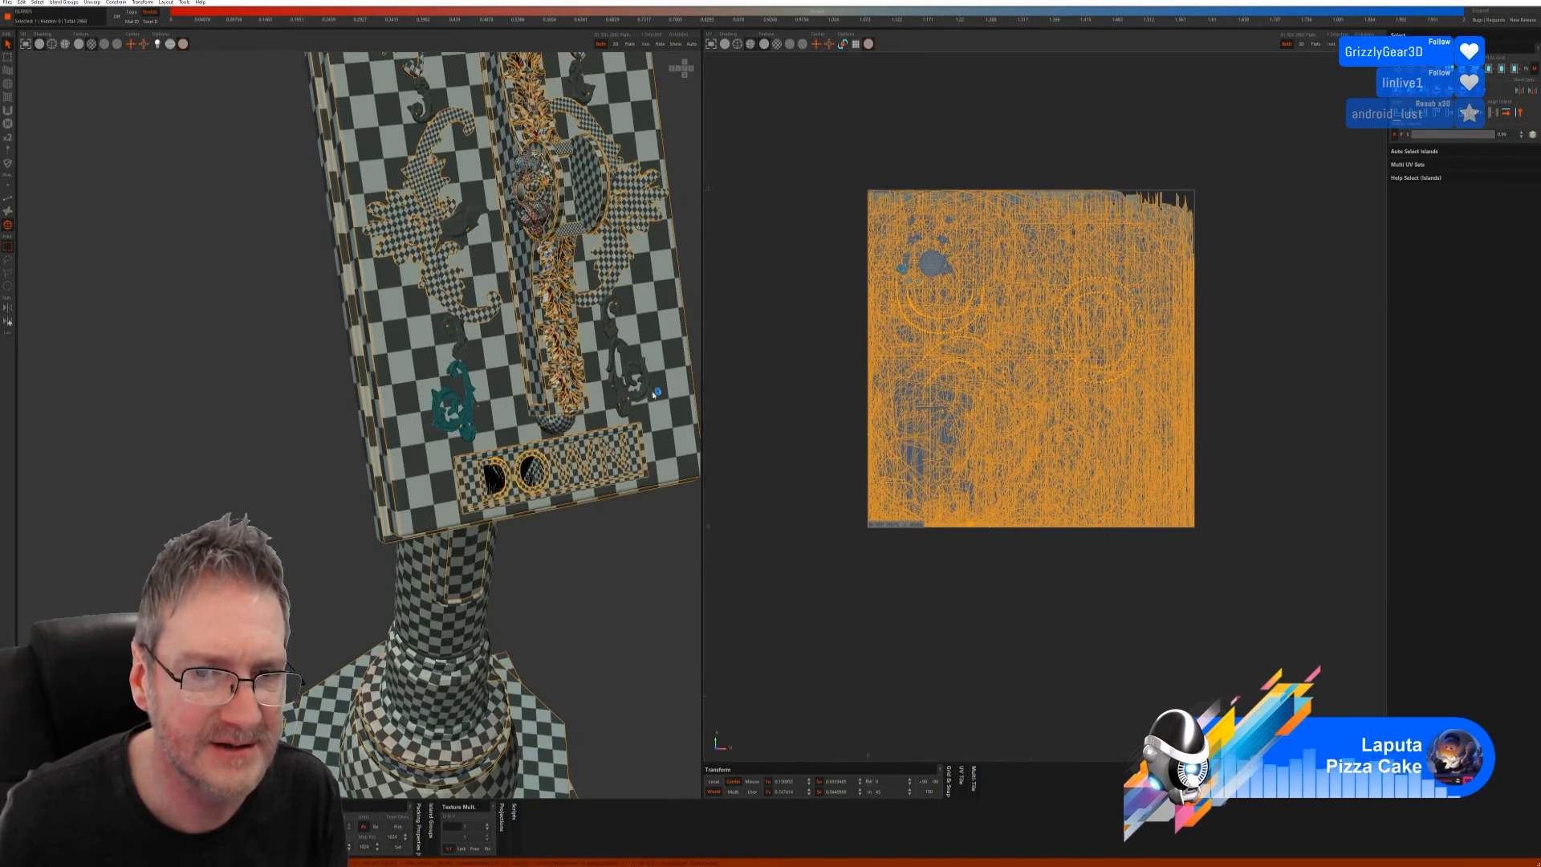
click(646, 44)
- Unwrap and pack the small lower corner scrolls with Mosaic auto-seams, and show the whole model
click(8, 199)
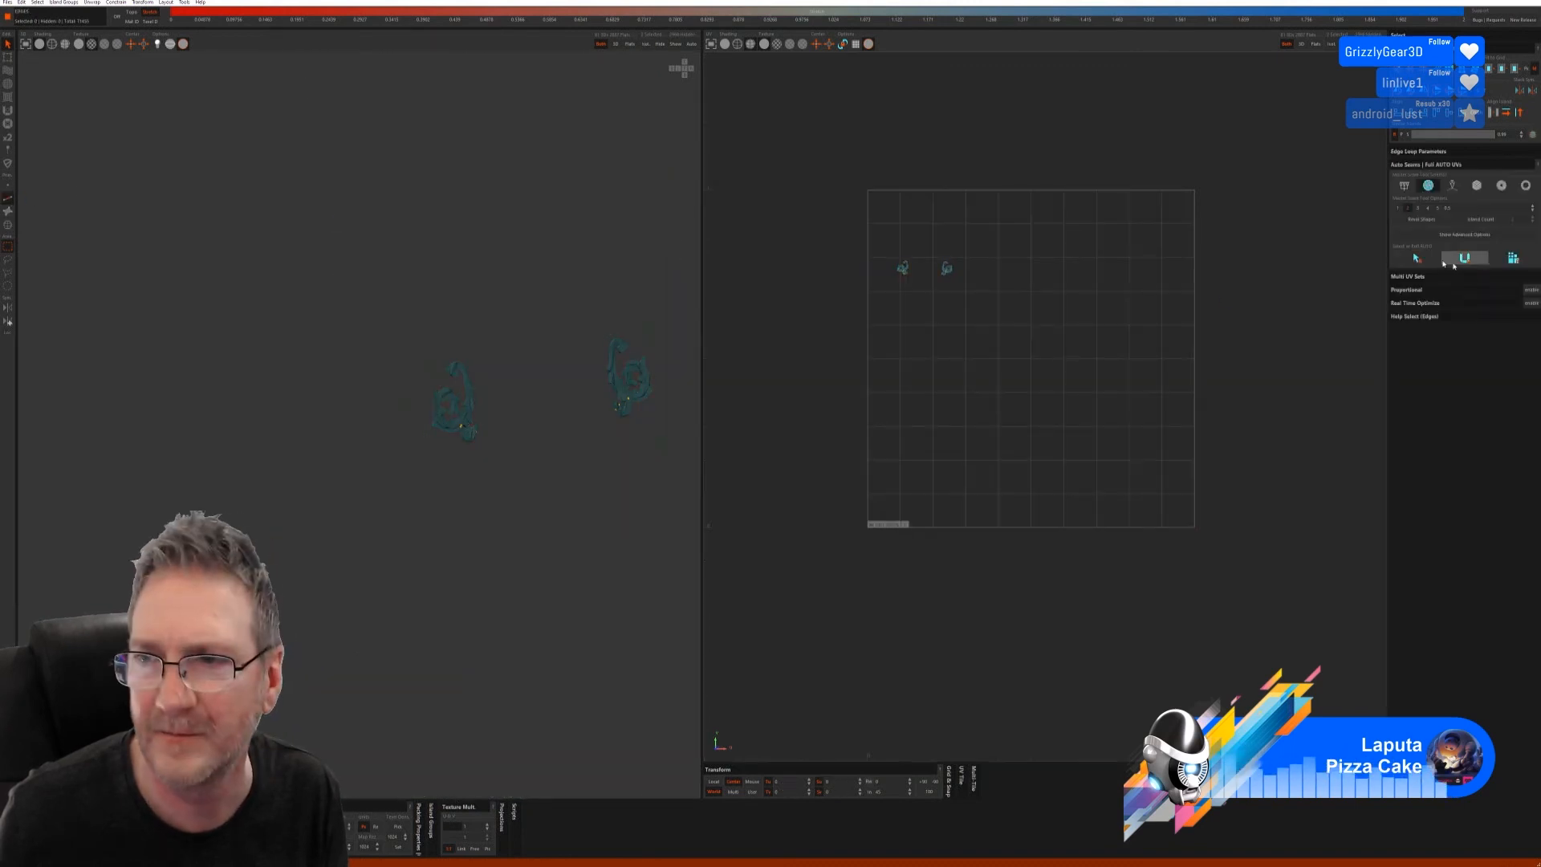
click(1514, 259)
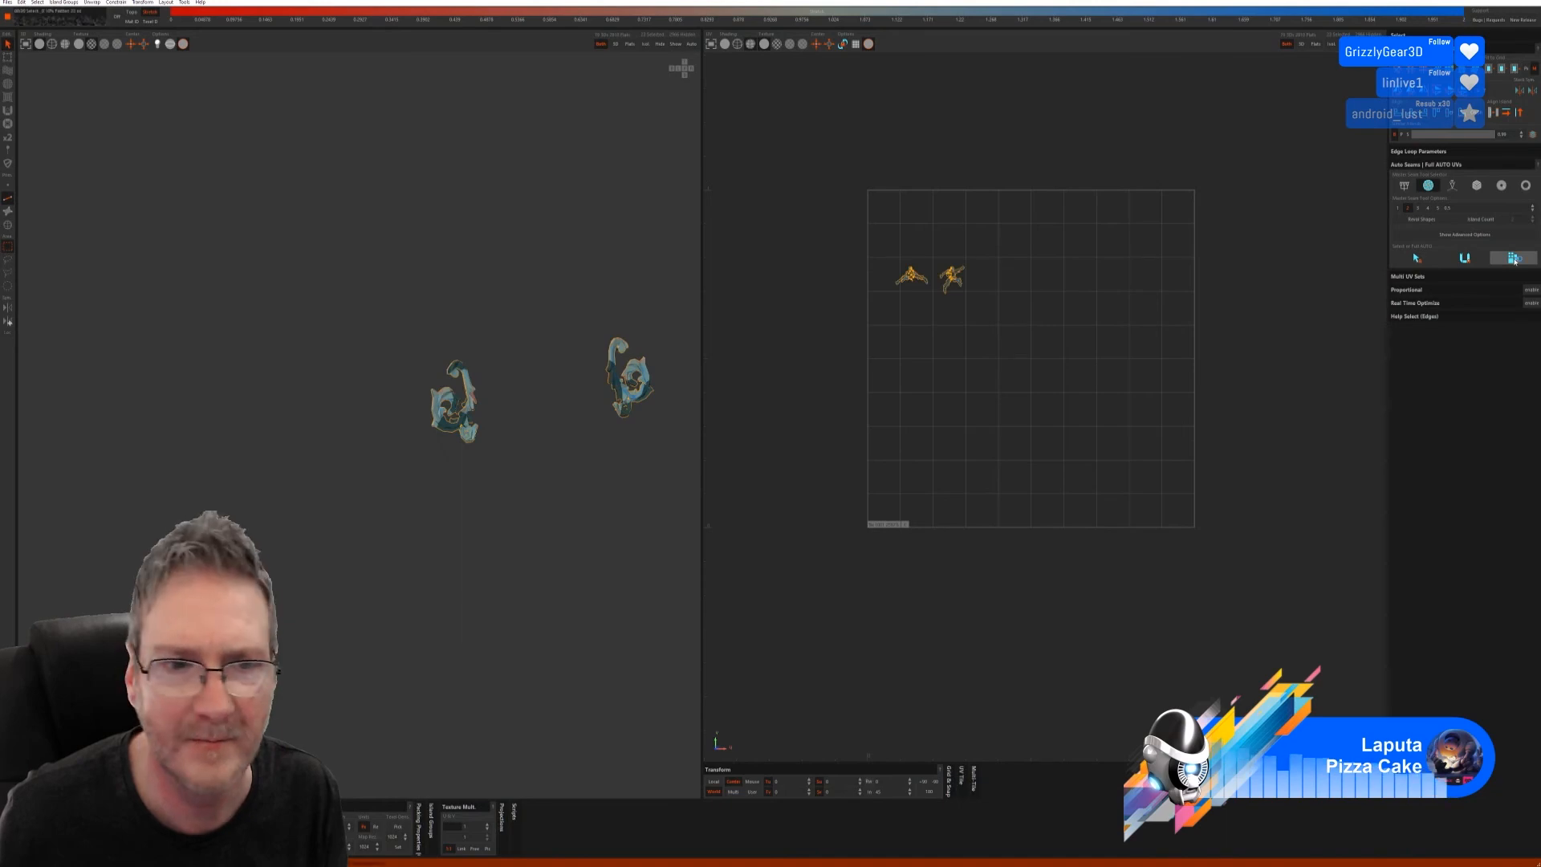
click(676, 45)
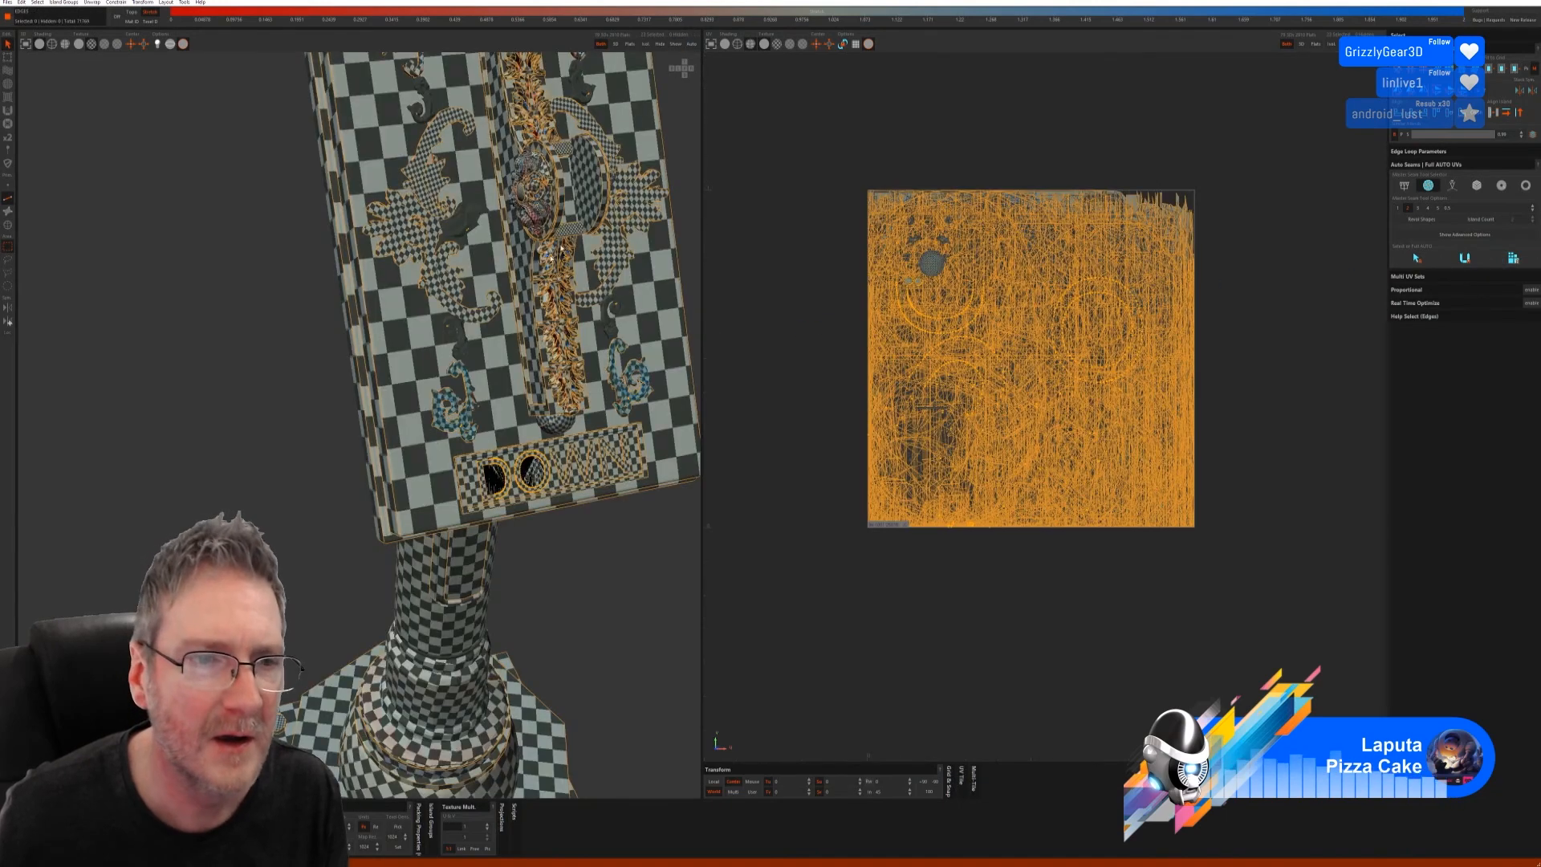
- Unwrap and pack the scrolls just above the lower corner ornaments in isolation with Mosaic auto-seams, and show the whole model
click(9, 228)
click(460, 335)
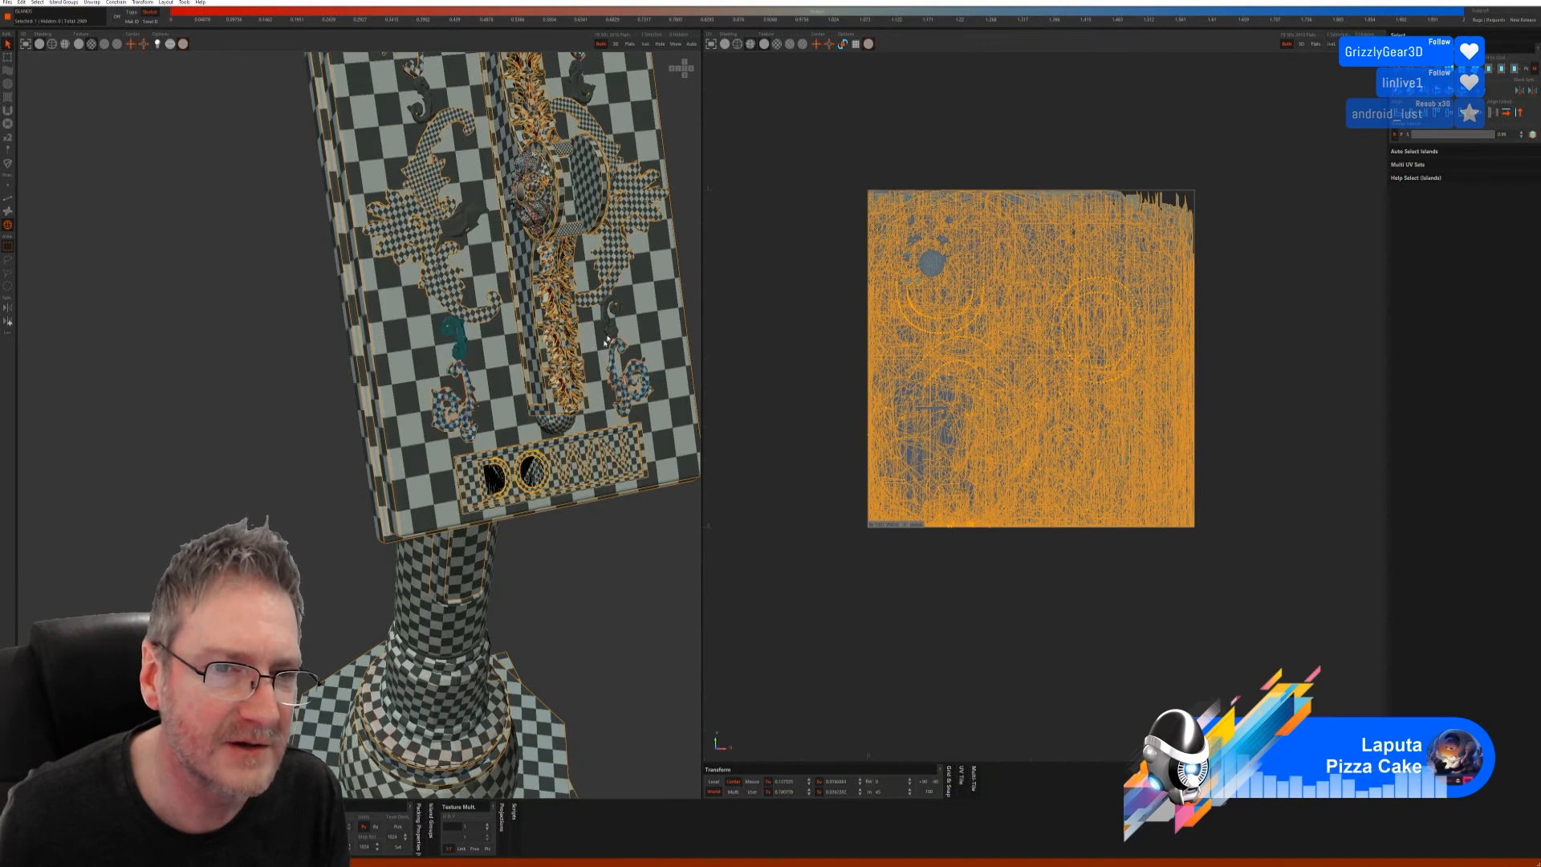
click(645, 45)
click(8, 198)
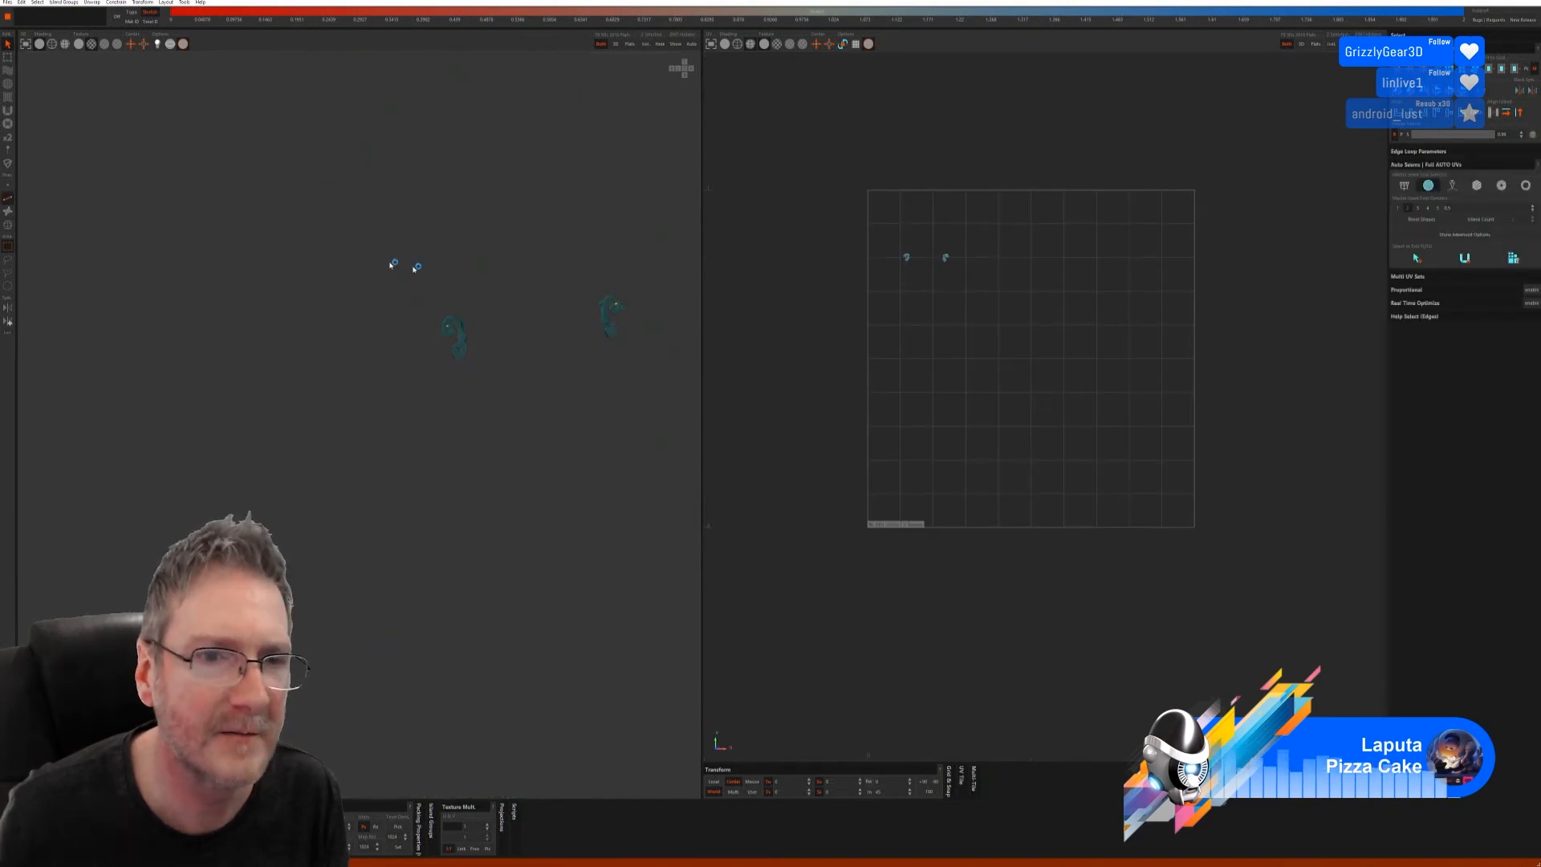
click(1468, 258)
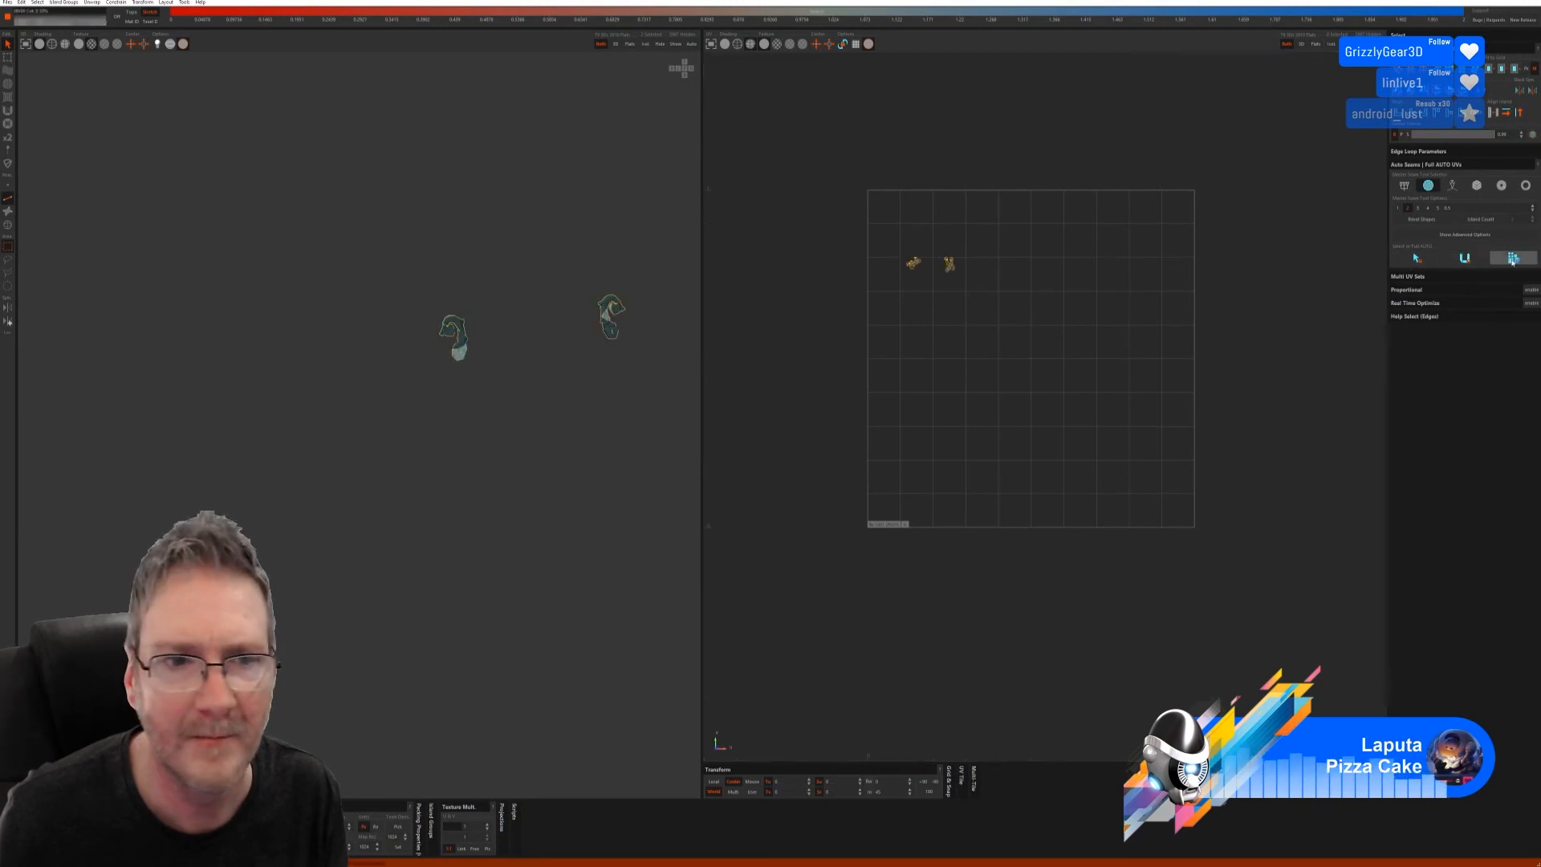
click(675, 44)
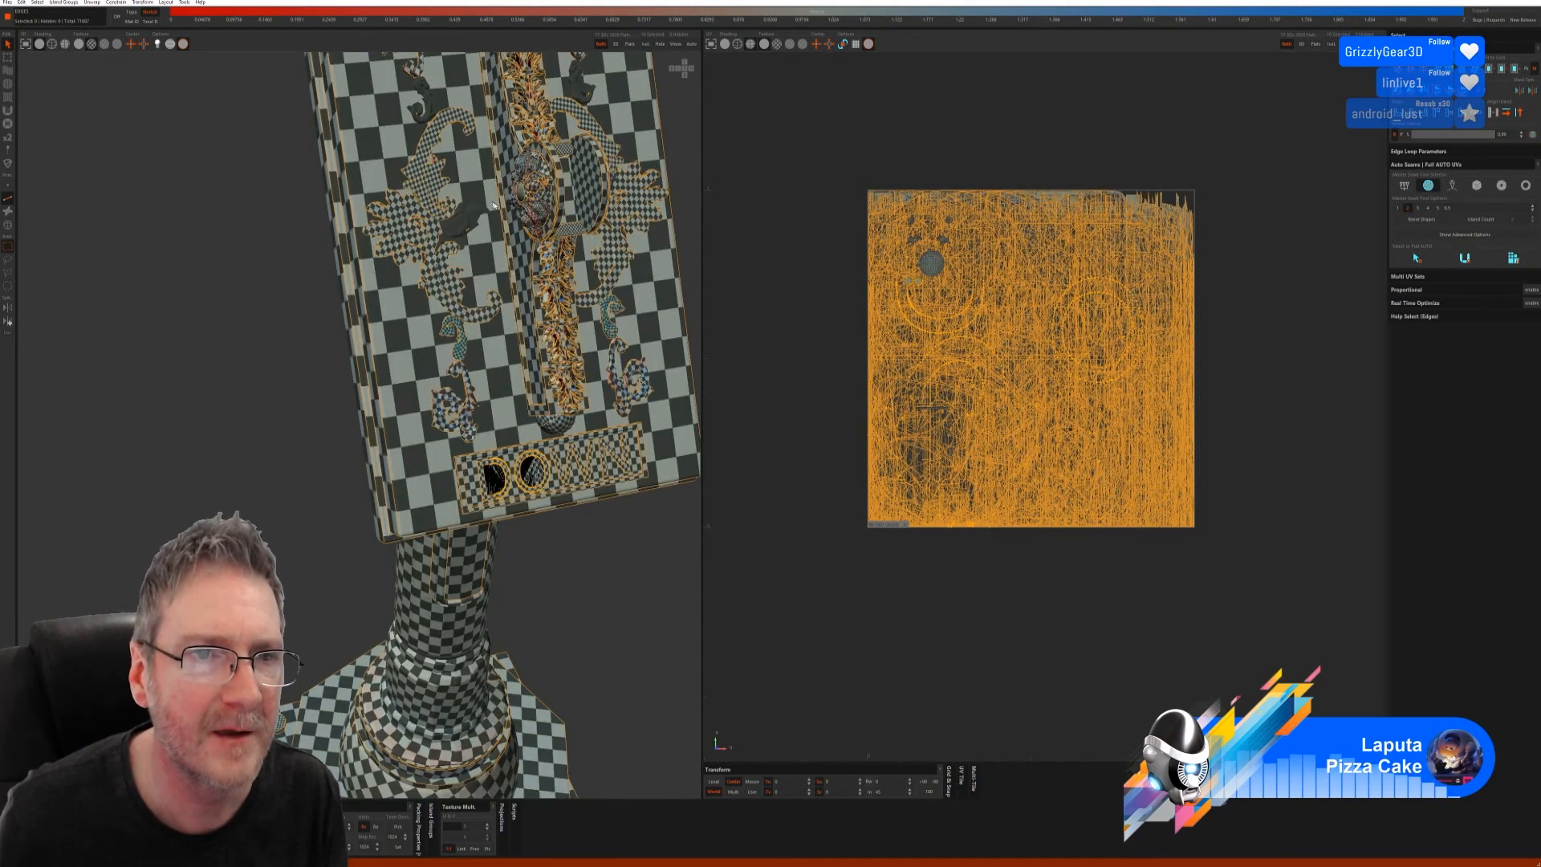
- Unwrap and pack the curved scrolls just above the large side ornaments in isolation with Mosaic auto-seams, and show the whole model
click(431, 112)
click(8, 224)
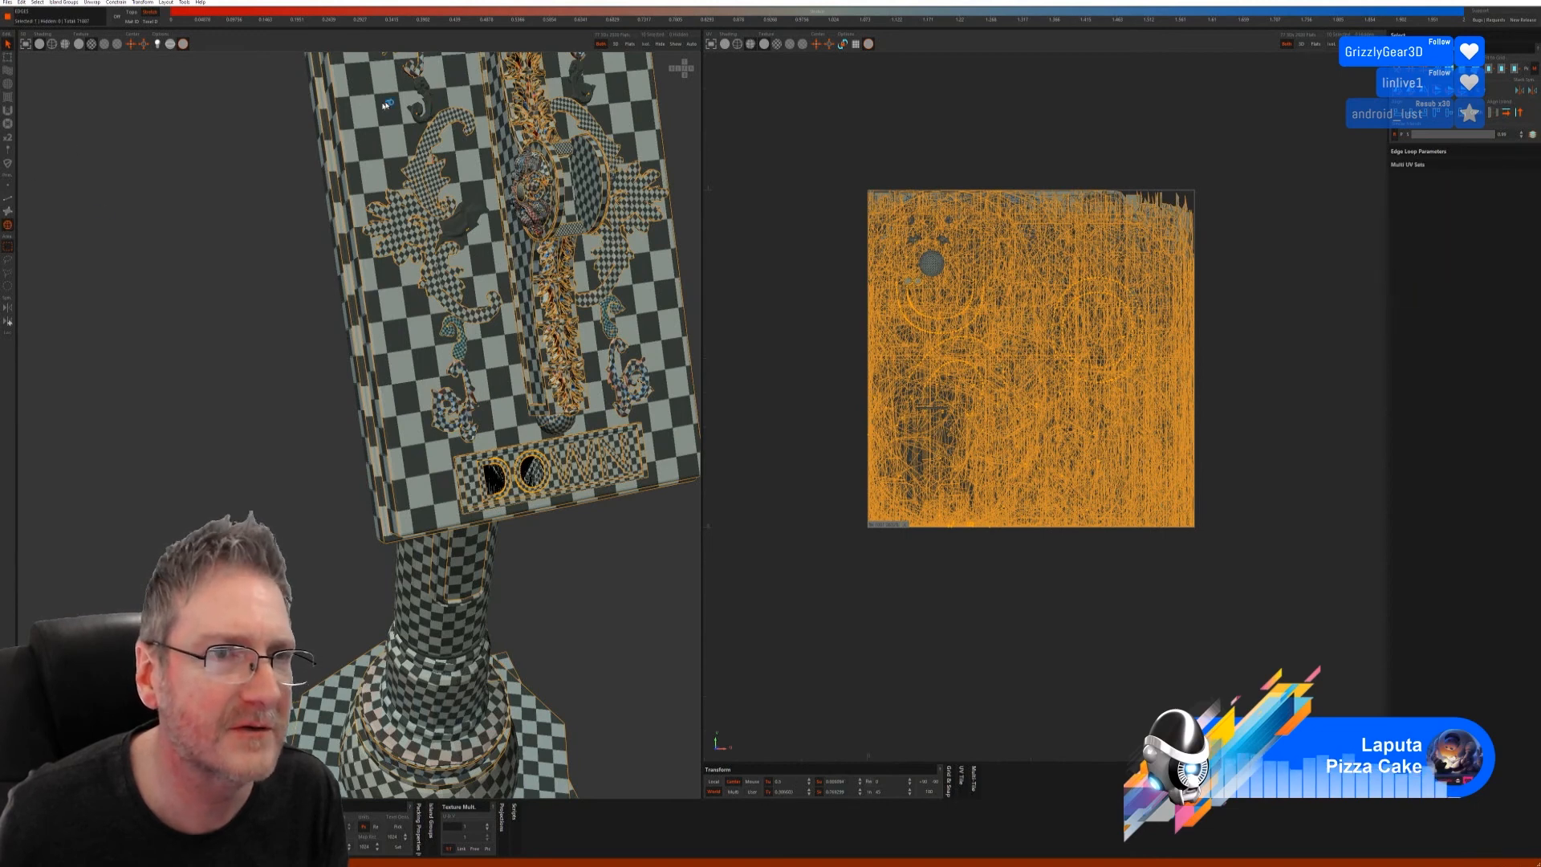
click(439, 103)
click(427, 101)
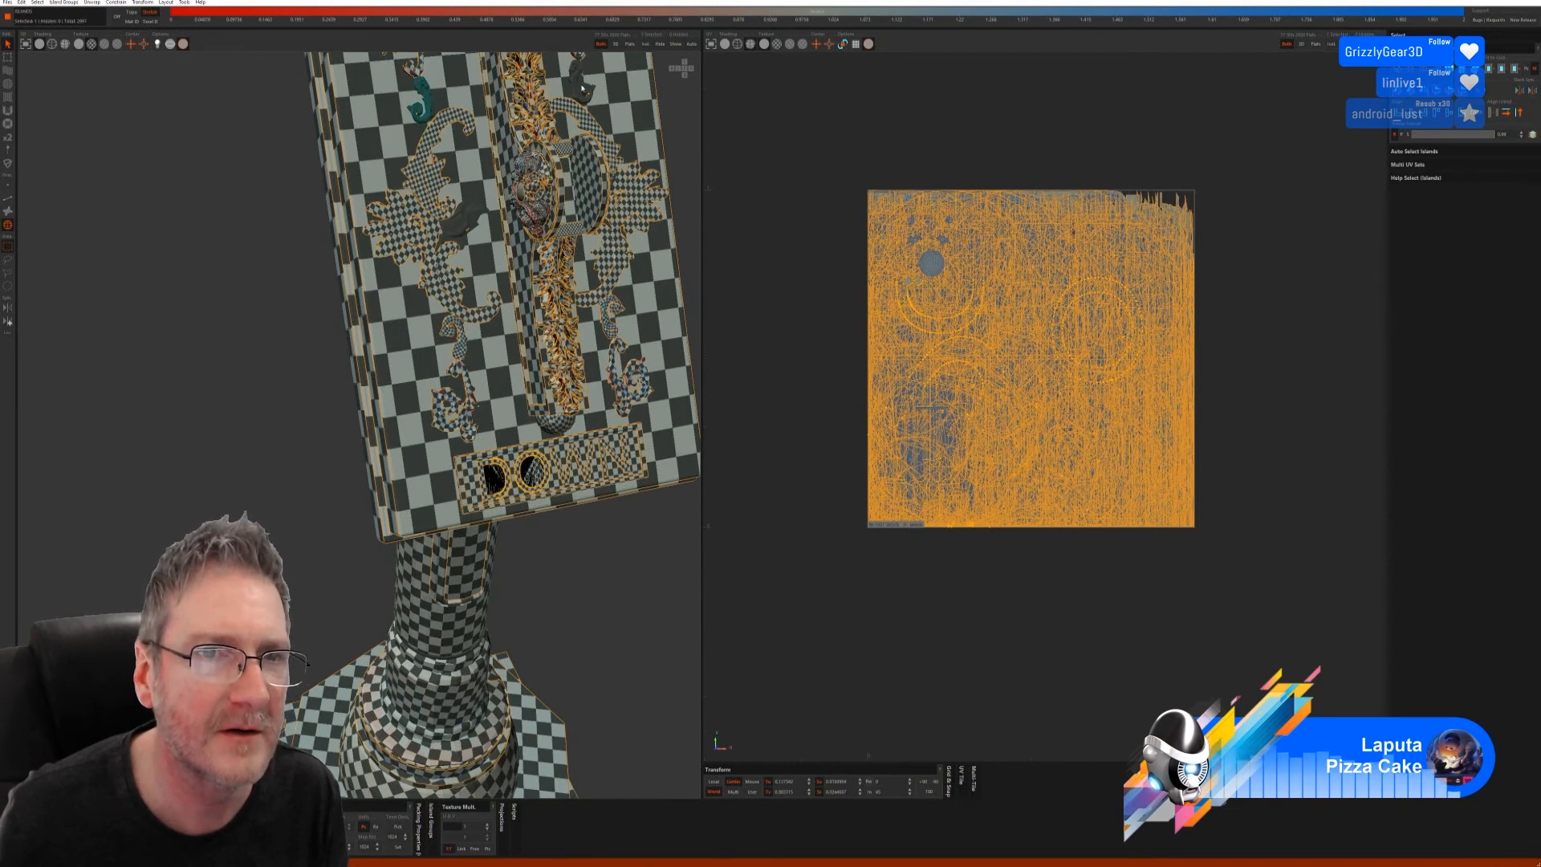
click(646, 43)
click(8, 199)
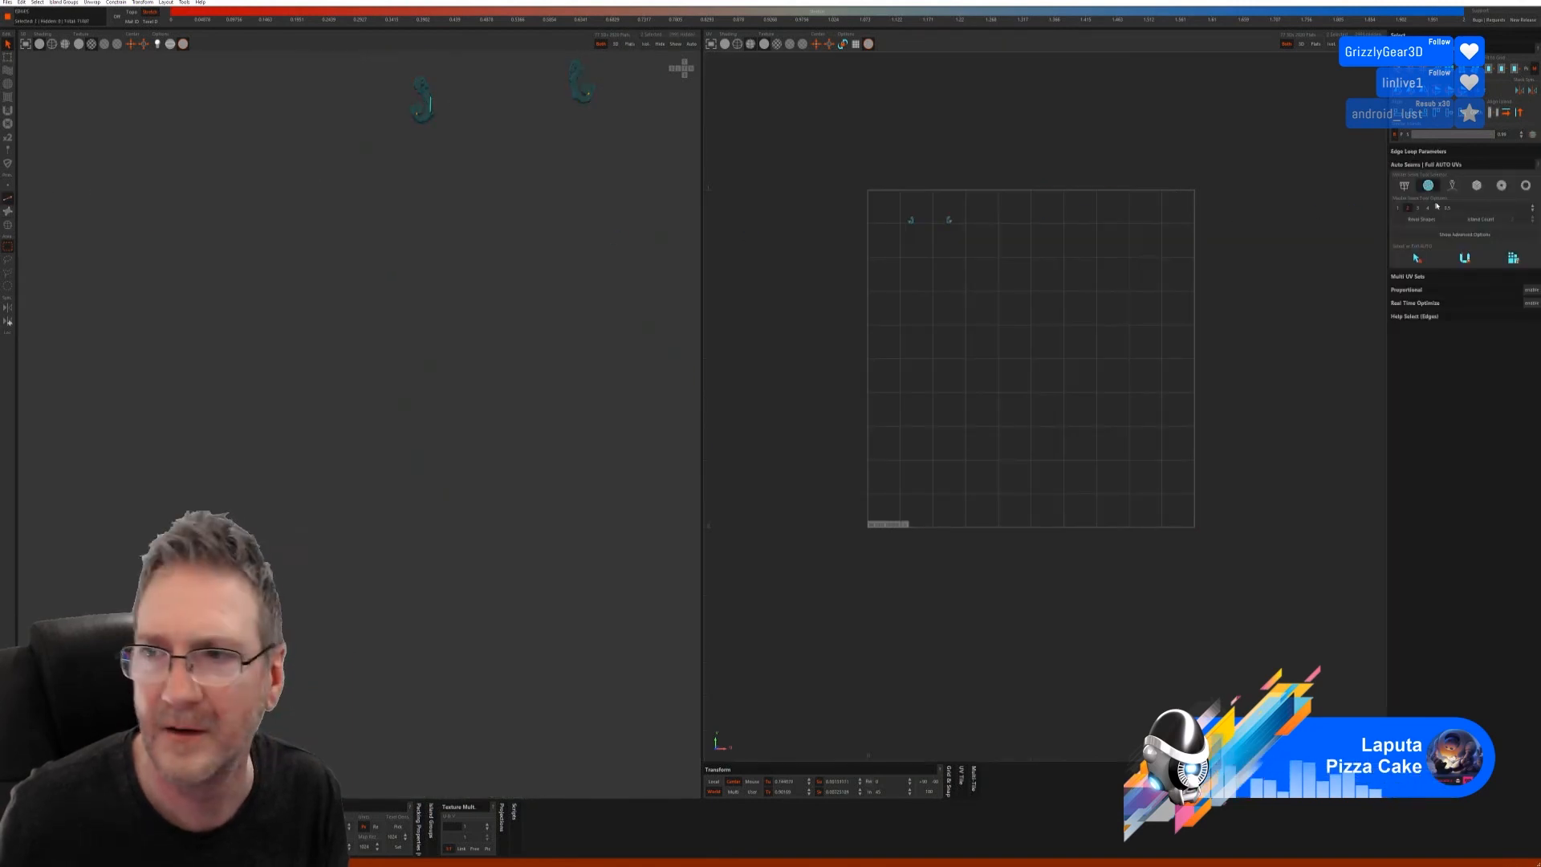
click(1453, 259)
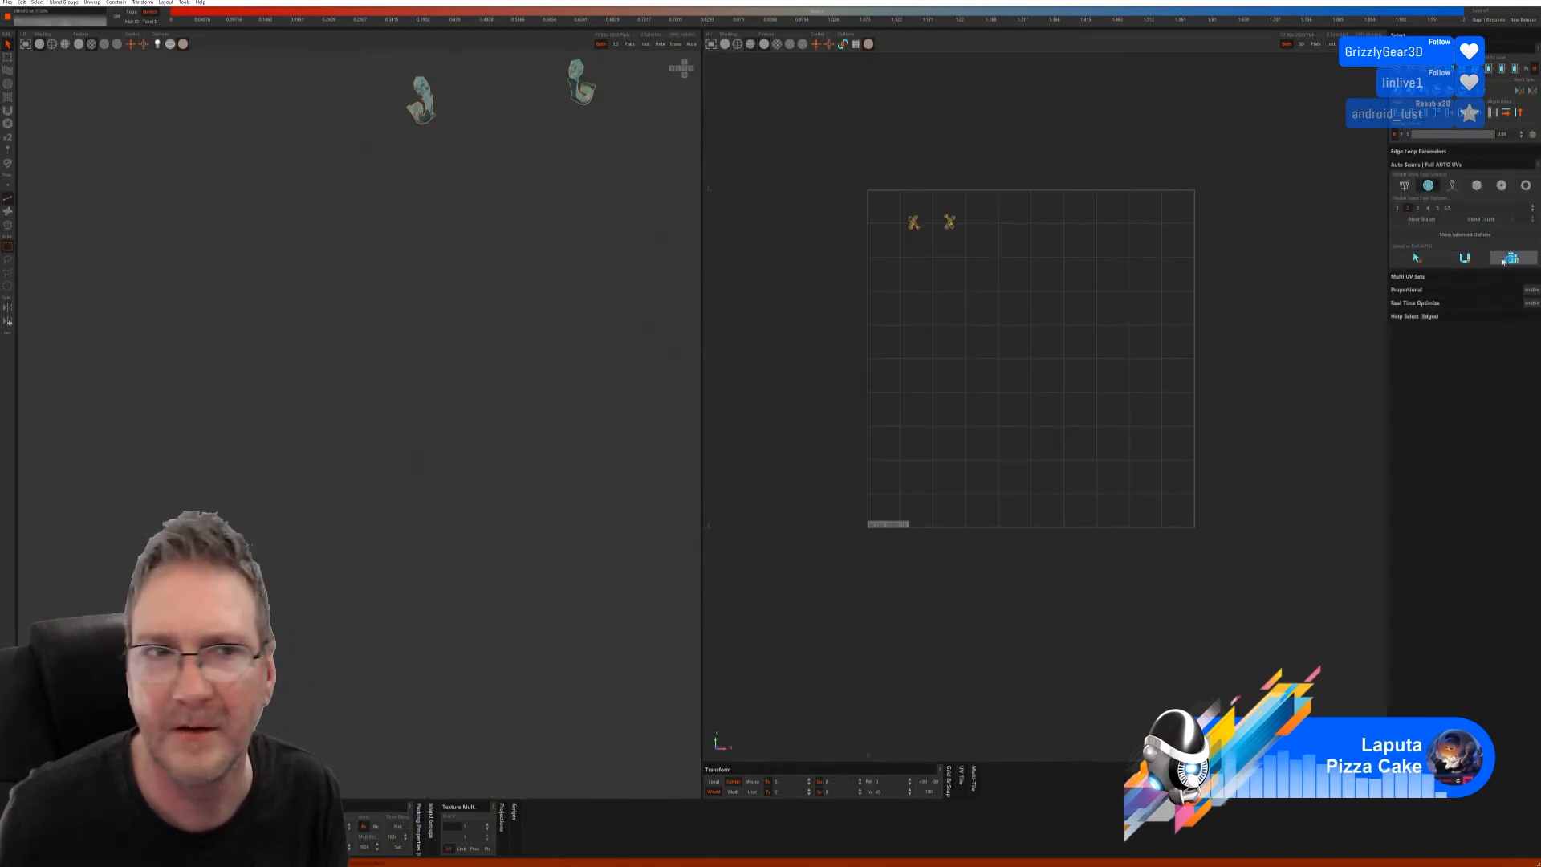
click(676, 44)
- Unwrap and pack the leaf ornaments on both sides of the central lever hub in isolation with Mosaic auto-seams, and show the whole model
alt+drag(530, 241, 459, 217)
click(7, 224)
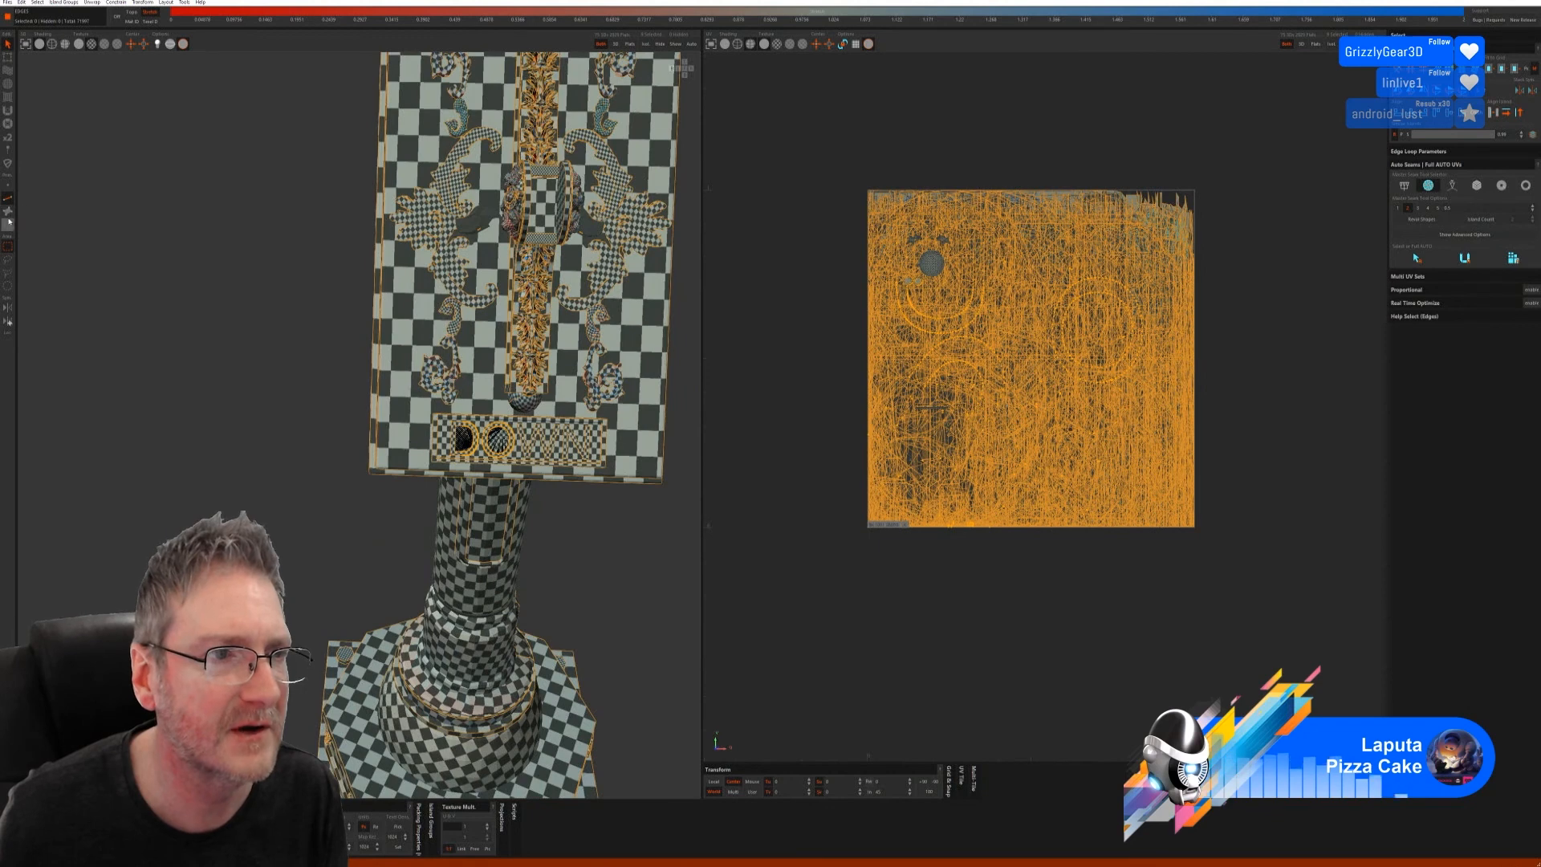
click(466, 226)
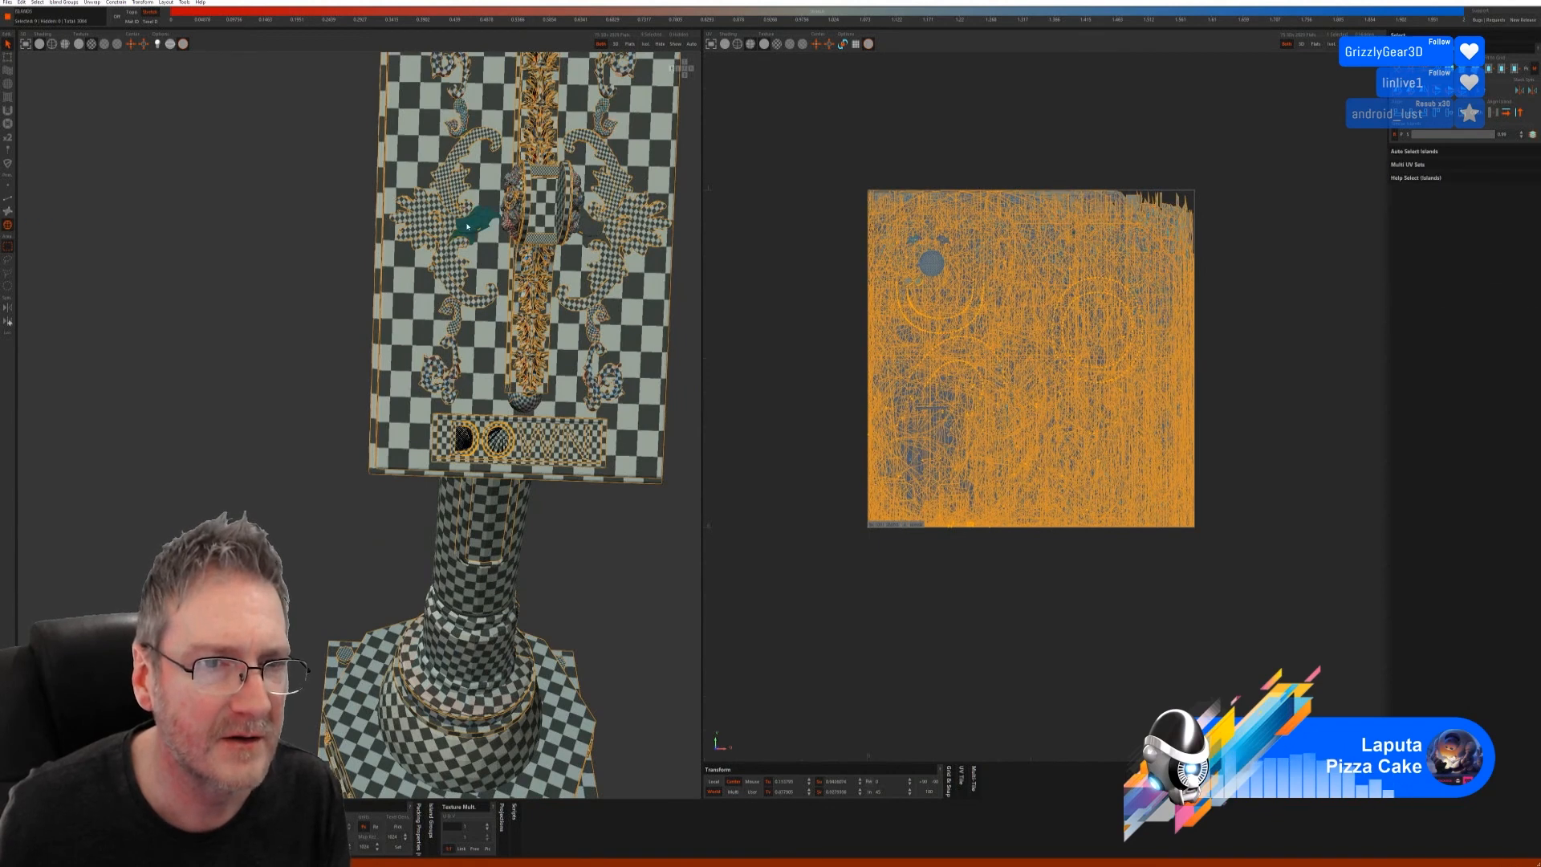
shift+click(592, 228)
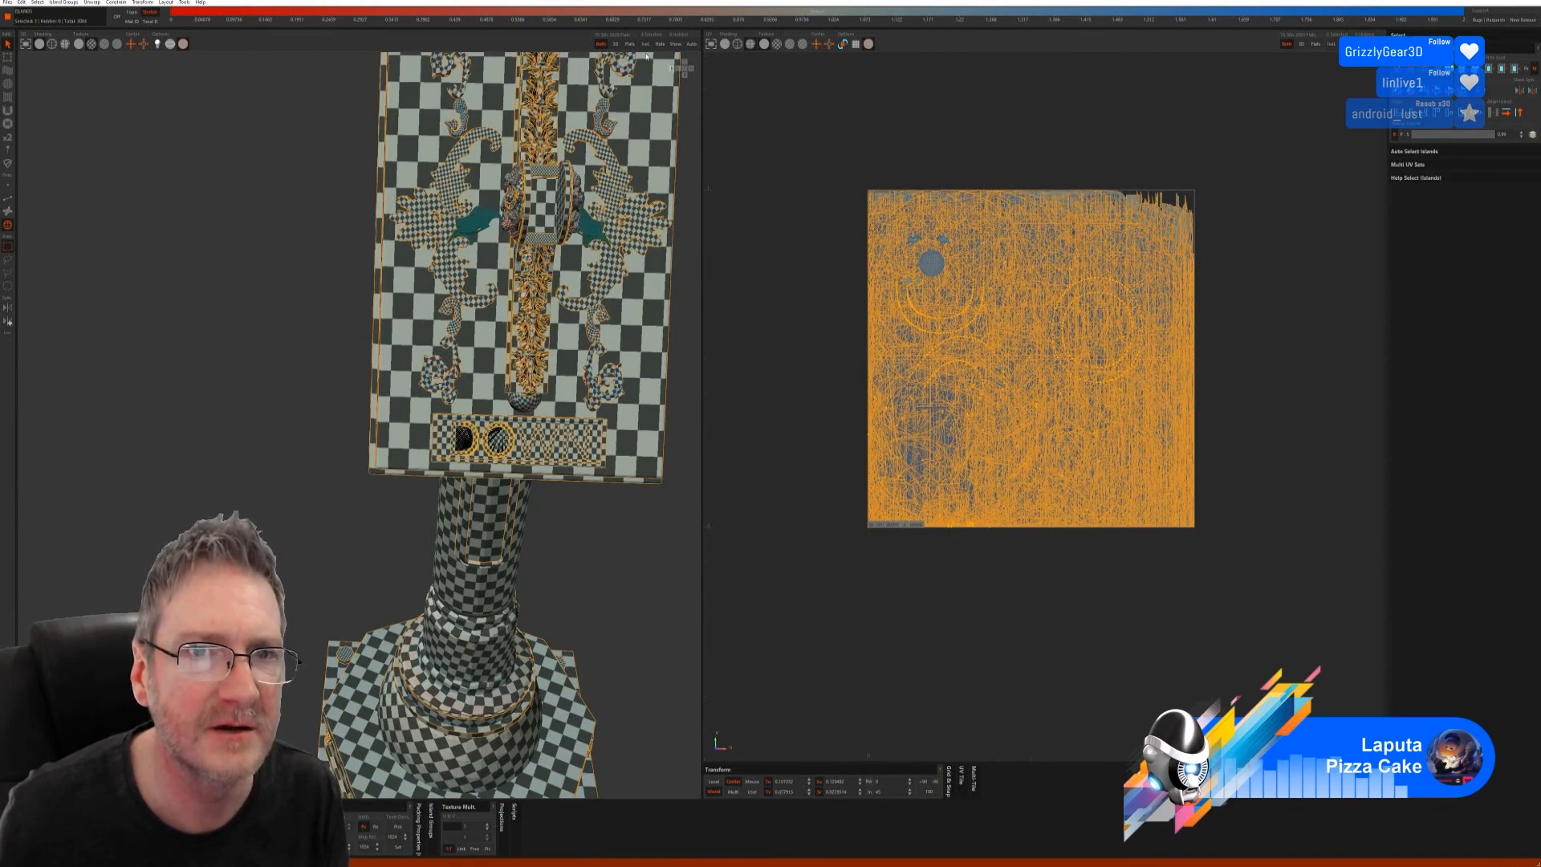
click(646, 44)
click(7, 199)
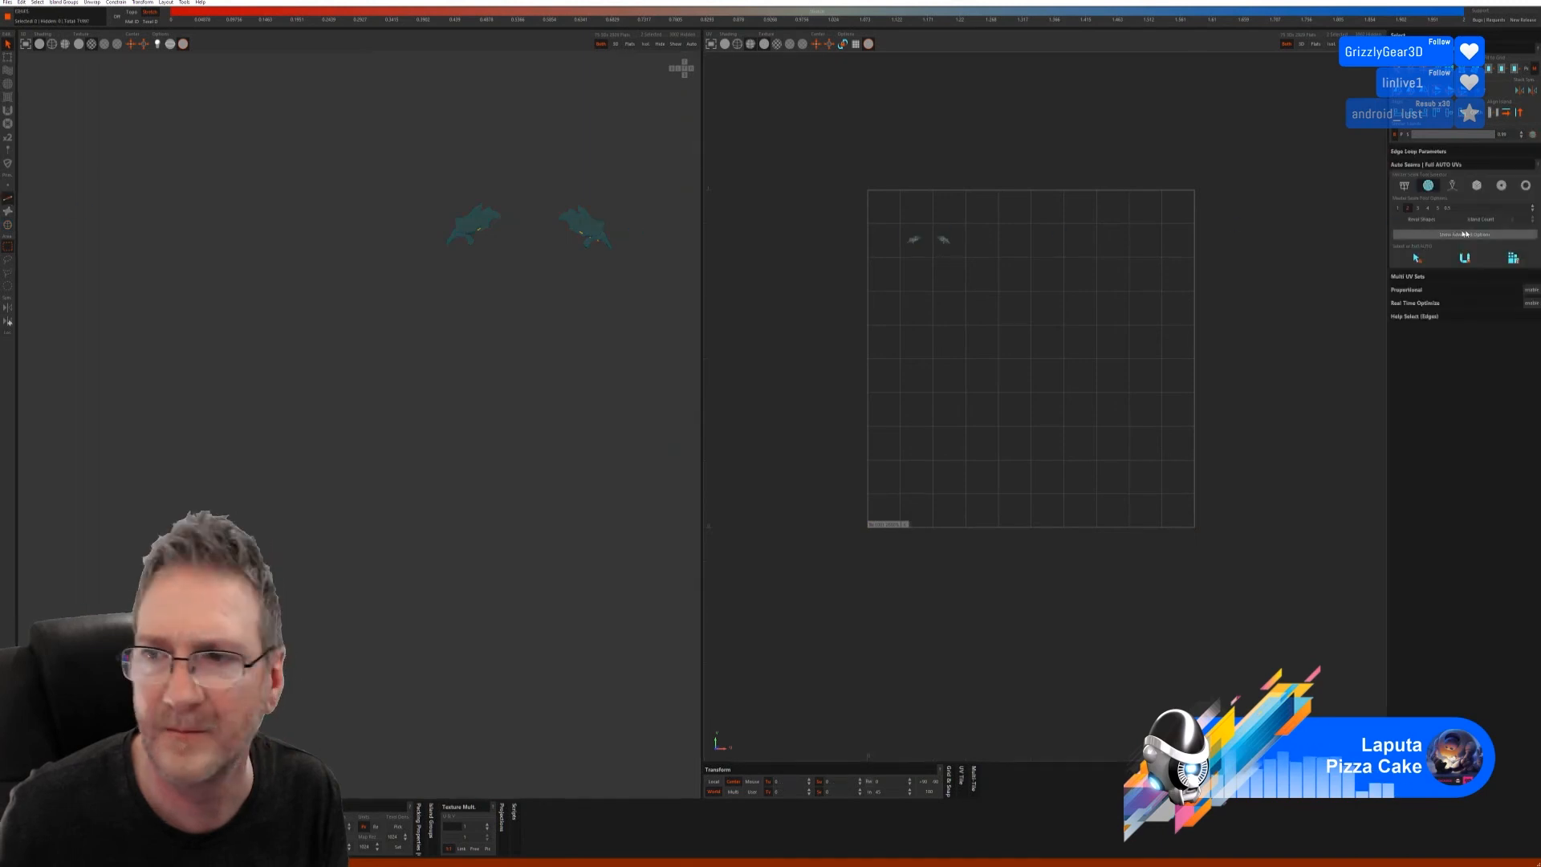
click(1417, 258)
click(1465, 258)
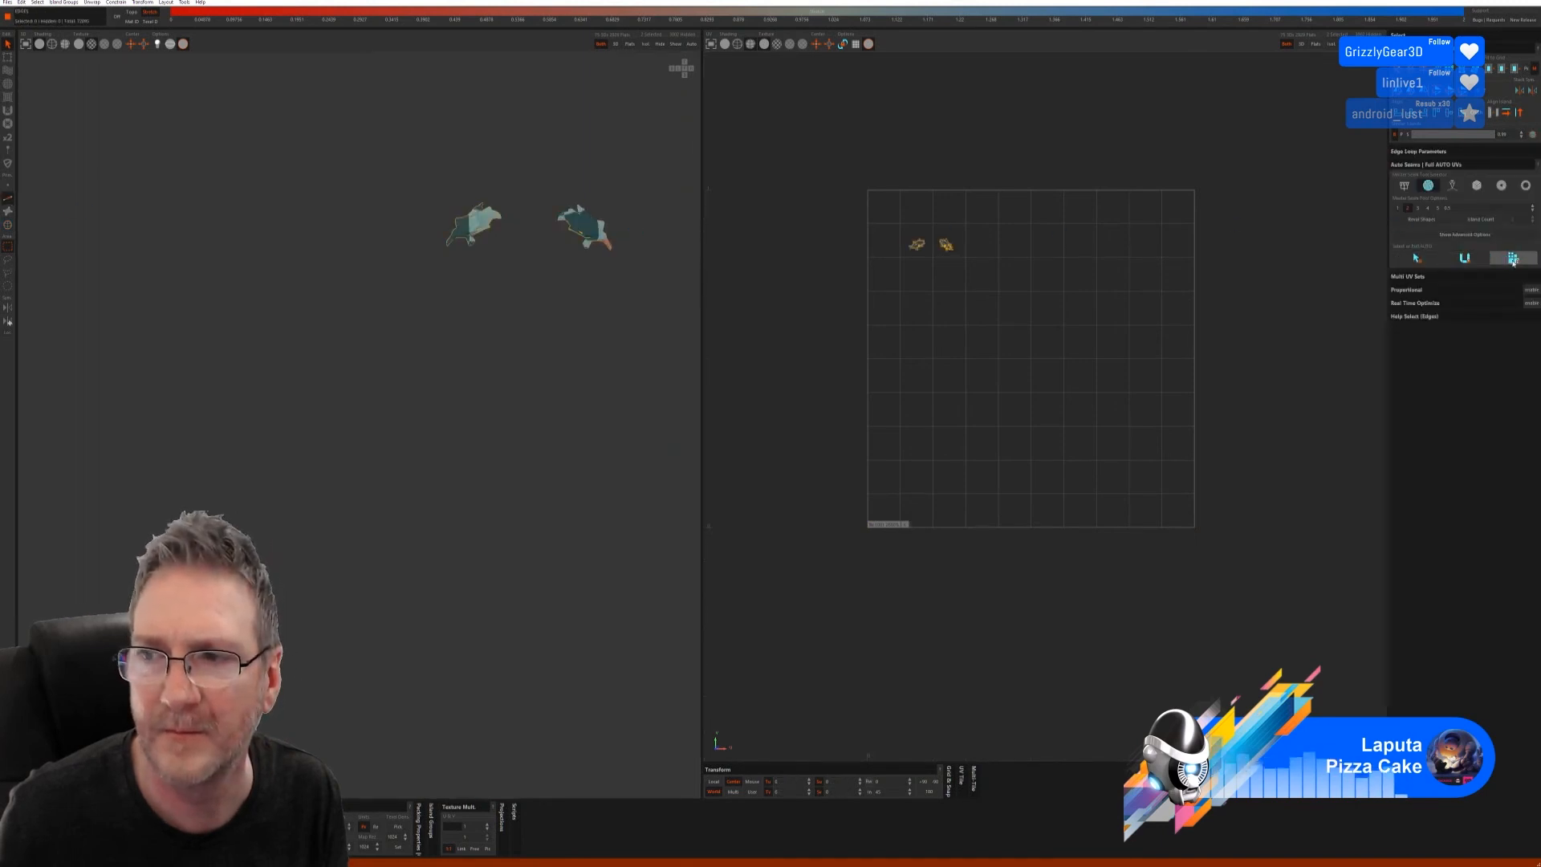
click(1513, 258)
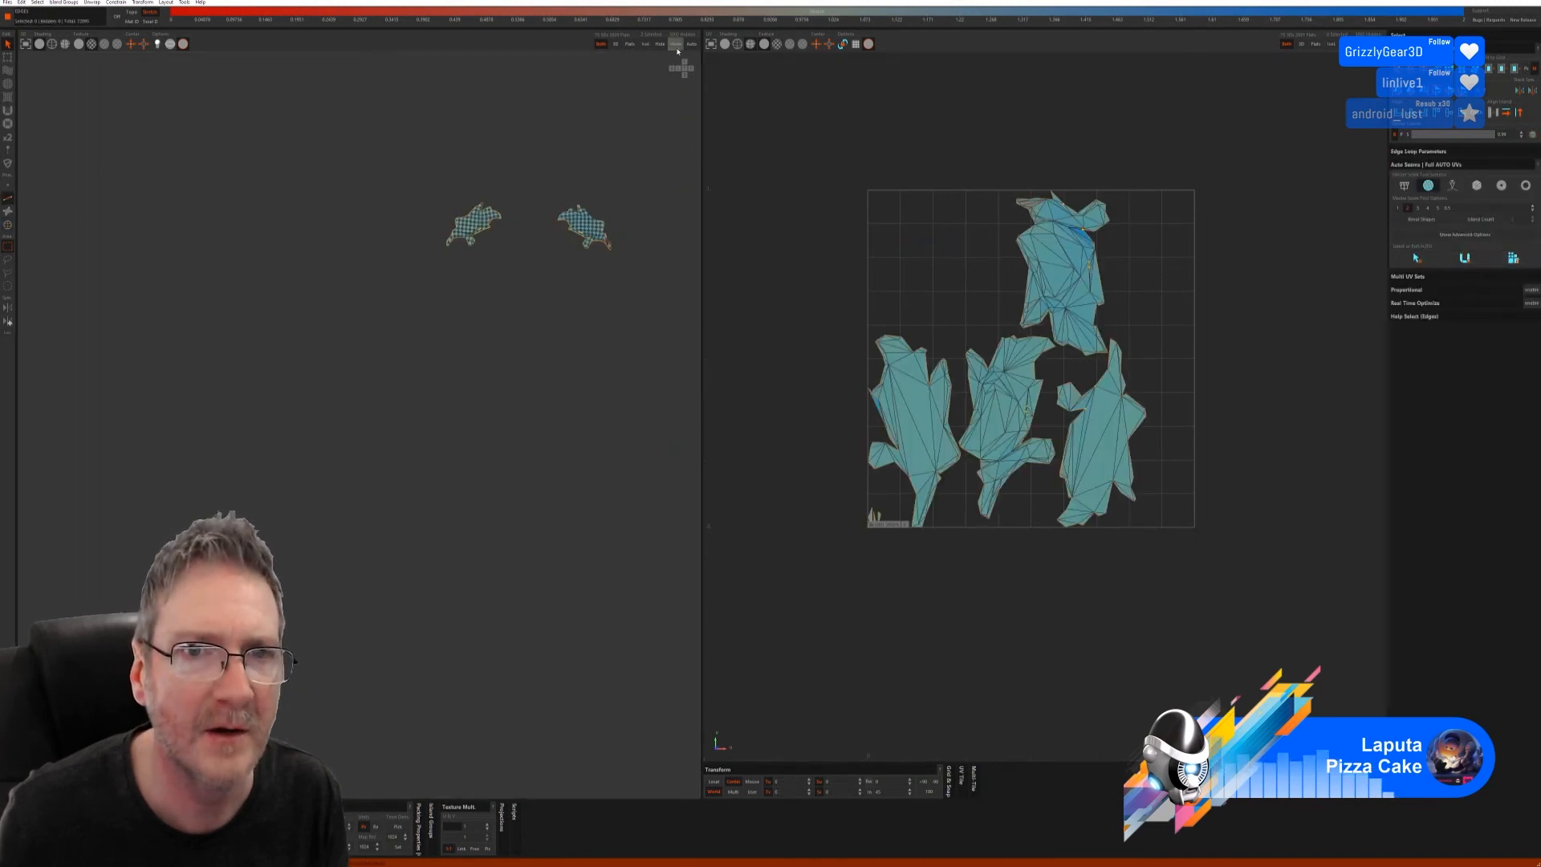
click(676, 45)
- Examine the checker pattern on the complete lever sign from several angles for unwrapping problems
scroll(425, 241, down, 3)
alt+drag(425, 241, 545, 310)
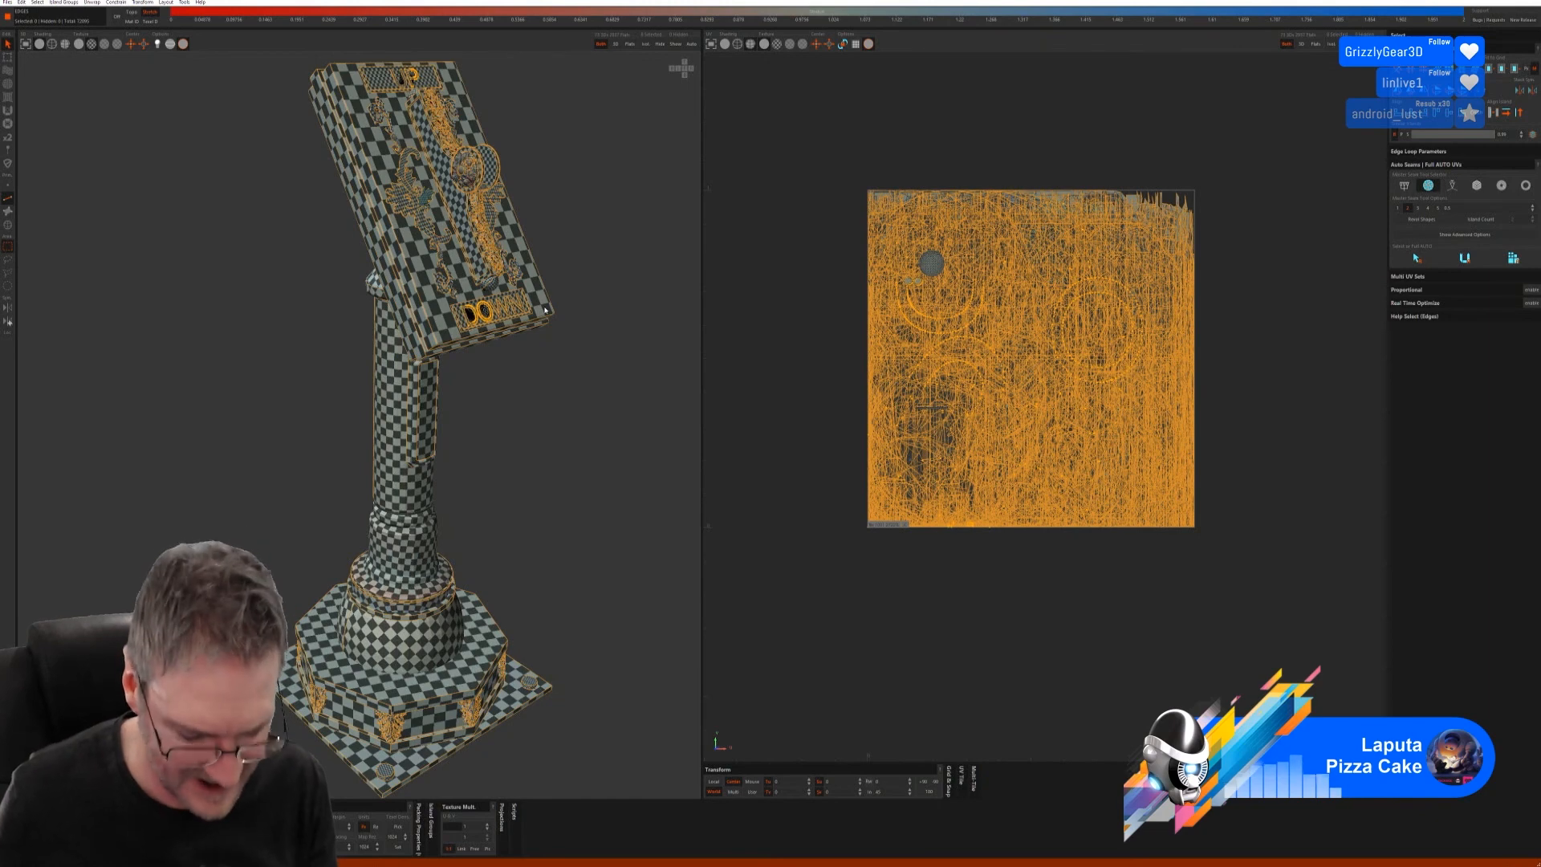
scroll(517, 439, down, 2)
alt+drag(517, 439, 449, 426)
scroll(570, 382, up, 3)
alt+drag(570, 382, 419, 358)
scroll(419, 358, down, 3)
alt+middle_drag(420, 358, 416, 257)
- Save the unwrapped model, switch to 3ds Max and close the small bridge window
click(7, 3)
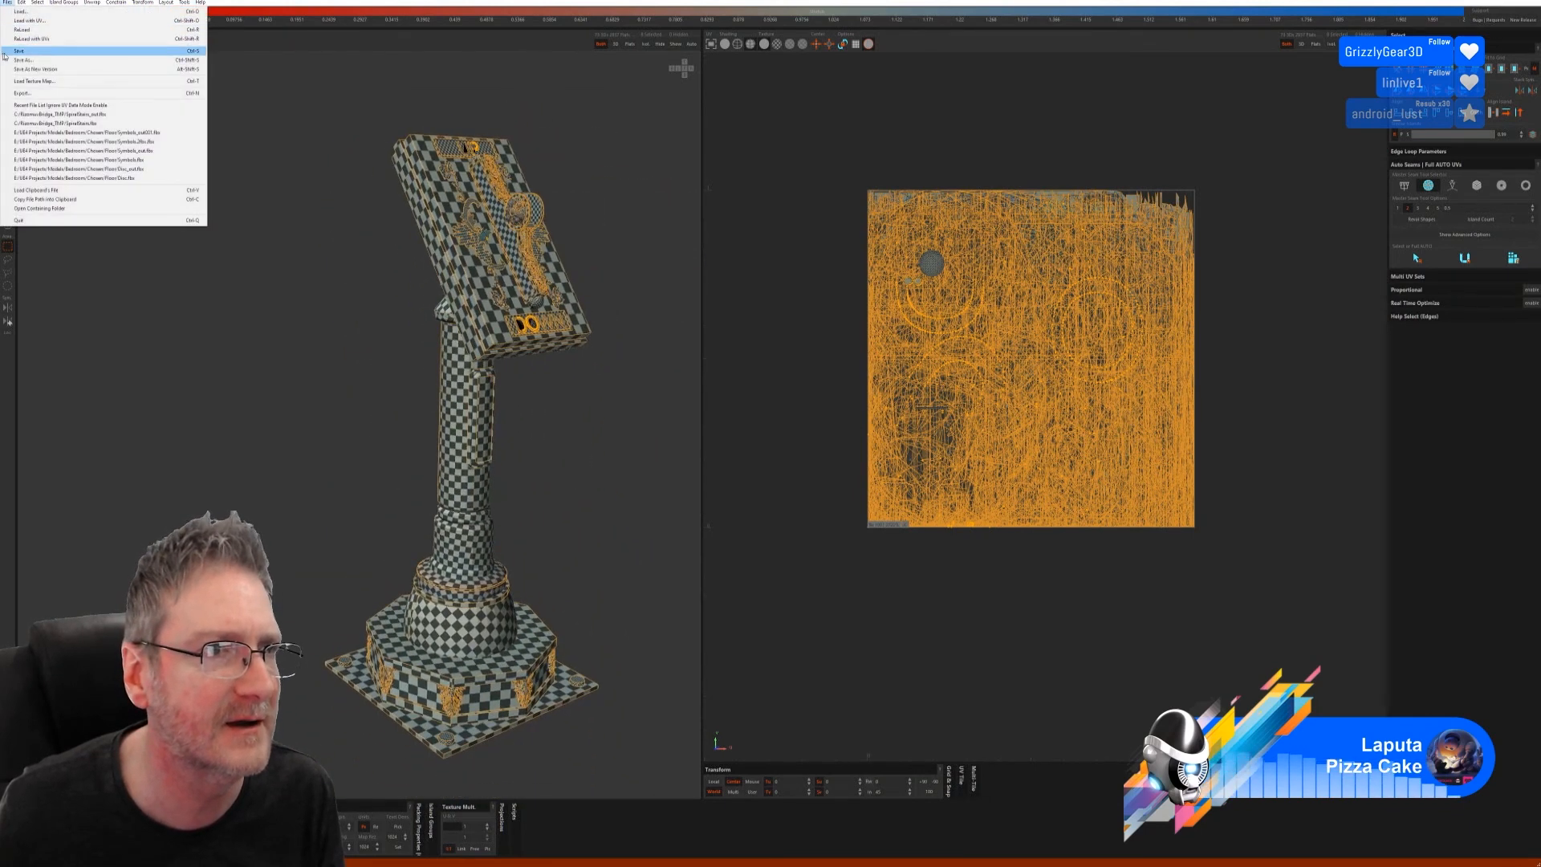
click(27, 53)
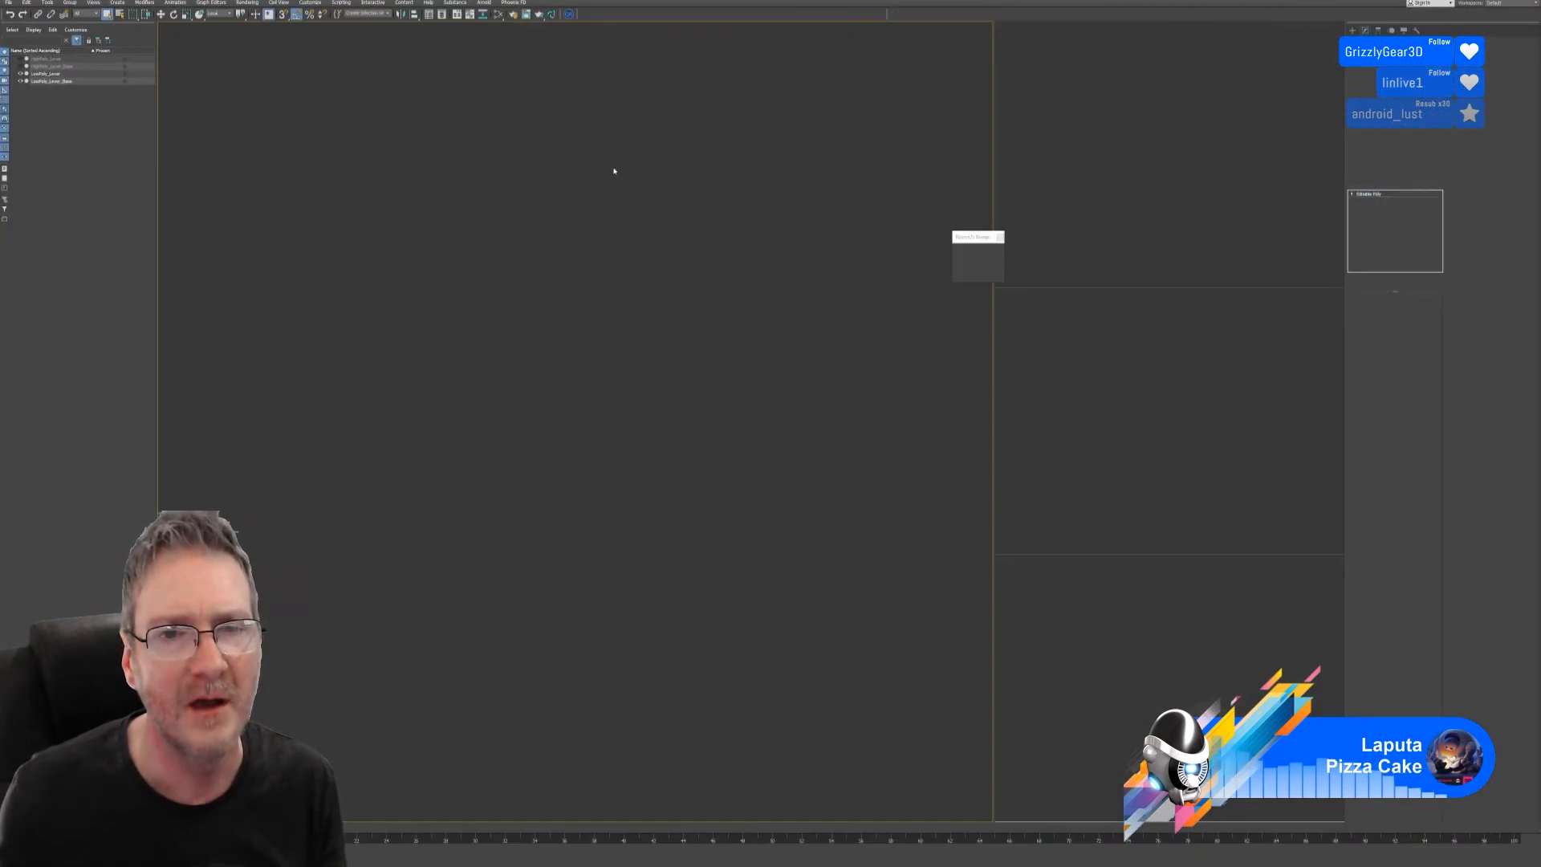
click(1000, 239)
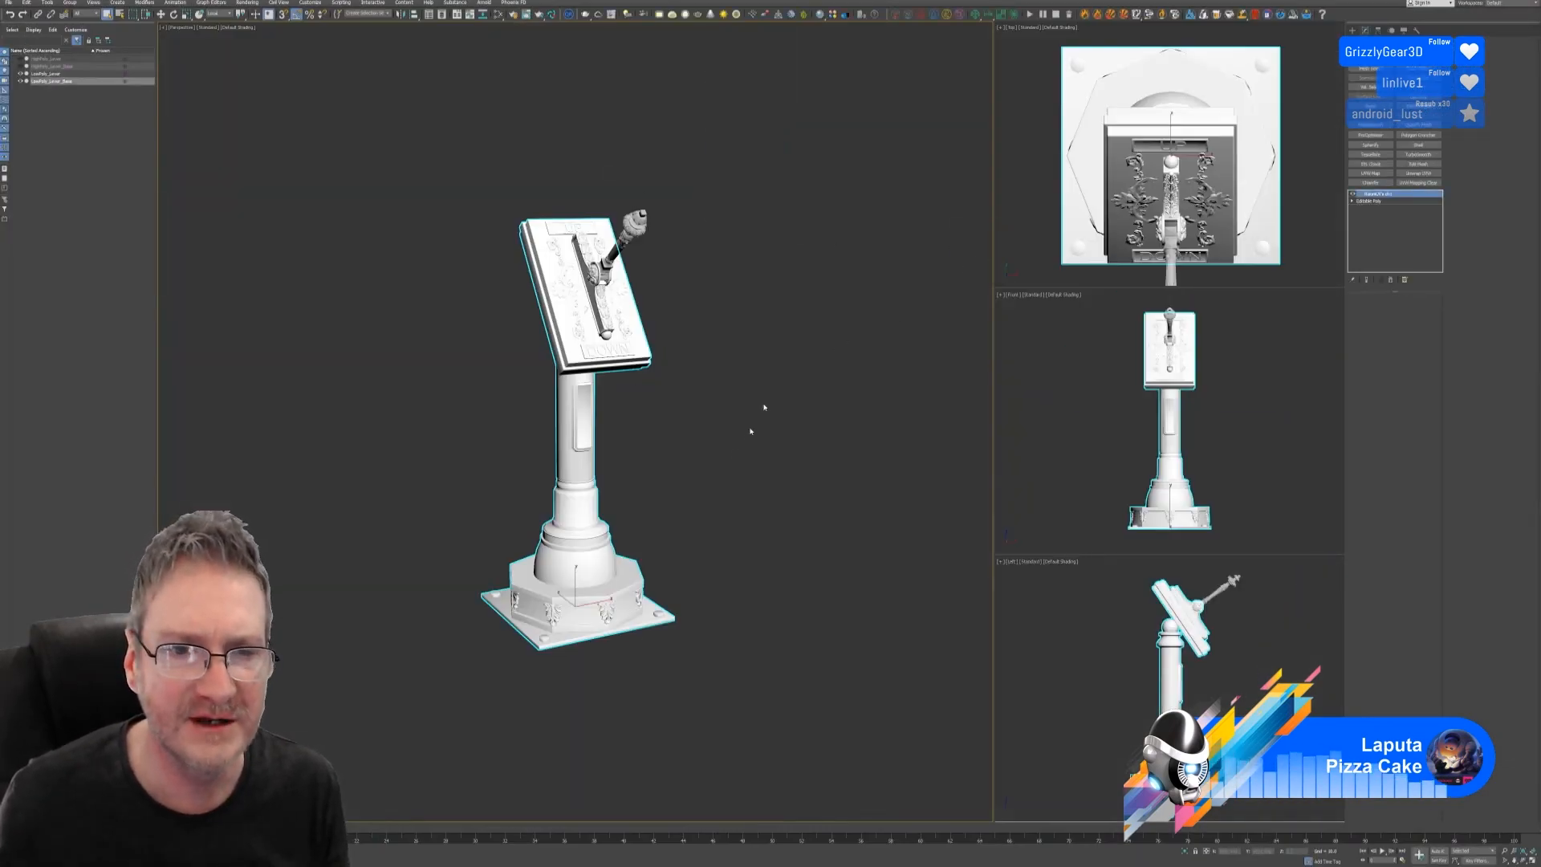
- Add an Unwrap UVW modifier to the lever base, pack all its UVs together, and close the UV editor
click(1419, 173)
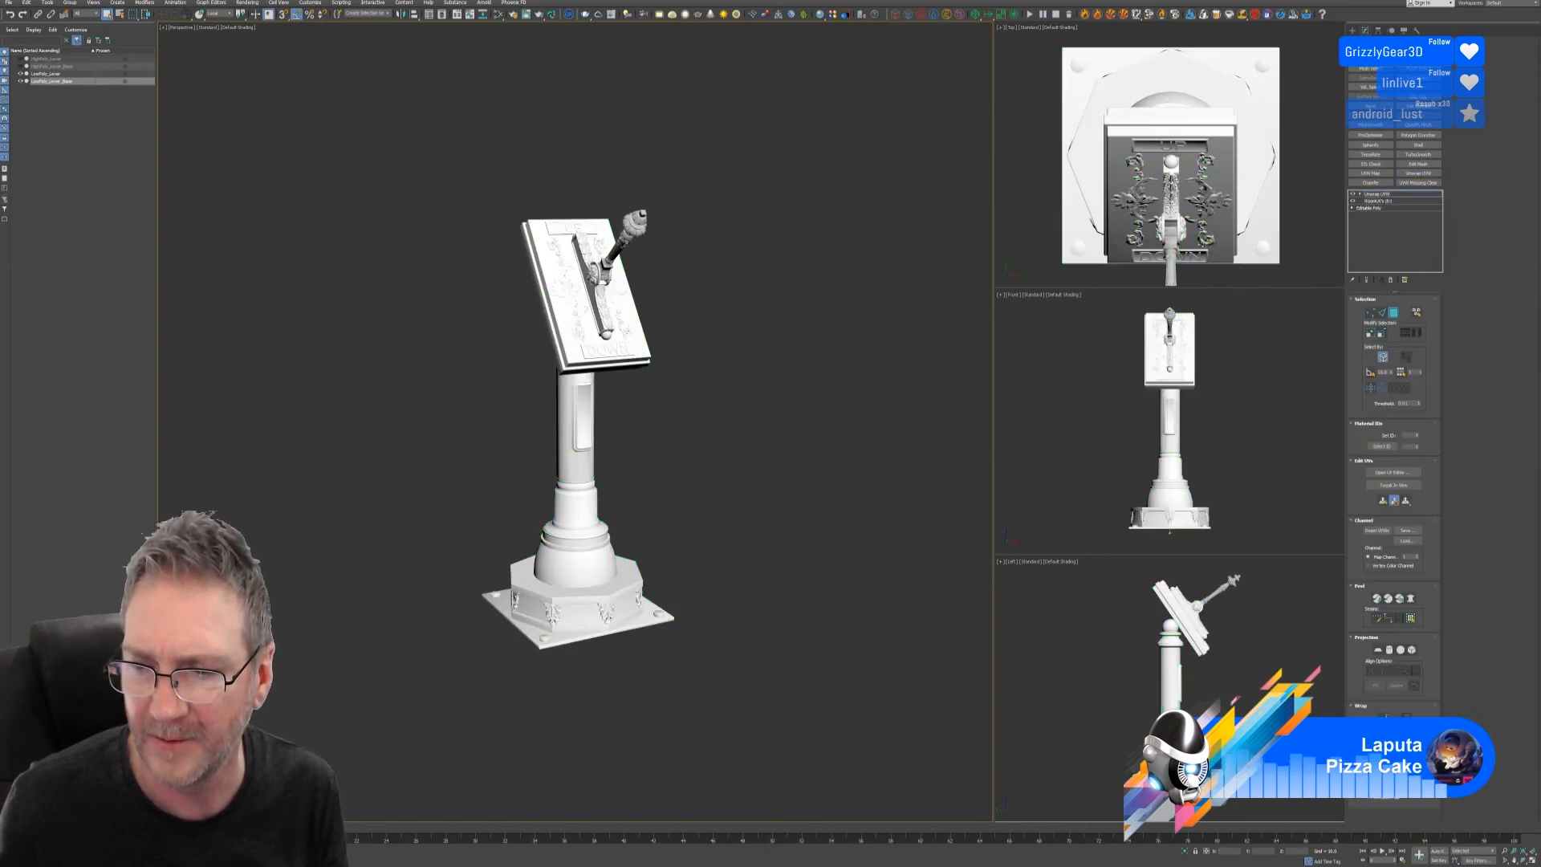
click(1393, 472)
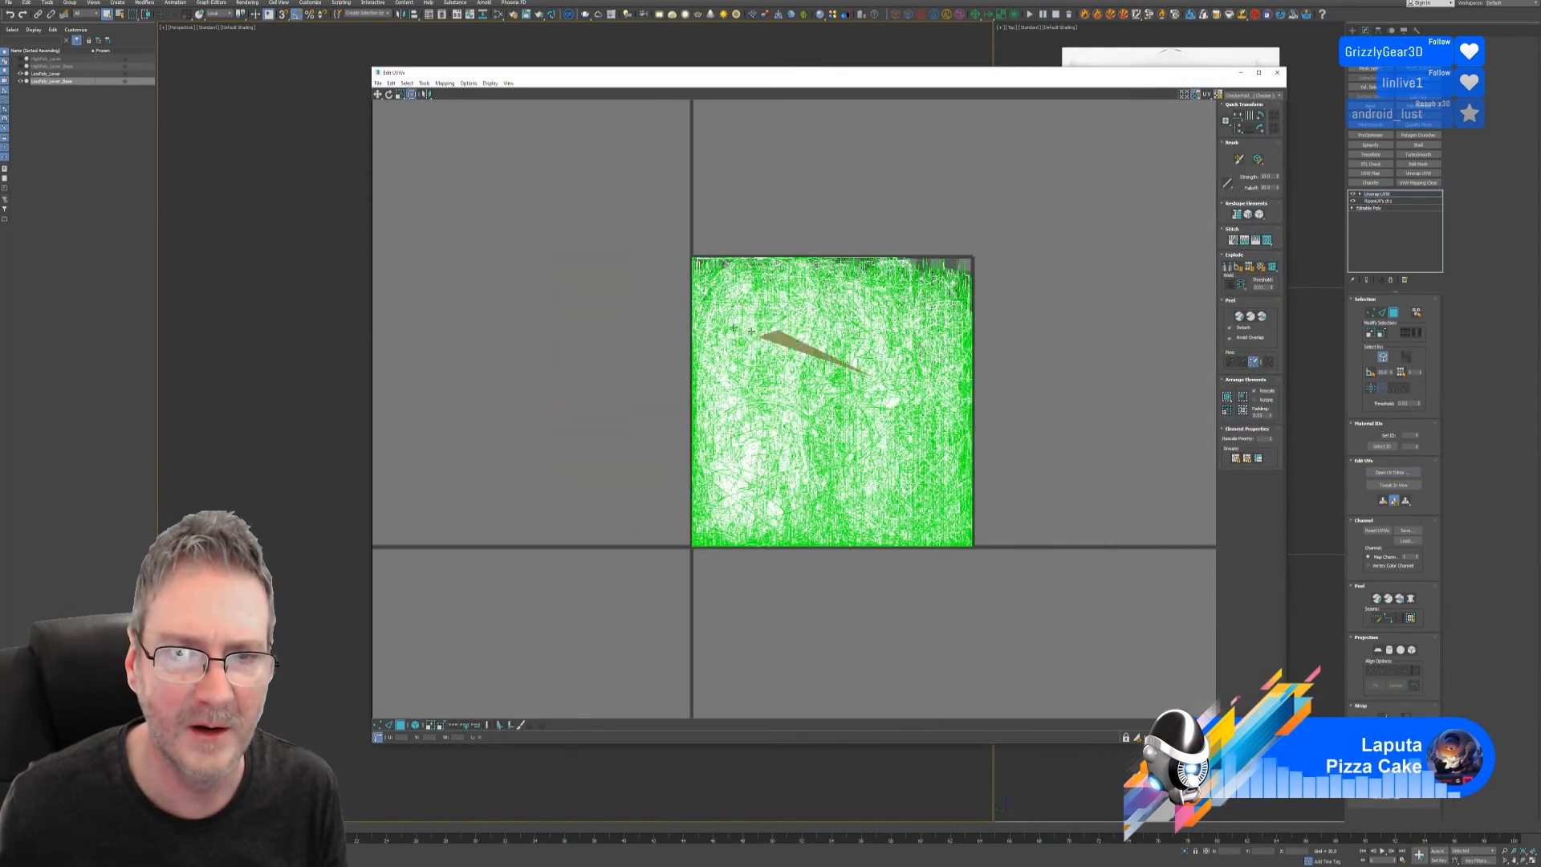
drag(603, 207, 1051, 613)
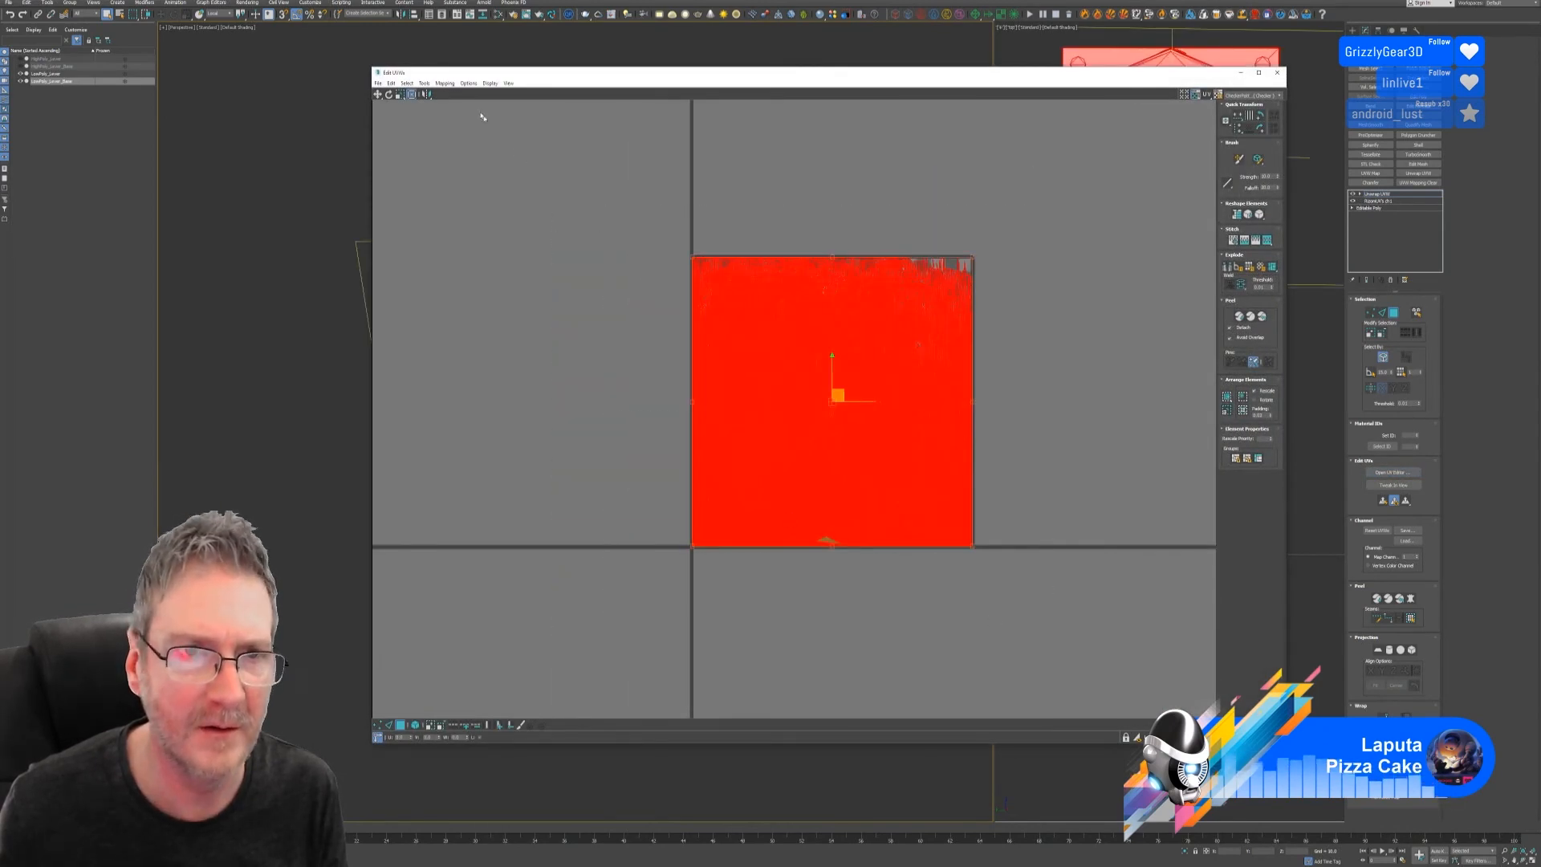
click(424, 82)
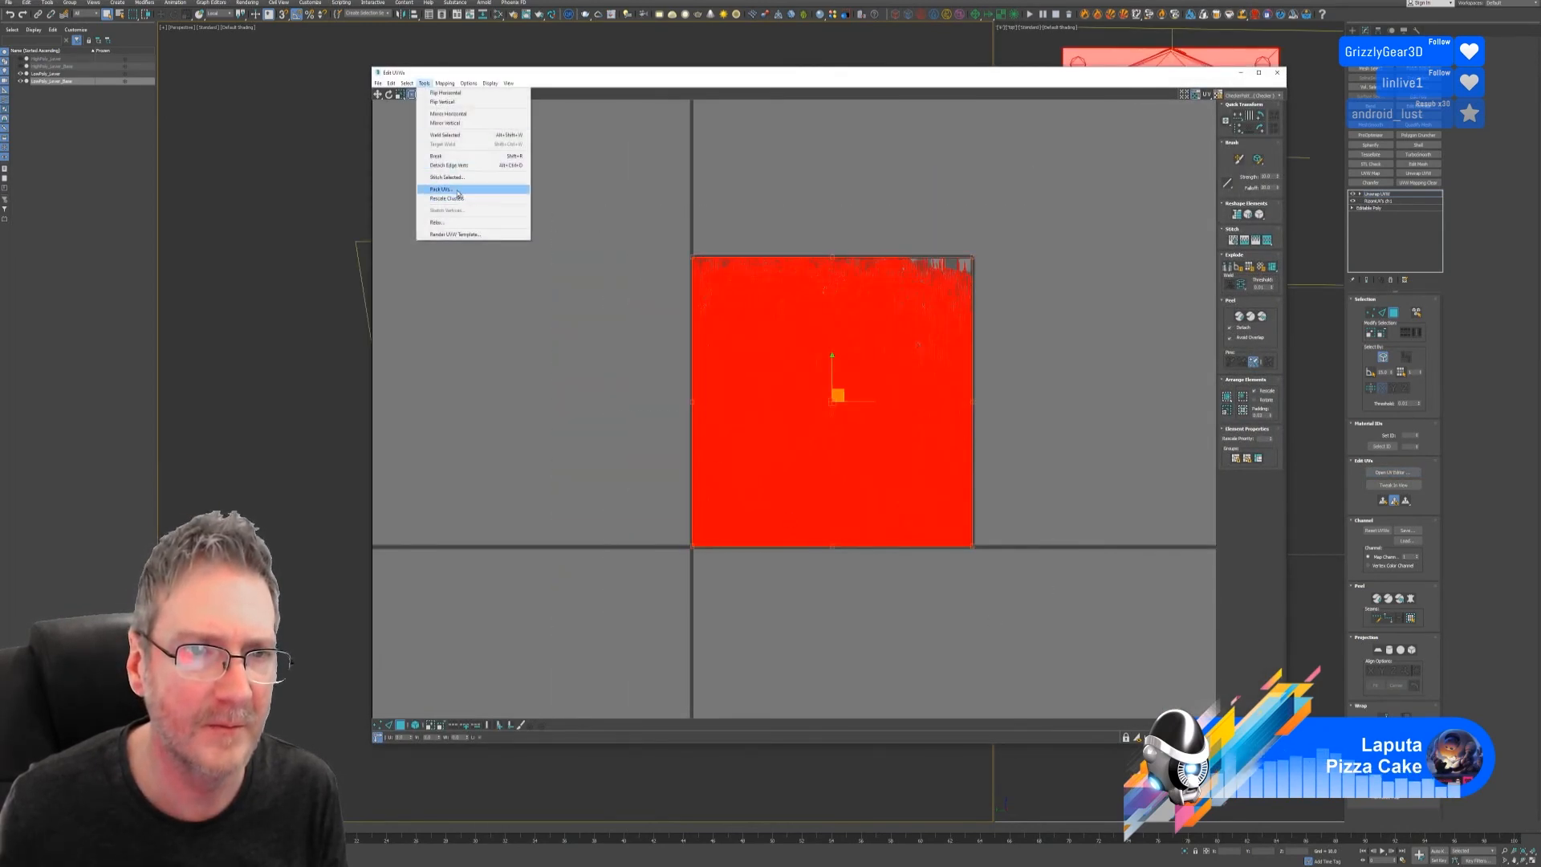
click(467, 191)
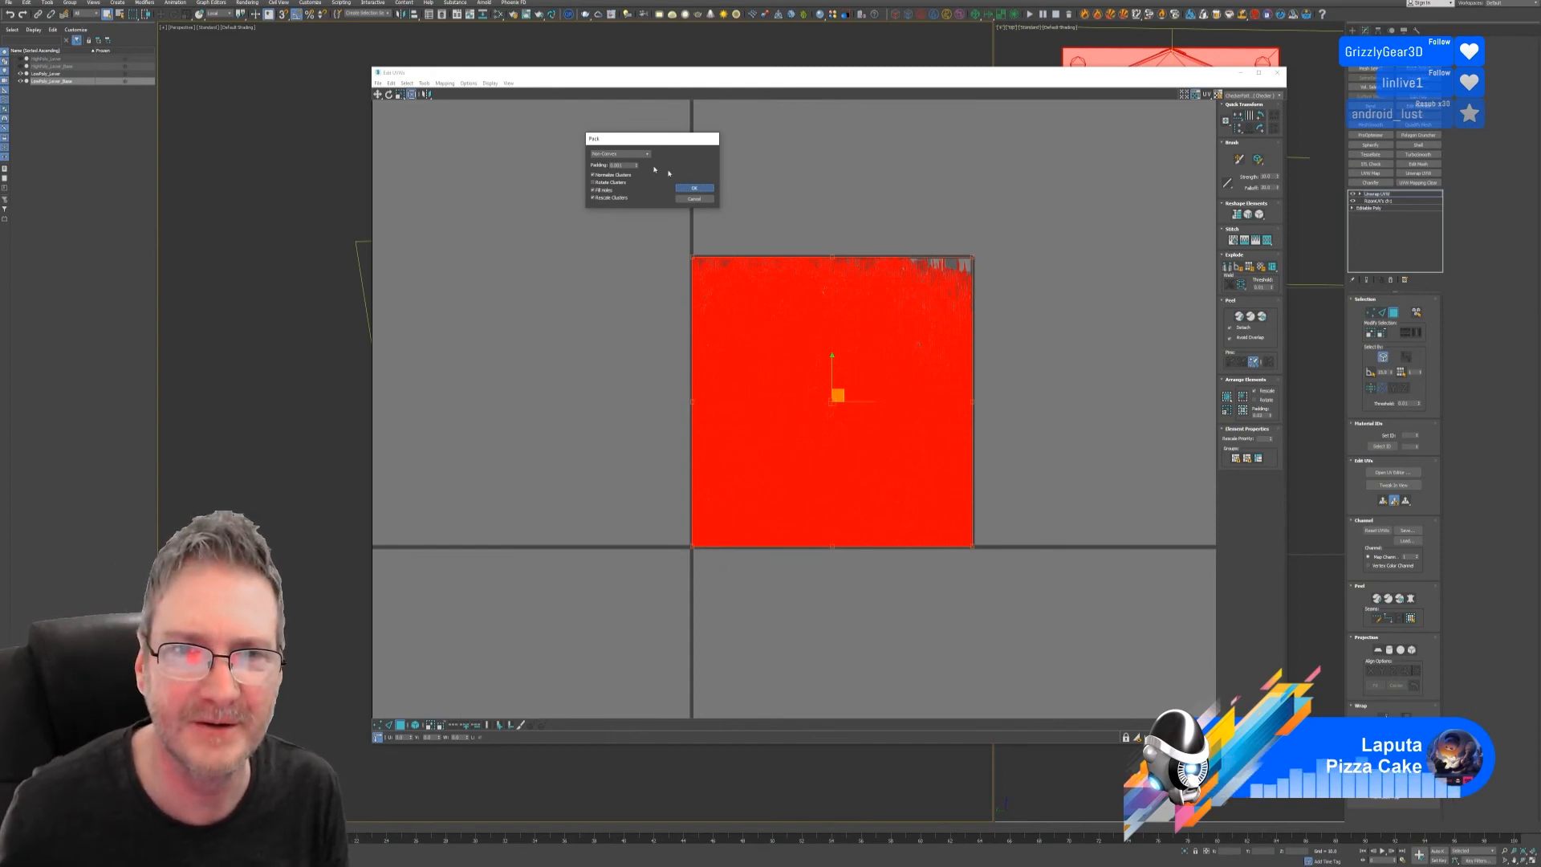
click(792, 181)
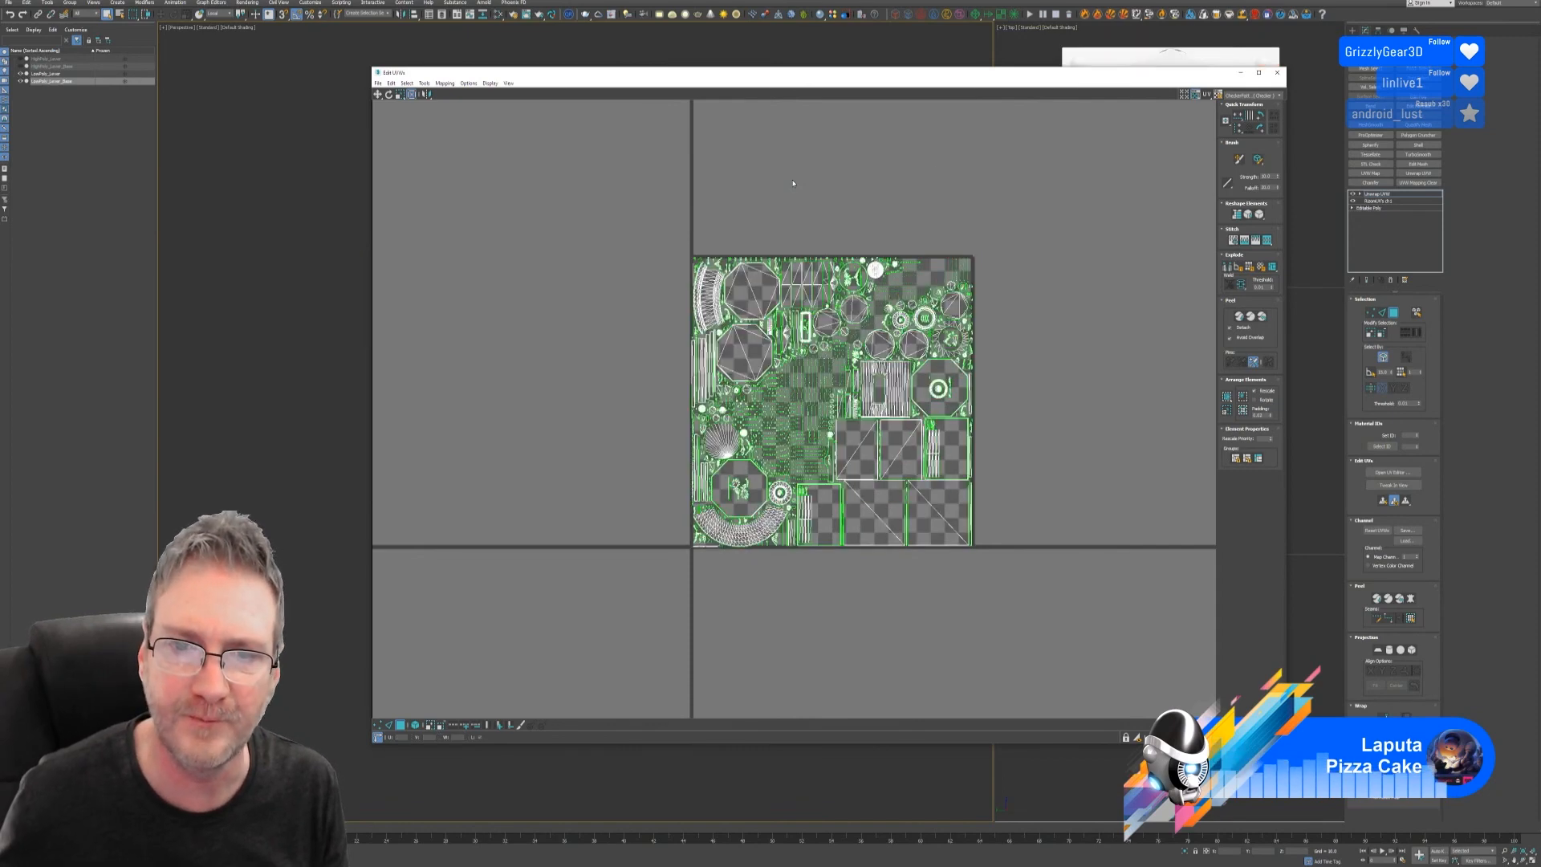
click(1277, 72)
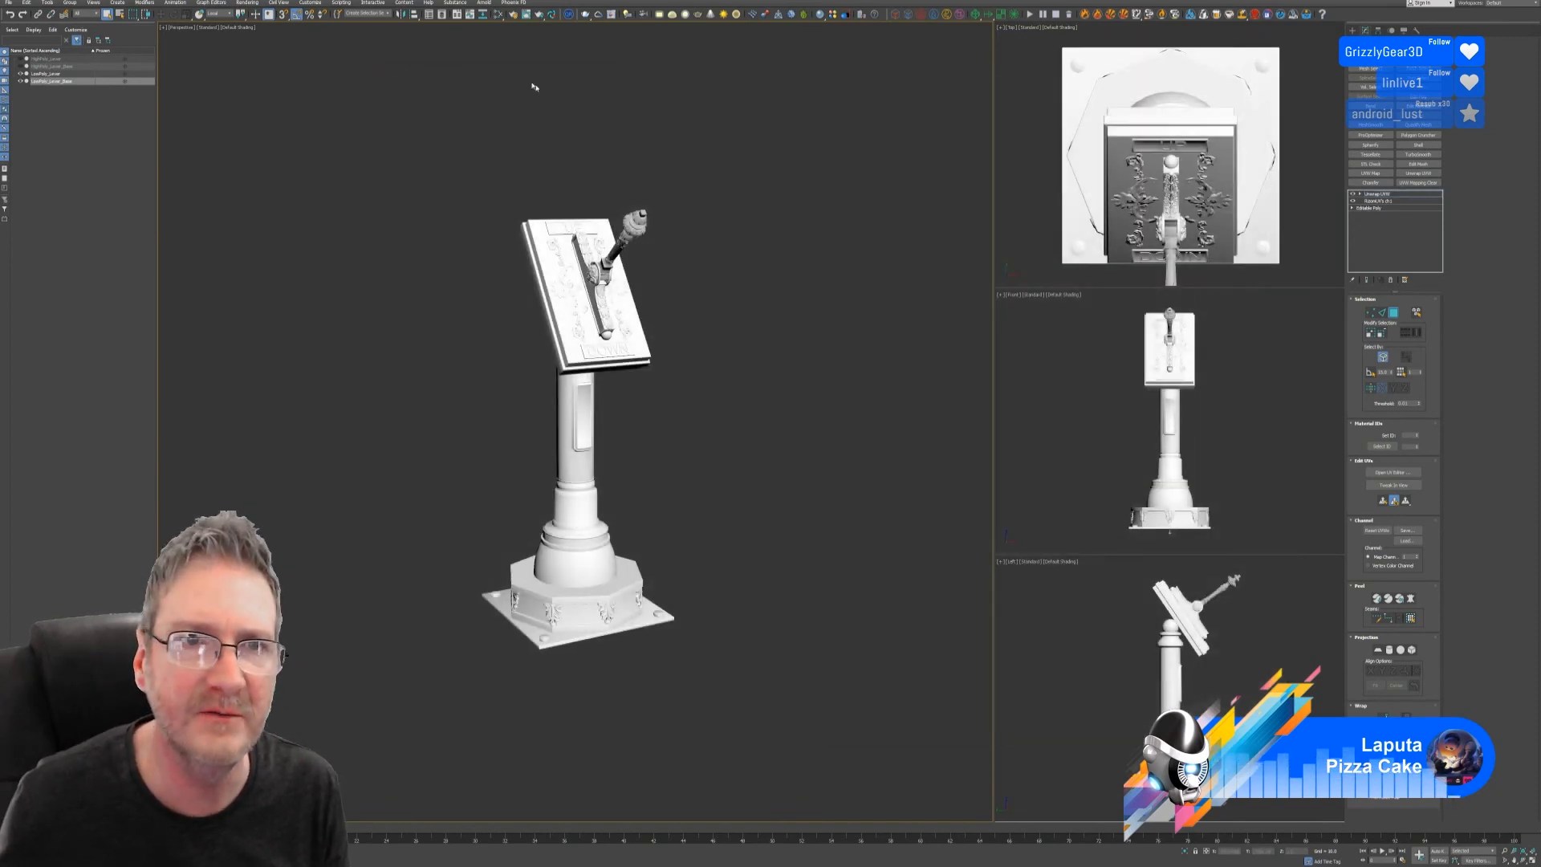
- Assign the checker material to the selected lever base in the Slate Material Editor, and close the editor
click(499, 15)
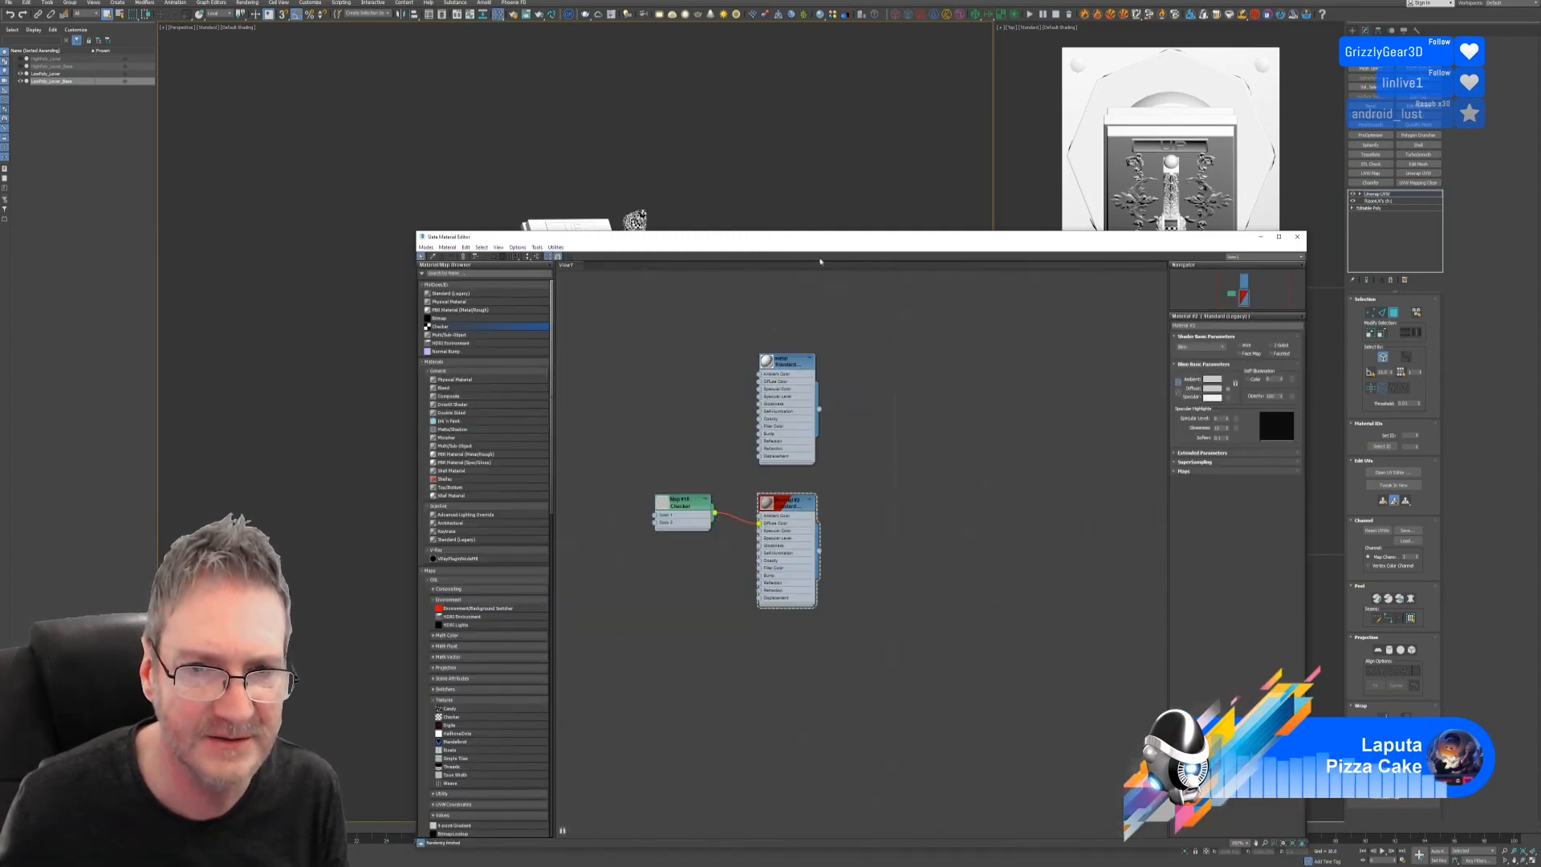
click(956, 210)
drag(832, 244, 1077, 90)
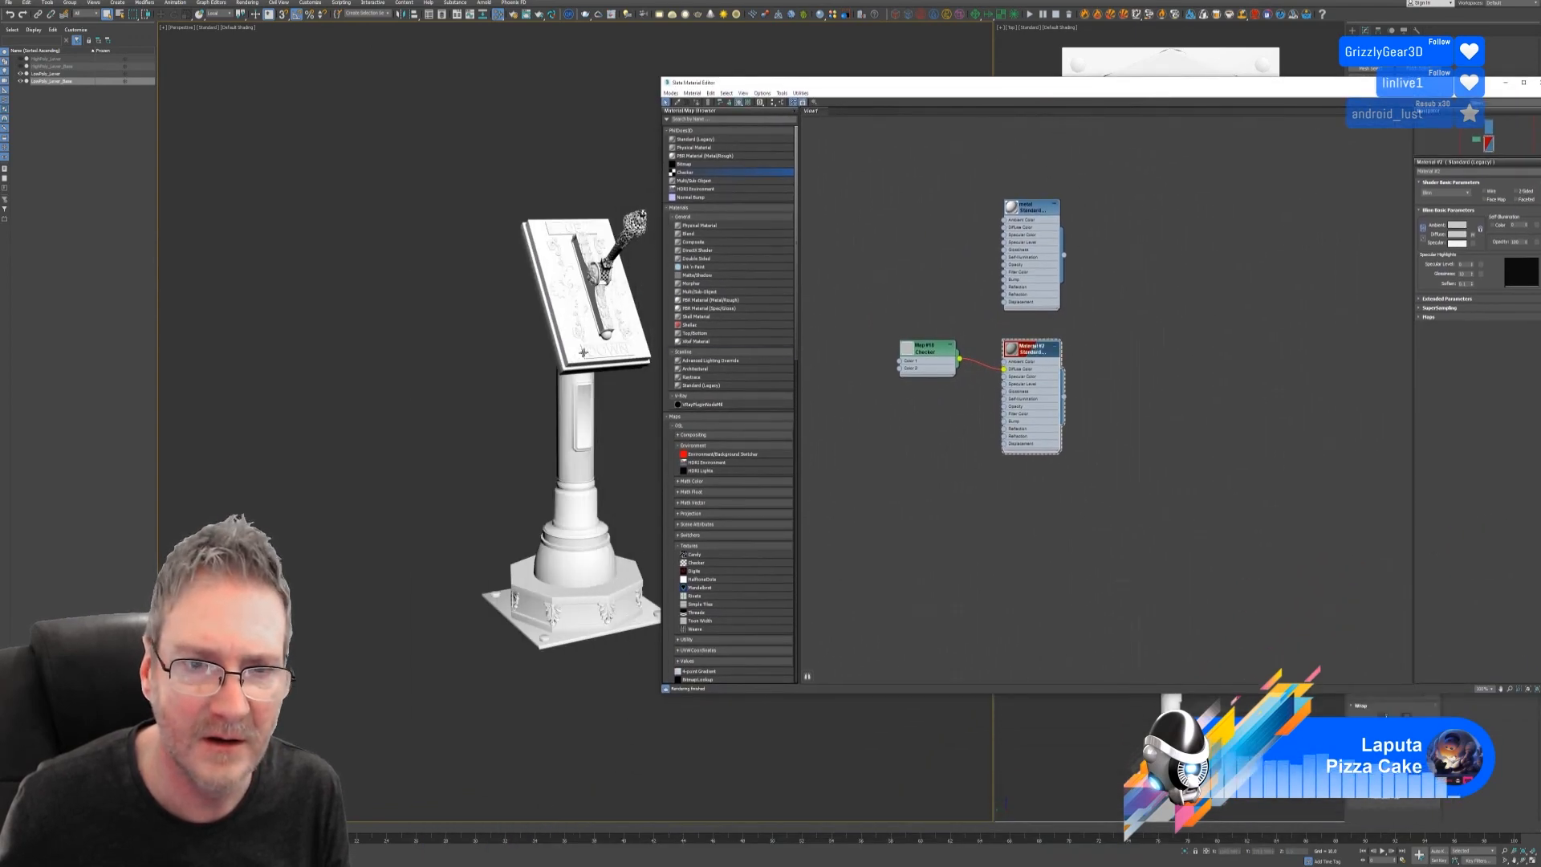
click(572, 381)
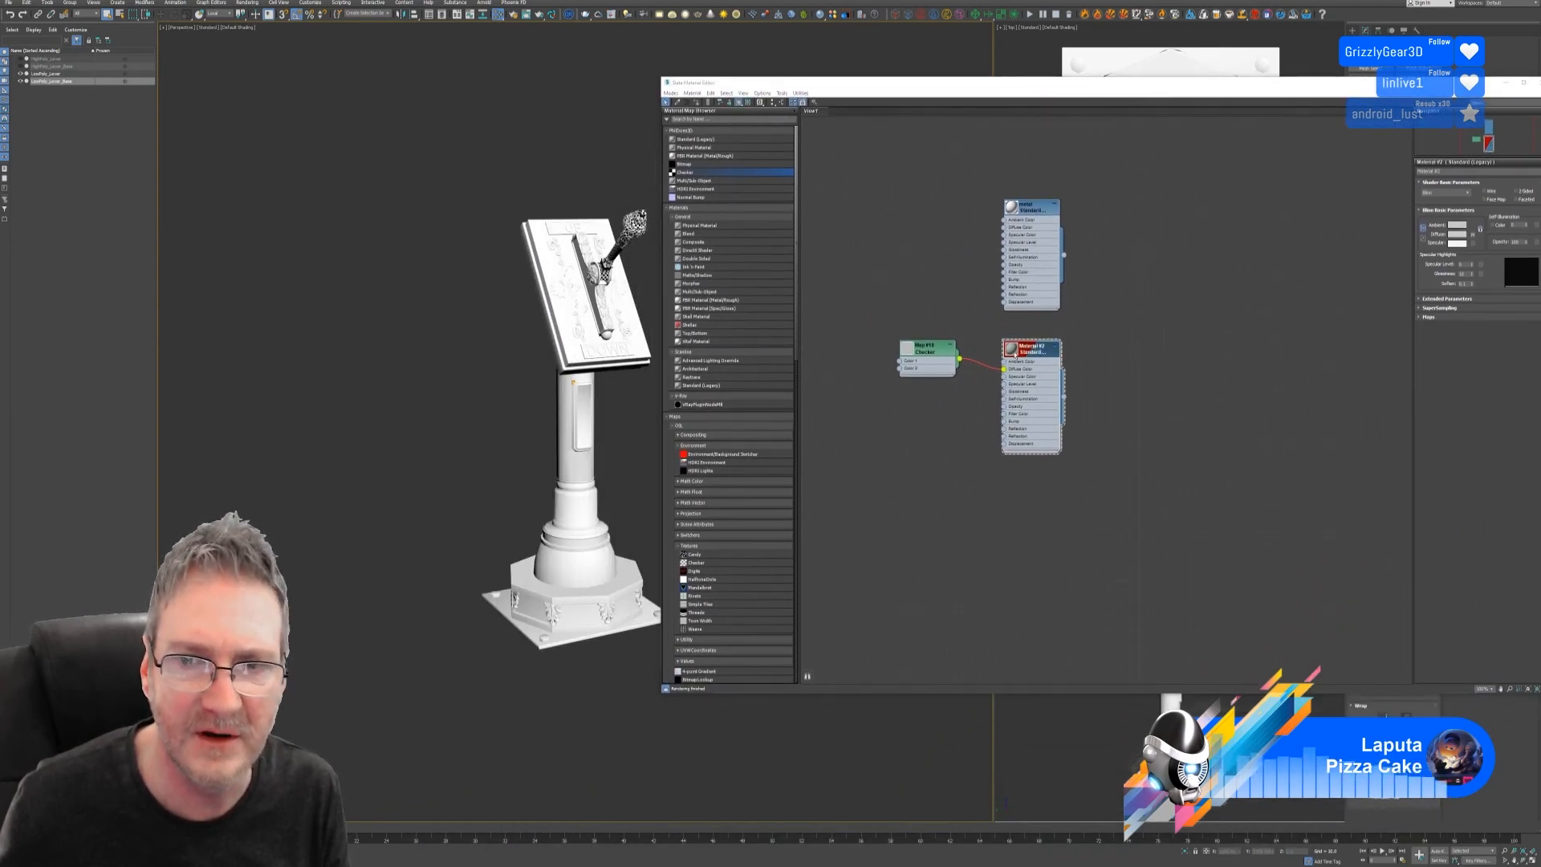
drag(1300, 93, 1103, 115)
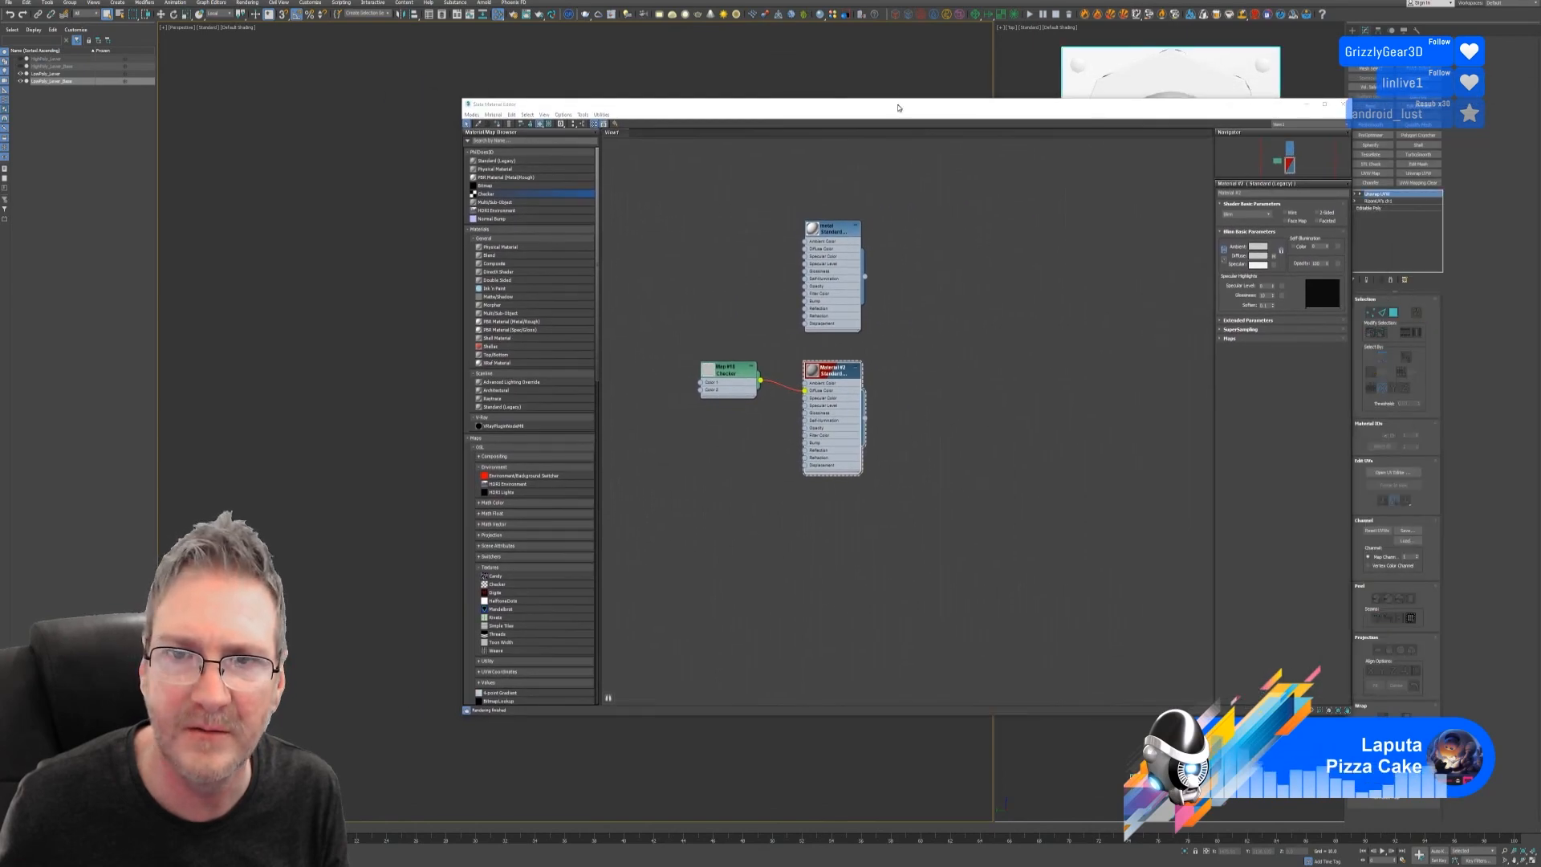
drag(901, 104, 1088, 69)
right_click(1021, 329)
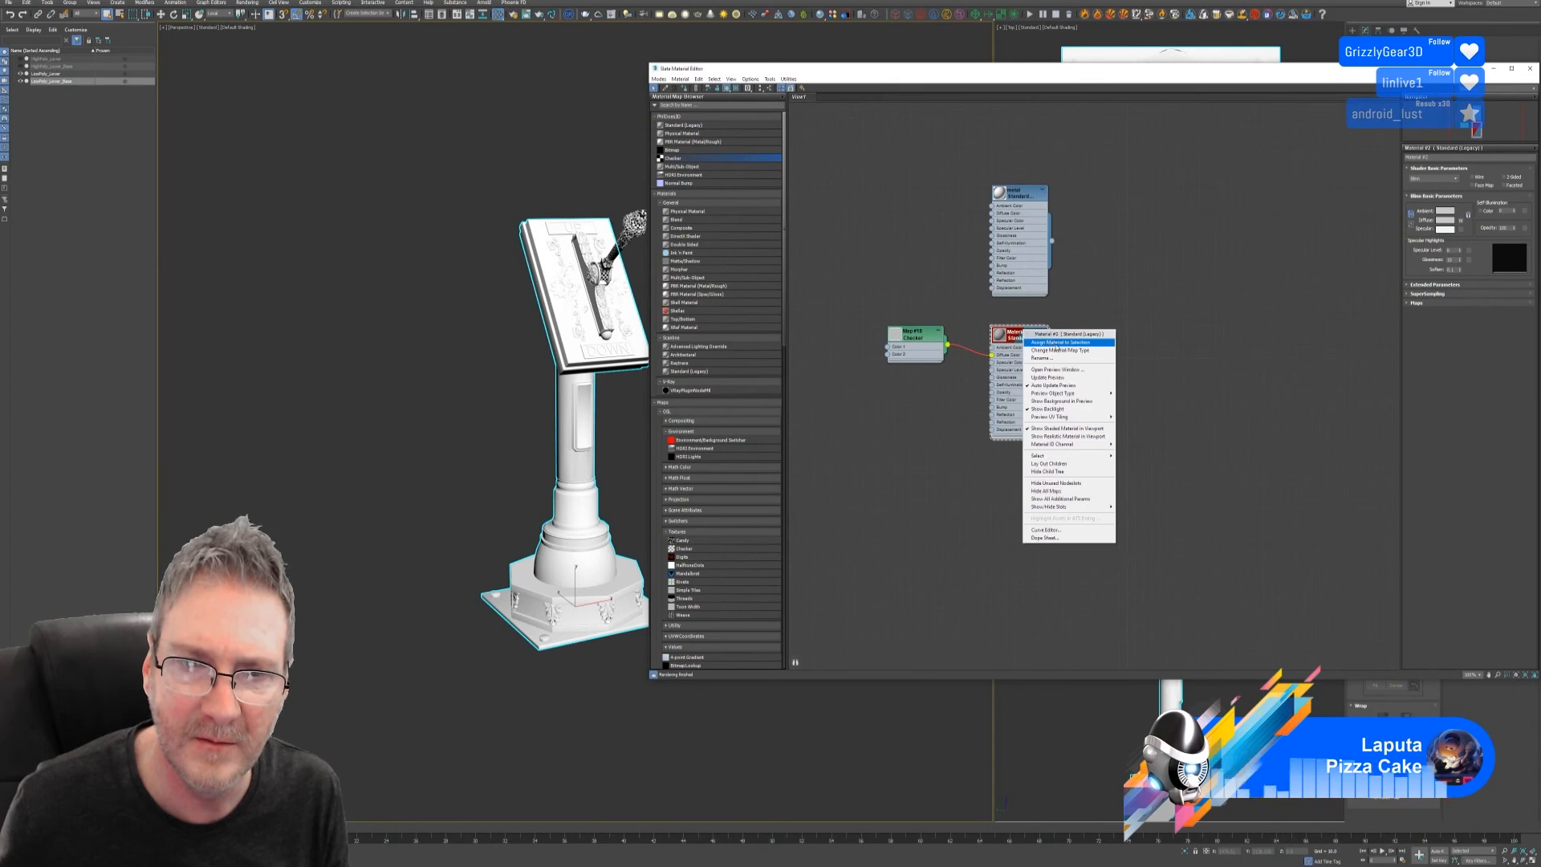
click(1047, 338)
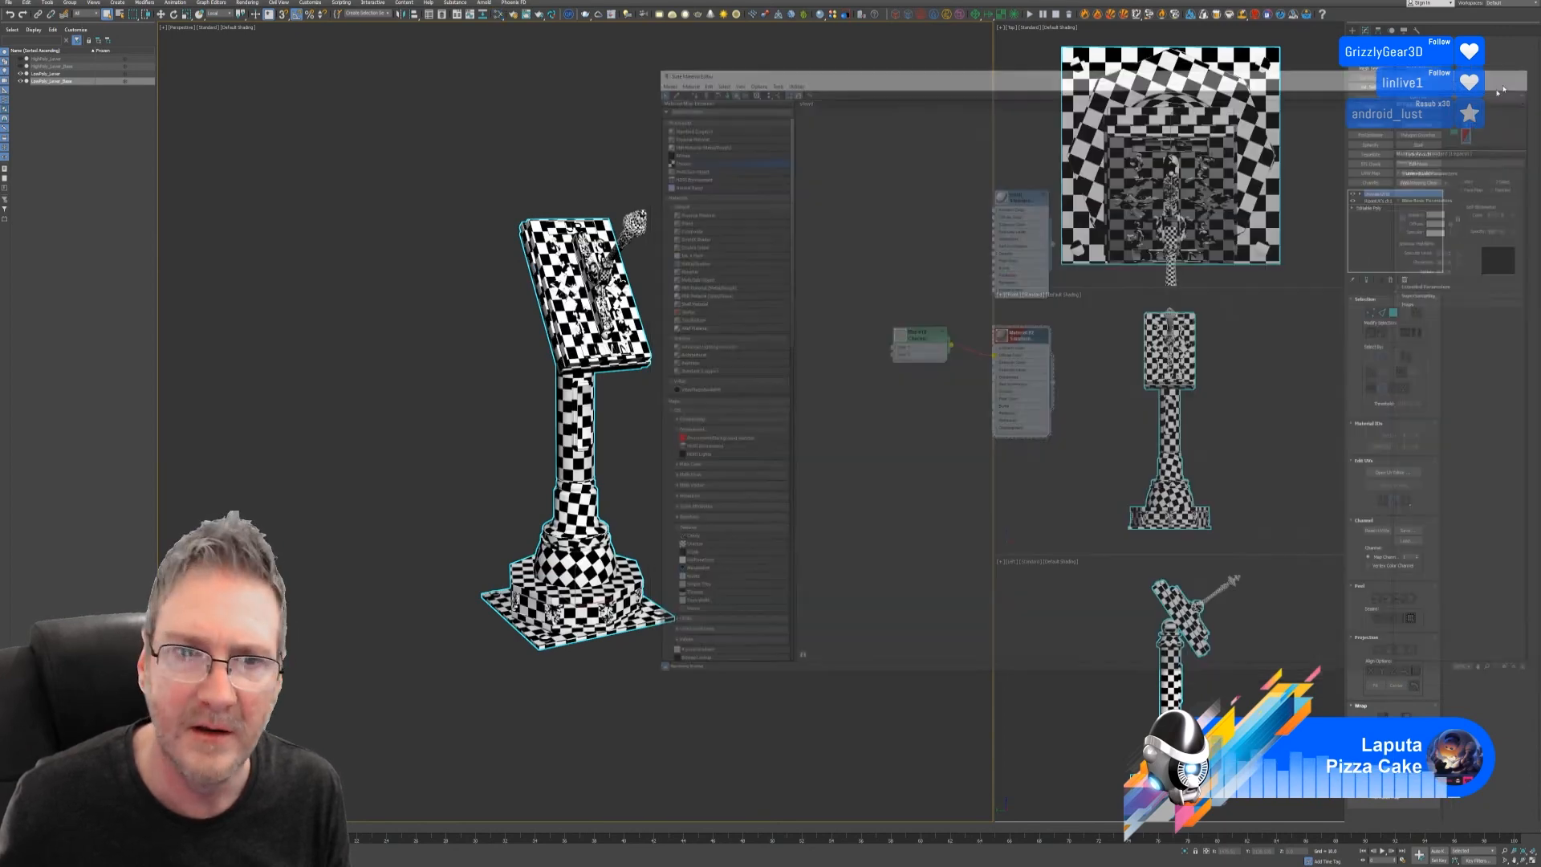
click(1530, 68)
- Examine the checker texture on the sign panel, lever, column and base from several angles and distances
middle_drag(678, 314, 696, 312)
alt+middle_drag(771, 364, 749, 348)
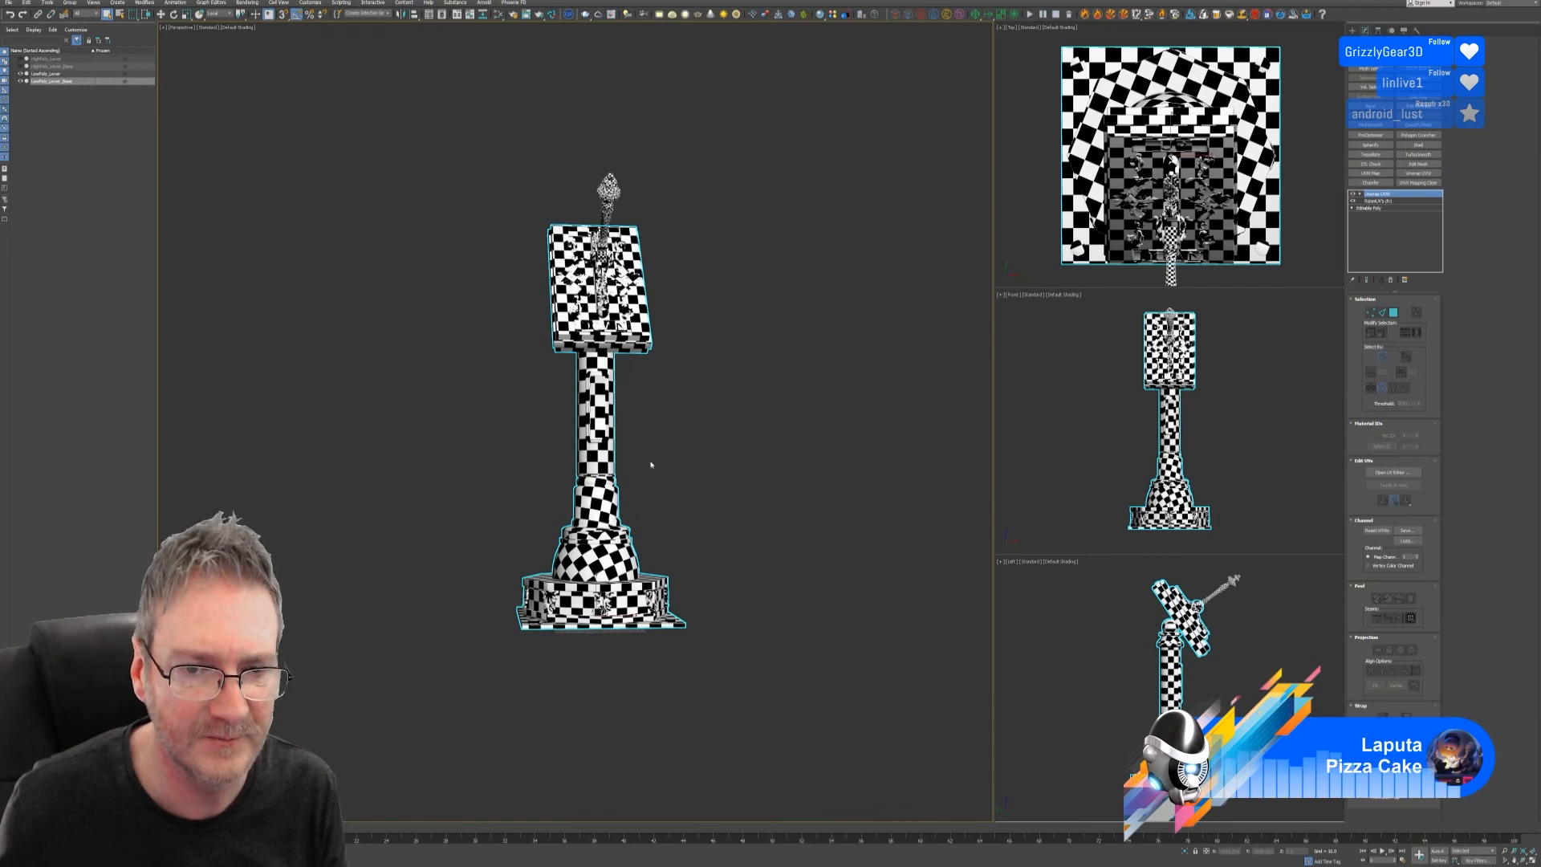
mouse_move(658, 444)
alt+middle_down()
mouse_move(705, 458)
mouse_move(805, 447)
mouse_move(791, 417)
mouse_move(673, 469)
alt+middle_up()
scroll(632, 311, up, 6)
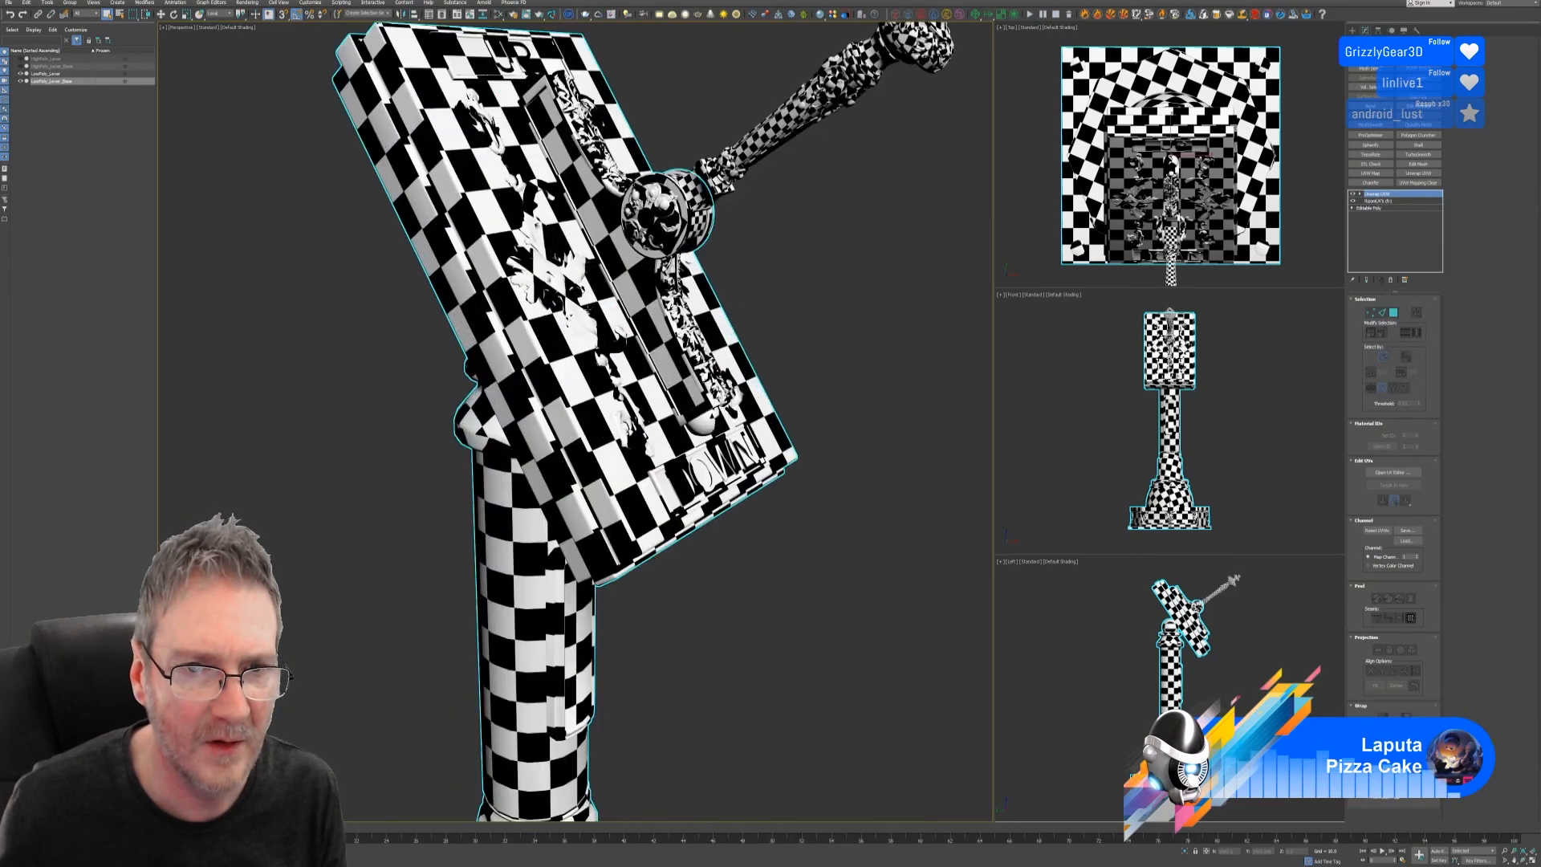
alt+middle_drag(634, 314, 726, 336)
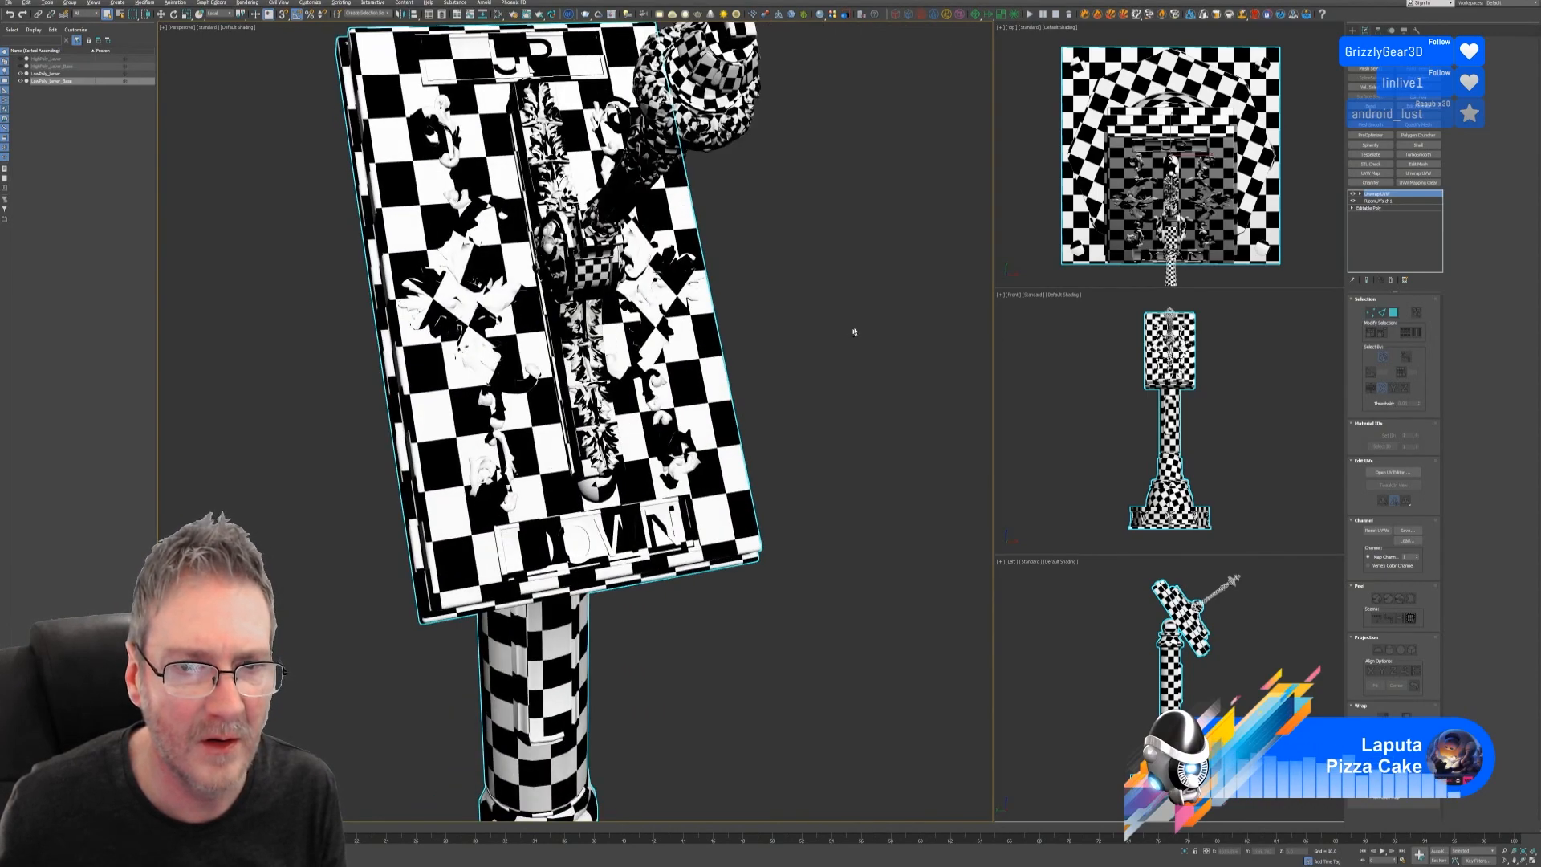
alt+middle_drag(854, 331, 822, 311)
scroll(809, 327, down, 8)
middle_drag(592, 390, 487, 411)
alt+middle_drag(771, 402, 835, 393)
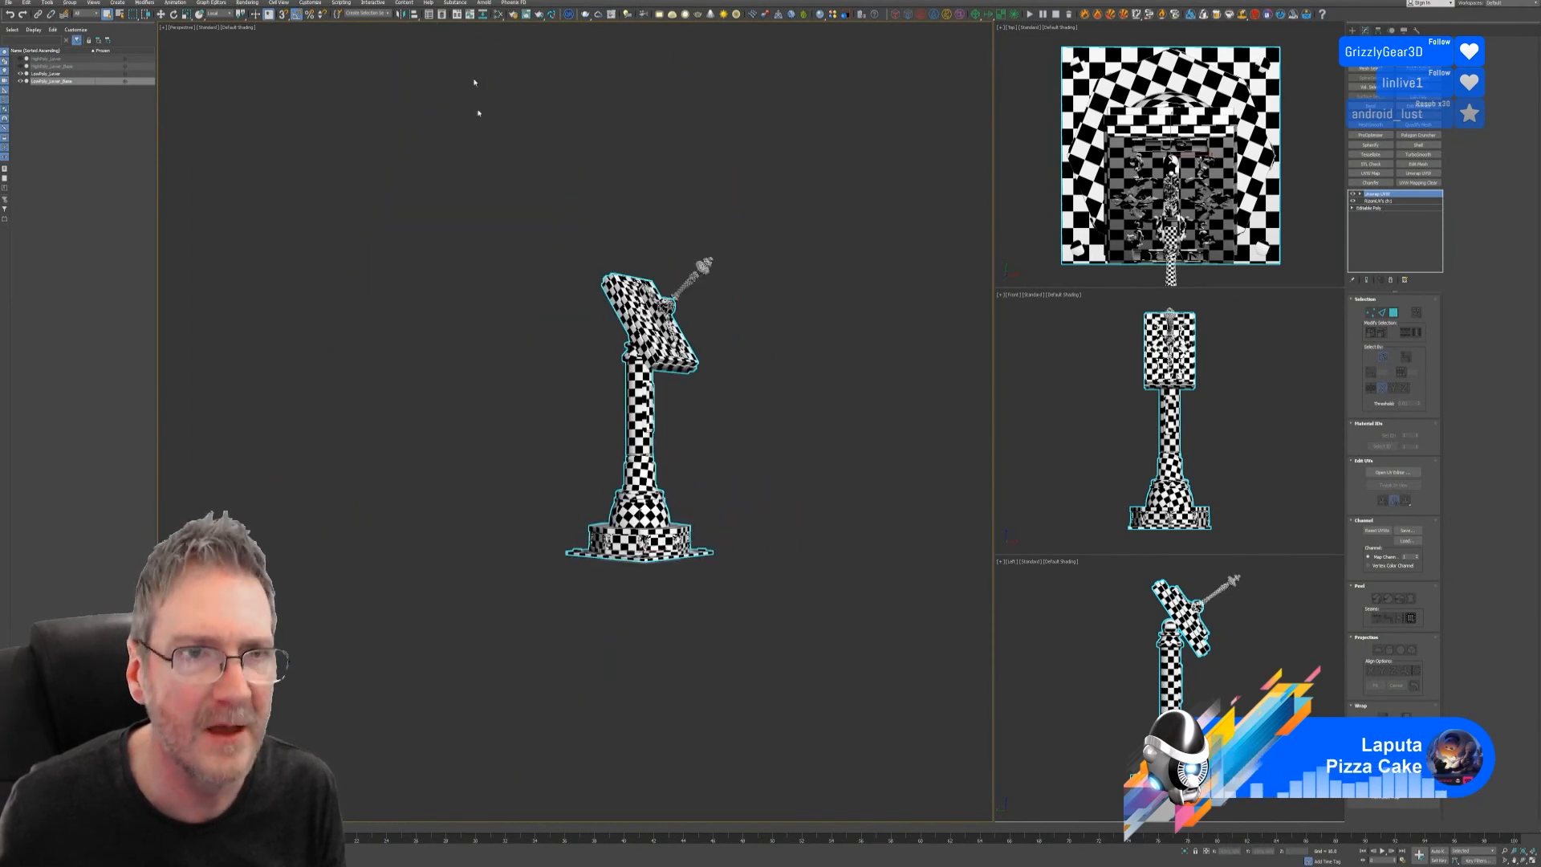
- Disconnect the checker map from the material's diffuse color in the Slate Material Editor, close the editor and save the scene
click(498, 14)
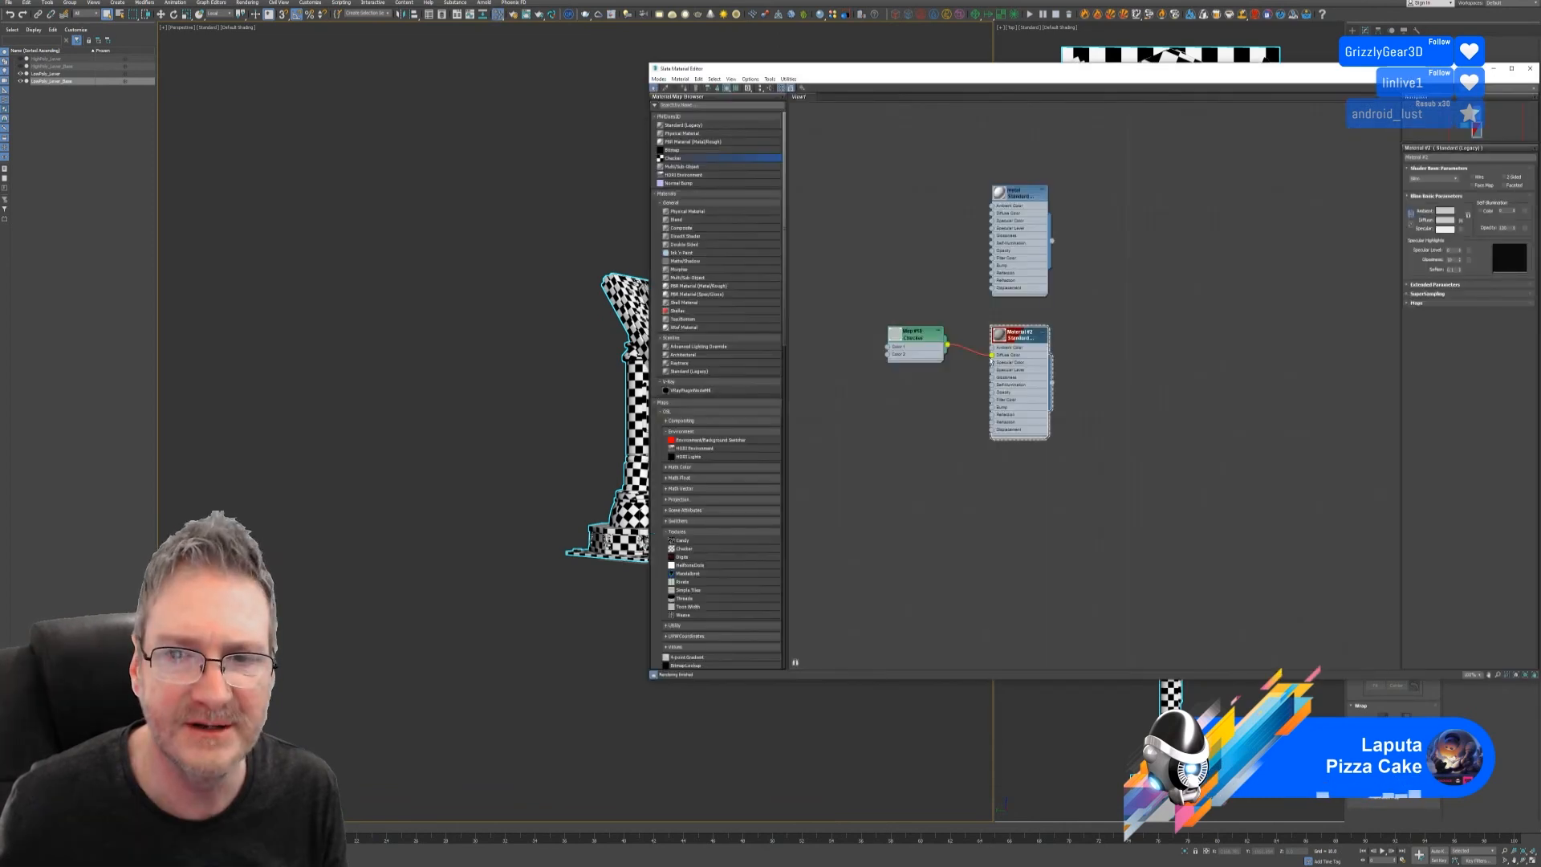
drag(991, 360, 973, 366)
drag(1153, 73, 952, 87)
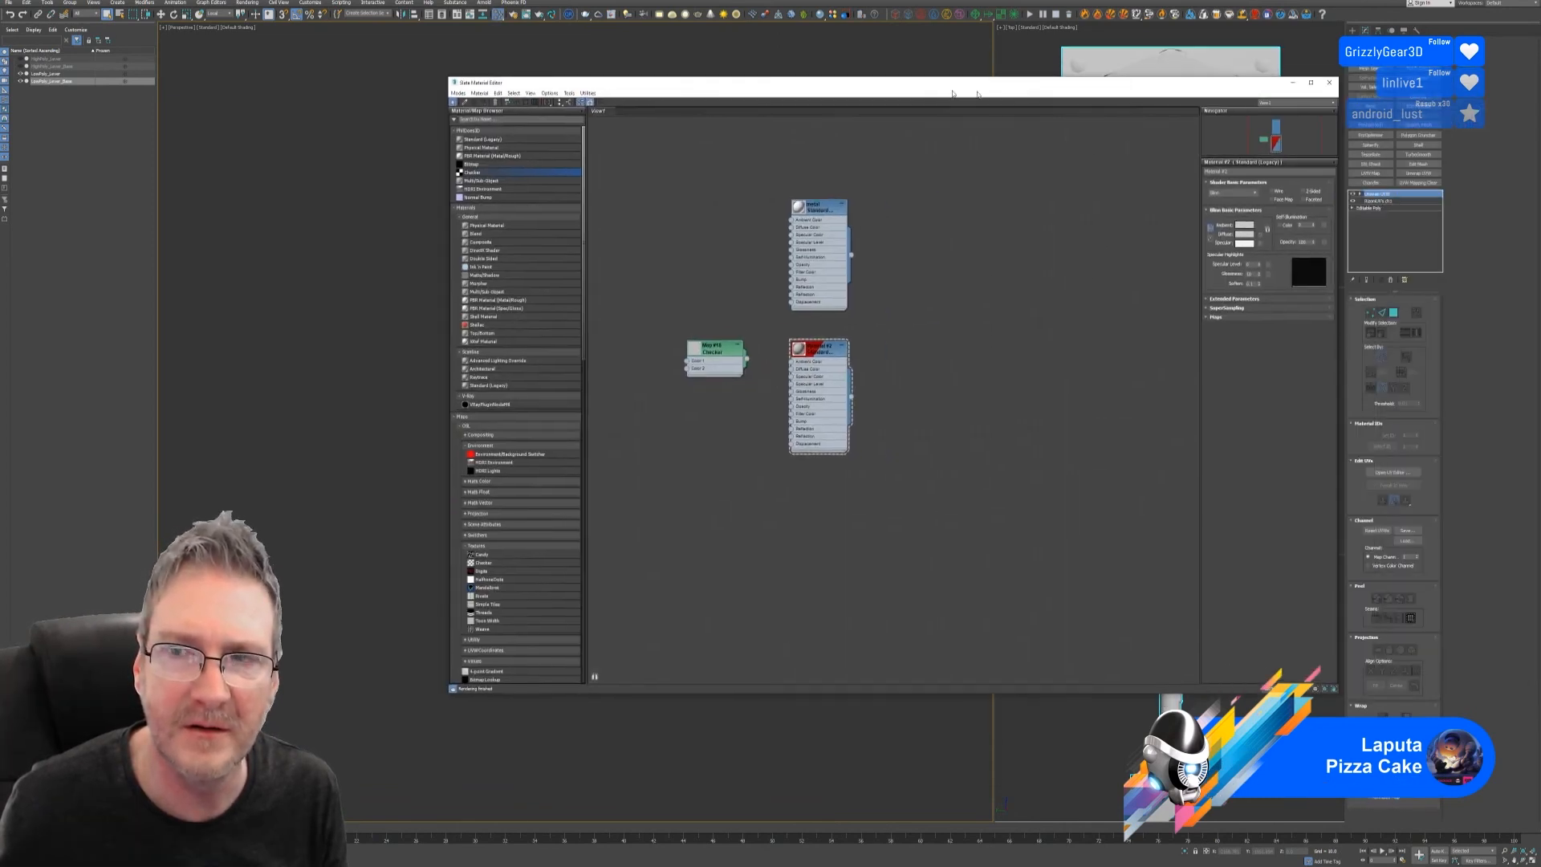
click(1329, 82)
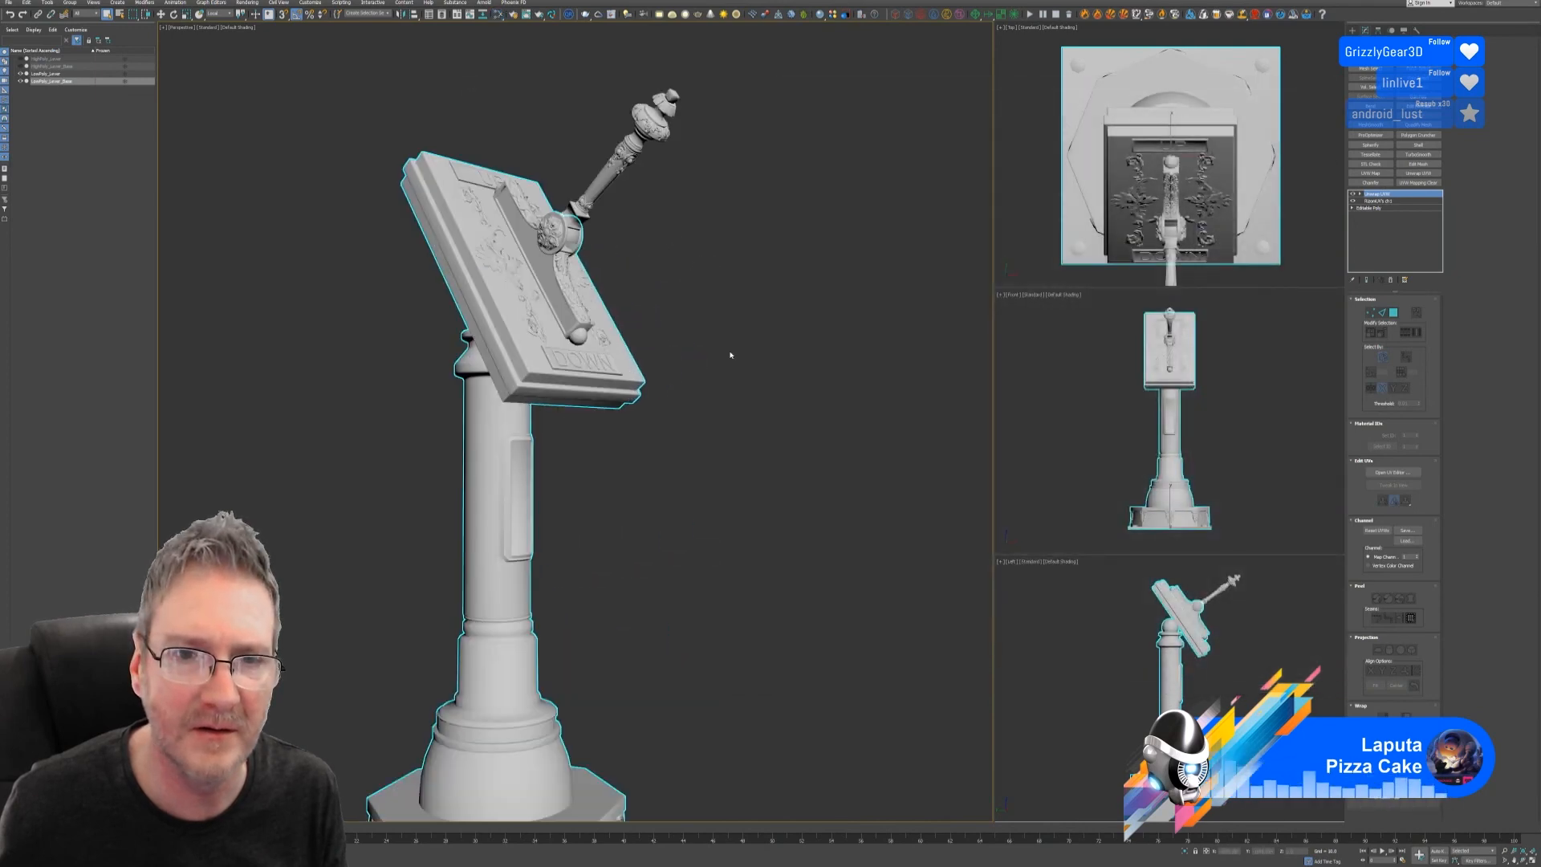
scroll(574, 414, down, 5)
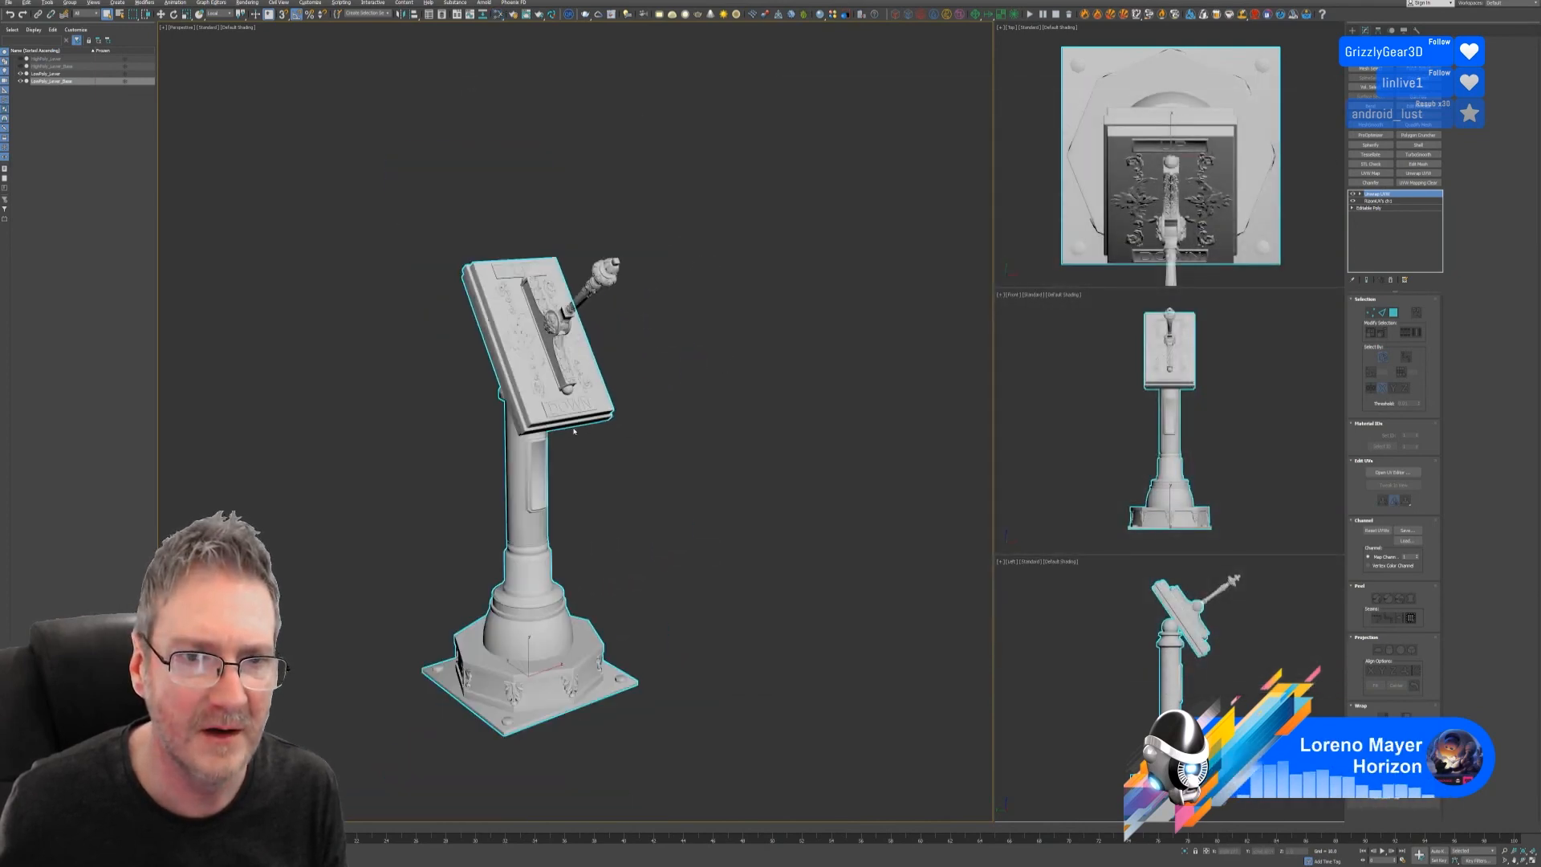
click(9, 3)
click(29, 64)
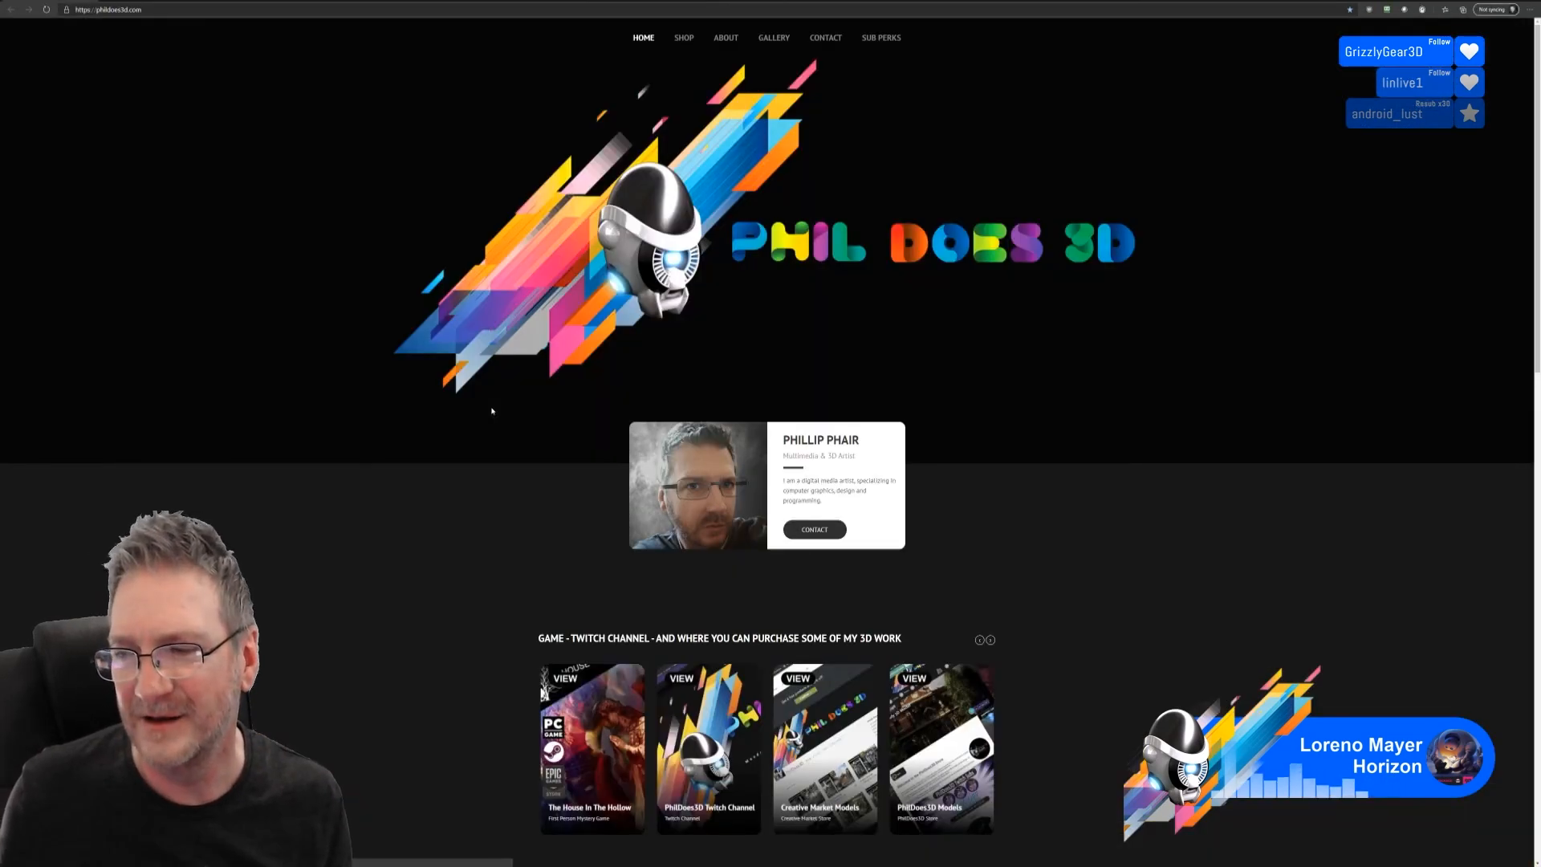
- Switch to the web browser, open the copied image link to the caped, helmeted character sculpt and view the full figure
key(ctrl+l)
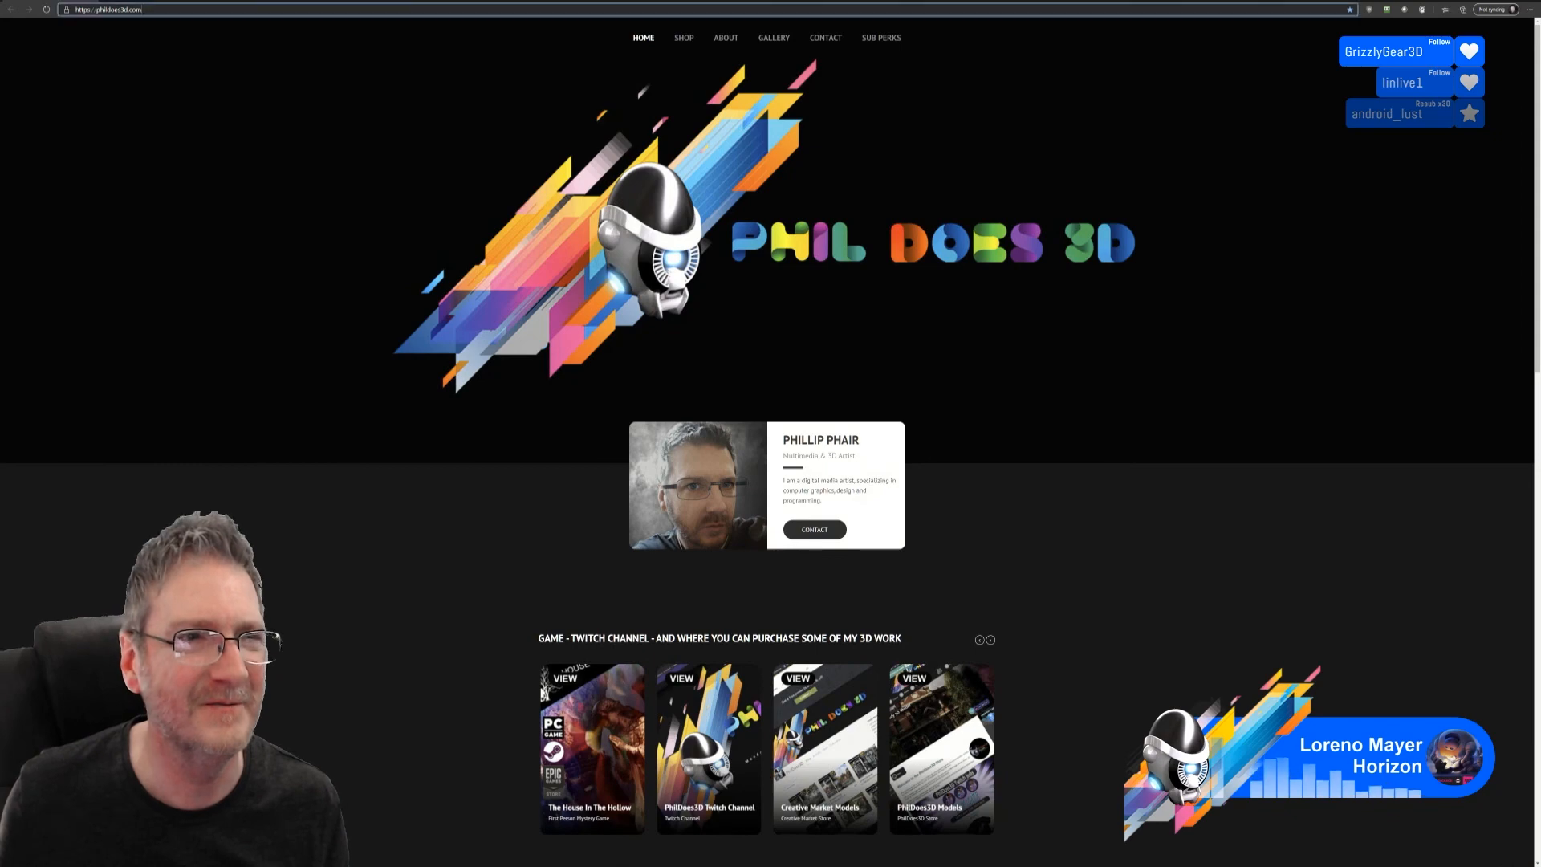
key(ctrl+v)
key(Return)
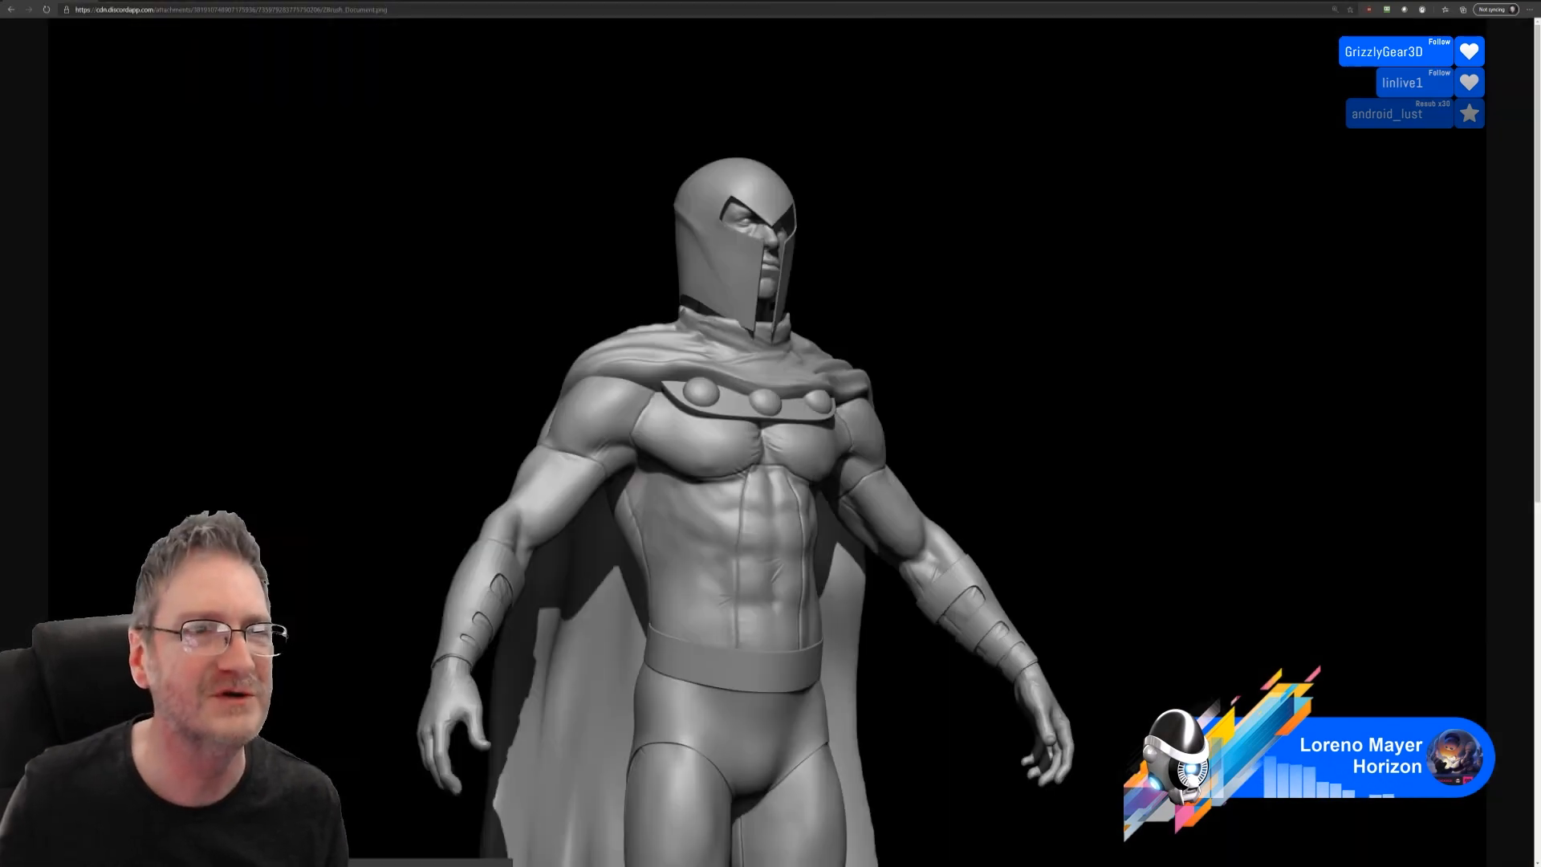
ctrl+scroll(968, 377, down, 3)
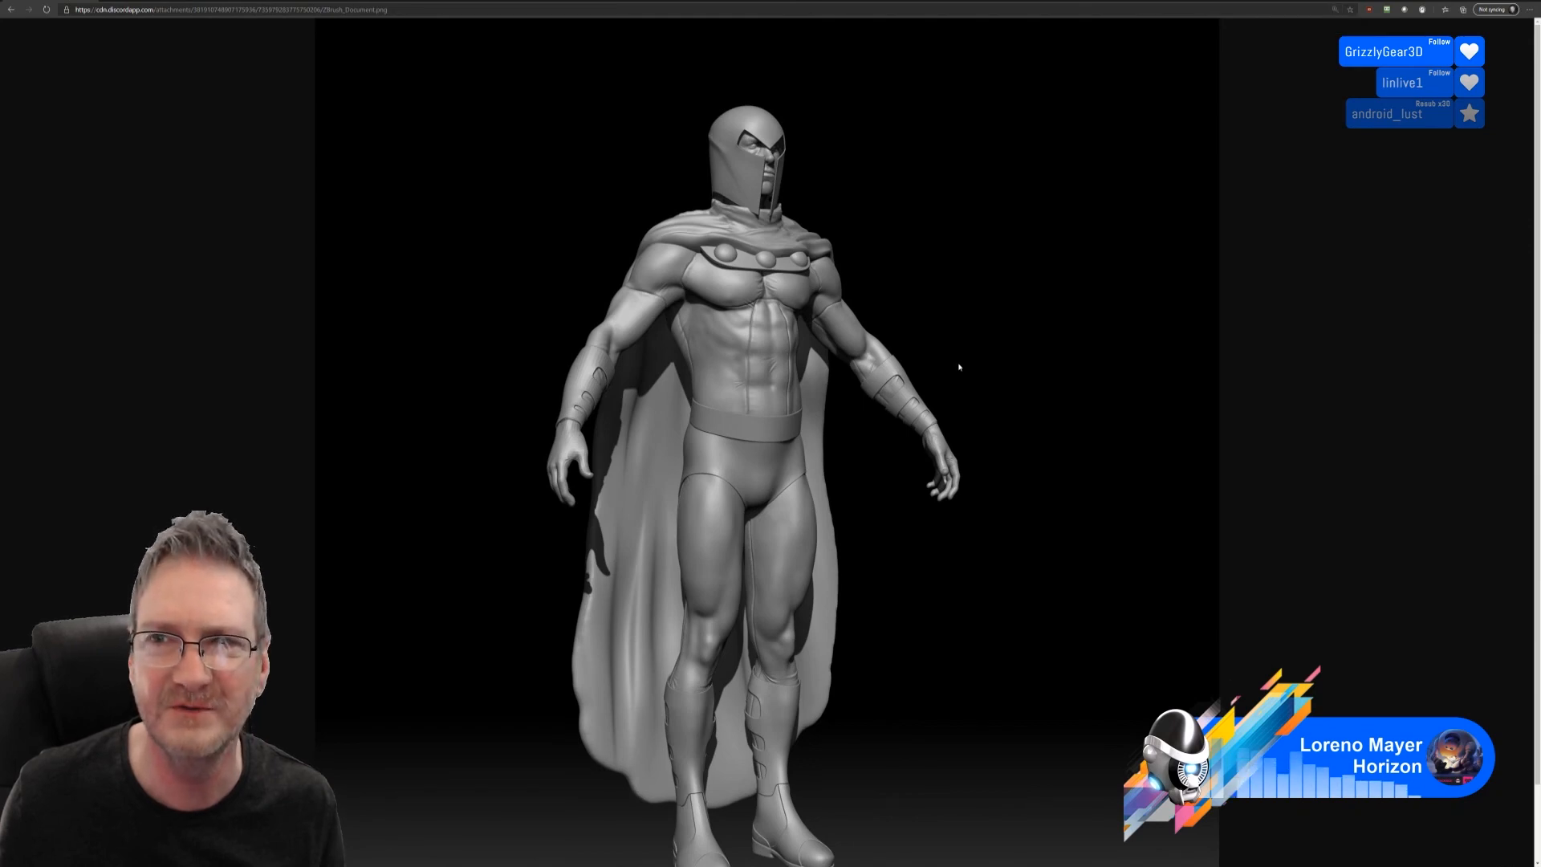
ctrl+scroll(948, 361, up, 3)
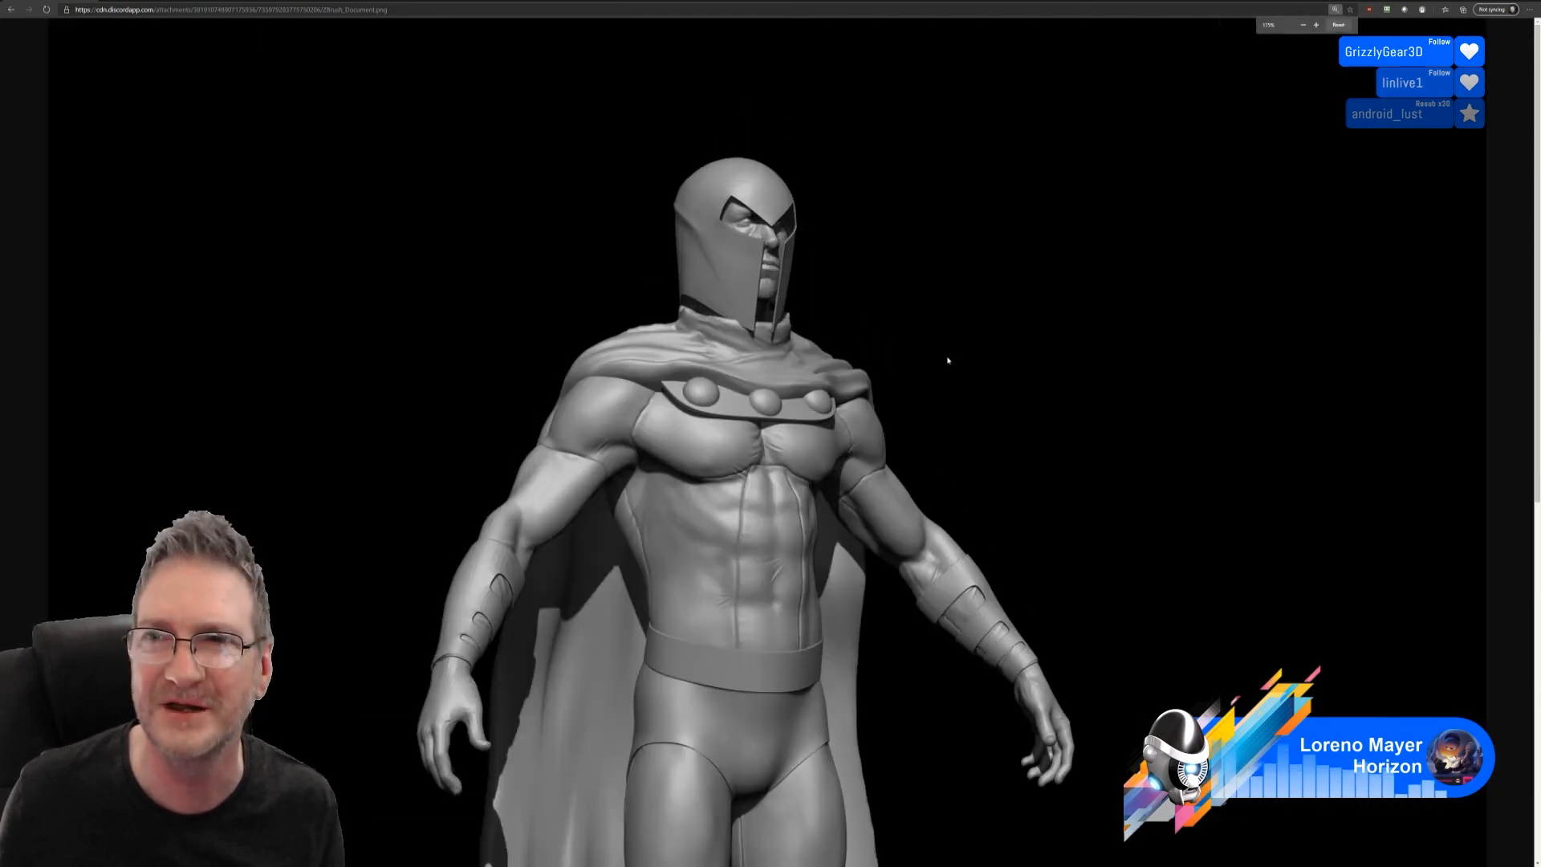
ctrl+scroll(948, 361, down, 3)
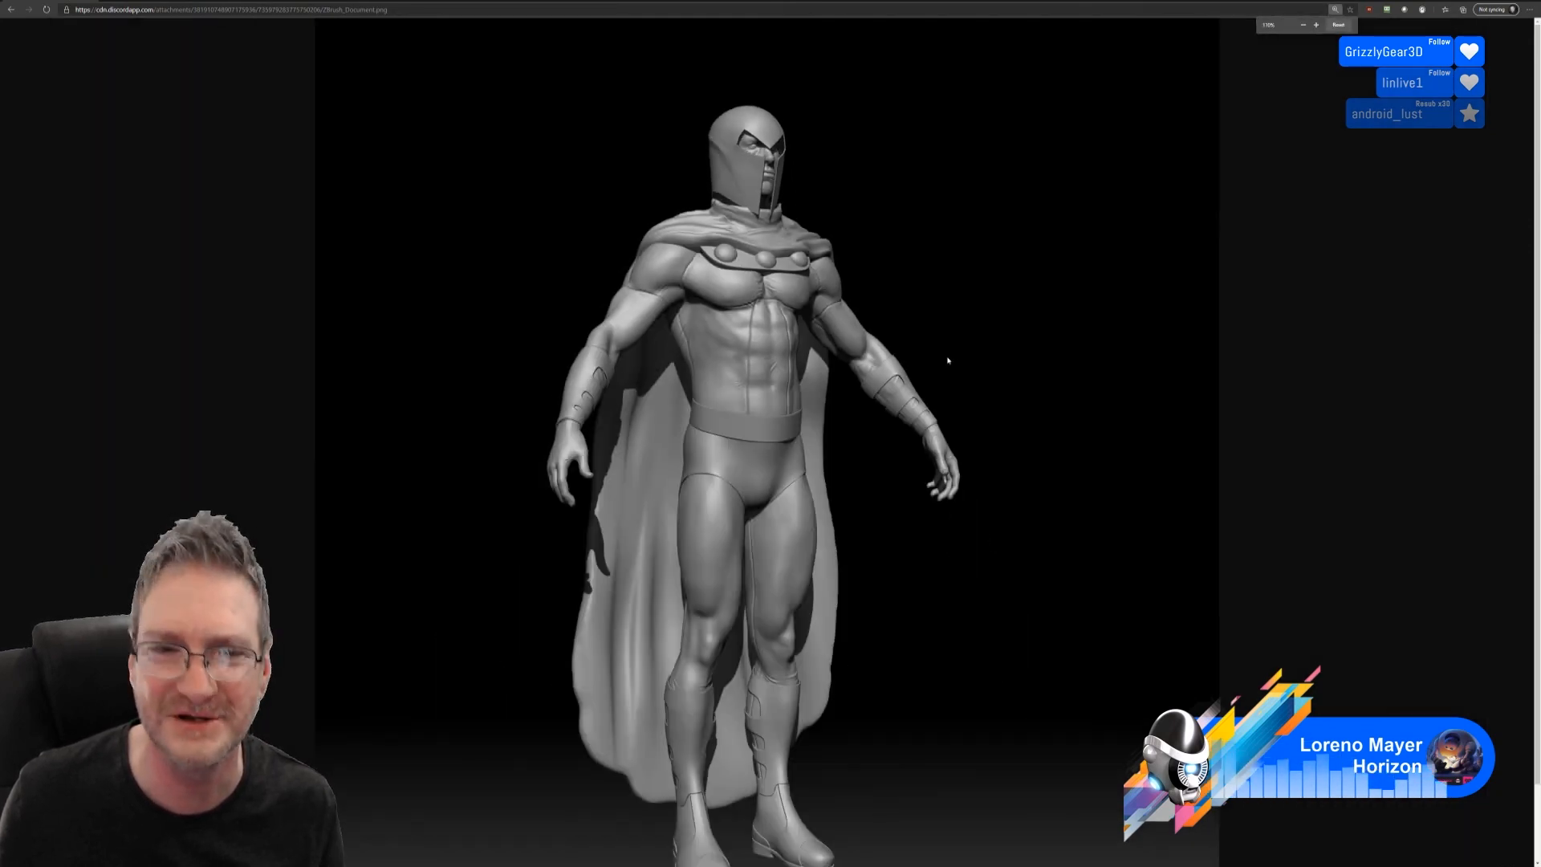
ctrl+scroll(948, 360, down, 1)
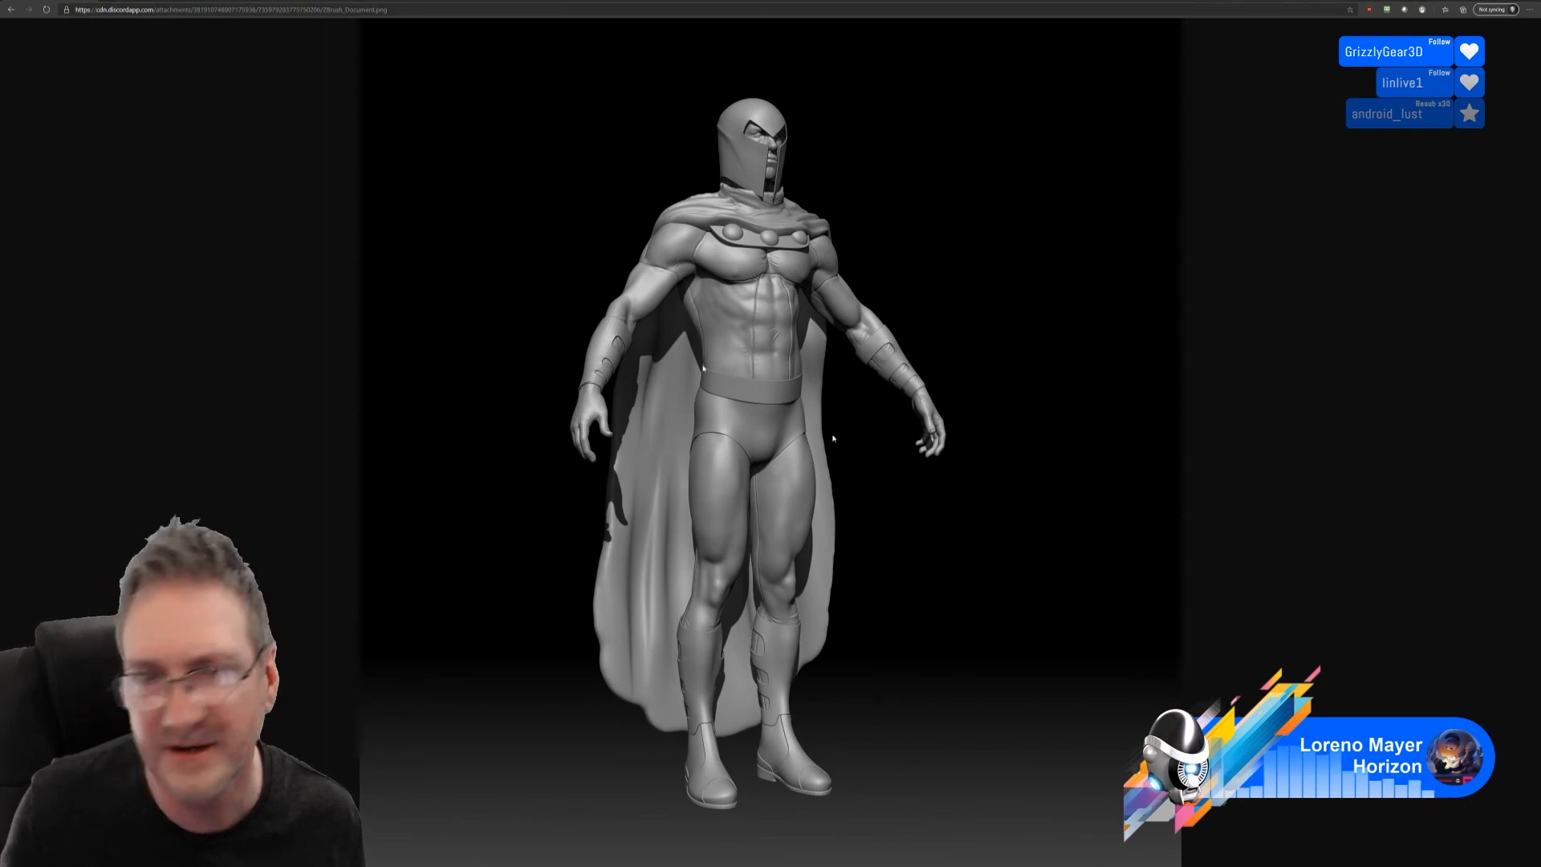
- Open the copied image link to the muscular torso sculpt in a new tab and enlarge the picture
click(108, 1)
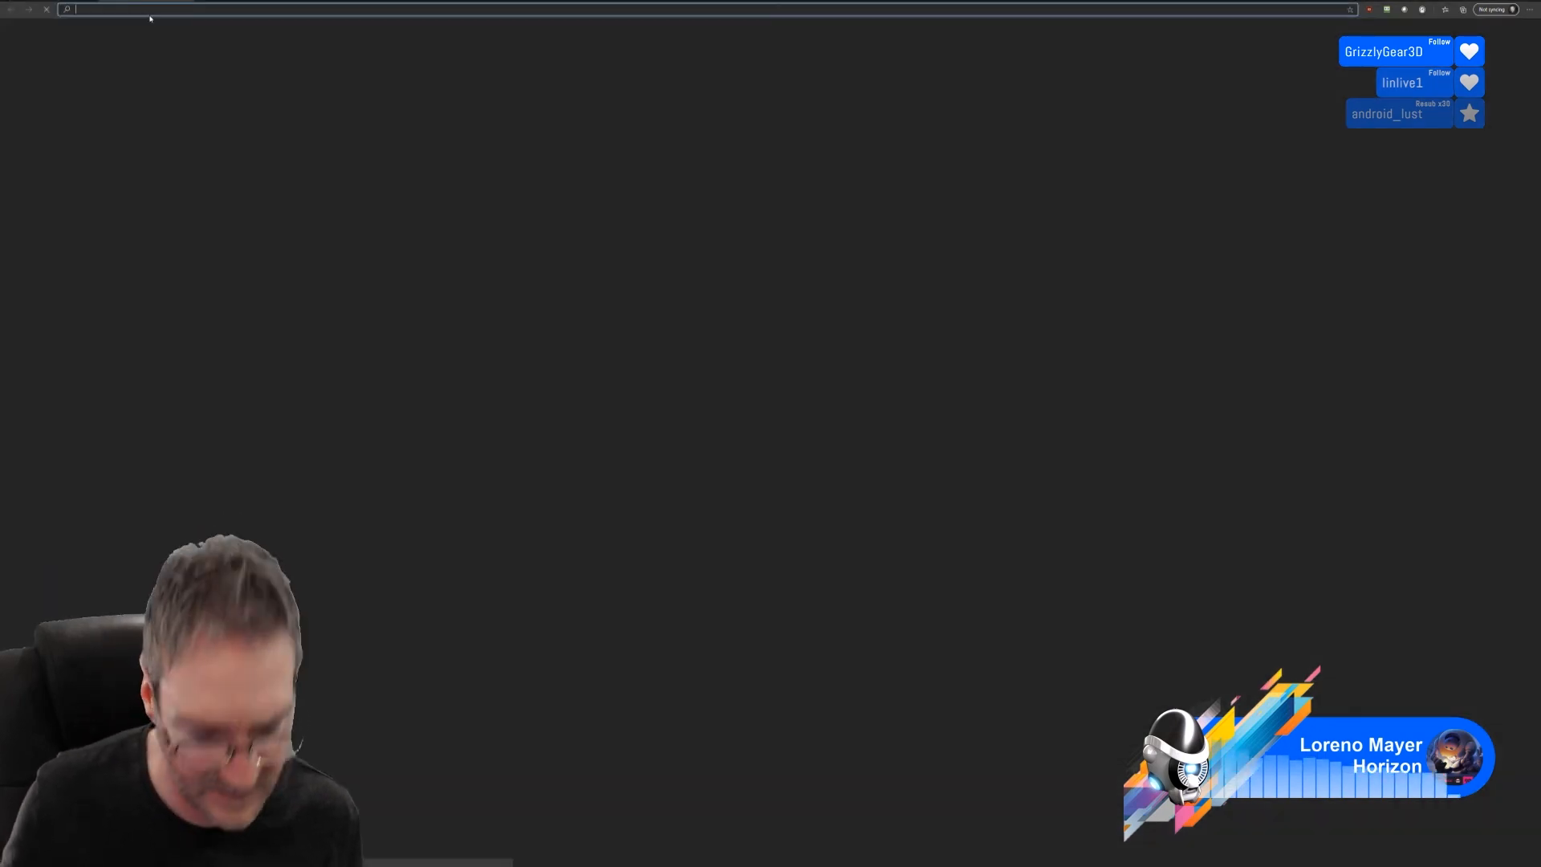
key(ctrl+v)
key(Return)
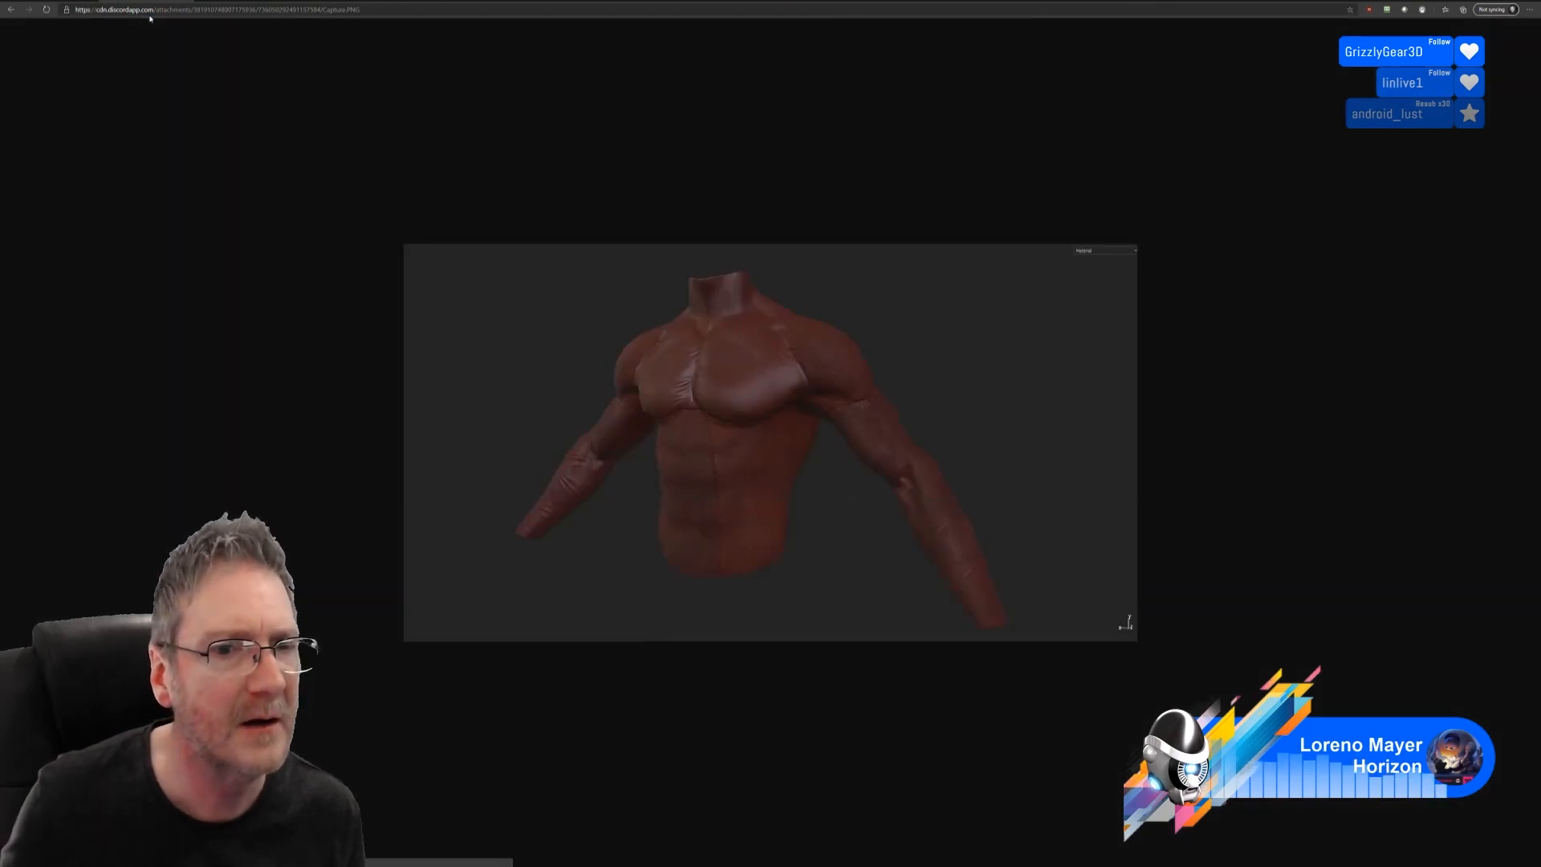
ctrl+scroll(570, 516, up, 4)
ctrl+scroll(647, 531, up, 1)
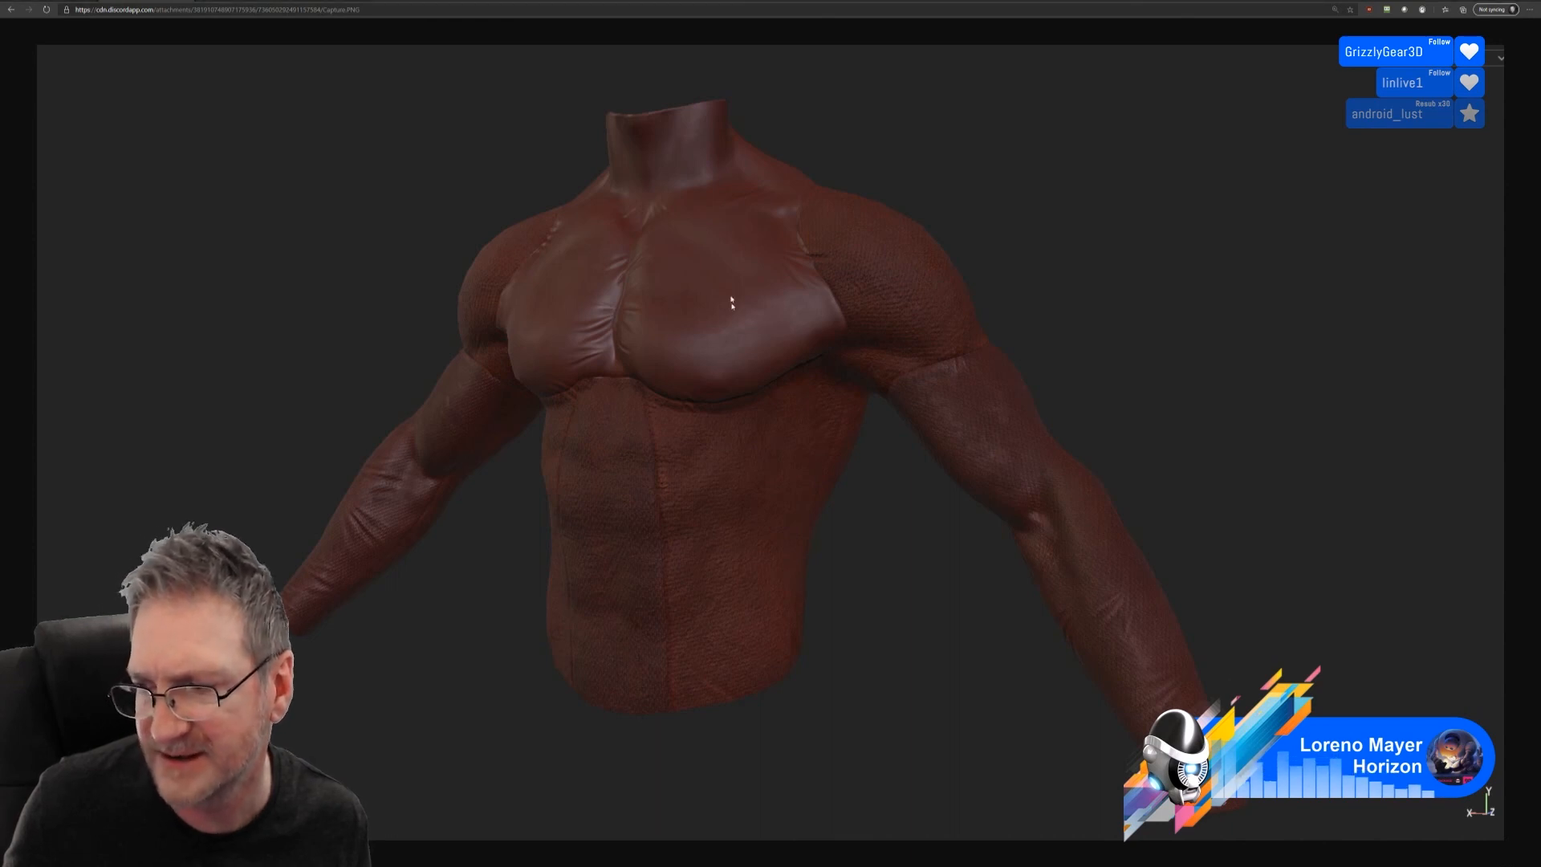
- Open the copied image link to the sword-carrying character render in a new tab and look back through the other open images
key(ctrl+t)
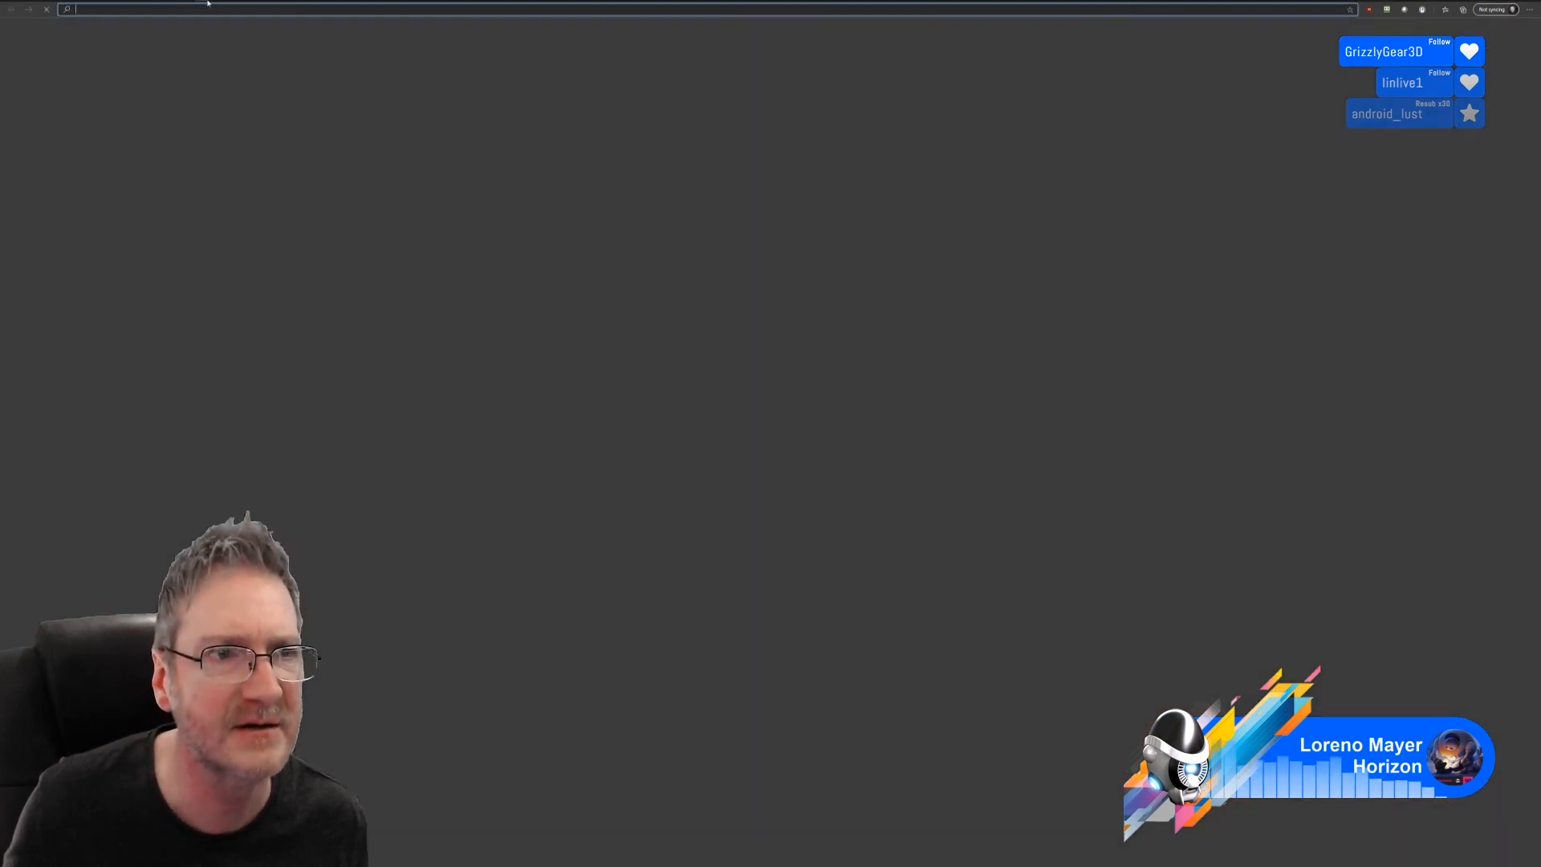
key(ctrl+v)
key(Return)
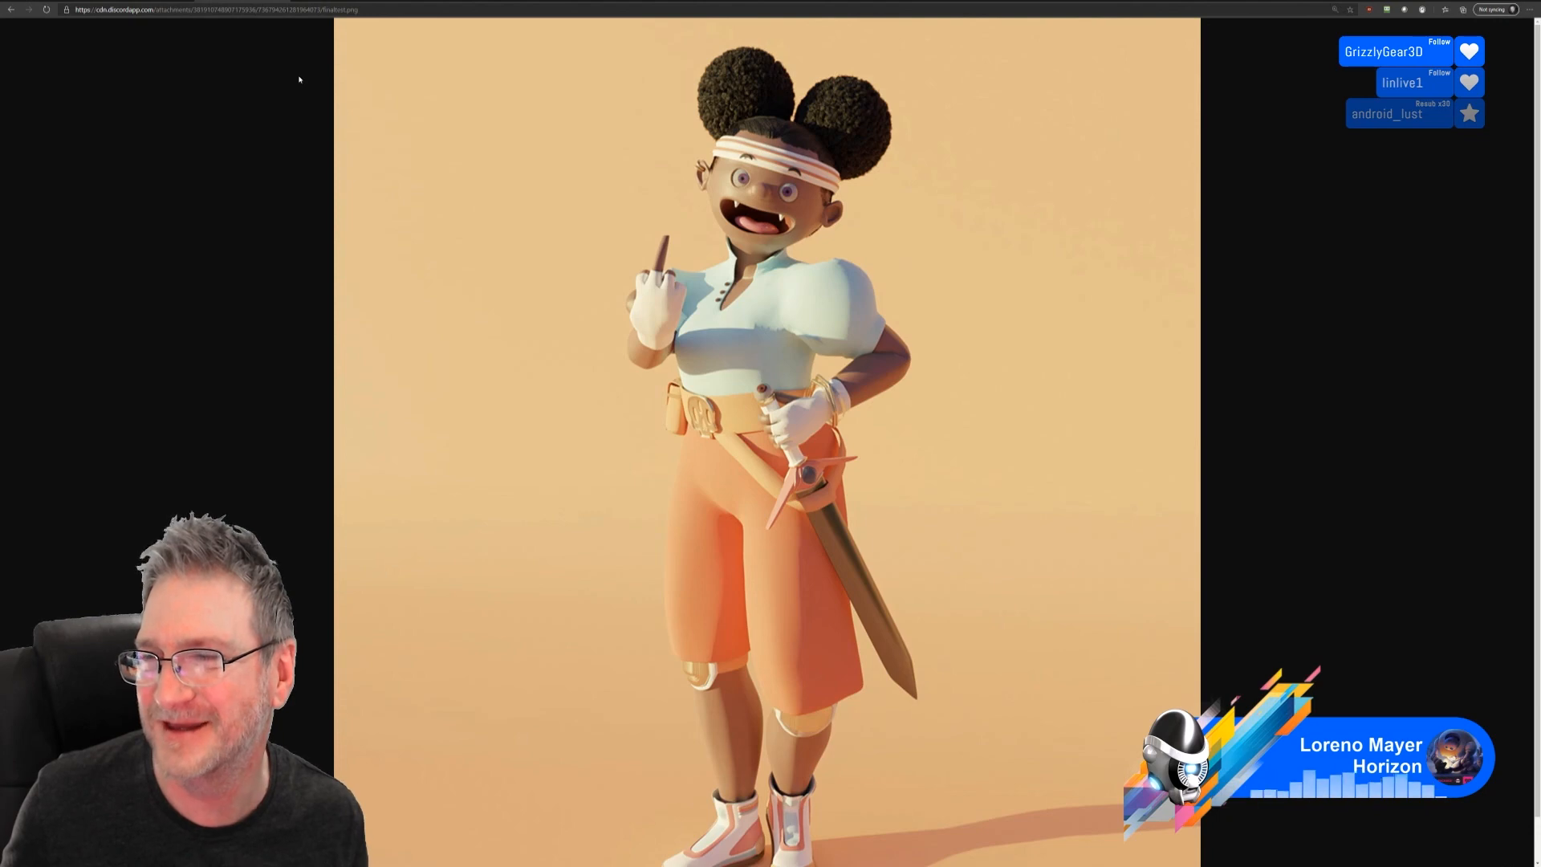
key(ctrl+shift+Tab)
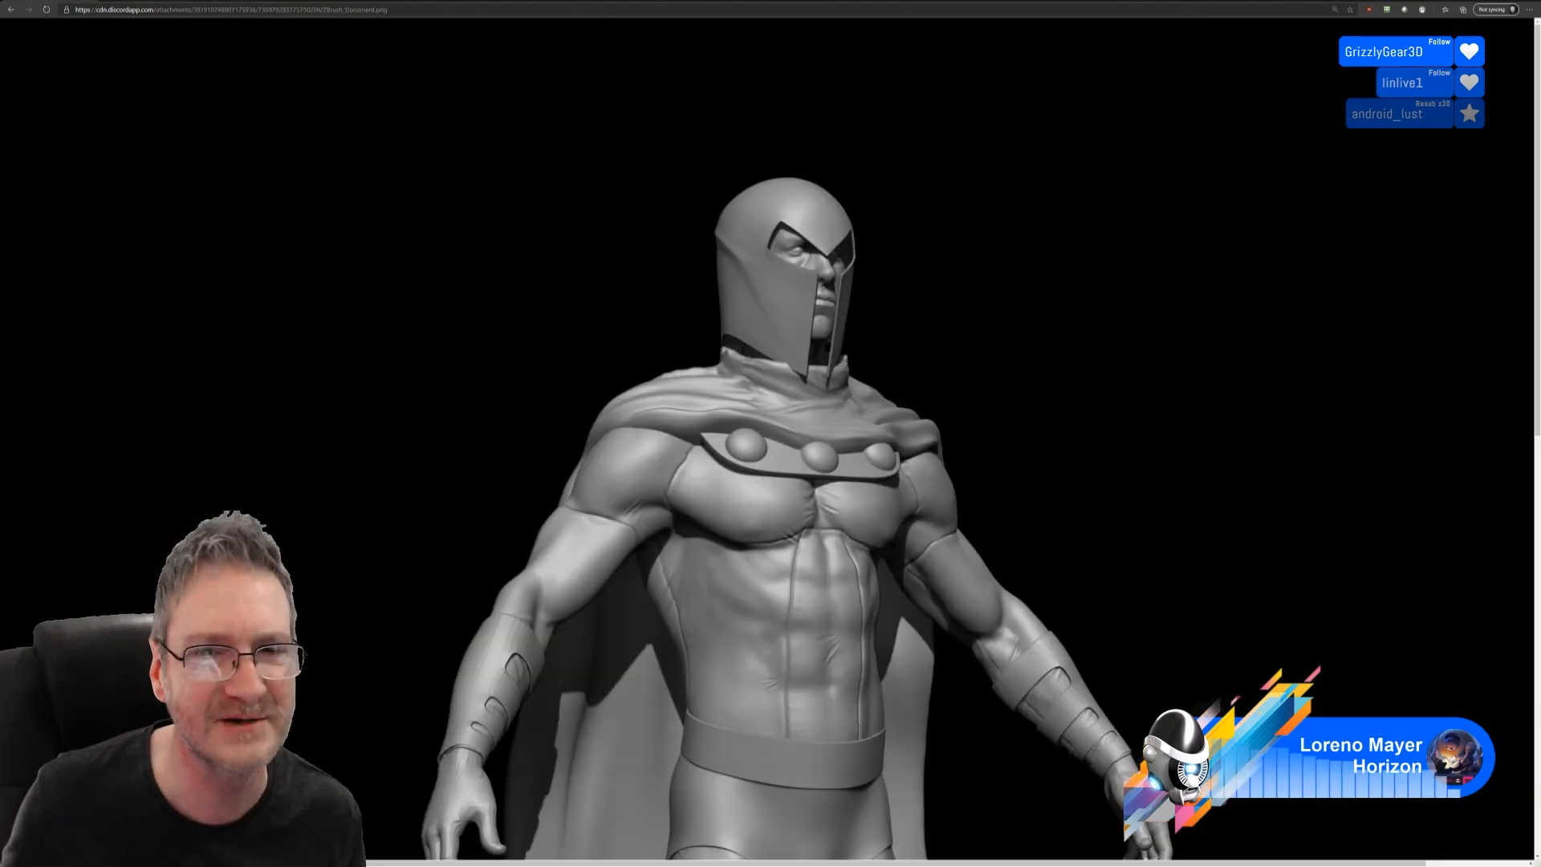
key(ctrl+shift+Tab)
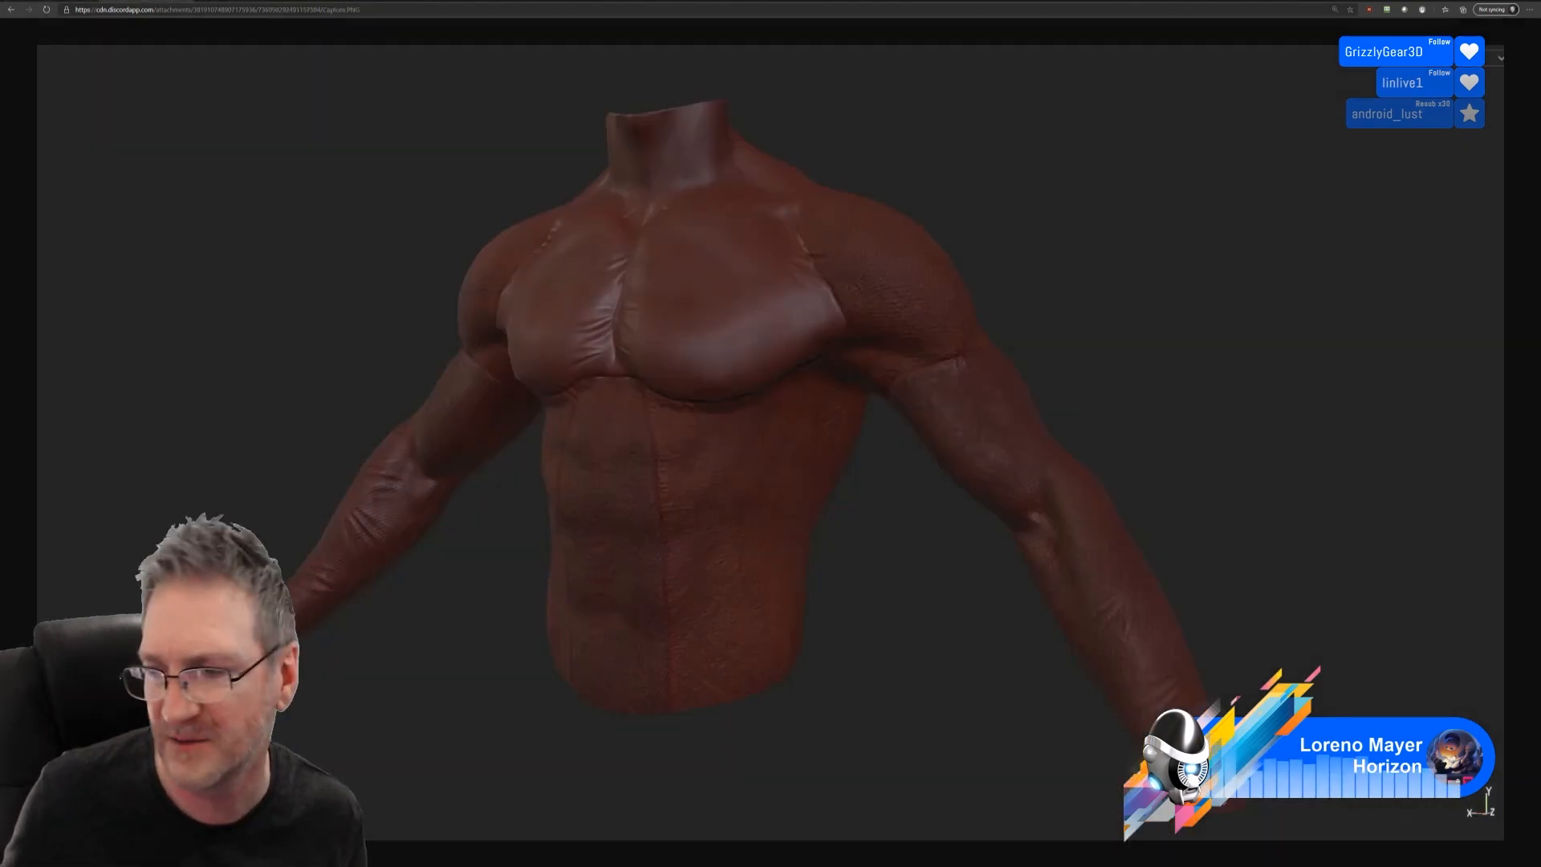
key(ctrl+shift+Tab)
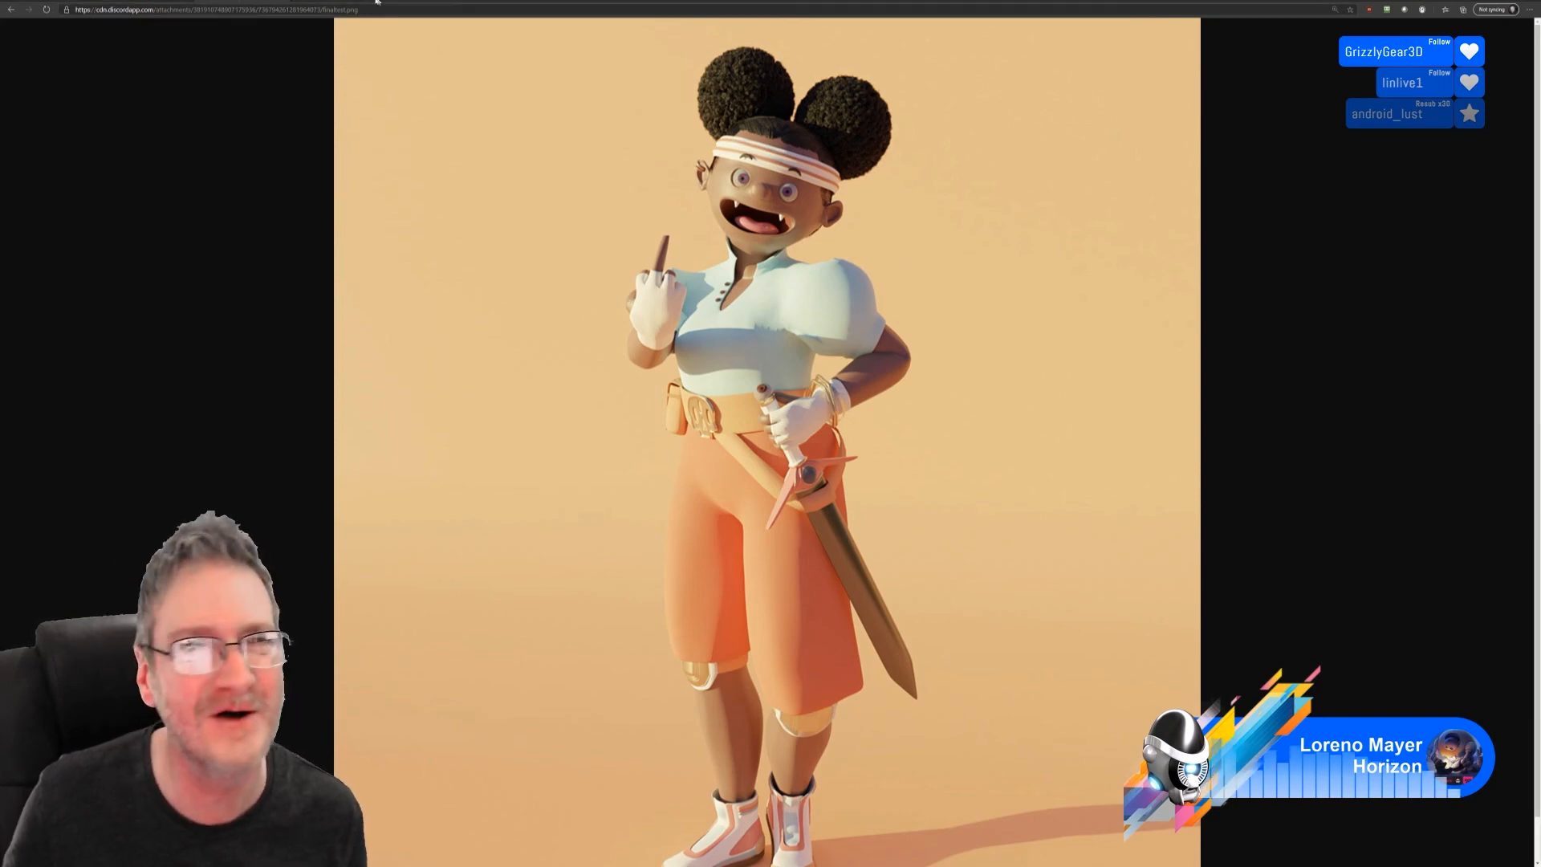
- Open the copied image link to the blue creature and character render in a new tab and reduce it to show both figures
key(ctrl+t)
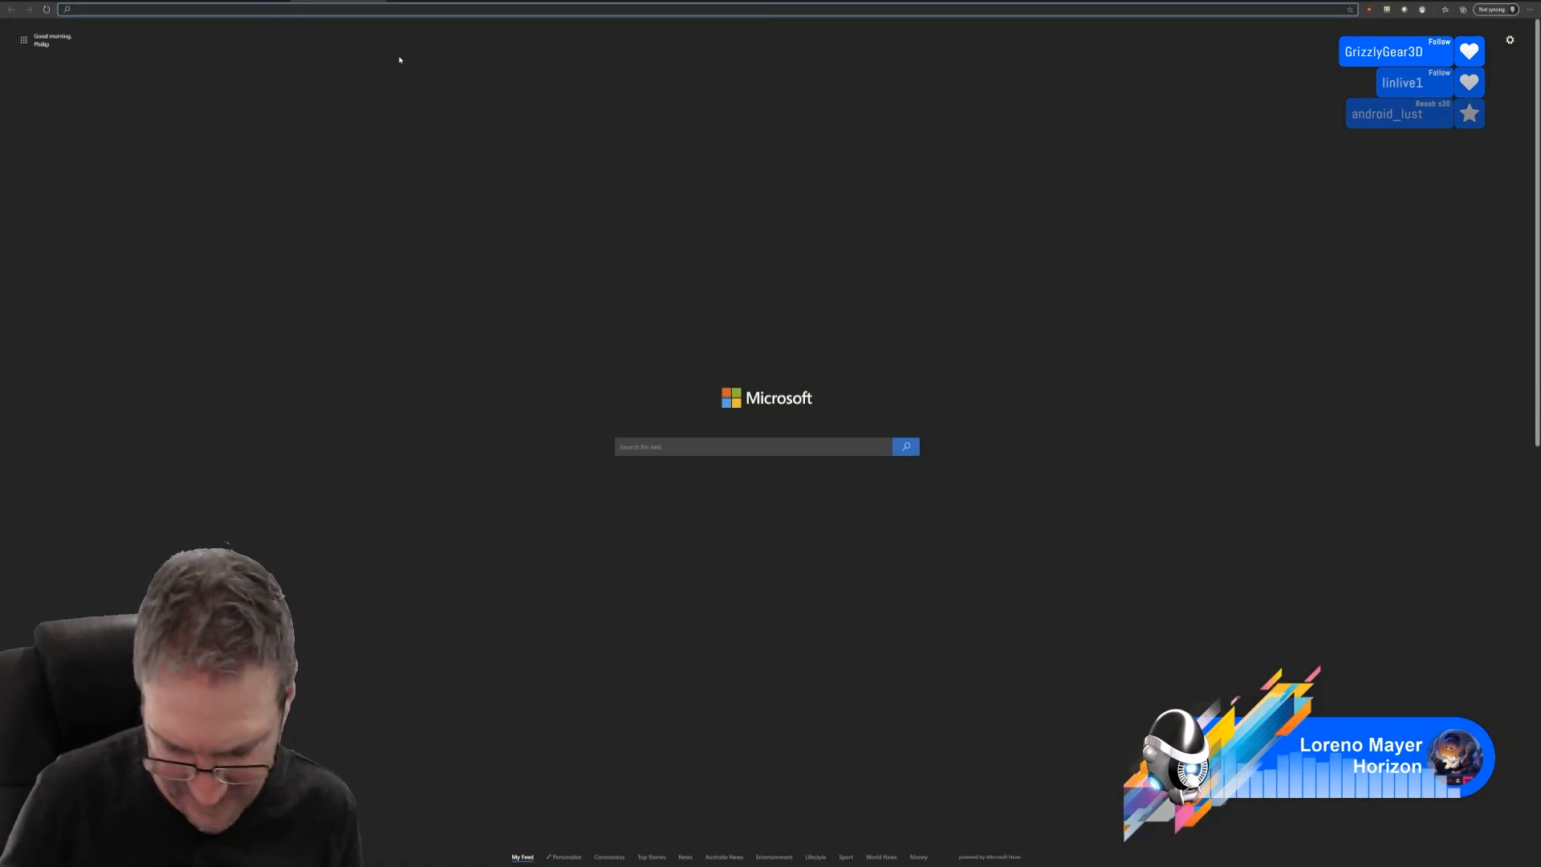
key(ctrl+v)
key(Return)
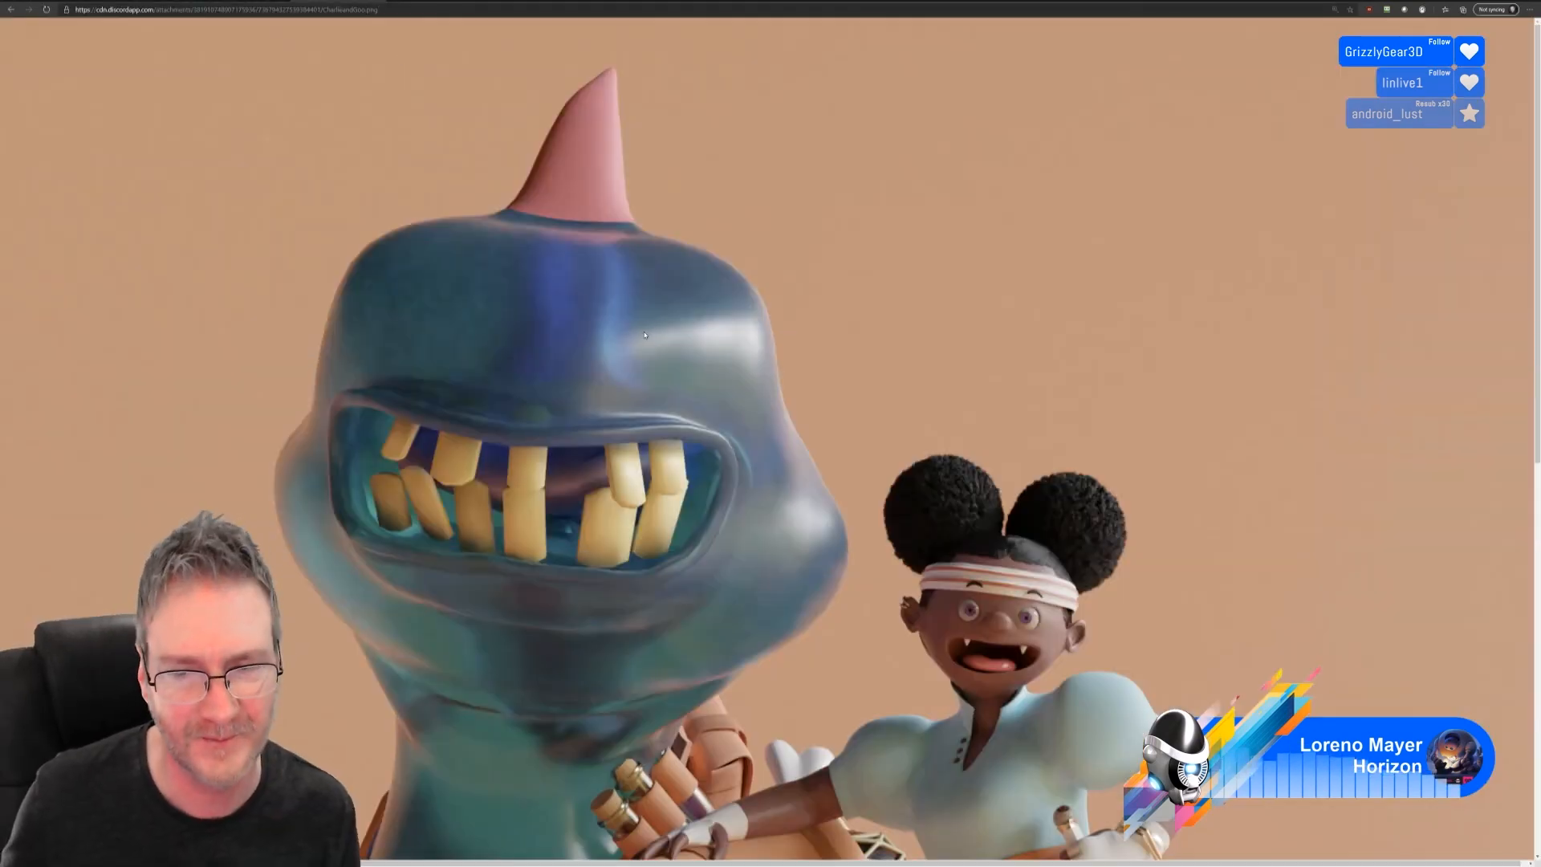
key(ctrl+minus)
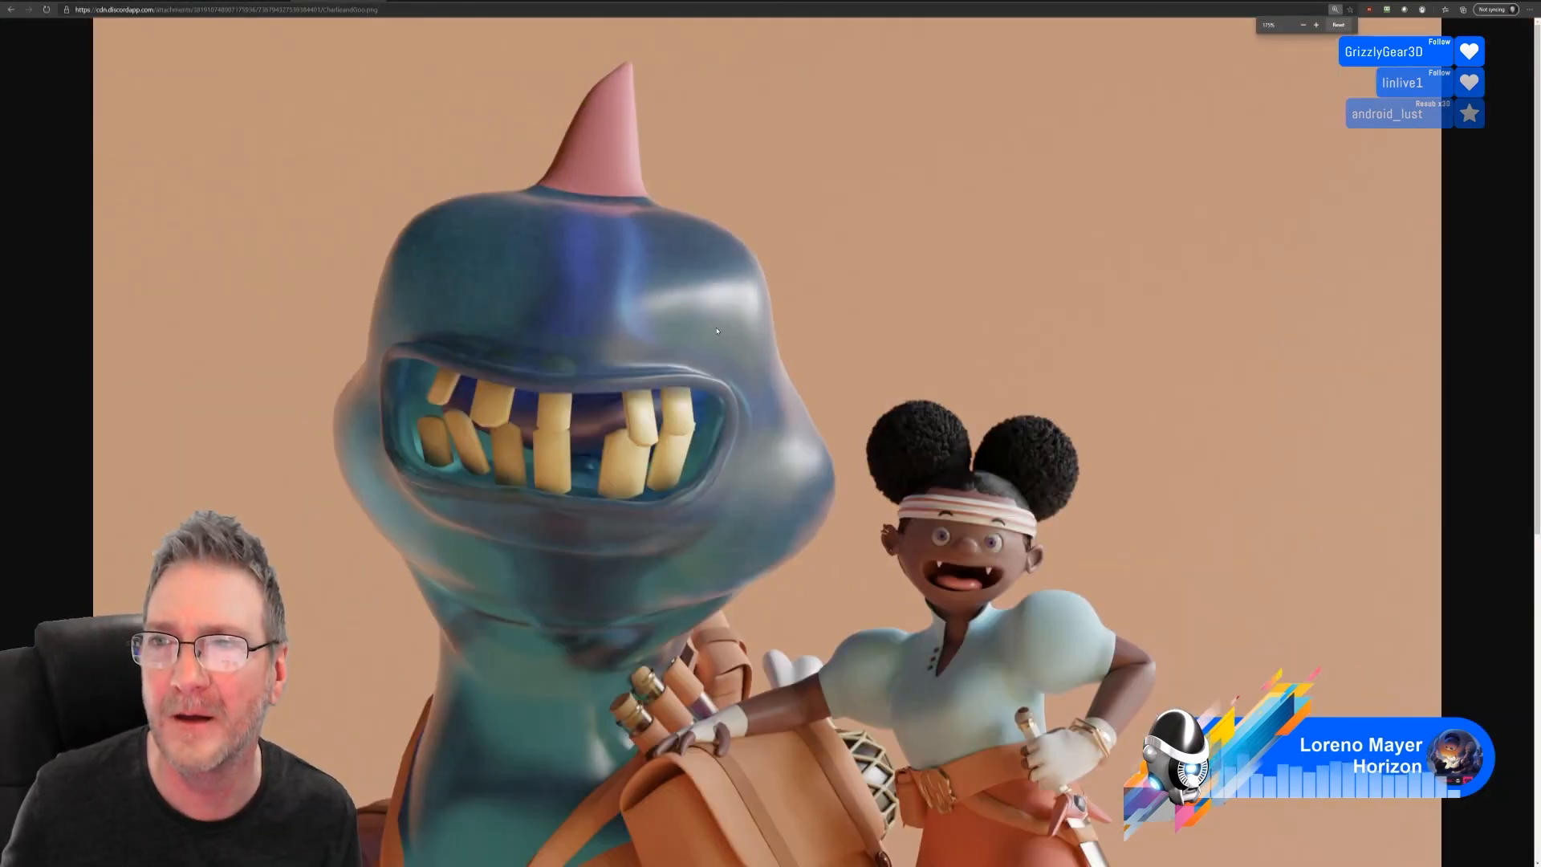
key(ctrl+minus)
key(ctrl+minus)
key(ctrl+minus)
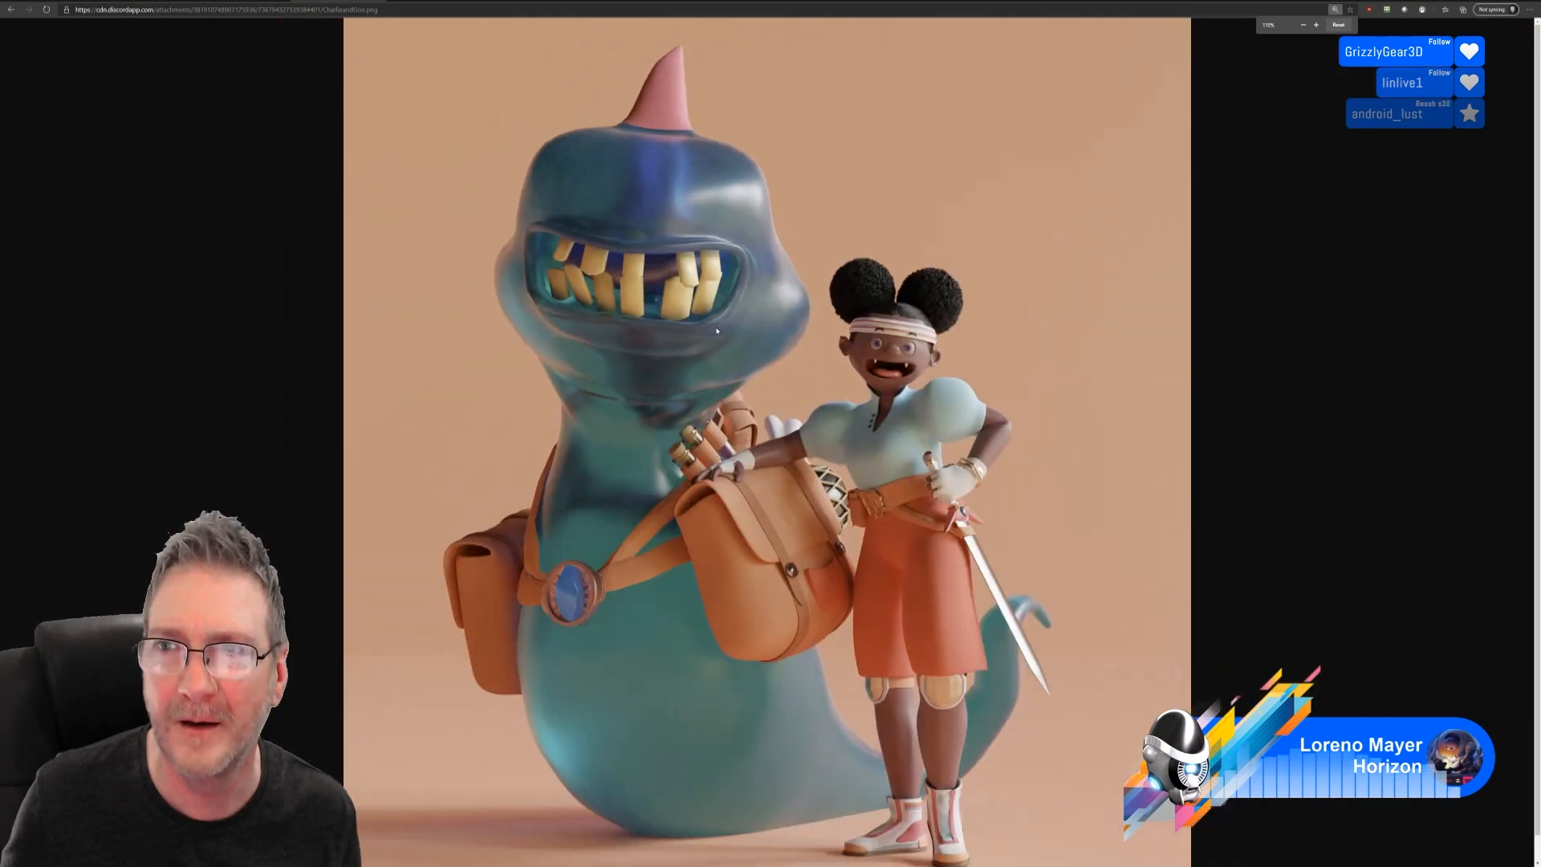
- Compare the single character render with the blue creature render, resizing each image to examine the characters
click(244, 1)
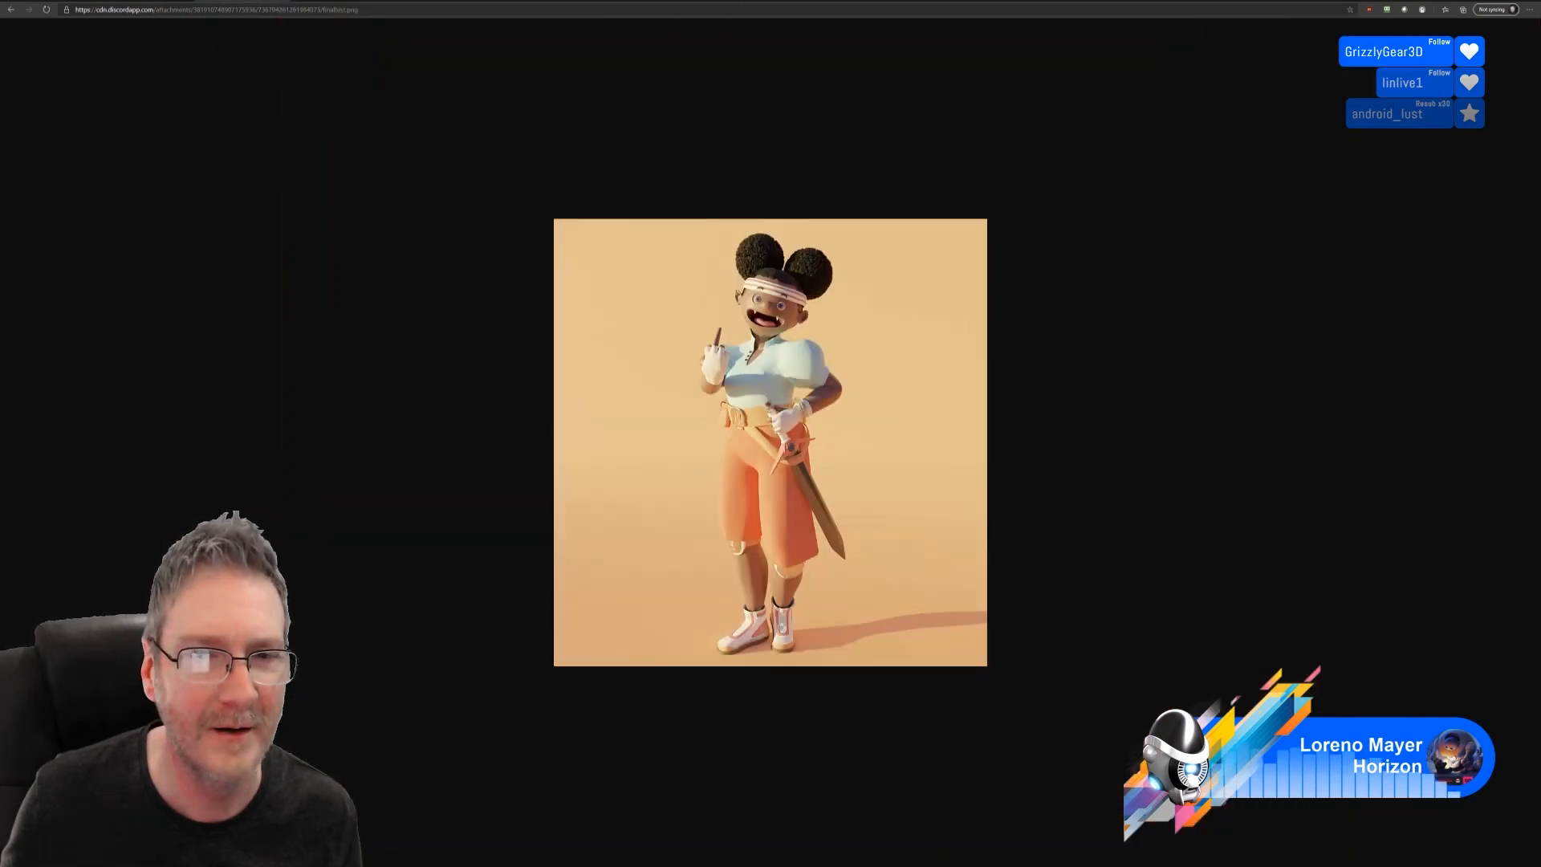
key(ctrl+plus)
key(ctrl+plus)
key(ctrl+plus)
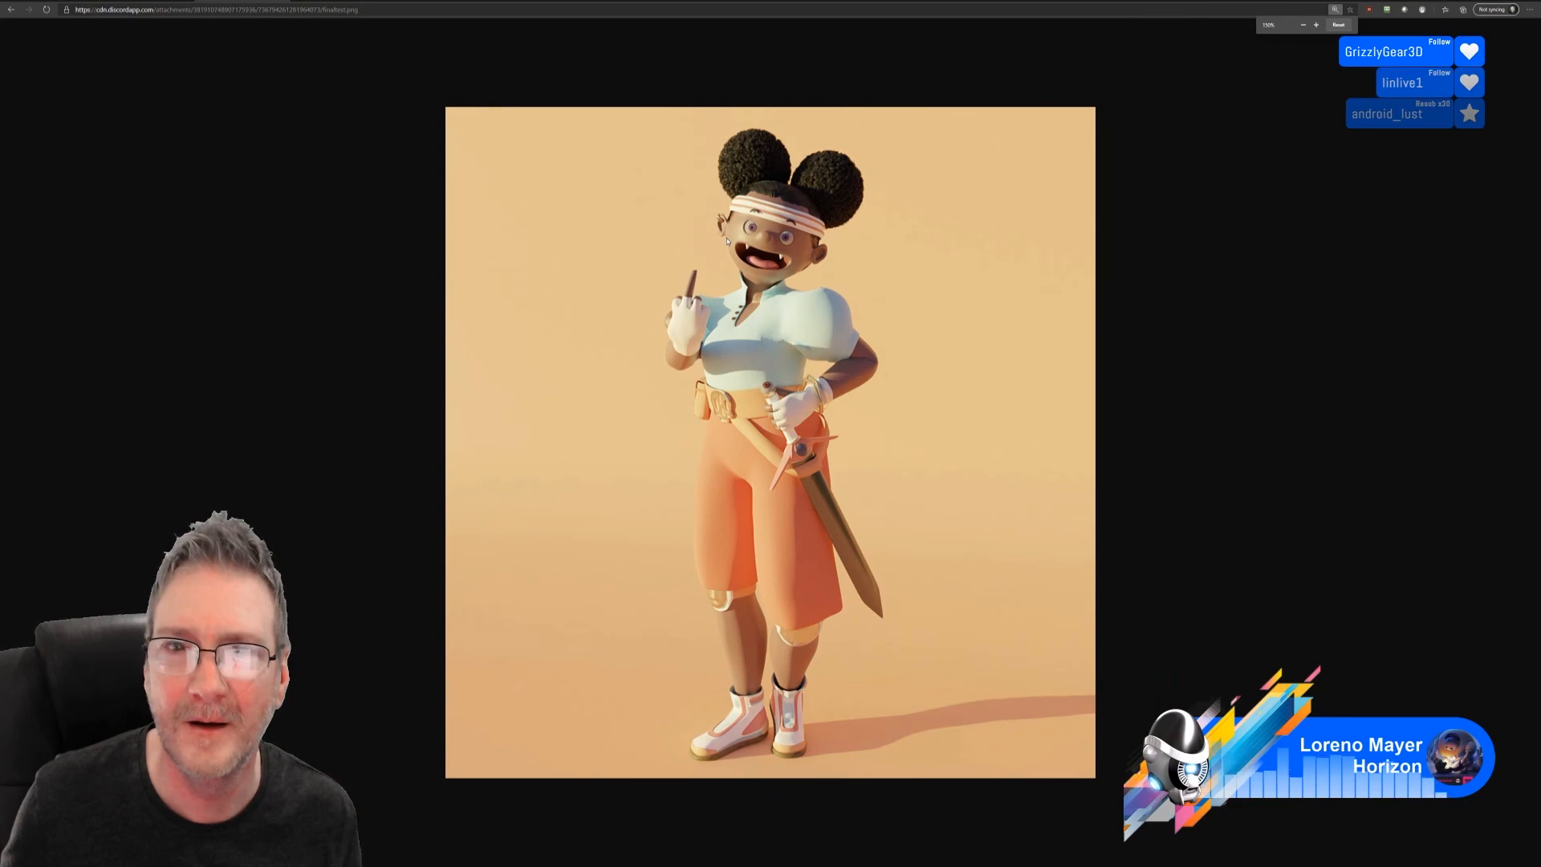
click(329, 2)
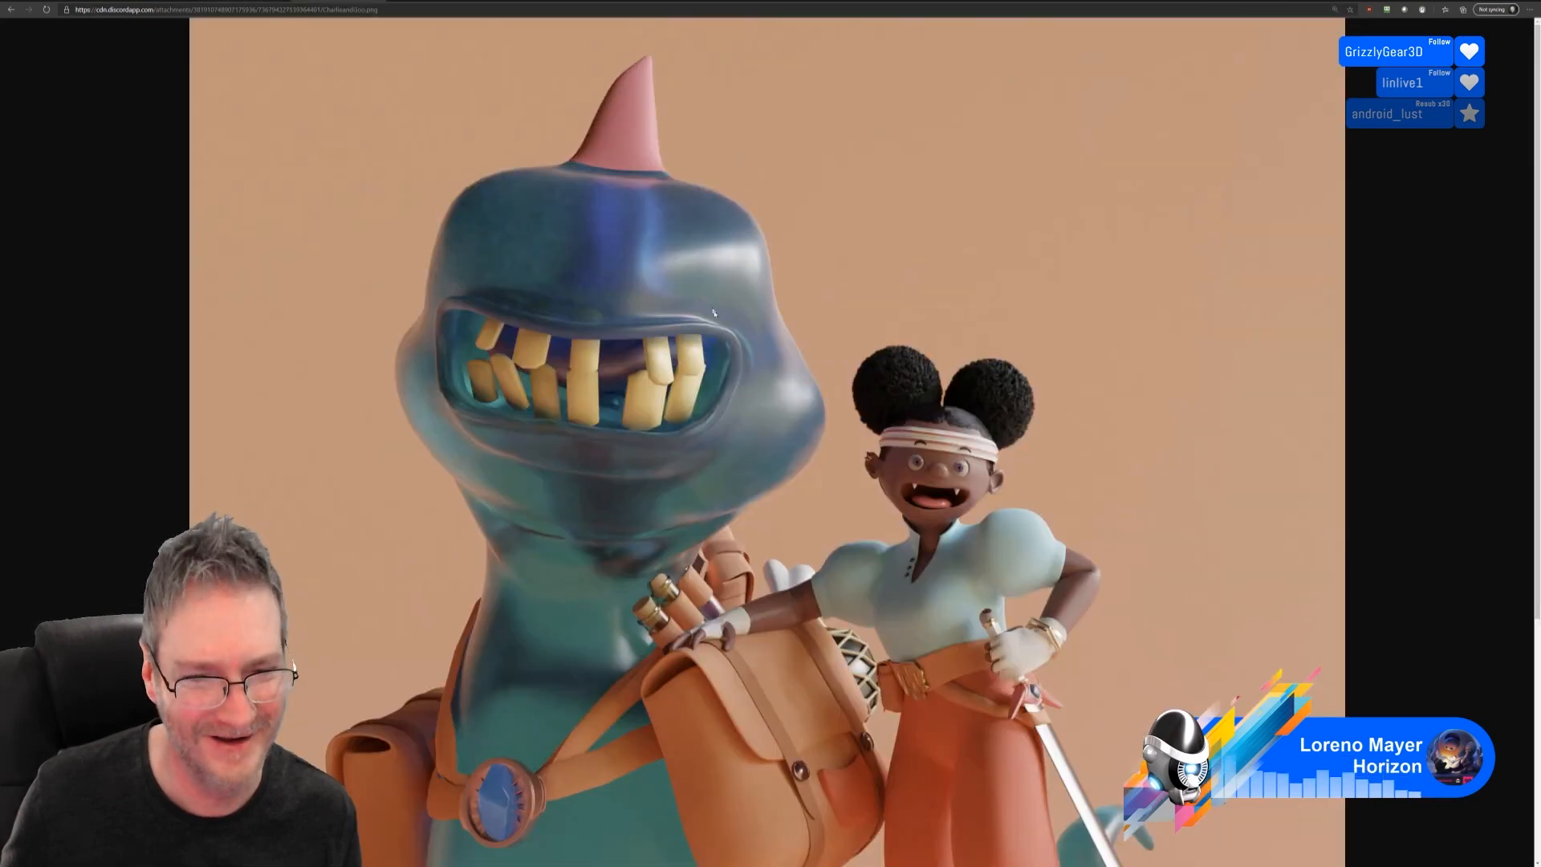
ctrl+scroll(714, 314, down, 1)
ctrl+scroll(714, 314, down, 2)
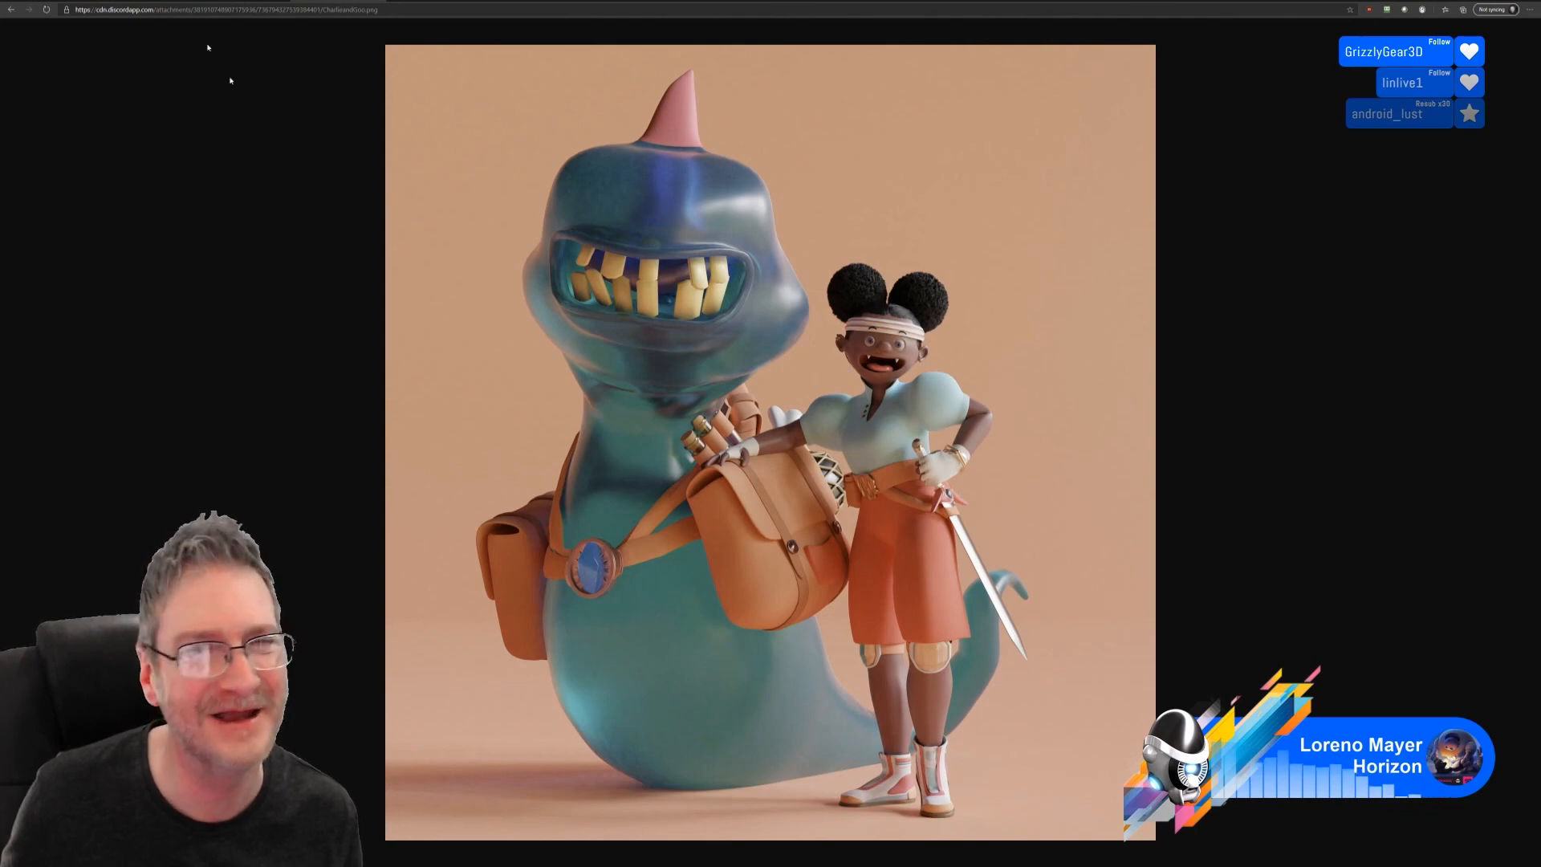
click(243, 0)
ctrl+scroll(378, 234, up, 3)
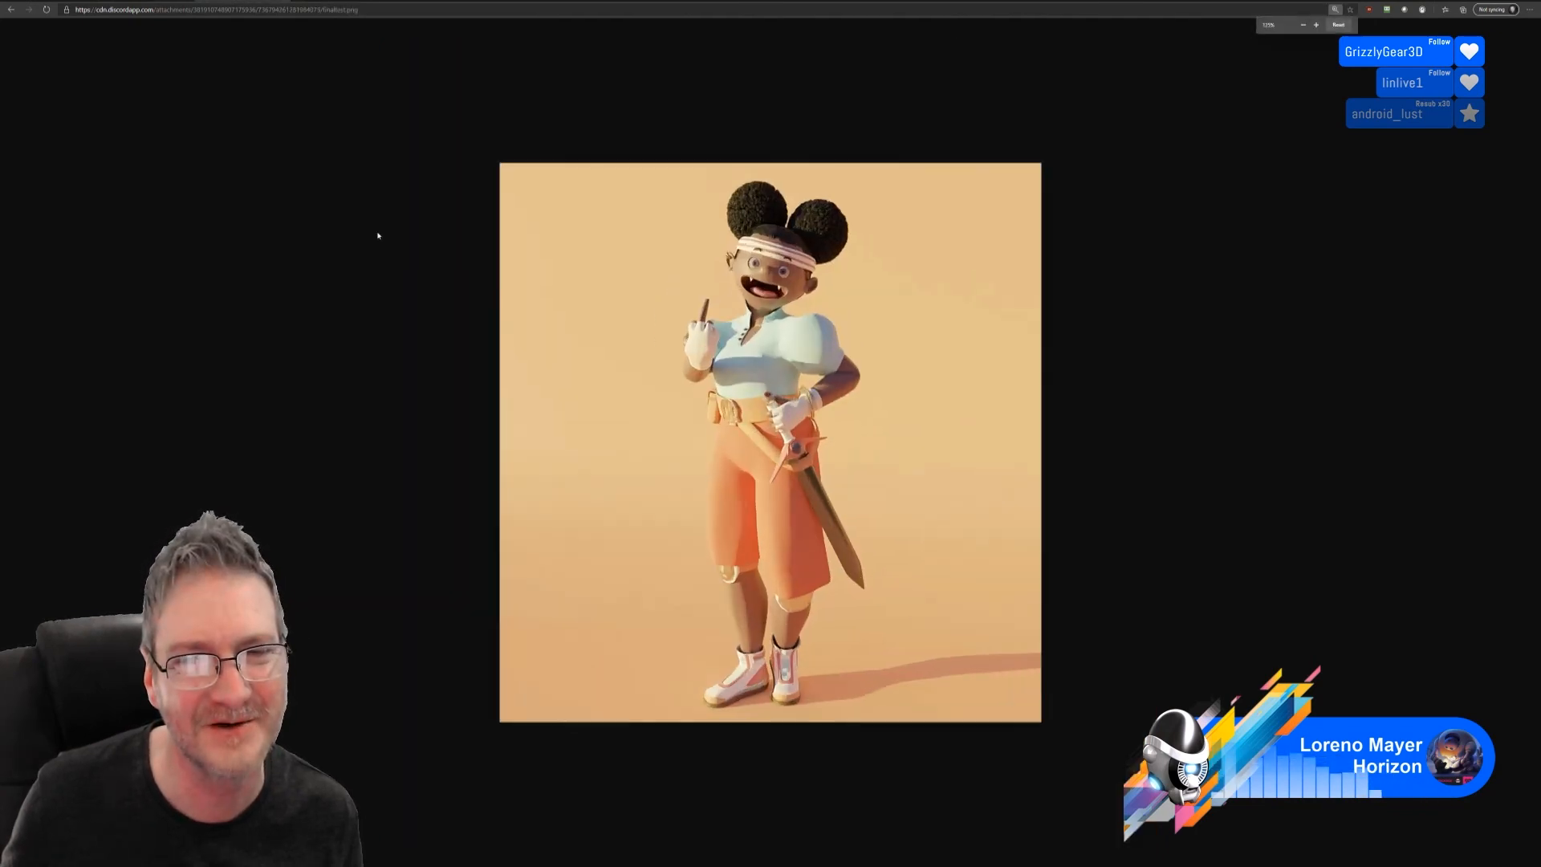
click(338, 1)
ctrl+scroll(680, 268, down, 2)
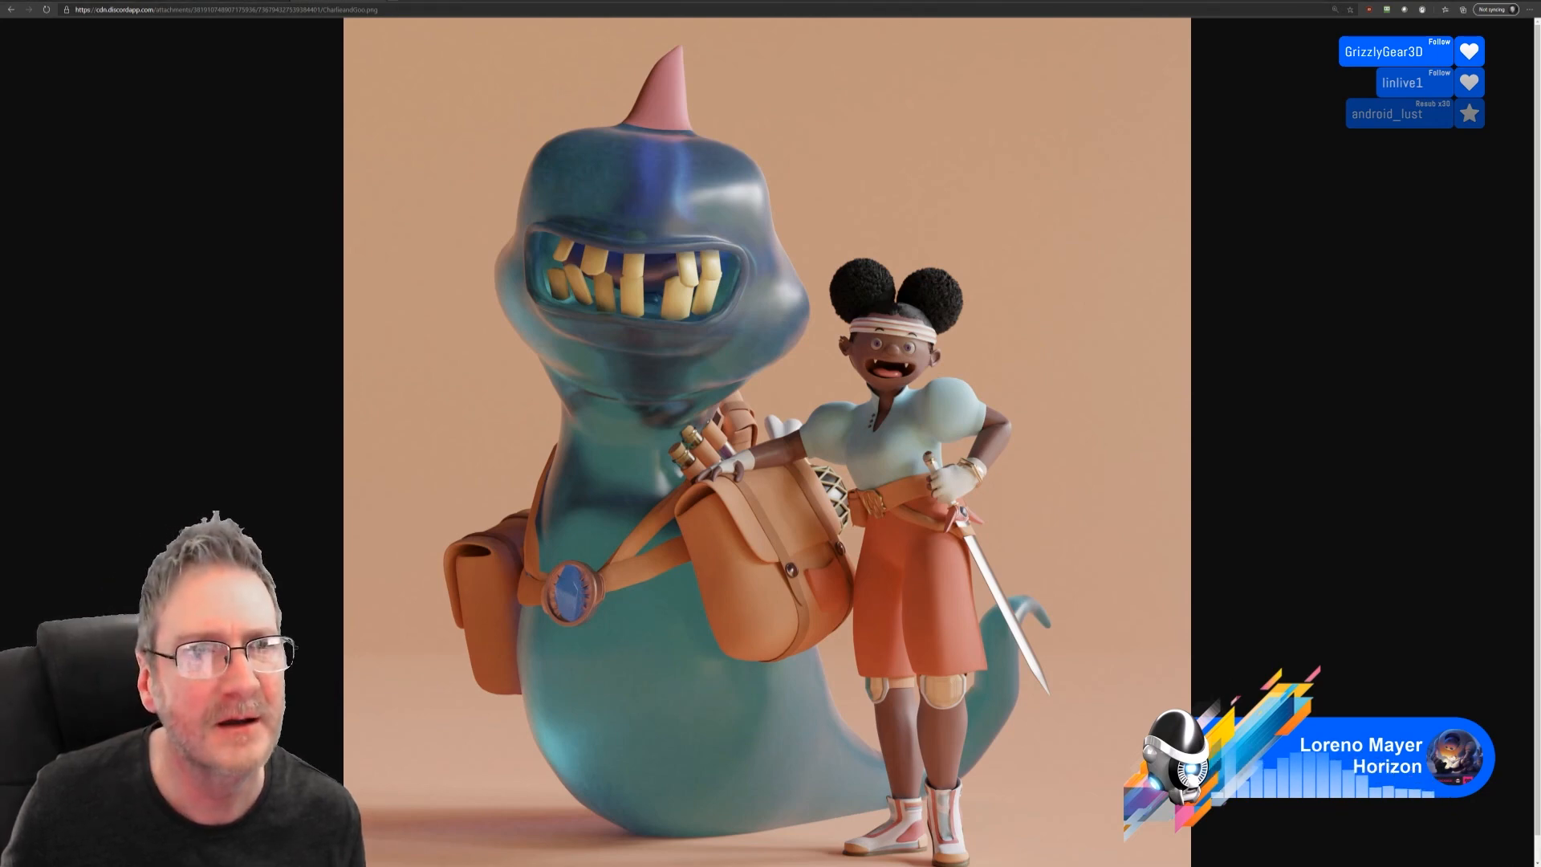
- Open the copied link to the image monument_4k_07-04-2020.jpg in a new tab
key(ctrl+t)
key(ctrl+v)
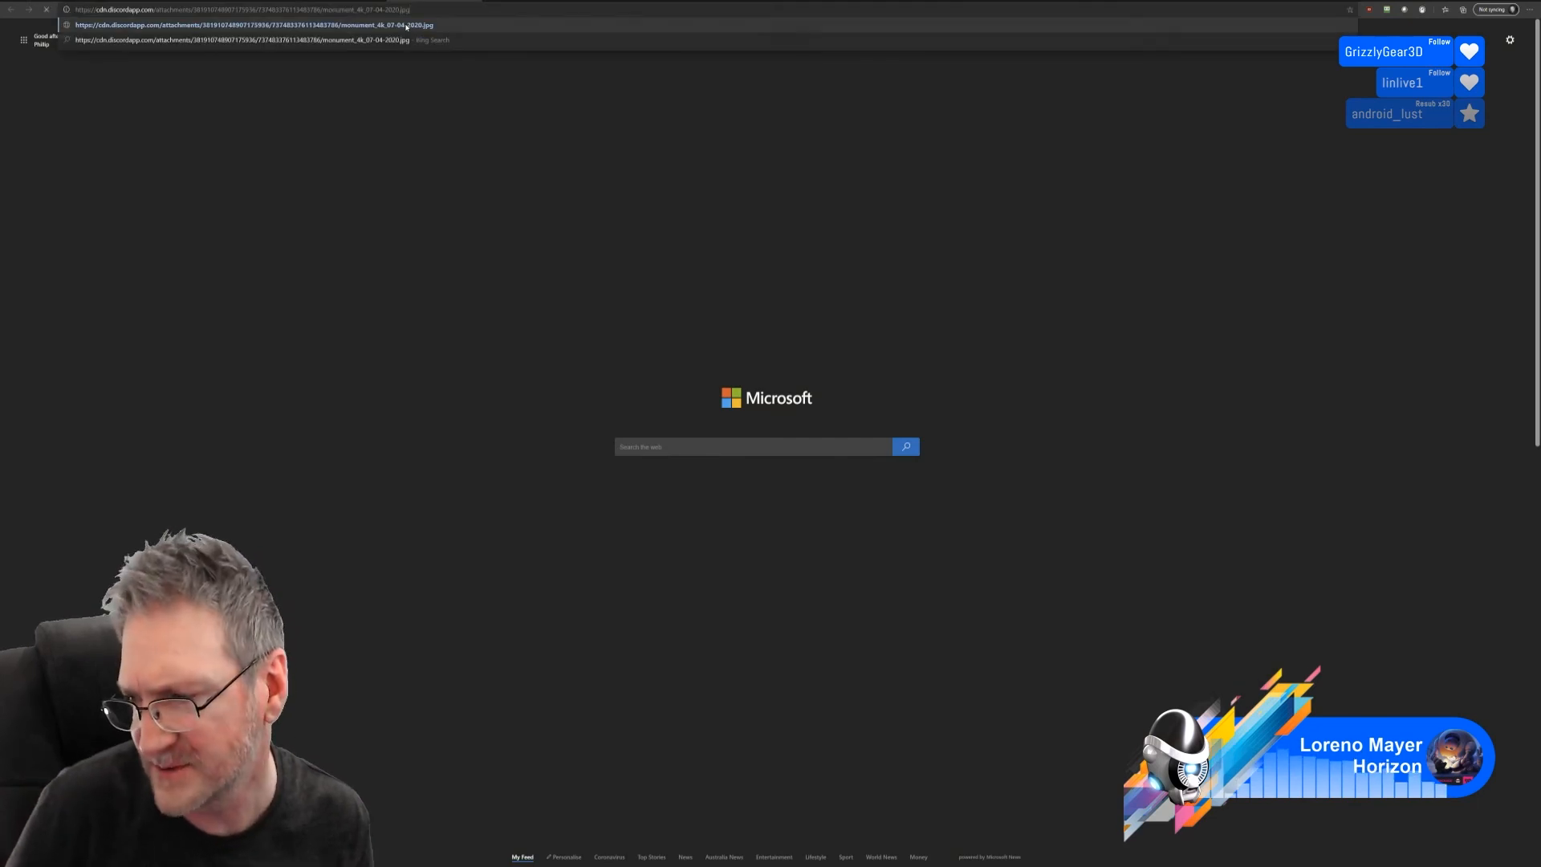
key(Return)
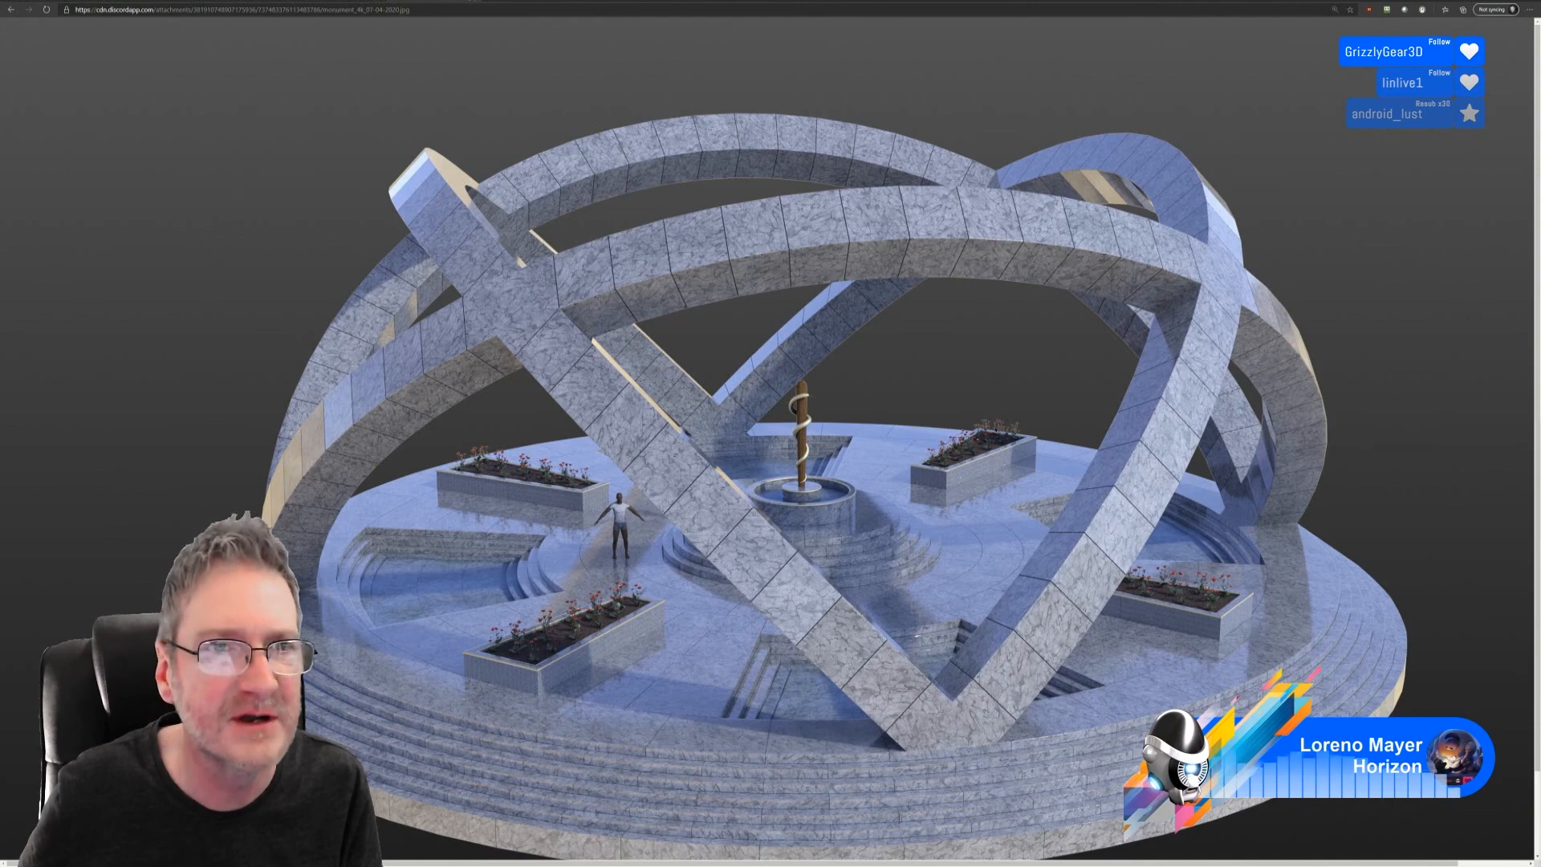
- Open the copied image link to the dark sci-fi gun render in a new tab and enlarge it for closer inspection
key(ctrl+t)
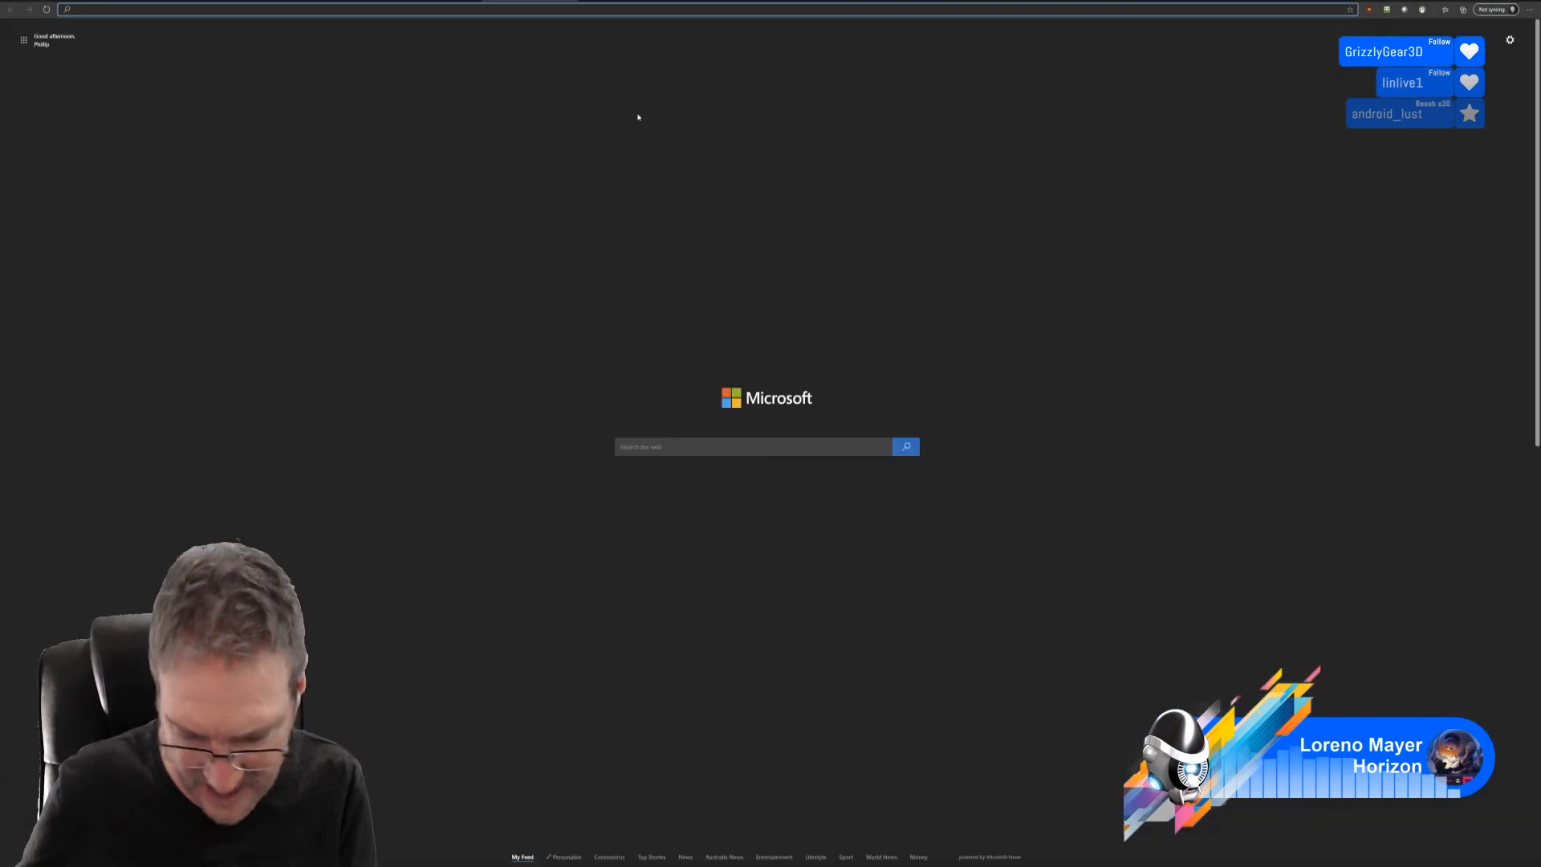
key(ctrl+v)
key(Return)
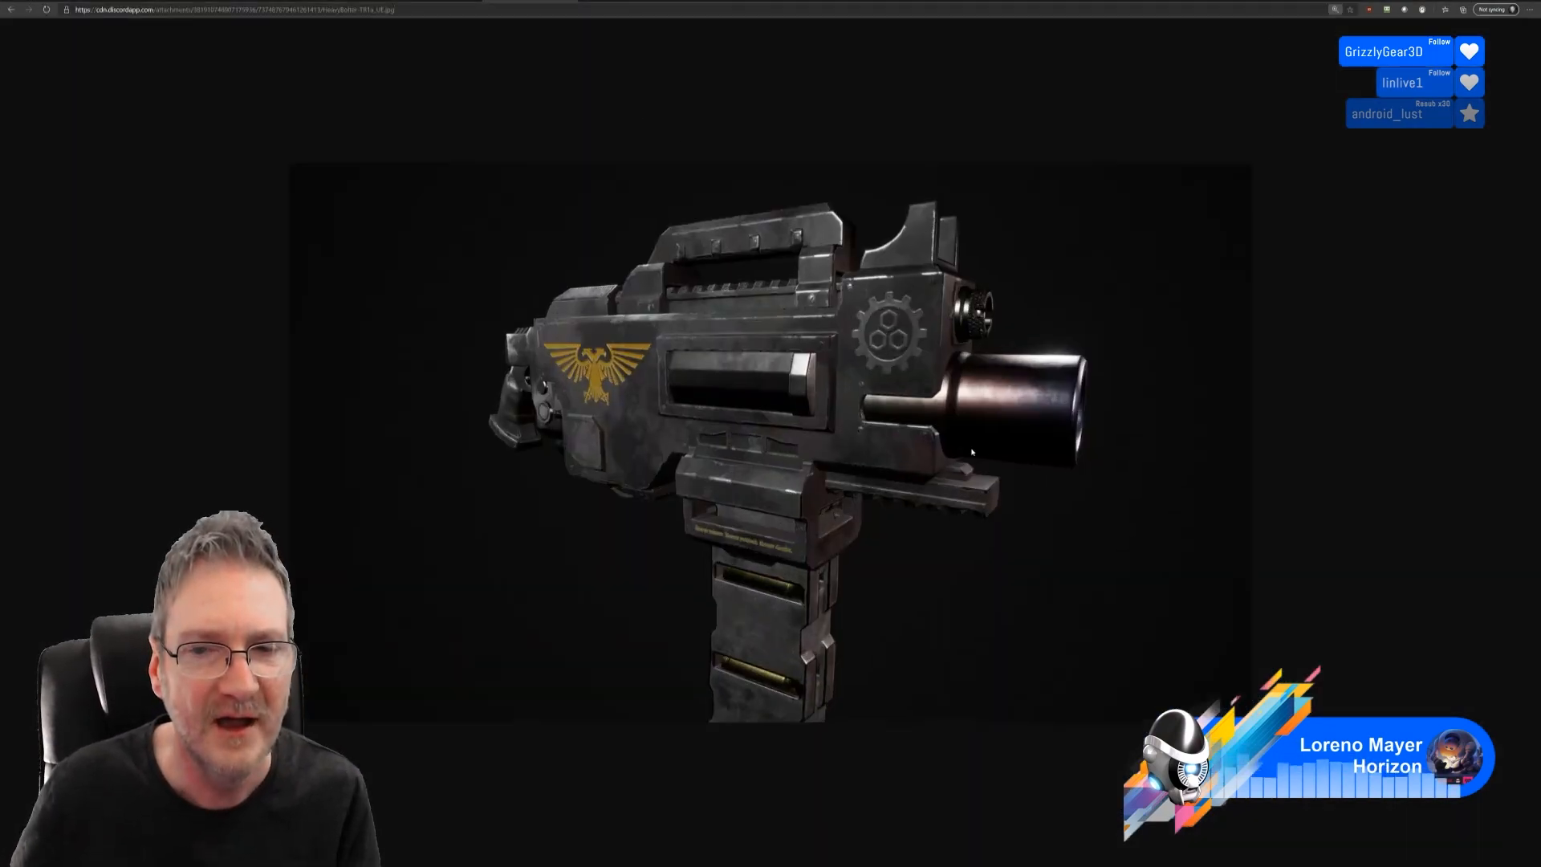
ctrl+scroll(972, 452, up, 1)
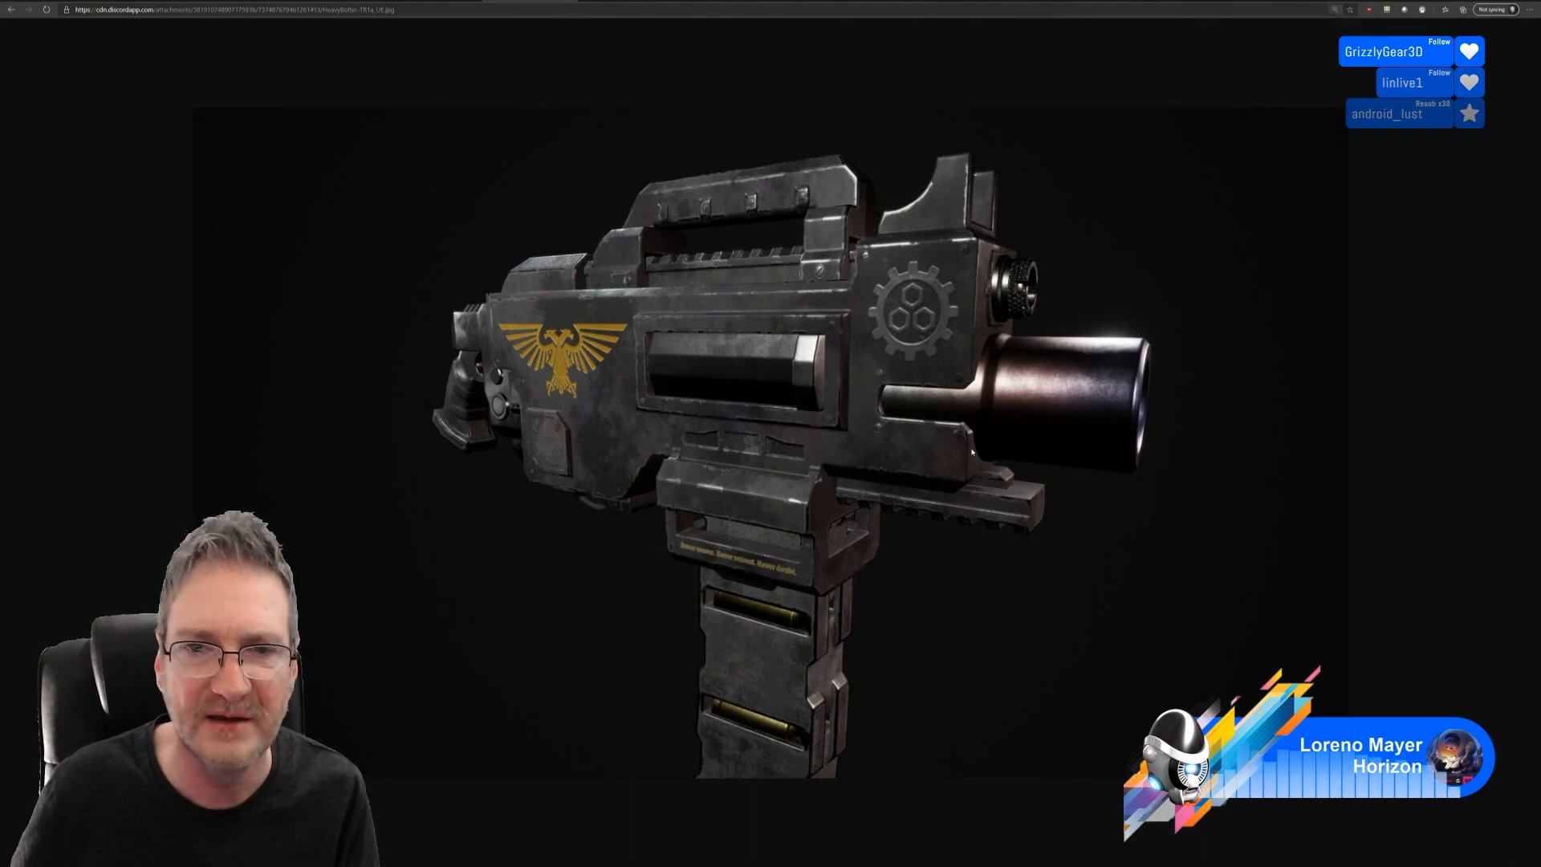
ctrl+scroll(972, 452, up, 1)
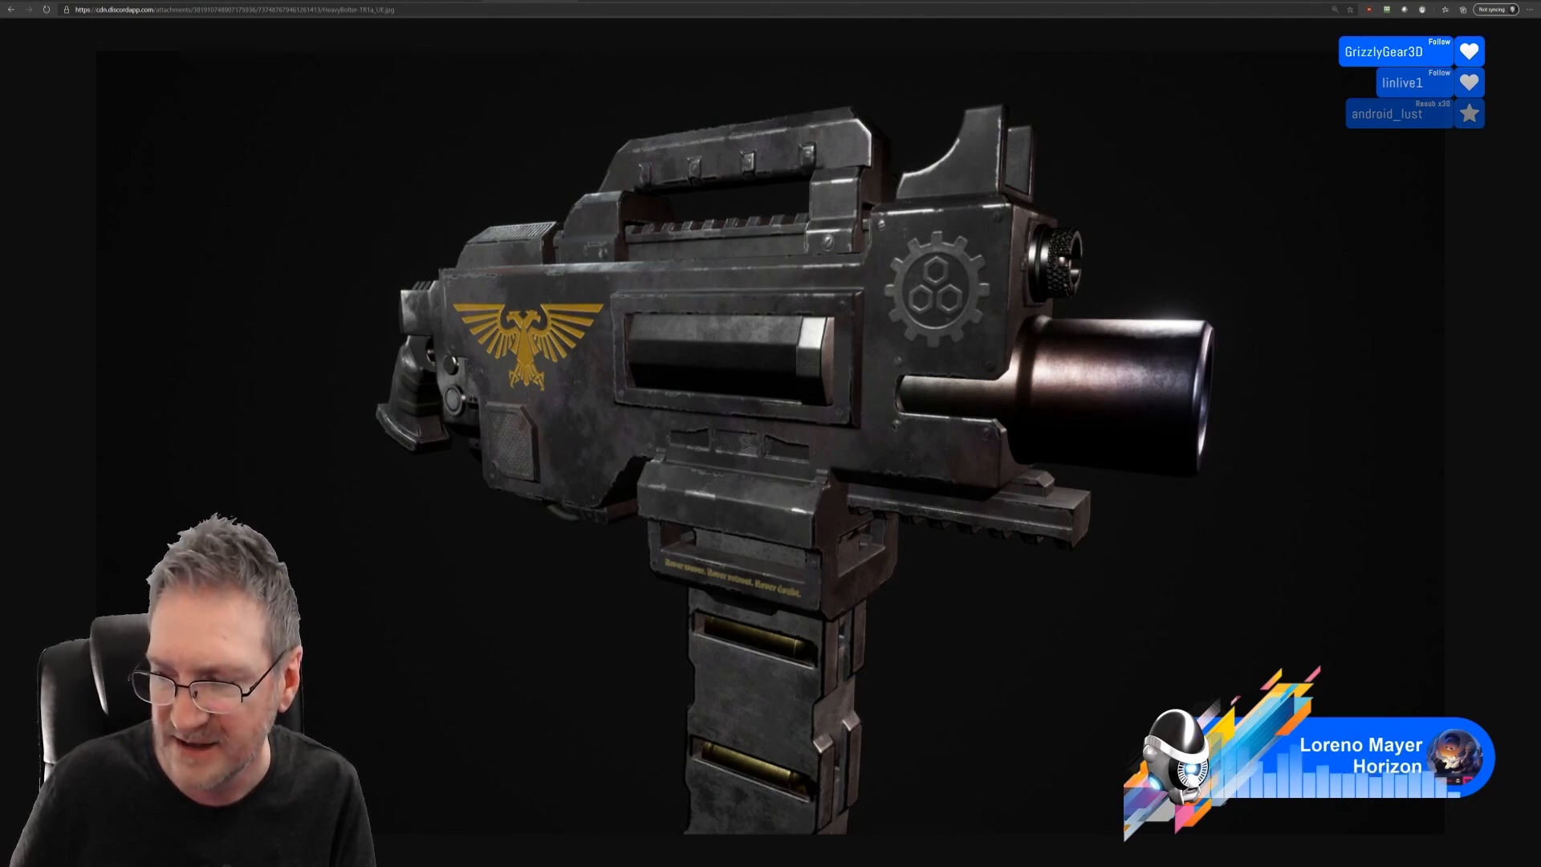
- Open the copied image link to the twin-barrelled "Wrath of Iron" gun render in a new tab
key(ctrl+t)
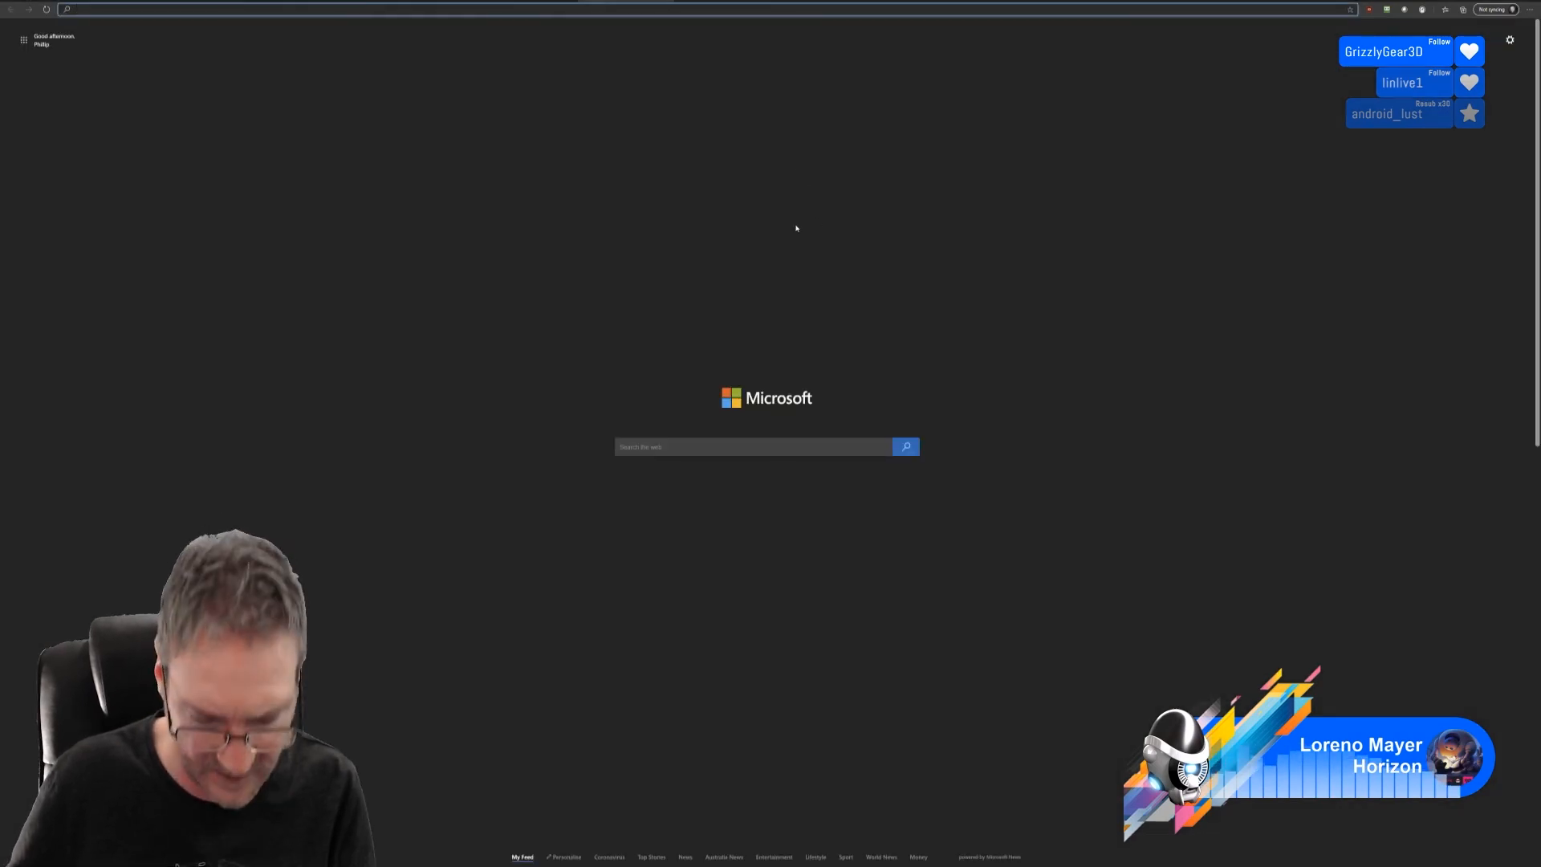
key(ctrl+v)
key(Return)
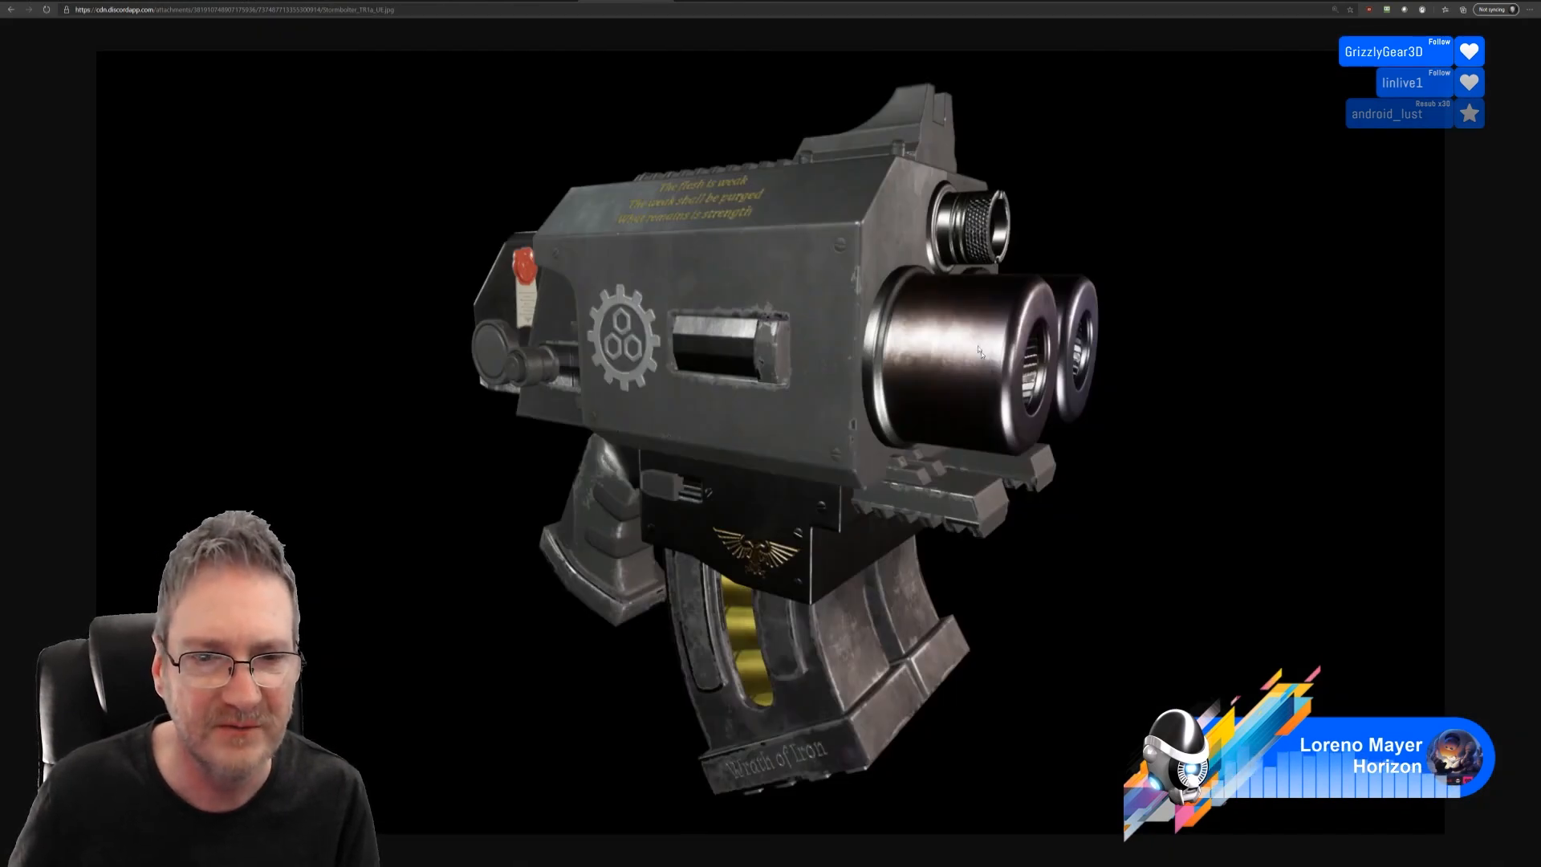
- Compare the twin-barrelled gun render with the single-barrelled gun render and close the twin-barrelled image
key(ctrl+shift+Tab)
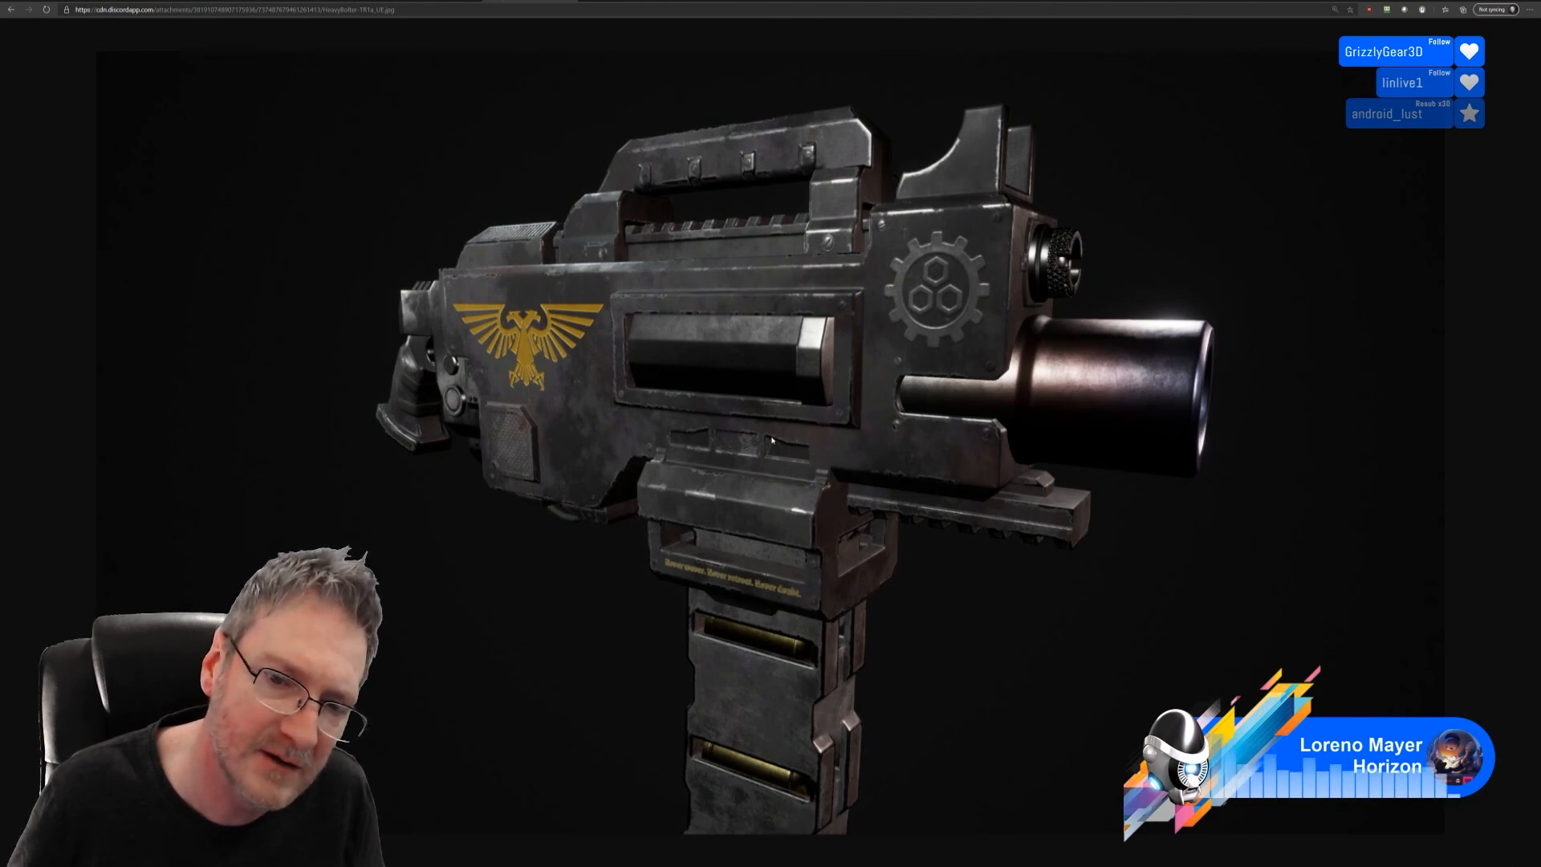
key(ctrl+Tab)
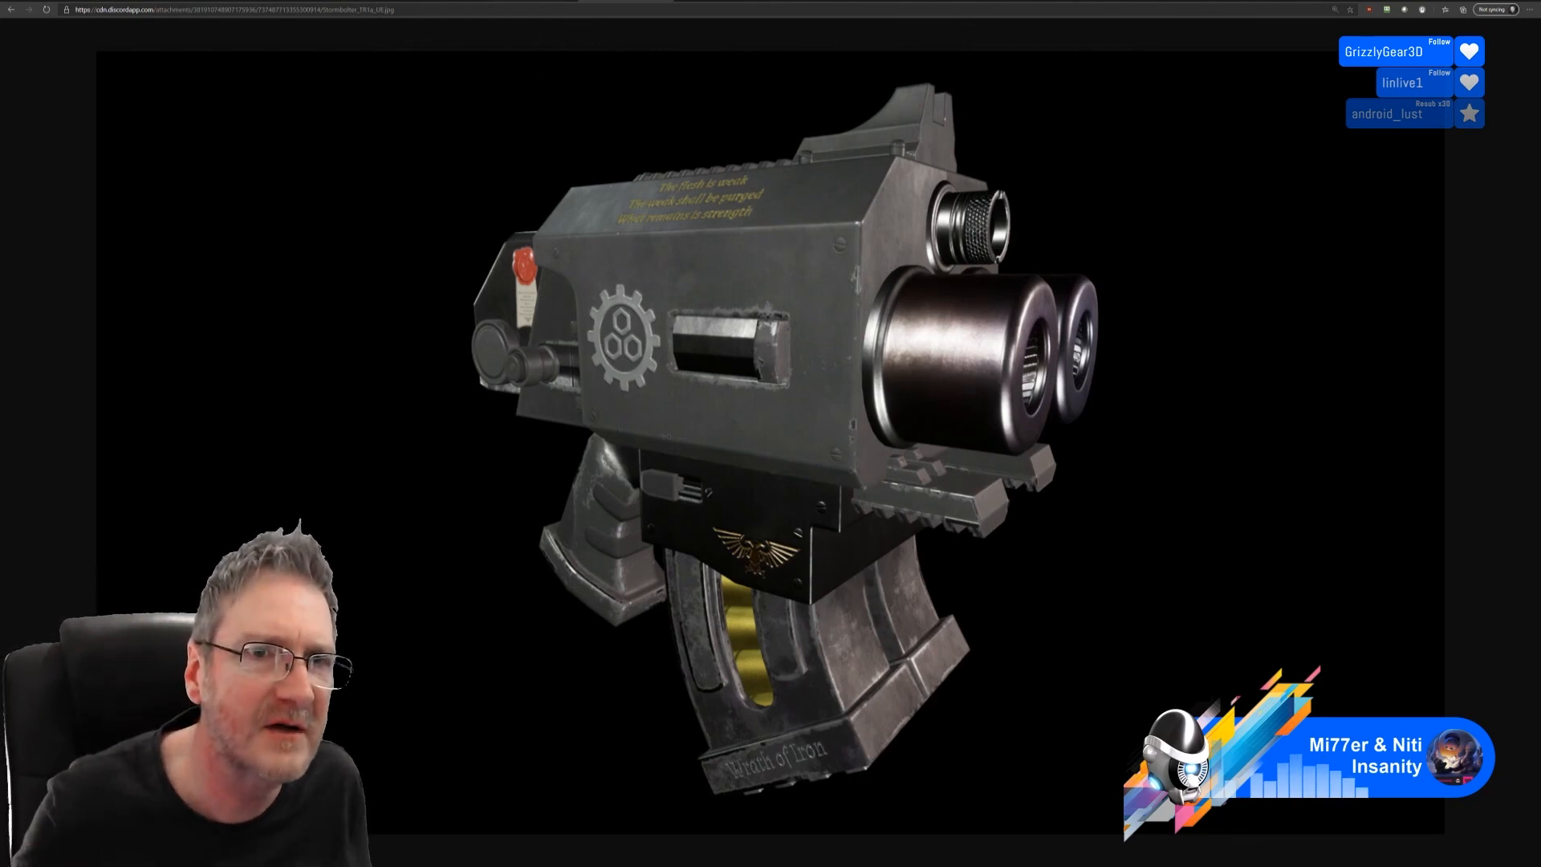
key(ctrl+shift+Tab)
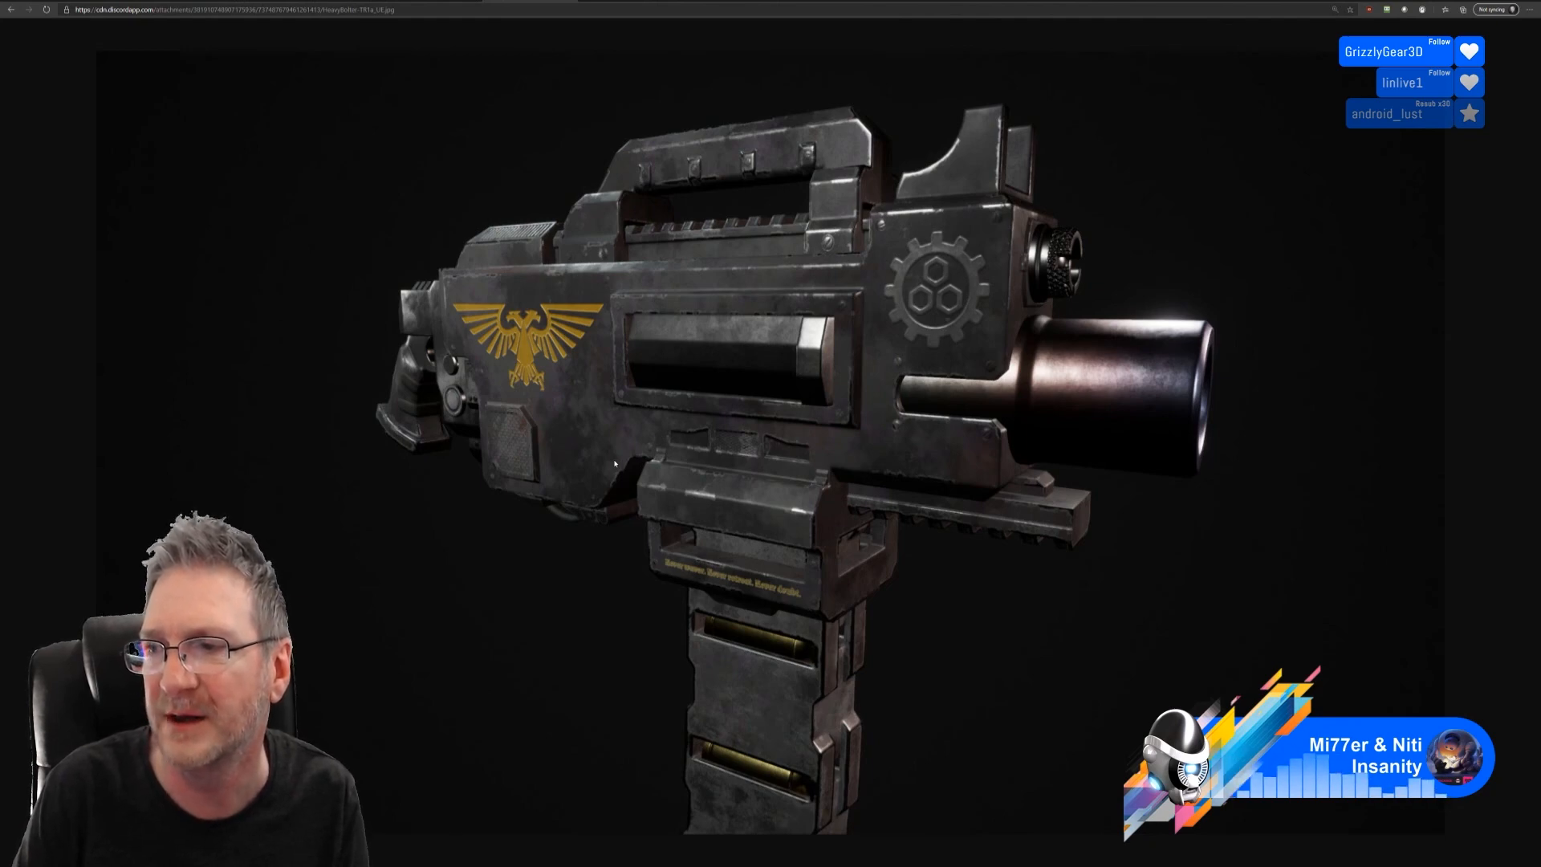
key(ctrl+Tab)
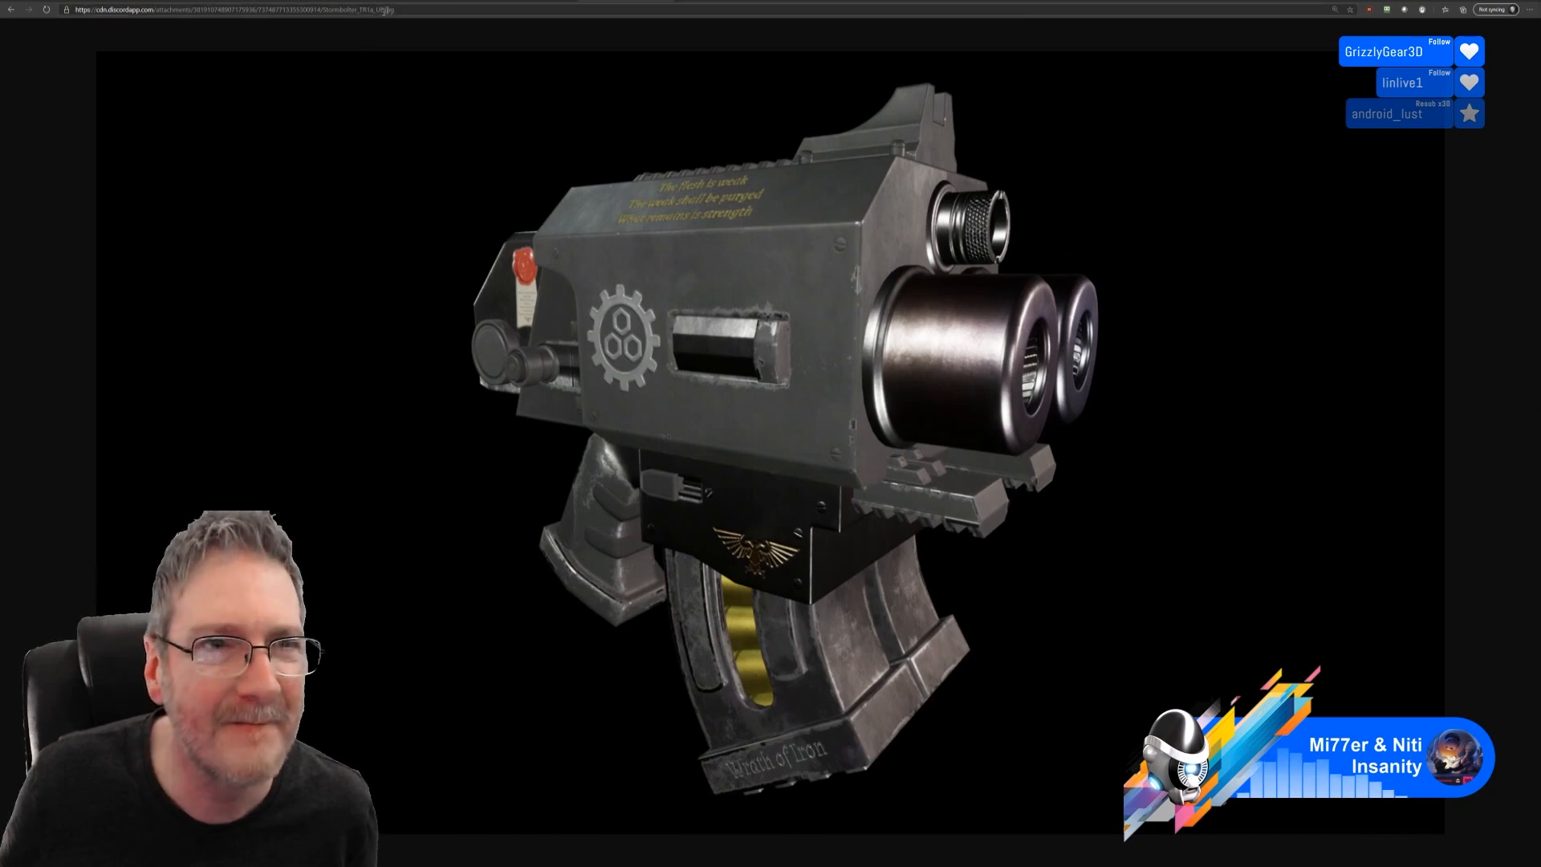
key(ctrl+w)
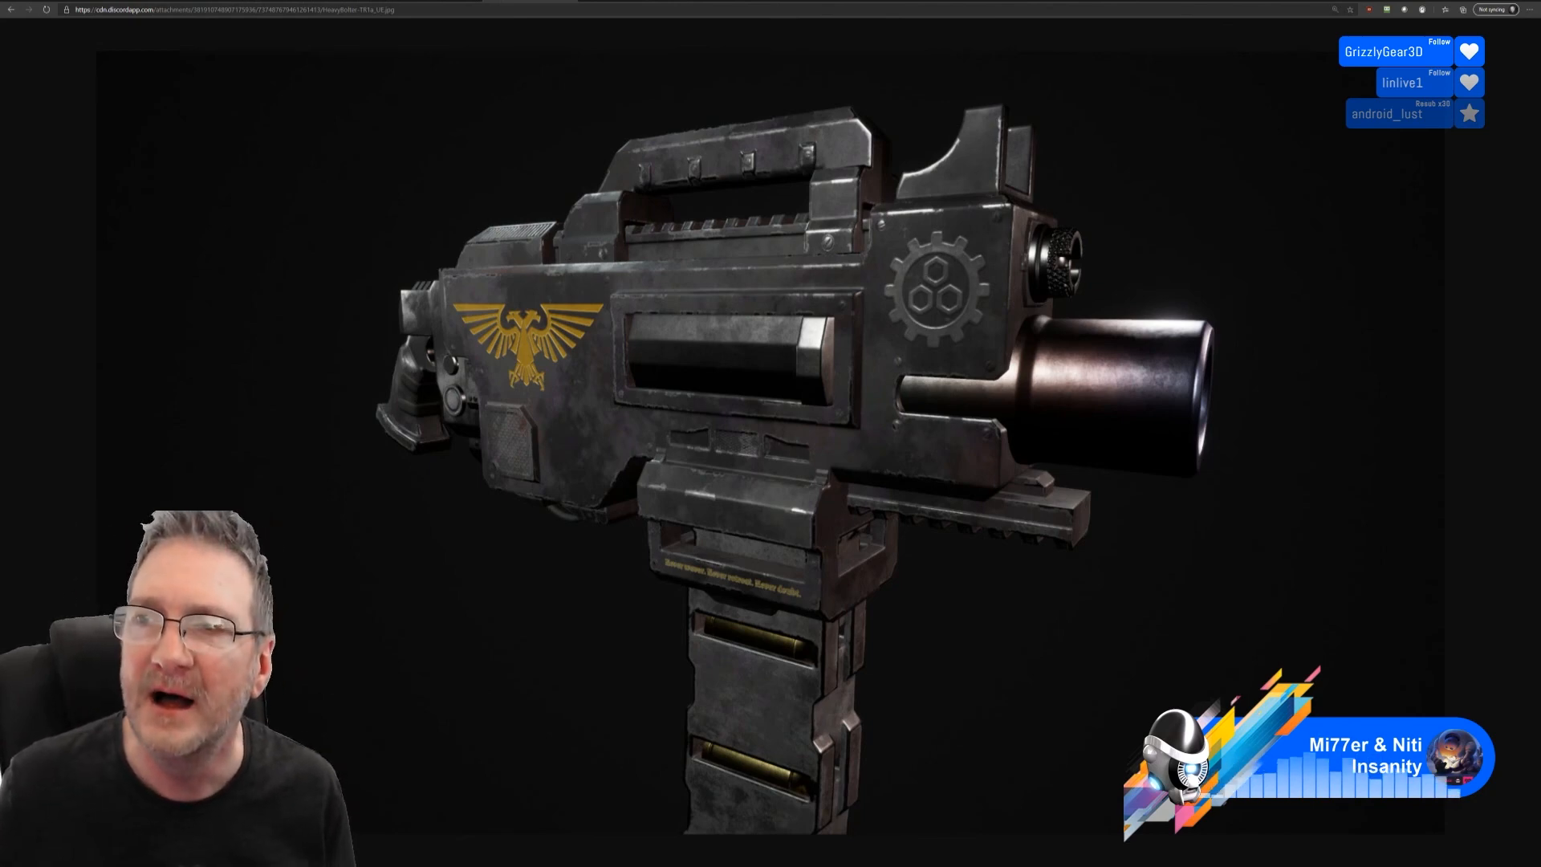
- Put the browser away to return to 3ds Max and inspect the lever sign up close in the perspective view
click(1495, 1)
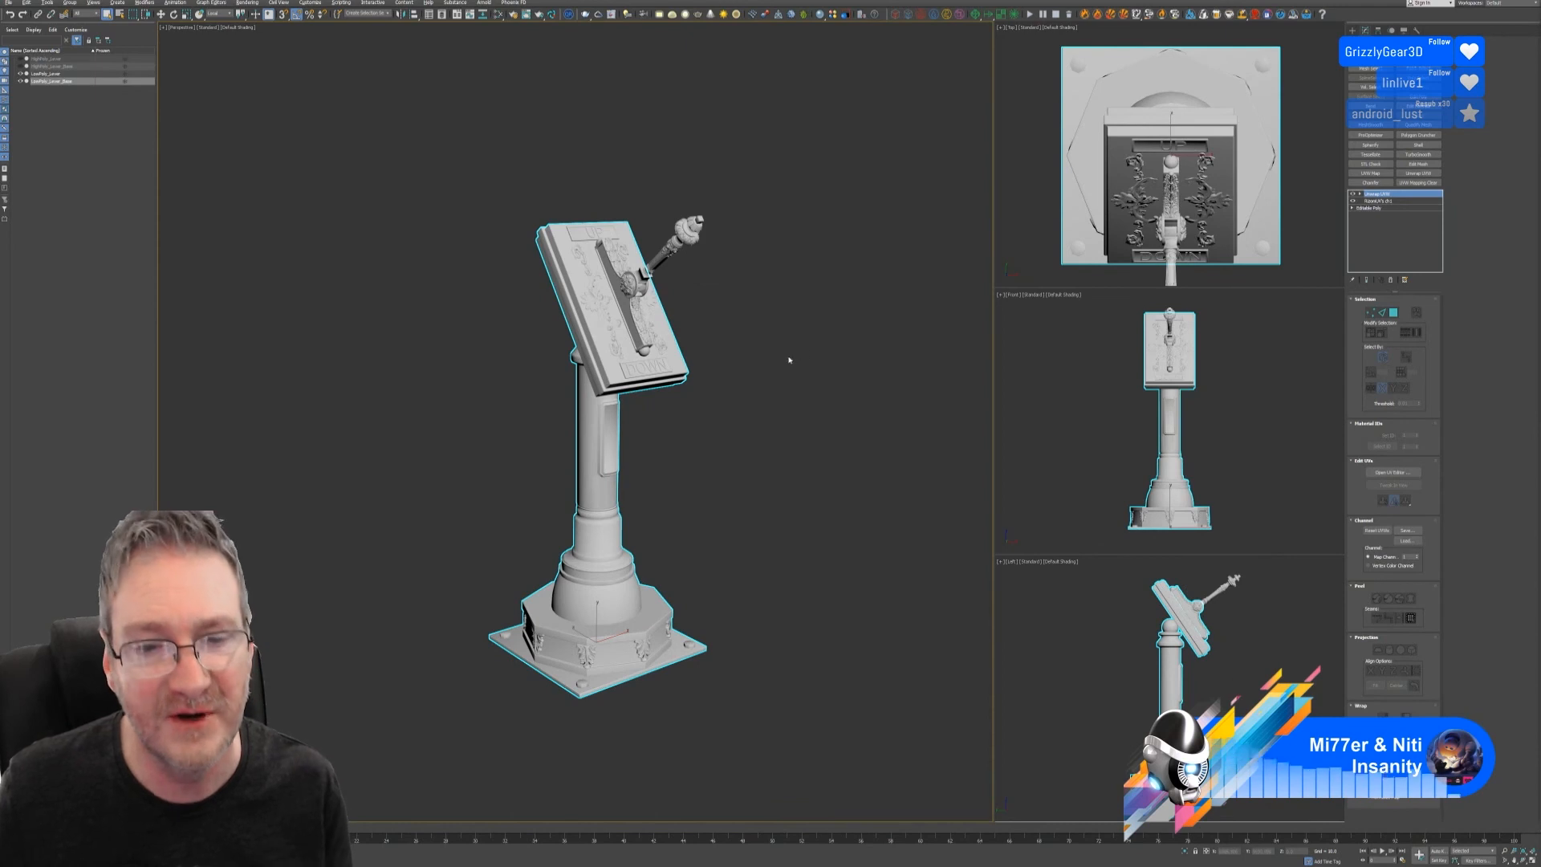
scroll(769, 370, up, 3)
scroll(774, 361, down, 1)
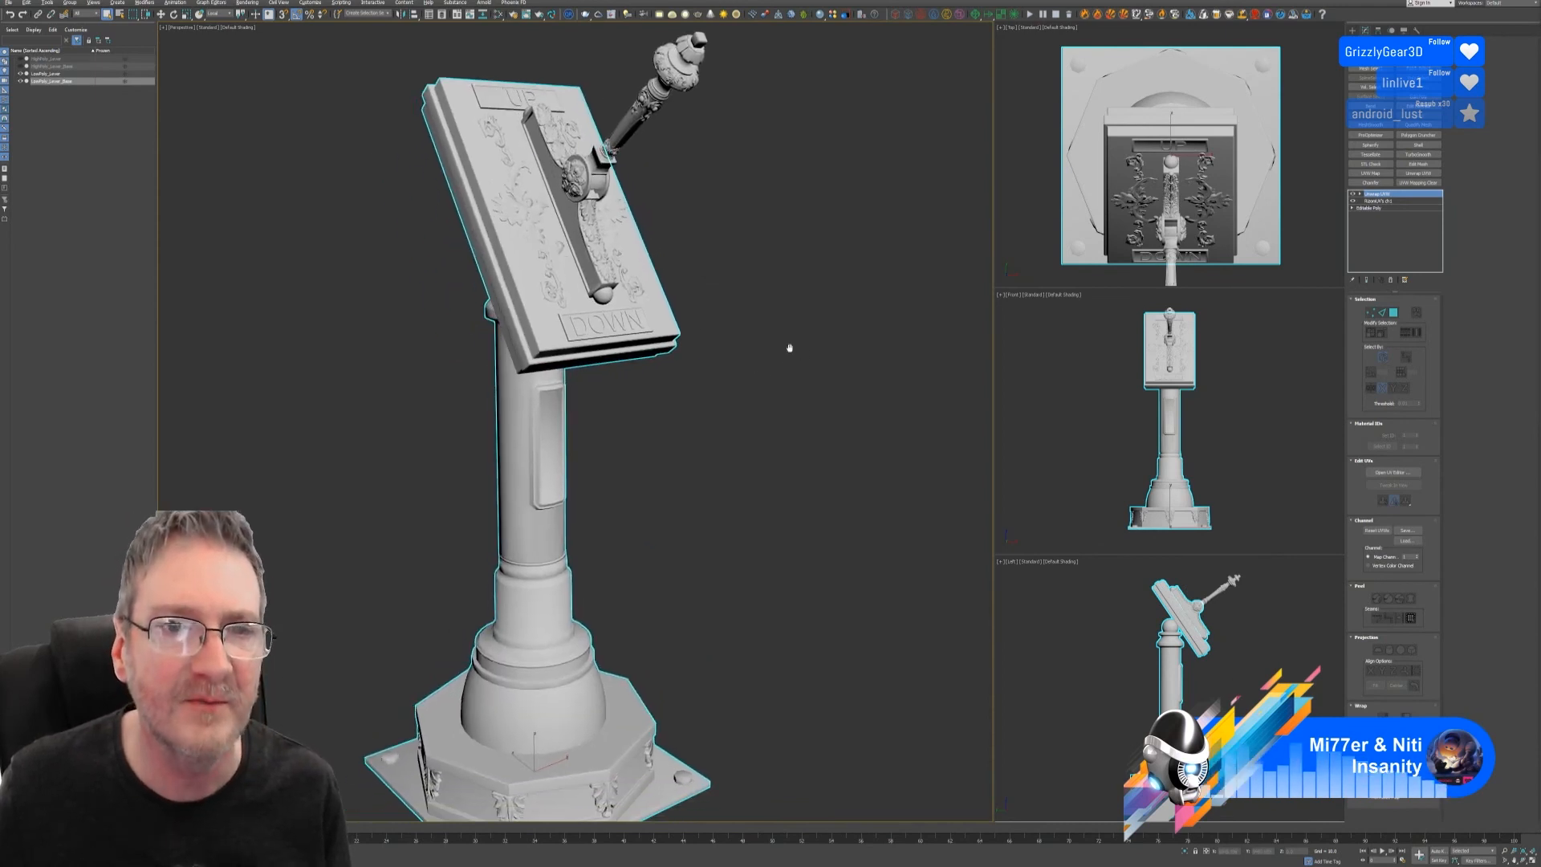